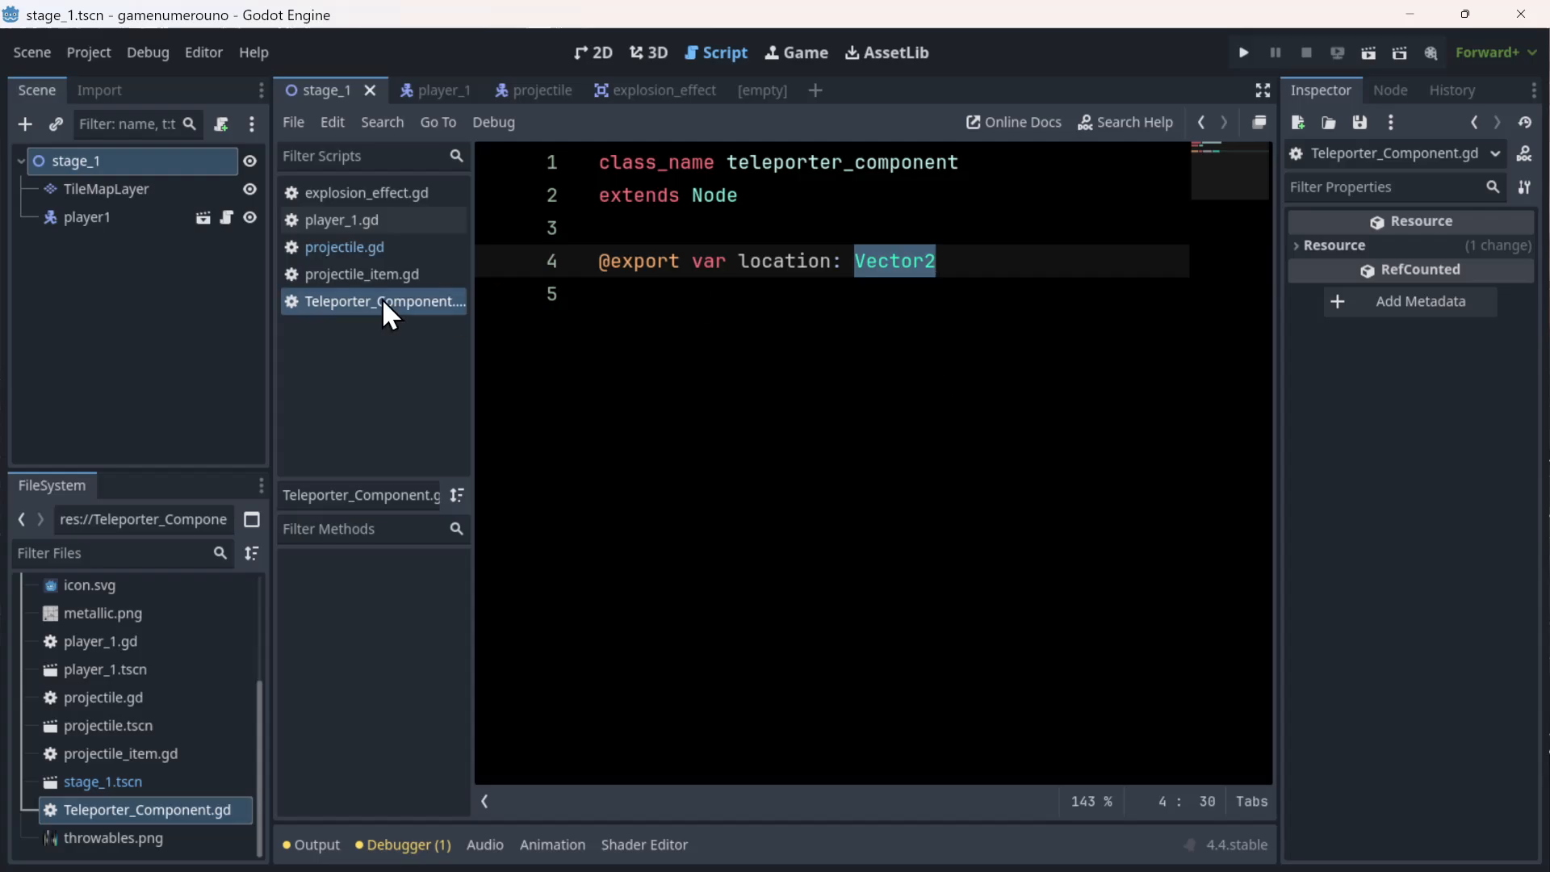
- Add a teleporter_component node as a child of the stage_1 root node
right_click(86, 161)
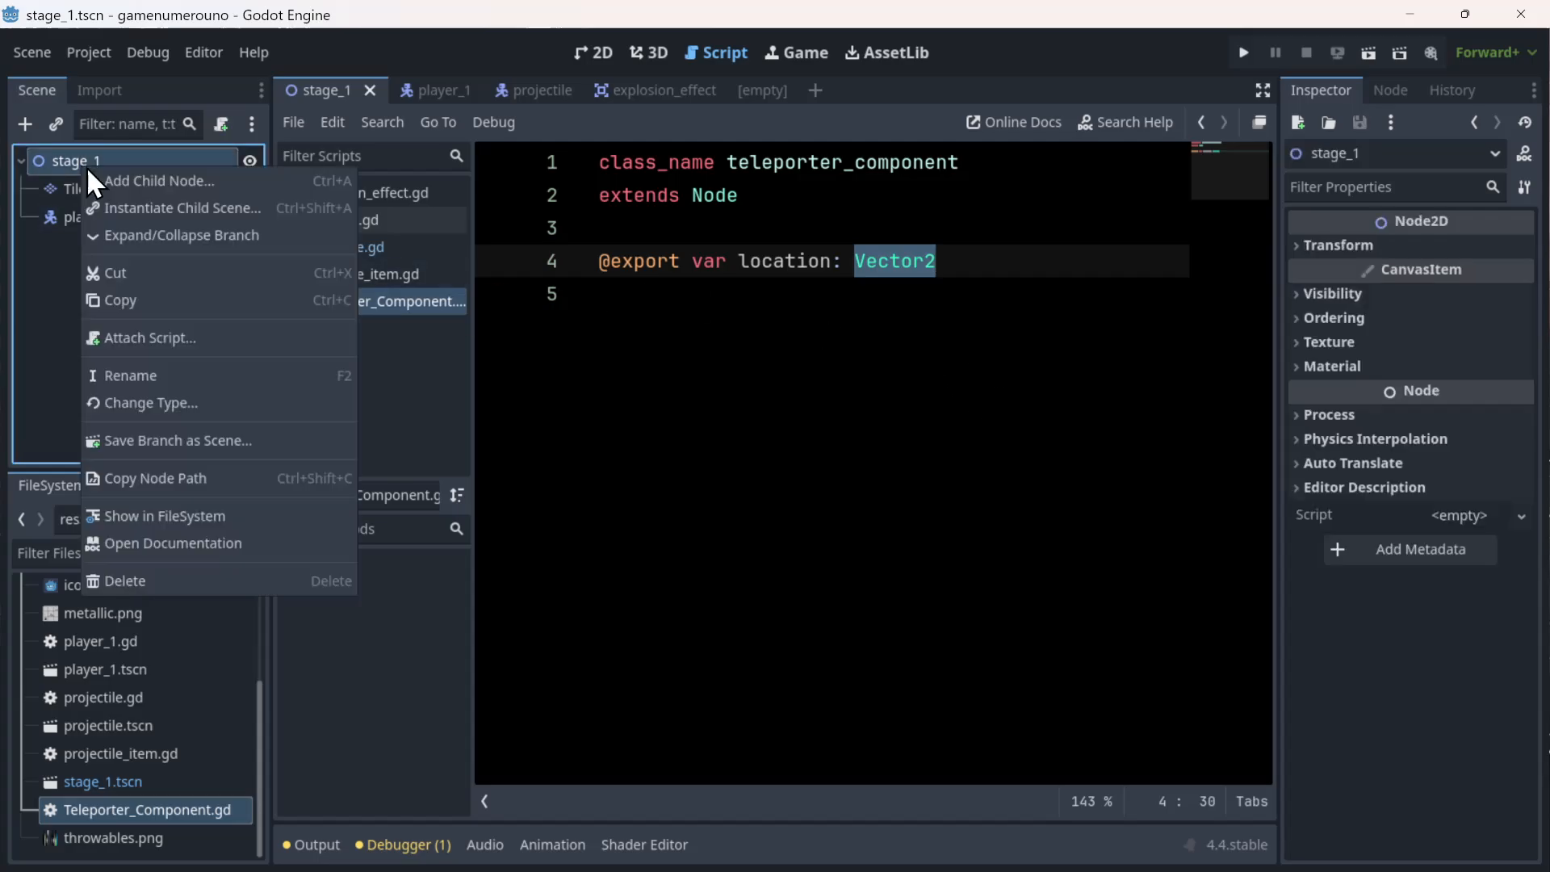
click(139, 186)
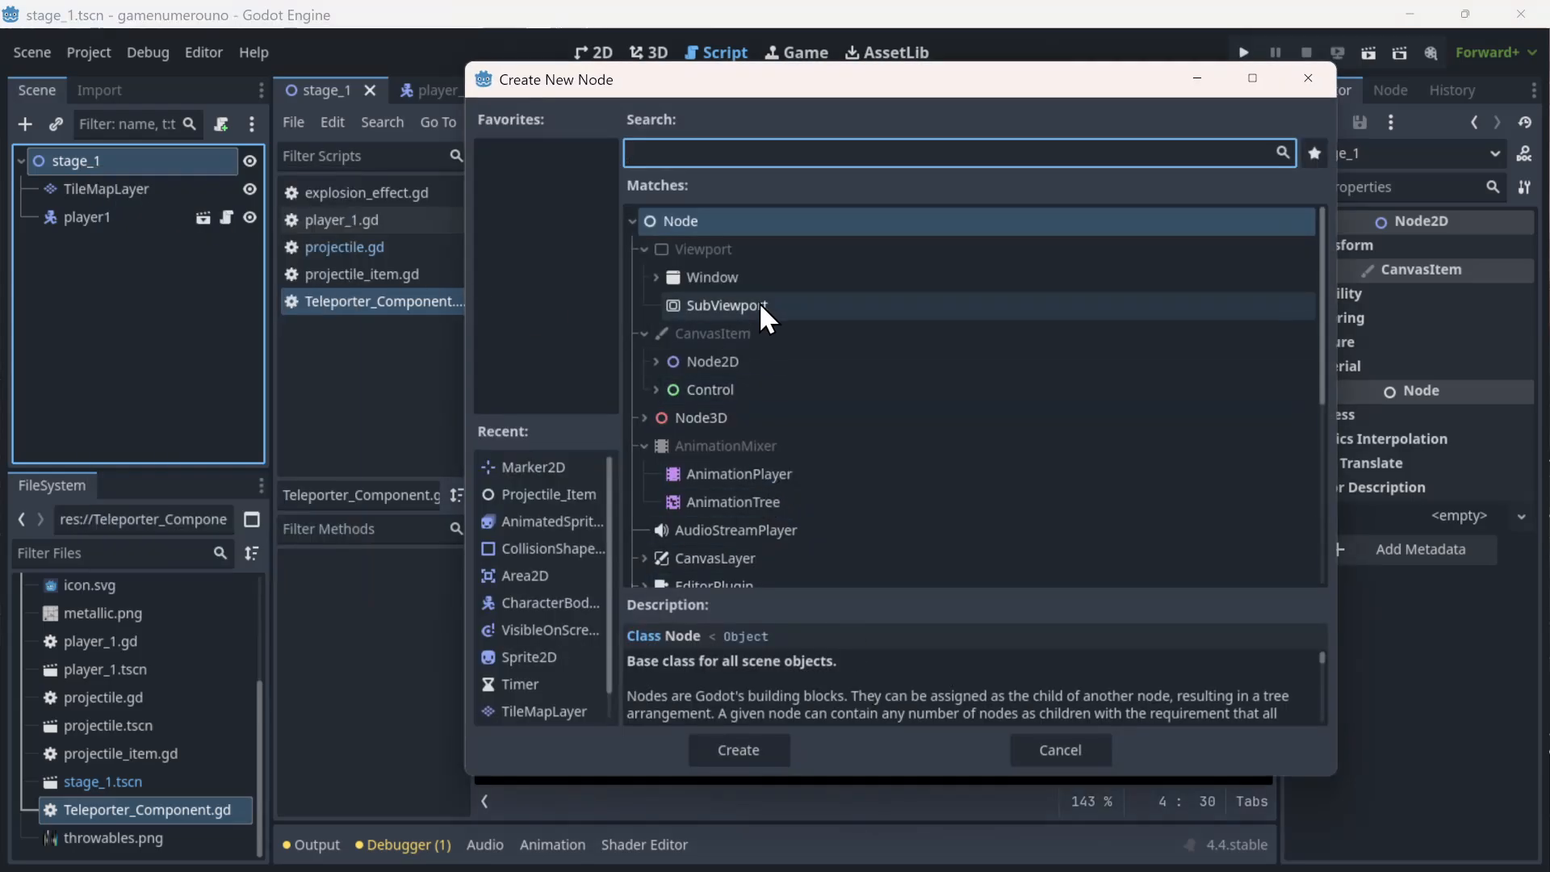
scroll(767, 355, down, 3)
text(te)
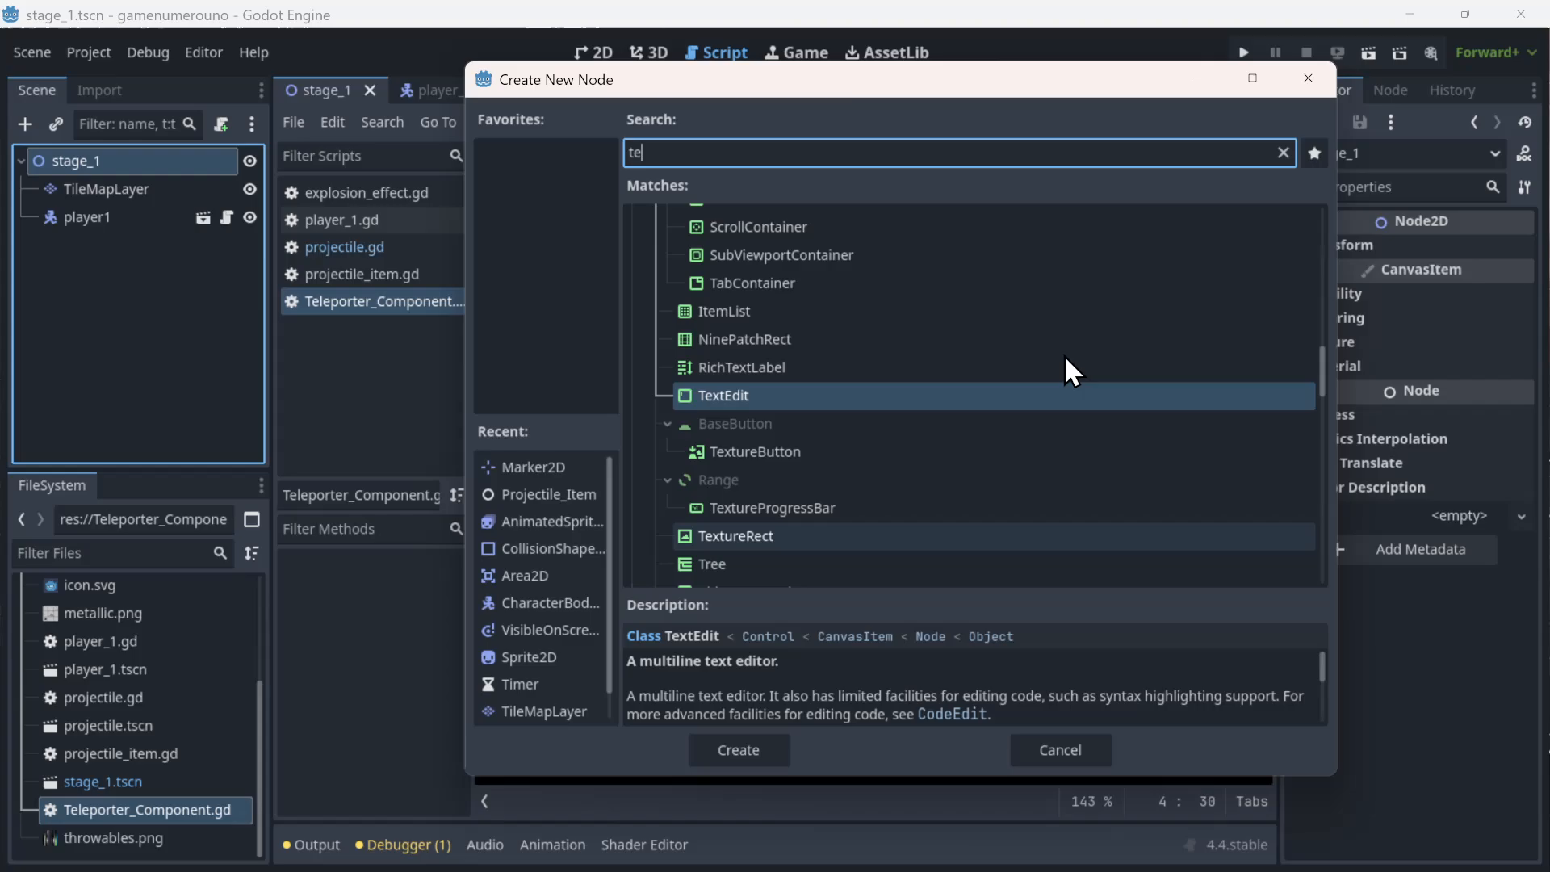
text(lepo)
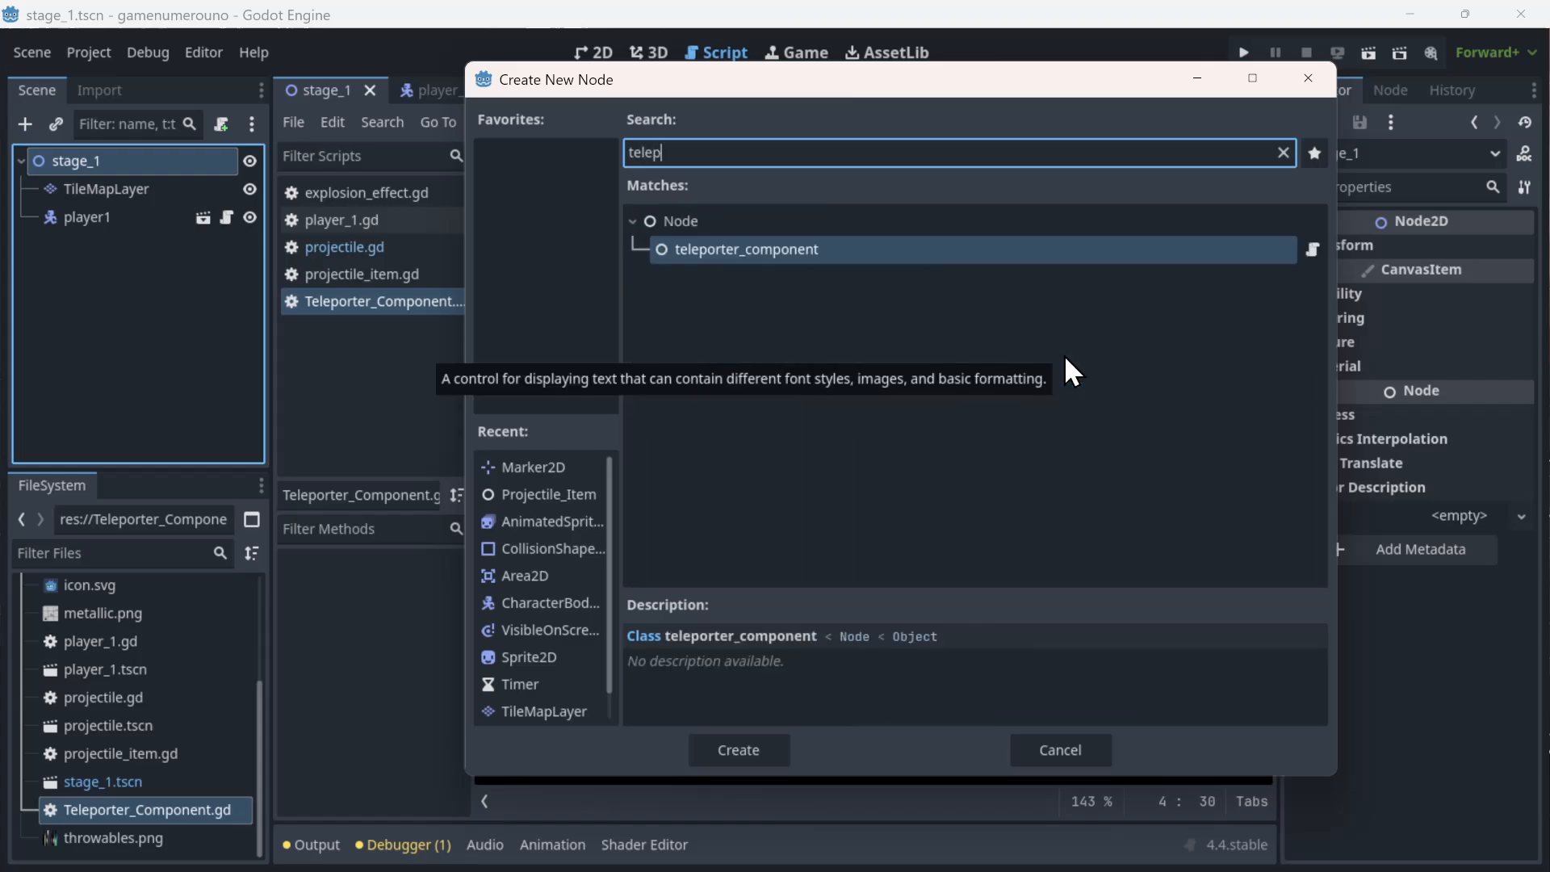
double_click(896, 252)
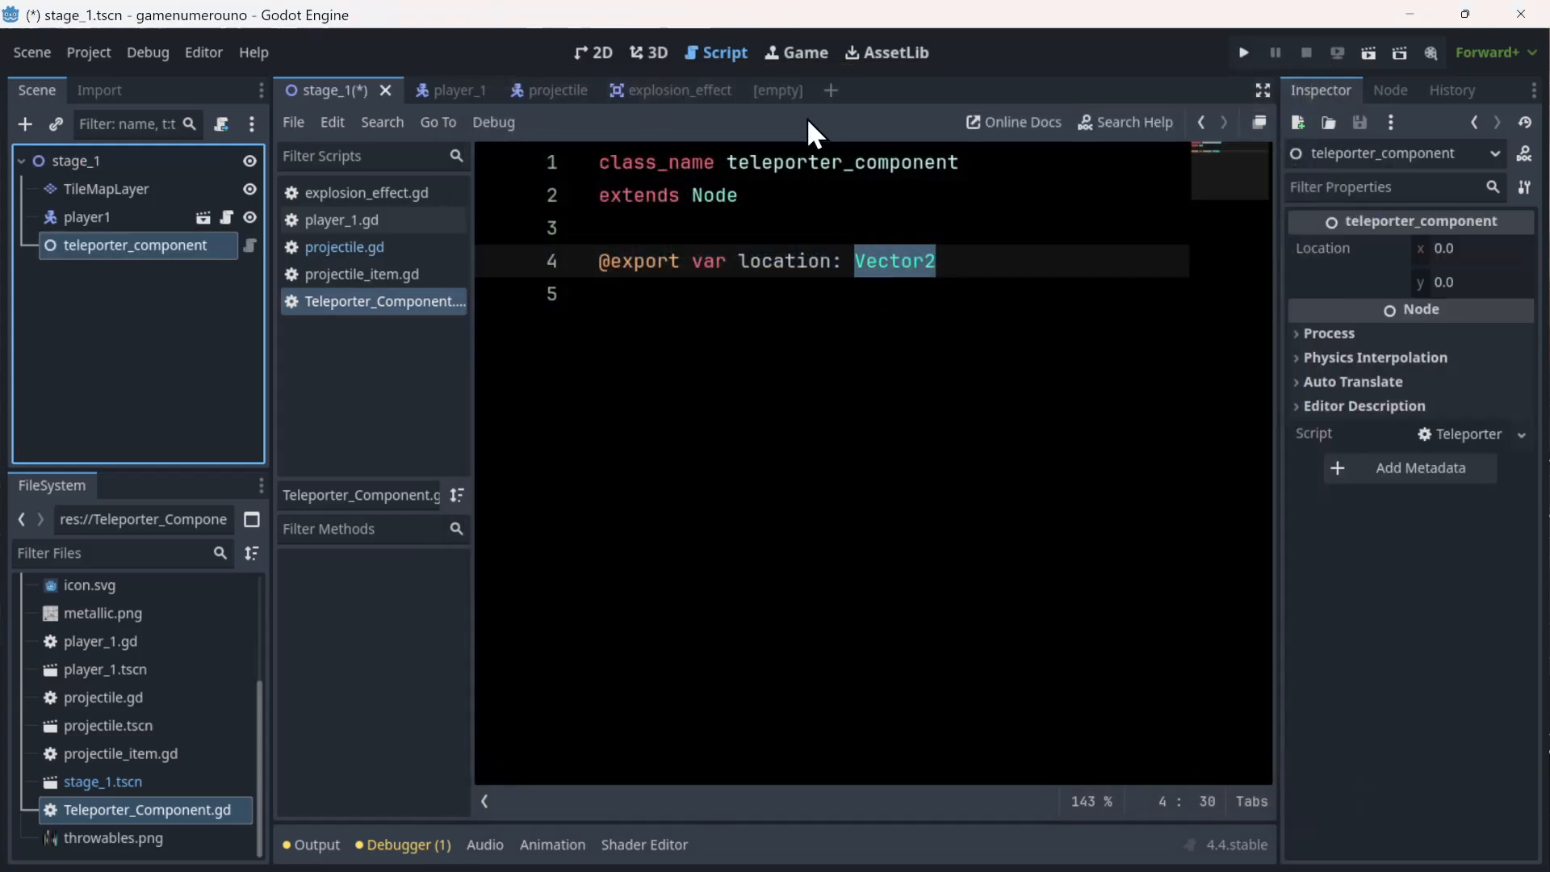
- Try to move the teleporter_component node within the stage in the 2D view using the Move tool
click(595, 50)
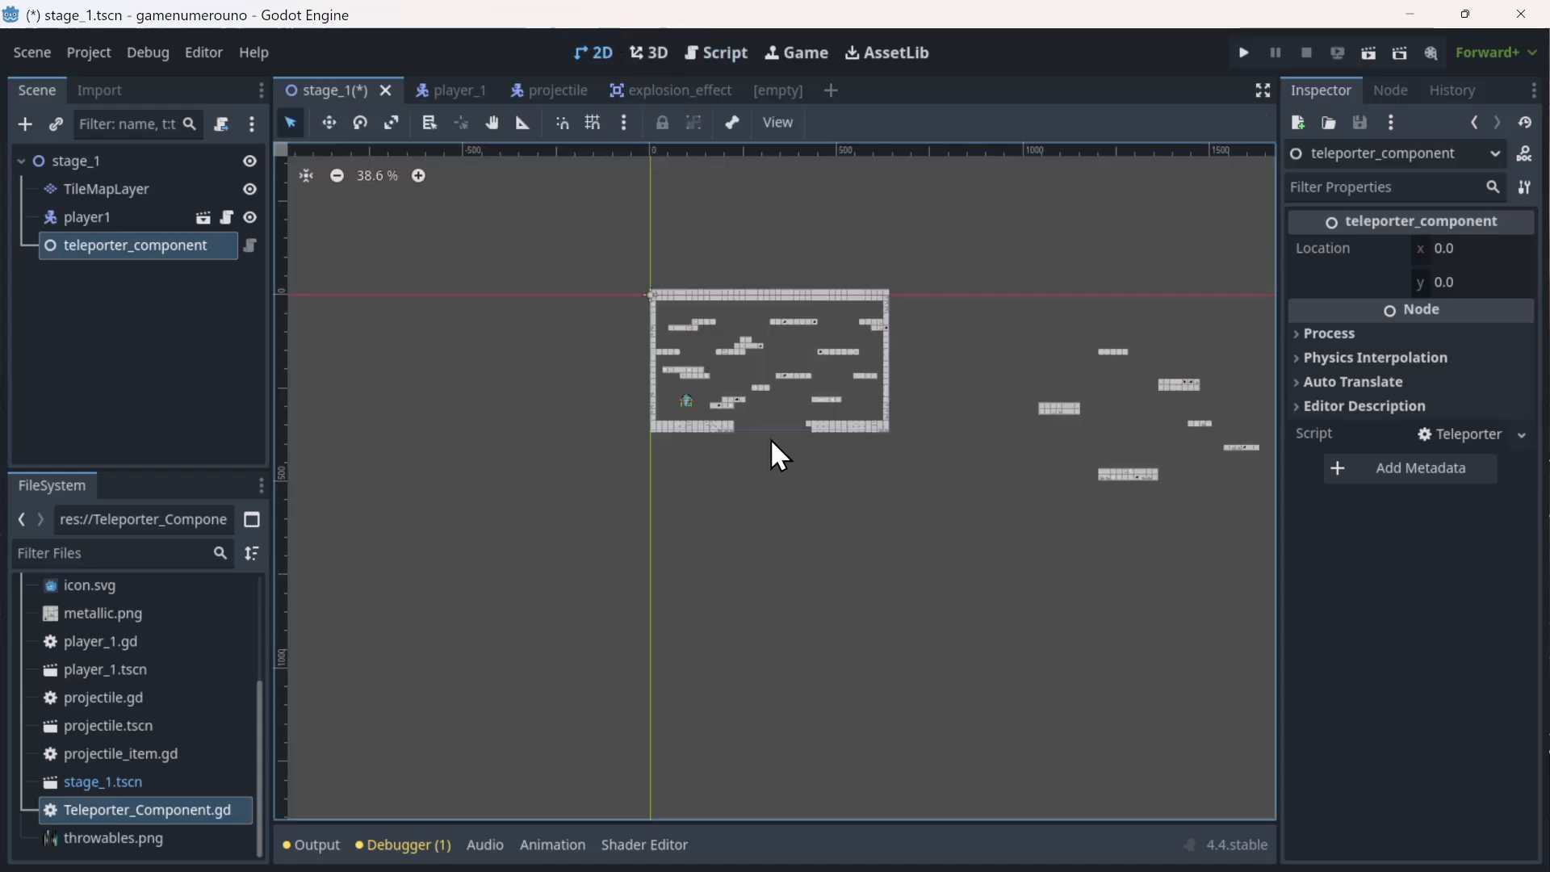
scroll(770, 438, up, 10)
scroll(908, 466, down, 4)
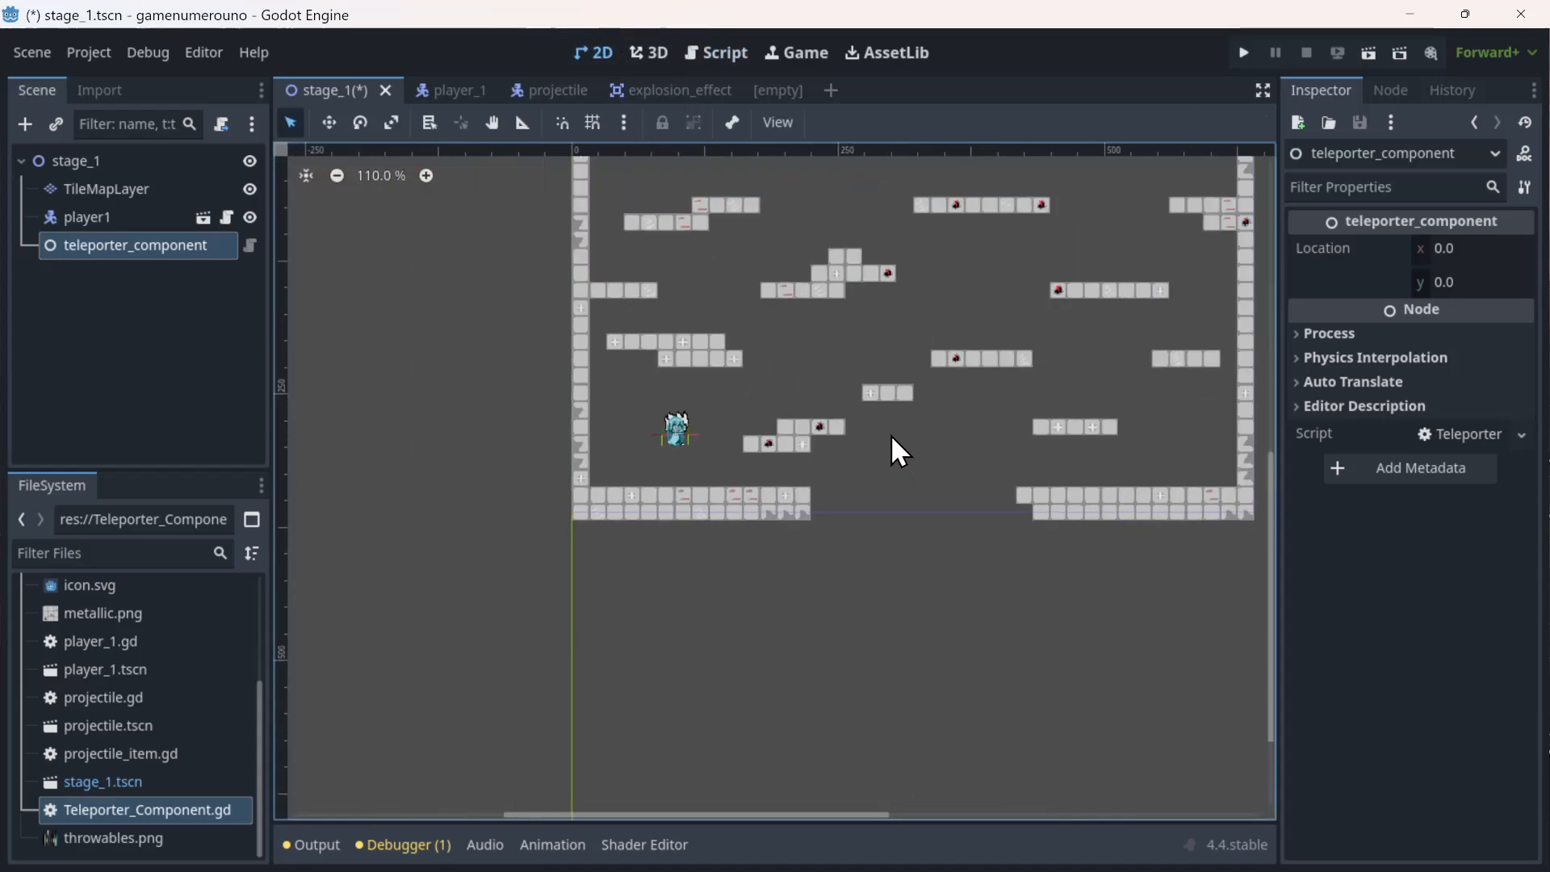
middle_drag(891, 436, 527, 484)
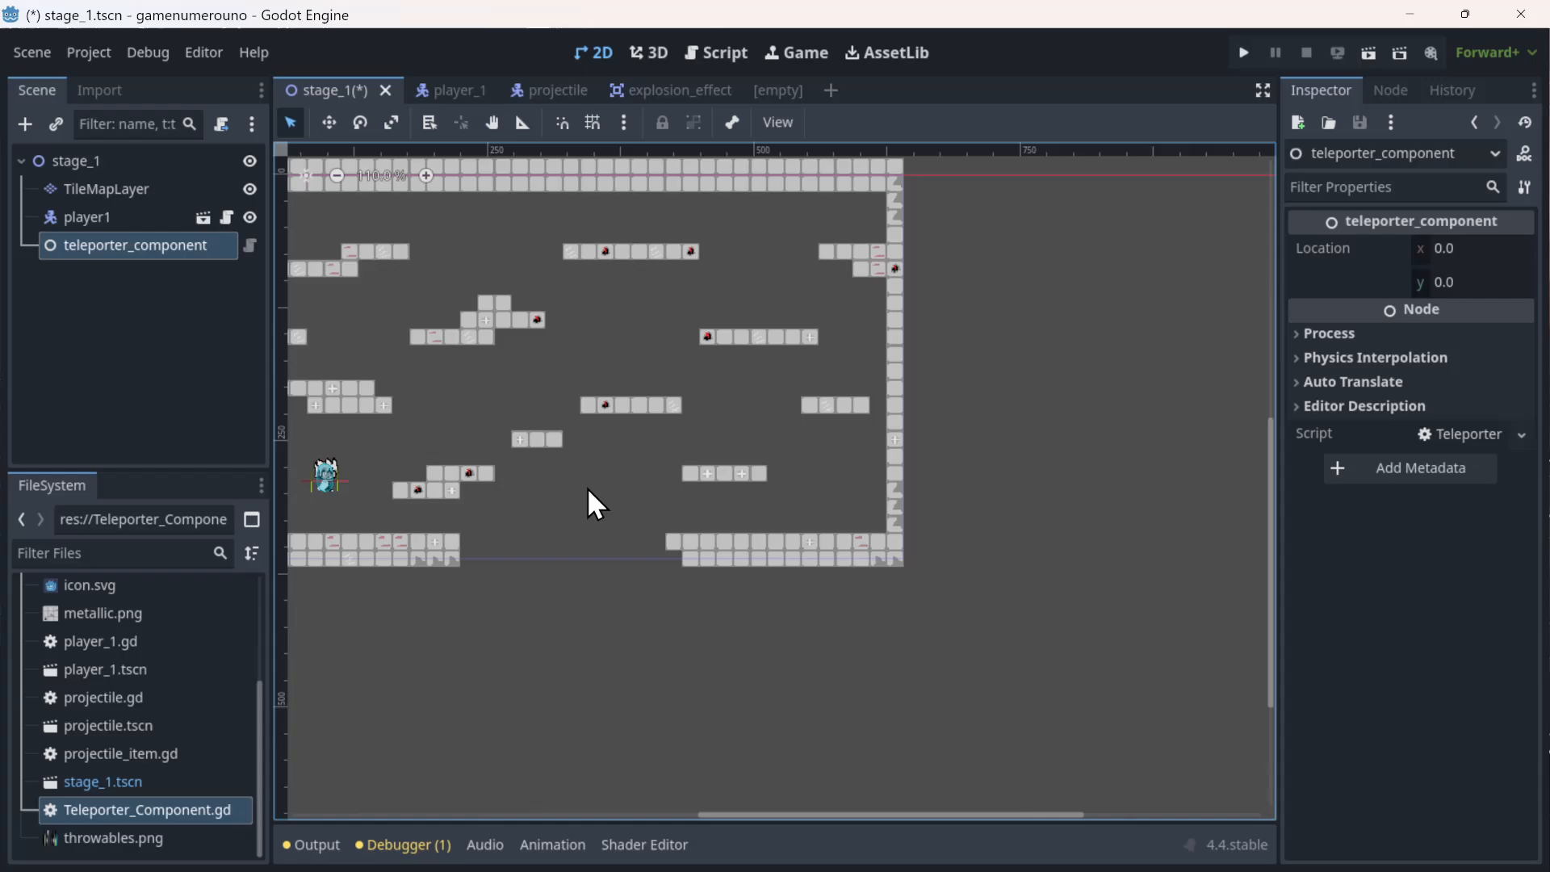
click(325, 122)
drag(466, 366, 998, 356)
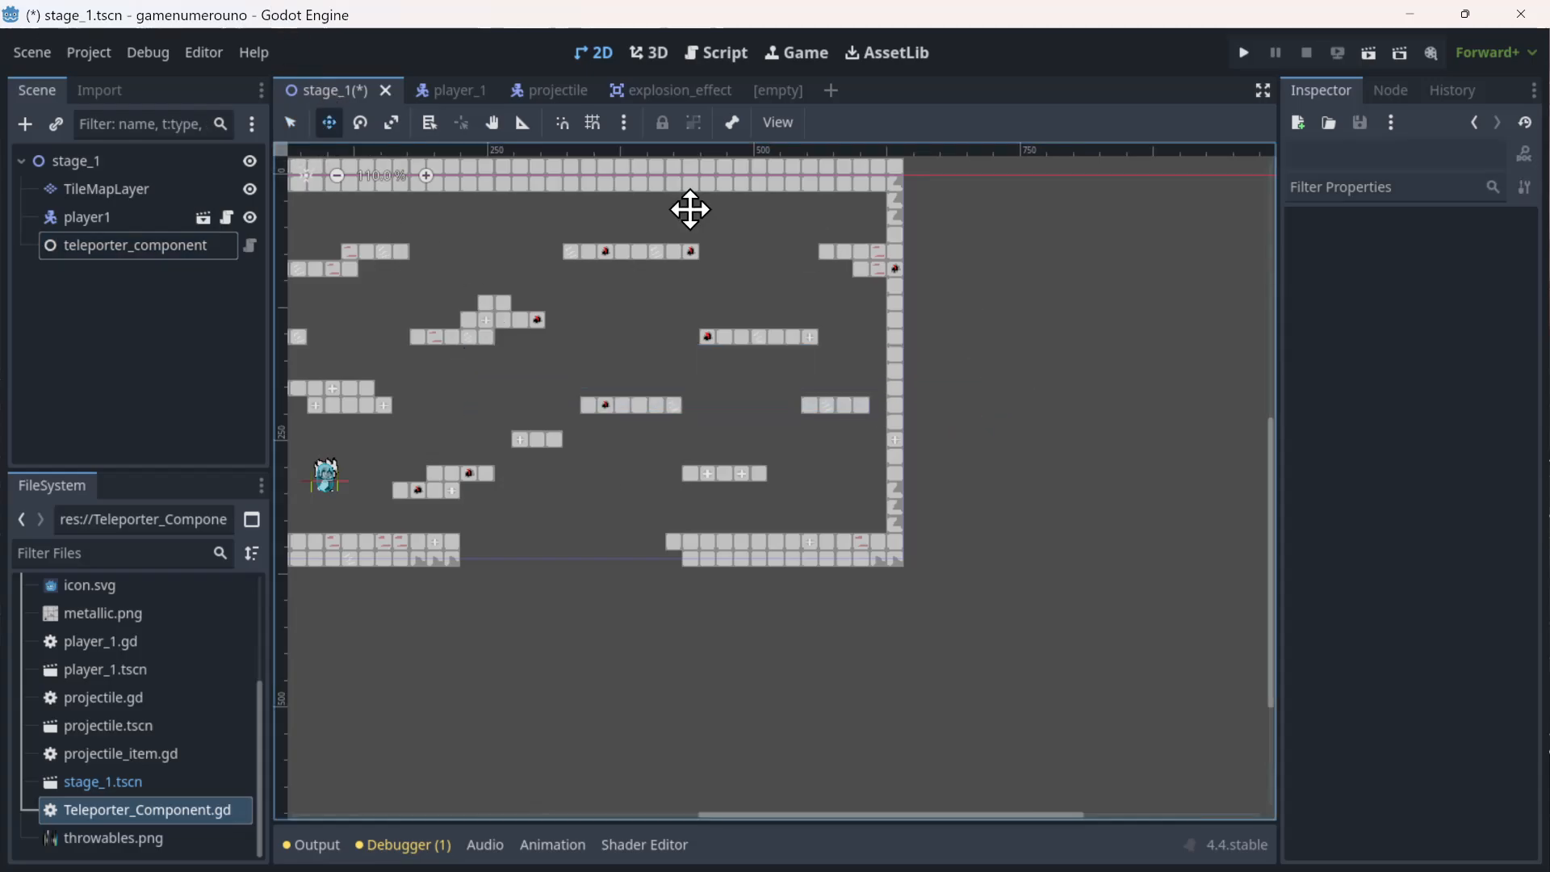
click(143, 246)
drag(412, 241, 896, 426)
scroll(695, 322, down, 7)
click(120, 244)
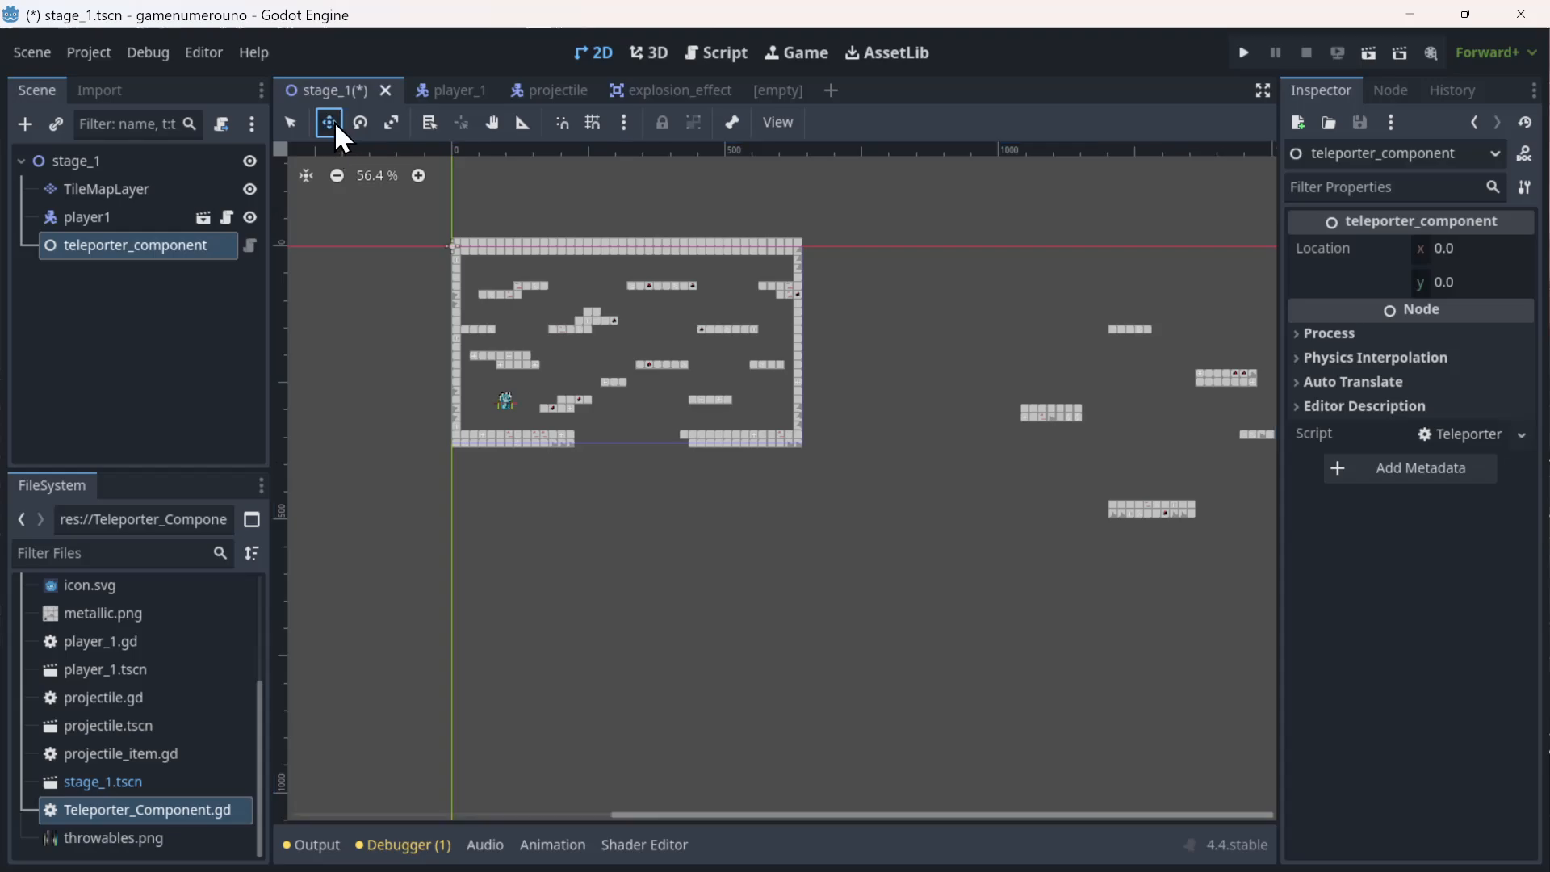
click(477, 232)
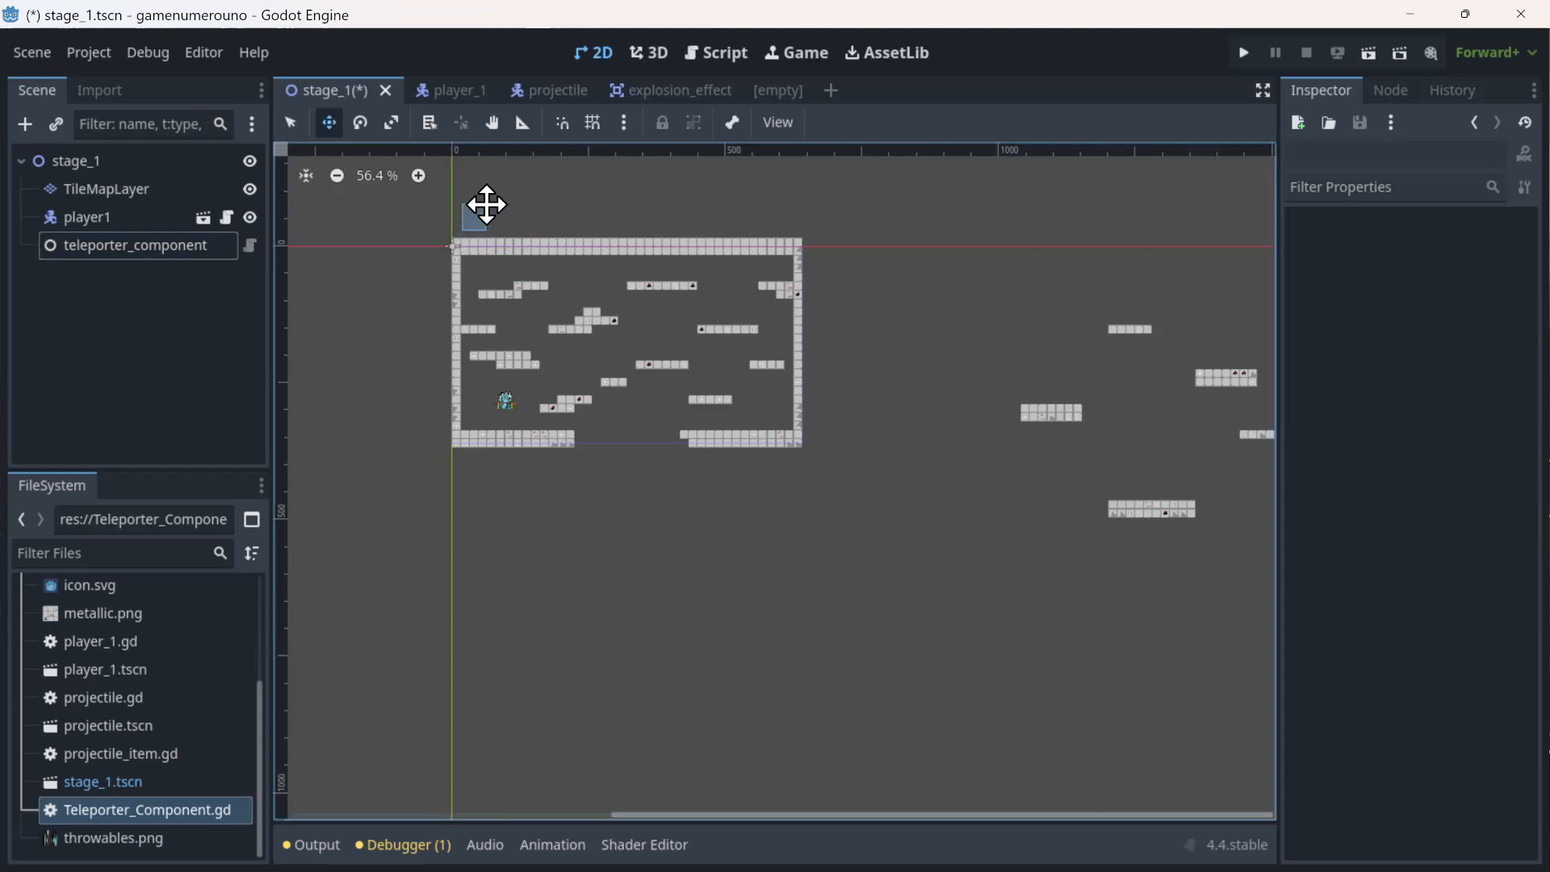
- Try moving the stage_1 root node in the 2D view, and undo the move
click(174, 187)
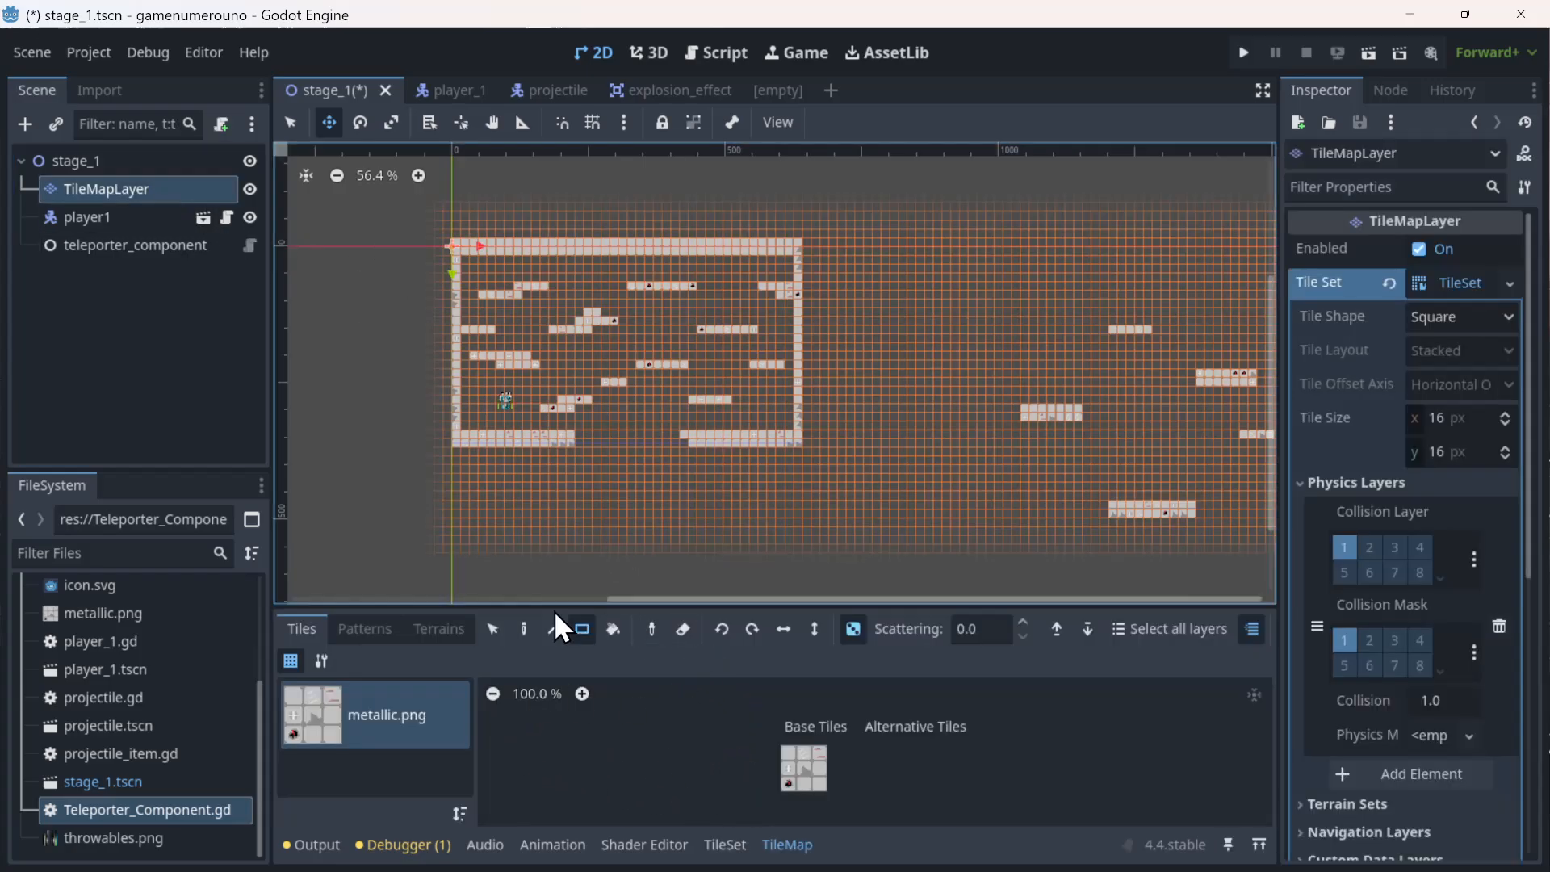
click(782, 845)
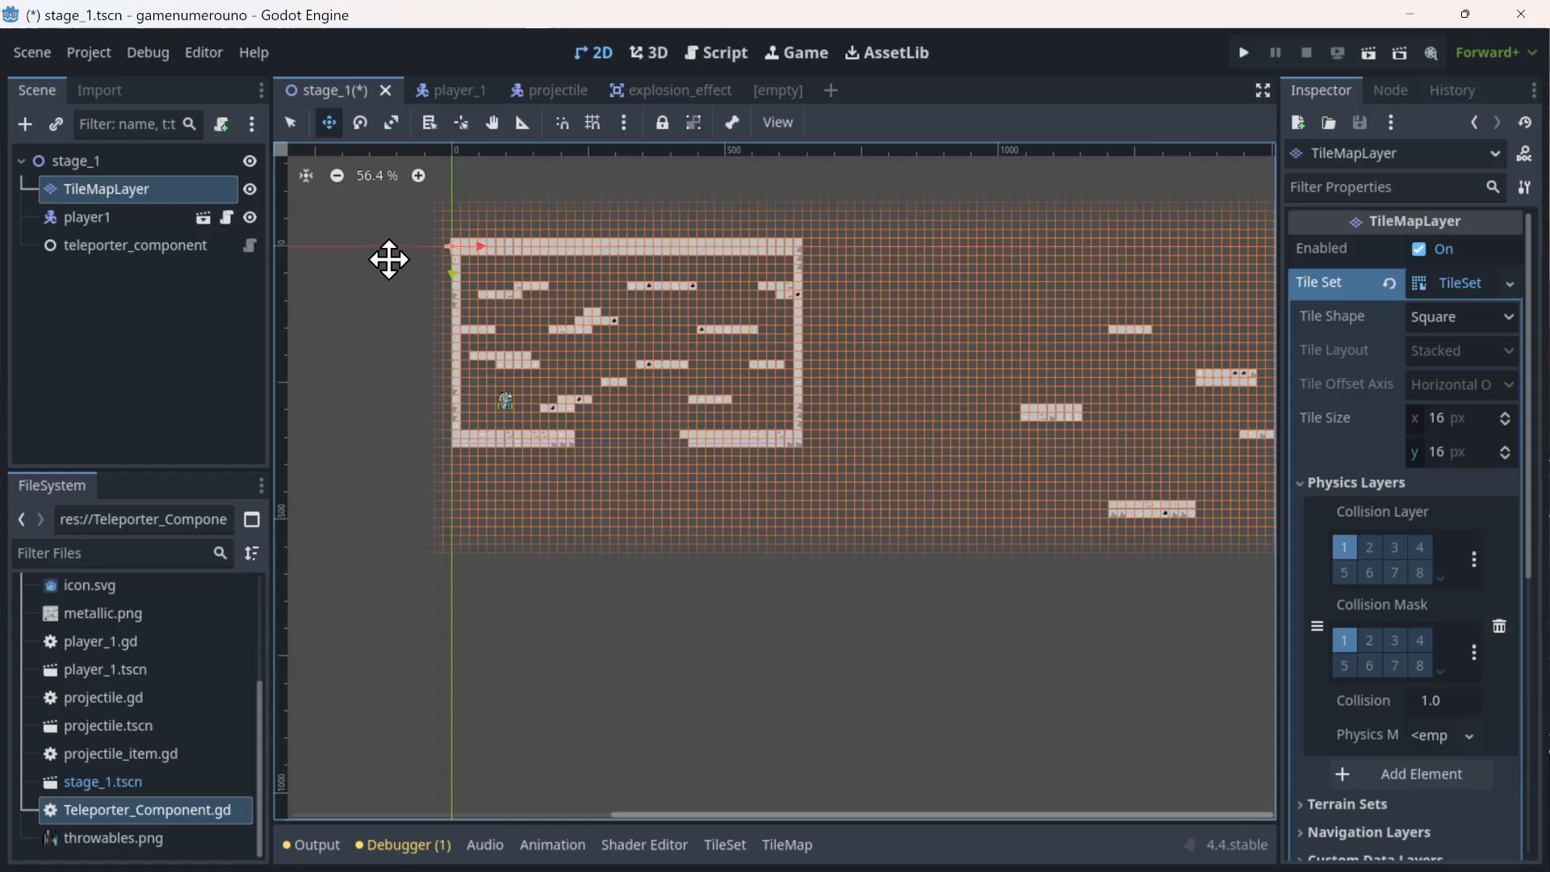
click(123, 161)
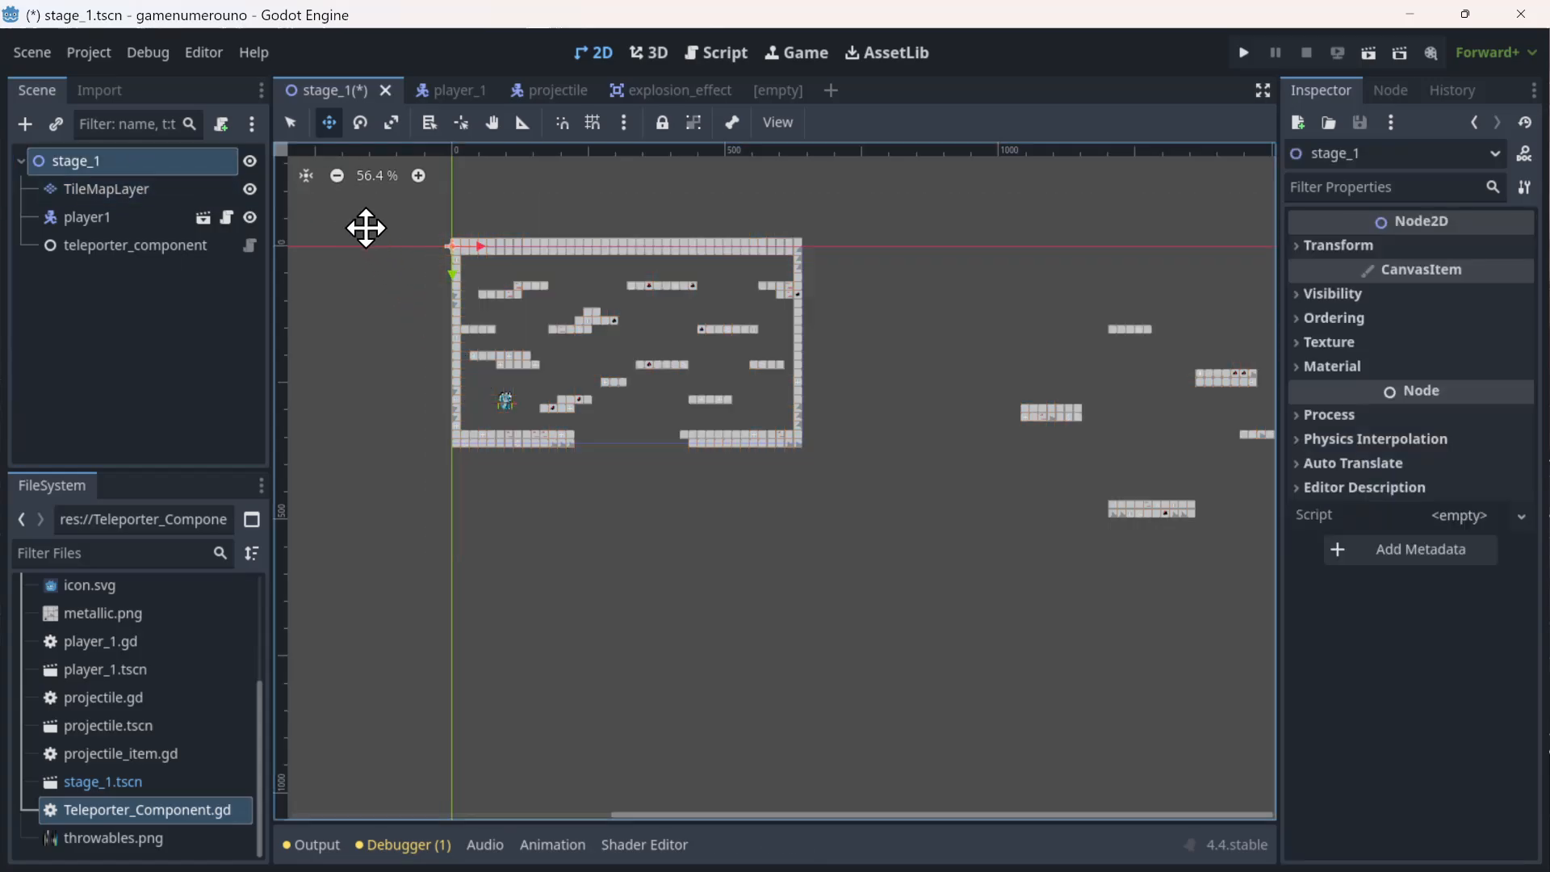
drag(365, 229, 388, 239)
key(ctrl+z)
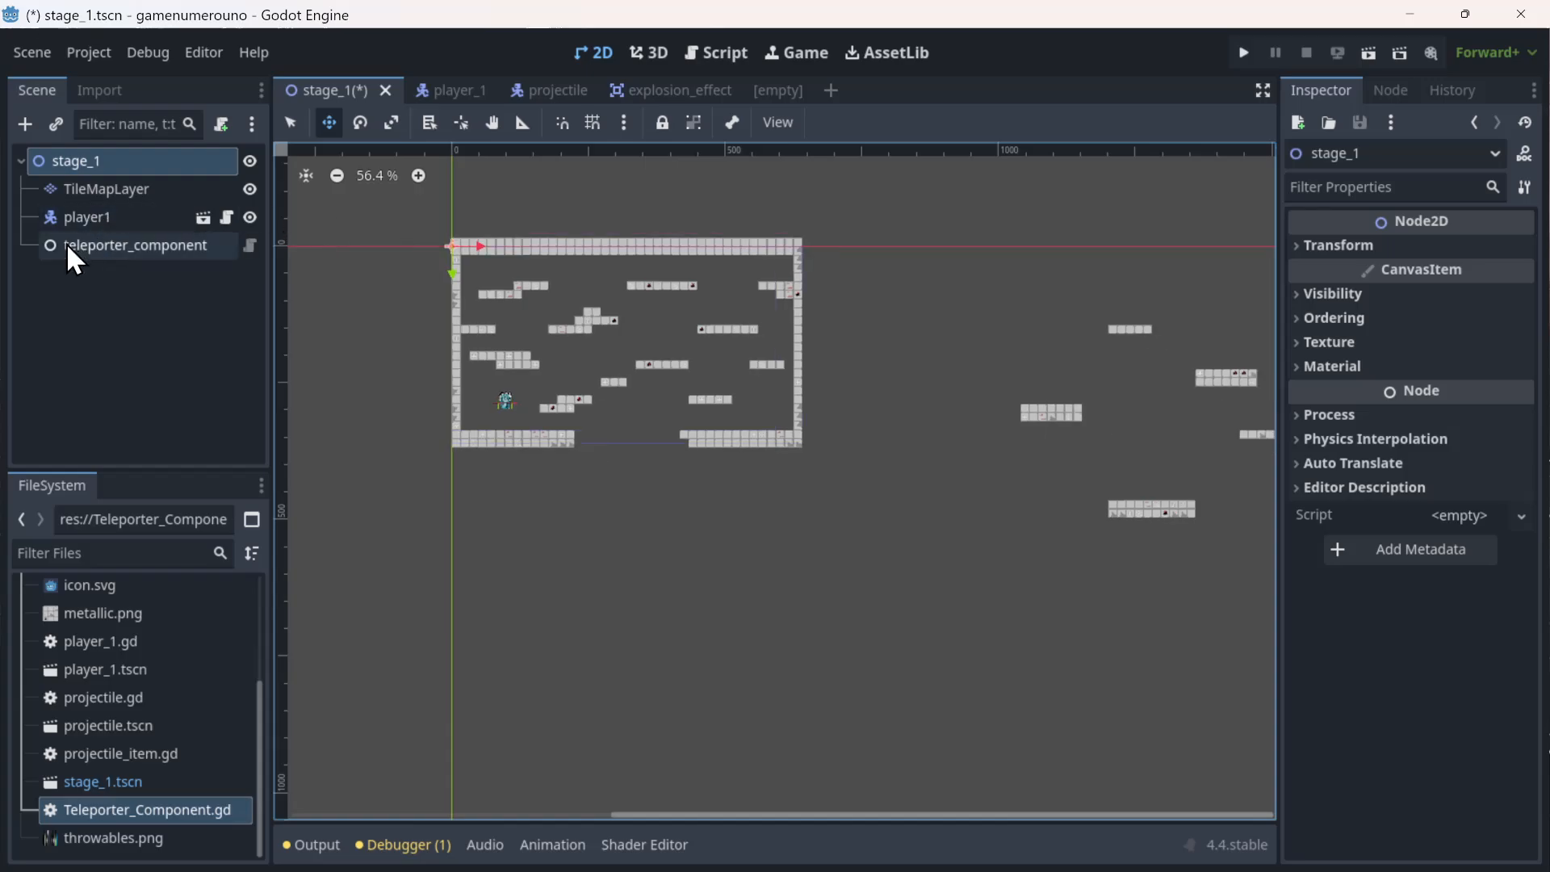
- Try again to move the teleporter_component node from the stage origin, and undo the resulting displacement of stage_1
click(69, 245)
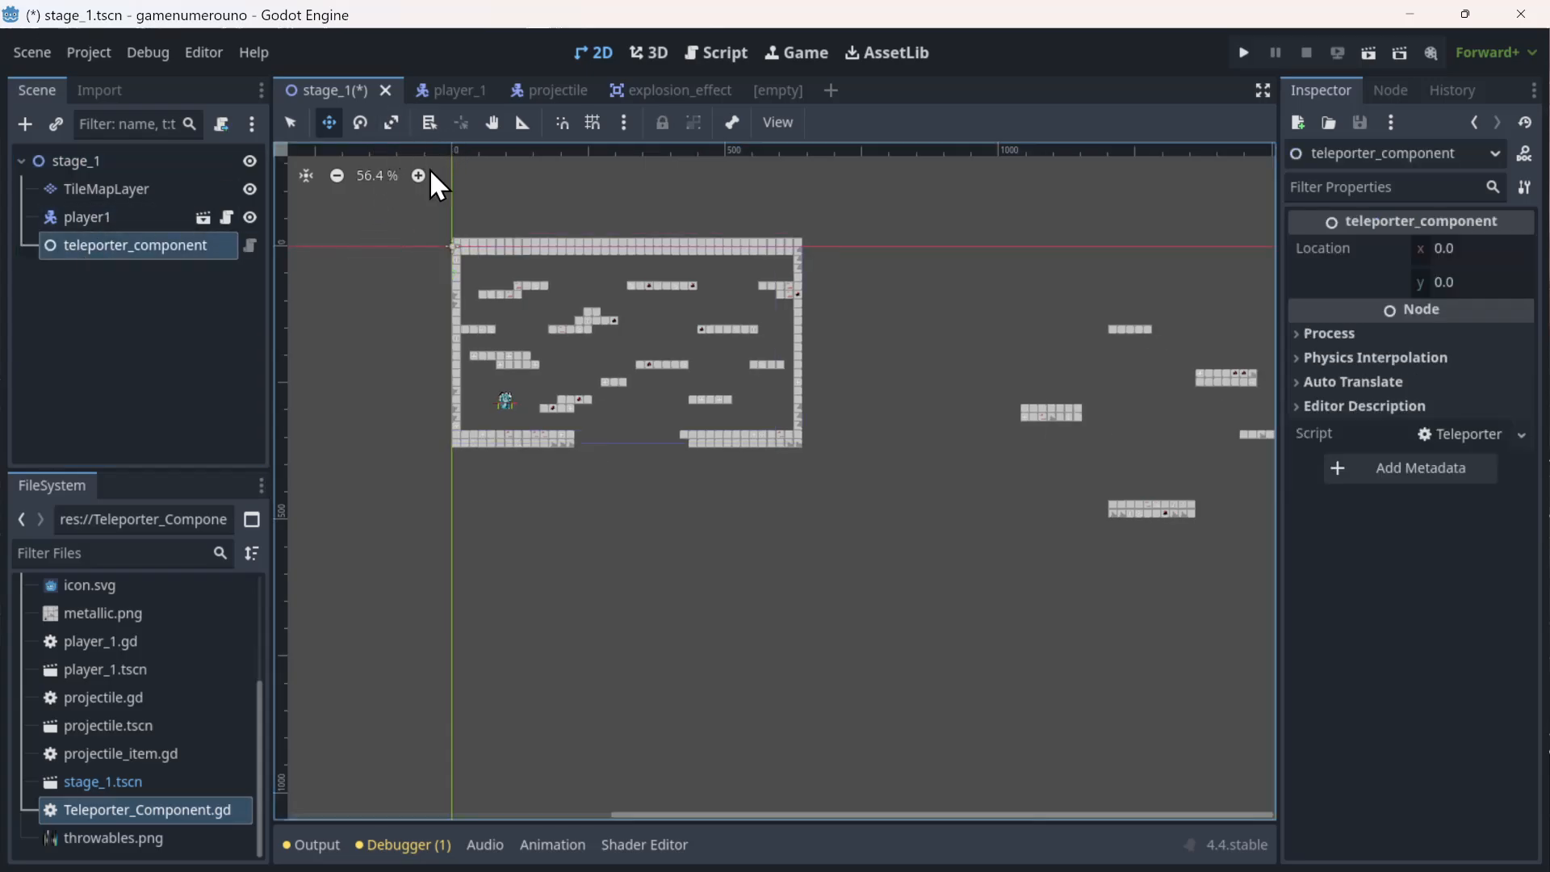
click(379, 175)
scroll(564, 322, down, 7)
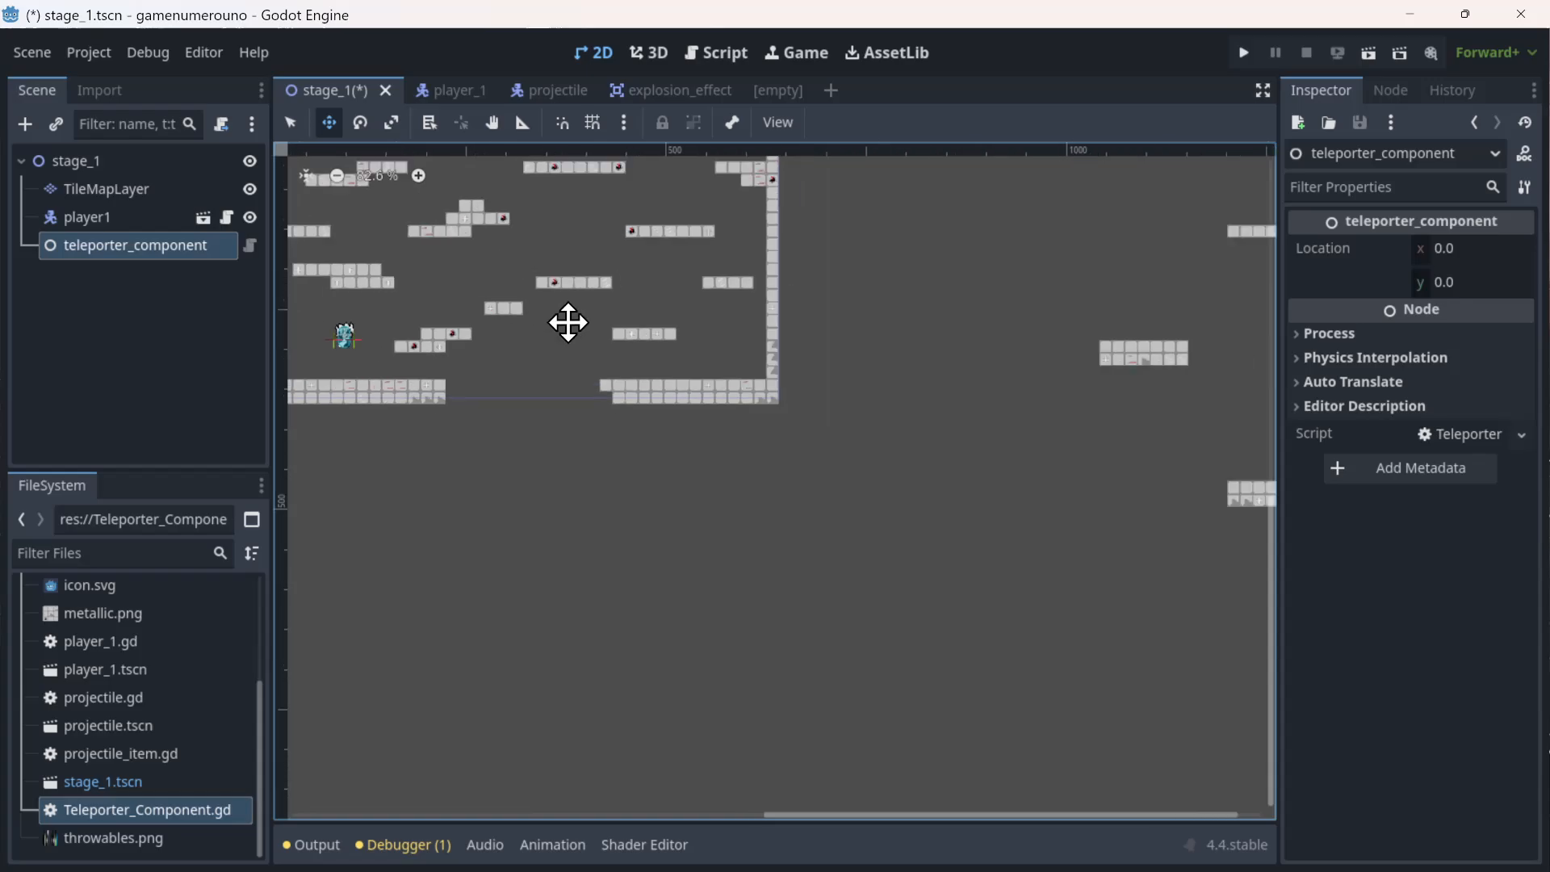
drag(684, 228, 867, 254)
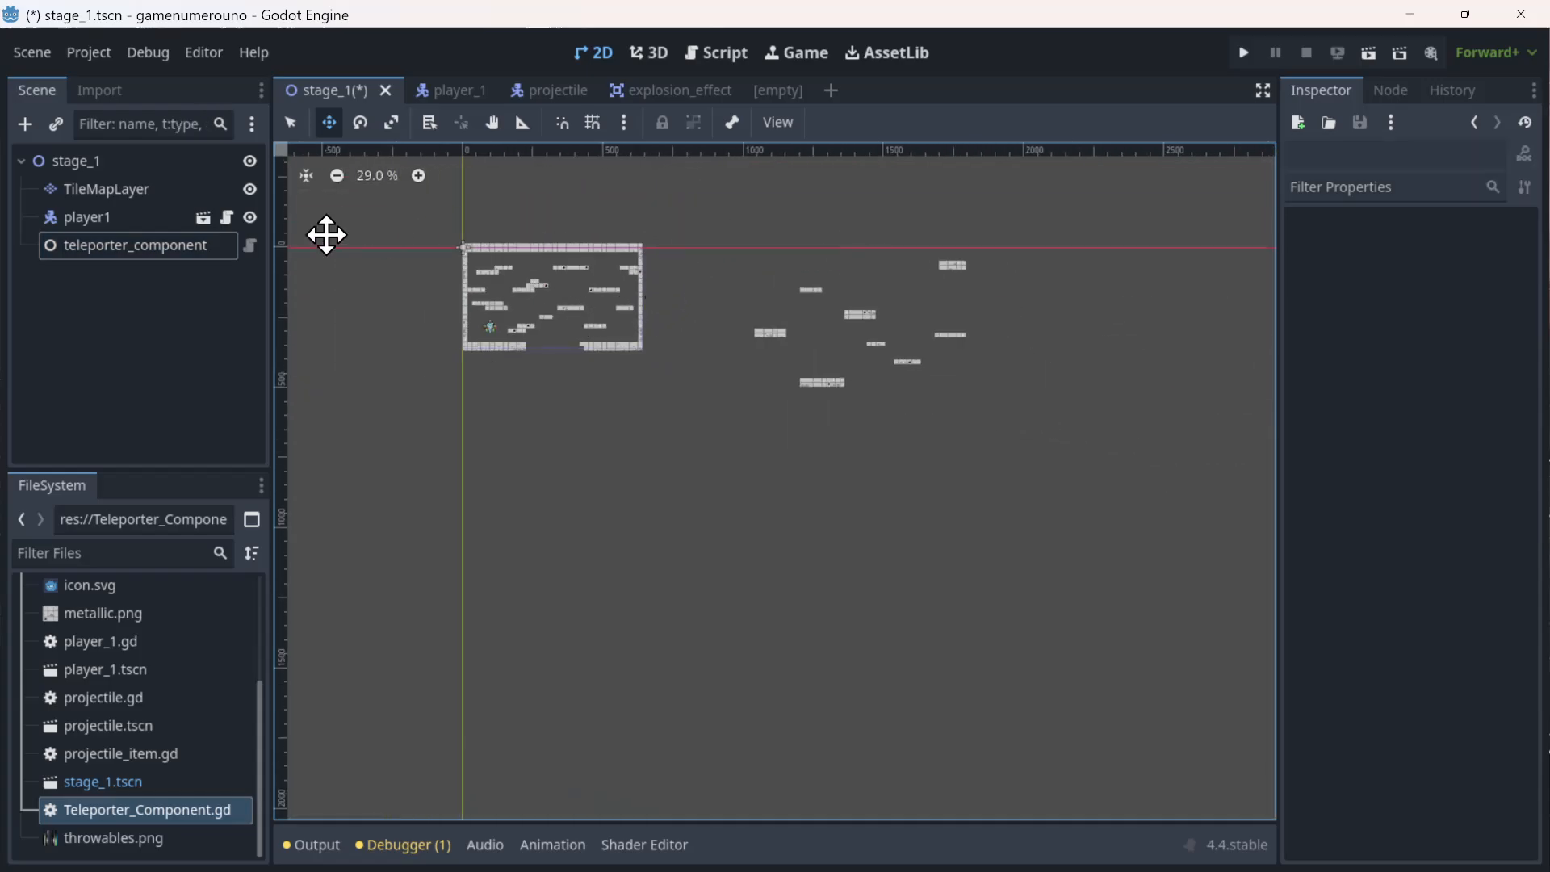
click(191, 246)
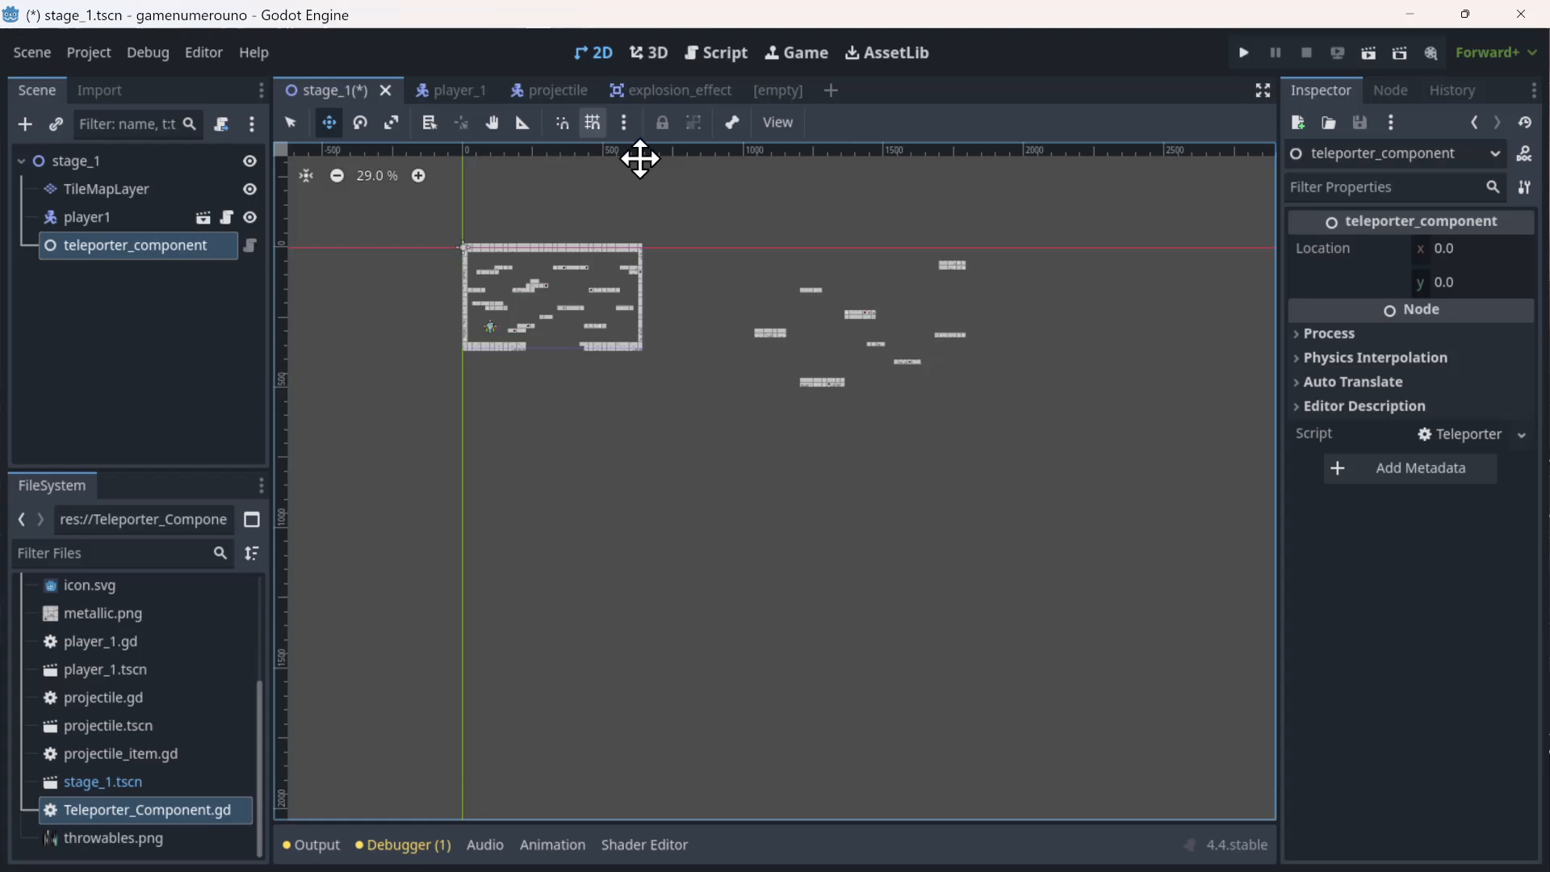
click(298, 121)
click(329, 121)
scroll(474, 266, up, 5)
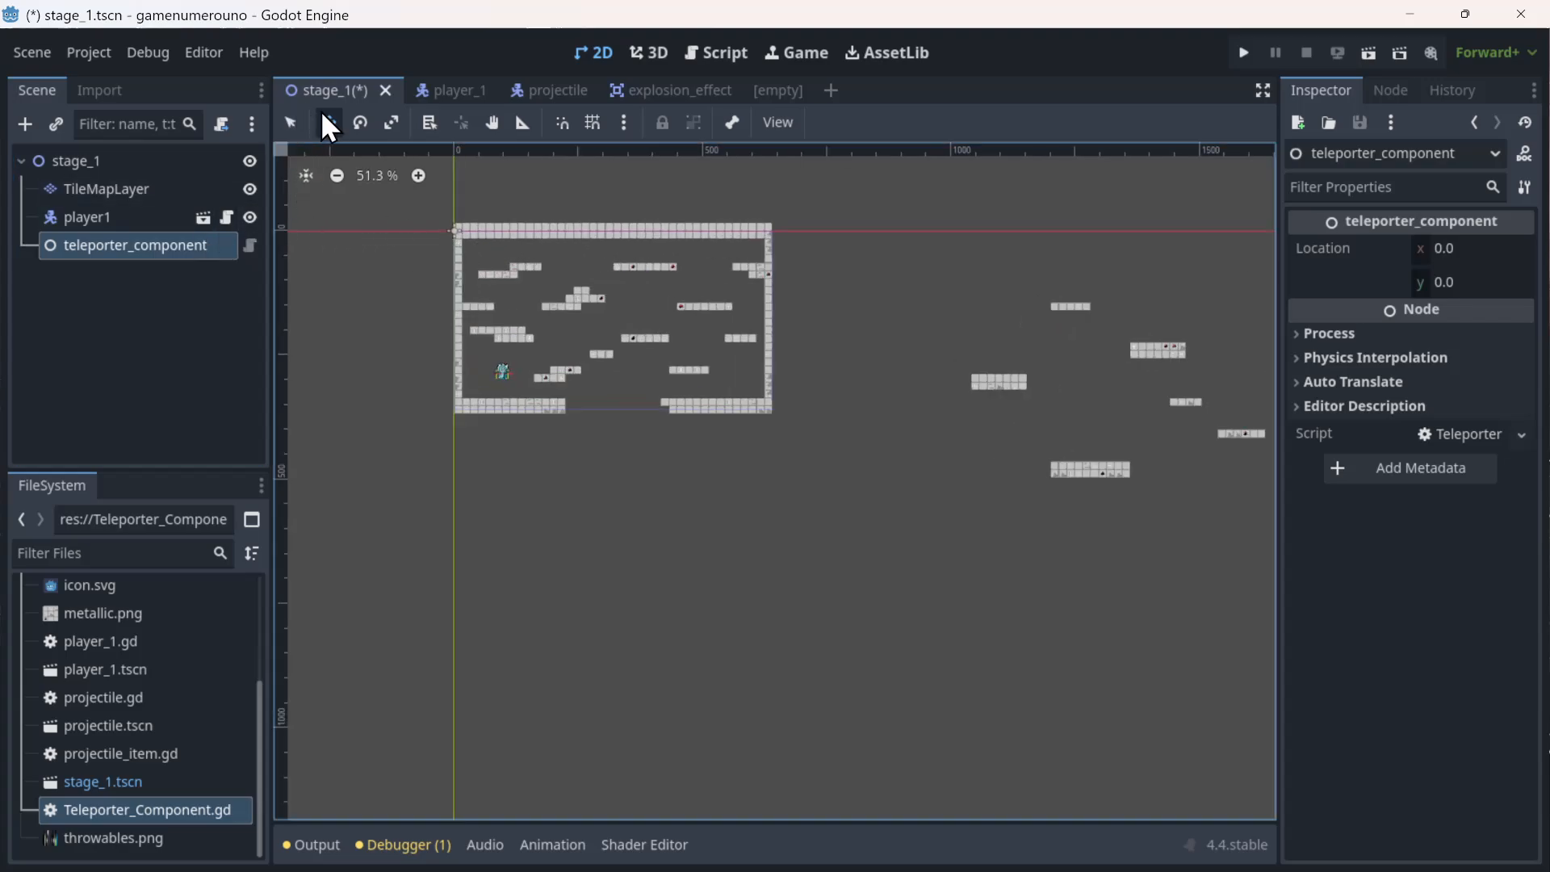
click(292, 122)
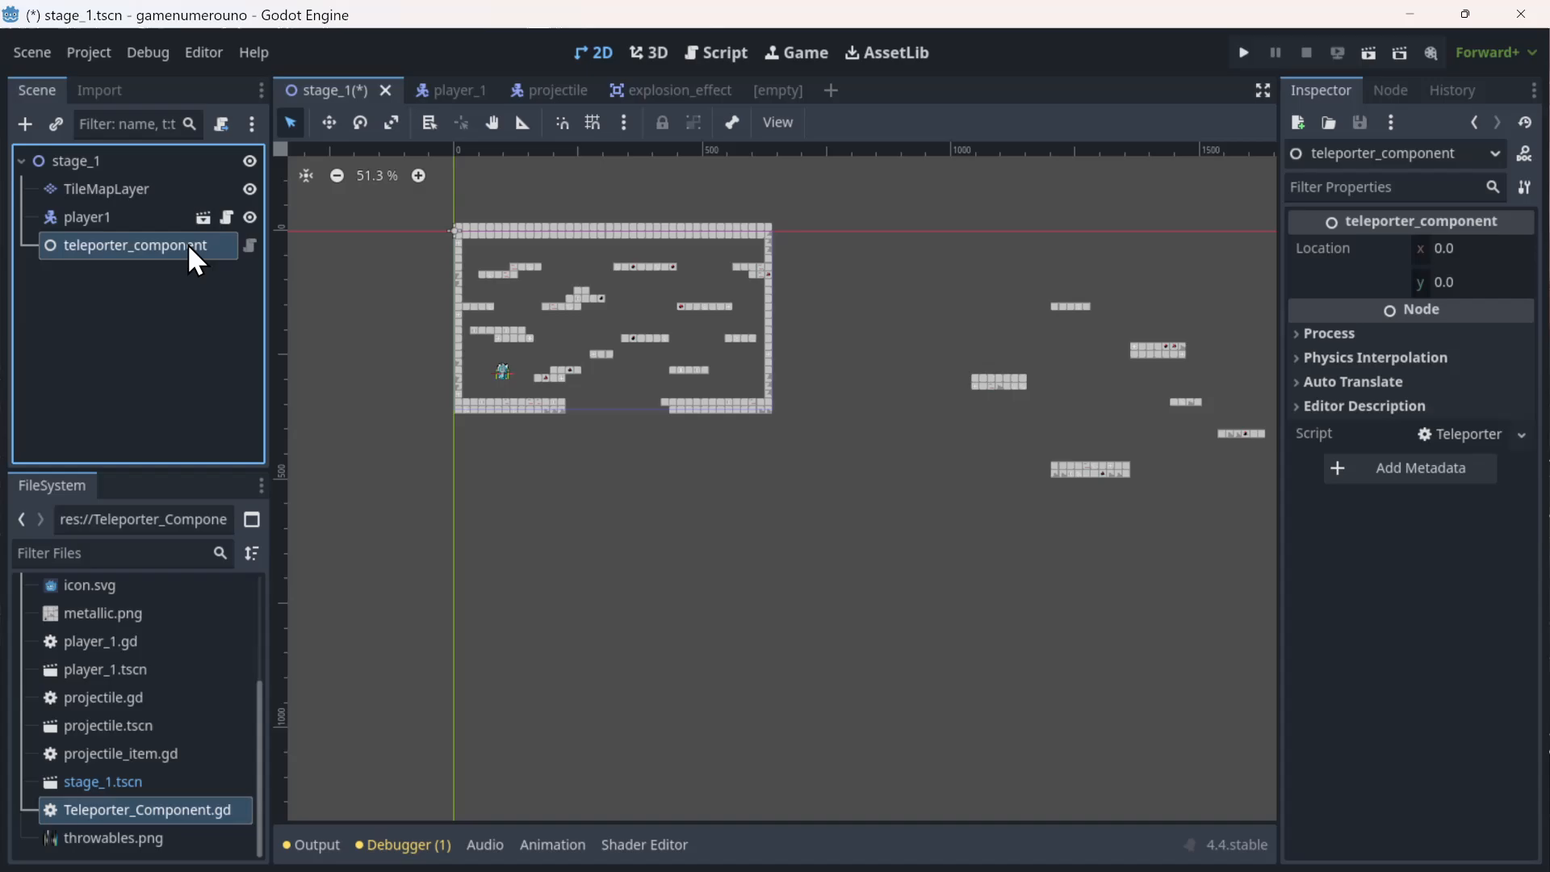
click(328, 122)
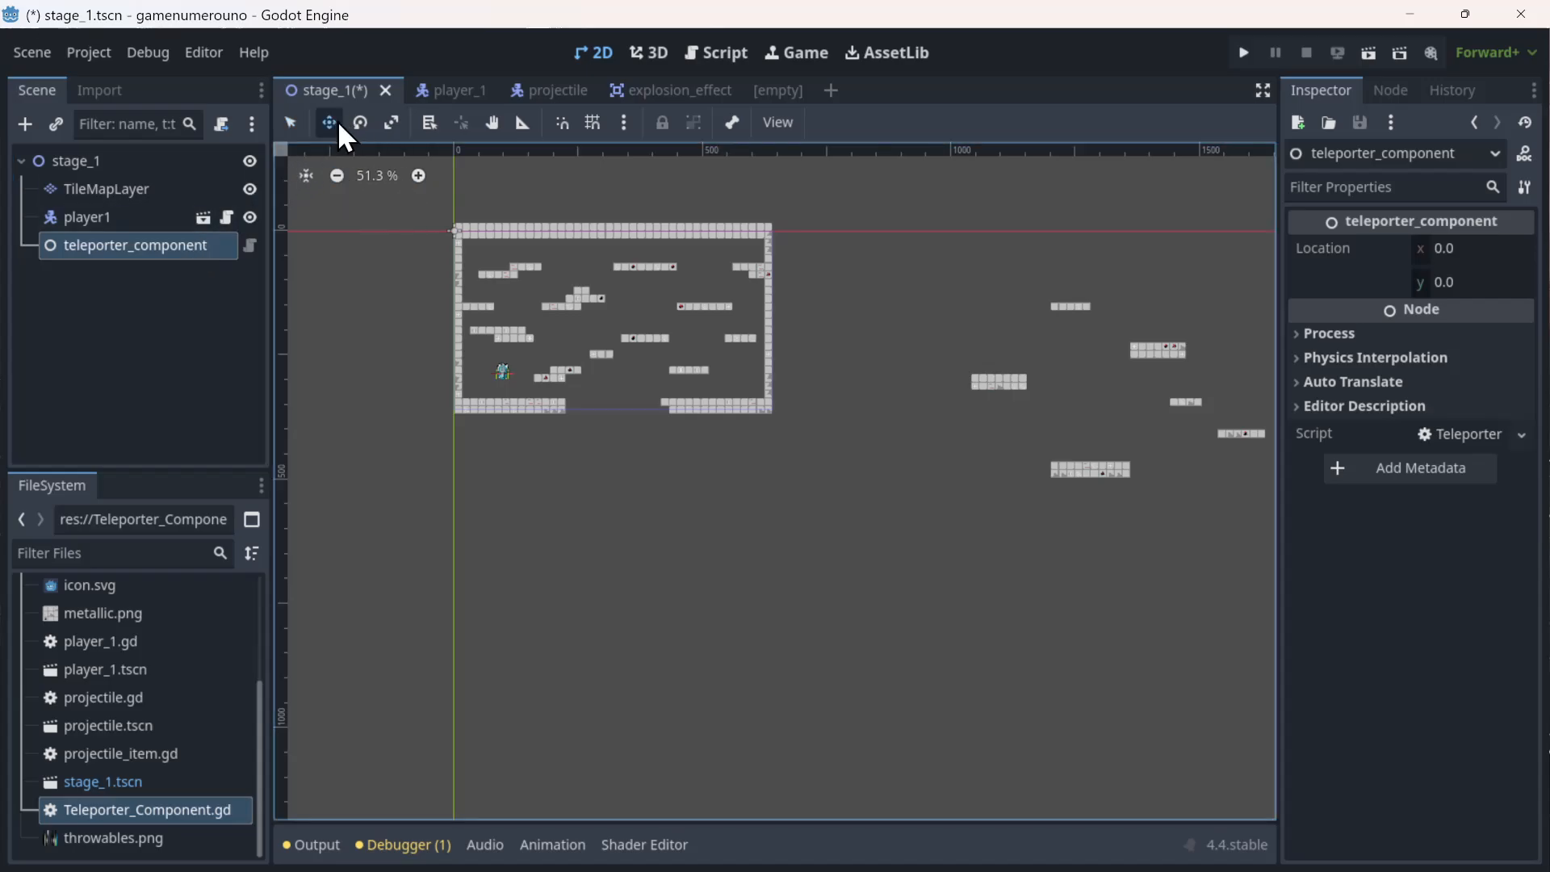
drag(449, 234, 580, 319)
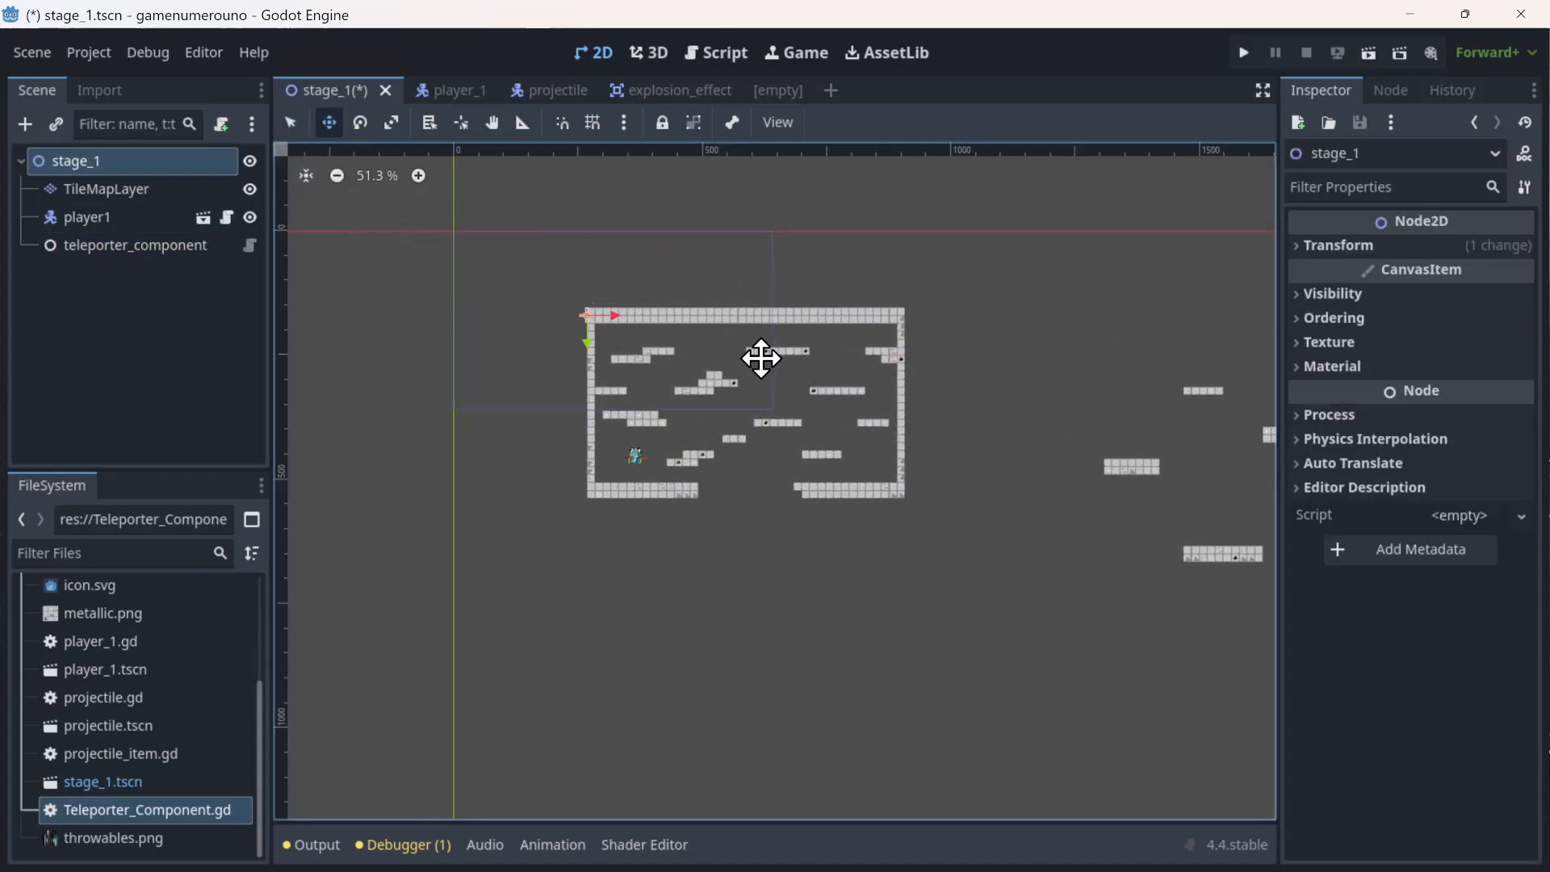
key(ctrl+z)
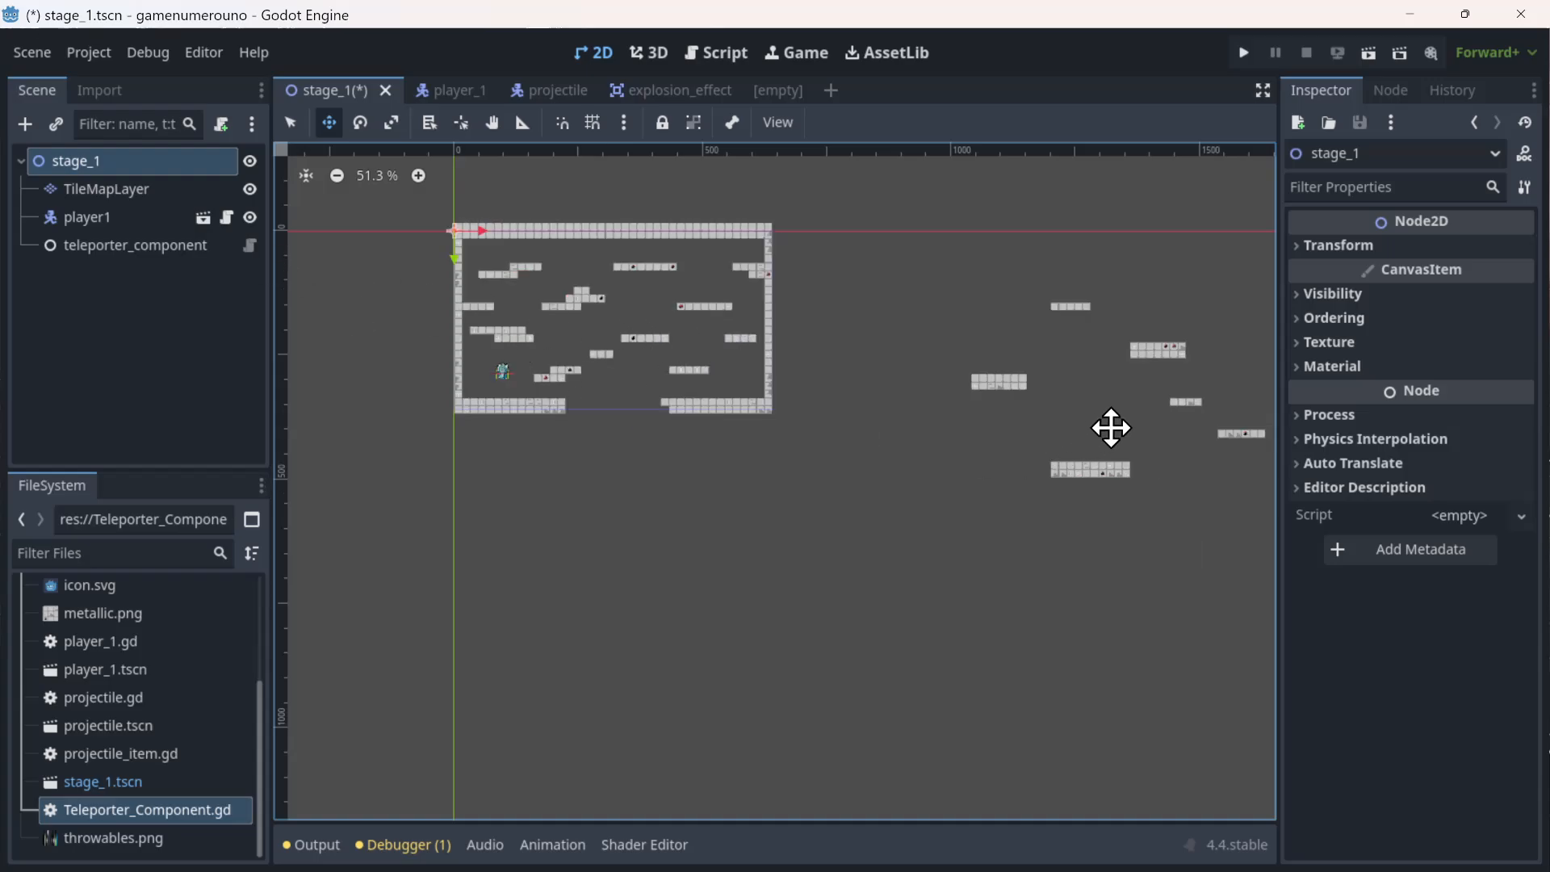
- Try to add a teleporter node directly near the separate platforms in the 2D view, searching for "telep"
right_click(1001, 364)
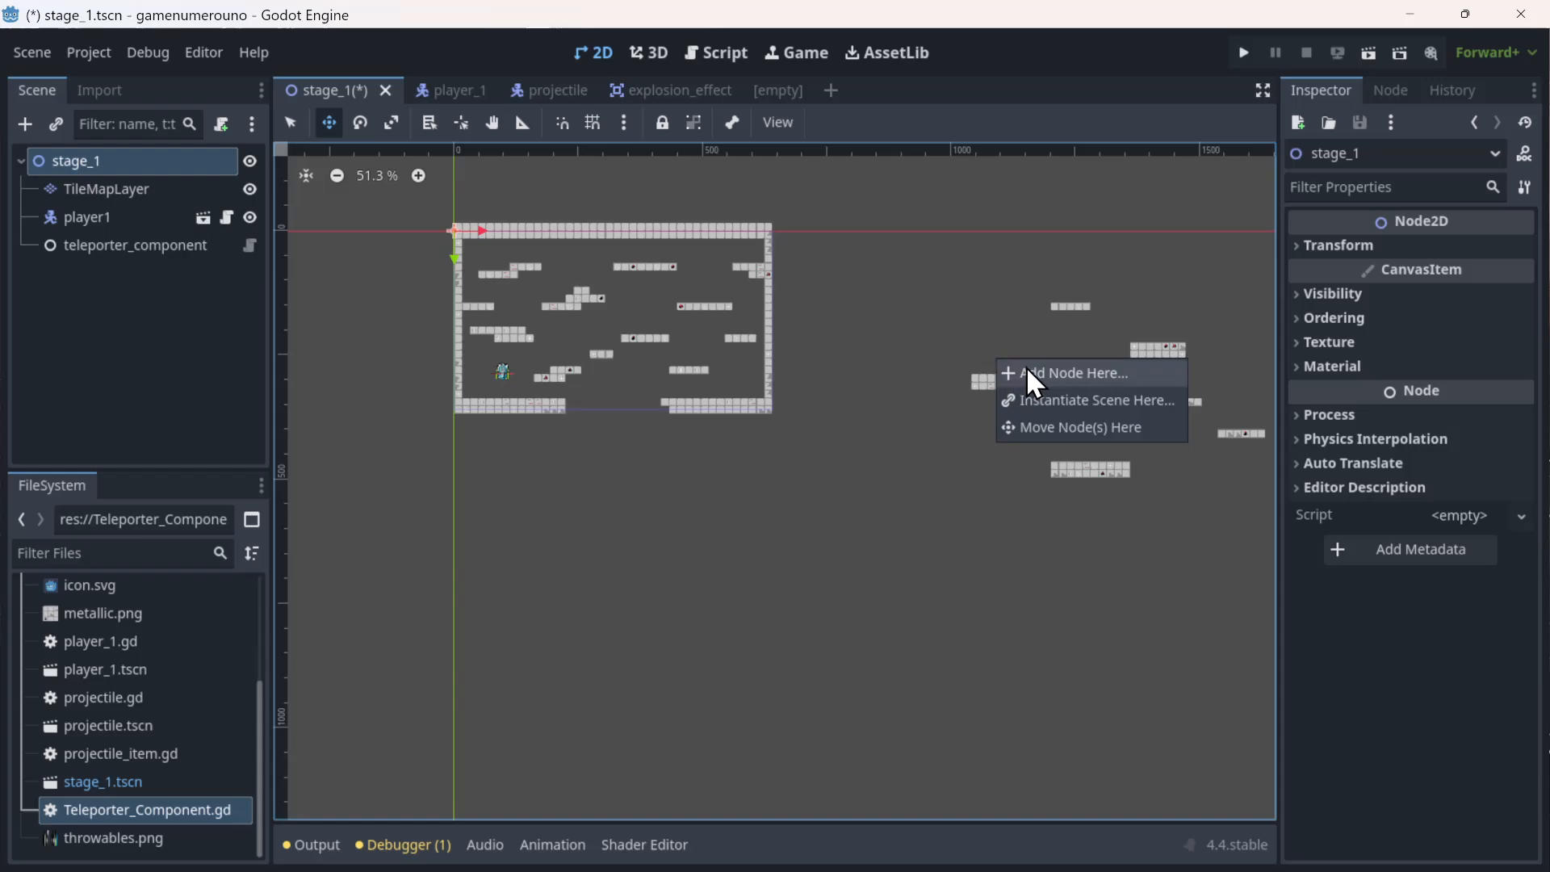
click(942, 311)
right_click(998, 350)
click(1025, 357)
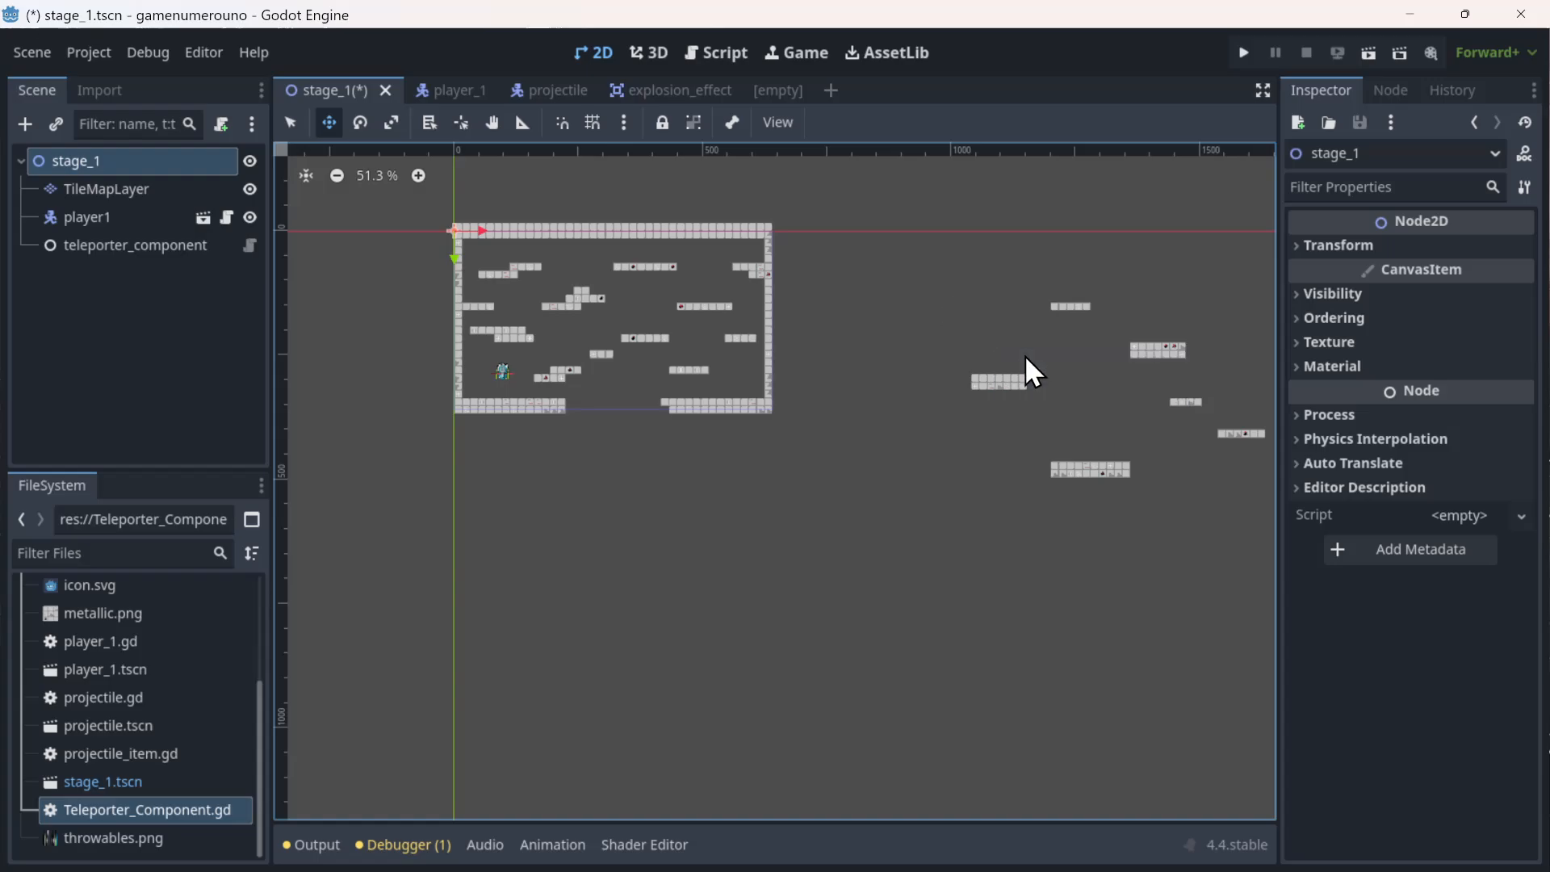
text(tel)
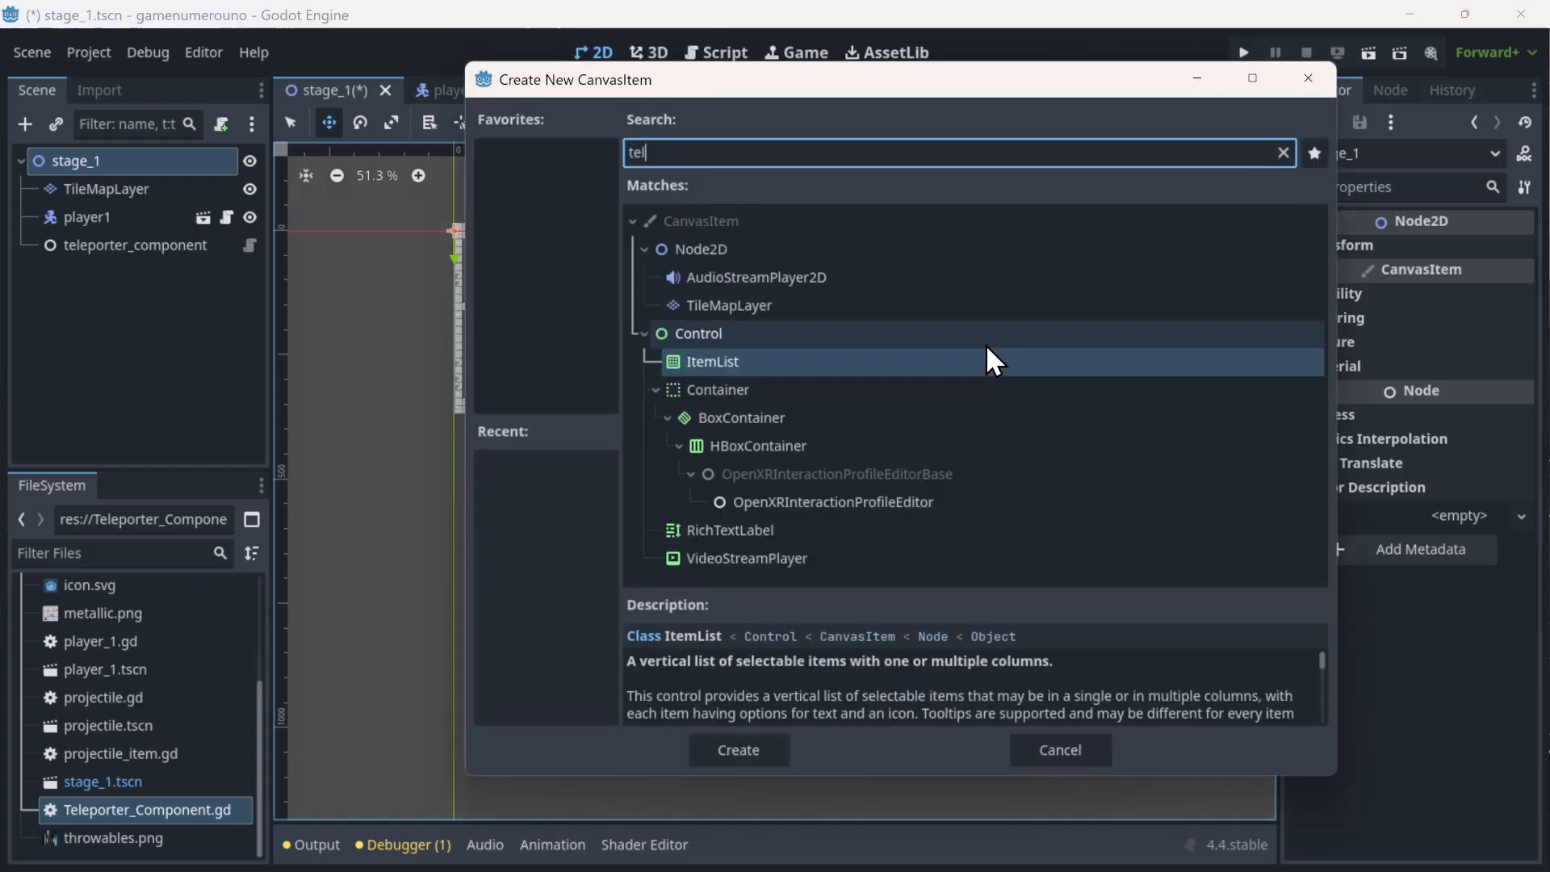
text(ep)
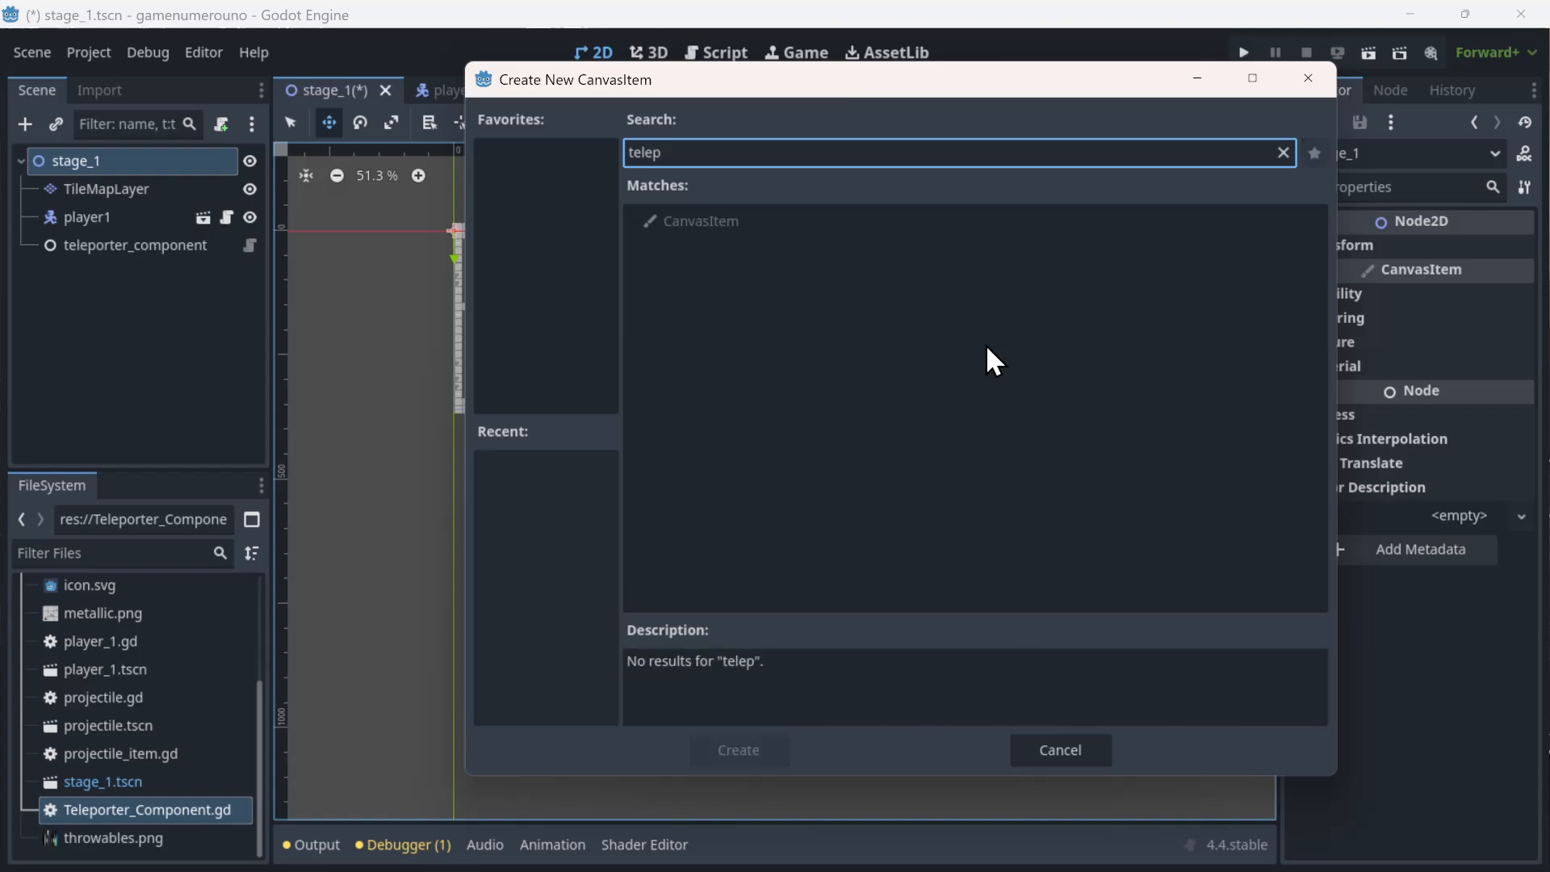
key(BackSpace)
key(BackSpace)
key(BackSpace)
key(BackSpace)
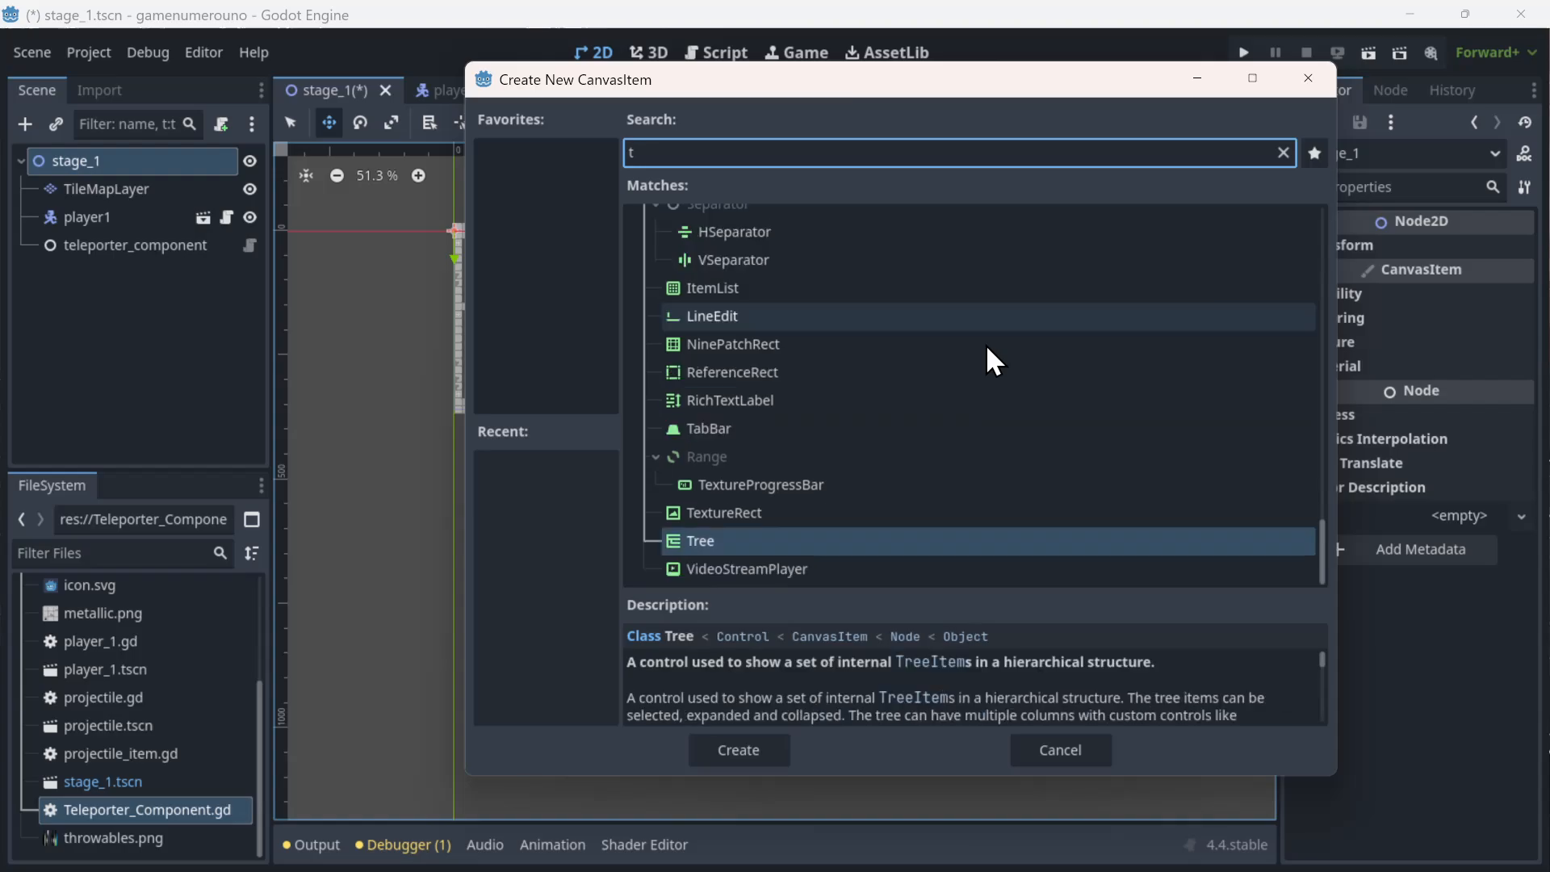
key(BackSpace)
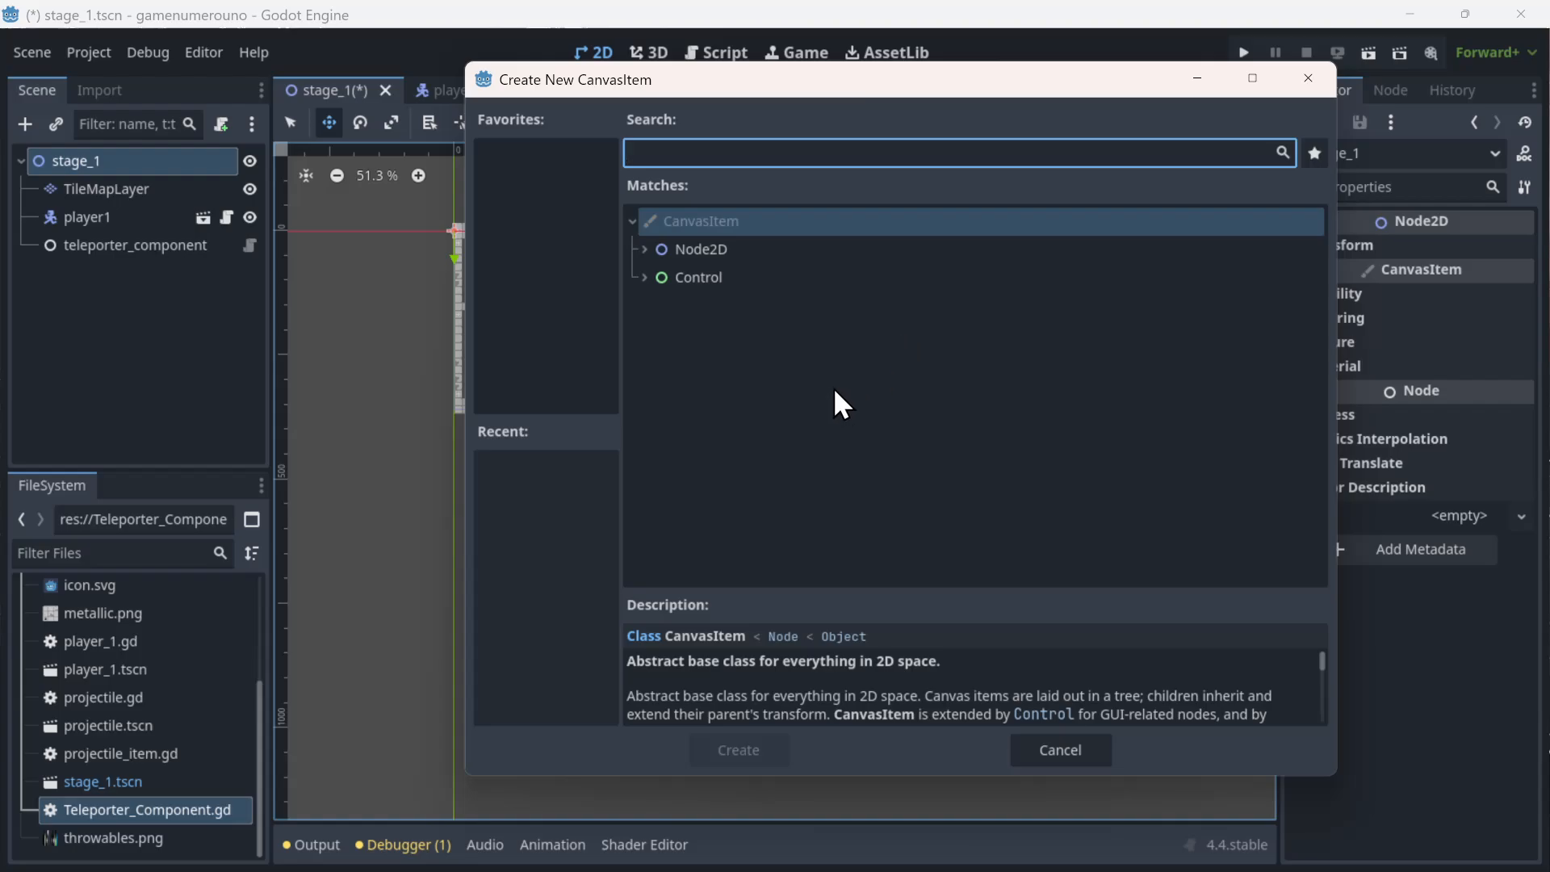
click(637, 247)
click(638, 247)
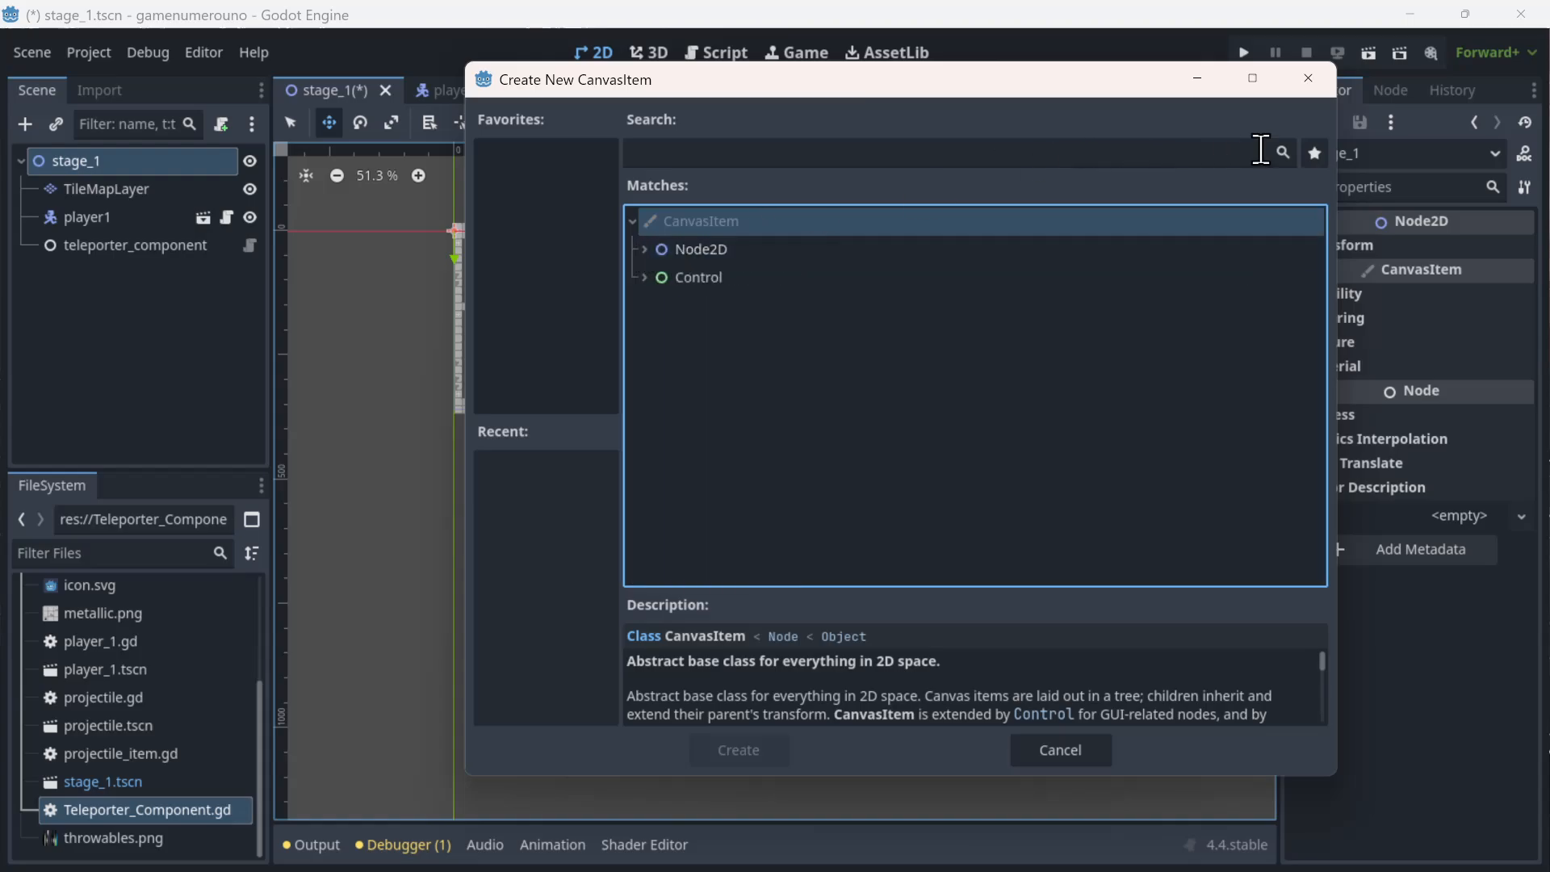
click(1309, 79)
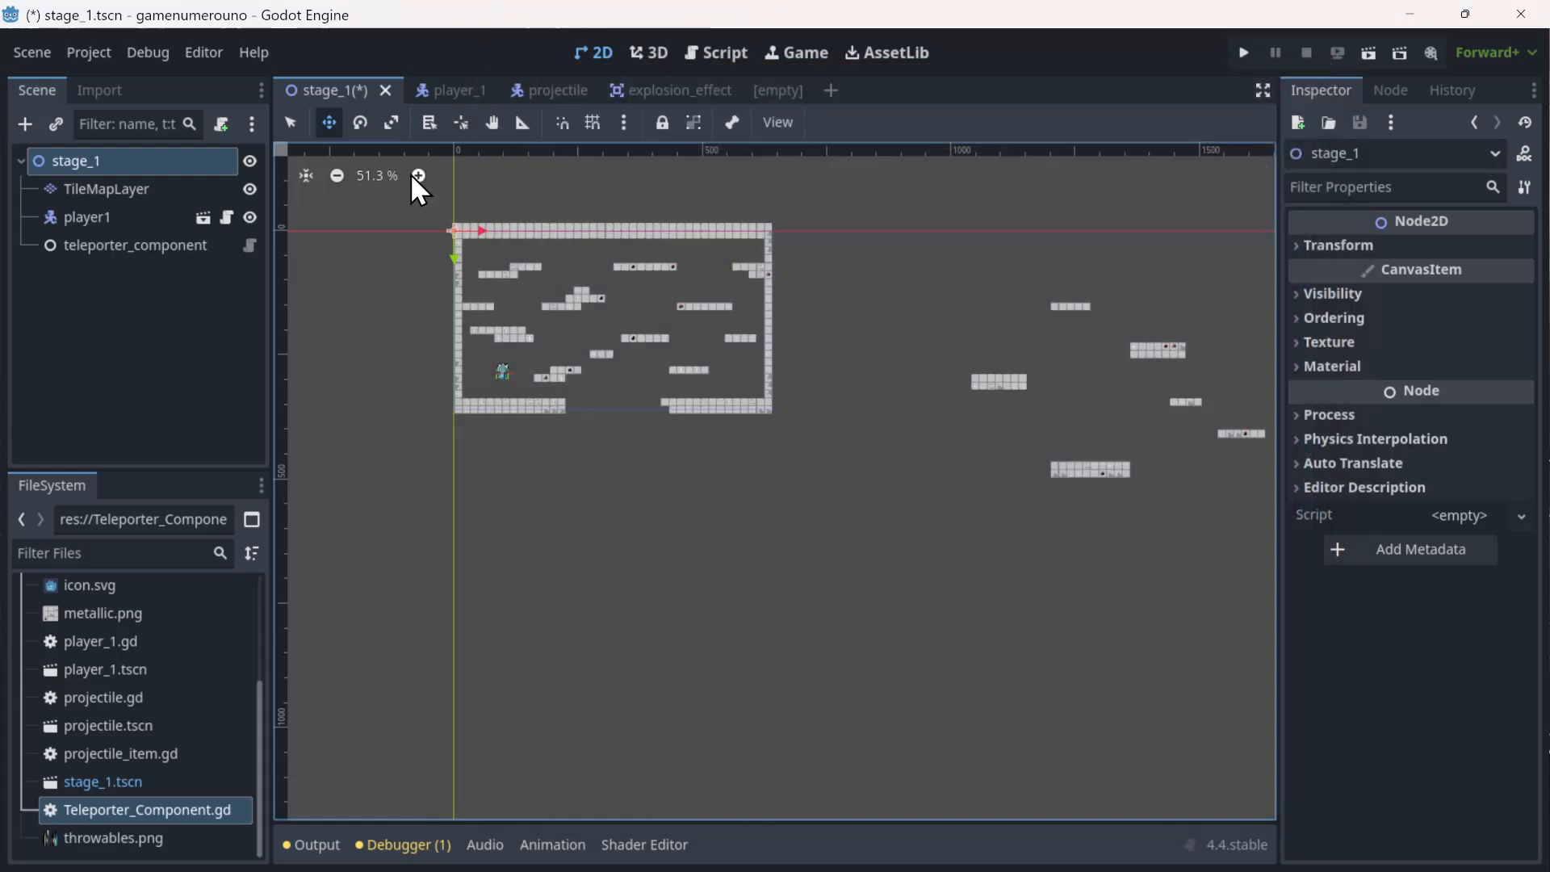
- Change the base class in Teleporter_Component.gd to Node2D and save the script and scene
double_click(187, 811)
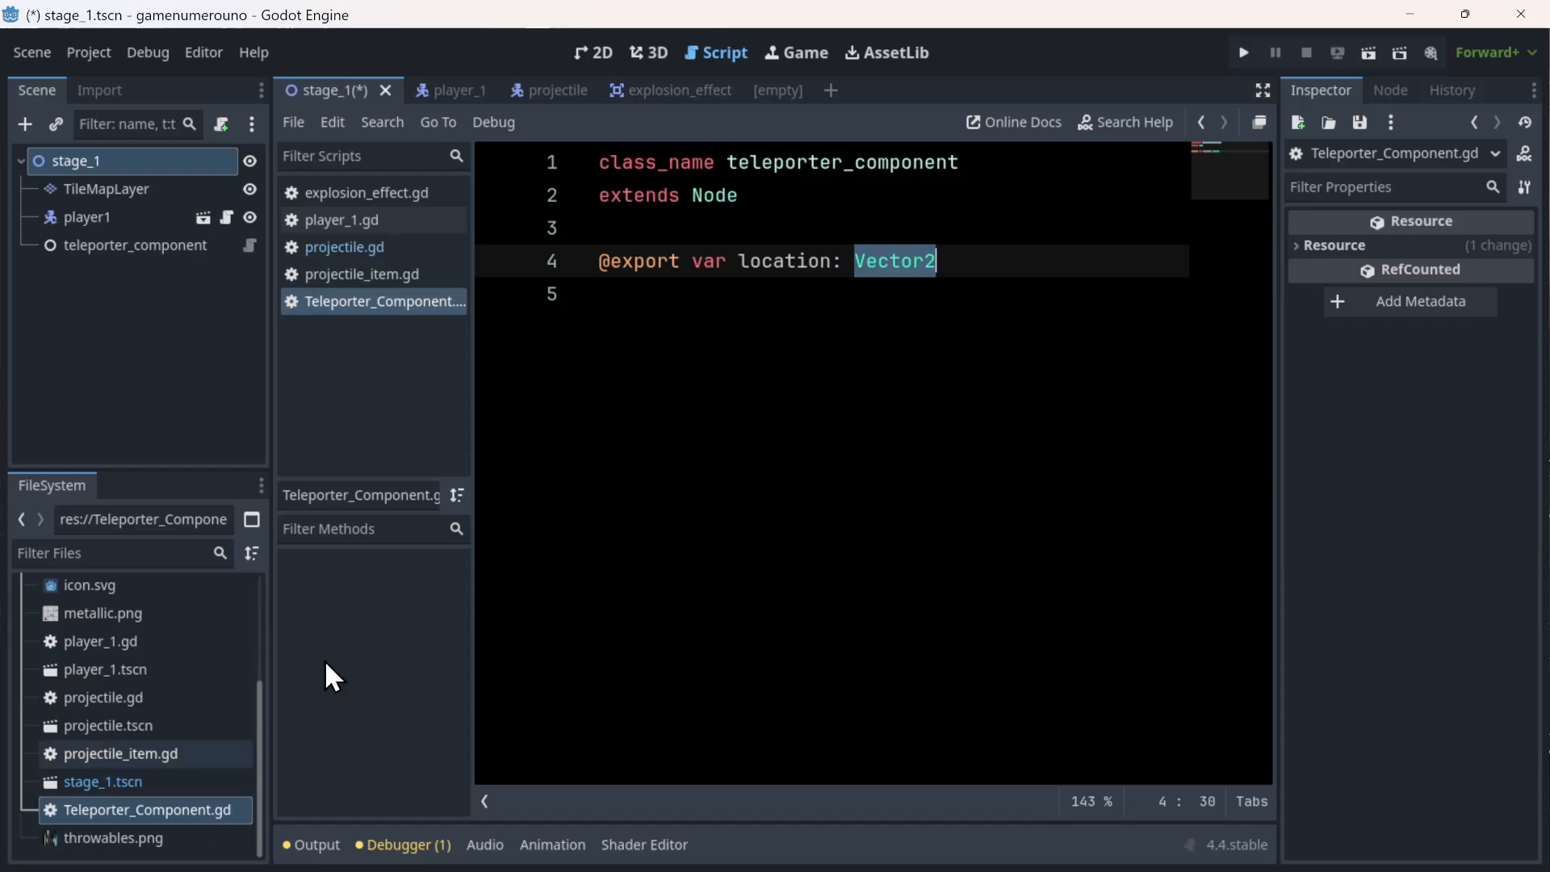
click(837, 203)
text(2D)
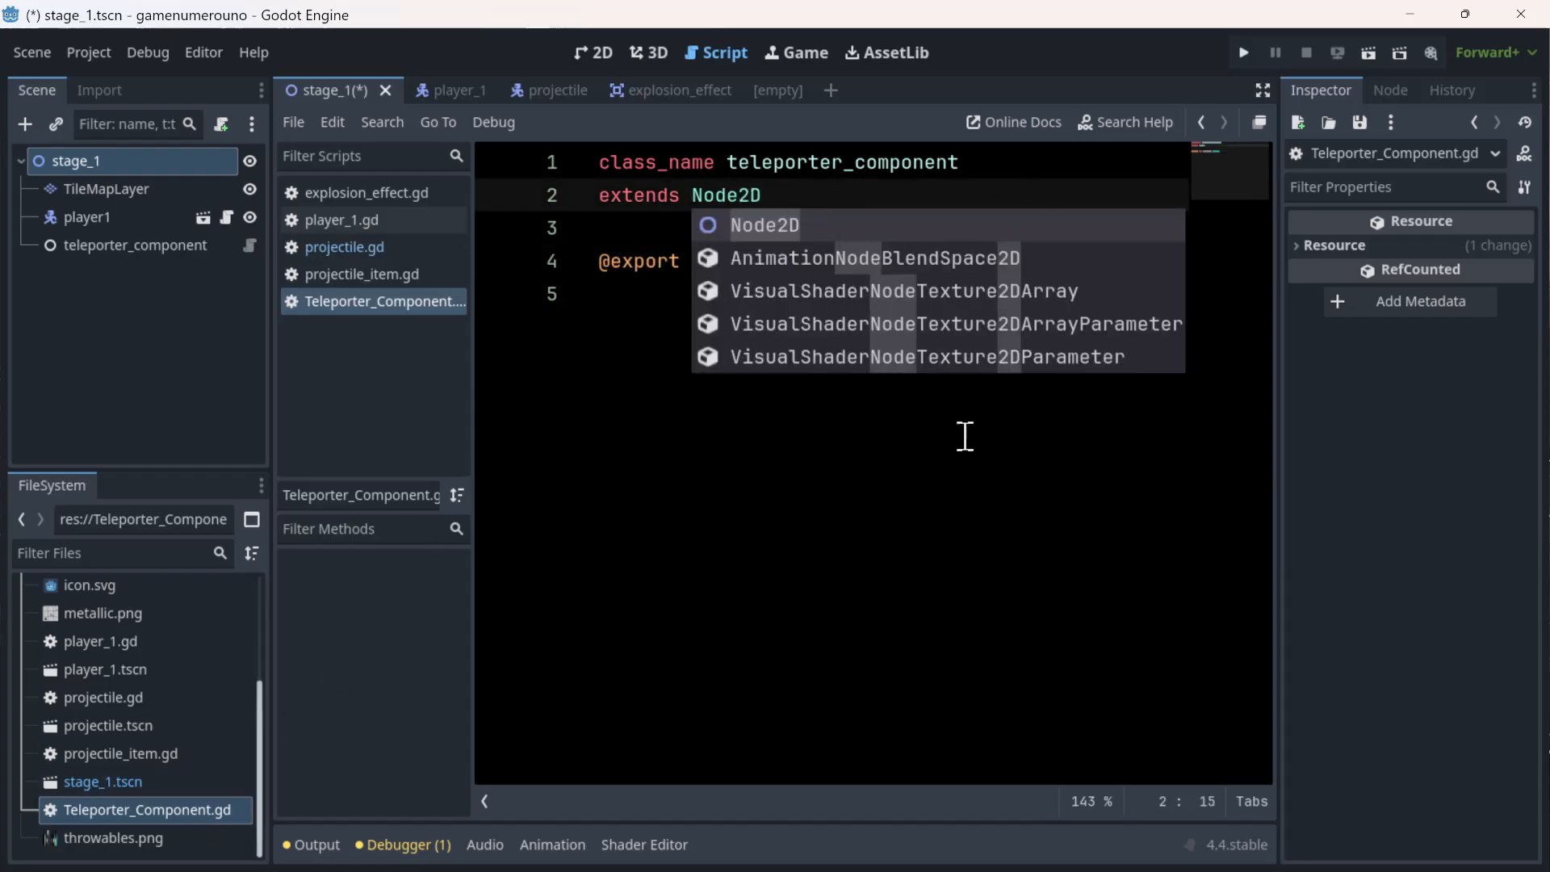
click(1060, 557)
key(ctrl+s)
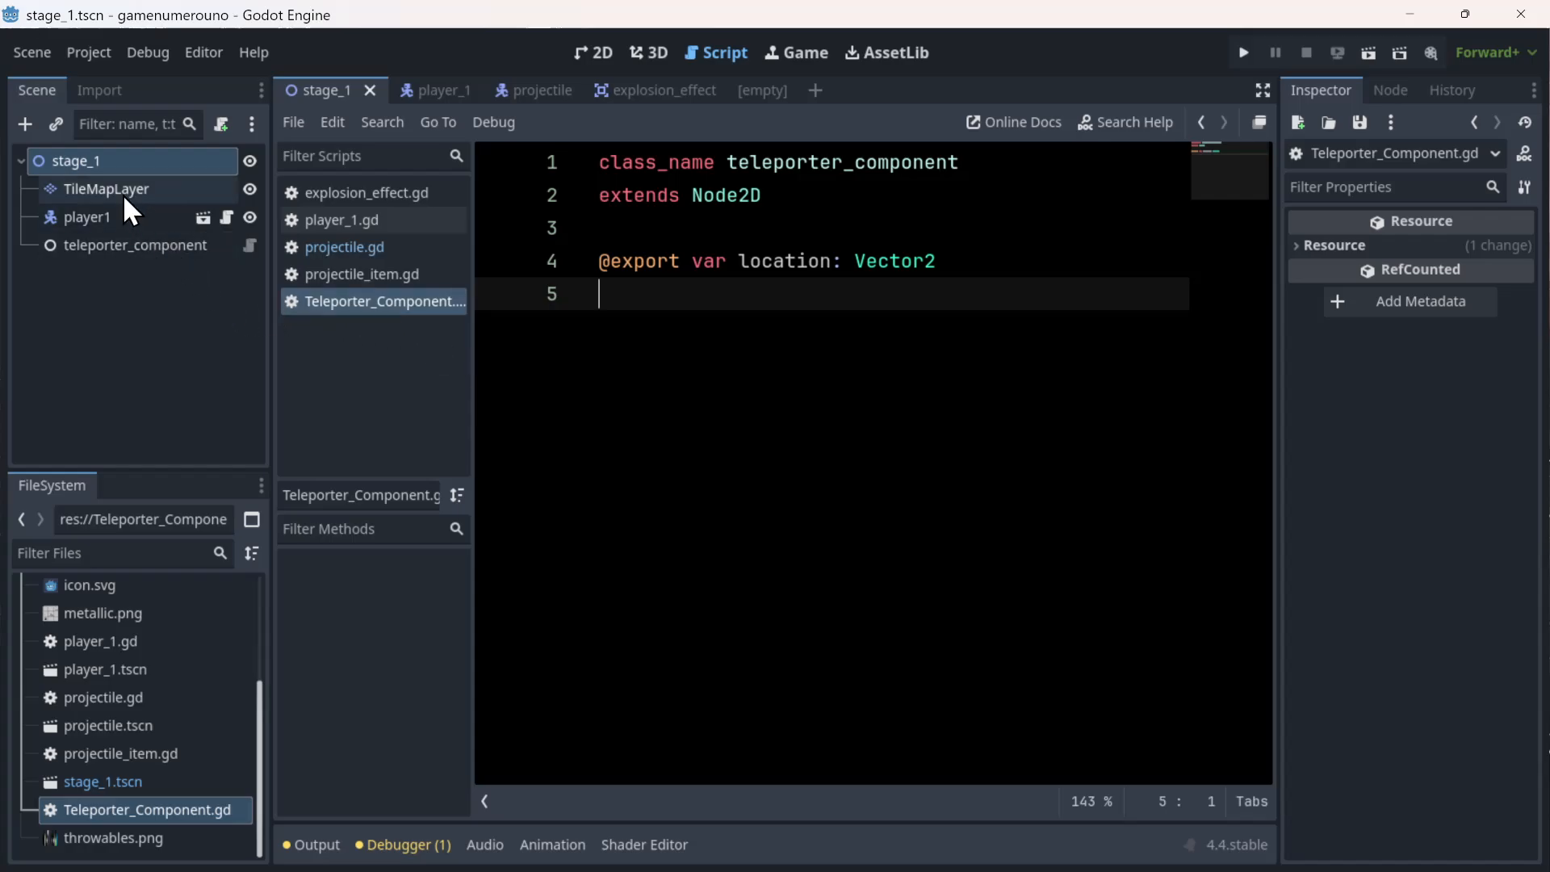
- Delete the existing teleporter_component node from stage_1
click(139, 242)
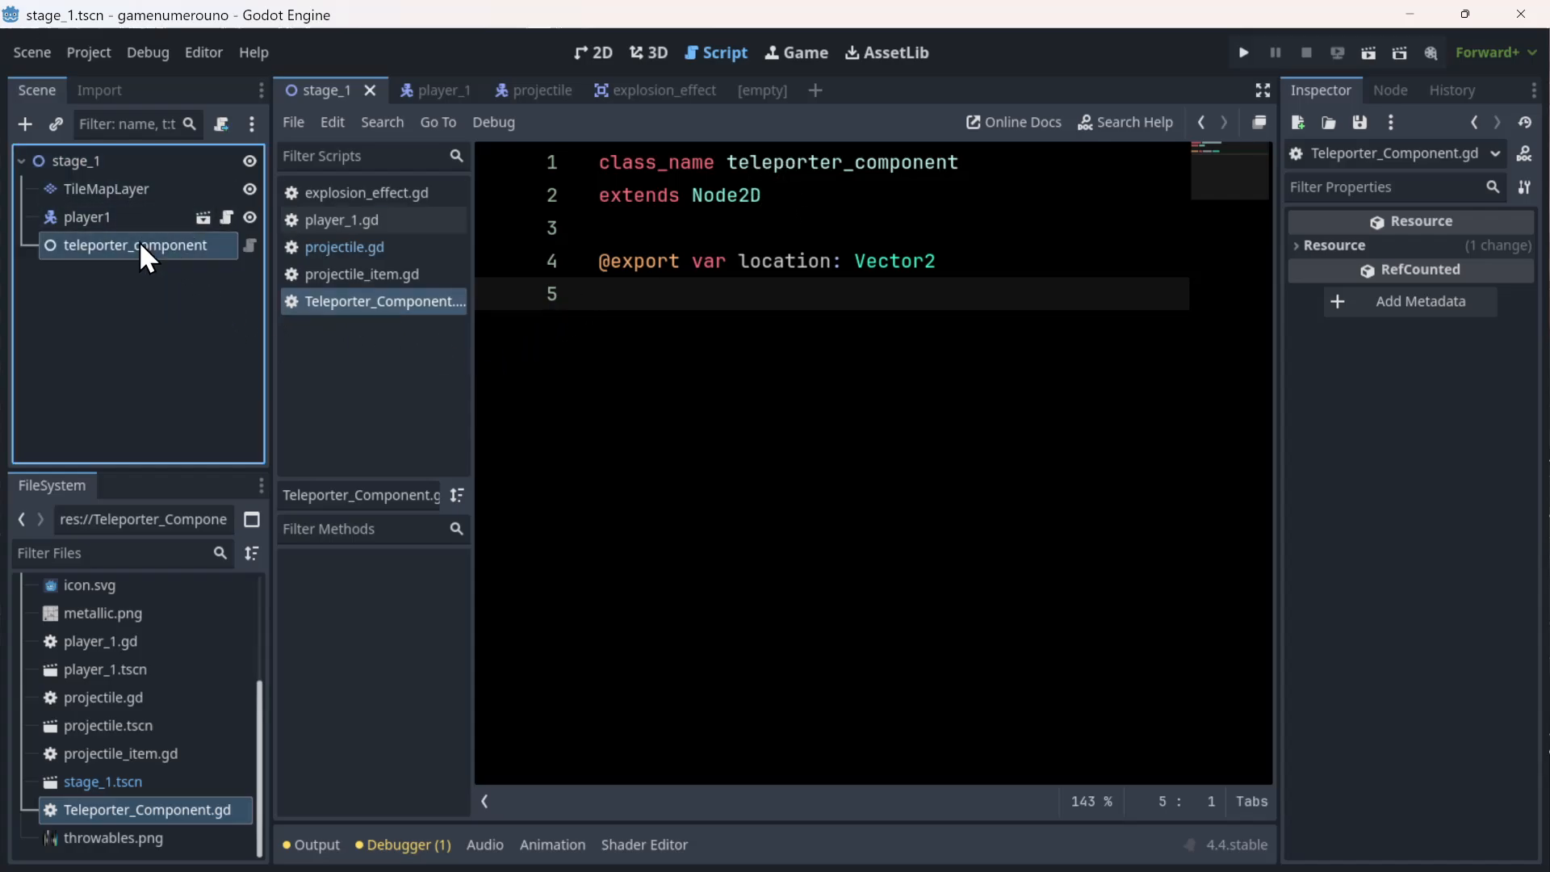
key(Delete)
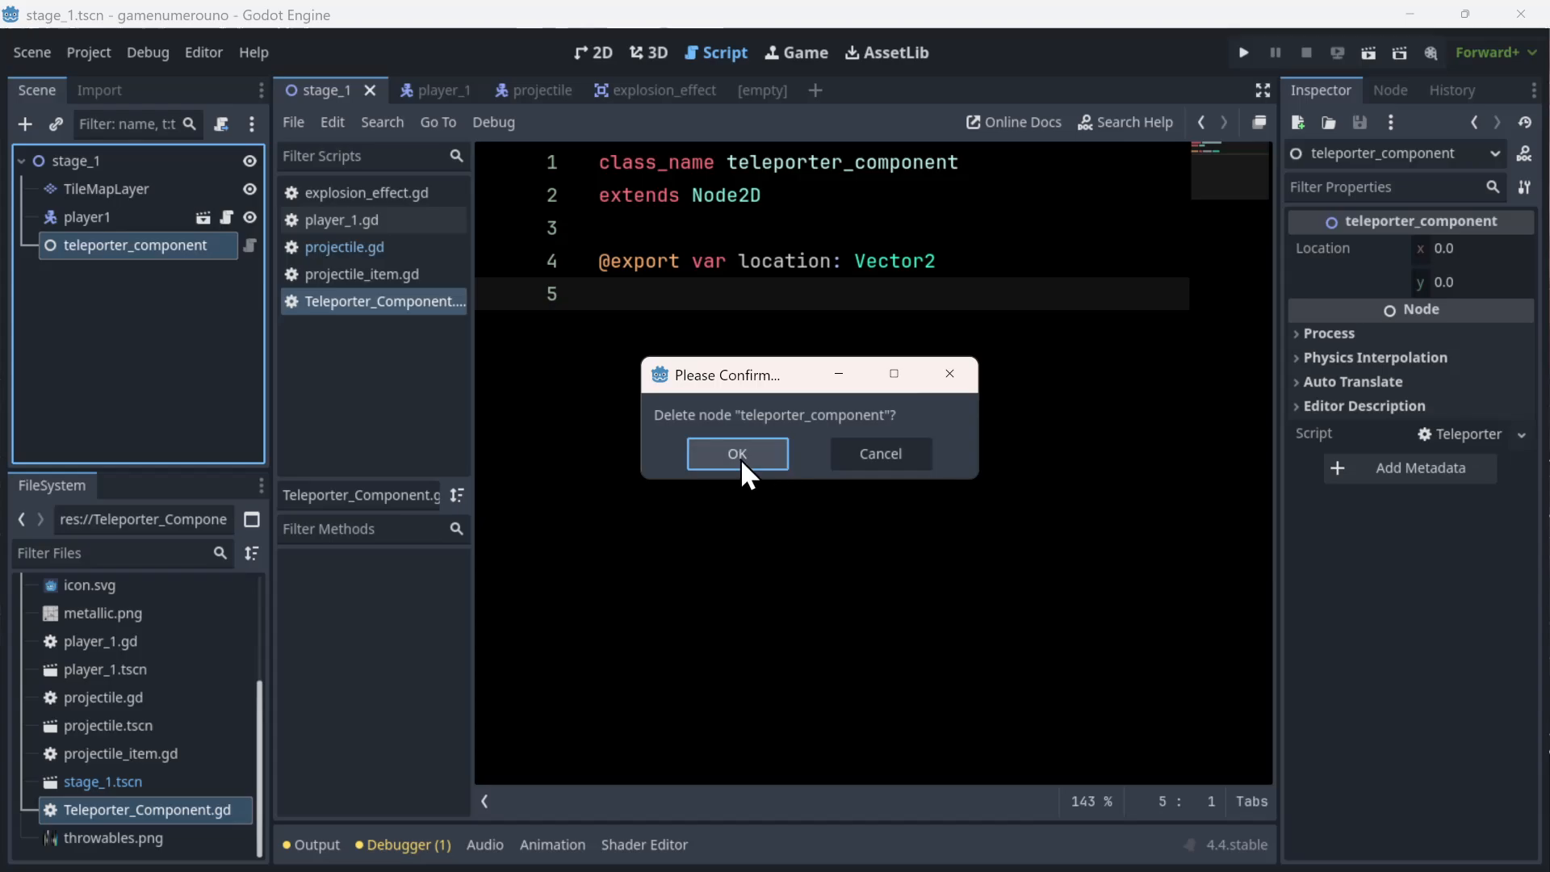
click(740, 454)
- Add a new teleporter_component node under stage_1 in the 2D view, placing it above the nearest detached platform
click(70, 159)
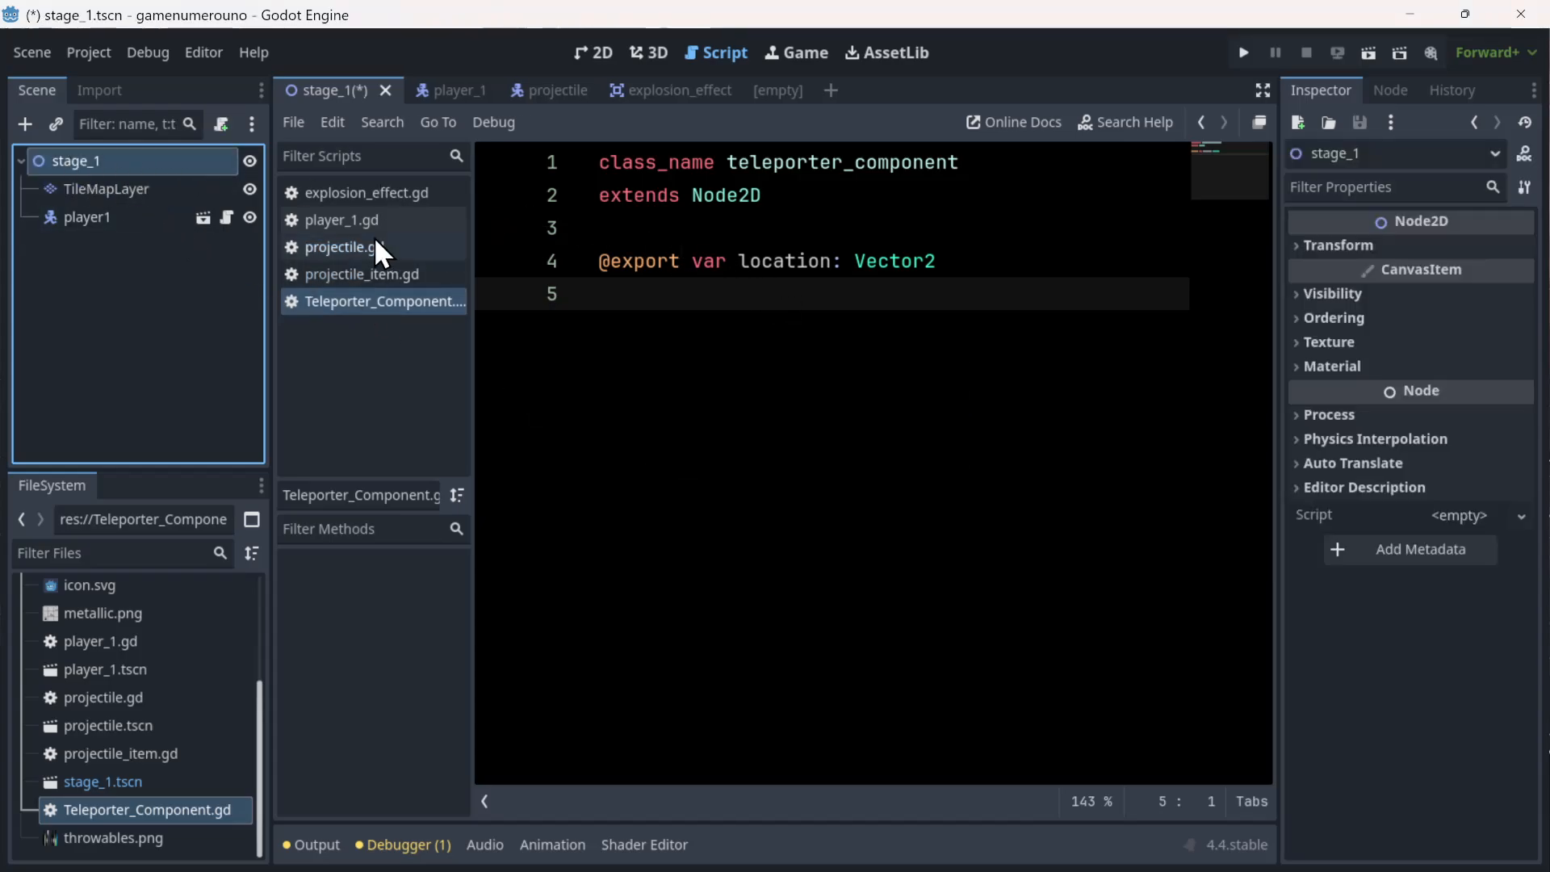
click(599, 53)
right_click(990, 352)
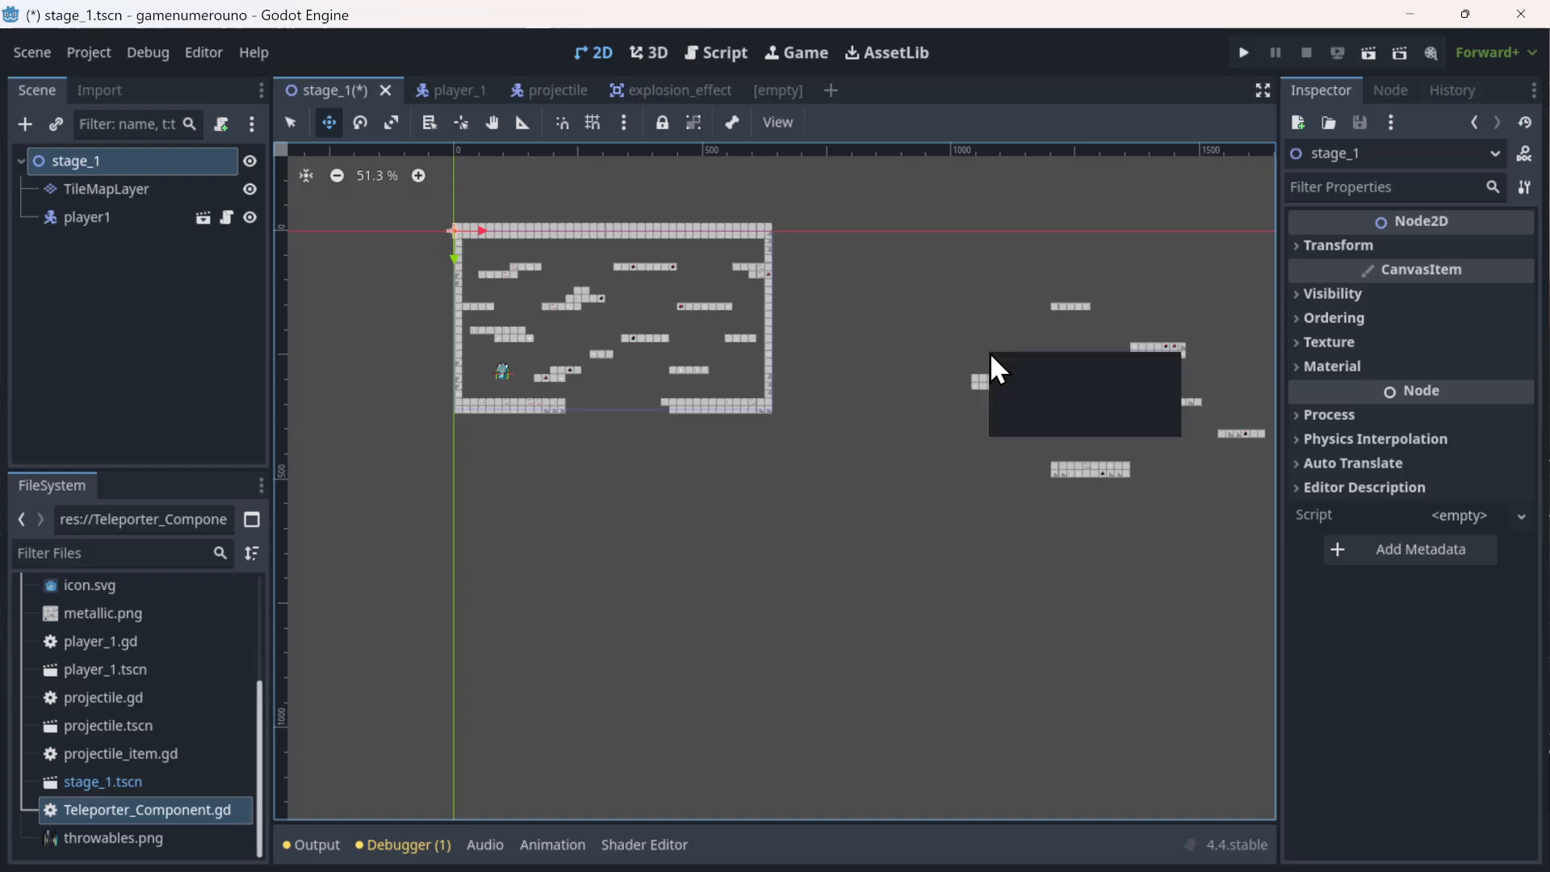
click(1045, 360)
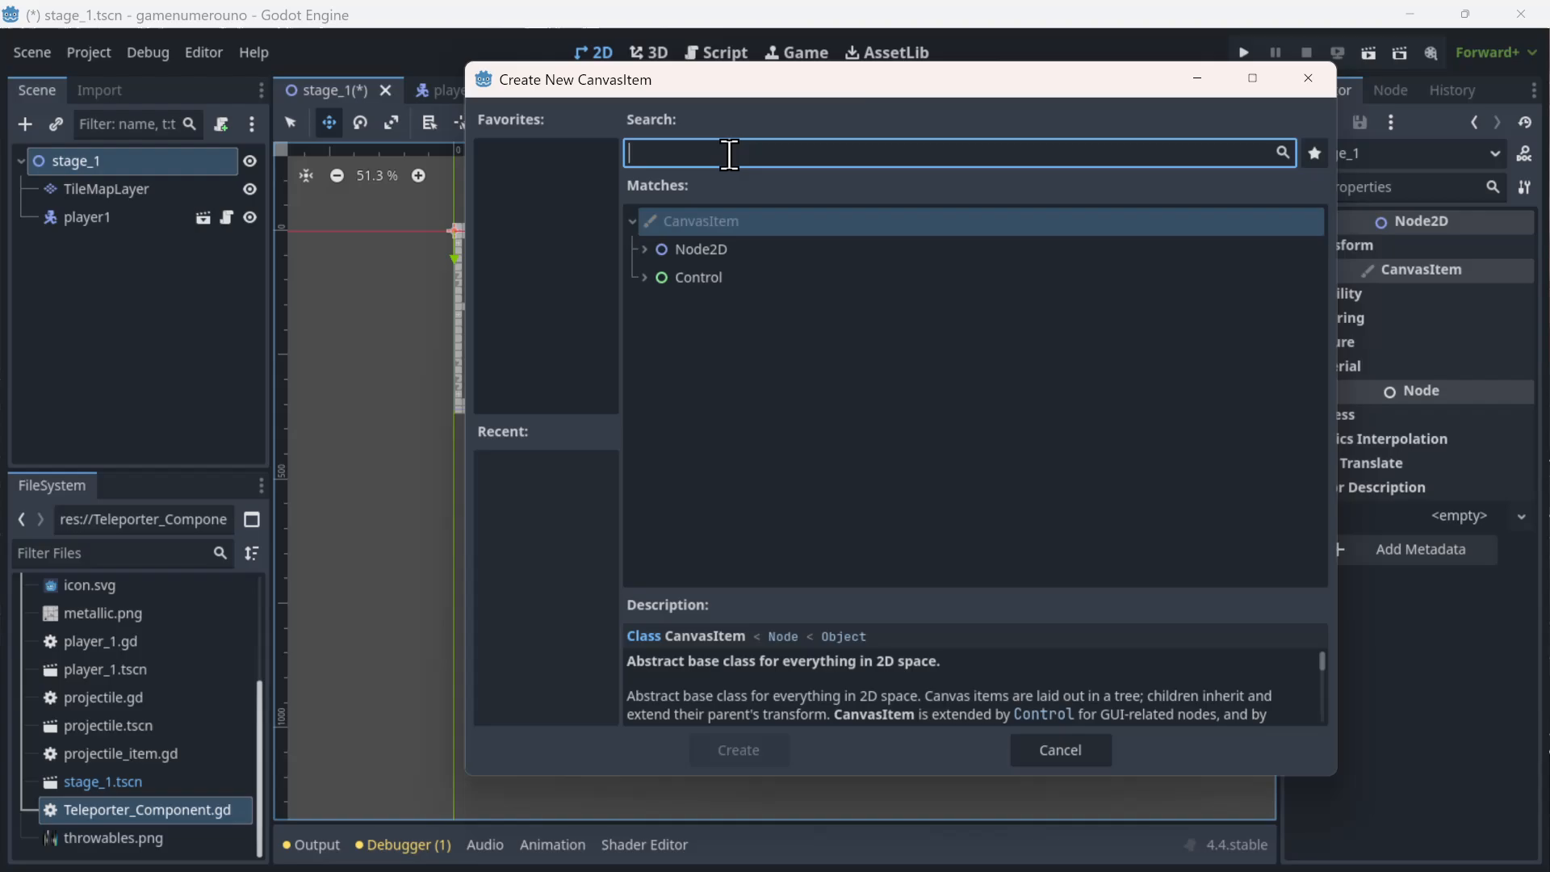
text(telep)
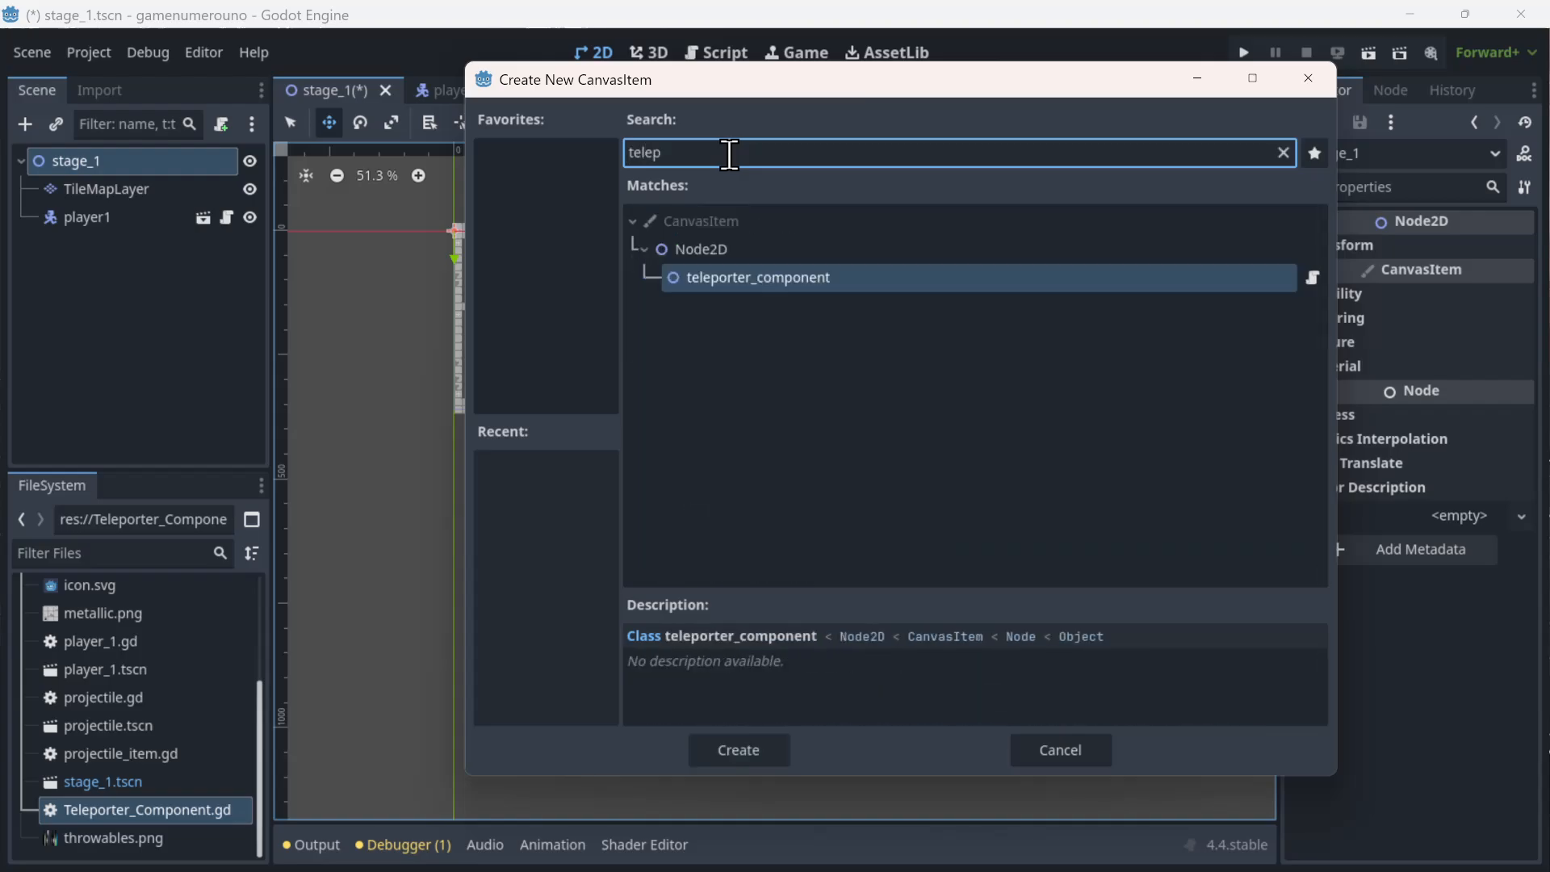
double_click(798, 279)
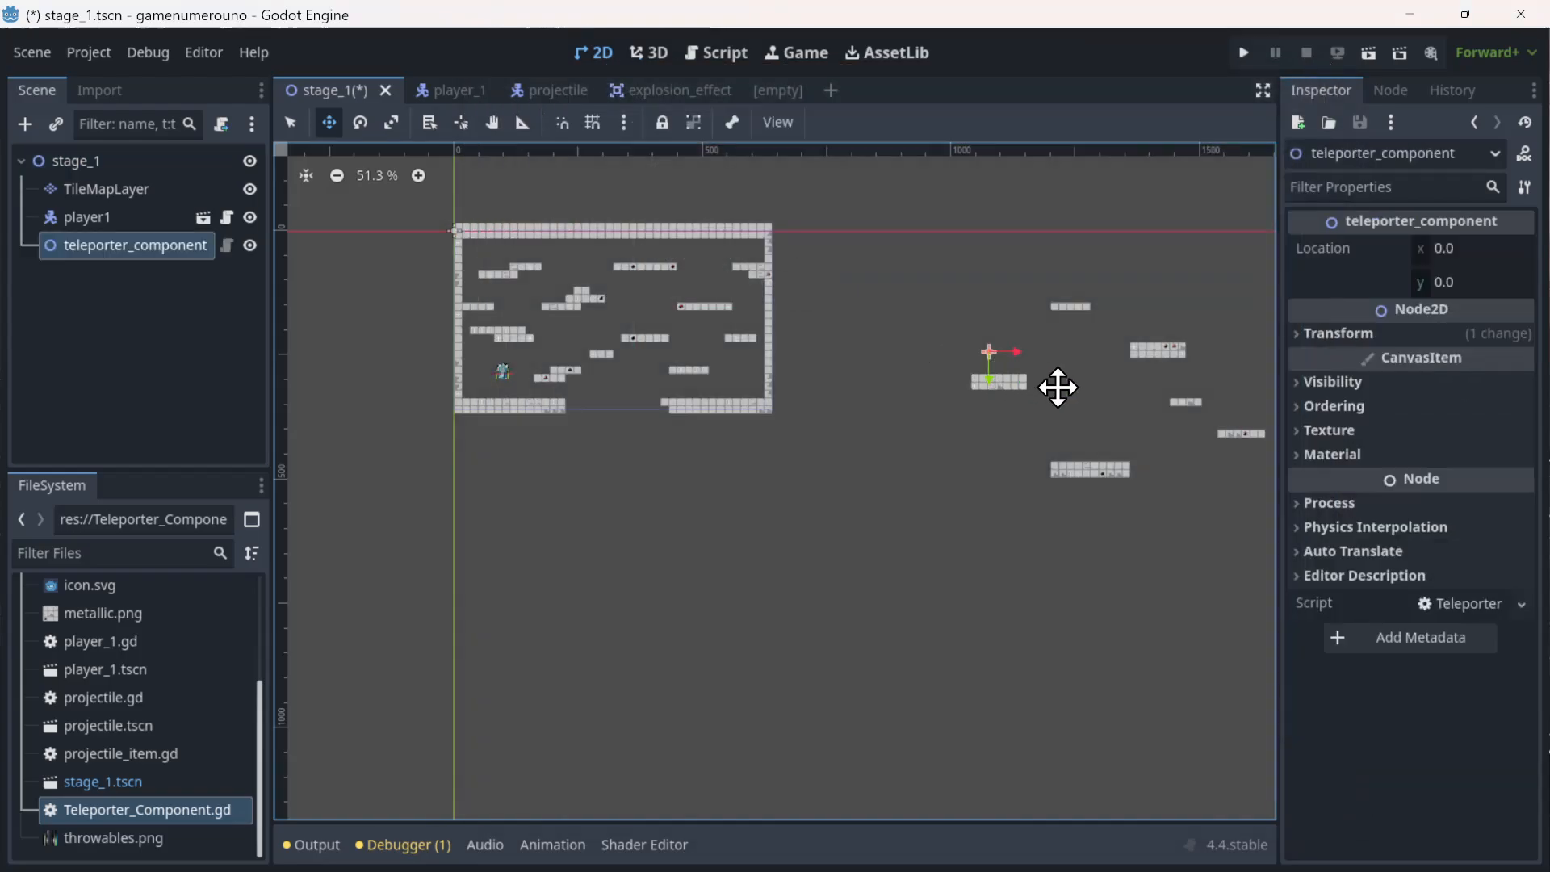
- Shift the teleporter_component node by about 12 px horizontally and 10 px downward, closer to the detached platform
scroll(1057, 387, up, 3)
mouse_move(921, 235)
mouse_down()
mouse_move(955, 281)
mouse_move(930, 242)
mouse_up()
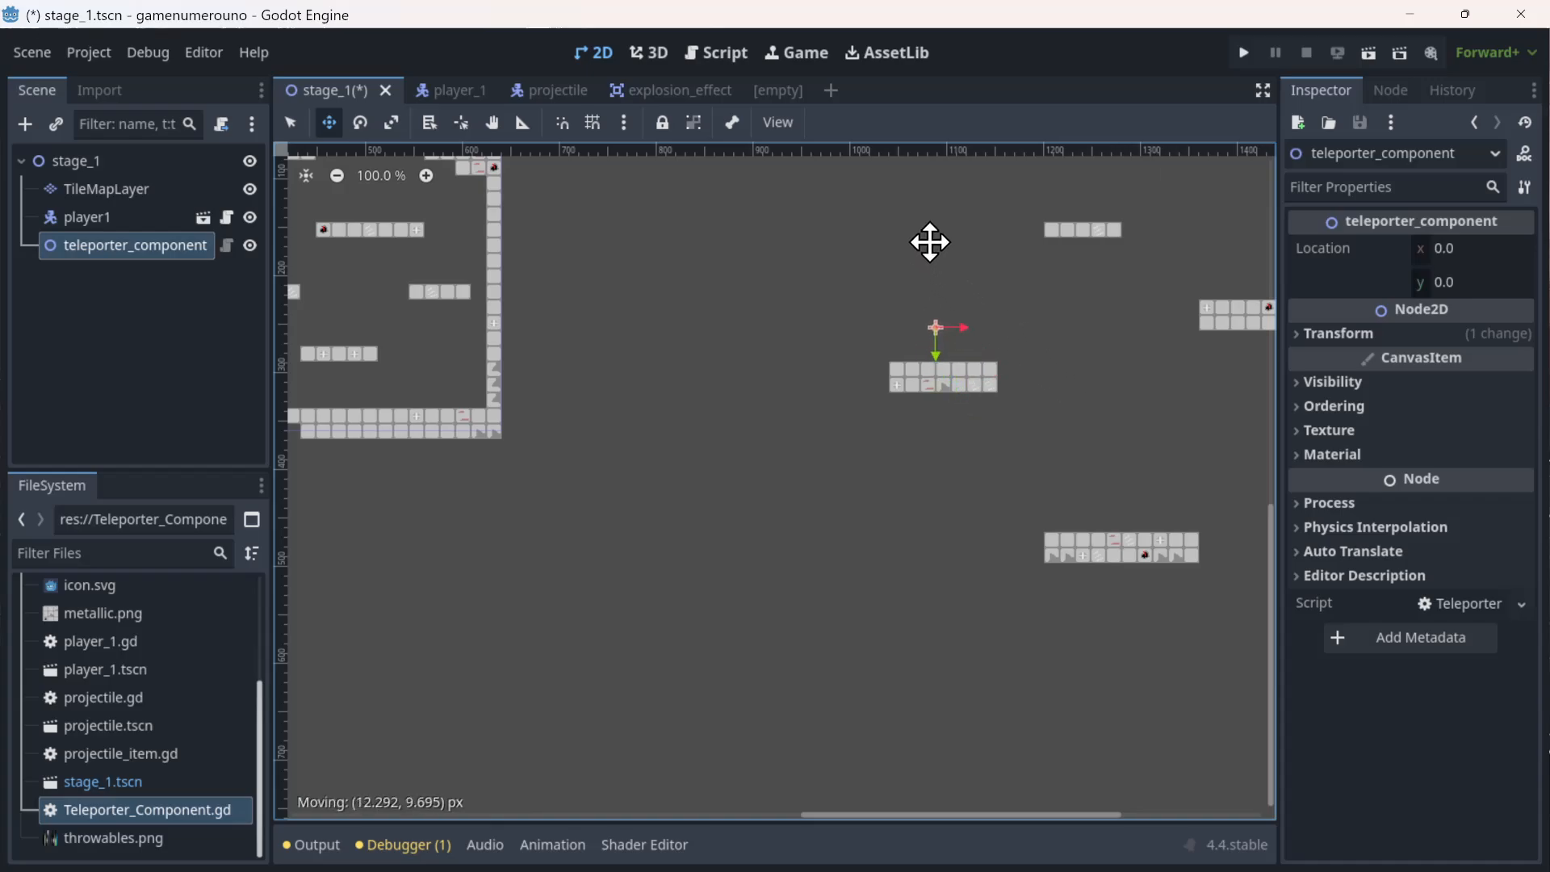
scroll(776, 402, down, 3)
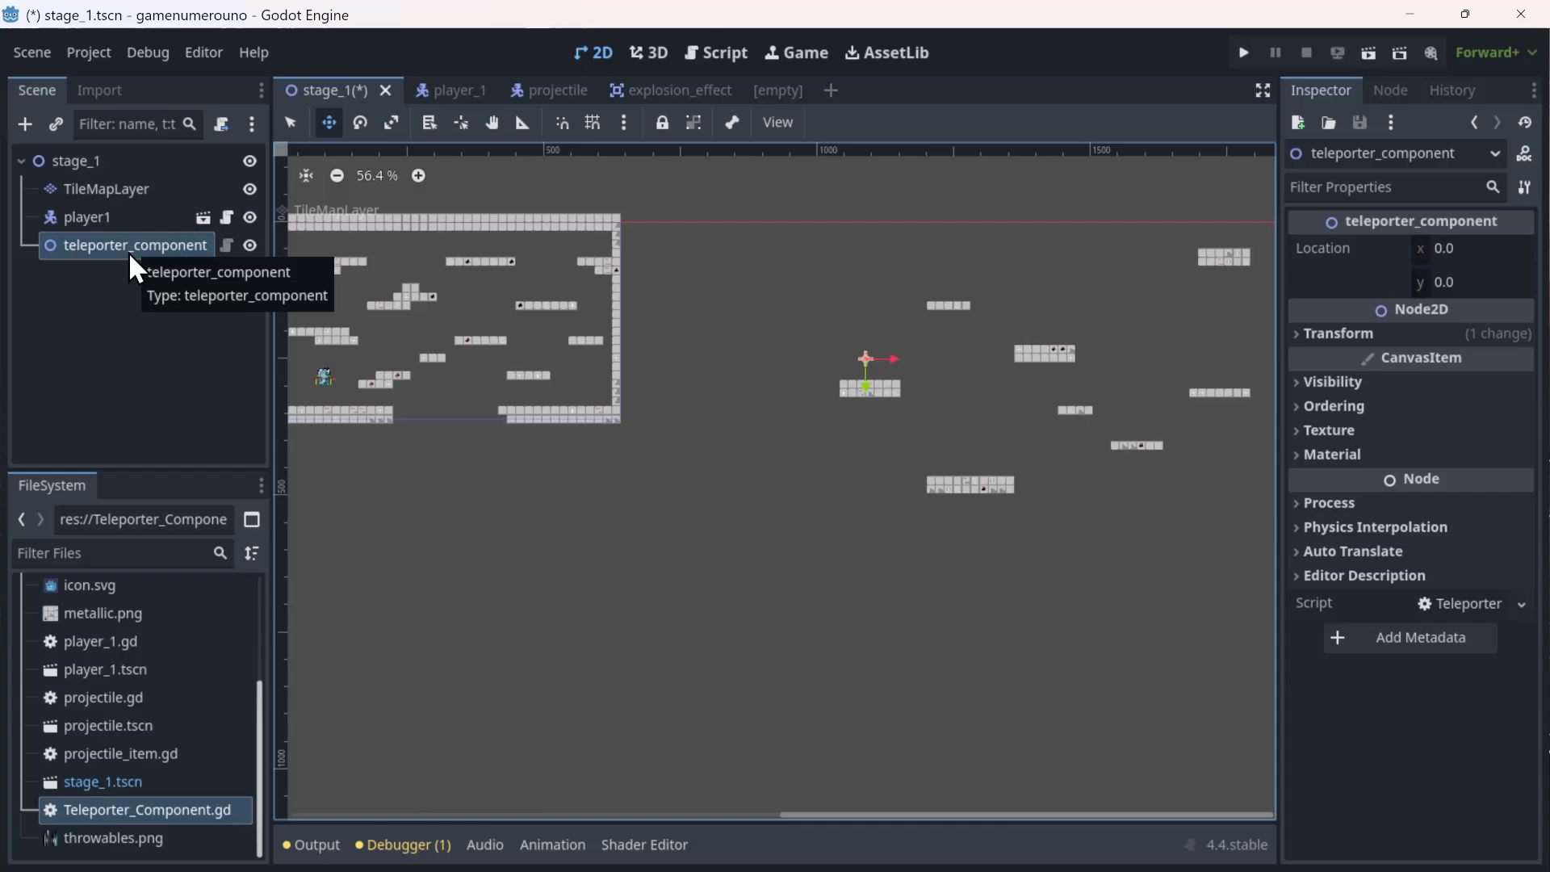
- Add an Area2D child node to the stage_1 root
click(87, 156)
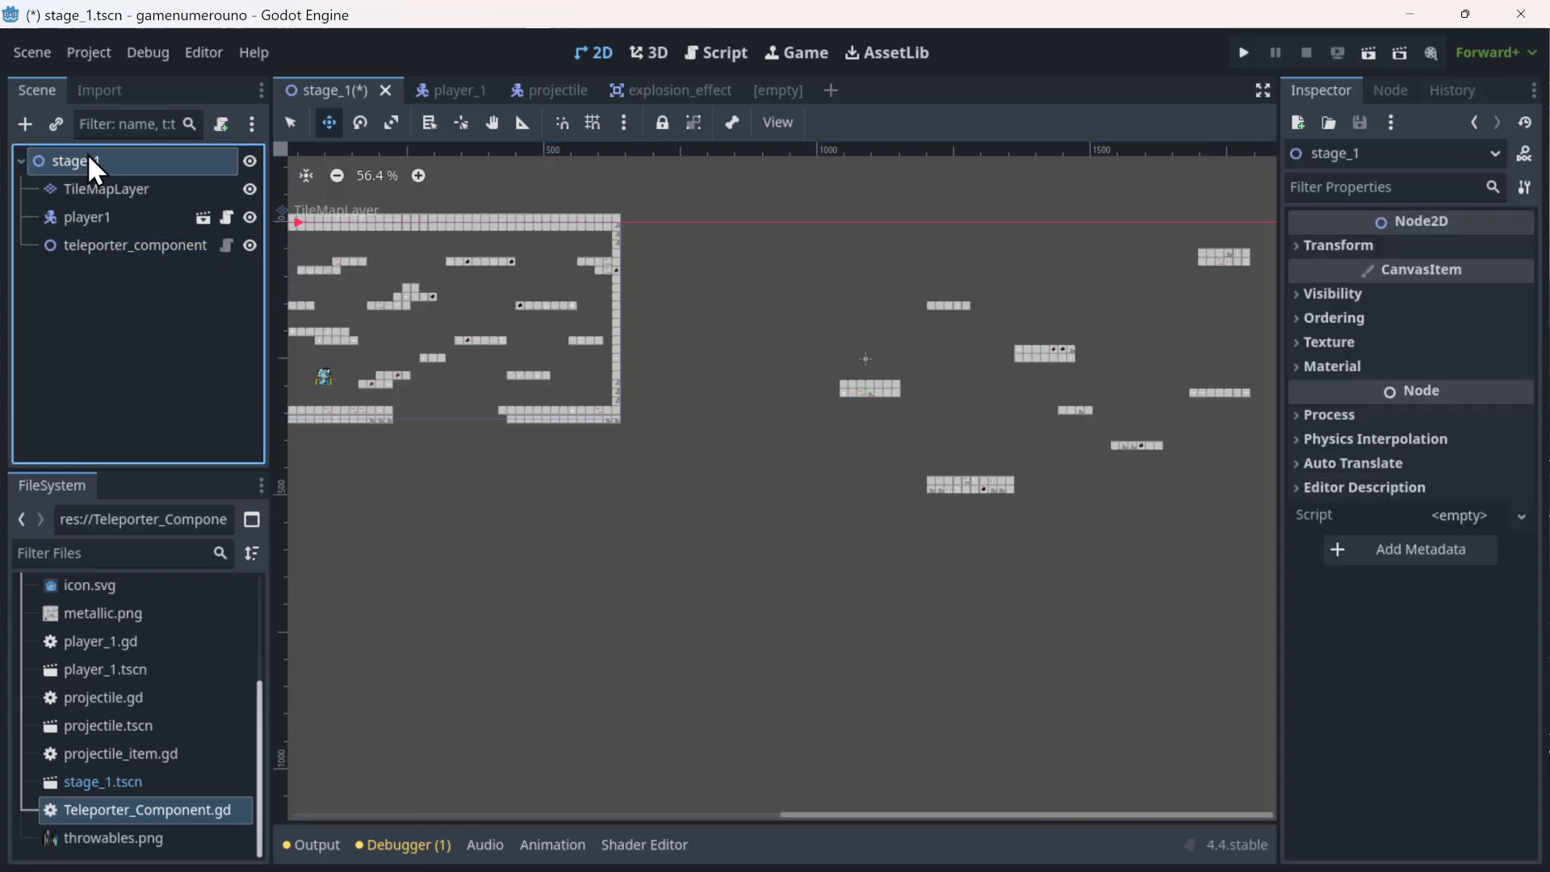
right_click(89, 160)
click(130, 183)
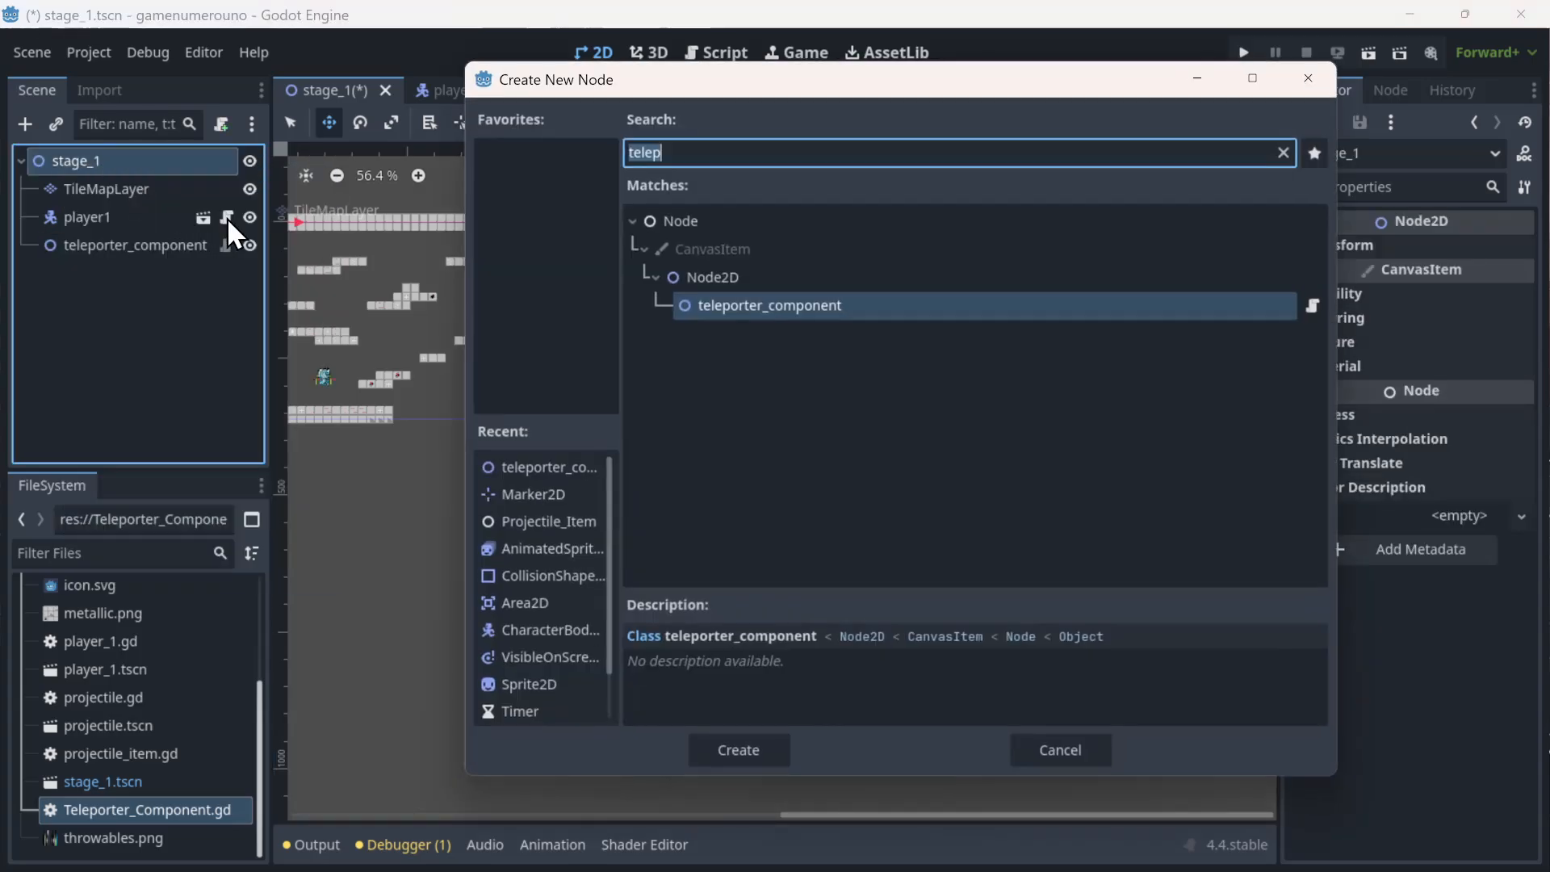
text(area)
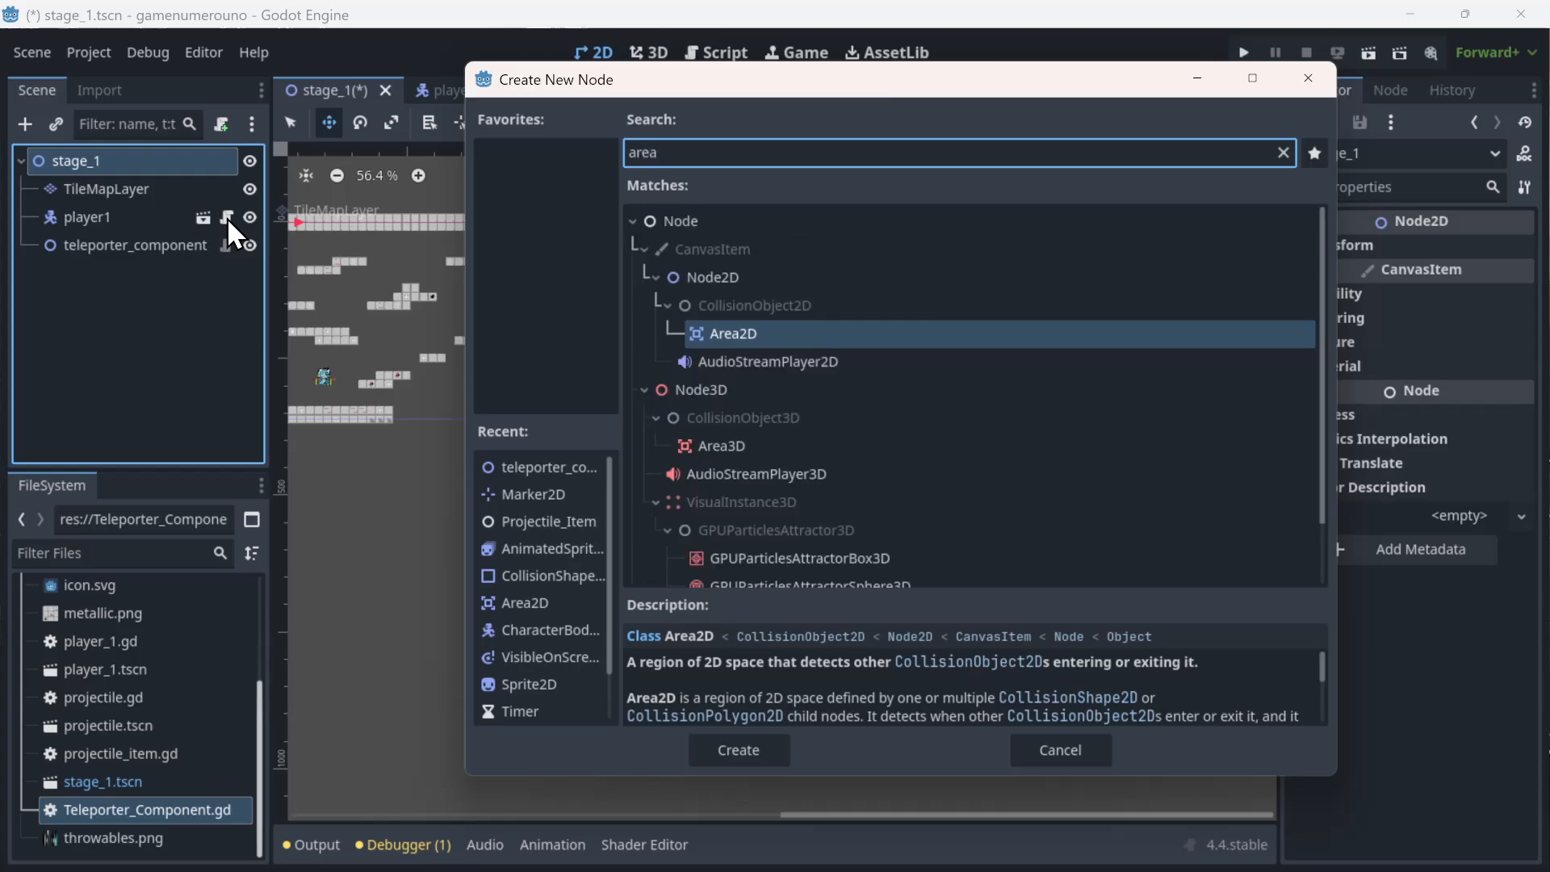
key(Return)
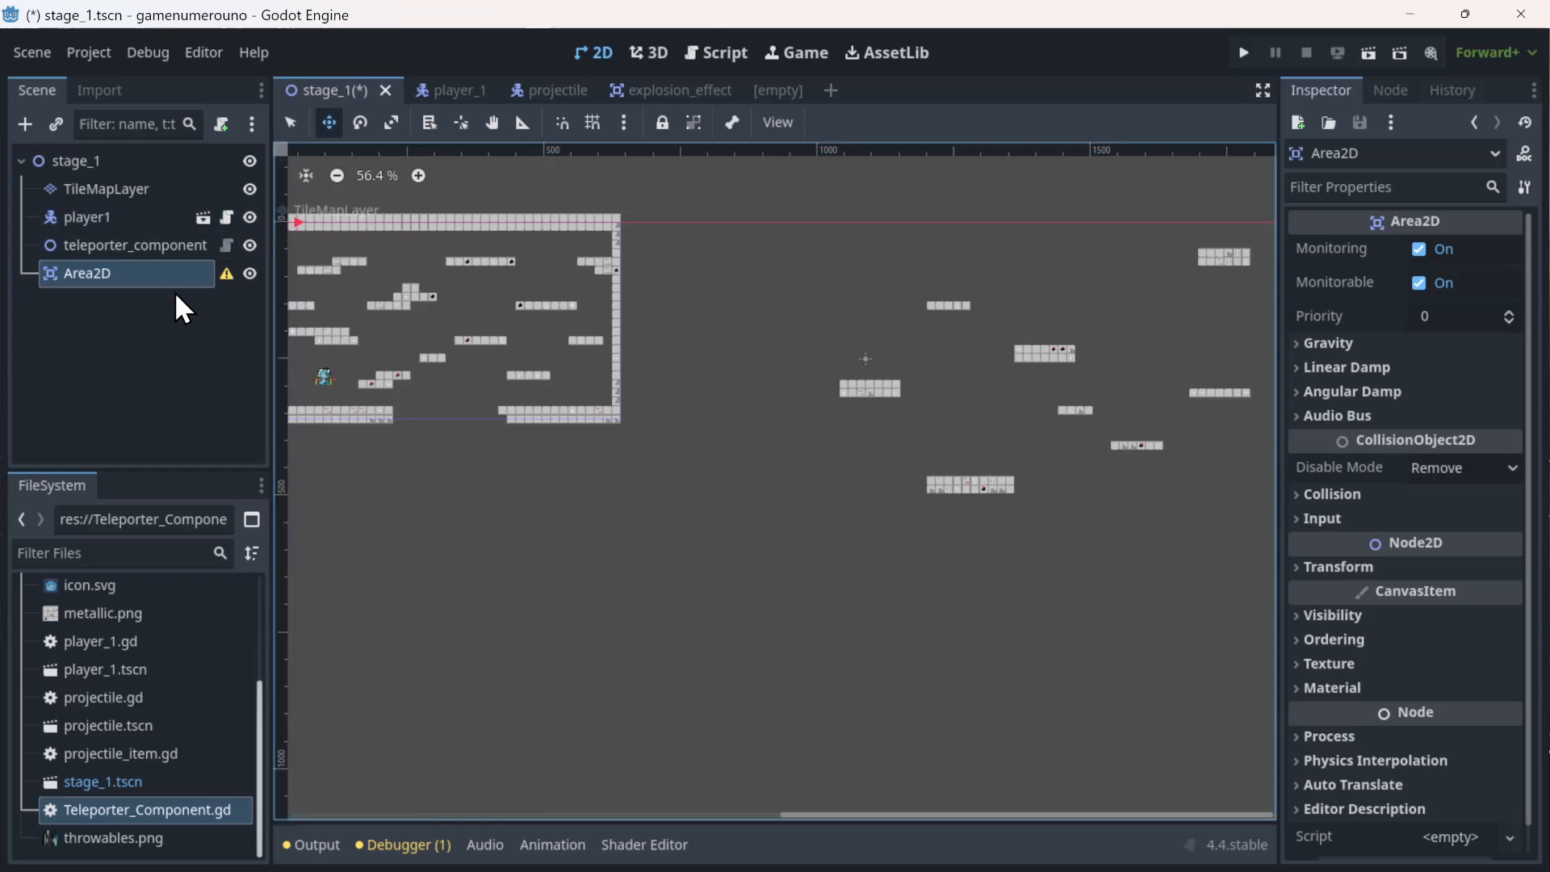
- Rename the Area2D node to tele_area
double_click(101, 273)
right_click(100, 273)
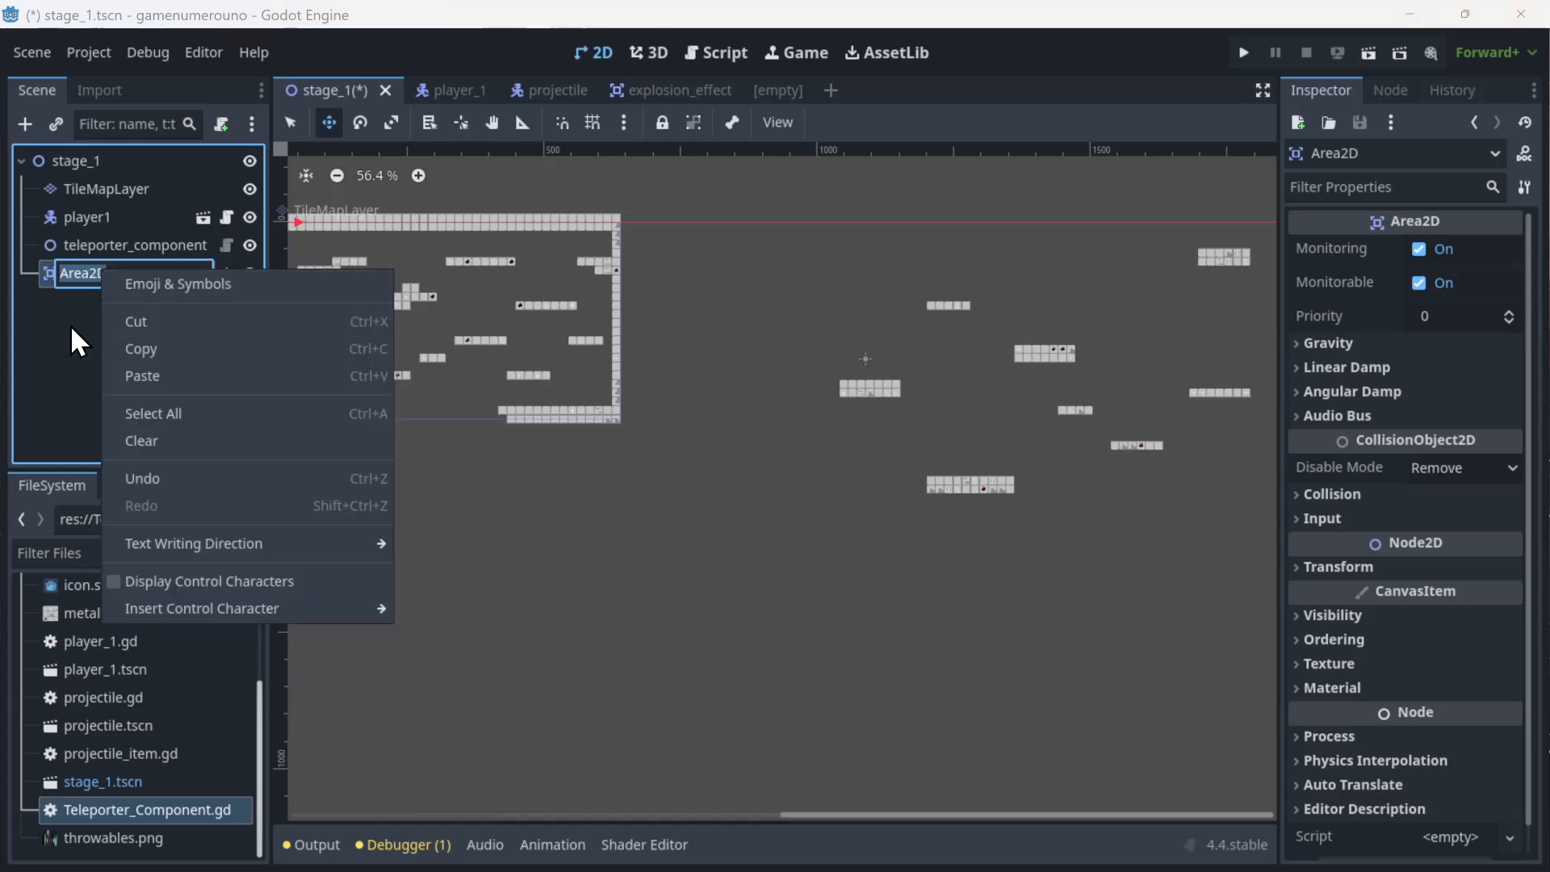
click(71, 324)
double_click(89, 273)
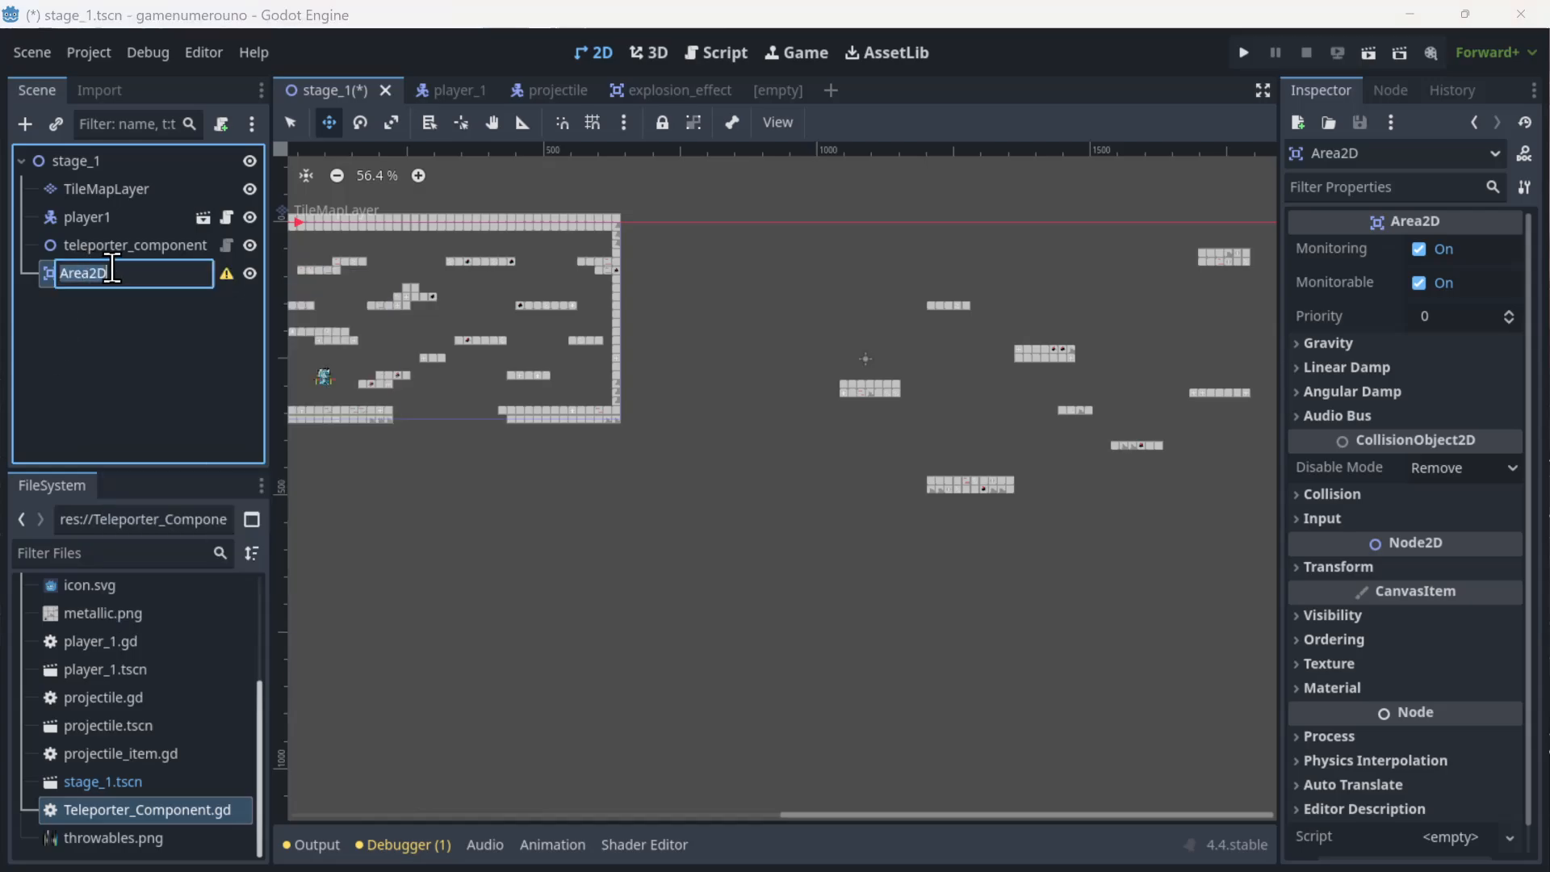
text(tele)
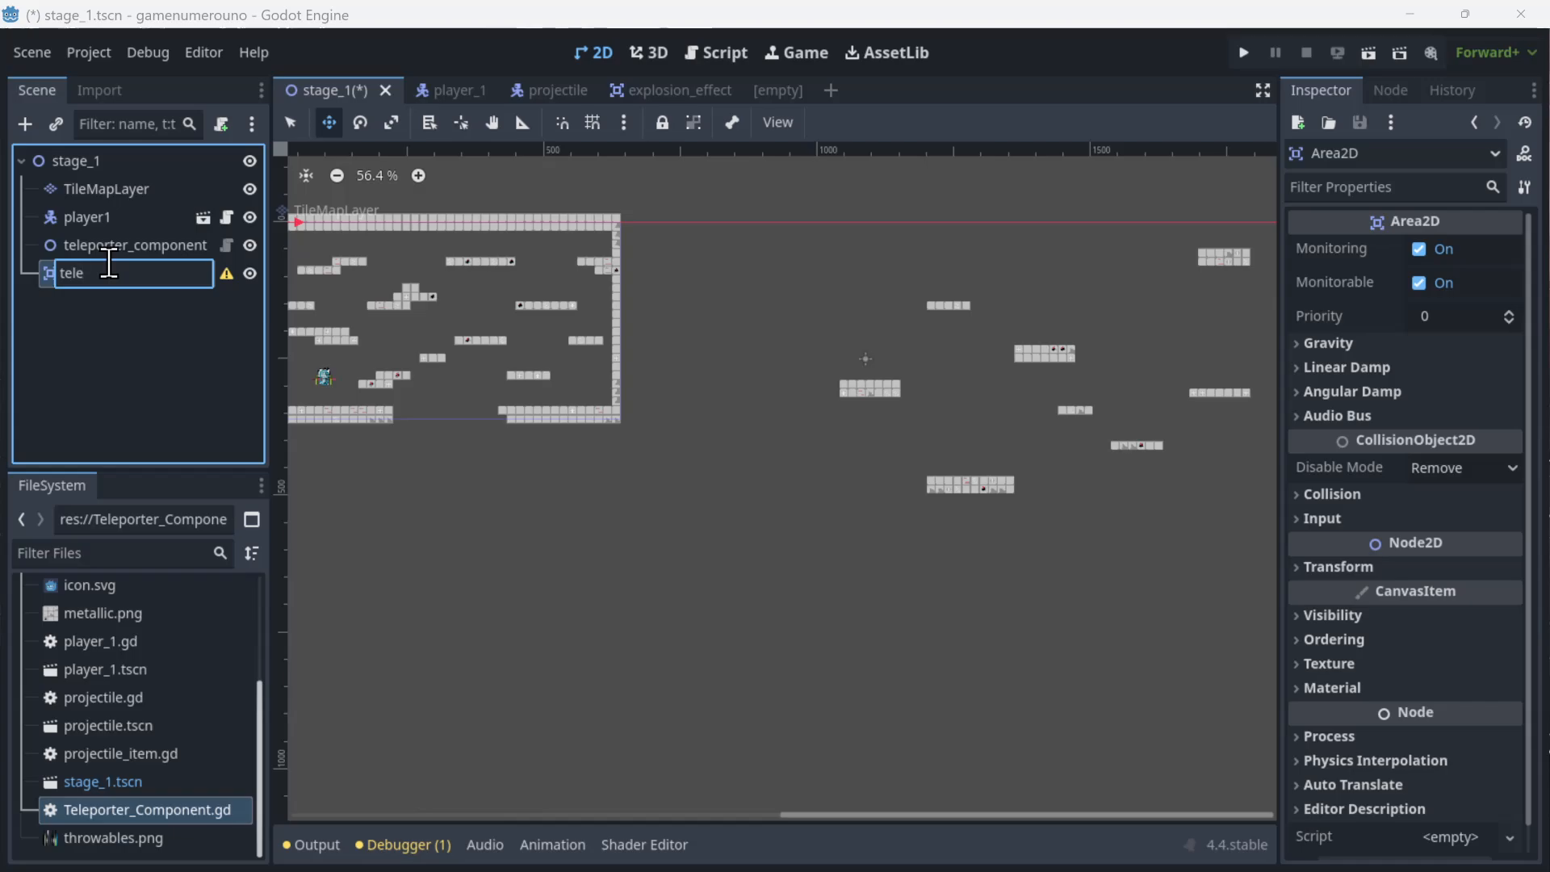
text(_area)
key(Return)
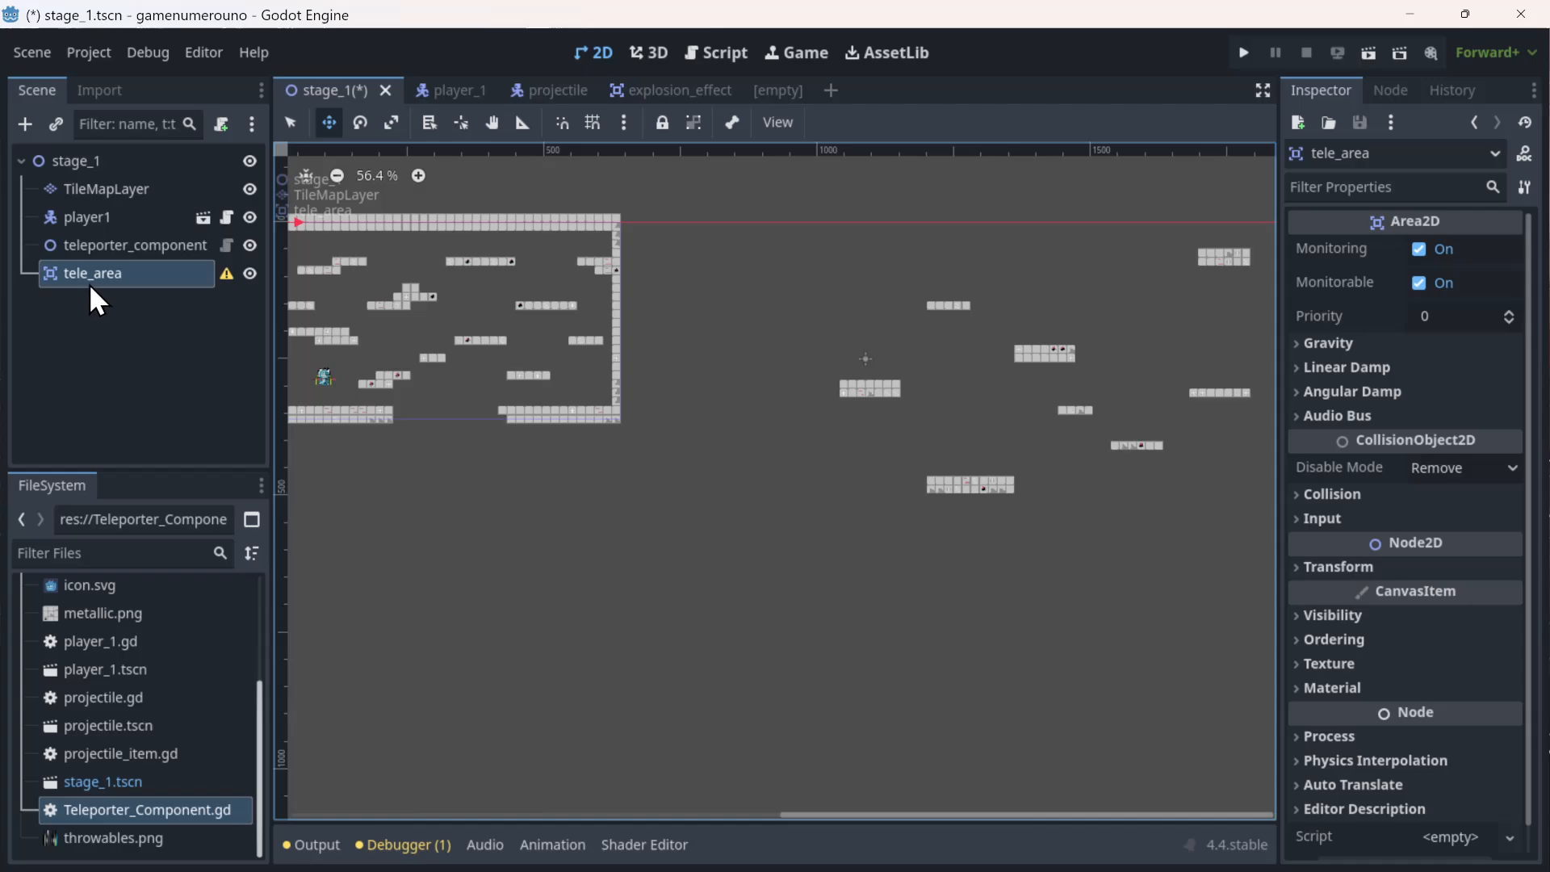
- Save the tele_area branch as its own scene, tele_area.tscn, and open that scene for editing
right_click(90, 285)
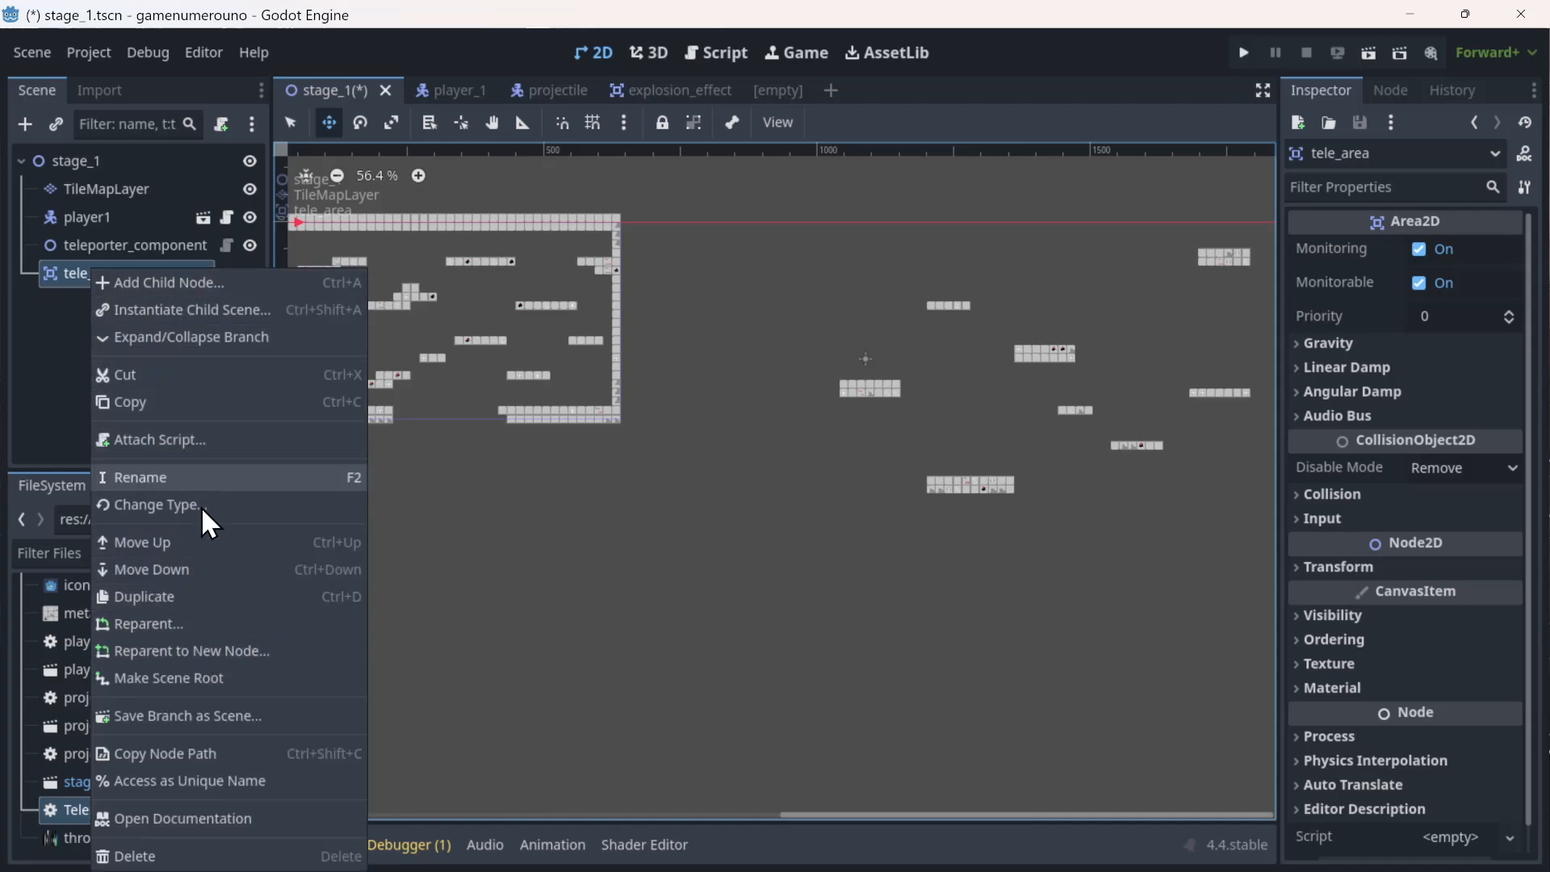
click(262, 716)
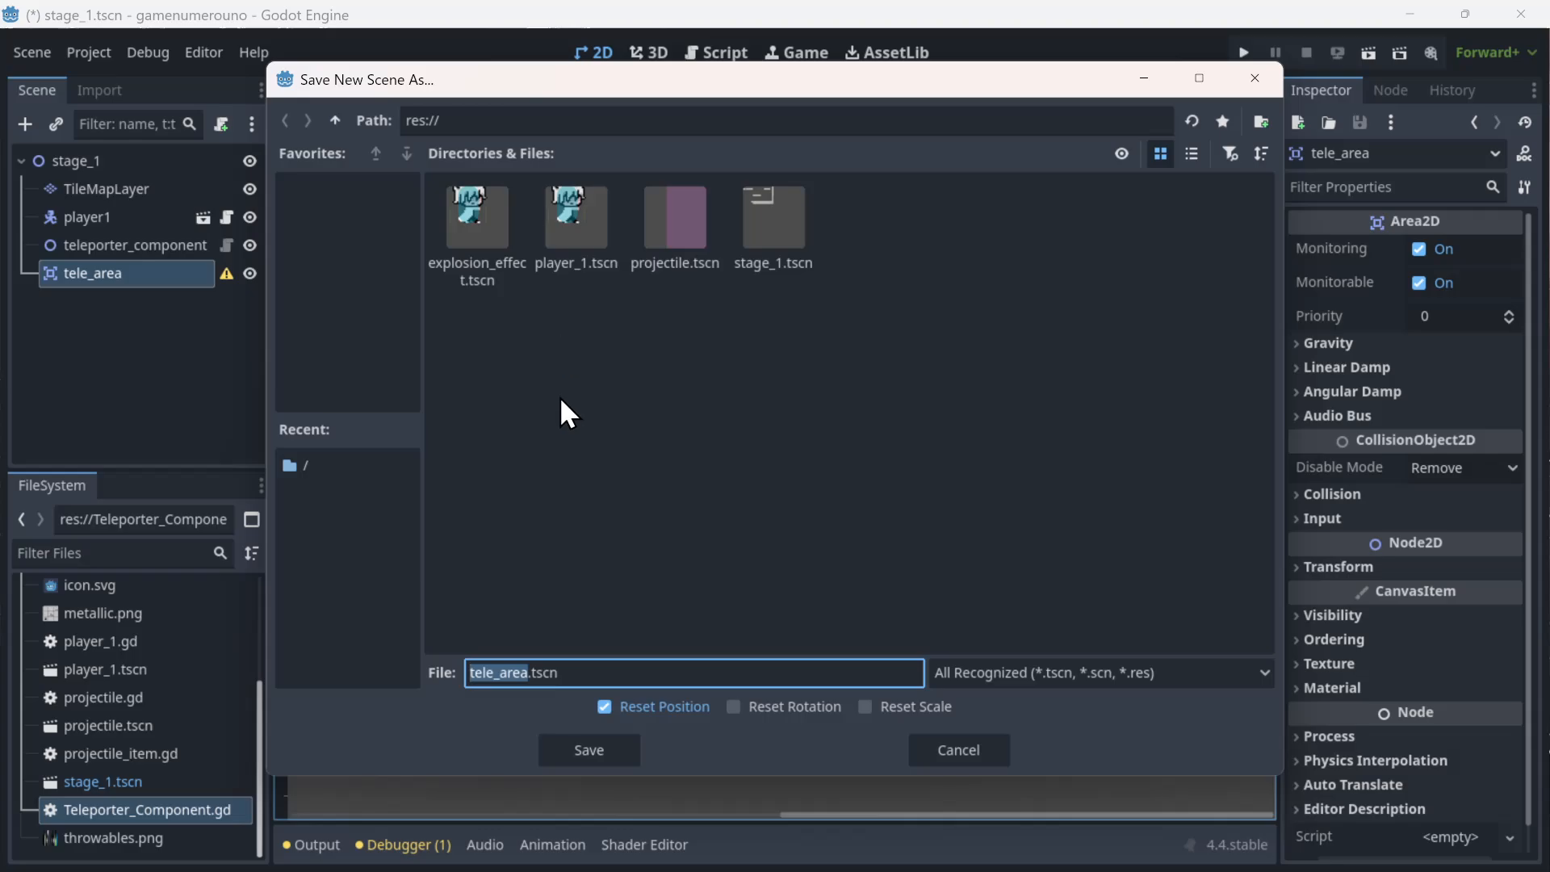
click(604, 751)
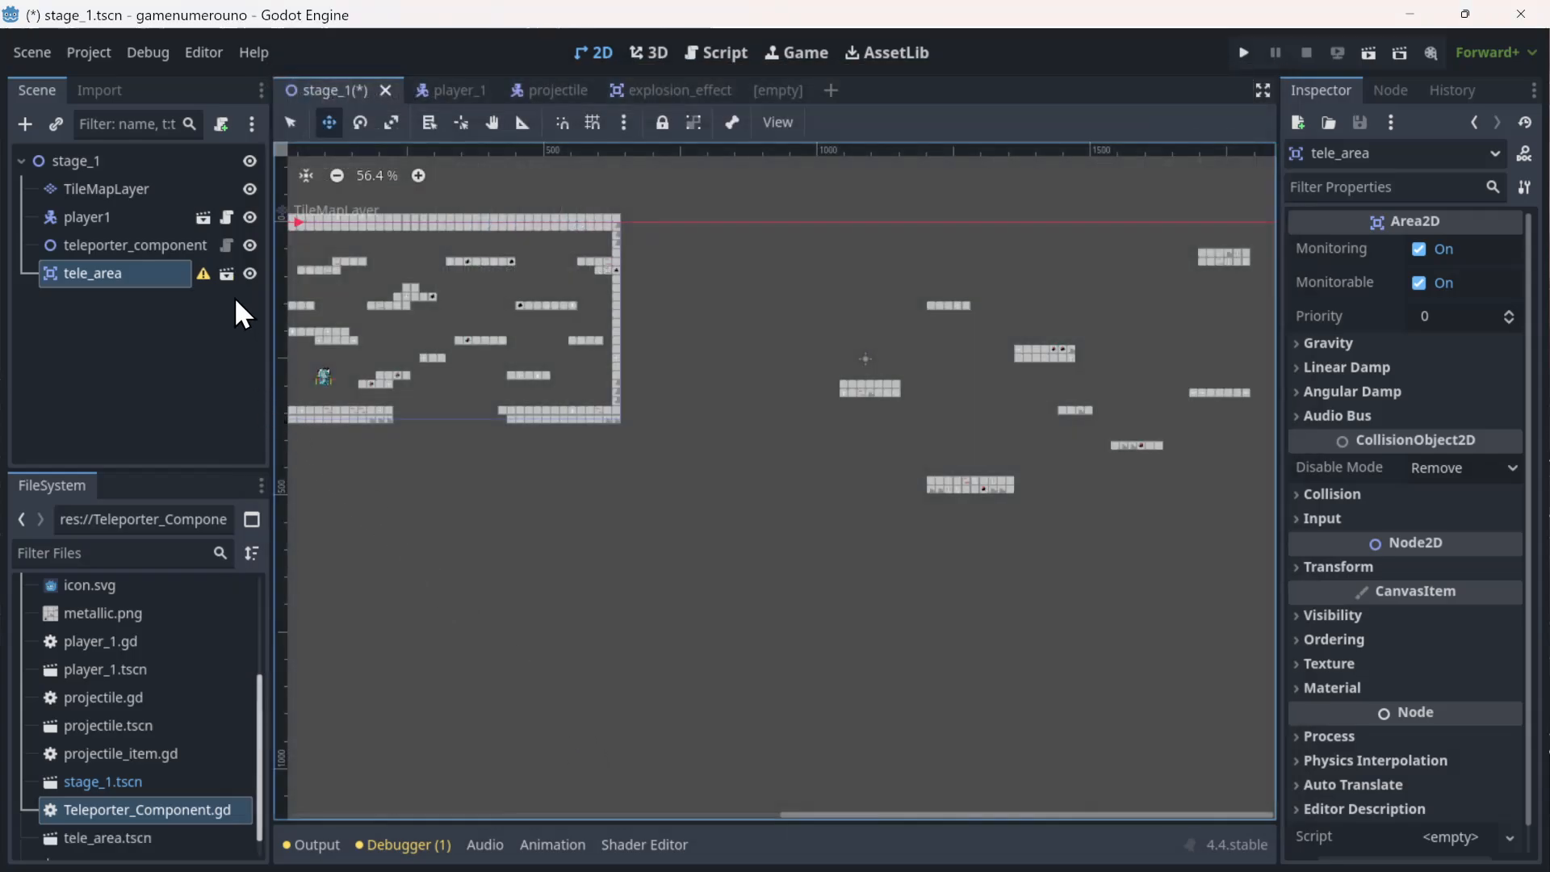
click(233, 276)
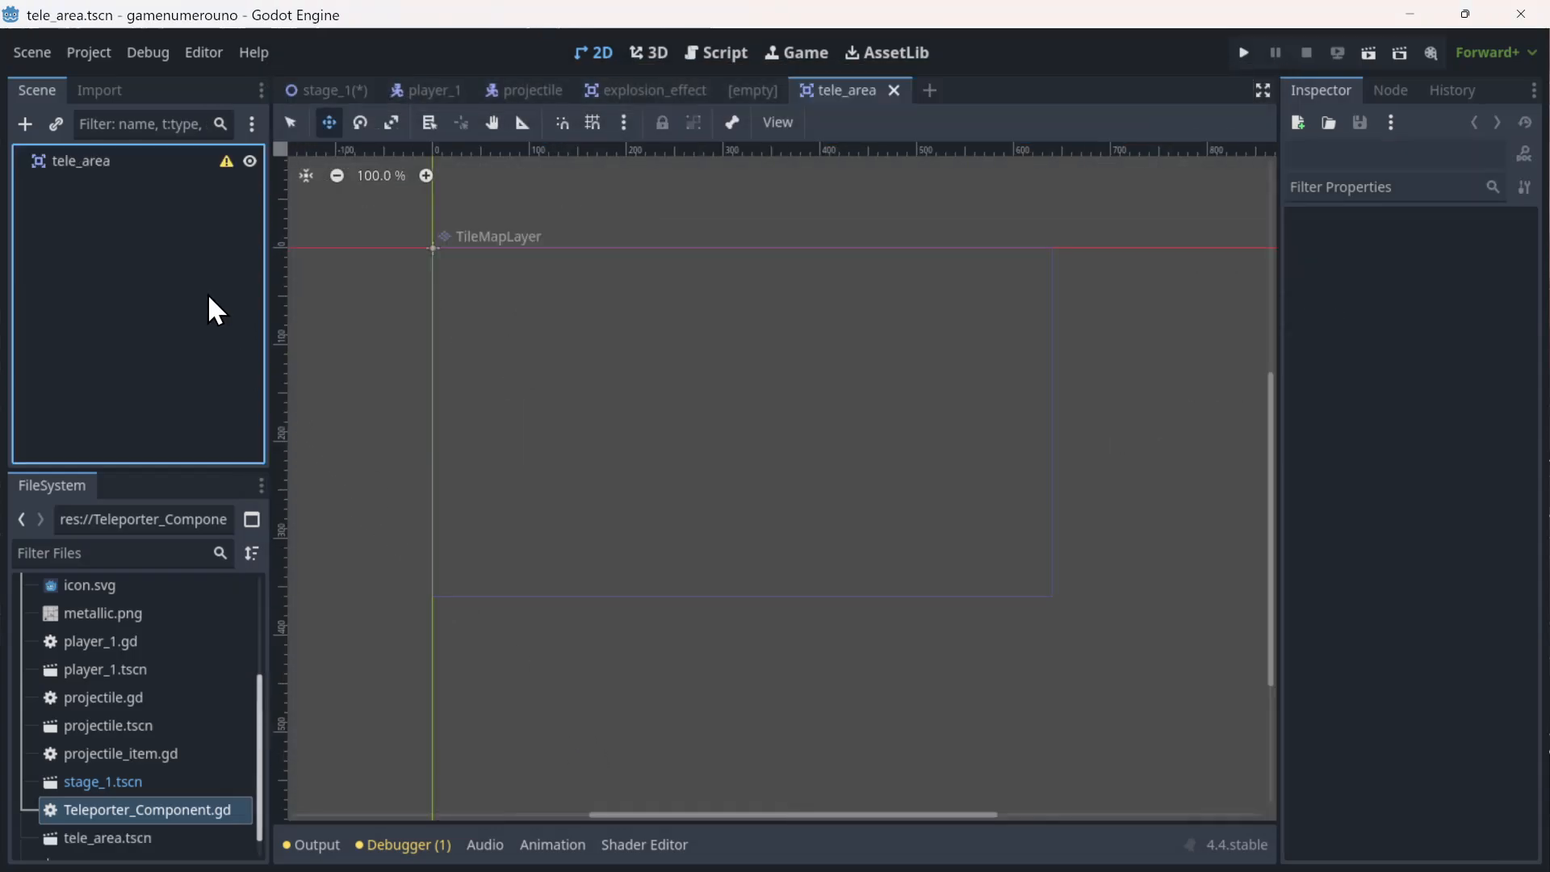
click(182, 152)
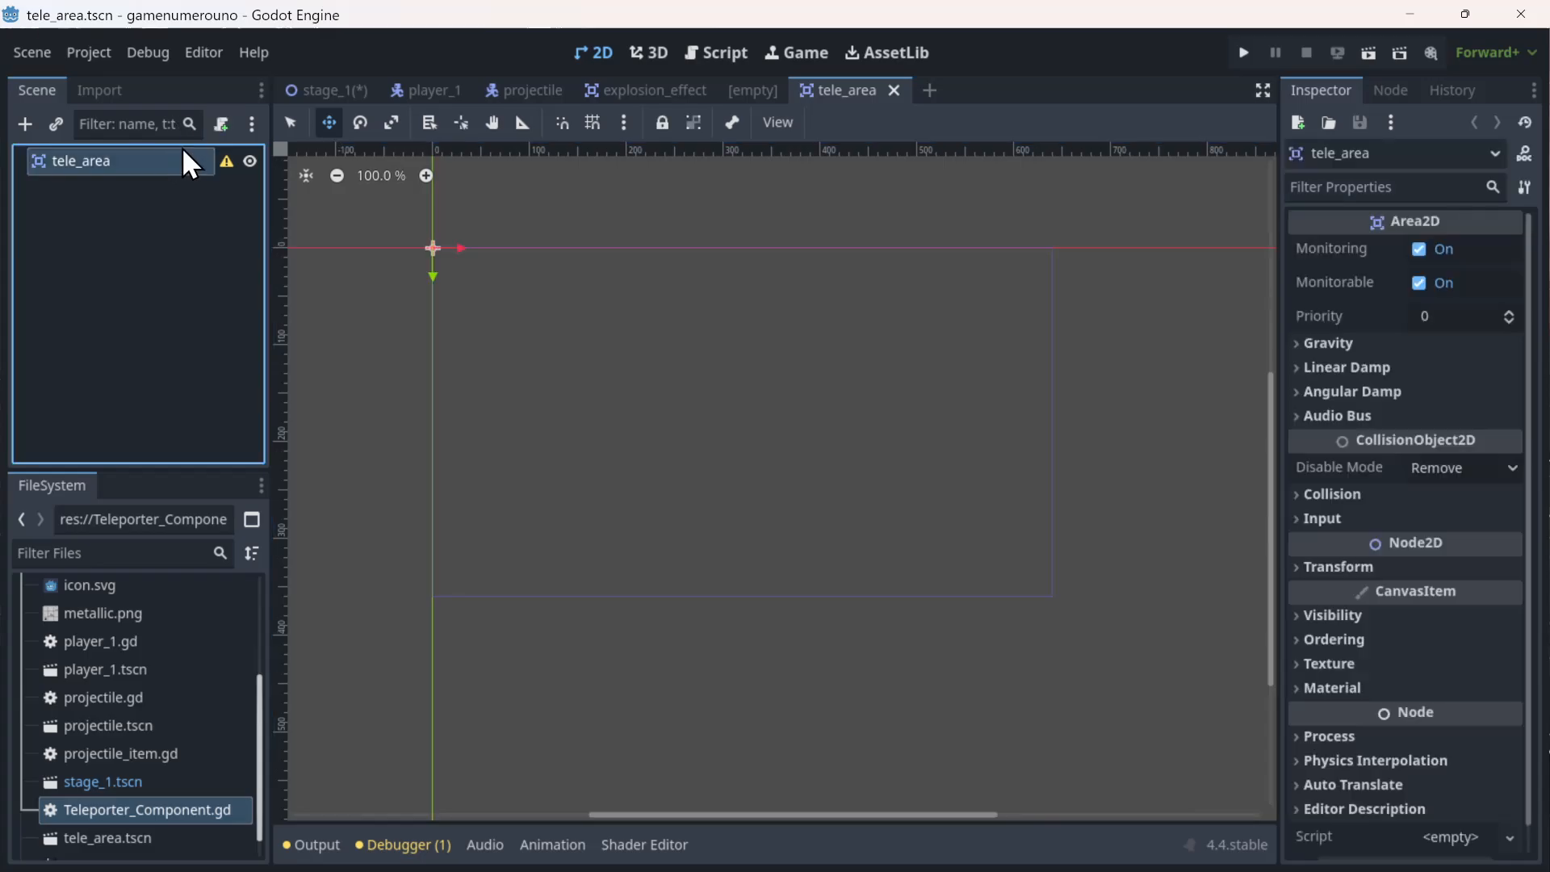
click(225, 124)
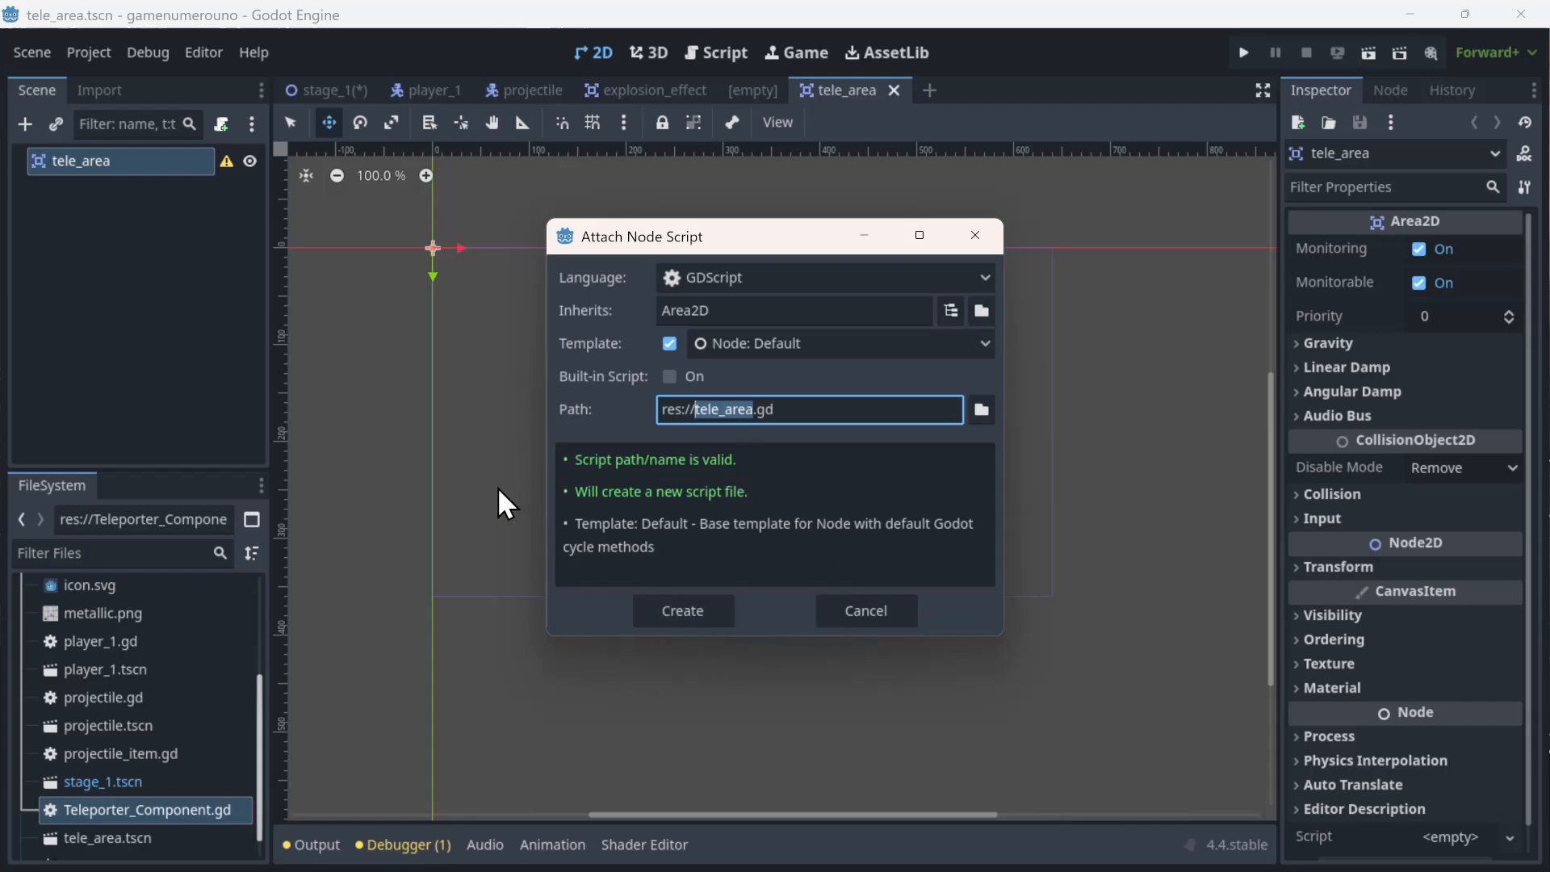
click(890, 616)
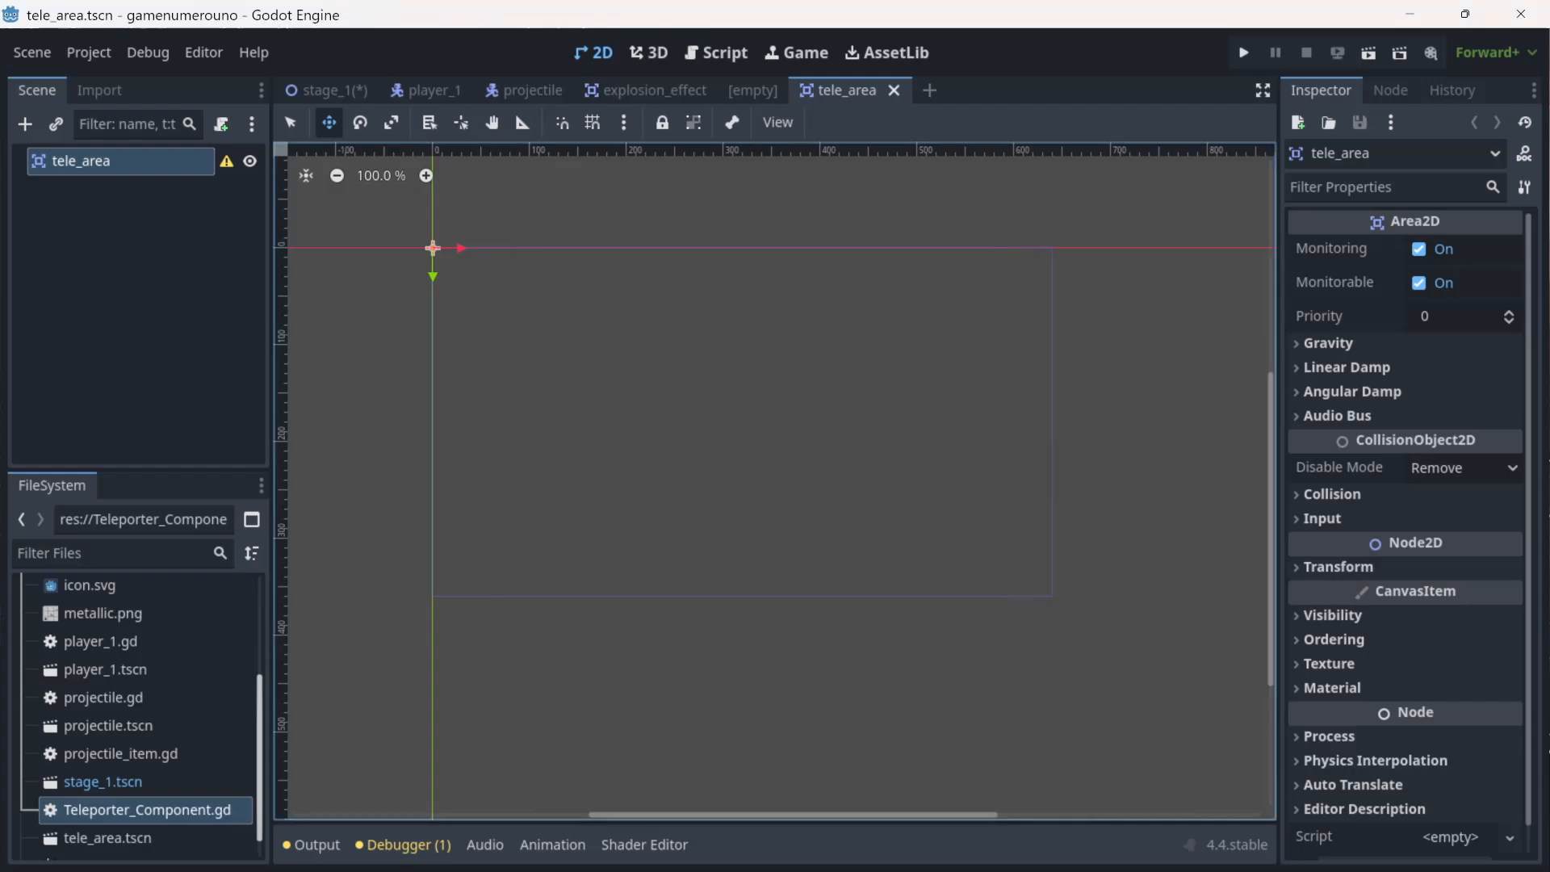
- Add a CollisionShape2D child node to tele_area
right_click(123, 166)
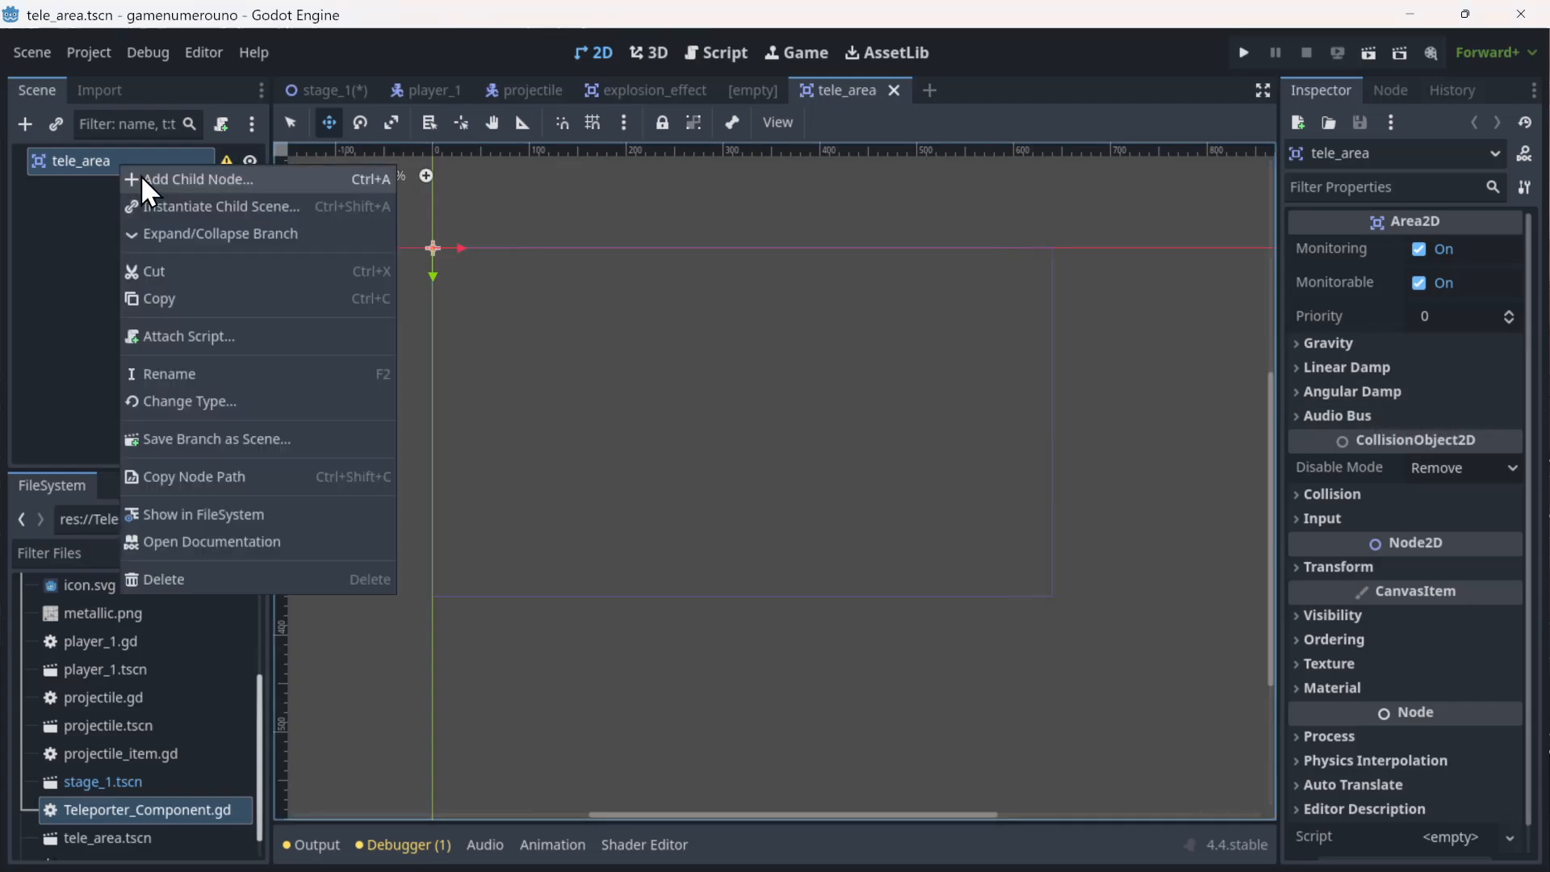
click(186, 180)
text(co)
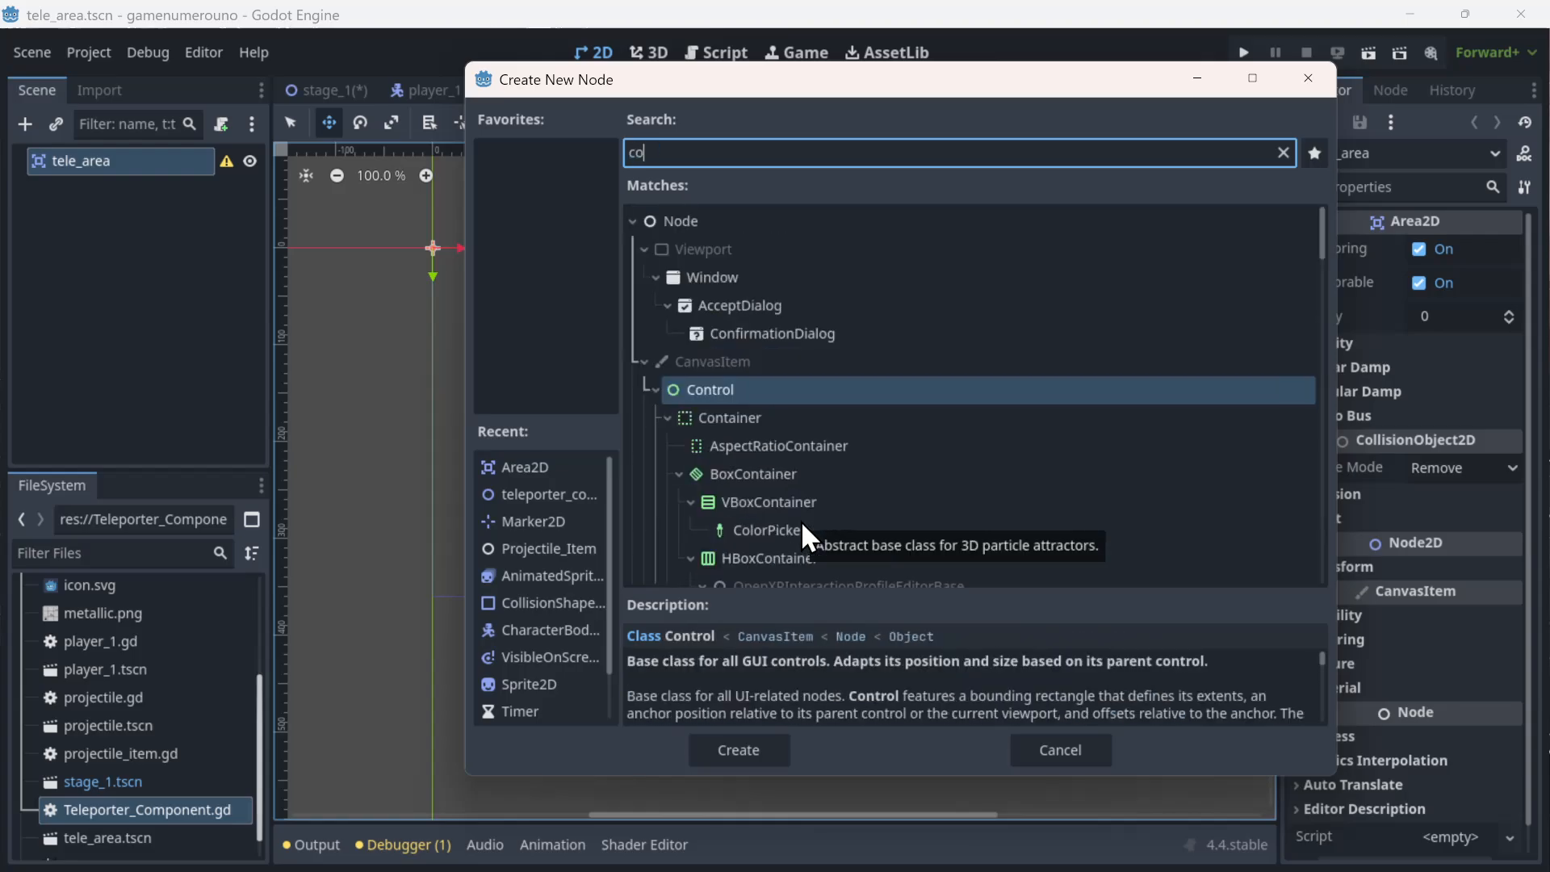
text(ll)
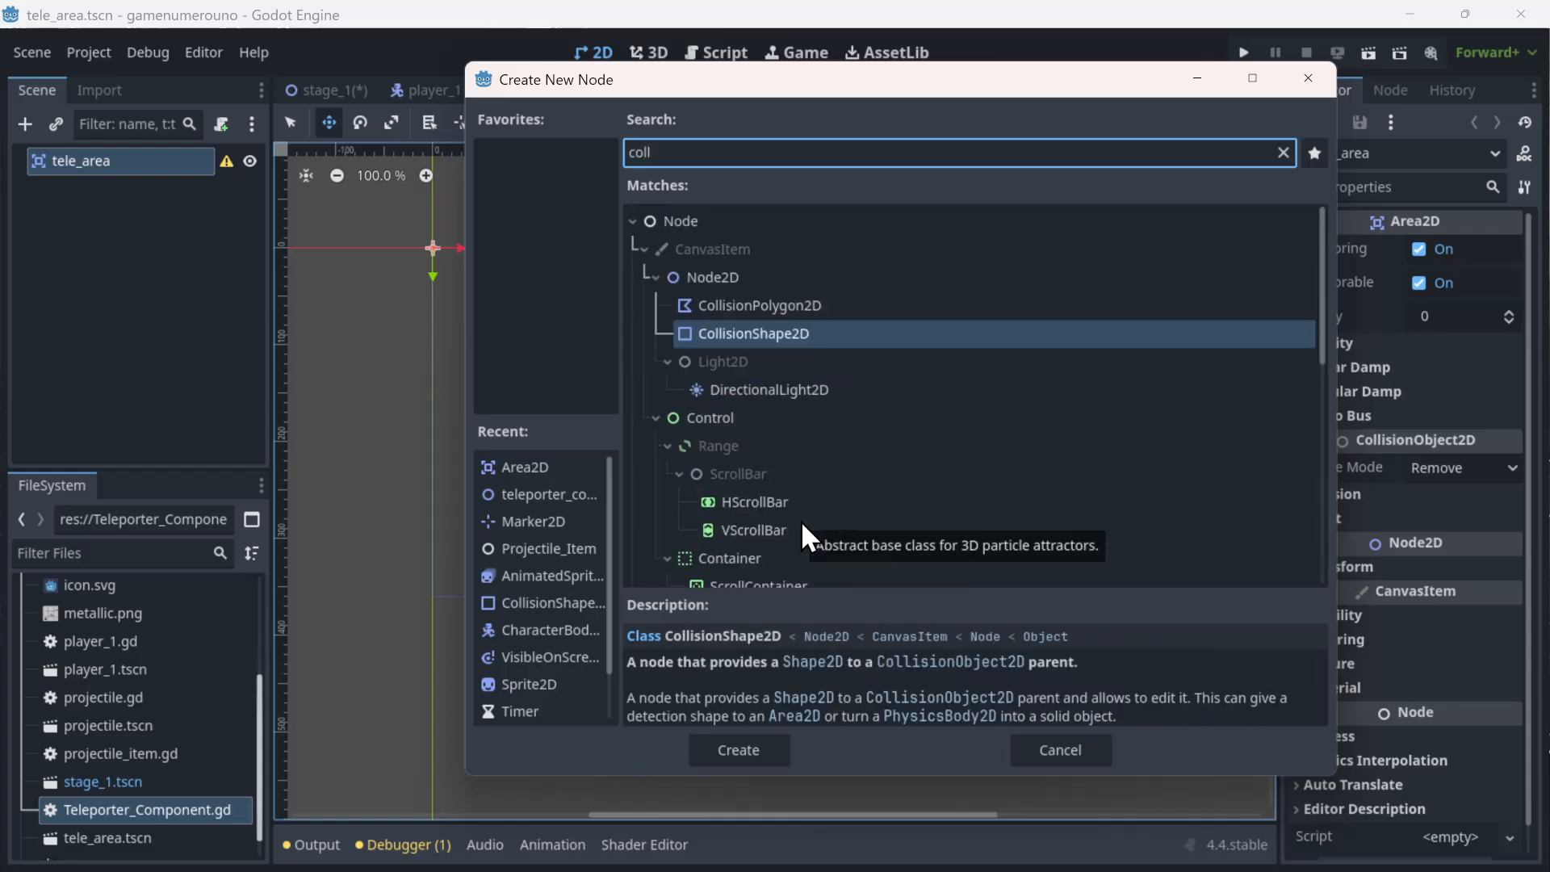
double_click(832, 332)
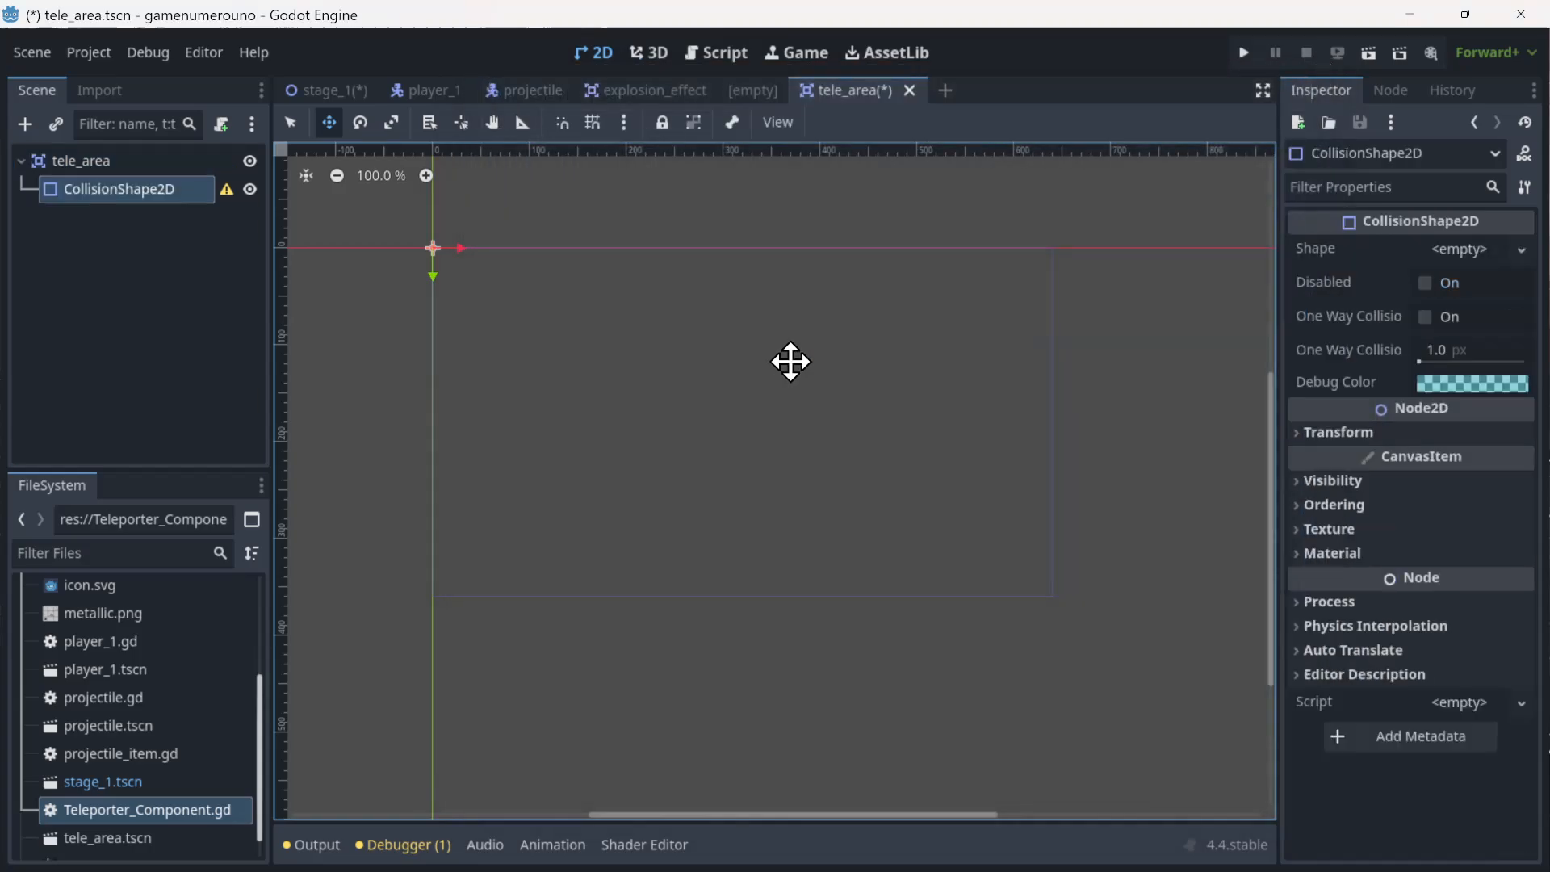
- Assign a new CircleShape2D as the collision node's shape and save the tele_area scene
scroll(440, 211, up, 6)
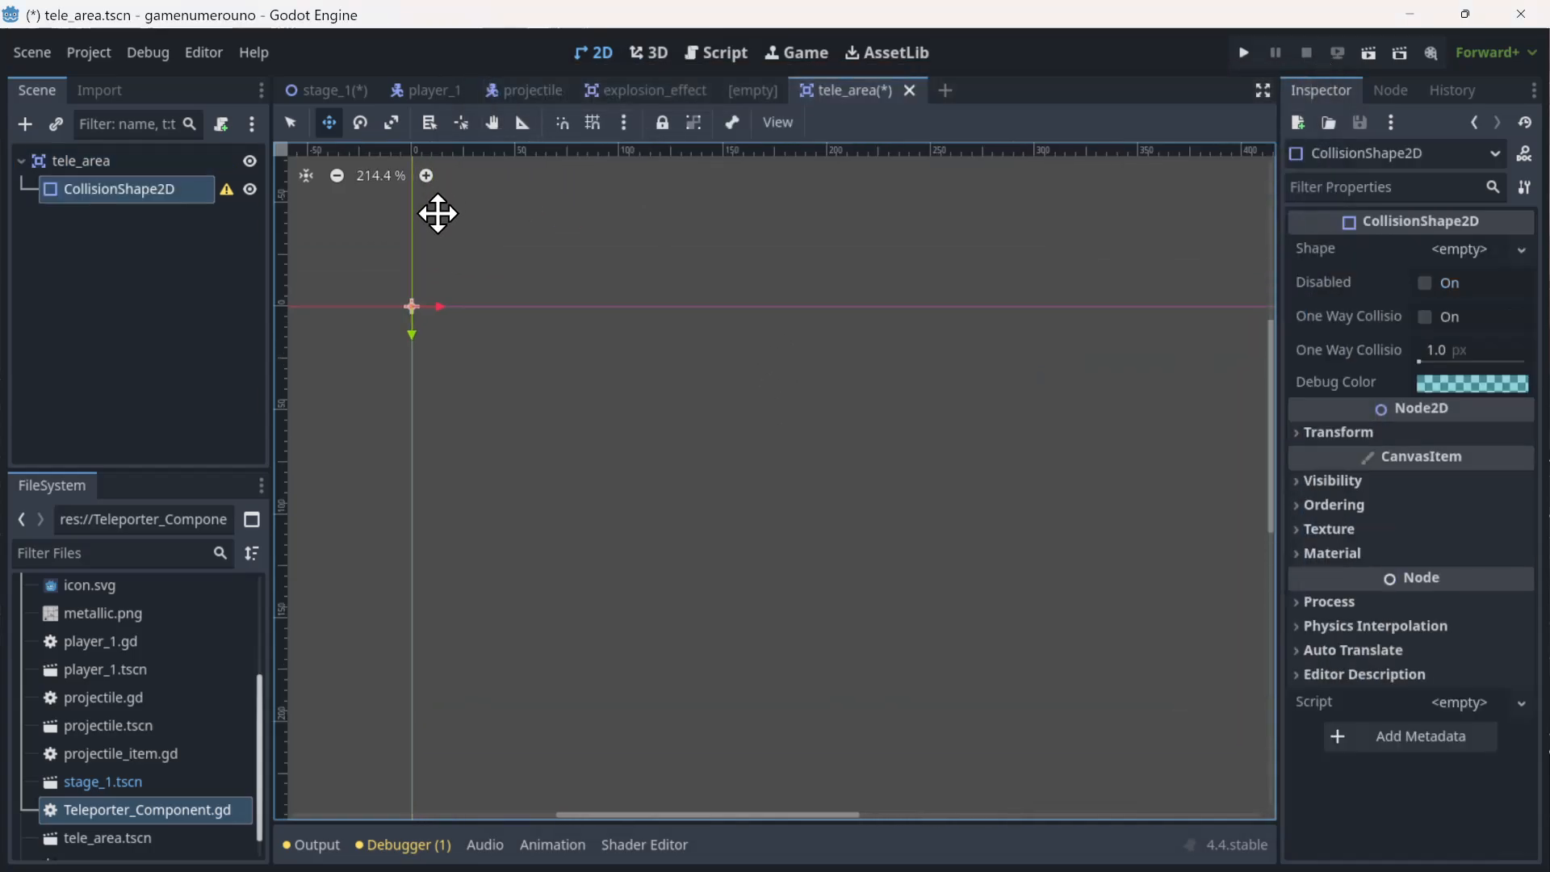
click(1494, 254)
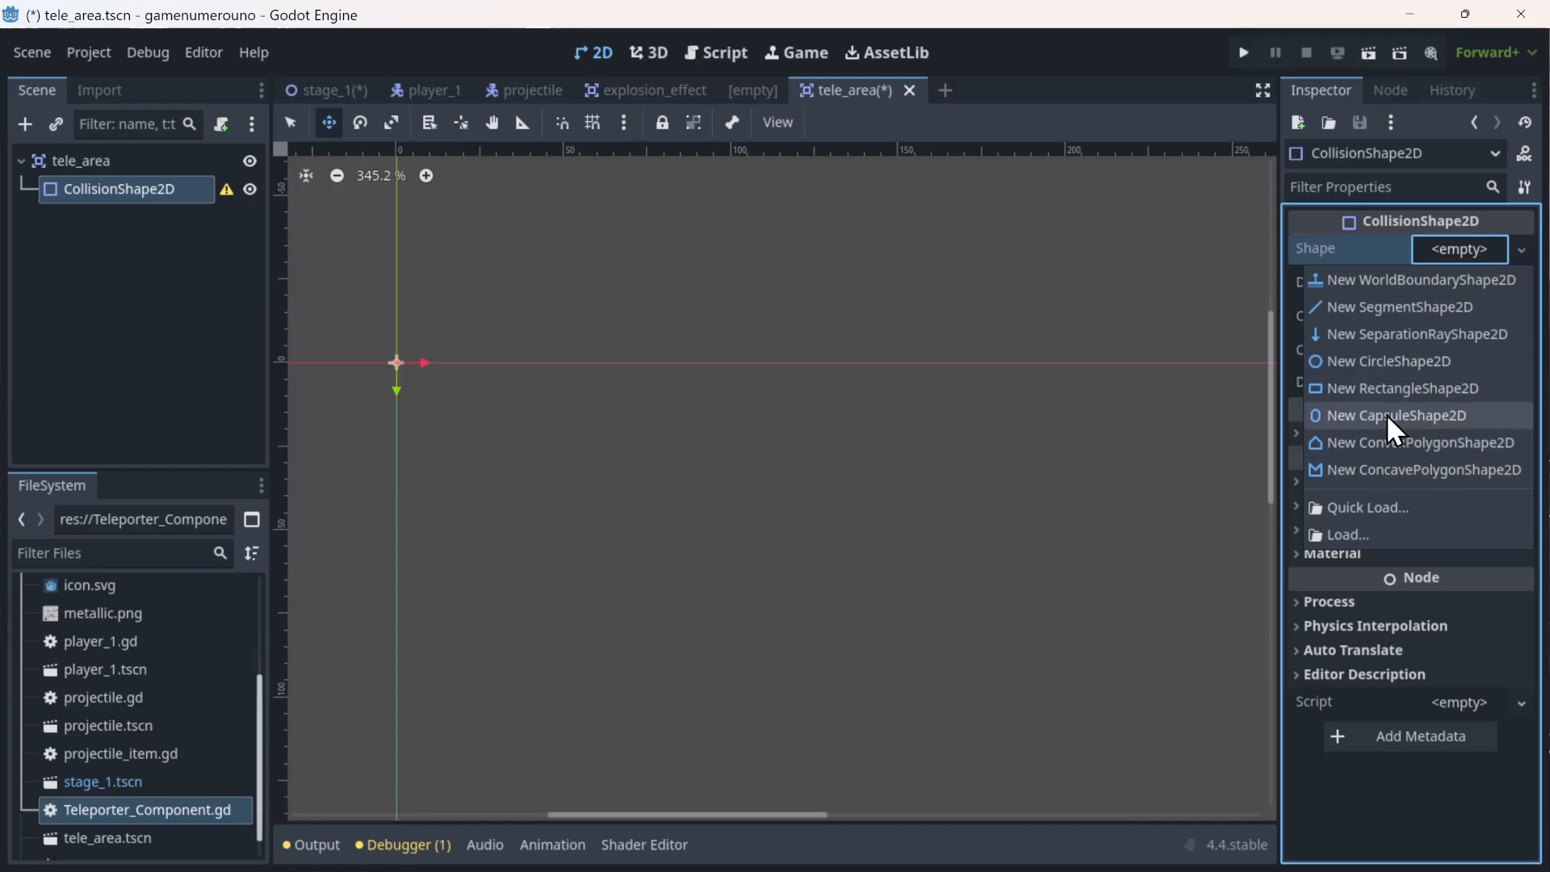
click(1375, 362)
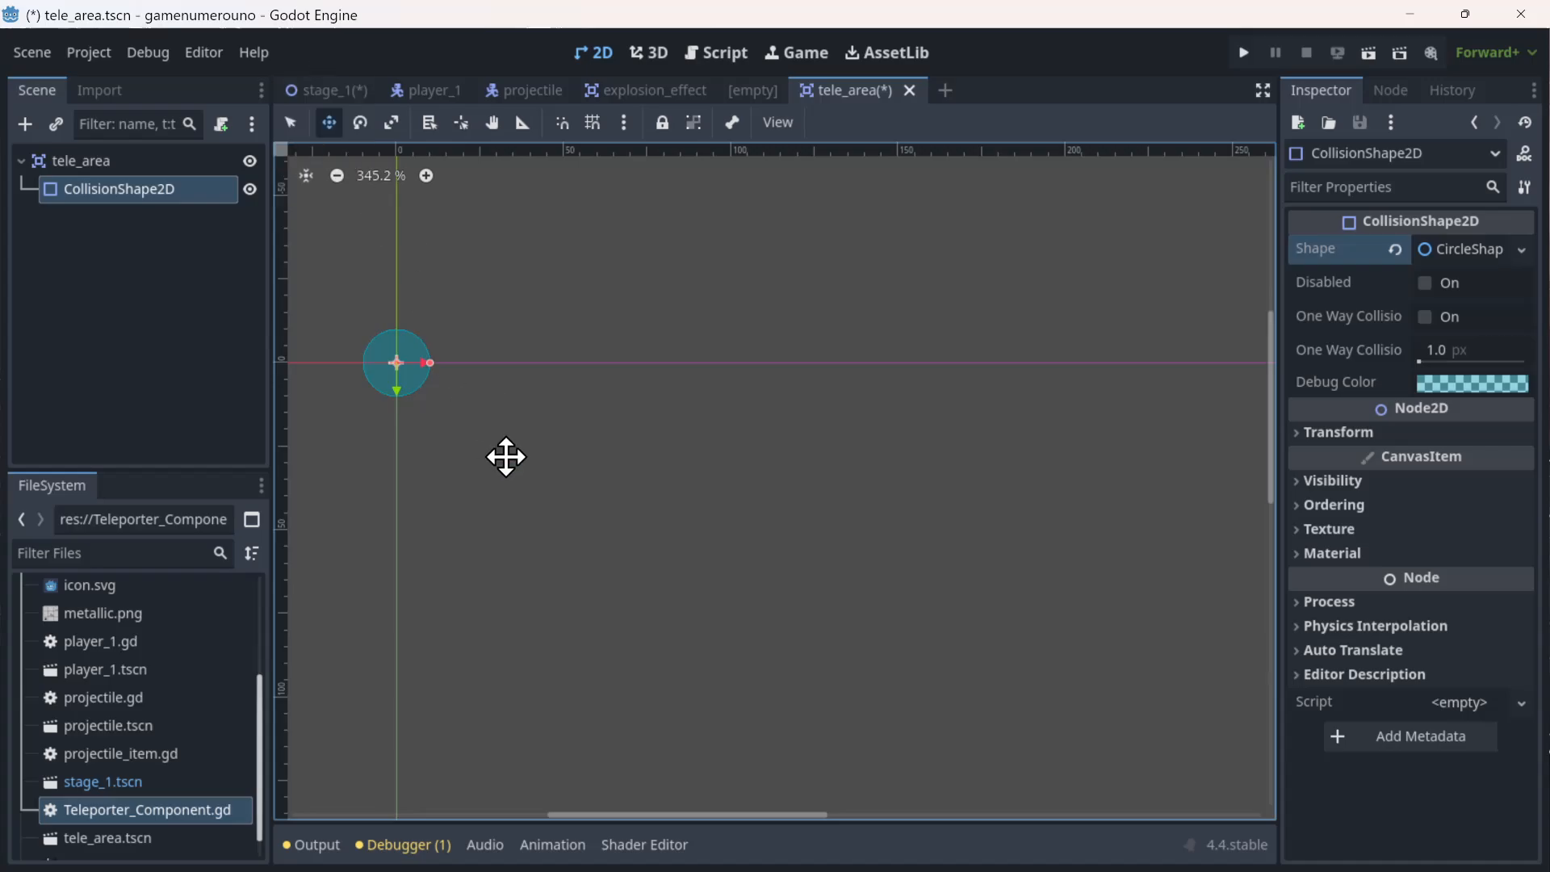
key(ctrl+s)
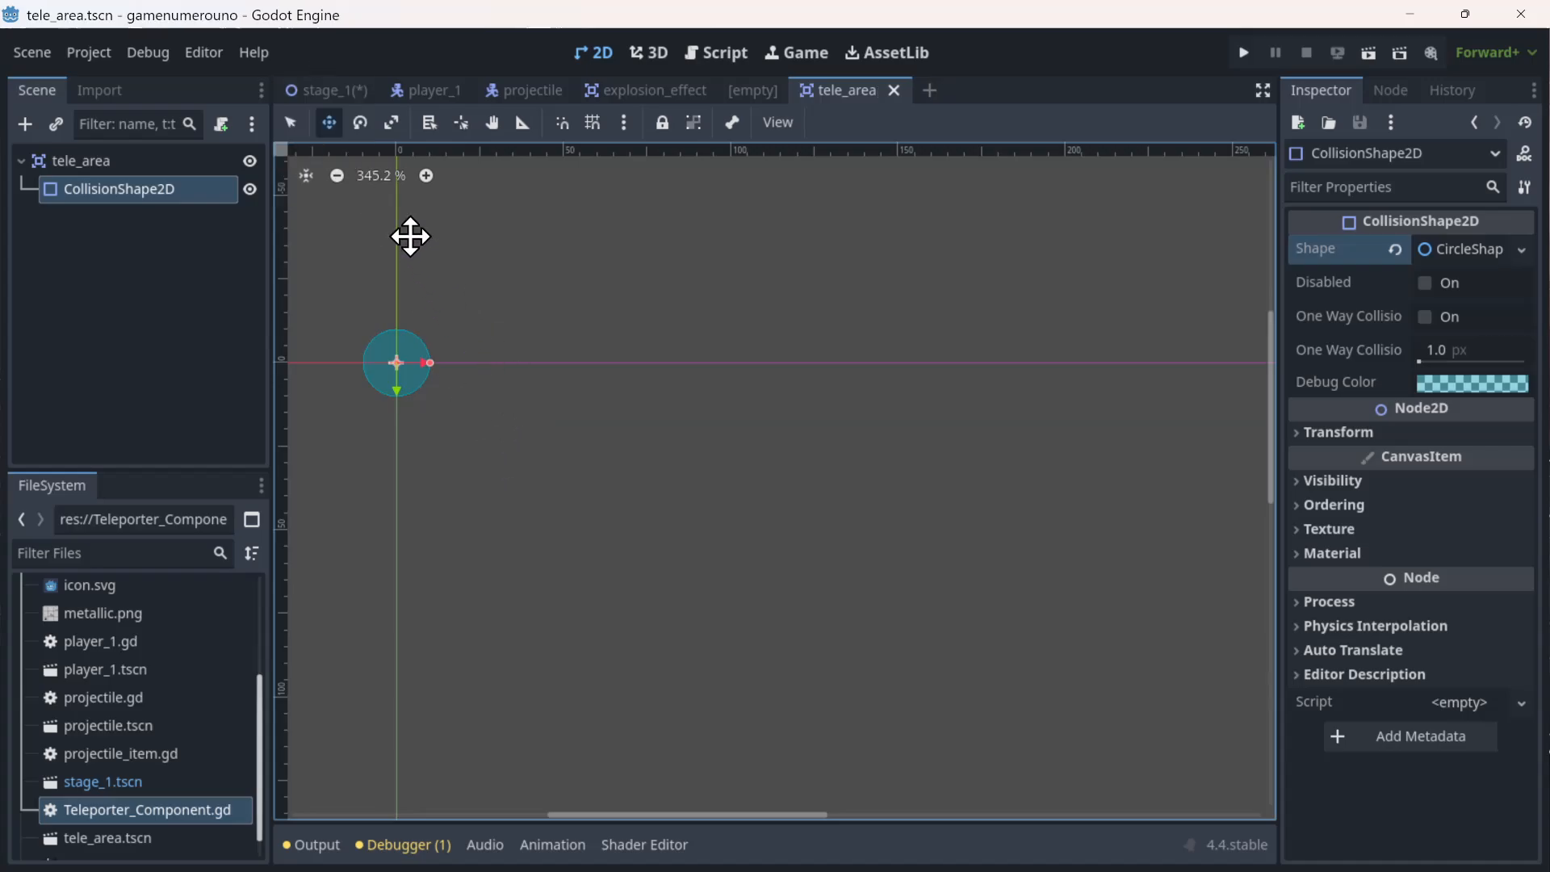
- In the stage_1 scene, move tele_area to just above the floor in the walled room's lower-right corner
click(327, 88)
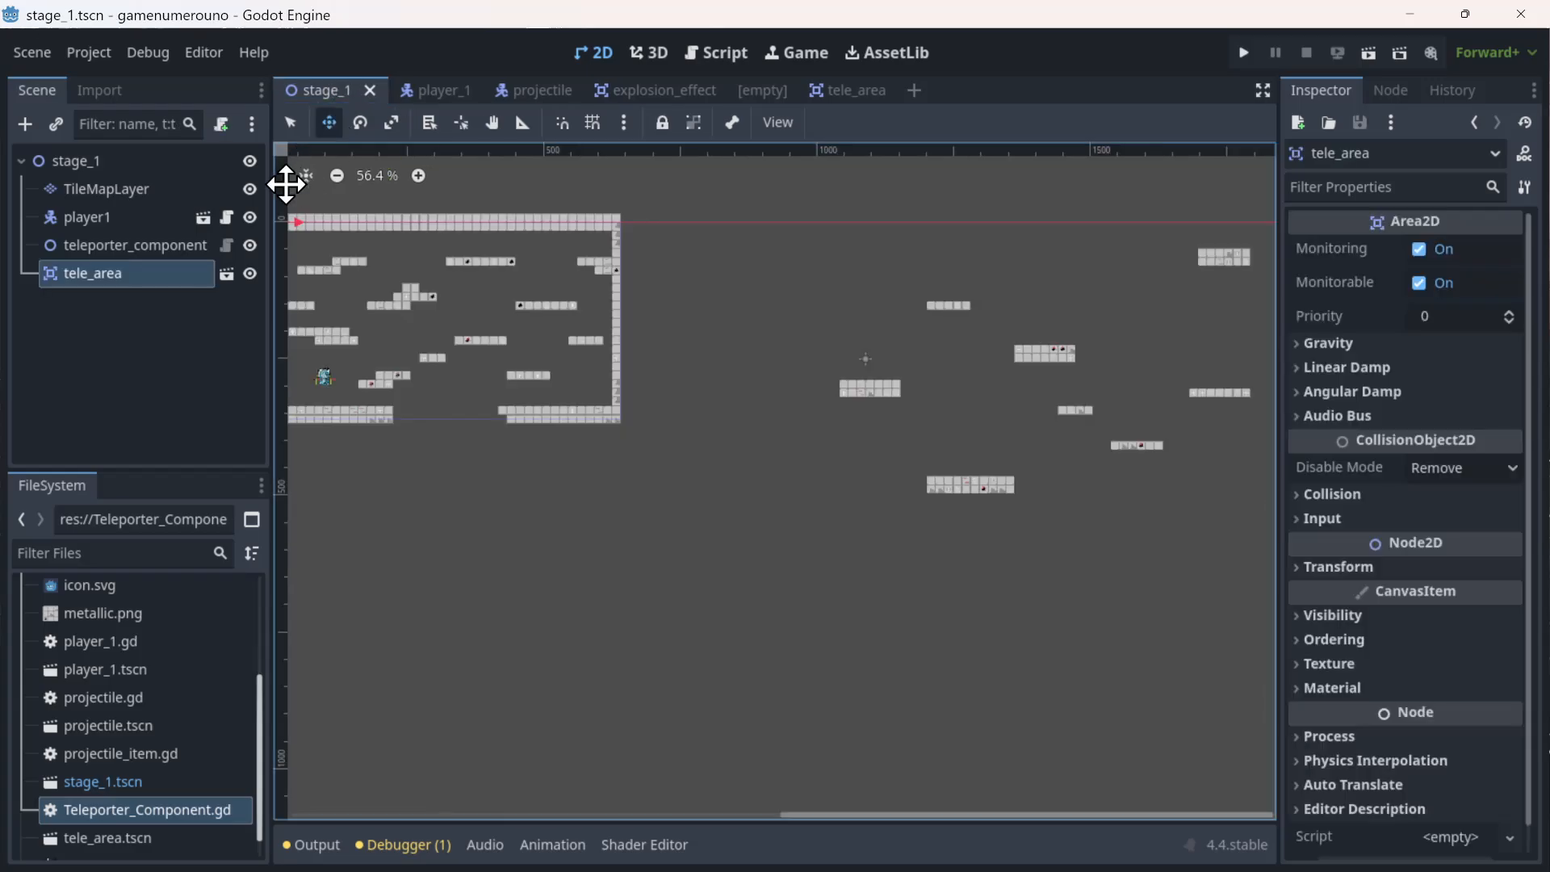
scroll(487, 377, up, 5)
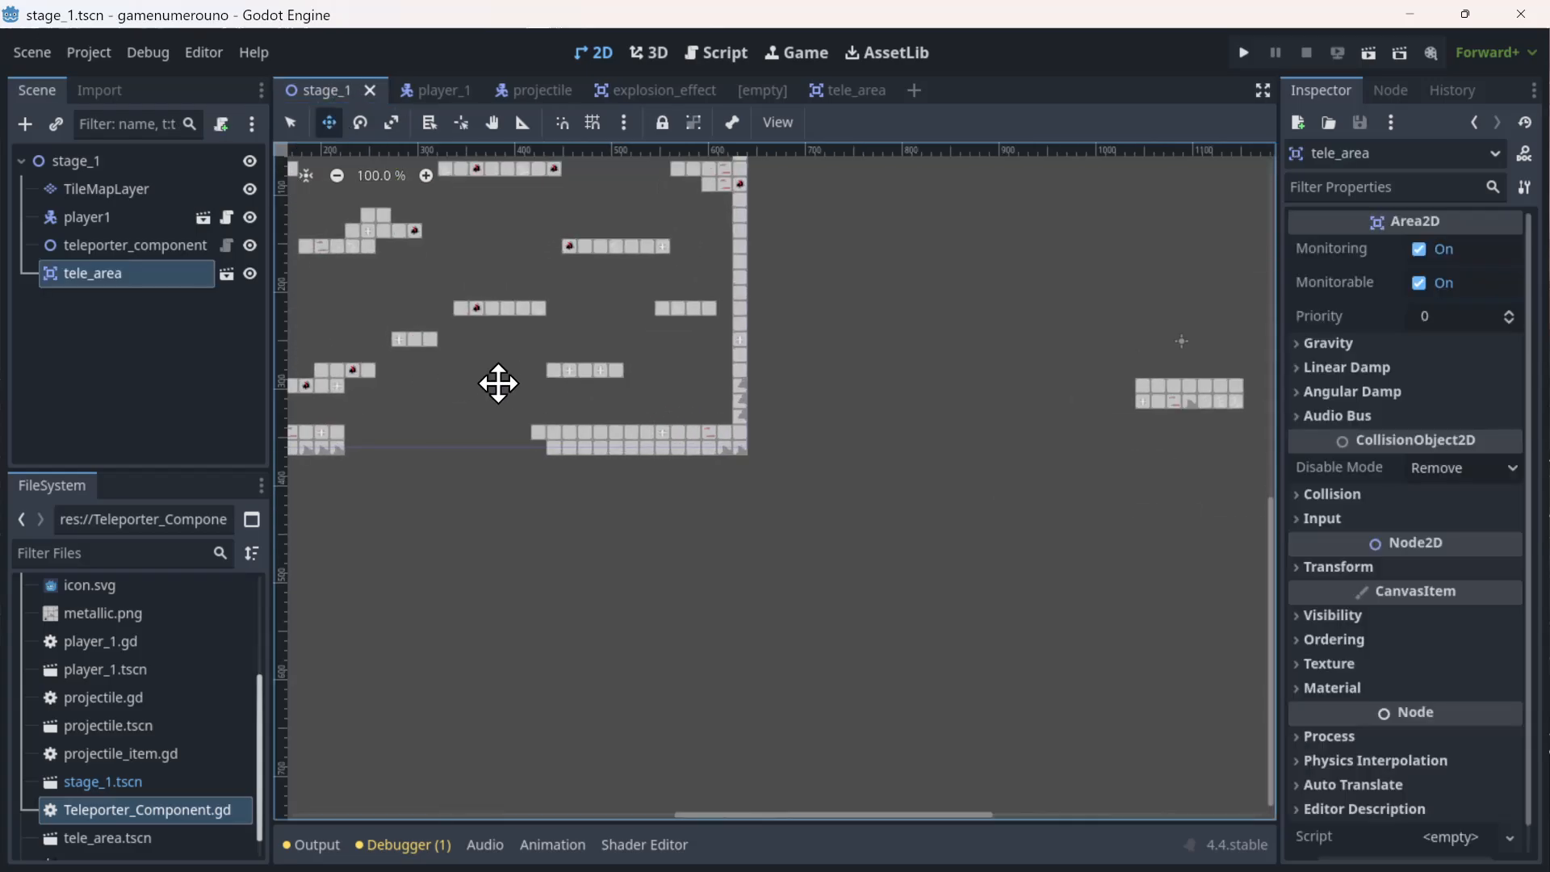
scroll(449, 394, down, 4)
middle_drag(449, 393, 521, 401)
scroll(595, 385, up, 4)
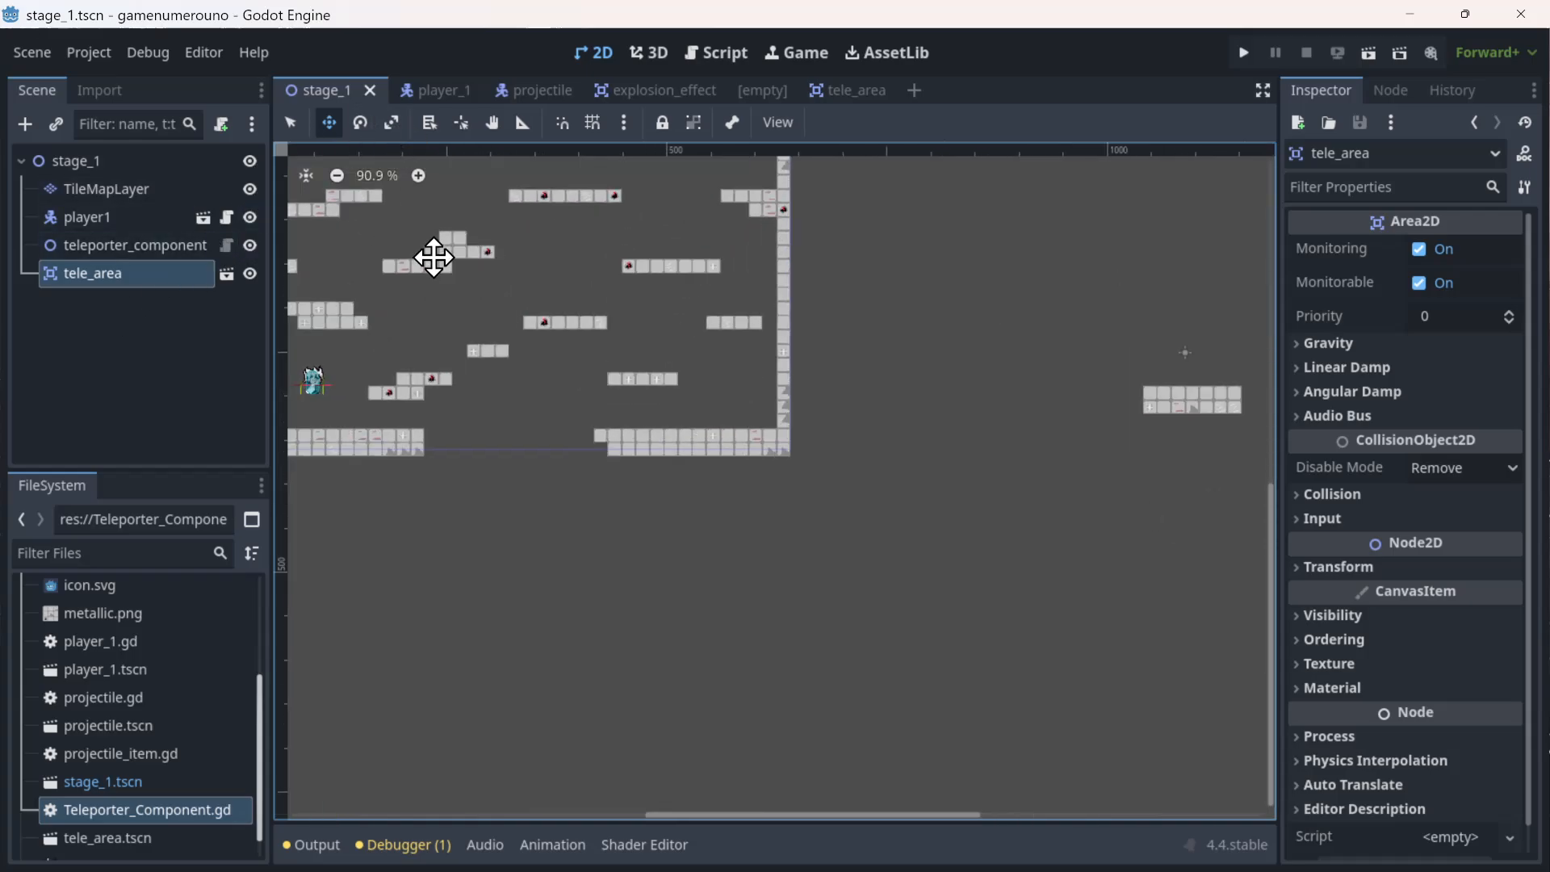
drag(474, 284, 913, 514)
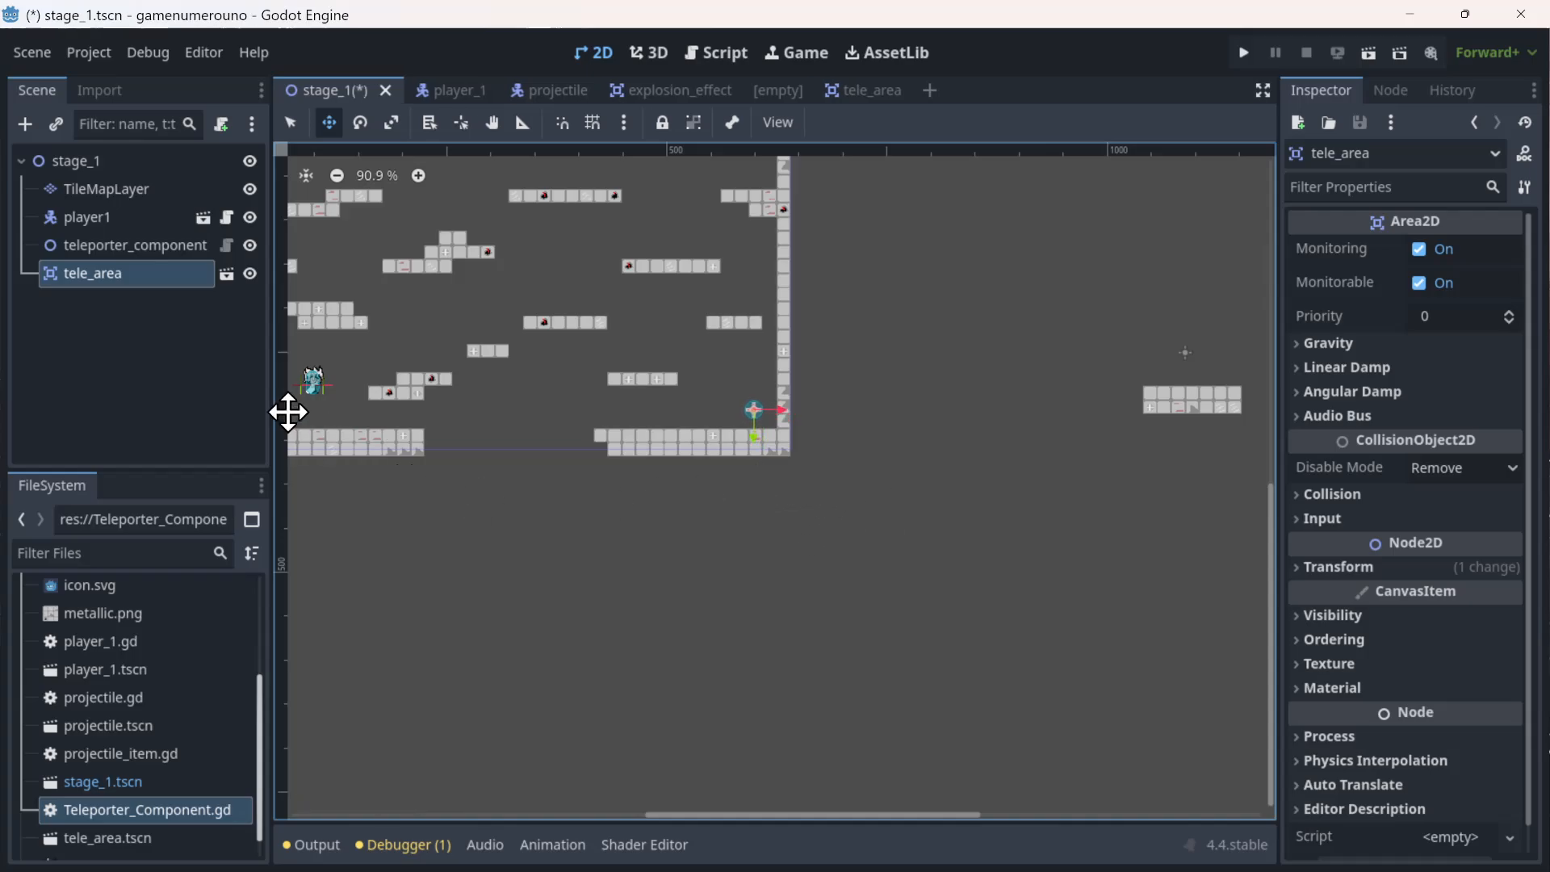
click(183, 330)
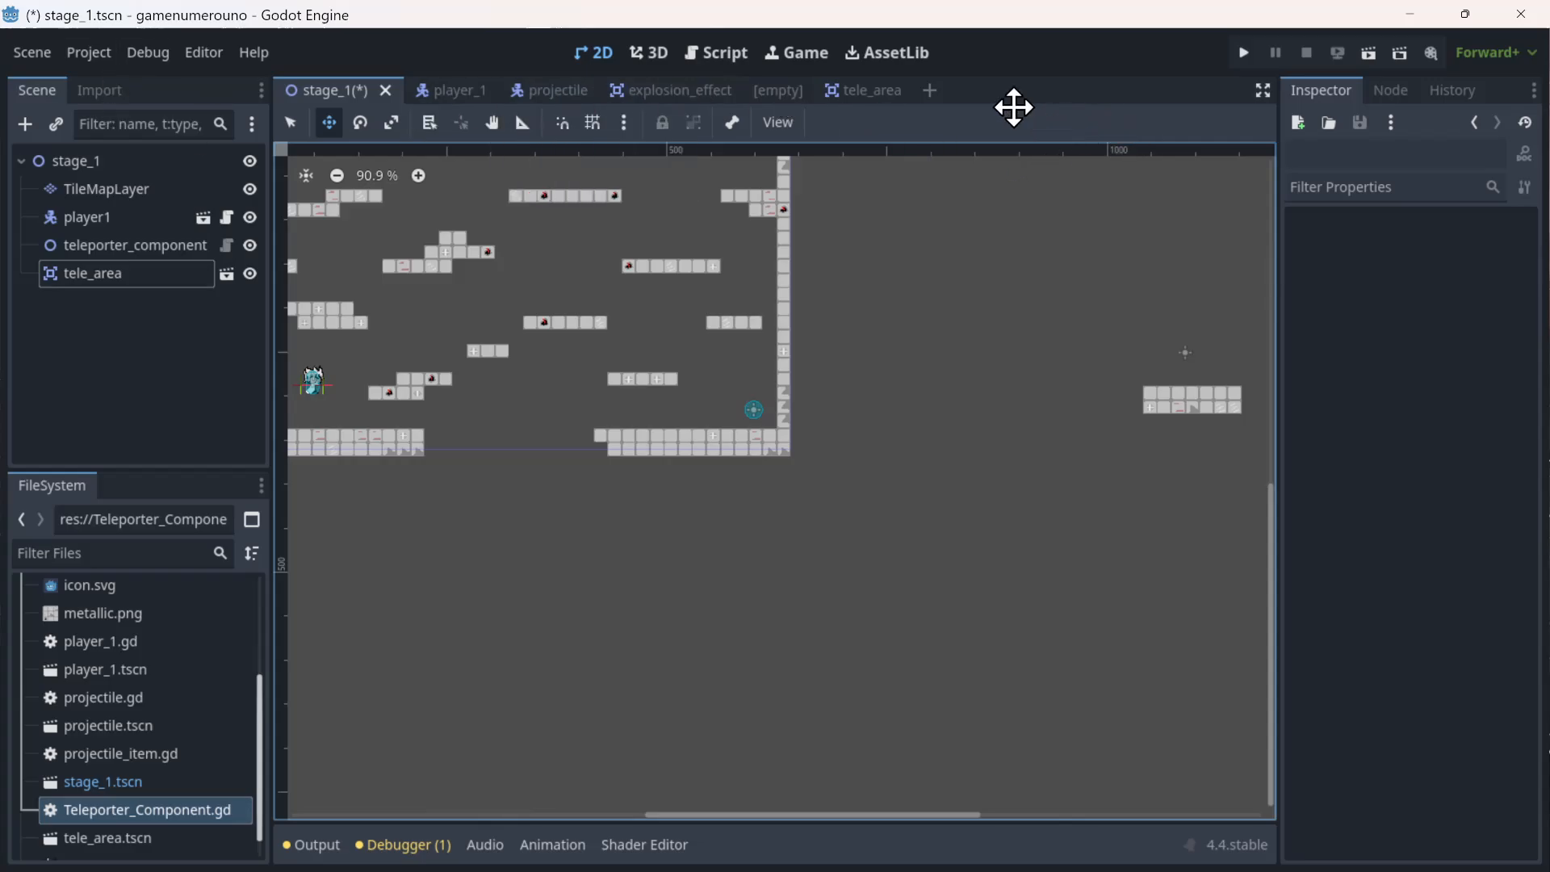
- Close the unused empty scene
click(871, 91)
click(775, 91)
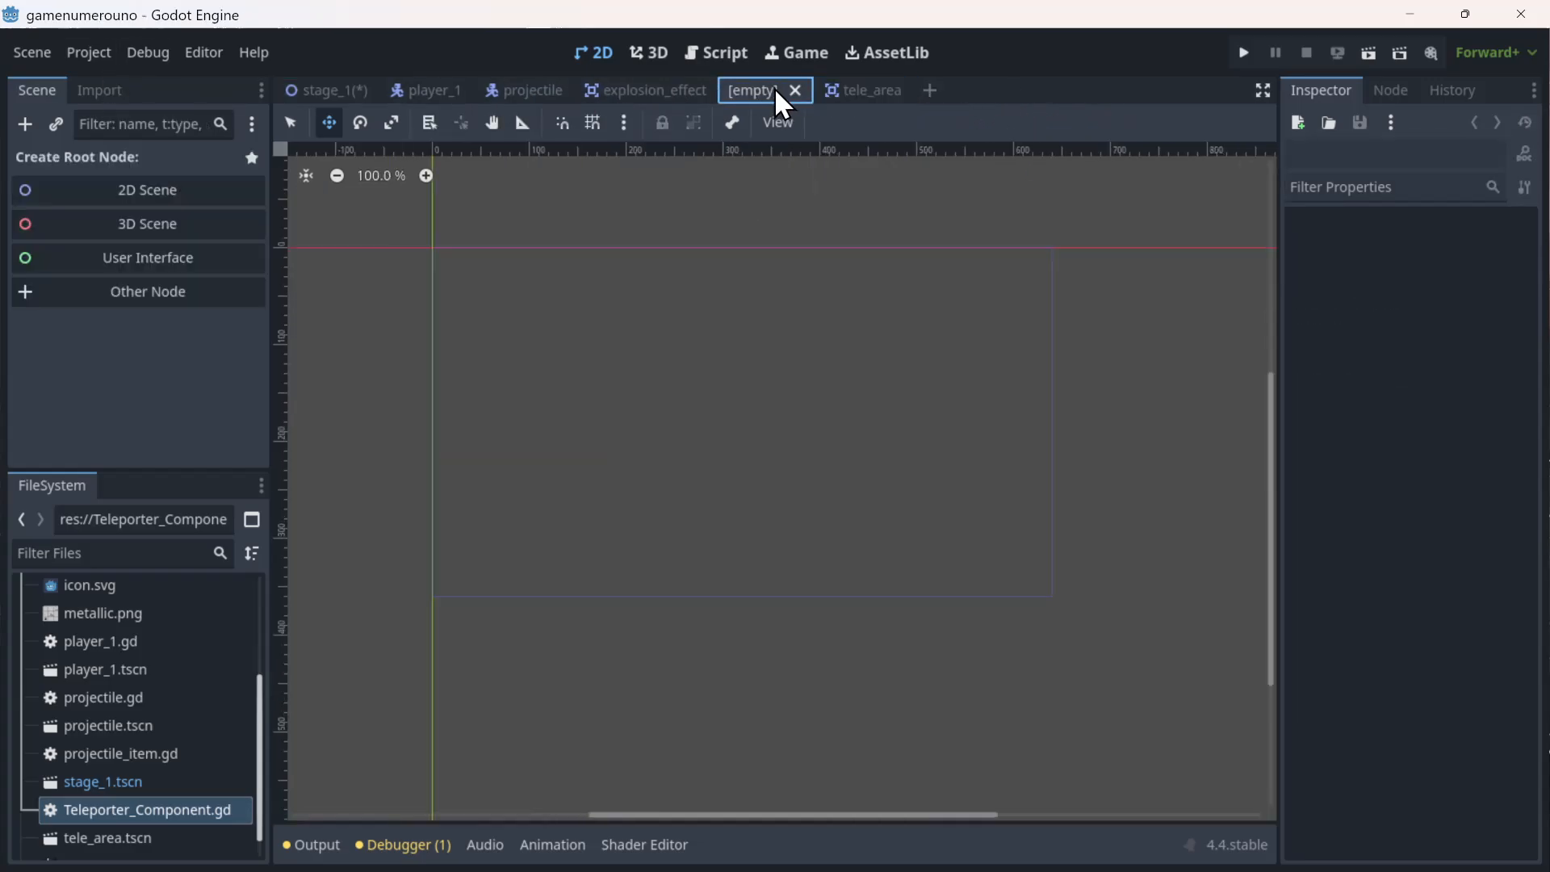
click(795, 91)
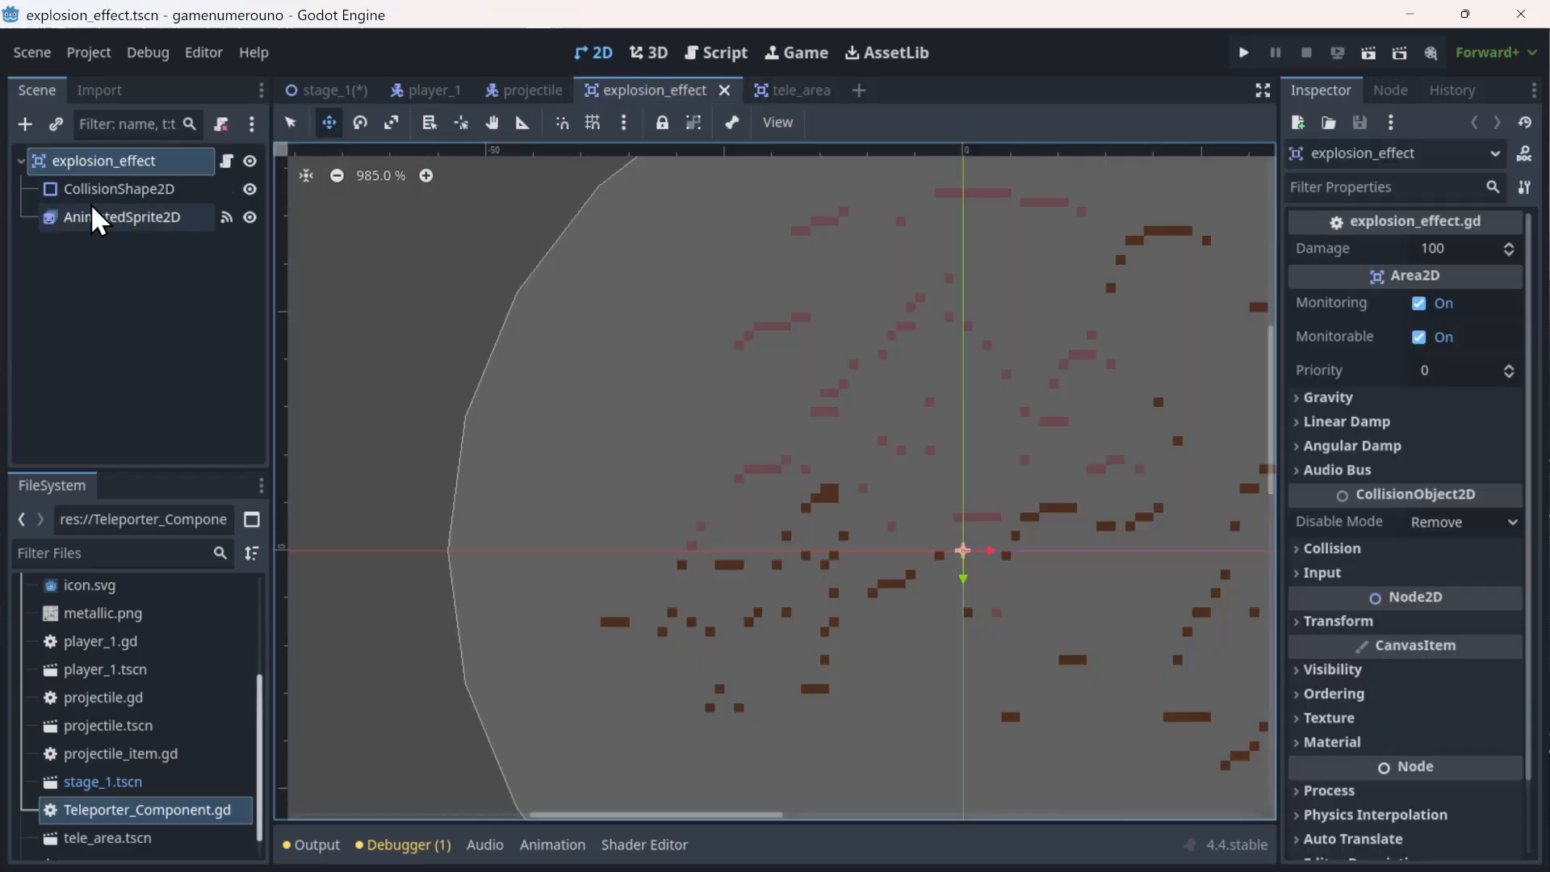
- Attach a new script, tele_area.gd, to the root node of the tele_area scene
click(777, 91)
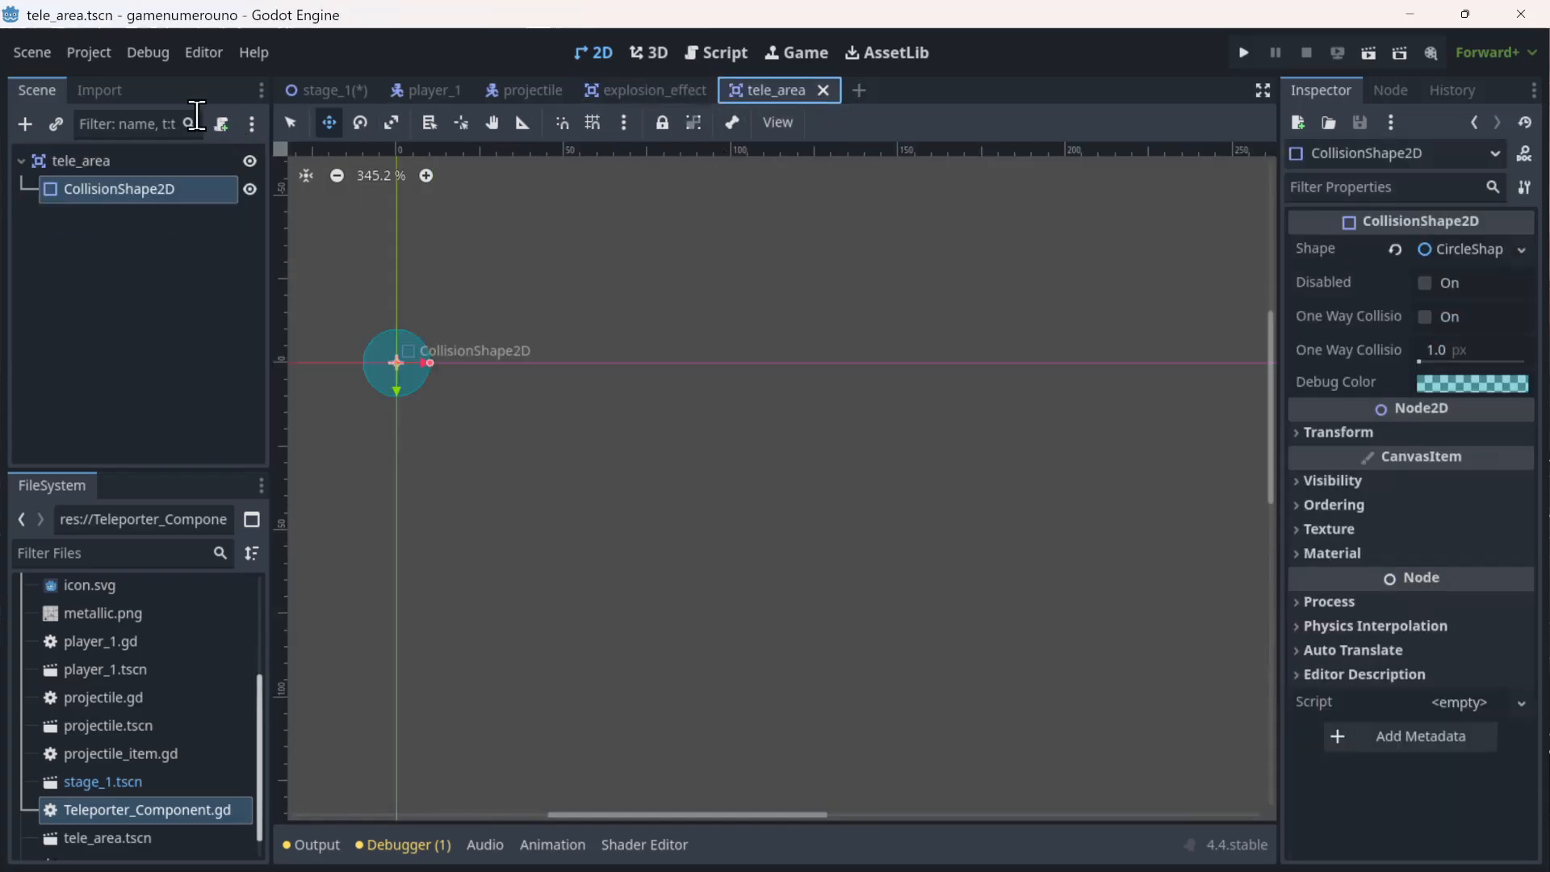
right_click(71, 164)
click(227, 120)
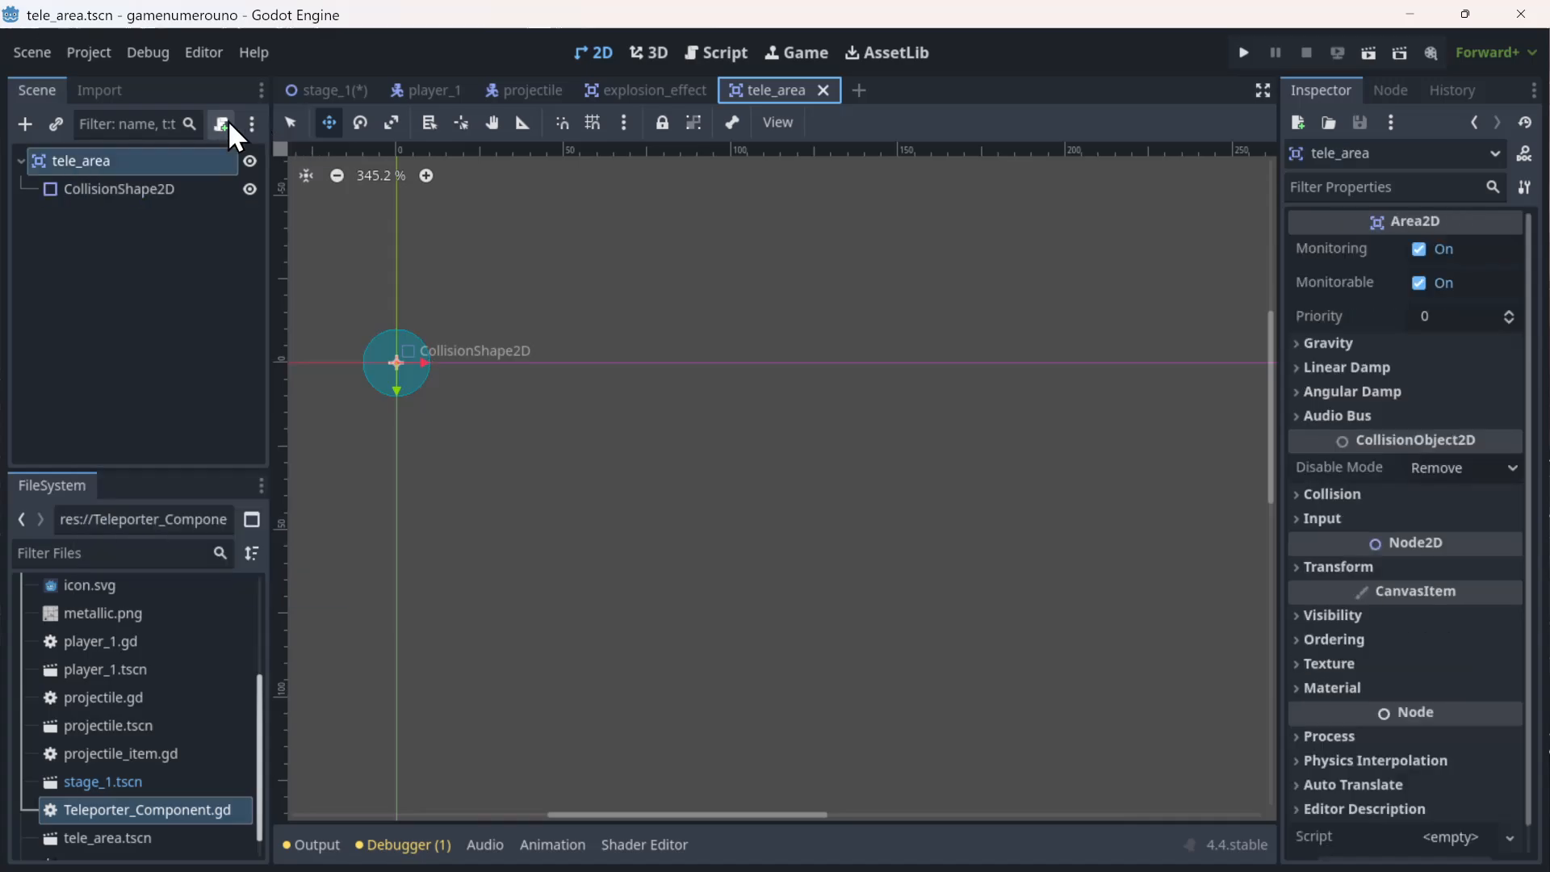
click(222, 124)
click(726, 601)
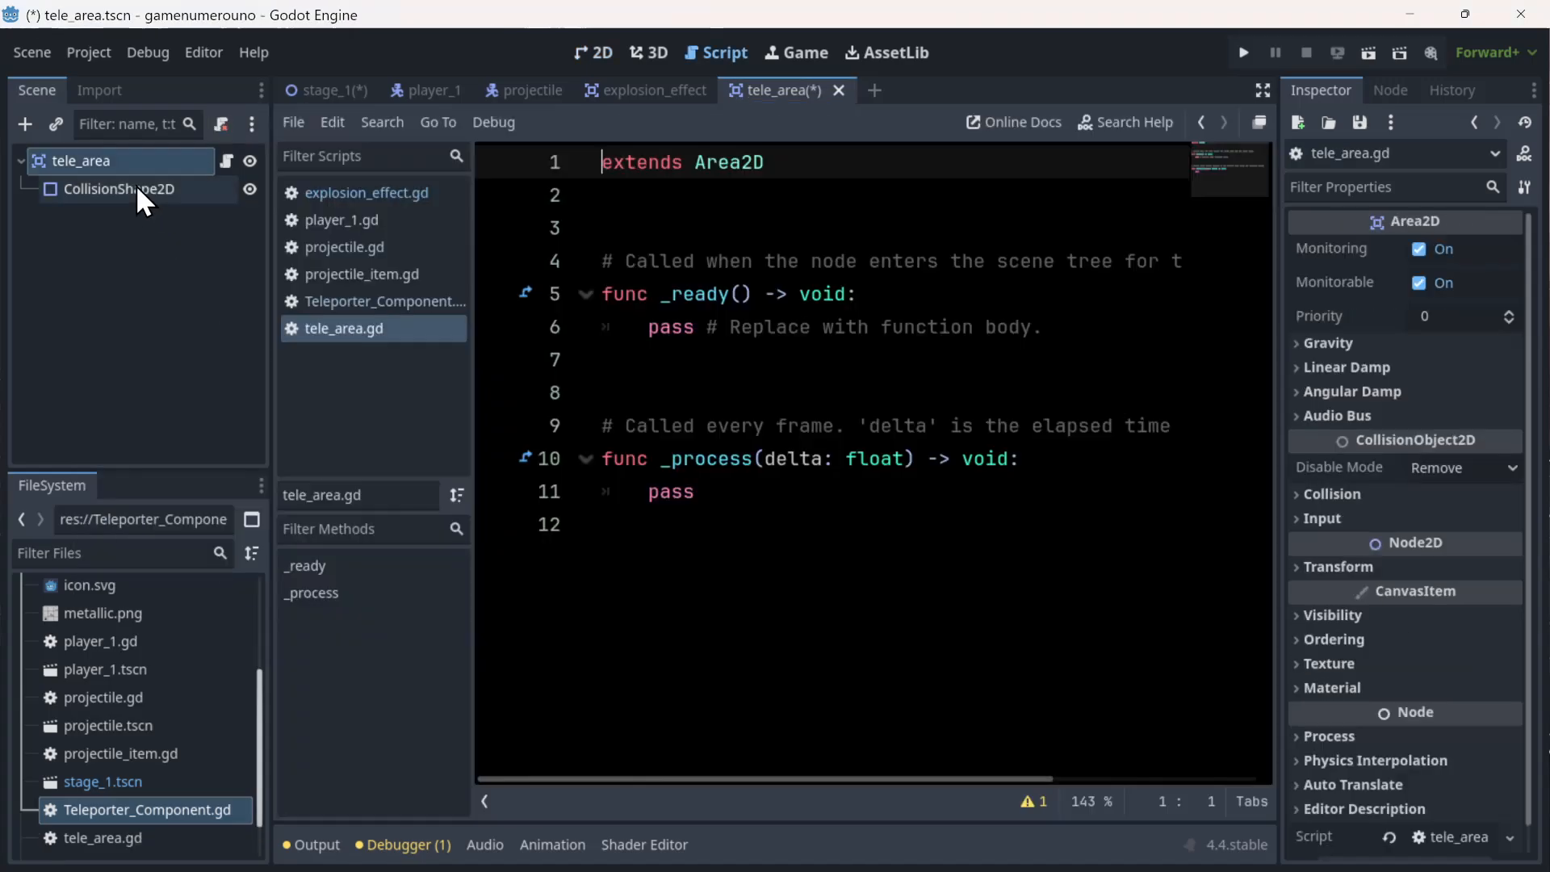
- Connect the root node's area_entered signal to an _on_area_entered method in the tele_area script
click(137, 190)
click(1391, 91)
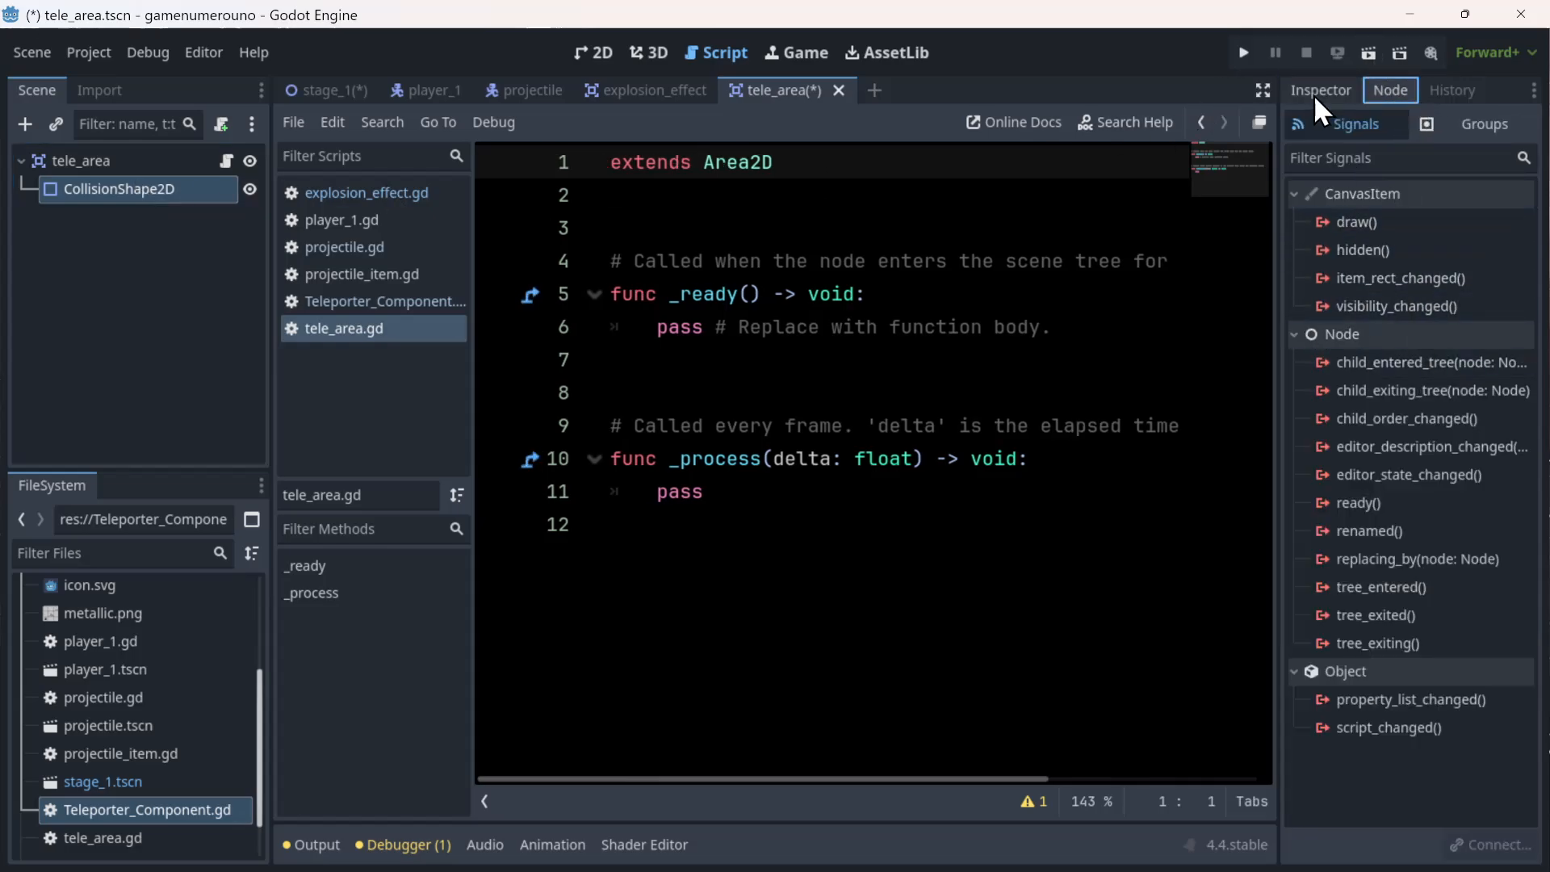
click(89, 162)
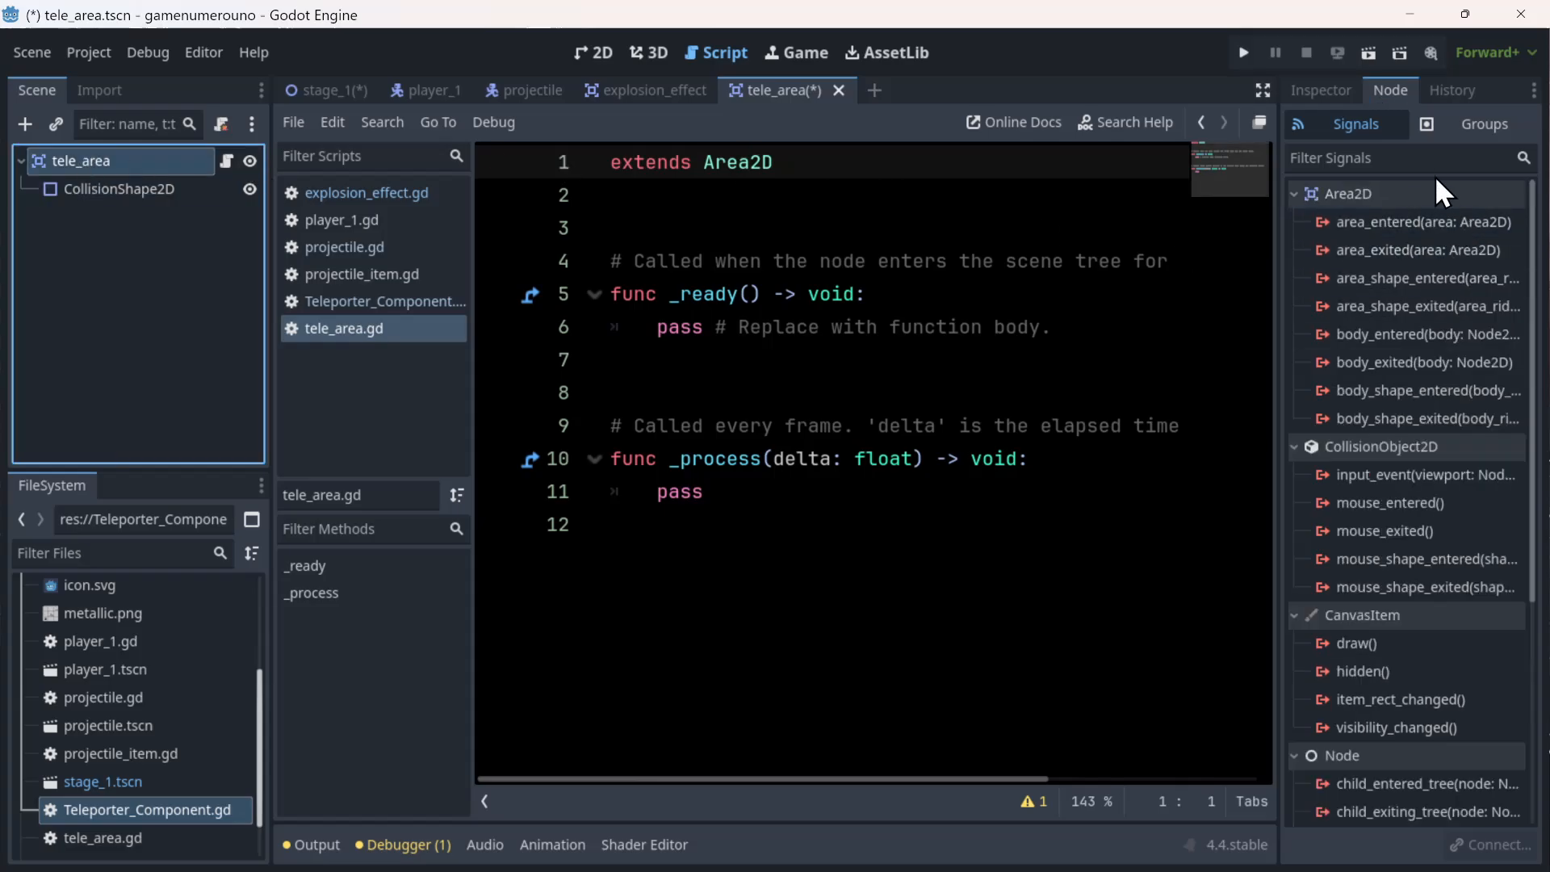
double_click(1418, 230)
click(731, 655)
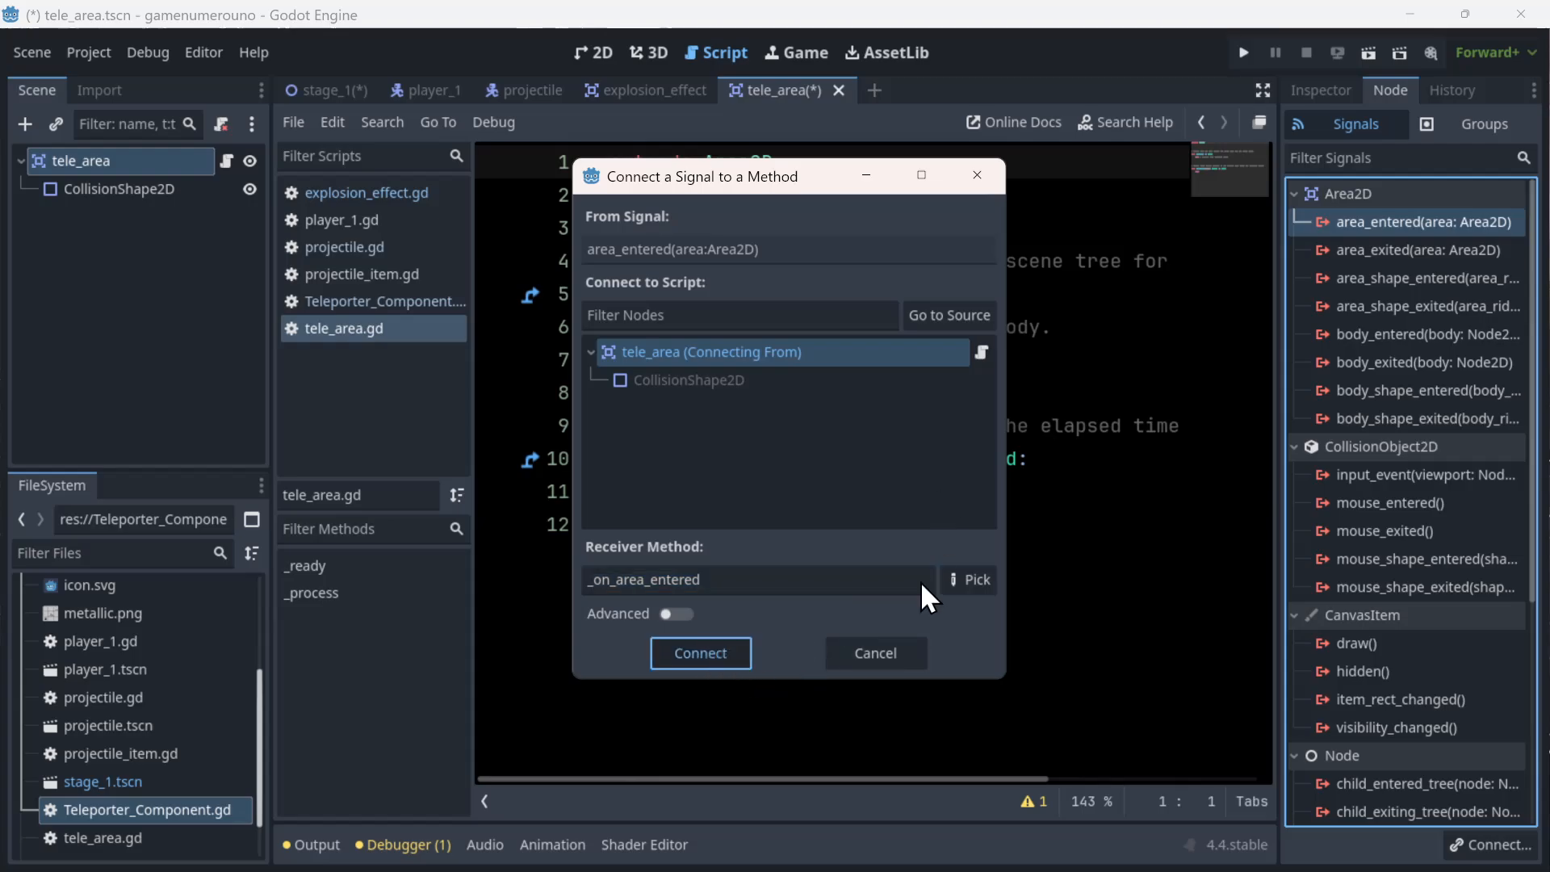
drag(934, 505, 604, 212)
text(@export)
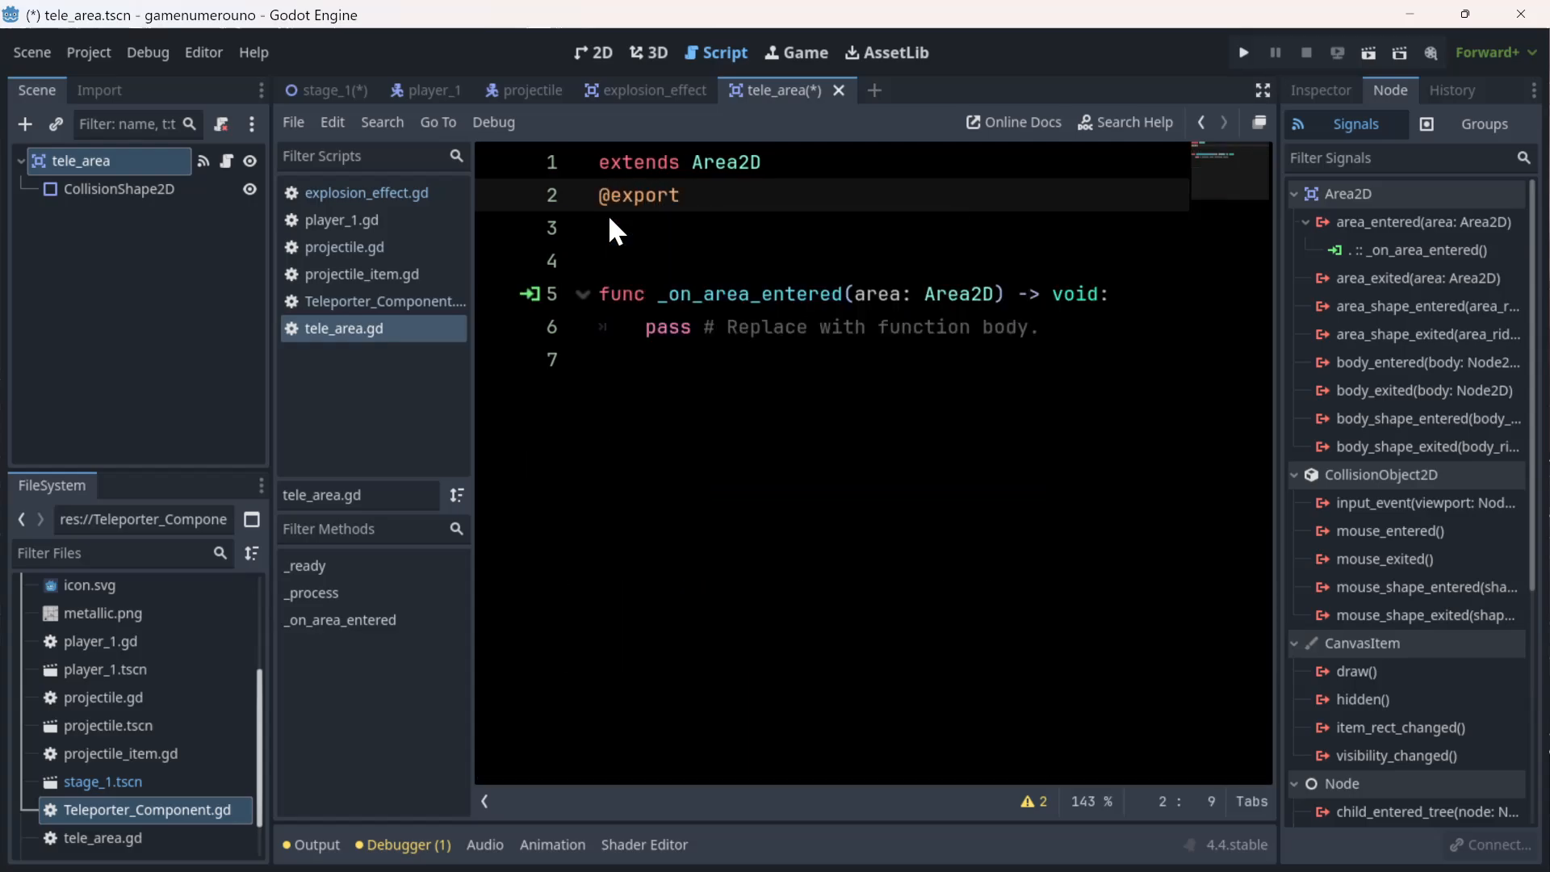
text( var )
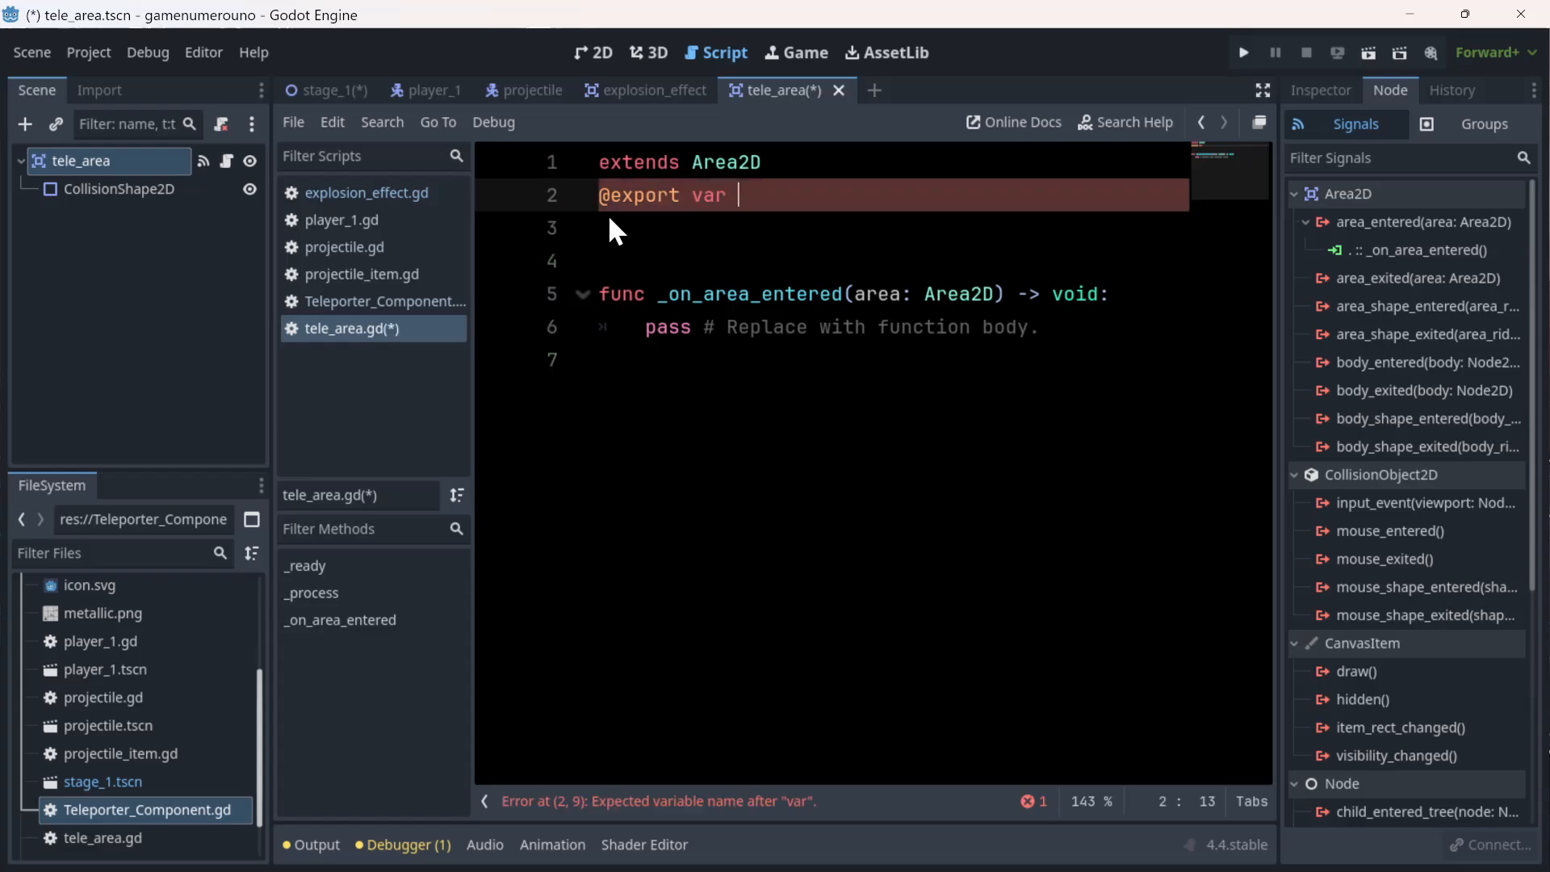
text(telepor)
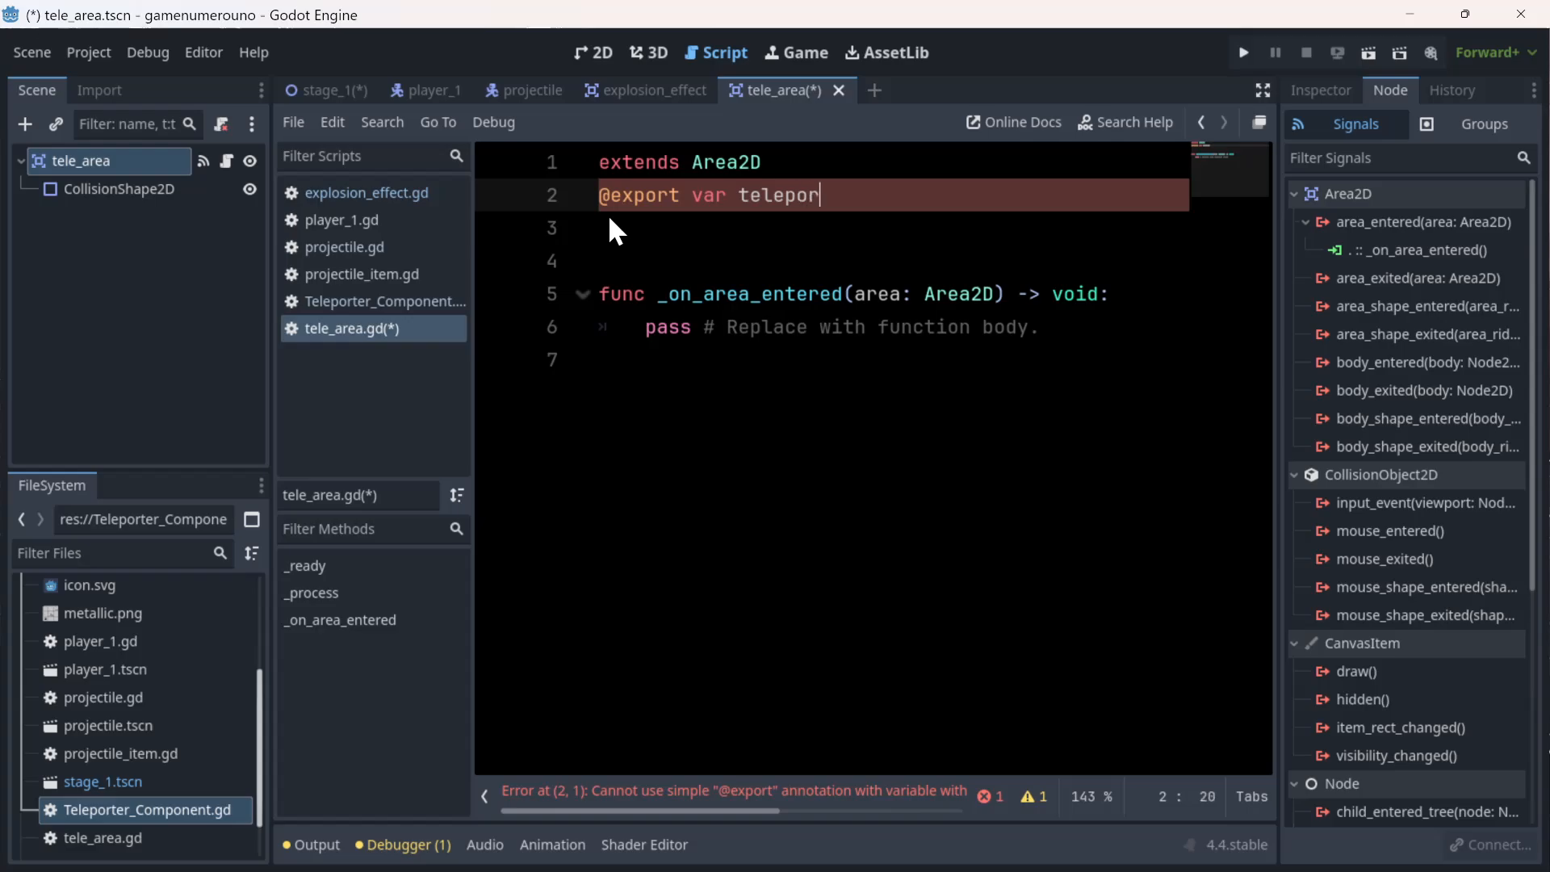
text(t_point:)
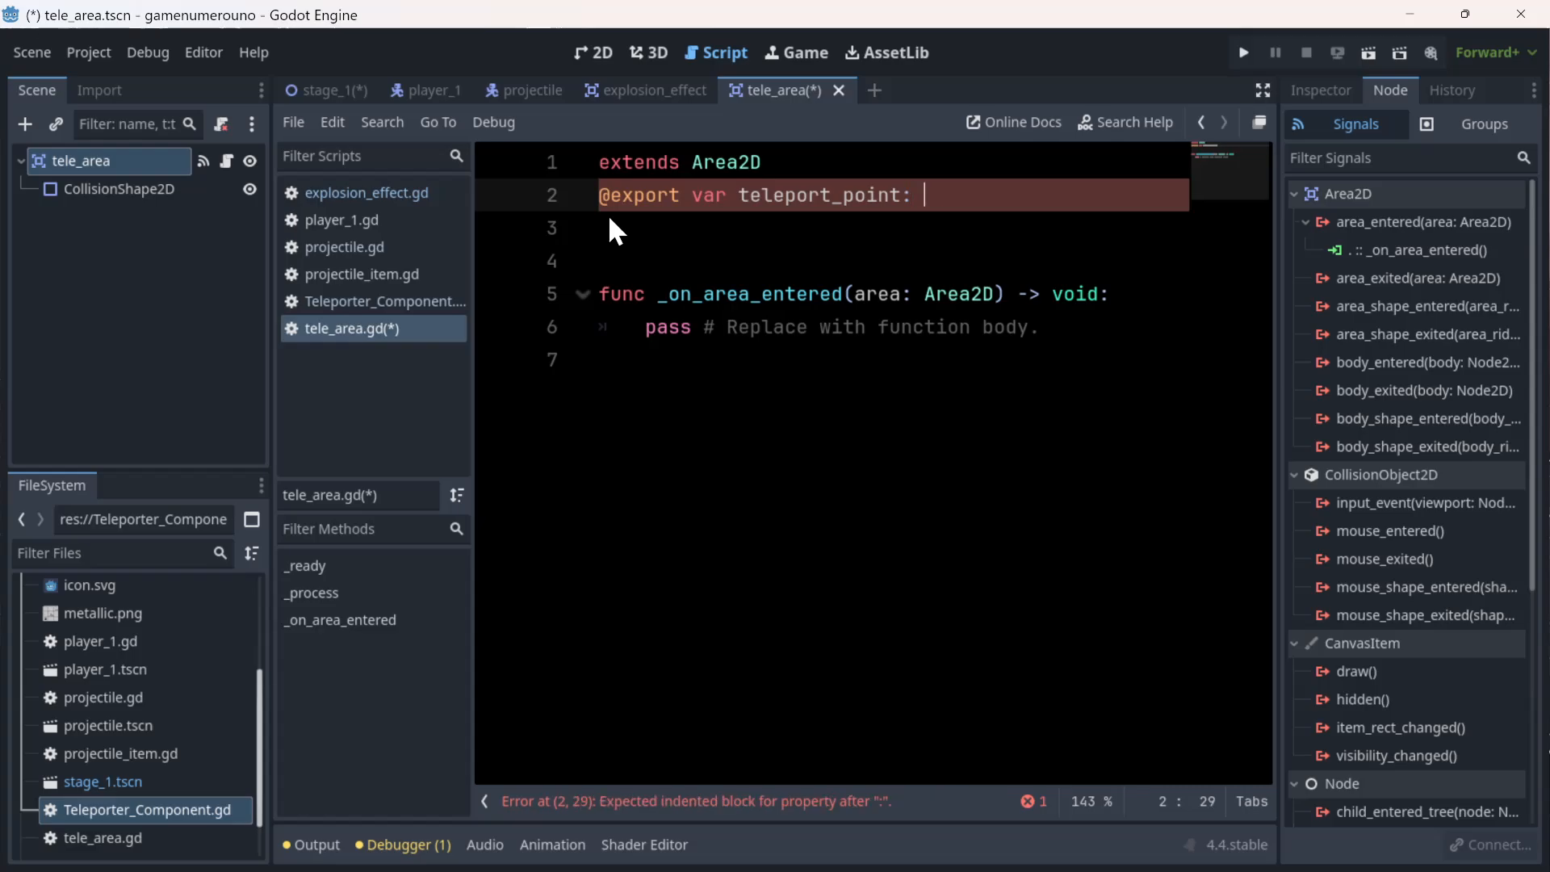
text( tele)
key(Return)
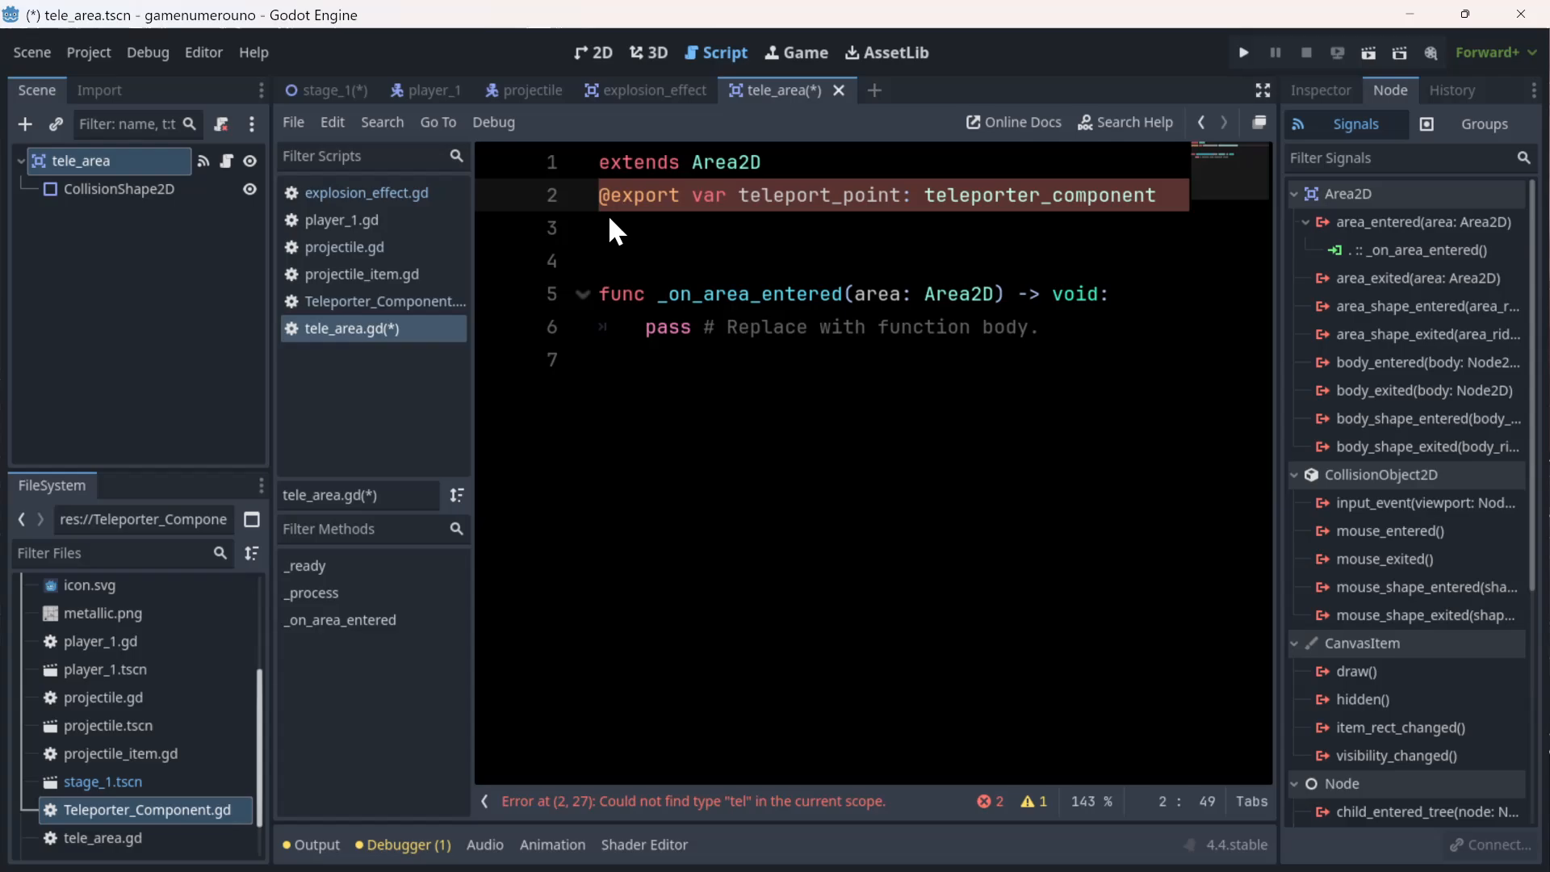
key(Return)
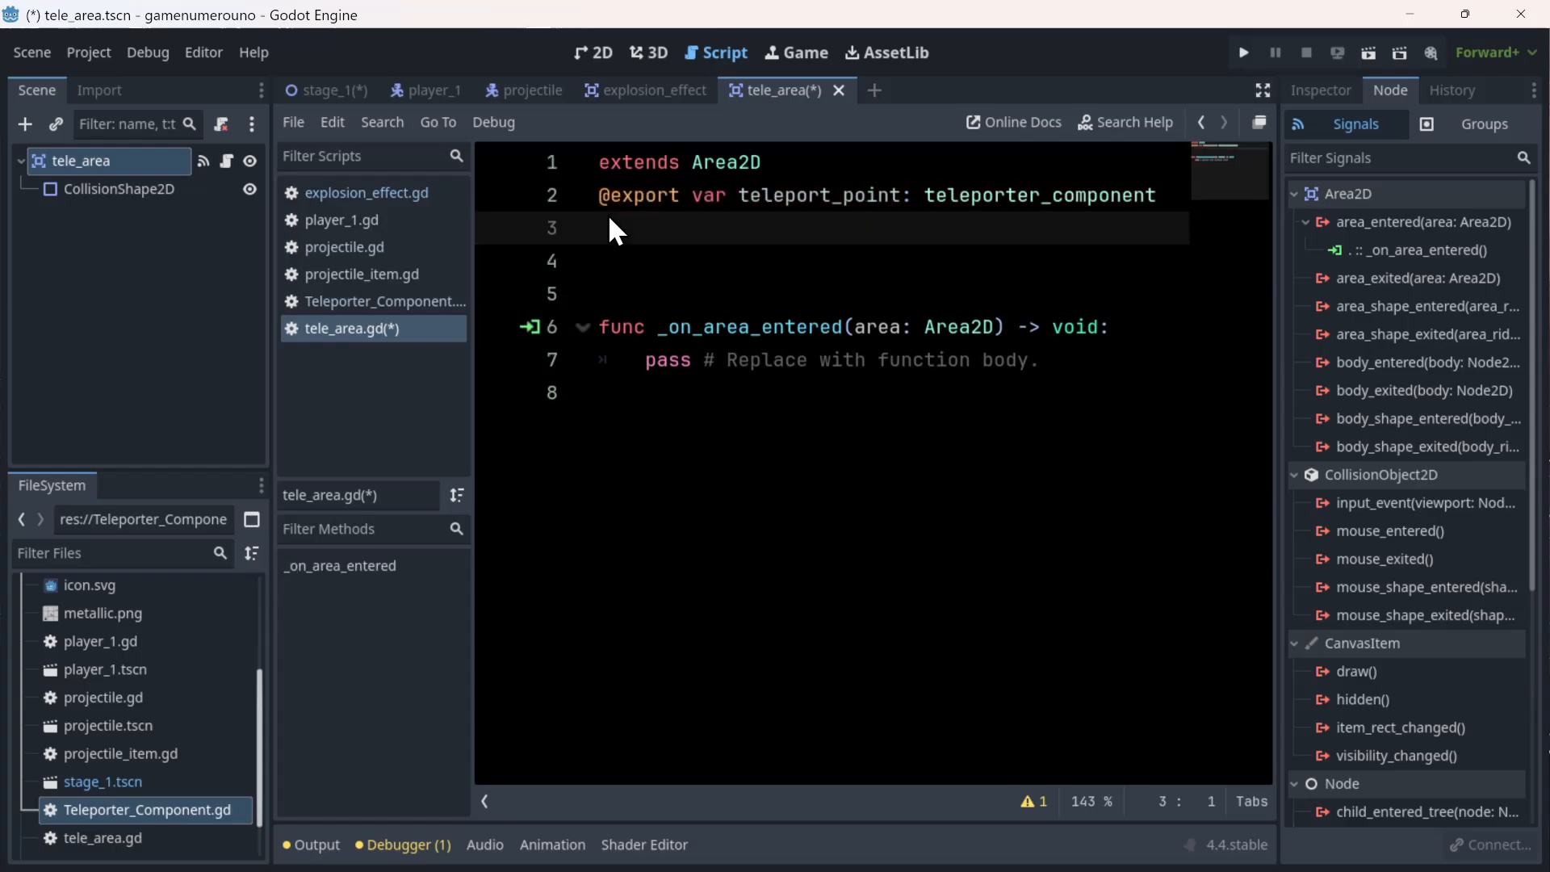
key(Up)
key(Return)
key(Down)
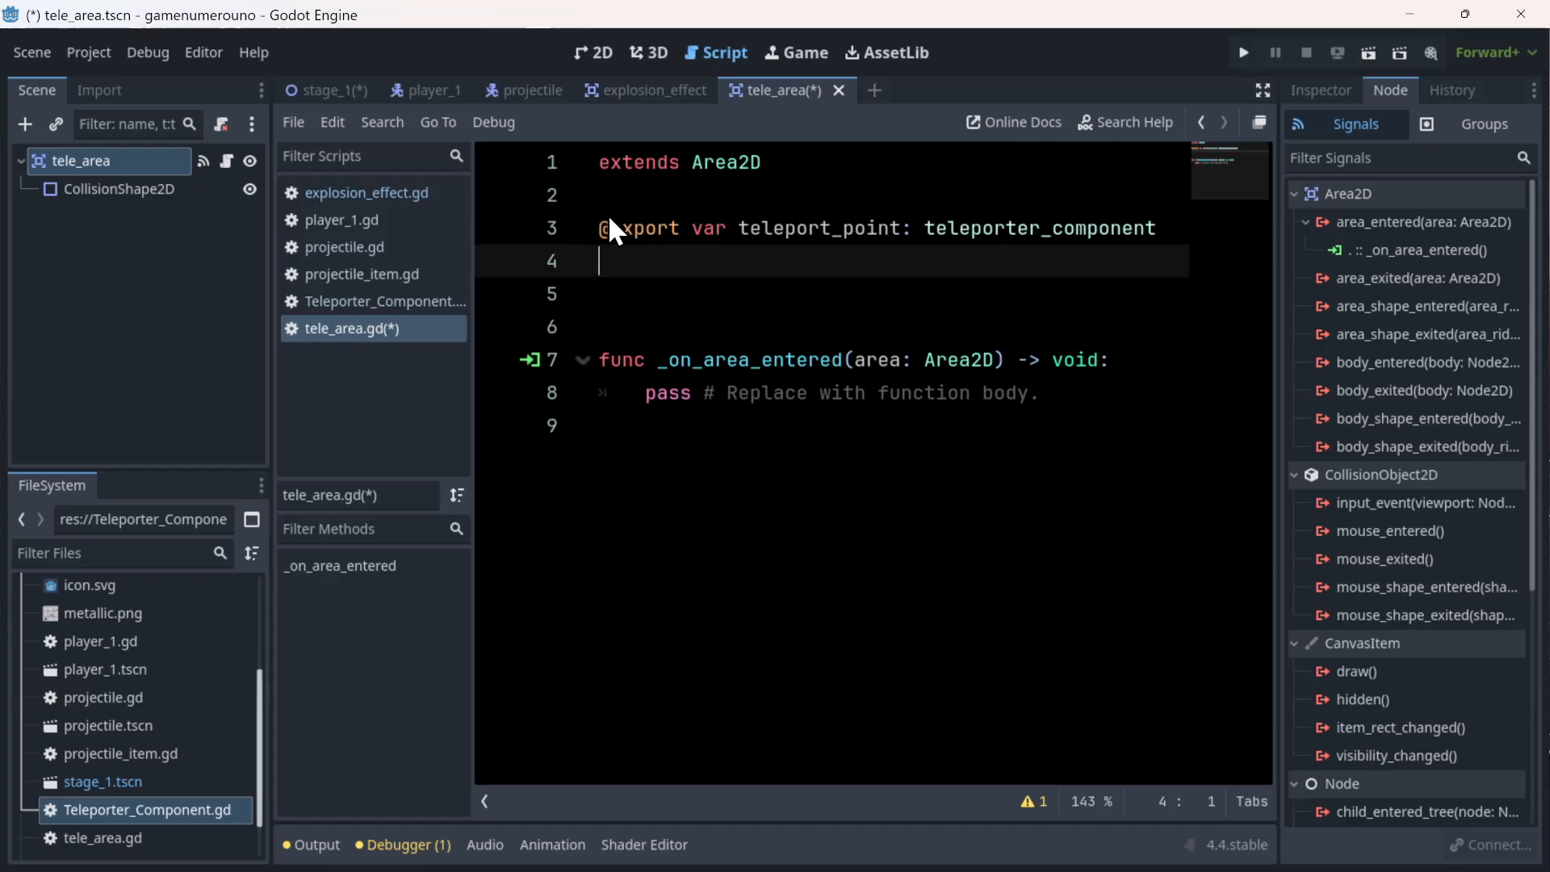
- Replace the placeholder body of _on_area_entered with a plain pass statement
drag(1082, 393, 644, 392)
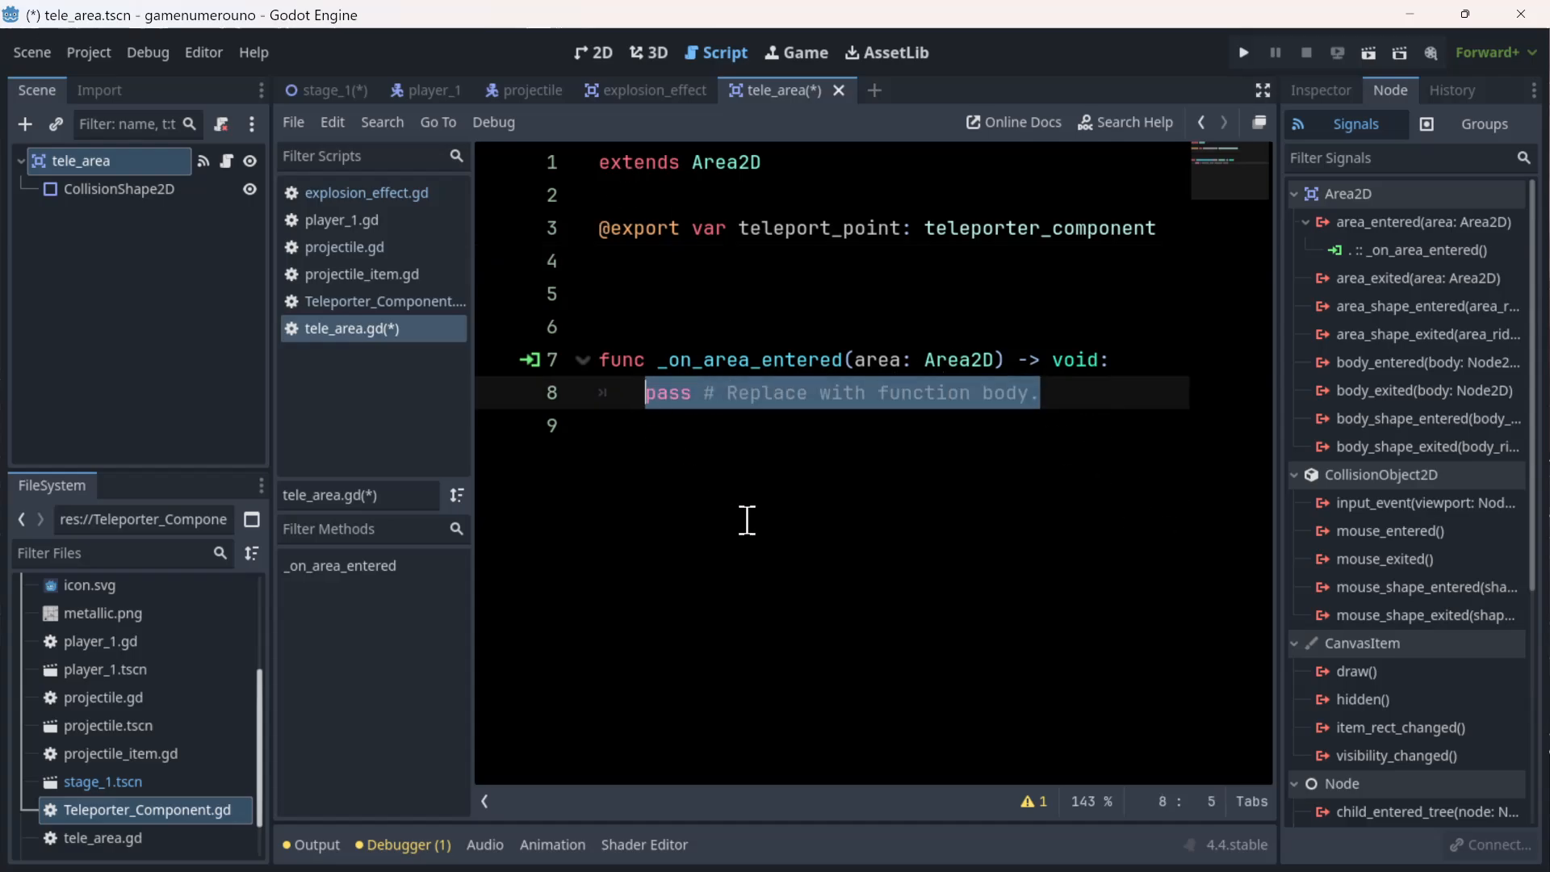
text(get)
key(BackSpace)
key(BackSpace)
key(BackSpace)
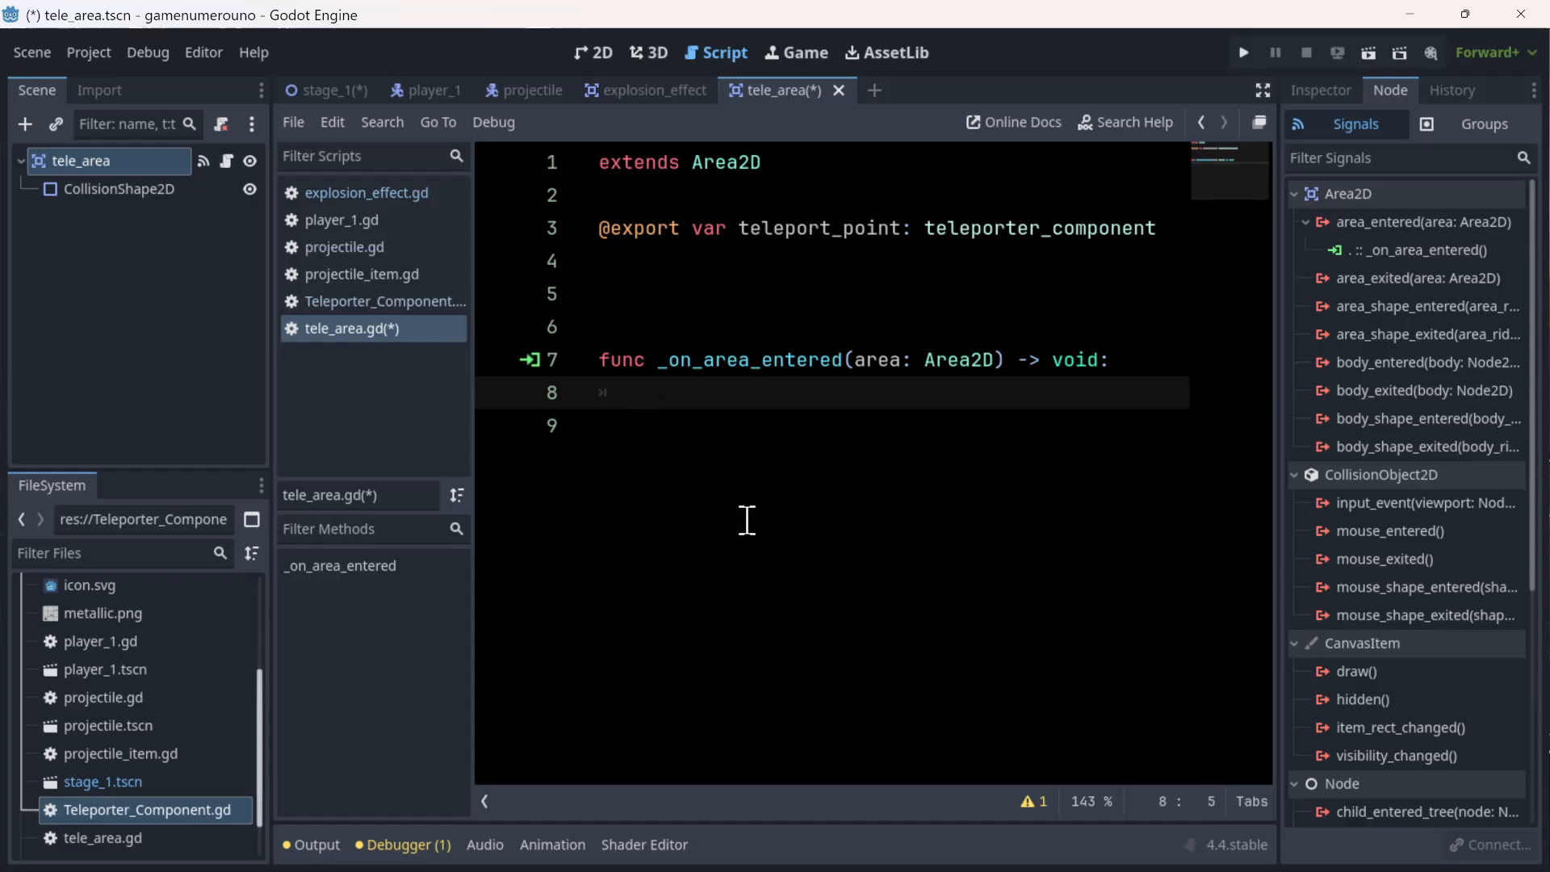
text(pass)
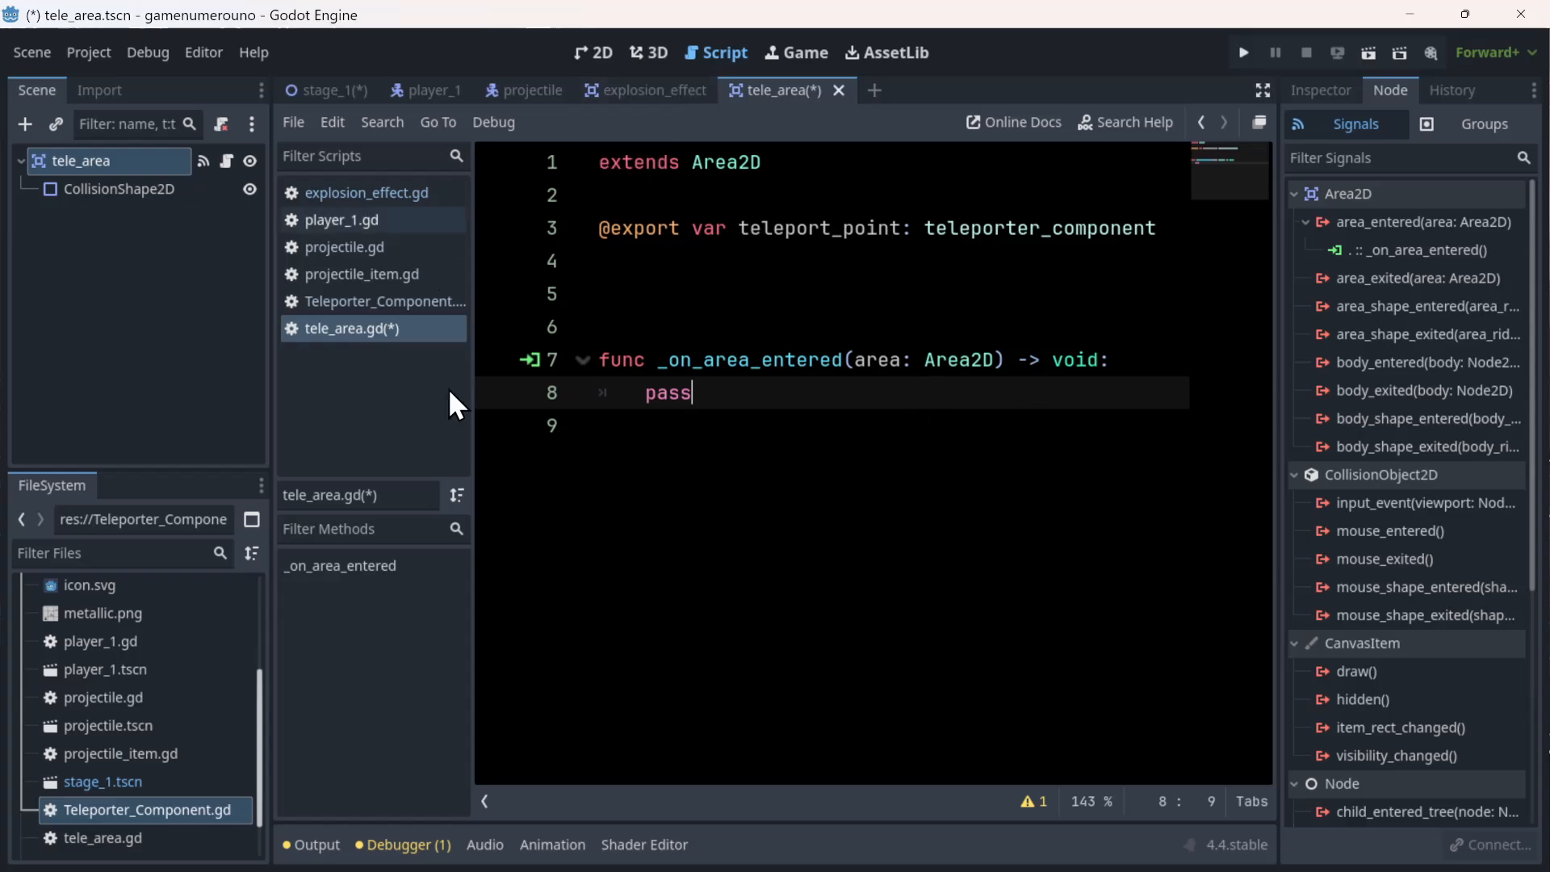
- Examine tele_area's placement in the stage_1 2D view and look through the project files
click(300, 88)
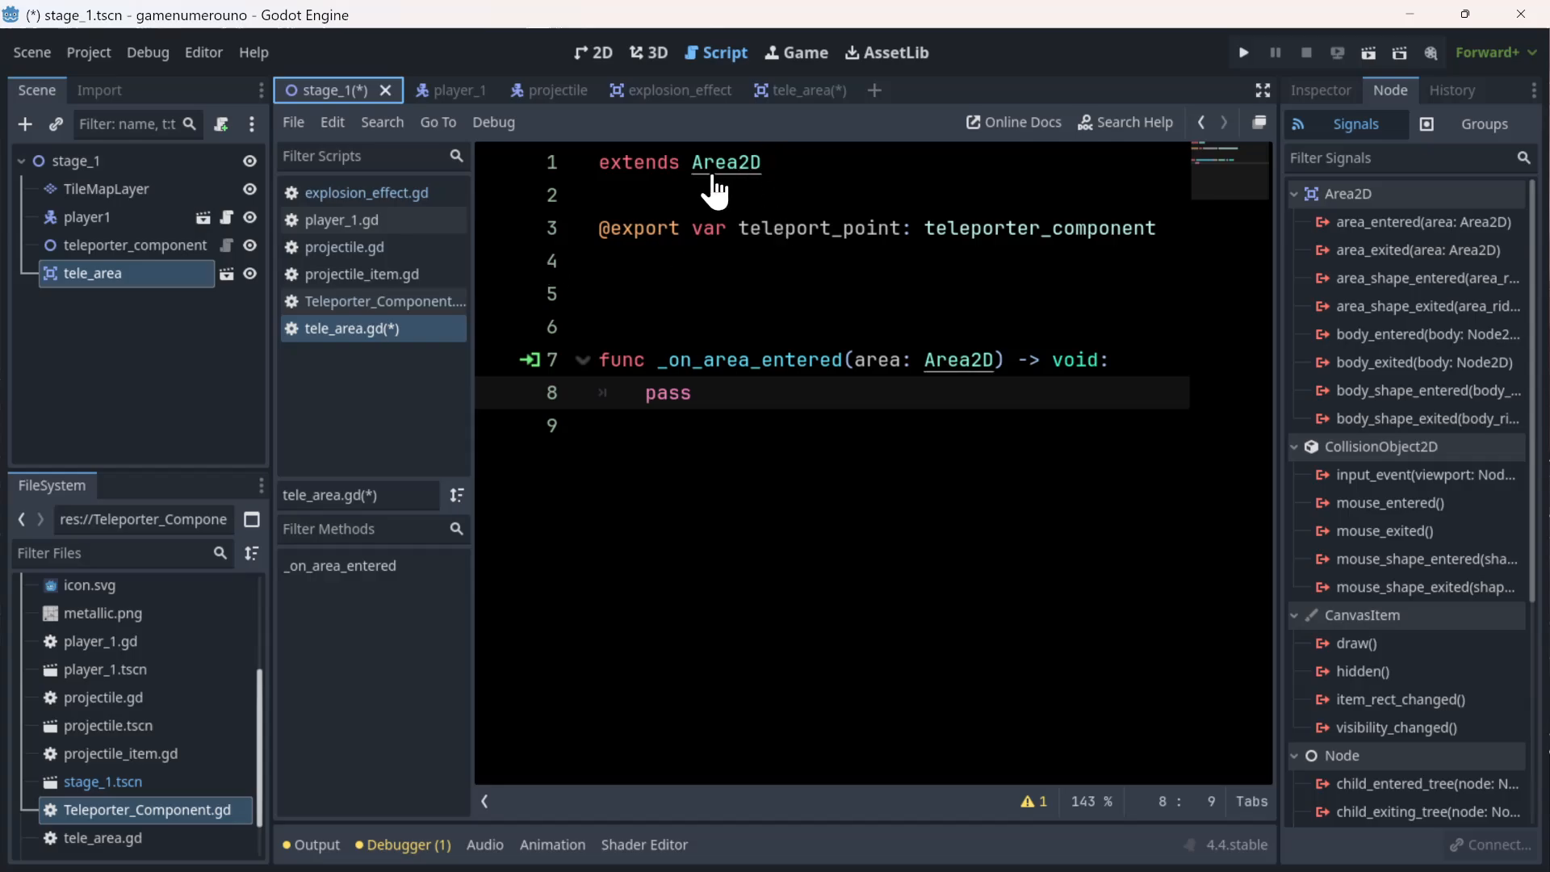
scroll(133, 716, up, 5)
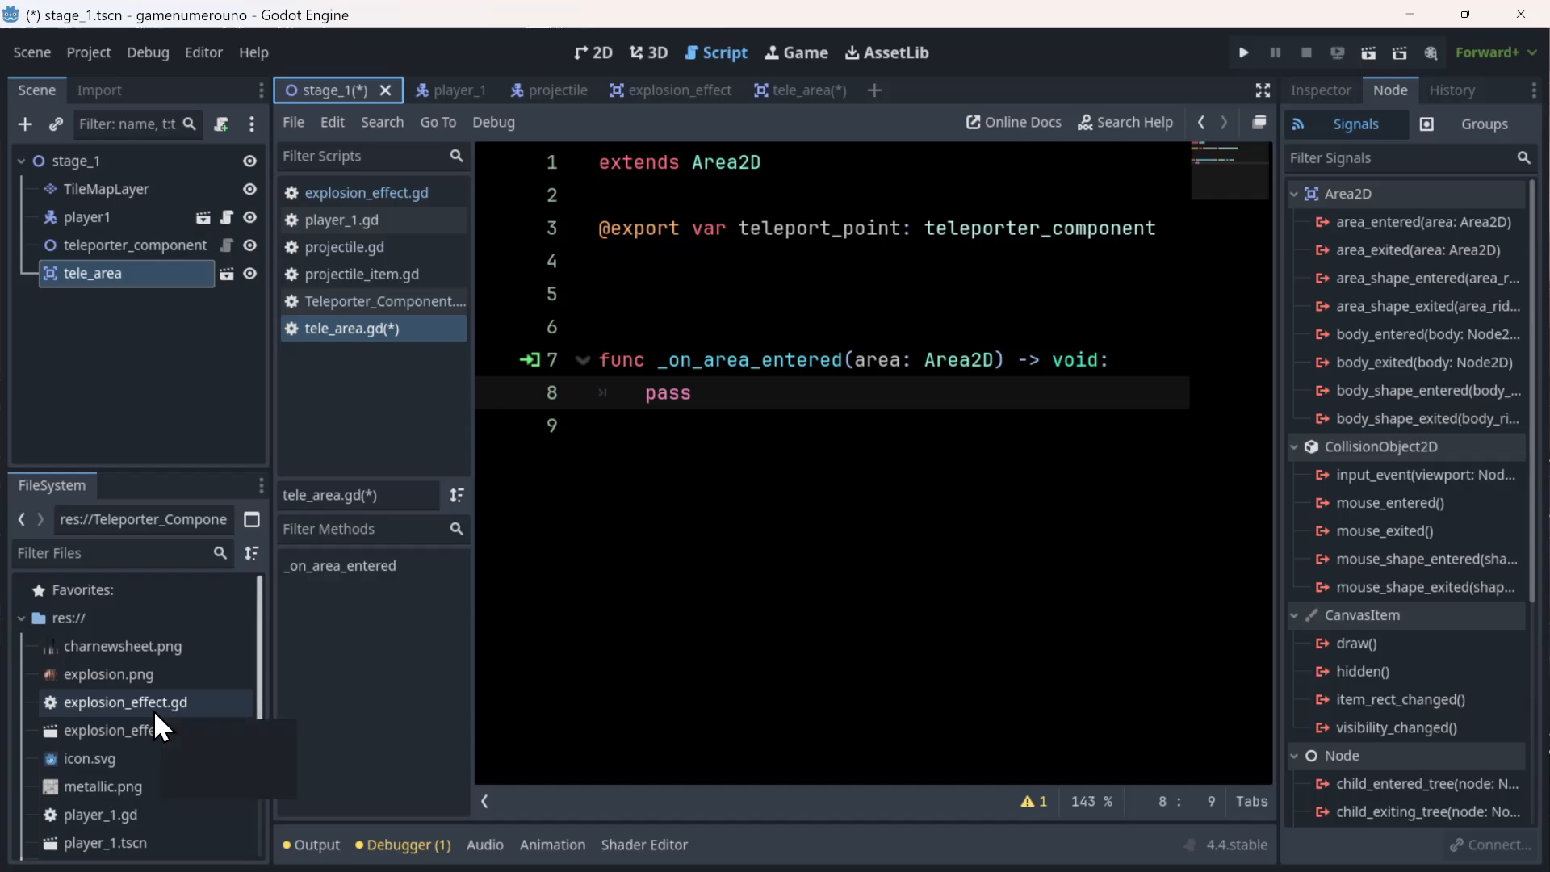
scroll(154, 710, down, 2)
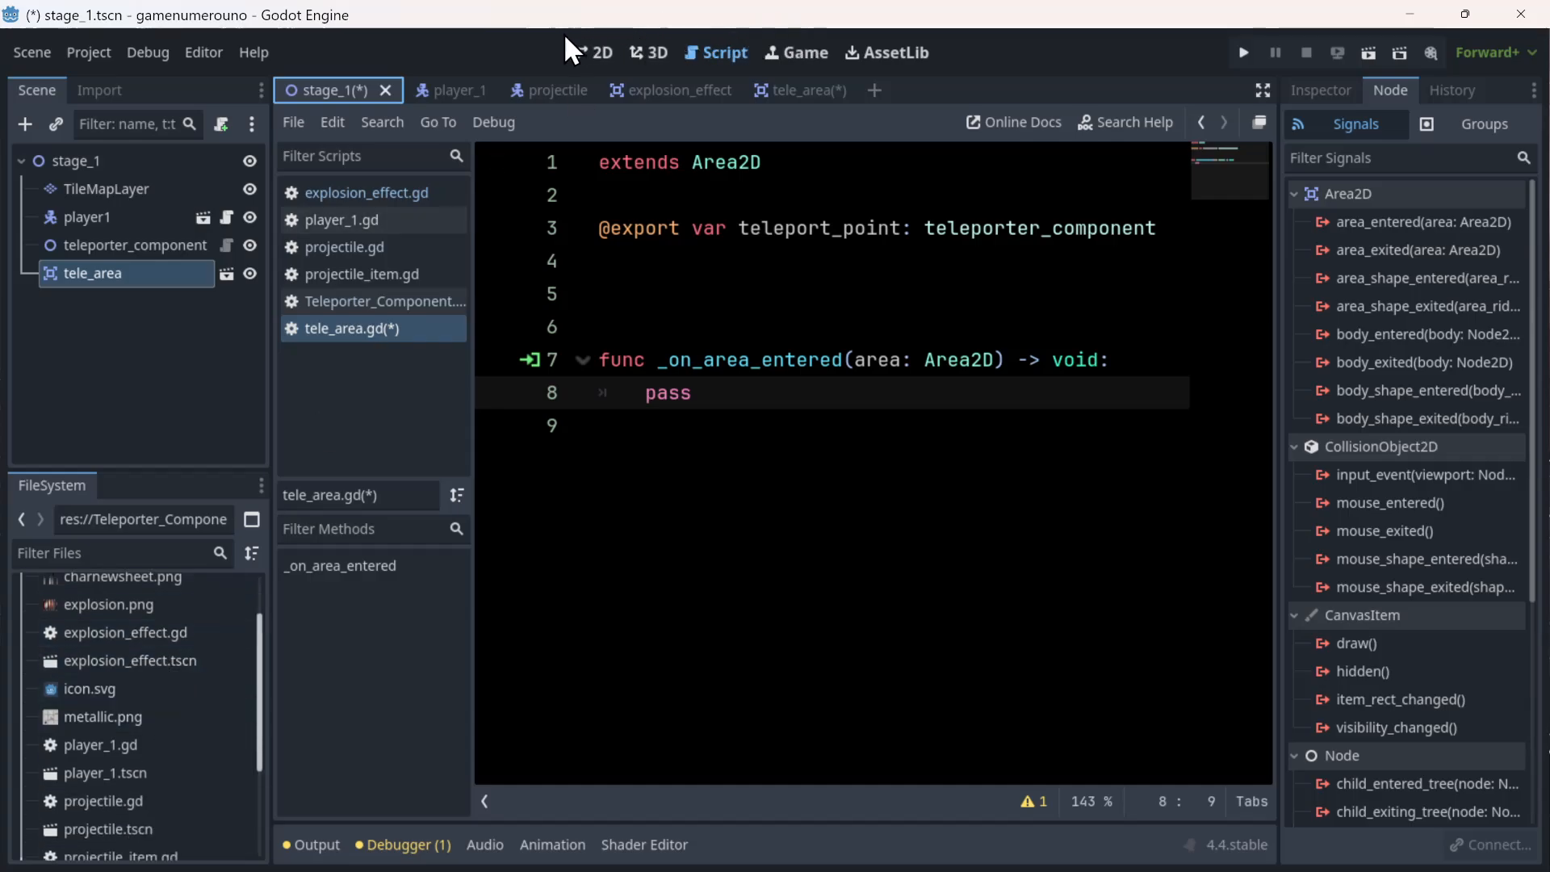
click(579, 54)
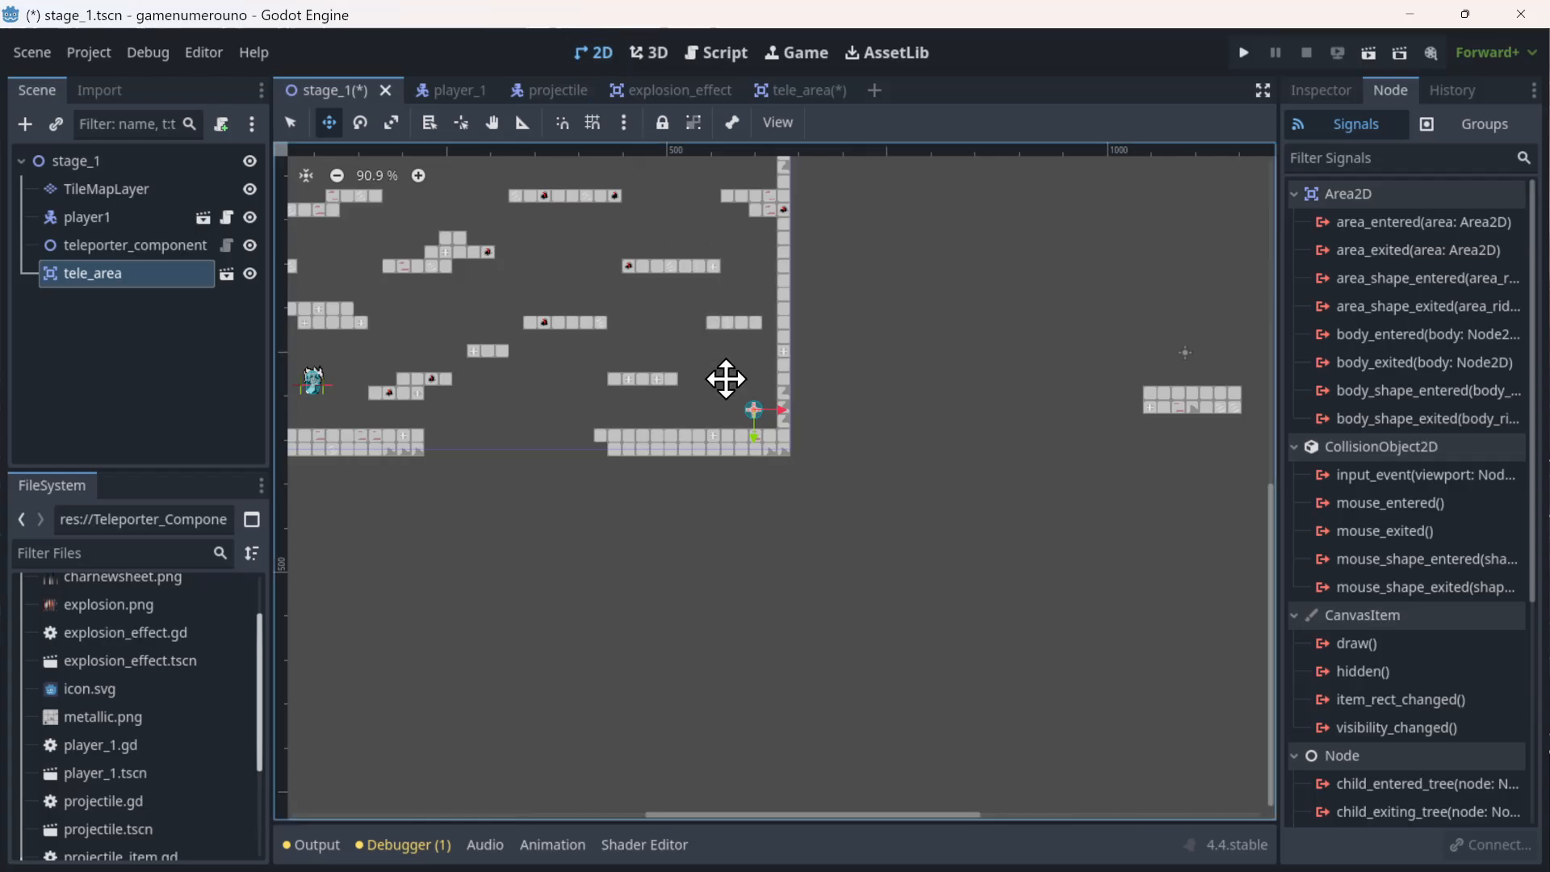
scroll(738, 440, up, 3)
scroll(771, 404, up, 3)
scroll(773, 309, up, 3)
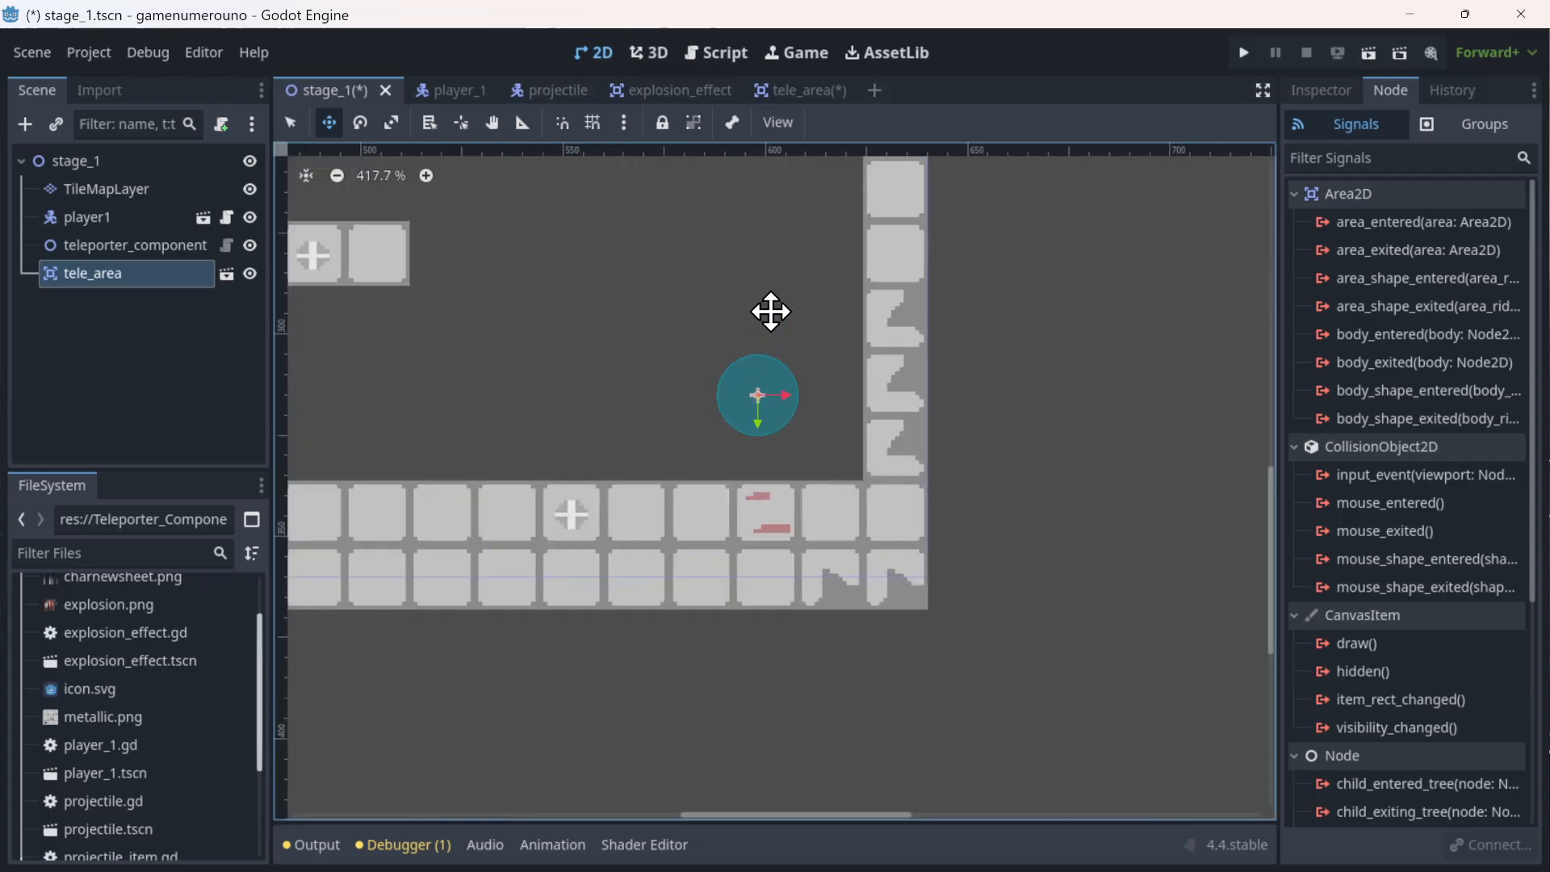
scroll(772, 311, down, 2)
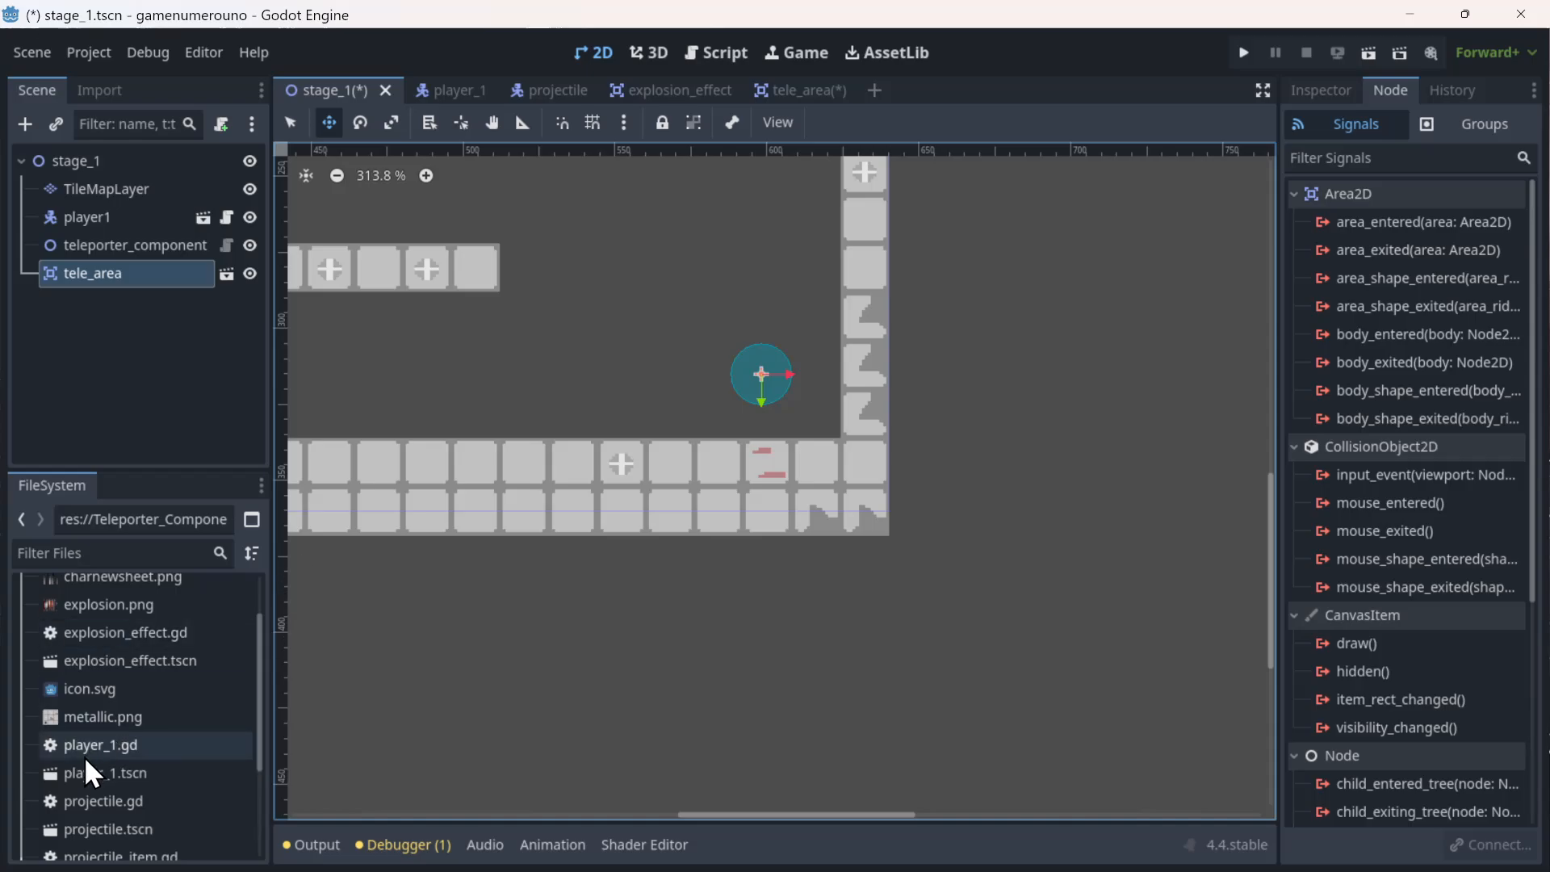
scroll(97, 751, down, 3)
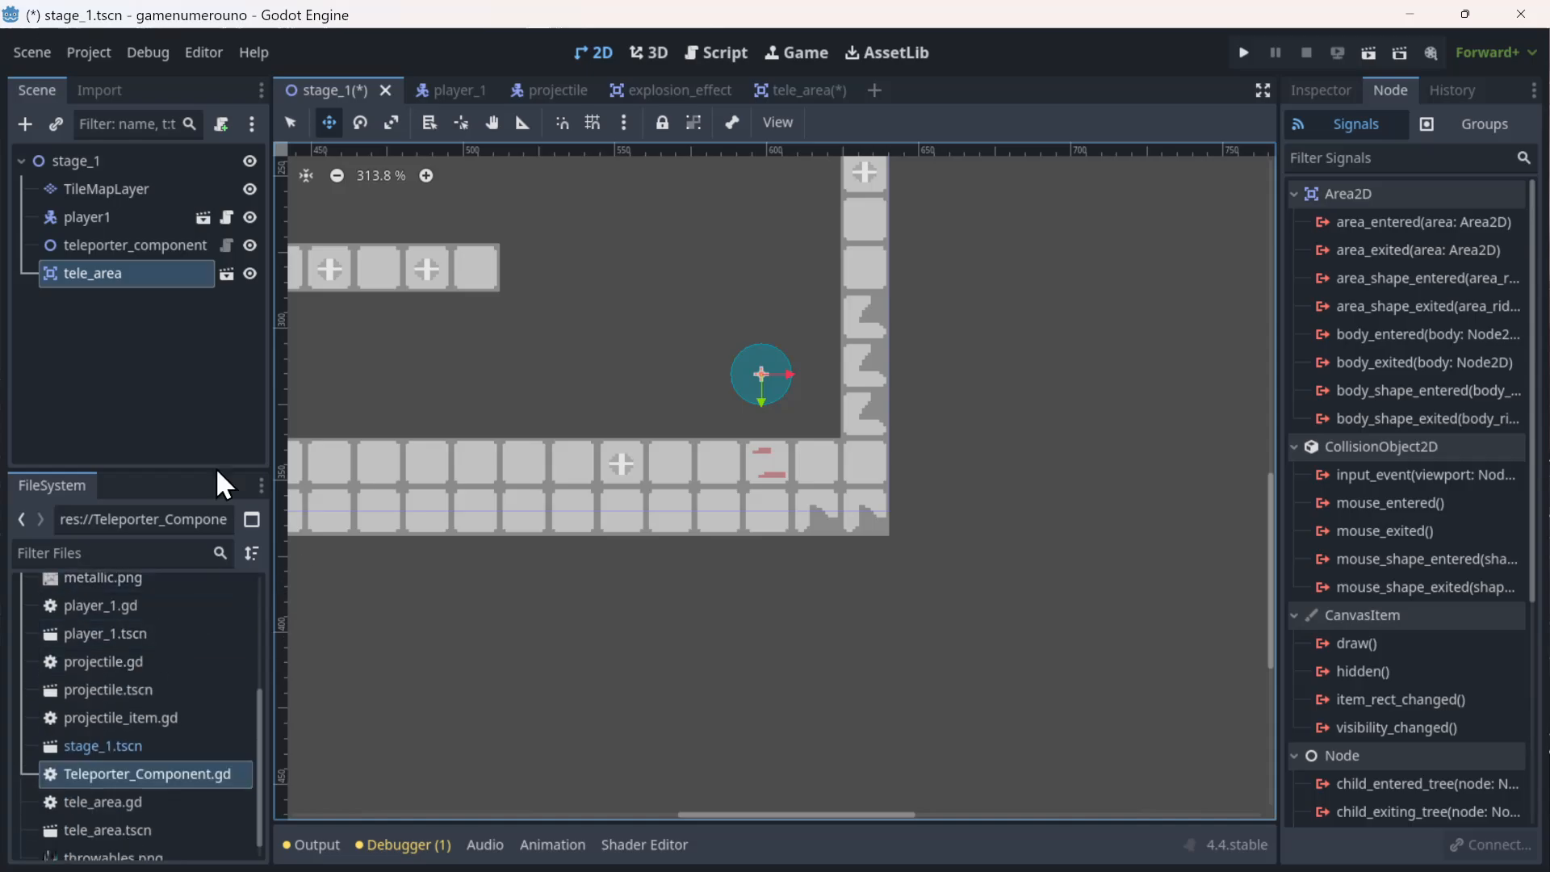
- Add a CPUParticles2D child node to the root of the tele_area scene
click(810, 89)
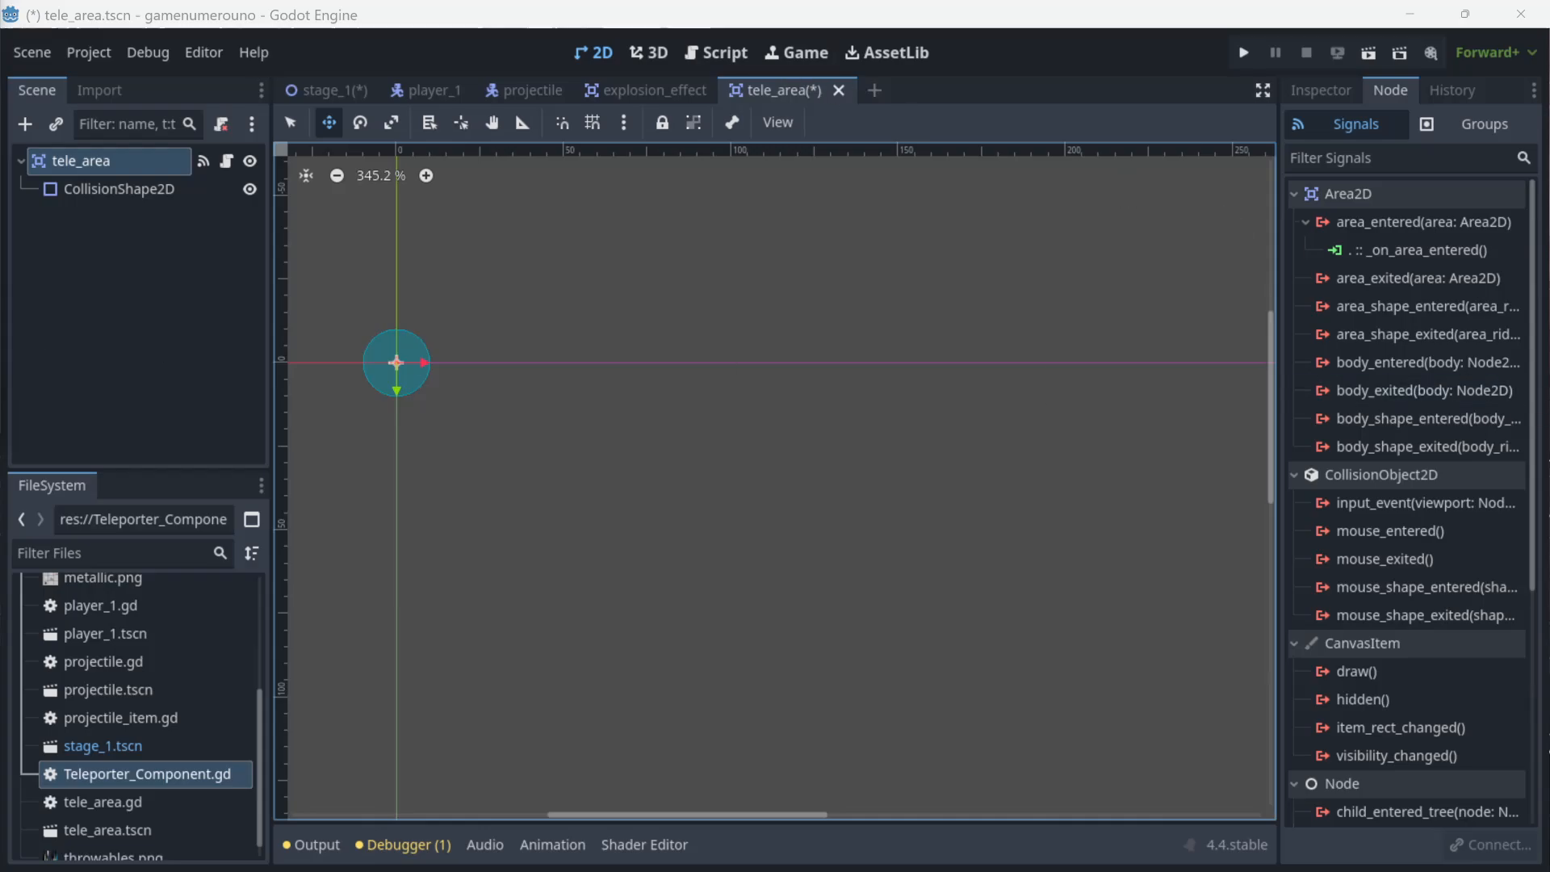
right_click(100, 160)
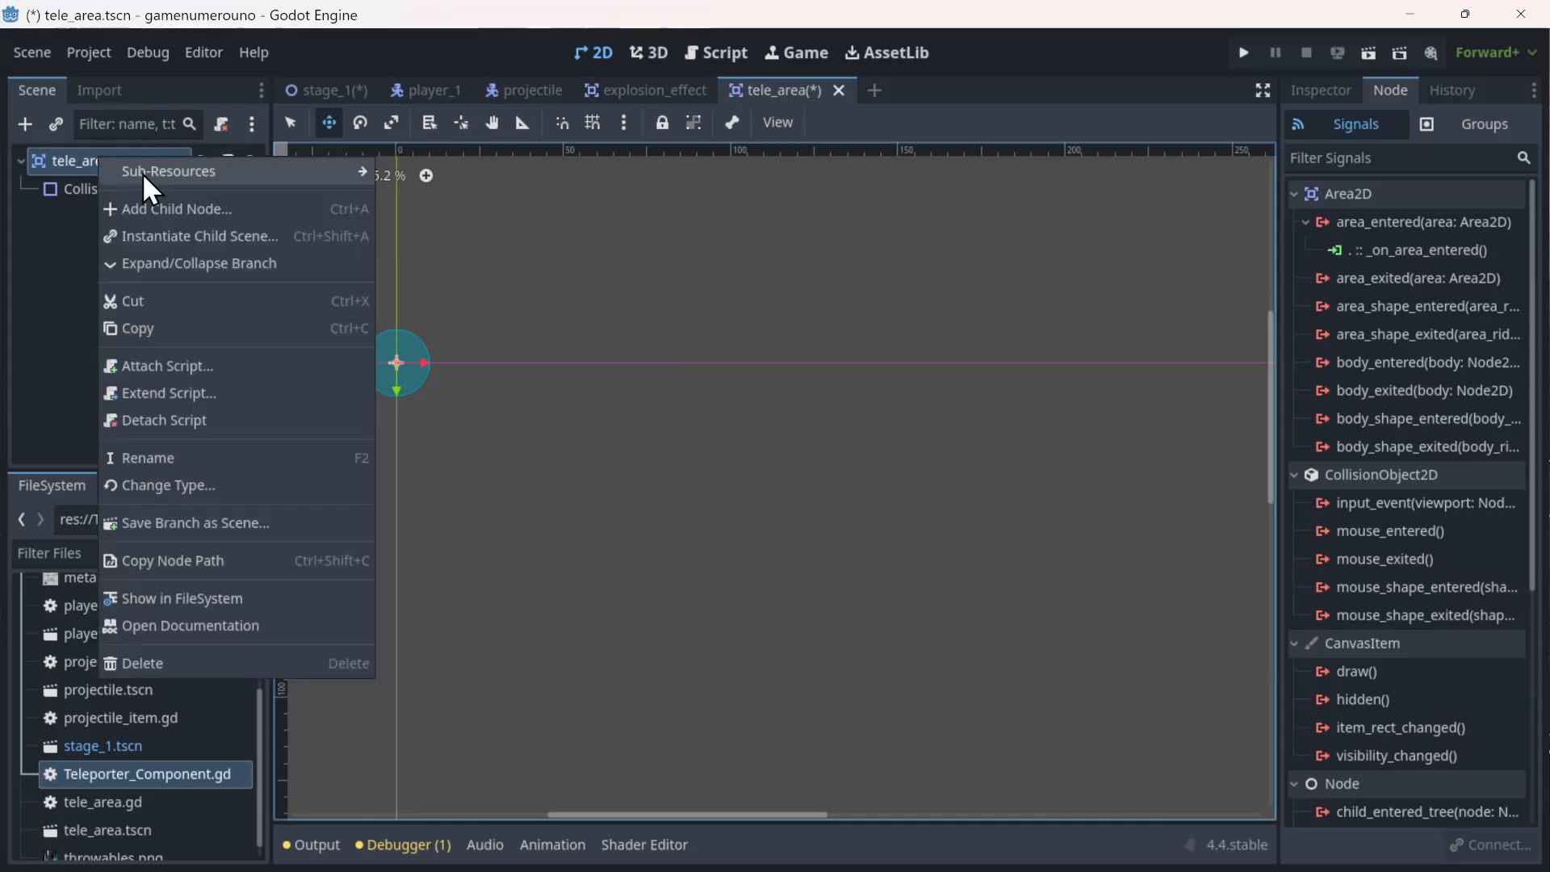
click(147, 207)
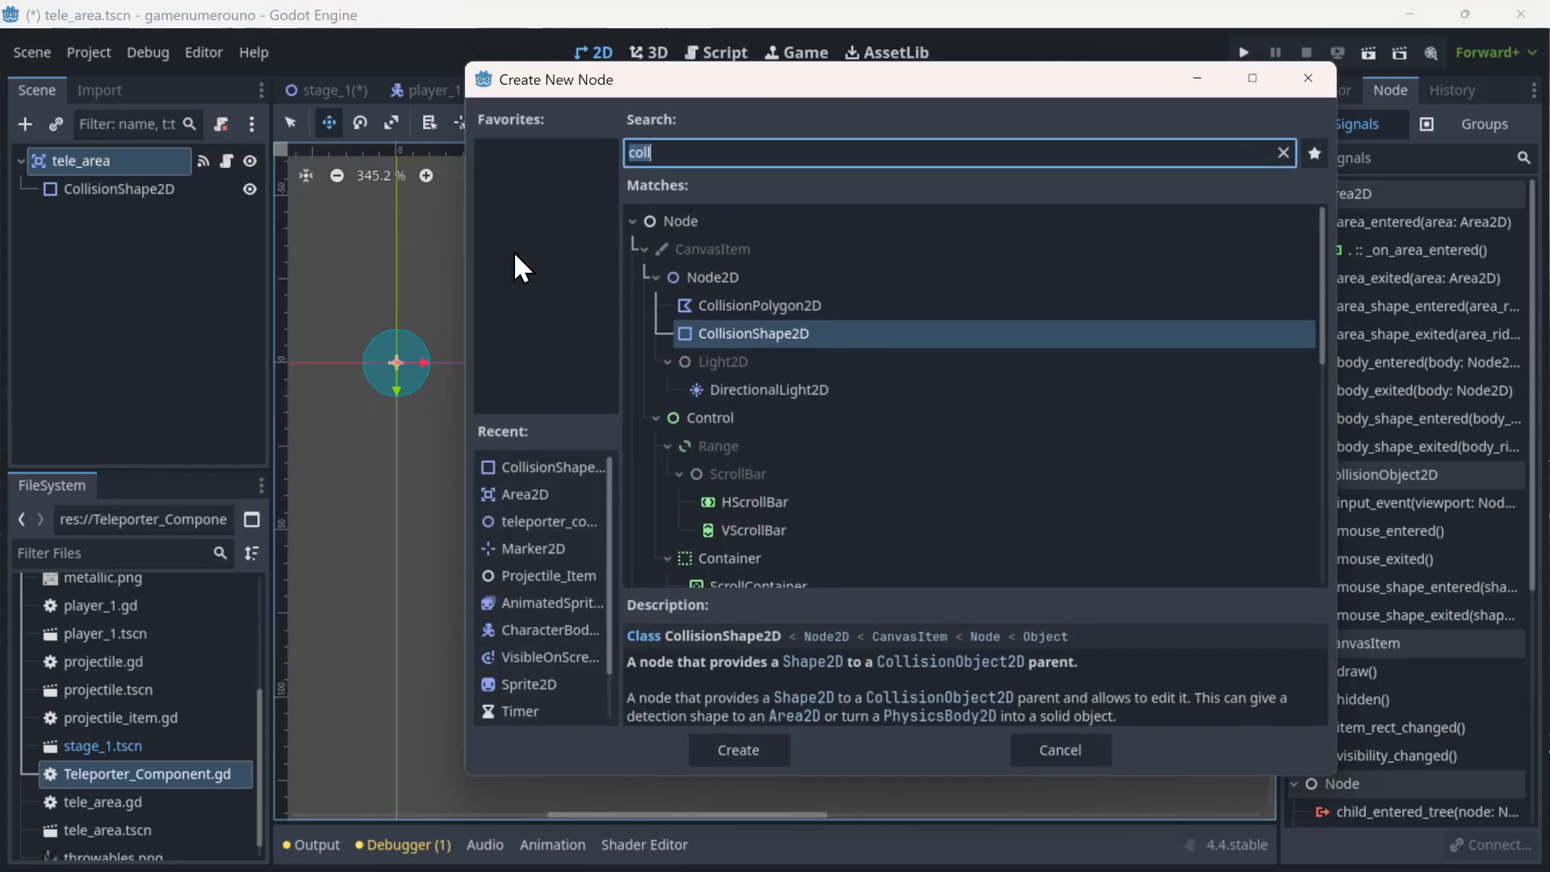
text(cpu)
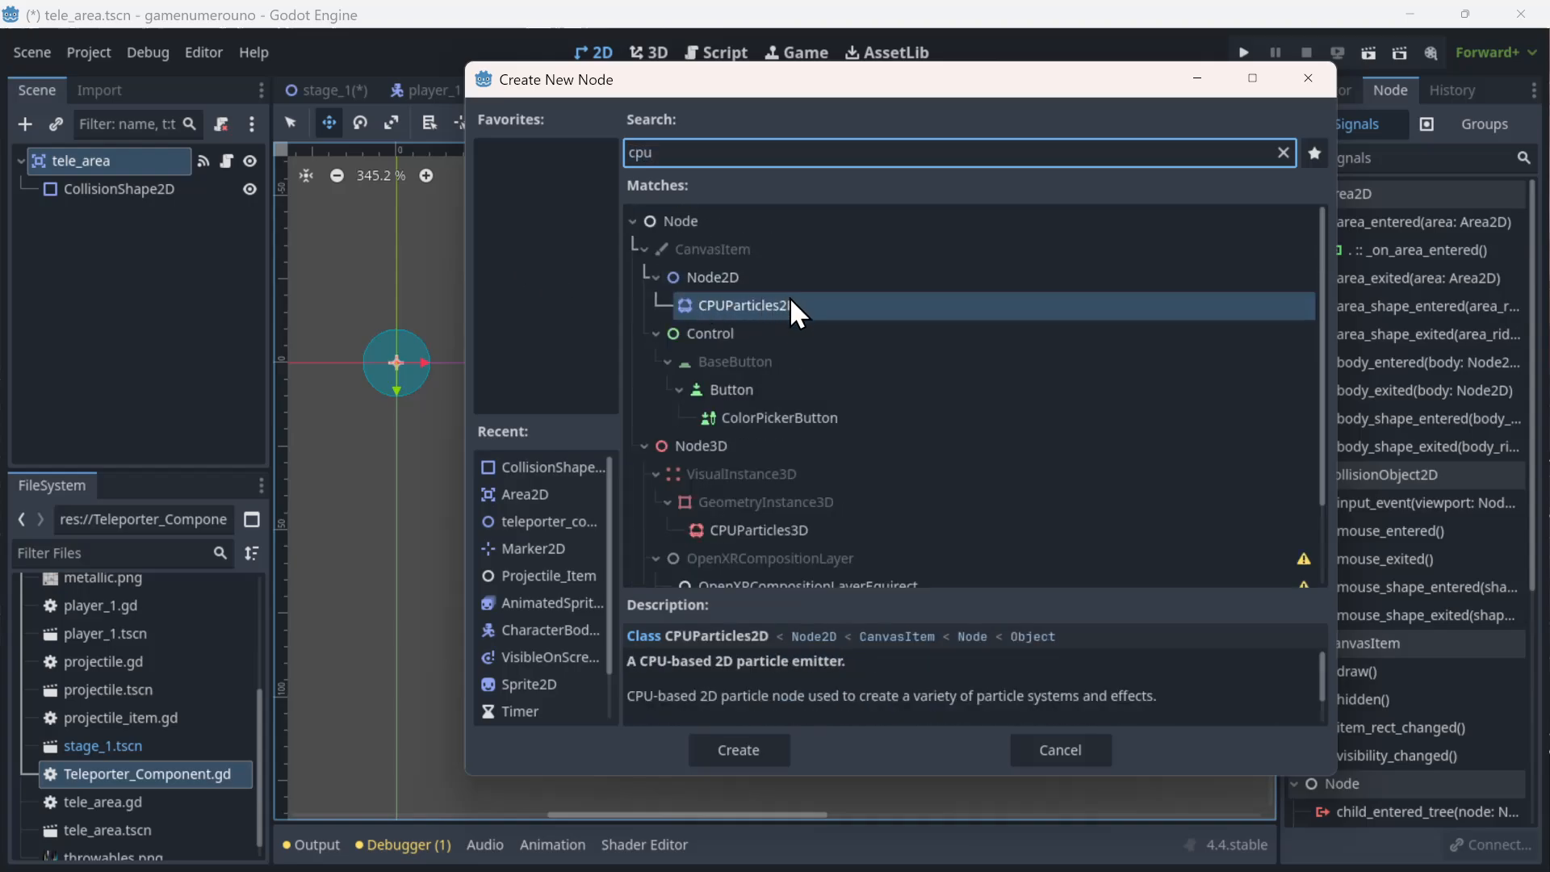
double_click(791, 305)
scroll(468, 342, up, 8)
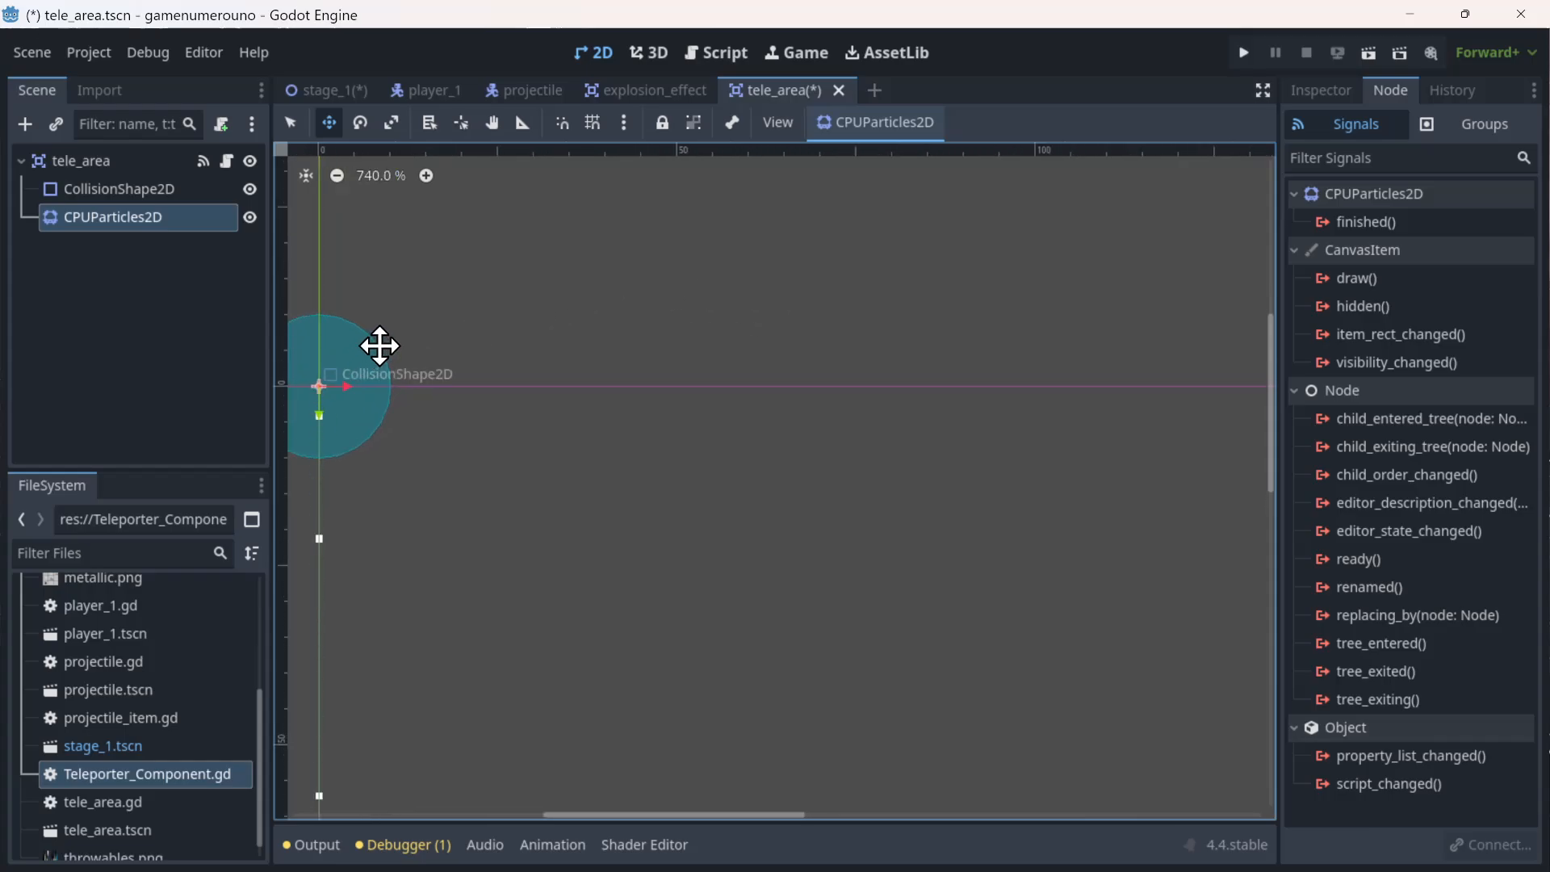
- Set the CPUParticles2D node's lifetime to 0.5 s and its particle amount to 20
middle_drag(377, 346, 663, 321)
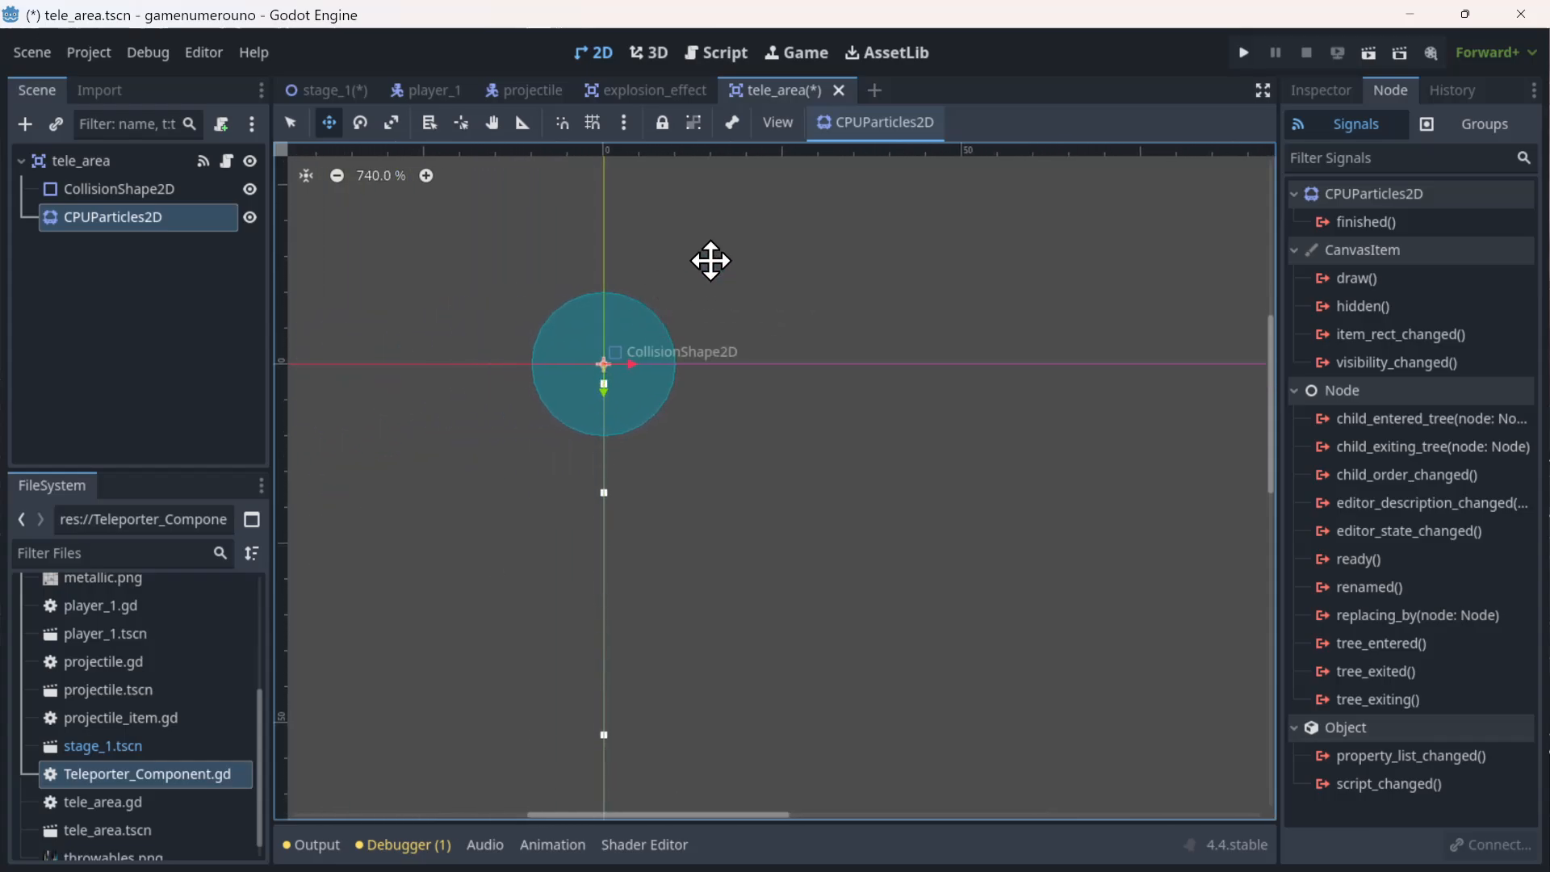
click(1335, 85)
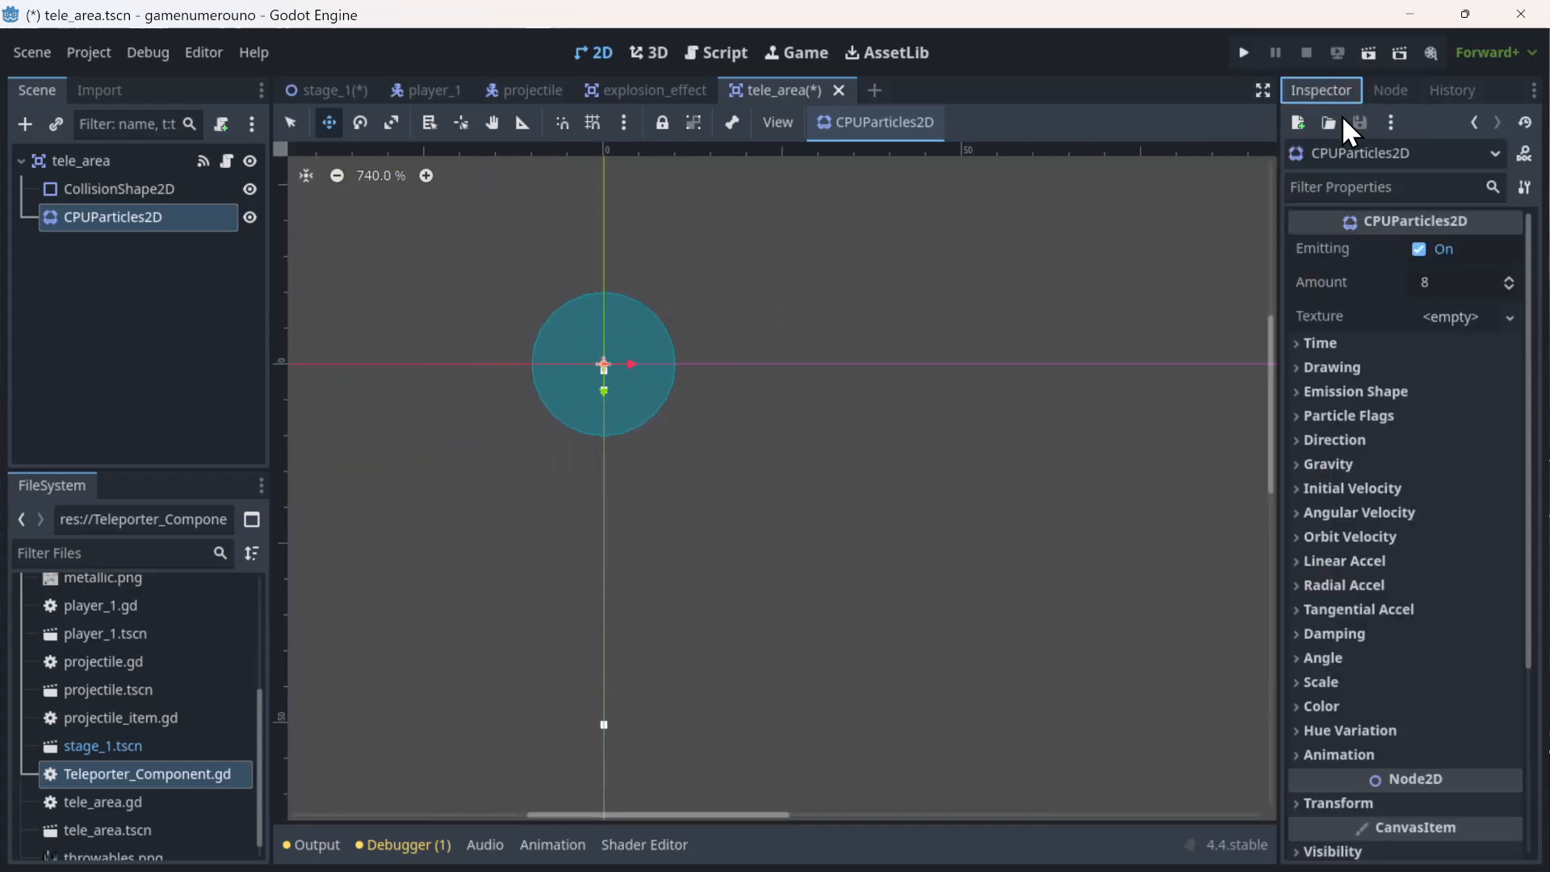
click(1413, 346)
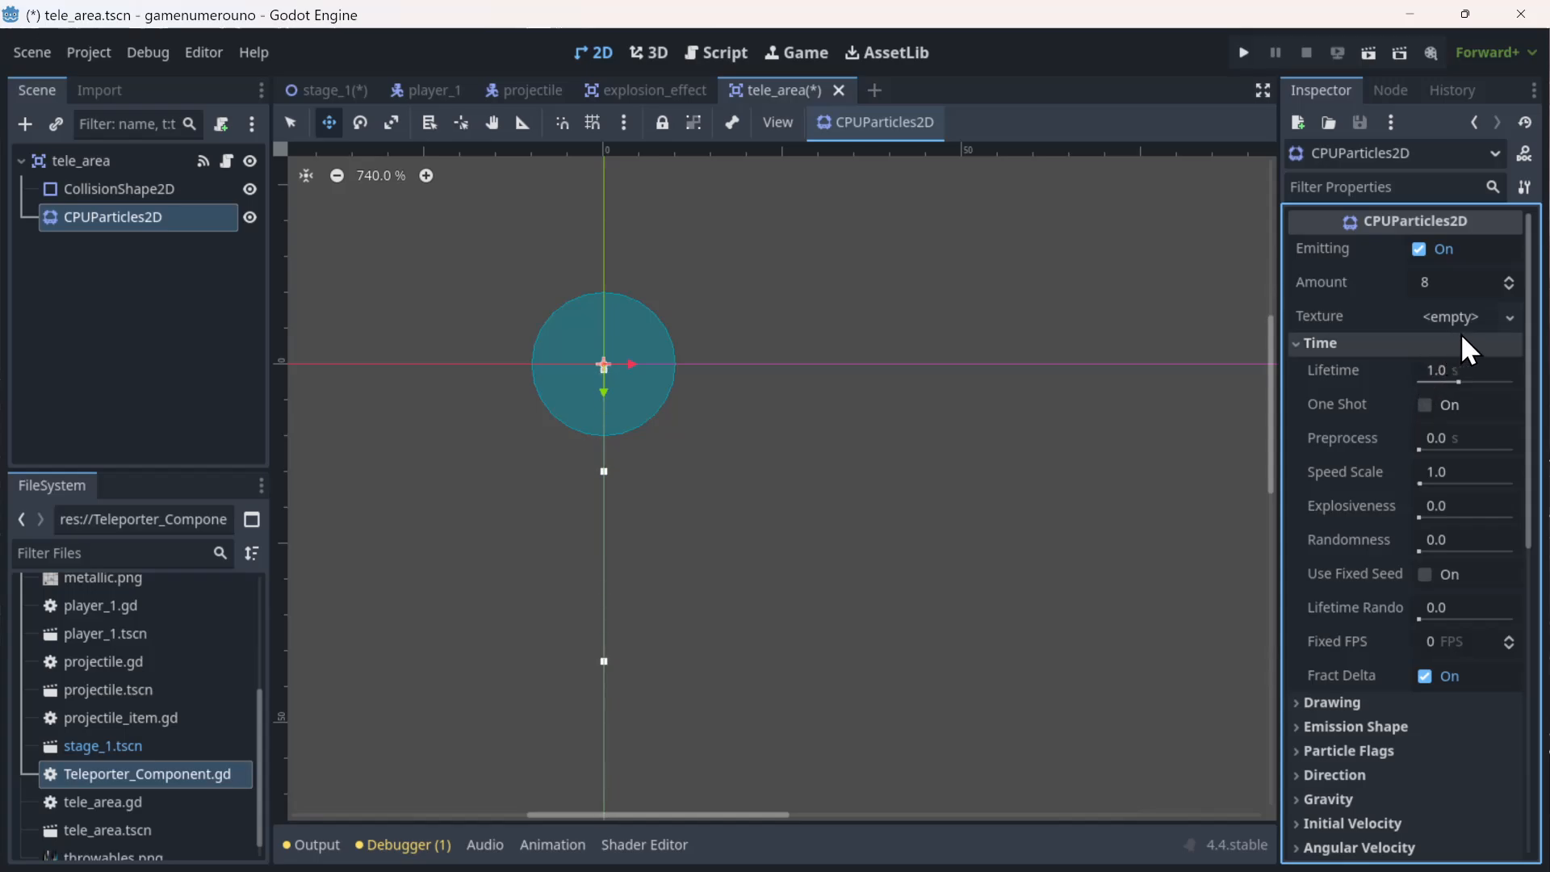
click(1441, 380)
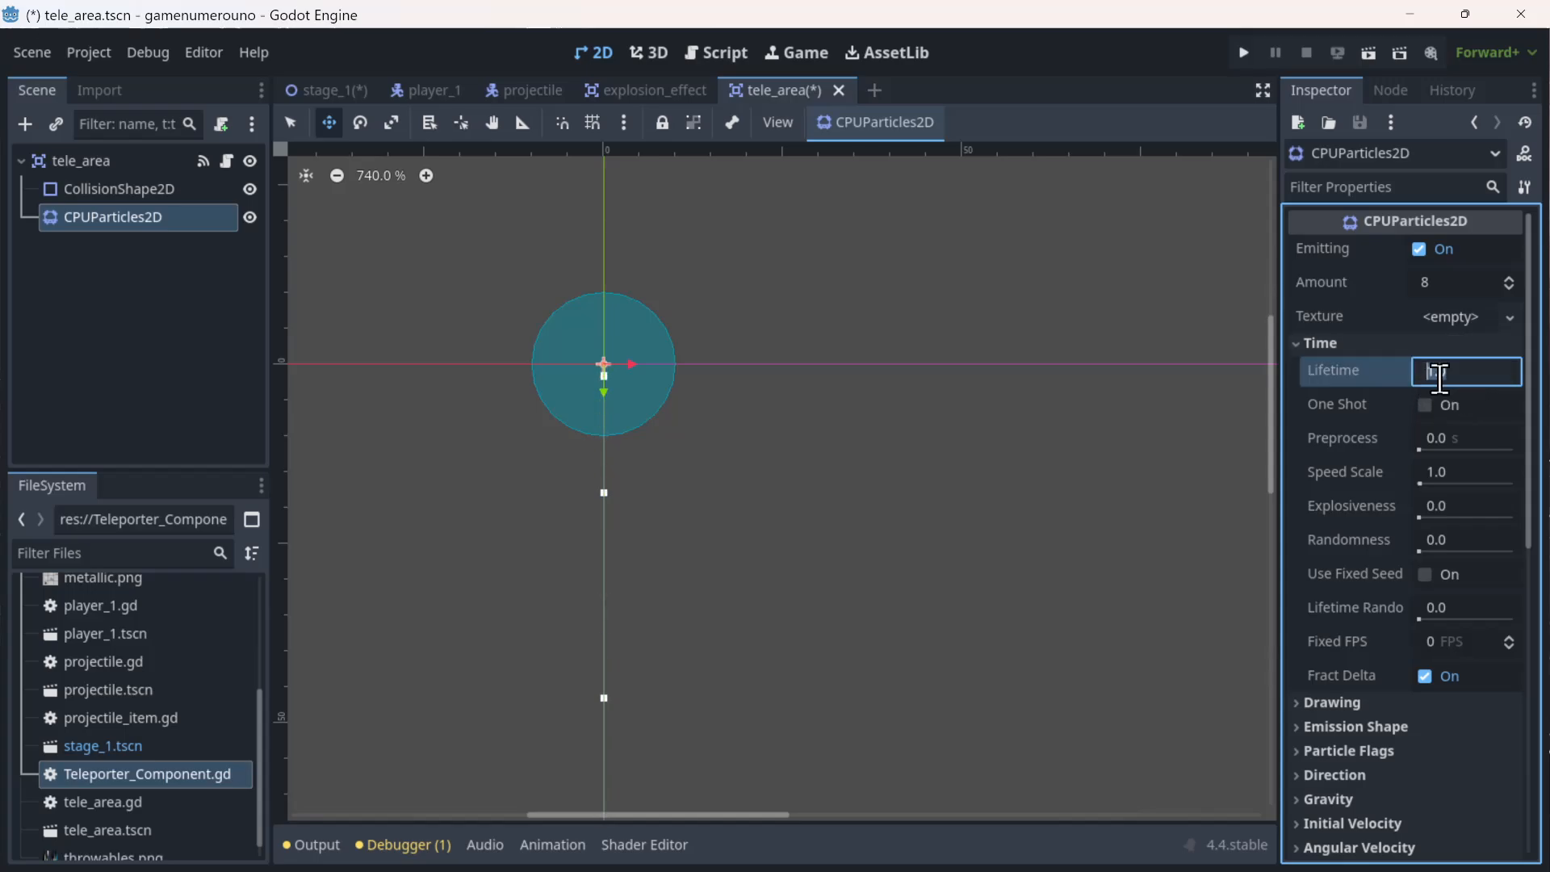
text(0.5)
key(Return)
click(961, 512)
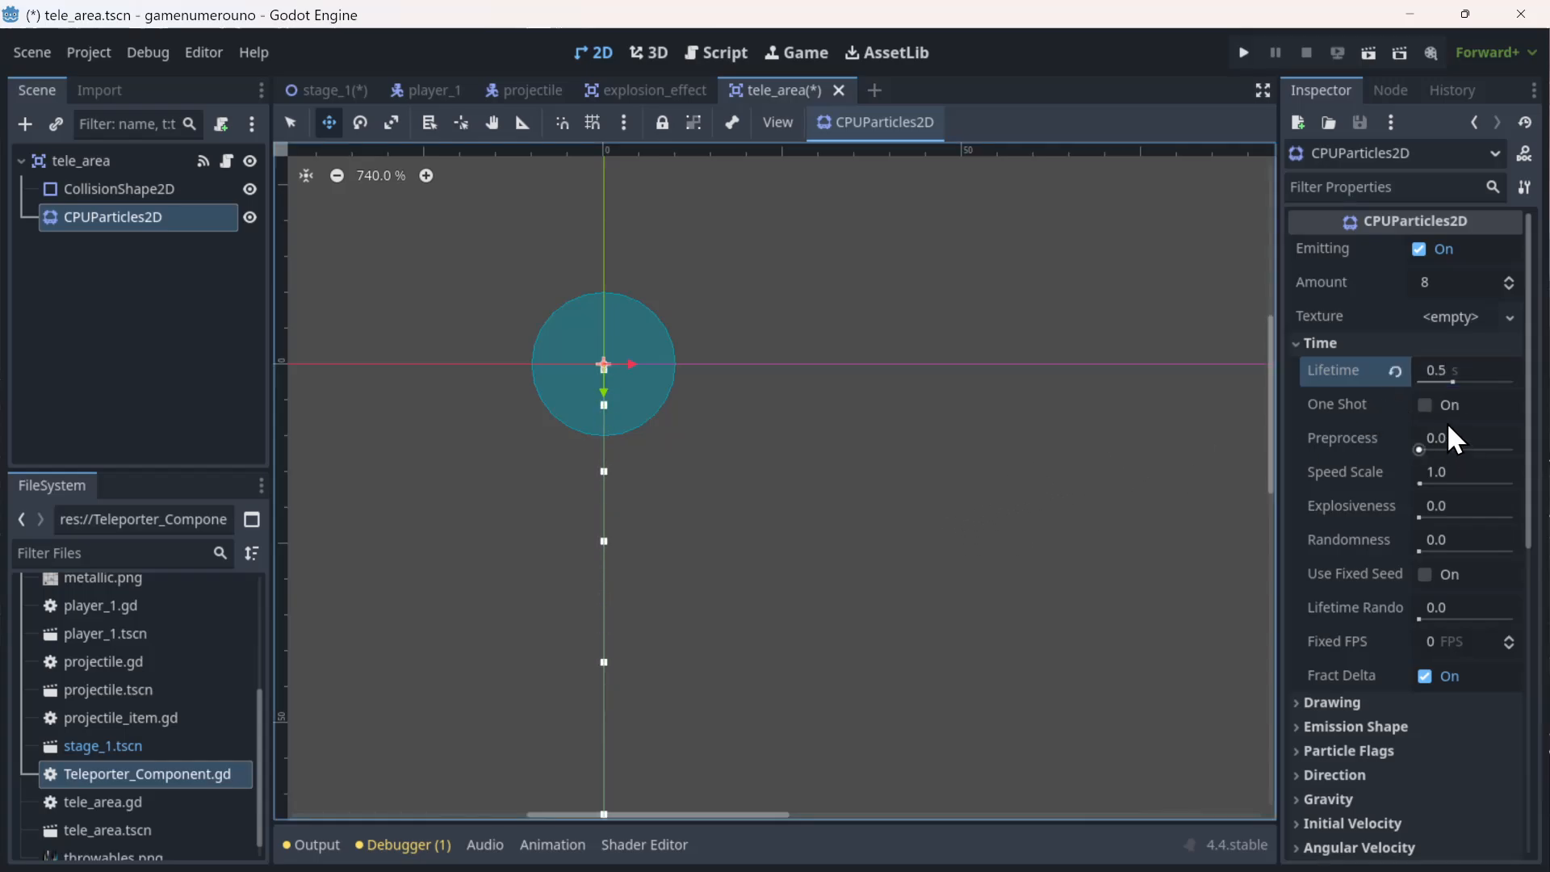
click(1458, 278)
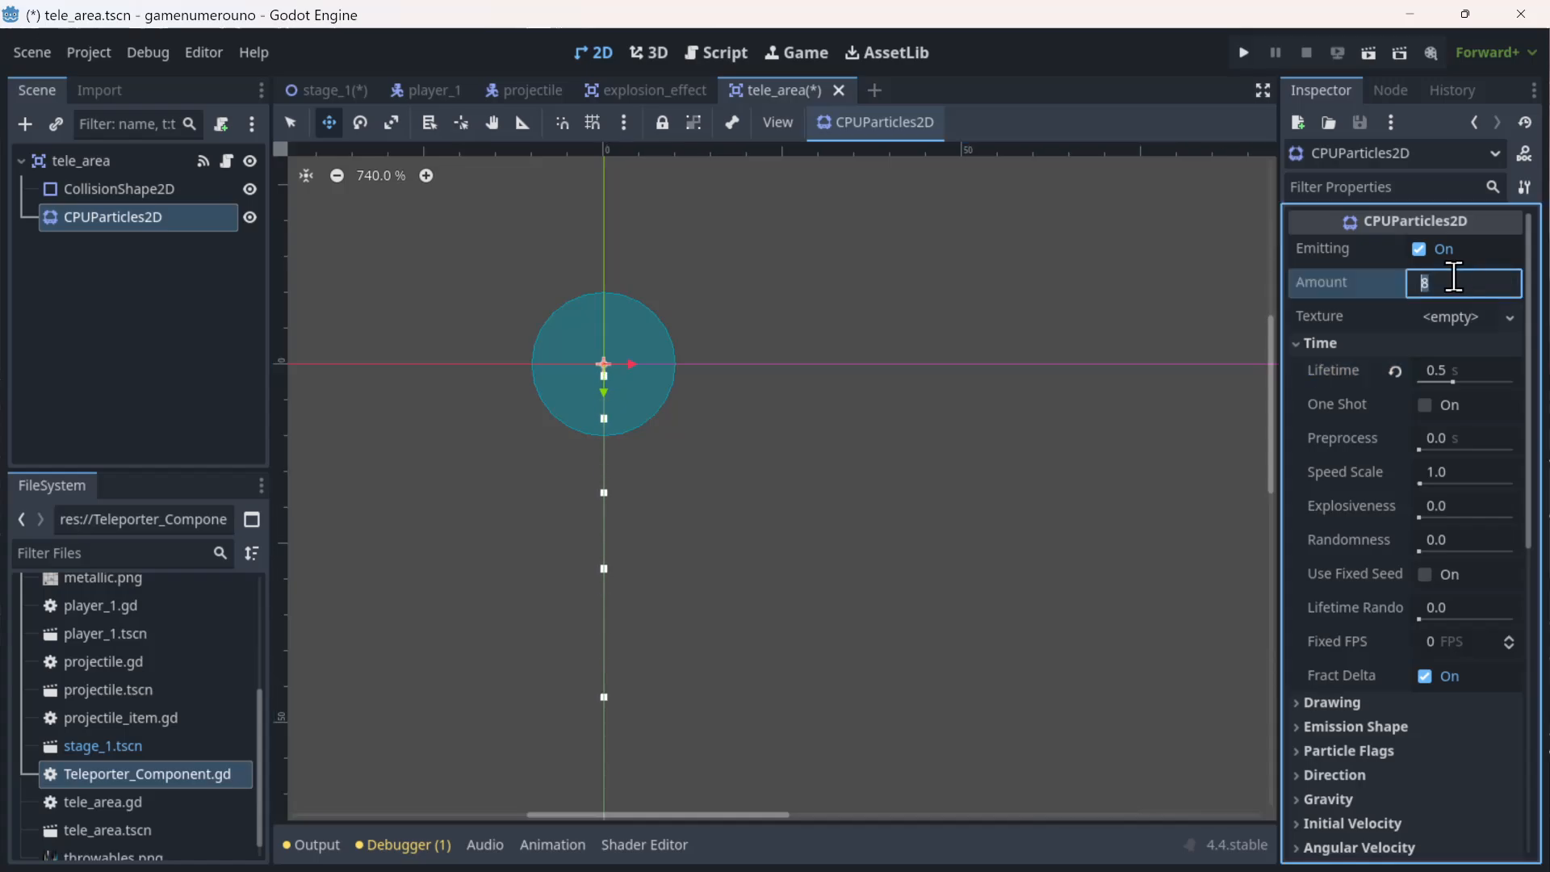
text(20)
key(Return)
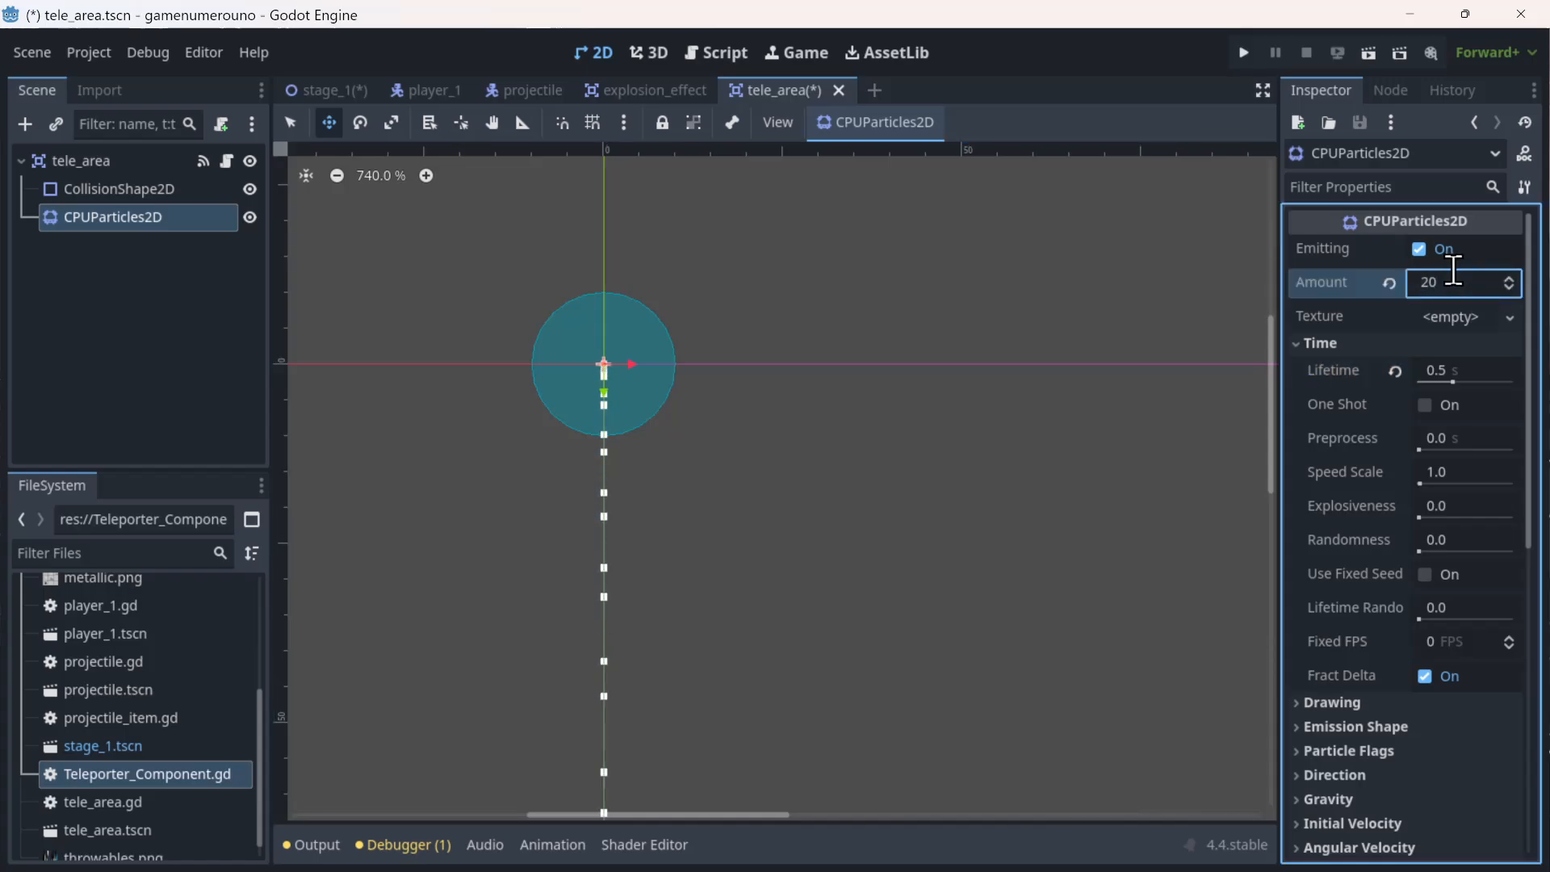
- Change the particles' emission shape to Sphere Surface with a sphere radius of 10 px
click(1470, 711)
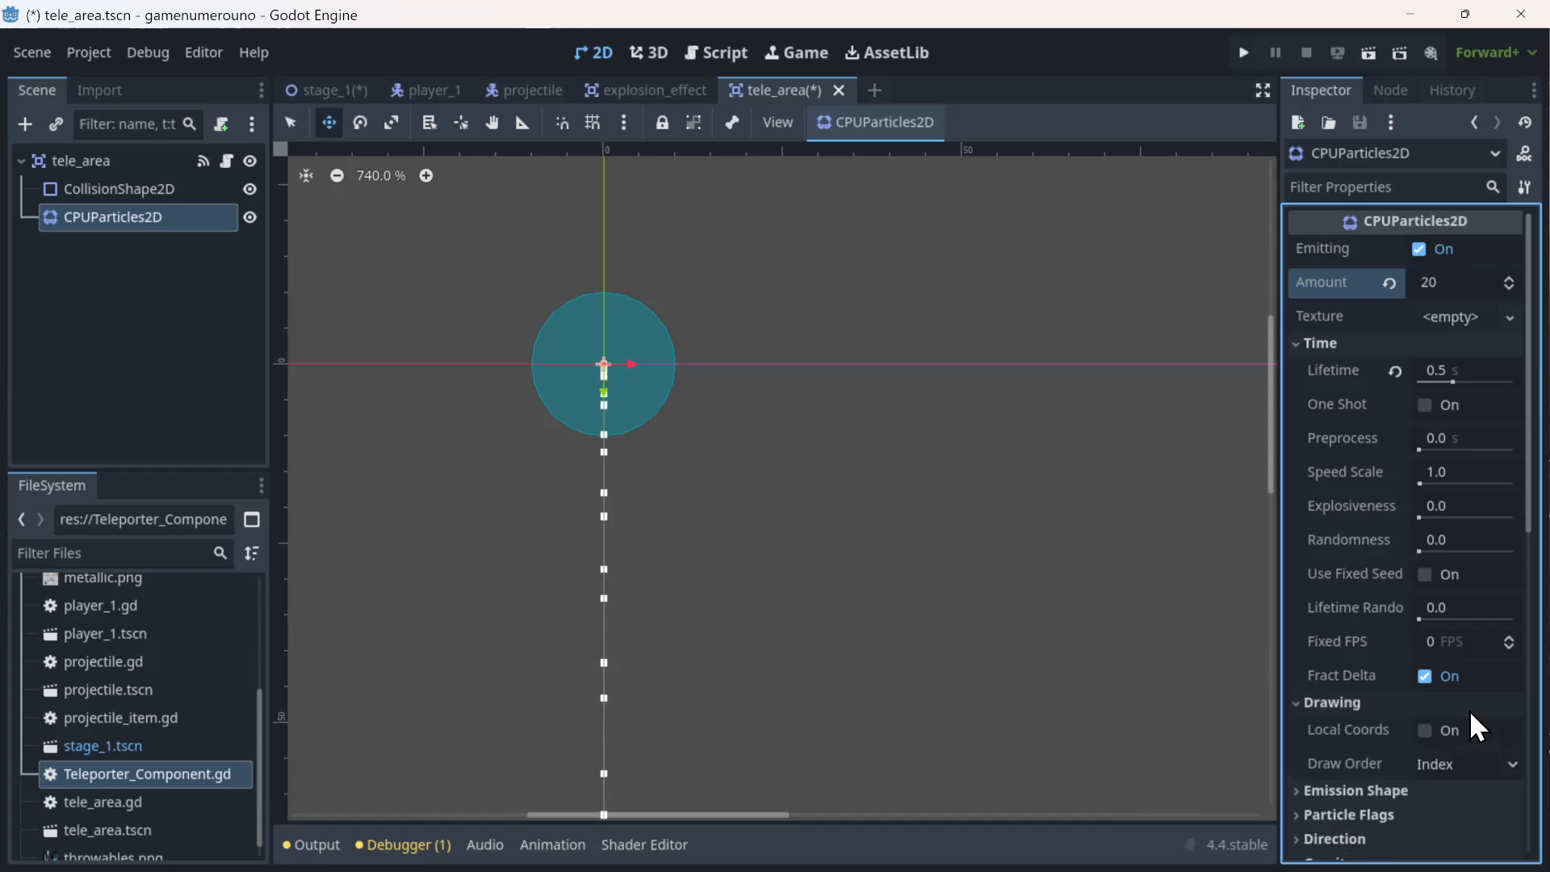
scroll(1461, 738, down, 1)
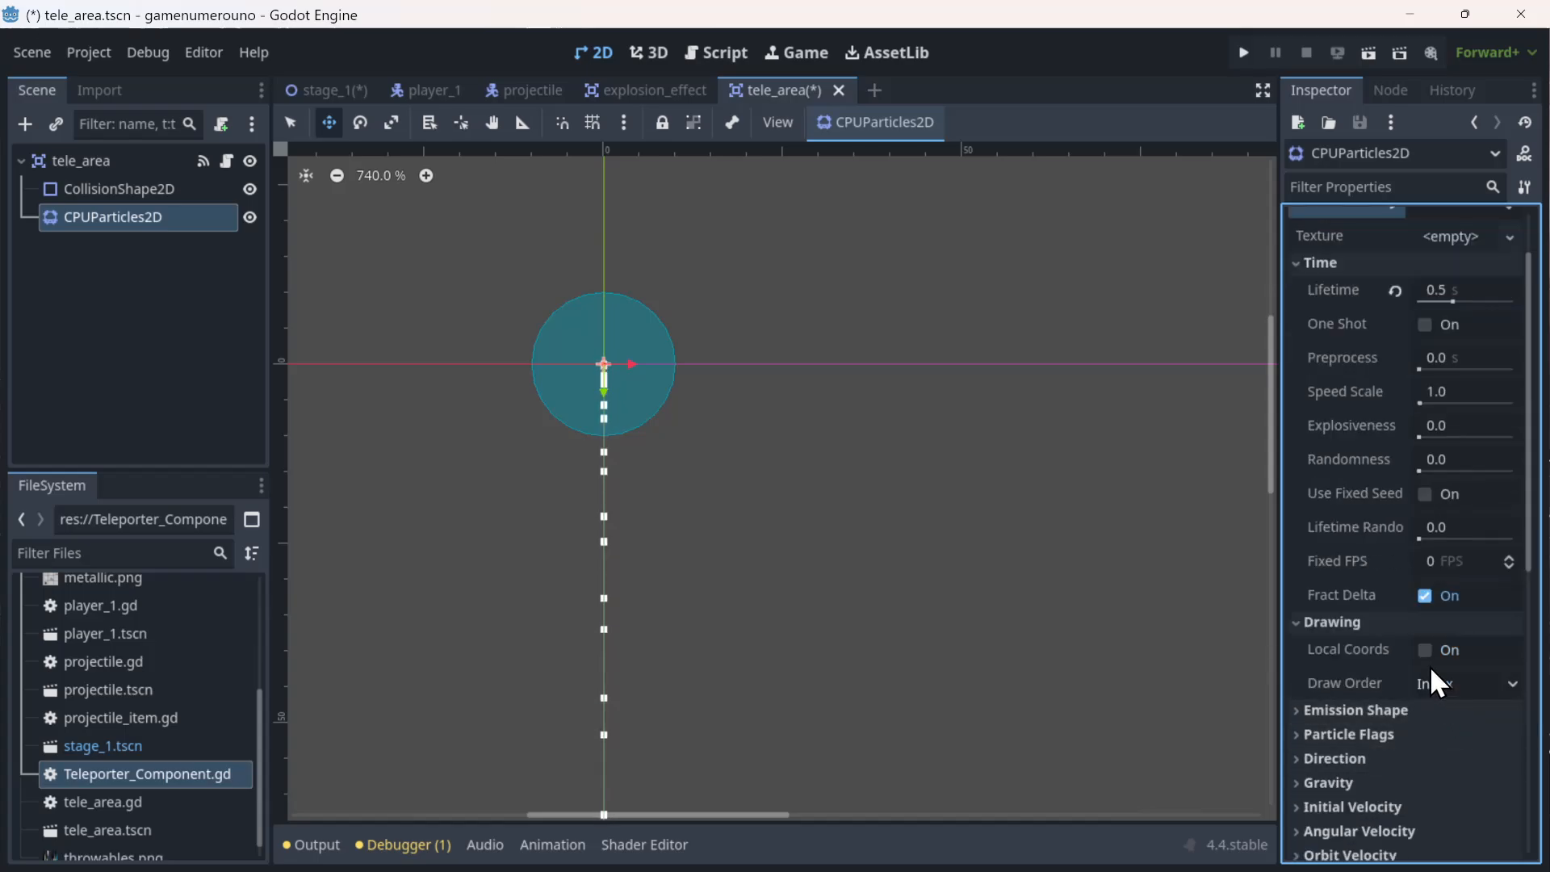
click(1409, 625)
click(1417, 646)
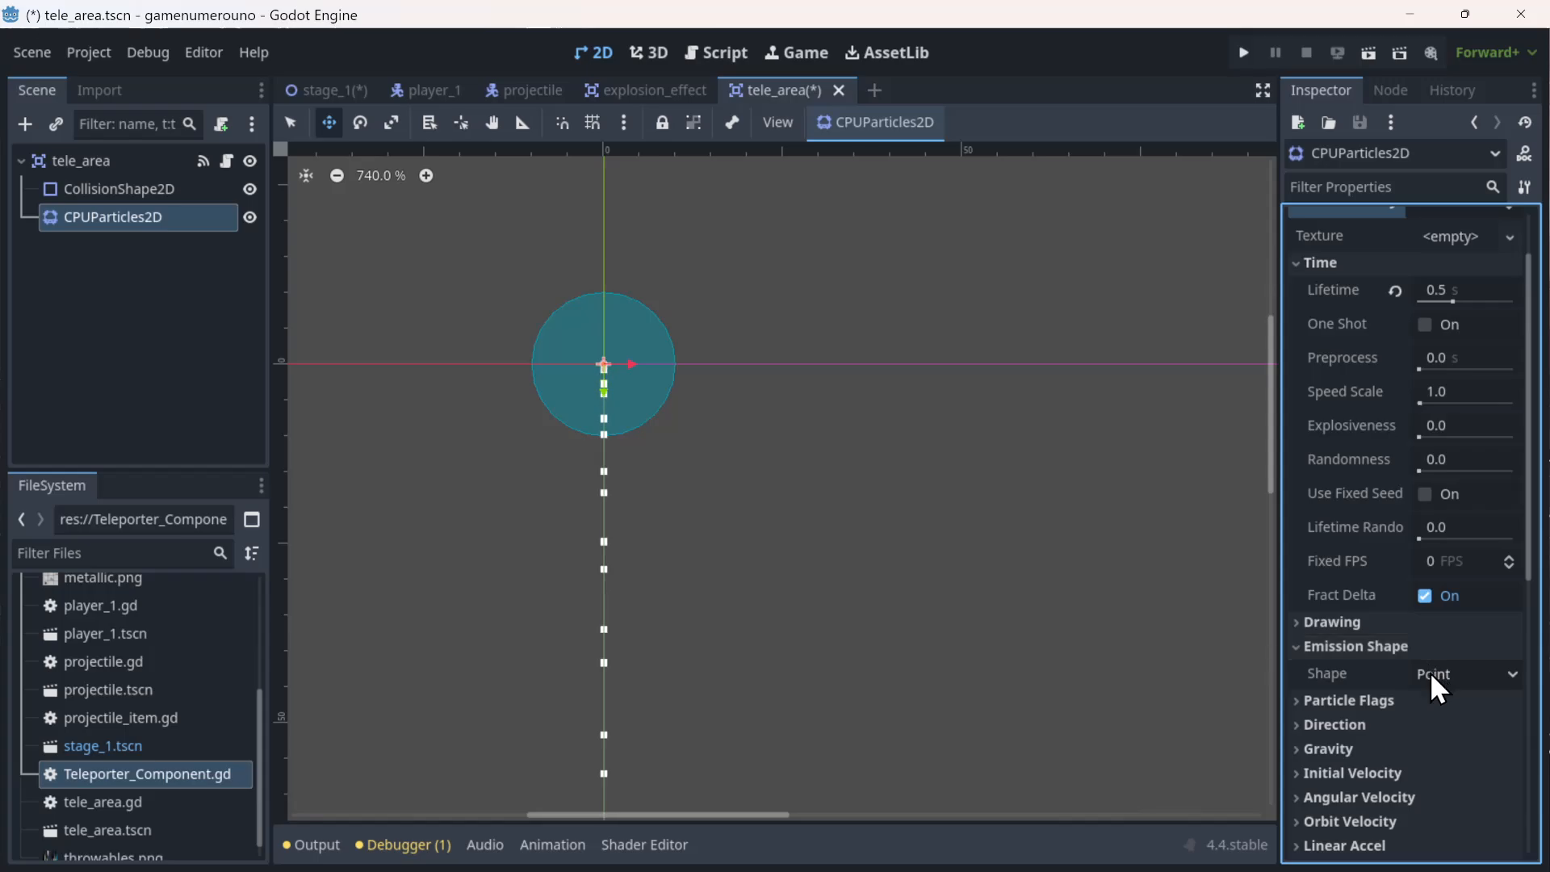
click(1433, 677)
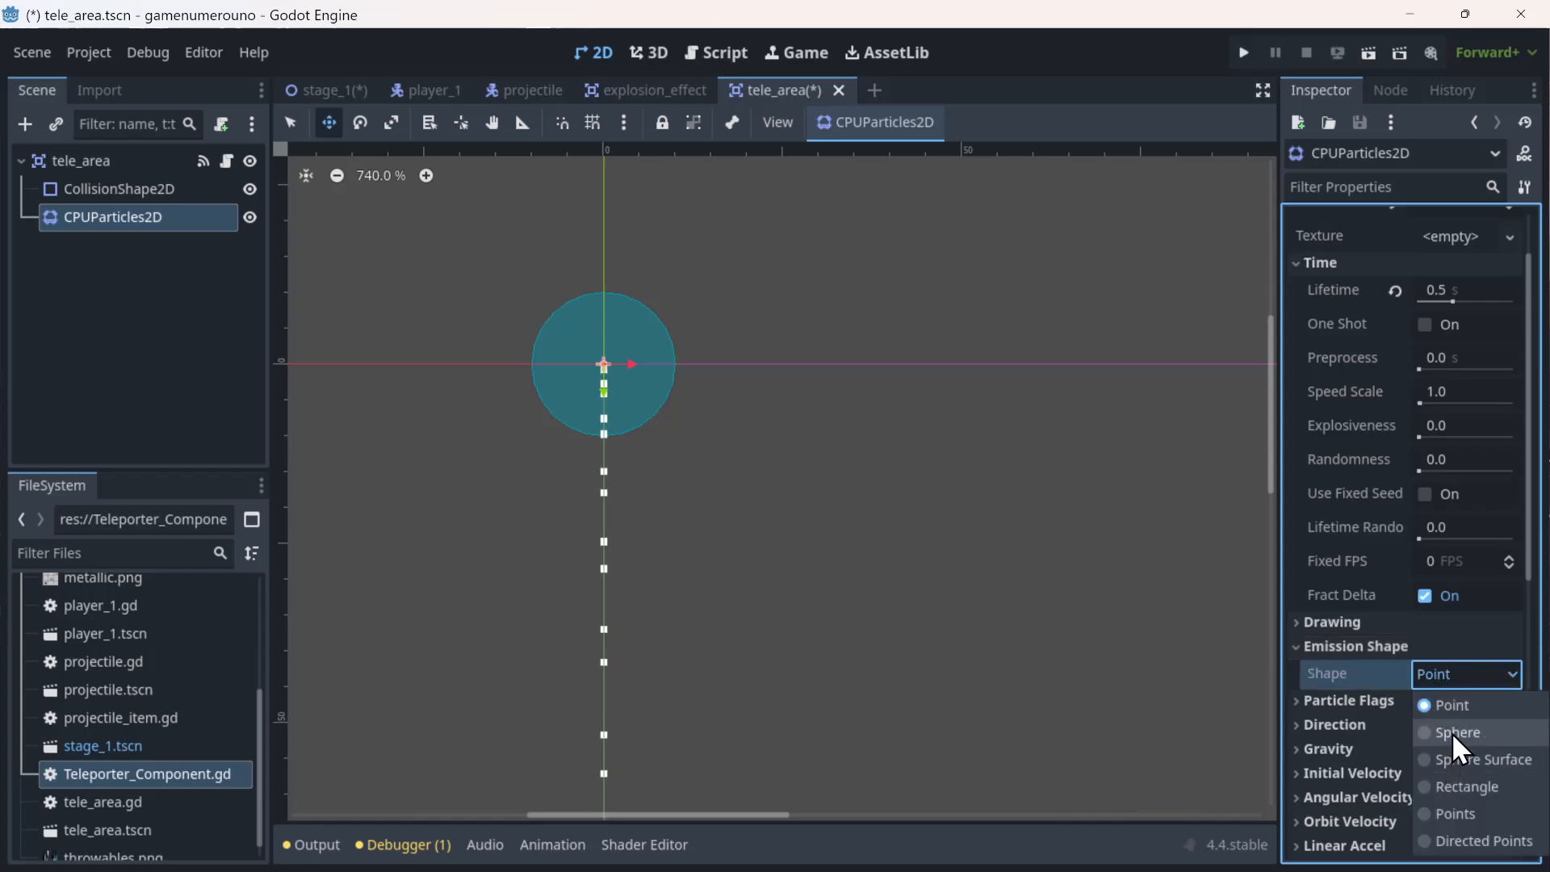
click(1457, 758)
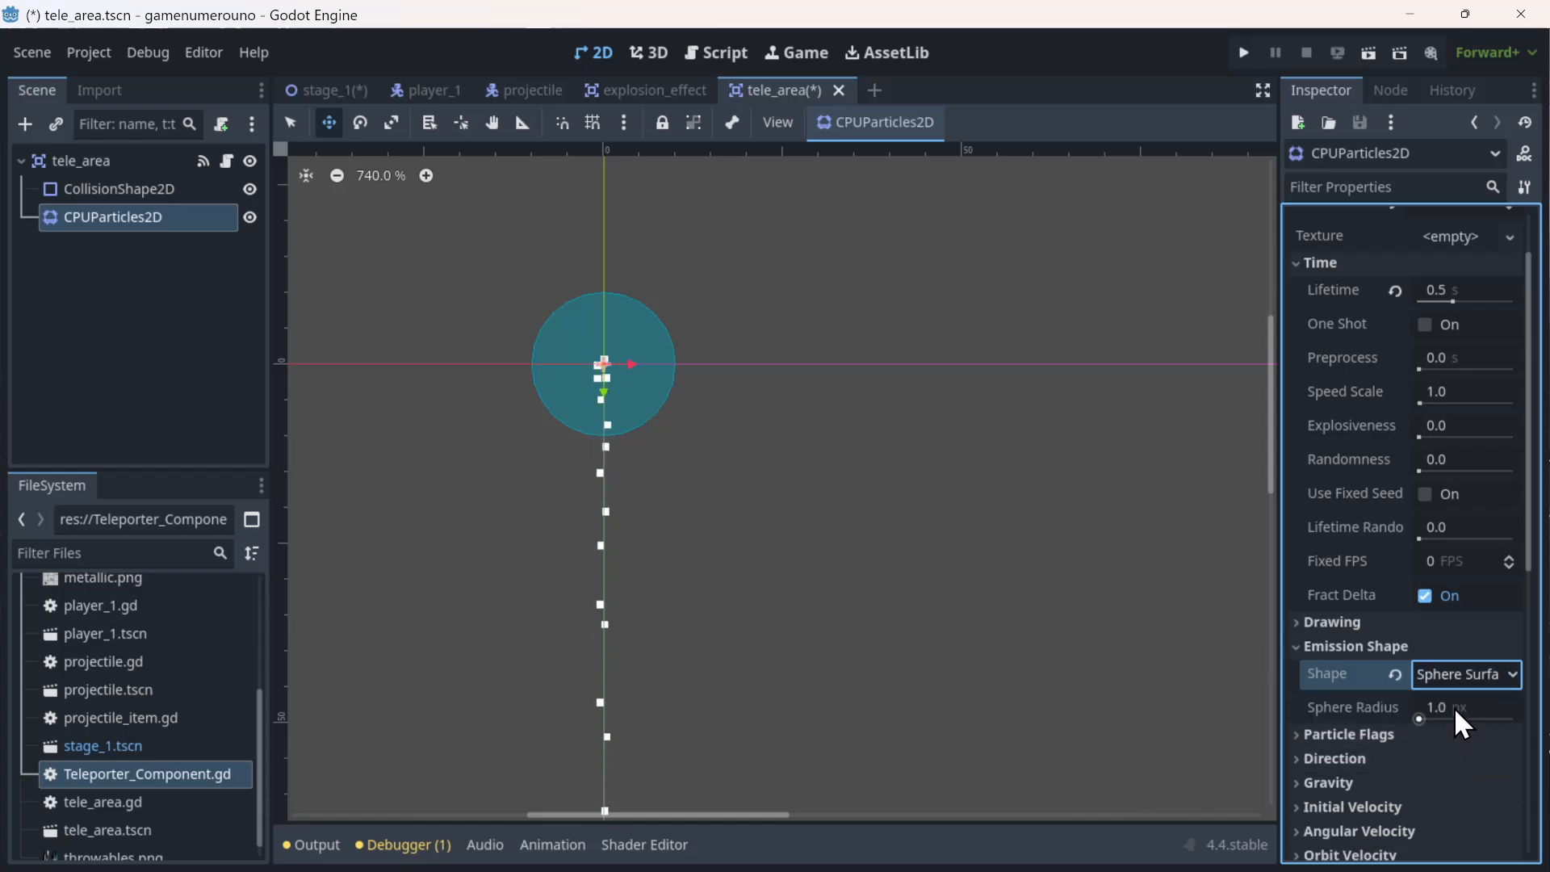
click(1454, 706)
text(10)
key(Return)
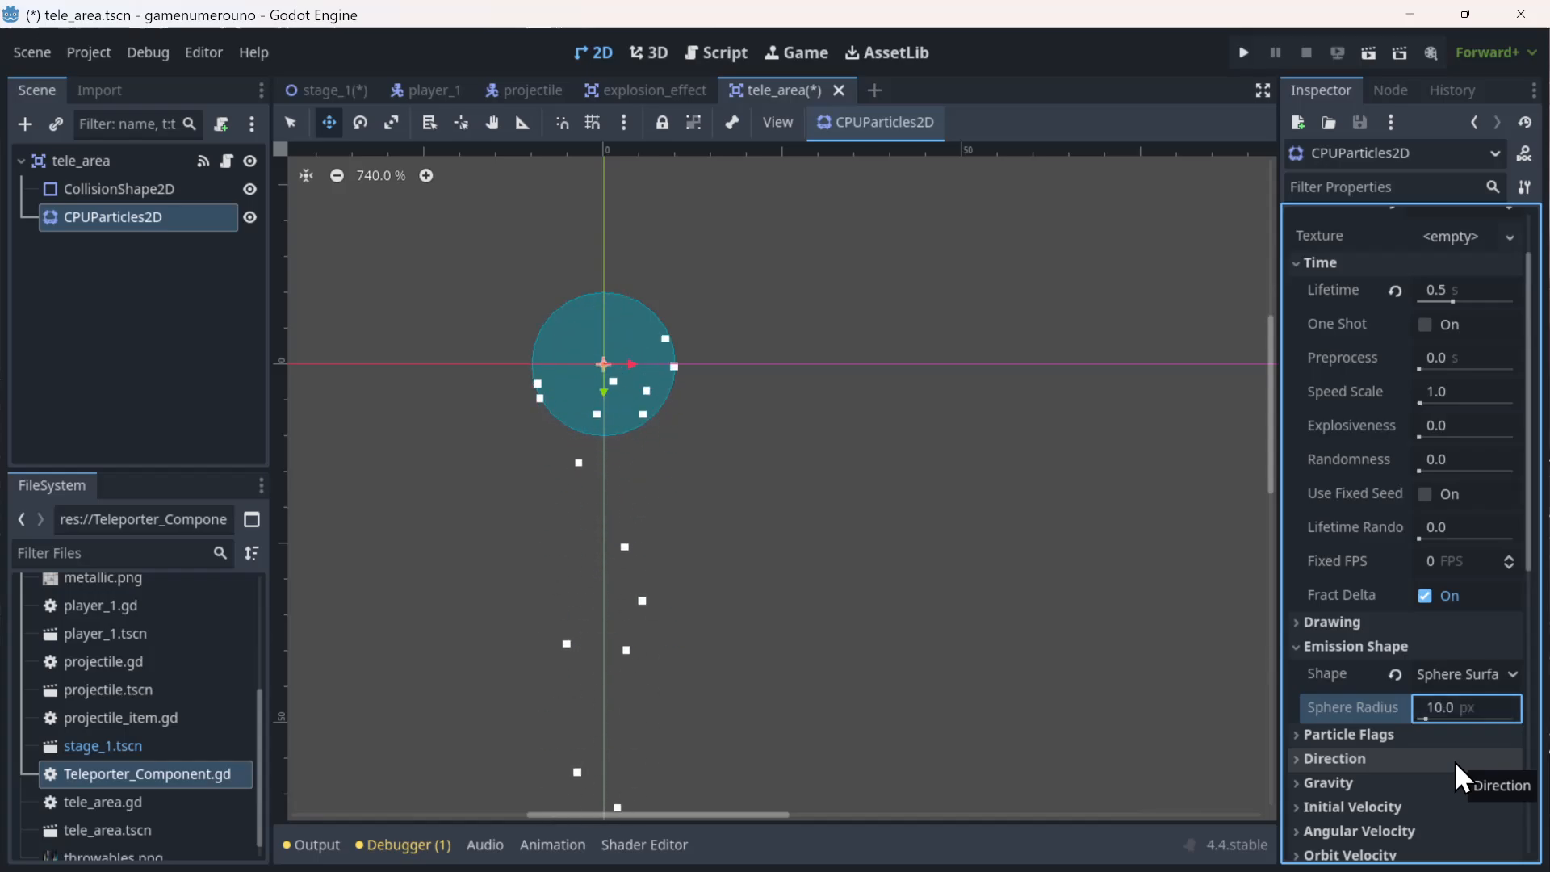
scroll(1050, 644, down, 4)
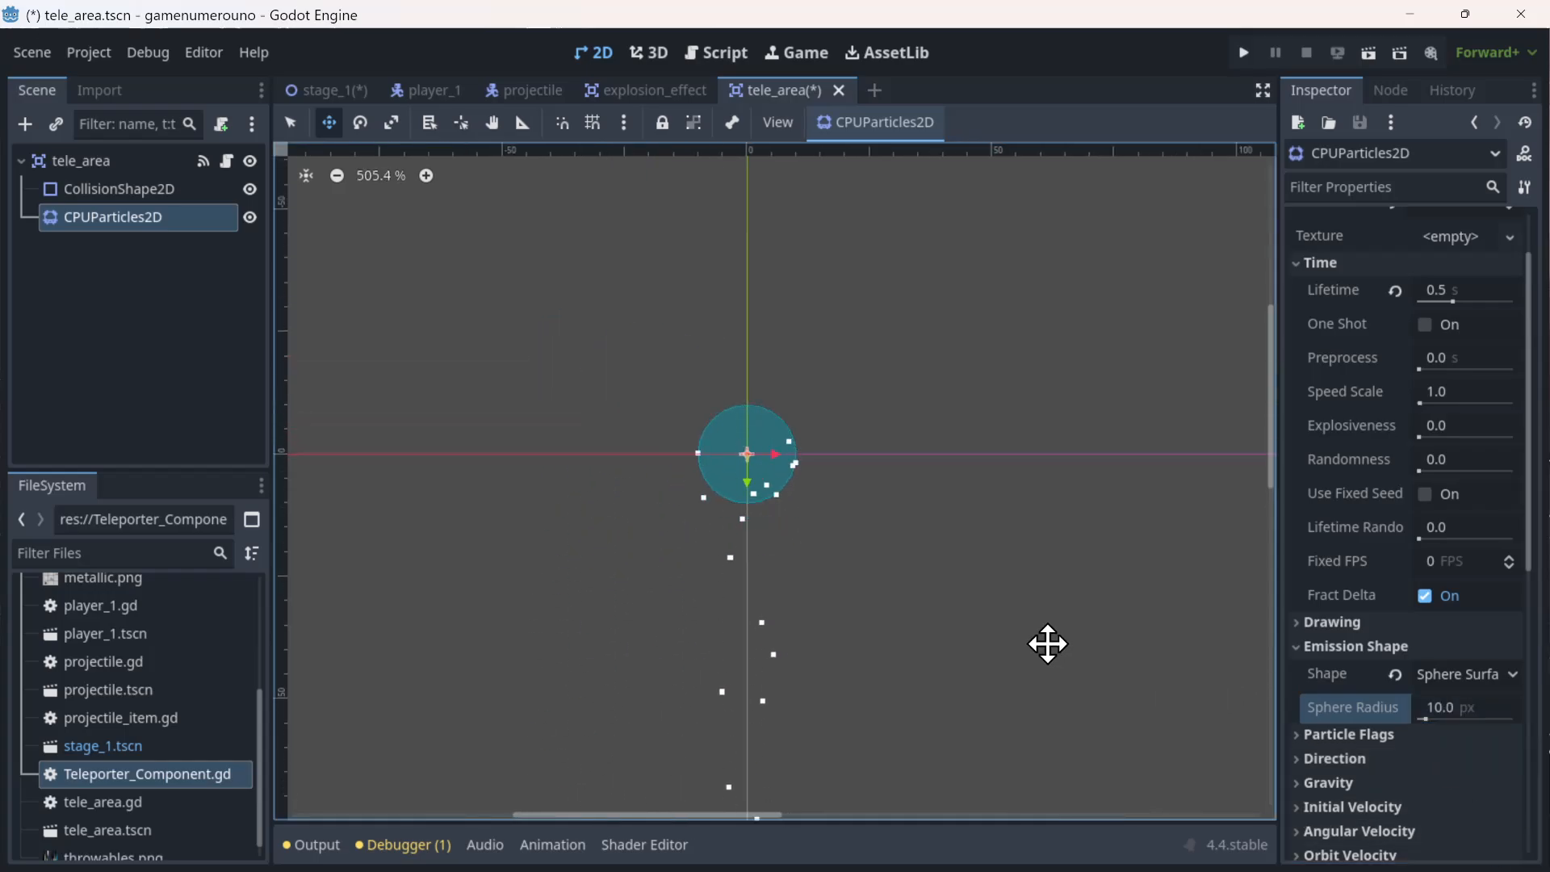
scroll(1055, 646, up, 2)
scroll(1058, 645, up, 1)
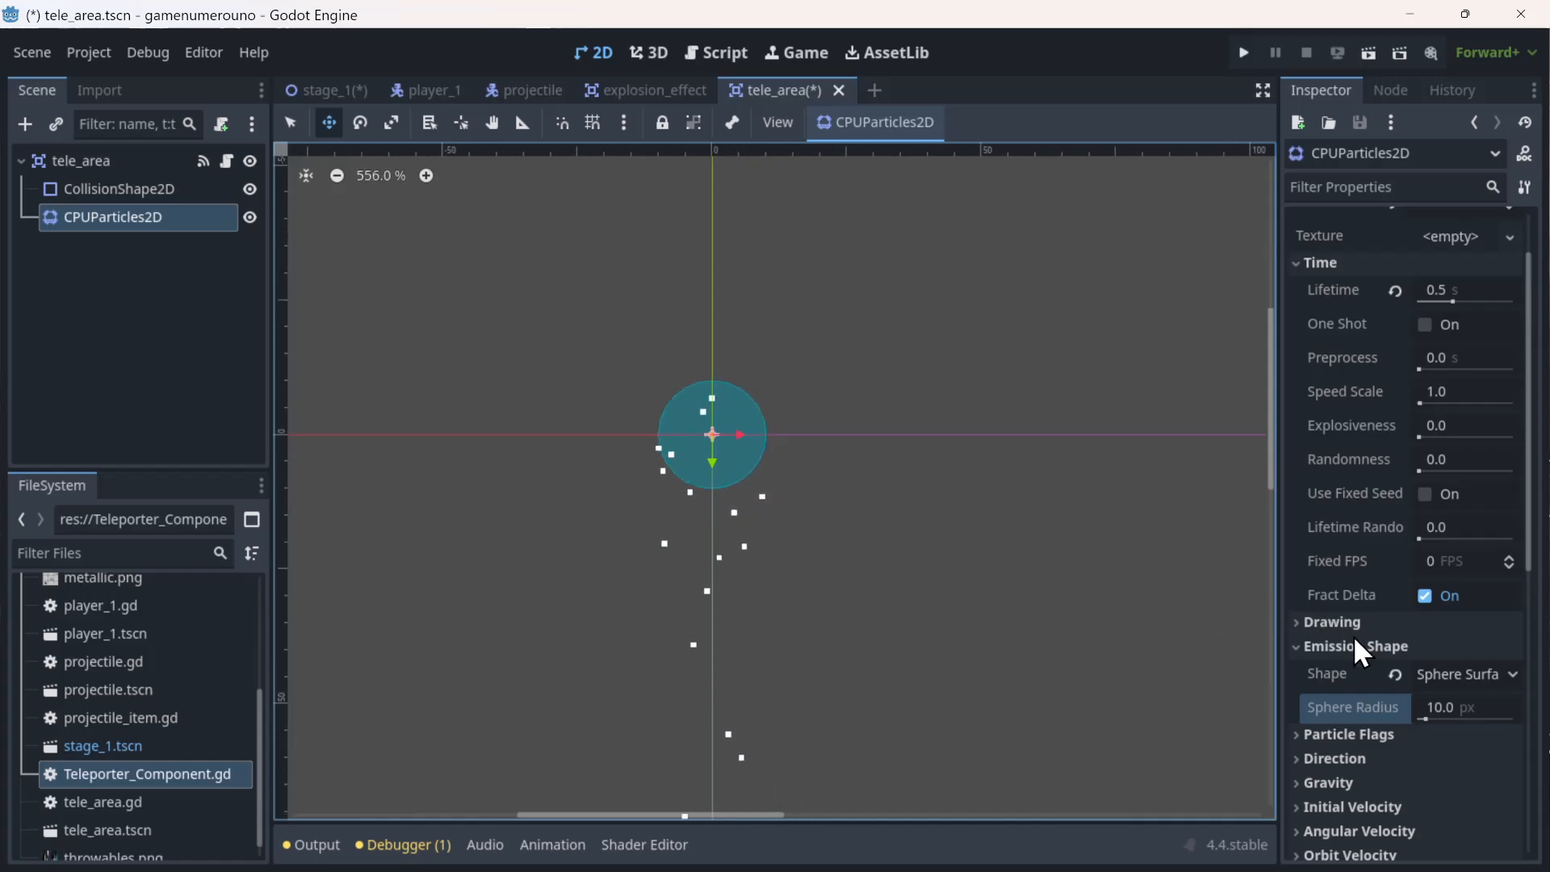
- Raise the particles' direction spread to 180
click(1349, 736)
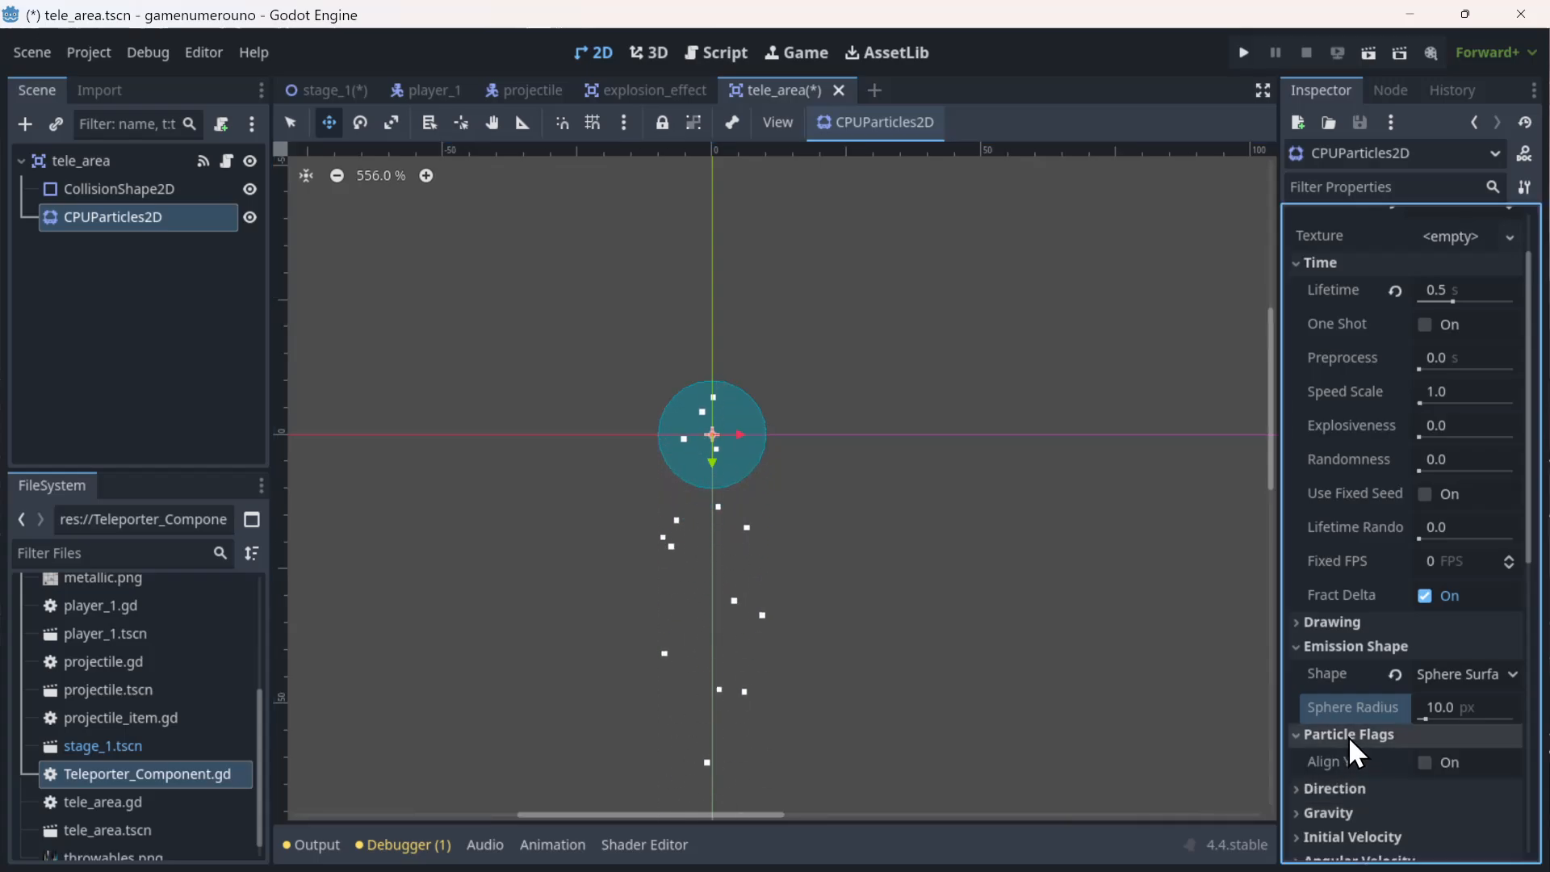
click(1349, 736)
click(1343, 757)
scroll(1342, 763, down, 2)
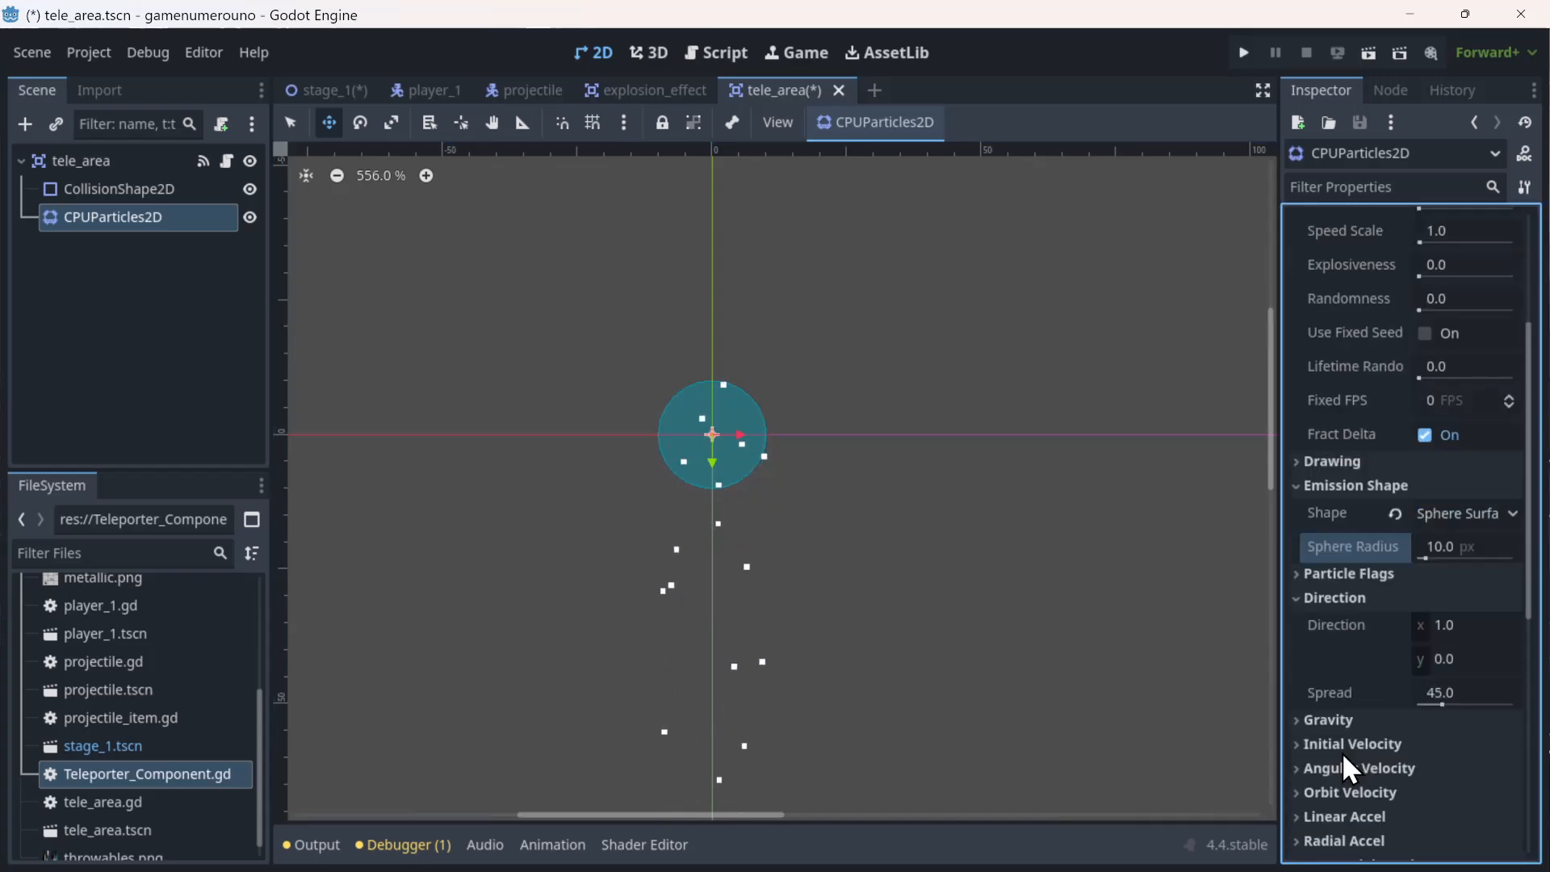
drag(1439, 702, 1510, 712)
- Set the particles' y gravity to 0
click(1407, 714)
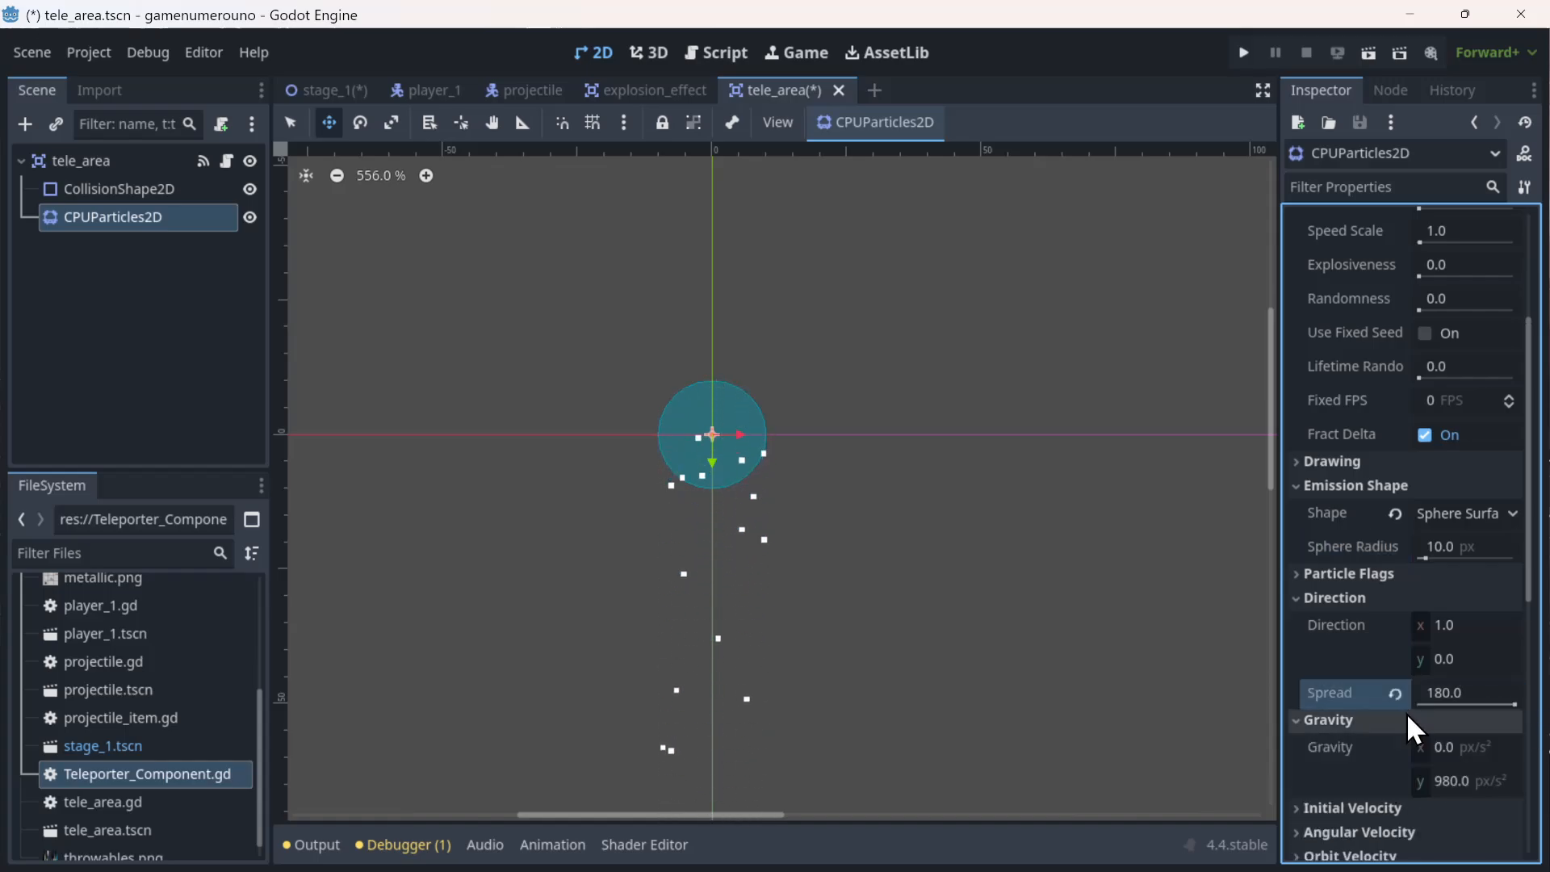
click(1445, 783)
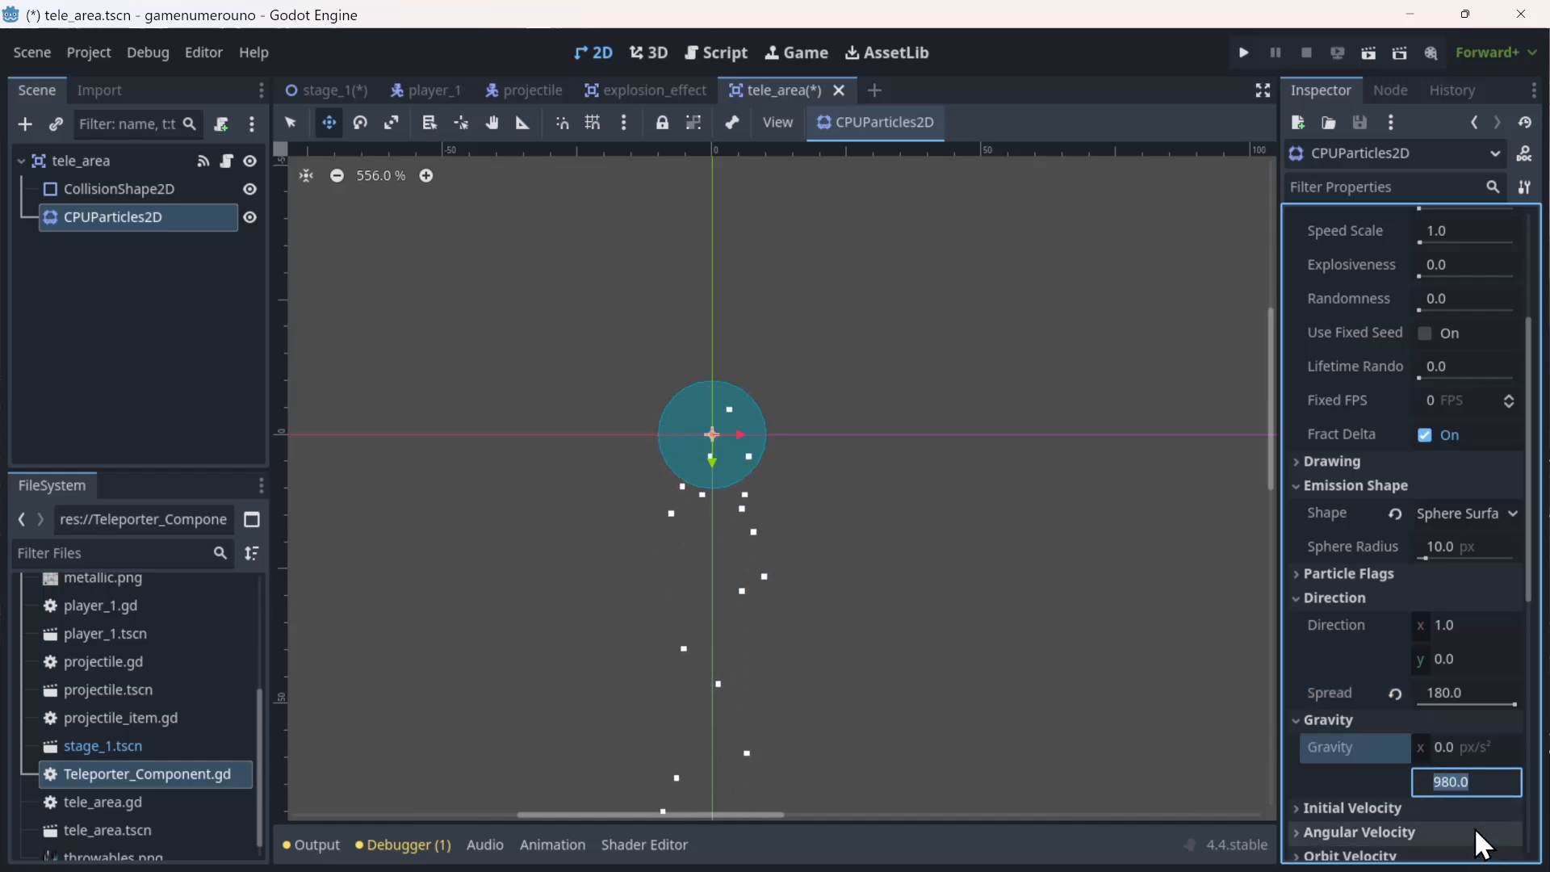
text(0)
key(Return)
- Set the particles' initial velocity to a minimum of about 50.51 px/s and a maximum of about 101.01 px/s
scroll(1445, 799, down, 1)
scroll(1421, 759, down, 1)
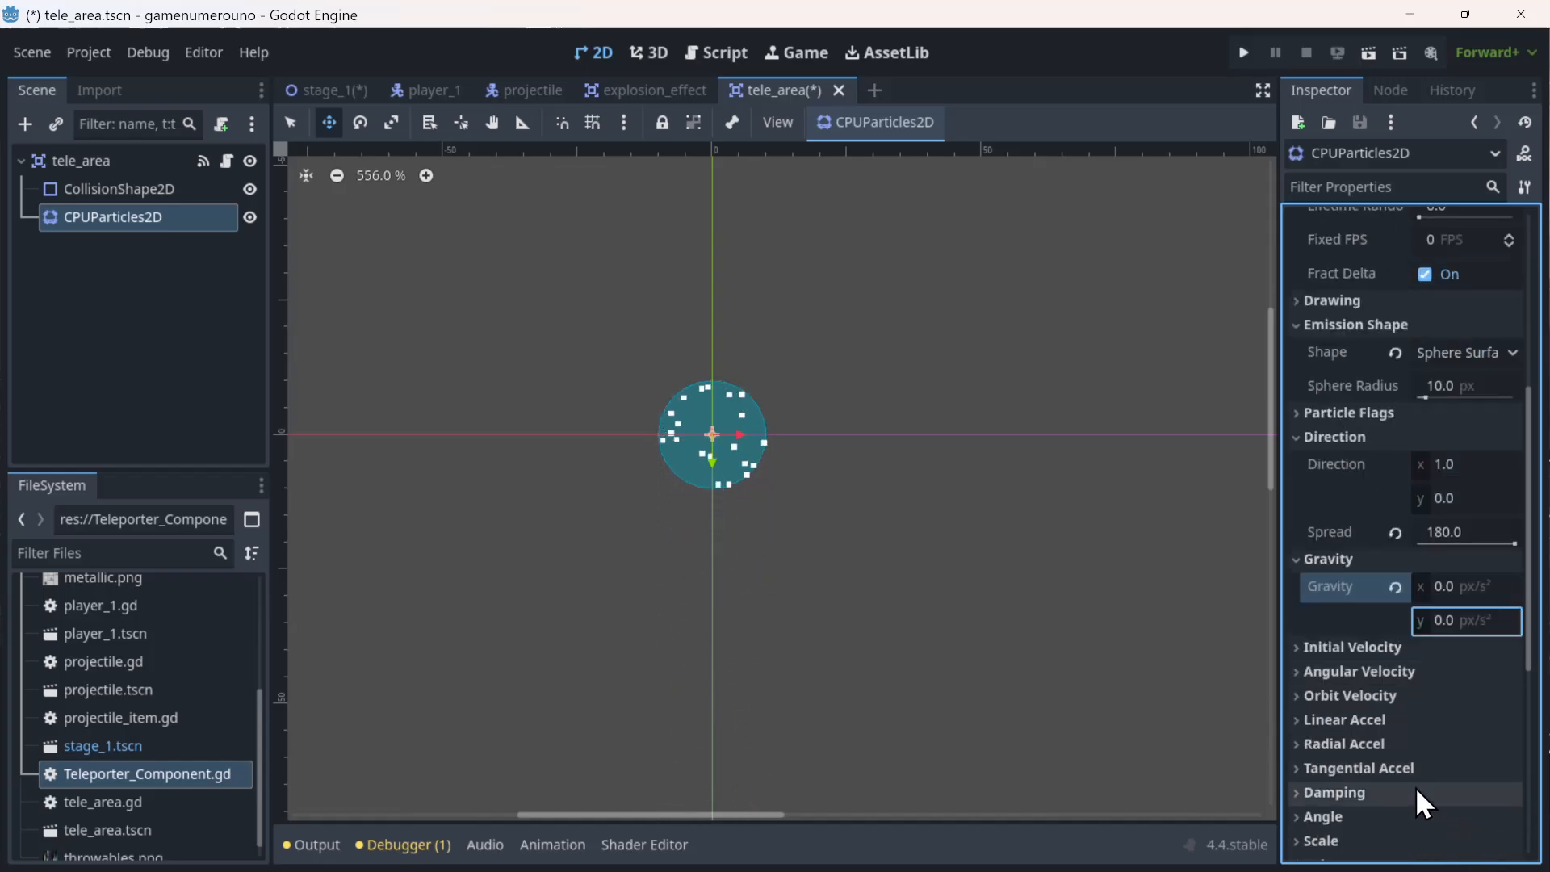
click(1407, 646)
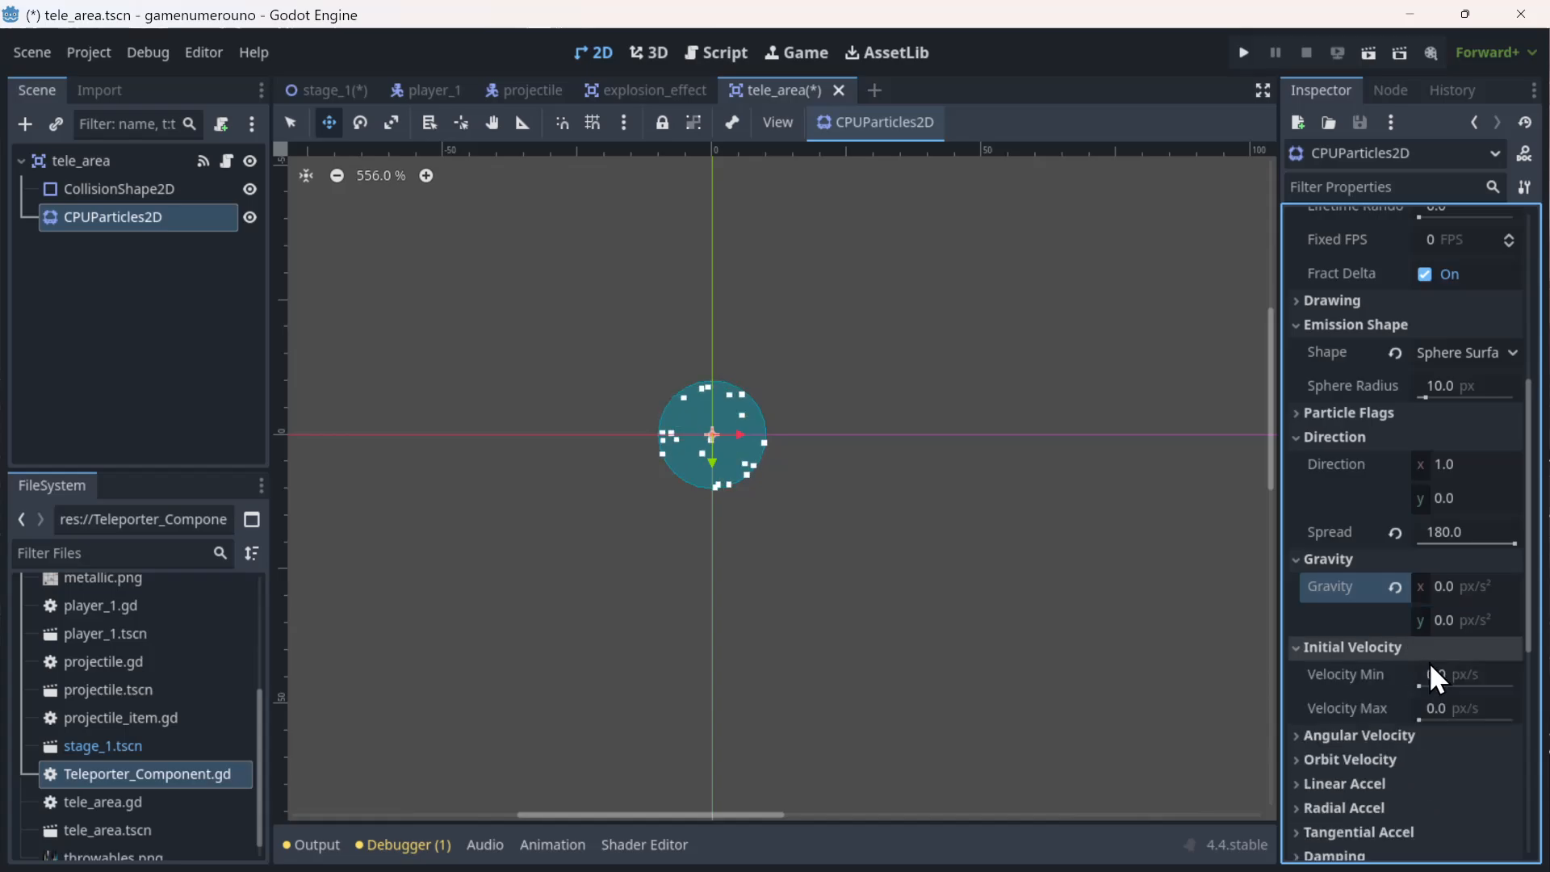
click(1429, 676)
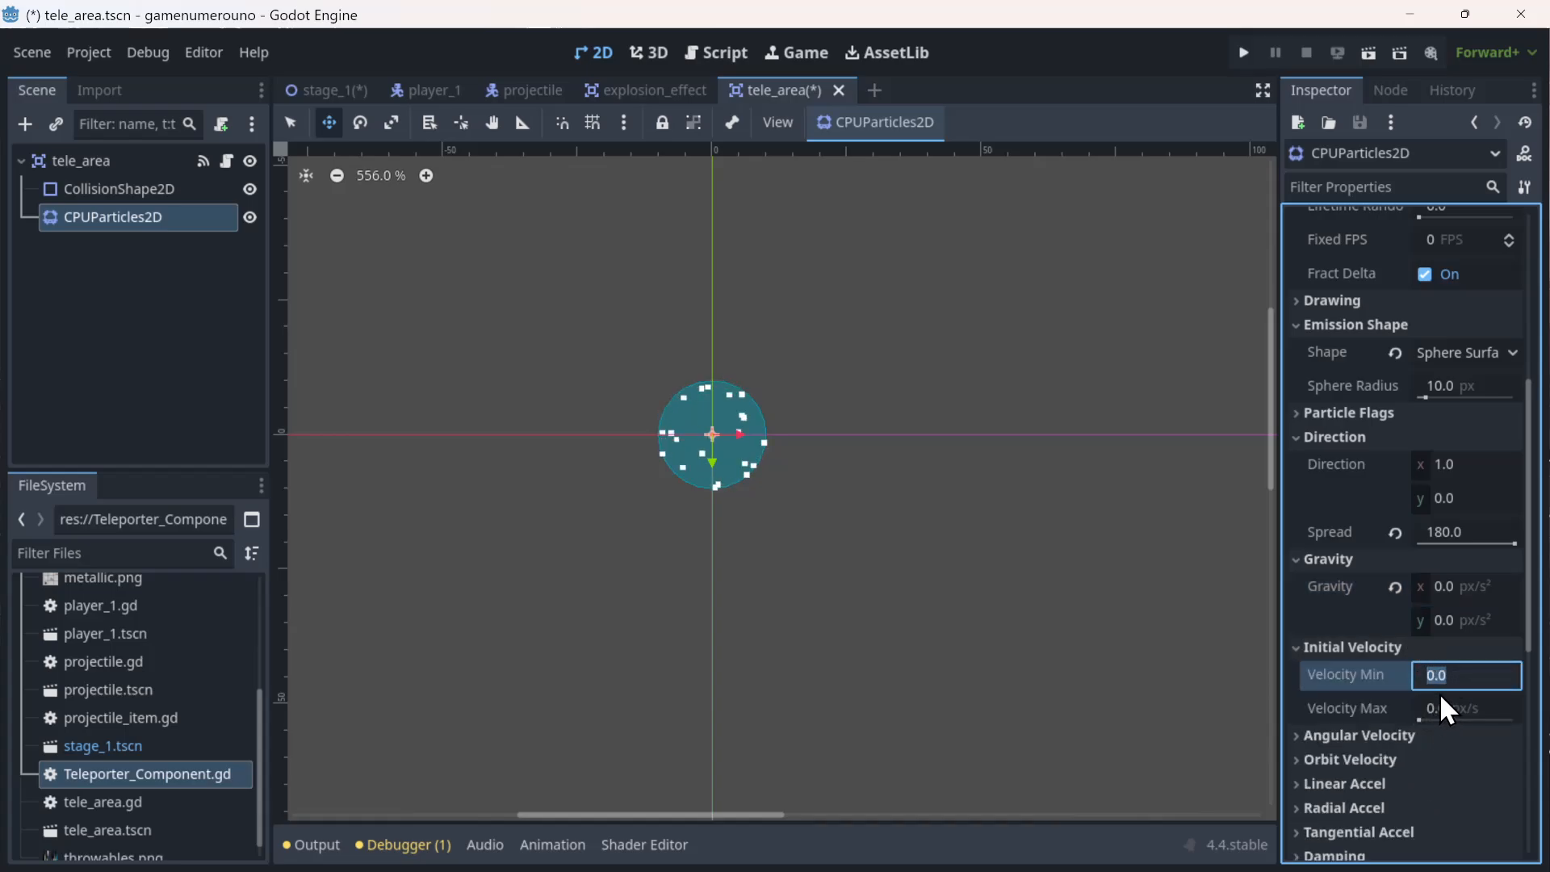
drag(1446, 715, 1421, 682)
scroll(1059, 551, down, 6)
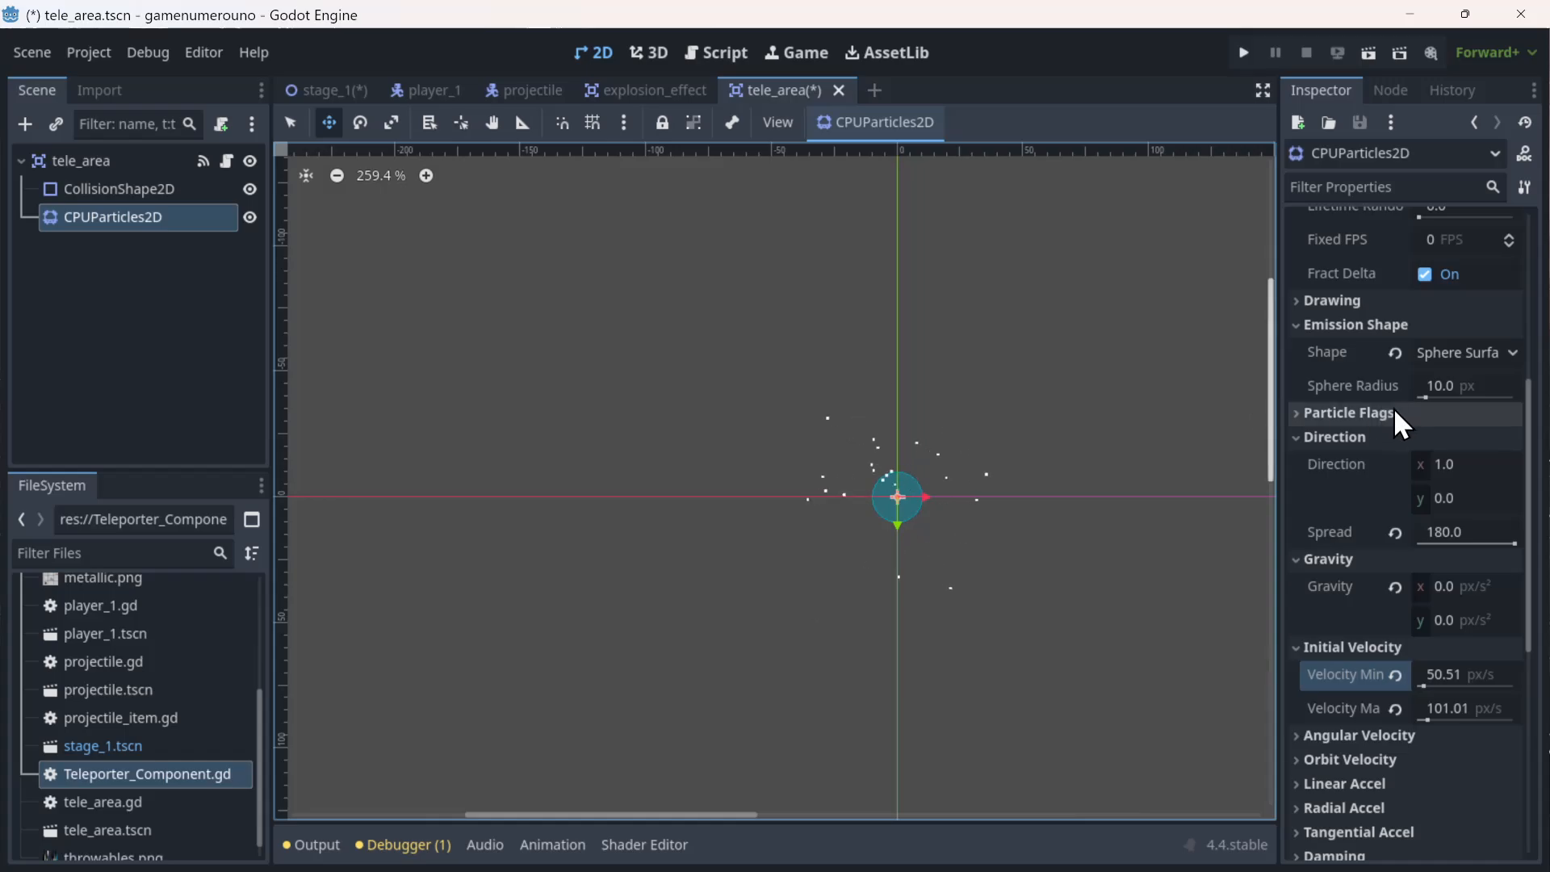
- Set the particles' maximum scale amount to 3
scroll(1426, 685, down, 5)
scroll(1421, 674, down, 2)
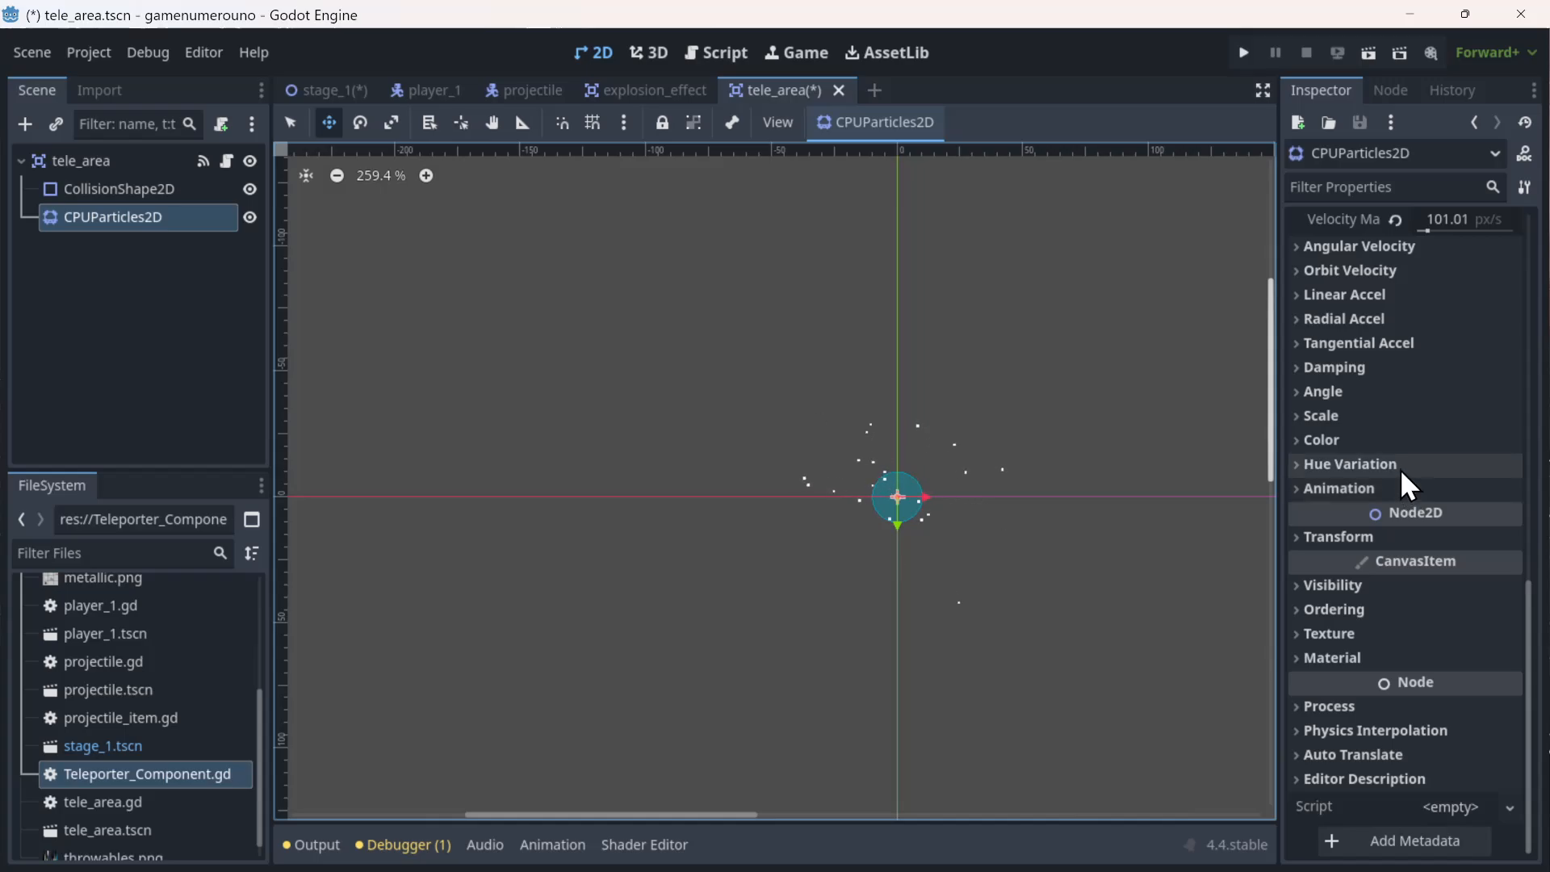
click(1393, 416)
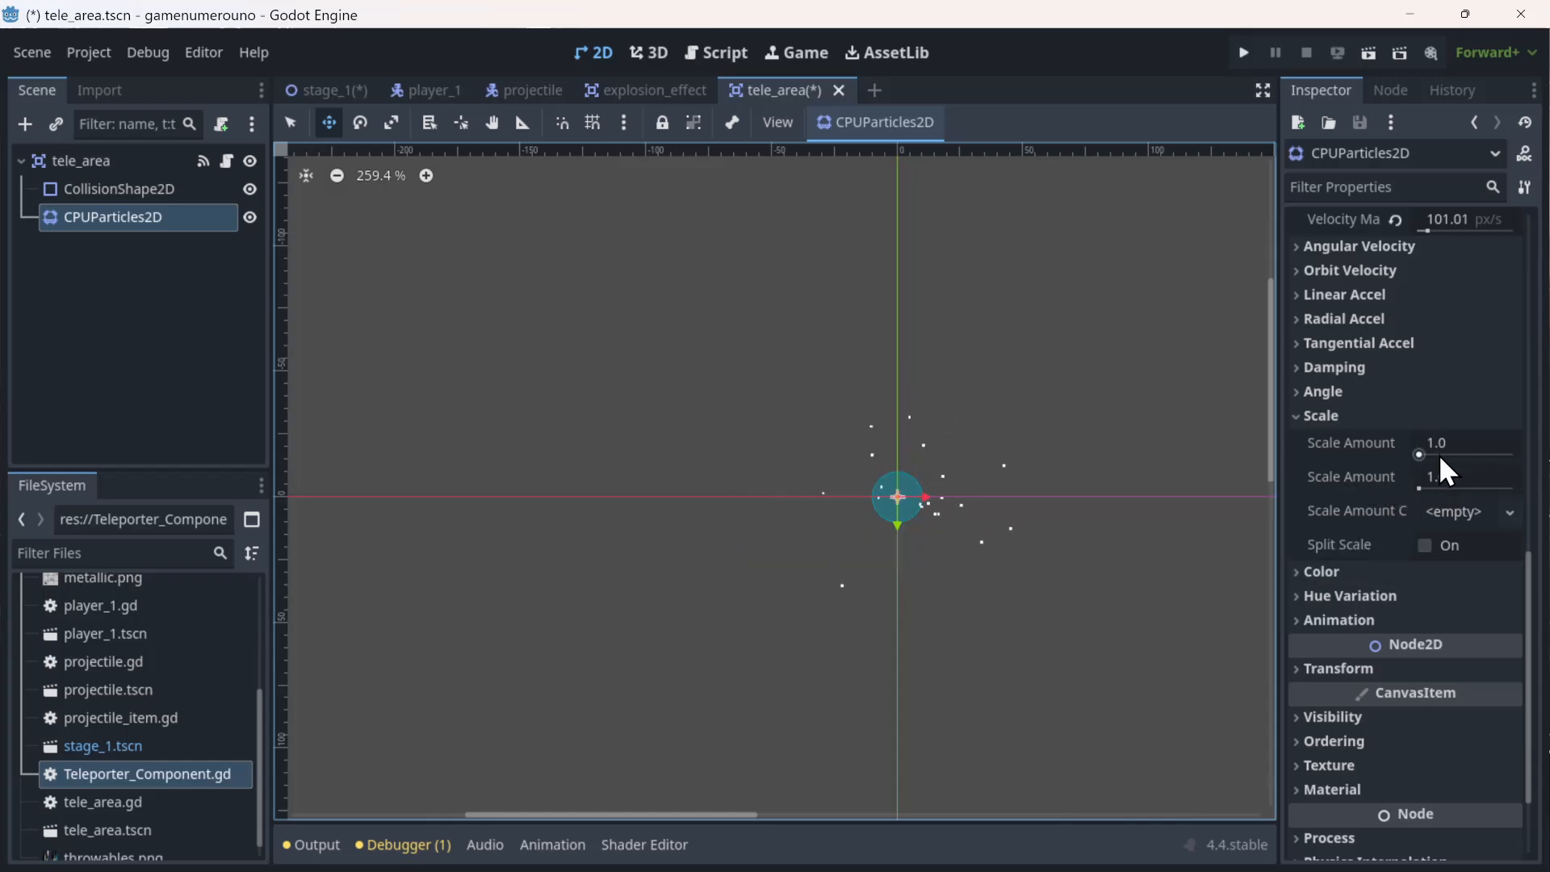
click(1438, 479)
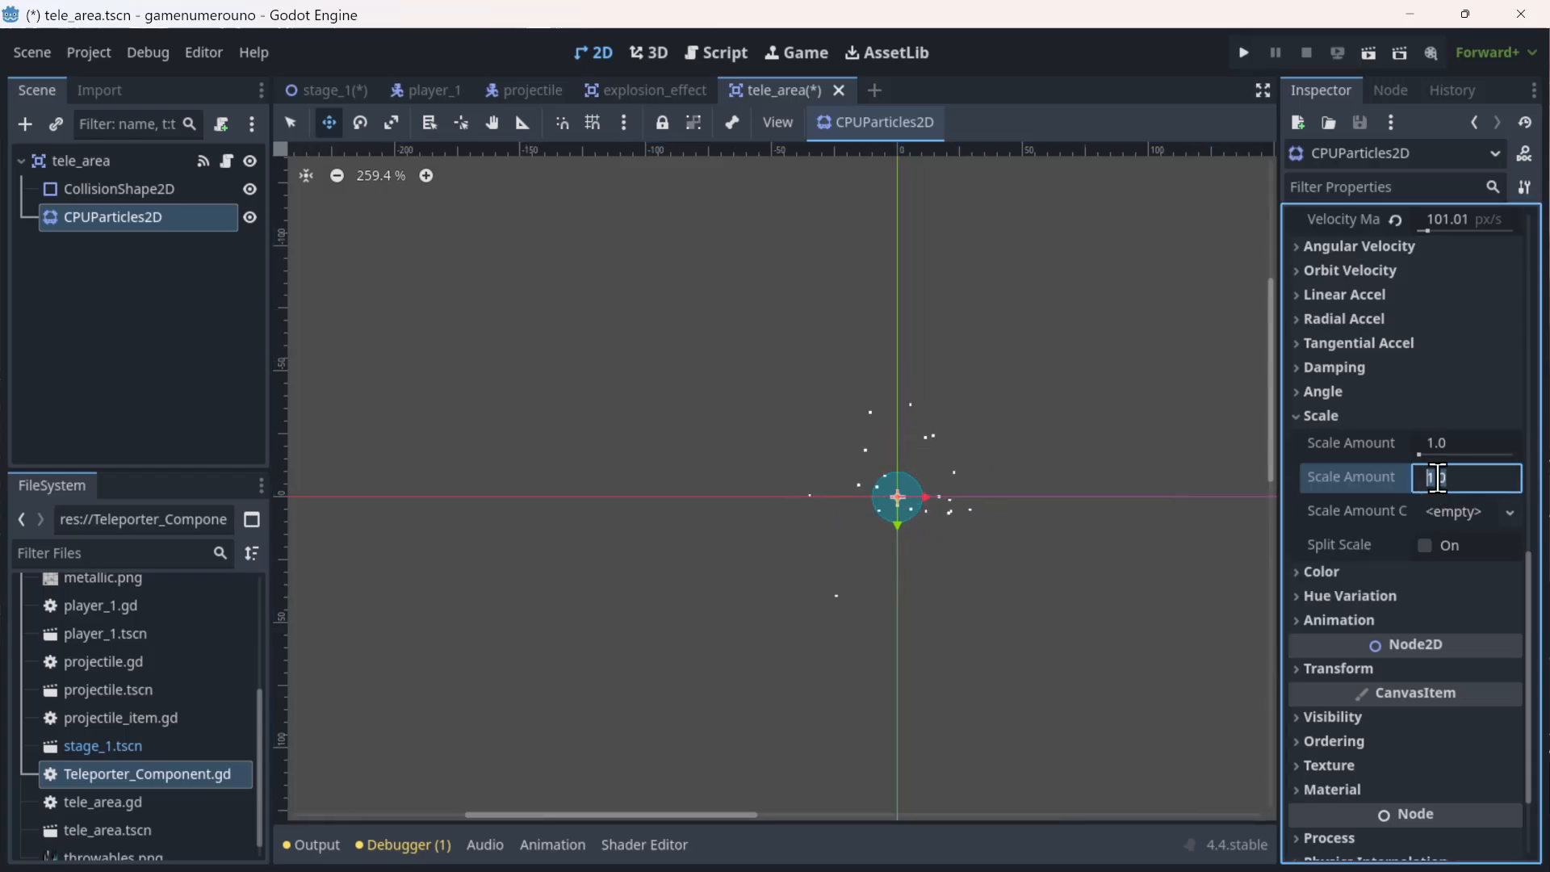
text(3)
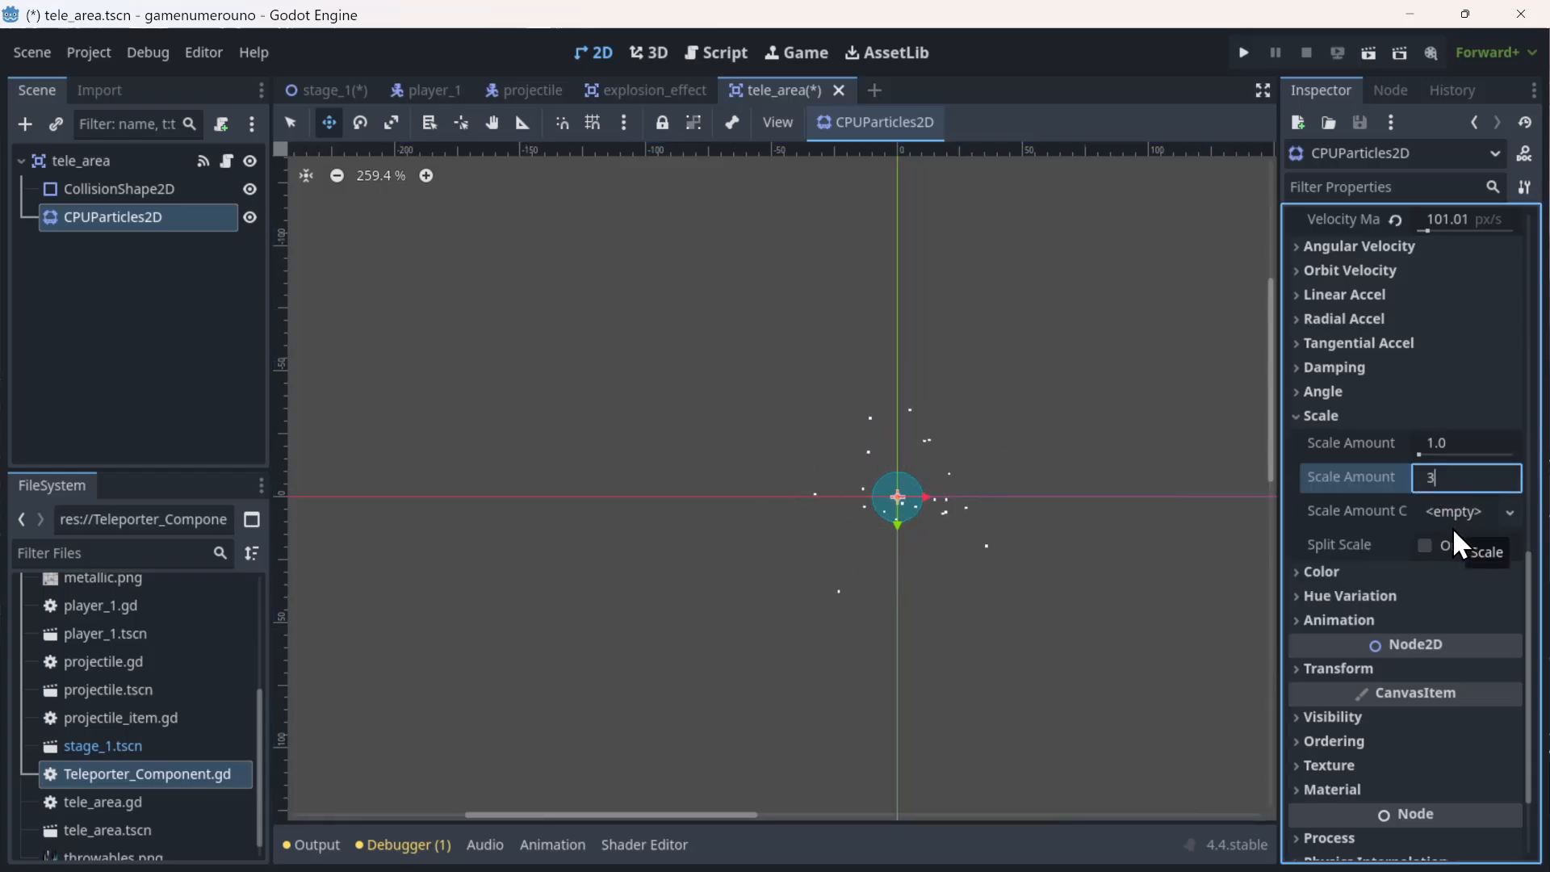
key(Return)
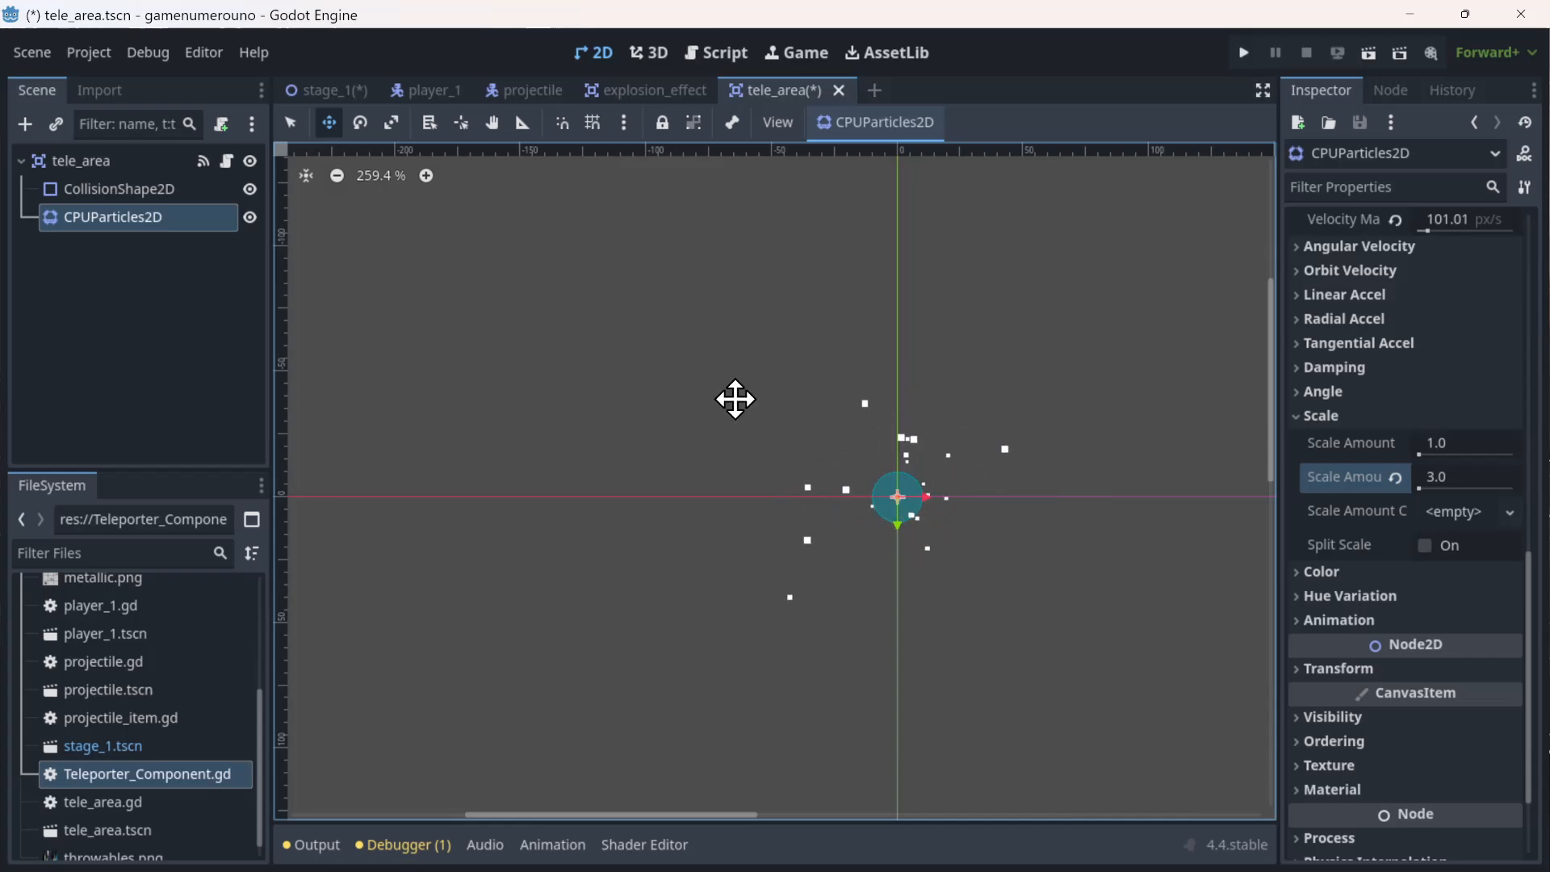
- Save the tele_area scene and check its particle effect in the stage_1 level
key(ctrl+s)
click(326, 89)
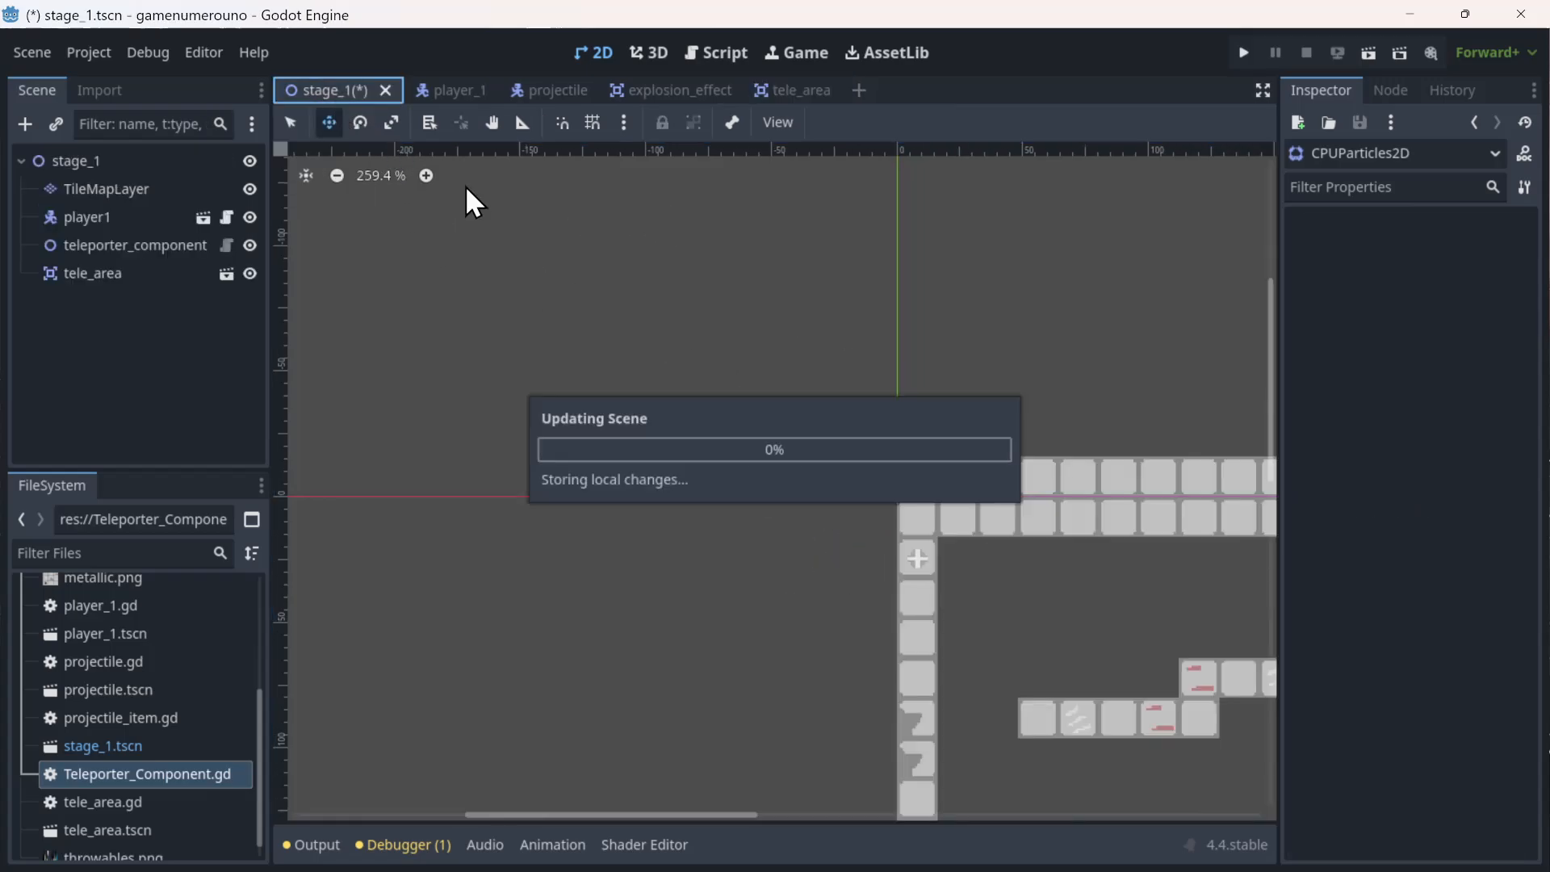
scroll(699, 505, down, 3)
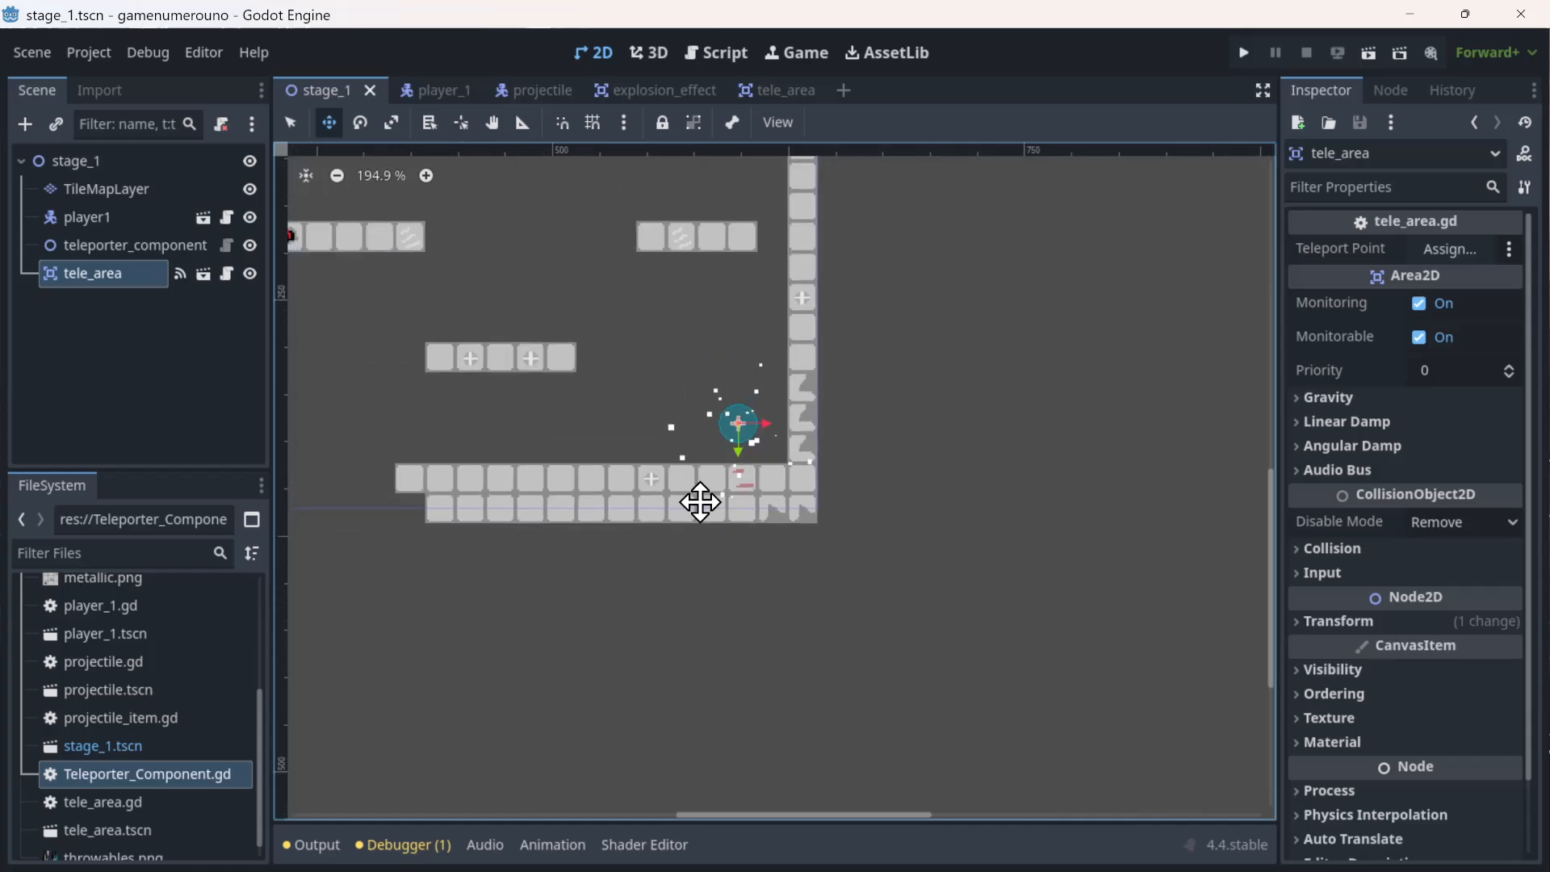
scroll(699, 499, down, 3)
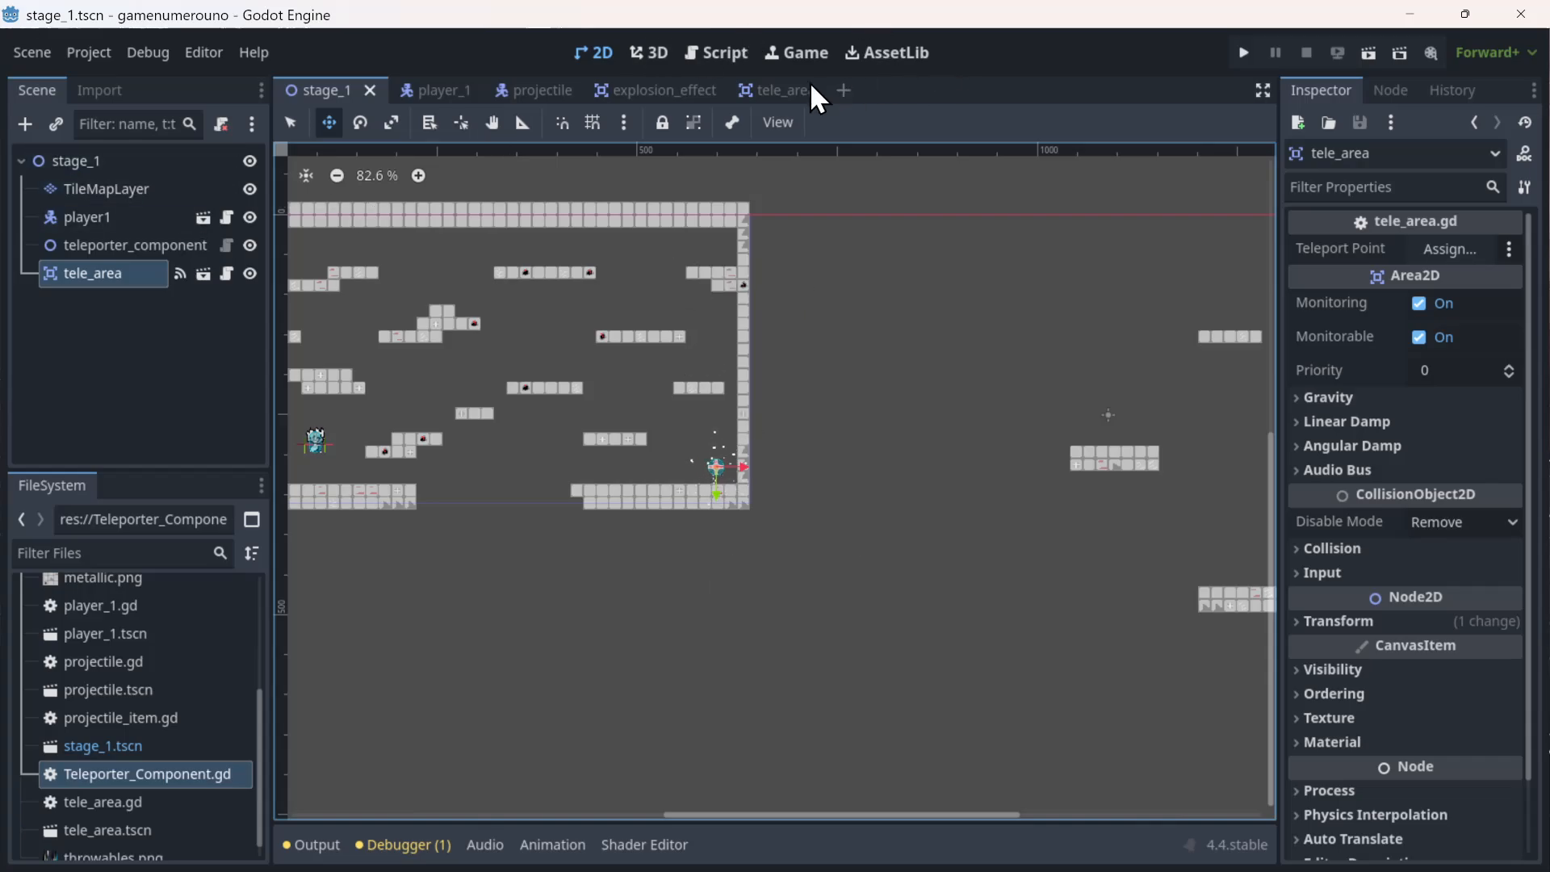
- Add an Area2D child node to the root of the player_1 scene
click(787, 89)
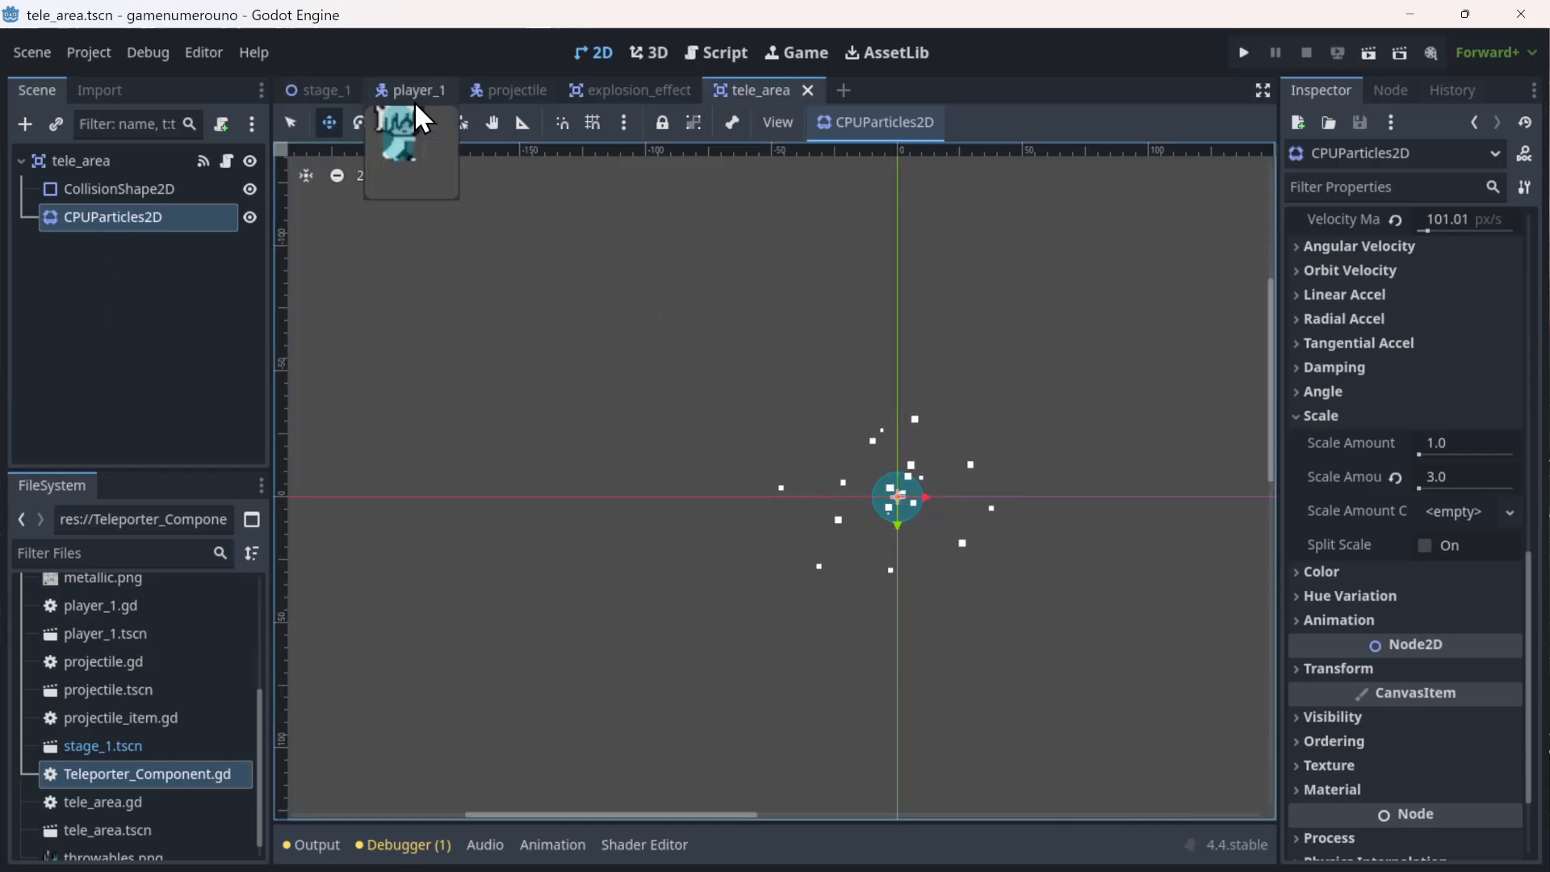
click(414, 96)
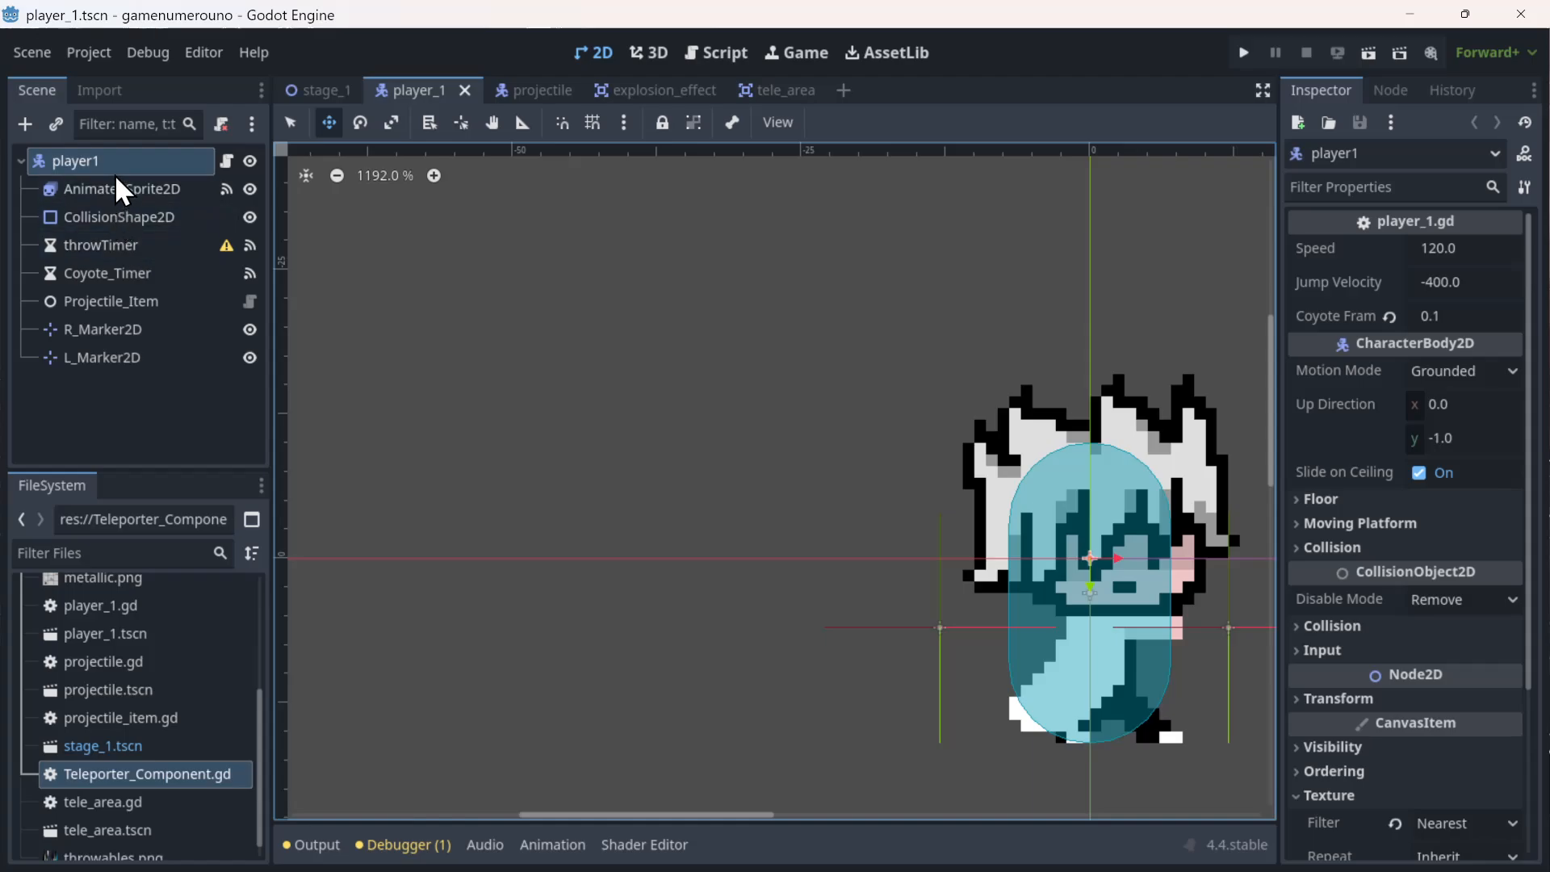
right_click(95, 163)
click(158, 206)
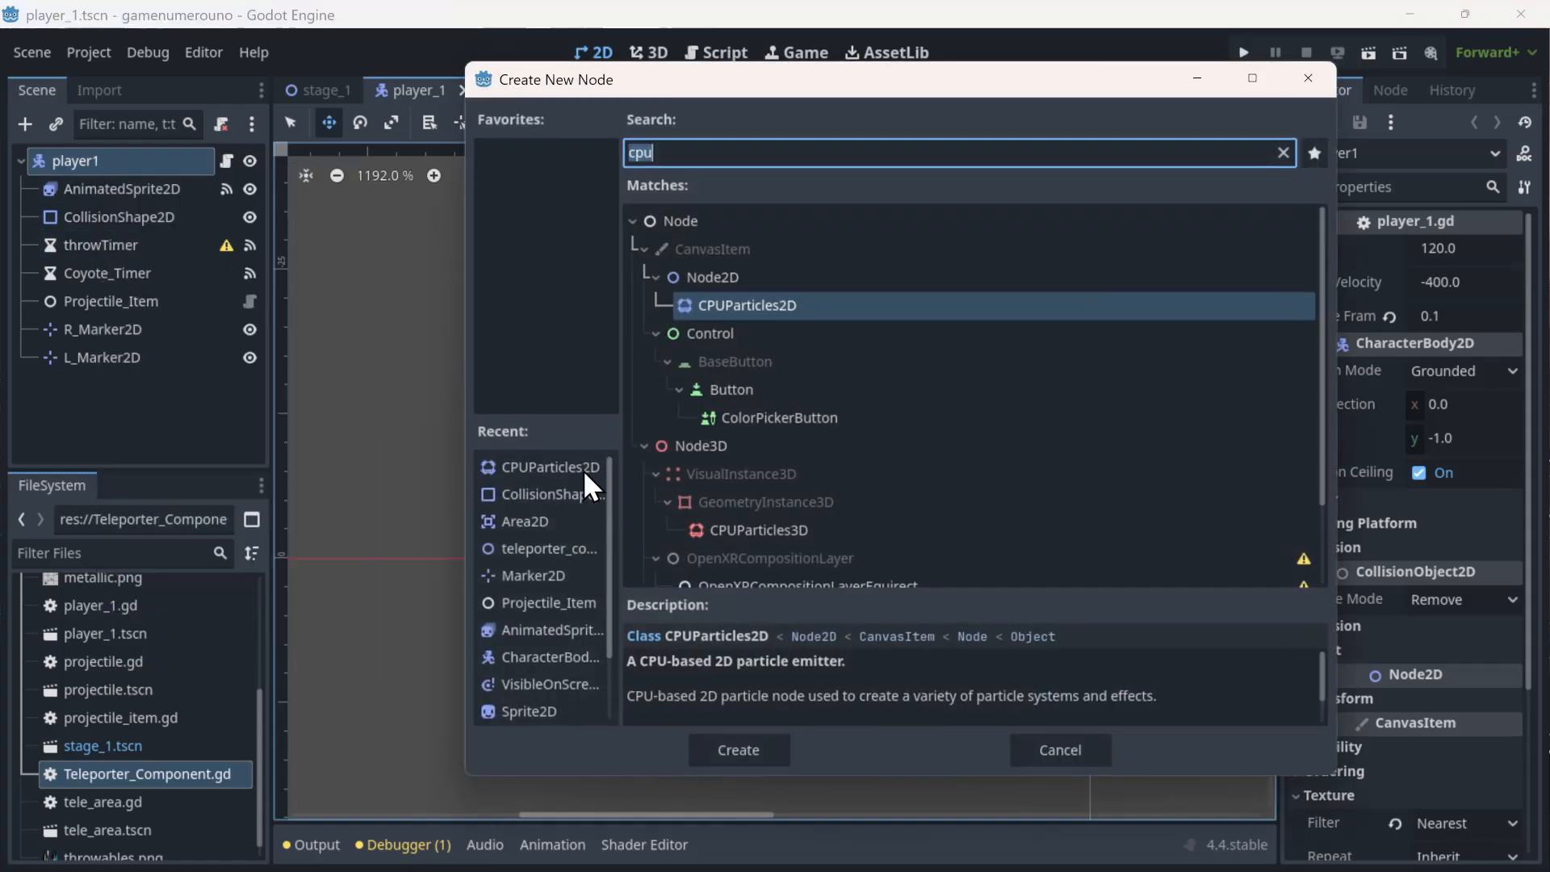
text(are)
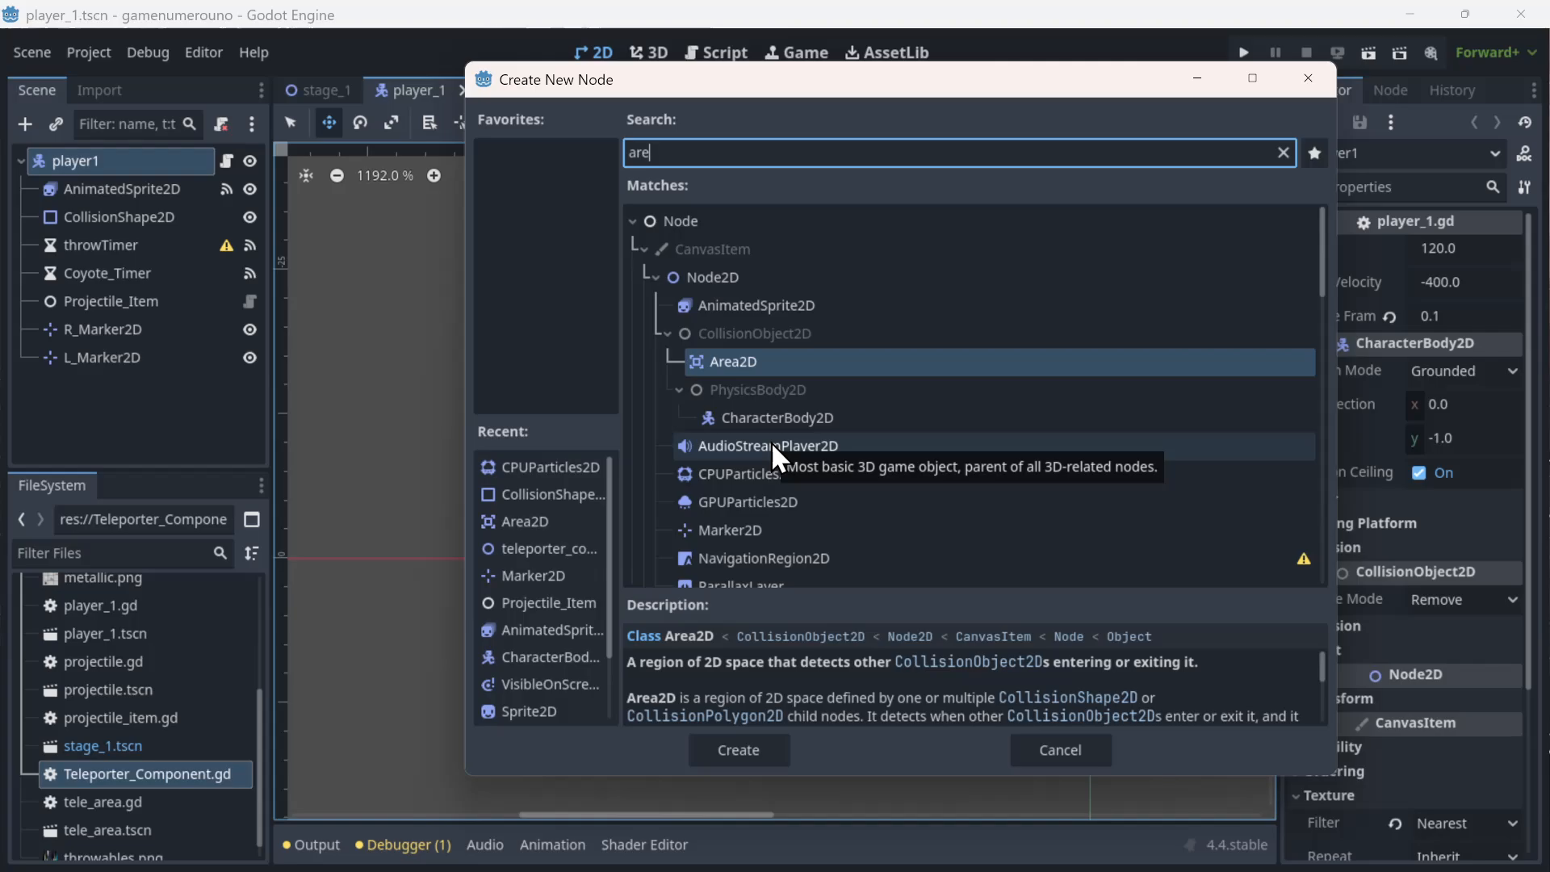
key(Return)
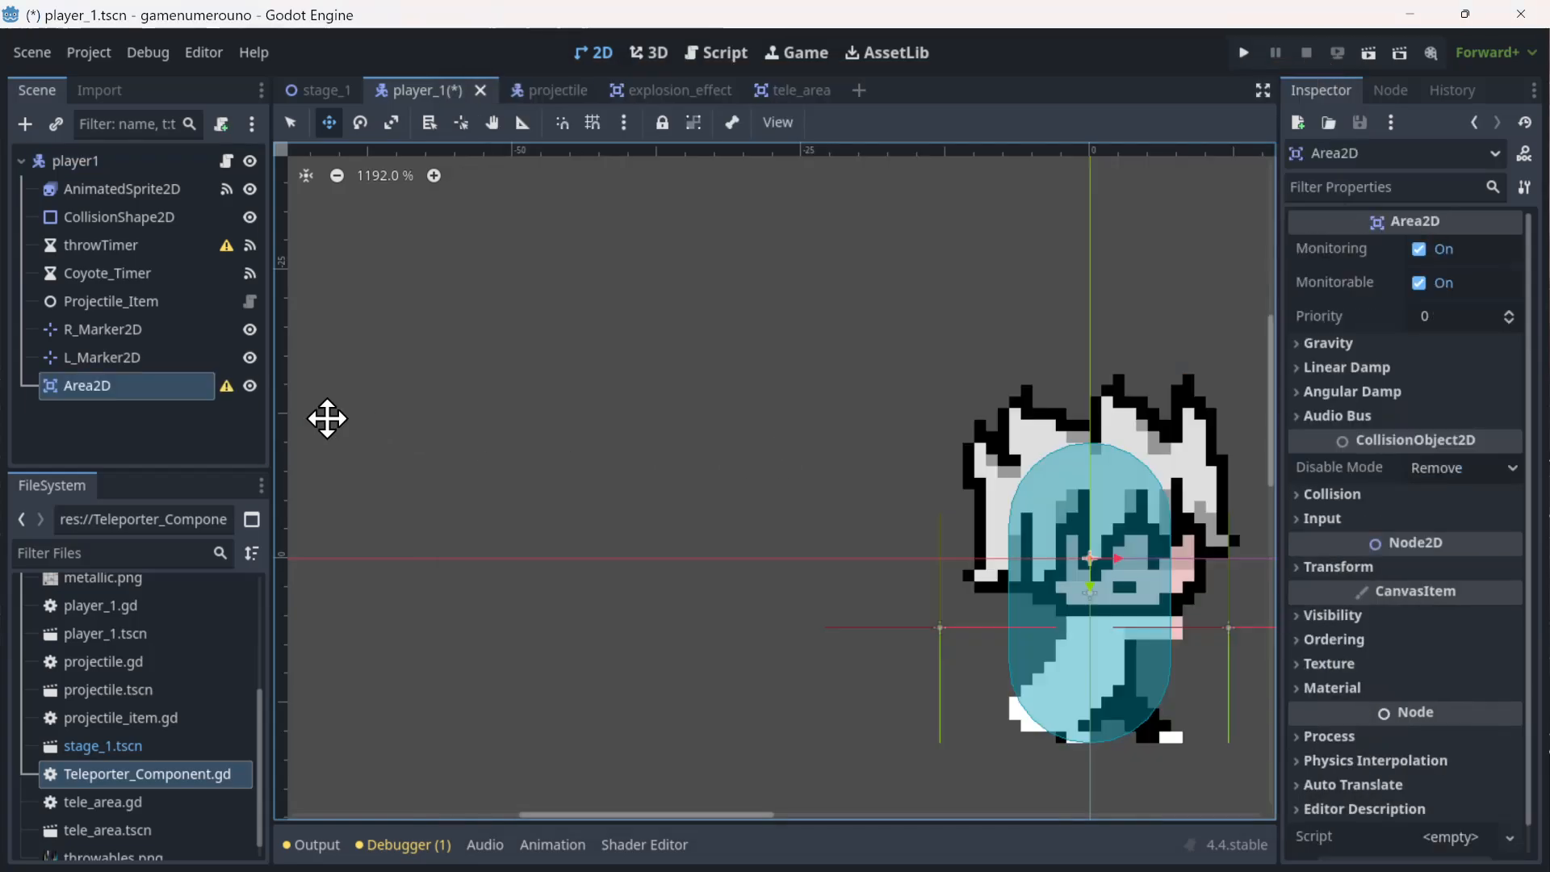
- Delete the Area2D node from the player_1 scene
click(74, 370)
double_click(94, 379)
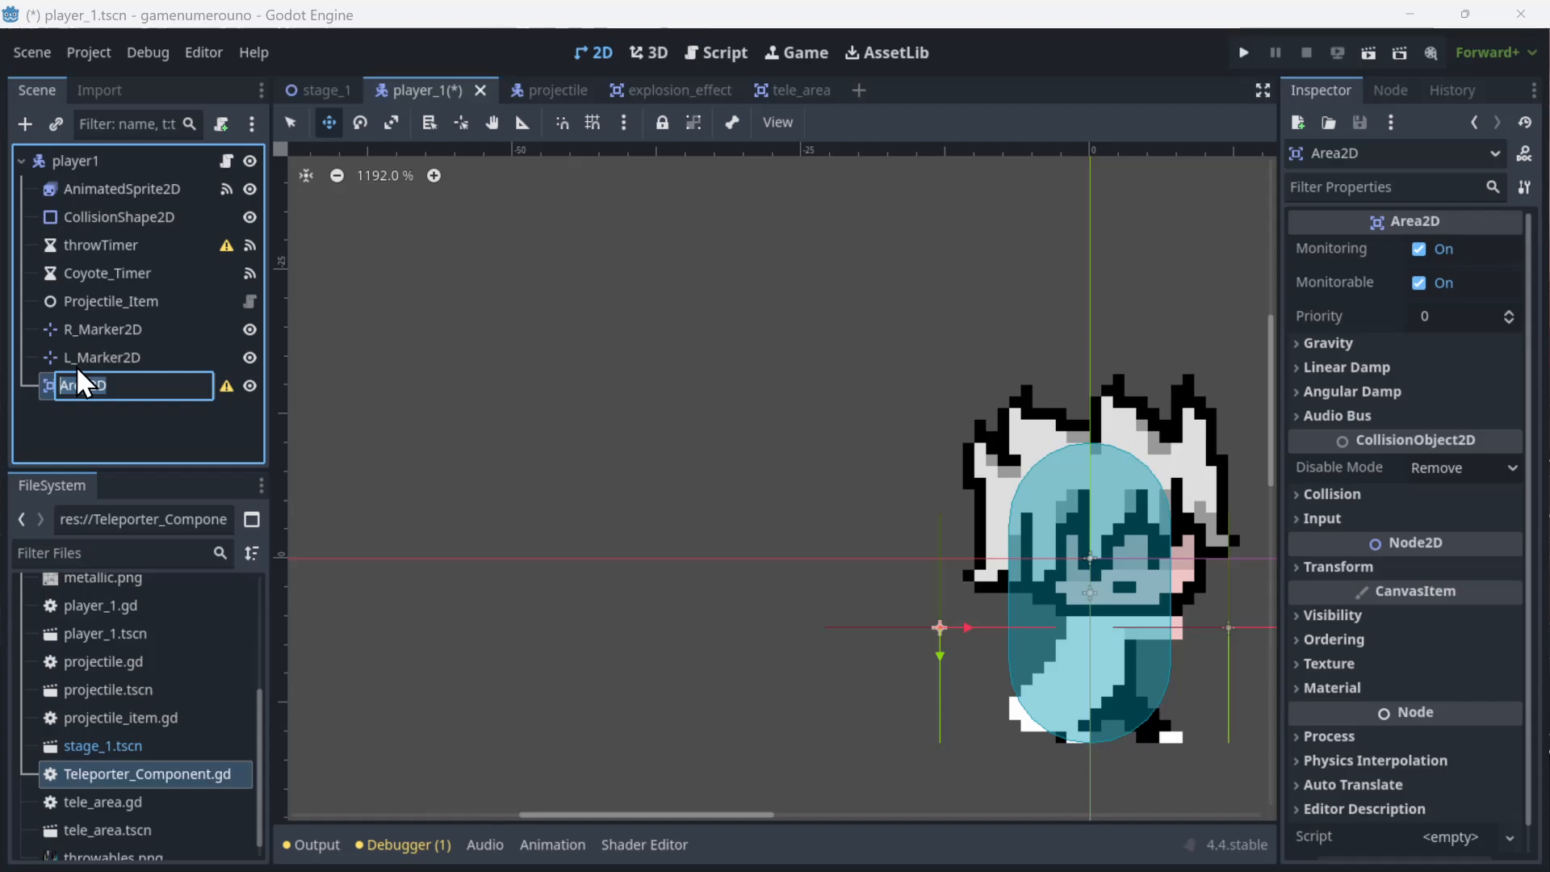
key(Return)
double_click(51, 381)
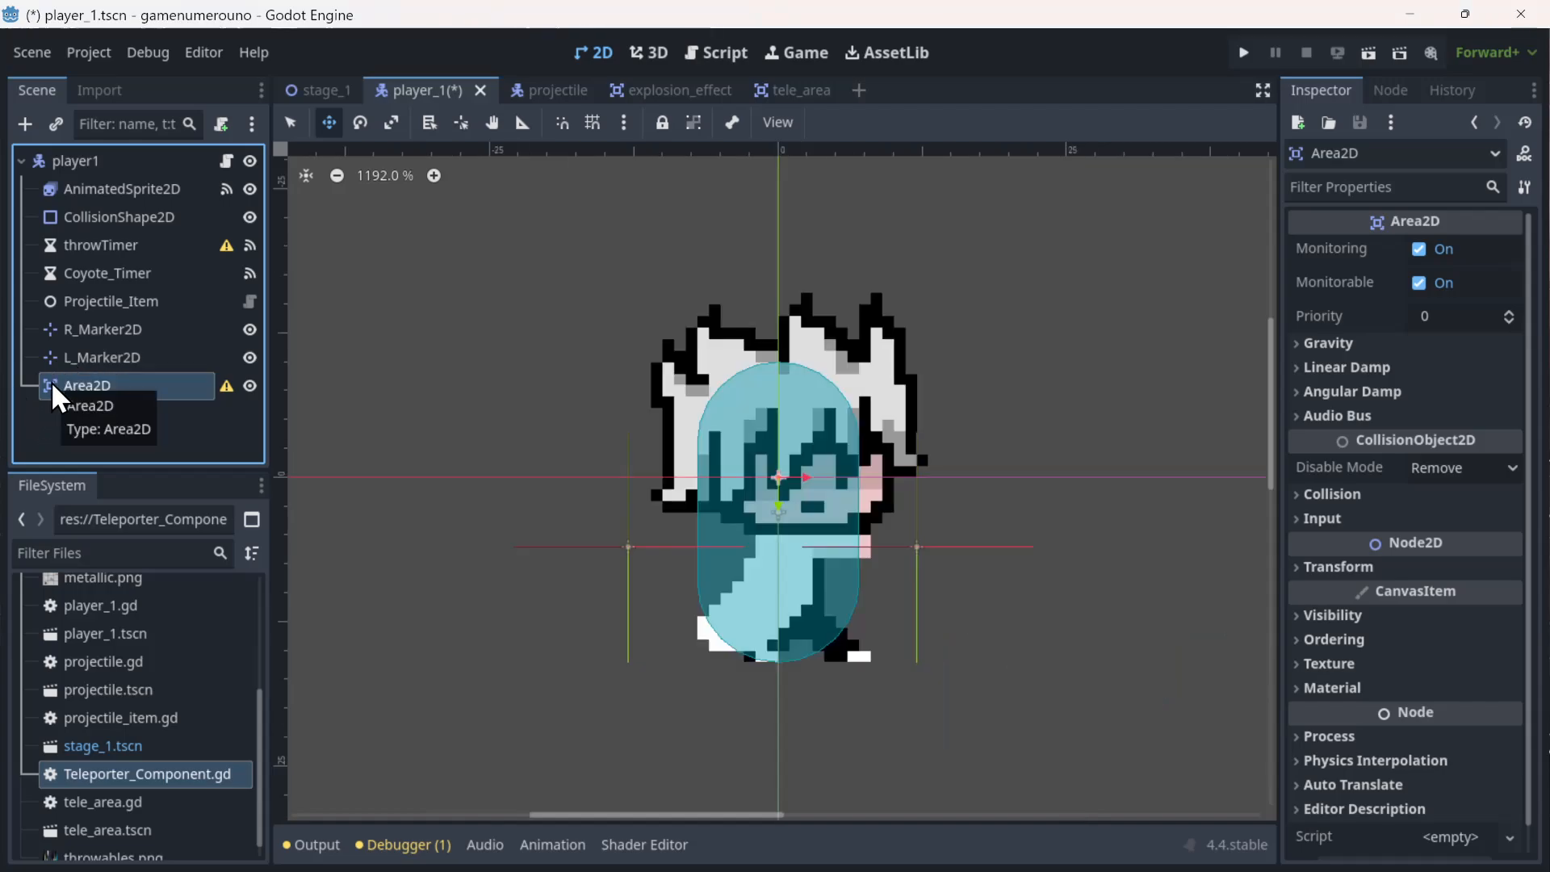
key(Delete)
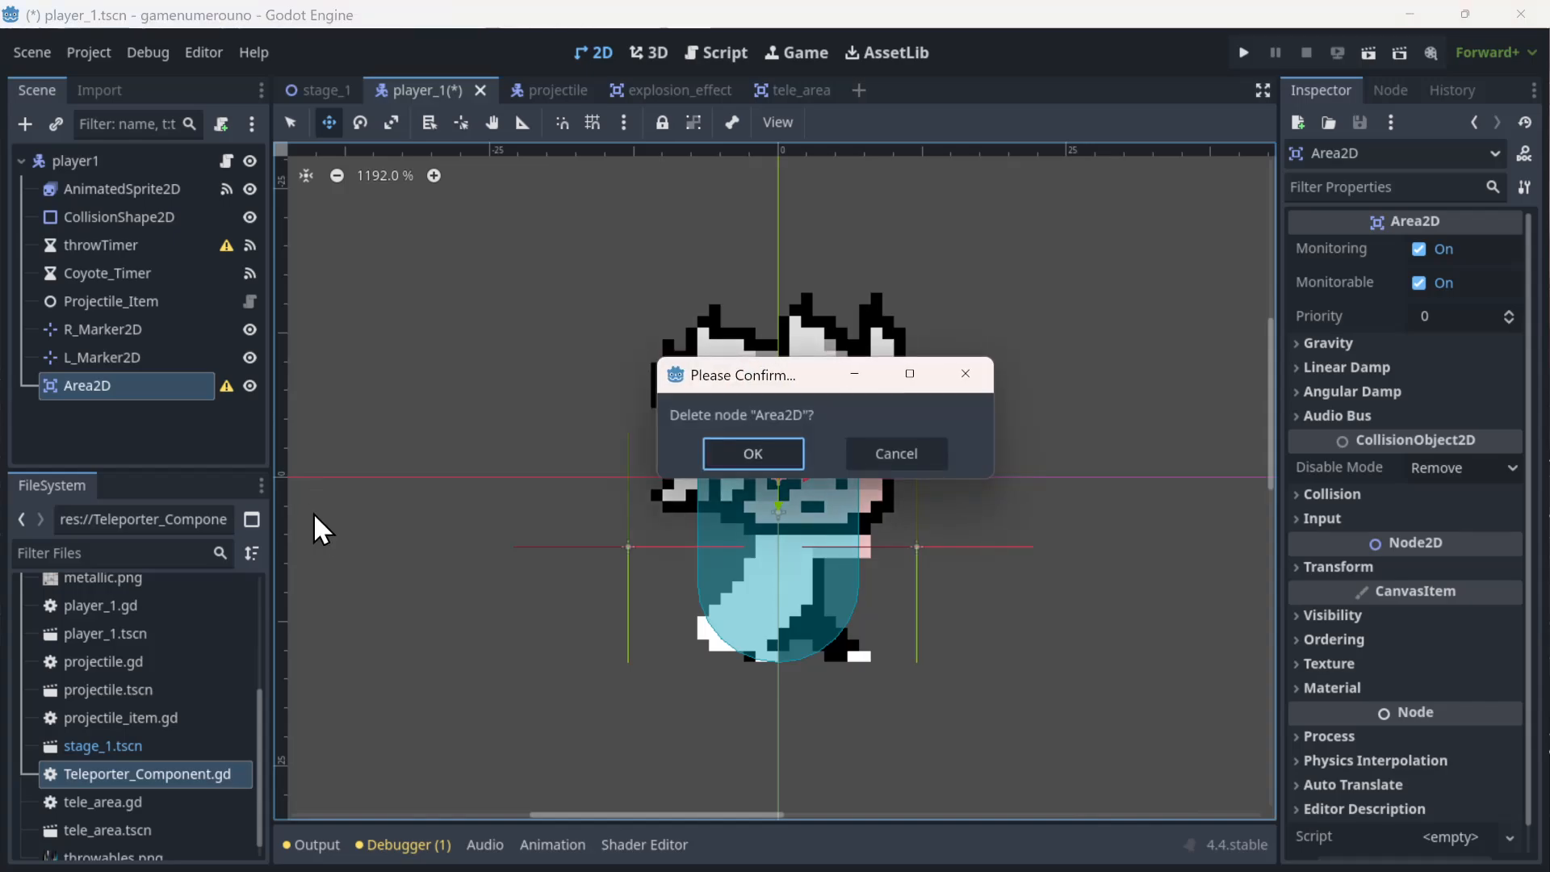
key(Return)
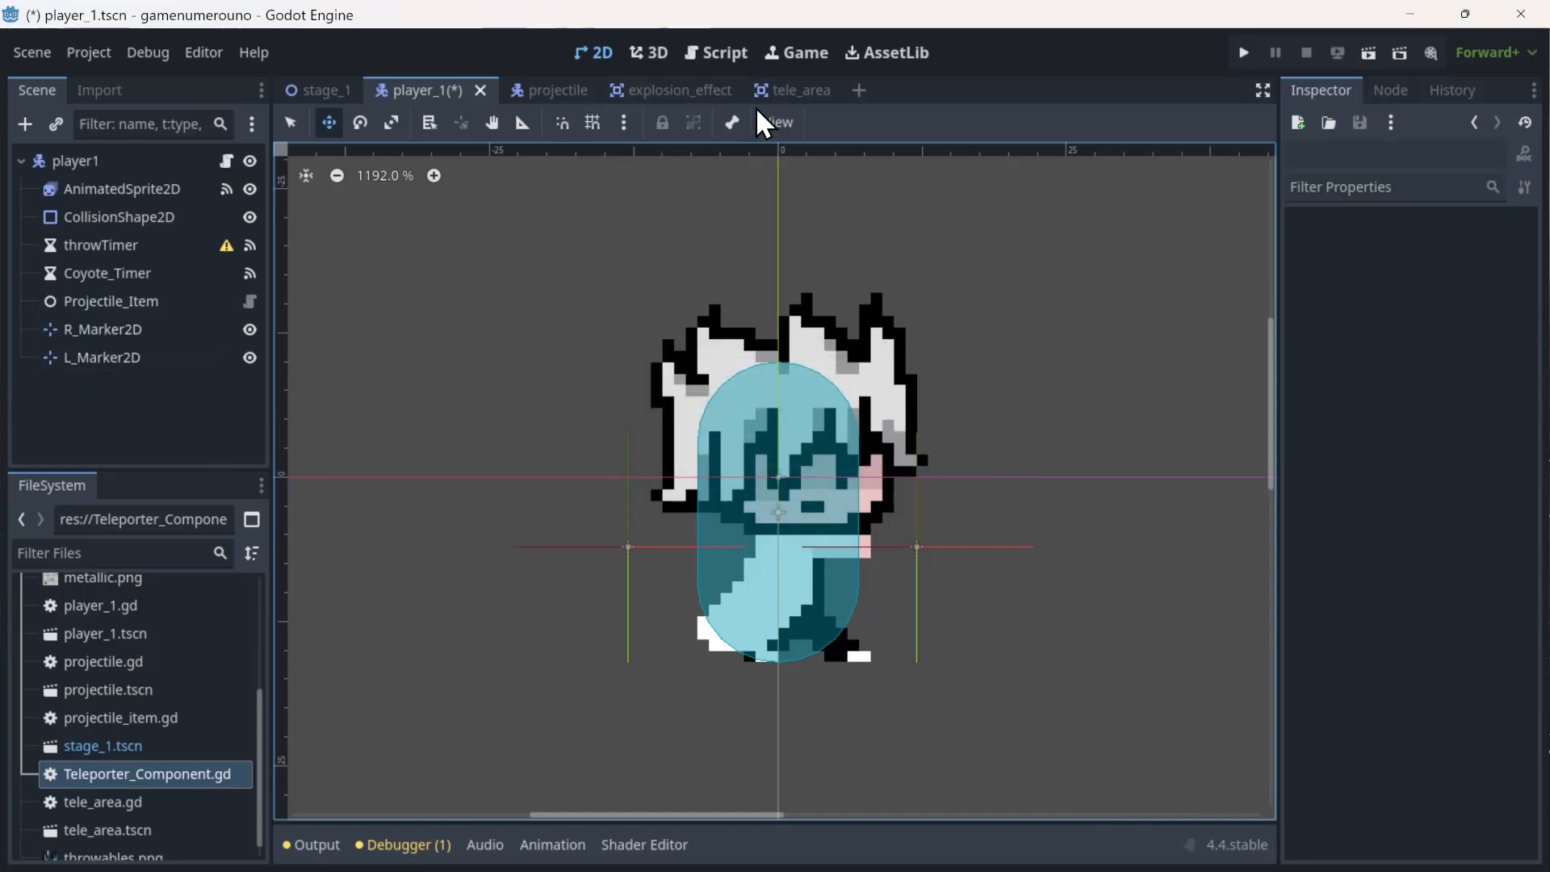
- Connect the tele_area root's body_entered signal to an _on_body_entered method in its own script
click(793, 92)
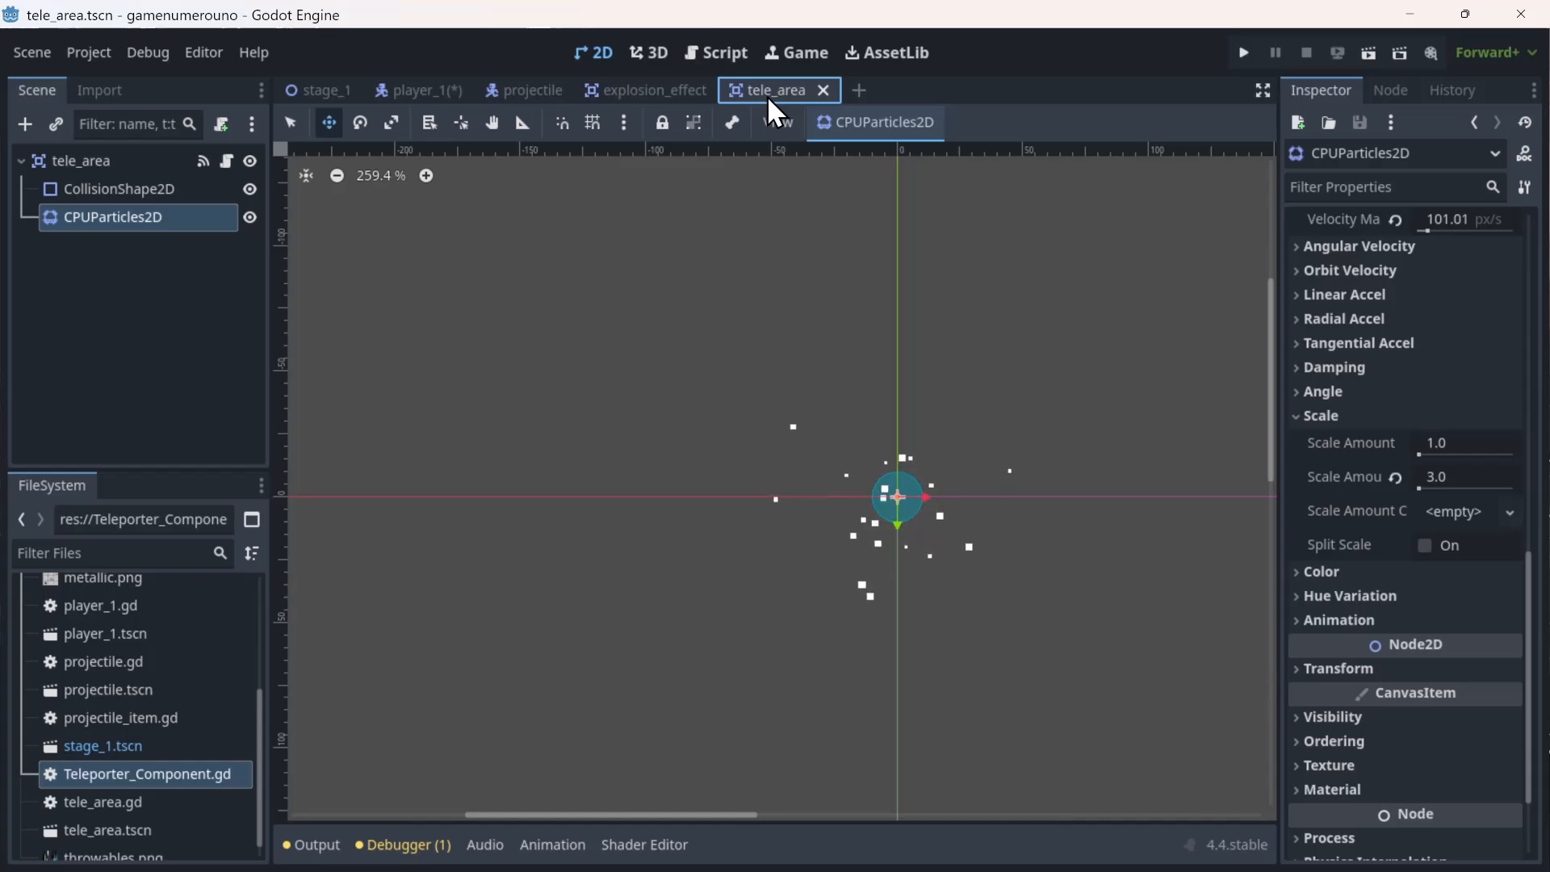
click(114, 162)
click(1371, 96)
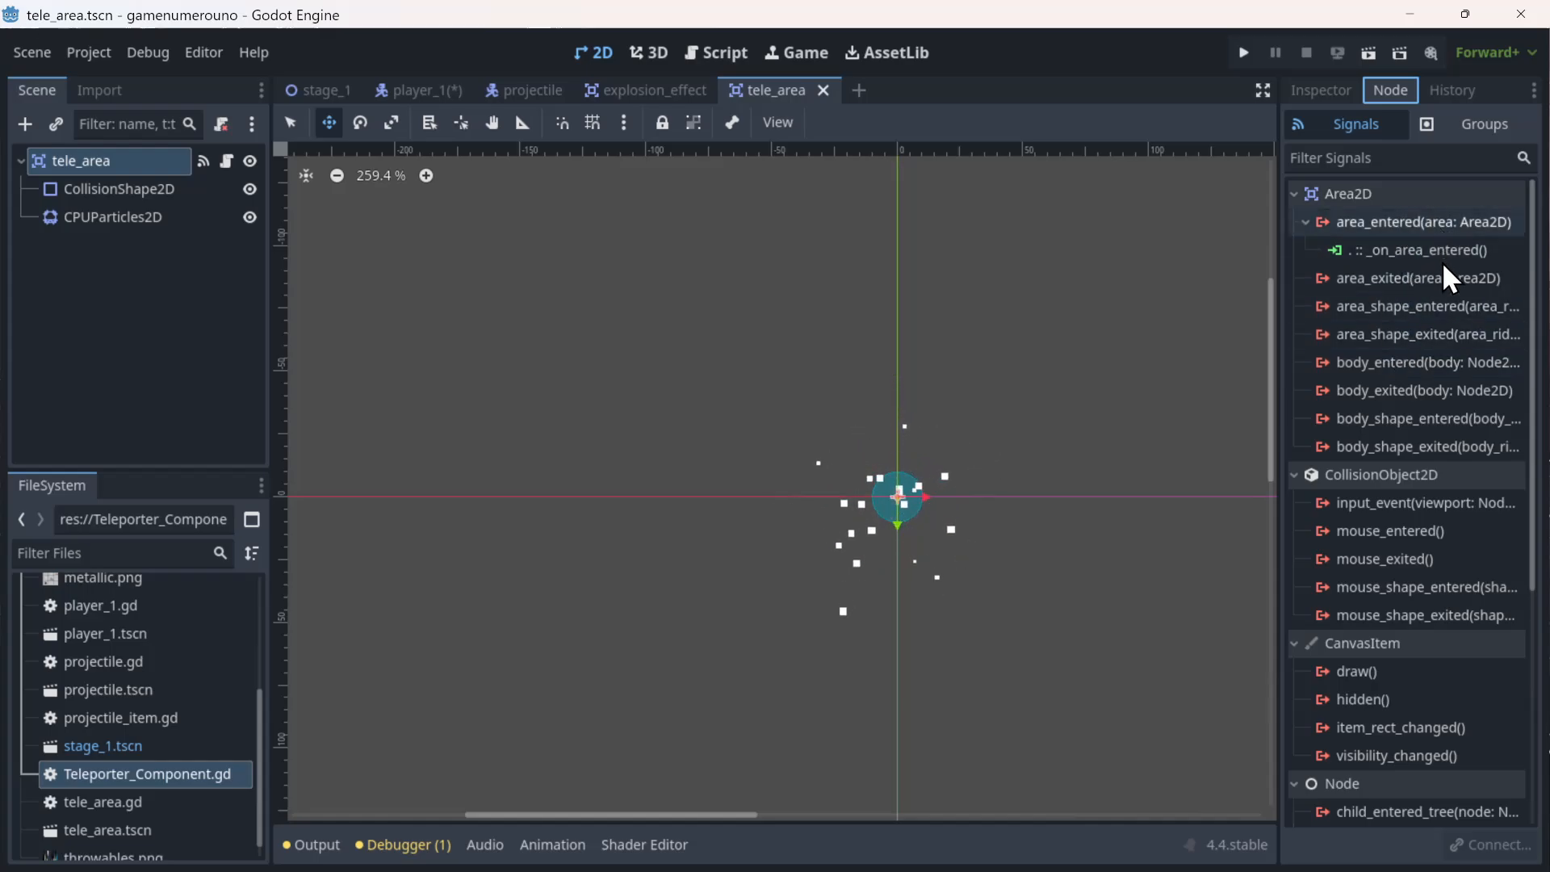
double_click(1443, 363)
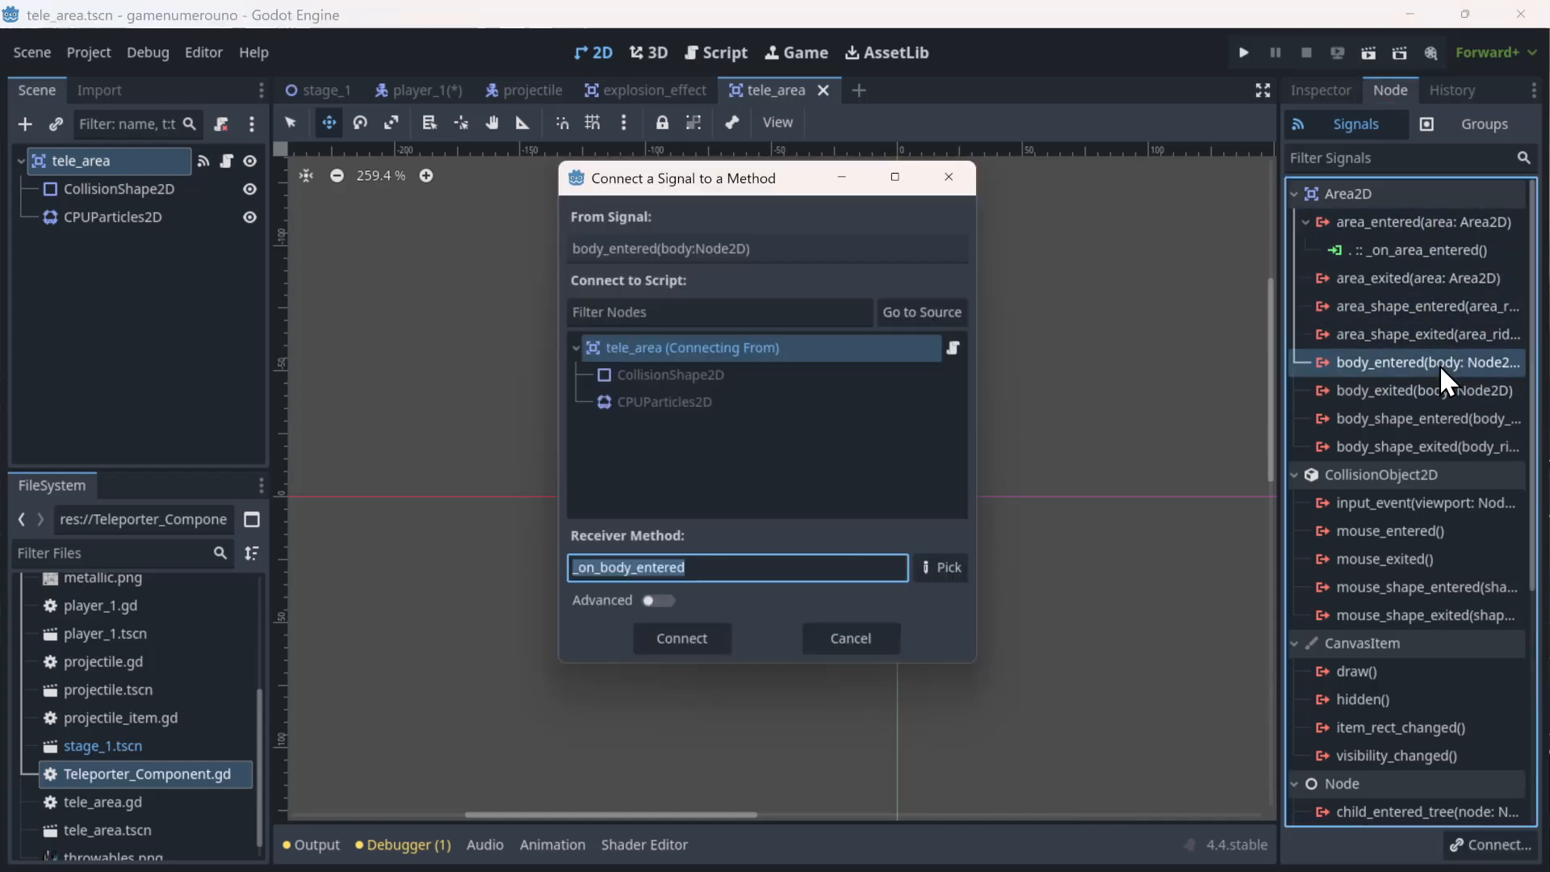
click(687, 657)
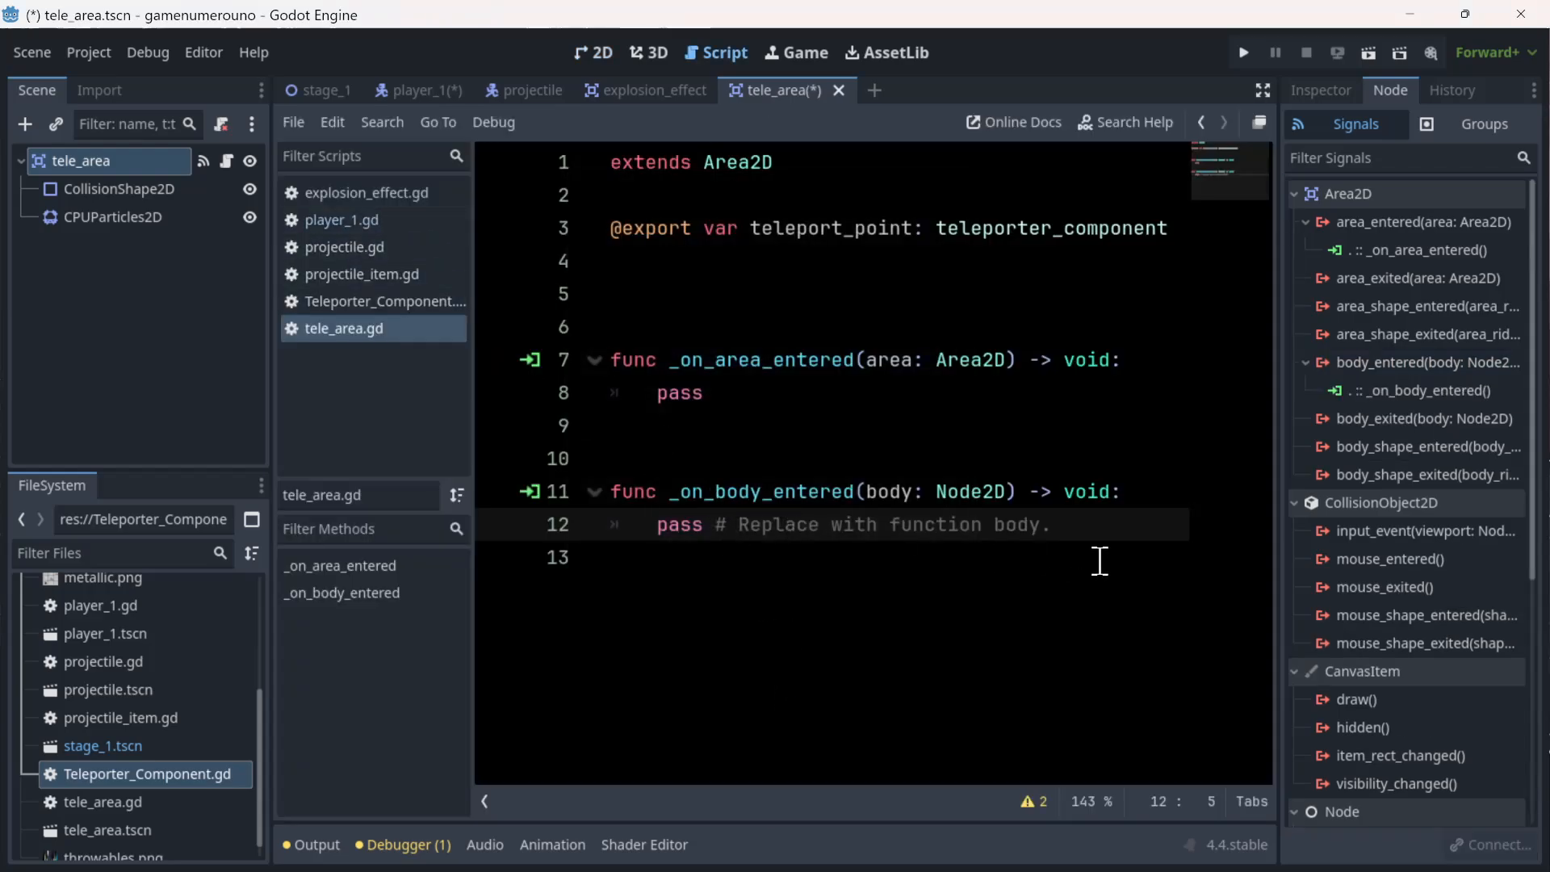
- Replace the placeholder in _on_body_entered with the condition if body.name == "player1":, checking the root node's name in the player_1 scene
drag(1074, 524, 650, 525)
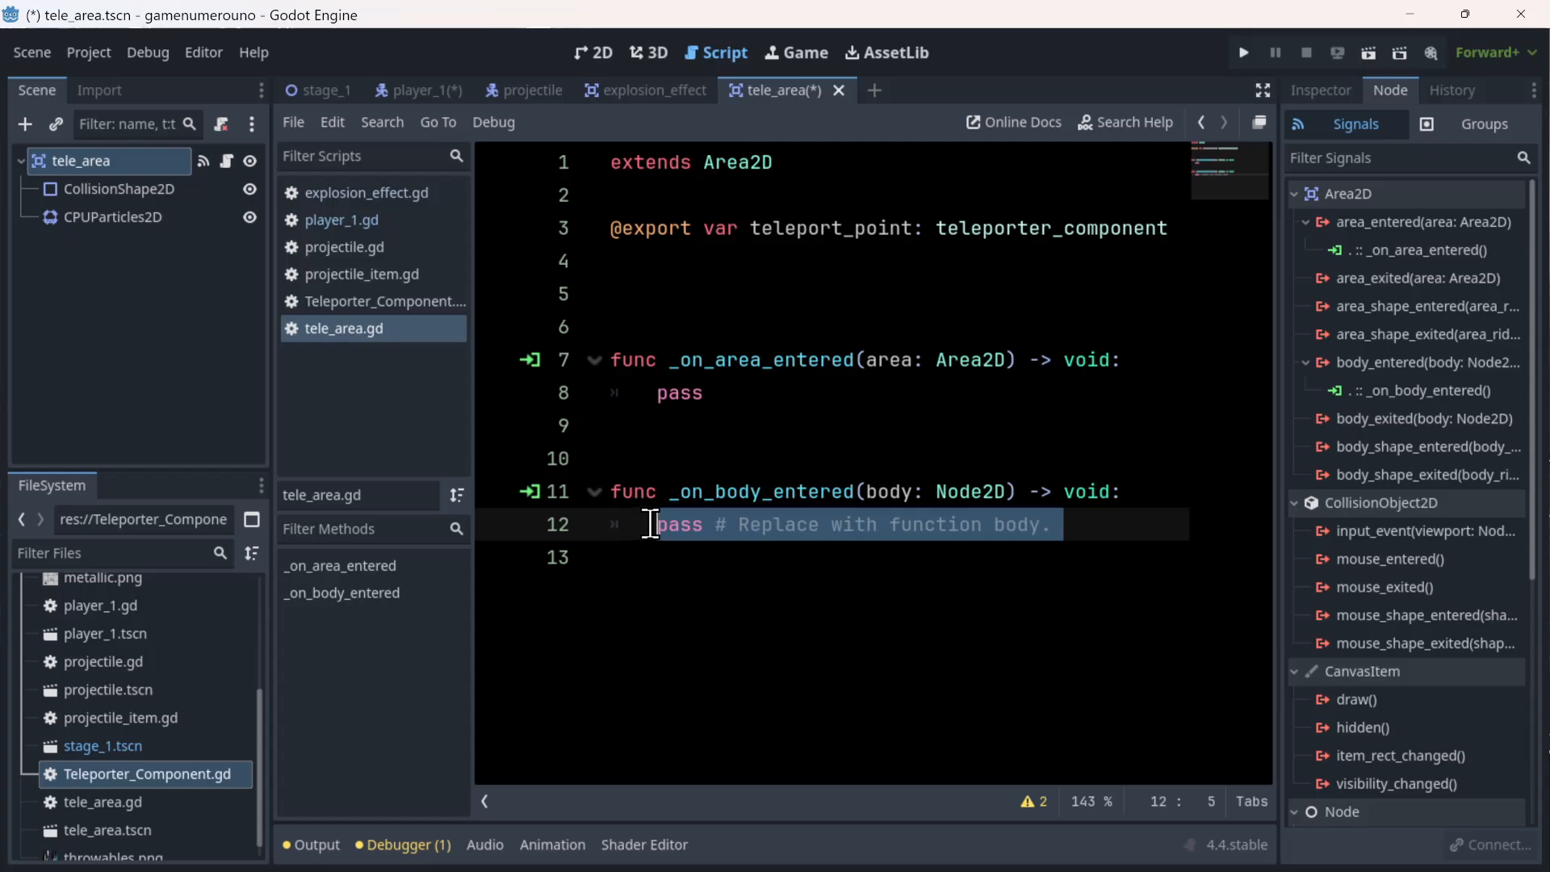
text(if b)
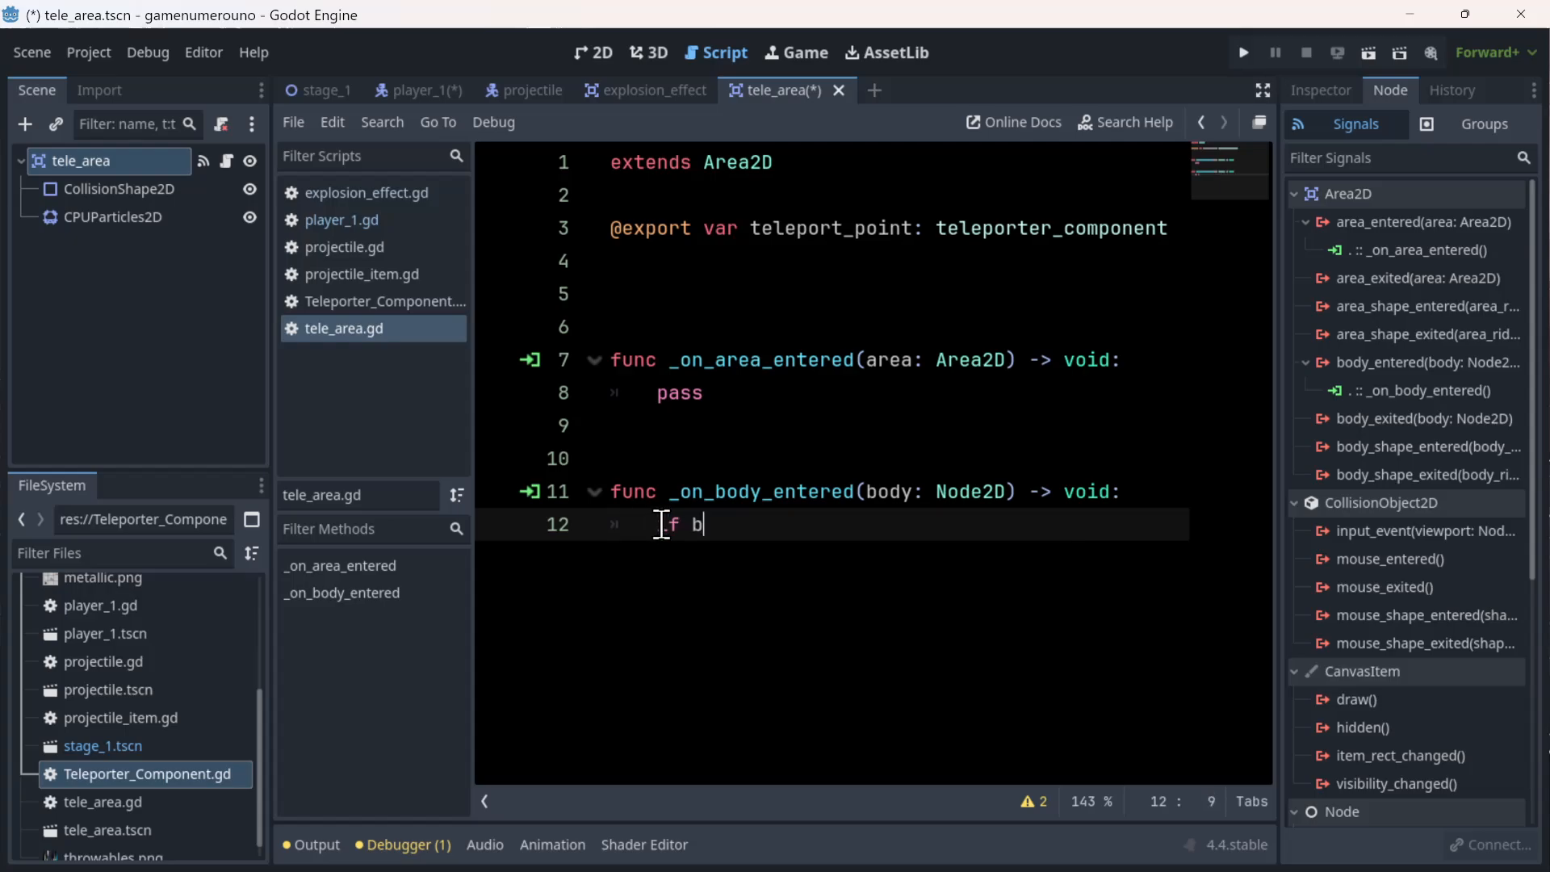
text(ody.nam)
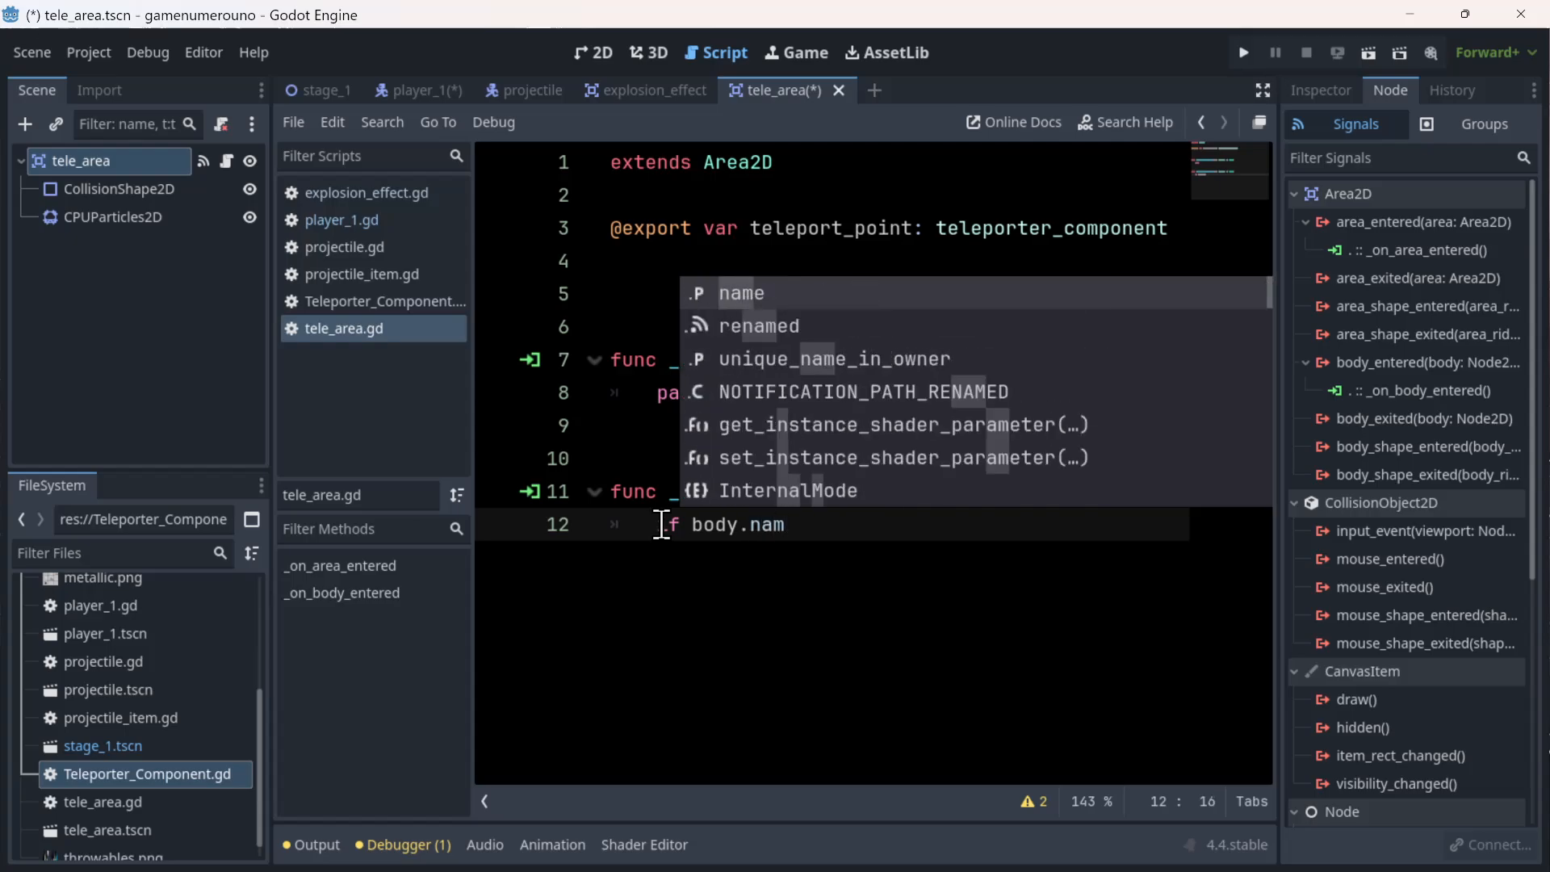
key(Return)
text(=)
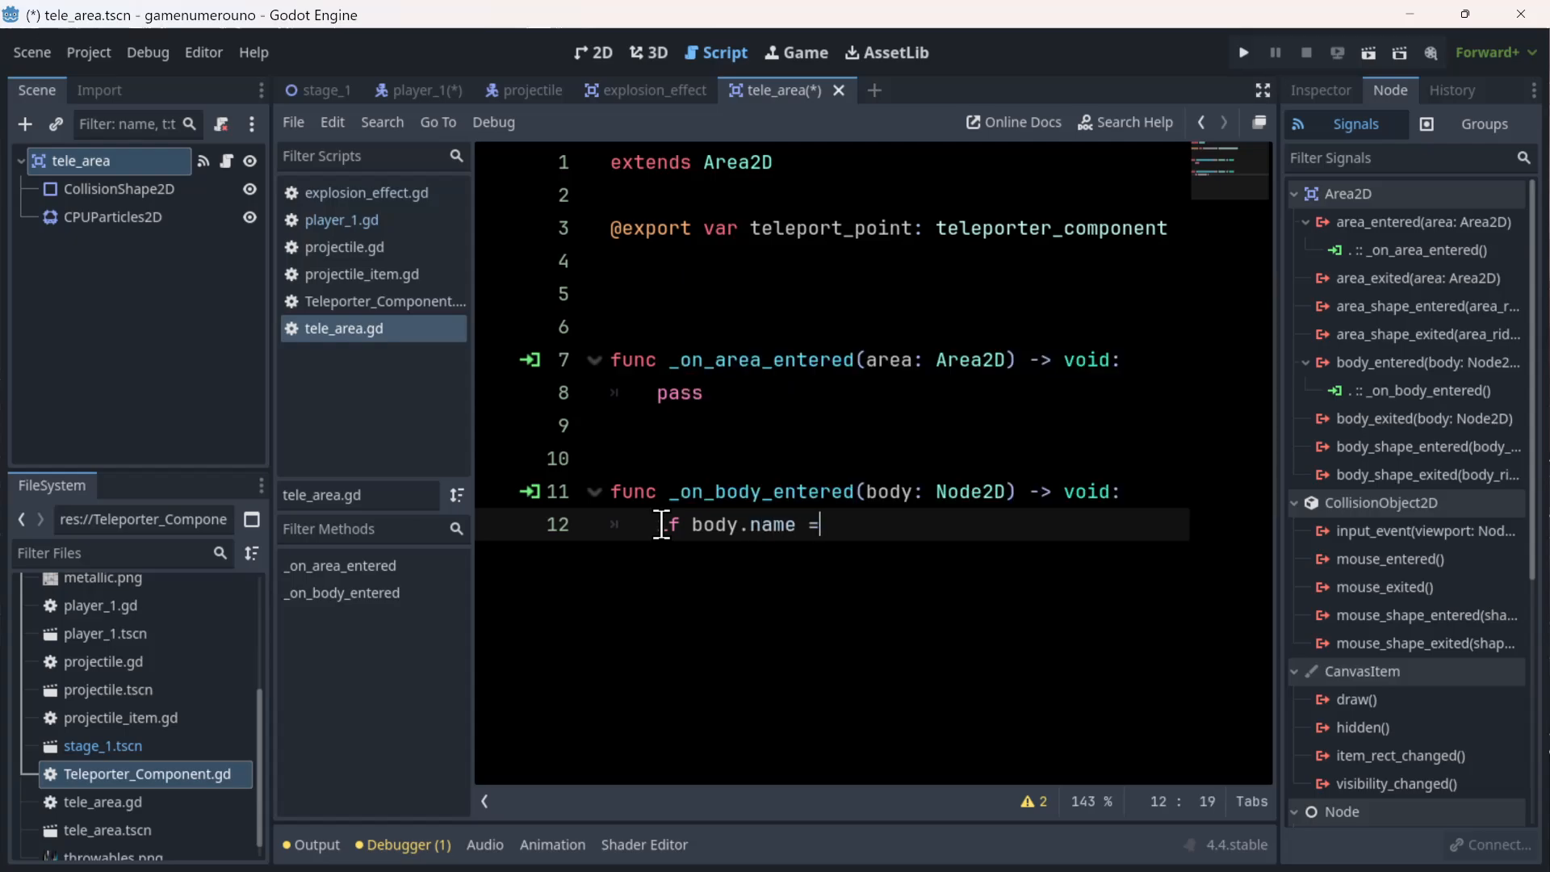
text(= )
text("pla)
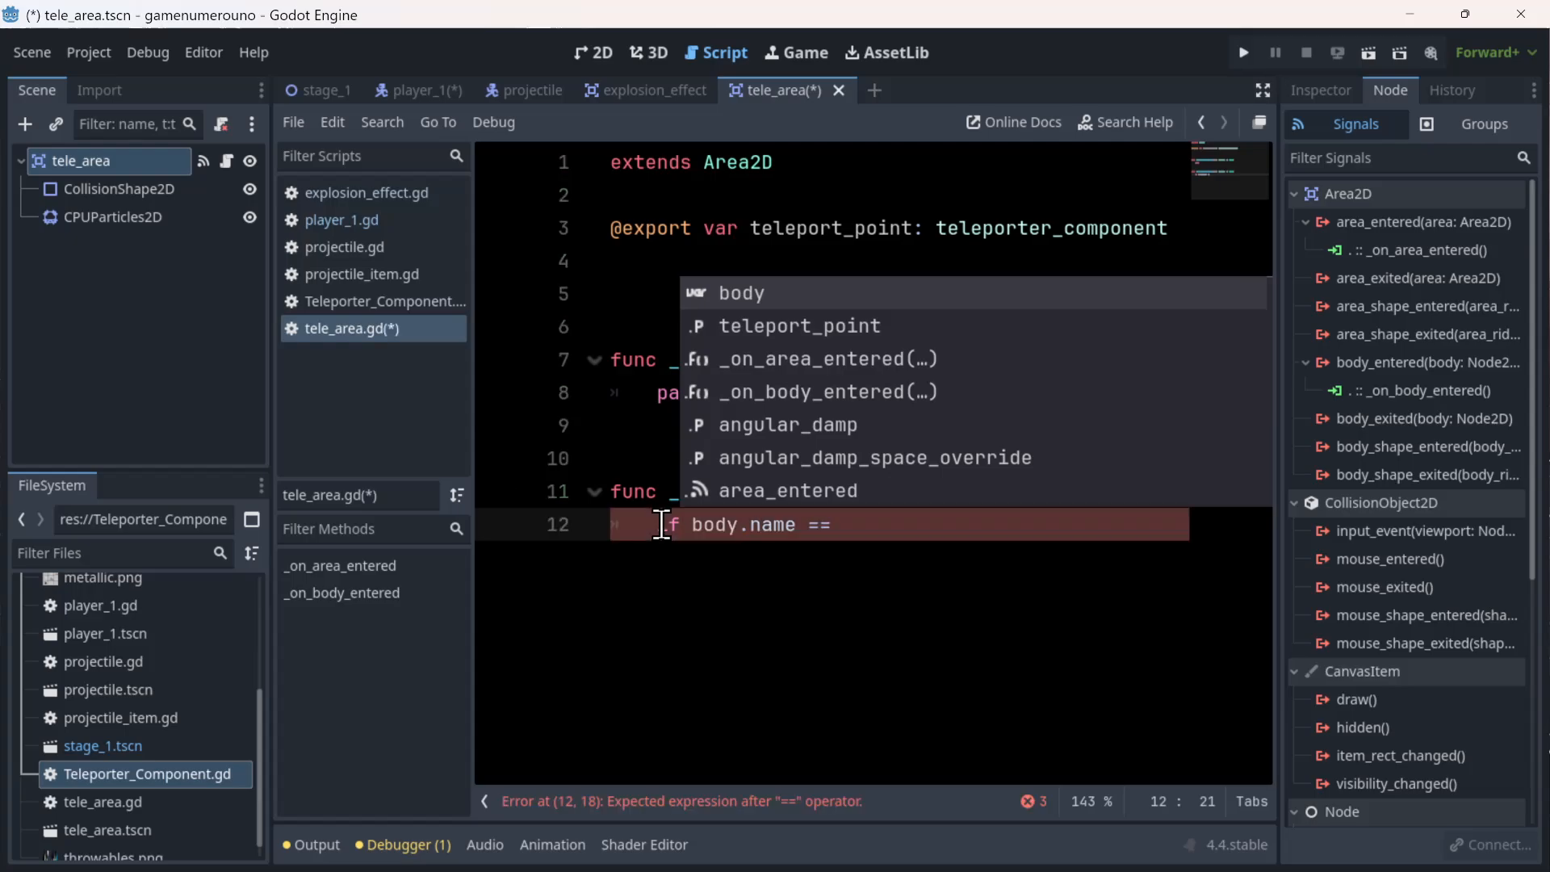
text(yer1)
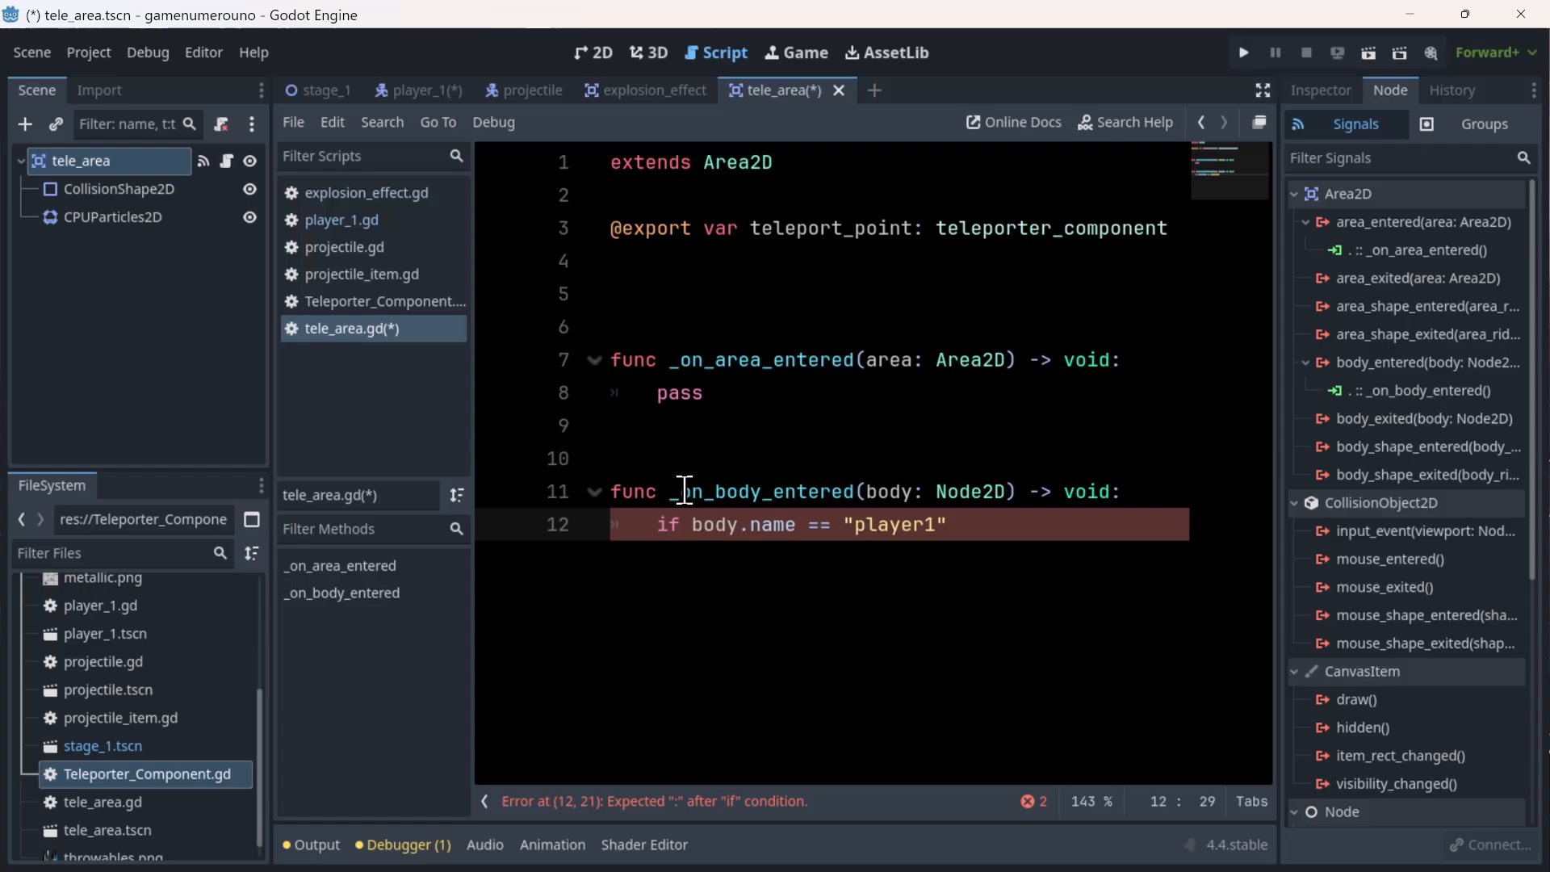
click(395, 87)
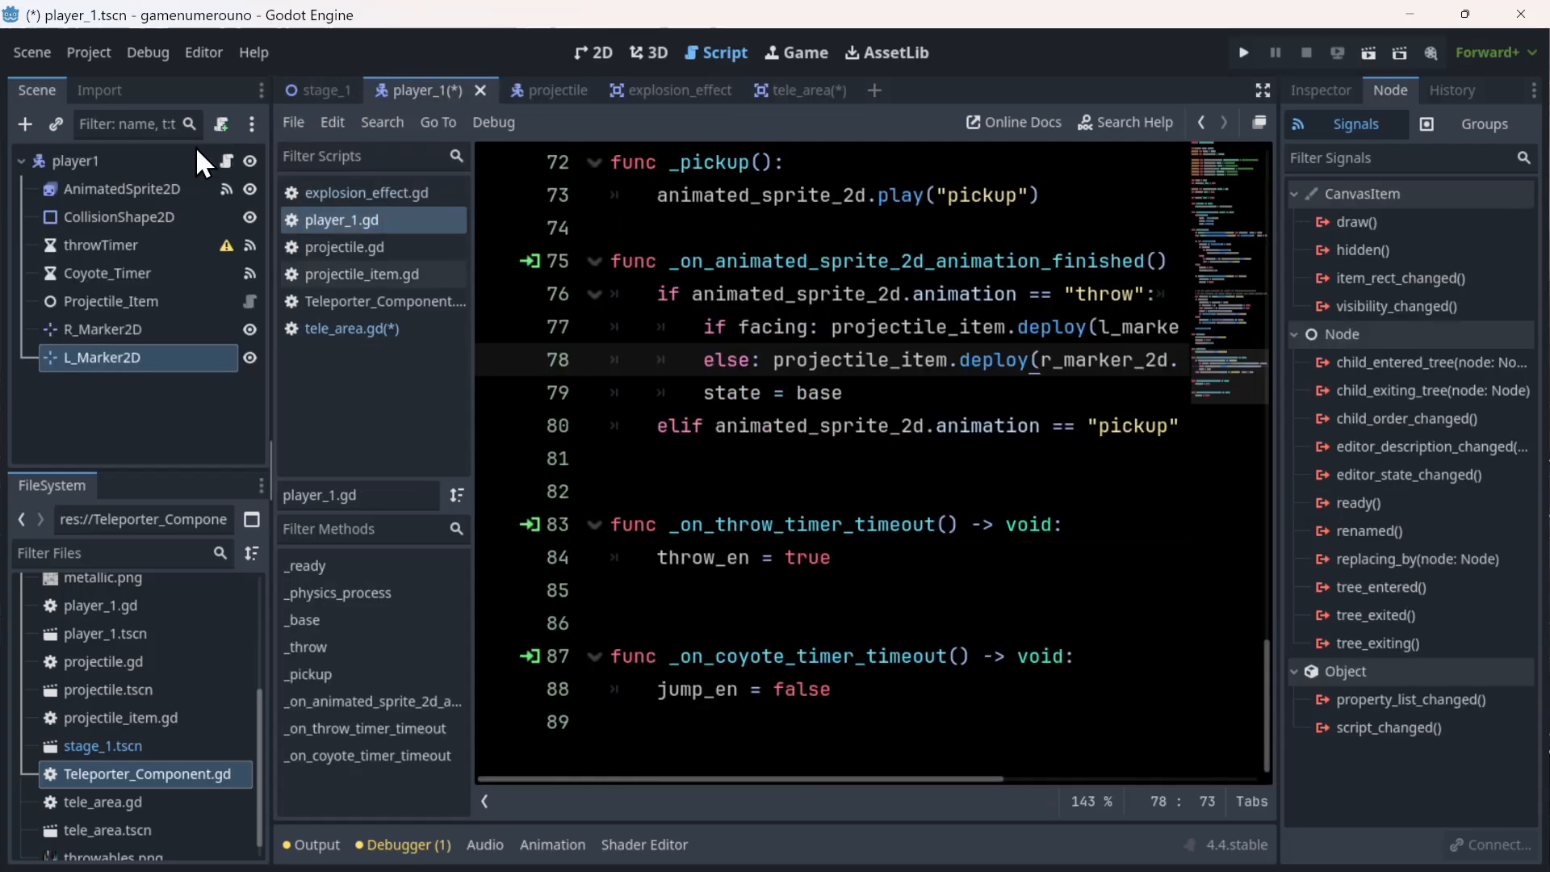
click(814, 89)
click(1025, 521)
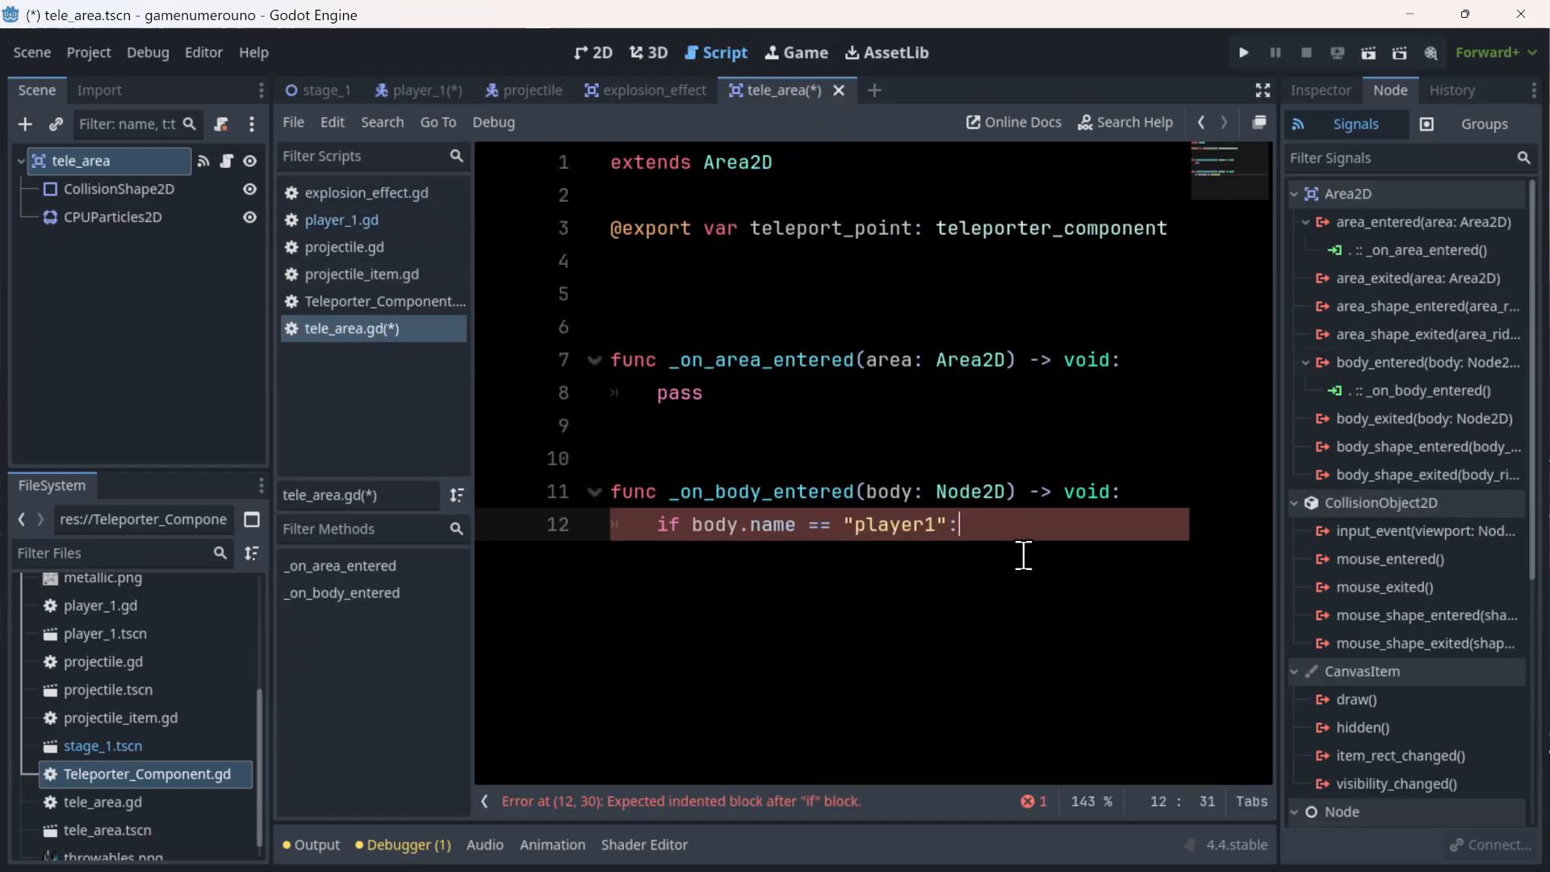
- Under the player1 condition, add the call body.tele_to_point(teleport_point)
key(Return)
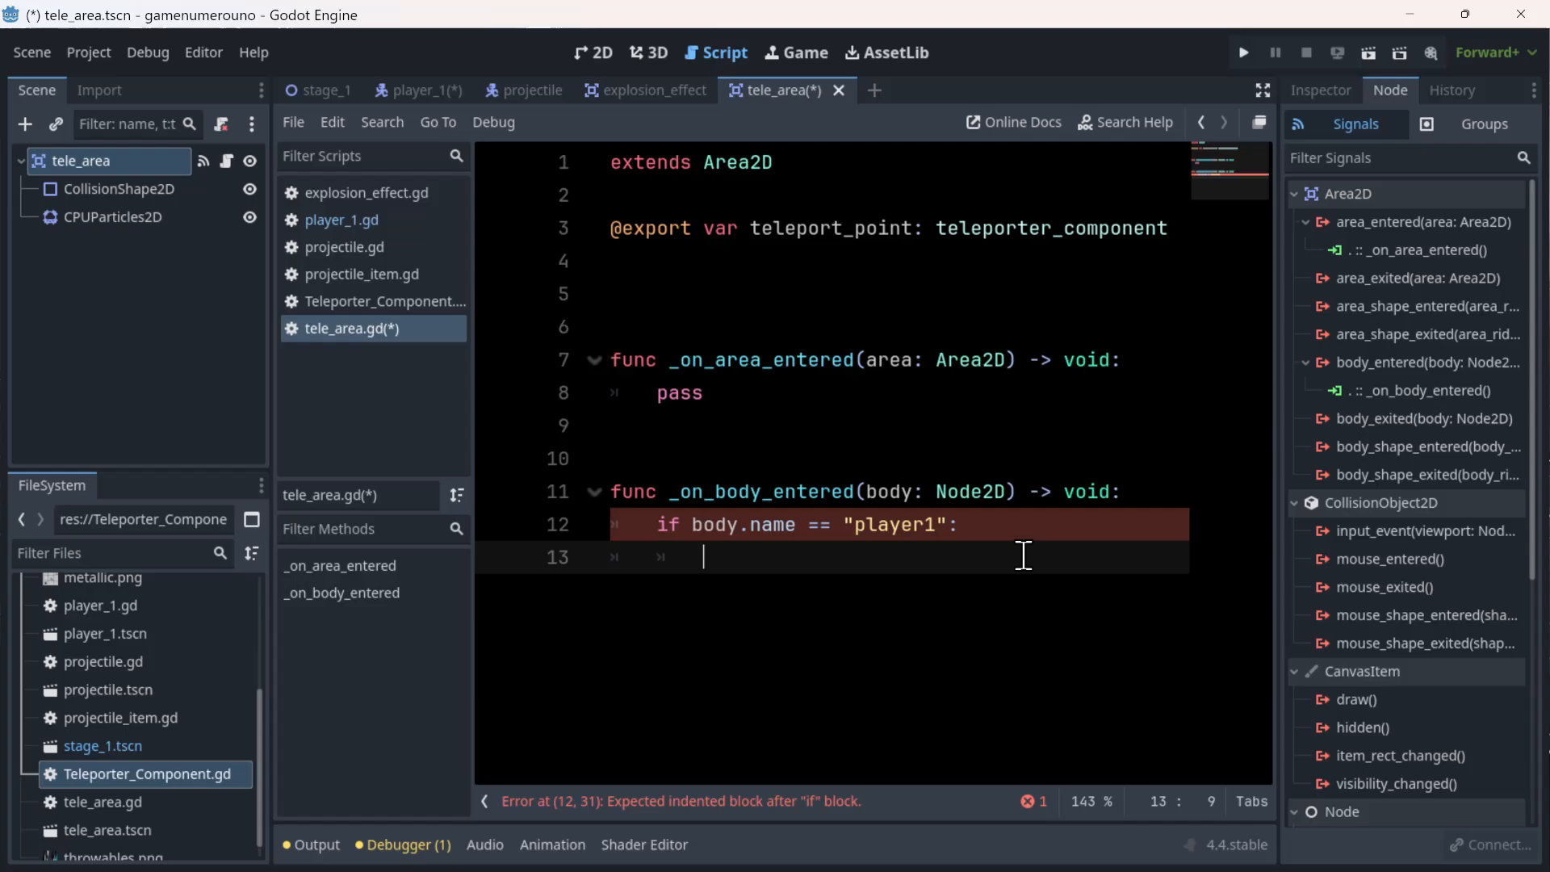
key(Return)
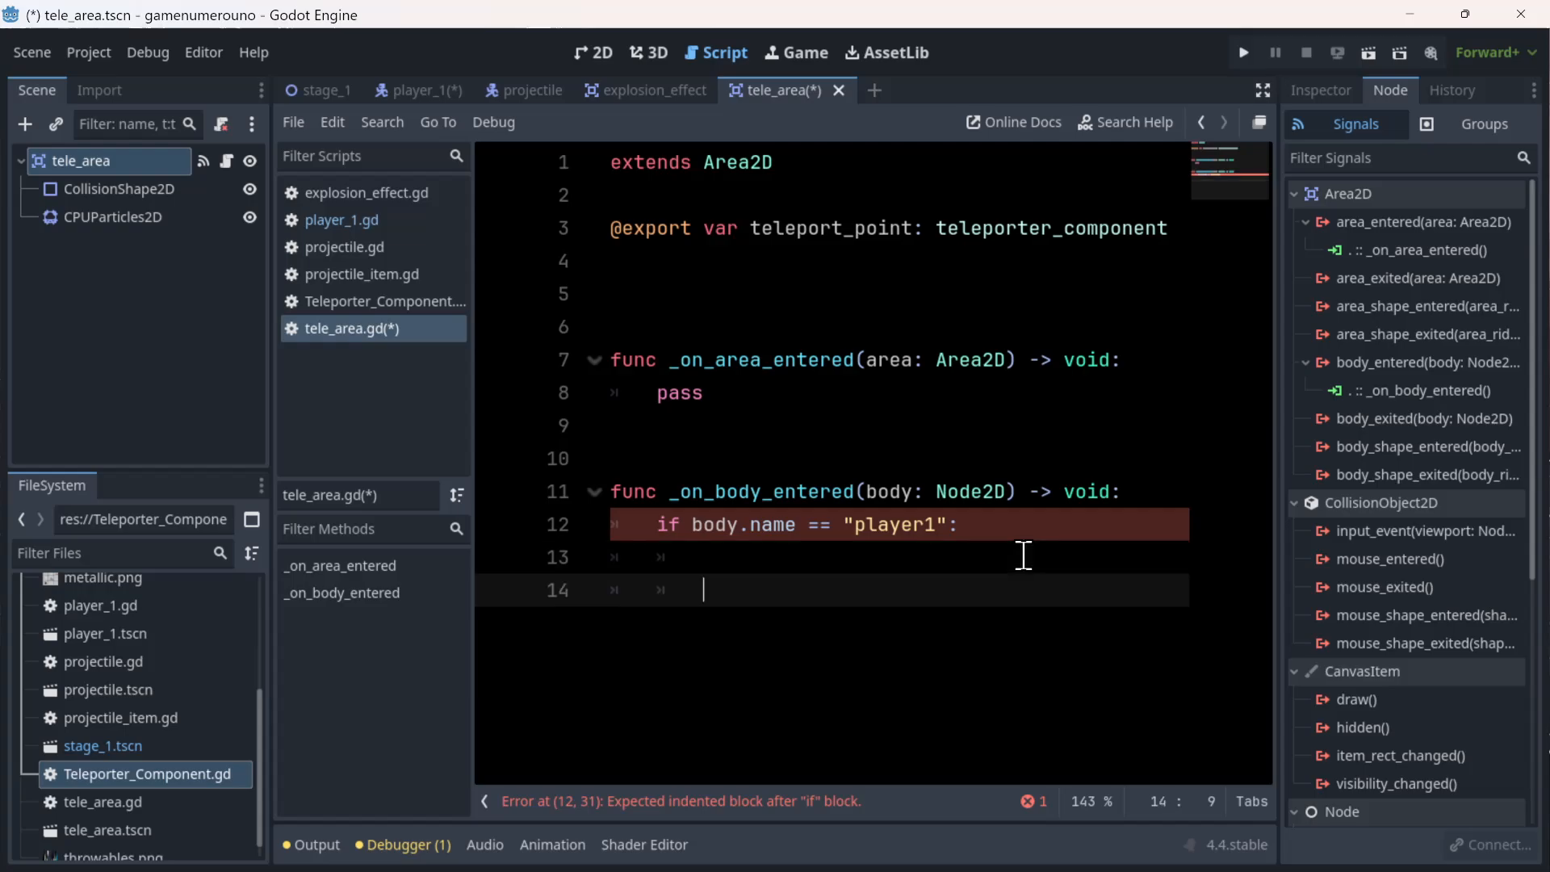
text(bo)
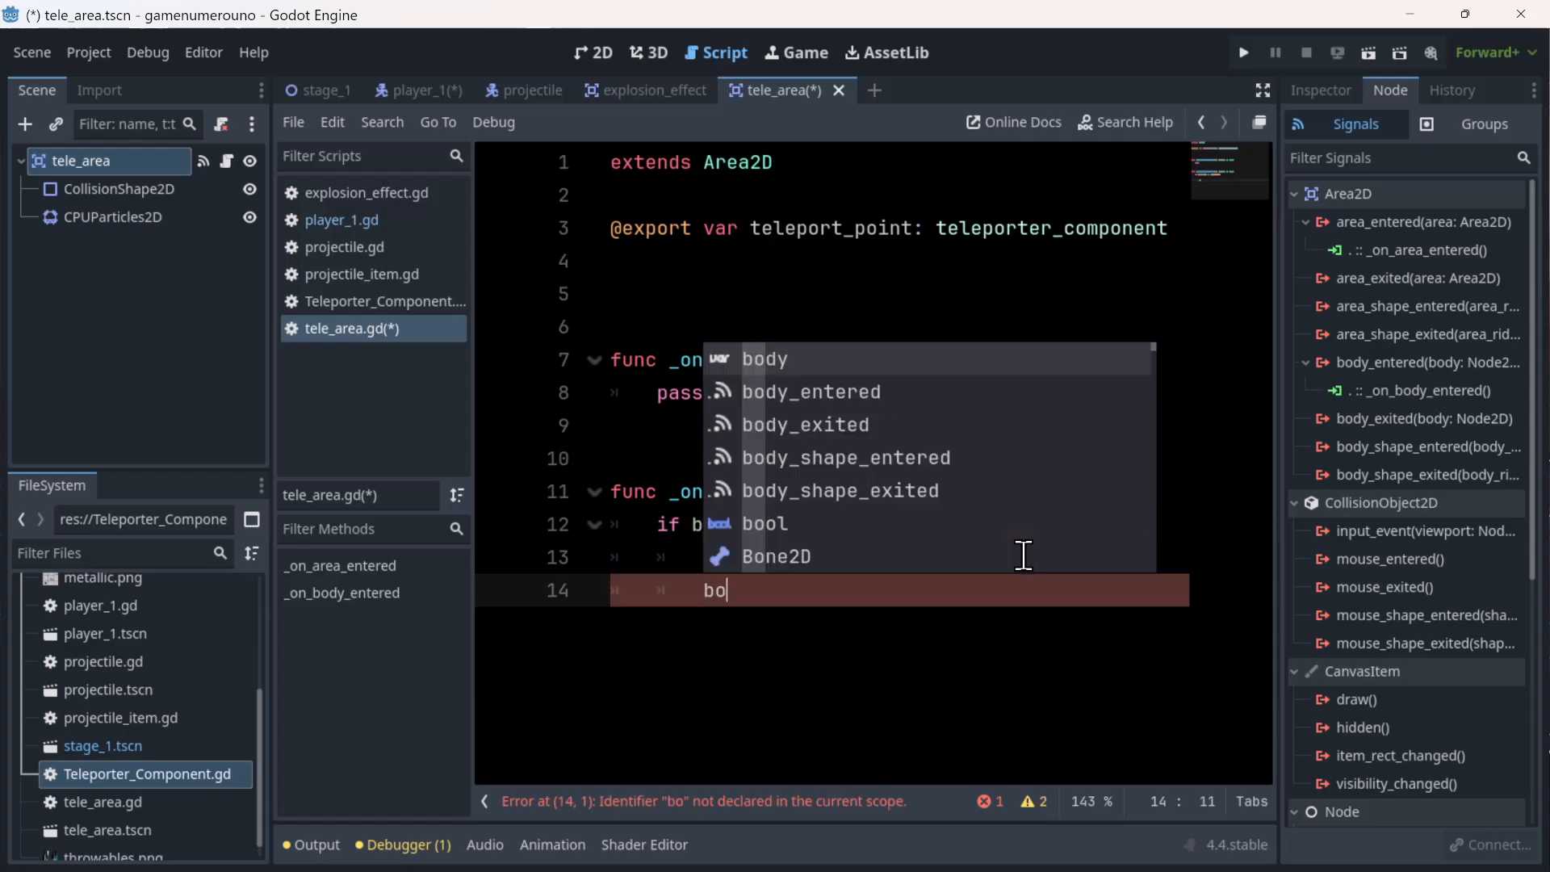
key(Return)
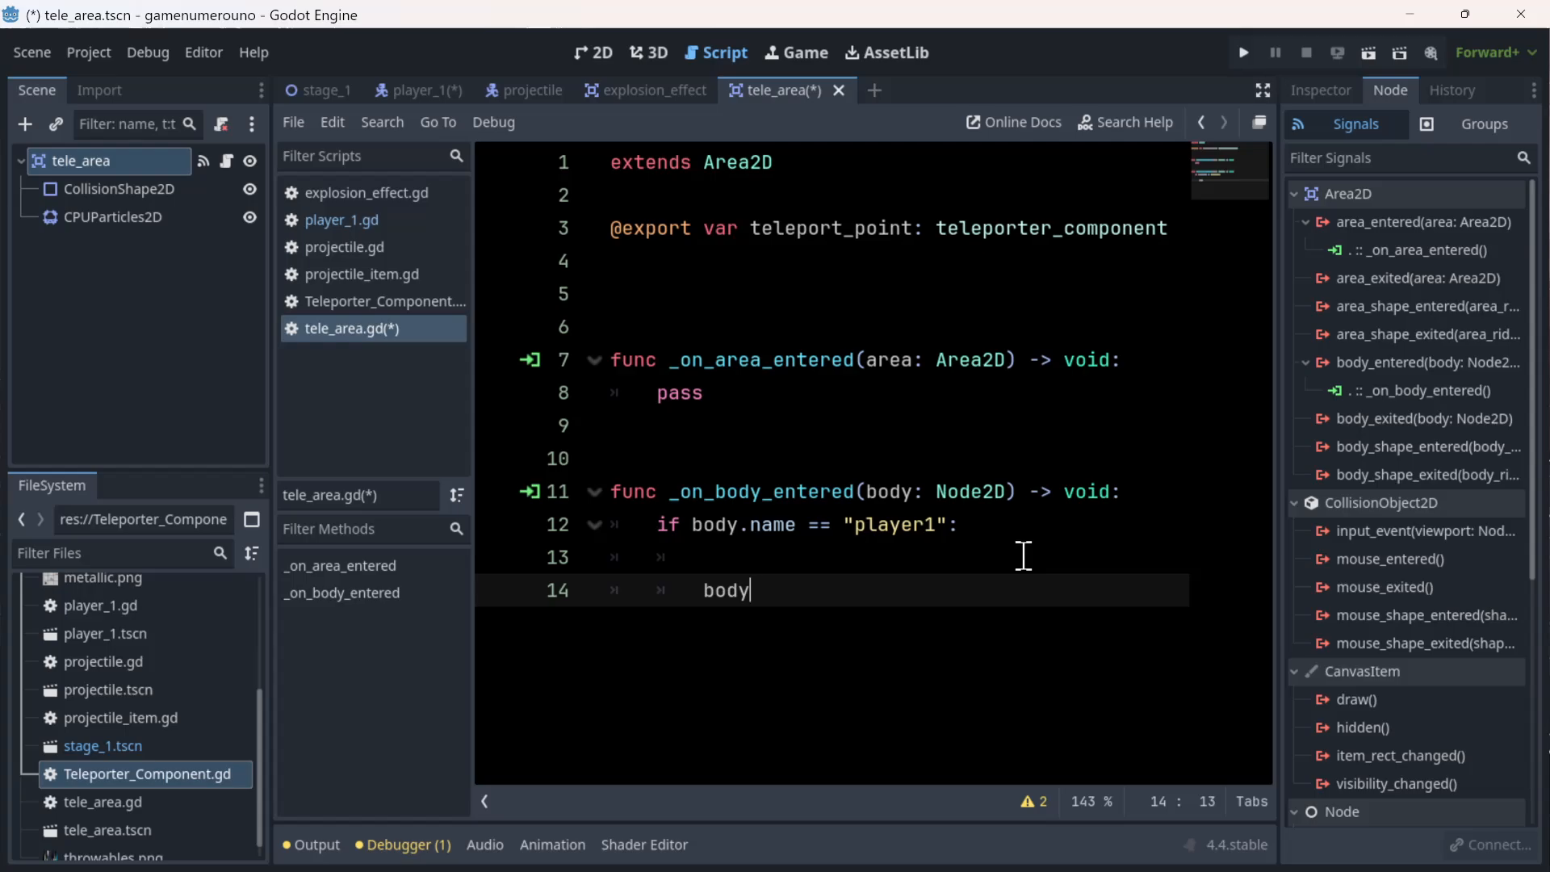
text(te)
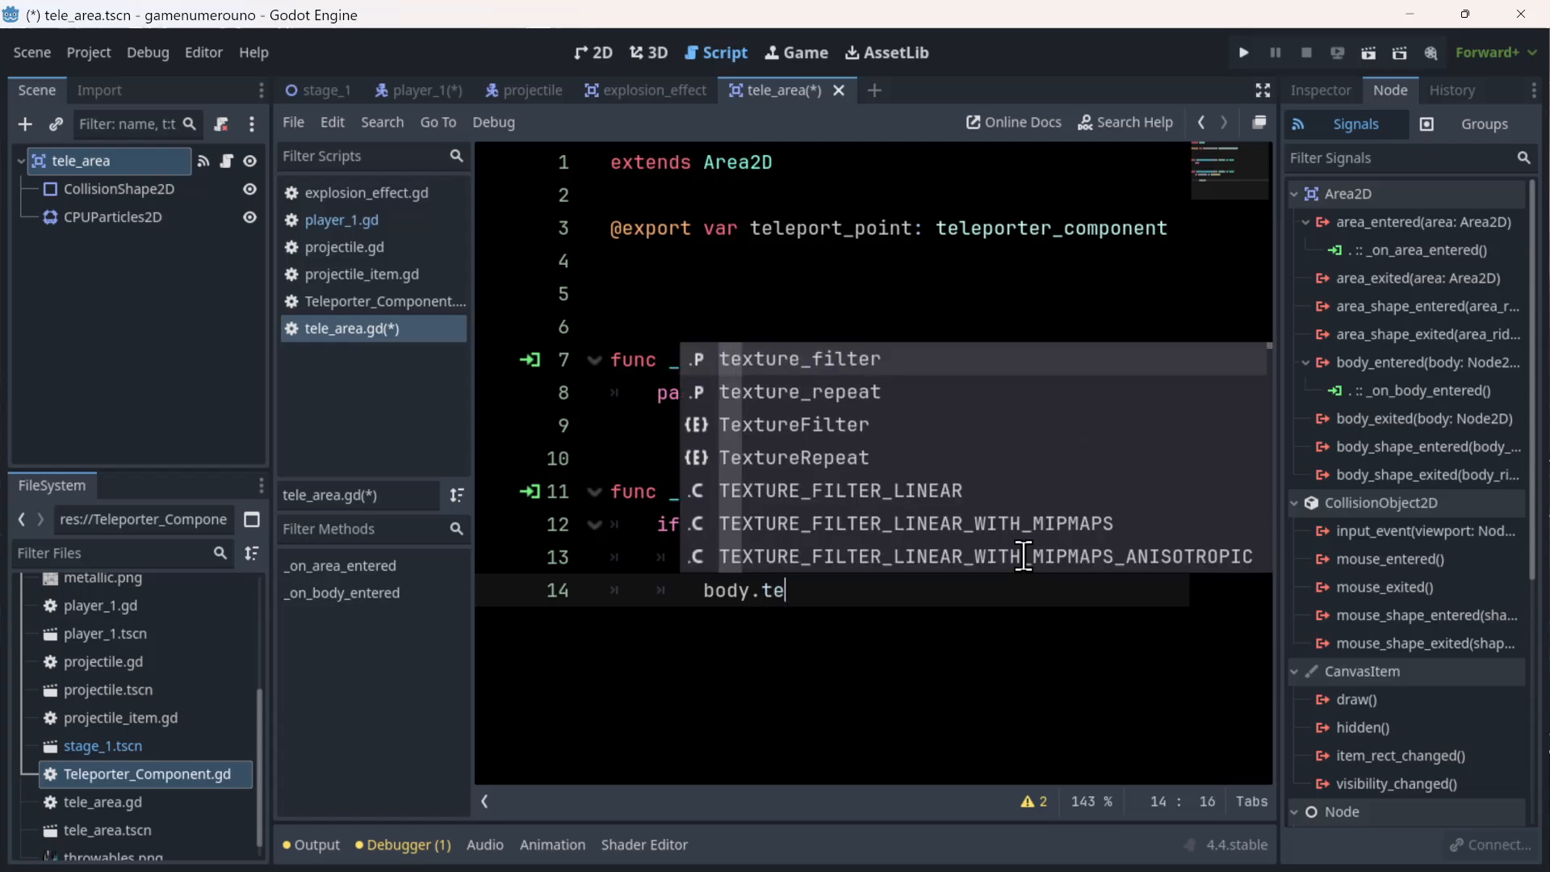
text(le)
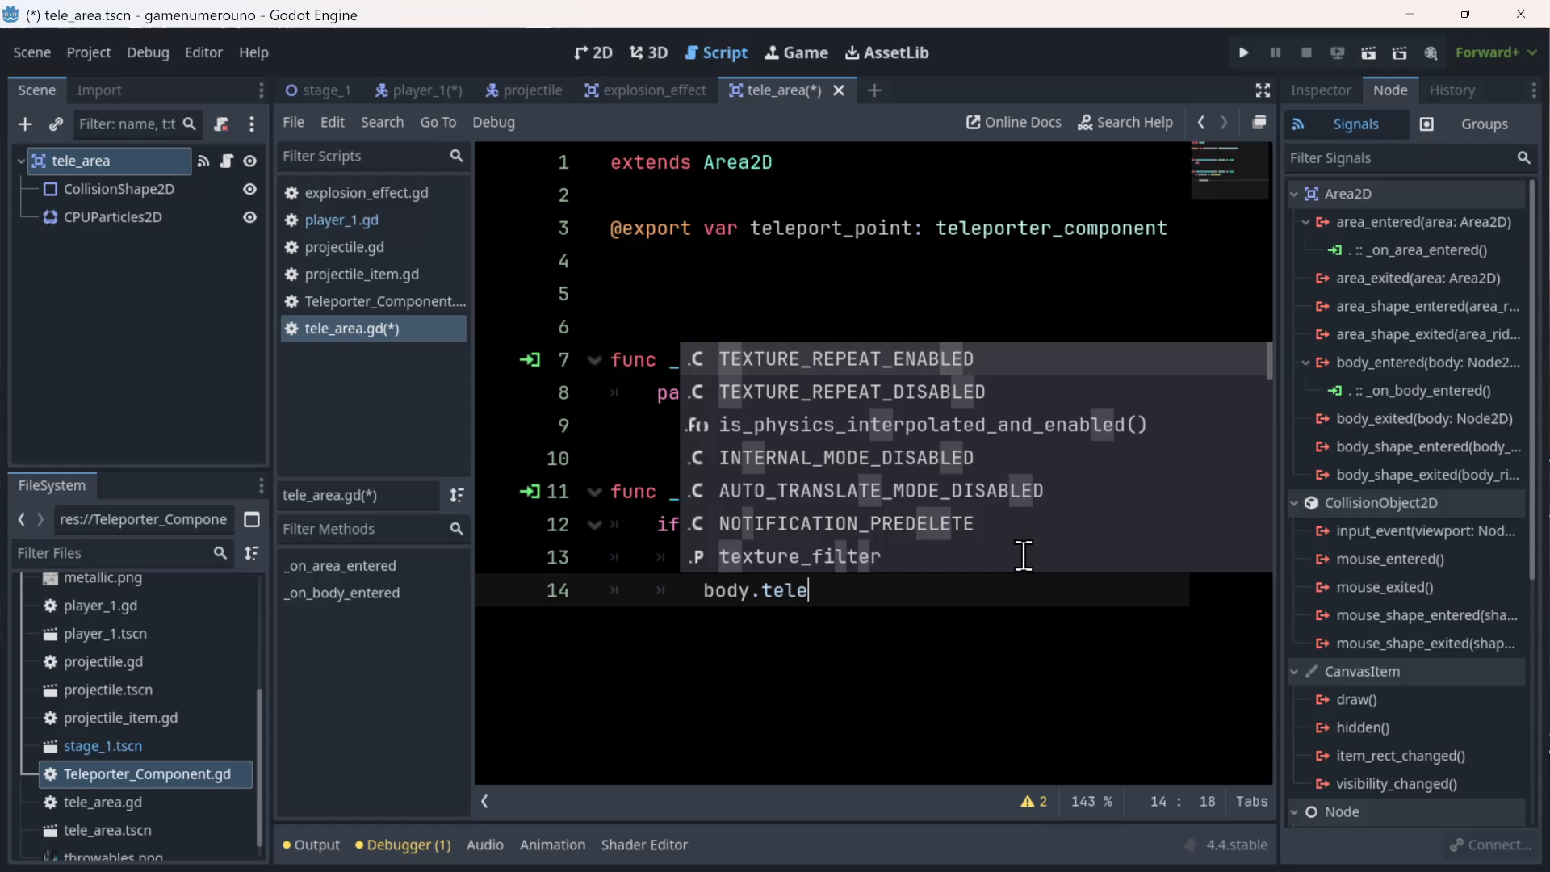
text(_to_)
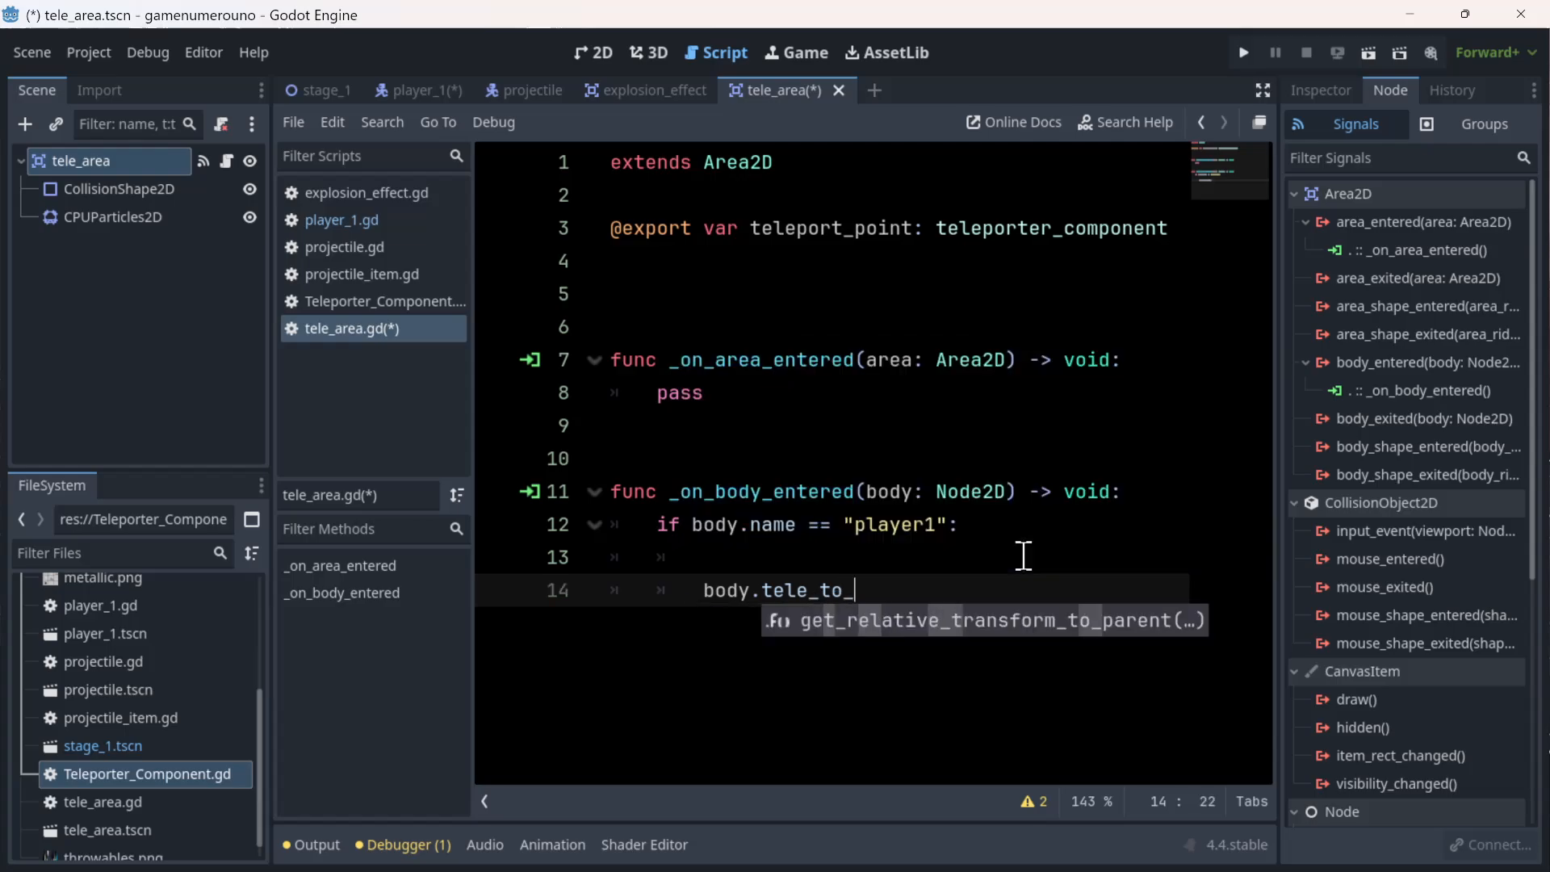
text(poi)
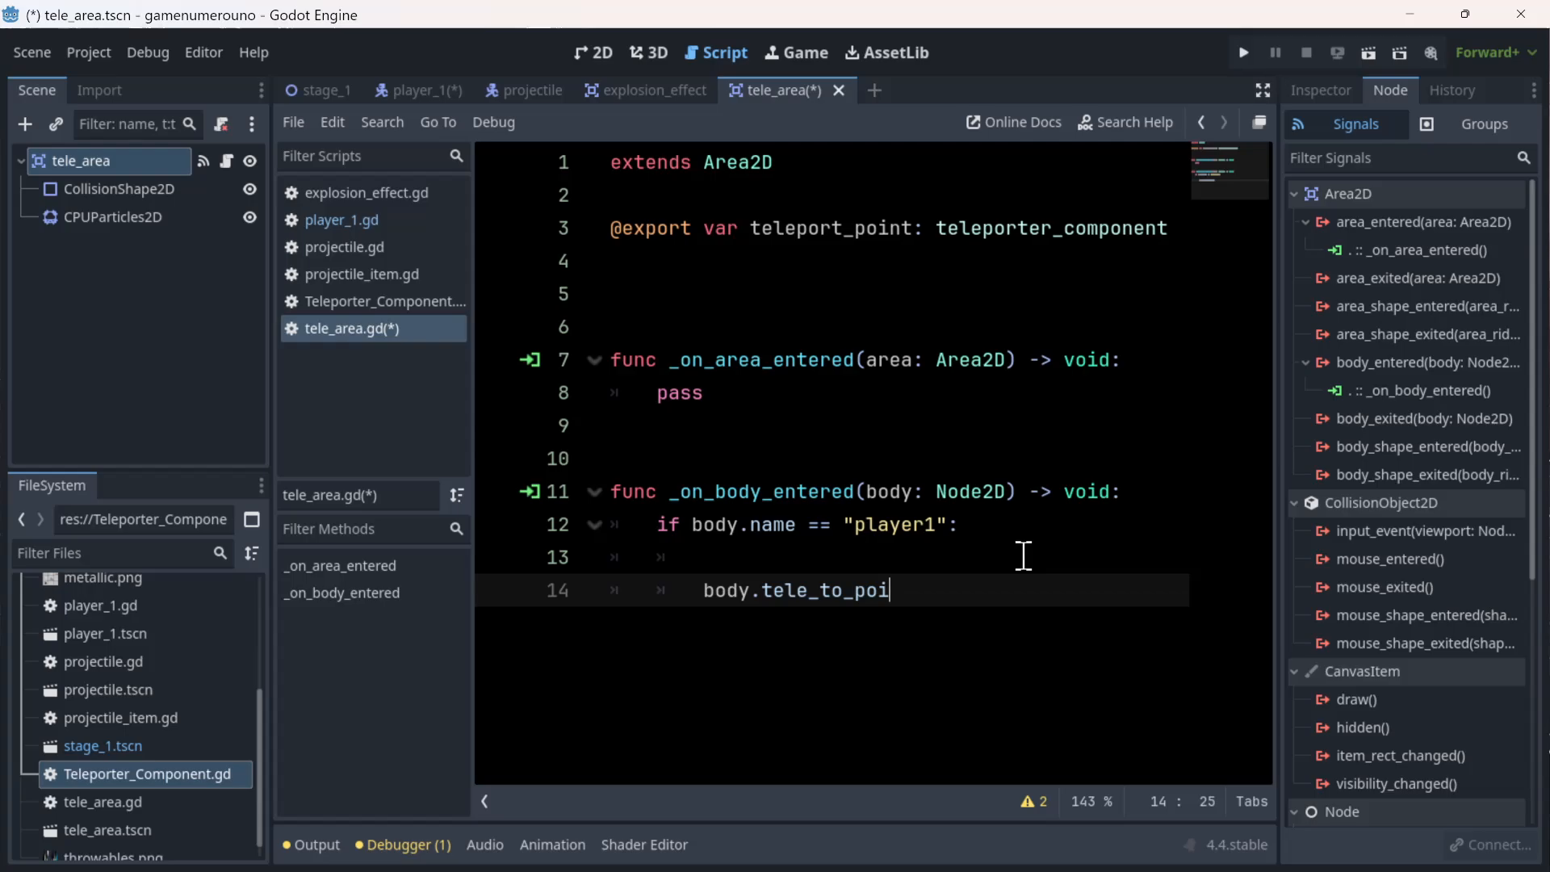
text(nt()
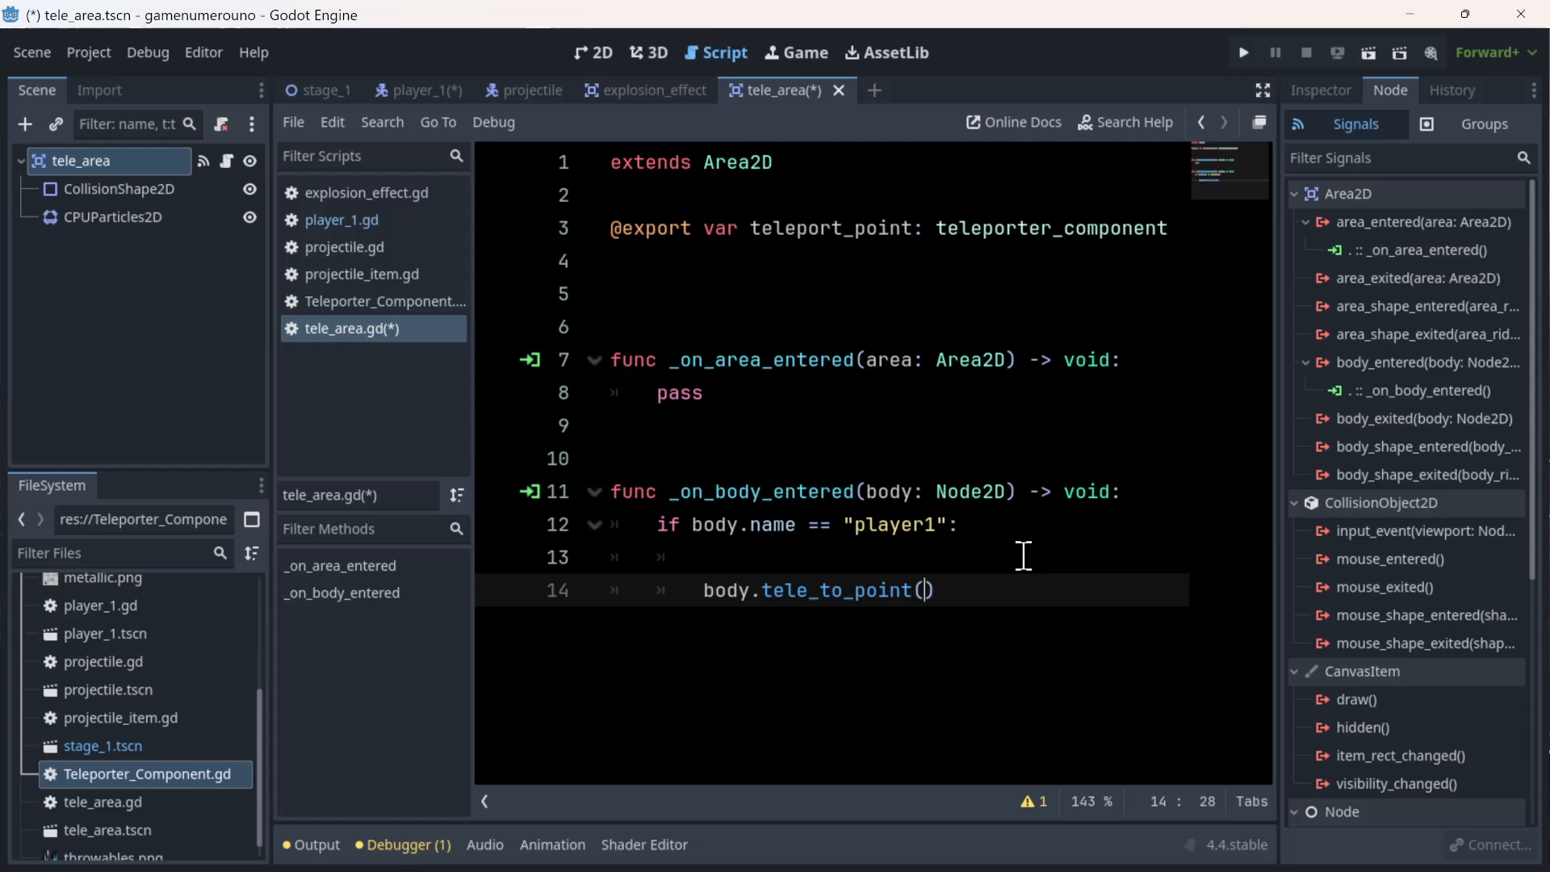
text(tele)
key(Return)
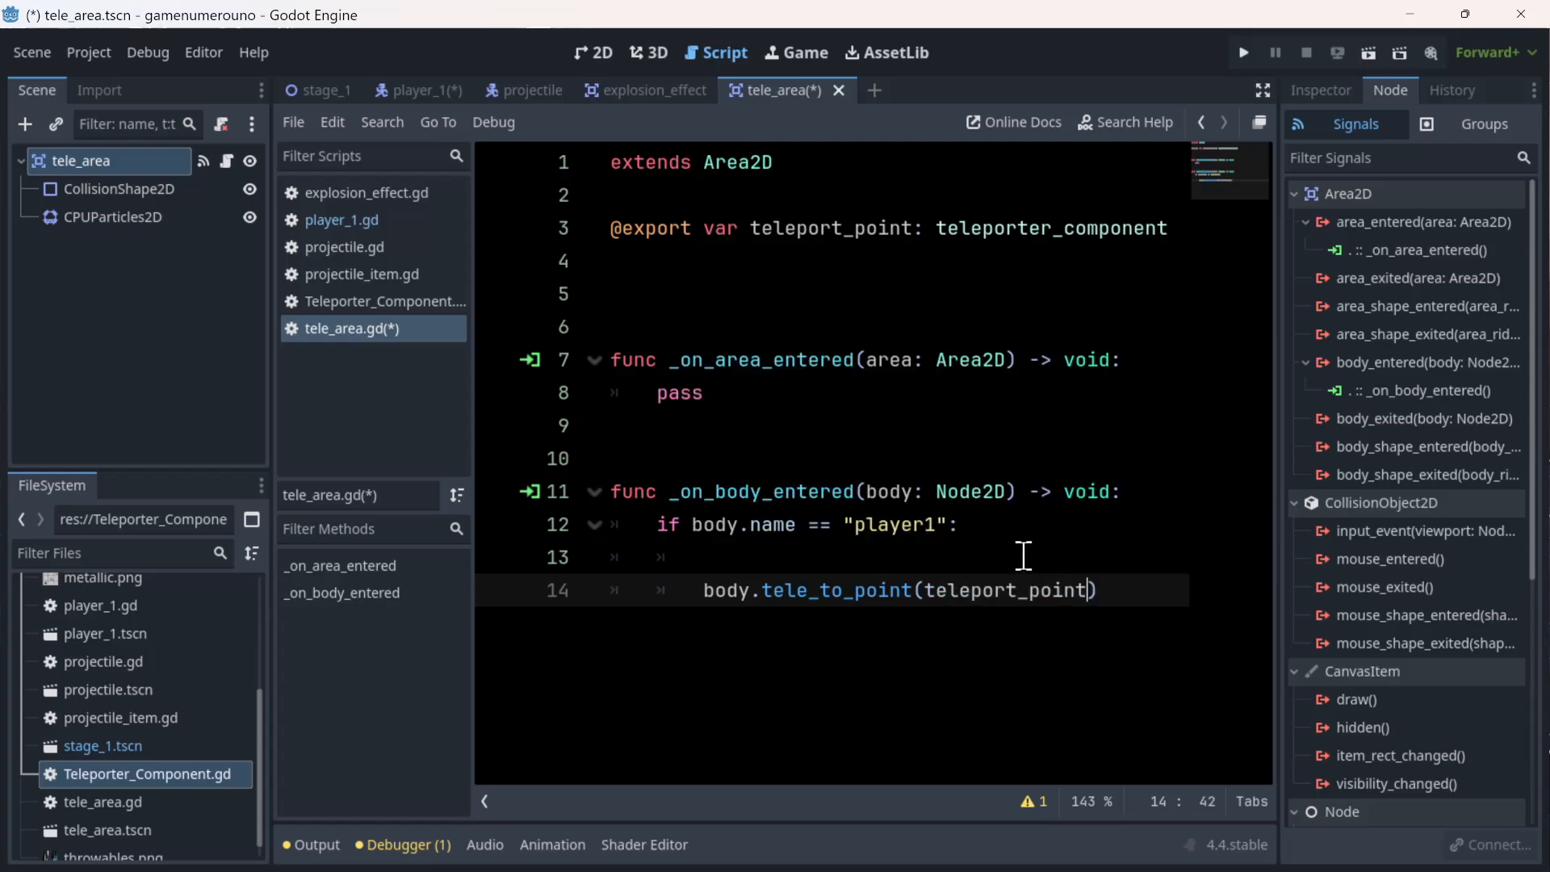
- Move the tele_to_point call onto the same line as the player1 condition, separated by a tab
click(816, 562)
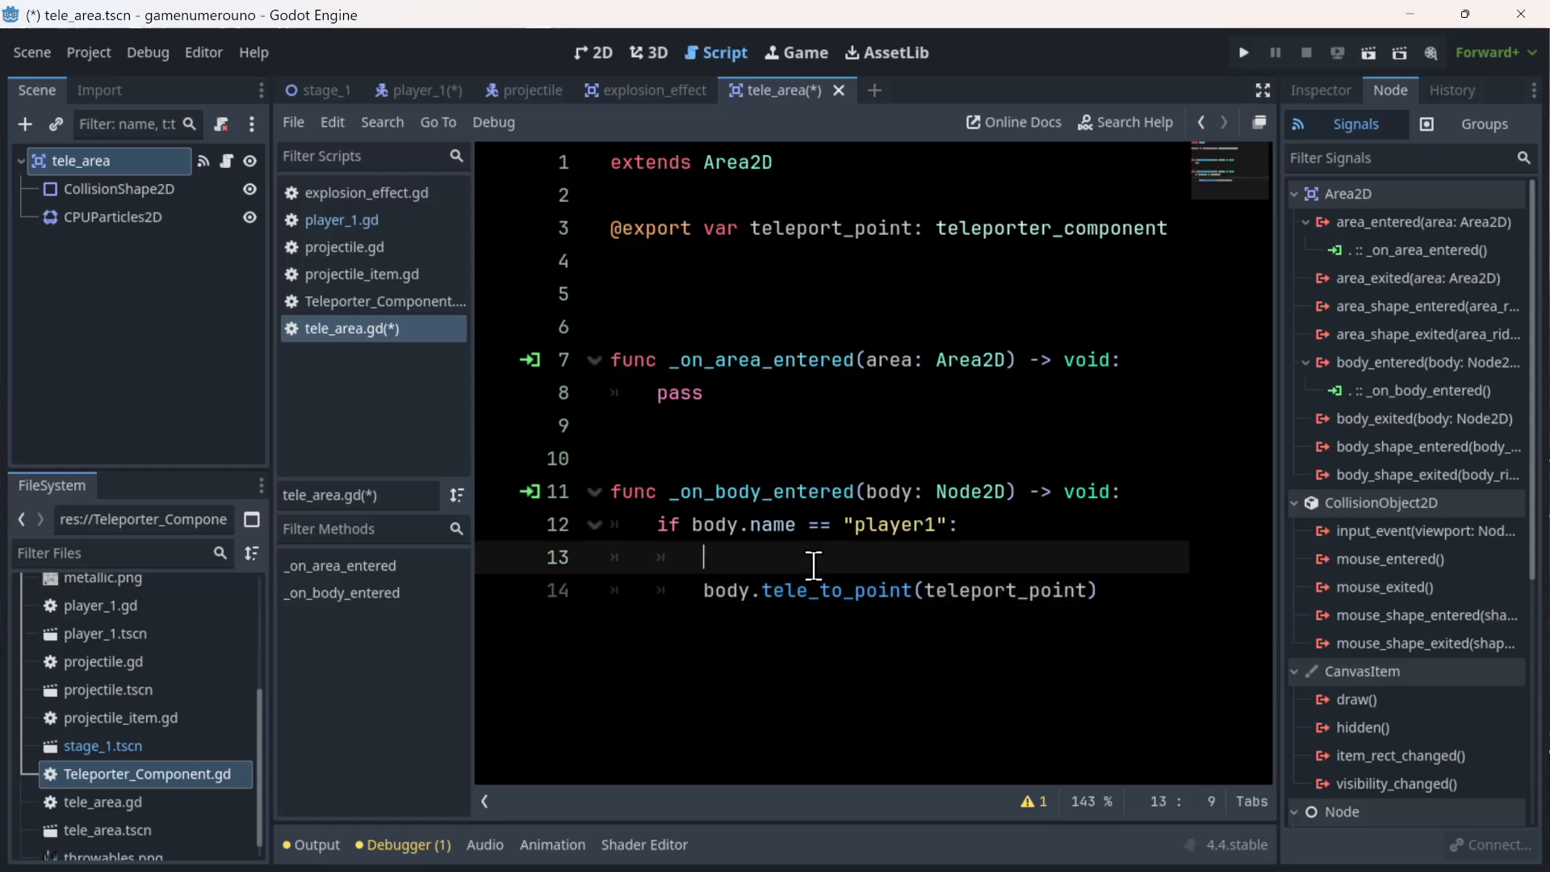
click(703, 590)
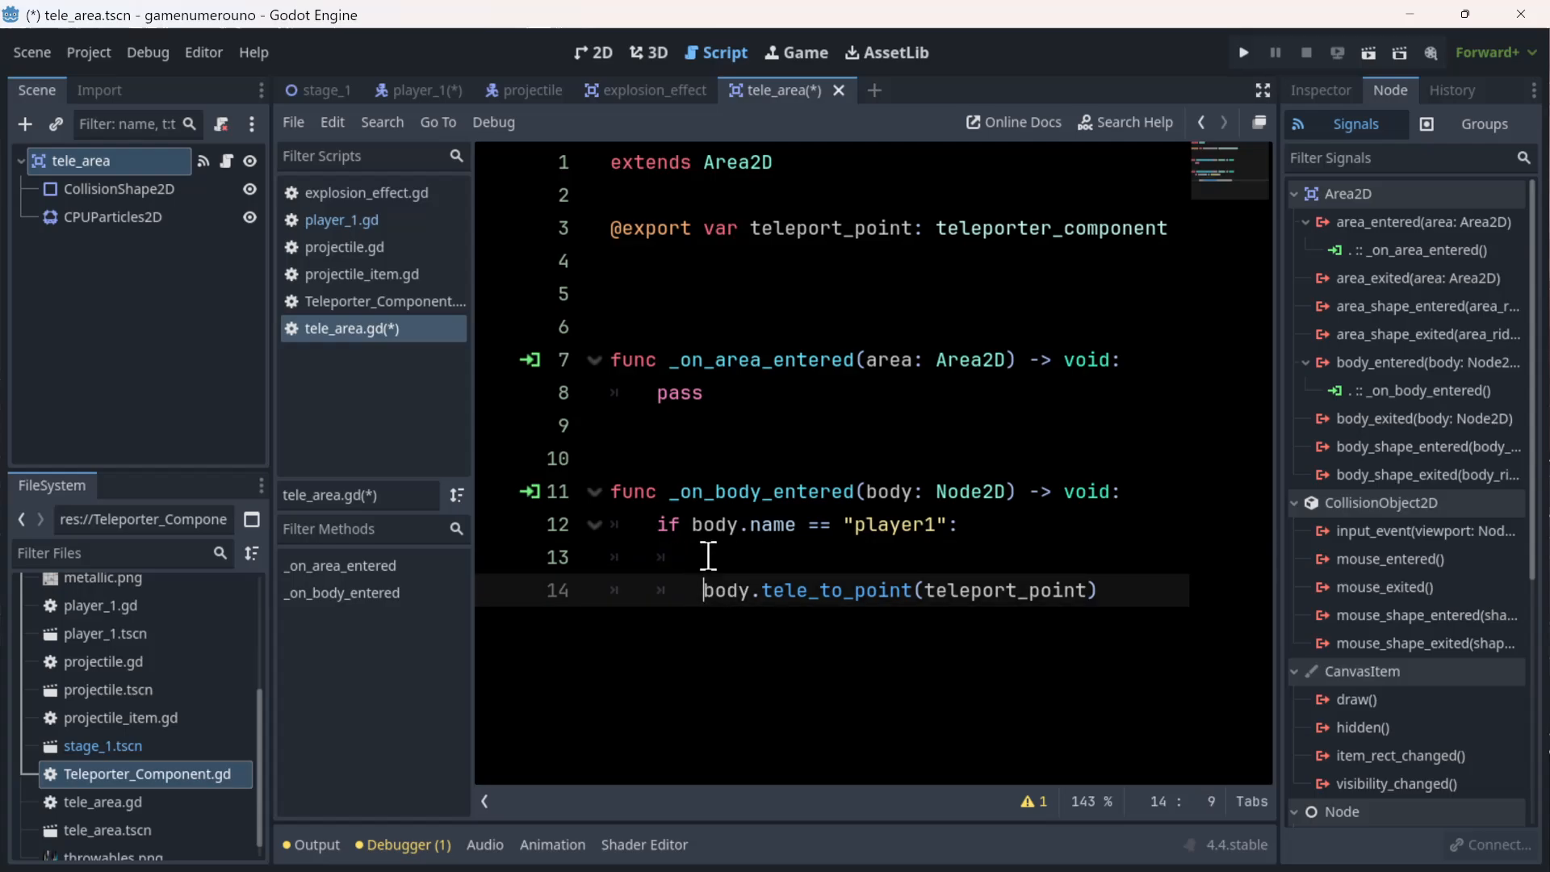
key(BackSpace)
key(BackSpace)
key(BackSpace)
key(BackSpace)
key(BackSpace)
key(BackSpace)
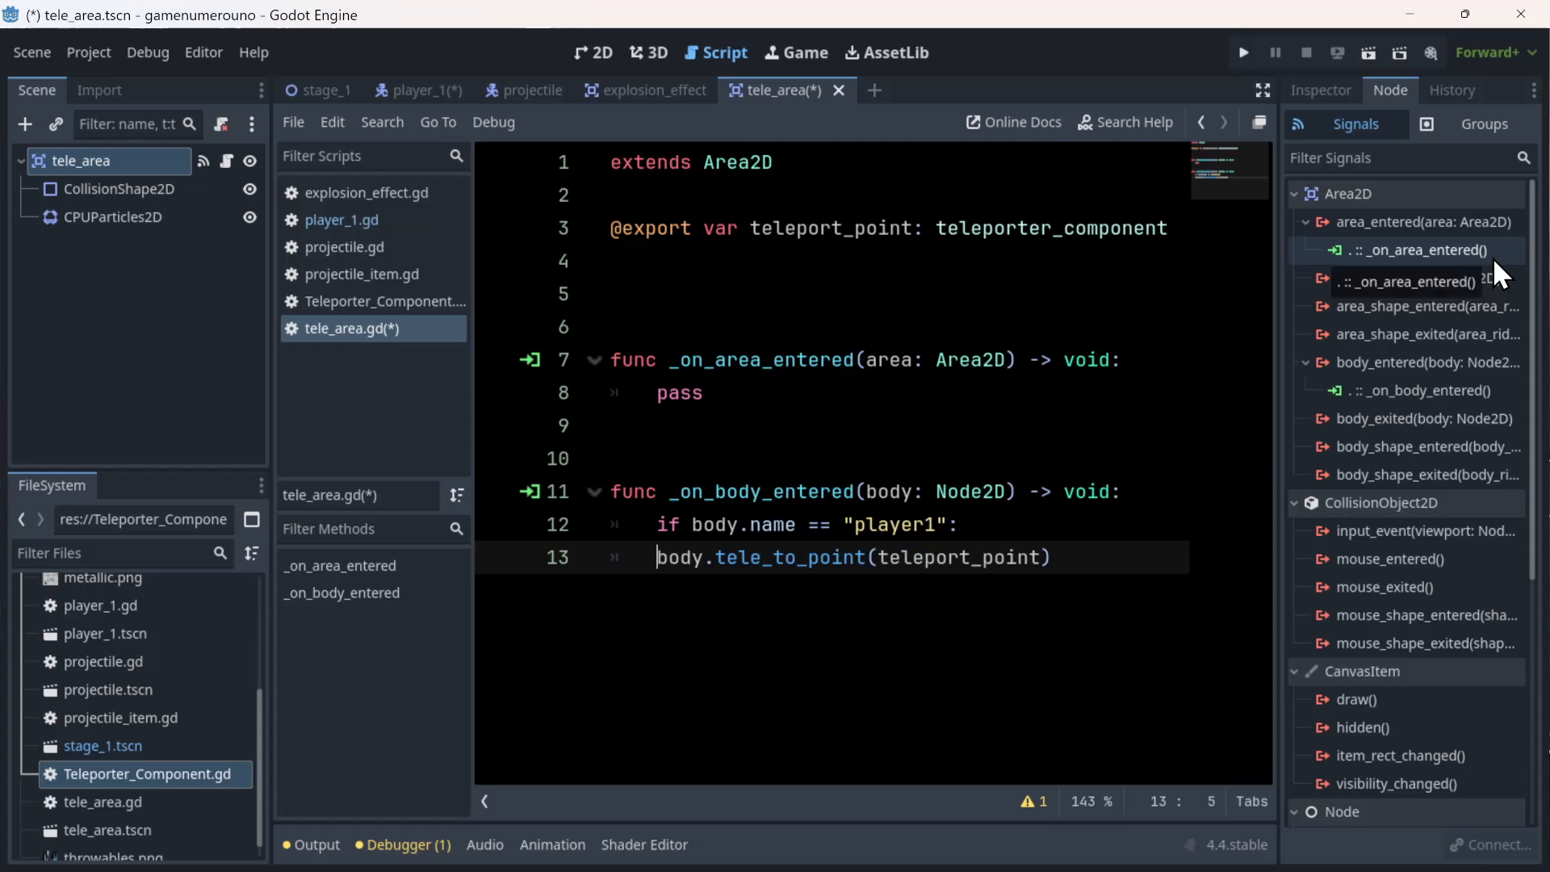
key(Tab)
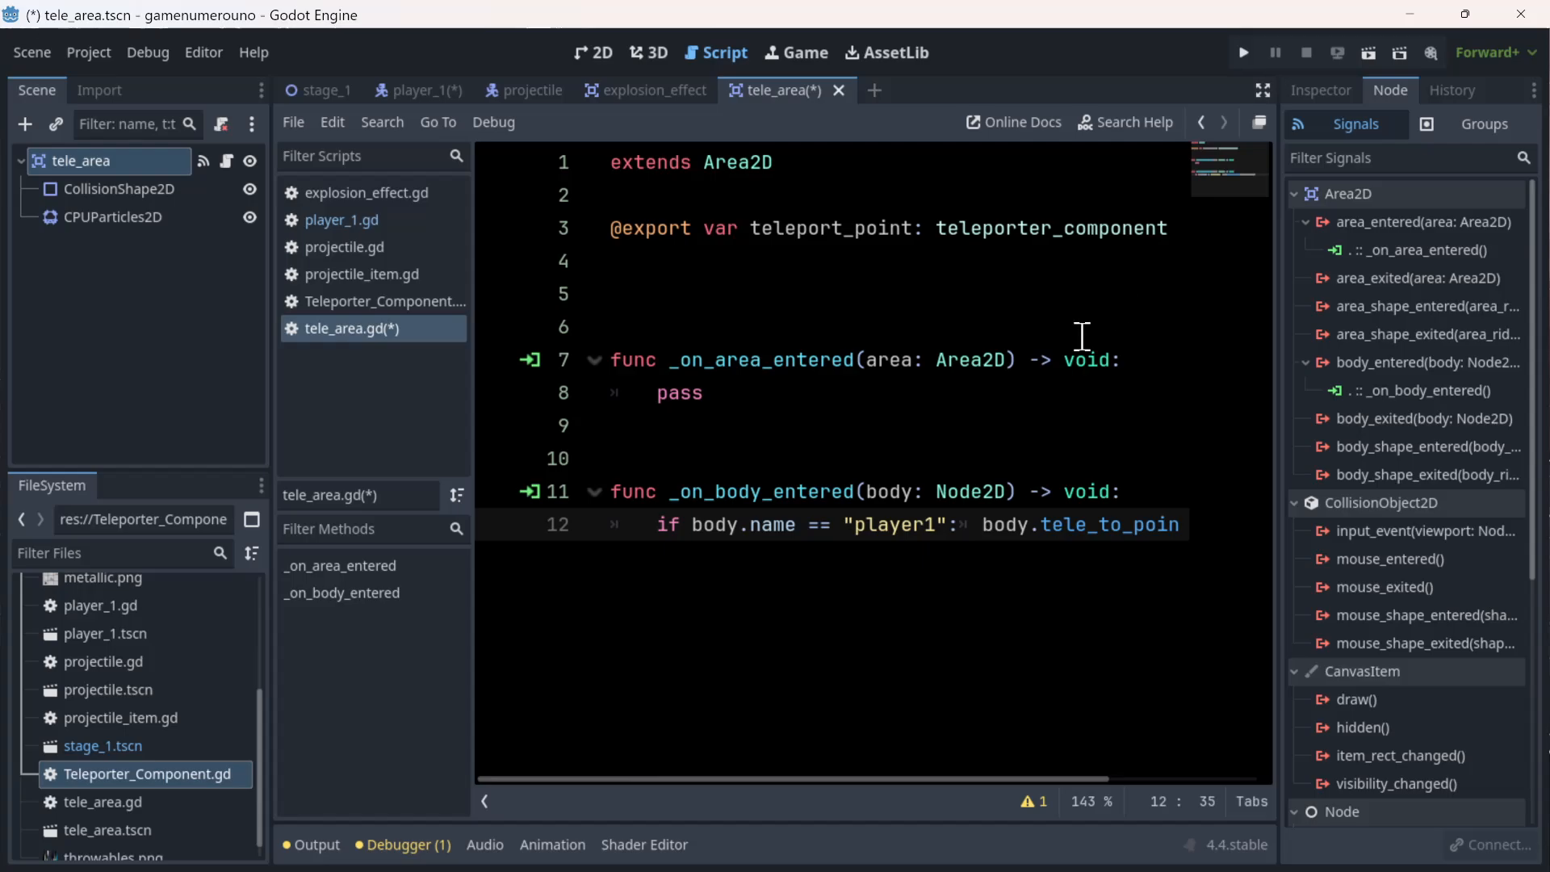
- At the end of the player_1 script, declare the function tele_to_point(point: Vector2):
ctrl+scroll(1074, 346, down, 3)
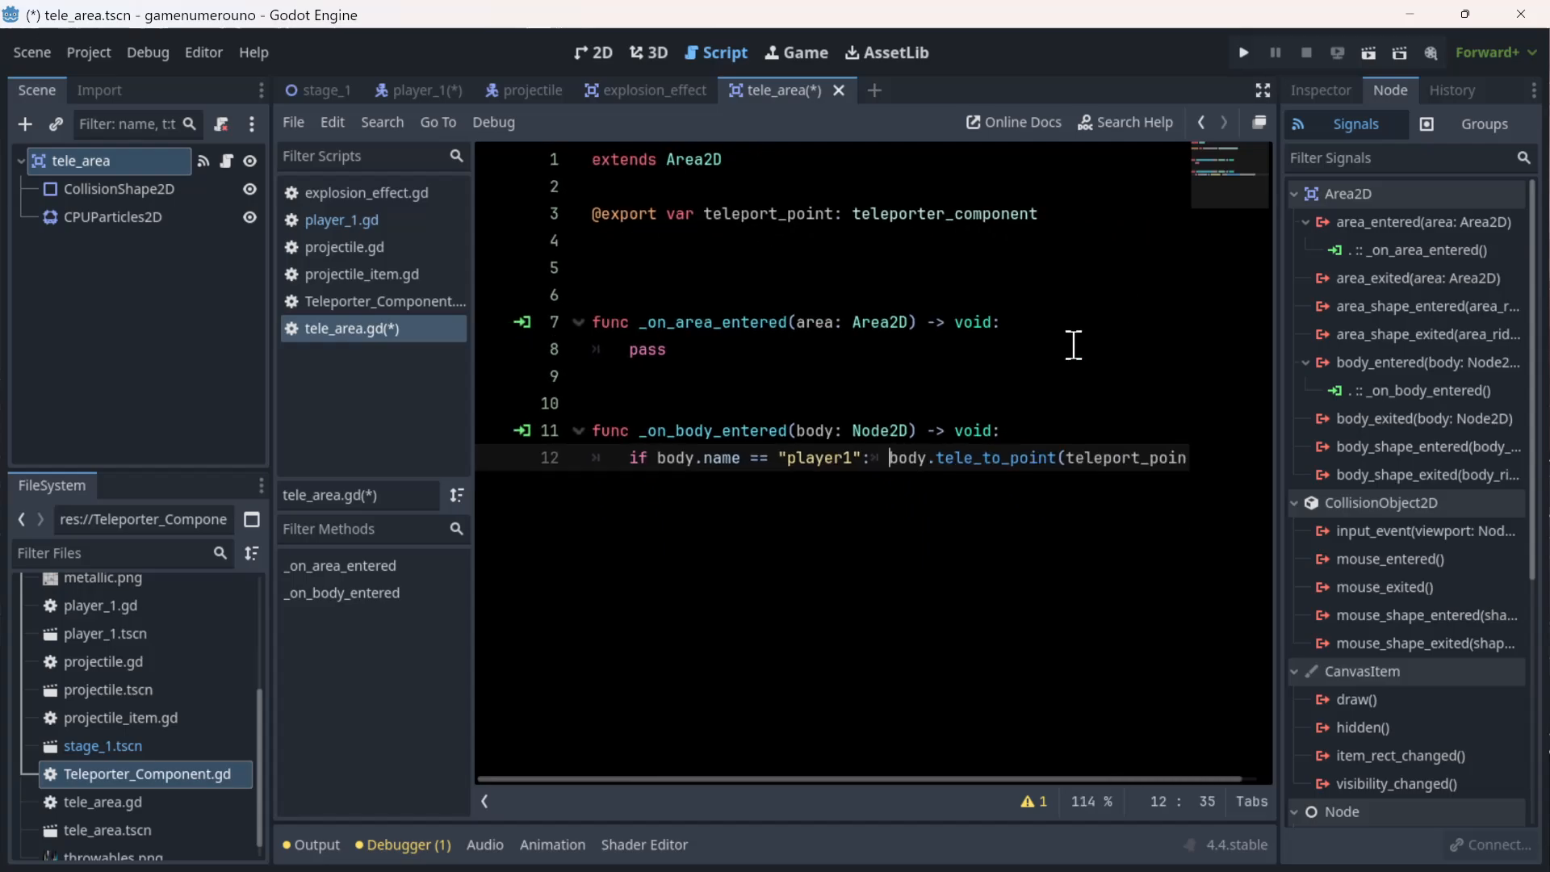
ctrl+scroll(1074, 345, down, 2)
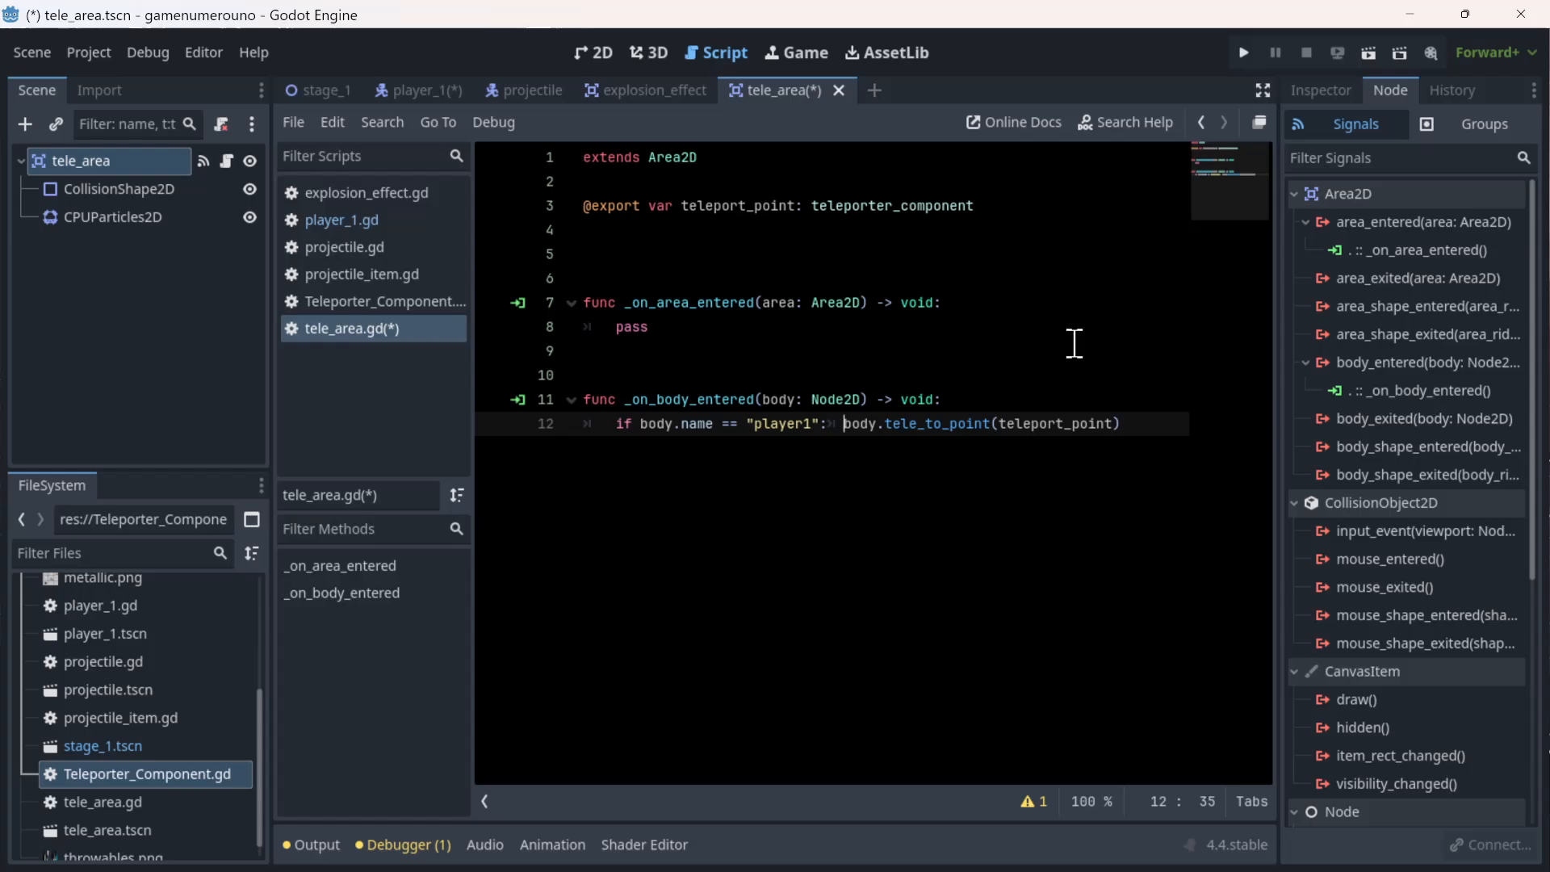
double_click(965, 427)
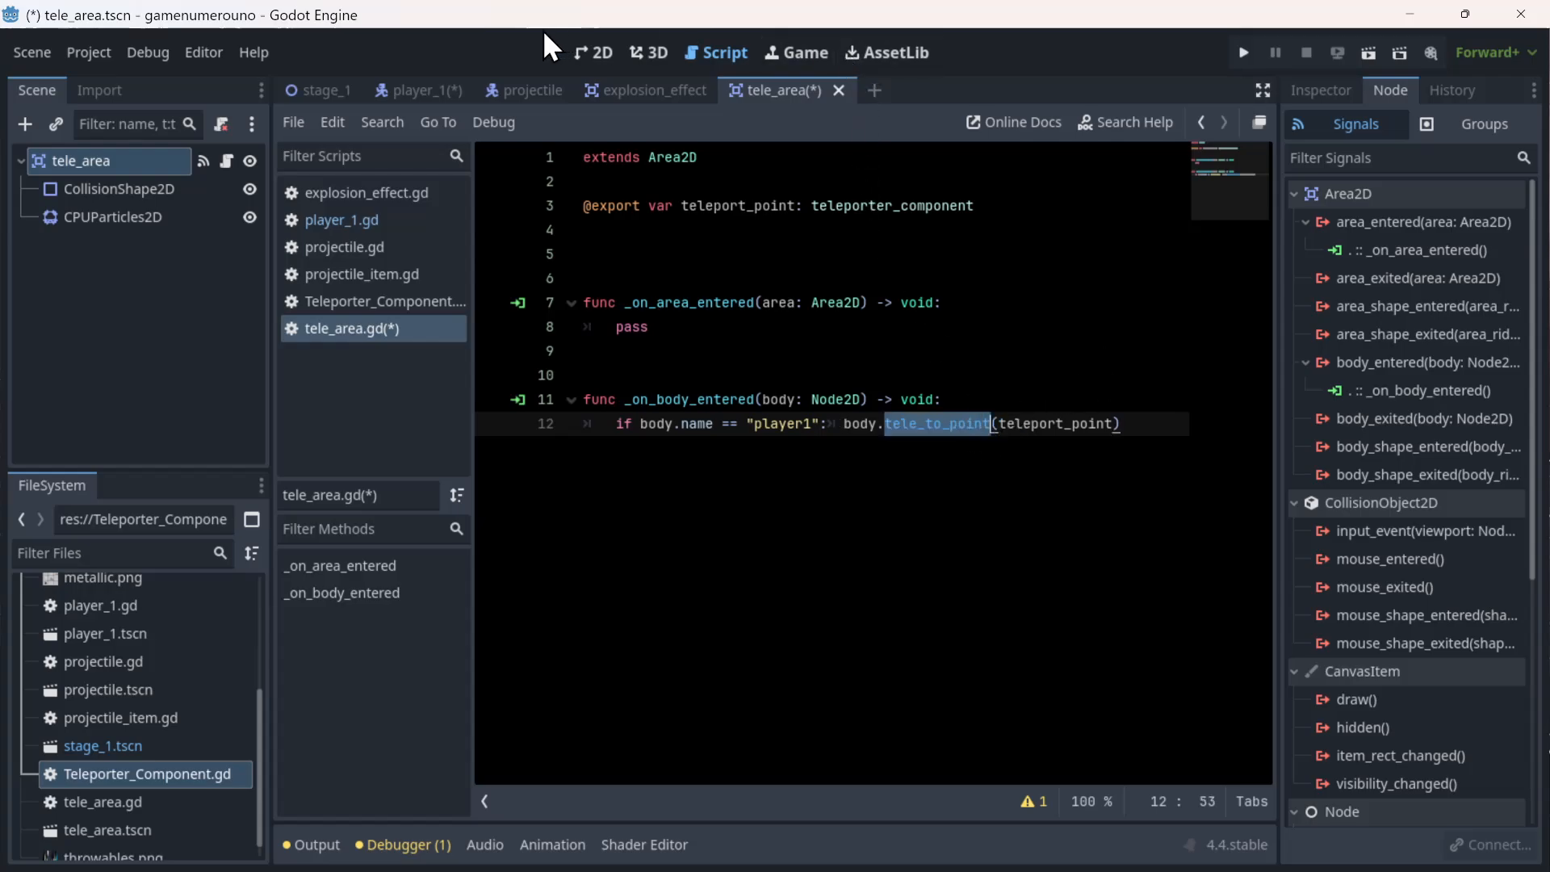
click(433, 86)
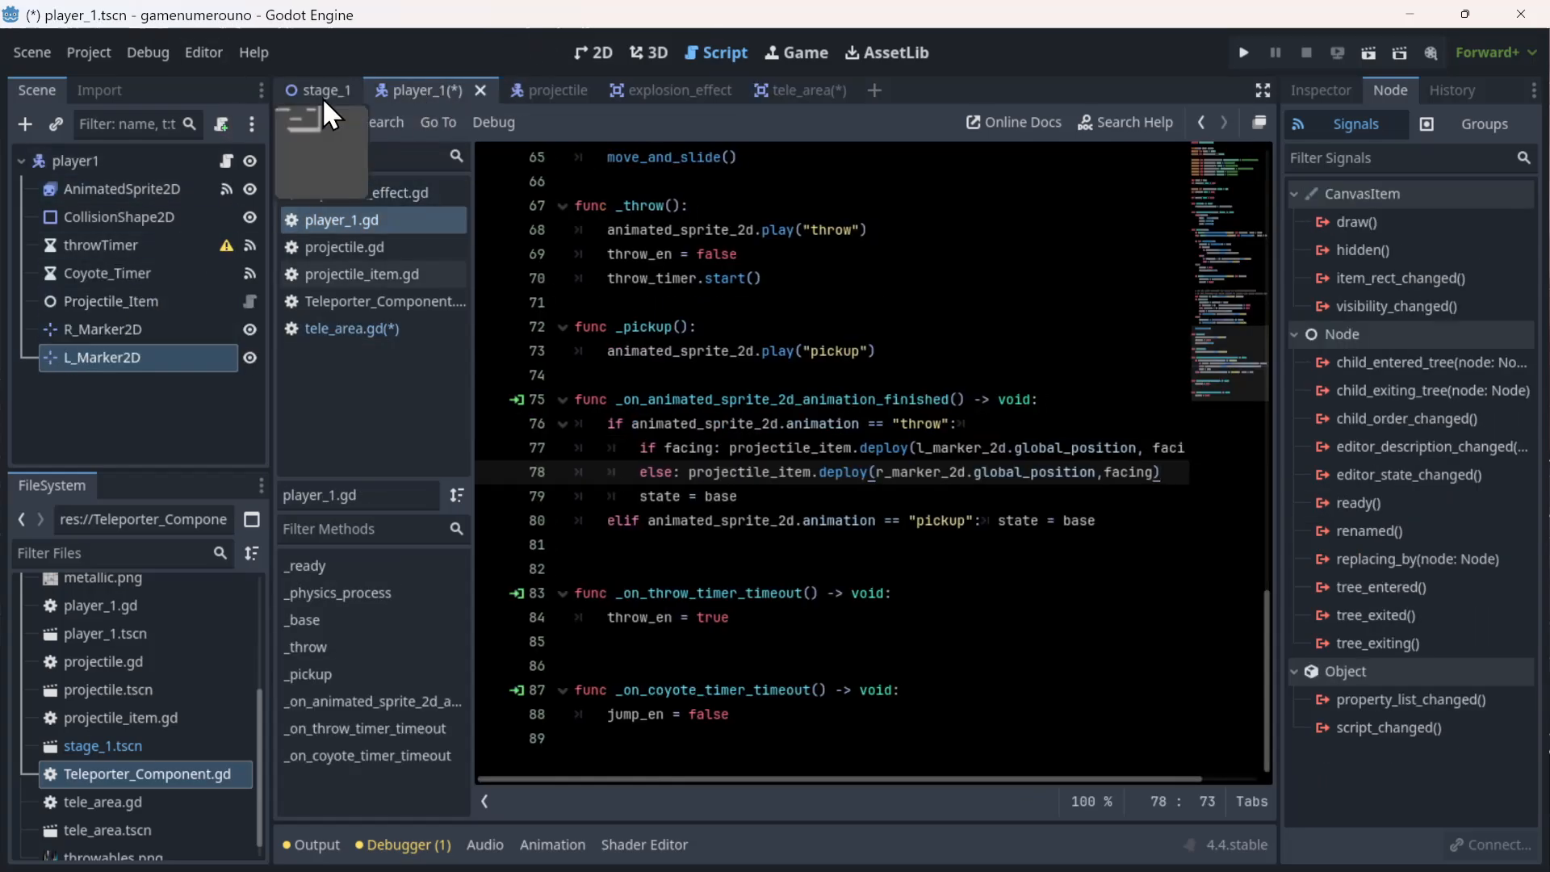
click(79, 167)
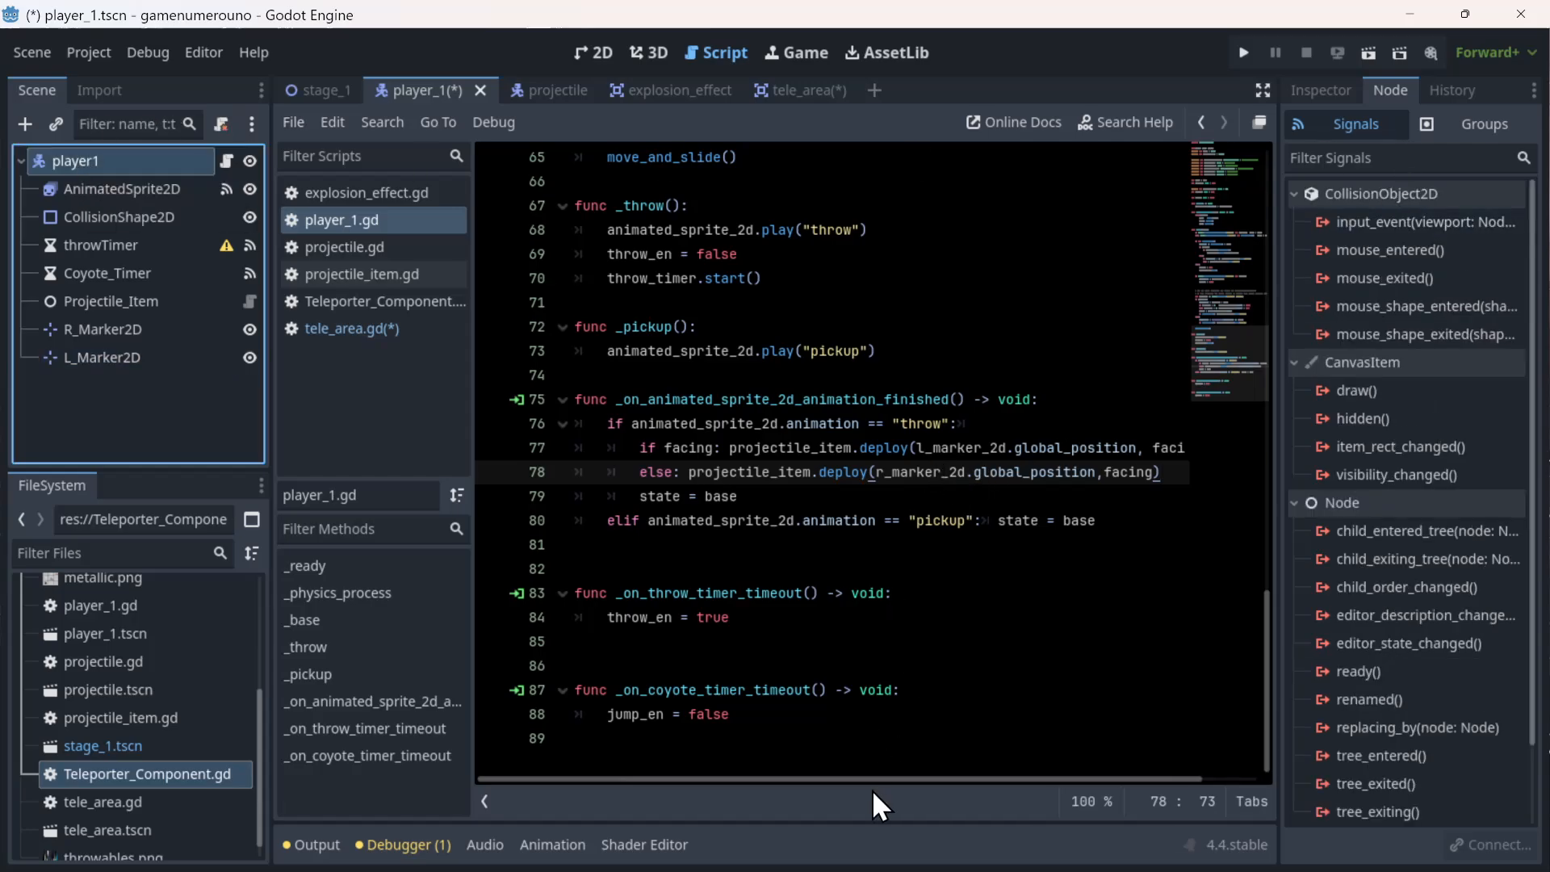
click(879, 763)
scroll(880, 760, down, 1)
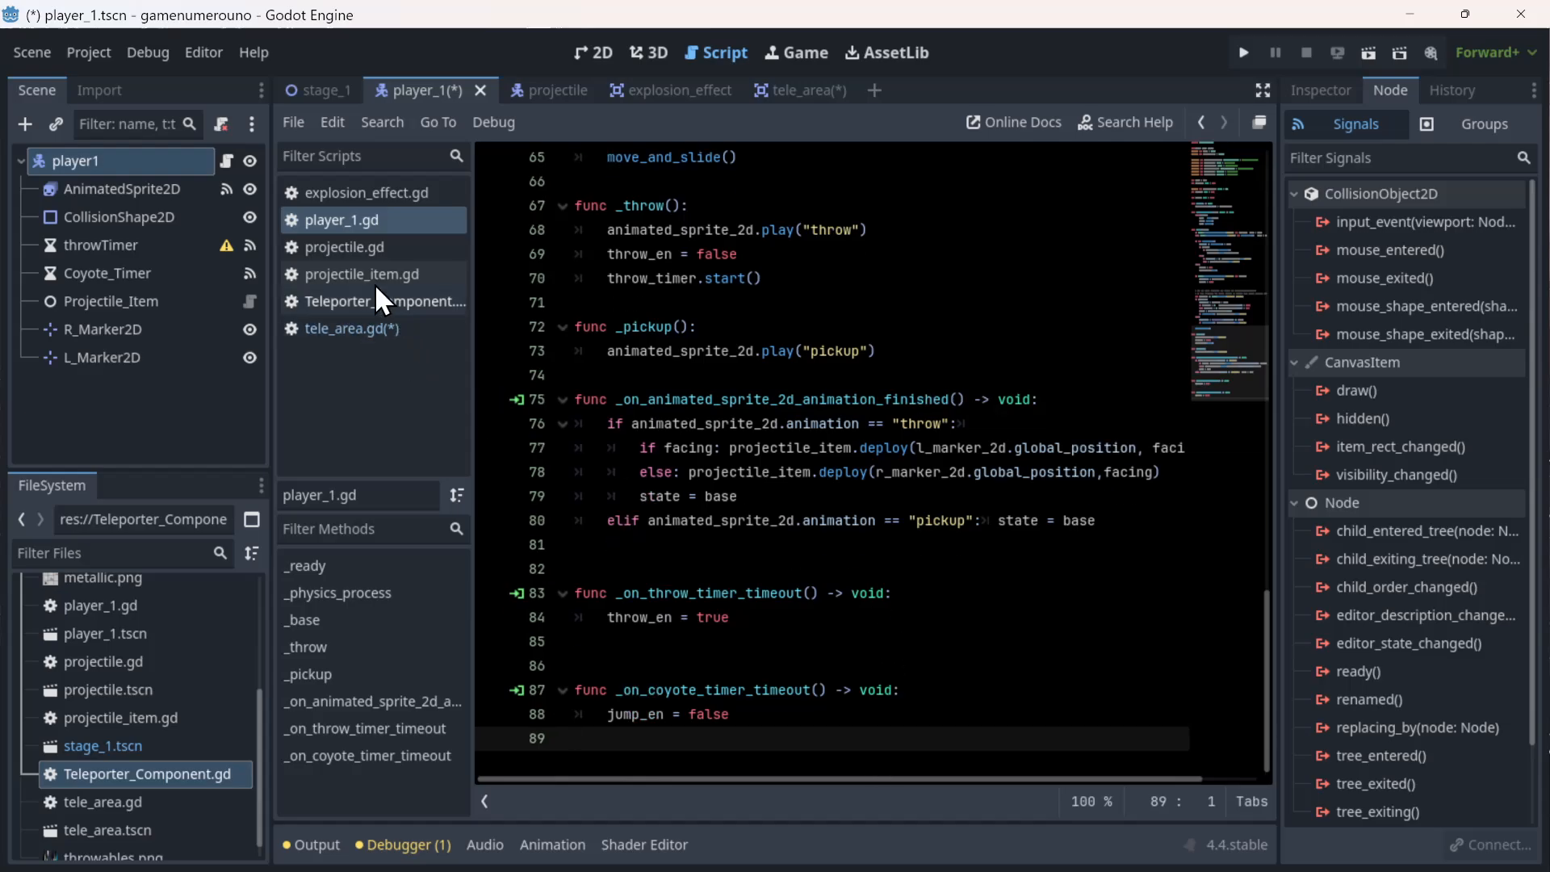
scroll(884, 766, up, 1)
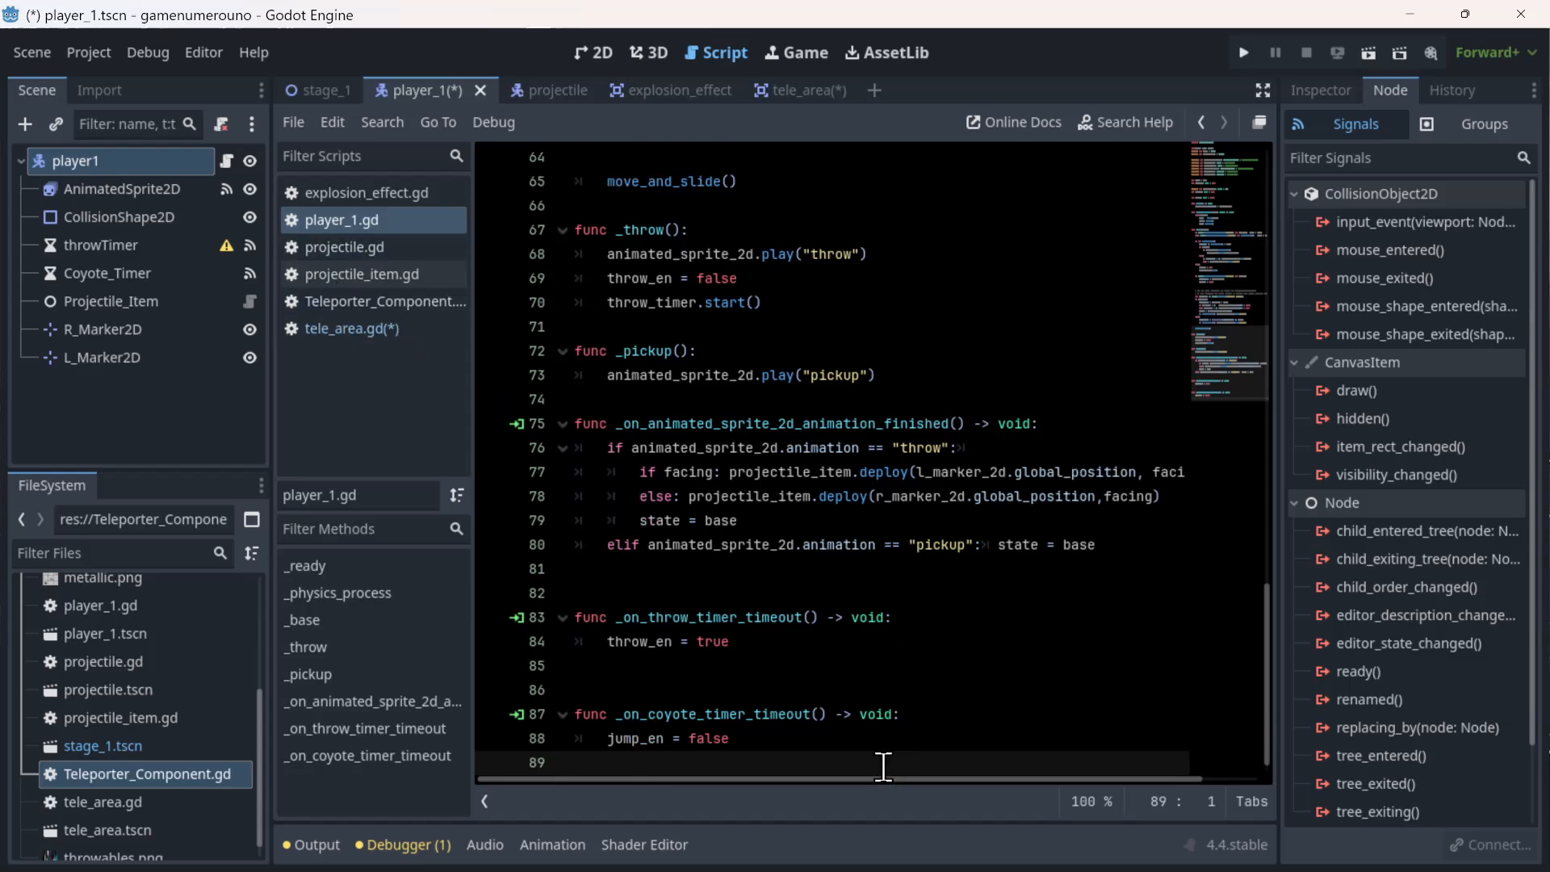
scroll(831, 703, down, 1)
key(Return)
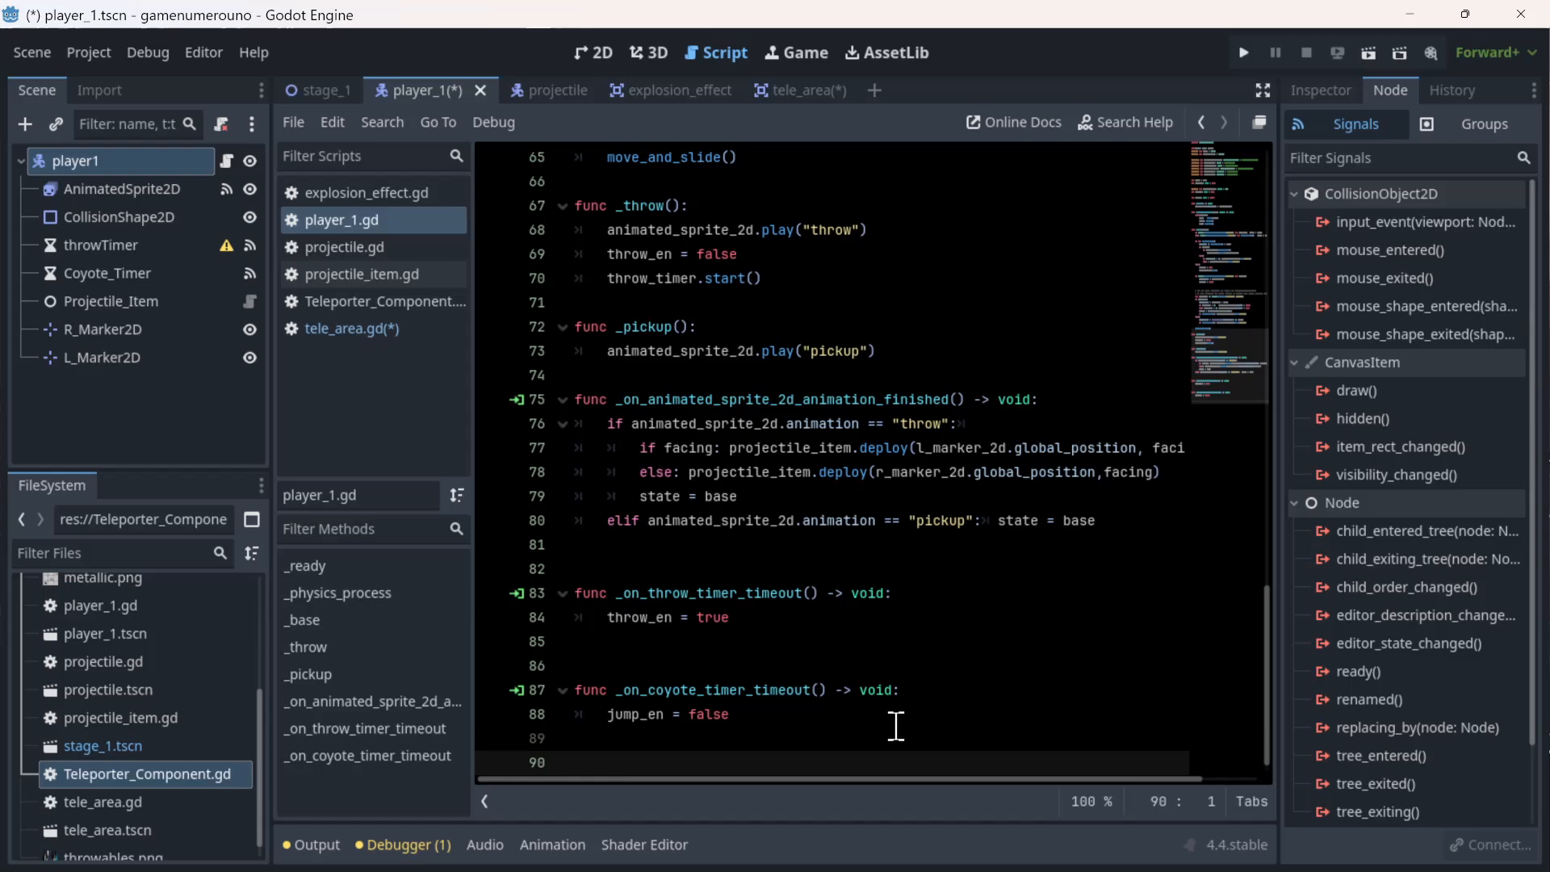
text(func tele_to_point)
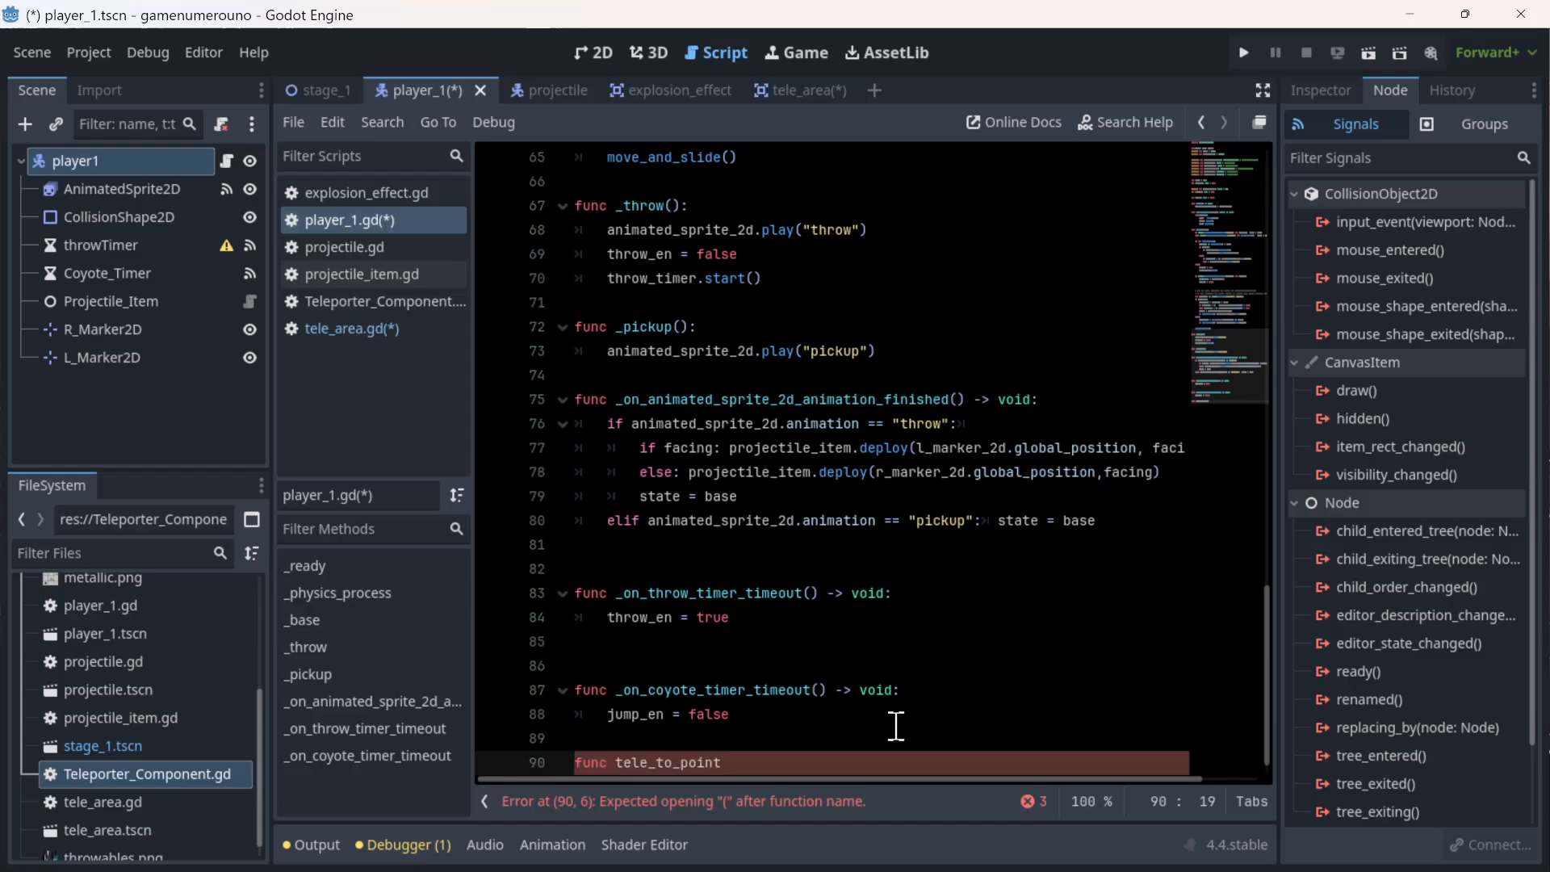
text((point)
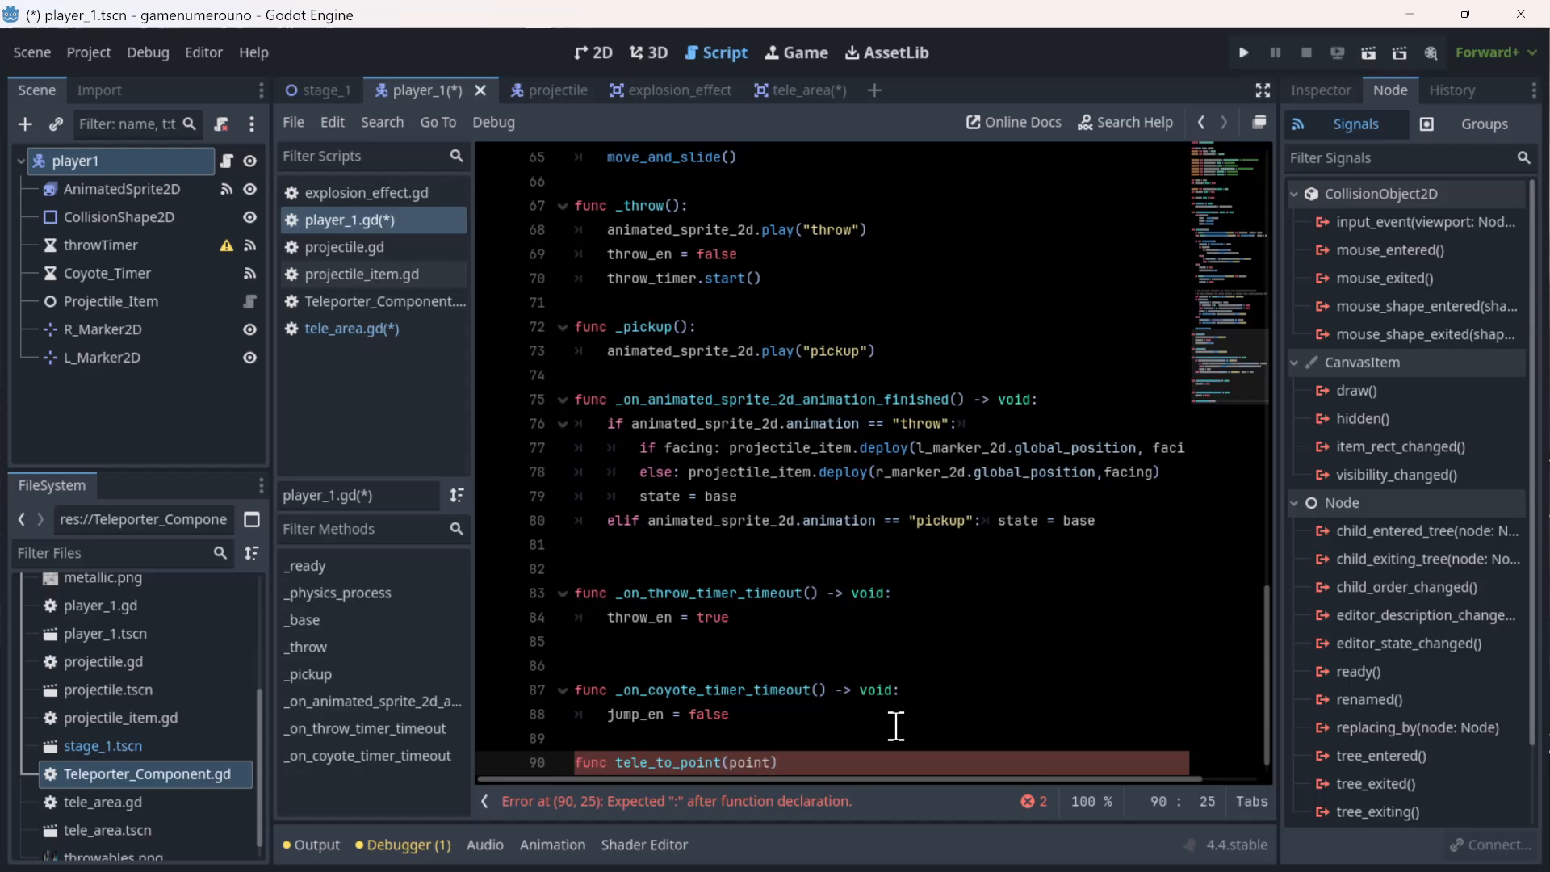
text(: Vector)
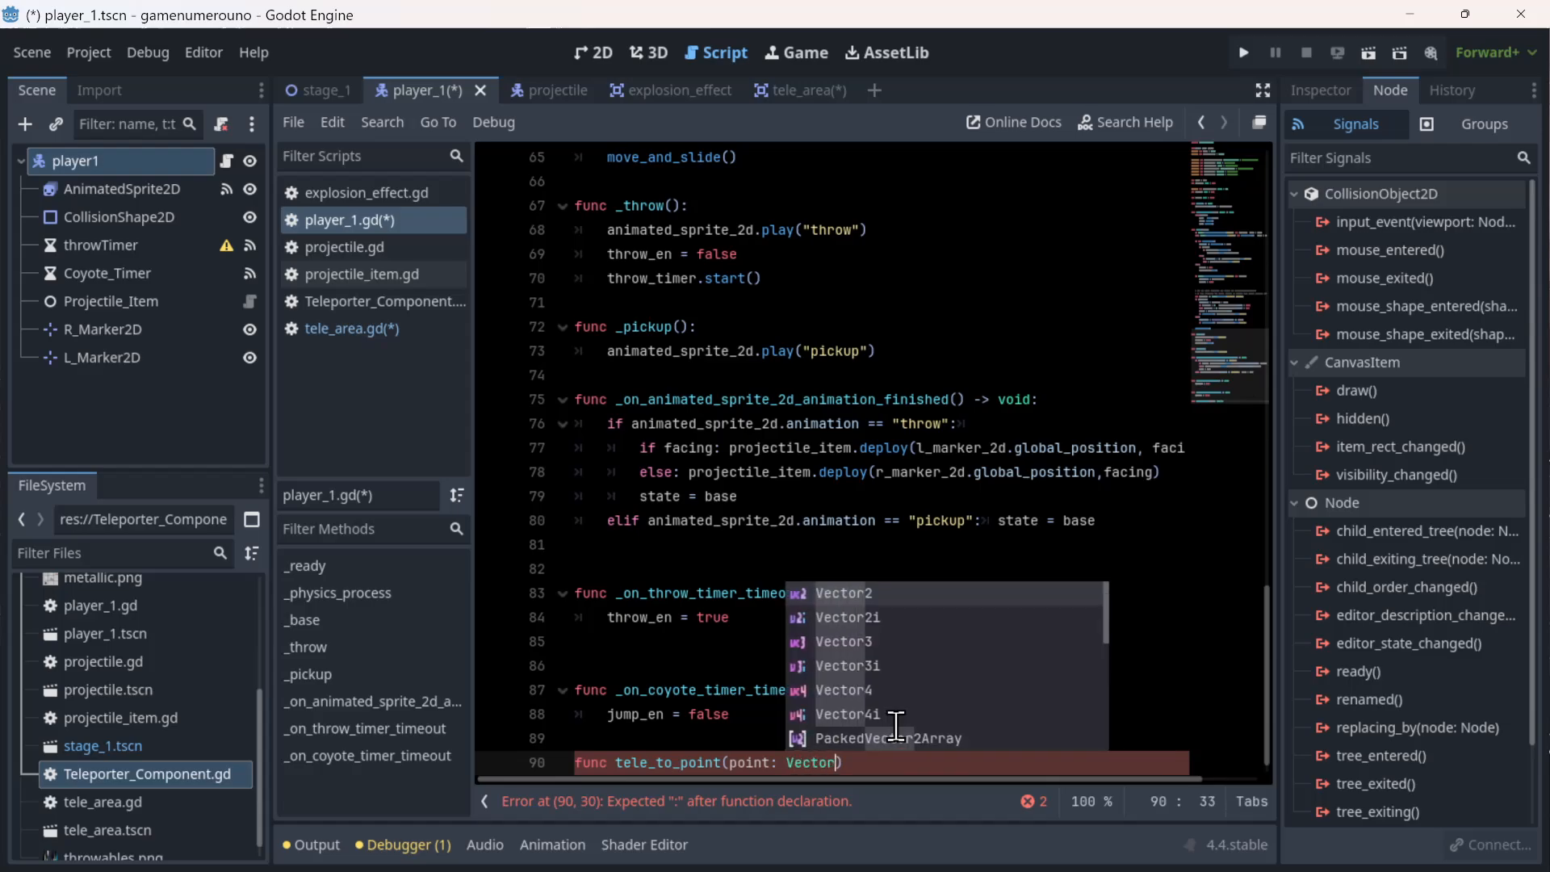
text(2))
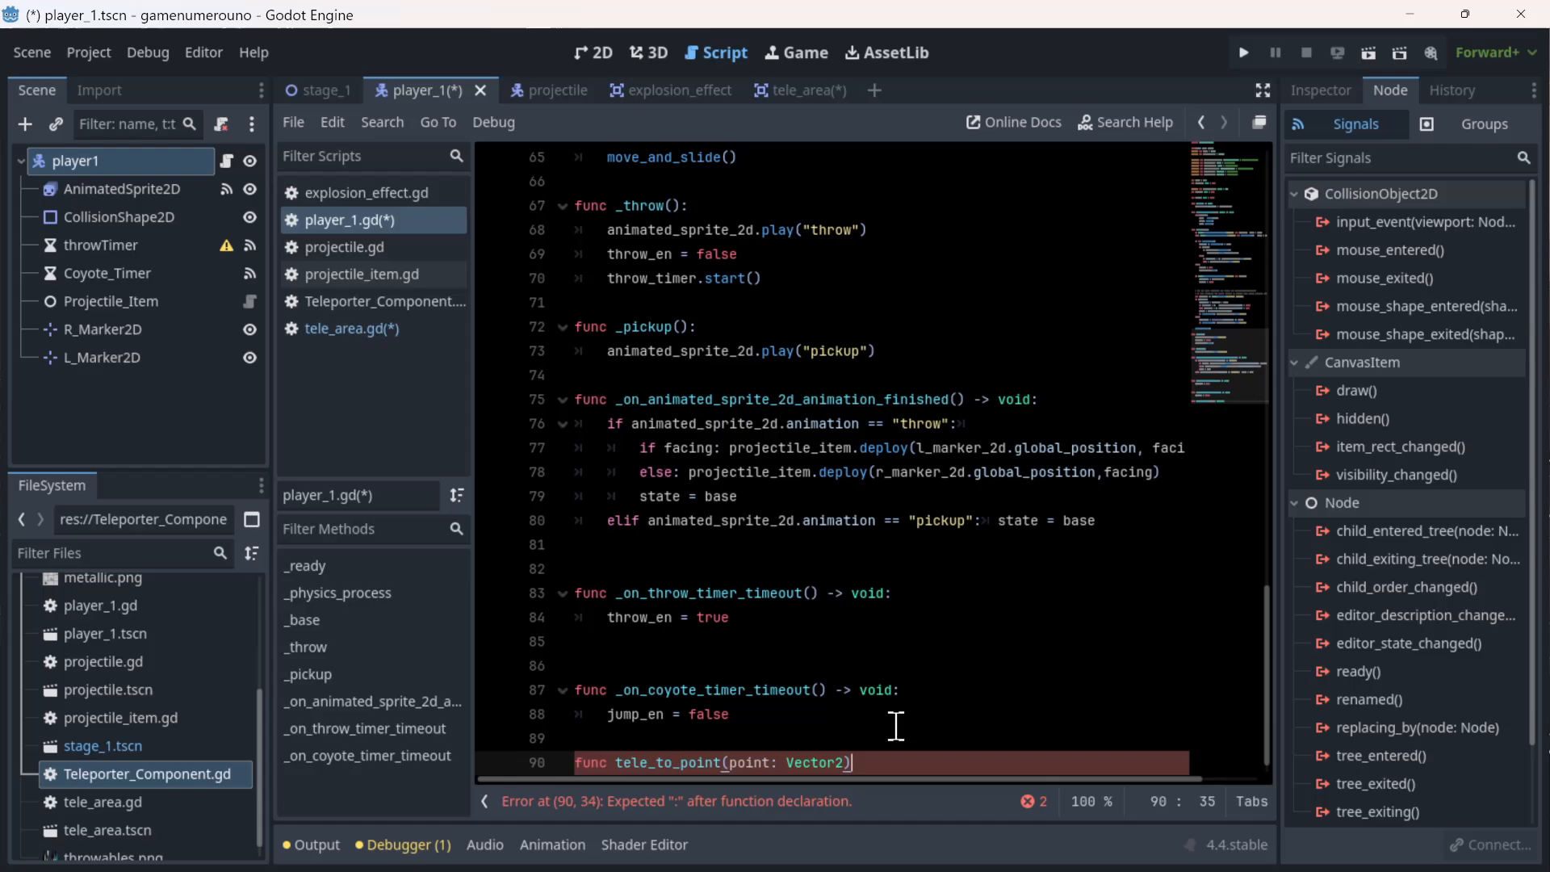
text(:)
key(Return)
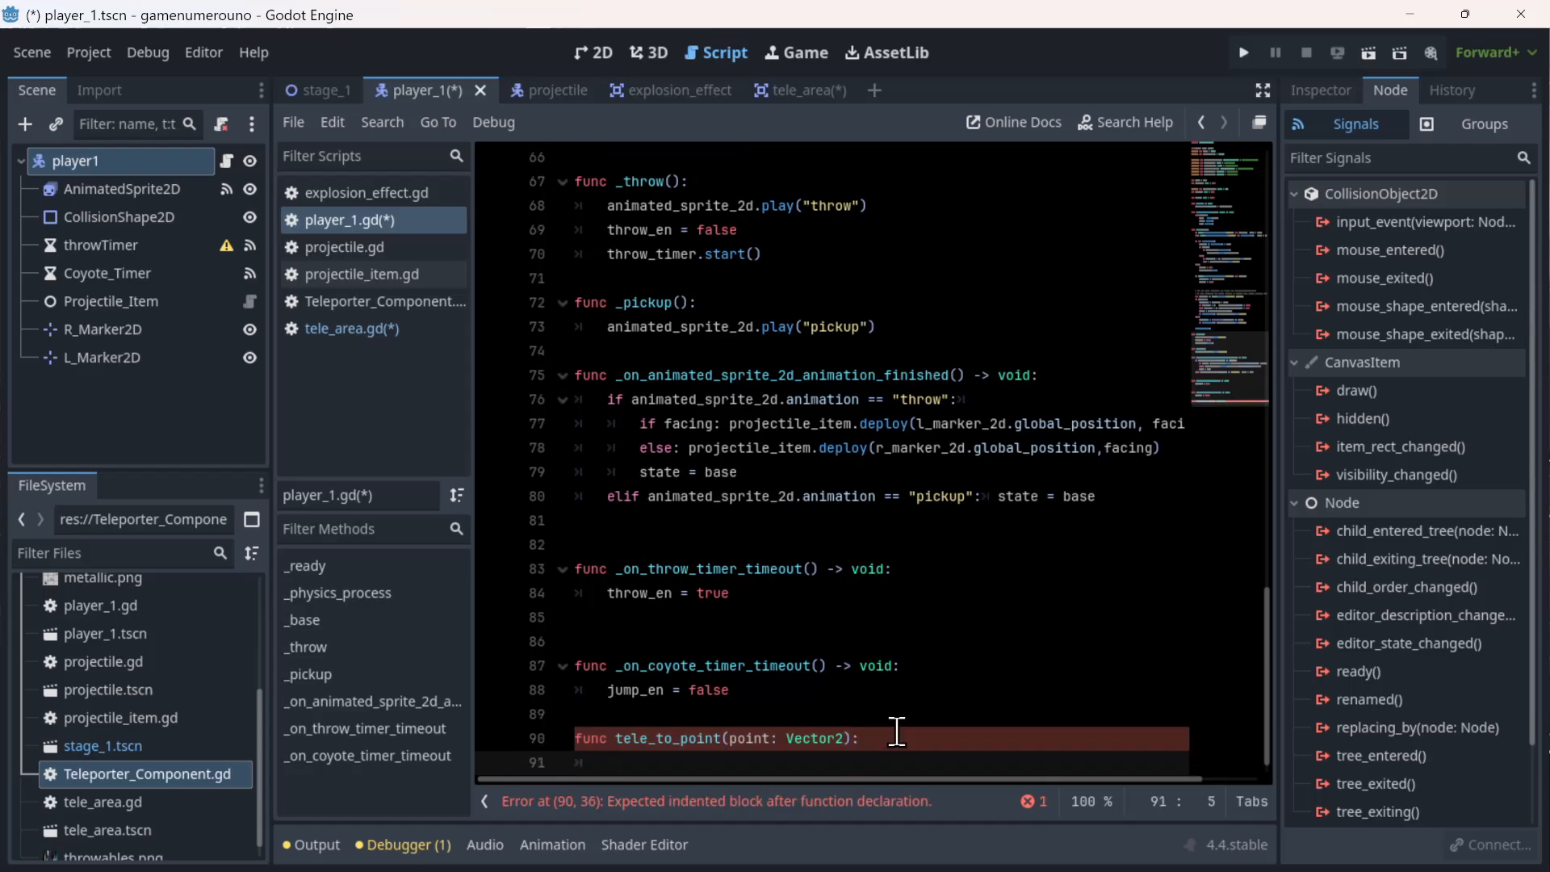
- Give tele_to_point the body position = point
scroll(880, 628, down, 1)
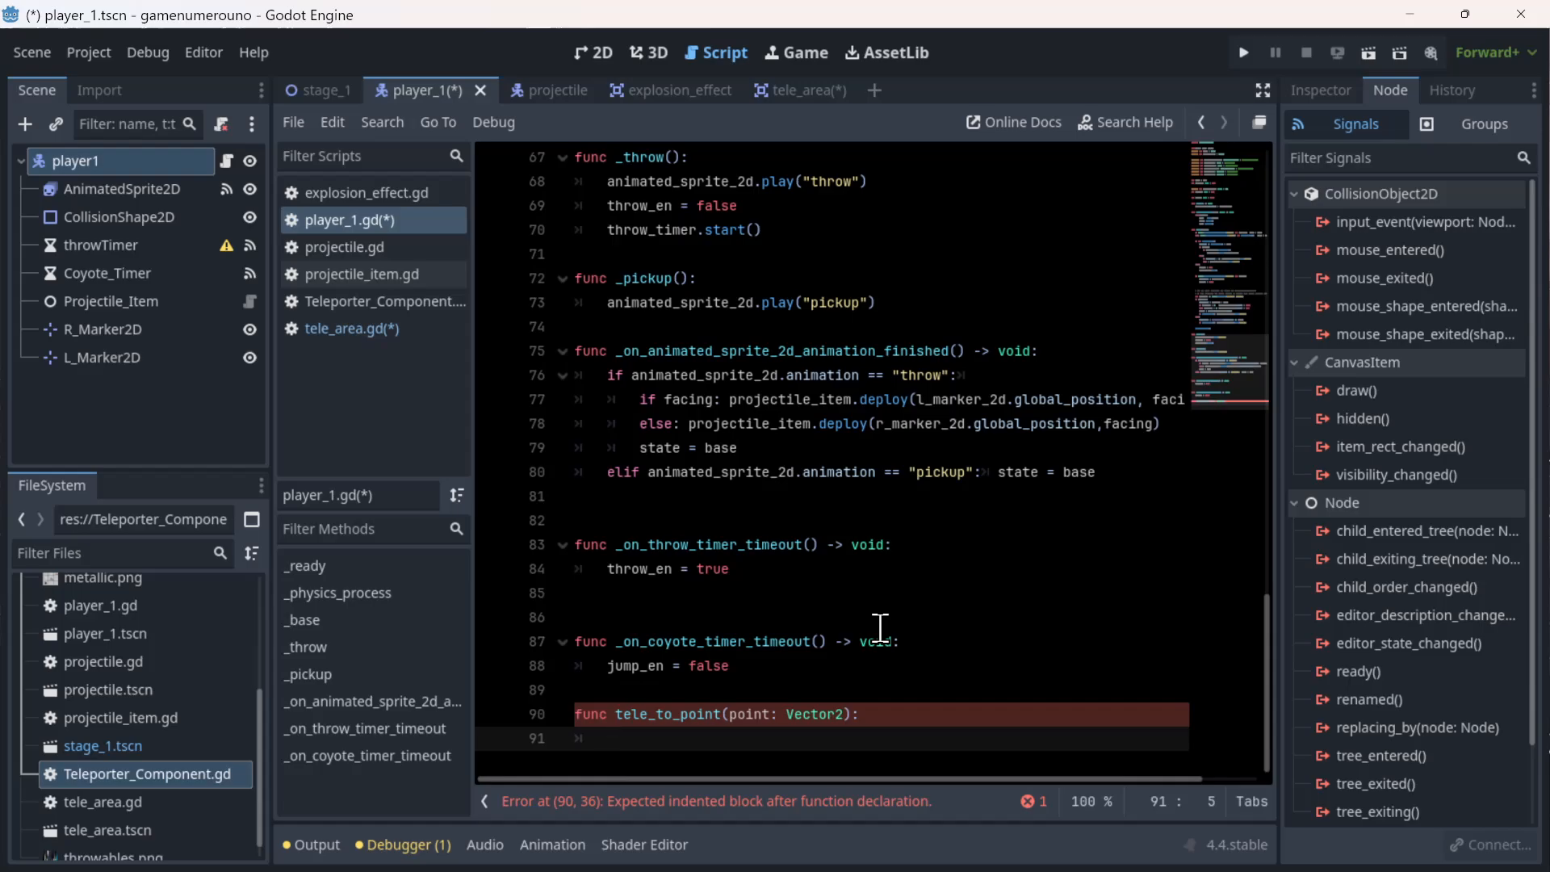
text(position)
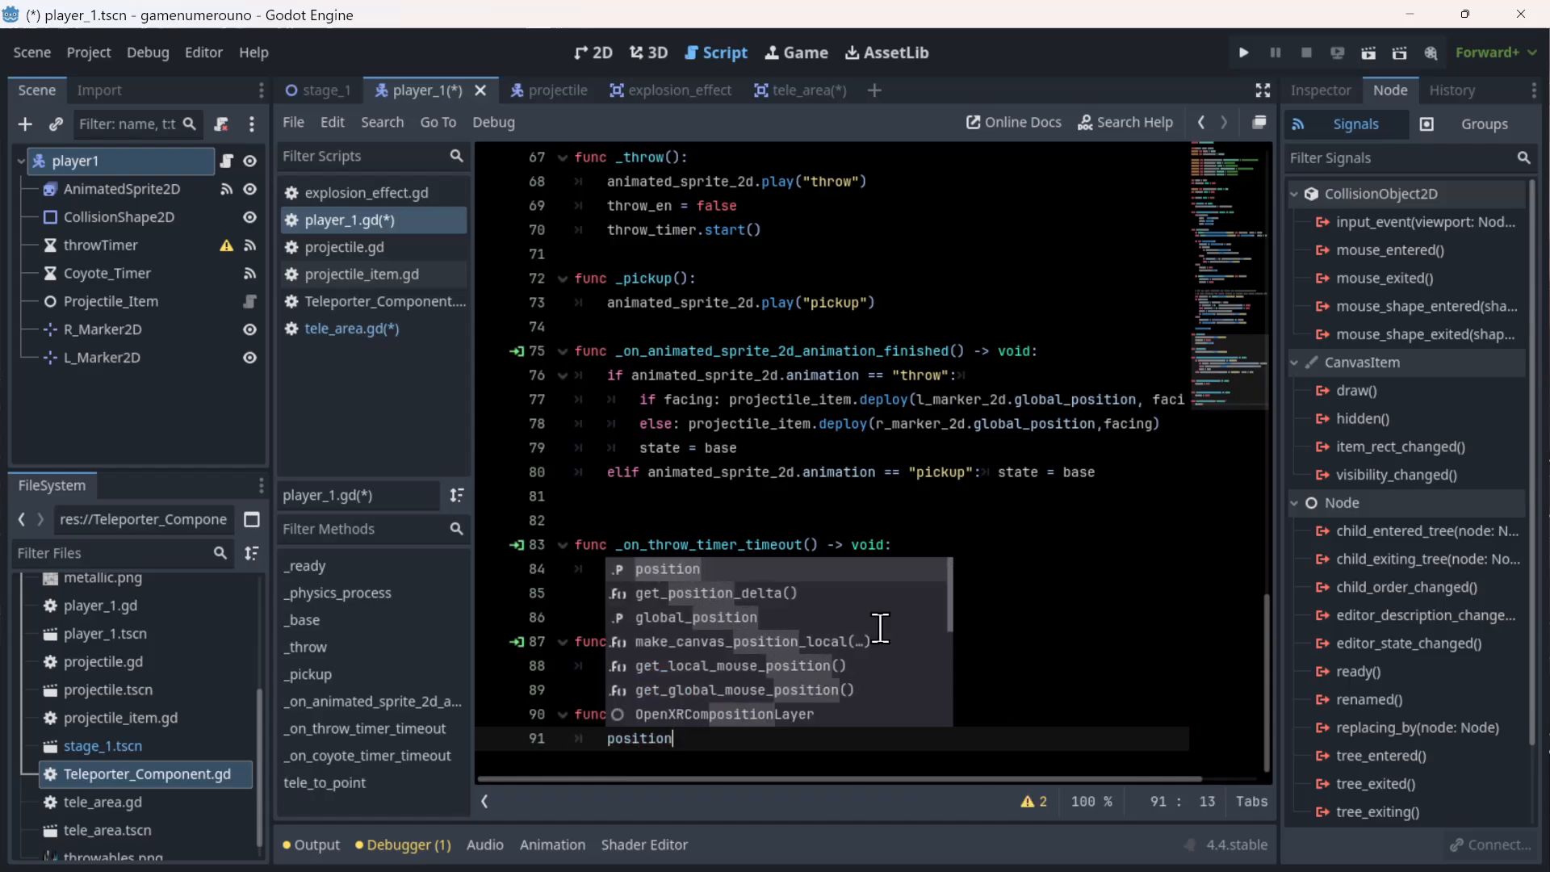
text( = )
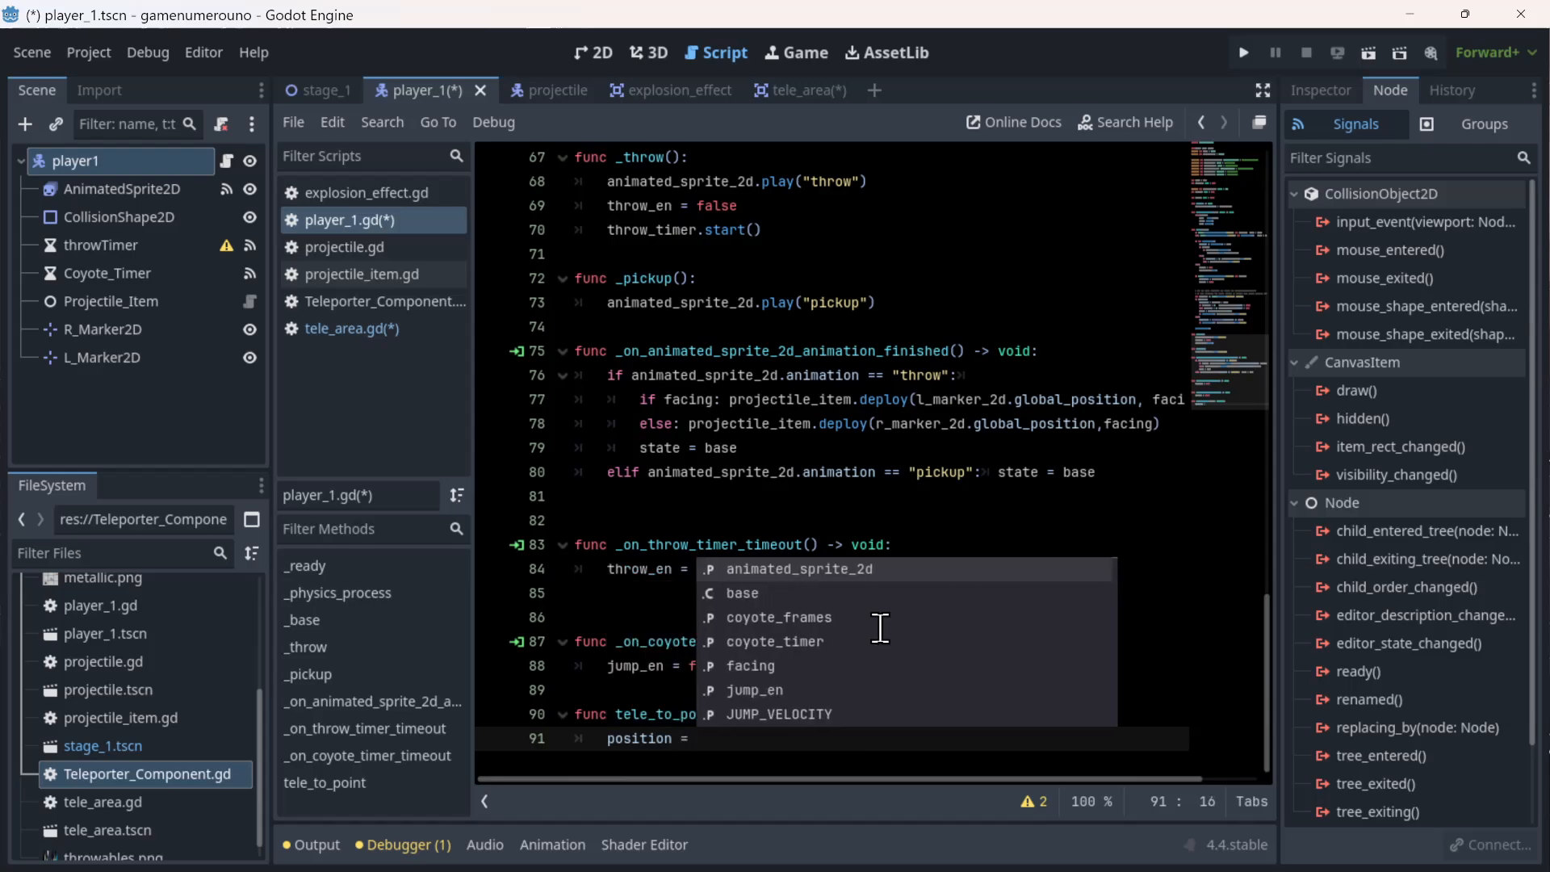
text(te)
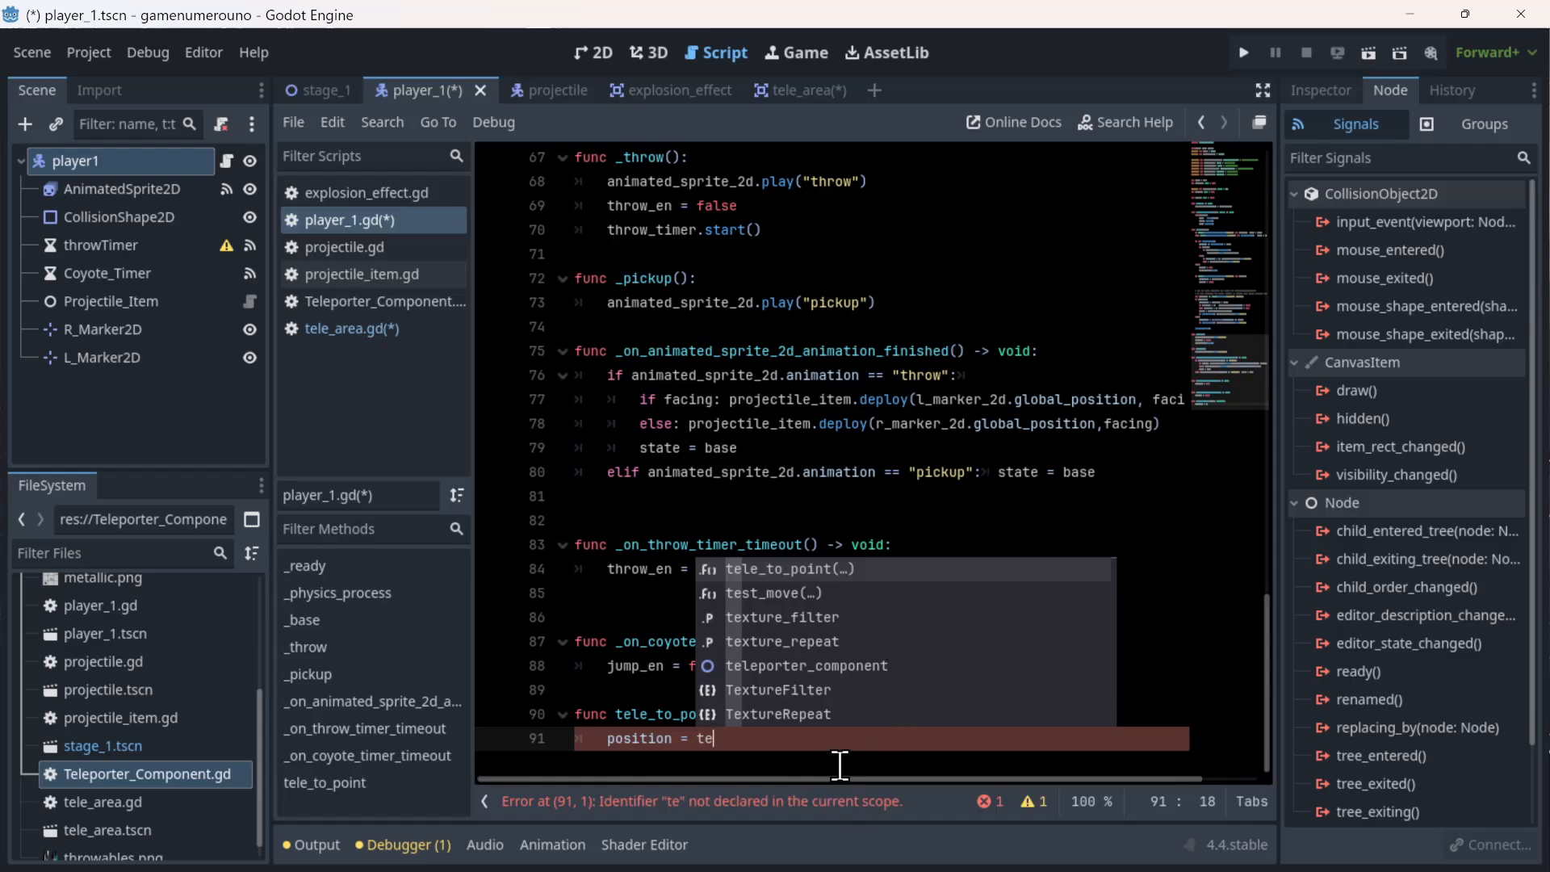
key(BackSpace)
key(BackSpace)
text(point)
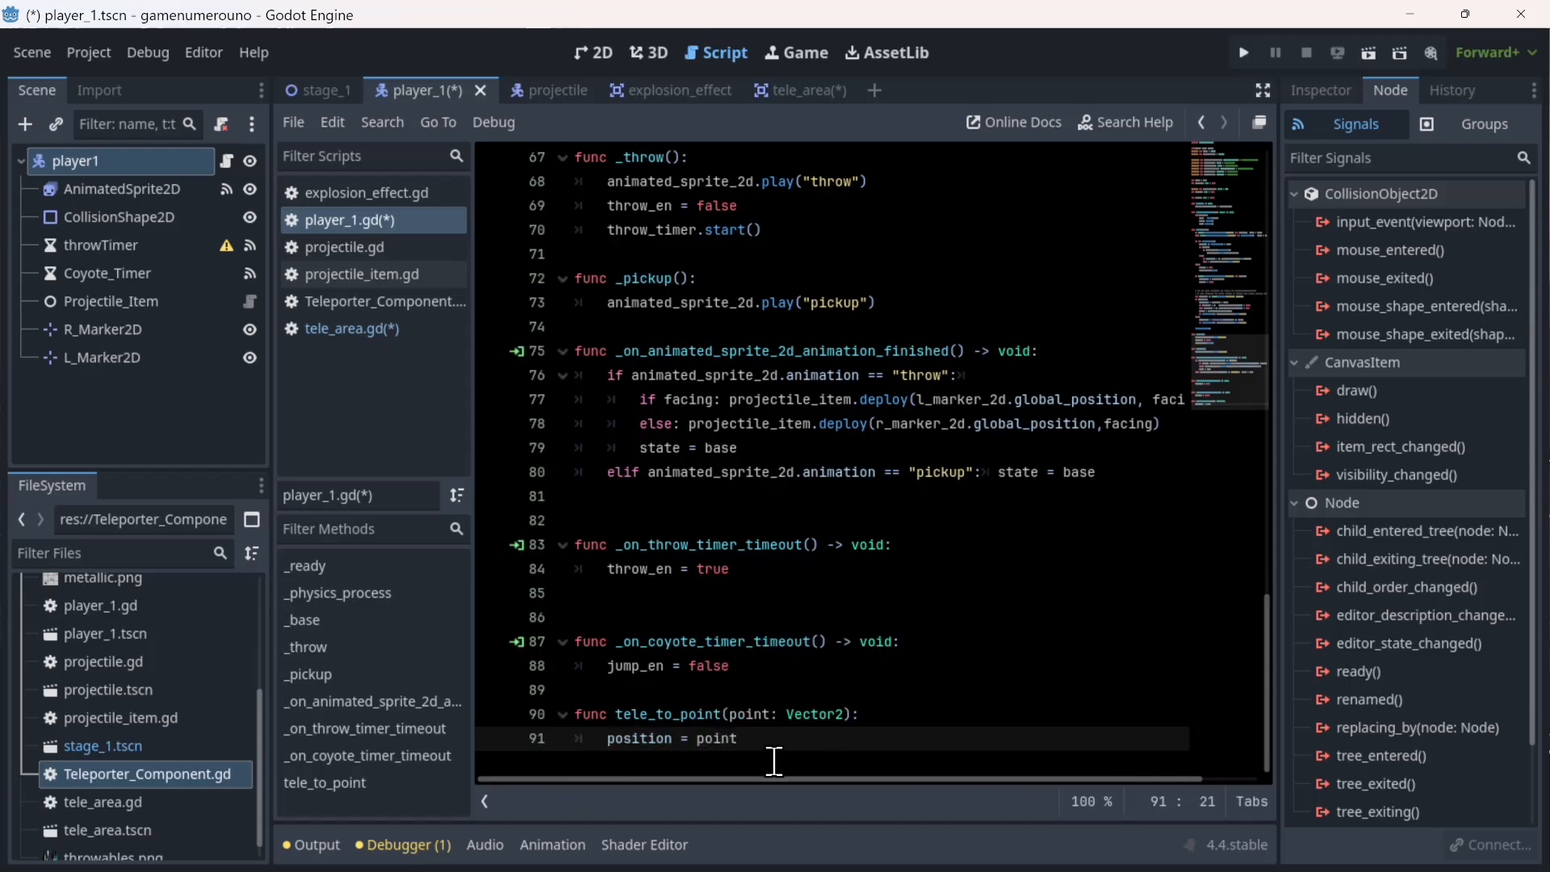
- In stage_1, move the teleporter_component node inside the walled room, near its upper-left platforms
click(609, 52)
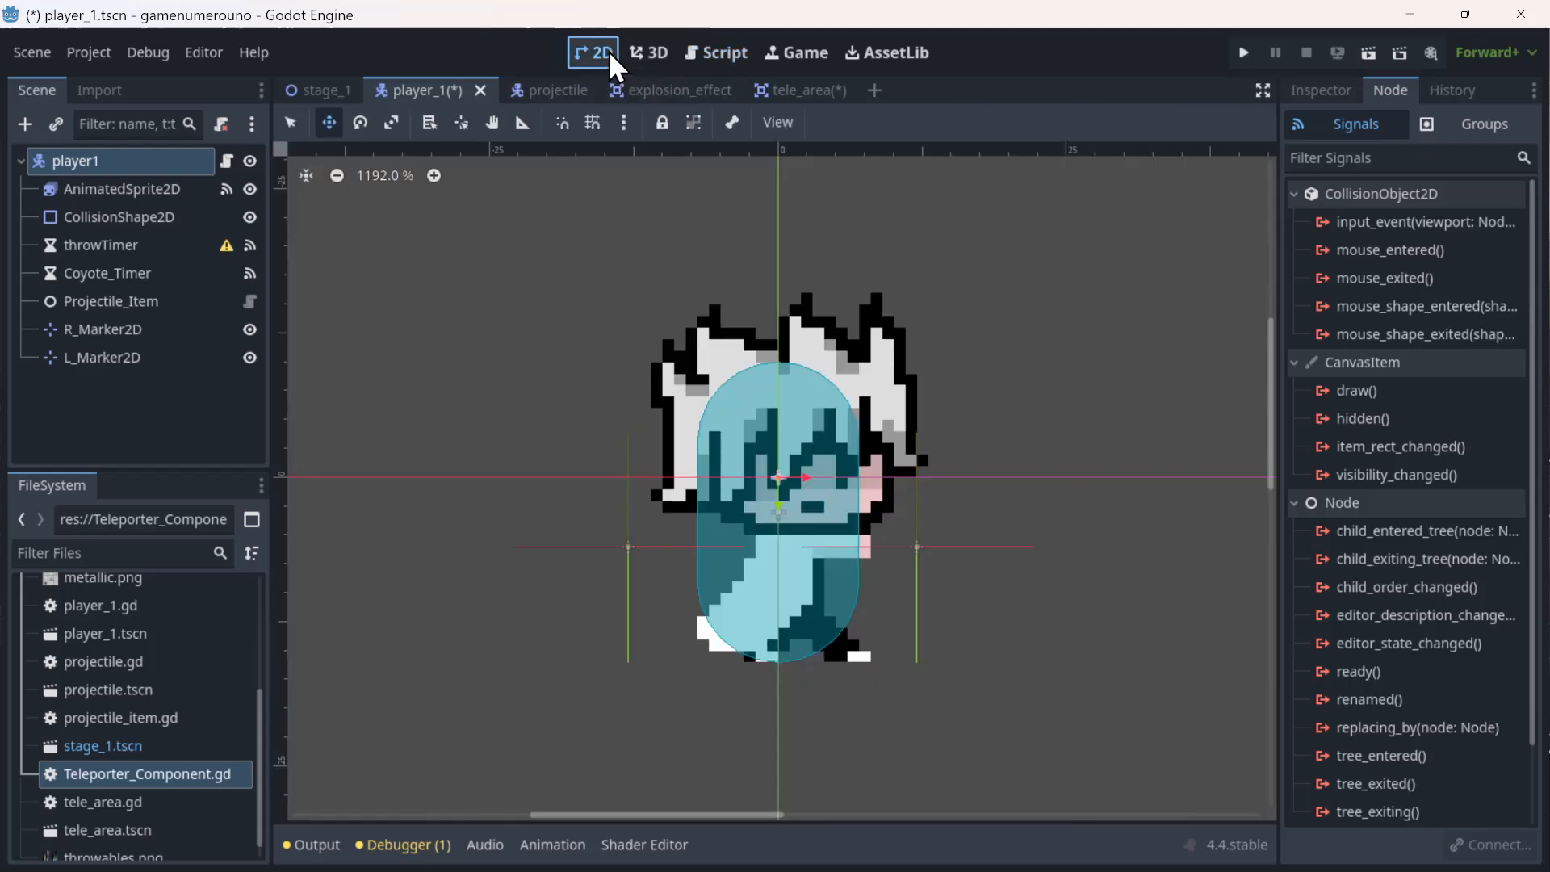
click(320, 90)
scroll(643, 484, down, 2)
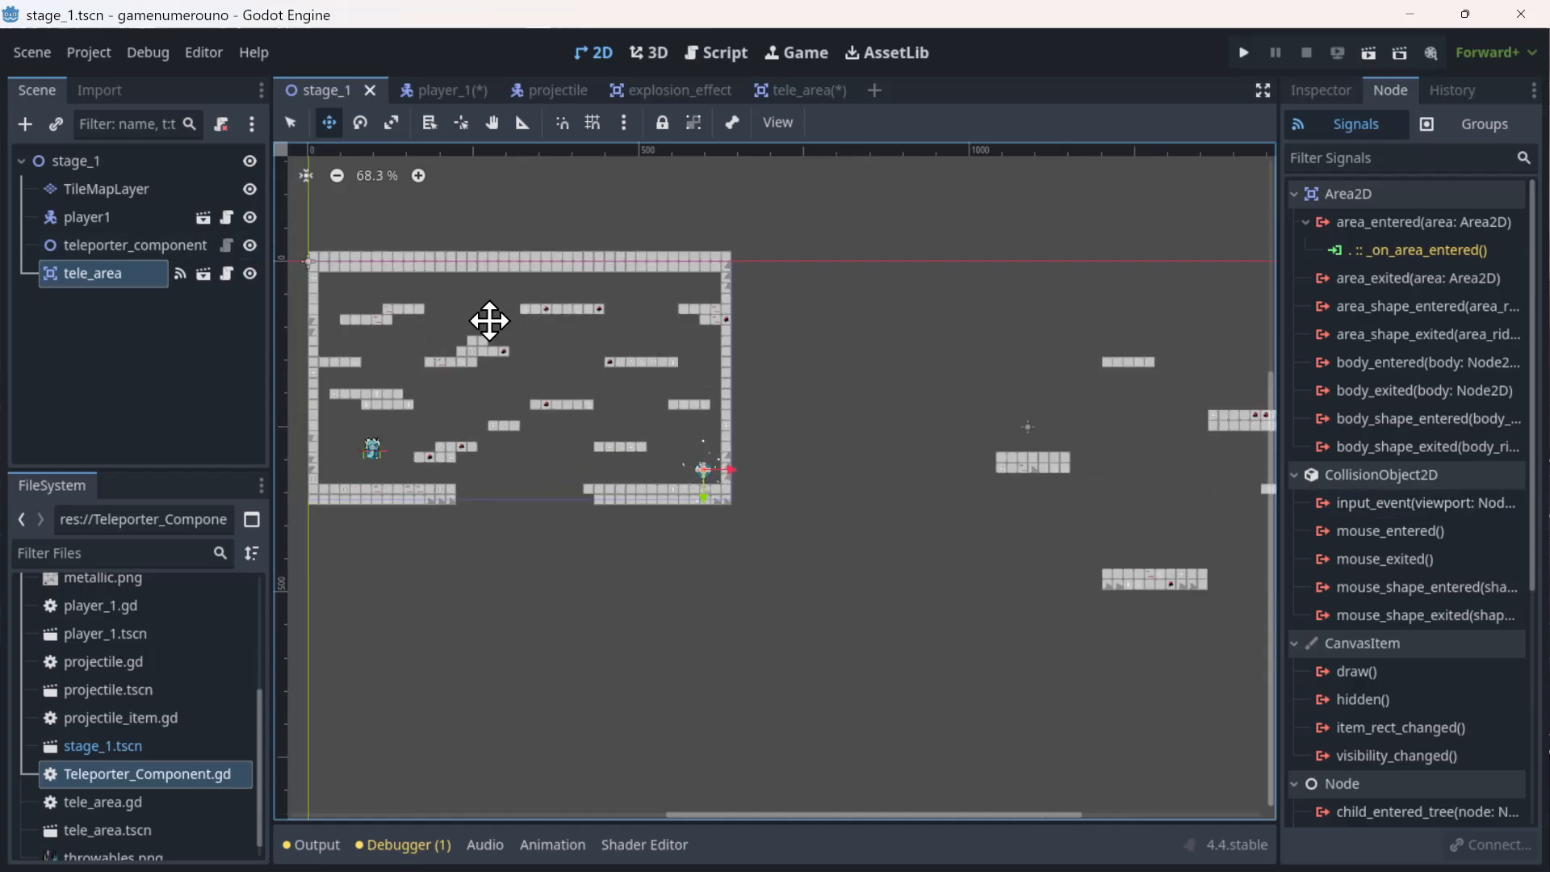
click(162, 245)
drag(924, 450, 351, 324)
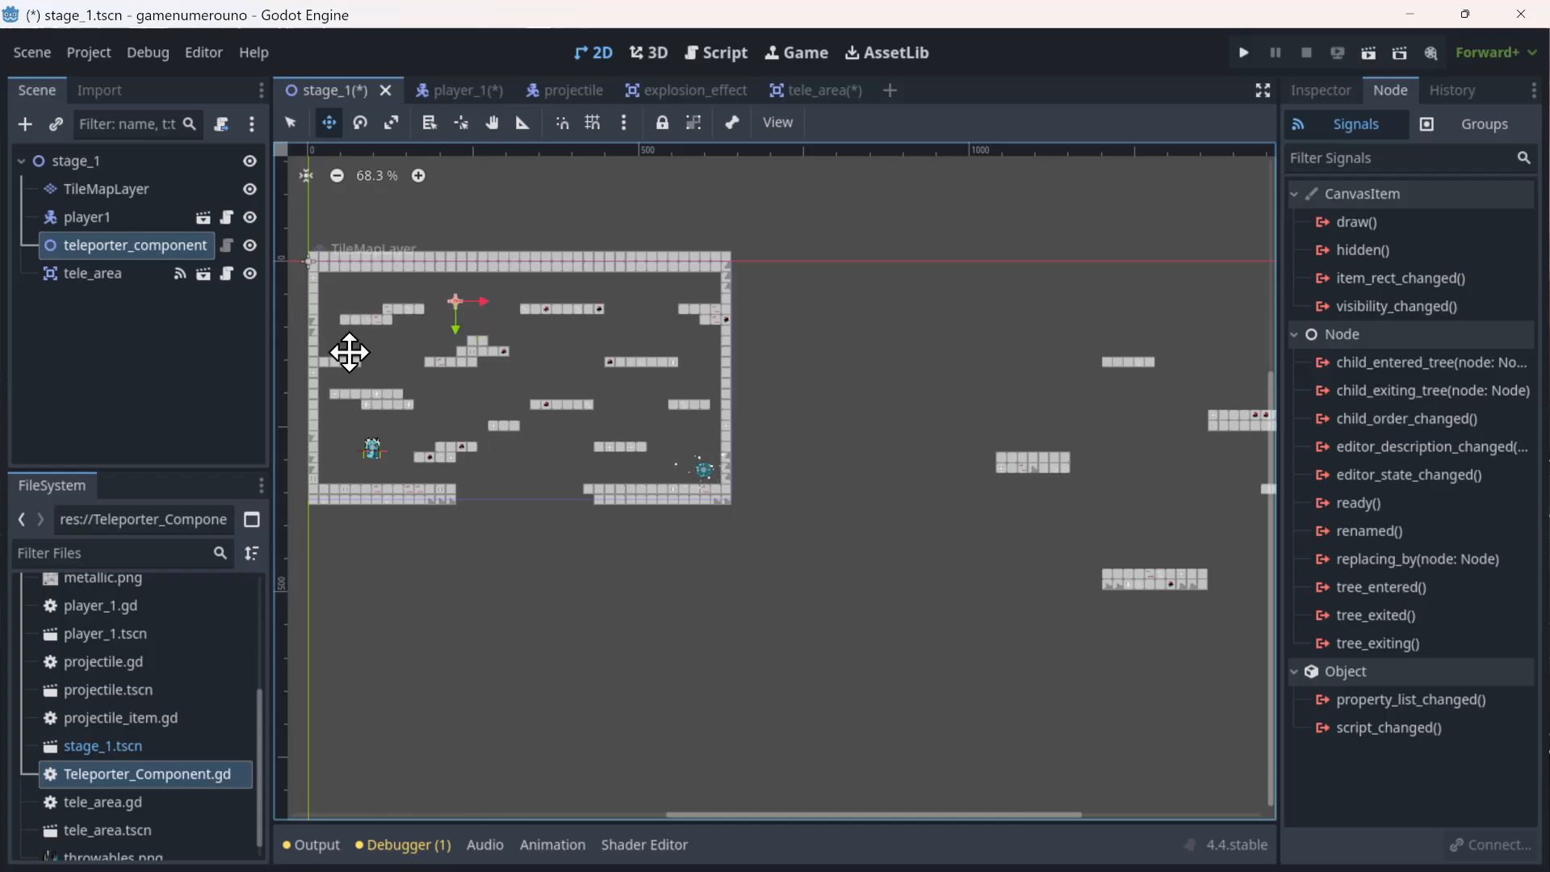
- Save the tele_area scene and assign teleporter_component as the Teleport Point of the tele_area node in stage_1
click(89, 275)
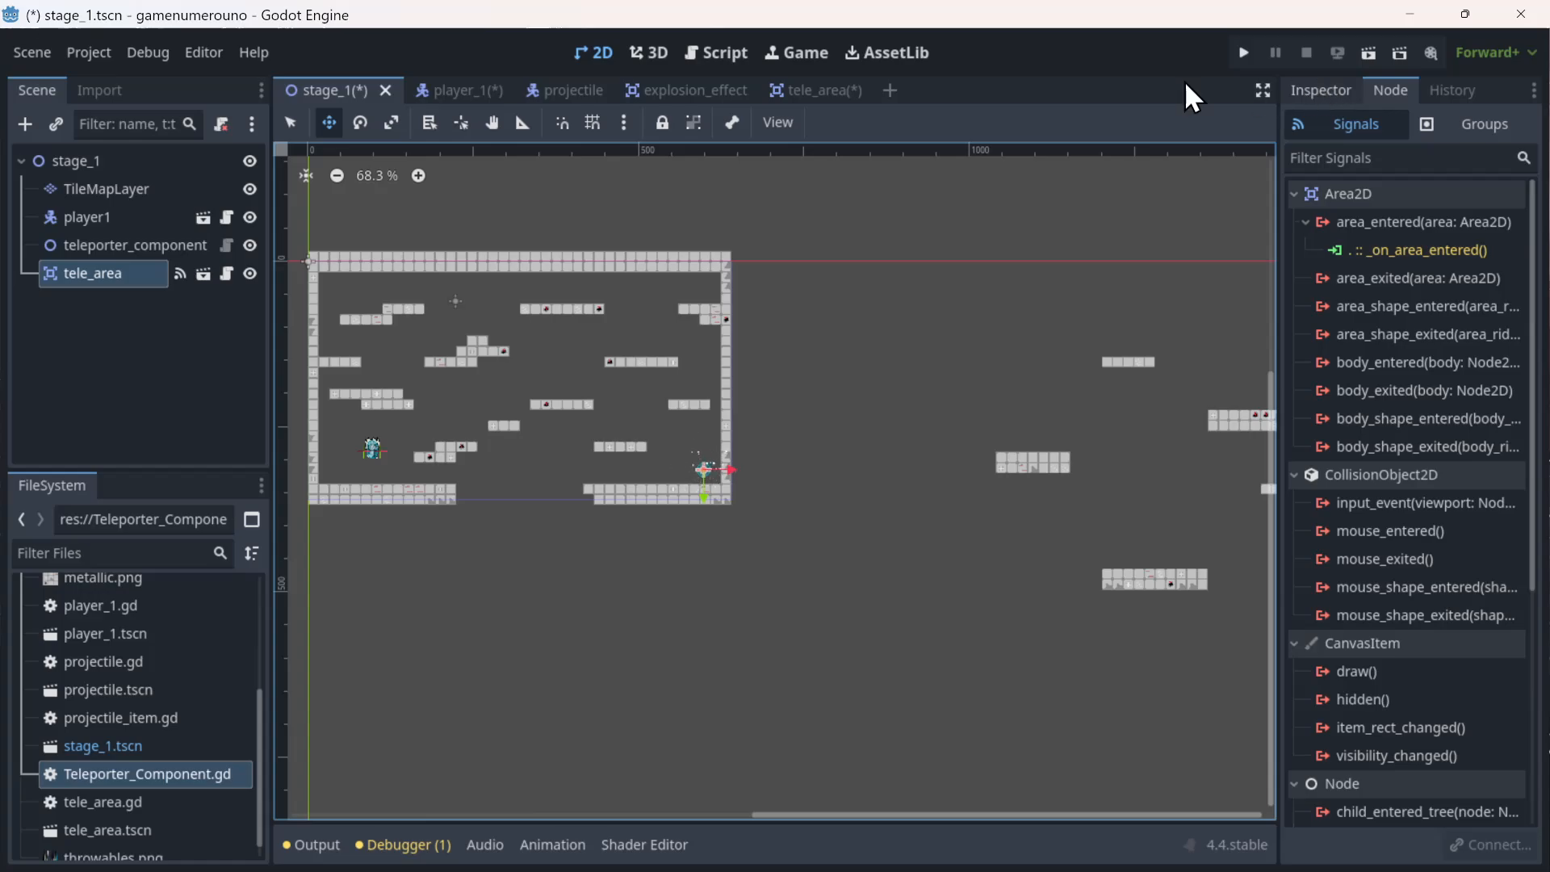
click(825, 86)
key(ctrl+s)
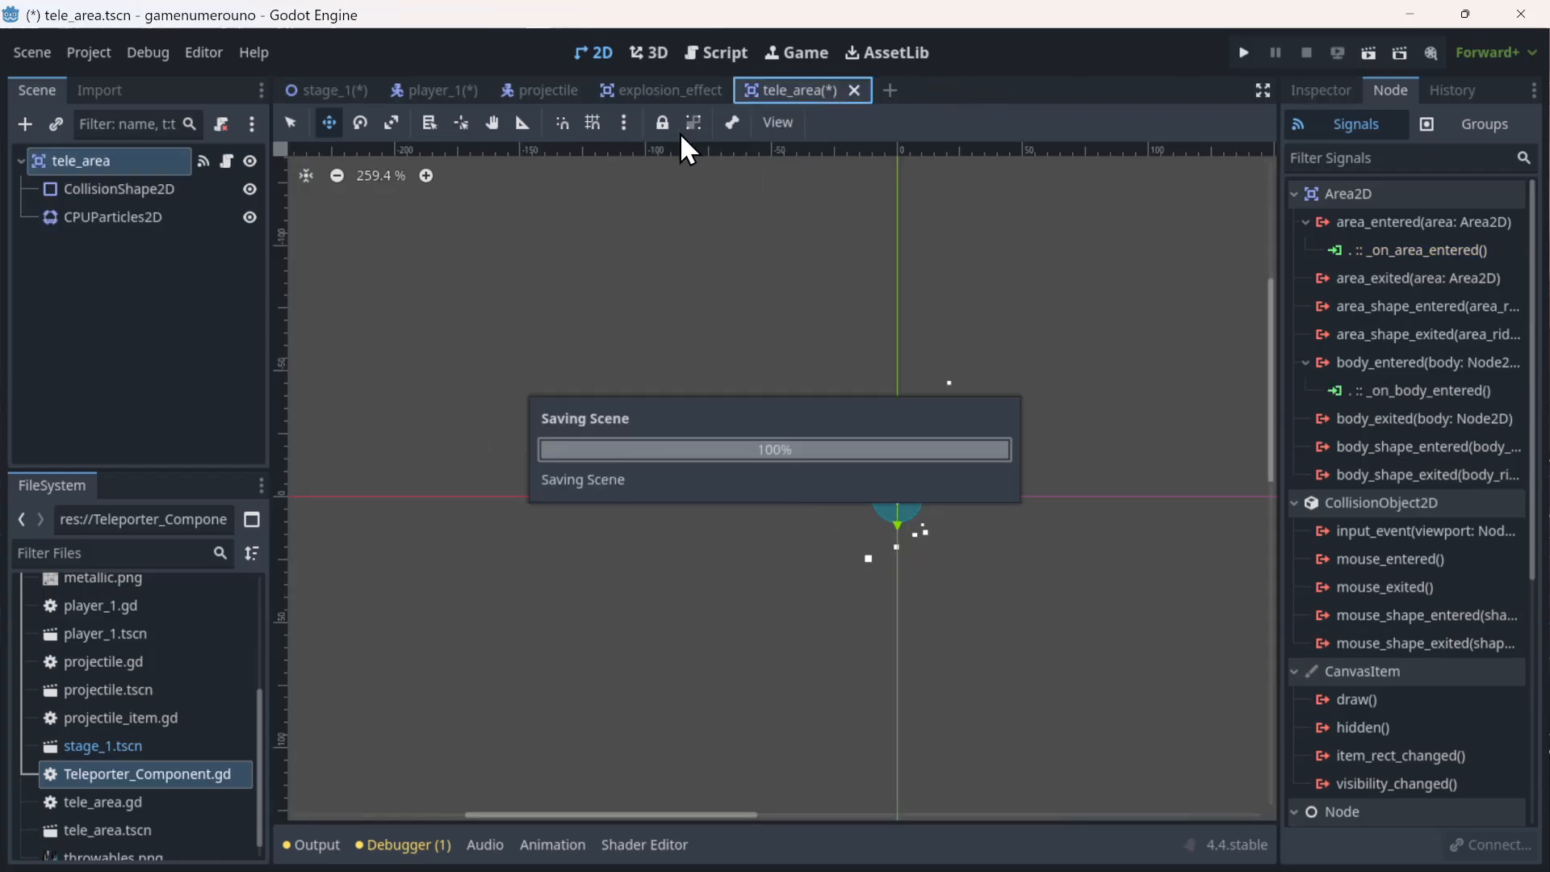
click(347, 97)
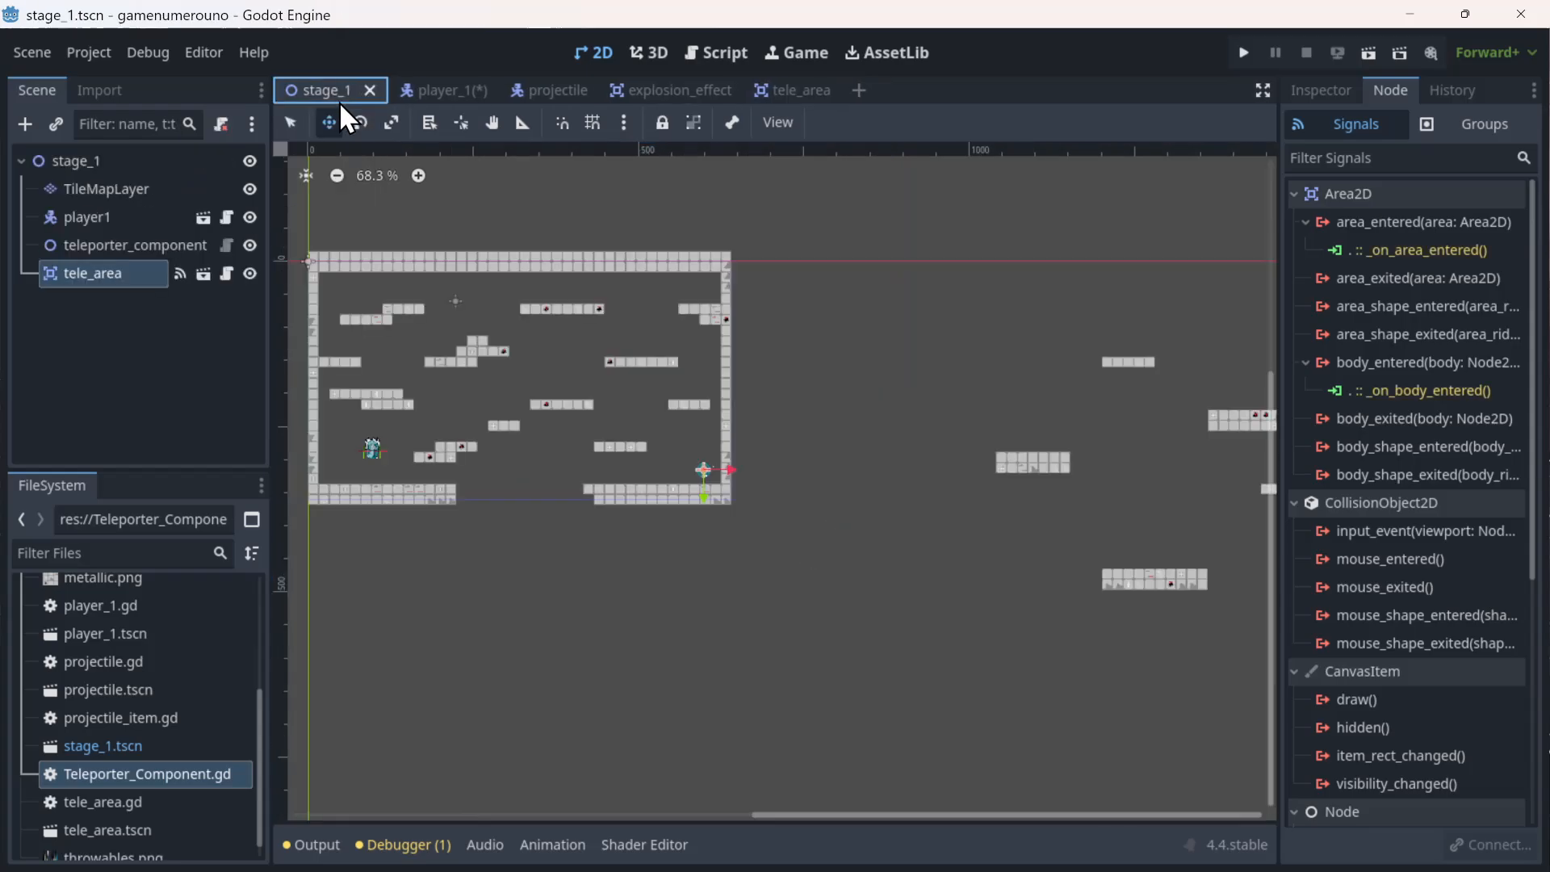
click(1317, 92)
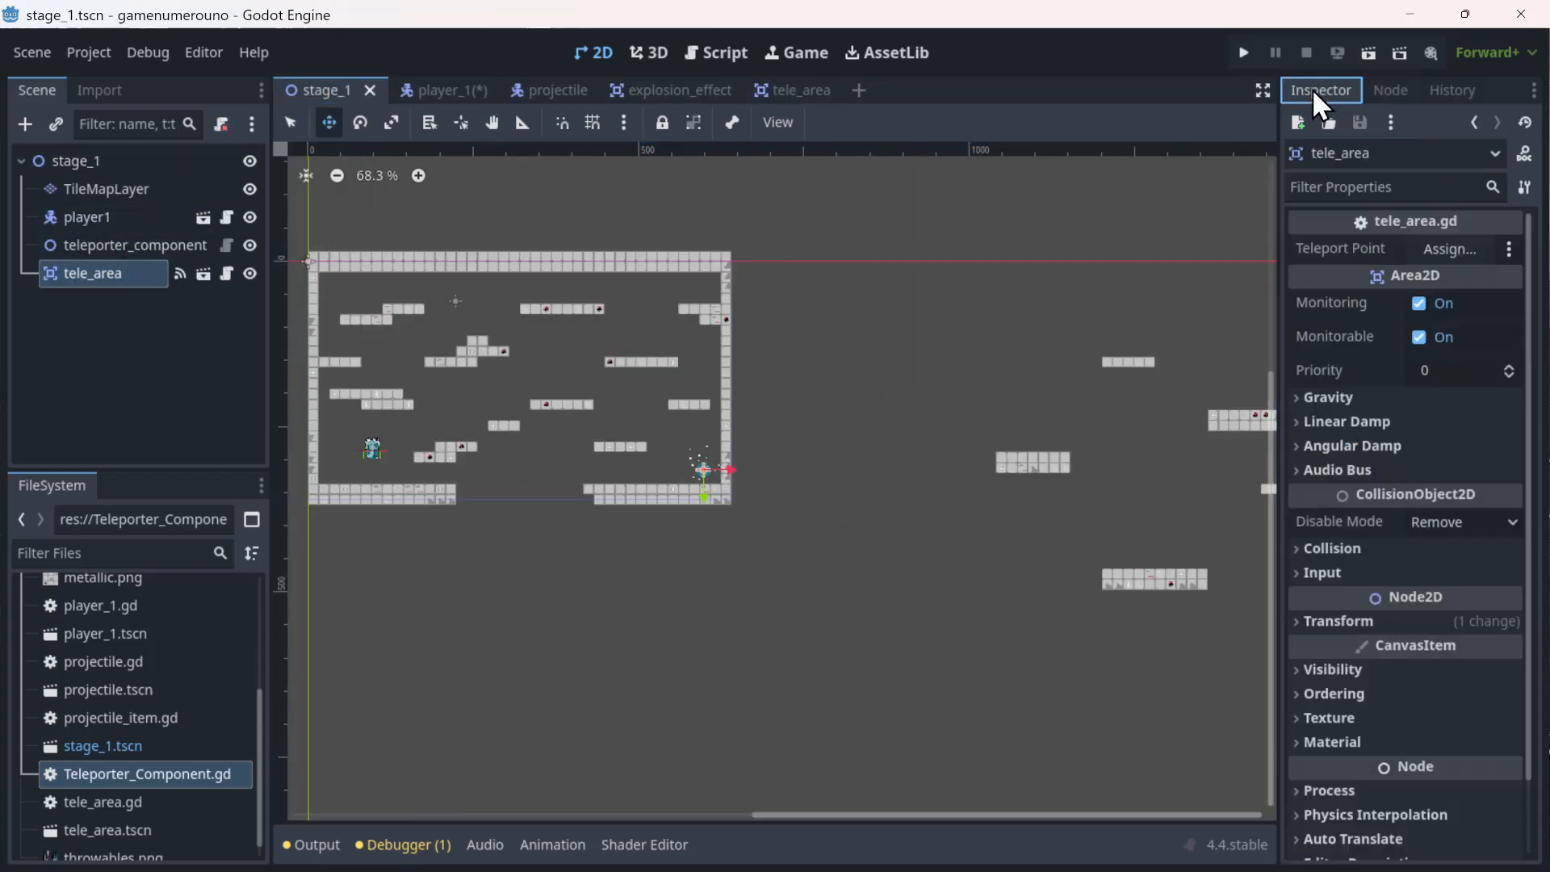
click(1431, 248)
double_click(744, 230)
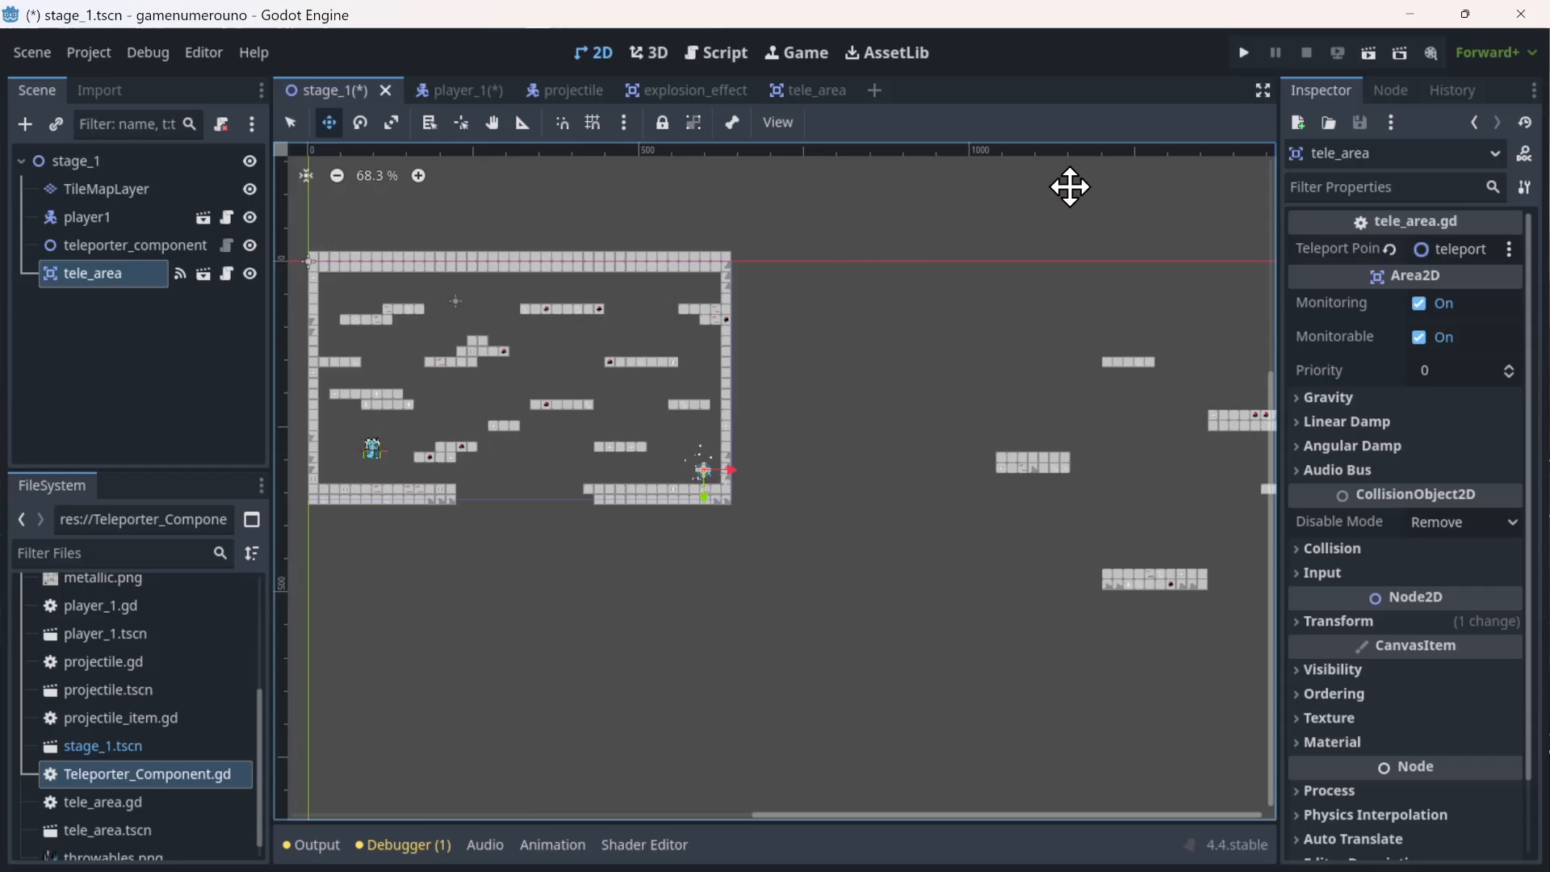
- Run the current scene and jump the player toward the tele_area particles to test the teleport, then examine the debugger's stack variables
click(1382, 50)
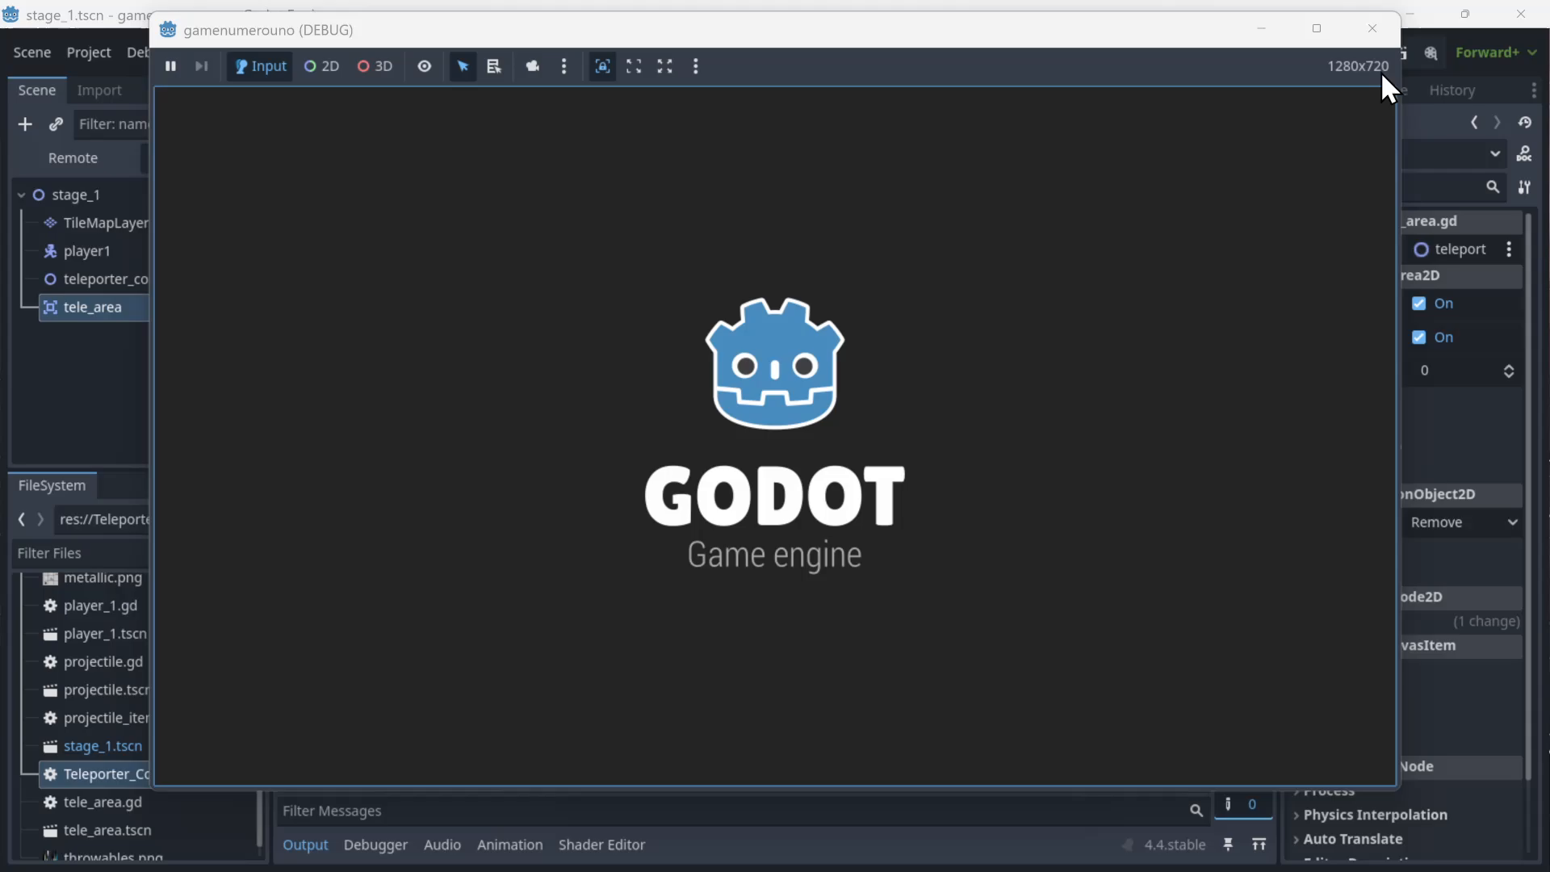
key(Right)
key(space)
key(space)
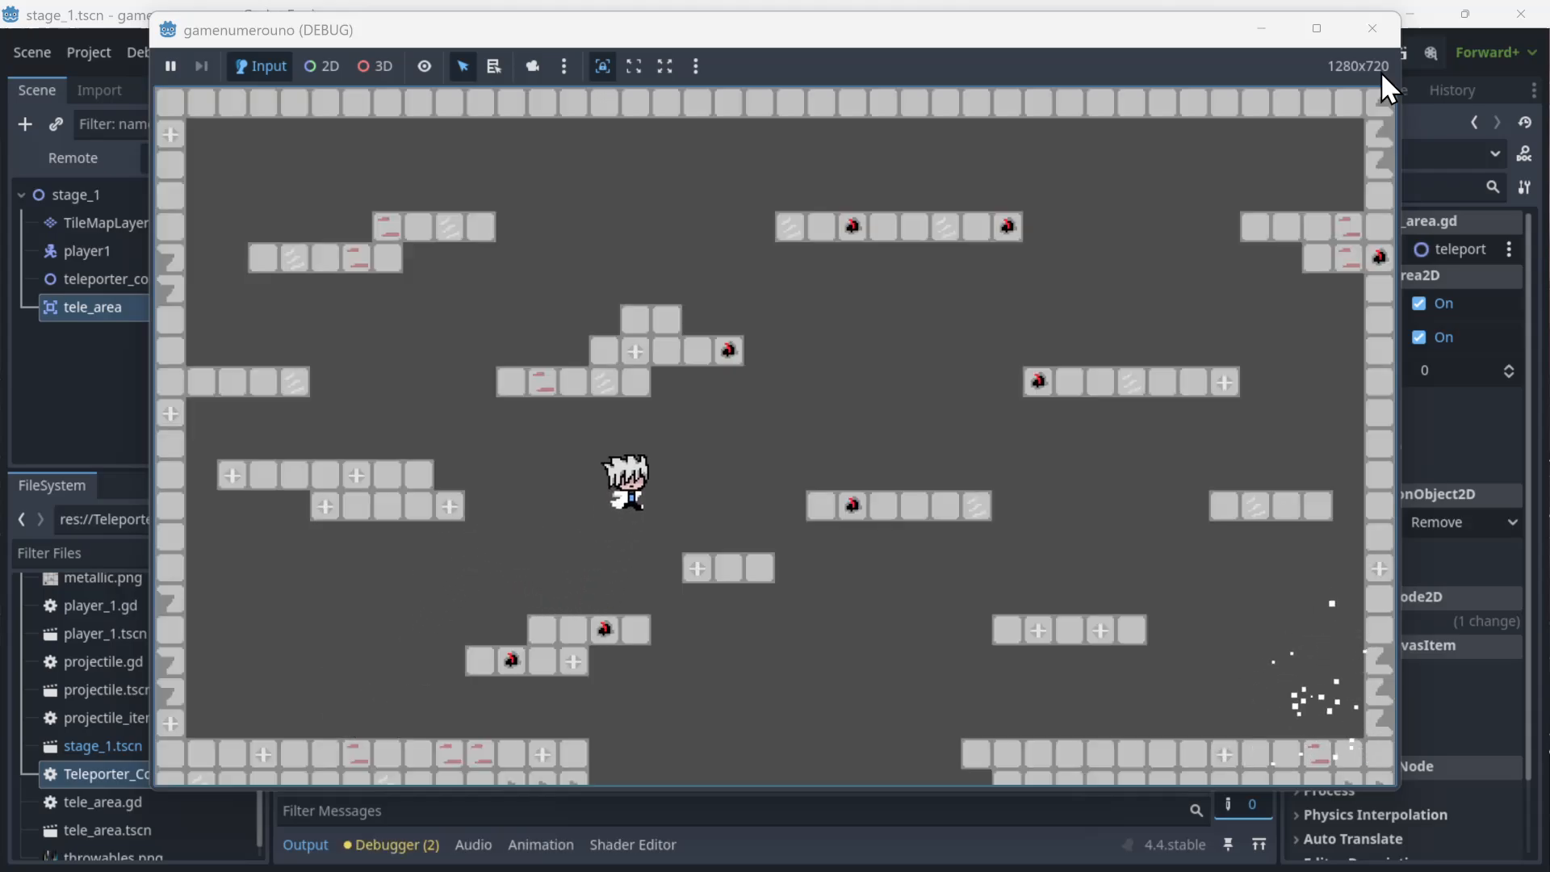
key(space)
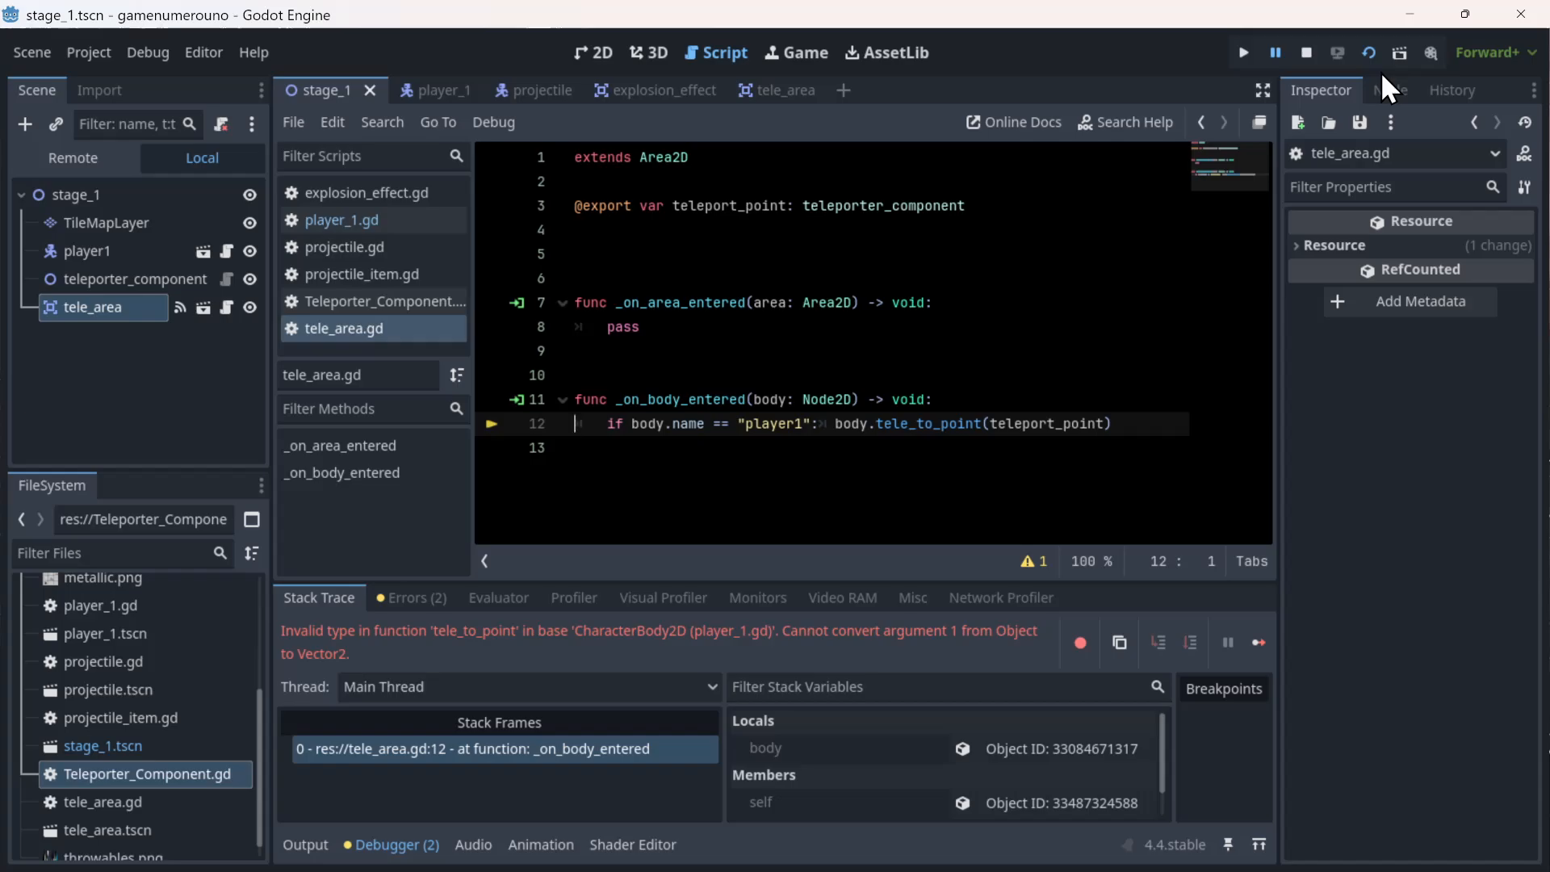
scroll(937, 770, down, 1)
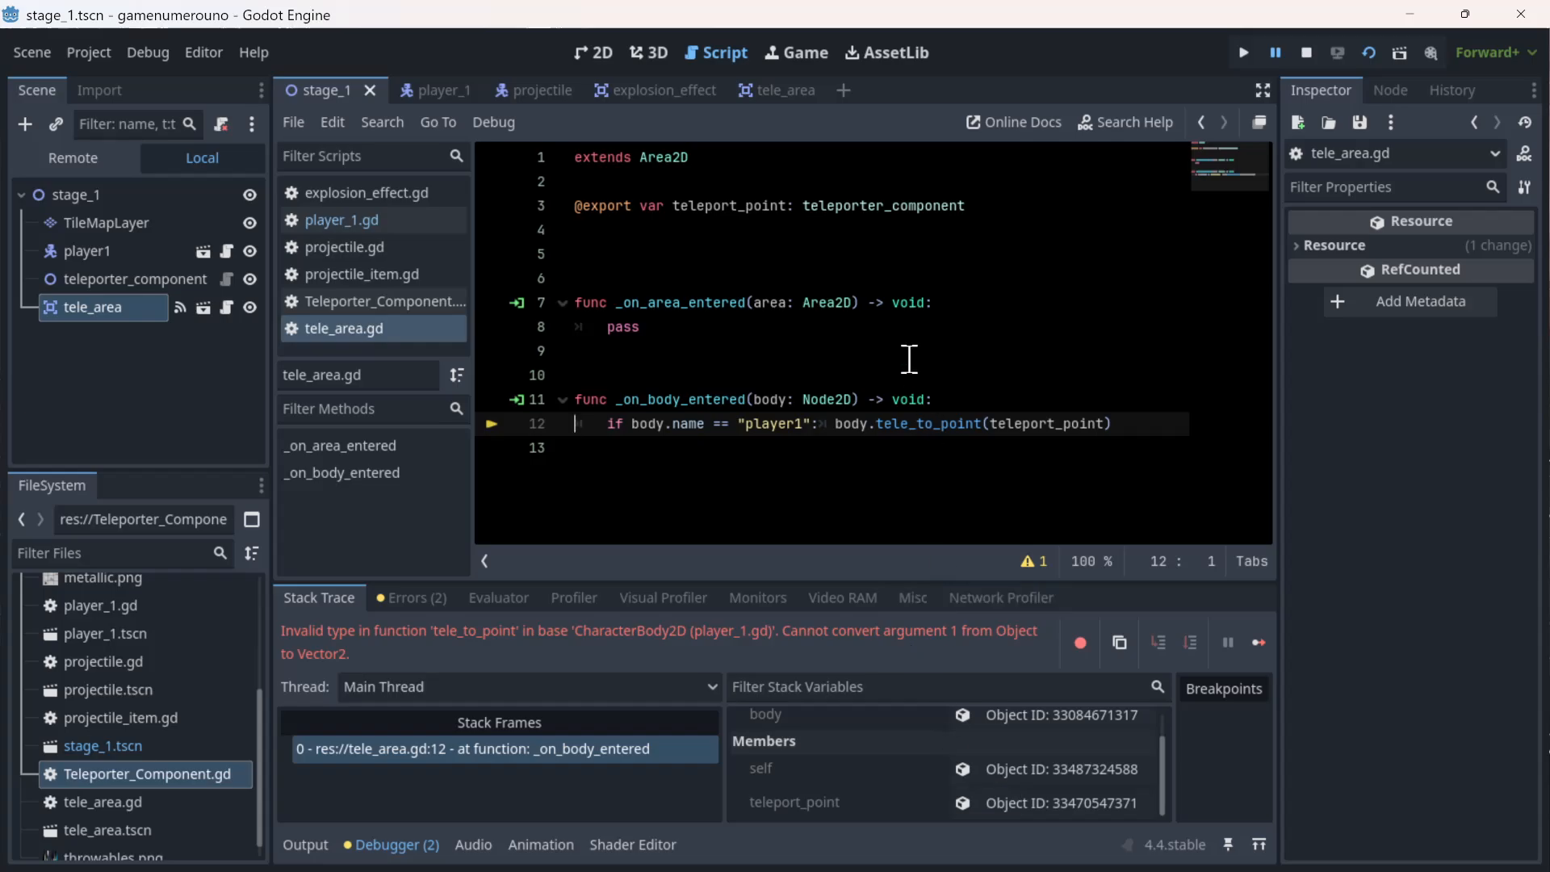
- In the tele_area script, change the tele_to_point argument to teleport_point.global_position
click(1107, 423)
text(.postion)
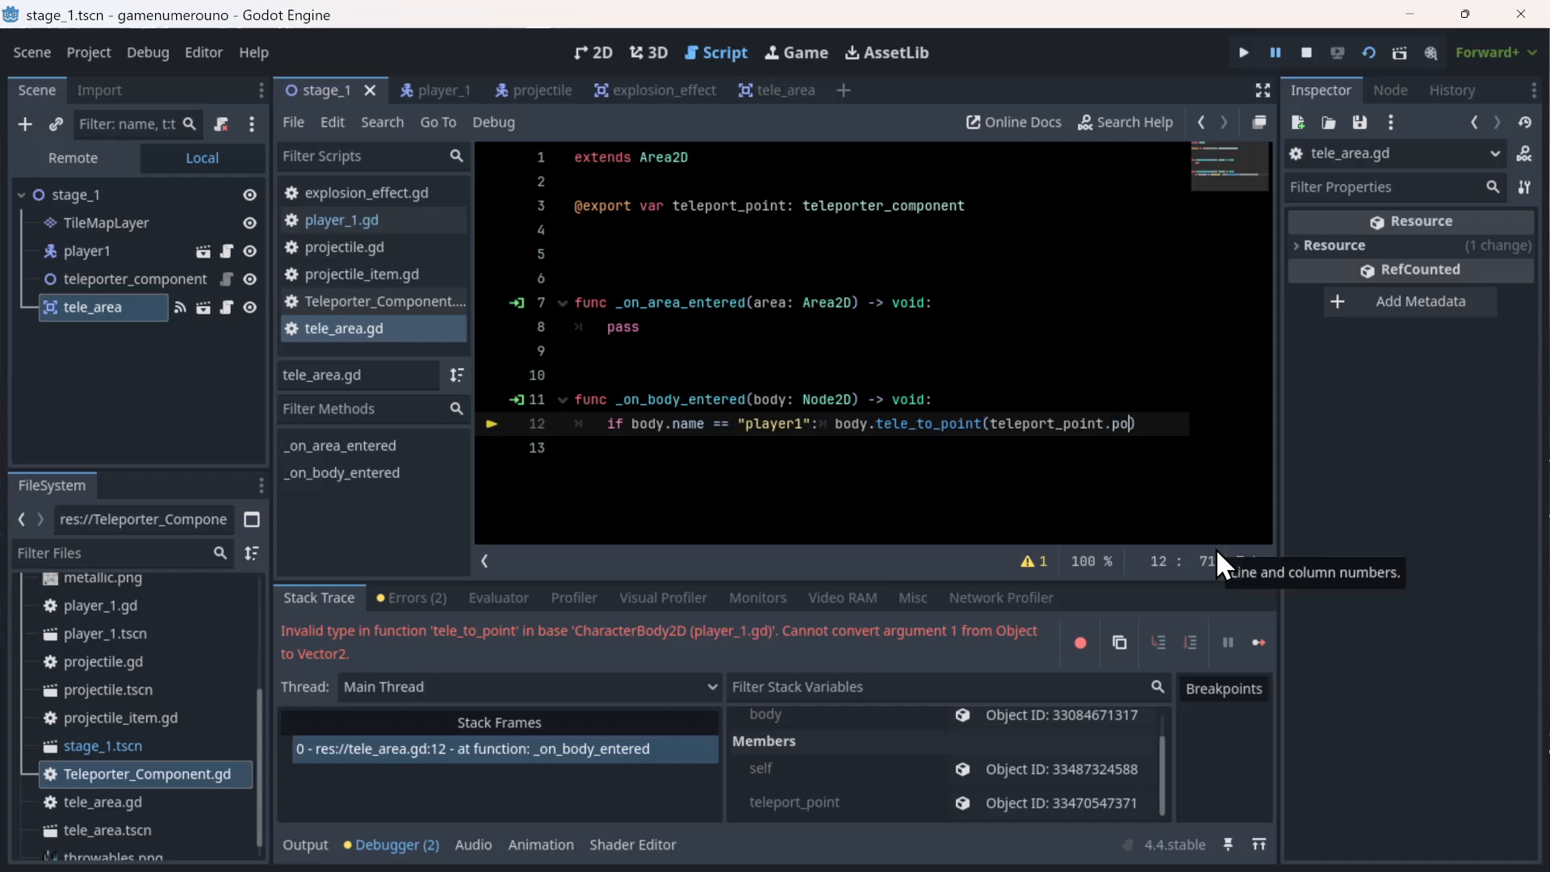
key(BackSpace)
key(BackSpace)
key(BackSpace)
key(BackSpace)
key(BackSpace)
key(BackSpace)
key(BackSpace)
key(BackSpace)
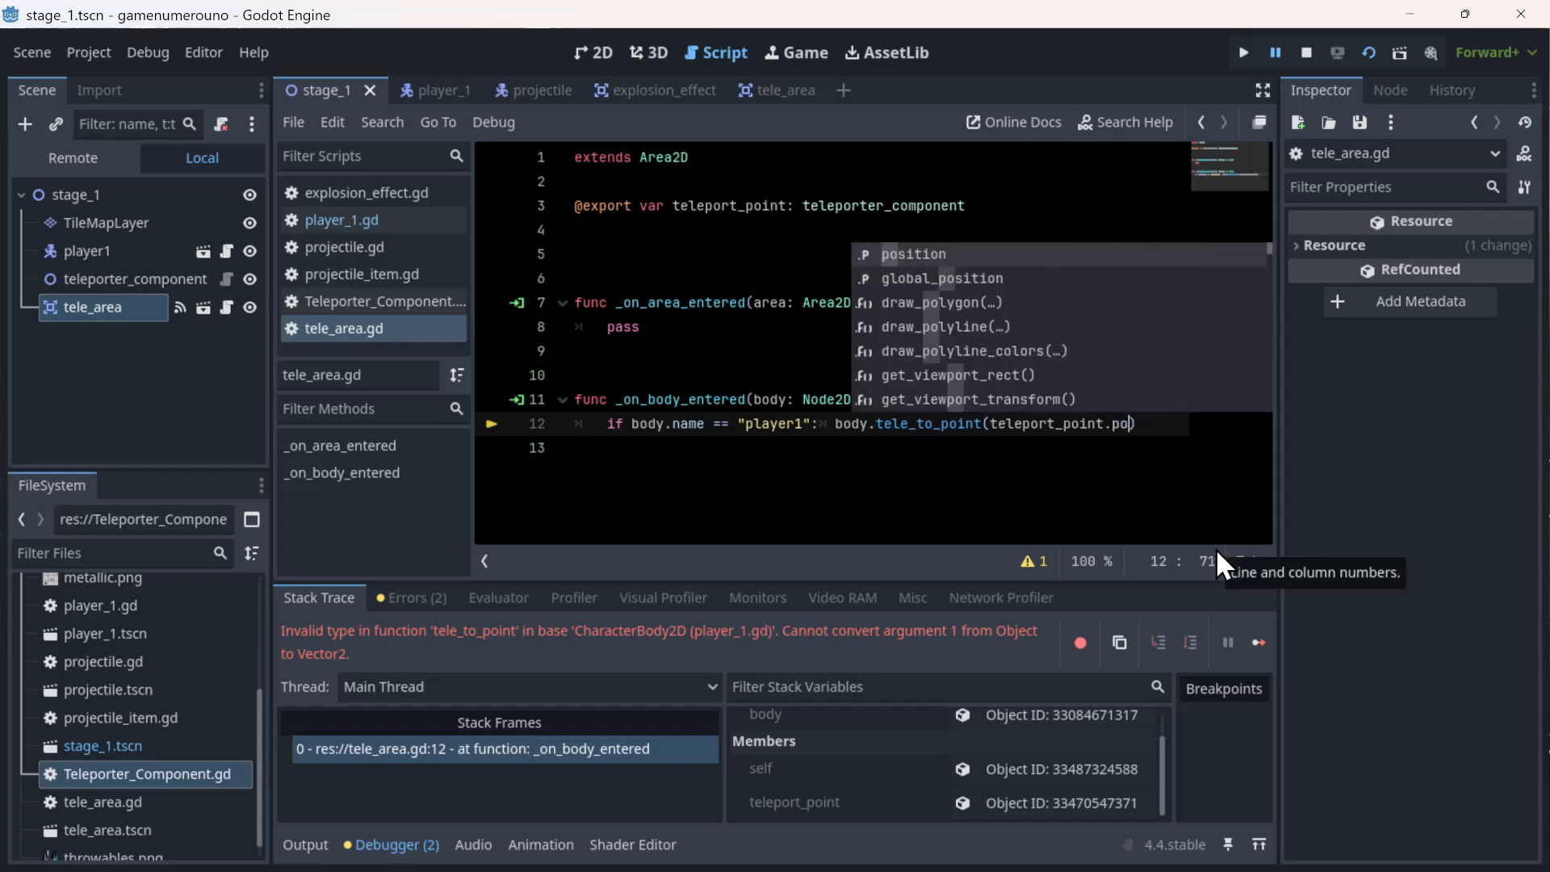
text(.glo)
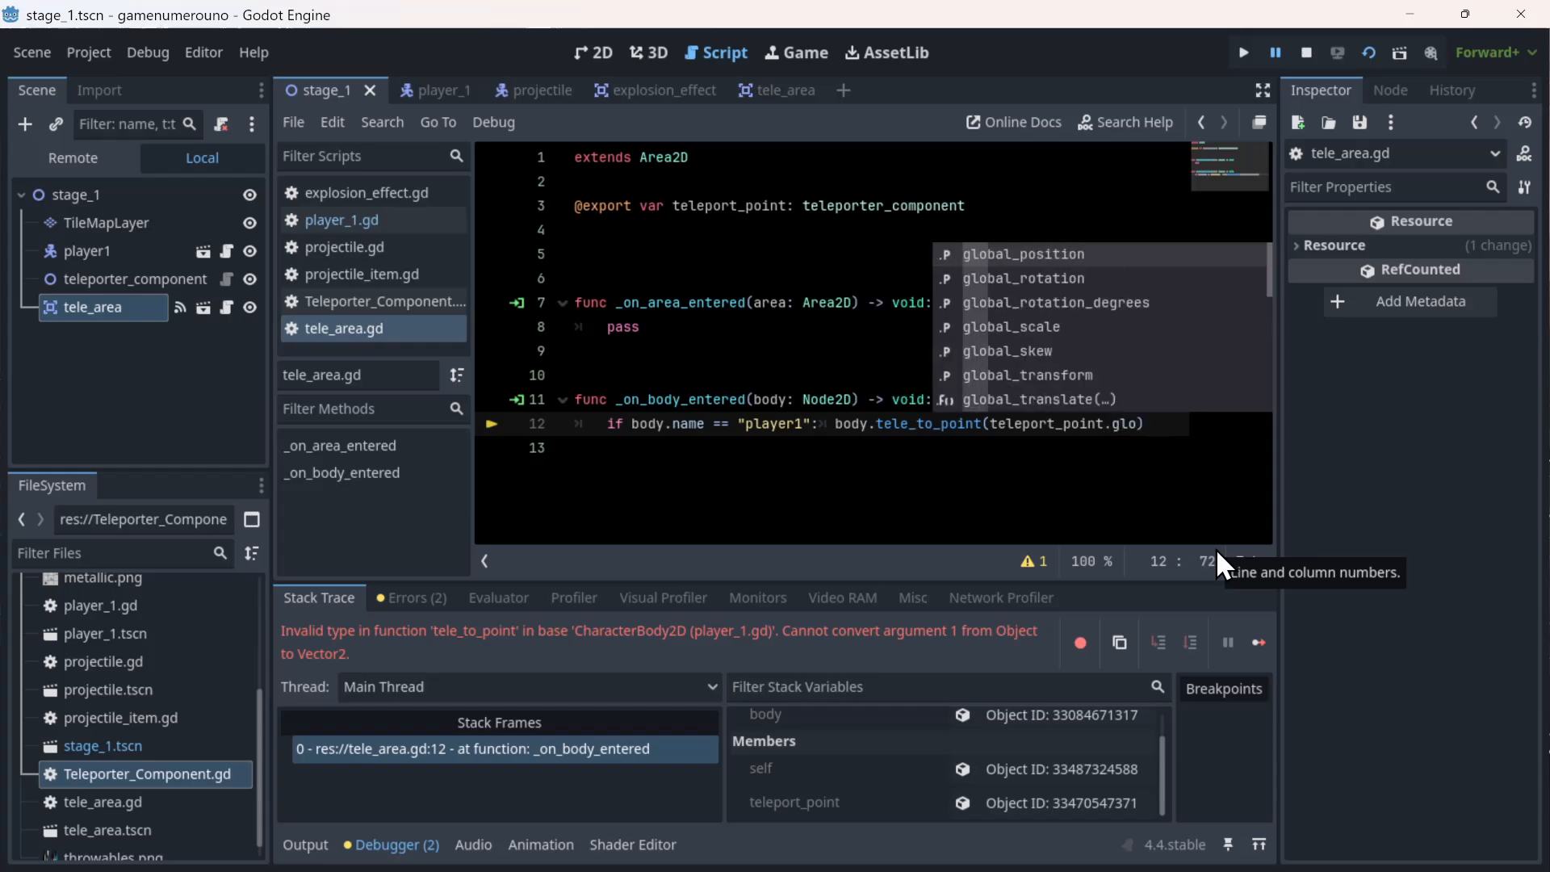
key(Return)
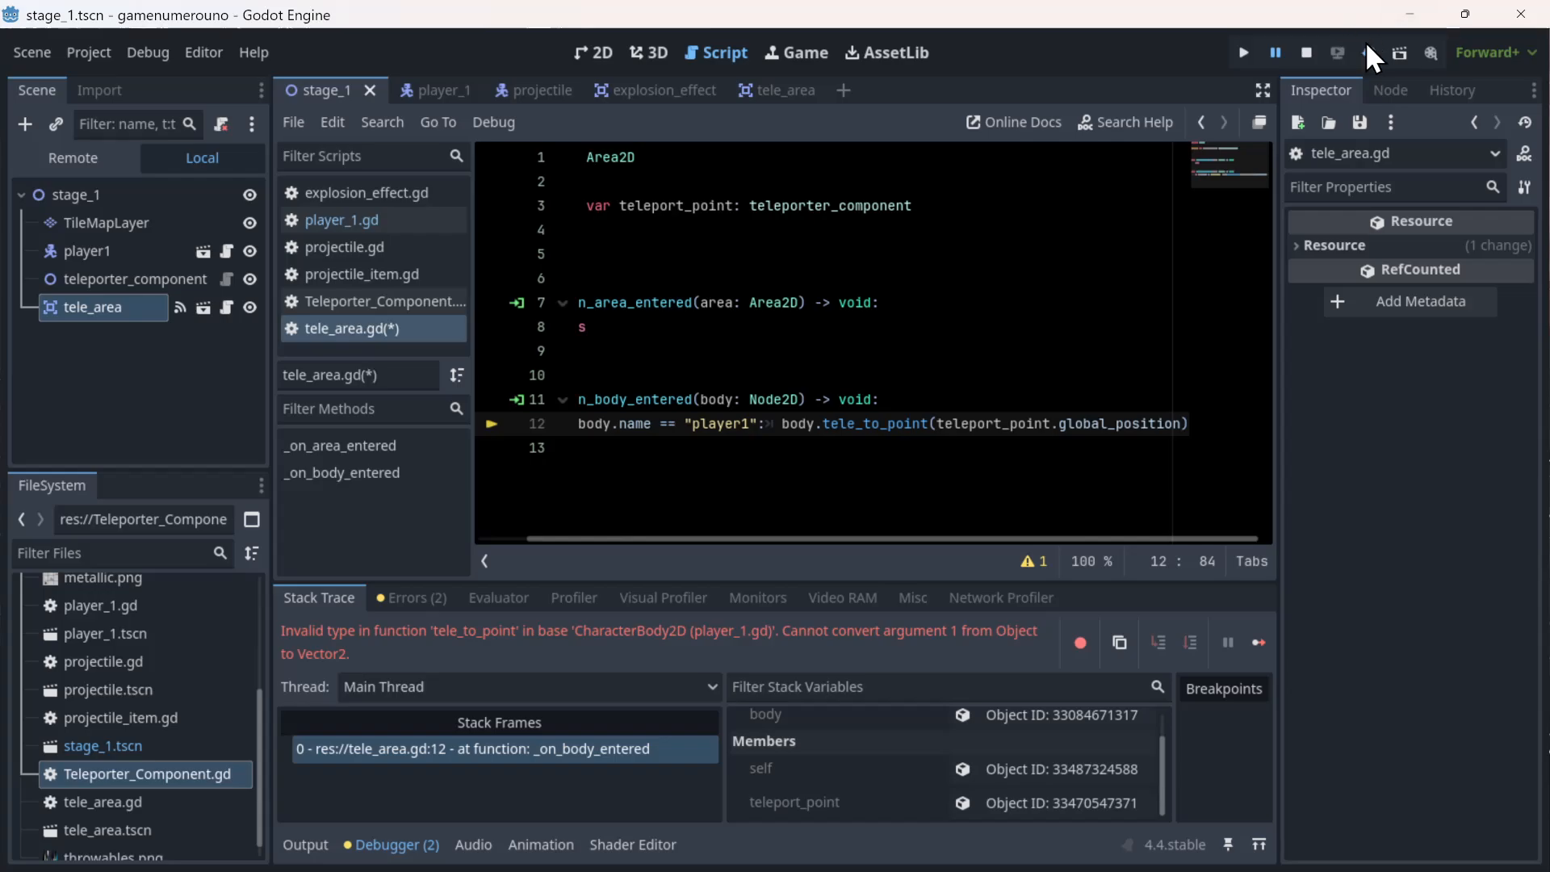
- Run the current scene and jump the player across the platforms into the tele_area particles to test the teleport, then close the game
click(1366, 44)
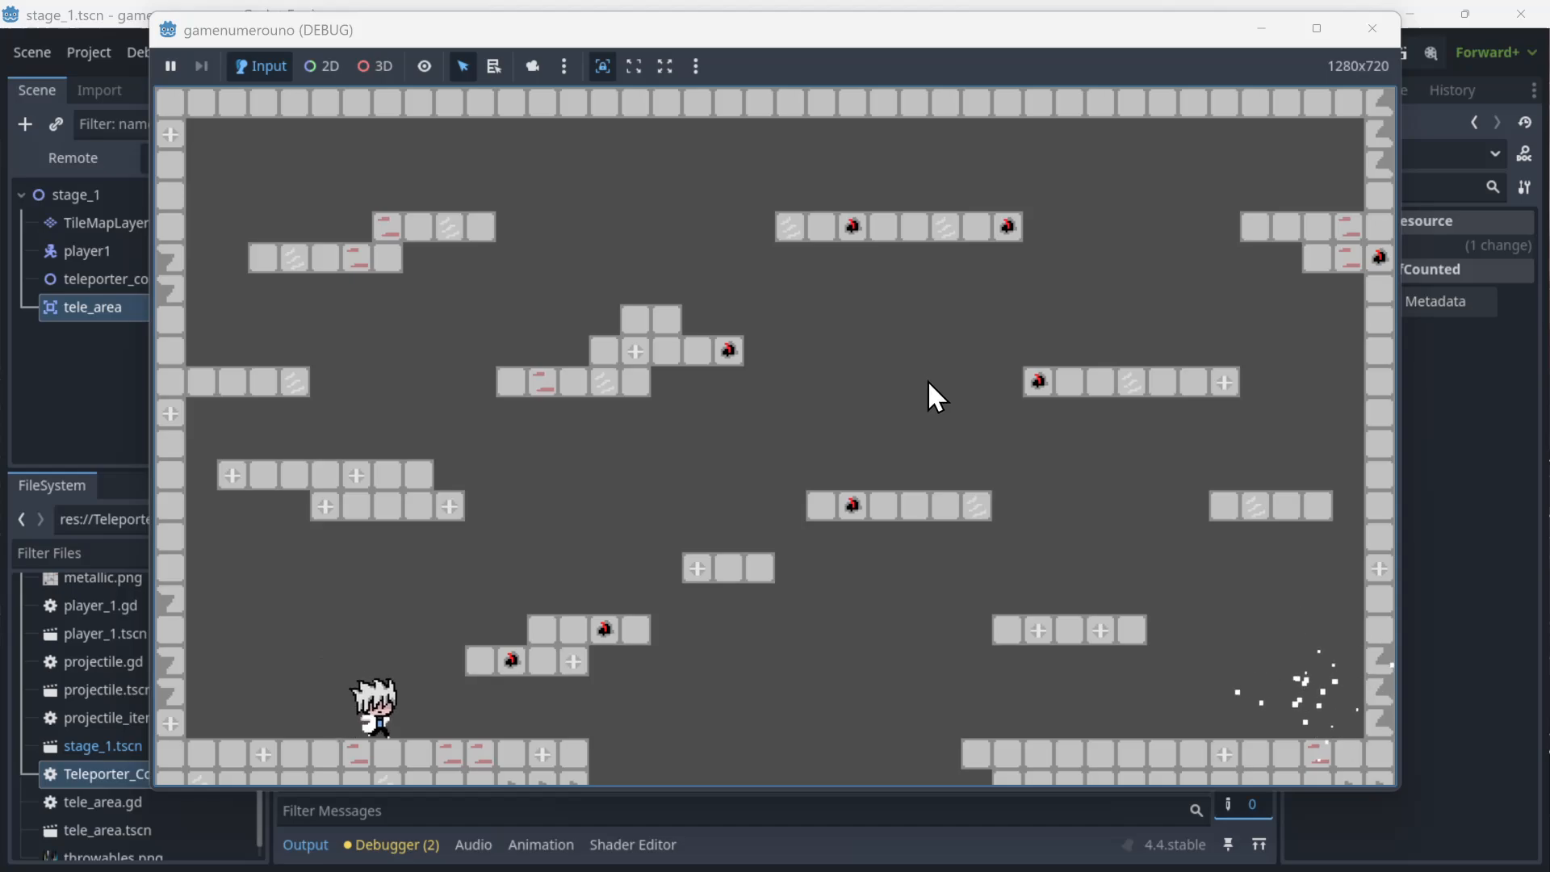
key(Right)
key(space)
key(Right)
key(space)
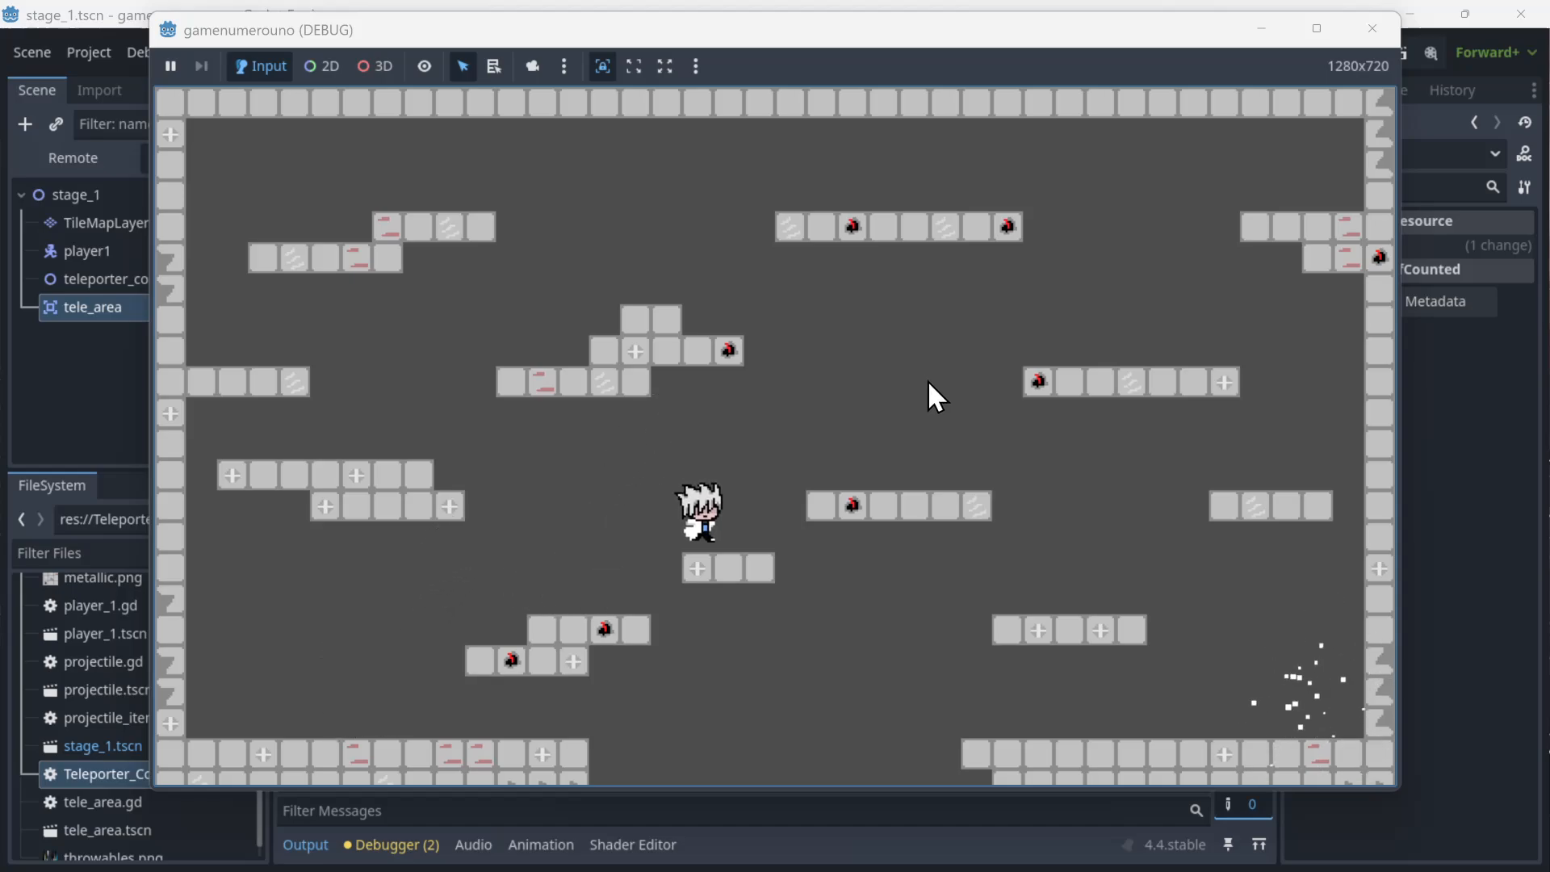
key(space)
key(Right)
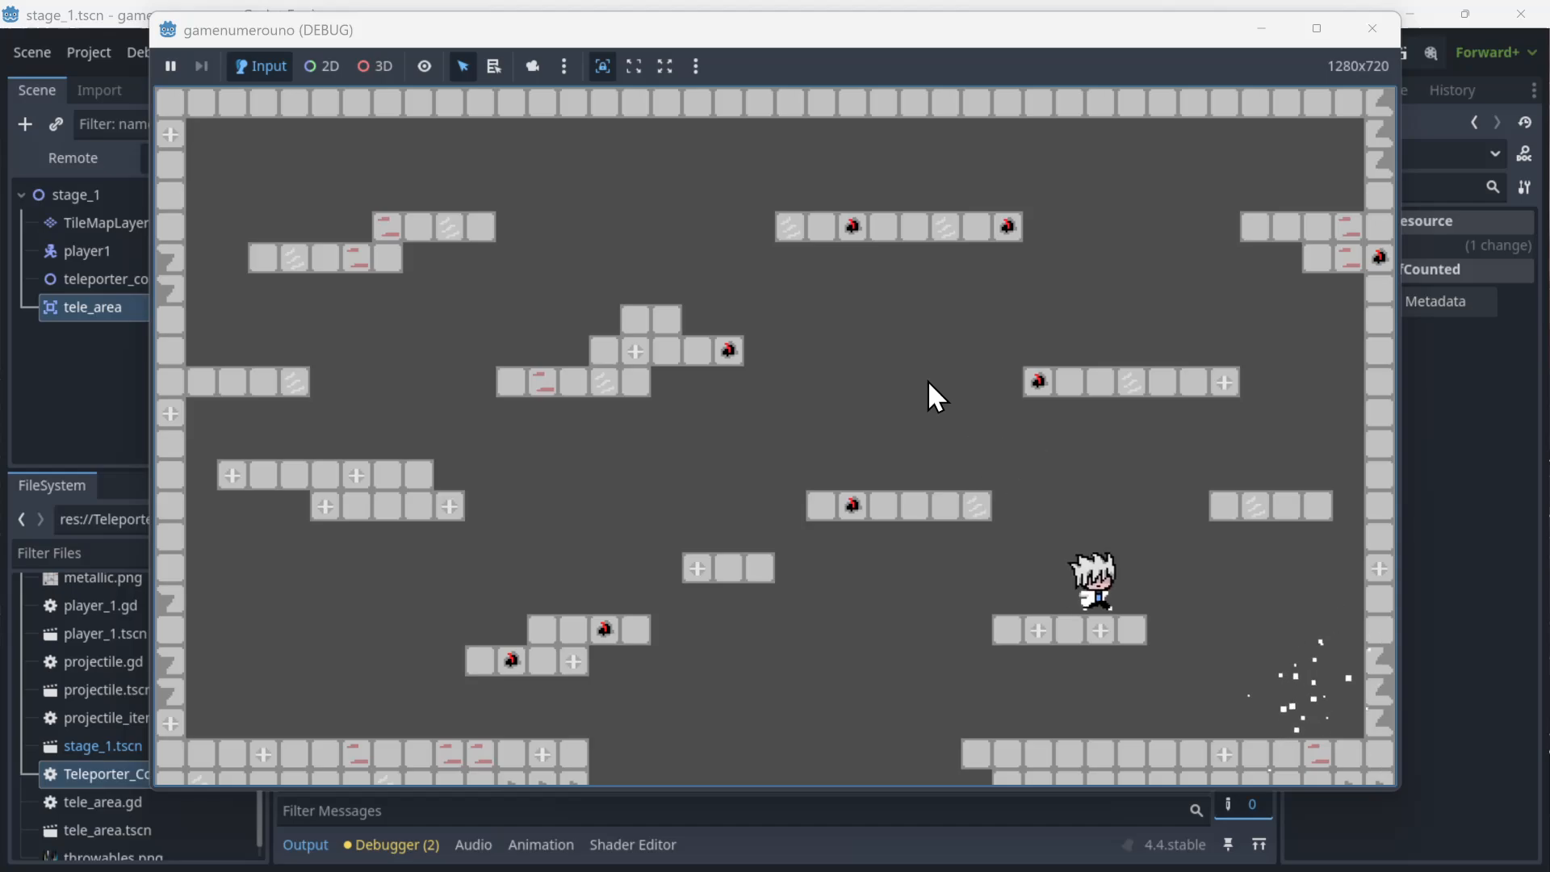
key(Right)
key(space)
key(Left)
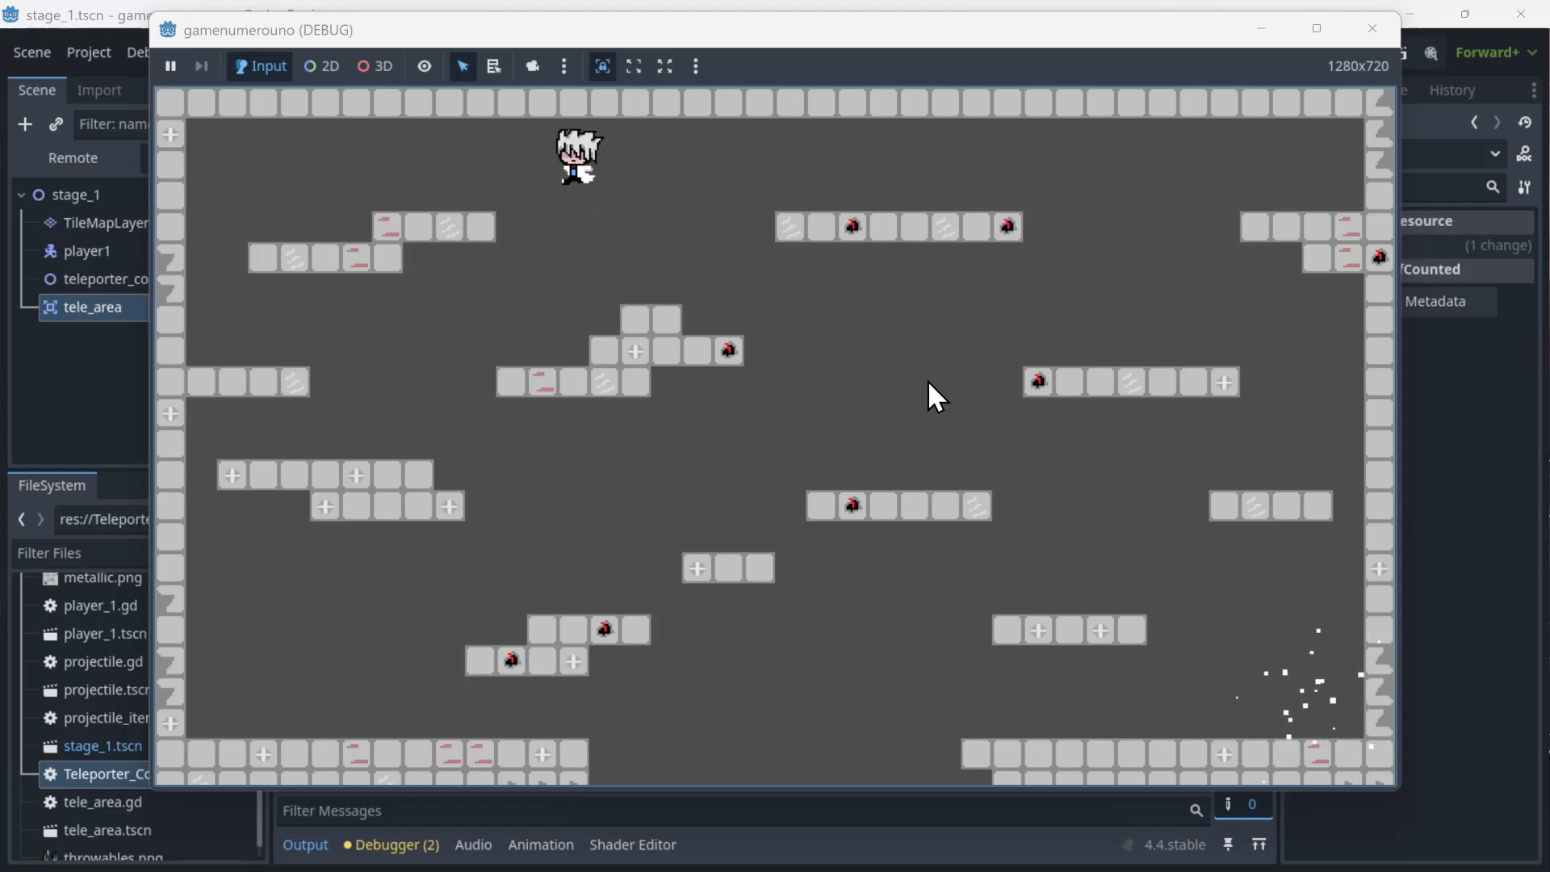
key(space)
key(Right)
key(Left)
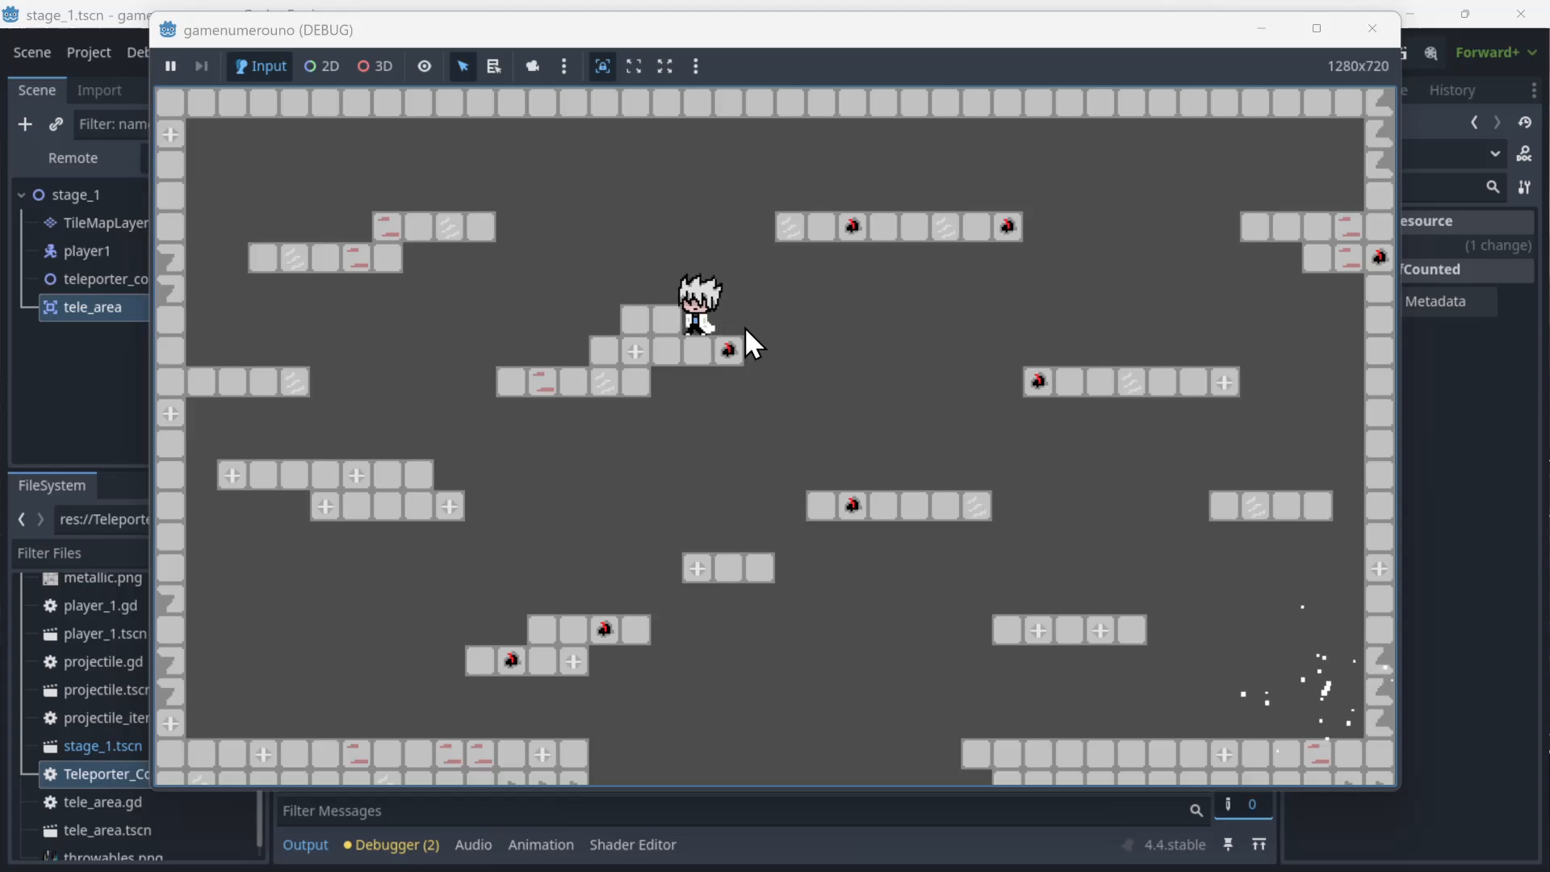
click(1374, 26)
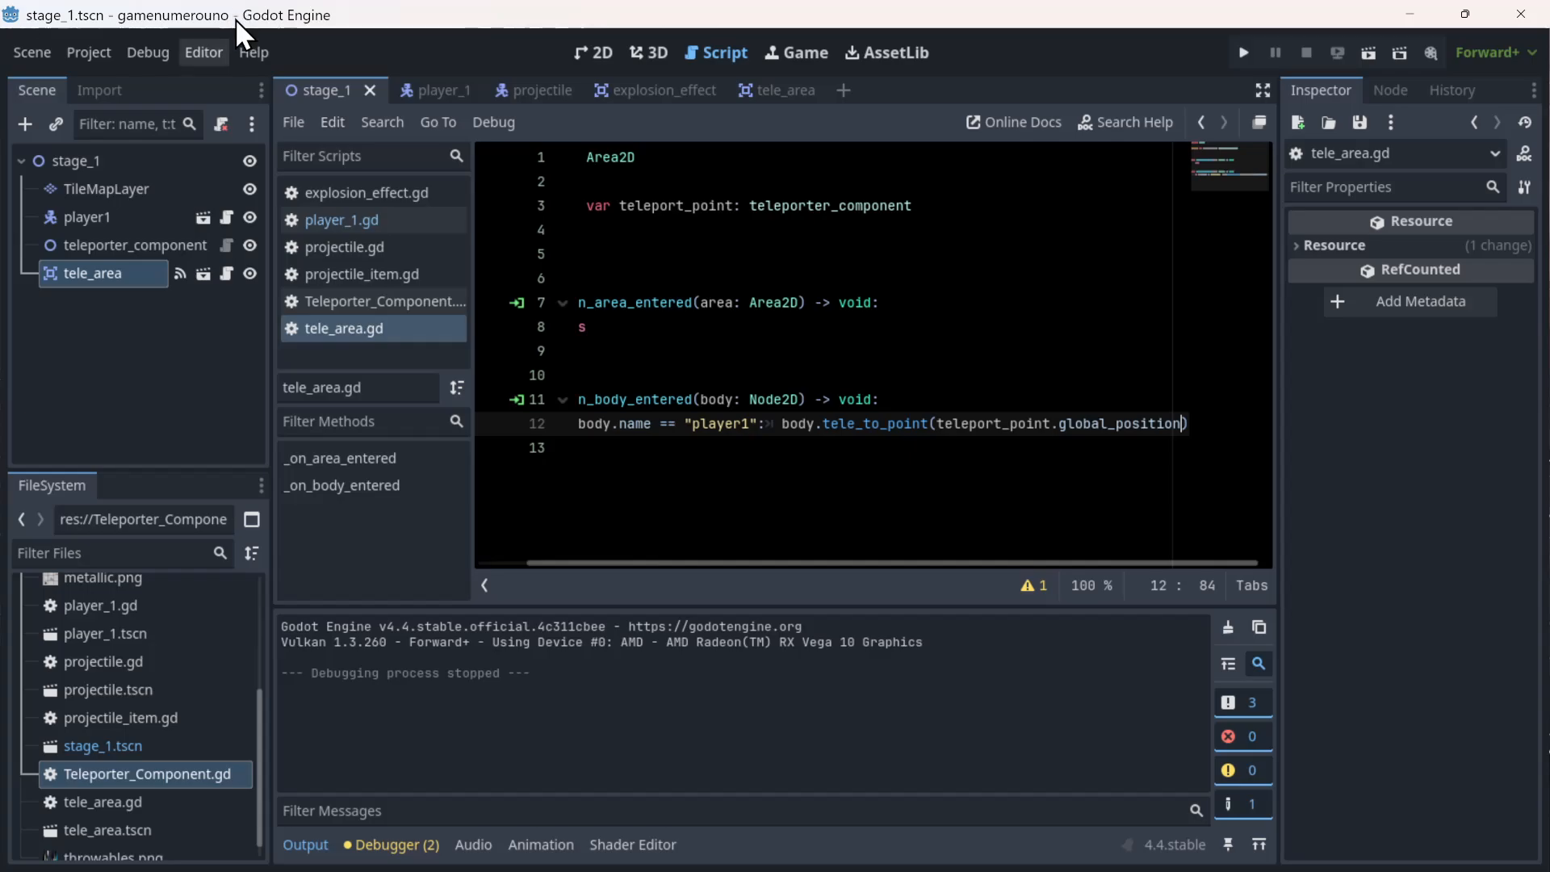
right_click(69, 157)
click(123, 166)
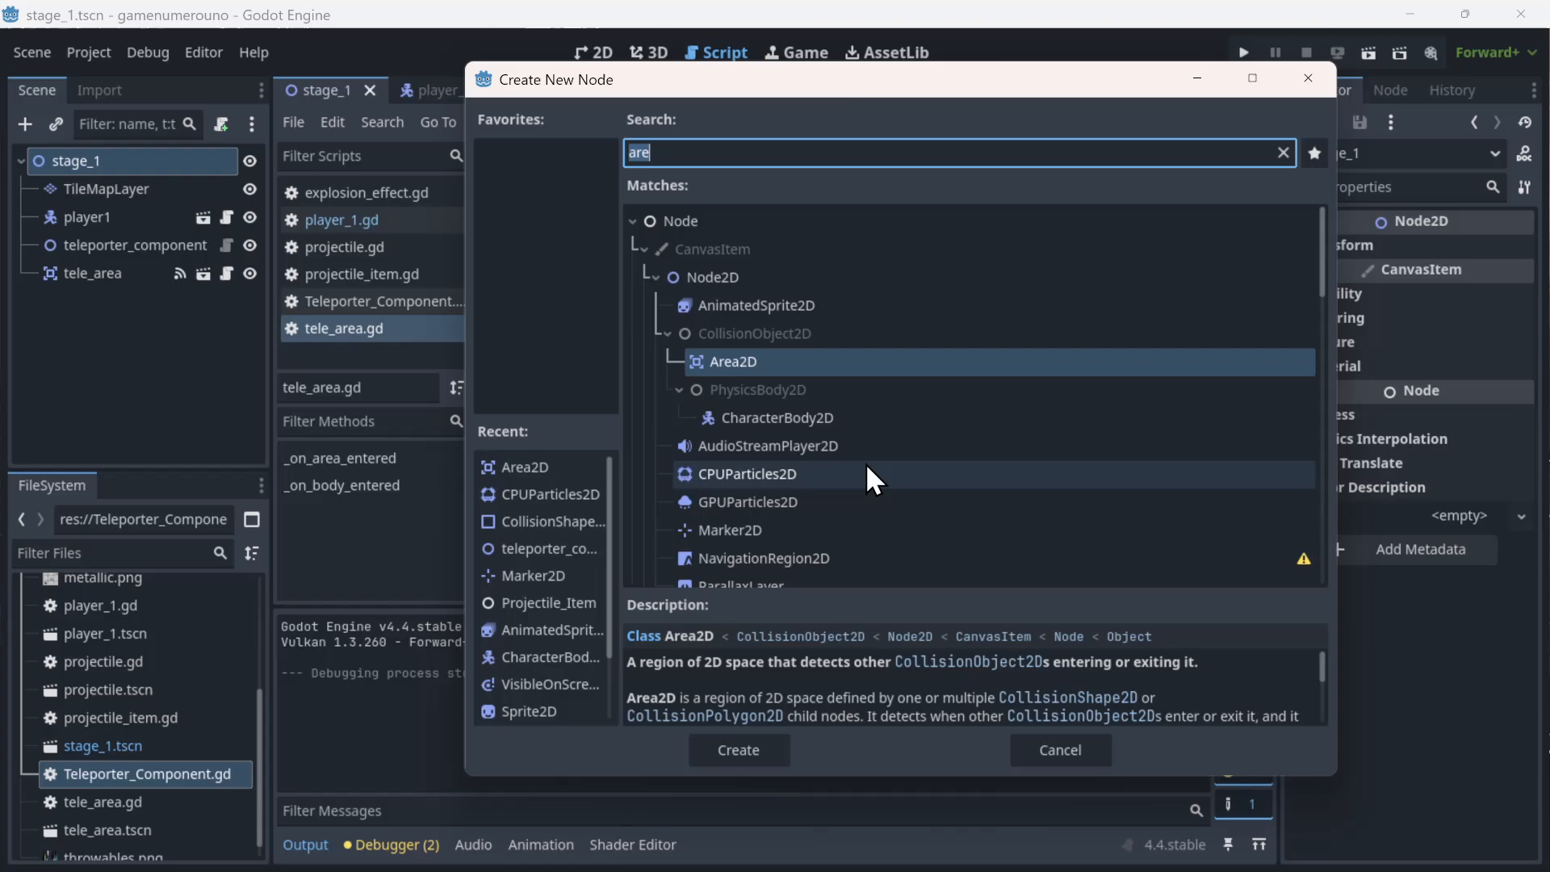
text(cam)
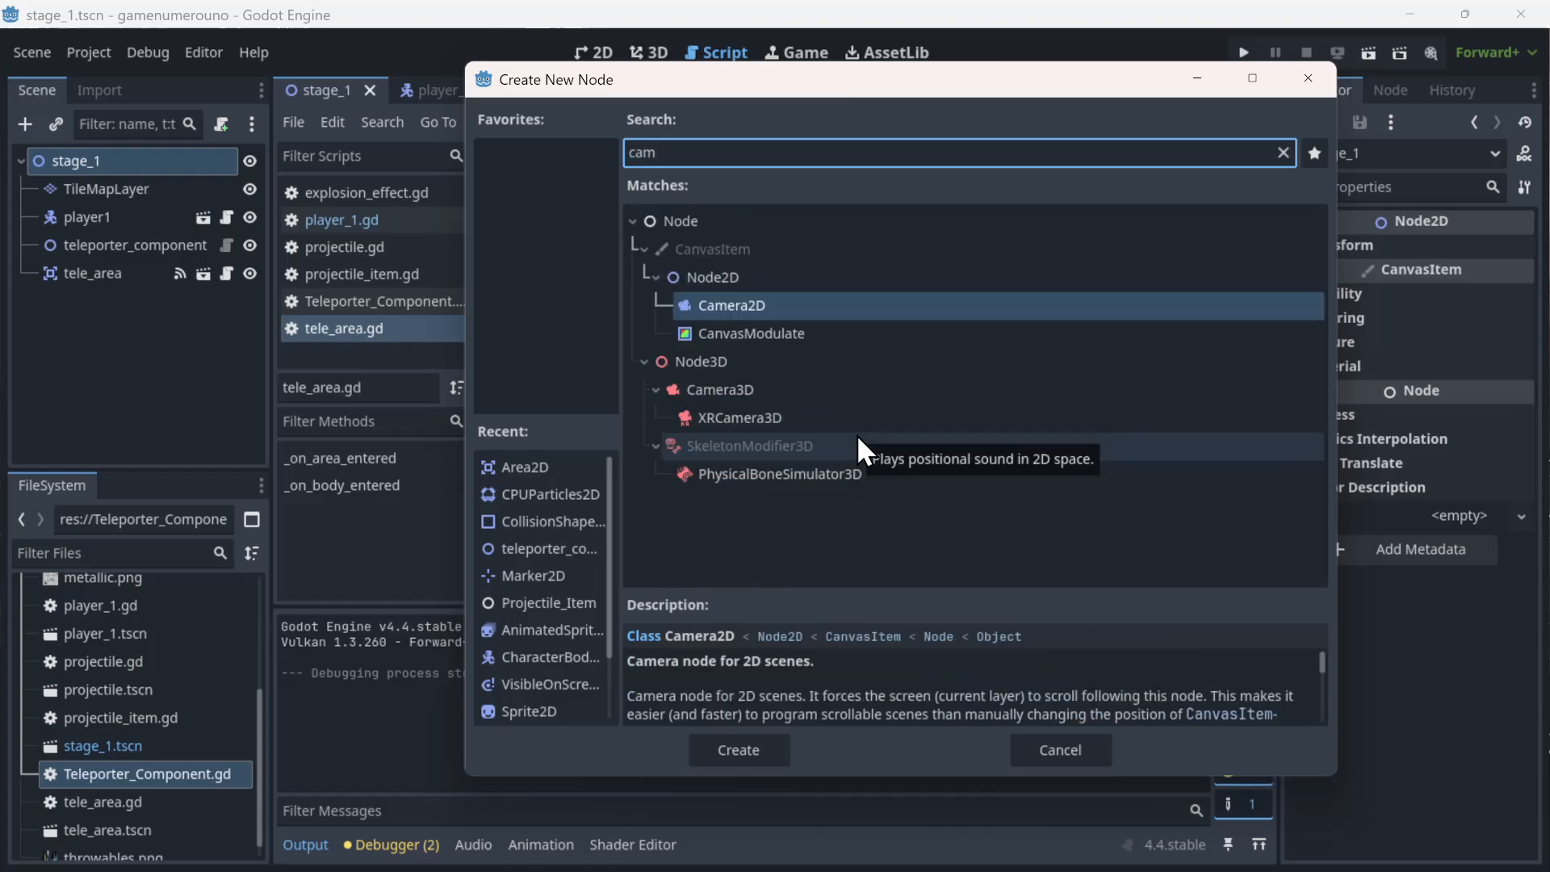
click(748, 292)
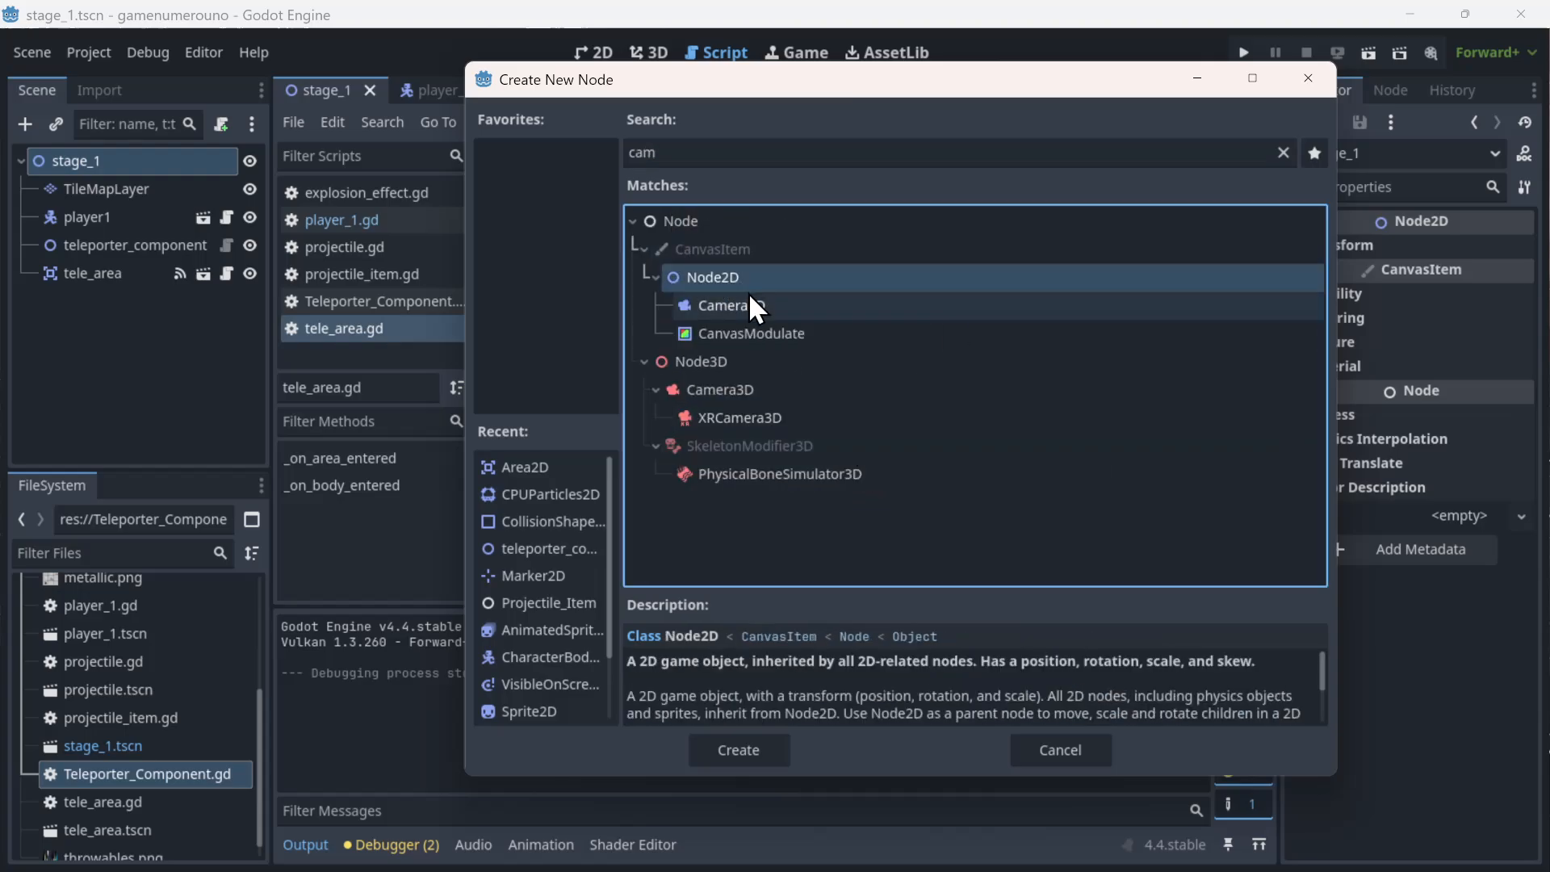
double_click(757, 300)
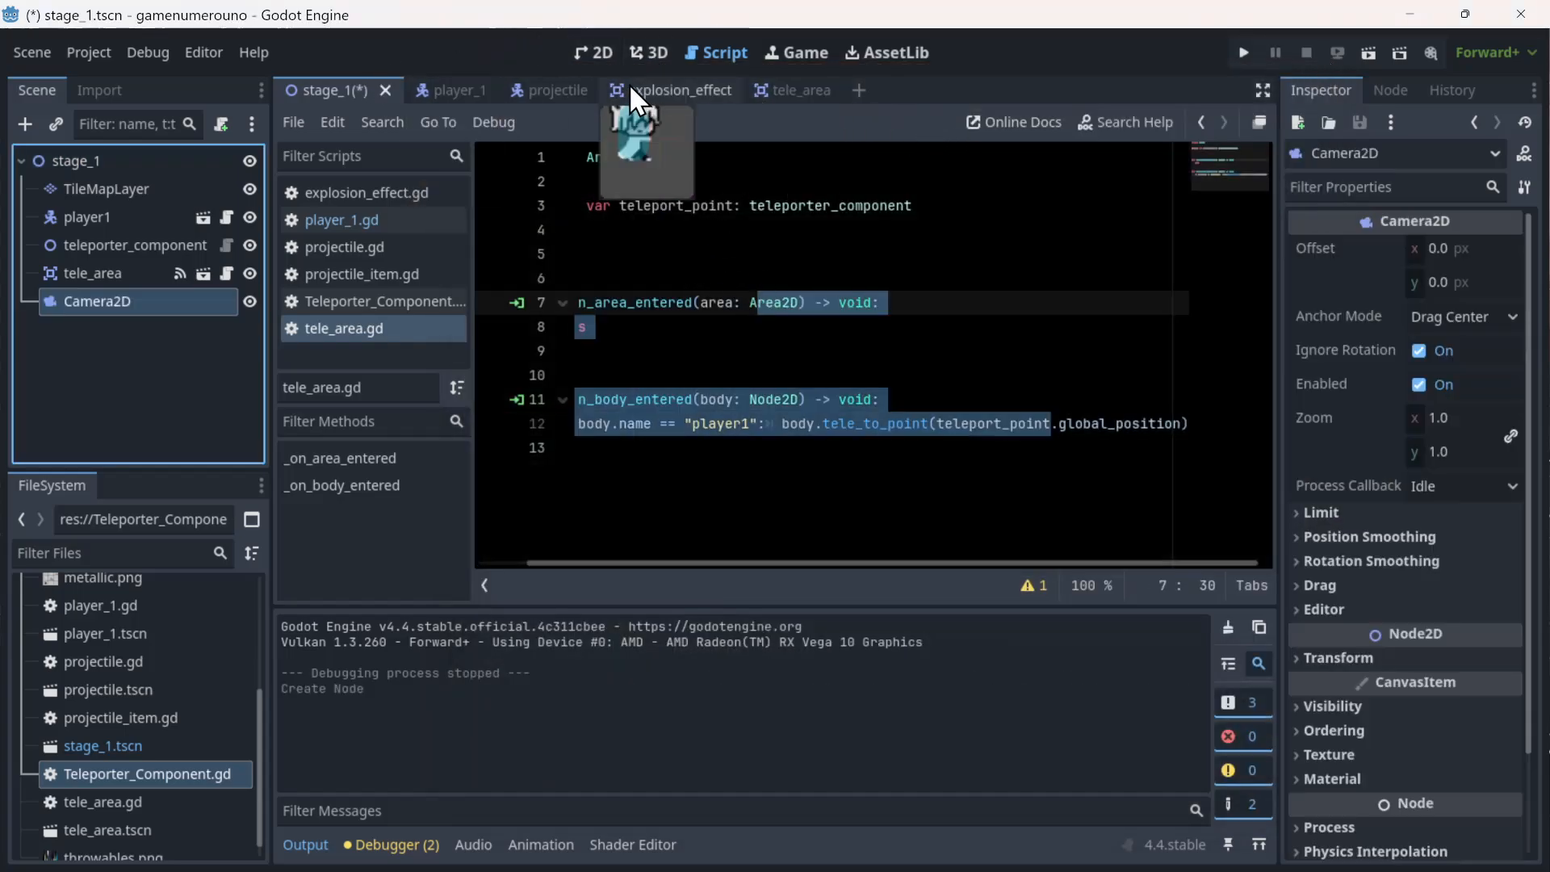
key(ctrl+z)
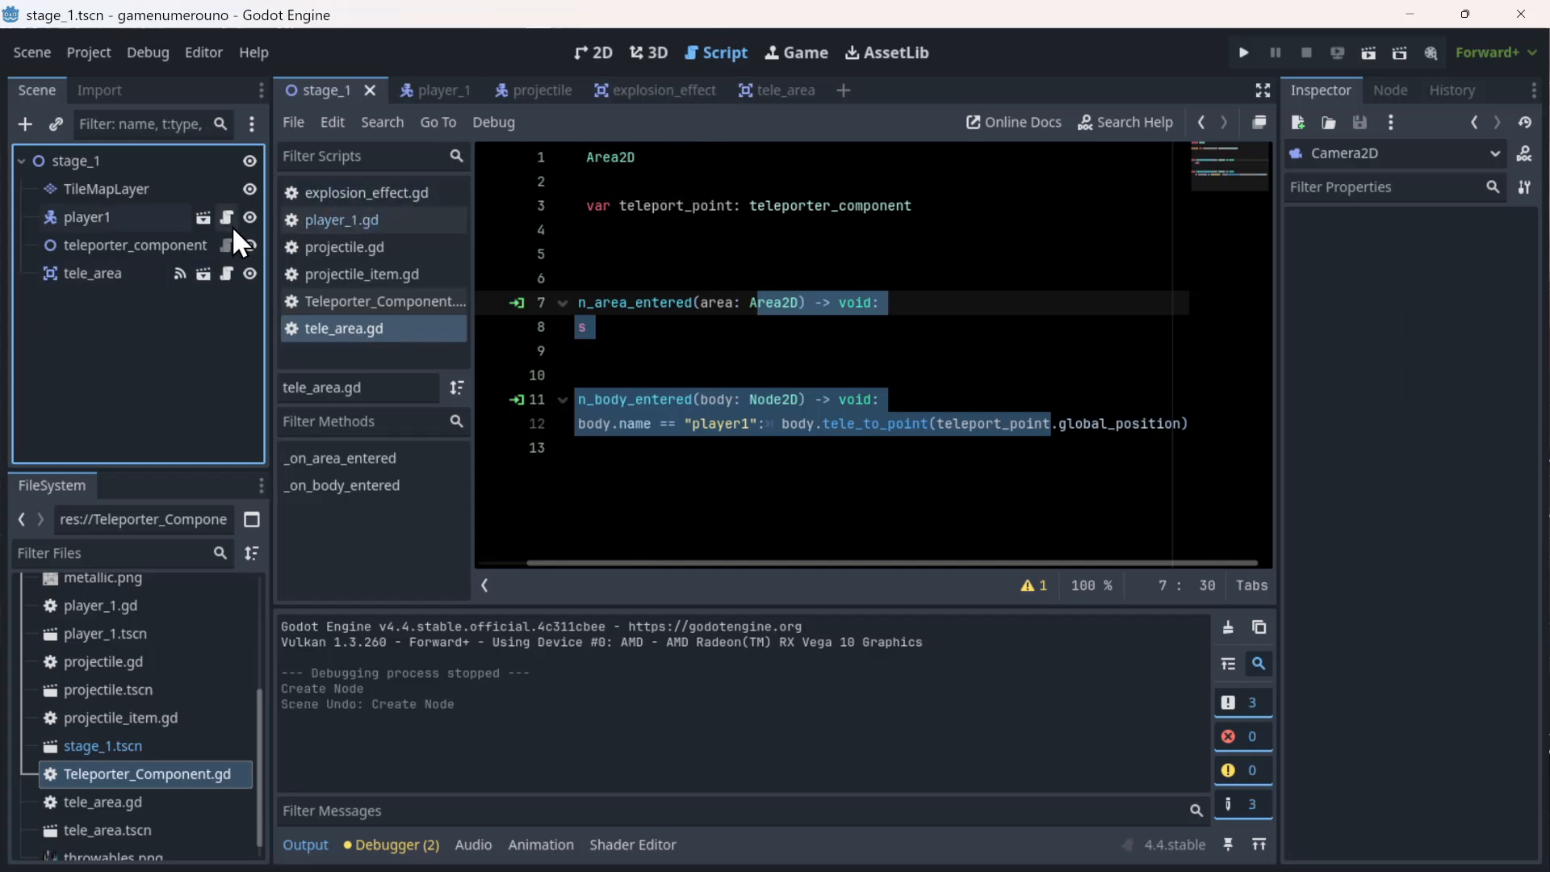
- Add a Camera2D child node to player1 in the player_1 scene and save the scene
click(433, 89)
right_click(76, 160)
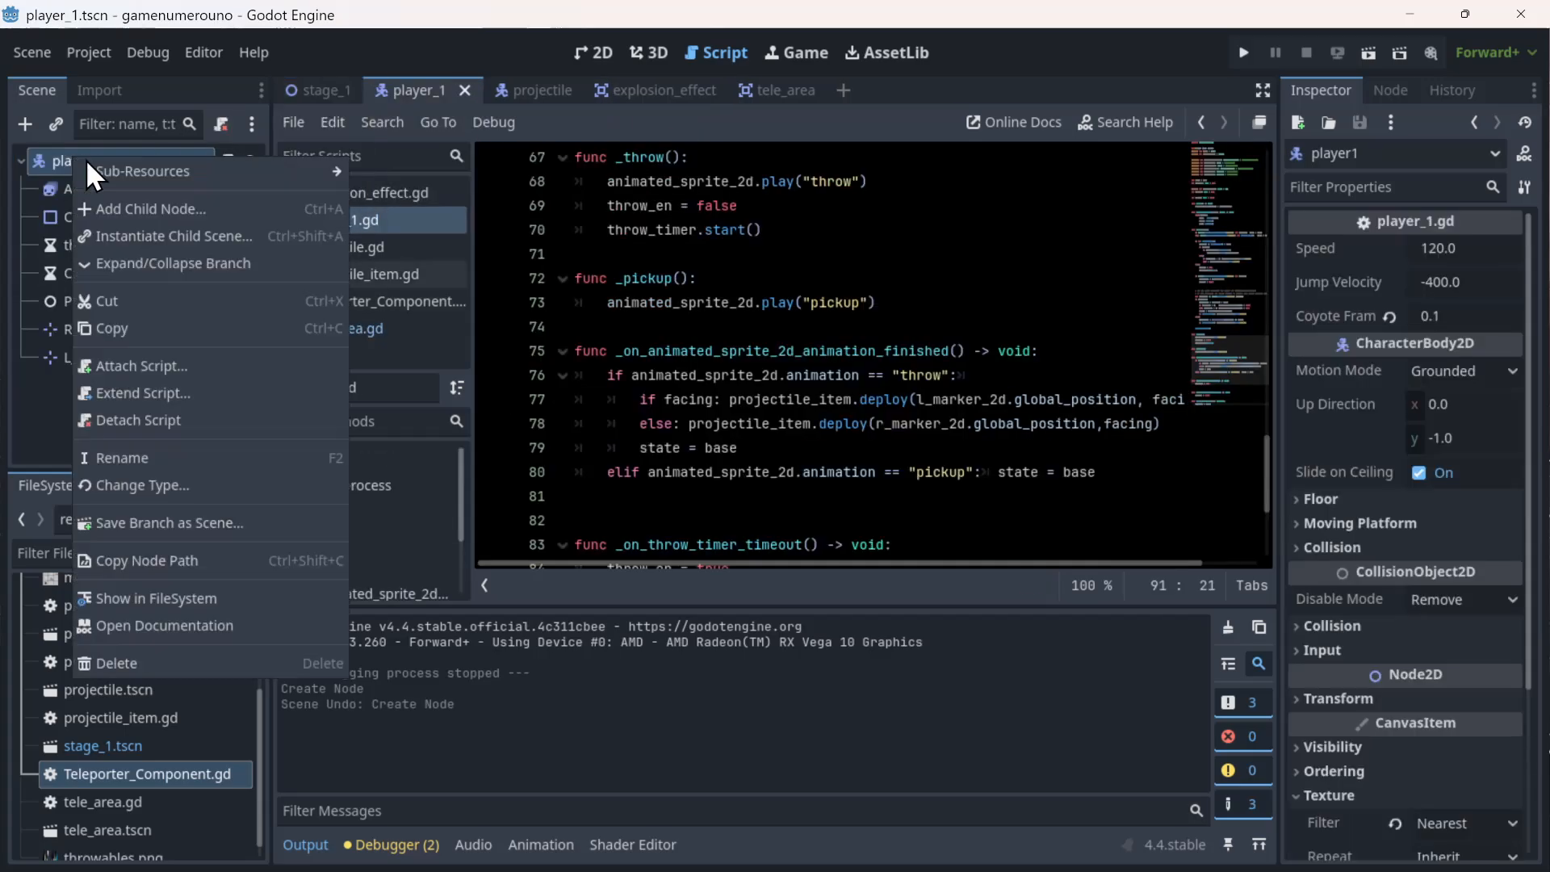
click(153, 211)
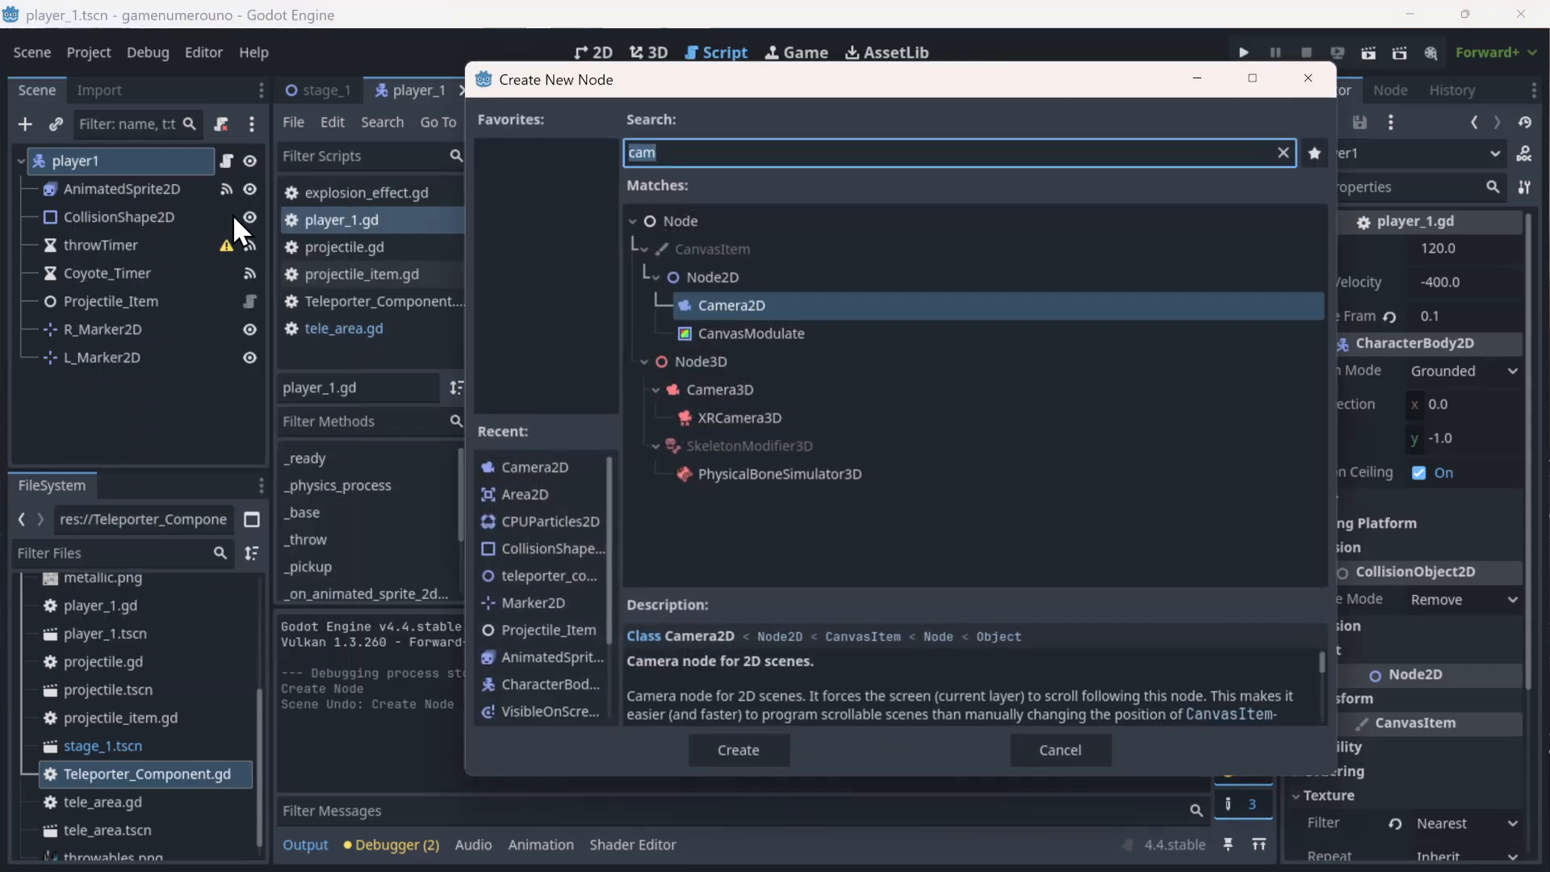
double_click(923, 308)
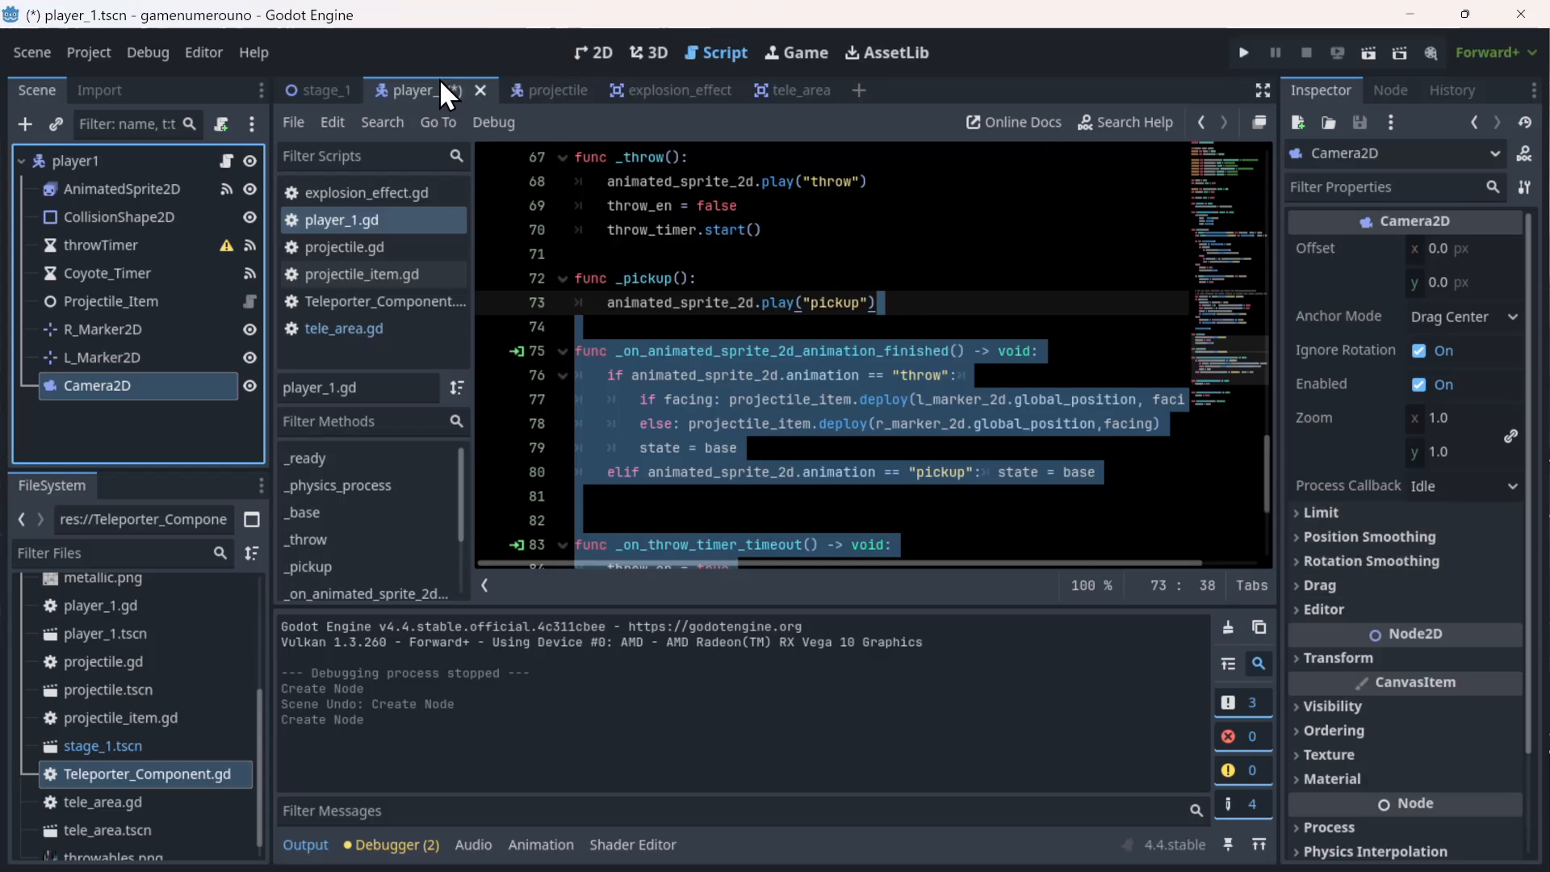
key(ctrl+s)
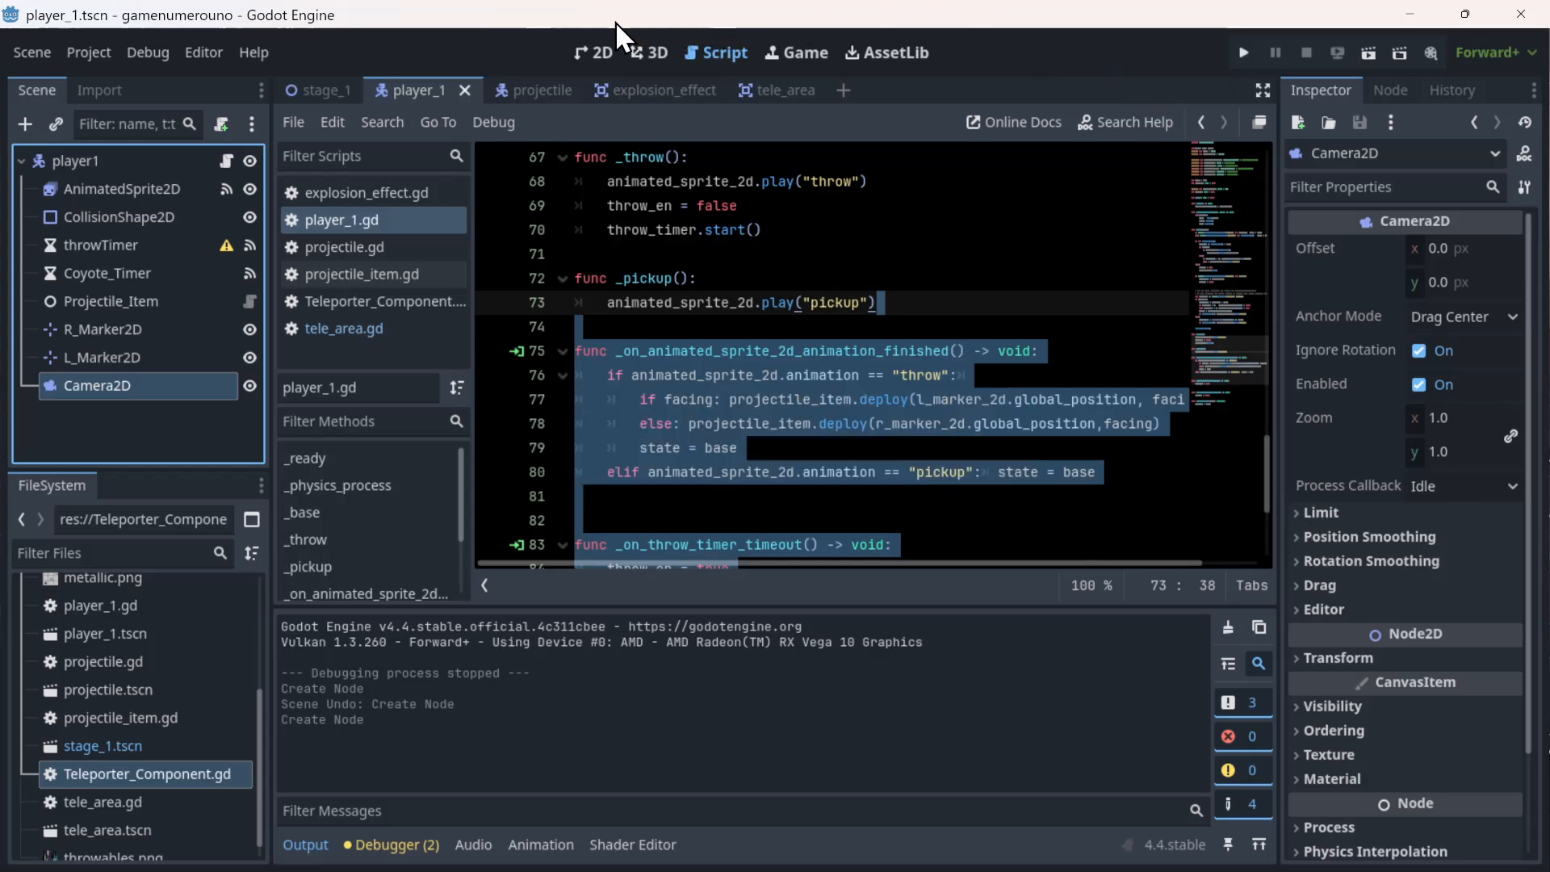
- In stage_1's 2D view, move teleporter_component to about (1086, 258), just above the nearest platform outside the walled room
click(593, 53)
click(318, 90)
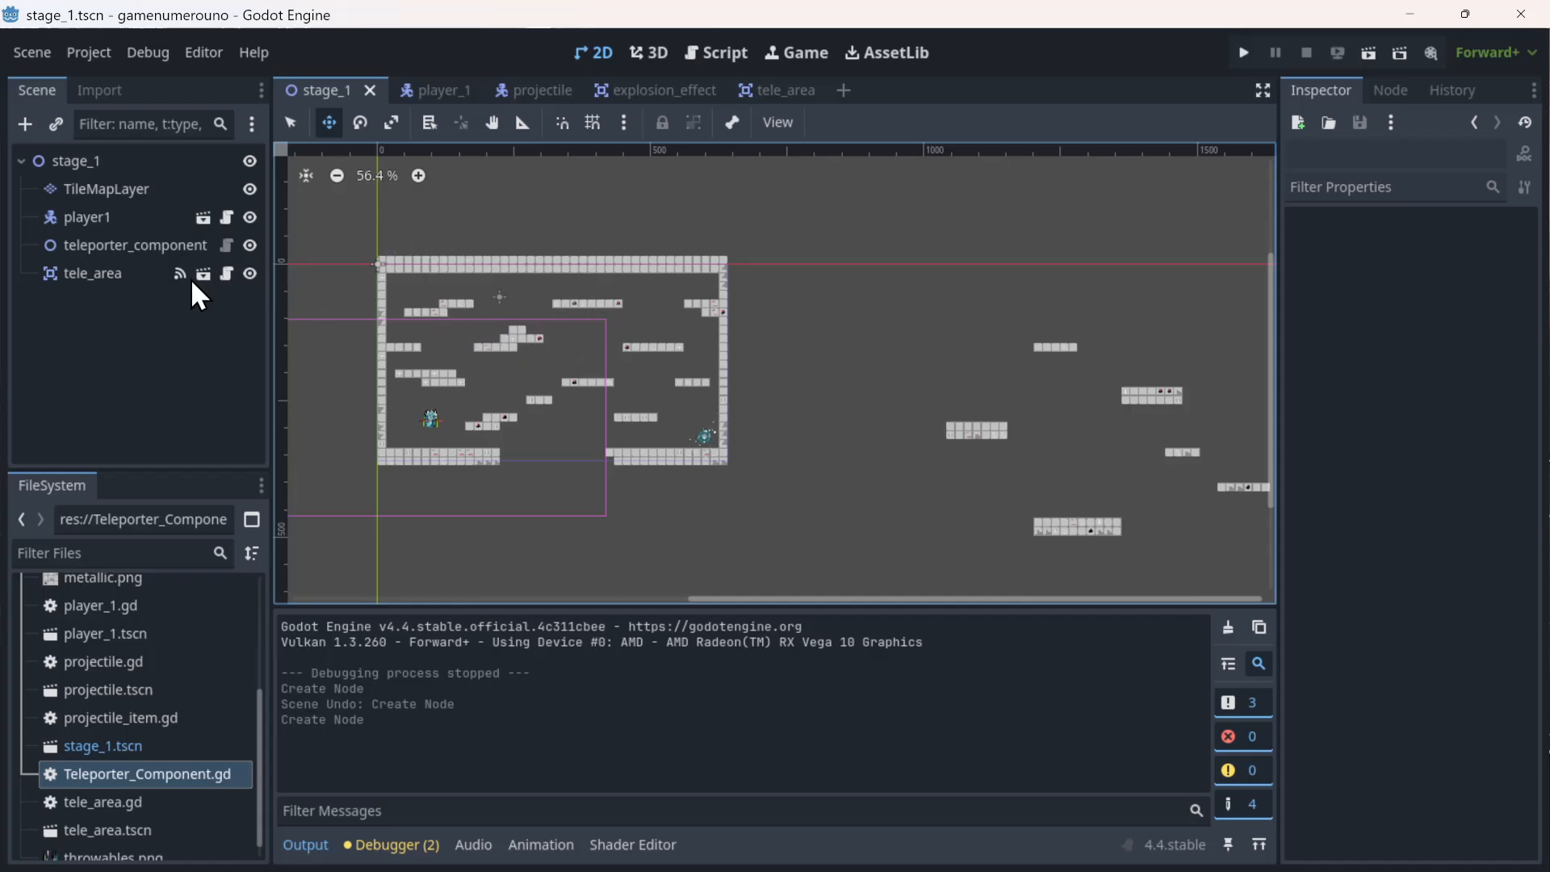
click(113, 246)
drag(476, 212, 937, 332)
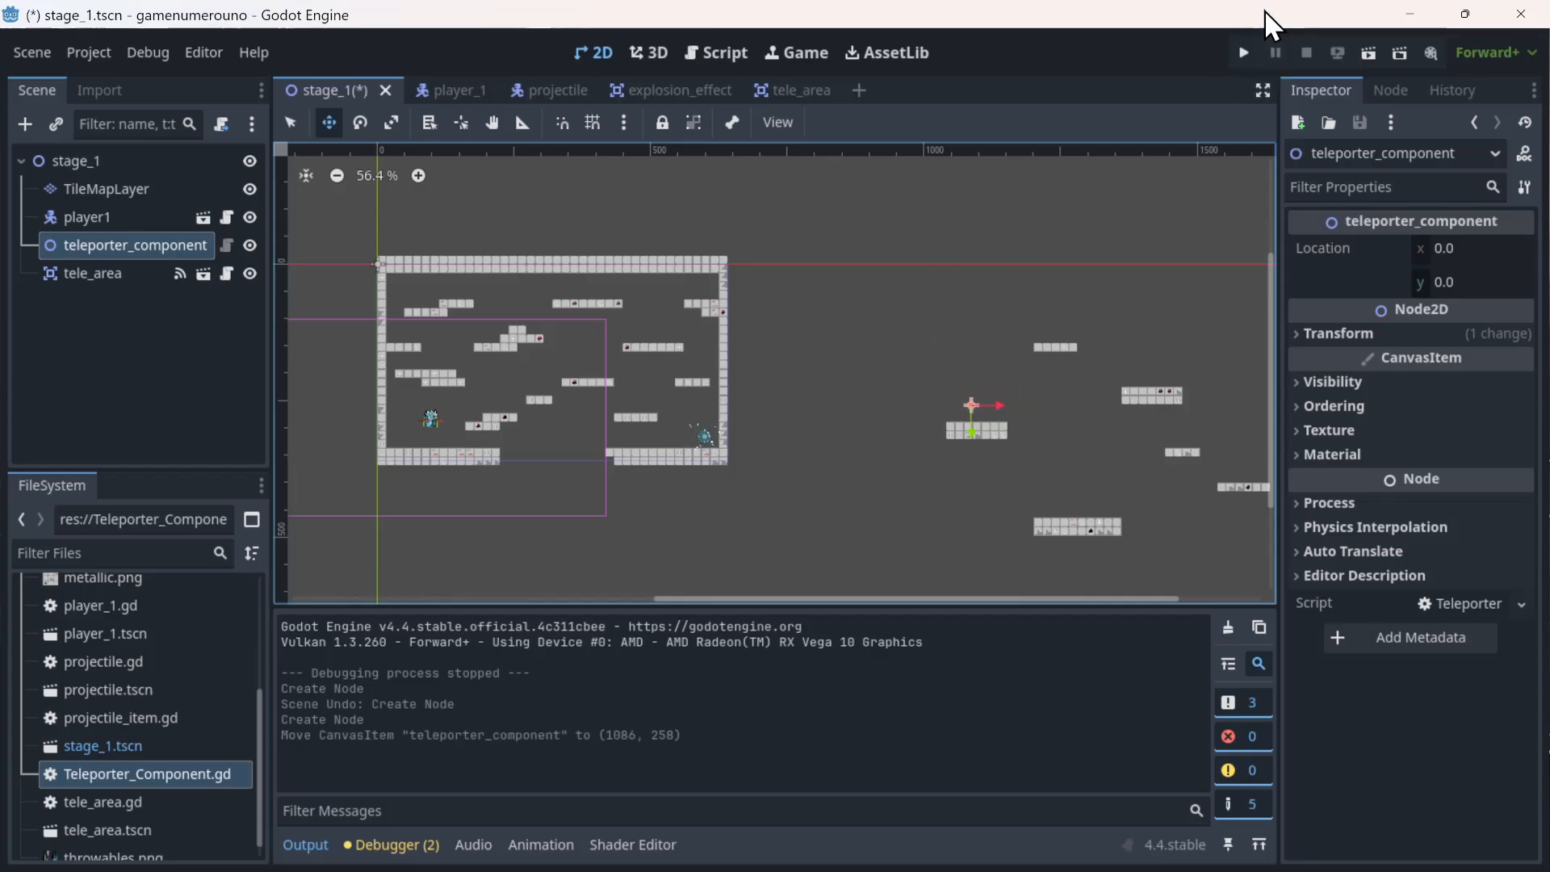
- Run the project and move the player into the tele_area particles to test teleporting outside the walled room, then stop the game
click(1244, 53)
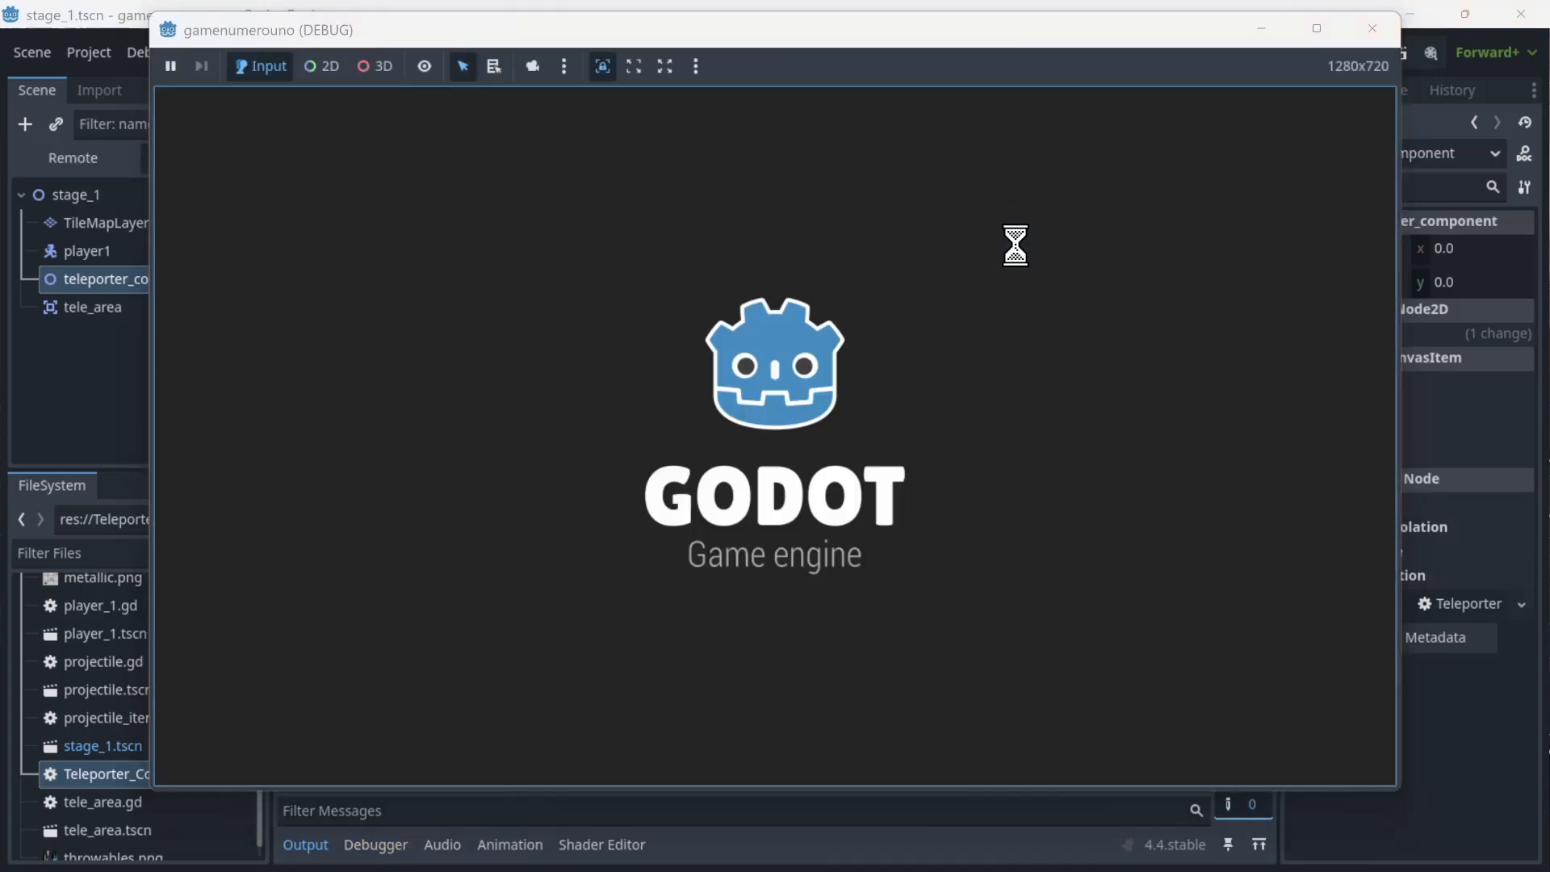
key(Right)
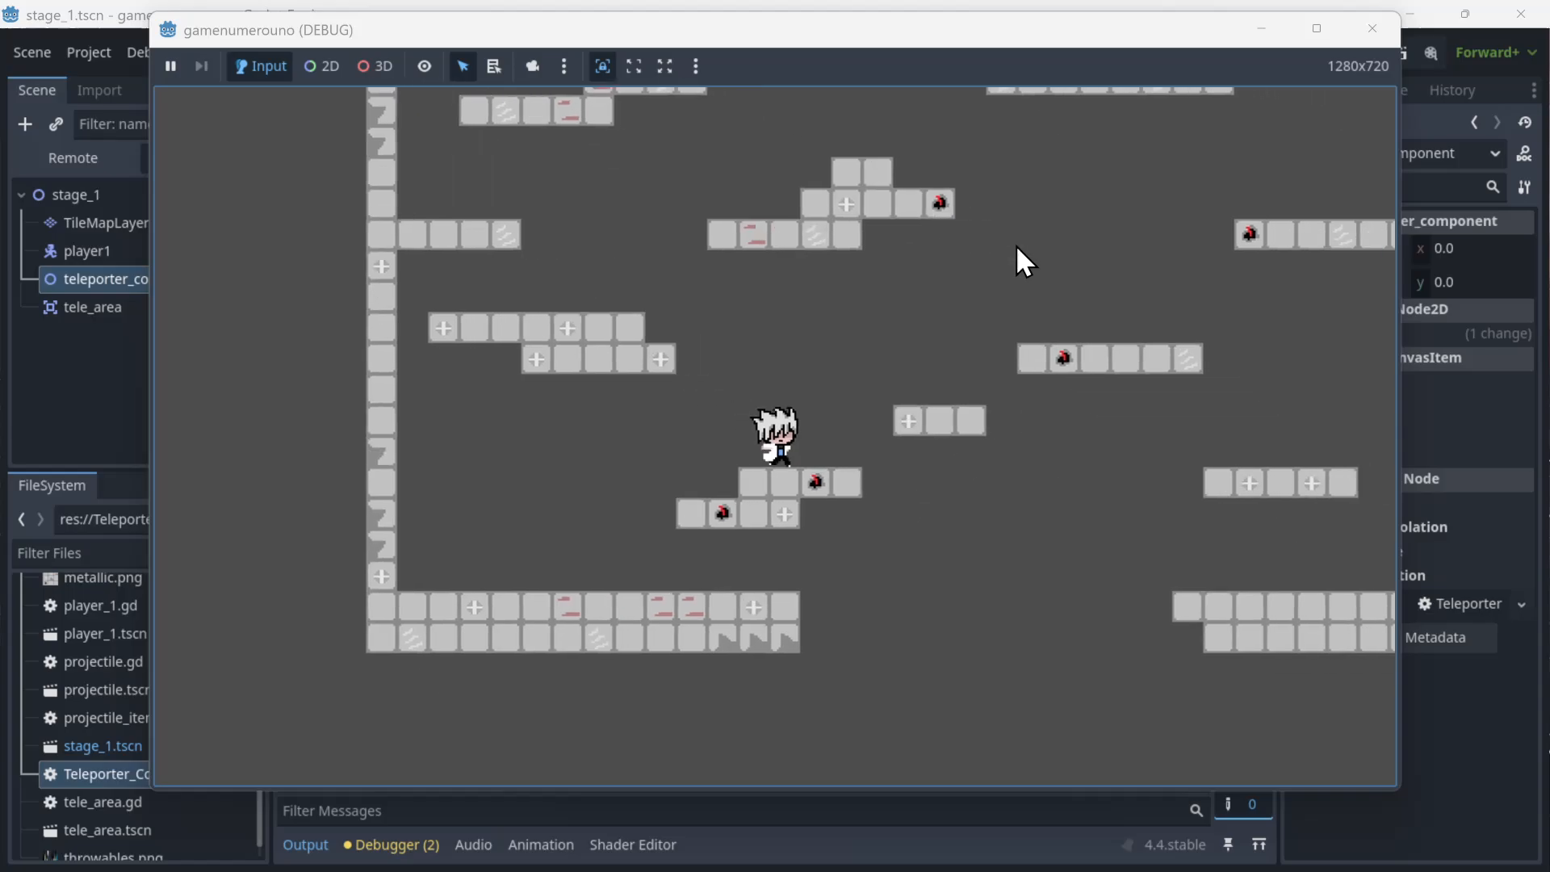
key(Right)
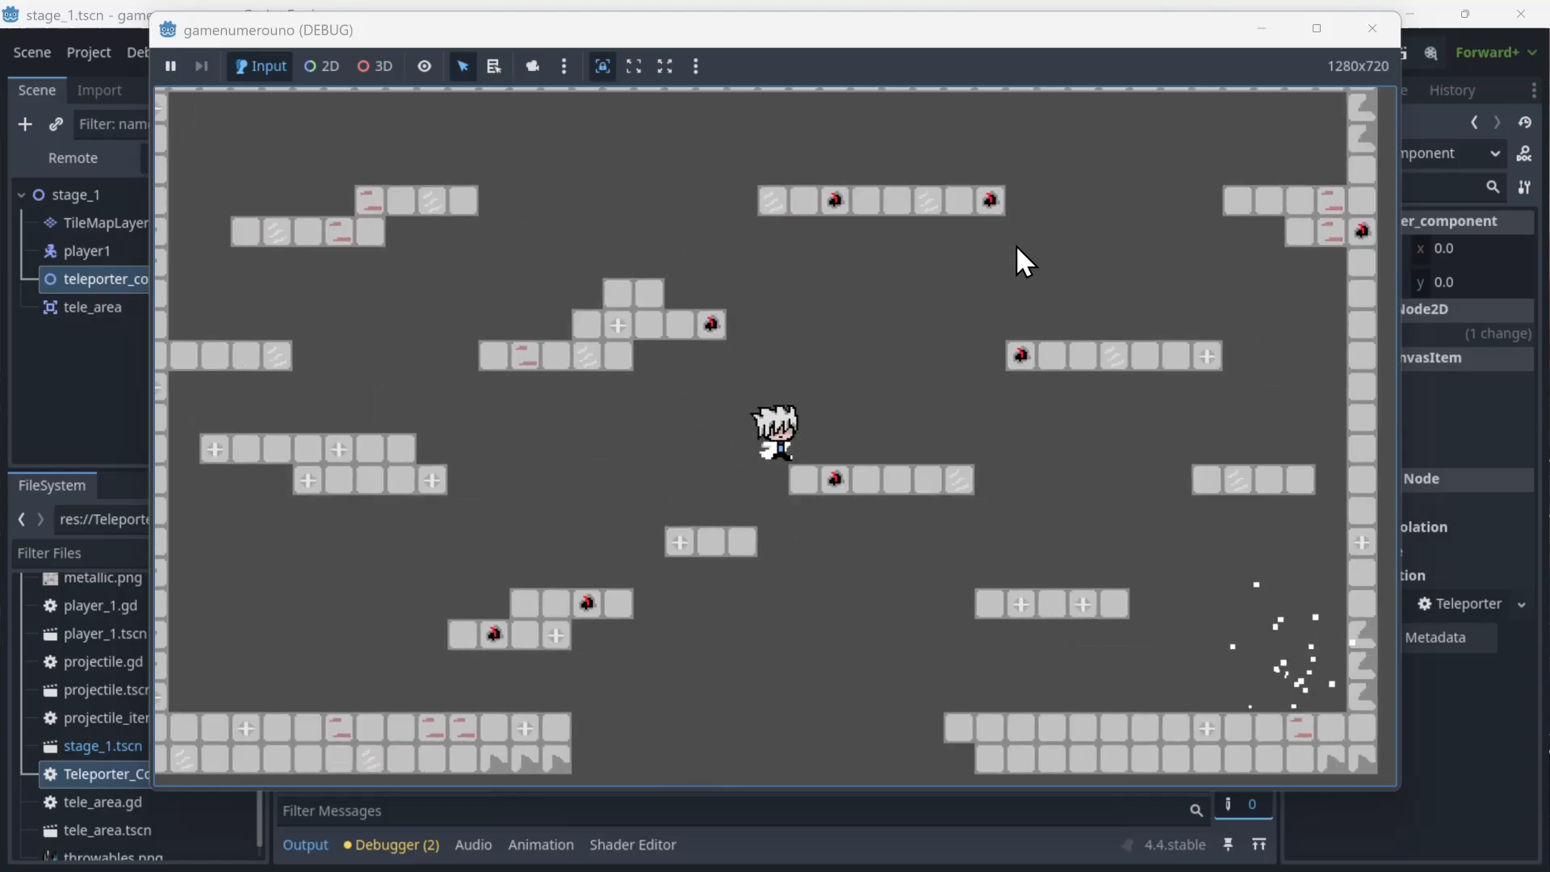
key(Right)
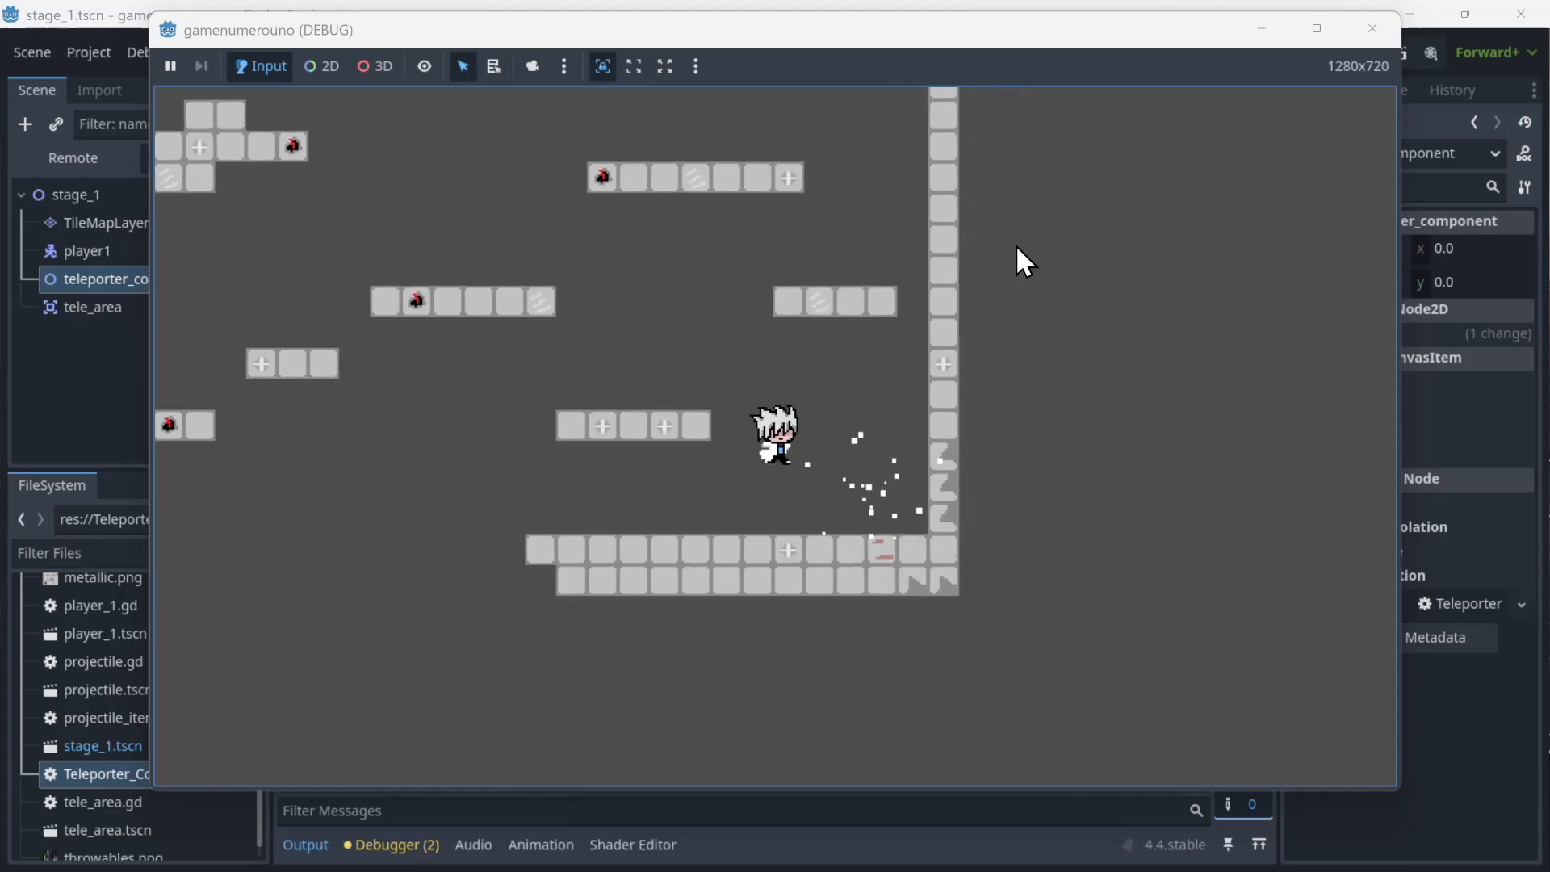
key(space)
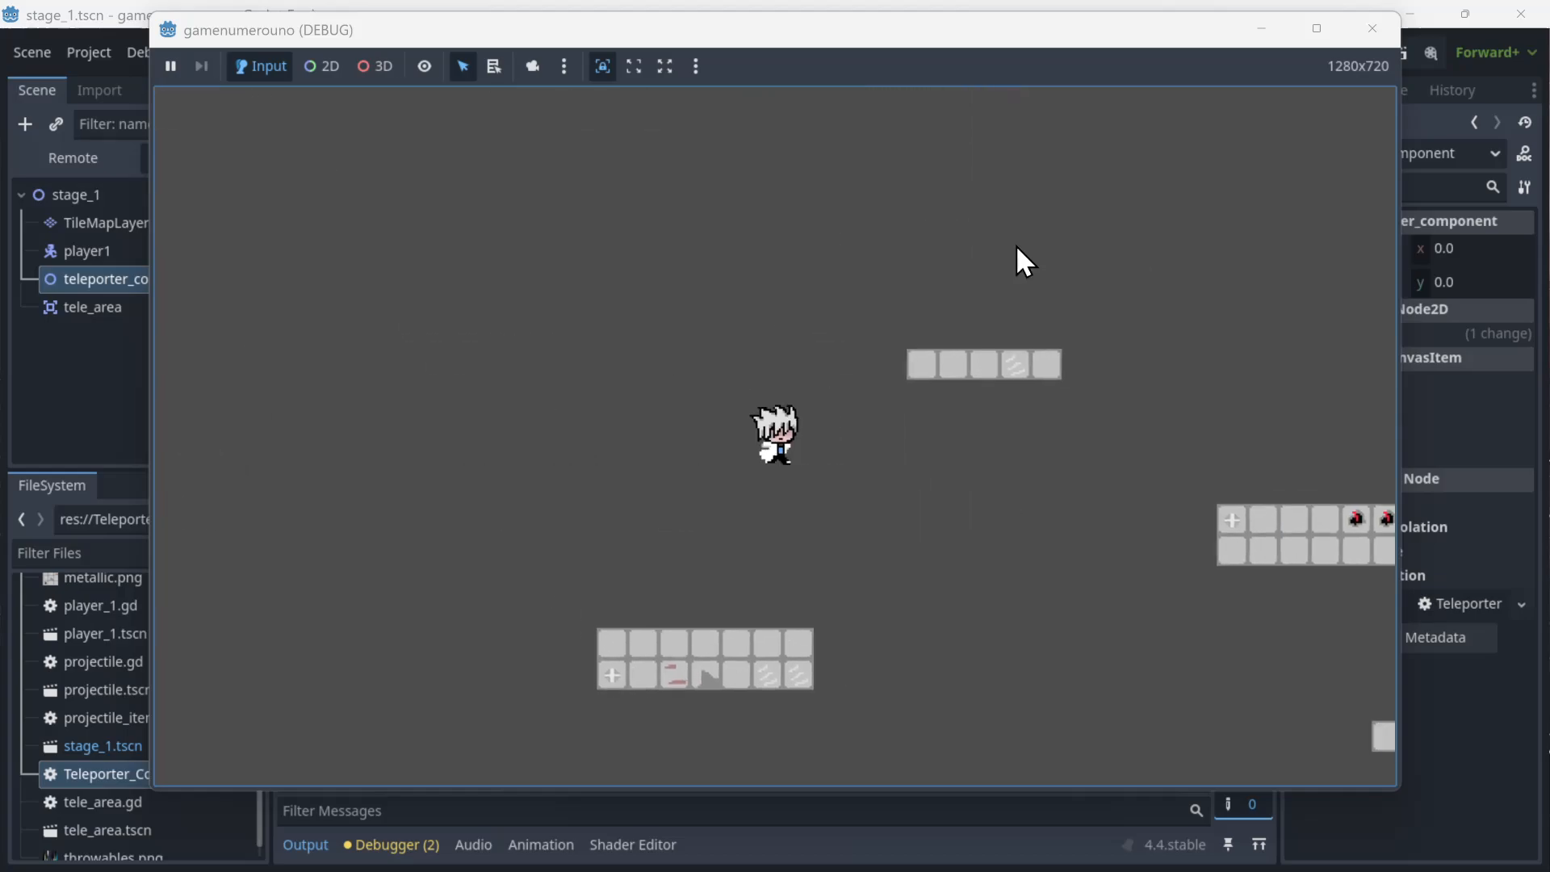
key(space)
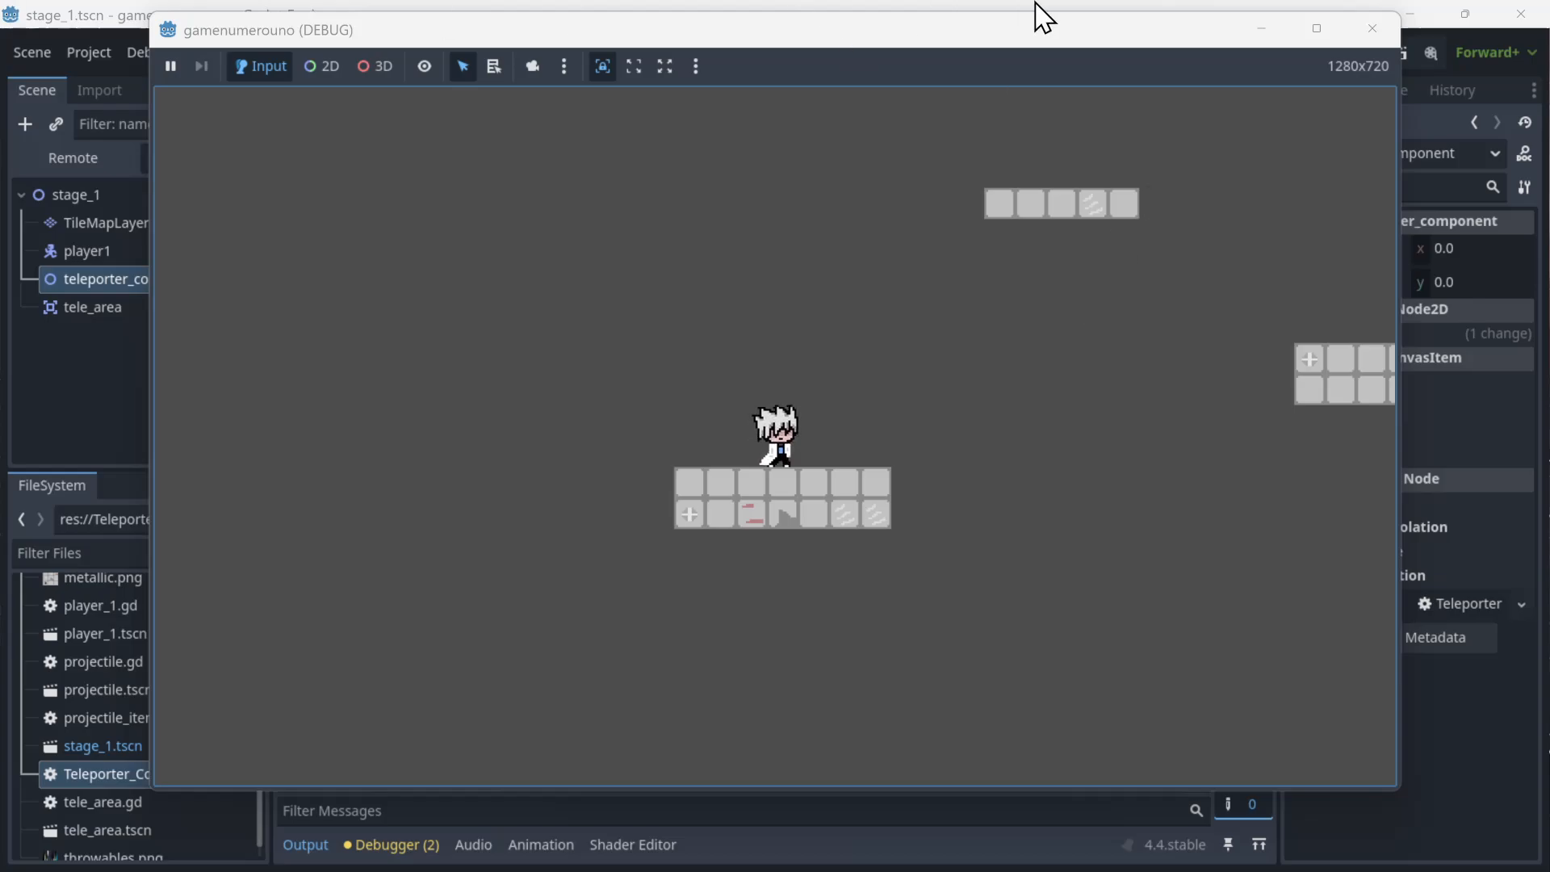
click(73, 339)
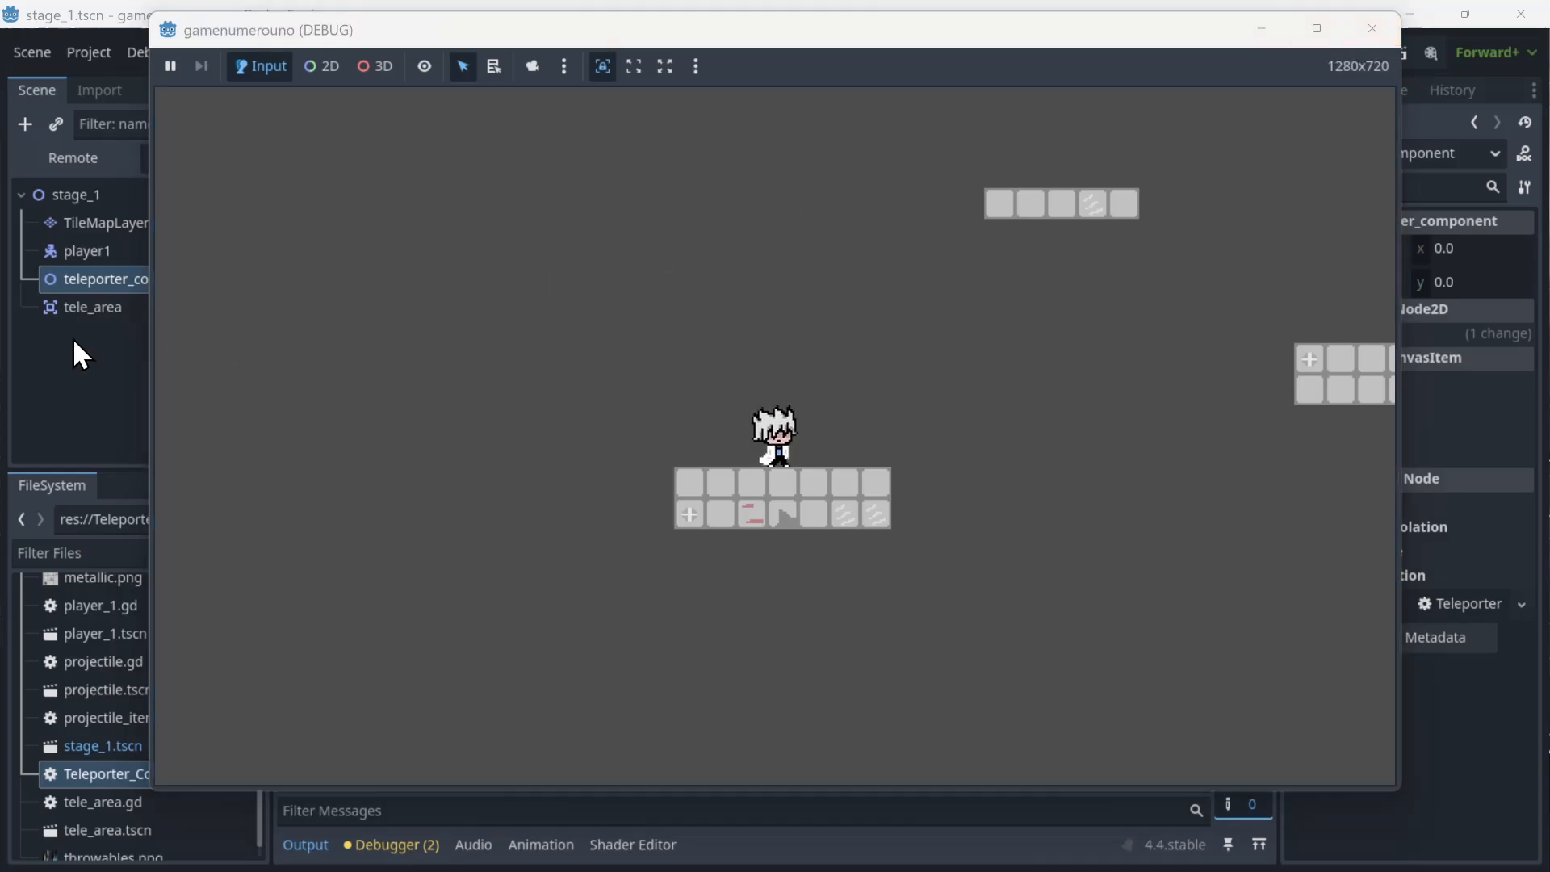
key(F8)
- Examine the stage_1 layout around the tele_area and teleporter_component nodes, from the walled room to the outside platforms and the empty space beyond
click(95, 268)
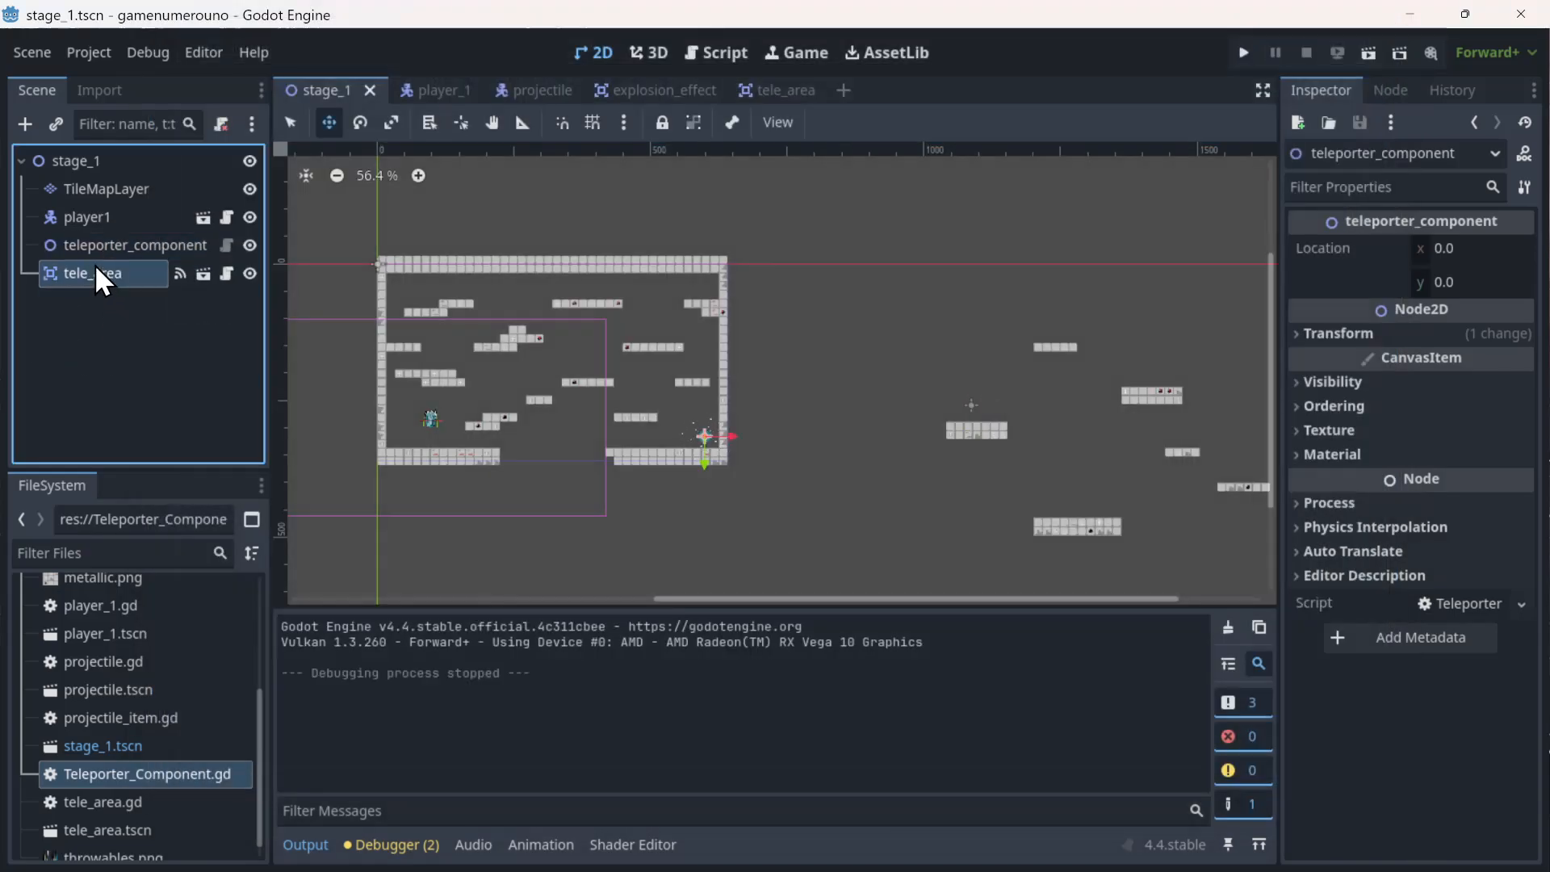
click(94, 255)
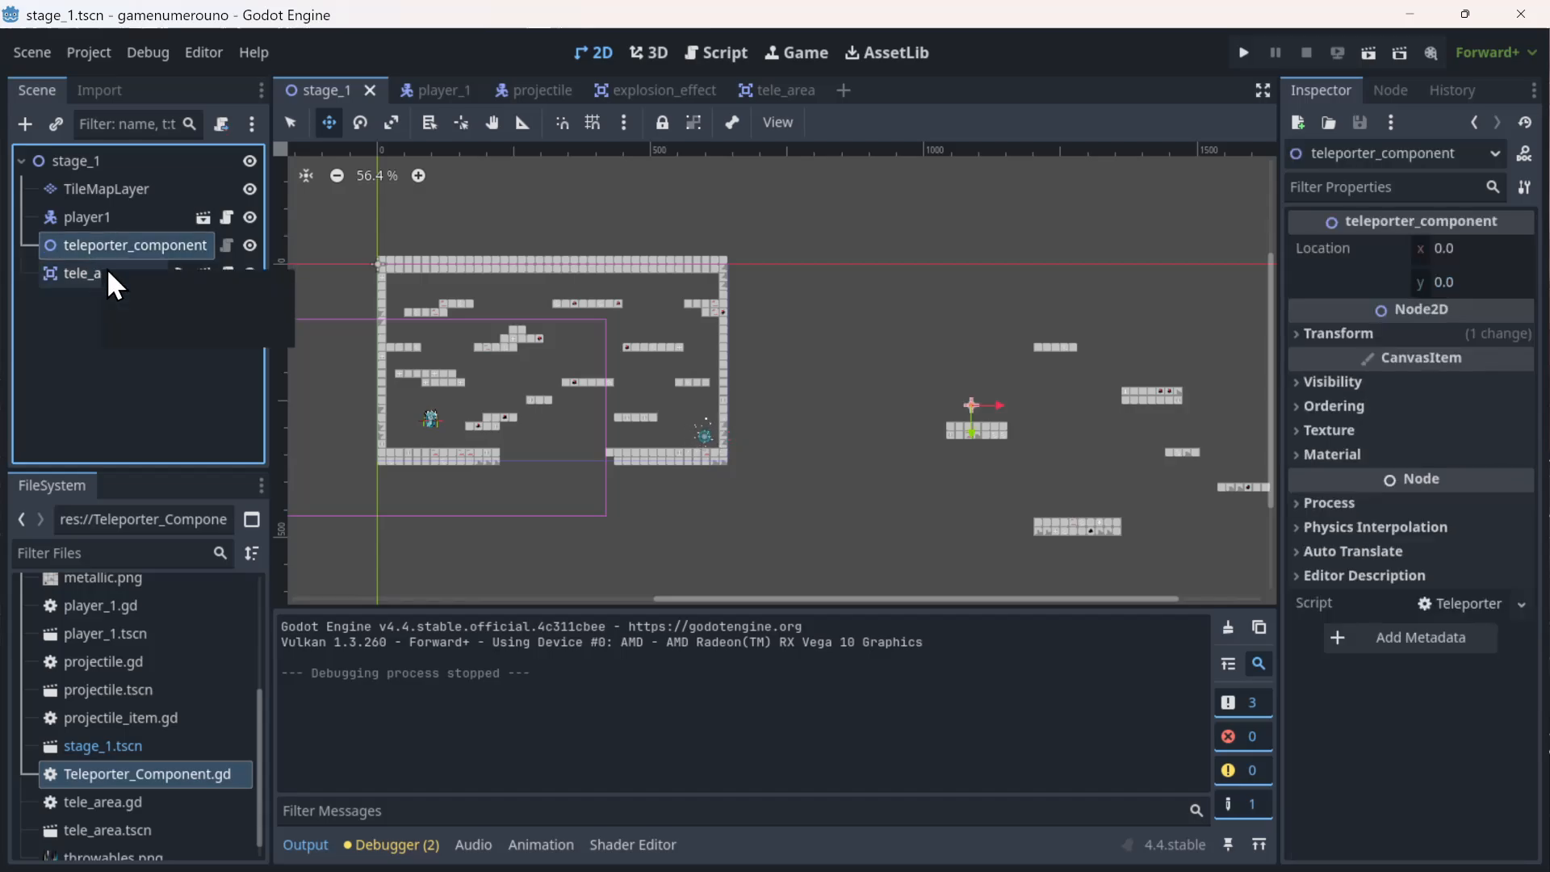
middle_drag(872, 444, 623, 398)
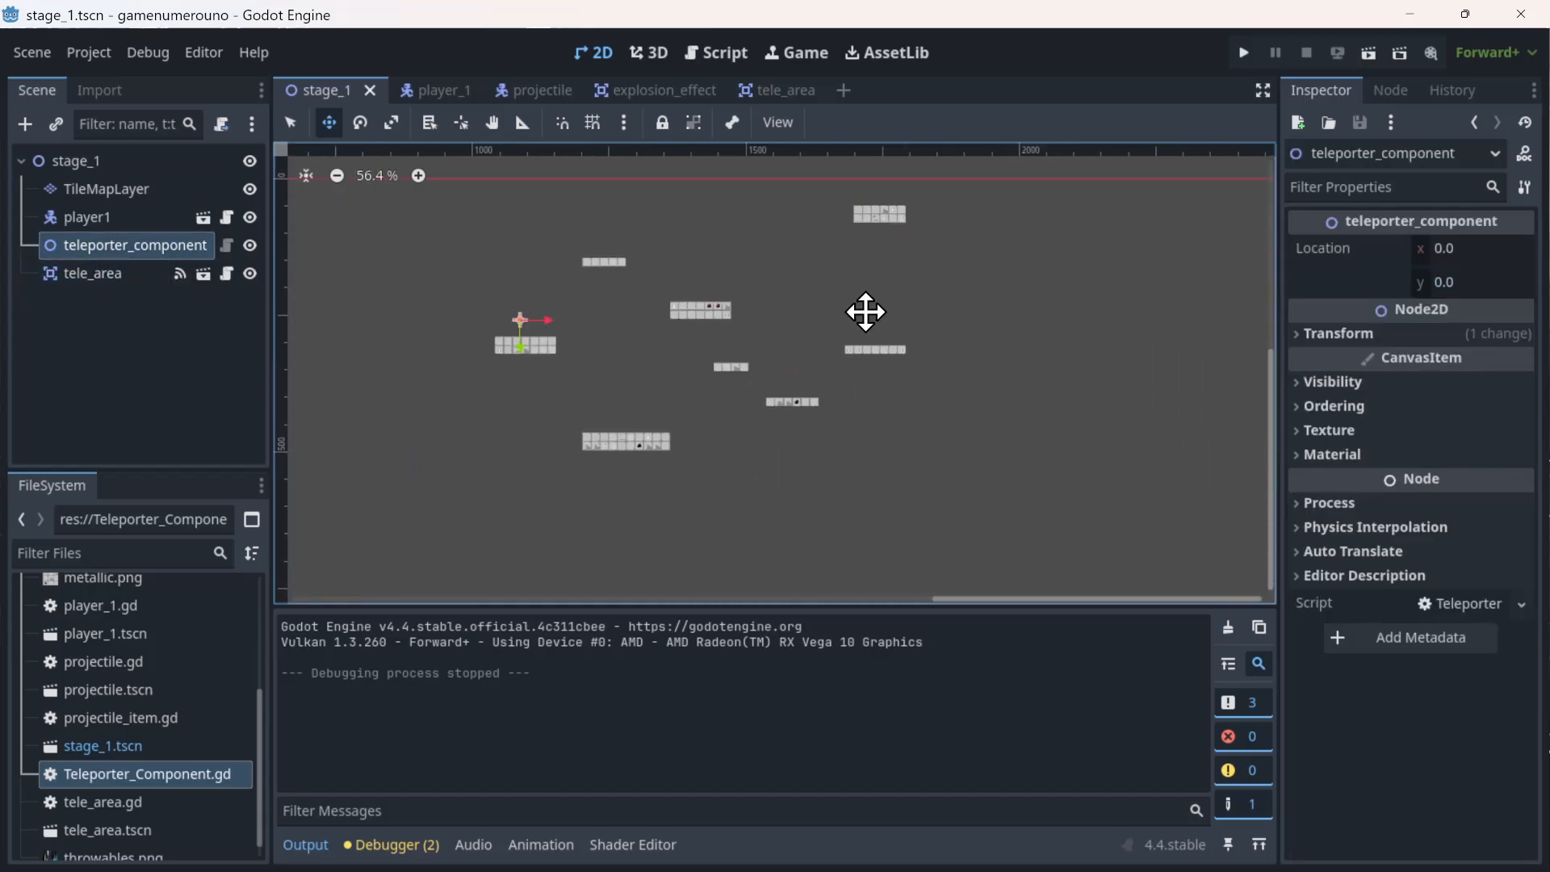
middle_drag(1138, 378, 722, 449)
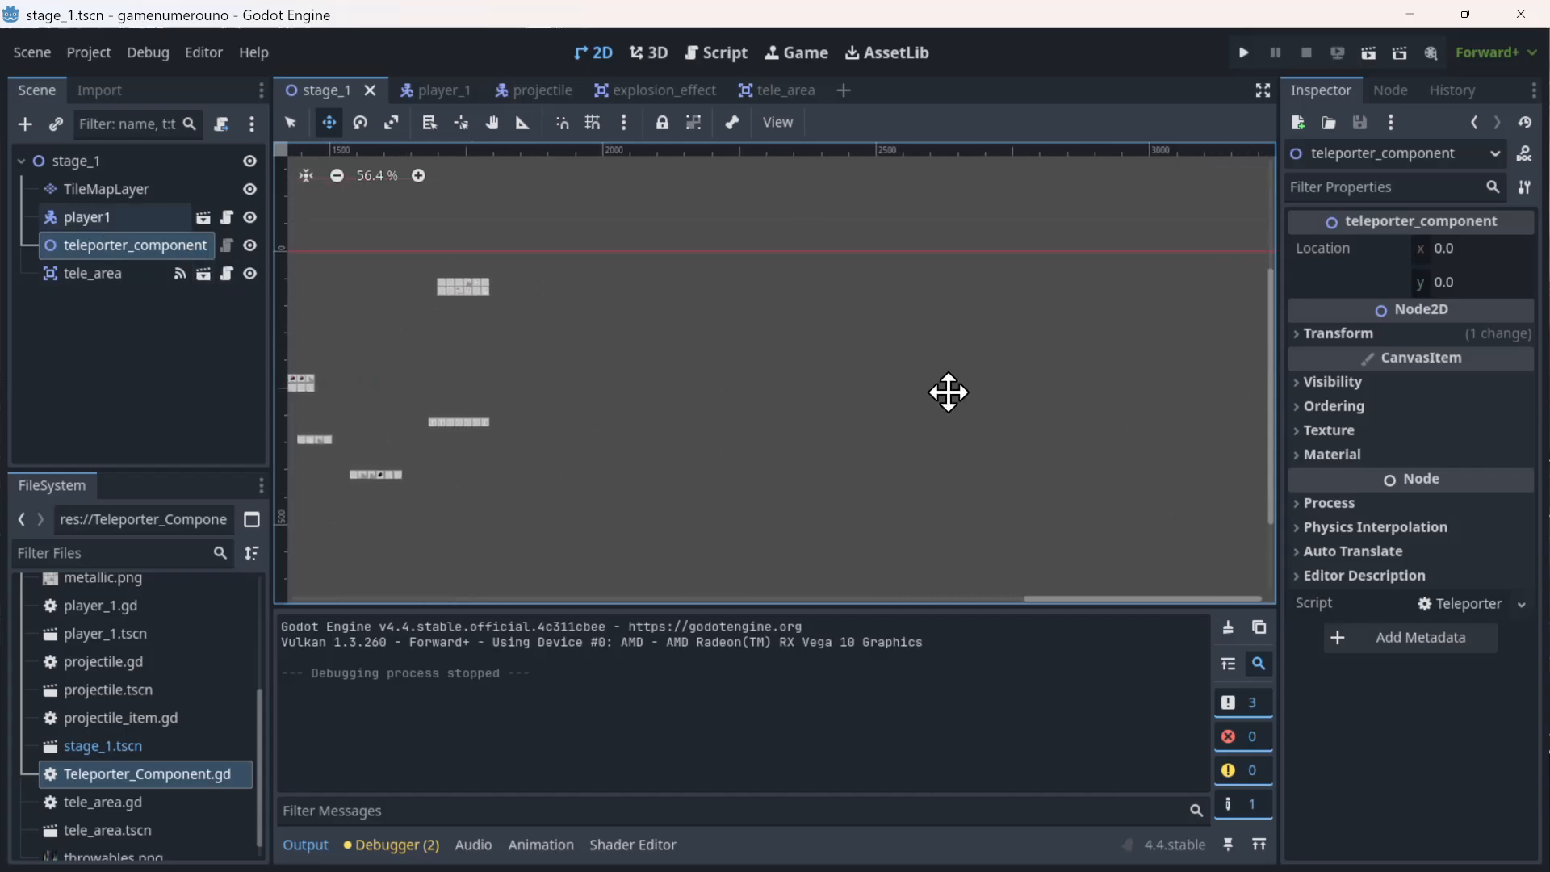
middle_drag(955, 478, 339, 436)
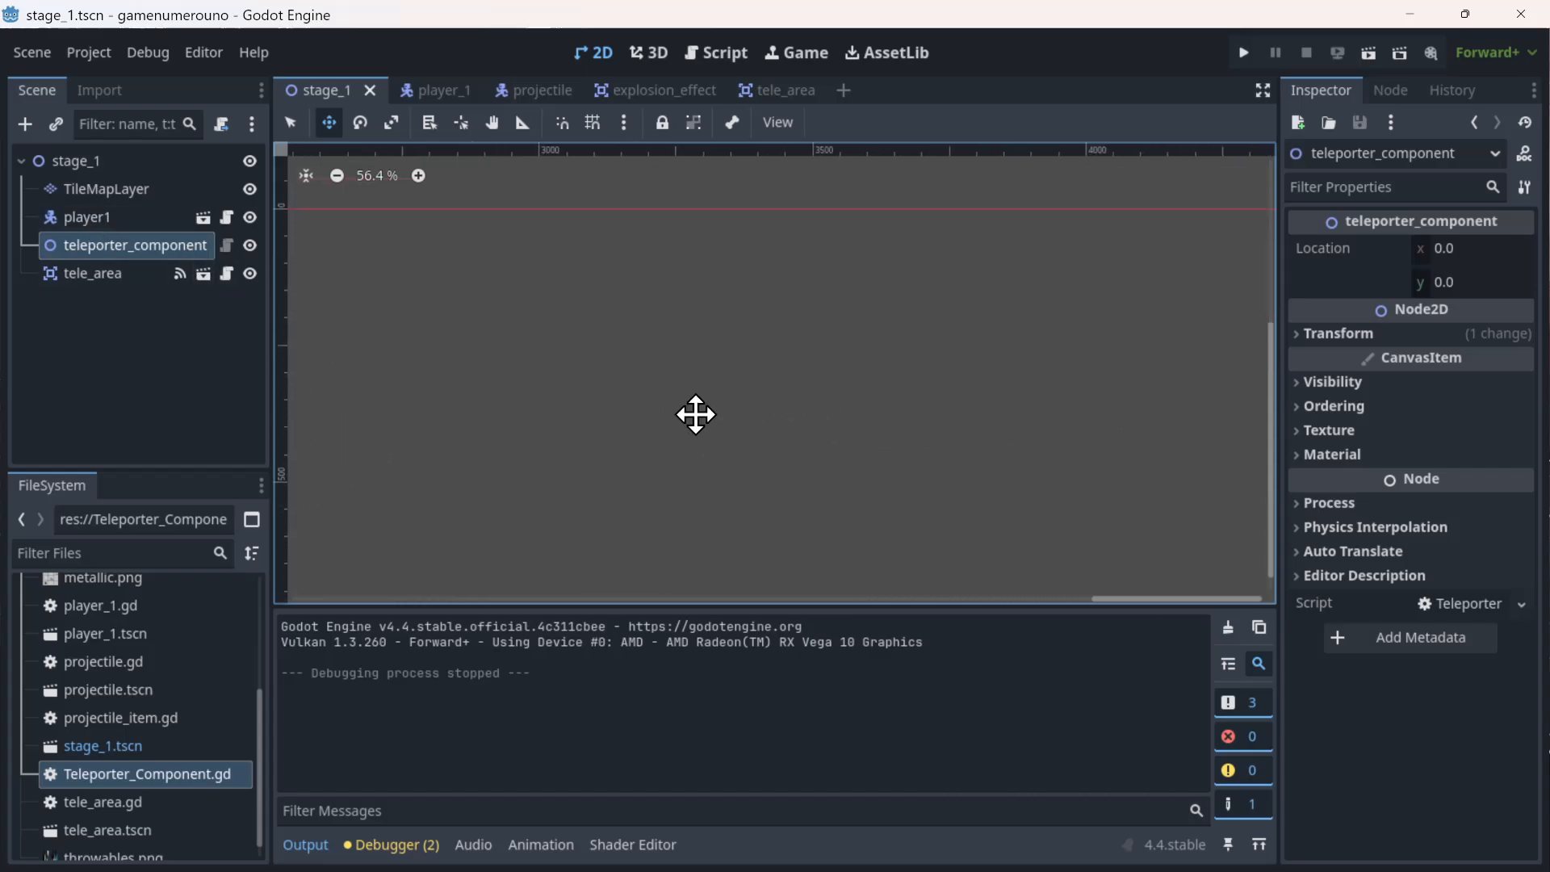
middle_drag(610, 402, 1028, 422)
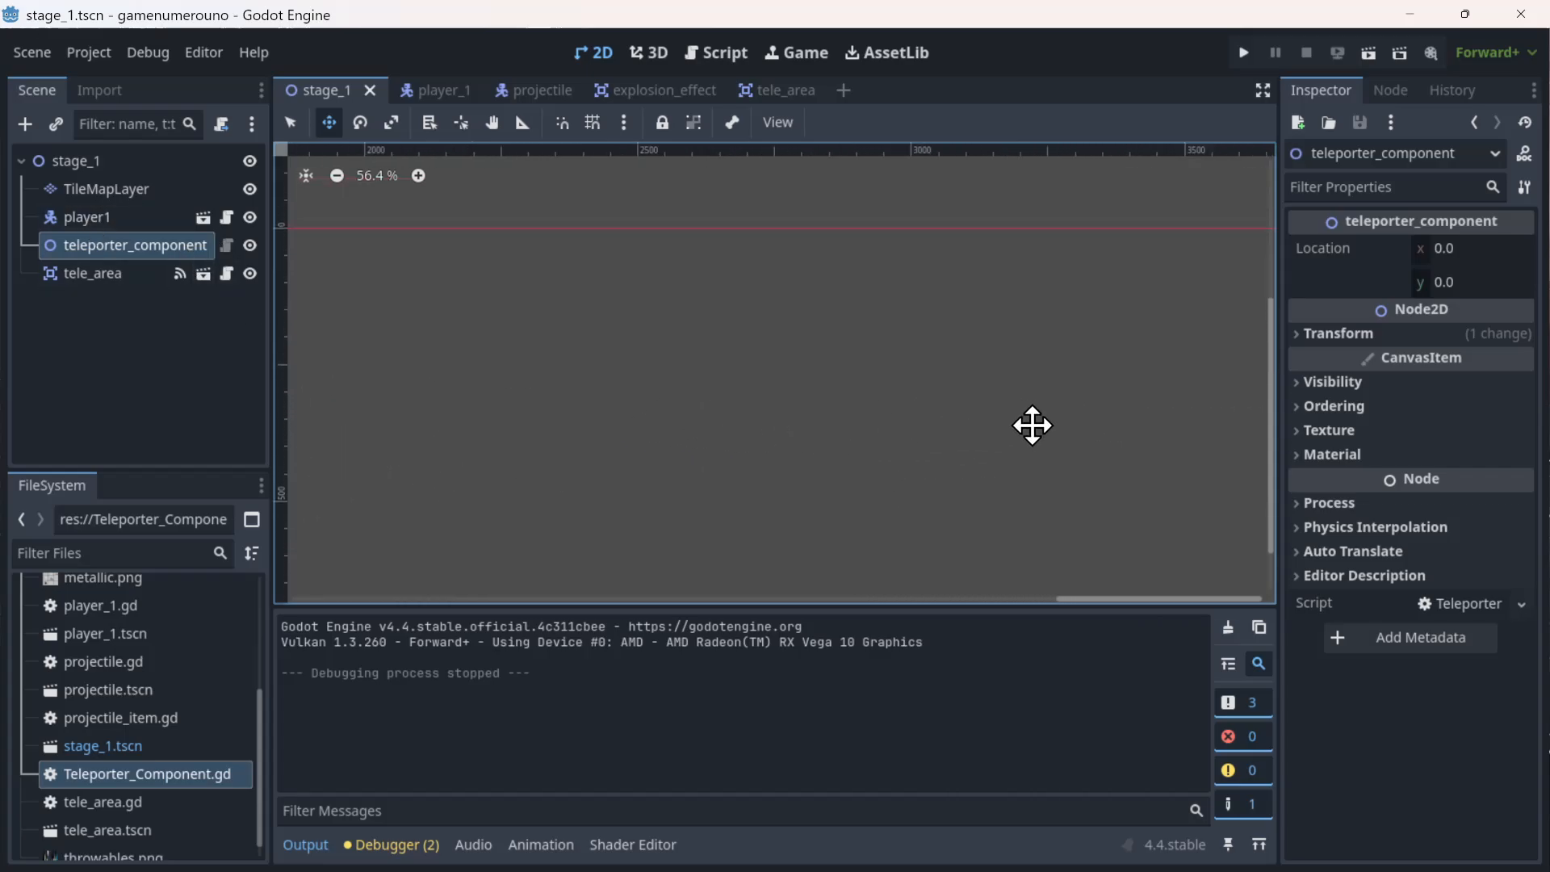
double_click(61, 273)
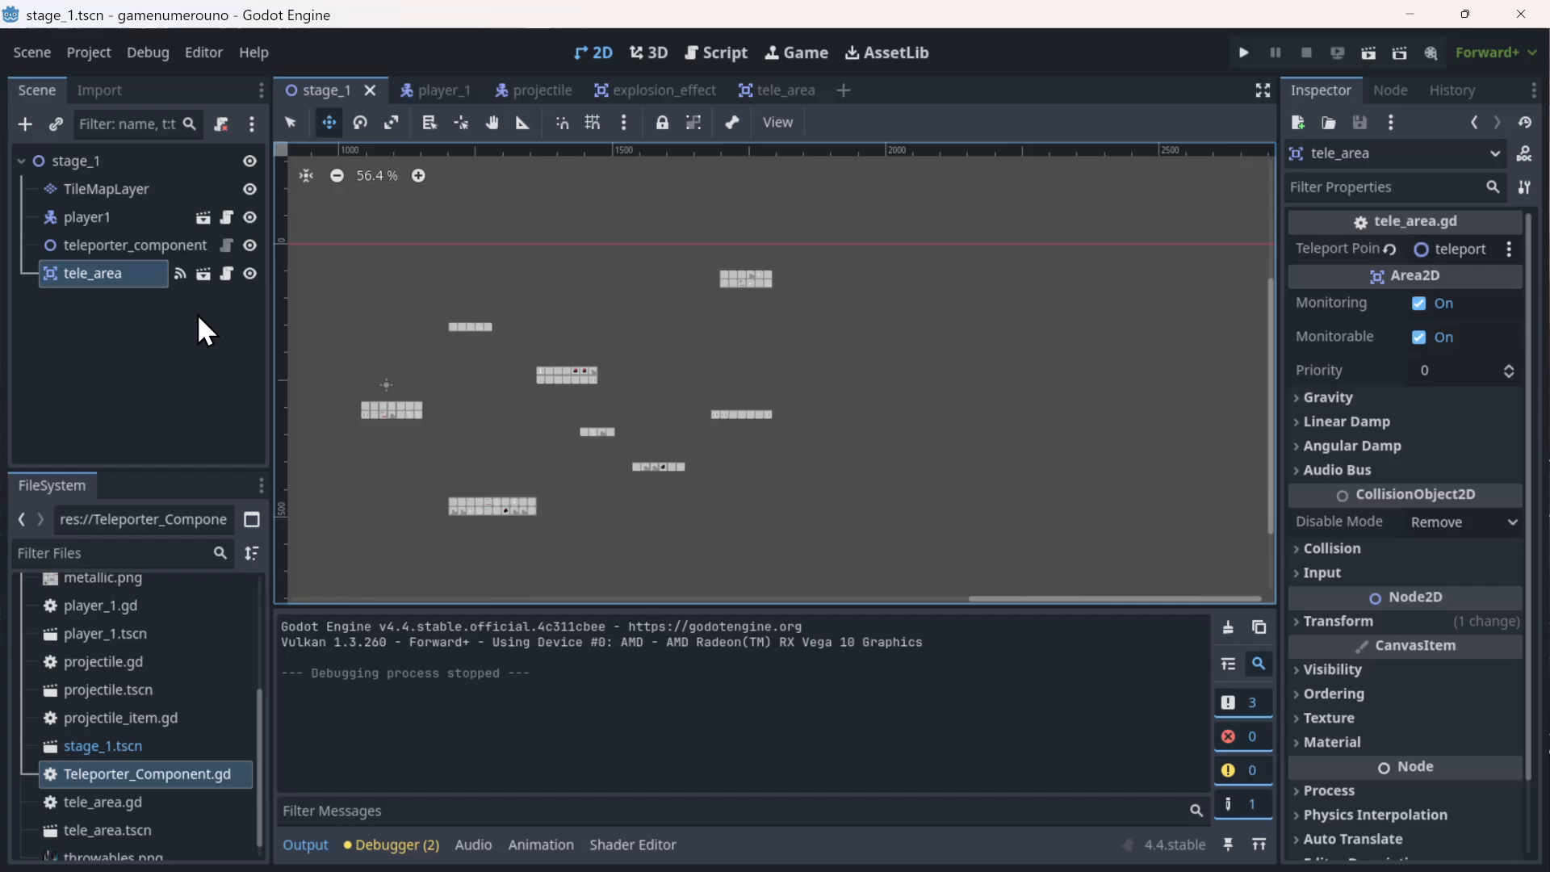
middle_drag(368, 277, 809, 265)
middle_drag(604, 347, 645, 313)
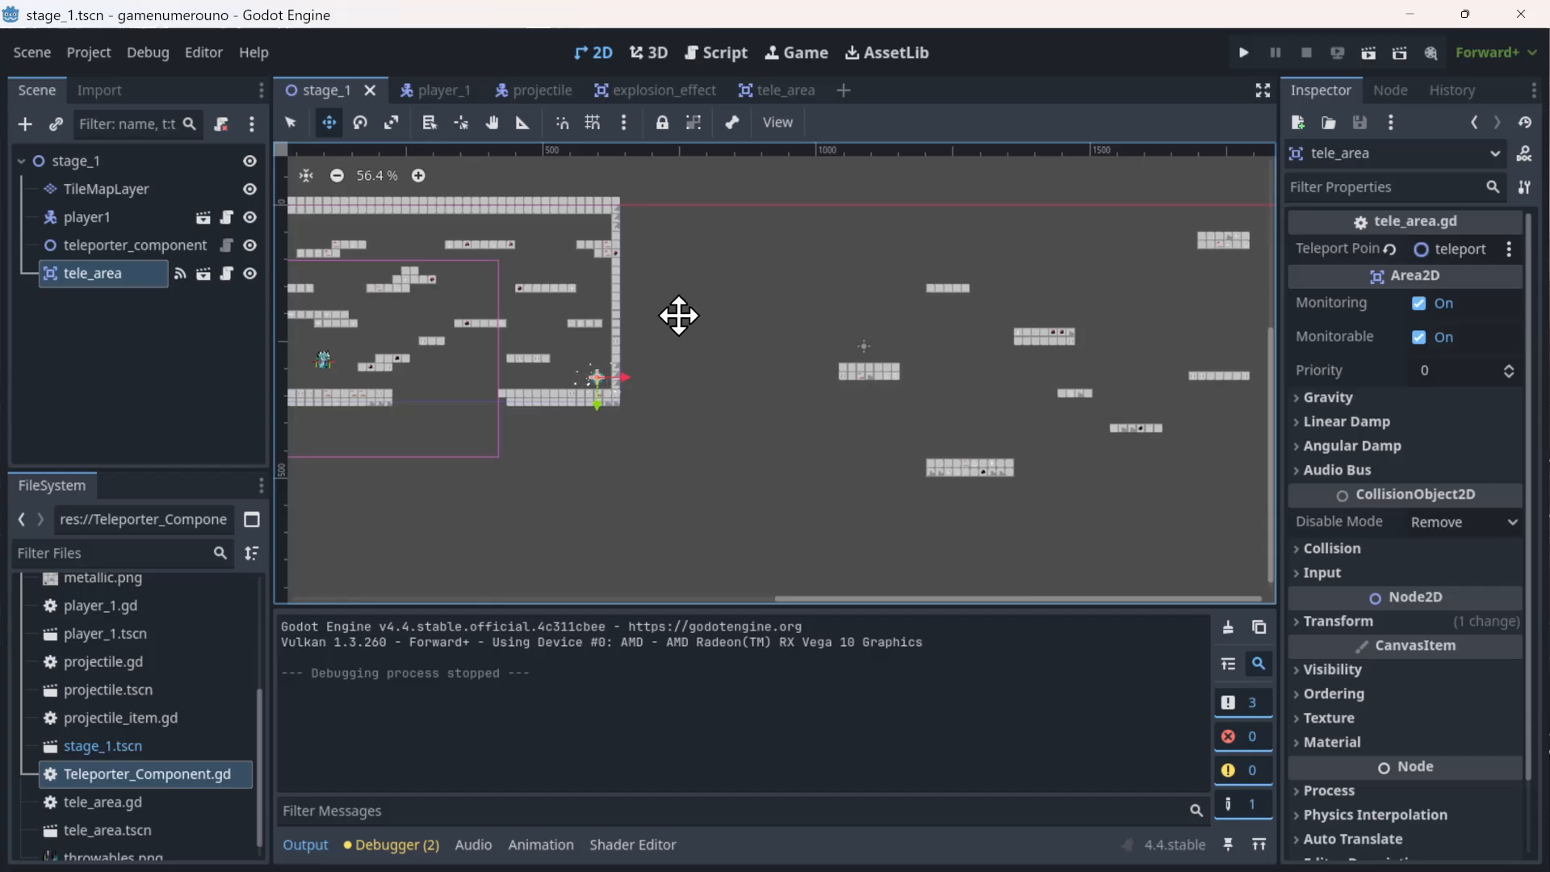
middle_drag(775, 307, 730, 336)
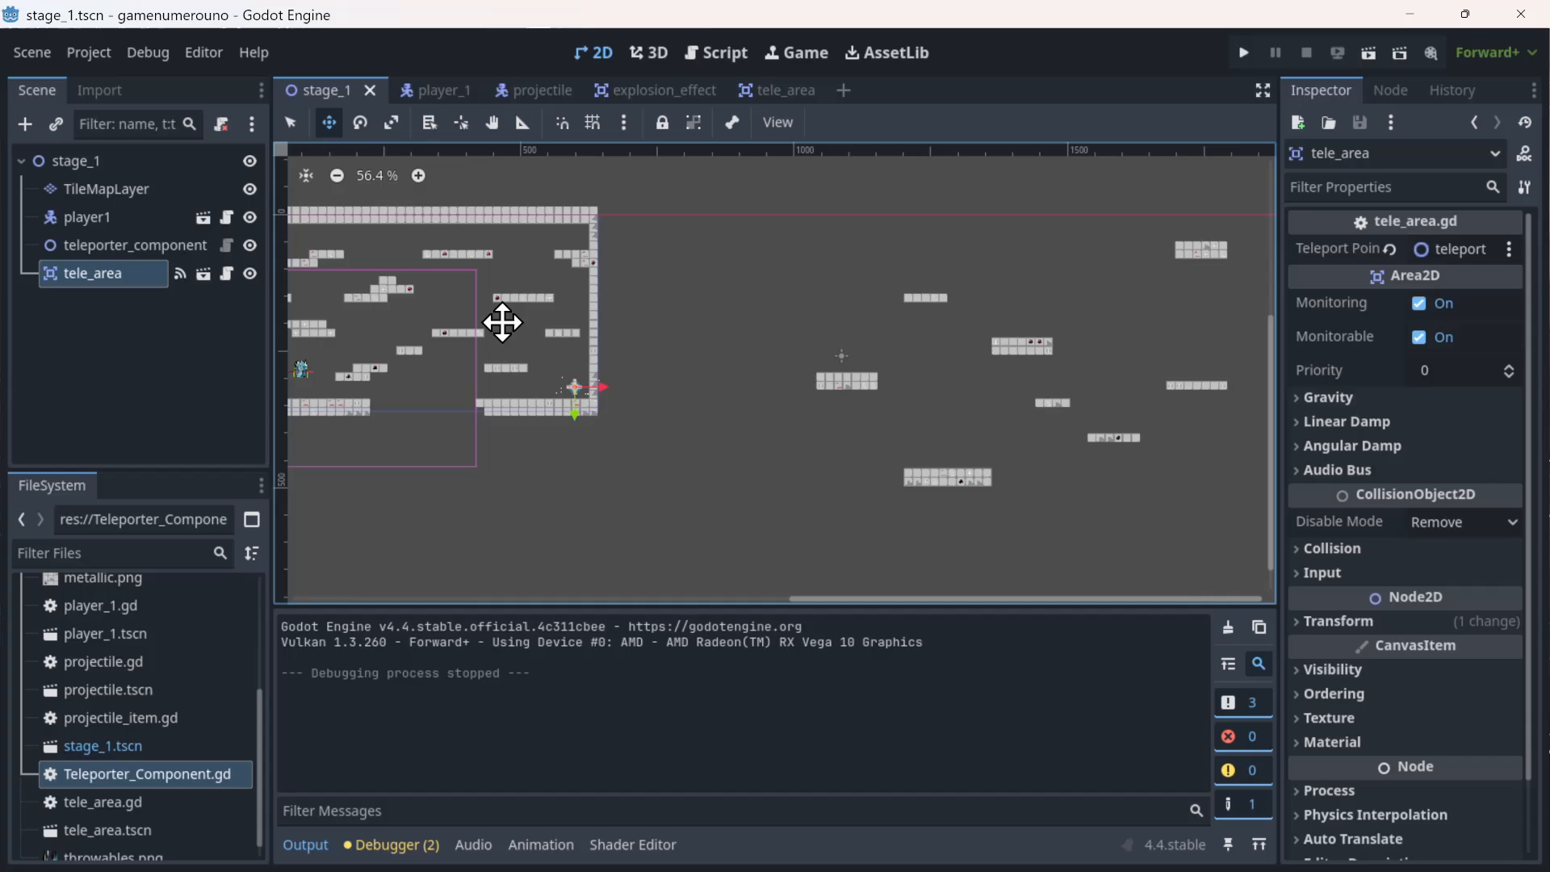
click(141, 246)
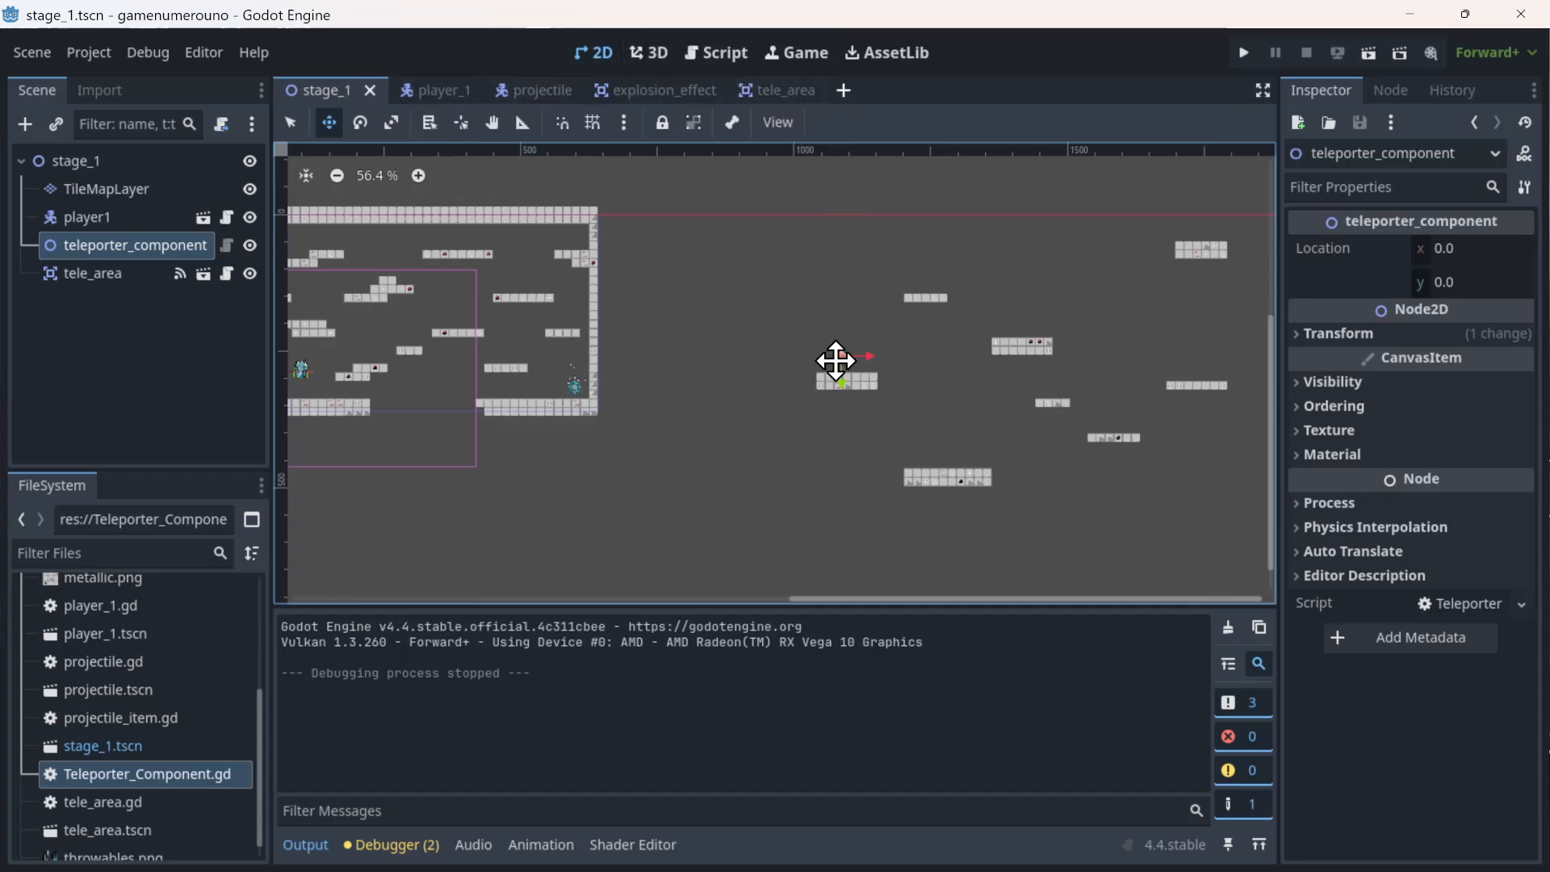
middle_drag(765, 342, 604, 312)
click(122, 187)
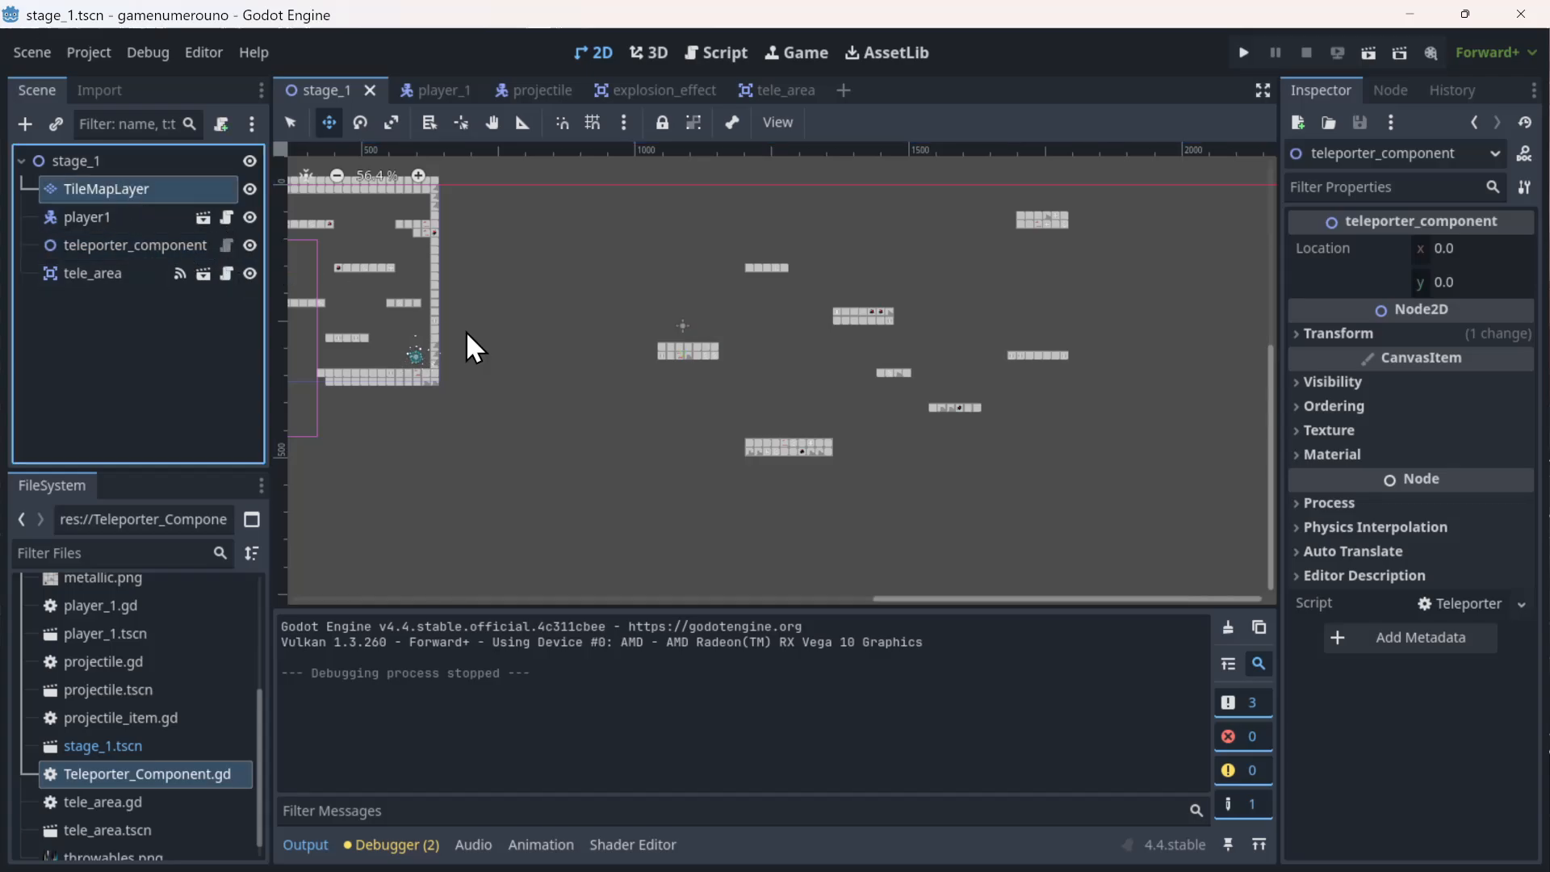
- Erase stage_1's lowest outside platform and the last five bottom-row tiles of the platform under teleporter_component from the TileMapLayer
middle_drag(772, 363, 662, 404)
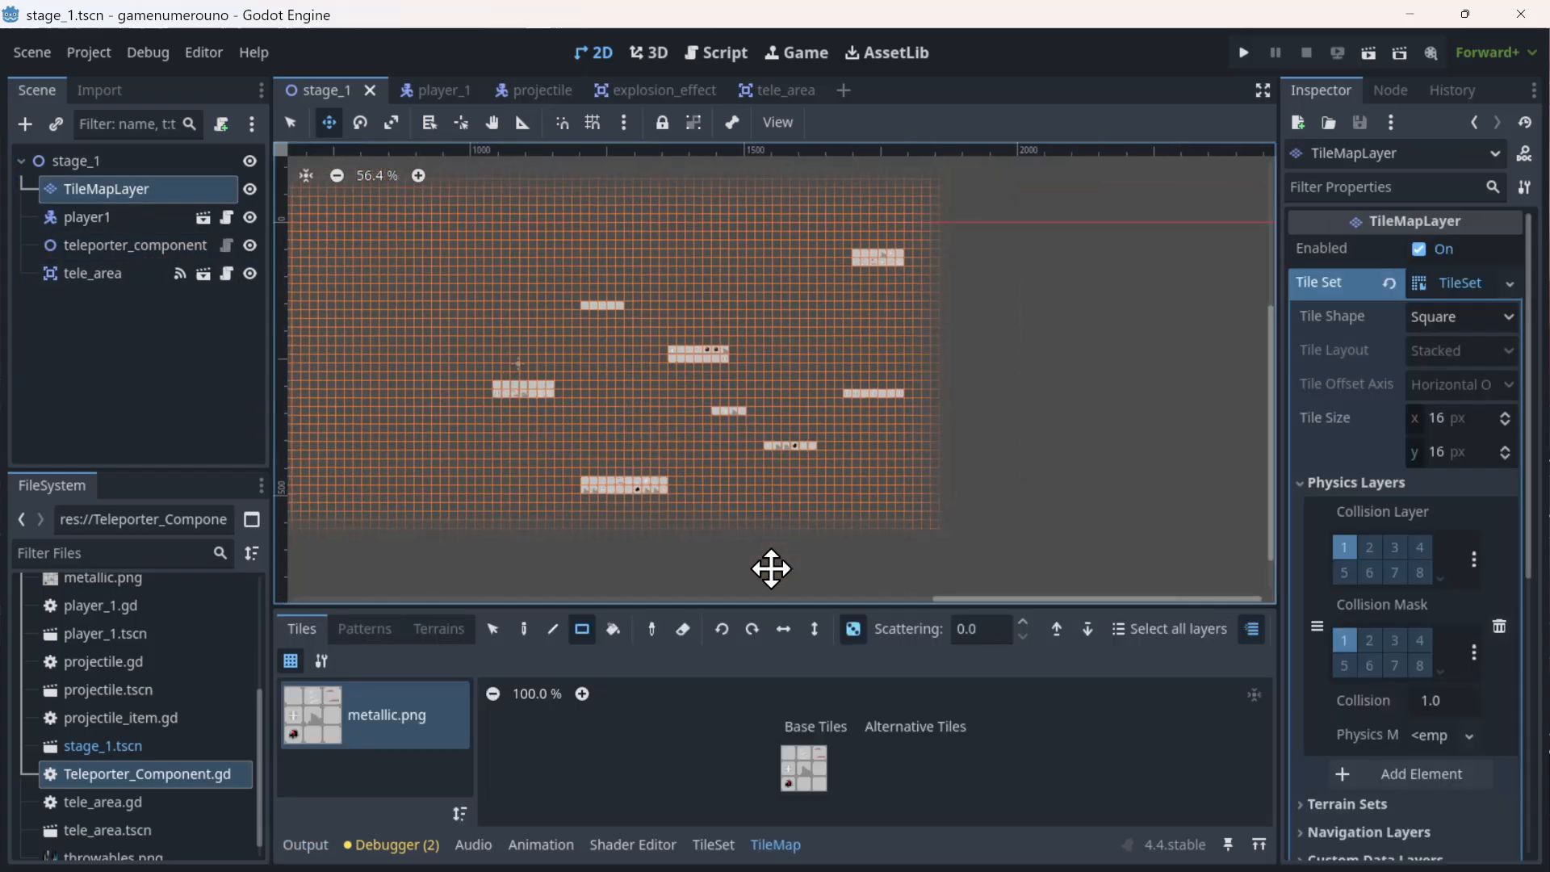
click(677, 627)
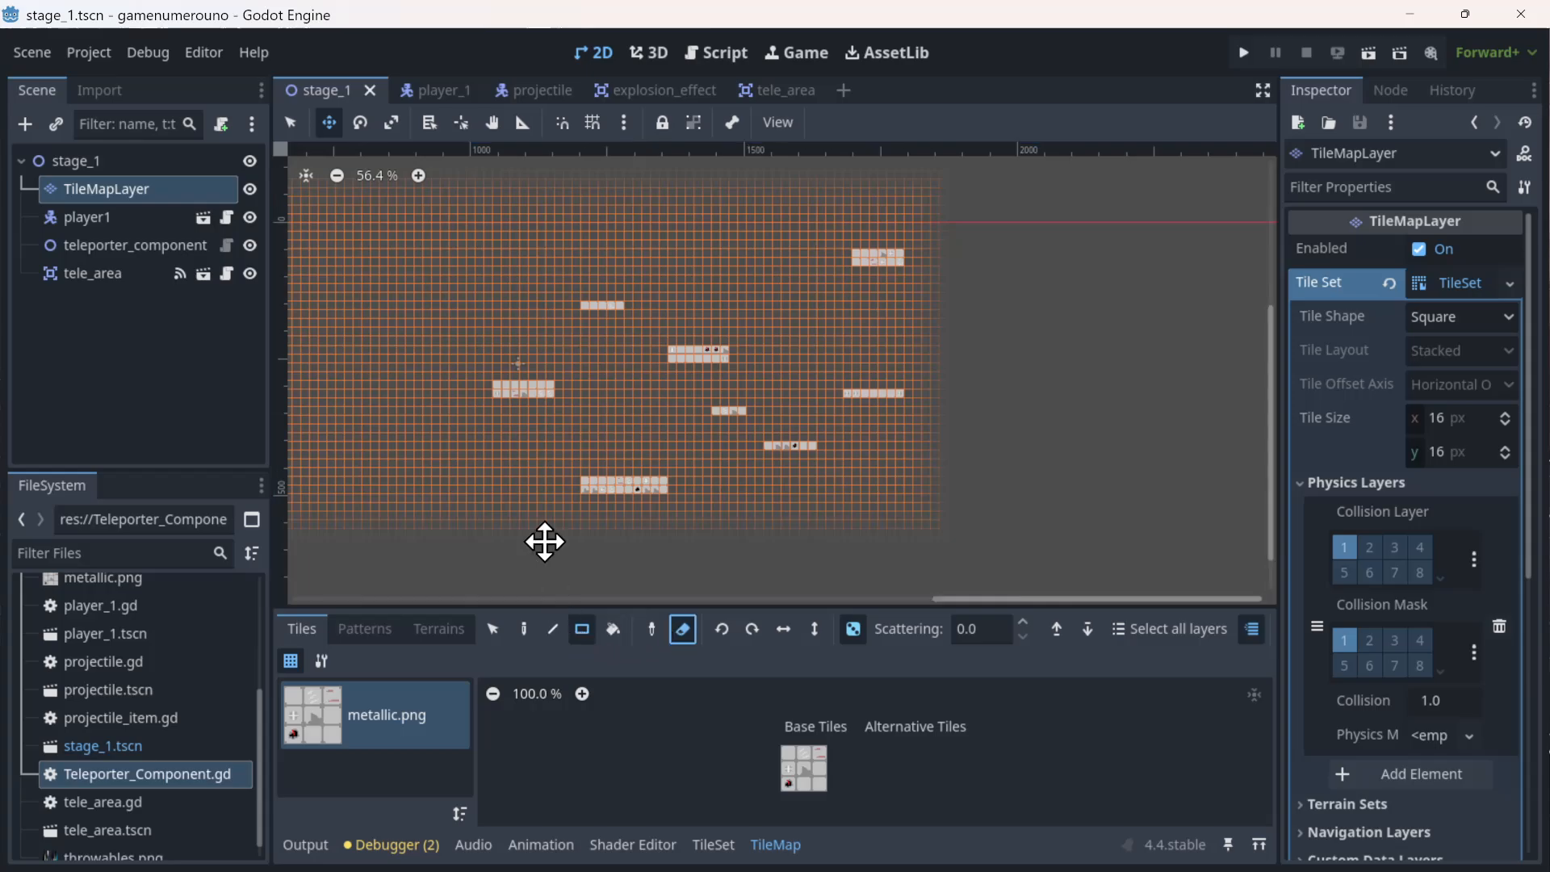
mouse_move(559, 463)
mouse_down()
mouse_move(561, 478)
mouse_move(615, 489)
mouse_move(566, 454)
mouse_move(733, 531)
mouse_up()
click(292, 121)
middle_drag(653, 423, 493, 492)
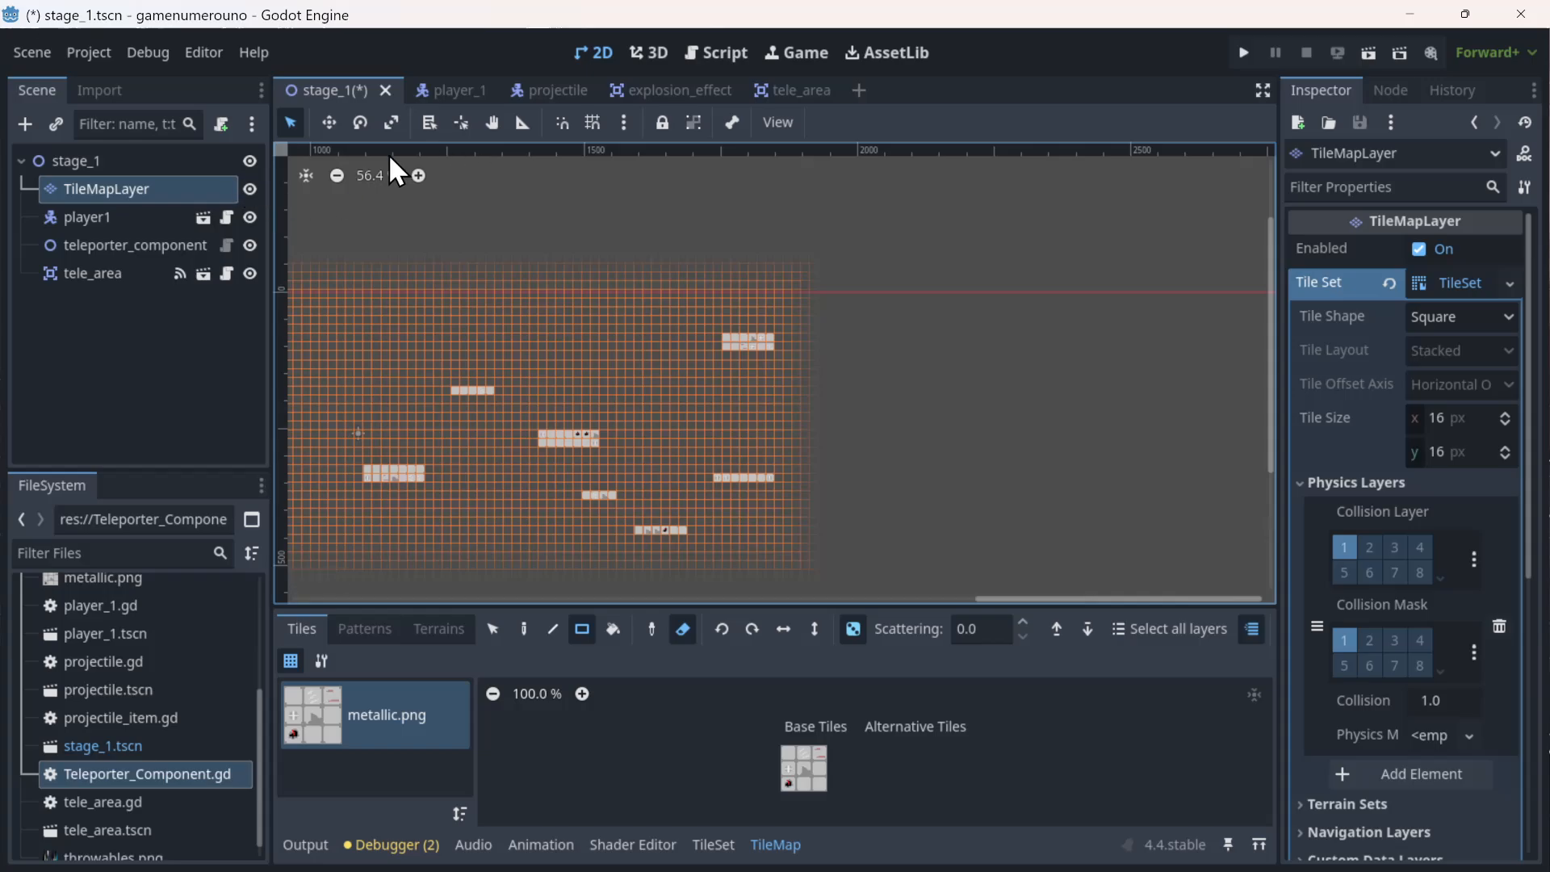
drag(428, 480, 387, 476)
- Using all nine metallic.png tiles, paint a 7-tile-wide and a 6-tile-wide two-row platform among the outside platforms
click(684, 629)
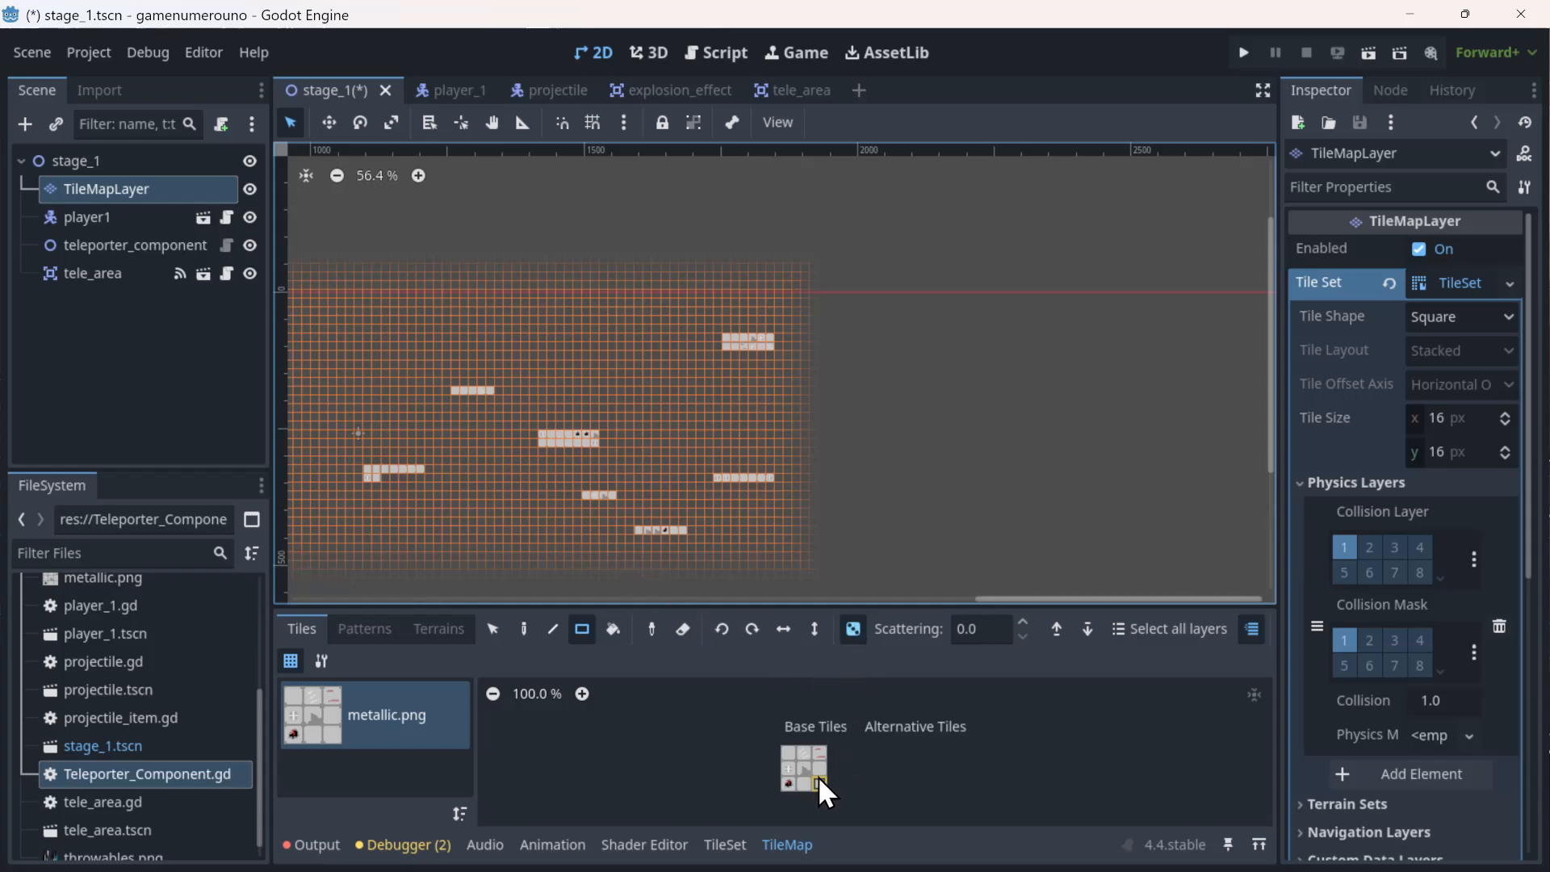
drag(778, 745, 824, 788)
drag(465, 478, 517, 486)
drag(665, 391, 711, 390)
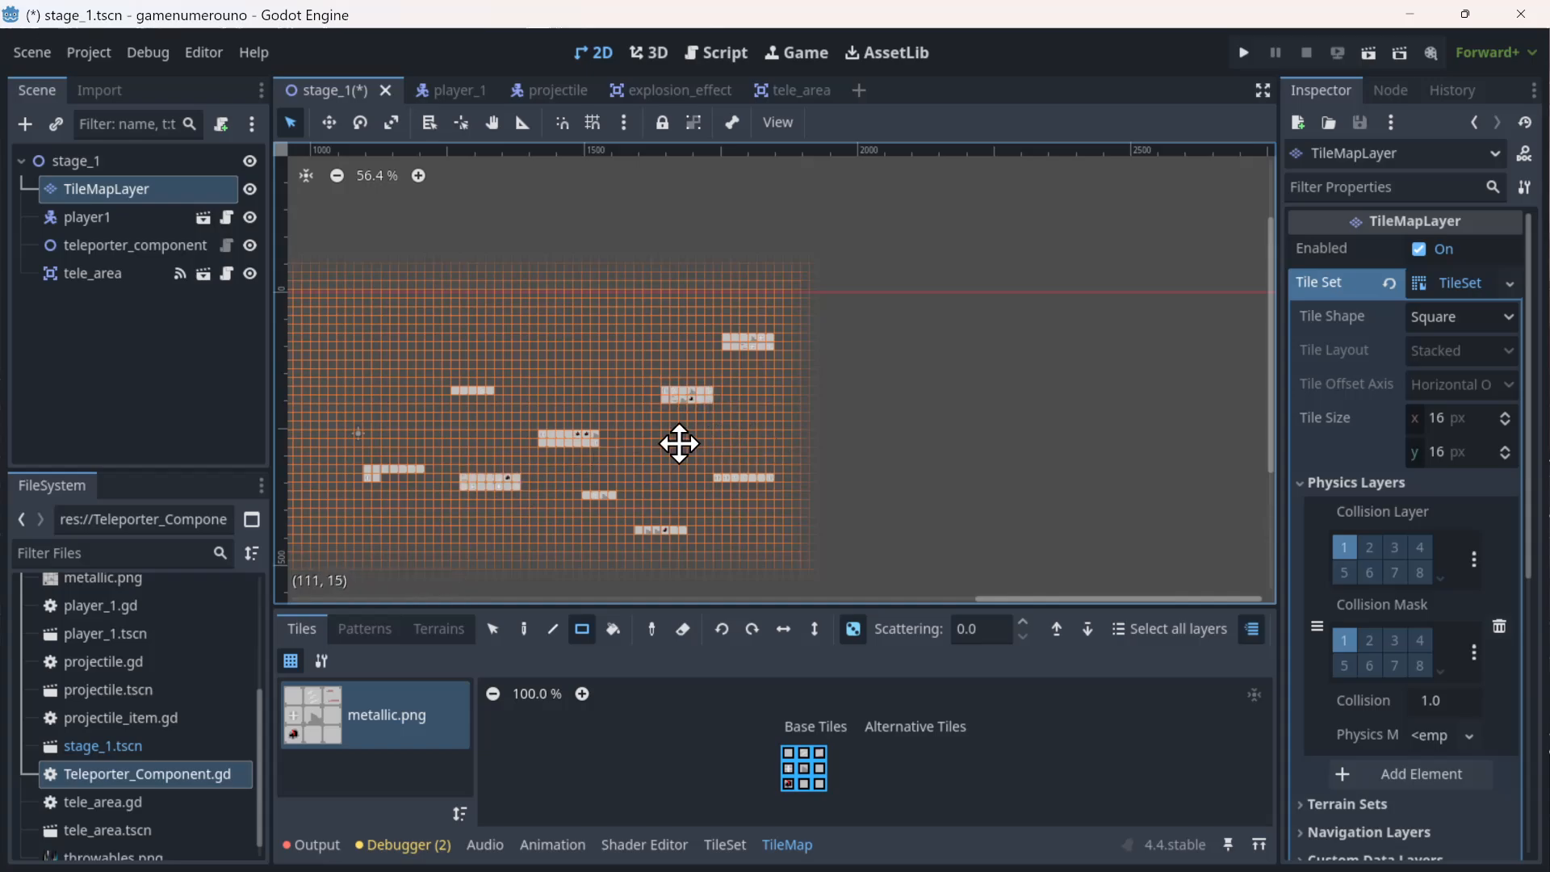
- Paint a single-row platform about 7 tiles wide just right of and below the highest outside platform
middle_drag(680, 443, 565, 444)
middle_drag(685, 518, 768, 475)
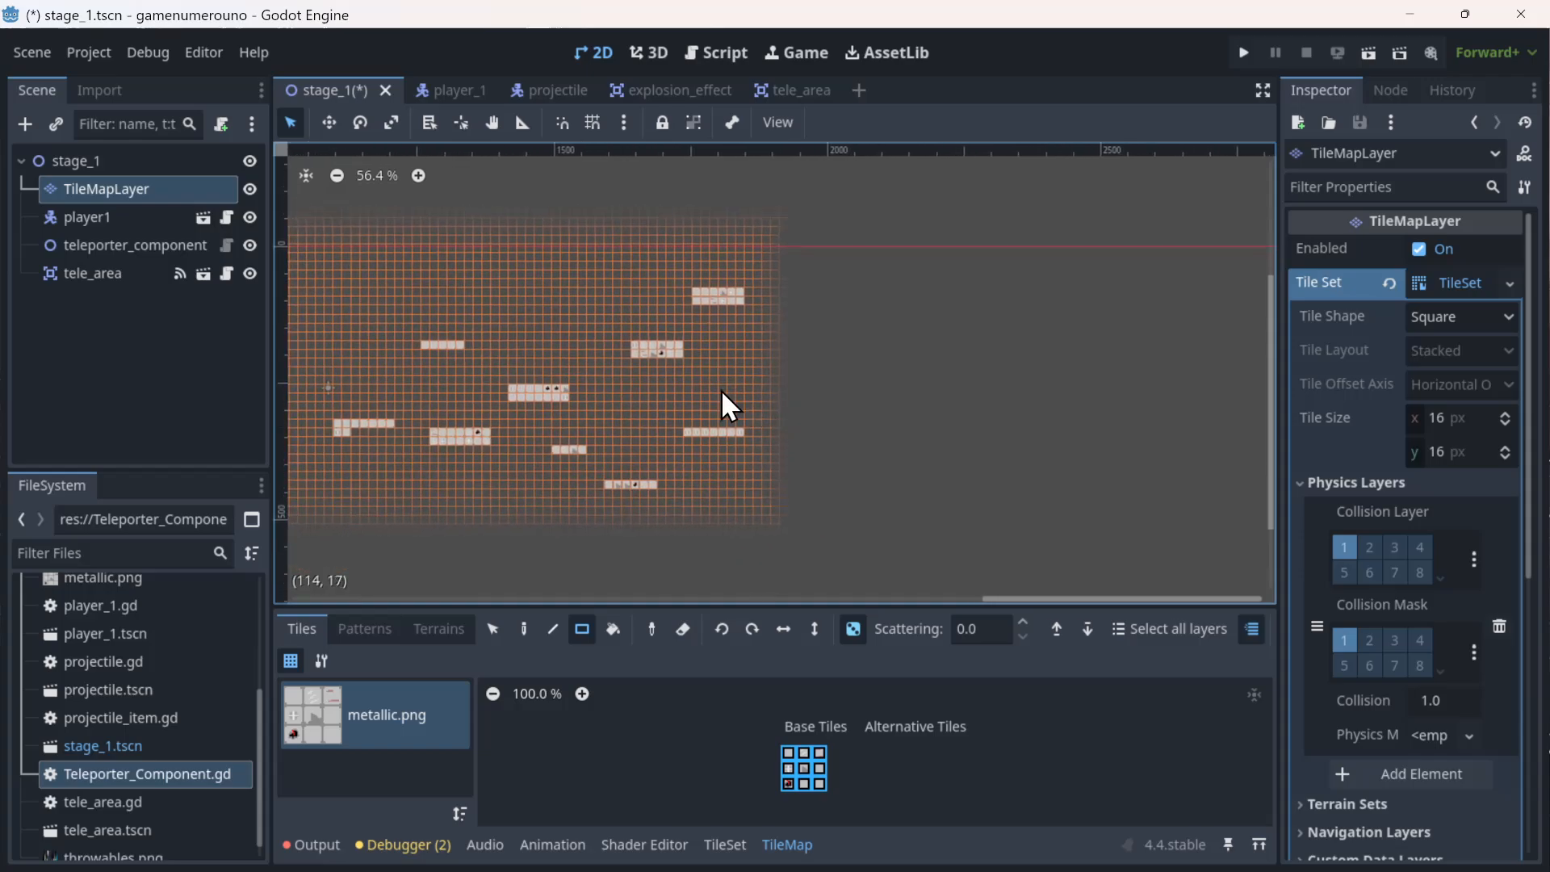
middle_drag(523, 419, 595, 439)
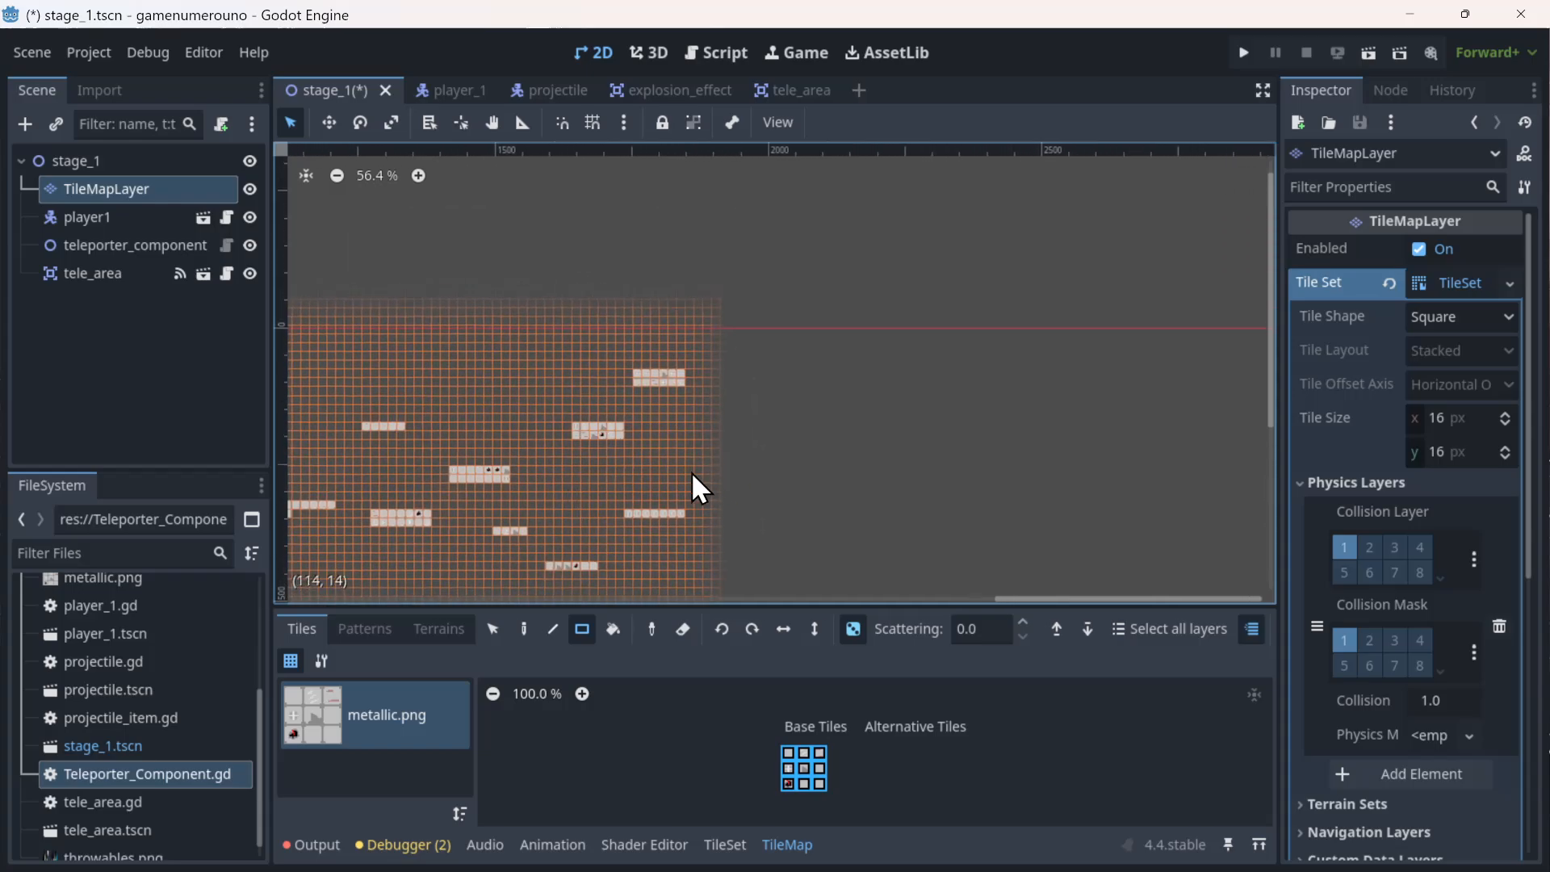
drag(727, 420, 775, 423)
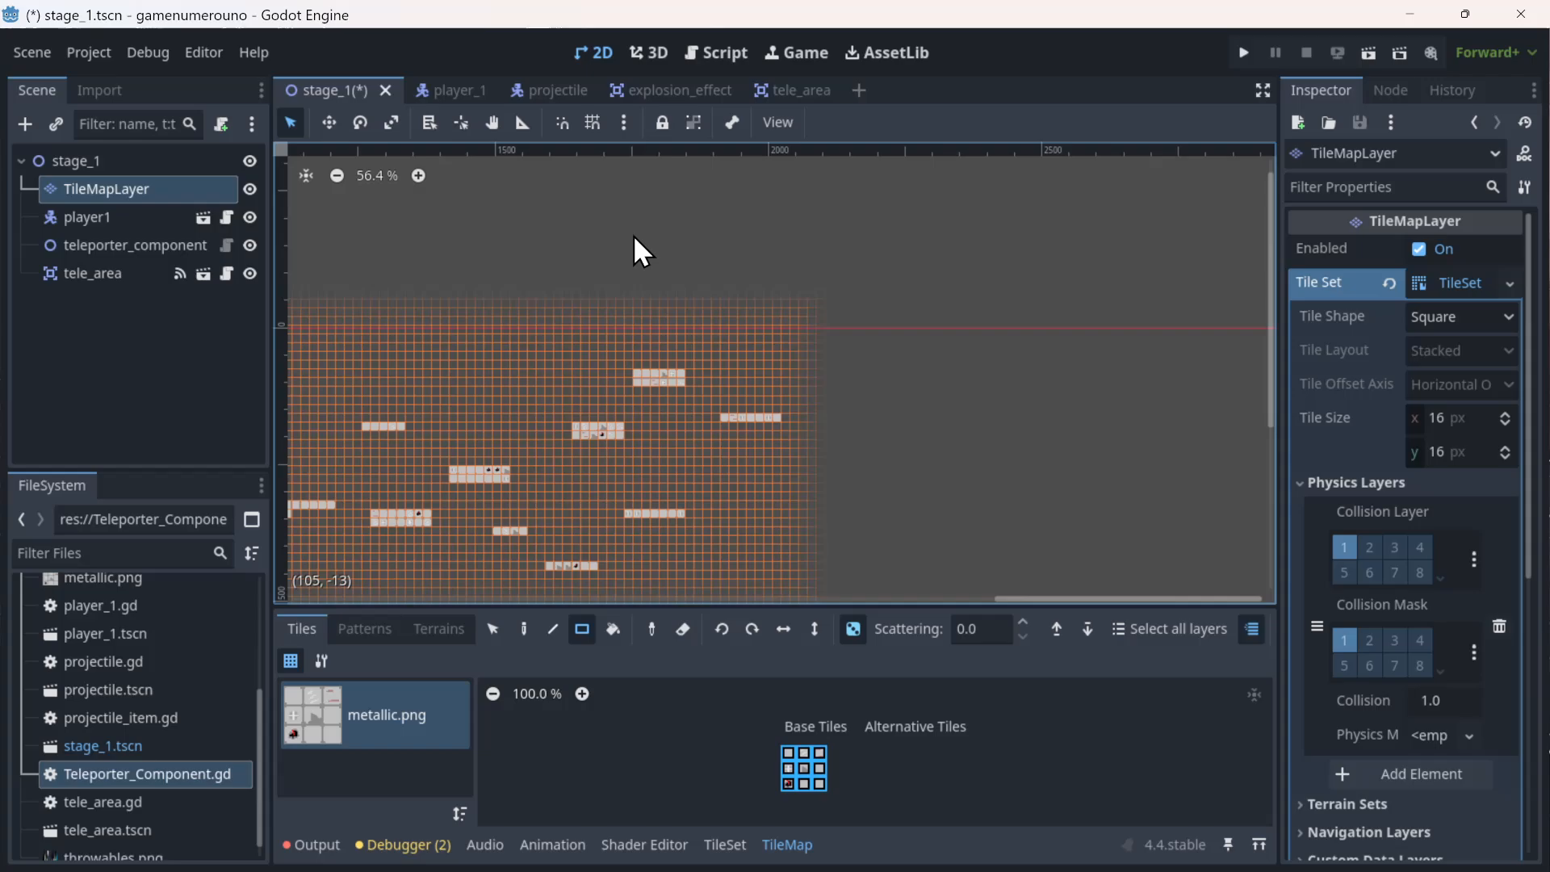
- Paint an isolated single-row platform about 6 tiles wide far to the right of the others, near x 2440
middle_drag(1045, 450, 370, 283)
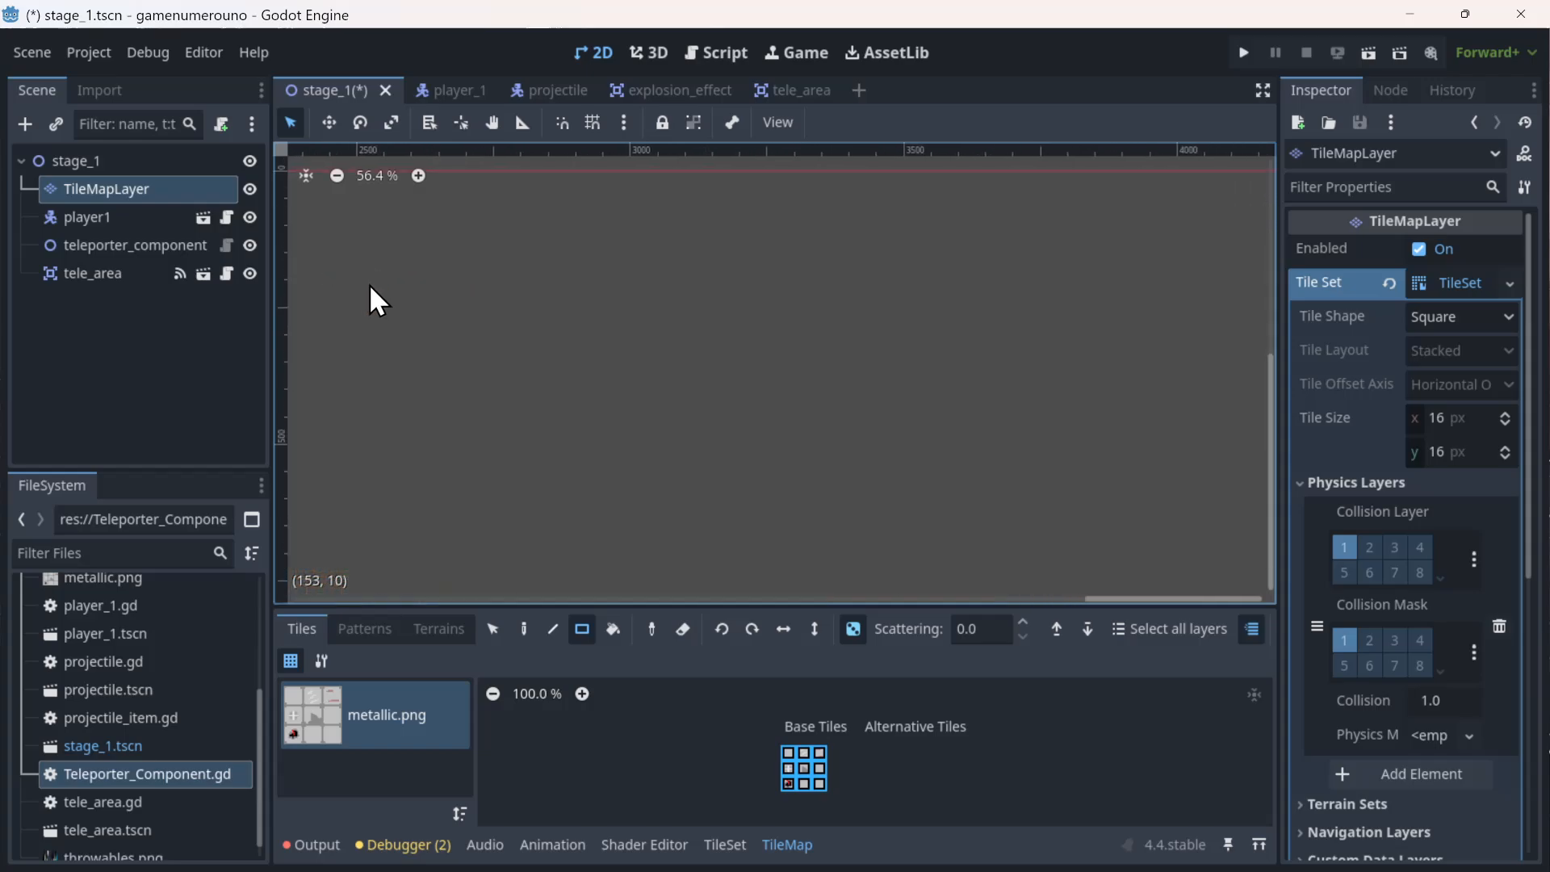
middle_drag(633, 409, 931, 468)
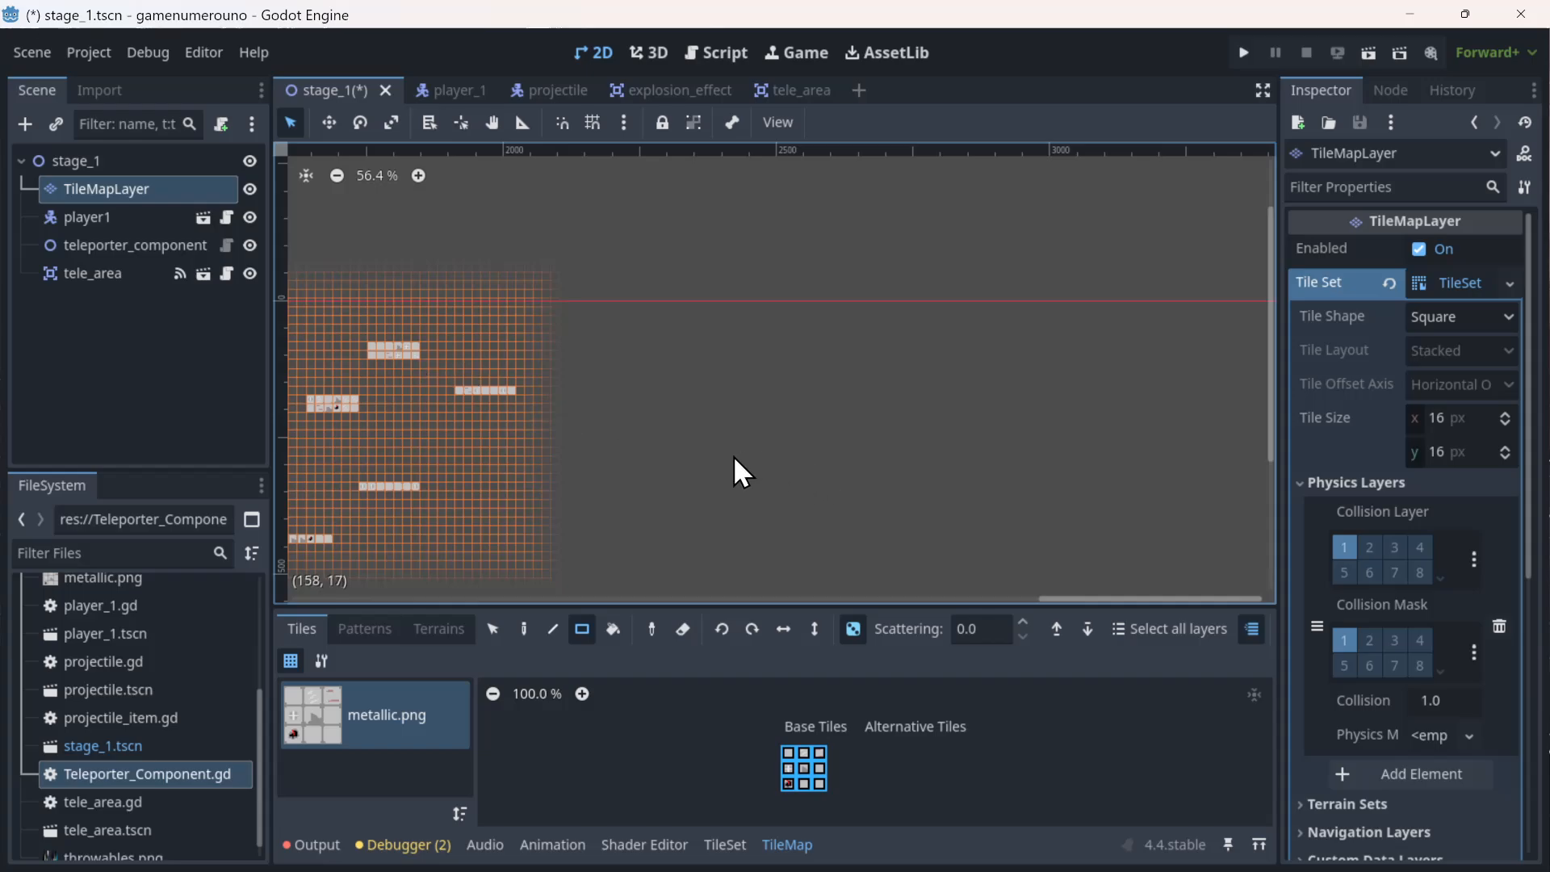
mouse_move(718, 468)
mouse_down()
mouse_move(841, 477)
mouse_move(768, 468)
mouse_up()
scroll(468, 440, down, 2)
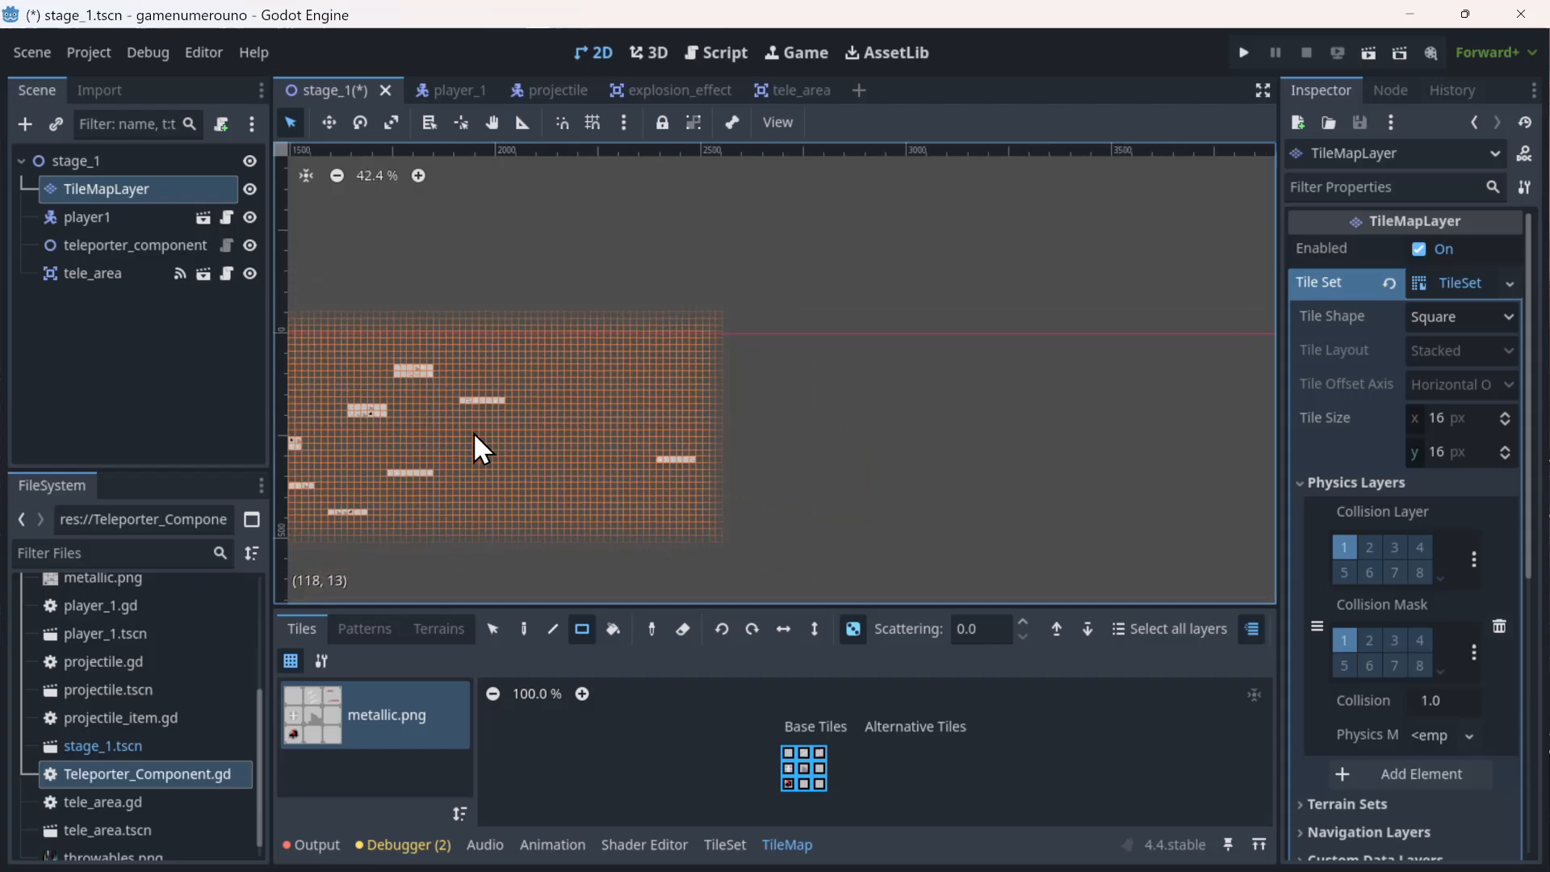
middle_drag(605, 396, 831, 349)
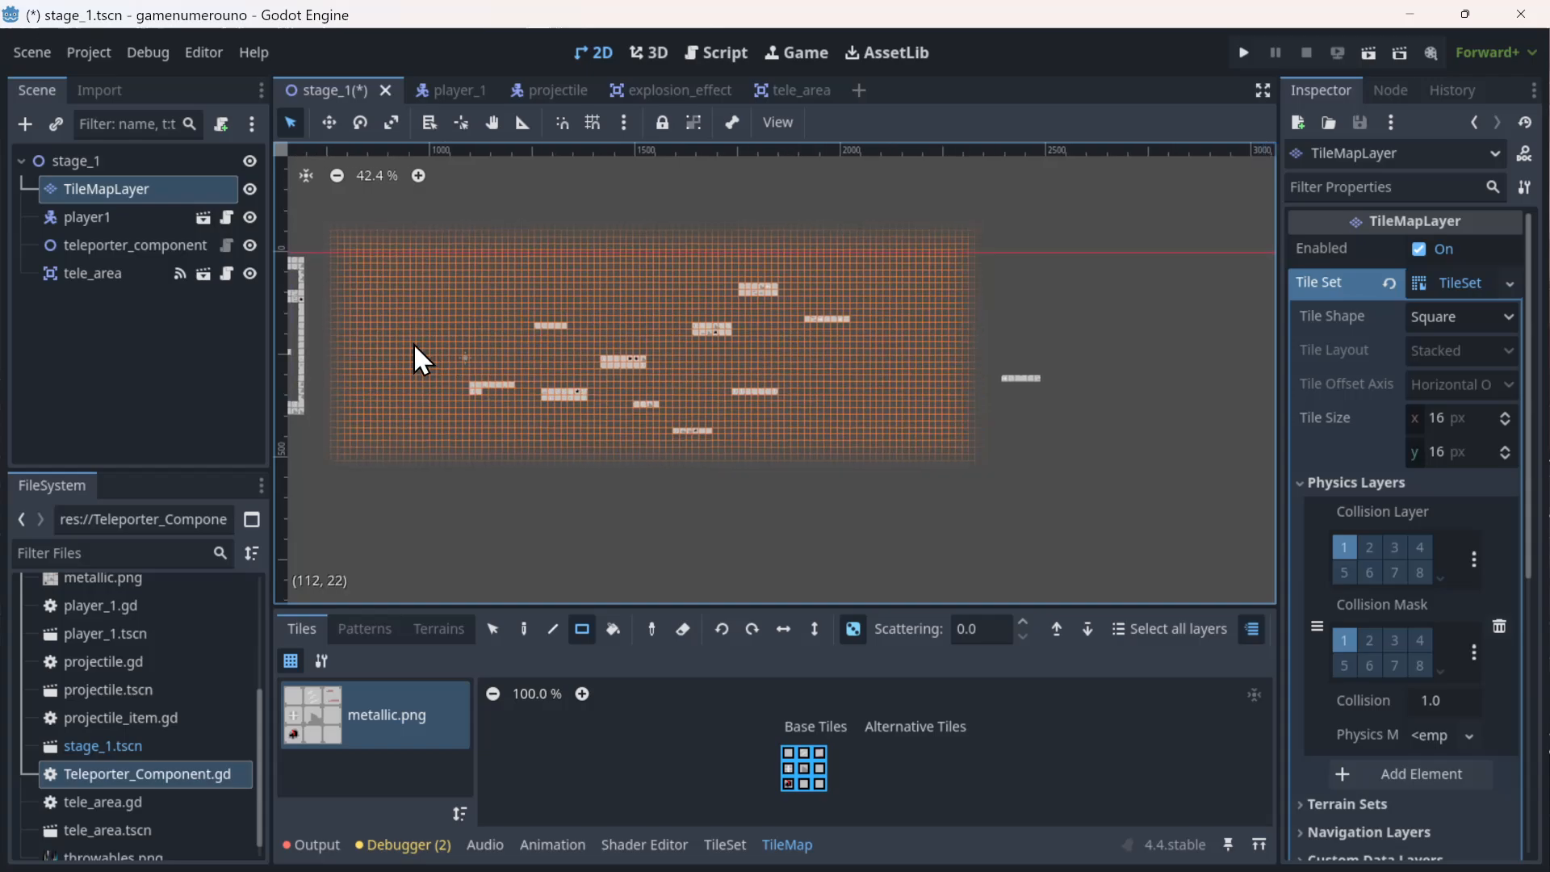
middle_drag(449, 331, 495, 327)
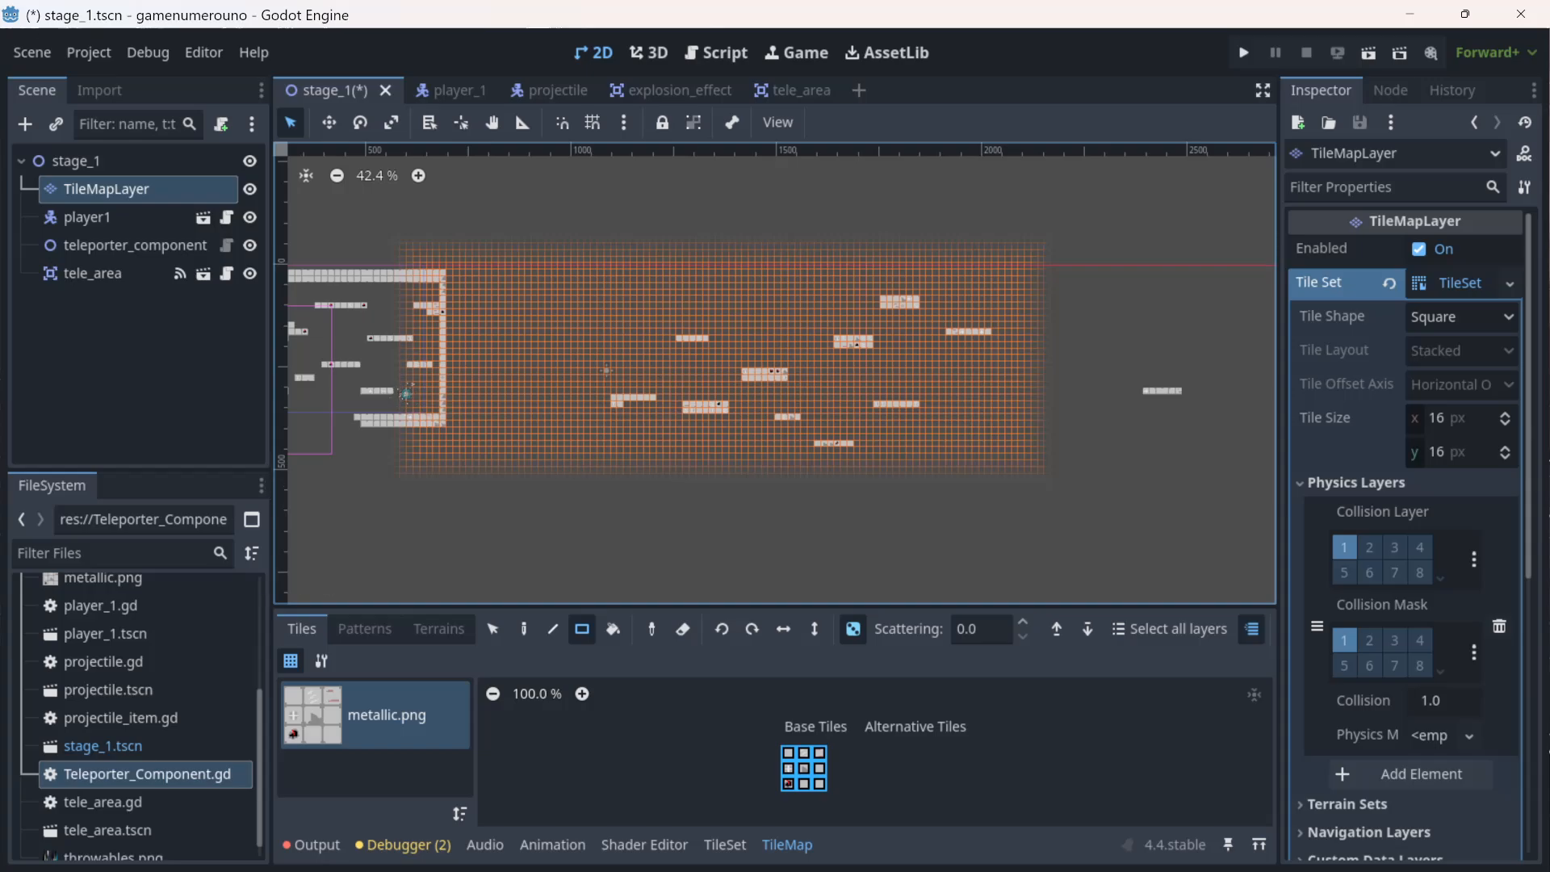
click(156, 247)
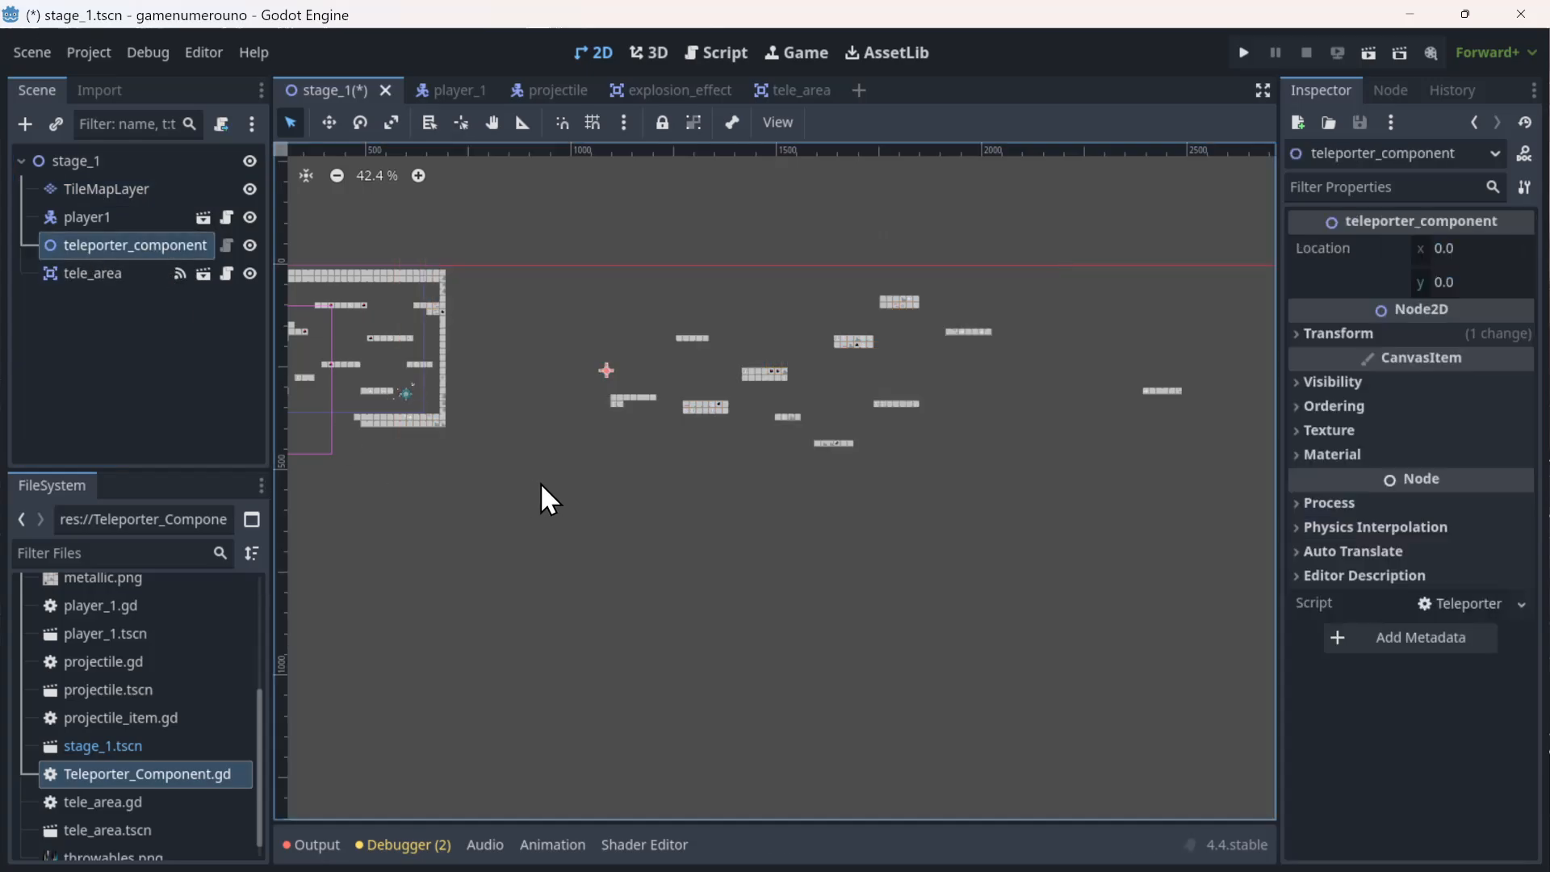
click(608, 499)
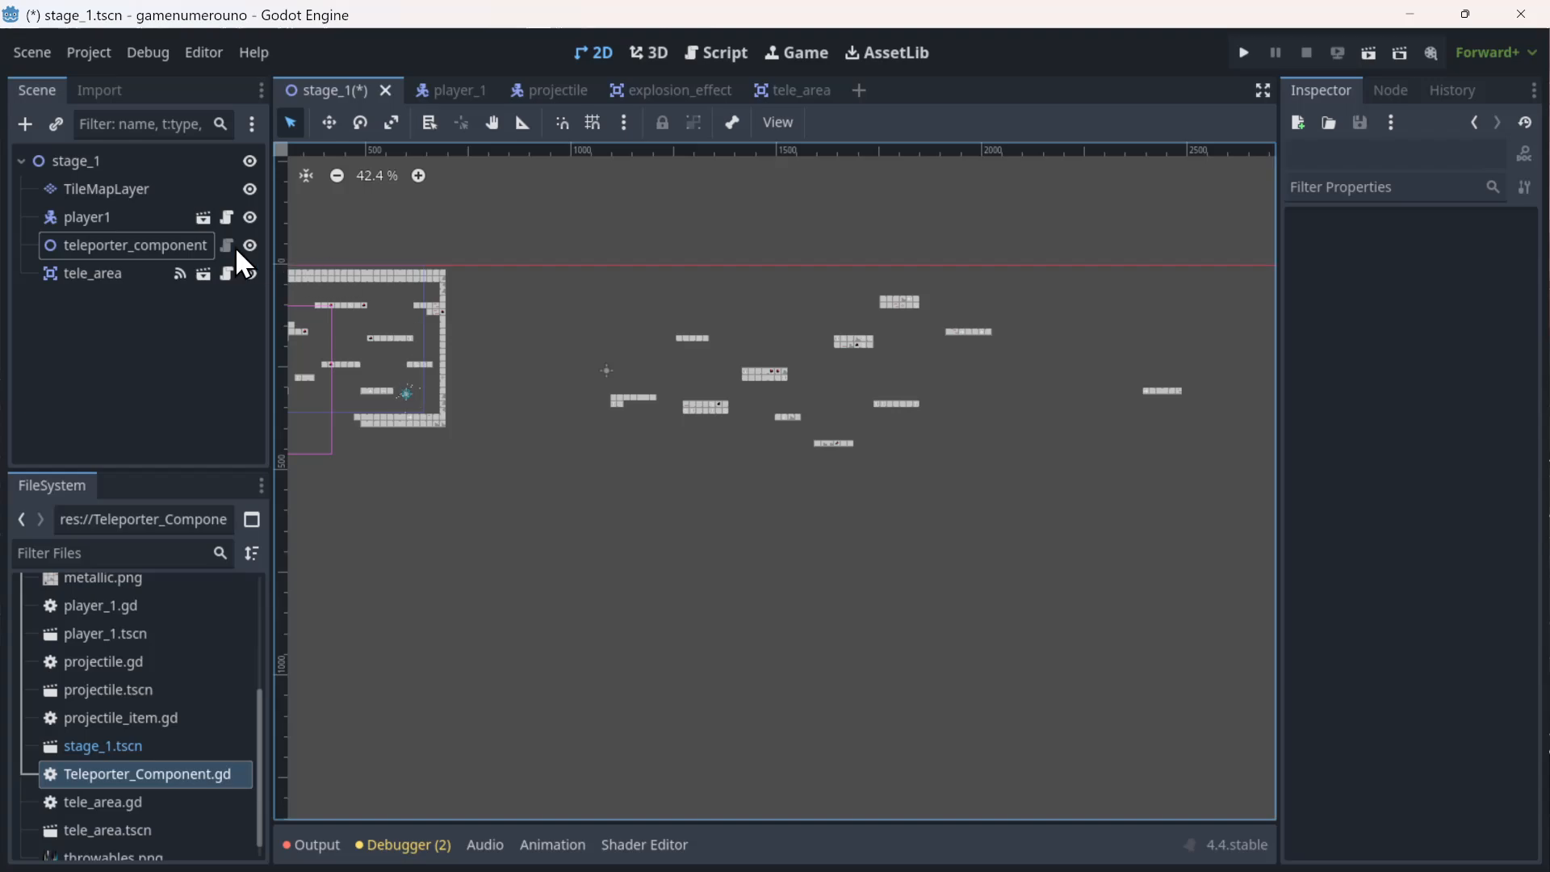
click(190, 246)
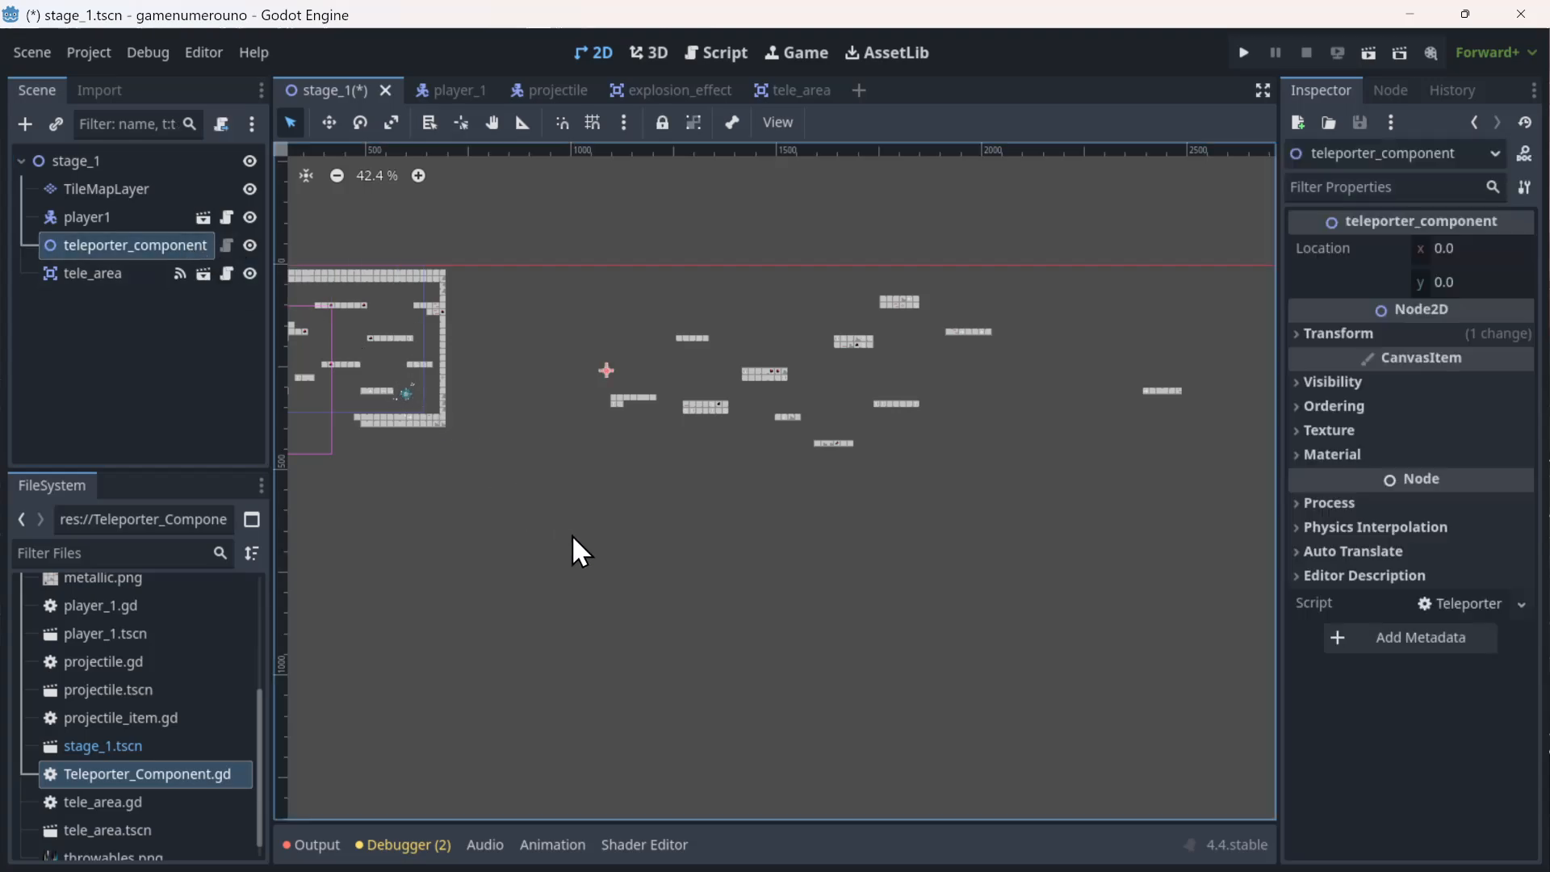
middle_drag(571, 535, 473, 529)
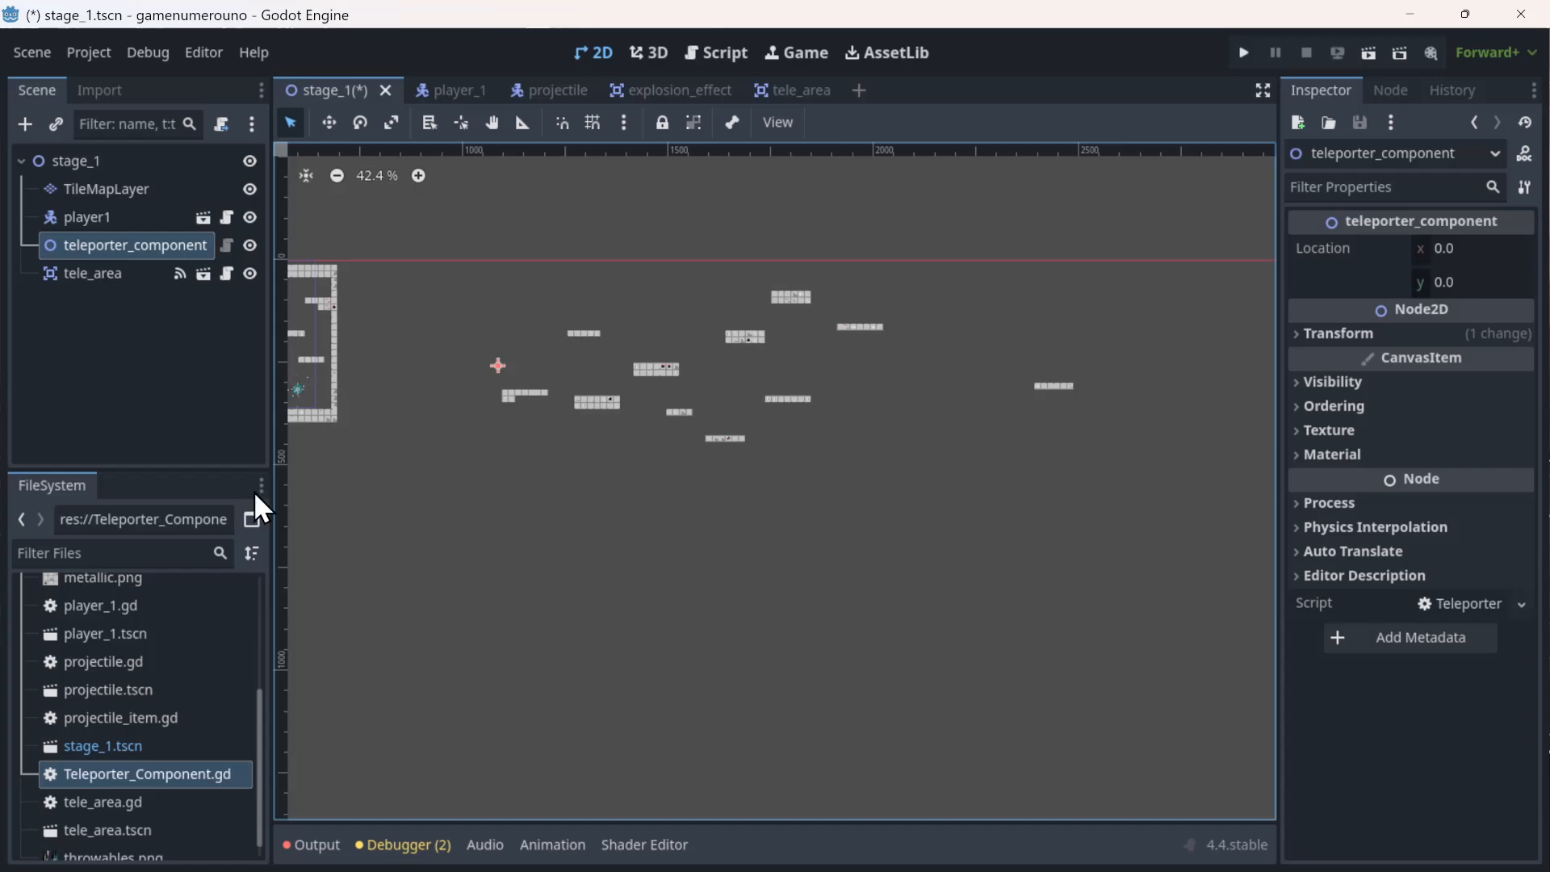
click(89, 273)
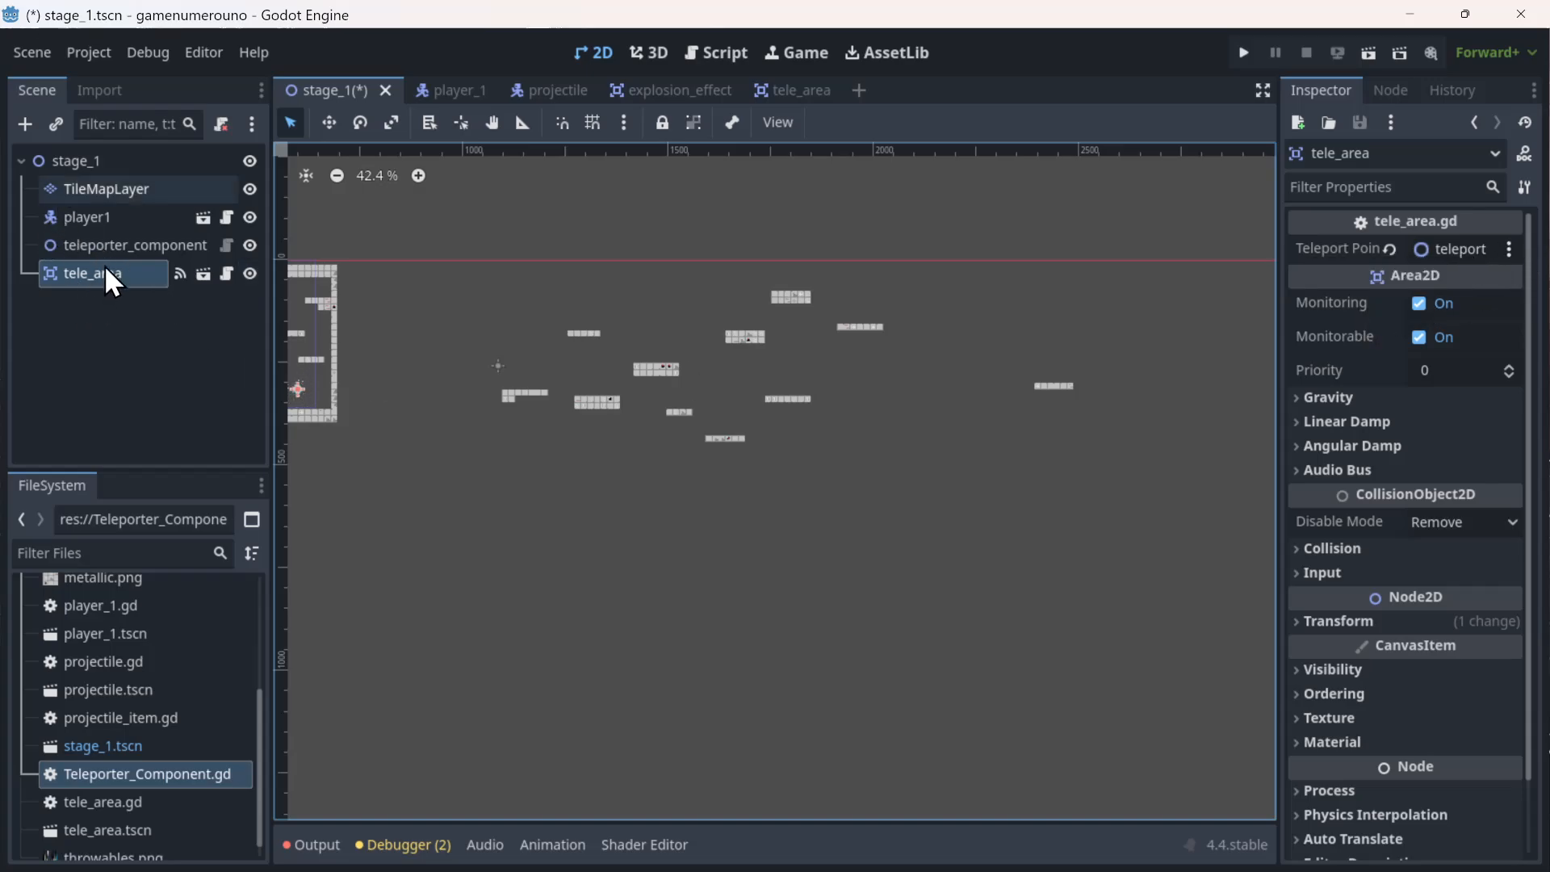
middle_drag(612, 528, 536, 554)
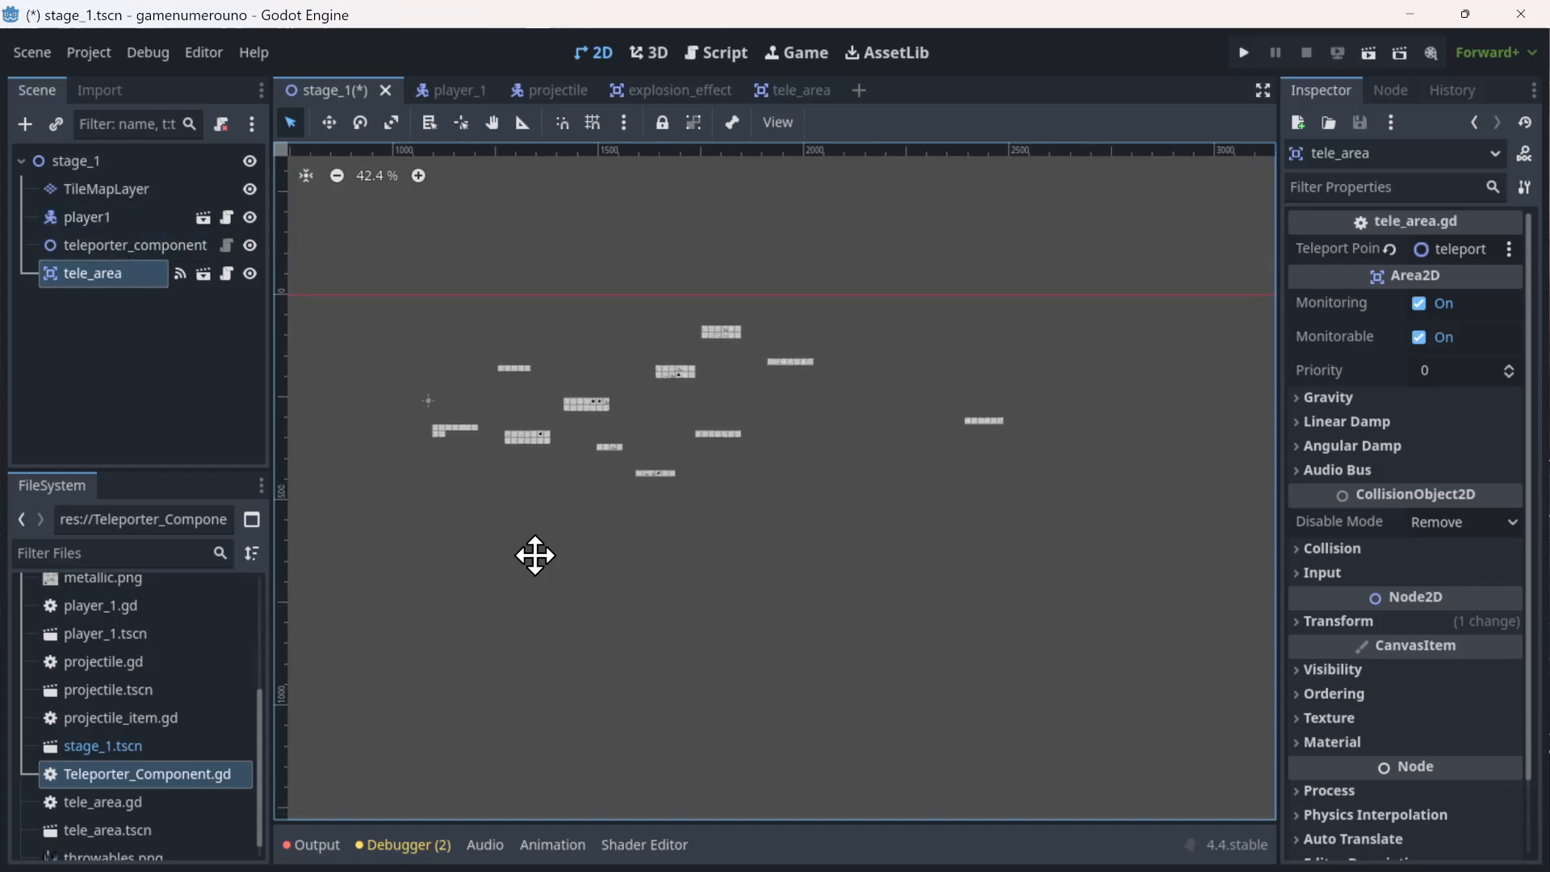
- Duplicate teleporter_component and move the copy just above the highest outside platform
click(160, 253)
right_click(160, 251)
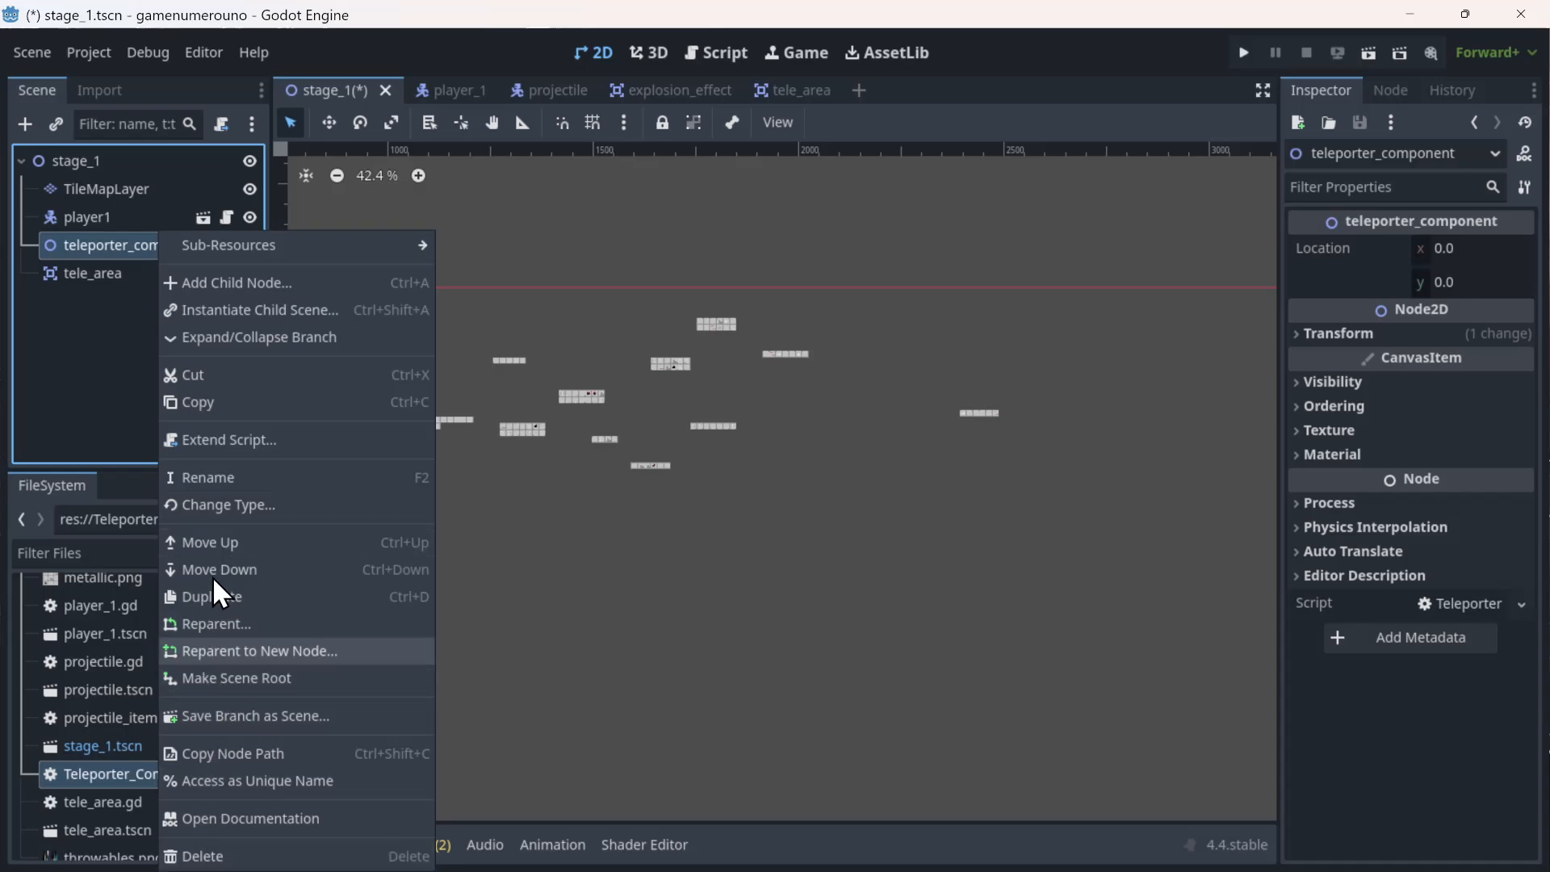
click(215, 597)
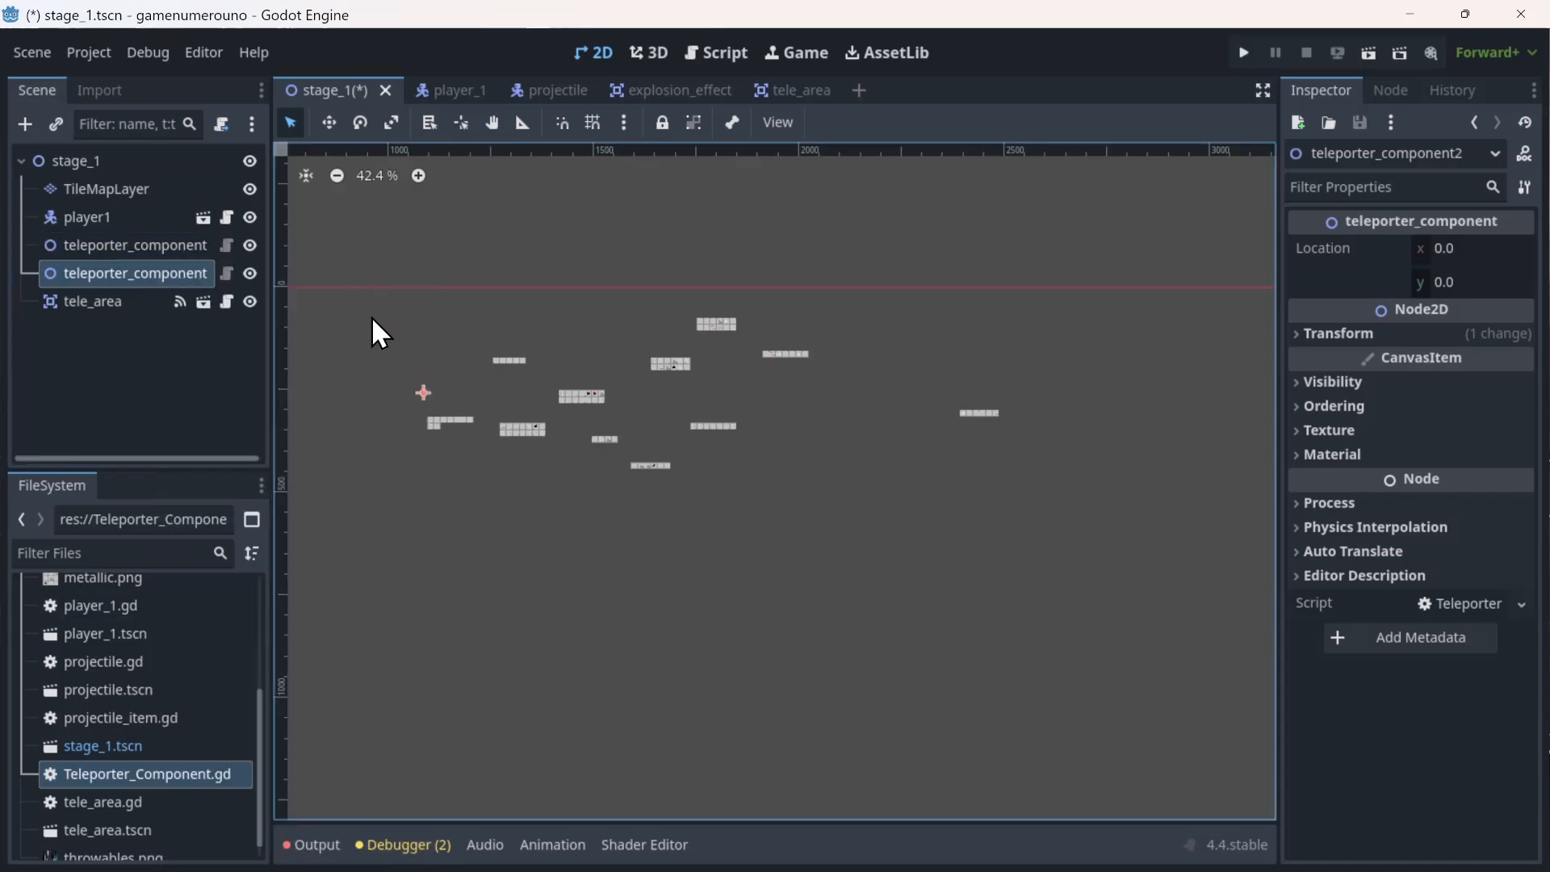
click(329, 123)
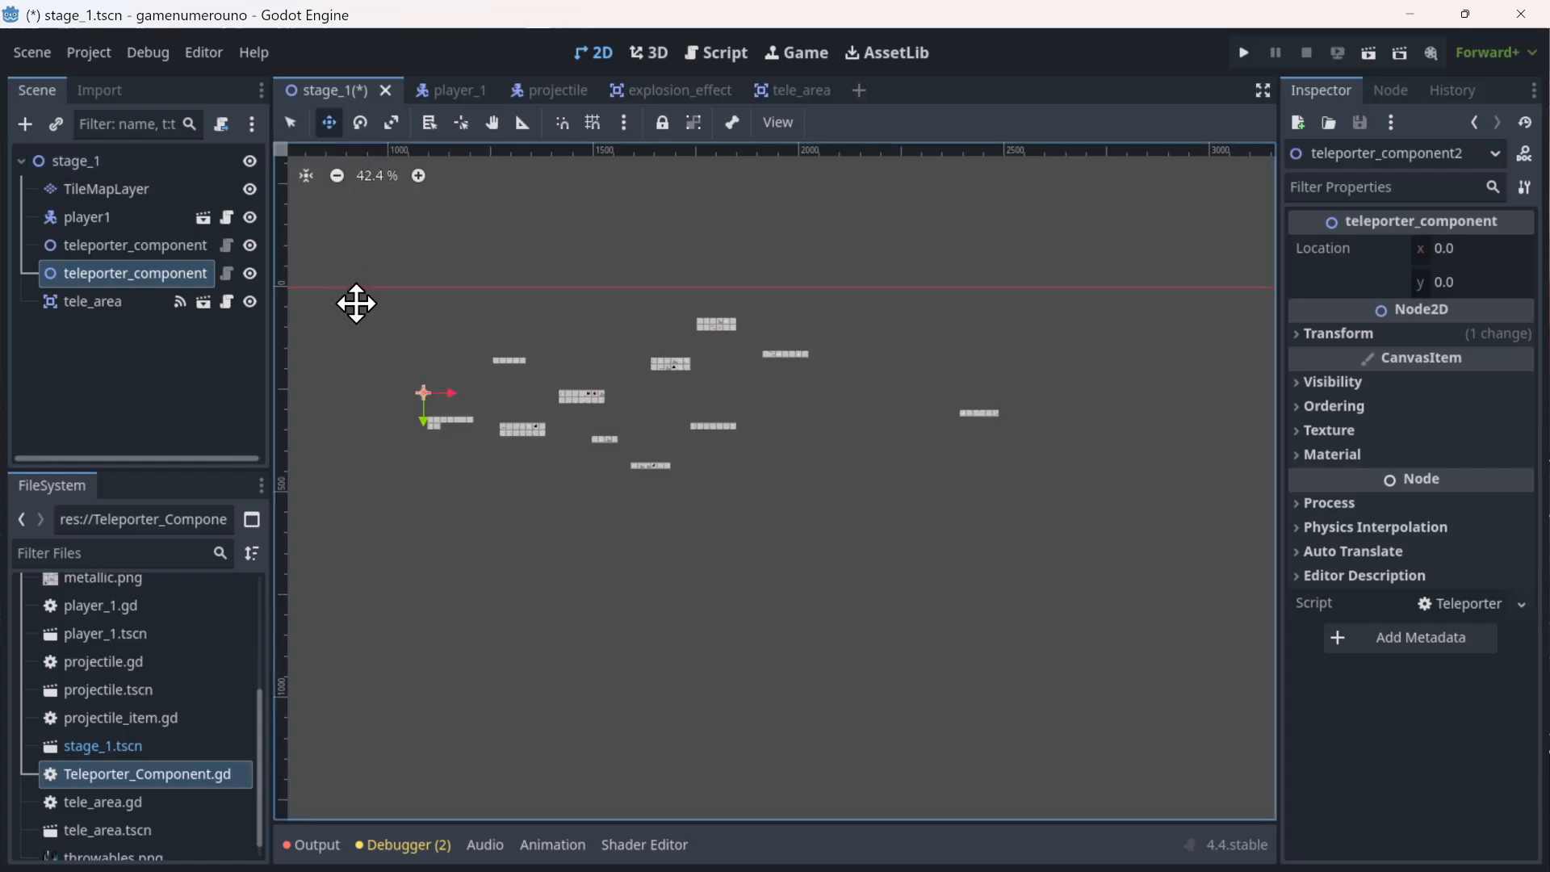
drag(361, 317, 651, 239)
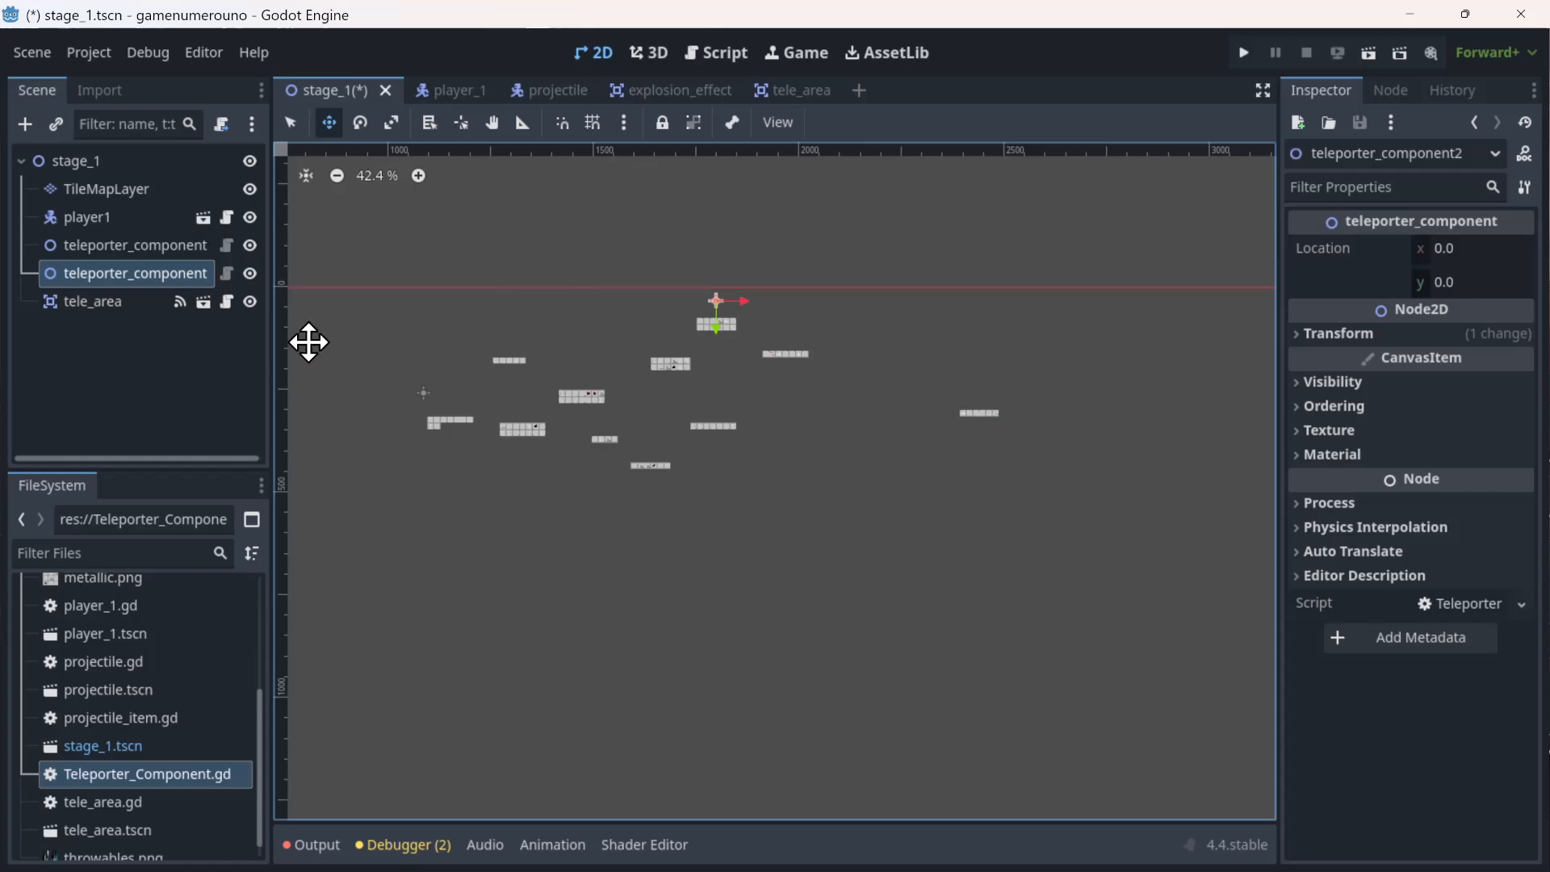
- Duplicate the second teleporter component and move the new copy by about (648, 226) px, just above the isolated far-right platform
right_click(95, 279)
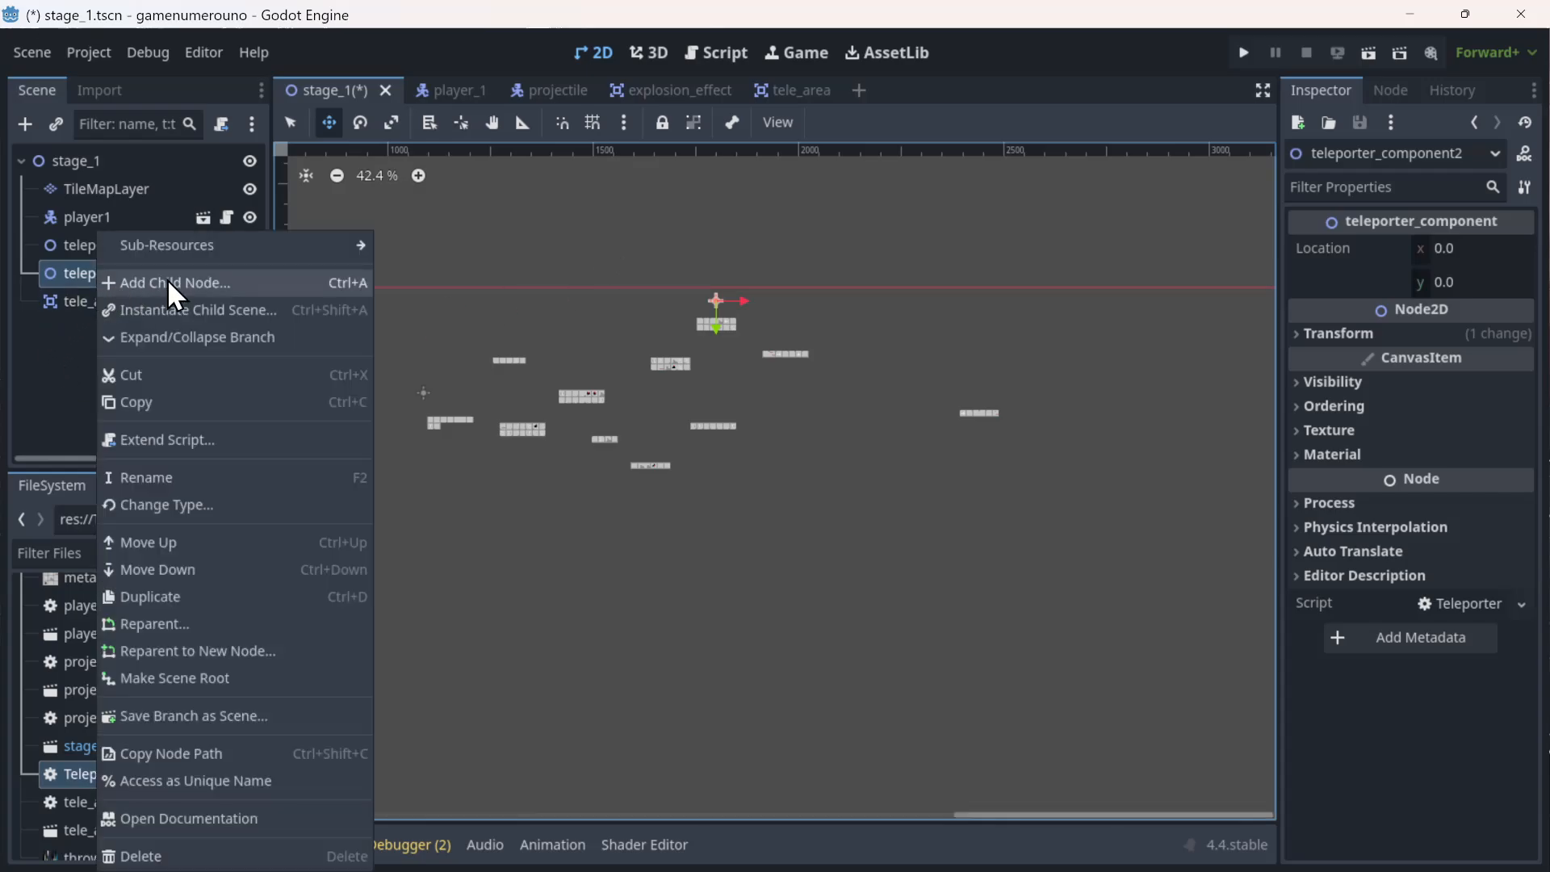
click(183, 601)
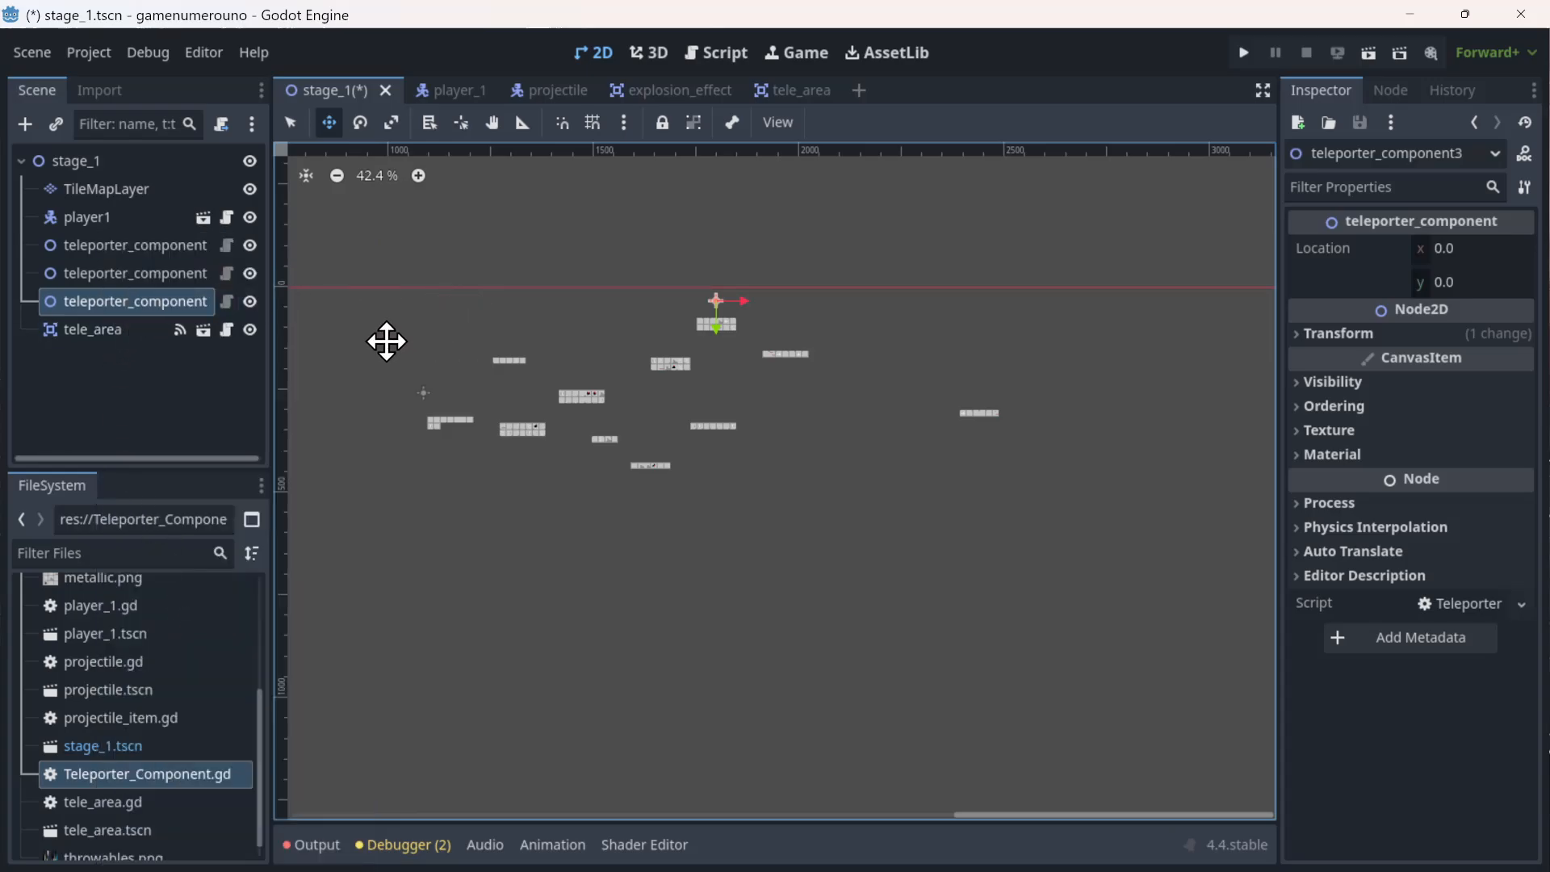
drag(367, 339, 633, 428)
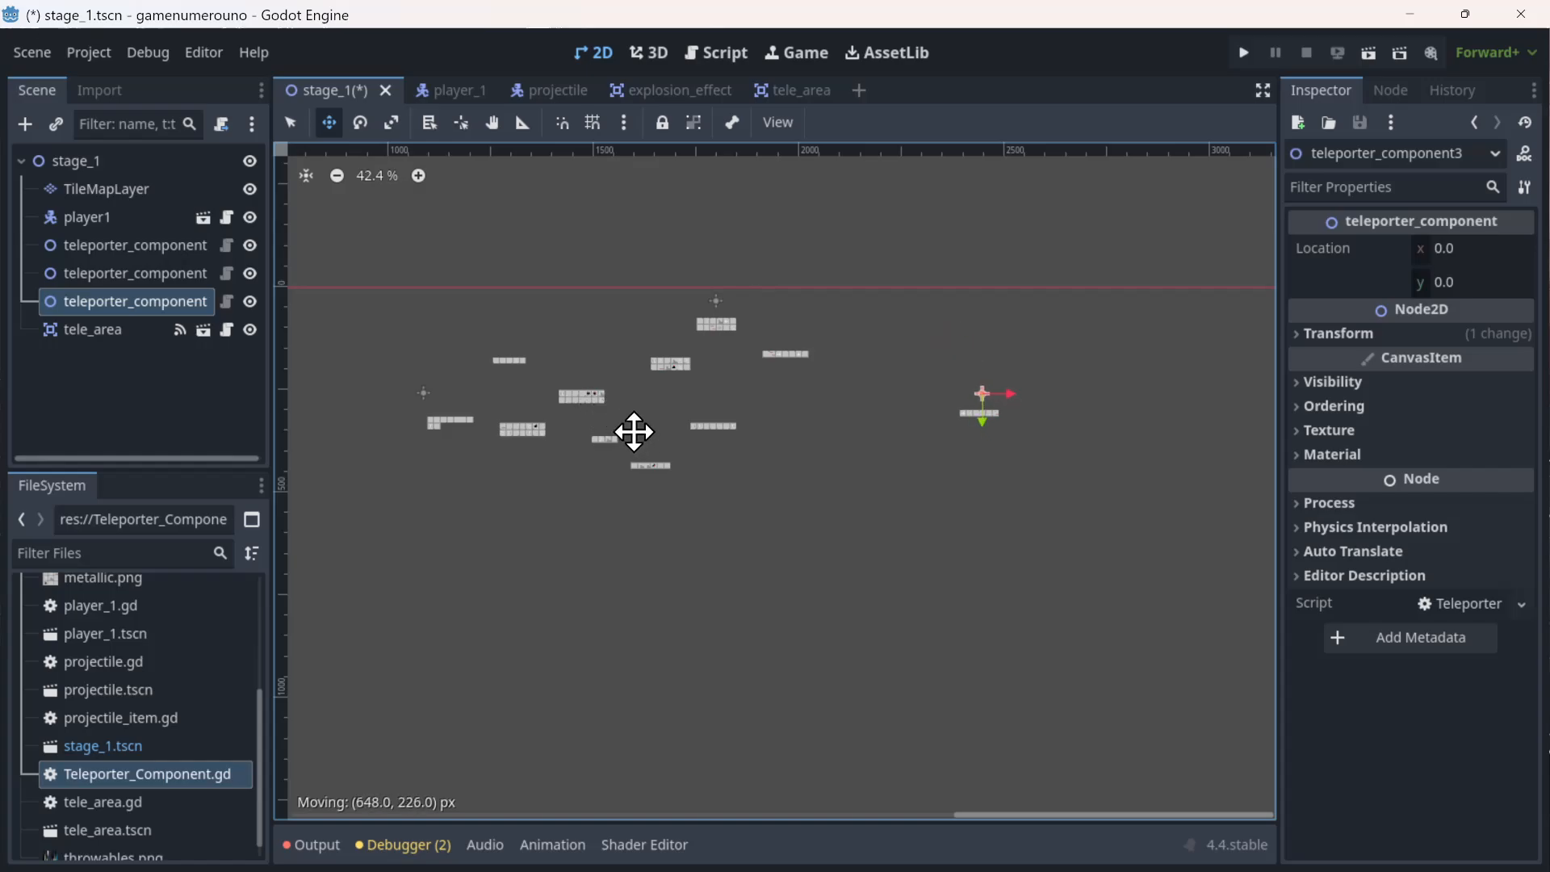
- Duplicate tele_area and move the copy out of the walled room to just above the lowest outside platform
click(101, 339)
right_click(107, 327)
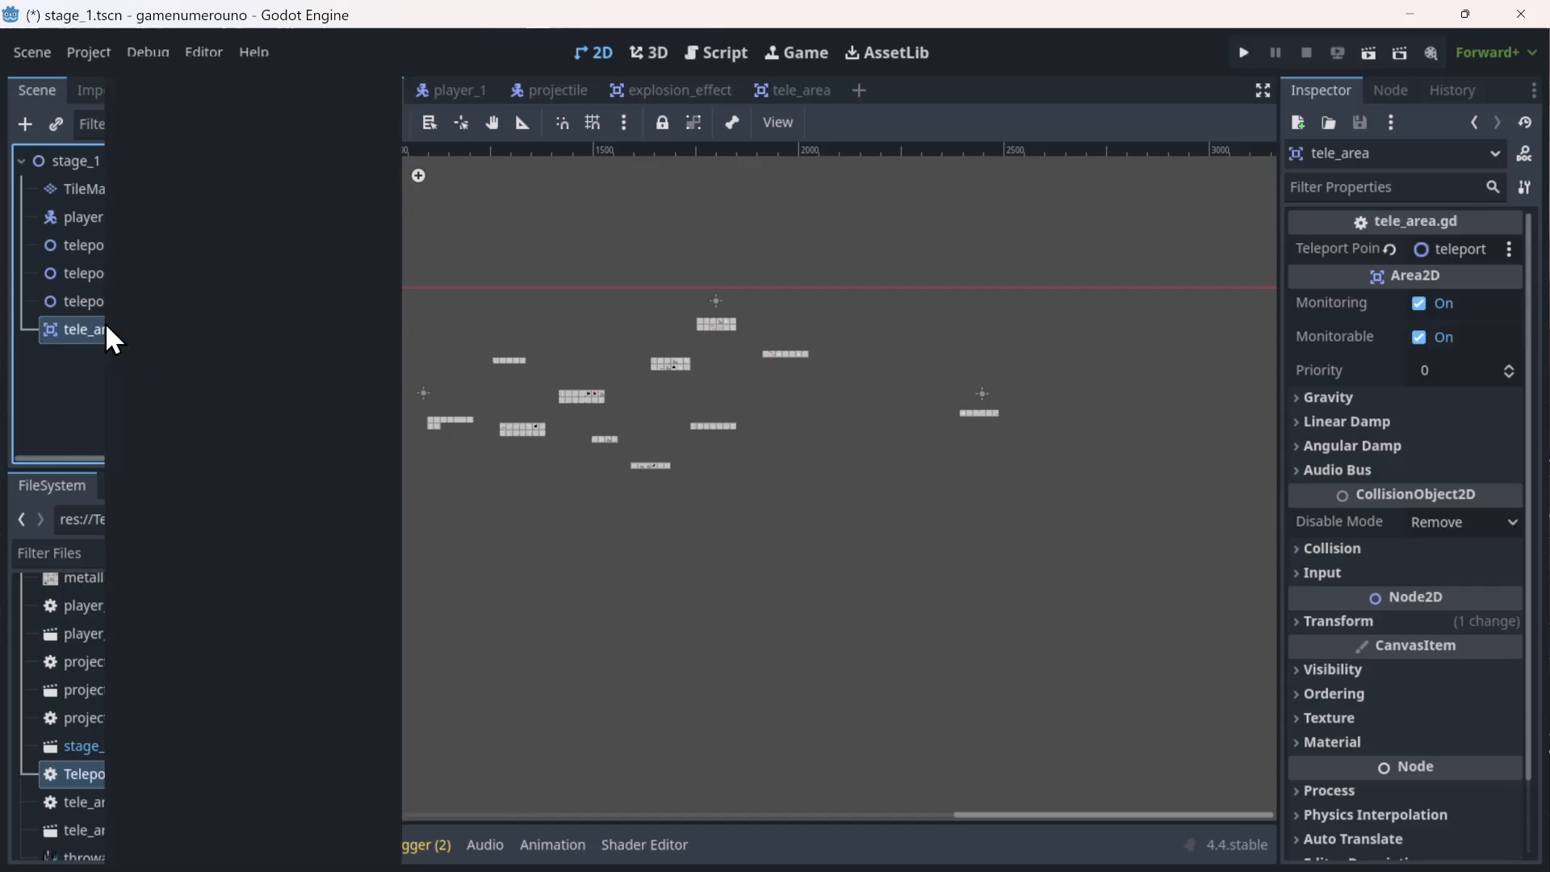
click(826, 620)
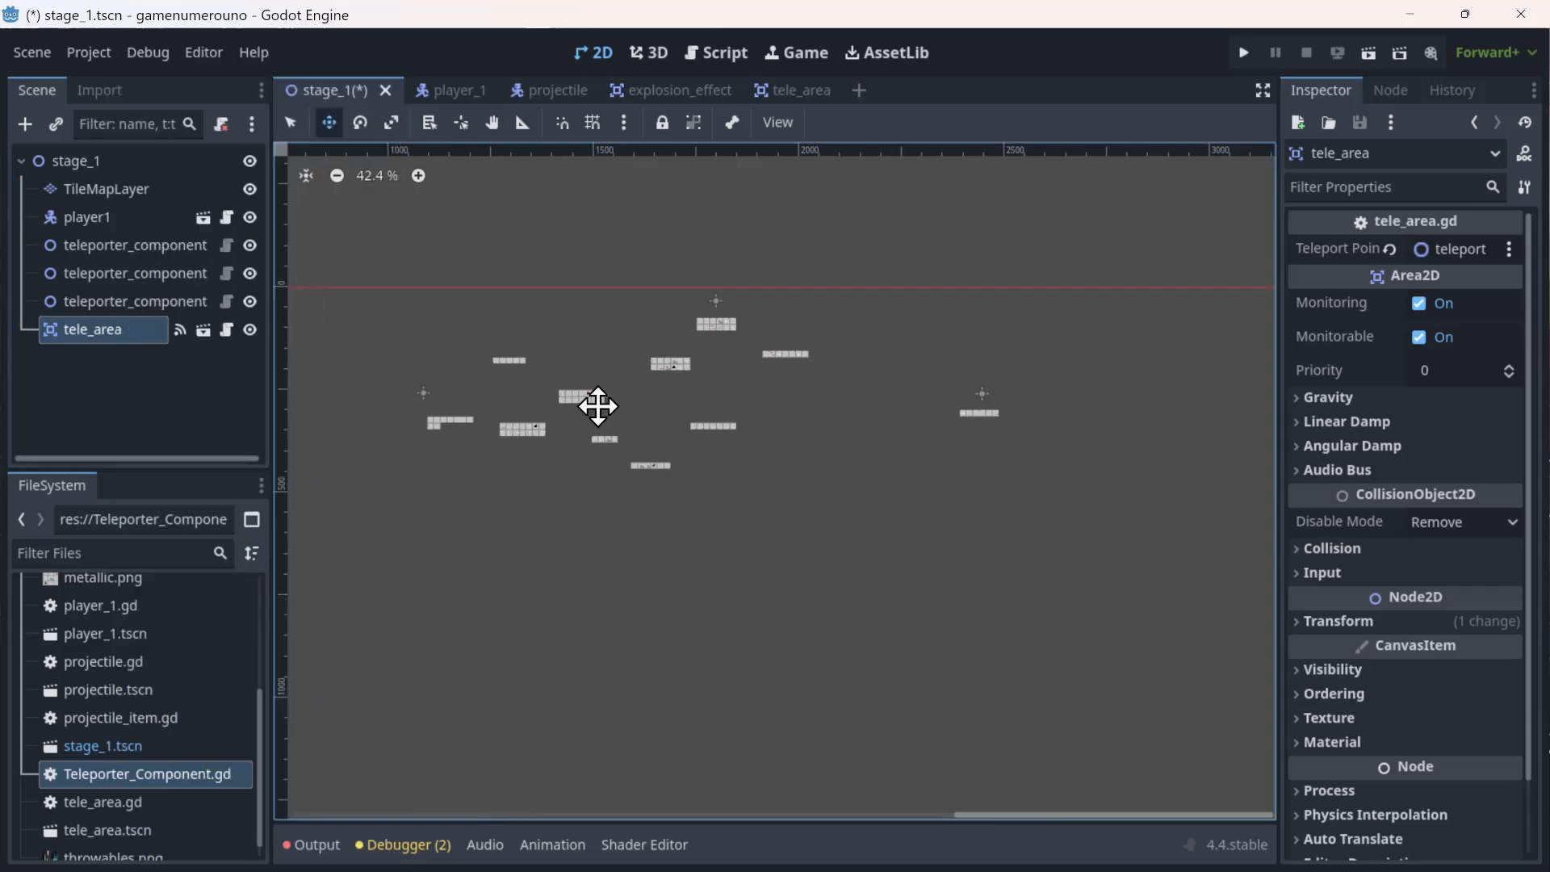
right_click(84, 328)
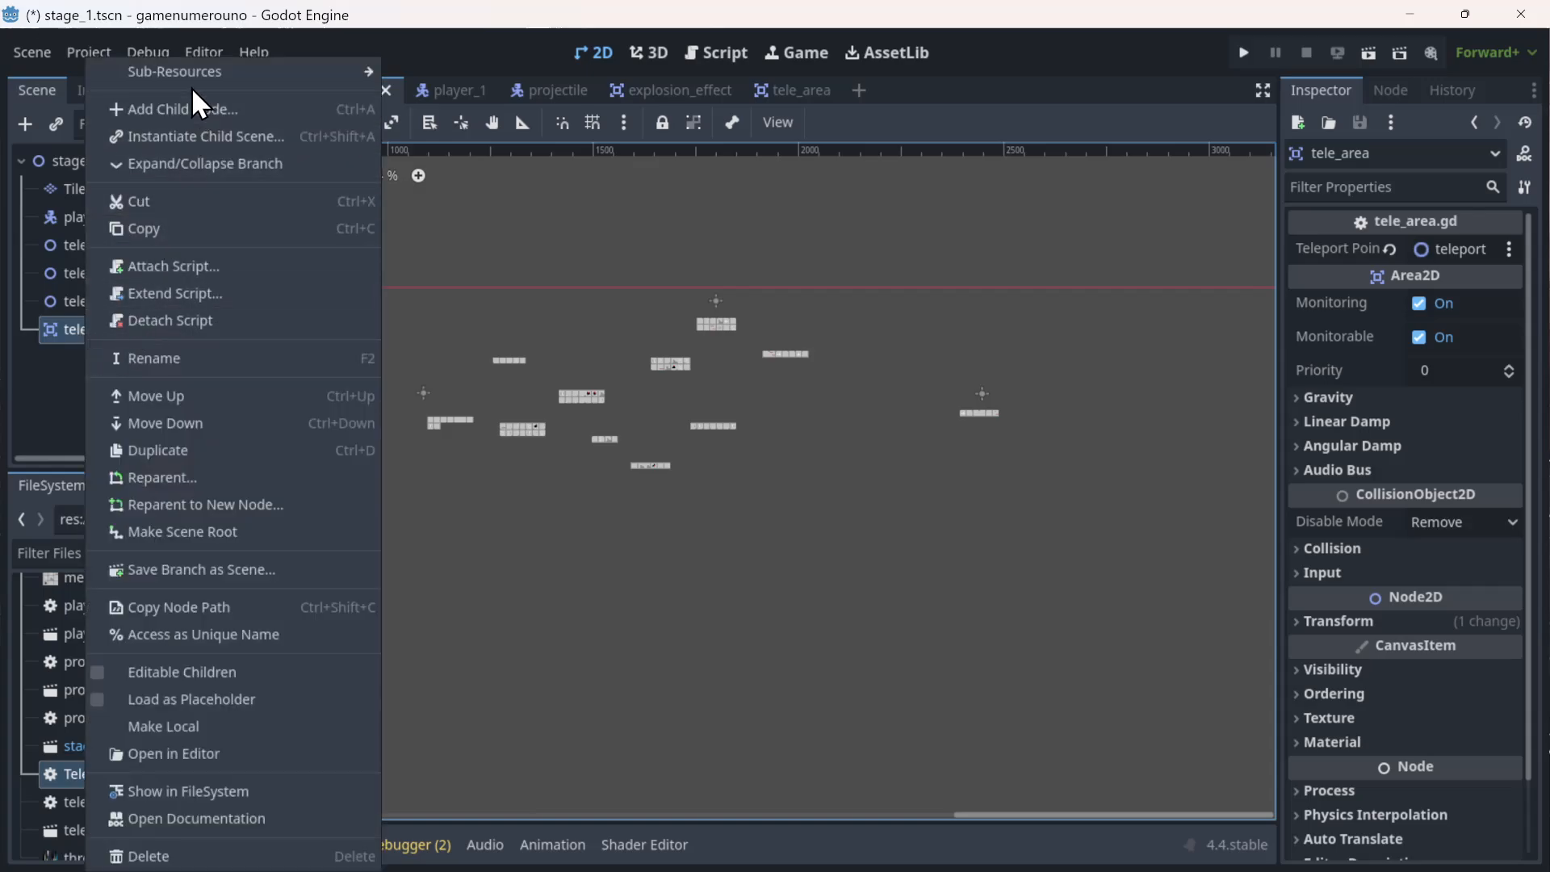
click(622, 665)
right_click(92, 327)
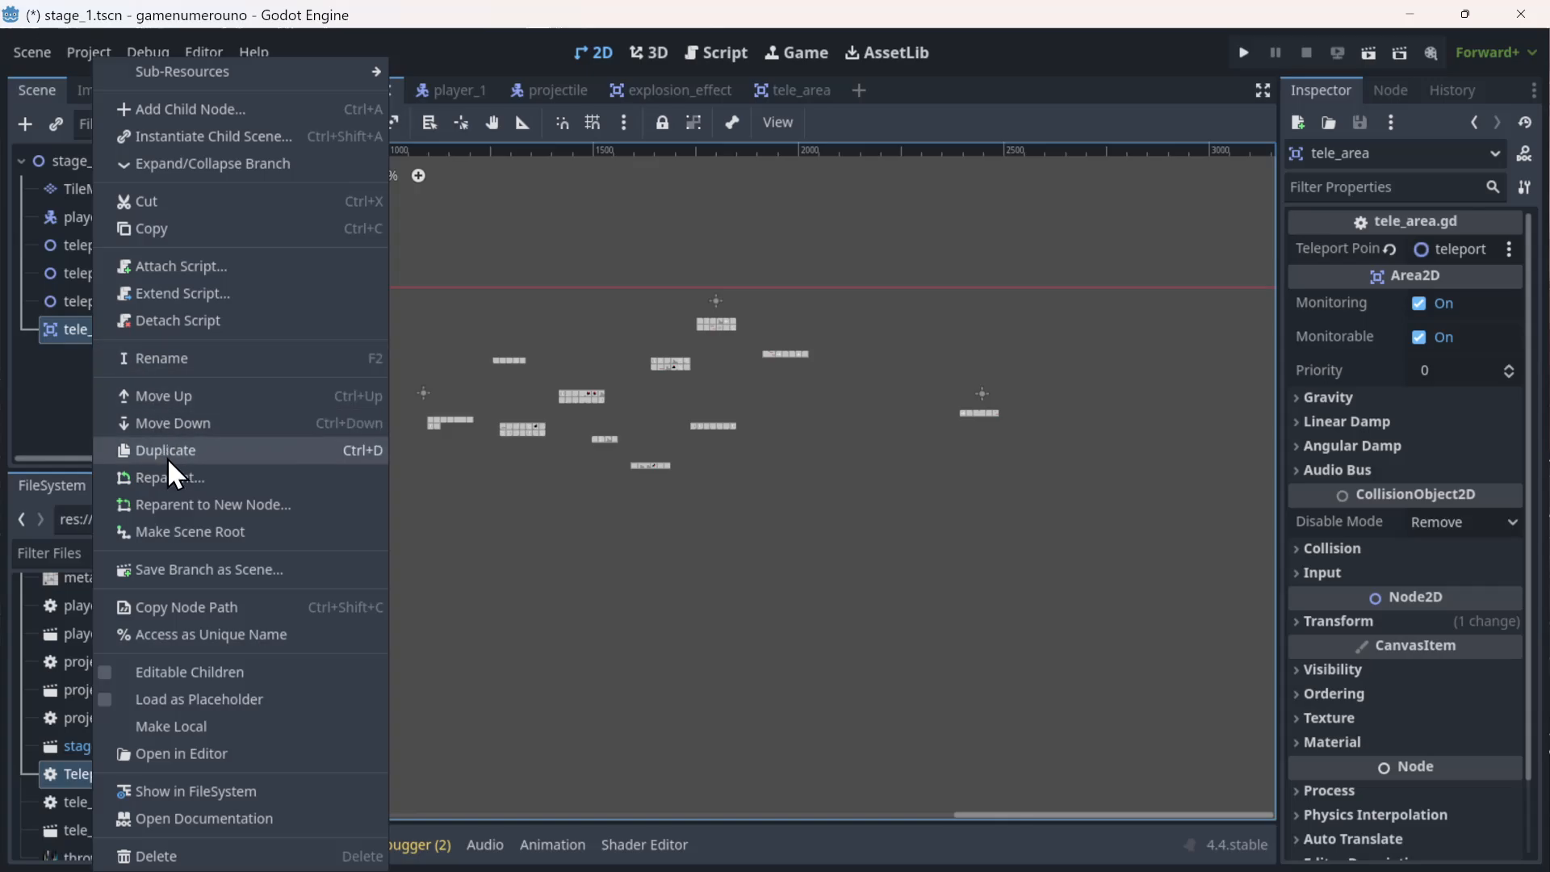
click(177, 454)
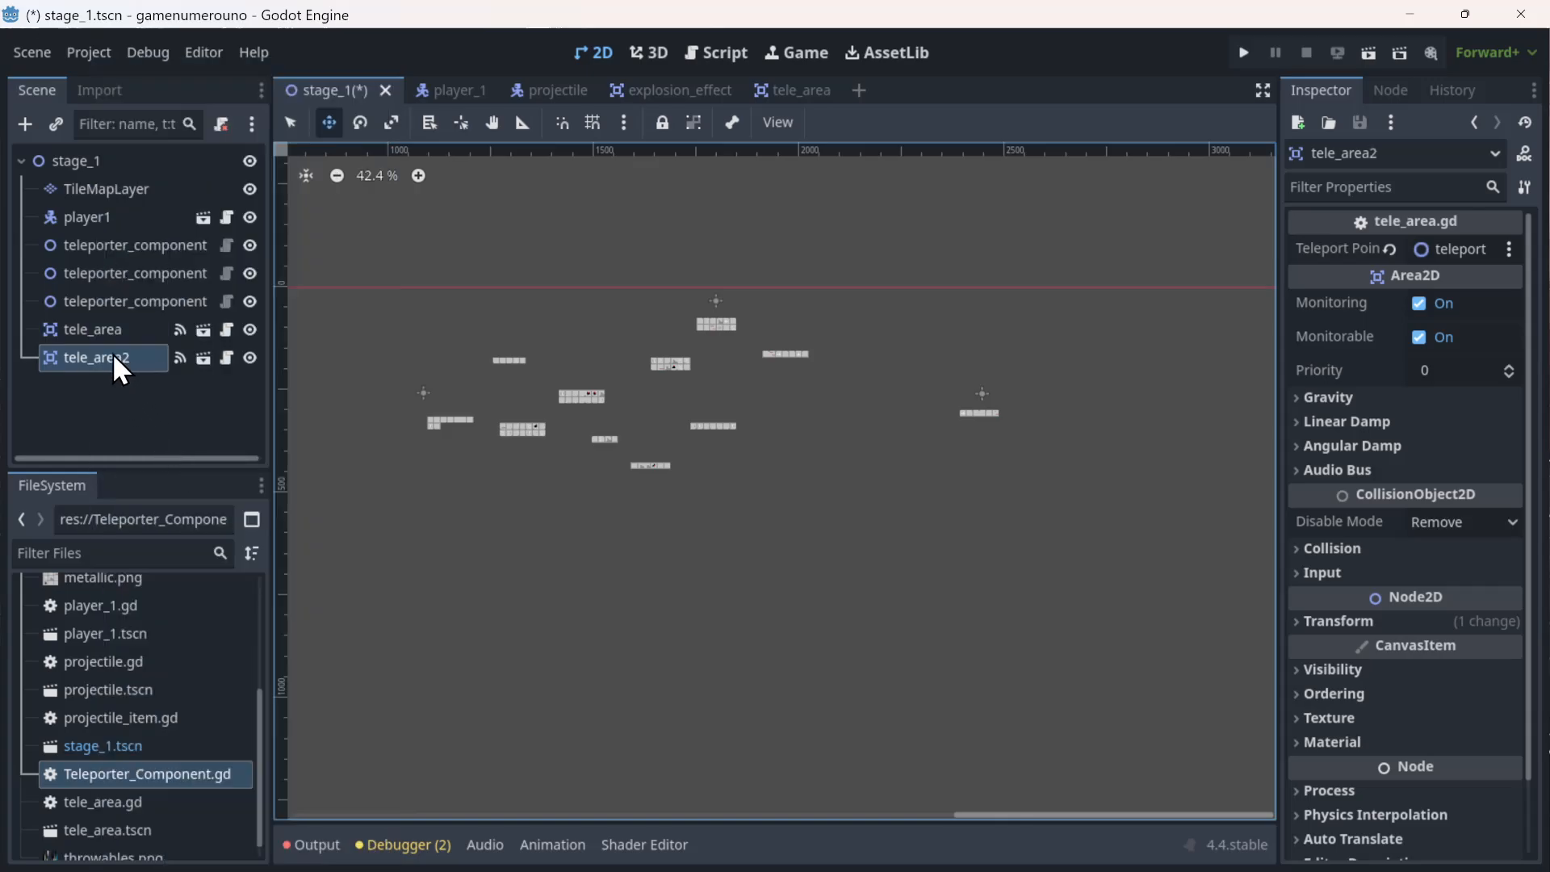
middle_drag(432, 522, 566, 449)
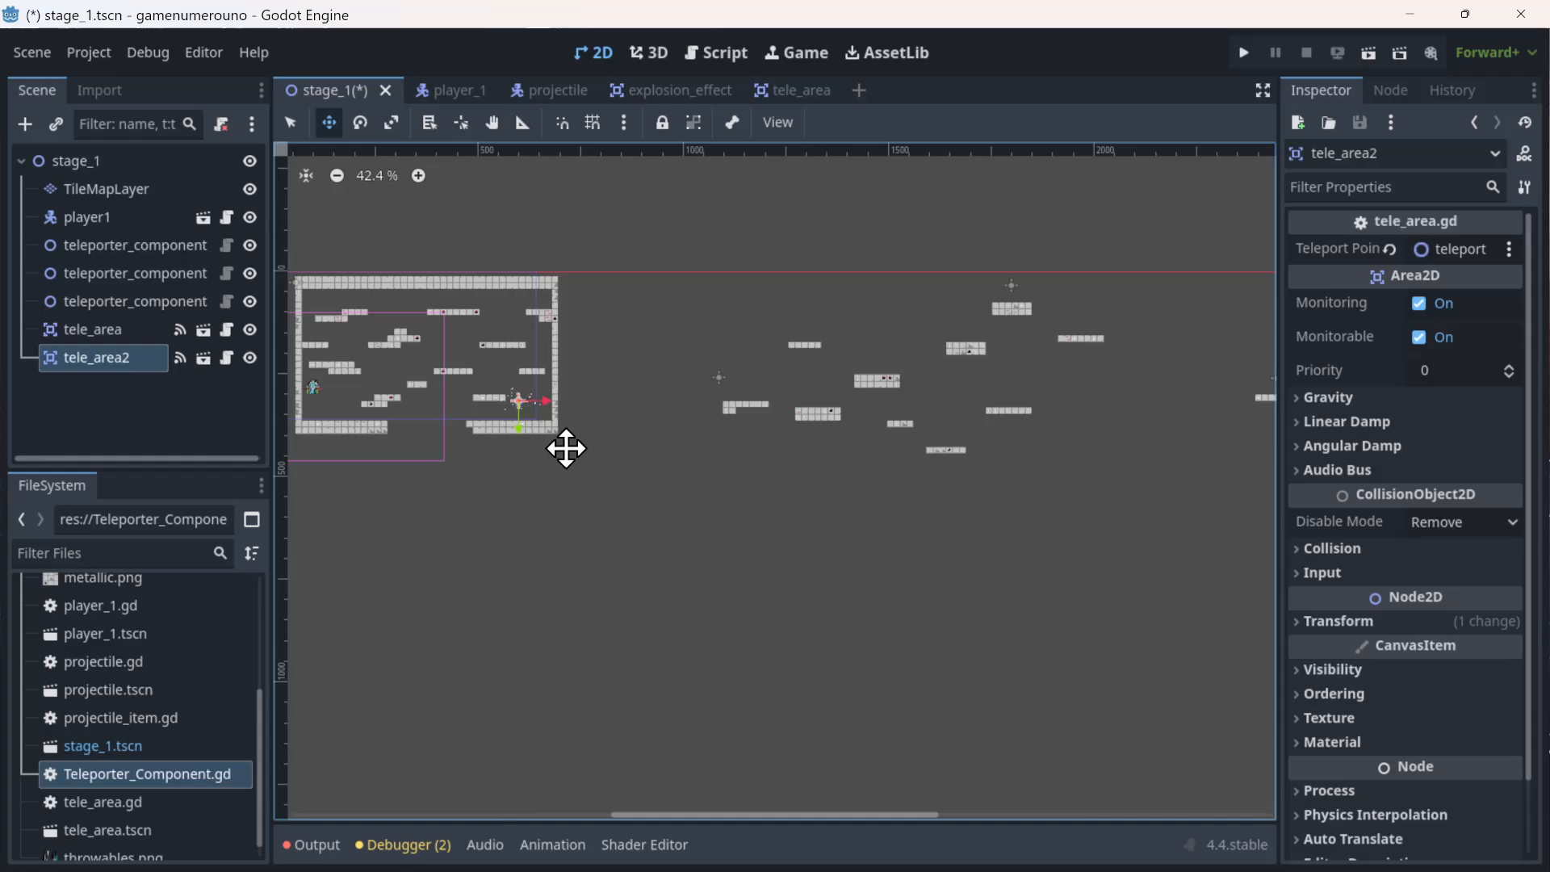
drag(566, 449, 965, 492)
- Check which nodes can be assigned as tele_area2's Teleport Point, leaving the node selection without choosing one
scroll(841, 500, right, 1)
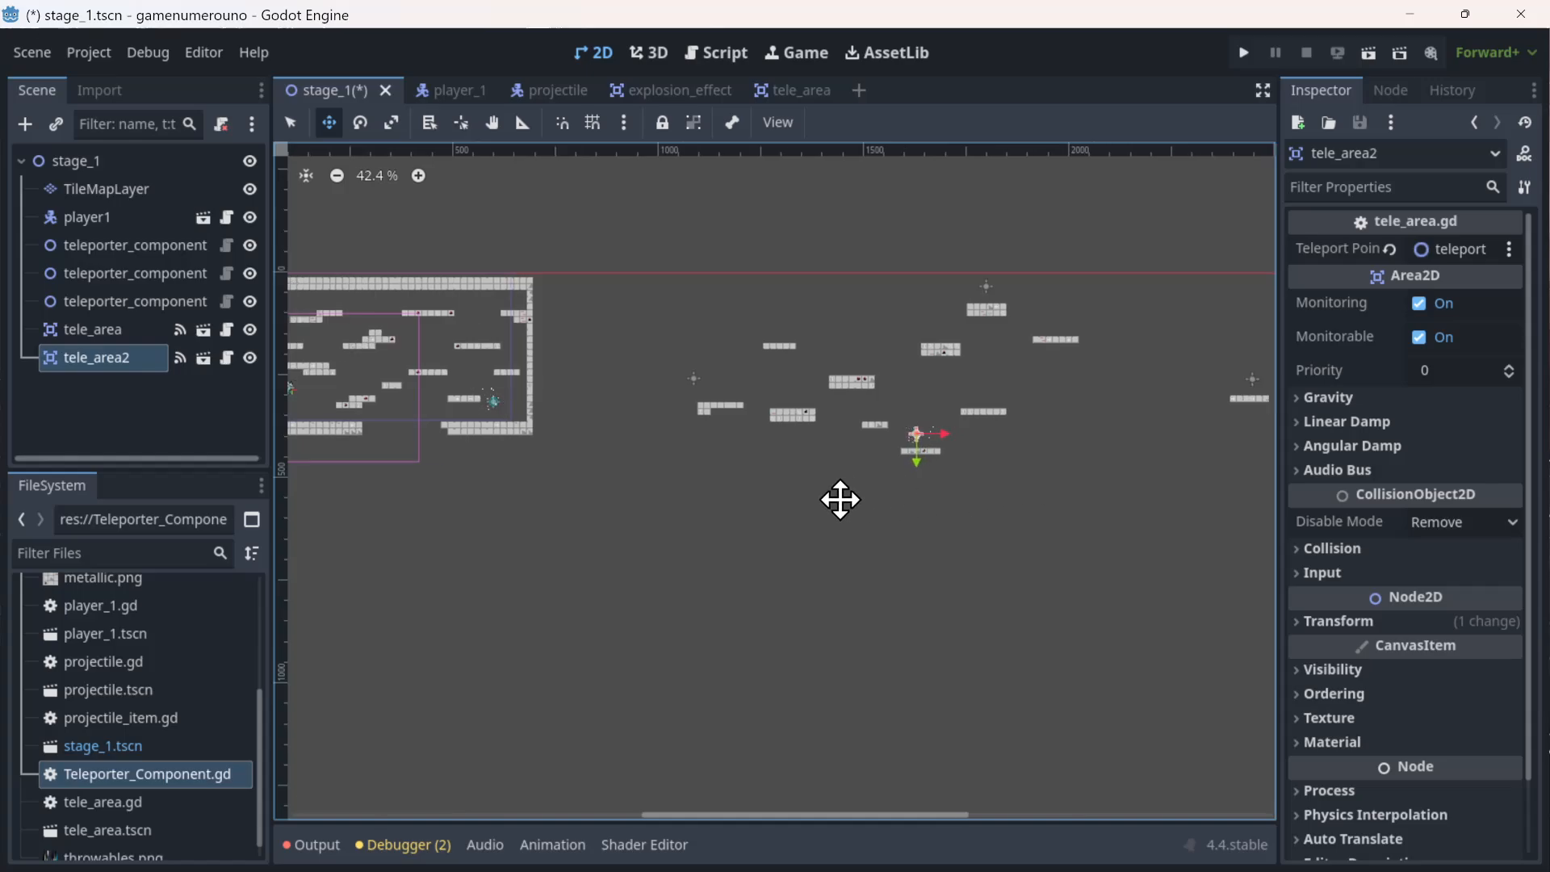
scroll(841, 499, right, 5)
click(1480, 242)
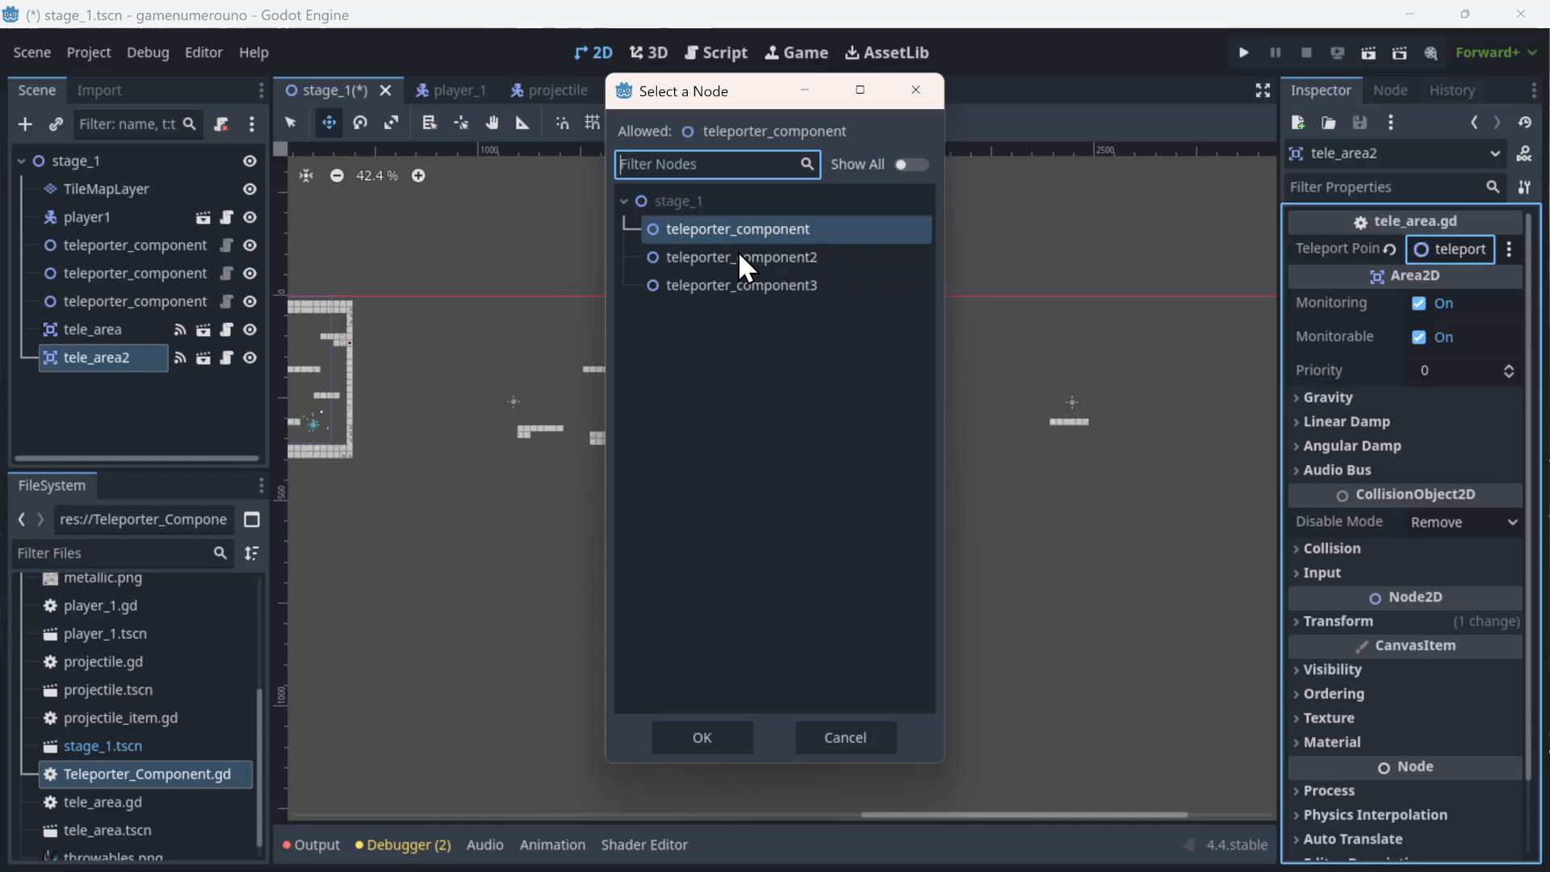
click(918, 89)
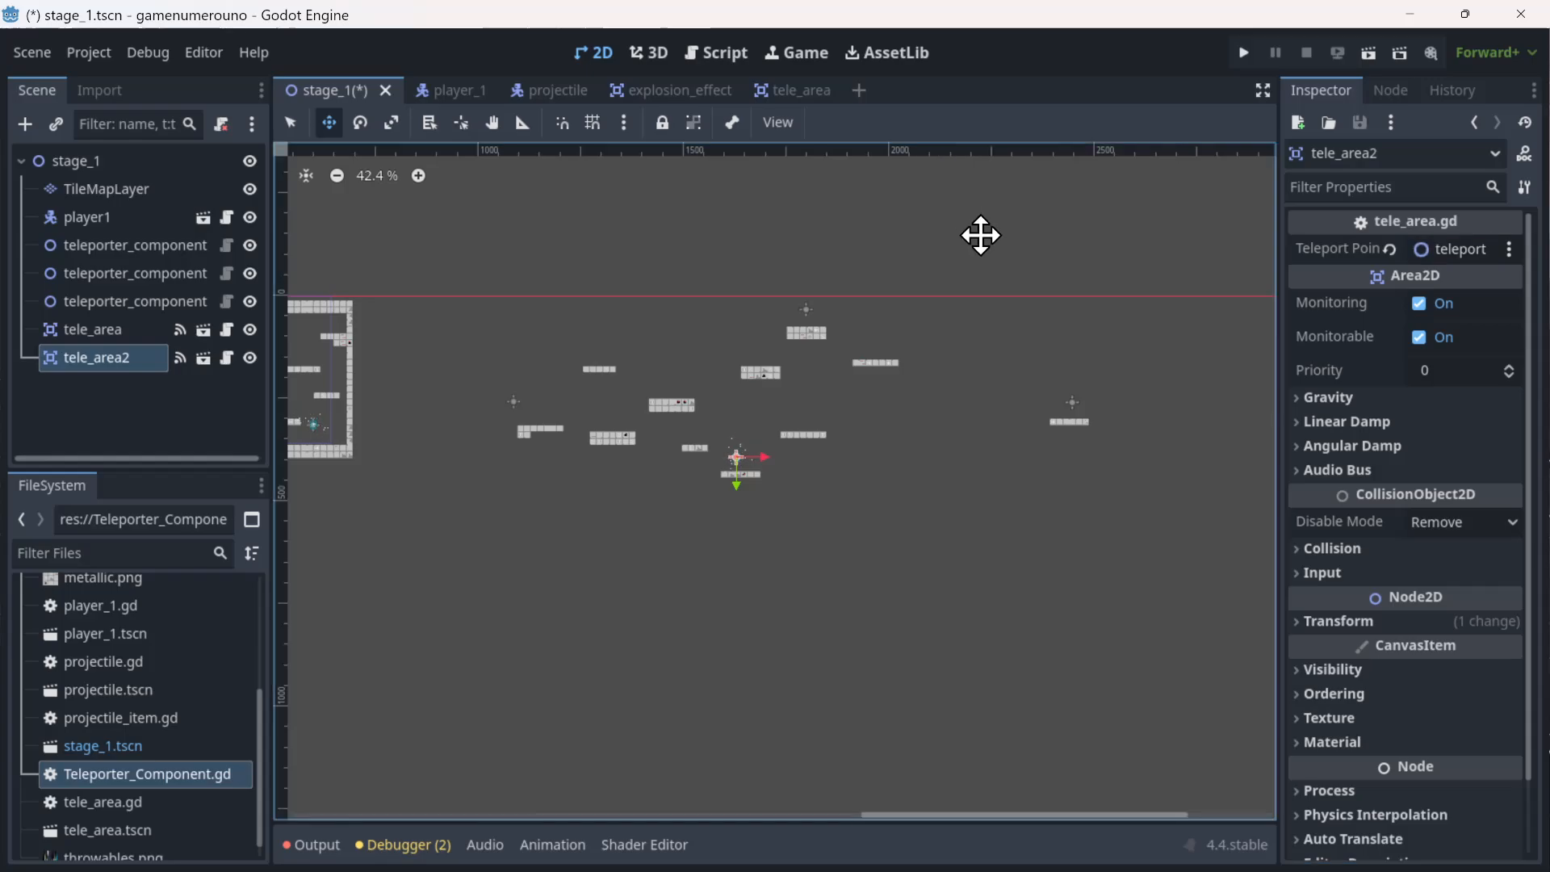
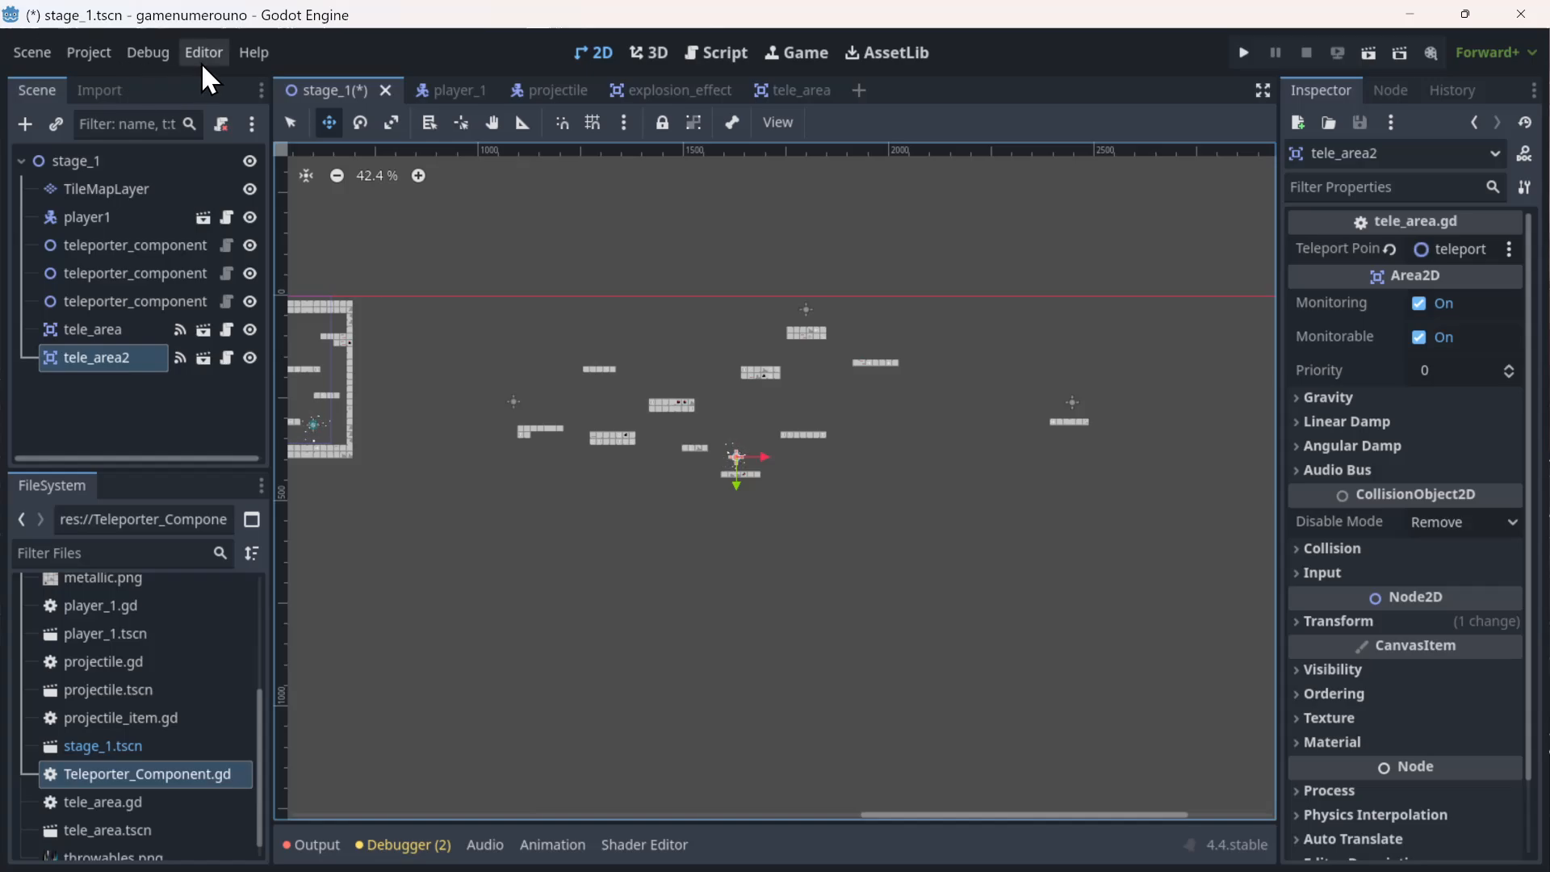
- Check the project's global Autoload list in the project settings, leaving it without adding an entry
click(90, 42)
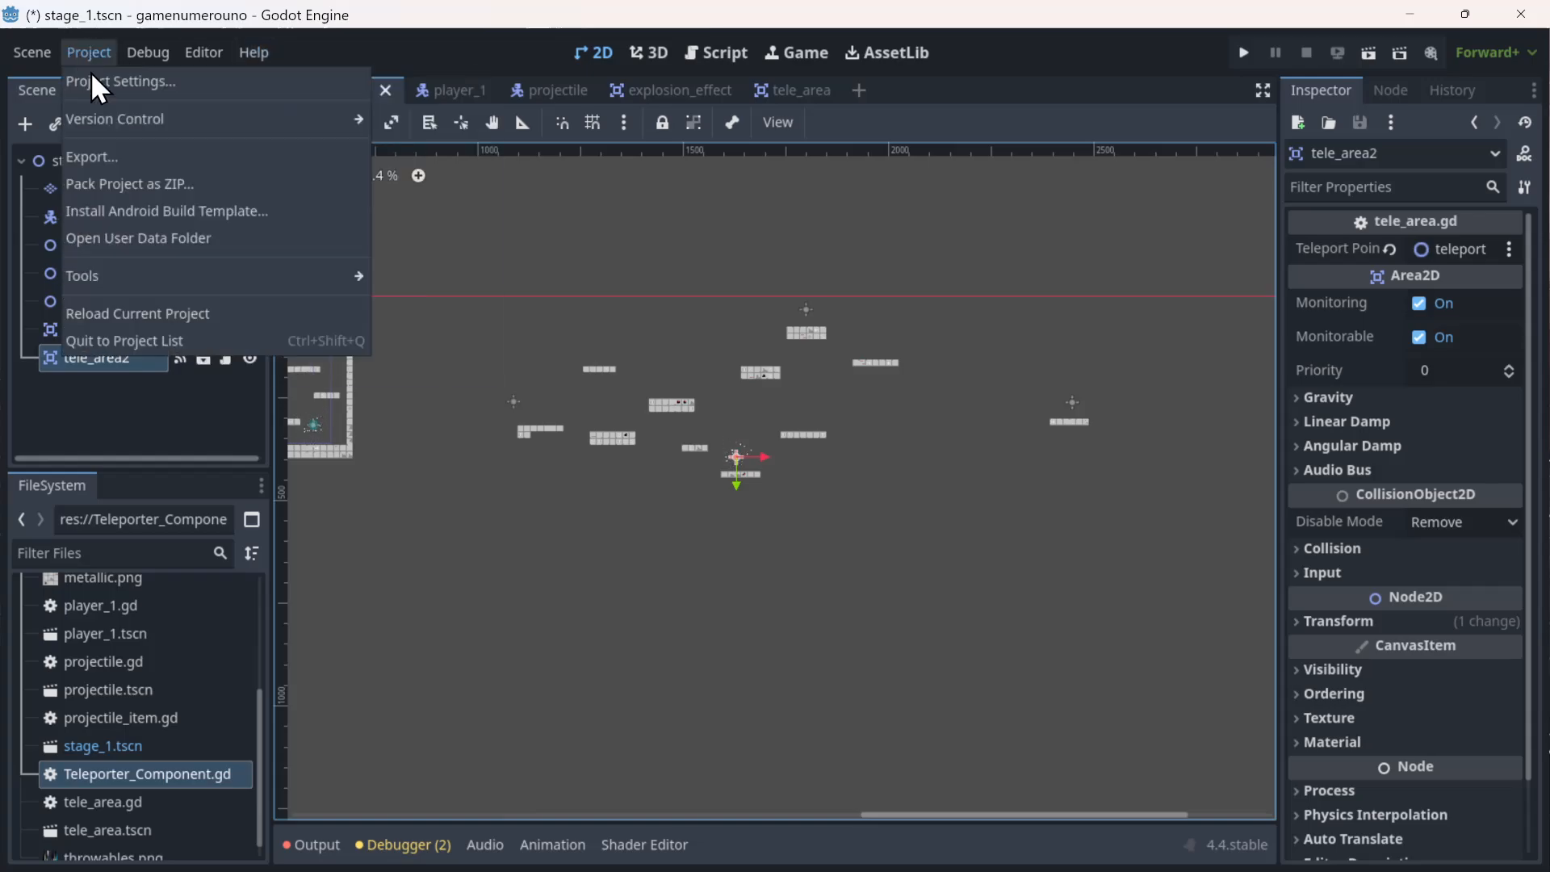
click(90, 73)
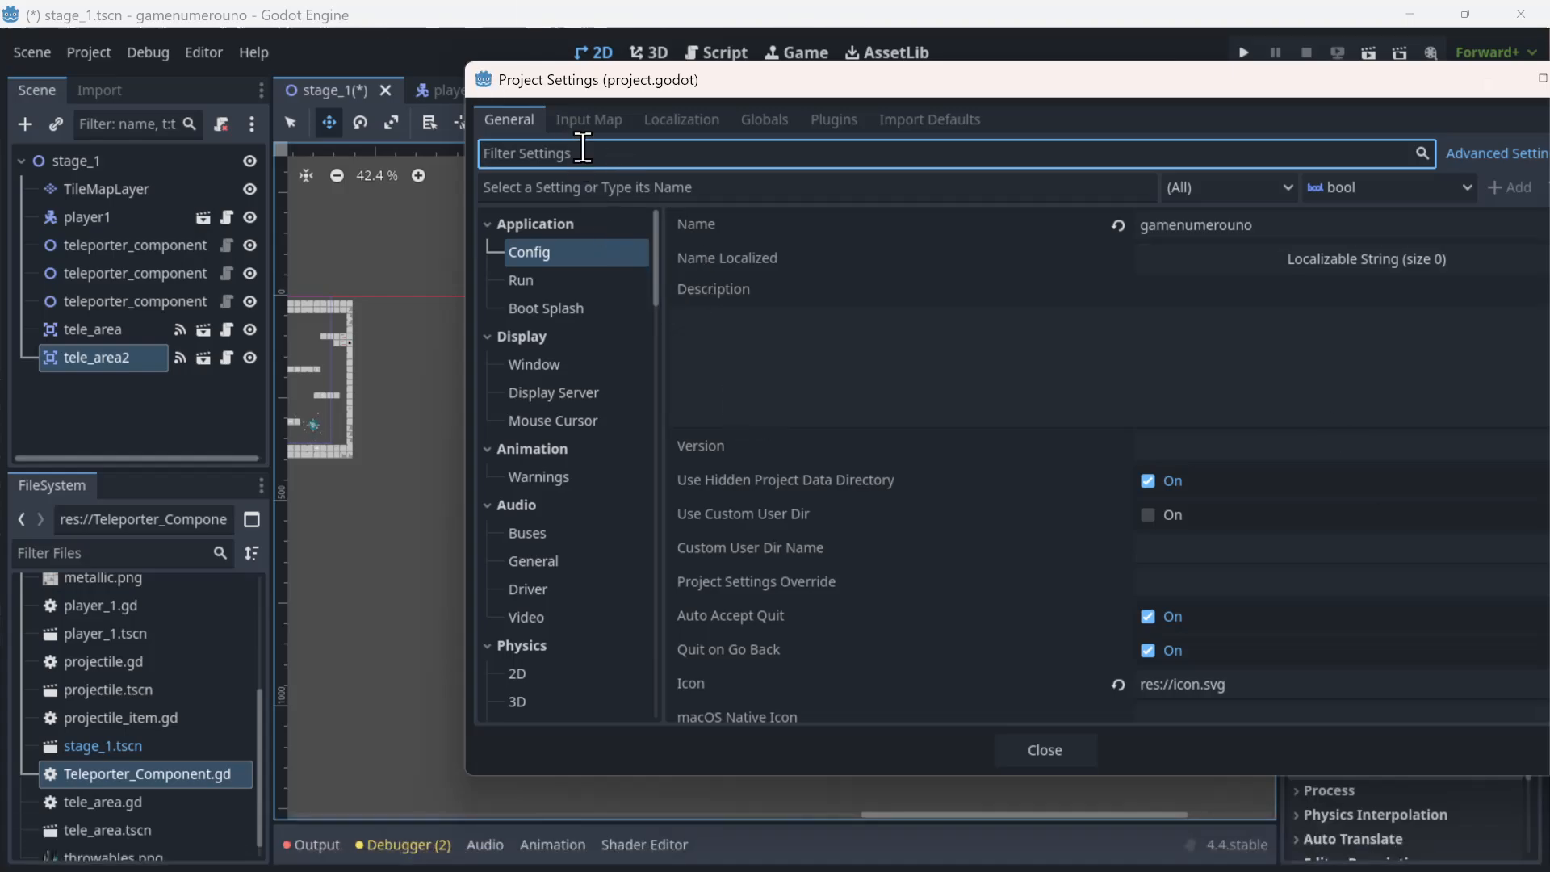
click(780, 118)
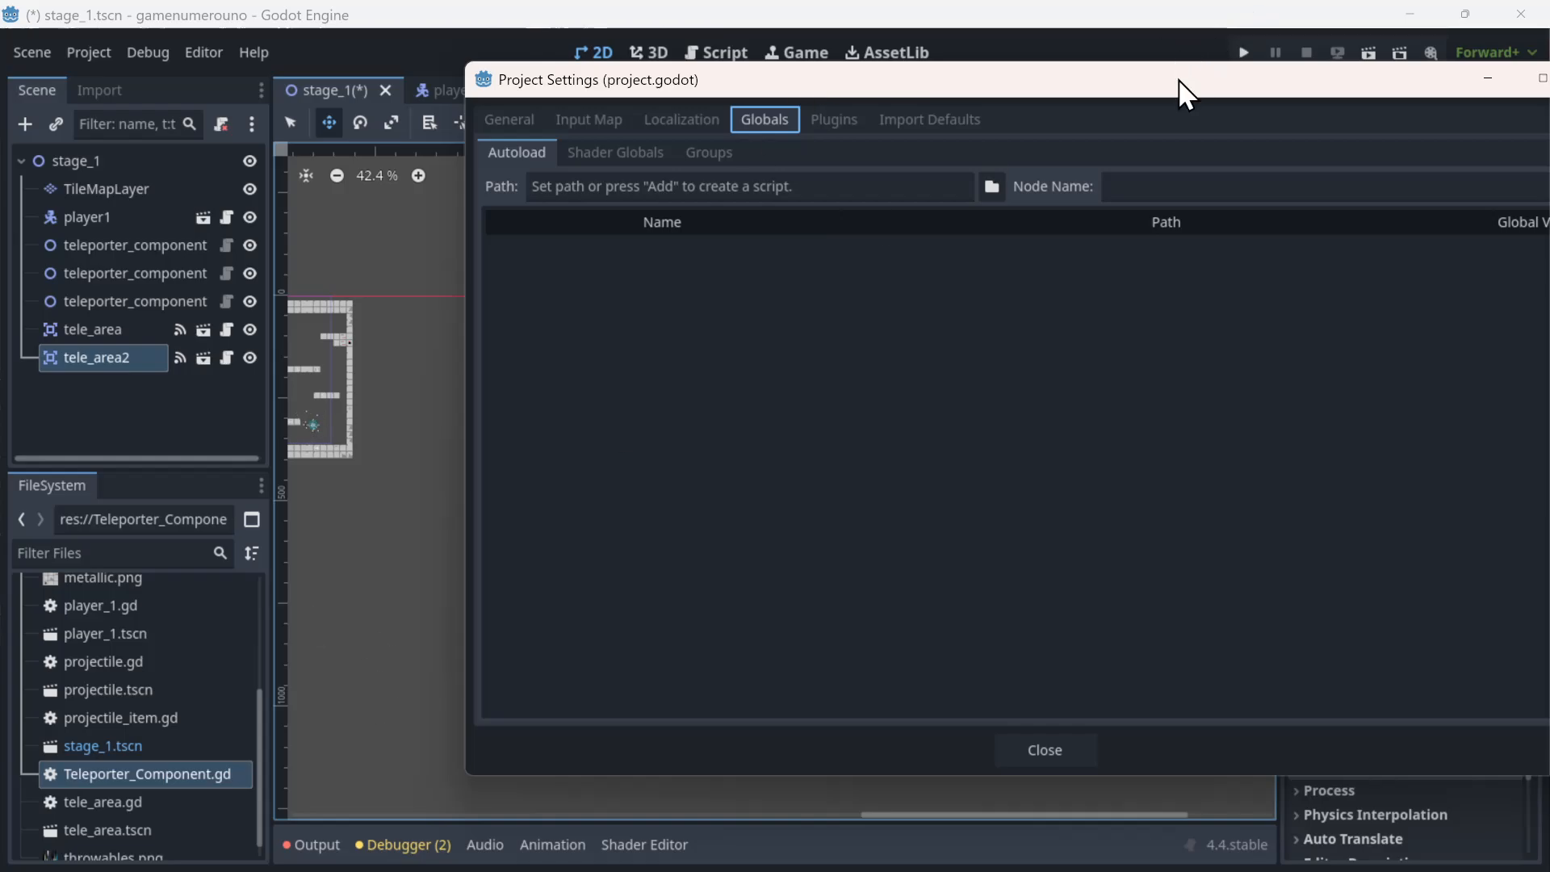
drag(1179, 79, 902, 94)
click(1333, 110)
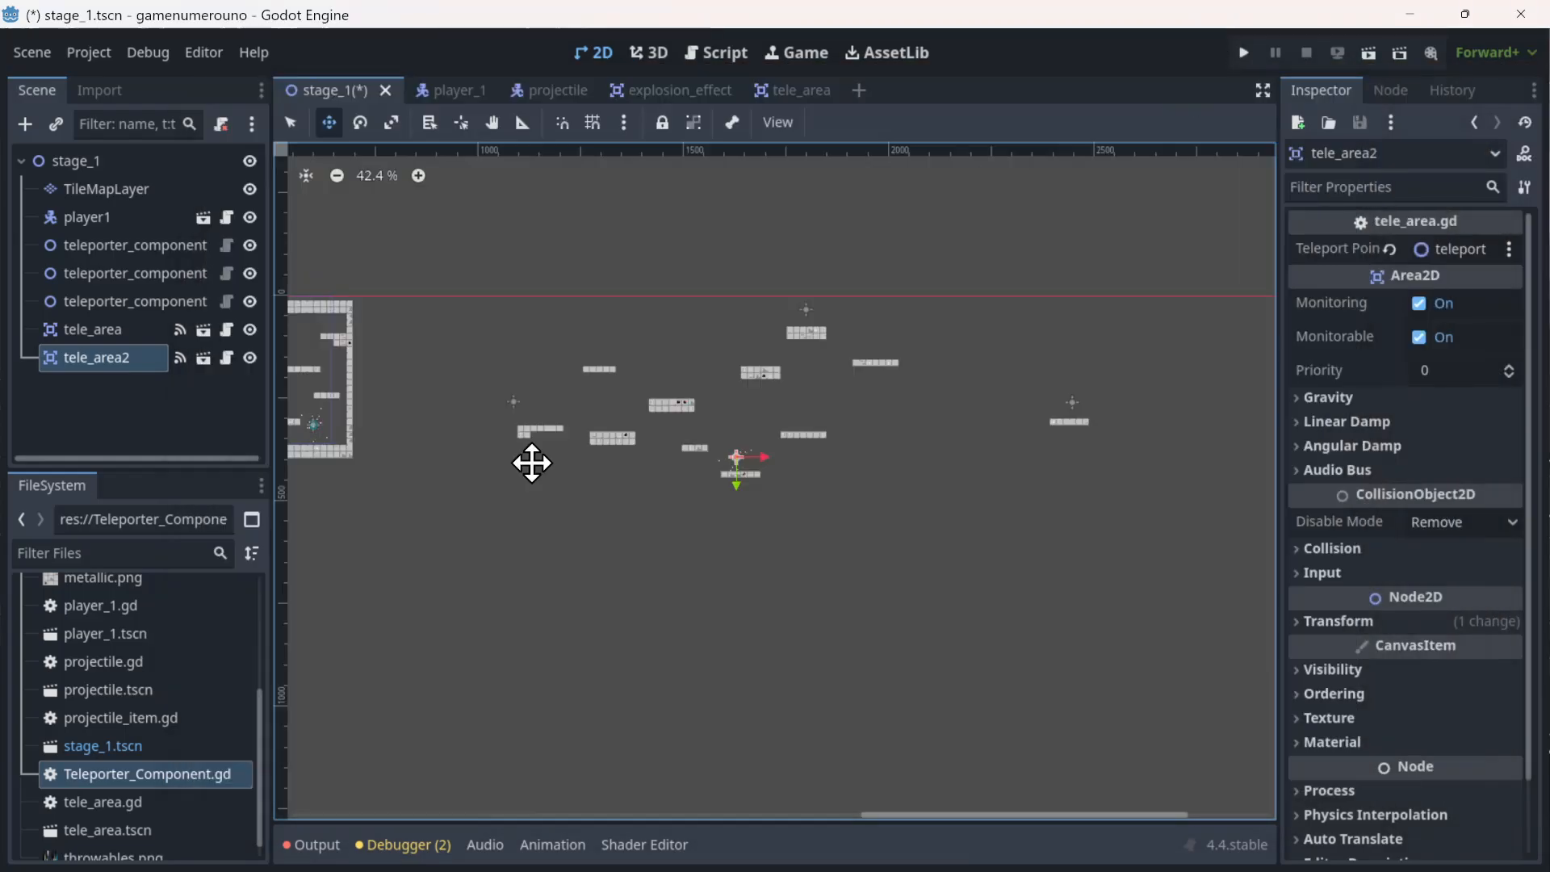
- Create a new GDScript file named tele_guide.gd in the res:// root folder, inheriting Node with the default template
scroll(148, 585, up, 10)
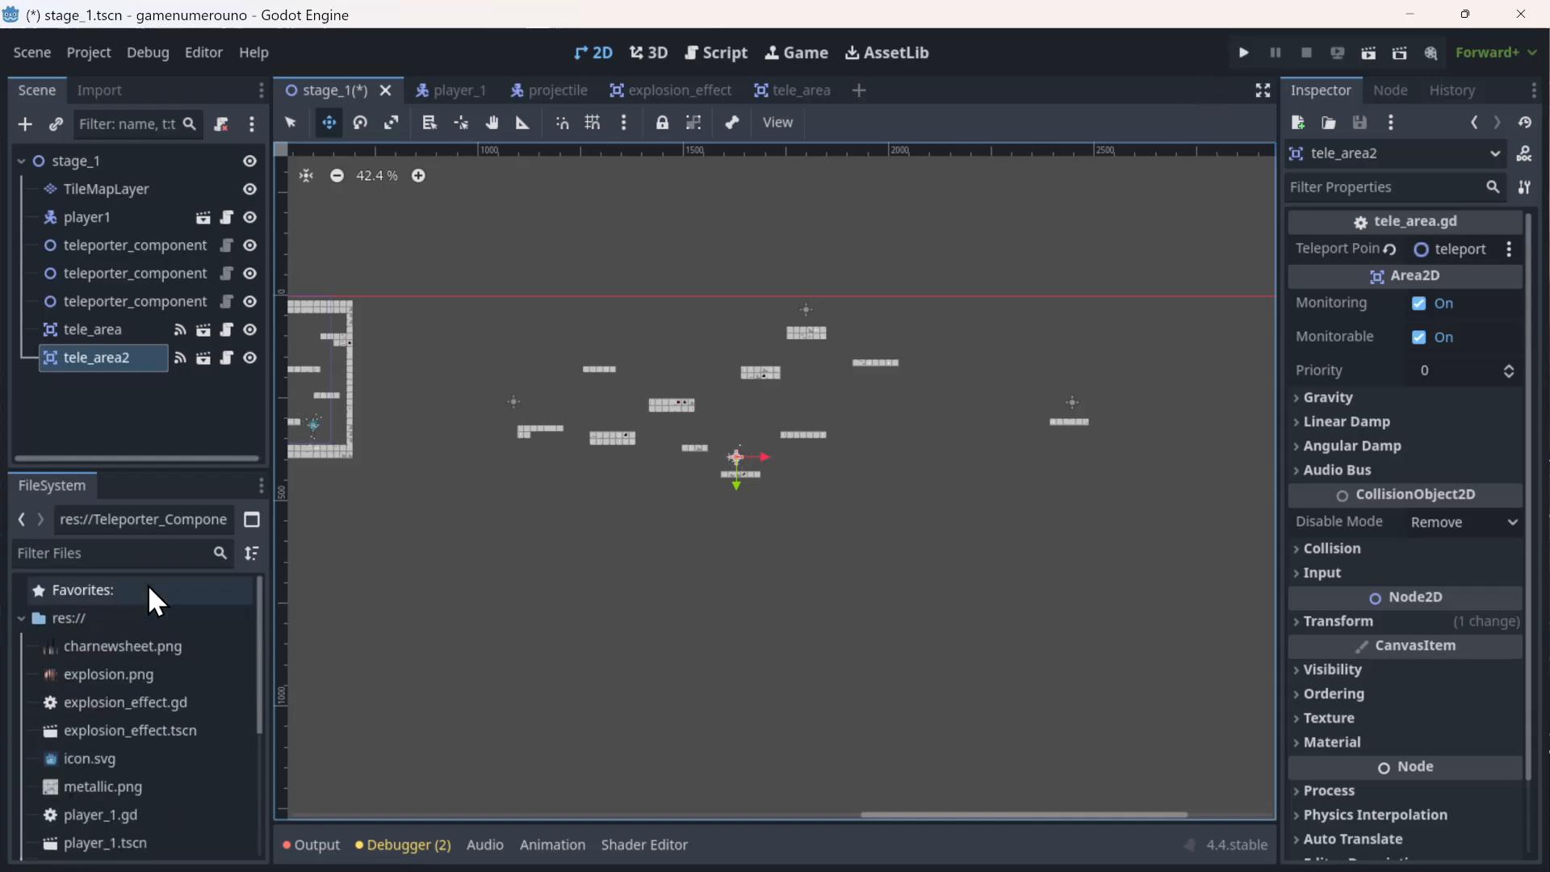
right_click(67, 617)
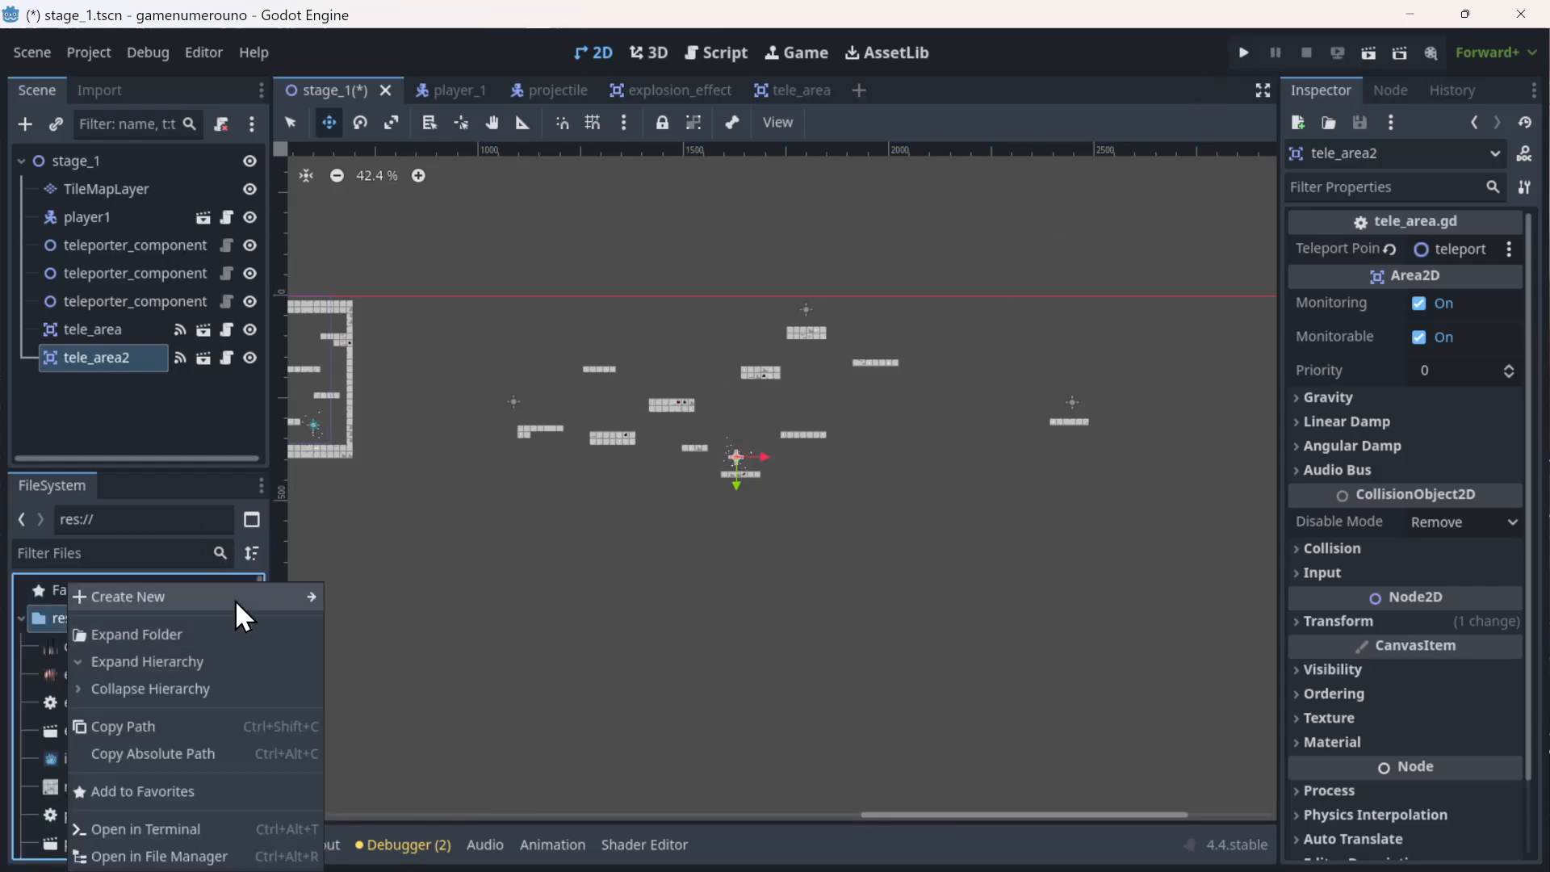
mouse_move(235, 599)
click(384, 646)
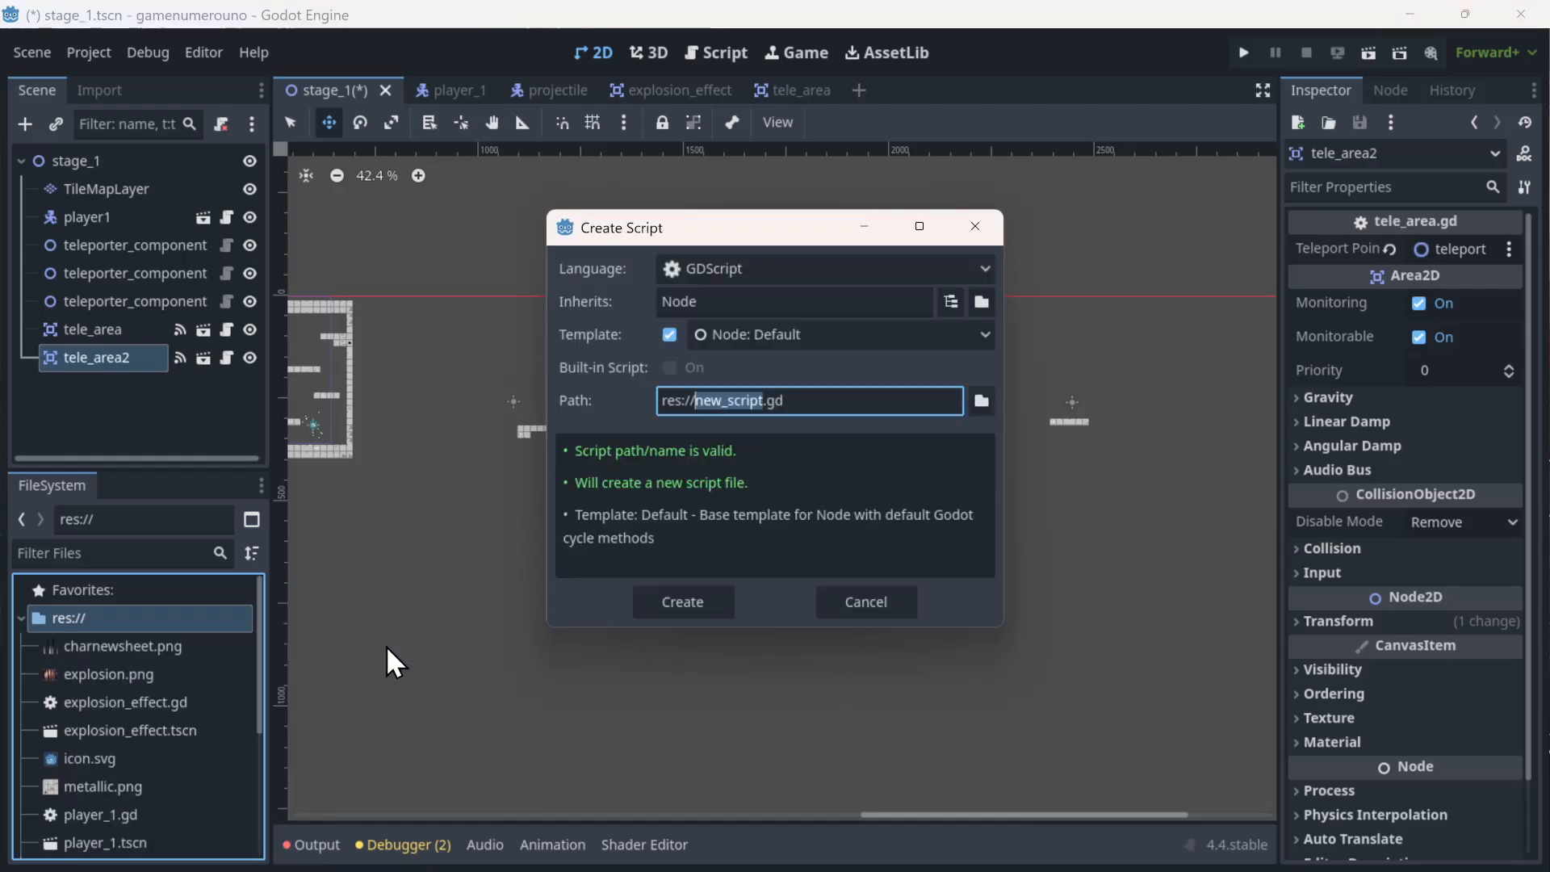
text(tele)
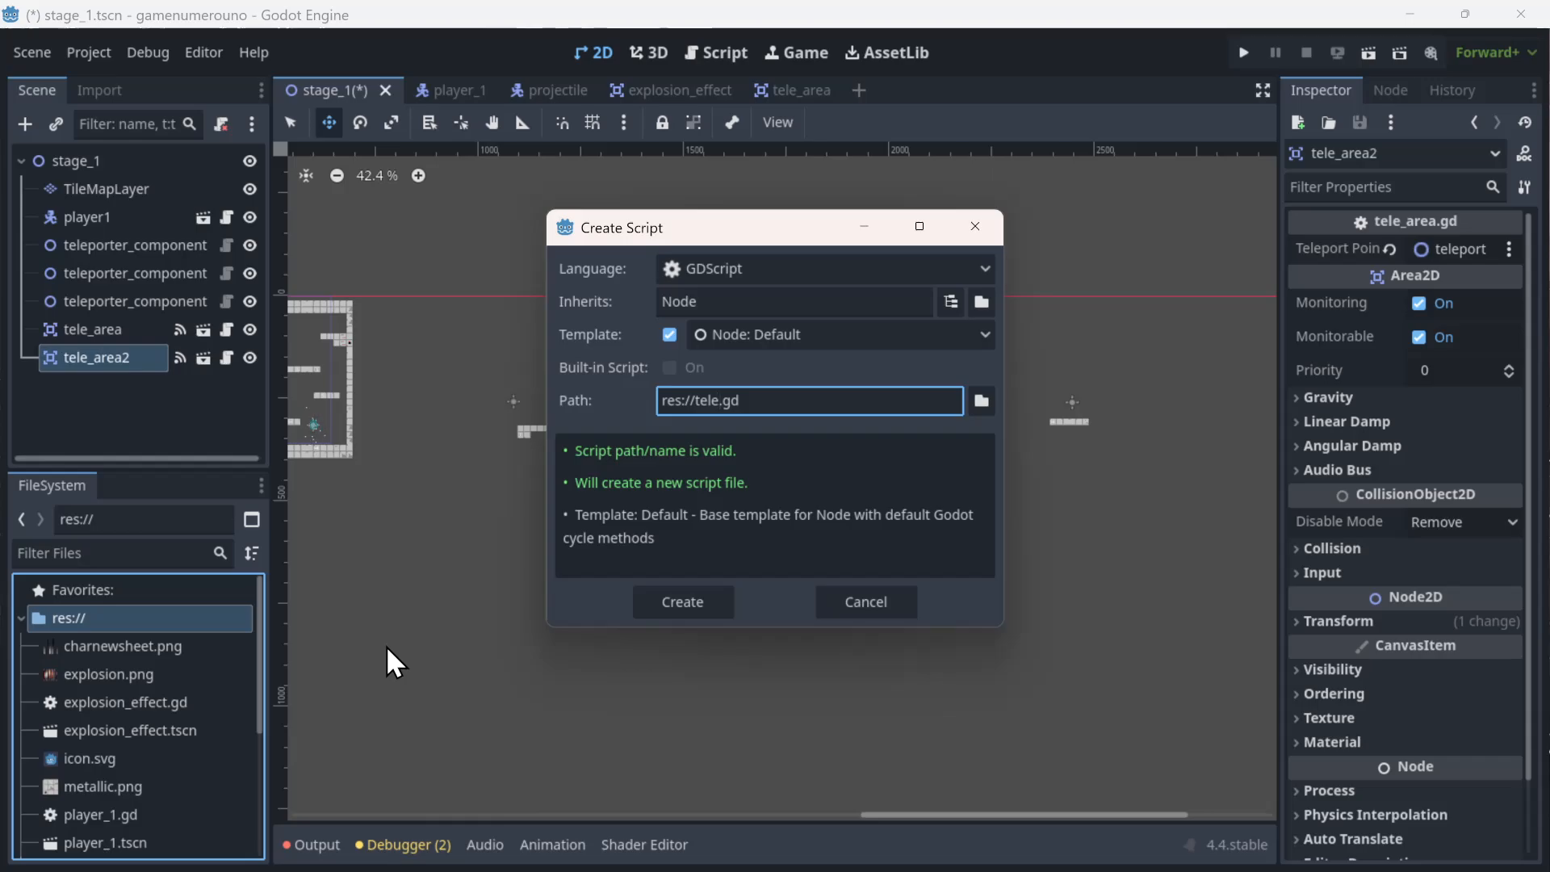
text(_gui)
key(BackSpace)
key(BackSpace)
key(BackSpace)
text(uide)
key(Return)
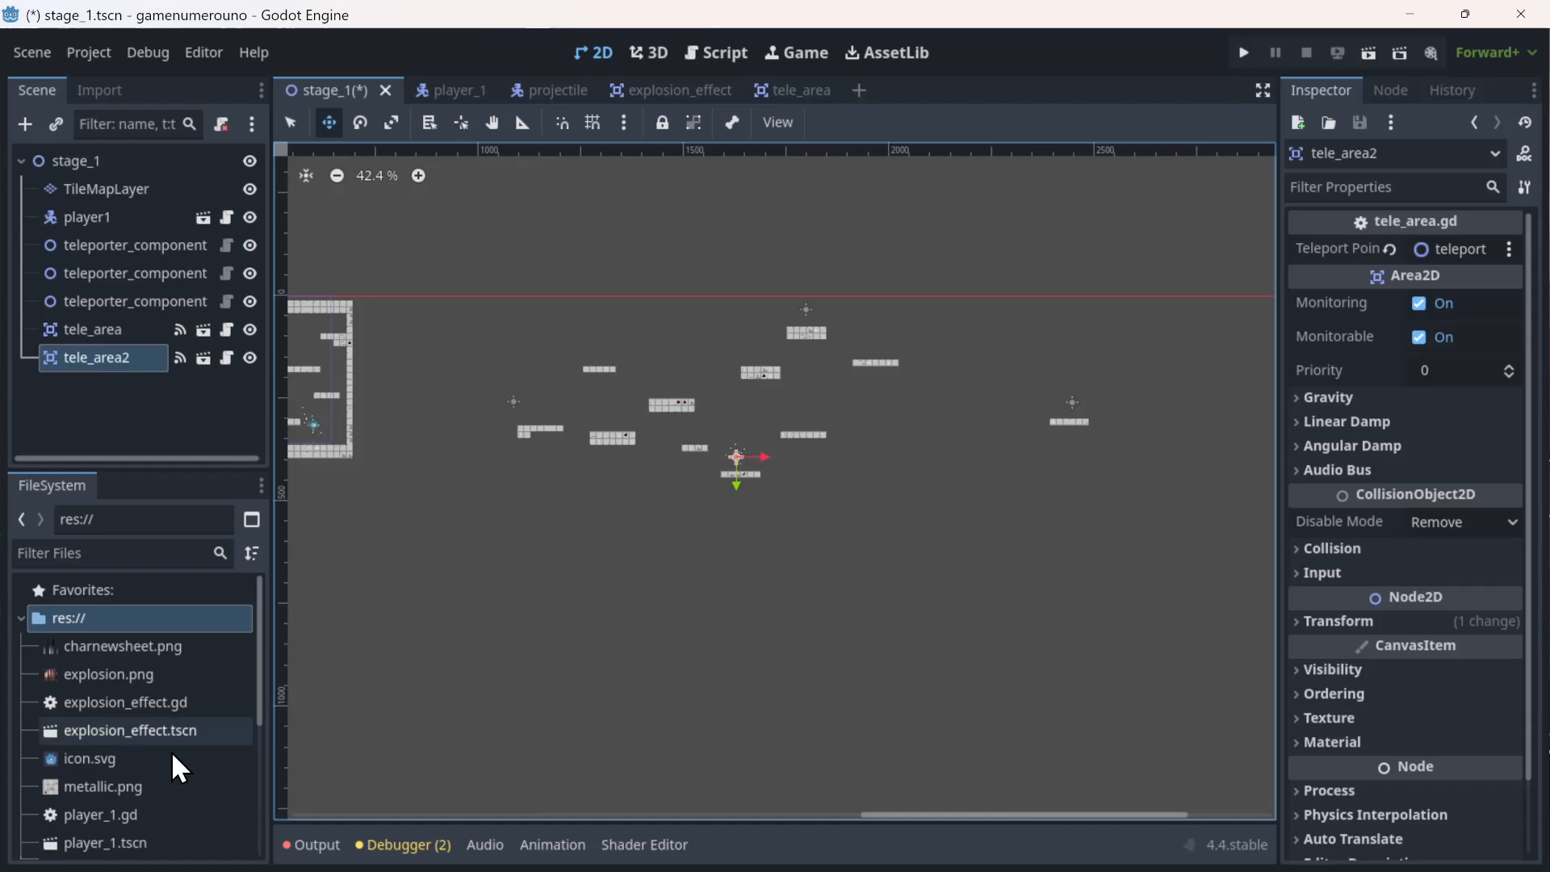
- Open tele_guide.gd for editing and delete the template's _ready and _process functions, keeping only the extends Node line
scroll(171, 751, down, 5)
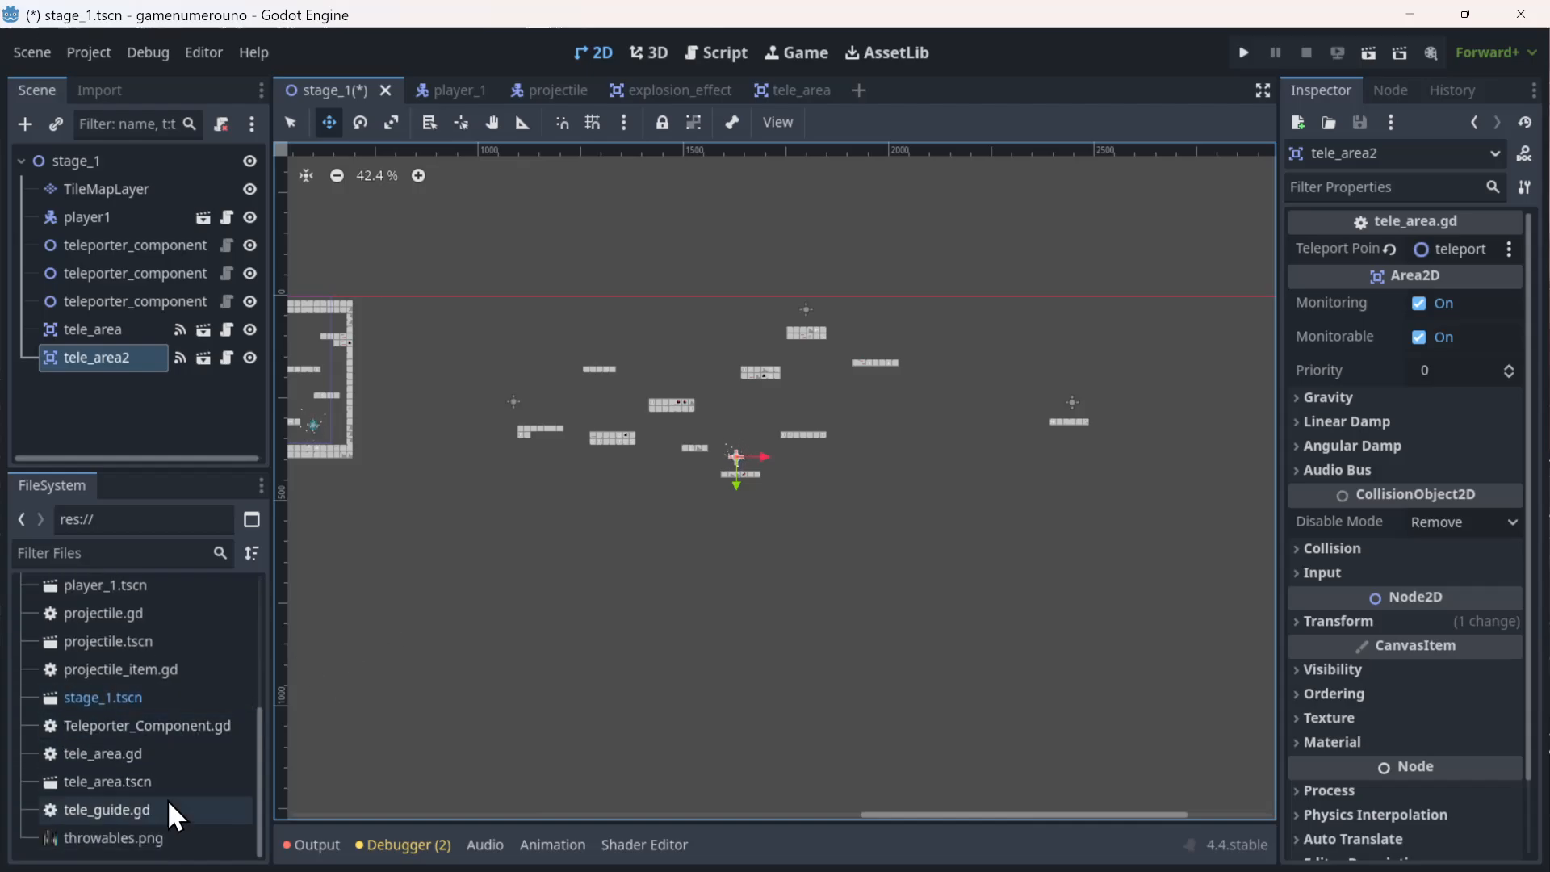
double_click(166, 812)
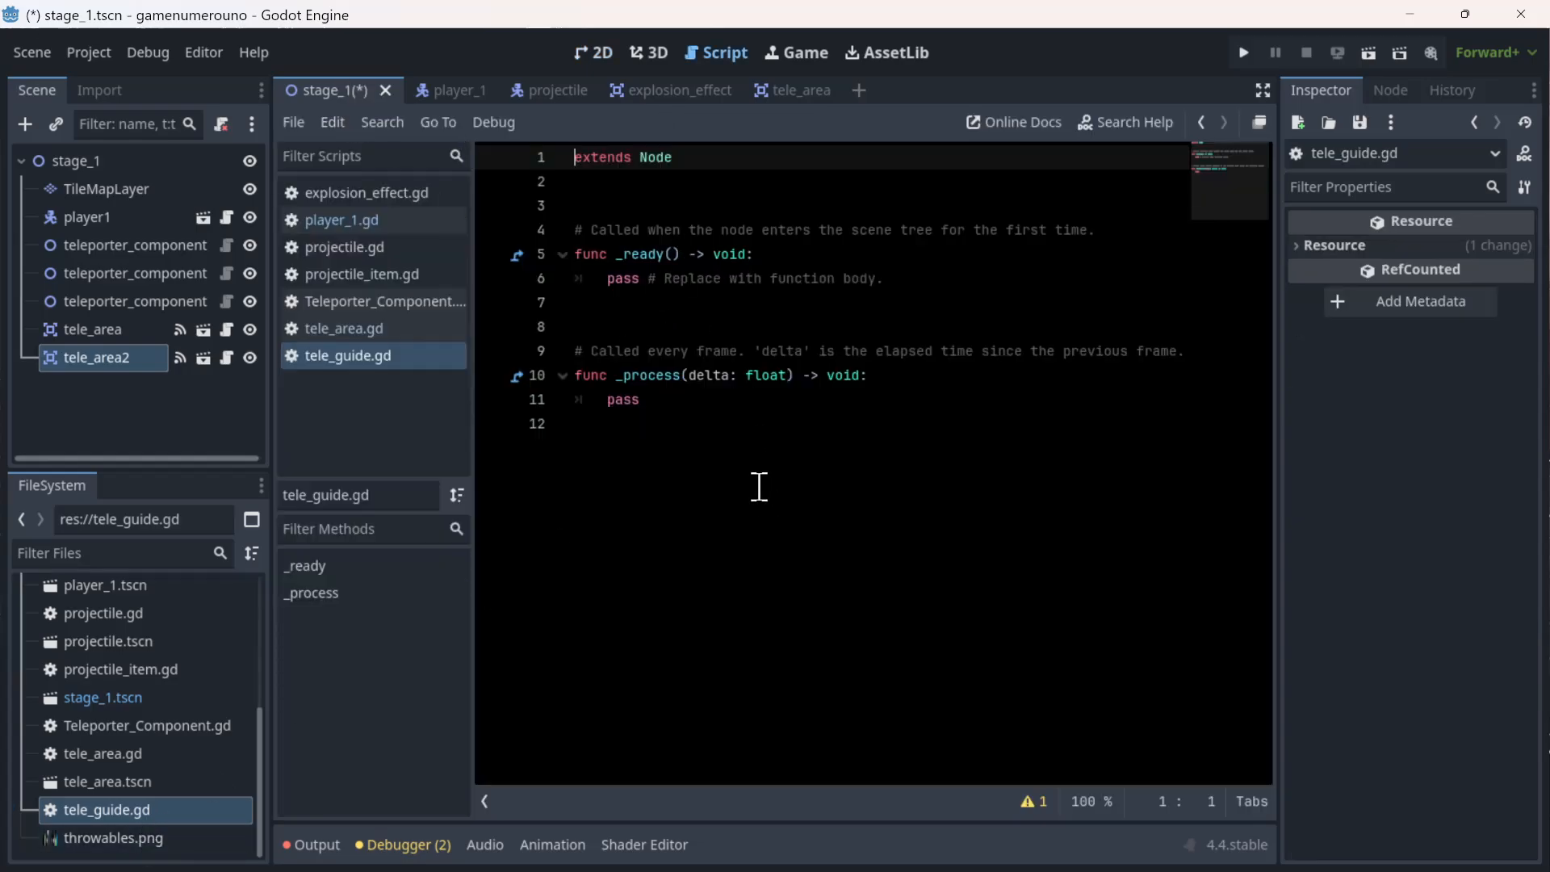
drag(761, 486, 541, 211)
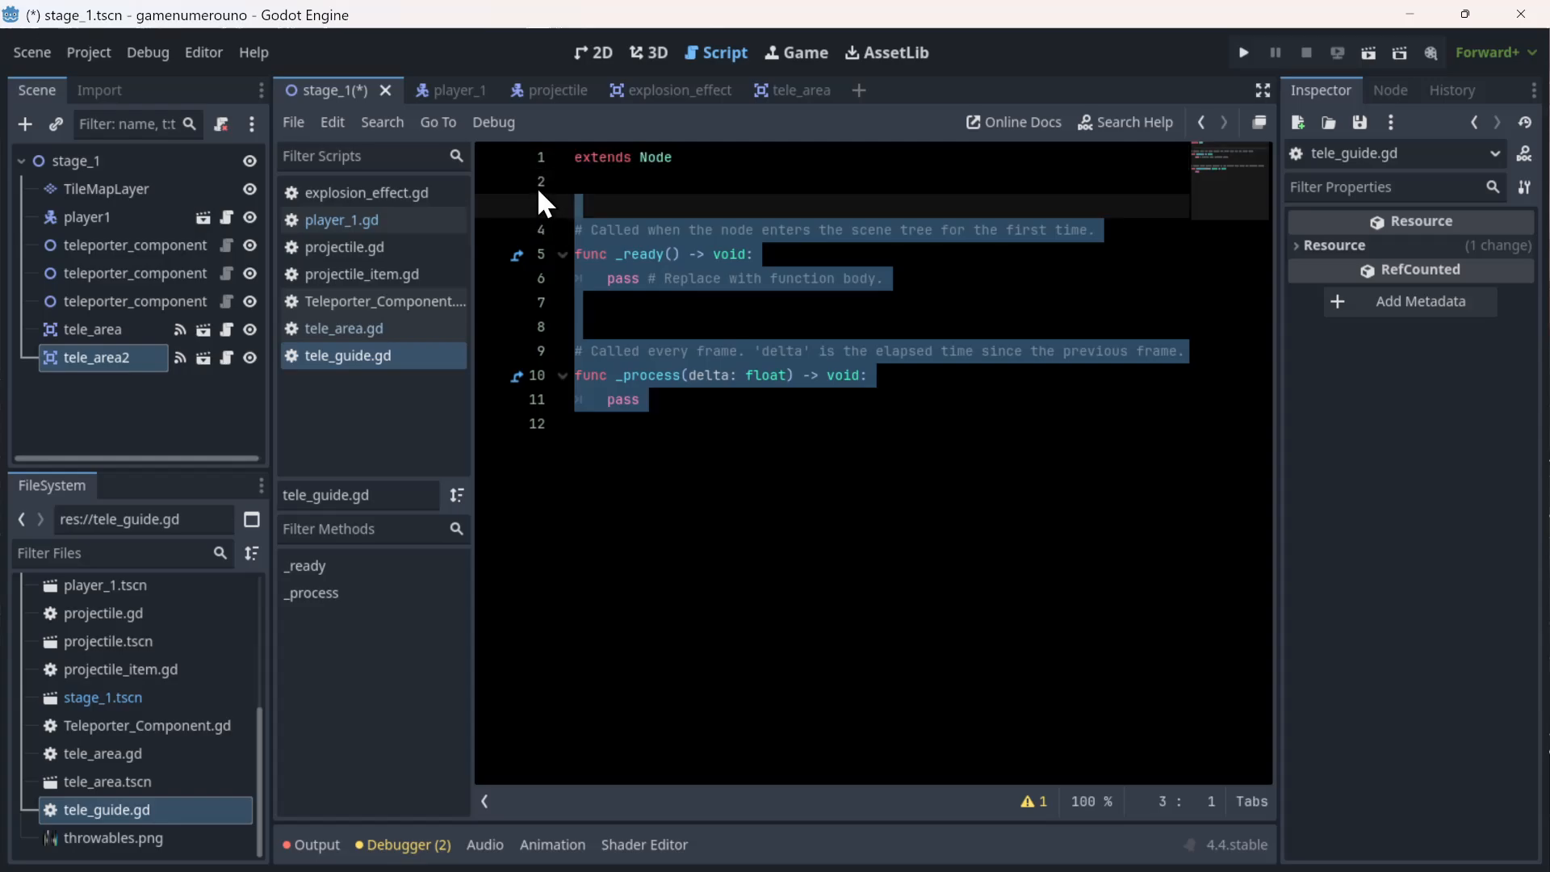
key(BackSpace)
- Declare a variable tele_count with the value 0 on line 3 of tele_guide.gd
text(tele)
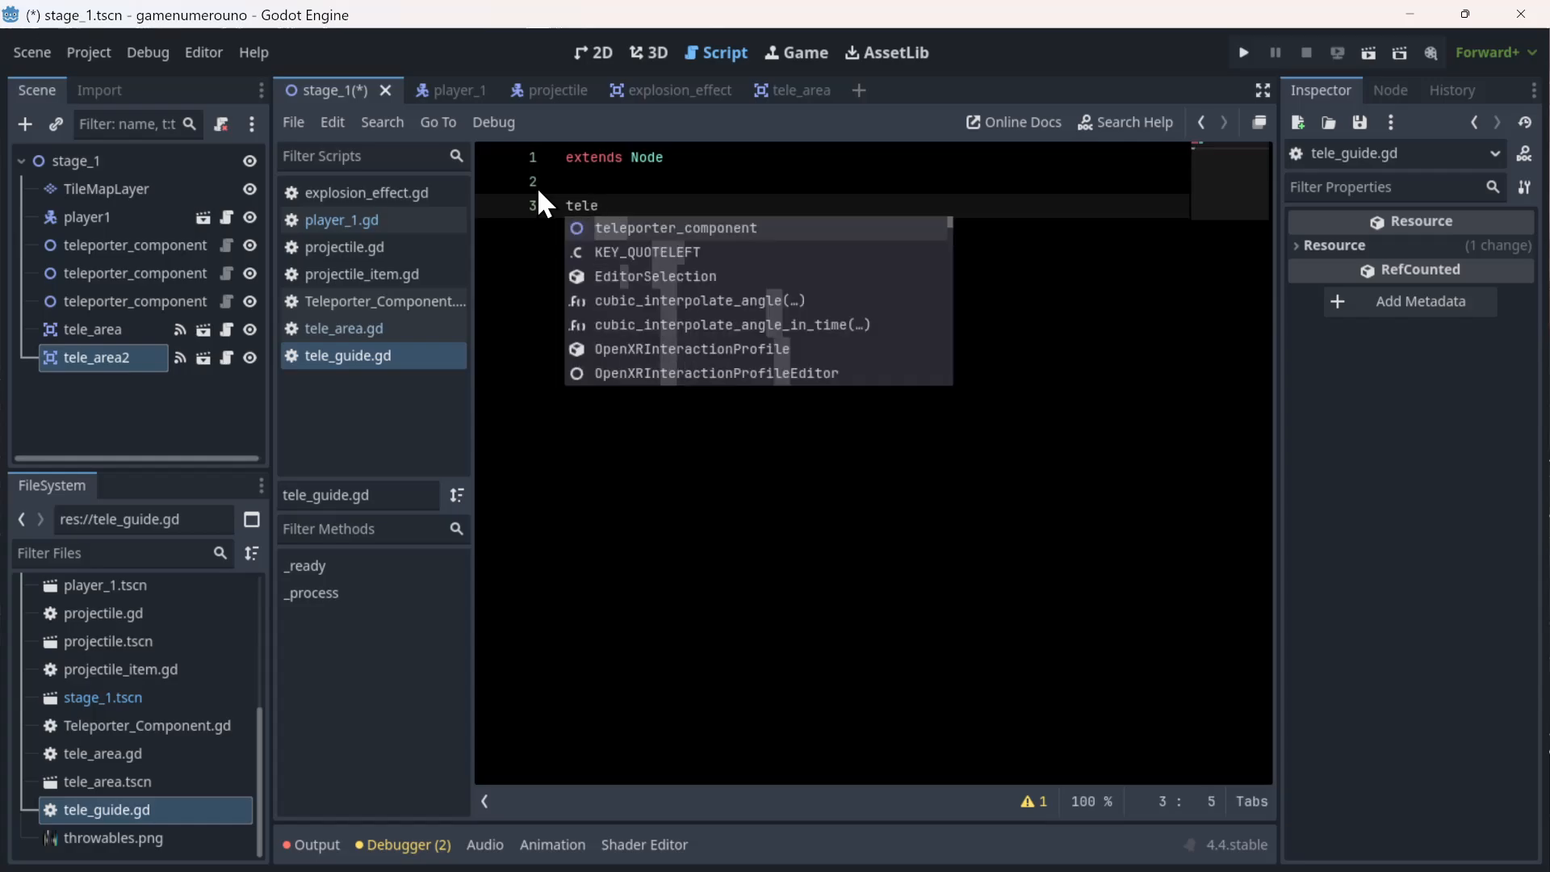
text(_count)
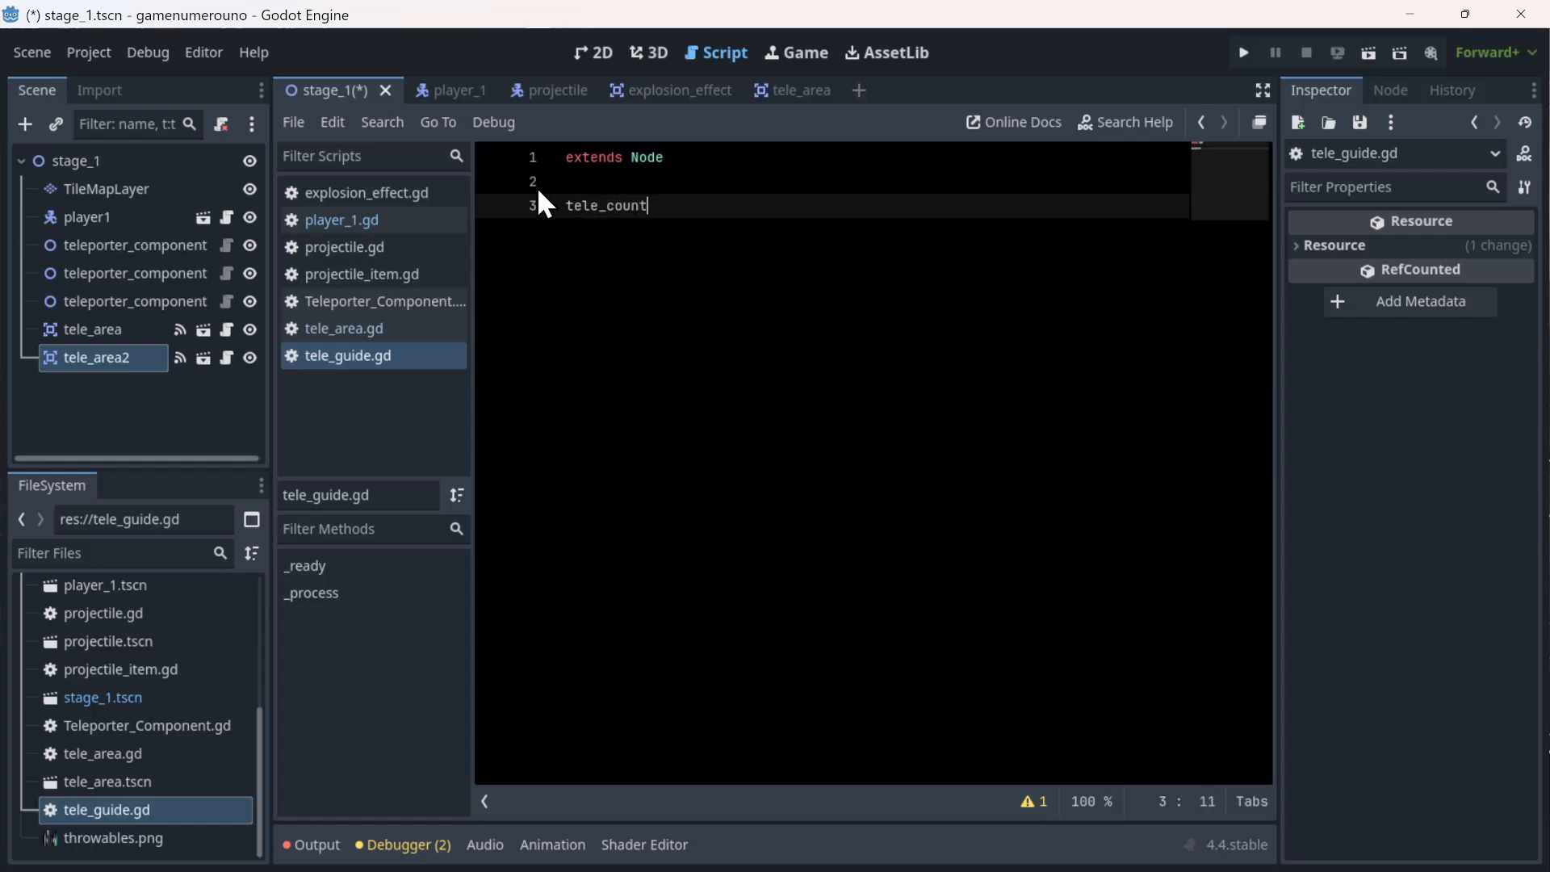
text( = 0)
key(Left)
key(Left)
key(Left)
key(Left)
key(Left)
key(Left)
key(Left)
key(Left)
key(Left)
key(Left)
key(Left)
key(Left)
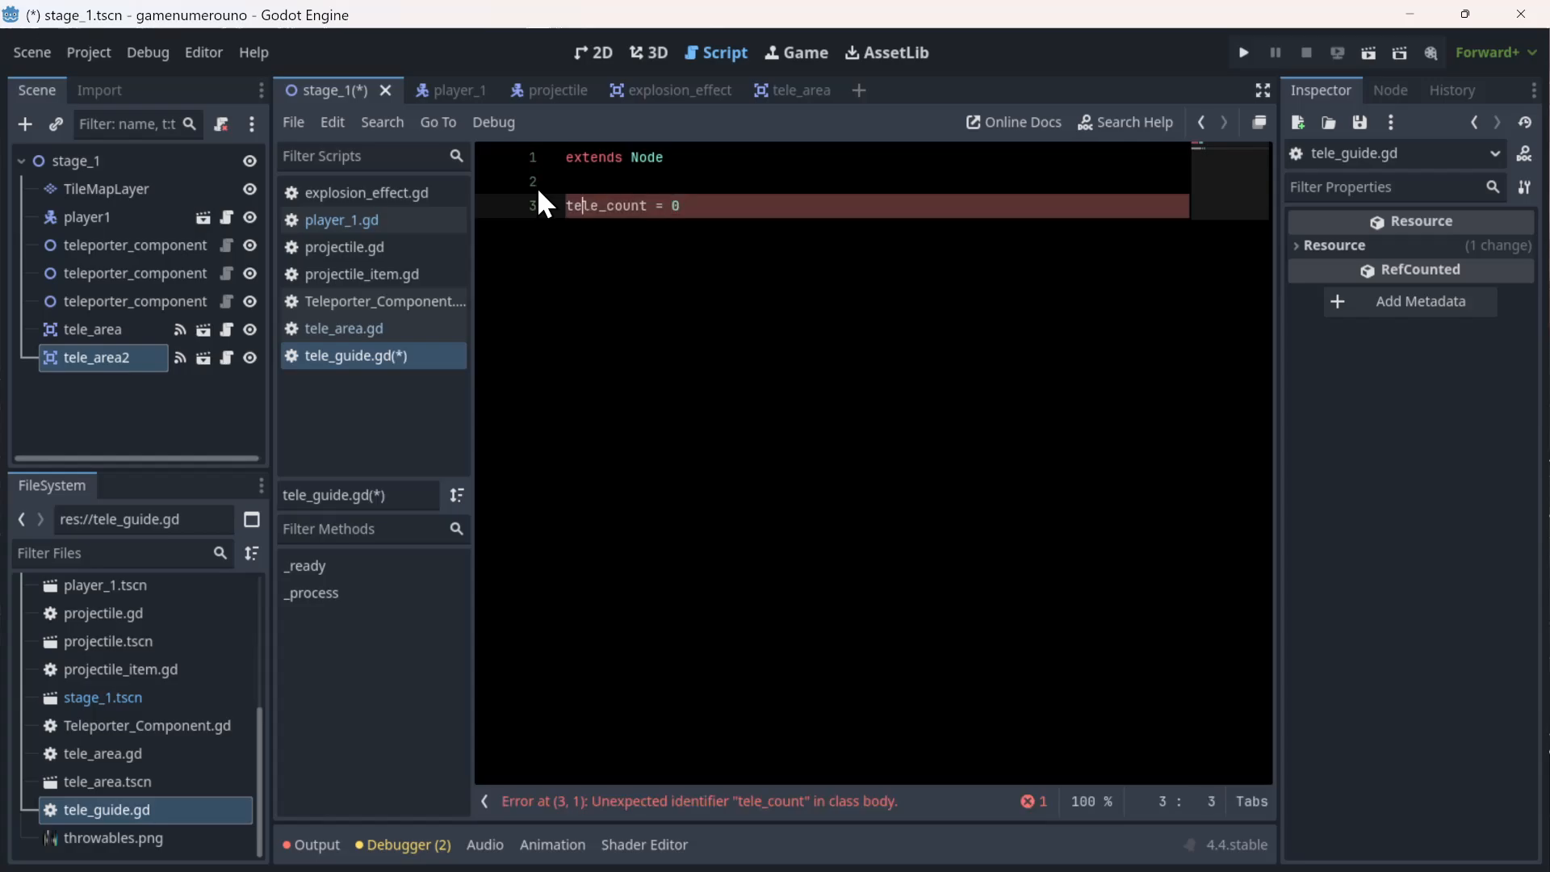
text(var)
- Give the tele_count variable the explicit type int, so the line reads var tele_count: int = 0
key(Right)
key(Right)
key(Right)
key(Right)
key(Right)
key(Right)
key(Right)
key(Right)
key(Right)
key(Right)
key(Right)
key(Right)
key(Right)
key(Left)
key(Left)
key(Left)
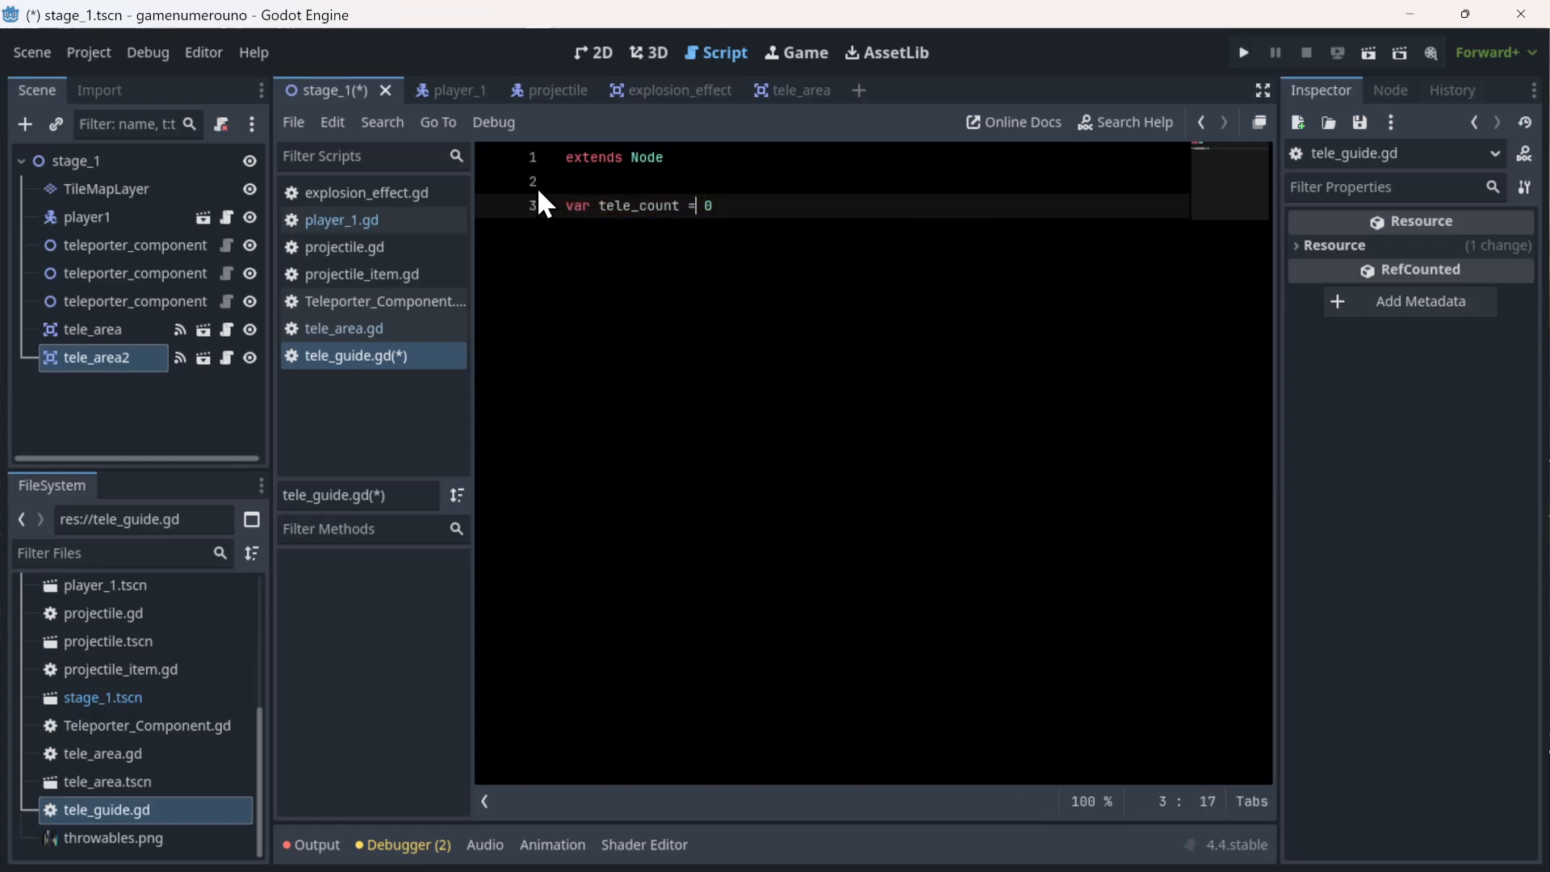
text(: int)
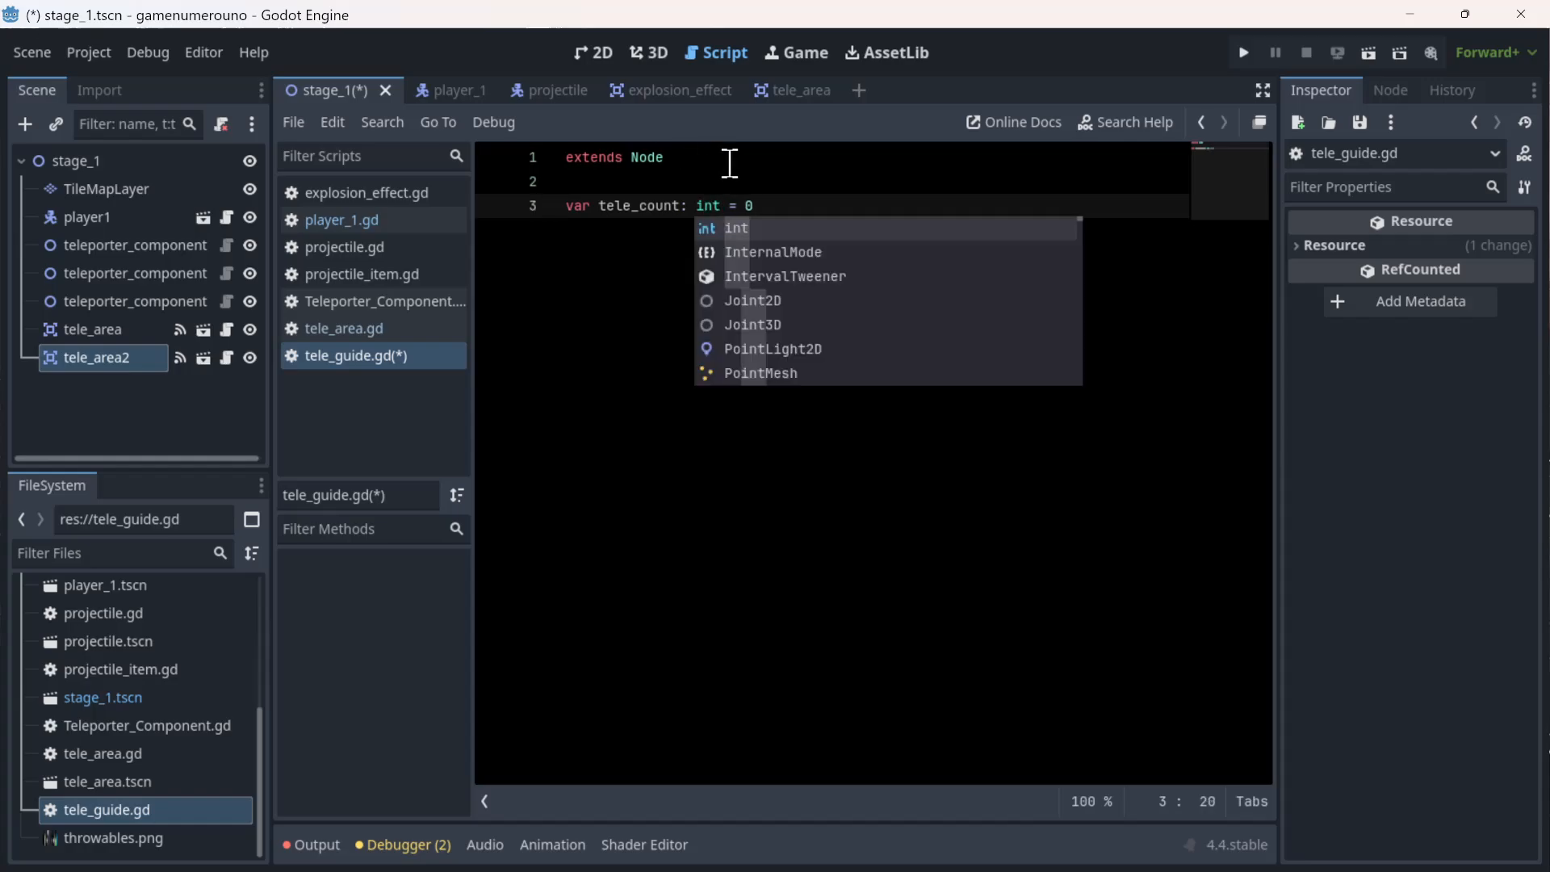
click(692, 181)
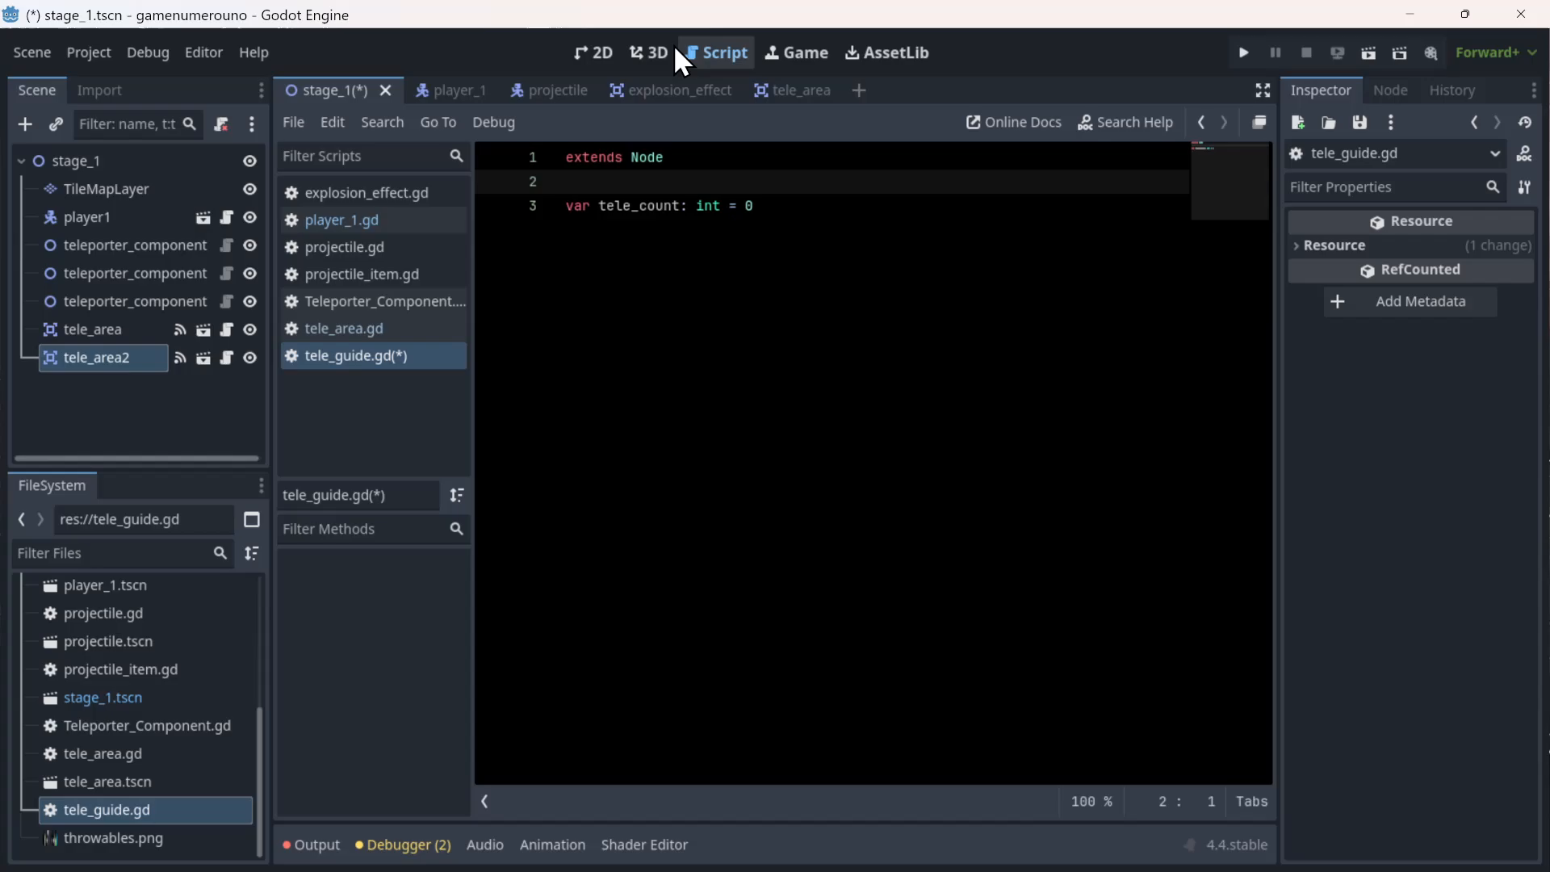
- Register res://tele_guide.gd as a global Autoload in the project settings under the name TeleGuide
click(100, 57)
click(115, 82)
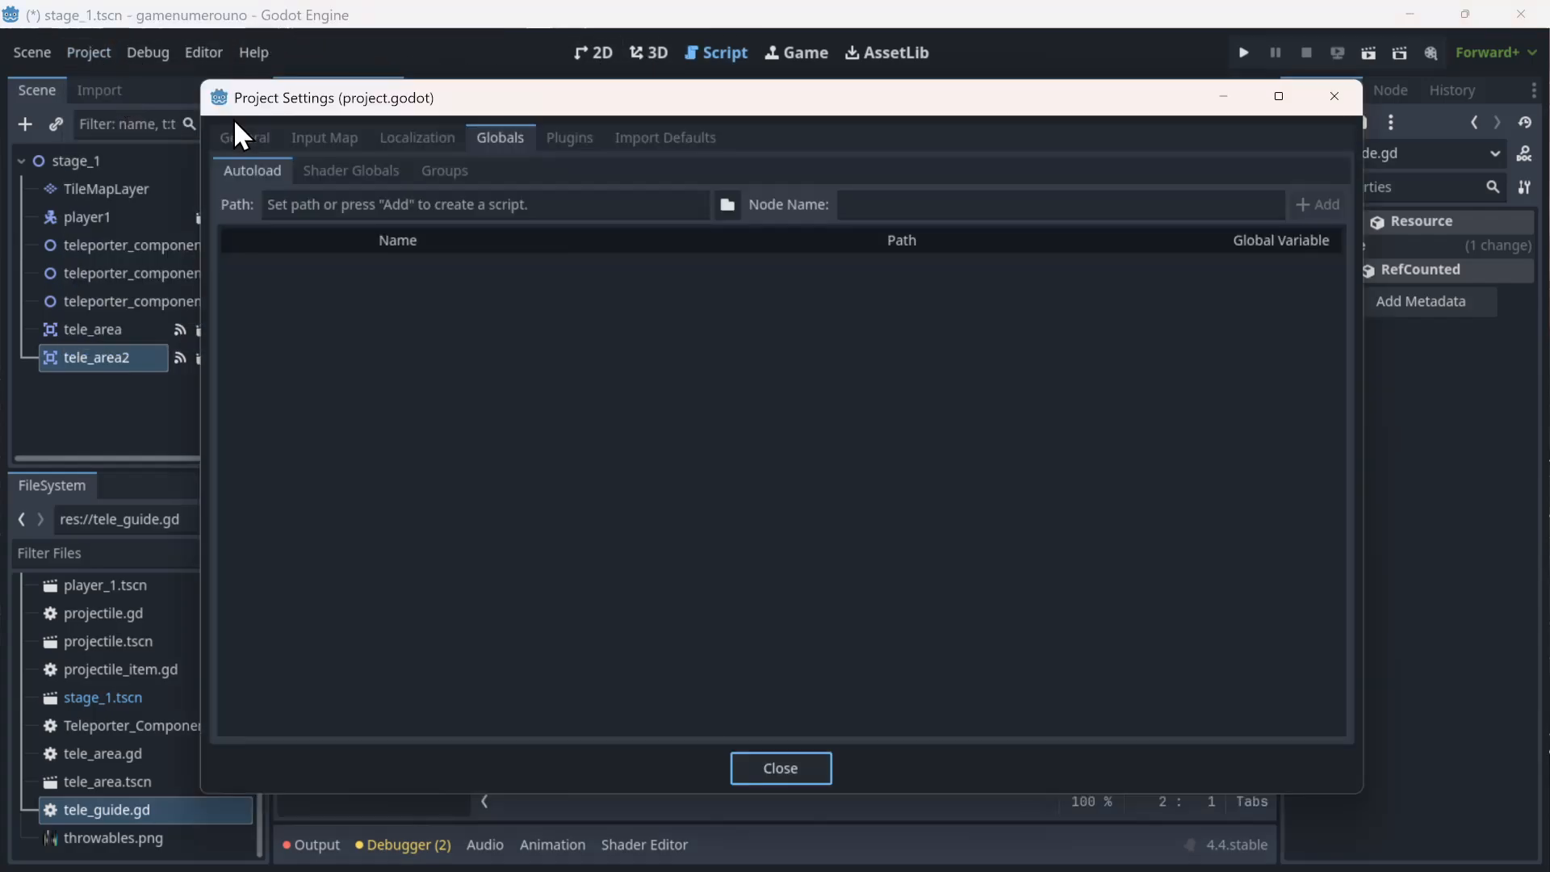
click(741, 202)
click(778, 345)
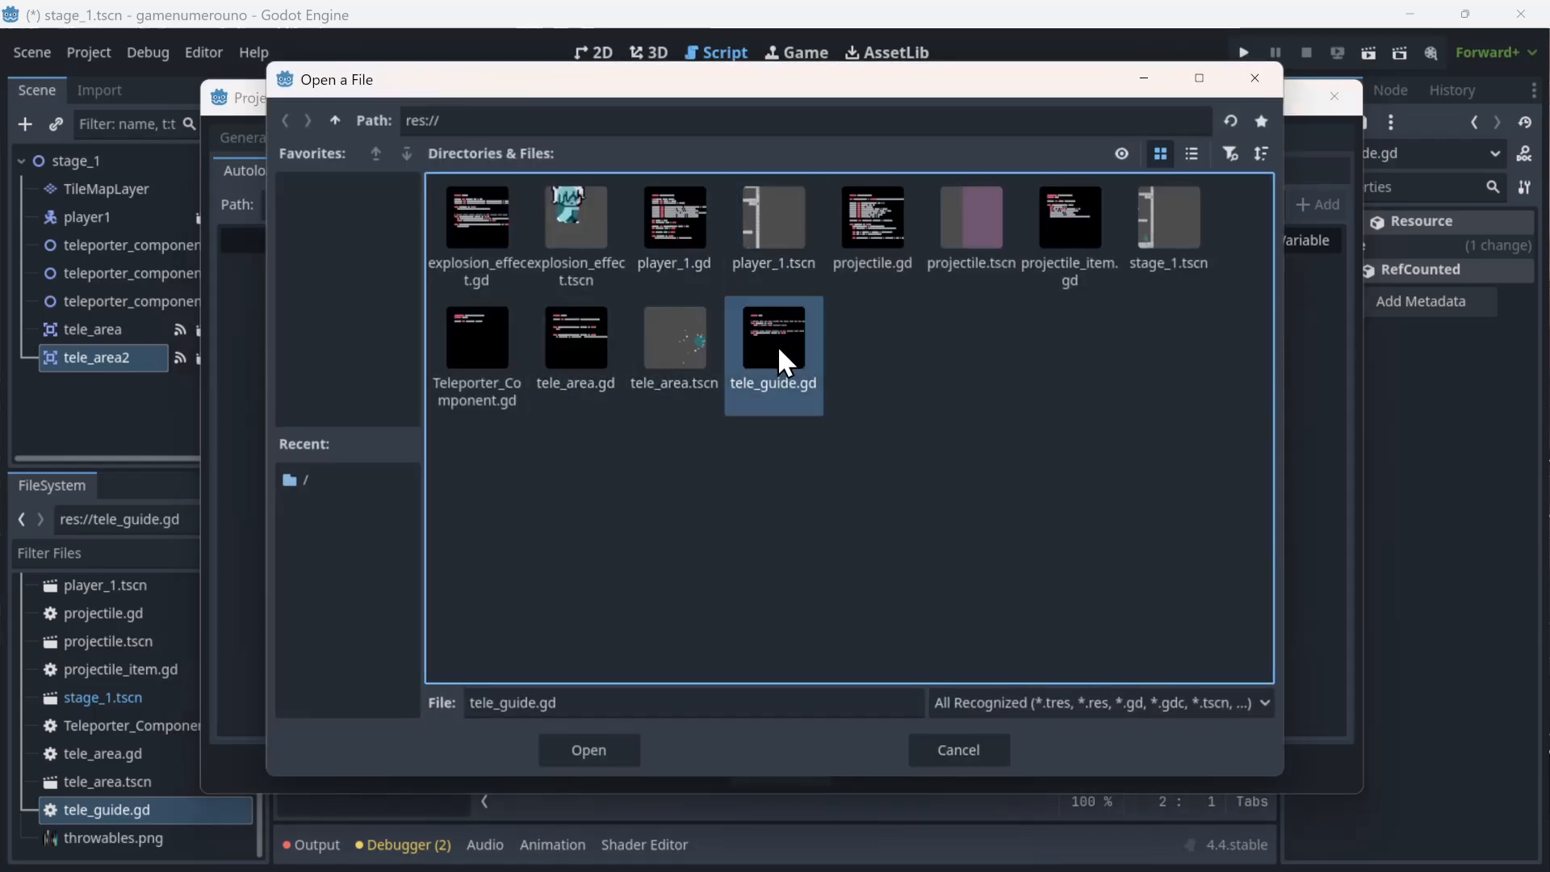
double_click(779, 350)
click(1317, 204)
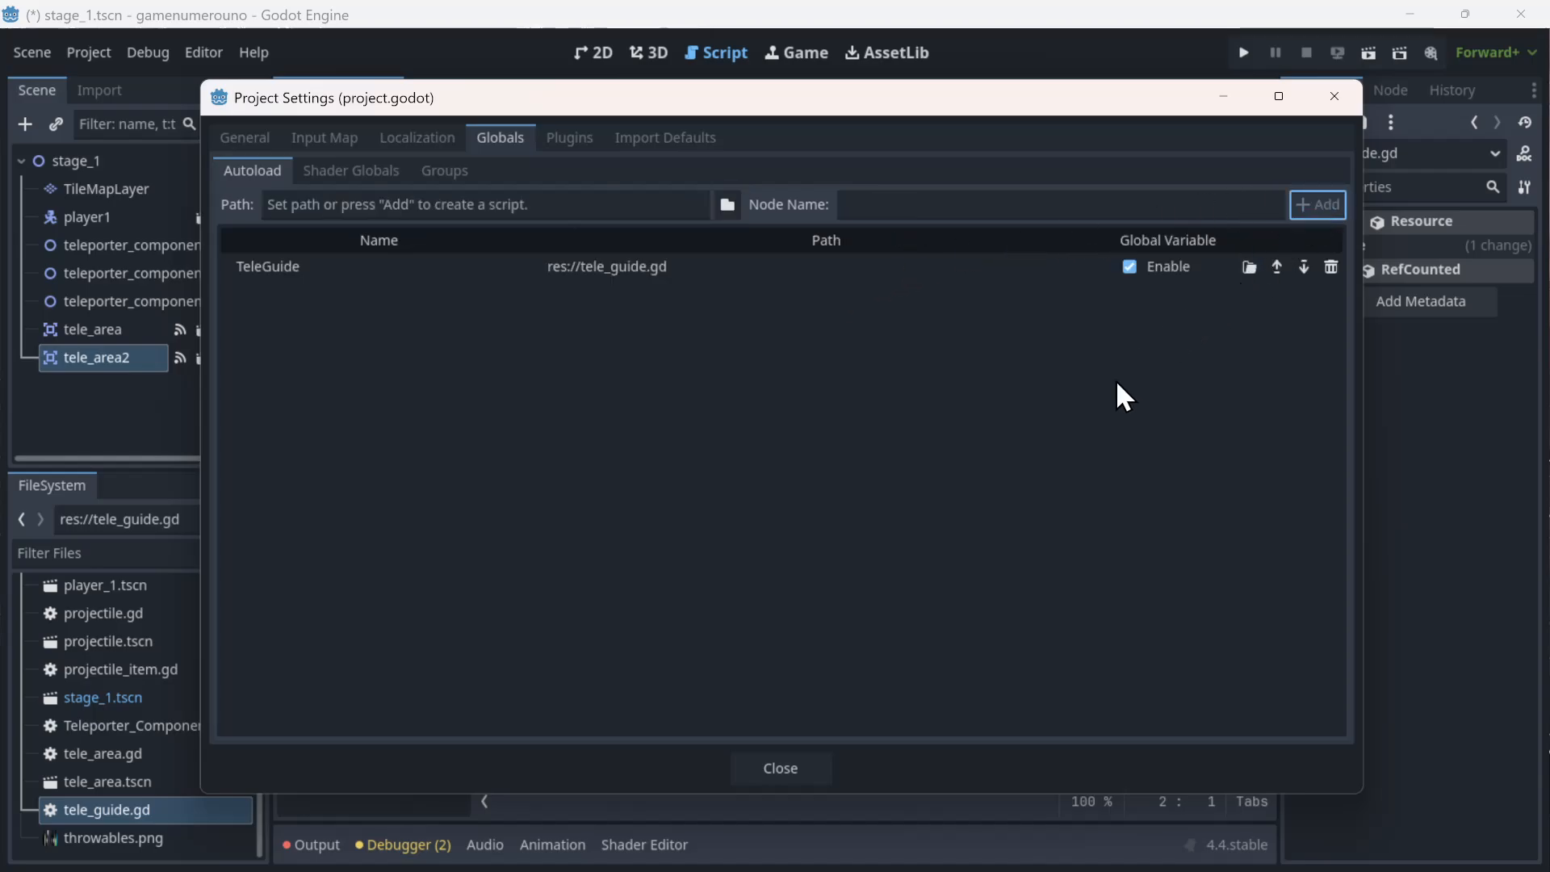
click(780, 769)
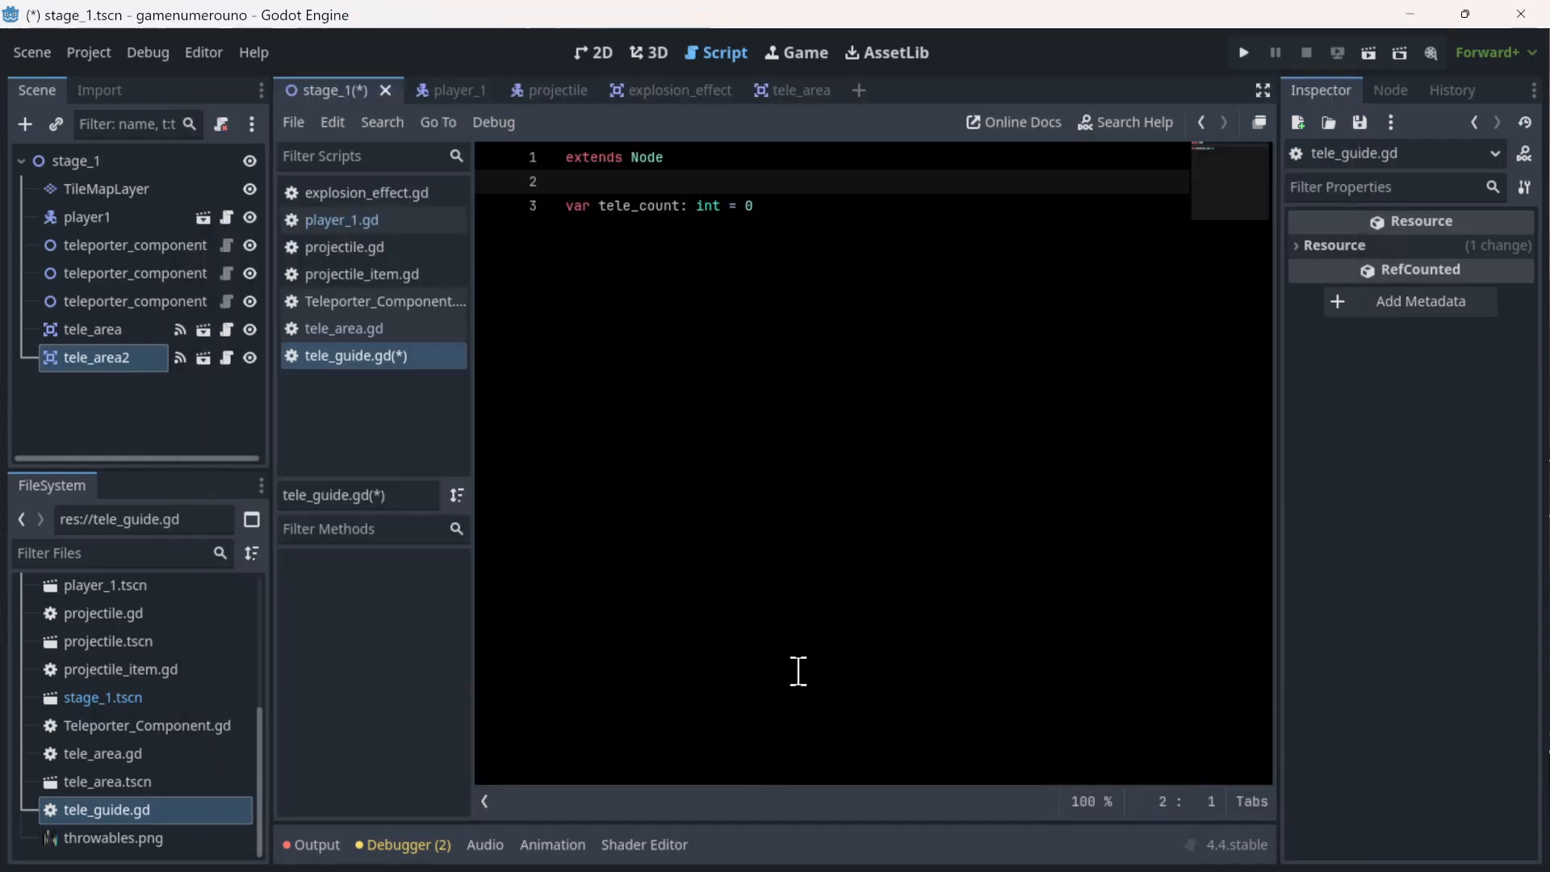
- Start a function telecount_plus() on line 6 of tele_guide.gd, leaving two blank lines below the tele_count variable
click(820, 284)
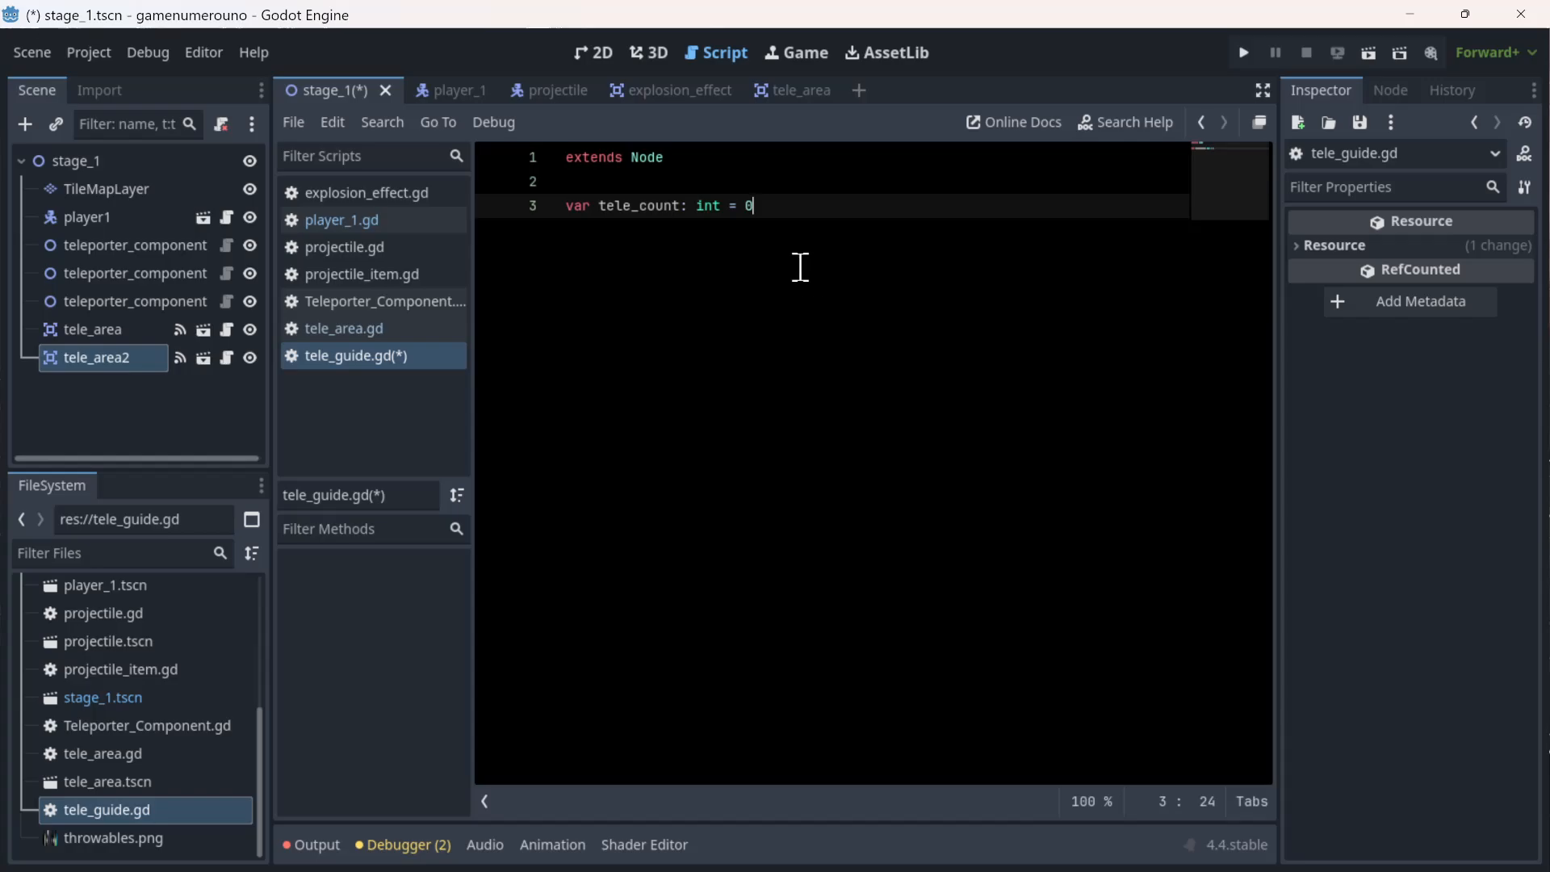
key(Return)
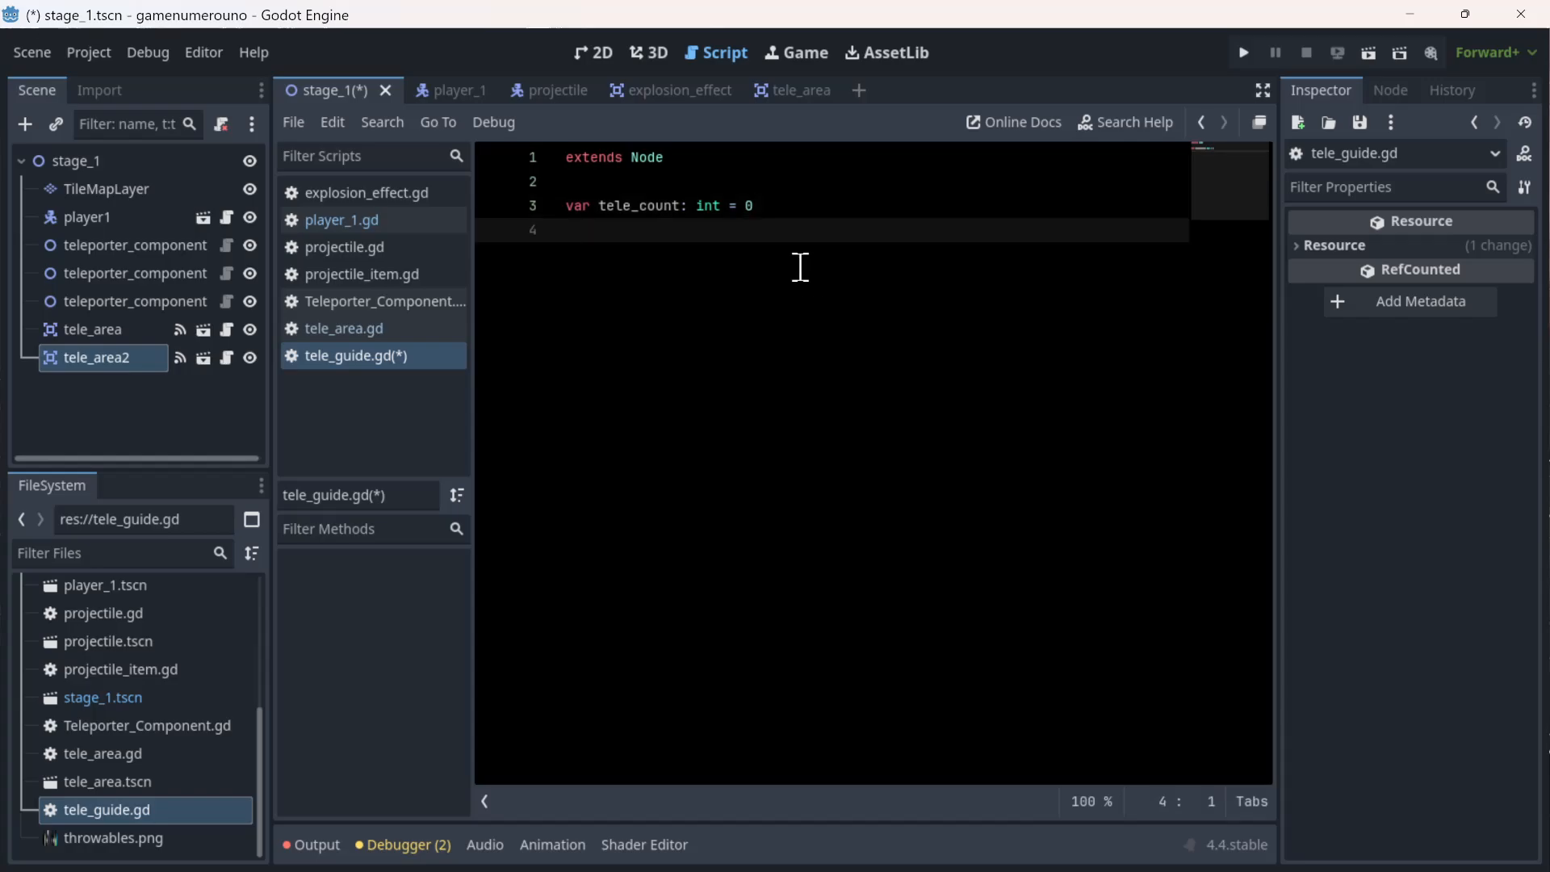
key(Return)
key(Return)
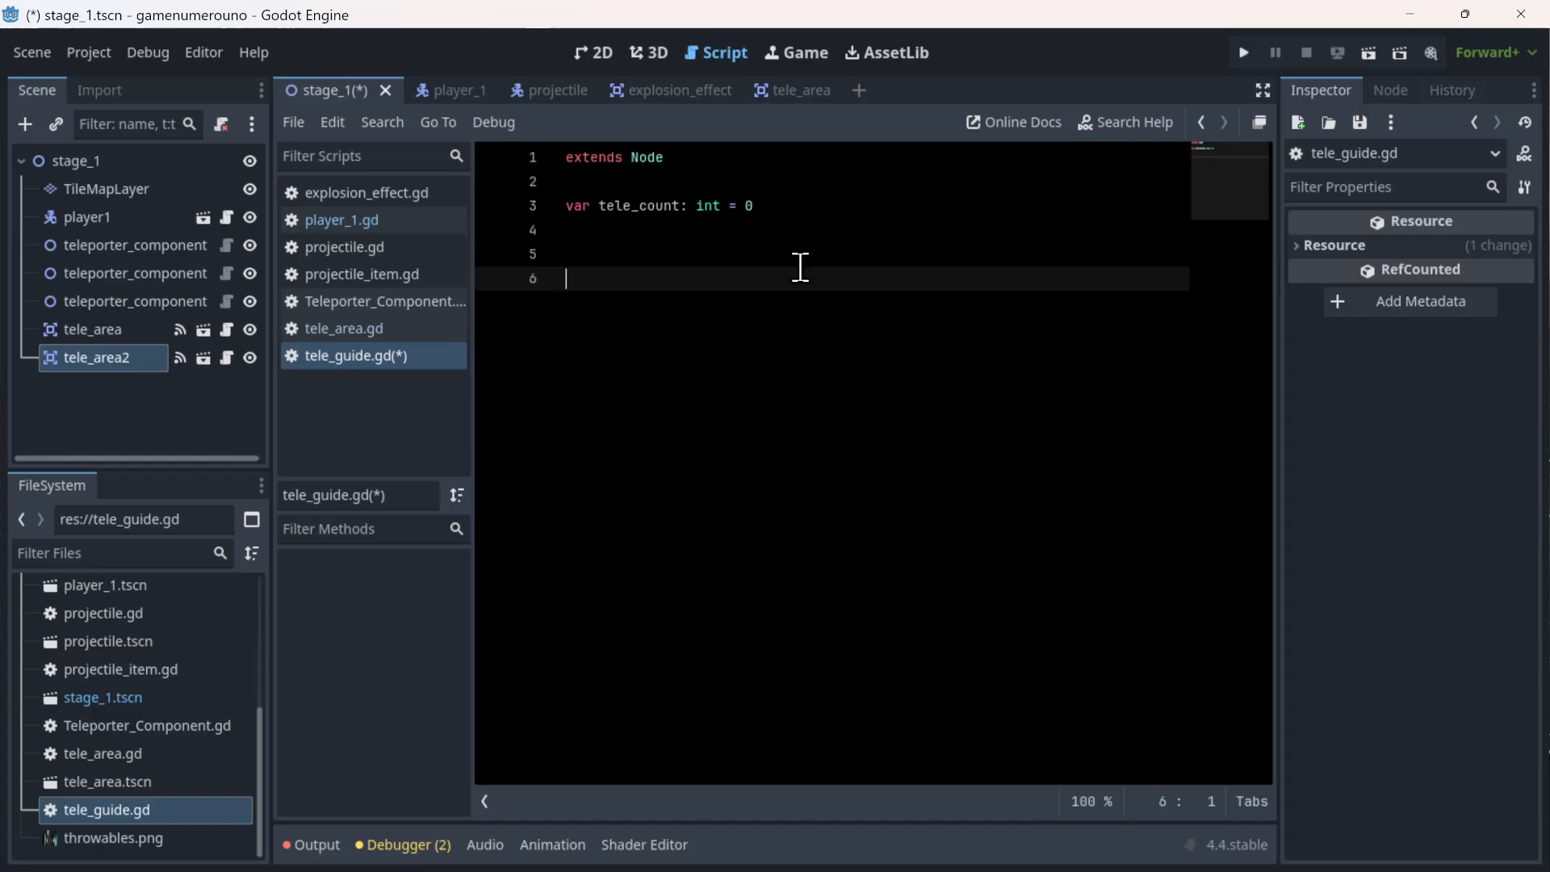
text(func telecount)
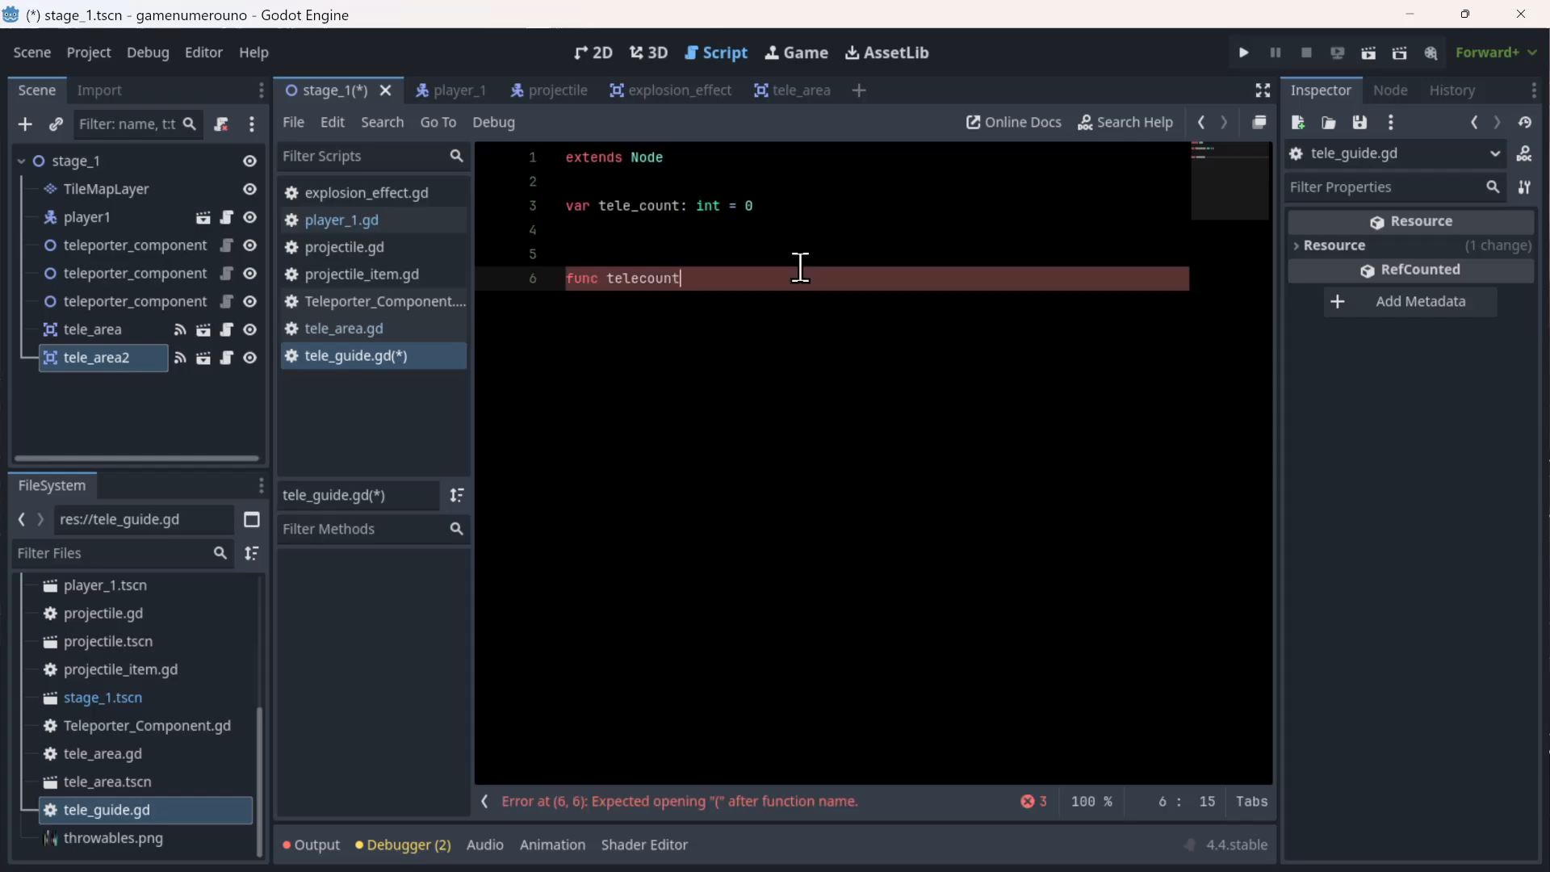
text(_plus())
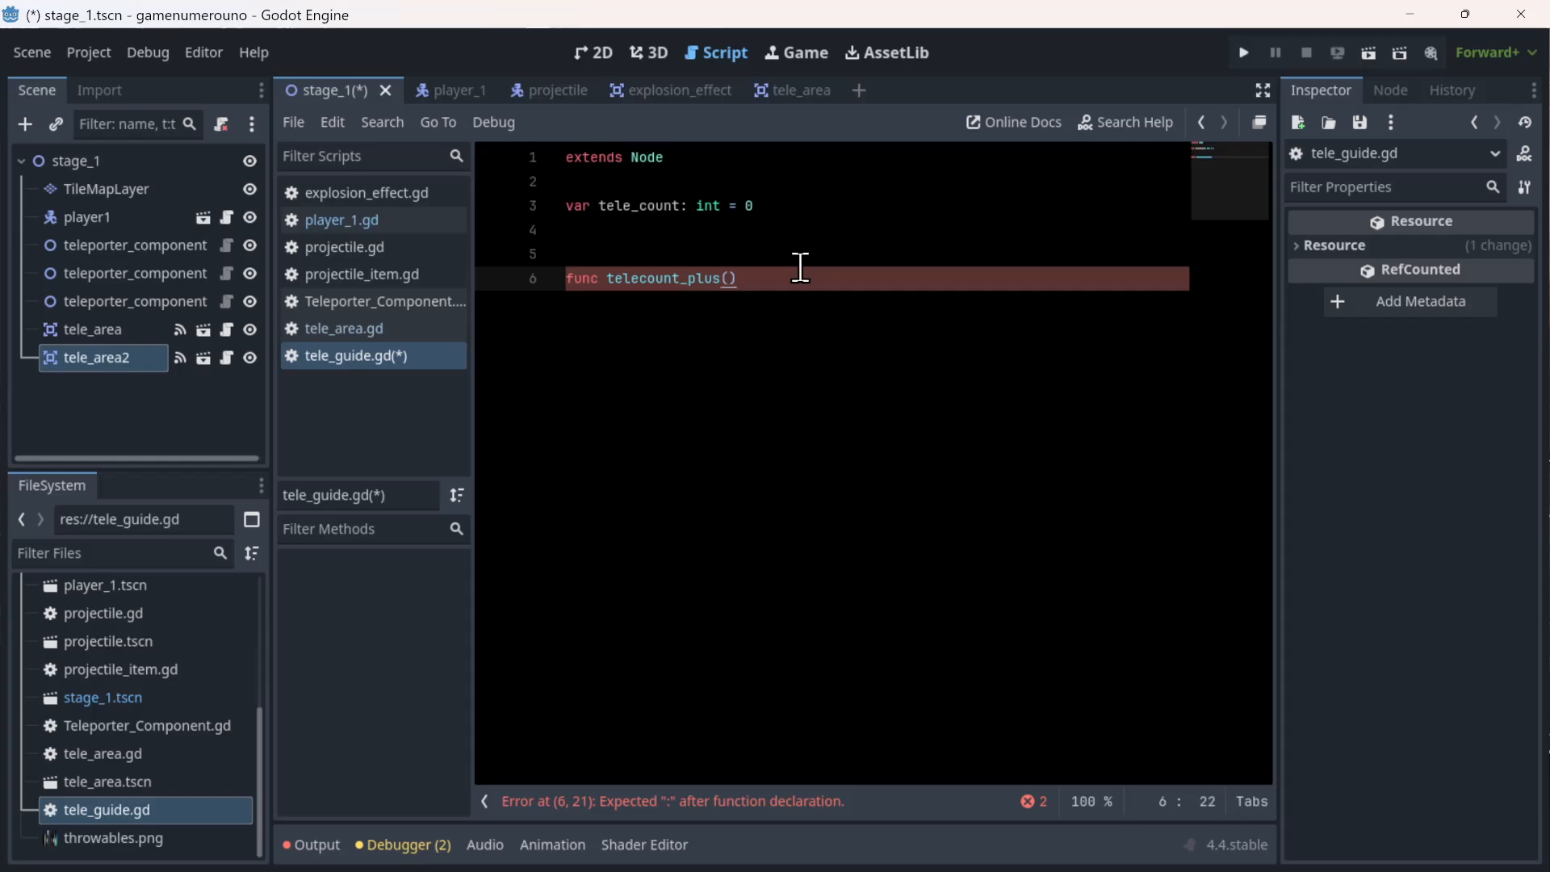
text(:)
key(Return)
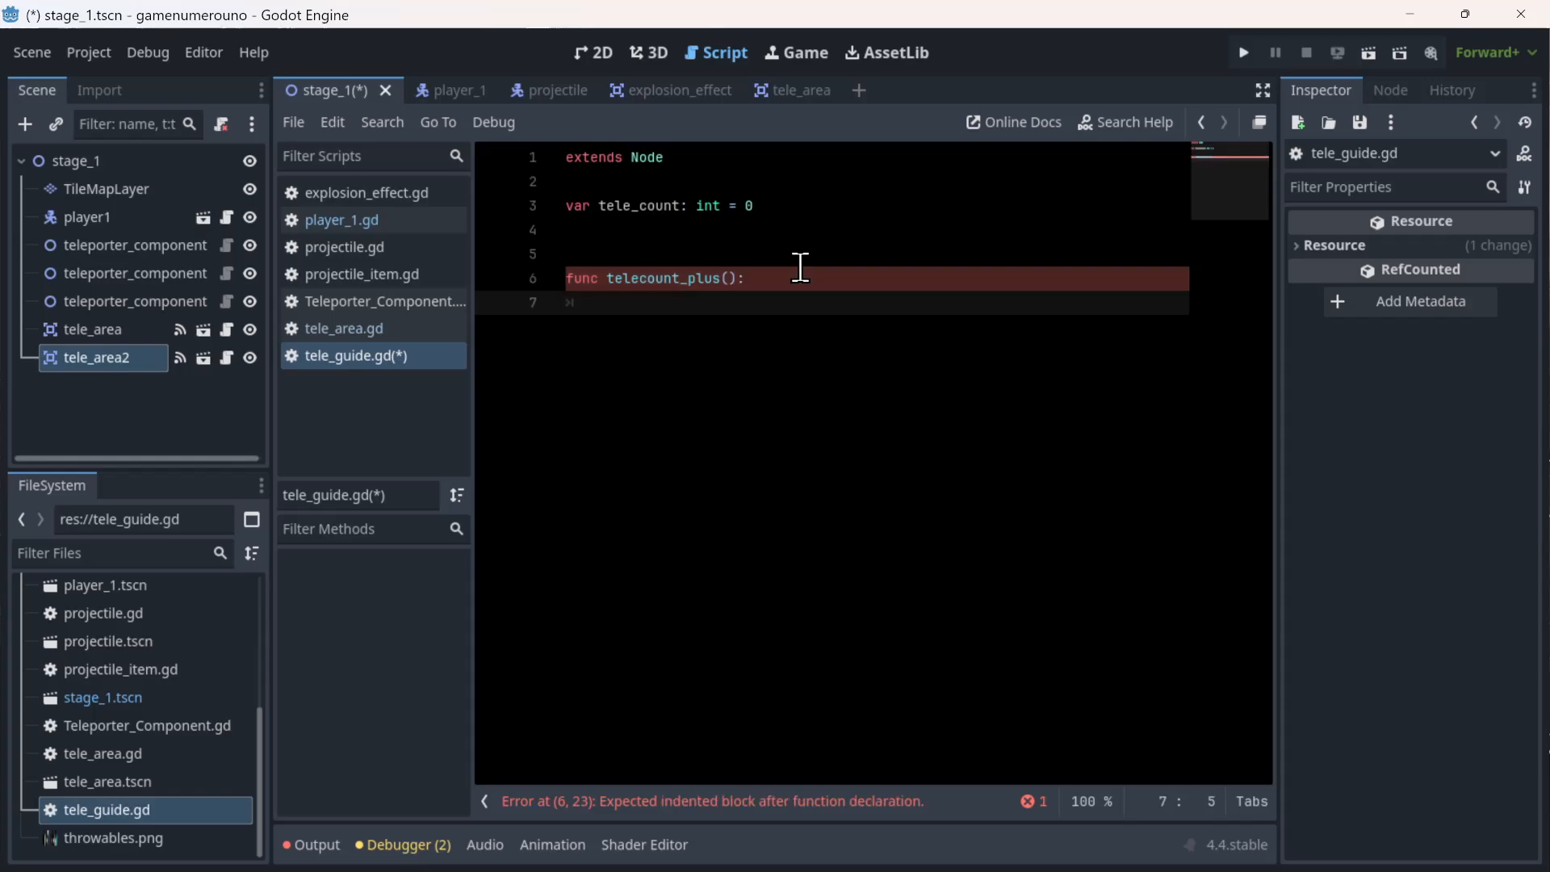
- Make the body of telecount_plus() increase the counter with tele_count += 1
text(tele)
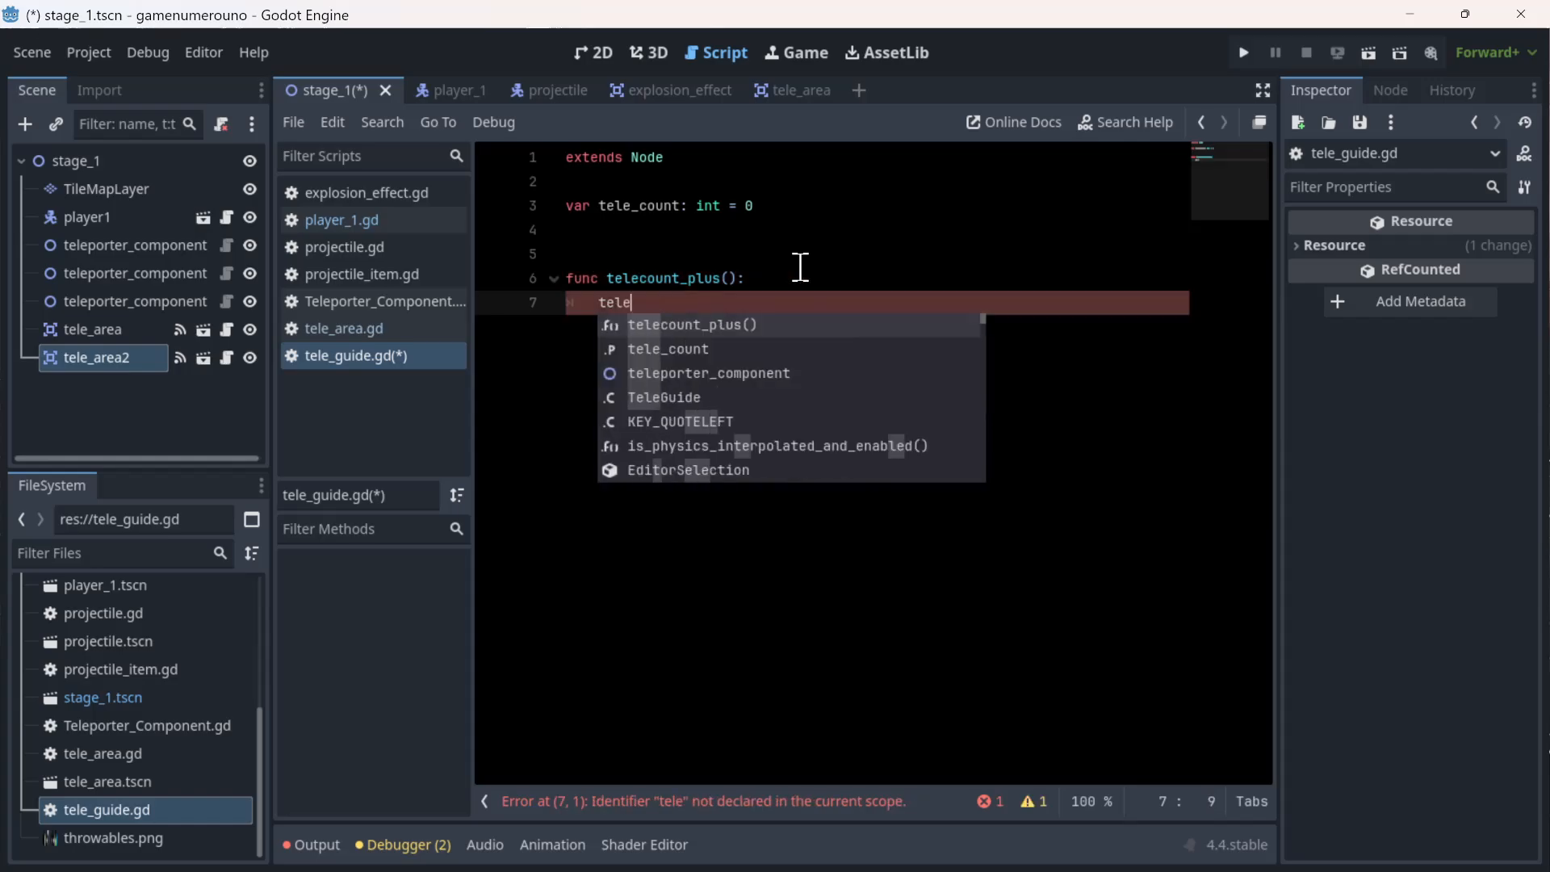
key(Left)
key(Down)
key(Return)
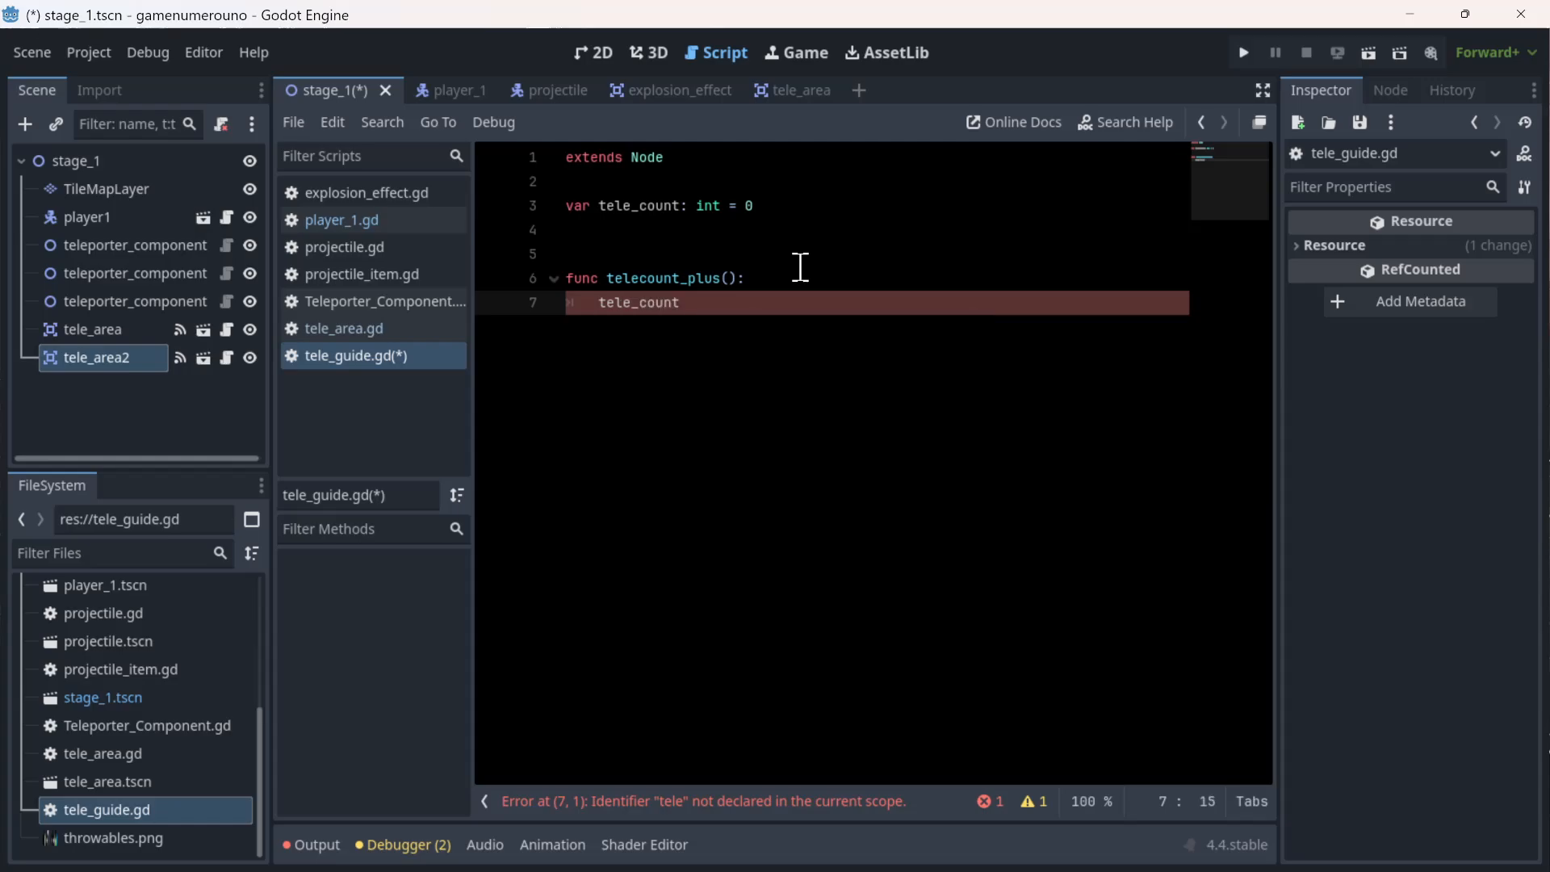
text(+)
key(Escape)
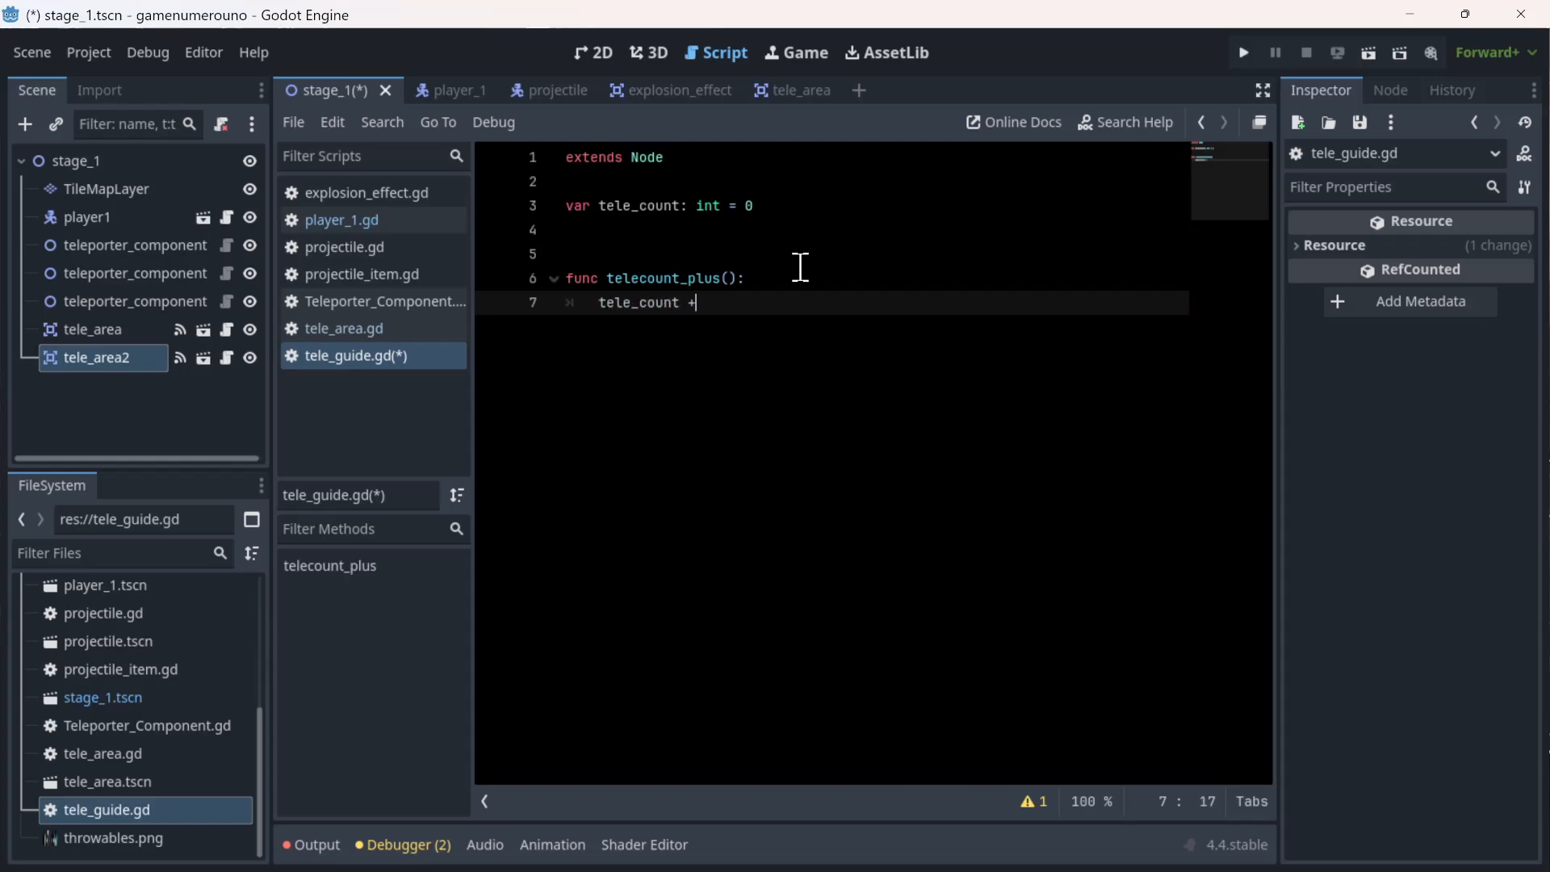
text(= 1)
- Put telecount_plus() and its tele_count += 1 statement on one line, and add two new lines below it
key(Left)
key(Left)
key(Left)
key(Left)
key(Left)
key(Left)
key(Left)
key(BackSpace)
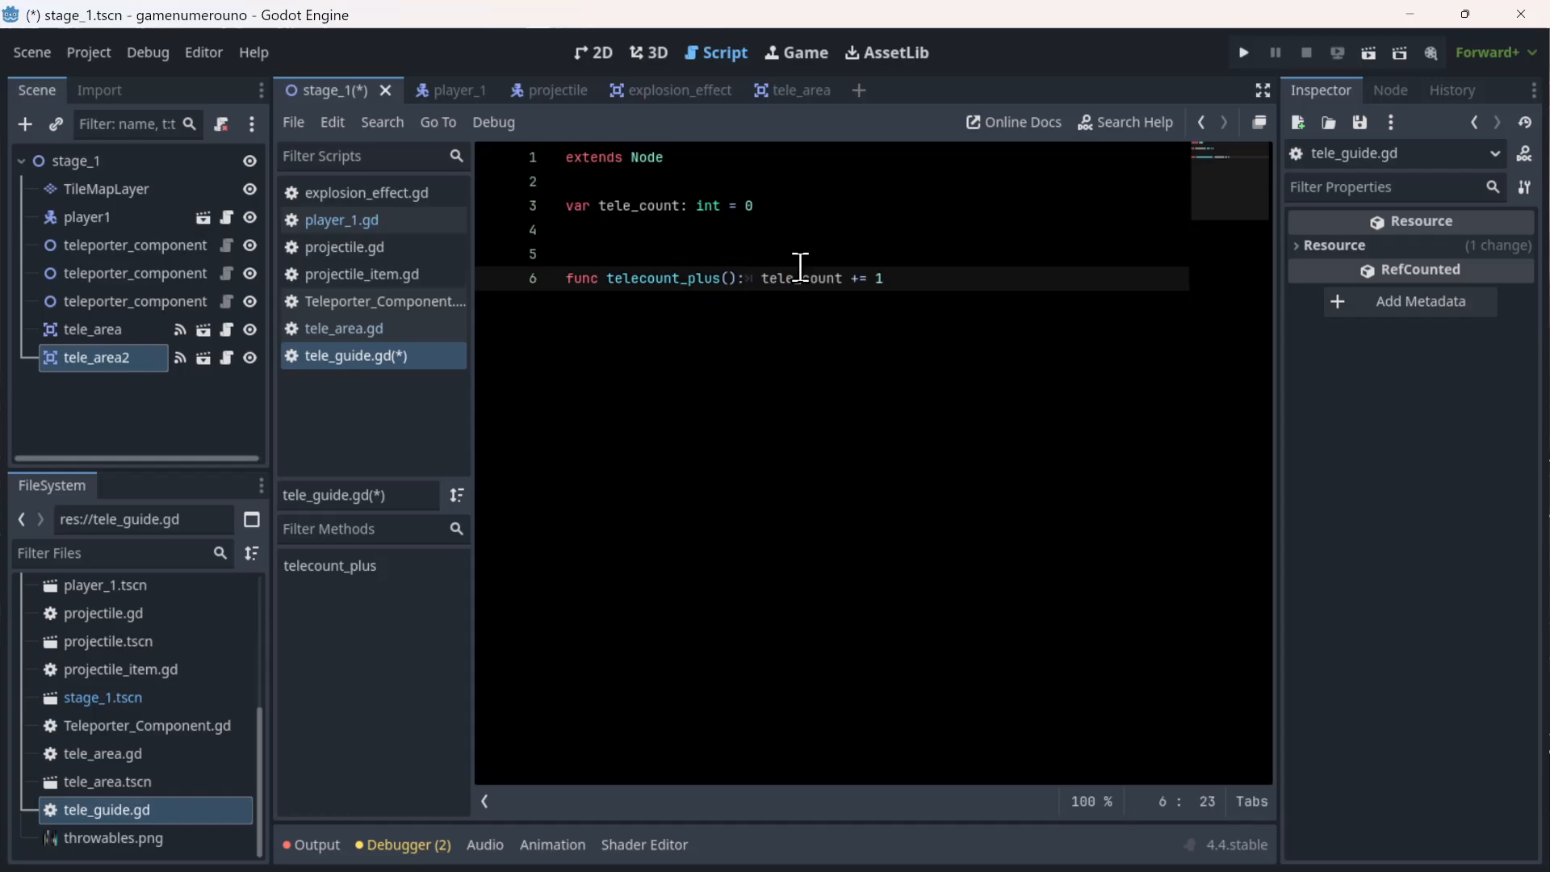
click(1121, 388)
key(Return)
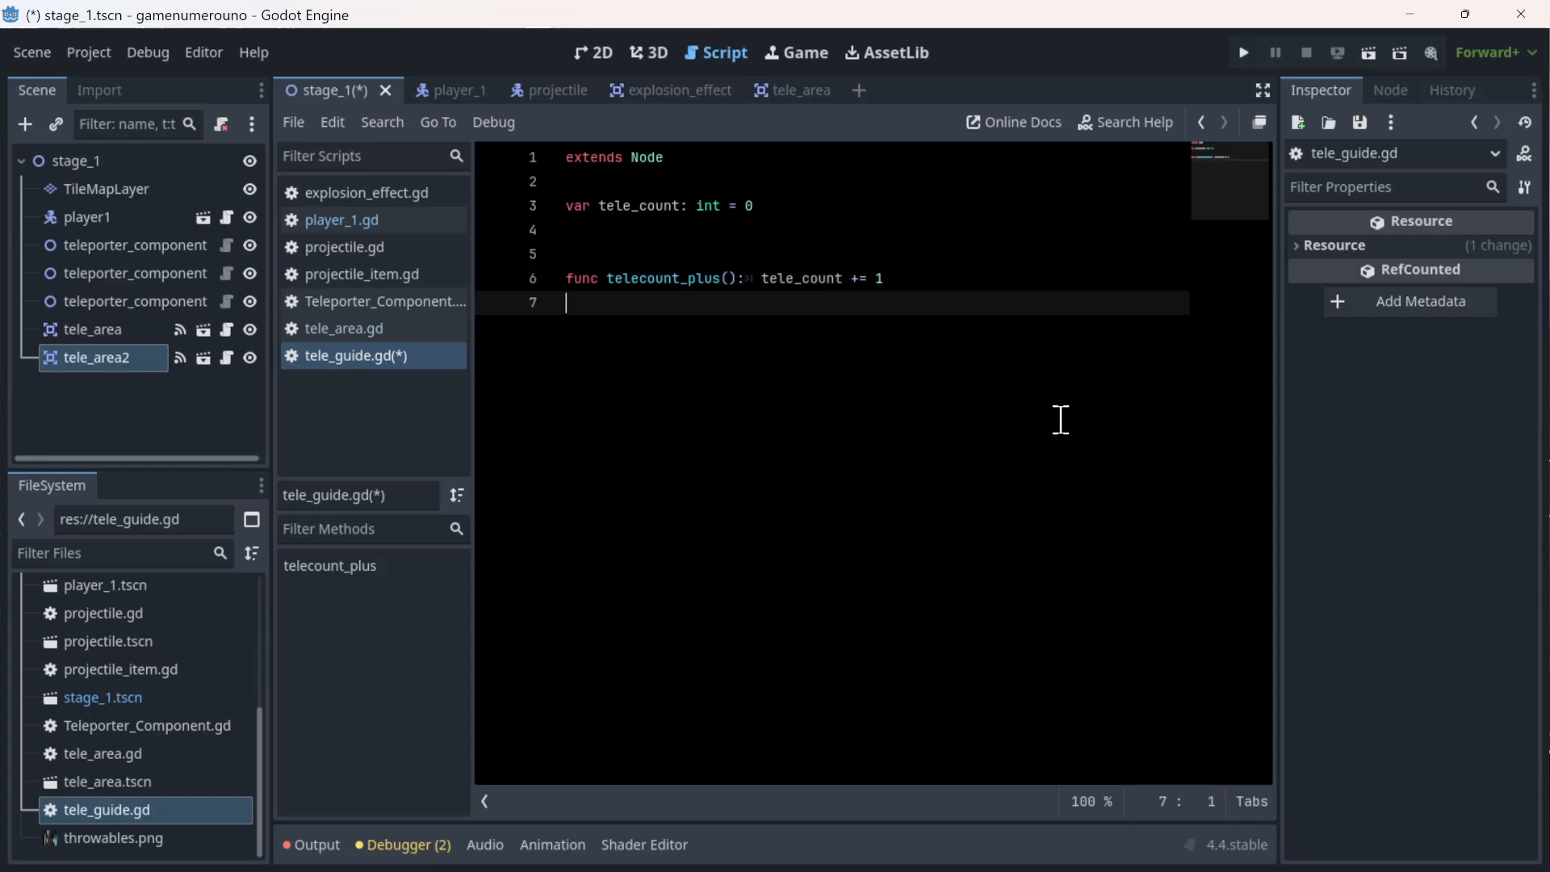
key(Return)
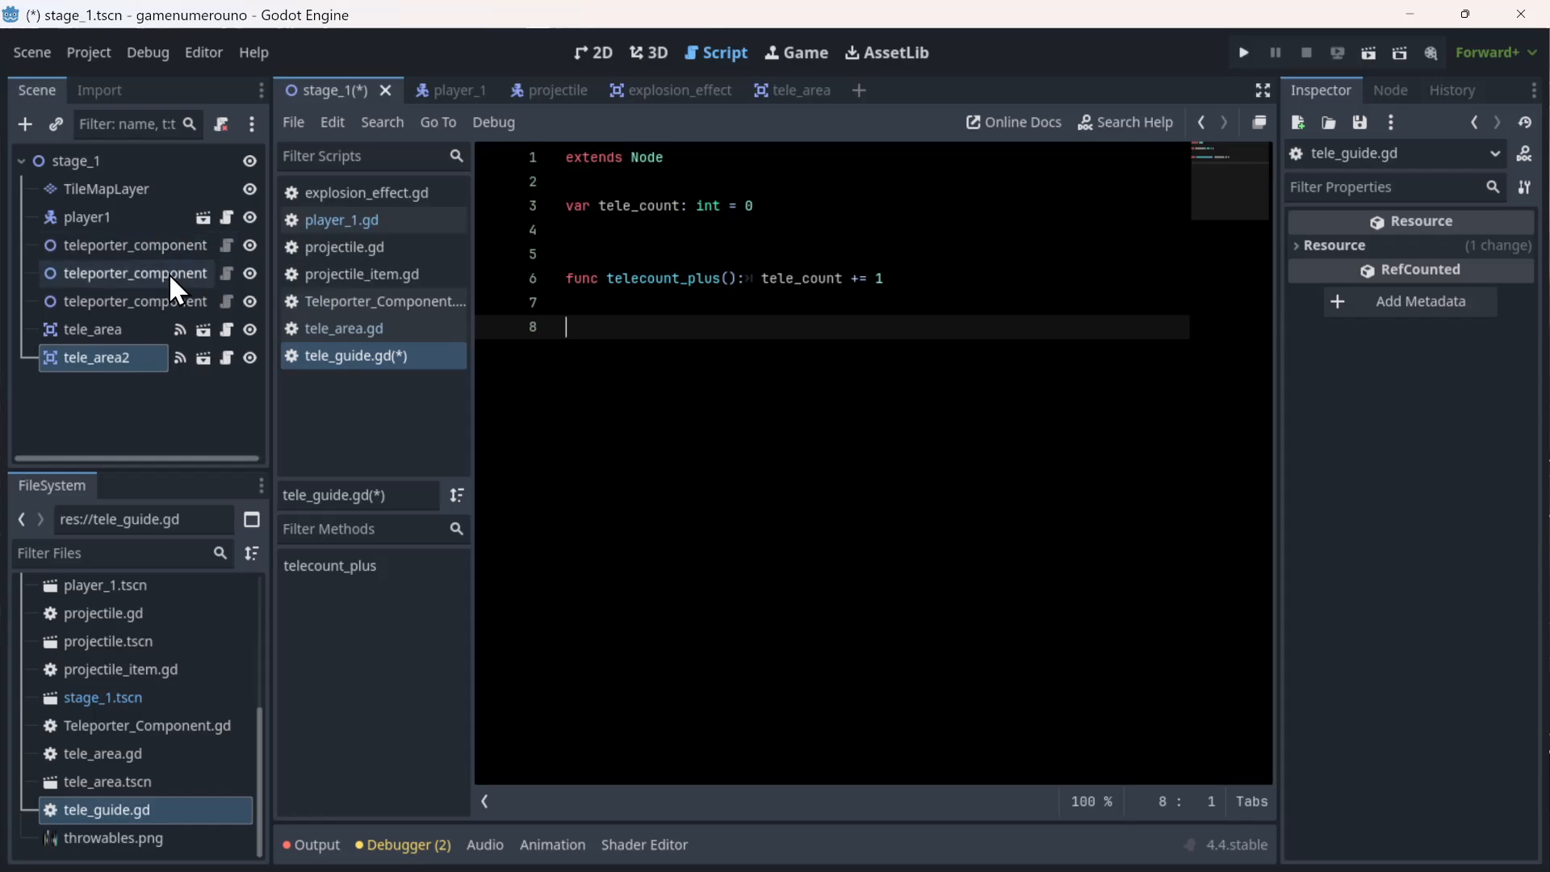
- Review the body-entered handler in tele_area.gd and the tele_to_point() function in player_1.gd, and return to stage_1's tele_area node
click(227, 329)
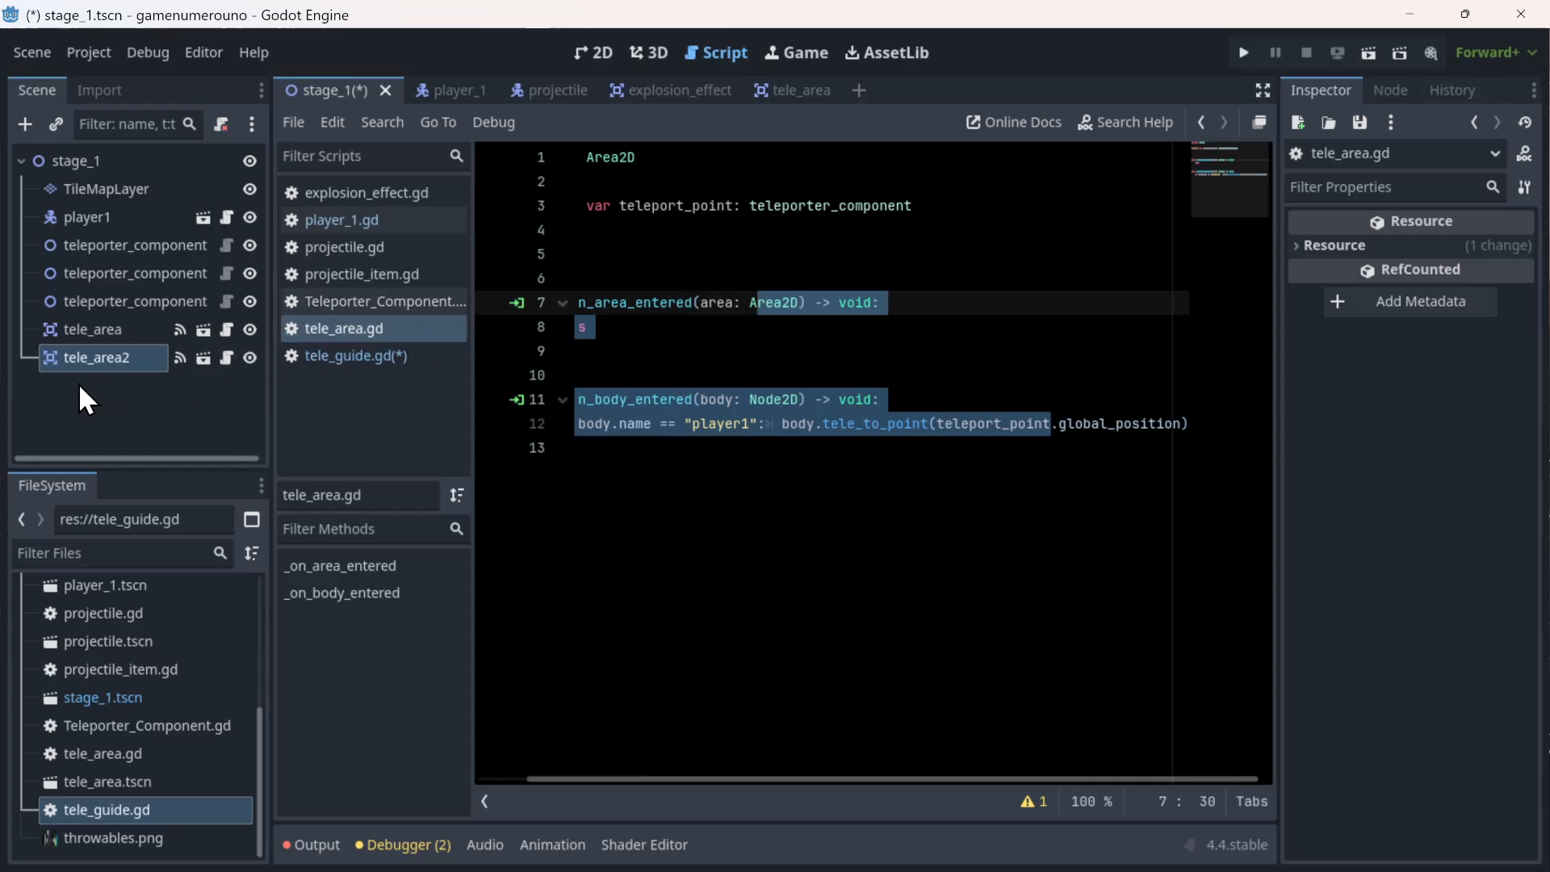
click(940, 456)
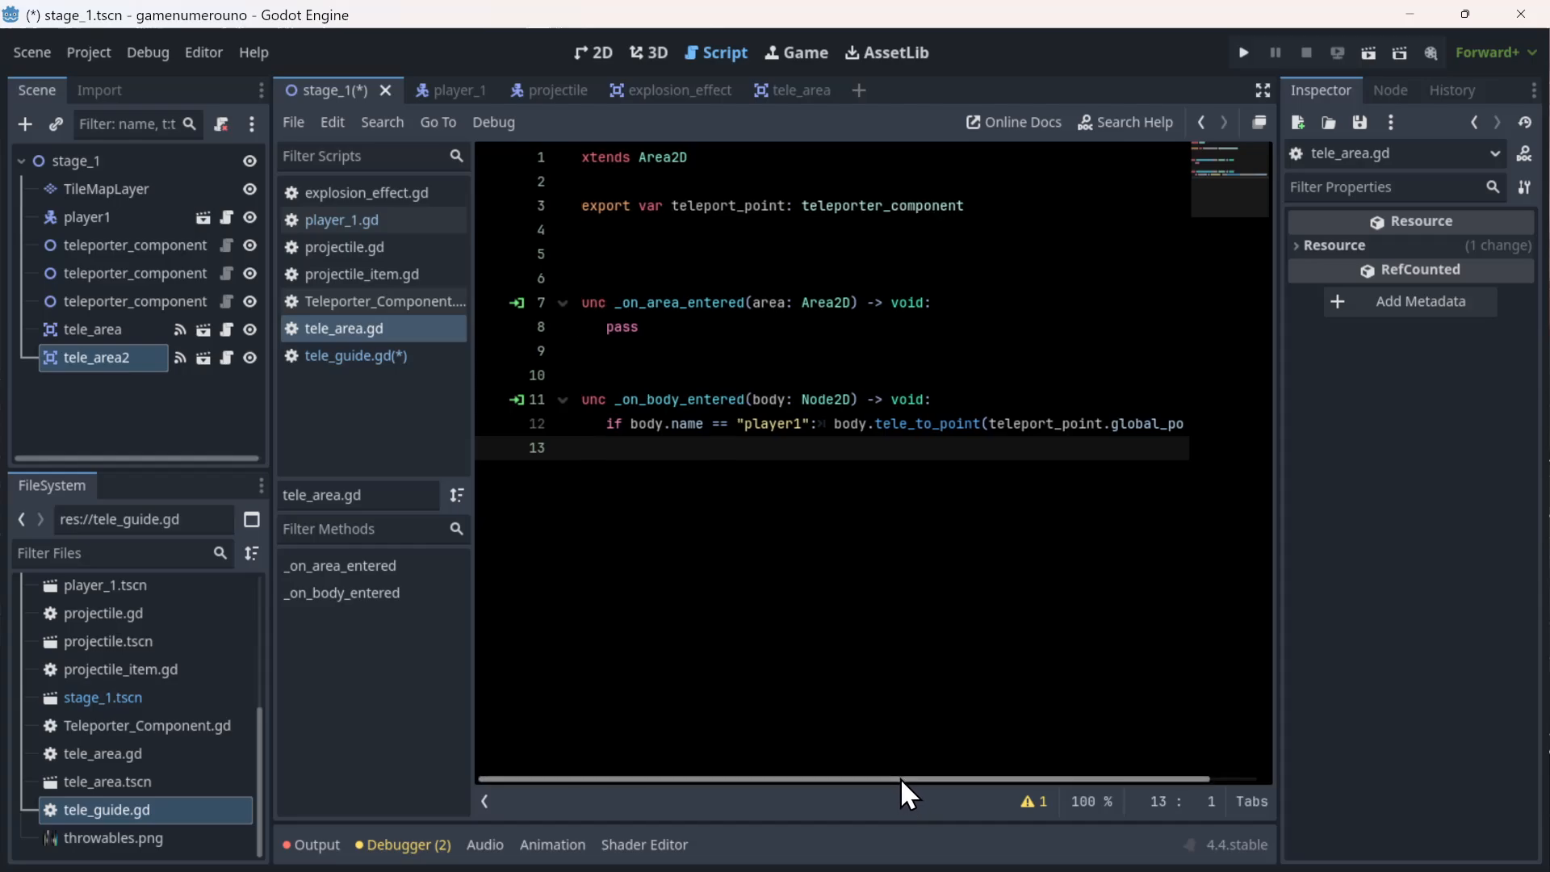
drag(899, 779, 1157, 802)
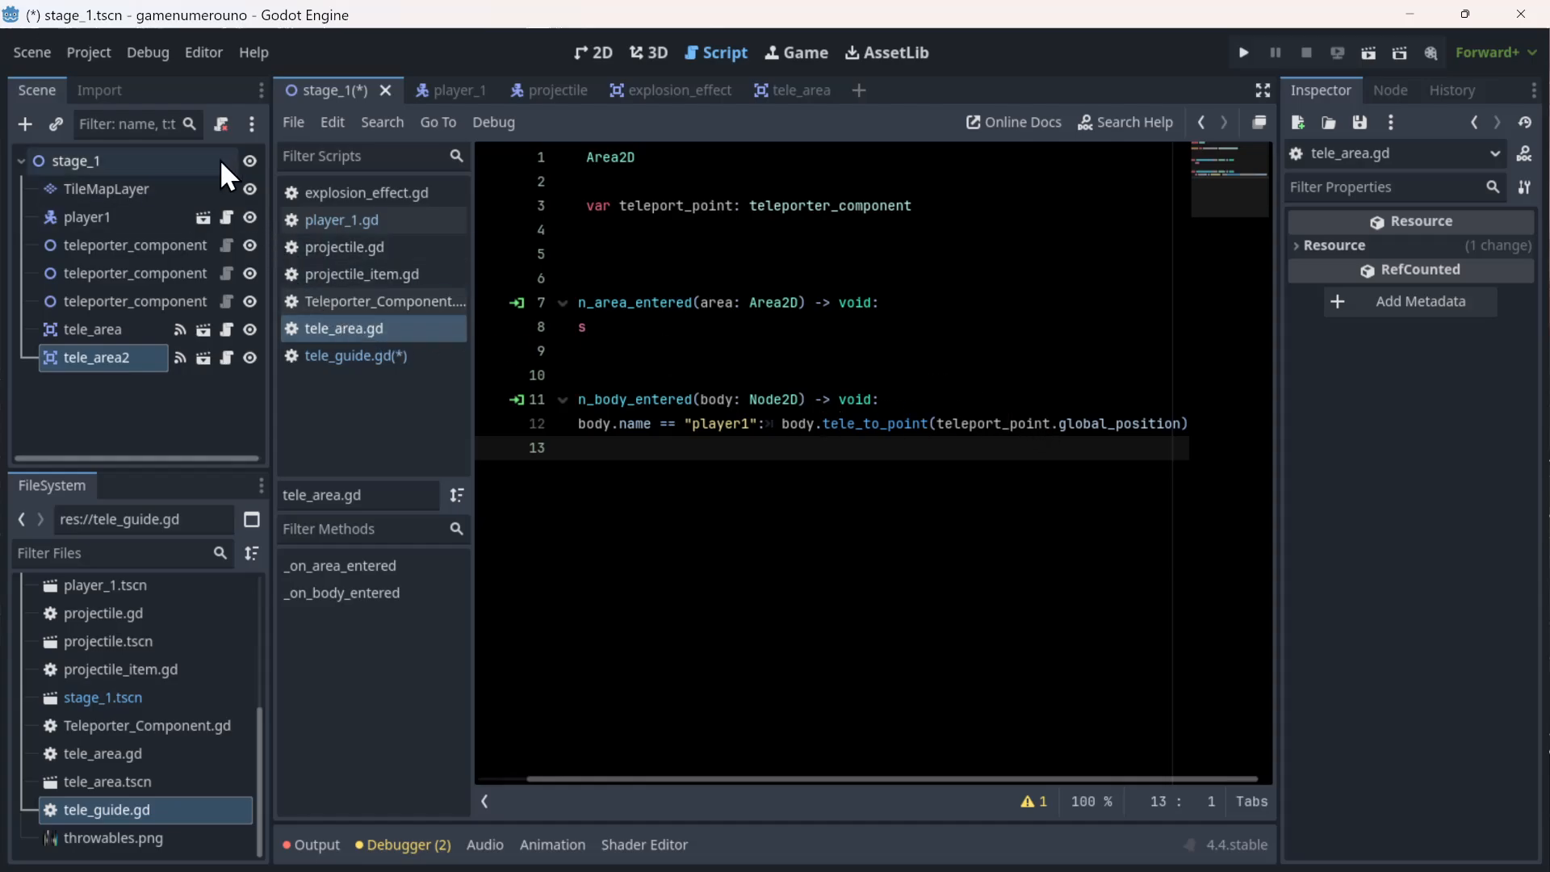
click(120, 214)
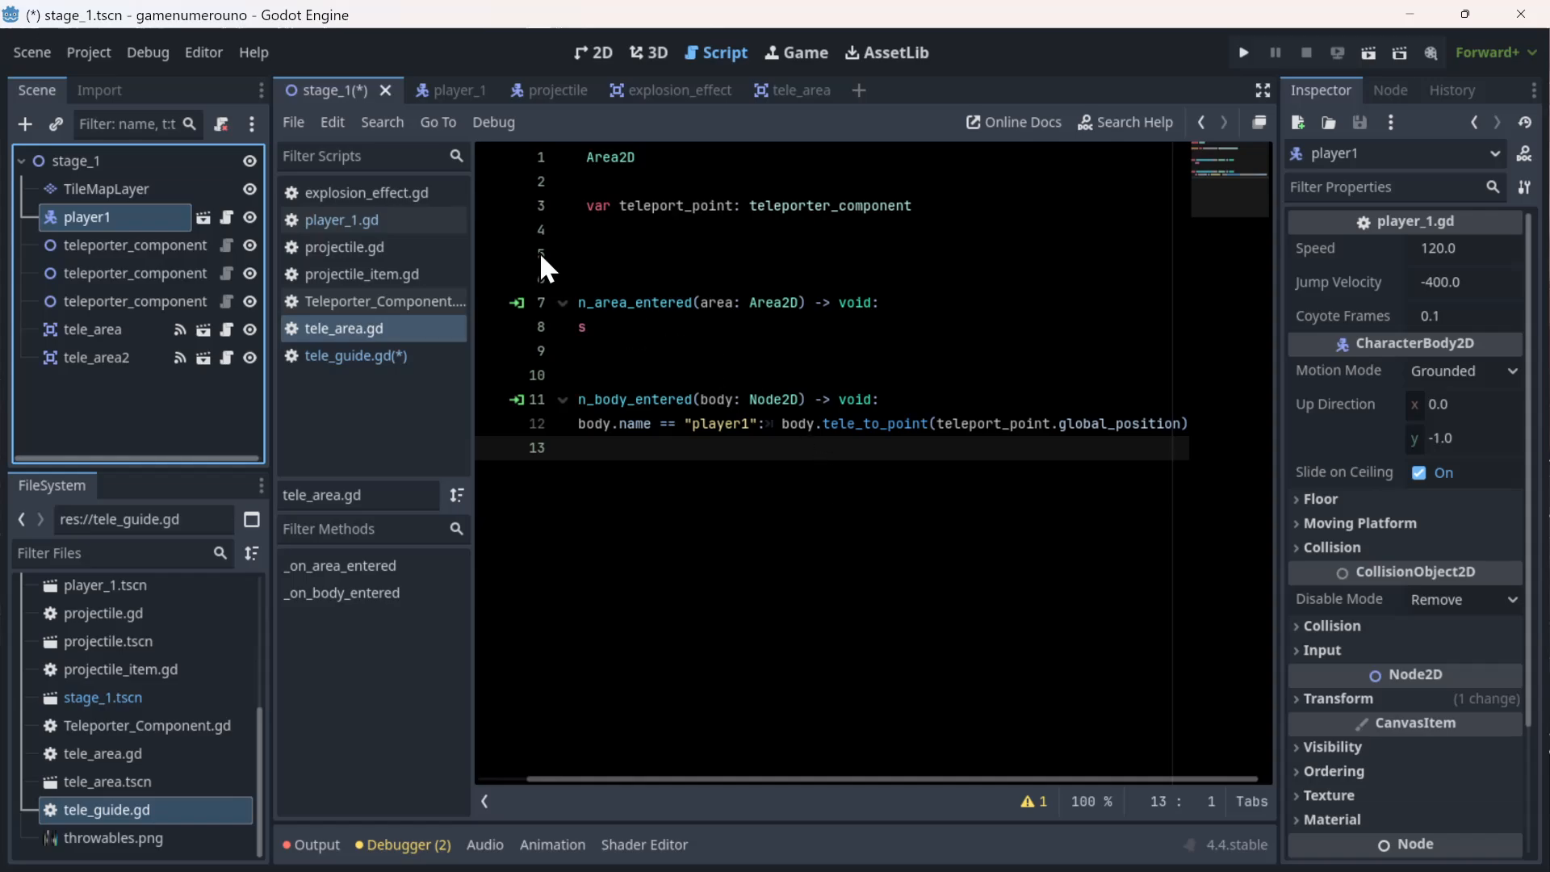
click(454, 90)
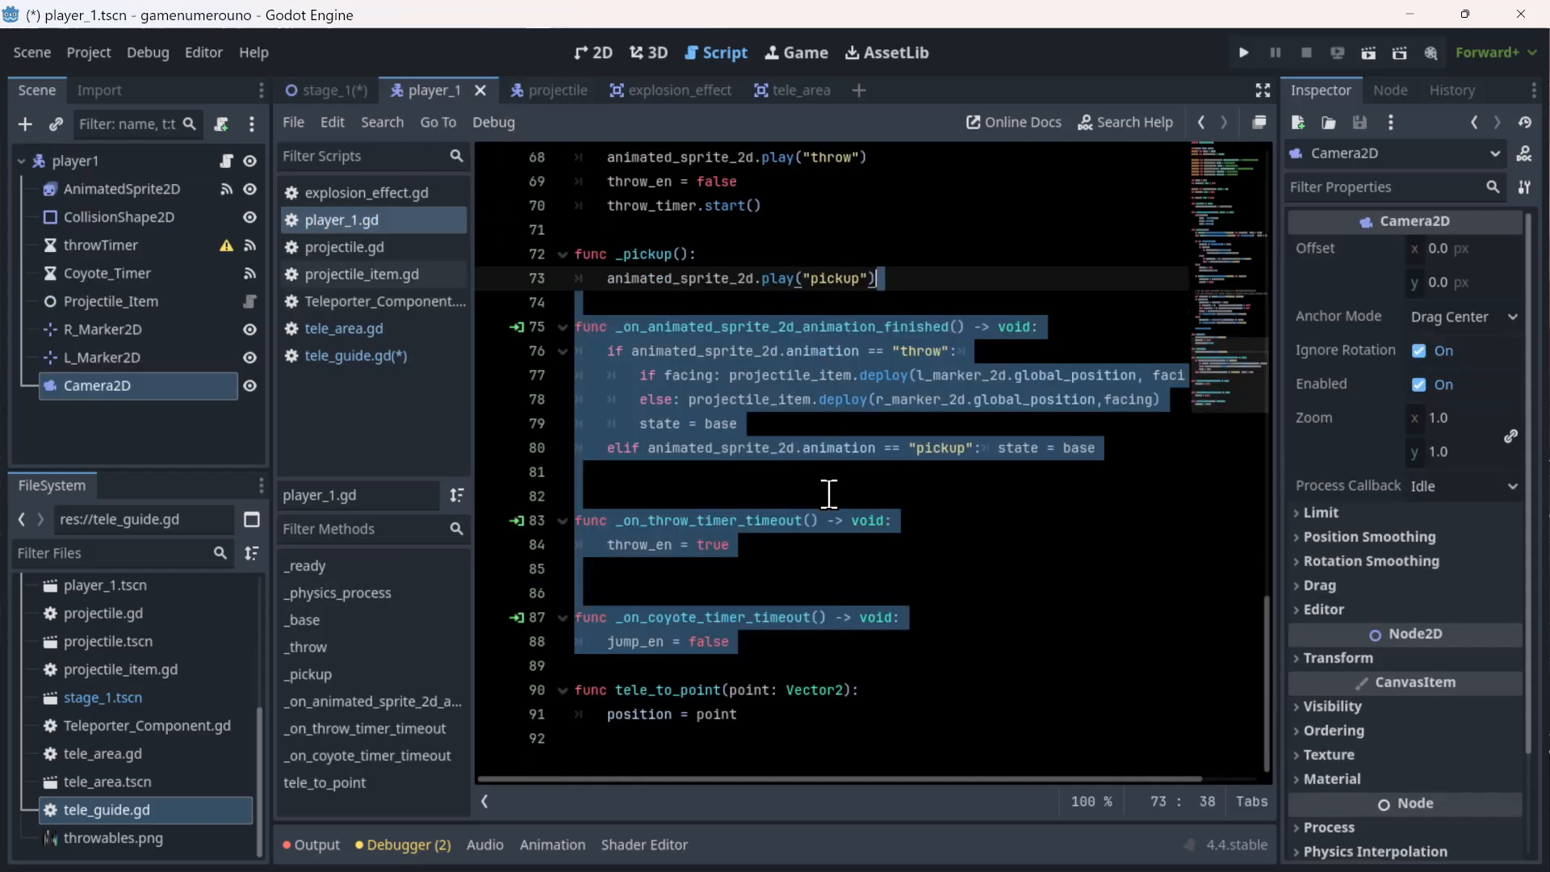
click(761, 741)
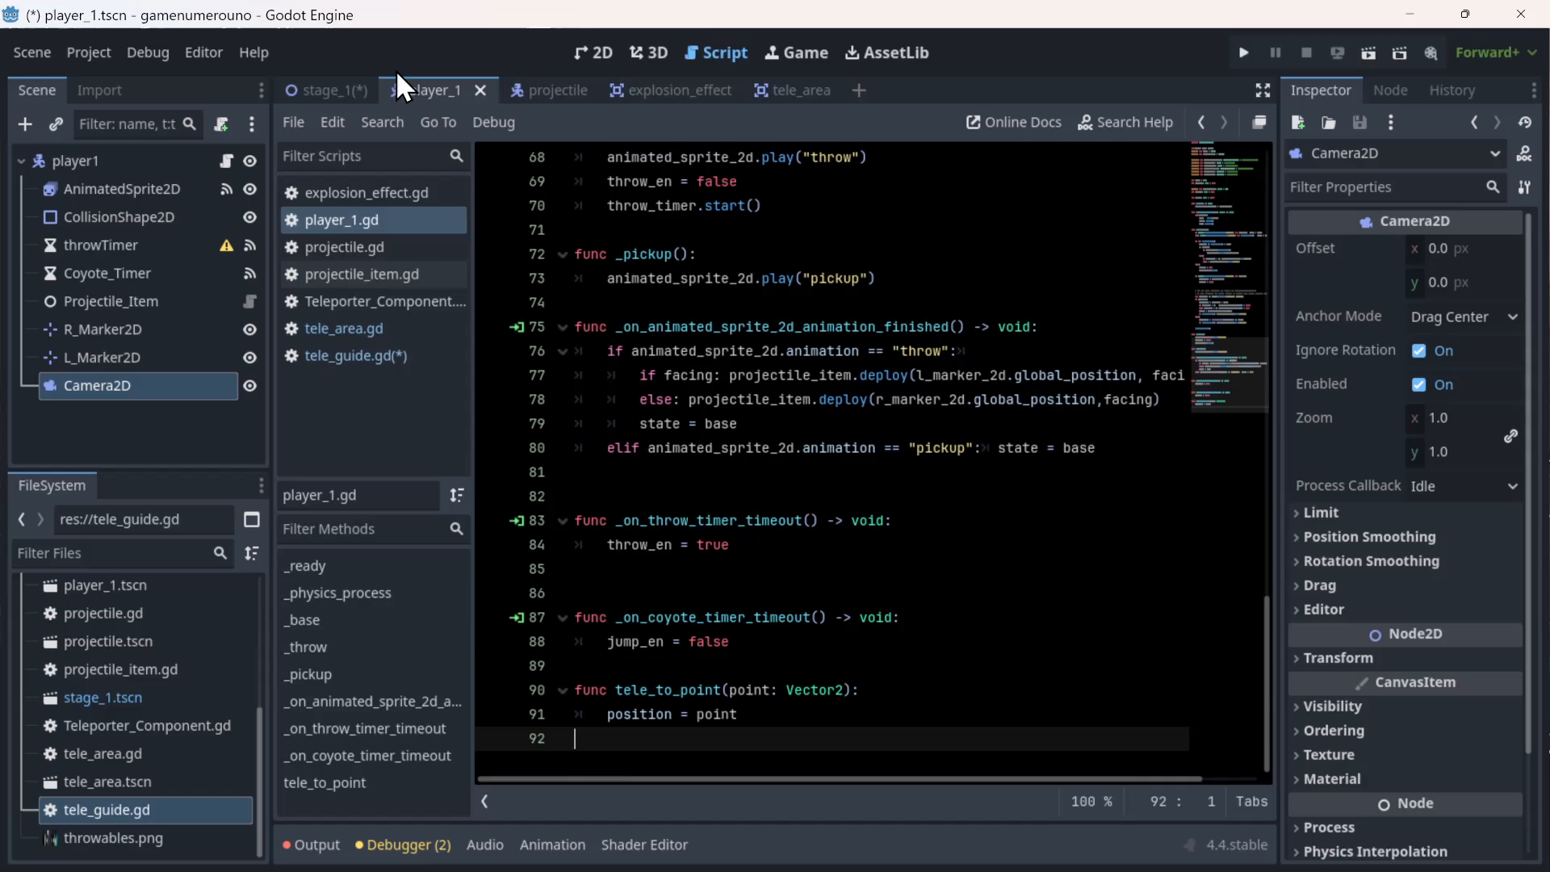
click(316, 91)
click(113, 336)
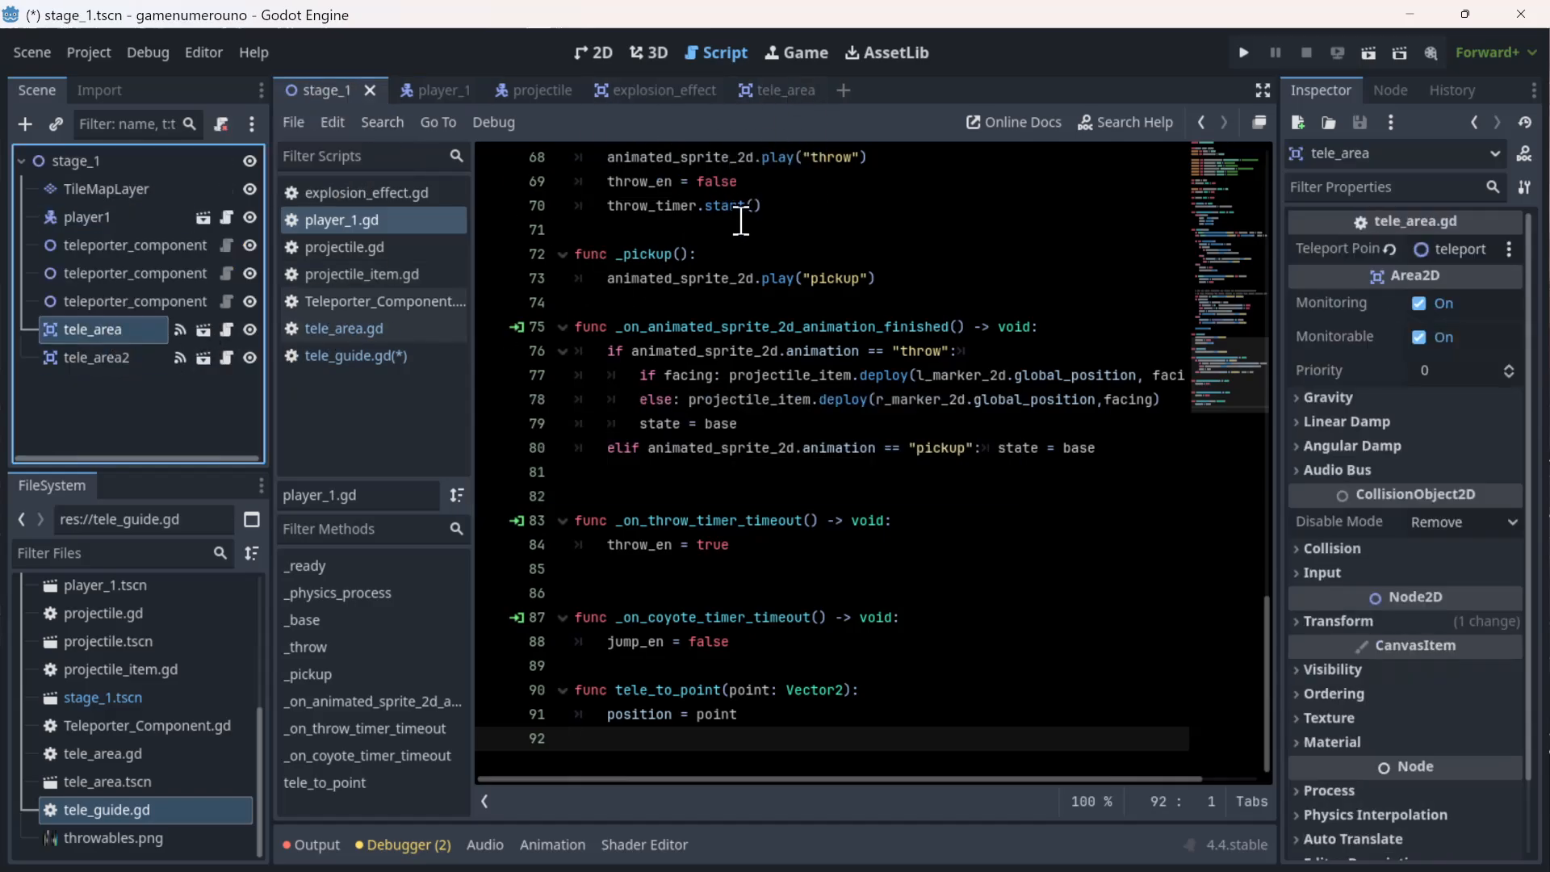
- In the tele_area scene's script, delete the exported teleport_point variable declaration on line 3
click(782, 93)
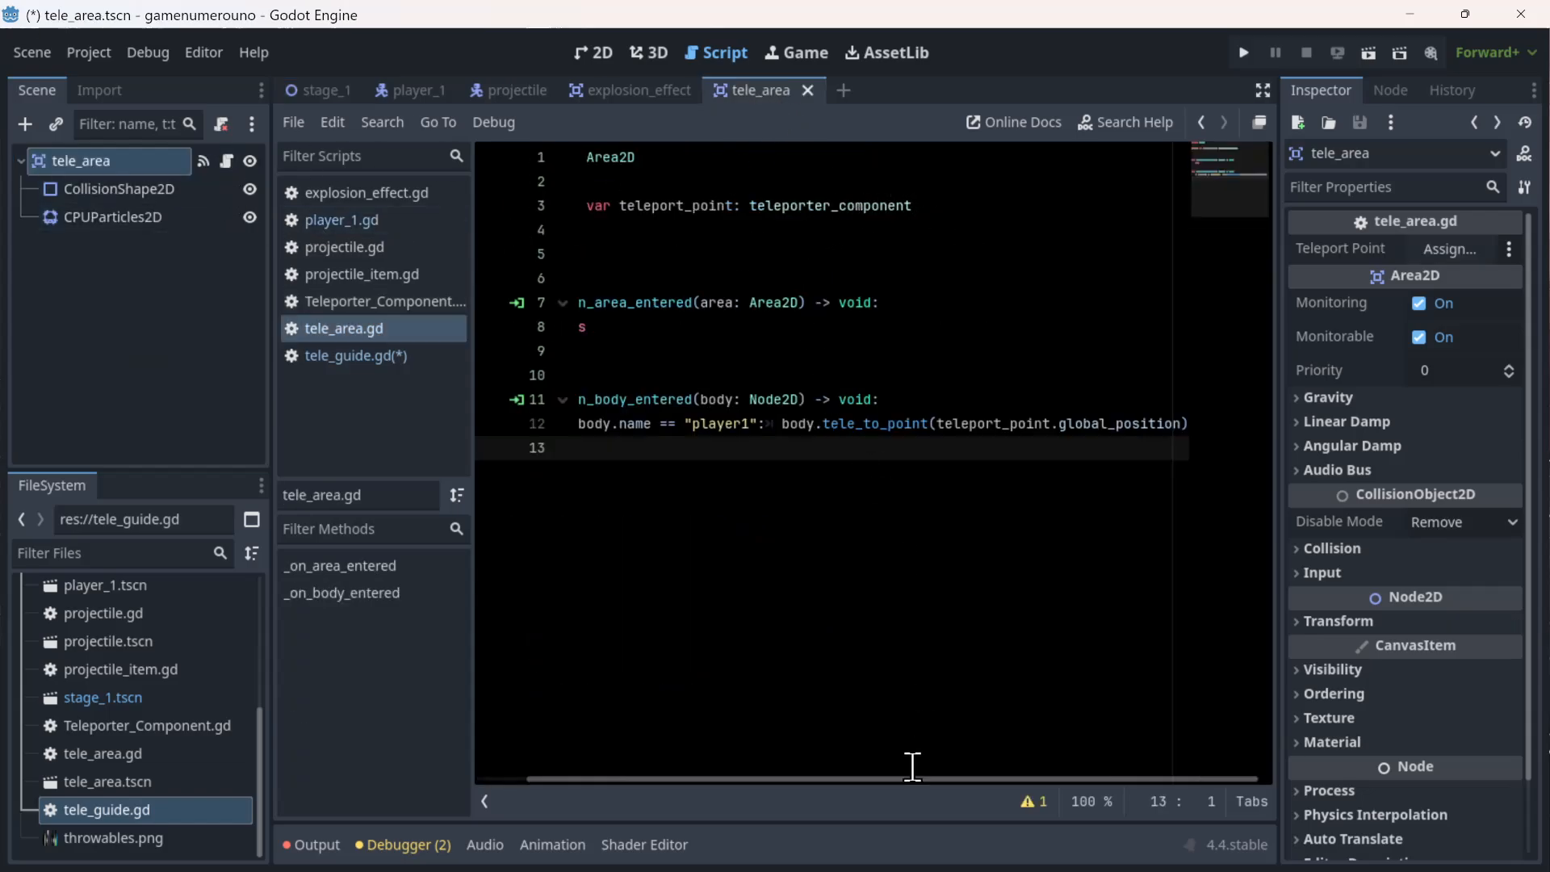
drag(865, 781, 593, 787)
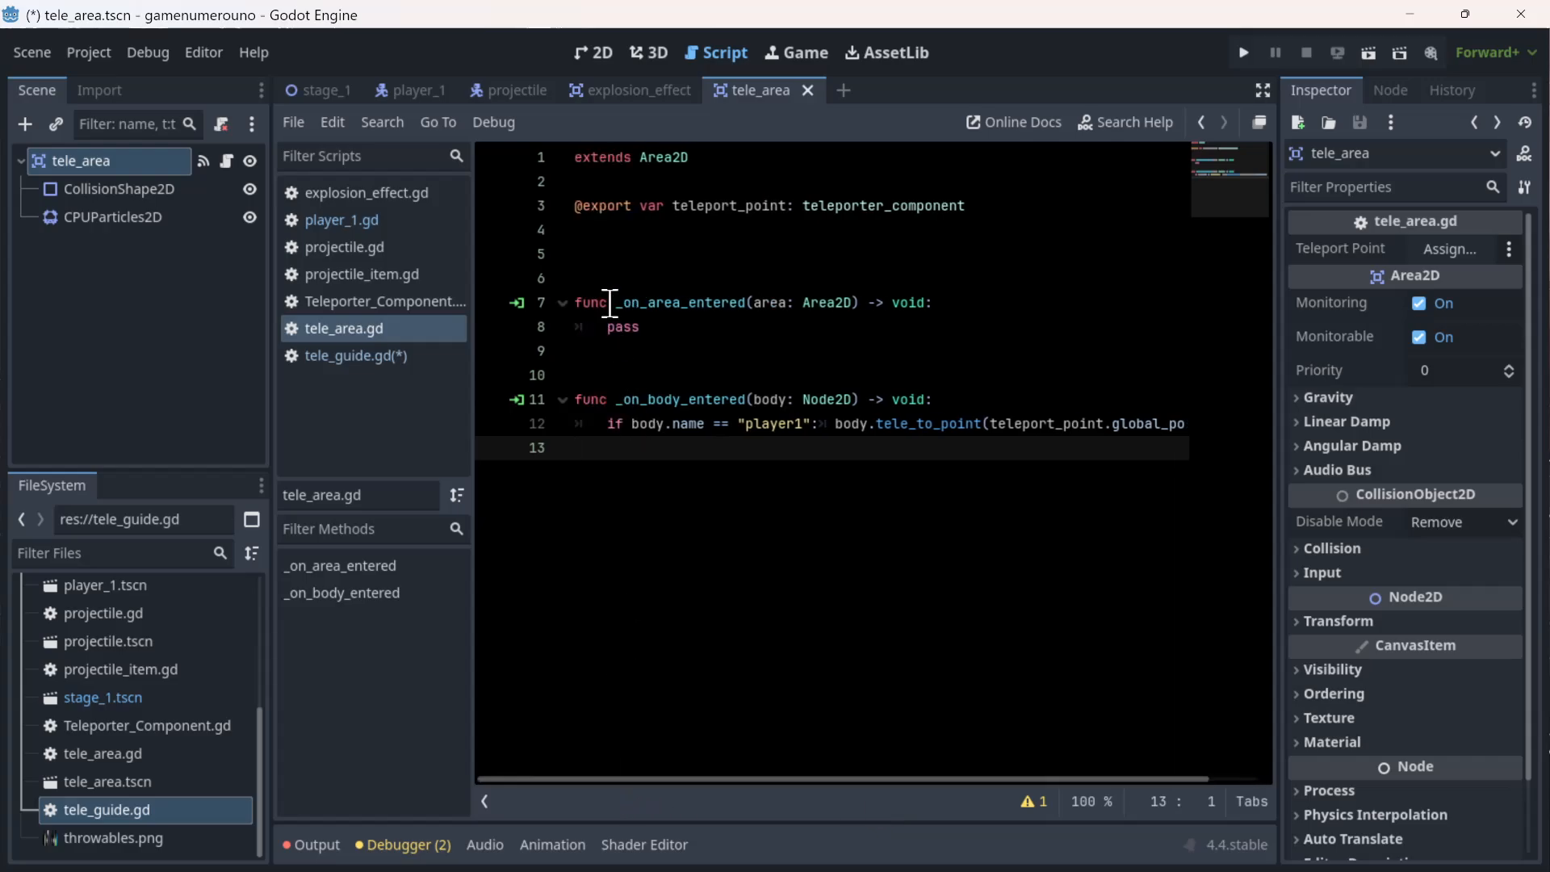
drag(569, 226, 541, 207)
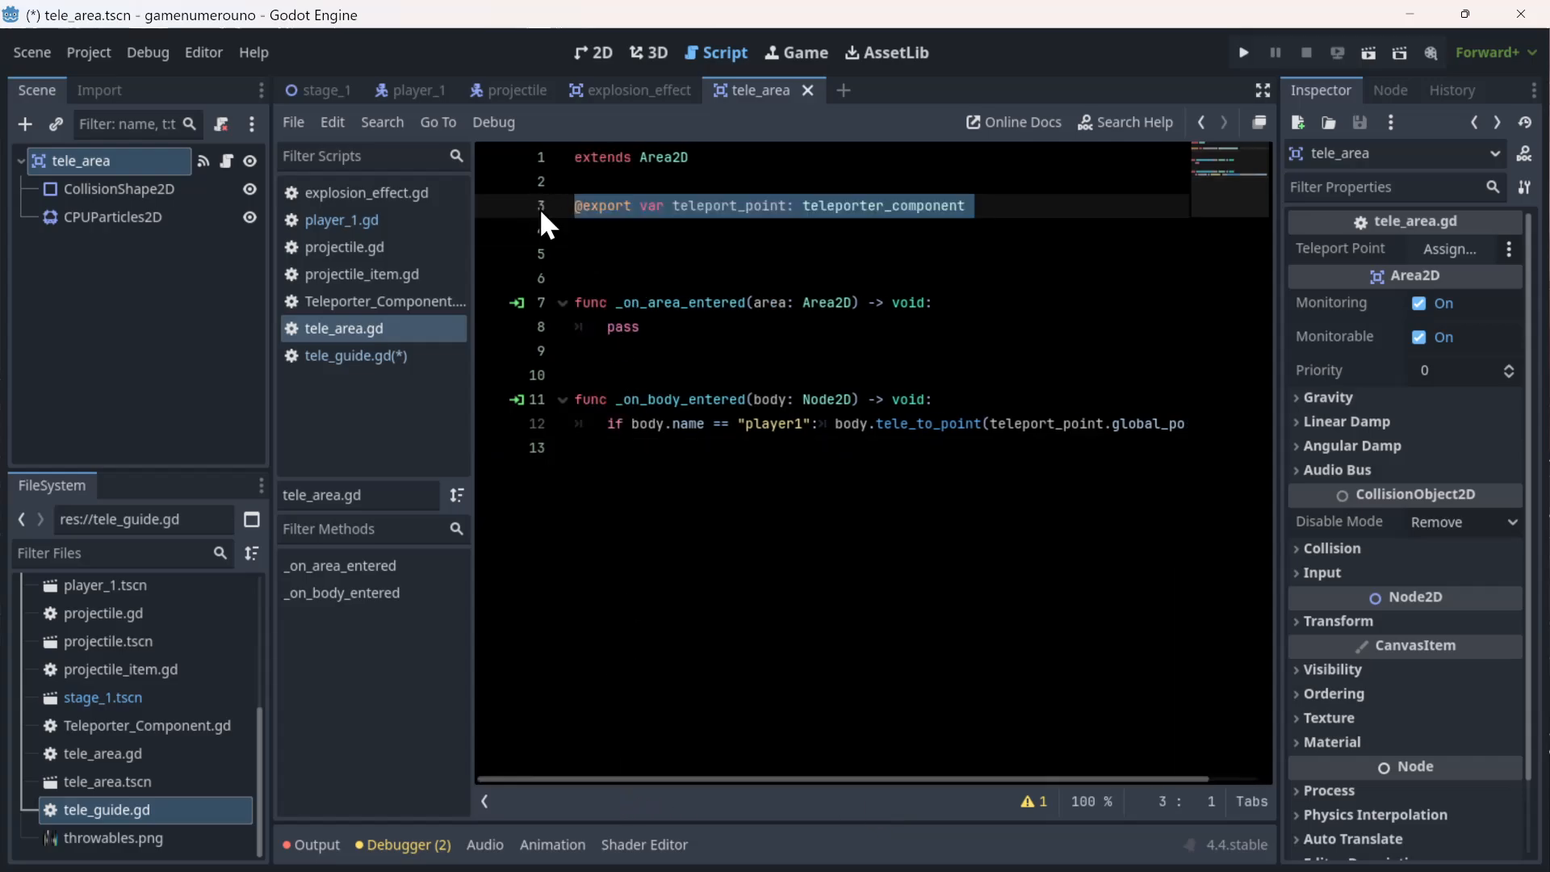
key(BackSpace)
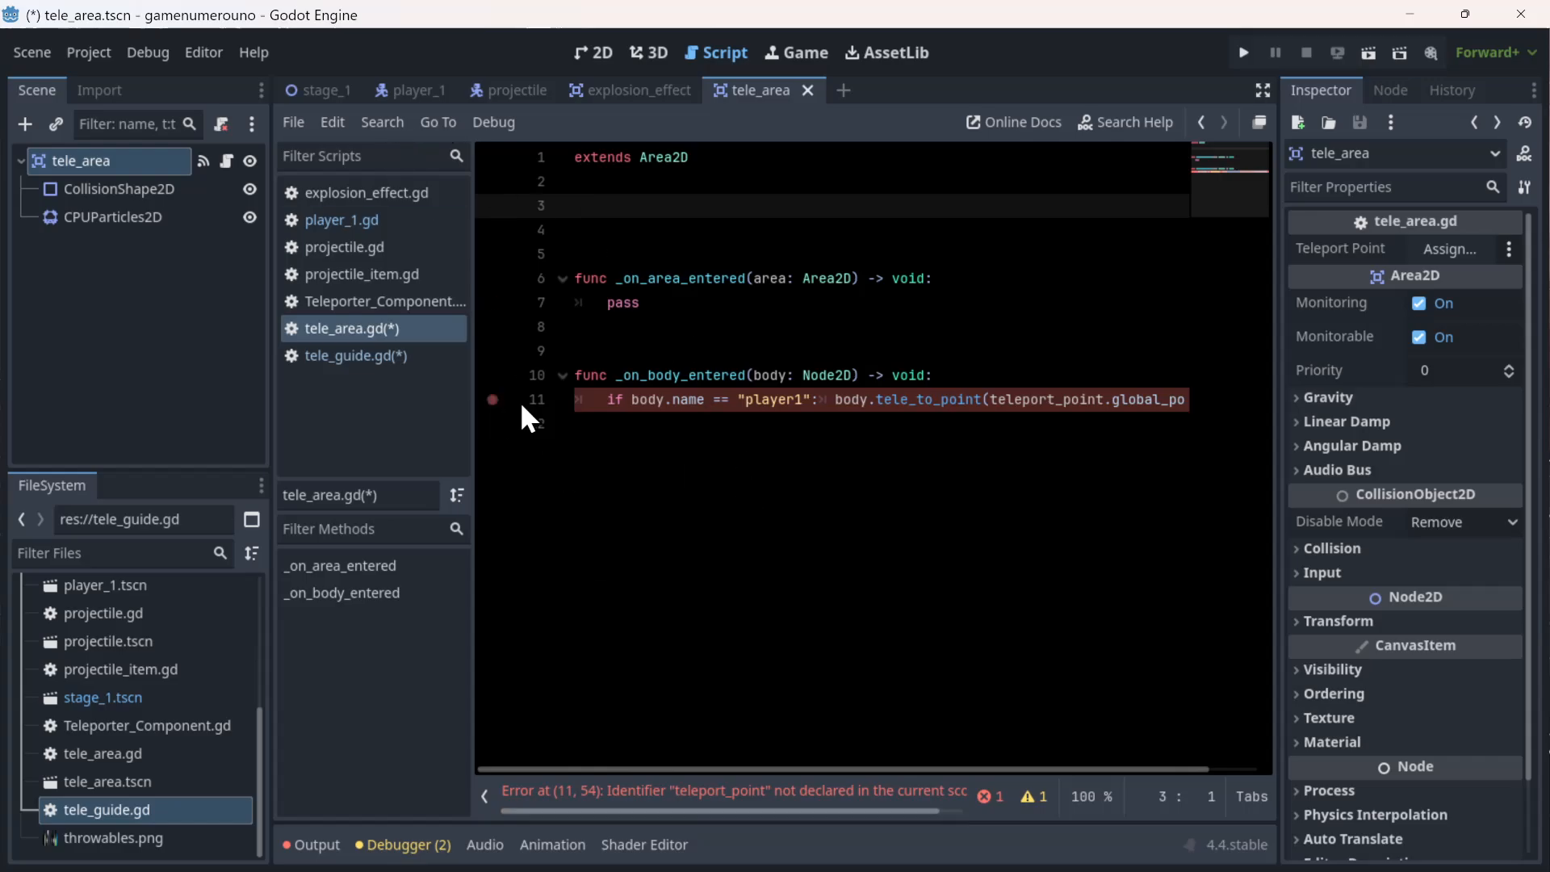
- Open tele_guide.gd and insert an extra blank line above telecount_plus(), leaving the cursor on line 5
click(320, 362)
click(834, 228)
click(834, 250)
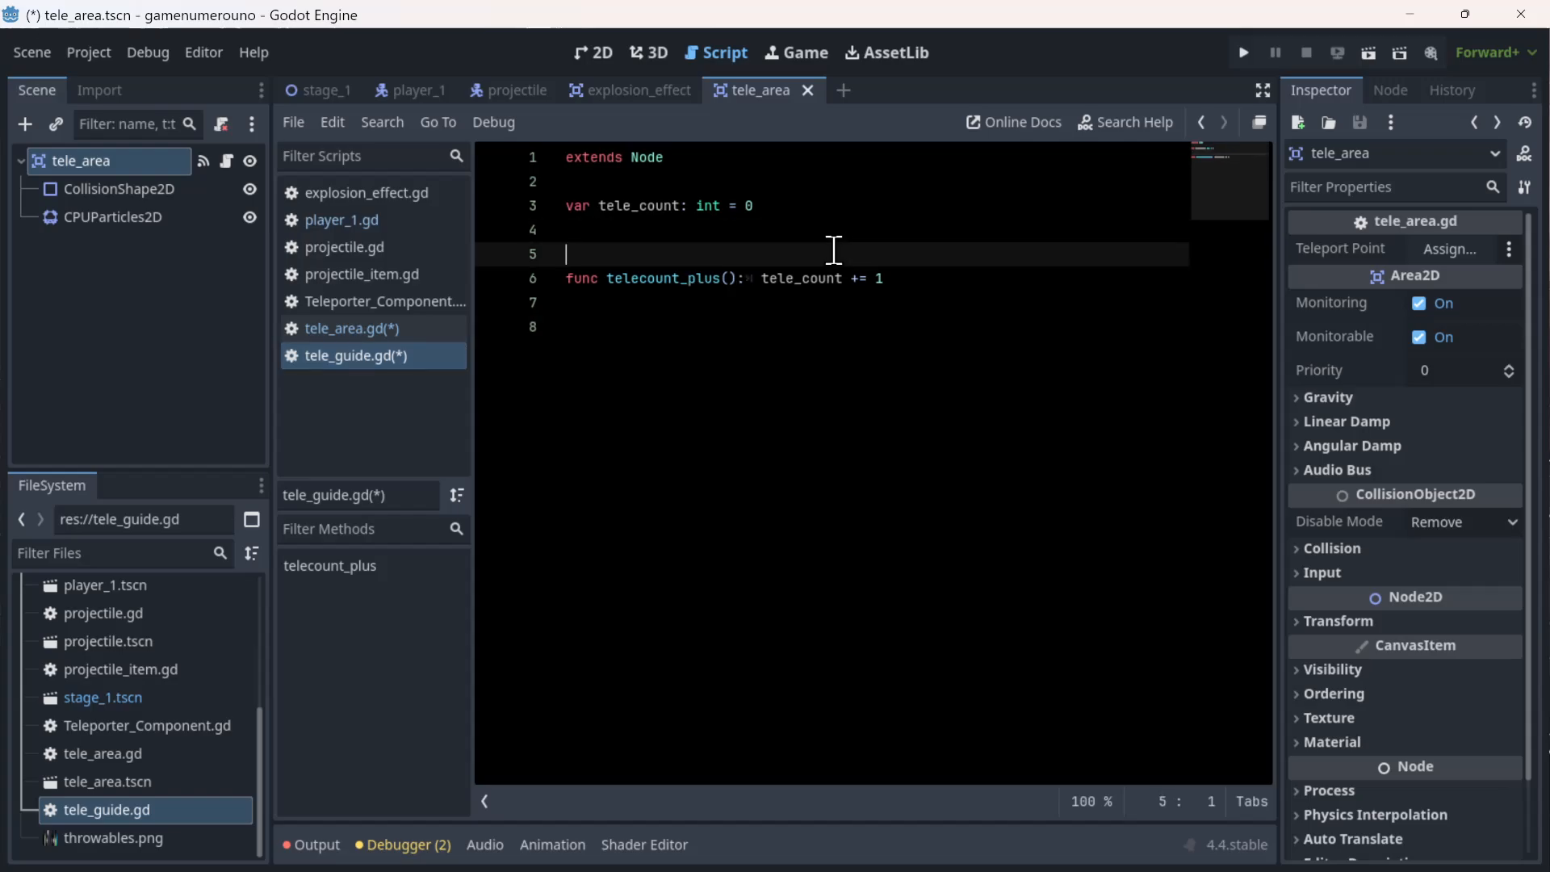
key(Return)
key(Up)
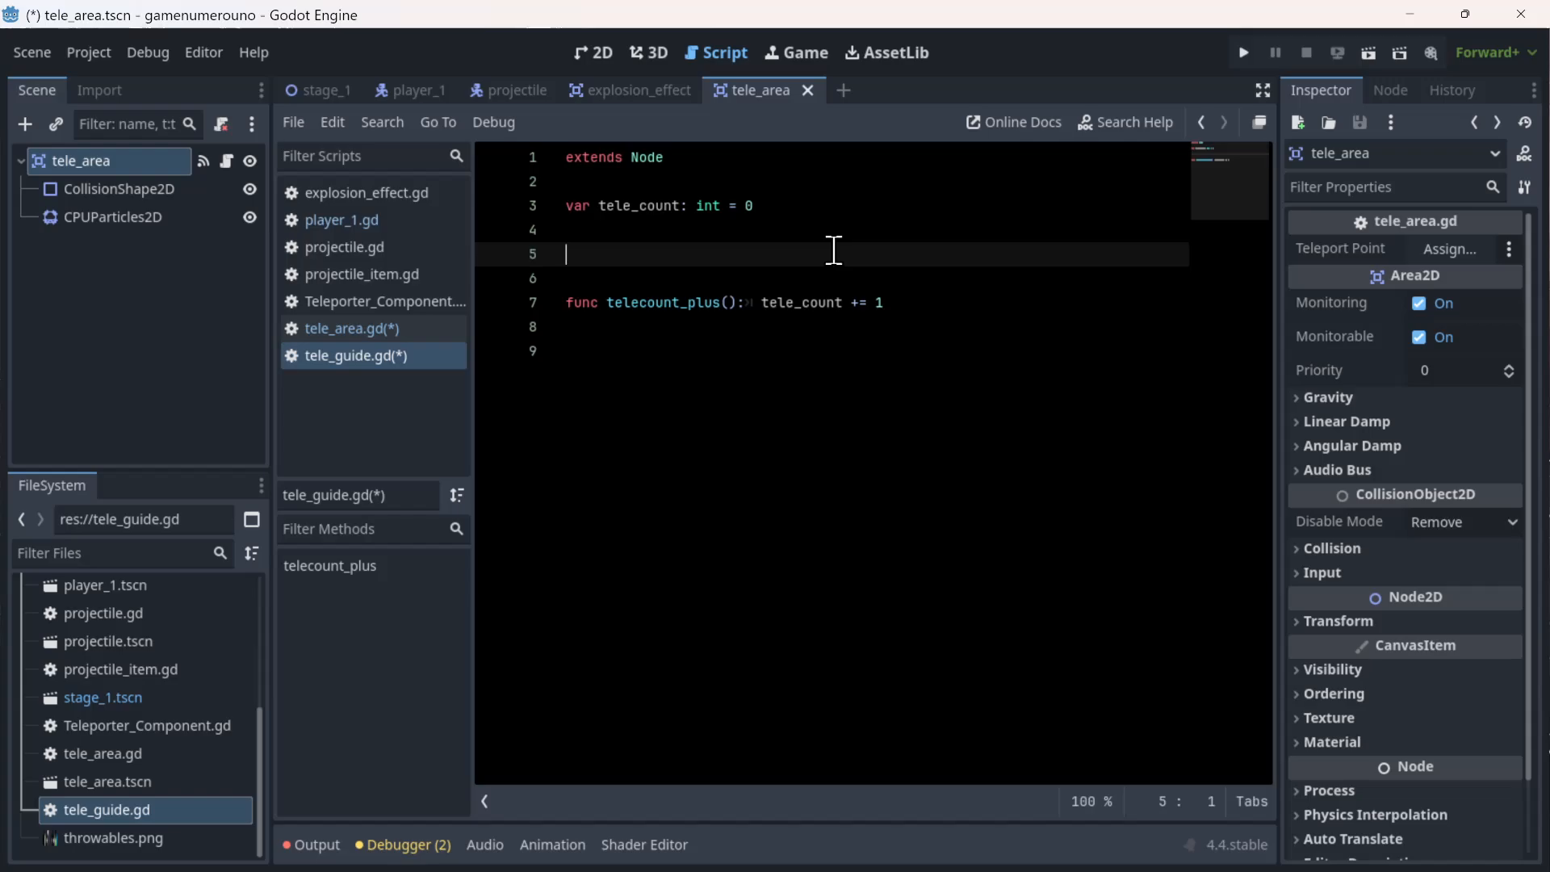
right_click(657, 260)
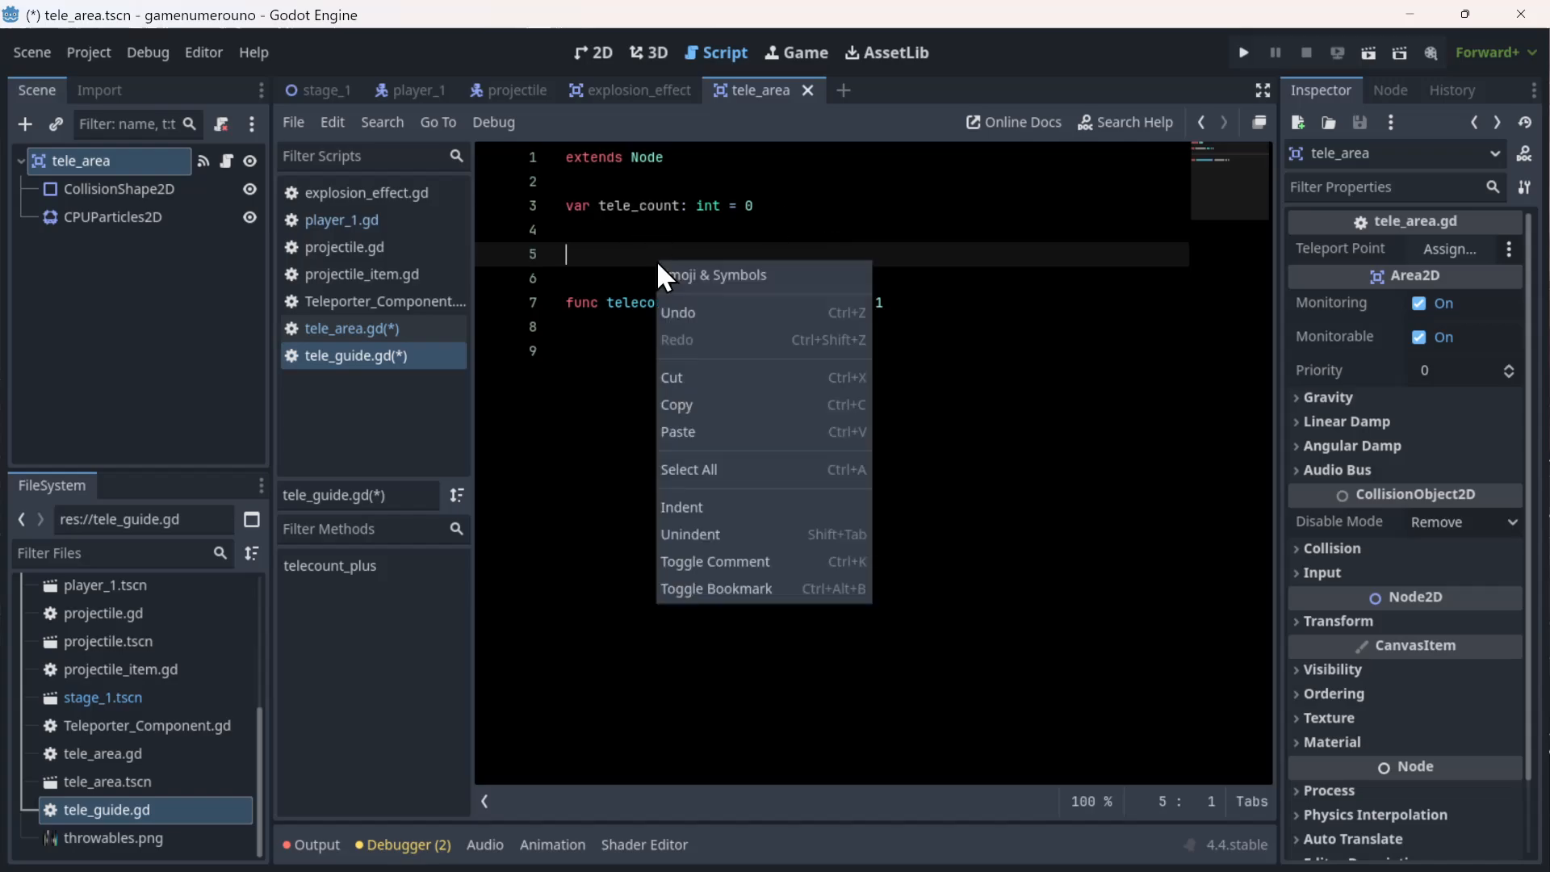
right_click(610, 247)
right_click(613, 249)
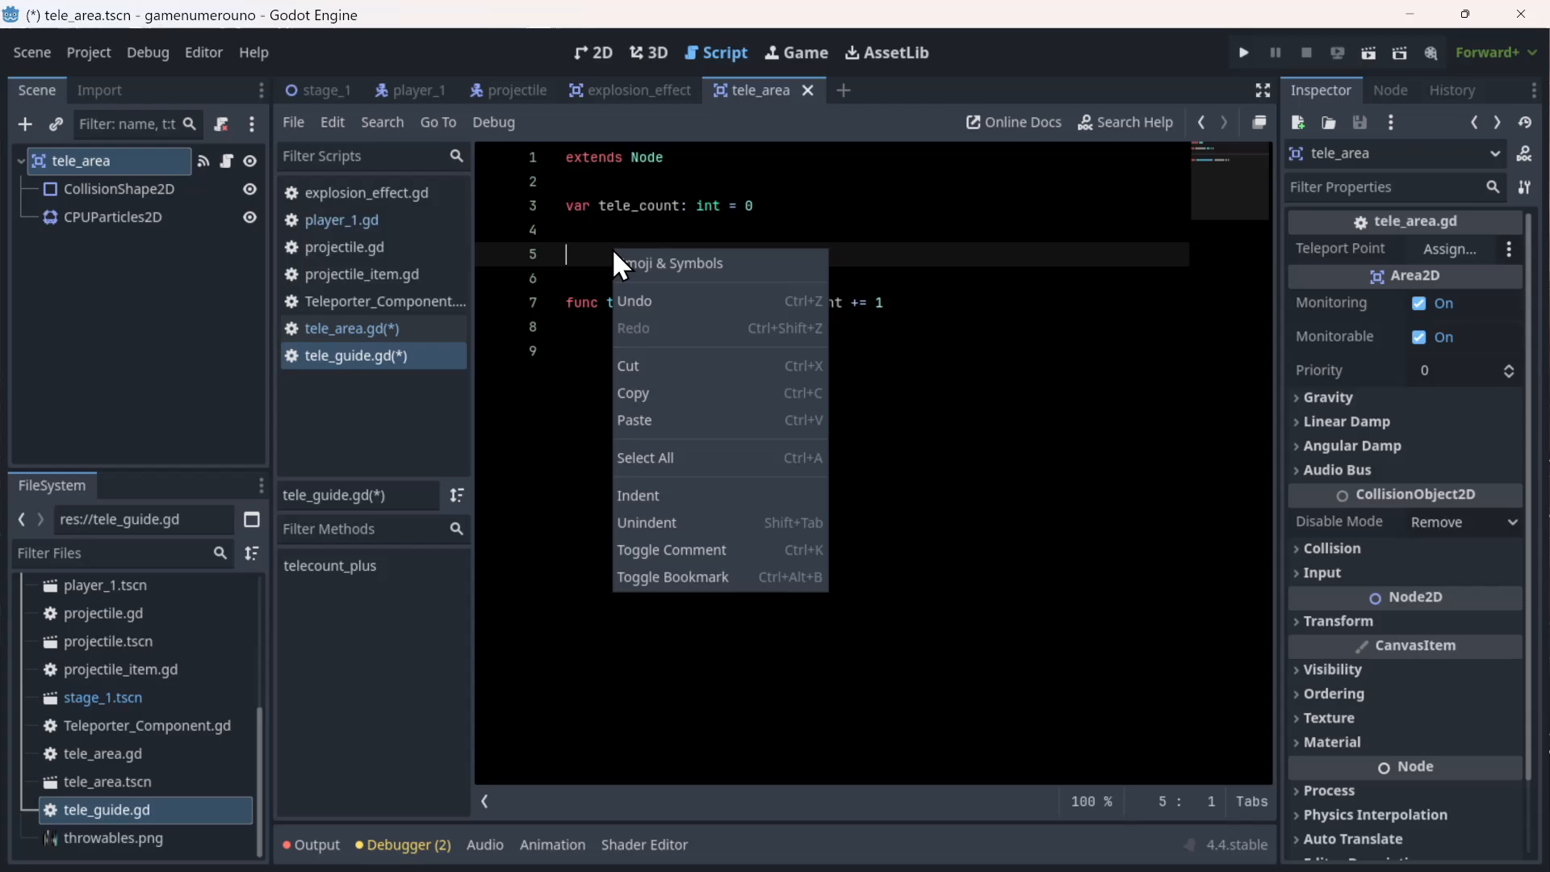
click(854, 215)
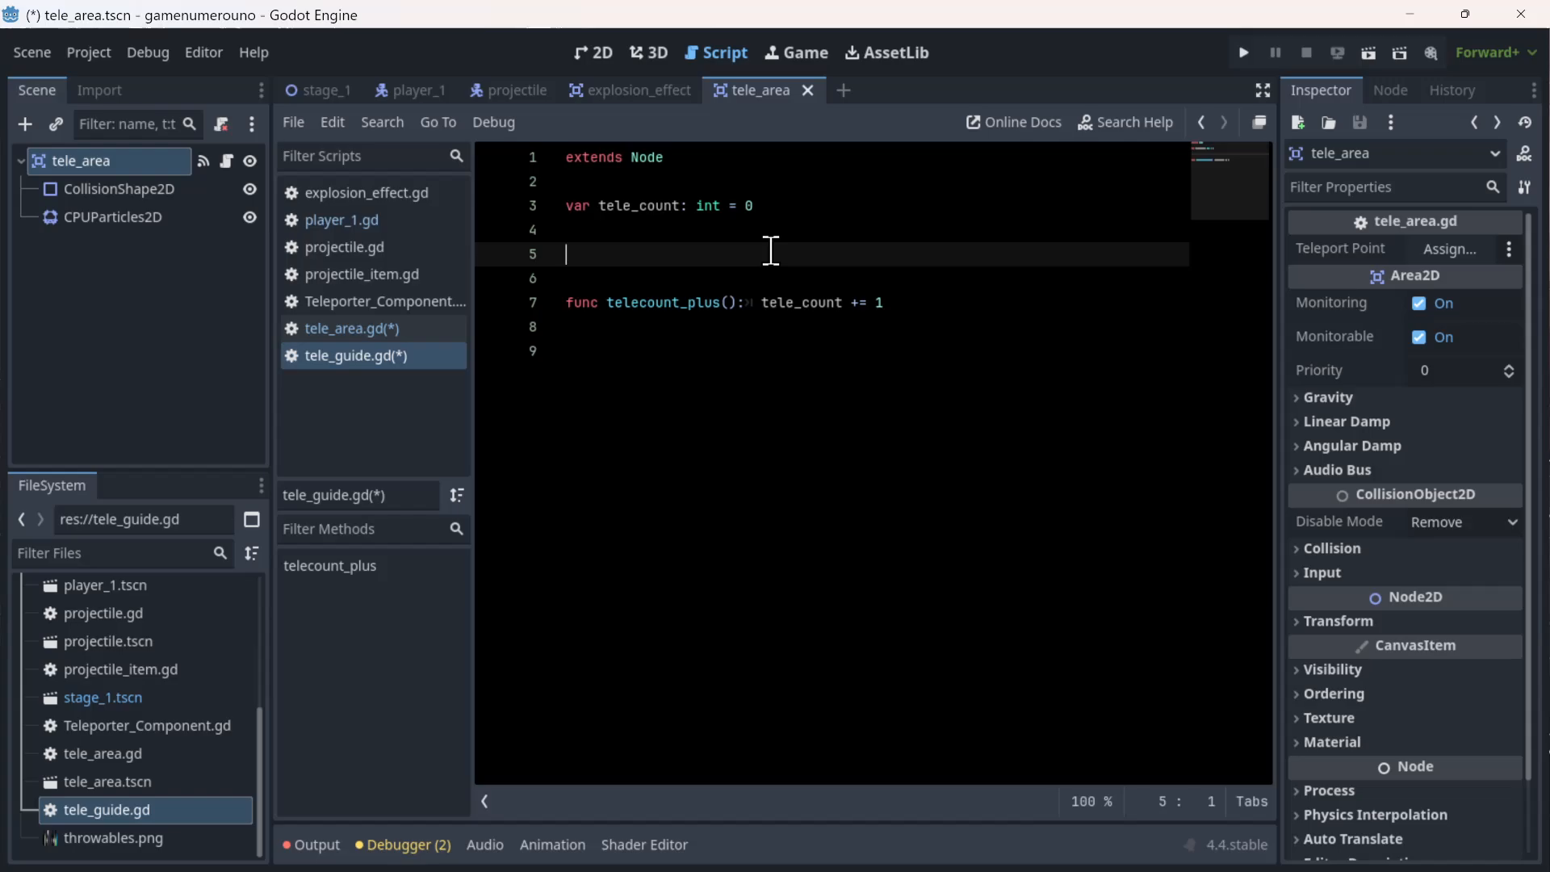
- Declare an empty typed array on line 5 of tele_guide.gd with var tele_points: Array[Vector2] = []
text(var tele_points: Array)
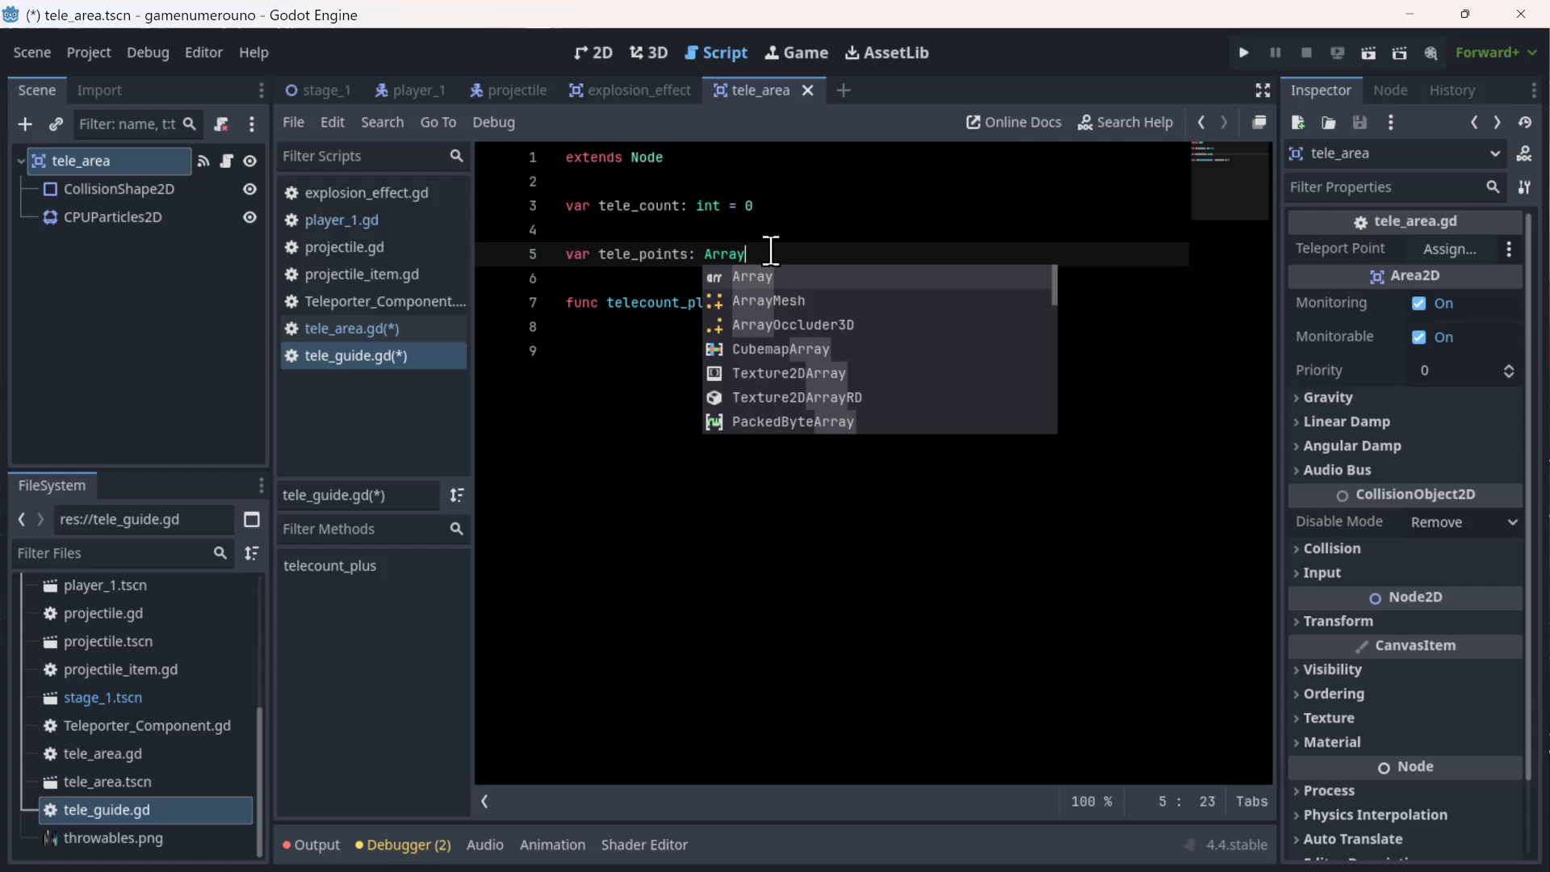
text([Ve)
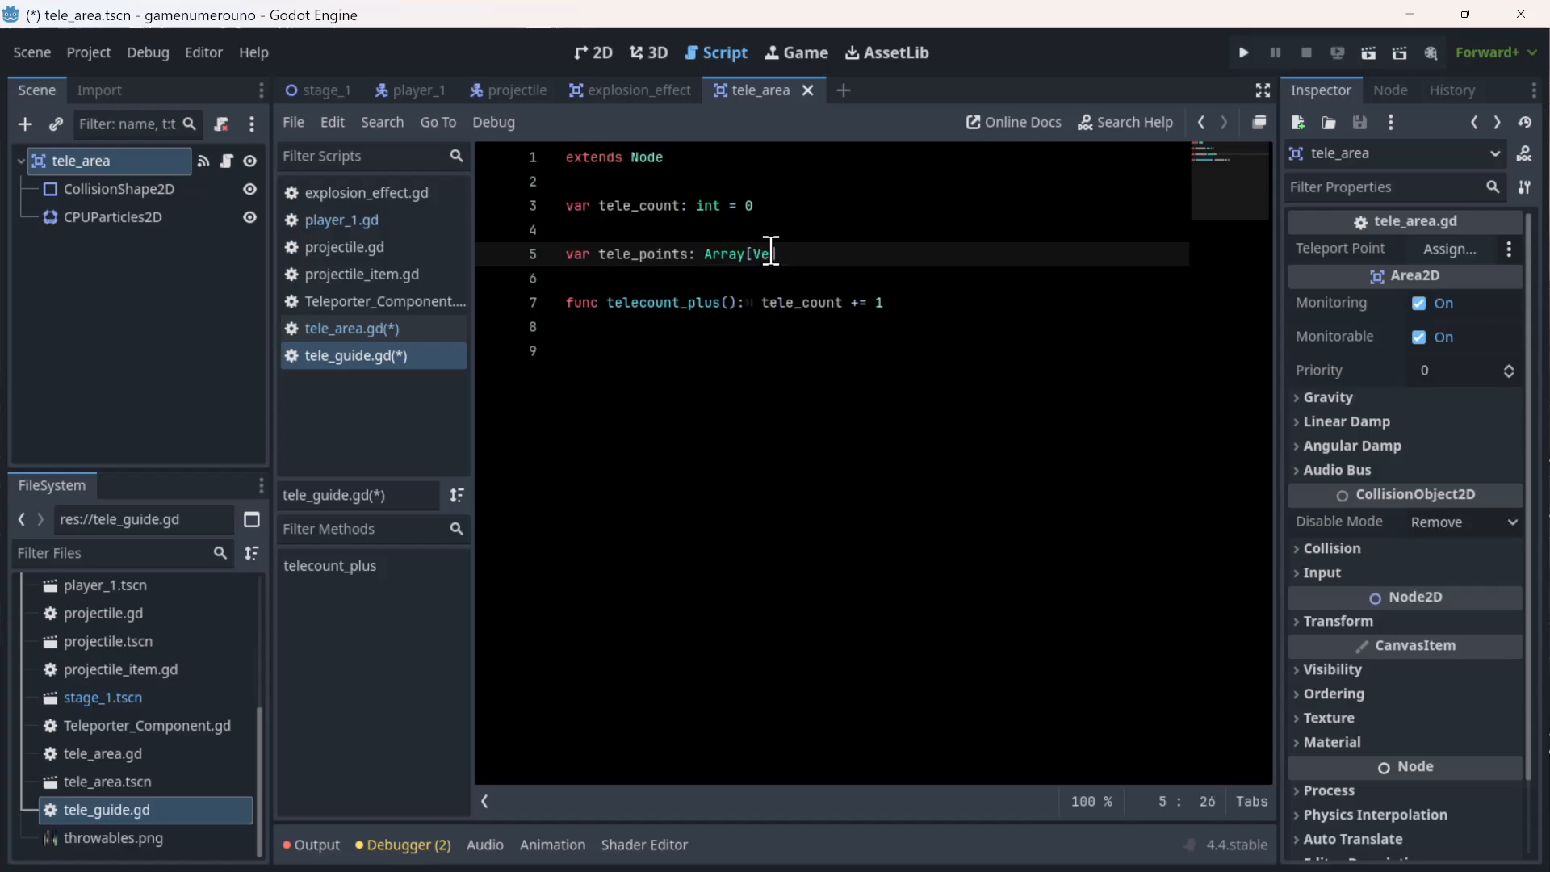
key(Return)
text(= )
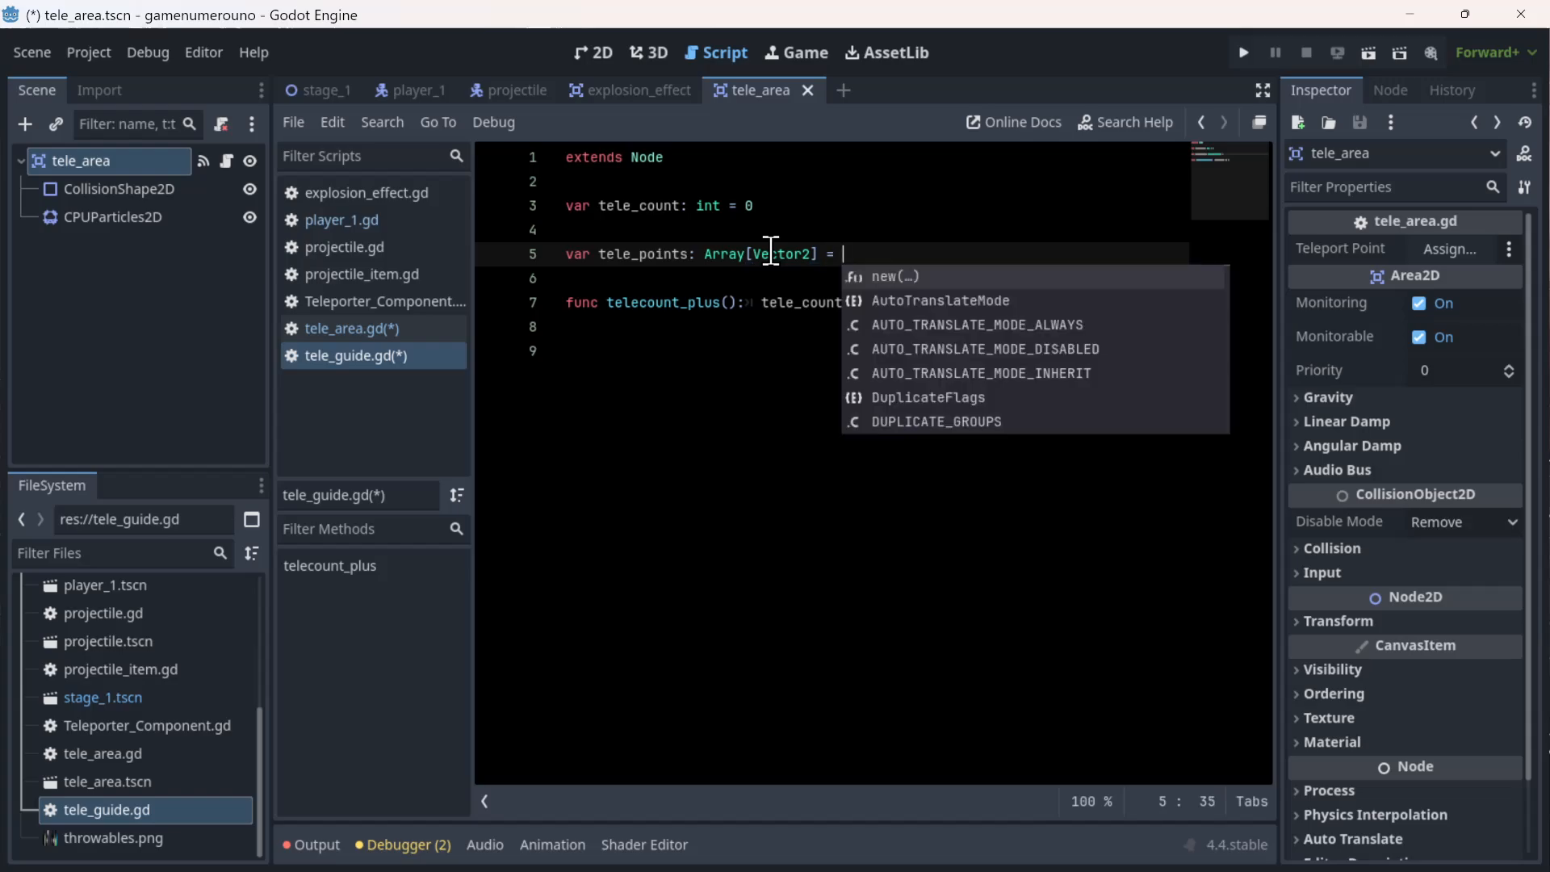
text([)
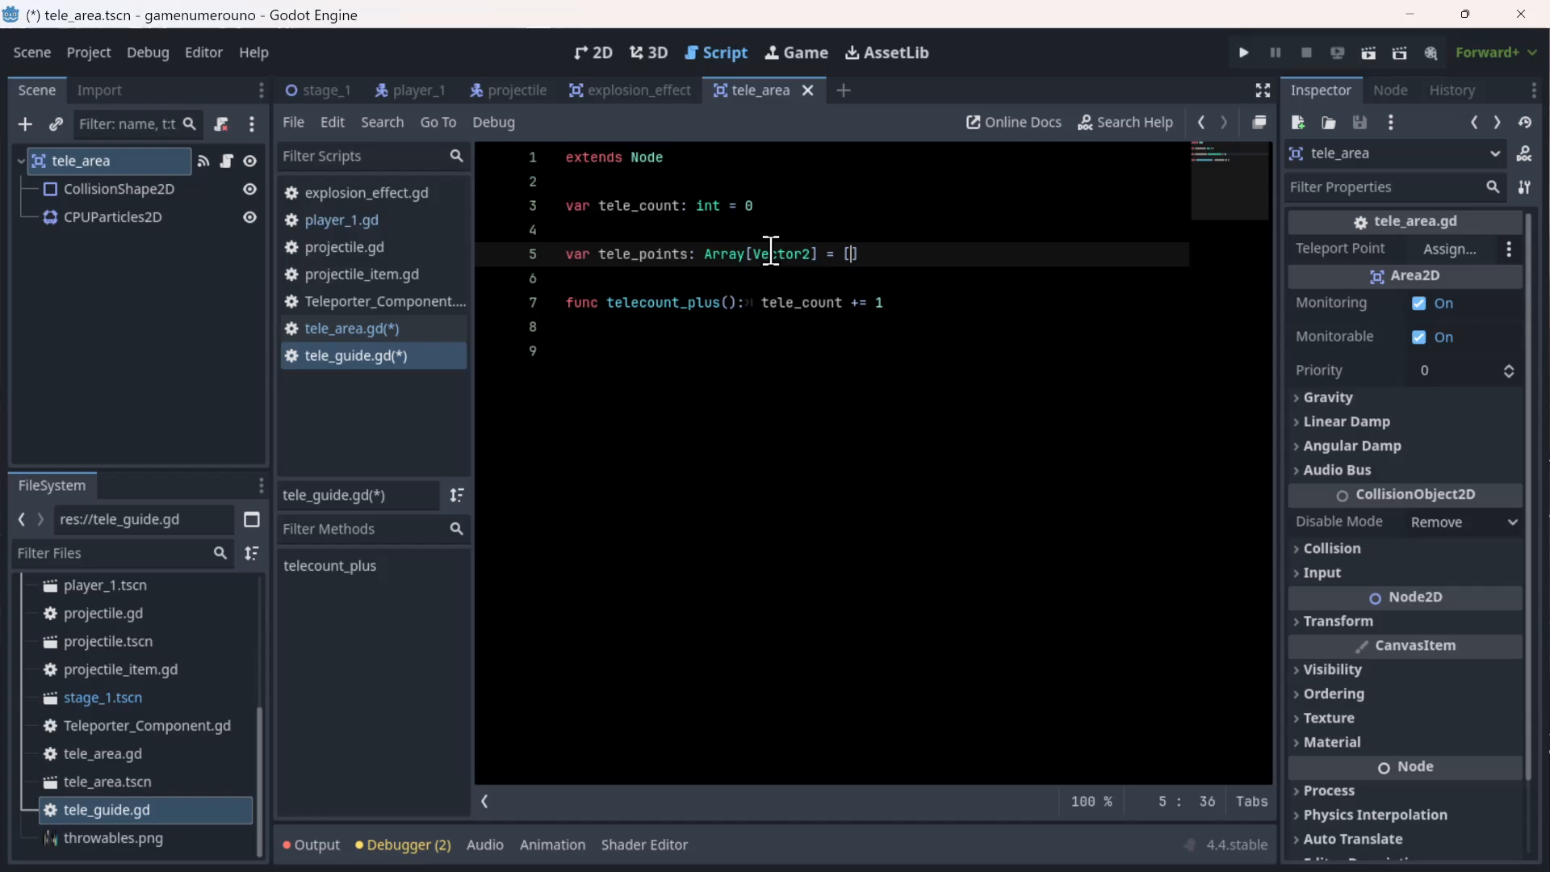
- Start a parenthesized entry inside the square brackets of the tele_points array
drag(904, 251, 551, 251)
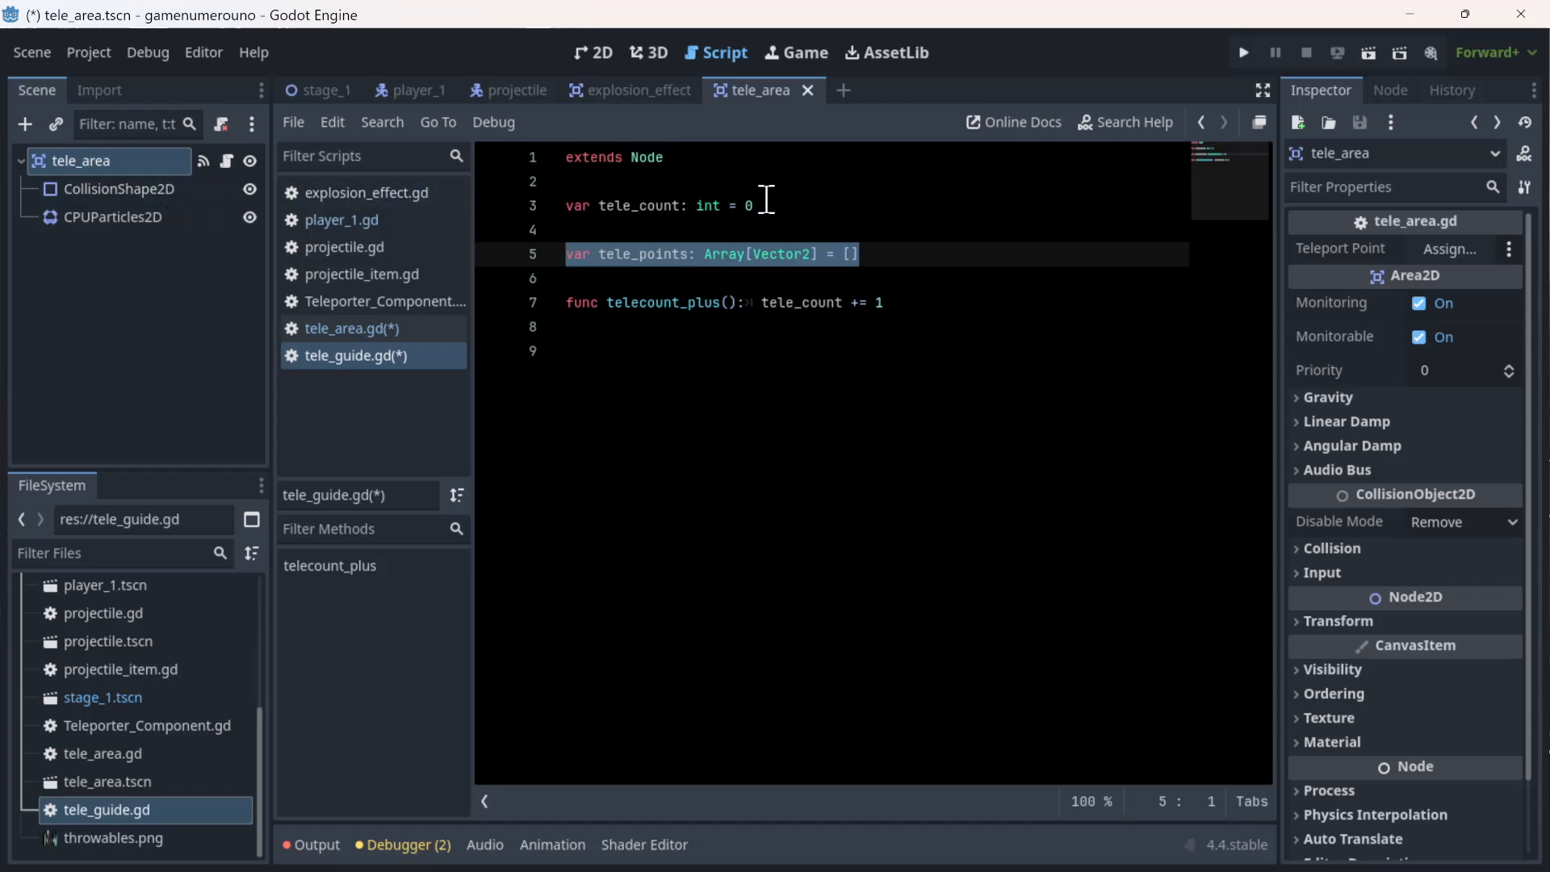
click(862, 254)
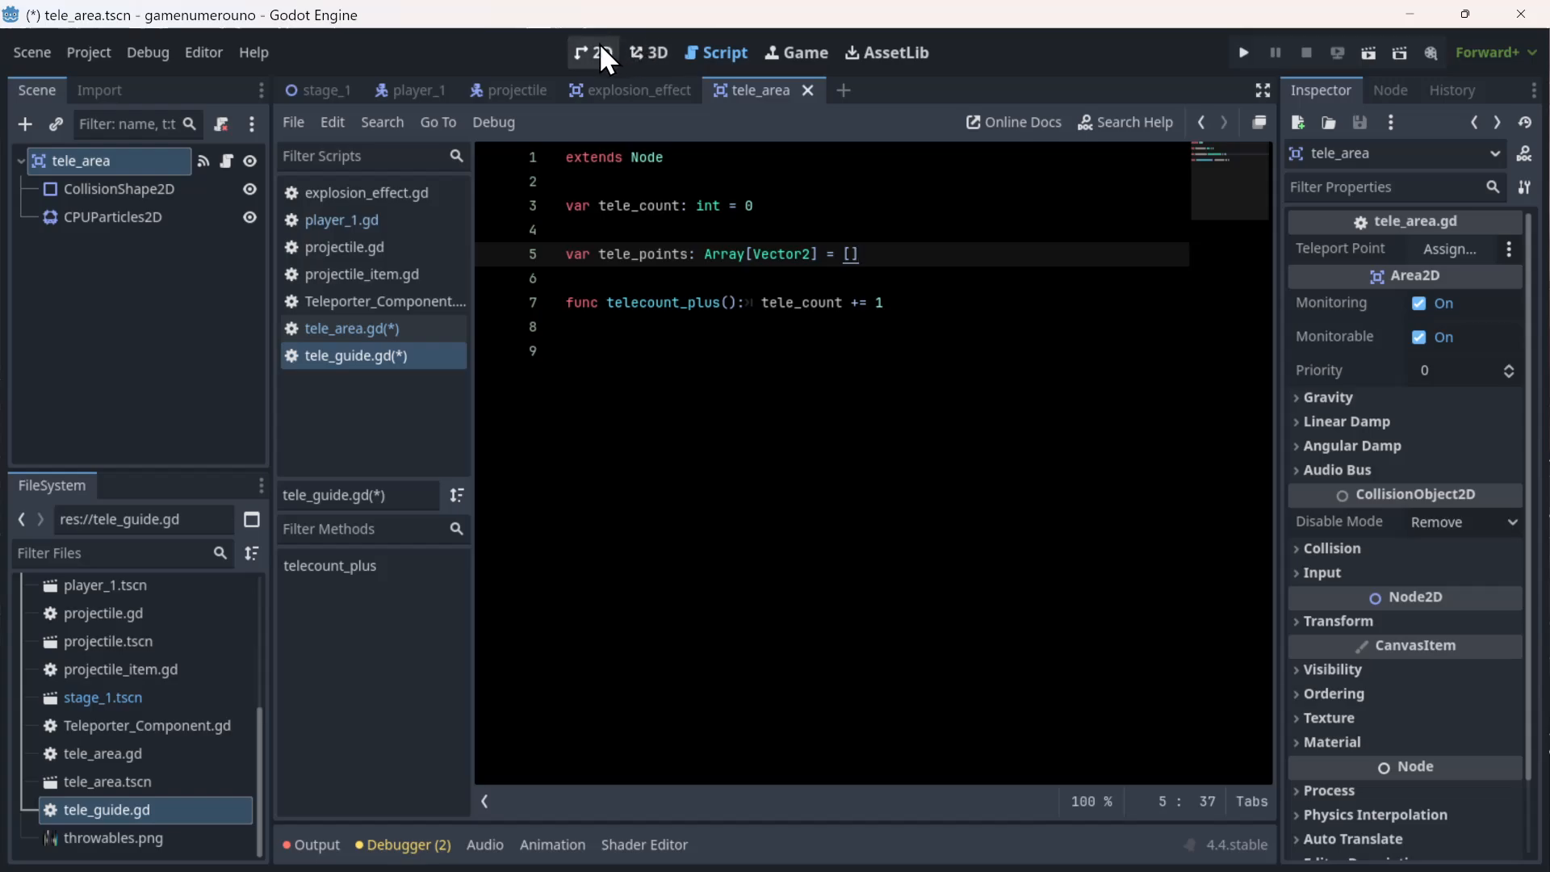
click(951, 276)
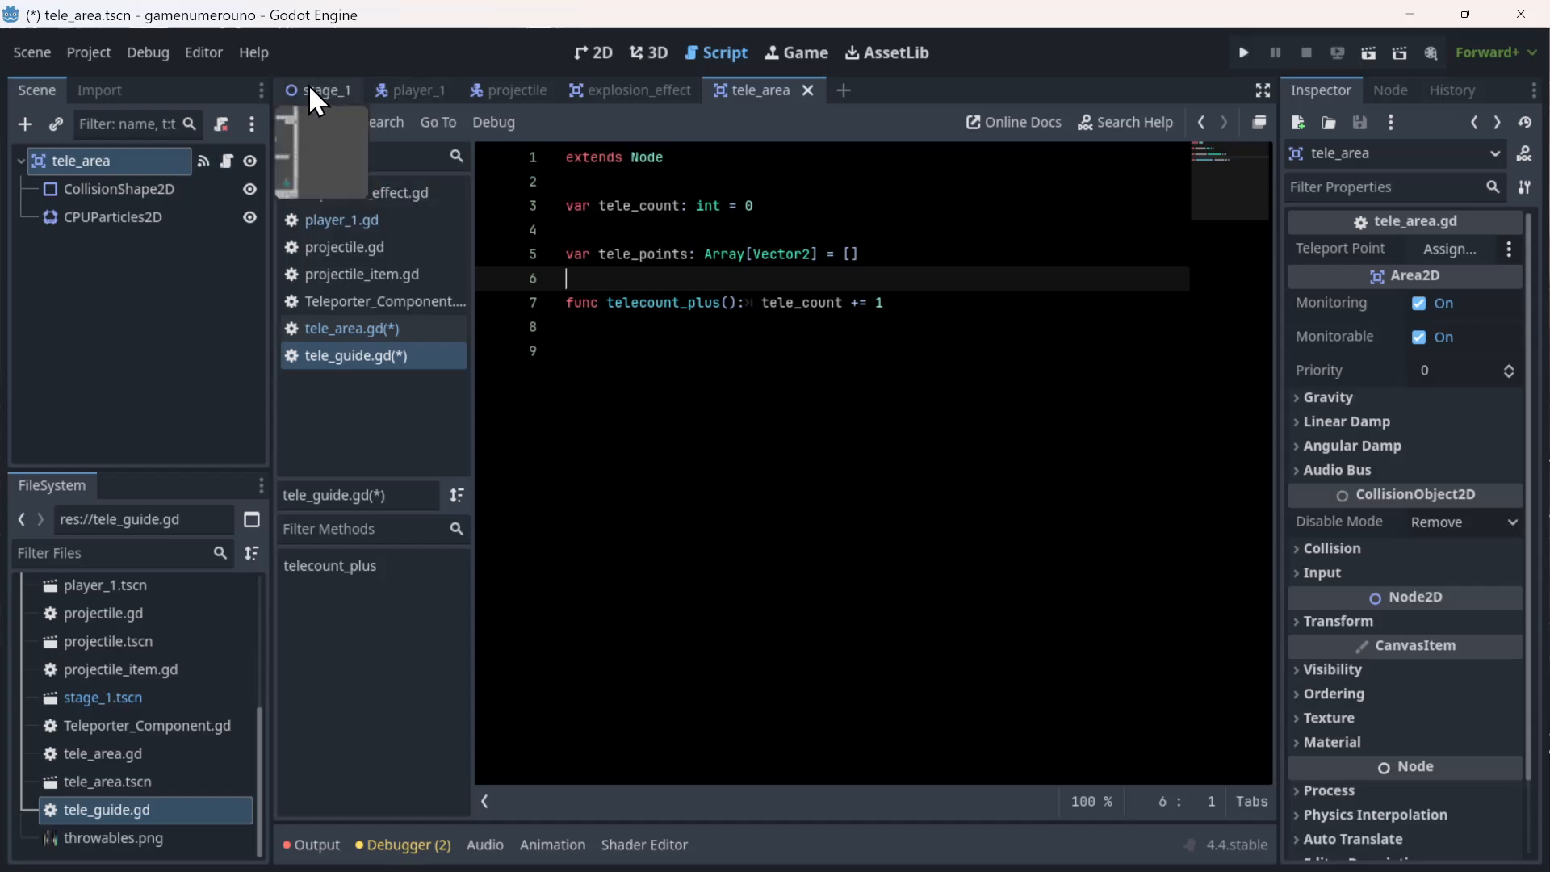
click(853, 253)
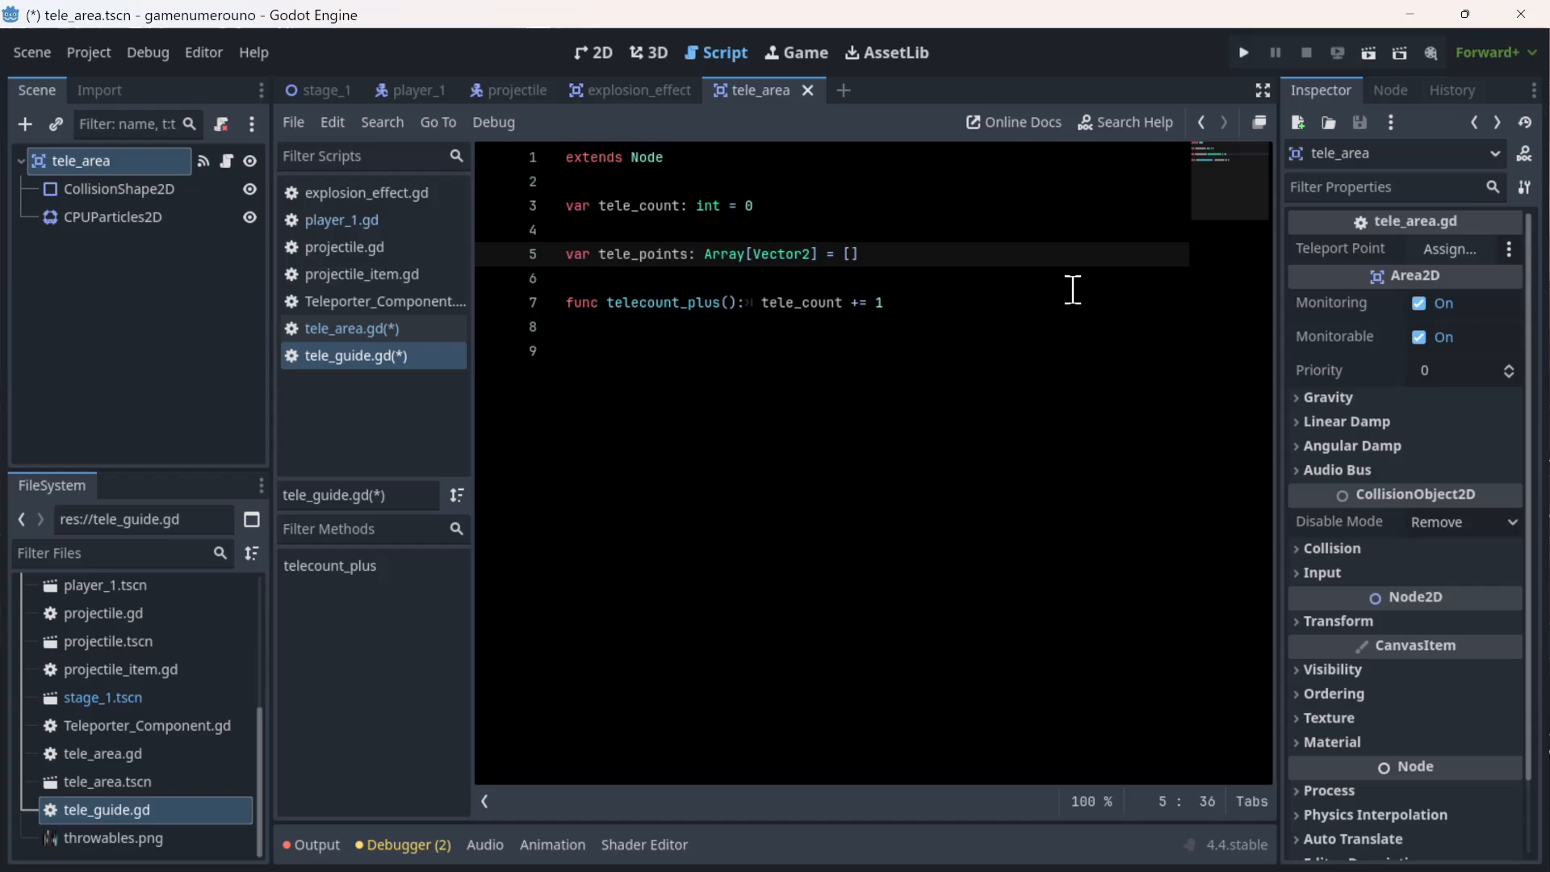
text(()
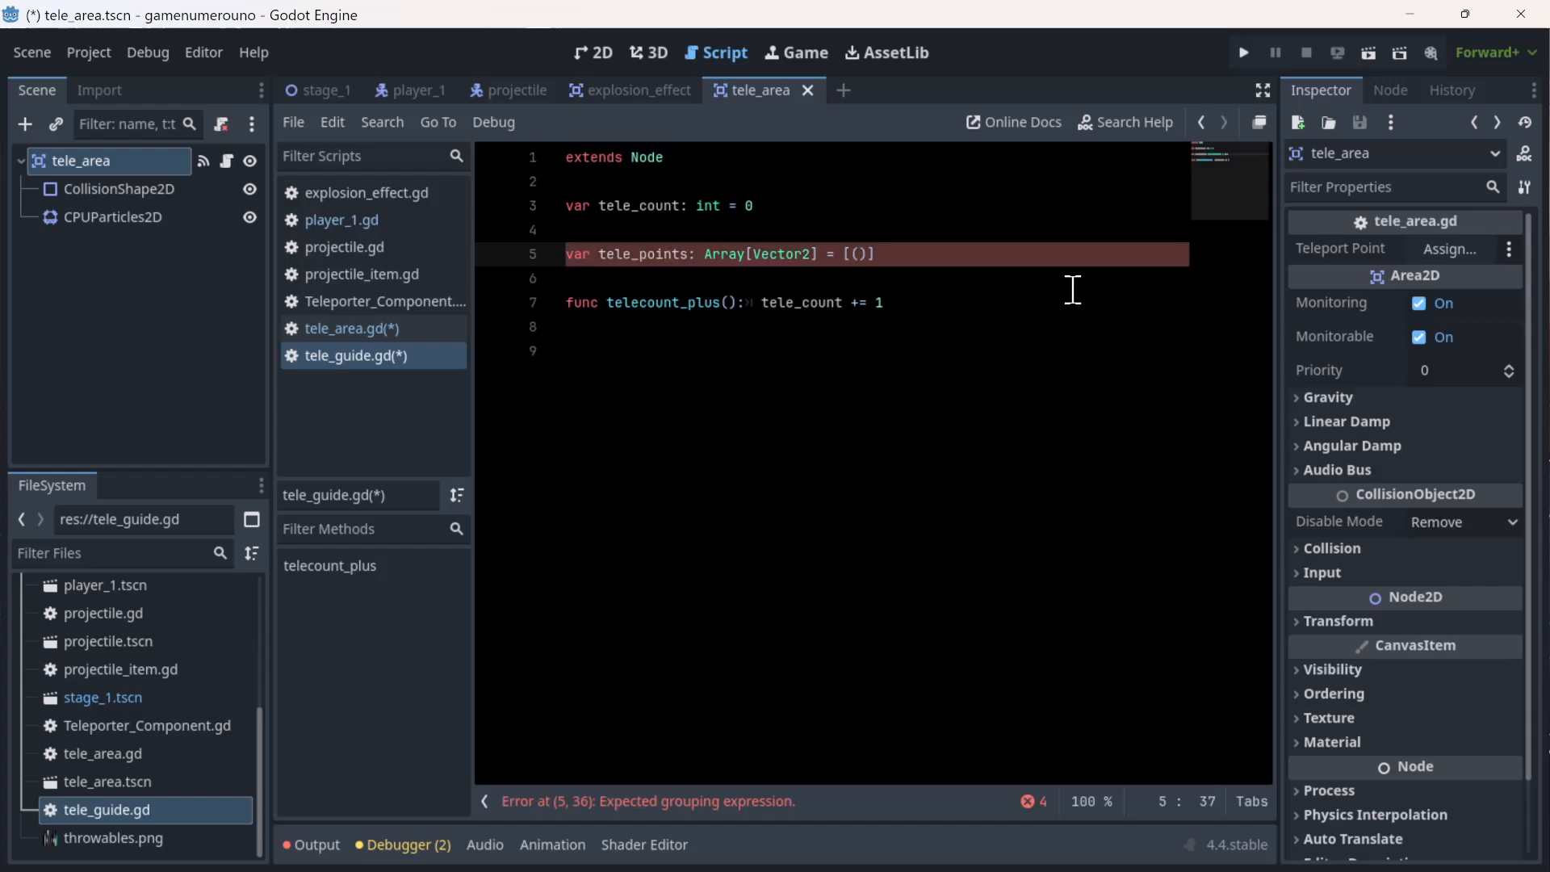
- Try setting the tele_points array's initial value to [(1,1)], and replace that with [1.1]
text(1,1)
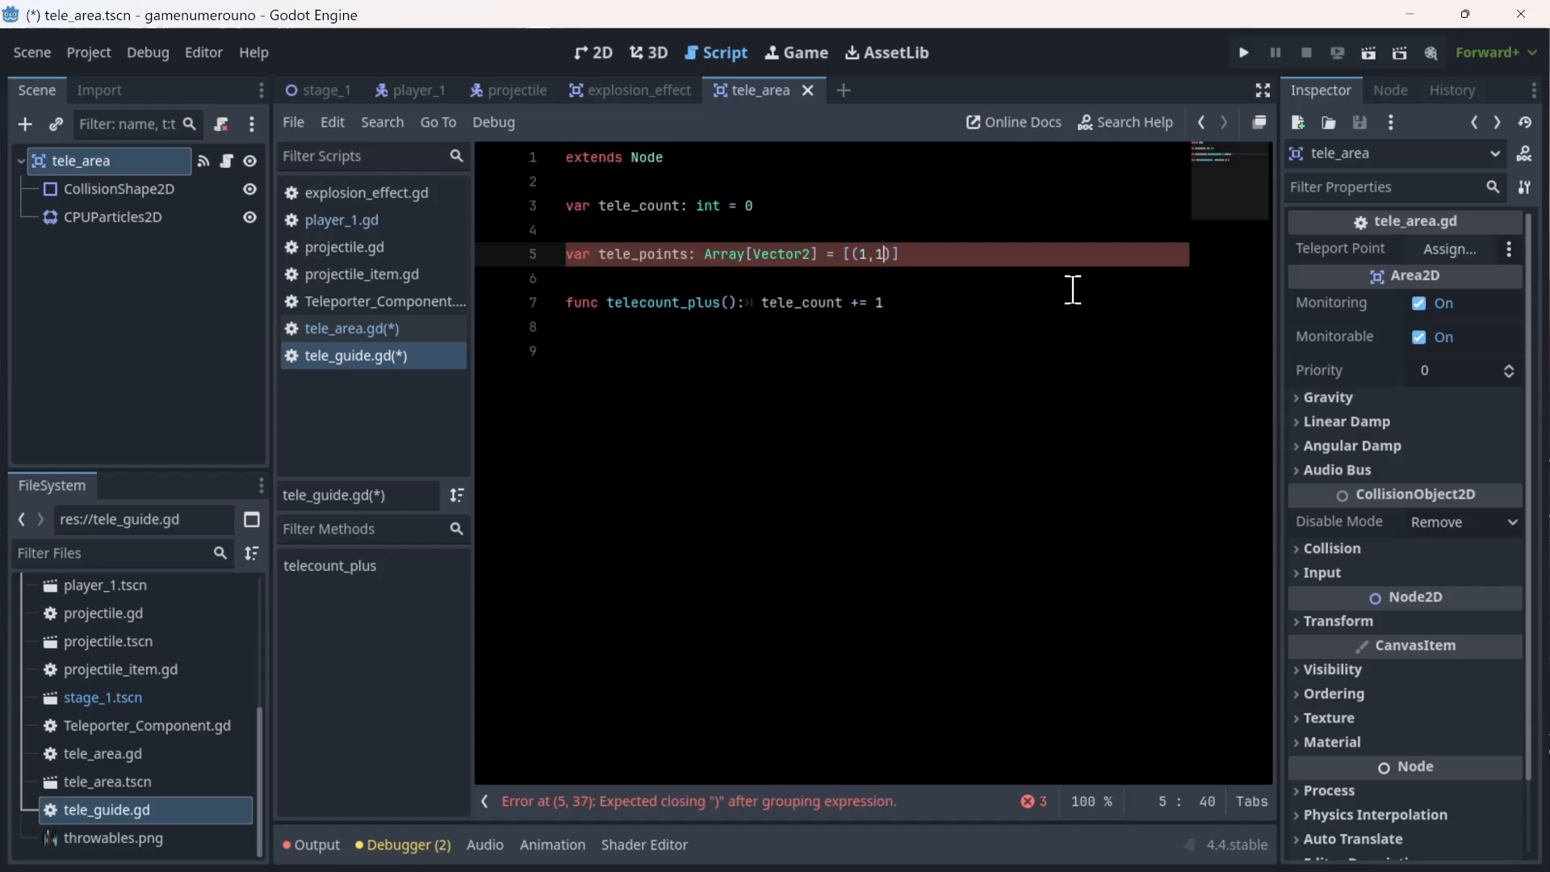
text())
key(BackSpace)
key(BackSpace)
key(BackSpace)
key(BackSpace)
key(BackSpace)
text(1.1])
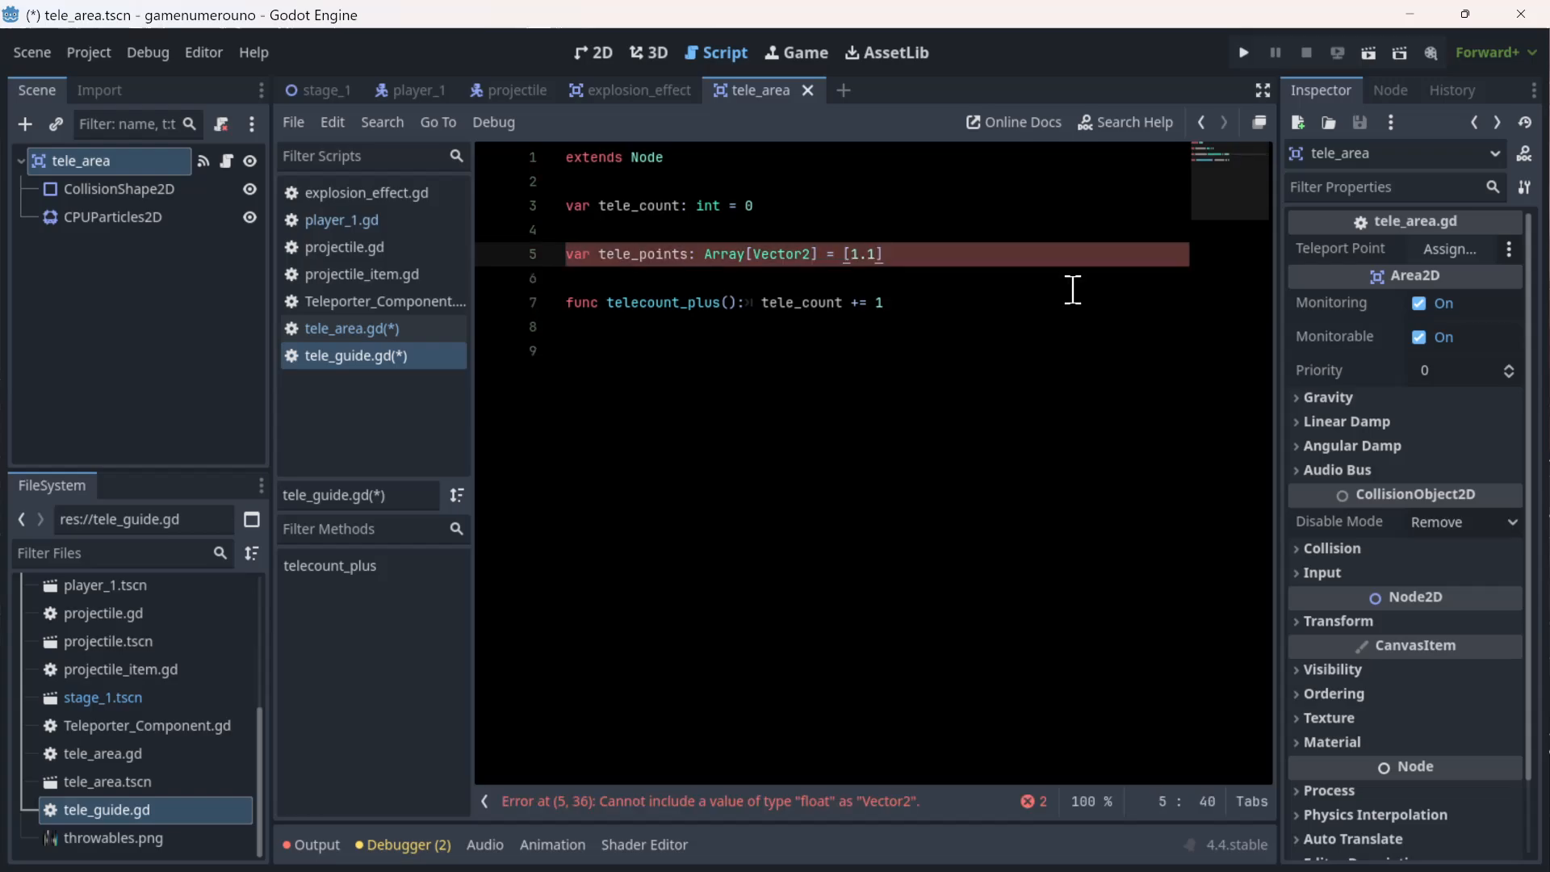
- Try rewriting the tele_points initial value as the floats [1.0,1.0]
key(Left)
text(.0)
key(Right)
key(Right)
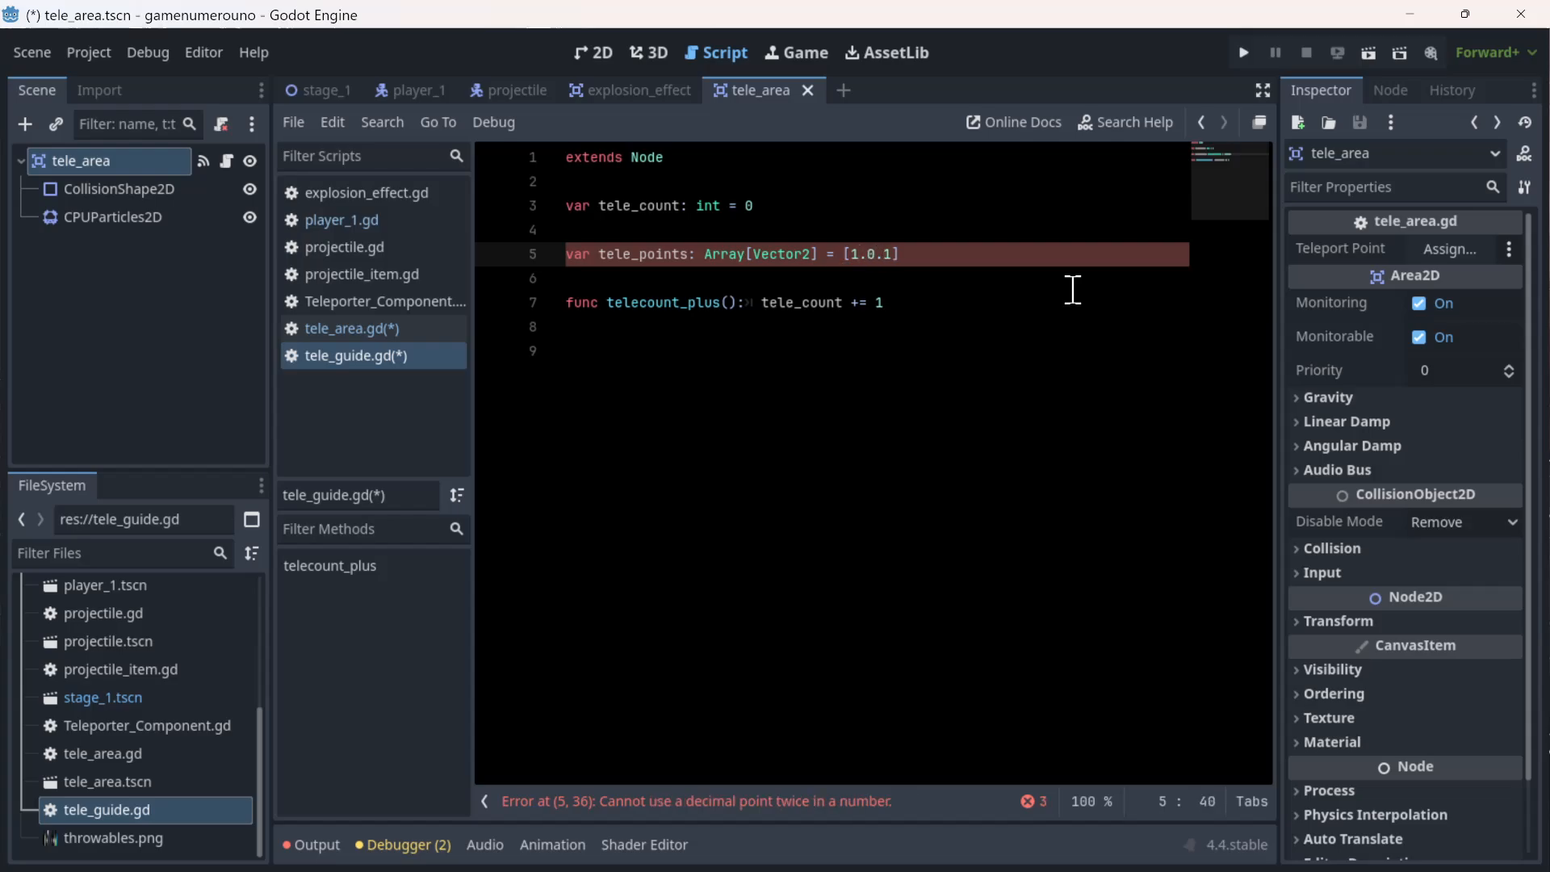
text(.0)
key(Left)
key(Left)
key(Left)
key(BackSpace)
text(,)
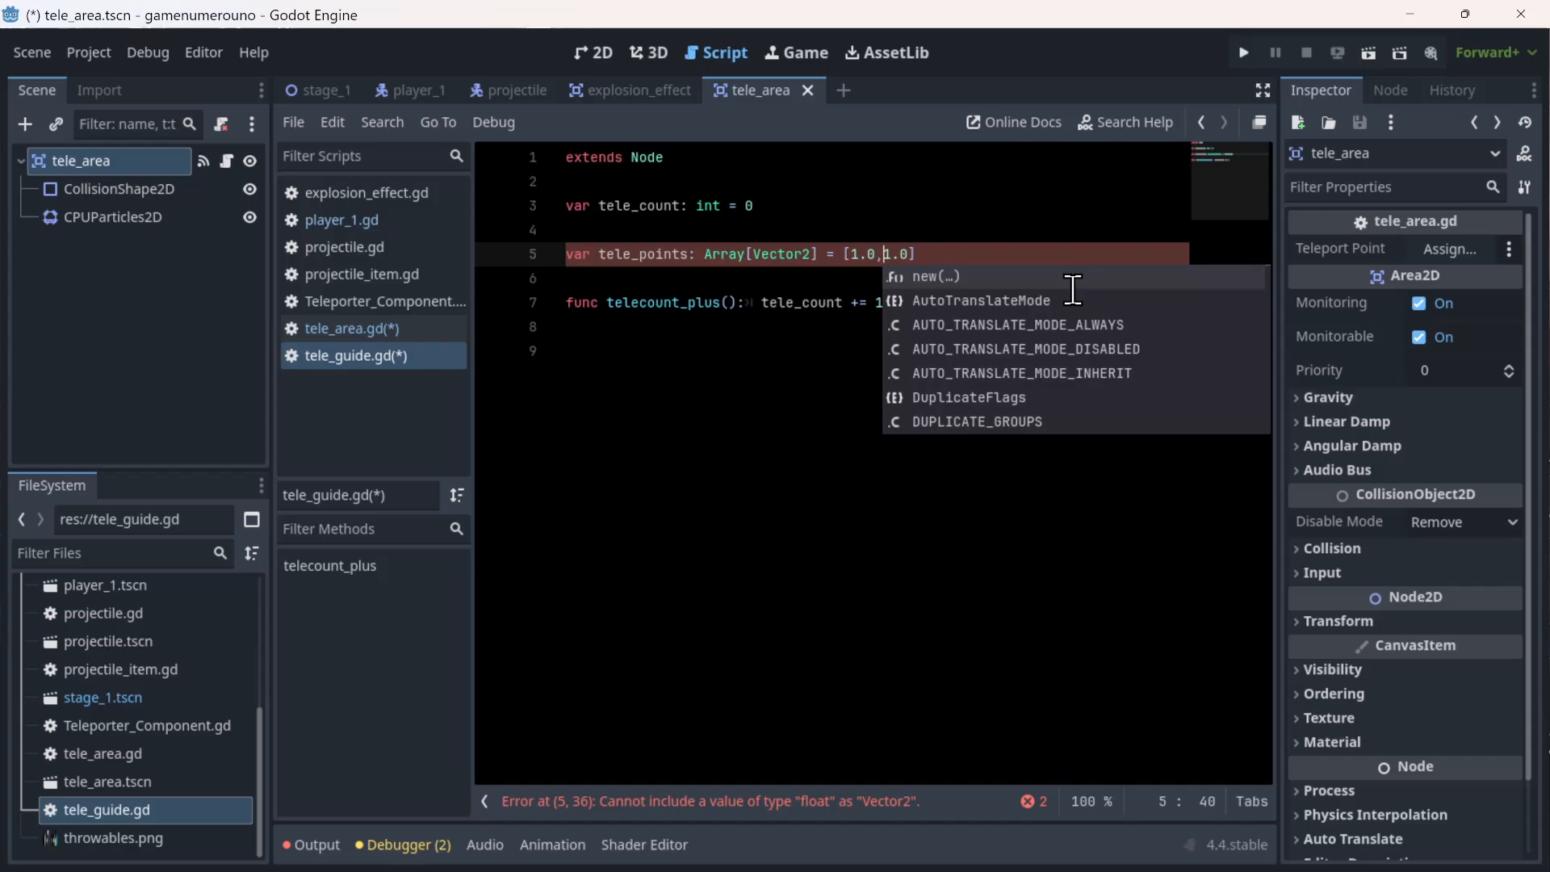
key(Right)
key(Right)
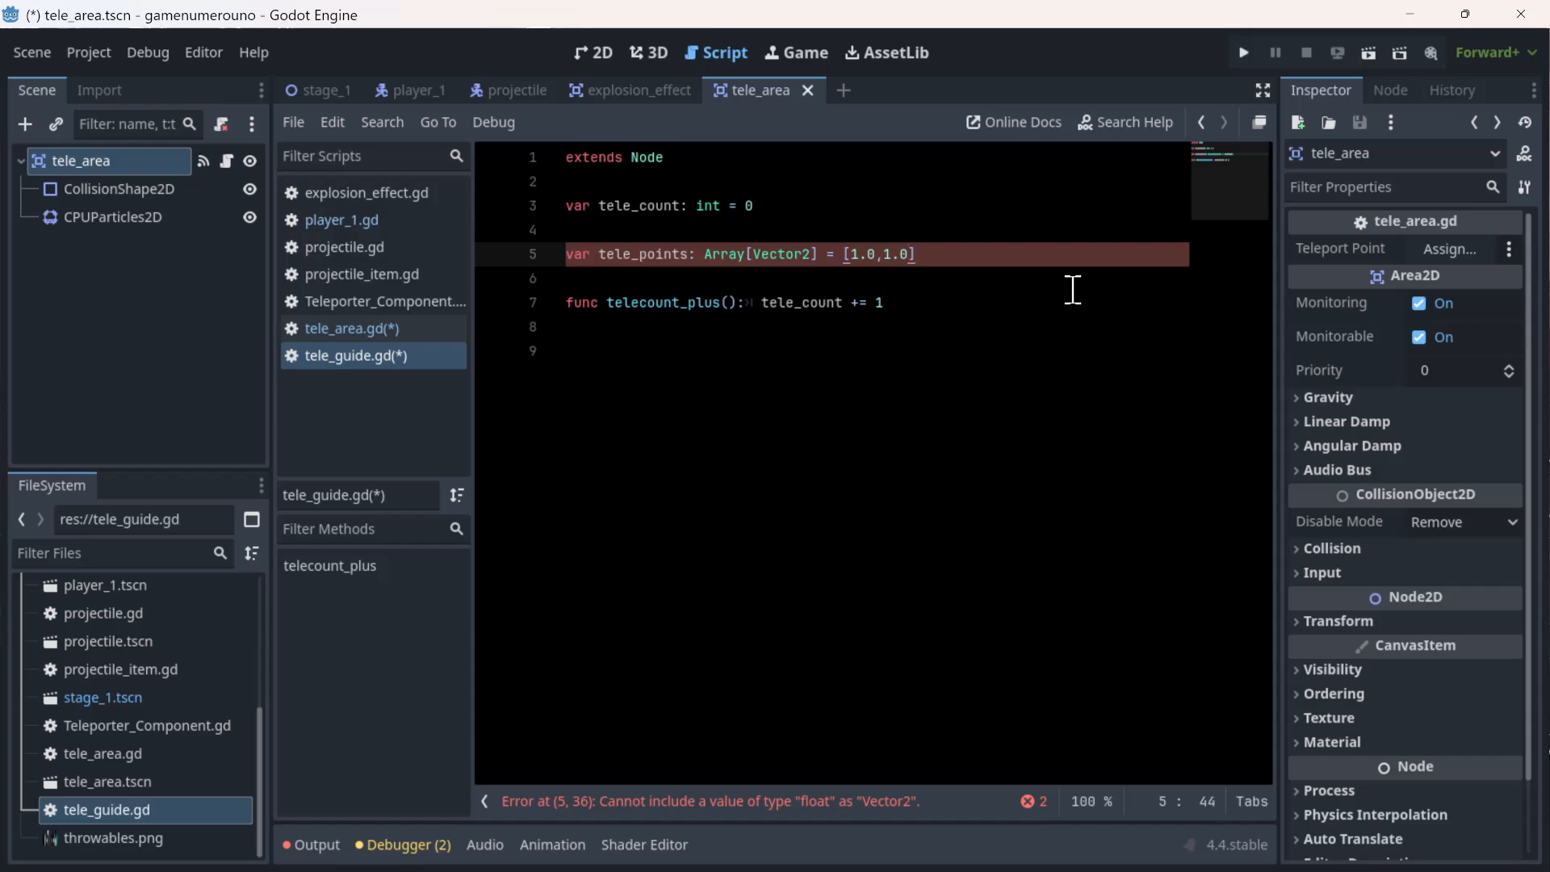
- Try replacing the contents of the tele_points array with Vector2.ZERO
key(Left)
key(BackSpace)
key(BackSpace)
key(BackSpace)
key(BackSpace)
key(BackSpace)
key(BackSpace)
key(BackSpace)
text(Ver)
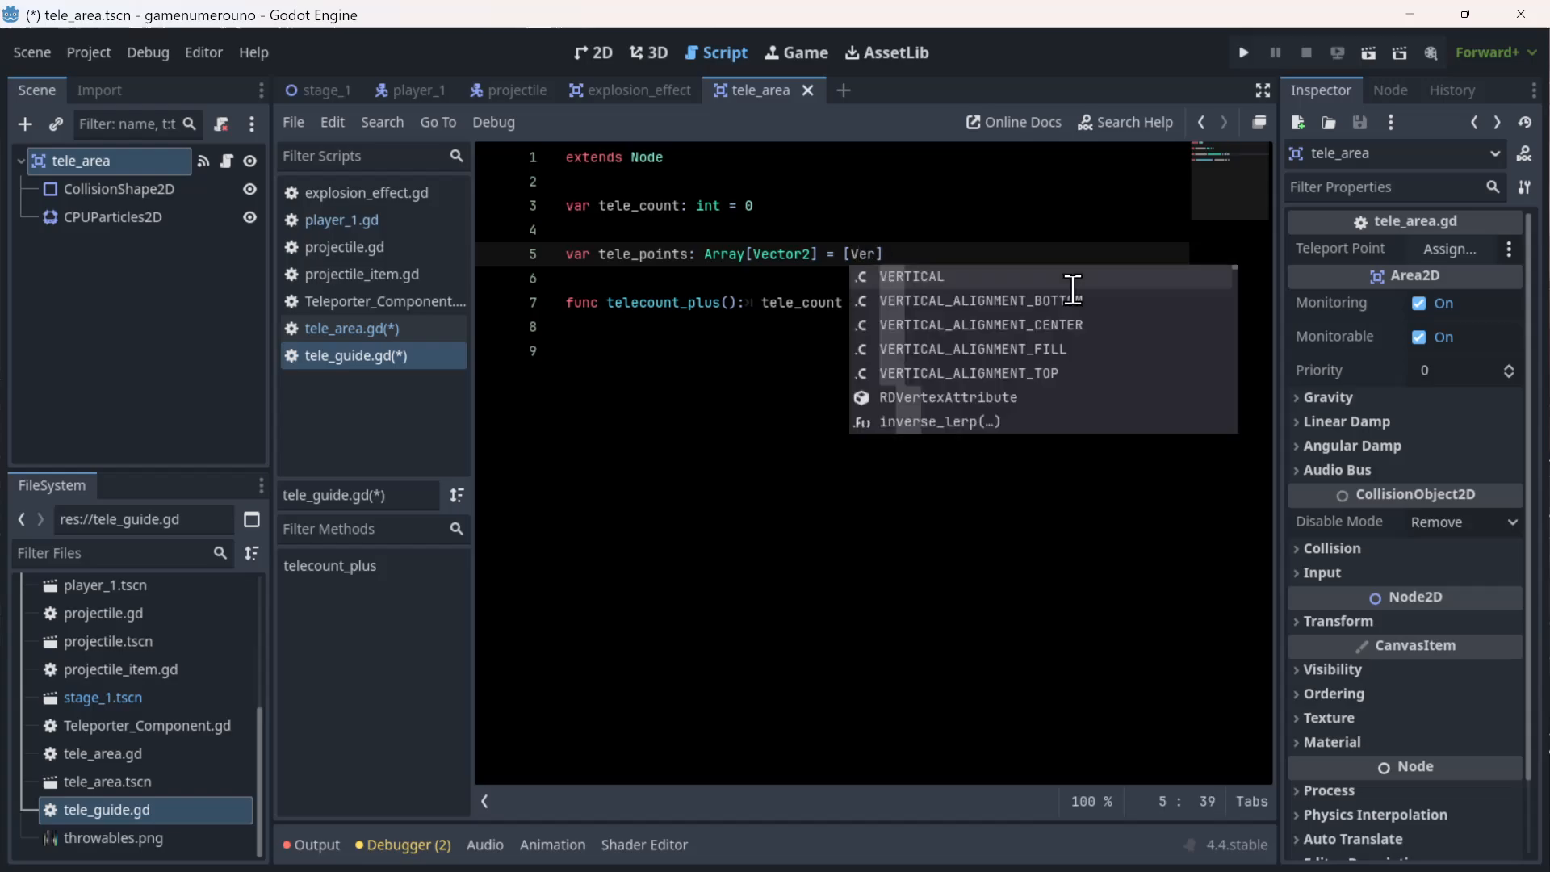
key(BackSpace)
text(c)
key(Return)
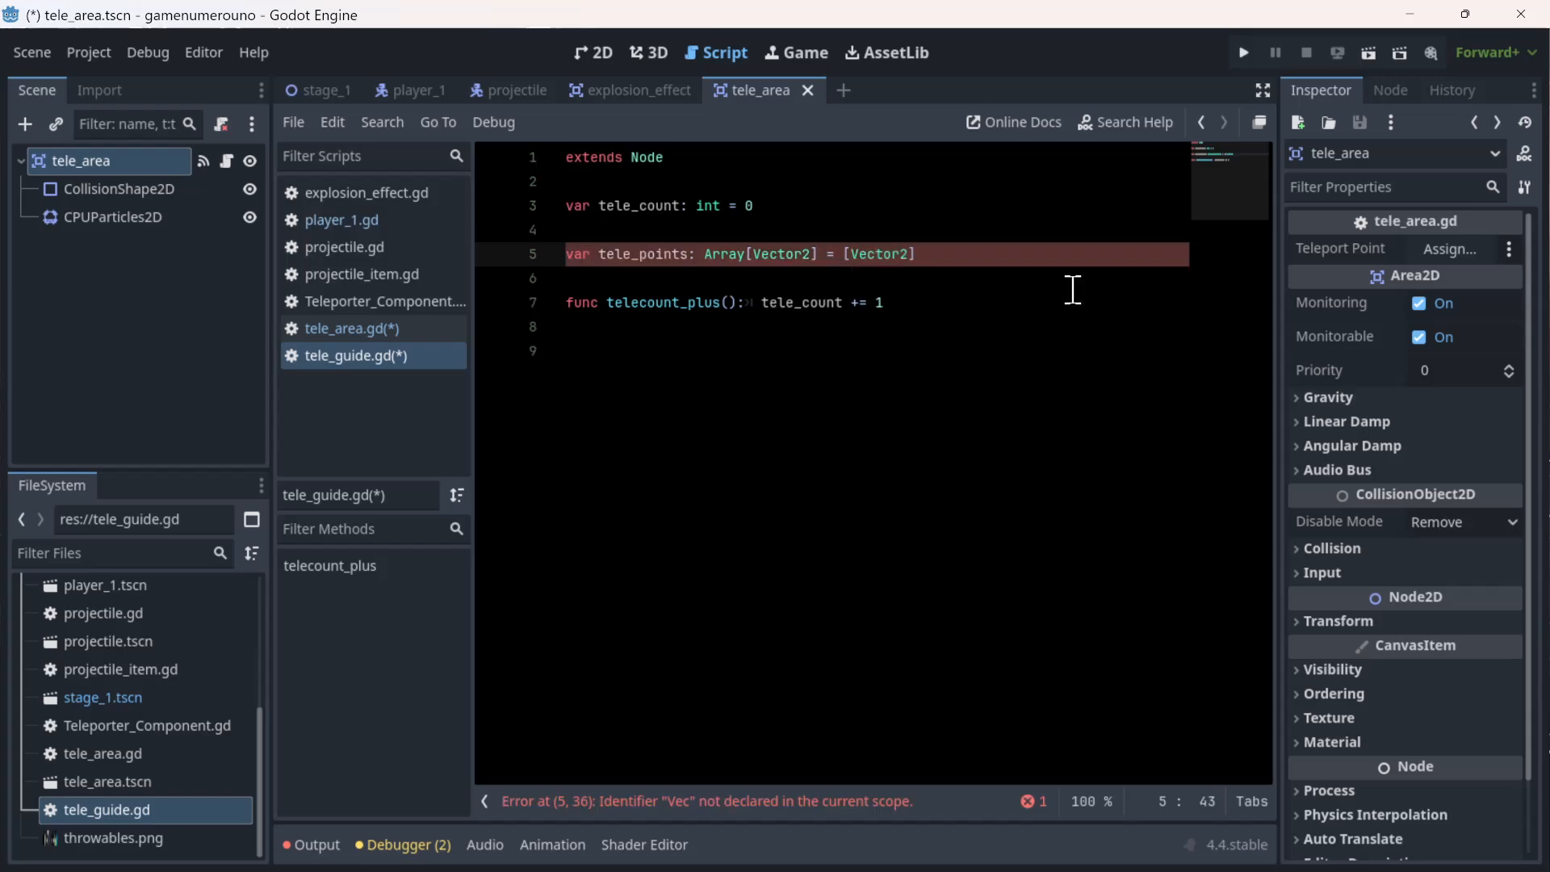
text(.Z)
key(Return)
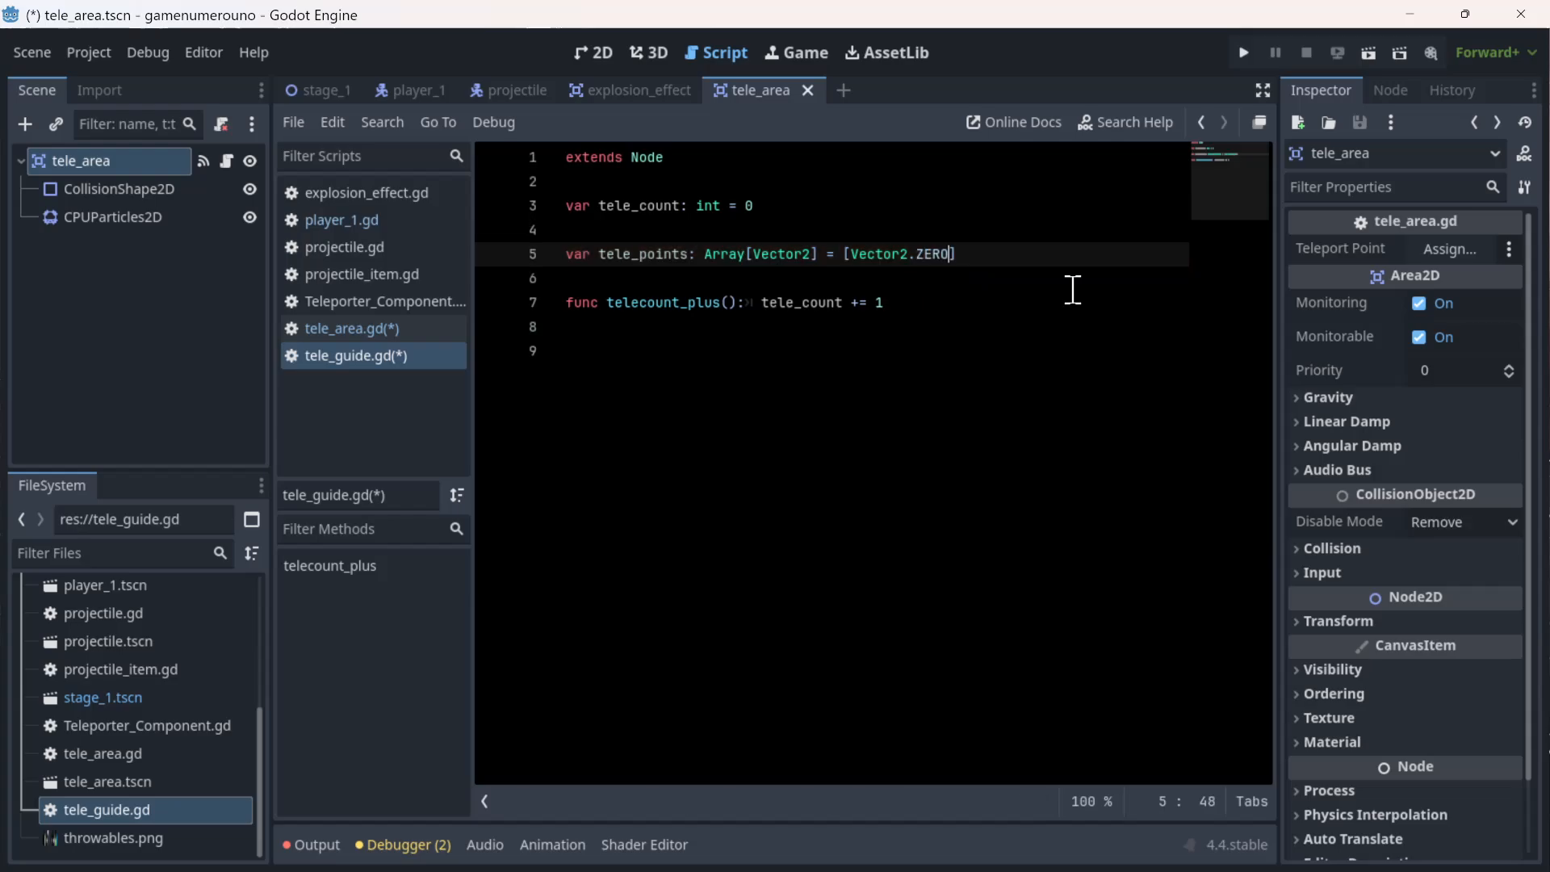
- Try replacing Vector2.ZERO in the tele_points array with the elements 1,1
key(BackSpace)
key(BackSpace)
key(BackSpace)
key(BackSpace)
key(BackSpace)
key(BackSpace)
key(BackSpace)
key(BackSpace)
key(BackSpace)
key(BackSpace)
key(BackSpace)
key(BackSpace)
text(1,1)
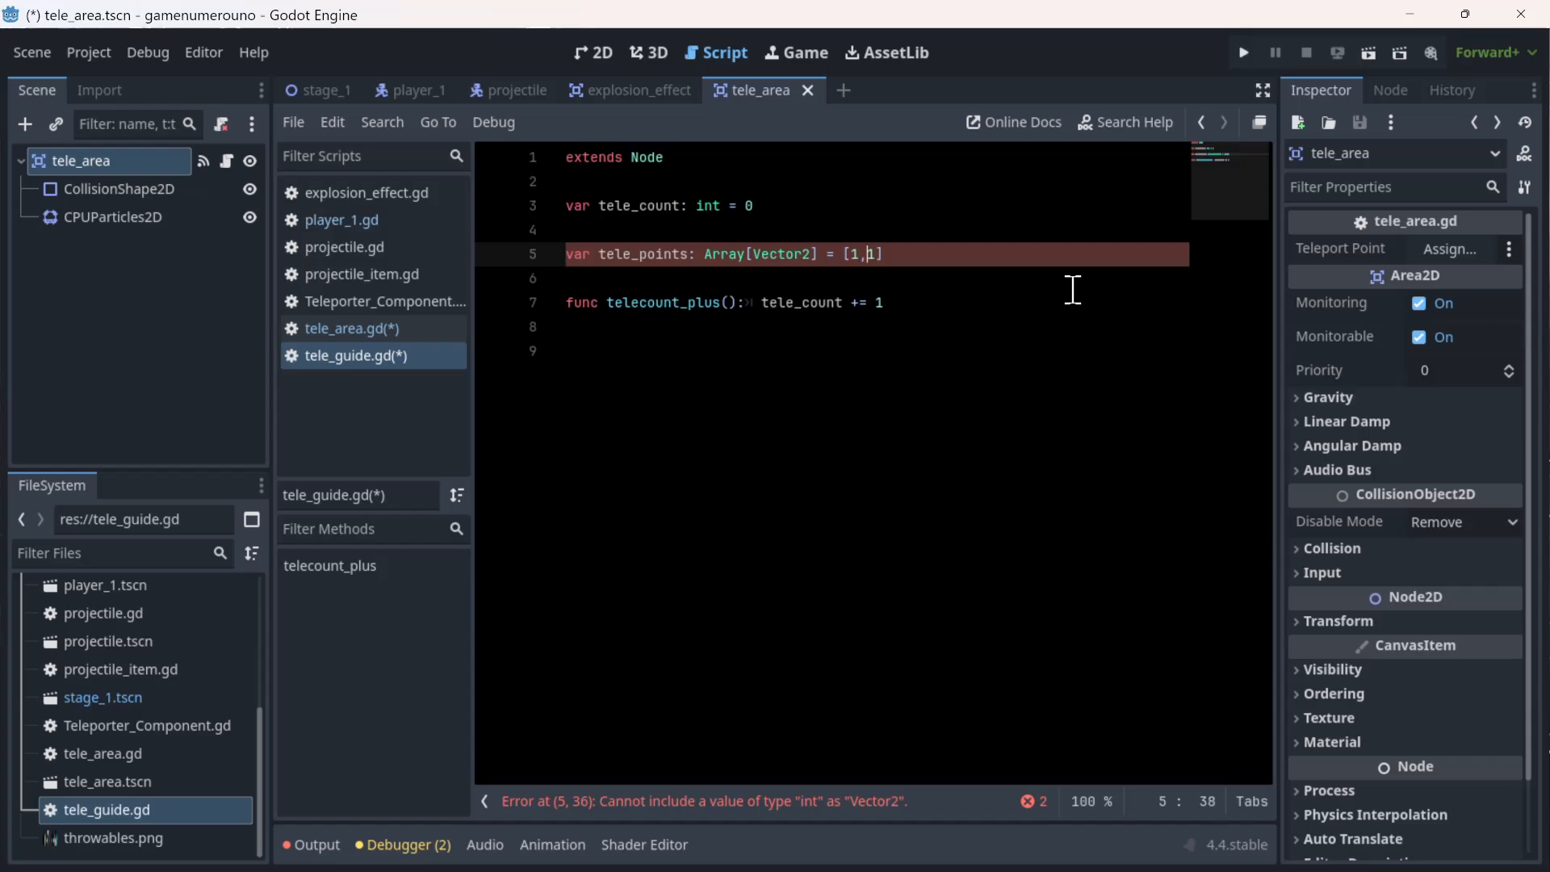
- Try changing the first element of the tele_points array to (2,2)
key(Left)
key(BackSpace)
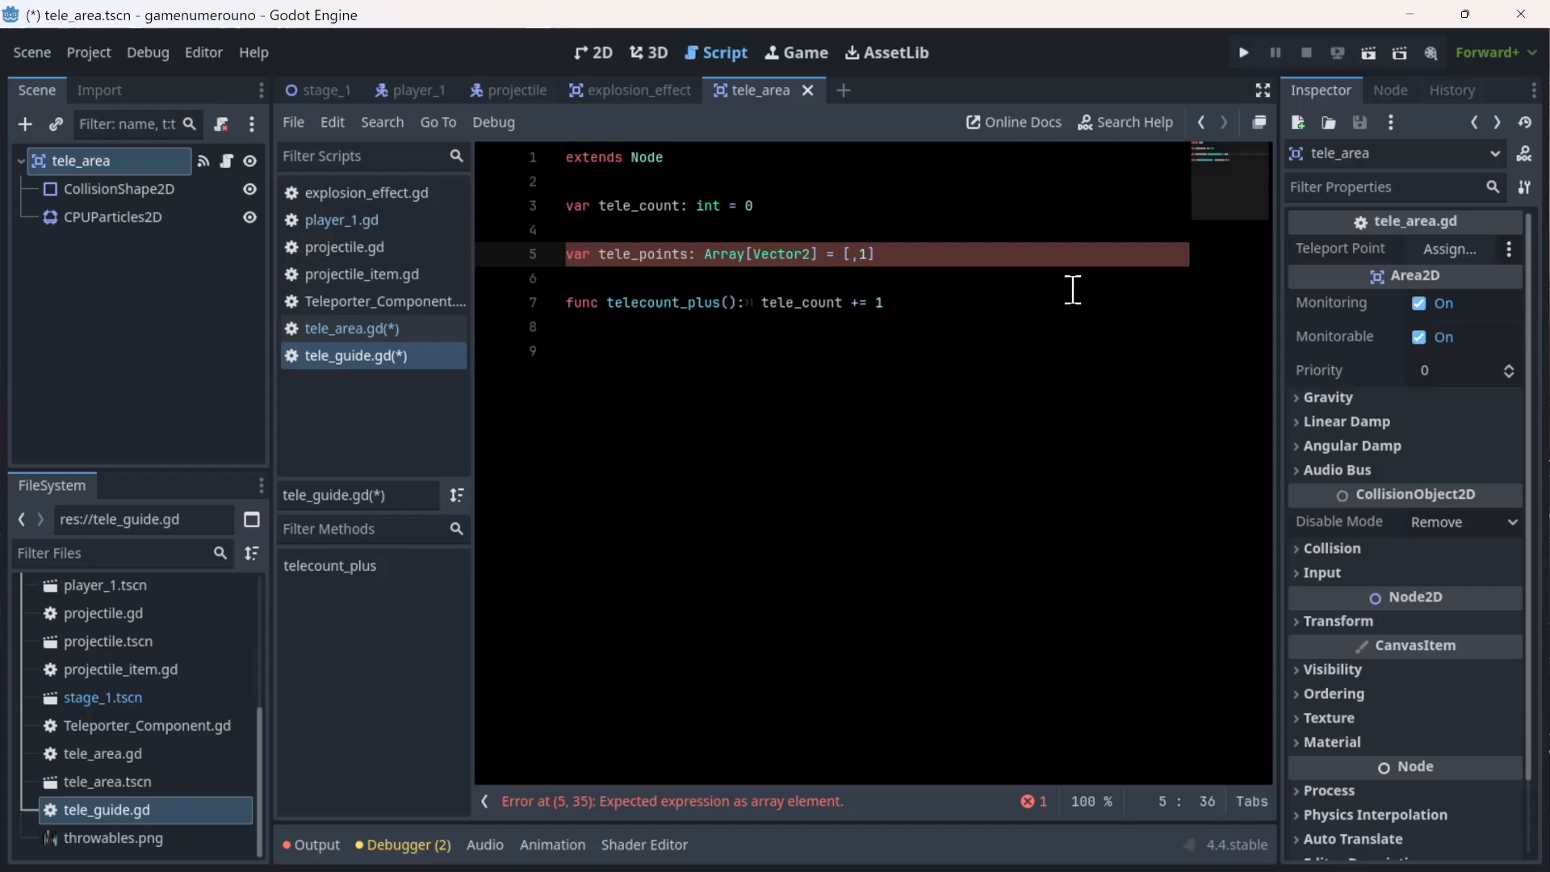
text(()
text(2,2)
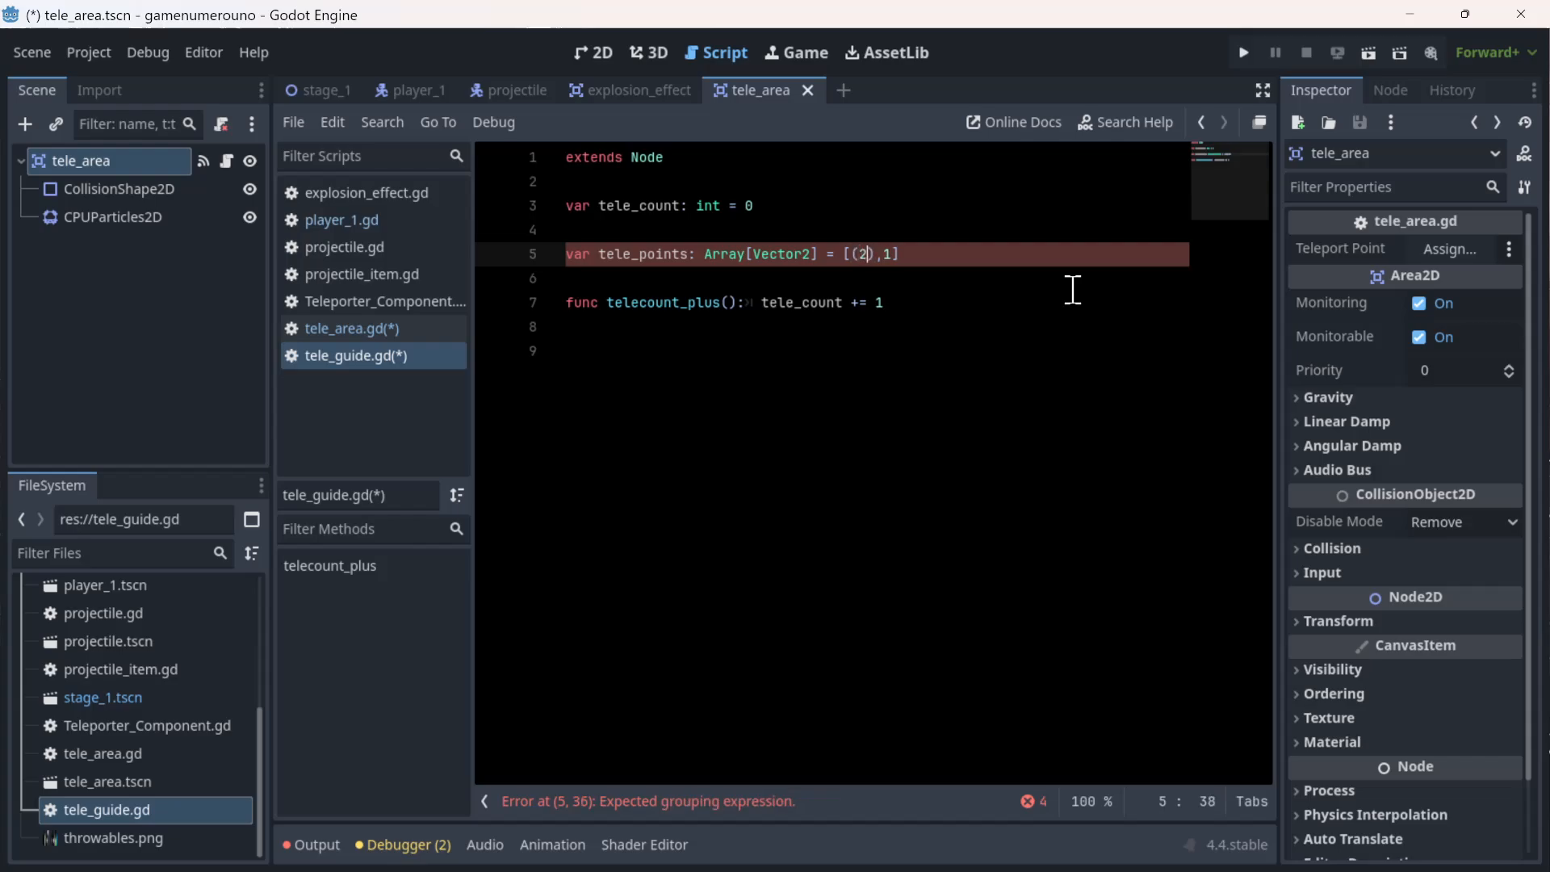
key(Right)
key(Right)
key(Right)
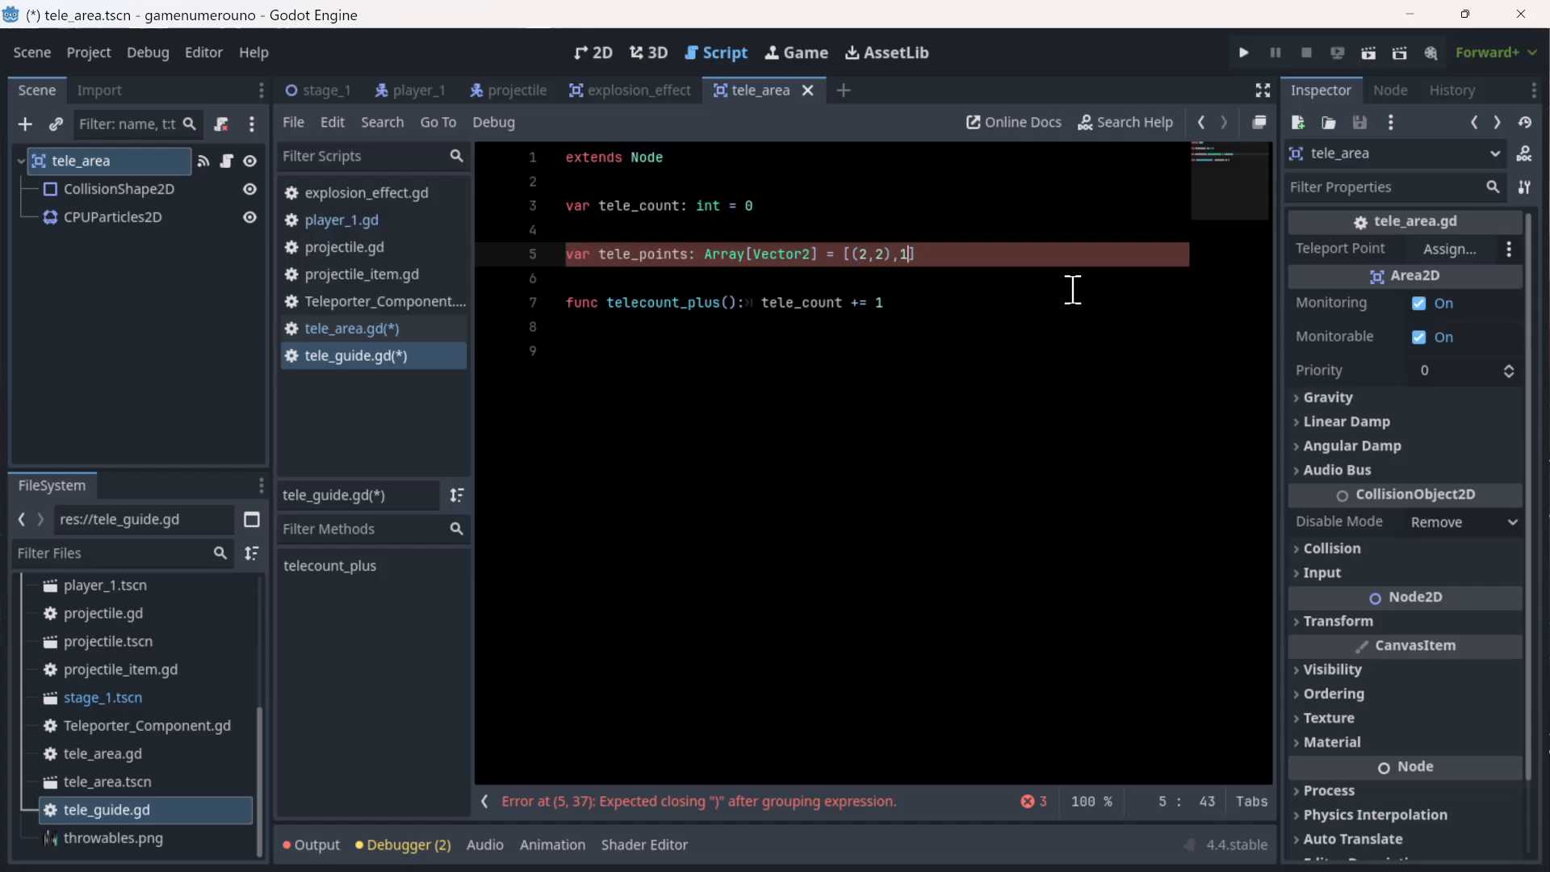
- Remove the initial value and equals sign from the tele_points declaration, leaving only the type Array[Vector2]
key(BackSpace)
key(BackSpace)
key(BackSpace)
key(BackSpace)
key(BackSpace)
key(BackSpace)
key(BackSpace)
key(BackSpace)
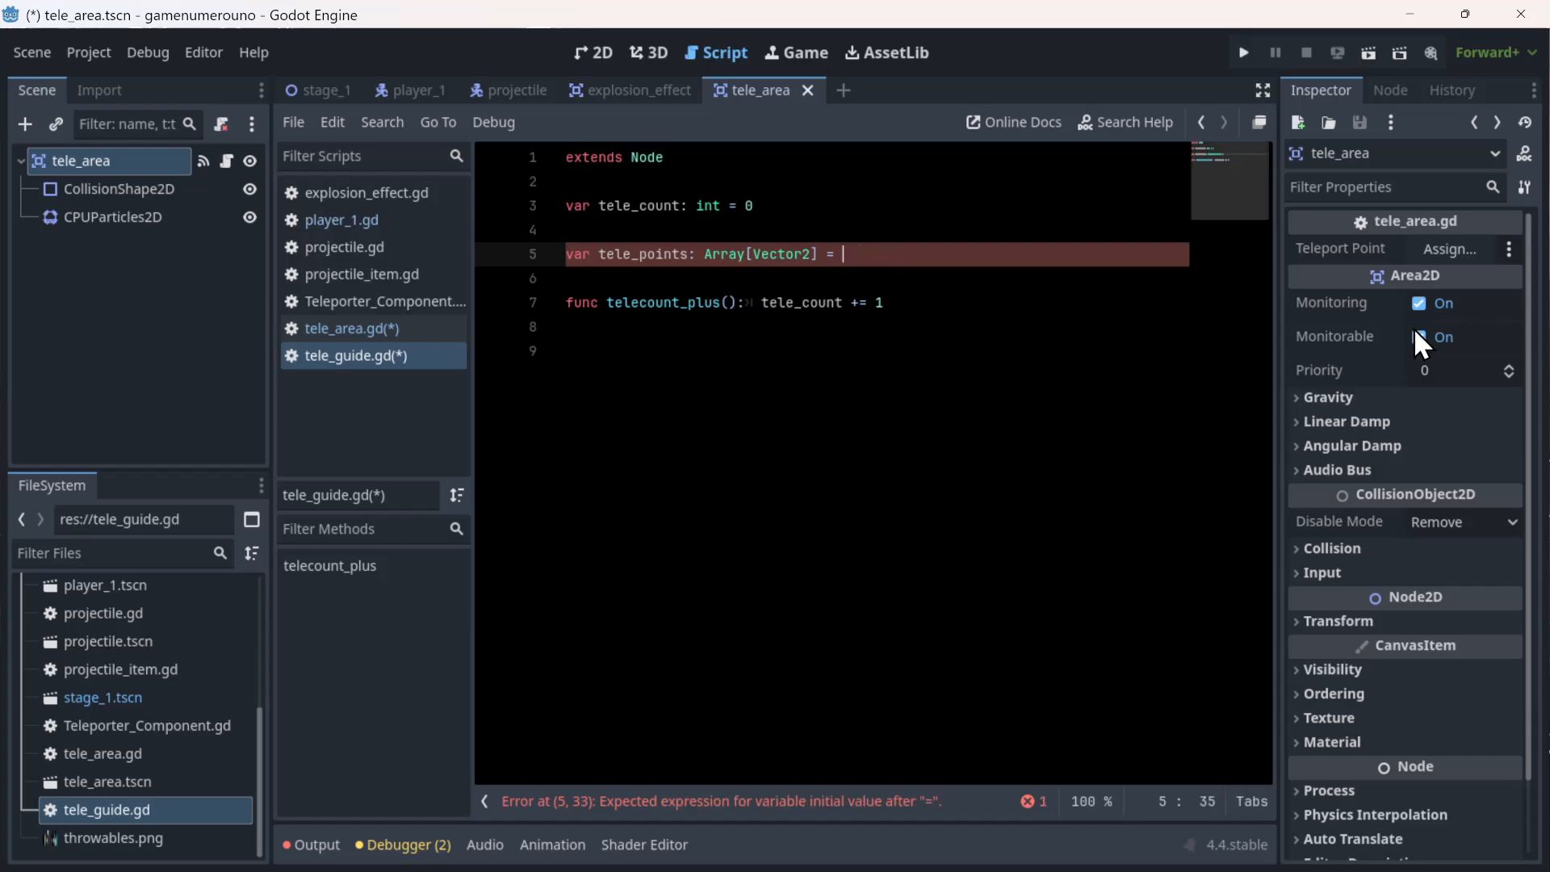
key(BackSpace)
key(BackSpace)
key(BackSpace)
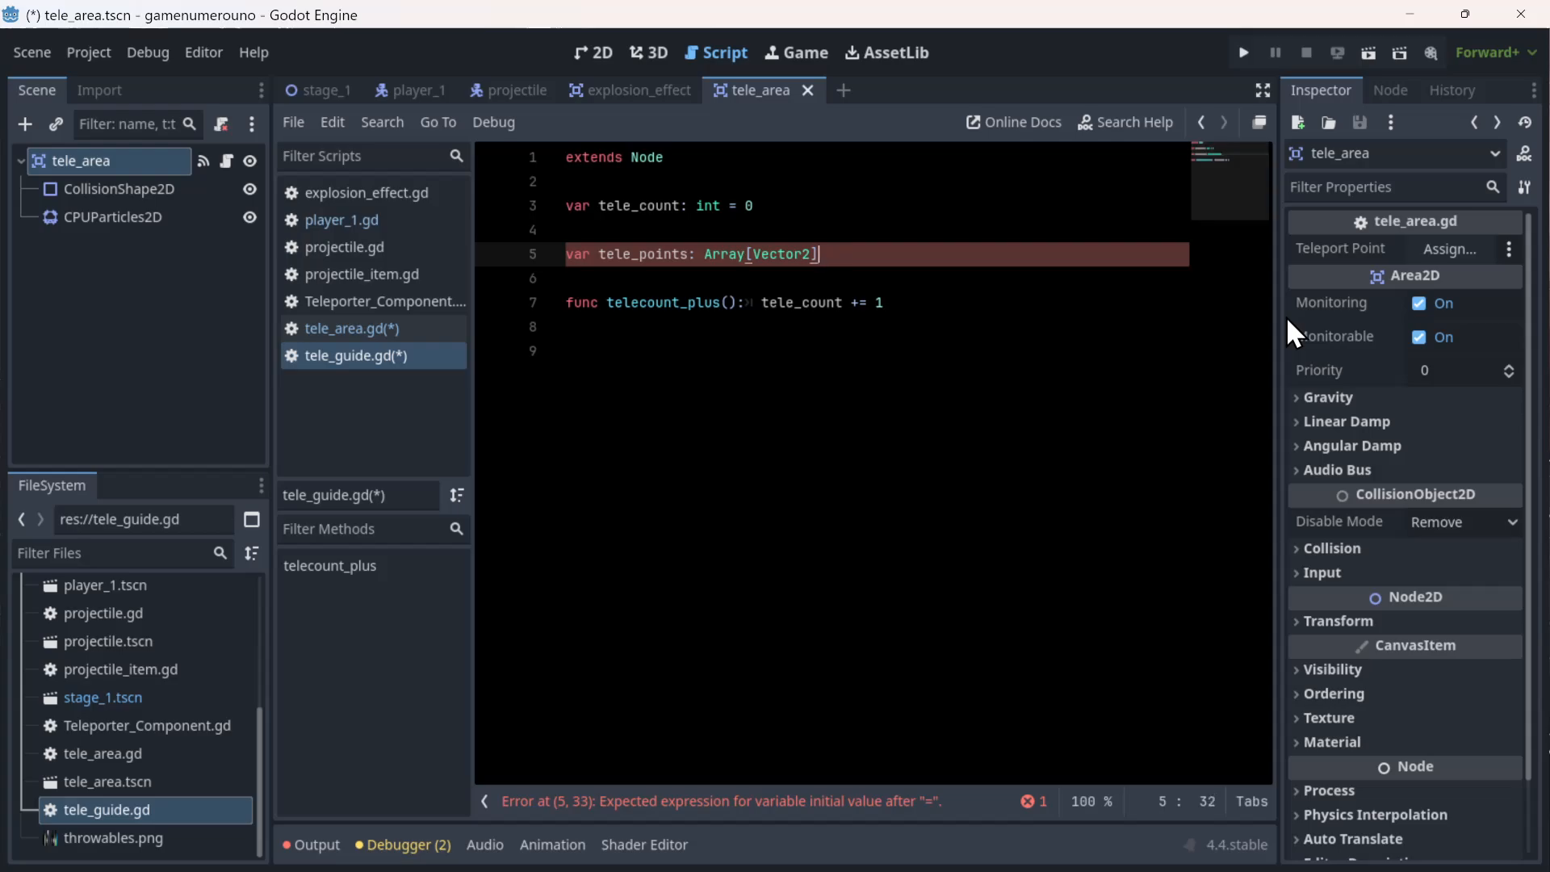
- Copy the line "var tele_points: Array[Vector2]" in tele_guide.gd
click(875, 211)
click(889, 253)
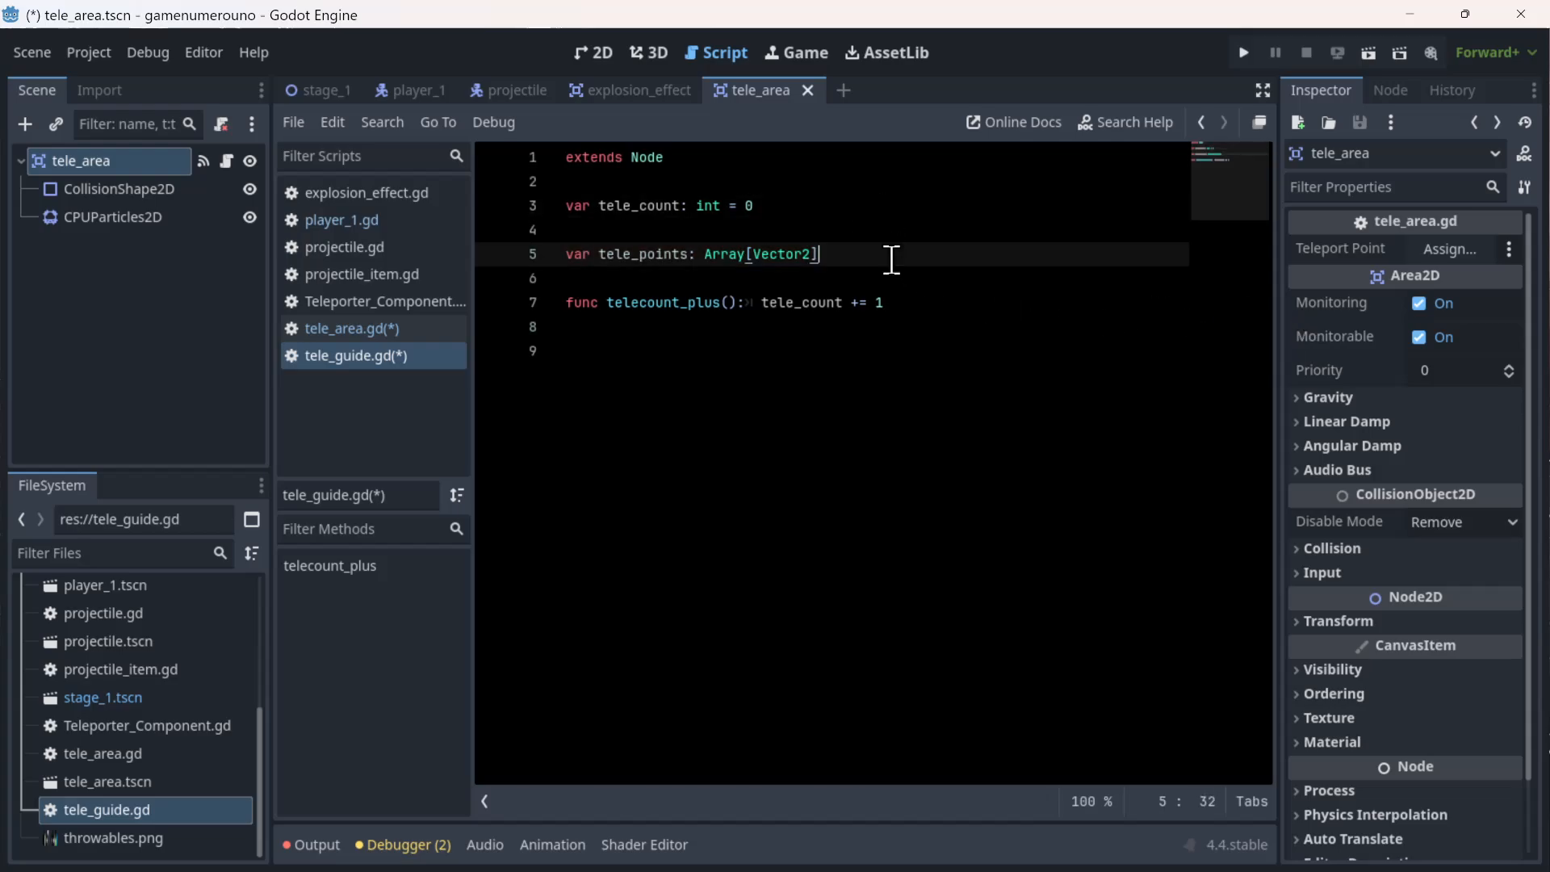
triple_click(891, 250)
click(891, 253)
triple_click(889, 249)
click(889, 249)
click(889, 248)
key(ctrl+c)
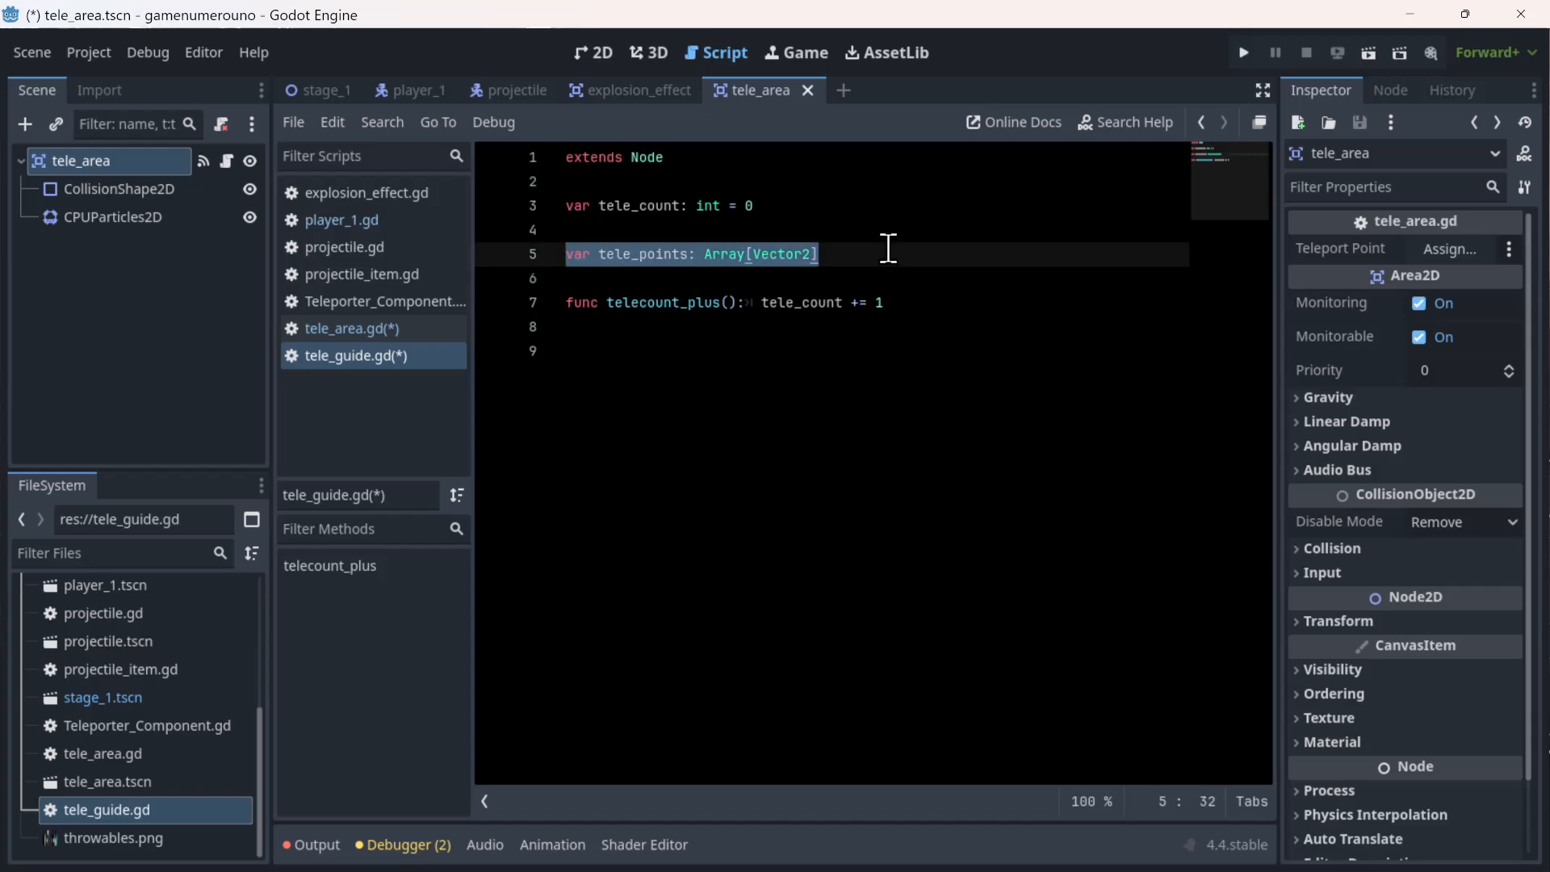
click(65, 162)
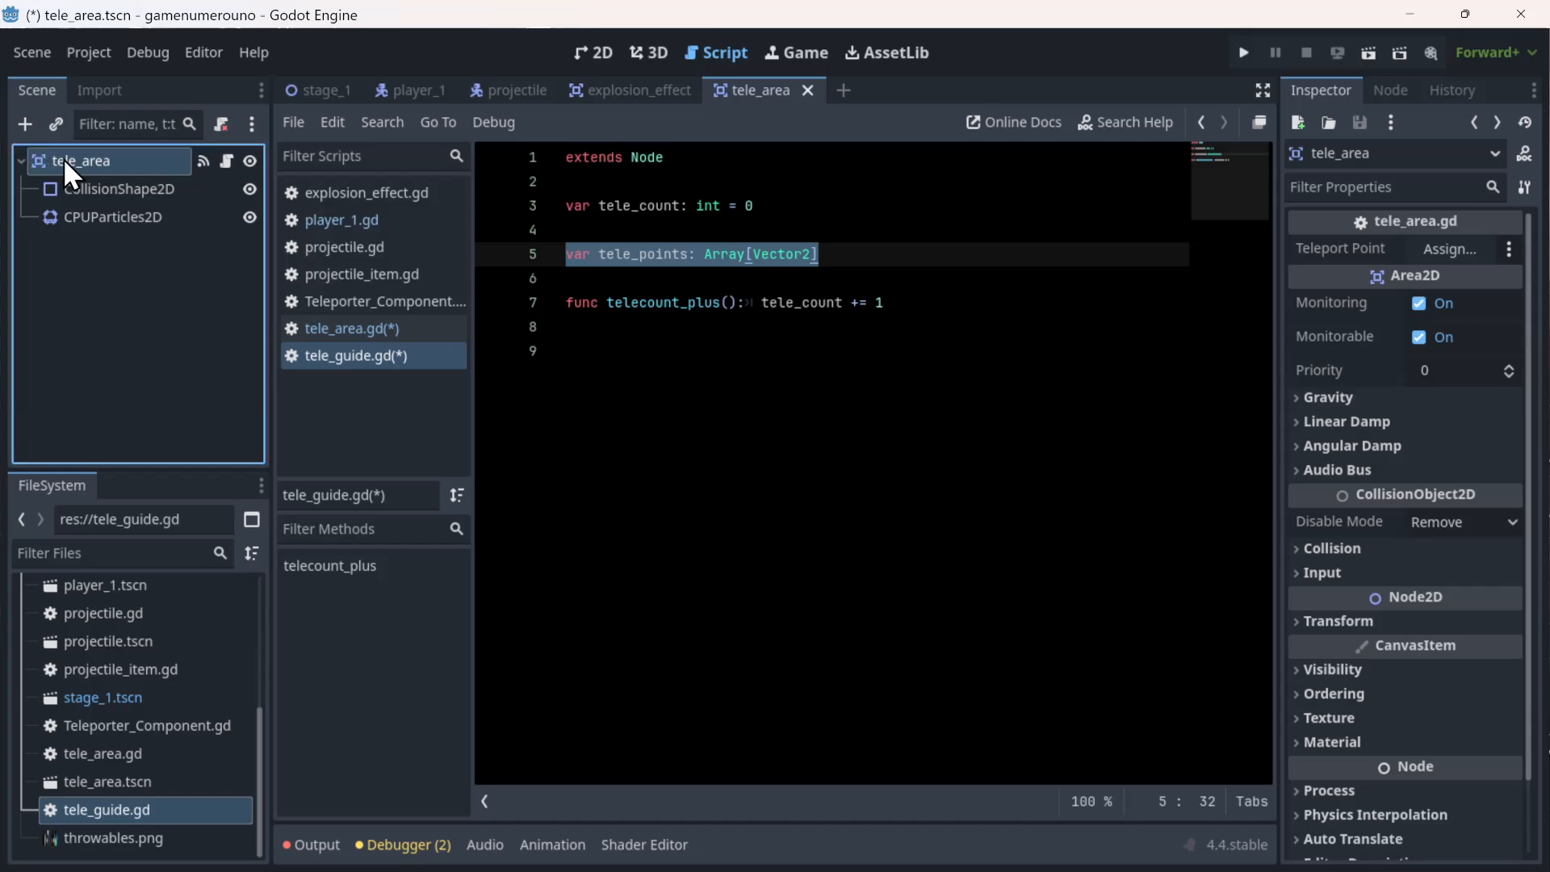
click(226, 160)
click(691, 233)
key(ctrl+v)
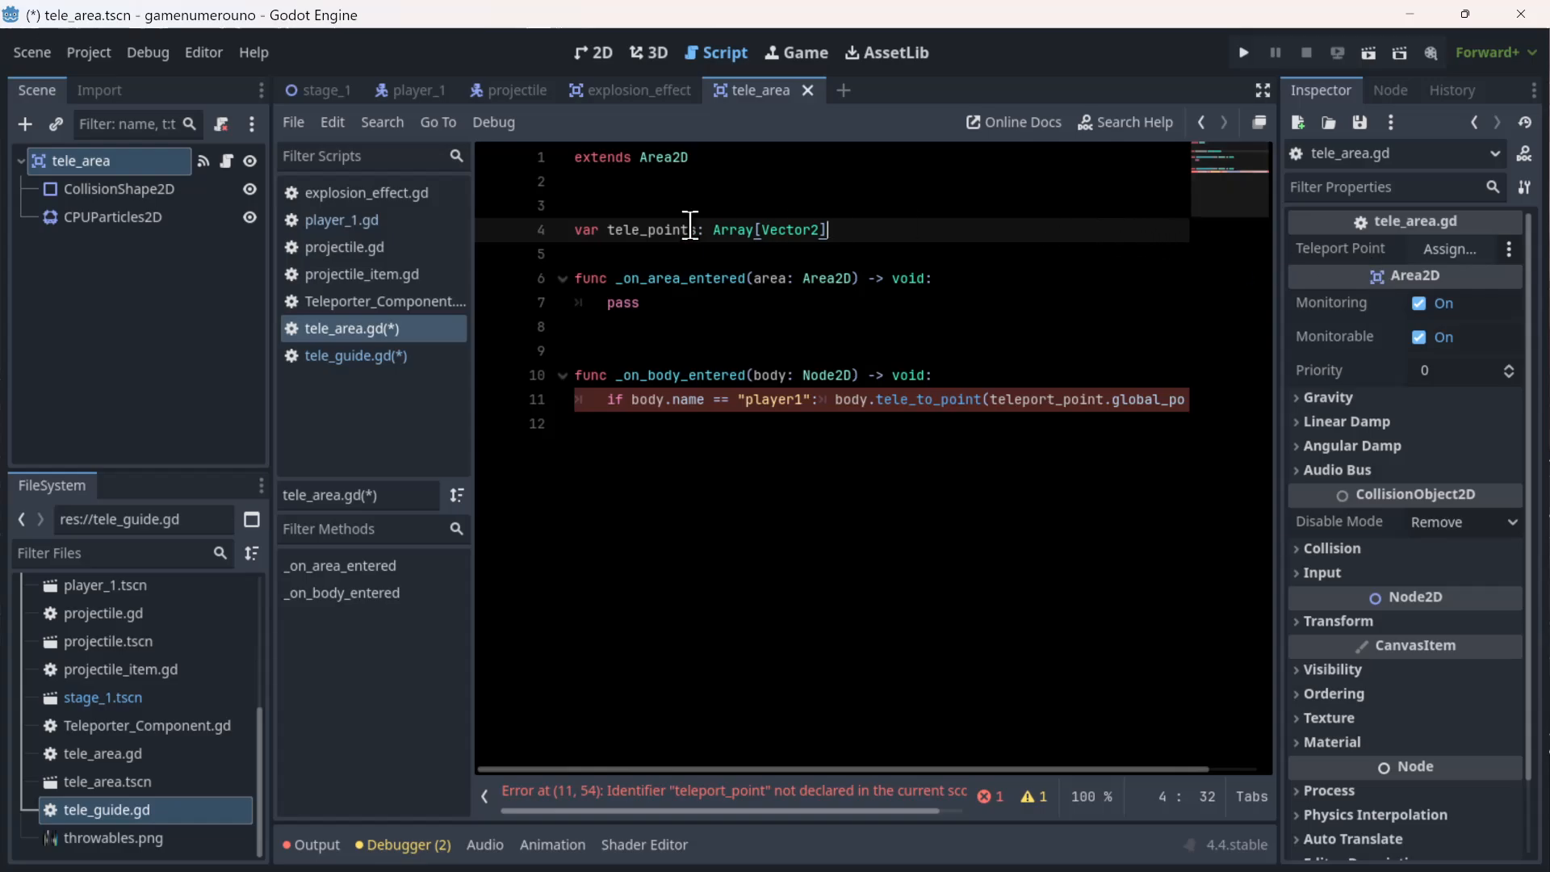
click(575, 230)
text(@ex)
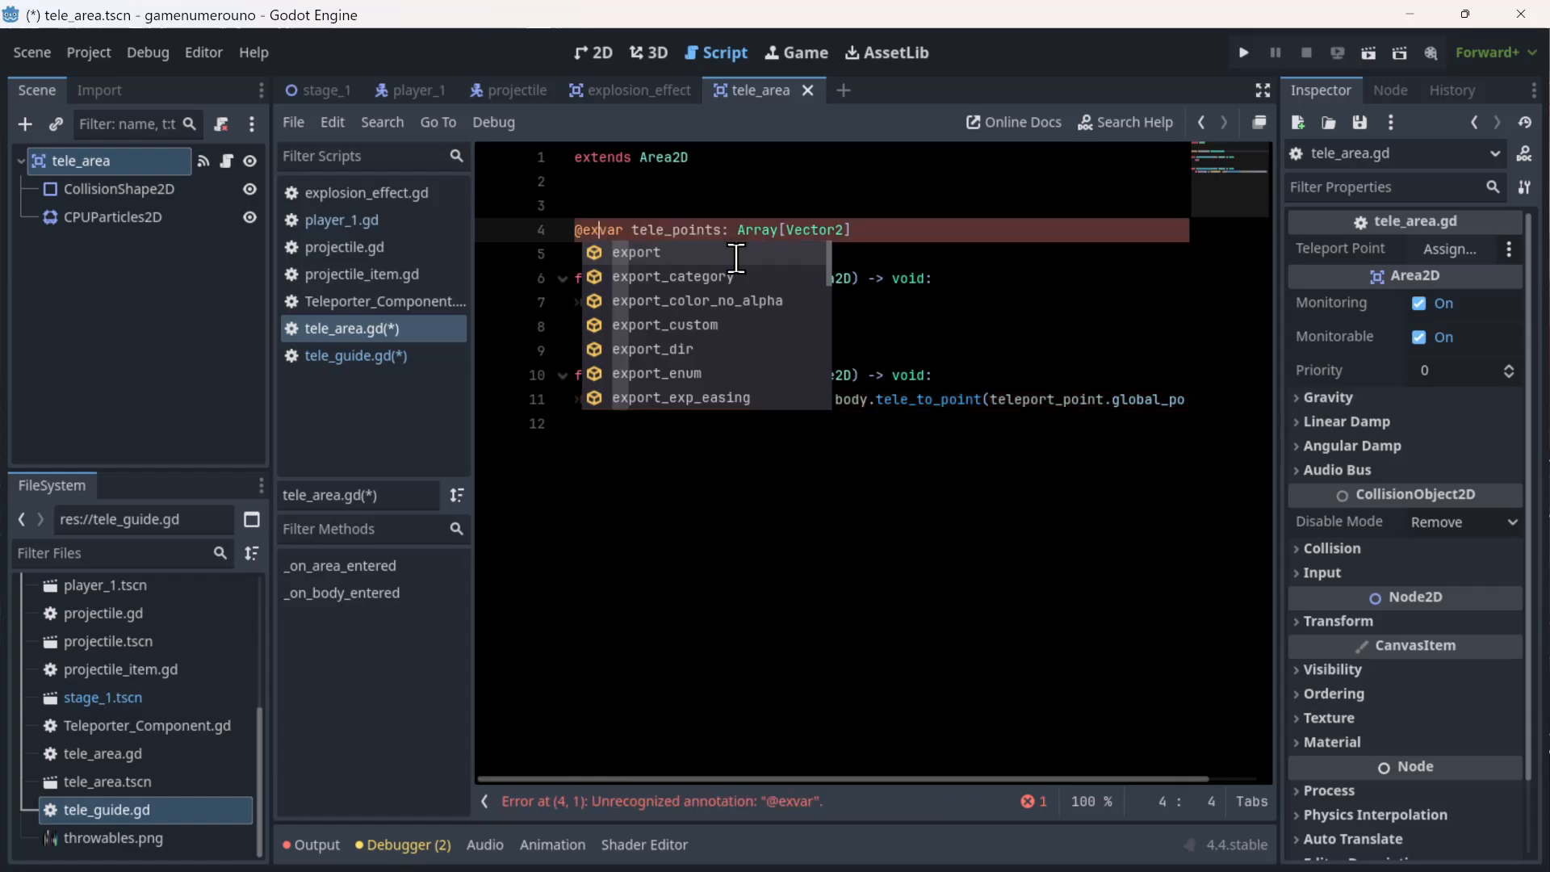
key(Tab)
text(var)
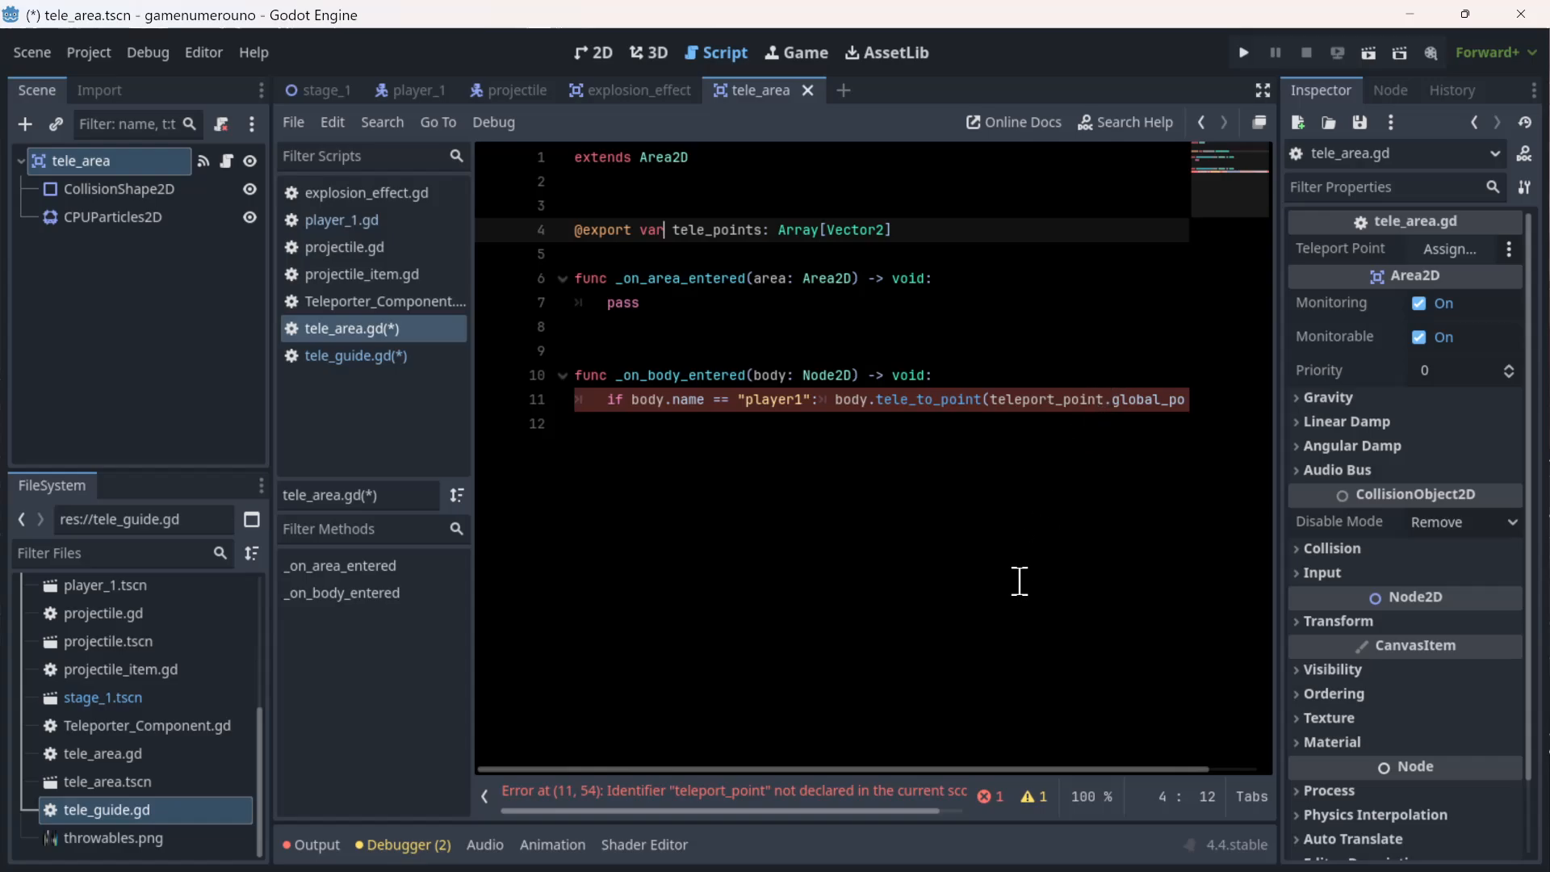
- Replace the tele_to_point argument teleport_point.global_position in _on_body_entered with tele_points
drag(893, 772, 972, 759)
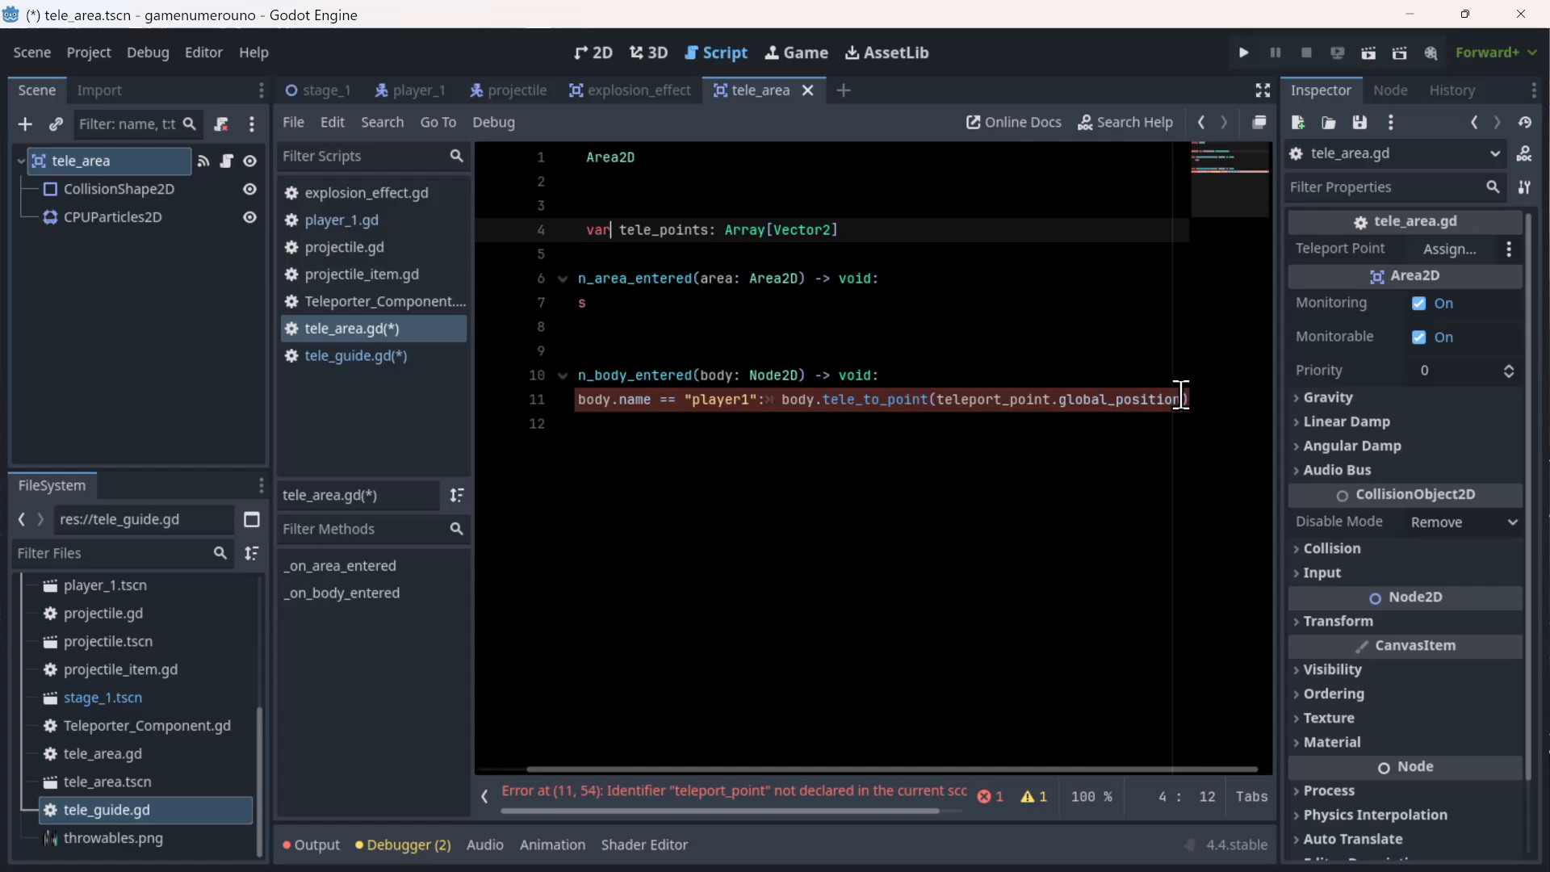
drag(1187, 399, 936, 400)
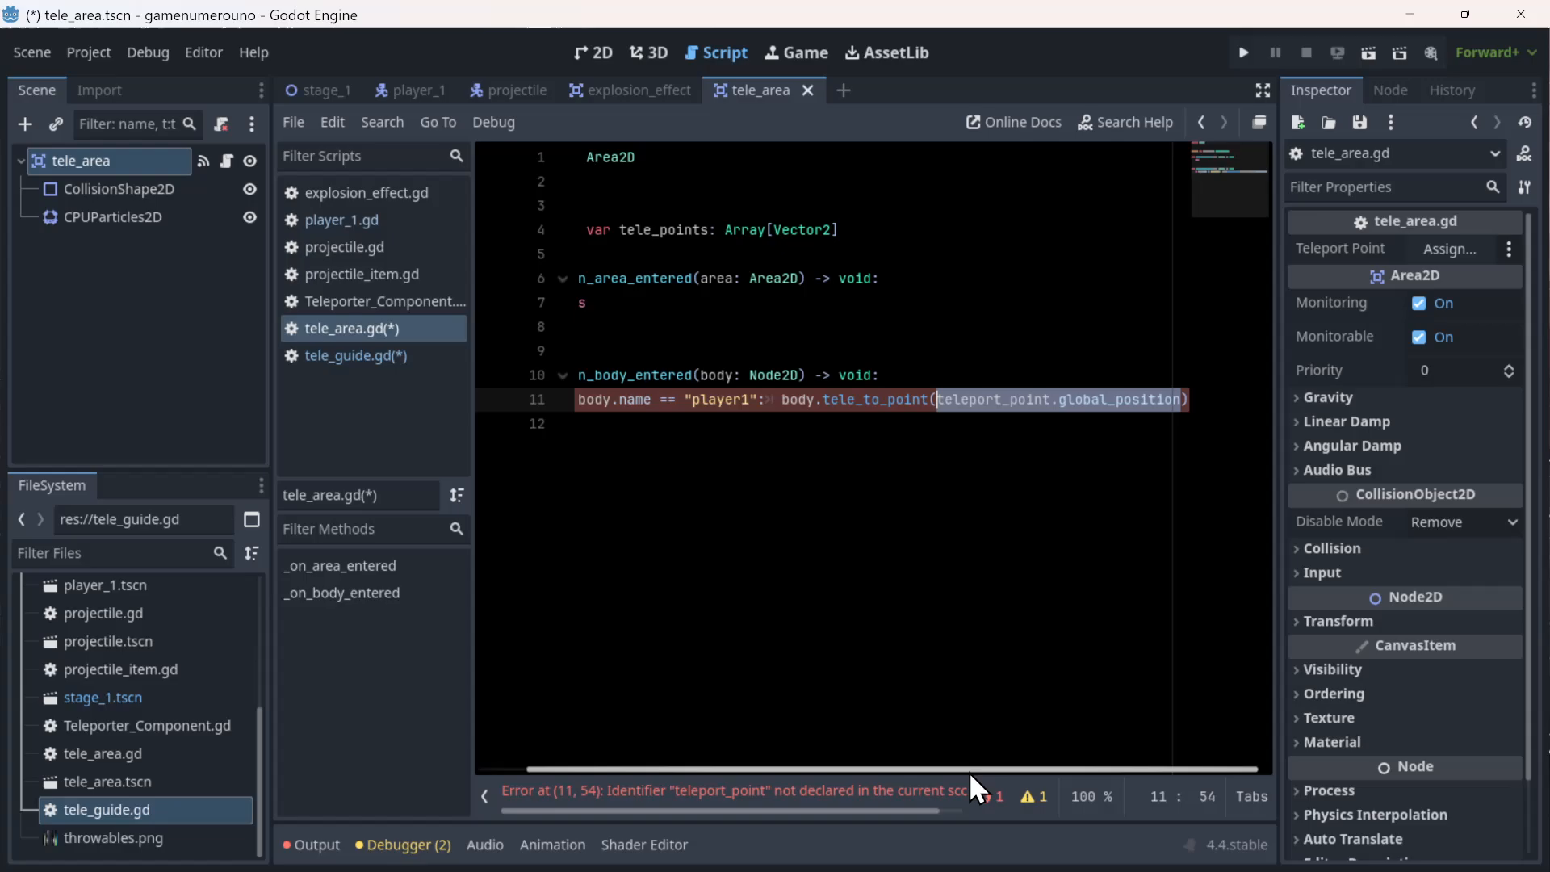
drag(969, 771, 1033, 721)
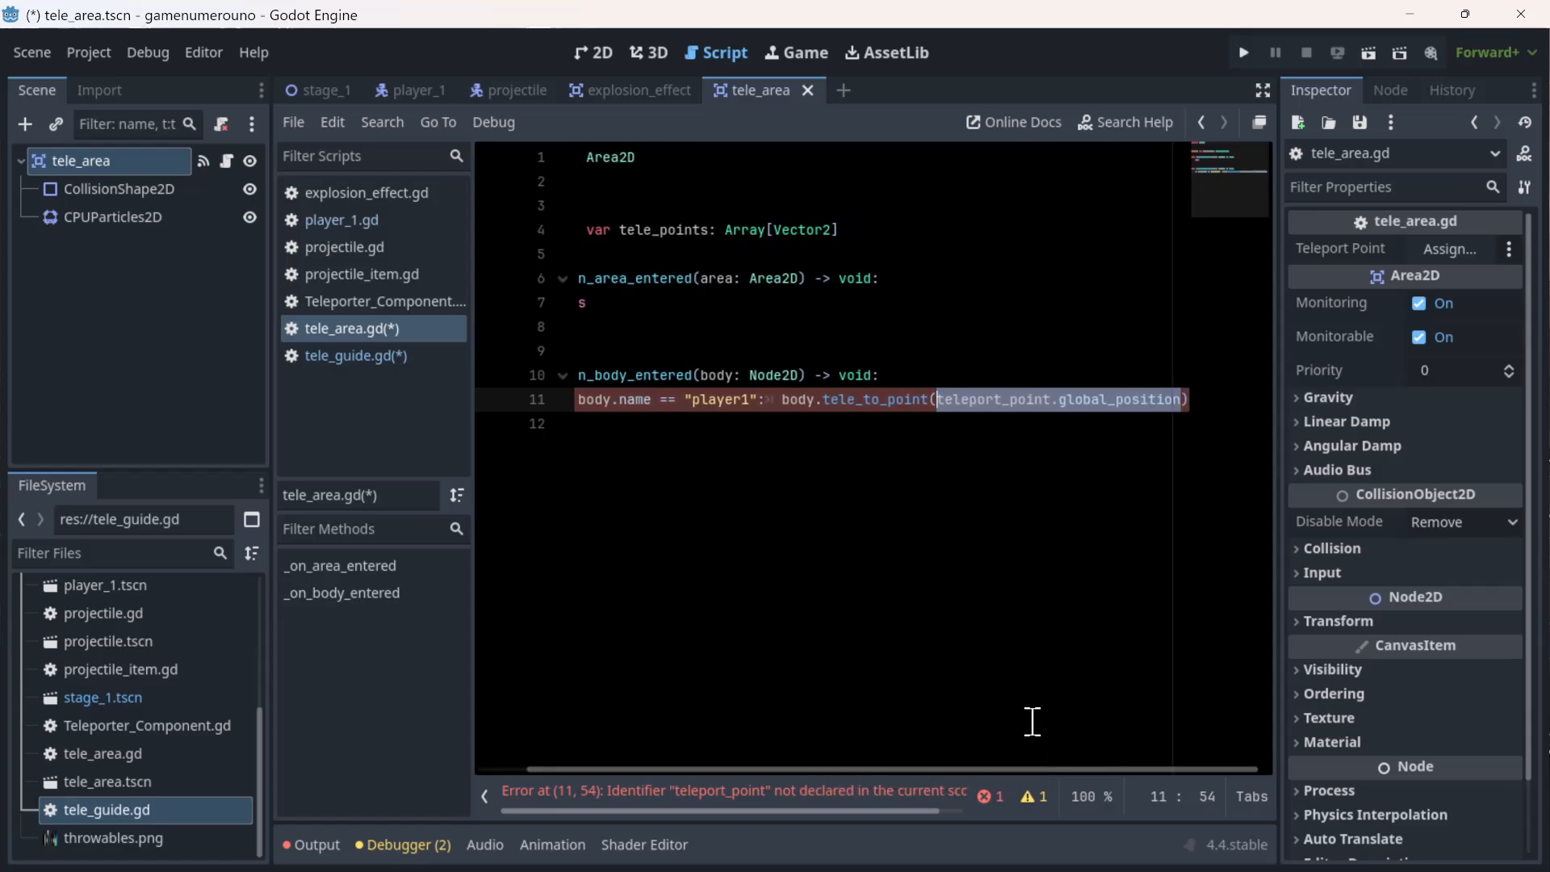
drag(1049, 769, 1374, 766)
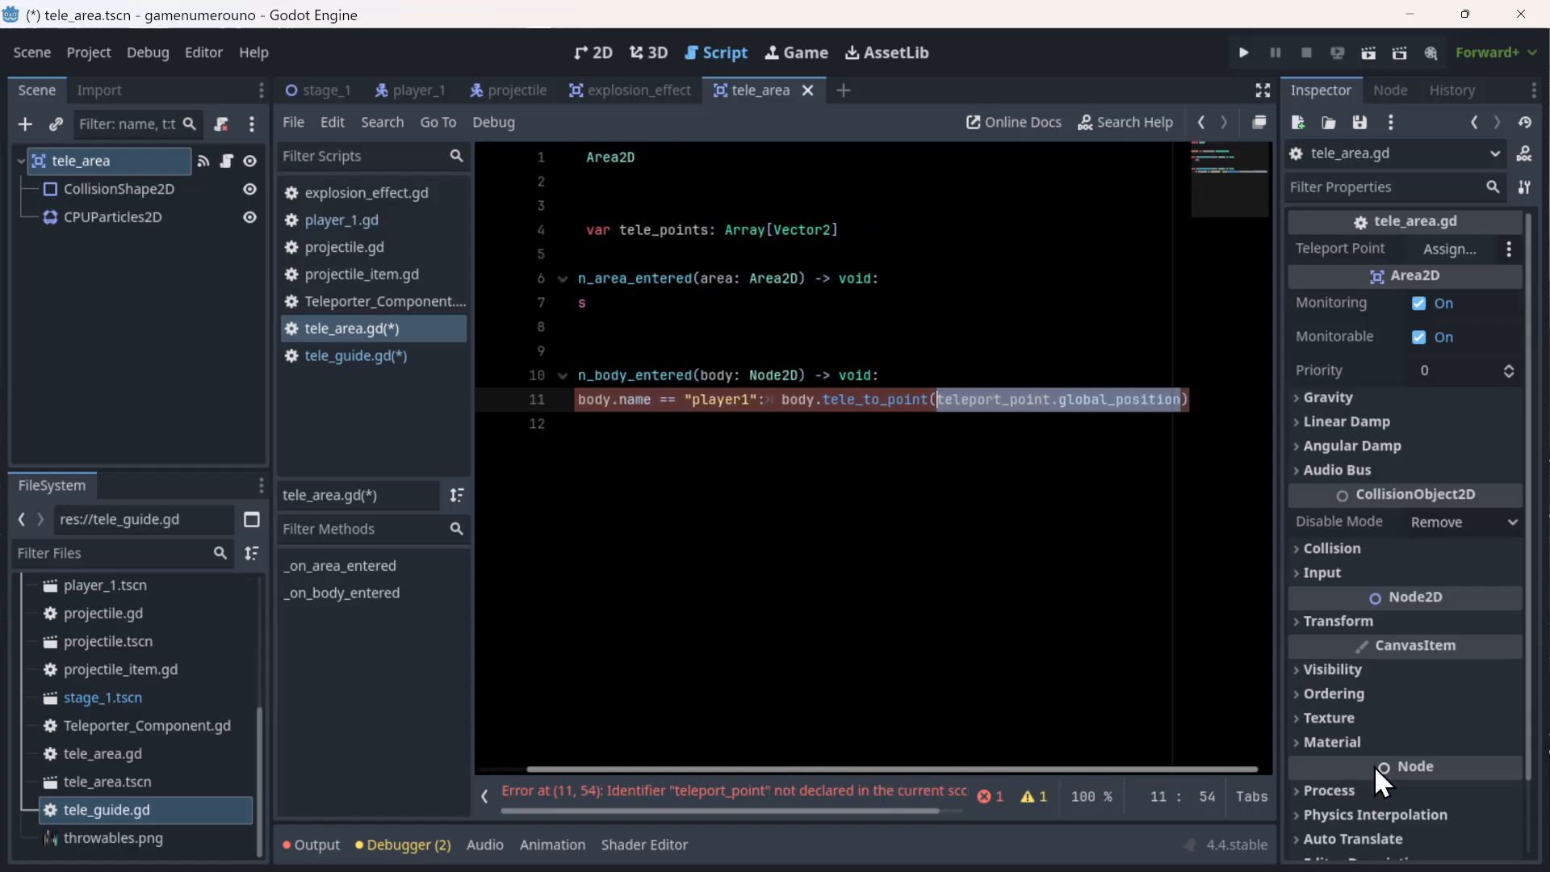
drag(1184, 771, 623, 770)
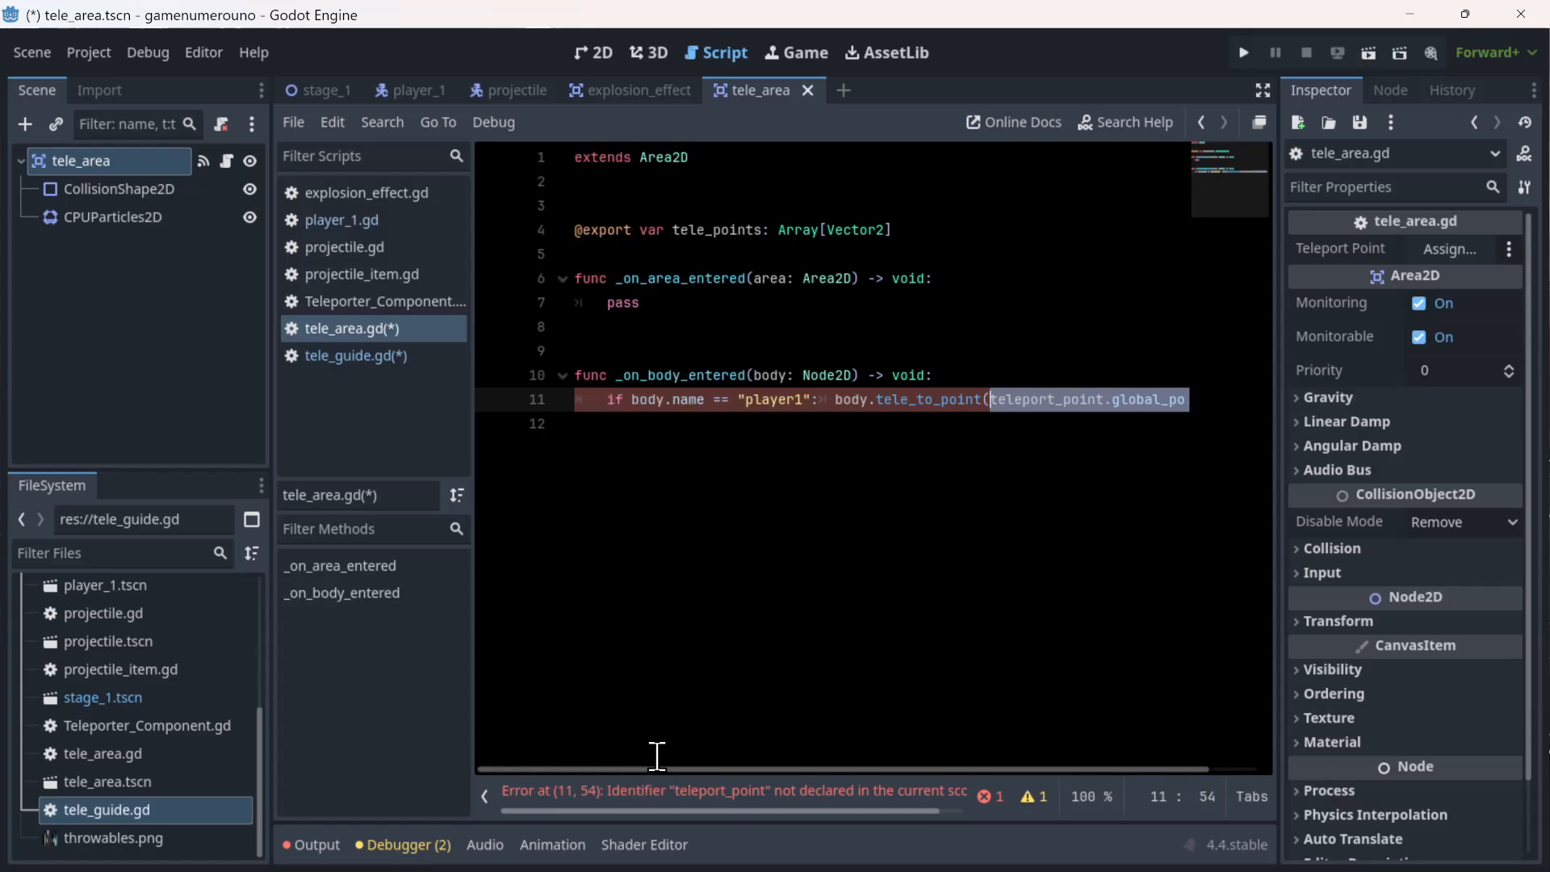
text(tele)
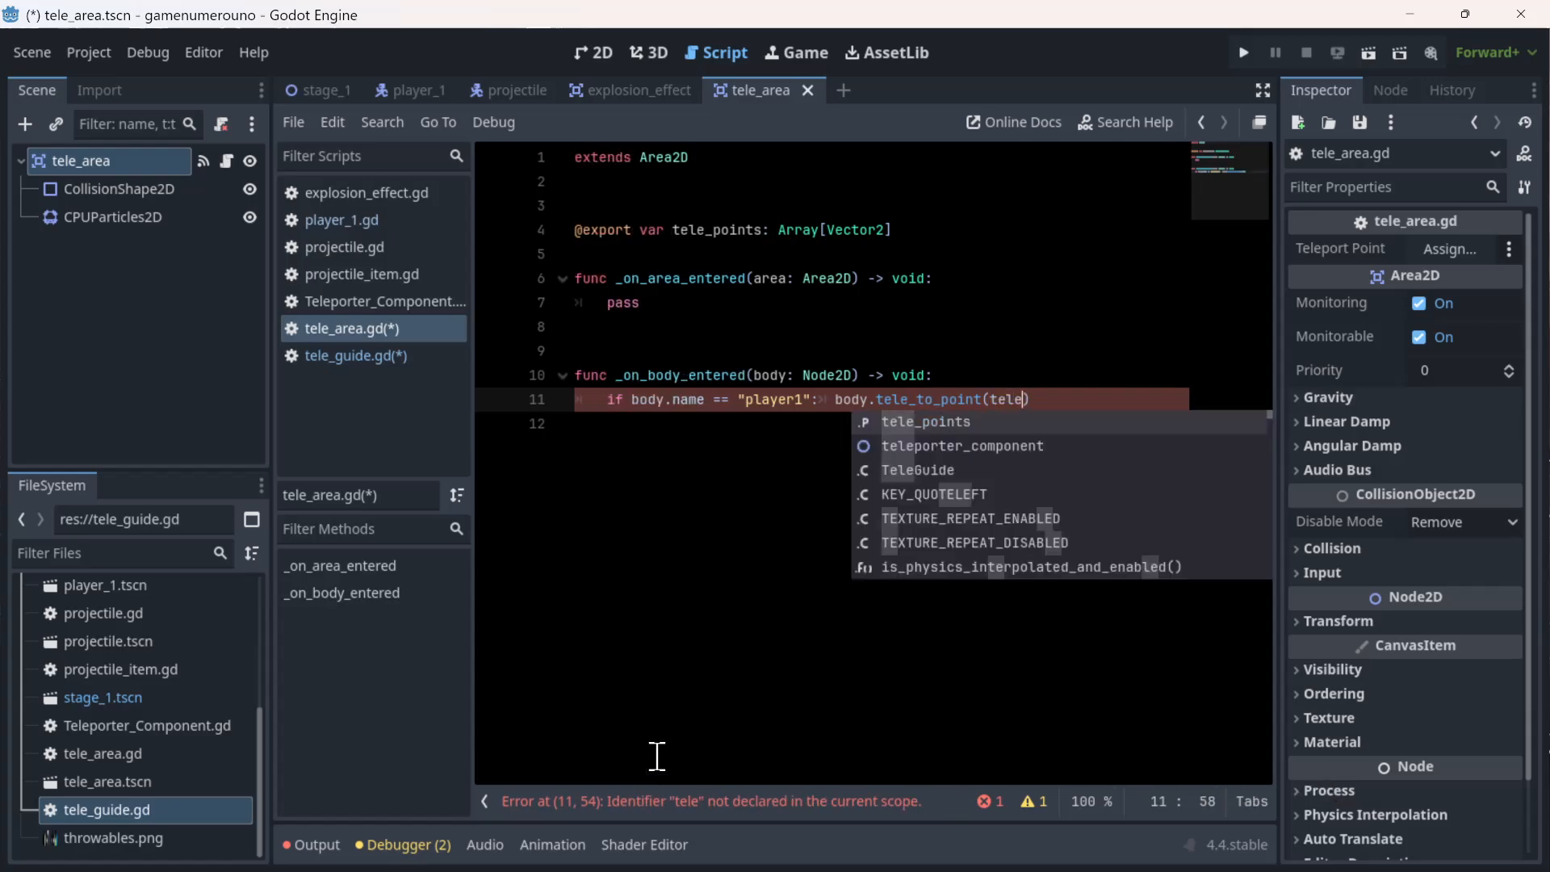
key(Return)
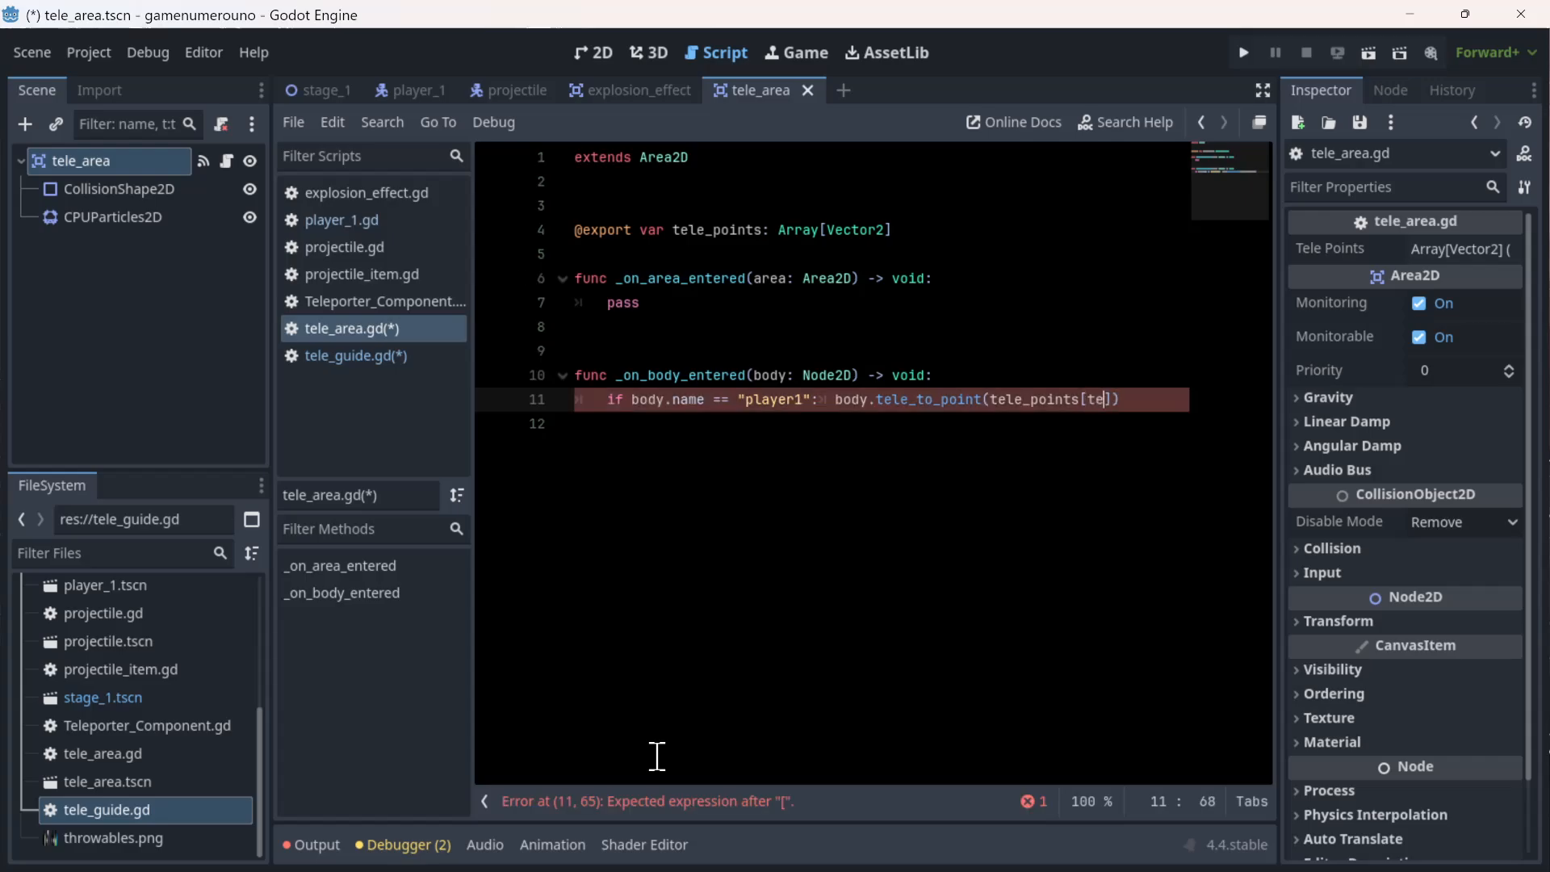
- Start an index on tele_points in the tele_to_point call with the member reference "TeleGuide." in square brackets
text([tele)
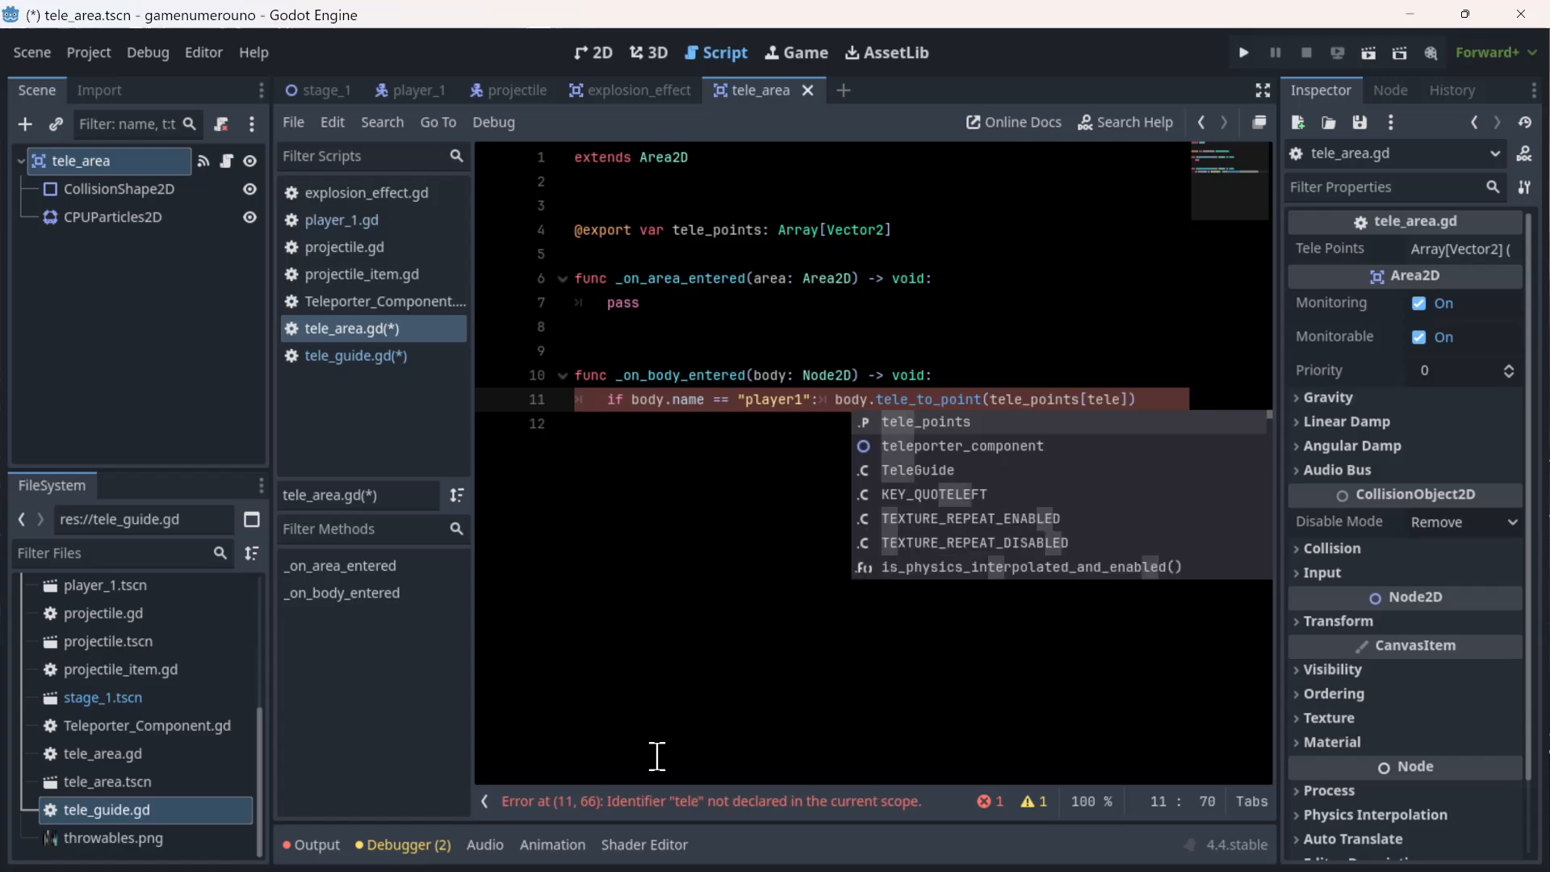
key(Down)
key(Down)
key(Down)
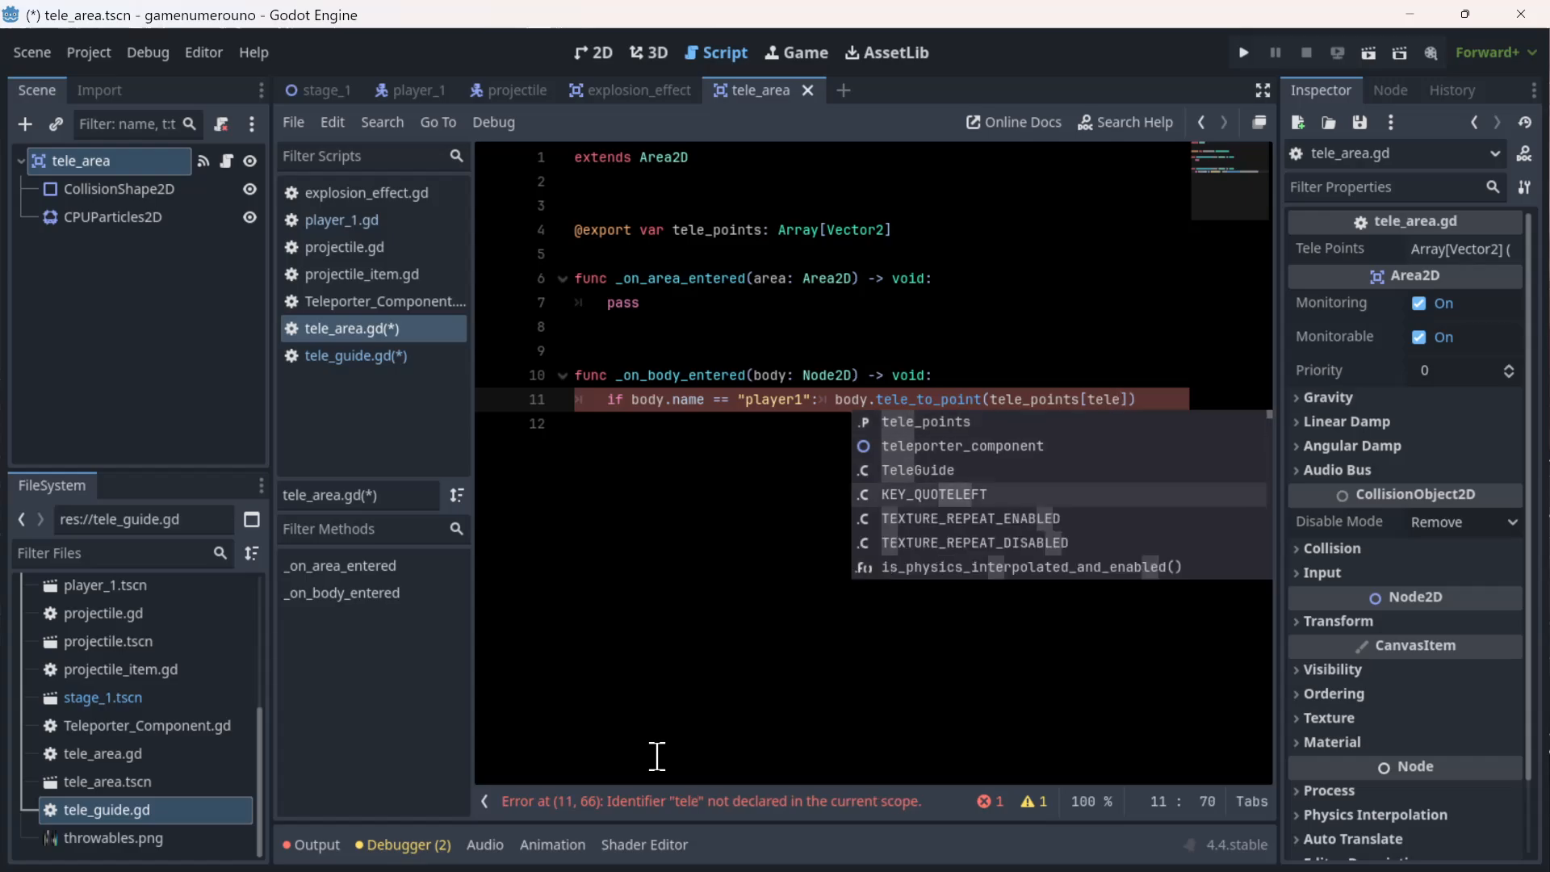
key(Up)
key(Return)
text(.)
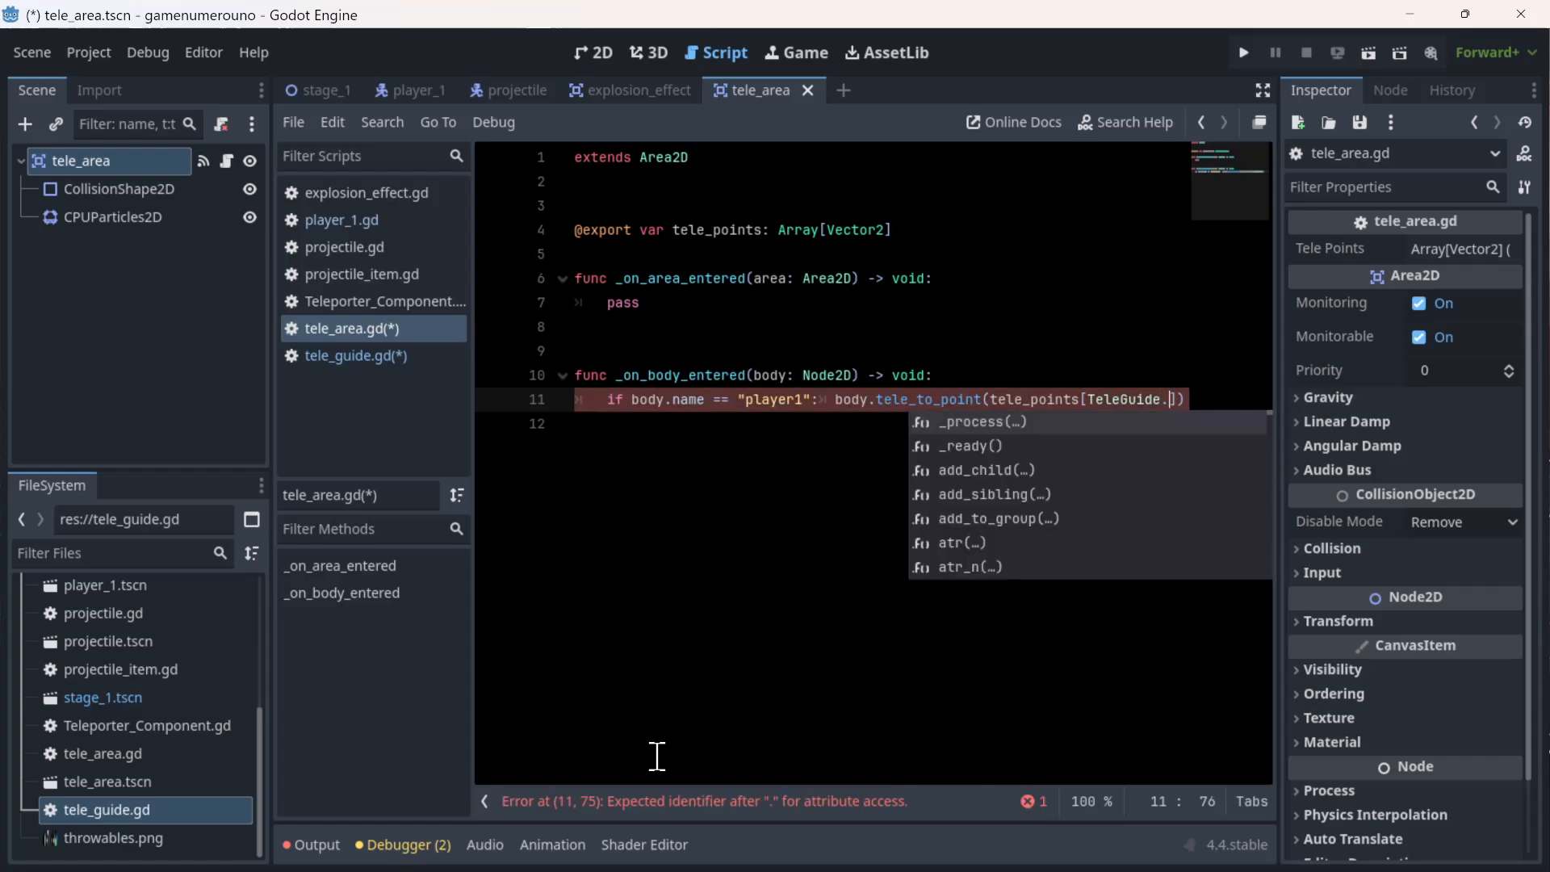
text(te)
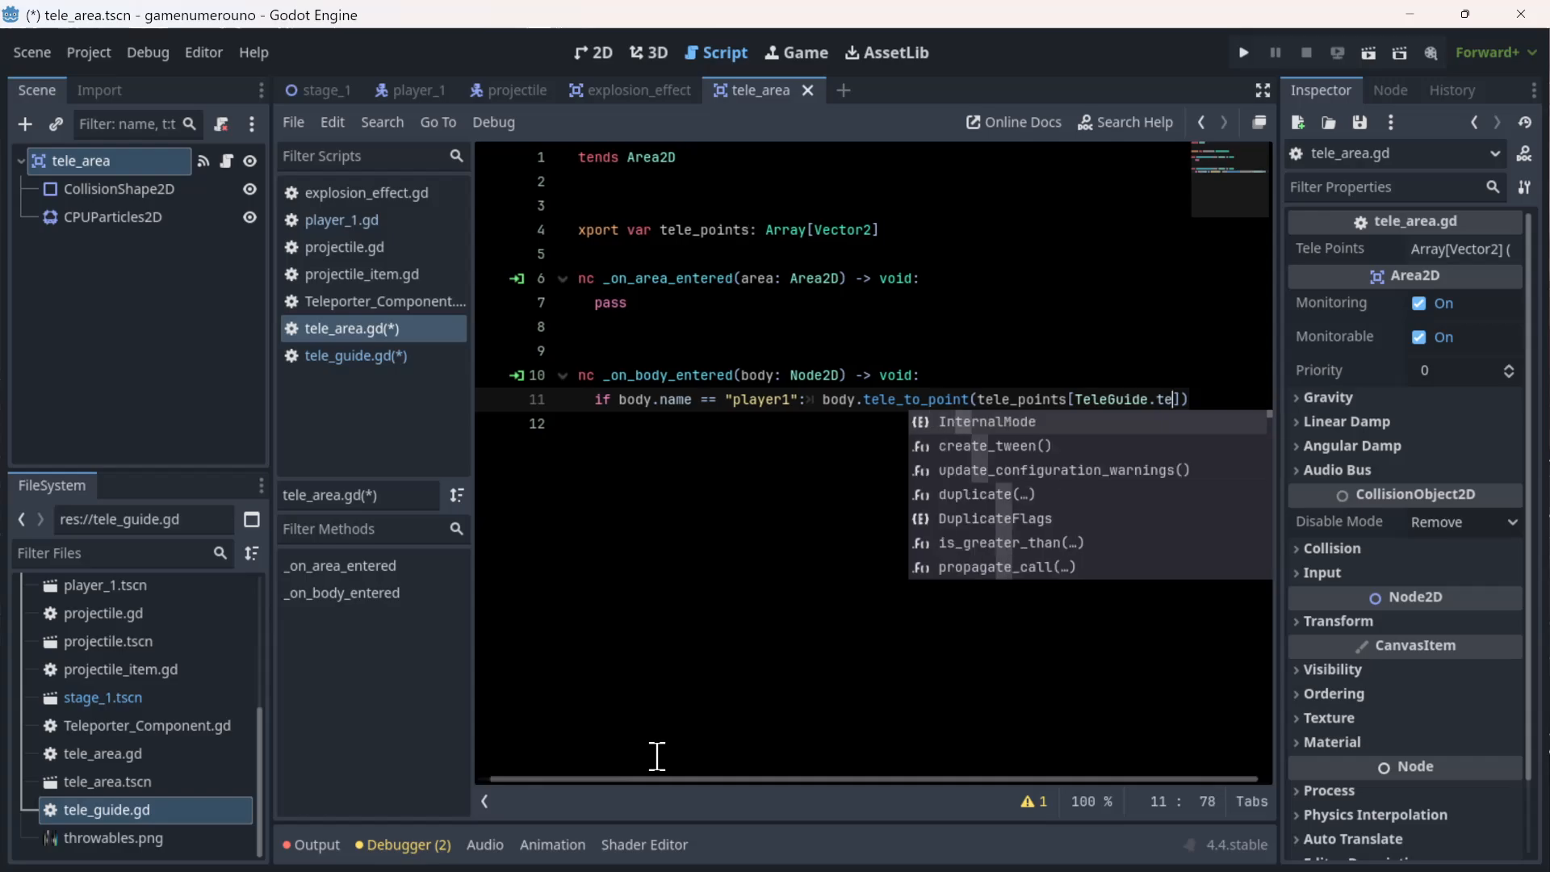
key(BackSpace)
key(BackSpace)
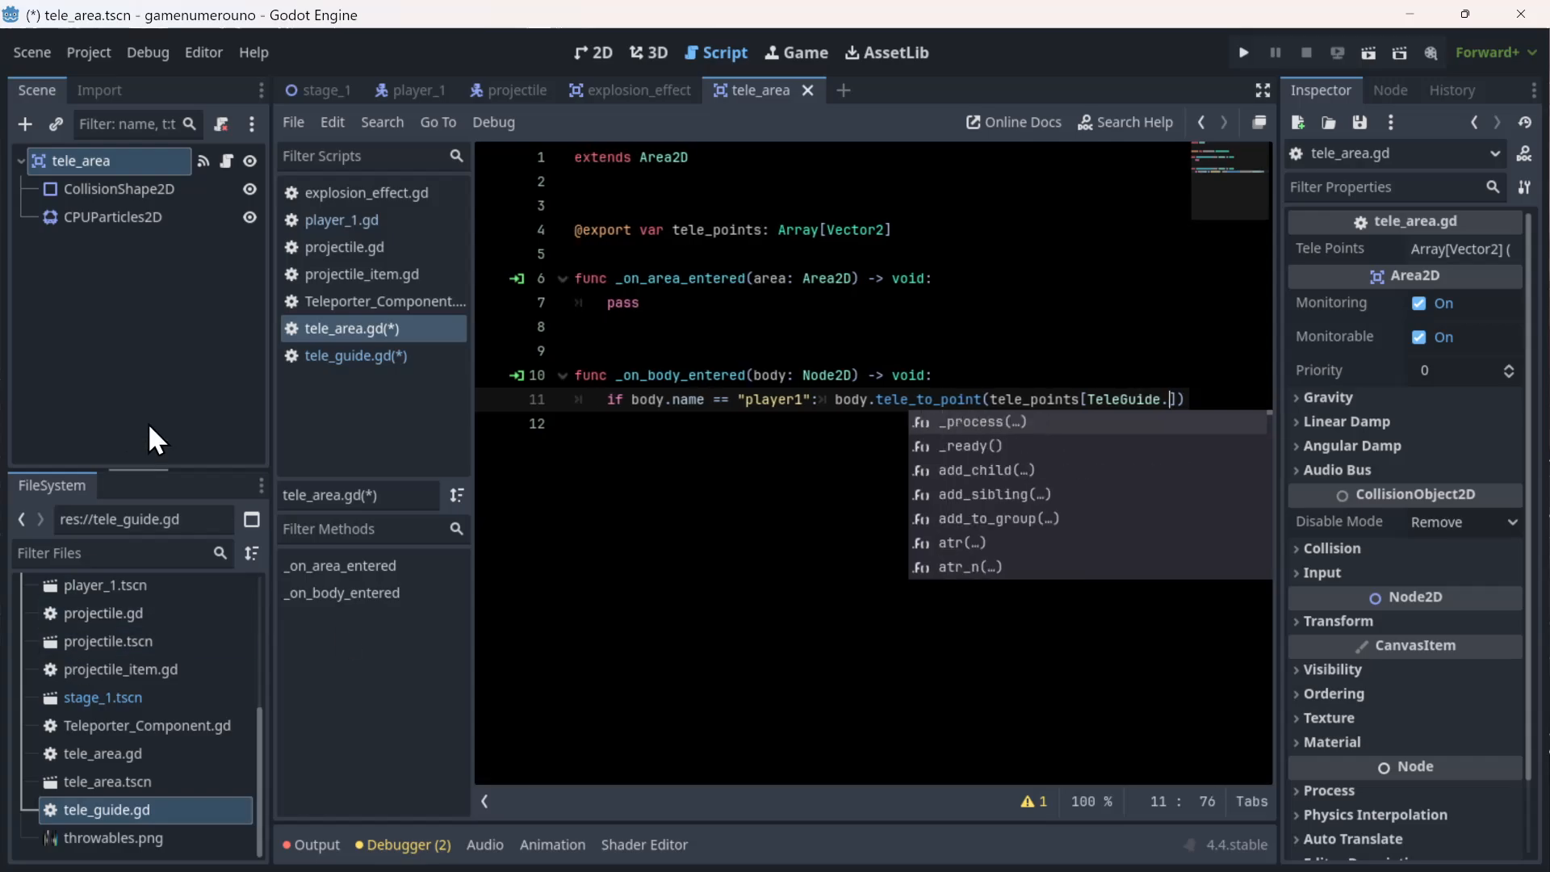
- Delete the tele_points declaration from tele_guide.gd
click(410, 354)
click(796, 438)
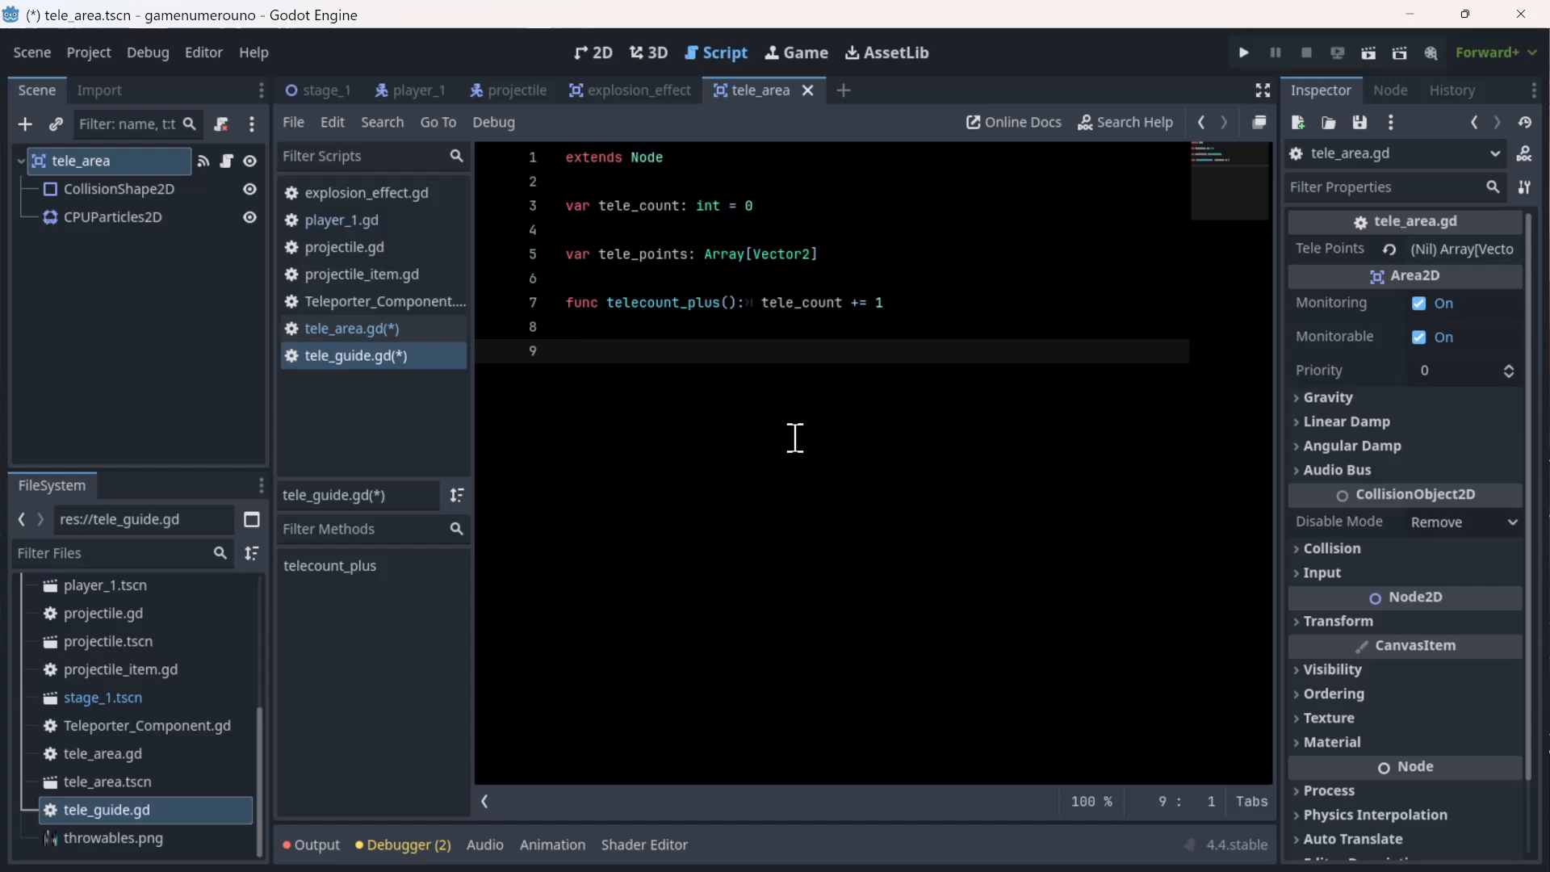
drag(889, 267, 505, 237)
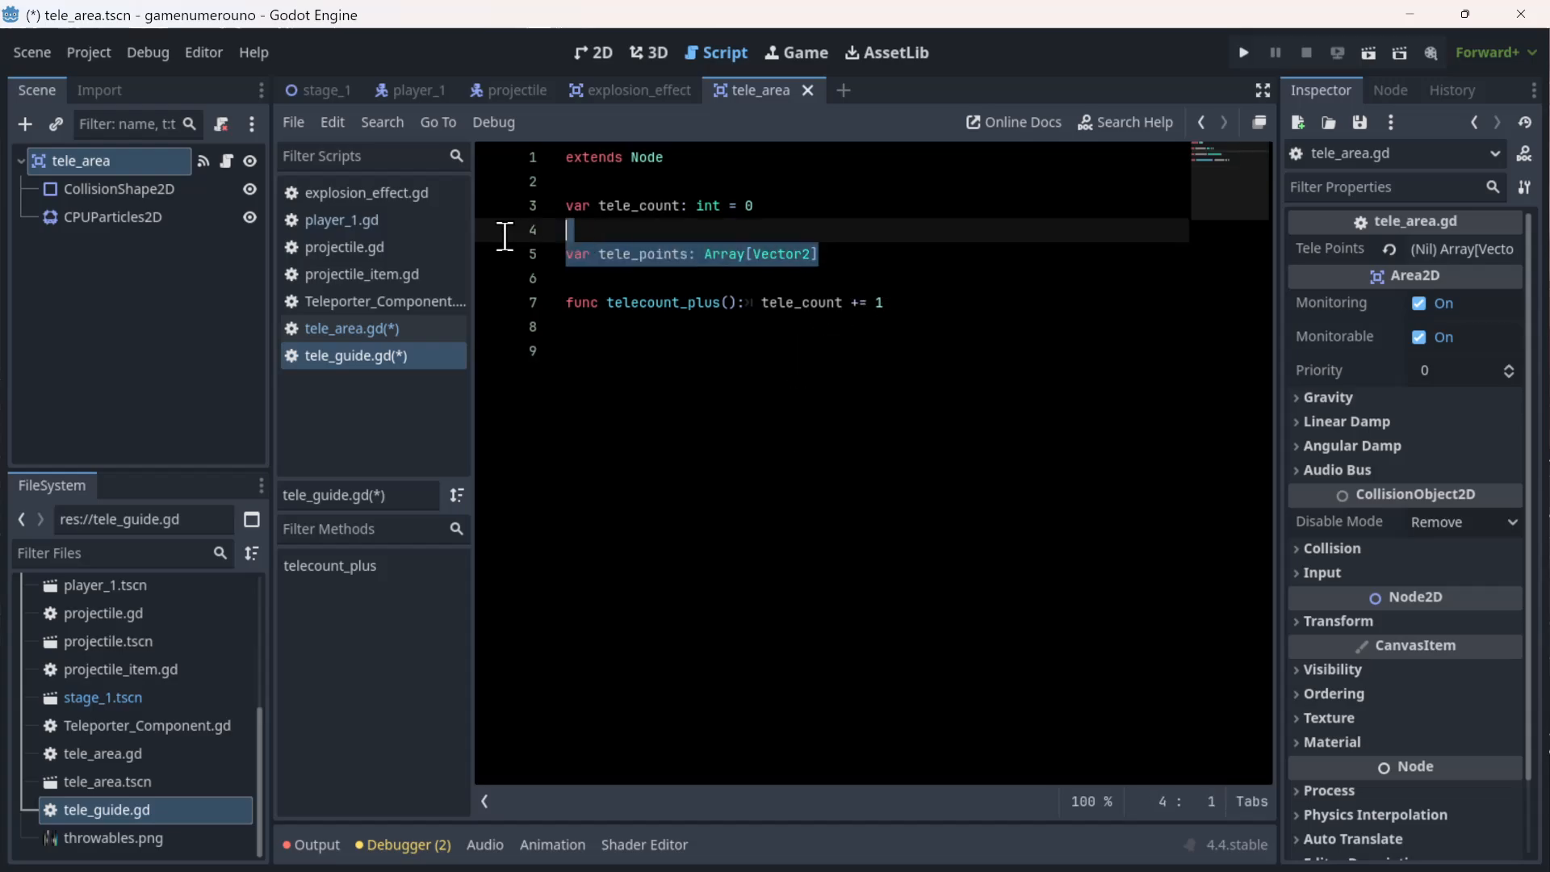
key(BackSpace)
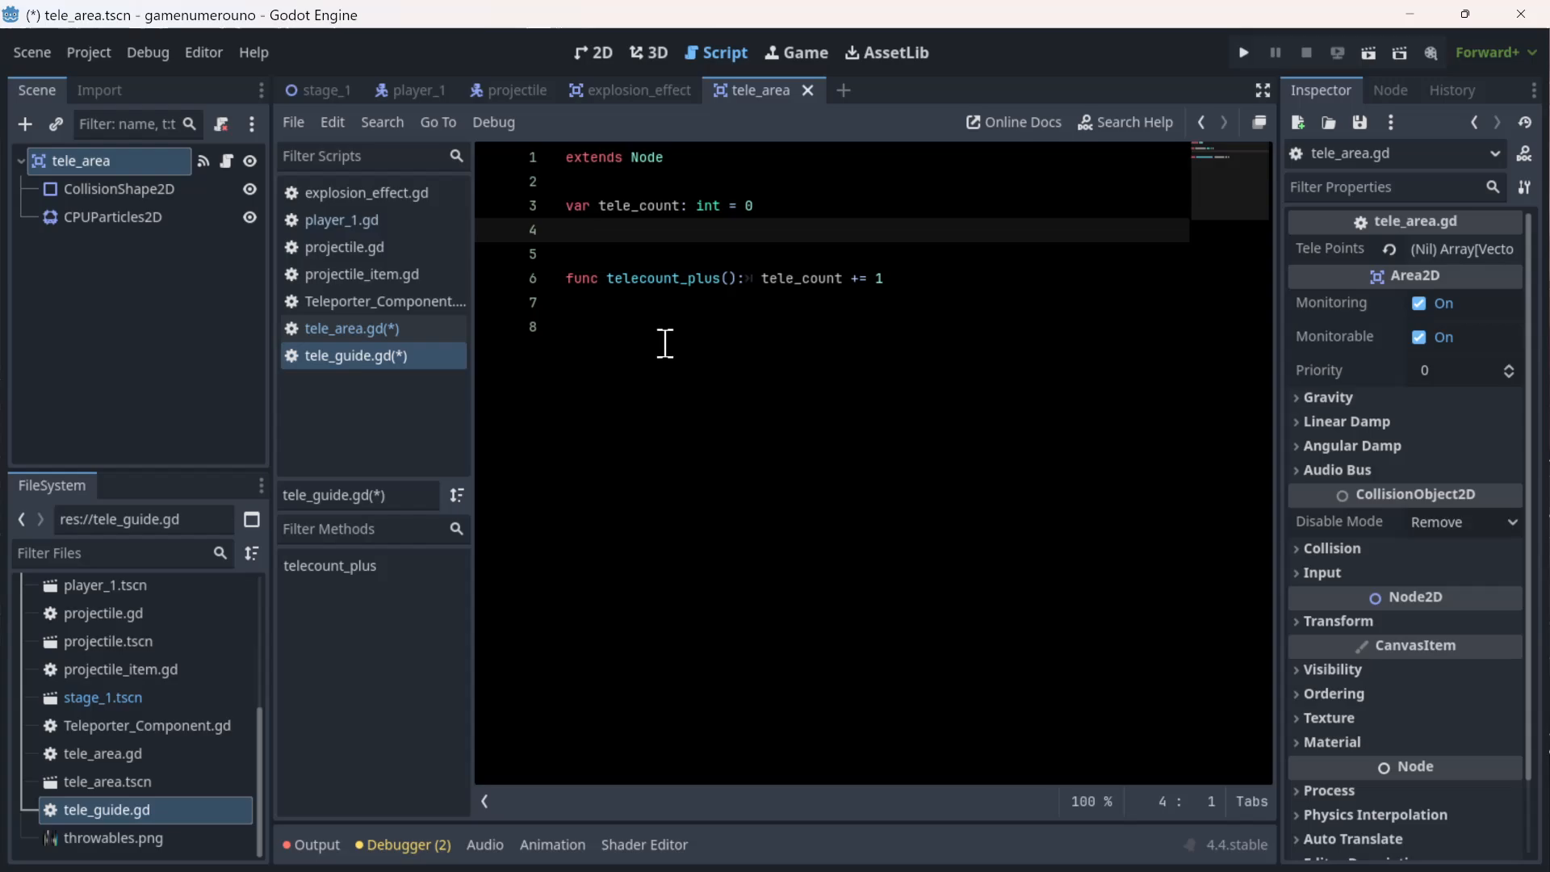
- Save the scripts and complete the tele_points index in tele_area.gd's tele_to_point call as TeleGuide.tele_count
key(ctrl+s)
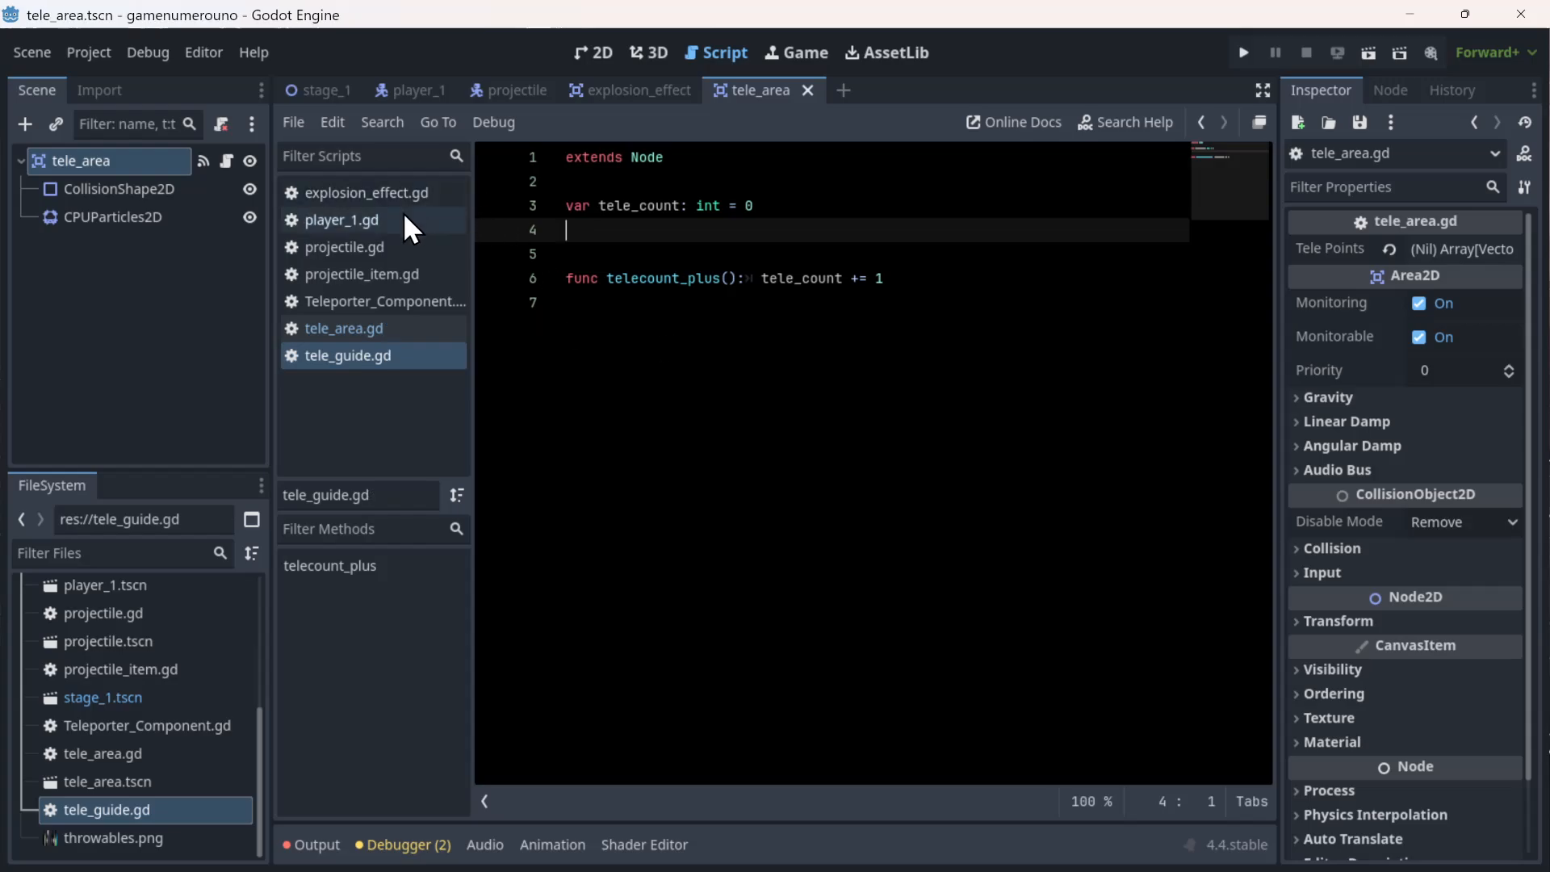
click(373, 330)
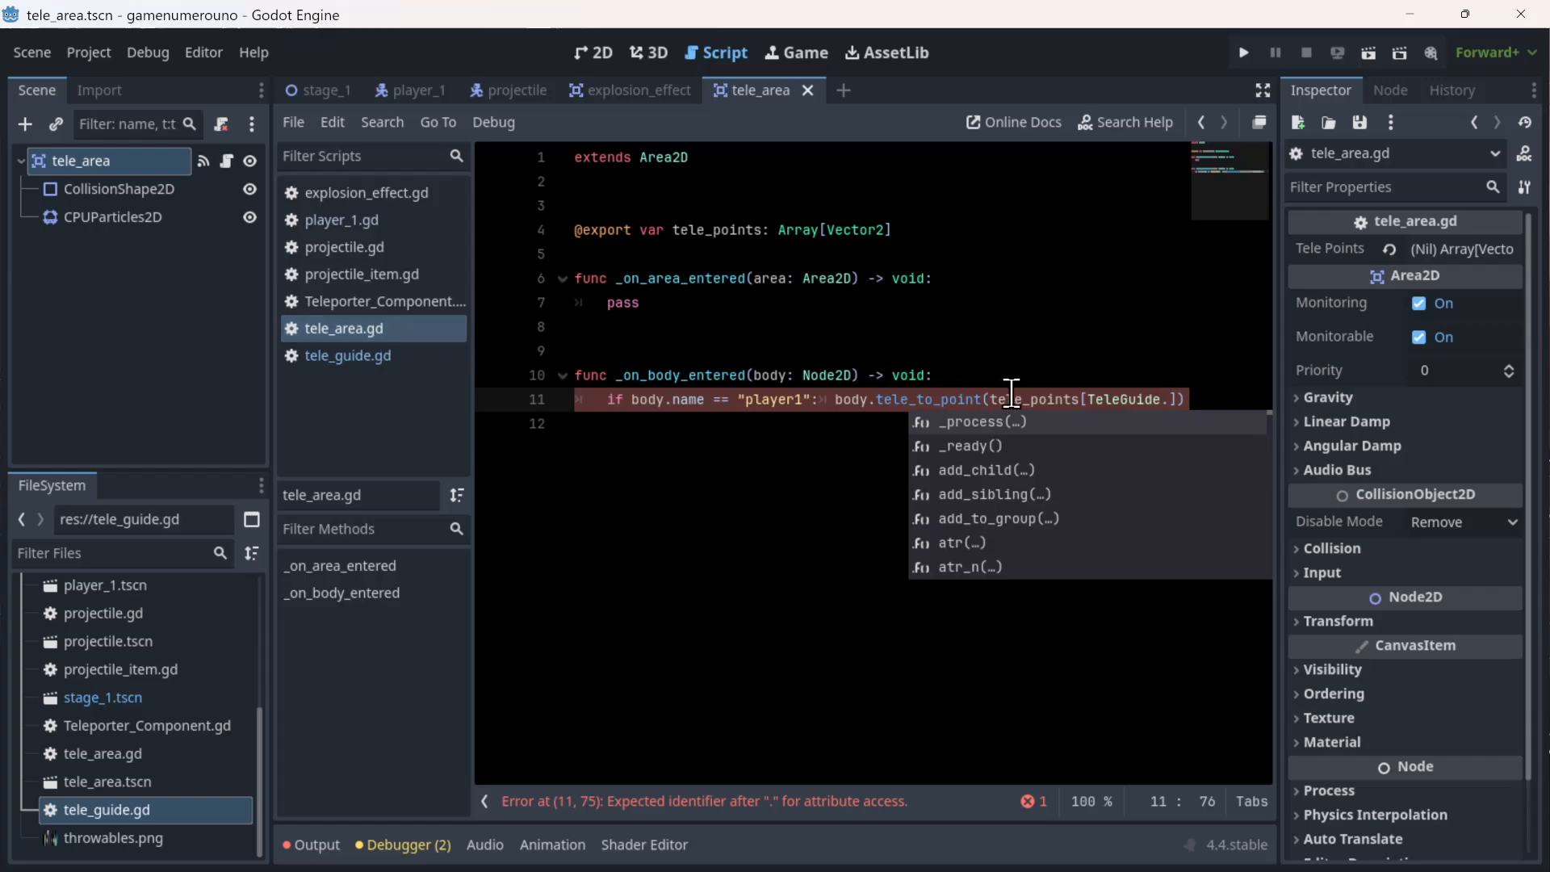
text(t)
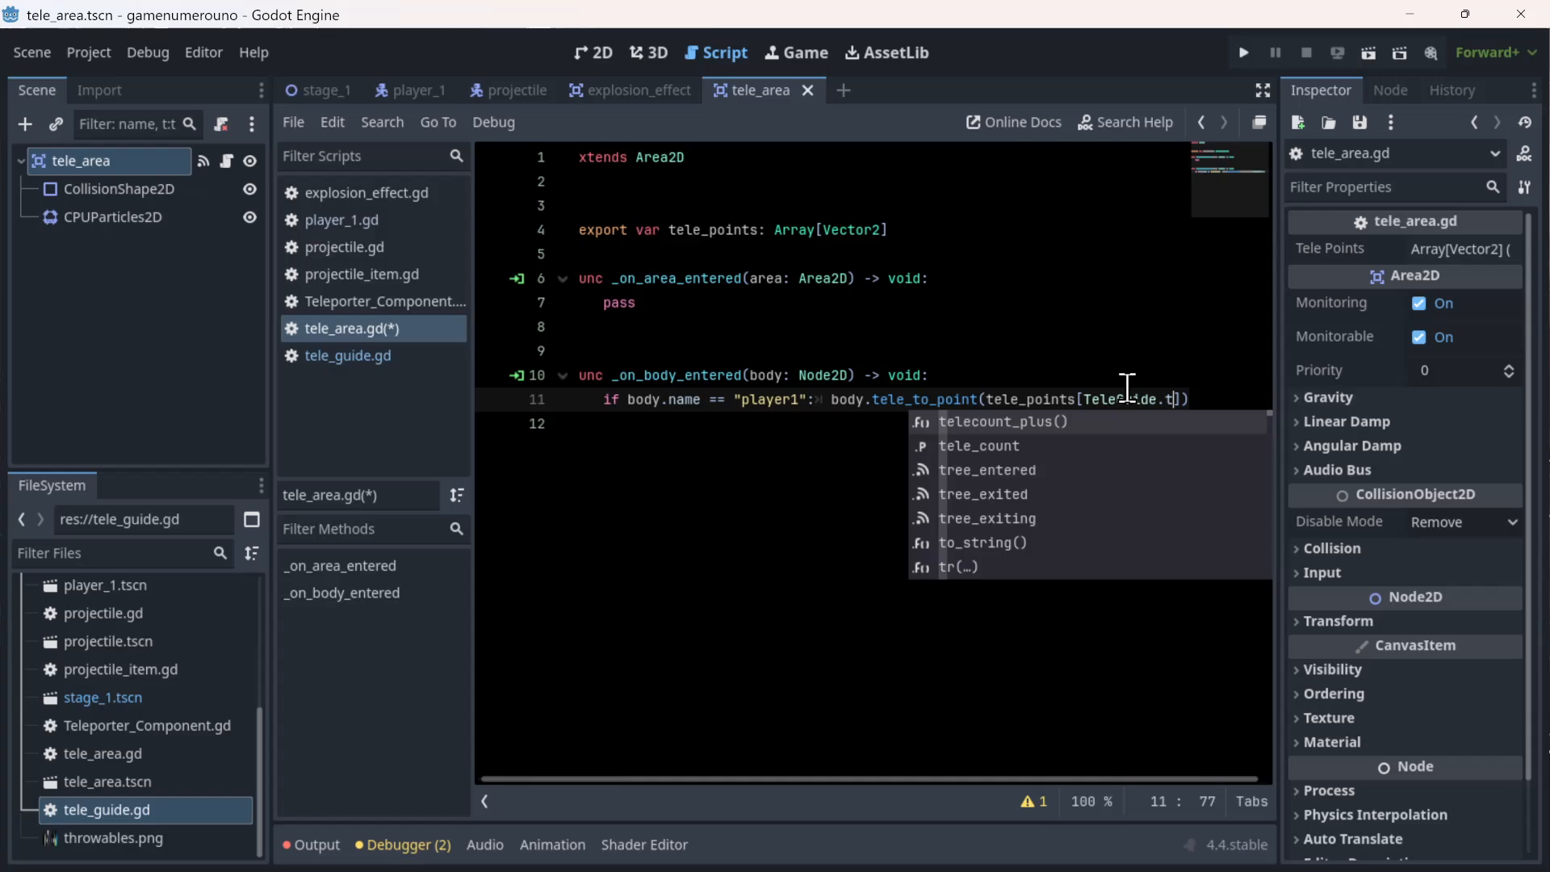
key(Return)
key(BackSpace)
key(BackSpace)
key(BackSpace)
key(BackSpace)
key(BackSpace)
key(BackSpace)
key(BackSpace)
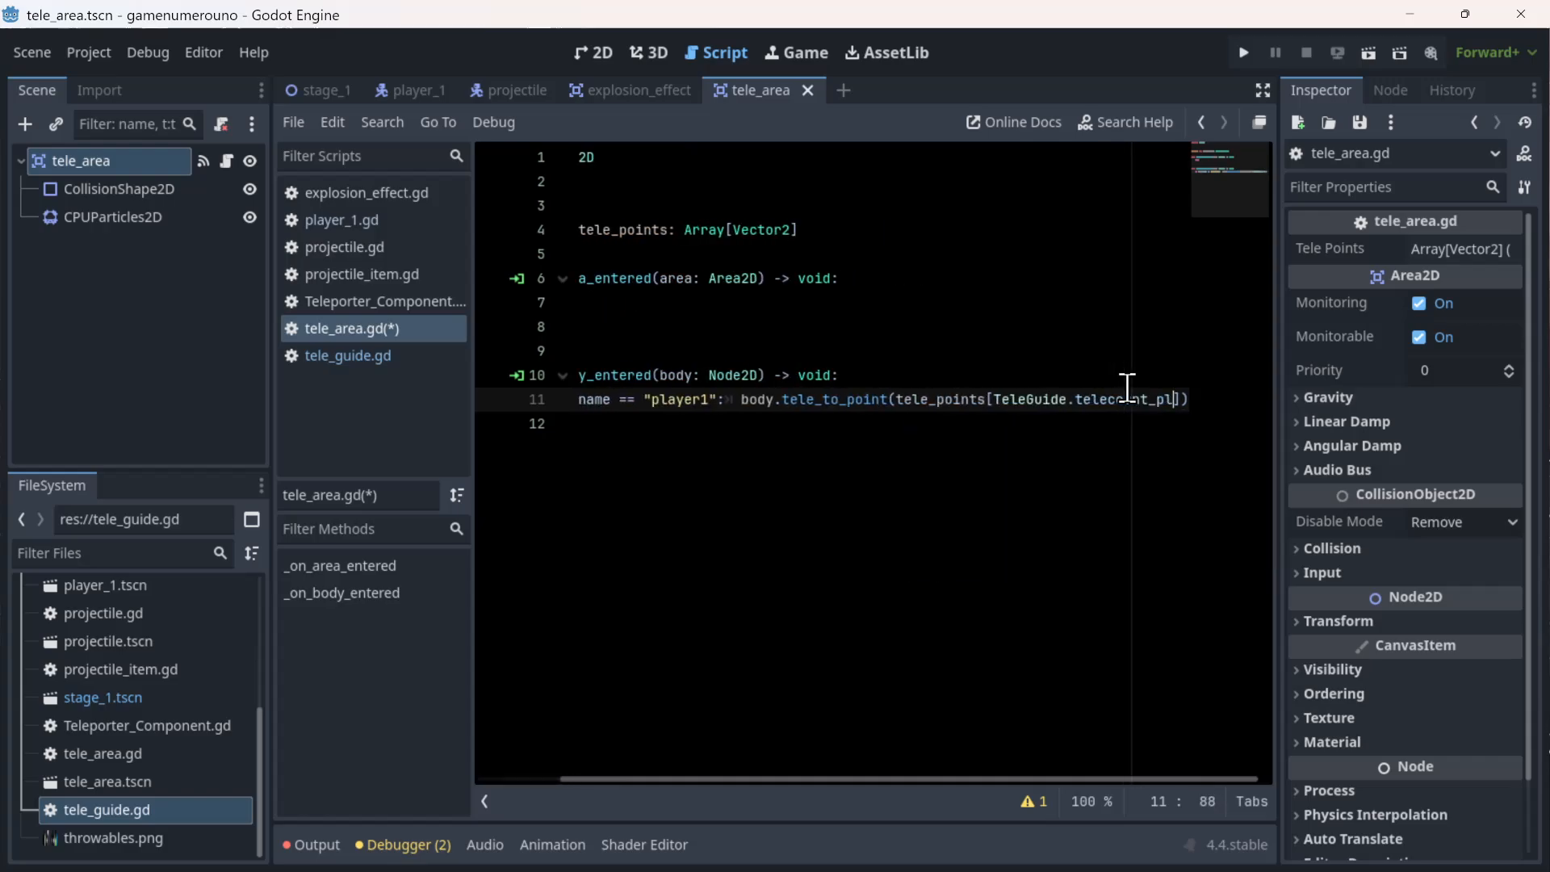
key(BackSpace)
key(BackSpace)
key(BackSpace)
key(BackSpace)
key(BackSpace)
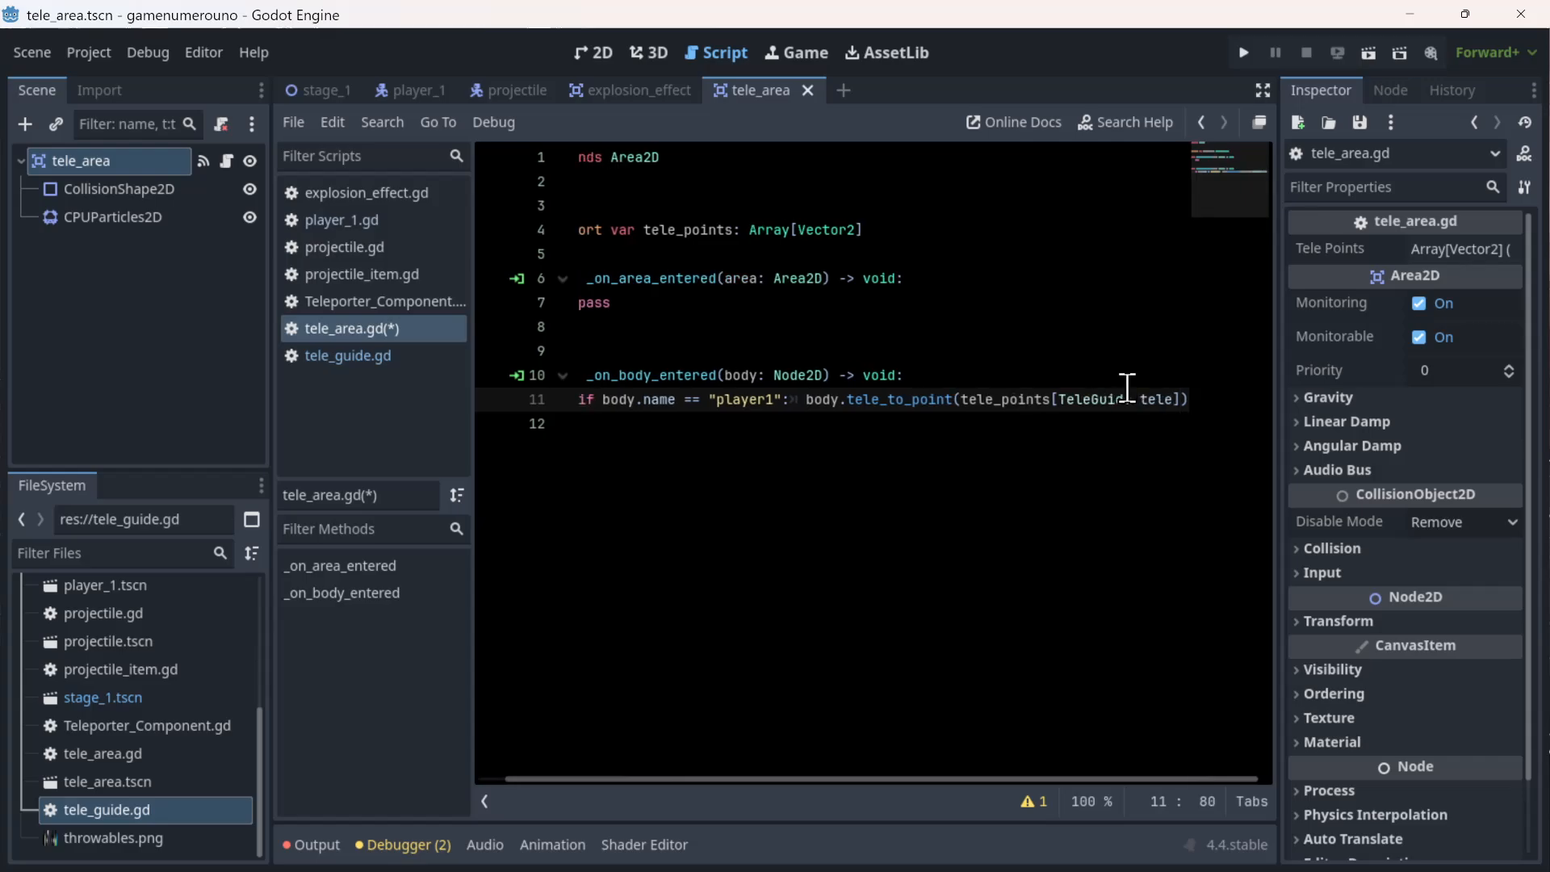
text(_)
key(Return)
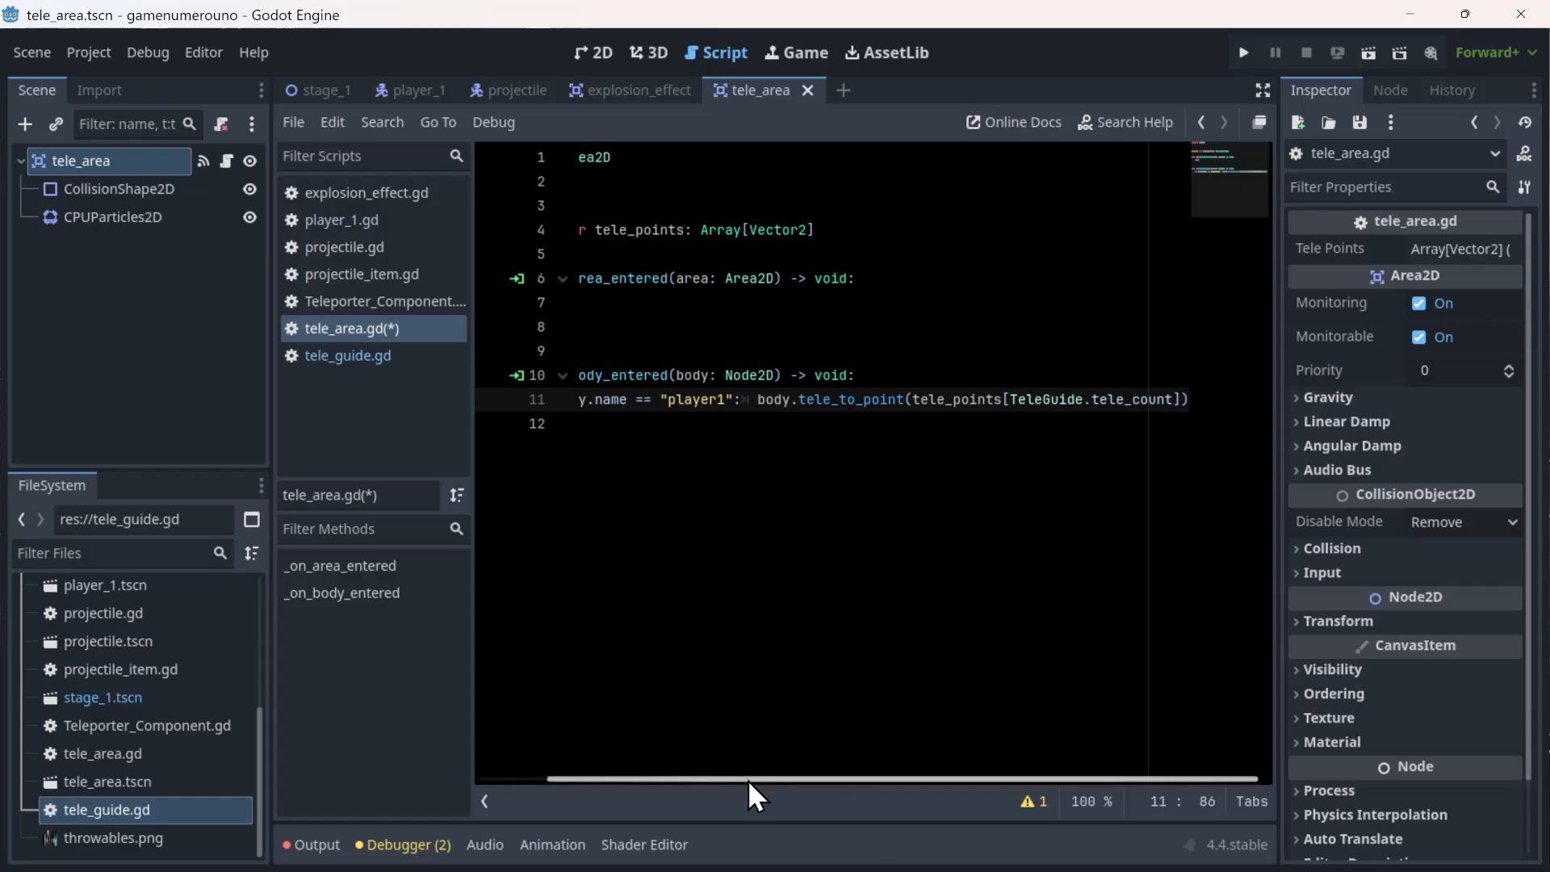
- Change the element type of the exported tele_points array to teleporter_component and save the script
drag(748, 778, 531, 791)
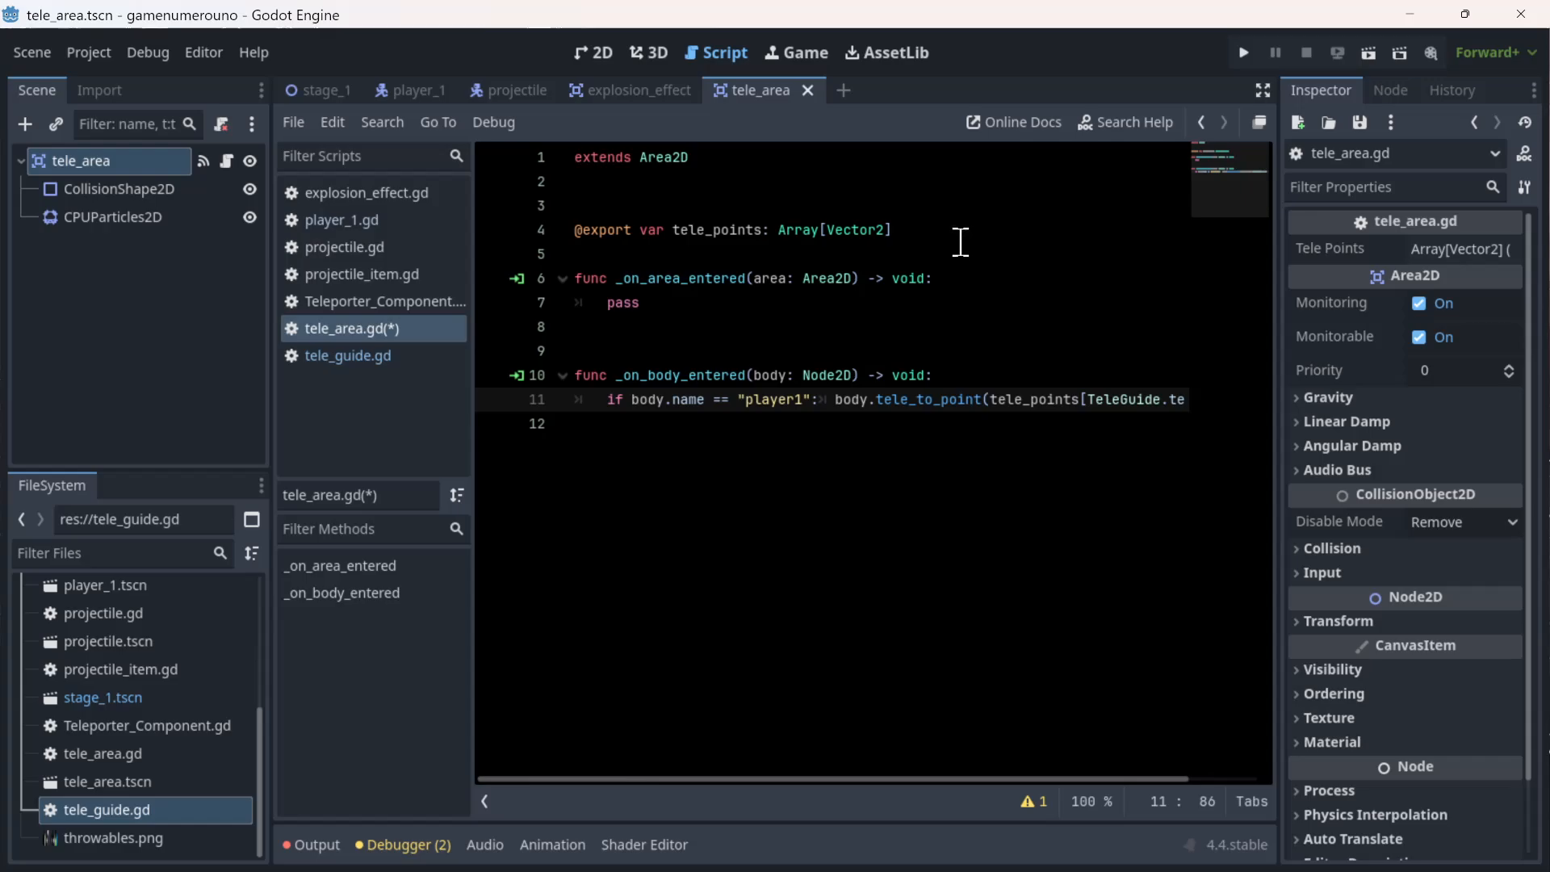
click(973, 210)
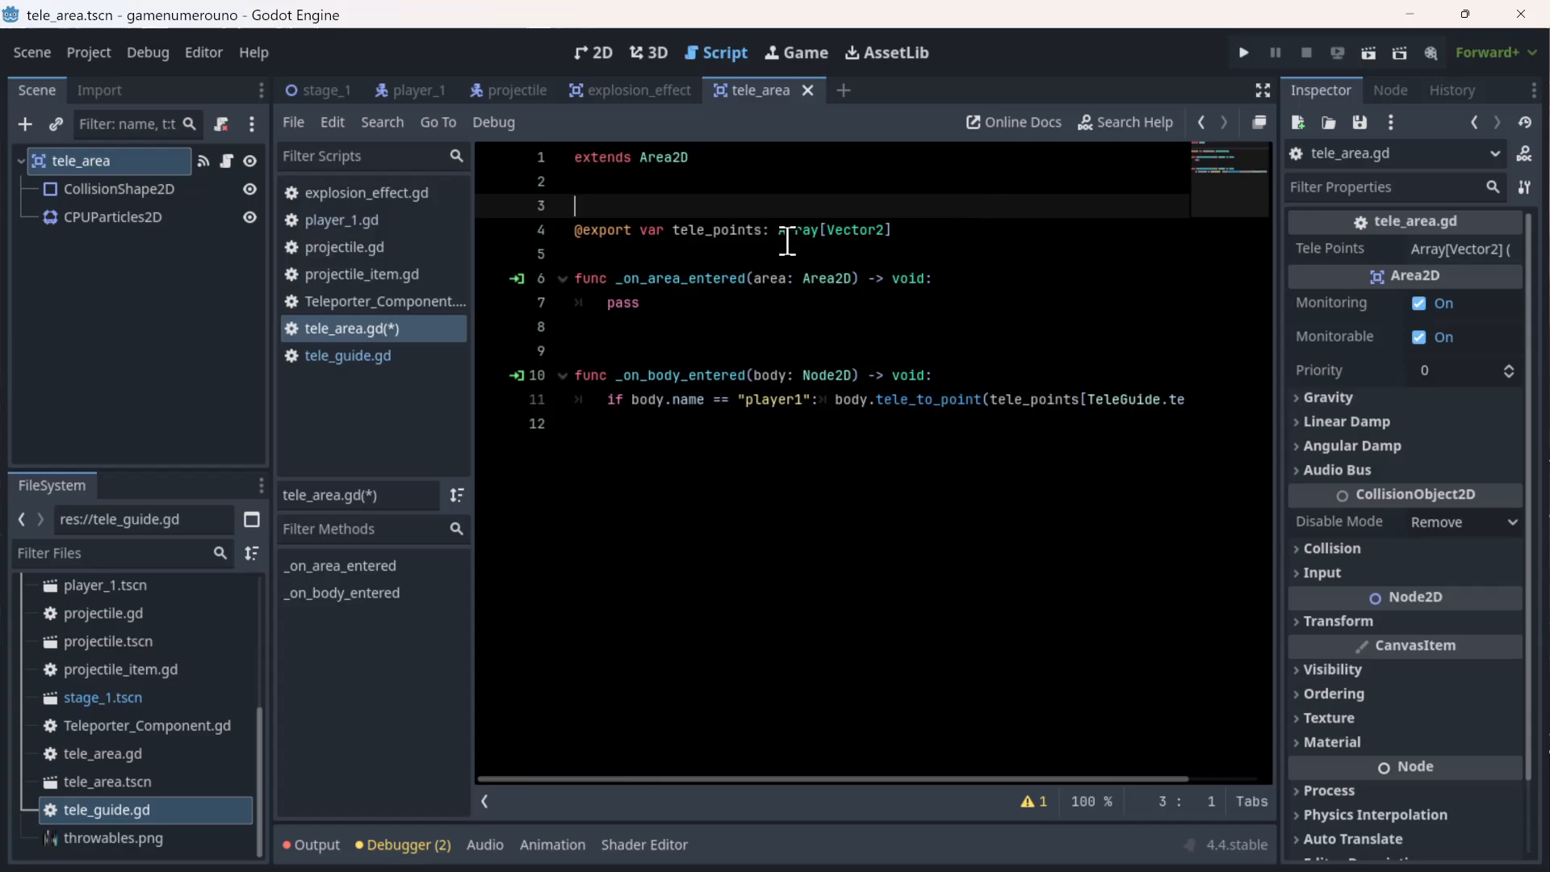
mouse_move(879, 234)
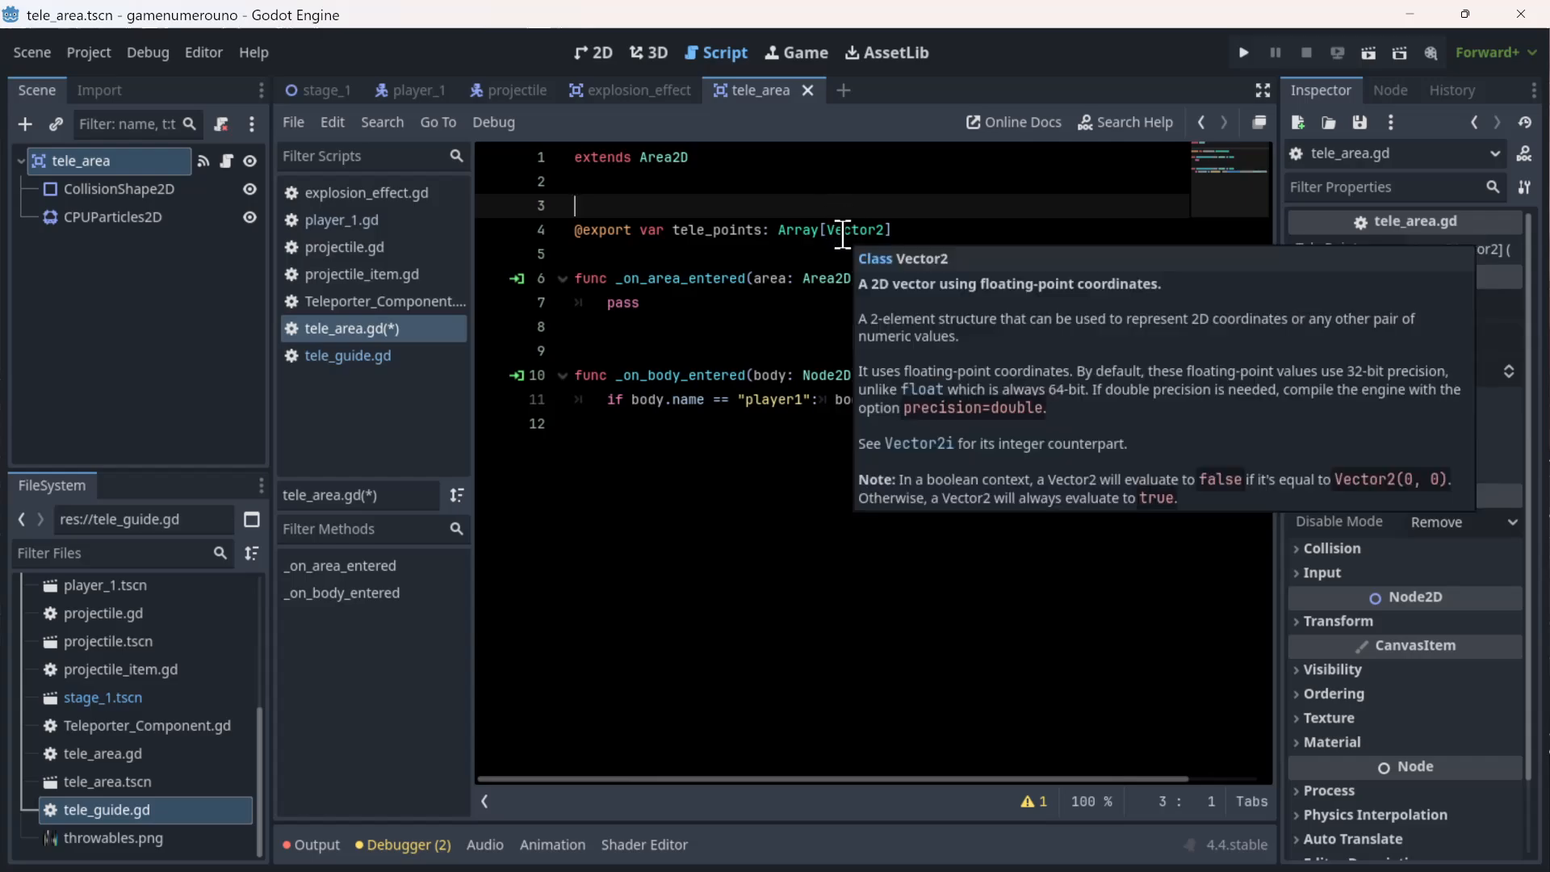
double_click(858, 230)
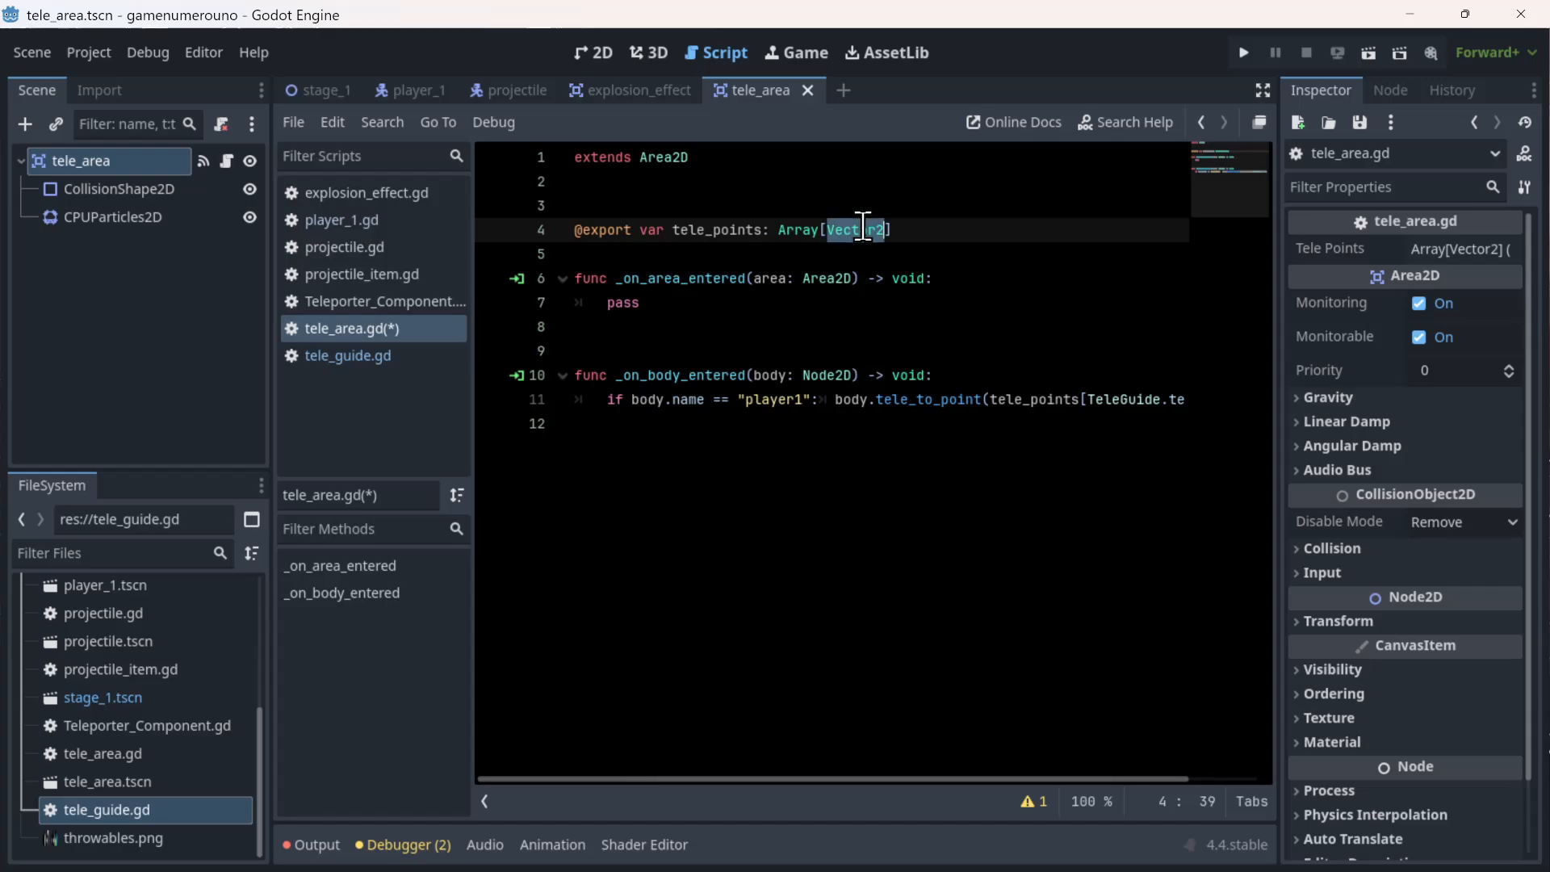
key(BackSpace)
text(te)
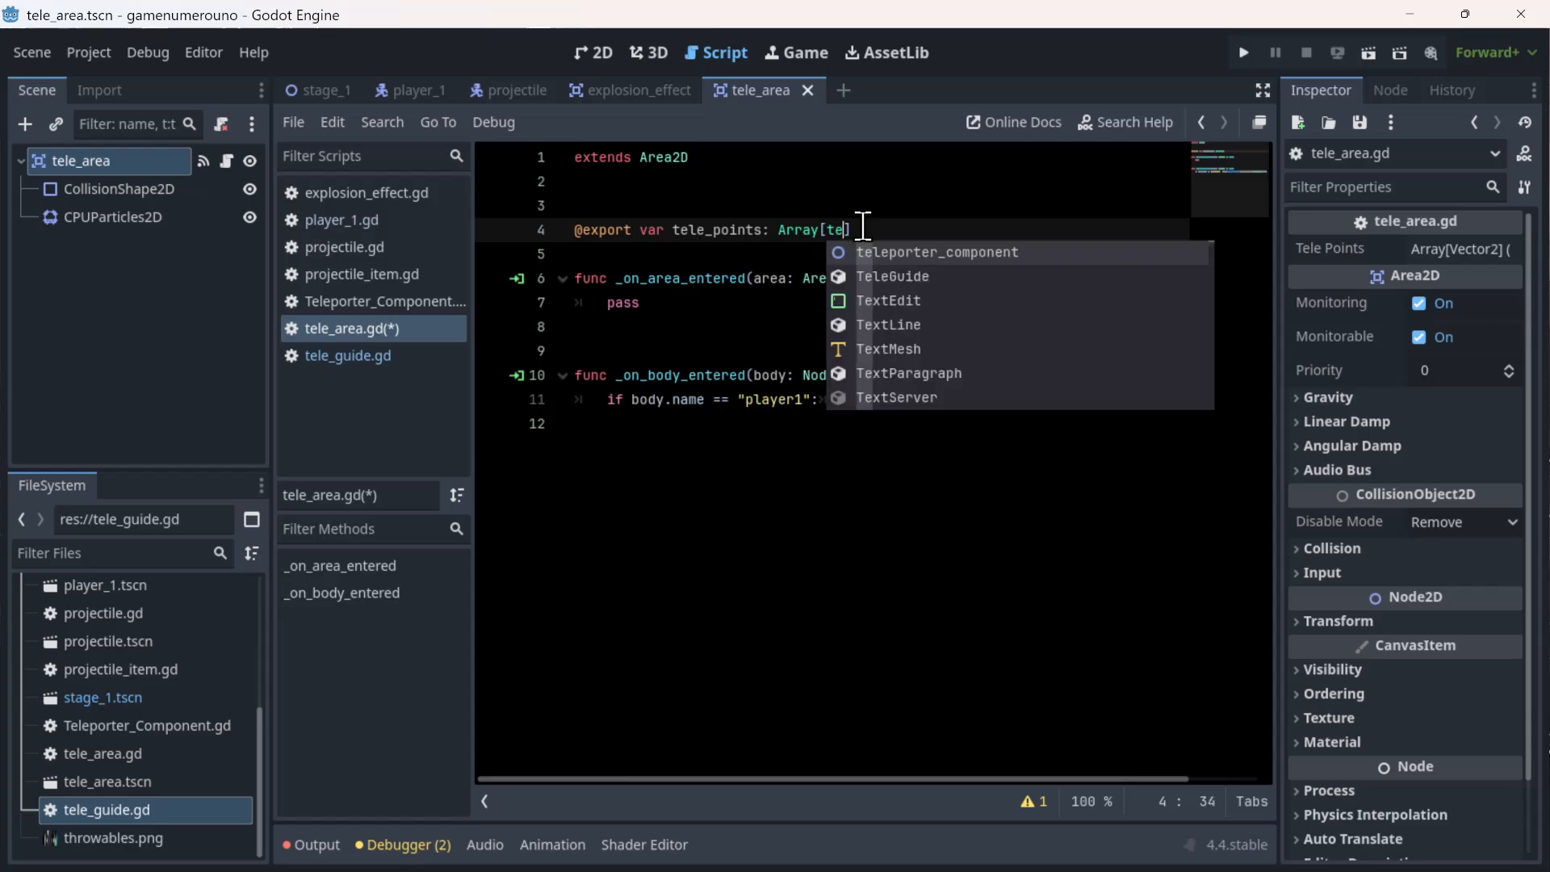
key(Return)
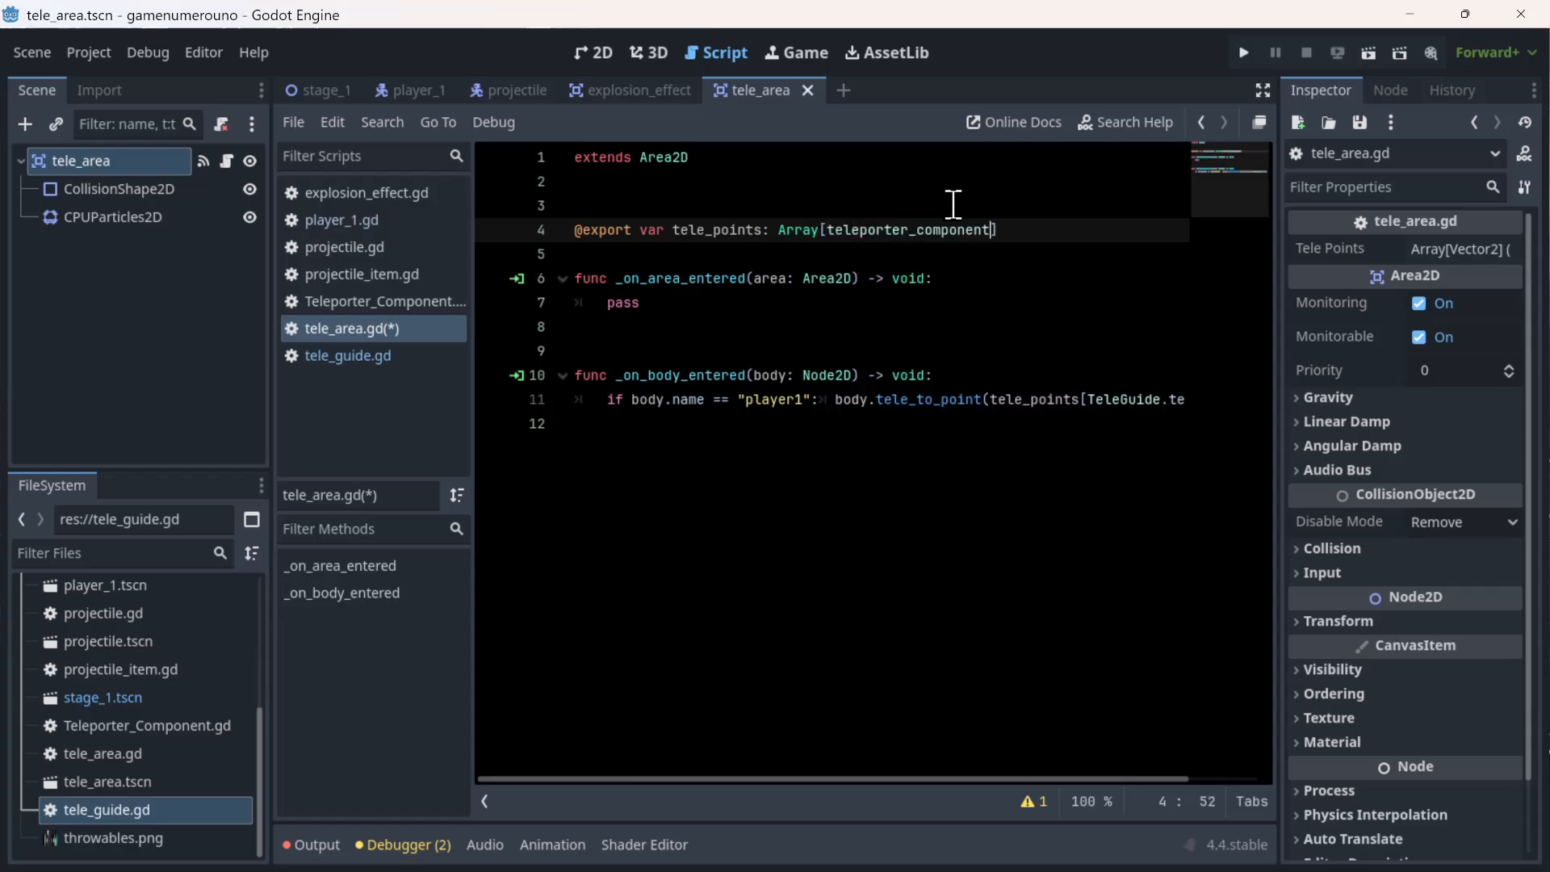
click(988, 254)
key(ctrl+s)
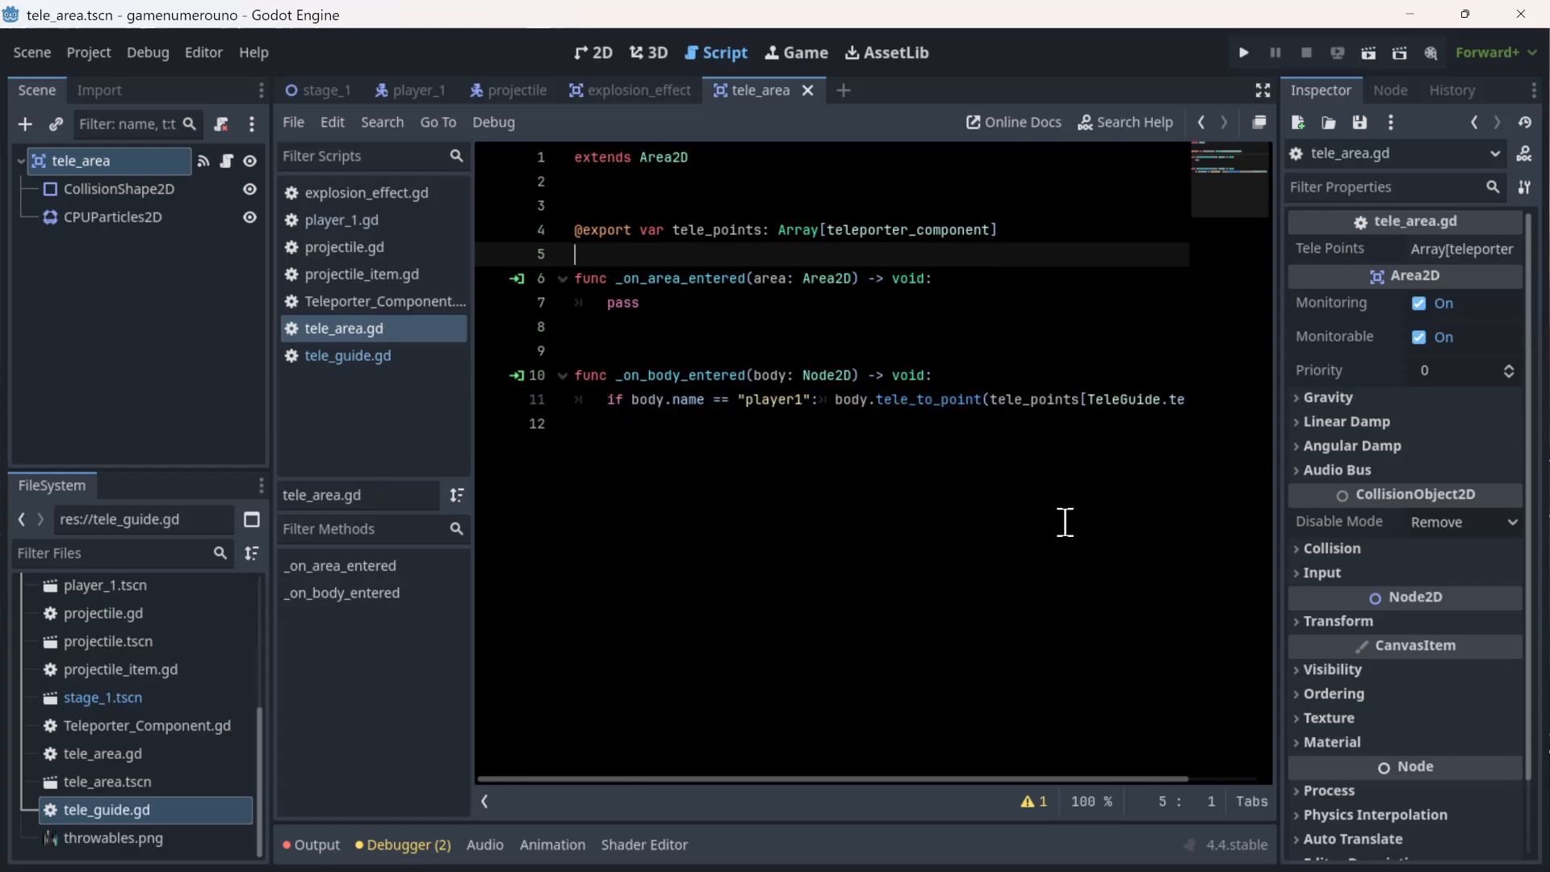
- Append .global_position to tele_points[TeleGuide.tele_count] in the tele_to_point call and save the script
drag(948, 777, 1060, 775)
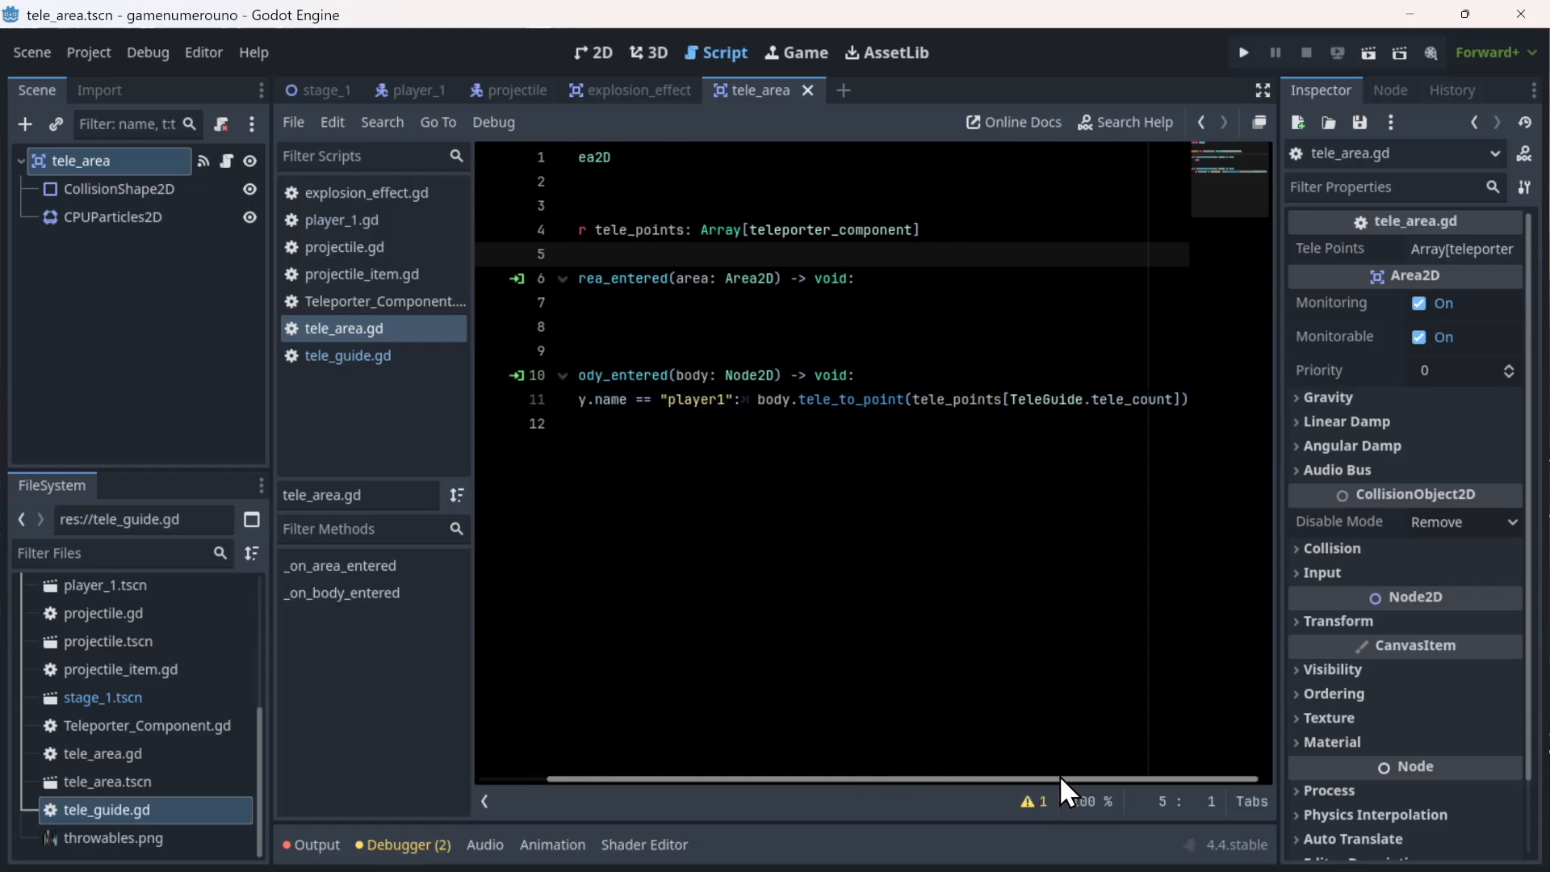
click(1182, 399)
text(.pos)
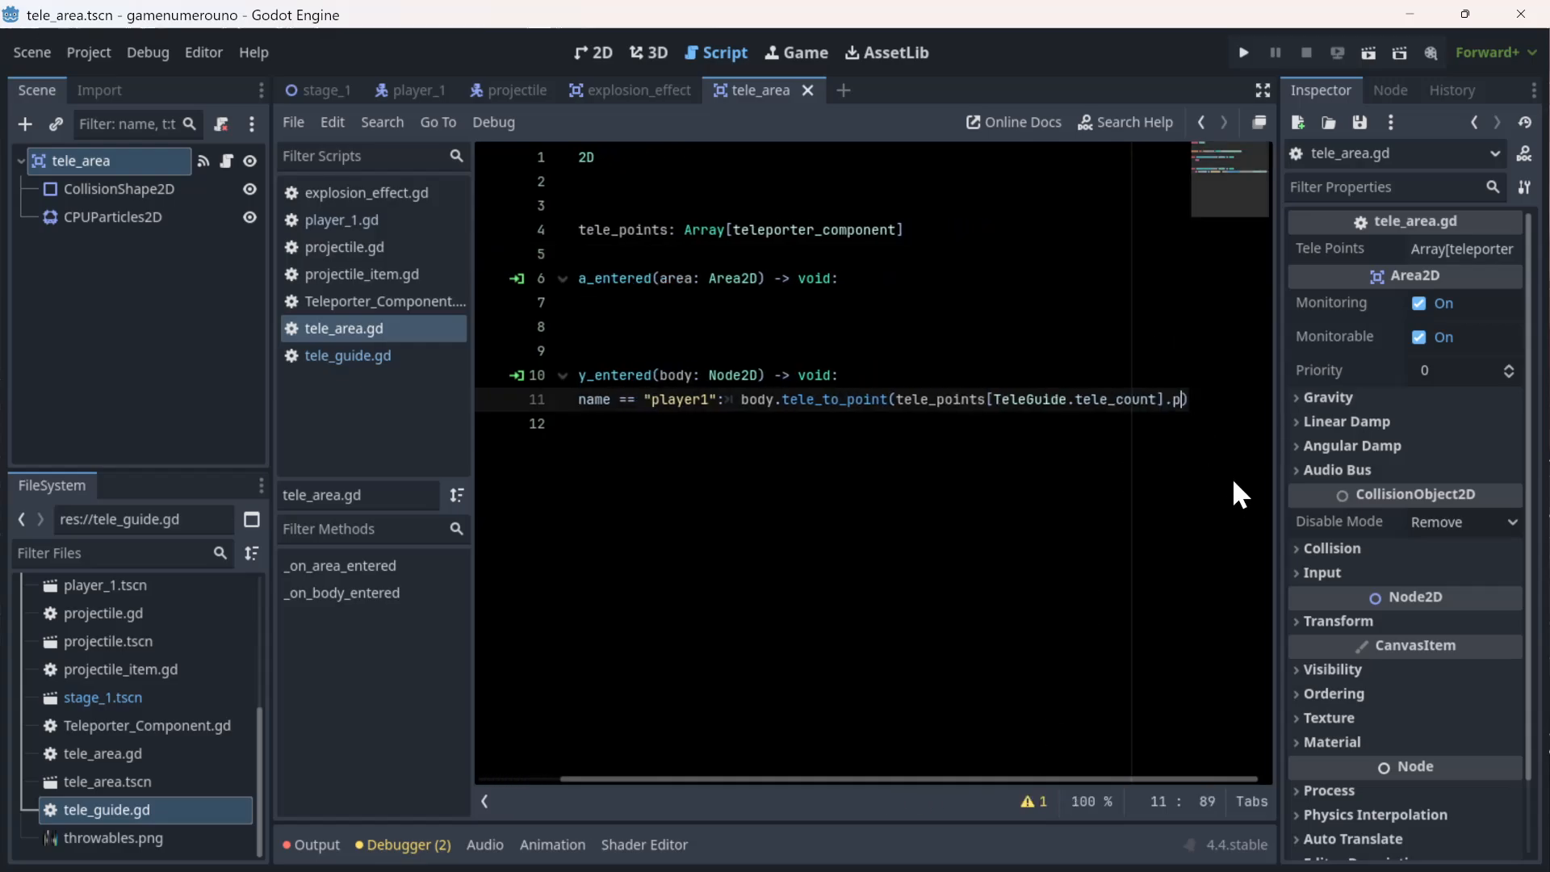
key(BackSpace)
key(BackSpace)
key(BackSpace)
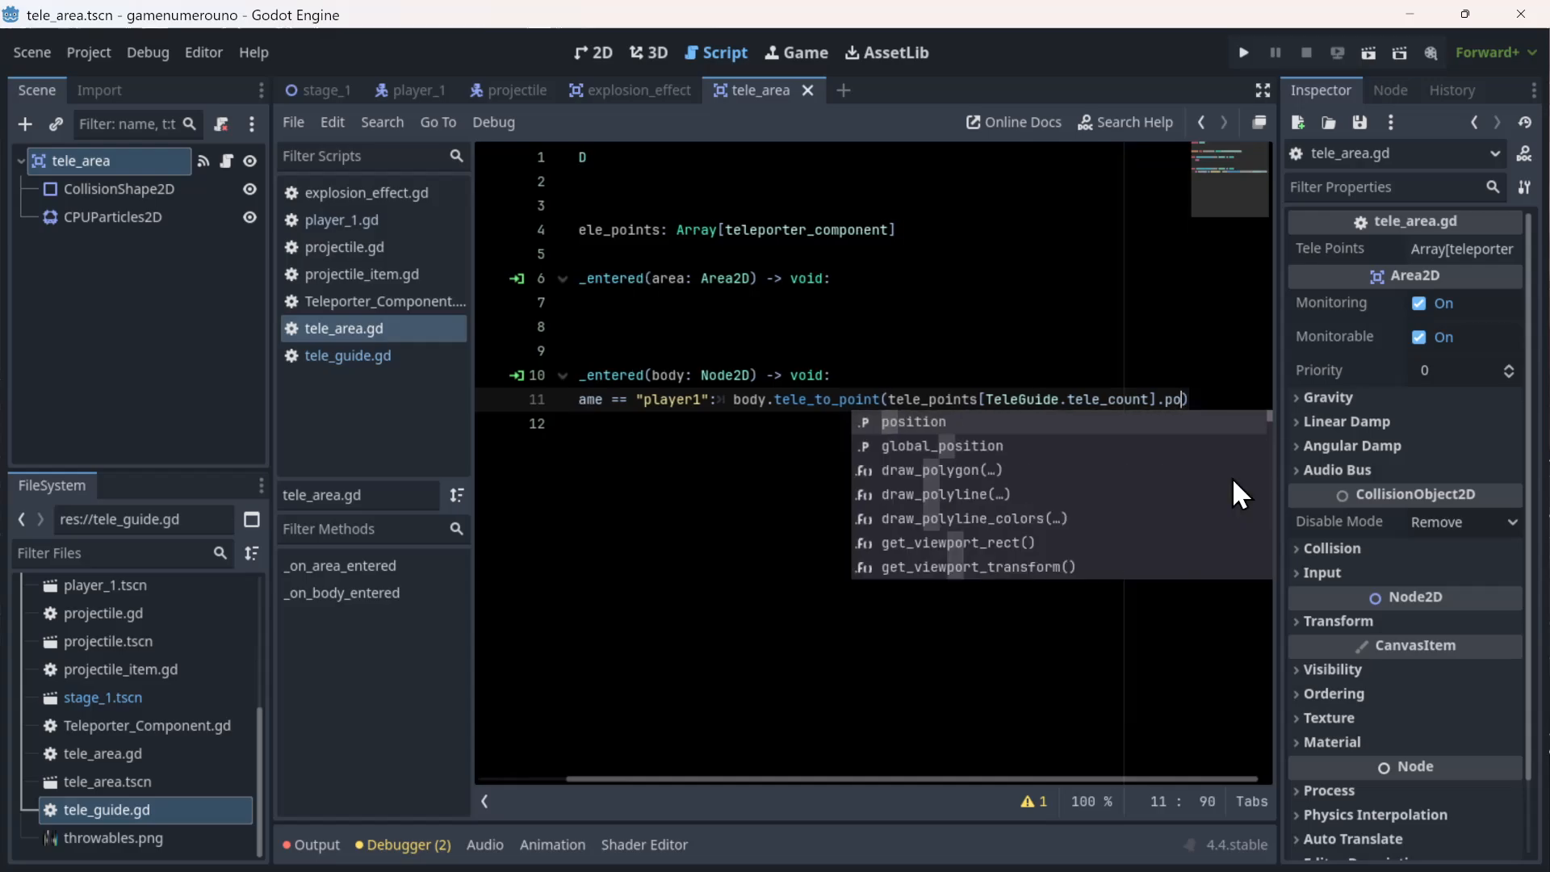
text(global)
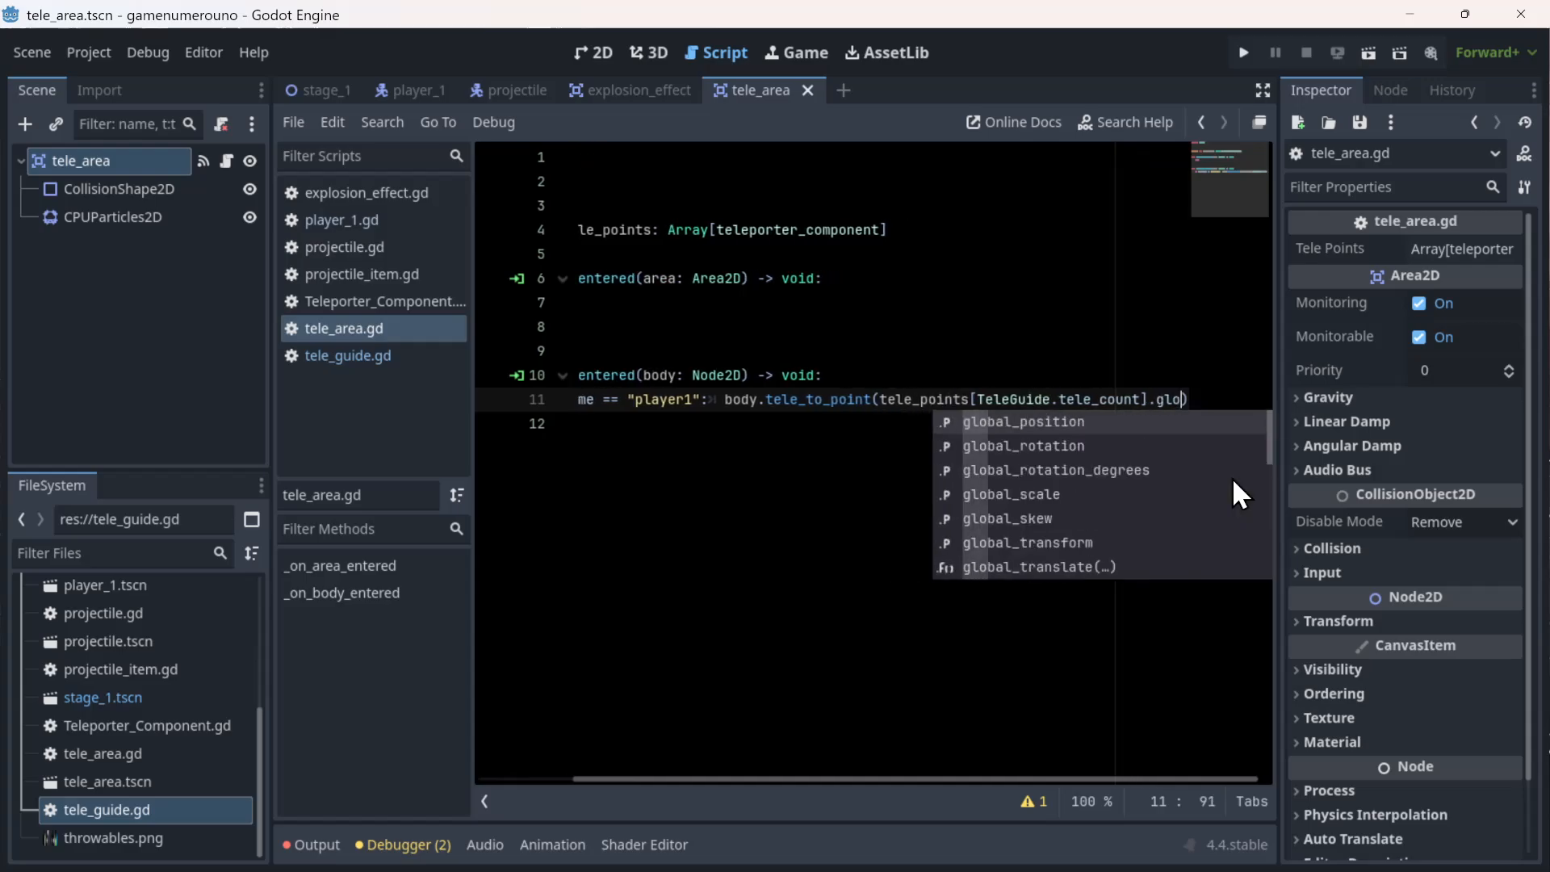
key(Return)
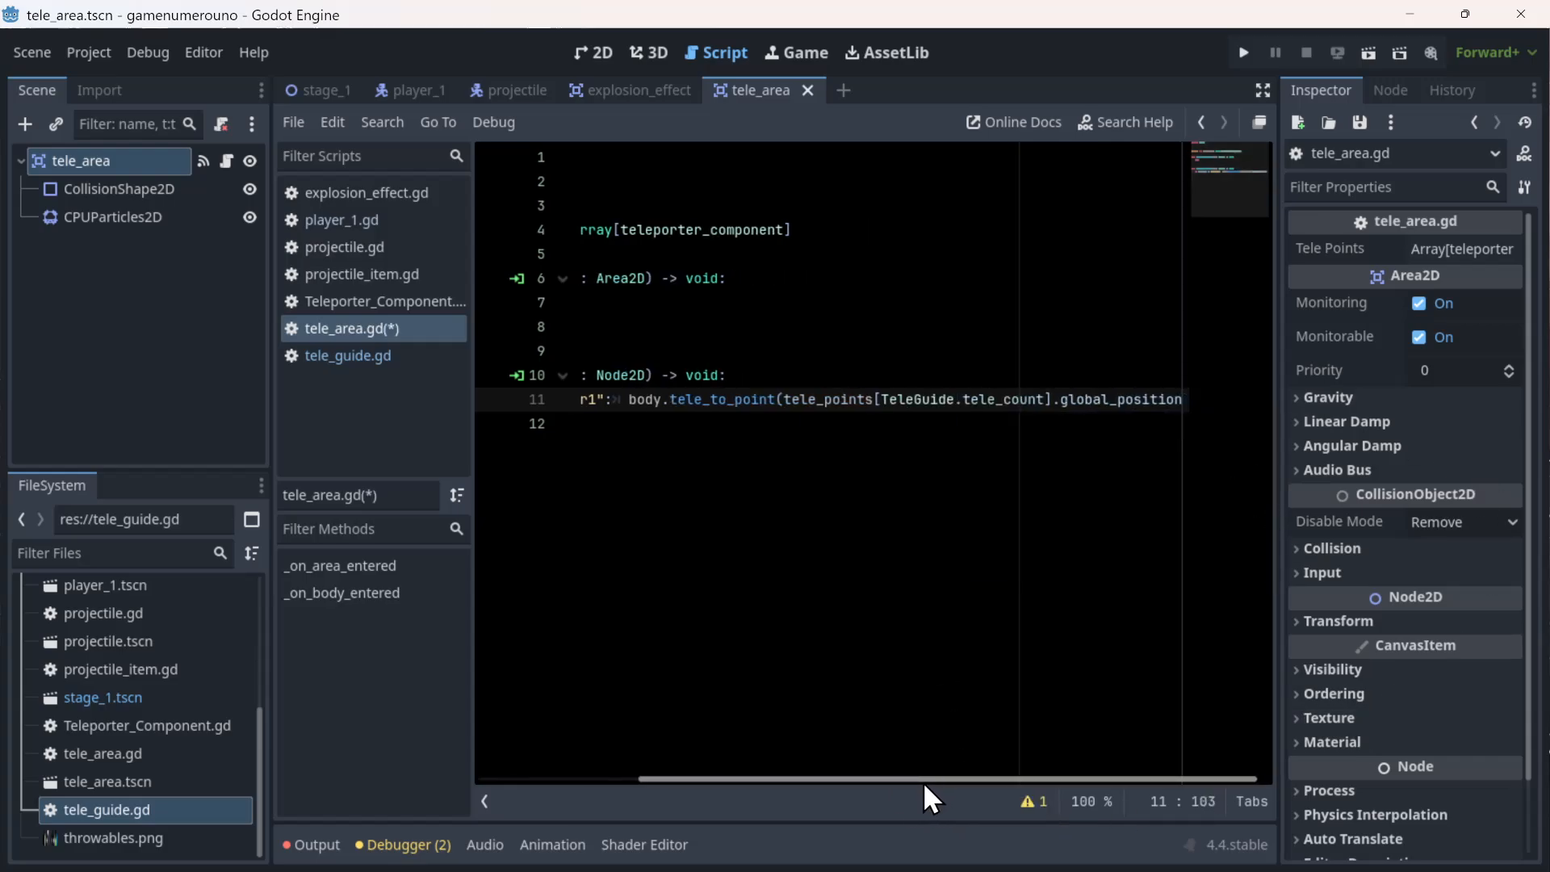
drag(923, 780, 789, 743)
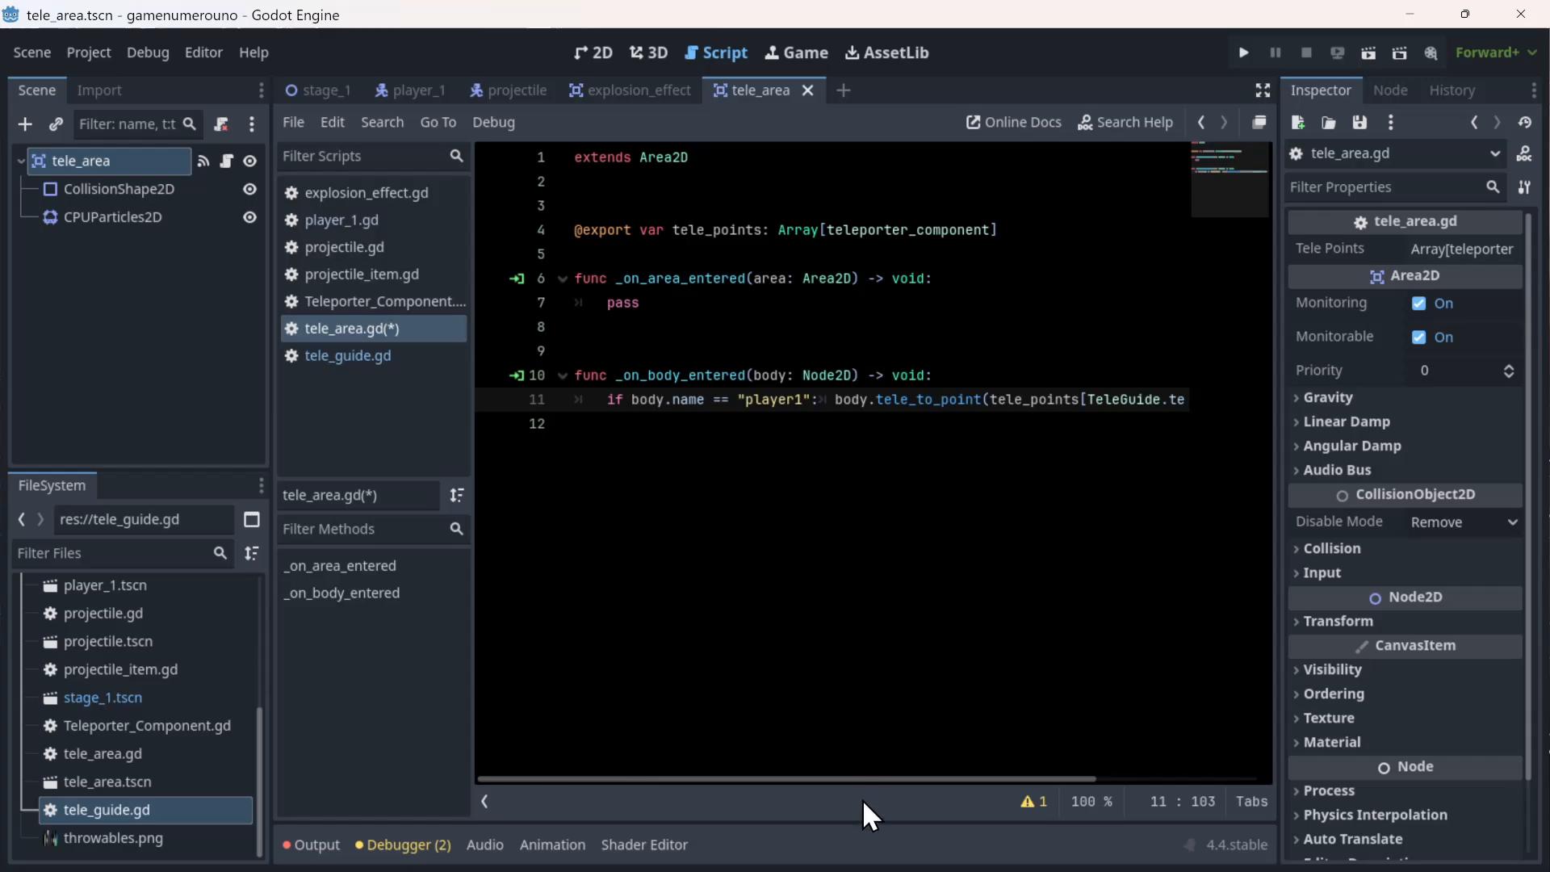
drag(856, 780, 1116, 777)
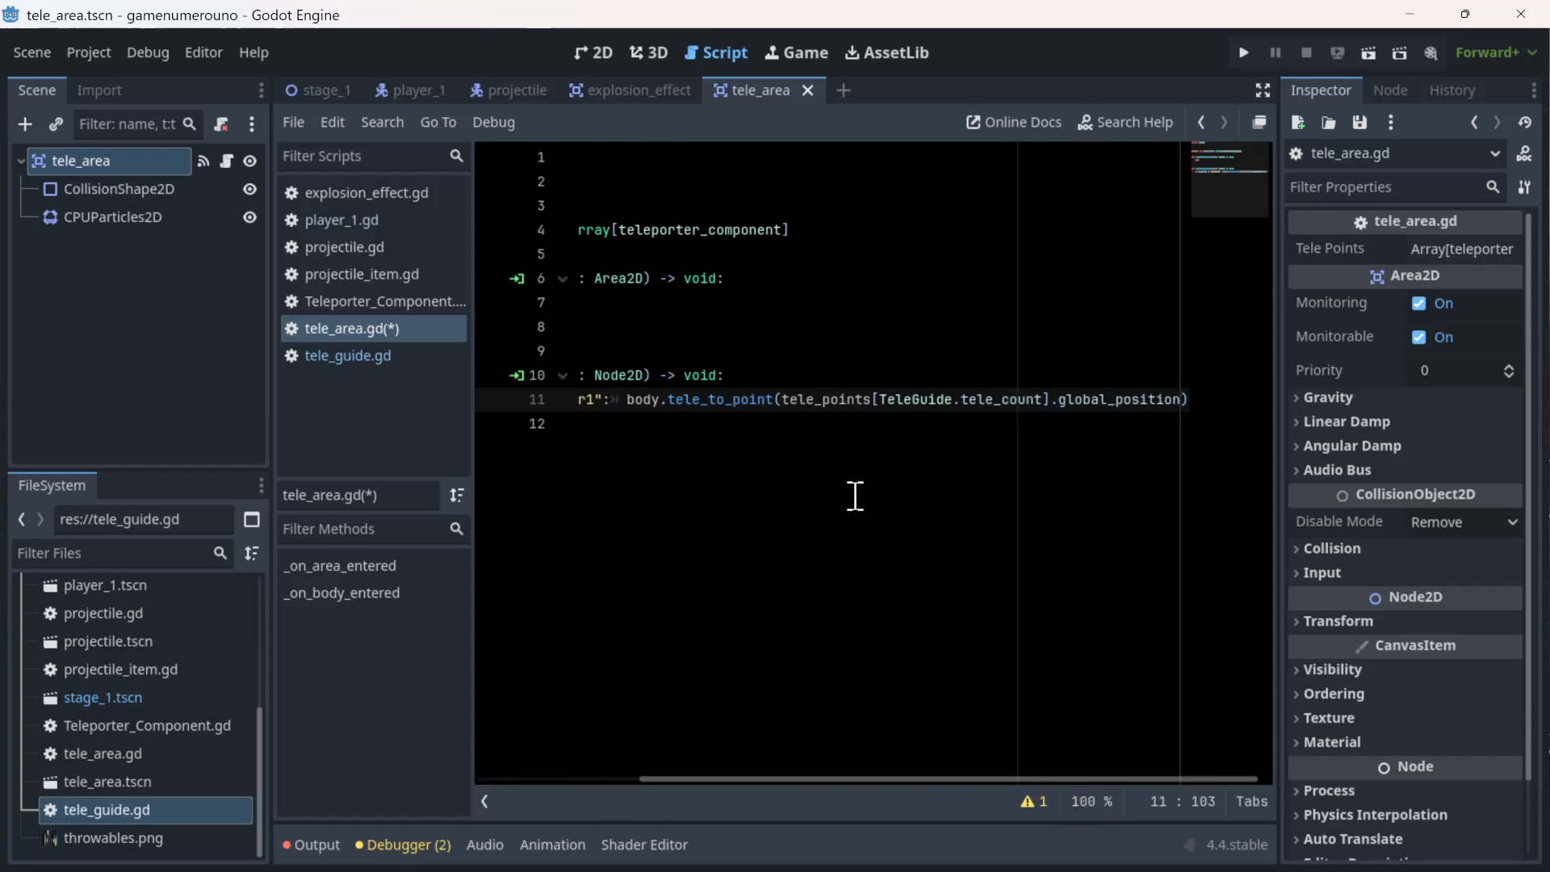
key(ctrl+s)
- In the stage_1 scene, add two elements to the tele_area node's Tele Points array
click(332, 92)
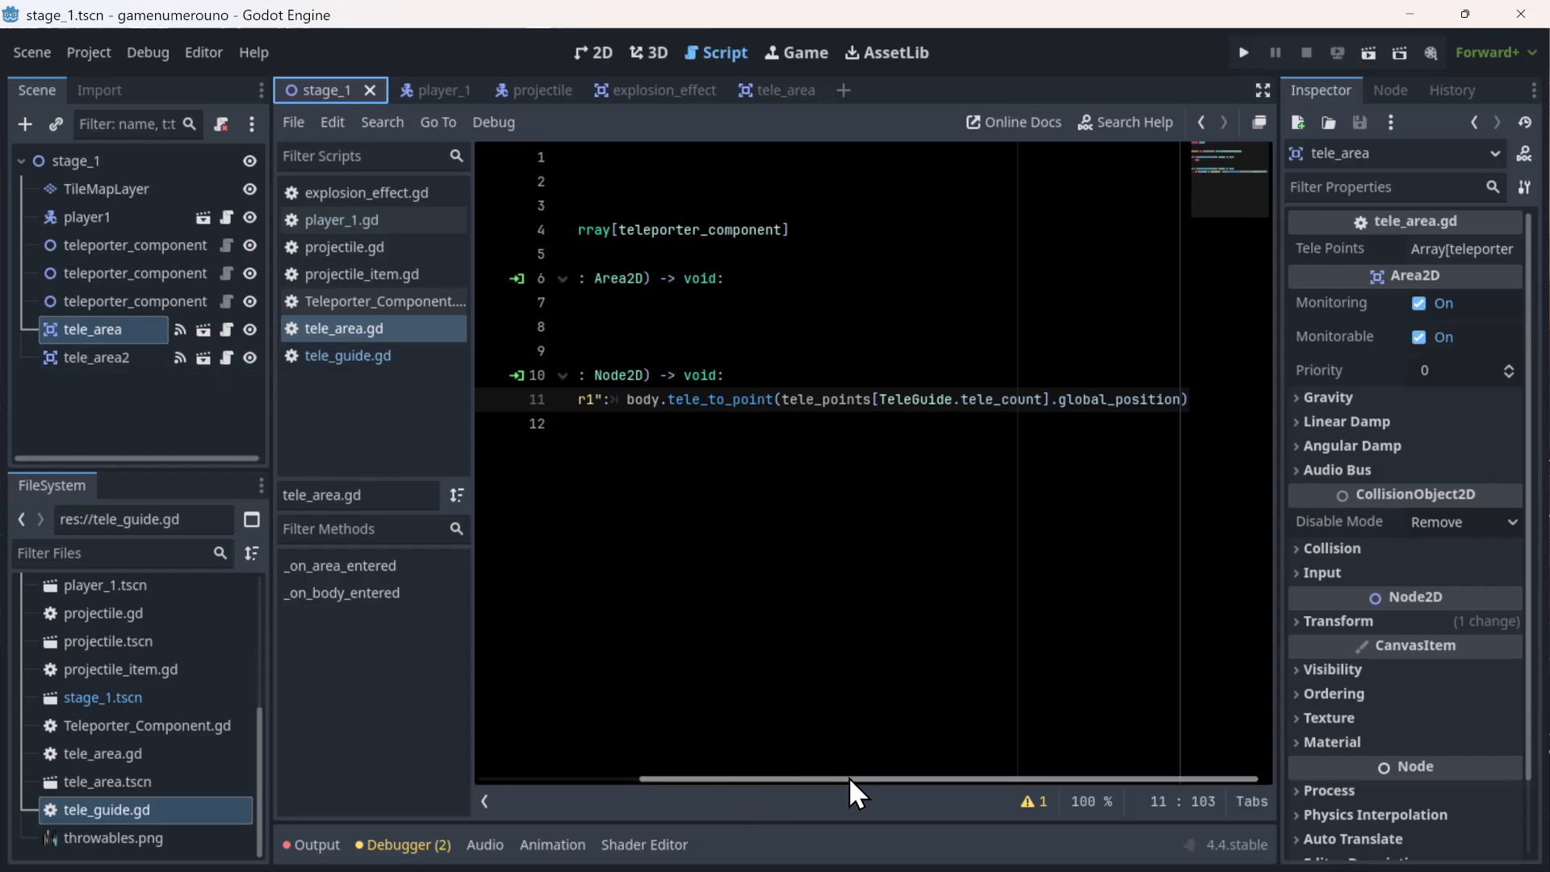
drag(849, 779, 1000, 755)
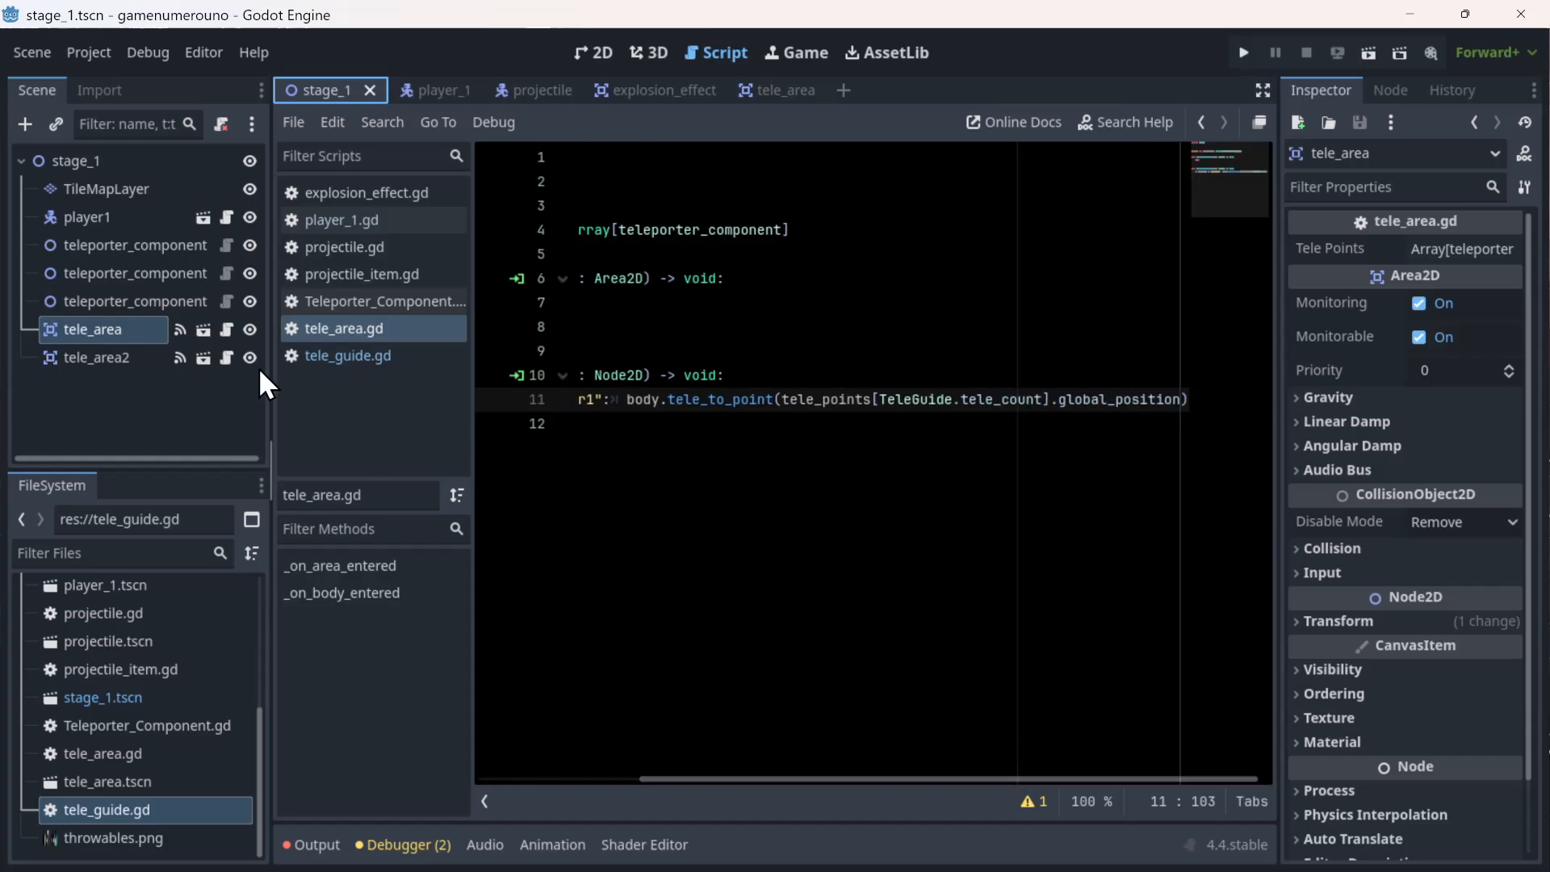
click(1479, 246)
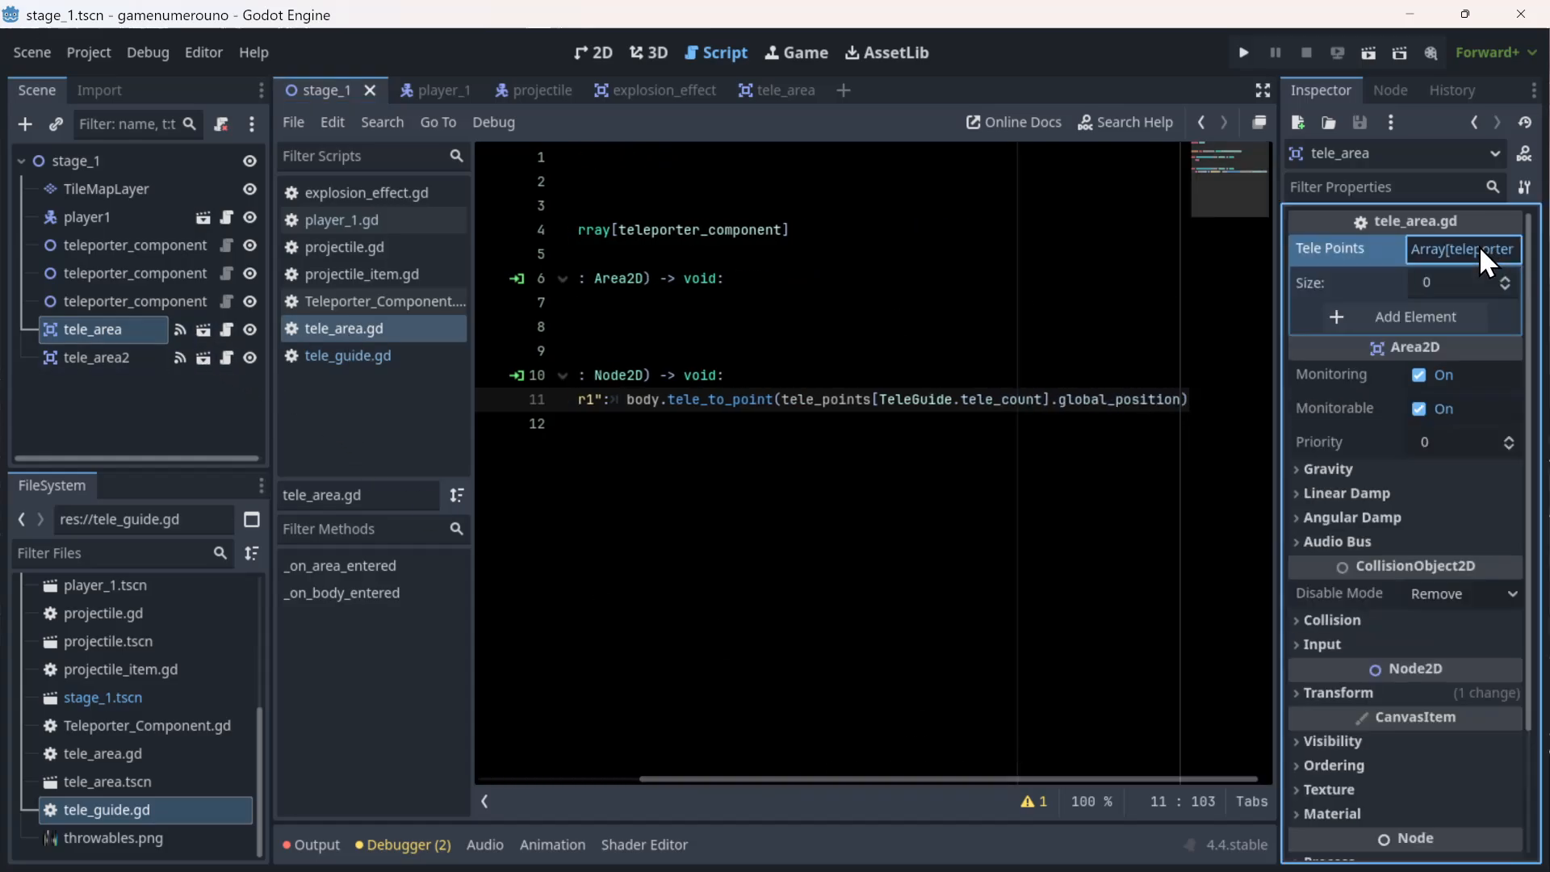
click(1411, 315)
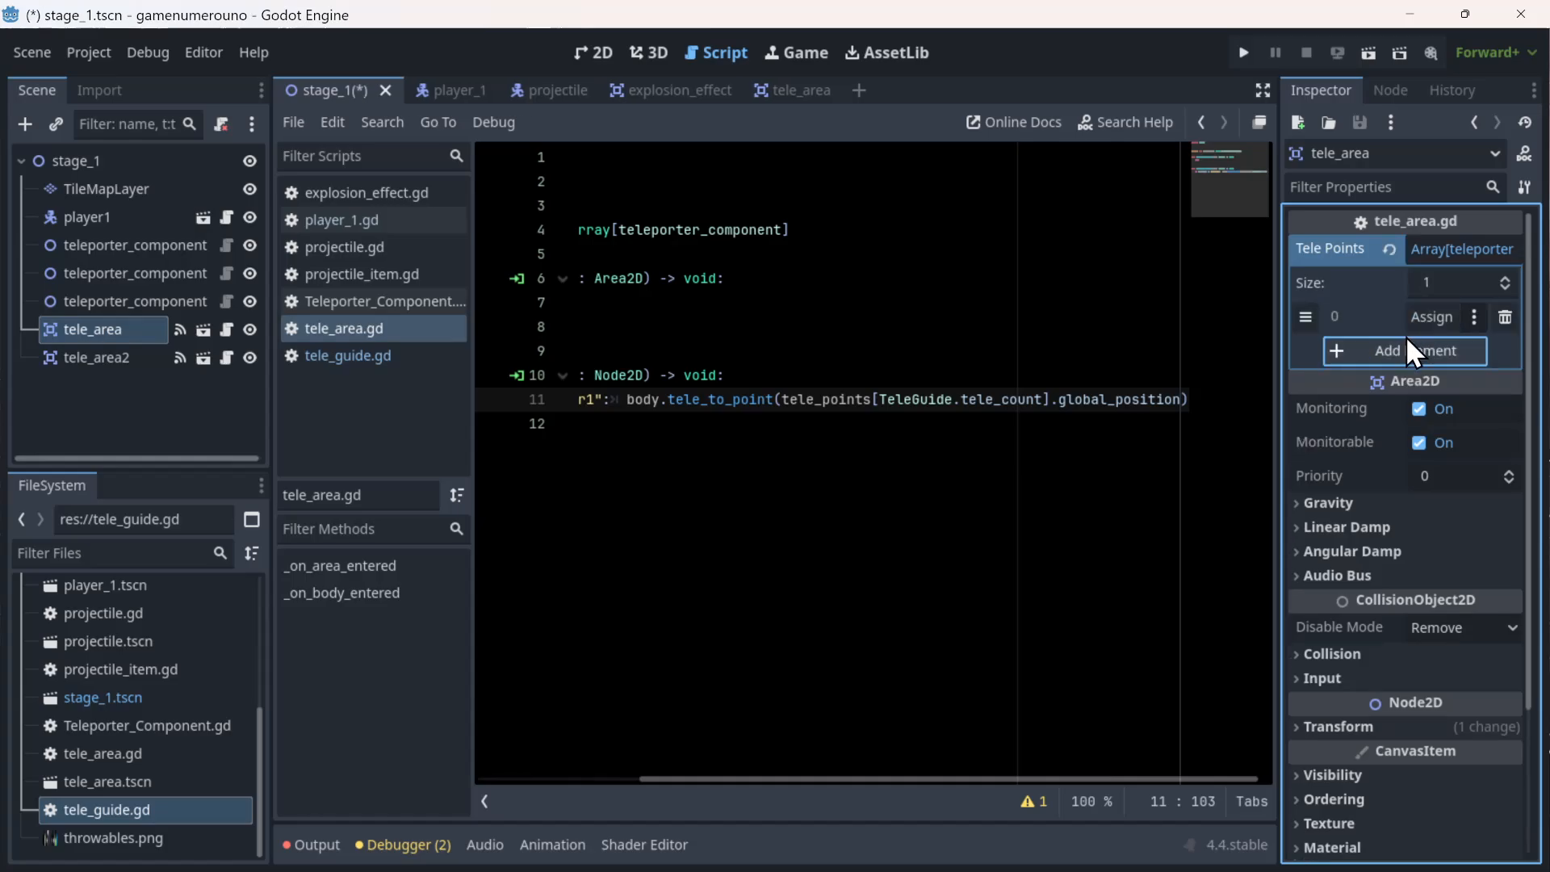
click(1407, 343)
click(1429, 315)
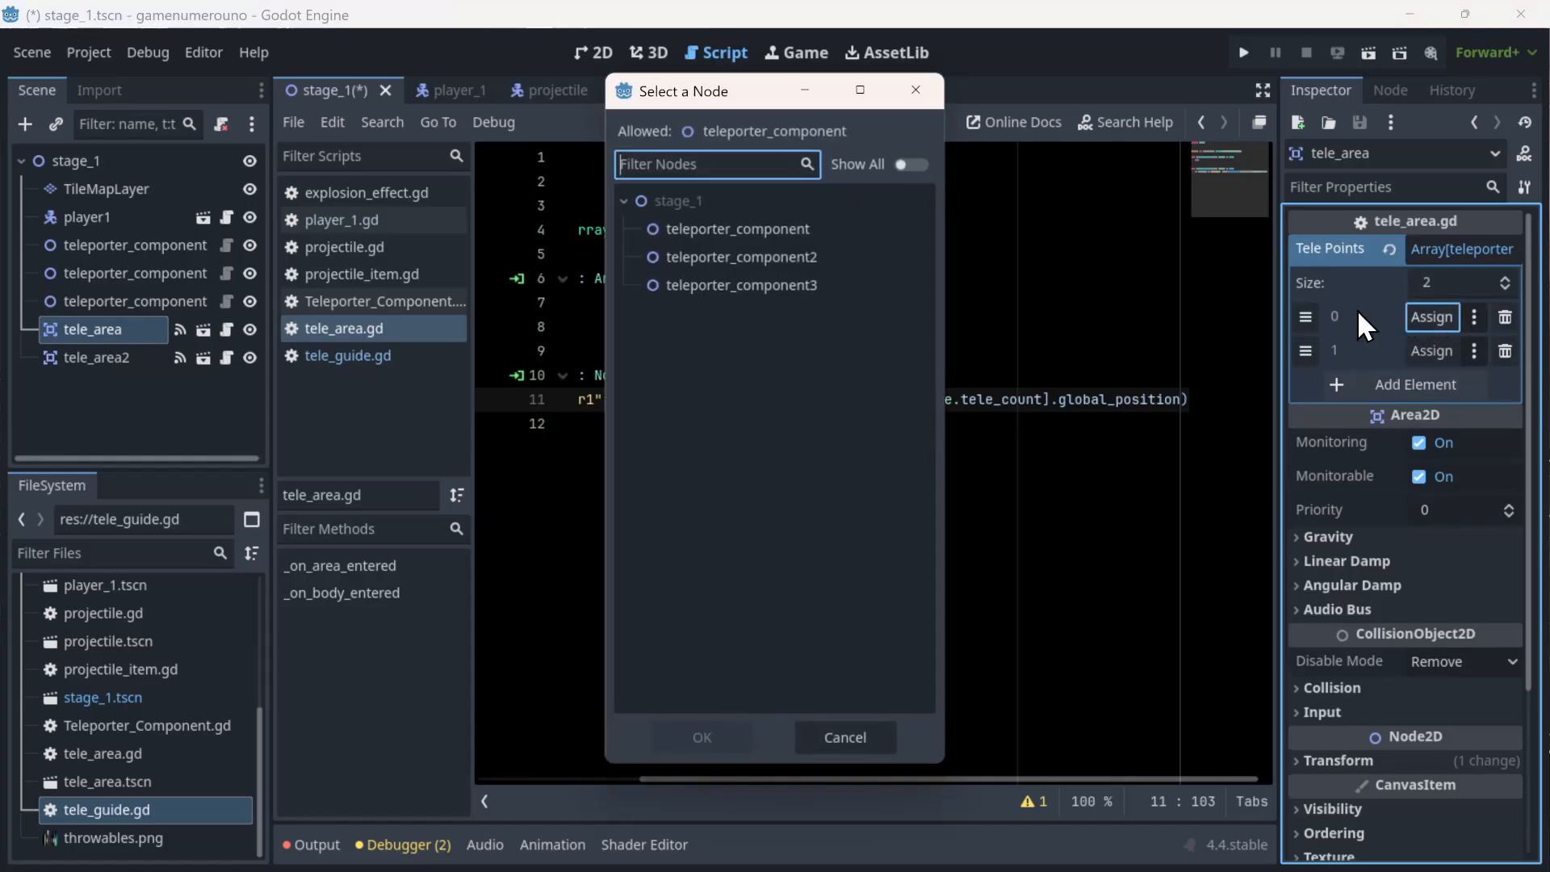
double_click(834, 211)
double_click(835, 211)
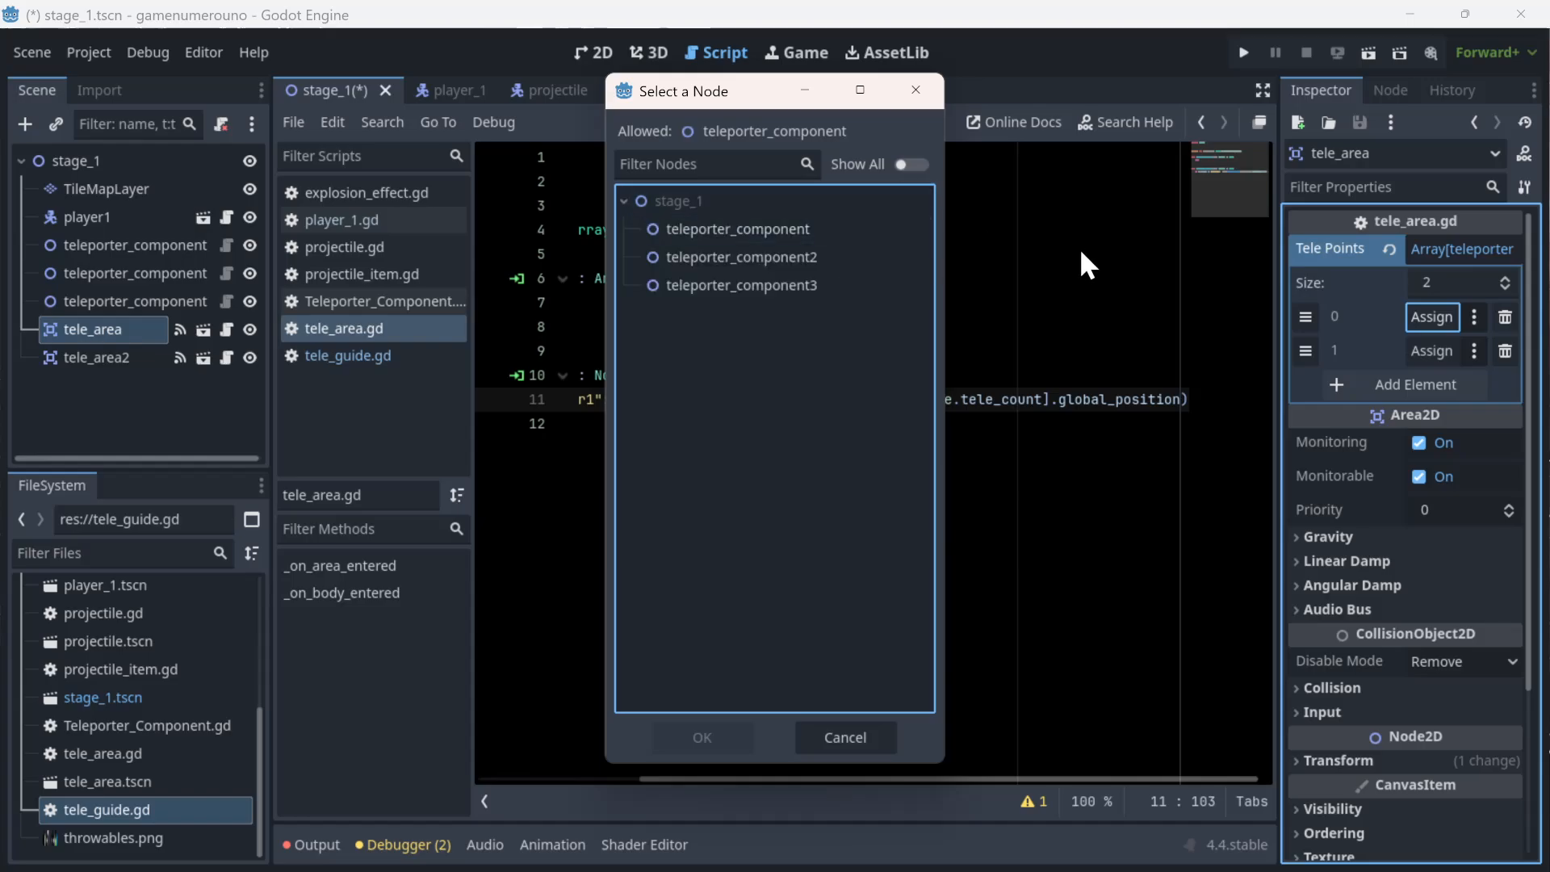
click(917, 90)
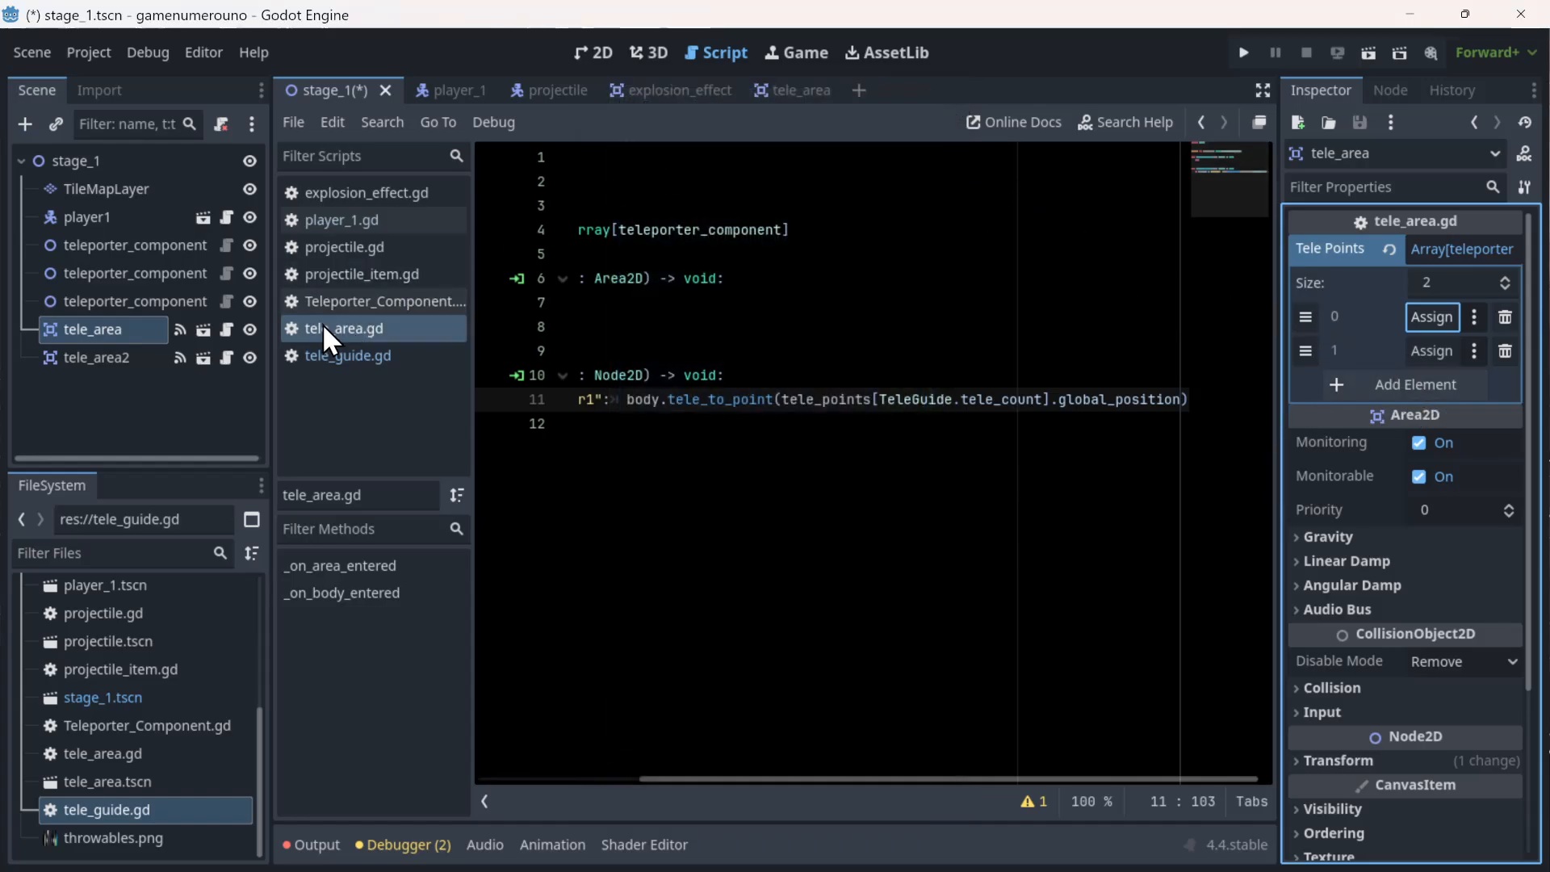
- Delete the tele_area2 node from the stage_1 scene
click(71, 363)
key(Delete)
key(Return)
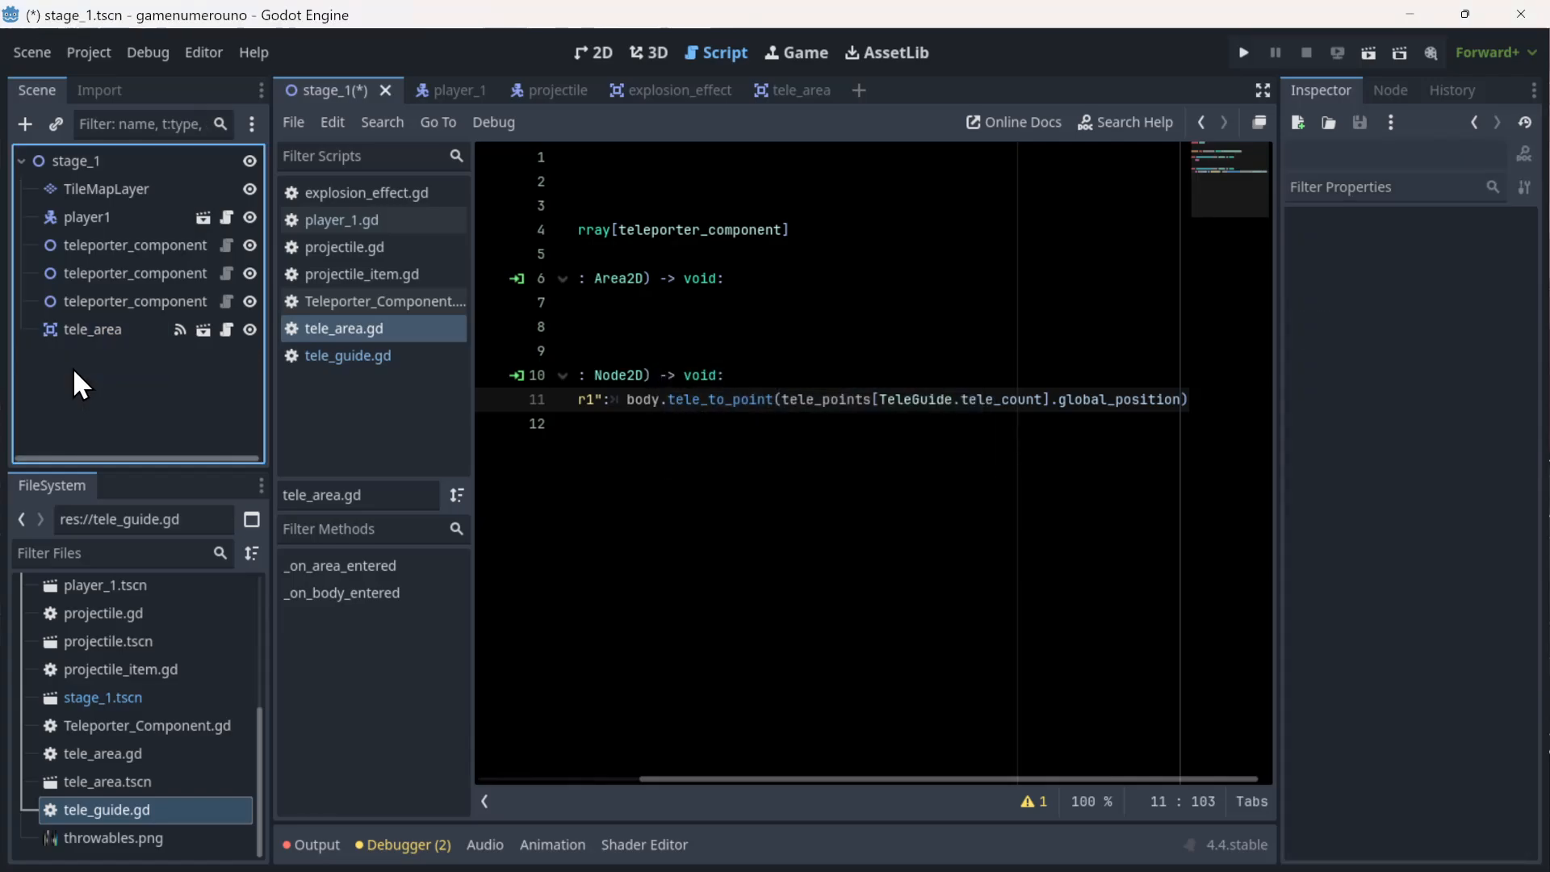
- Add a third element to tele_area's Tele Points and assign teleporter_component, teleporter_component2 and teleporter_component3 to elements 0, 1 and 2
click(113, 327)
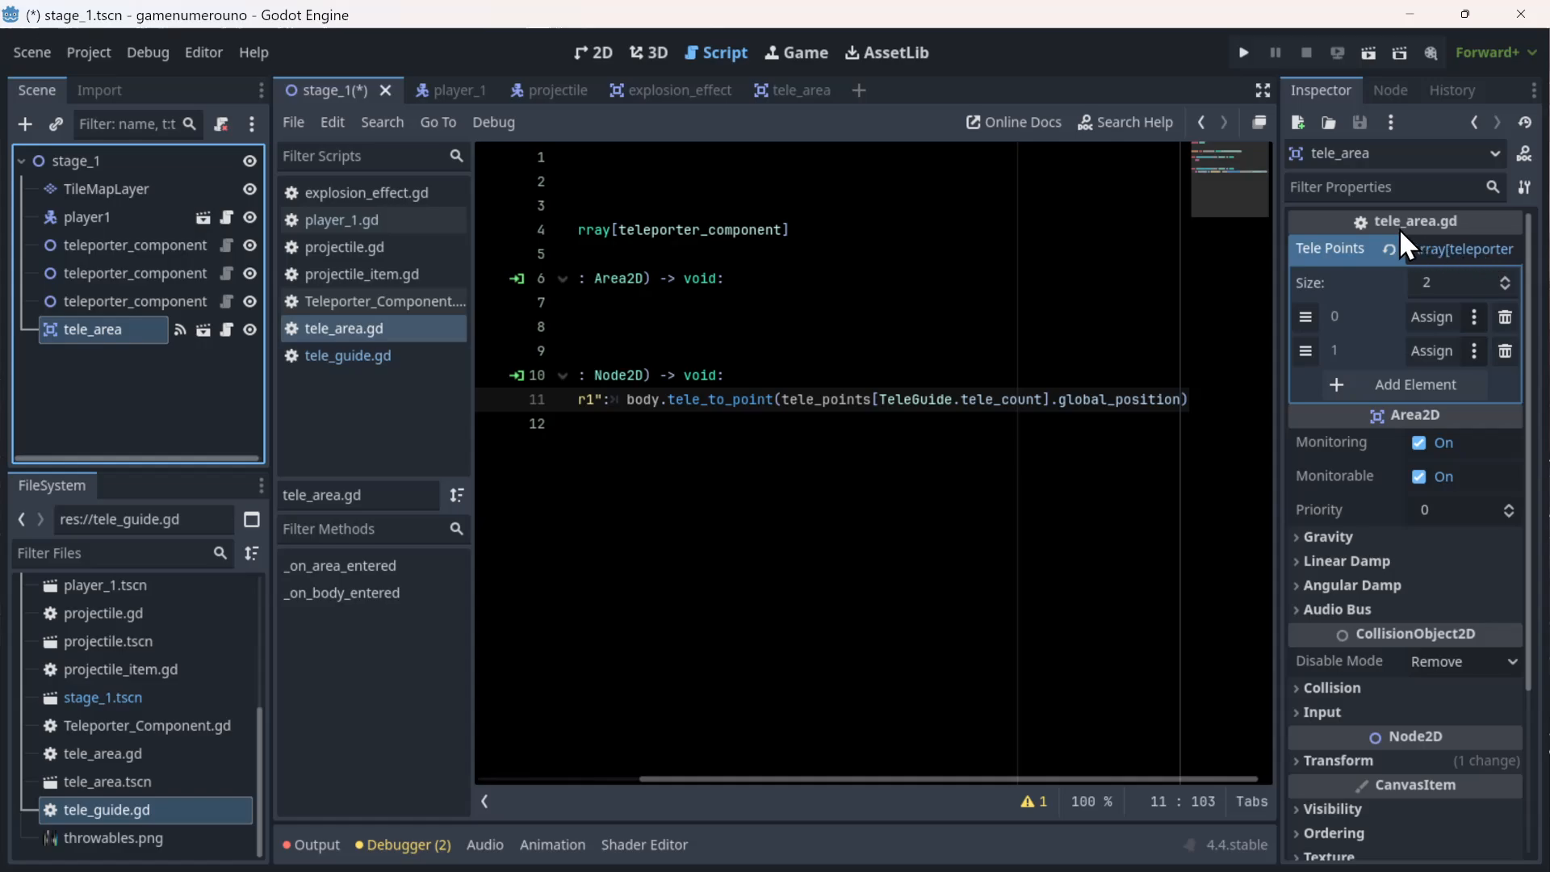
click(1398, 376)
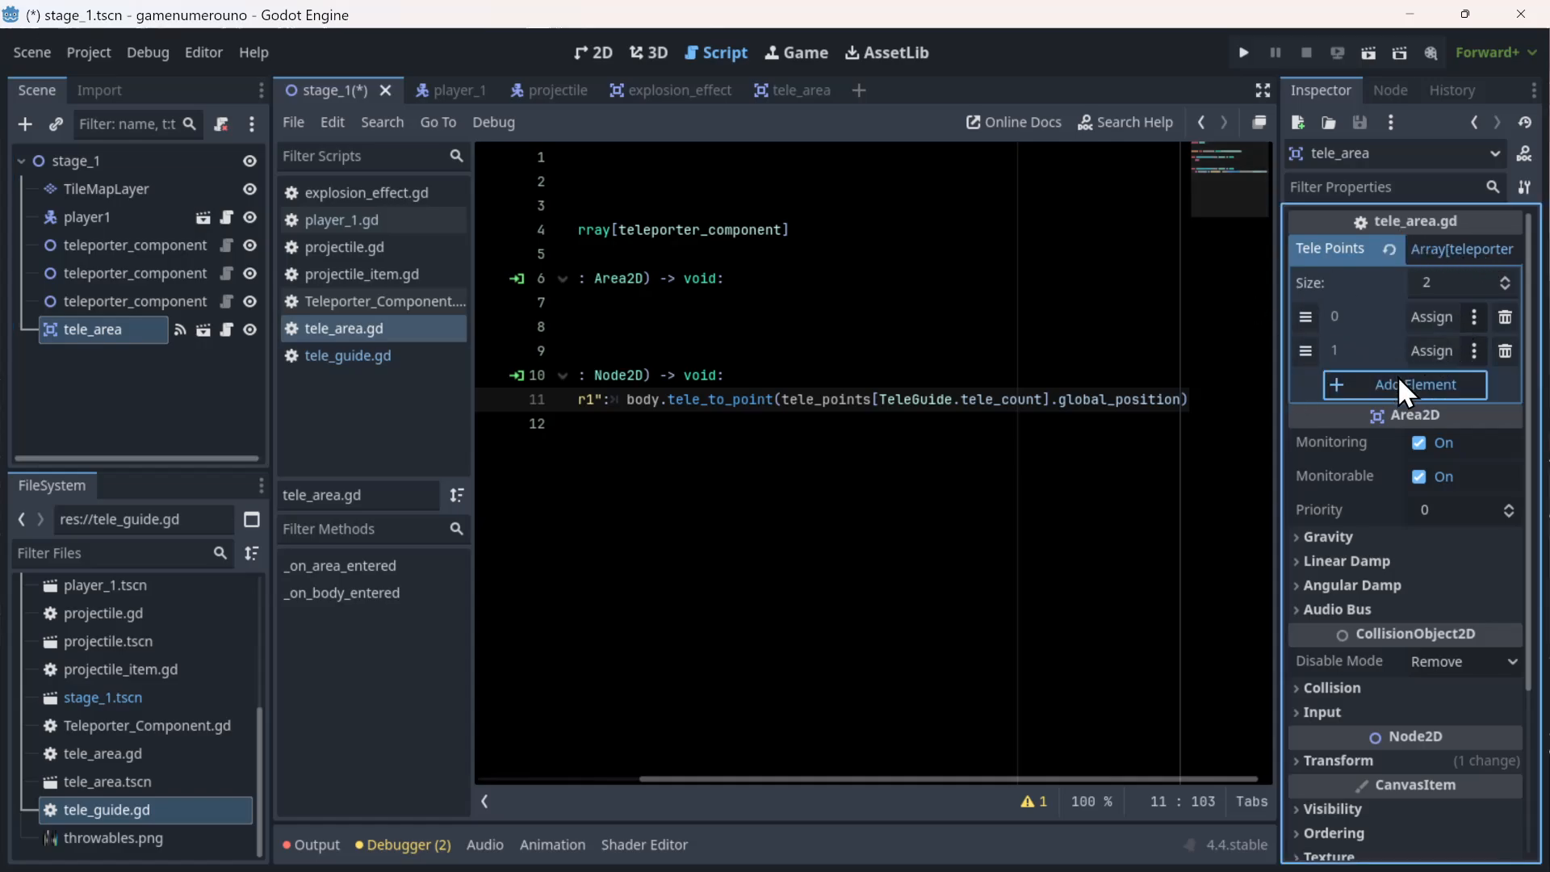
click(1431, 317)
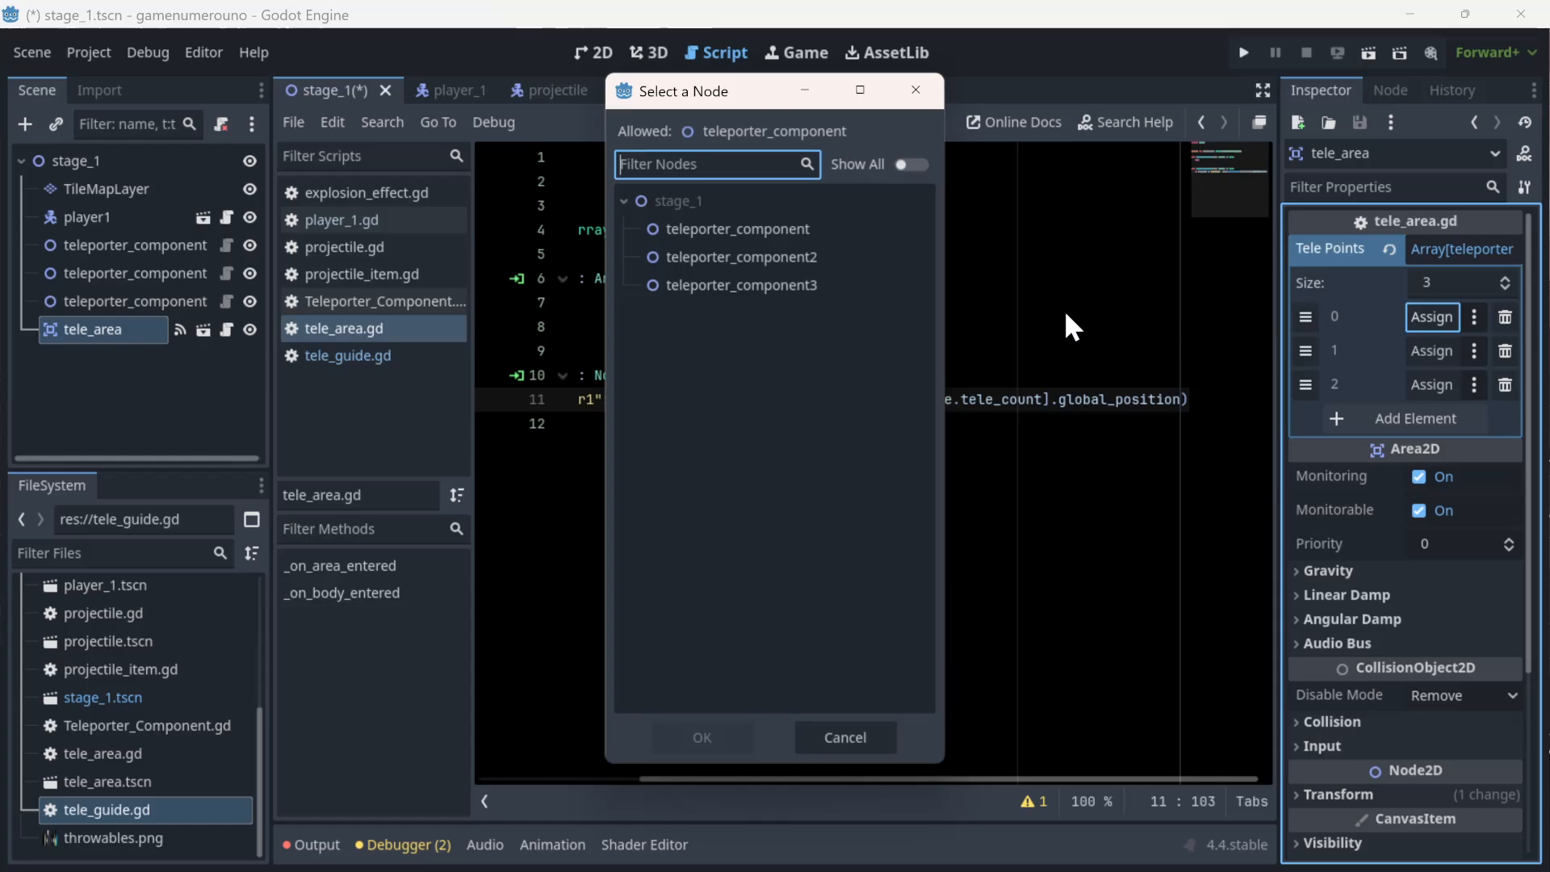
double_click(725, 223)
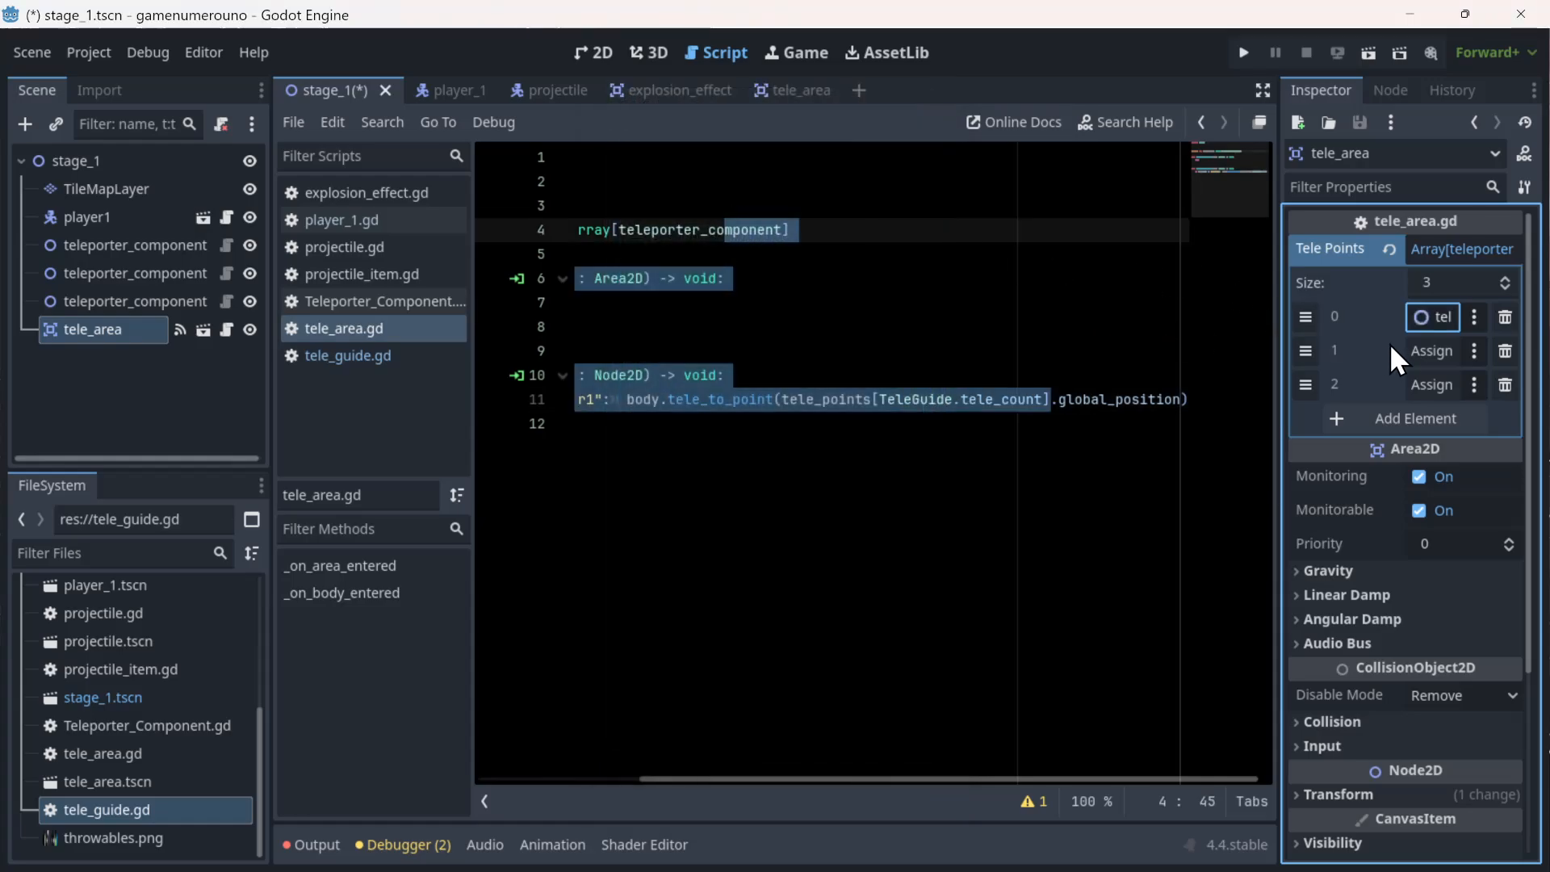
click(1413, 349)
double_click(763, 263)
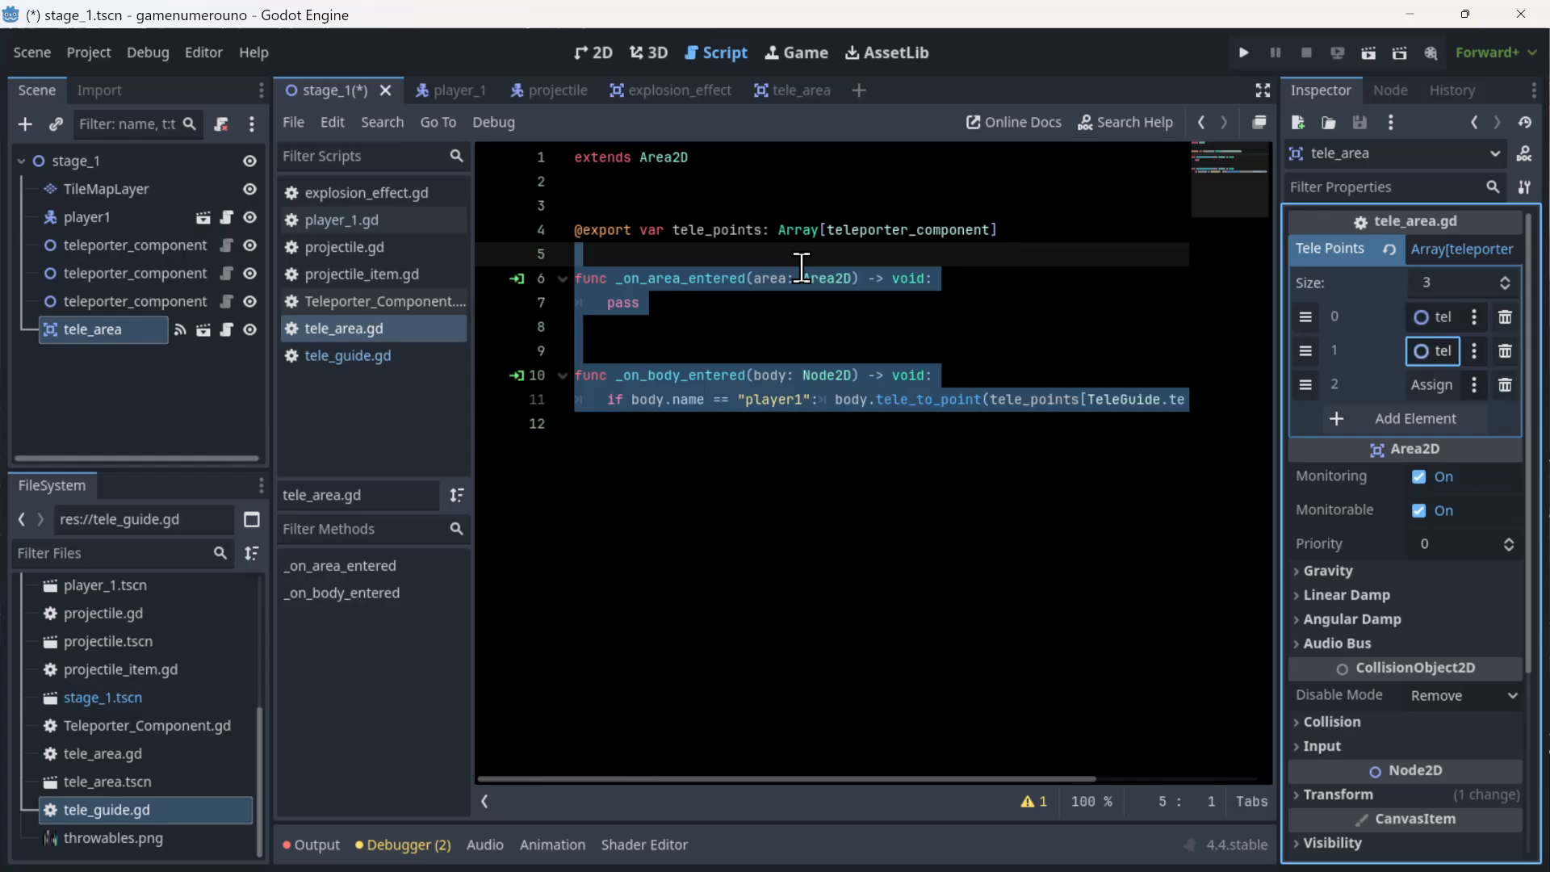
click(1415, 383)
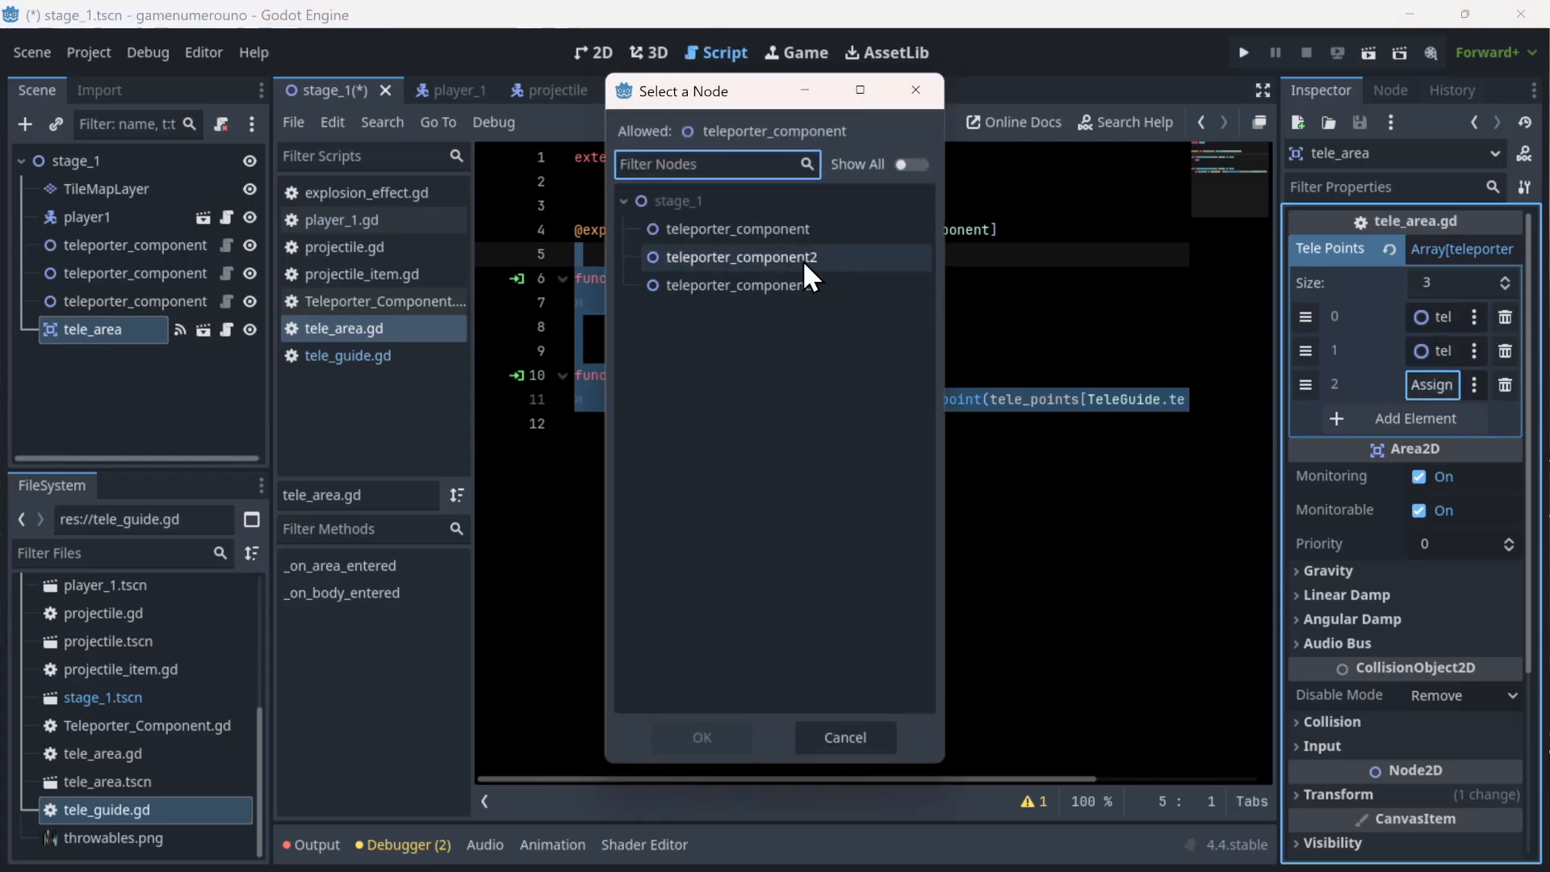
double_click(773, 286)
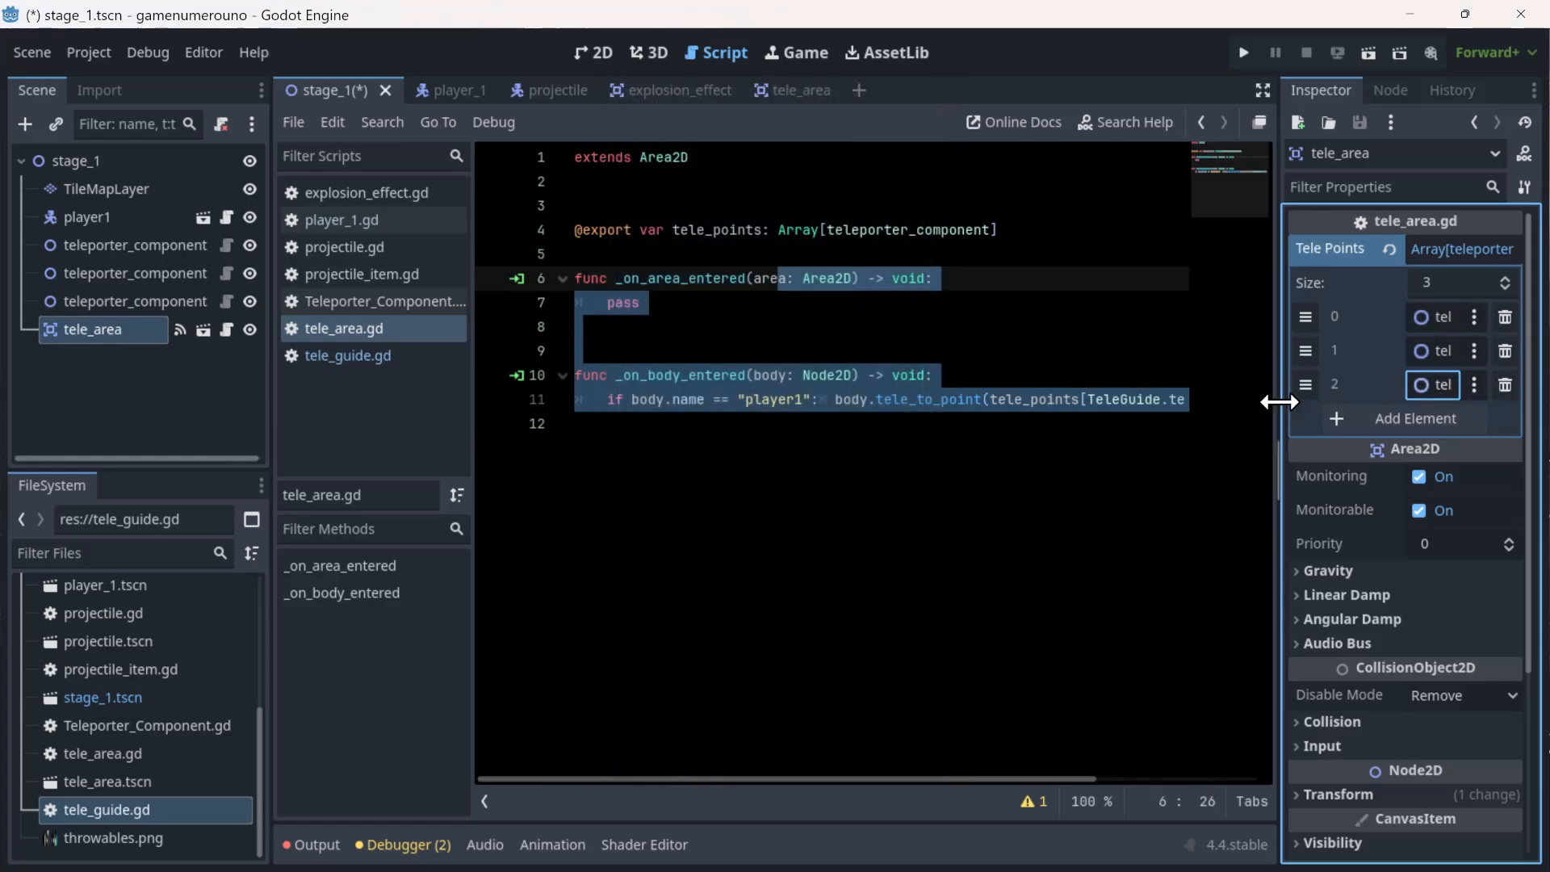
- Duplicate the tele_area node in the stage_1 scene and check the copy's Tele Points elements against the original
drag(1280, 408, 1015, 410)
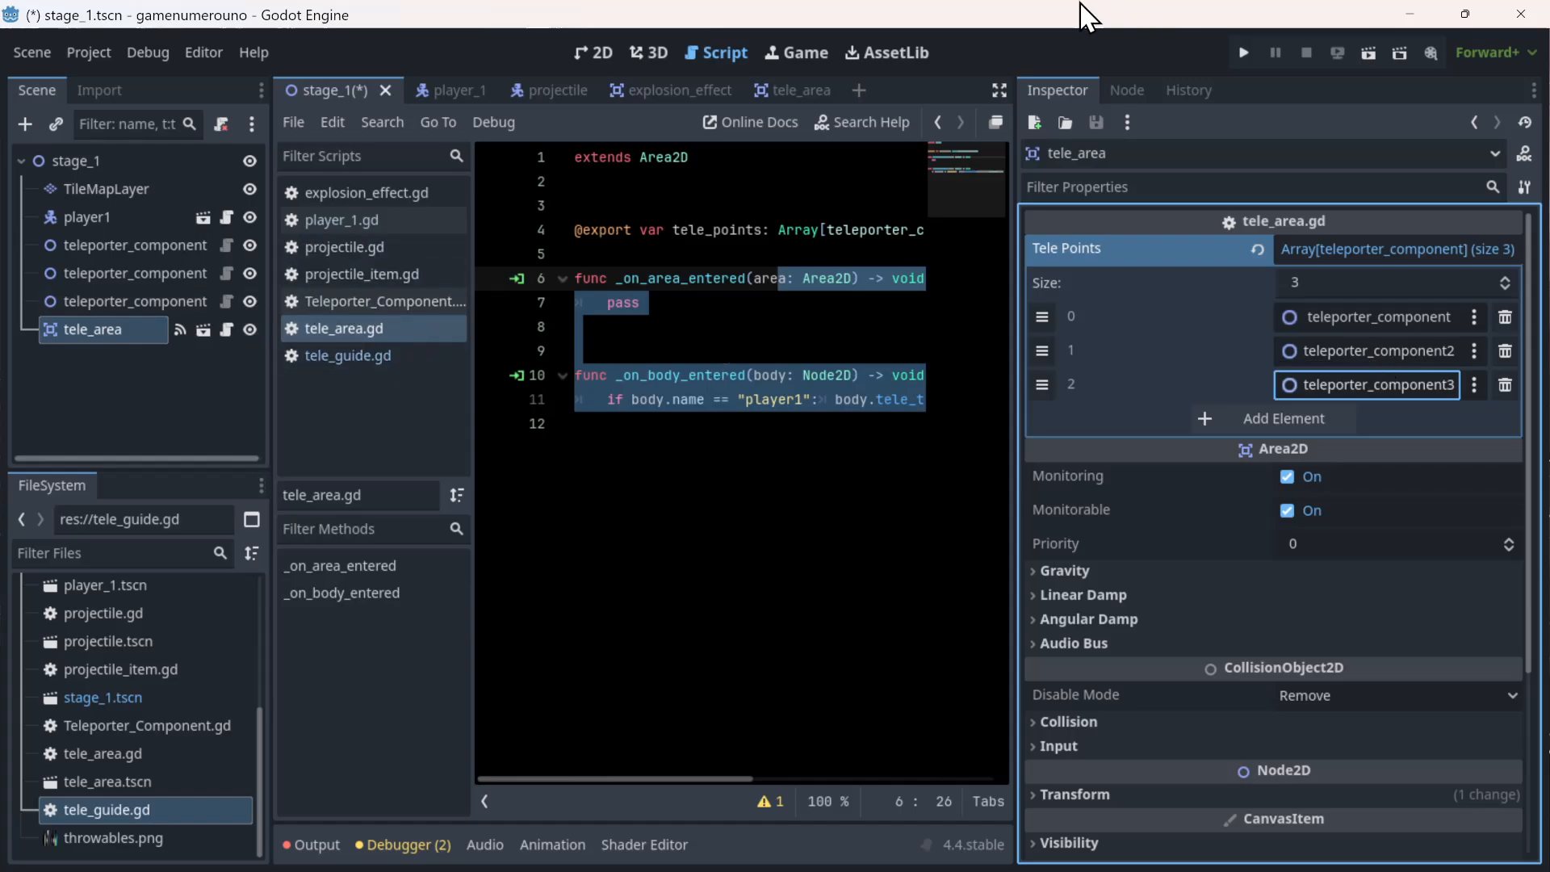
click(594, 53)
scroll(282, 457, up, 5)
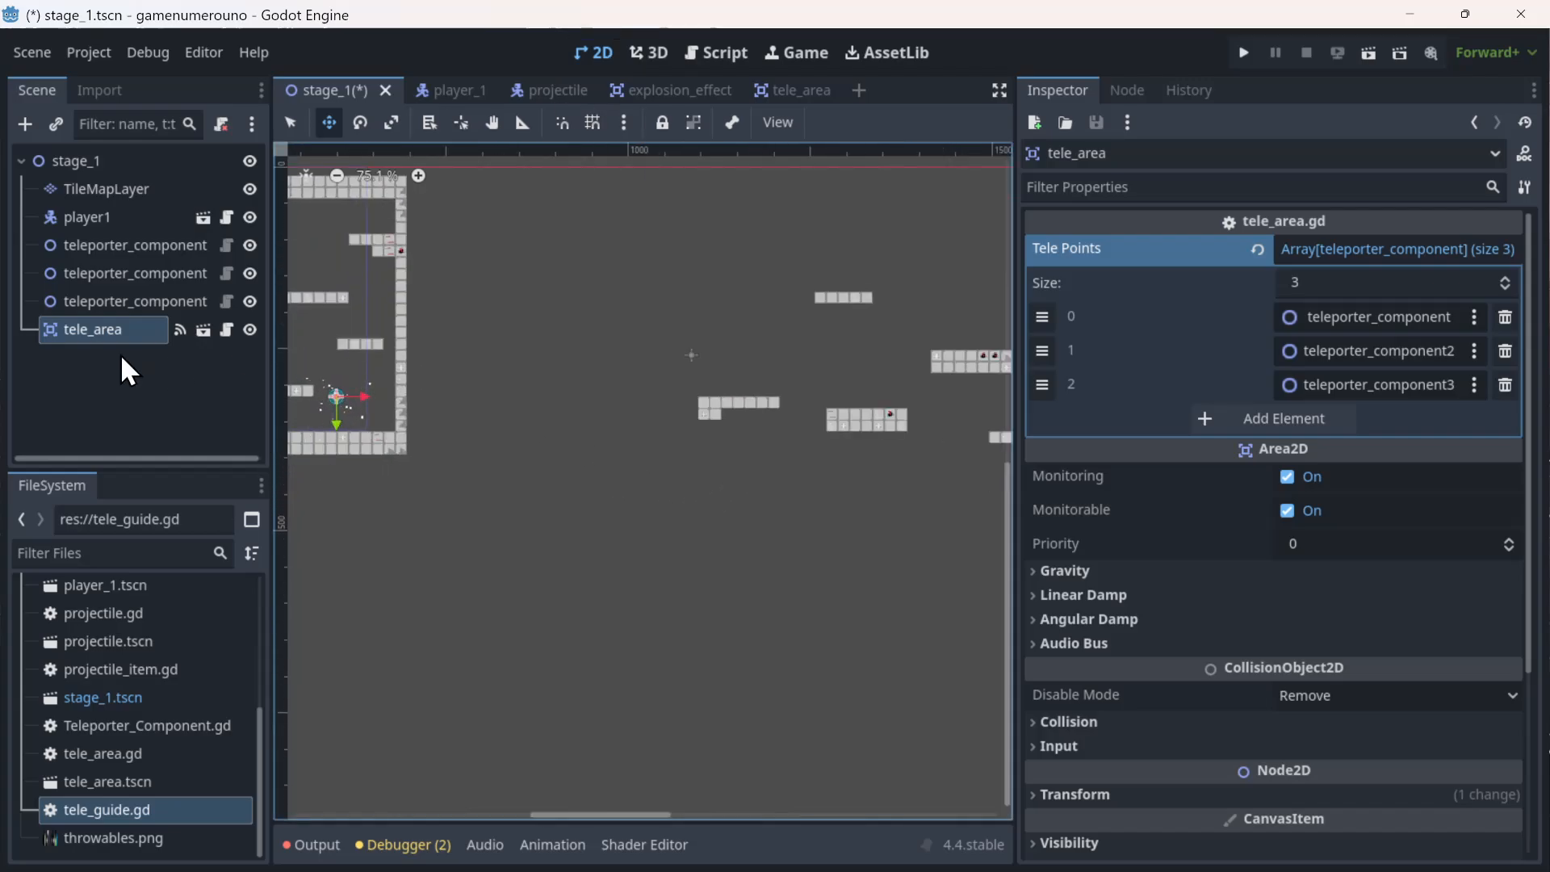
right_click(84, 336)
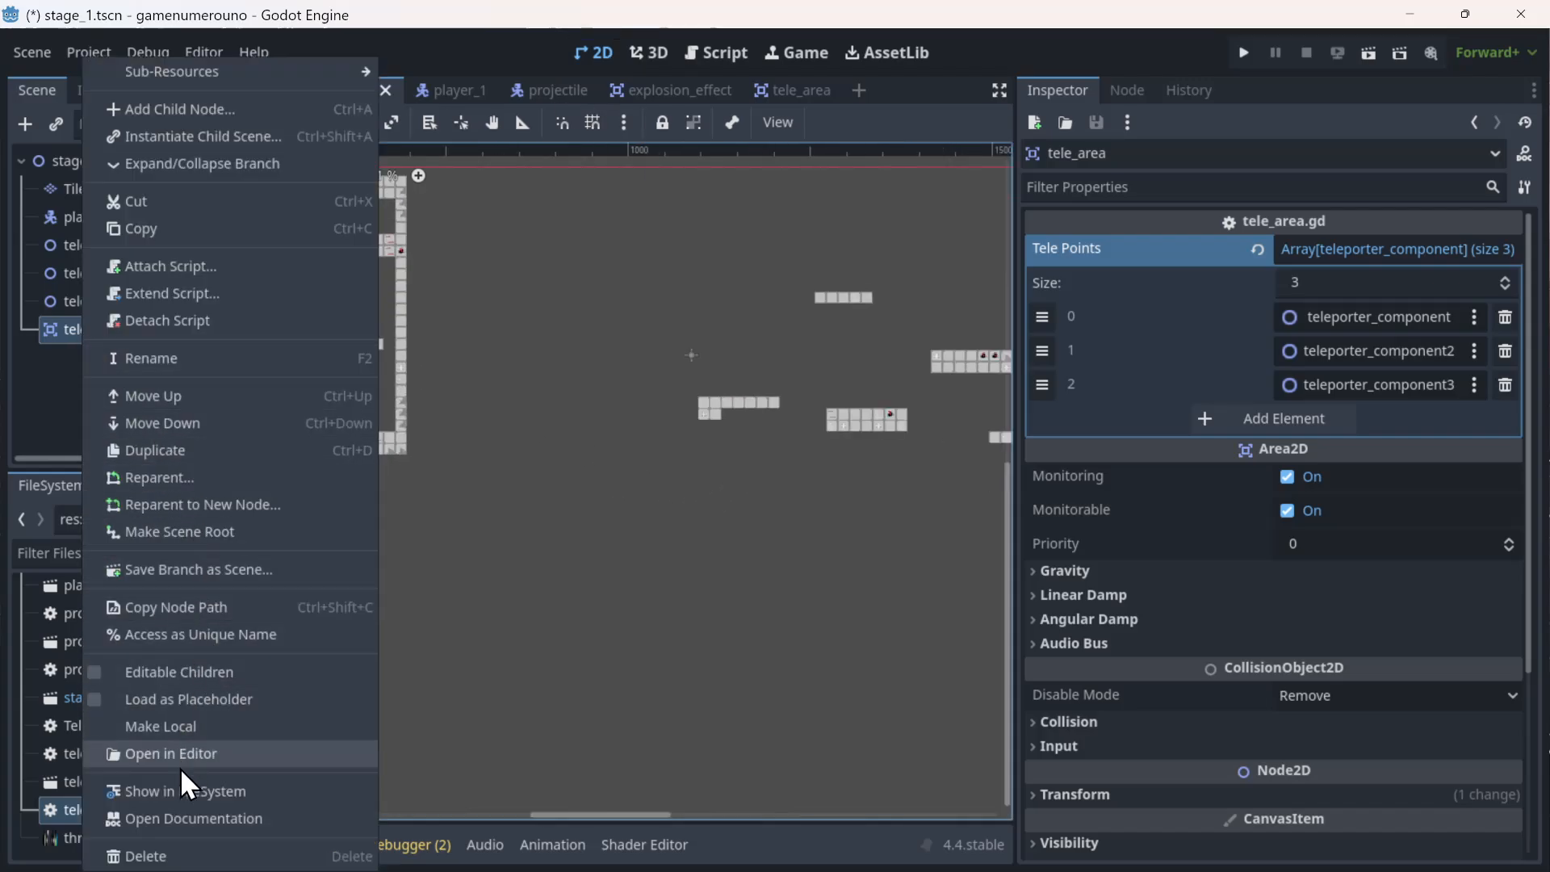
click(152, 449)
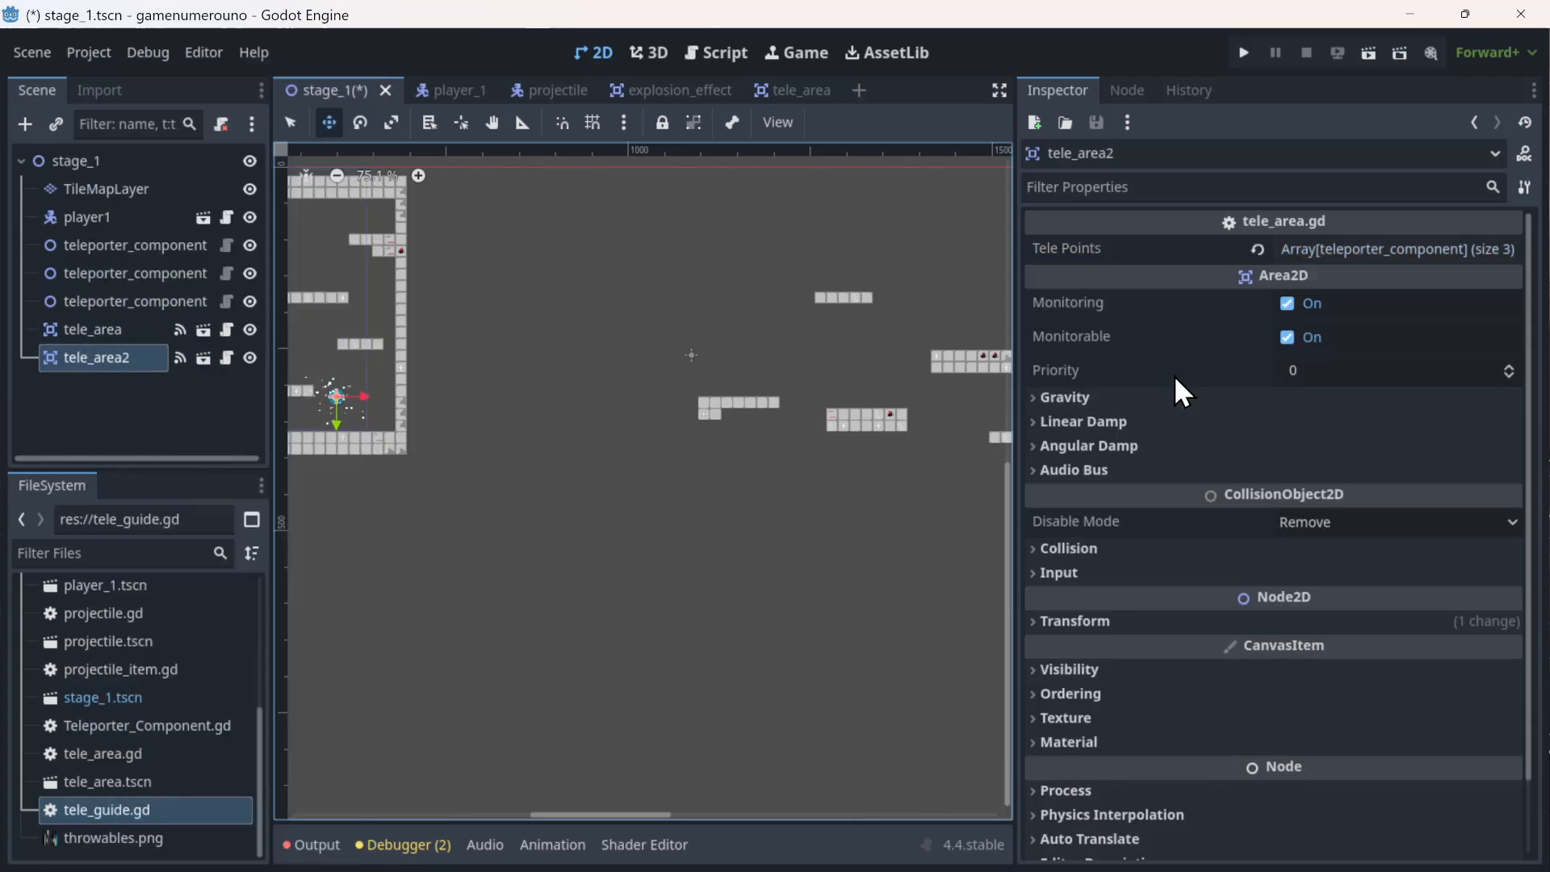
click(65, 332)
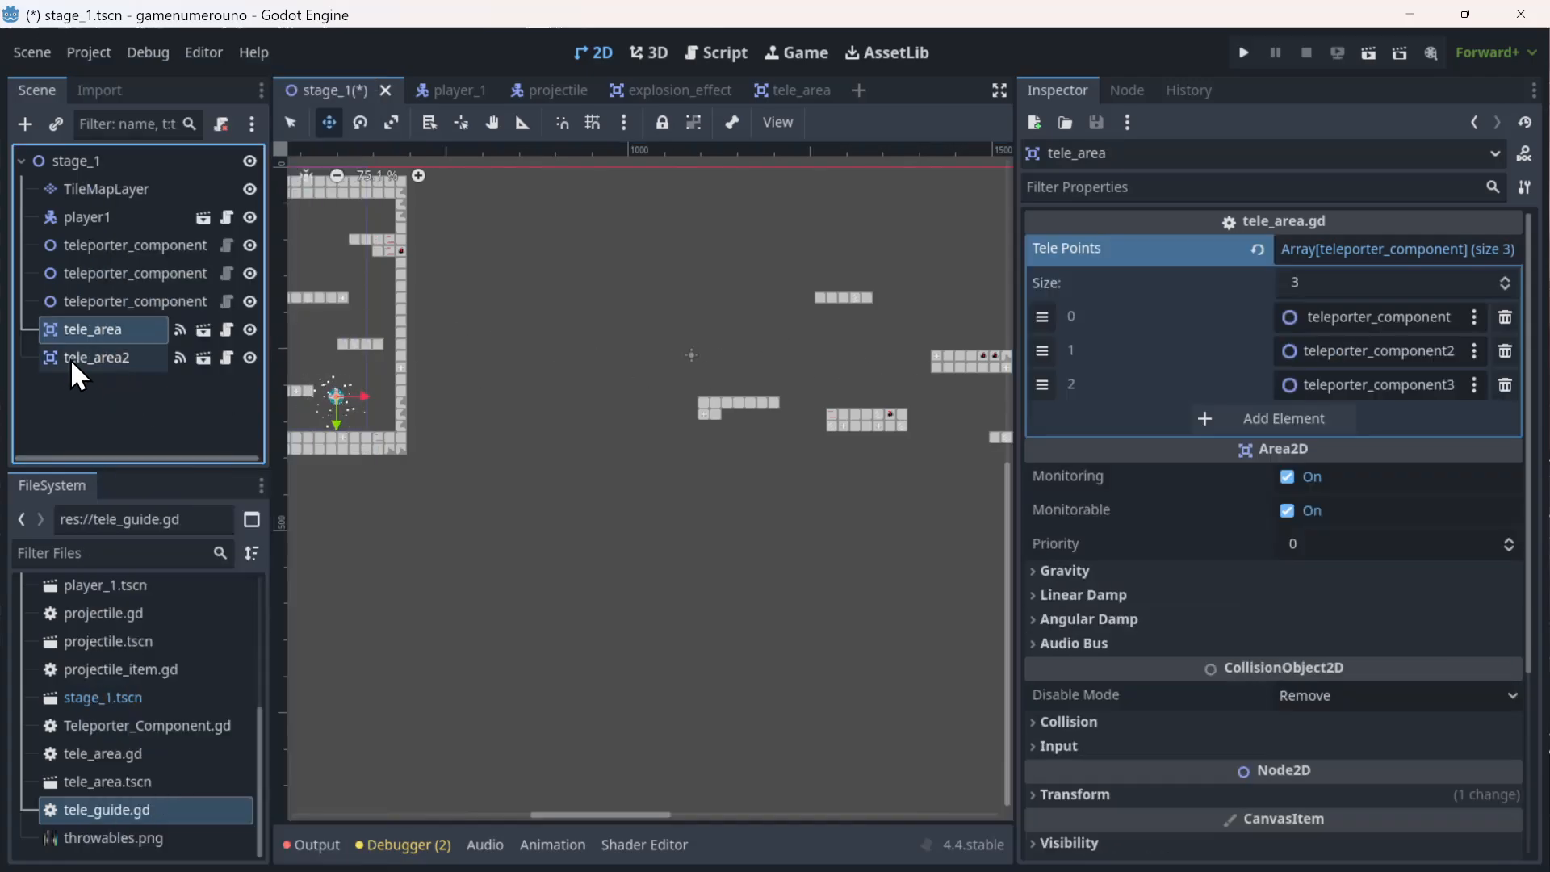
click(71, 359)
click(1366, 254)
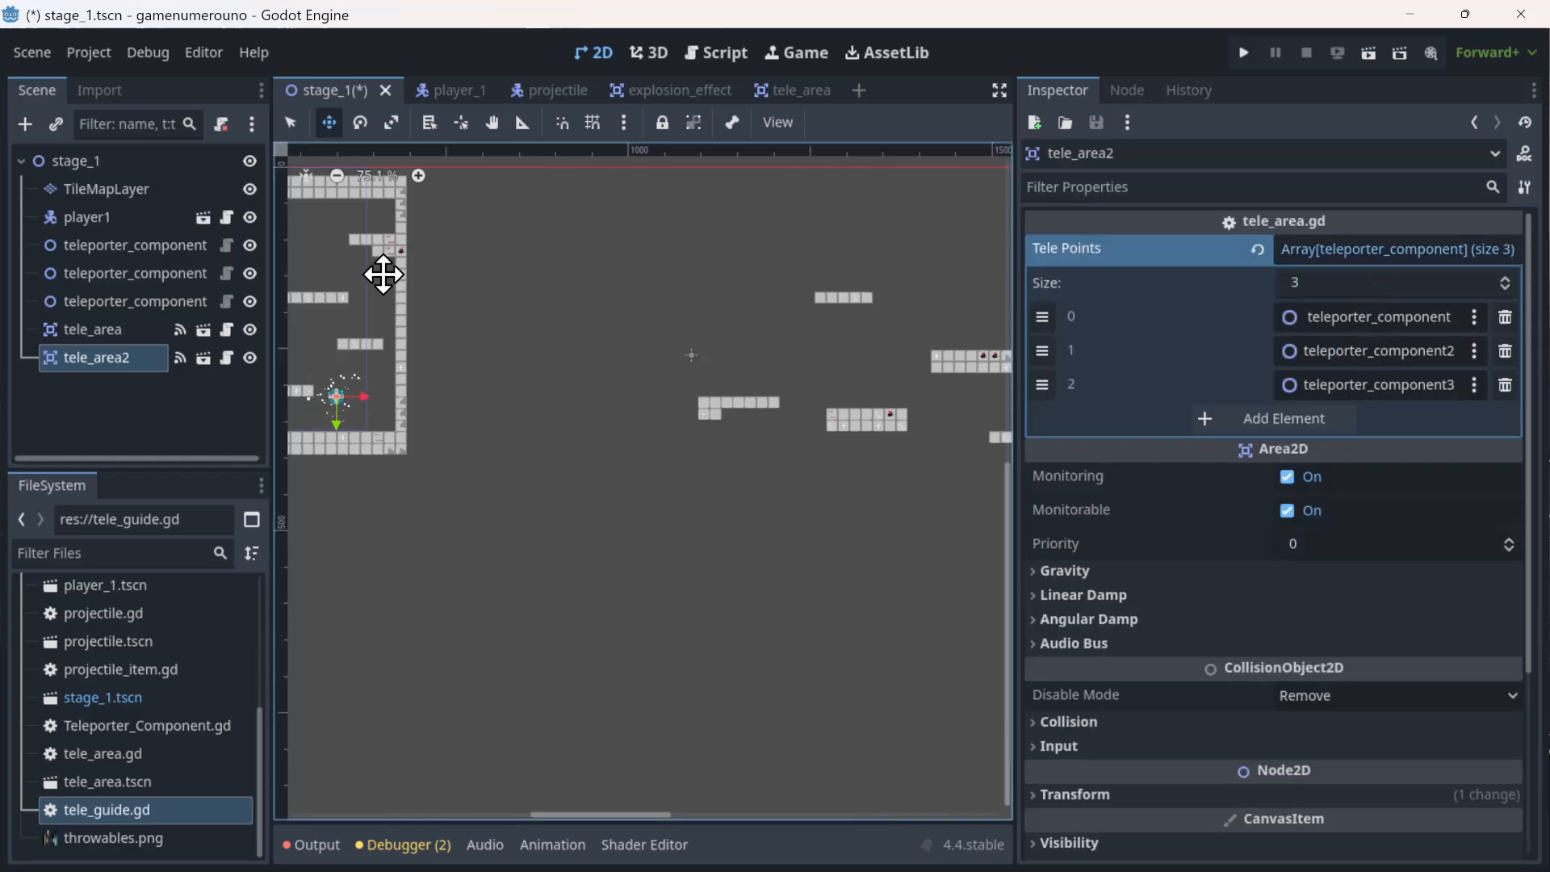
- Move tele_area2 out of the walled room to just above the lowest floating platform, near x 1600
drag(356, 371, 951, 315)
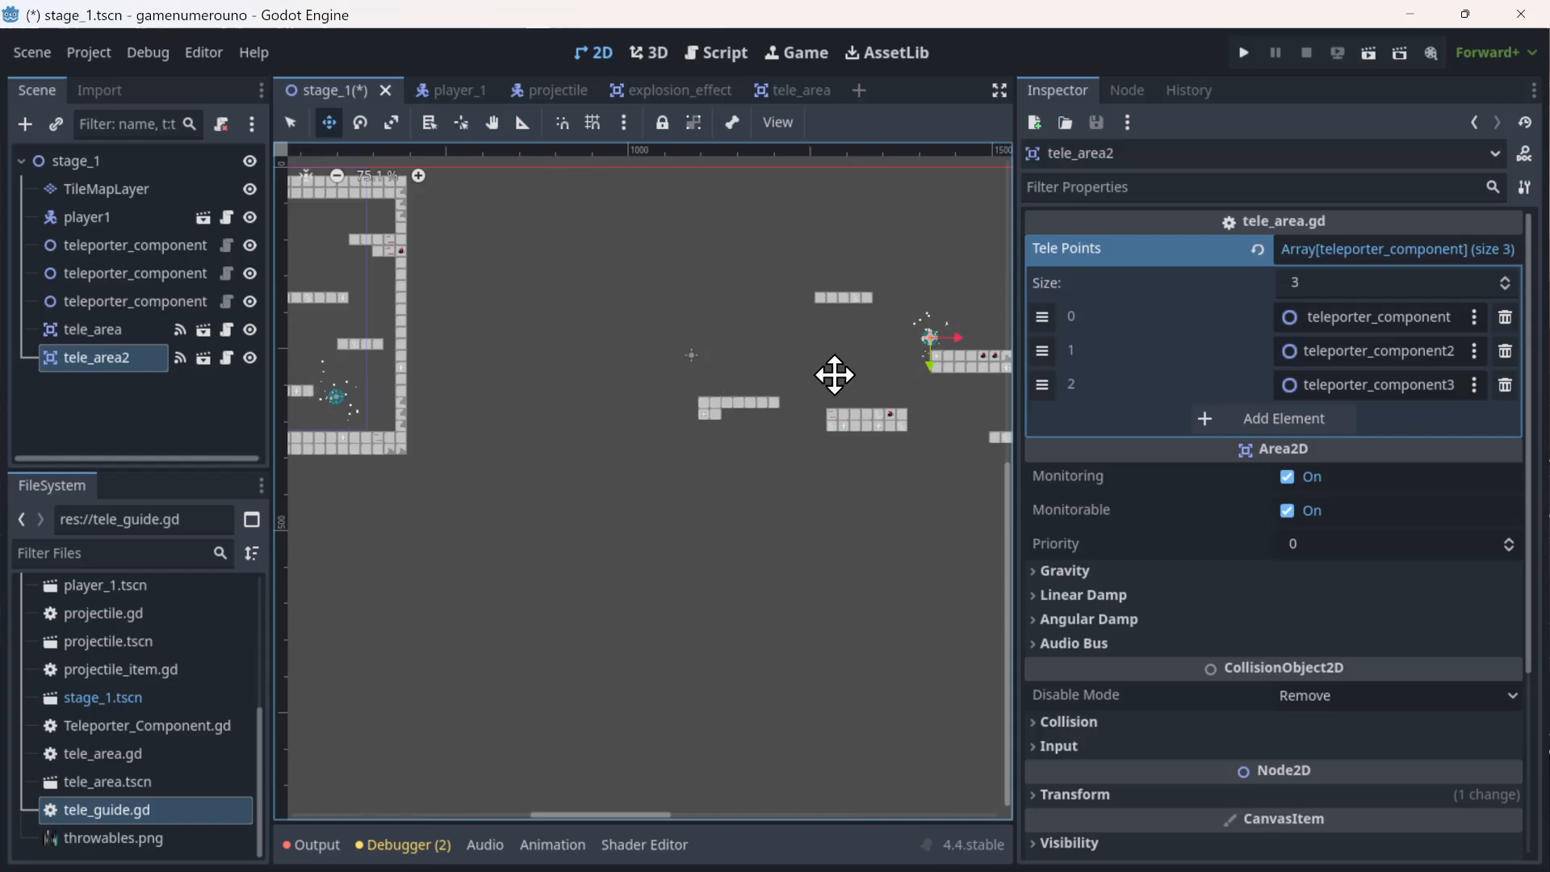
middle_drag(835, 374, 584, 361)
drag(750, 291, 854, 398)
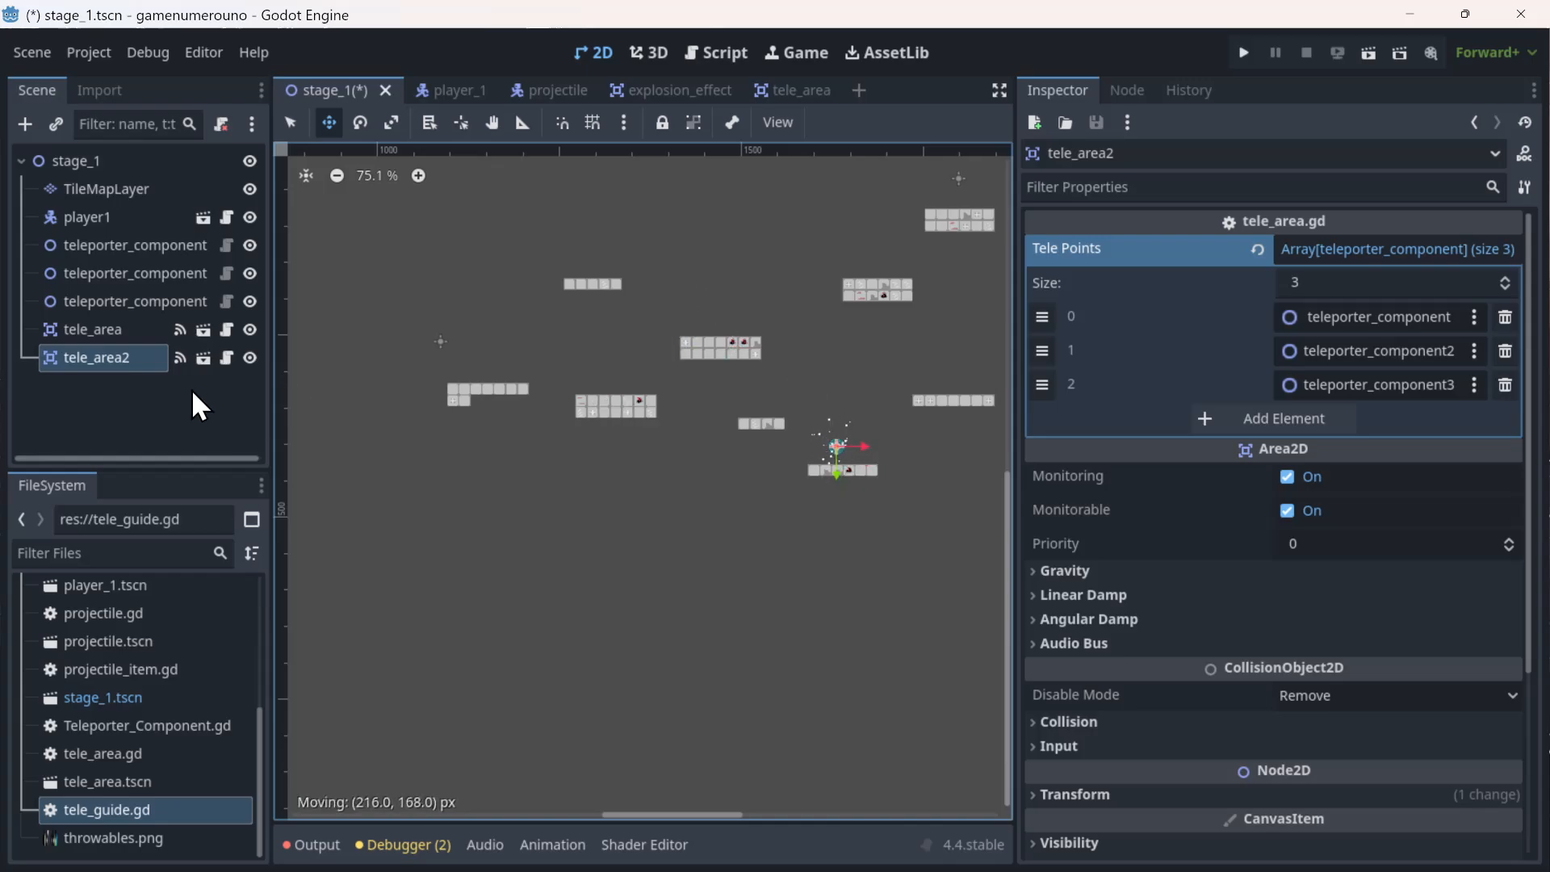
- Duplicate tele_area2 and place the copy just above the upper platform near x 2000
right_click(97, 355)
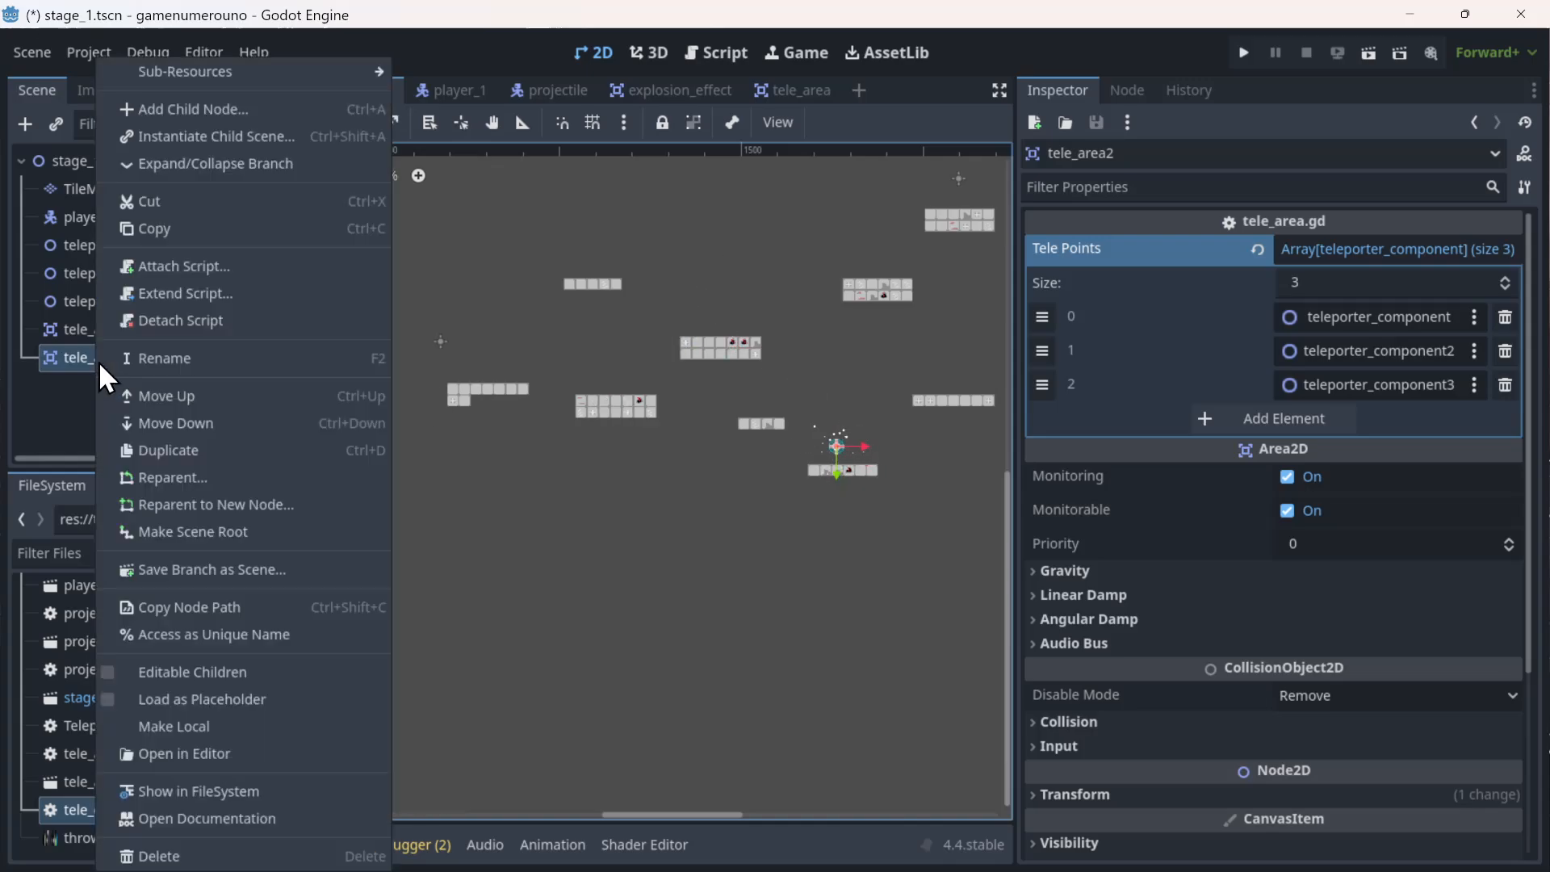
click(212, 452)
scroll(468, 324, right, 5)
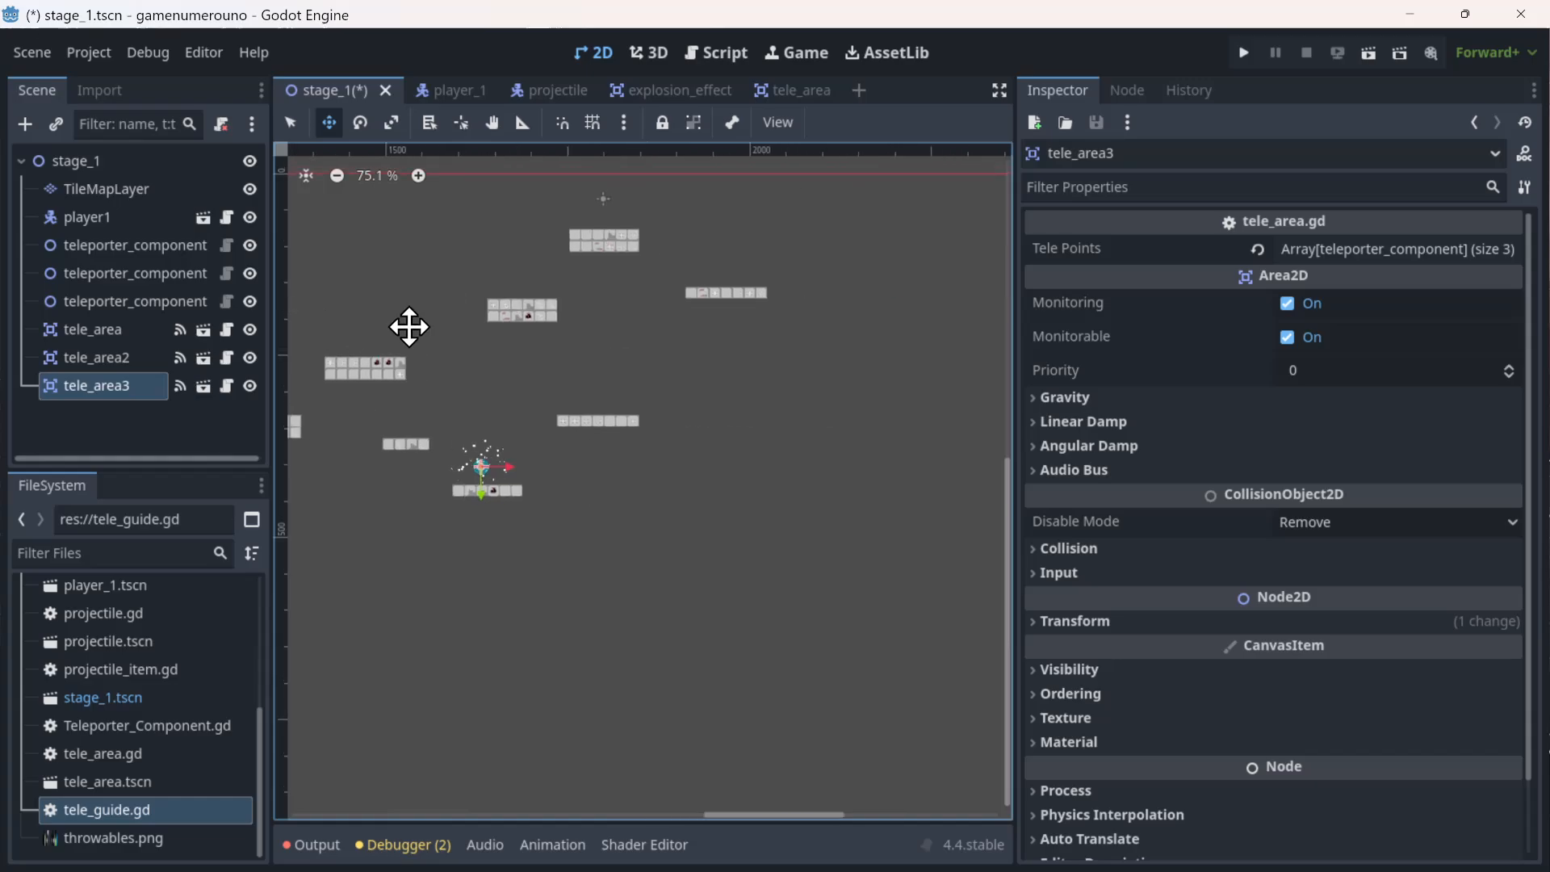
drag(456, 393, 725, 195)
scroll(606, 432, right, 6)
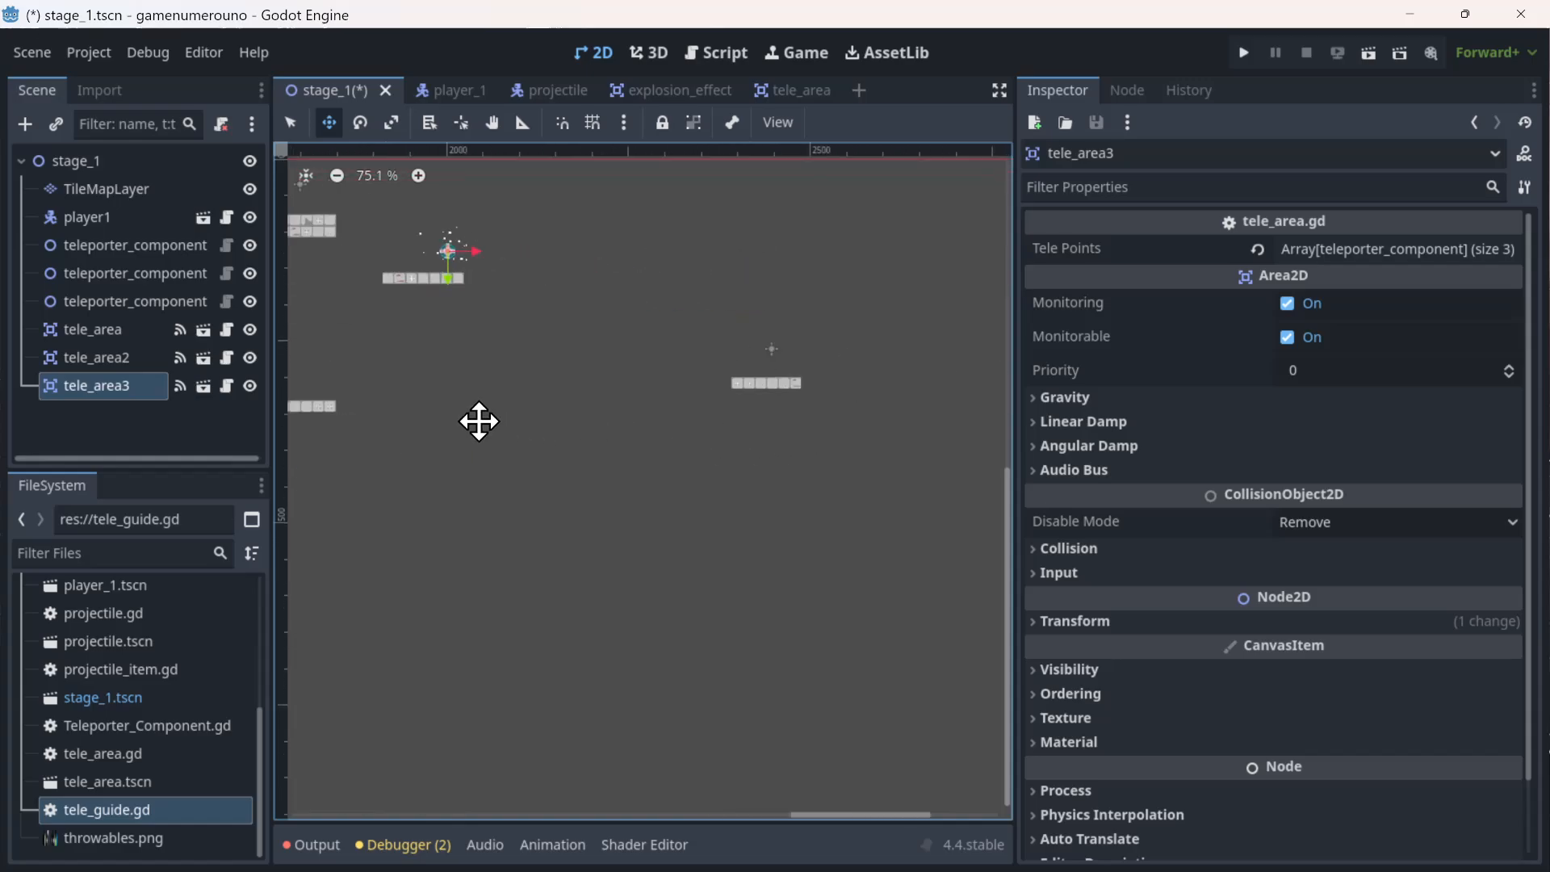
scroll(663, 434, left, 6)
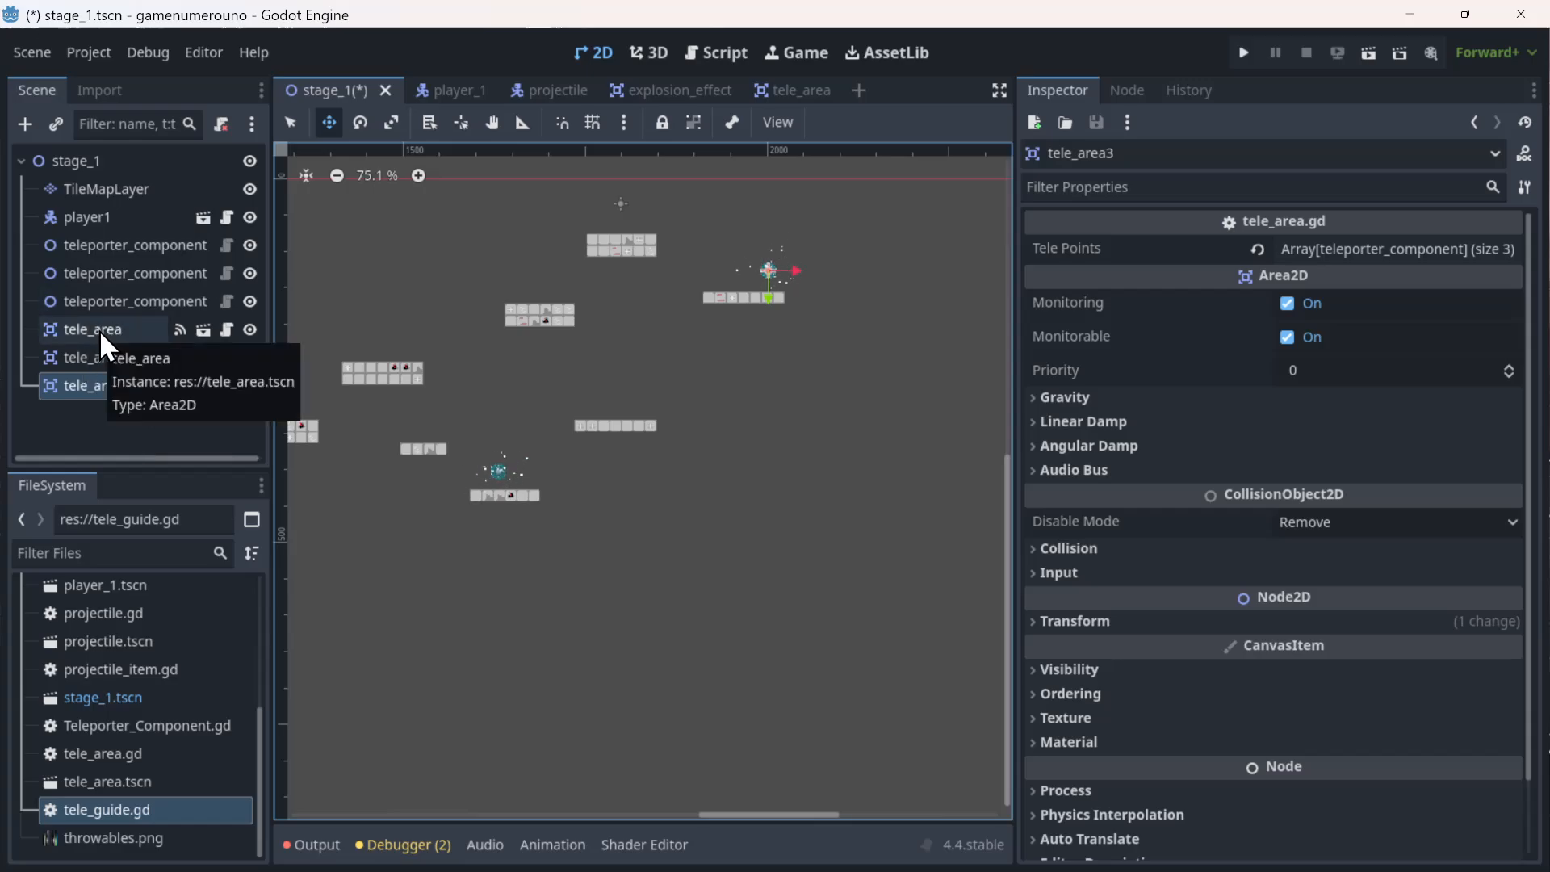
- In player_1.gd, add a statement using TeleGuide below position = point in the tele_to_point function
click(473, 90)
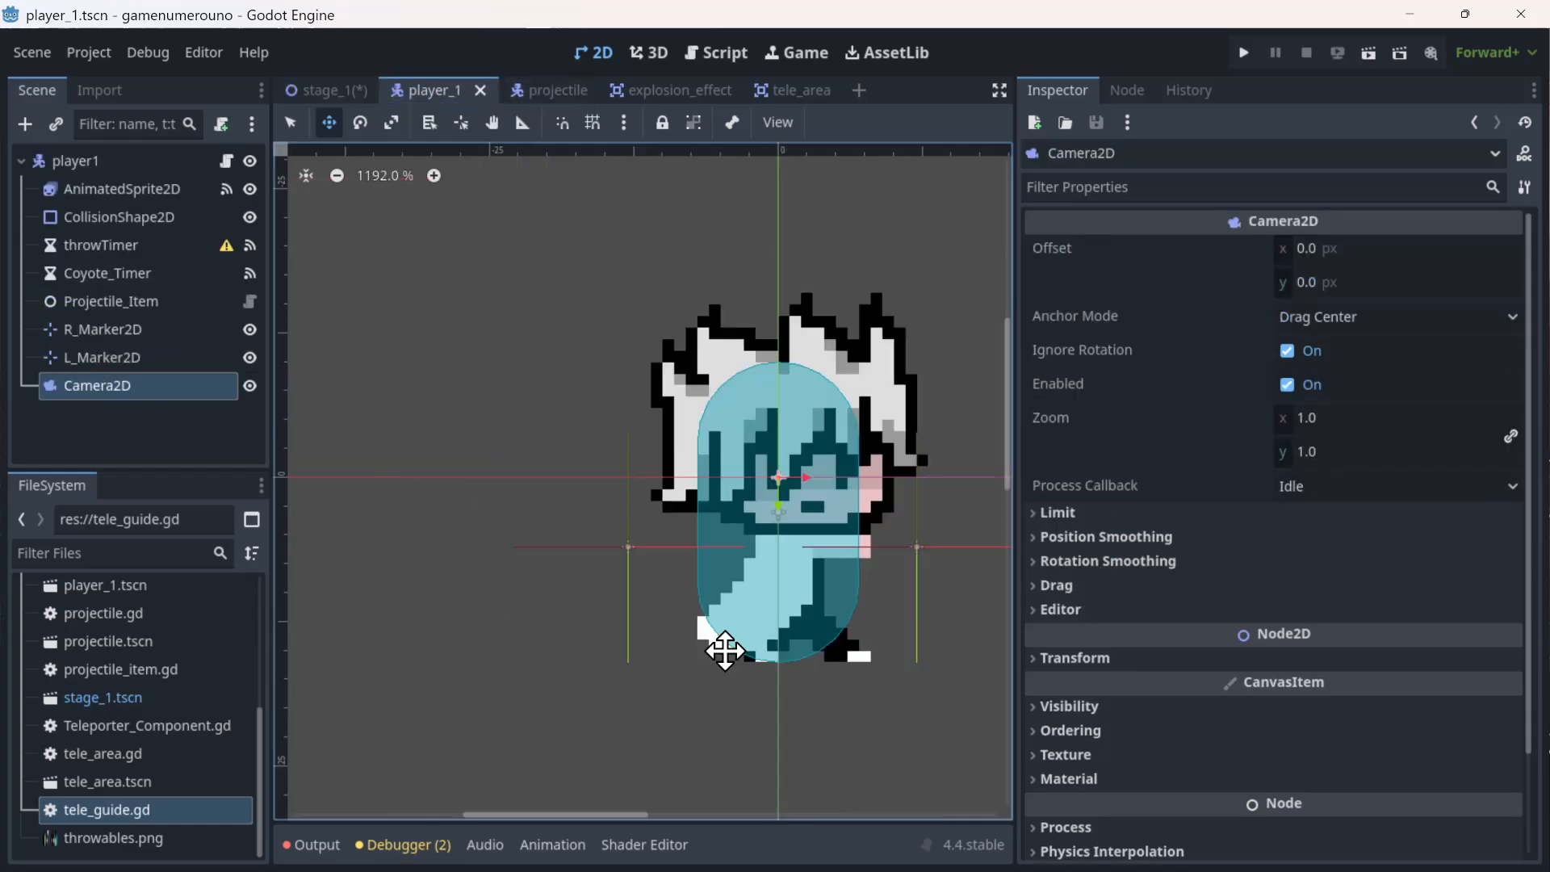
click(795, 53)
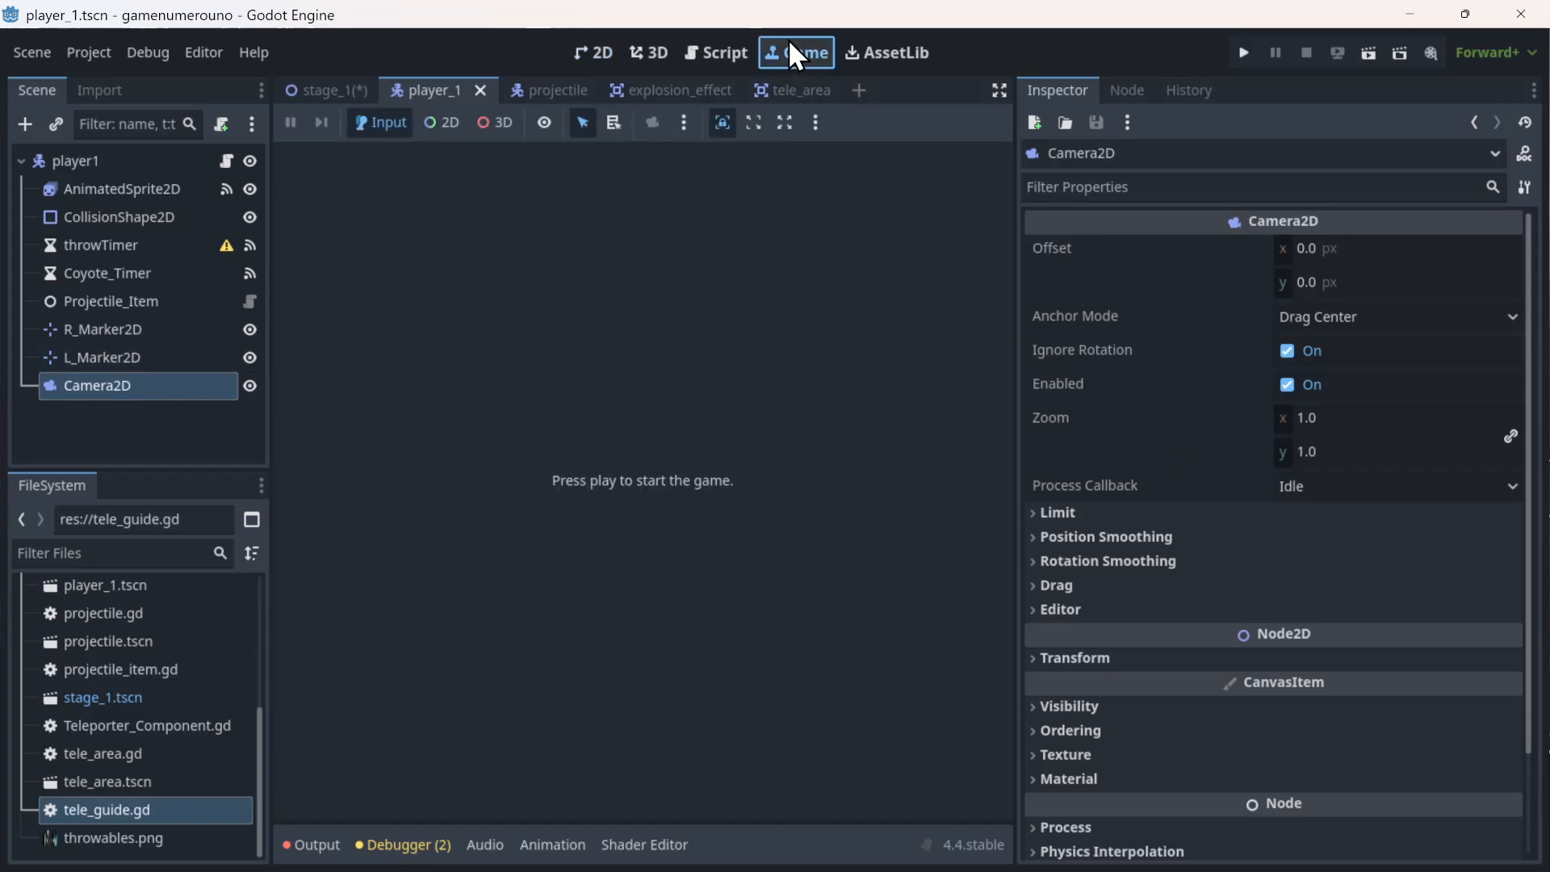
click(717, 53)
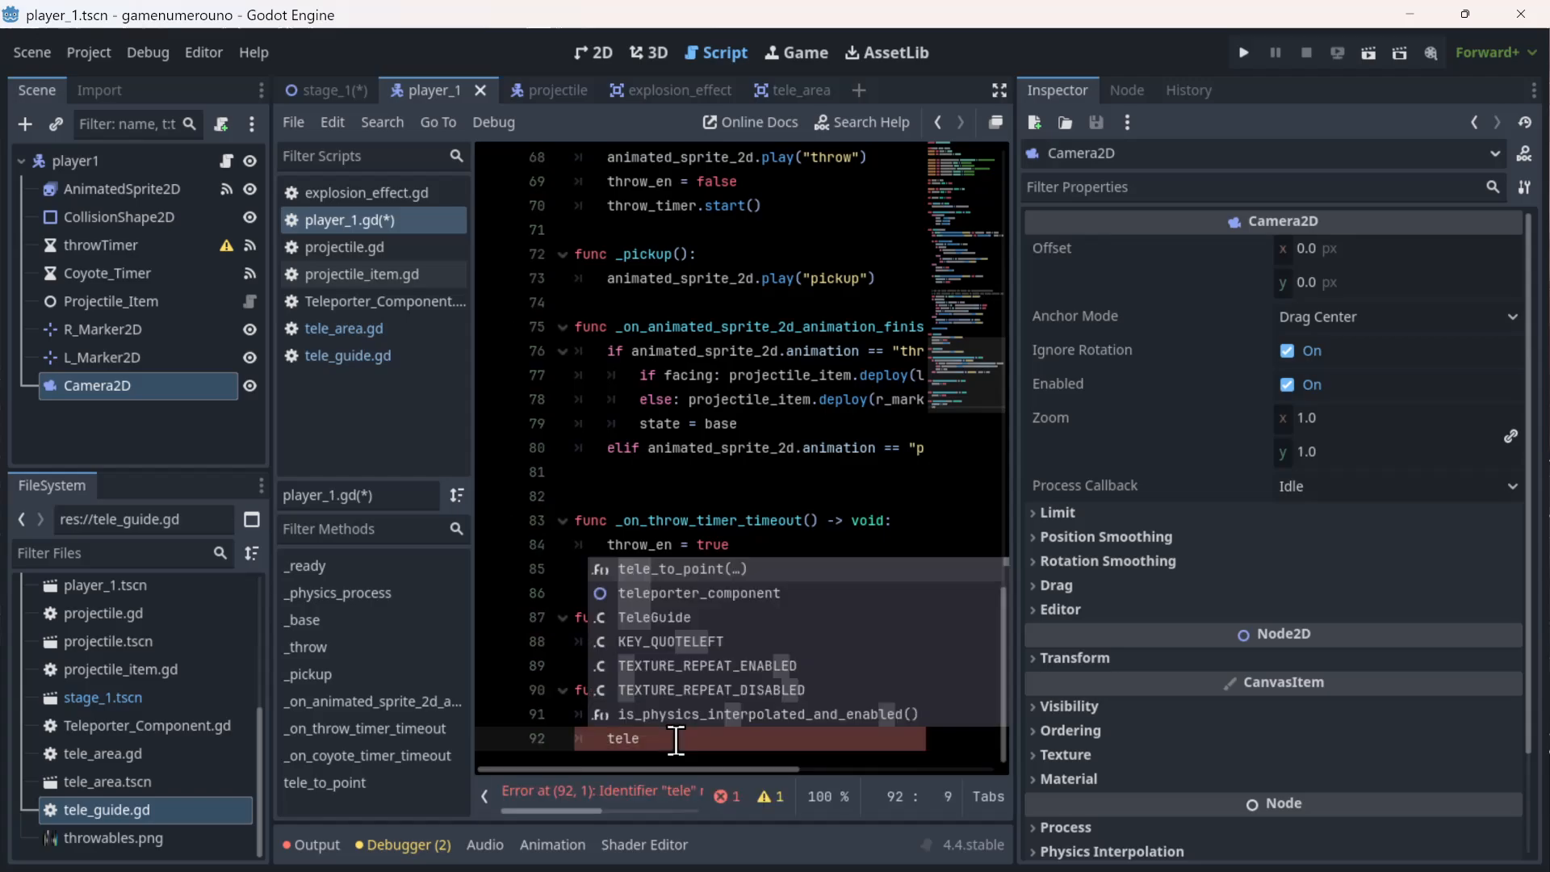
key(Down)
key(Down)
key(Return)
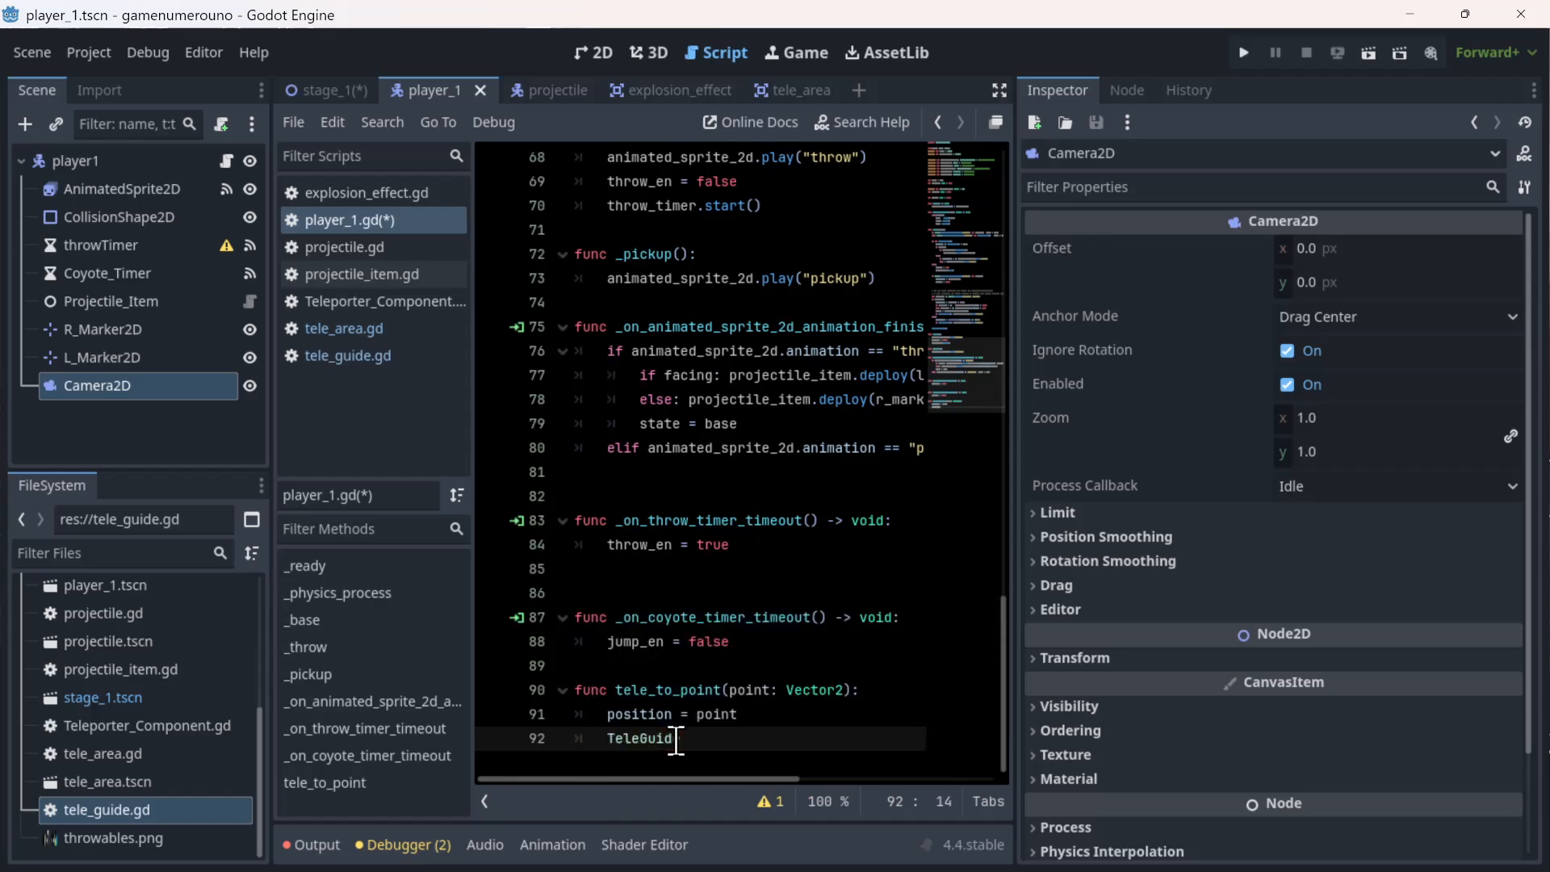
key(Return)
- Run the project and steer the player through the first teleporter and across the following platforms, closing the game at the end
click(1360, 65)
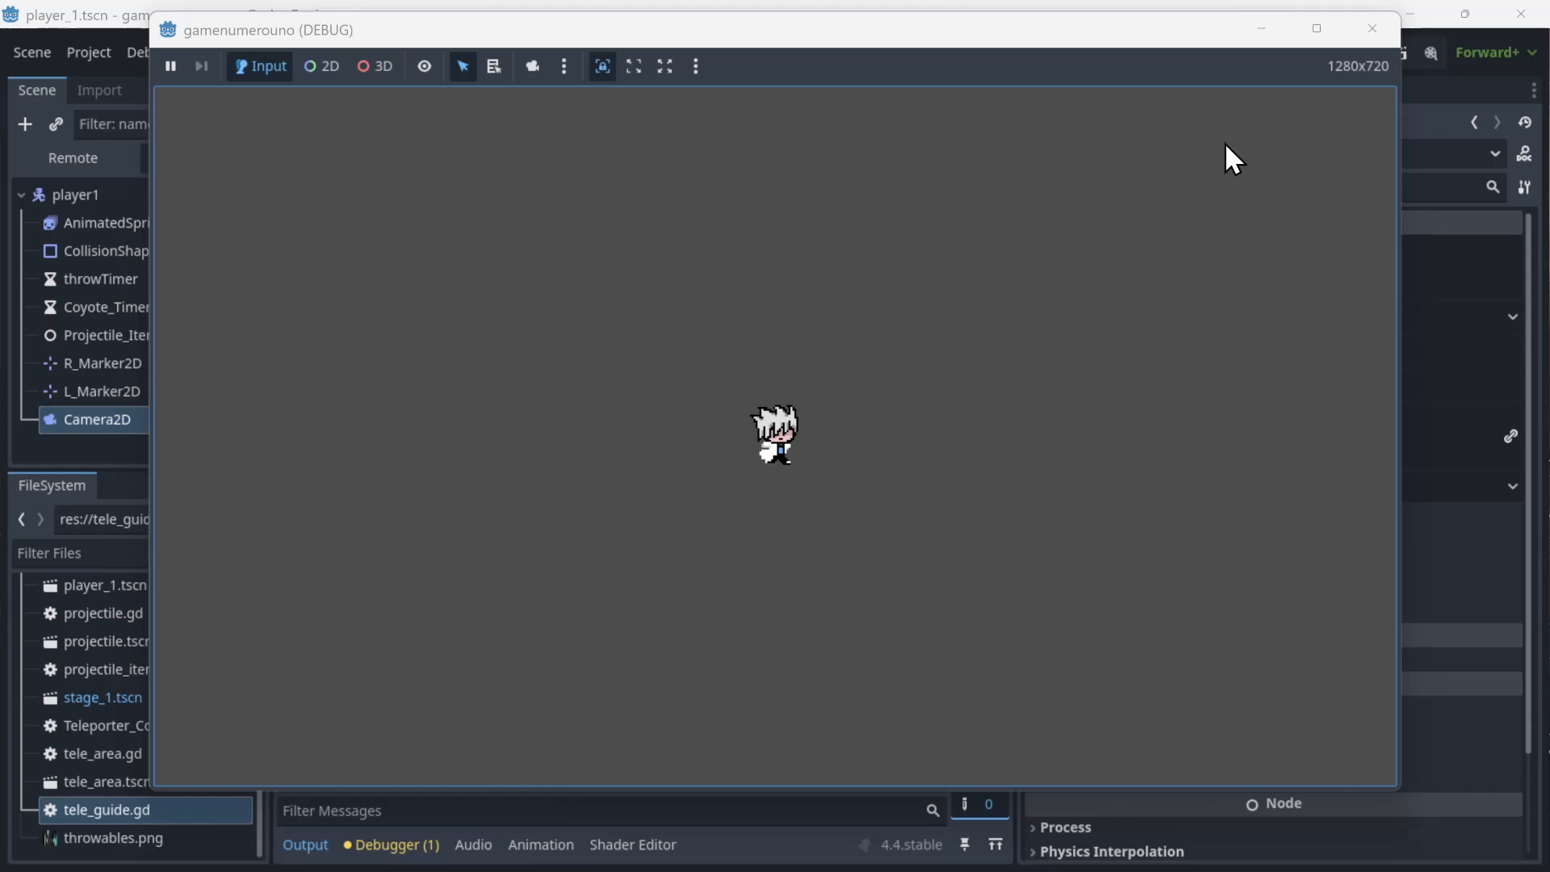
click(1382, 37)
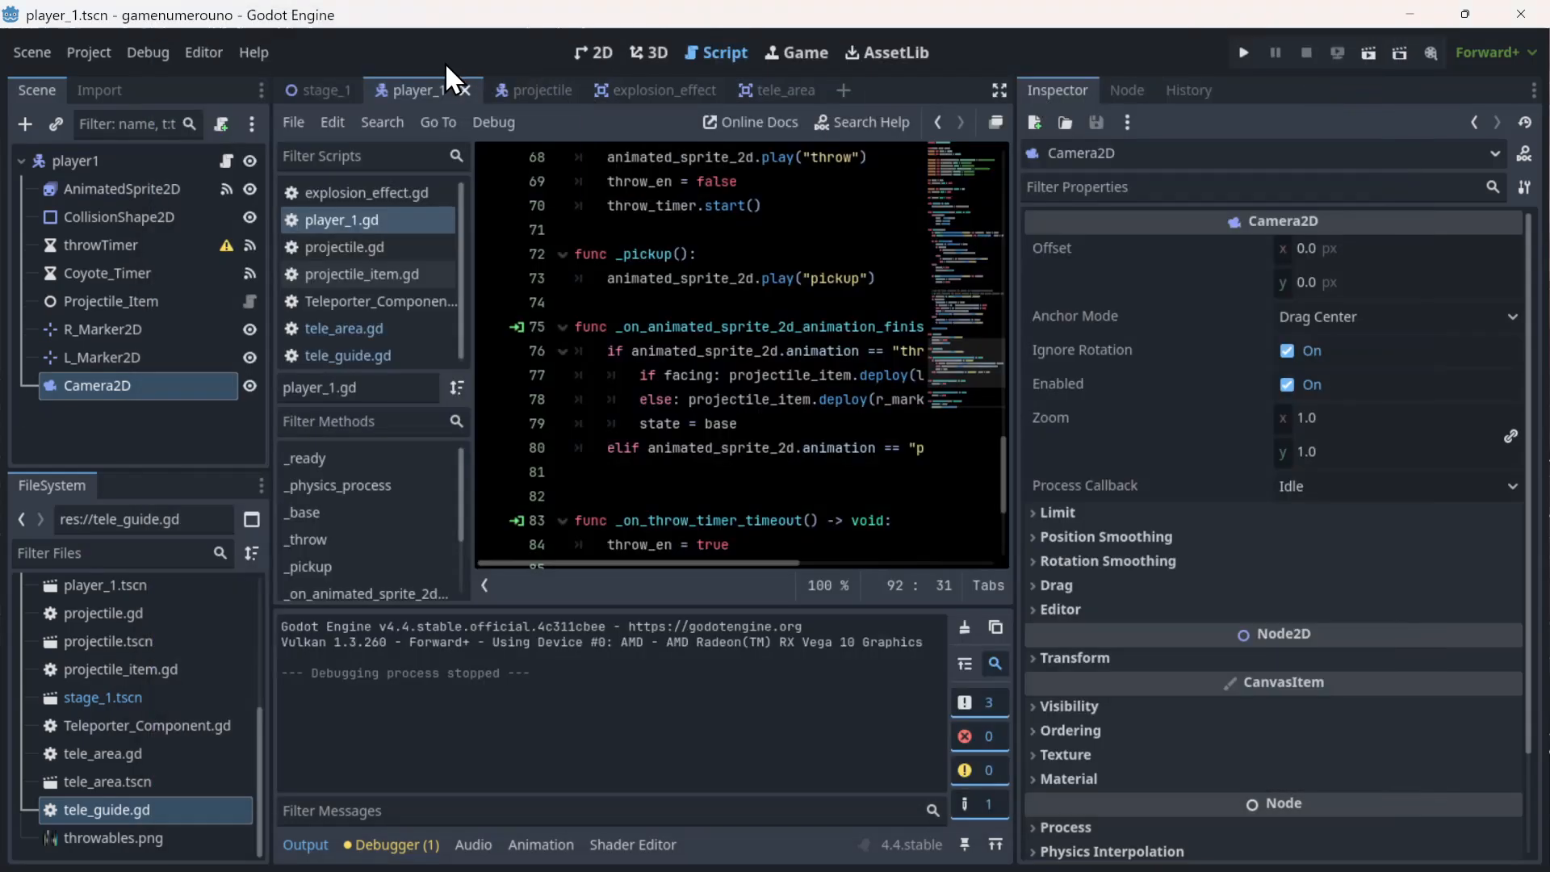
click(1253, 49)
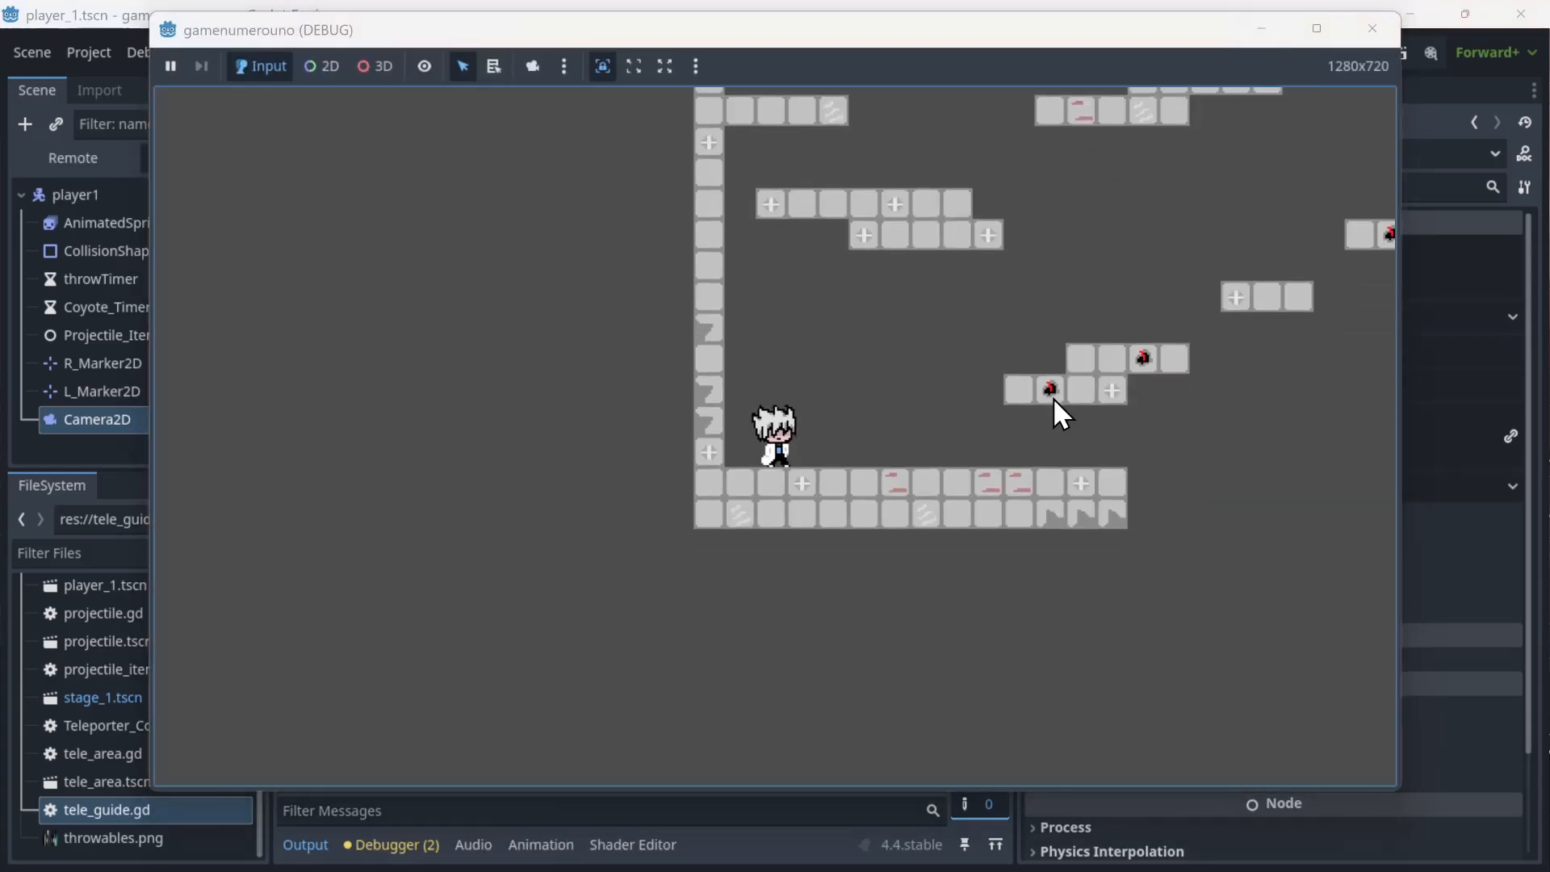
key(Right)
key(Right)
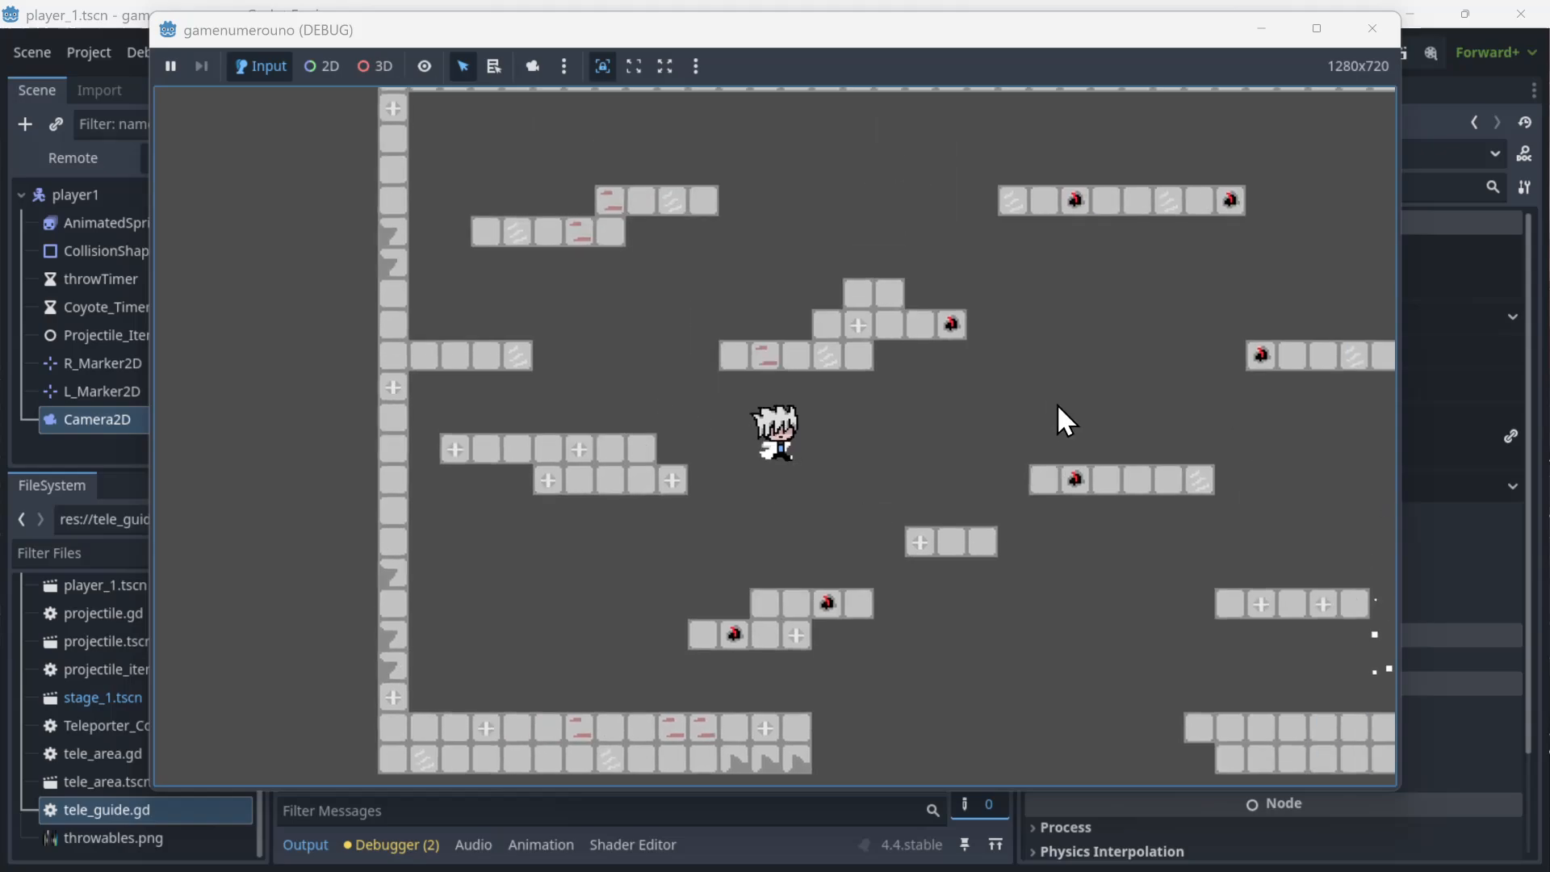
key(Right)
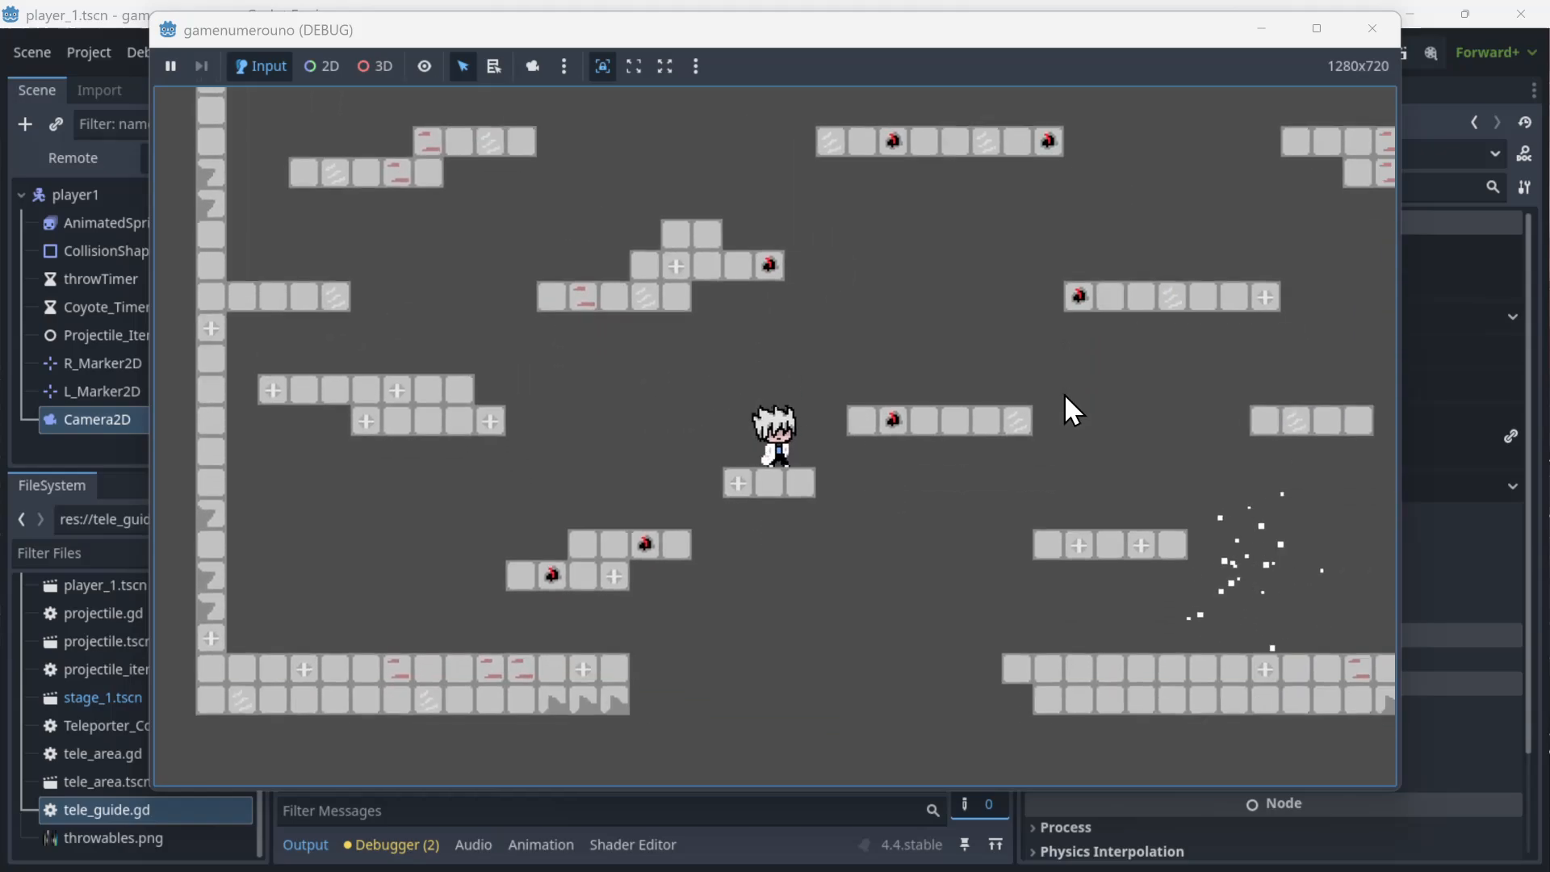
key(Right)
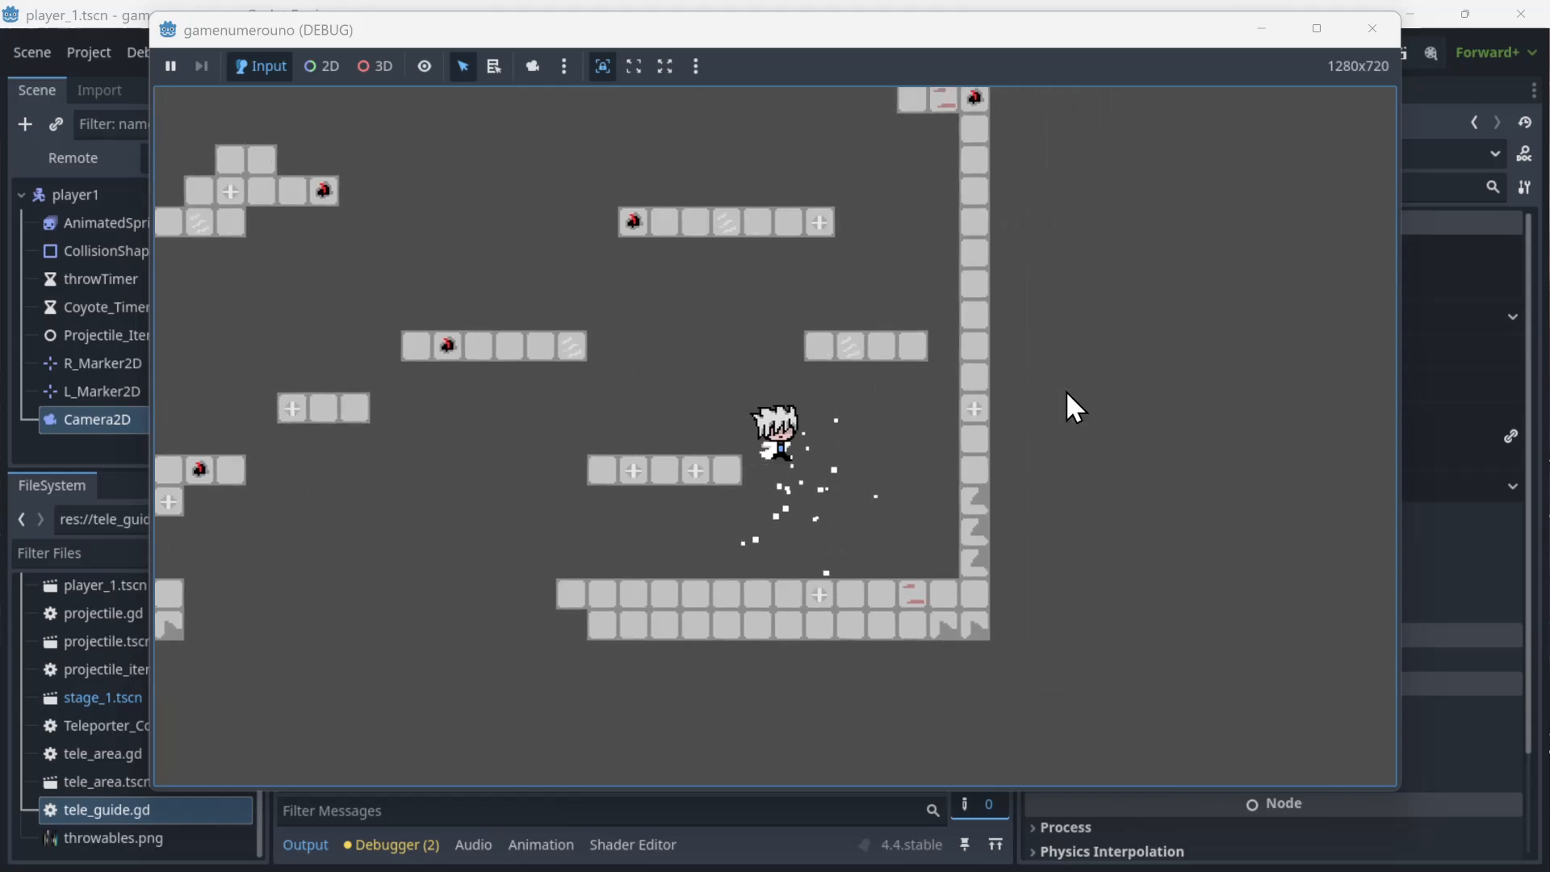
key(Right)
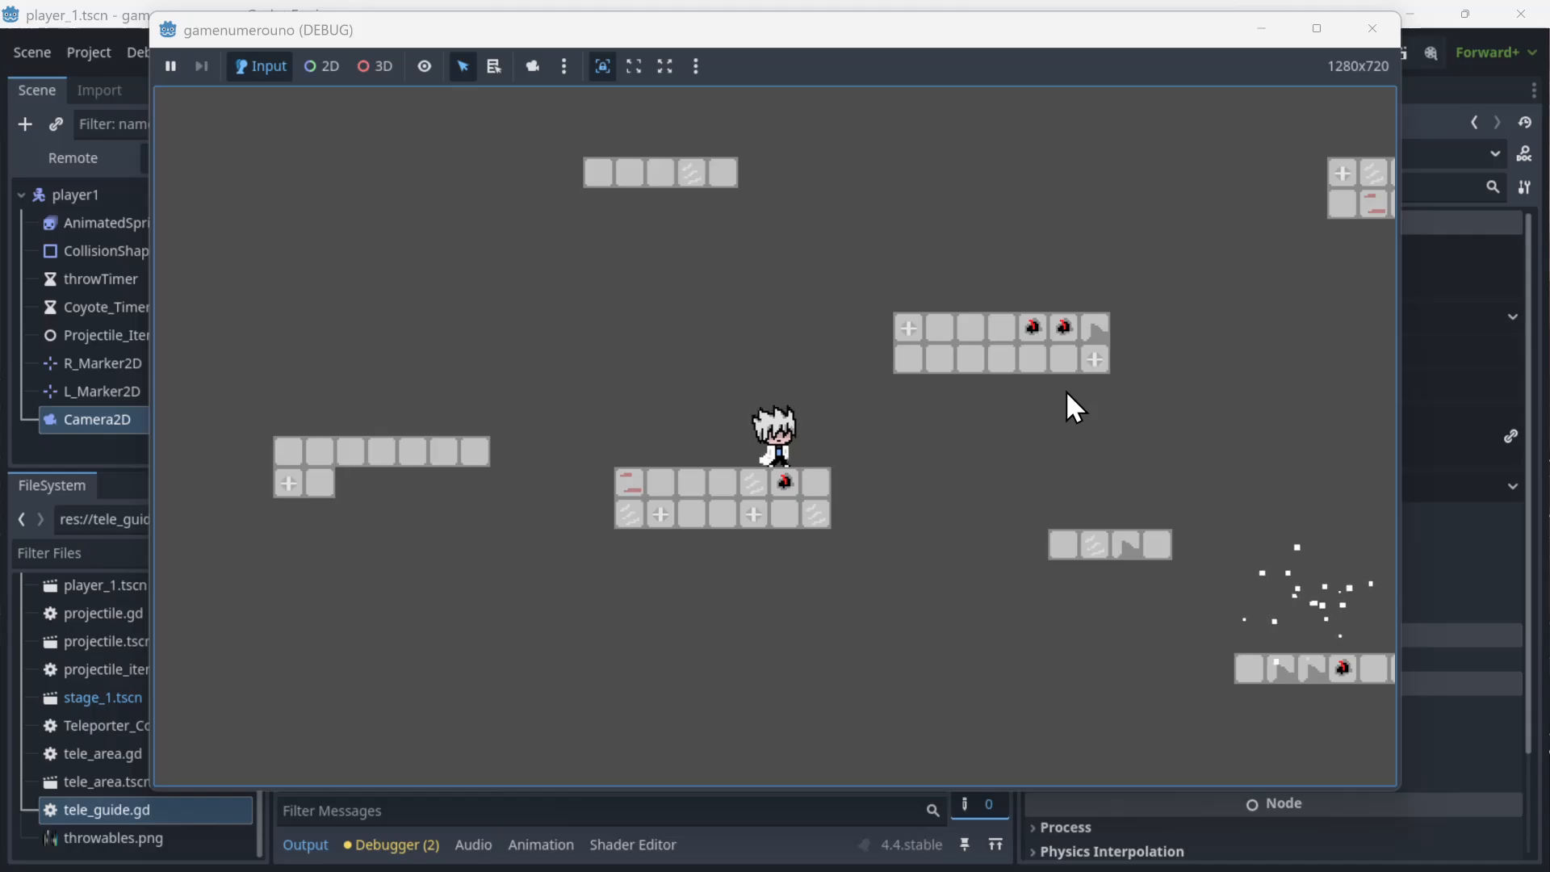
key(Right)
key(Right)
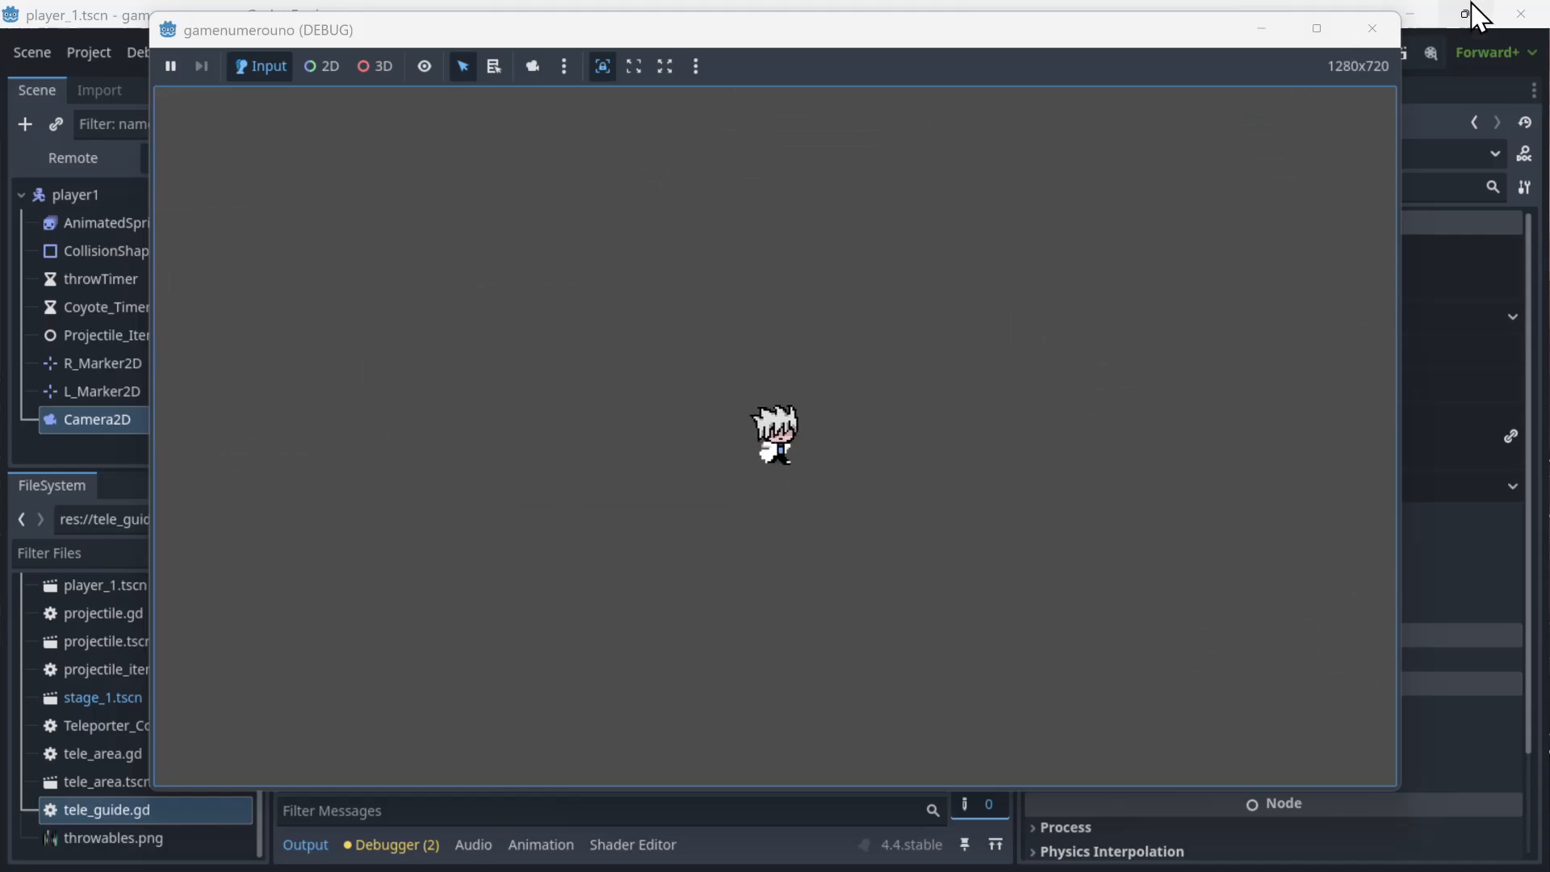
click(1372, 29)
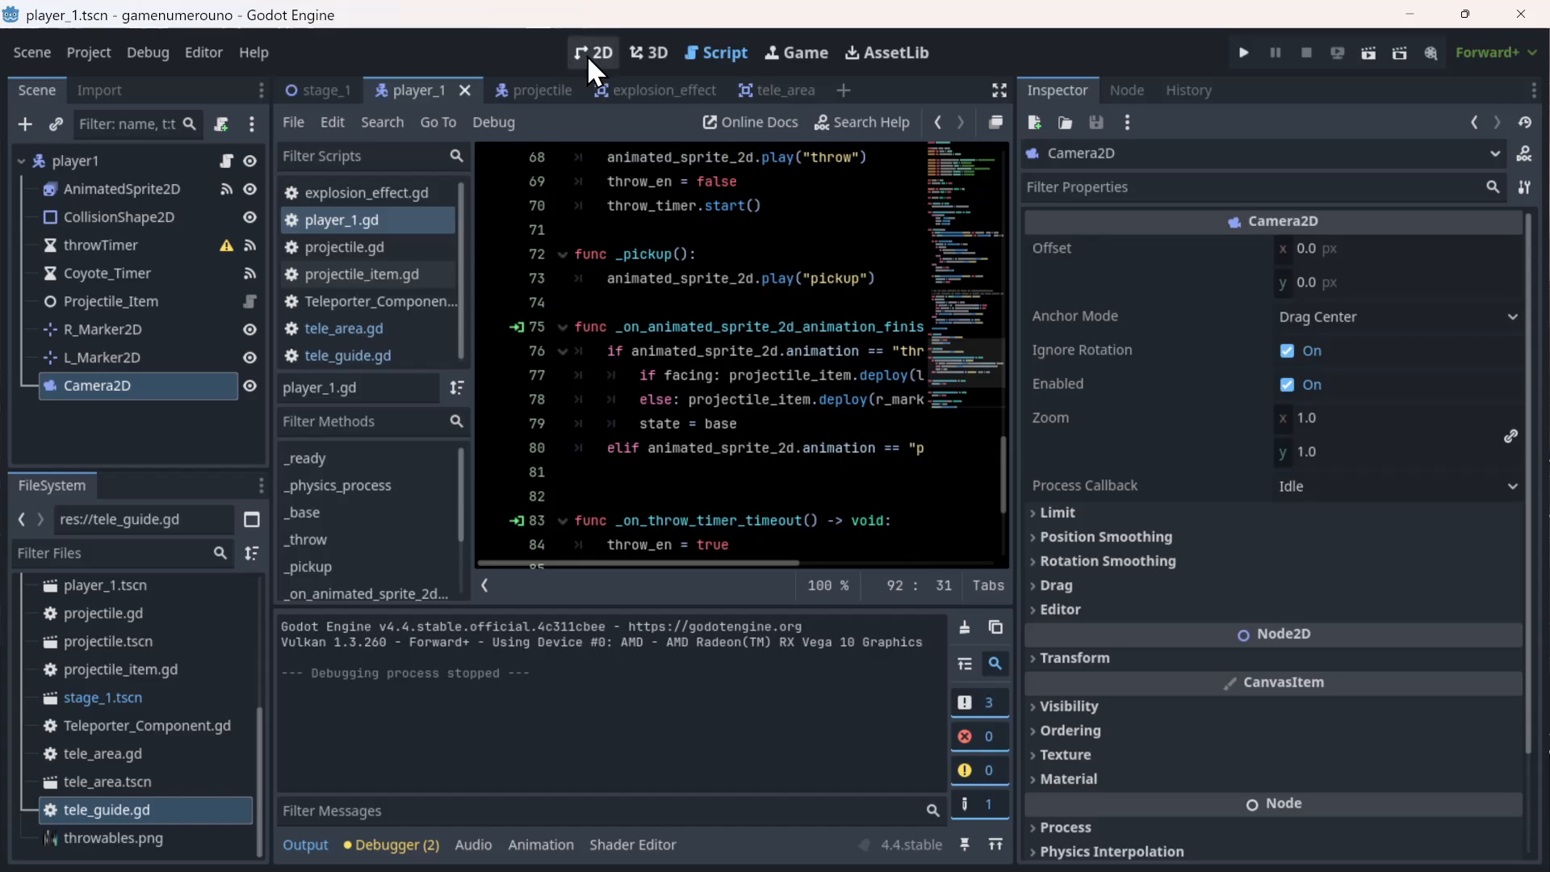
- In the stage_1 scene's TileMapLayer, erase the two-row platform up and to the left of tele_area2
click(589, 54)
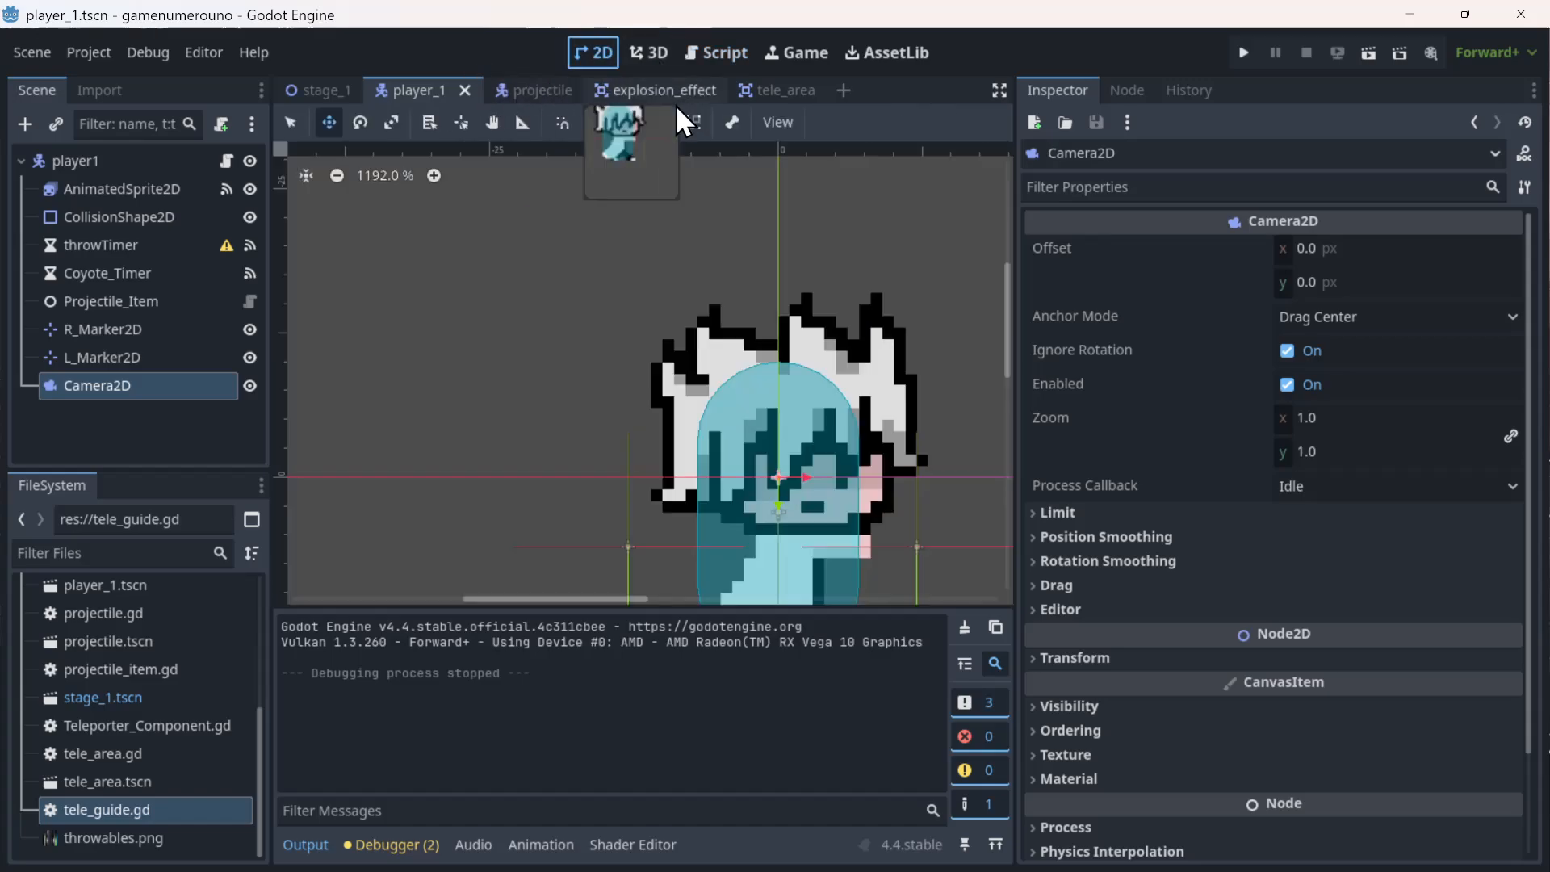
click(295, 87)
scroll(767, 316, down, 8)
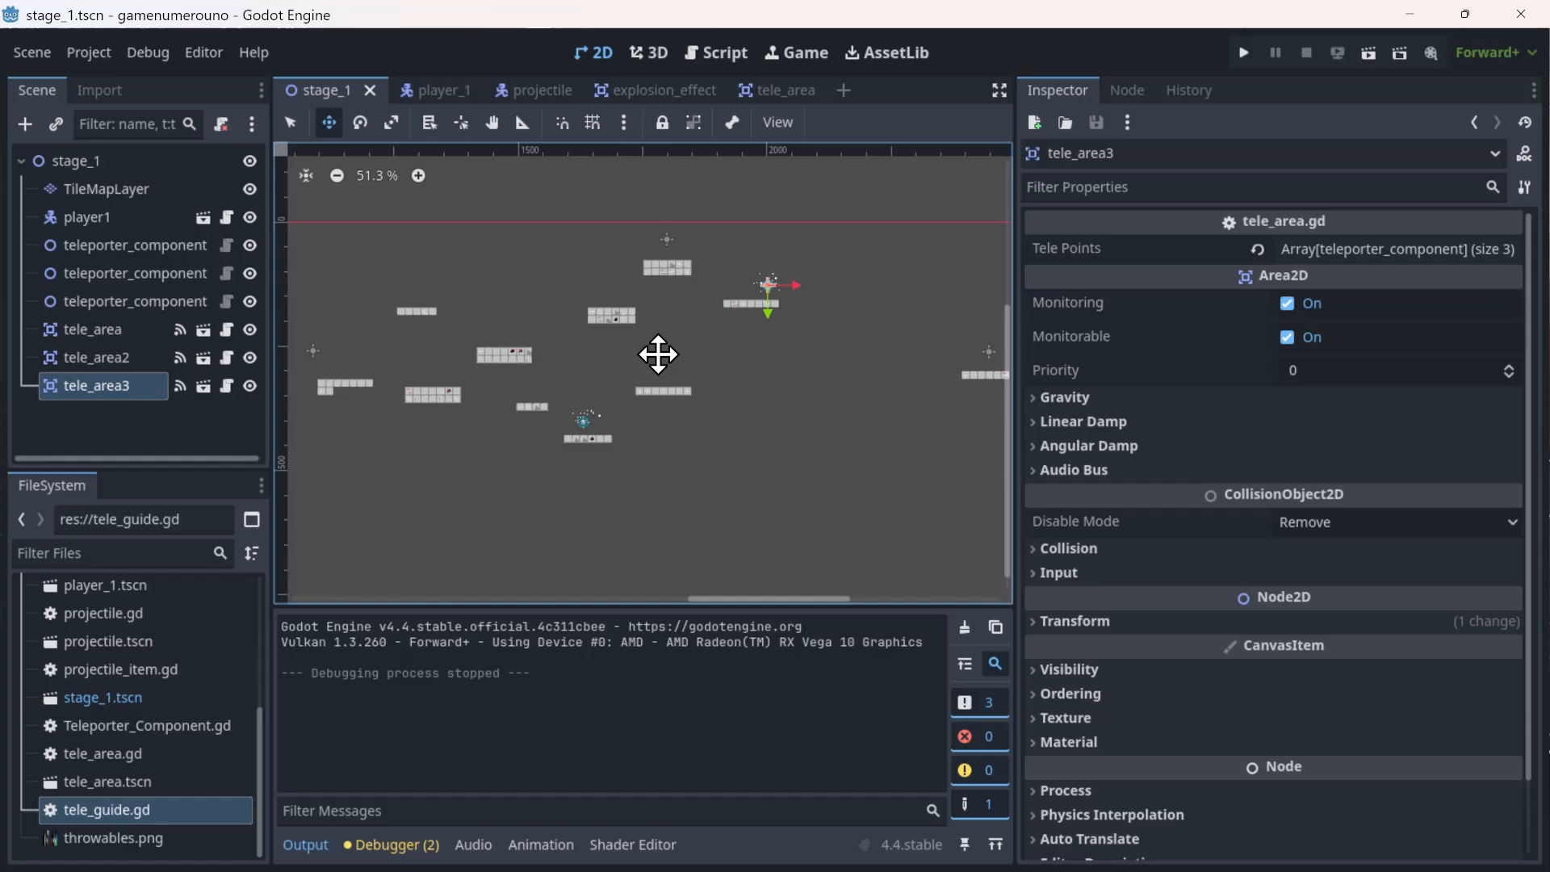
scroll(477, 380, up, 8)
scroll(518, 379, up, 2)
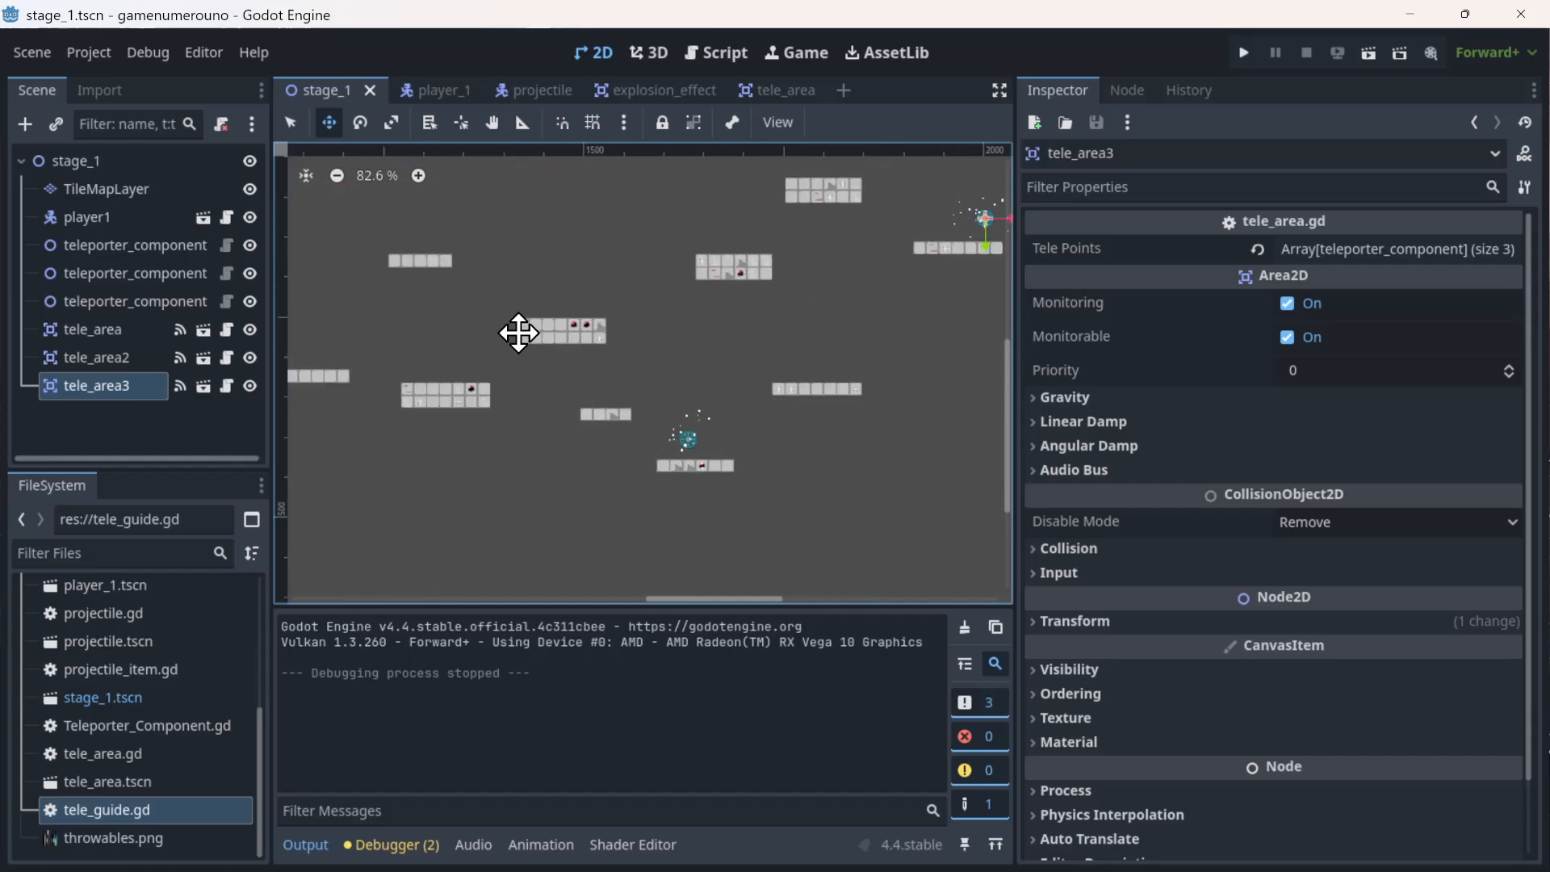
click(134, 187)
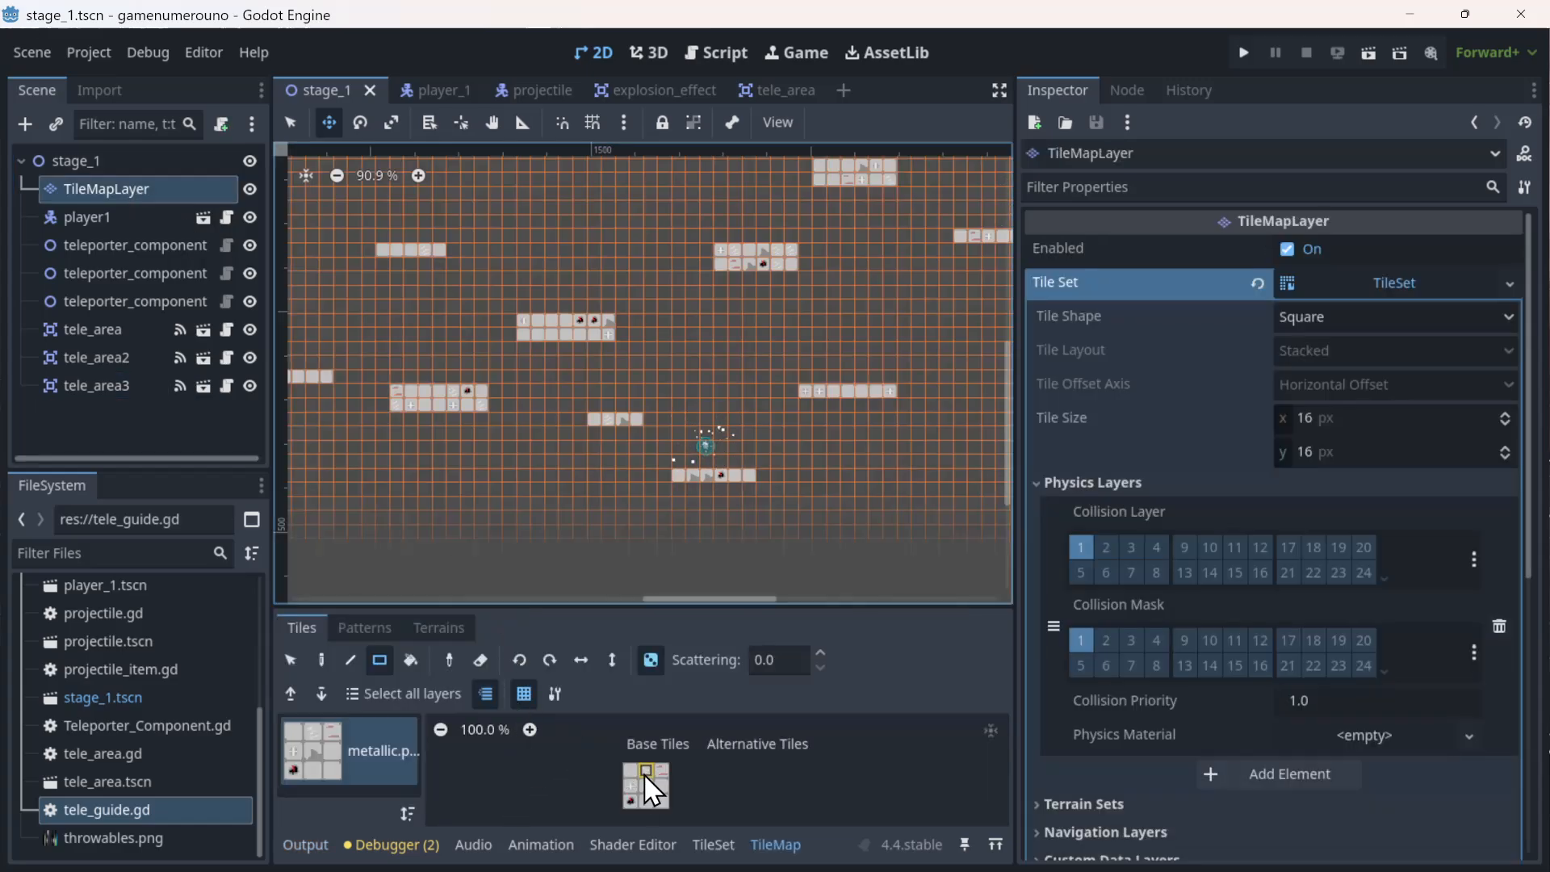
click(663, 800)
click(480, 659)
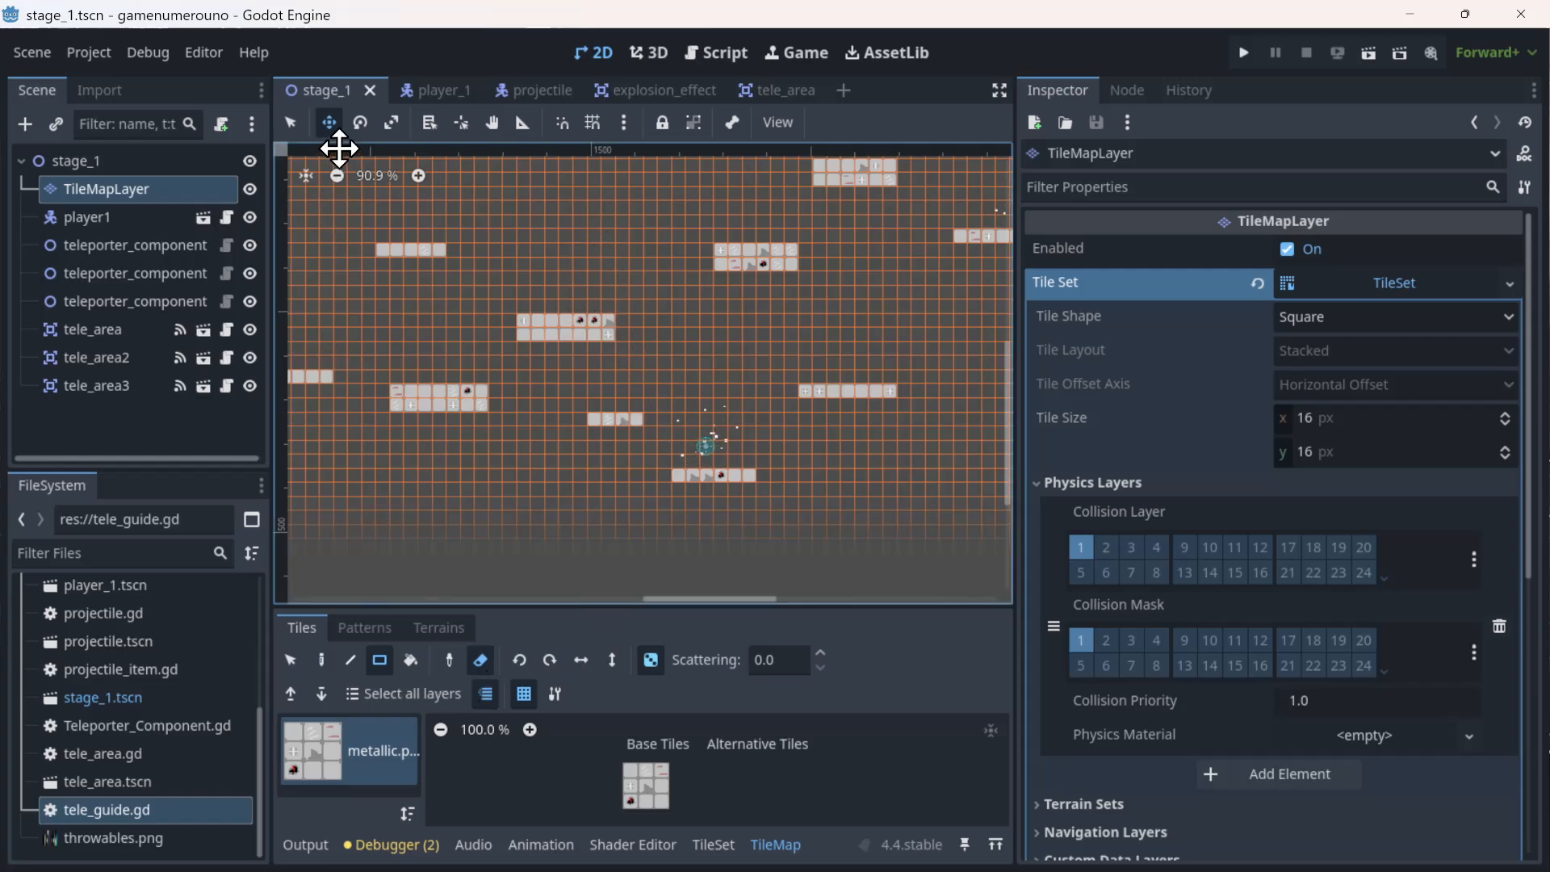
click(291, 122)
drag(632, 349, 505, 284)
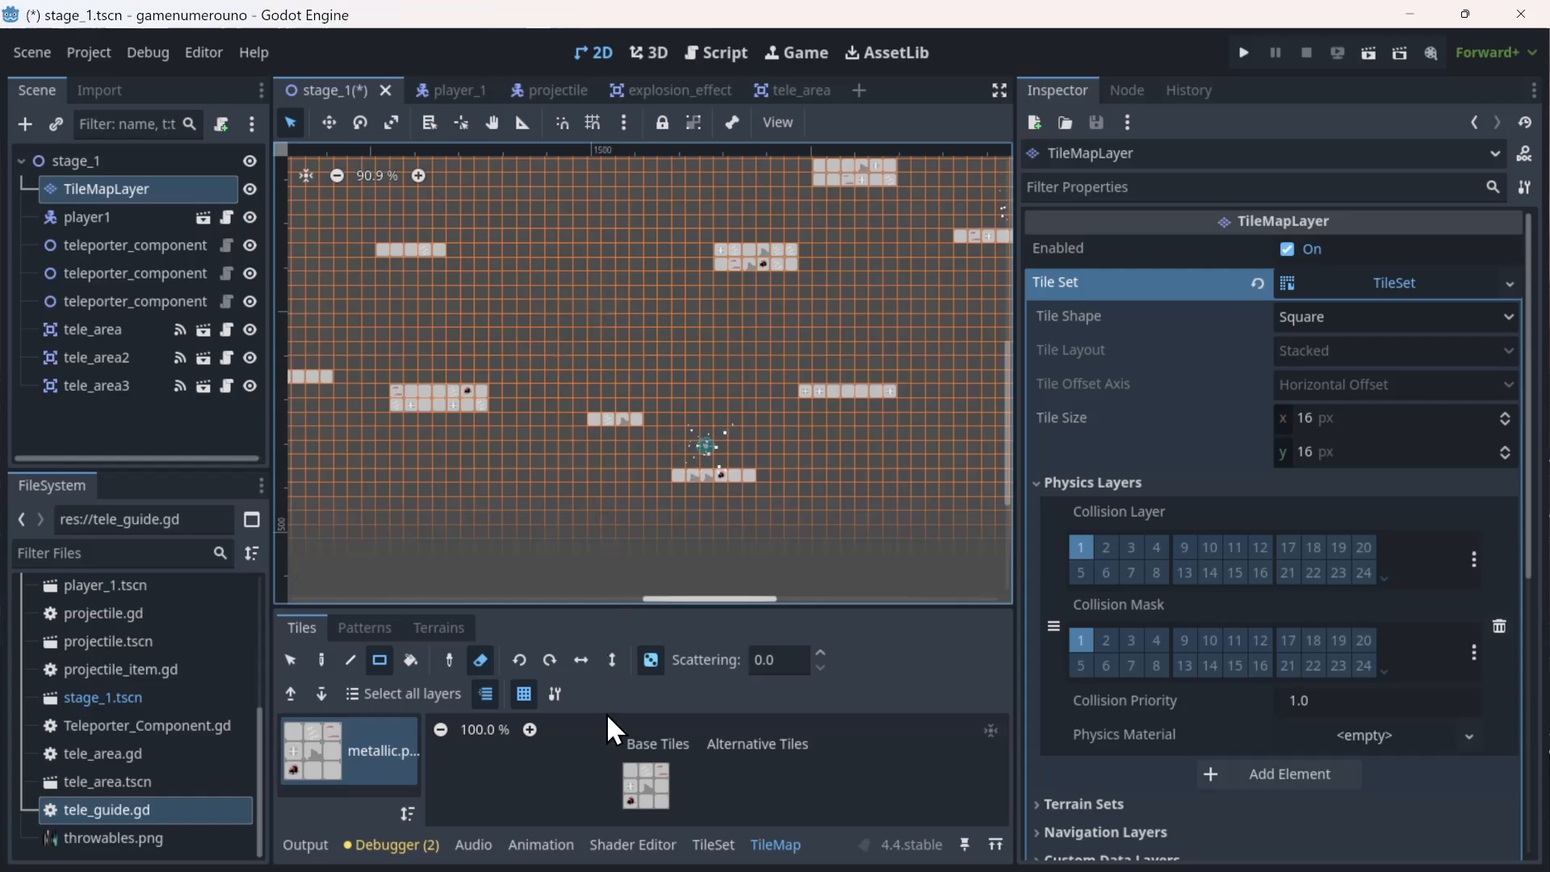
- Turn off the eraser, select all nine metallic tiles and paint a three-tile platform between the two-row platform and the small four-tile one
click(479, 659)
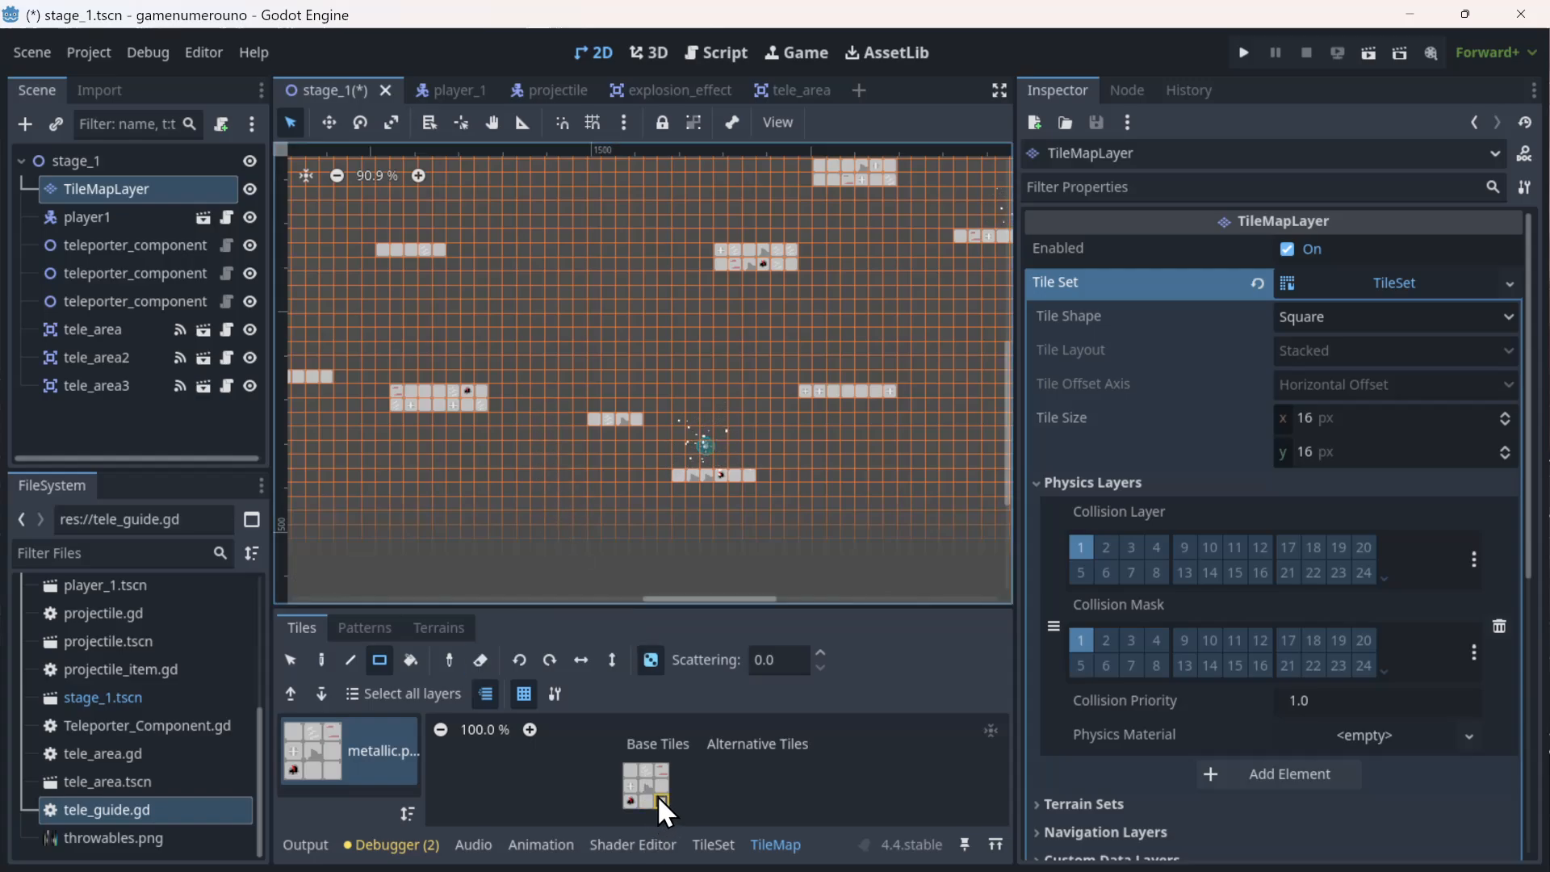
drag(657, 796, 621, 661)
drag(539, 388, 575, 388)
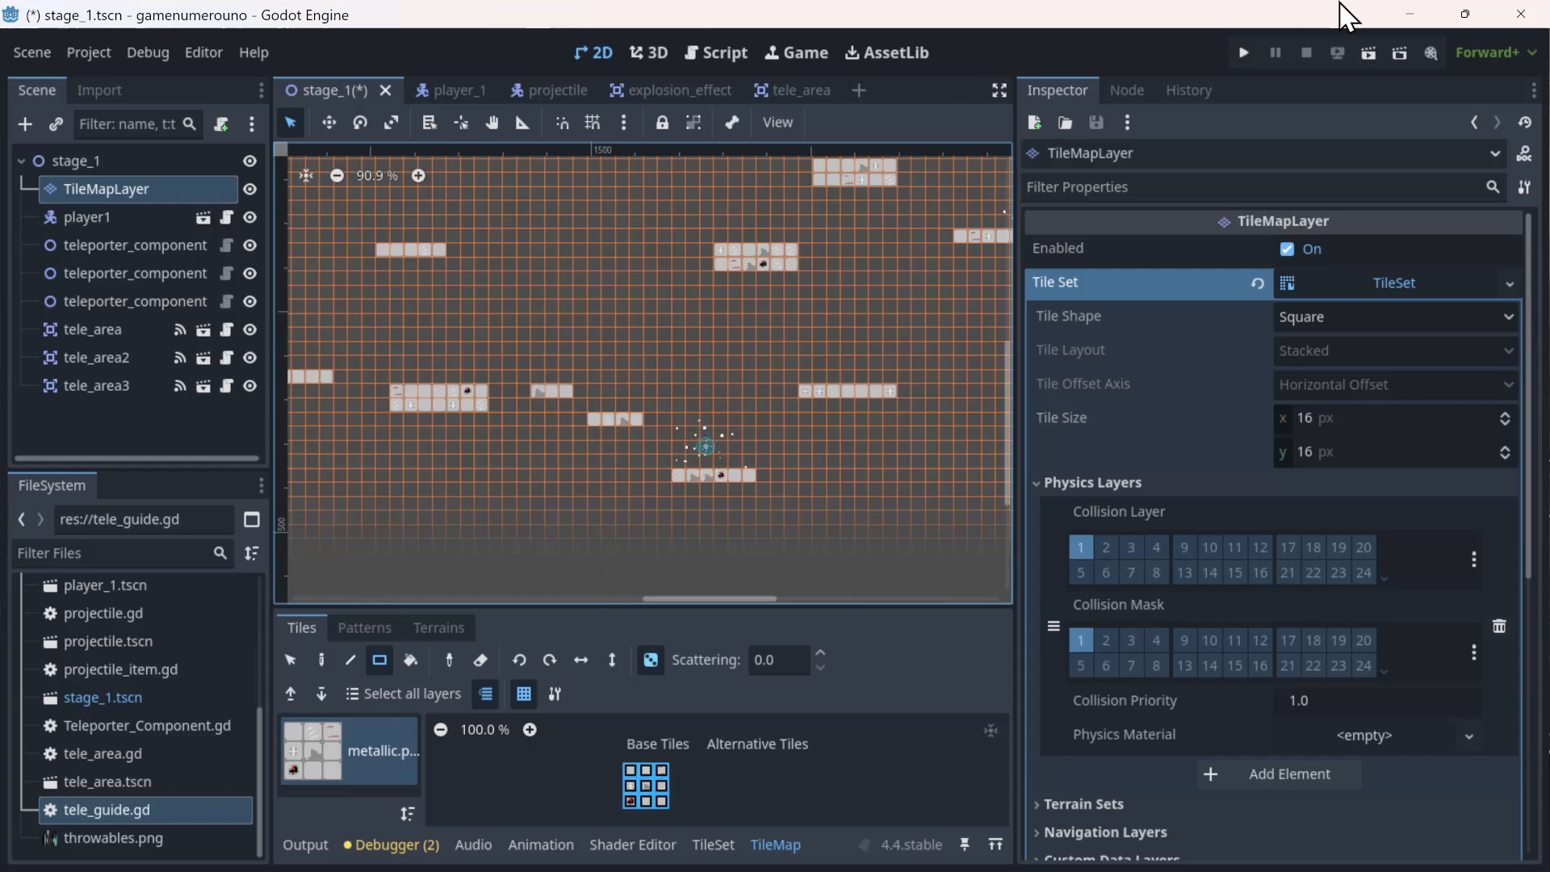
- Run the project and steer the player across the walled first area's platforms and through the first teleporter
click(1243, 52)
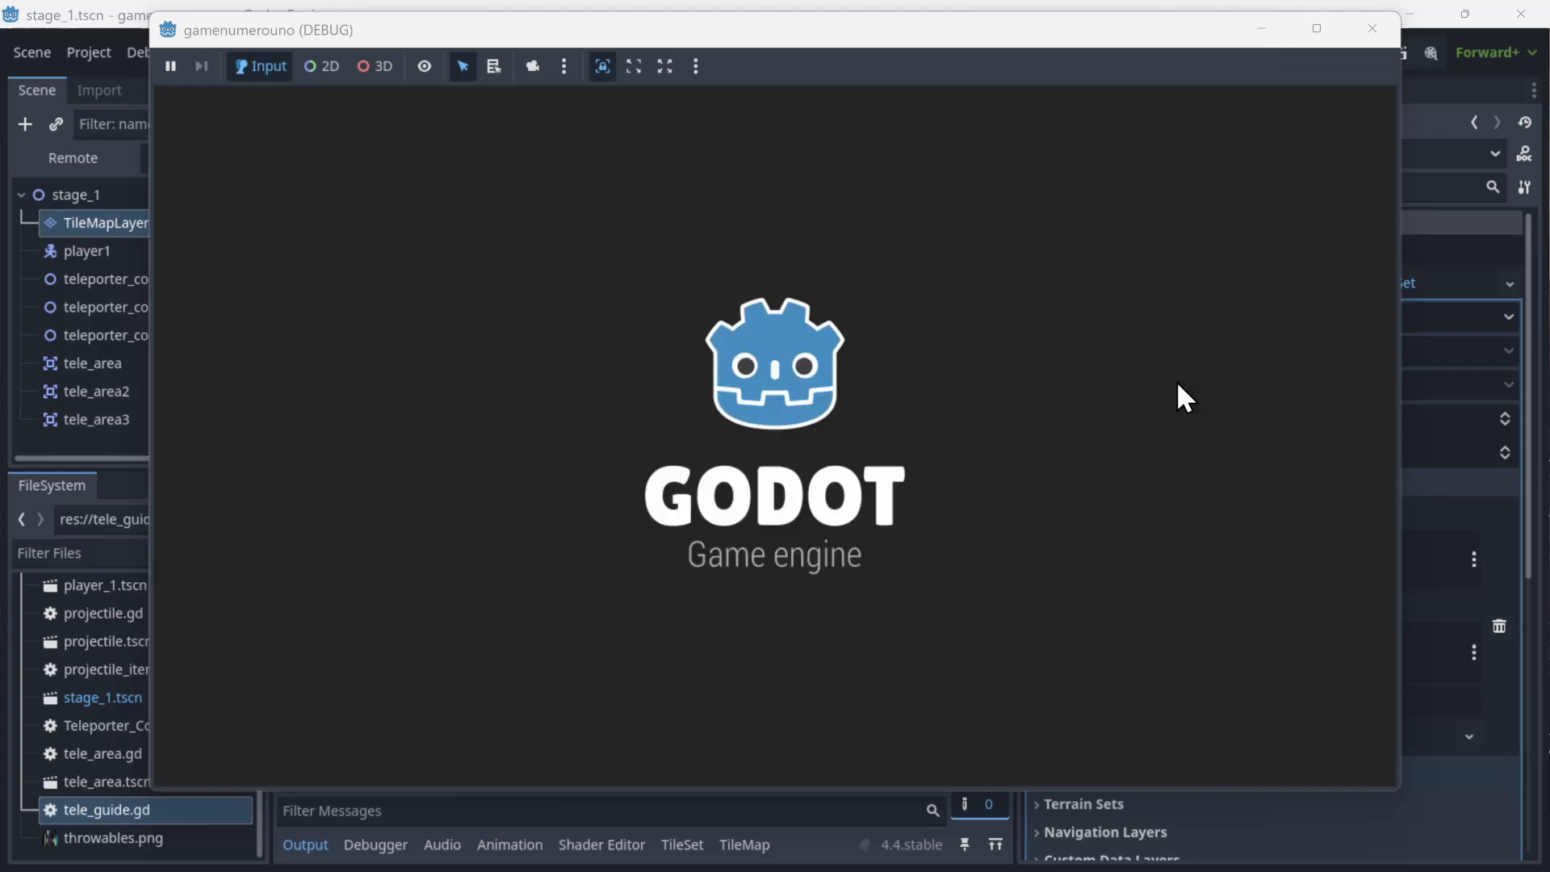
key(space)
key(Right)
key(space)
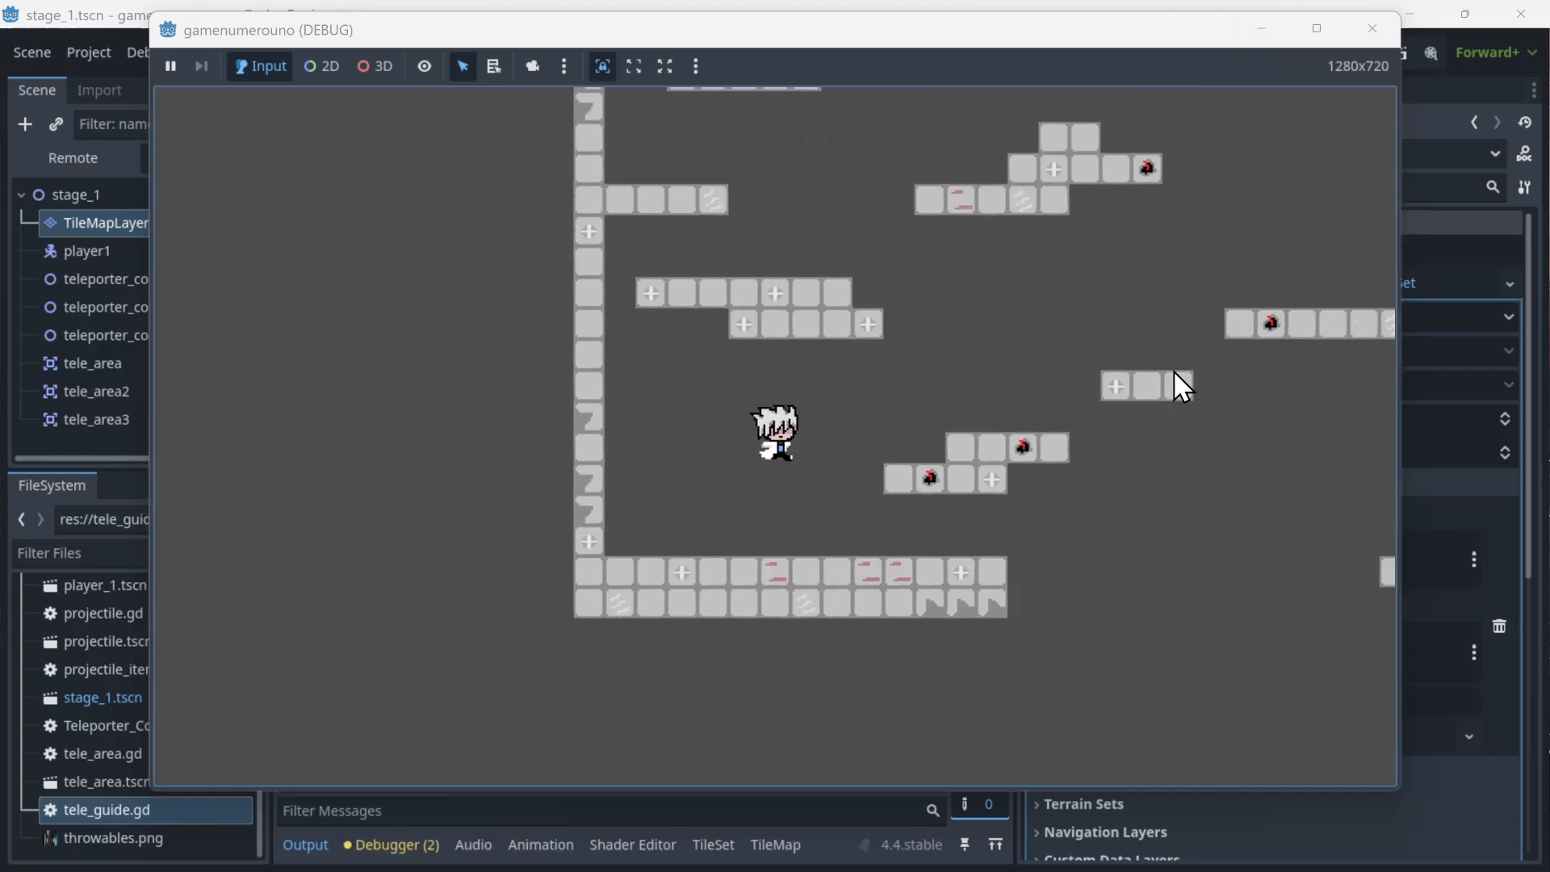
key(space)
key(Right)
key(space)
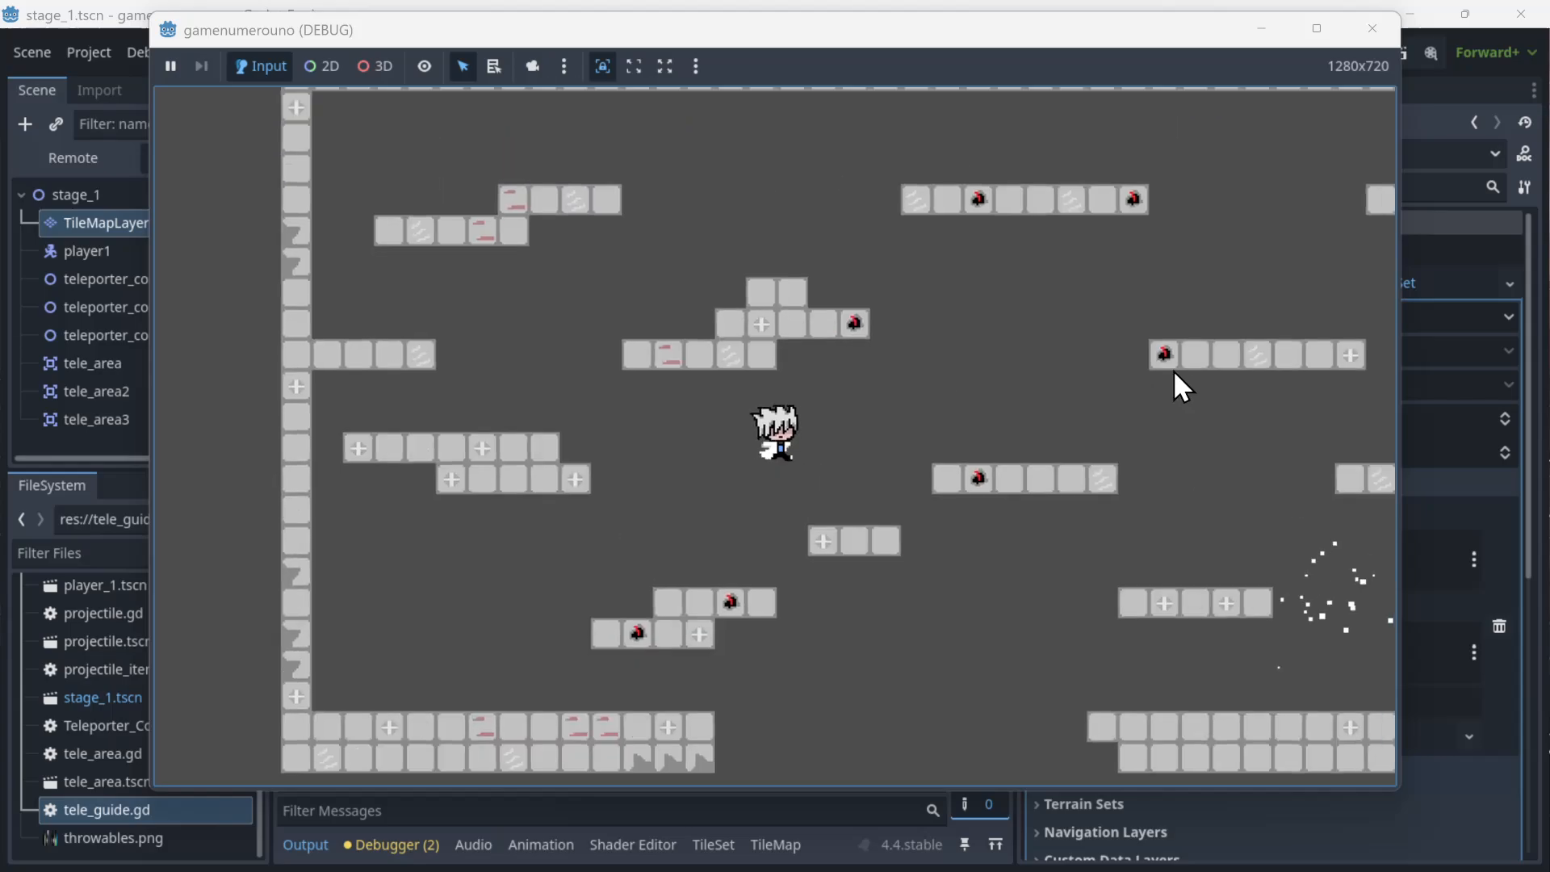
key(space)
key(Right)
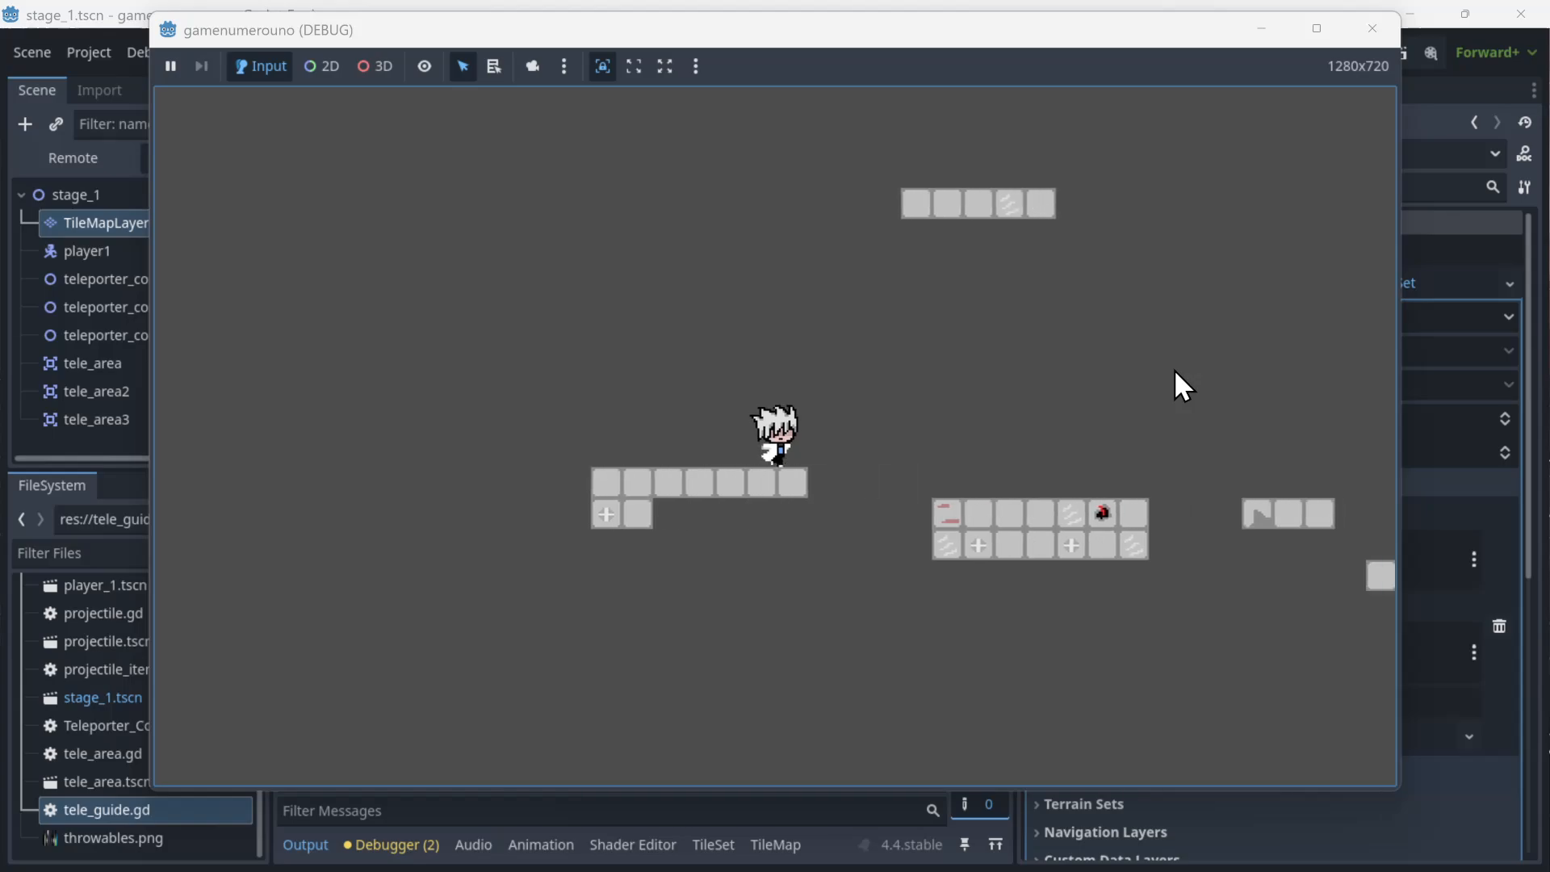
- Playtest the second area by jumping across its platforms through the second teleporter and on to the platform with the third
key(space)
key(space)
key(Right)
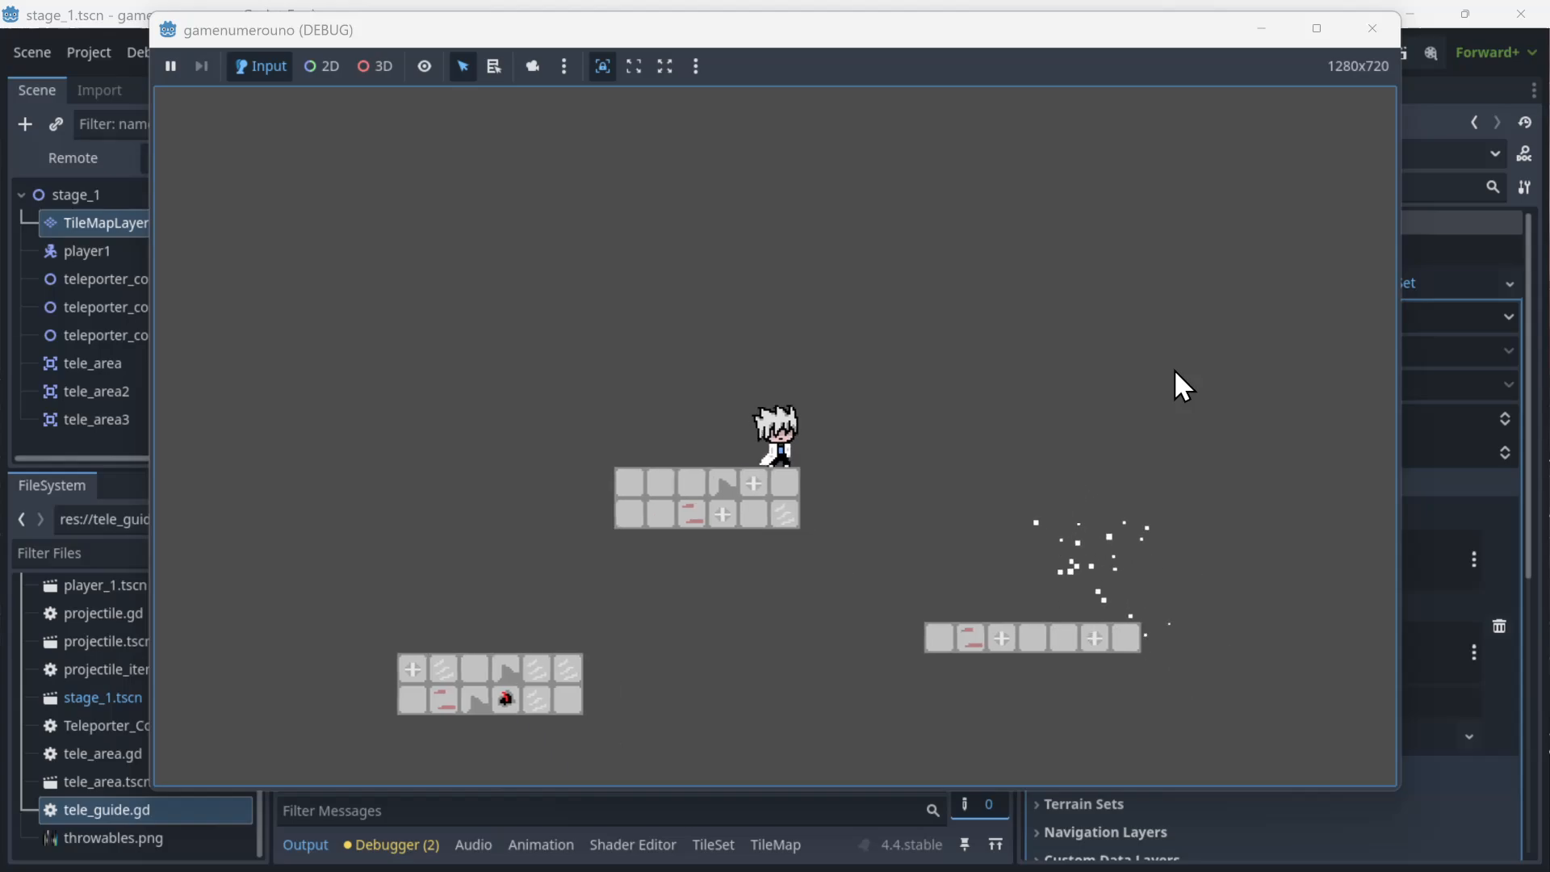
key(Left)
key(Right)
key(space)
key(Right)
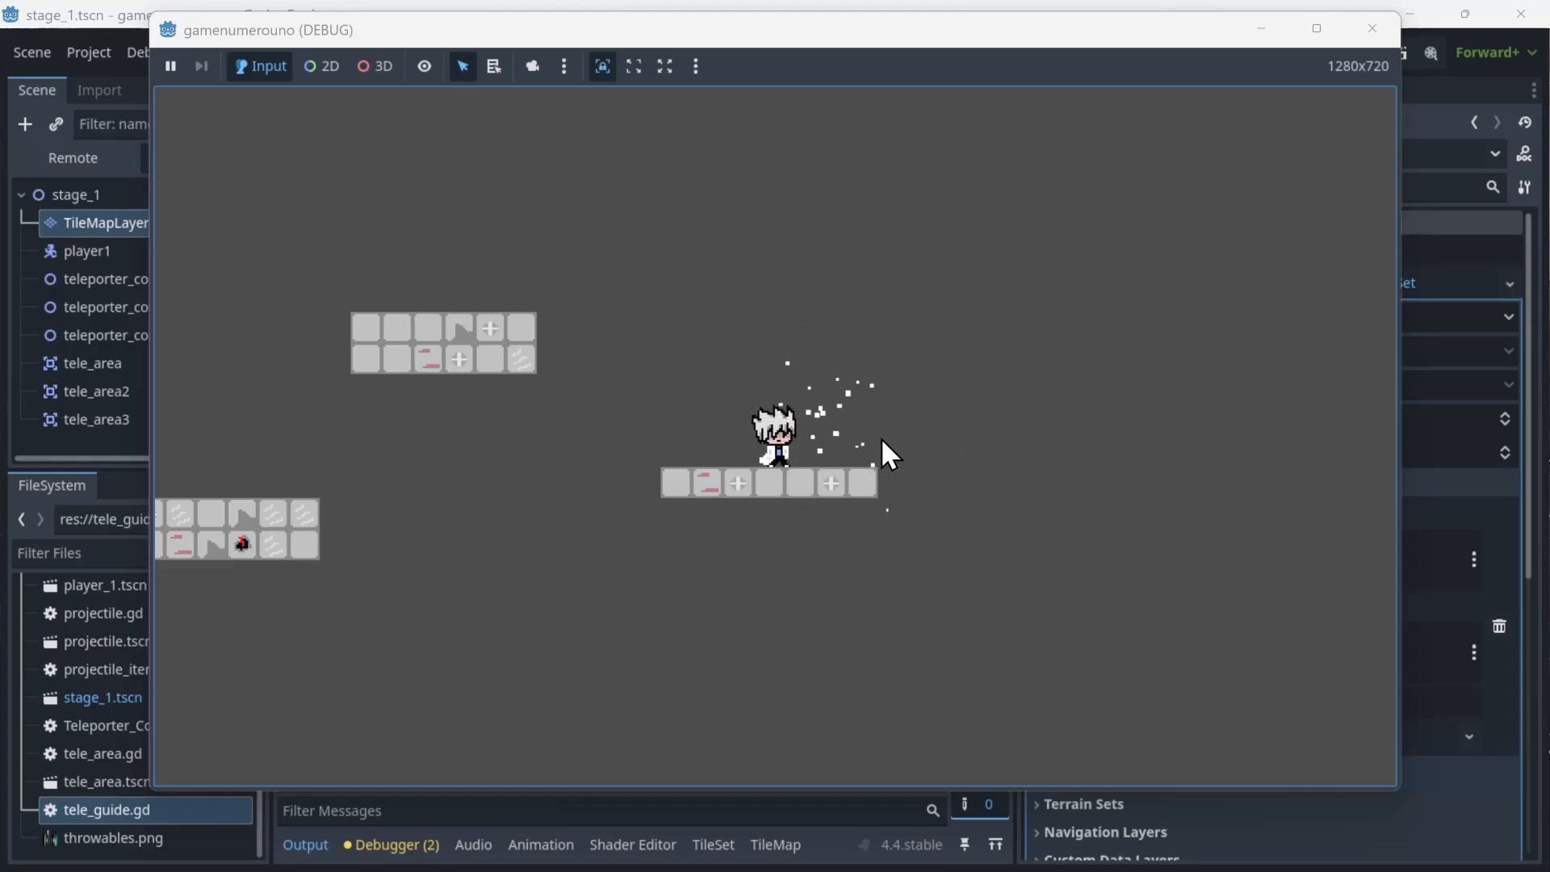
- Move the player into the third teleporter, try walking both ways on the last platform, and close the game
key(Left)
key(Right)
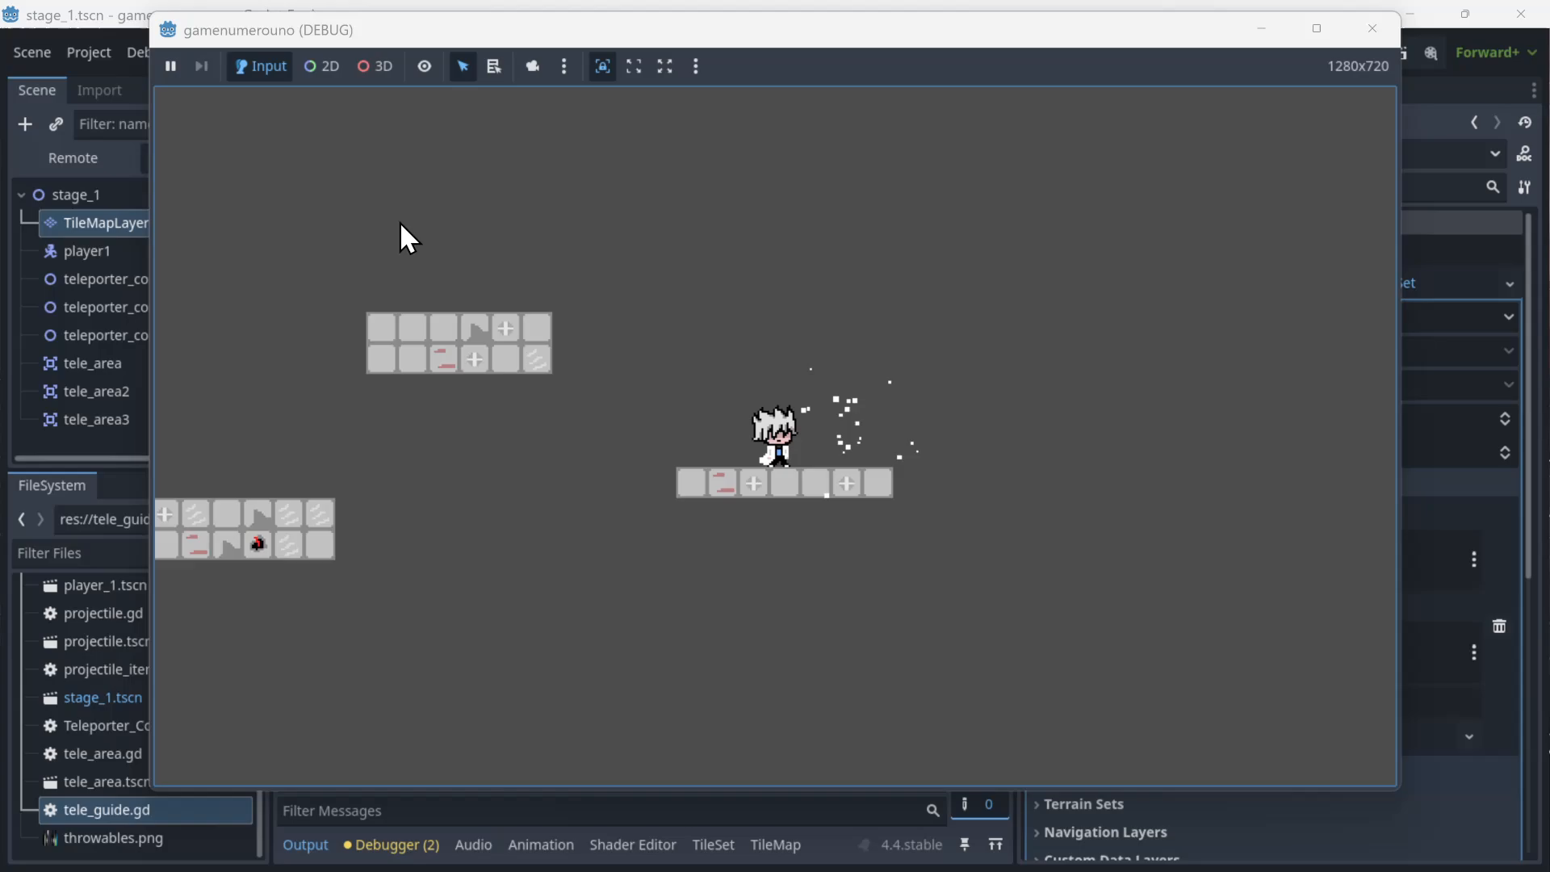
key(Right)
key(Left)
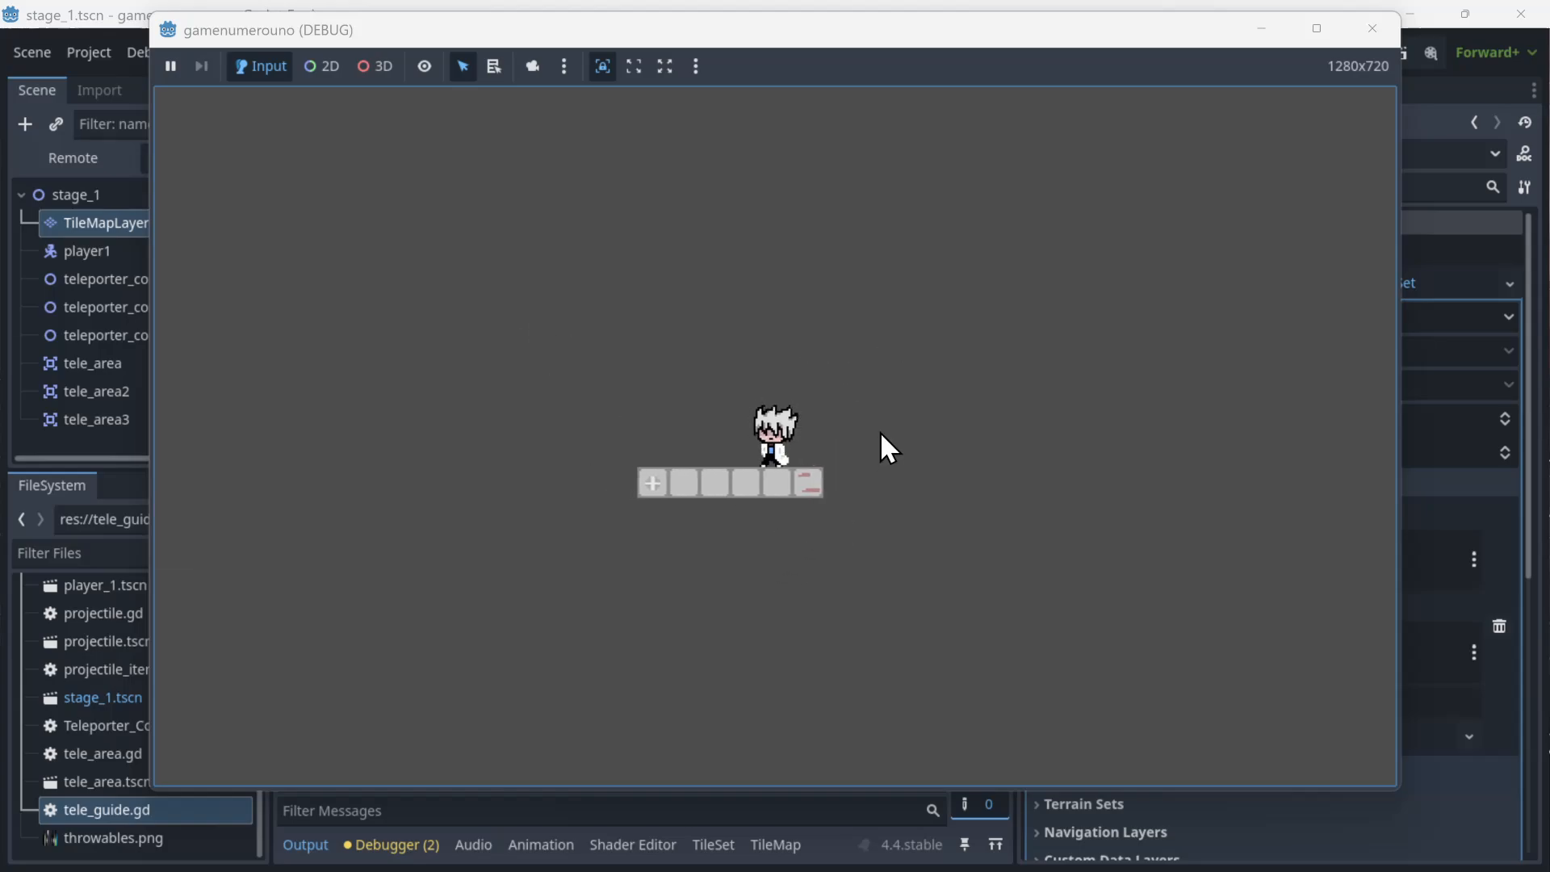
key(Right)
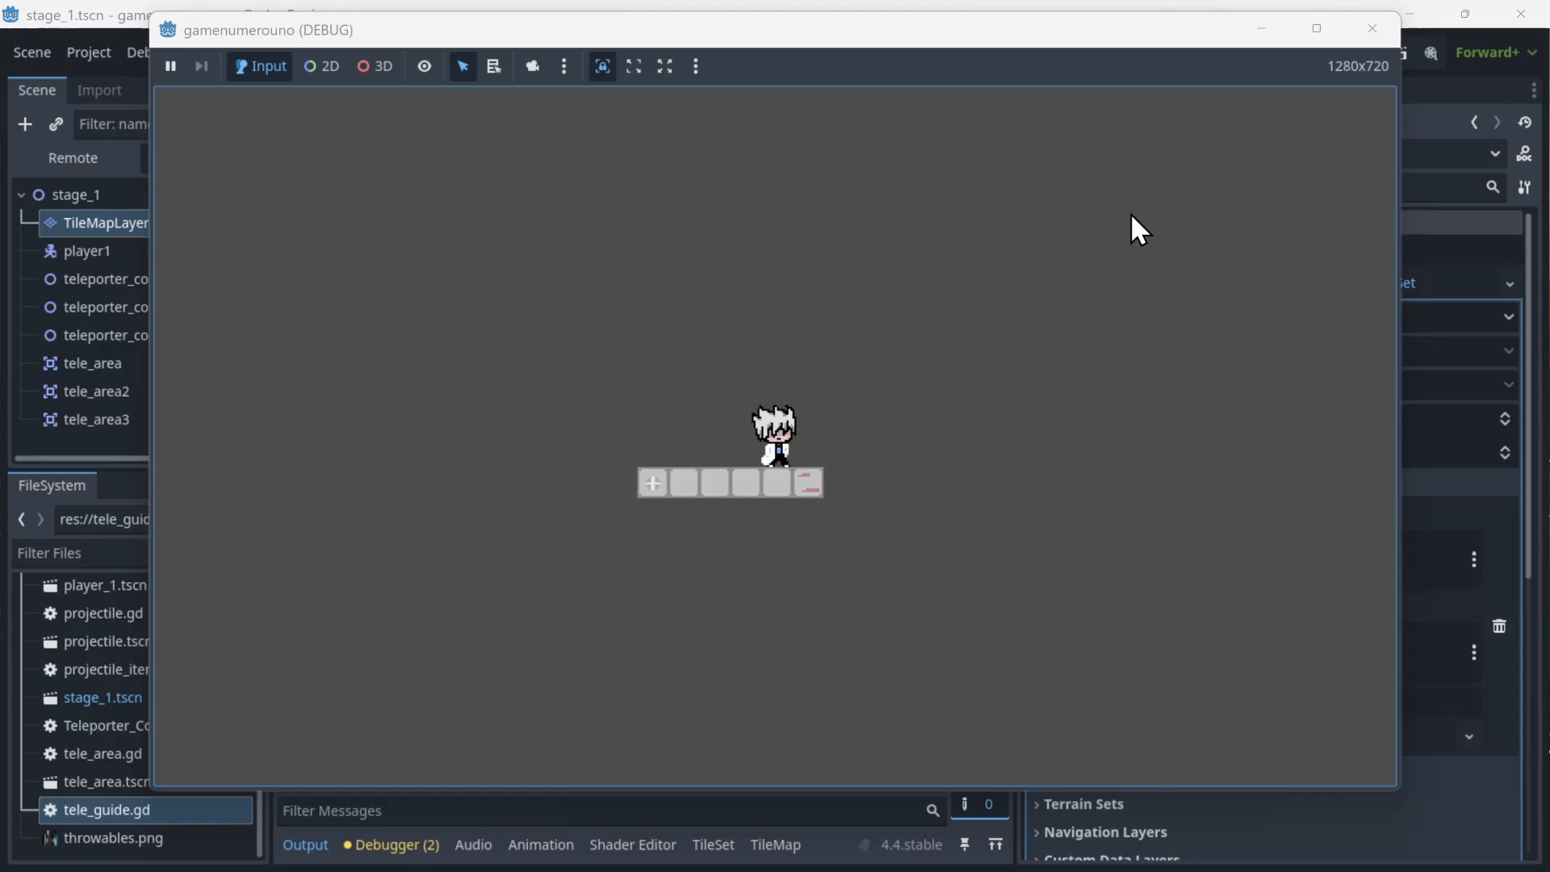
click(1373, 27)
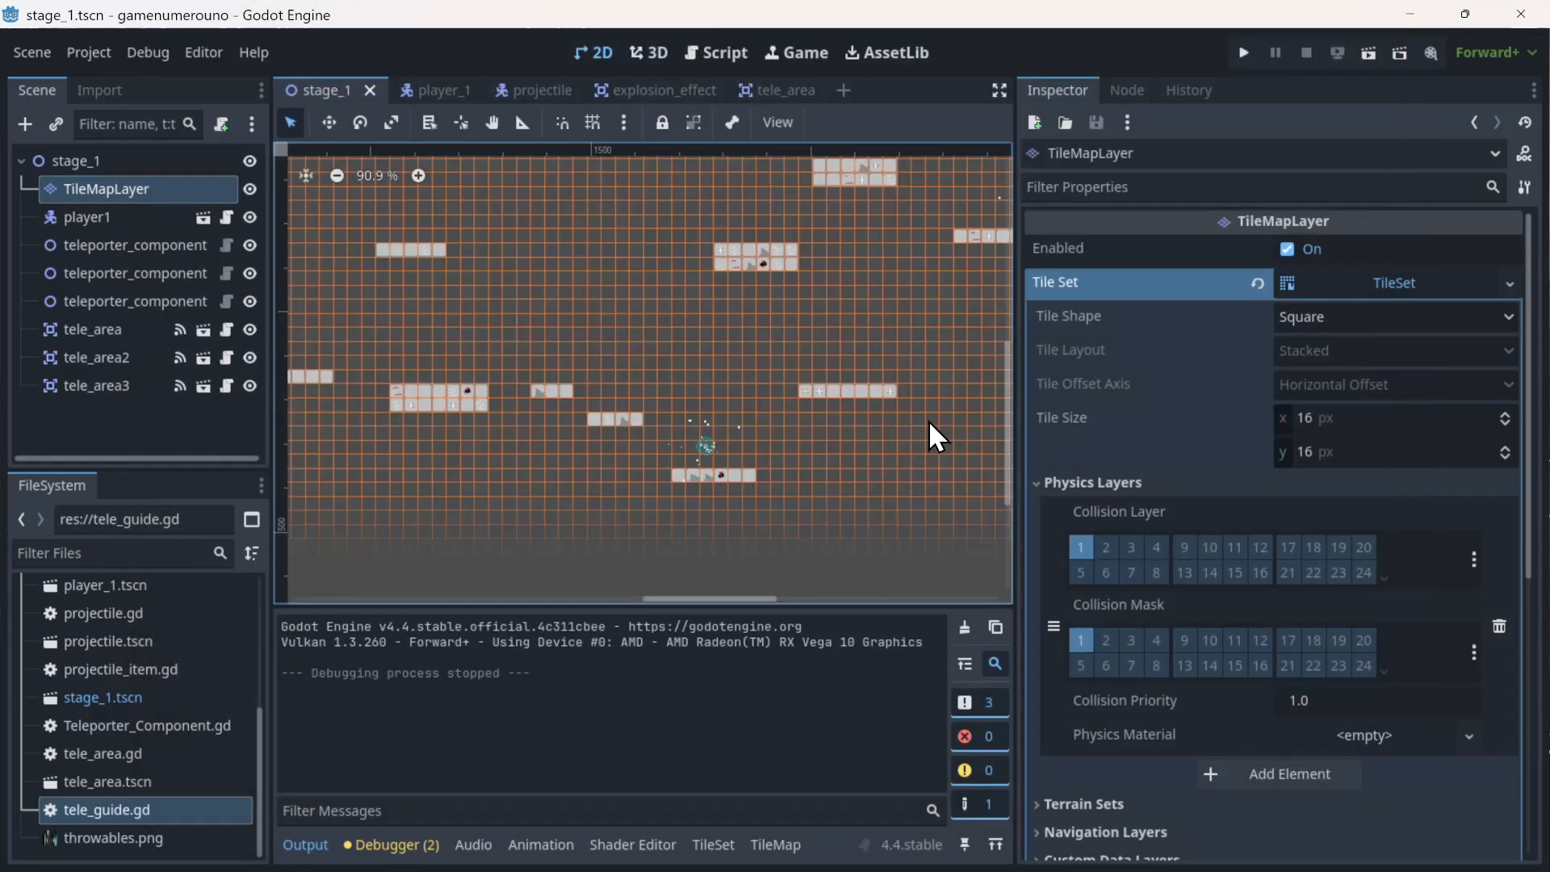
- Look over the platform and teleporter layout of stage_1 and inspect the Tele Points of tele_area
scroll(888, 362, down, 4)
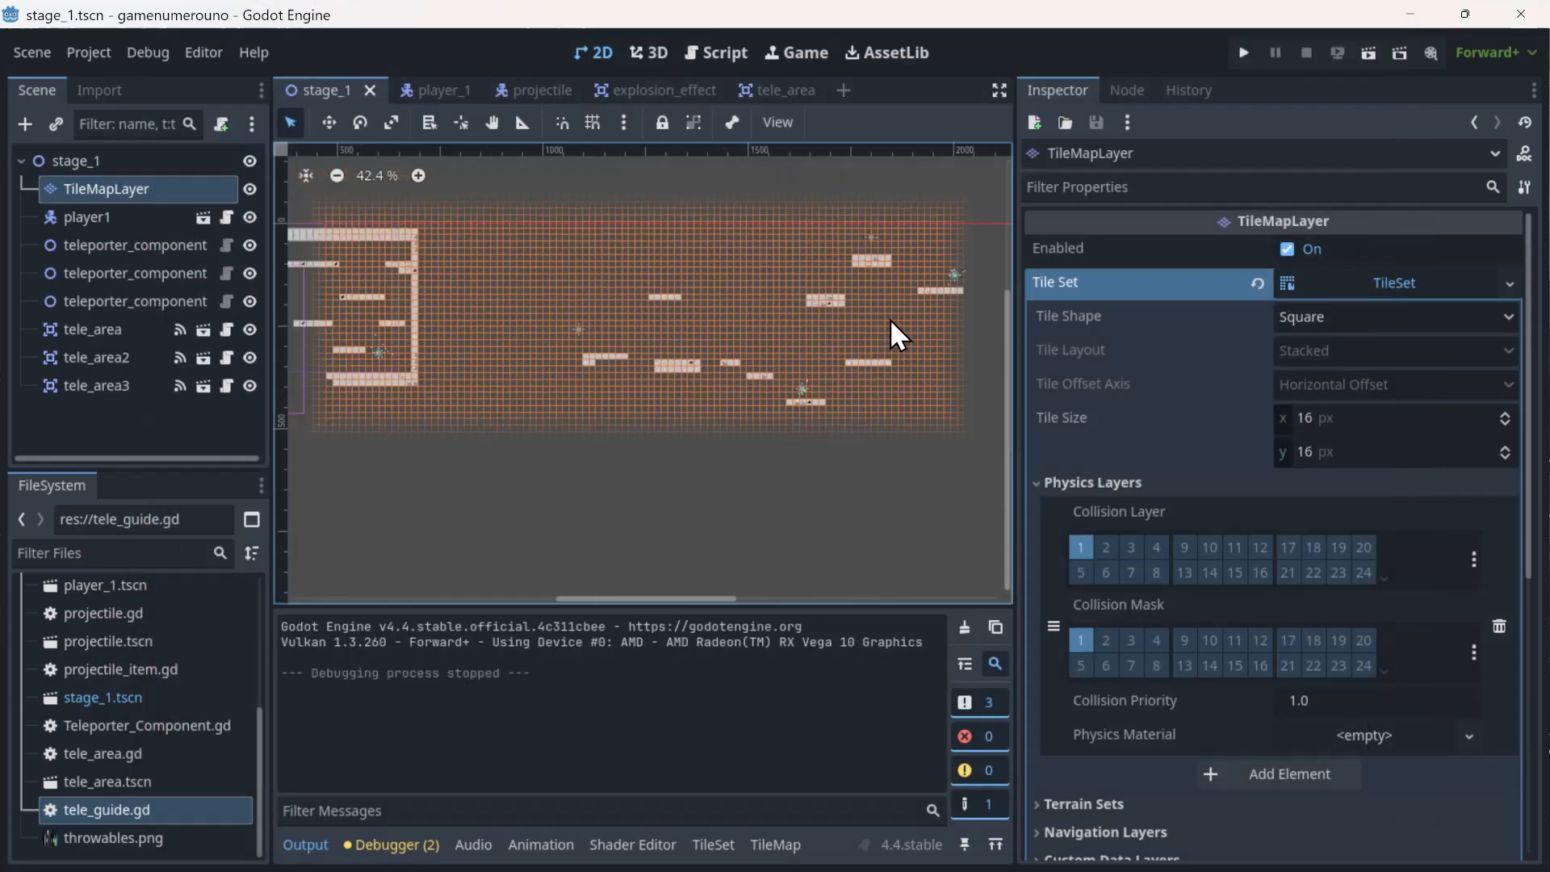
click(888, 599)
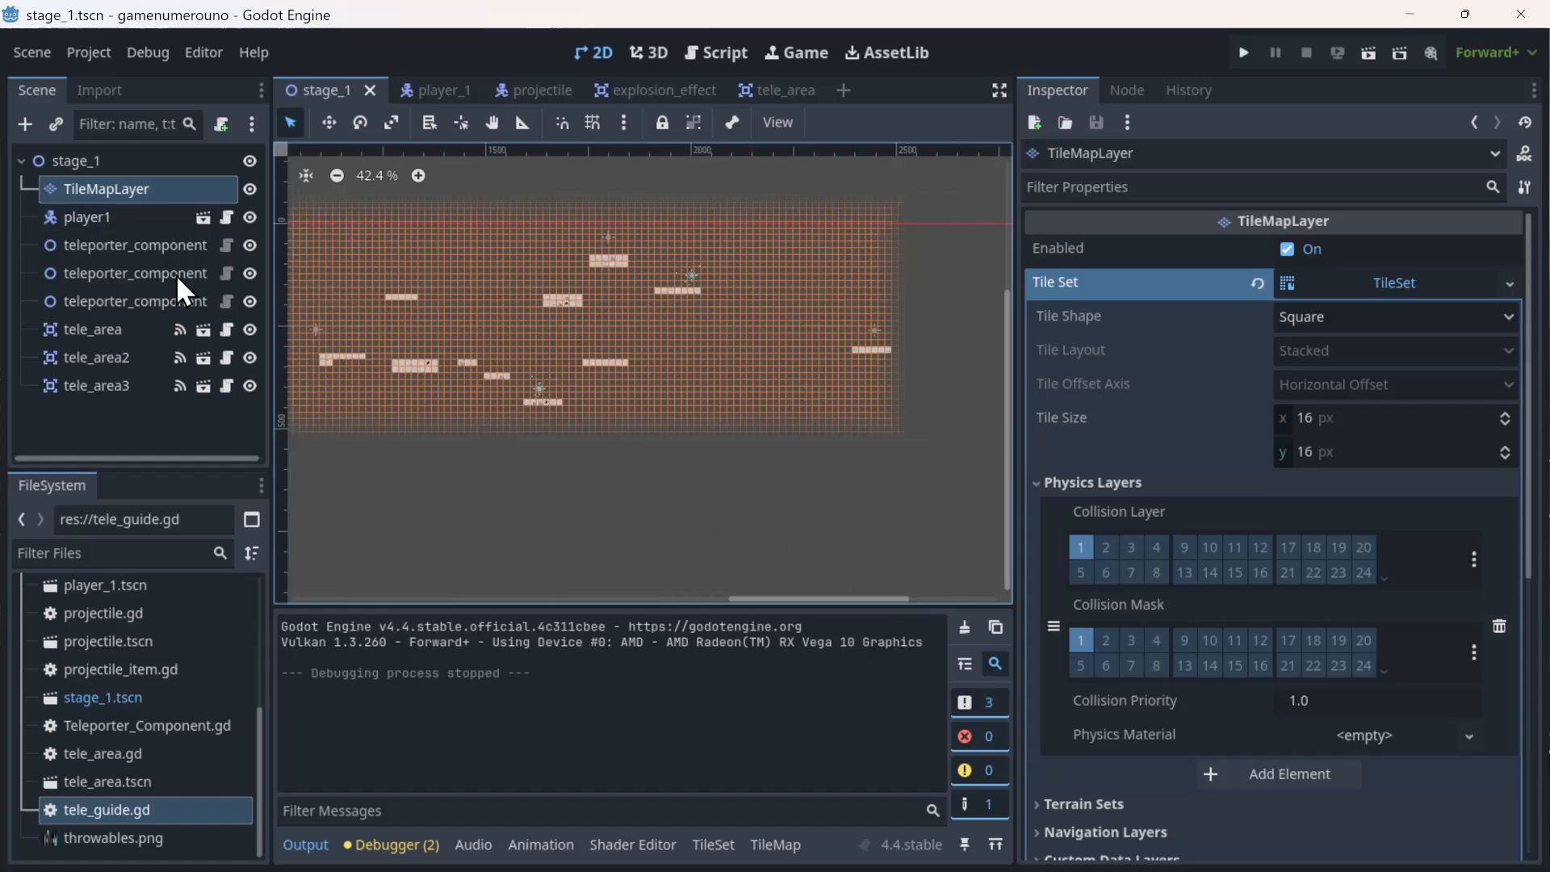
click(65, 157)
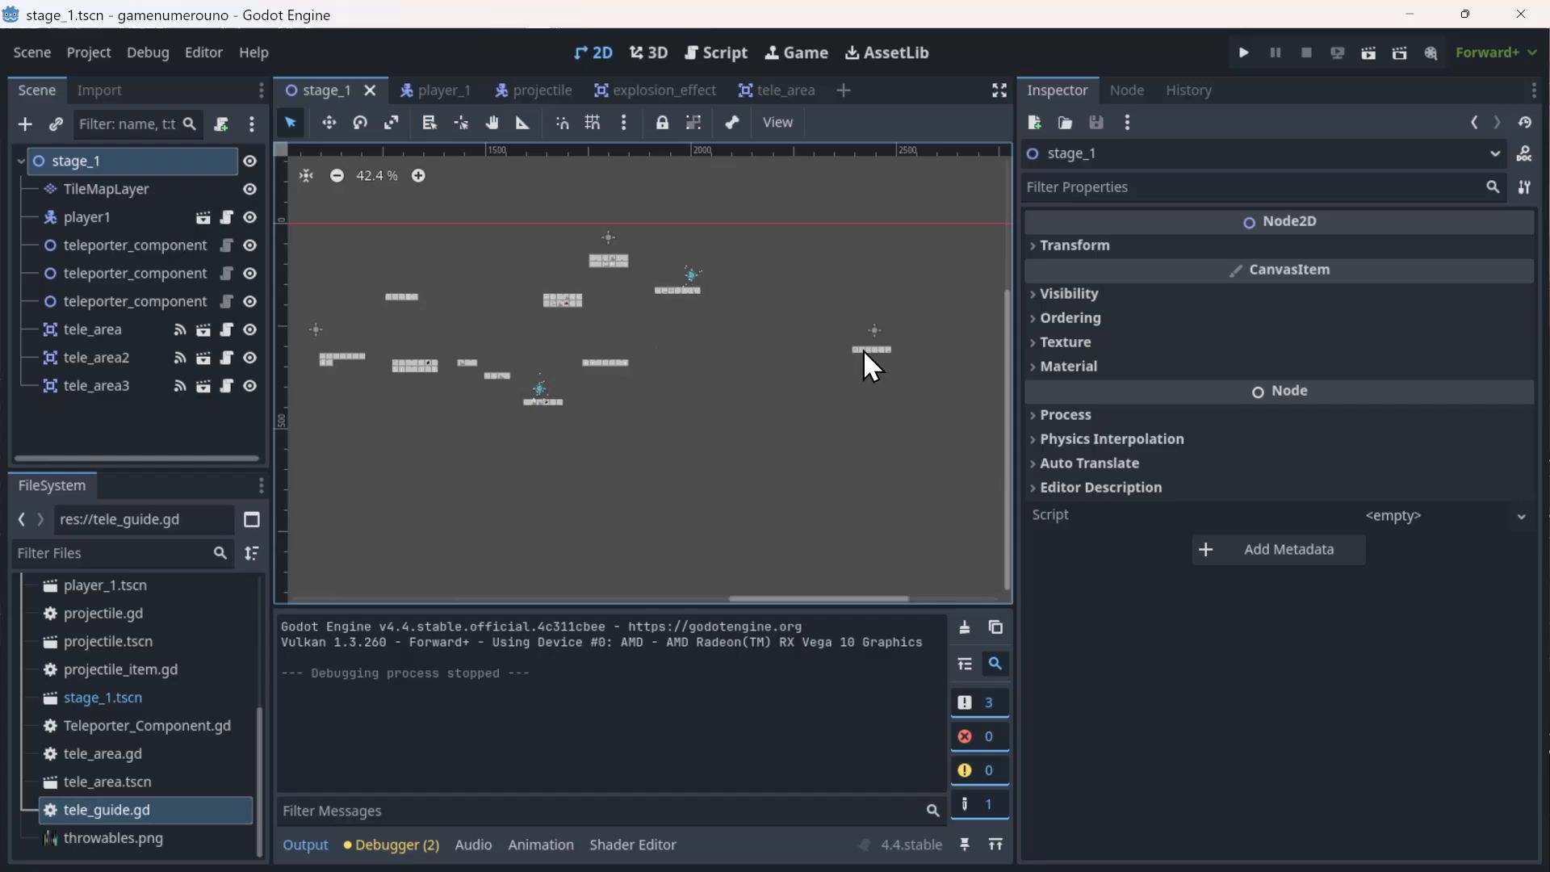
scroll(864, 351, down, 2)
drag(775, 602, 560, 612)
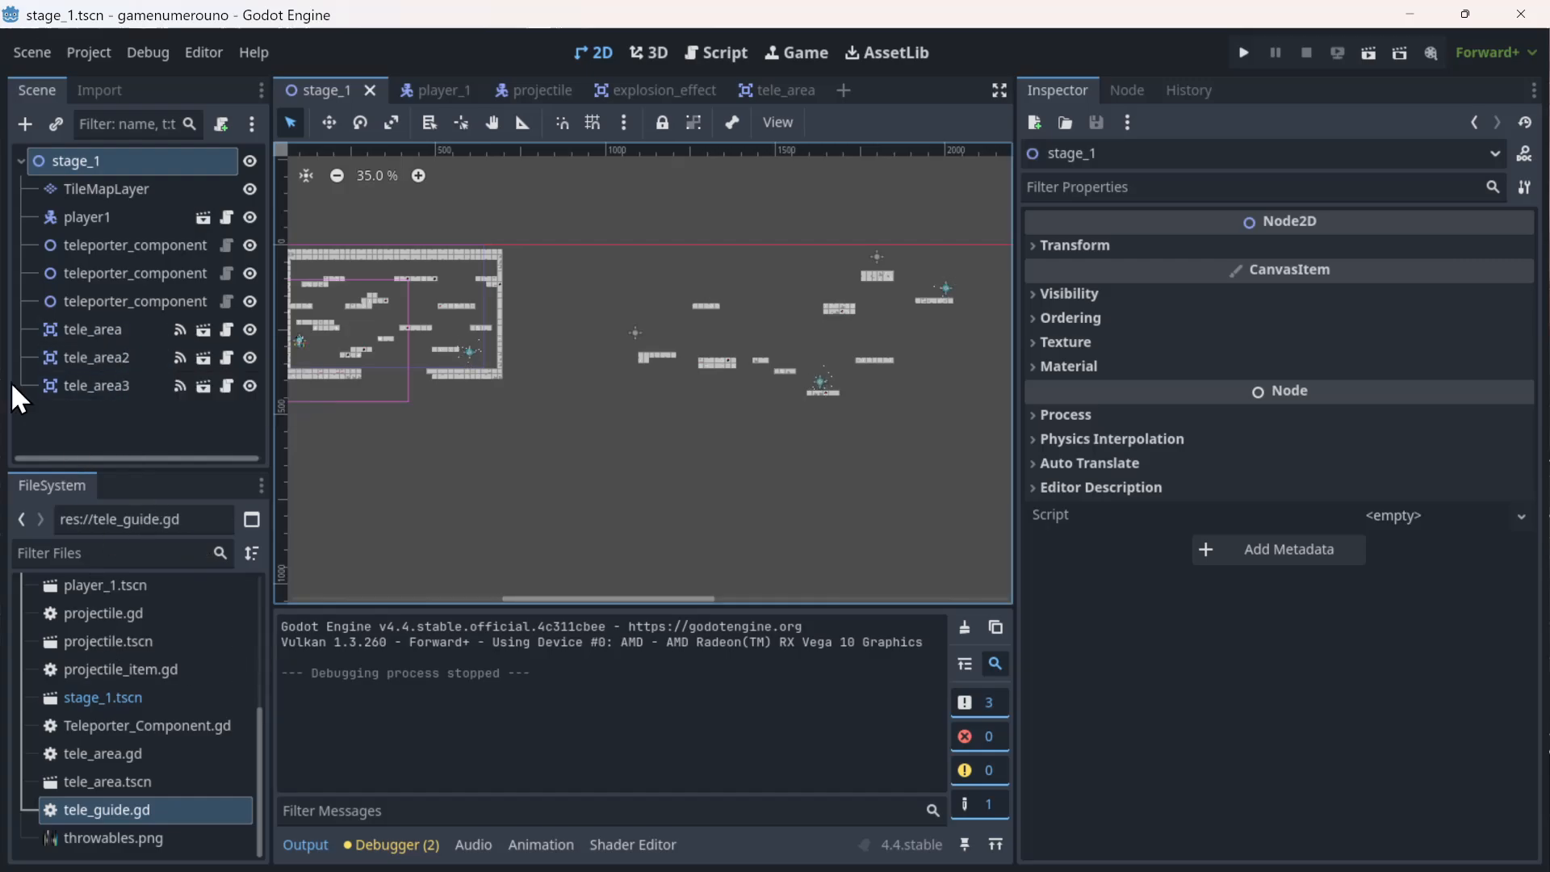
double_click(94, 330)
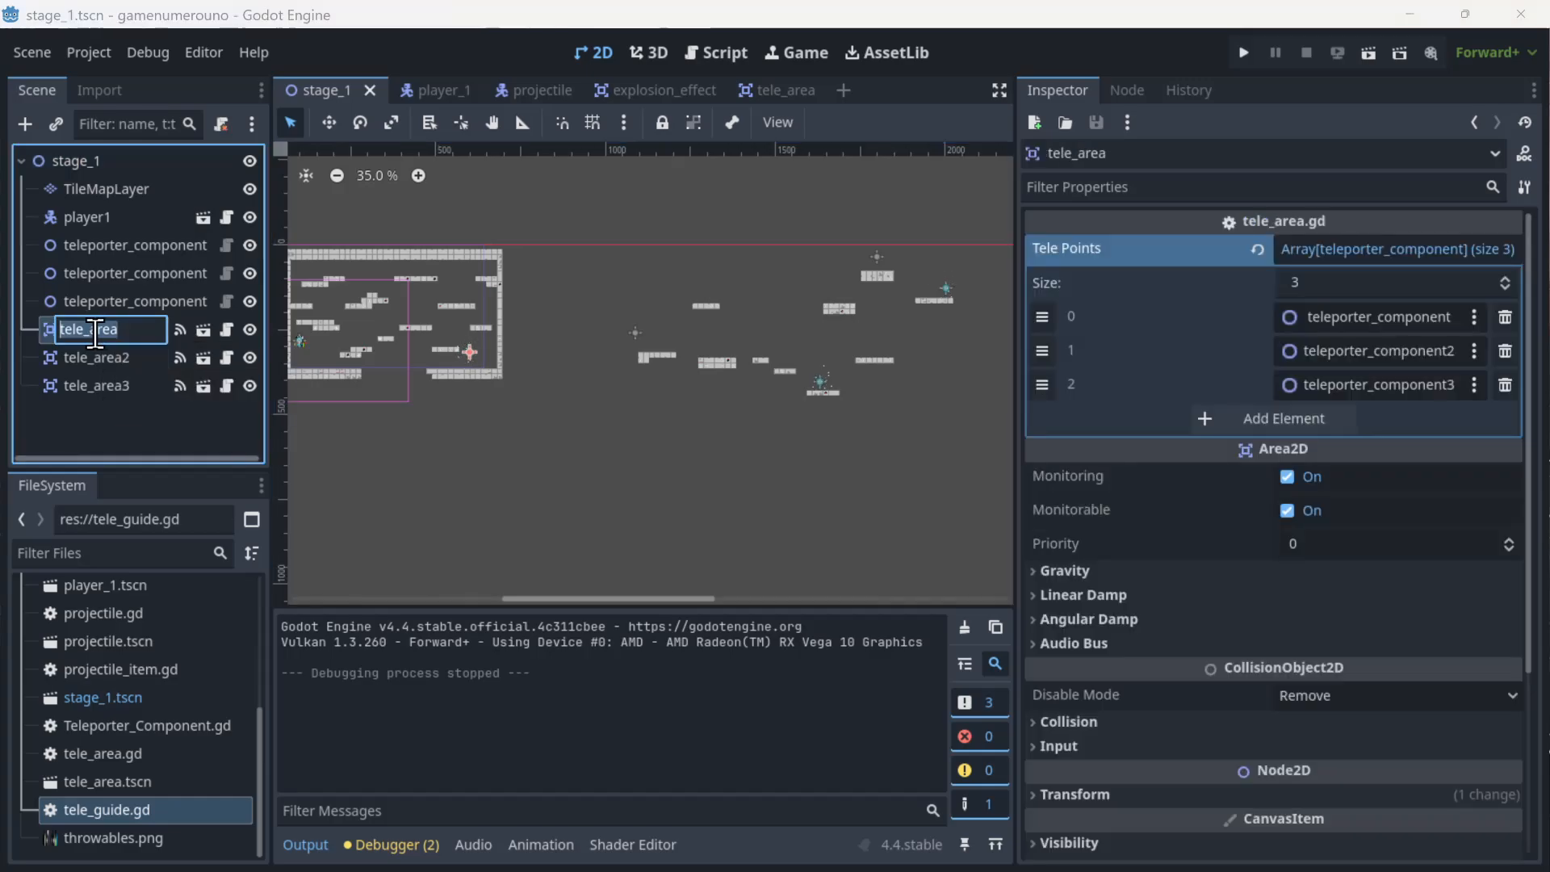
click(124, 410)
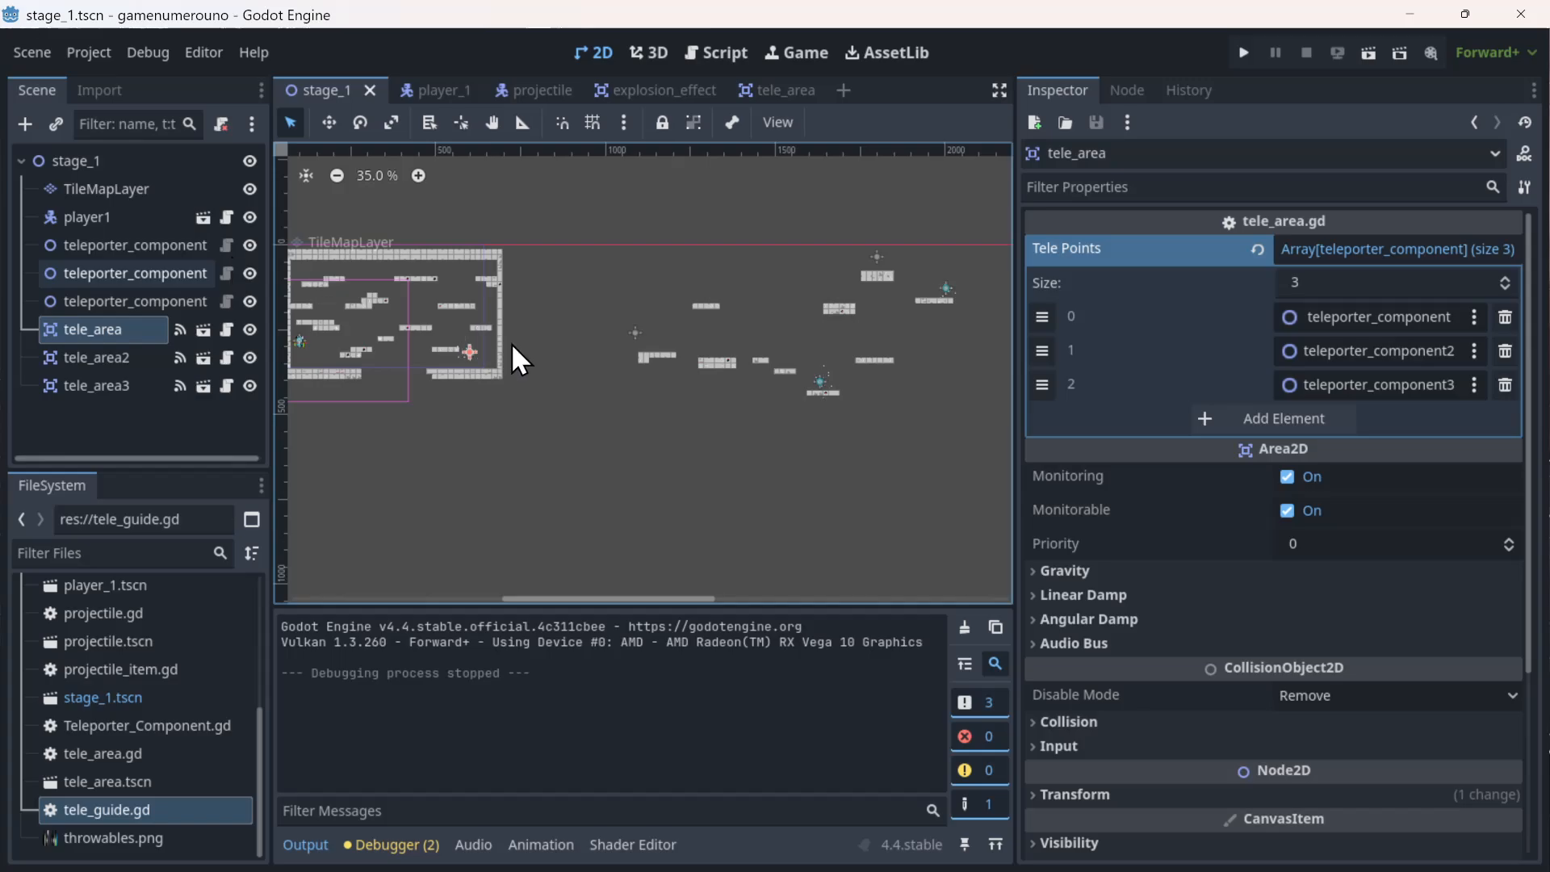
- Duplicate the first teleporter_component and move the copy inside the walled first area, at about (406, 167)
click(108, 247)
right_click(108, 249)
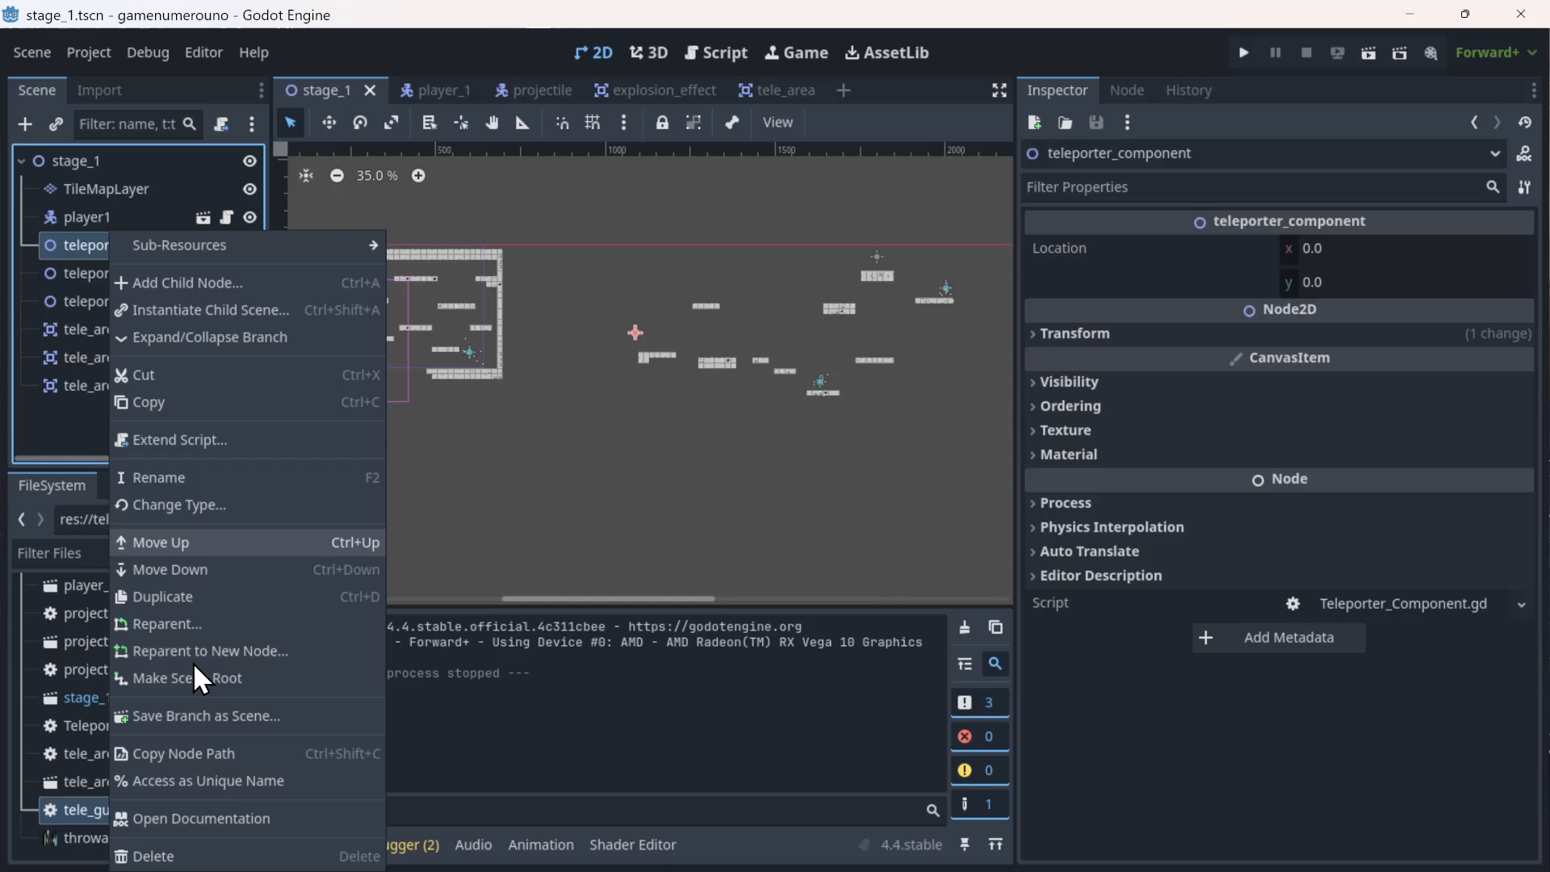
click(172, 593)
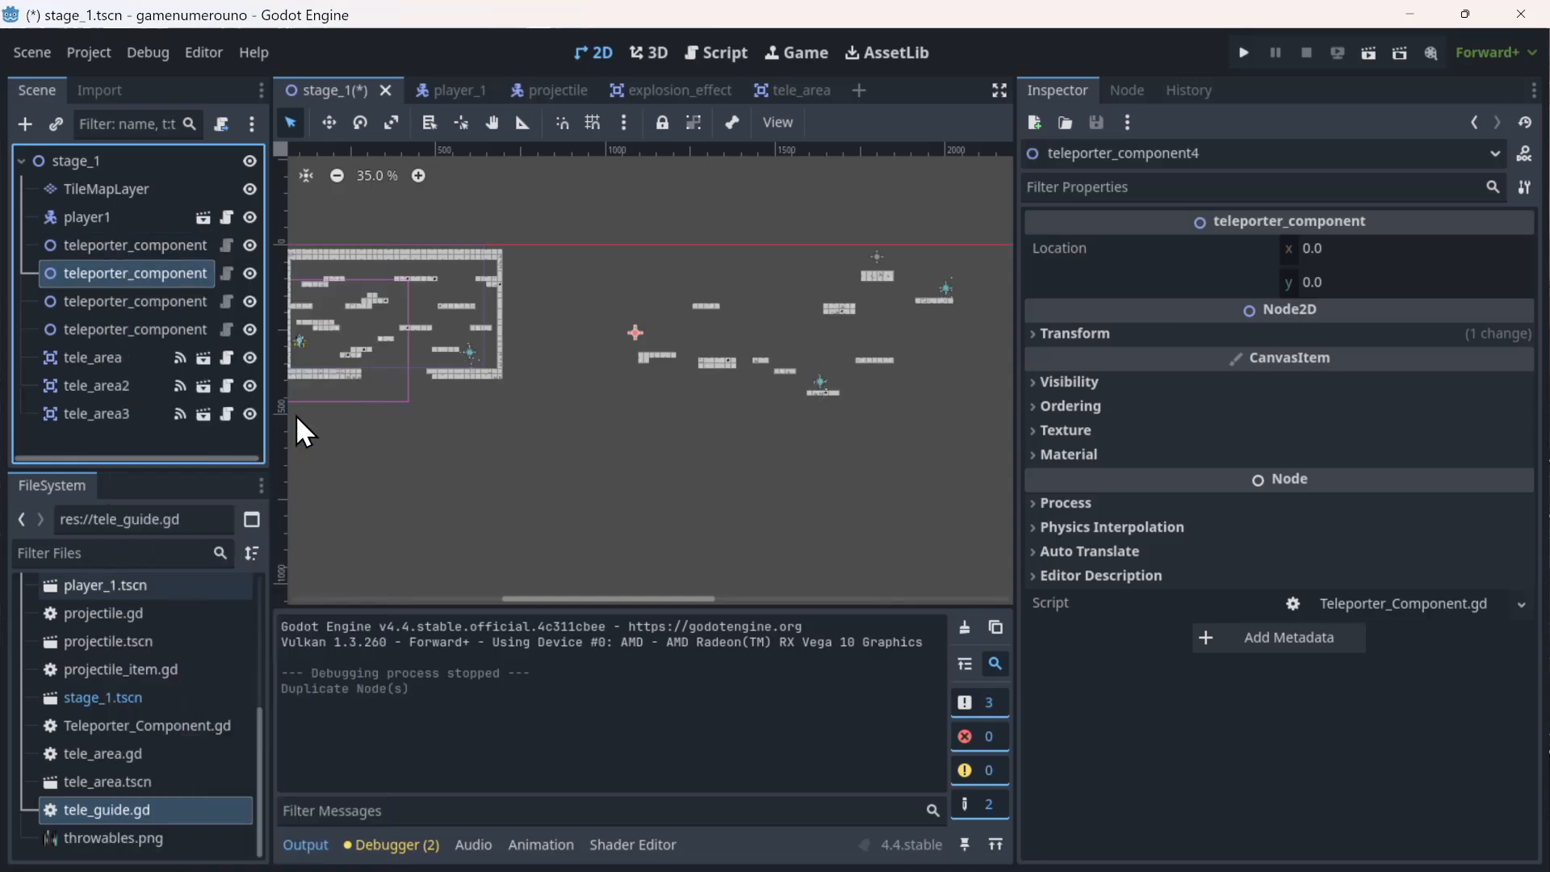
middle_drag(445, 465, 485, 472)
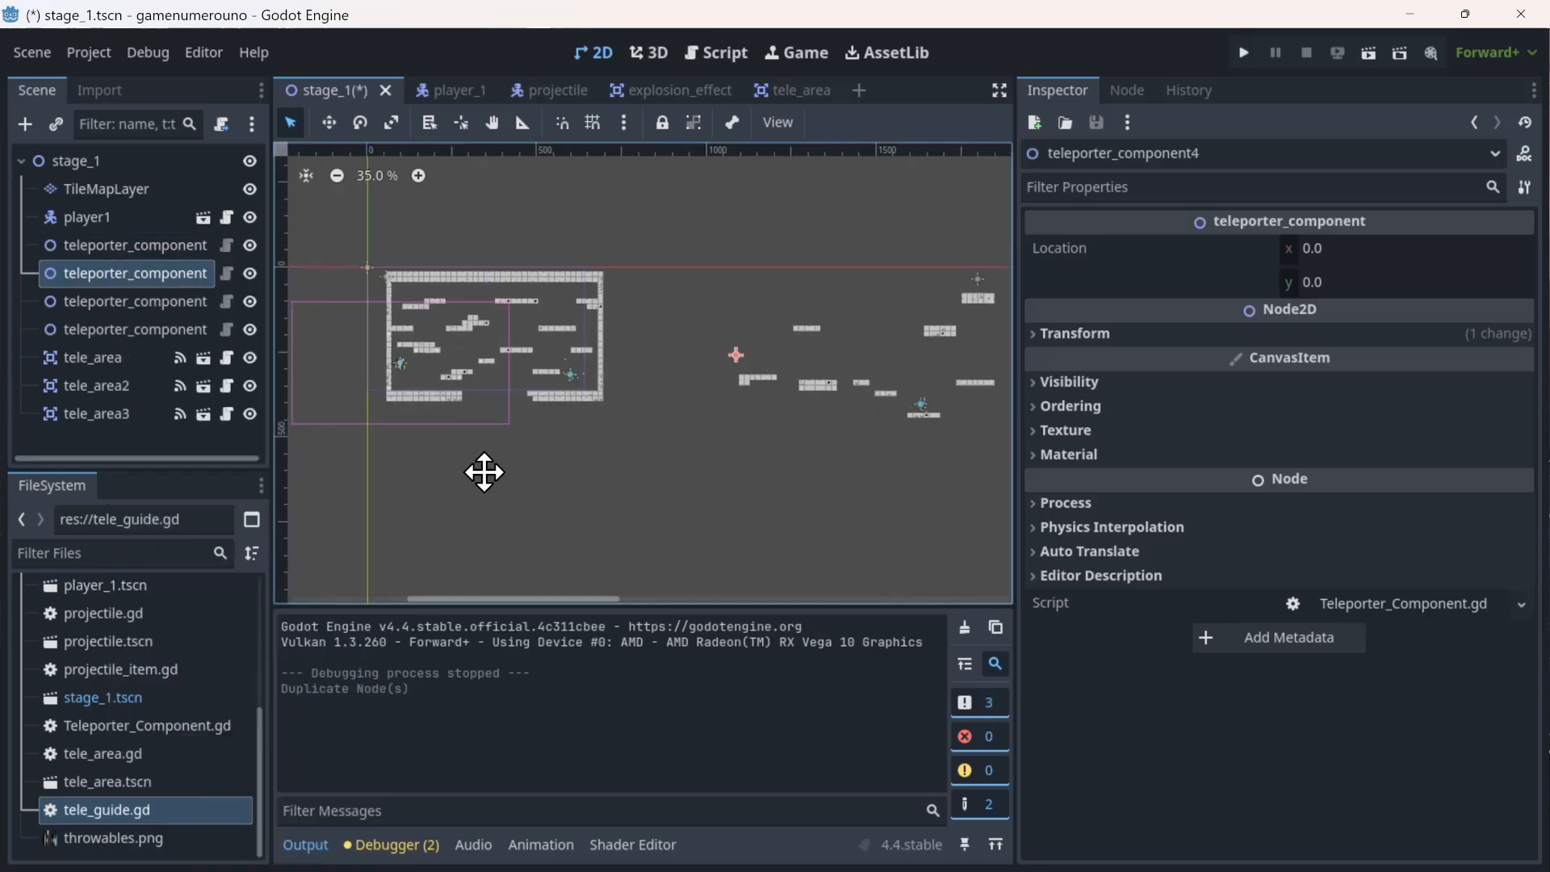
scroll(642, 279, up, 1)
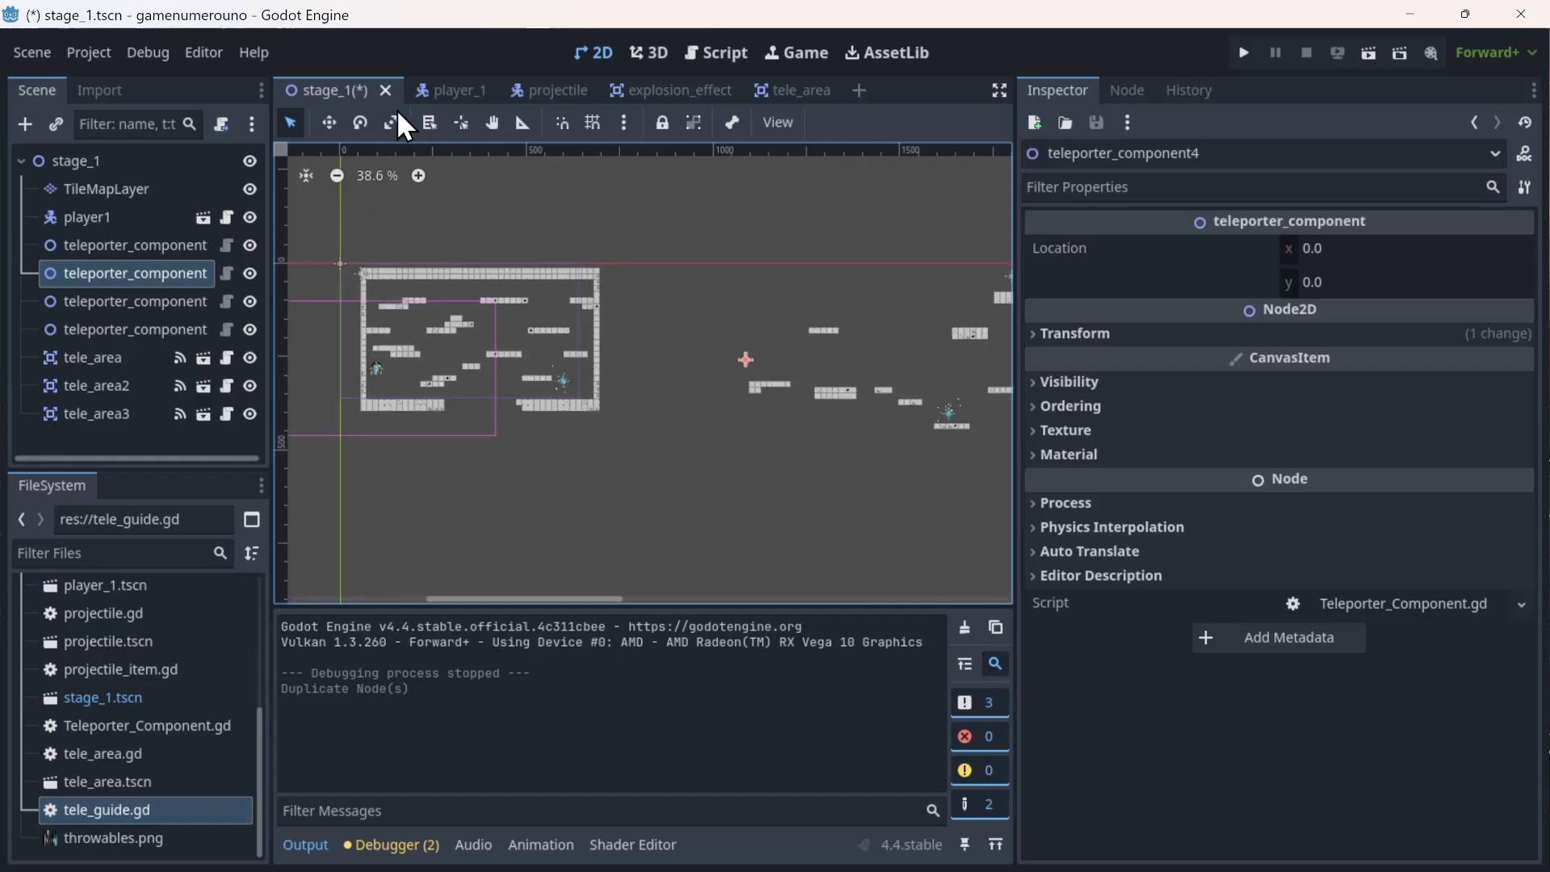
click(328, 123)
drag(511, 333, 351, 307)
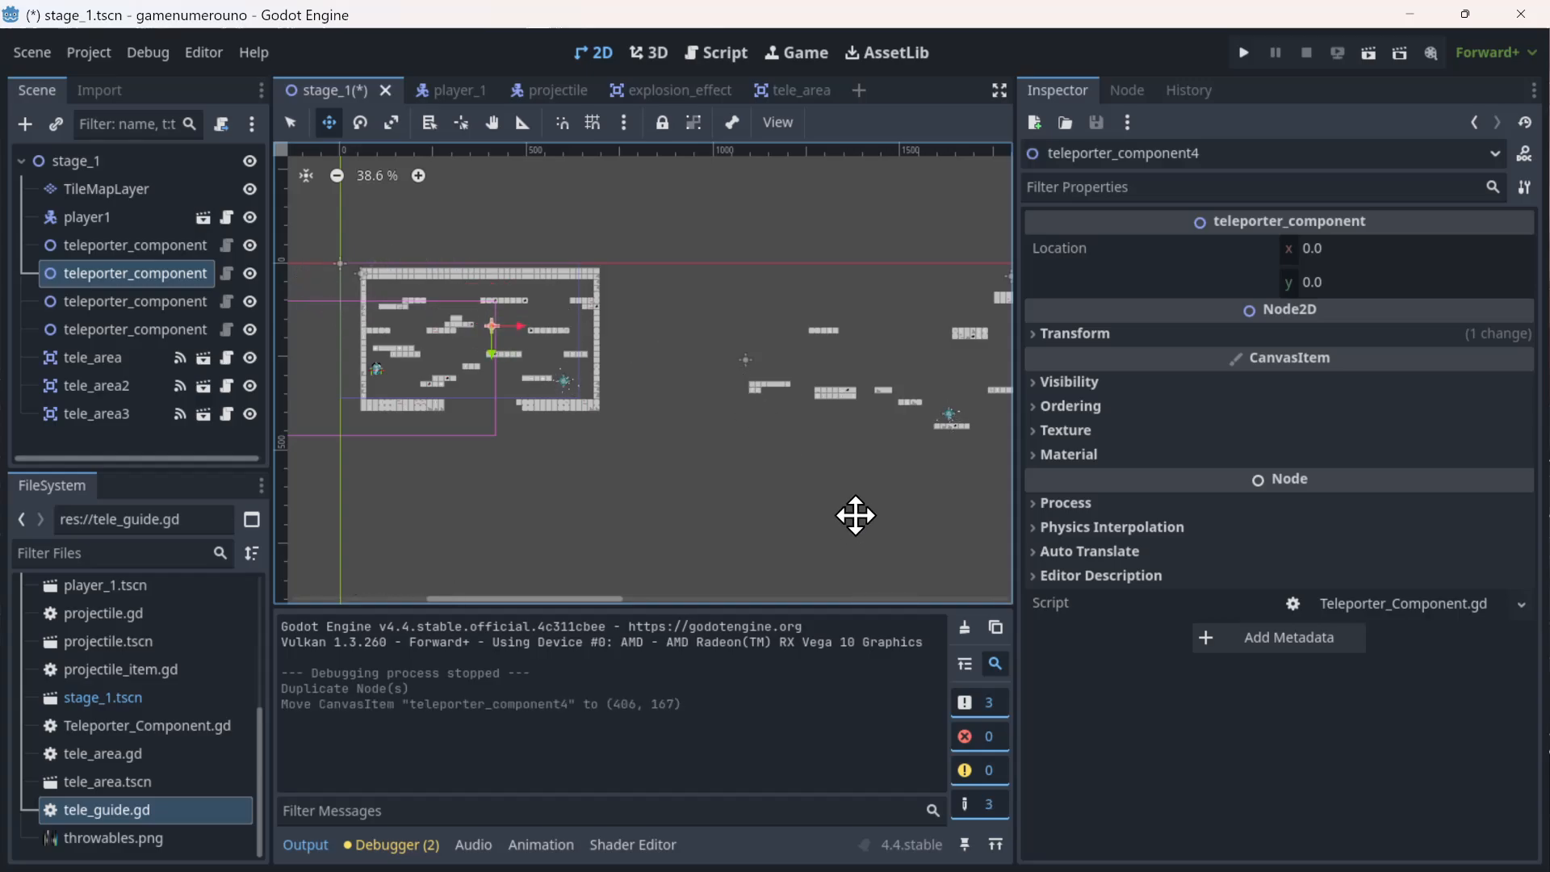
- Check the script of the tele_area scene and return to the stage_1 scene
scroll(856, 516, down, 3)
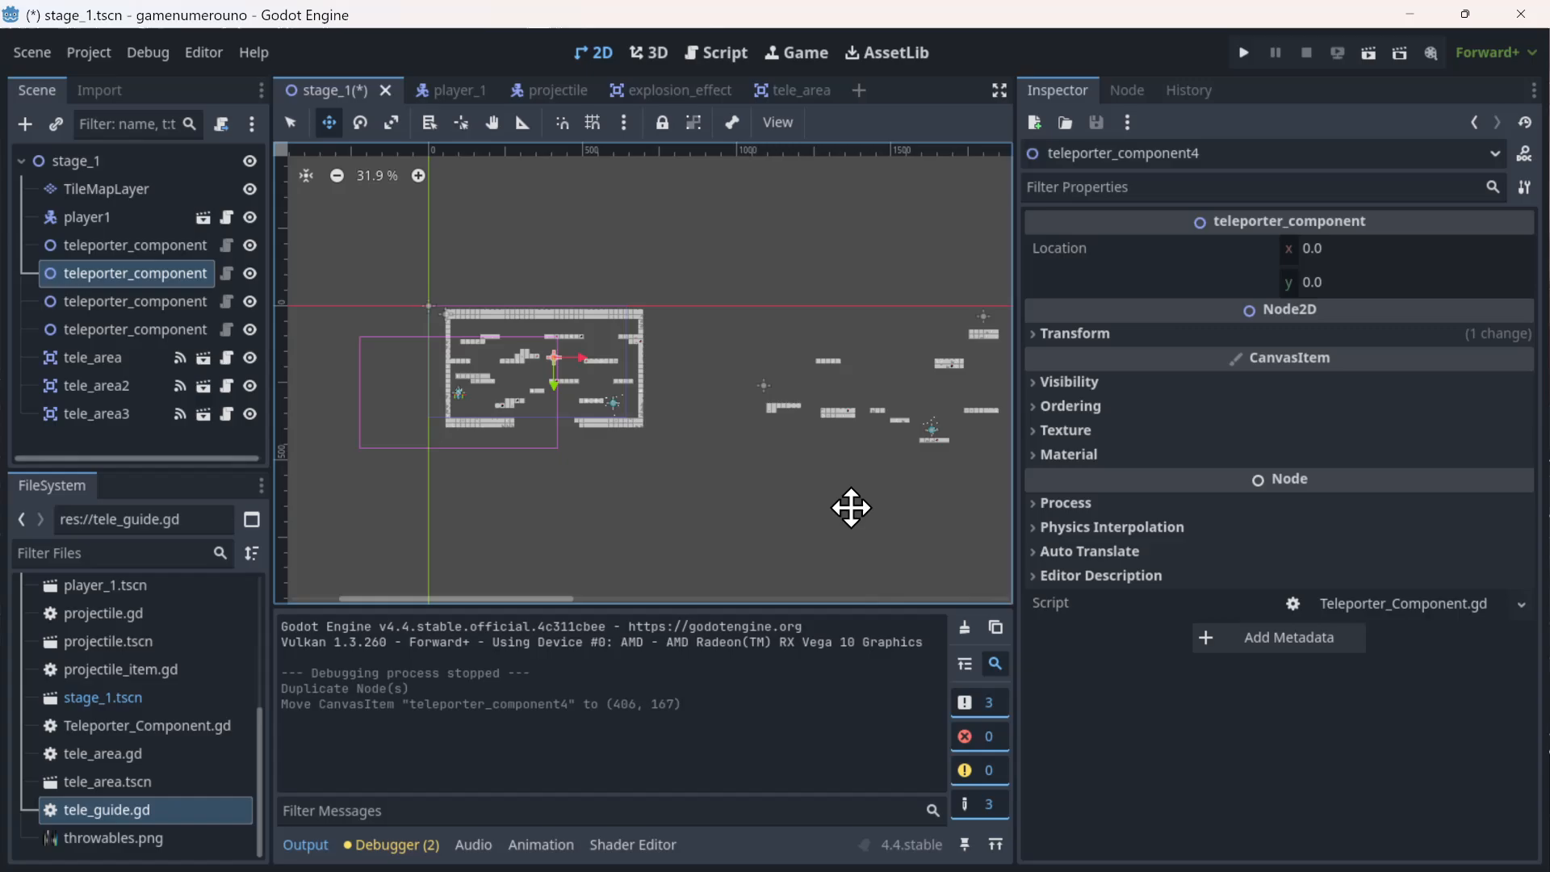
click(101, 357)
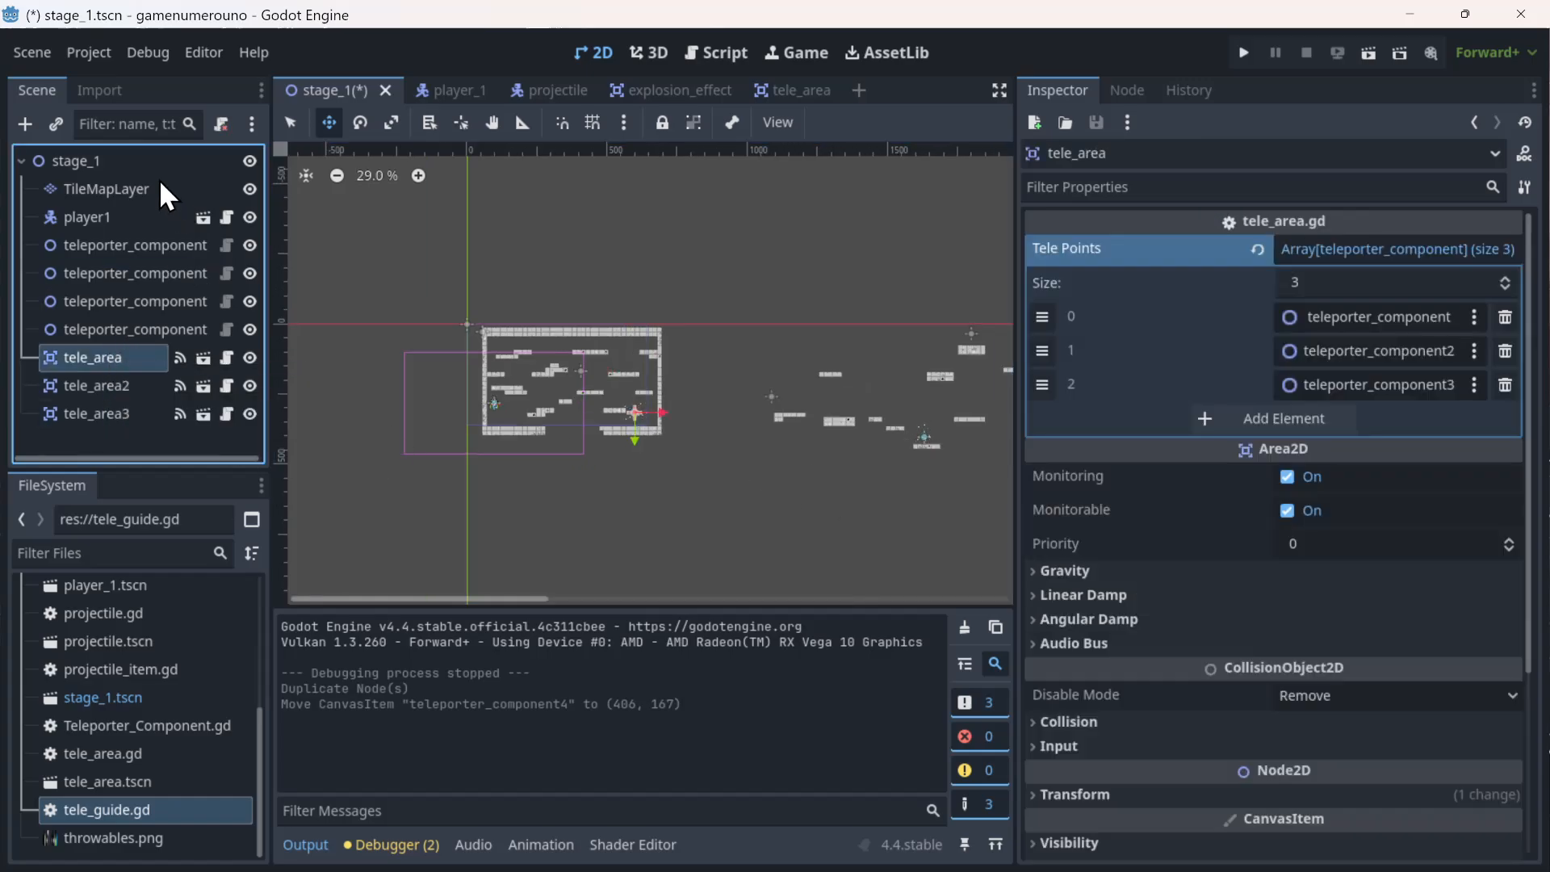
click(795, 92)
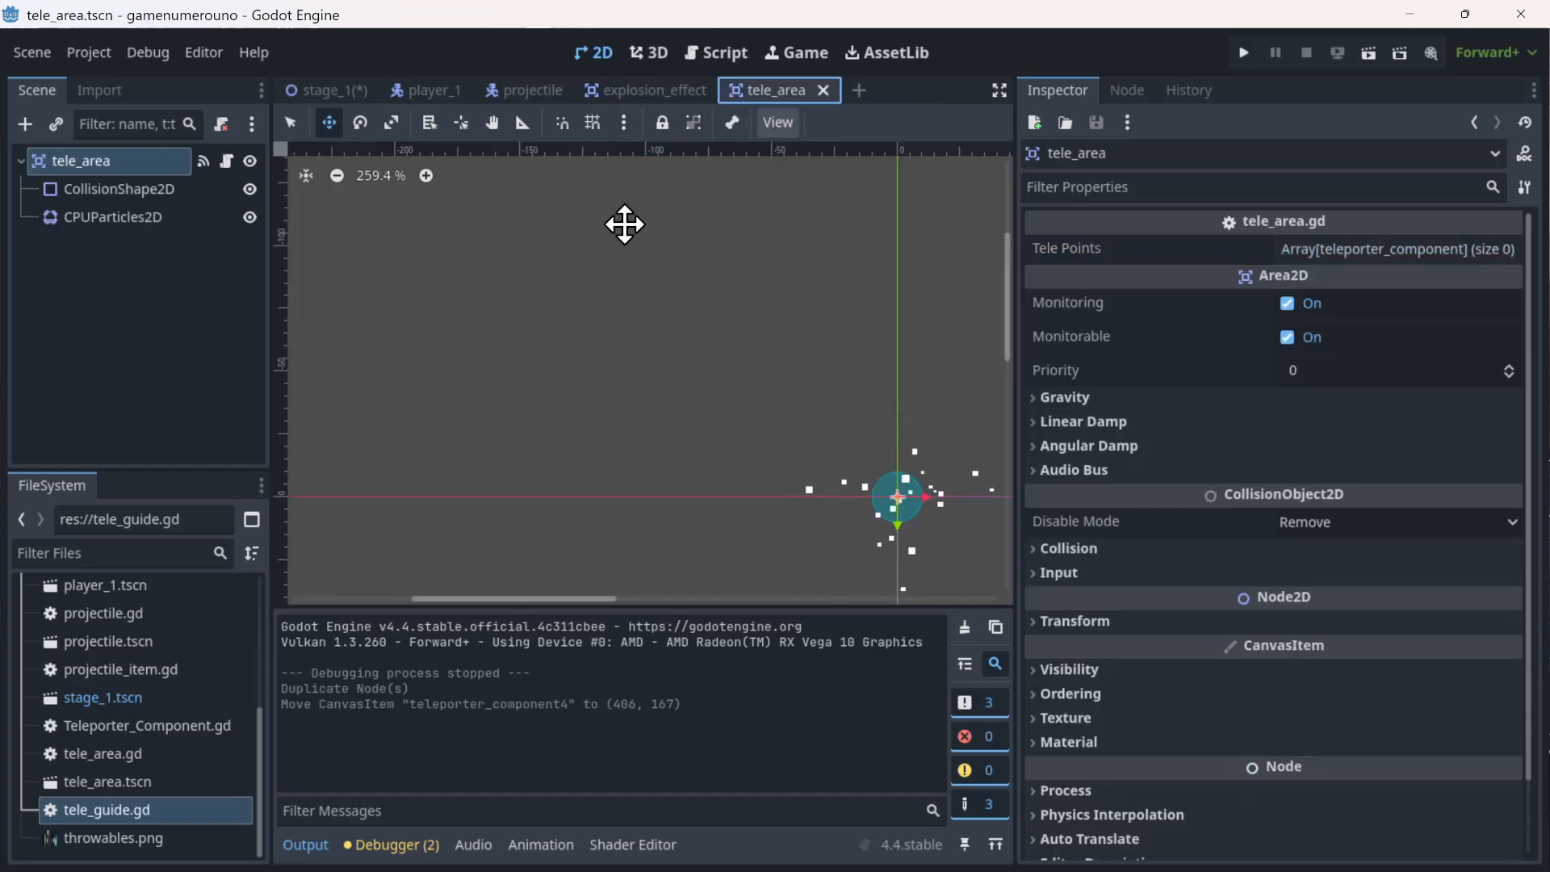
click(225, 161)
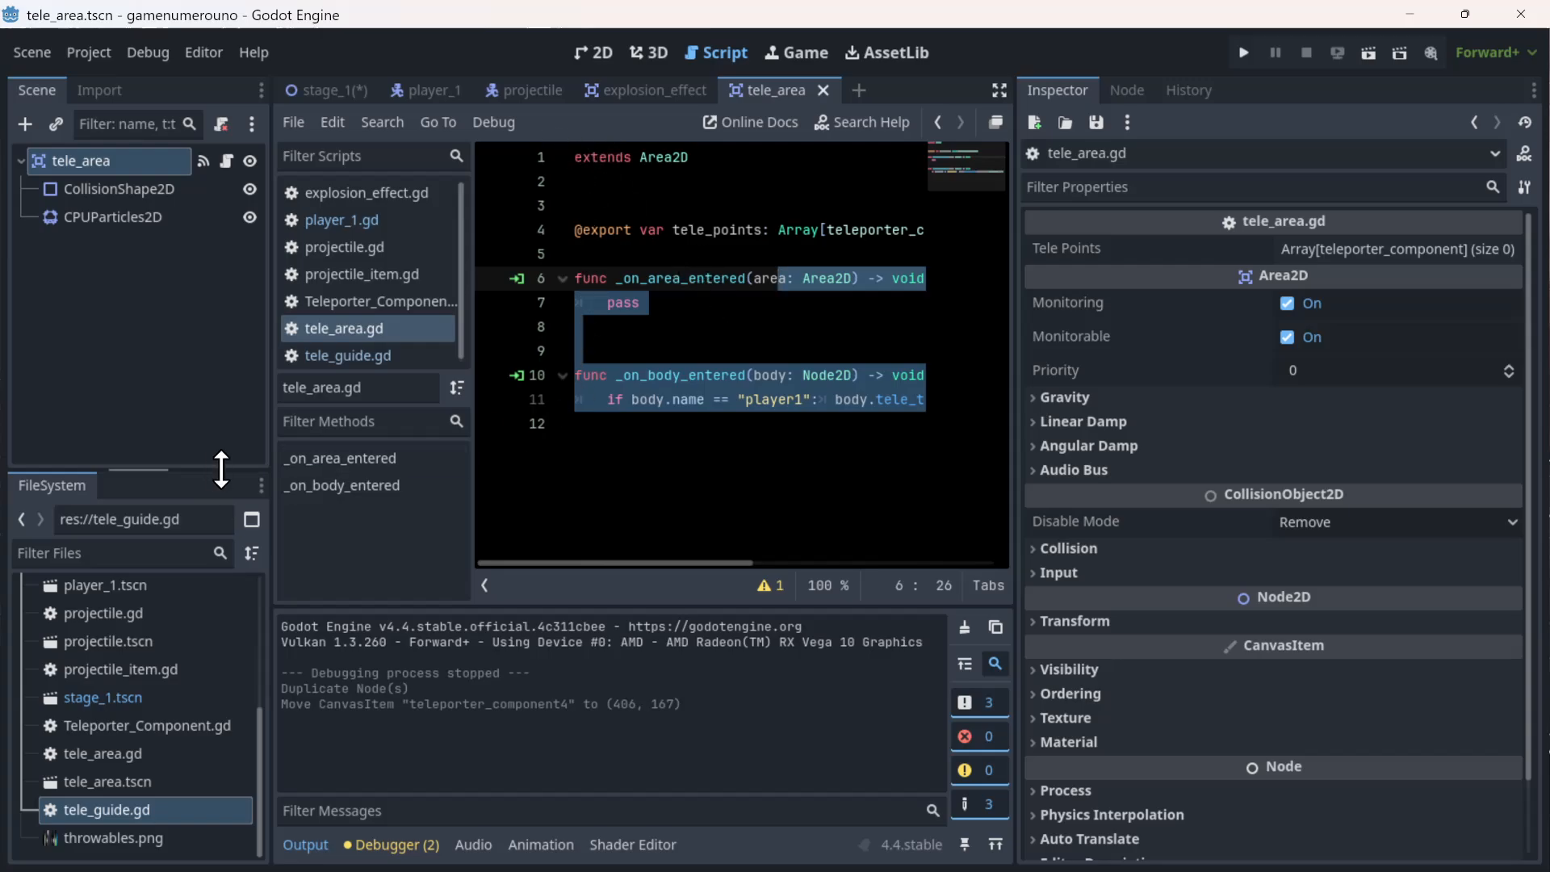
click(333, 81)
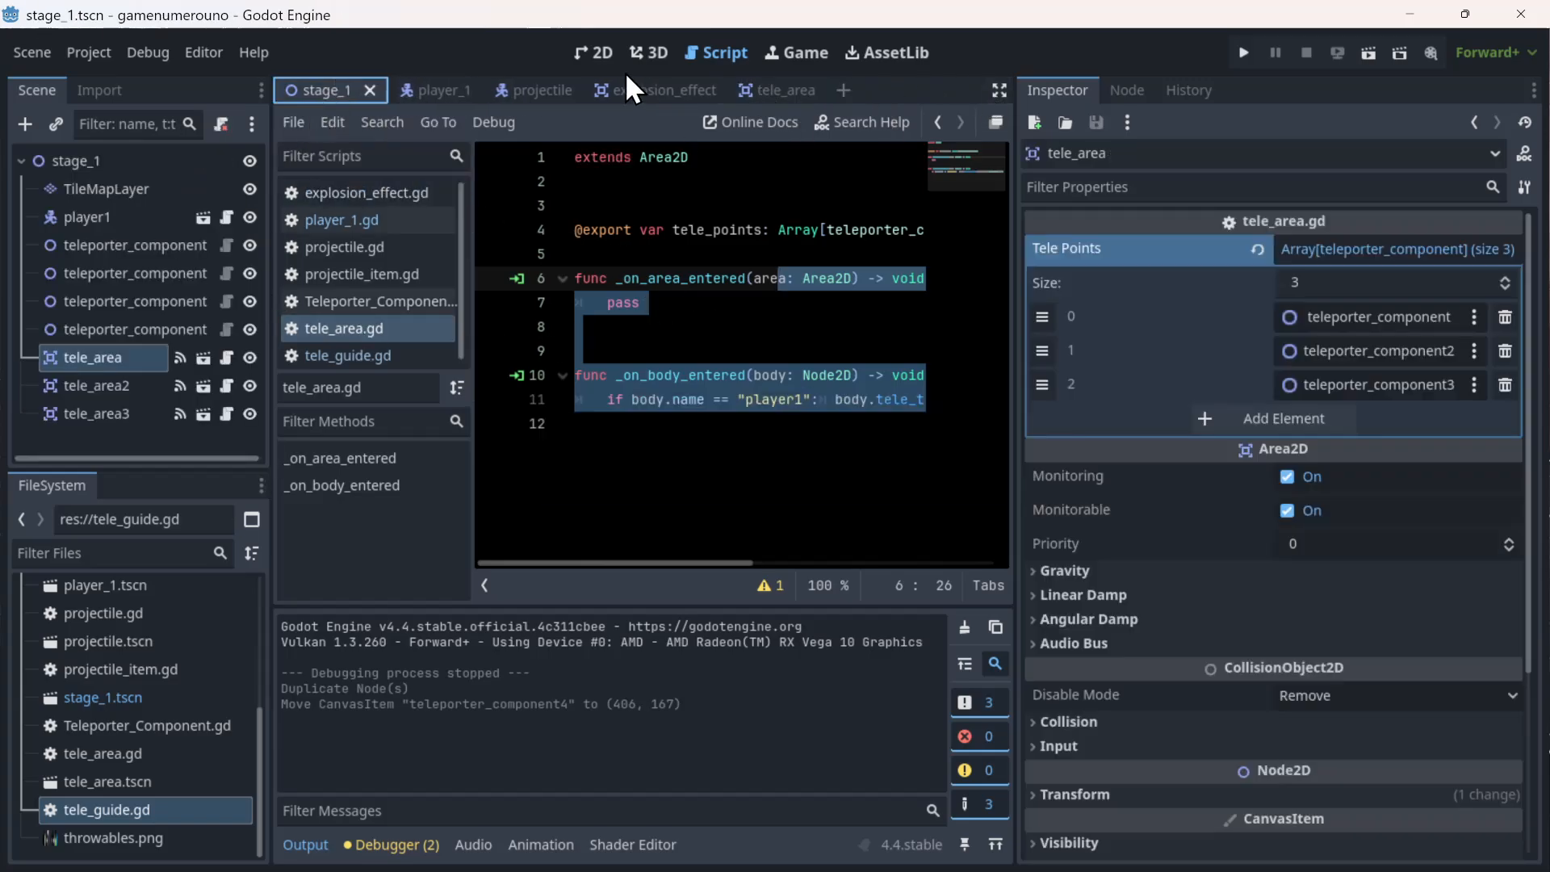
- Move teleporter_component3 to about (2402, 262), above the start of the last platform, and select tele_area
click(604, 44)
scroll(814, 279, down, 7)
middle_drag(681, 265, 480, 255)
scroll(724, 331, up, 10)
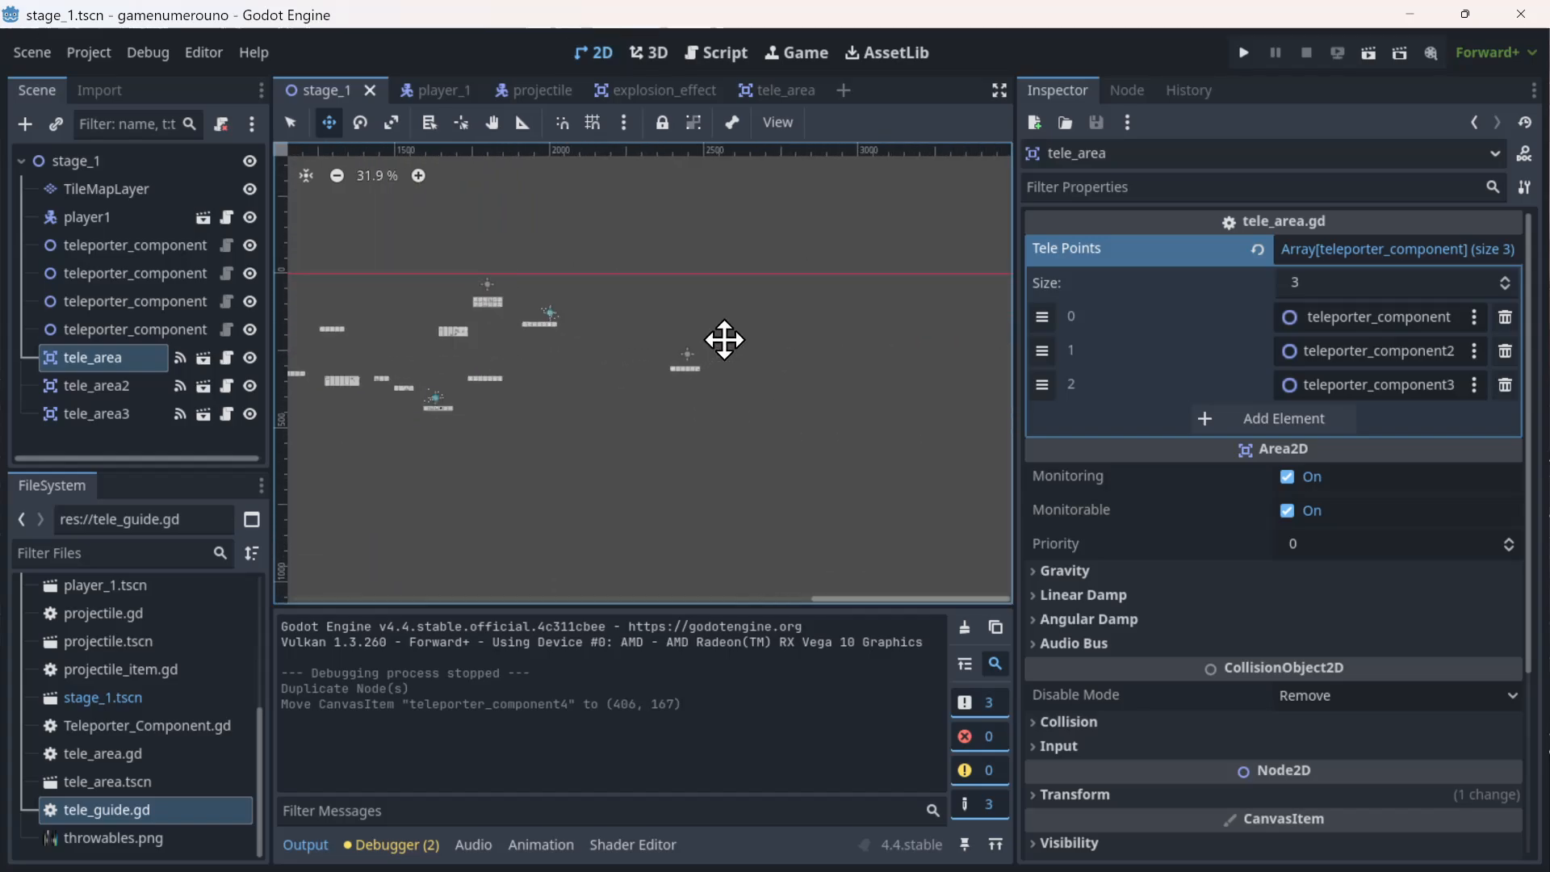
scroll(724, 356, up, 9)
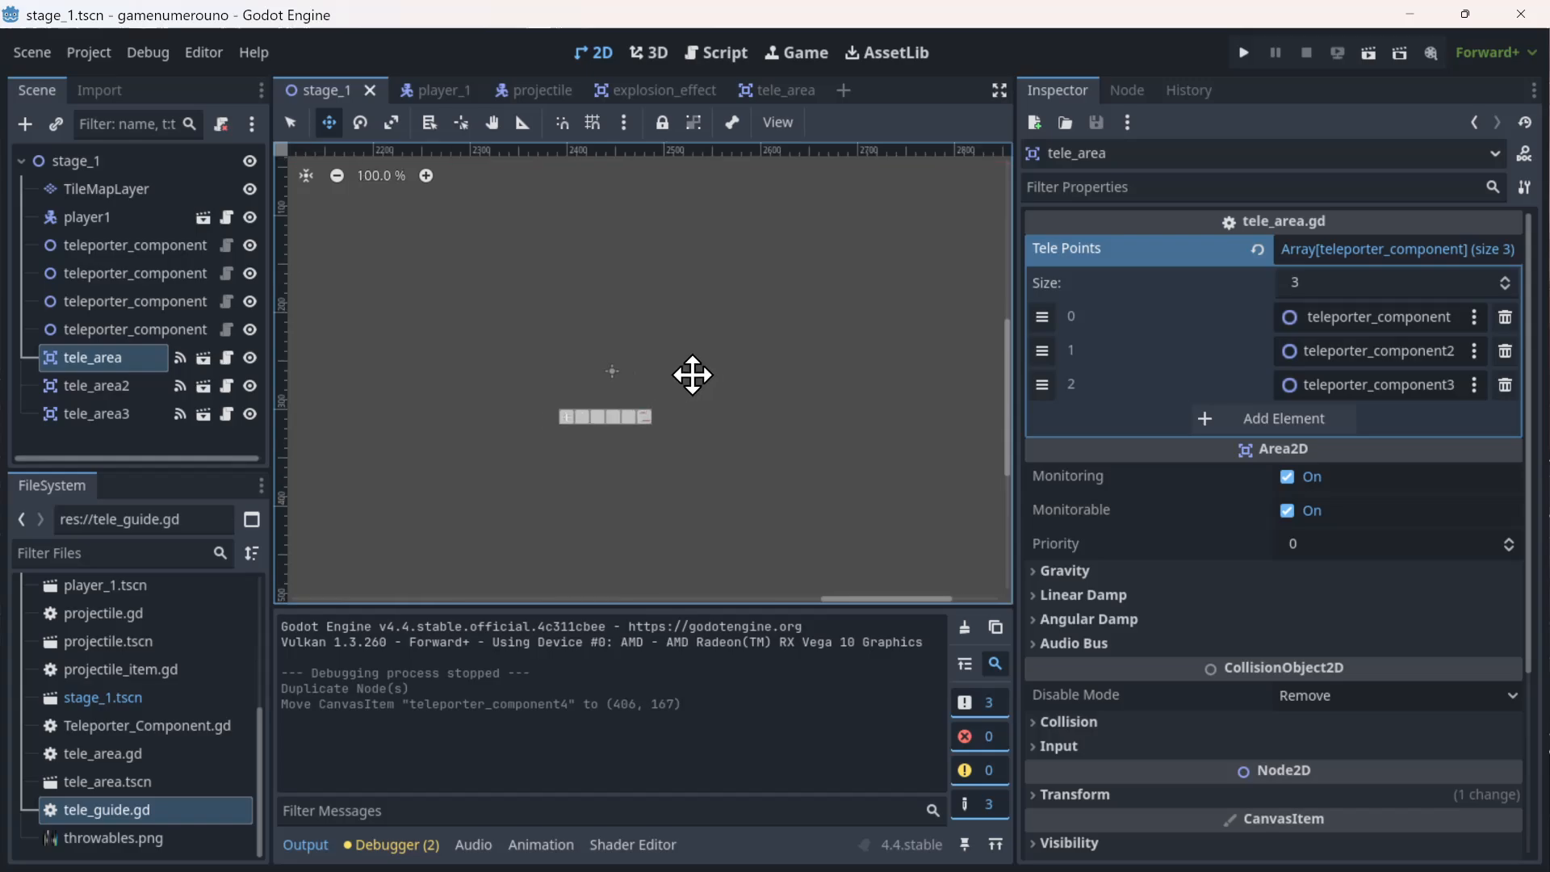
click(182, 331)
drag(465, 374, 432, 374)
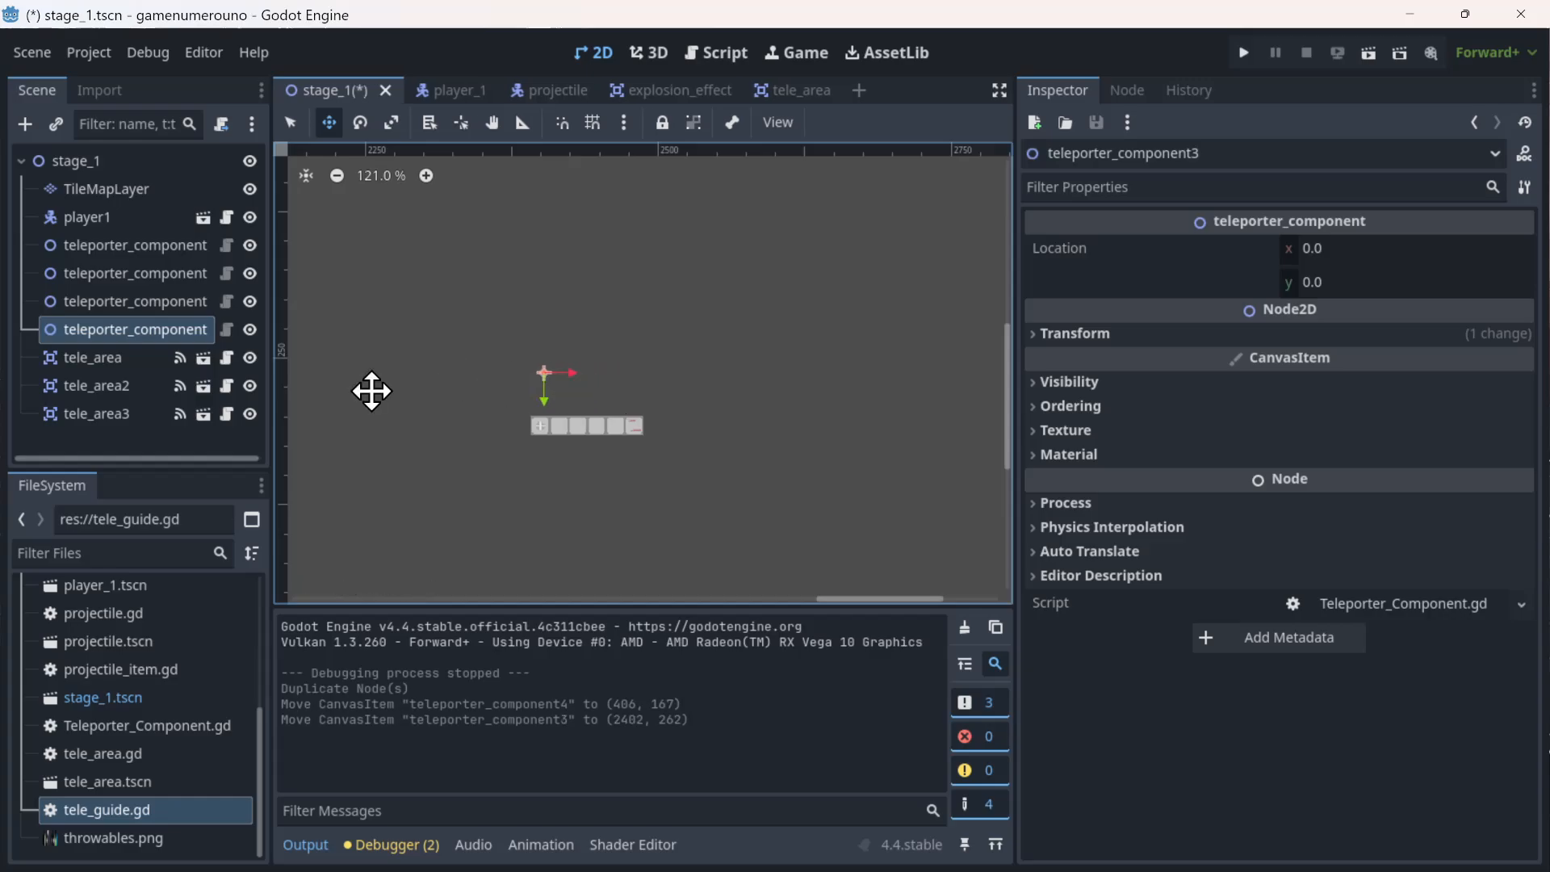
click(81, 360)
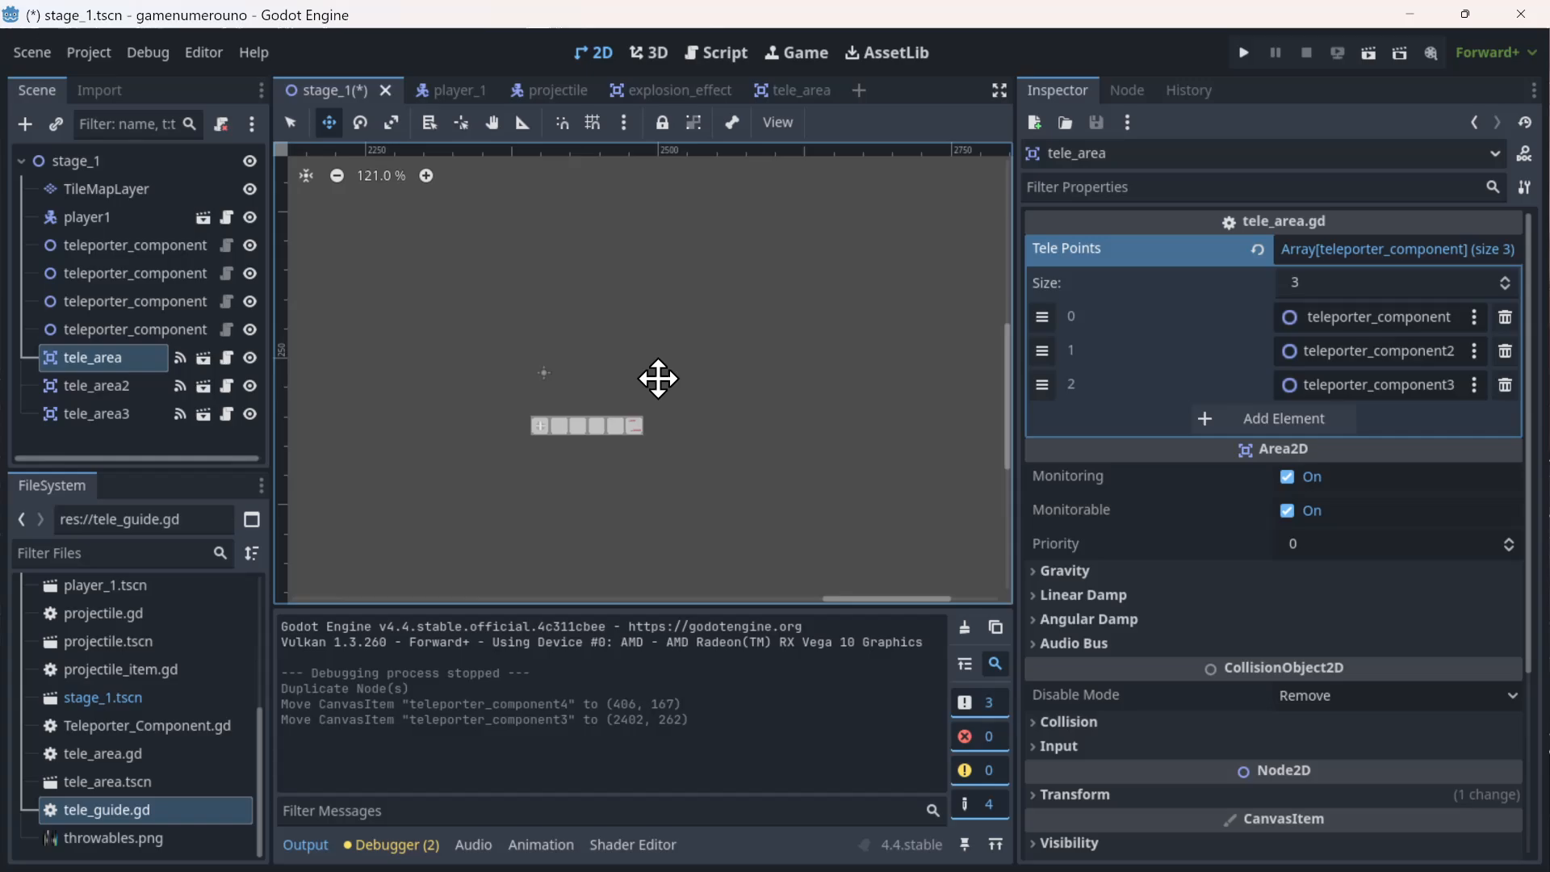
right_click(647, 376)
click(704, 390)
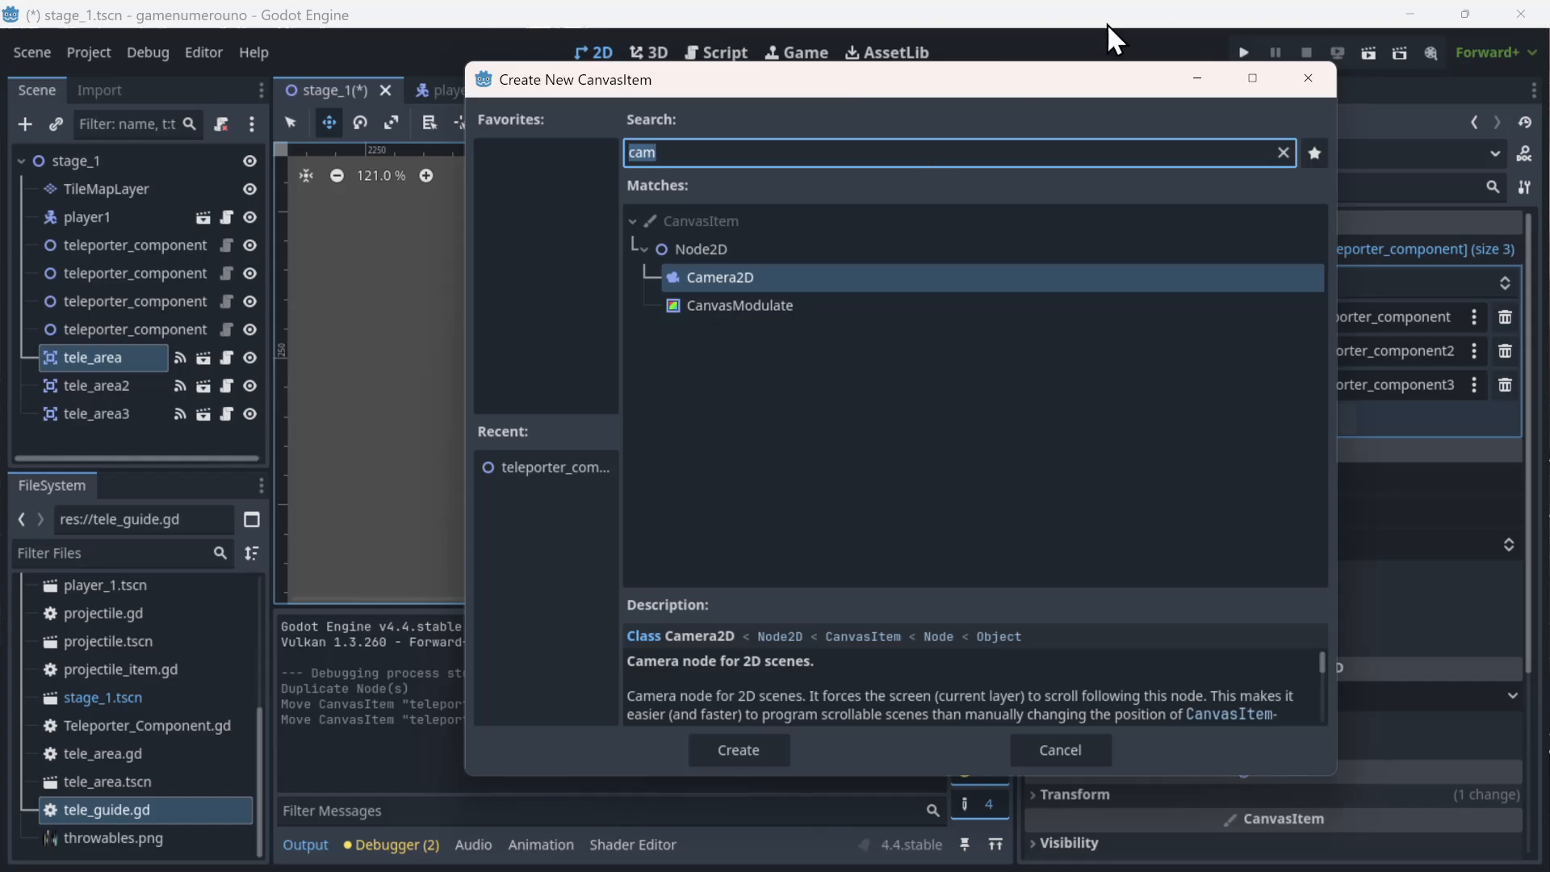
click(1329, 65)
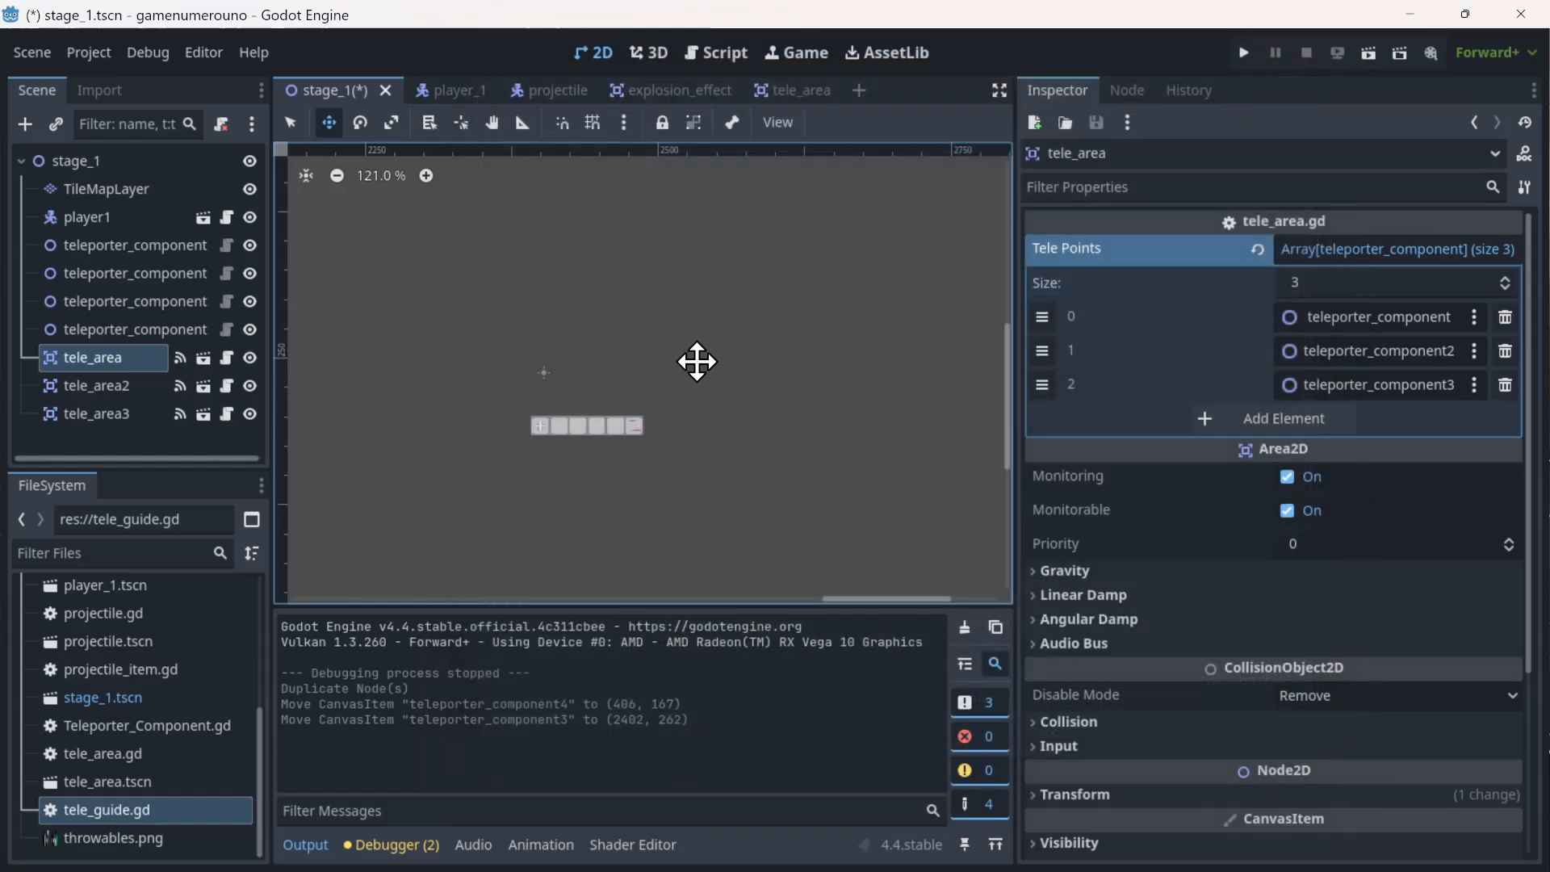
- Instantiate tele_area.tscn as a child of tele_area above the far end of the last platform, and expand the instance's Tele Points array
right_click(637, 376)
click(682, 417)
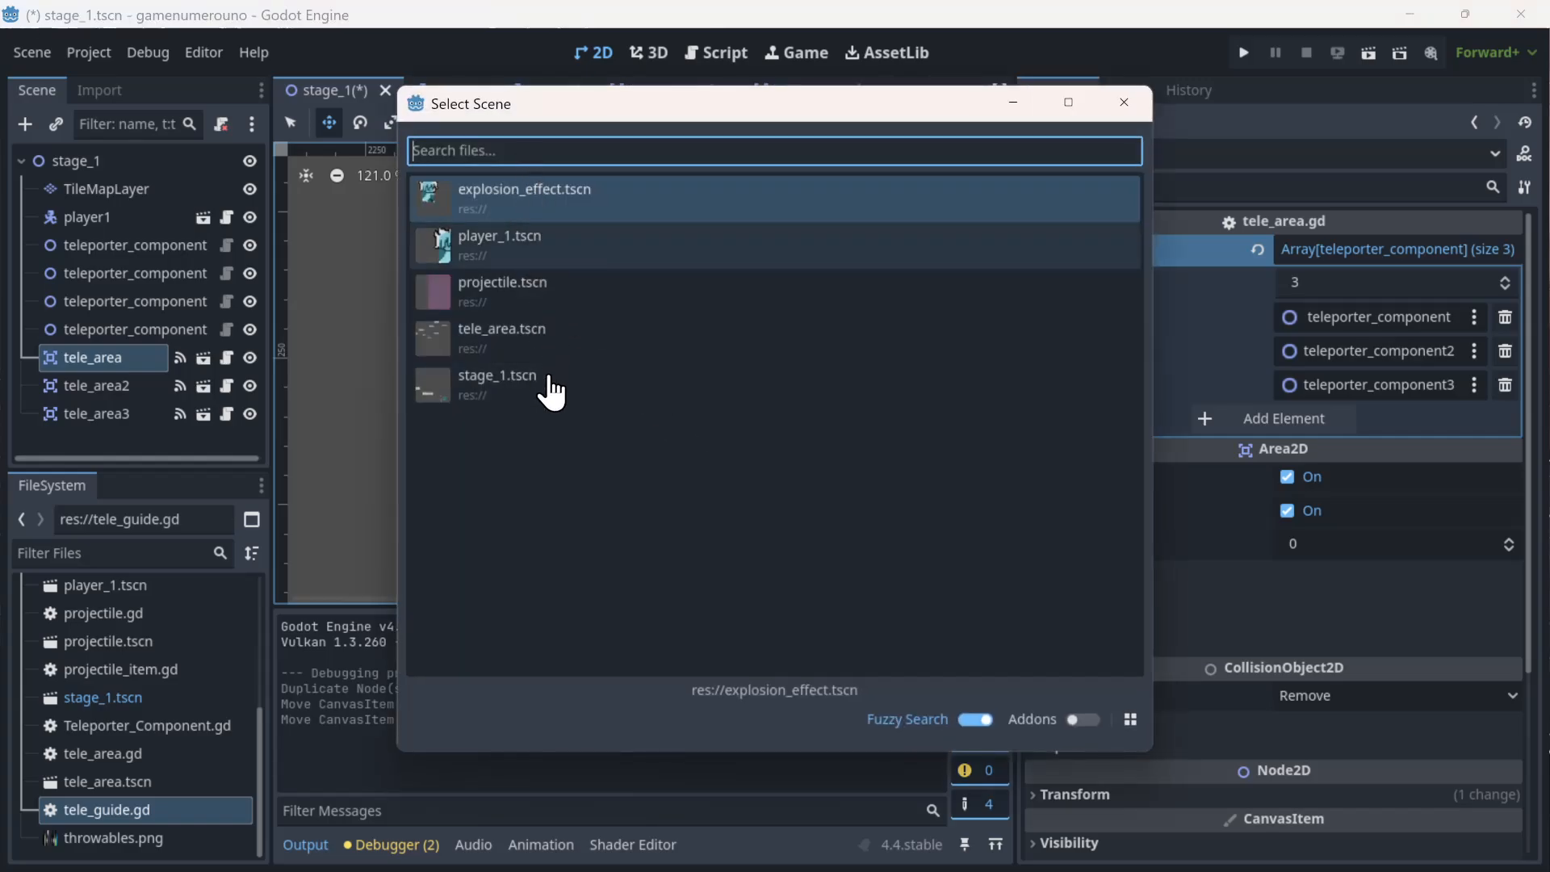
double_click(530, 337)
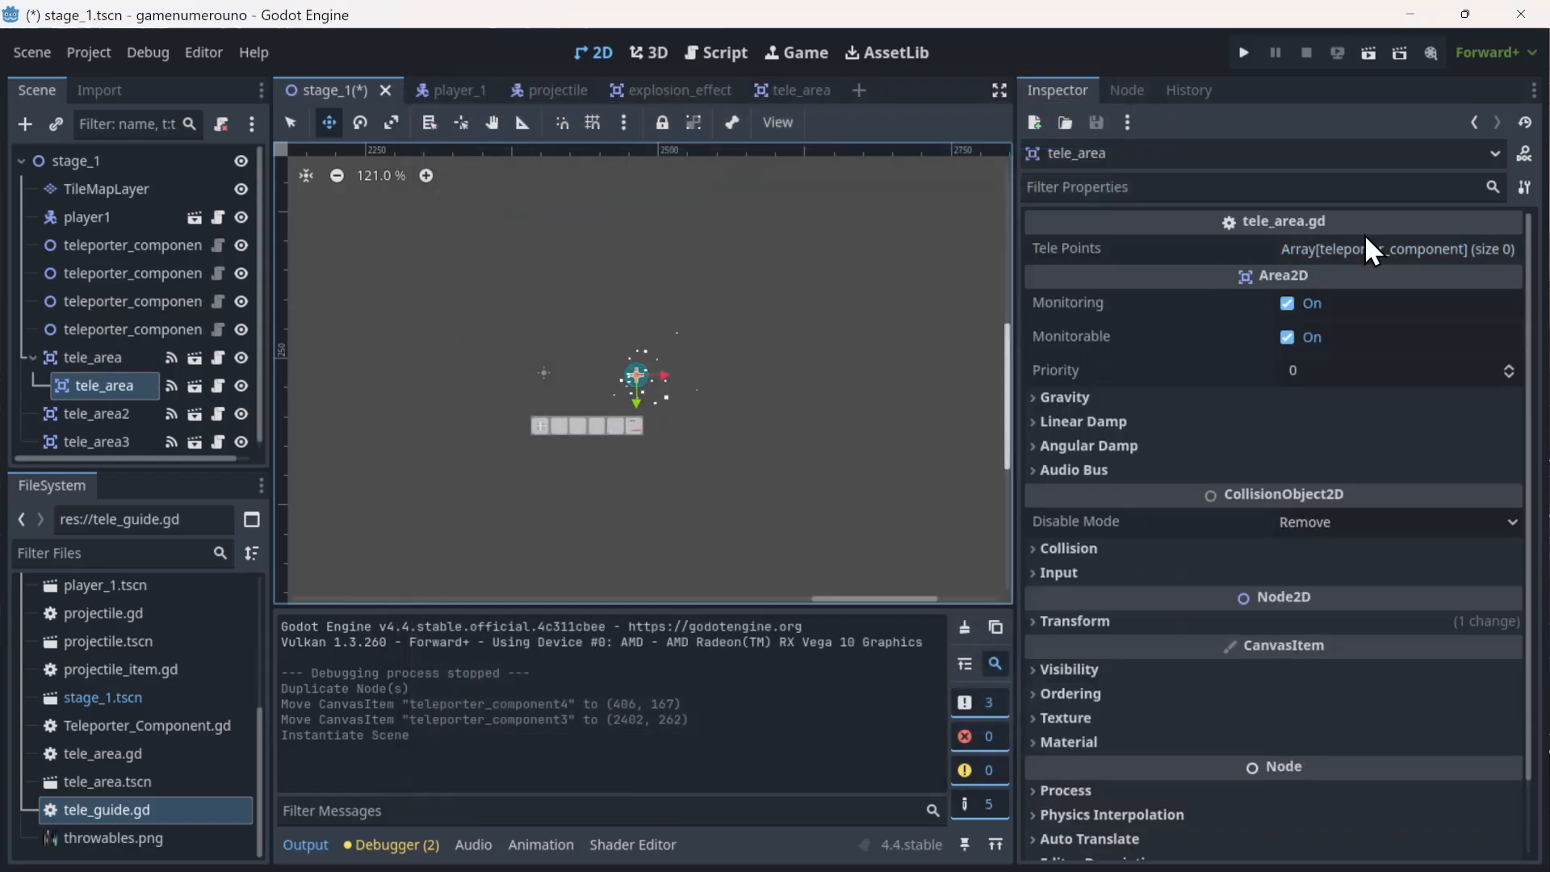
click(1405, 255)
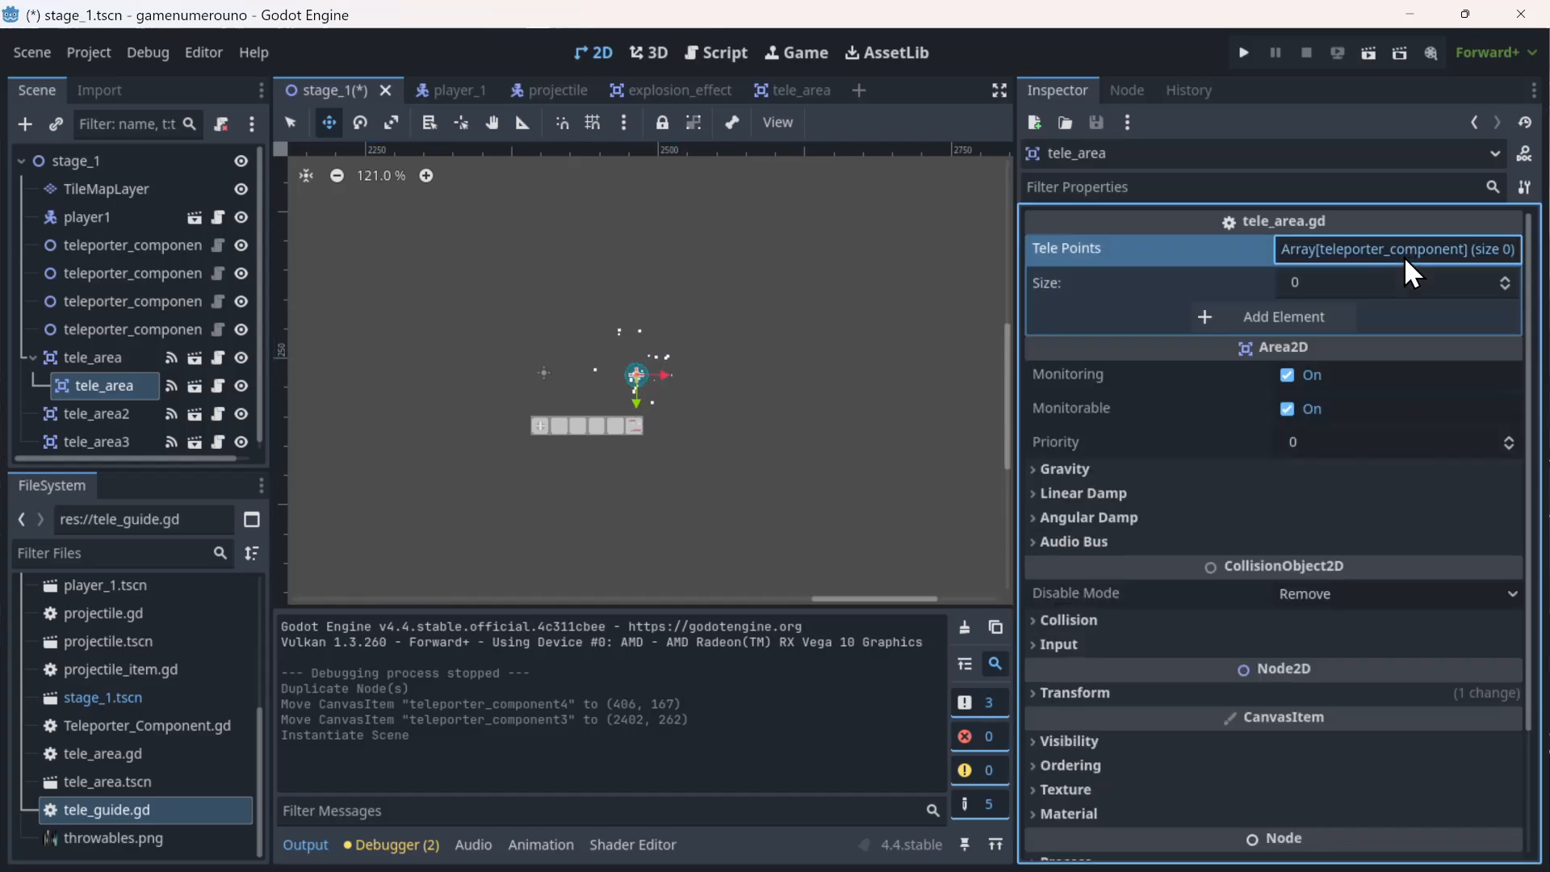
- Add an element to the nested tele_area's Tele Points array and assign teleporter_component4 to it
click(1296, 317)
click(1351, 322)
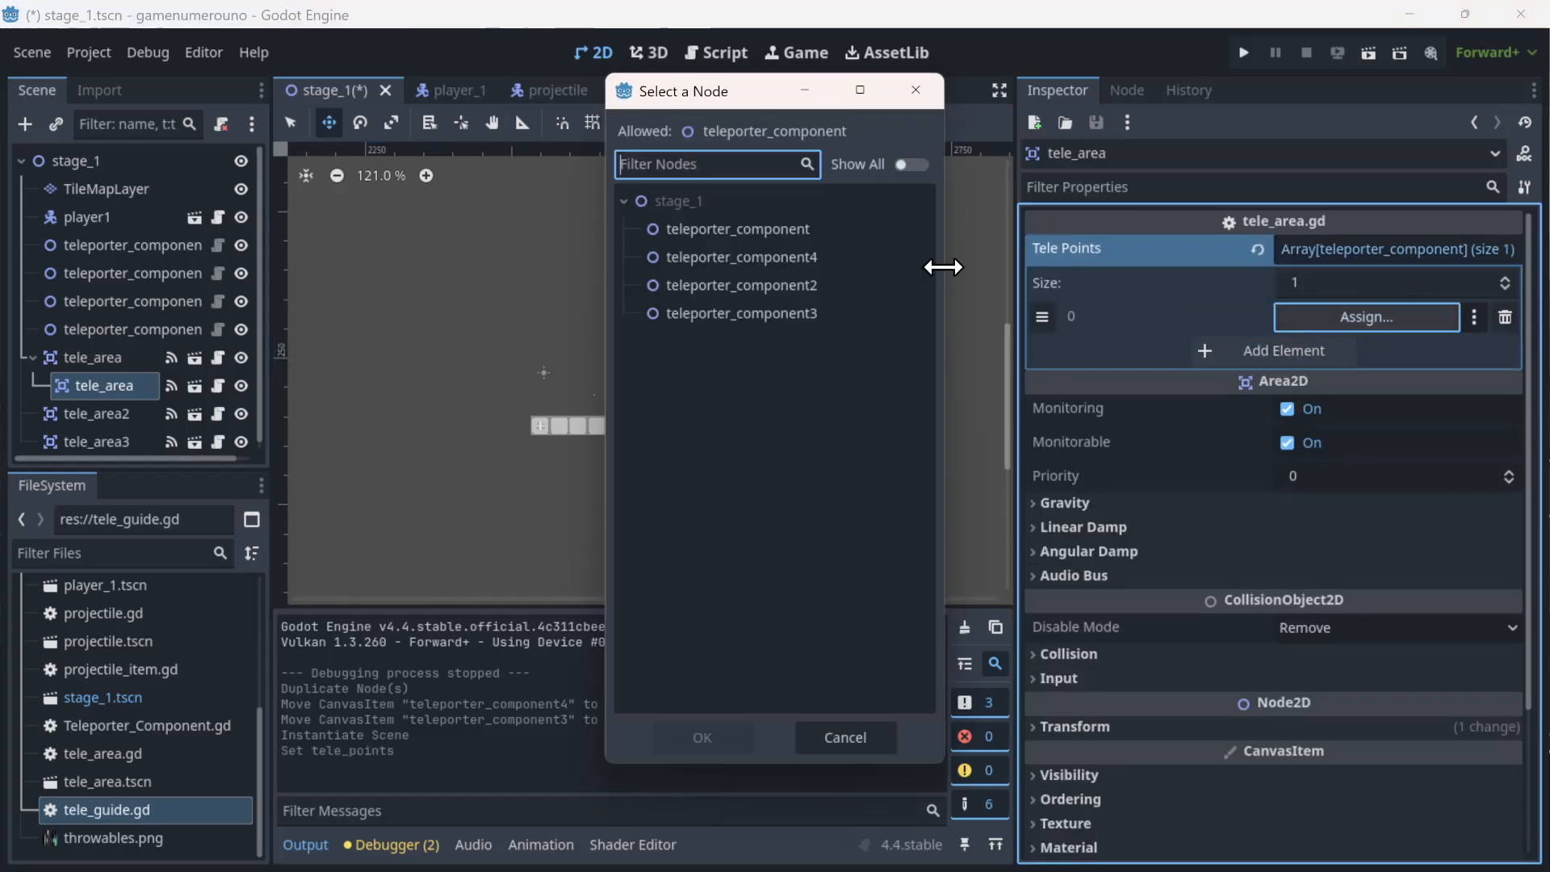
click(769, 264)
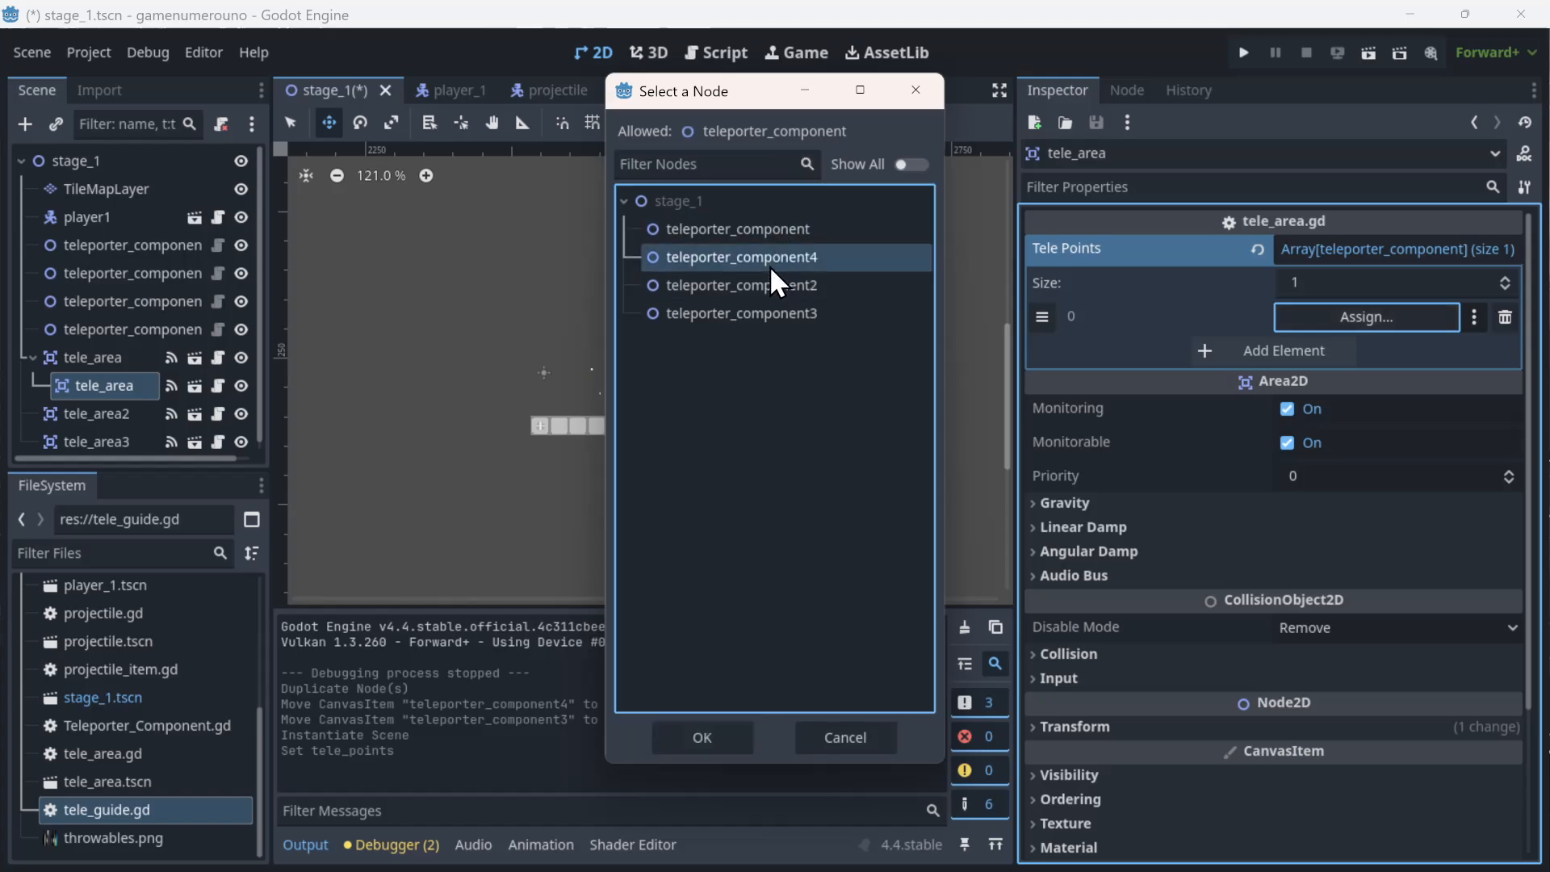
click(731, 747)
- Run the project and play through stage_1's successive teleporters, entering the one on the last platform to test the return to the first area
scroll(618, 497, down, 6)
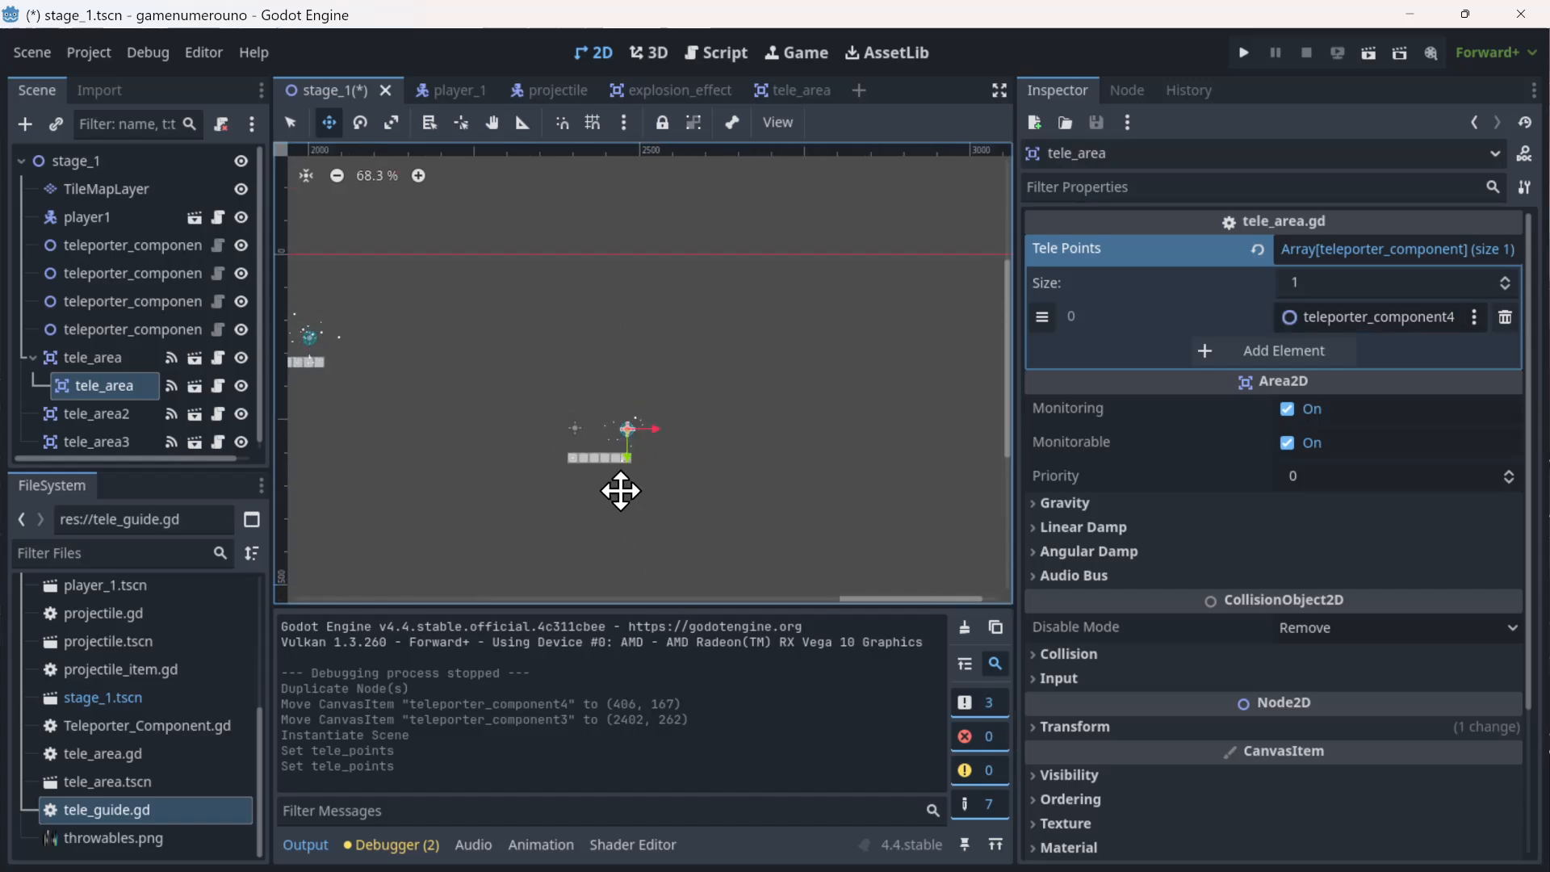
drag(840, 599, 723, 589)
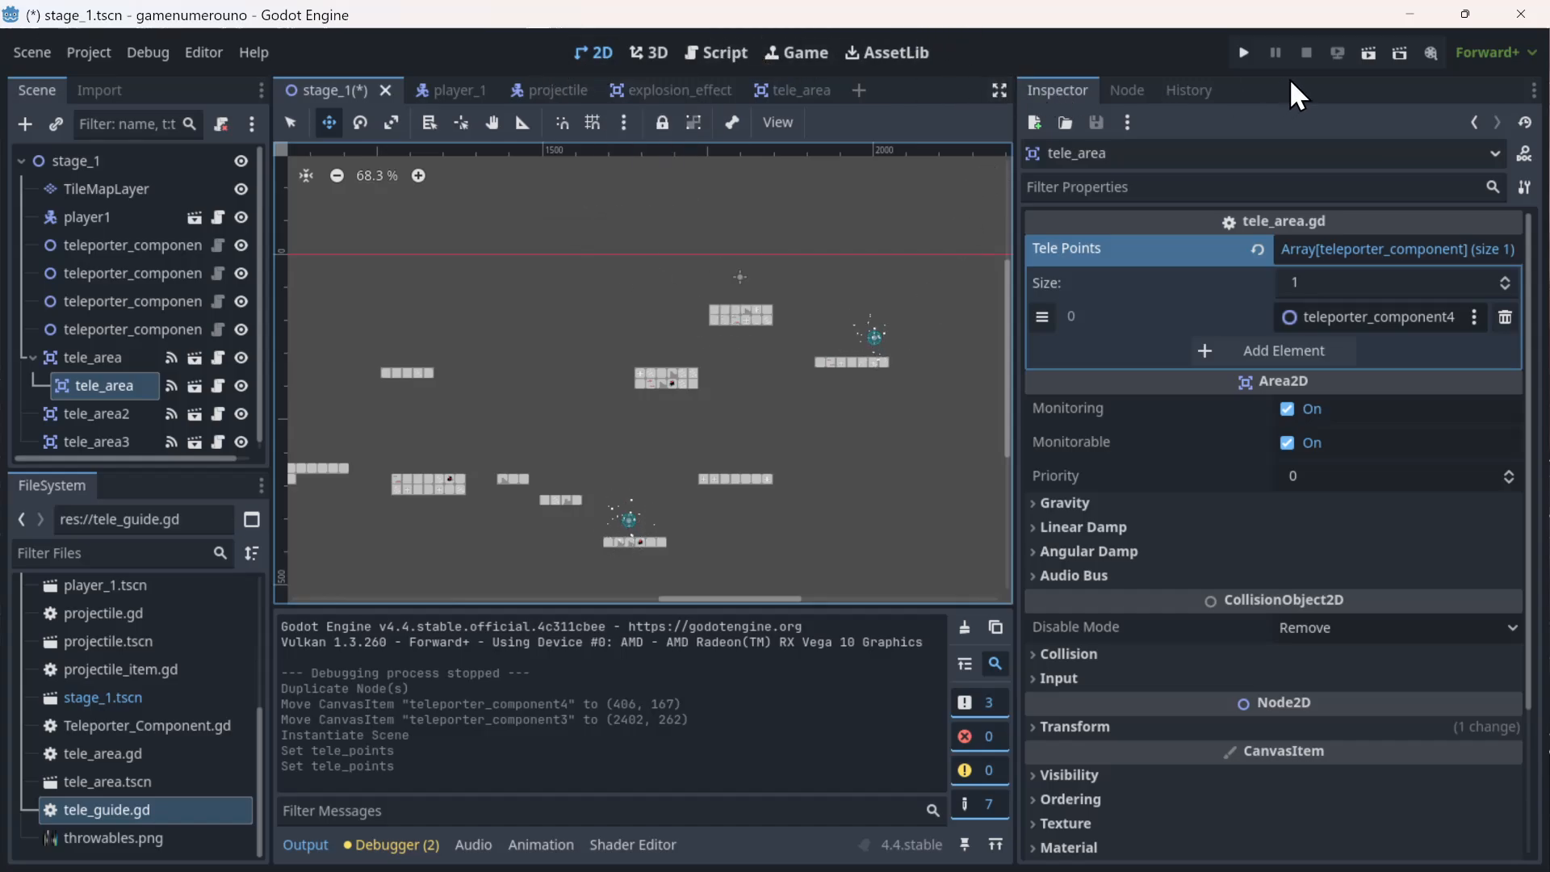
click(1243, 54)
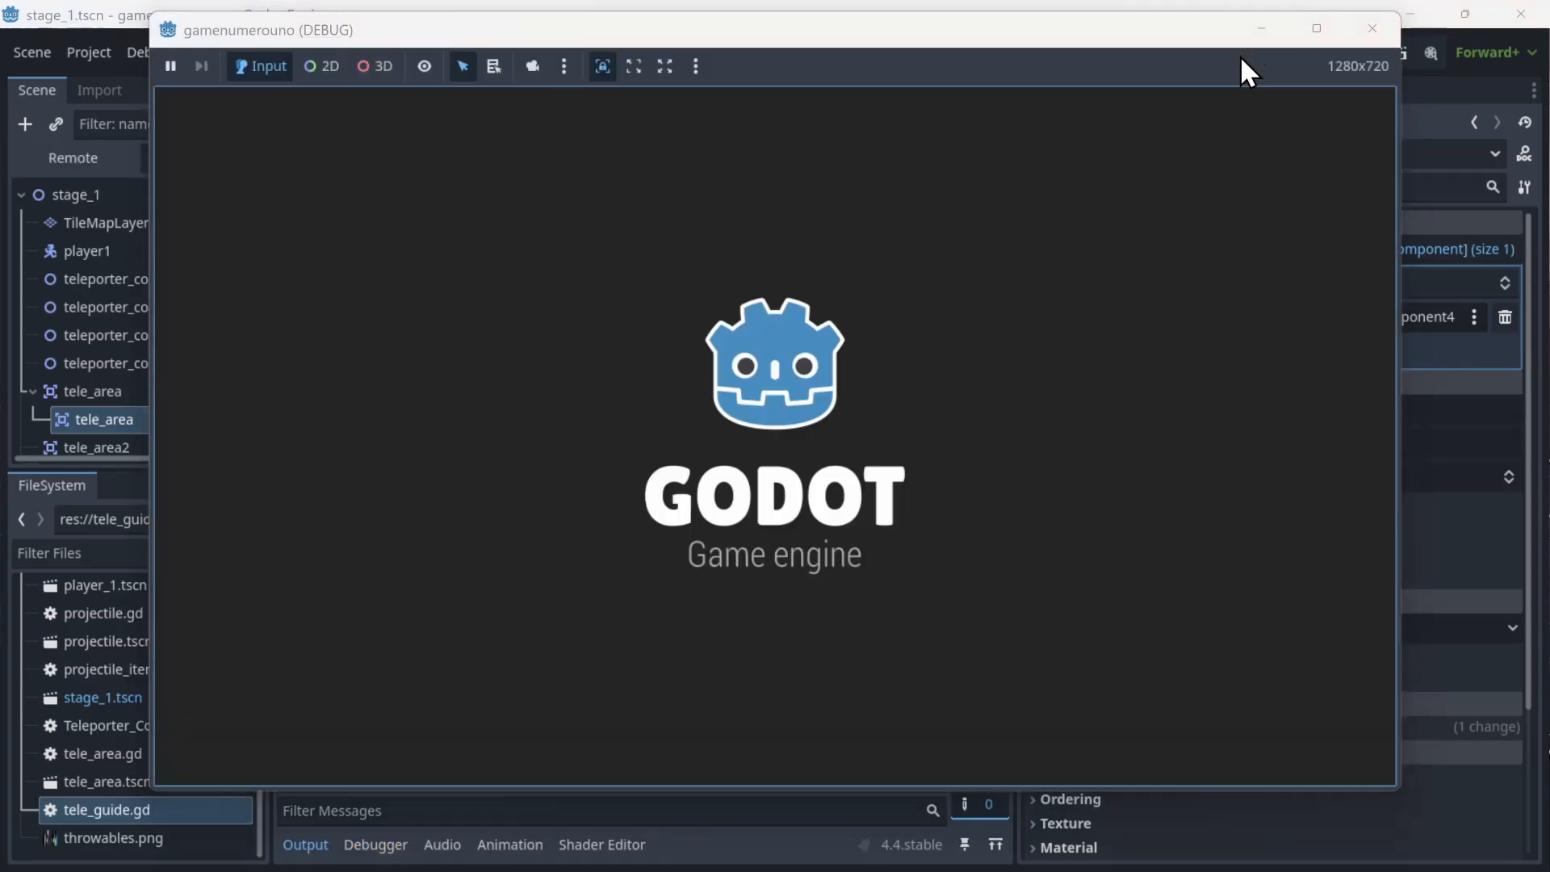
key(Right)
key(space)
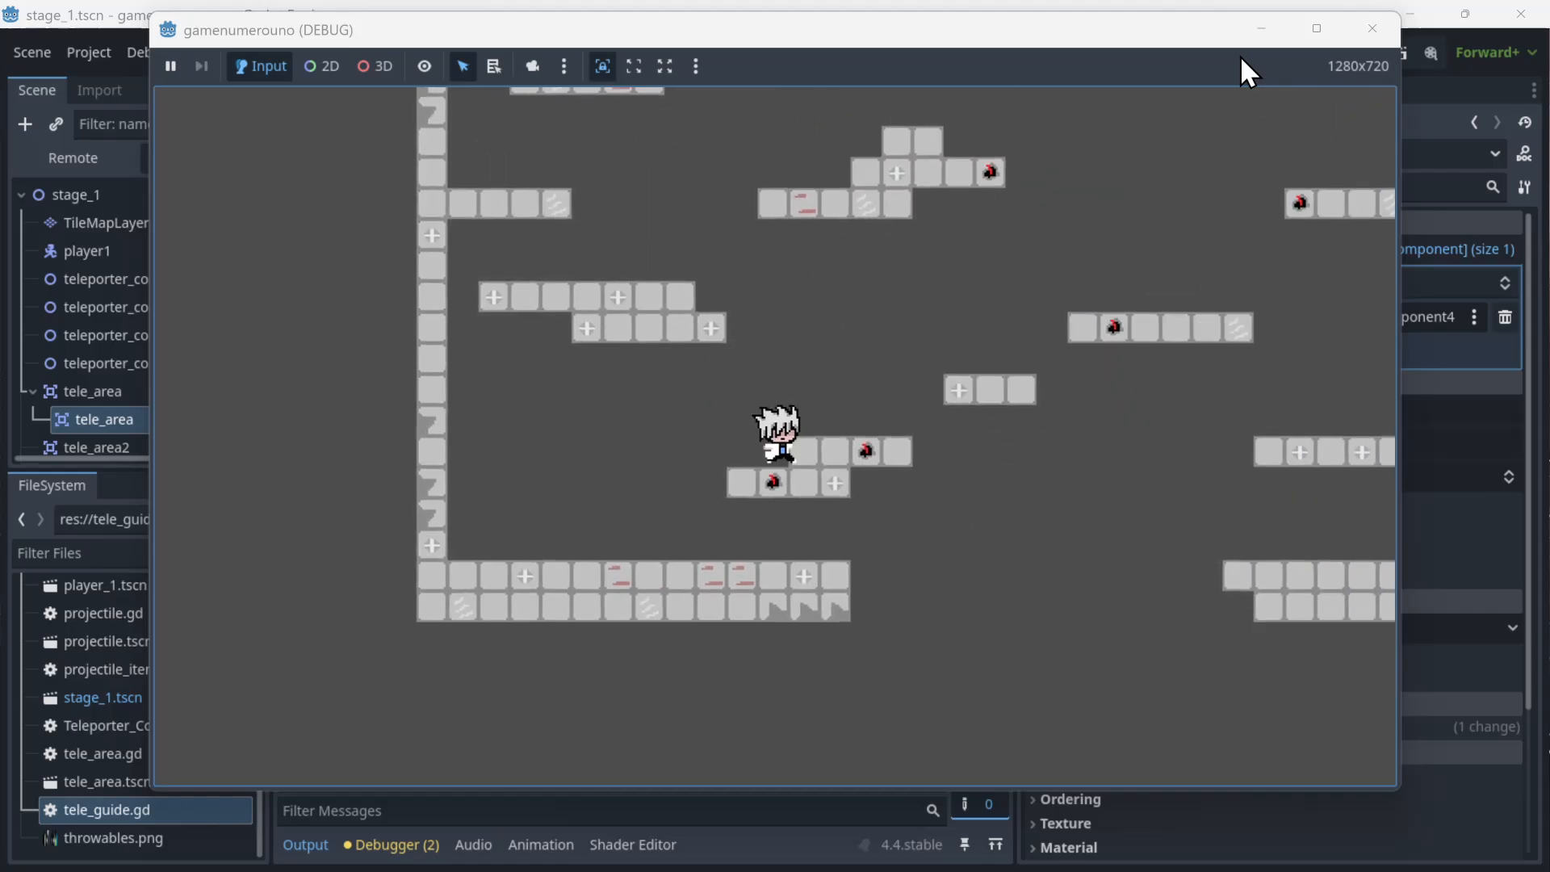
key(Right)
key(space)
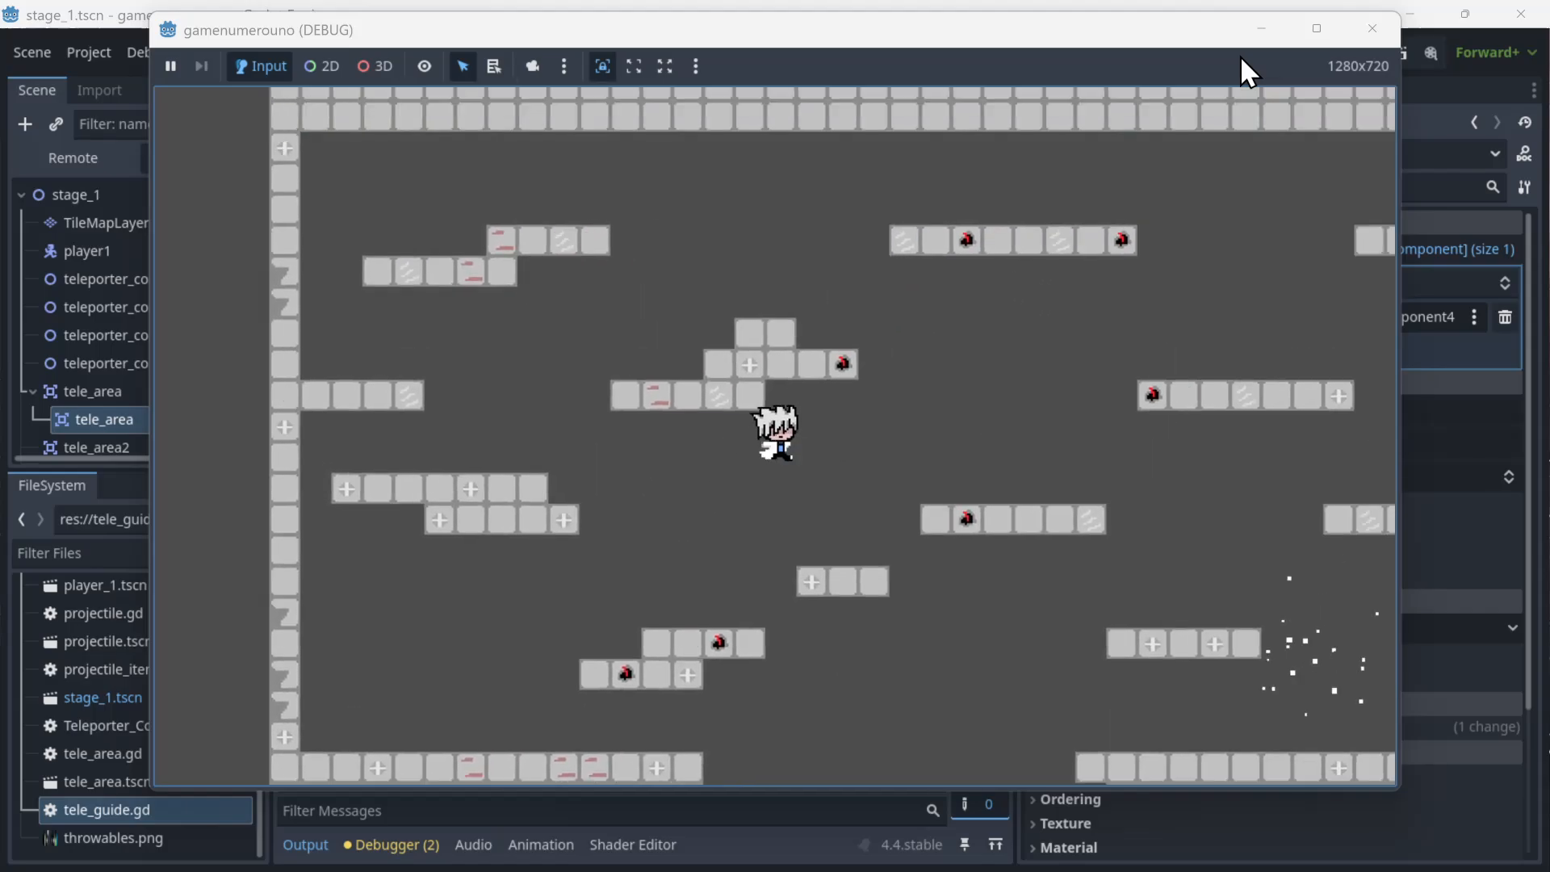
key(Right)
key(space)
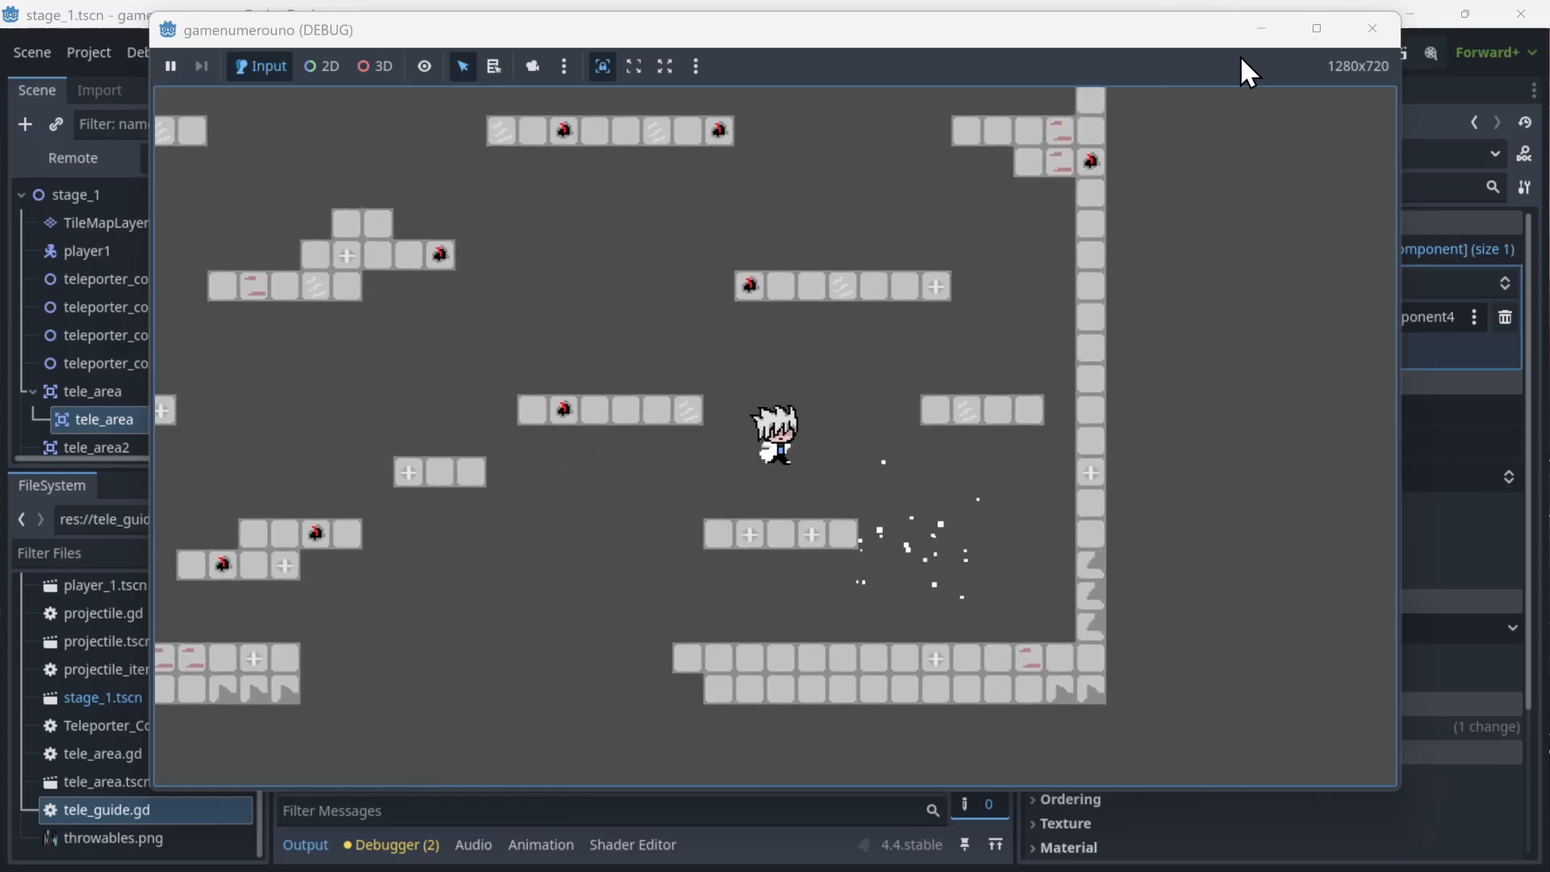
key(Right)
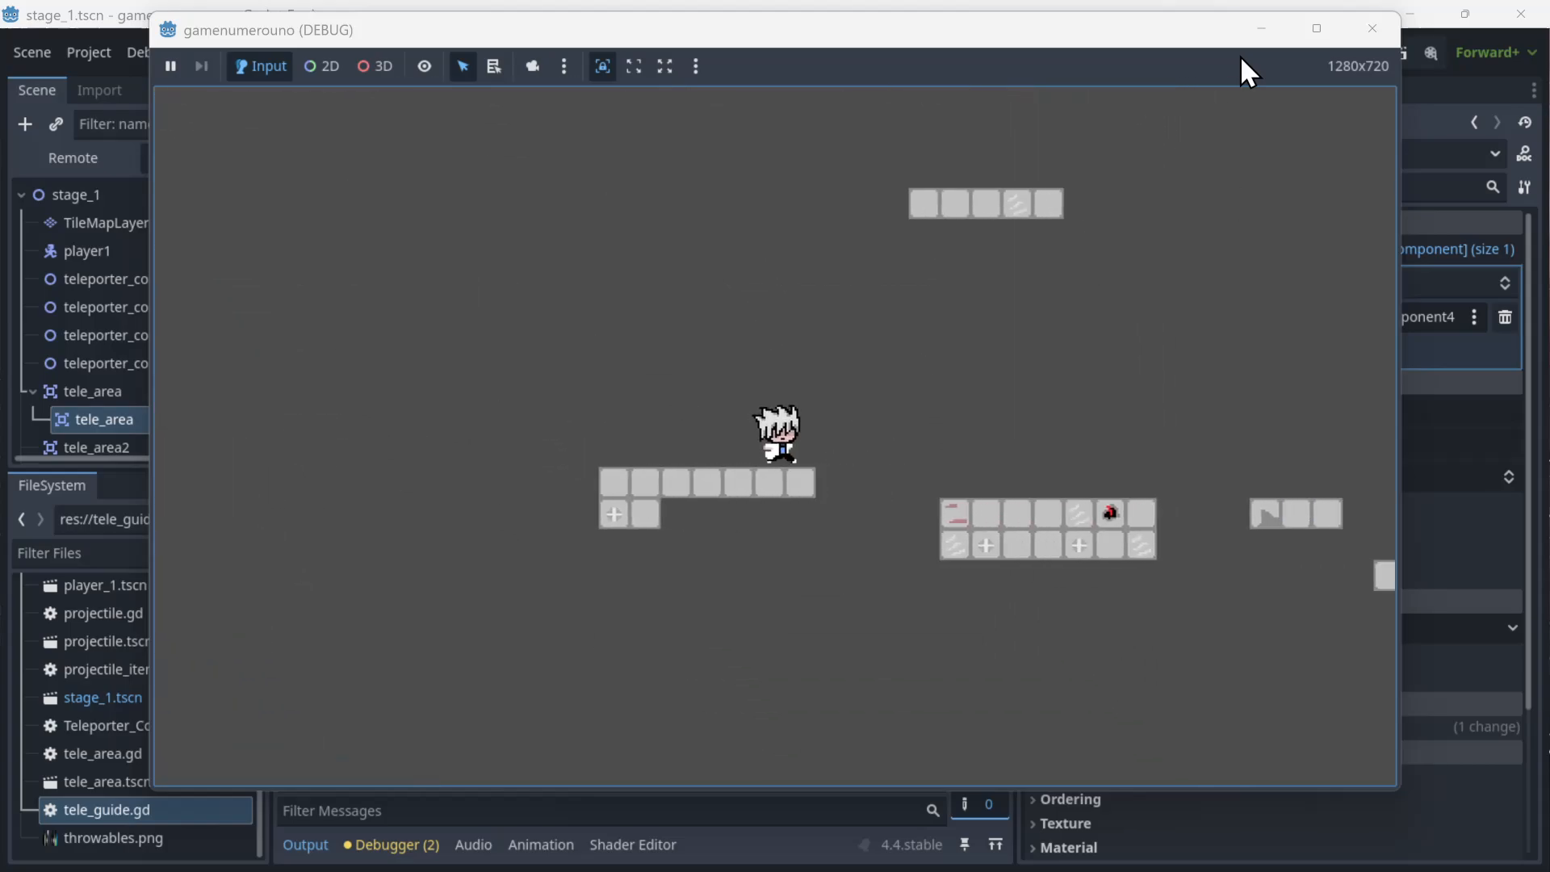
key(space)
key(Right)
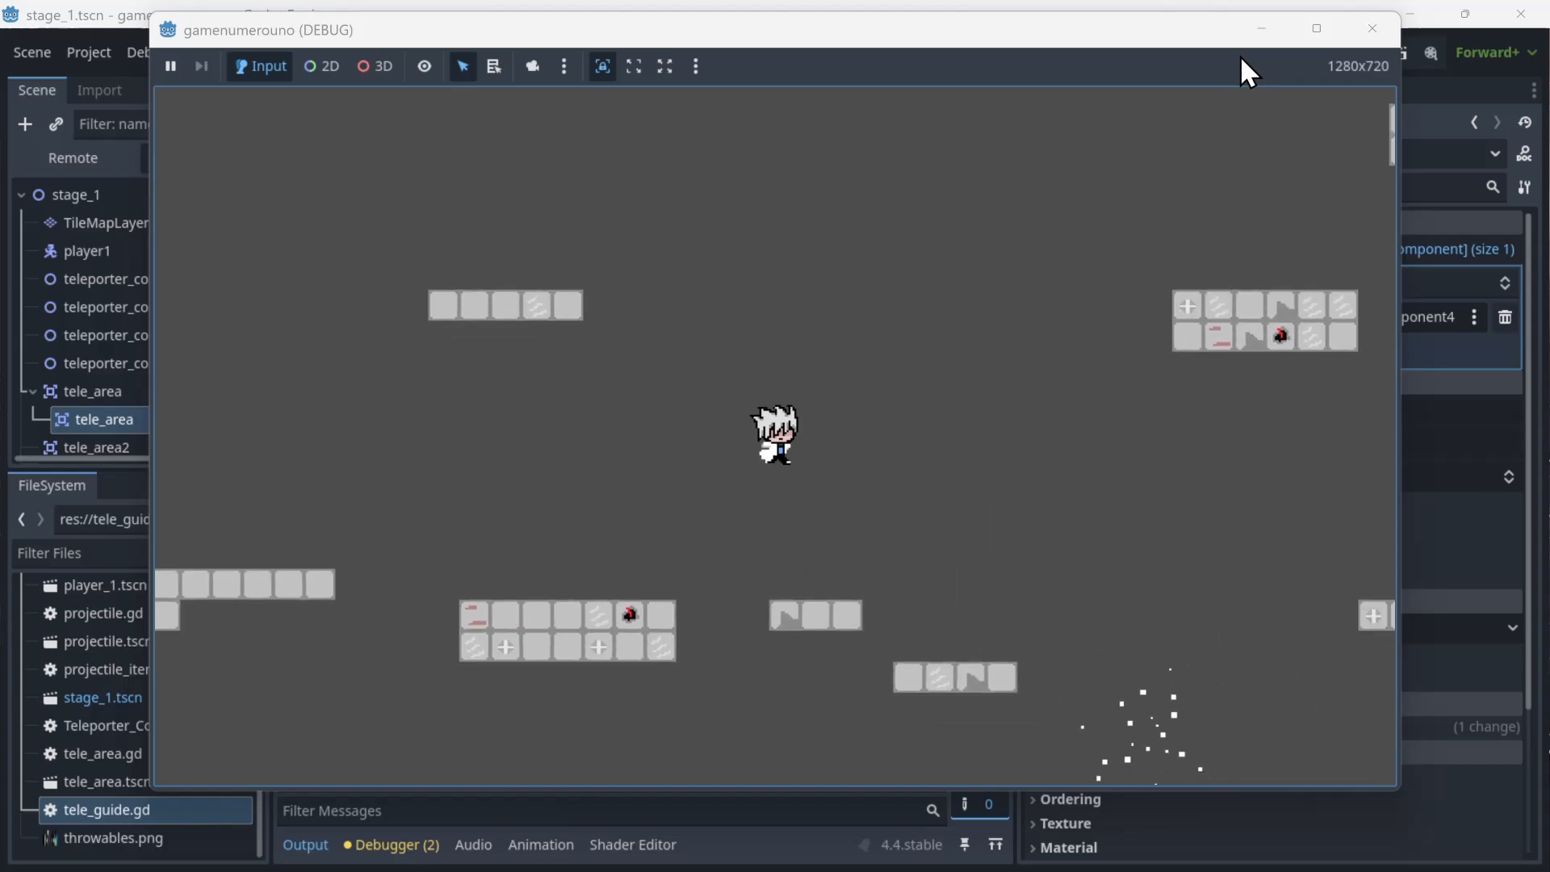
key(Right)
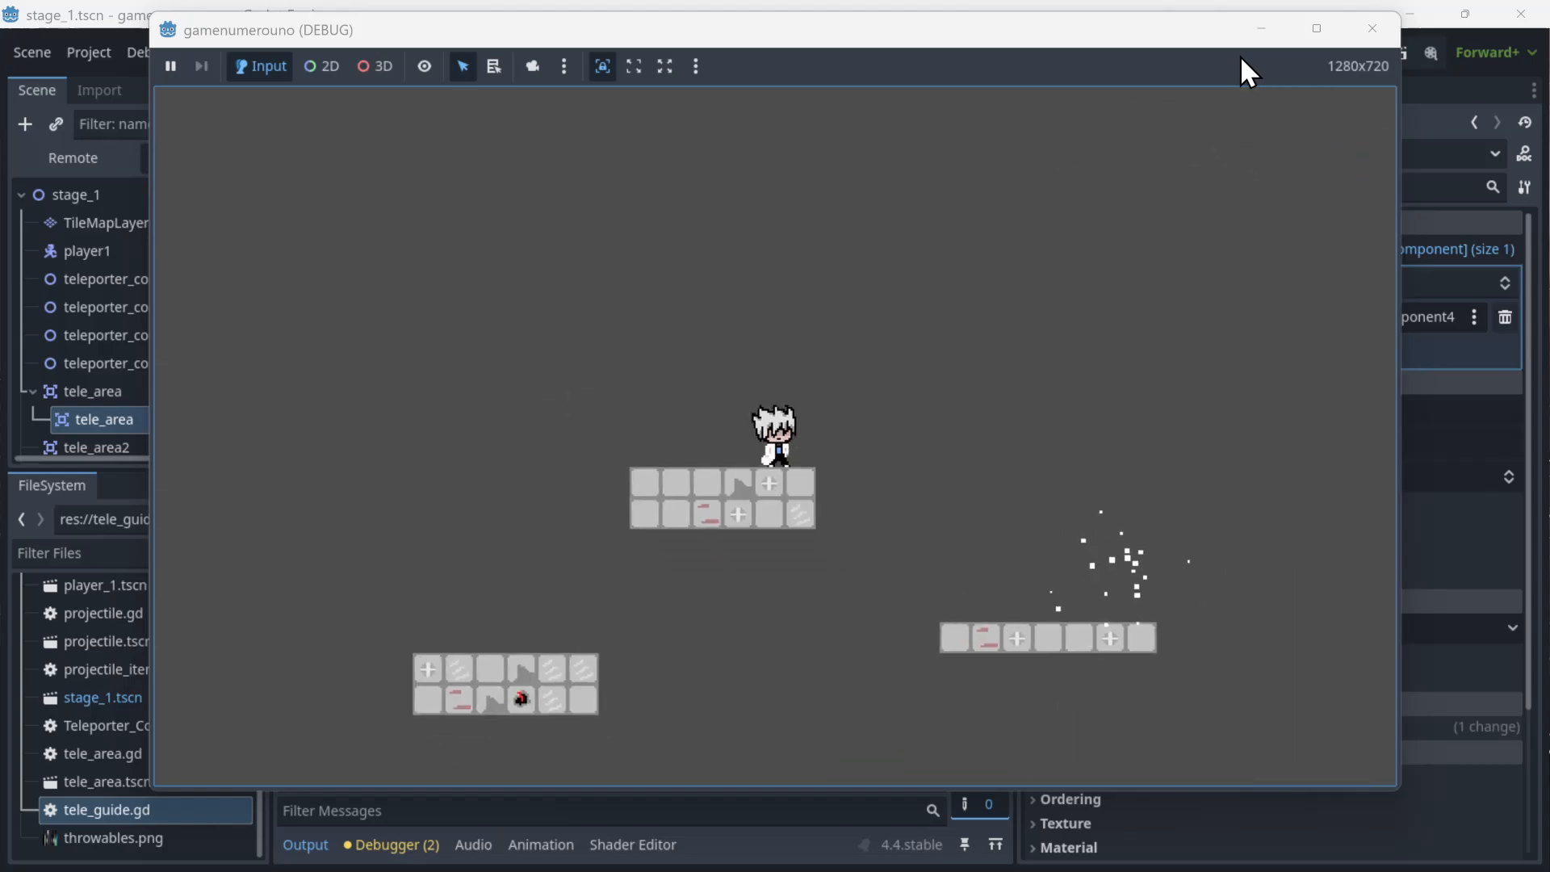
key(Right)
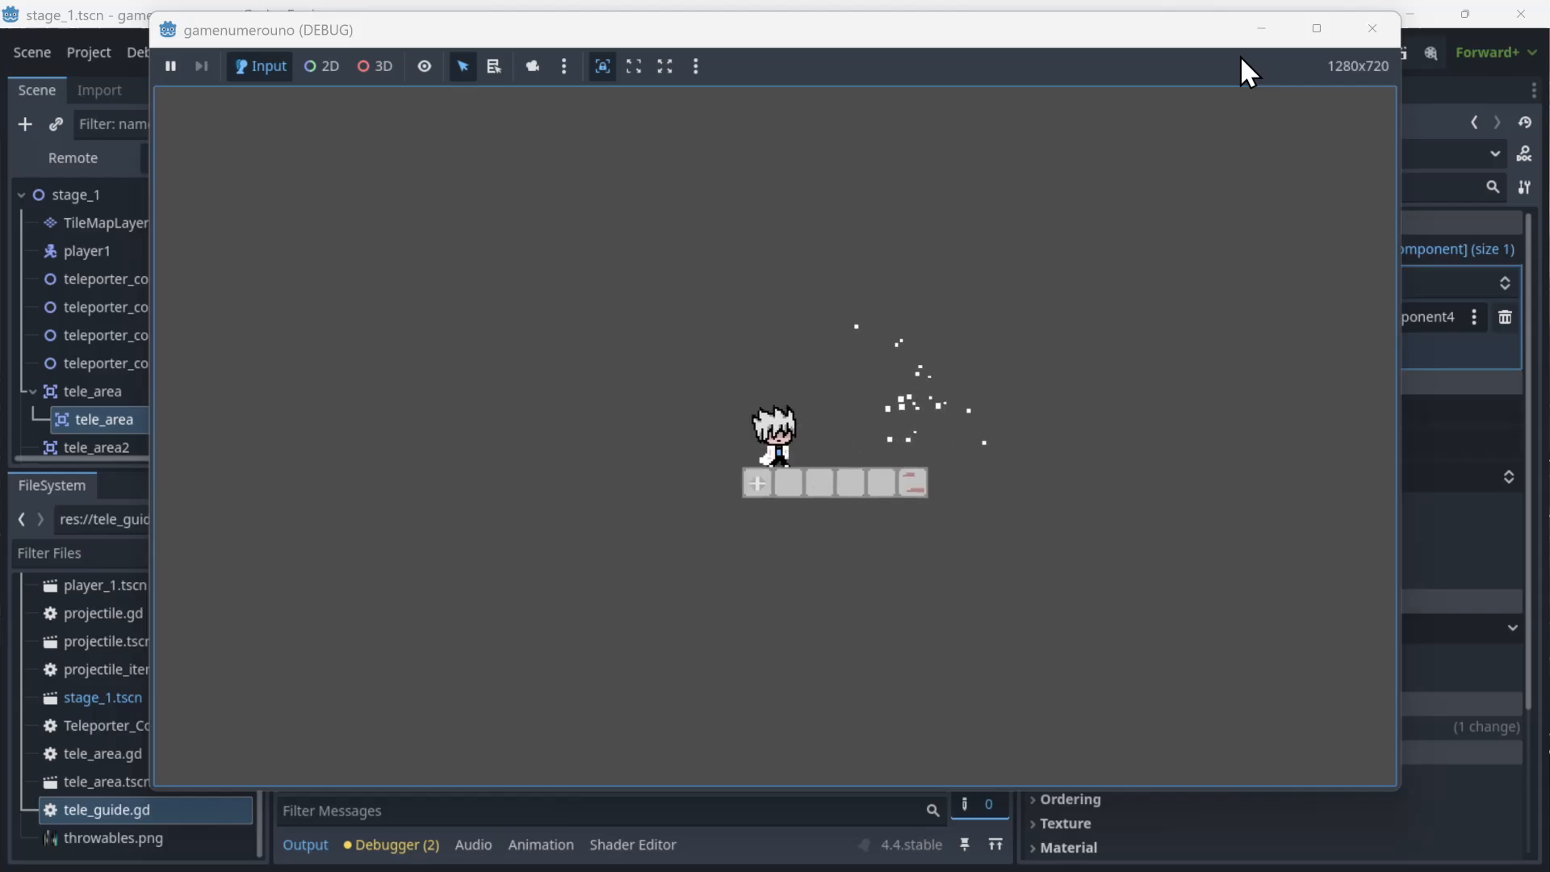
key(Right)
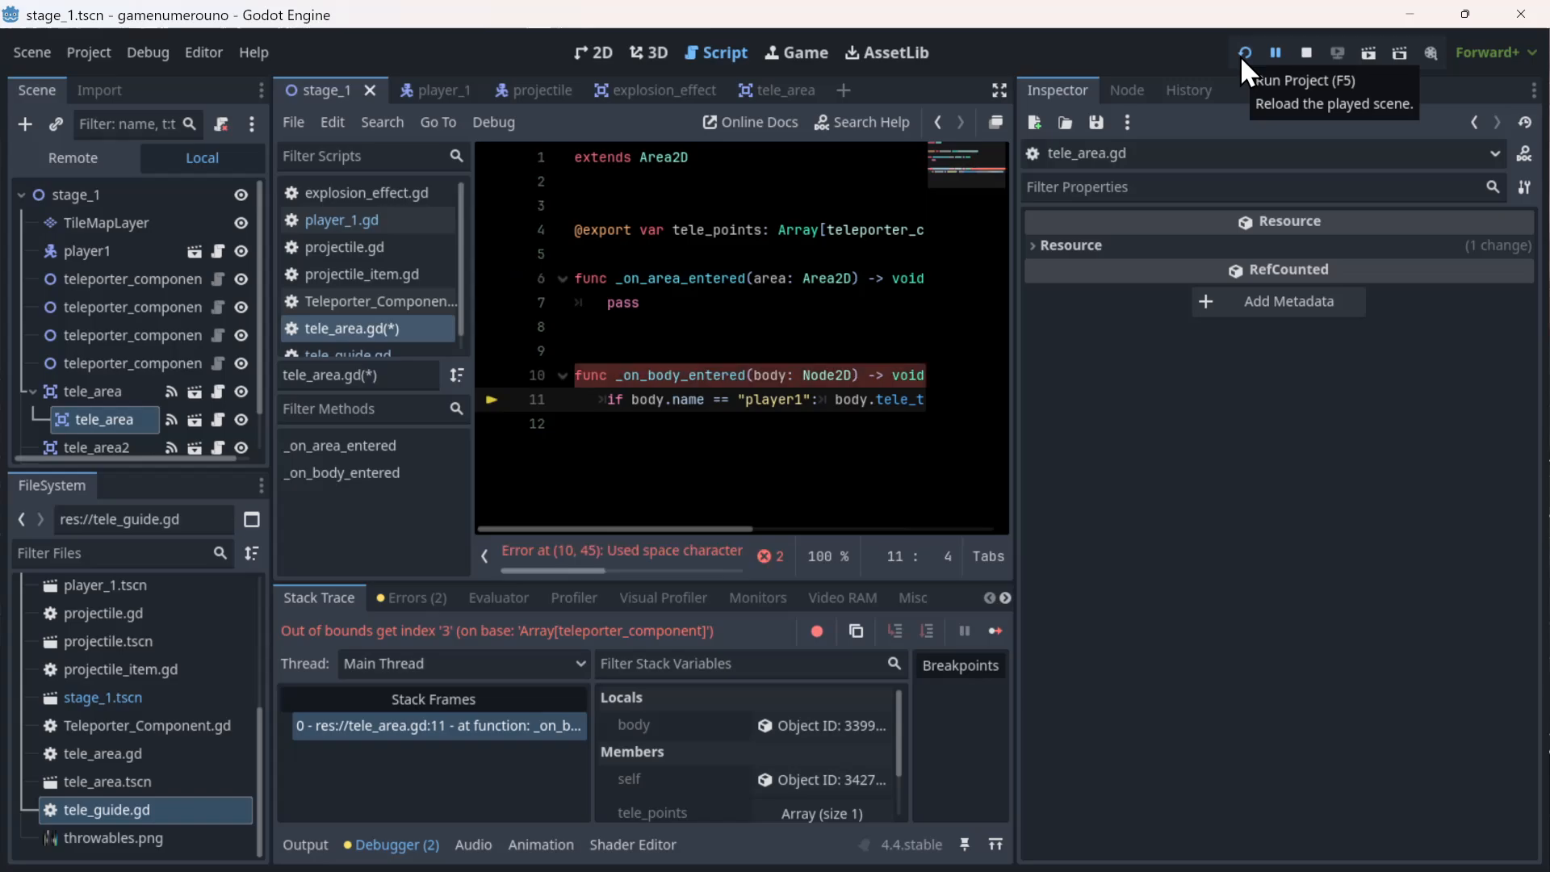
- Remove the stray whitespace before the if statement in _on_body_entered and widen the script editor to show the whole teleport line
key(BackSpace)
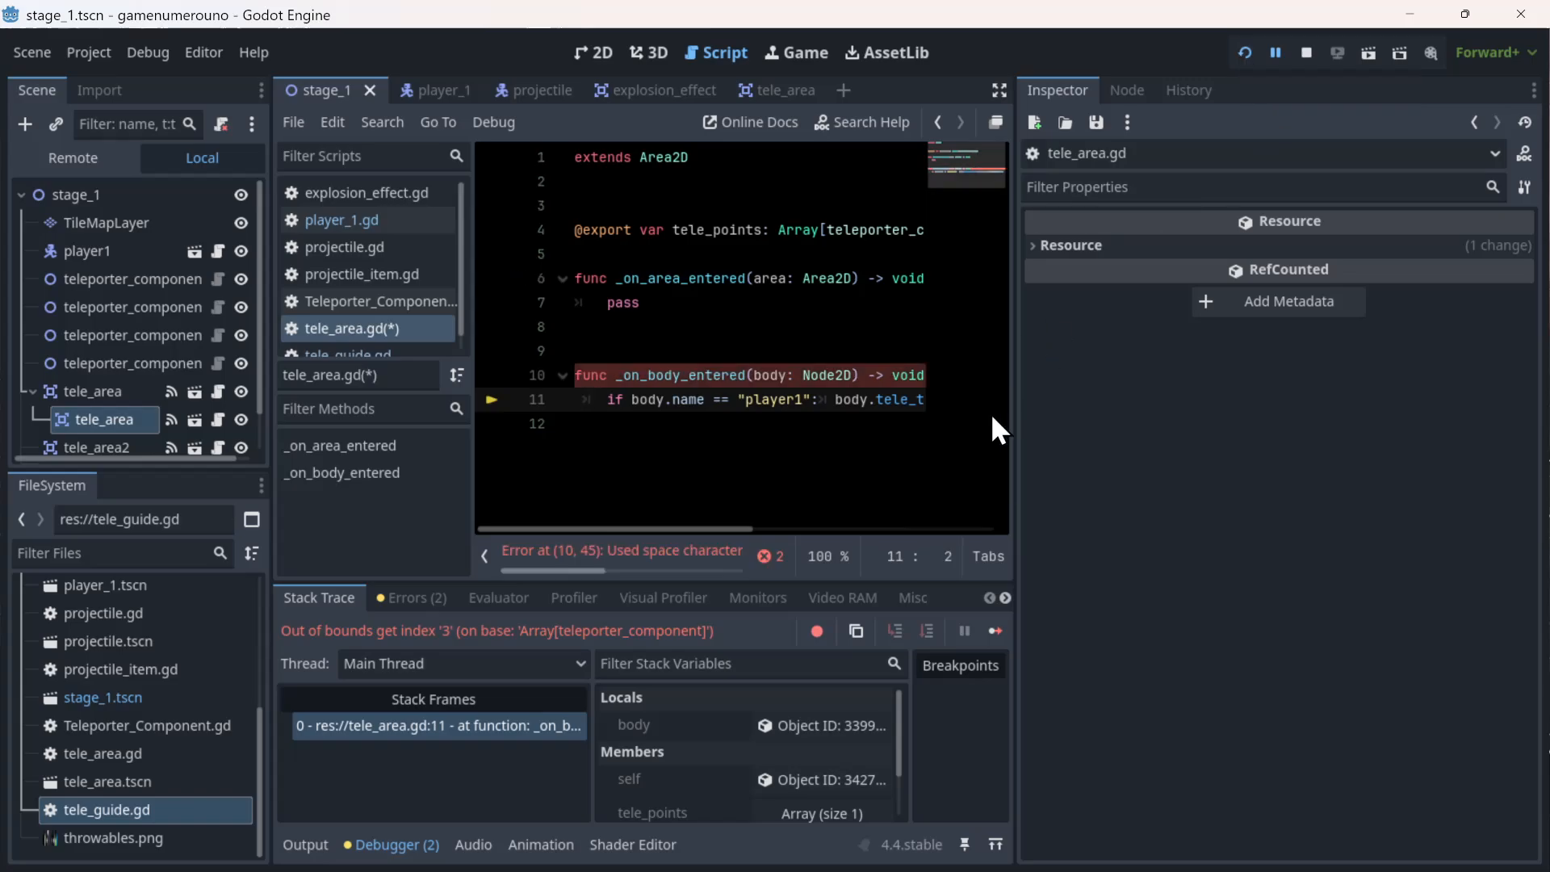
drag(658, 527, 927, 557)
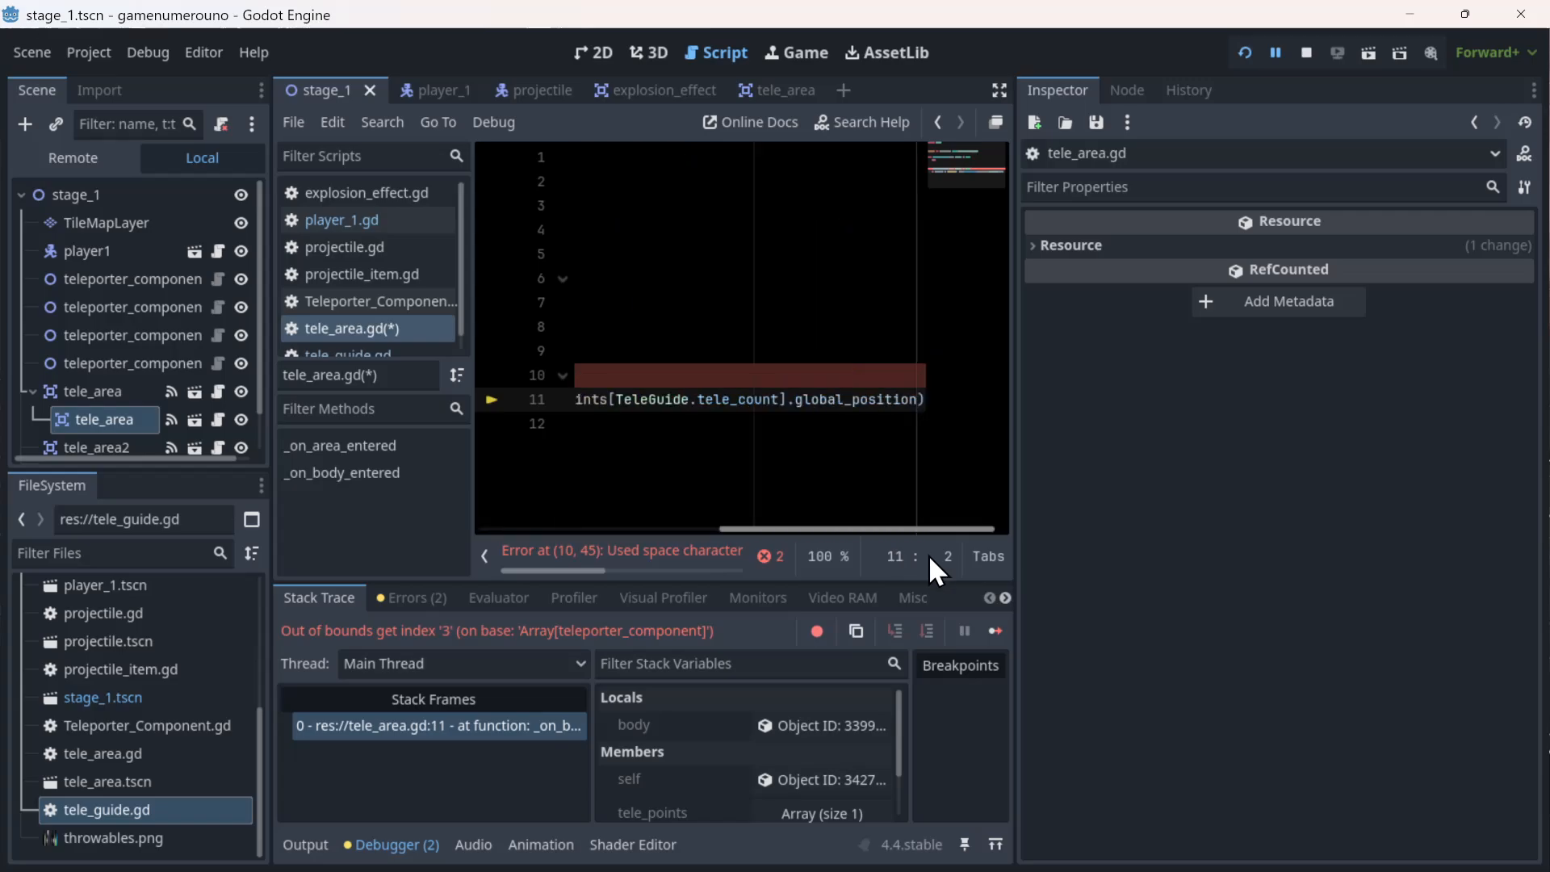
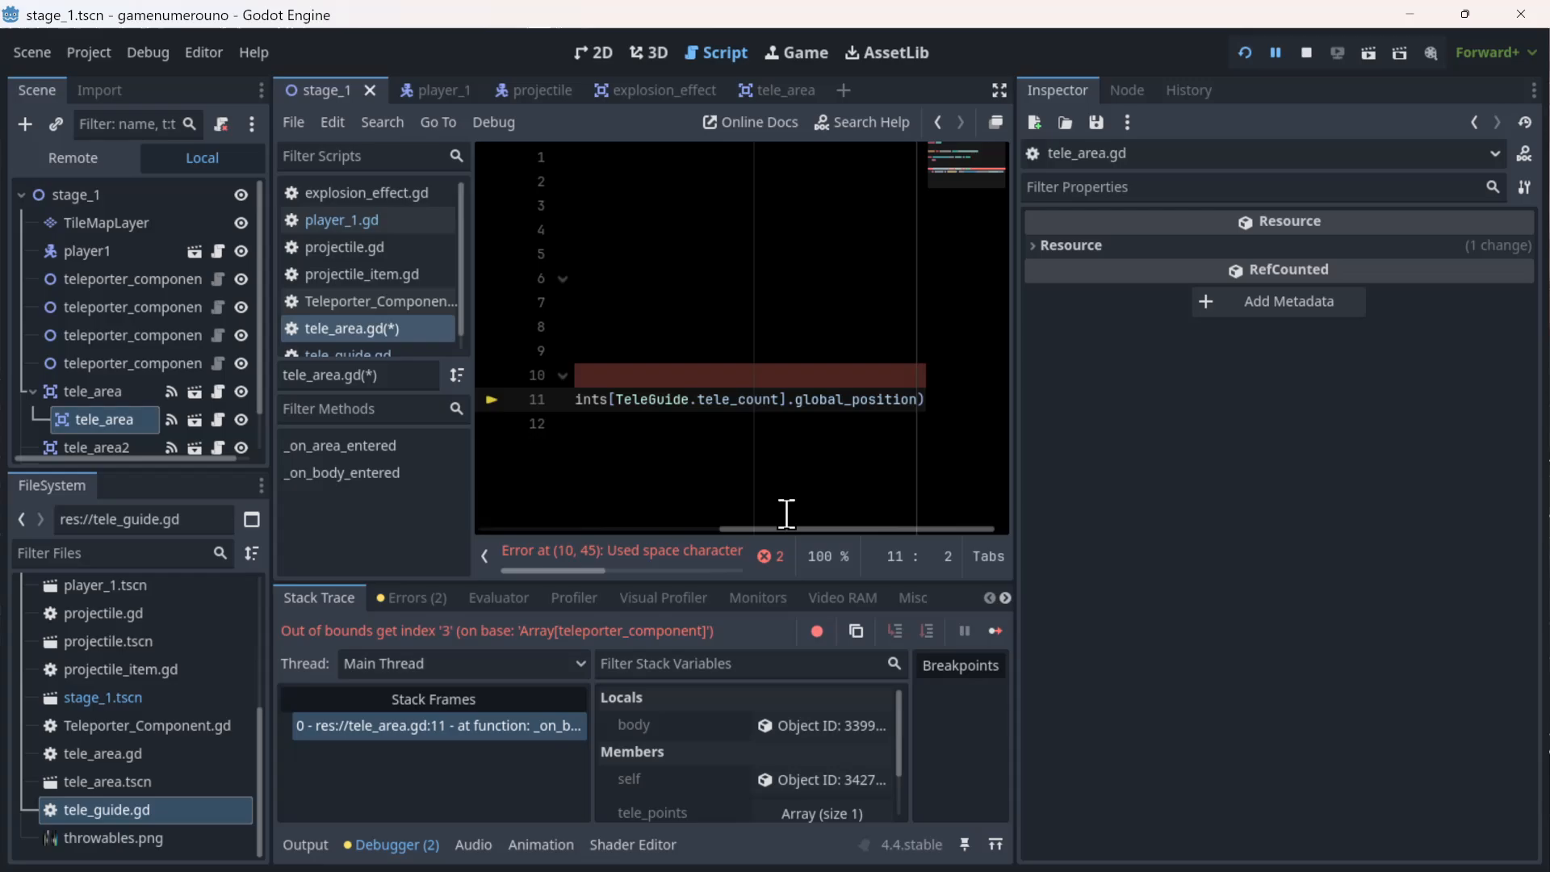
drag(786, 525, 530, 540)
drag(741, 546, 363, 535)
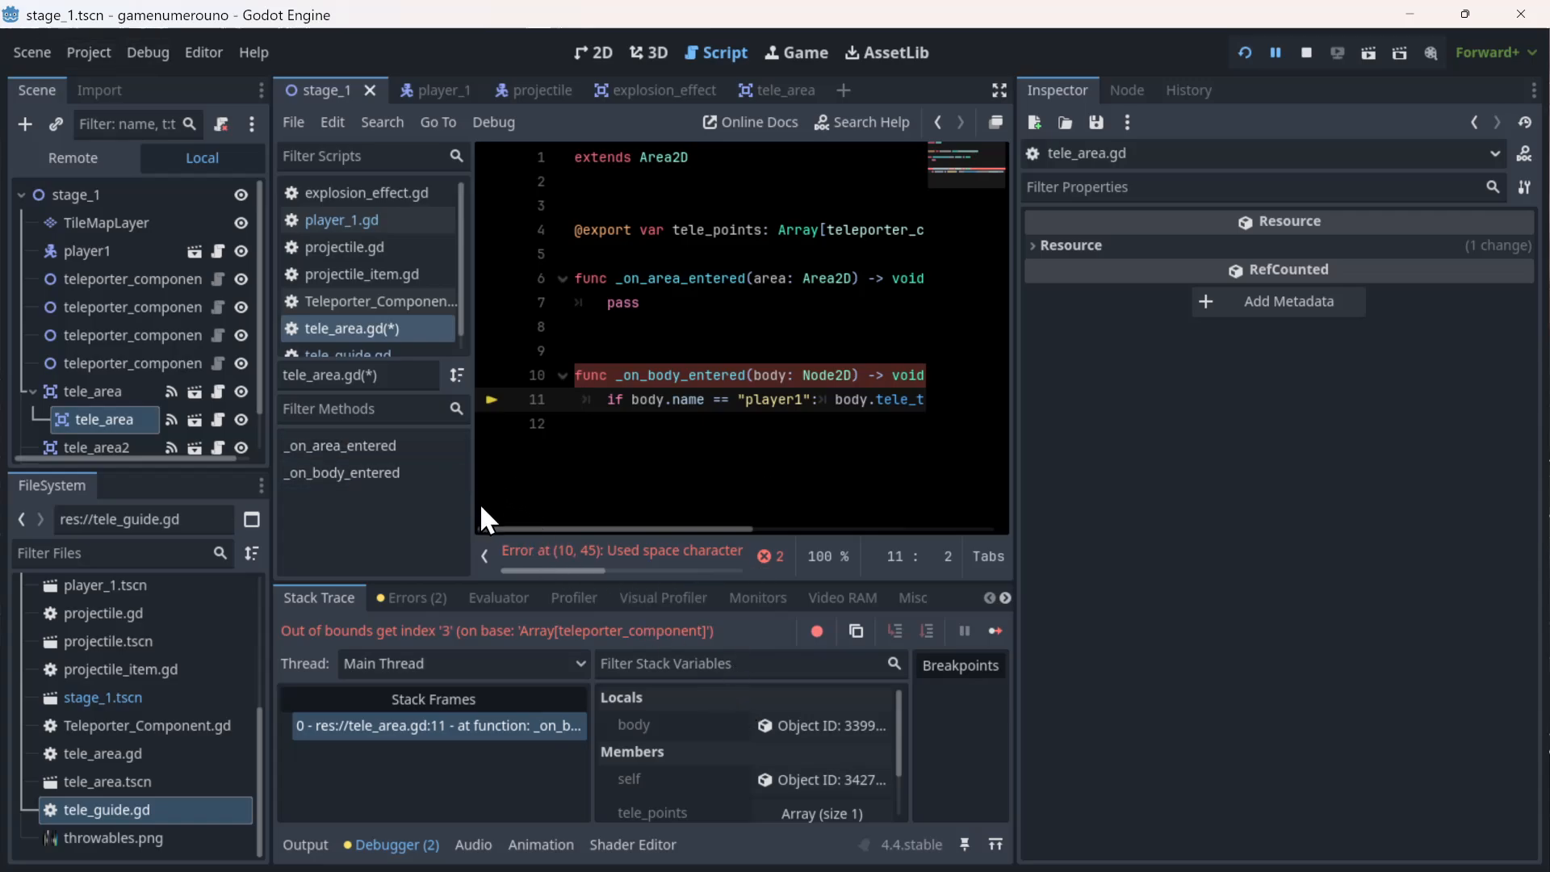
mouse_move(530, 526)
mouse_down()
mouse_move(795, 549)
mouse_move(360, 556)
mouse_move(530, 521)
mouse_up()
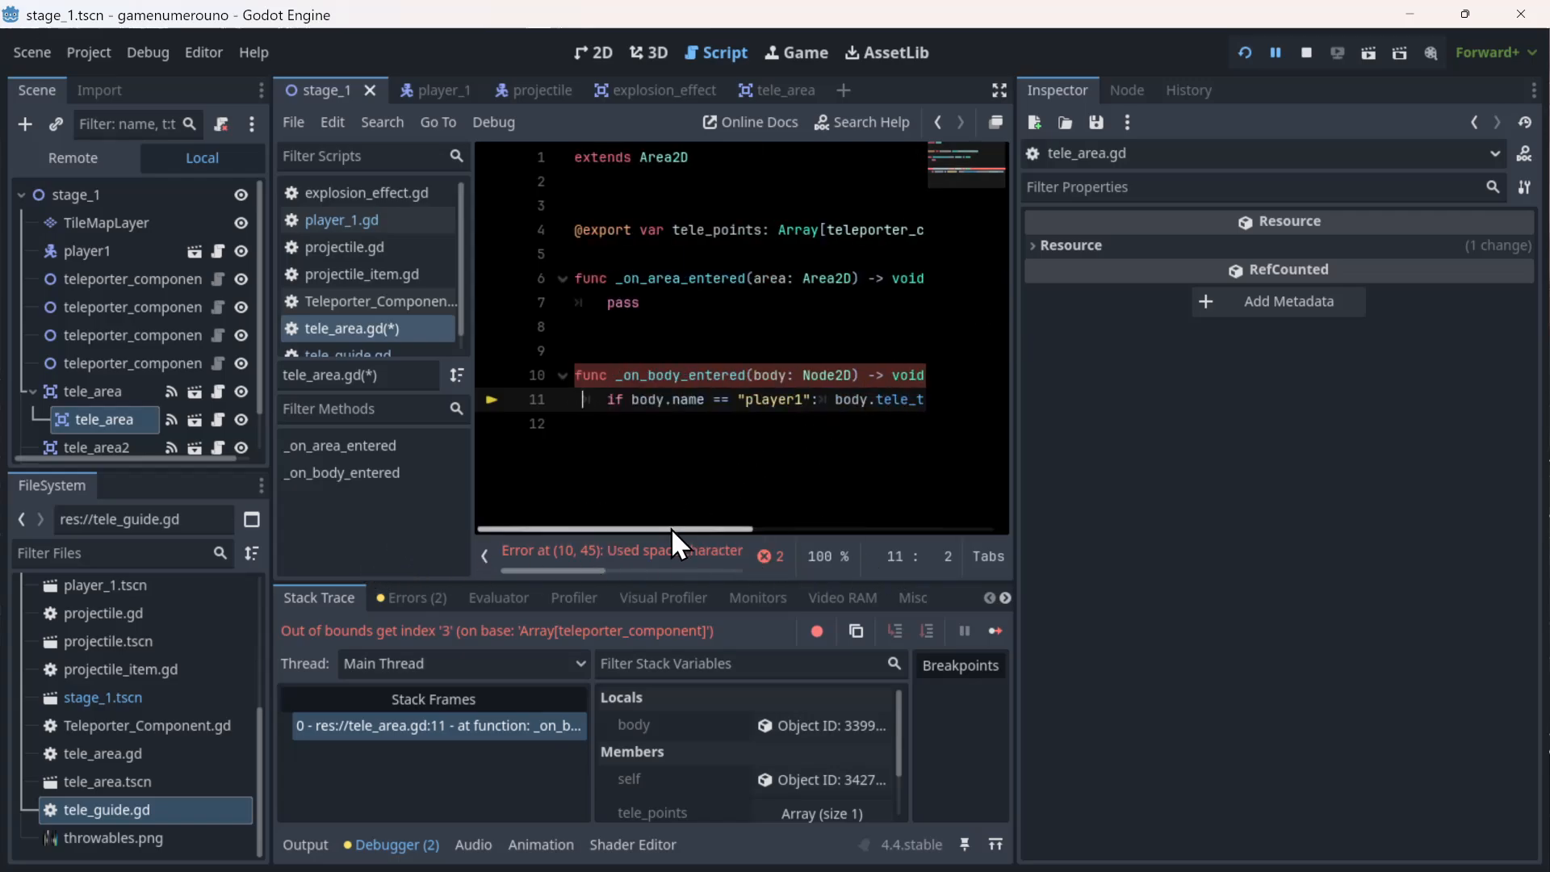
scroll(674, 530, right, 2)
drag(896, 541, 432, 522)
click(999, 89)
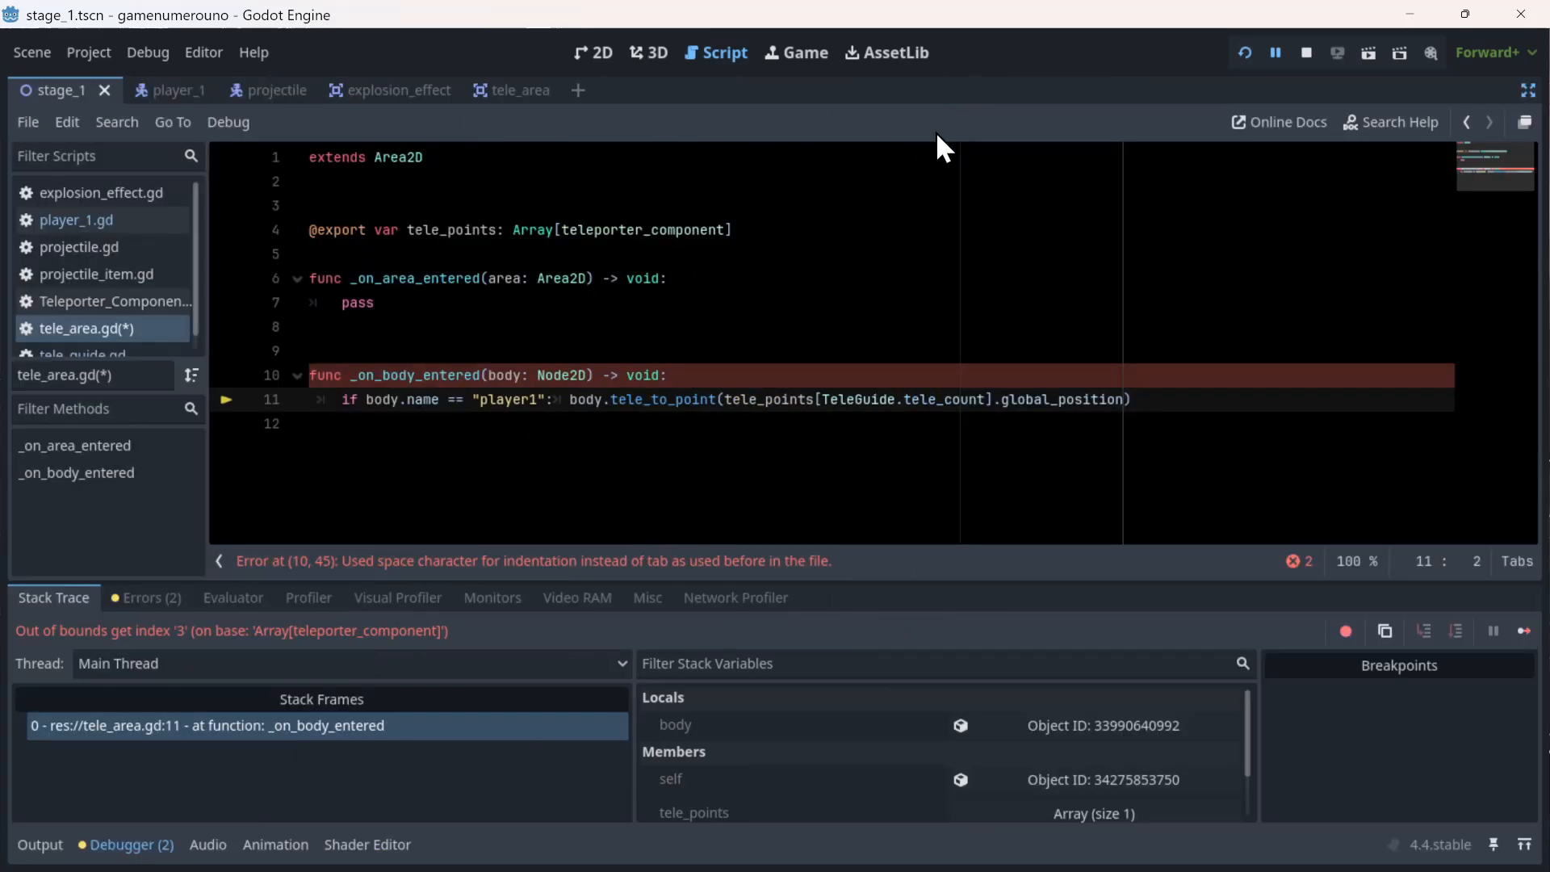
click(524, 251)
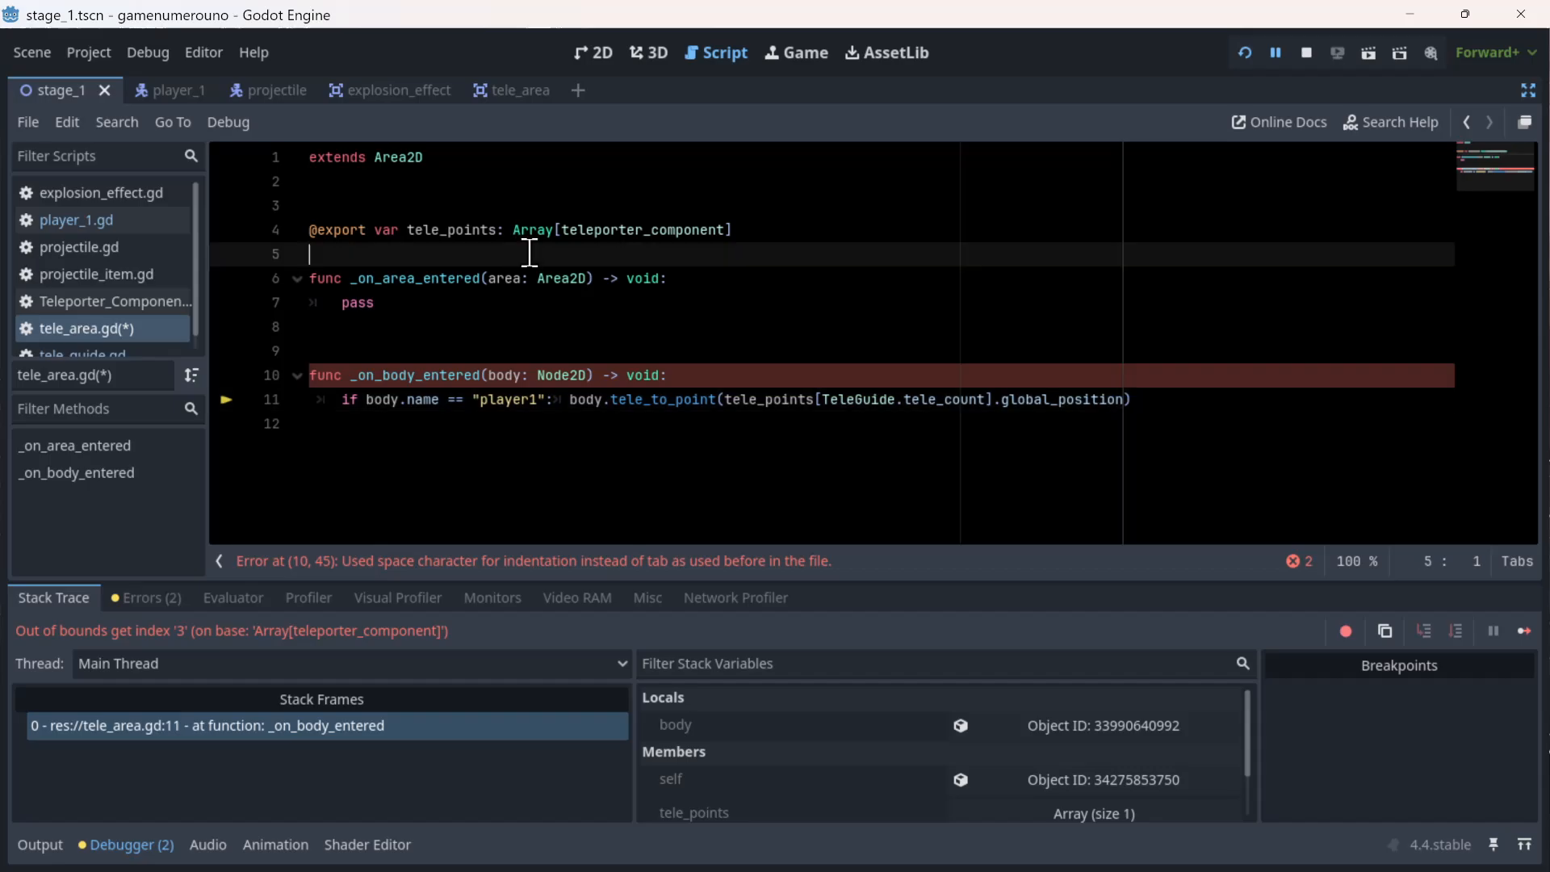
text(@export var)
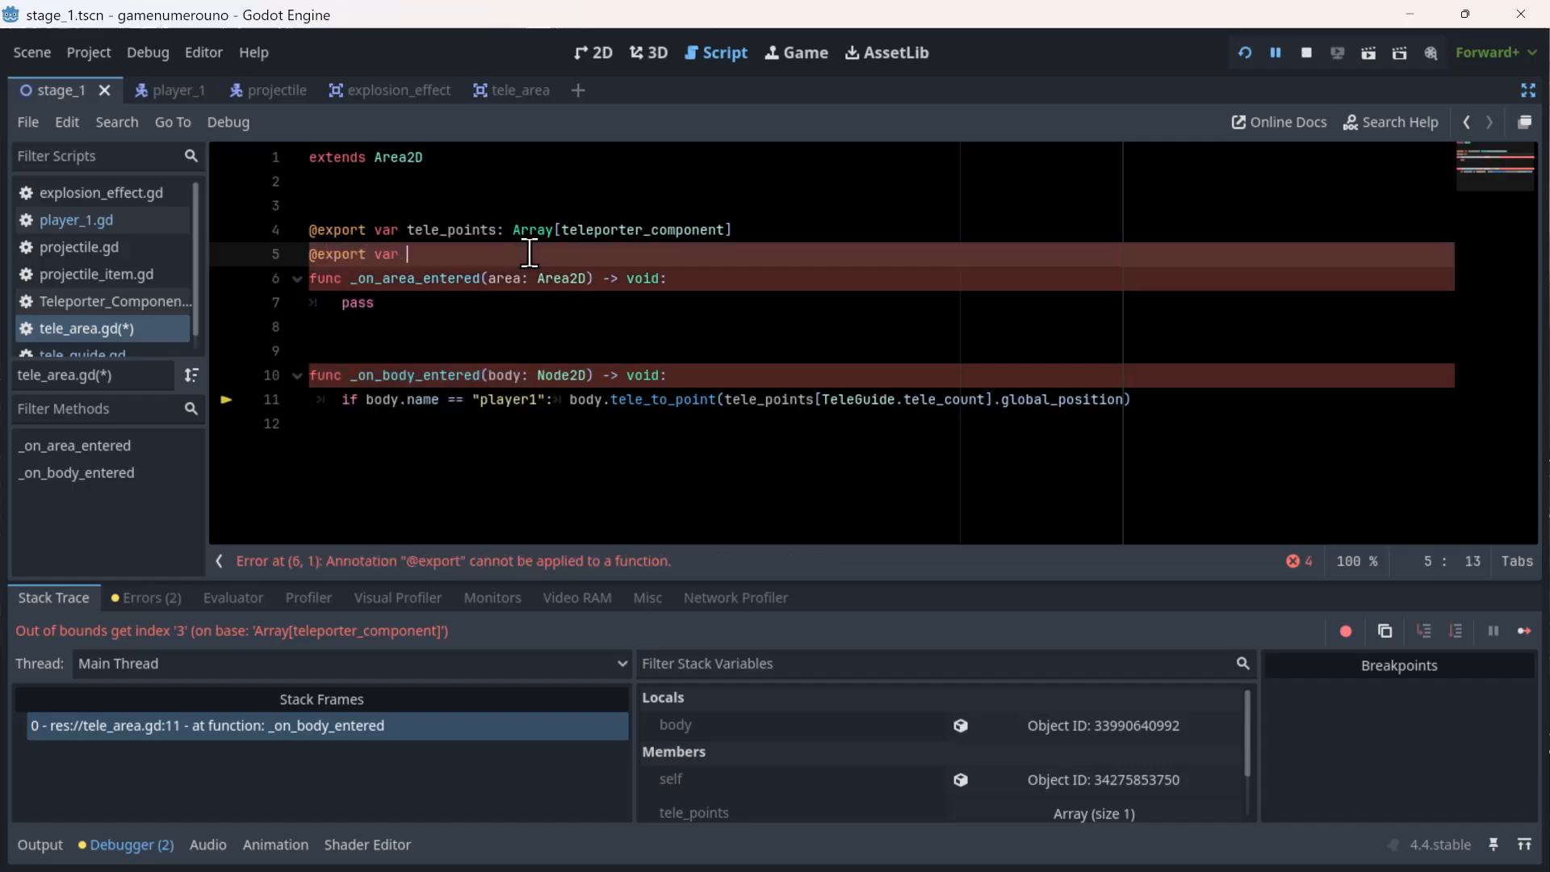
key(BackSpace)
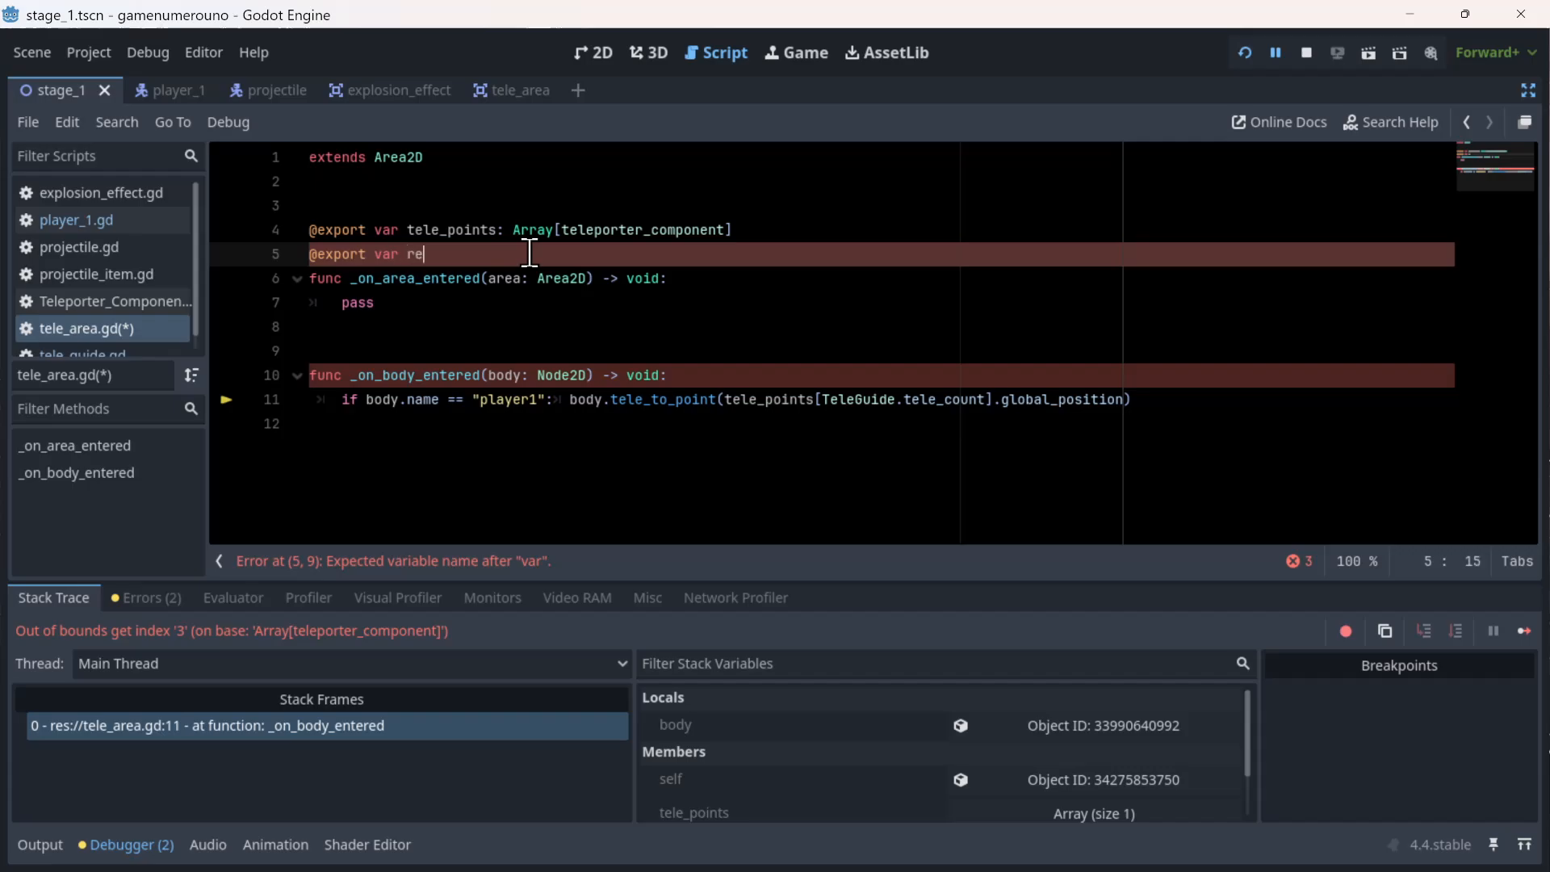
text(return)
key(BackSpace)
key(BackSpace)
key(BackSpace)
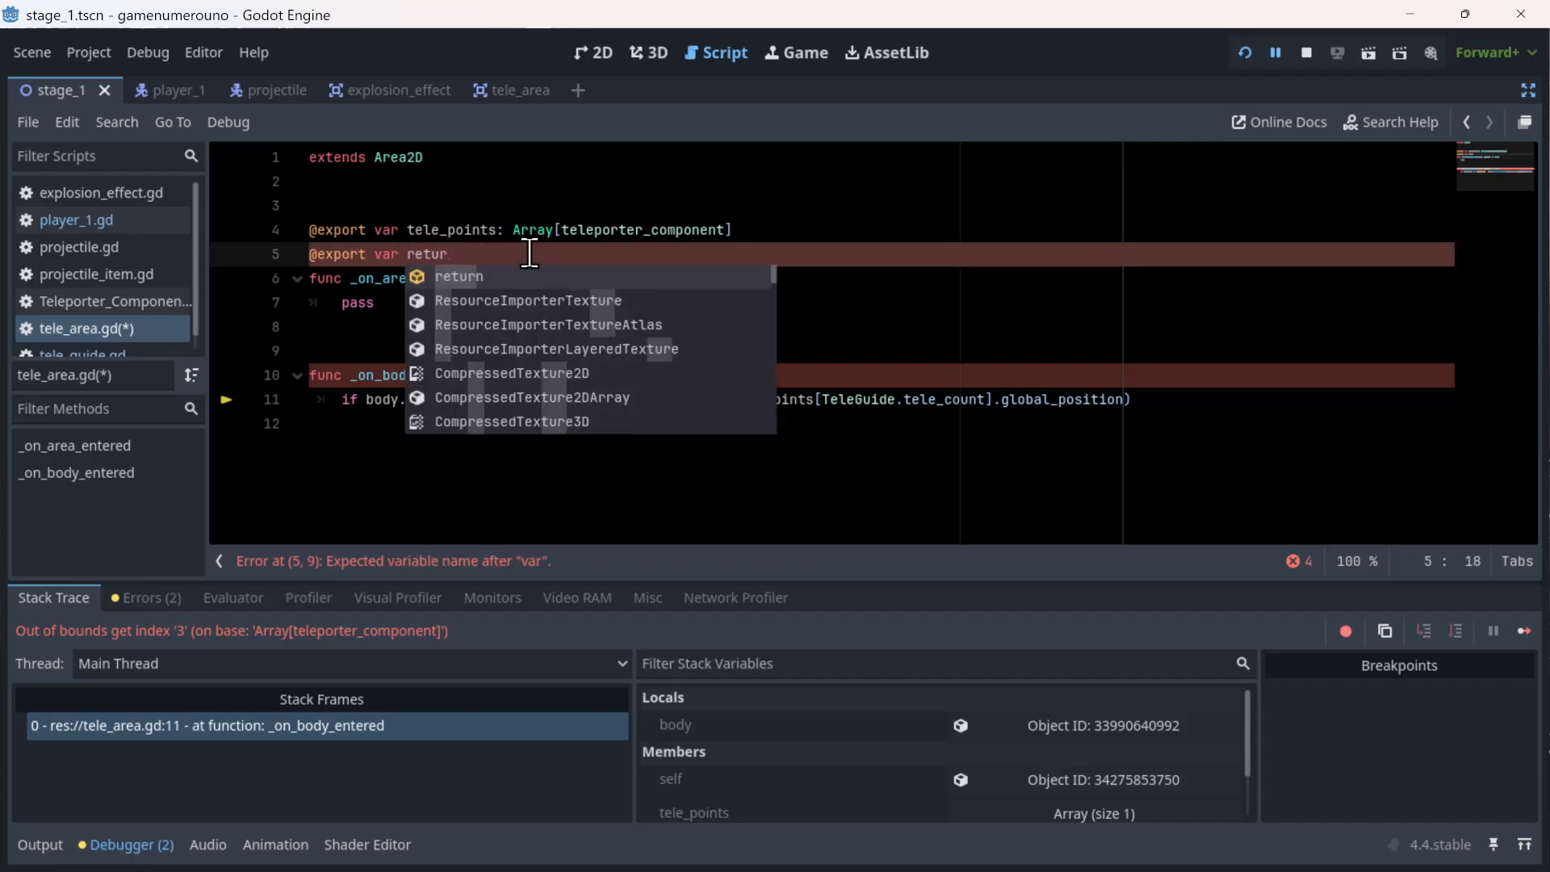
key(BackSpace)
key(BackSpace)
key(BackSpace)
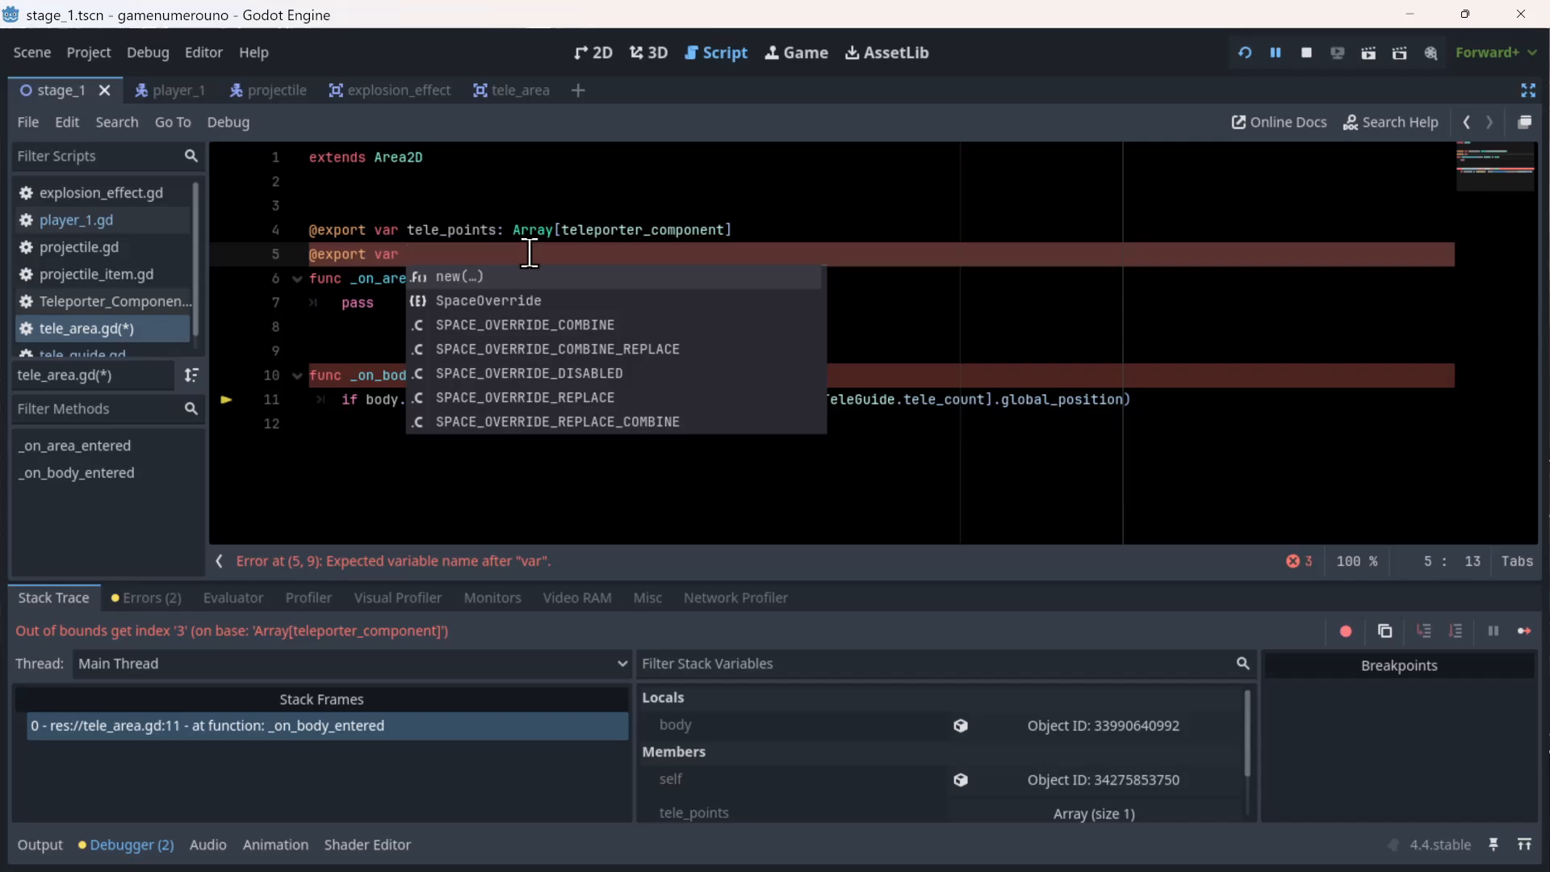
text(return)
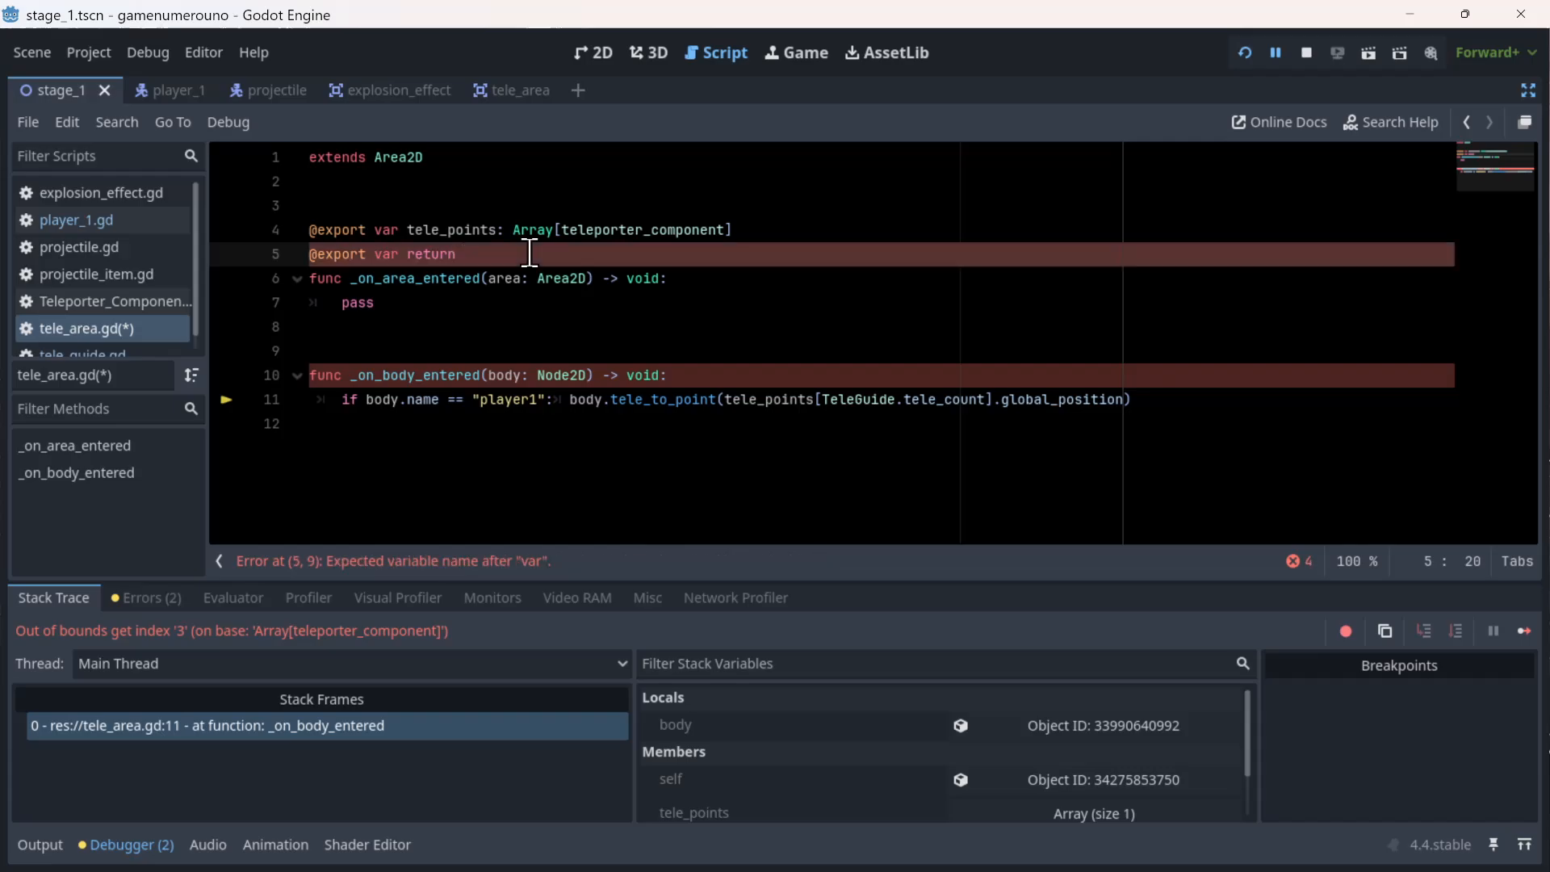
text(_are: b)
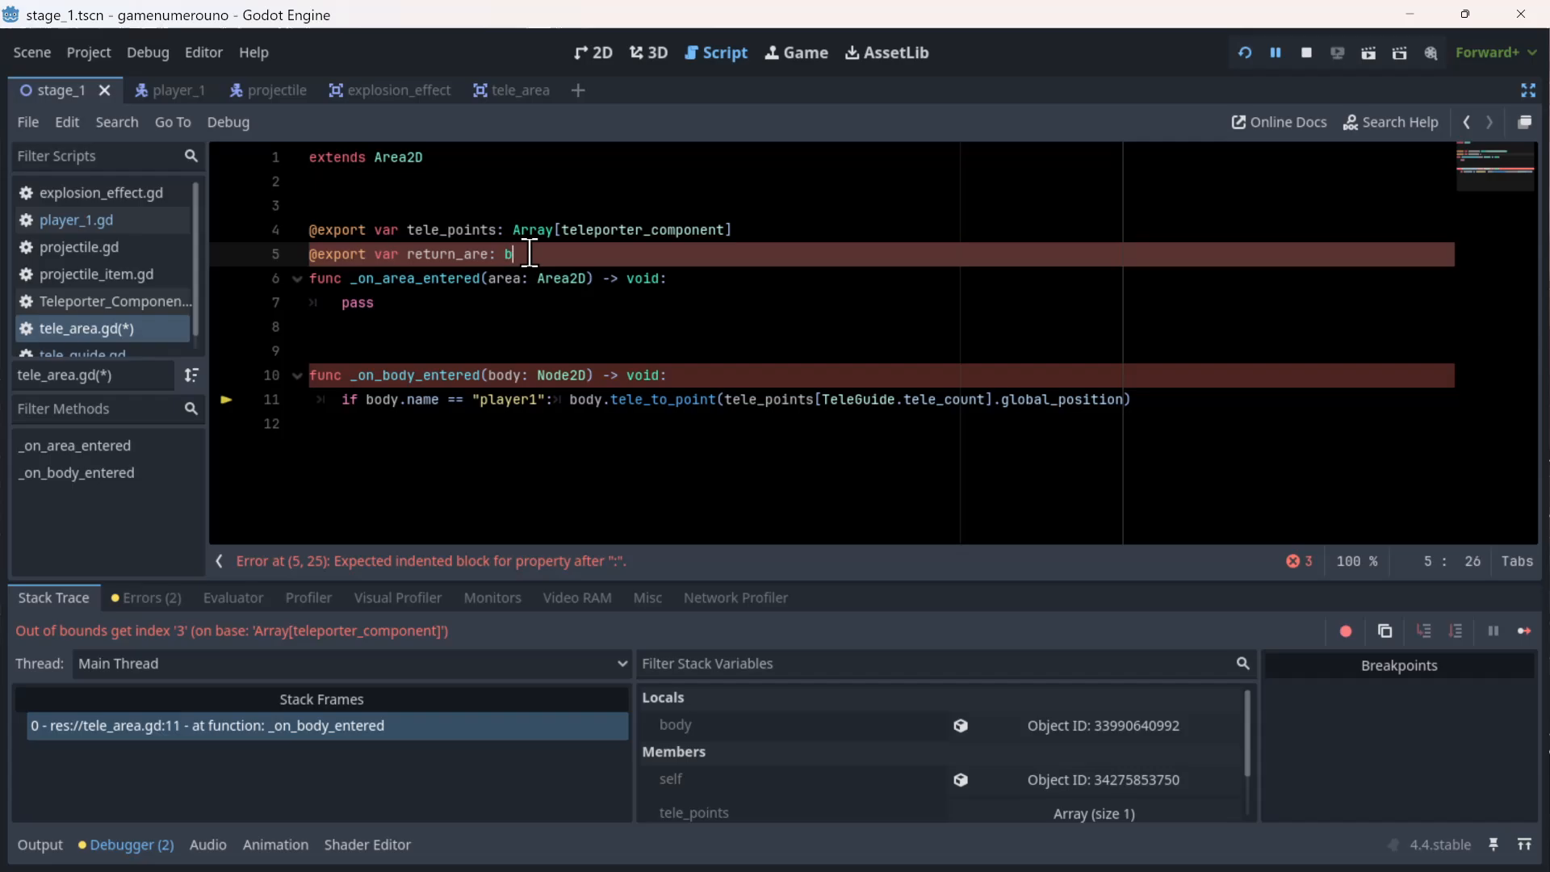
text(ool )
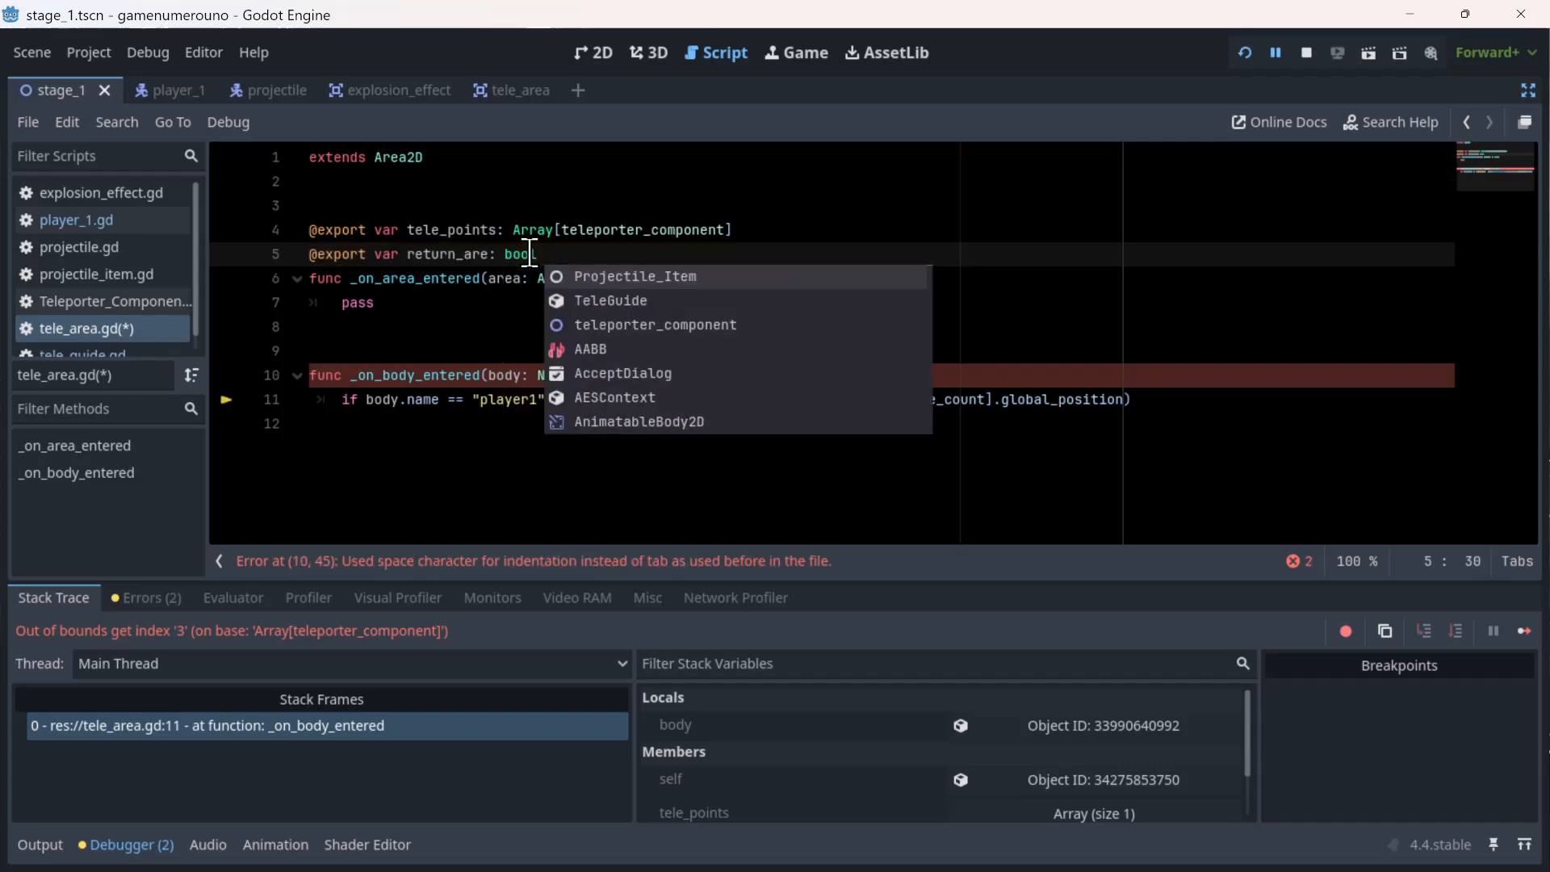
text(= )
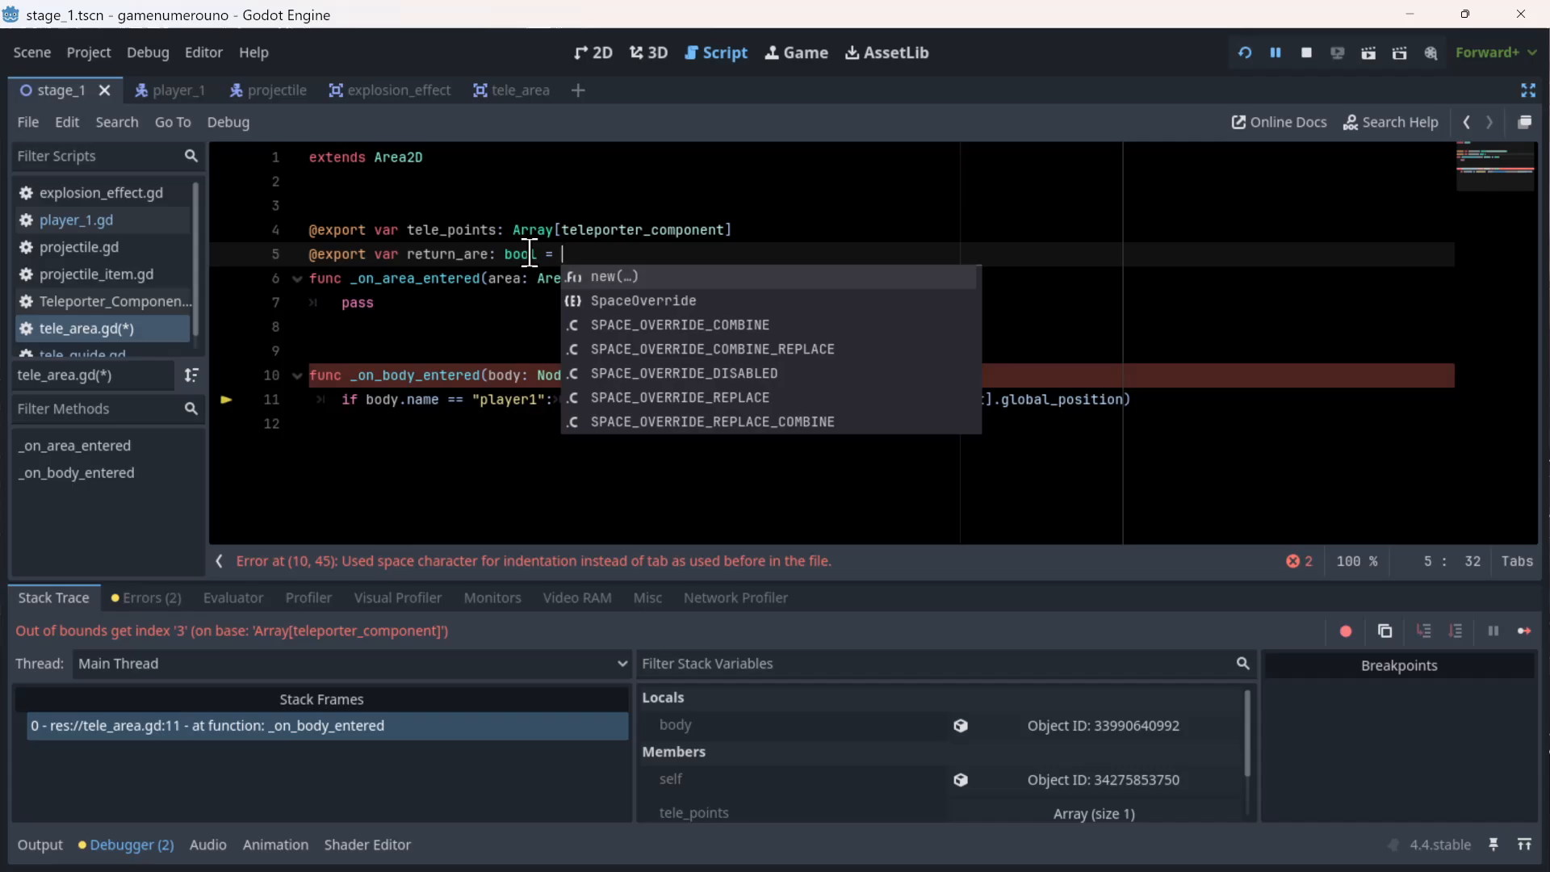
text(false)
key(Return)
key(Return)
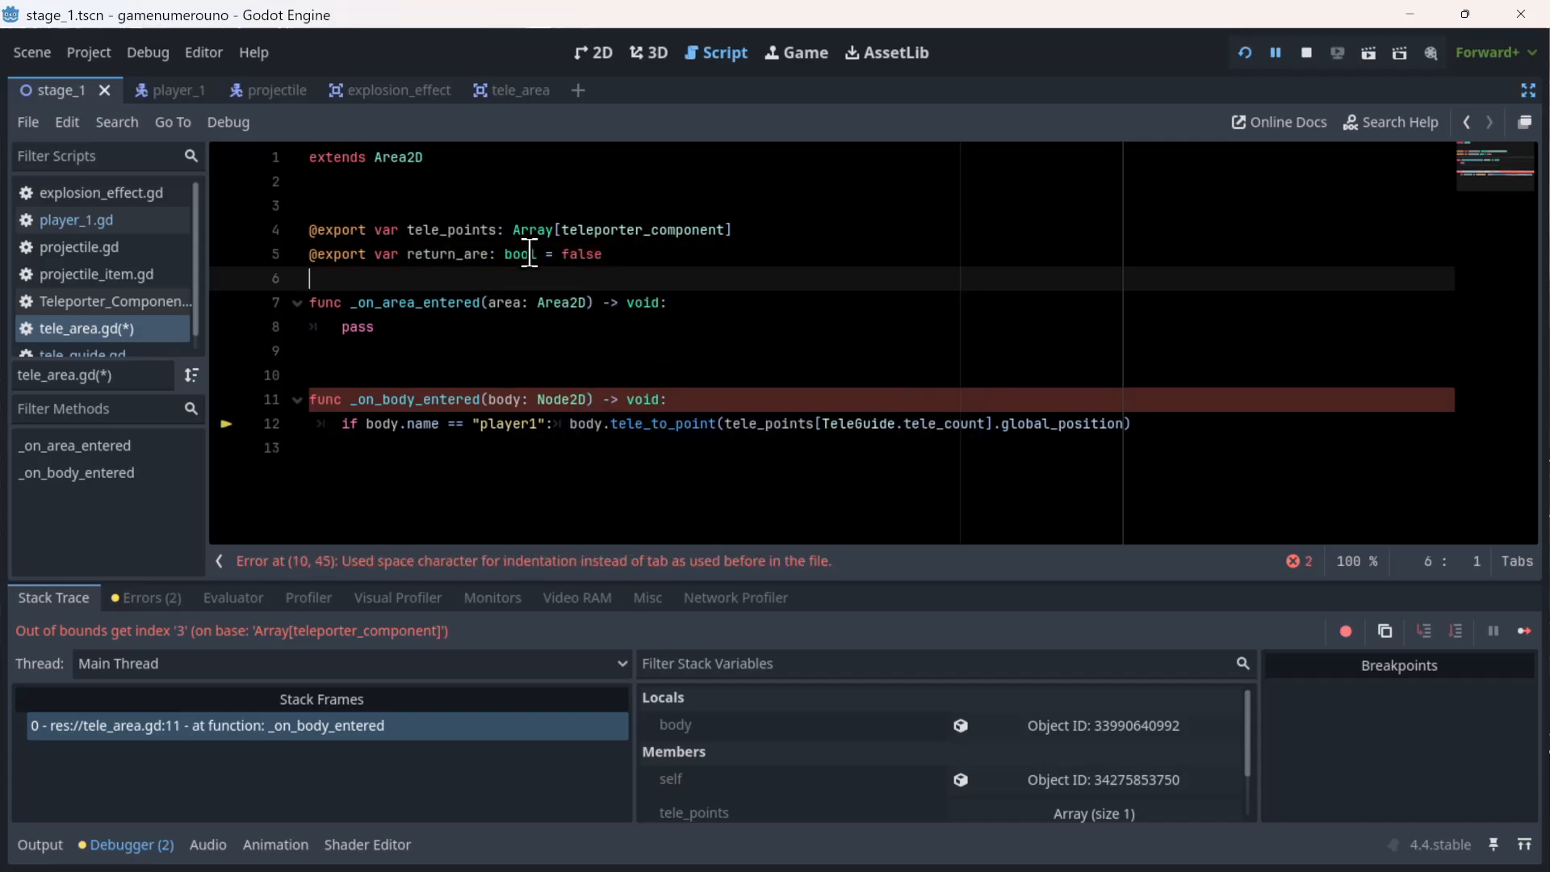
mouse_move(530, 252)
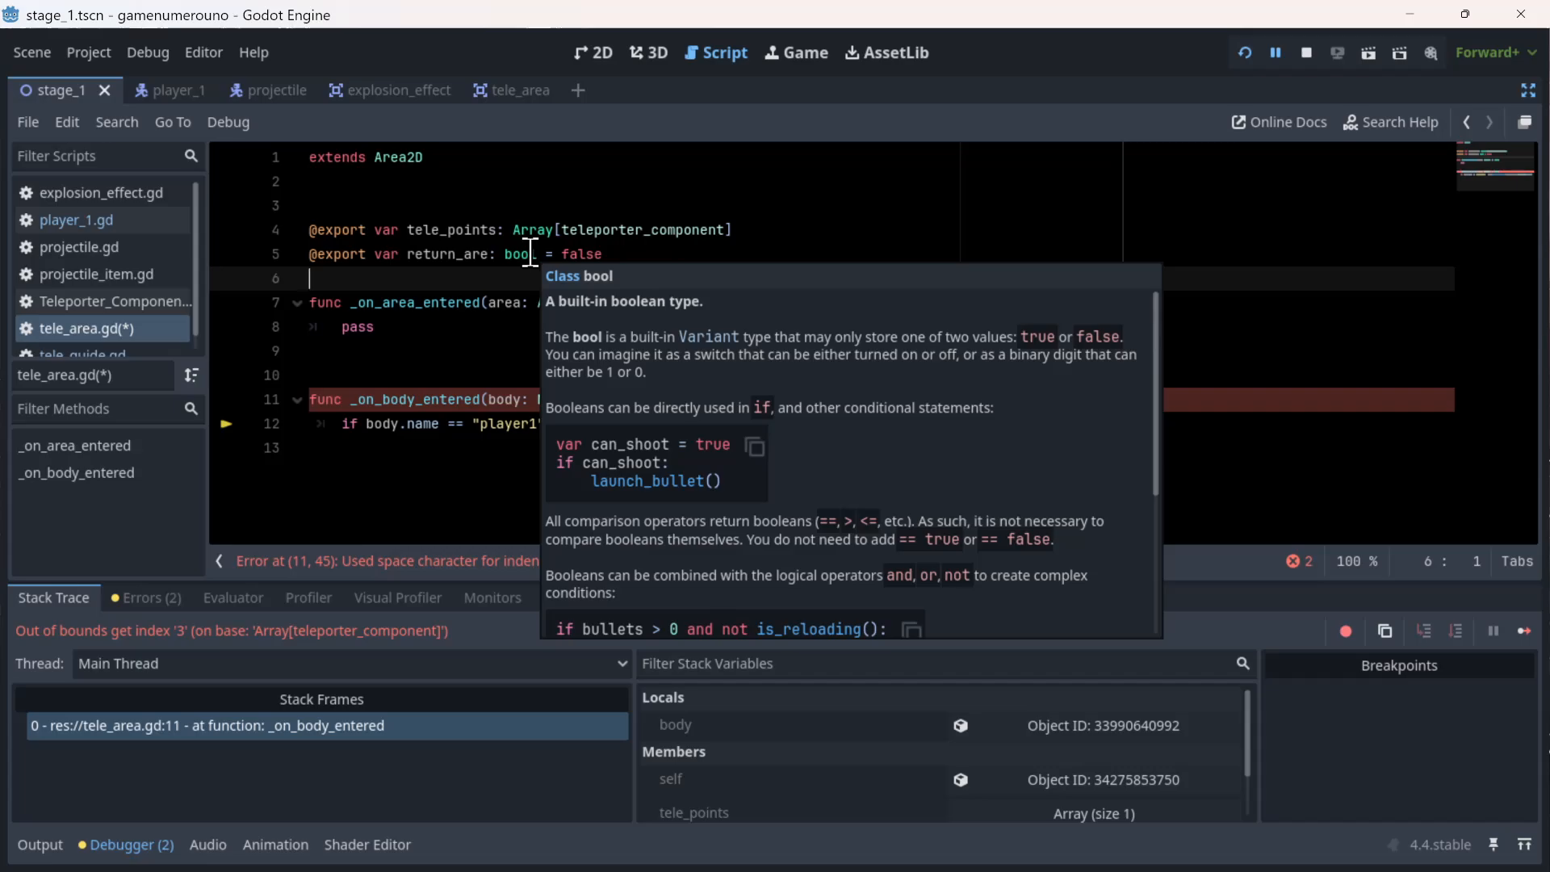
- Fix the indentation of the if body.name == "player1" line in _on_body_entered so it uses a single tab
click(374, 327)
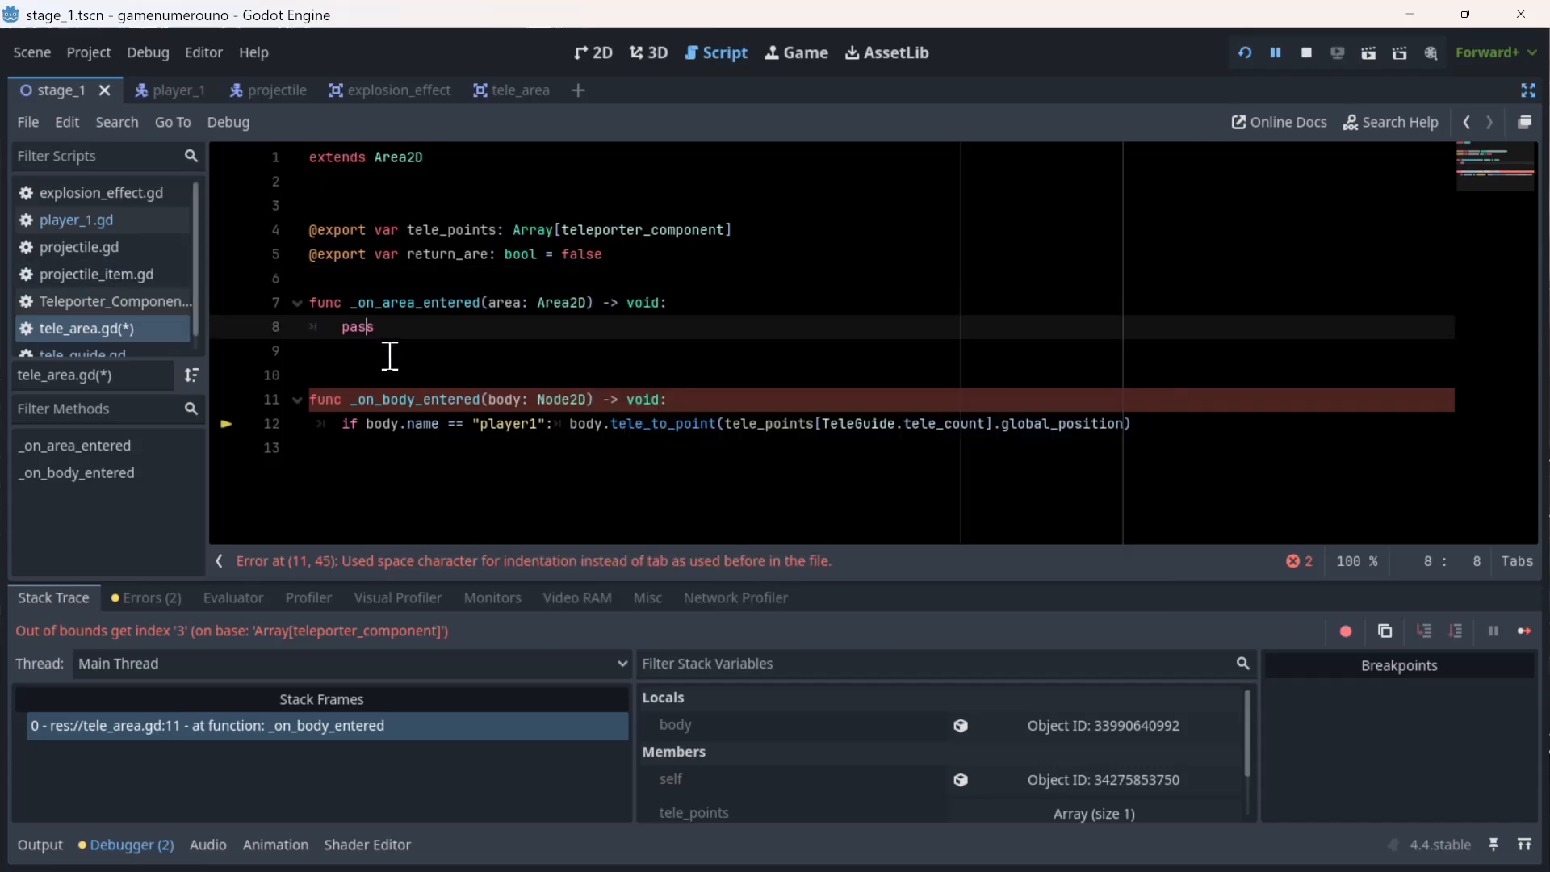
click(306, 424)
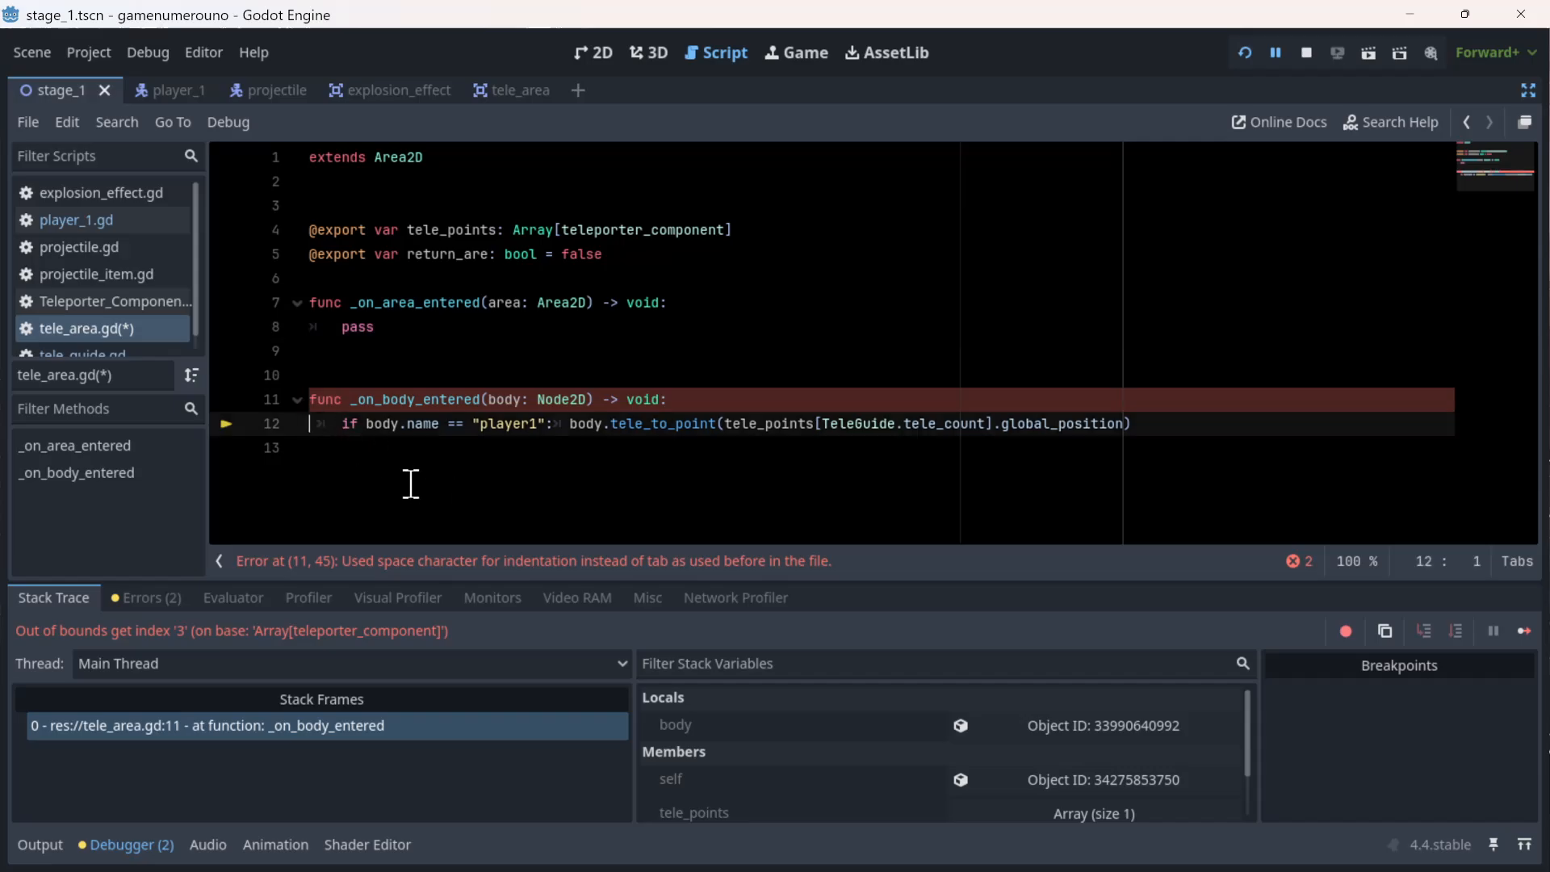
key(BackSpace)
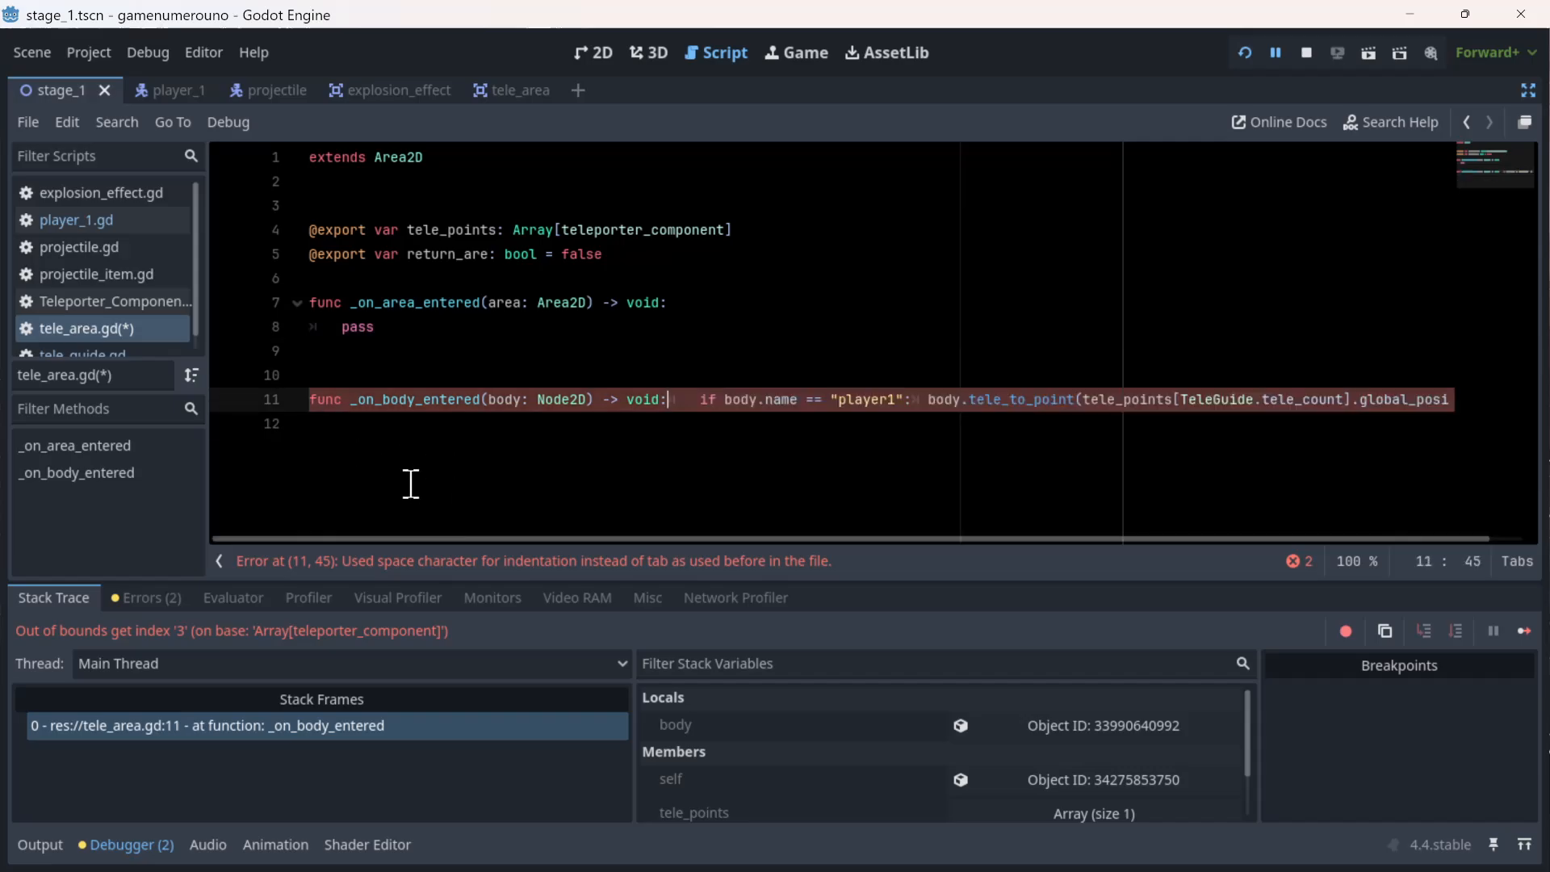
key(Return)
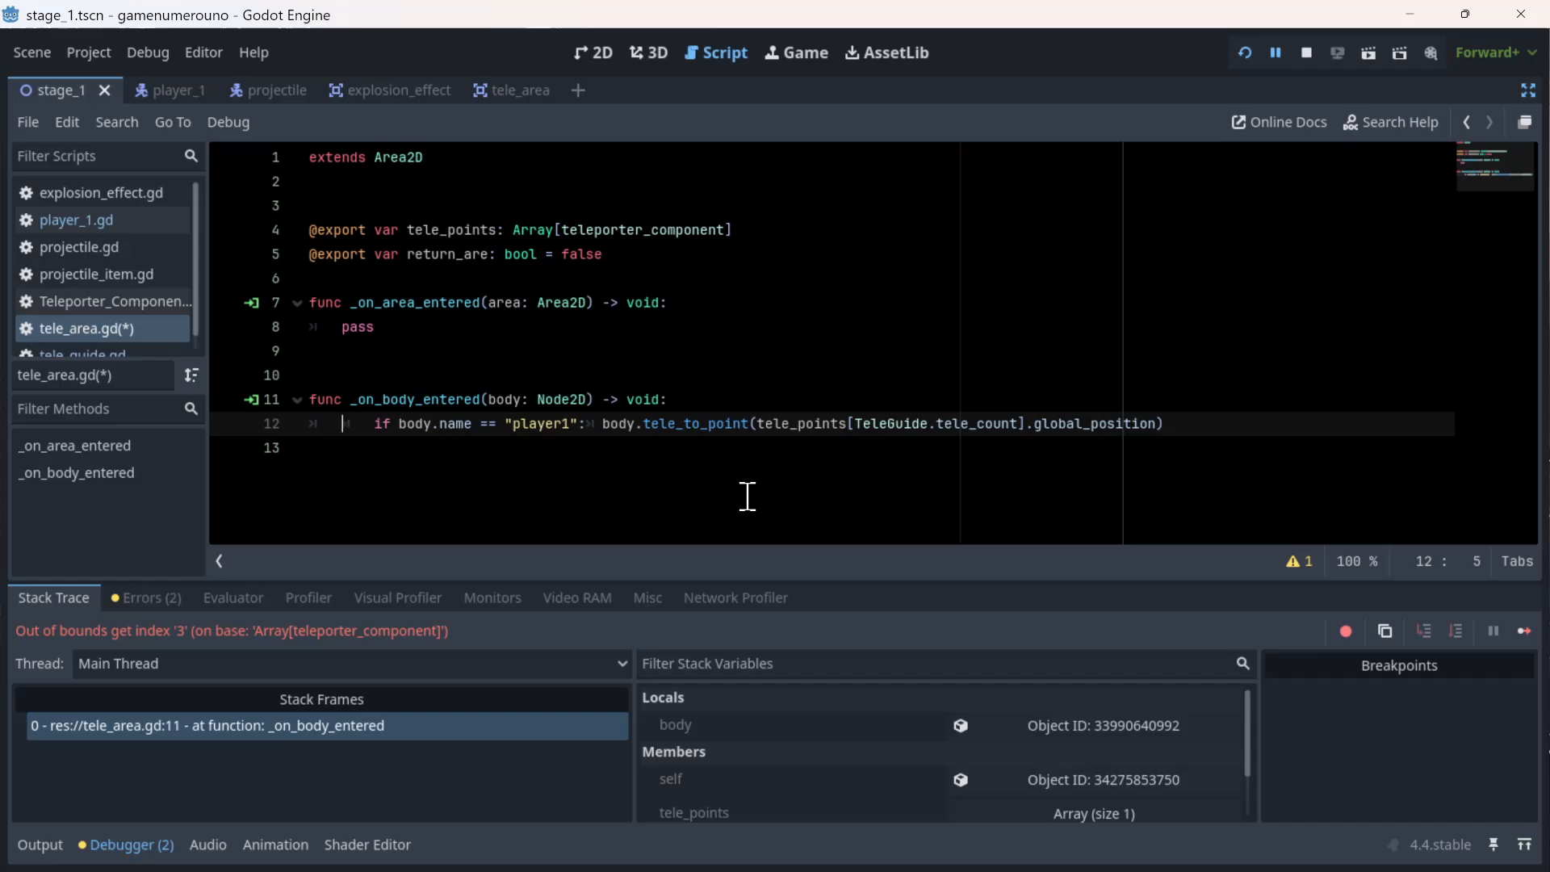
key(BackSpace)
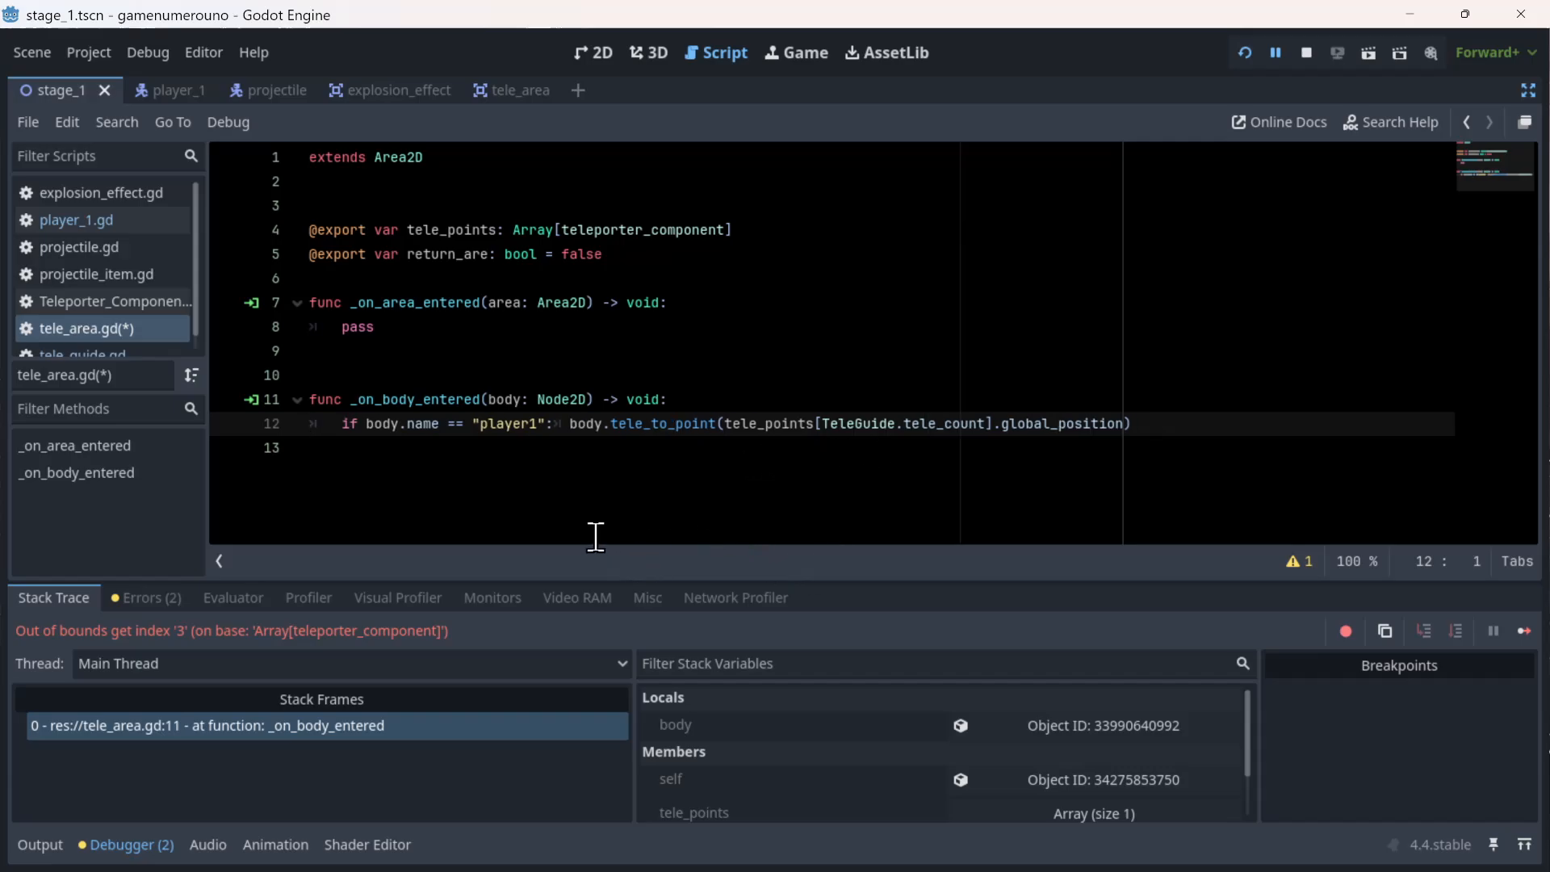
- Move the body.tele_to_point call onto its own indented line below the player1 condition and add an empty line after it
click(1182, 426)
click(1287, 466)
key(Left)
key(Return)
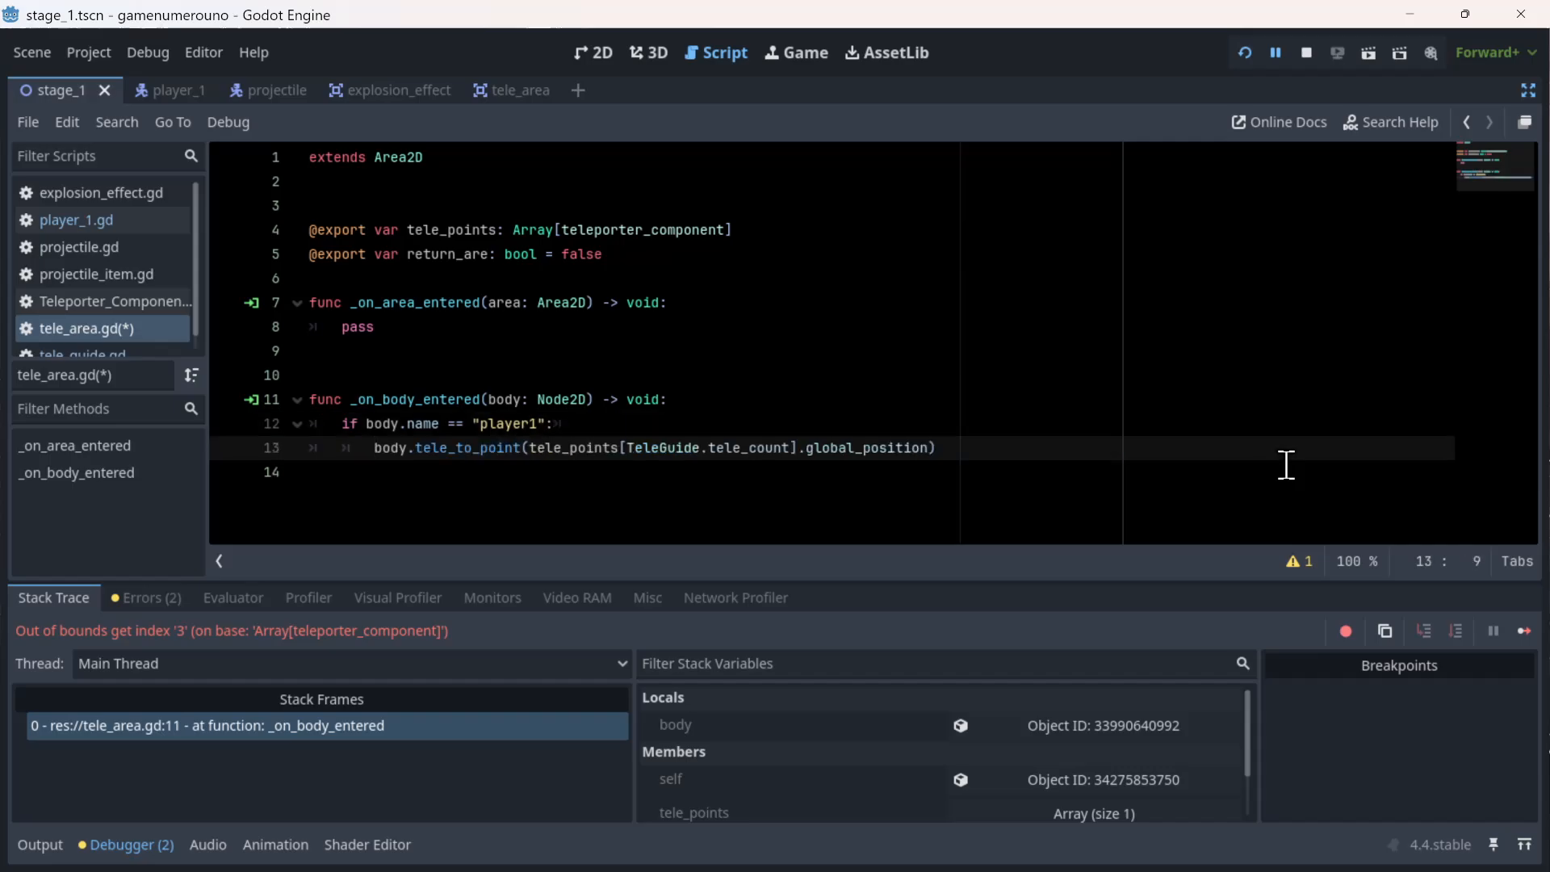
click(1327, 513)
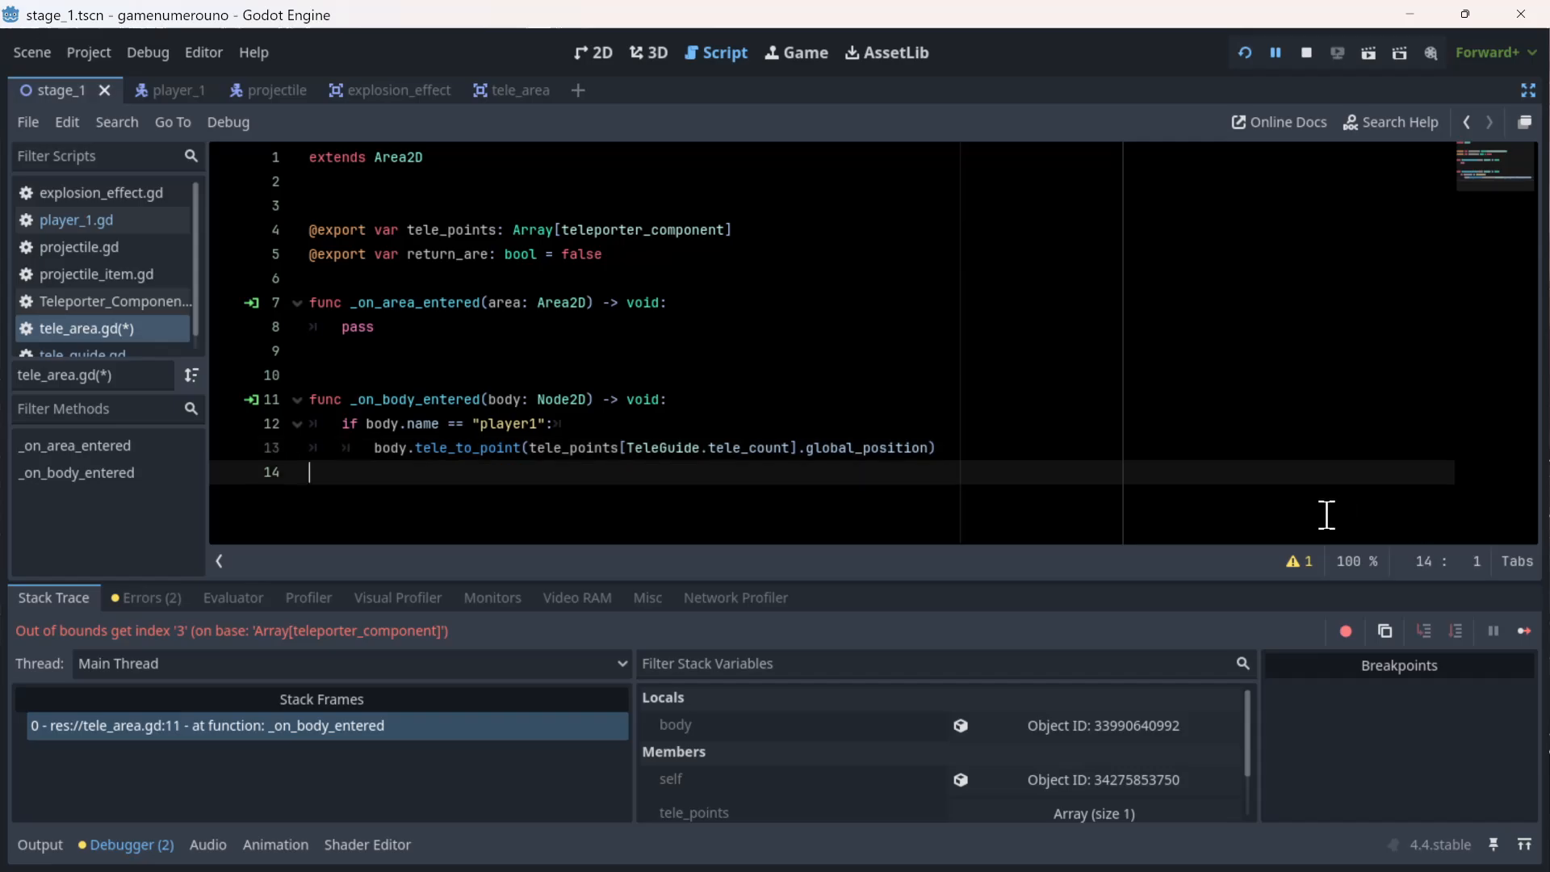
click(1230, 434)
click(1230, 459)
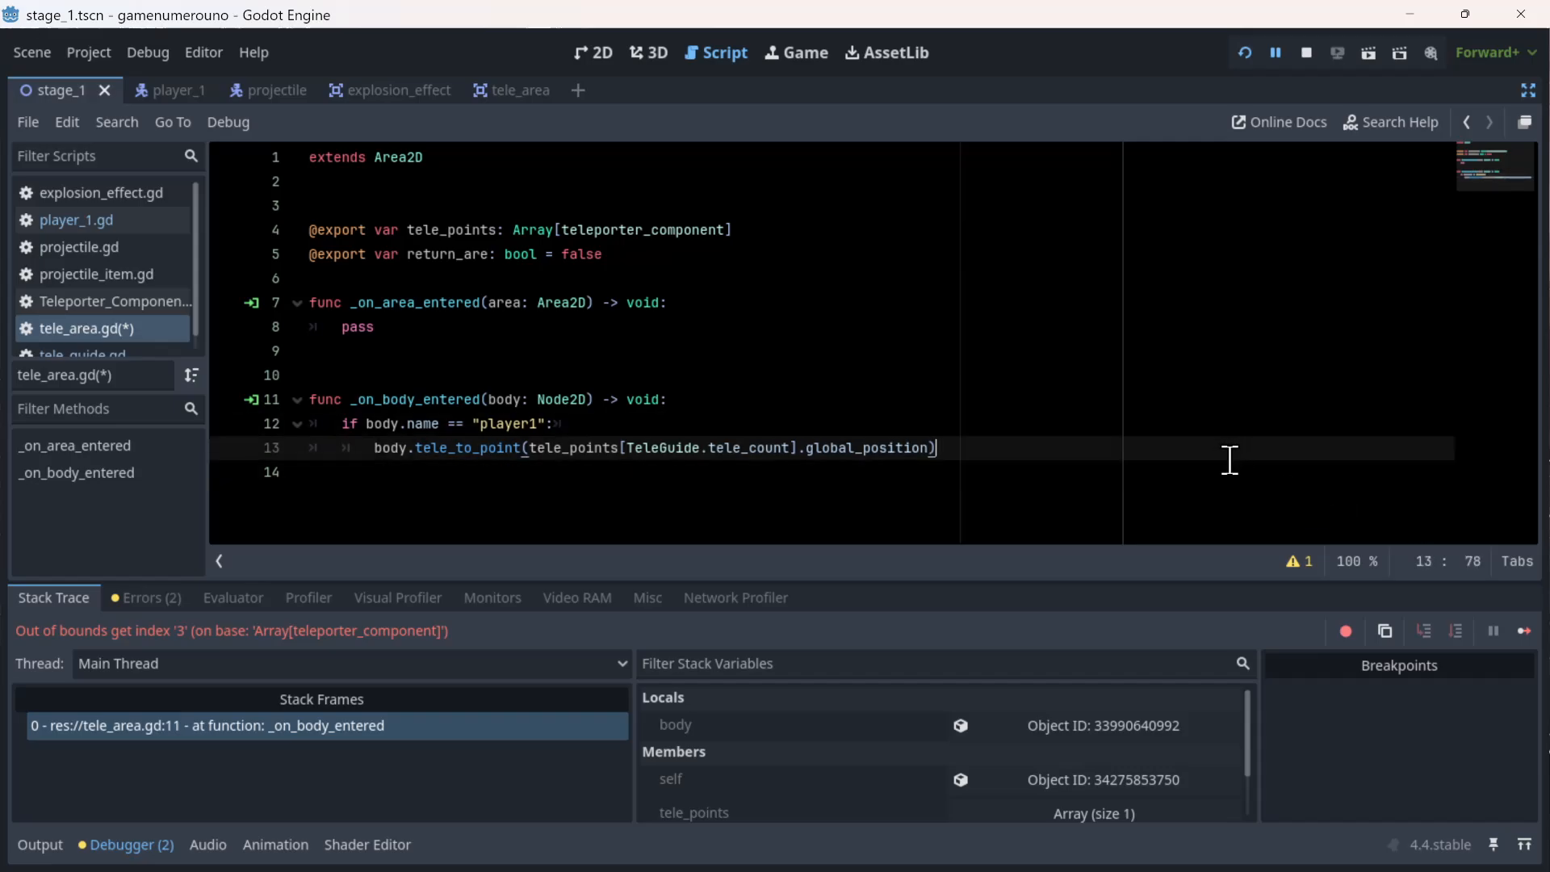
key(Return)
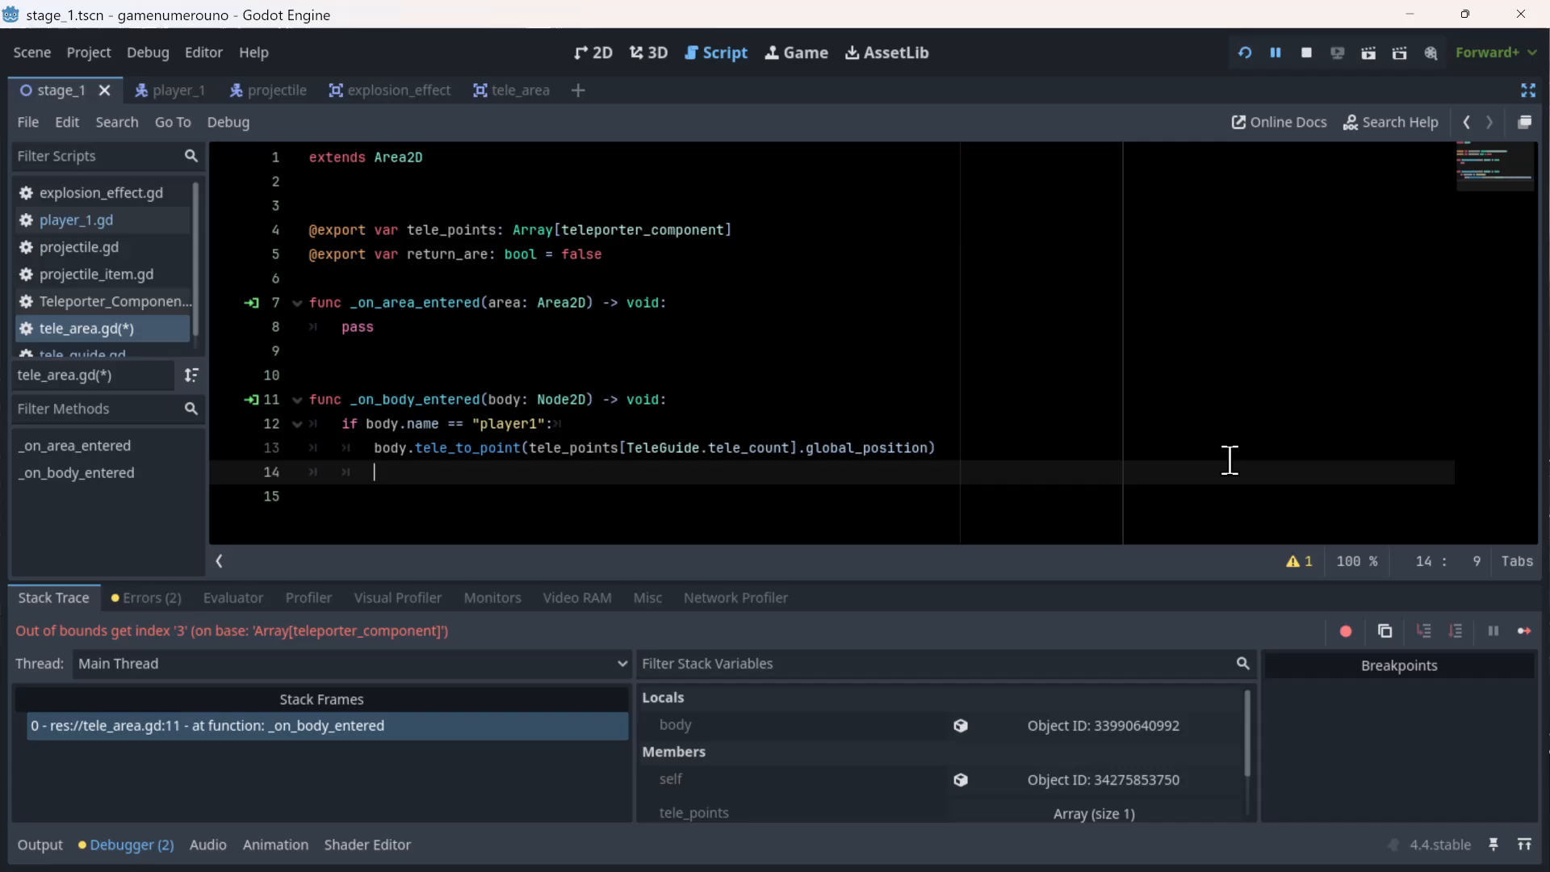
- Prefix the body.tele_to_point call in _on_body_entered with the condition if !return_are:
key(Up)
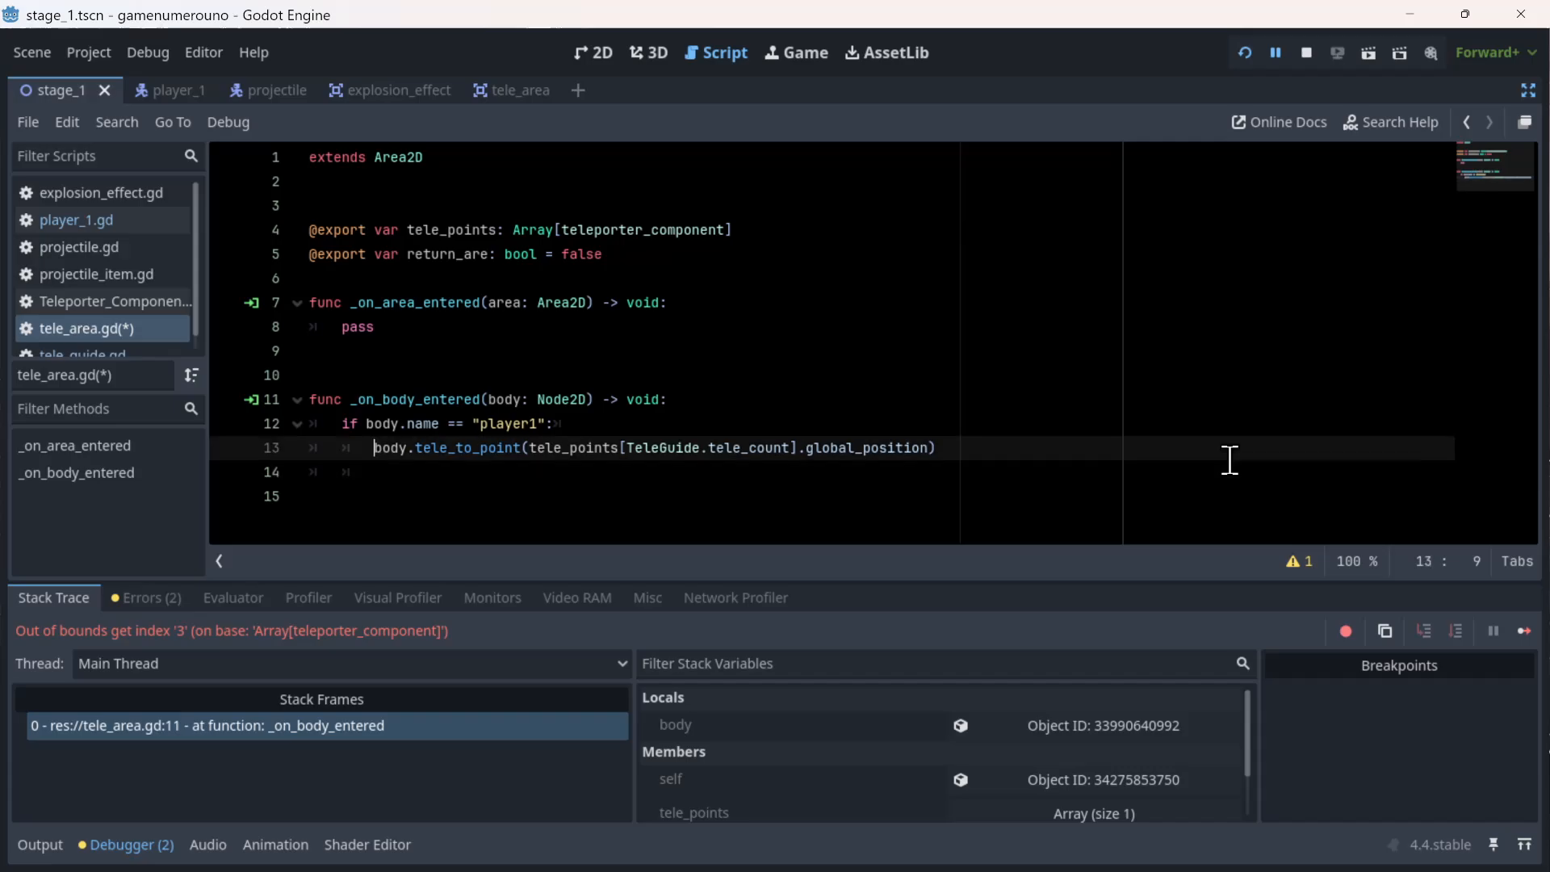
text(if)
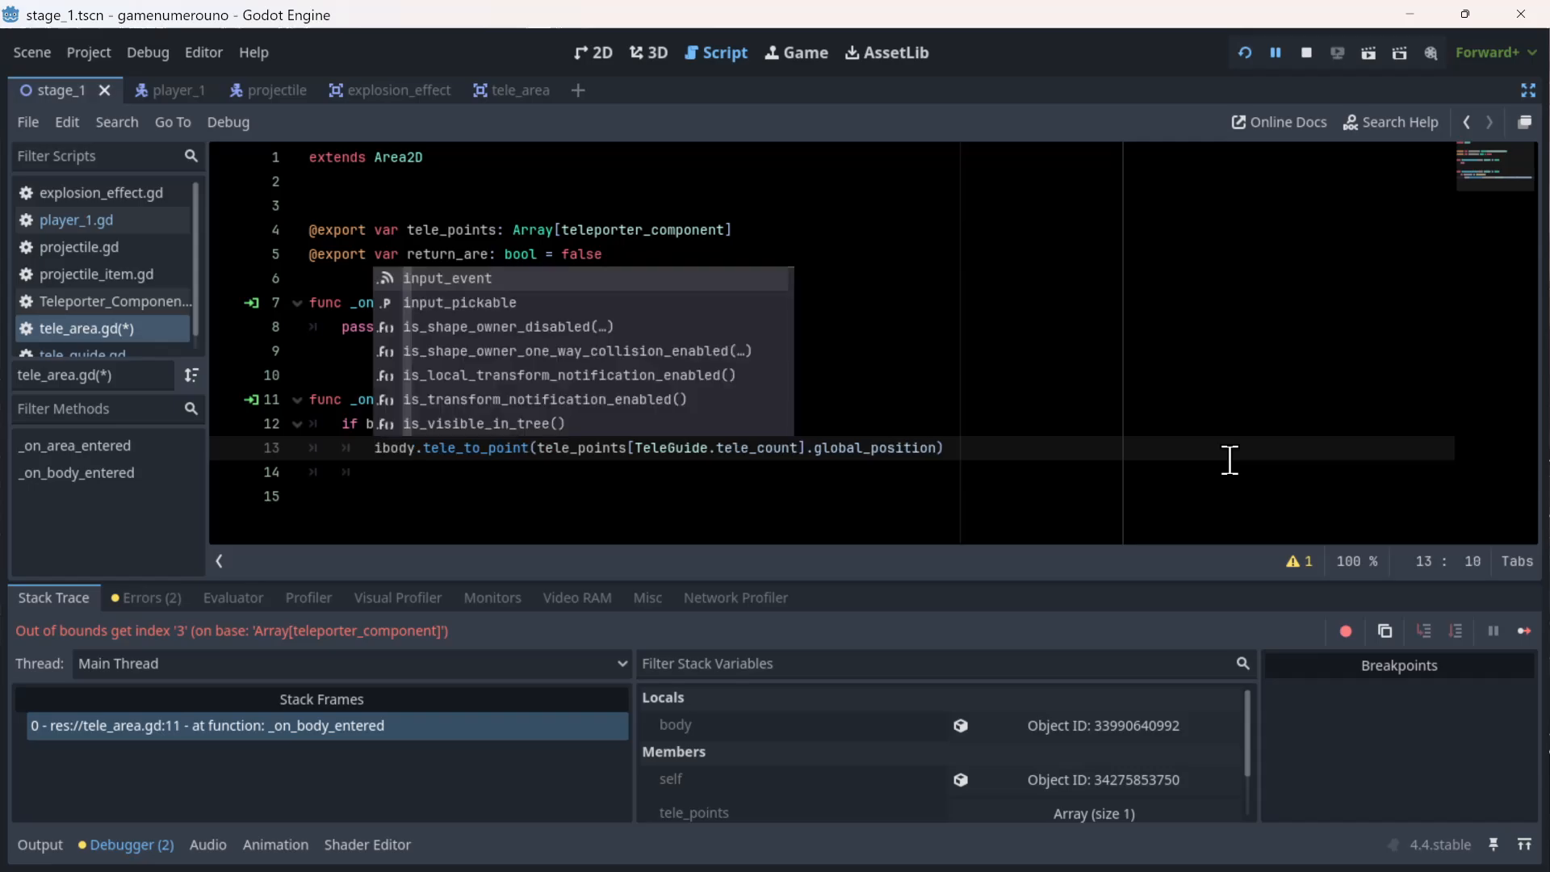
text( !re)
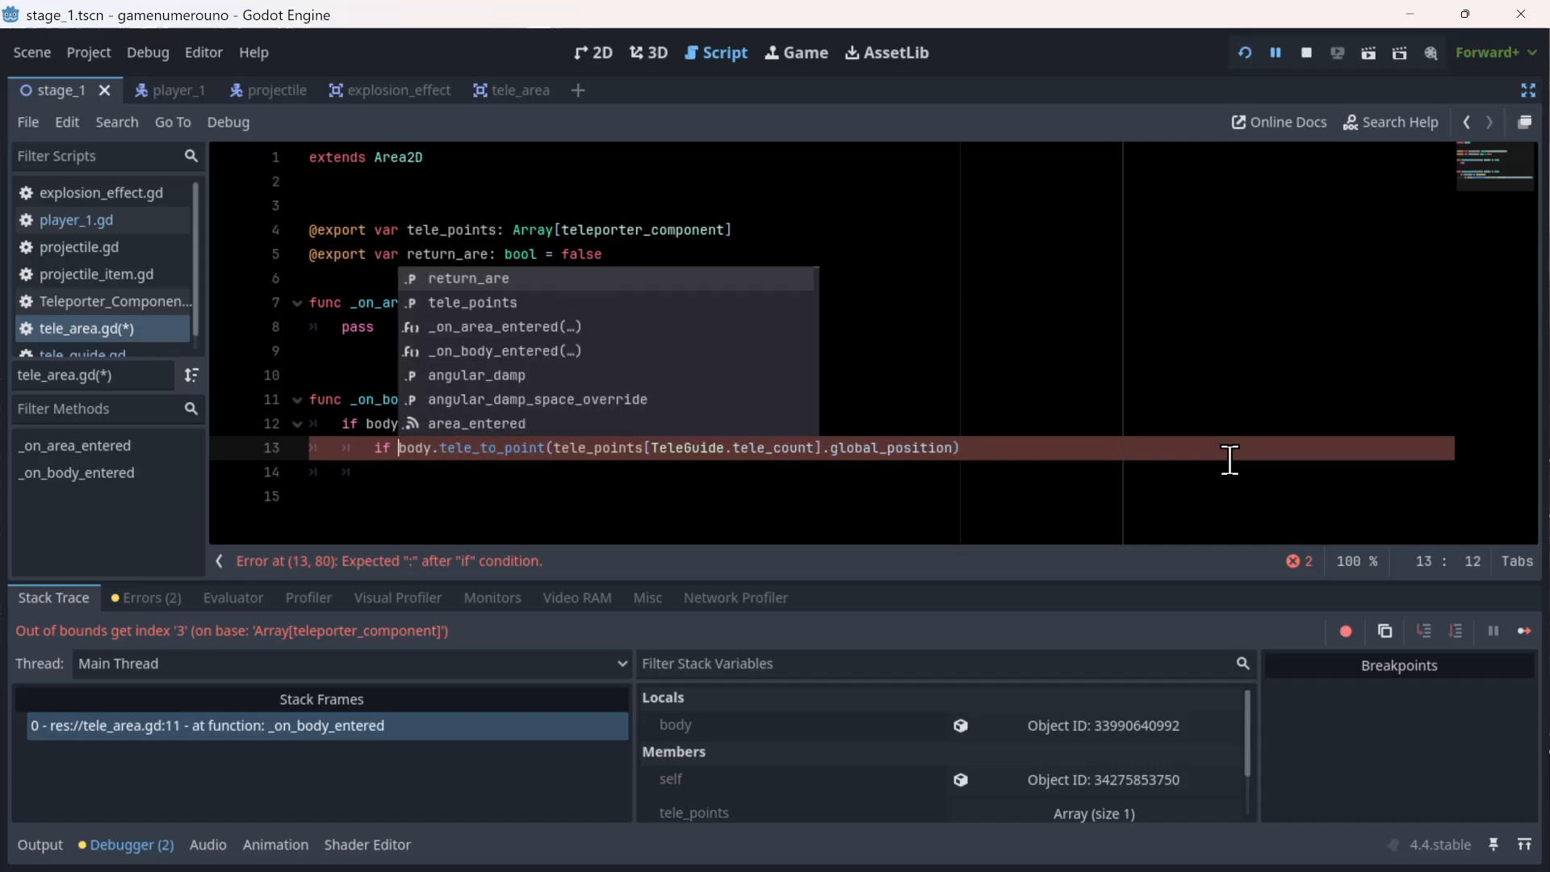
key(Left)
text(!re)
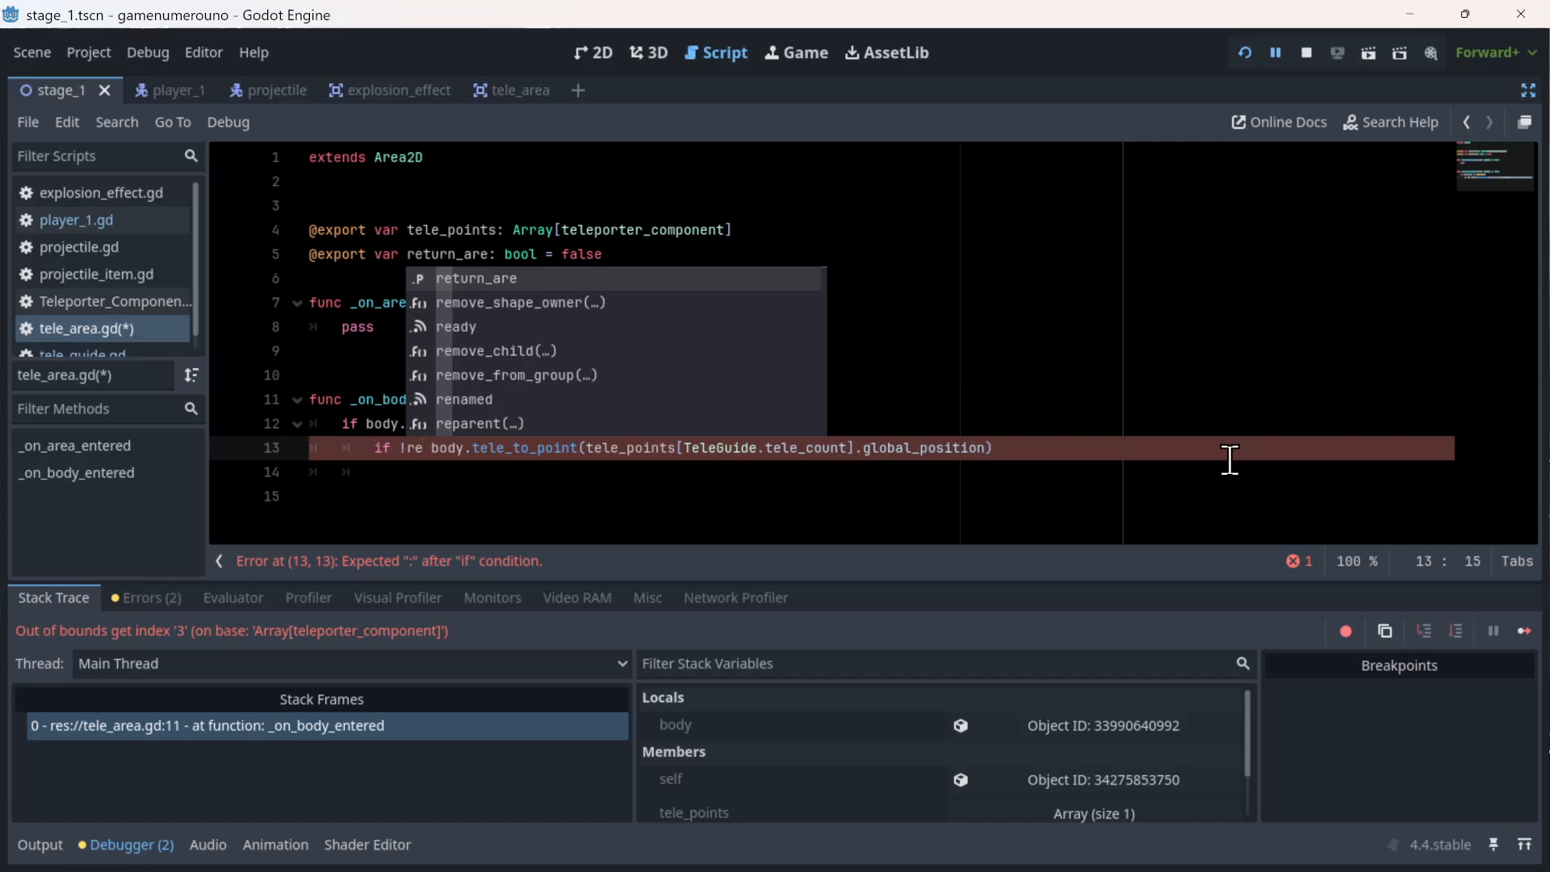
key(Return)
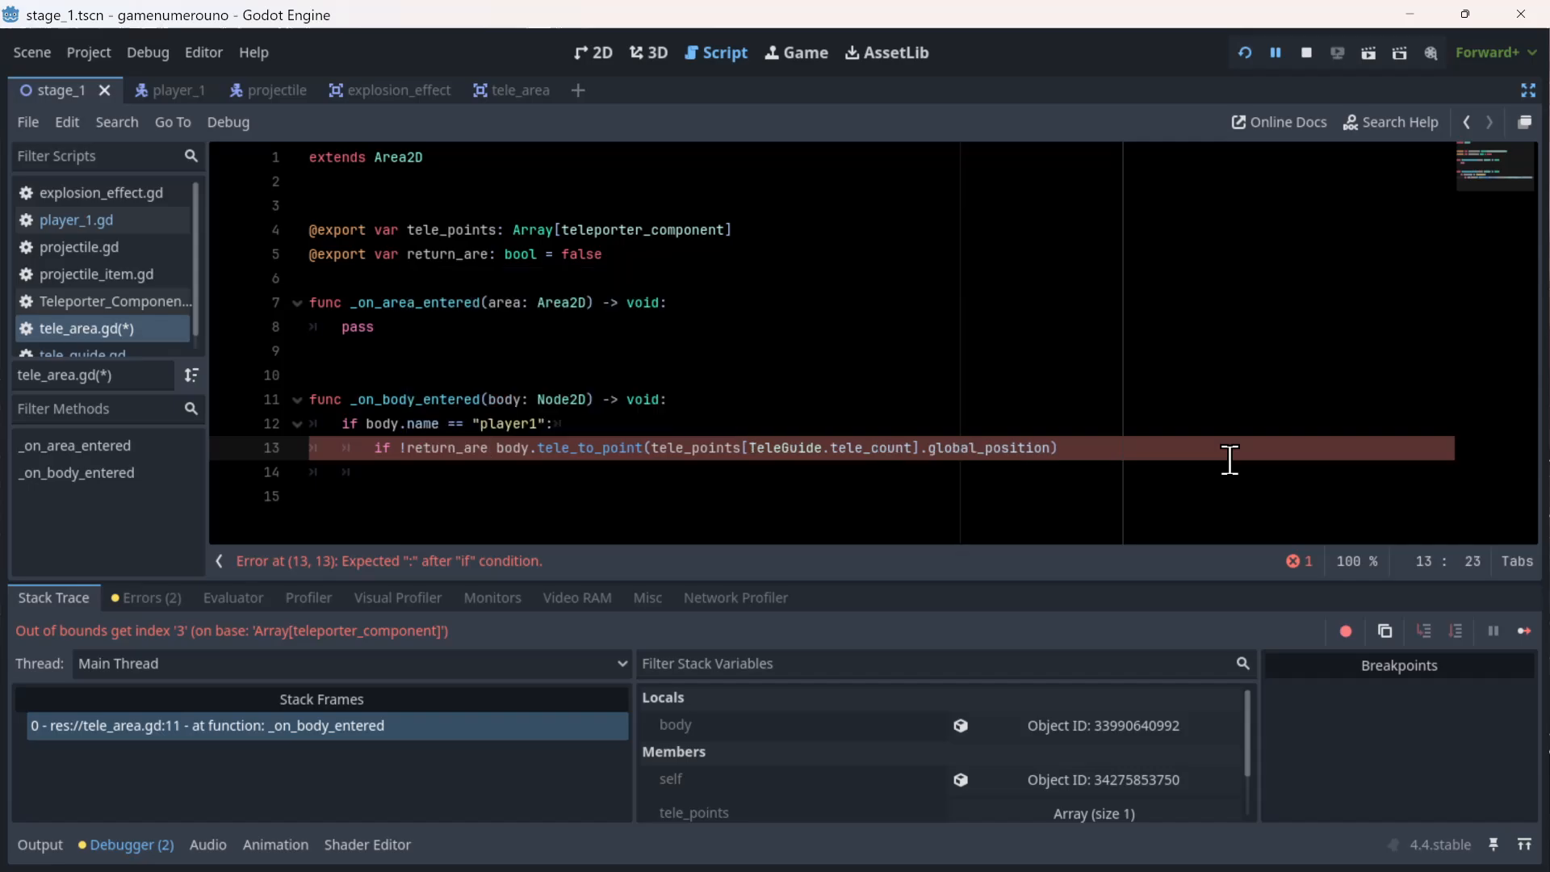
text(:)
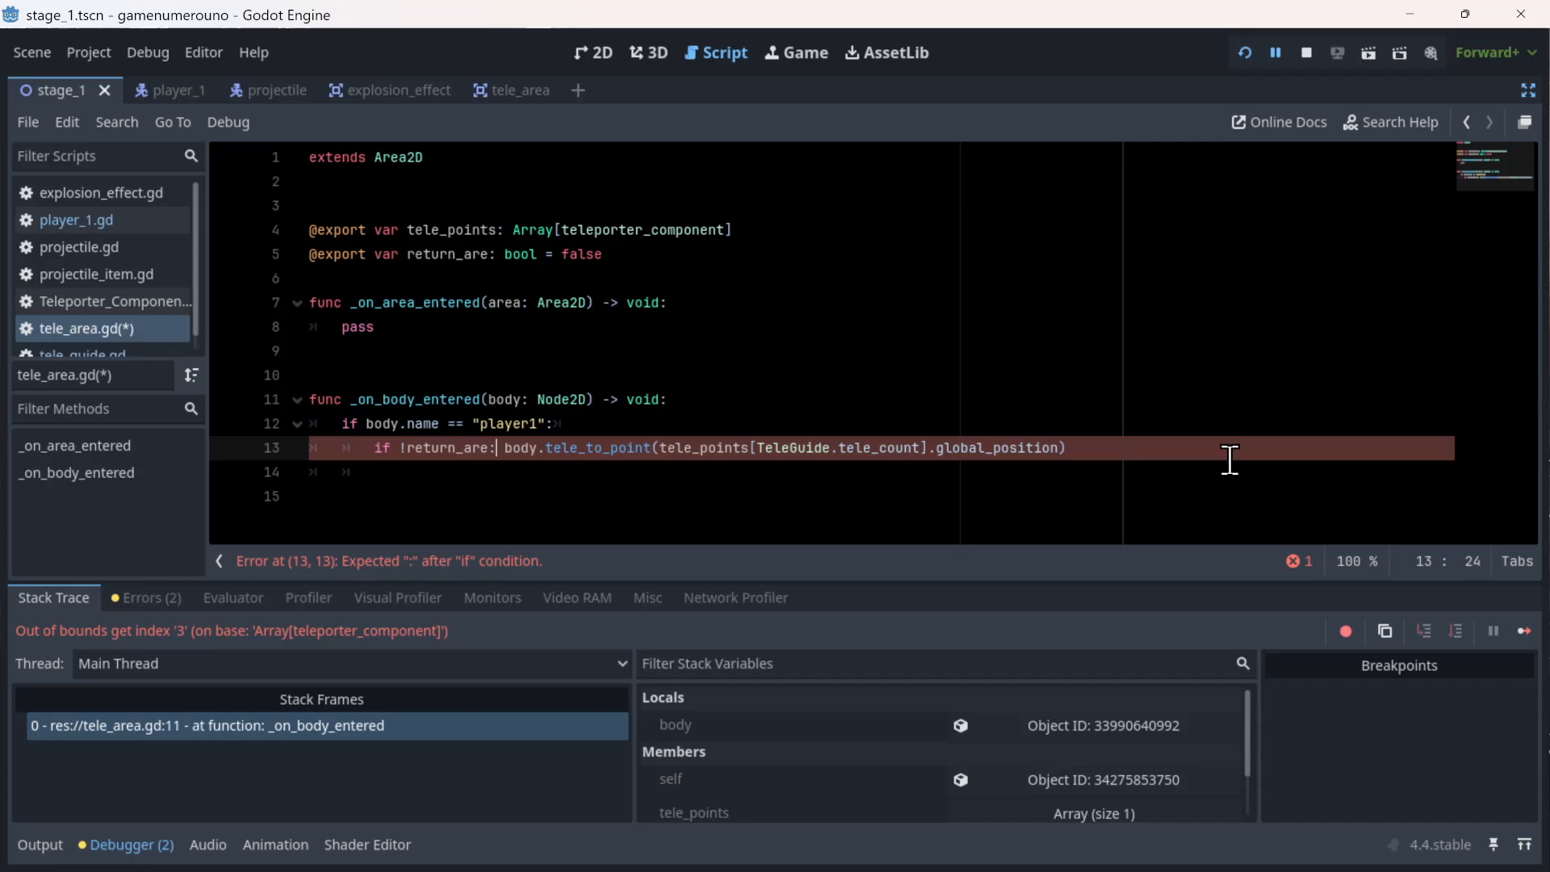
- Rename return_are to return_area in both the exported variable declaration and the new condition
click(493, 253)
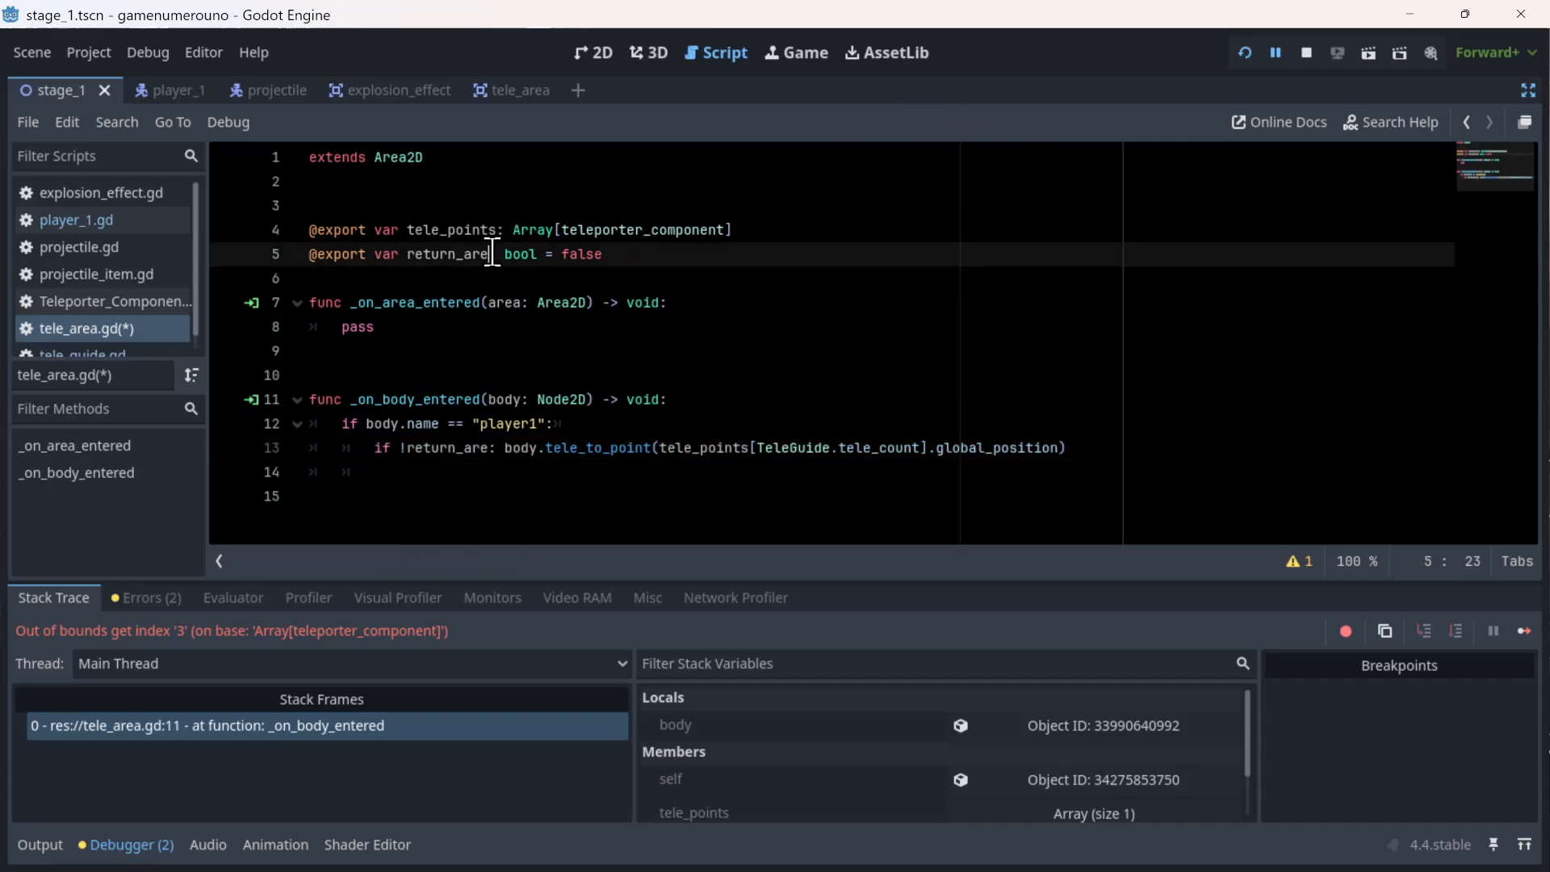
text(a)
click(496, 447)
text(a)
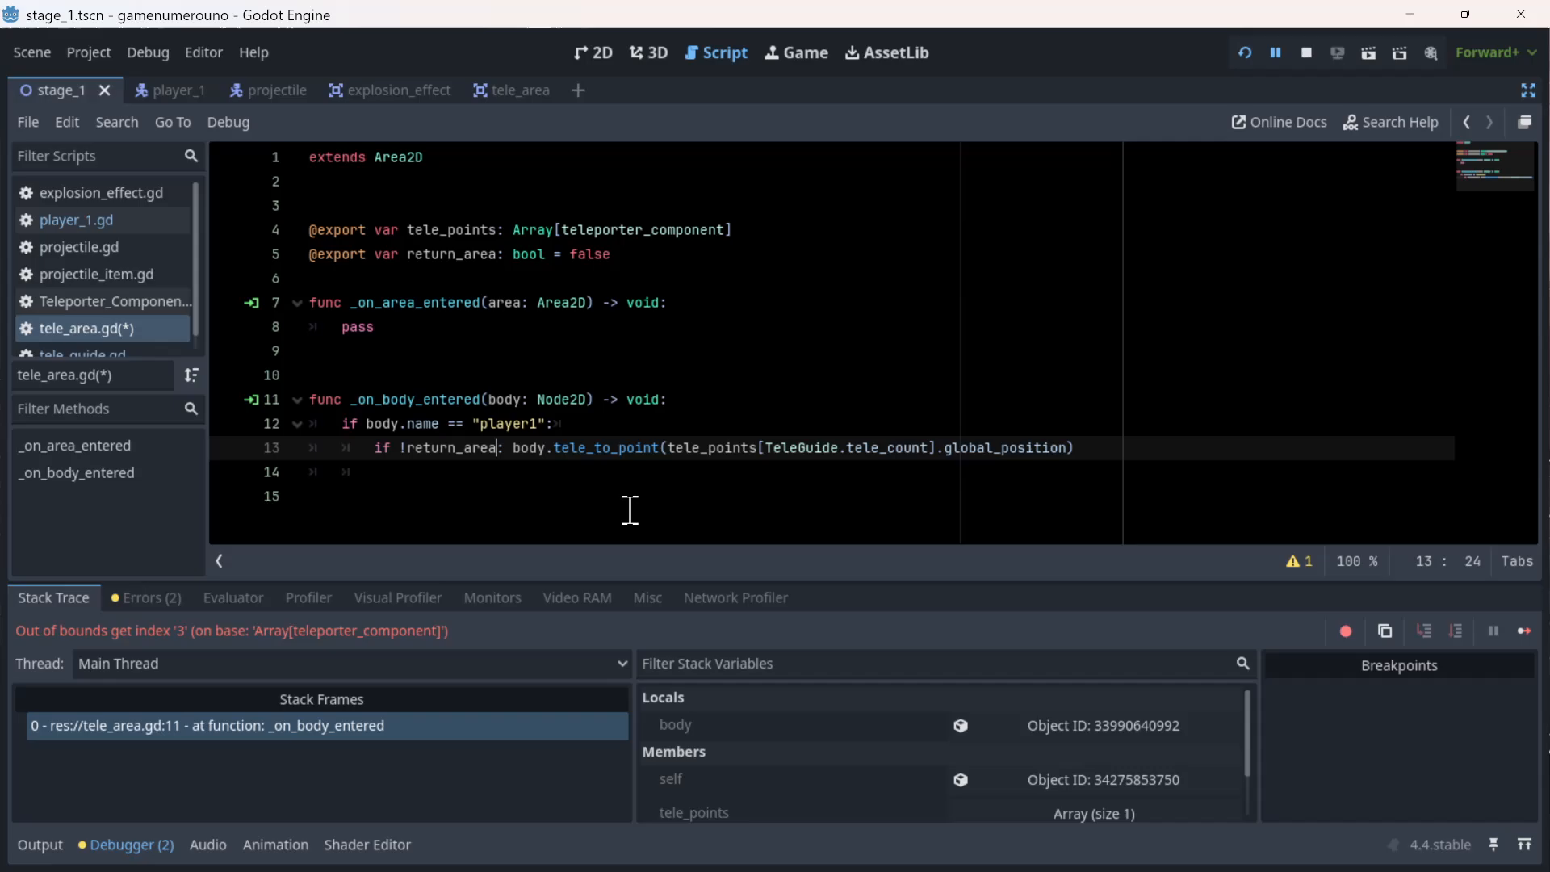
- Add an else: line directly below the if !return_area line at the same indentation
click(1136, 446)
key(Down)
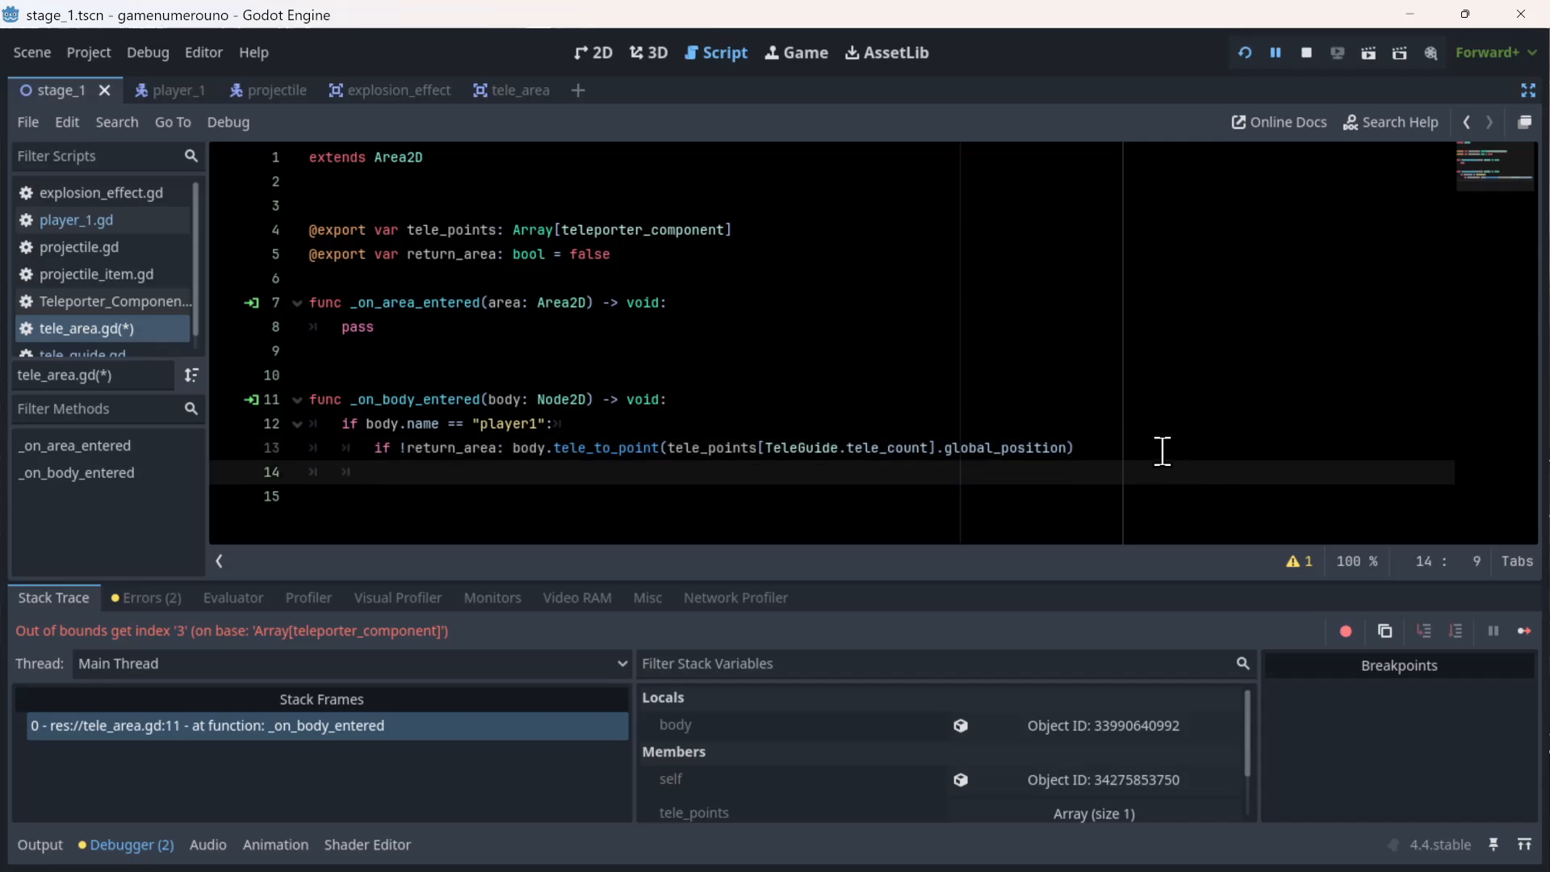
text(else:)
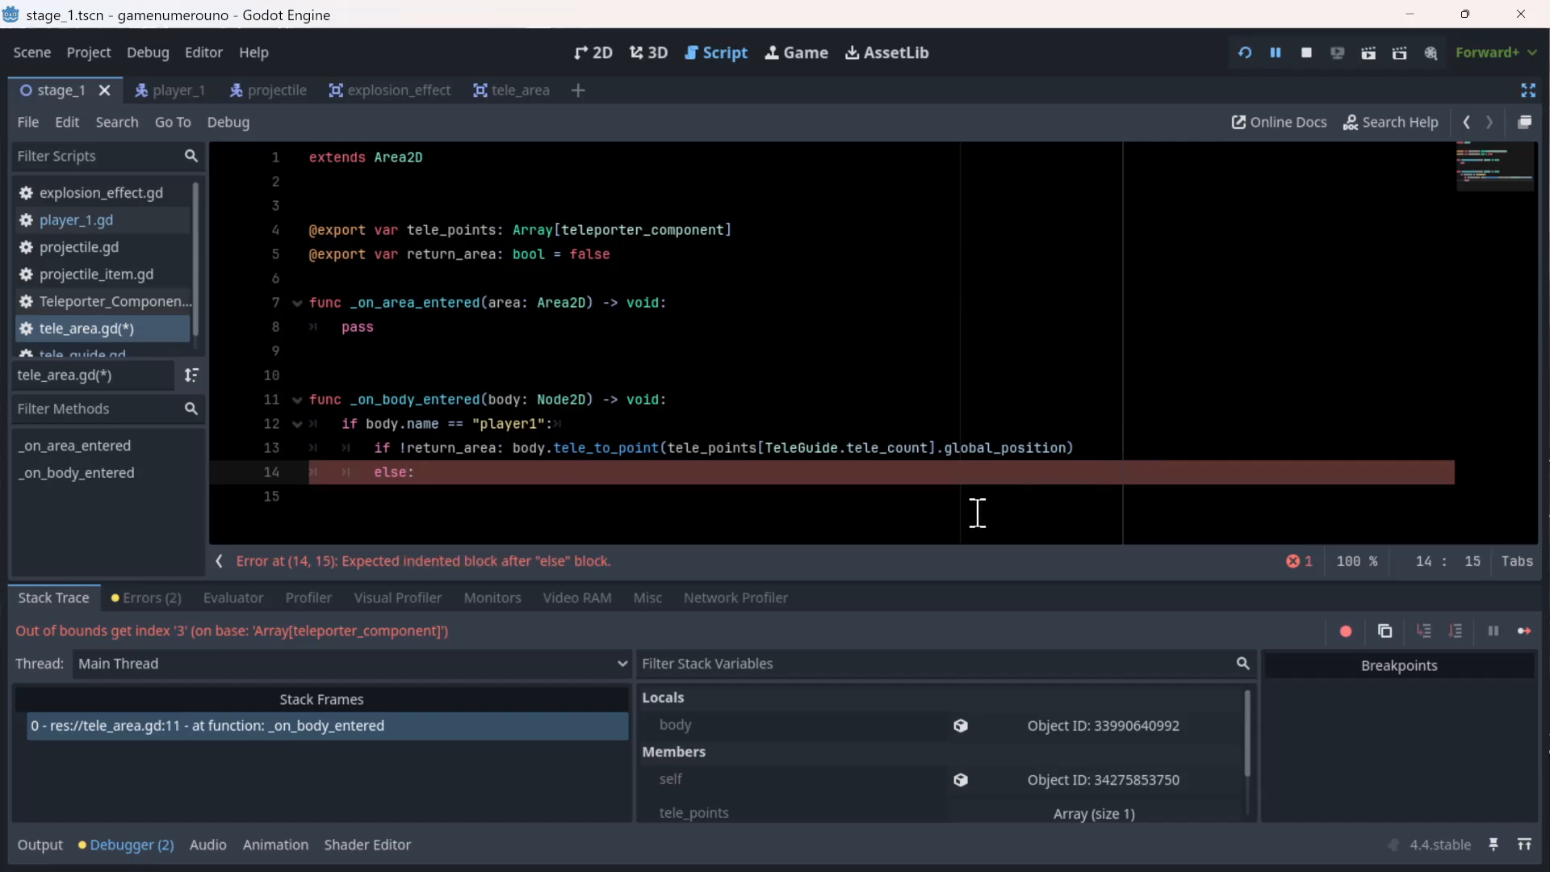
text(le)
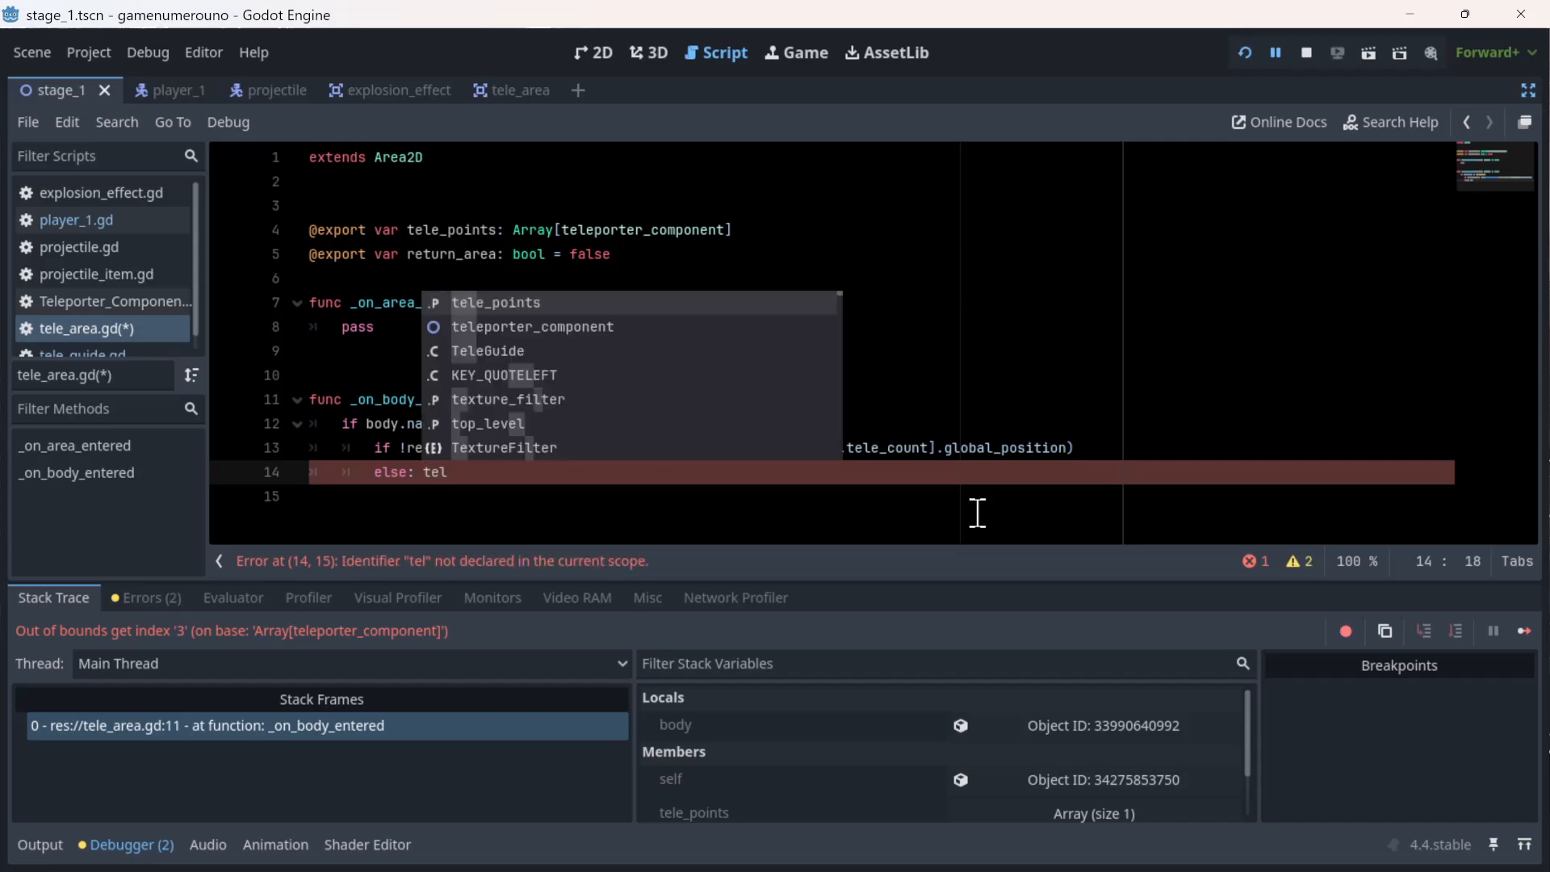
key(BackSpace)
key(BackSpace)
key(BackSpace)
key(BackSpace)
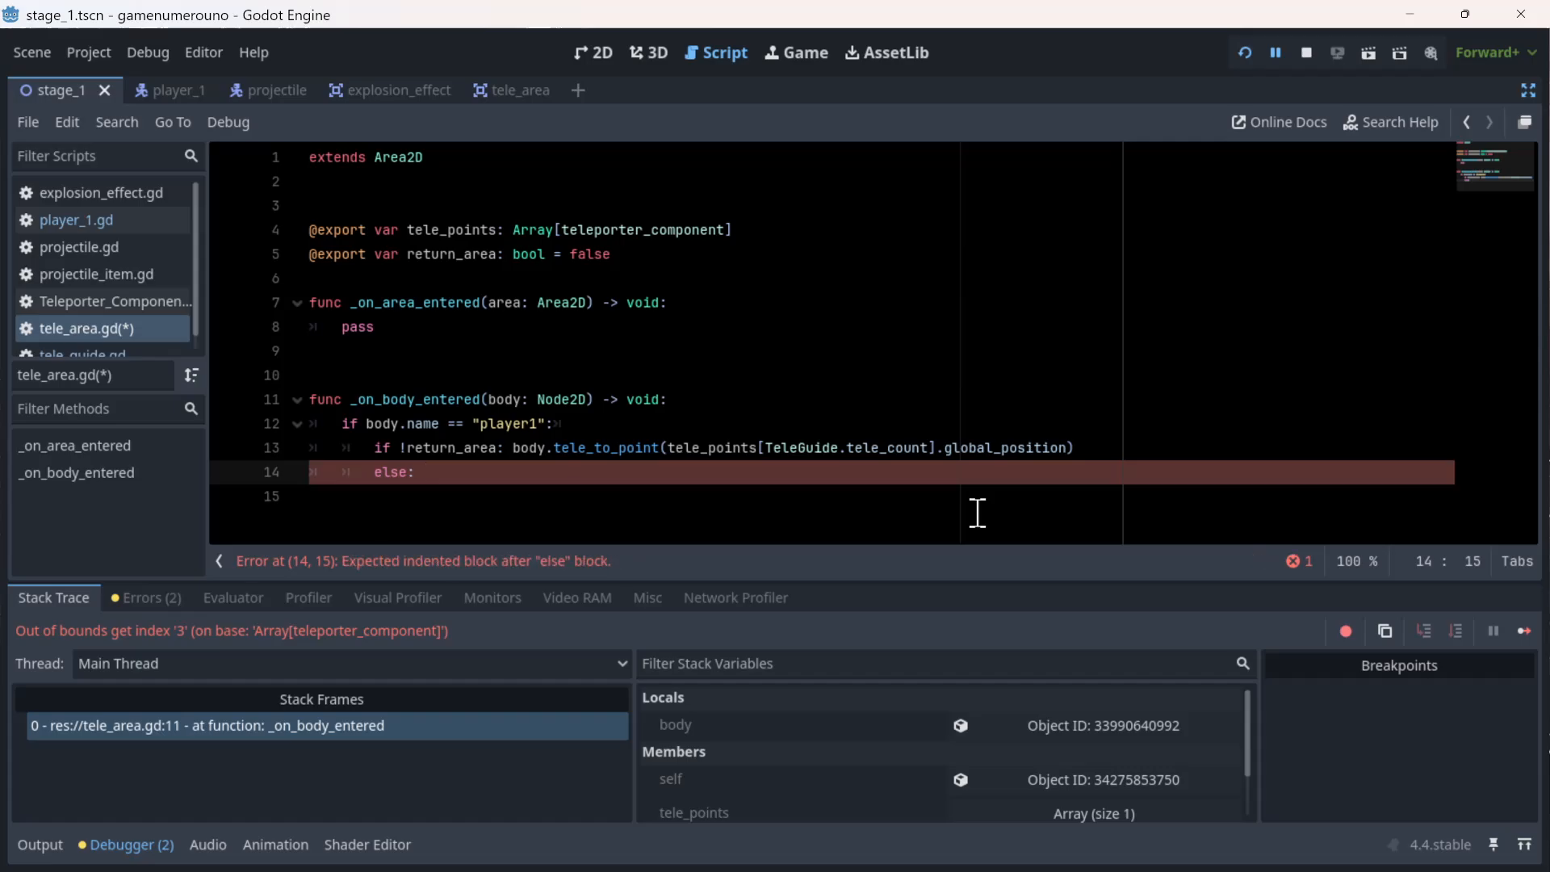
- Copy the body.tele_to_point call from the if !return_area line into the else branch
click(1127, 434)
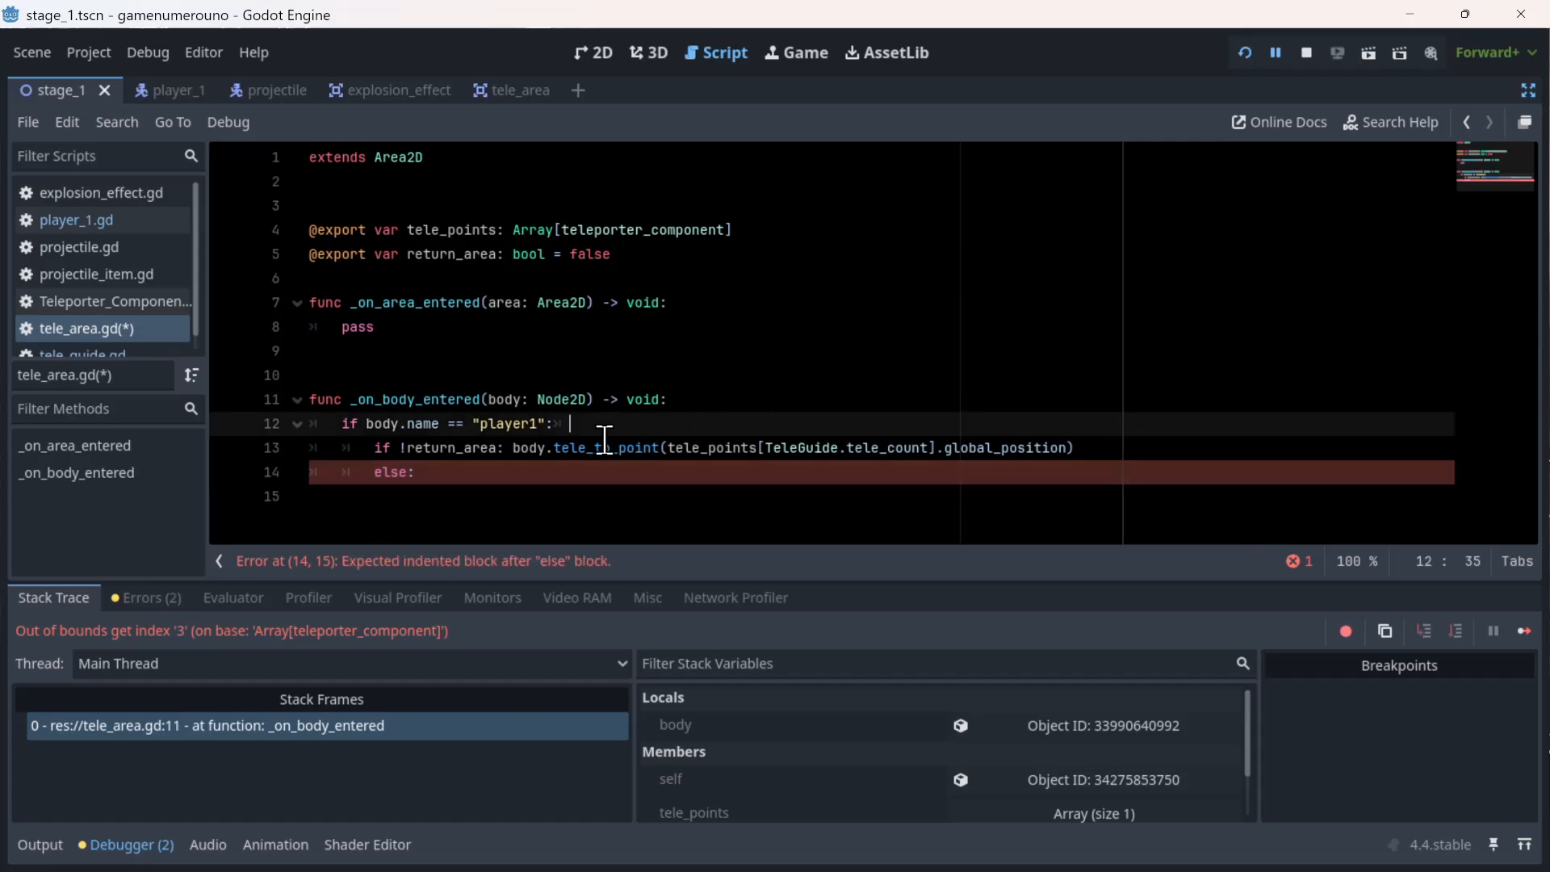
click(527, 444)
drag(514, 447, 1074, 452)
key(ctrl+c)
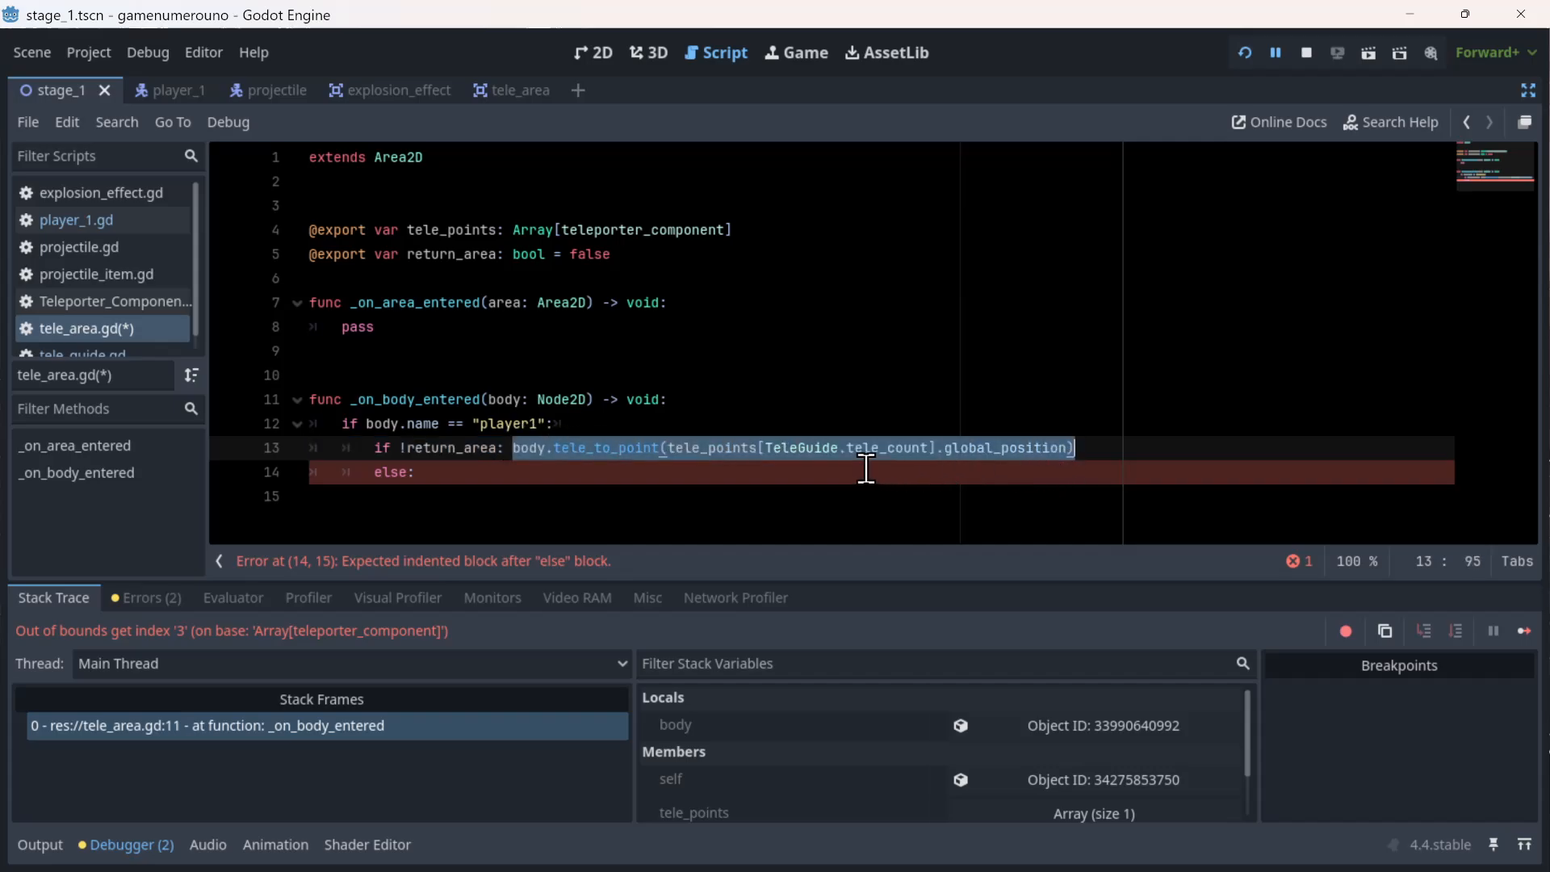
click(818, 471)
key(ctrl+v)
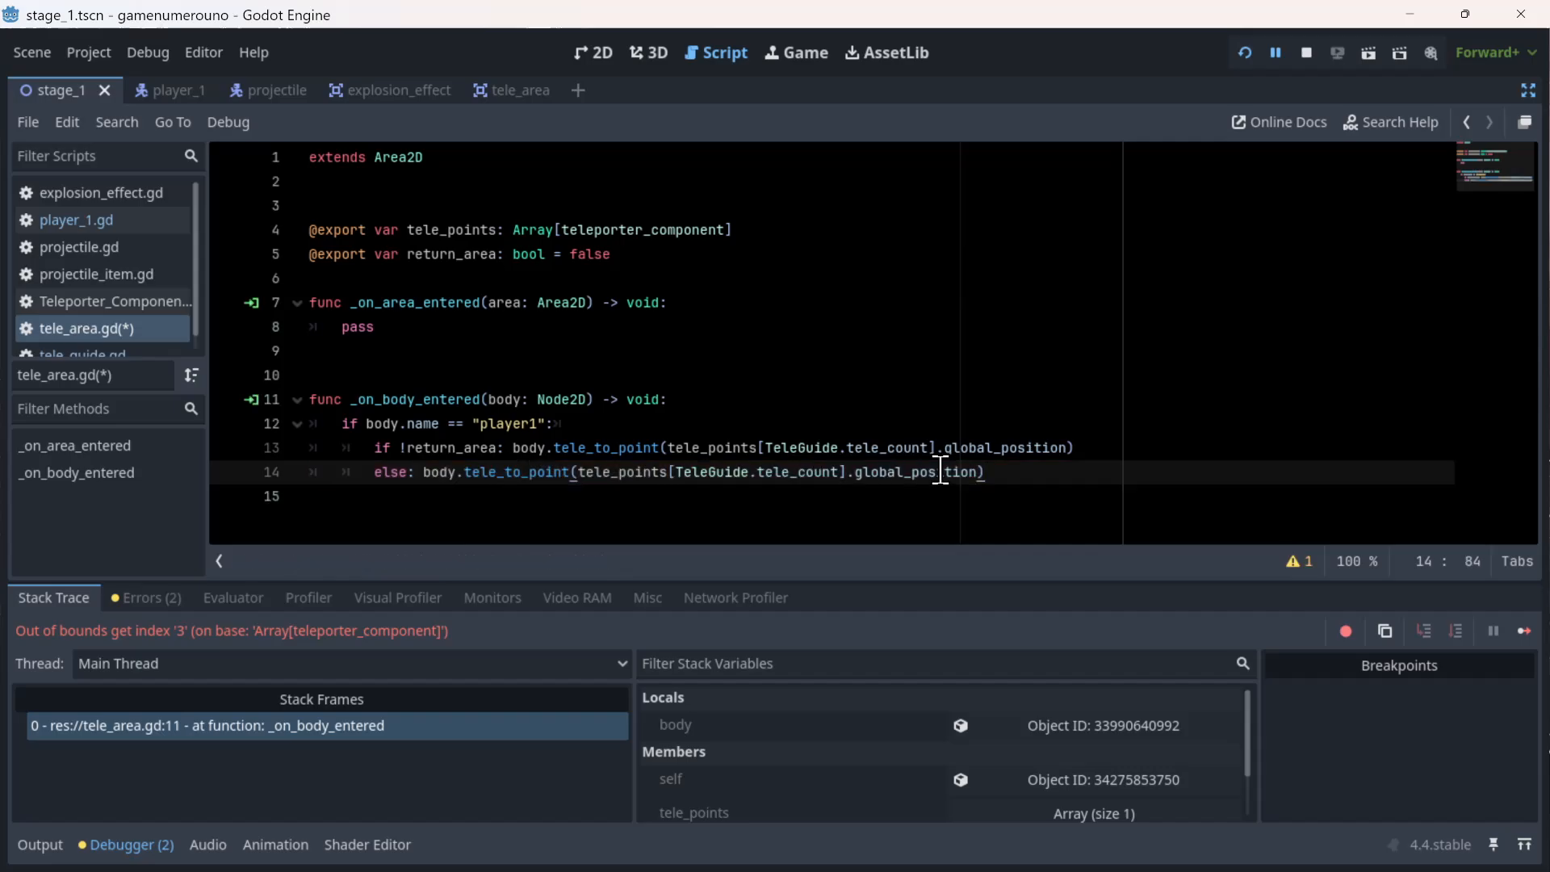
- Replace the TeleGuide.tele_count index with 0 in the else branch's tele_points lookup
click(808, 473)
double_click(809, 475)
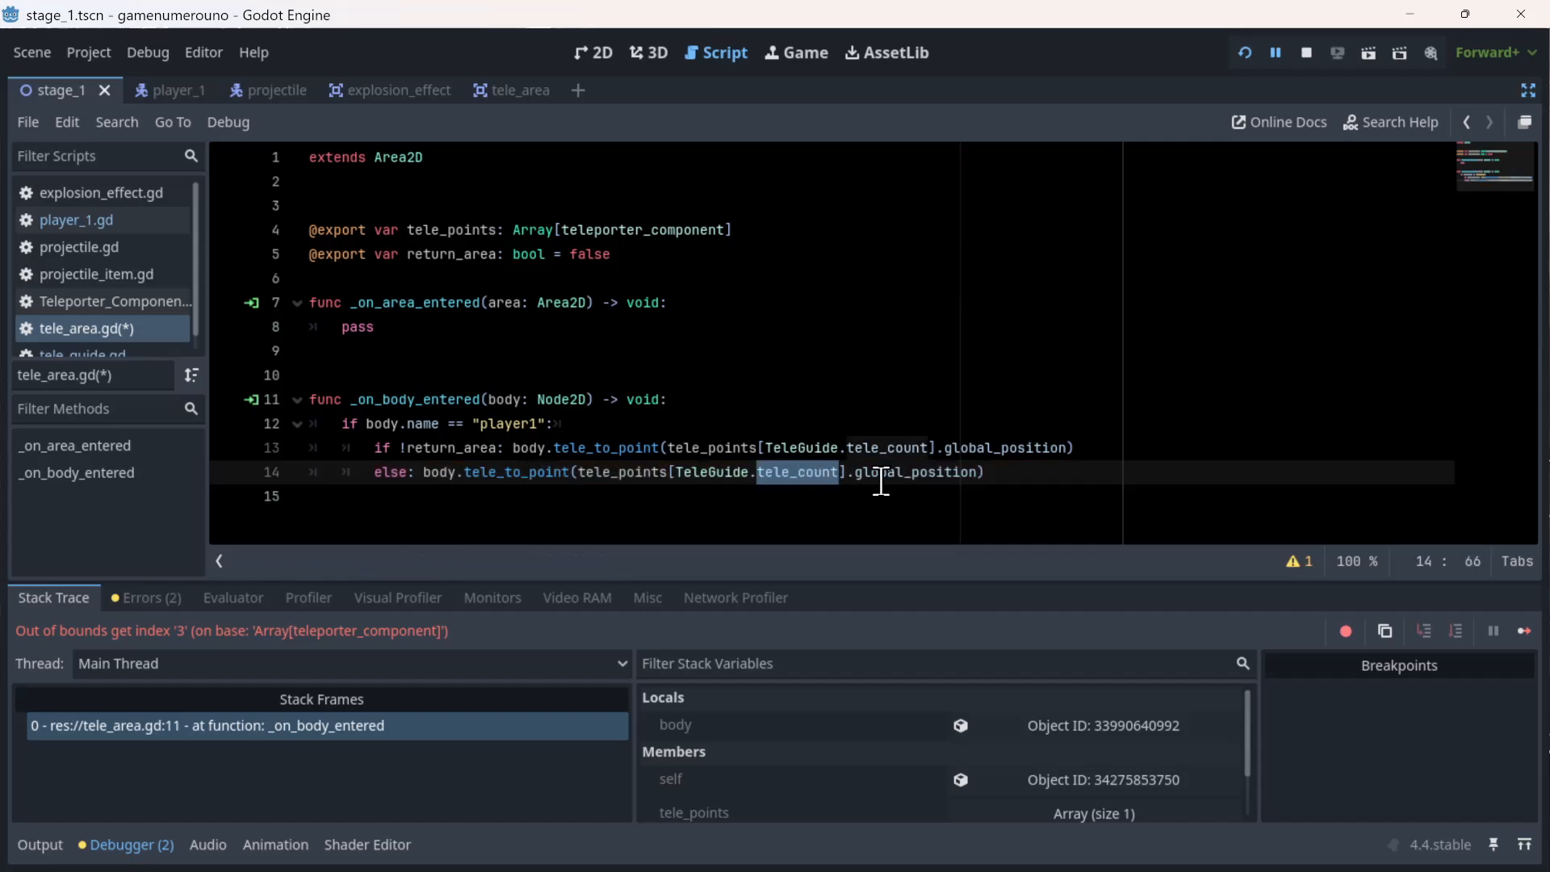
click(839, 468)
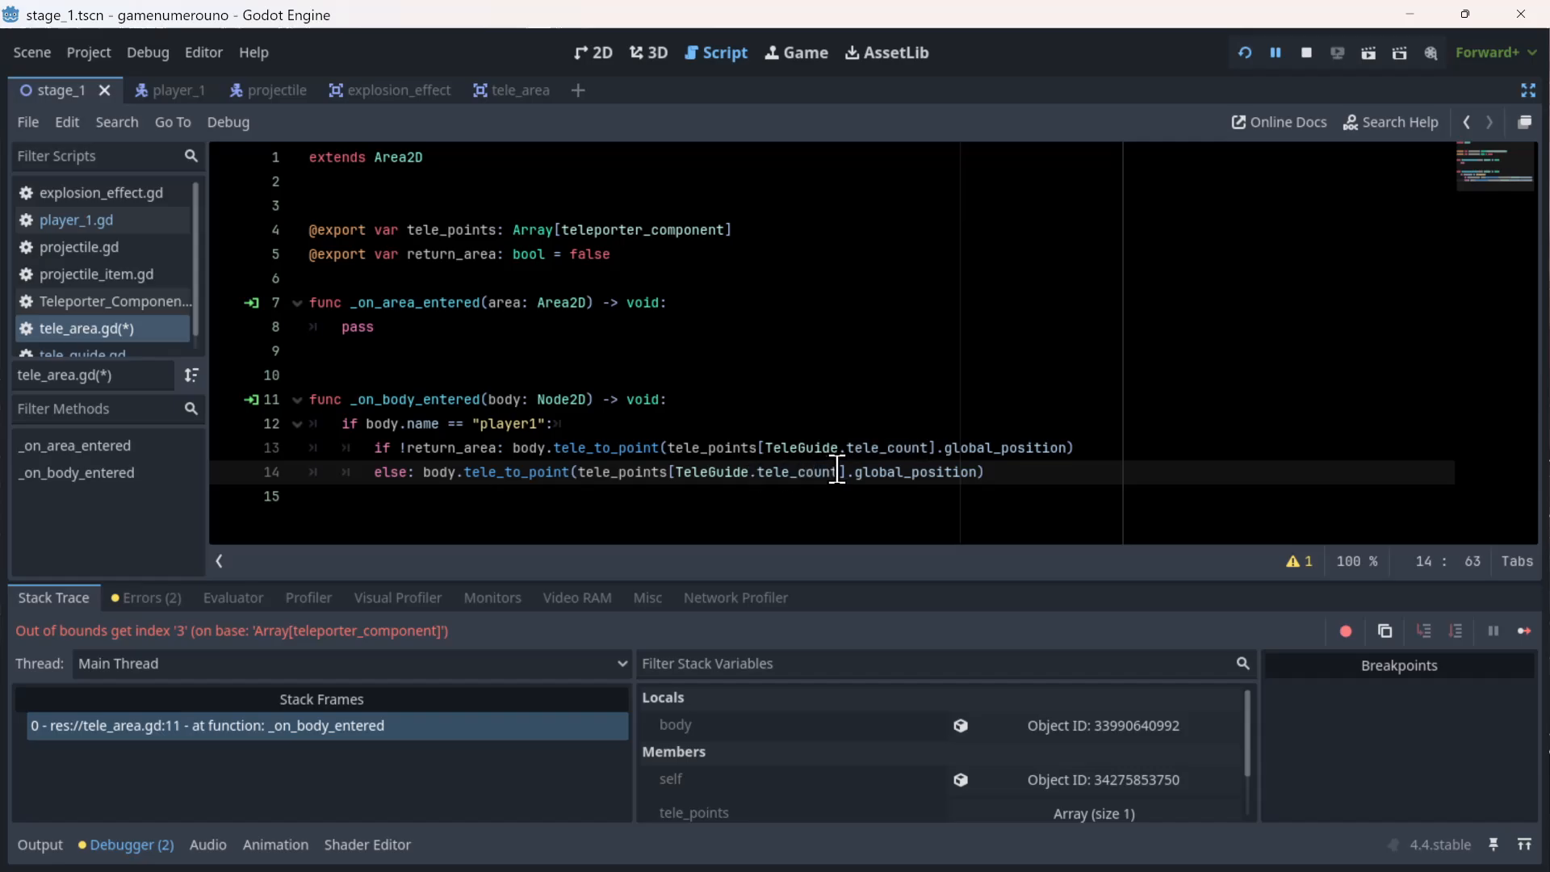
shift+click(677, 473)
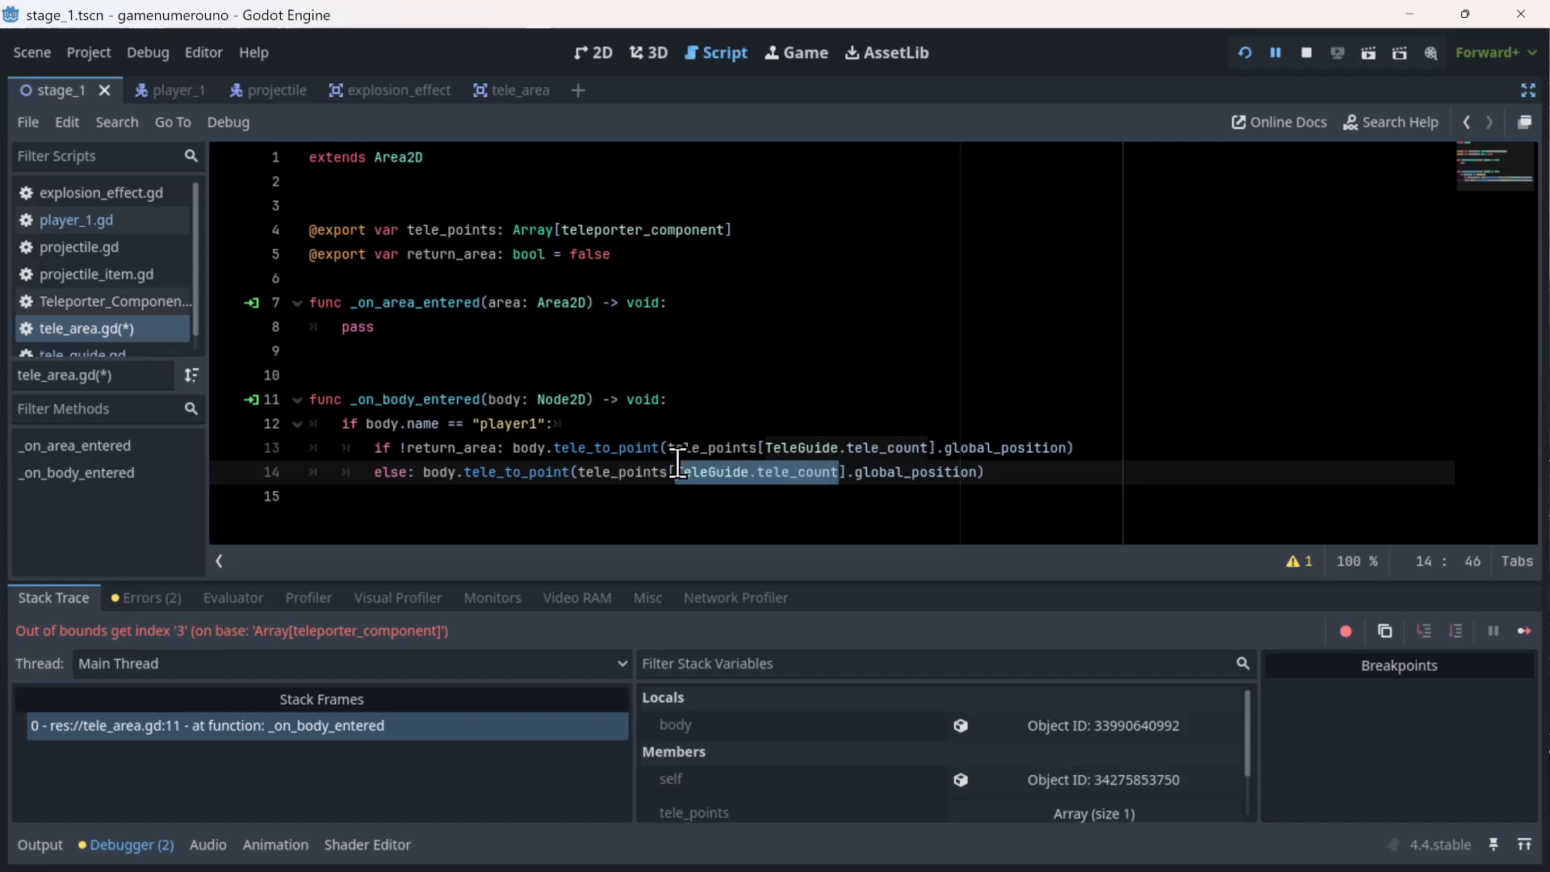
text(0)
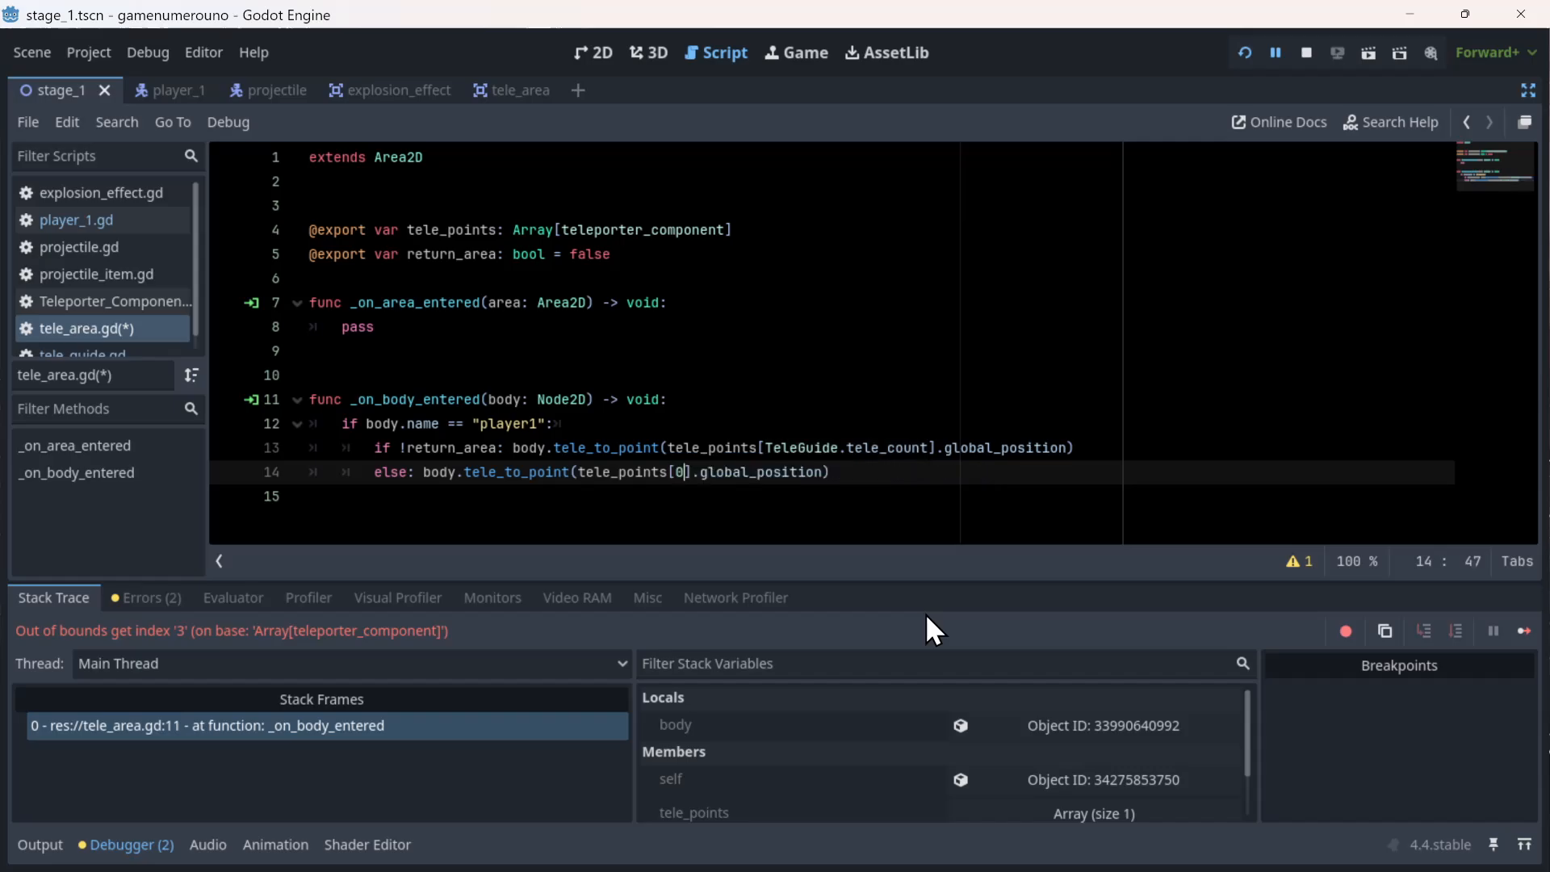
click(918, 491)
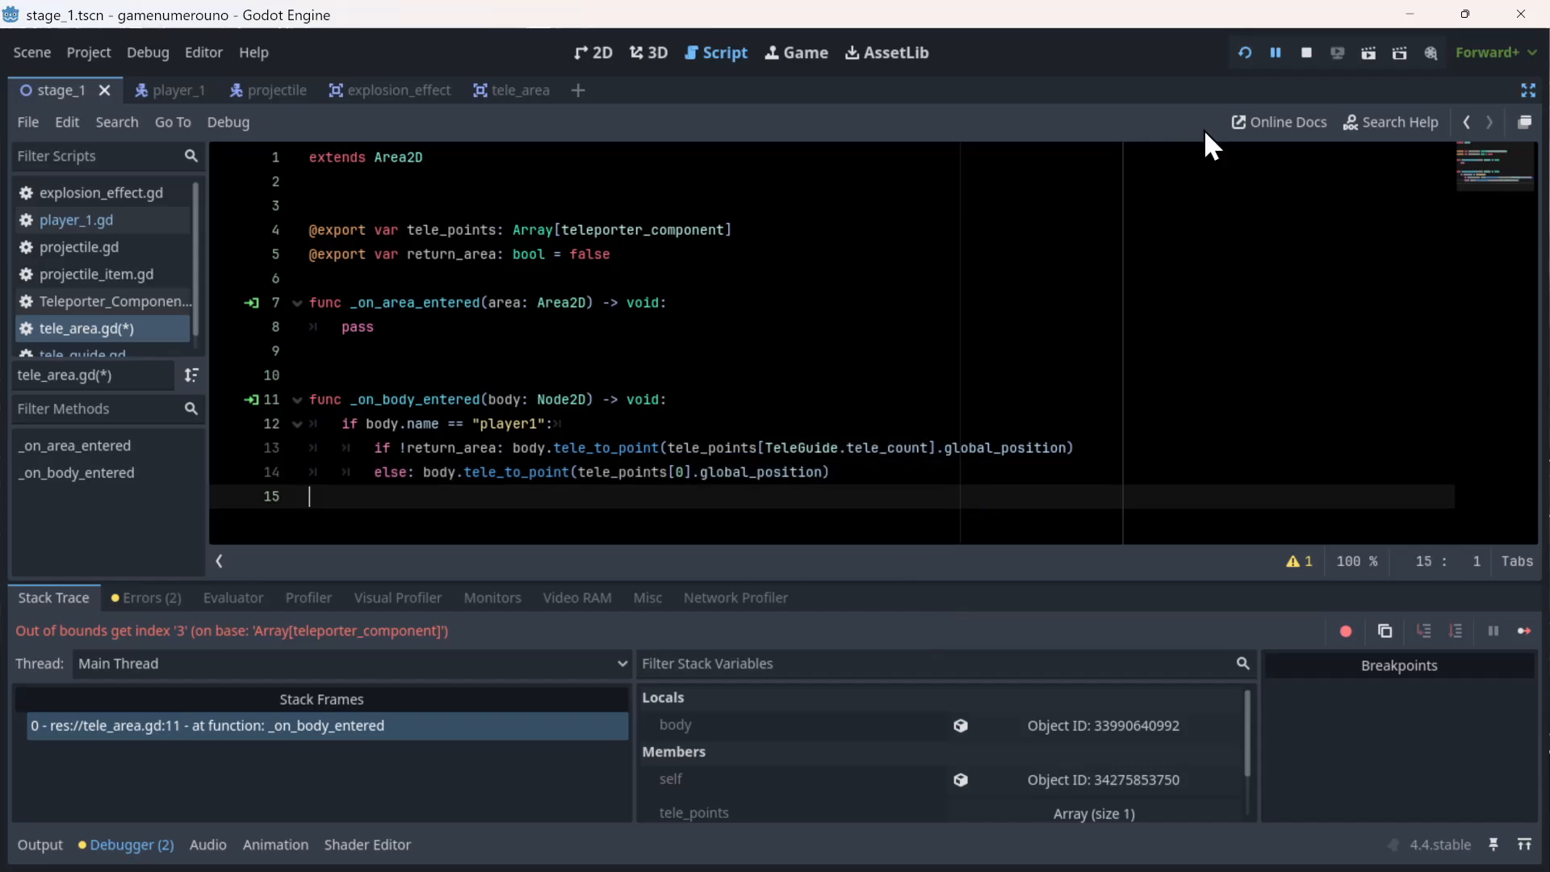
- Rerun the project to check that it starts, close the game window, and save tele_area.gd
click(1245, 47)
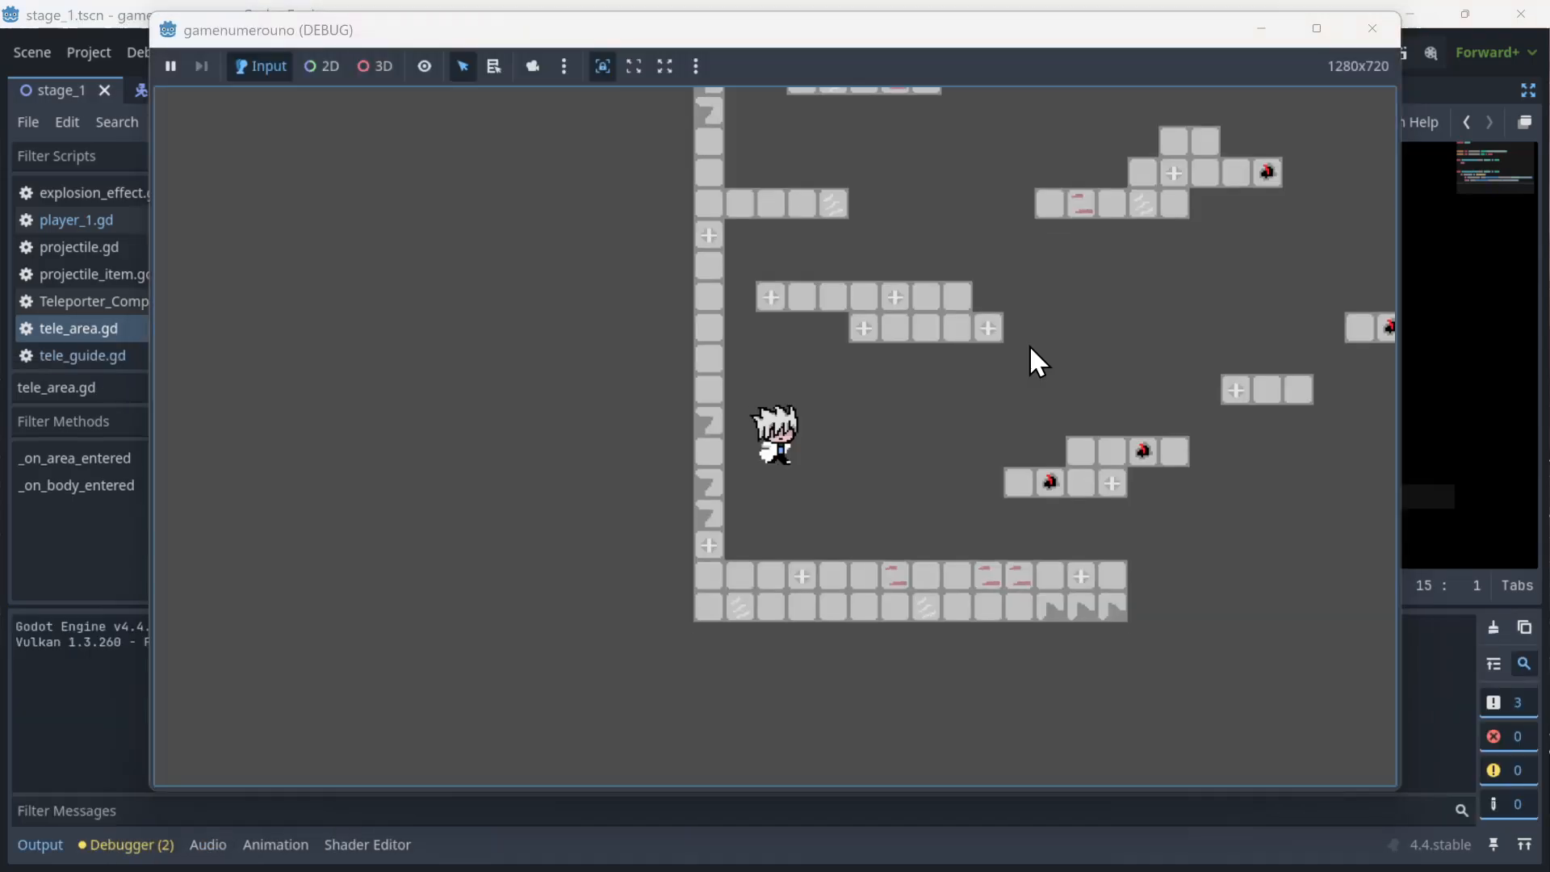
click(1358, 36)
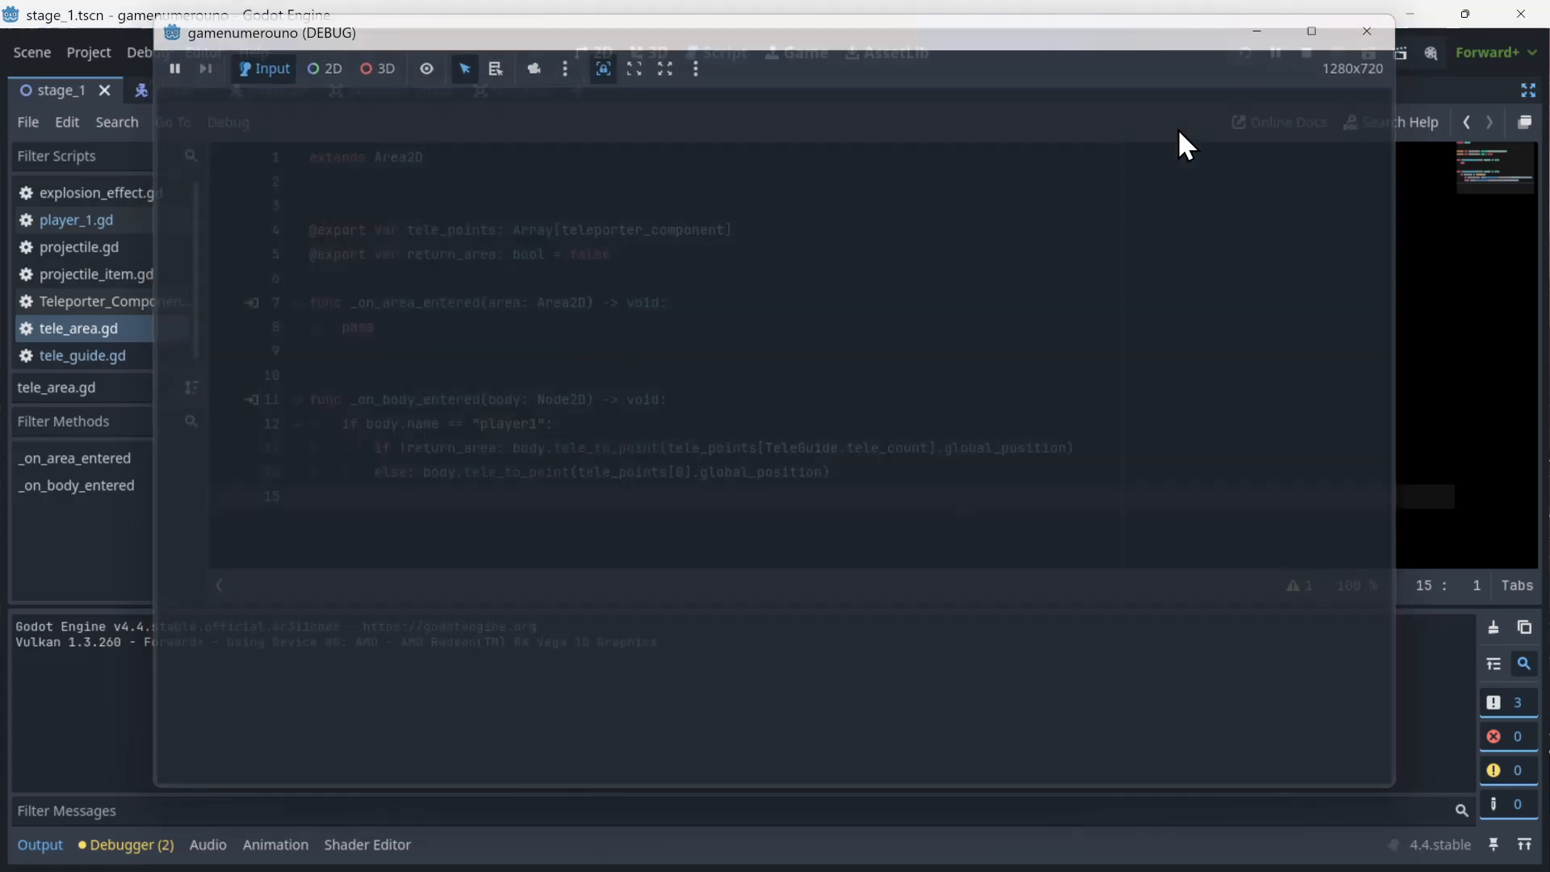
click(722, 422)
key(ctrl+s)
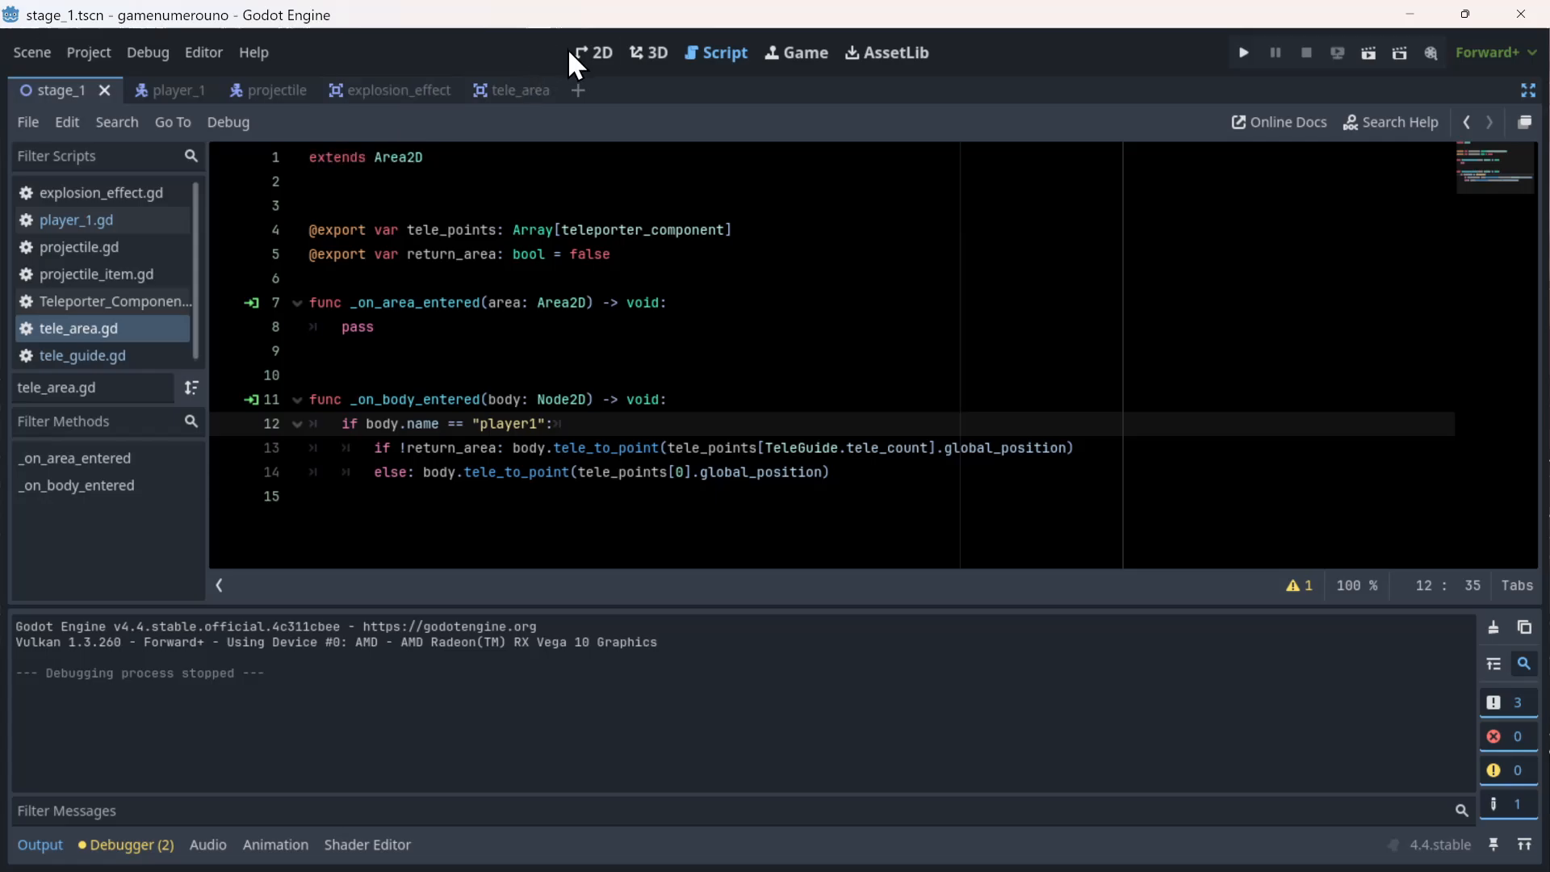
- Return to the 2D view with the docks shown and move the nested tele_area out to stage_1's level, below tele_area3
click(588, 53)
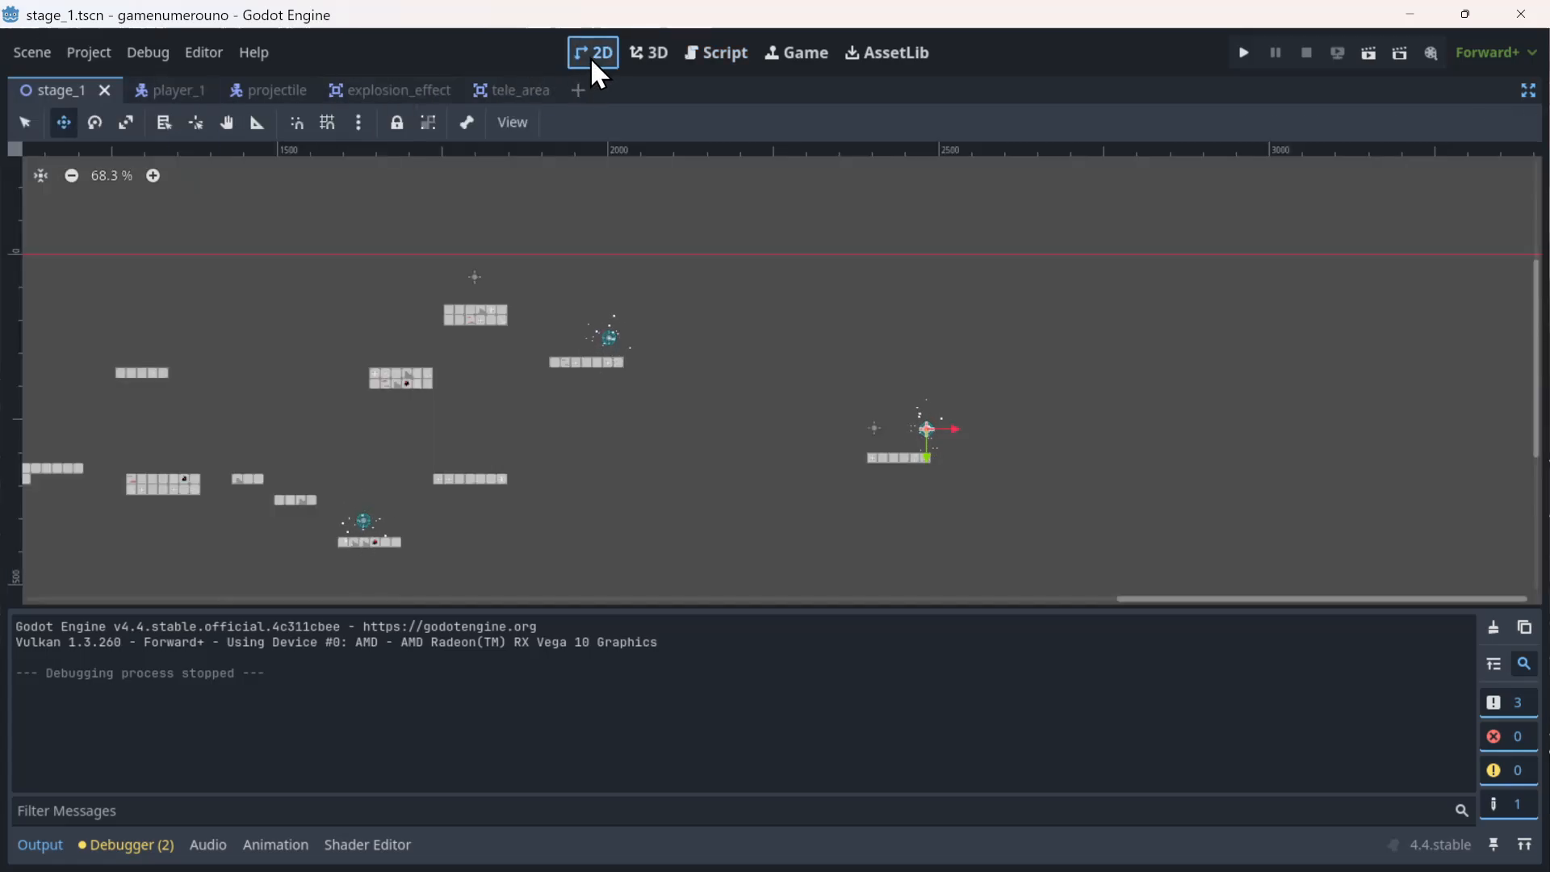
click(1529, 91)
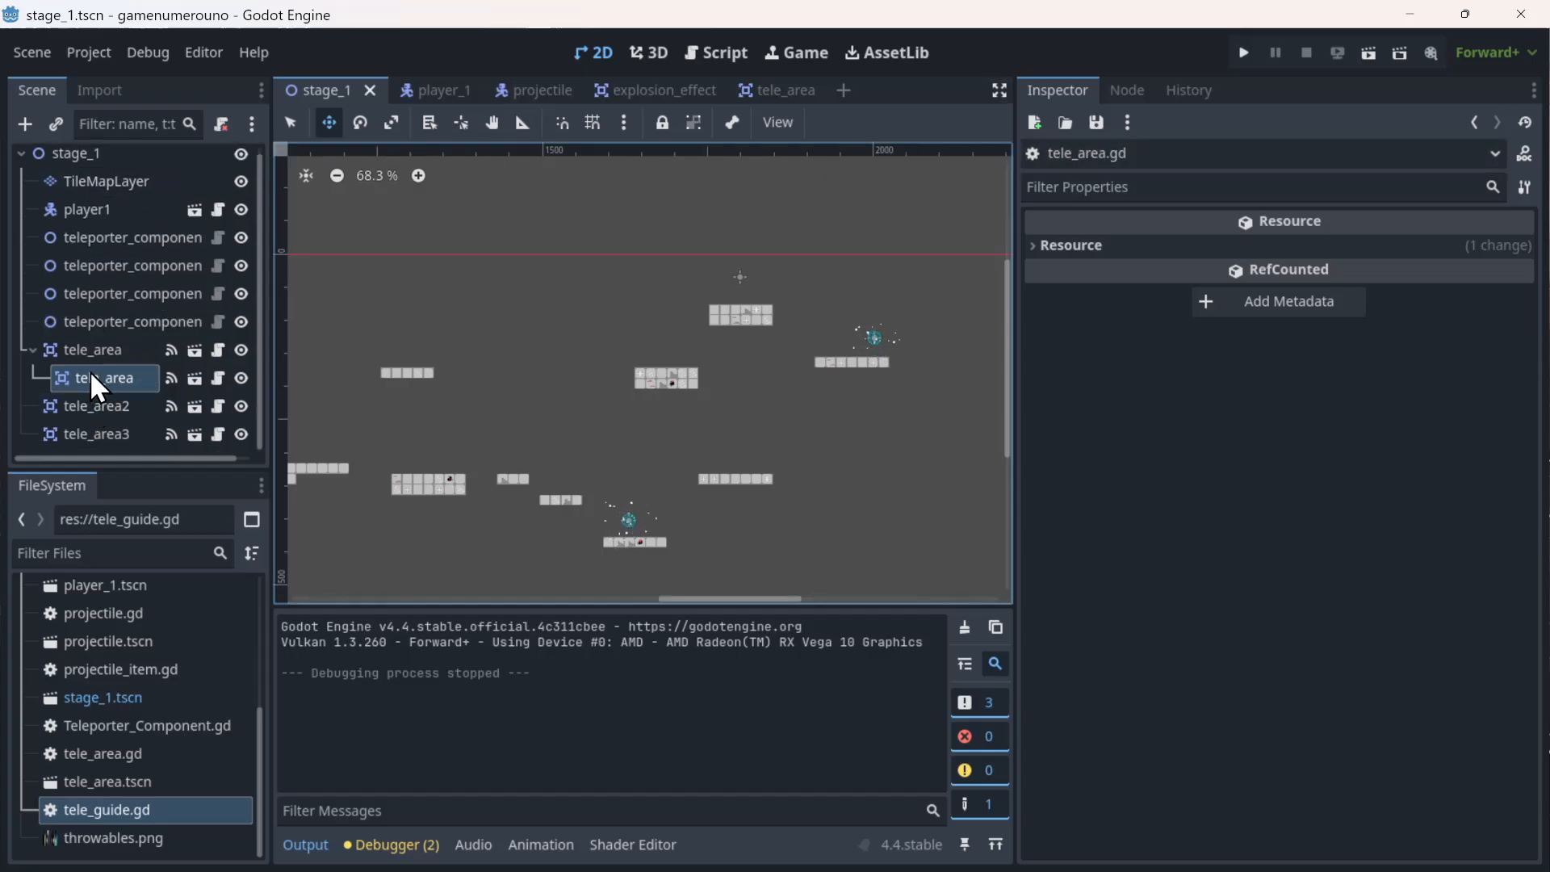
drag(95, 375, 74, 447)
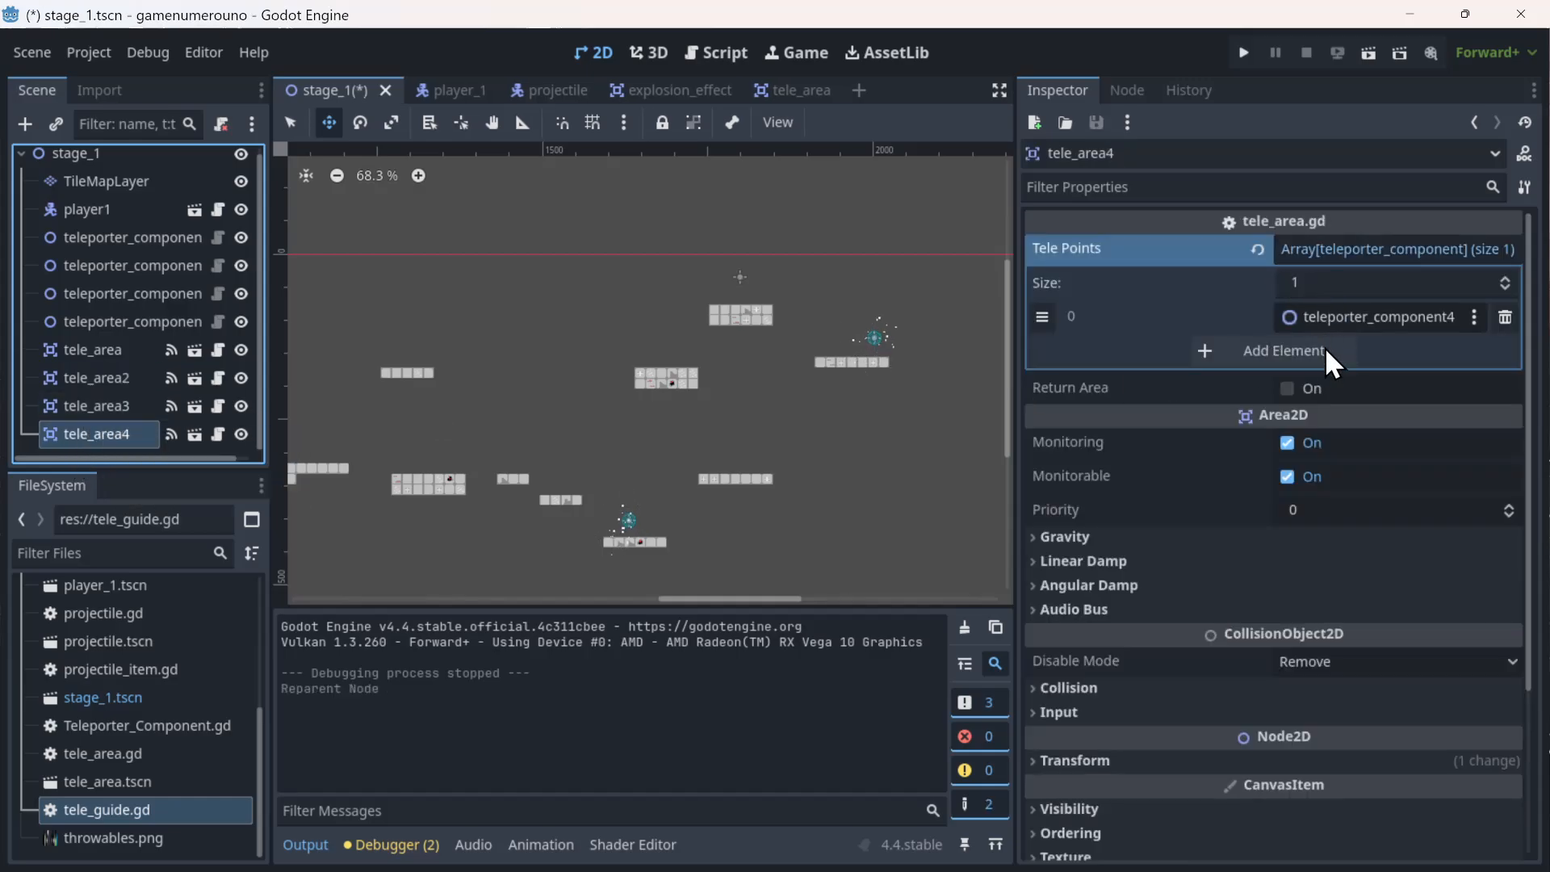
- Compare tele_area's properties with tele_area4's, and enable Return Area on tele_area4
click(105, 354)
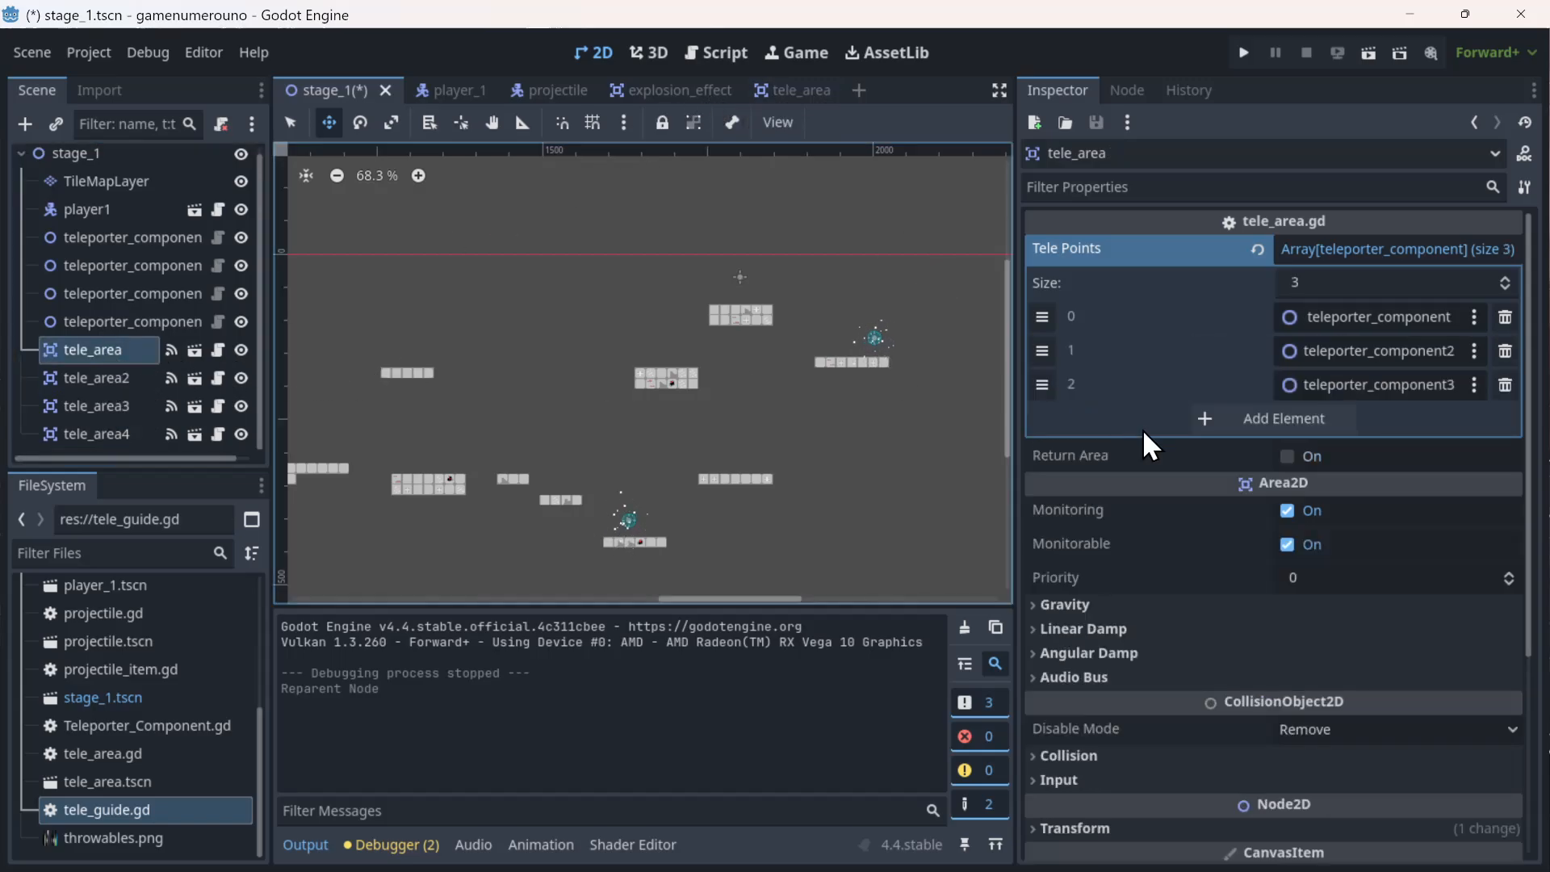
click(73, 436)
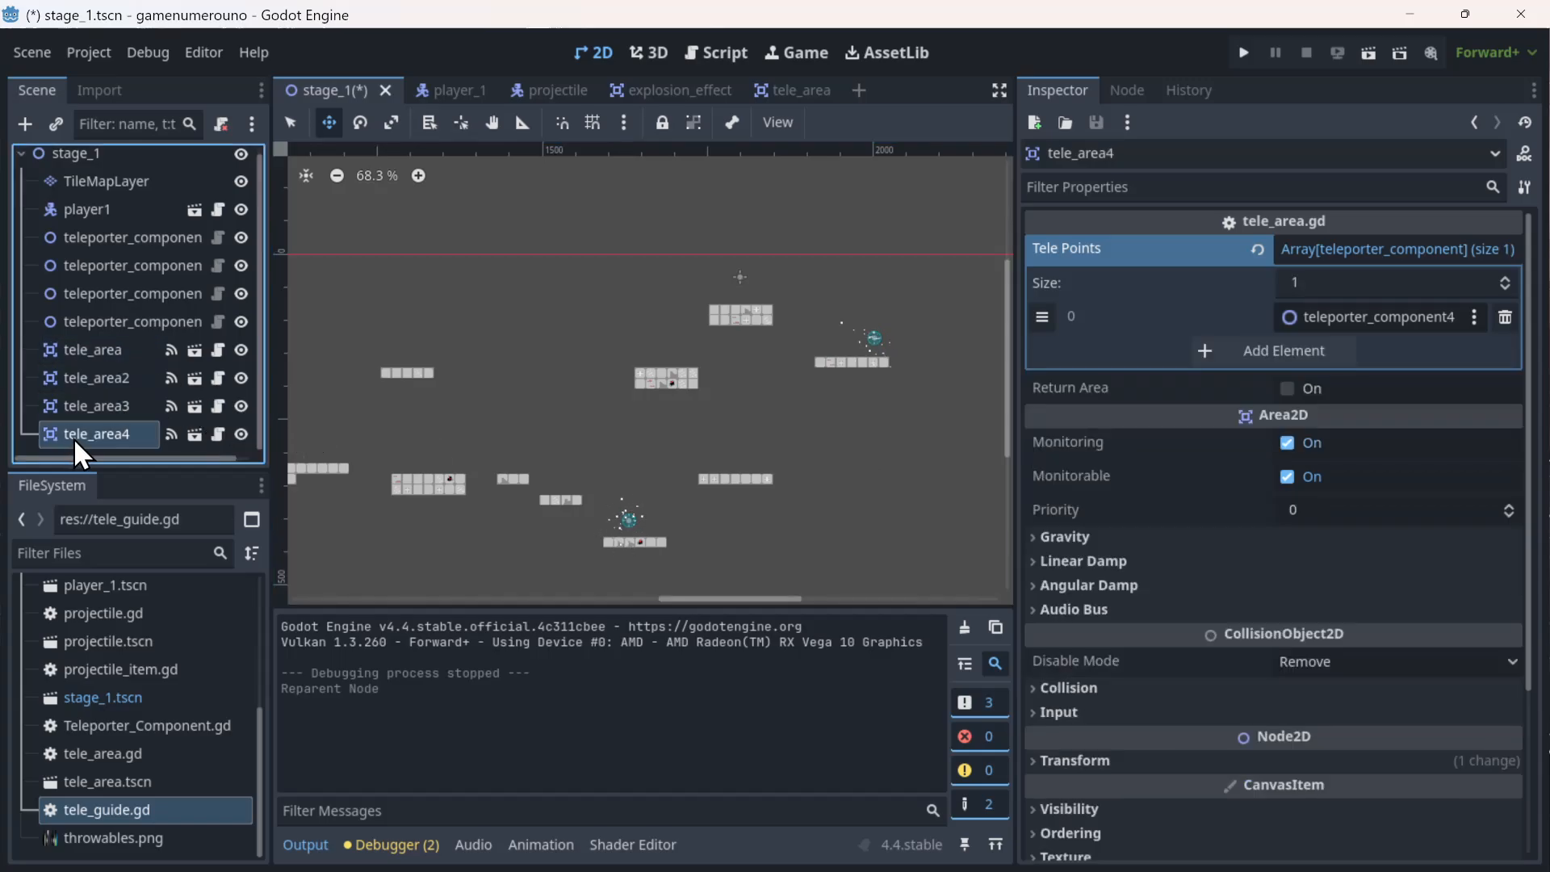
click(1285, 396)
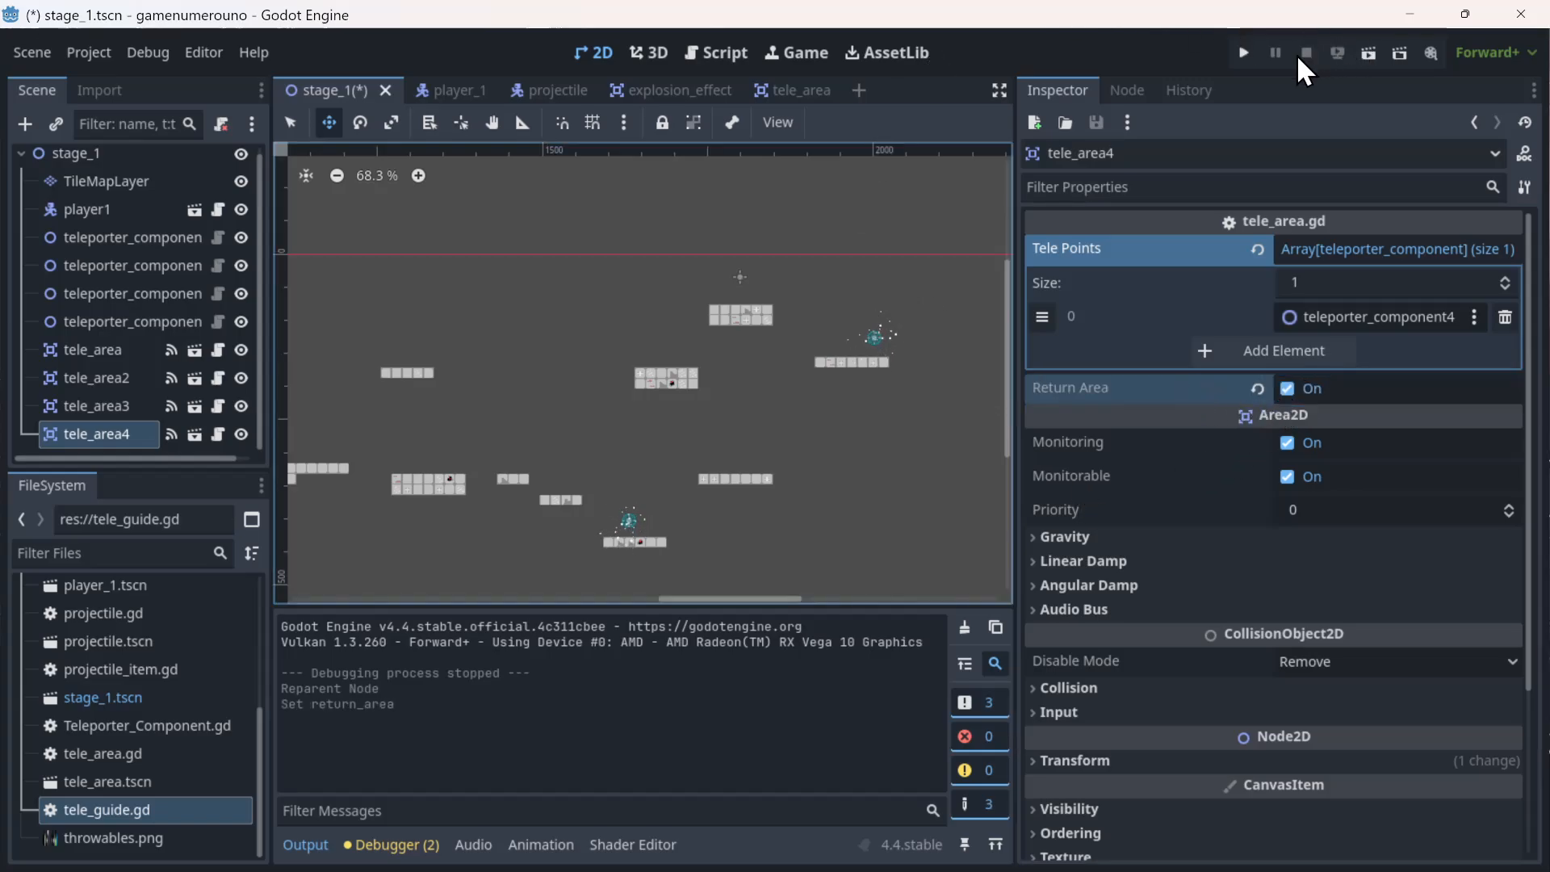
- Run the project and guide the player across the starting room's platforms into its teleporter
key(F5)
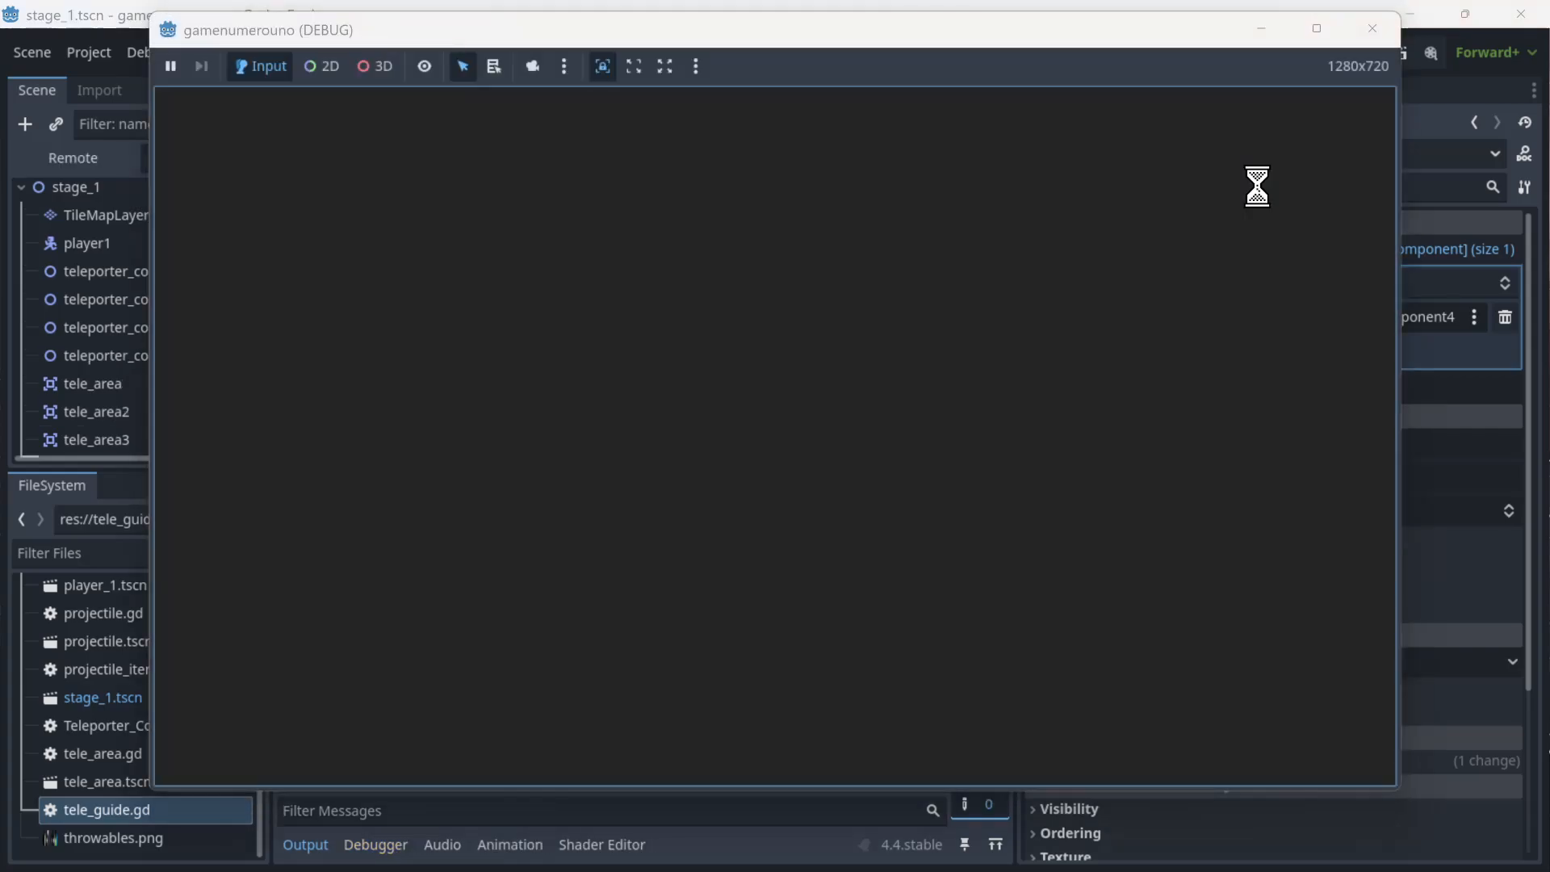
key(Right)
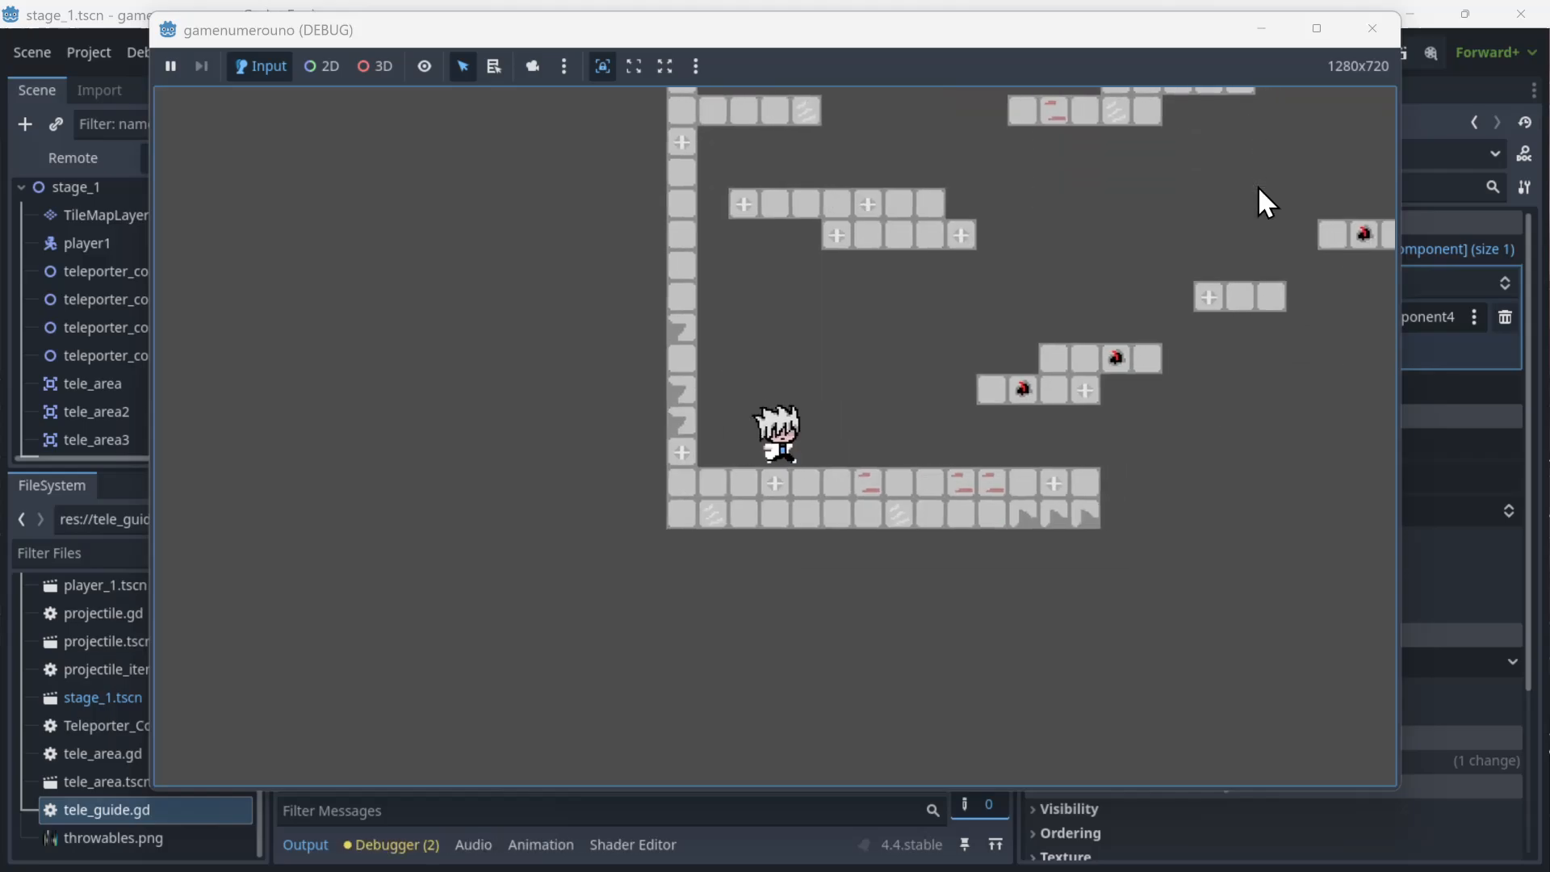
key(space)
key(space)
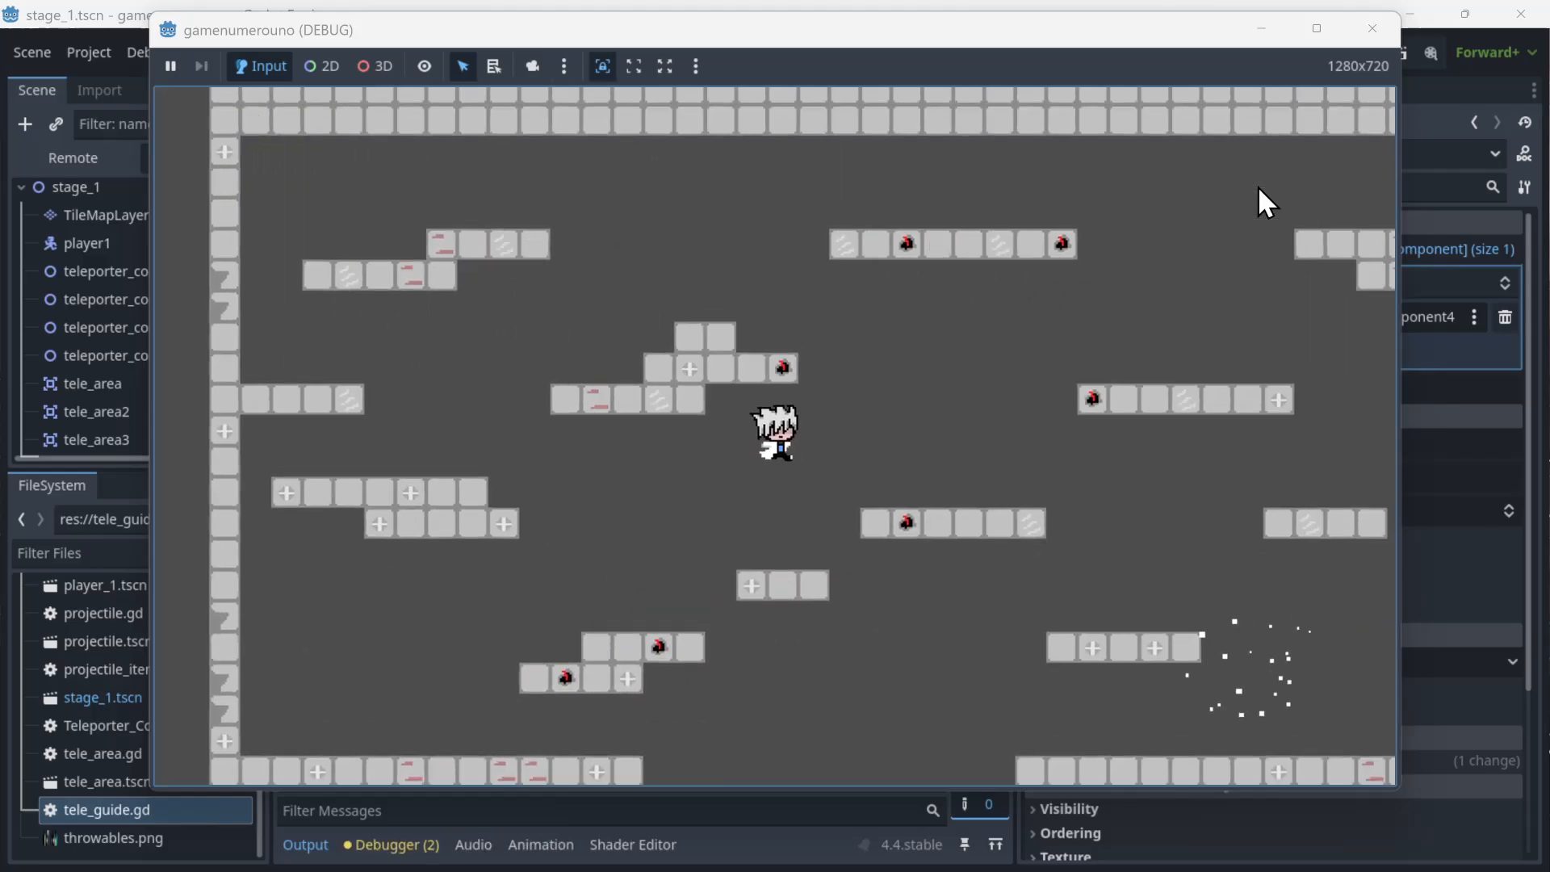
key(space)
key(Right)
key(Right)
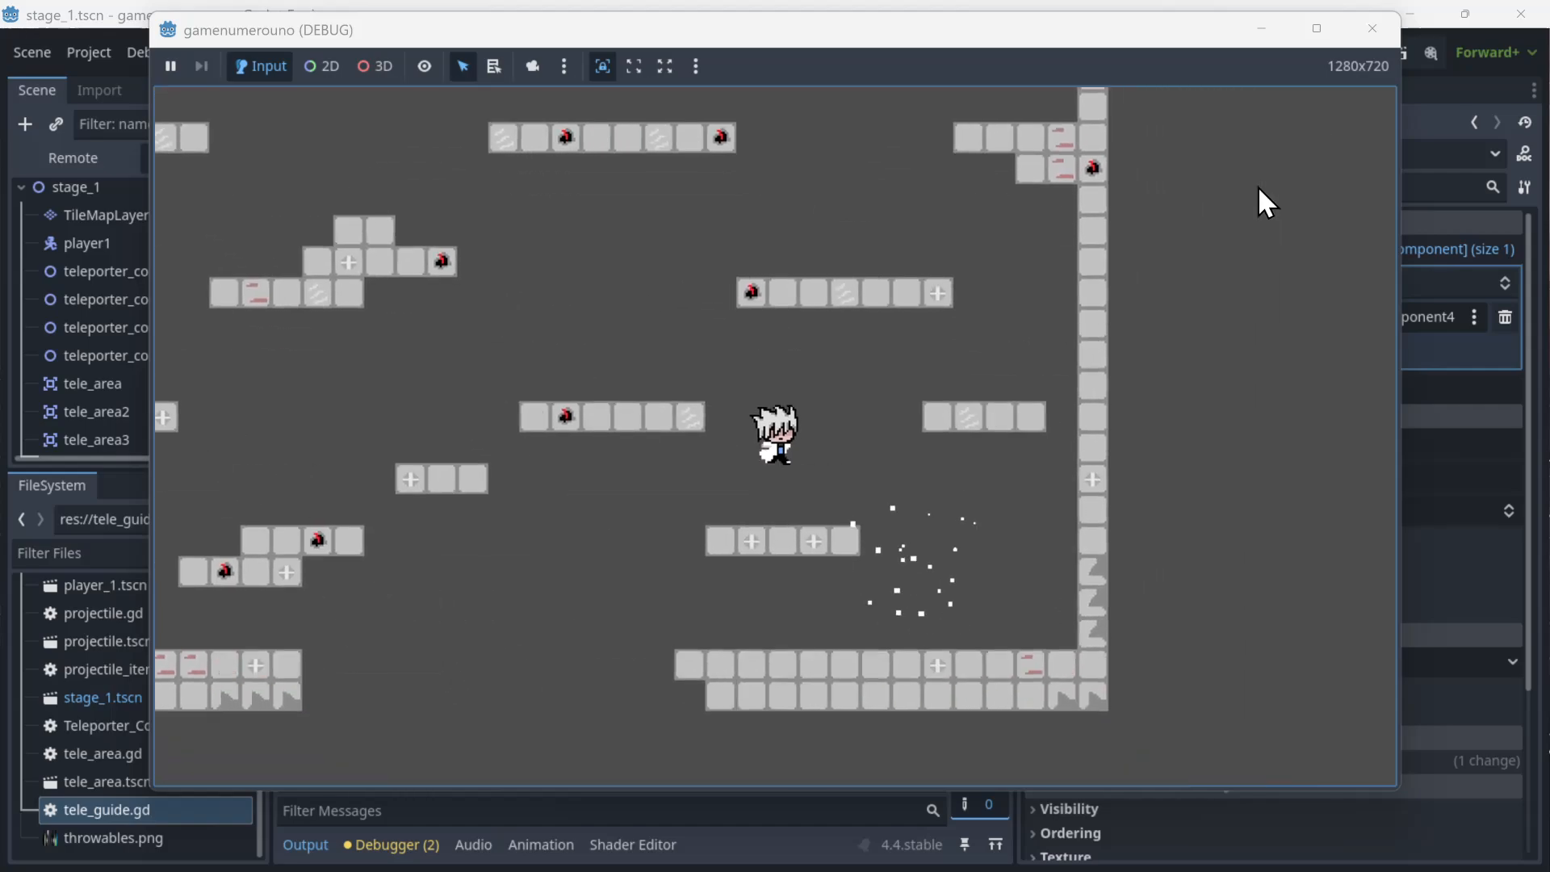
key(Right)
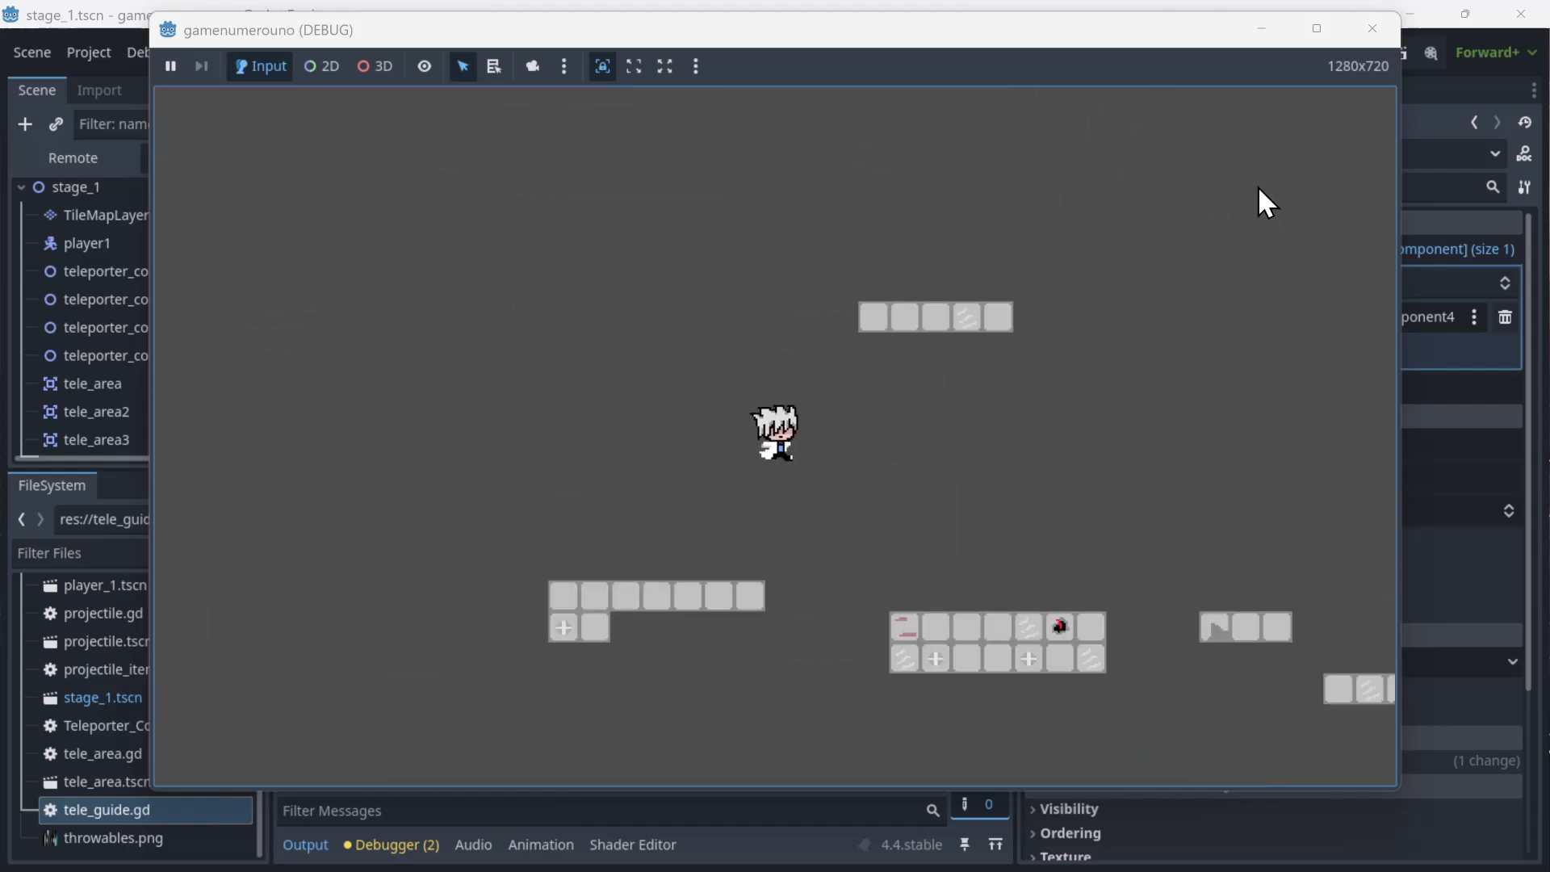
- Test the second section's upper-platform teleporter and the teleporter beyond it, and close the game window
key(Right)
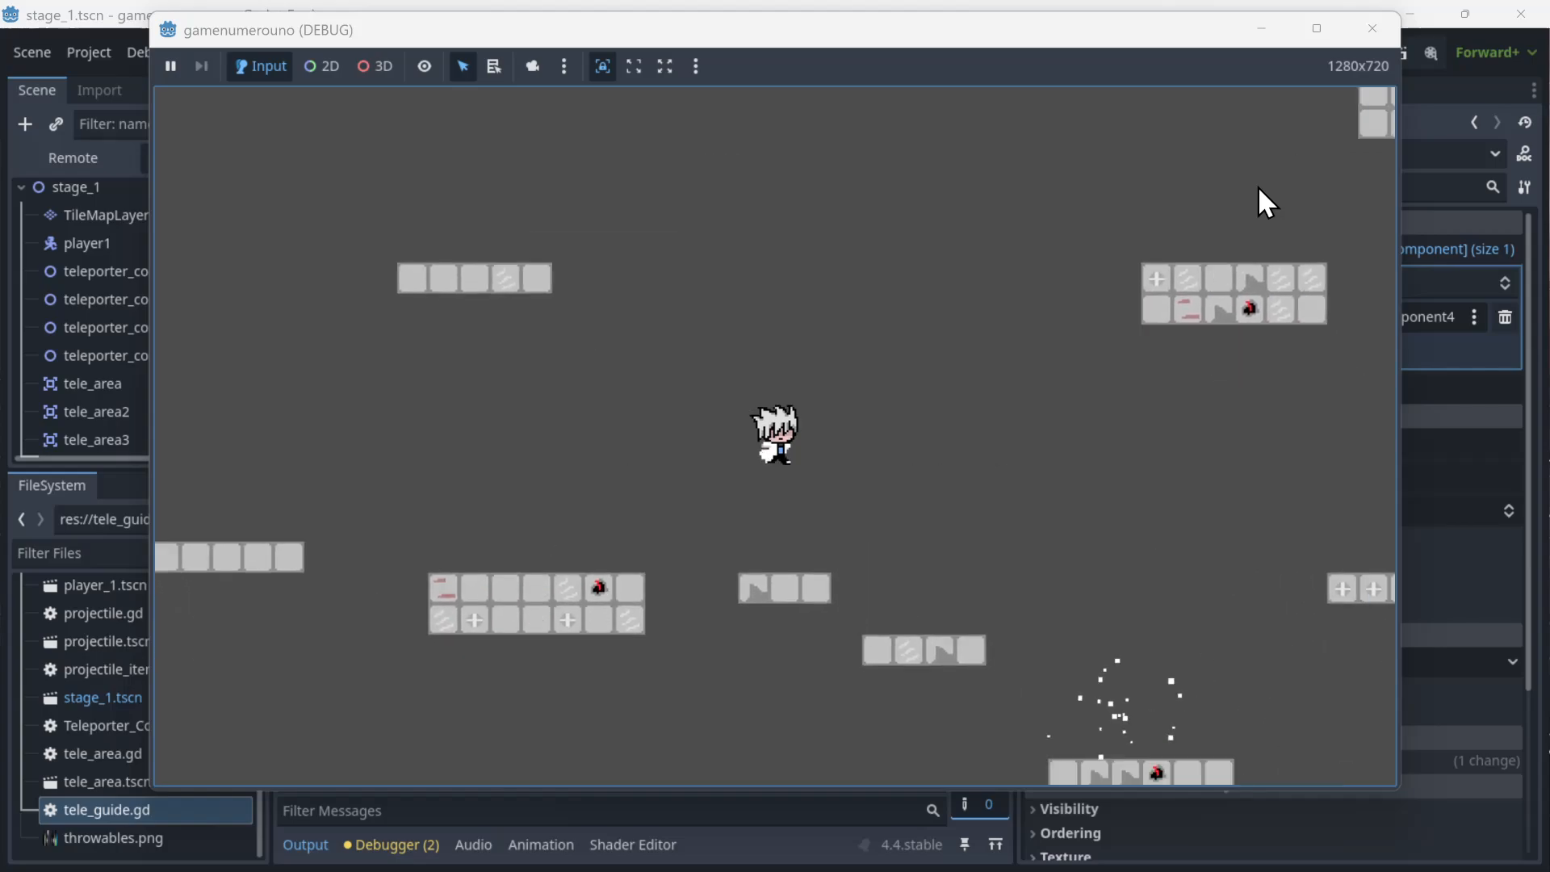
key(Right)
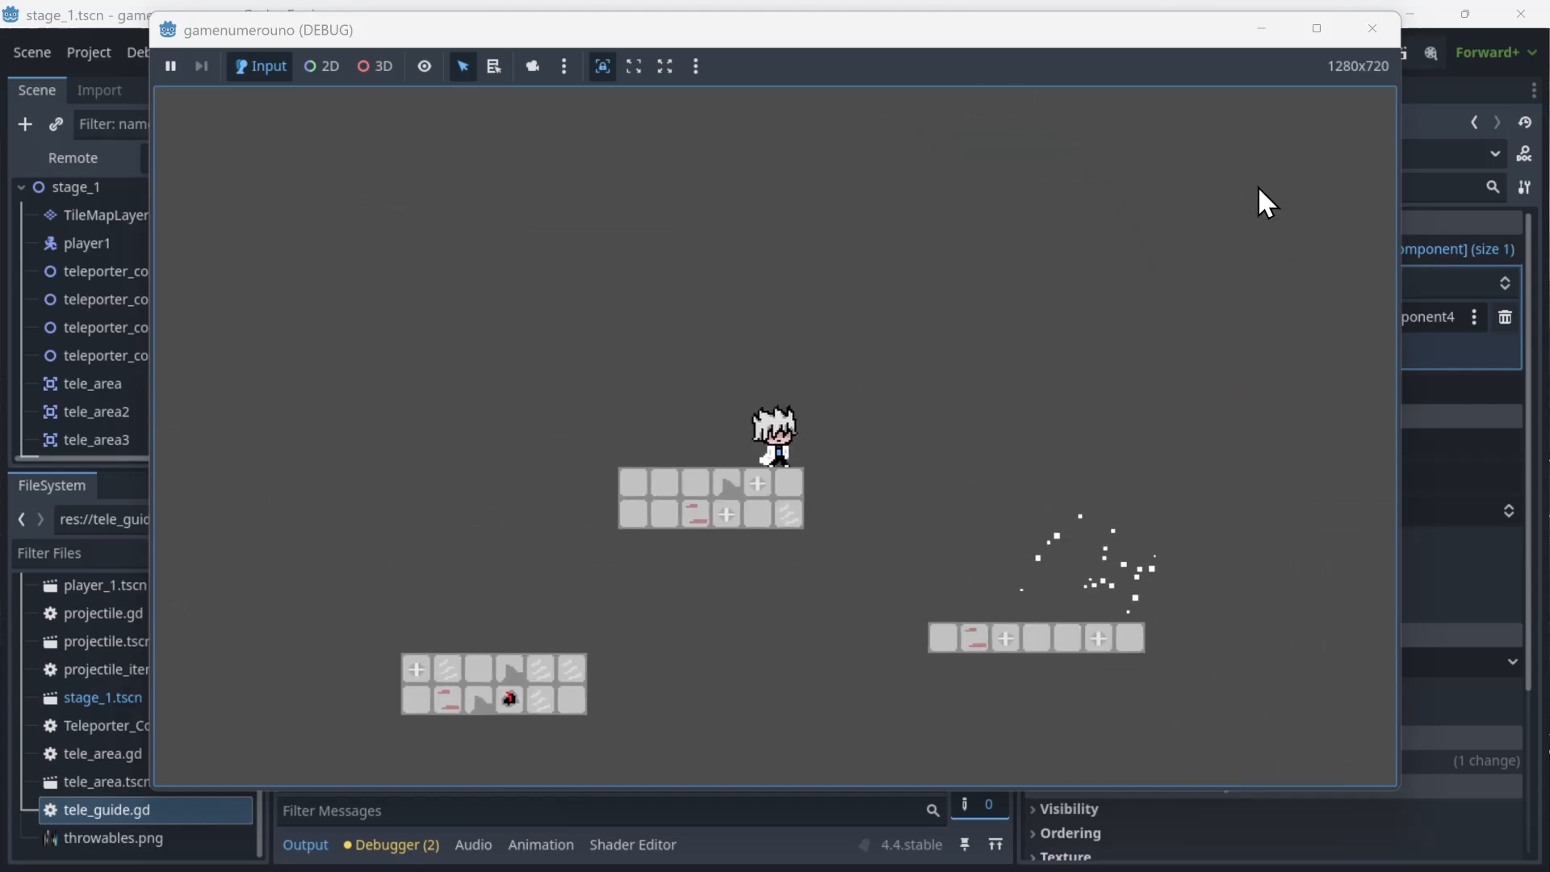
key(Right)
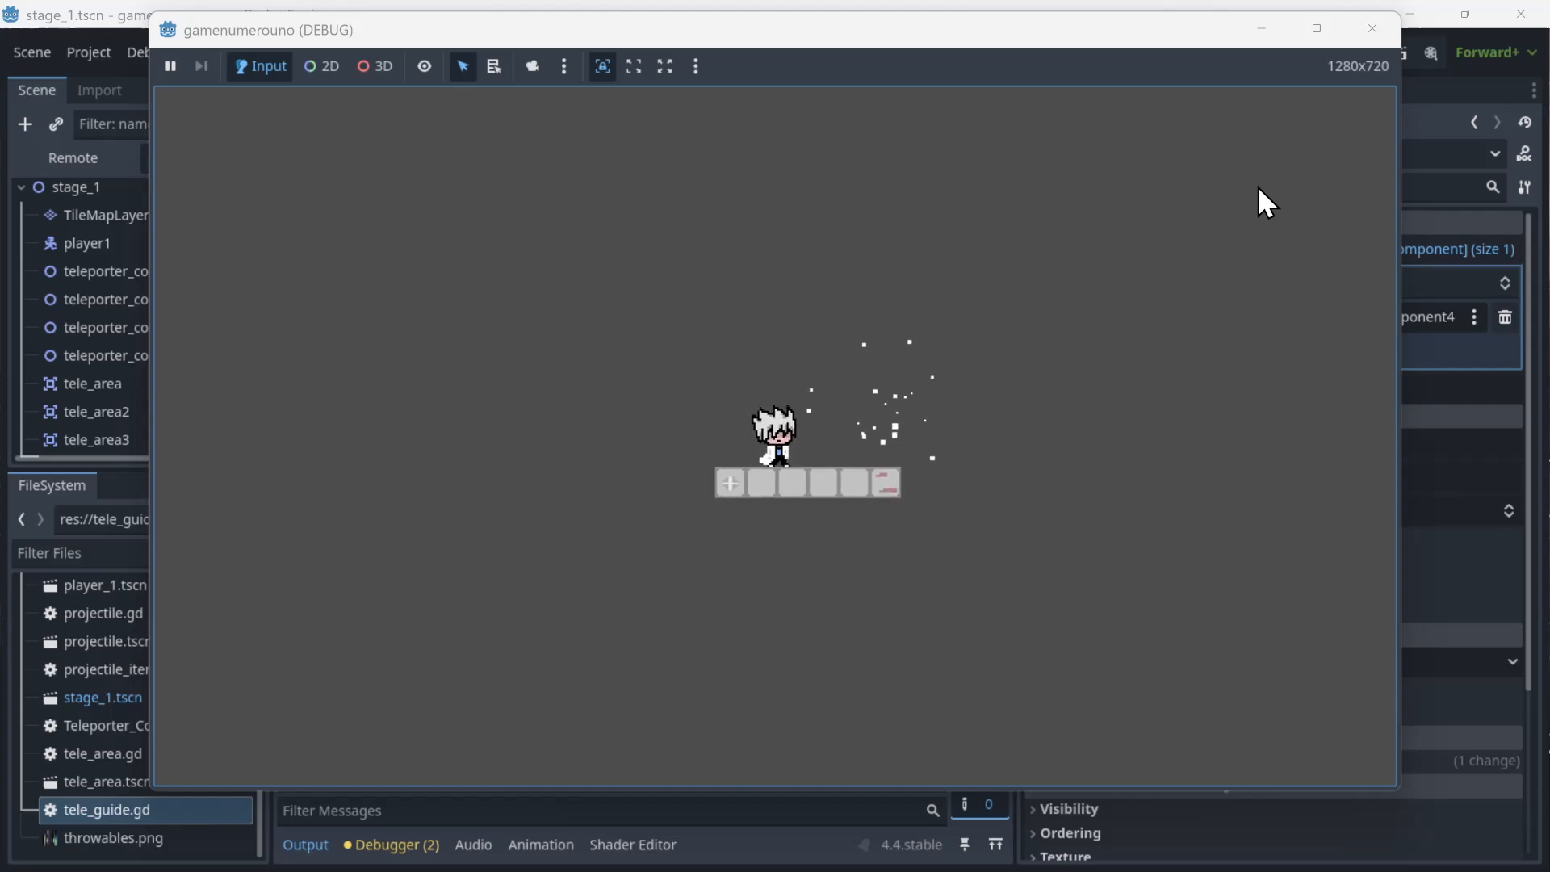
key(Right)
key(space)
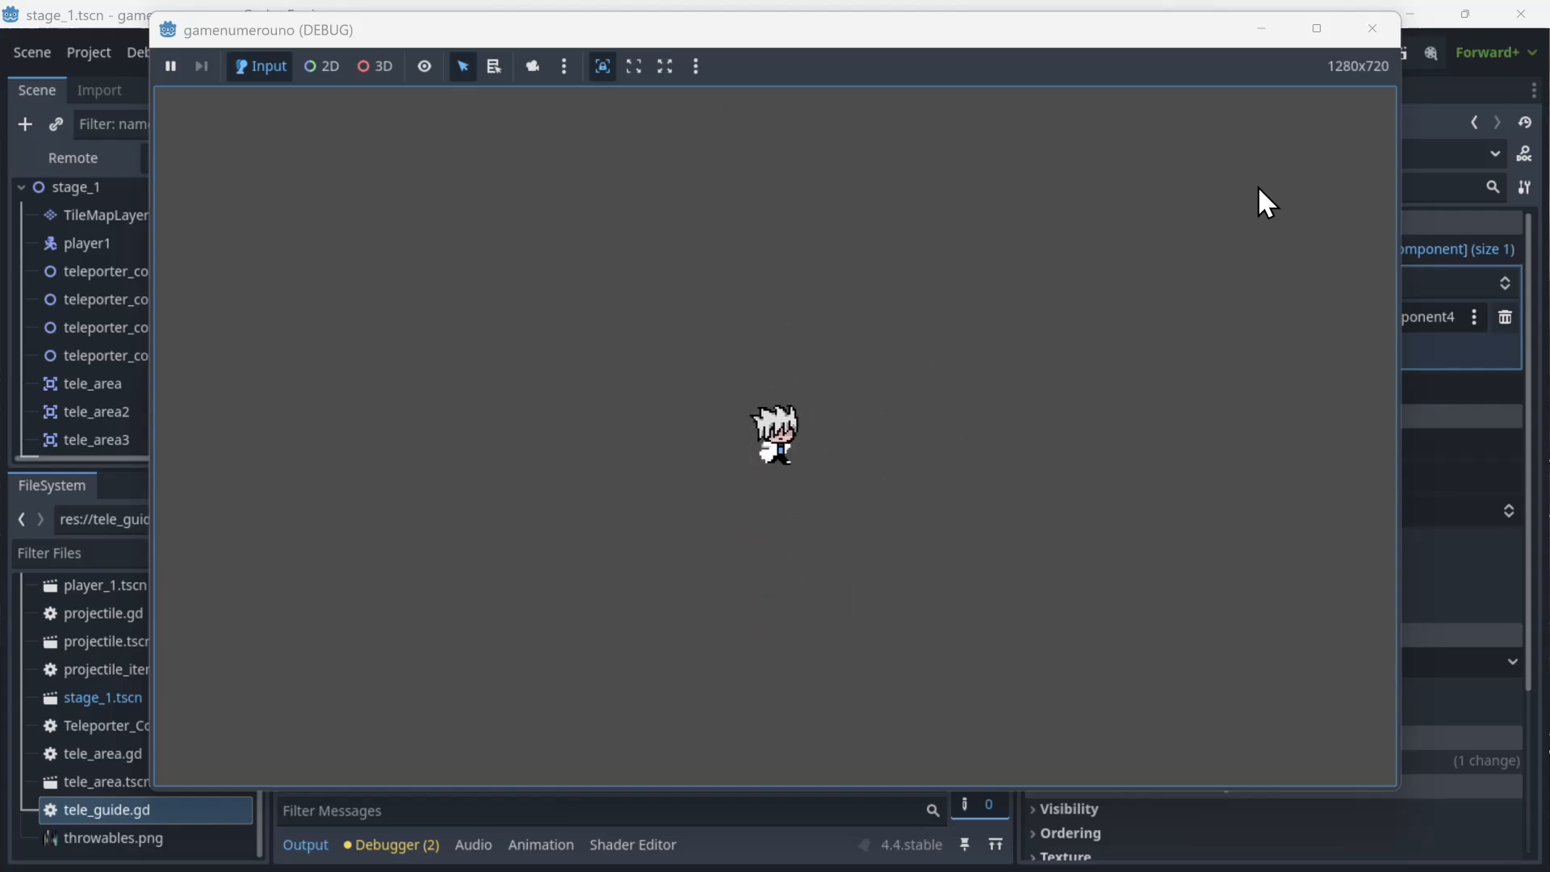
click(1372, 29)
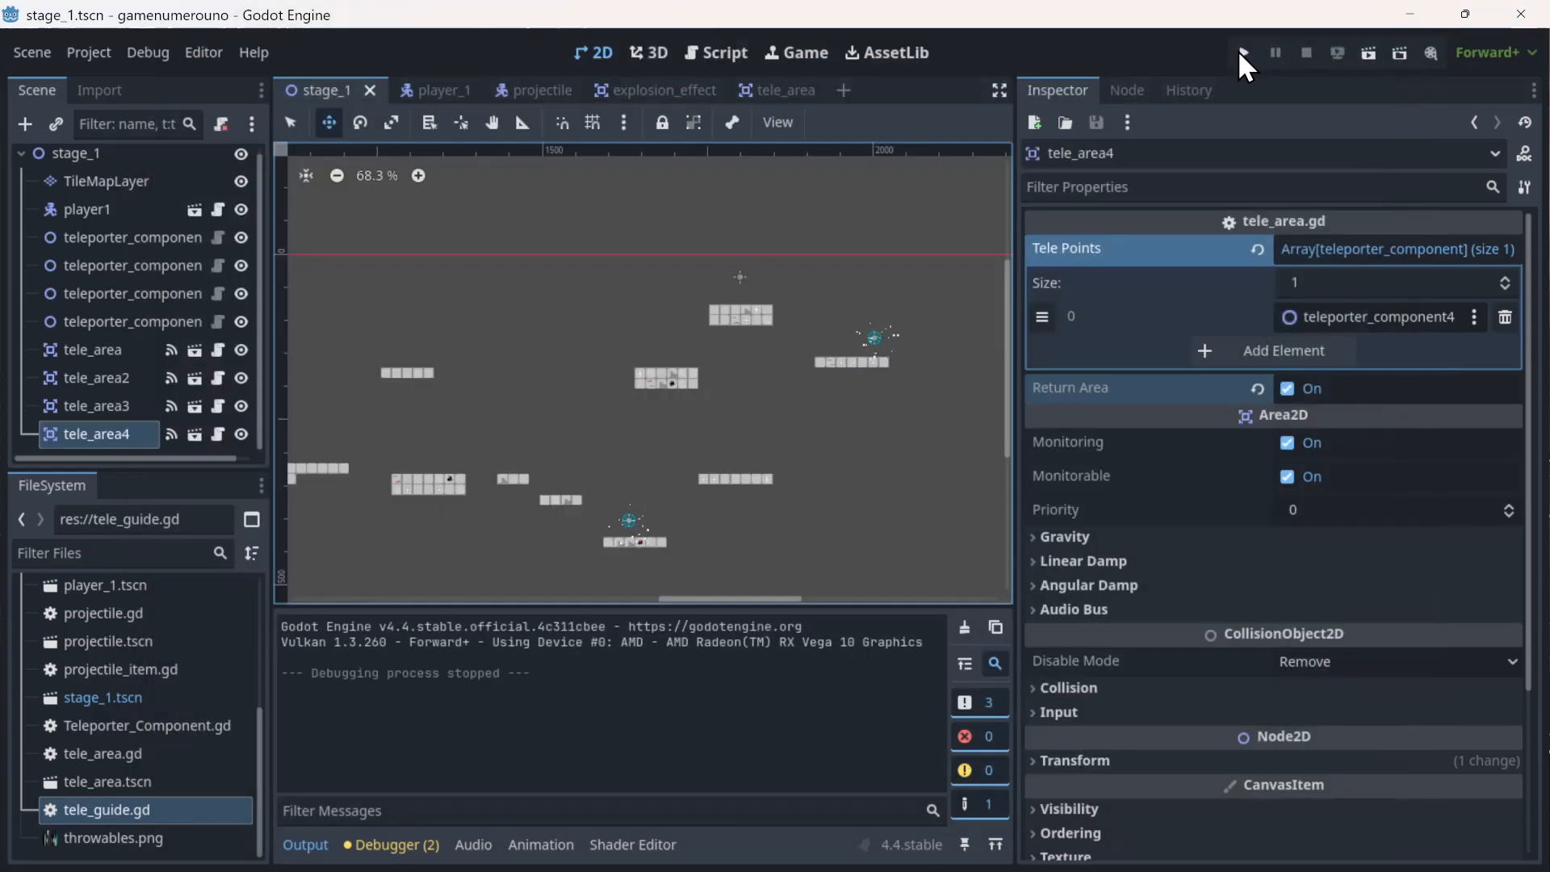
- Rerun the project and take the player over the first room's platforms through the teleporter to the second section
click(1242, 53)
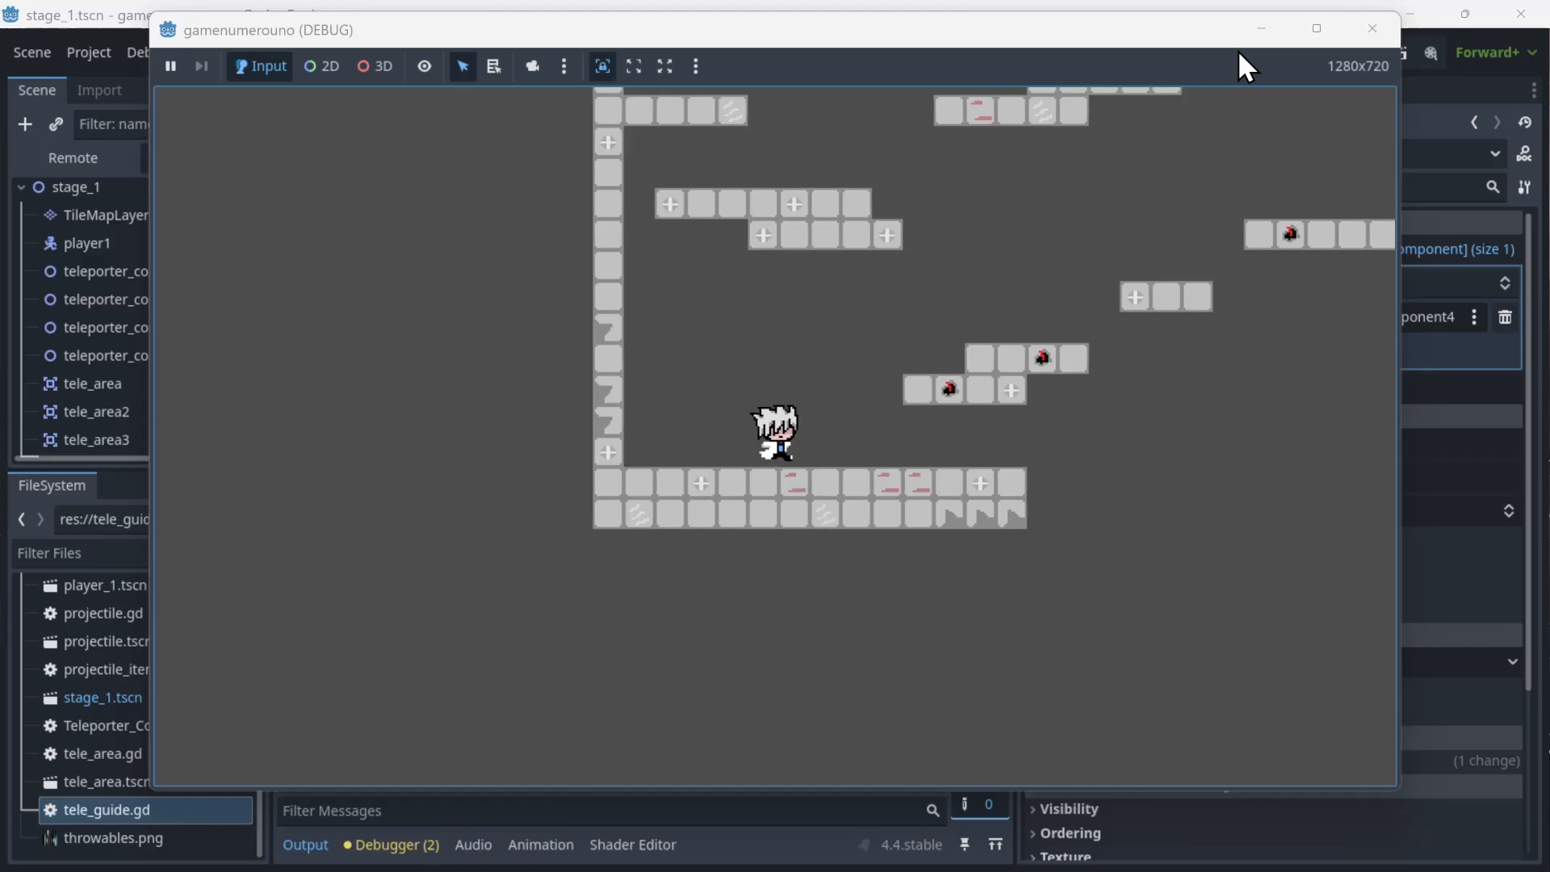
key(Right)
key(space)
key(space)
key(Right)
key(Left)
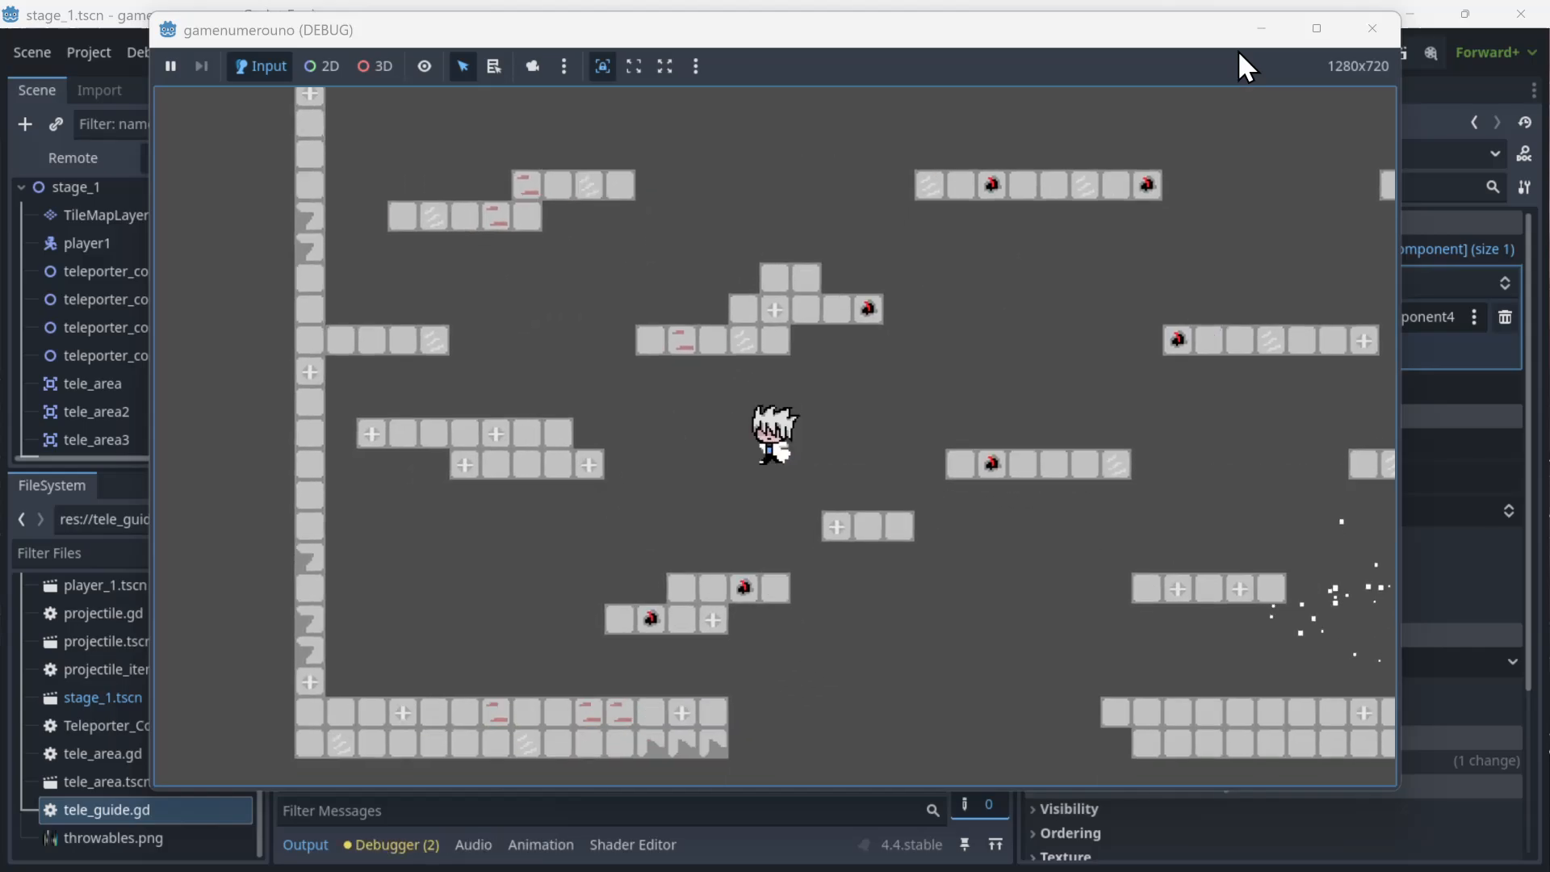
key(space)
key(Right)
key(space)
key(Right)
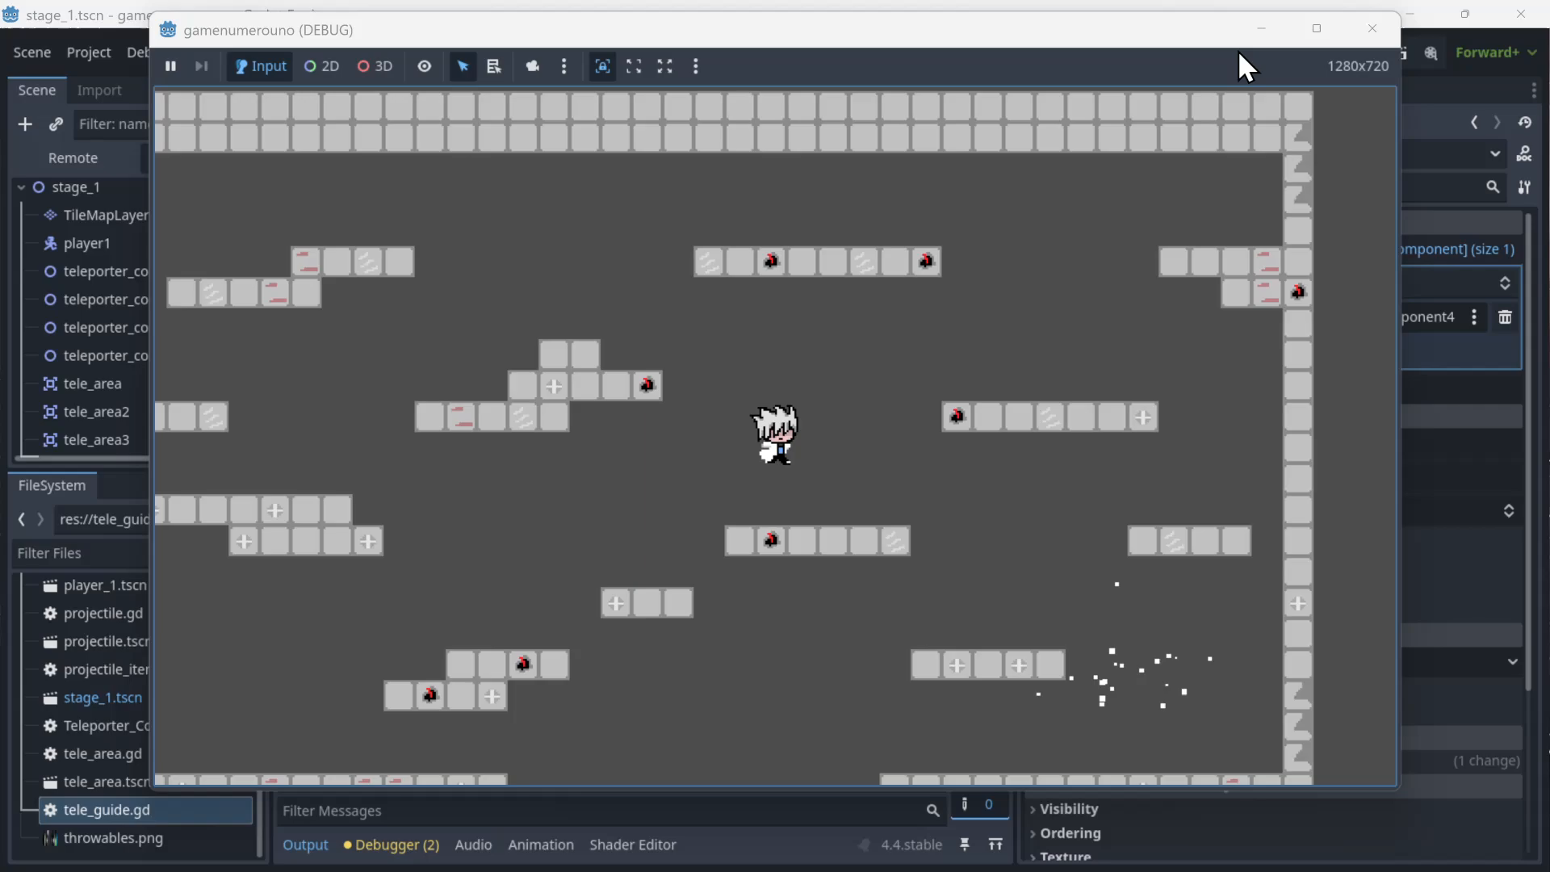
key(Right)
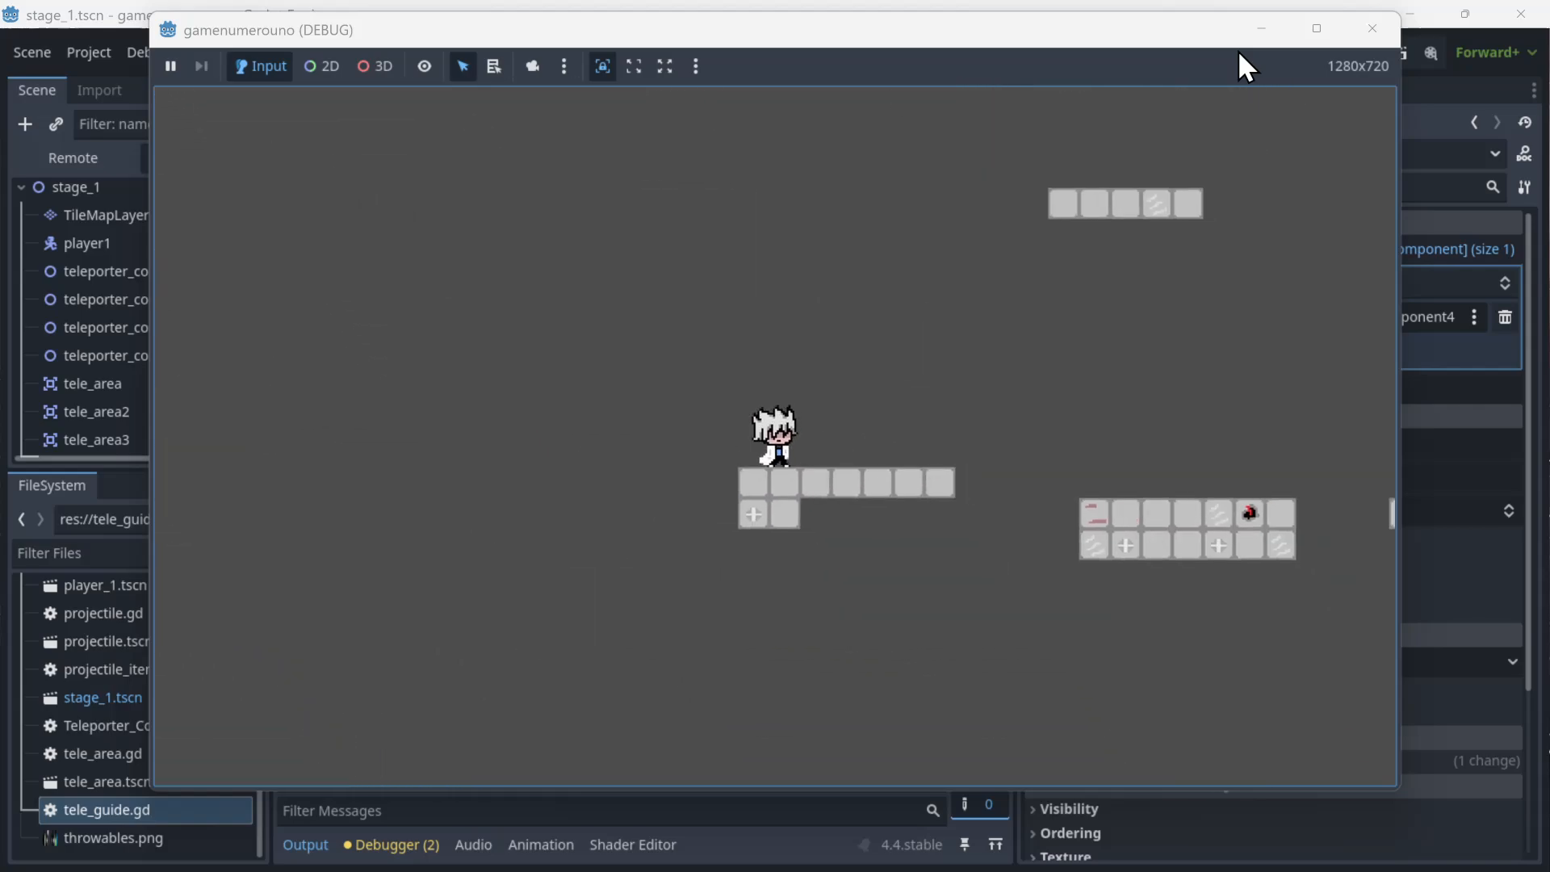
- Test the teleporter on the second section's lowest platform, and close the game window
key(Right)
key(space)
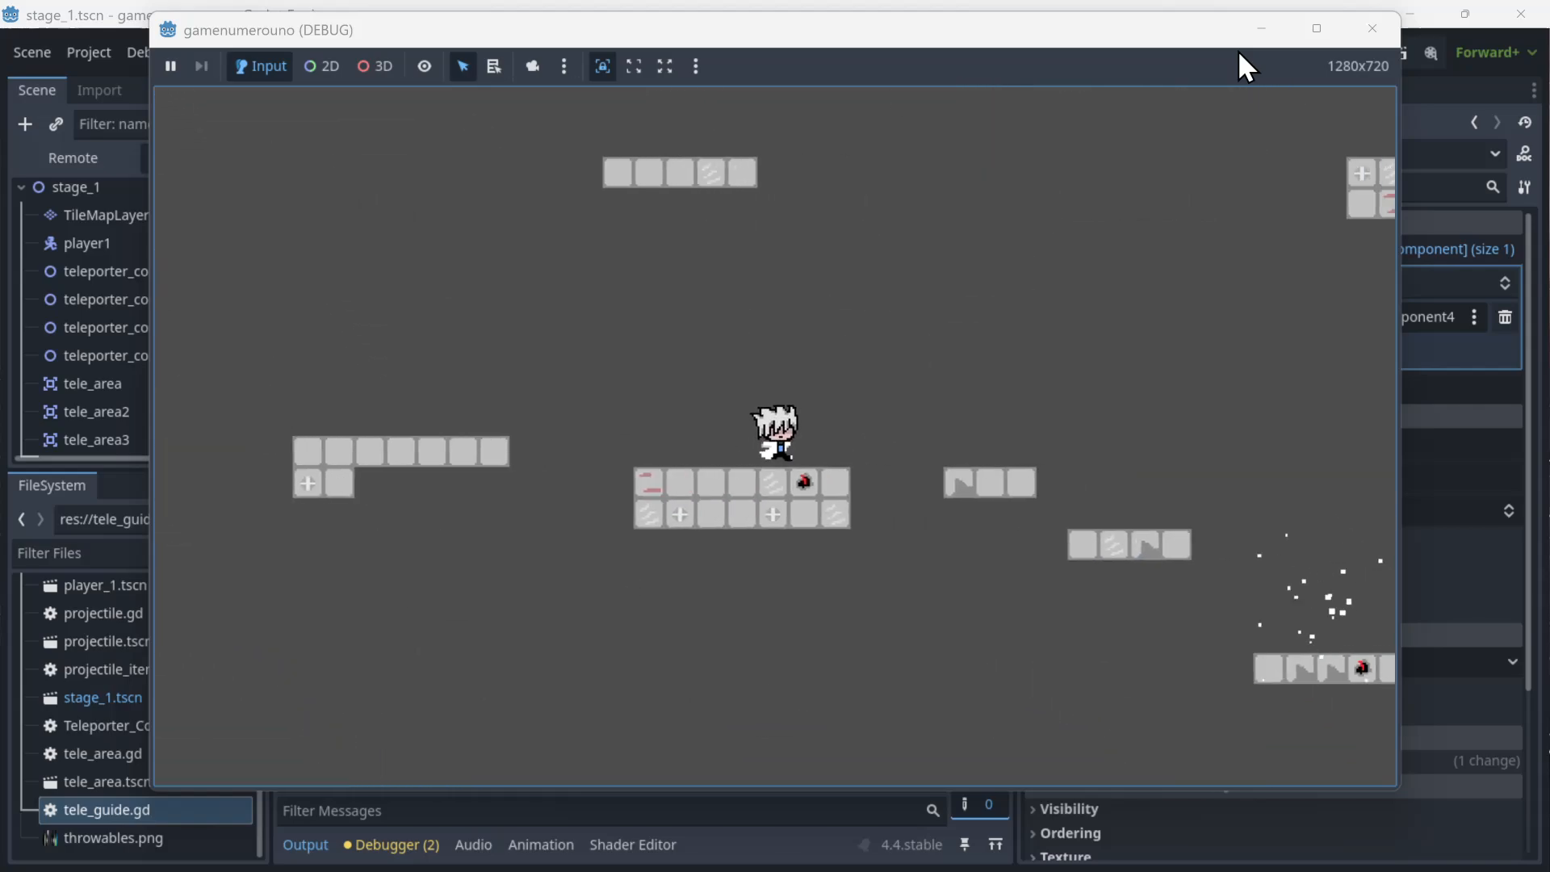
key(Right)
key(space)
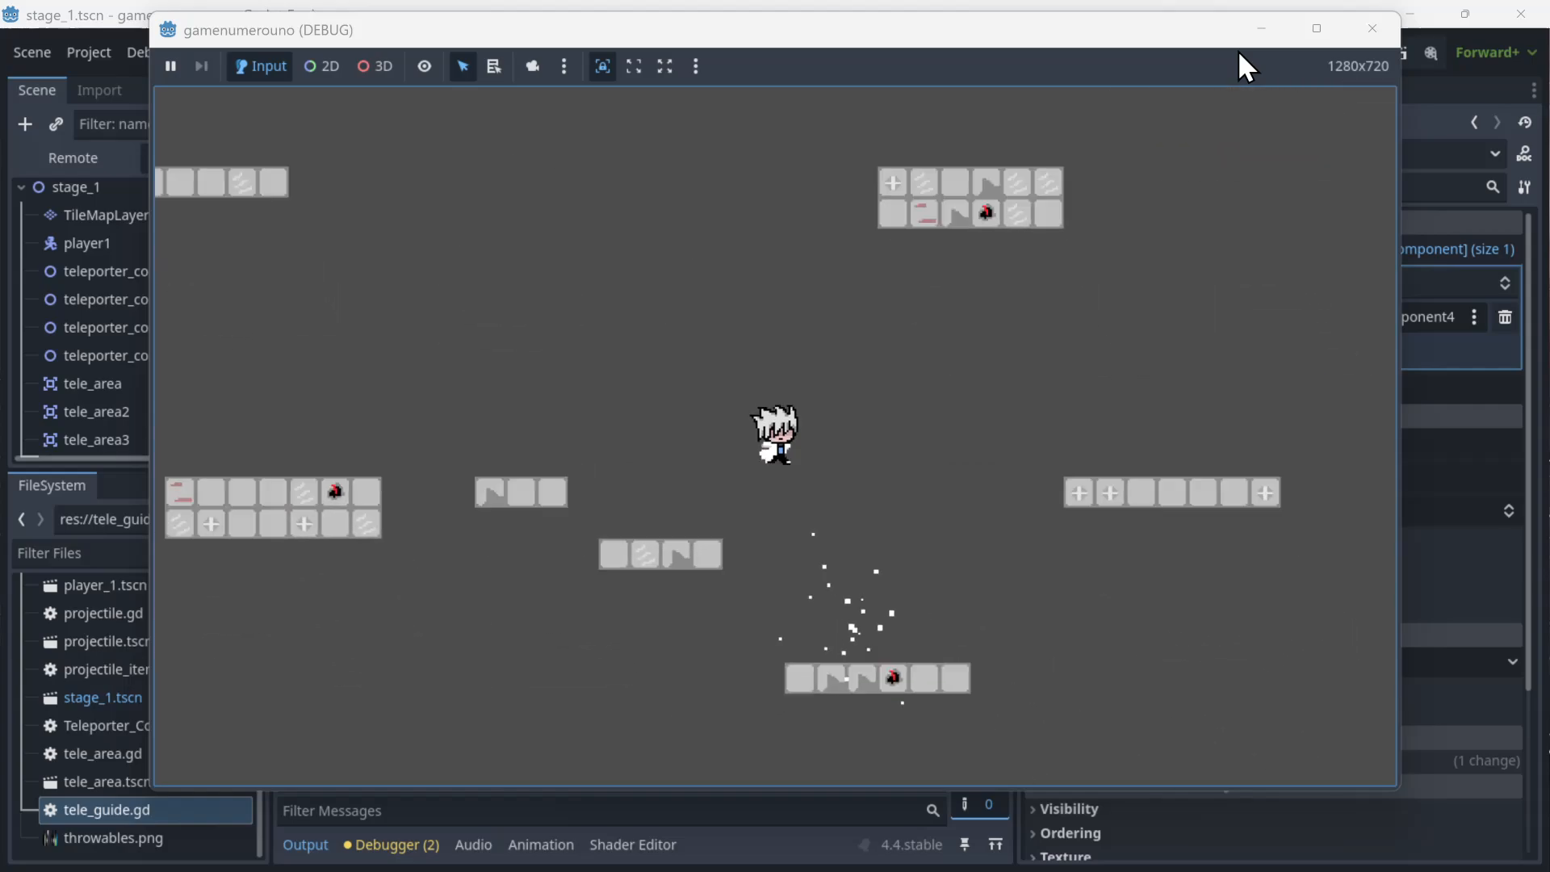
key(Right)
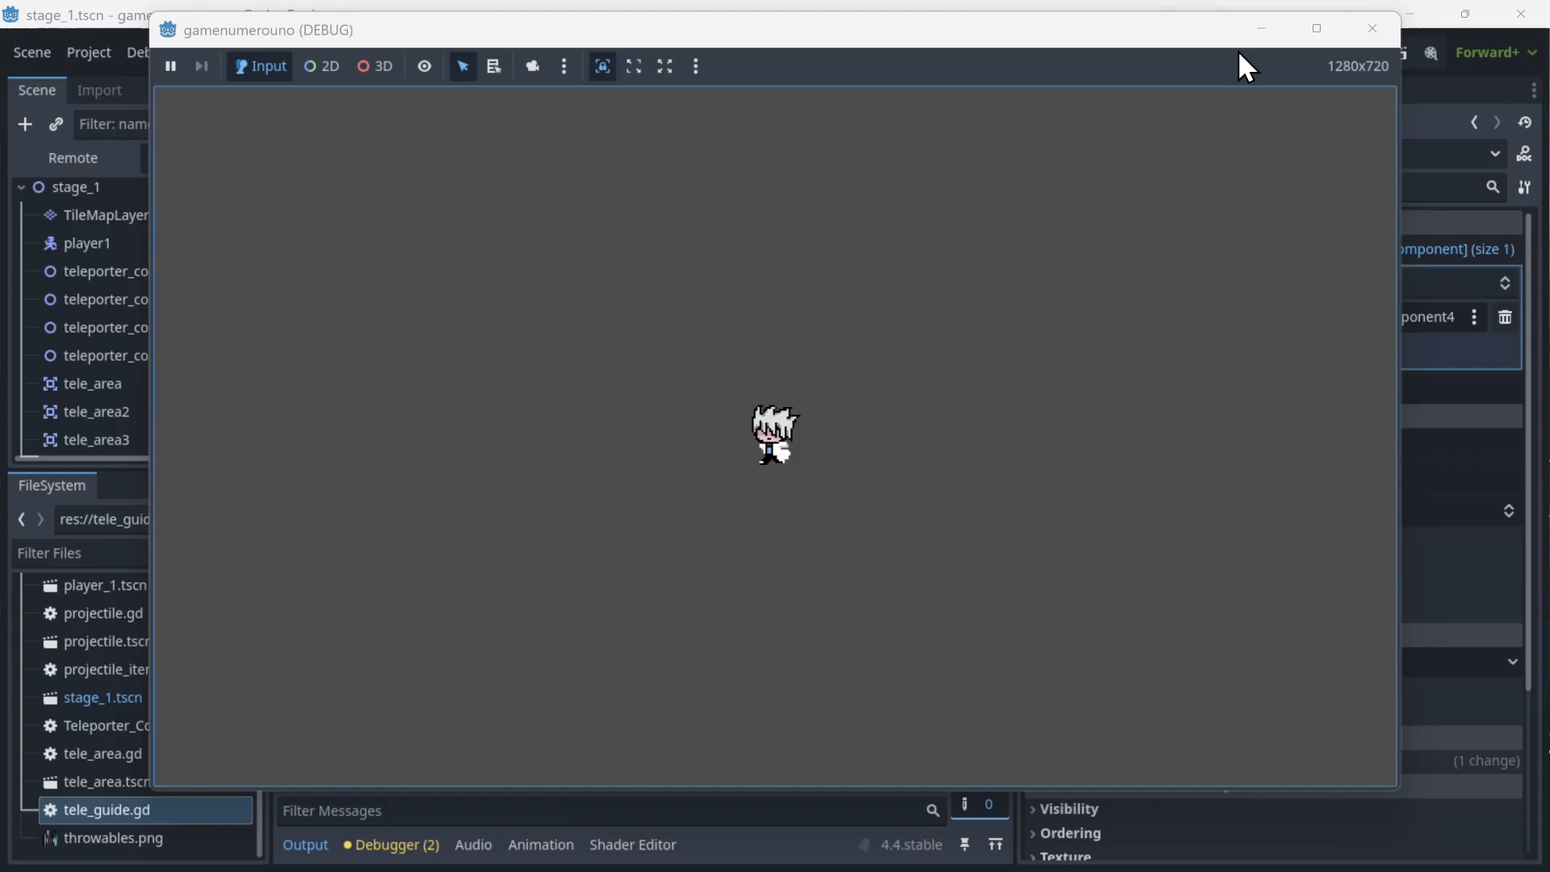
click(1378, 31)
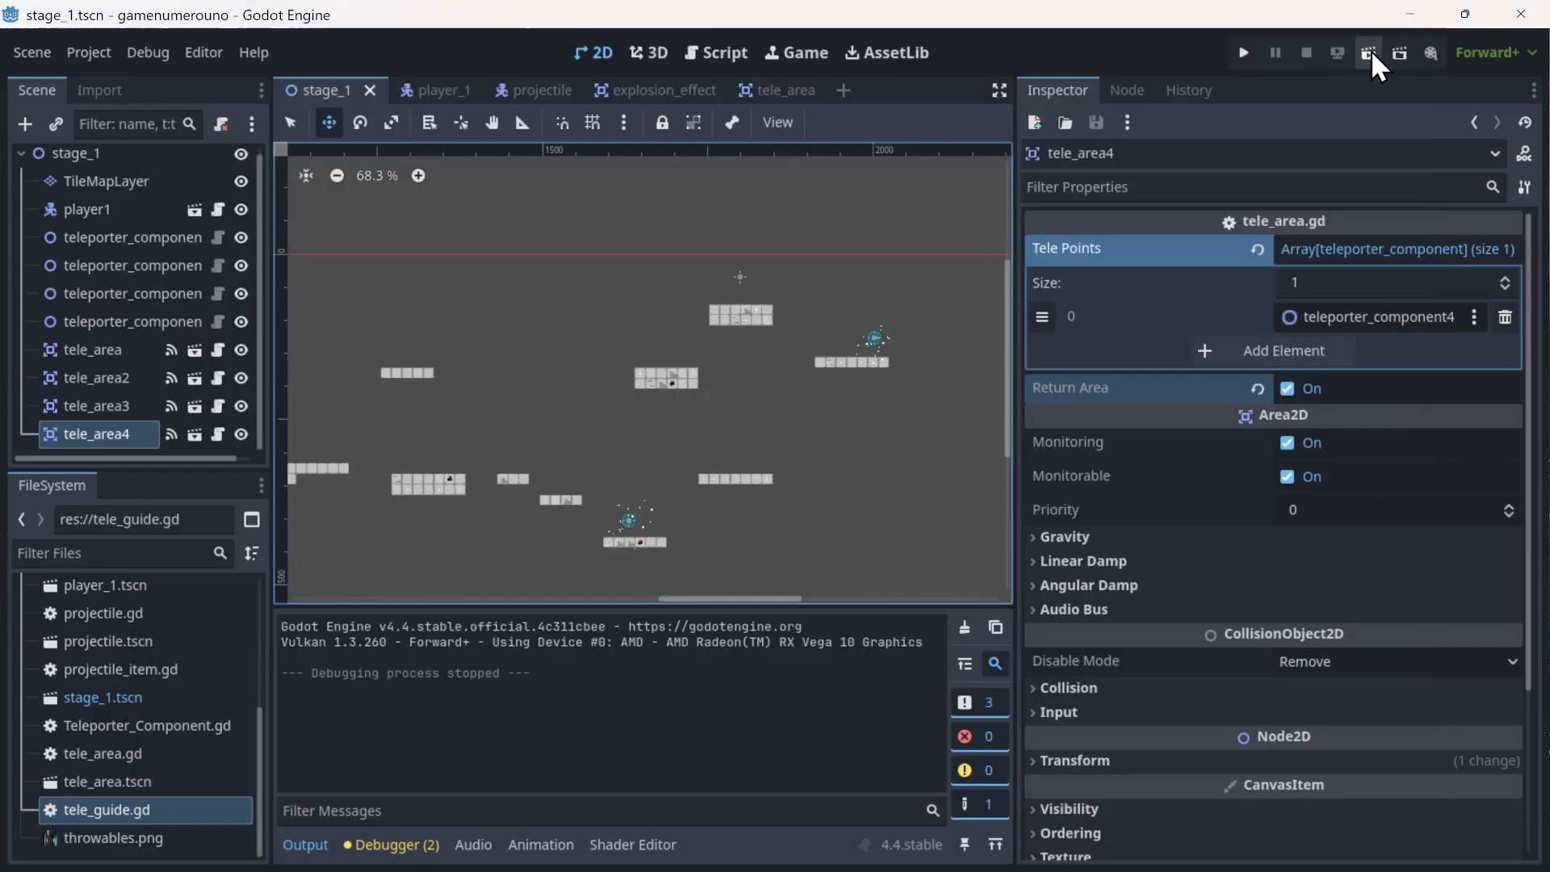
- Run the current scene stage_1 and move the player through the first room's teleporter
click(1371, 52)
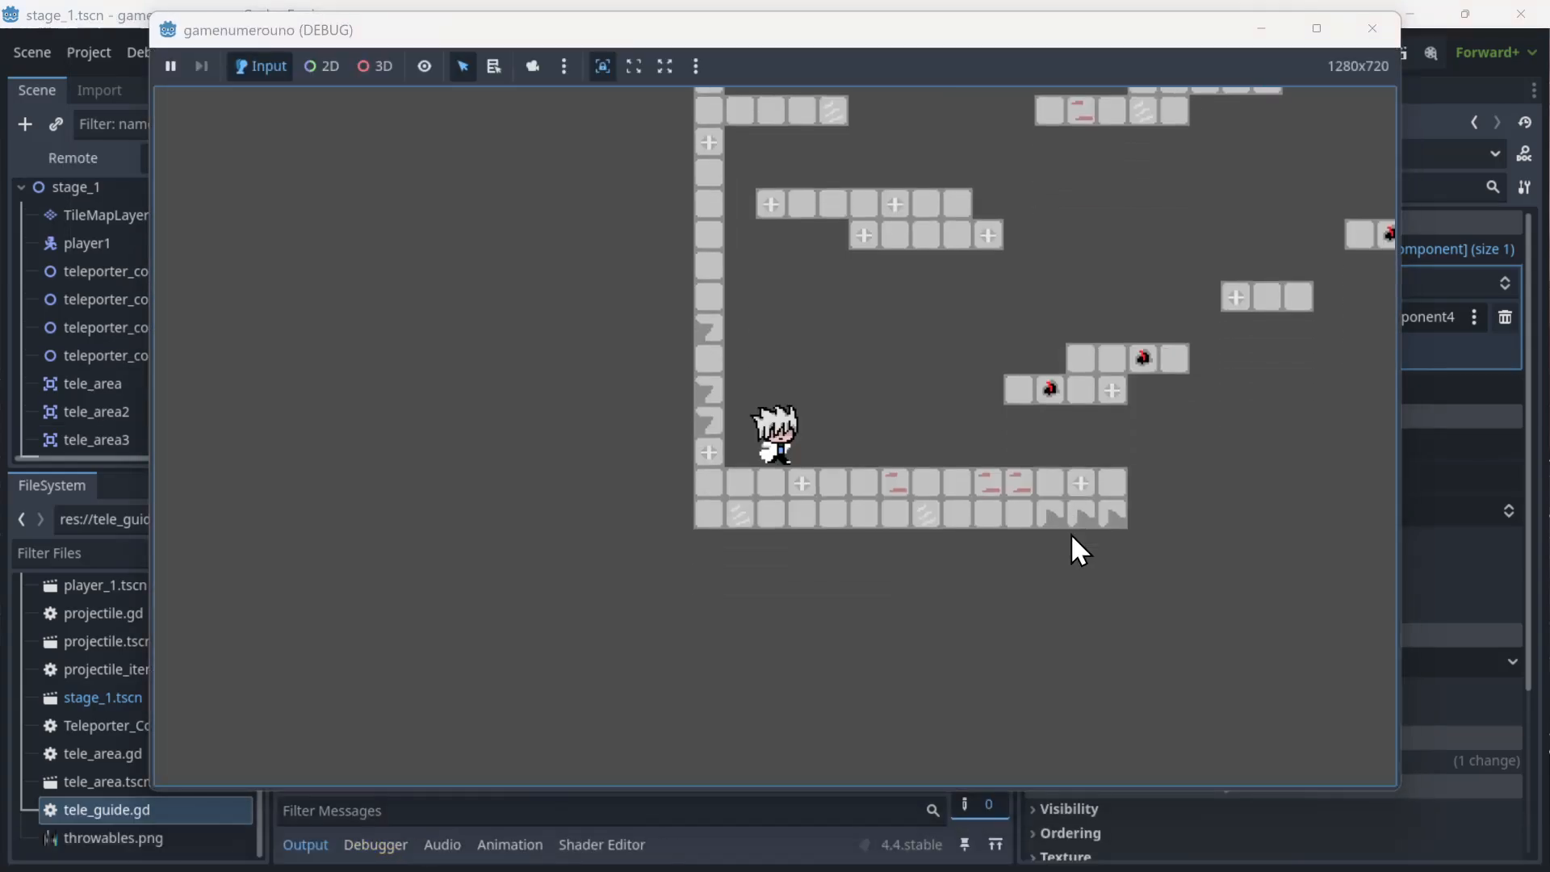
key(Right)
key(space)
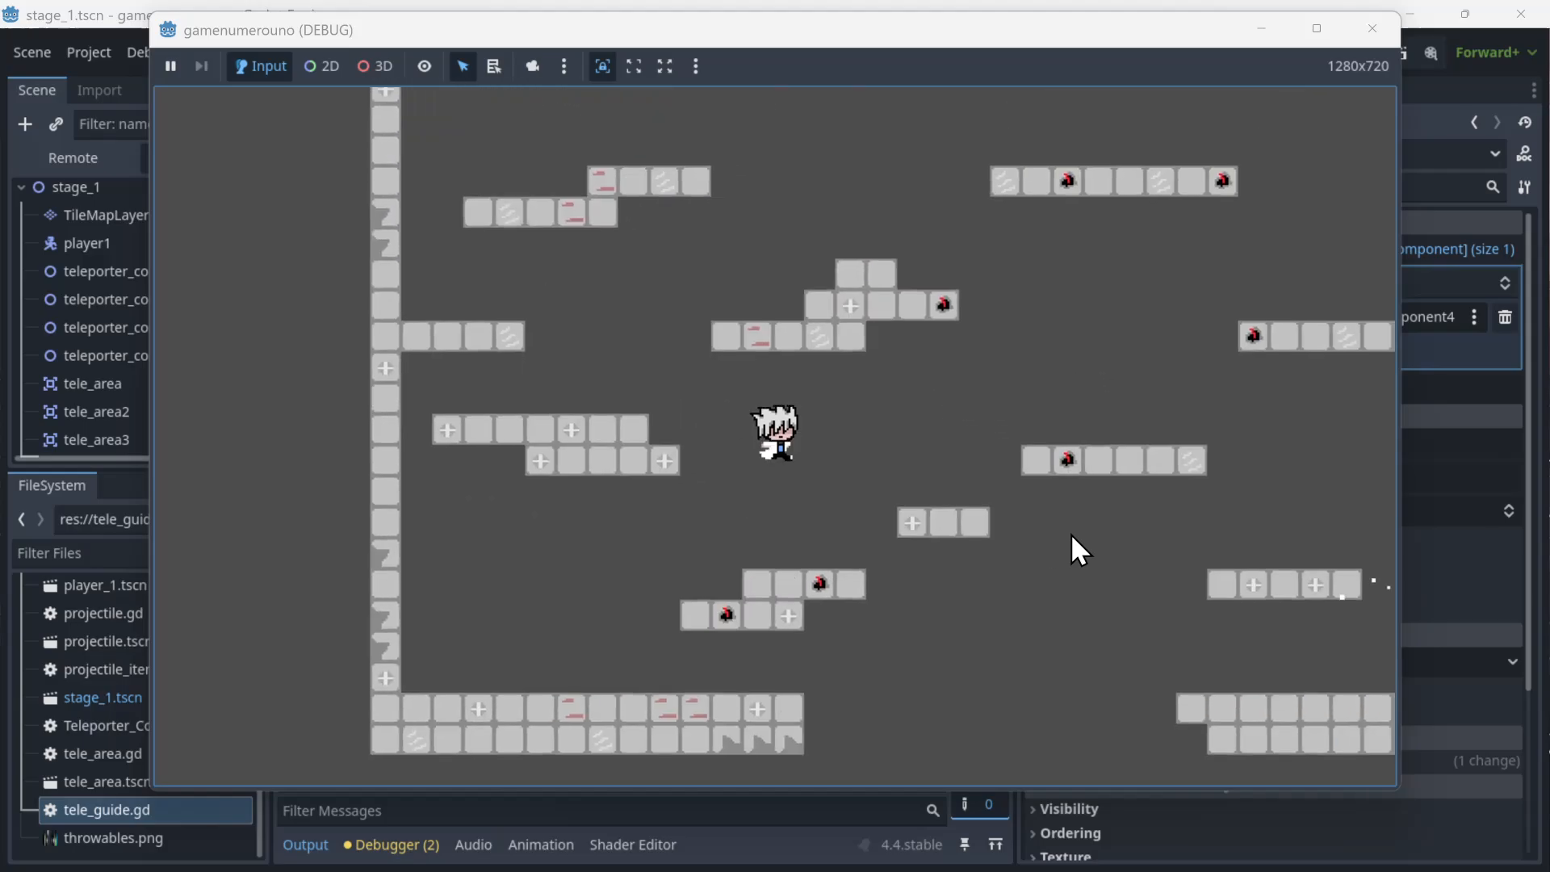
key(Left)
key(Right)
key(space)
key(Right)
key(space)
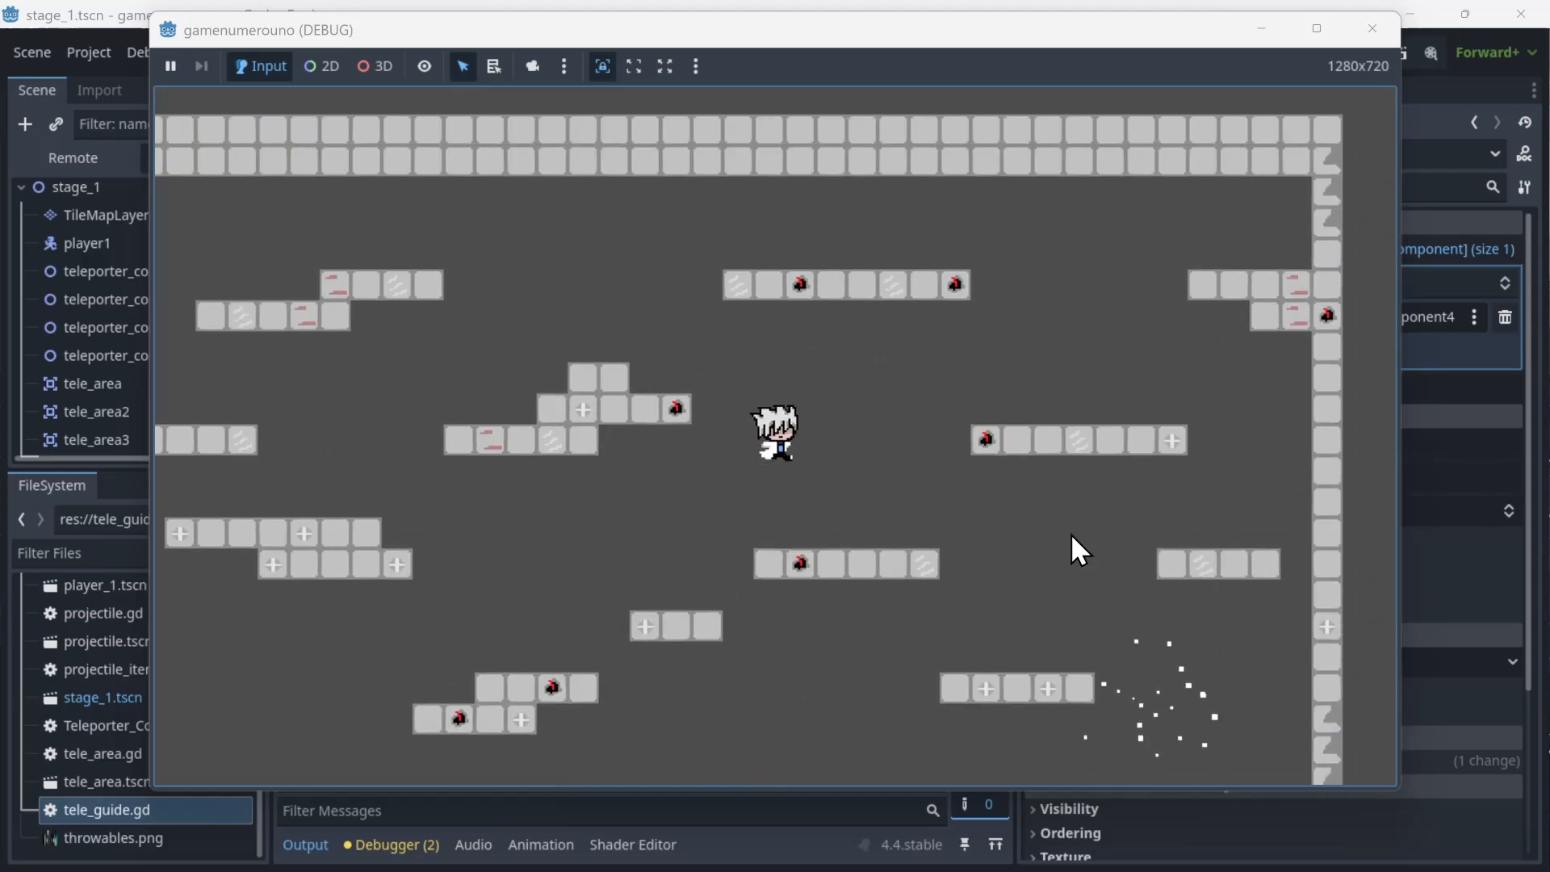
key(Right)
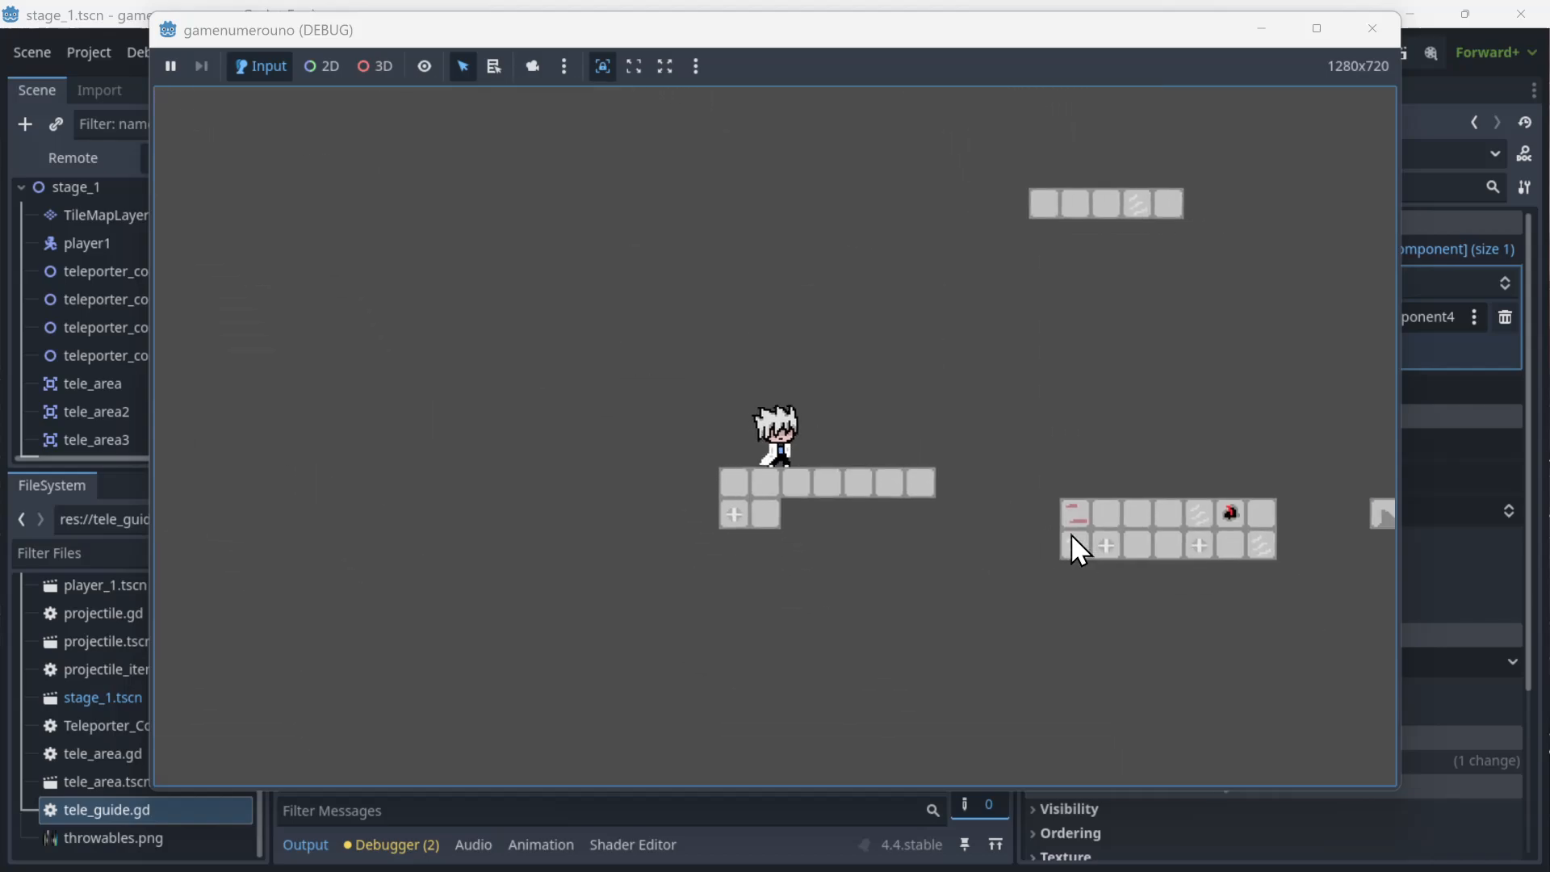
- Cross the second section's lower platforms to retest the lowest teleporter in the scene run, and end the run
key(space)
key(Right)
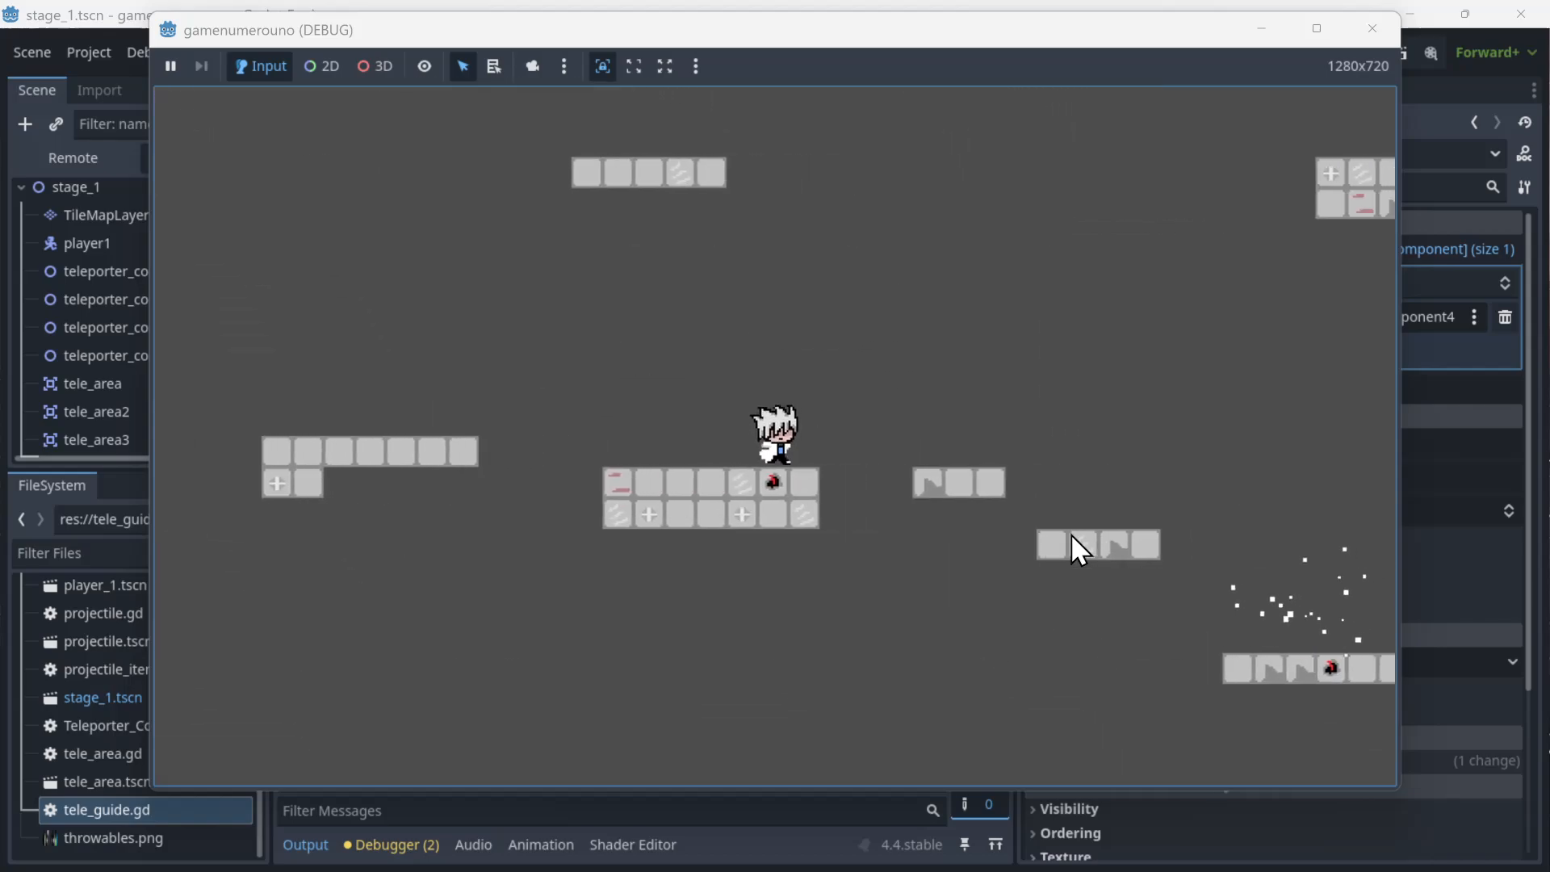
key(space)
key(Right)
key(space)
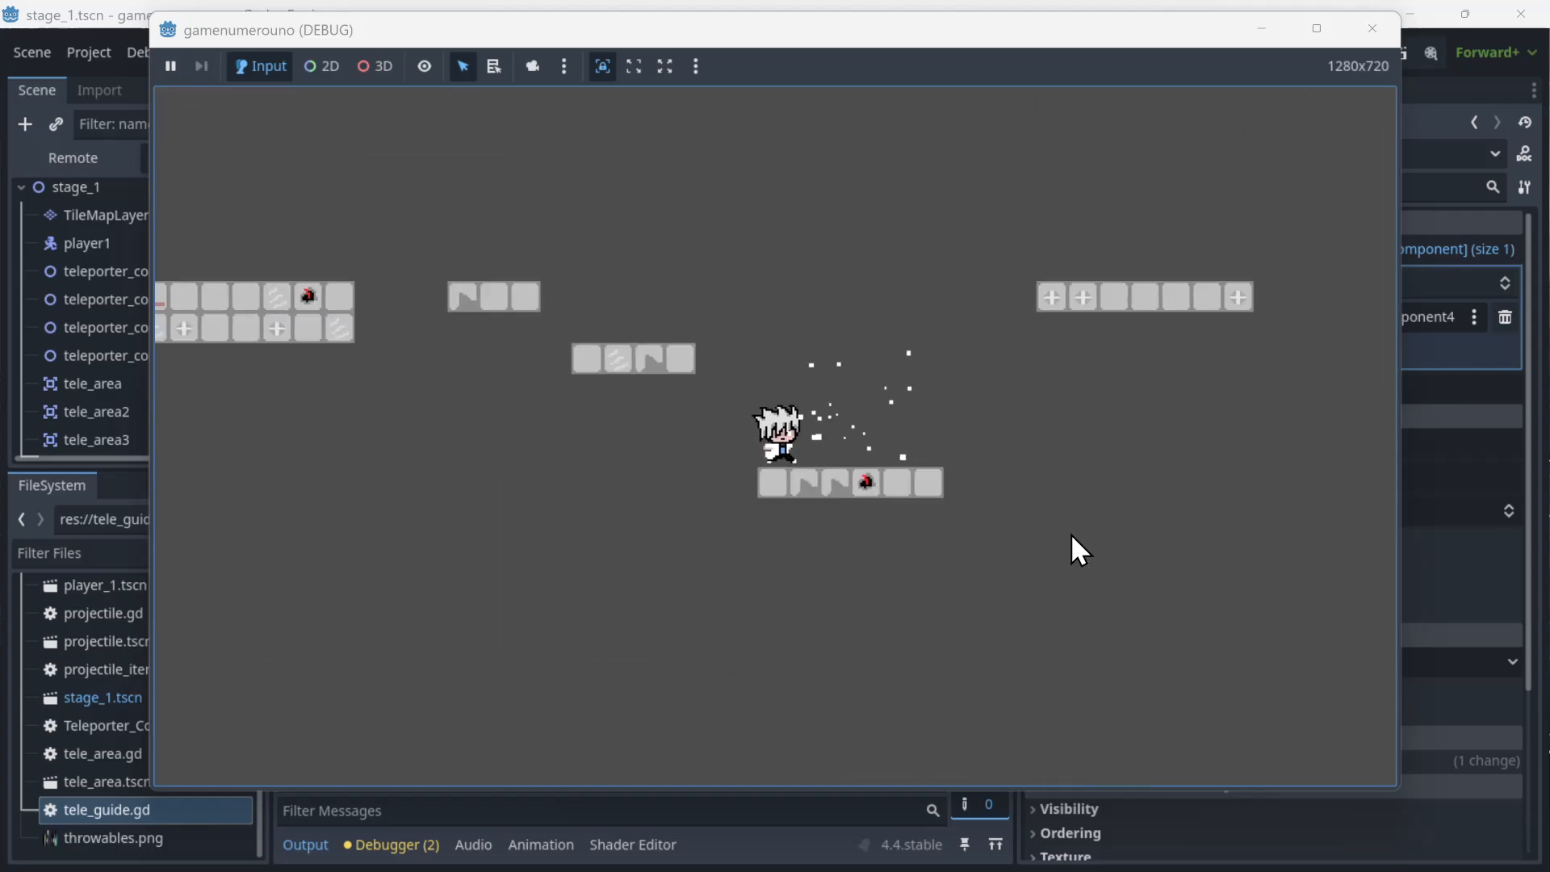
key(Right)
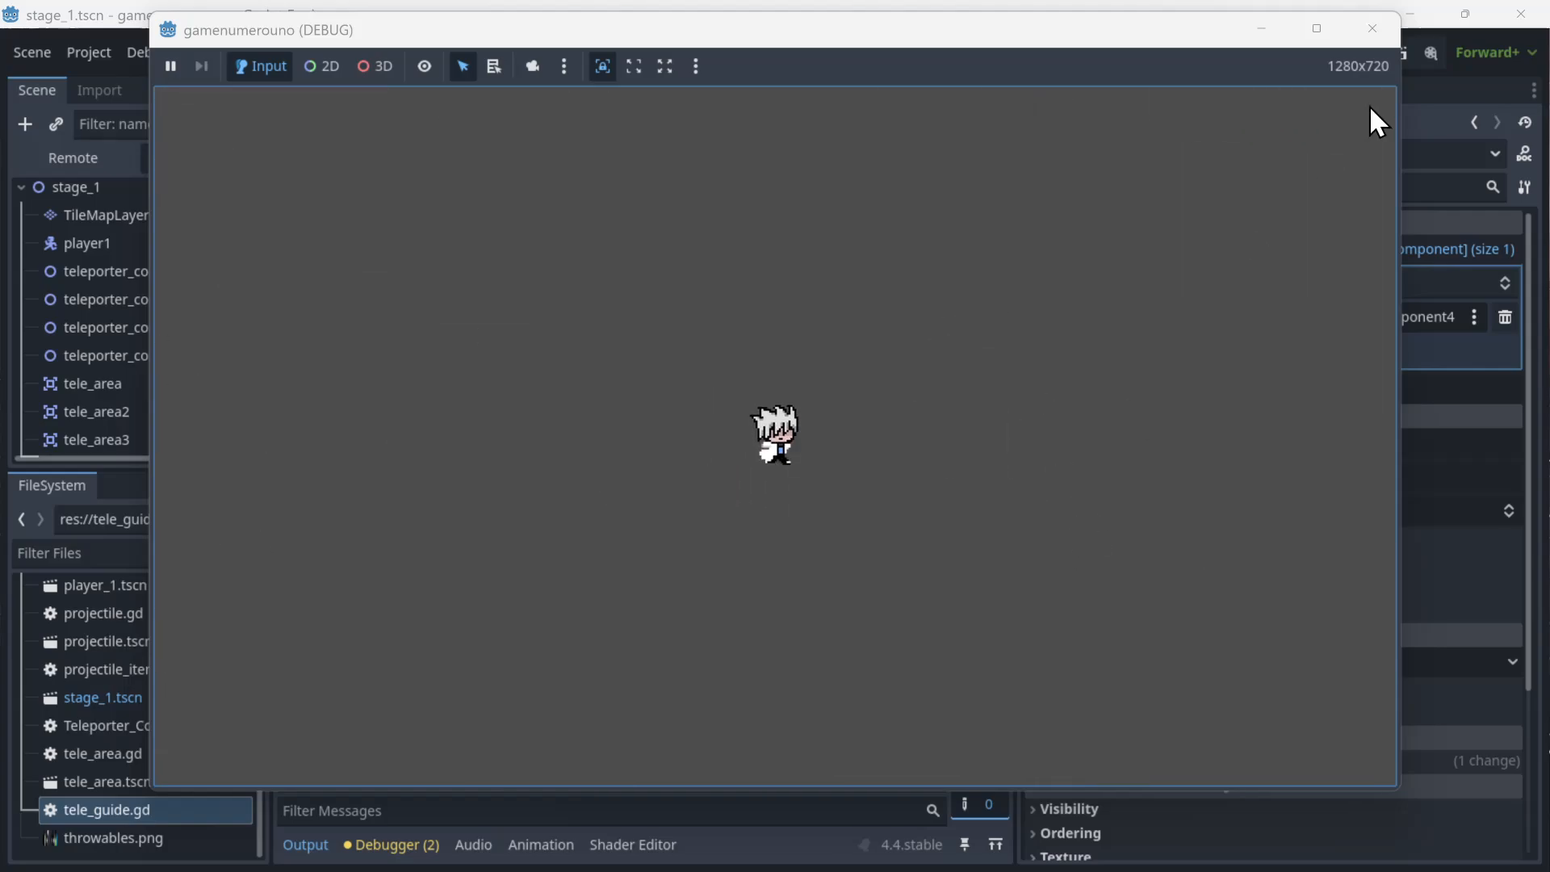
click(1393, 23)
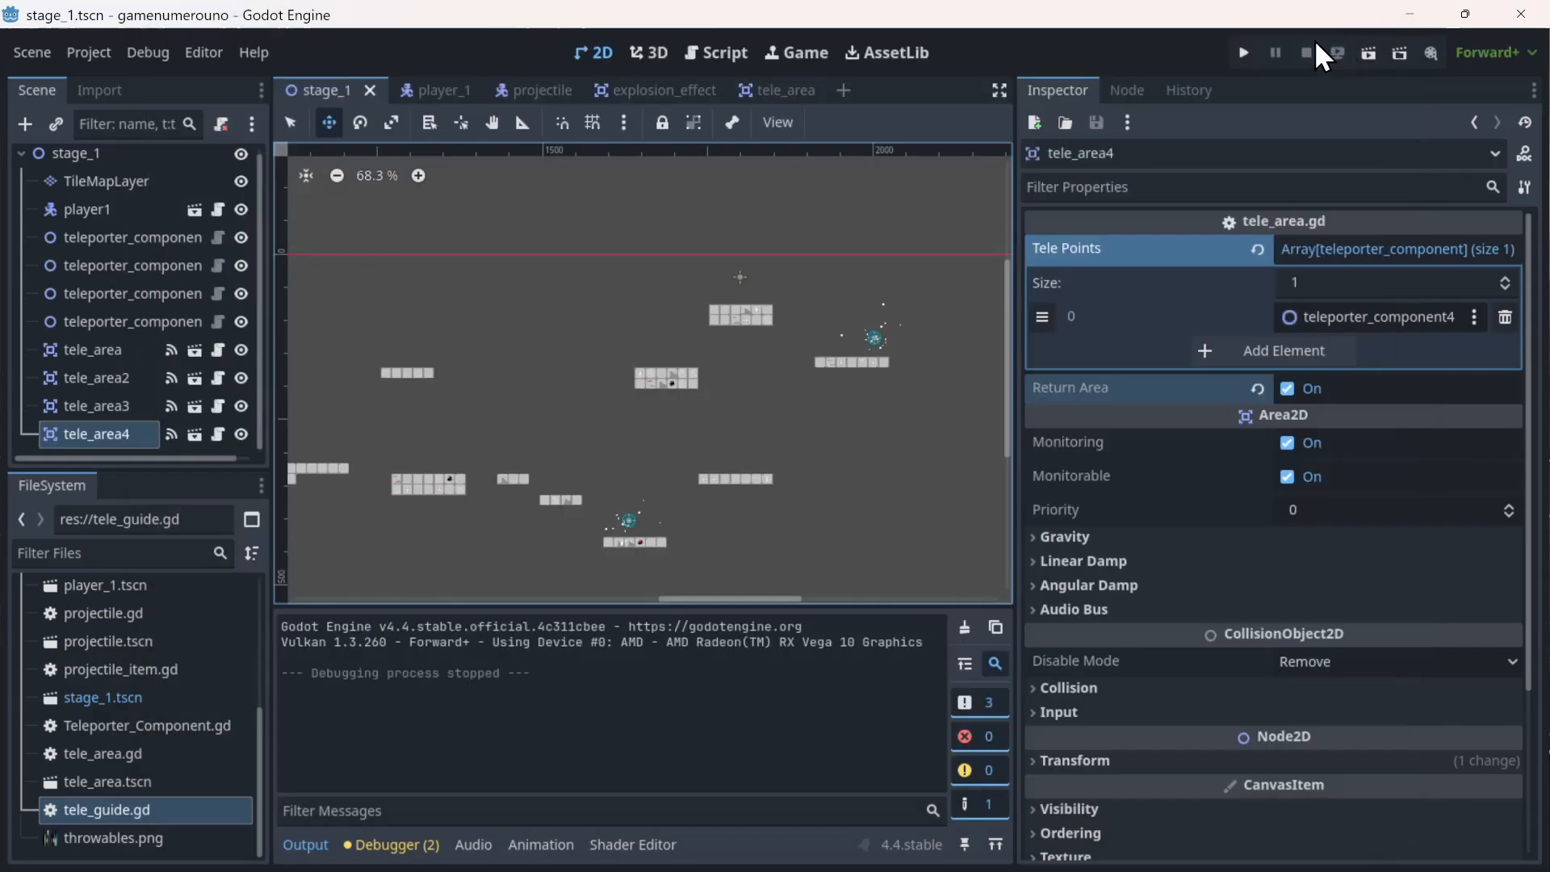
- Rerun the whole project, play through the first teleporter and the second section's lowest one, and close the game window
click(1248, 51)
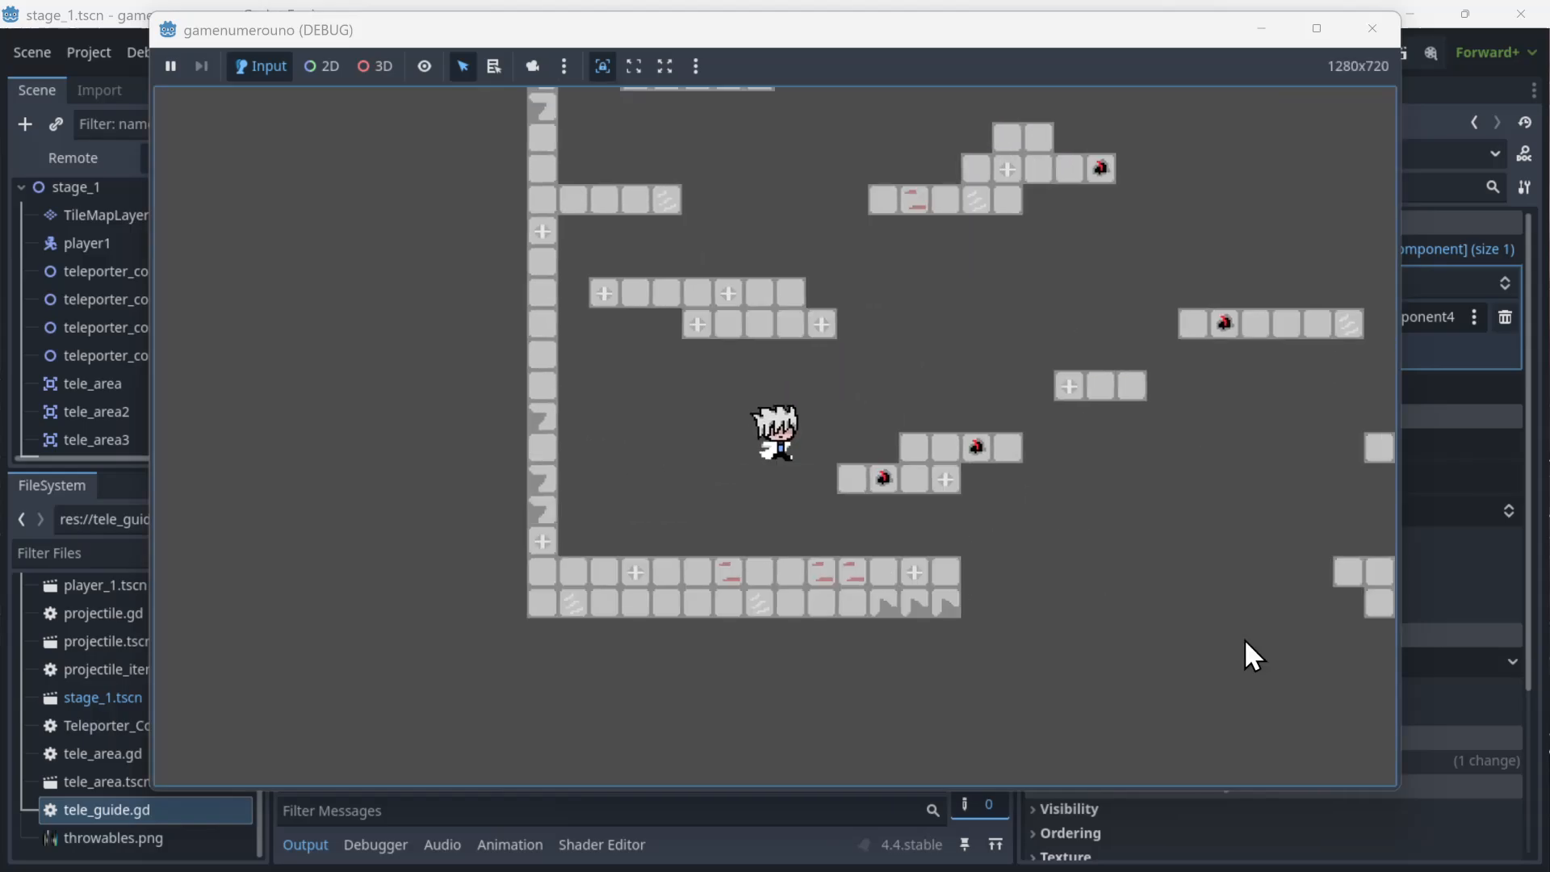
key(Right)
key(space)
key(Right)
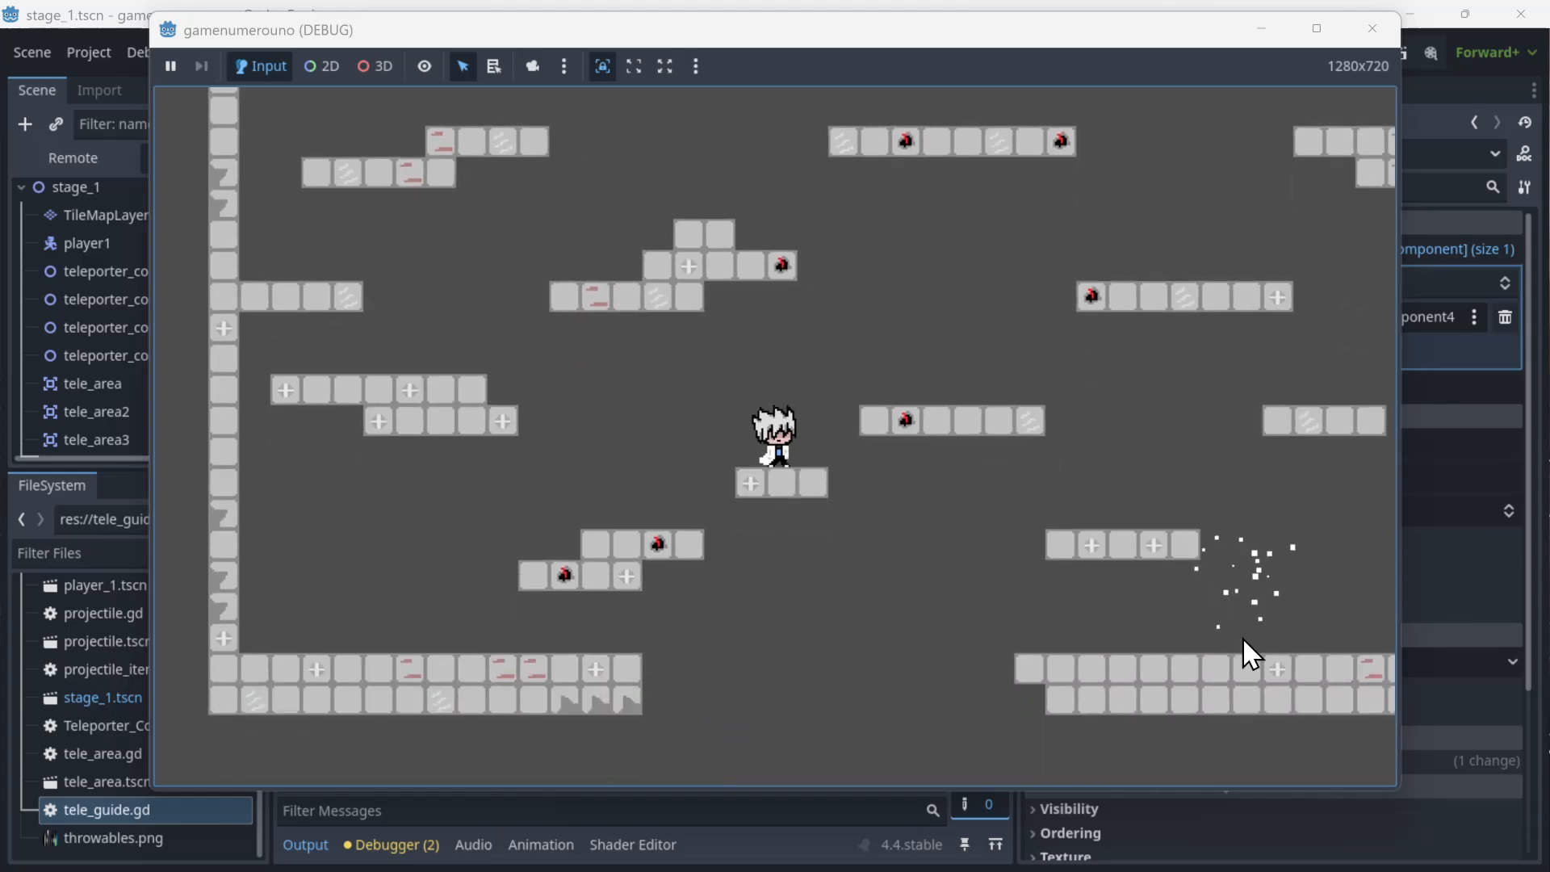
key(space)
key(Right)
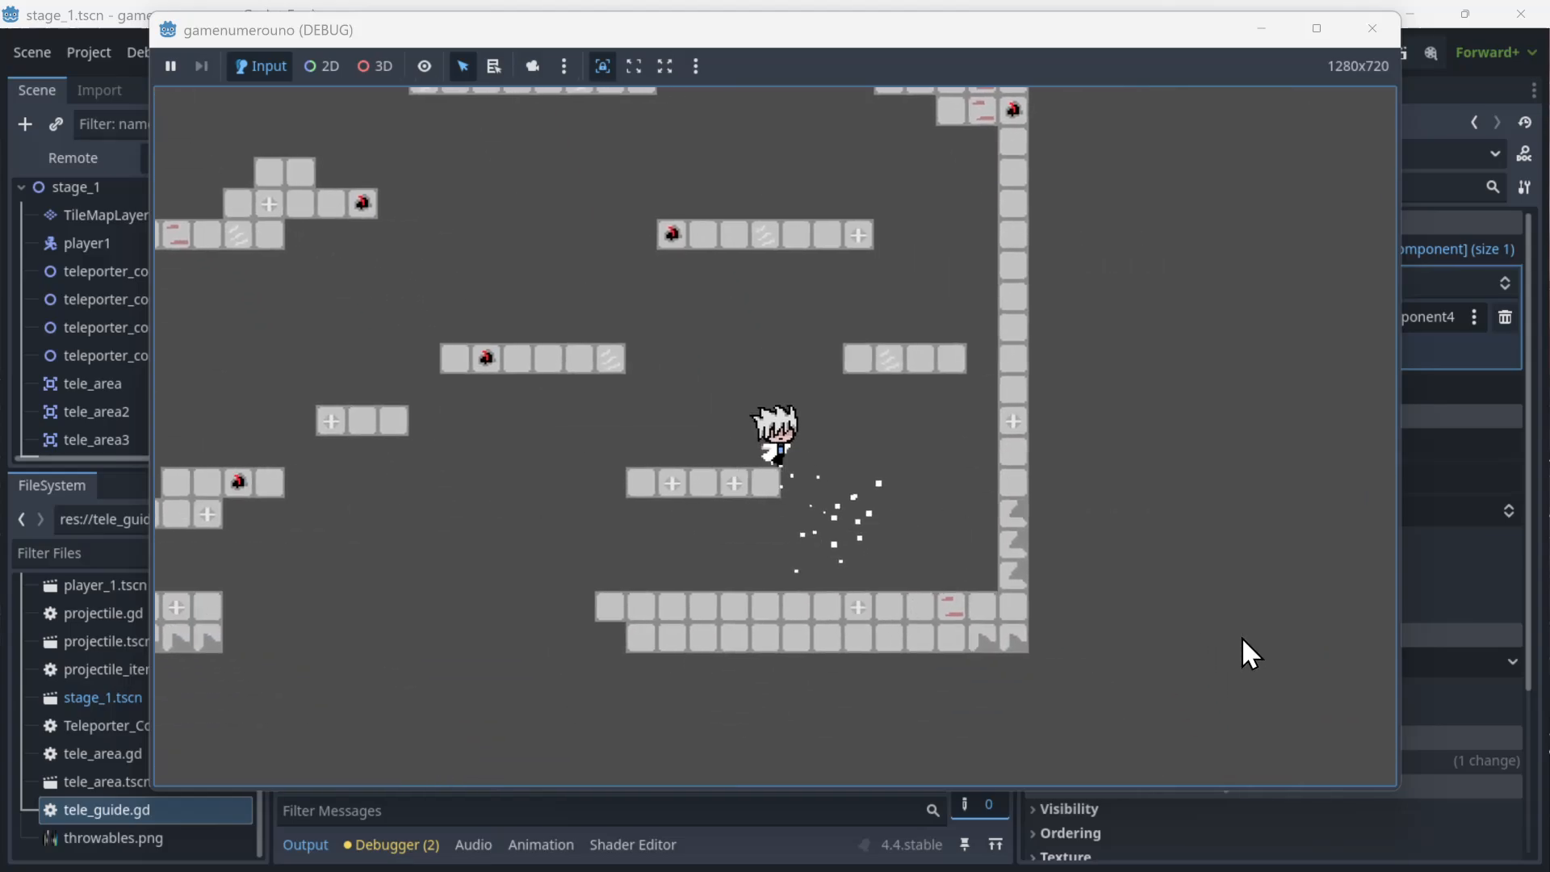
key(Right)
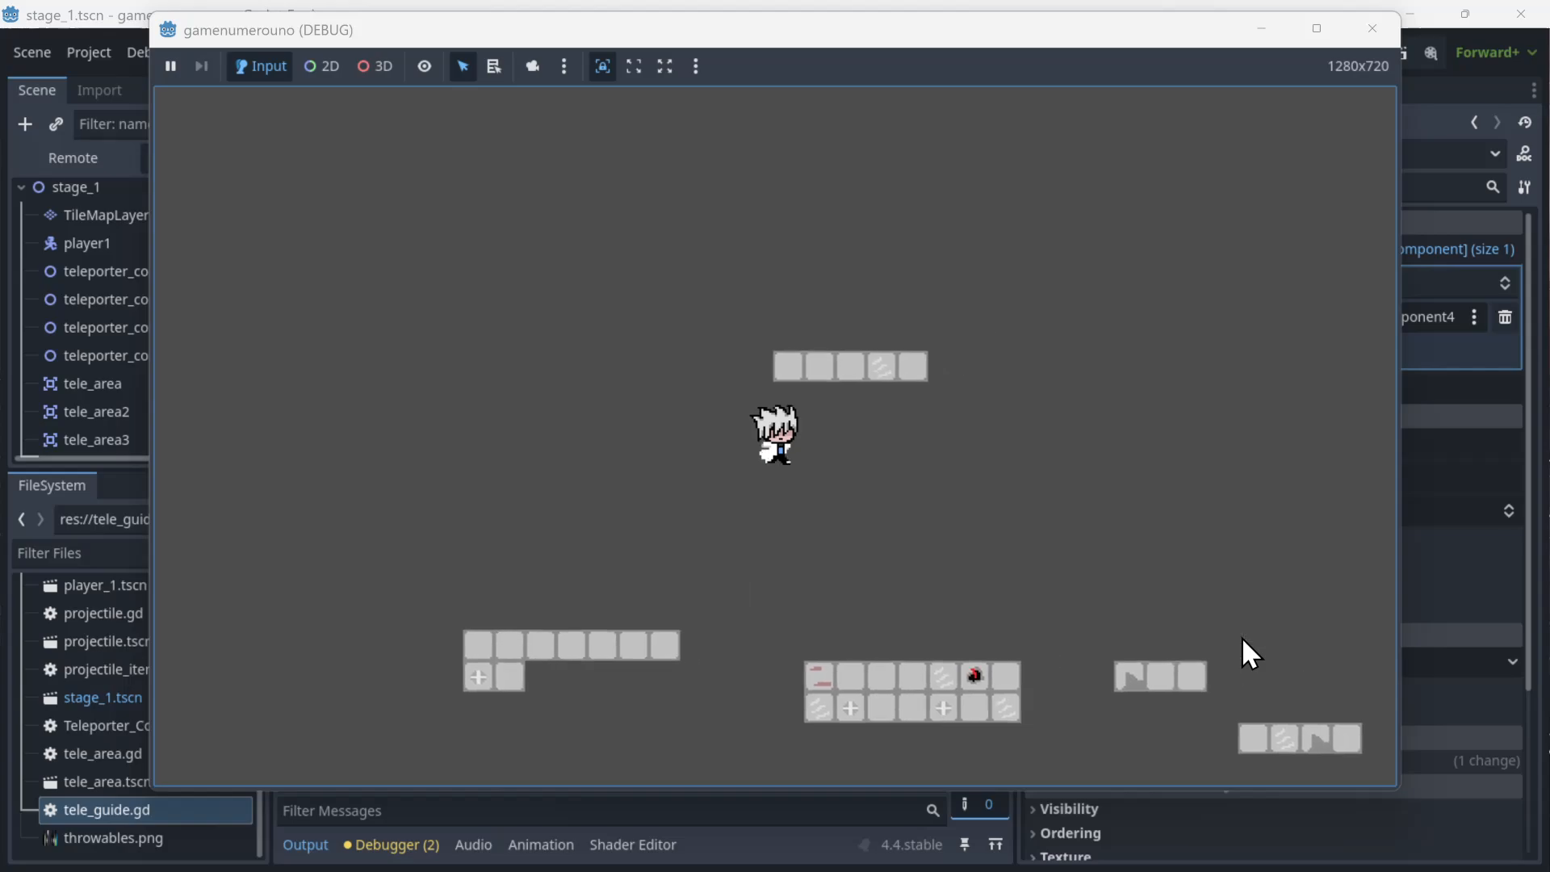
key(Right)
key(space)
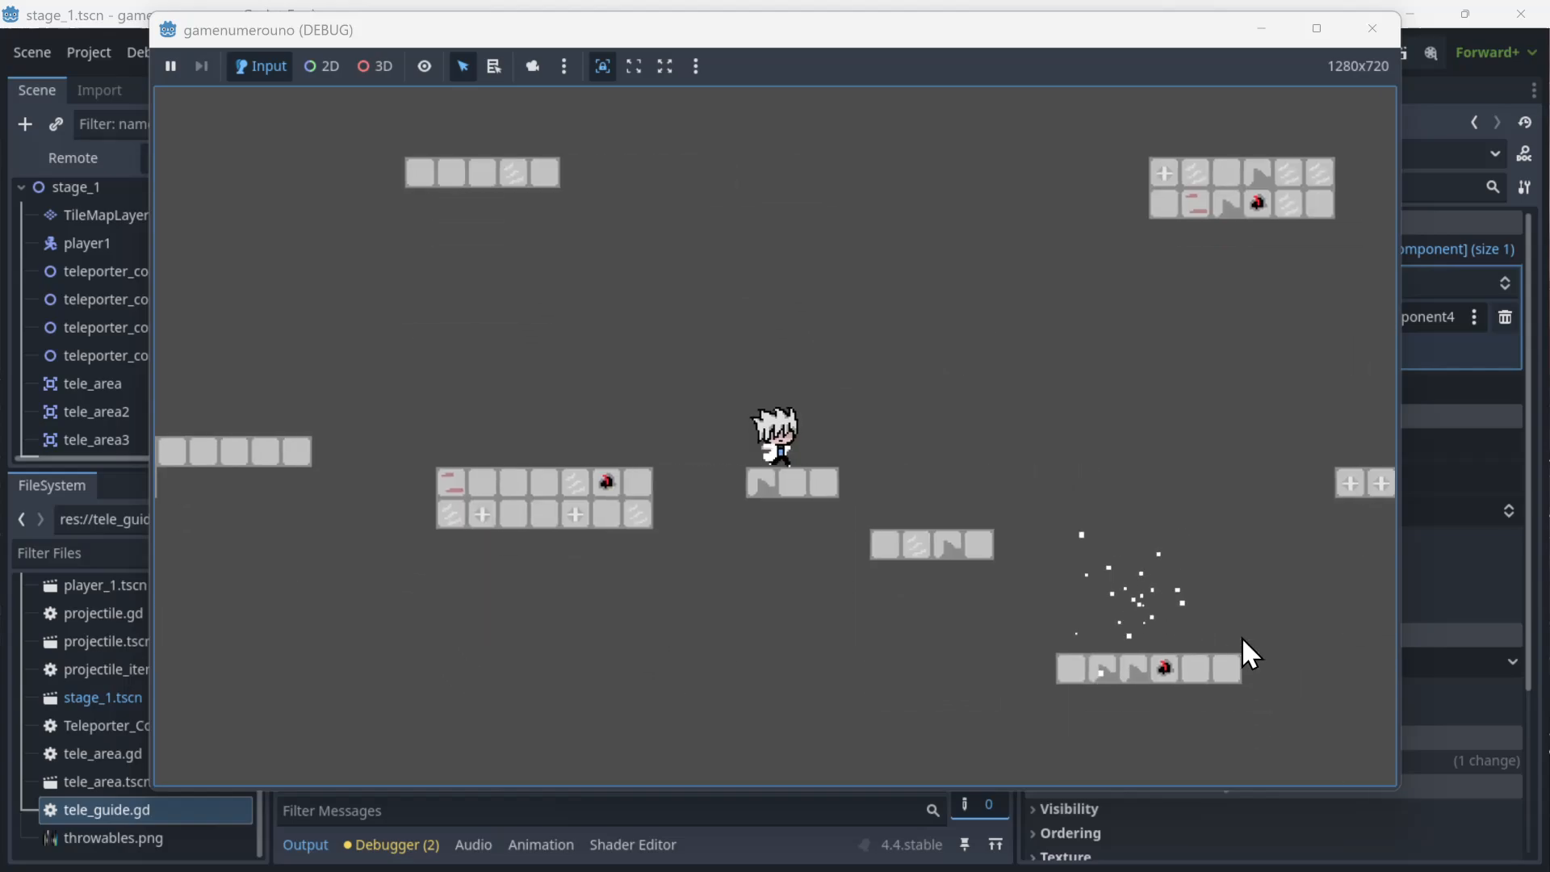
key(Right)
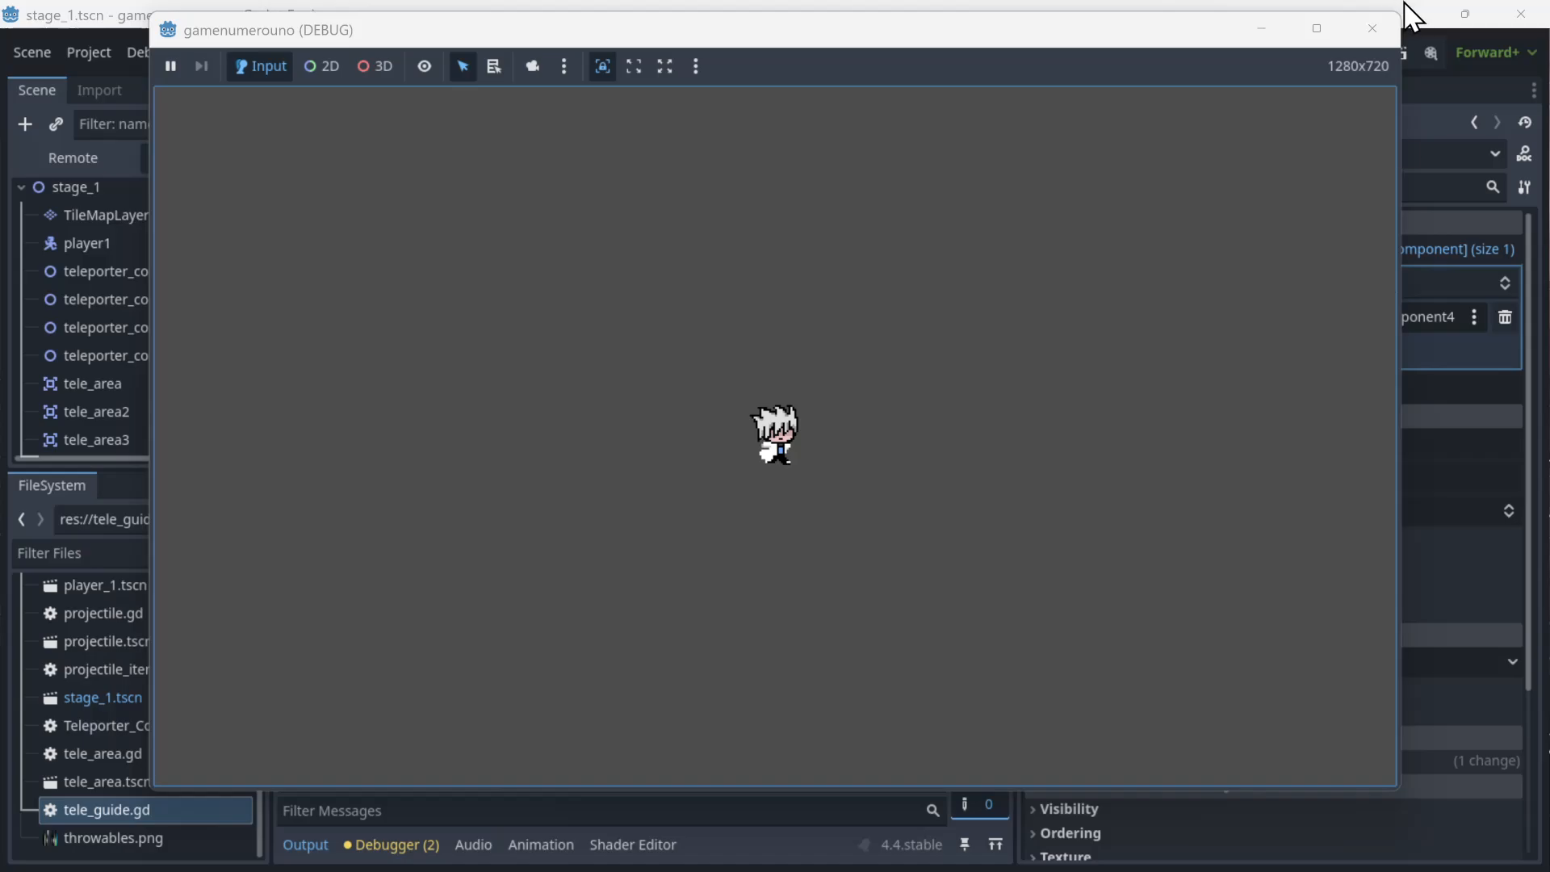
click(1388, 21)
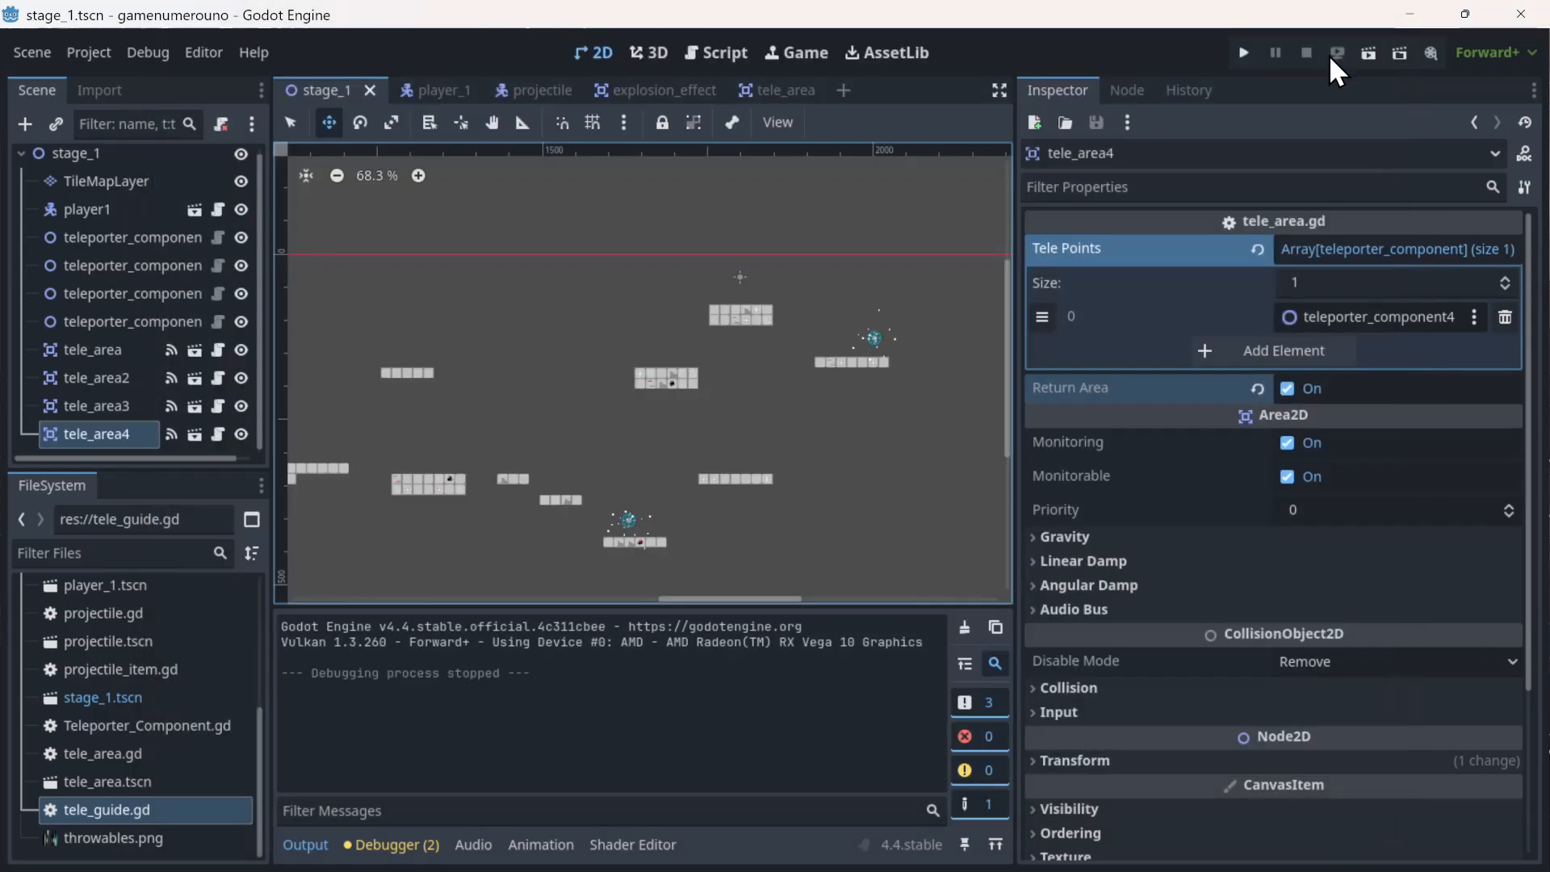
- Run the project and move the player across the first room's platforms into its teleporter
click(1244, 54)
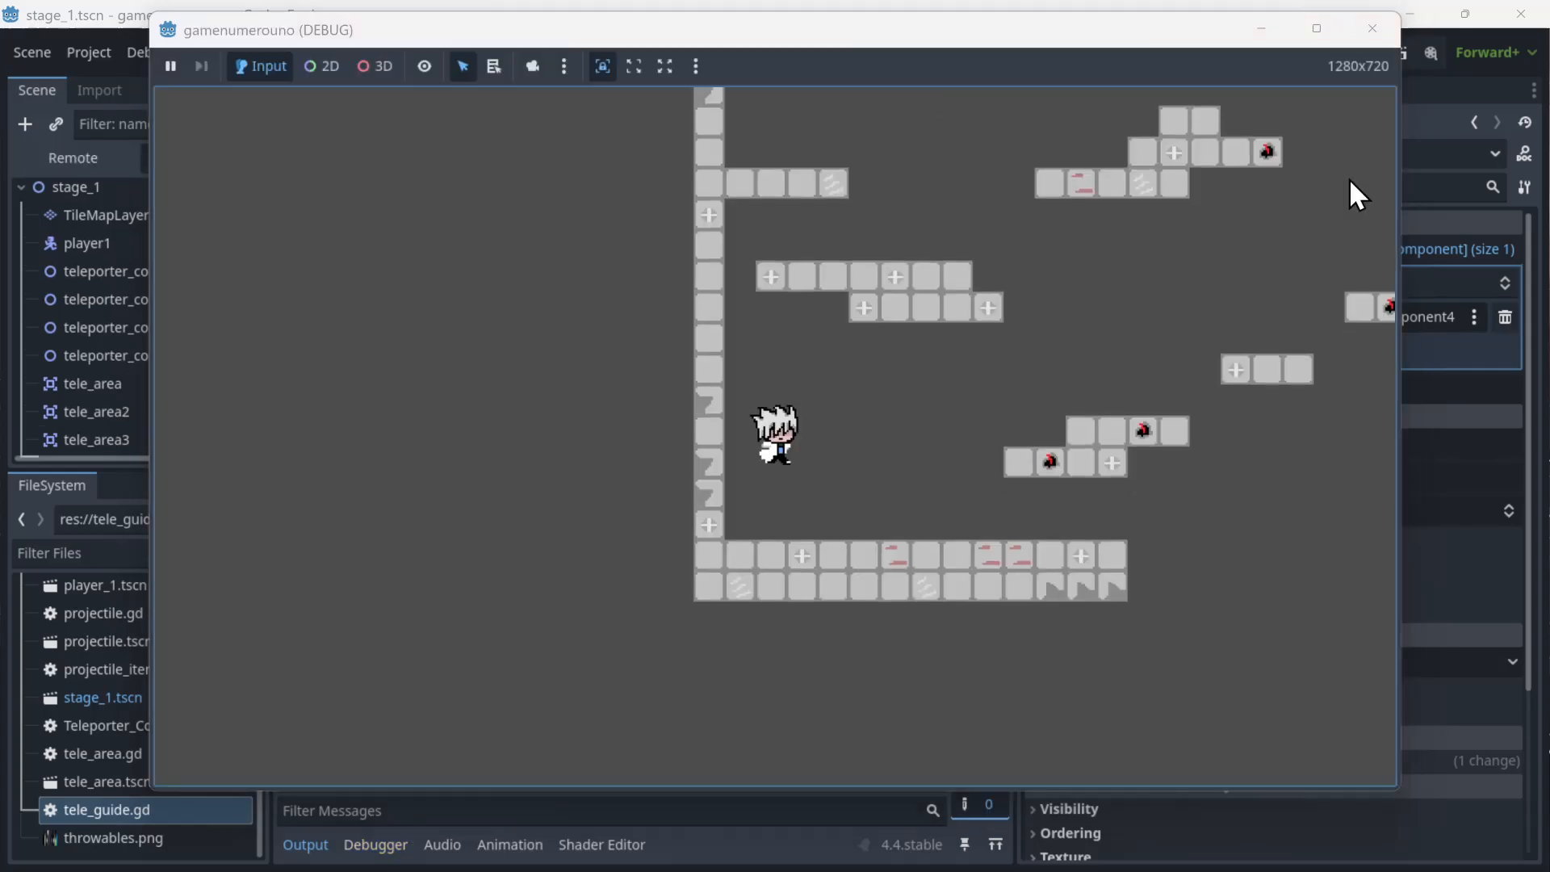
key(Right)
key(space)
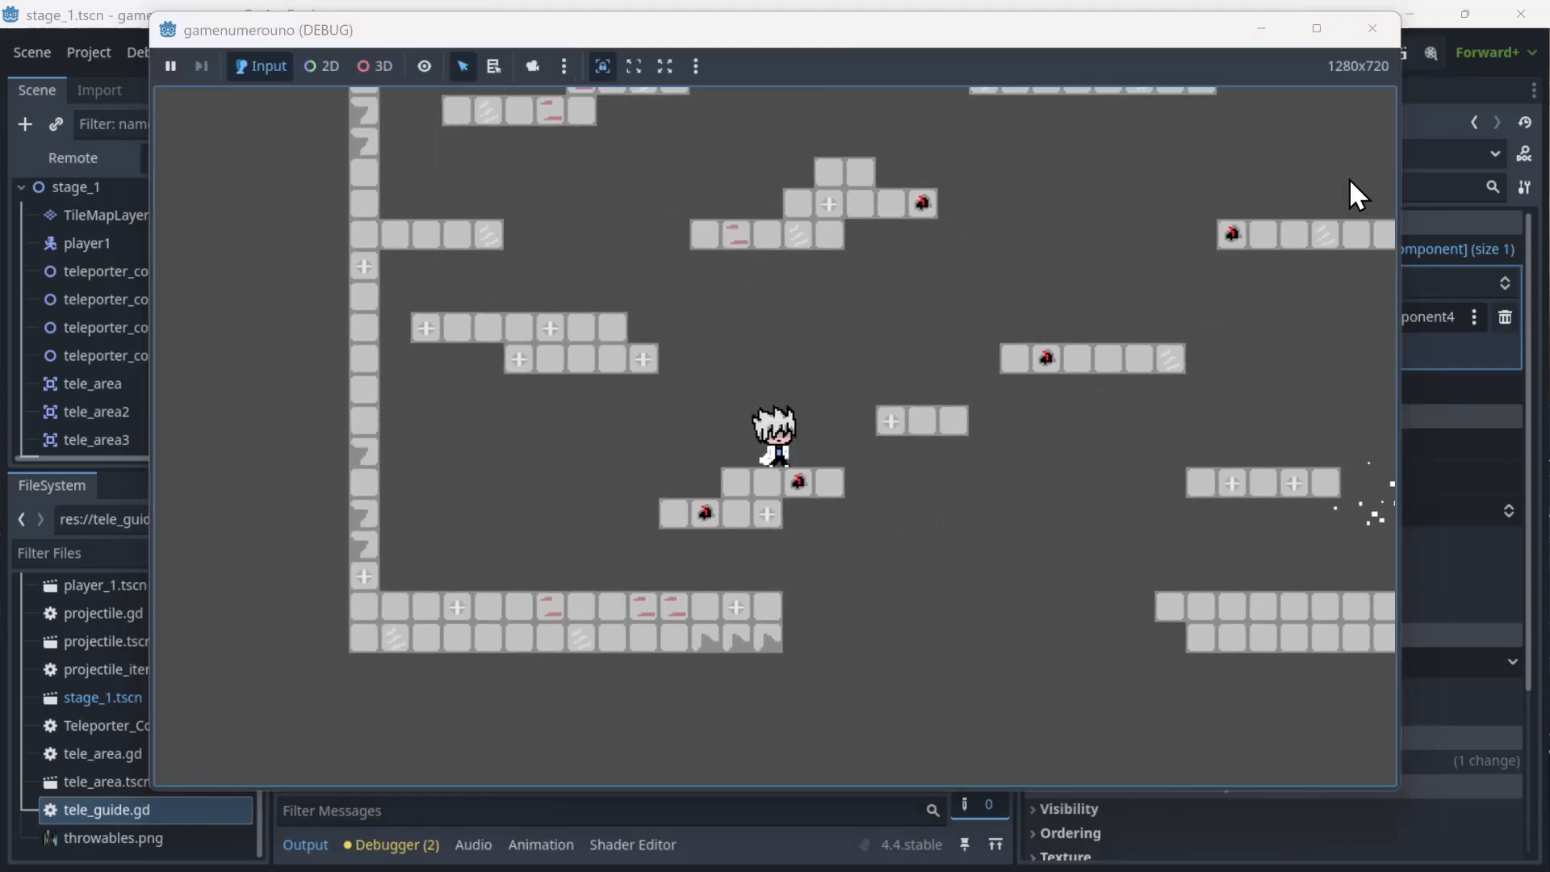
key(space)
key(Right)
key(space)
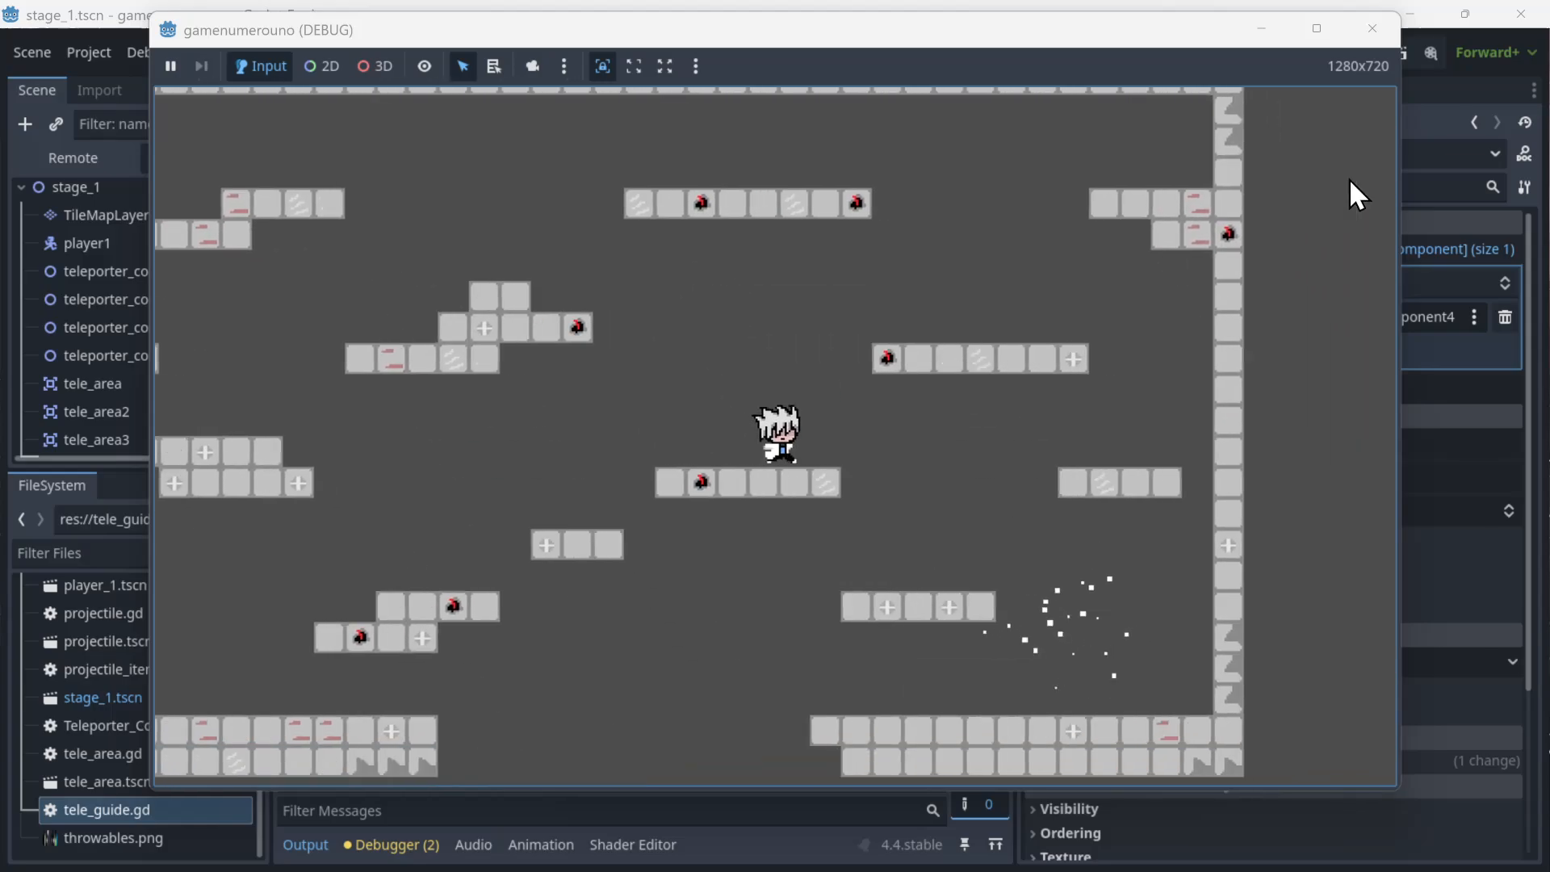
key(Right)
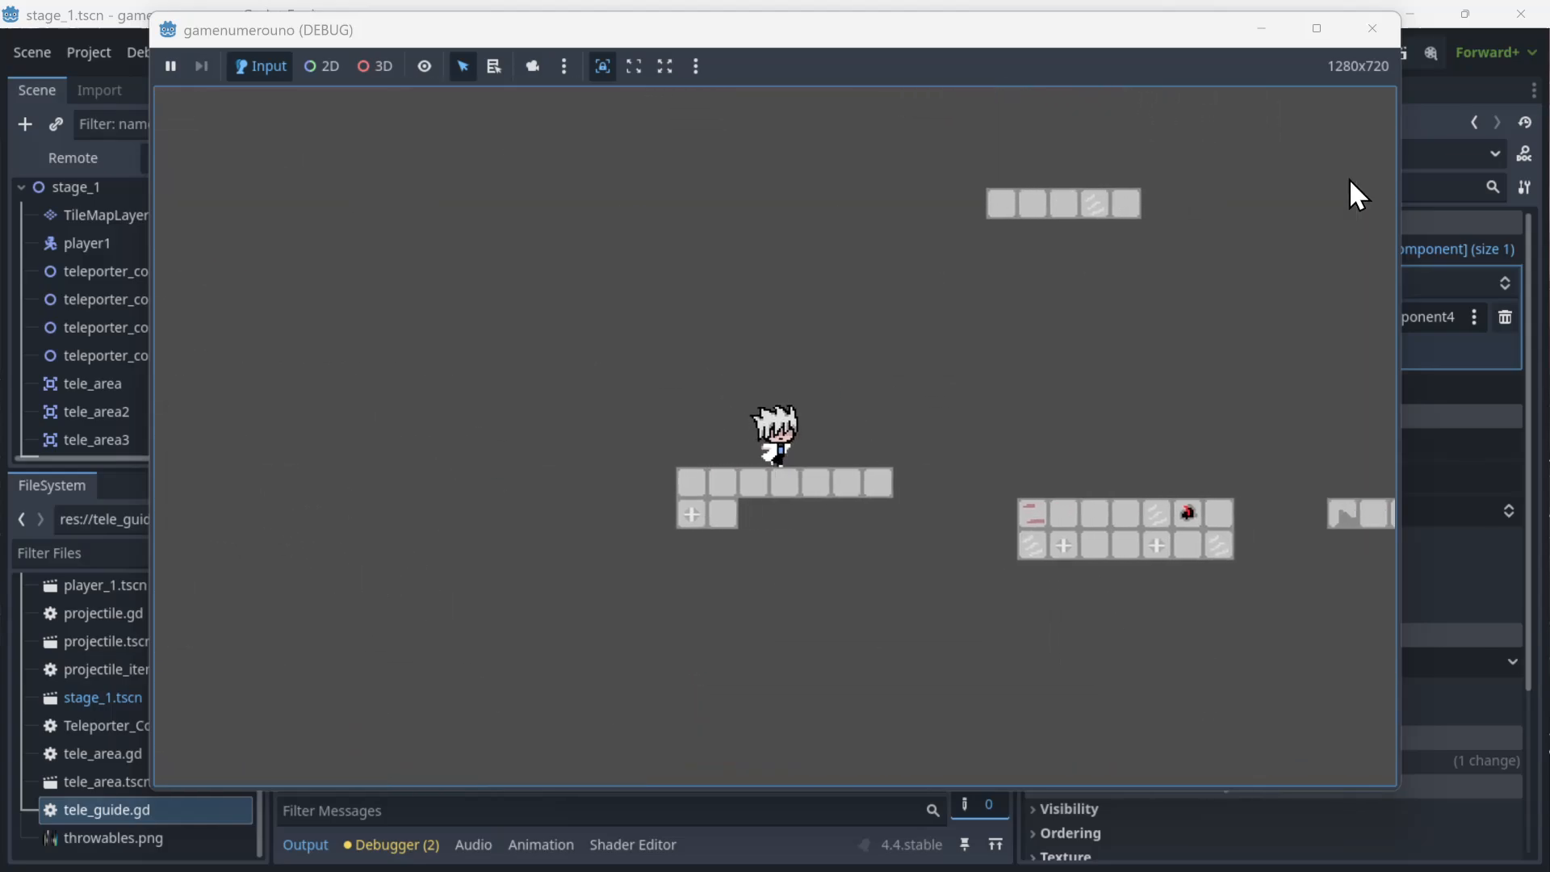
- Cross the second section's lower platforms and enter the teleporter on the lowest one
key(Right)
key(space)
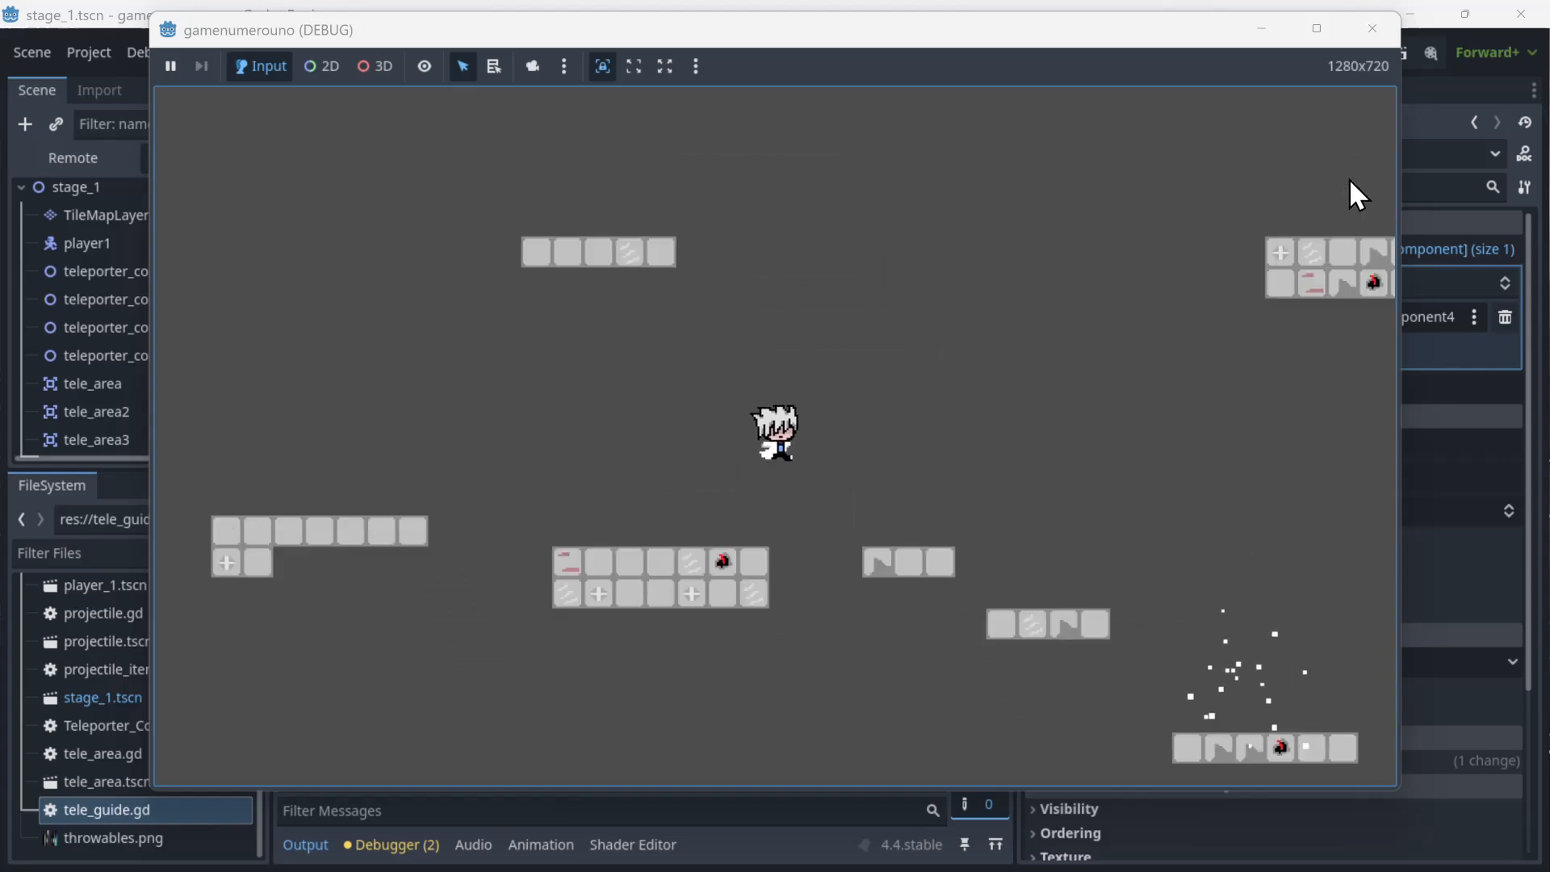
key(Right)
key(space)
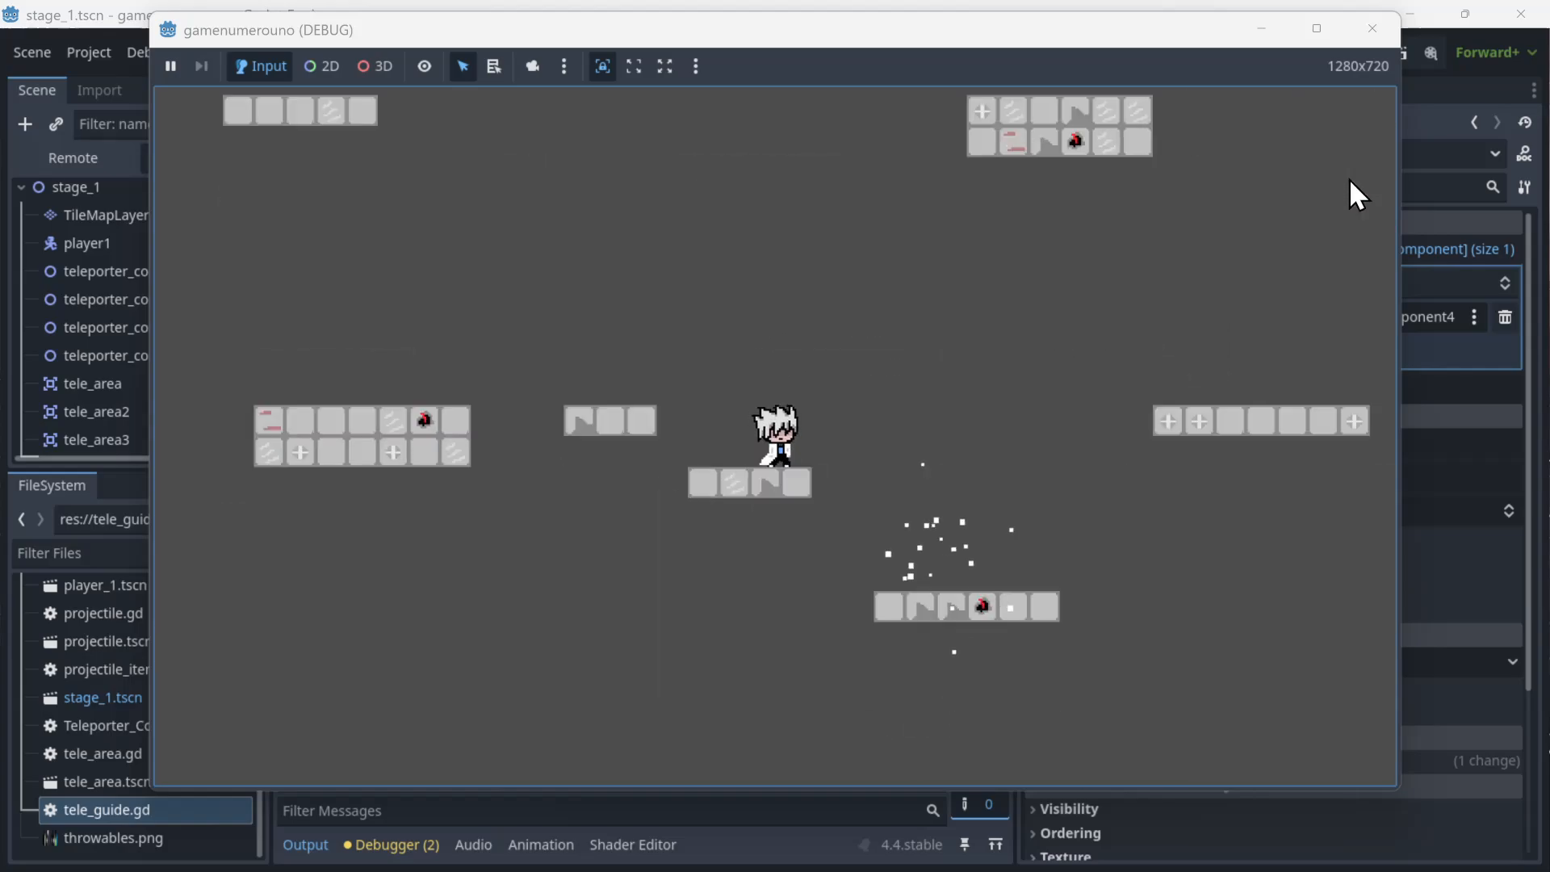
key(Right)
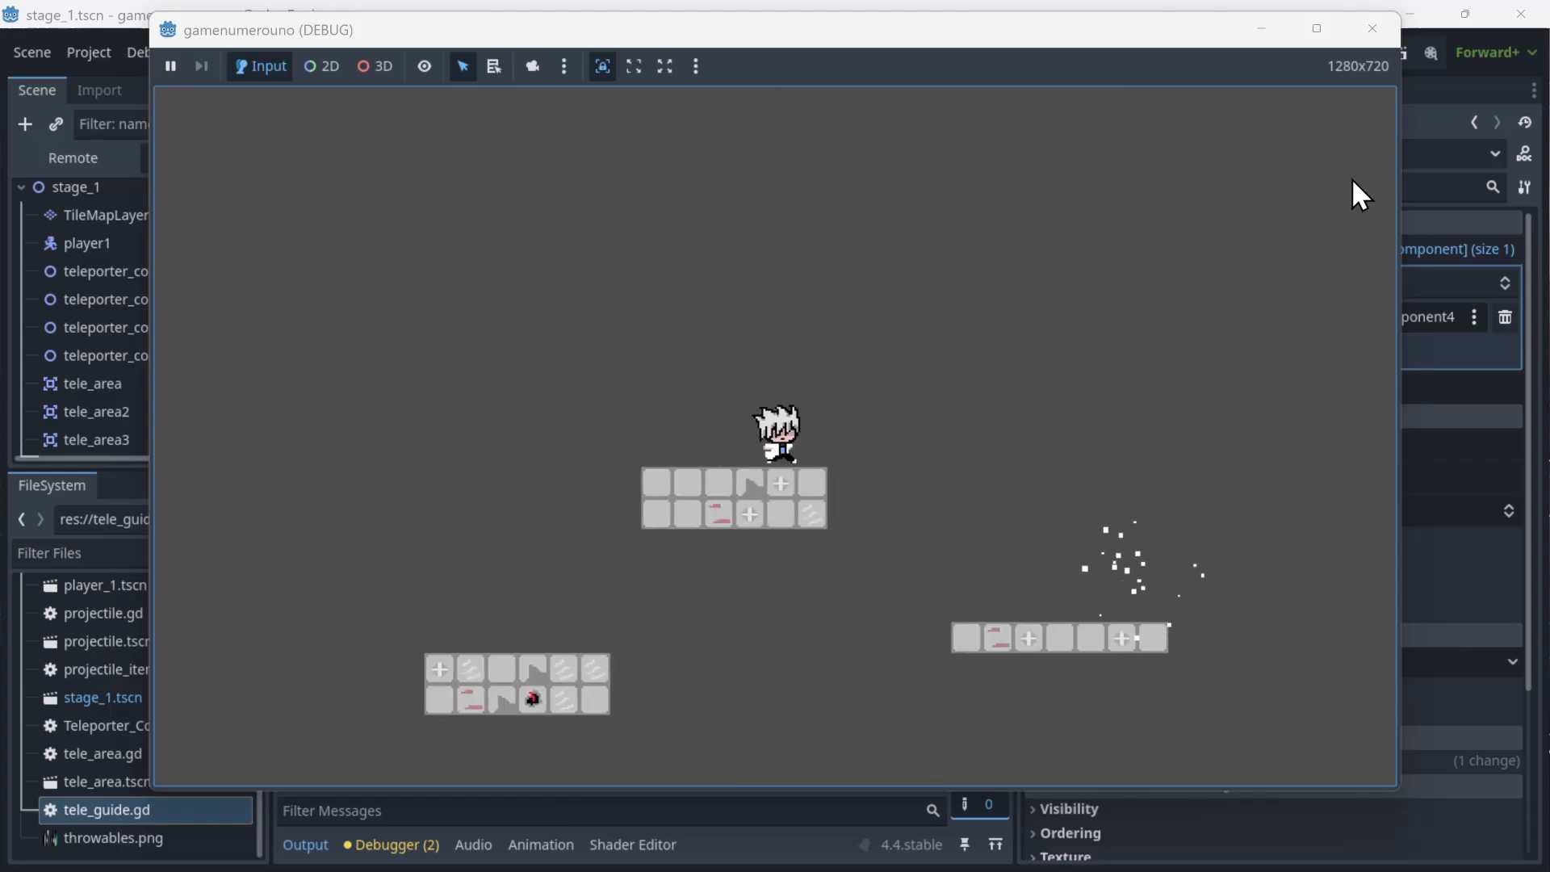
- Move the player through the remaining teleporters to test the return to the first room
key(space)
key(Right)
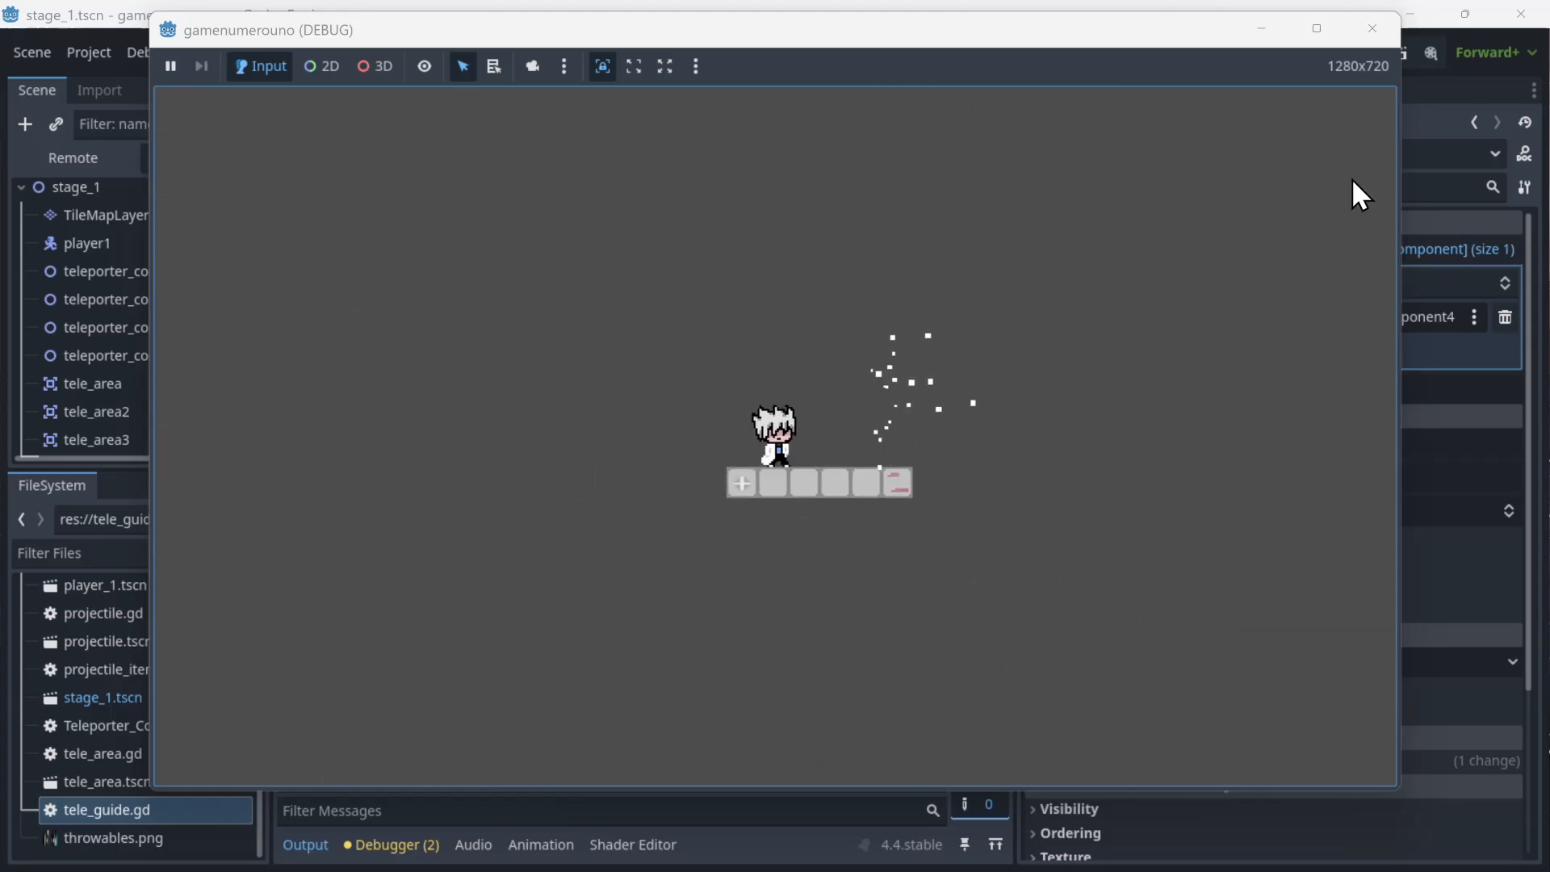
key(Right)
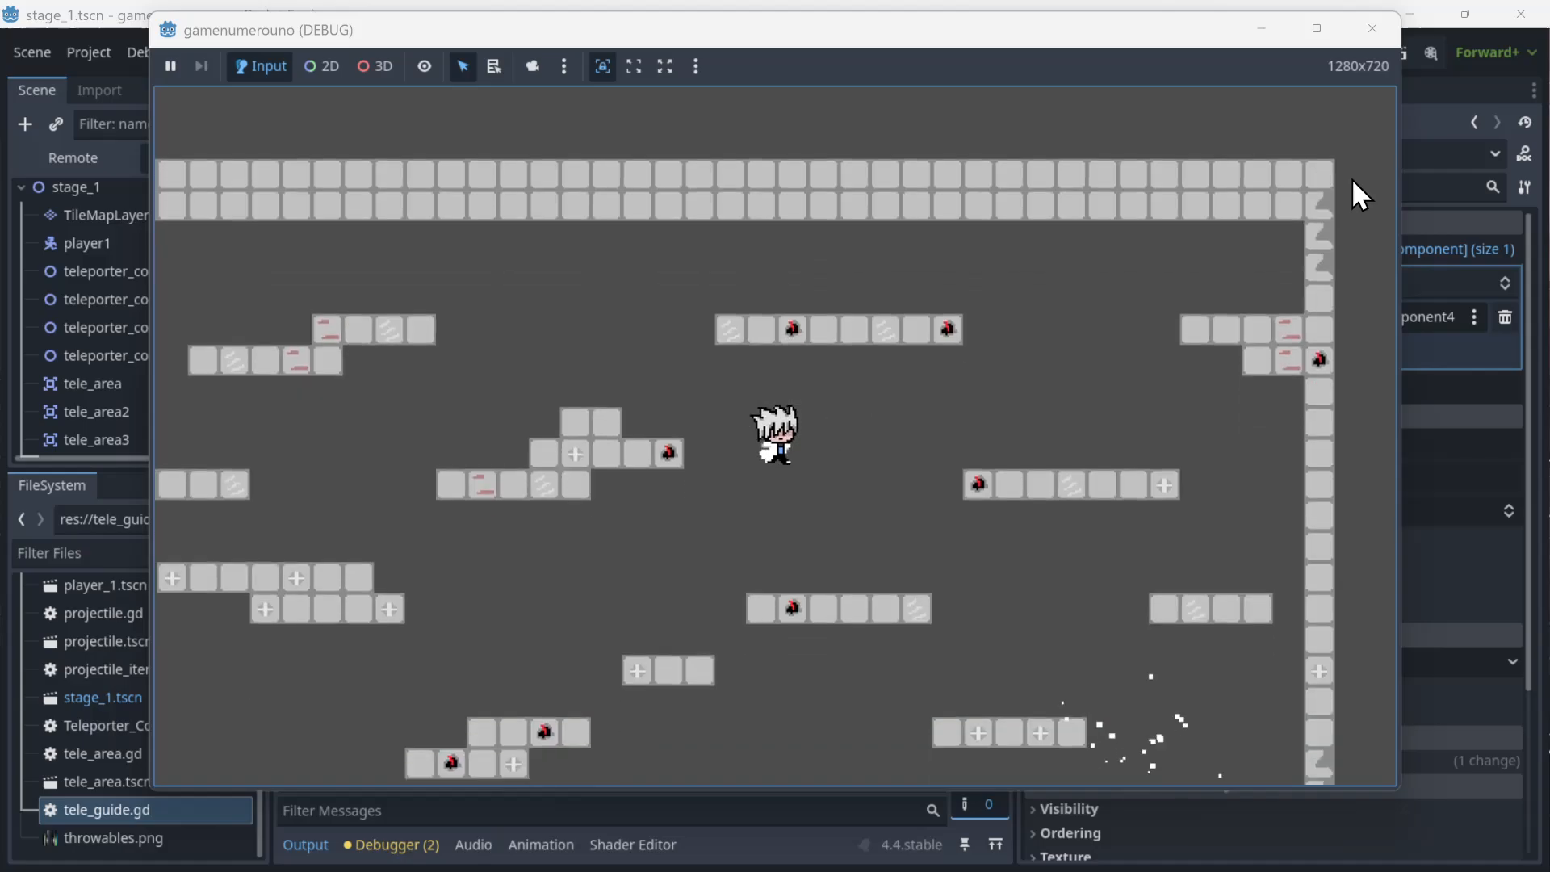
- Move the player around the first room's upper platforms, and close the game window
key(Right)
key(space)
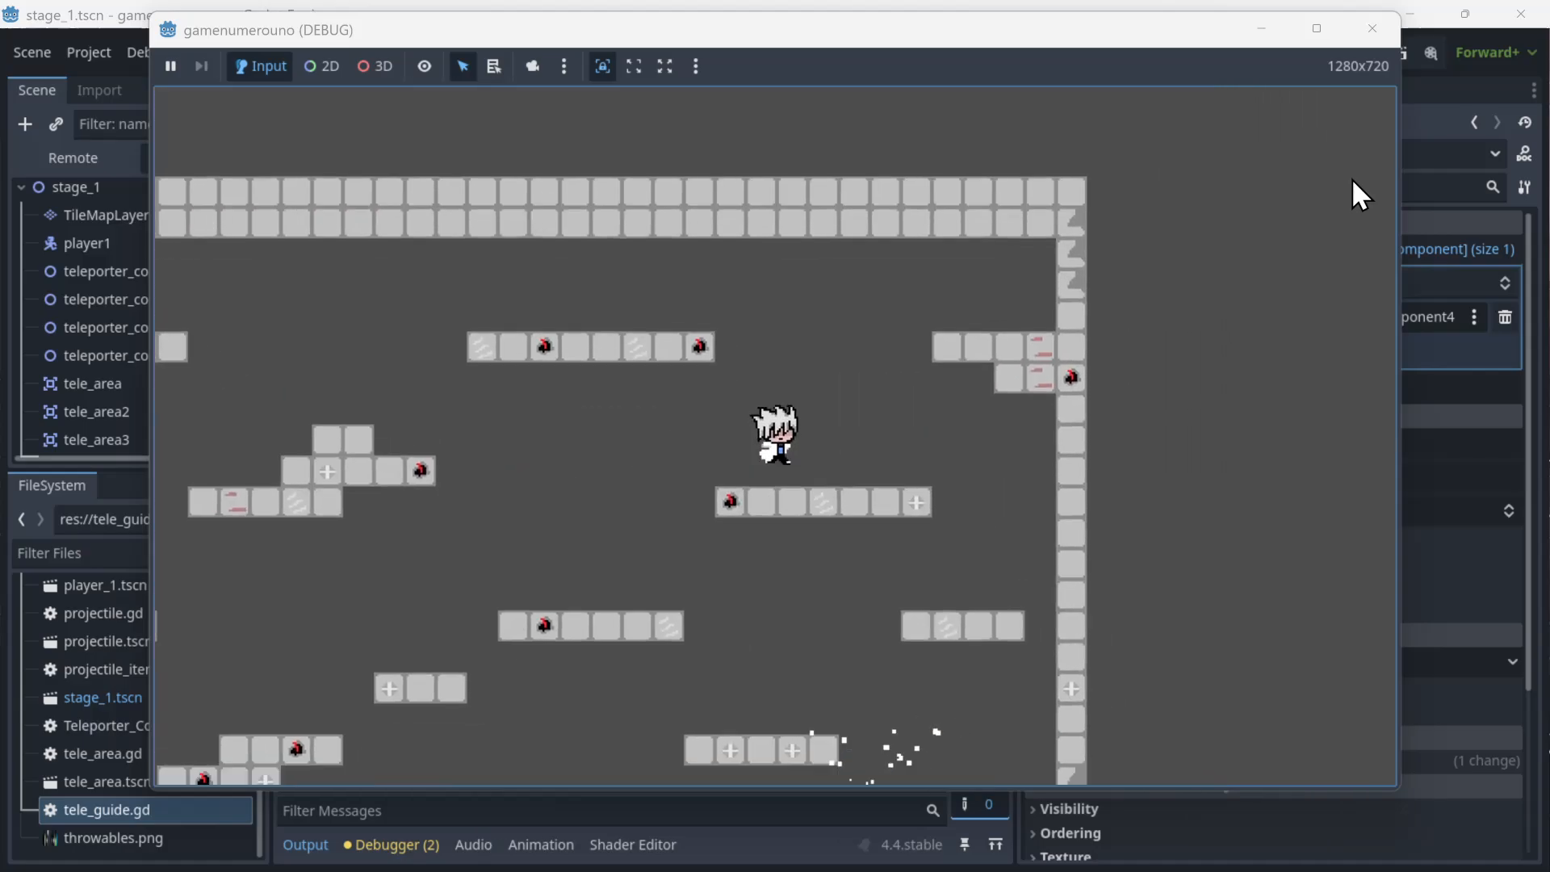
key(Left)
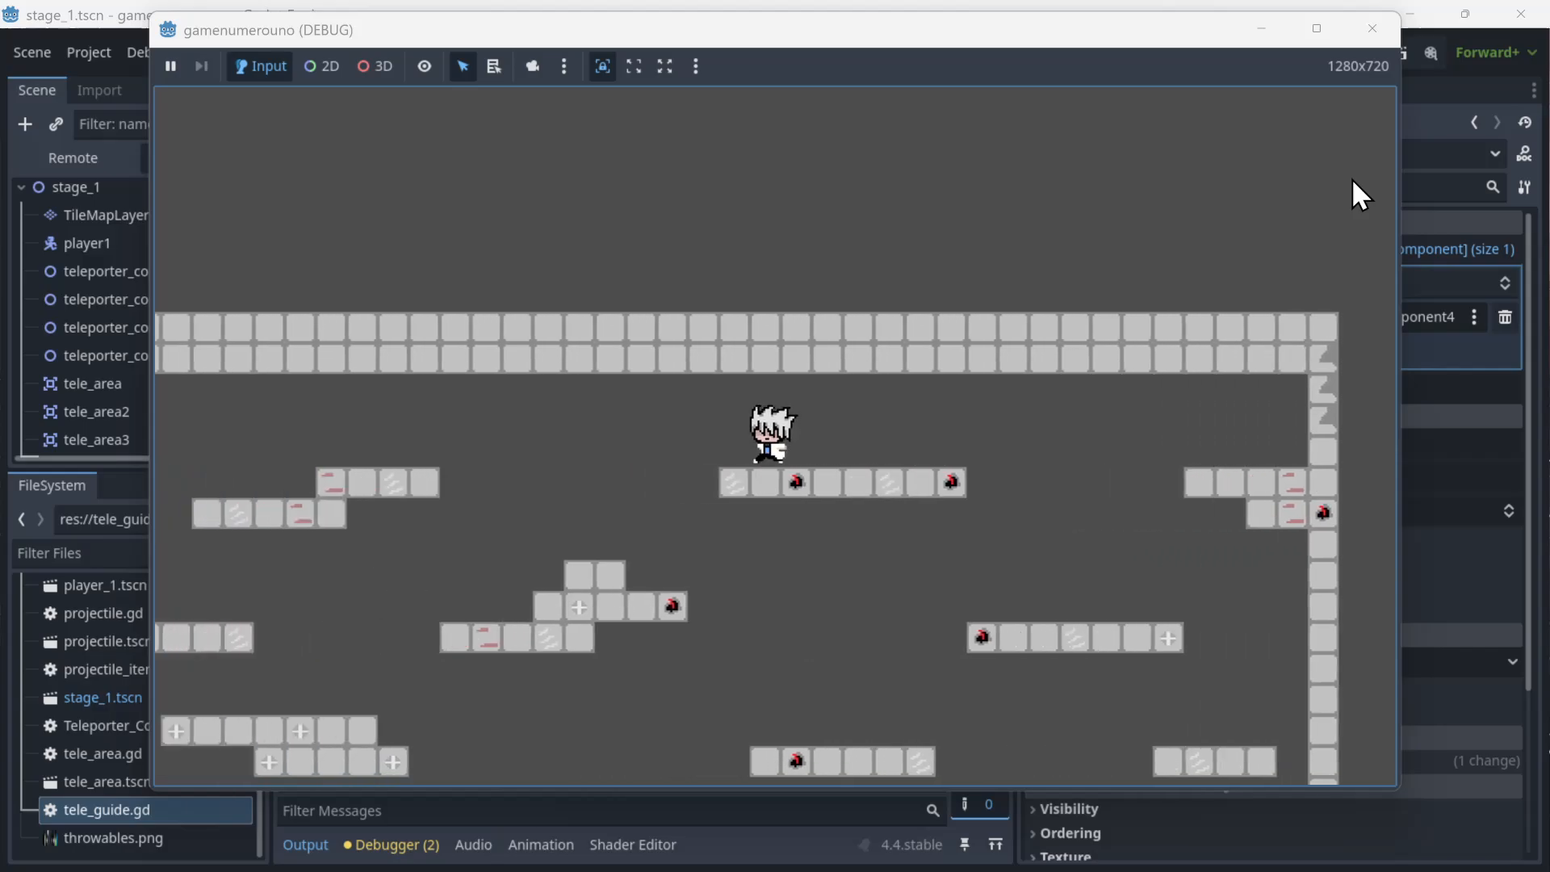
key(Left)
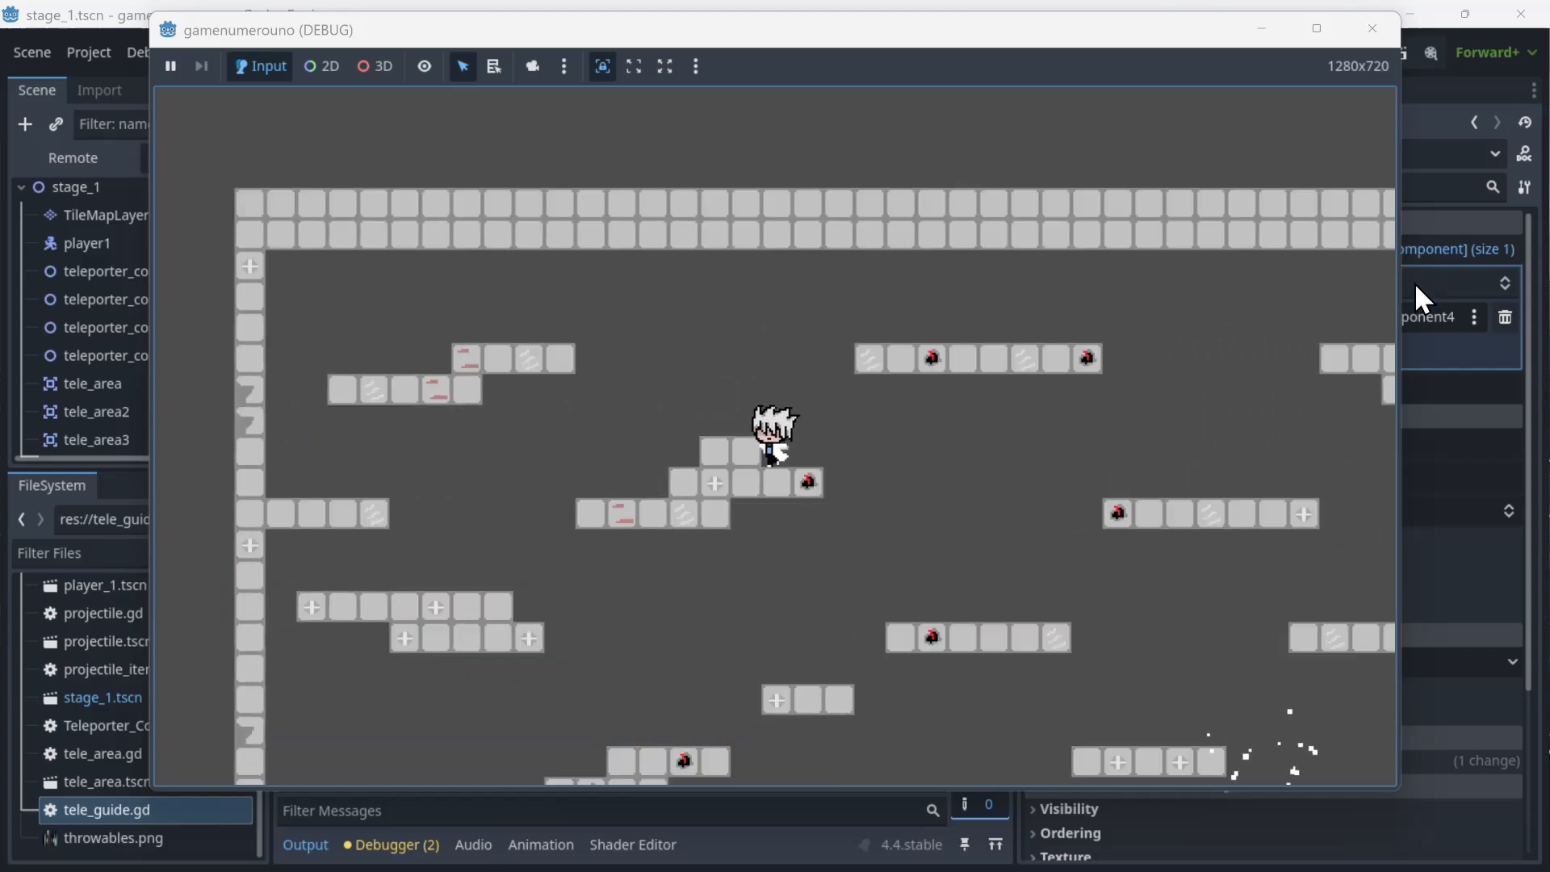
click(1362, 35)
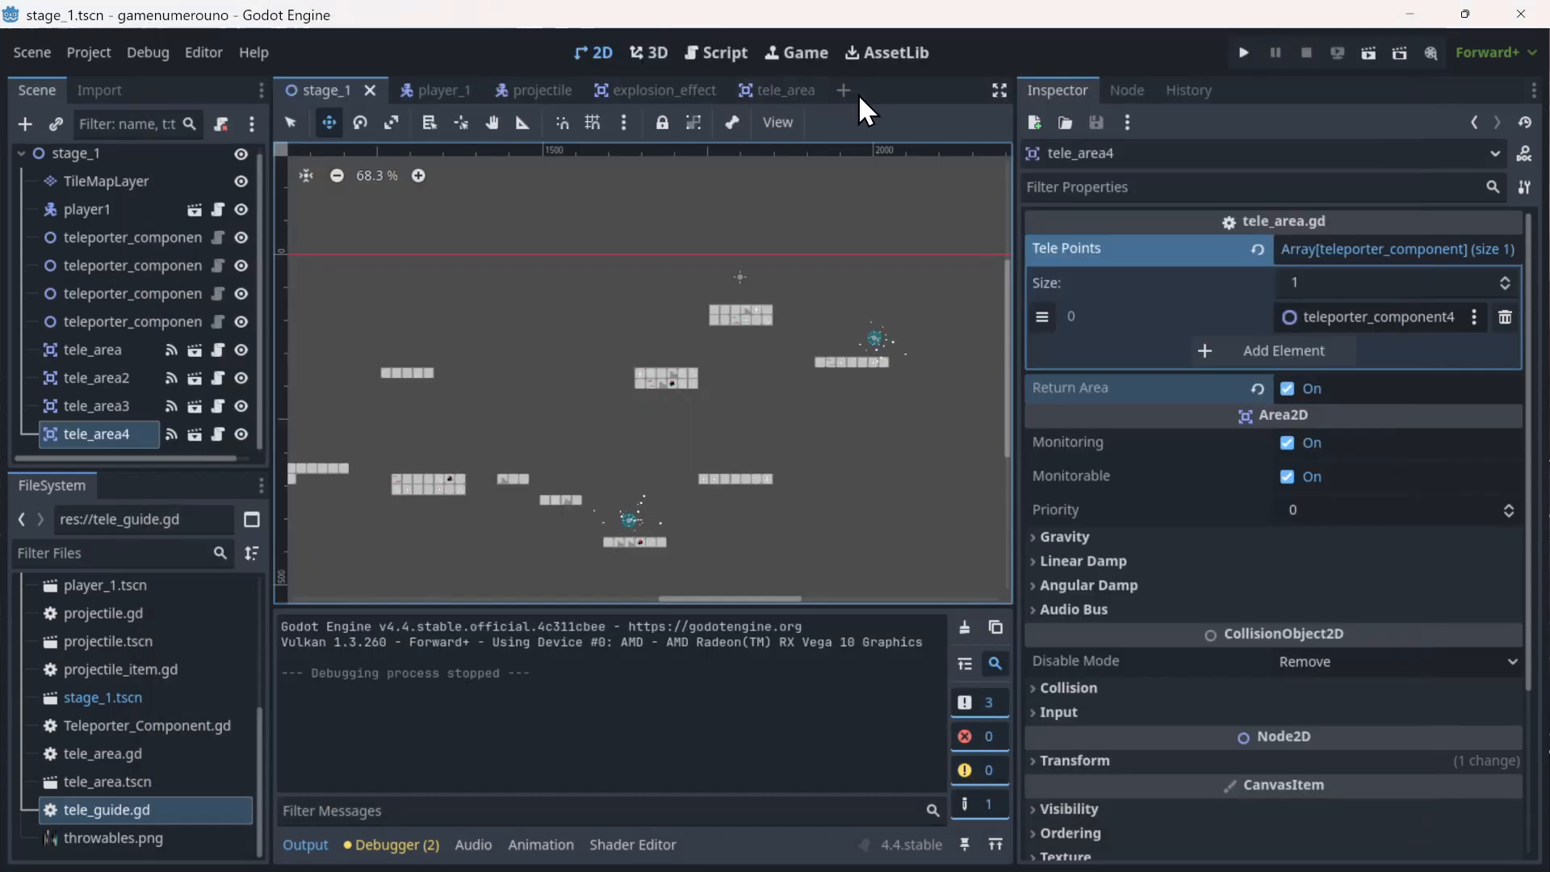
- Create a new scene with a 2D root node and rename the root to stage2
click(843, 91)
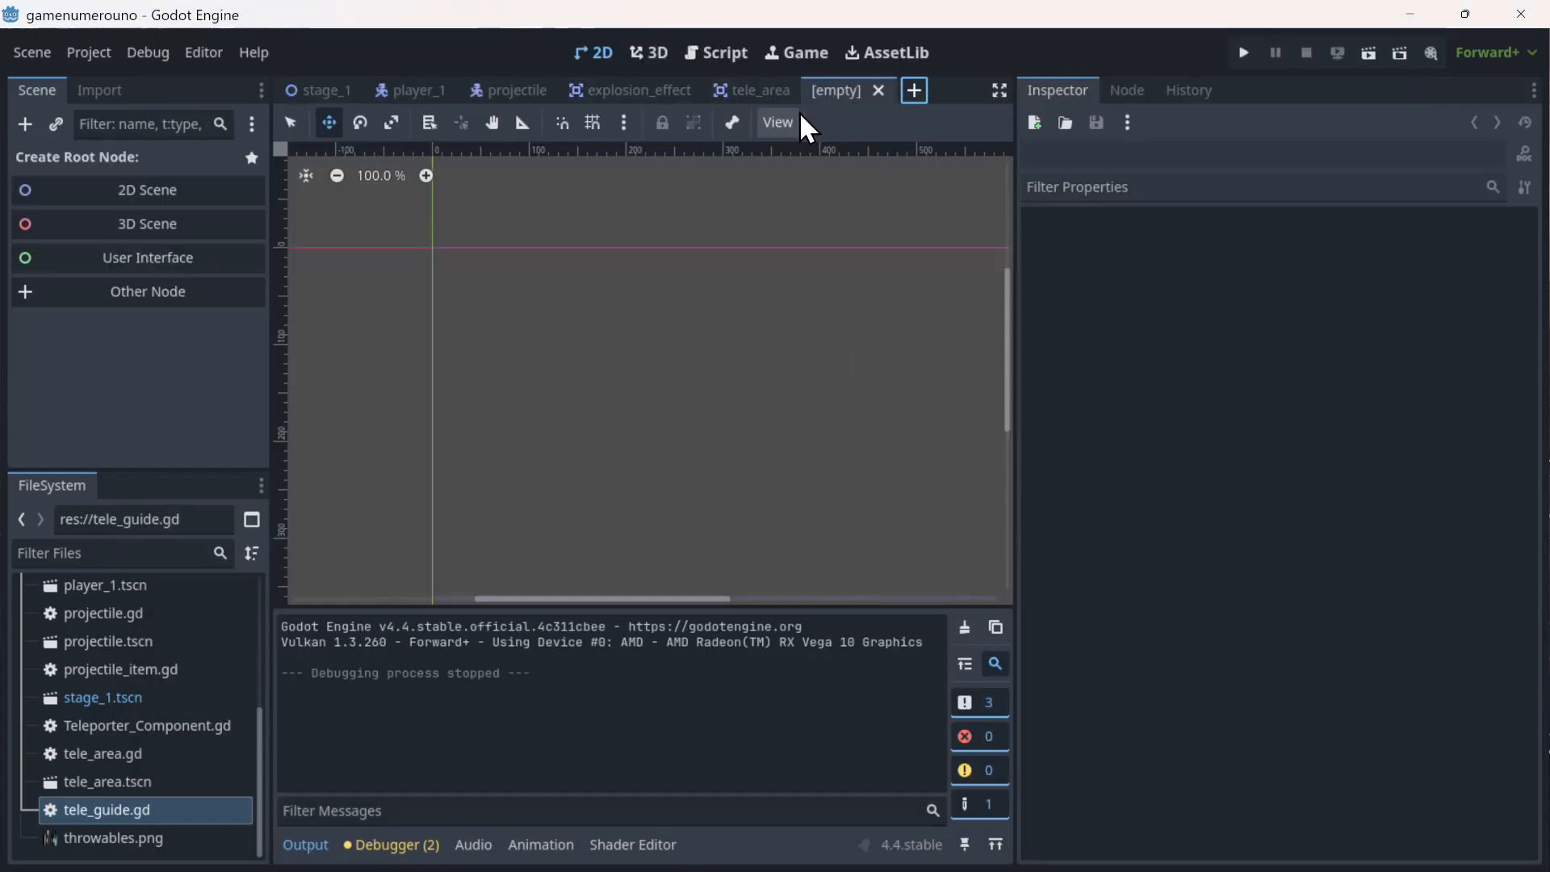
click(47, 197)
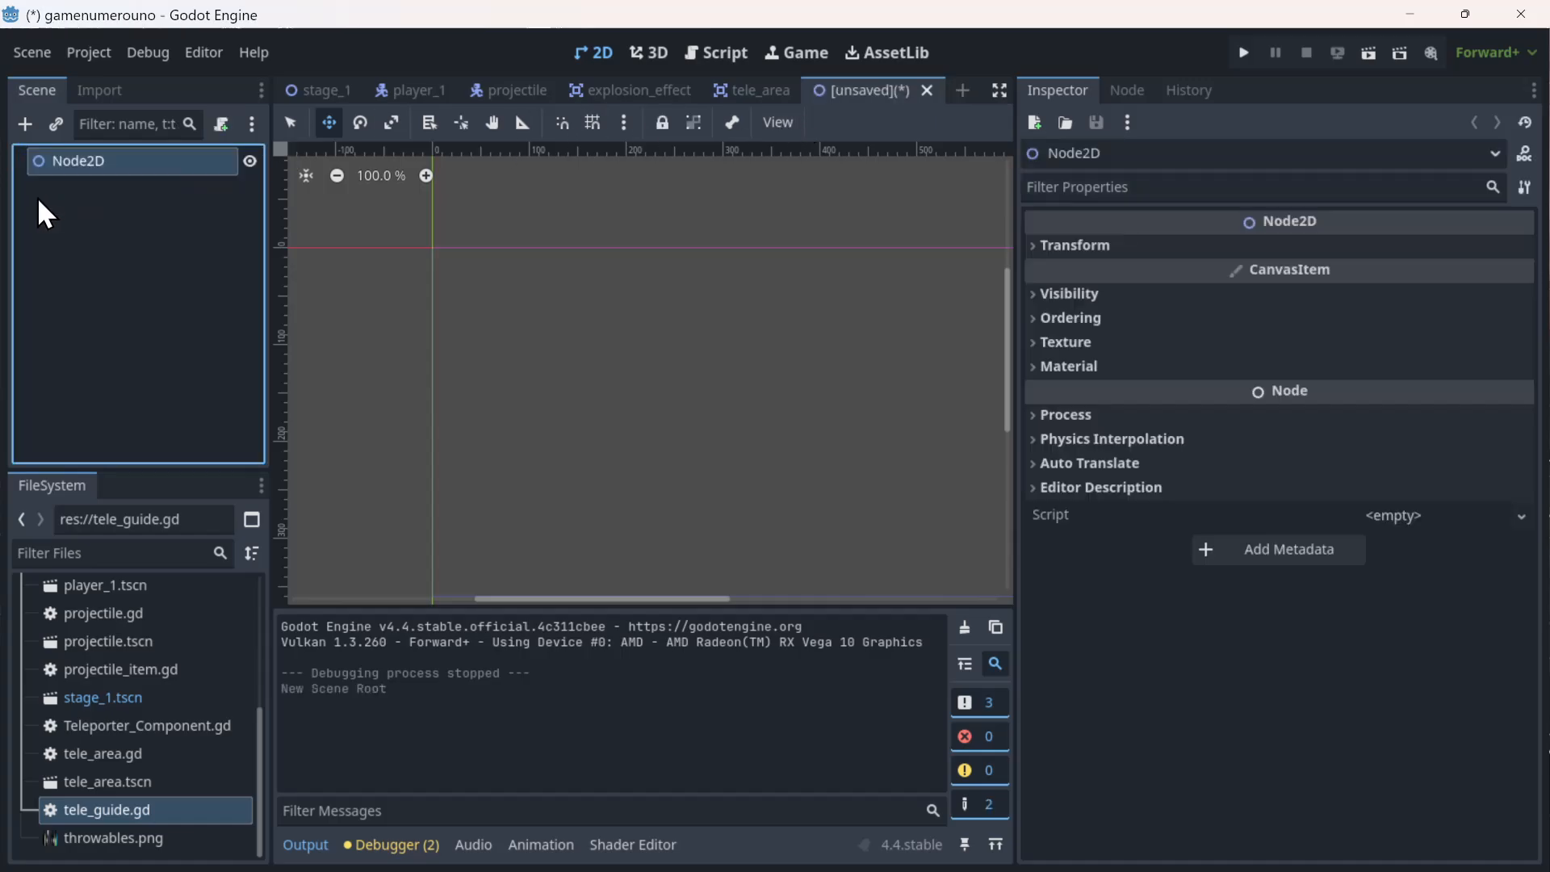
double_click(96, 161)
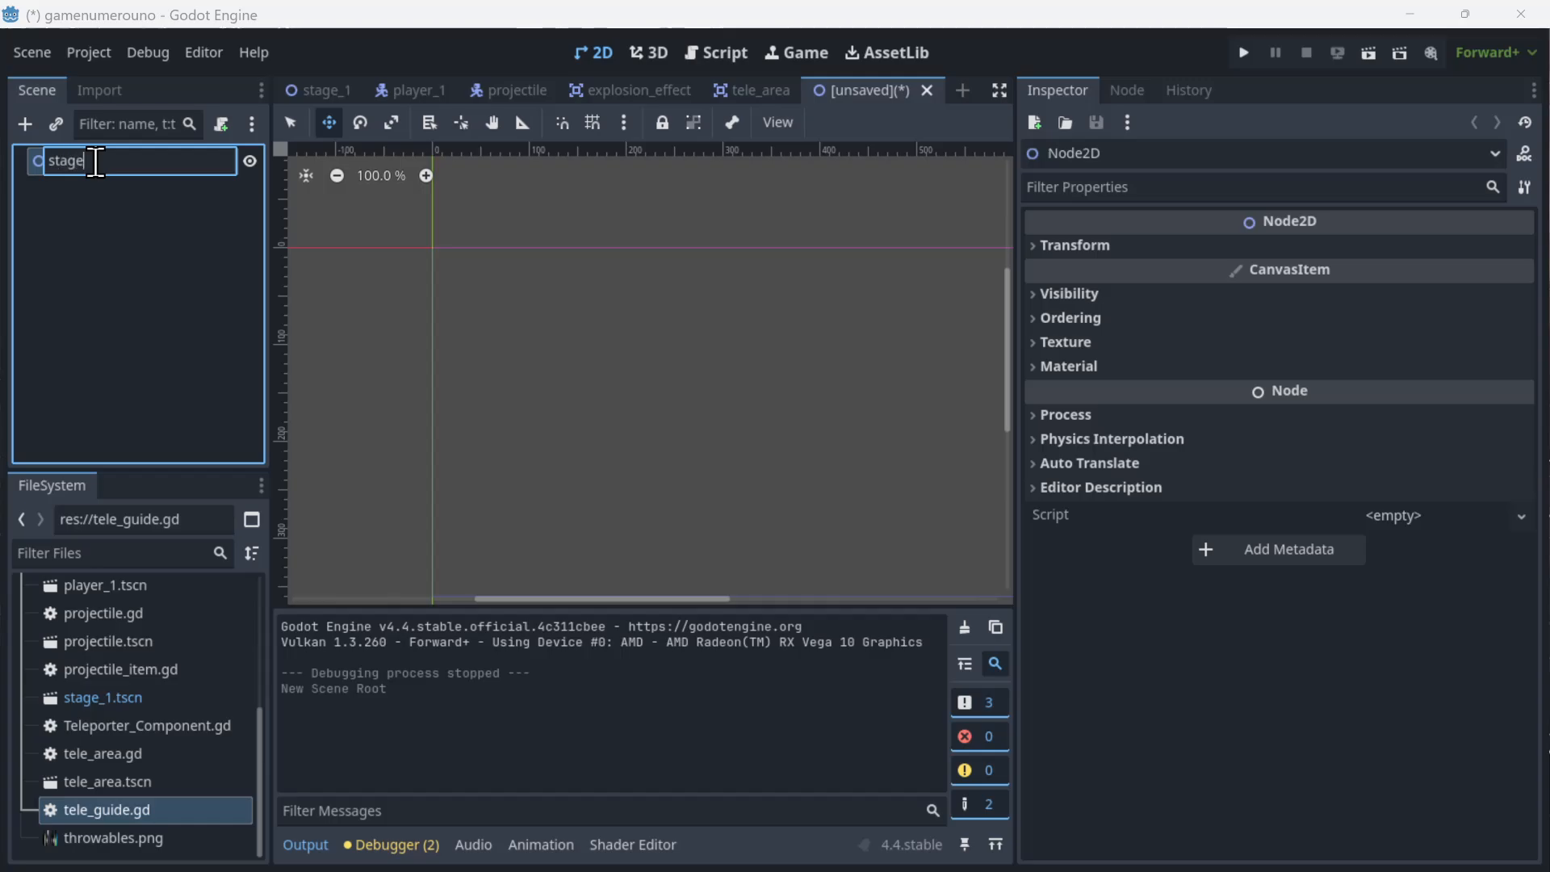
text(stage2)
key(Return)
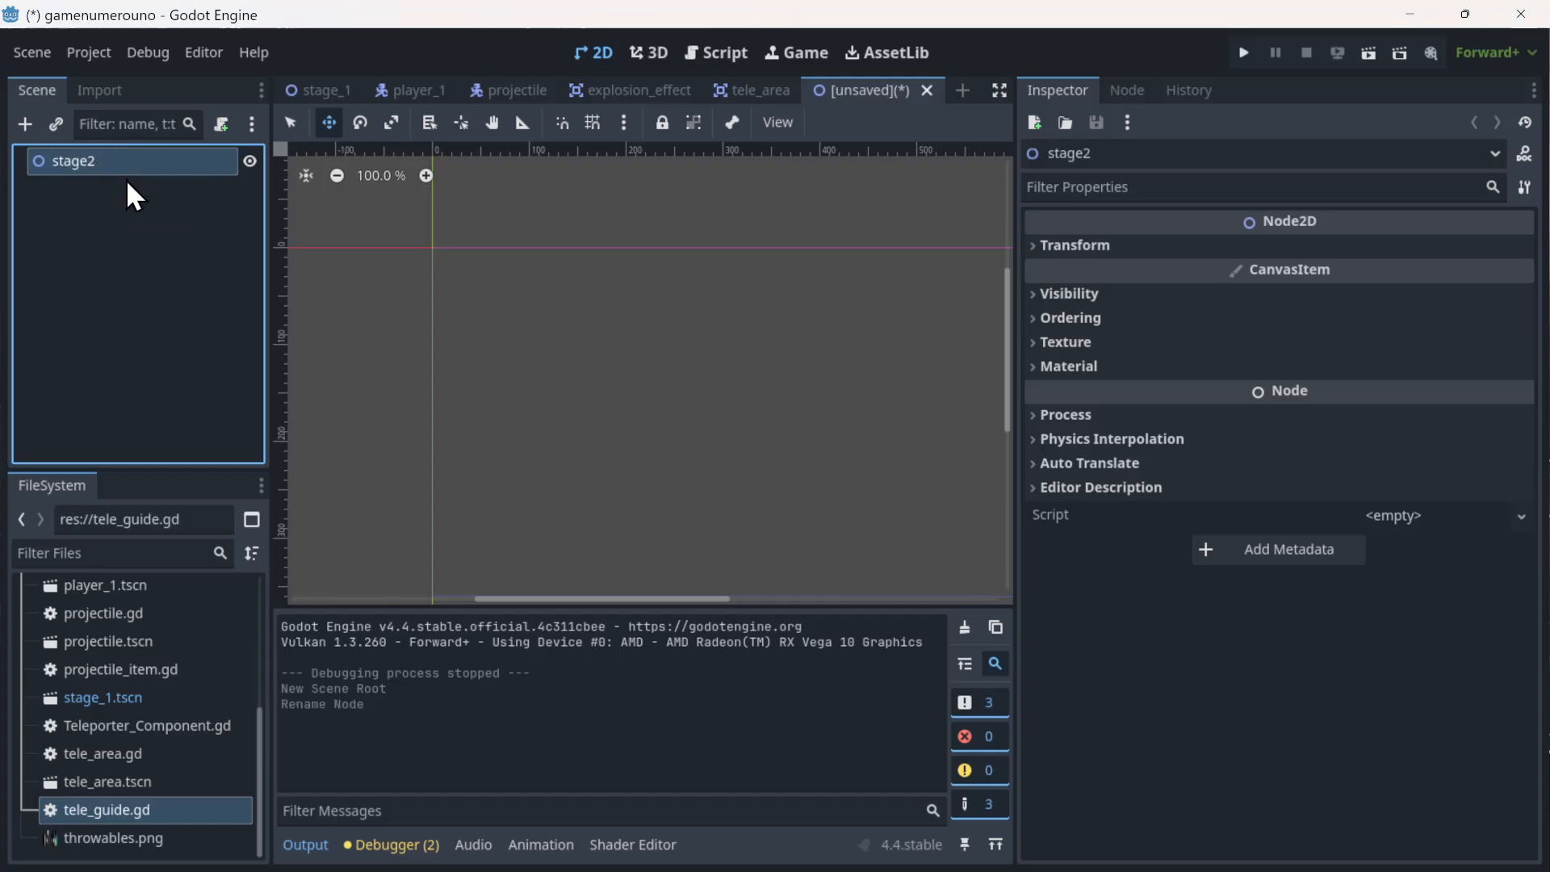
right_click(113, 160)
click(676, 340)
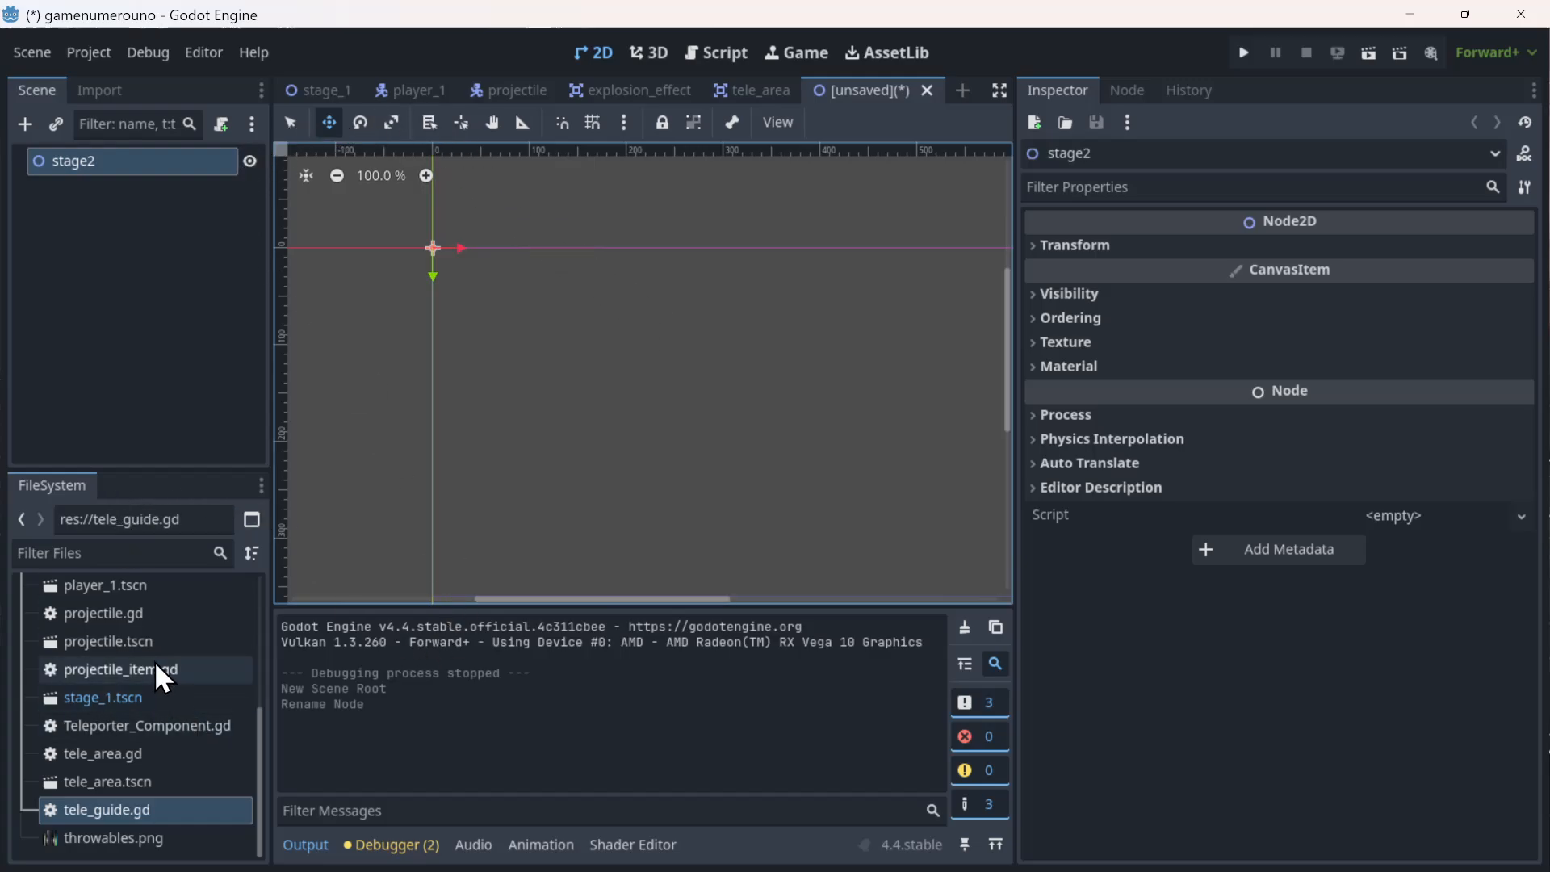
- Save stage_1's TileMapLayer branch as its own scene, tile_map_layer.tscn, in res://
scroll(153, 661, up, 5)
click(324, 83)
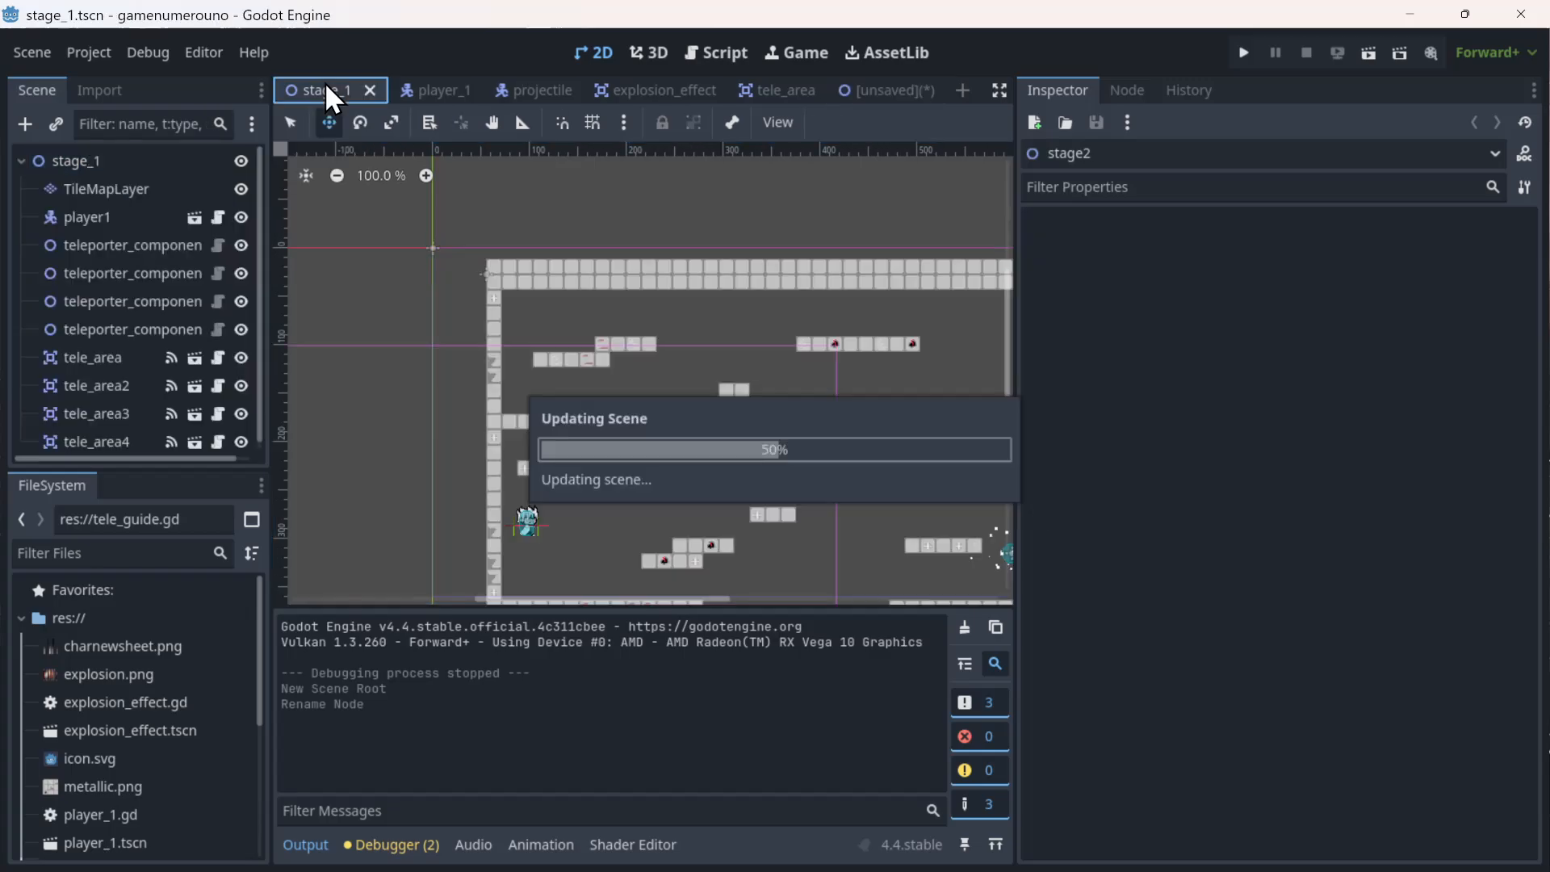
click(81, 184)
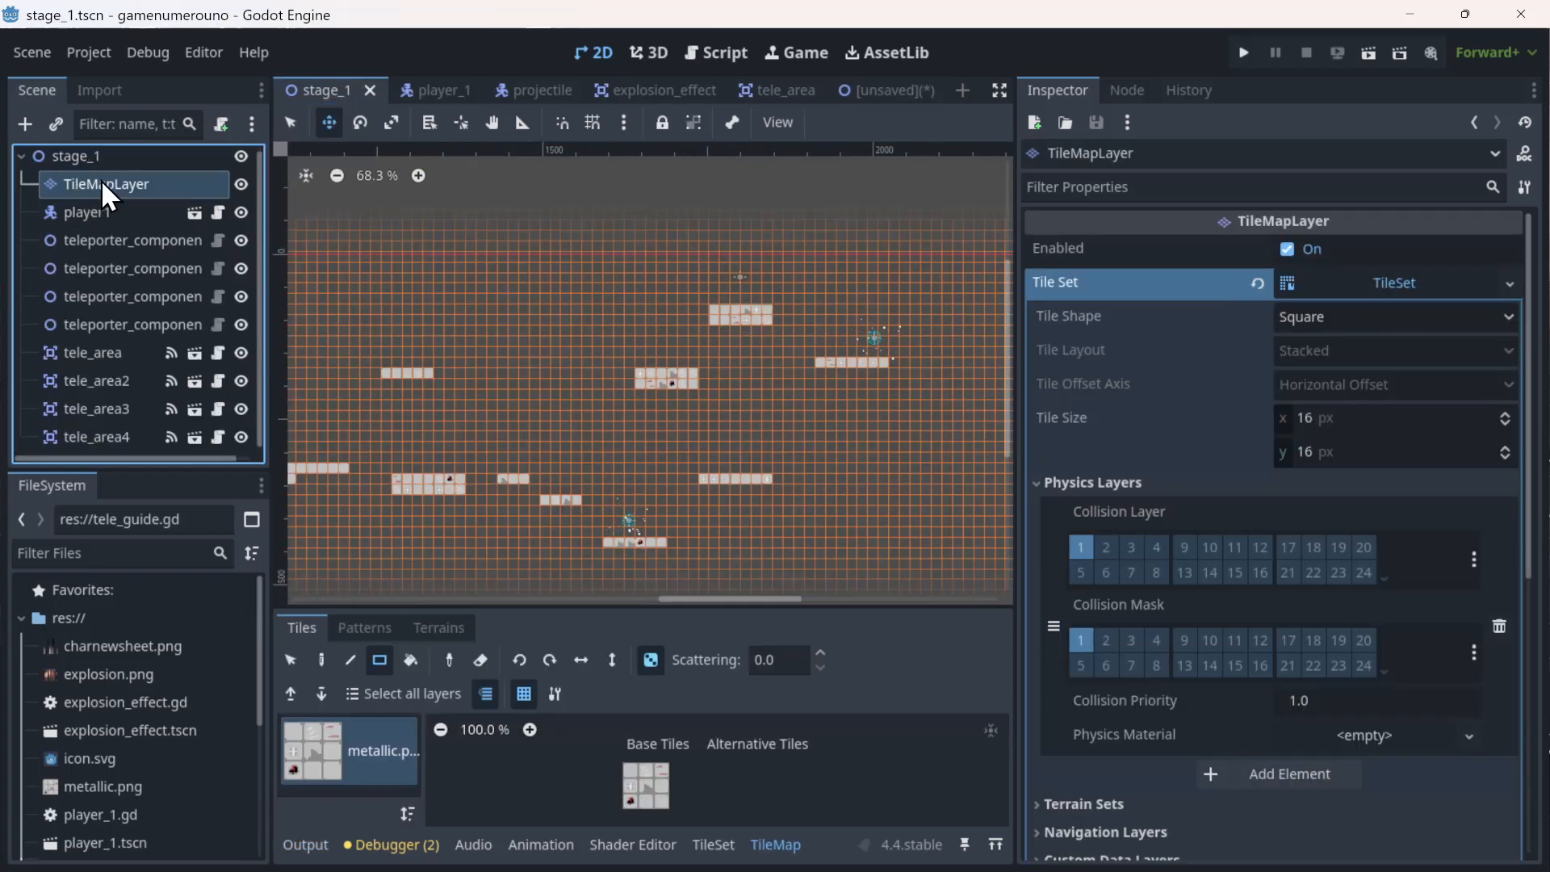
right_click(100, 179)
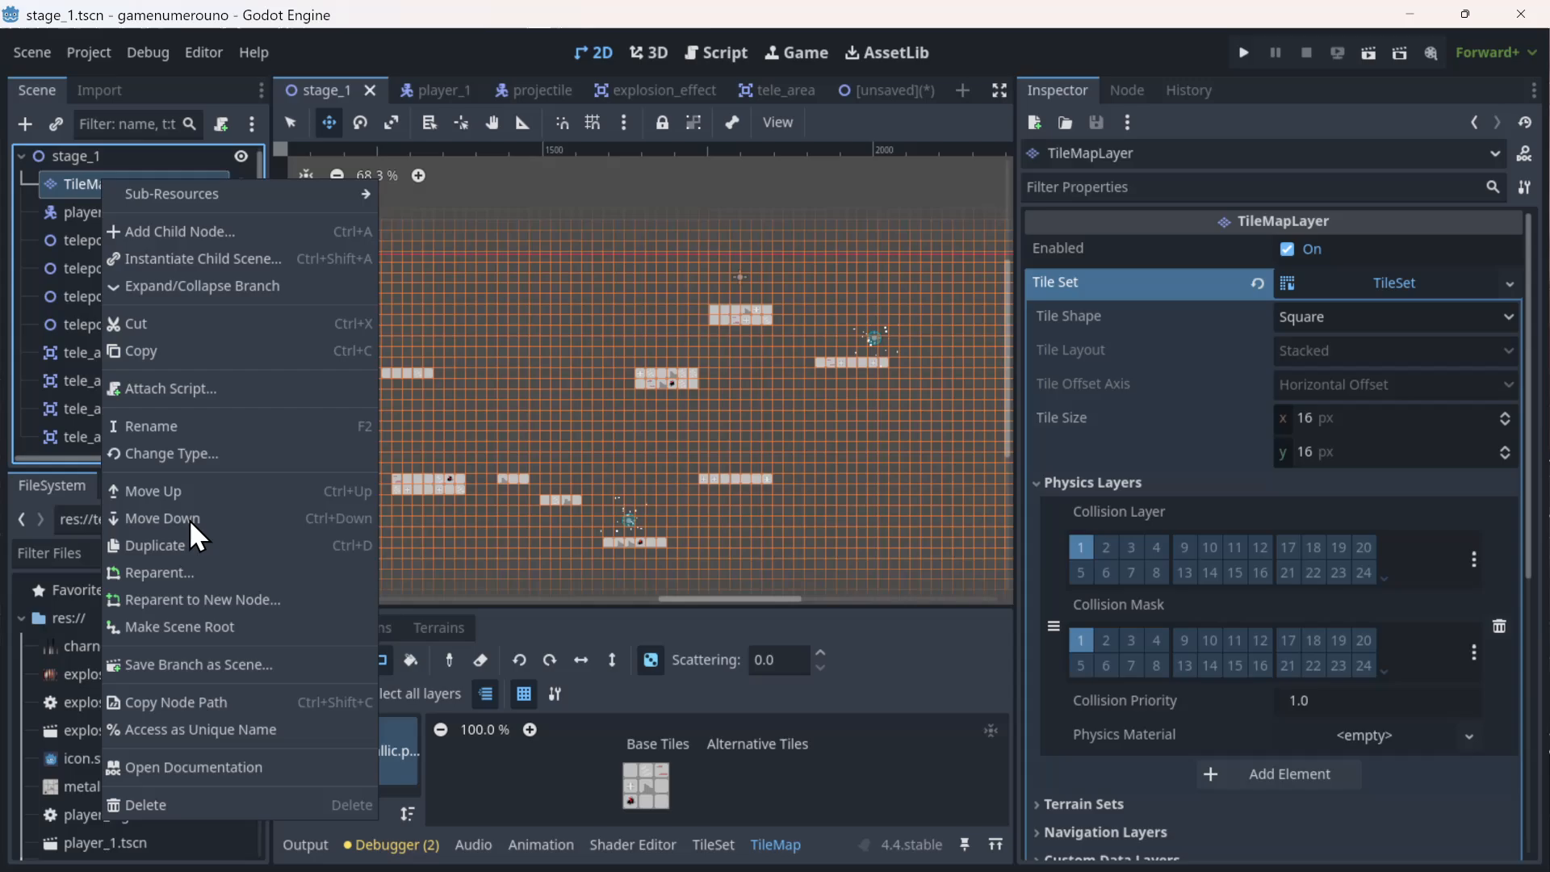
click(155, 664)
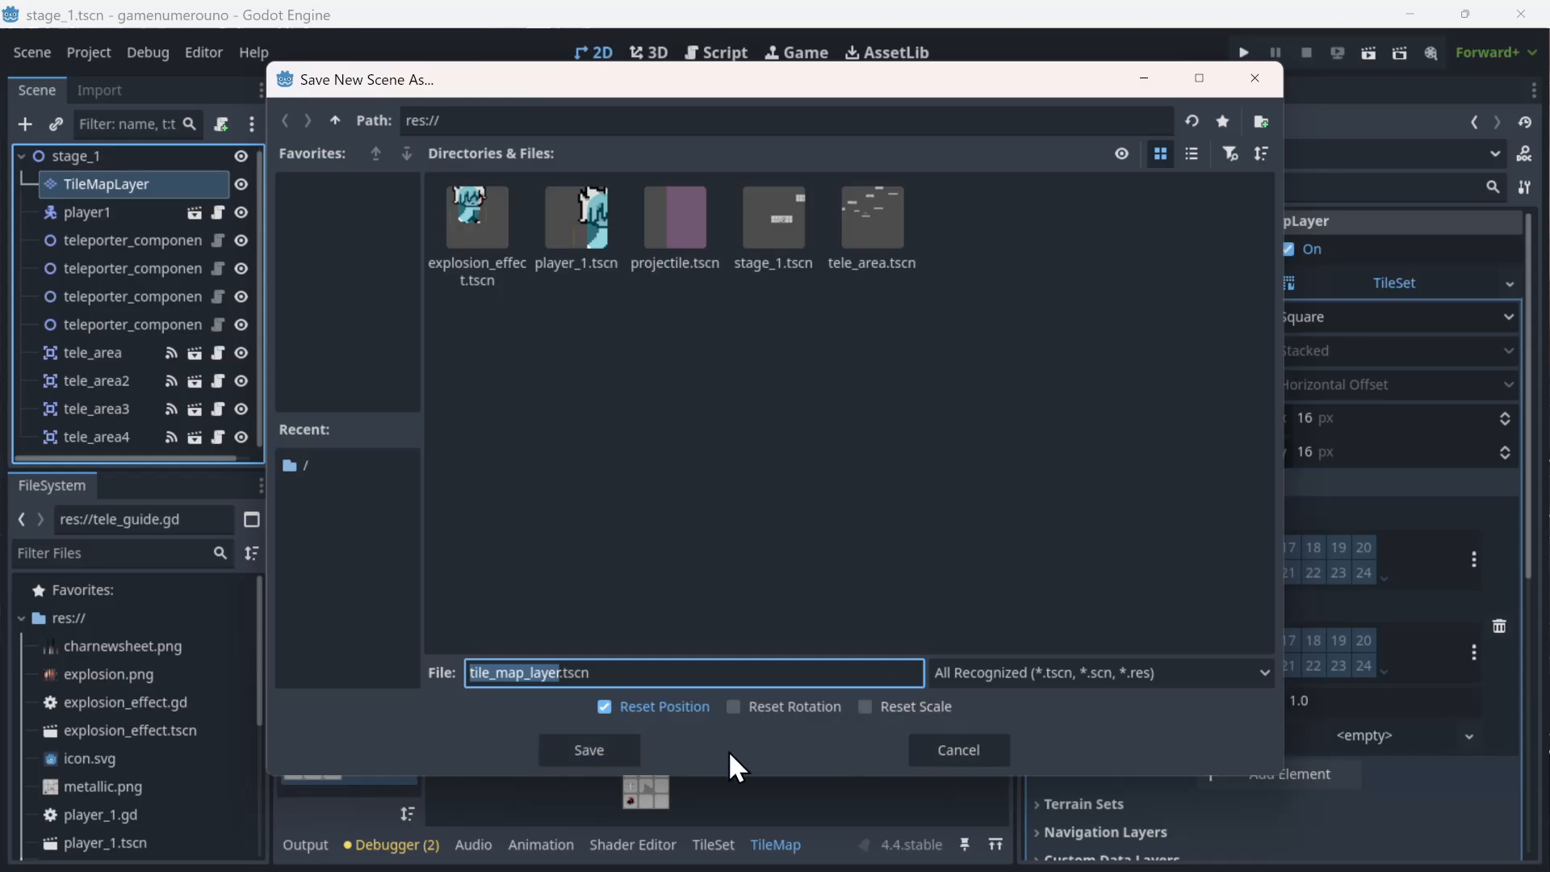
click(619, 757)
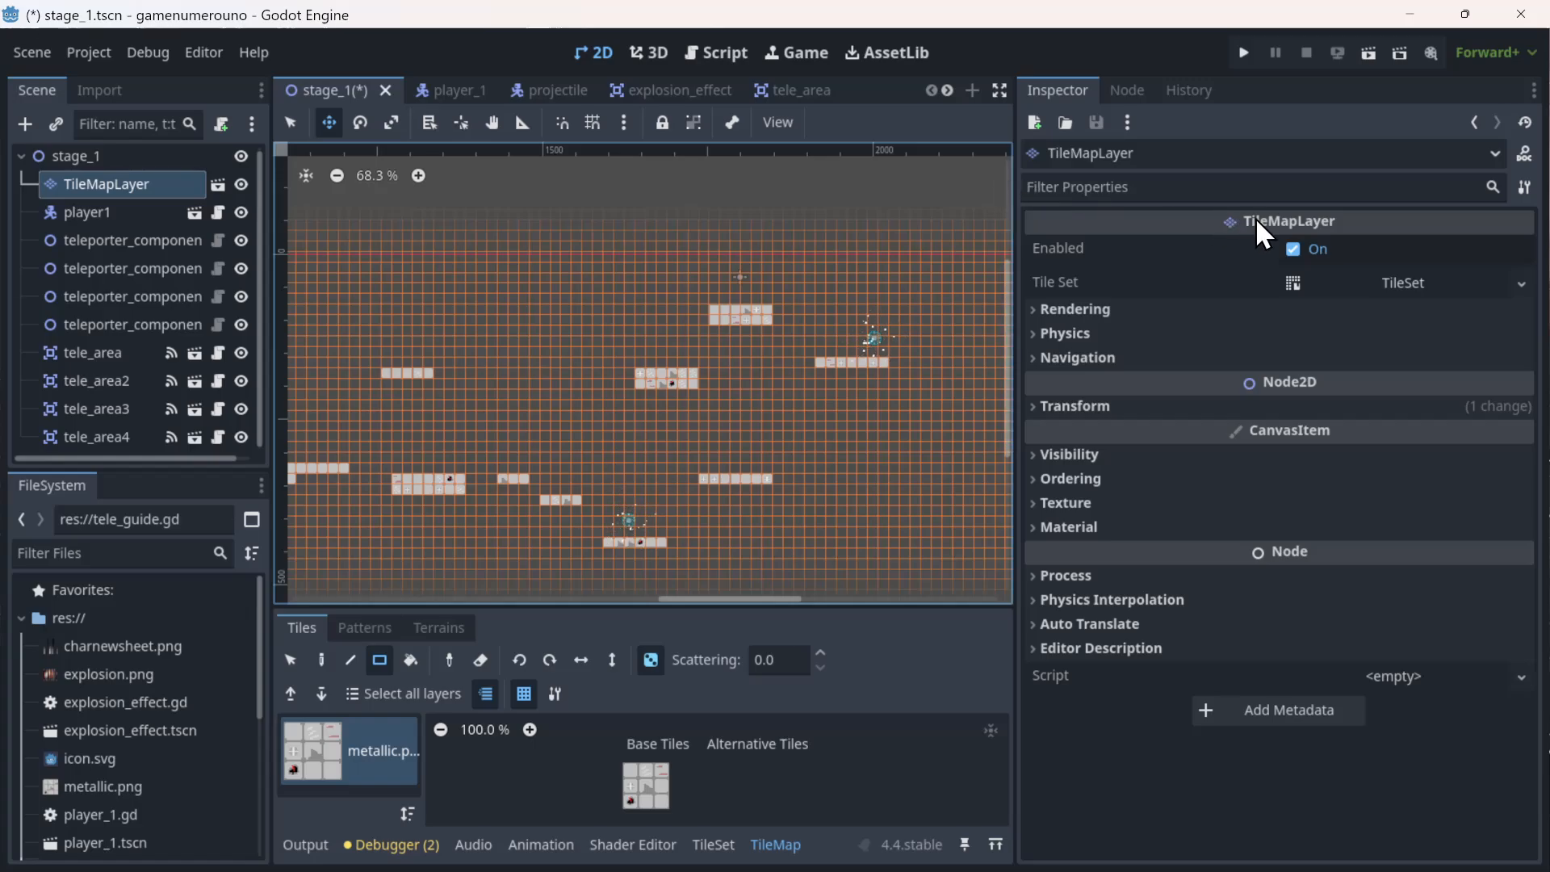
- Widen the 2D viewport by narrowing the Inspector, and save the stage_1 scene
click(1012, 206)
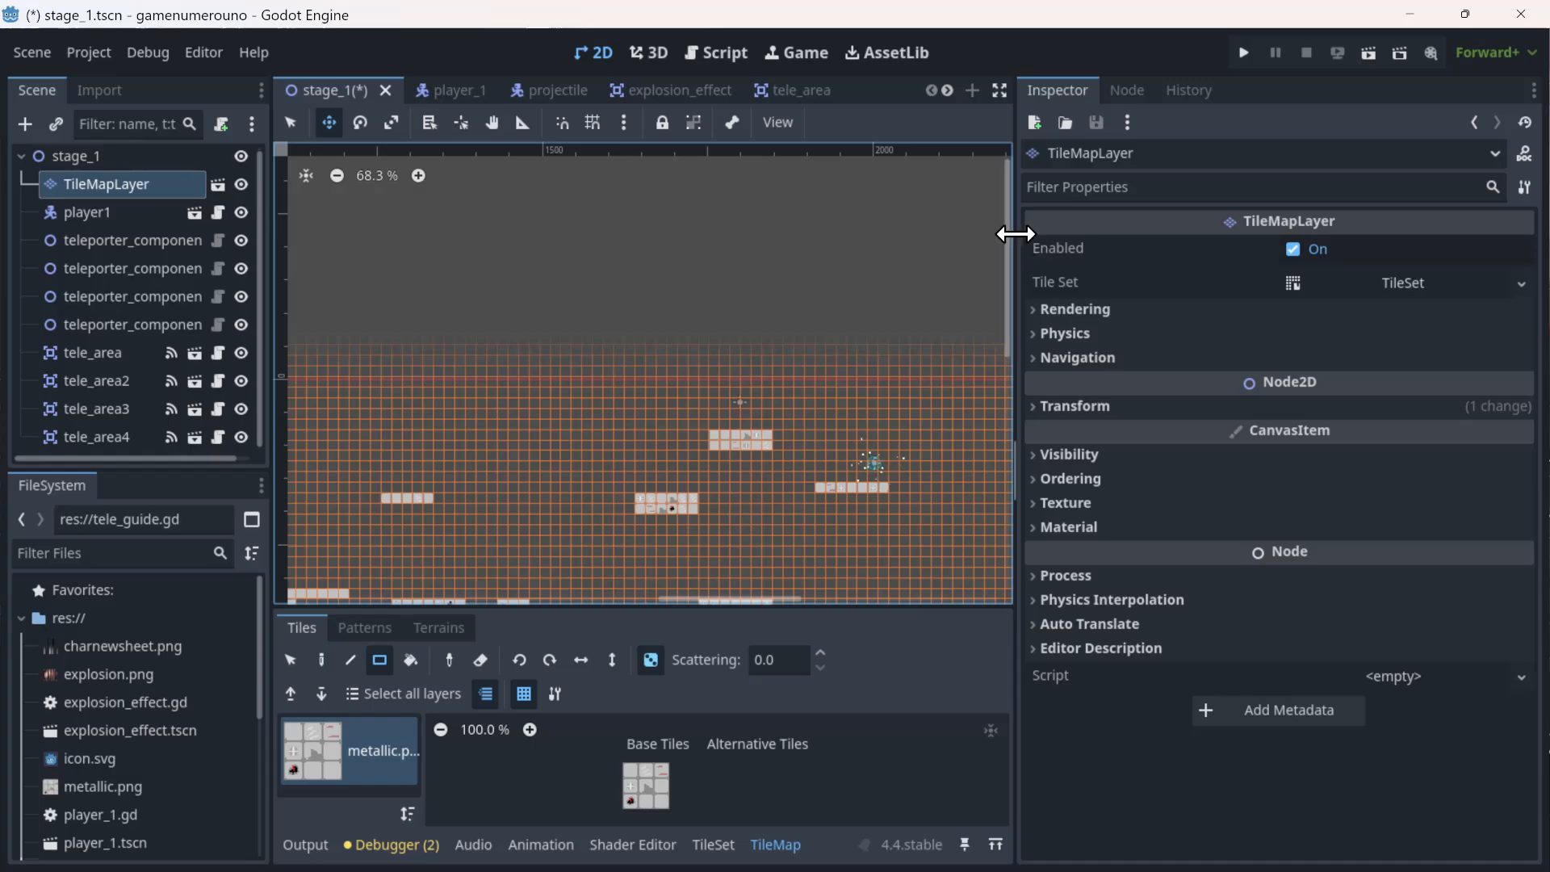
drag(1079, 243, 1214, 245)
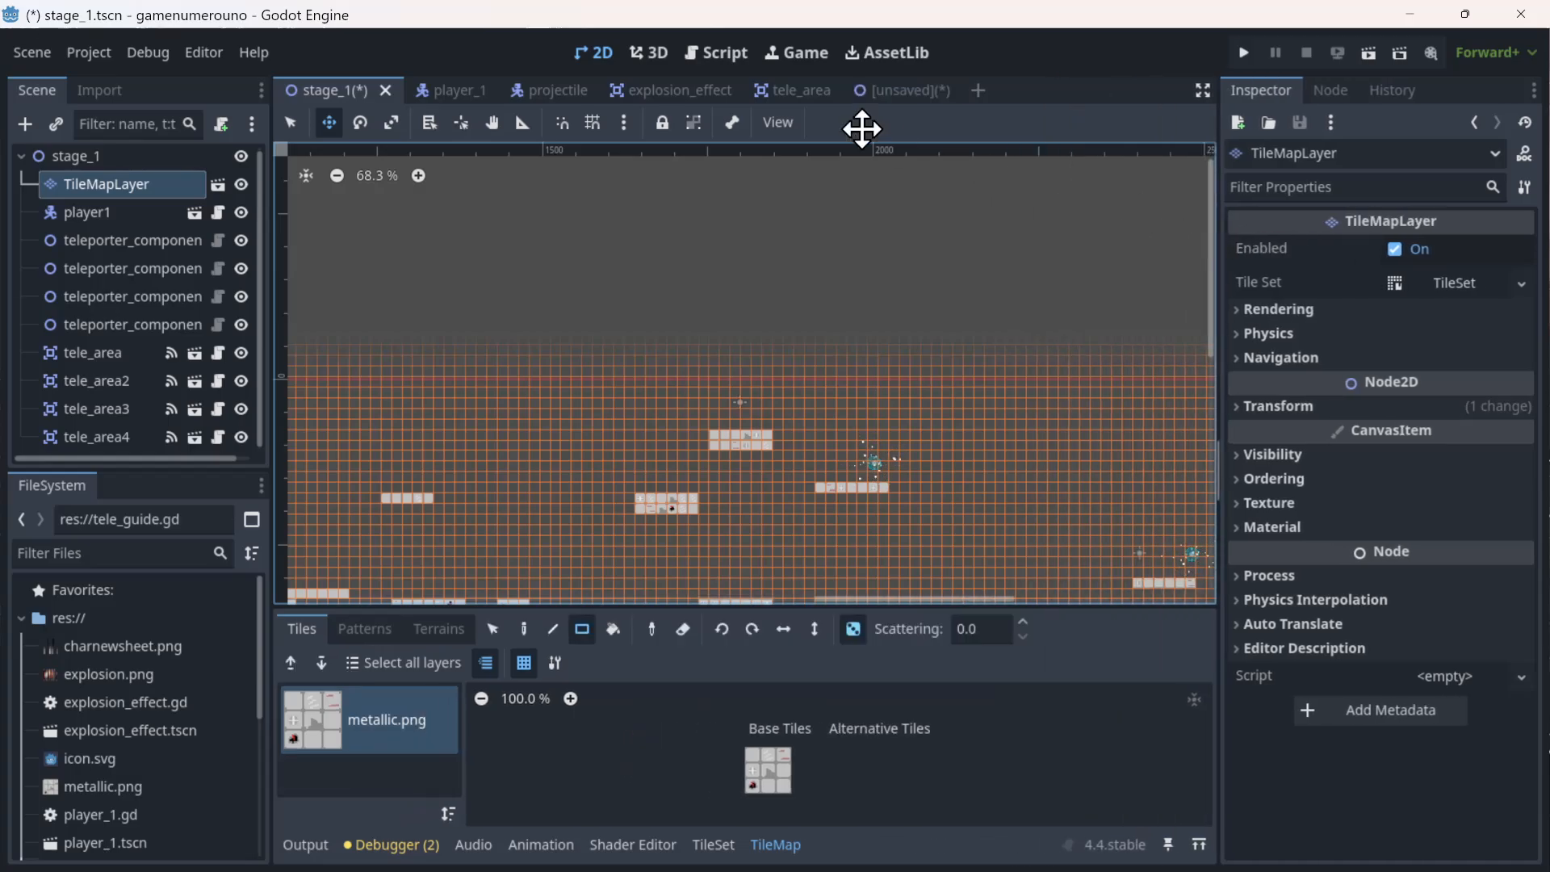
key(ctrl+s)
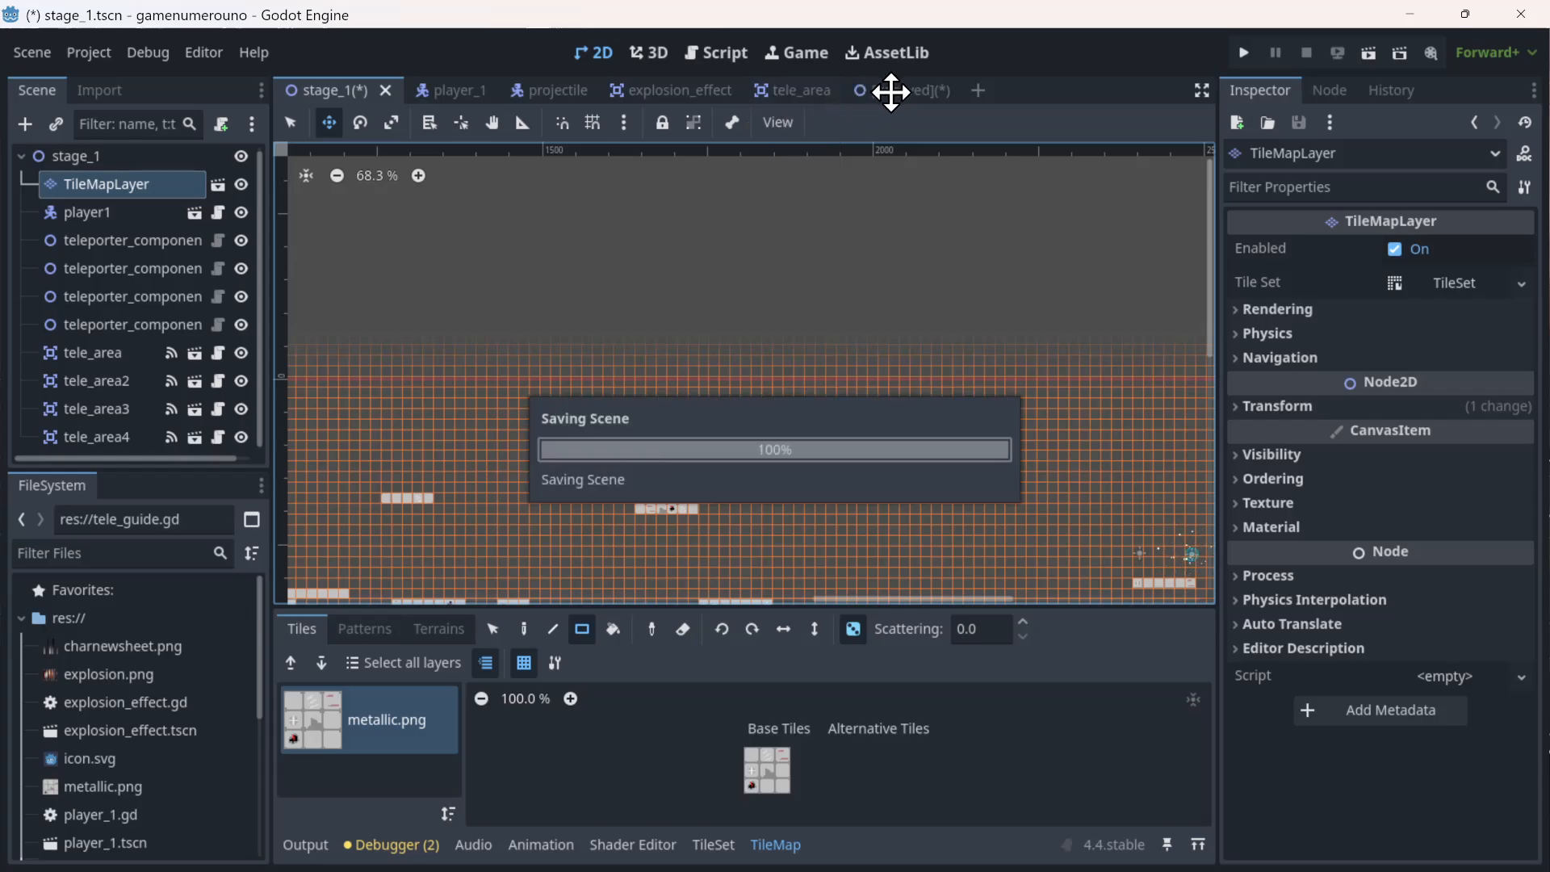
- Instance tile_map_layer.tscn as a child of the stage2 root in the unsaved scene
click(894, 93)
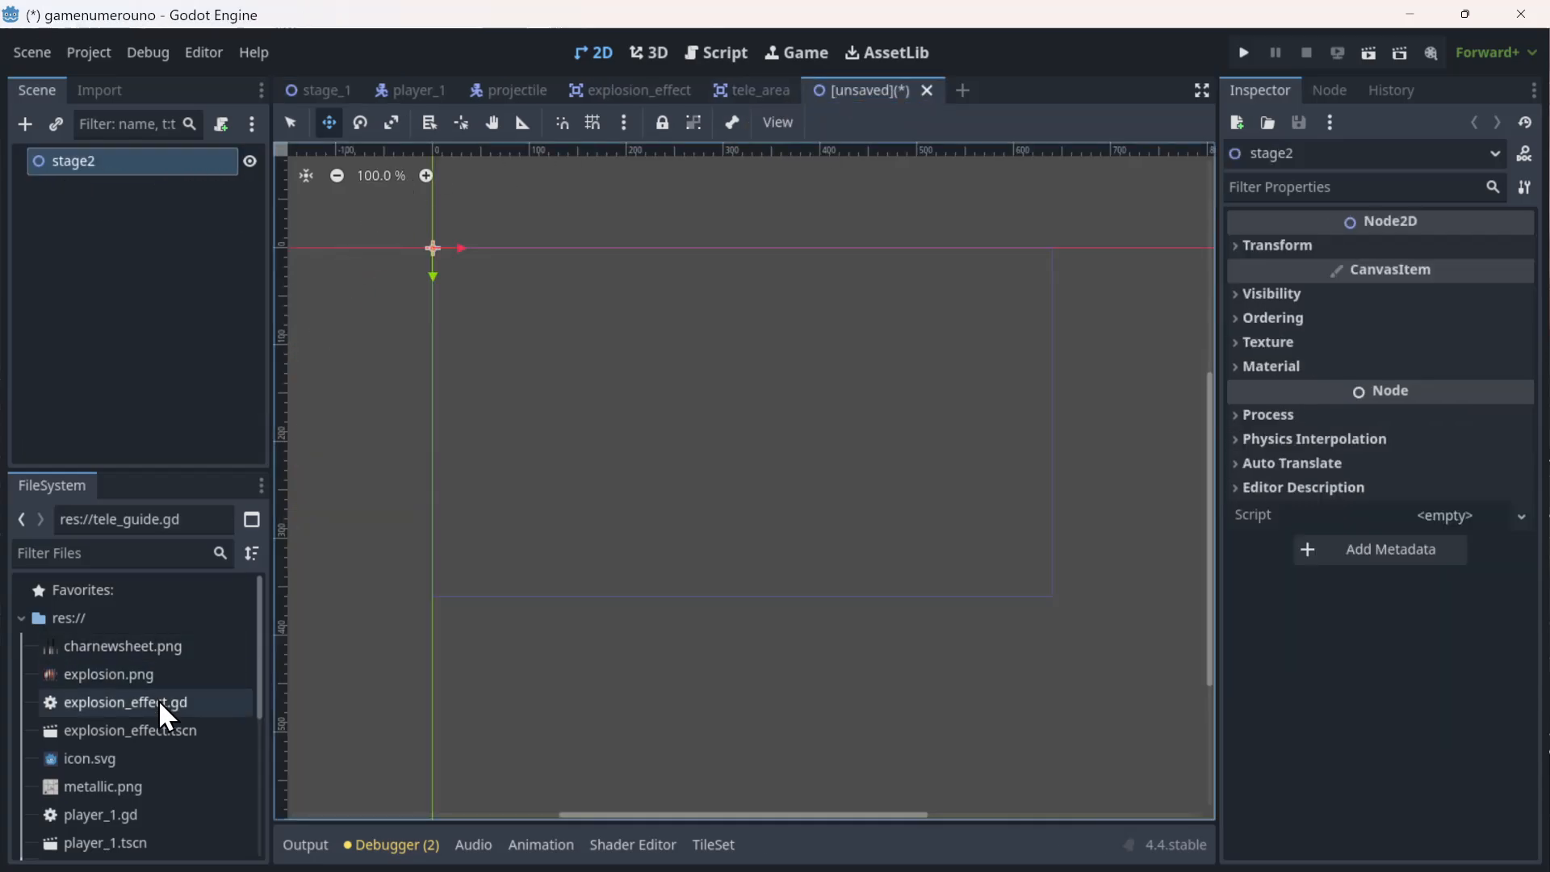
scroll(158, 700, down, 3)
scroll(159, 700, down, 2)
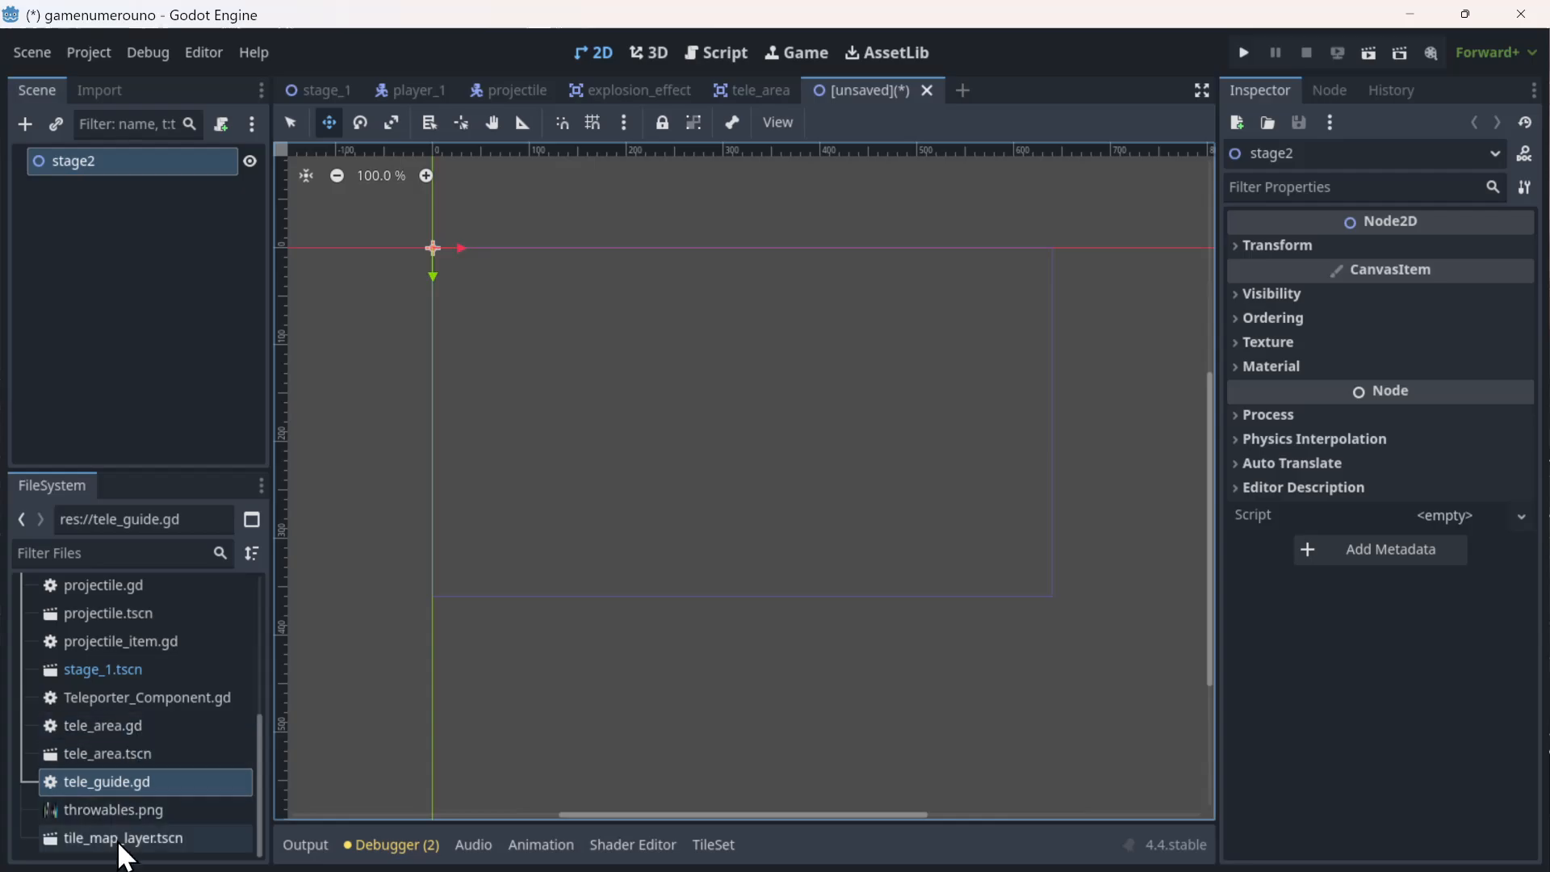
drag(123, 827, 111, 214)
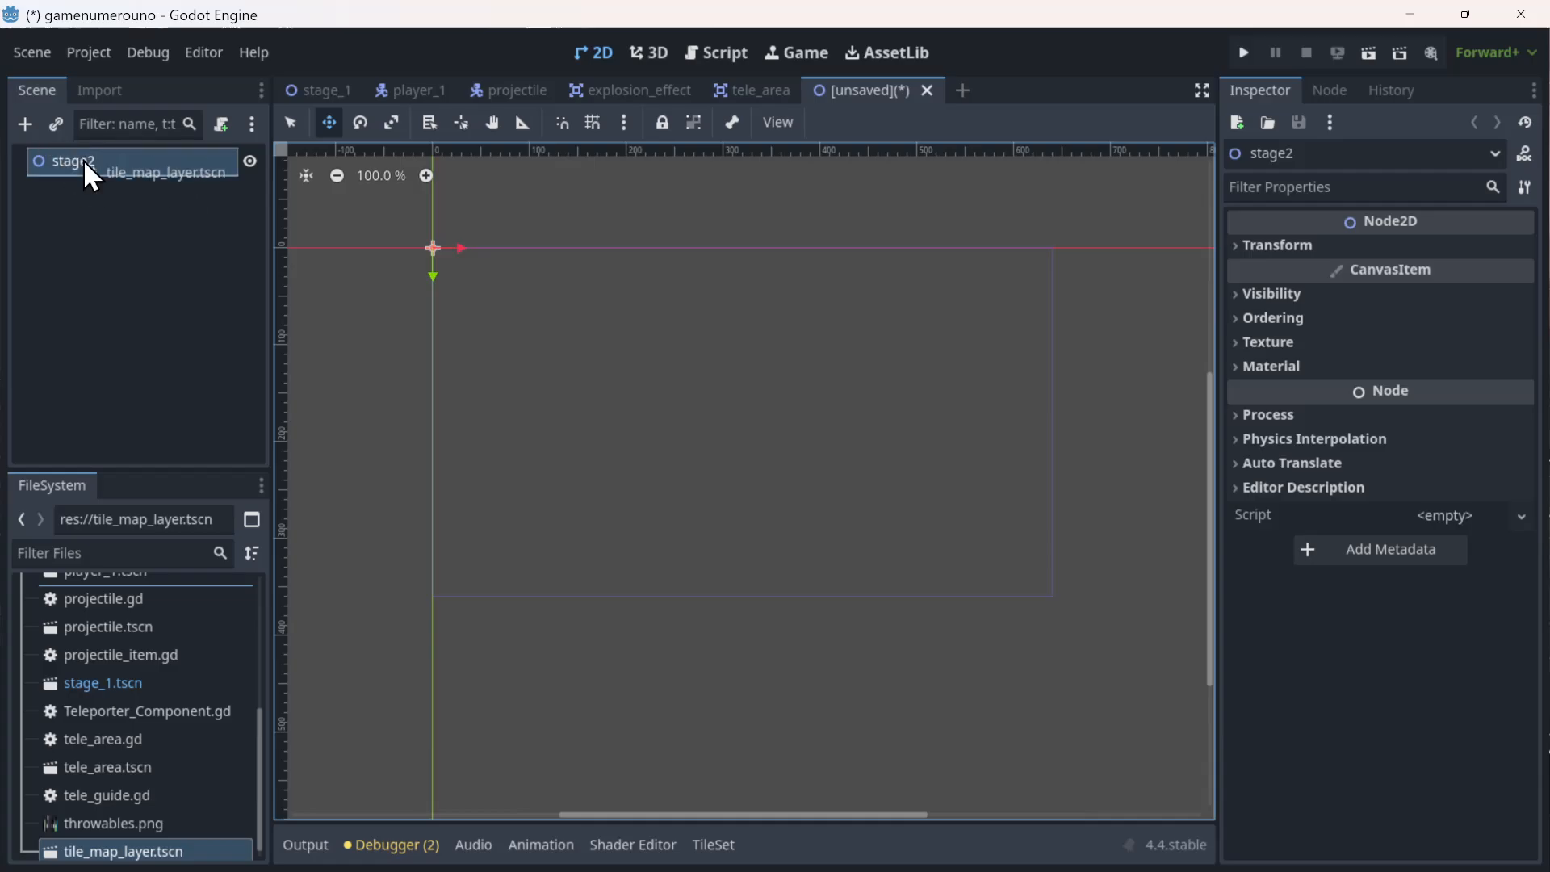
drag(84, 158, 84, 158)
scroll(557, 346, down, 3)
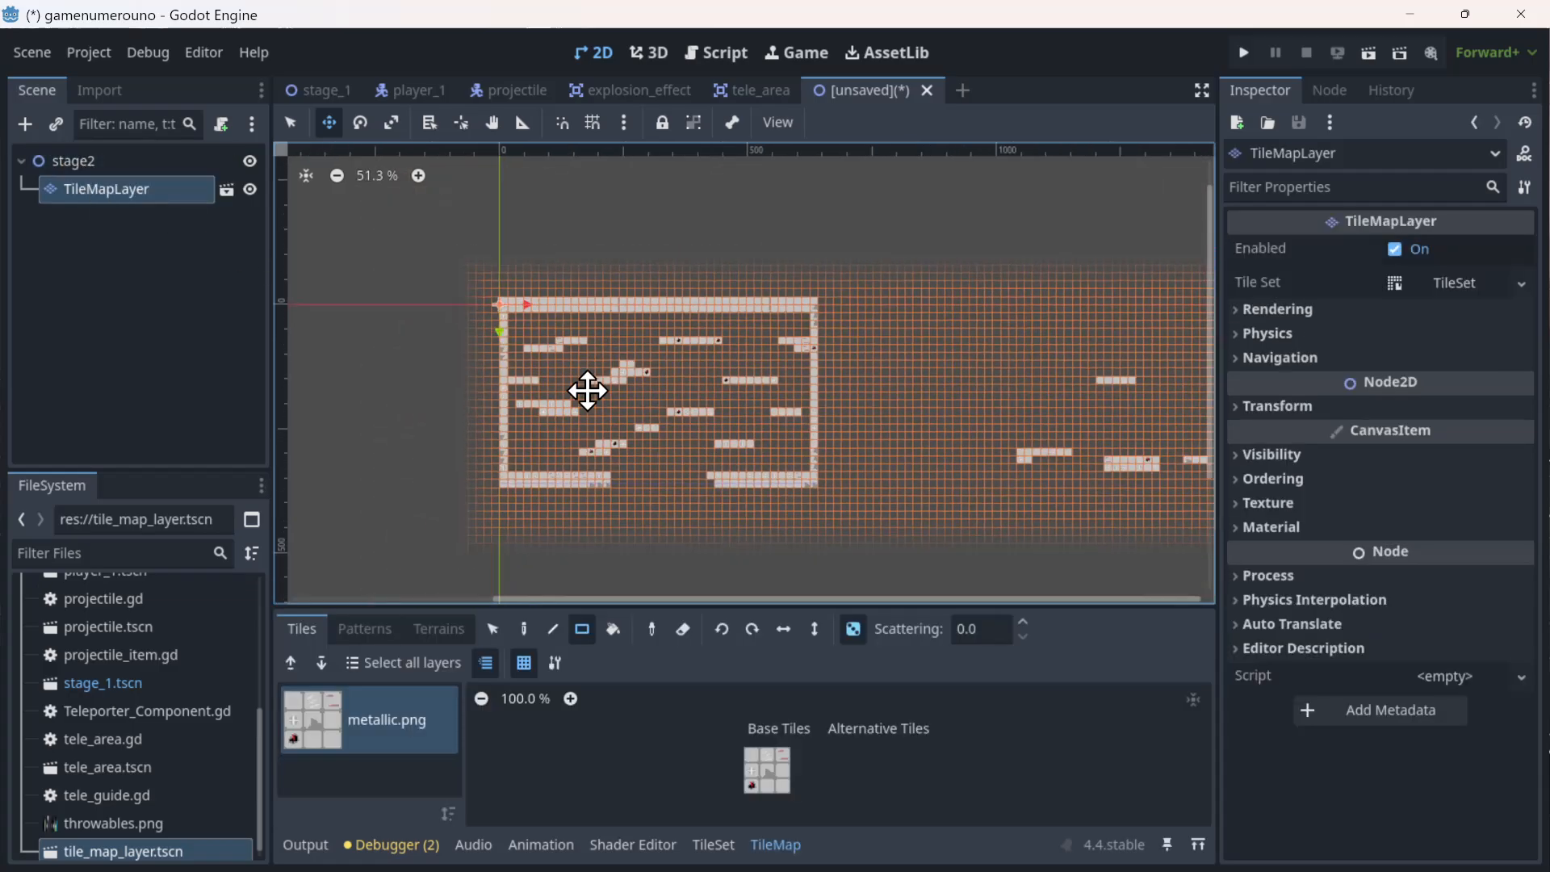
scroll(588, 390, down, 1)
mouse_move(762, 530)
middle_down()
mouse_move(656, 523)
mouse_move(542, 414)
mouse_move(692, 429)
mouse_move(647, 430)
mouse_move(522, 495)
mouse_move(689, 449)
middle_up()
scroll(683, 437, right, 1)
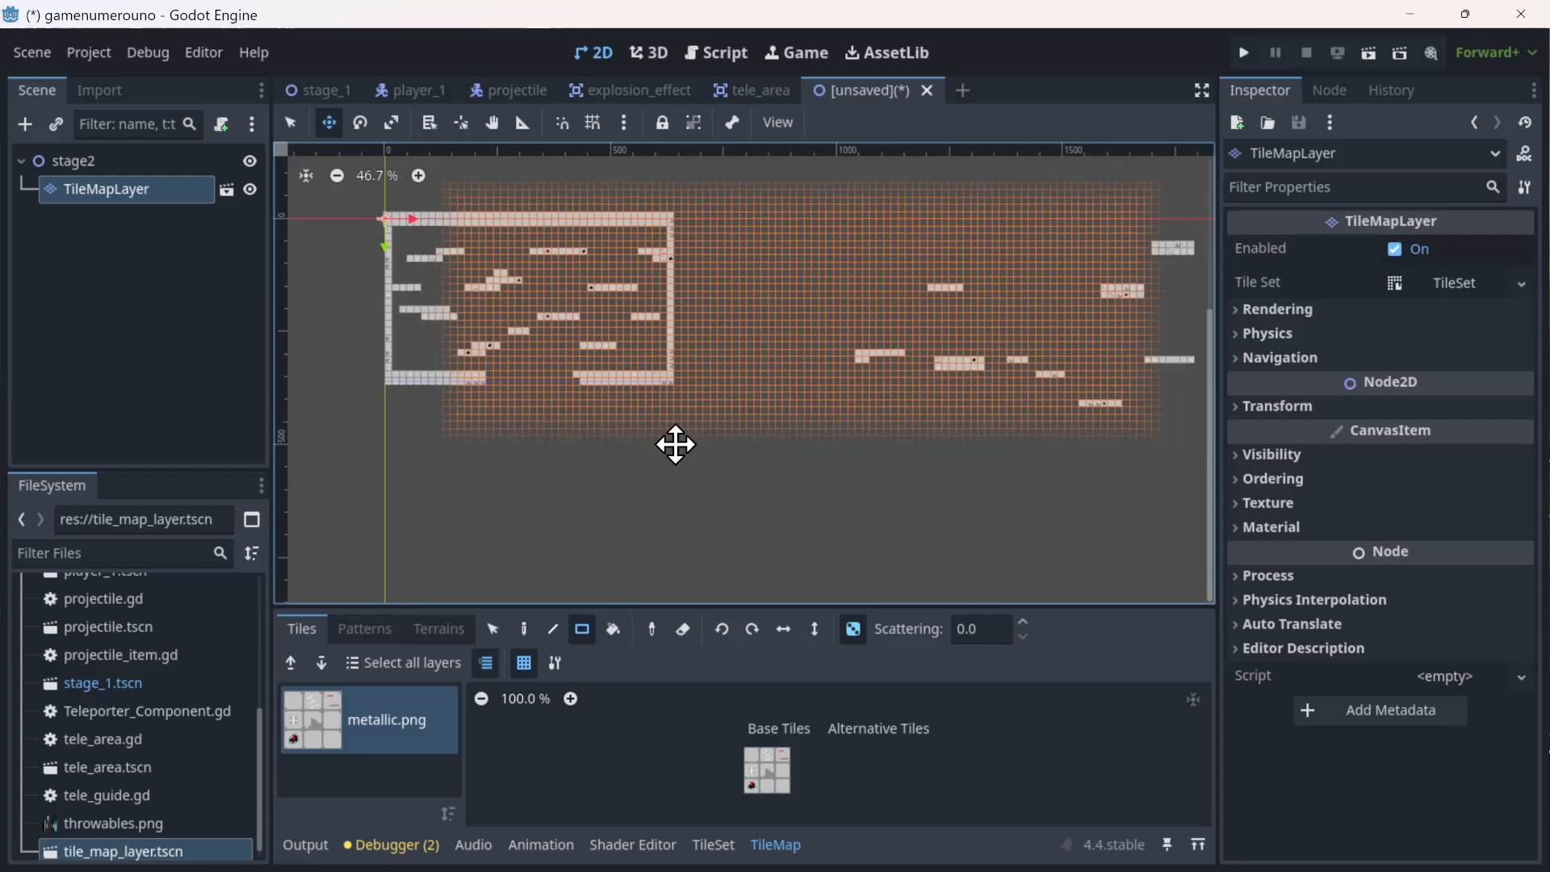
middle_drag(713, 479, 751, 502)
- Instance player_1.tscn under stage2, placing the player just above the walled room's ceiling
click(90, 160)
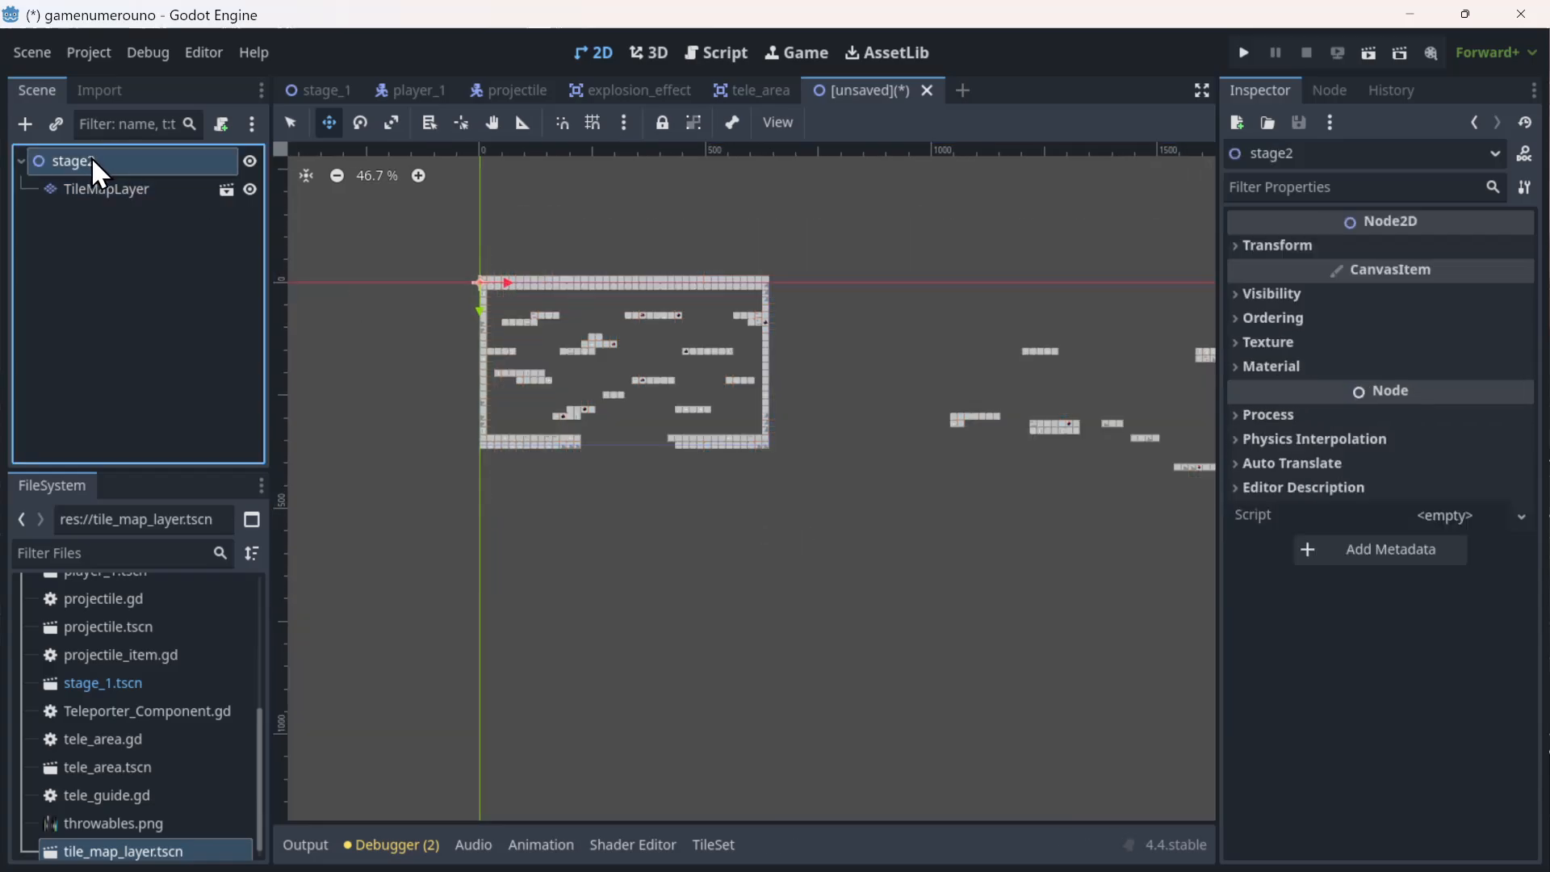
scroll(158, 731, up, 3)
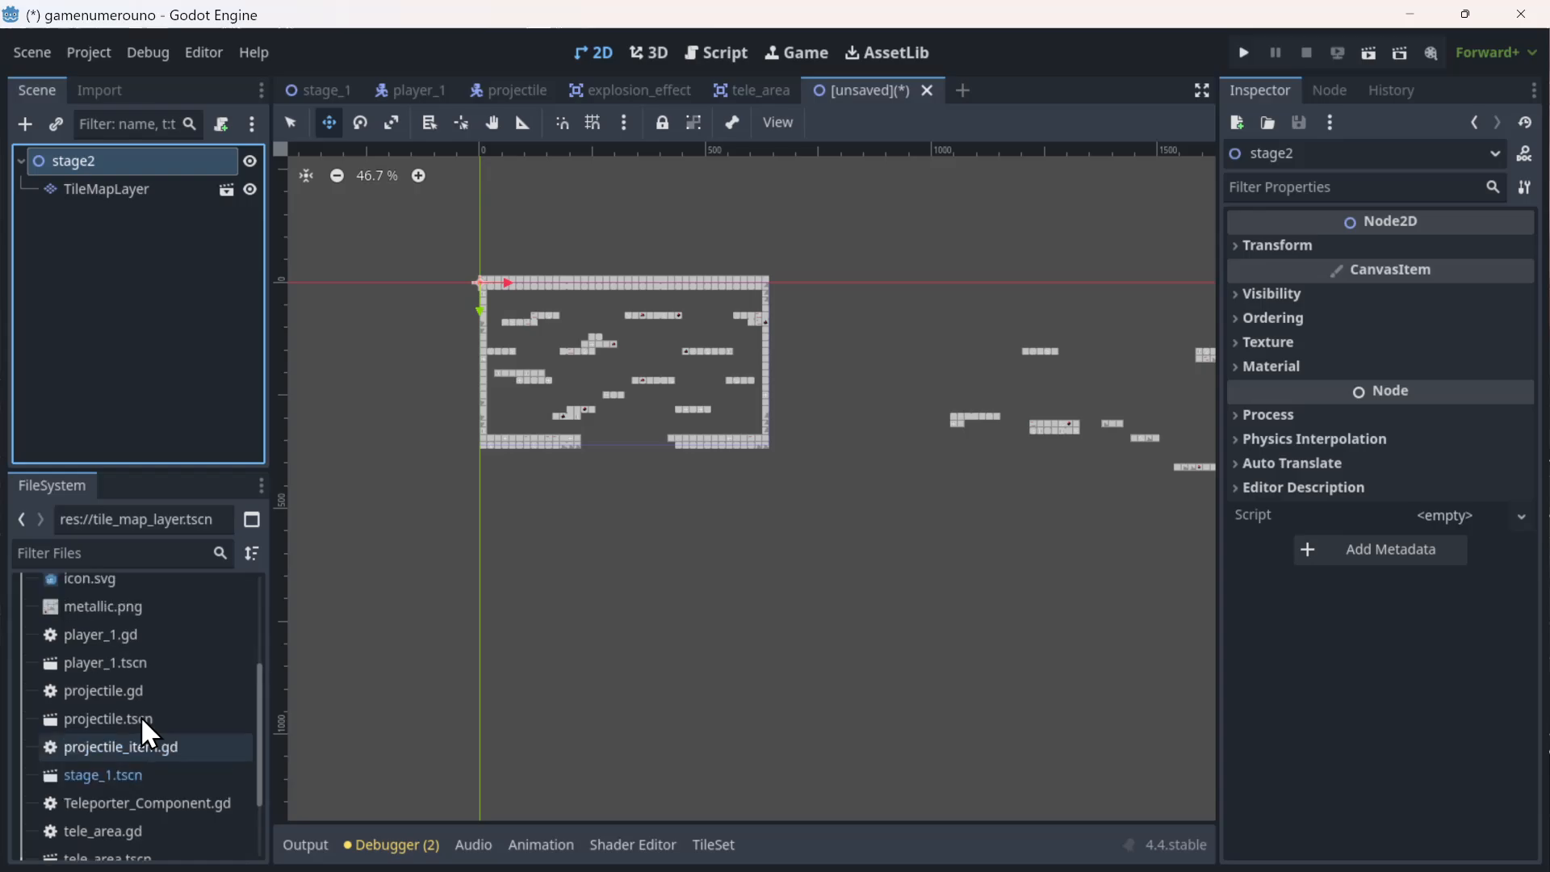
drag(107, 658, 560, 335)
scroll(565, 234, up, 5)
scroll(596, 213, up, 1)
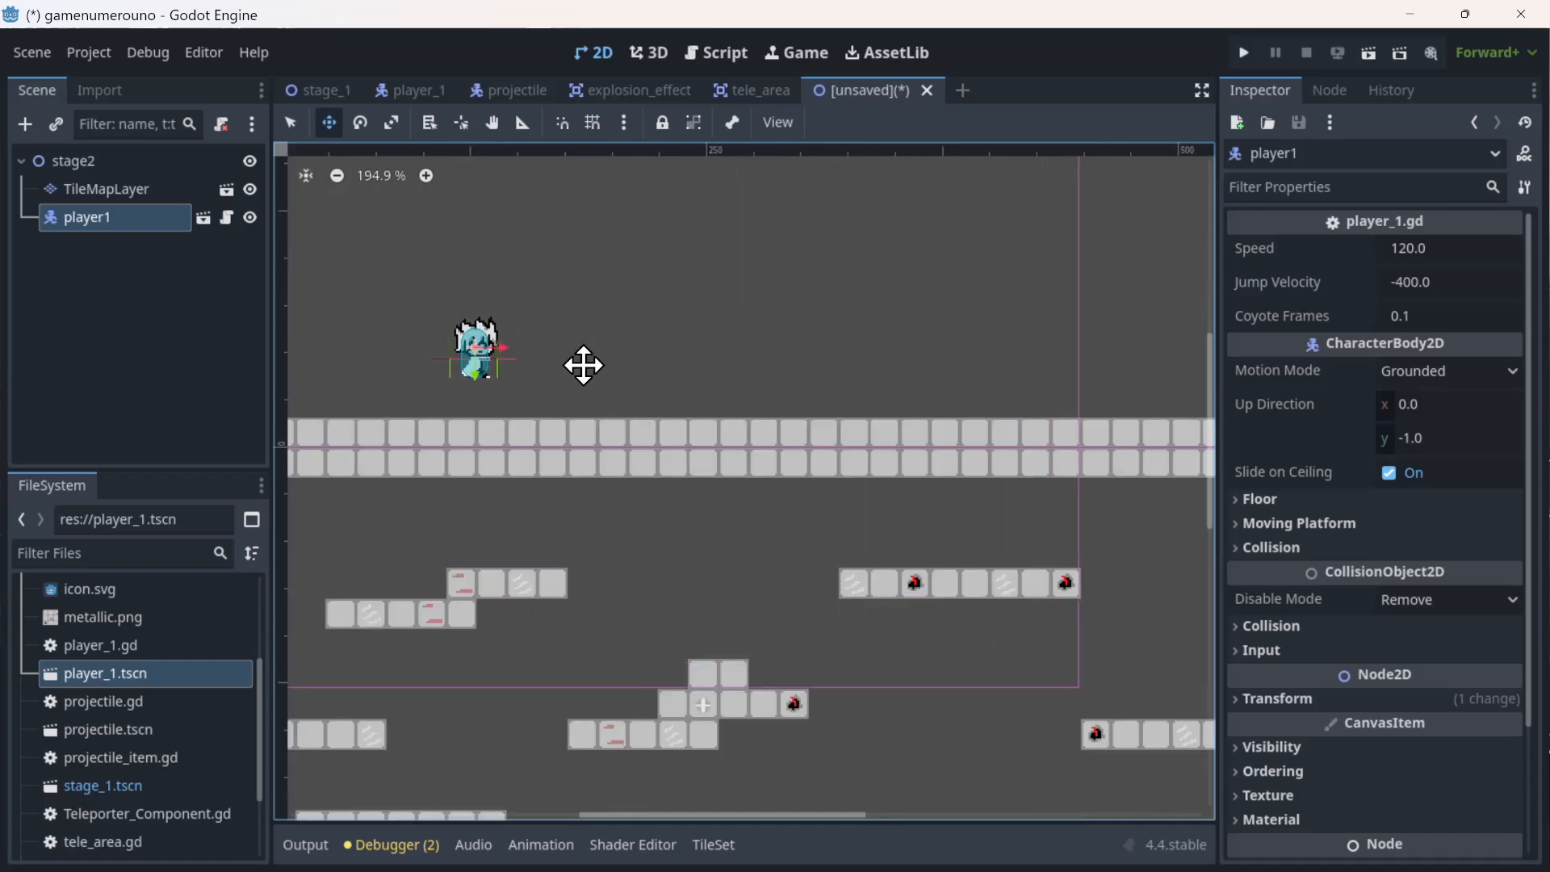
scroll(557, 418, down, 2)
scroll(556, 418, down, 8)
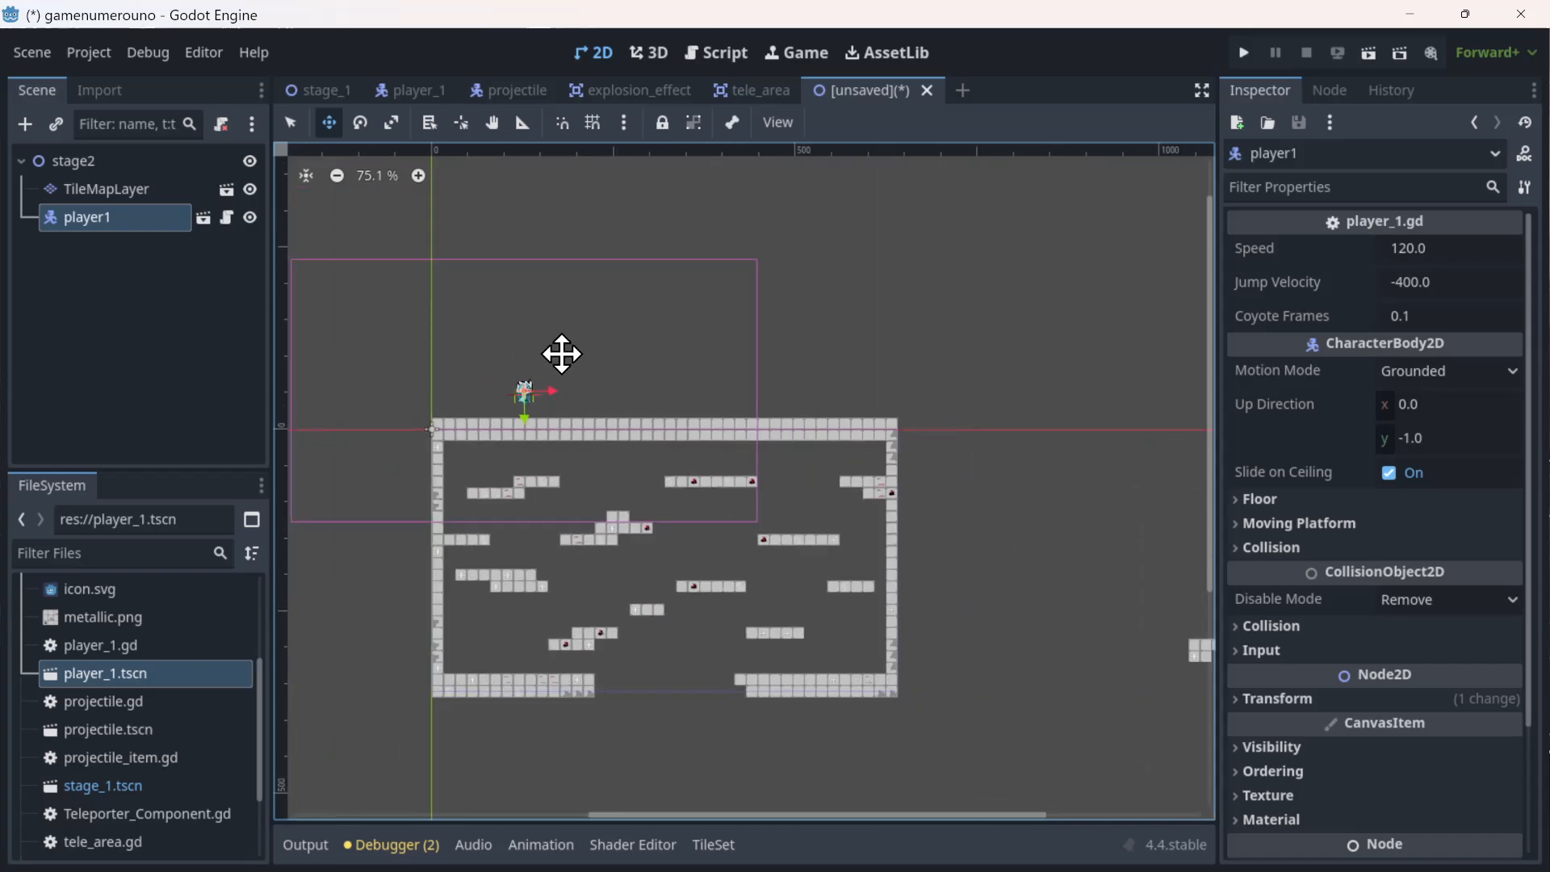
- Examine the tele_area node's tele points and its place in stage_1's walled room
click(314, 82)
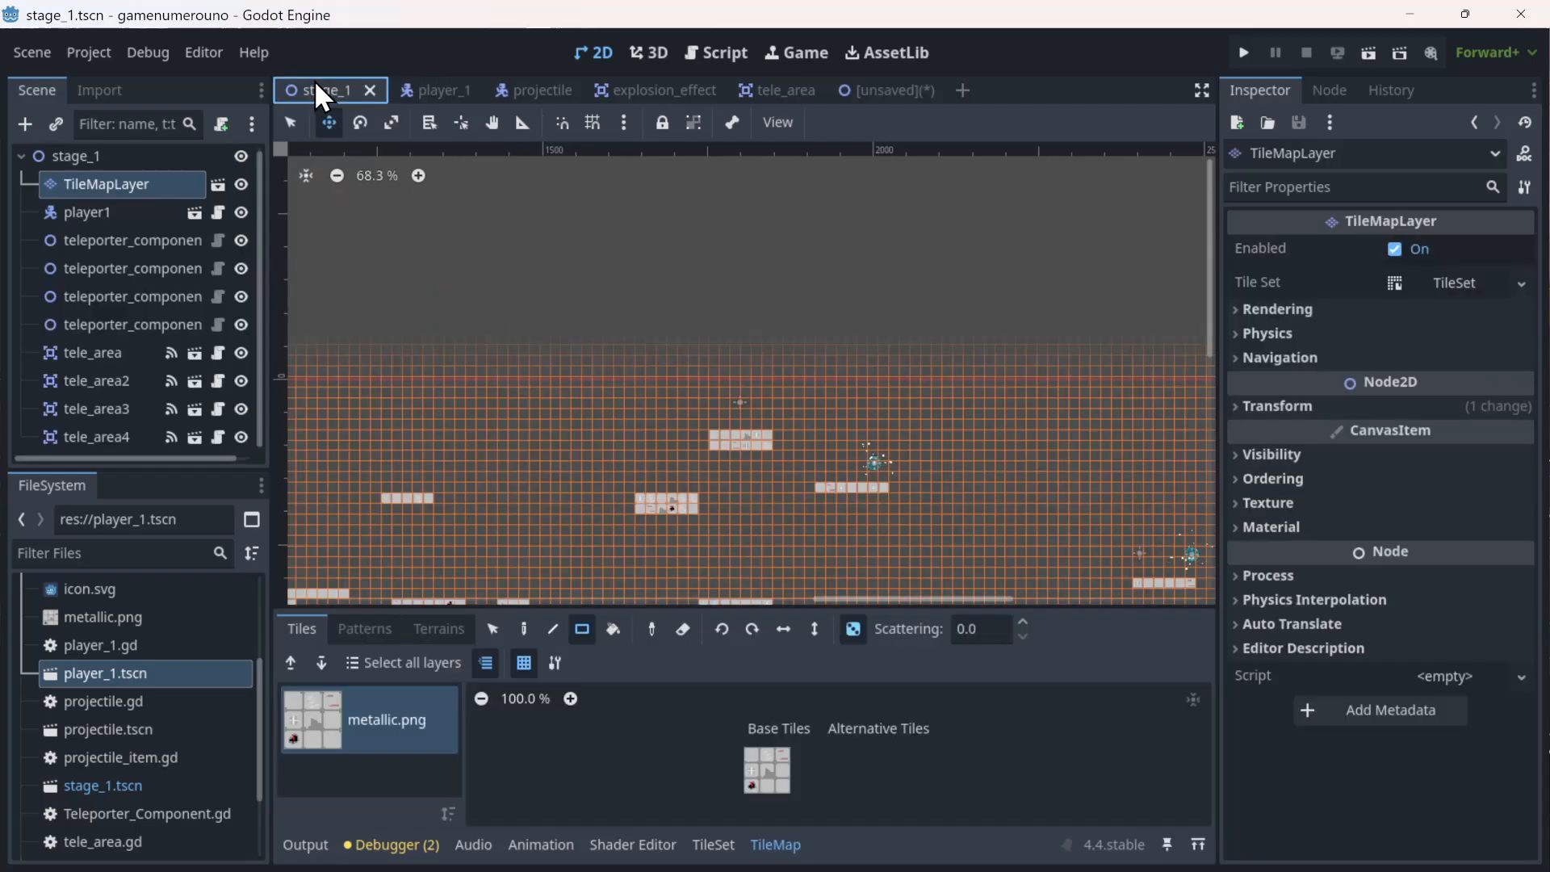
click(662, 121)
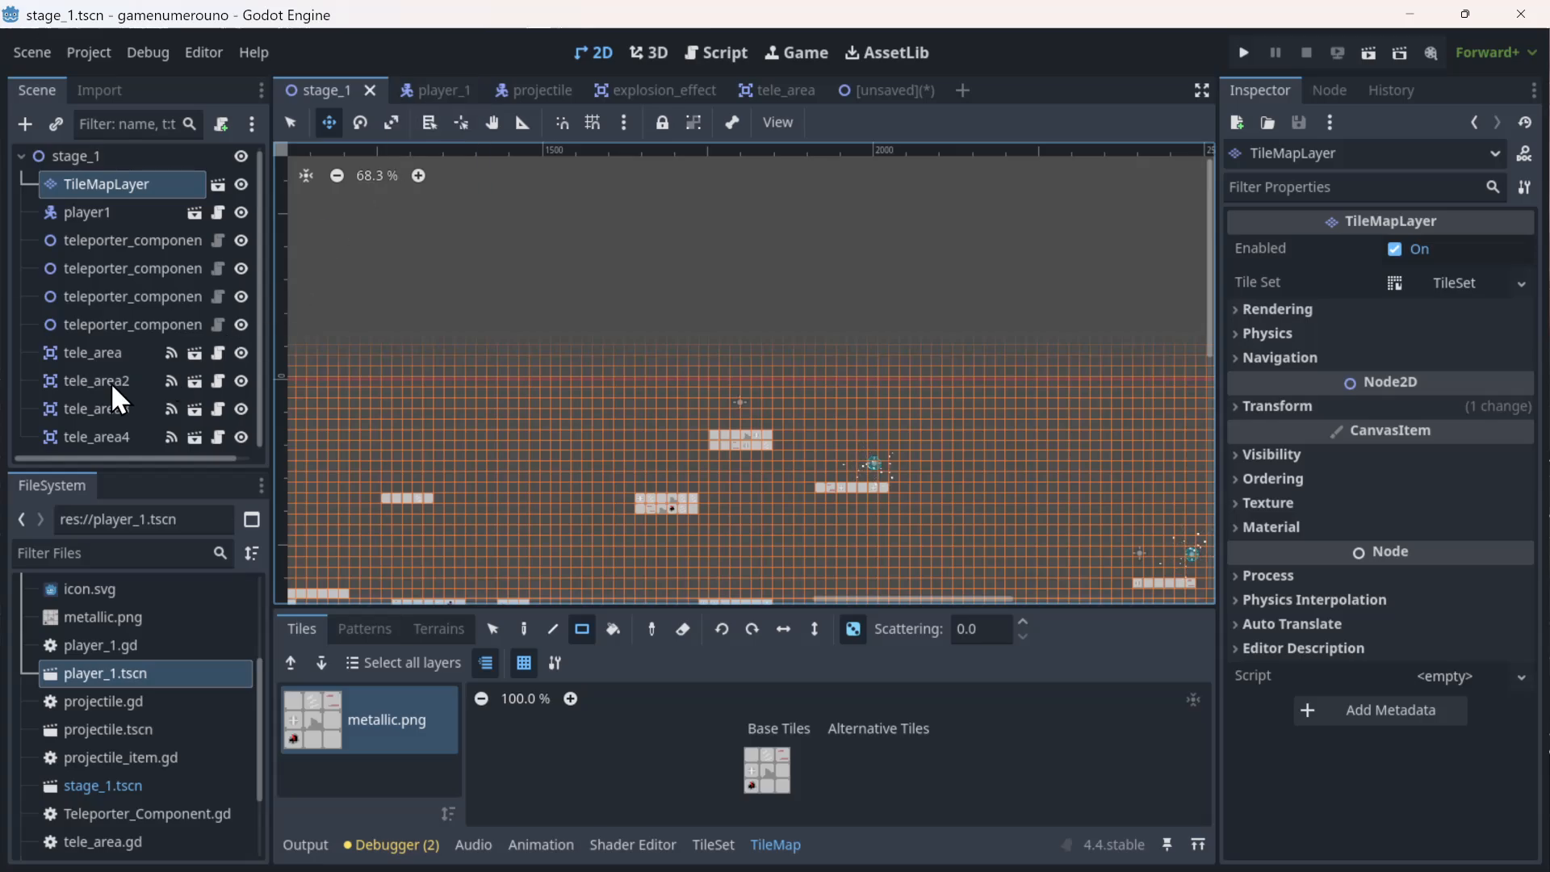
click(94, 356)
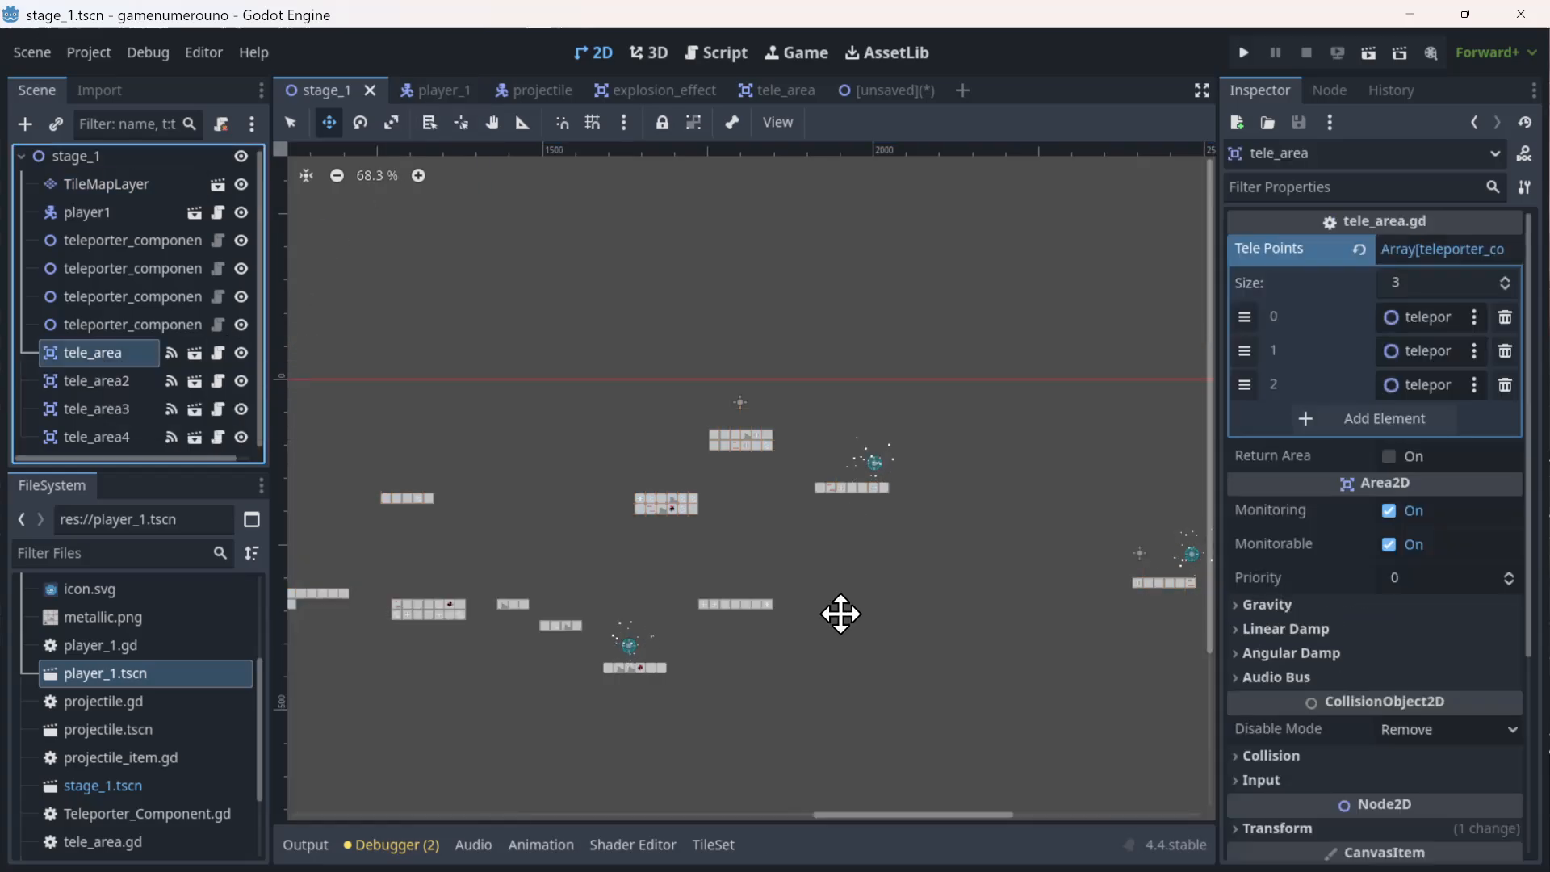
scroll(838, 613, down, 2)
scroll(543, 676, up, 3)
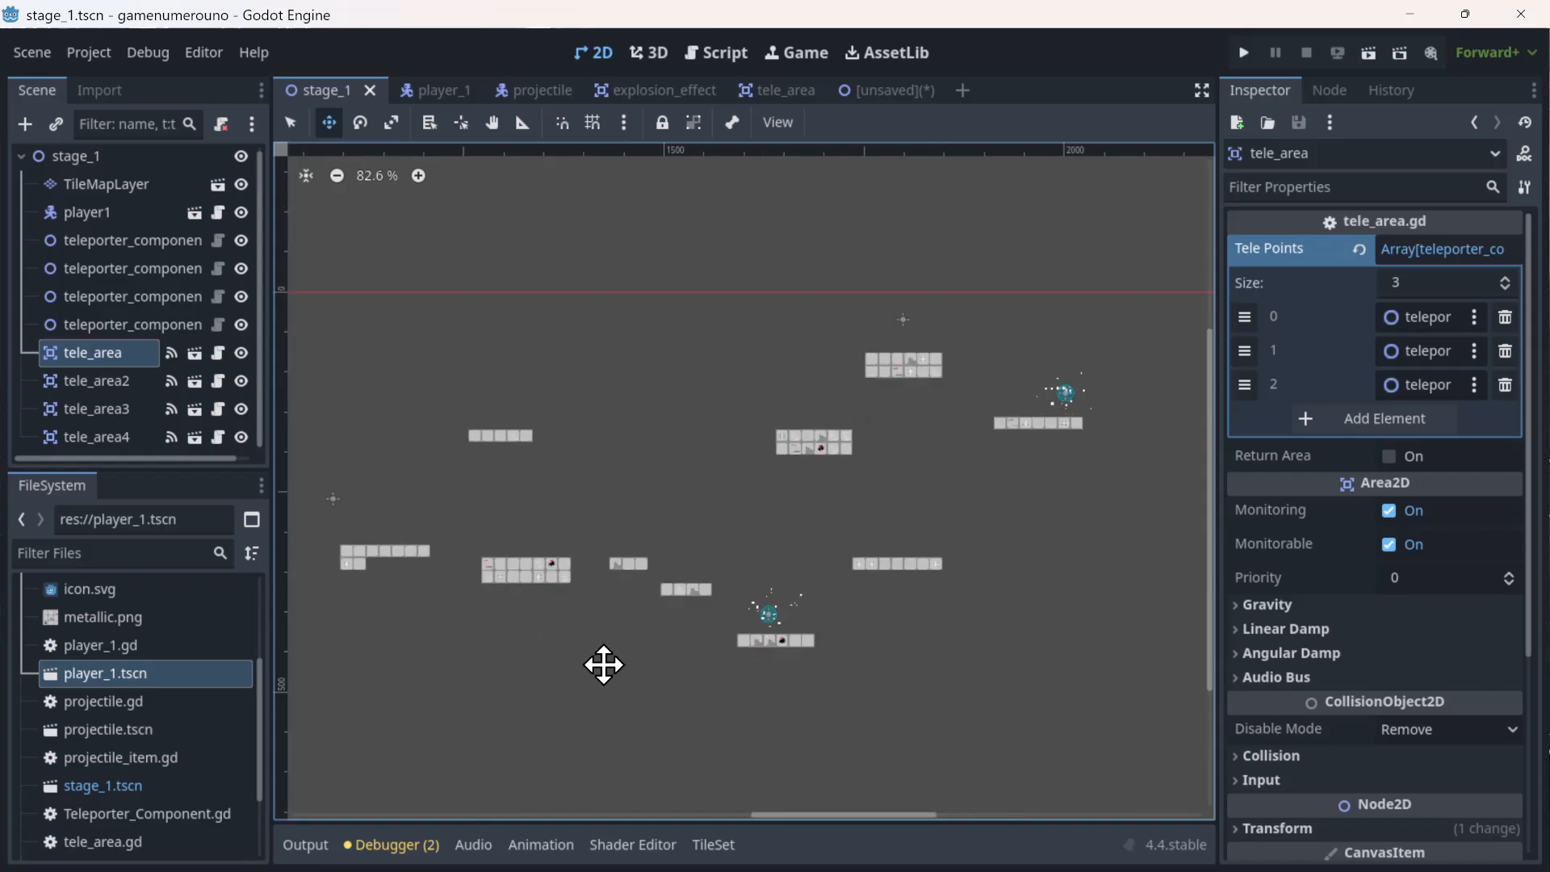
middle_drag(704, 667, 864, 563)
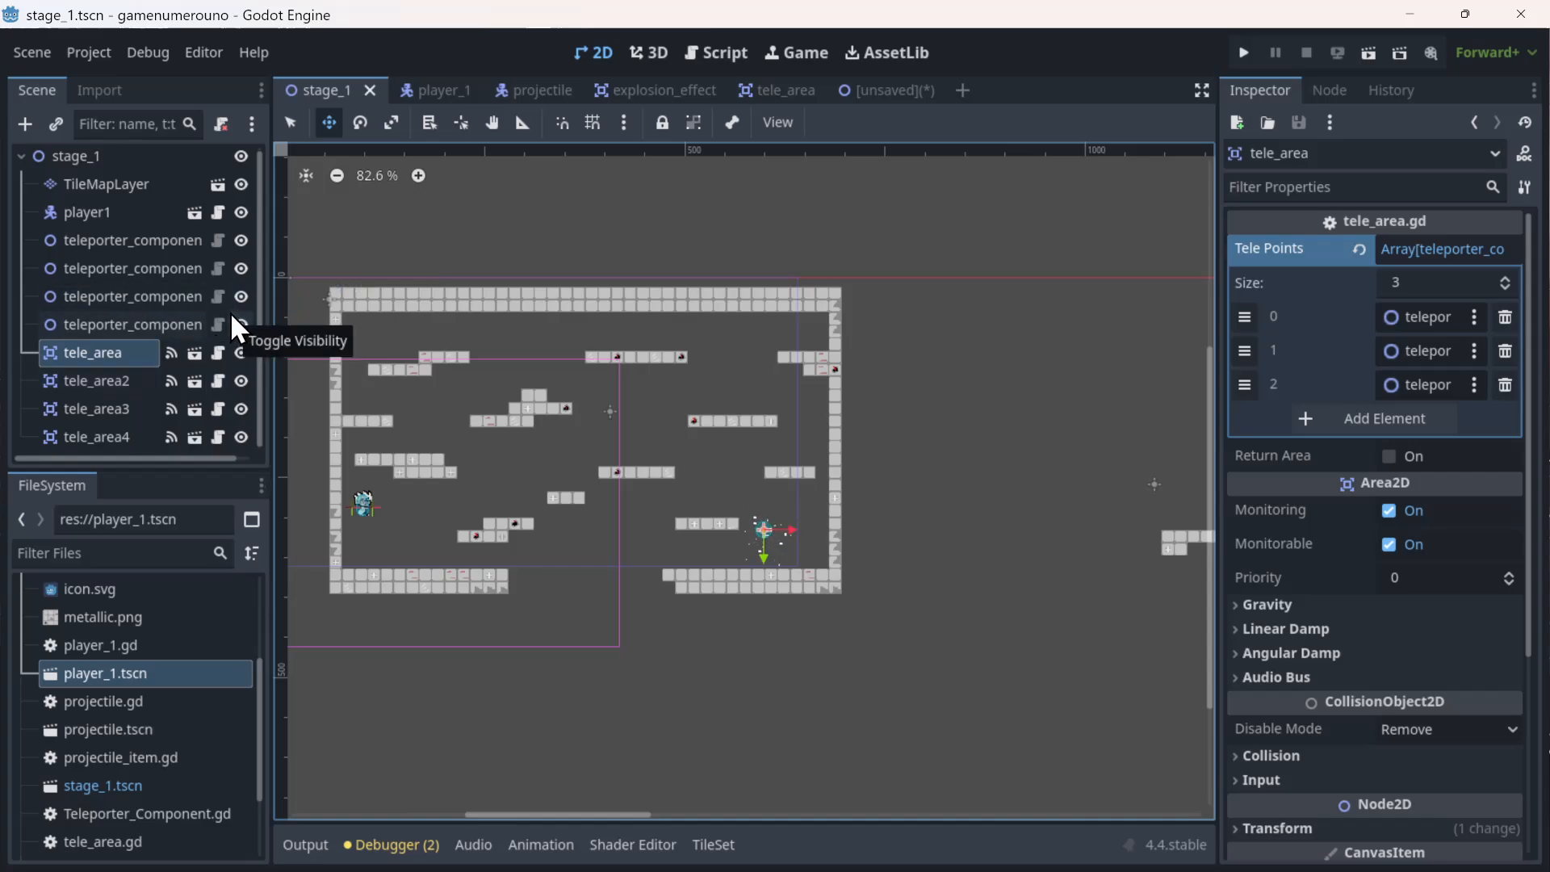
- Save the new stage2 scene as stage_2.tscn in res:// and delete the stray player2 duplicate from it
click(872, 96)
key(ctrl+d)
key(ctrl+s)
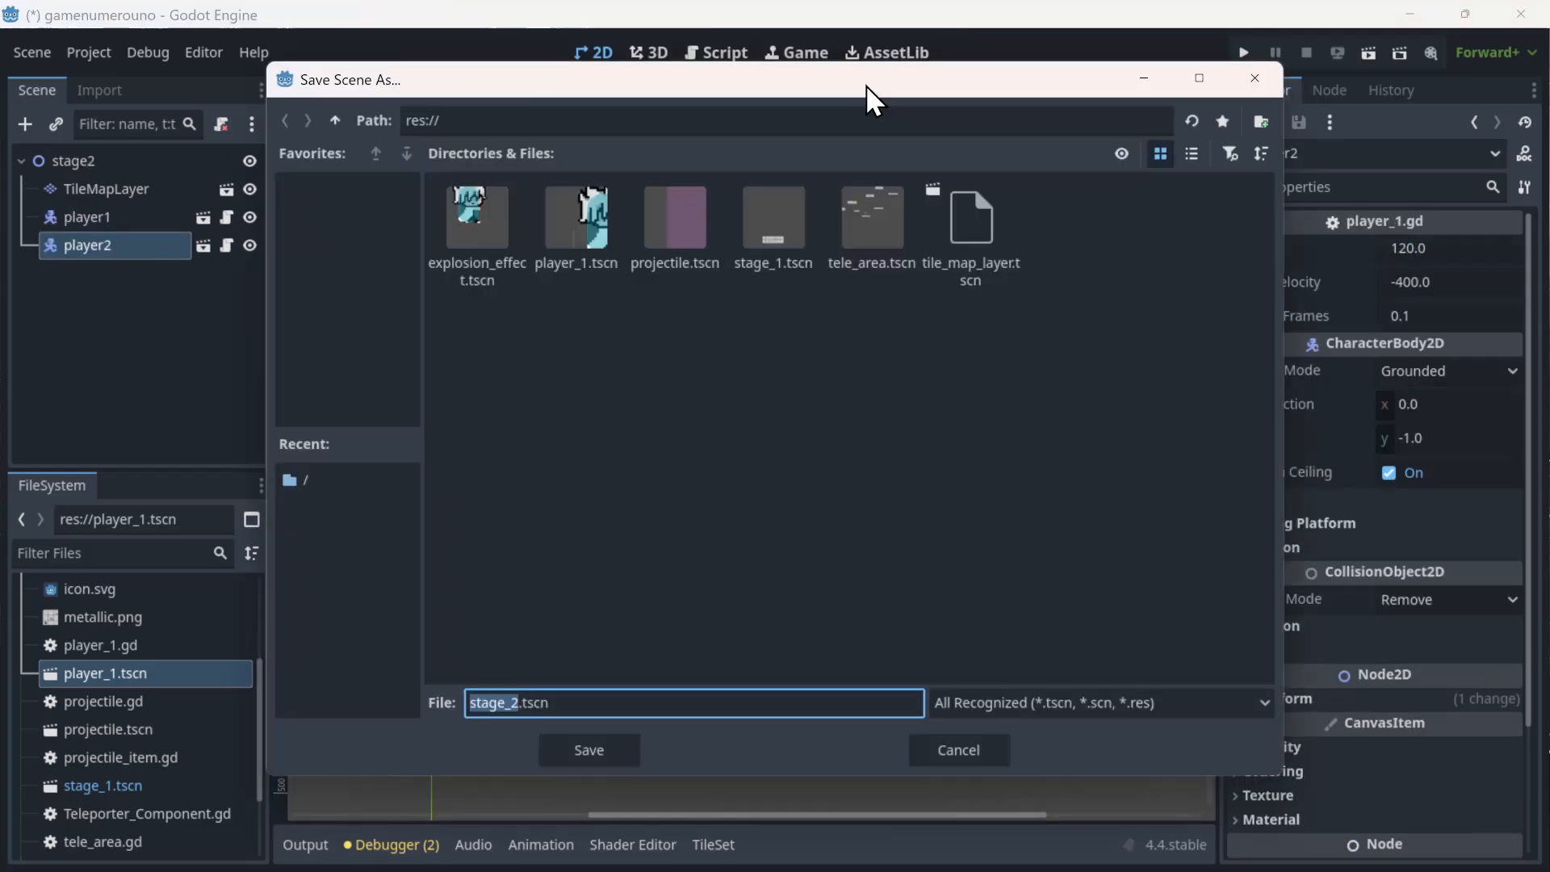
click(1255, 76)
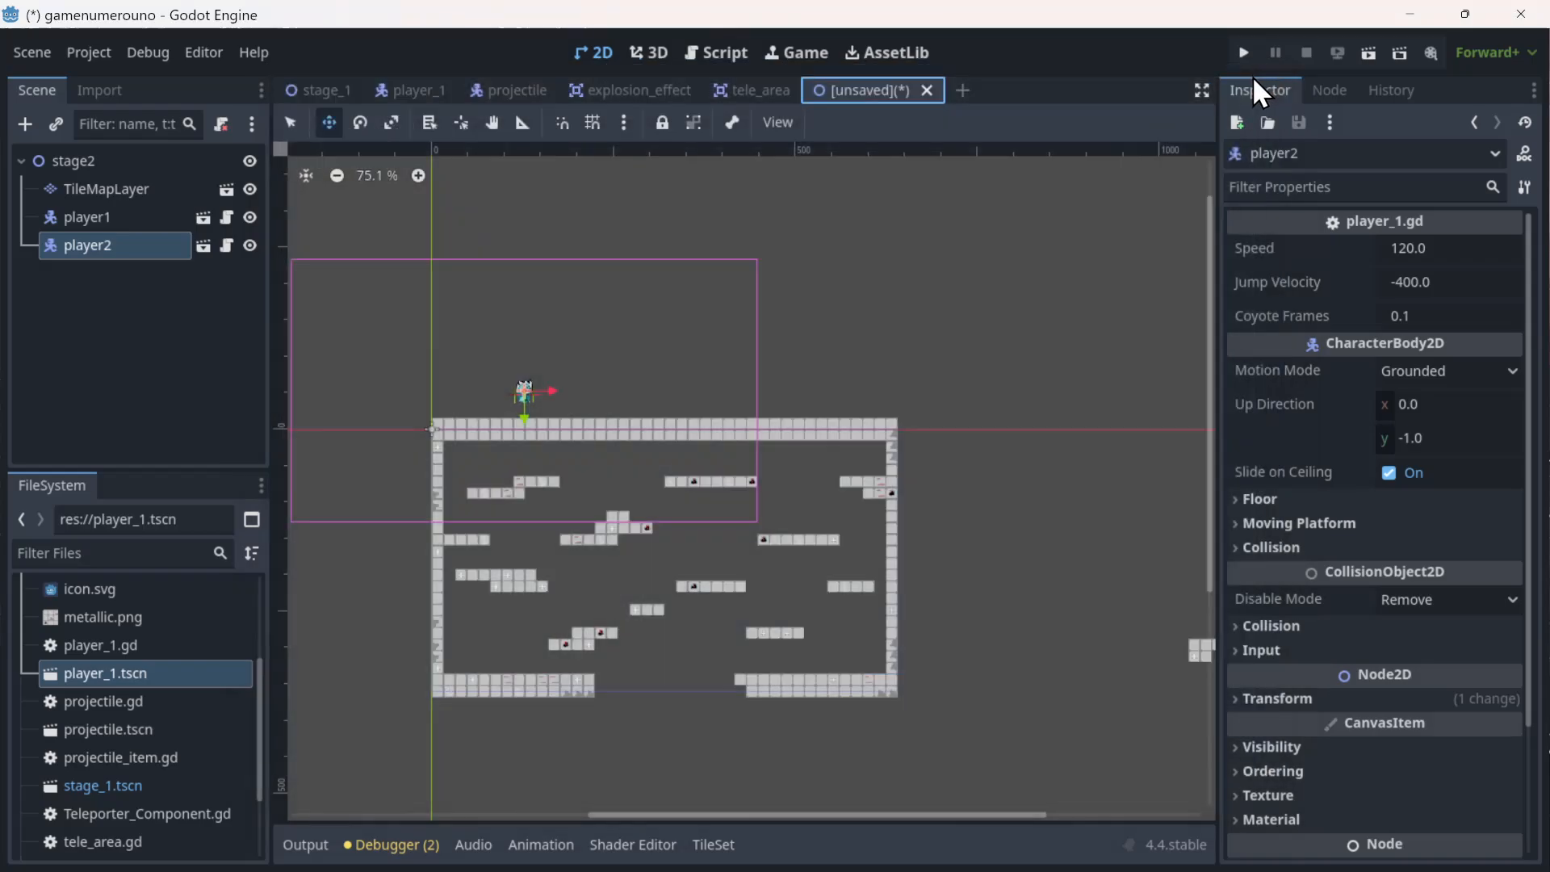
key(ctrl+s)
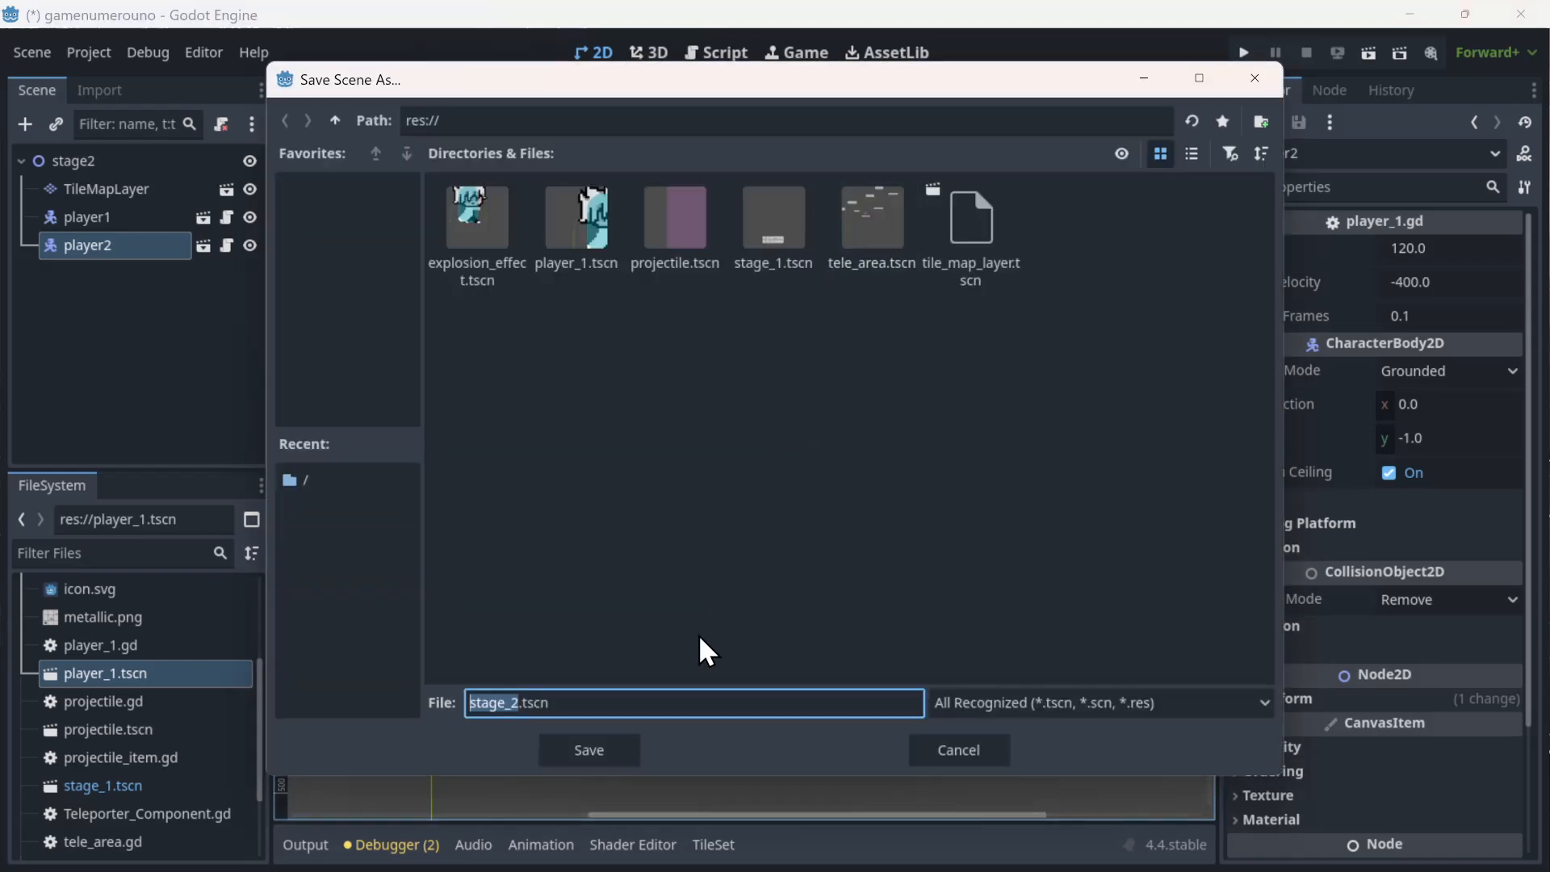
click(586, 755)
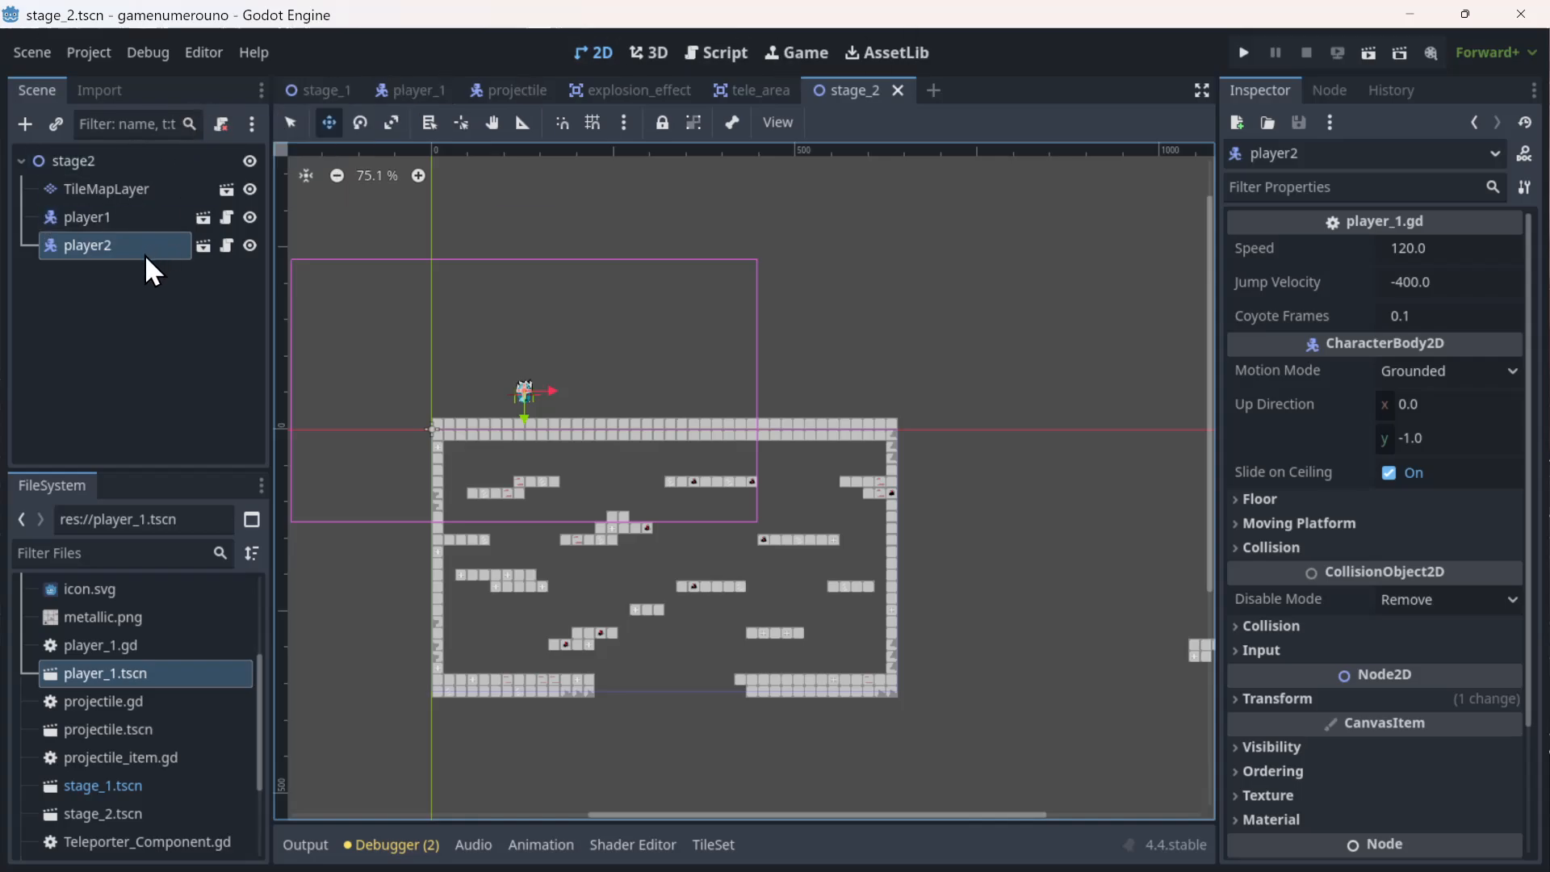
key(Delete)
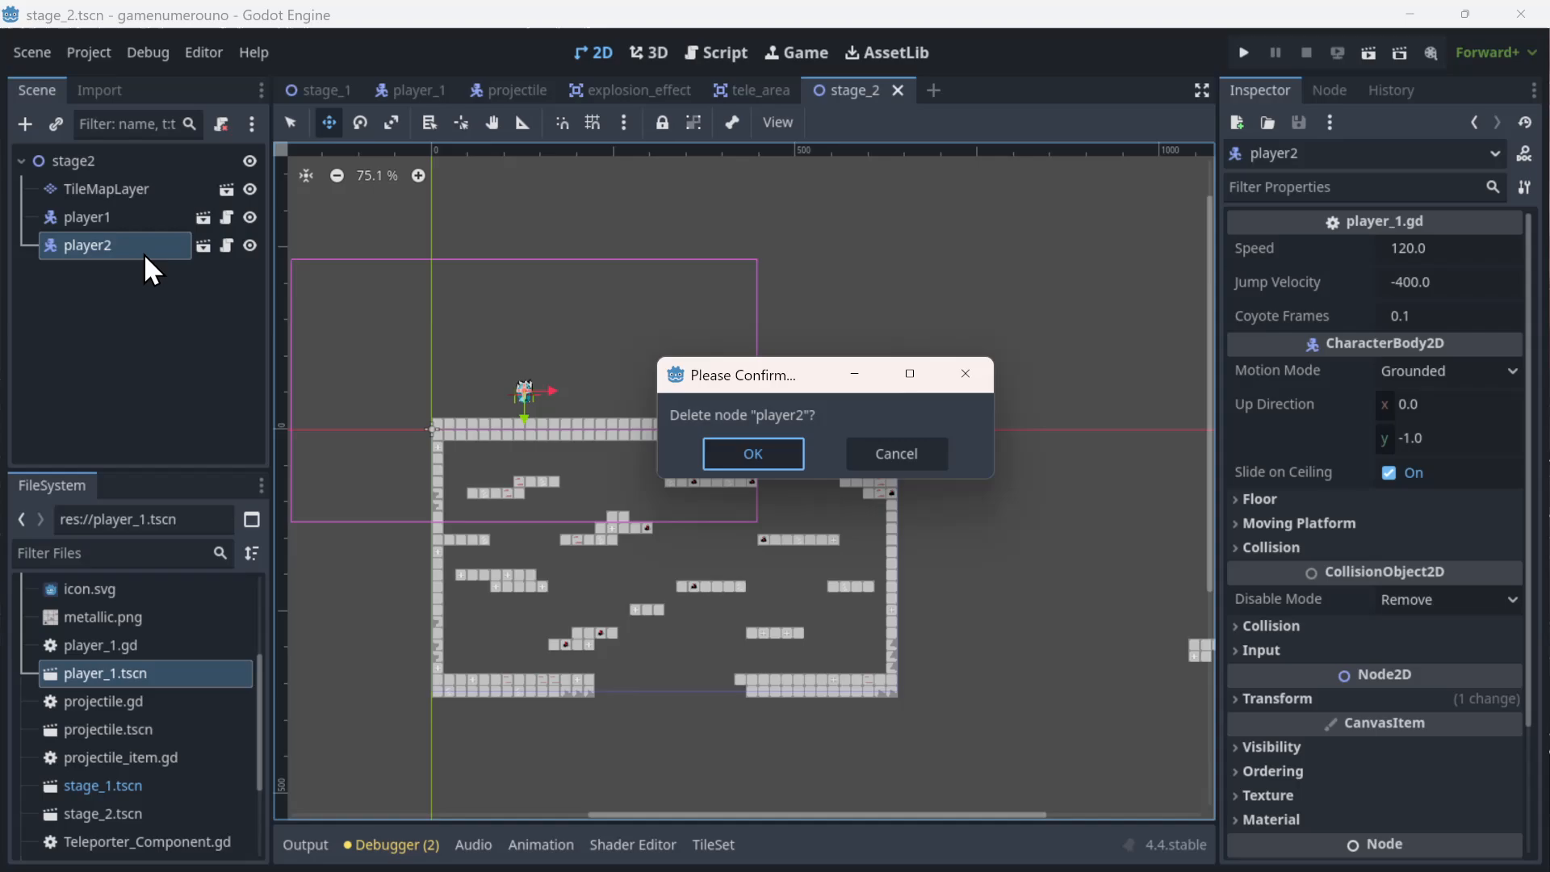
key(Return)
- Set up a new GDScript file in the res:// folder with the path res://changescene.gd
click(314, 90)
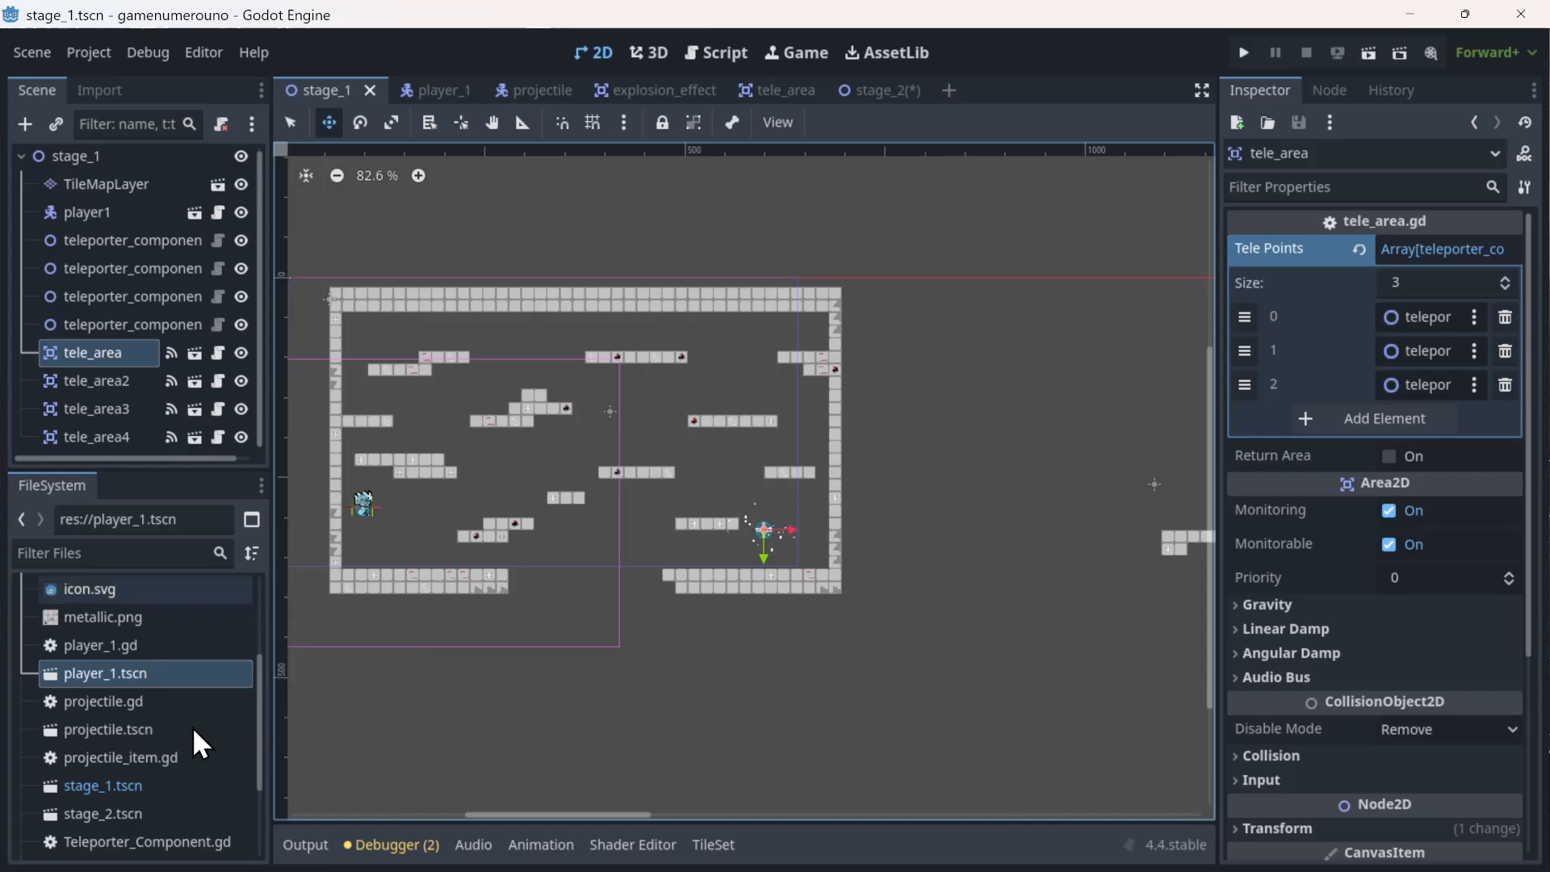
scroll(190, 733, down, 3)
scroll(190, 733, up, 2)
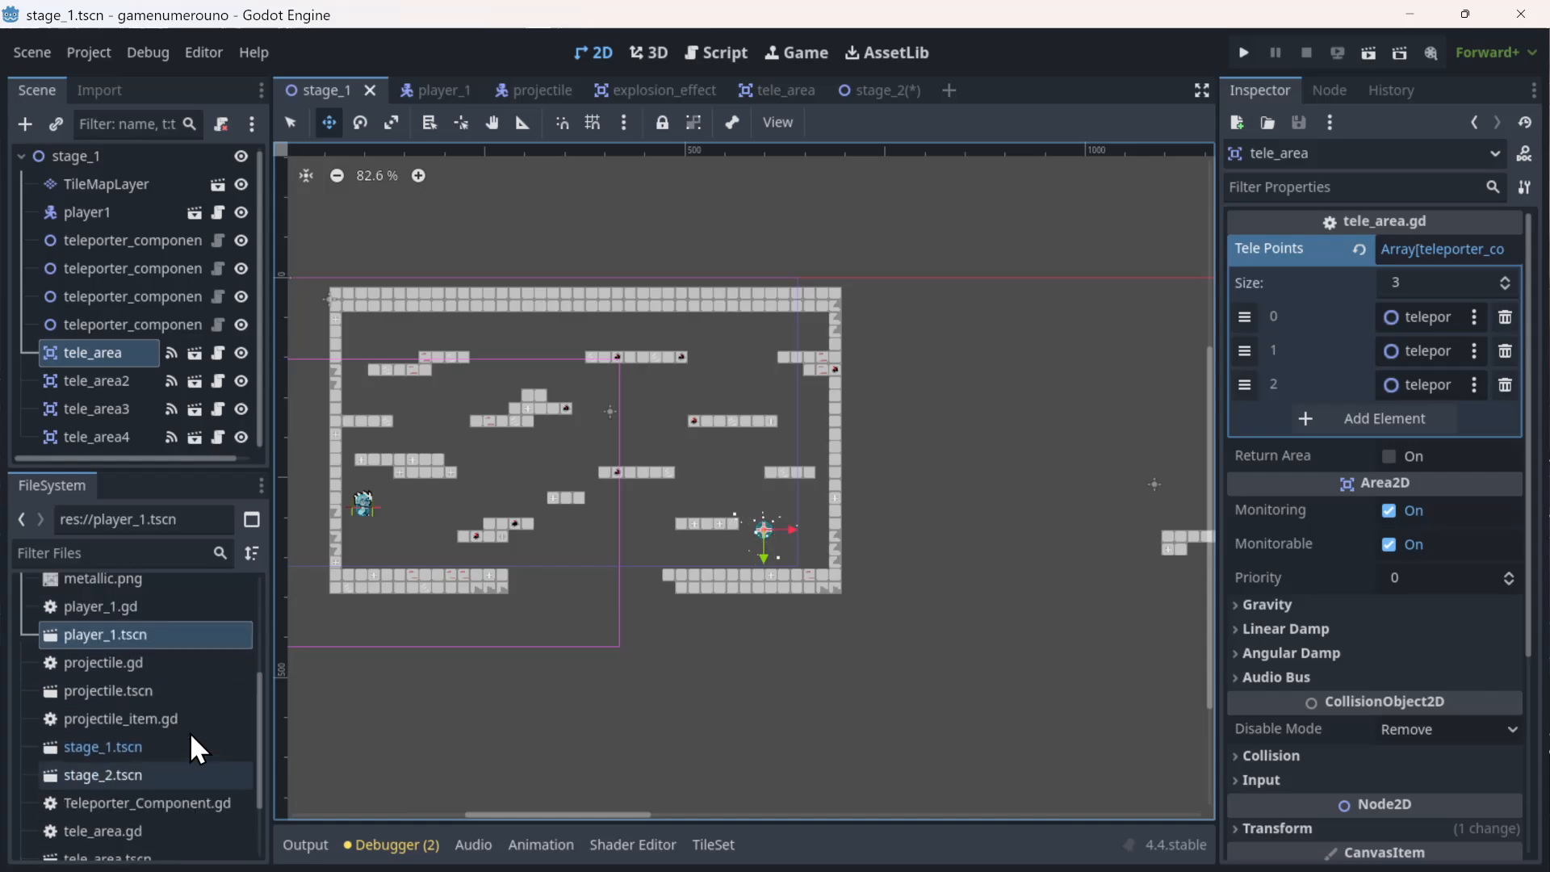
scroll(190, 733, up, 1)
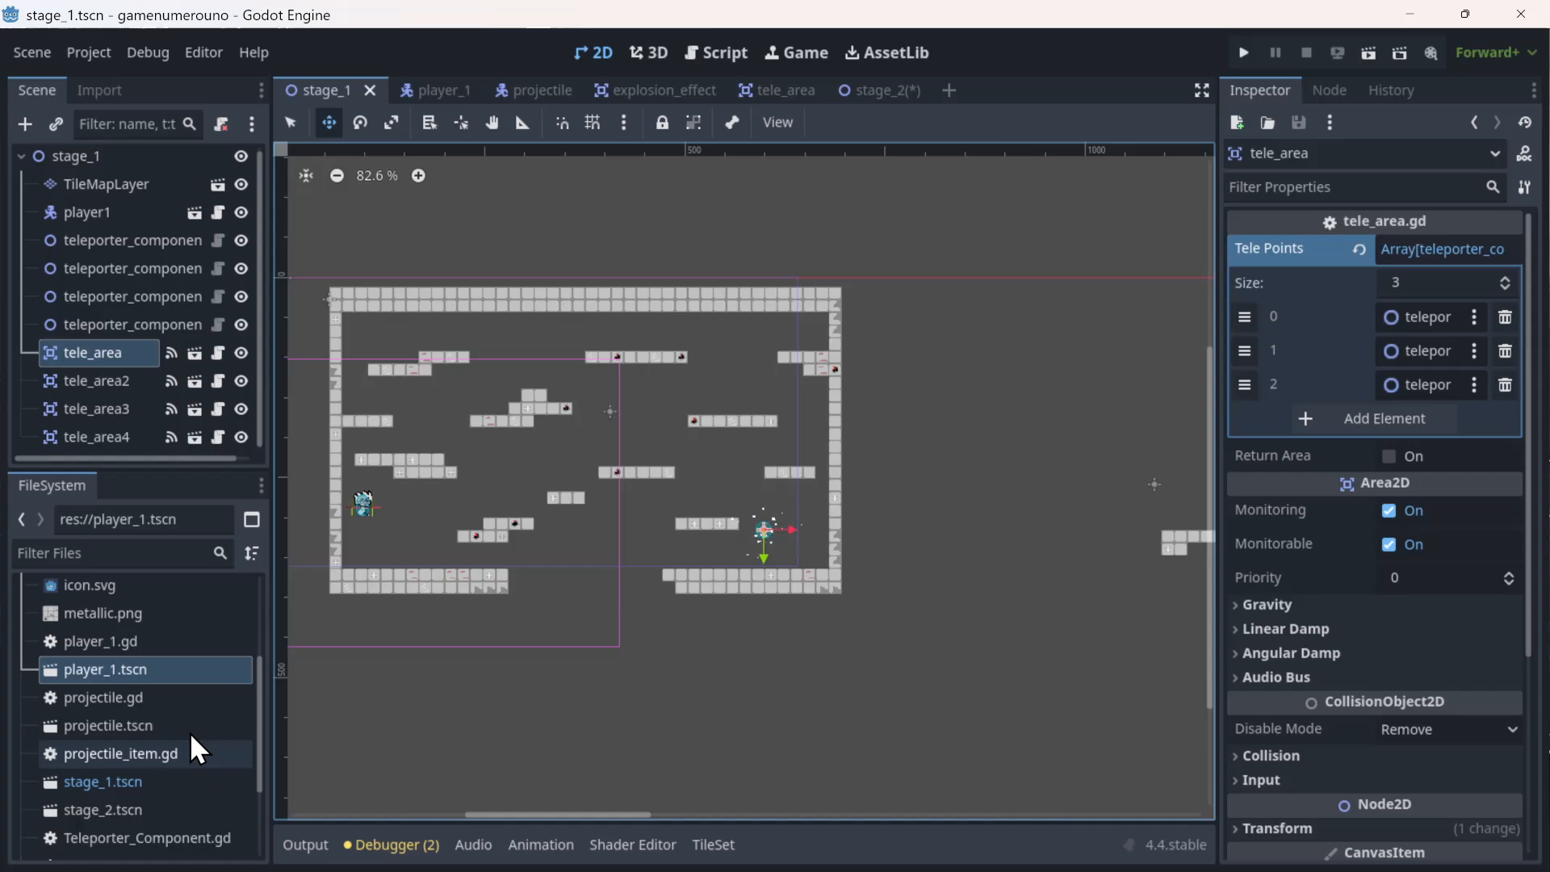
scroll(191, 733, up, 3)
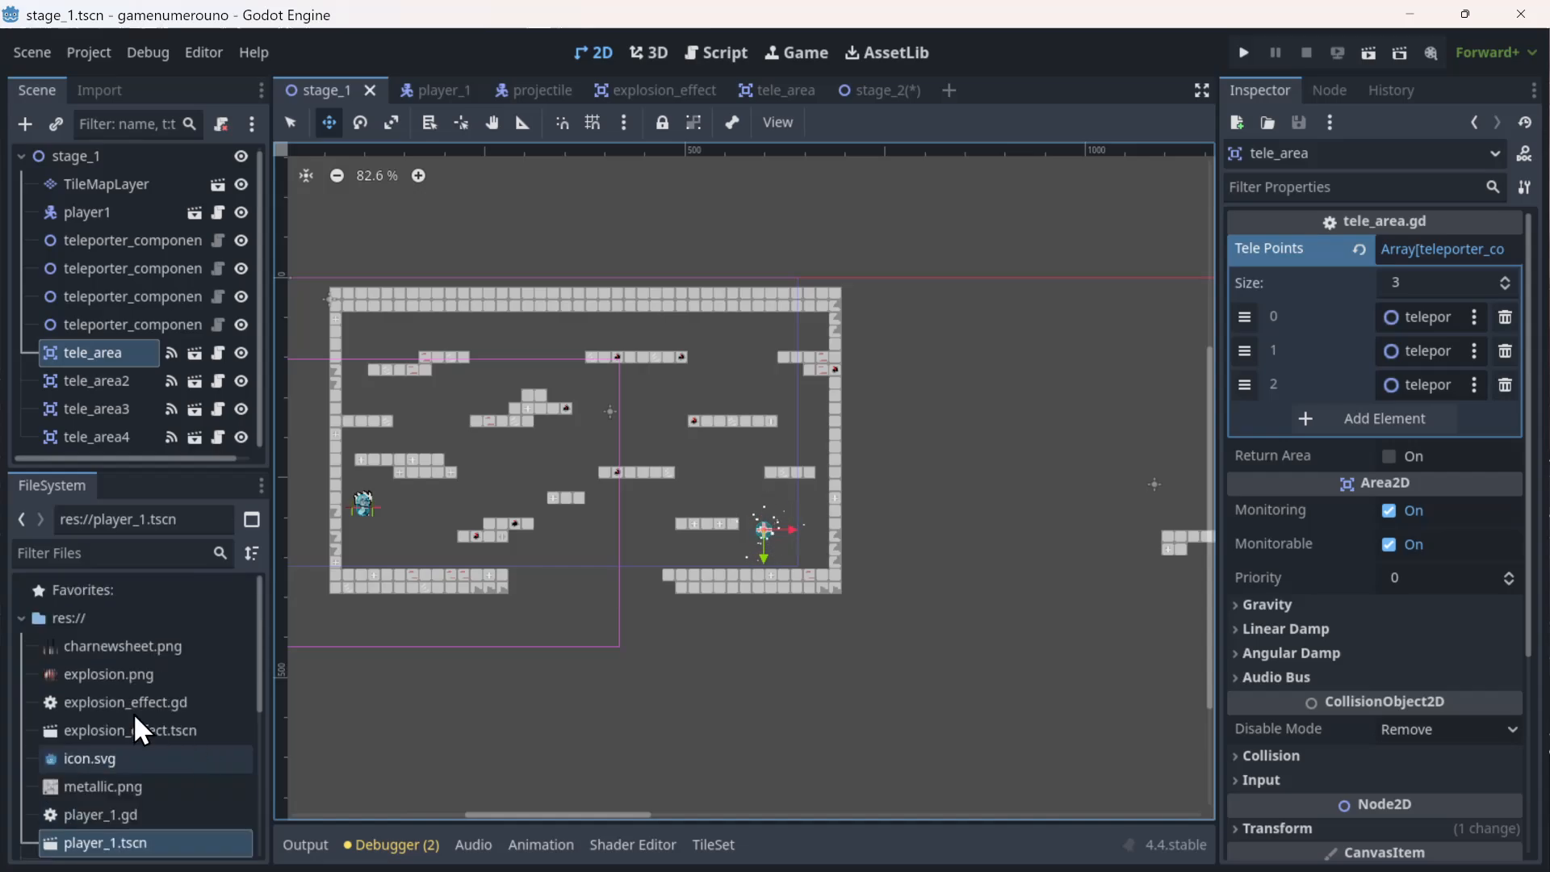
right_click(71, 627)
mouse_move(225, 602)
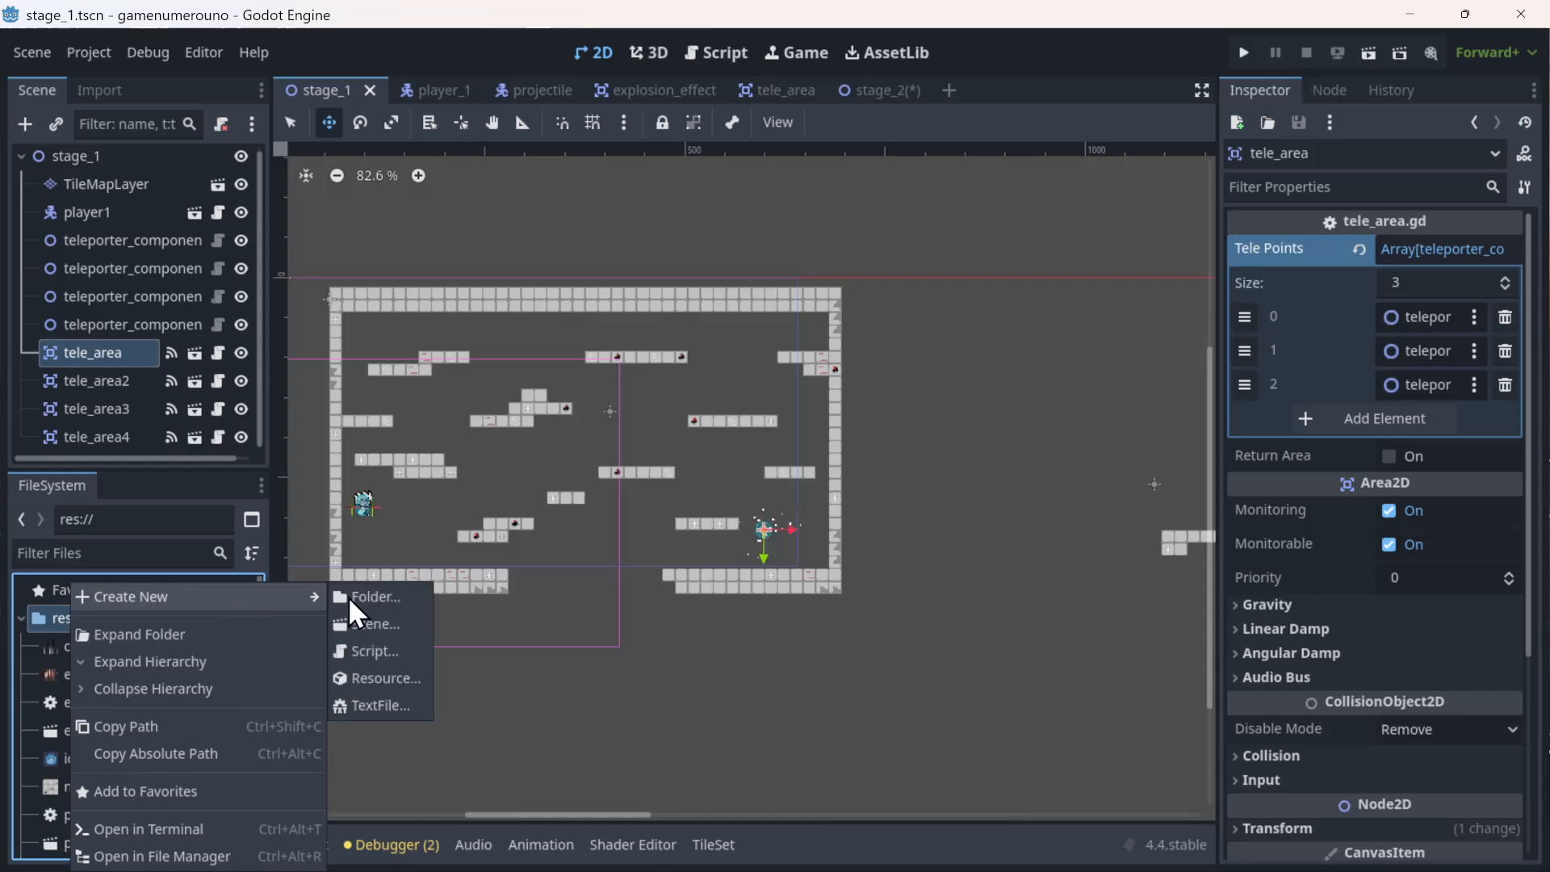
click(374, 651)
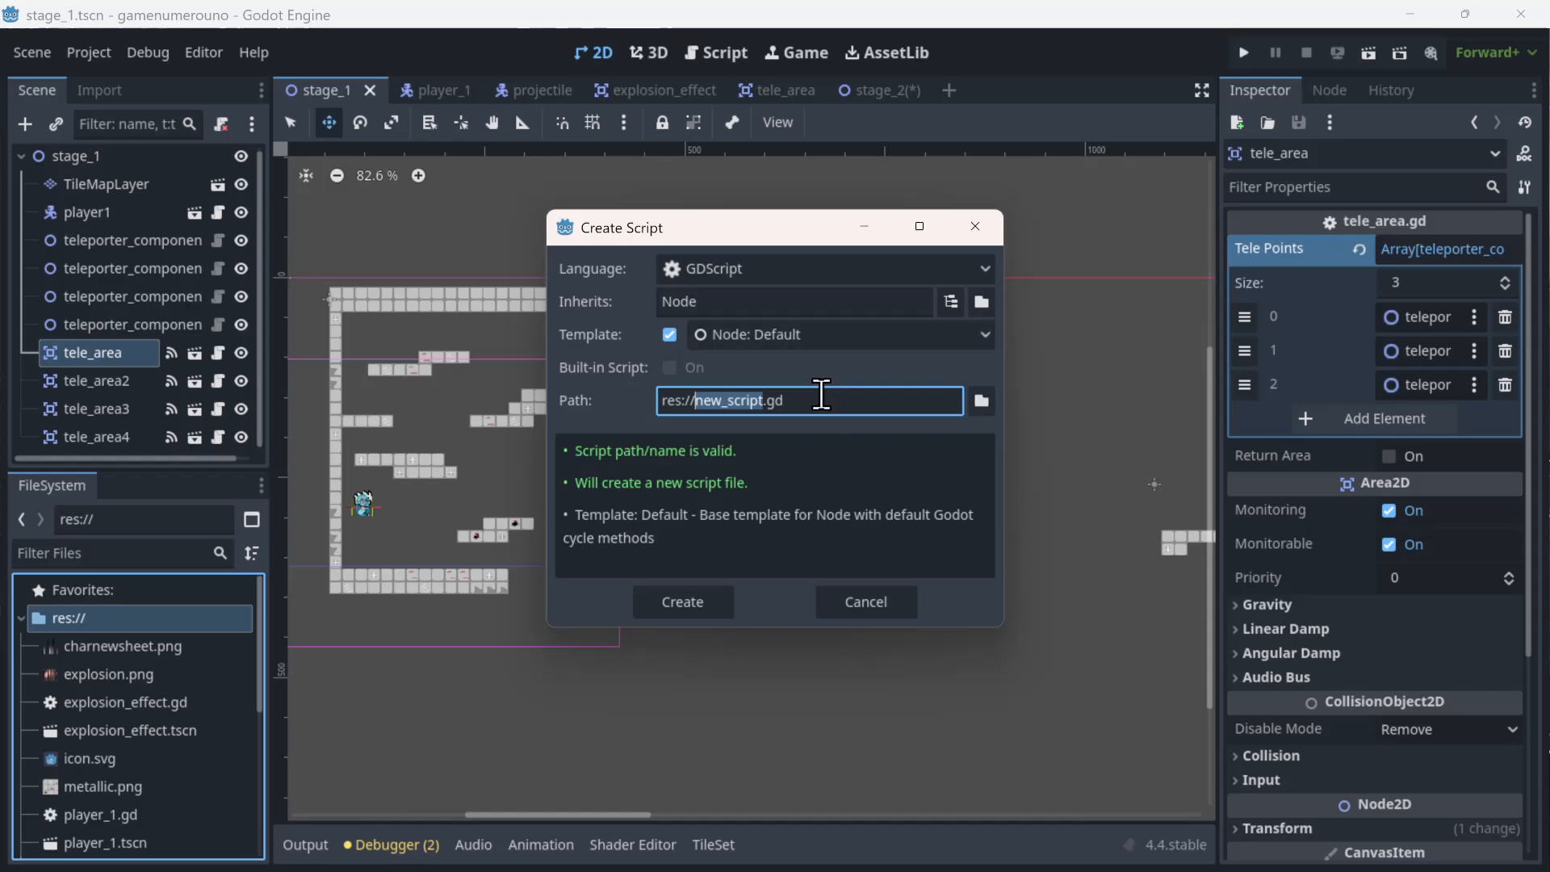
text(changesc)
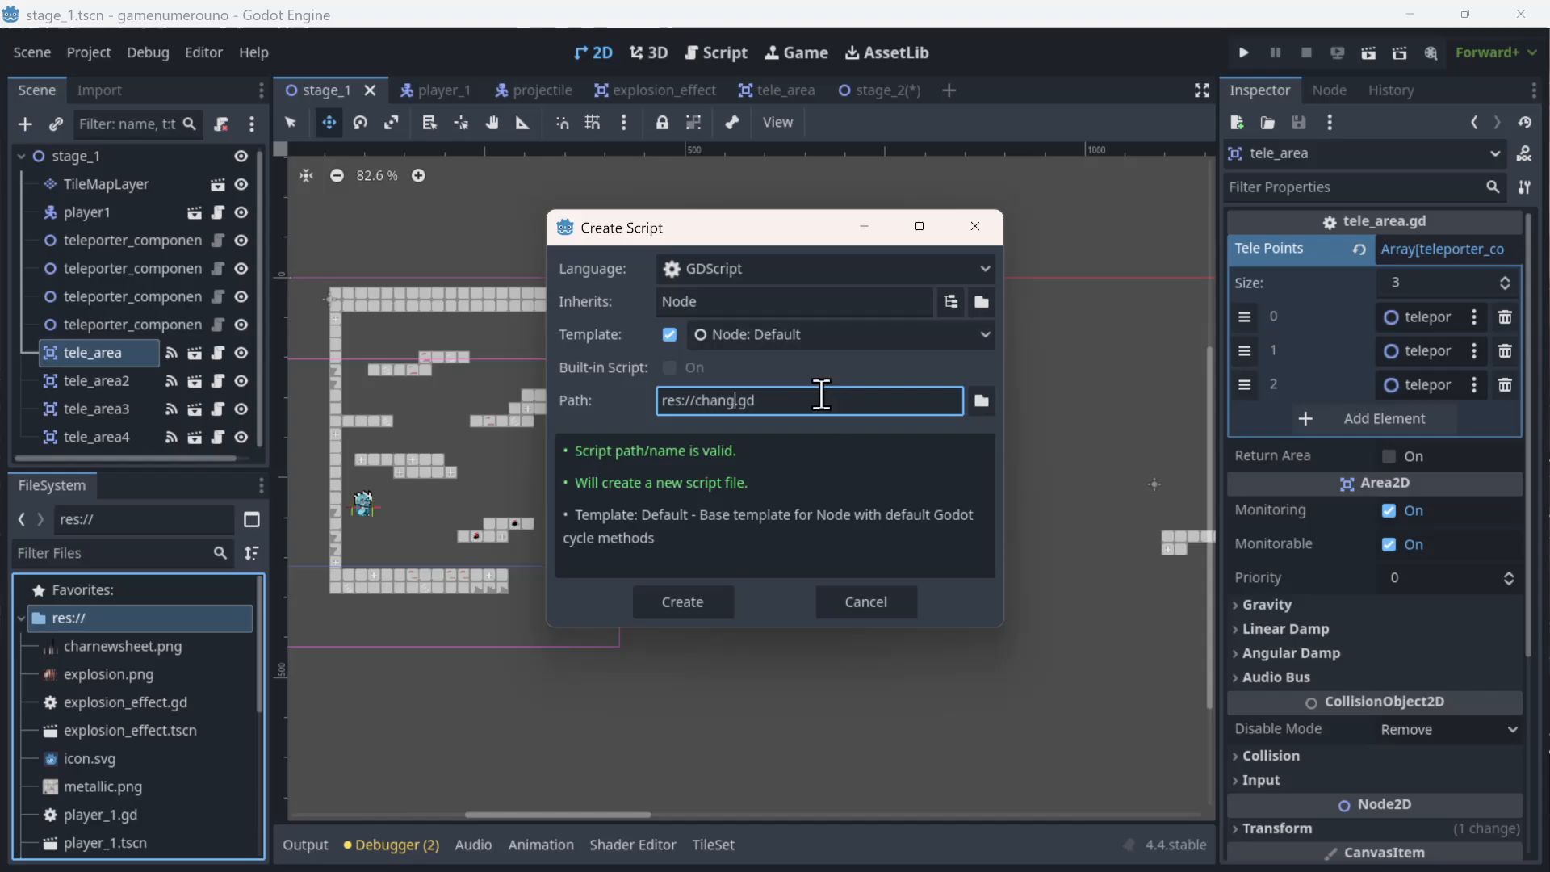
text(ene)
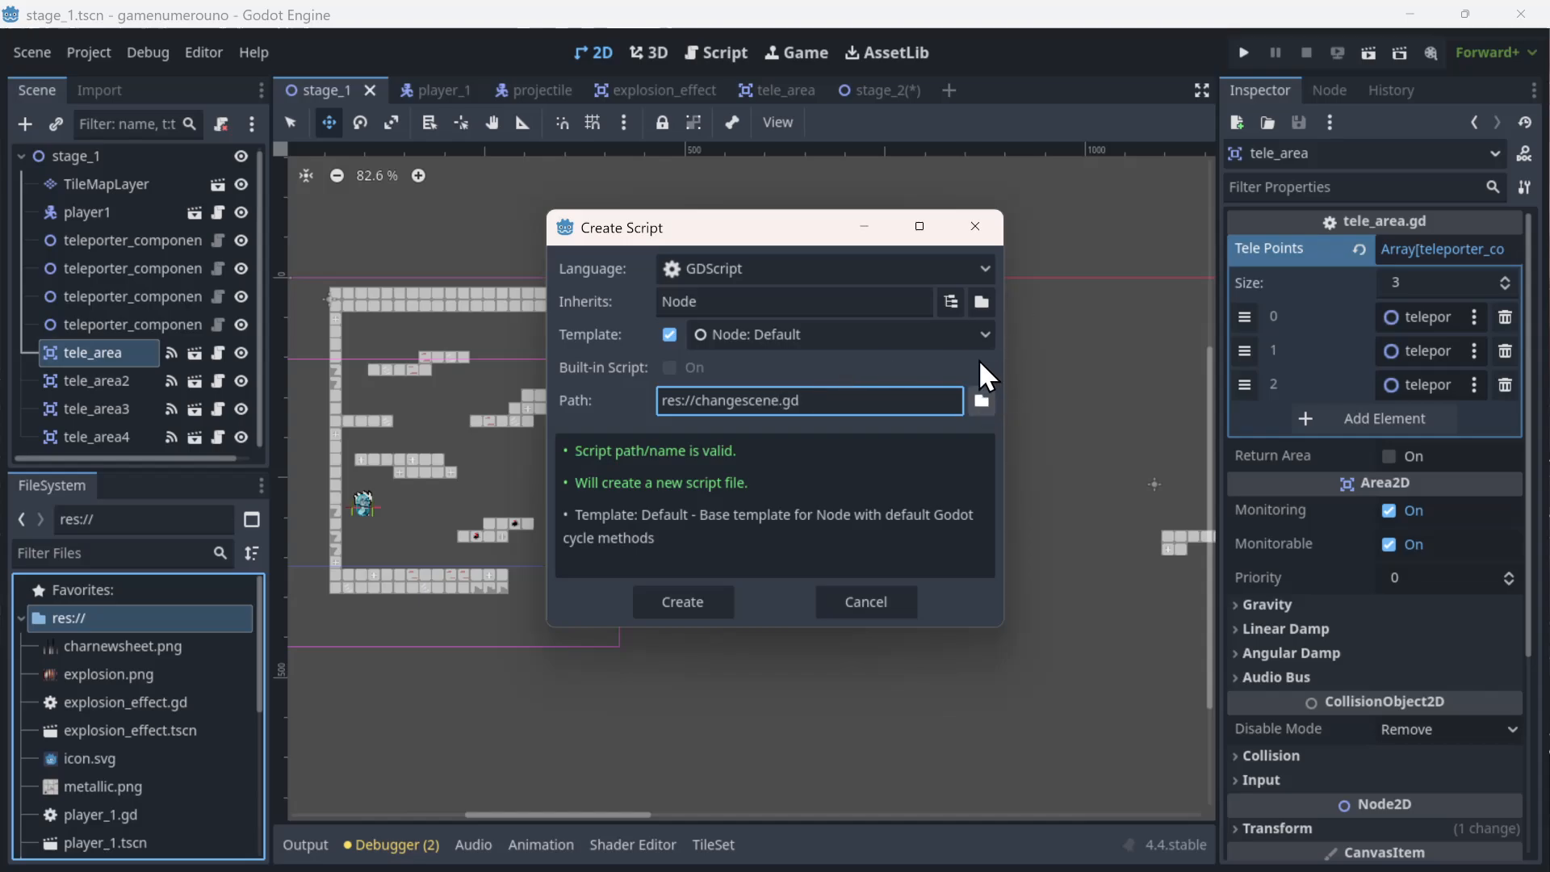
- Make the new script inherit Area2D, keep the Node: Default template, and create it
click(953, 335)
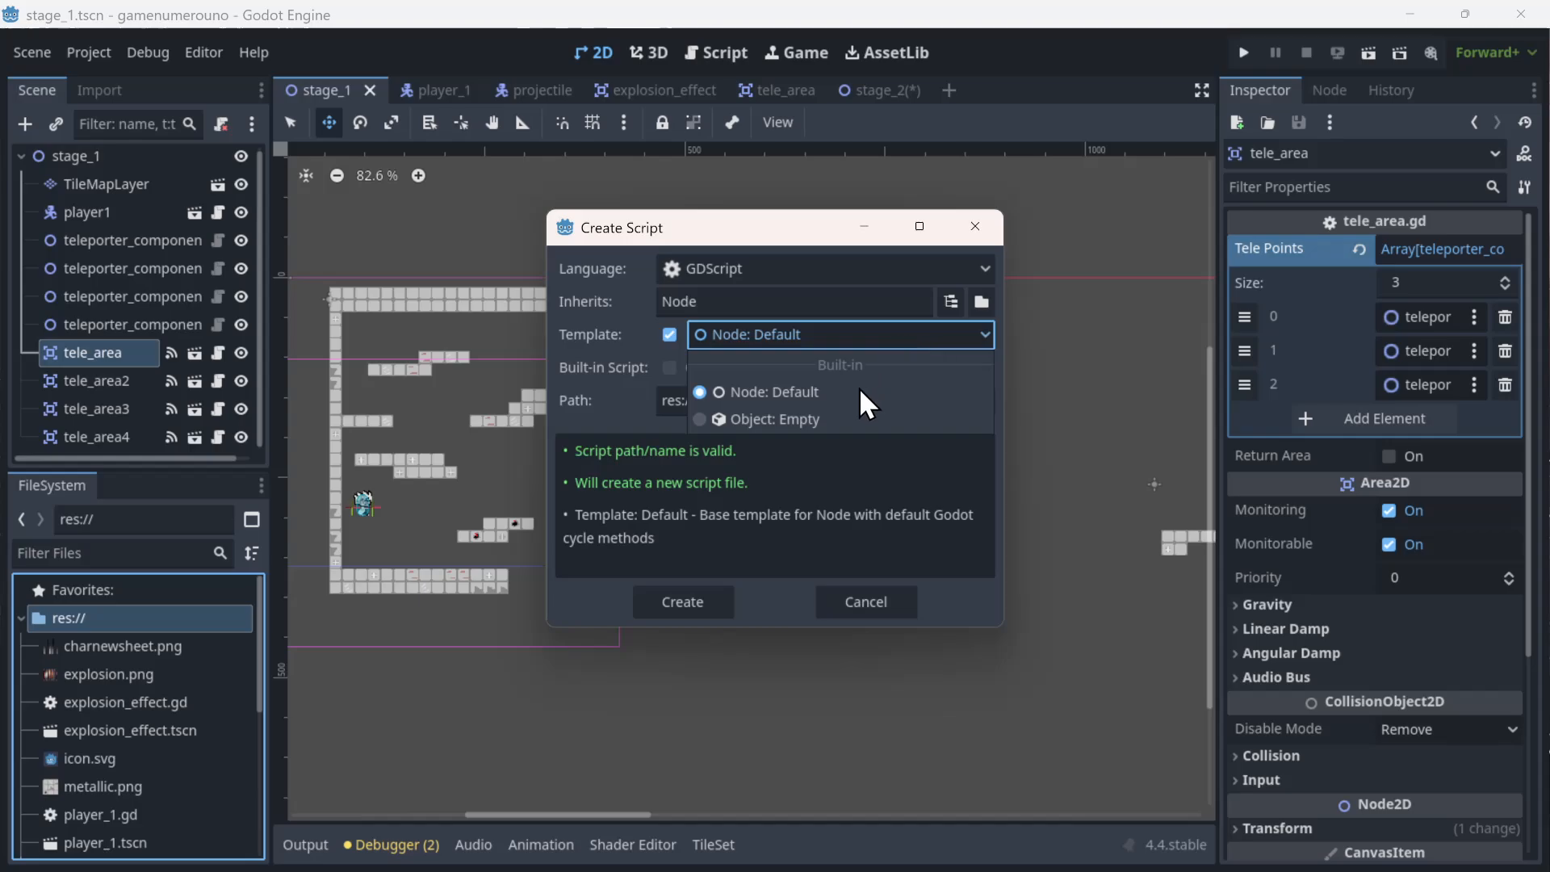
click(822, 339)
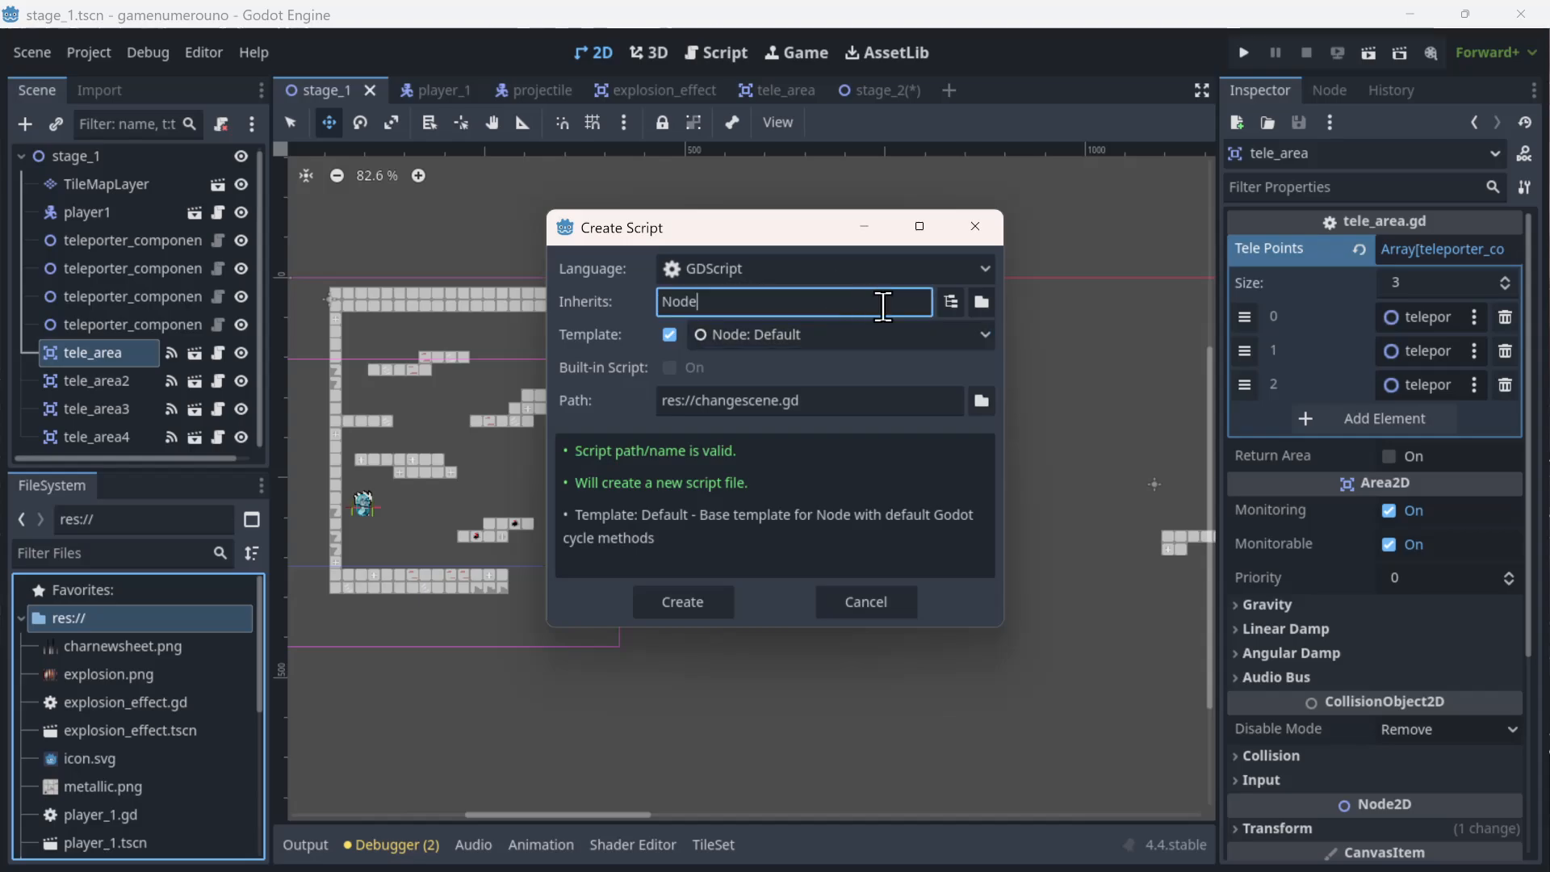
click(950, 302)
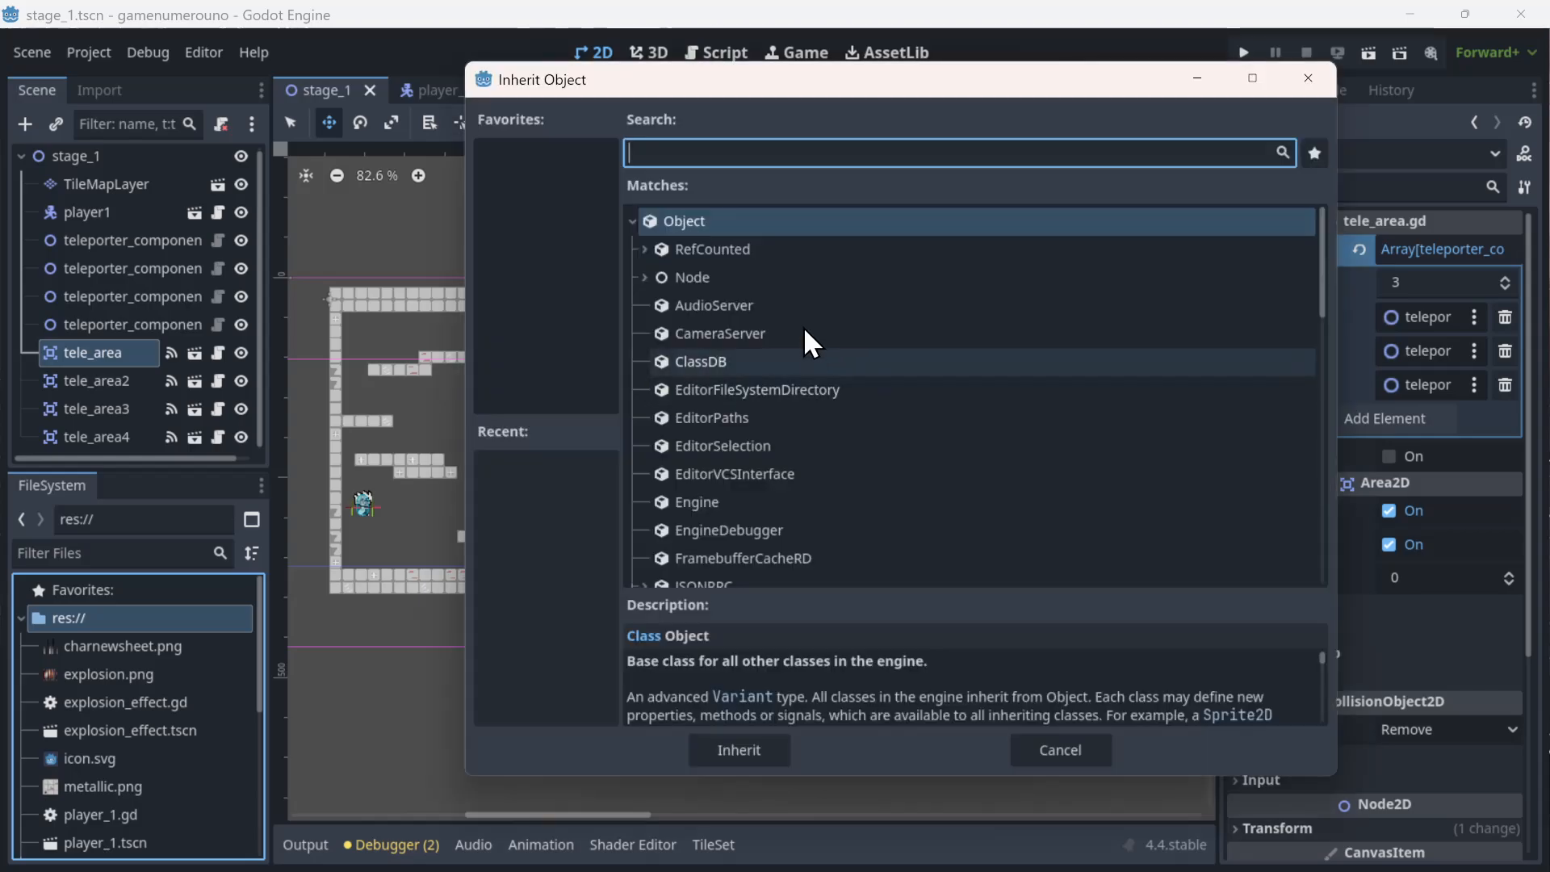
text(area)
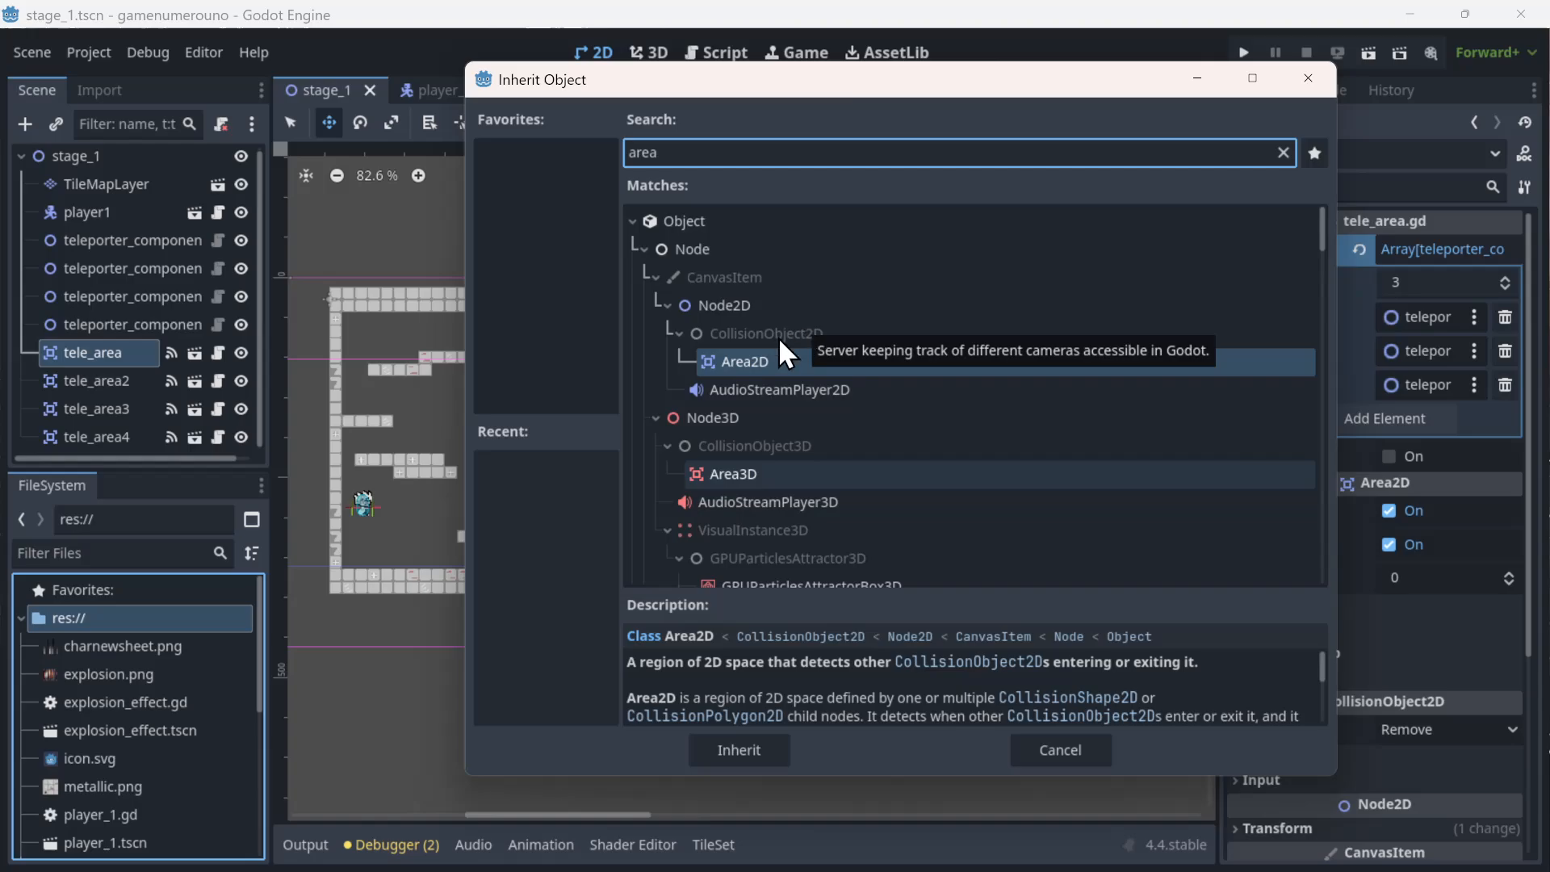
double_click(752, 352)
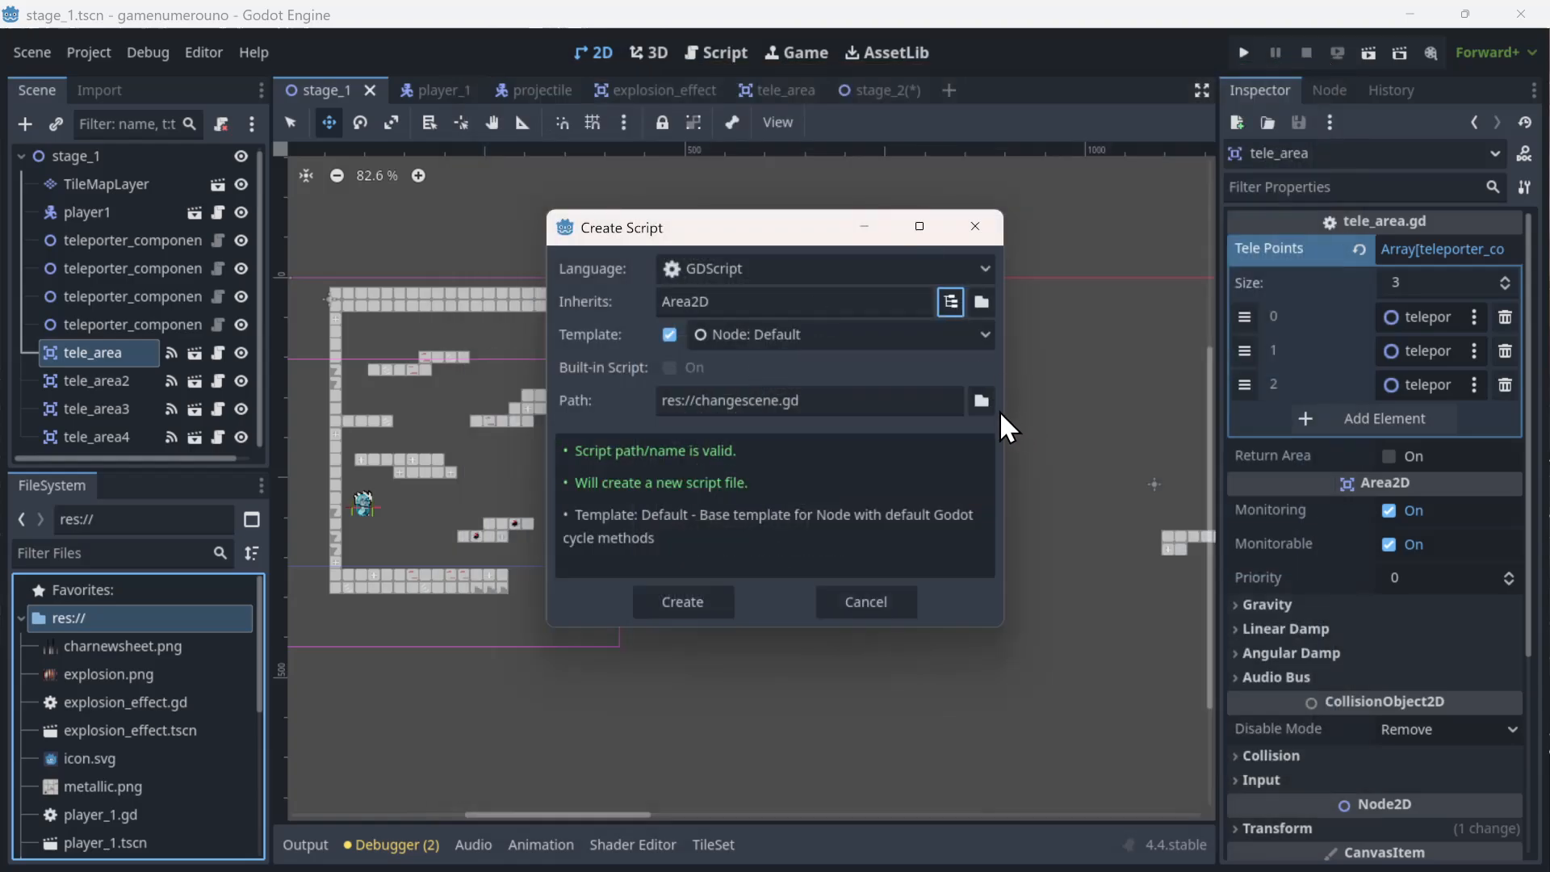
click(695, 603)
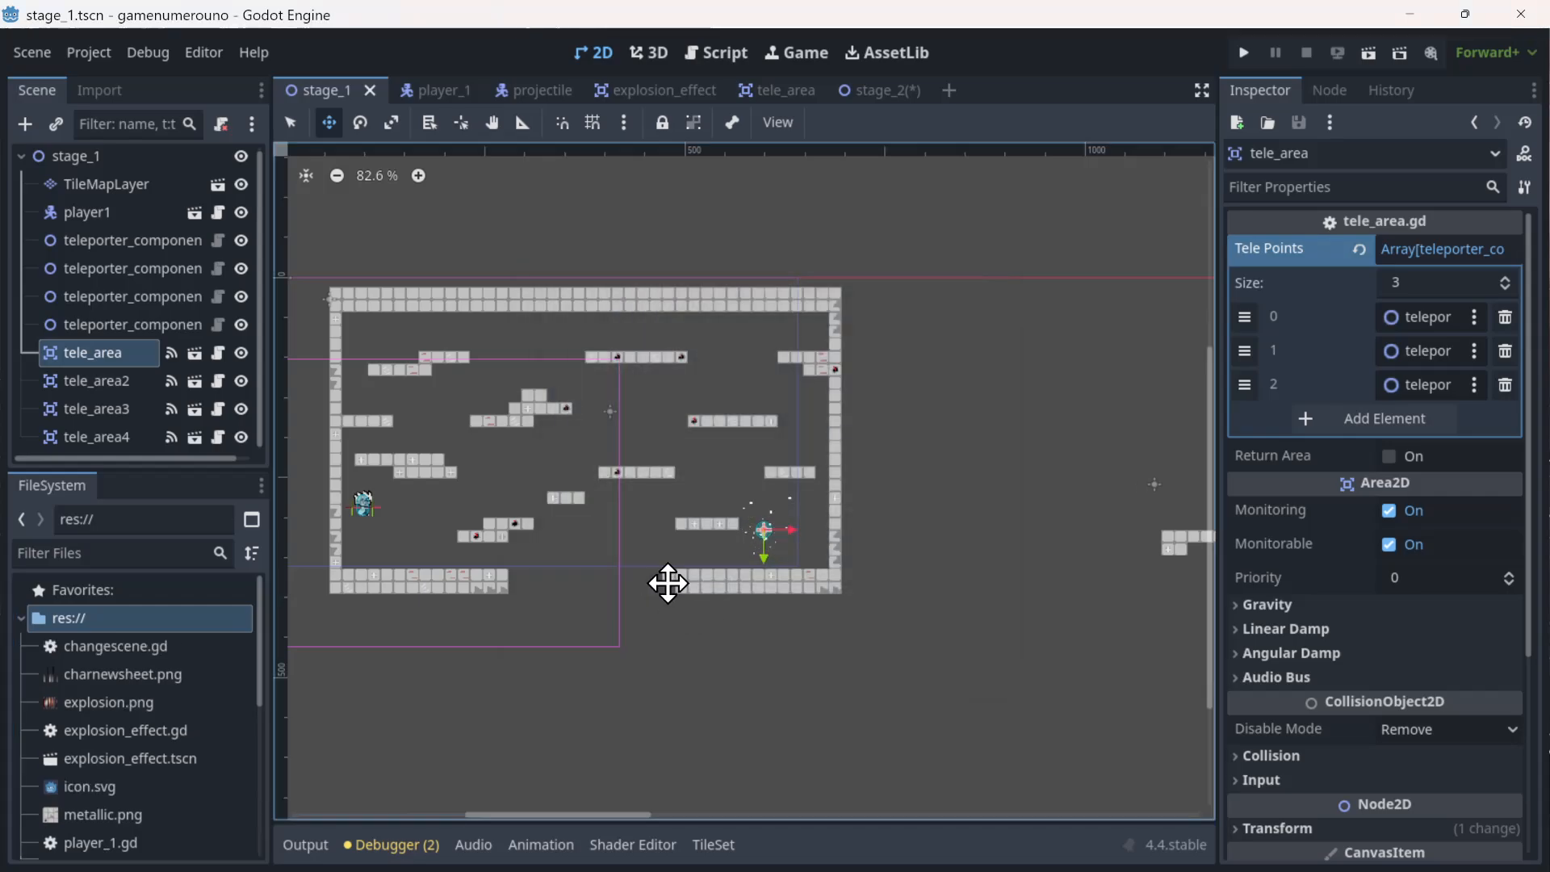
- Open changescene.gd from the project files for editing
scroll(153, 731, down, 3)
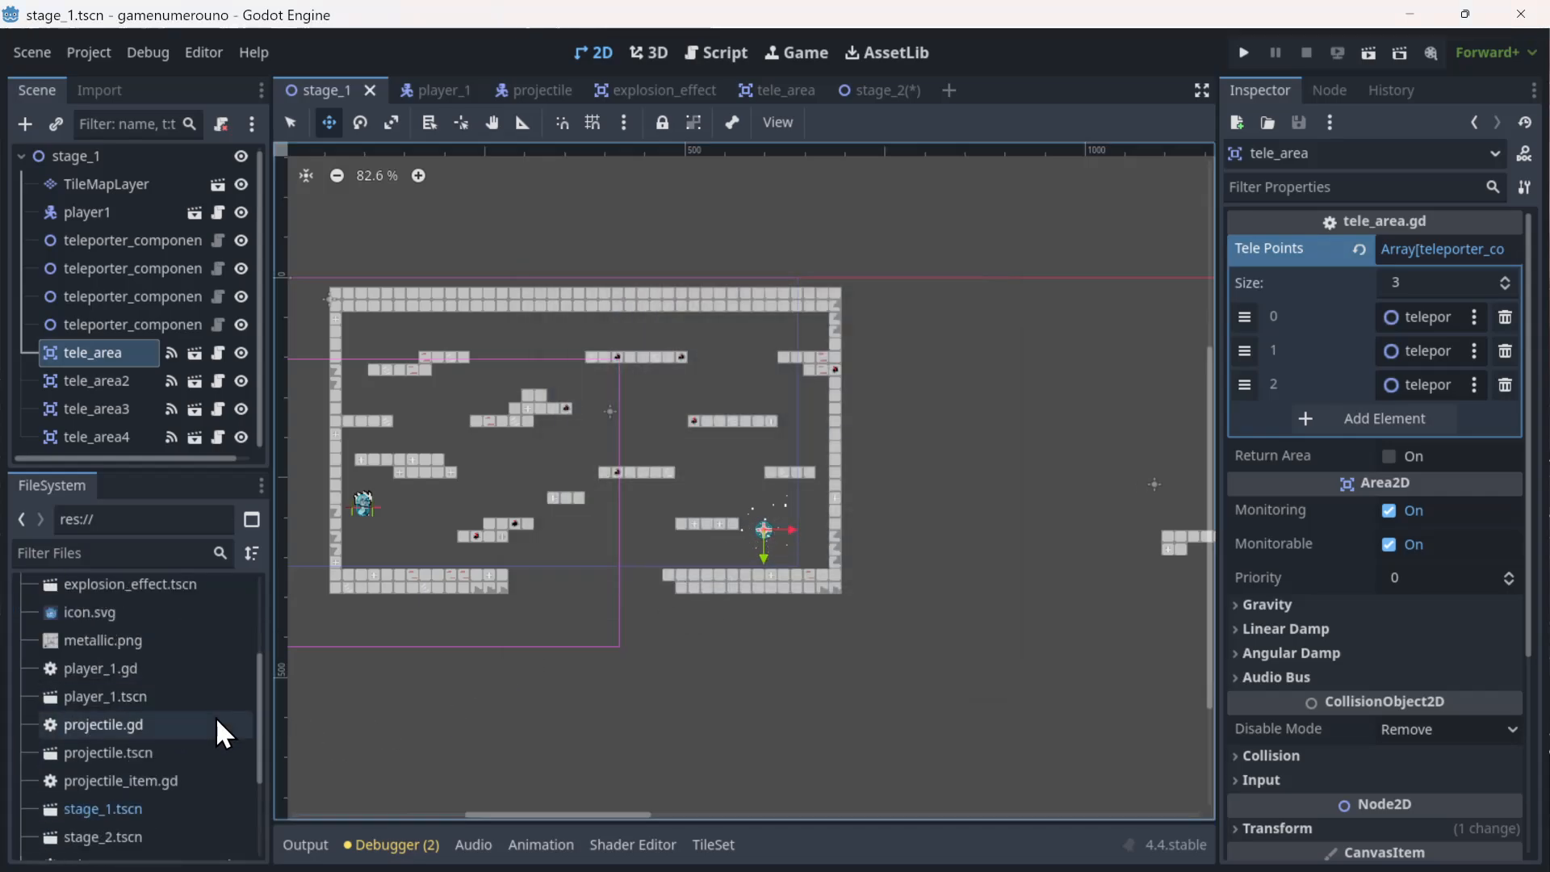
scroll(215, 717, up, 3)
double_click(151, 628)
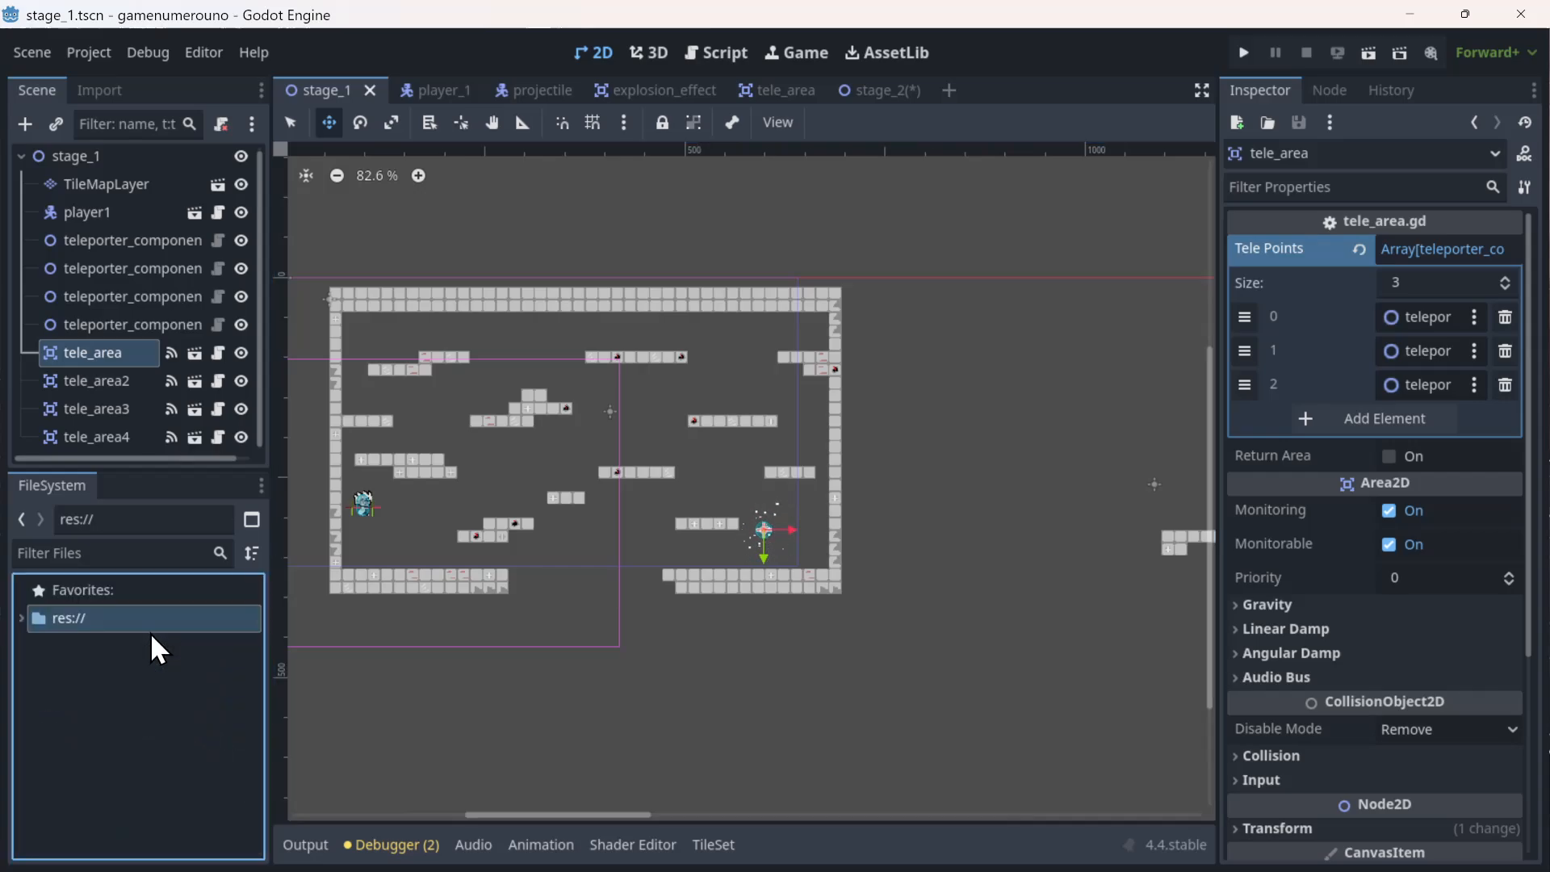
double_click(128, 616)
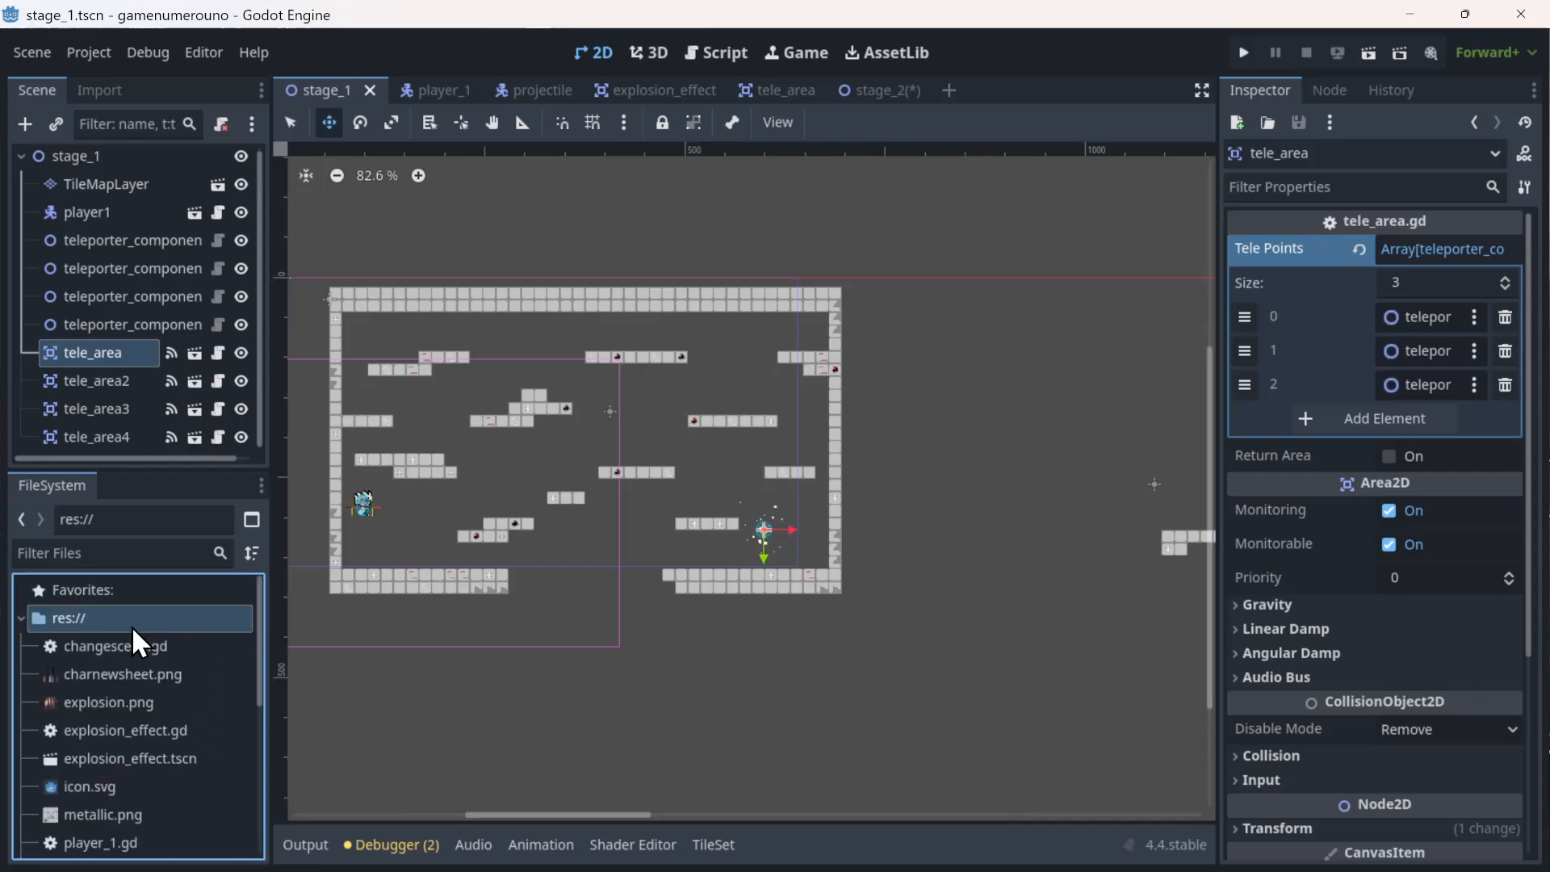
double_click(133, 647)
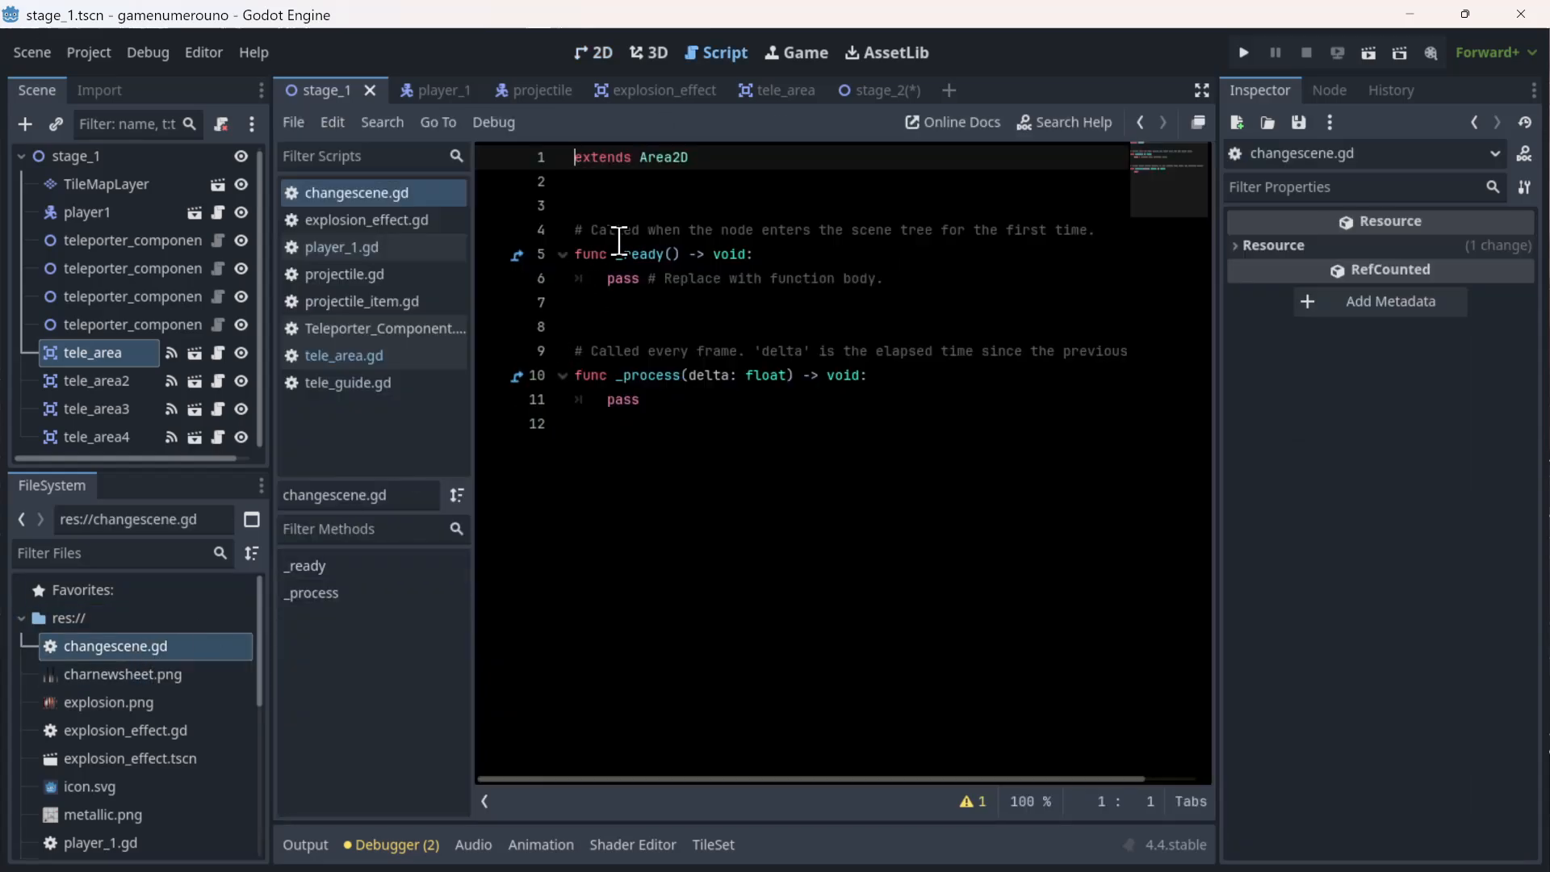
- Add the declaration class_name changescene at the start of changescene.gd, ahead of the extends statement
text(class)
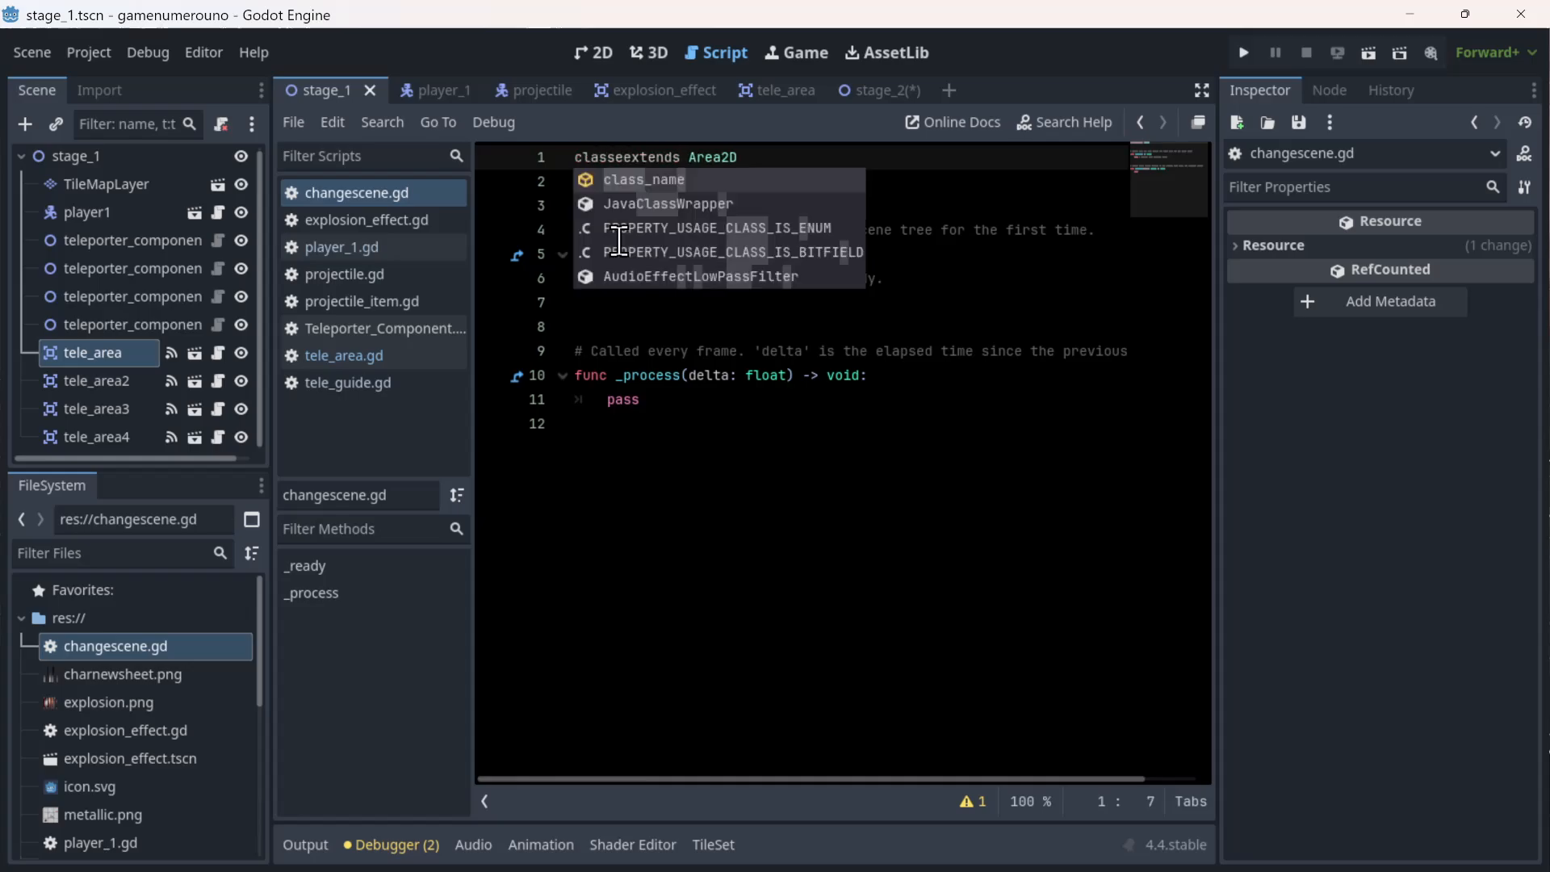
text(_)
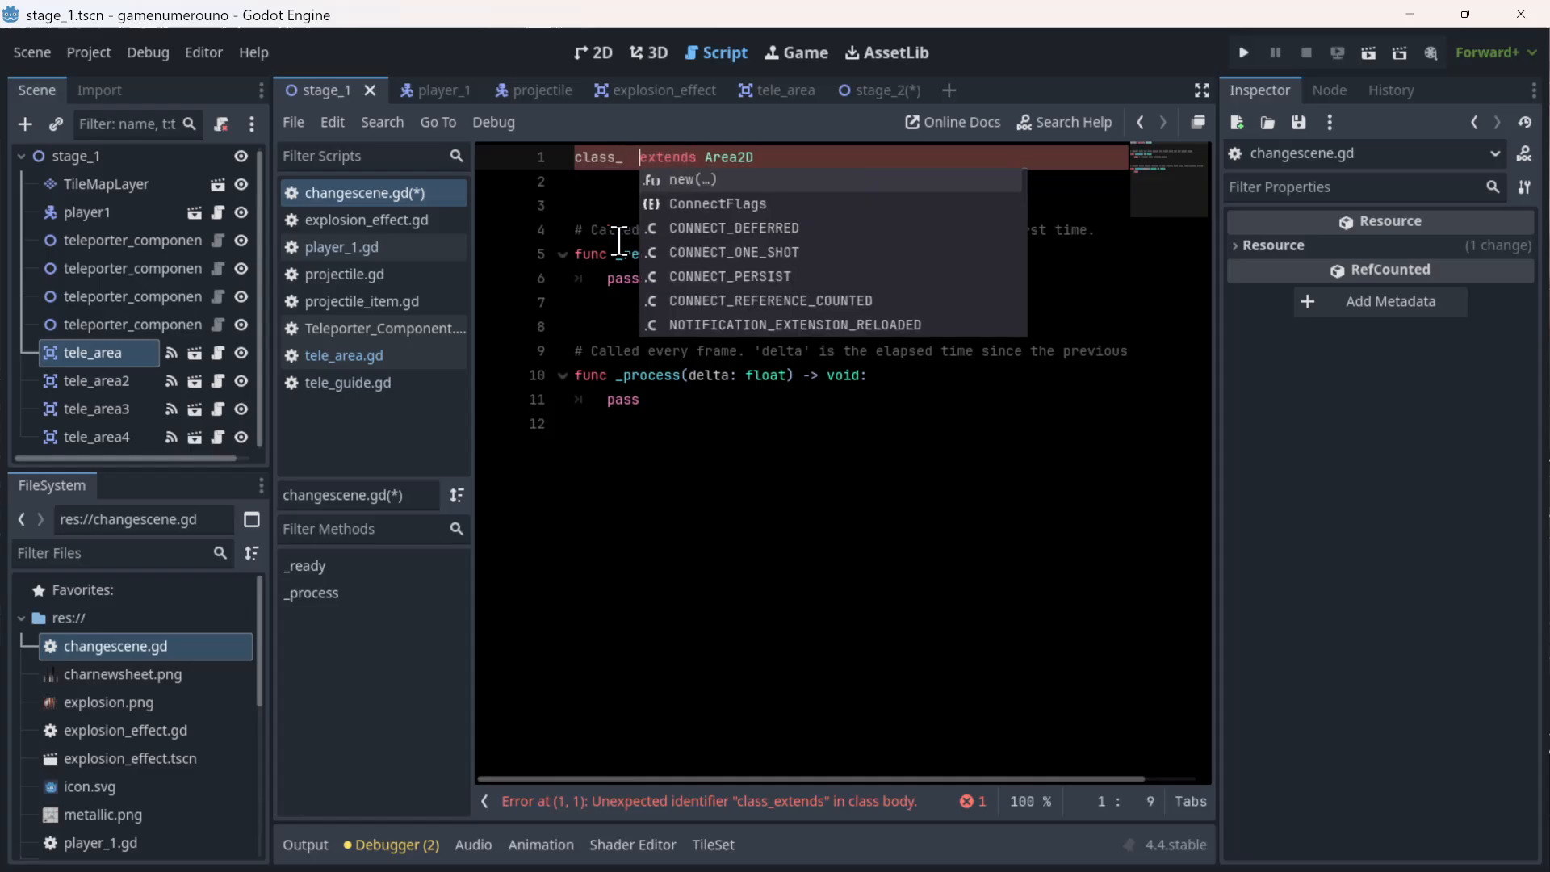
key(Left)
key(Left)
key(Return)
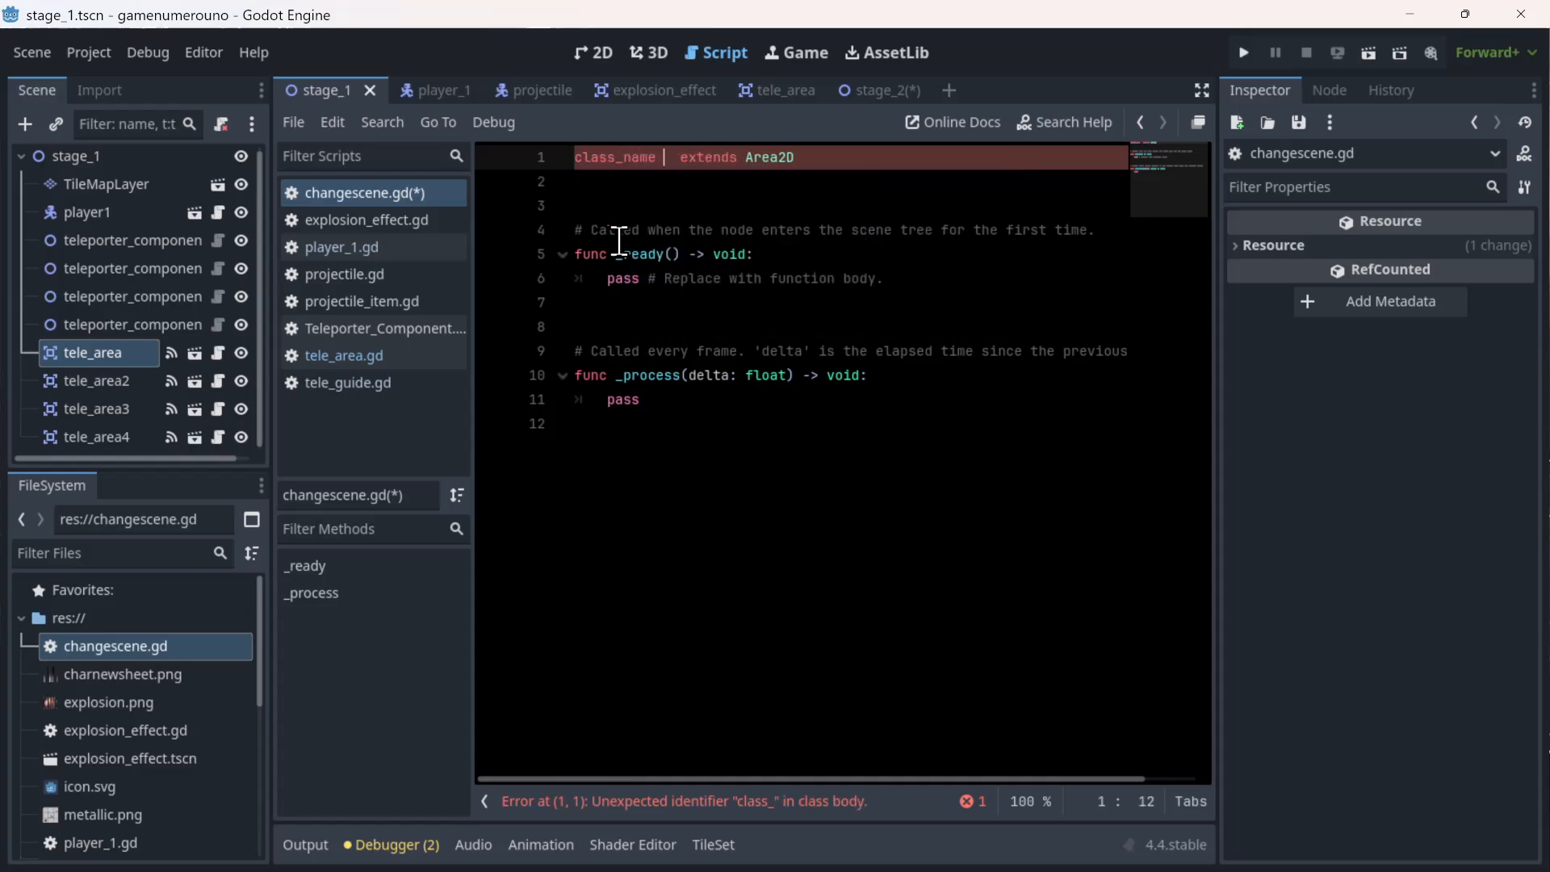
text(changescen)
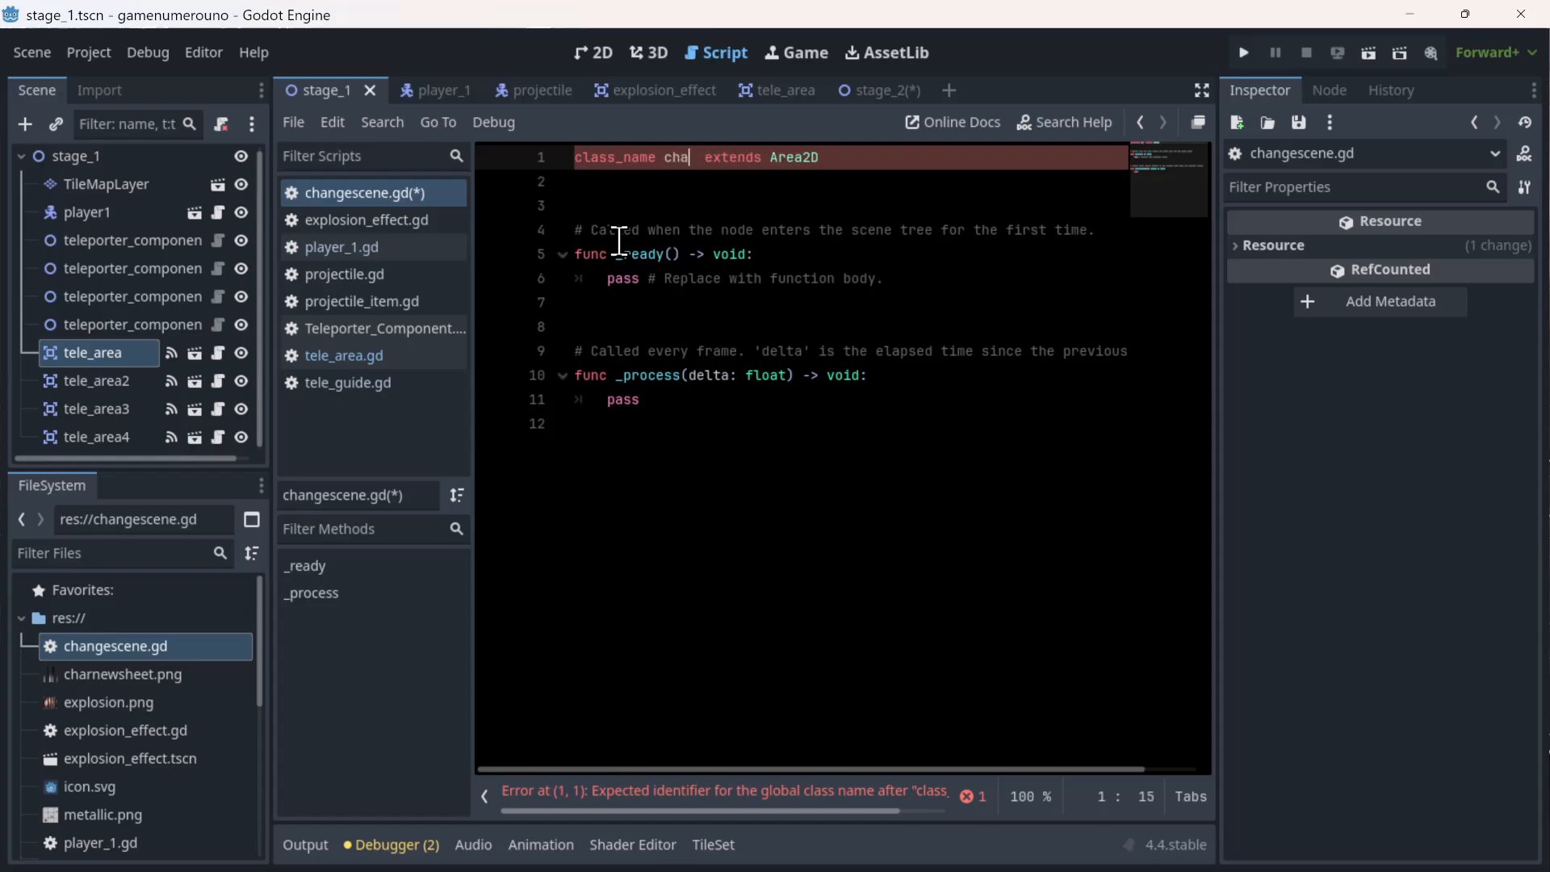
text(e)
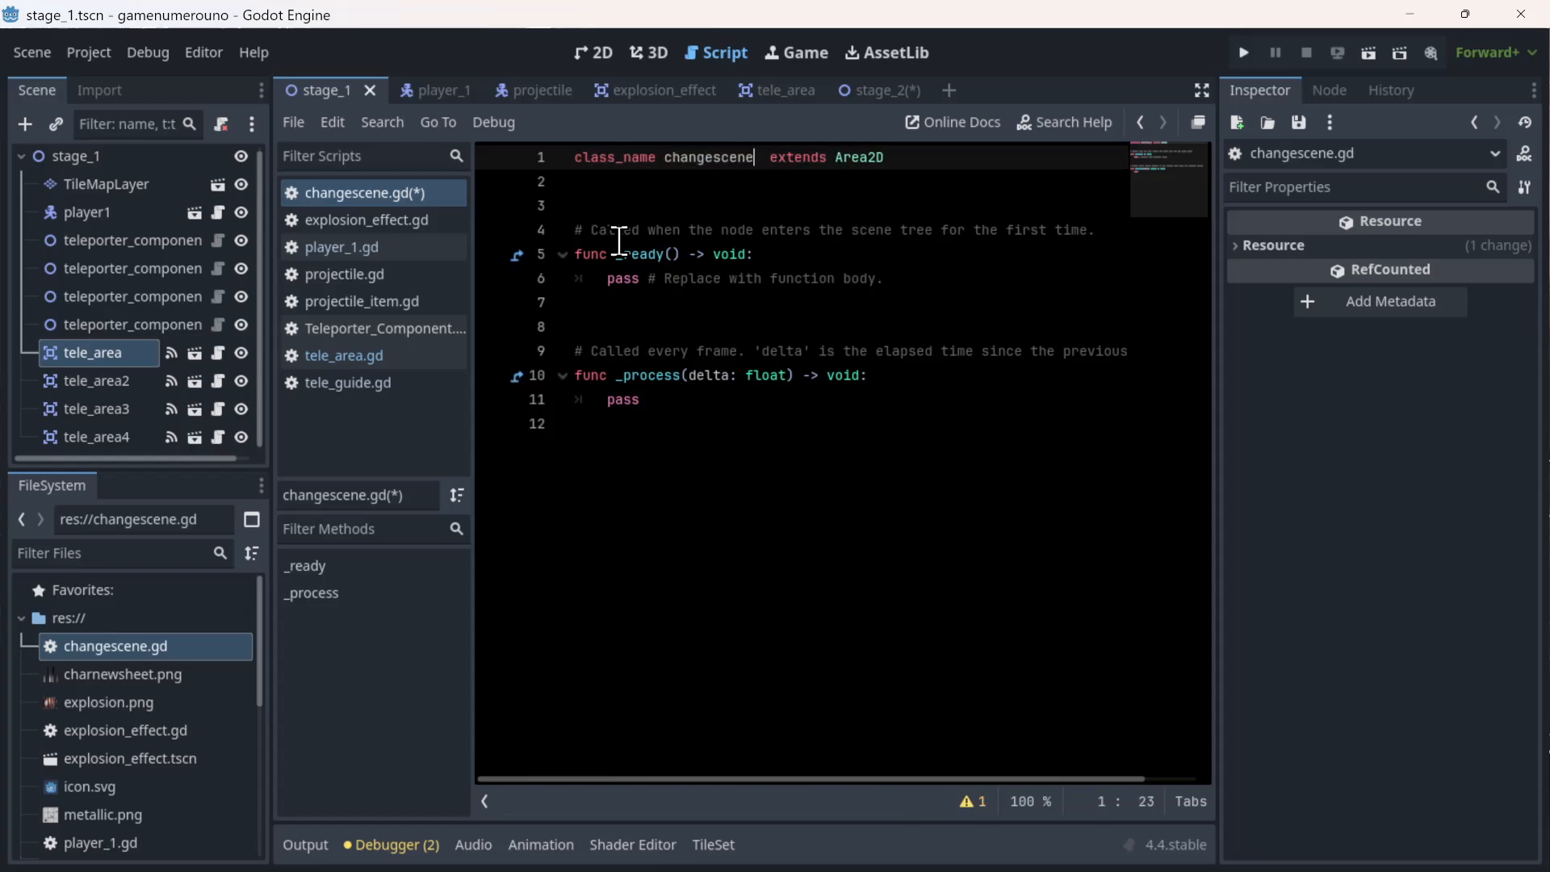
- Move extends Area2D to its own unindented line below the class_name declaration
key(Return)
key(Left)
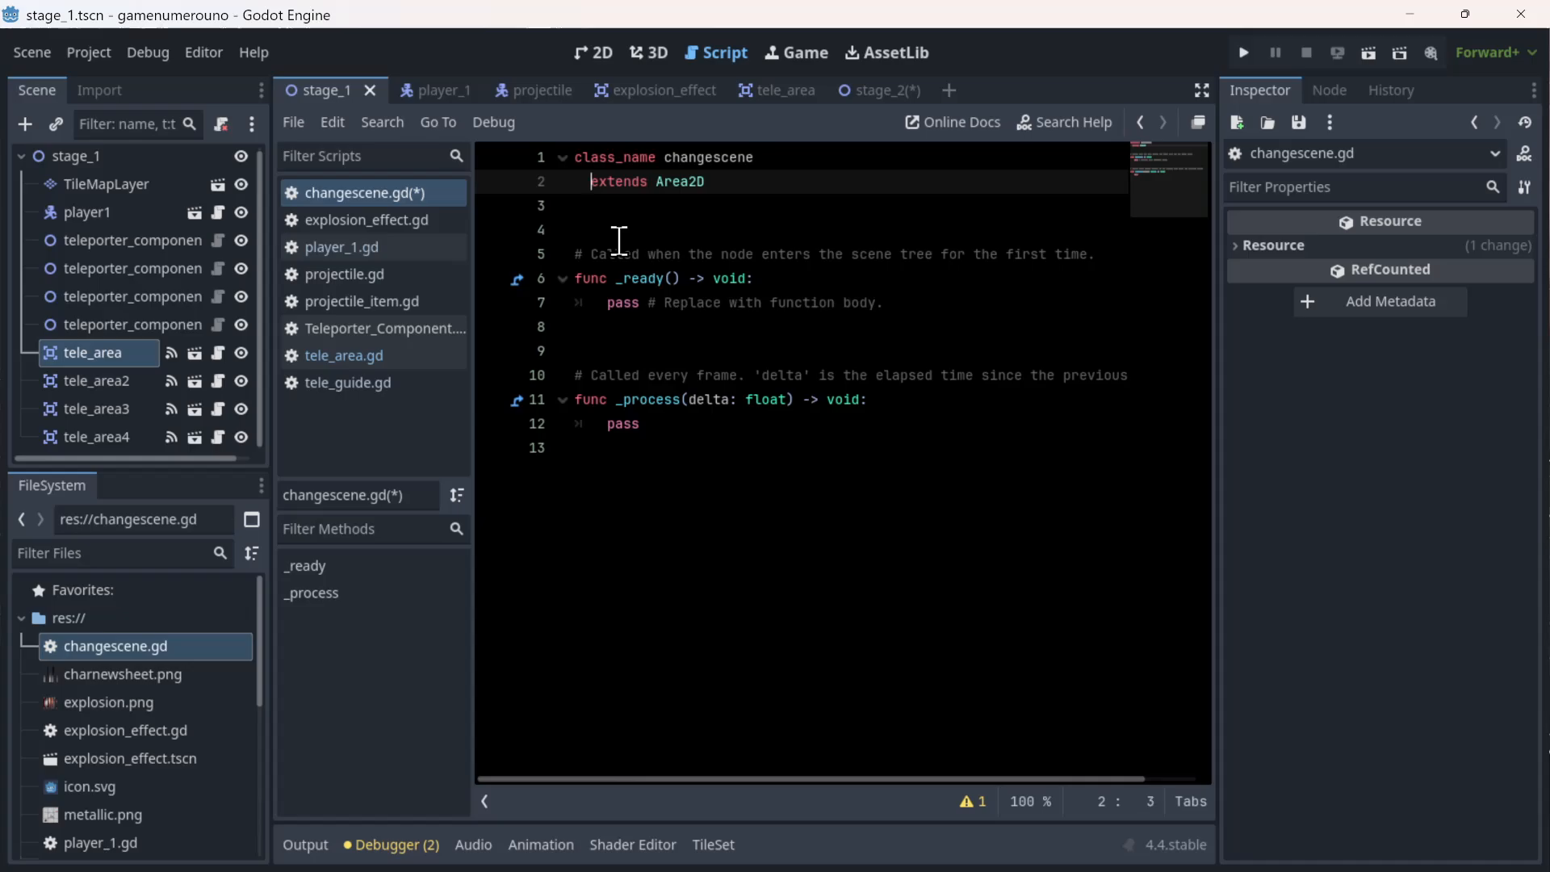
key(Delete)
key(BackSpace)
key(Return)
- Delete the template _ready and _process functions and their comments from changescene.gd
click(743, 483)
drag(744, 483, 490, 250)
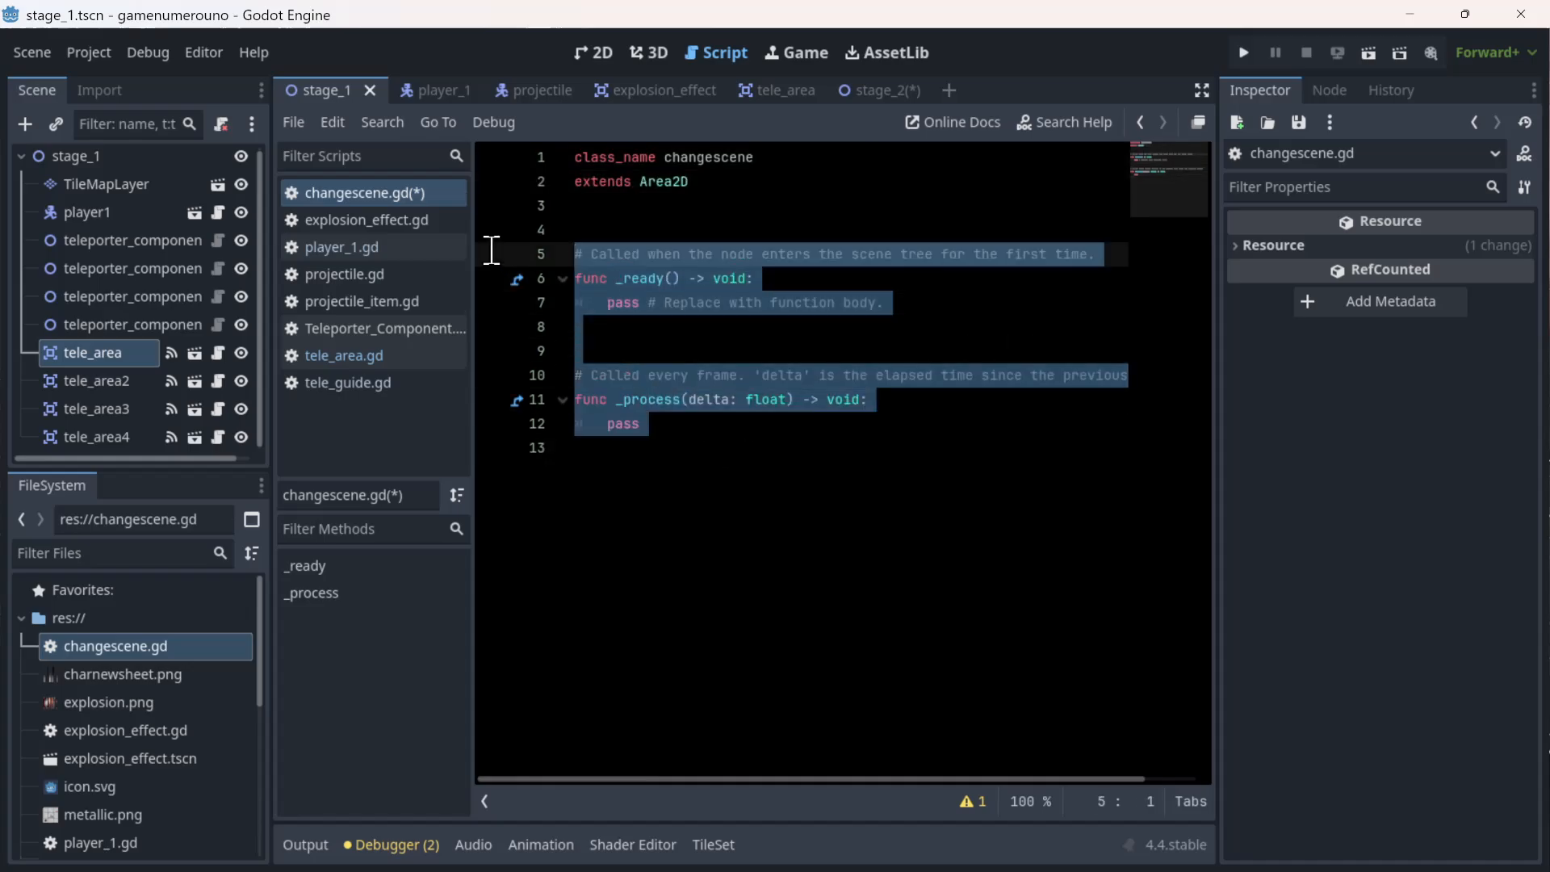
key(BackSpace)
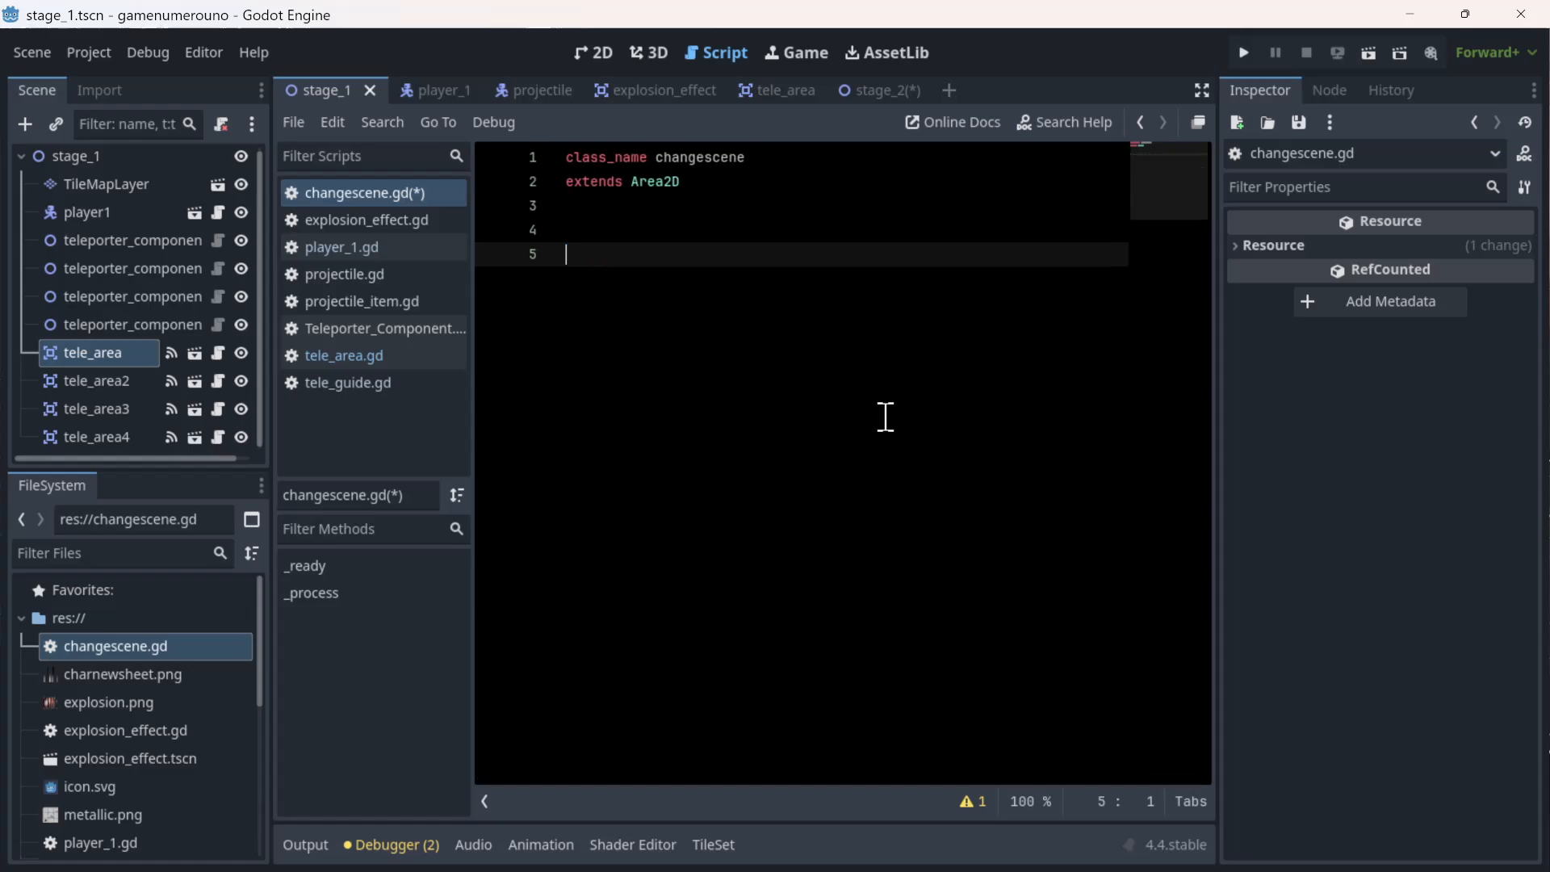
key(Return)
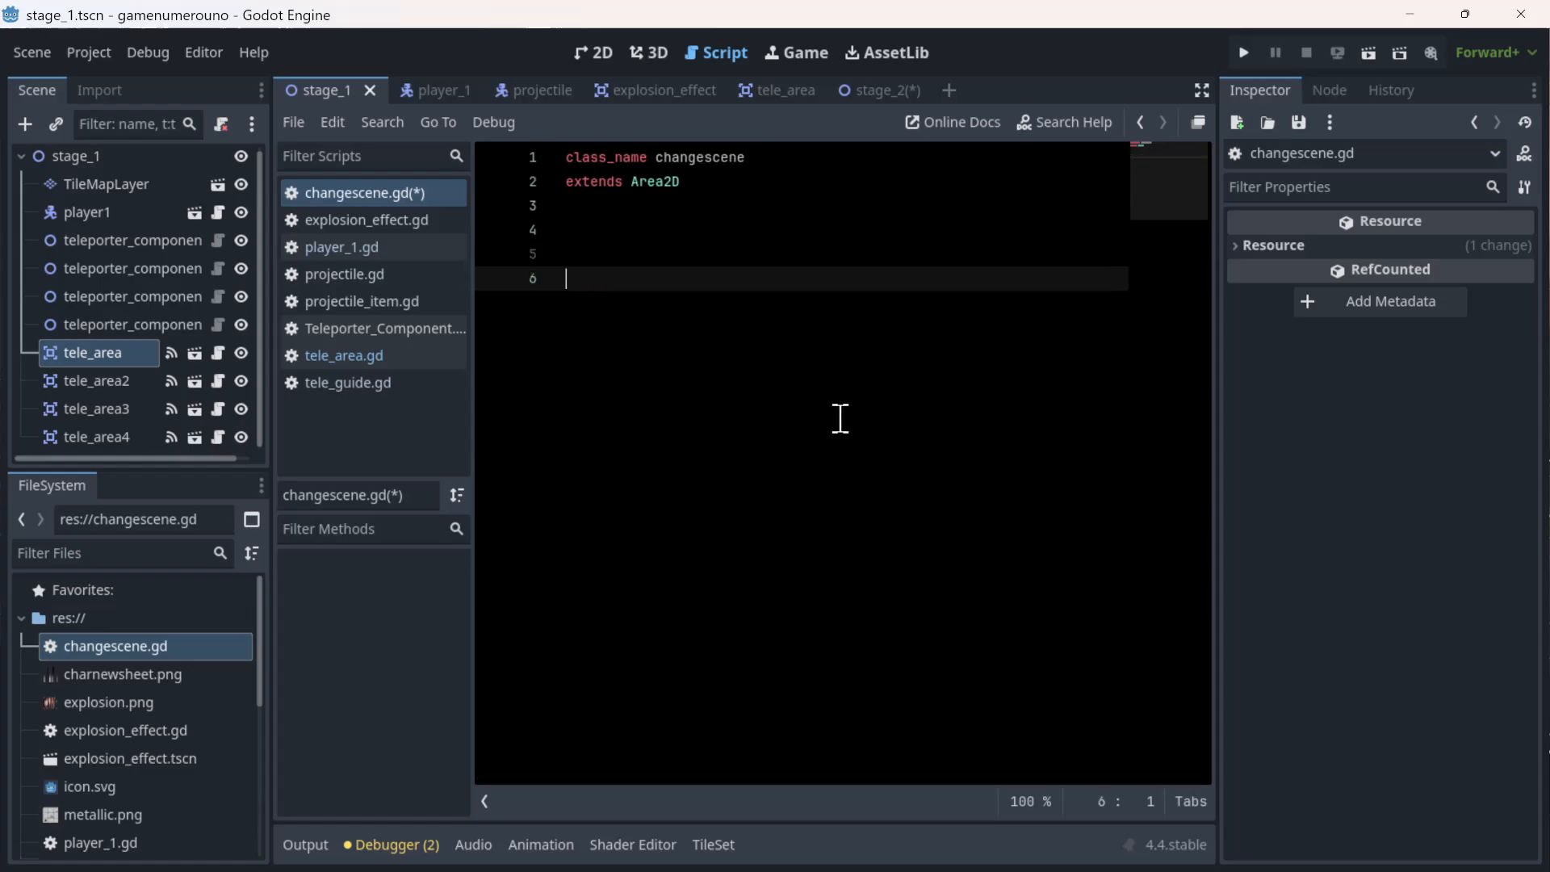
key(BackSpace)
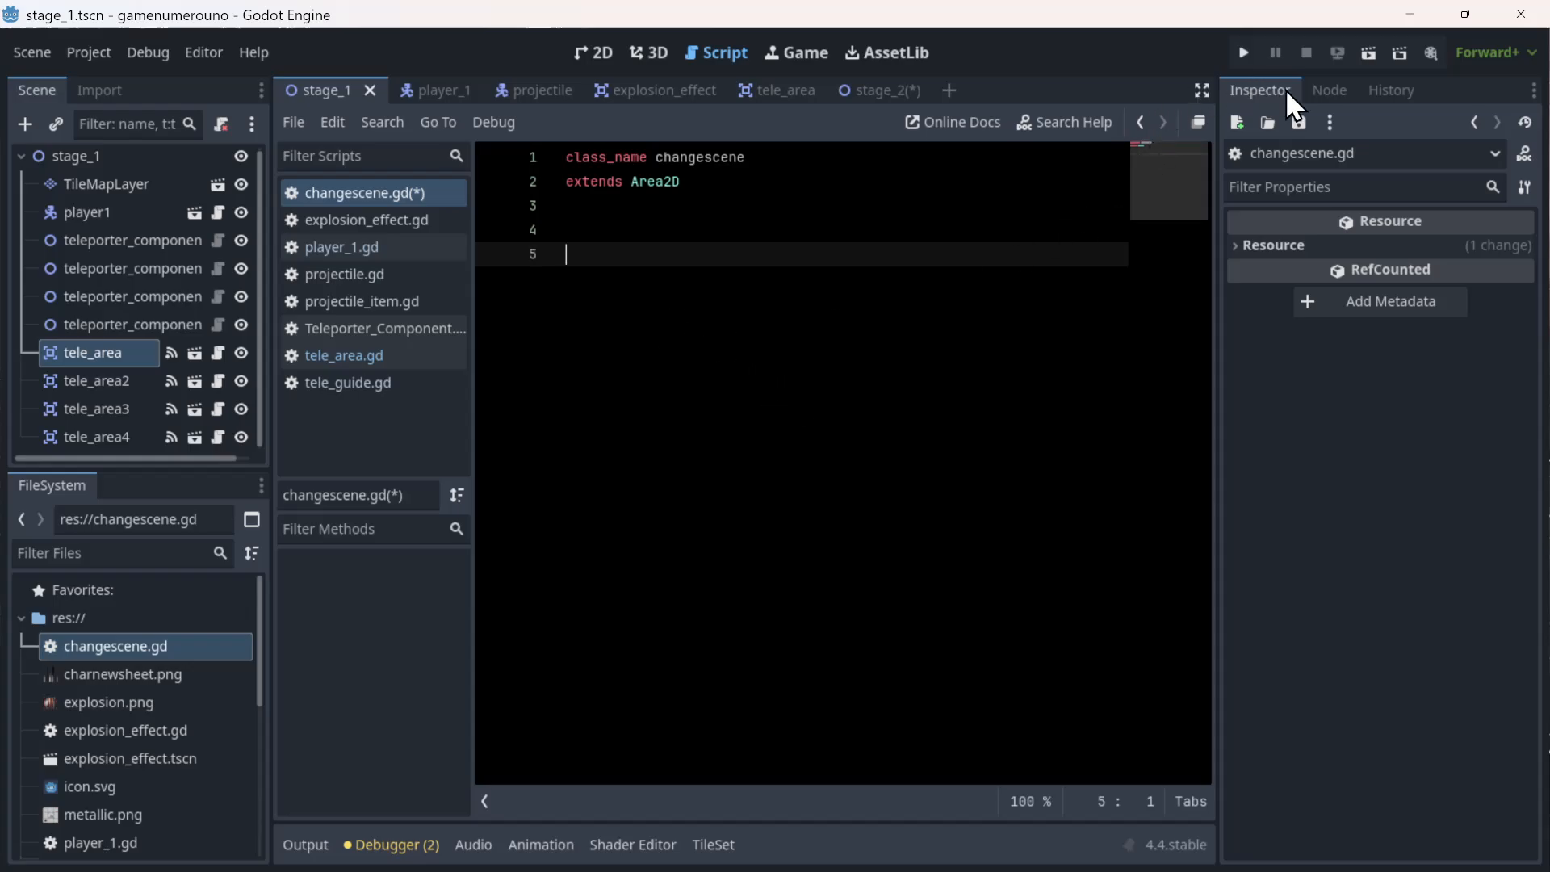
click(1313, 93)
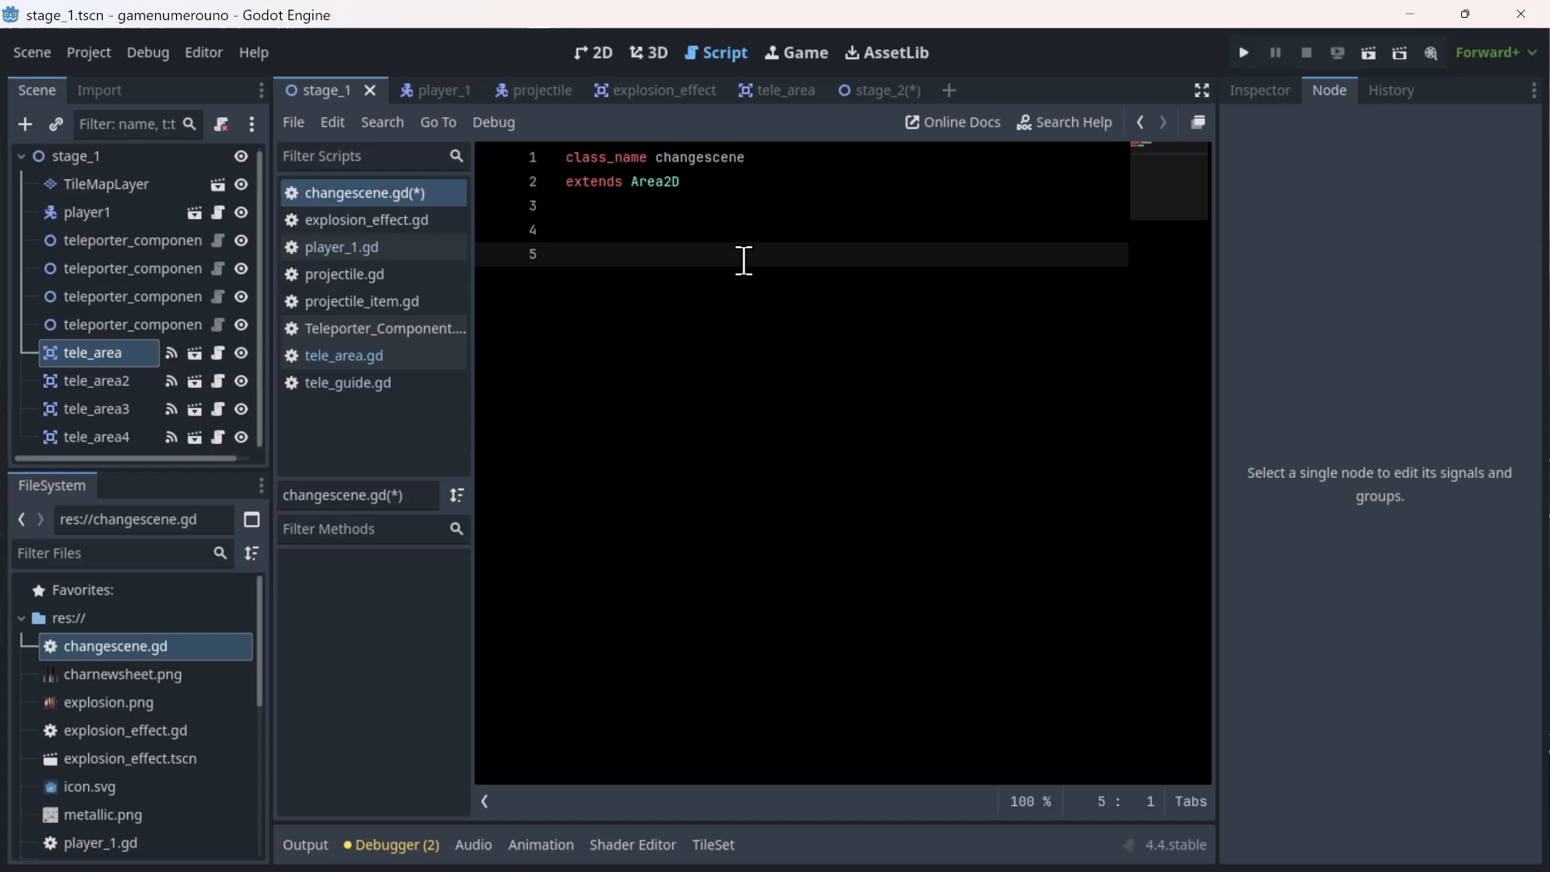
text(@ex)
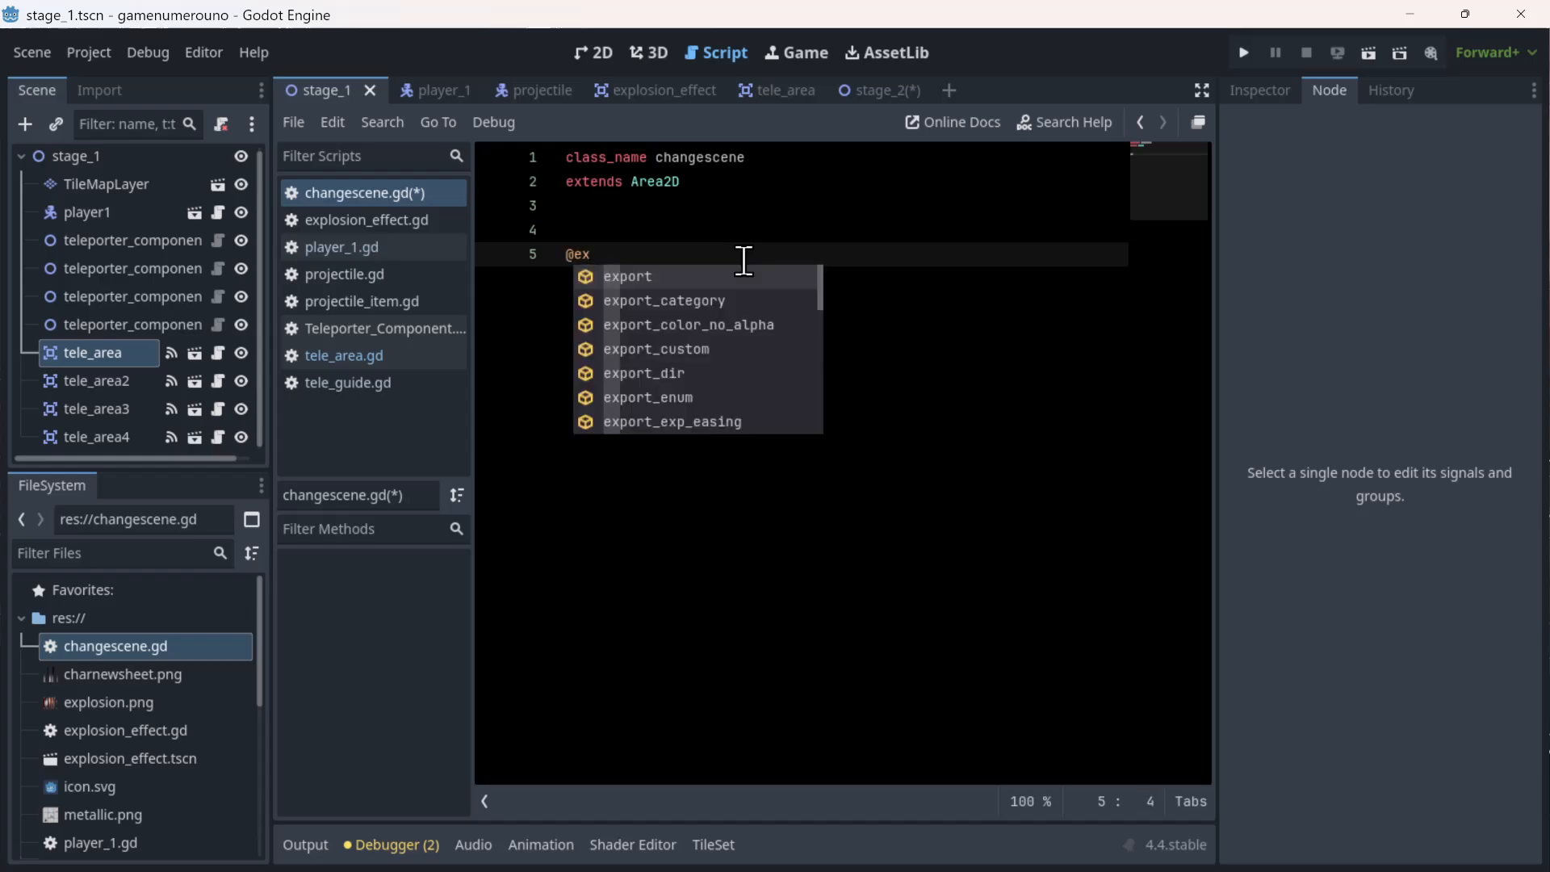
text(port var )
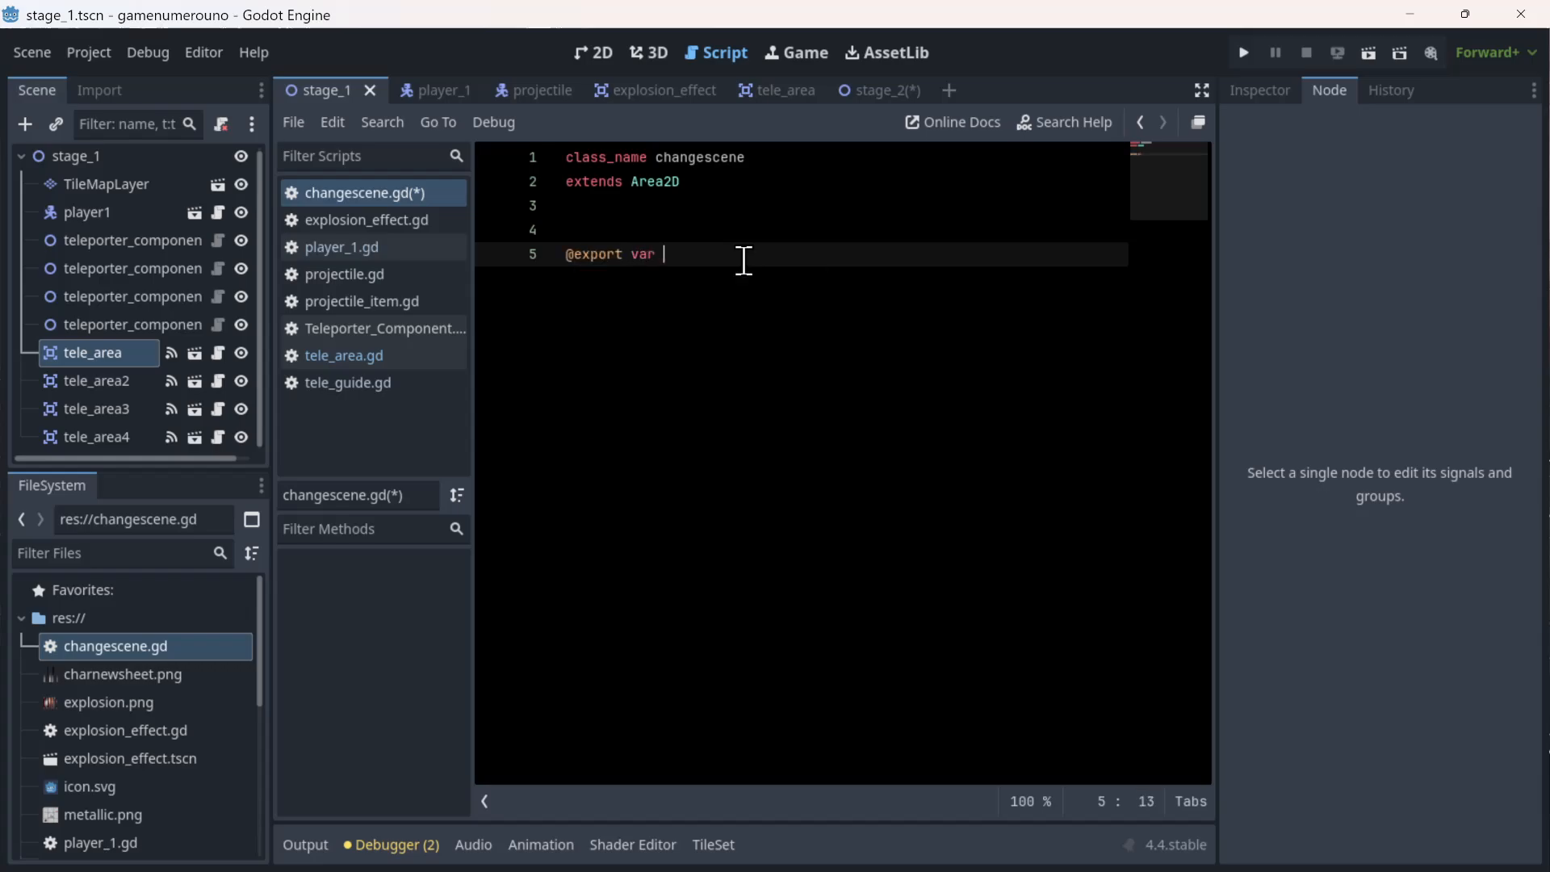
text(scene: pa)
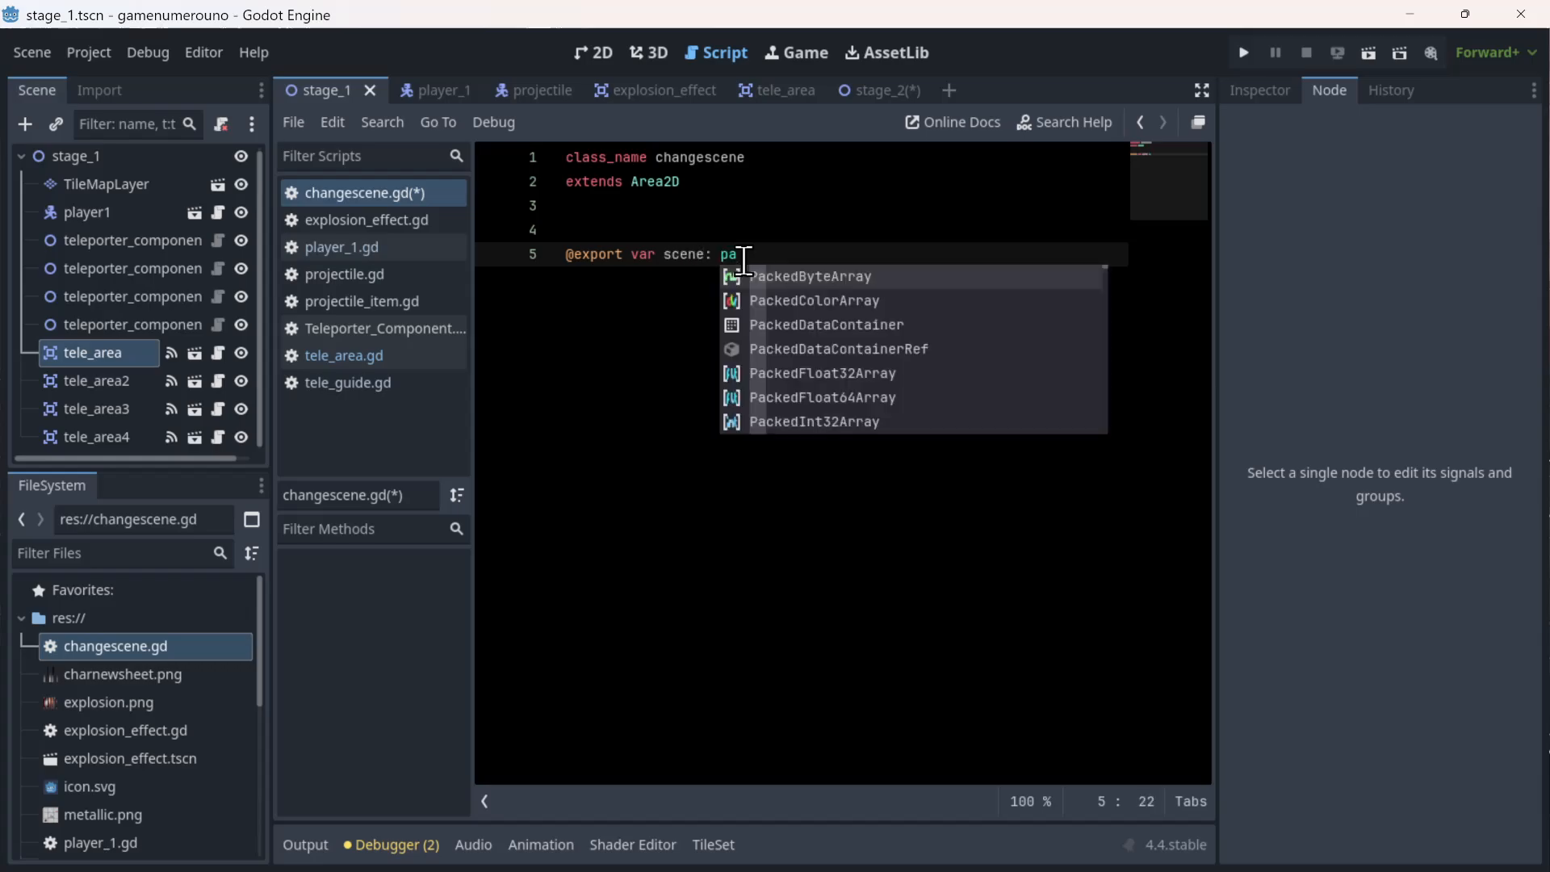
text(ckedsc)
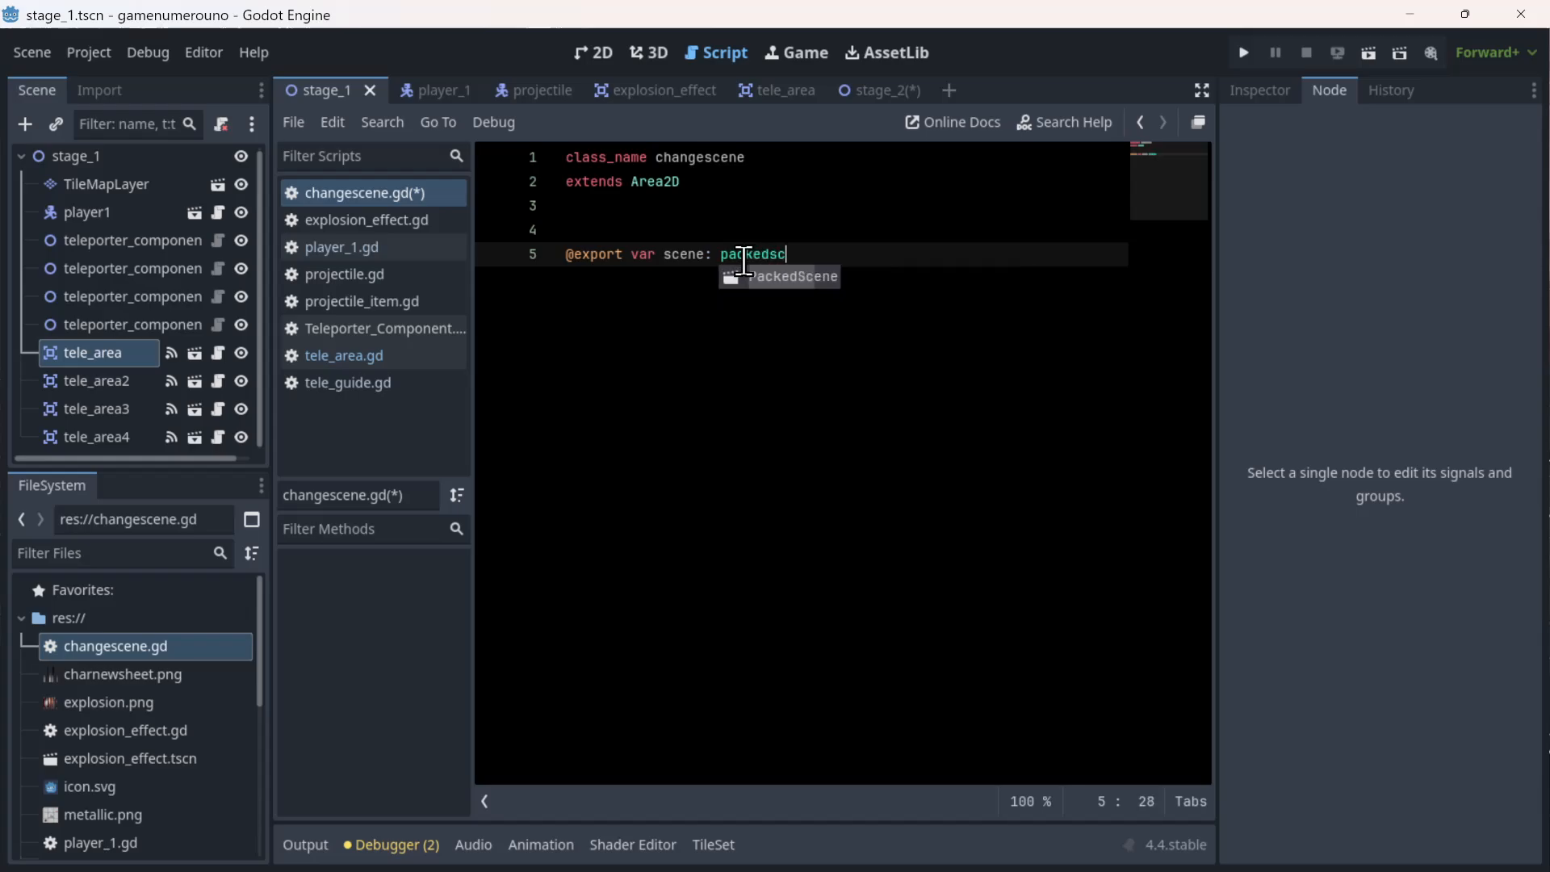
key(Return)
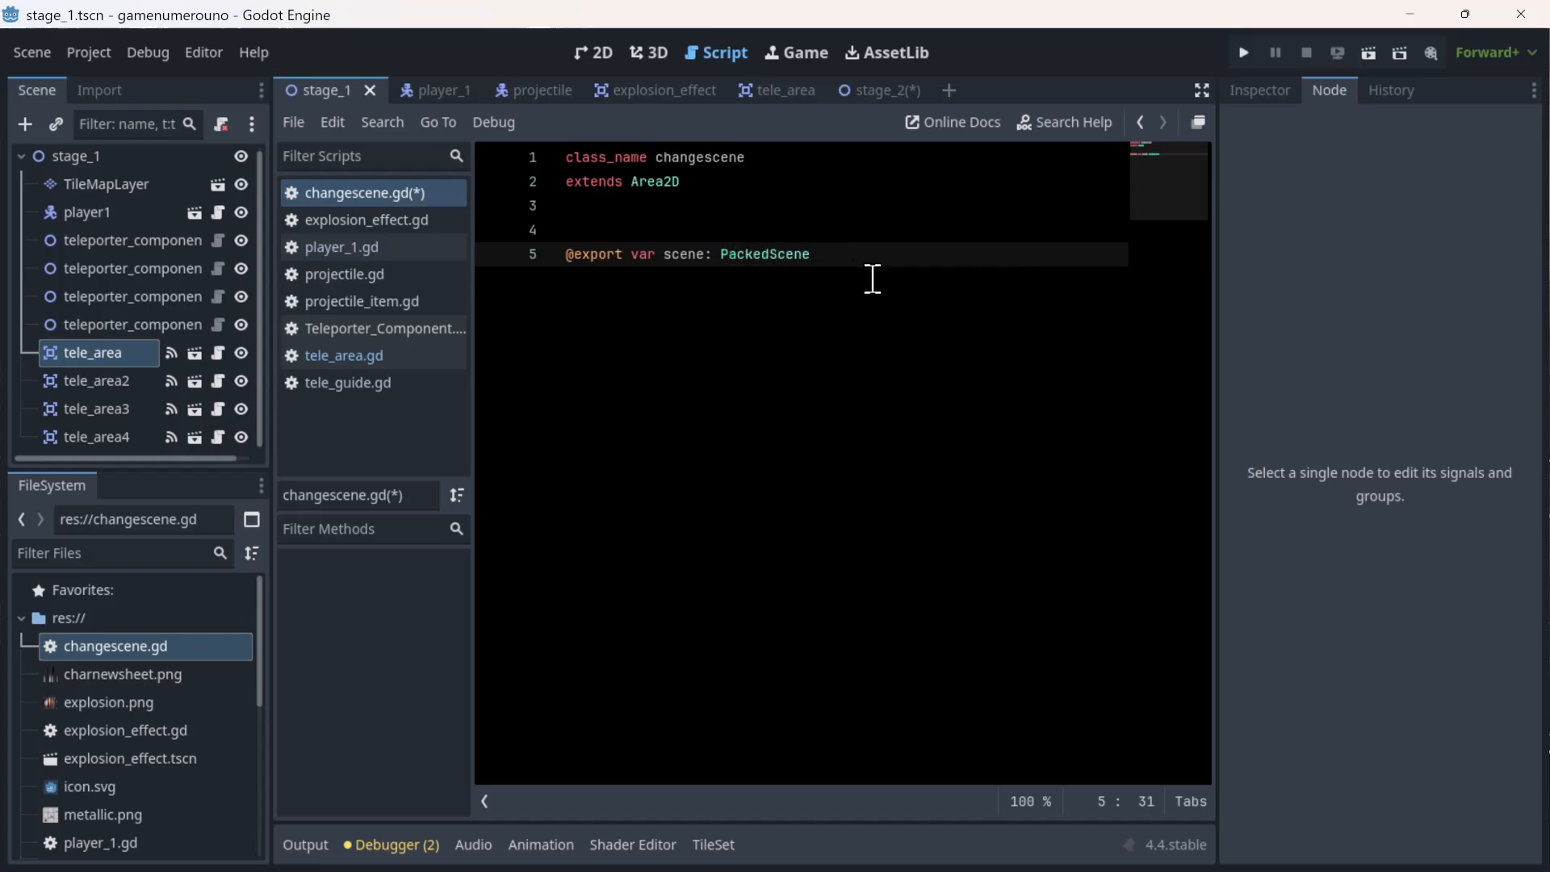
- Add the function header func change_scene(): on line 8, below the exported variable, and start its indented body
key(Return)
key(Return)
key(Return)
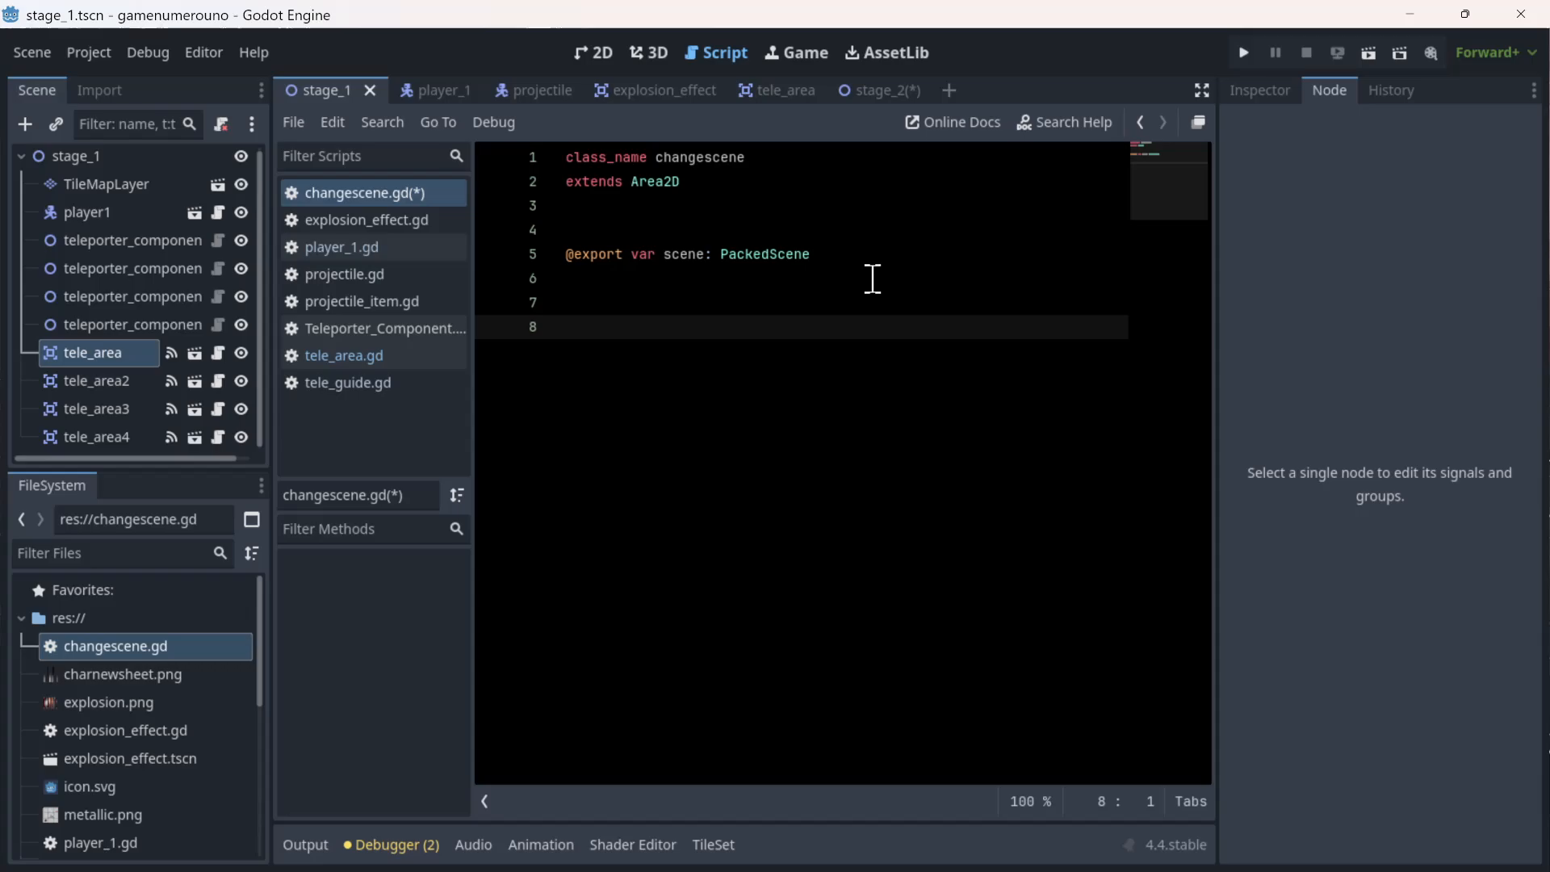
text(ca)
key(BackSpace)
key(BackSpace)
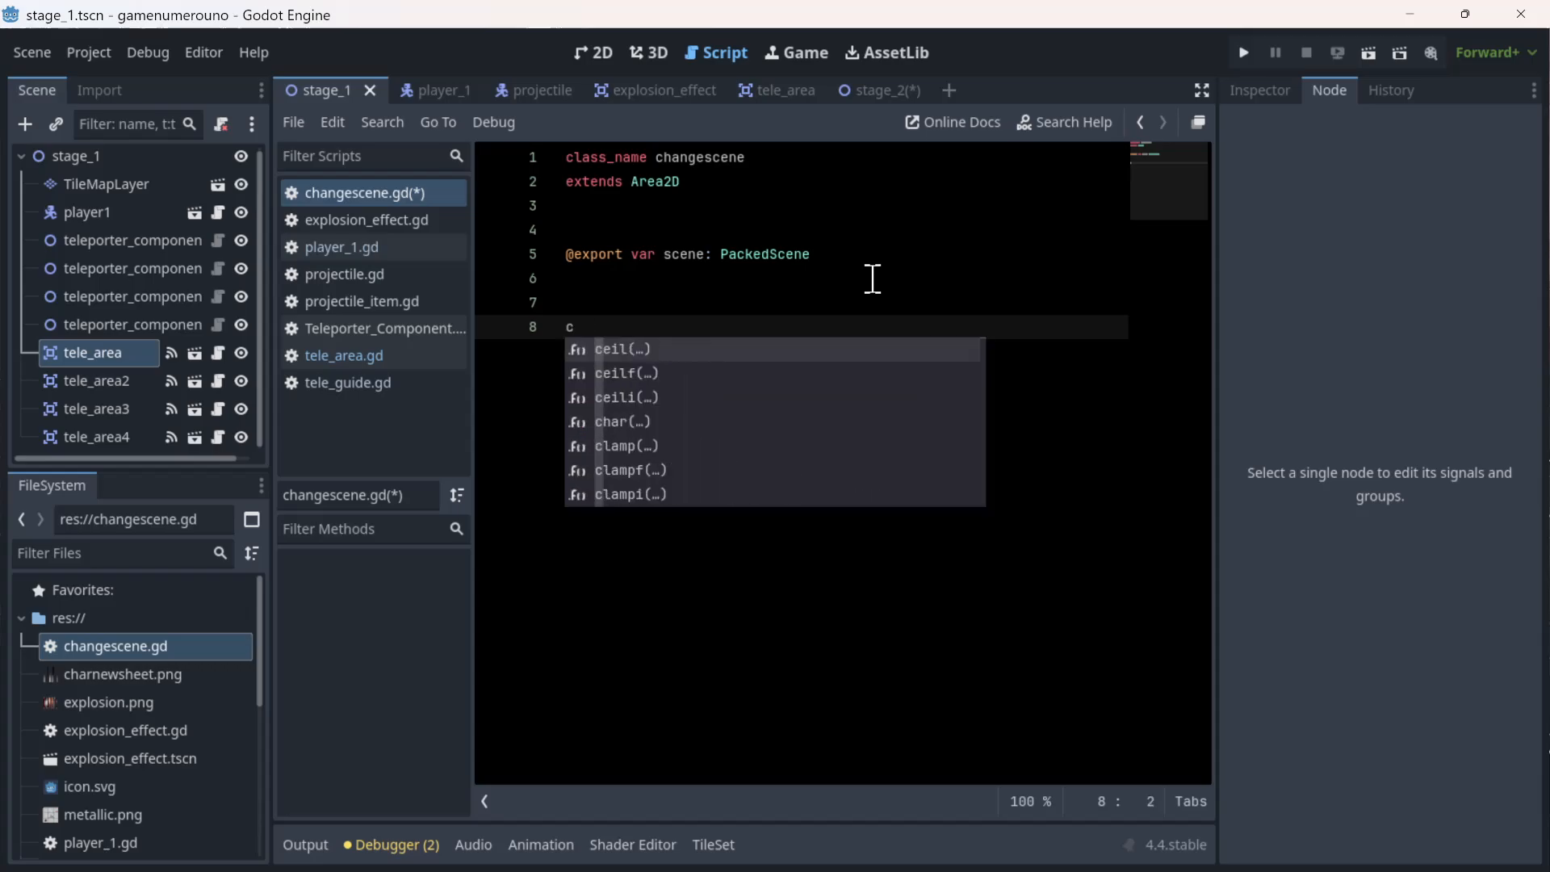
text(func chan)
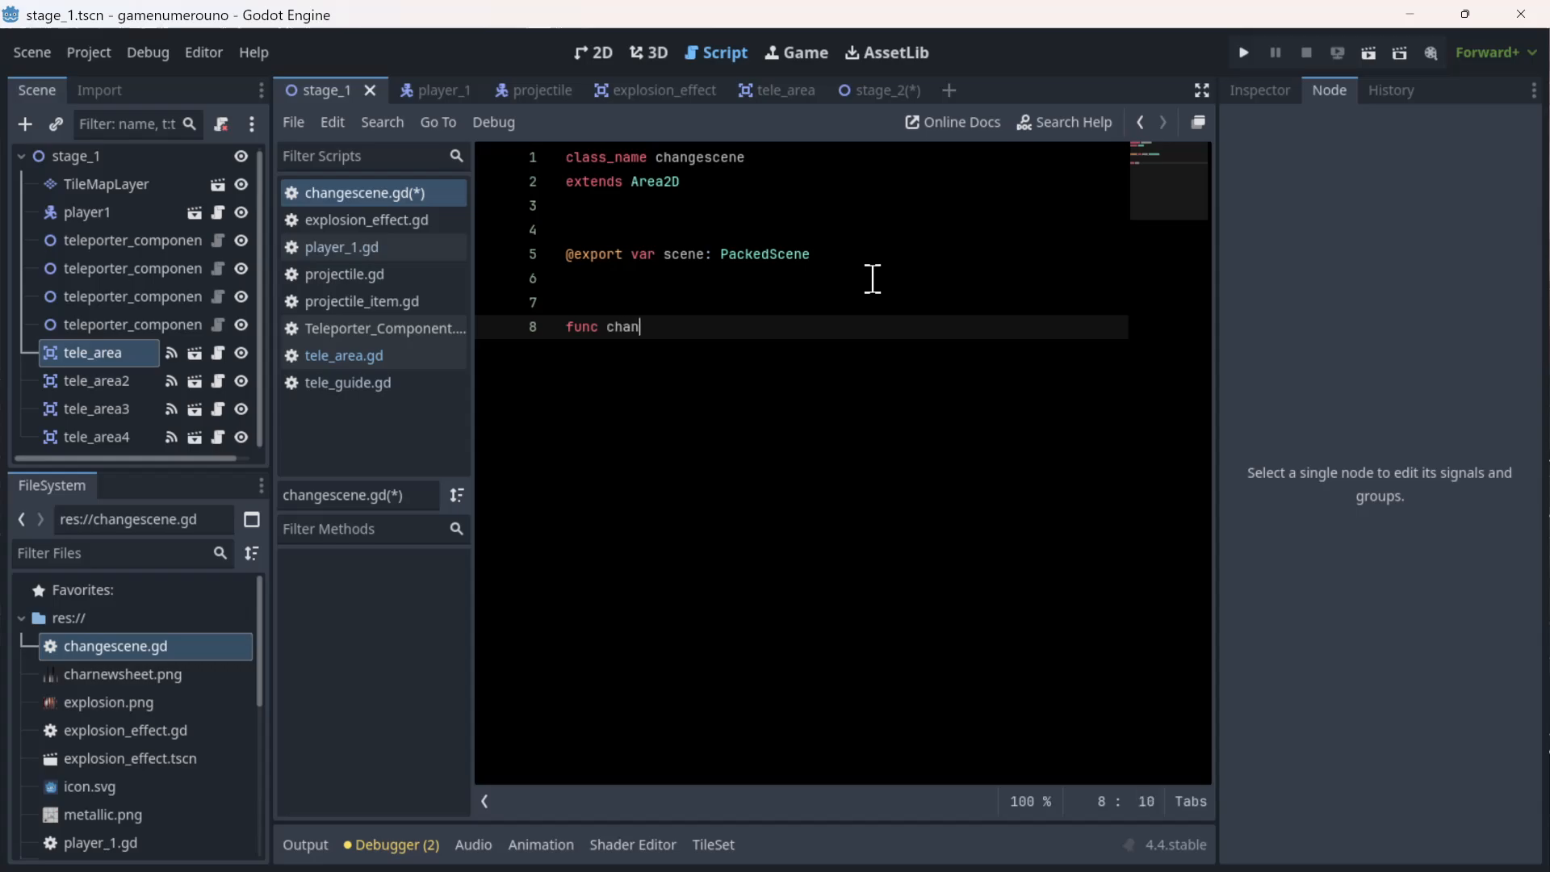
text(gescene)
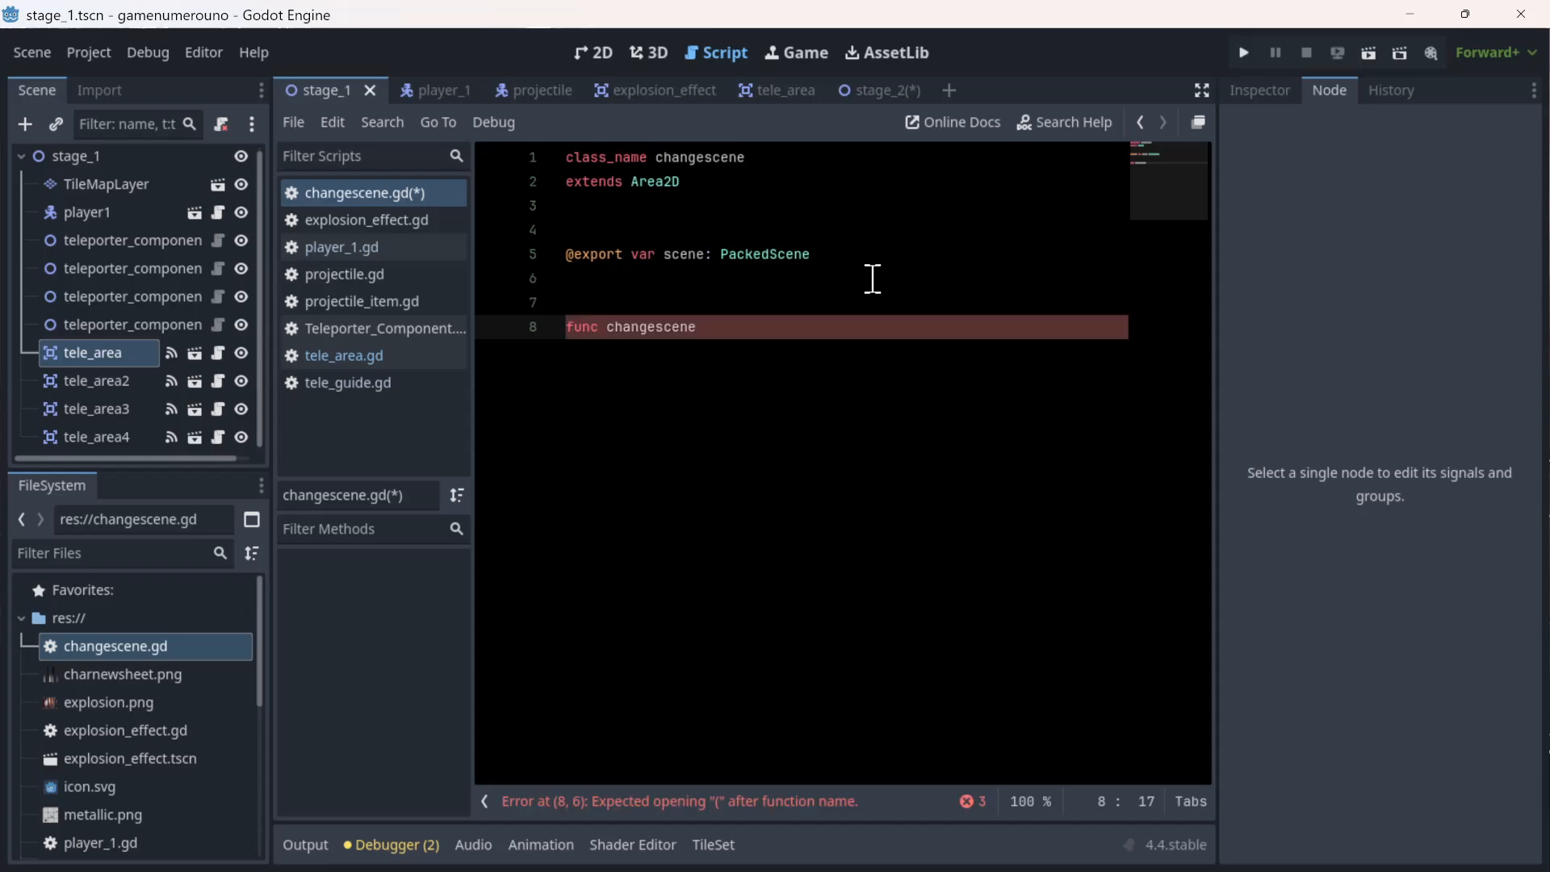
text(to)
key(BackSpace)
key(BackSpace)
key(BackSpace)
key(BackSpace)
key(BackSpace)
key(BackSpace)
key(BackSpace)
text(_scn)
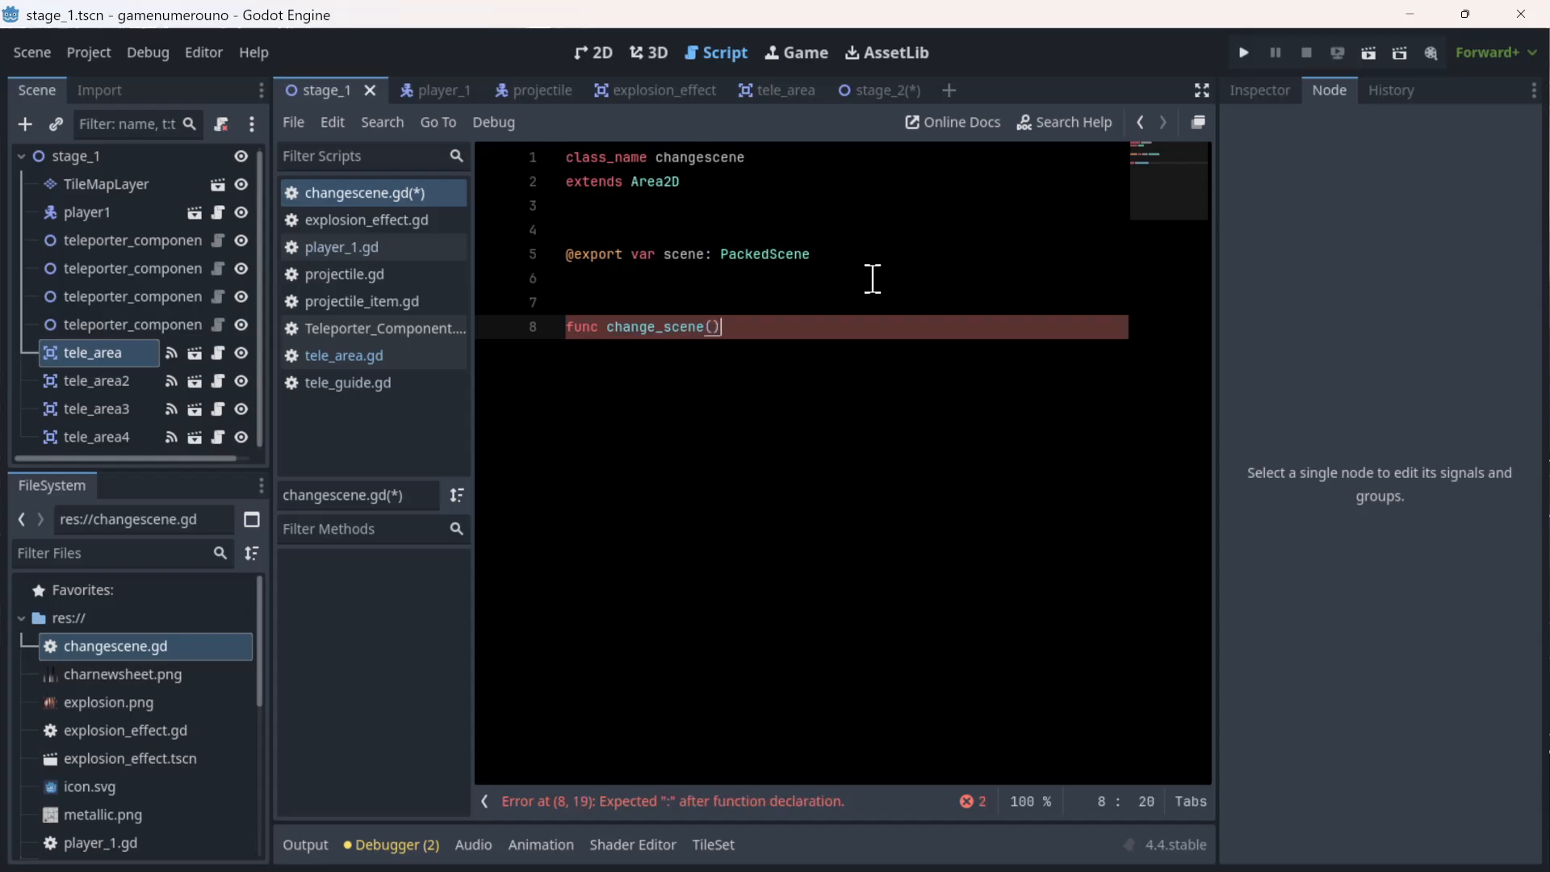
key(Return)
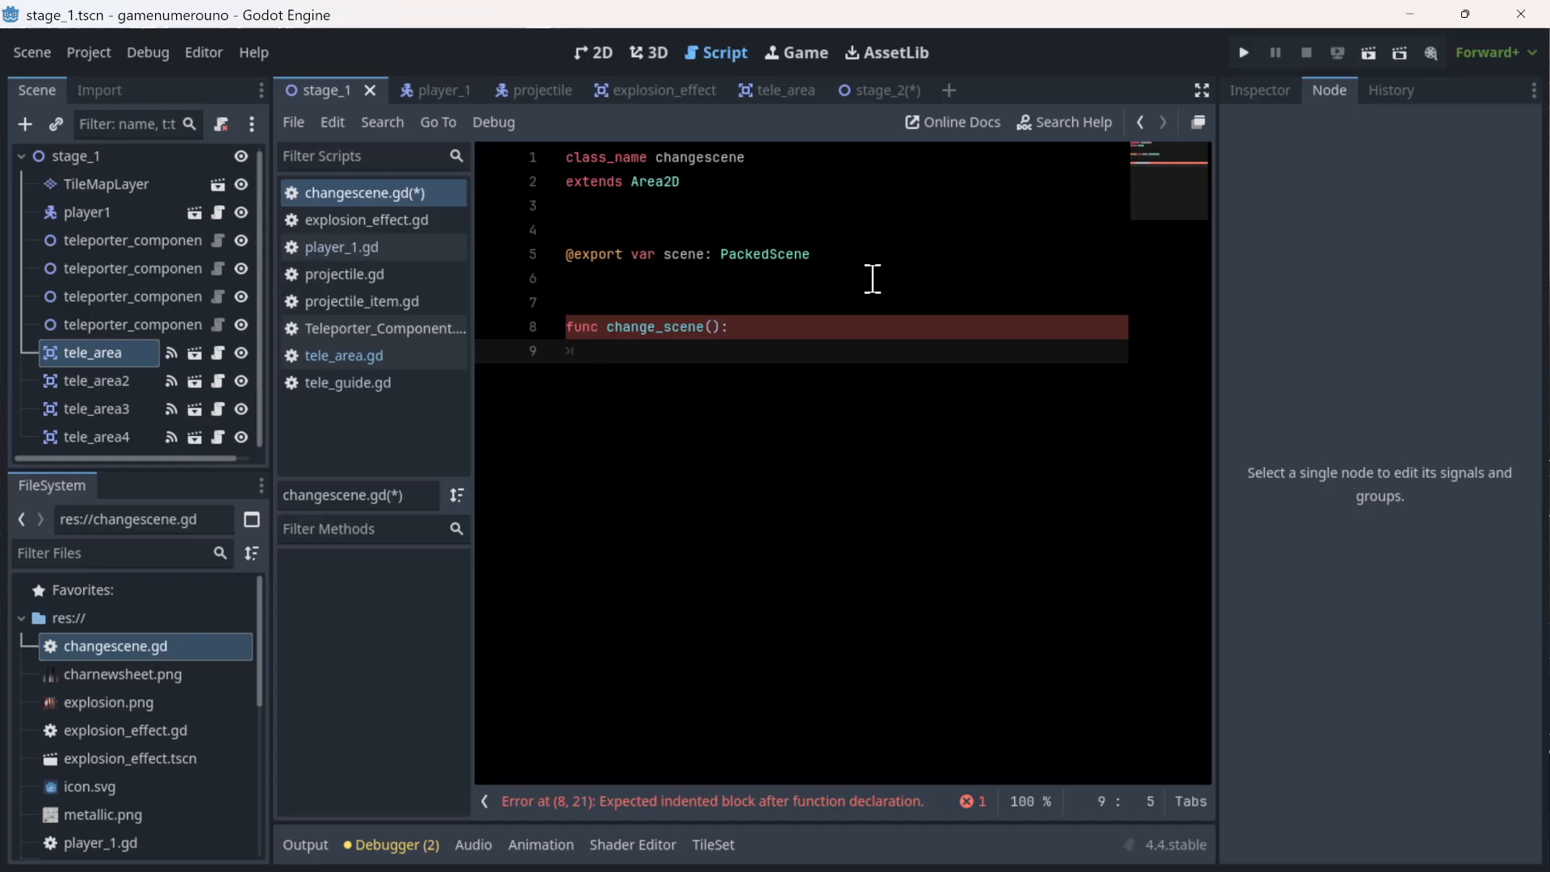
- Begin the body of change_scene with a get_tree() call
text(get)
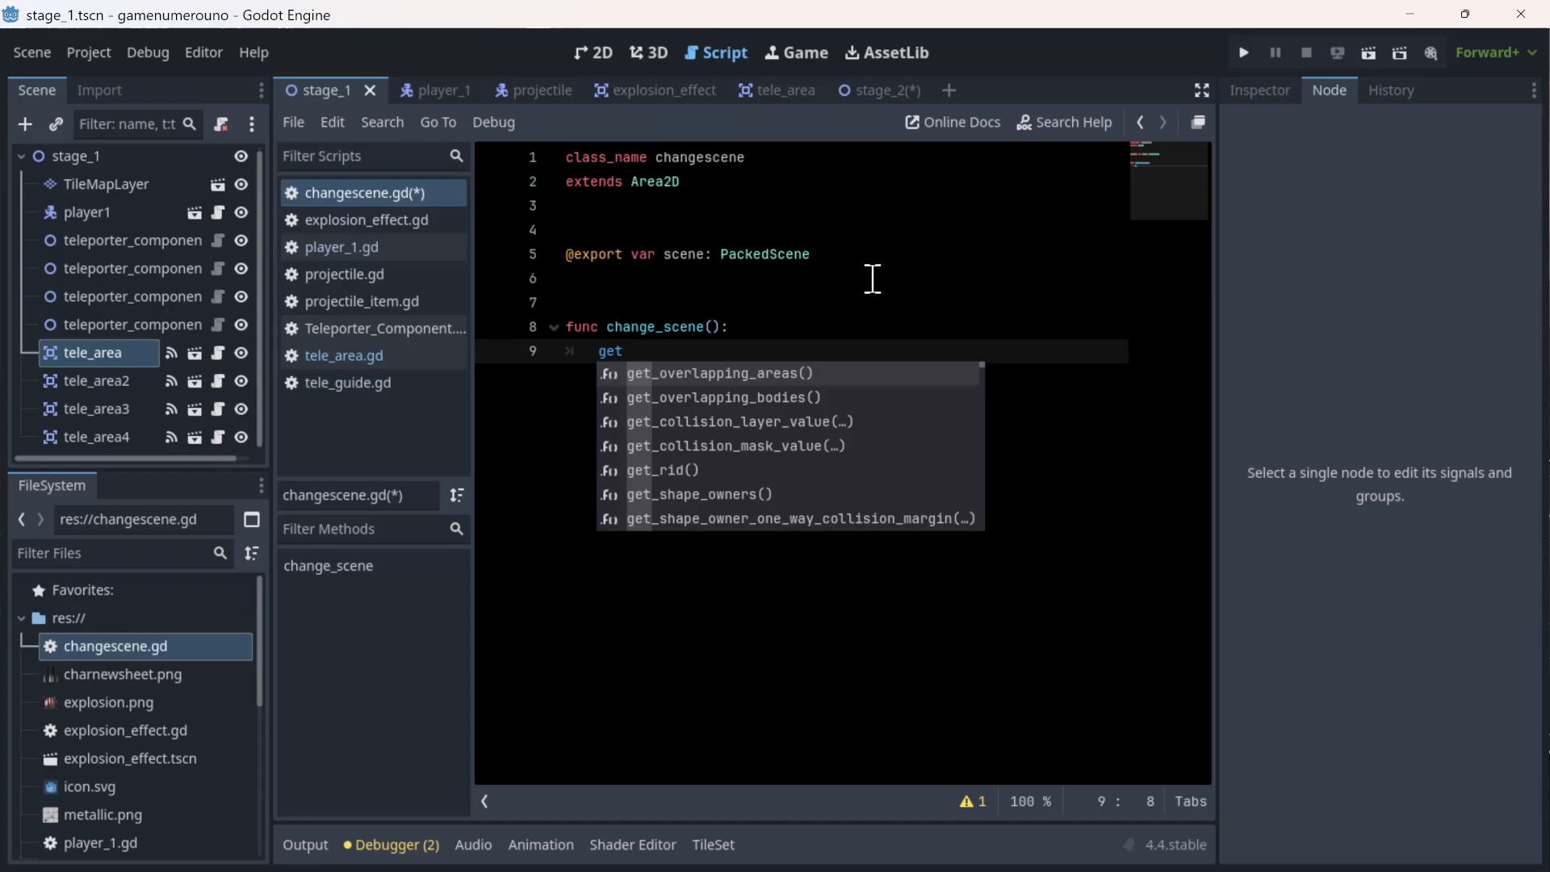
text(_tree)
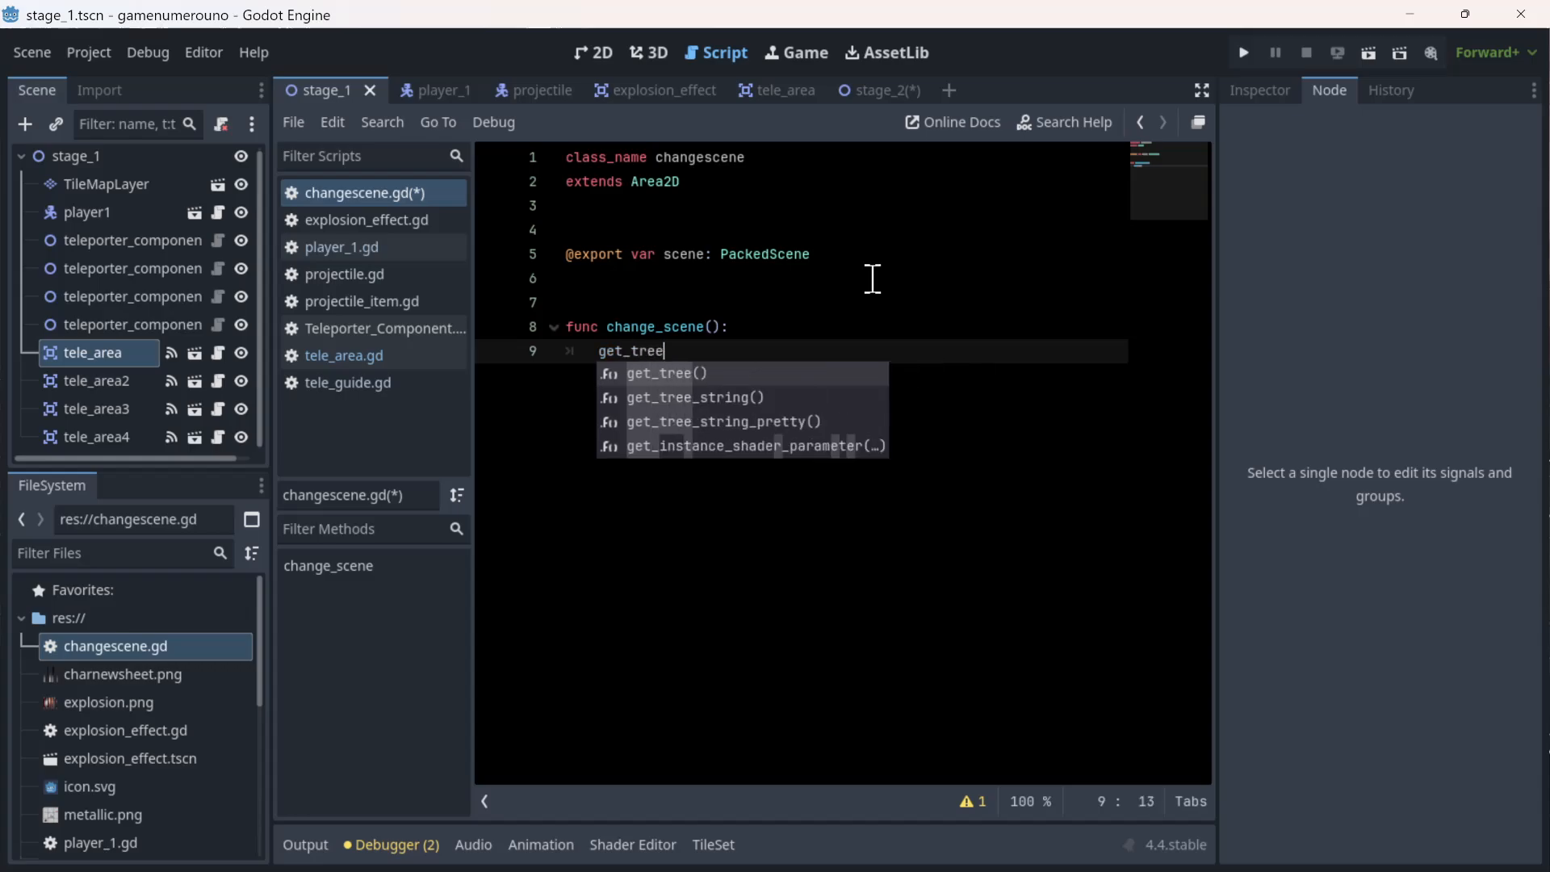
key(Tab)
key(Escape)
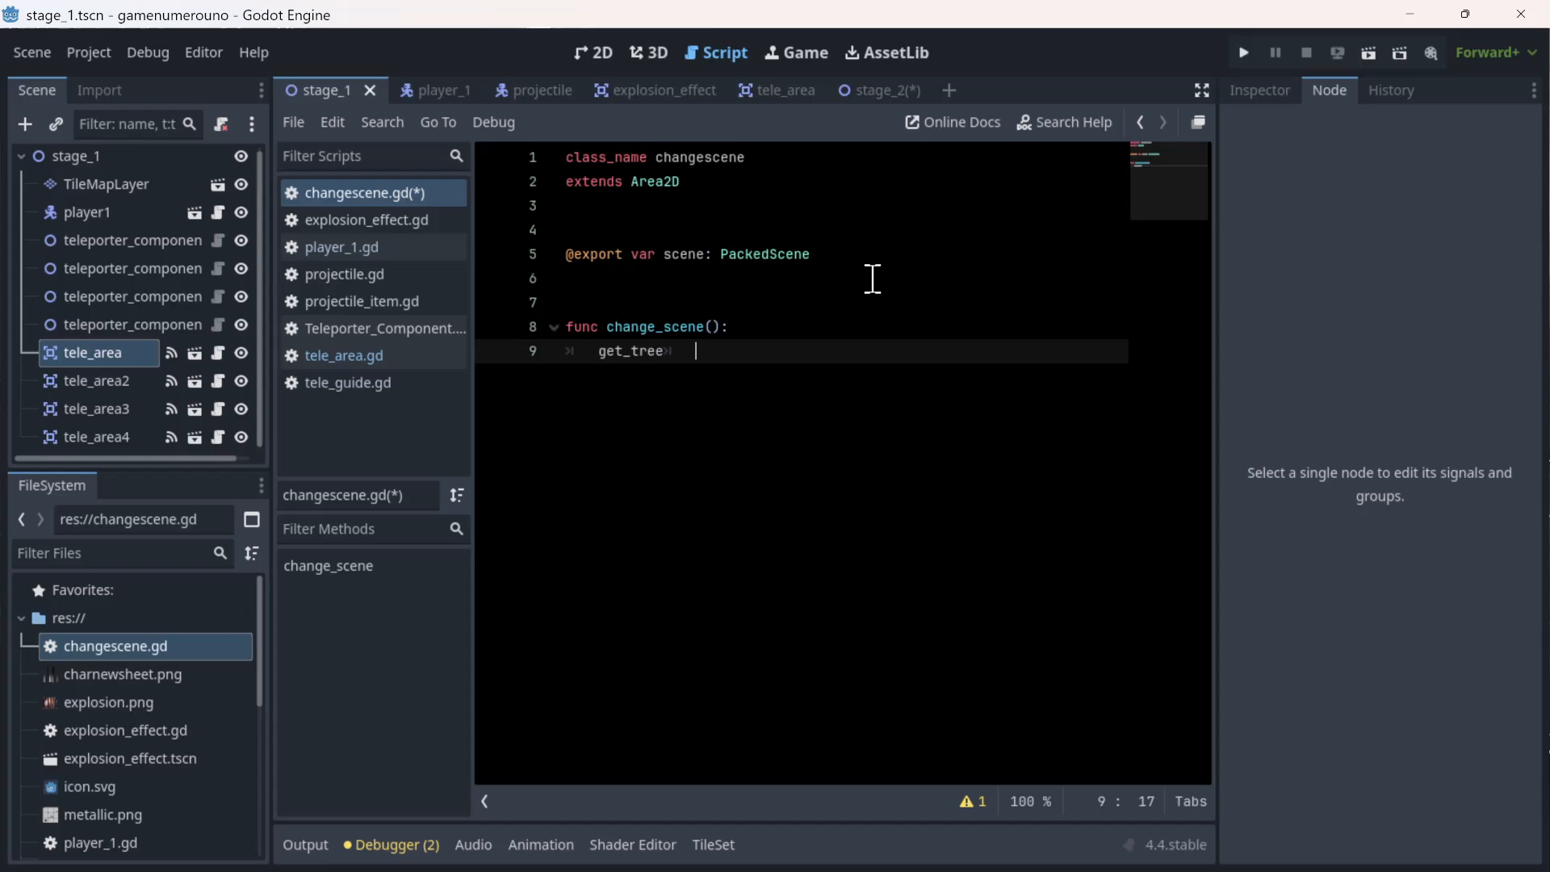
text(.)
key(BackSpace)
text(()
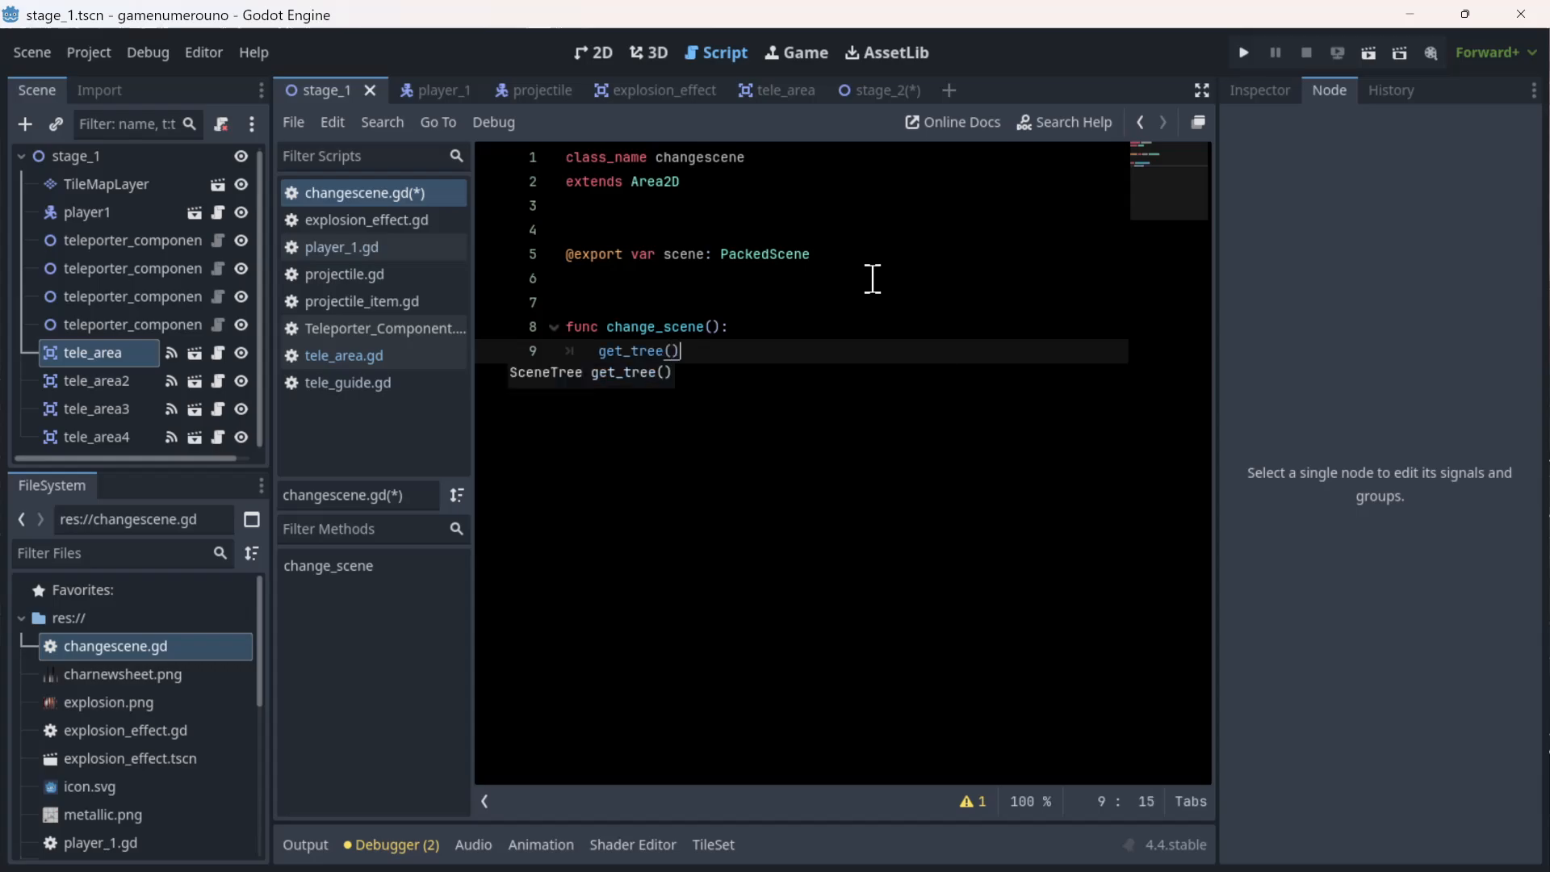
- Chain .change_scene_to_file(scene) onto the get_tree() call and inspect the full script error text
text(.s)
key(BackSpace)
text(c)
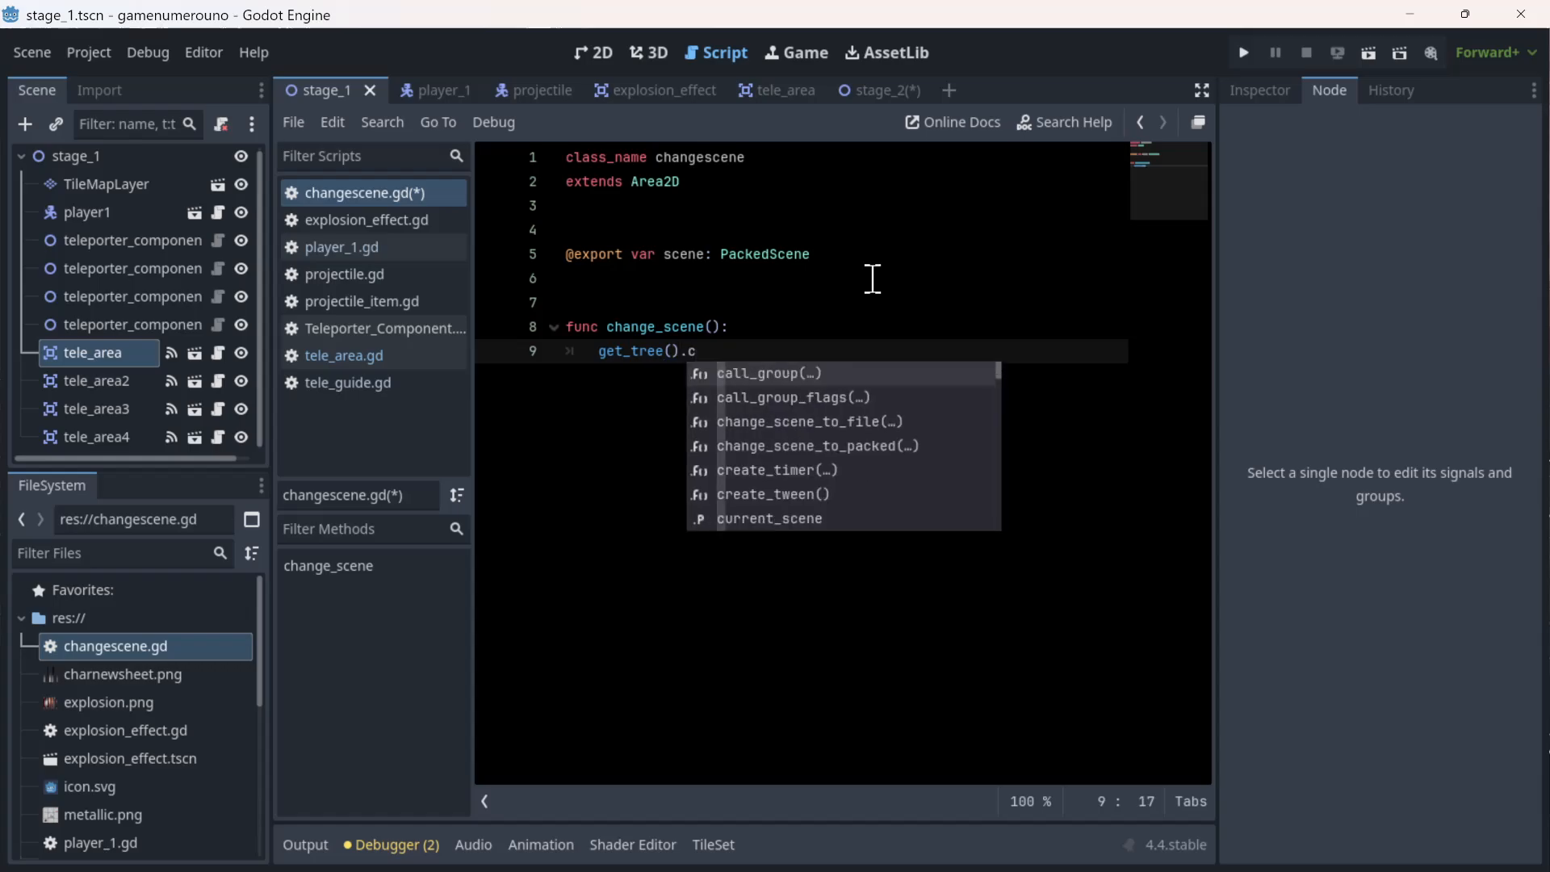
text(han)
key(Return)
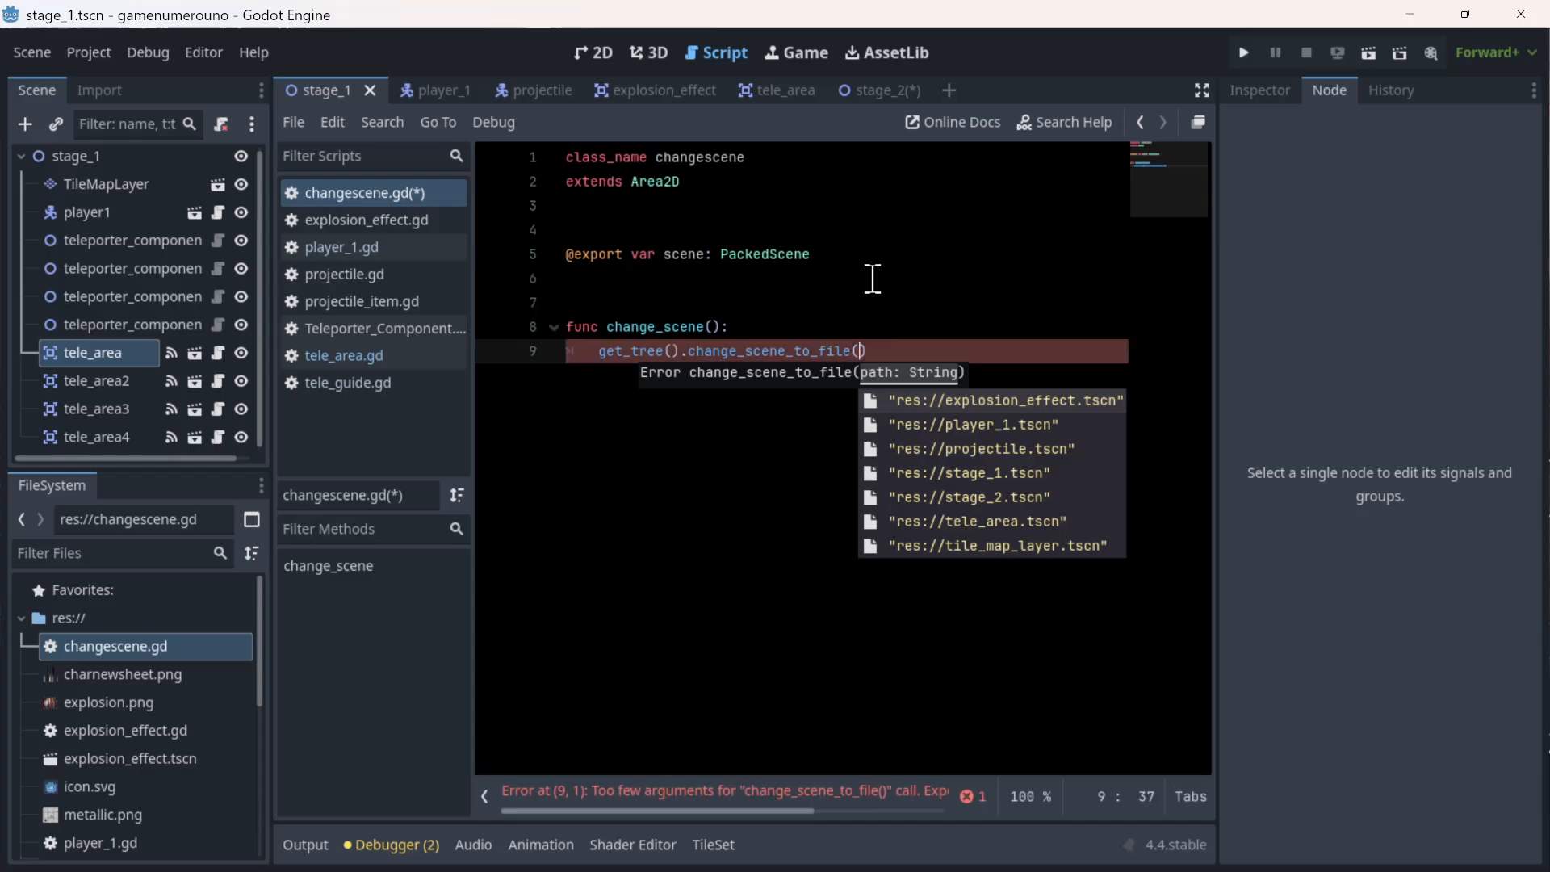
text(scene)
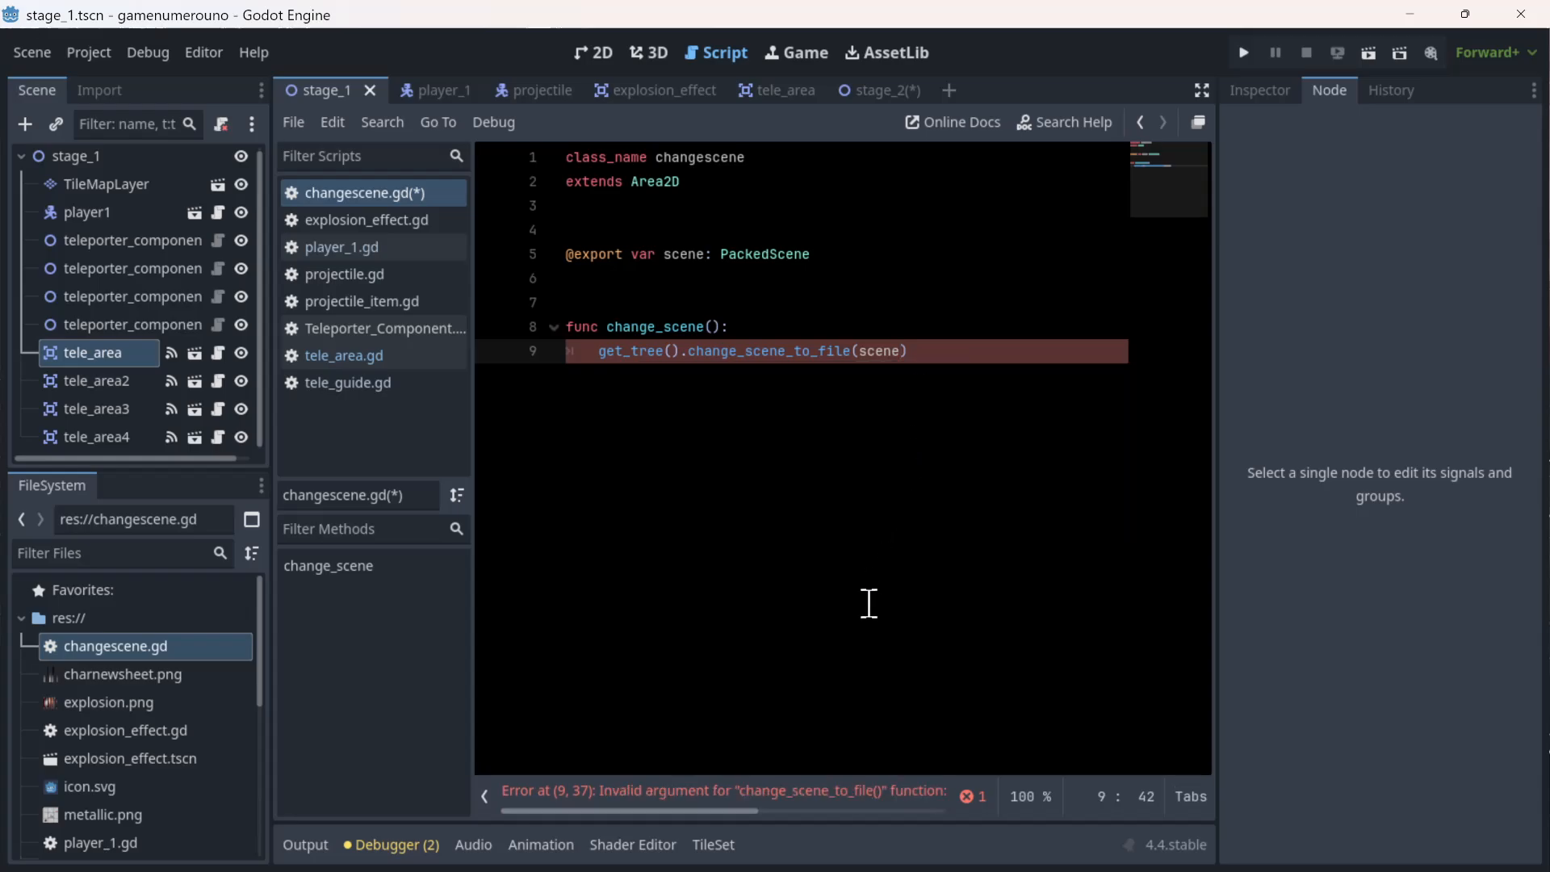
drag(720, 814, 910, 812)
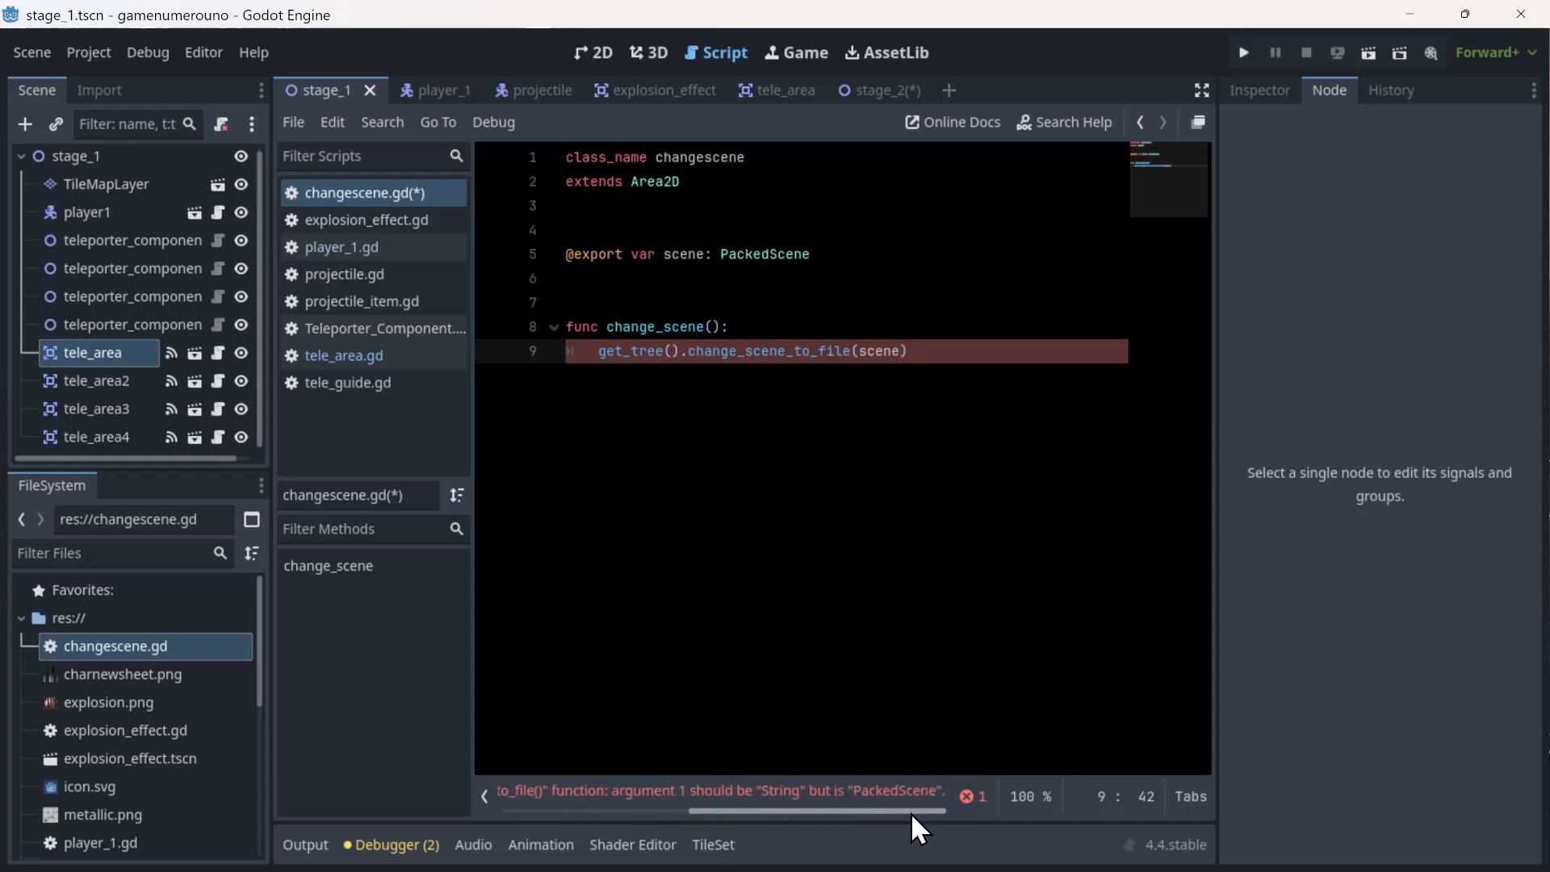
- Change the exported scene variable's type to String in changescene.gd and save the script
double_click(779, 253)
text(S)
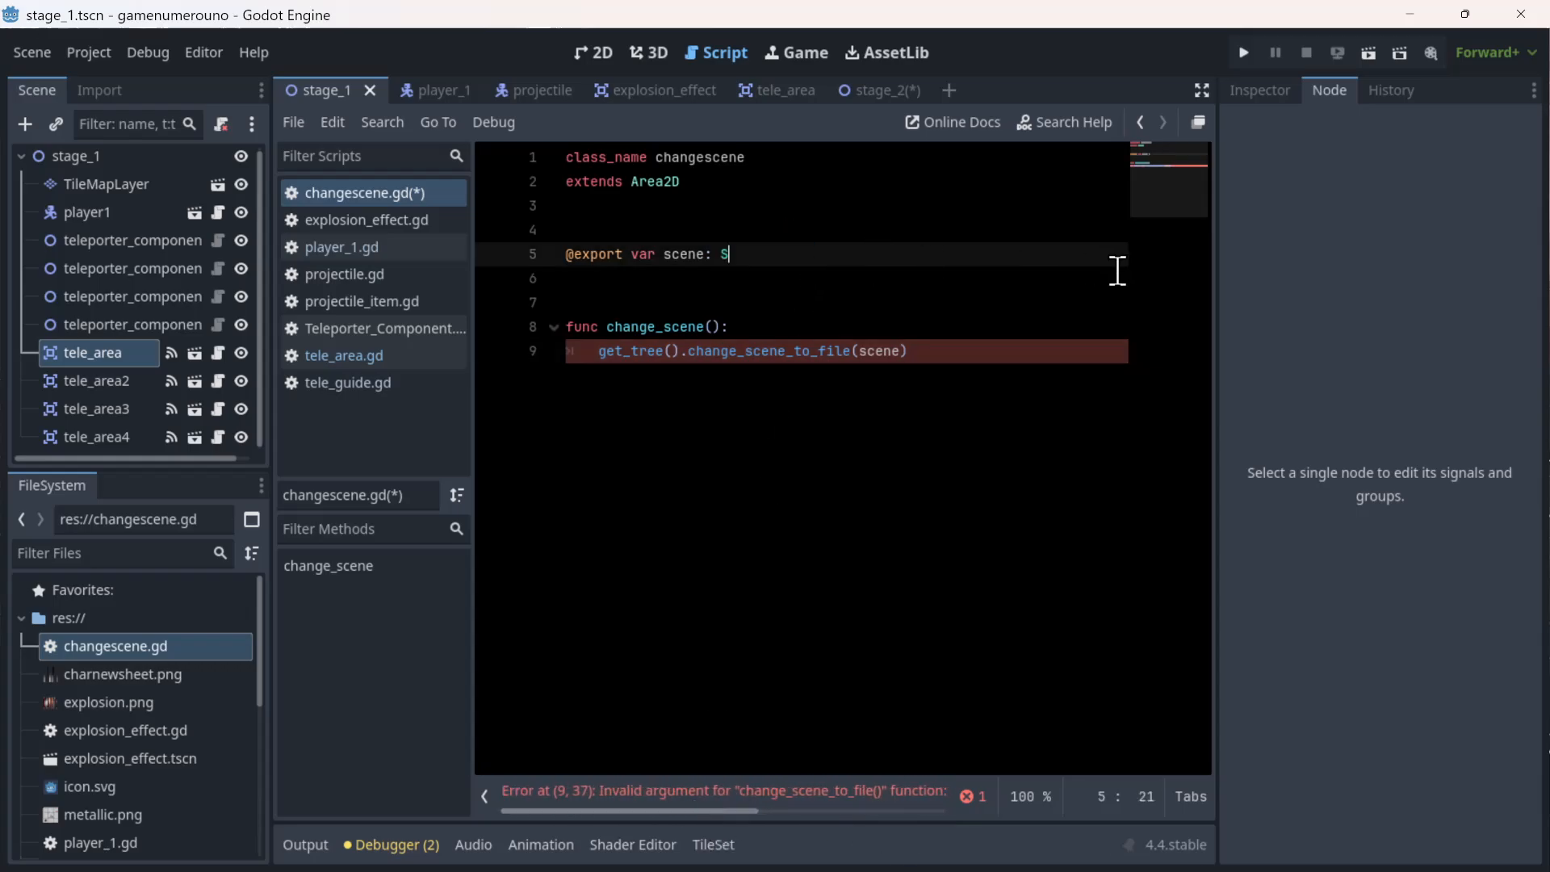
text(tring)
key(Escape)
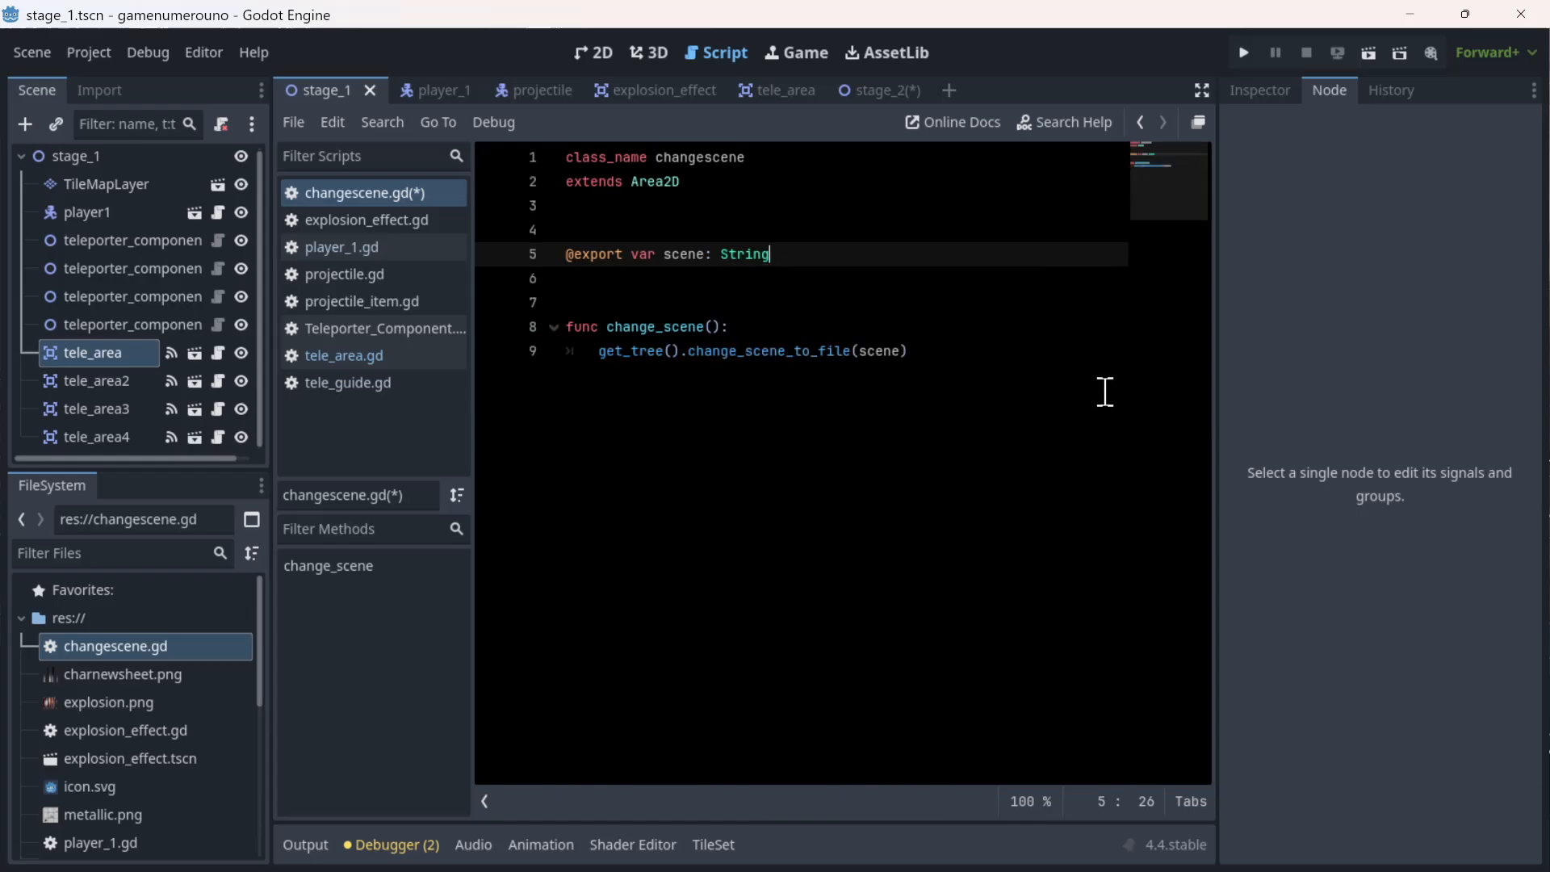
key(ctrl+s)
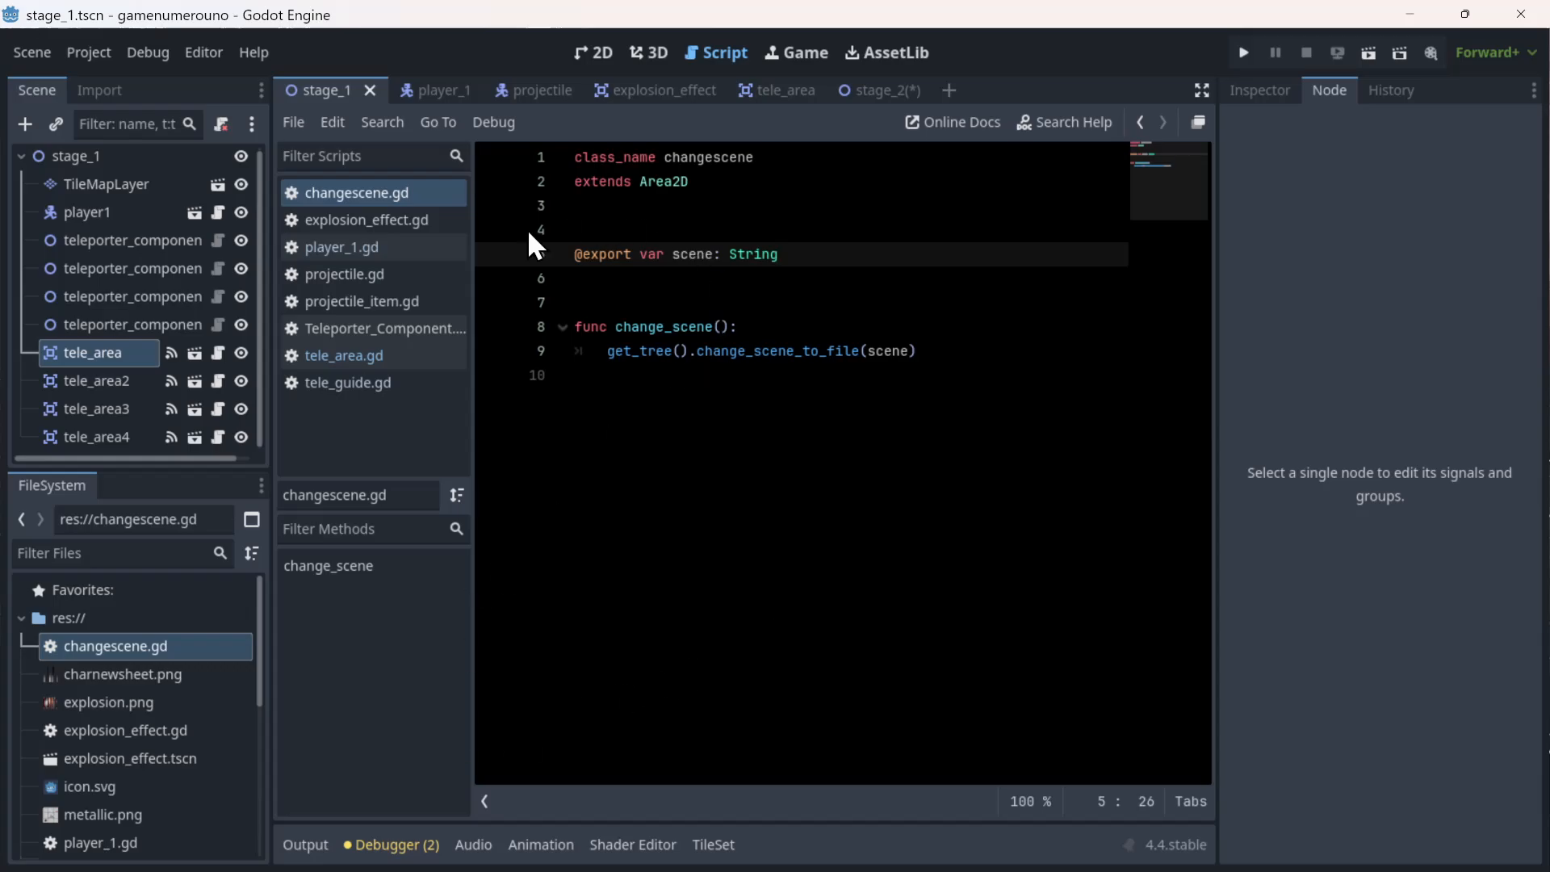
- Add a changescene node as a child of the stage_1 root node
right_click(94, 153)
click(133, 164)
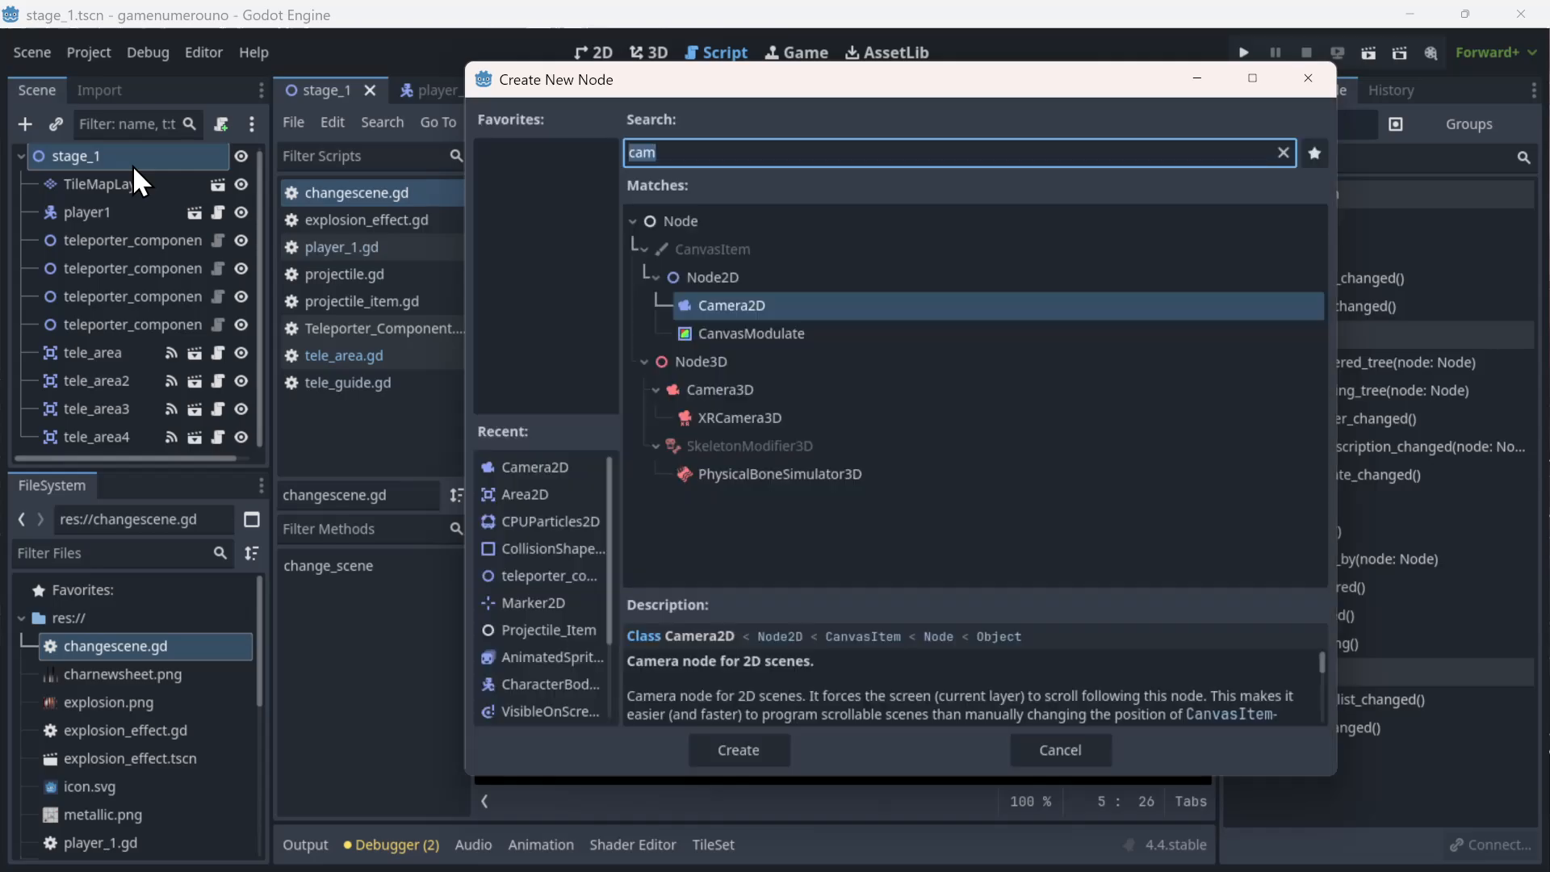
text(chan)
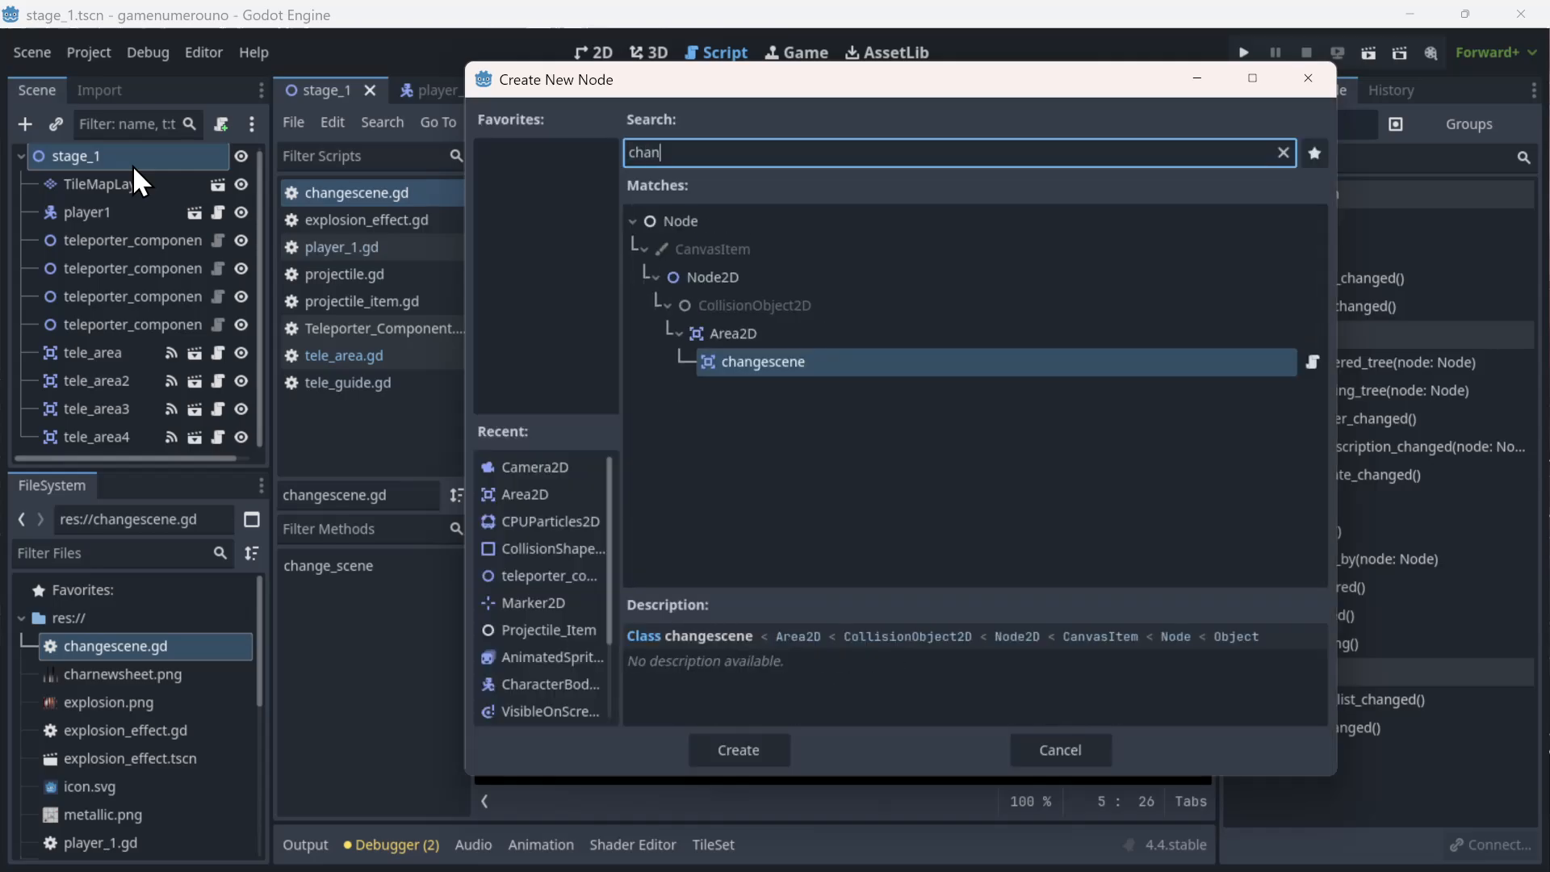
key(Return)
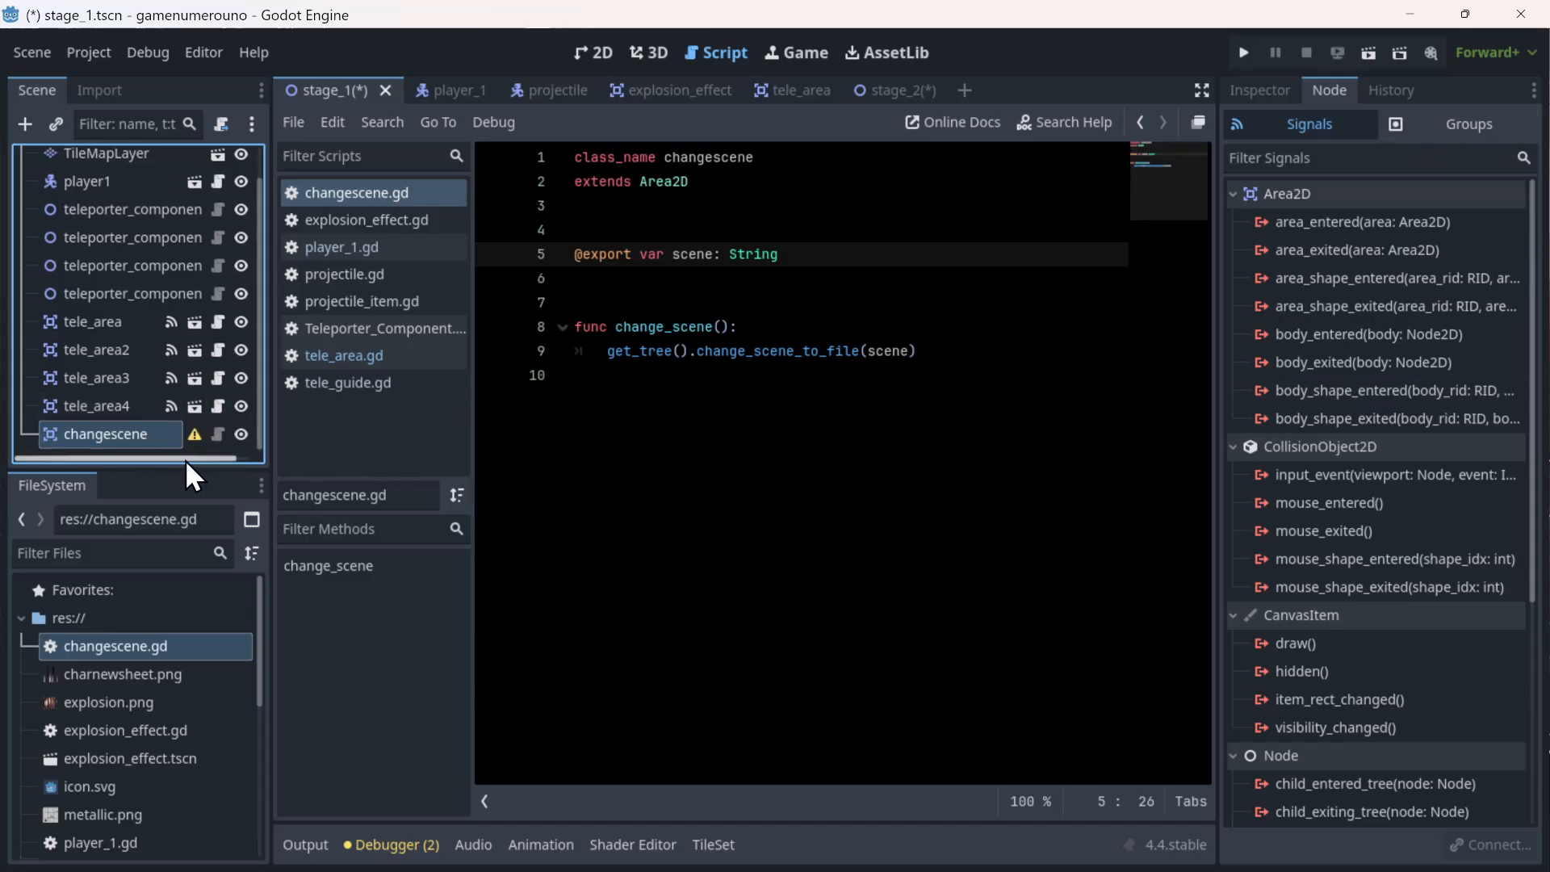
- Place the changescene node in the 2D level, just above the upper-right platform beside the outer wall
right_click(138, 439)
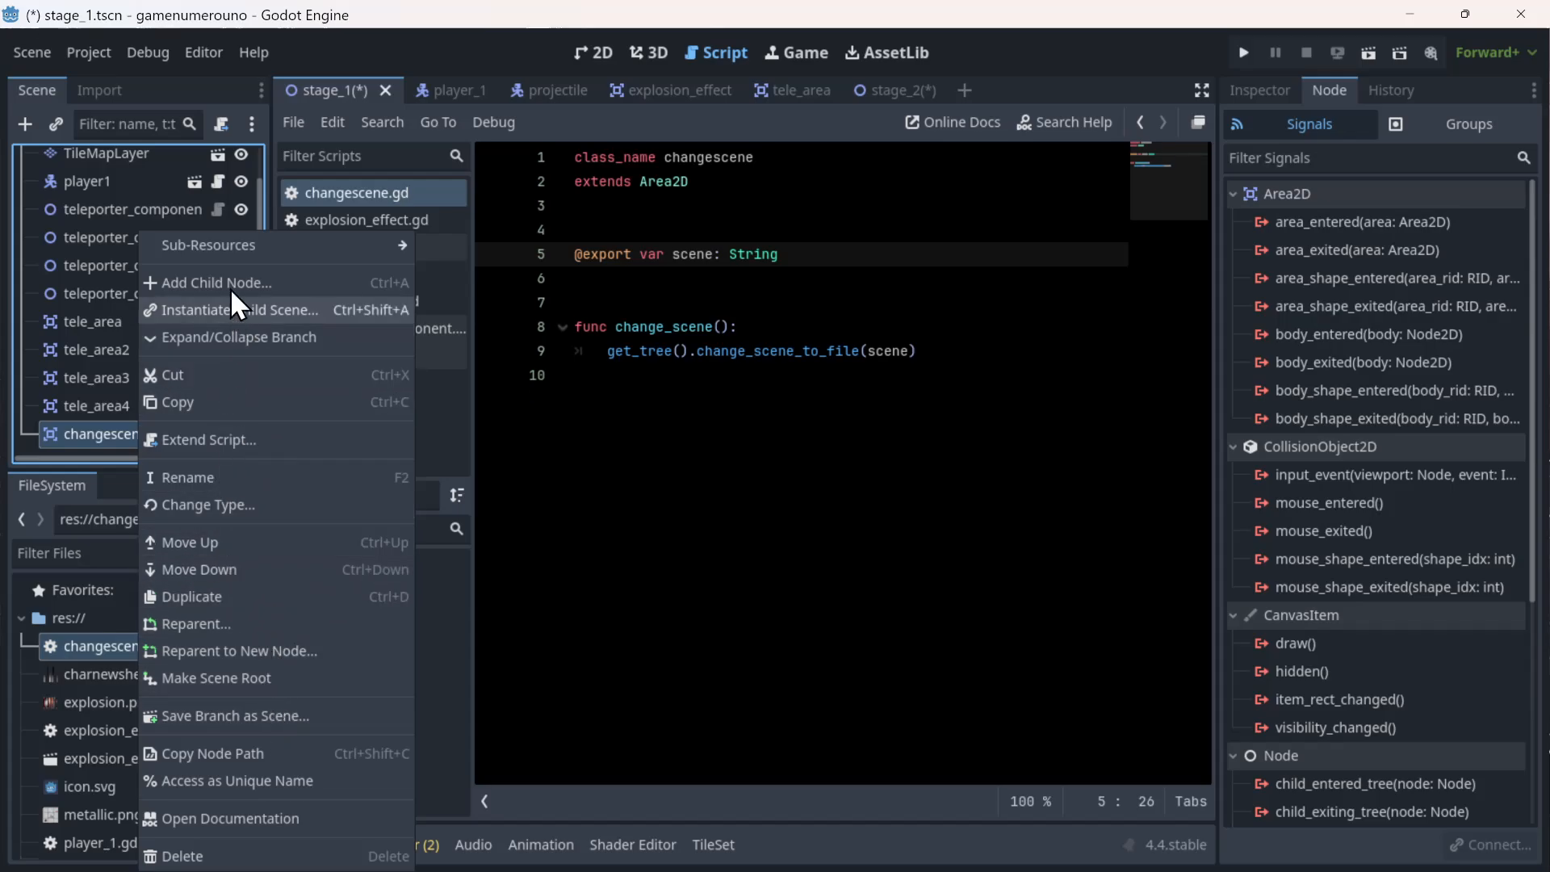
click(598, 43)
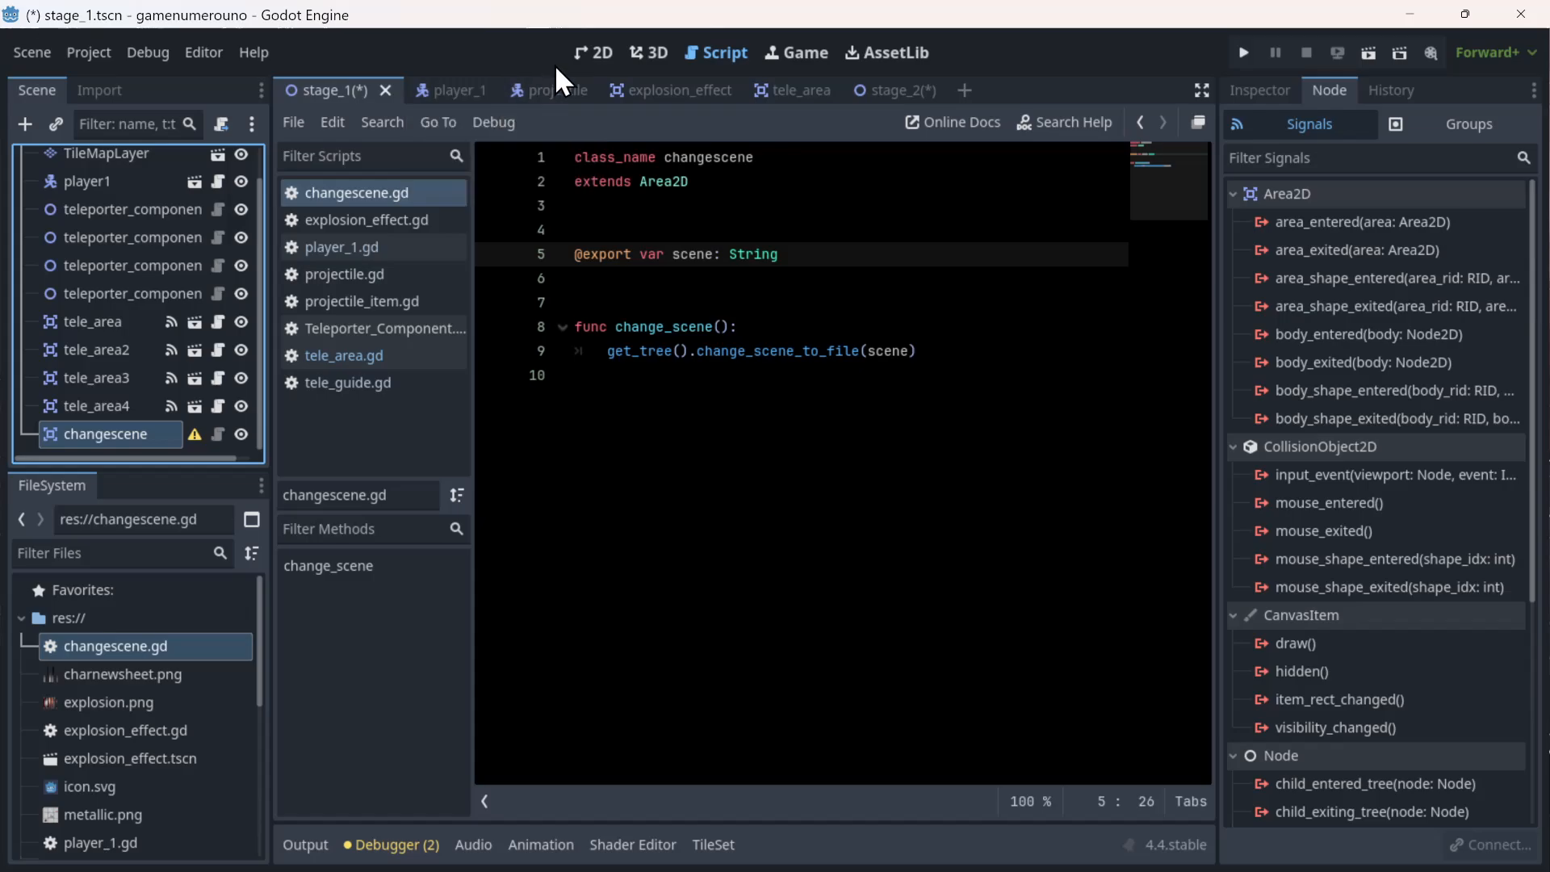
click(591, 52)
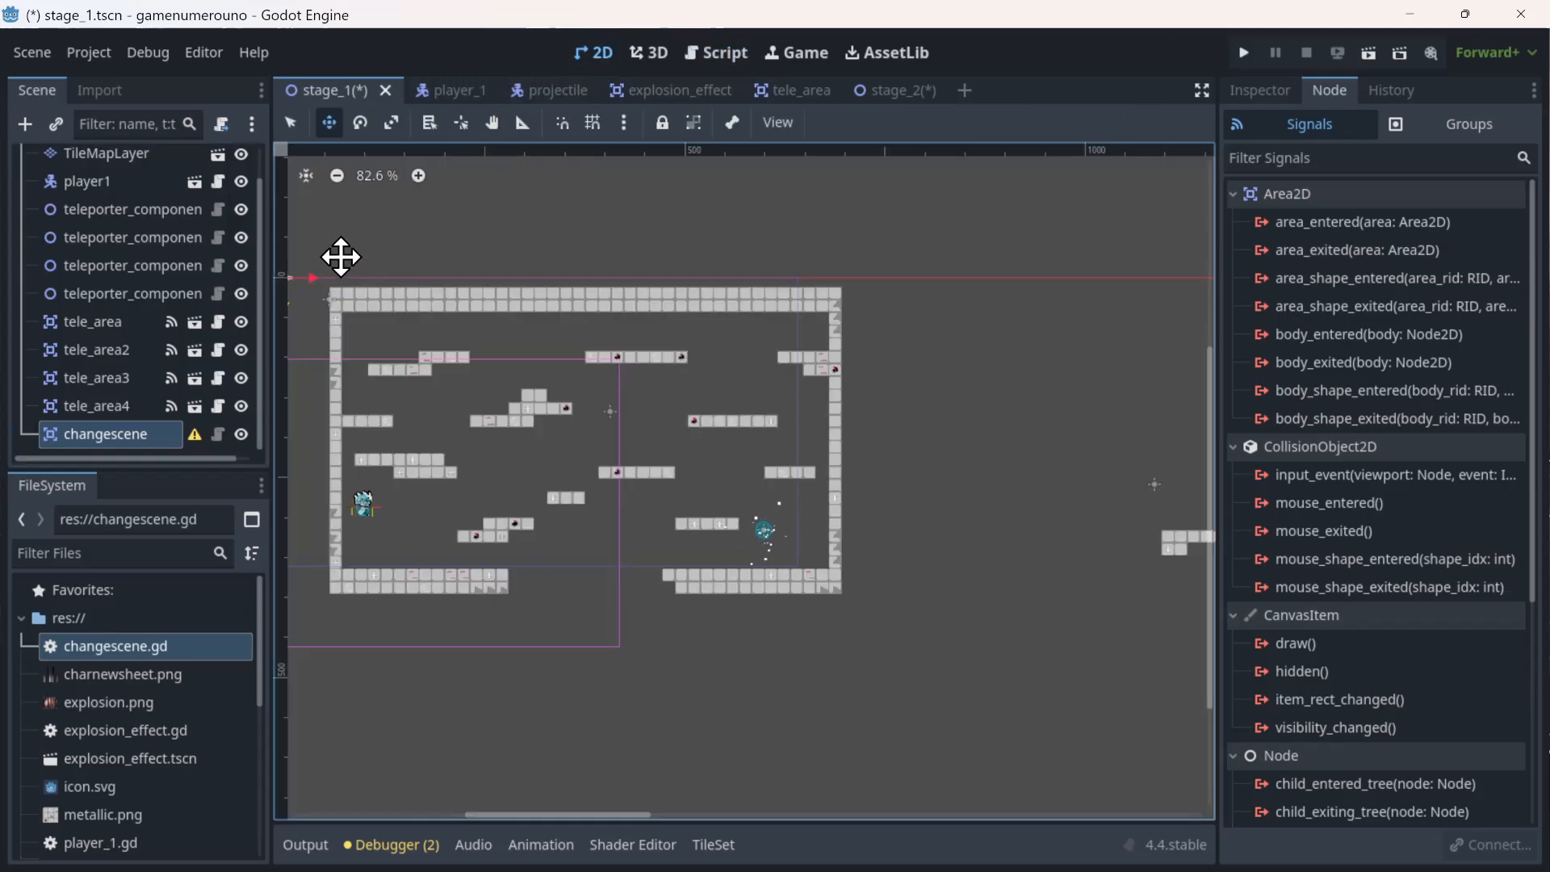
drag(341, 257, 841, 328)
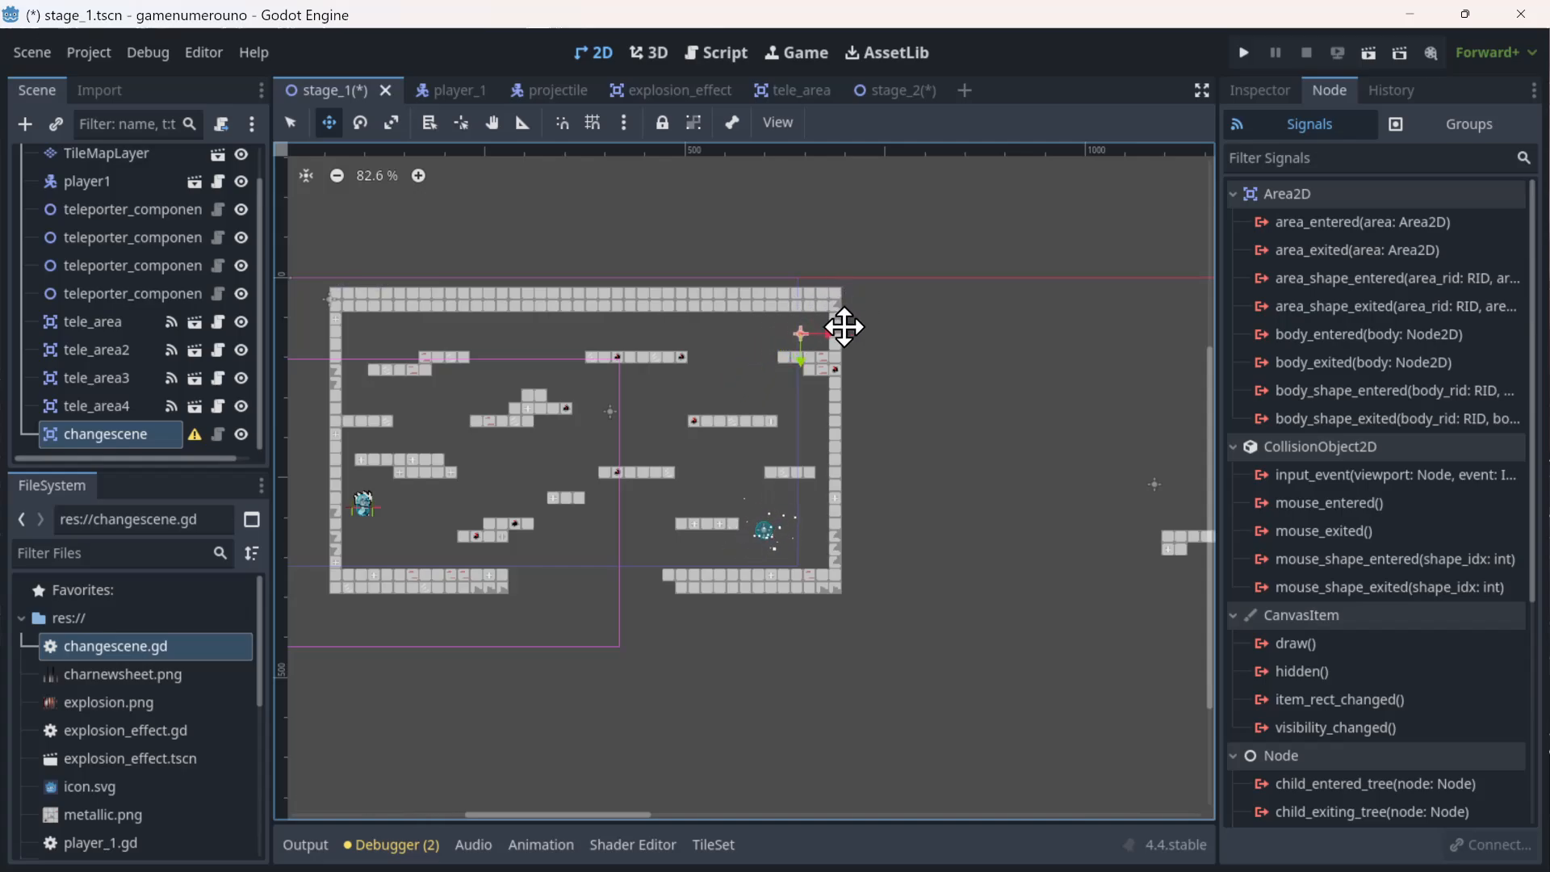
- Add a CollisionShape2D node as a child of the changescene node
right_click(112, 424)
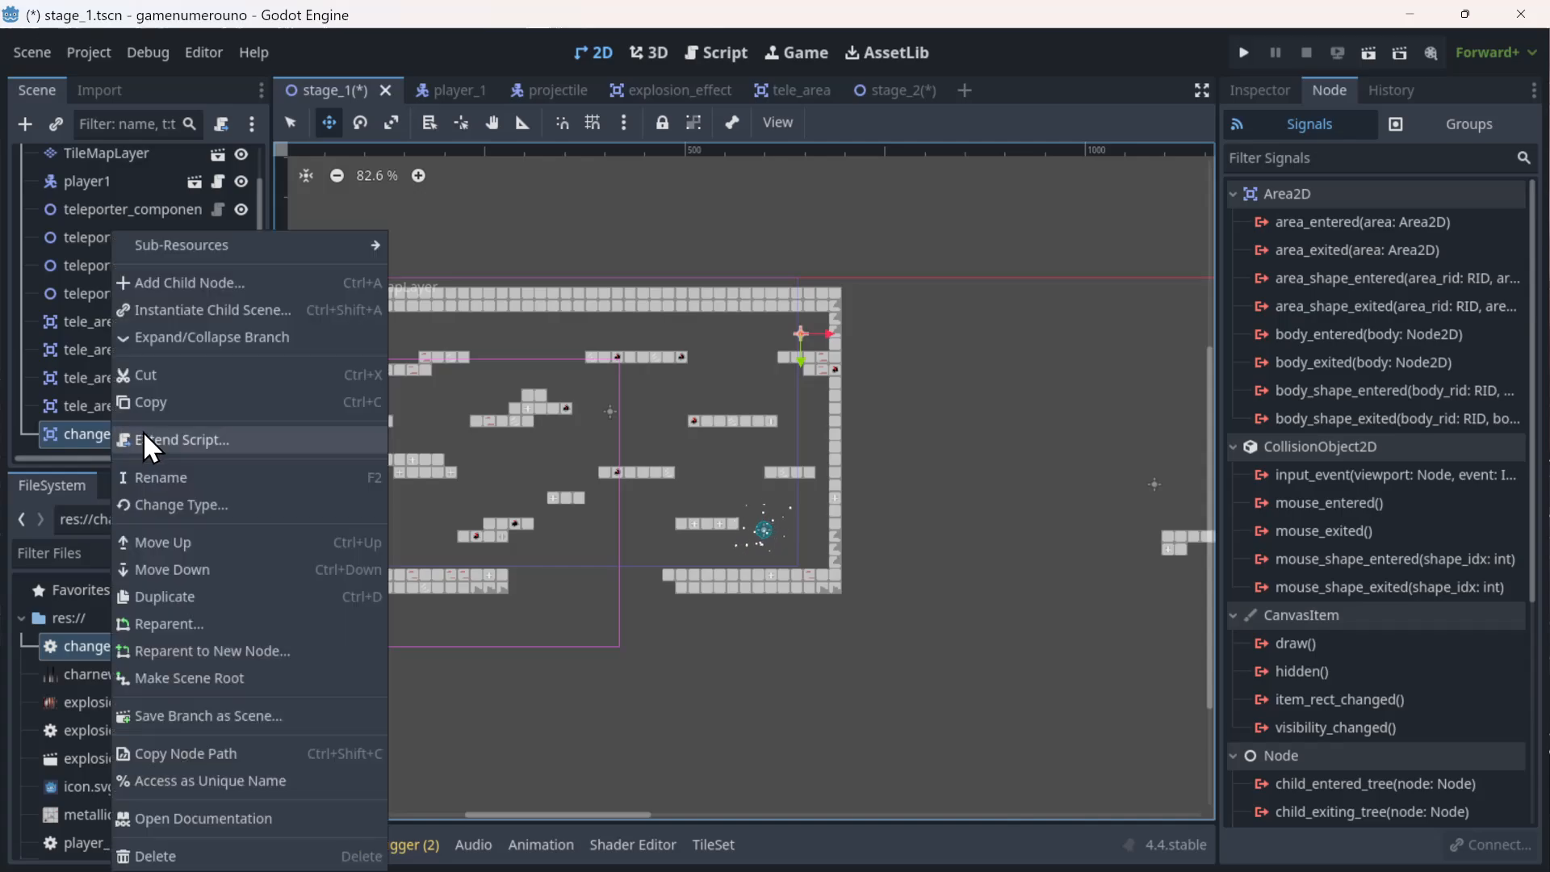
click(214, 283)
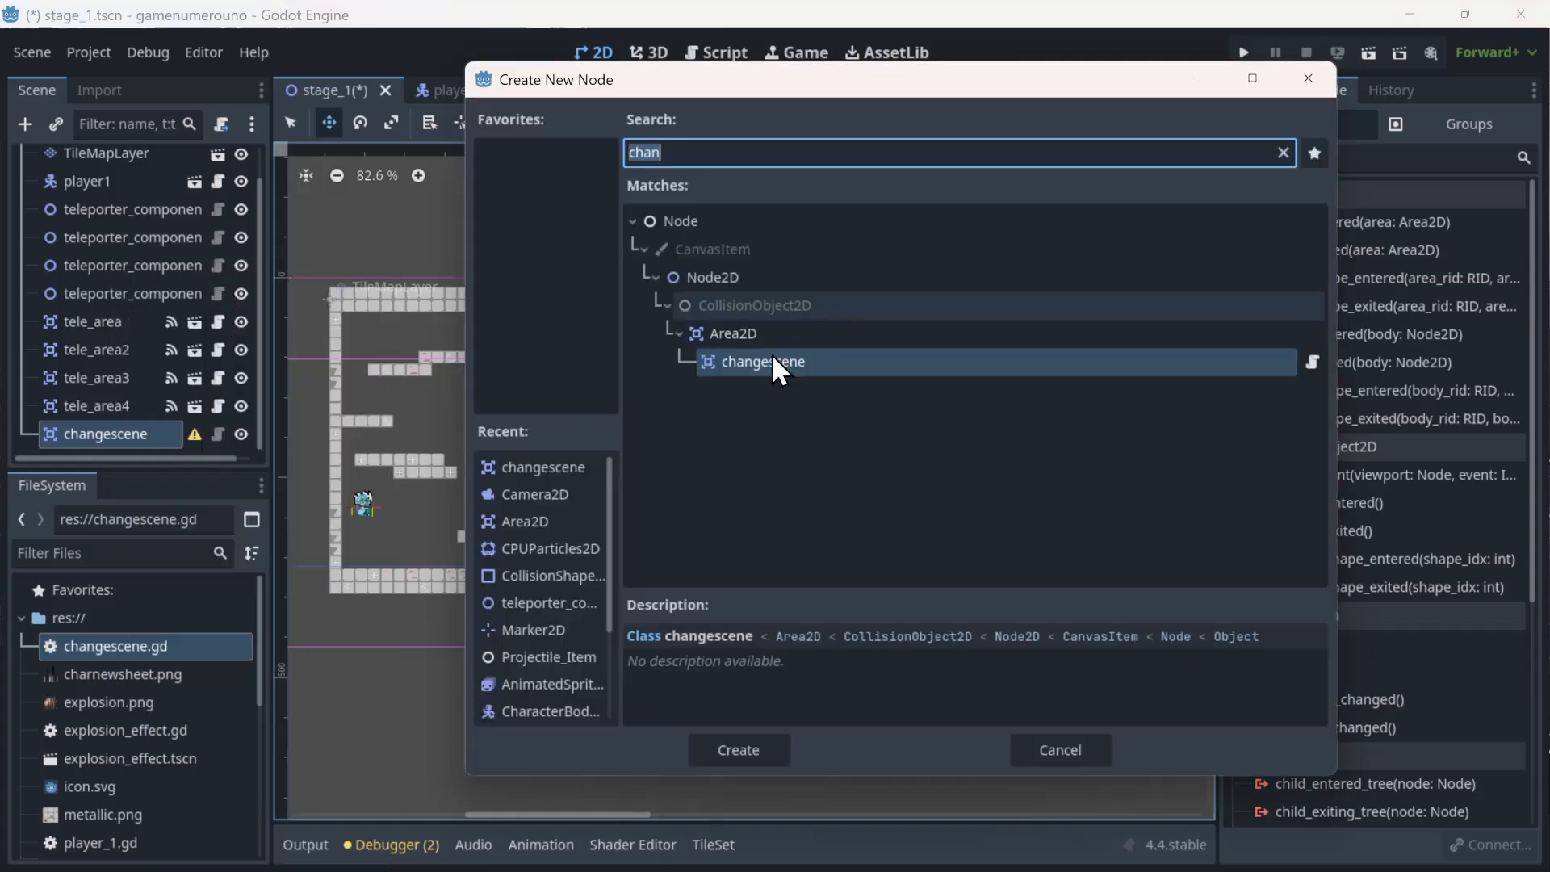
text(col)
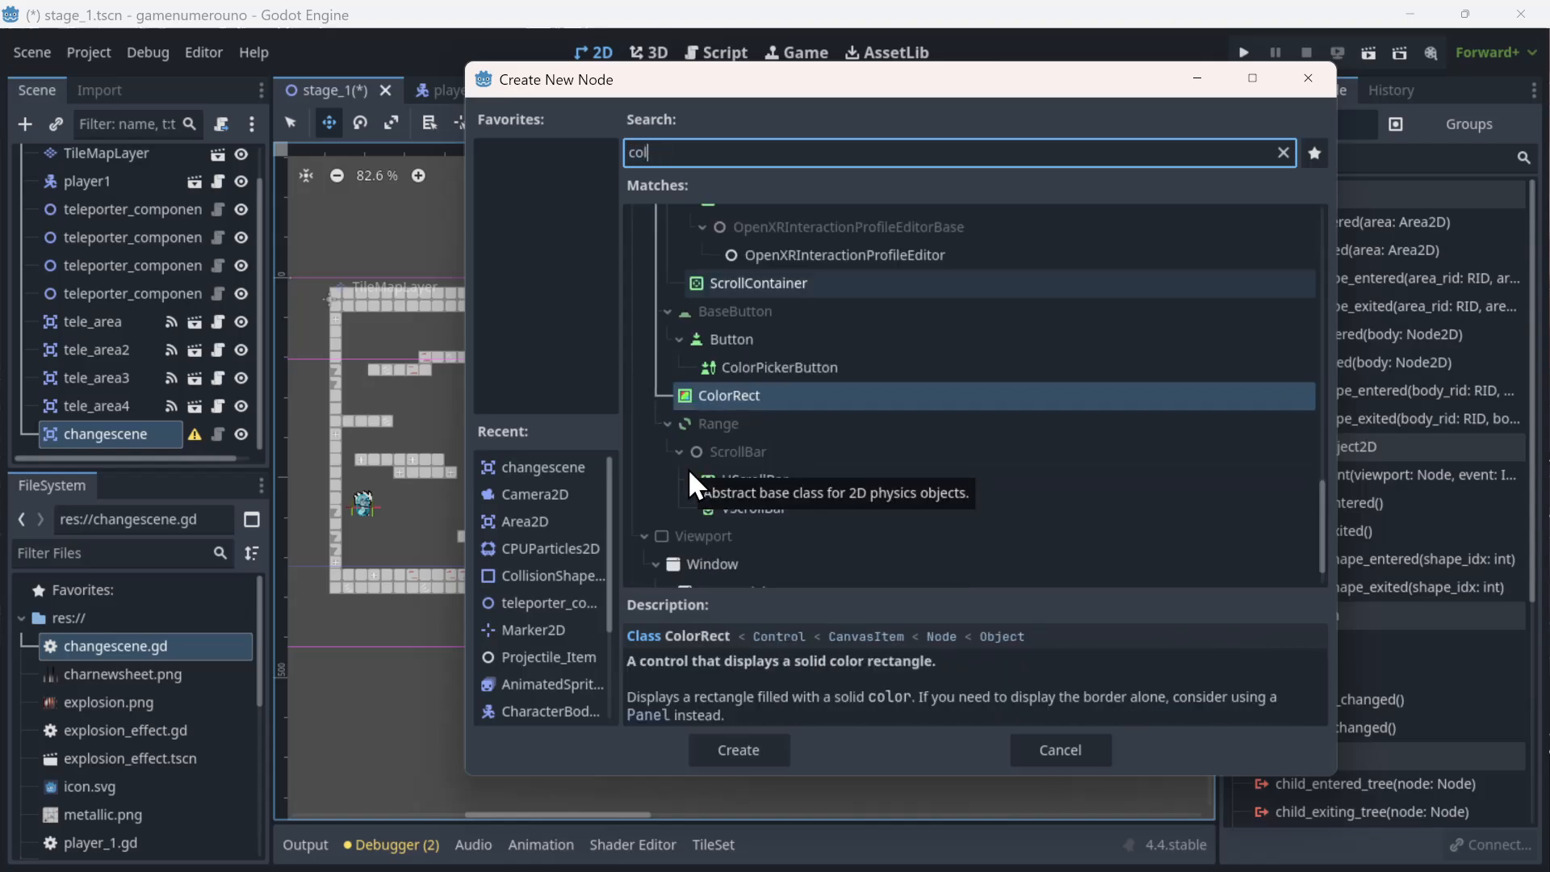
text(li)
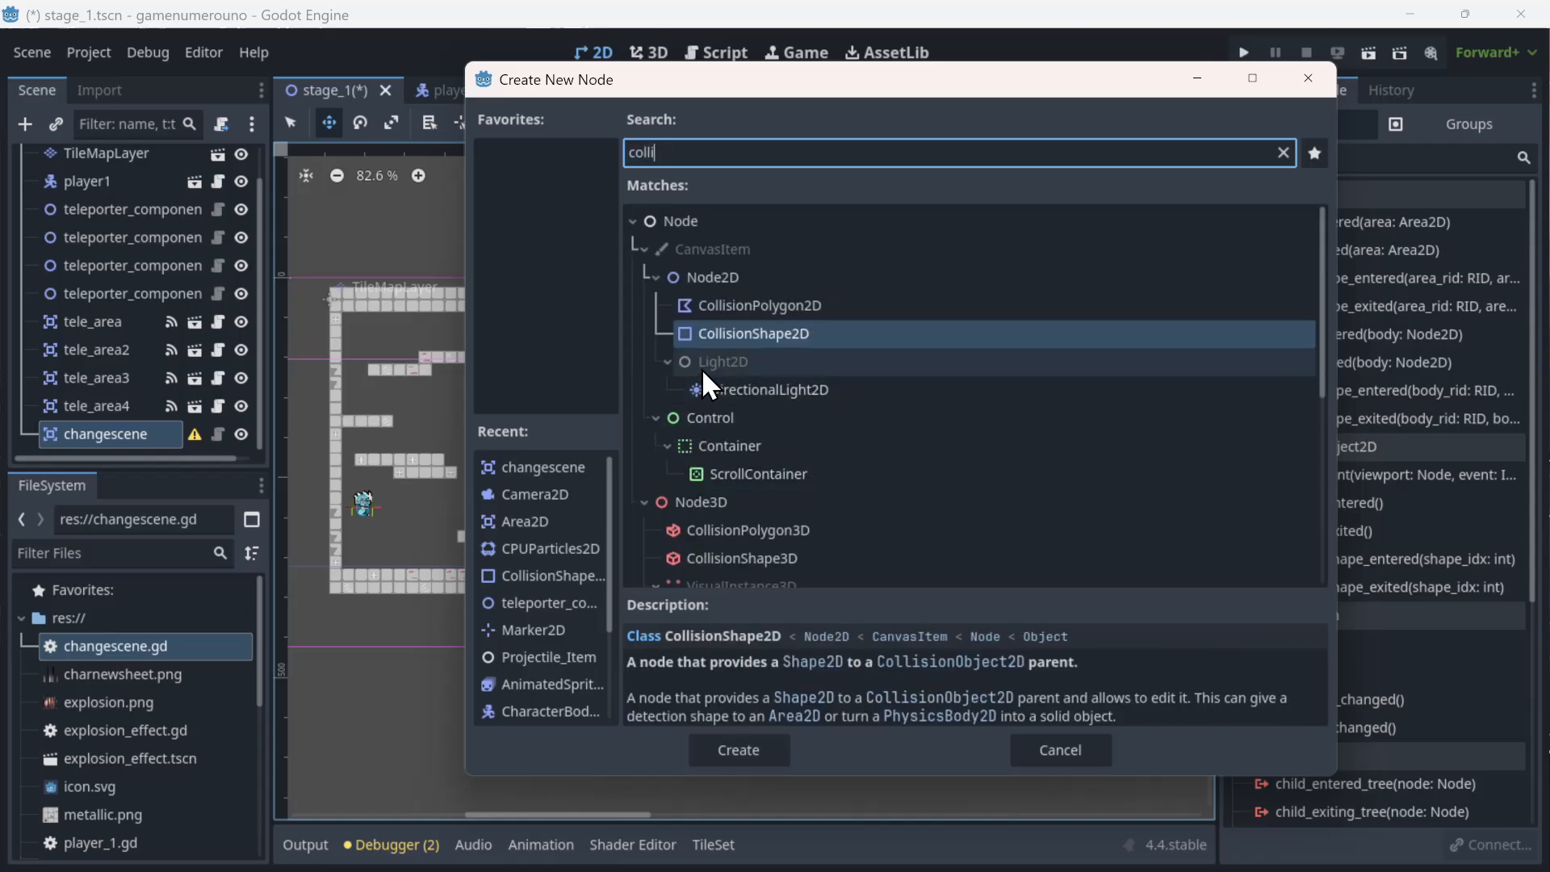
double_click(705, 333)
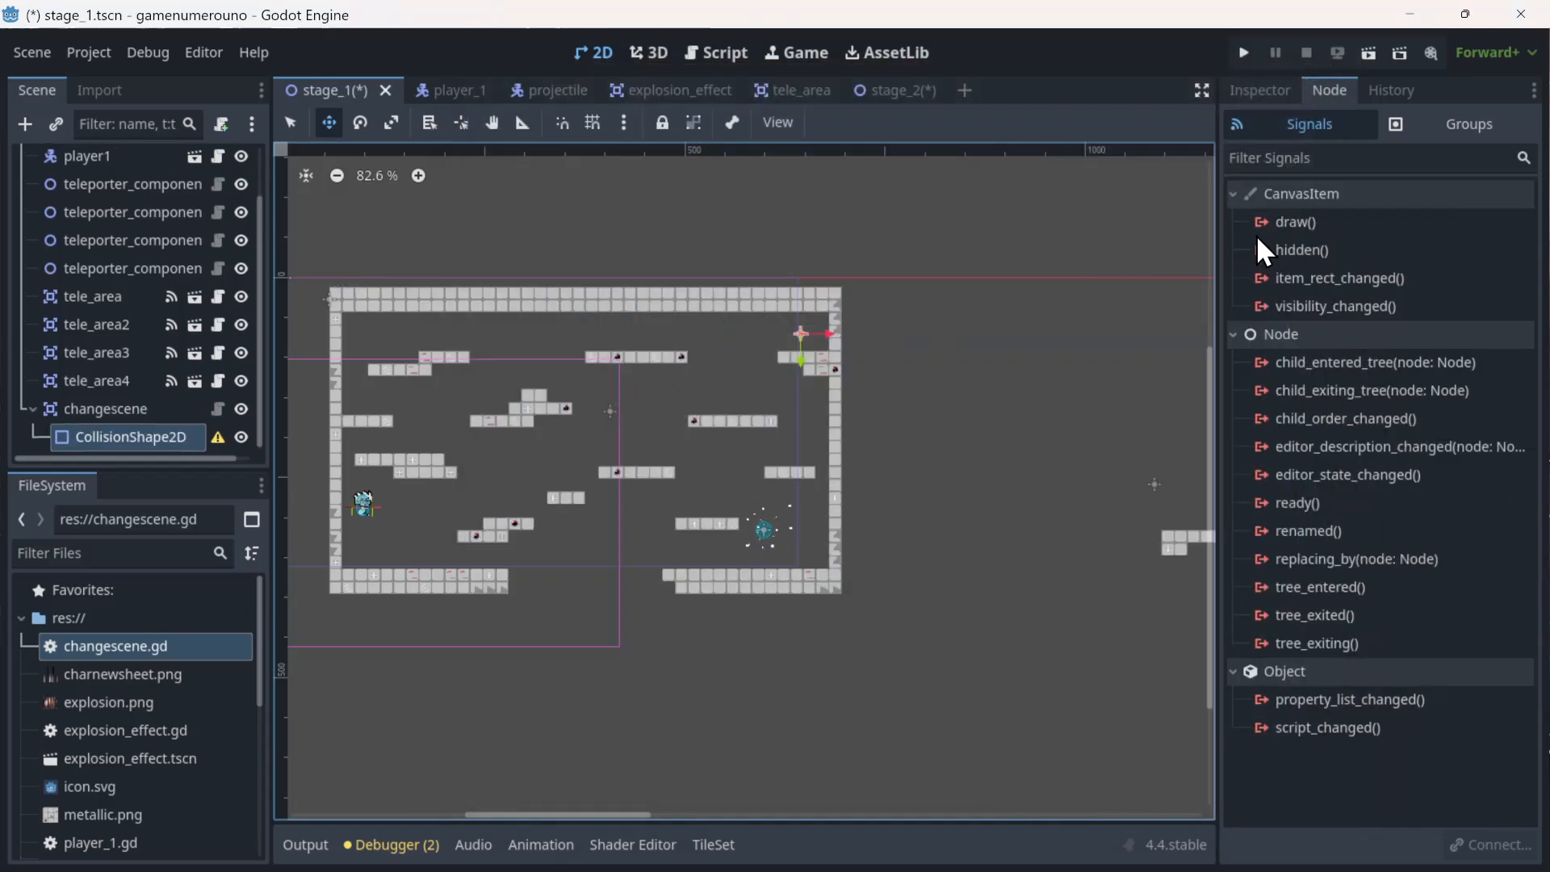
- Assign a new CircleShape2D as the shape of the changescene node's CollisionShape2D
click(1274, 88)
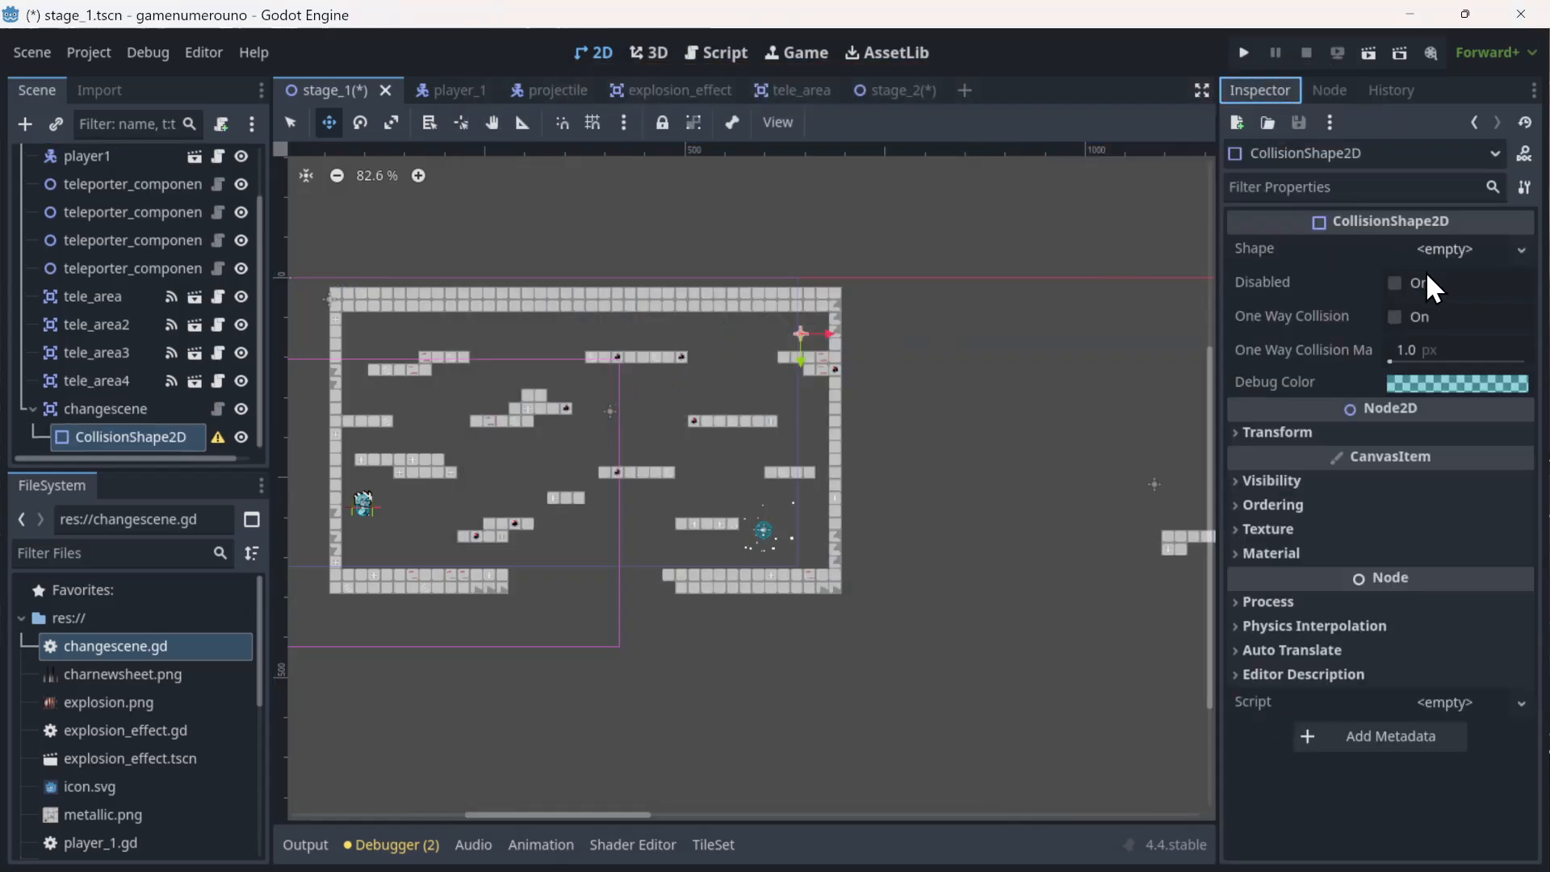
click(1445, 249)
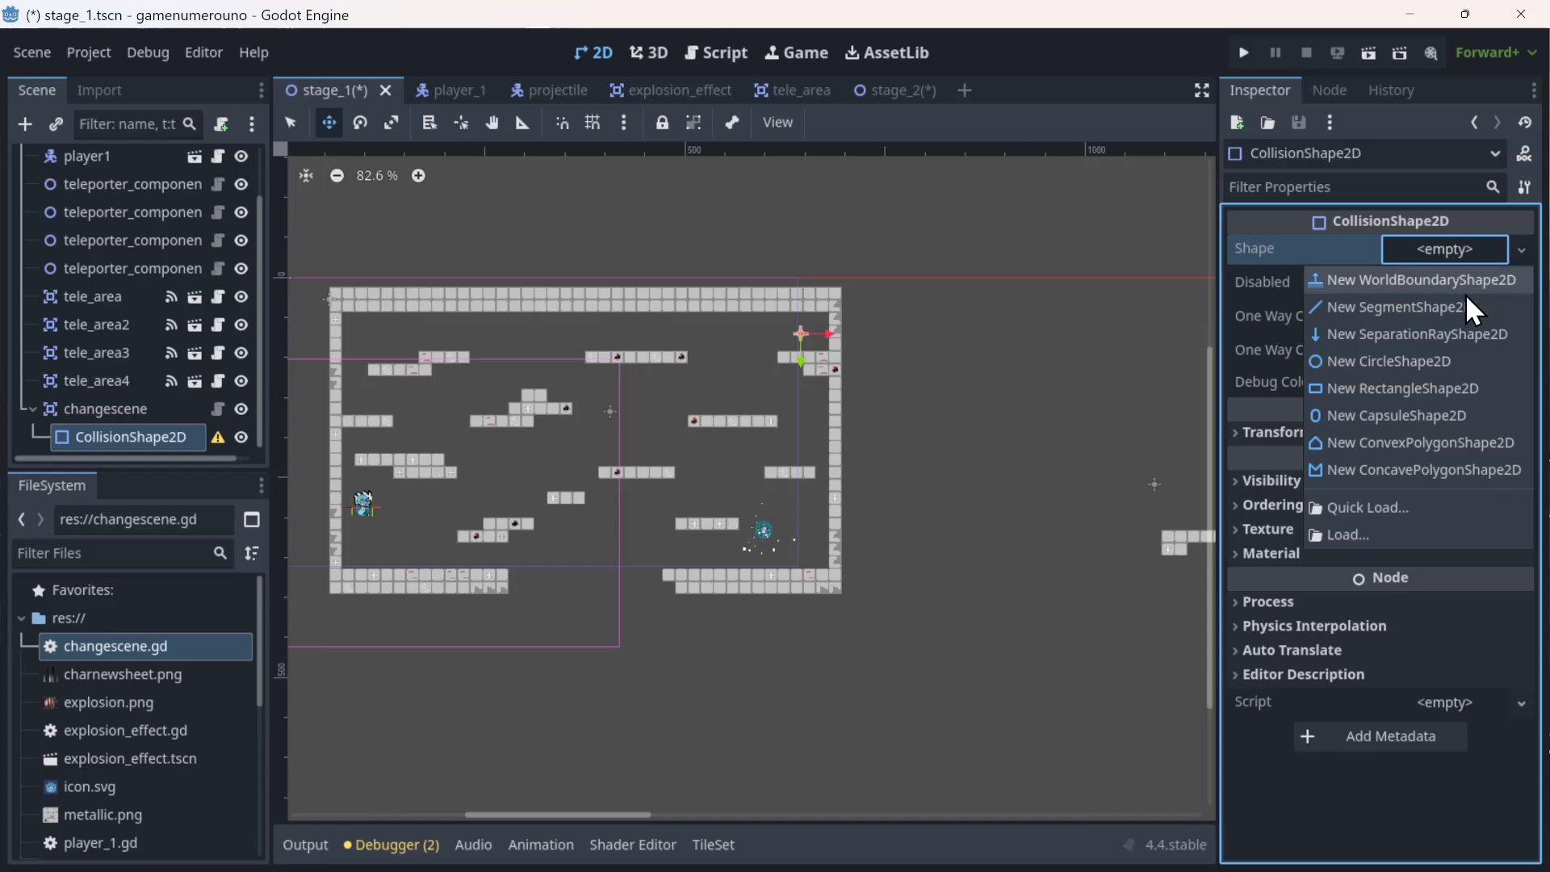
click(1430, 363)
scroll(788, 318, up, 4)
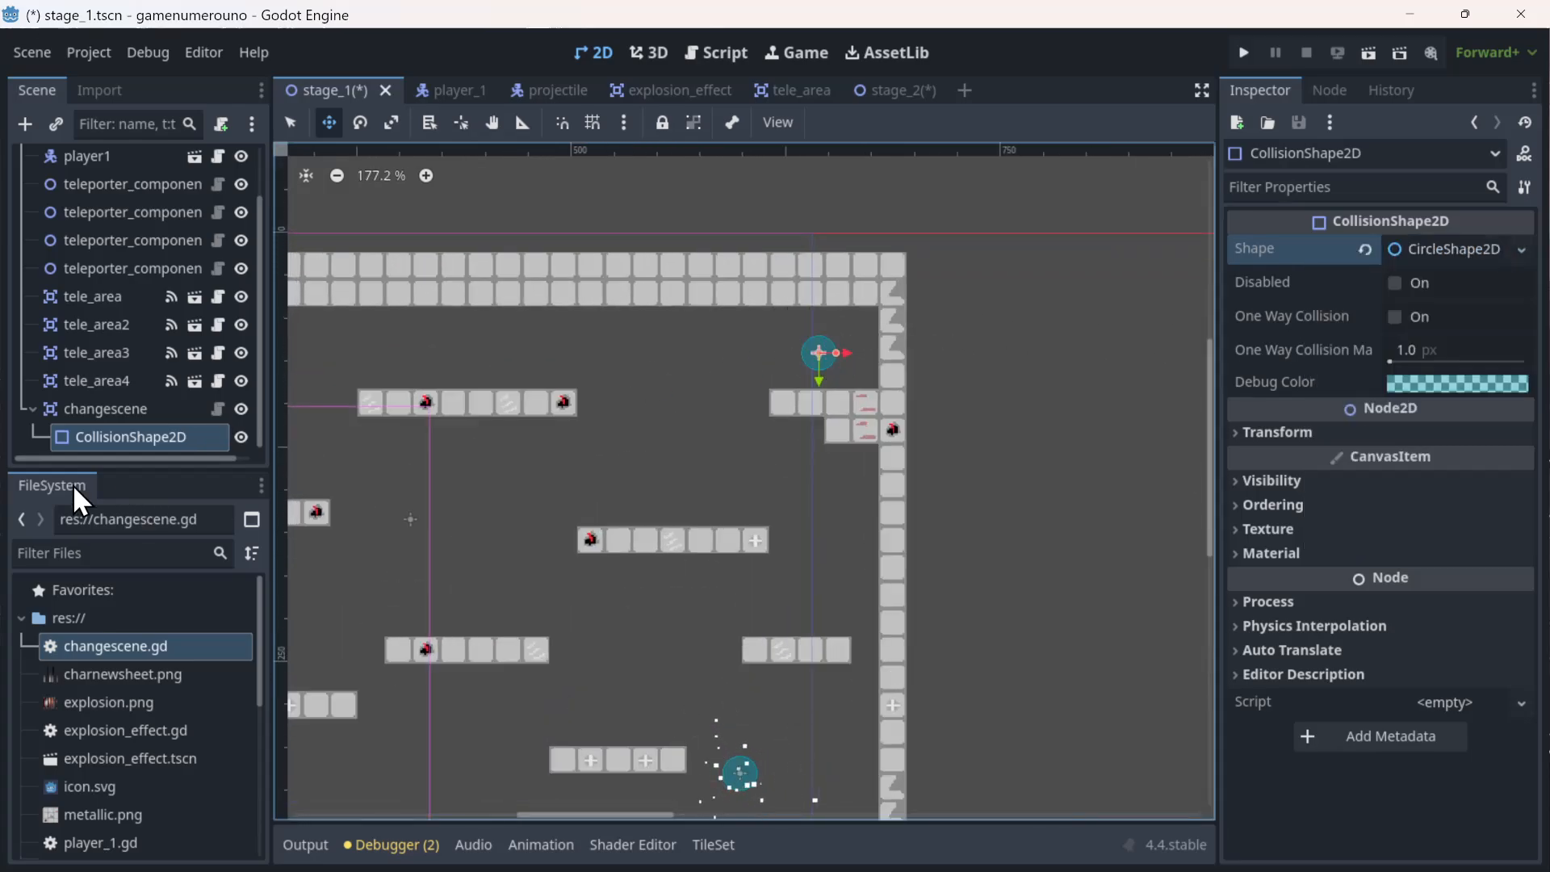
scroll(194, 694, down, 3)
scroll(290, 662, down, 1)
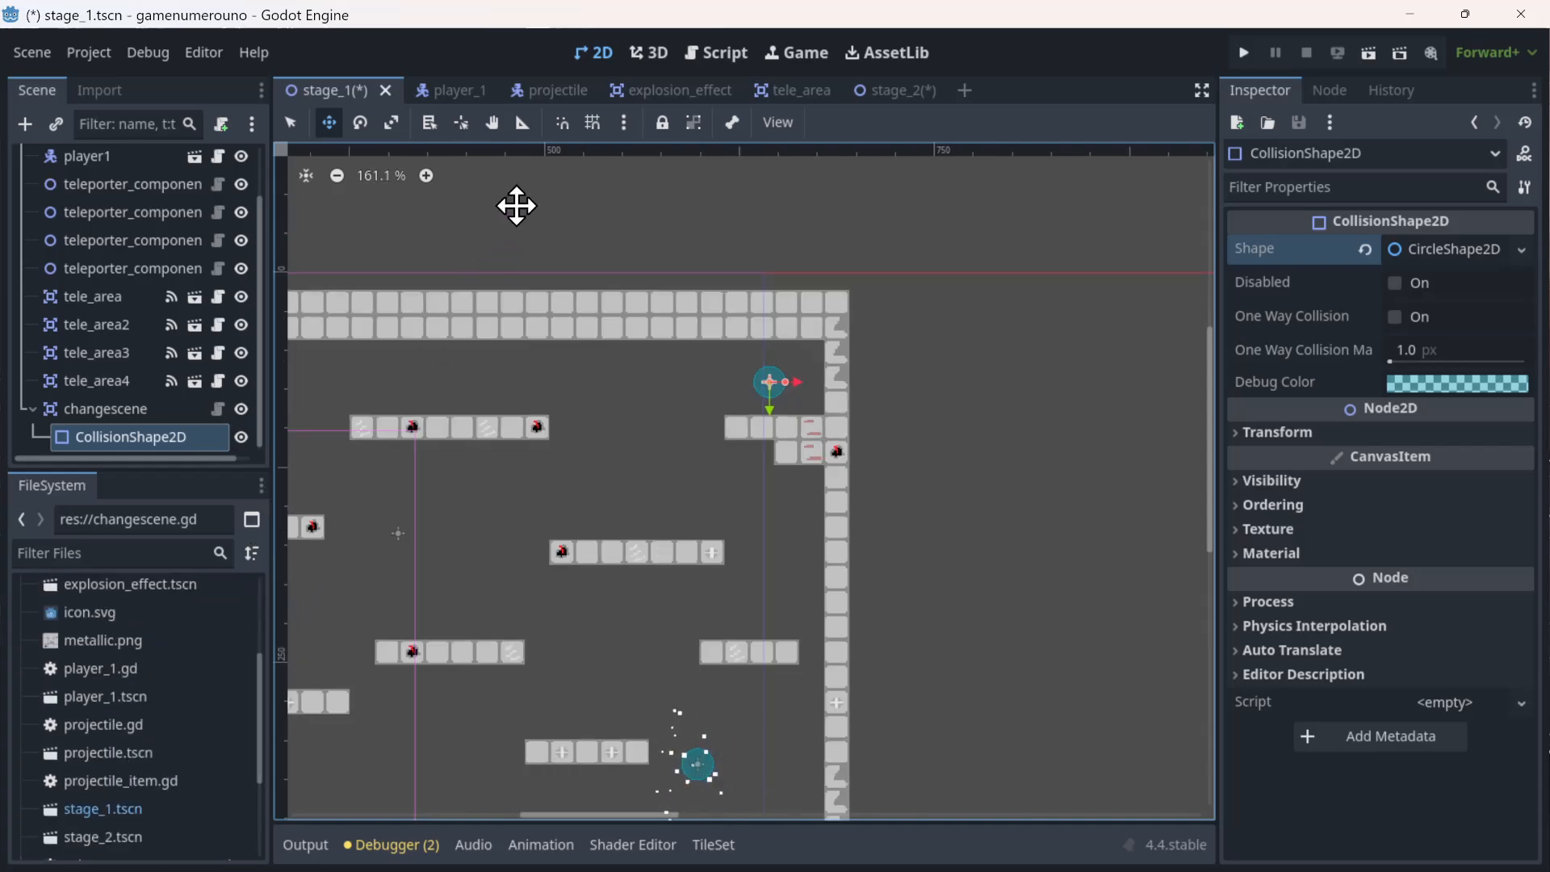
- Connect the changescene node's body_entered(body: Node2D) signal to a receiver method in its own script
click(1343, 92)
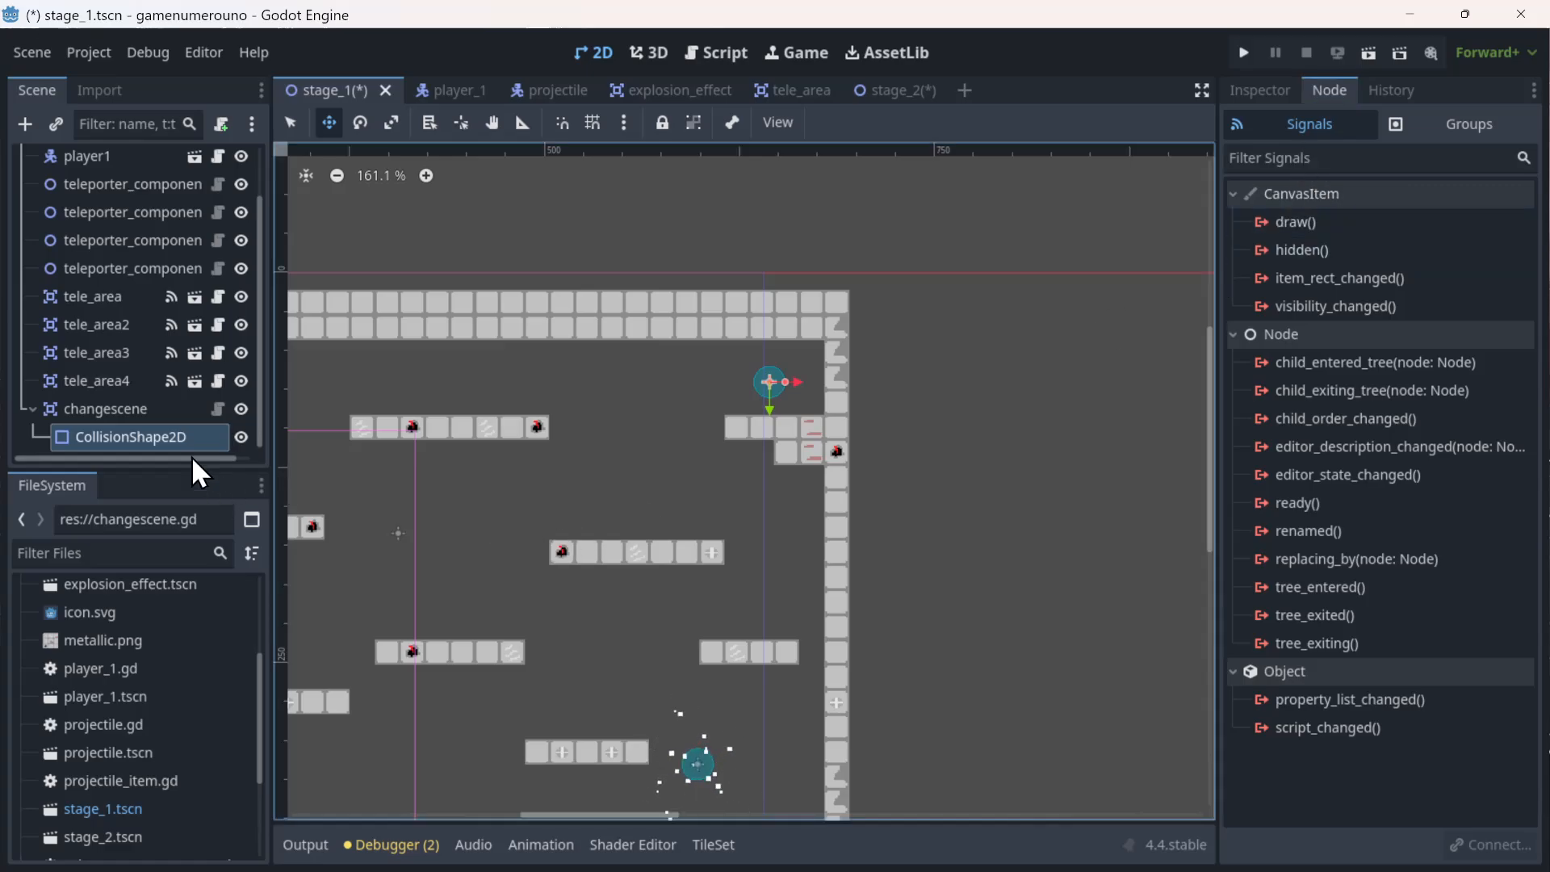
click(149, 406)
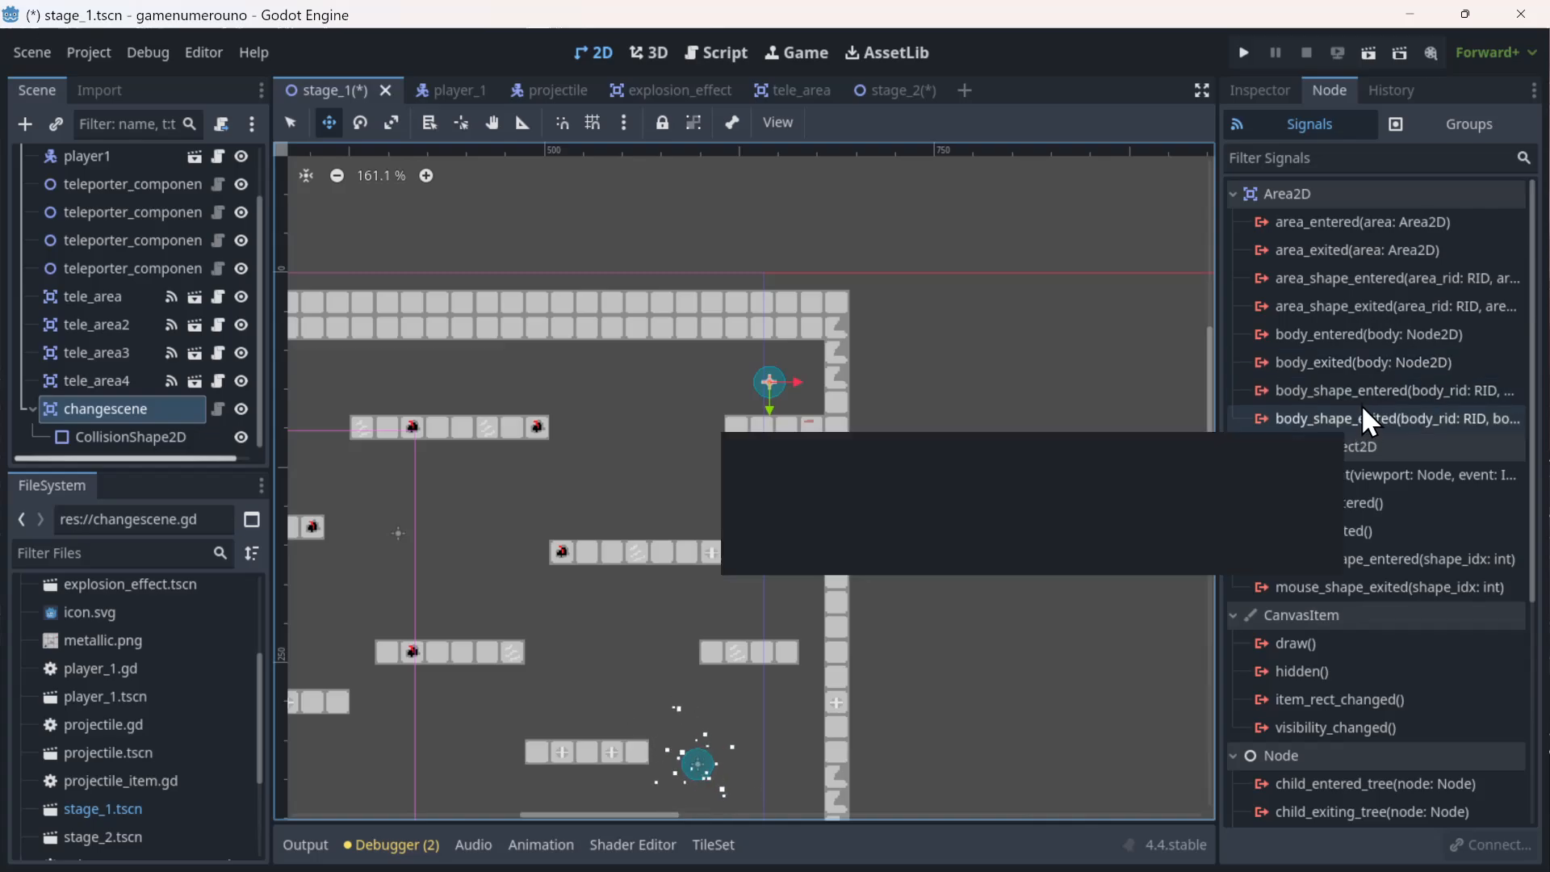
double_click(1379, 335)
scroll(722, 428, down, 3)
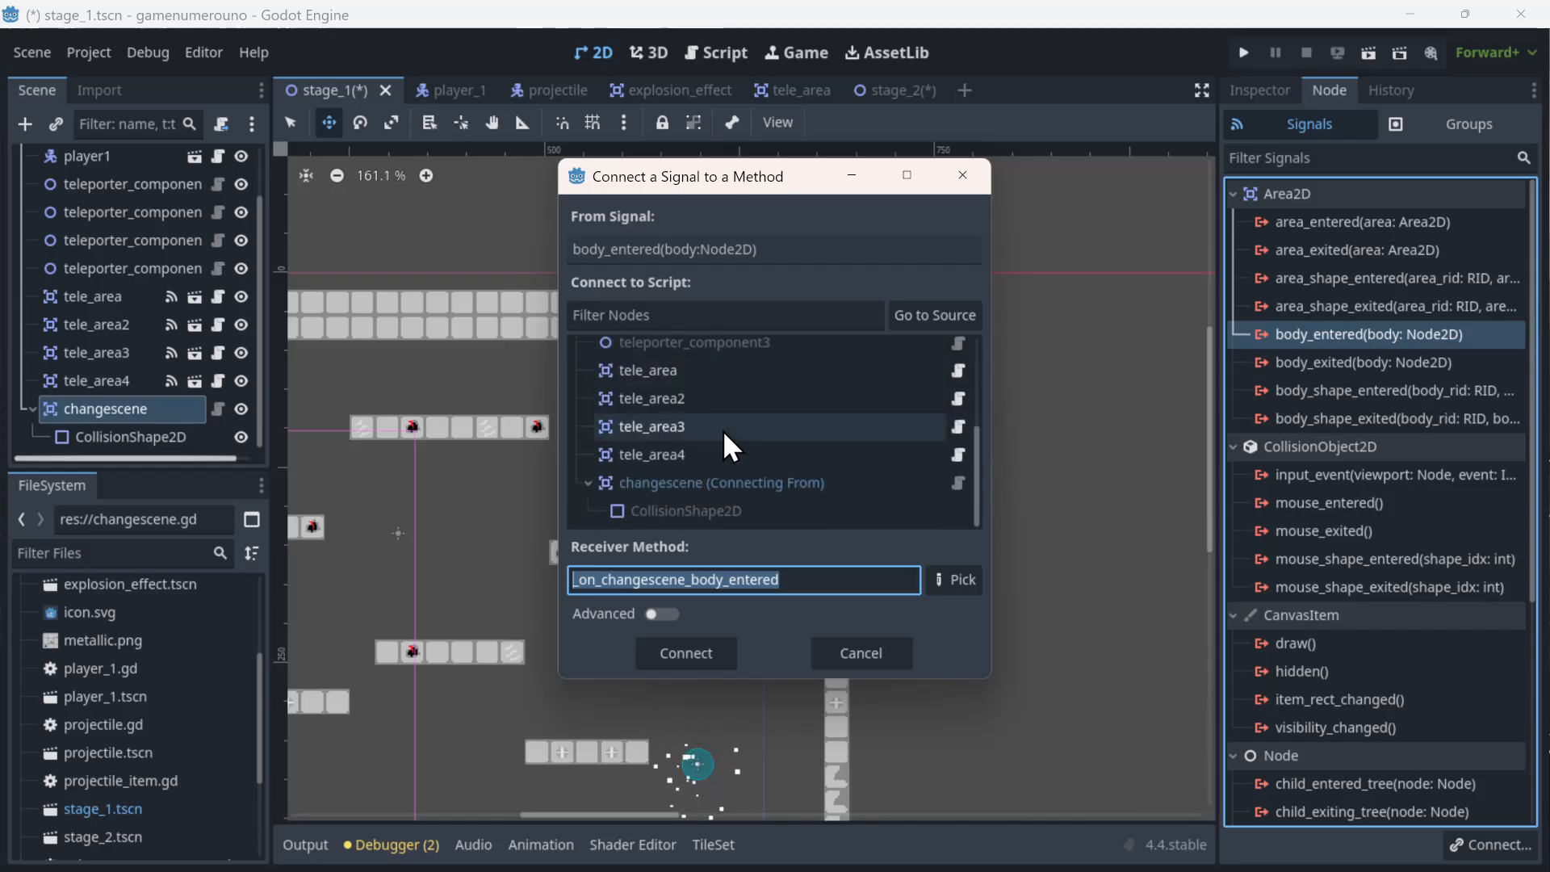
click(743, 485)
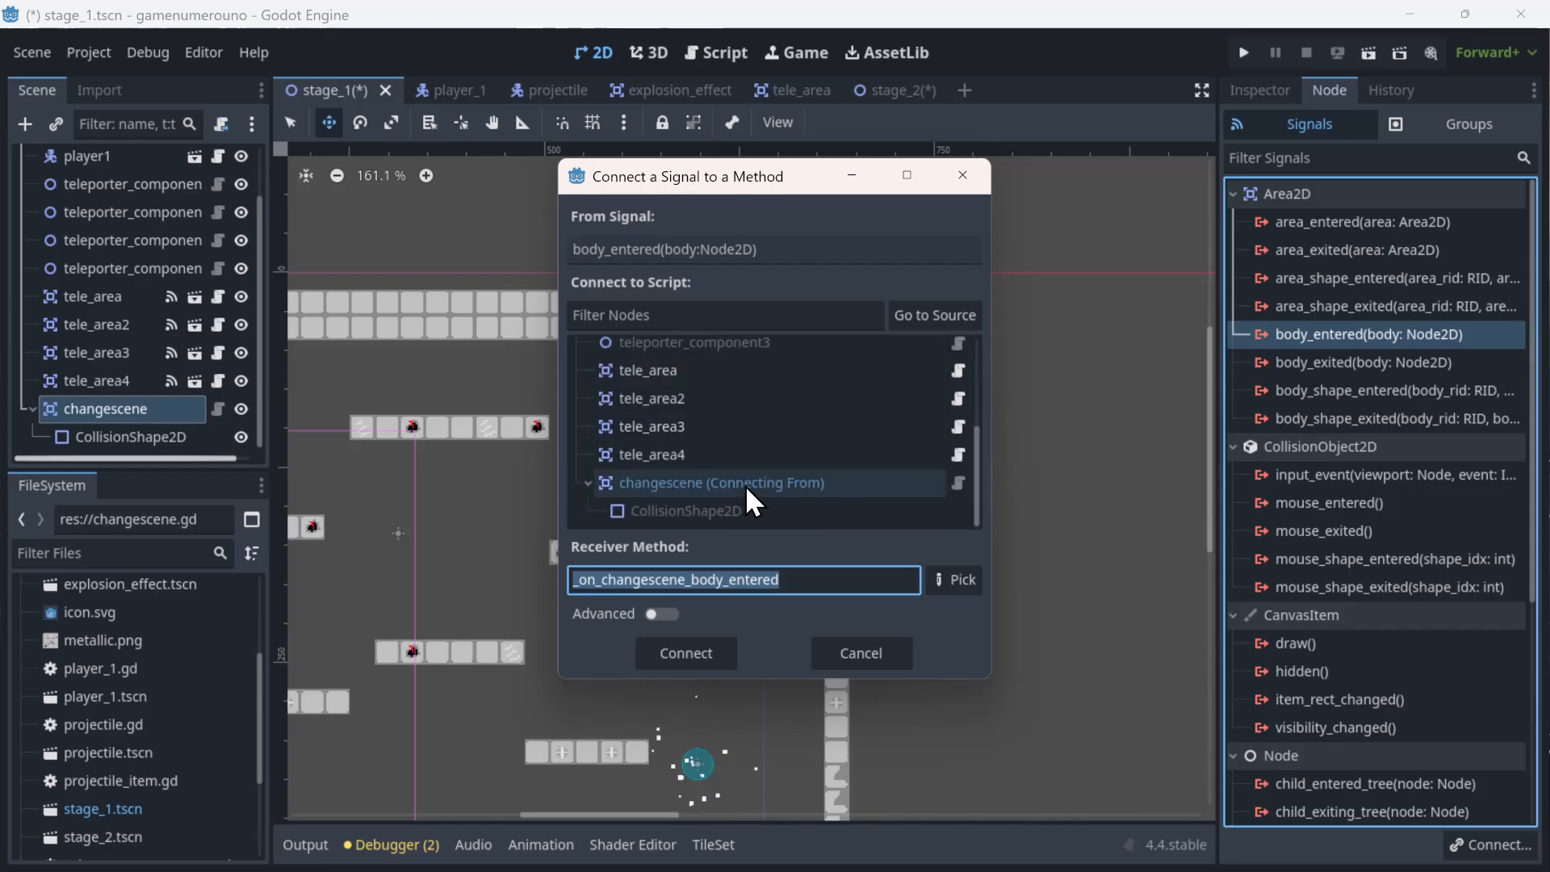
click(727, 652)
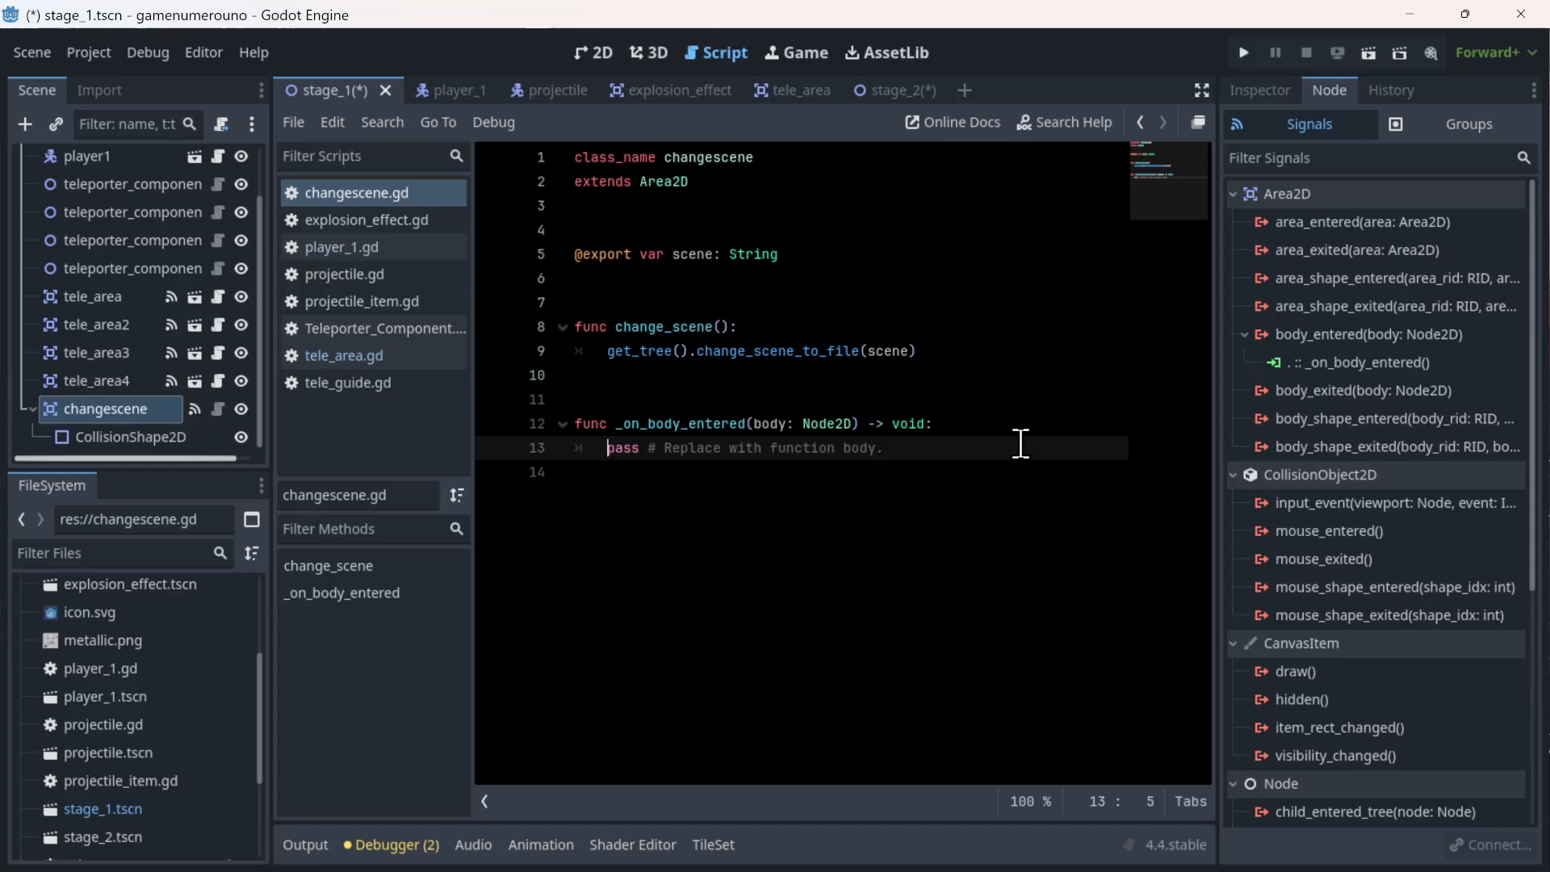
- Replace the placeholder body of _on_body_entered with the condition "if body.name == player1:"
drag(846, 445, 760, 445)
drag(994, 480, 608, 453)
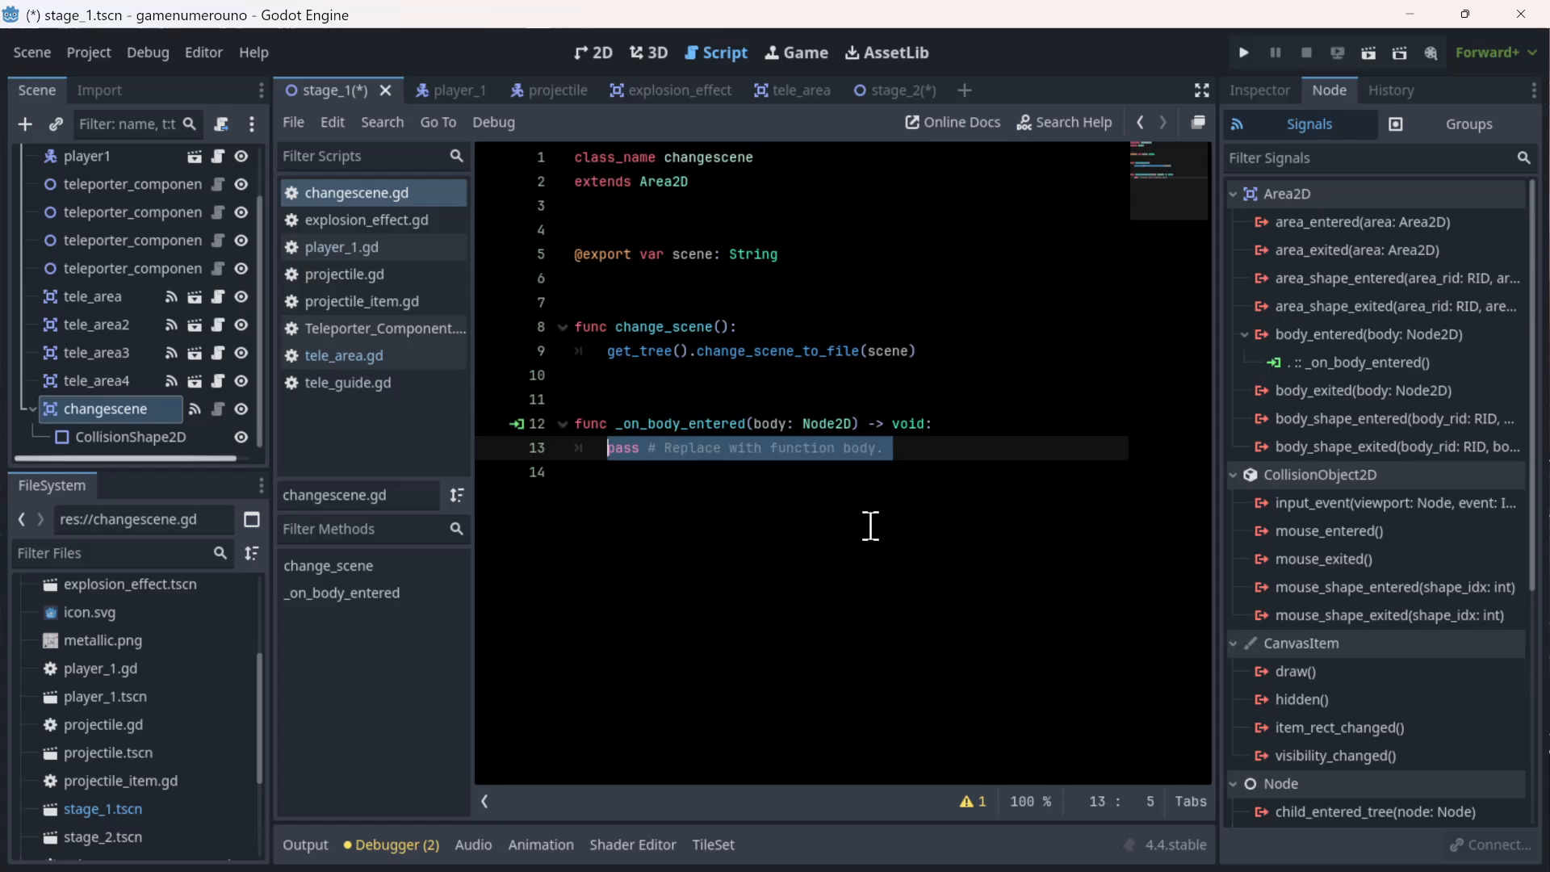
key(BackSpace)
text(if)
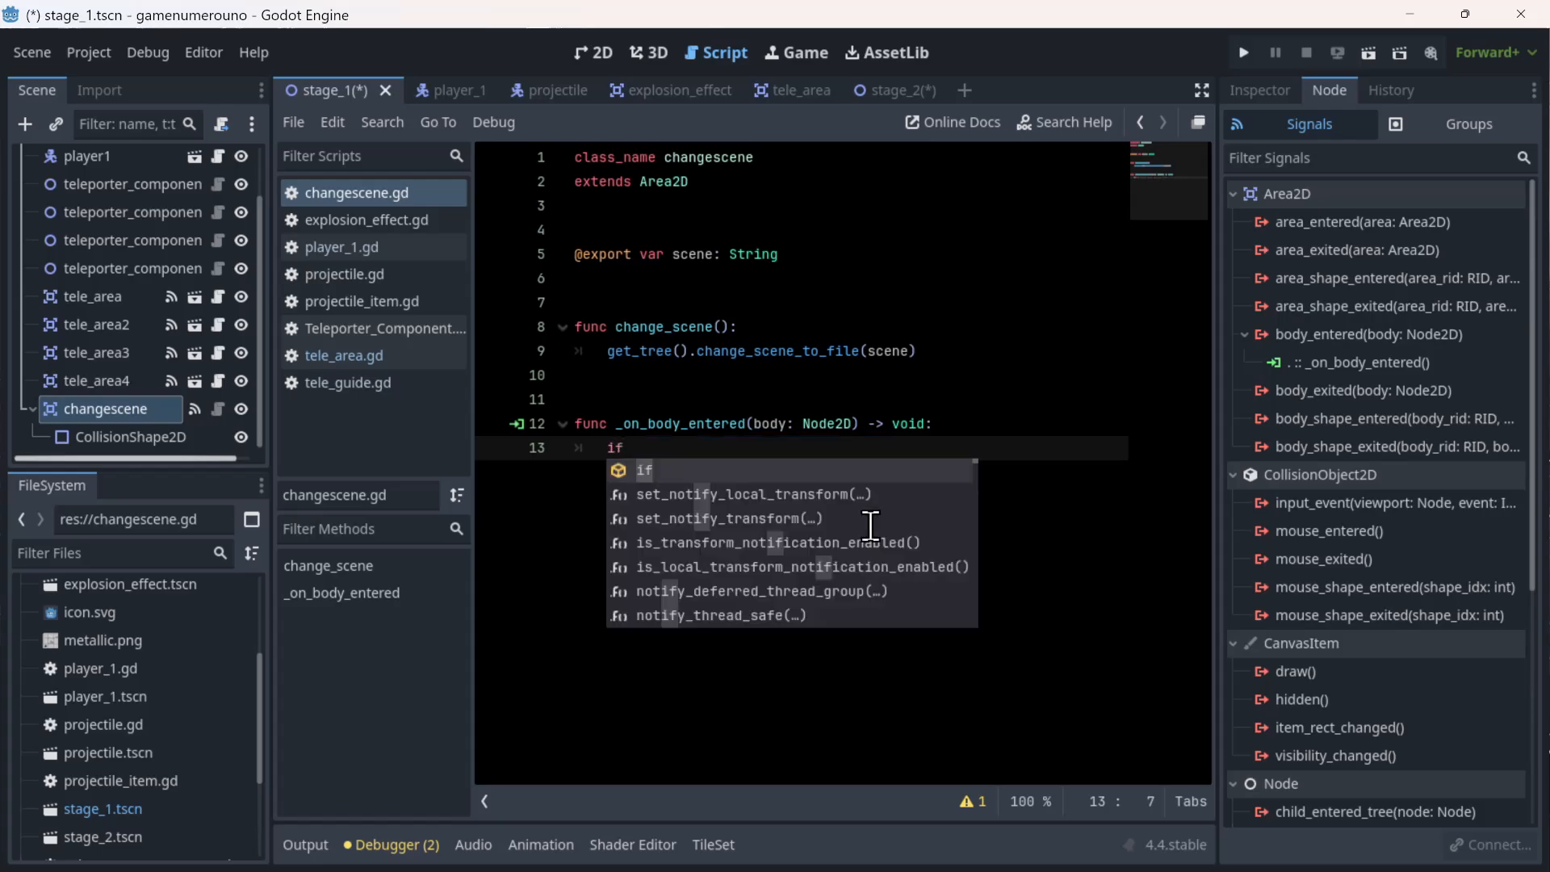
text( bon)
key(BackSpace)
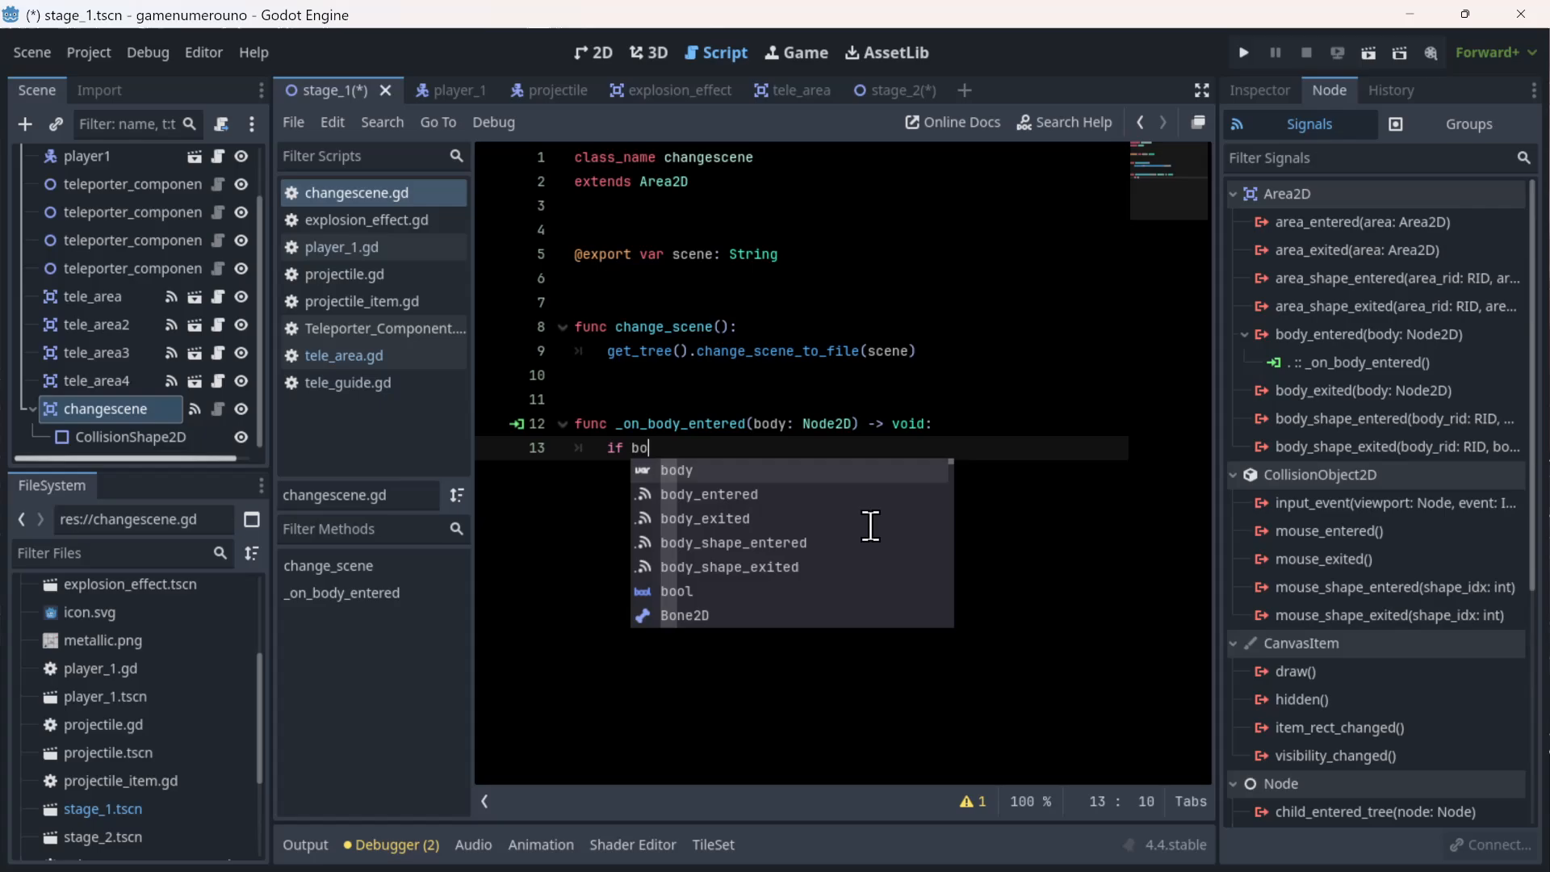
key(Return)
text(.anem)
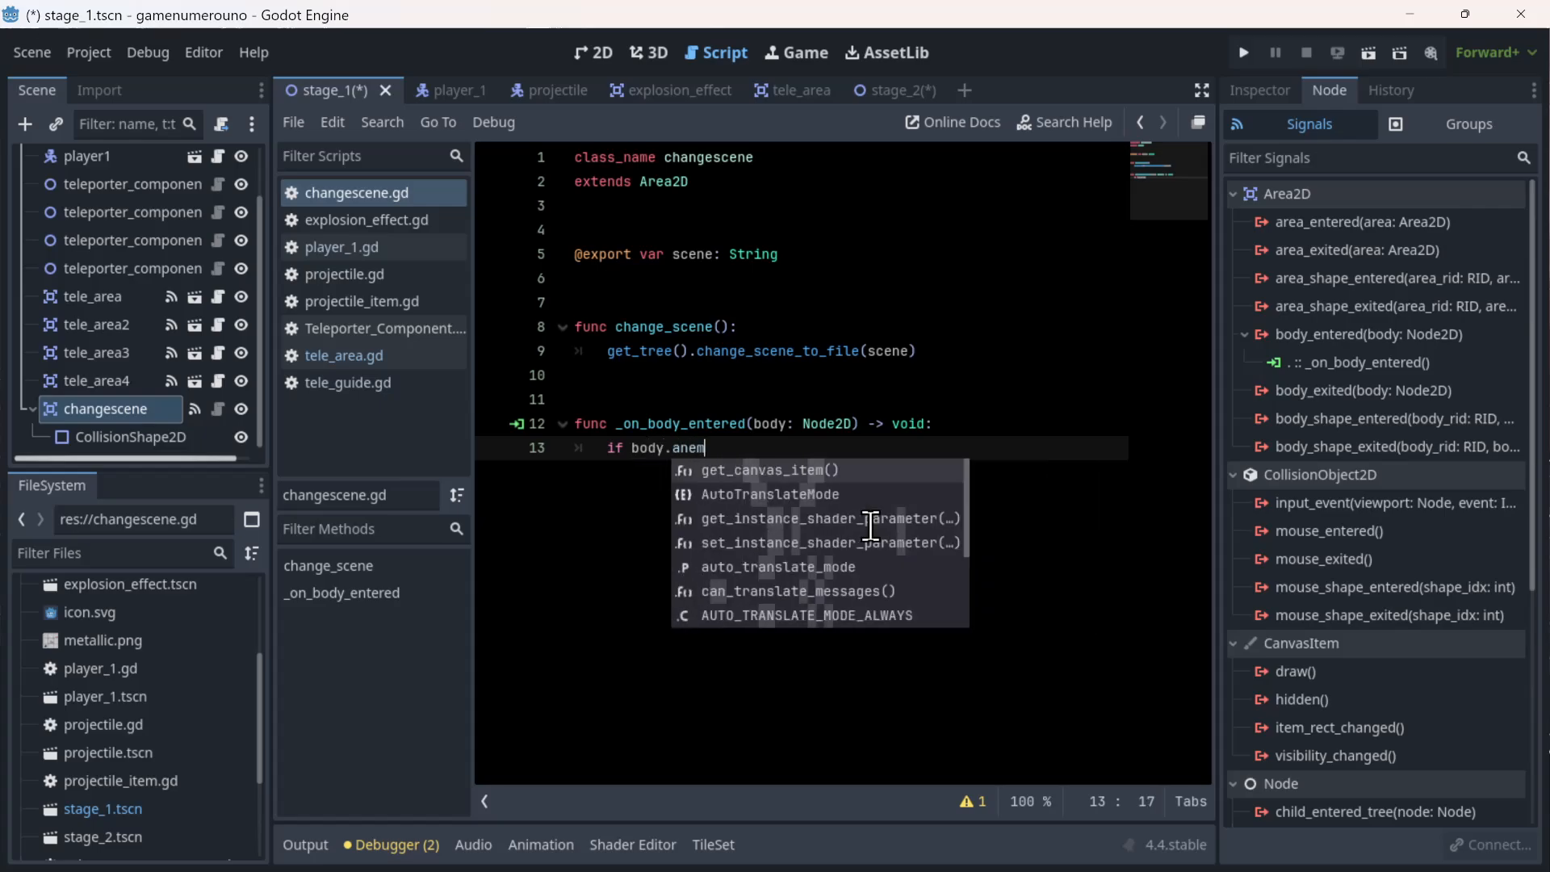
key(BackSpace)
key(BackSpace)
key(BackSpace)
key(BackSpace)
text(na)
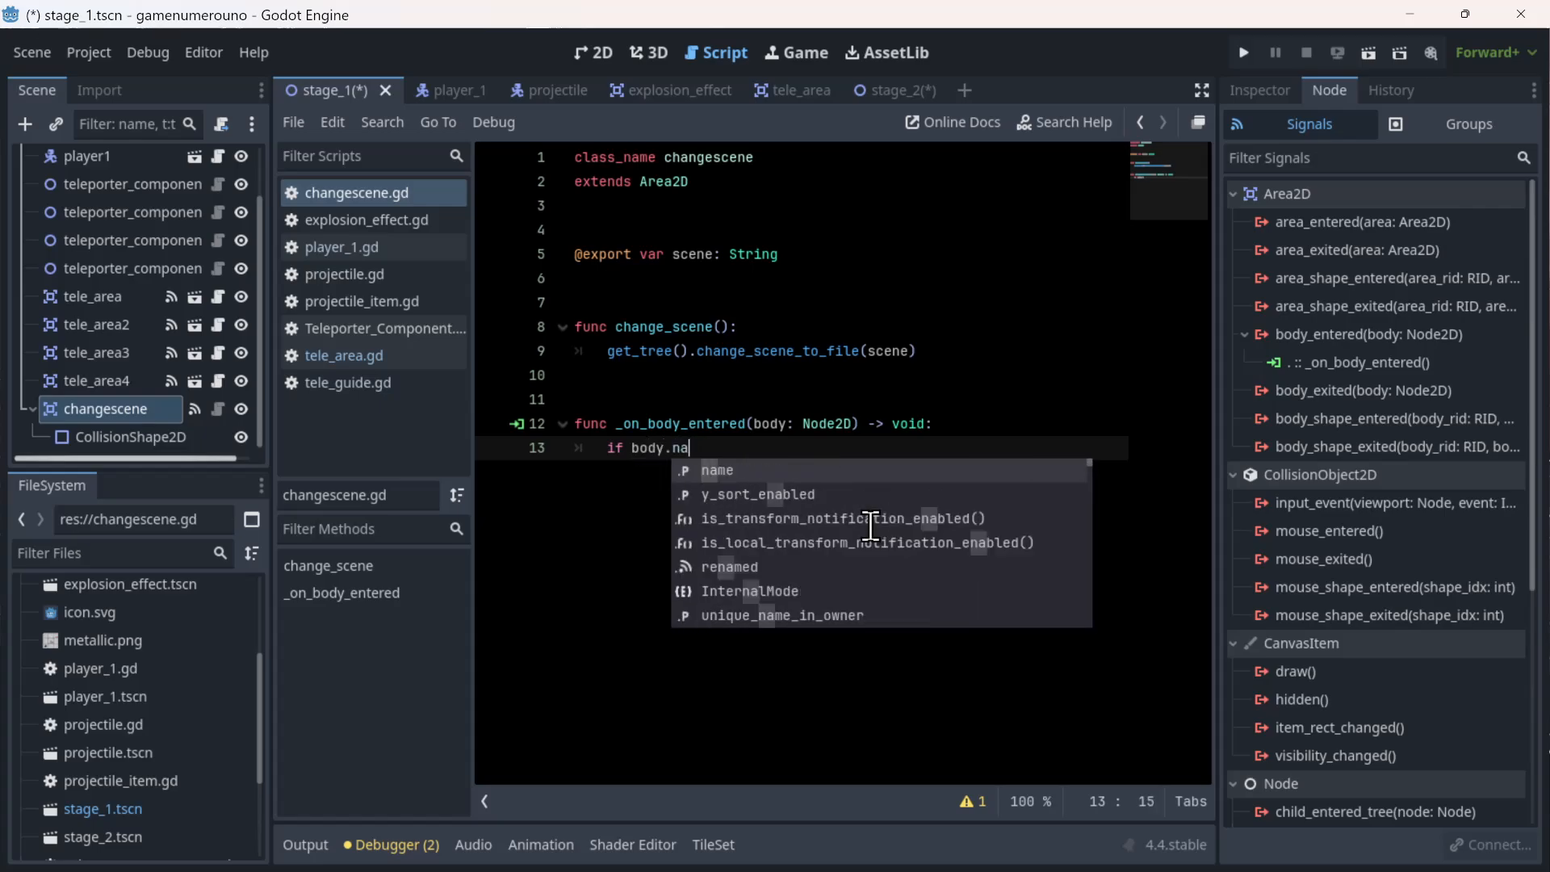
text(me == p)
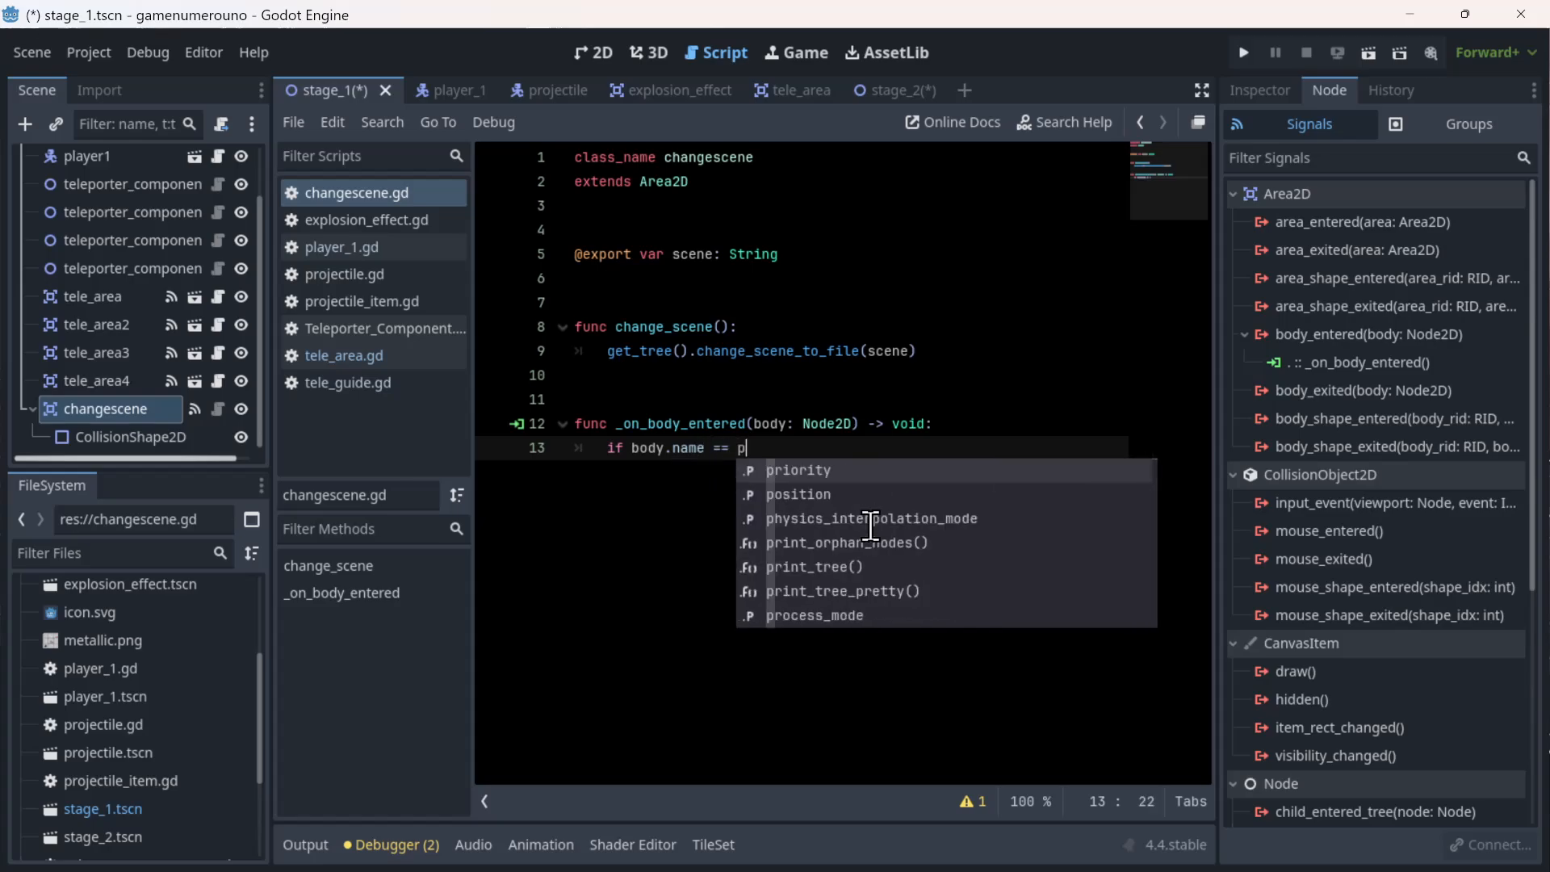
text(layer2)
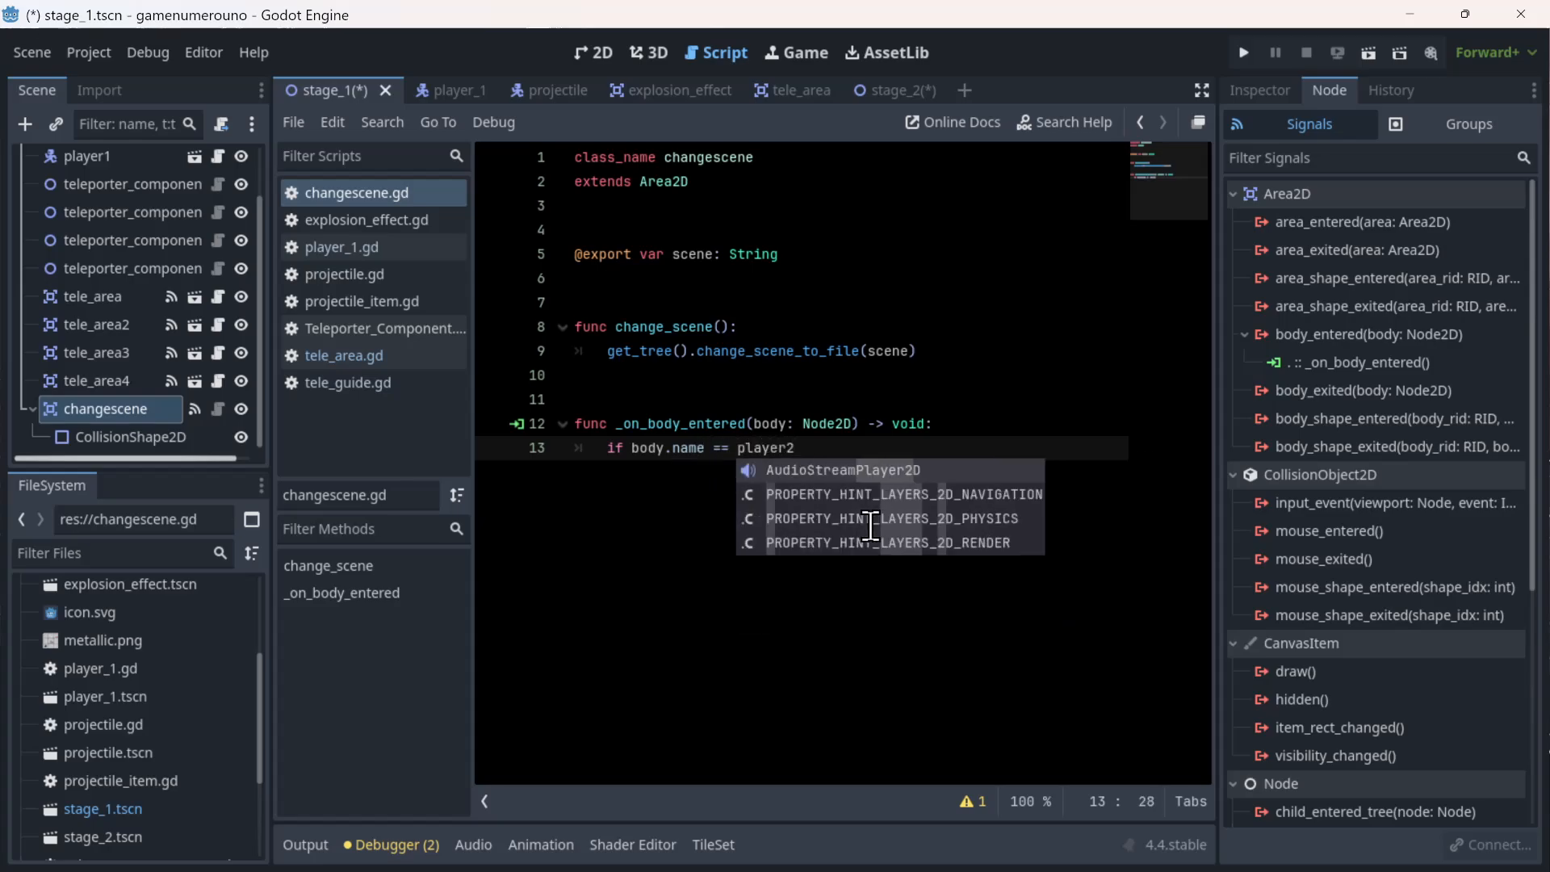
key(BackSpace)
text(1")
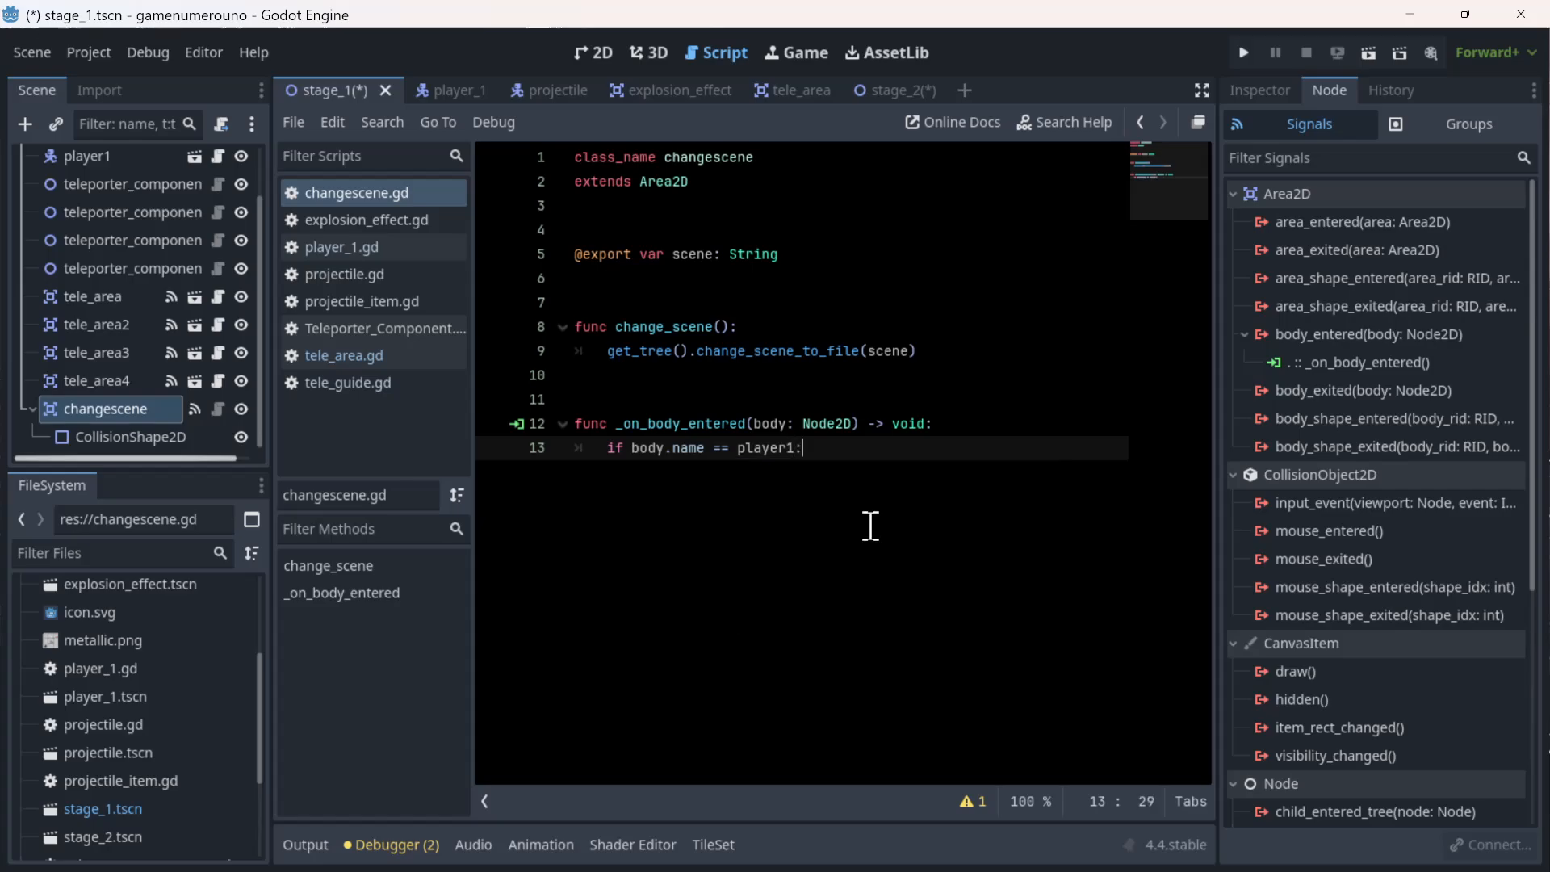
text(:)
- Enclose player1 in double quotes, make the condition call change_scene() on the same line, and save
double_click(773, 449)
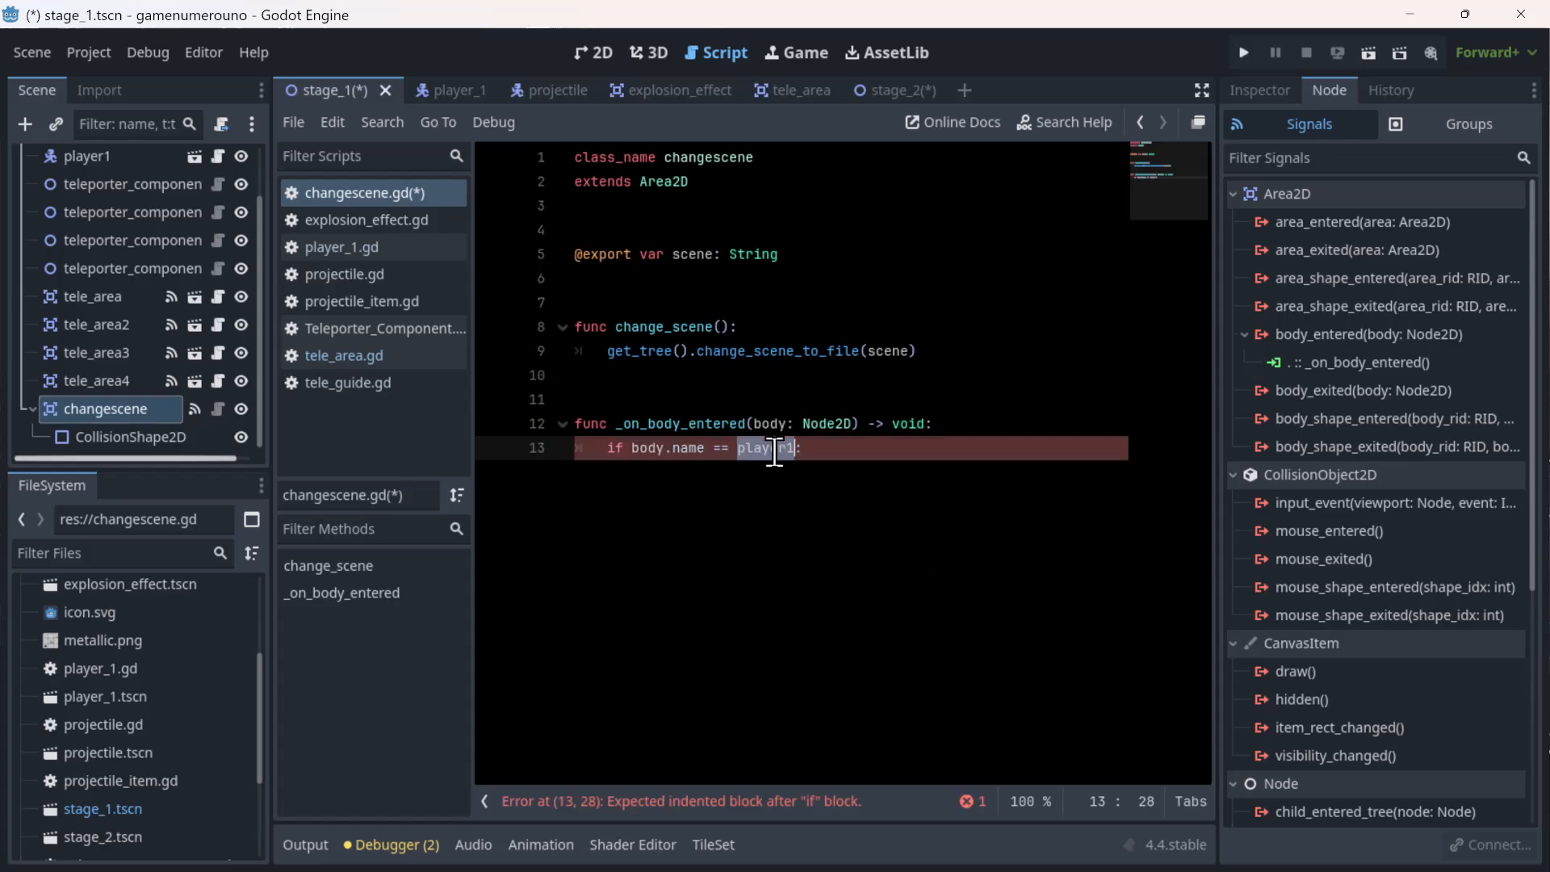
text(")
text(cha)
key(Return)
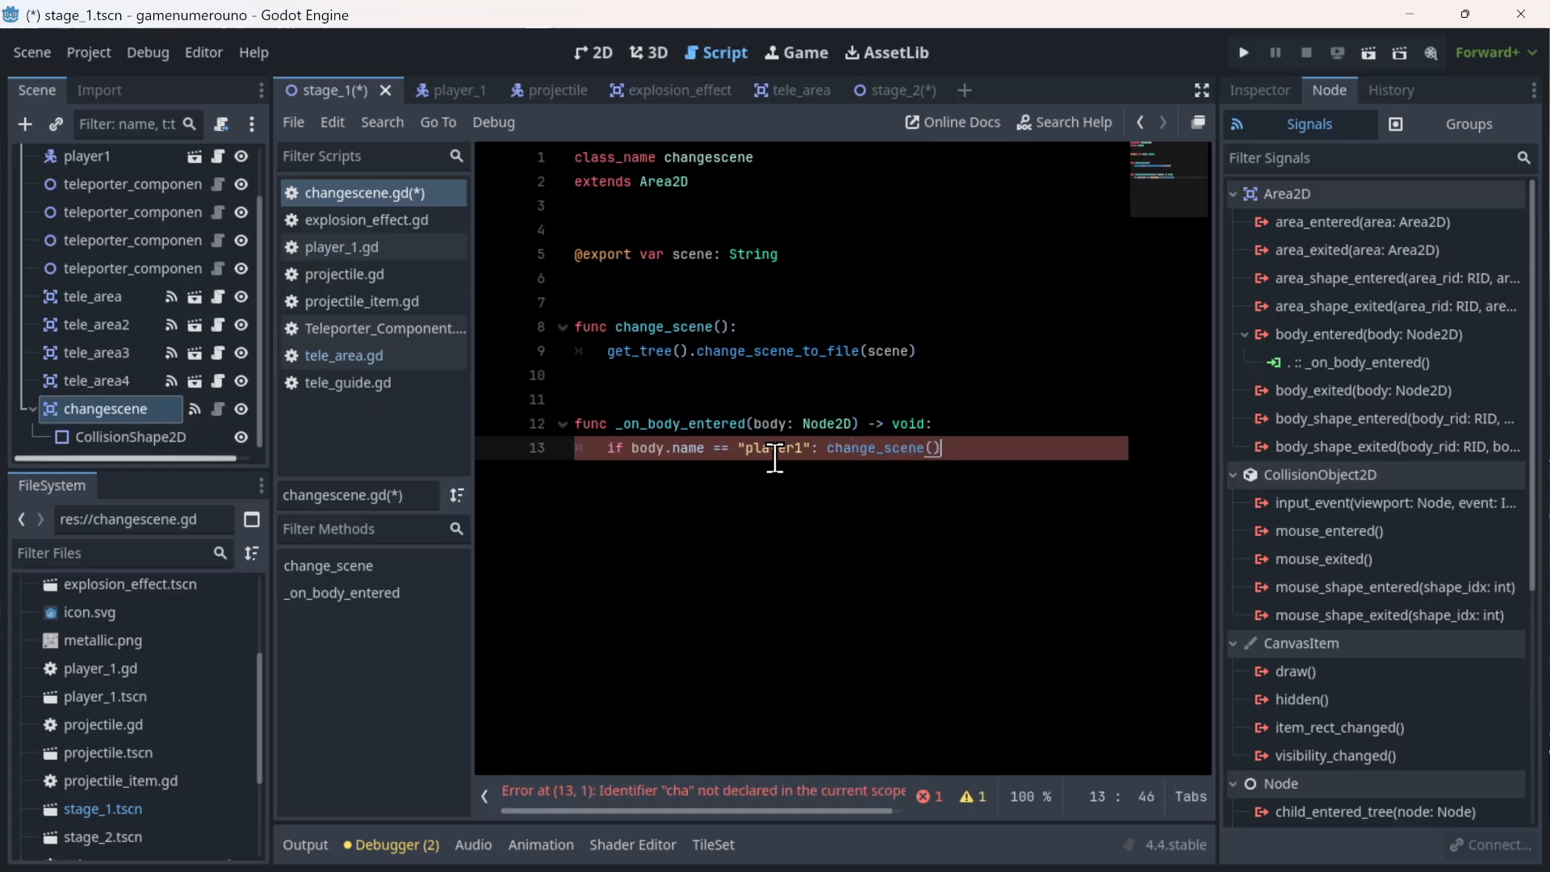
key(ctrl+s)
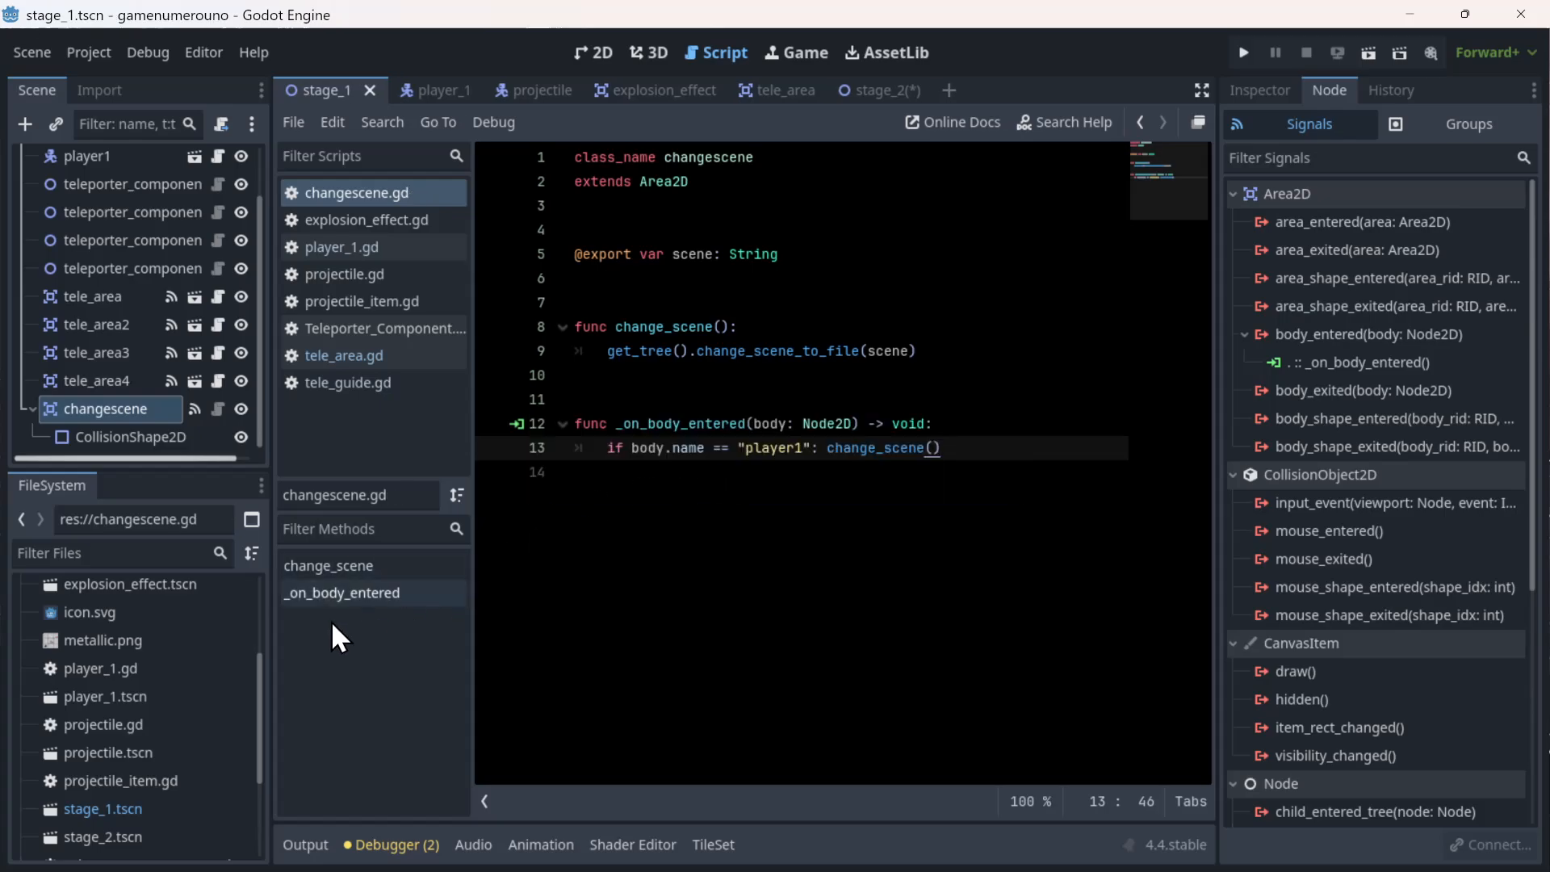
- Copy the path of stage_2.tscn and set the changescene node's Scene property to res://stage_2.tscn
click(1279, 94)
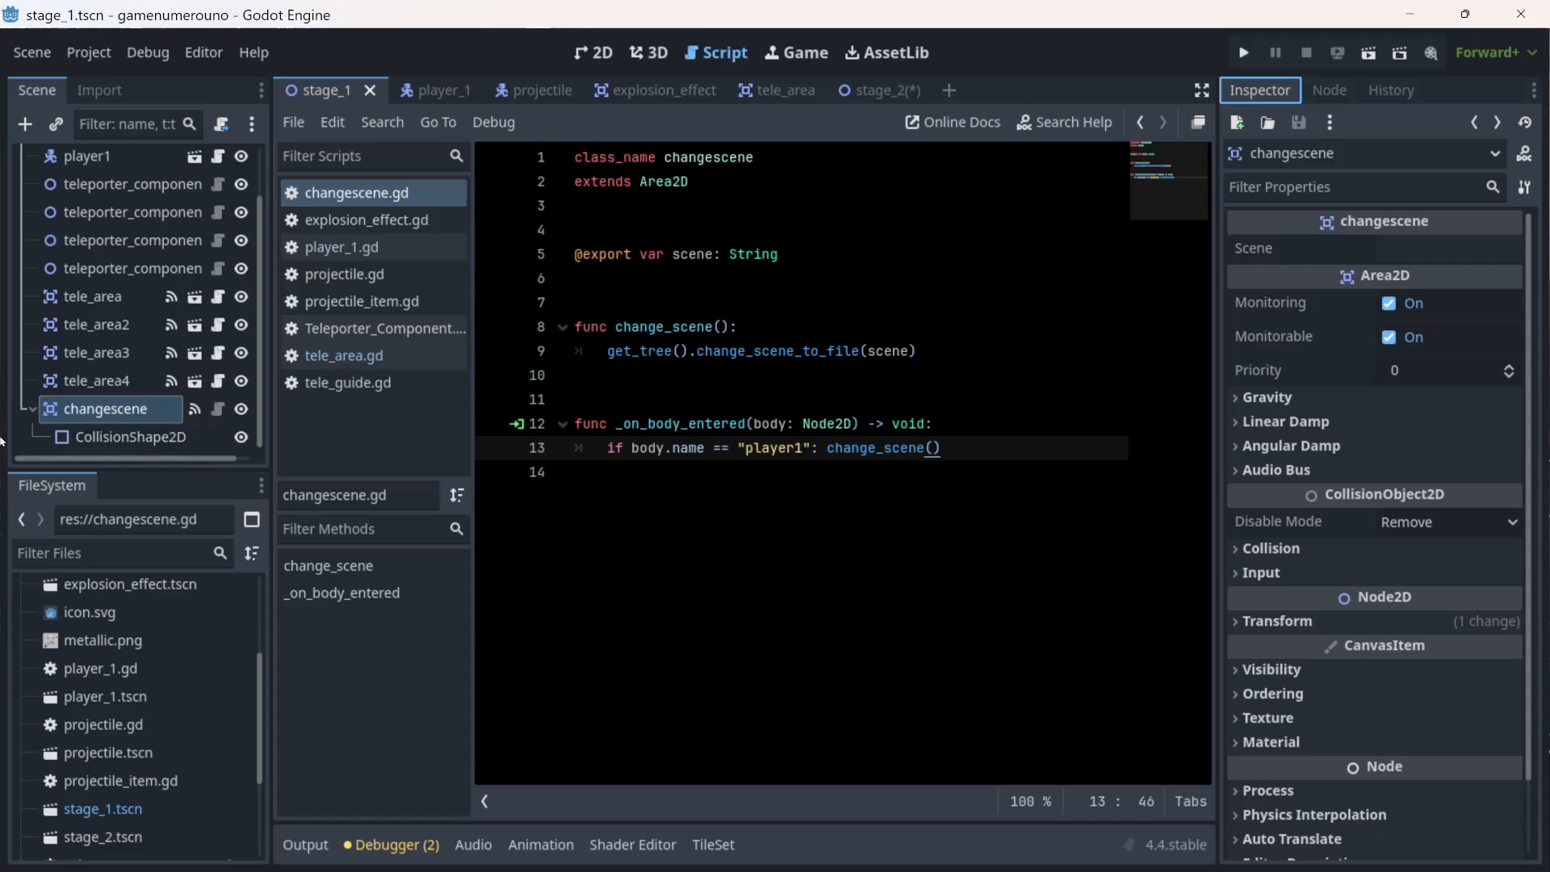
click(141, 851)
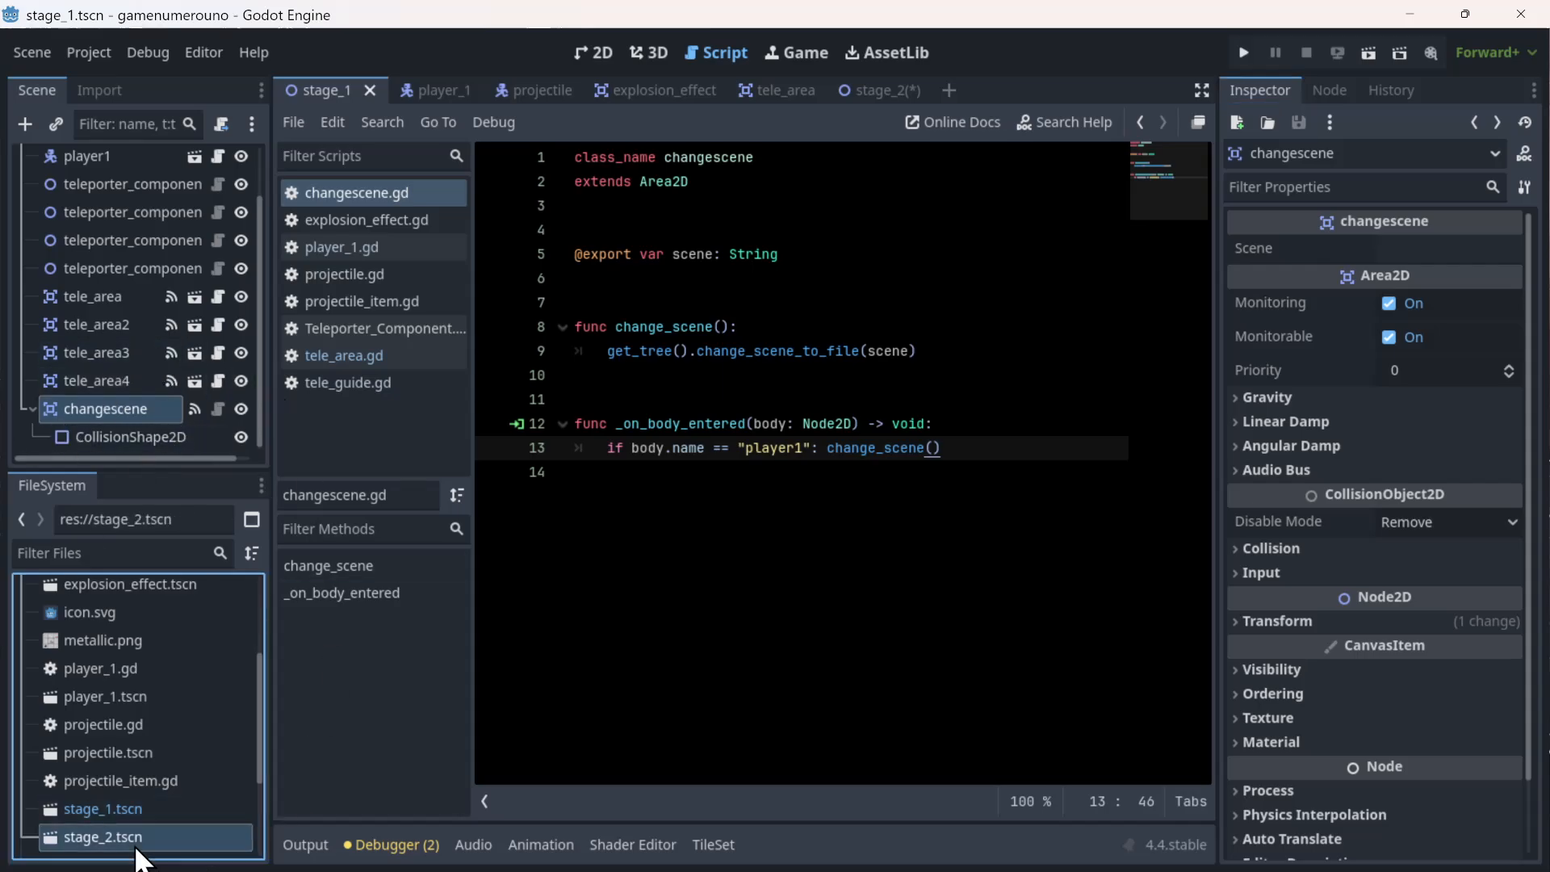
right_click(137, 853)
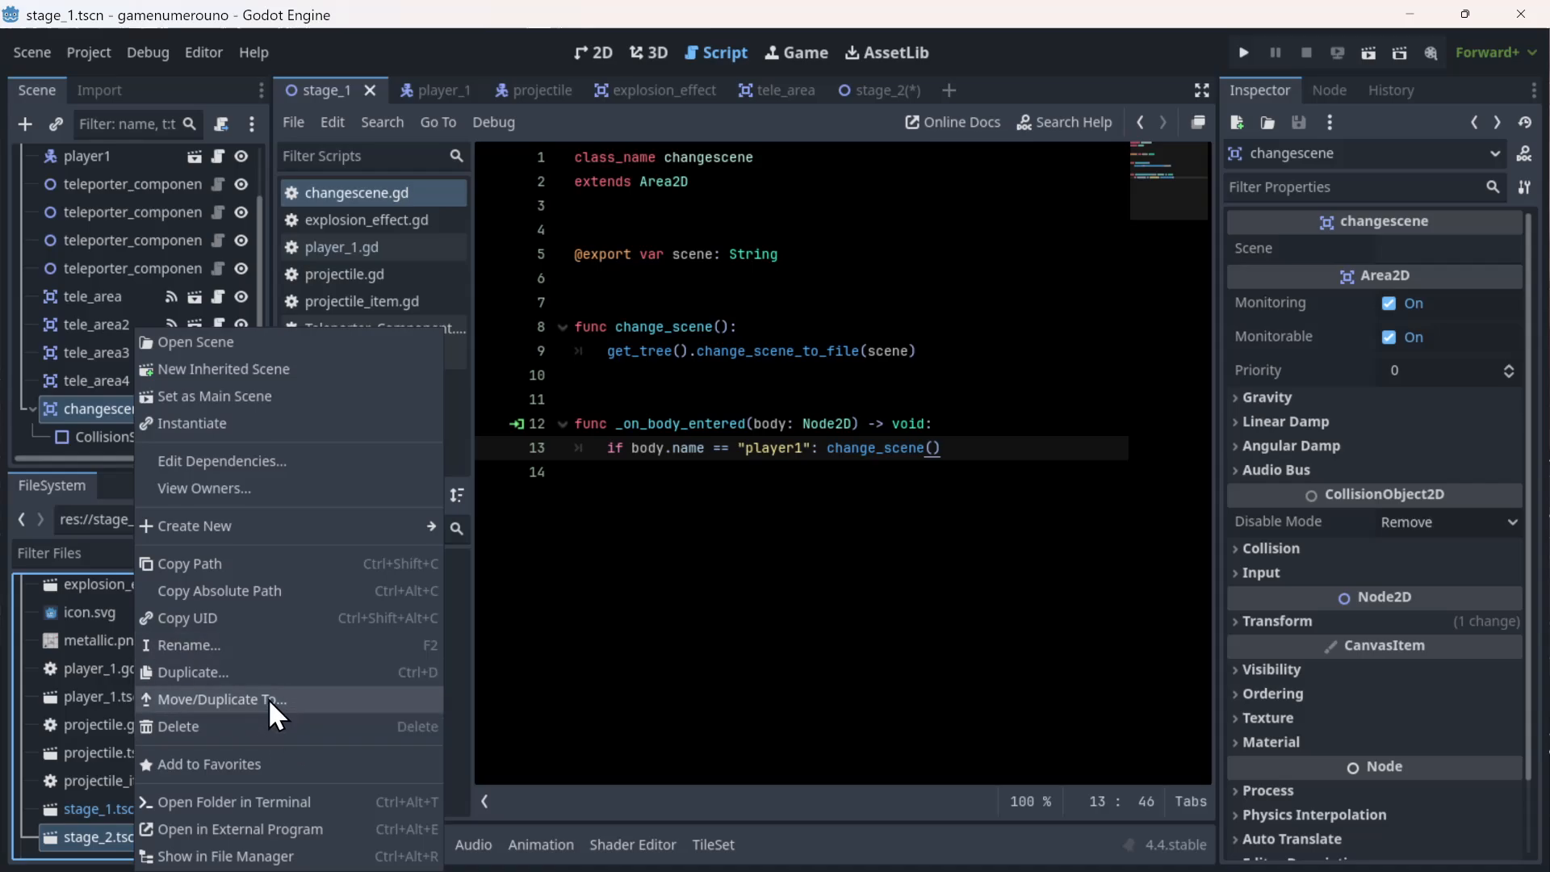
click(249, 570)
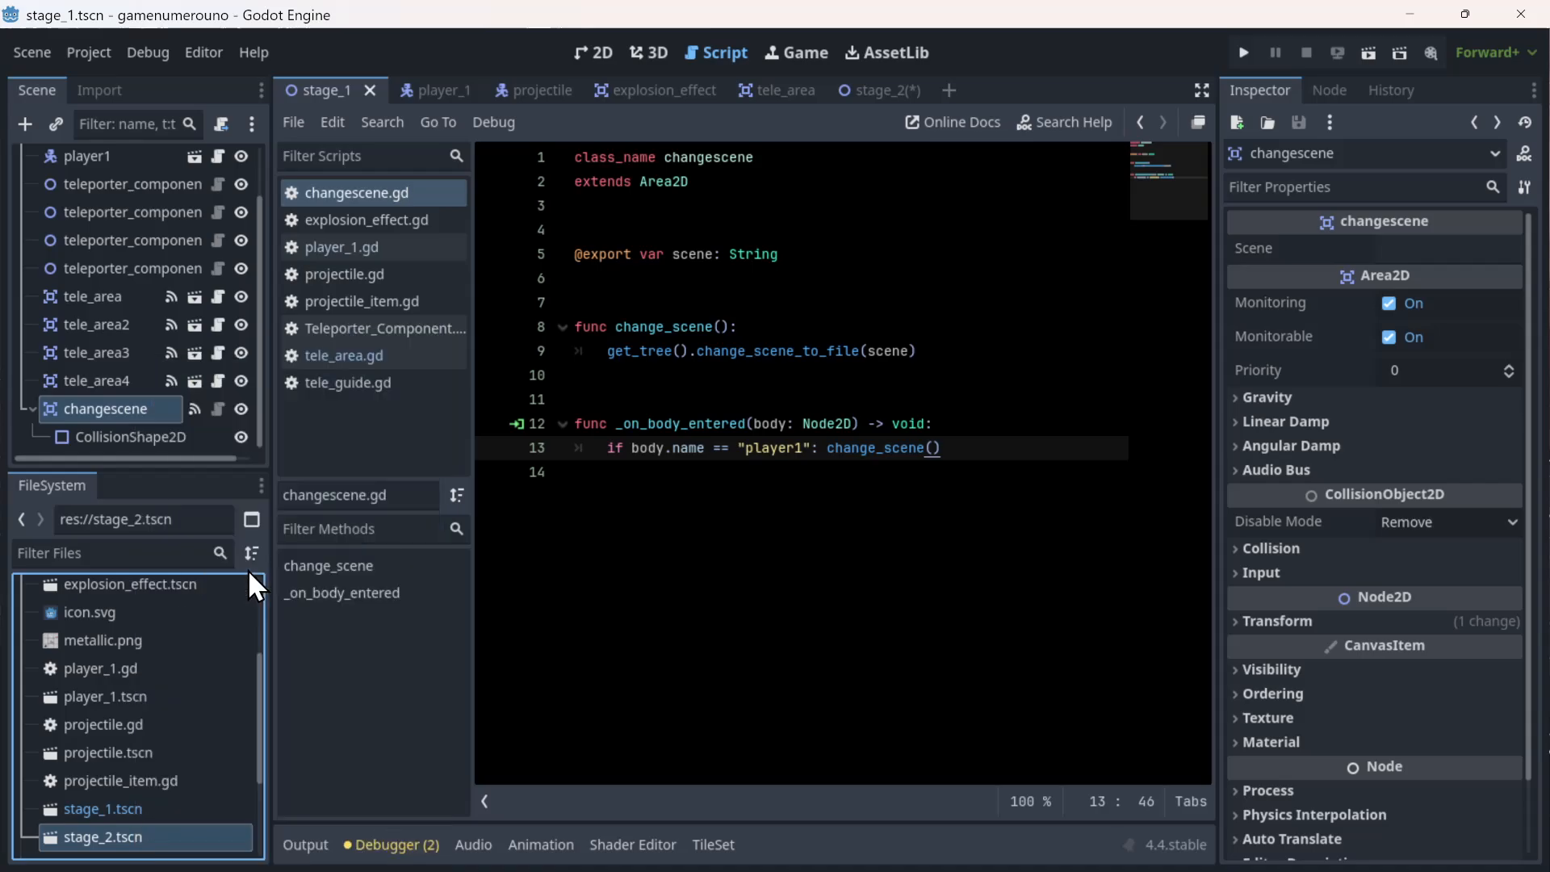
click(1400, 244)
text(res://stage_2.tscn)
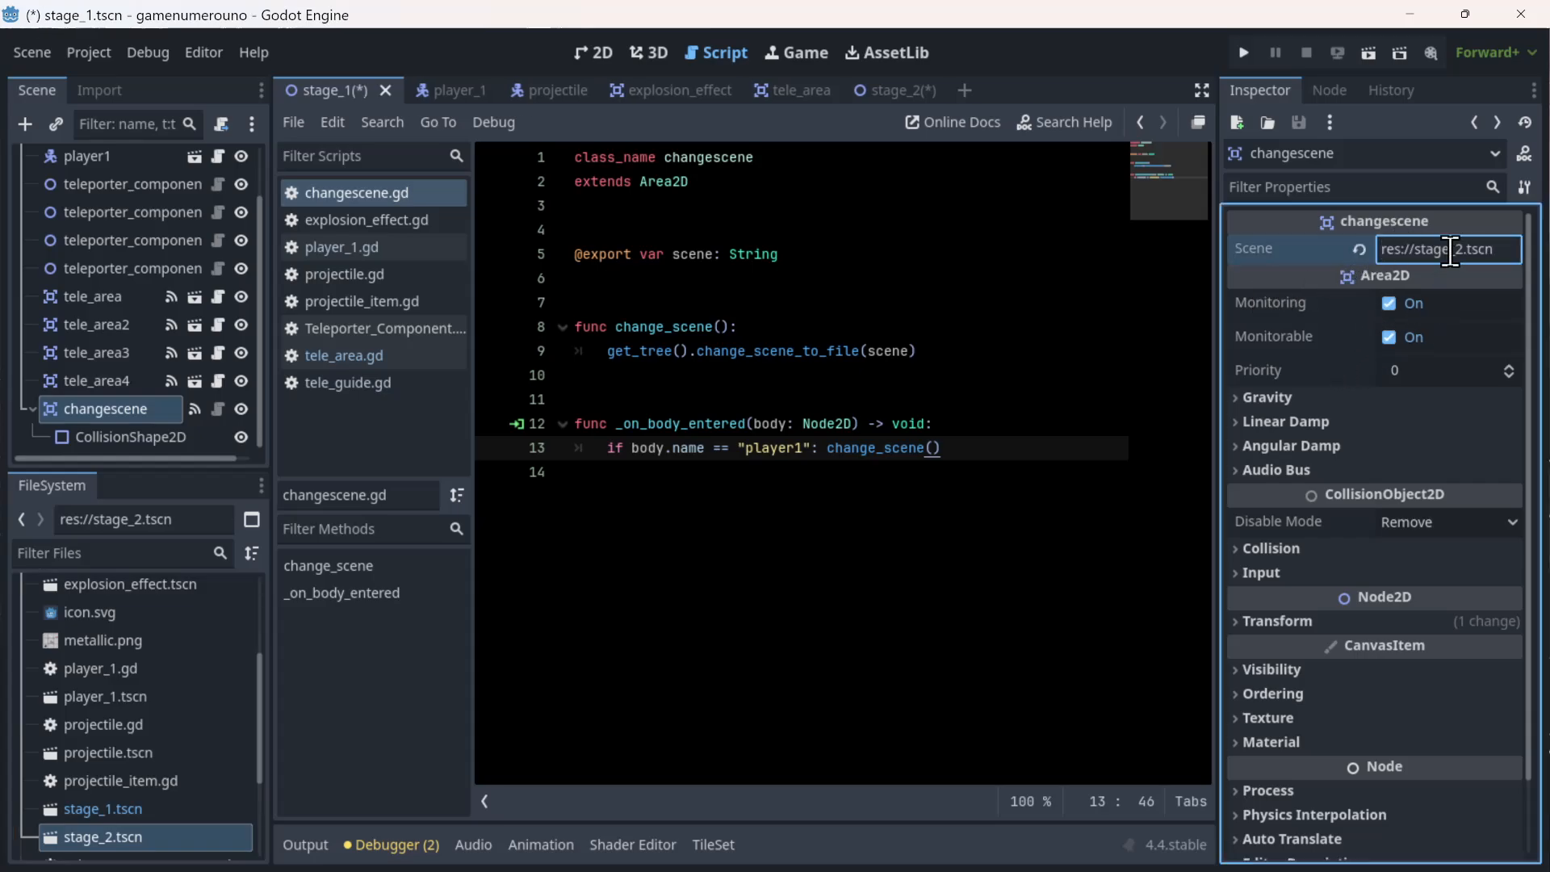
click(1062, 327)
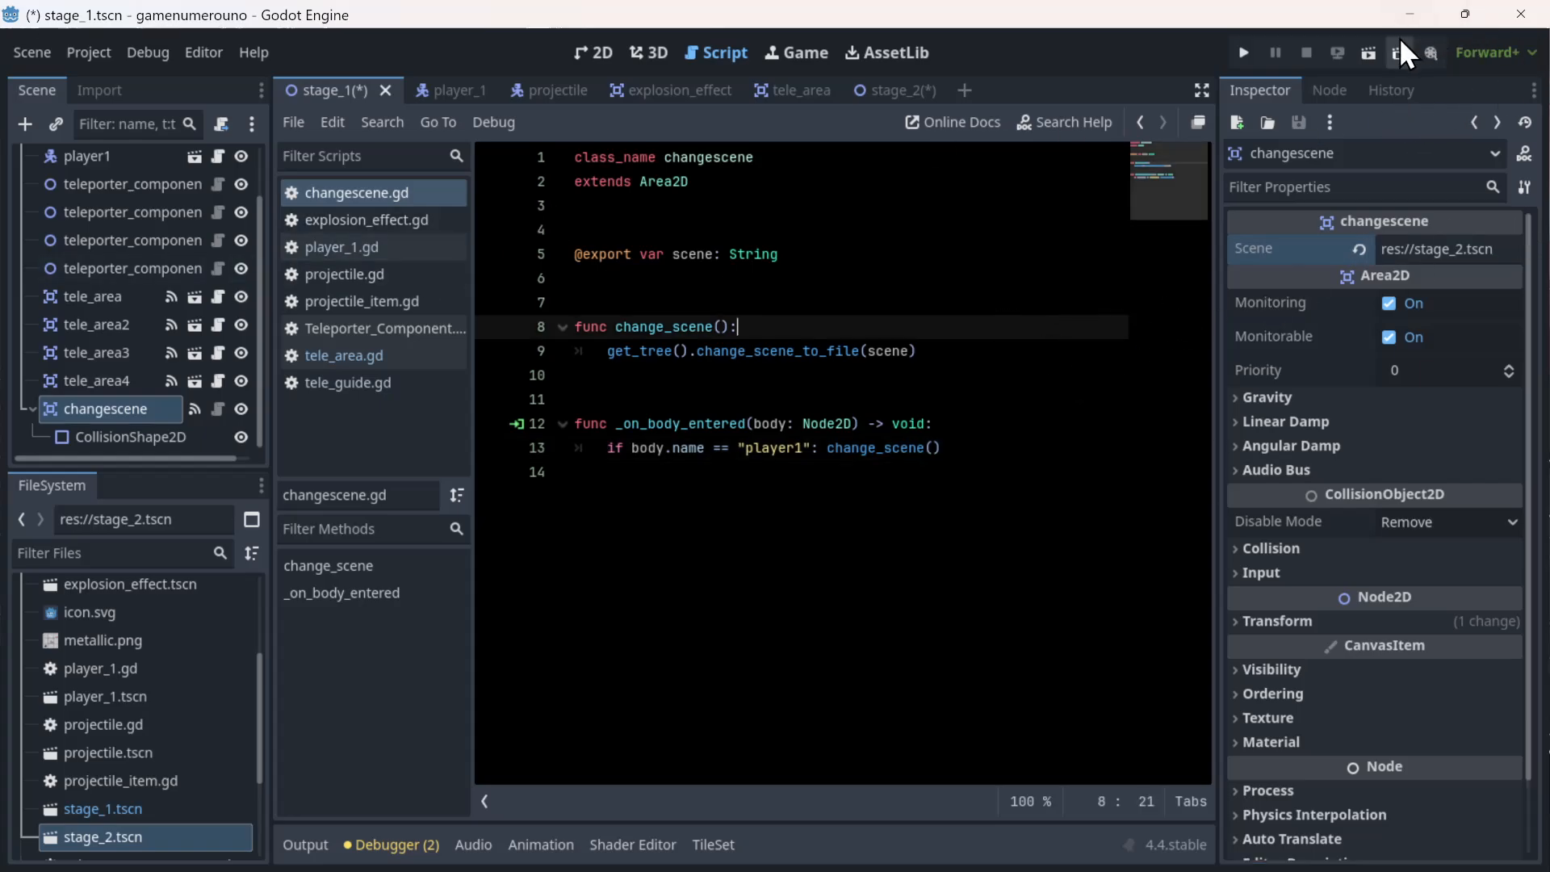
- Run the current scene to test the scene change, and close the game window
click(1375, 47)
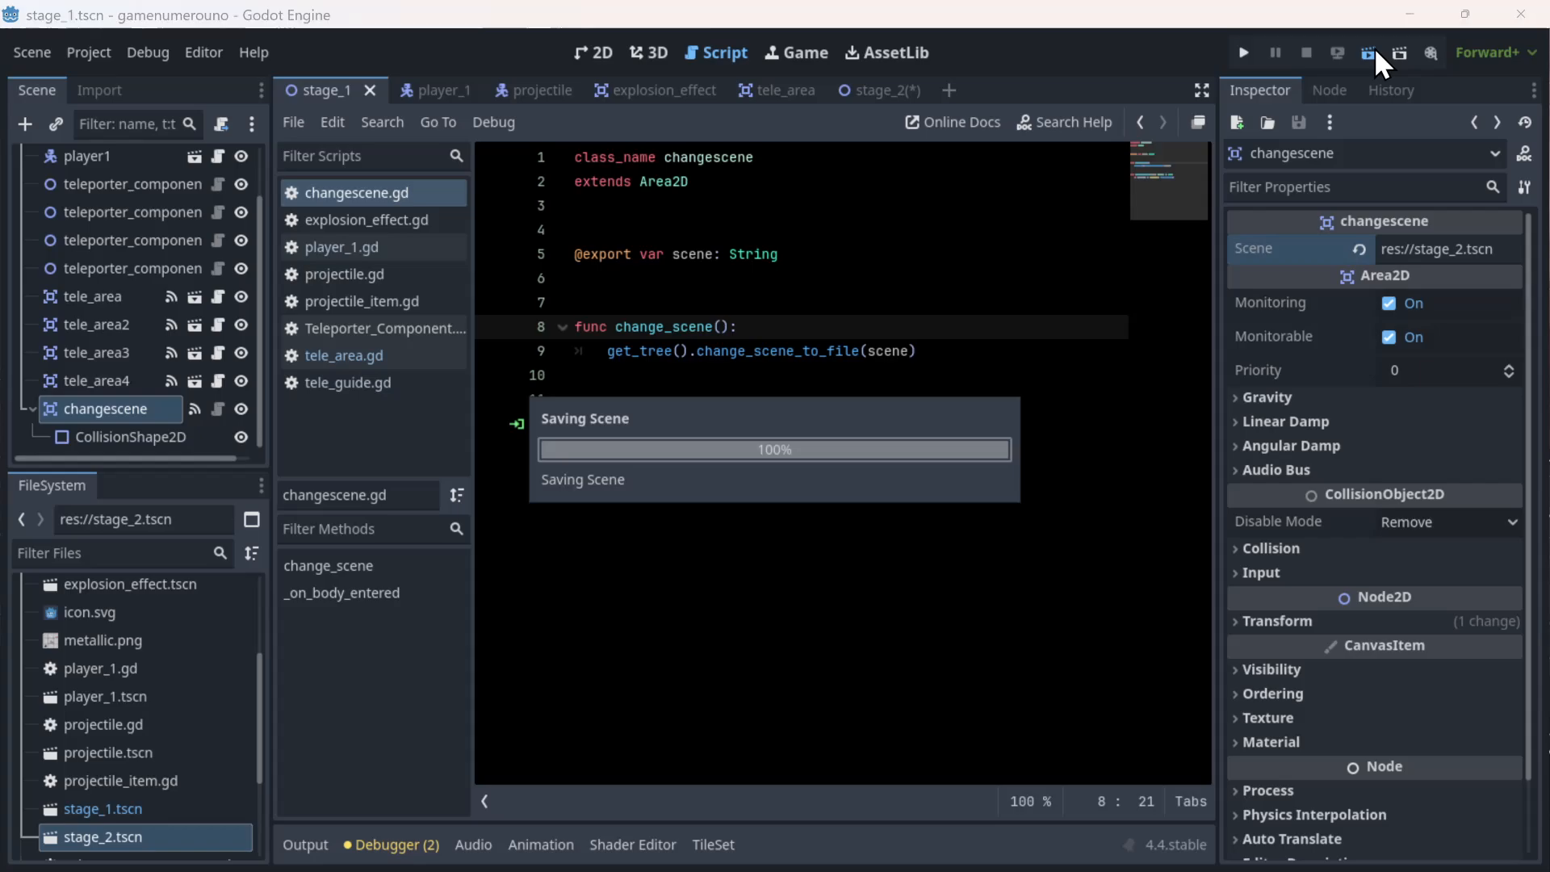
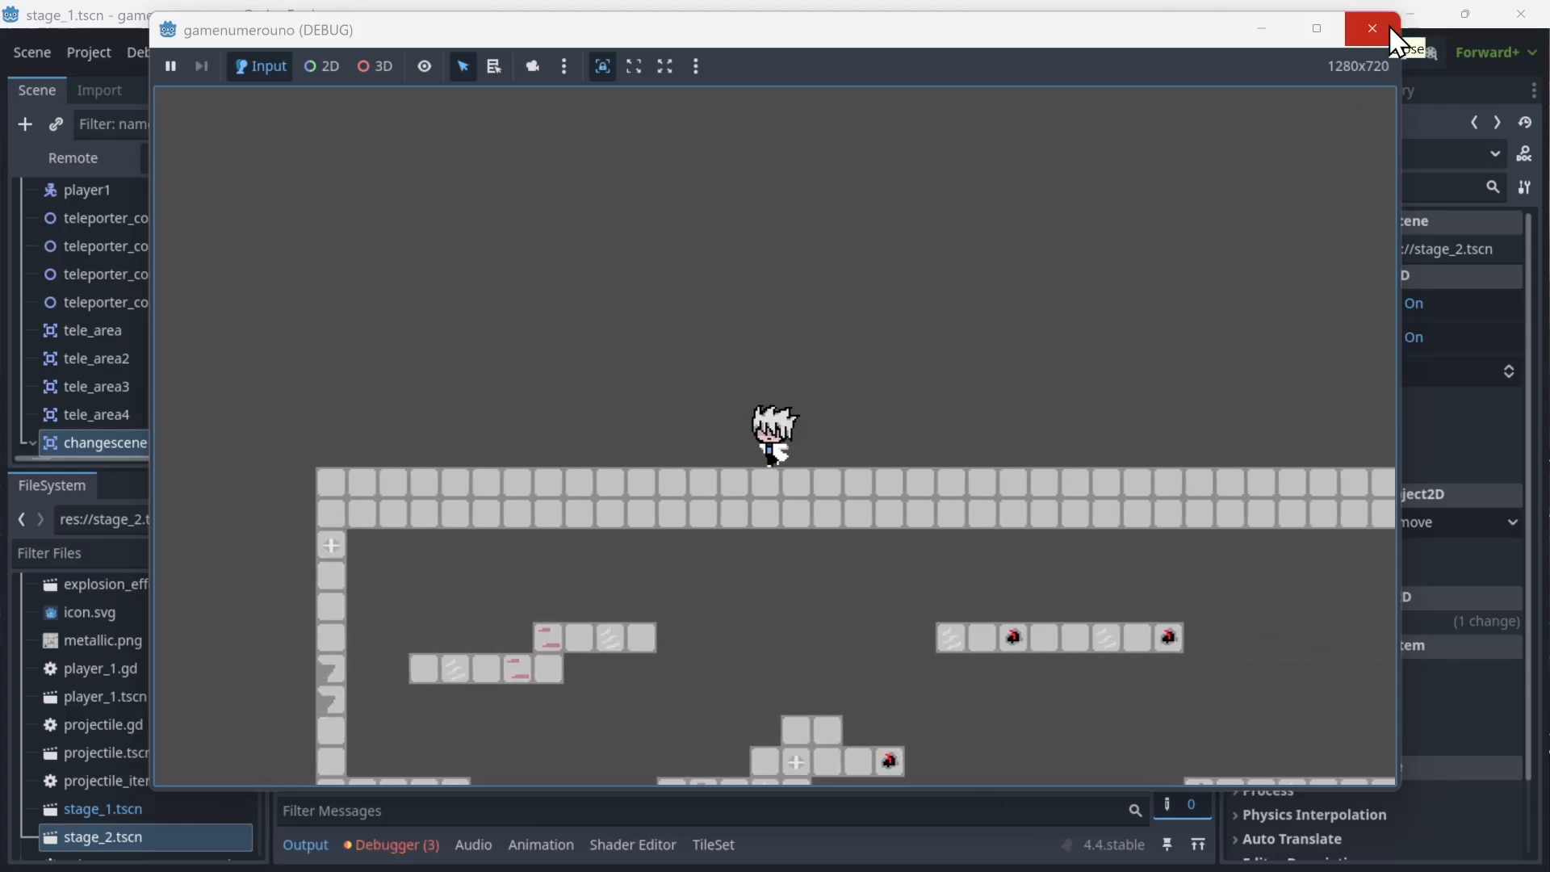
click(1389, 24)
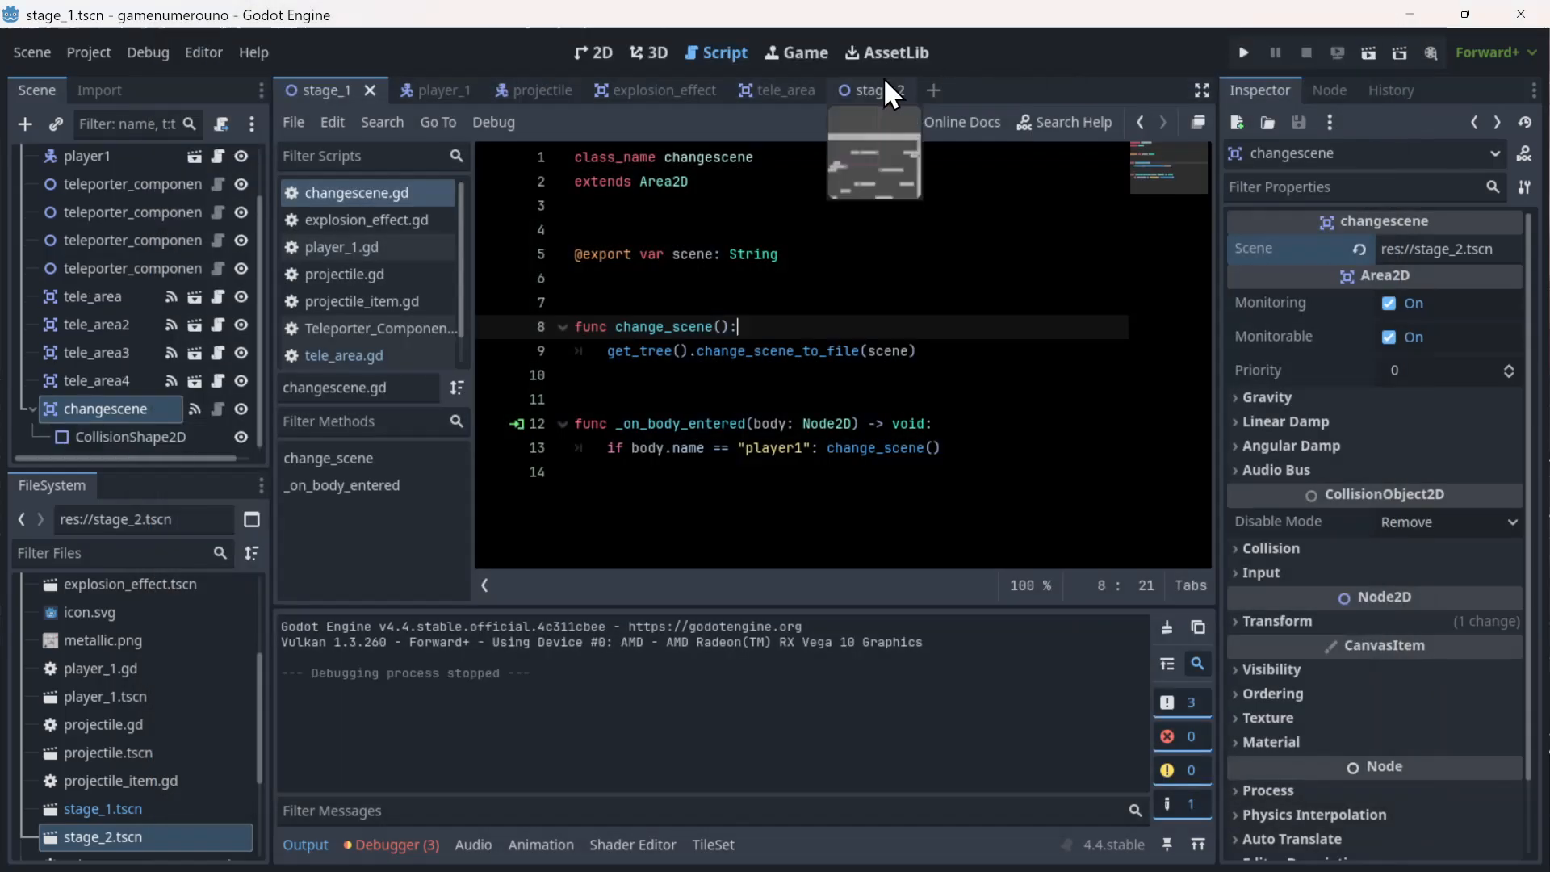
- Open the stage_2 scene in the 2D view and add a Label as a child of the stage2 root node
click(887, 84)
click(588, 54)
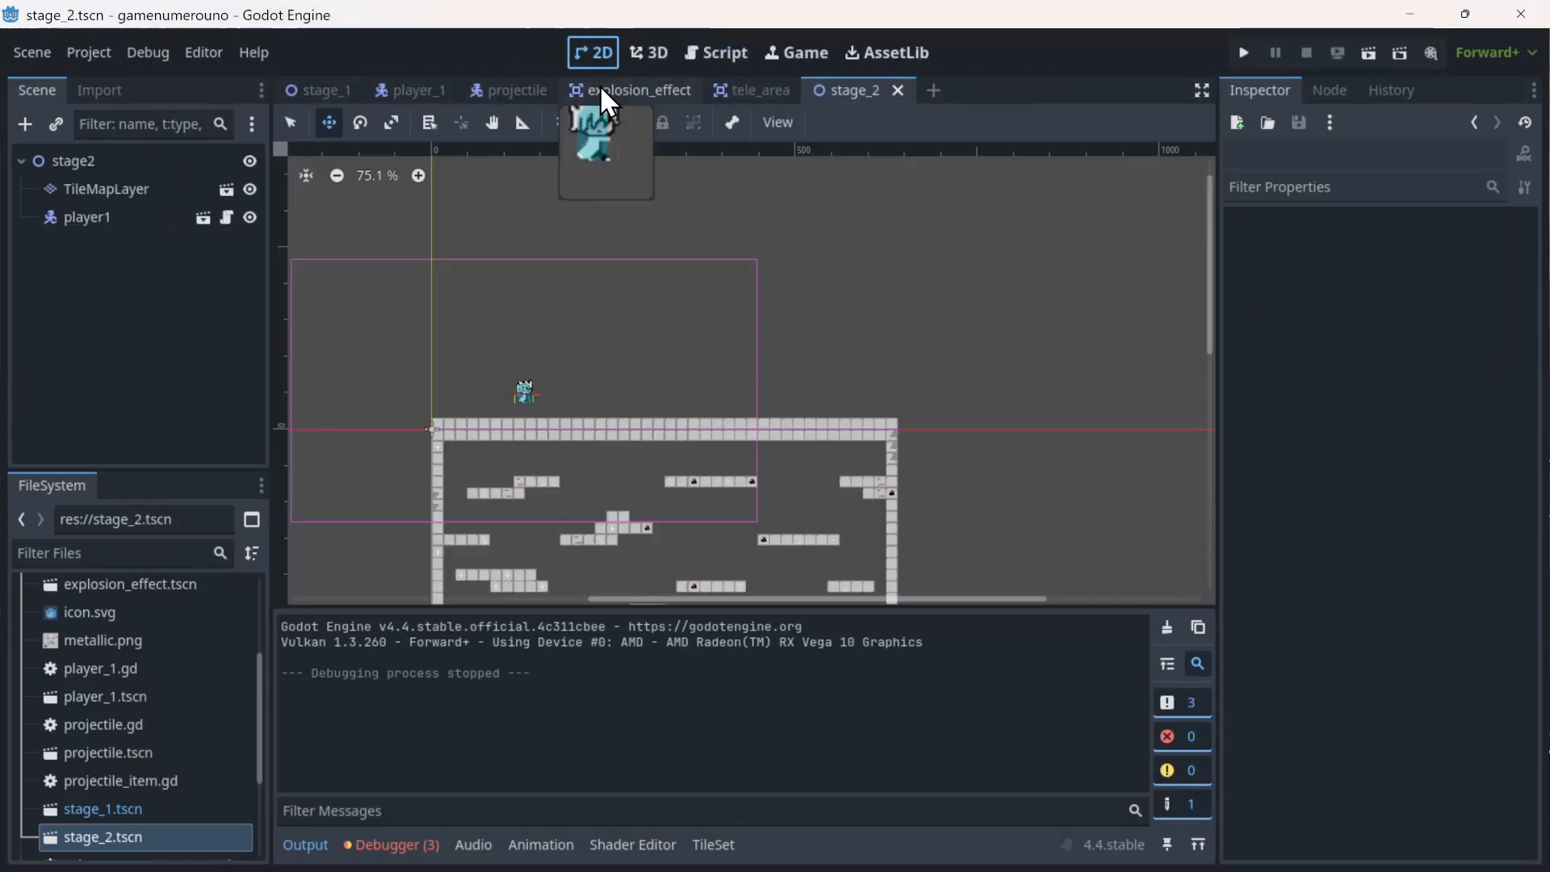
click(63, 159)
right_click(68, 161)
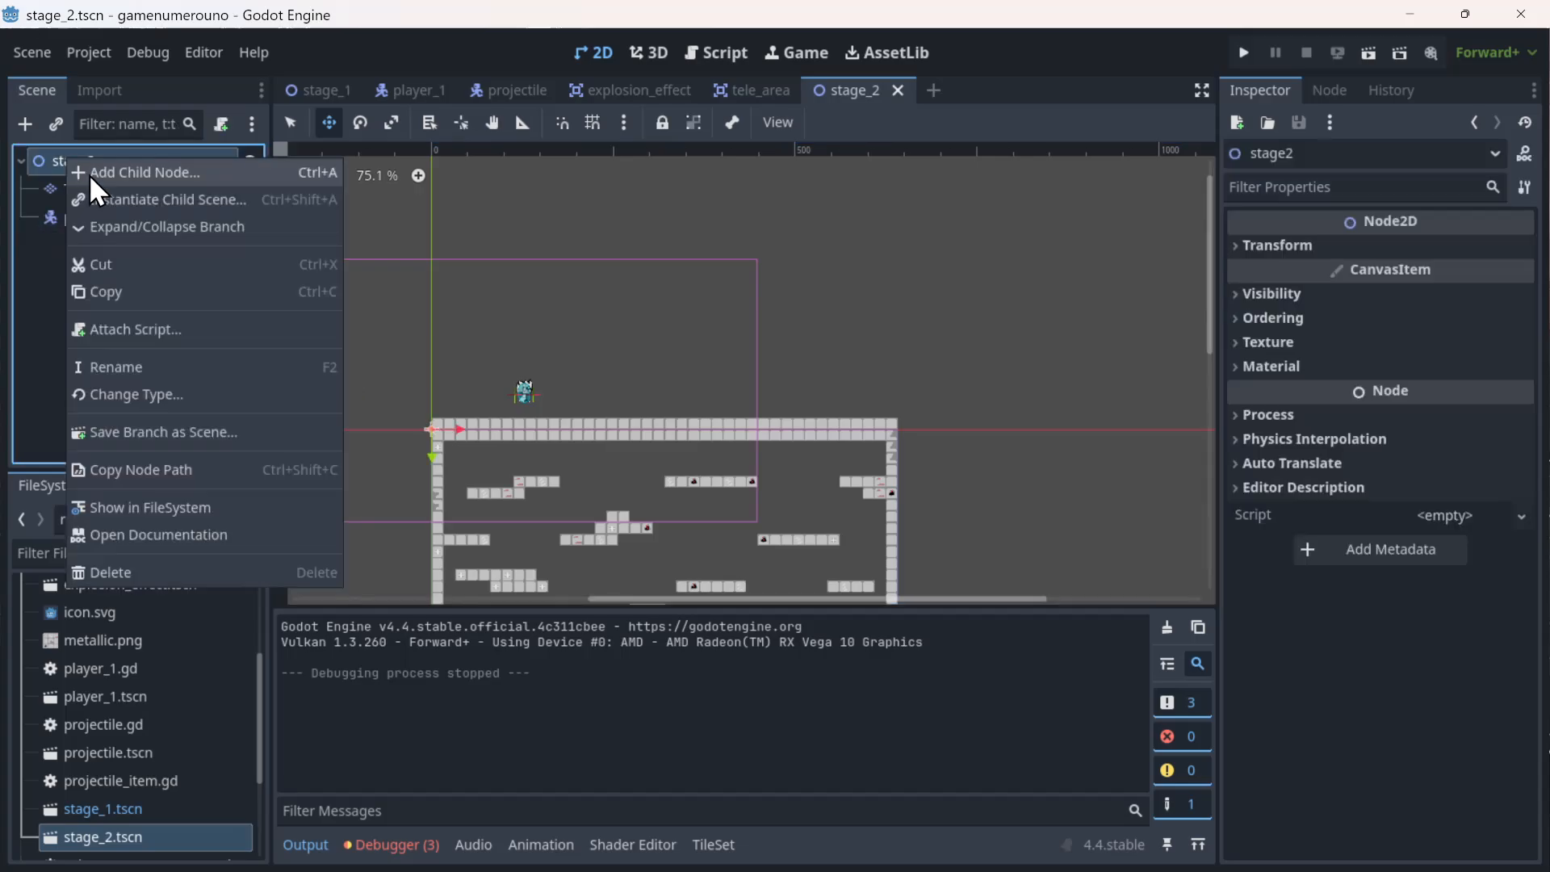
click(114, 173)
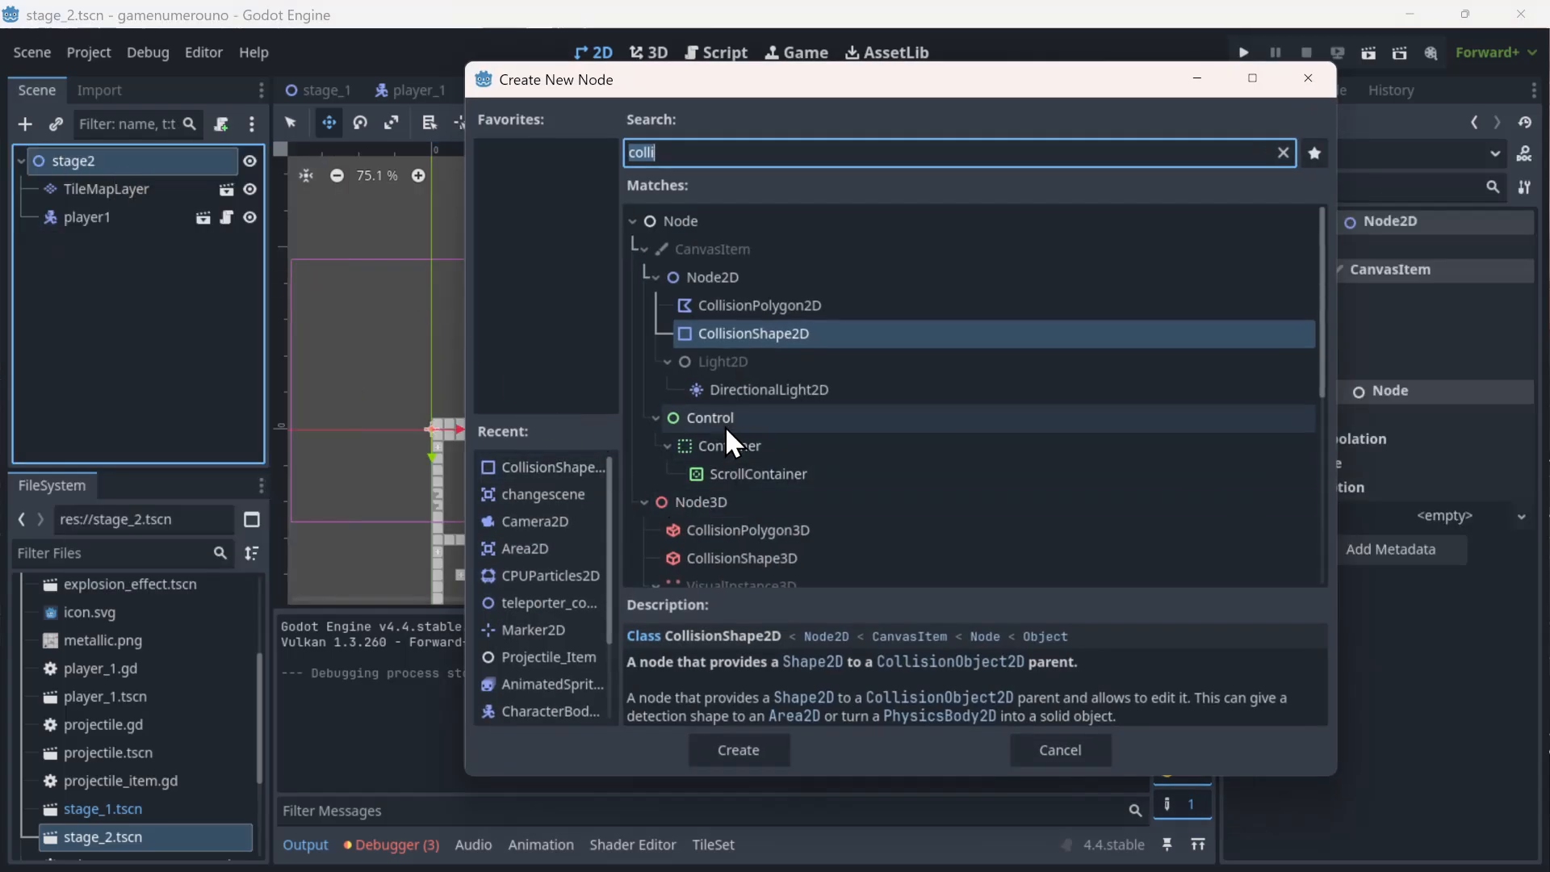
text(label)
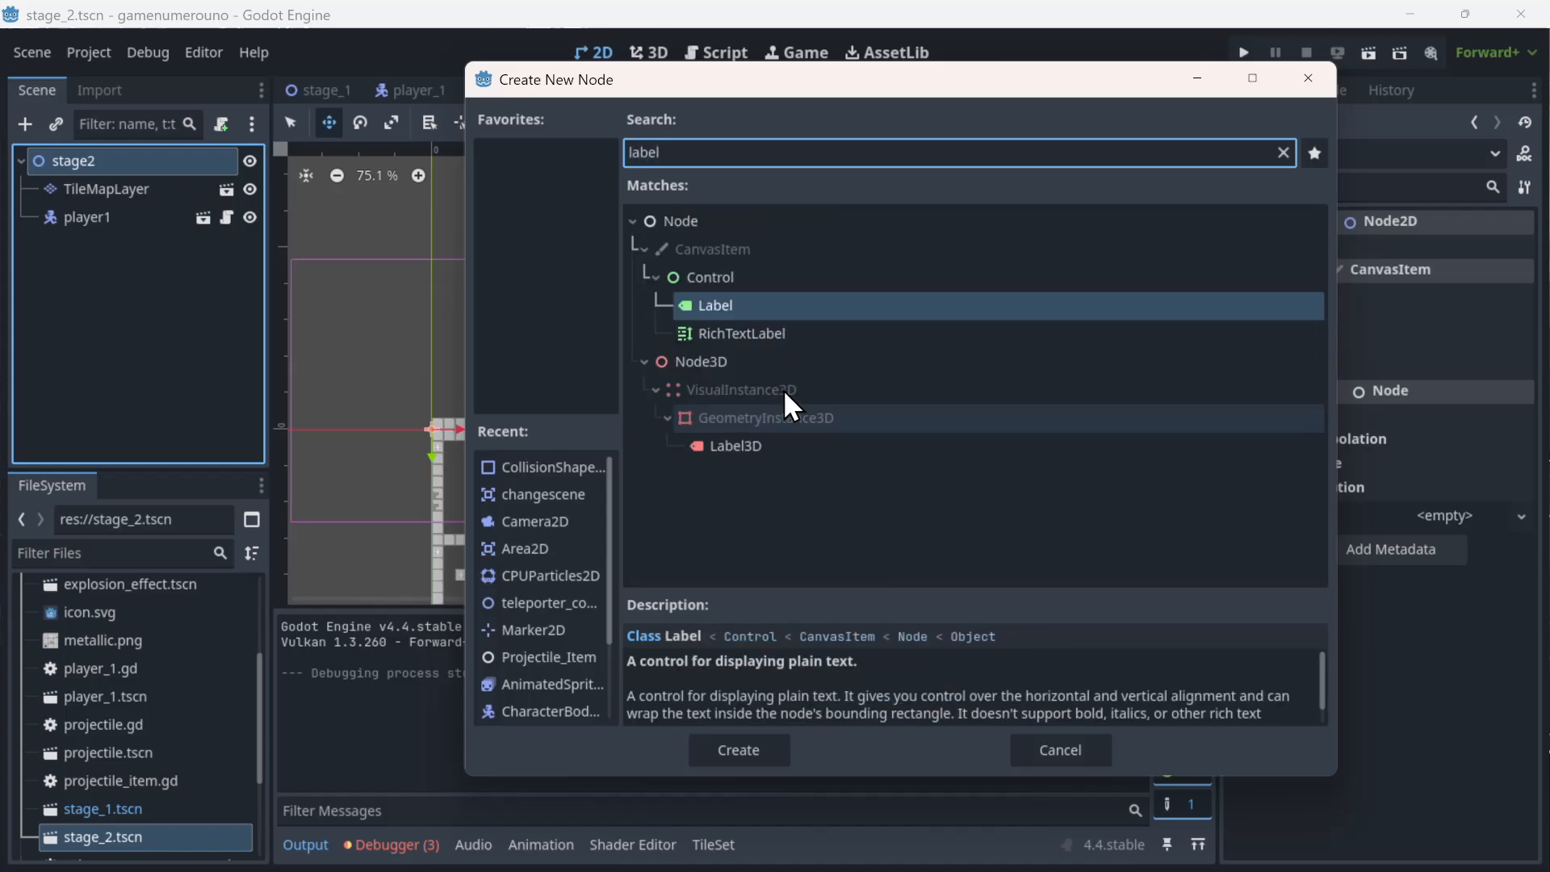
double_click(777, 307)
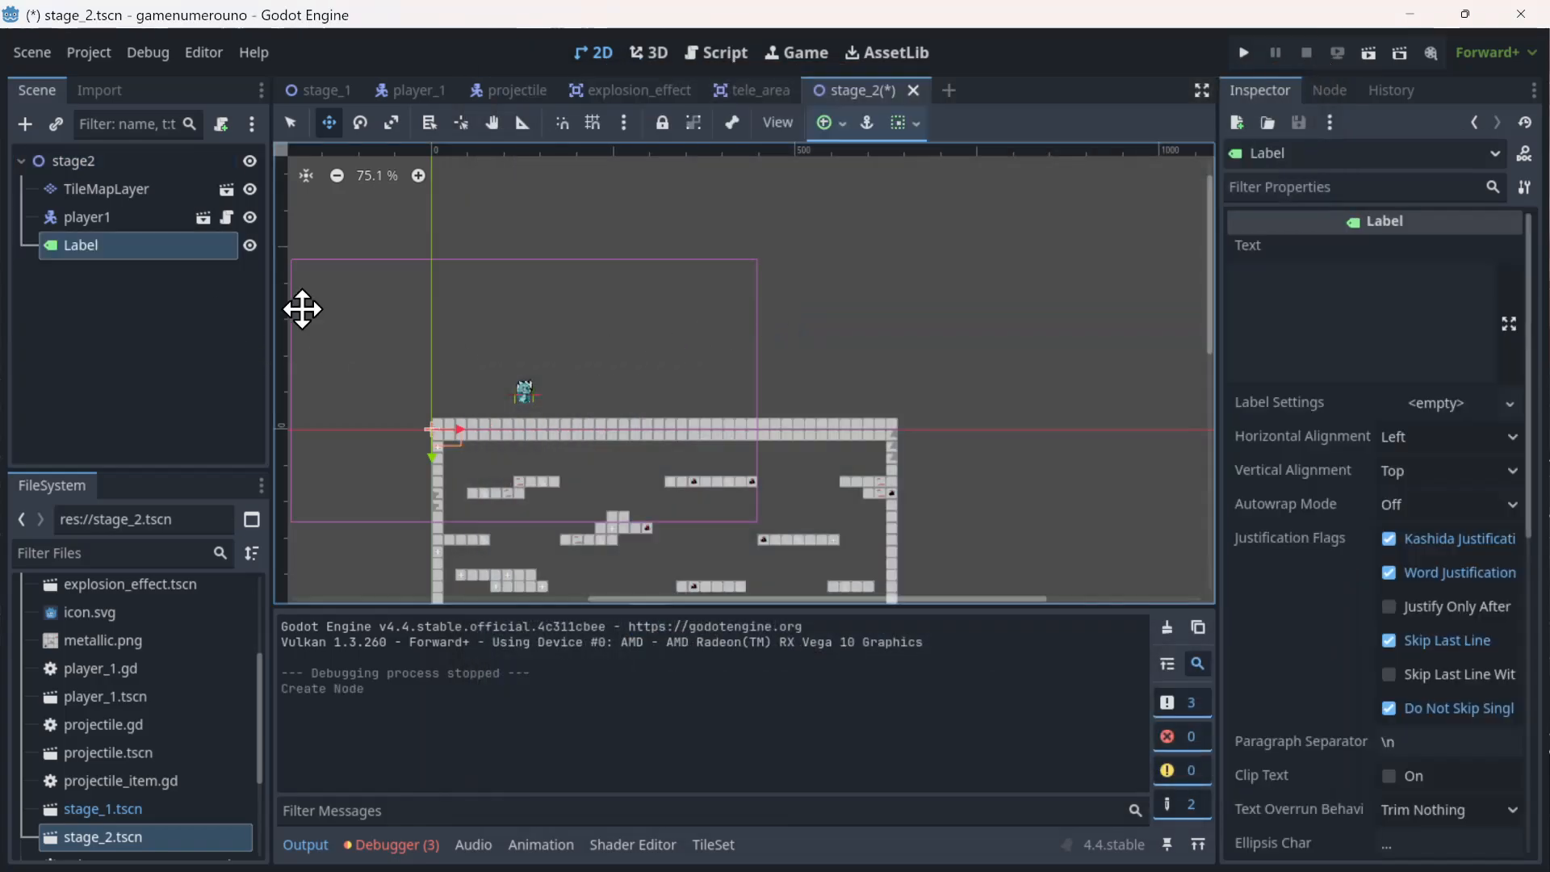
- Move the Label above the upper platform to about (266, -113) and set its text to "stage2"
drag(457, 335, 650, 255)
click(1356, 360)
text(st)
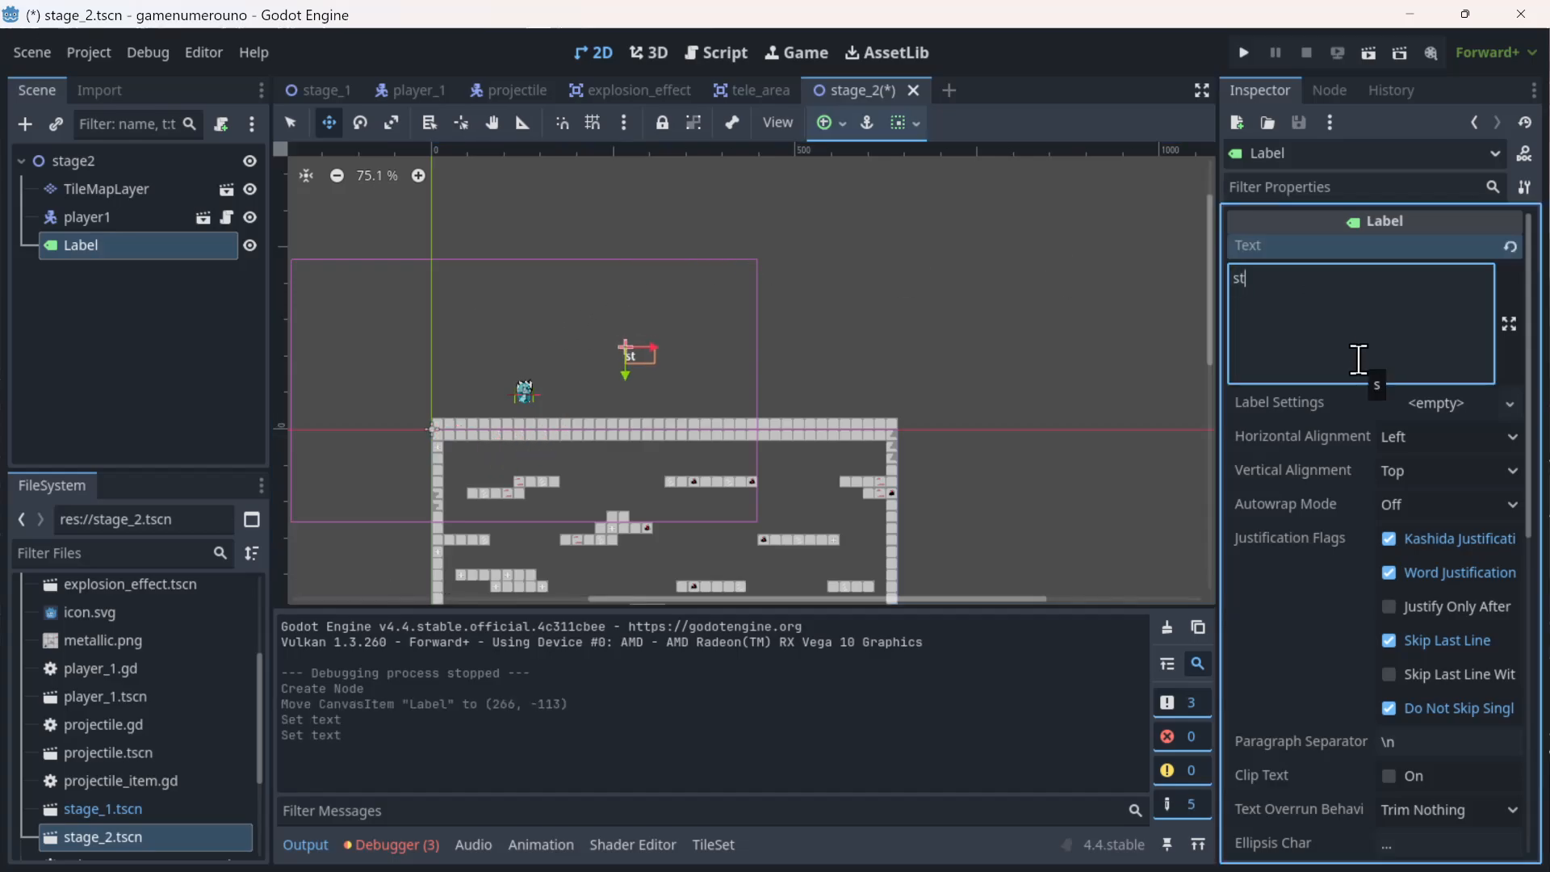
text(age2)
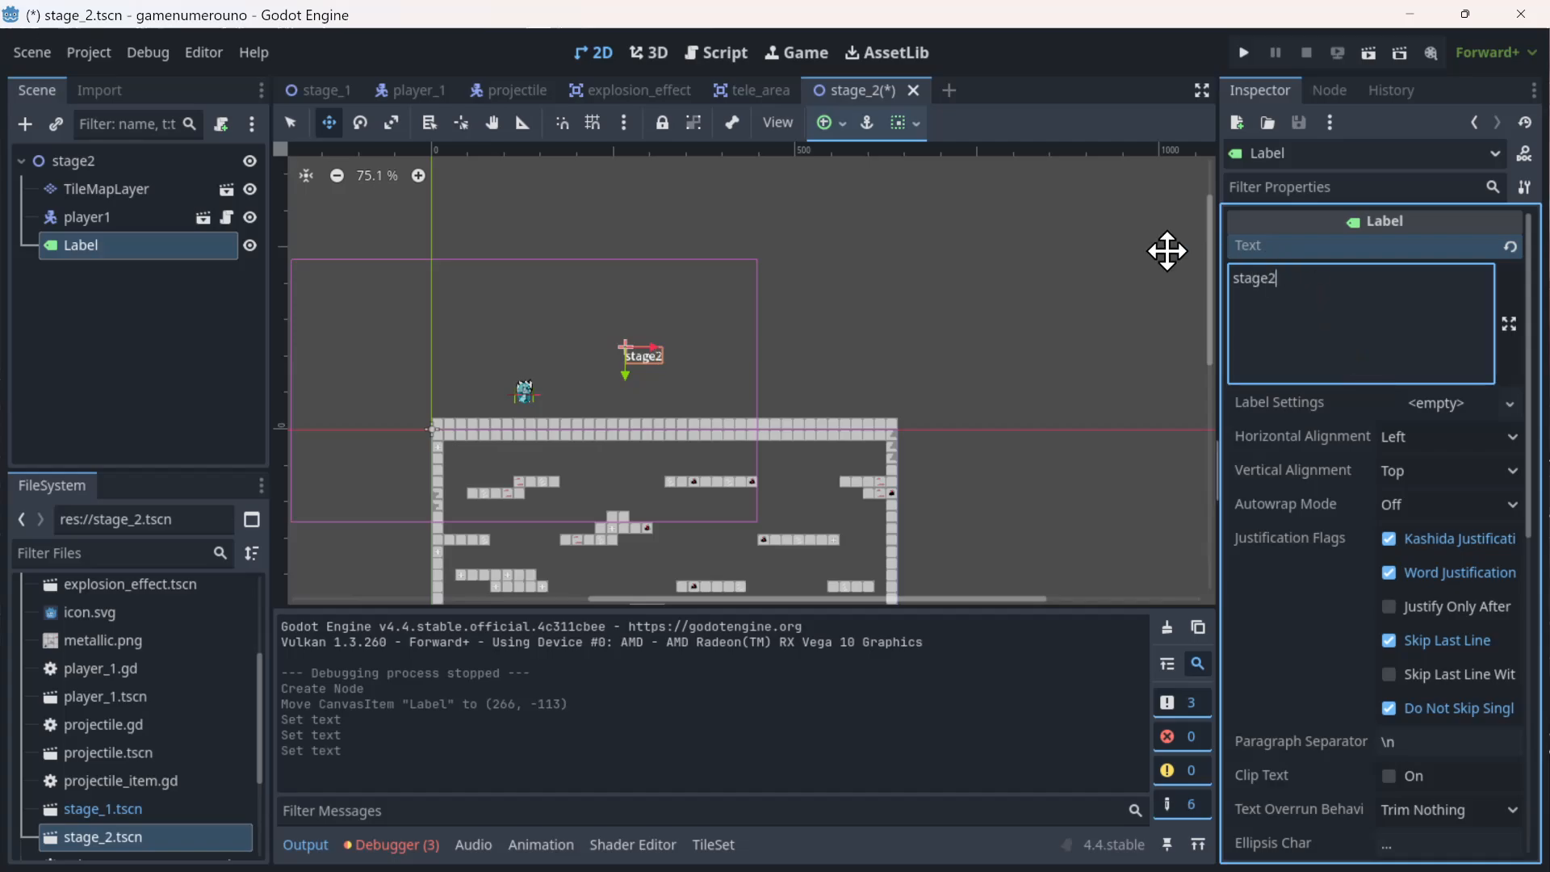
- Run the project and steer the player across the platforms into the changescene area to test the switch to stage_2
click(1243, 52)
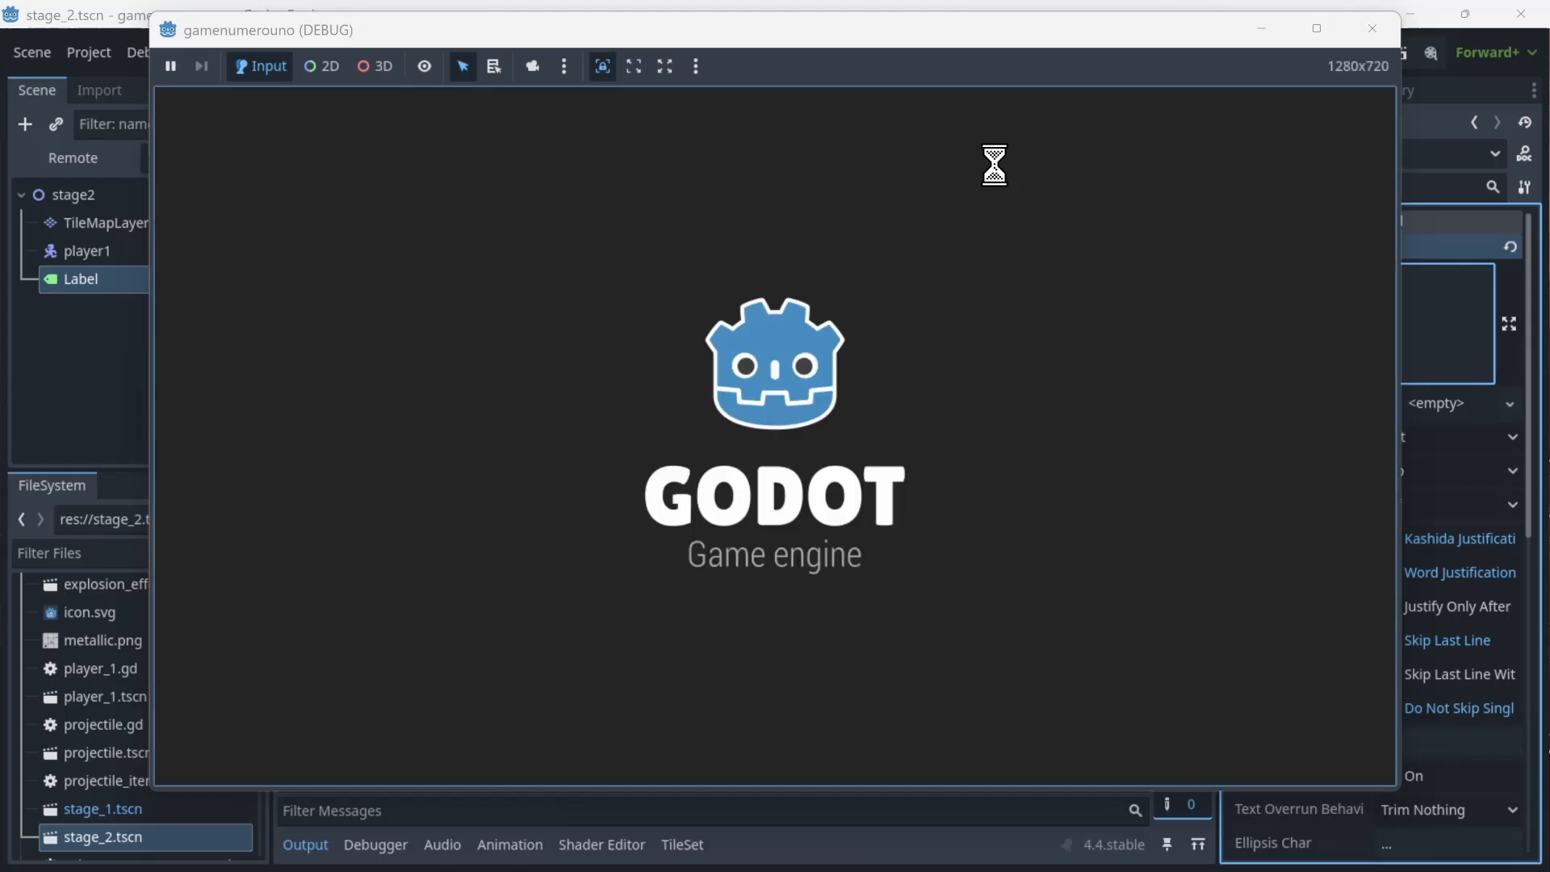
key(d)
key(space)
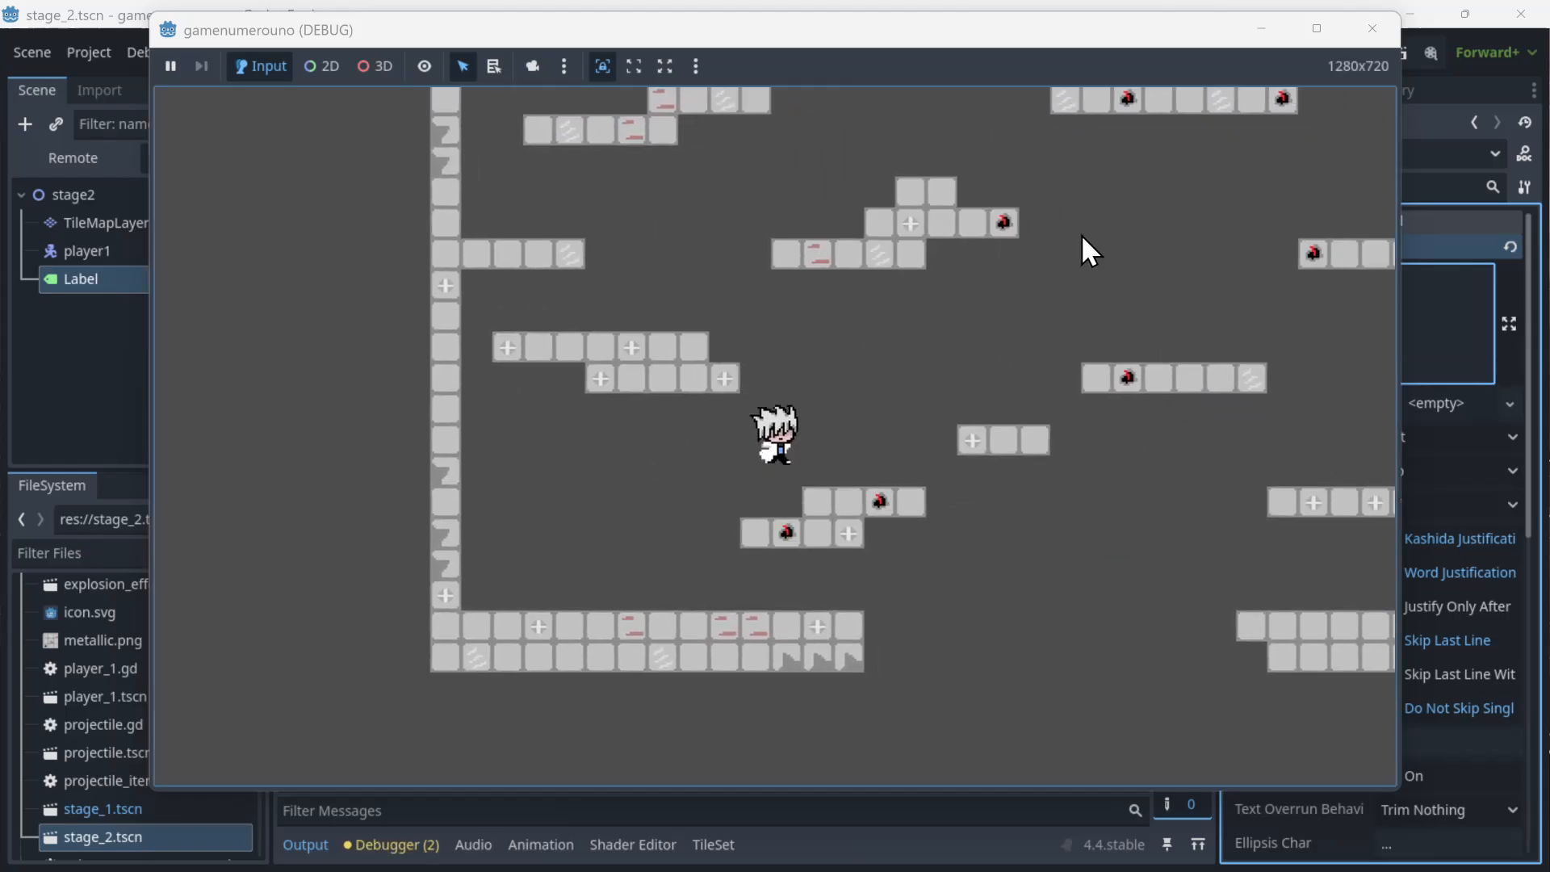
key(space)
key(d)
key(d)
key(space)
key(d)
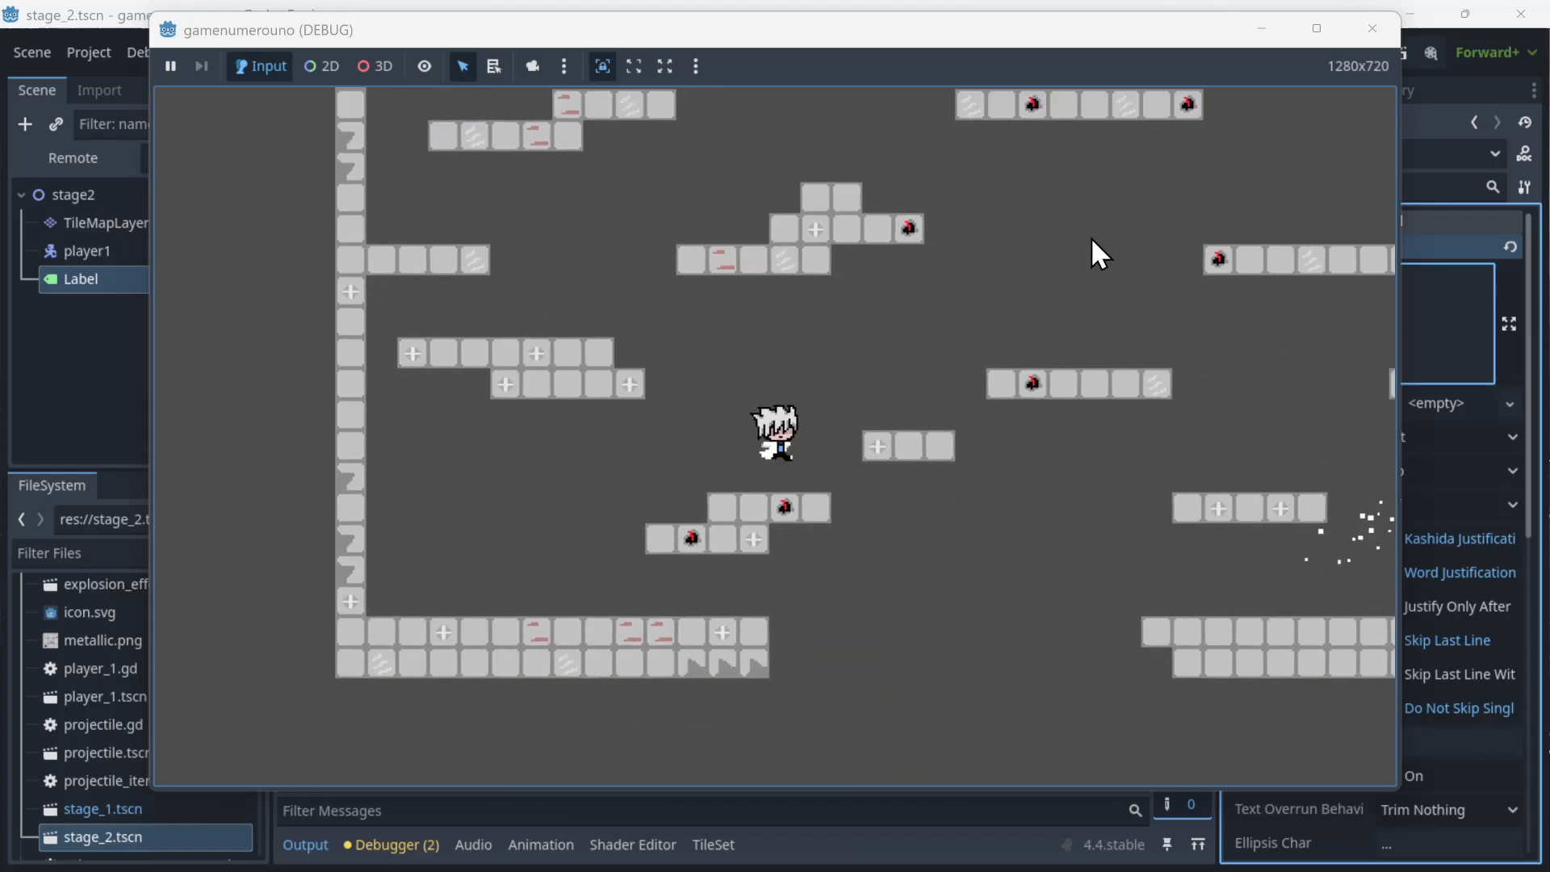
key(a)
key(d)
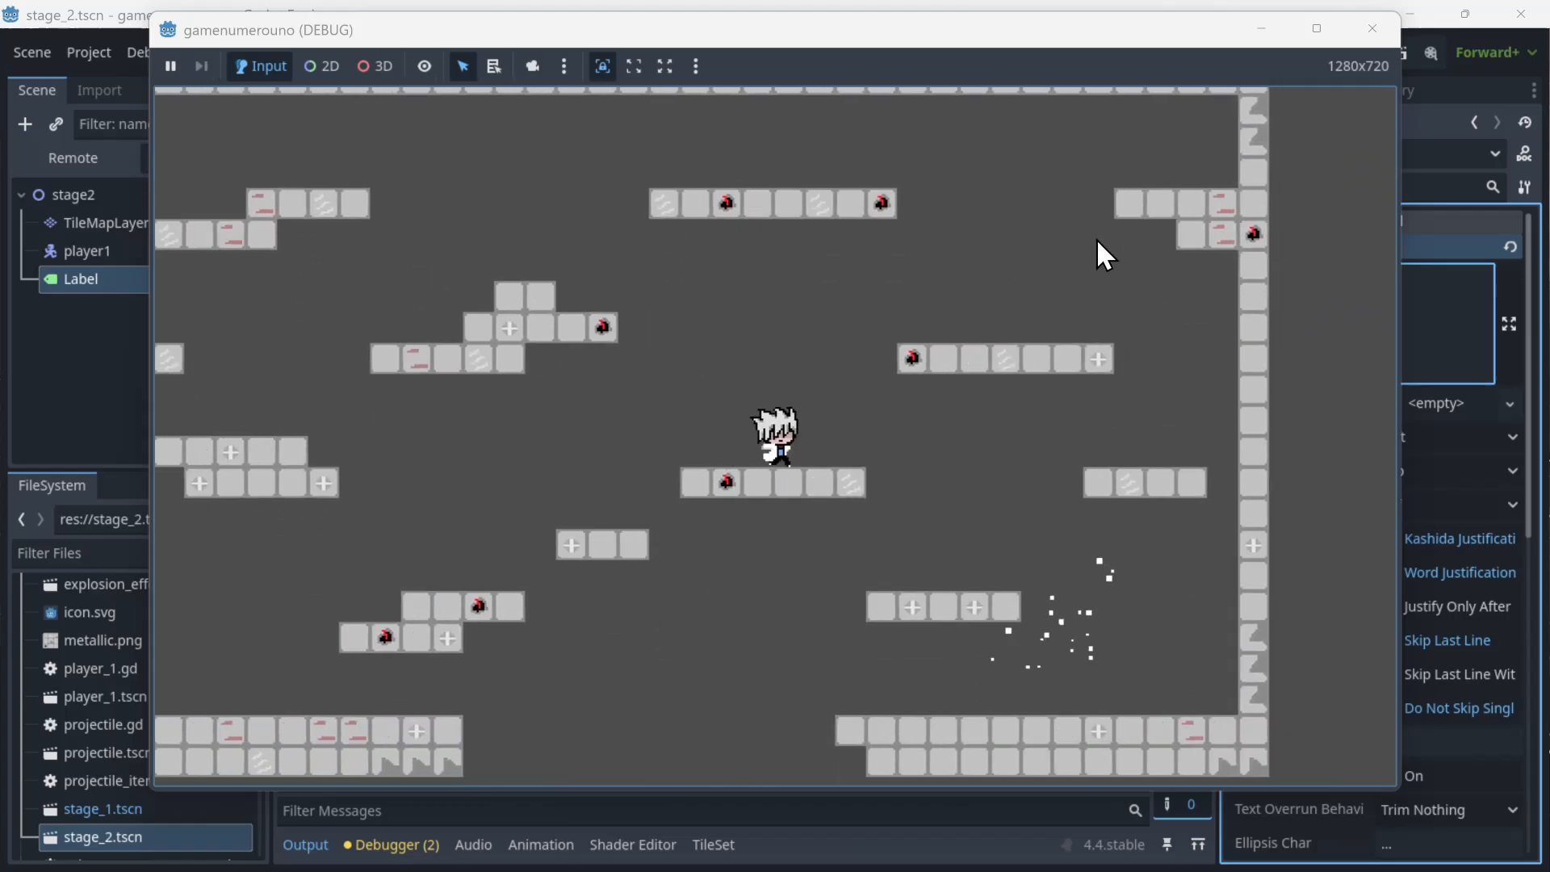
key(space)
key(space)
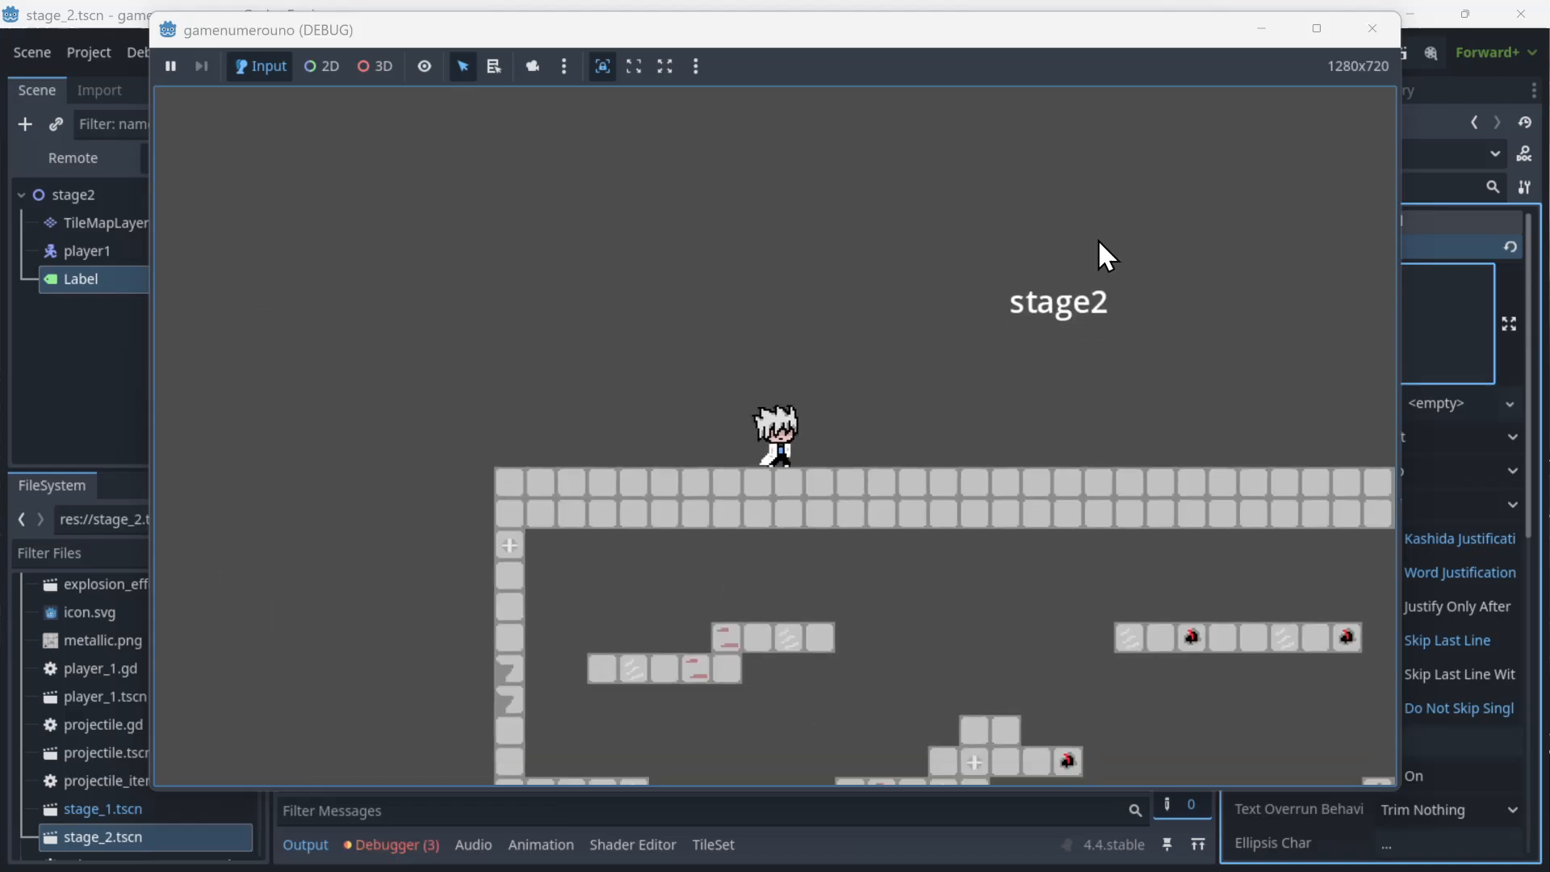
- Move and jump the player around the stage2 label in the running game, and close the game window
key(d)
key(space)
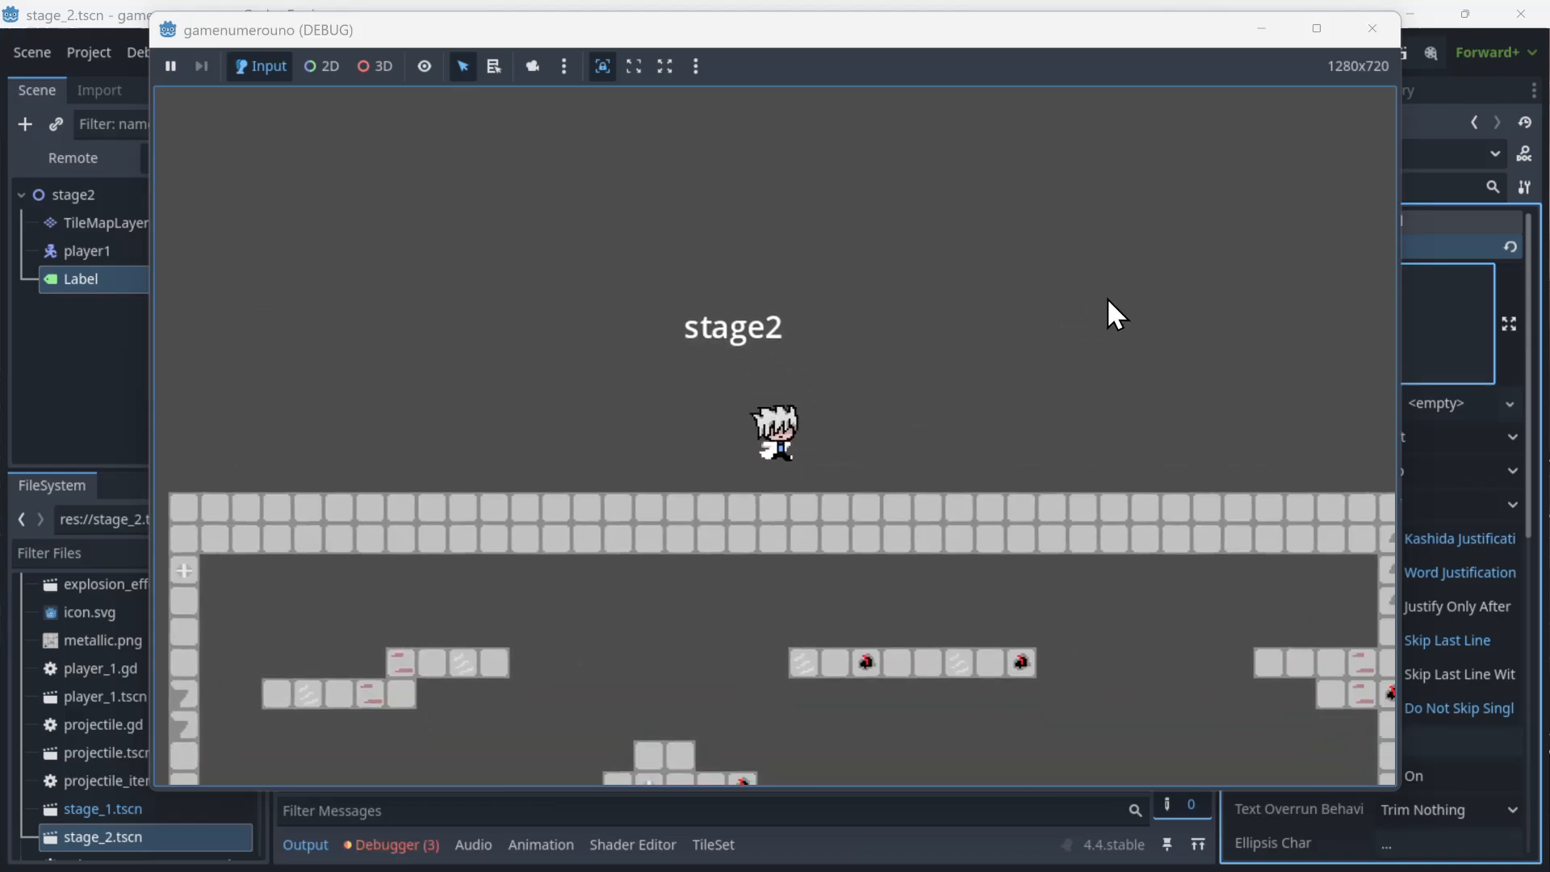
key(space)
key(a)
key(space)
key(space)
key(Right)
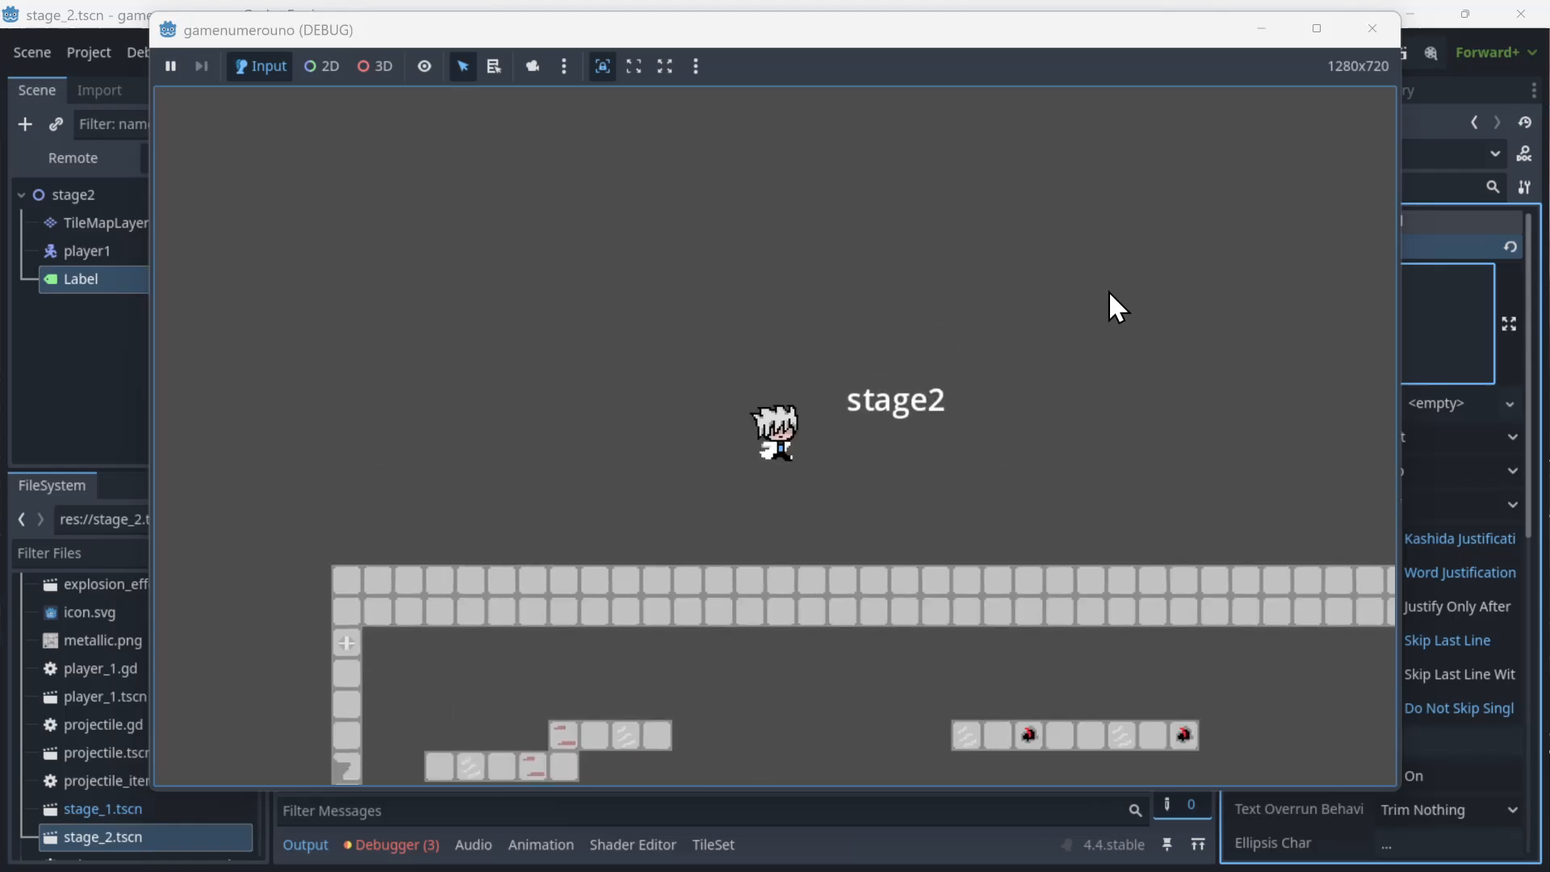
click(1374, 26)
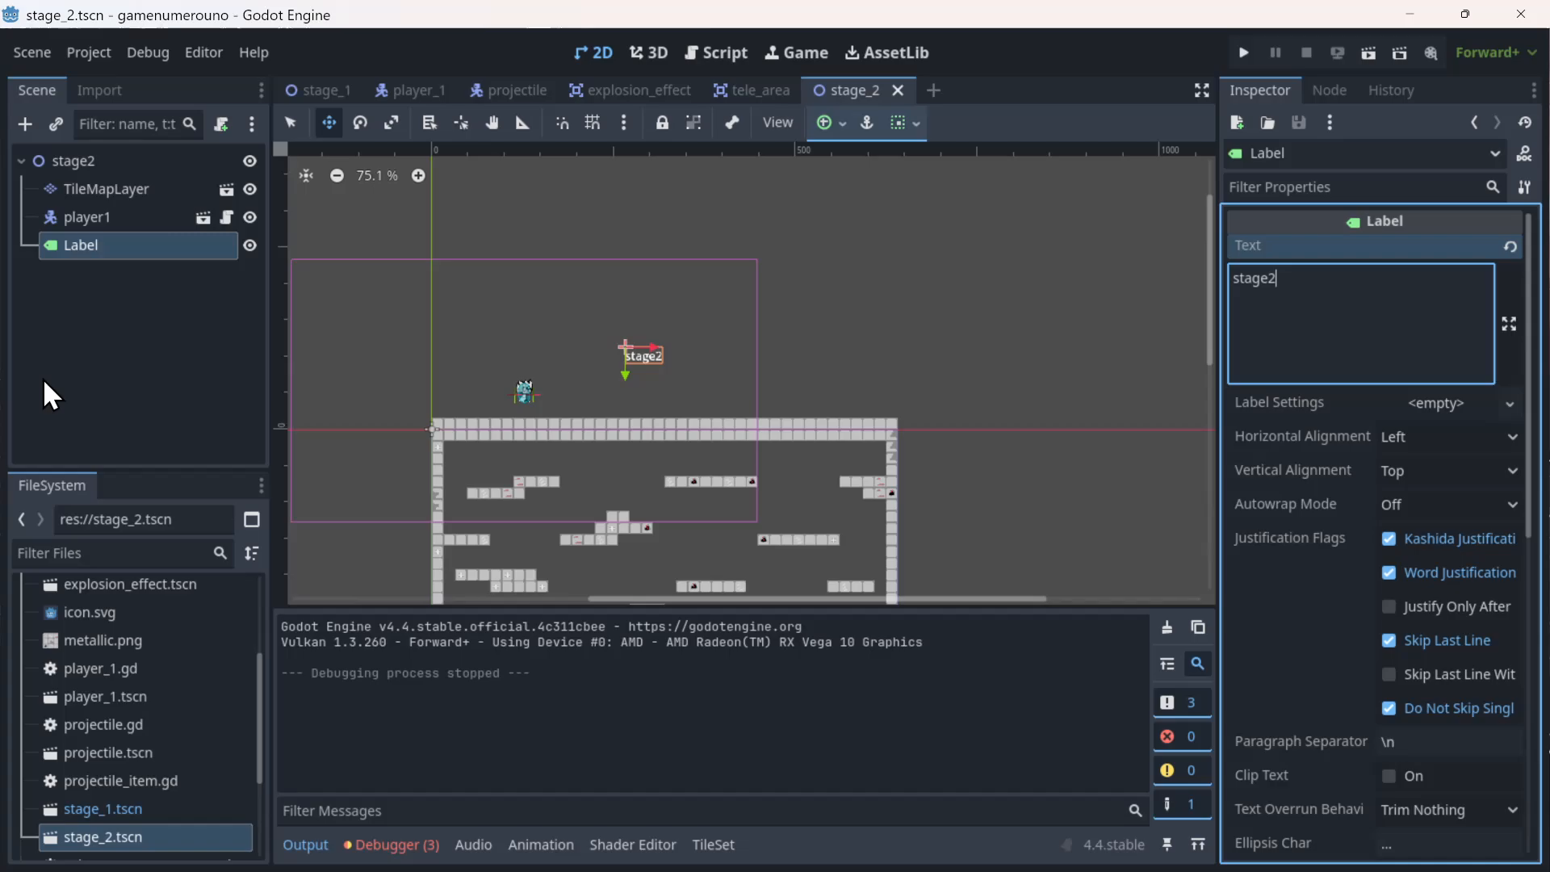
- Add a changescene node as a child of the stage2 root node
click(97, 157)
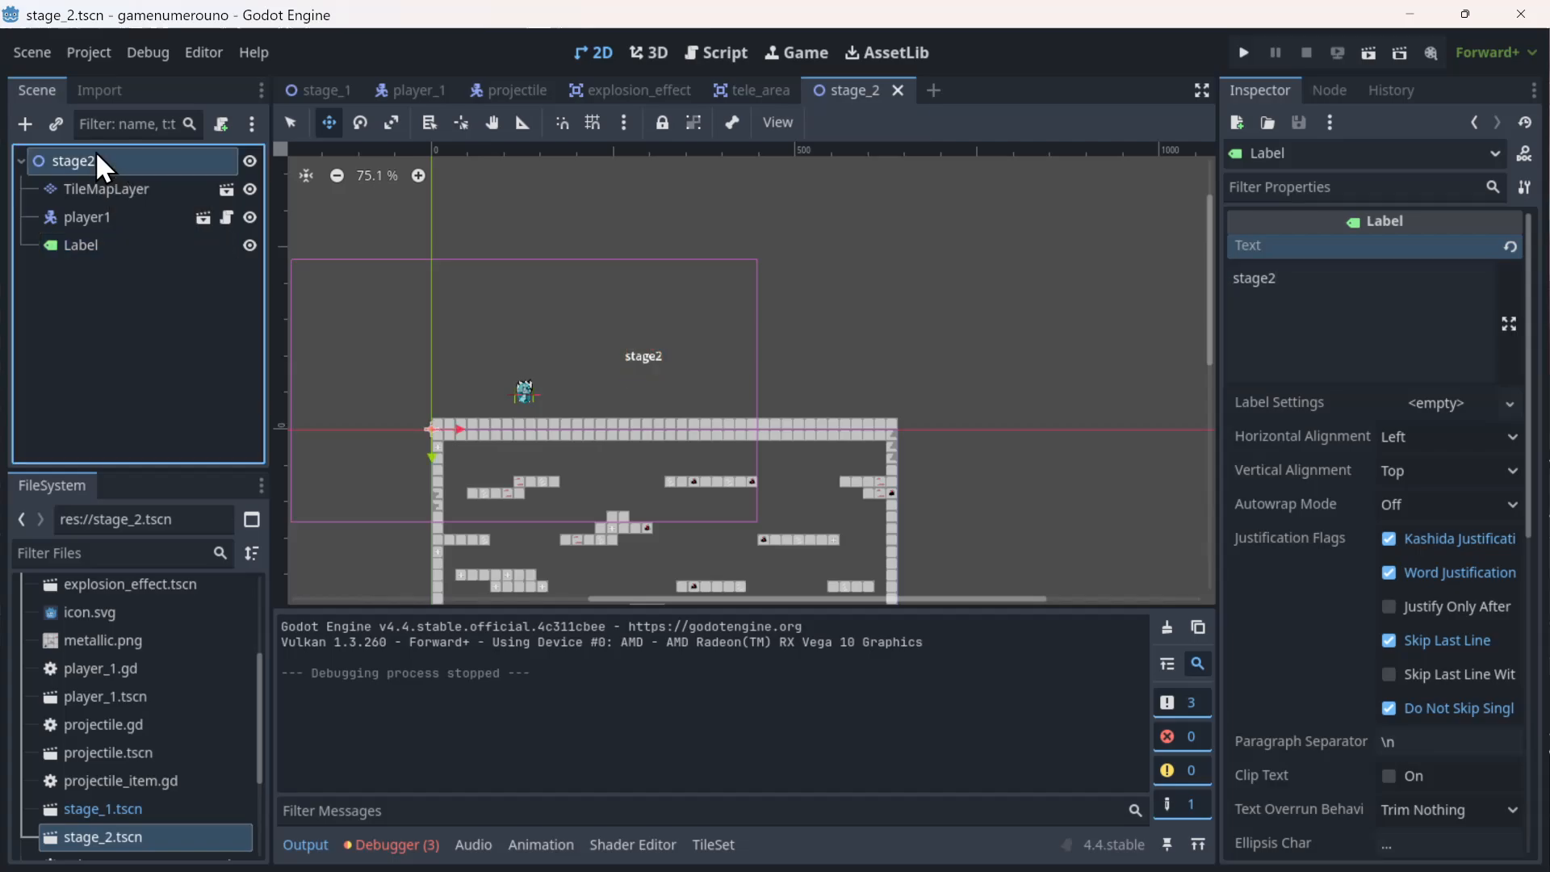
right_click(92, 159)
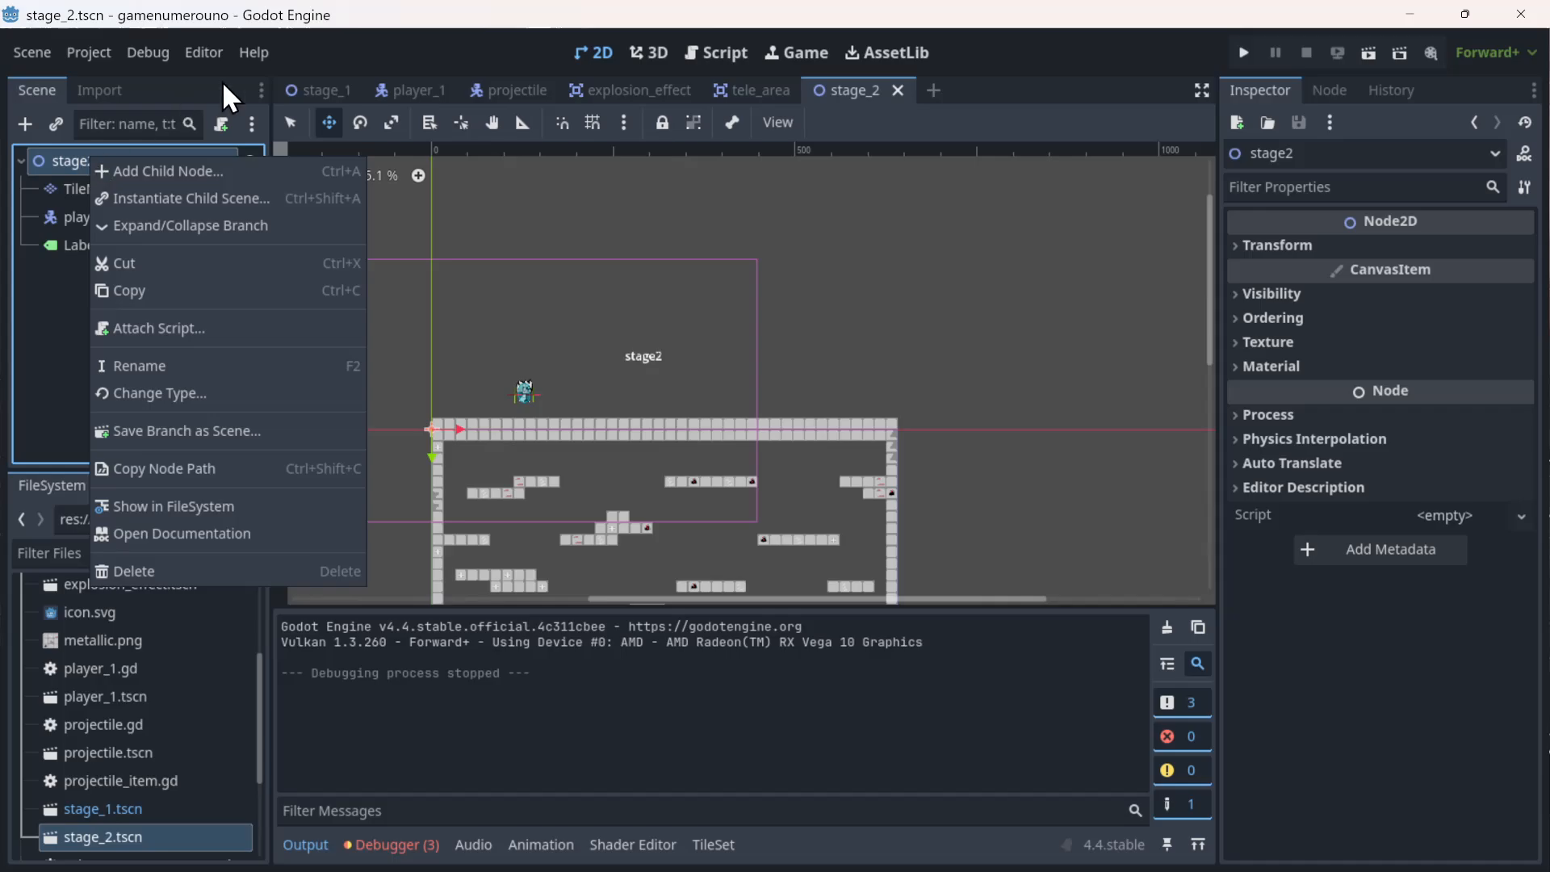
click(139, 173)
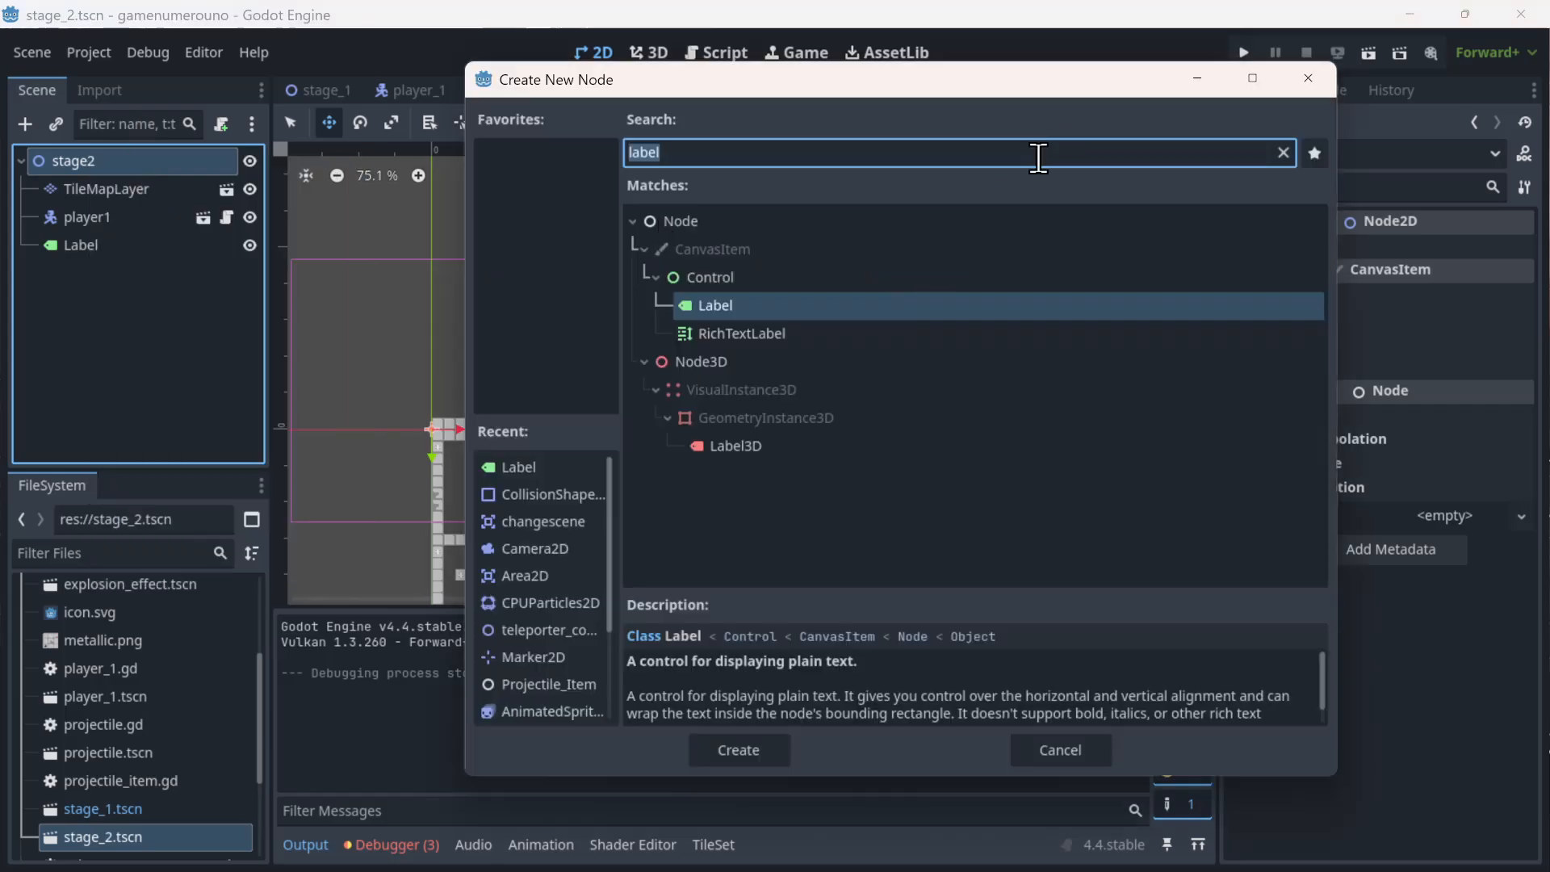
scroll(533, 541, down, 3)
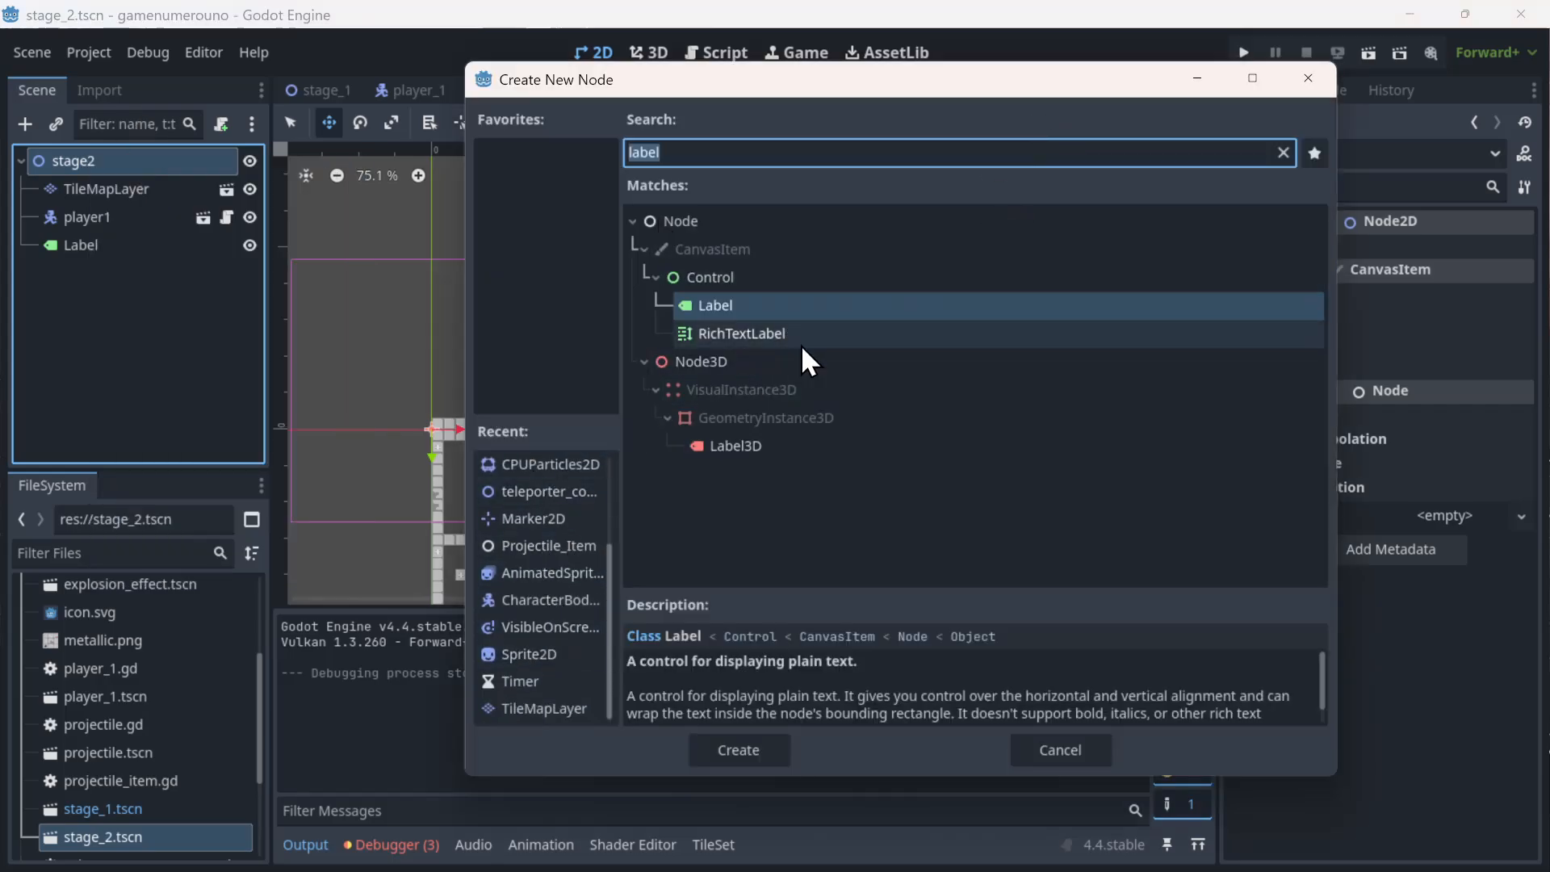
text(cha)
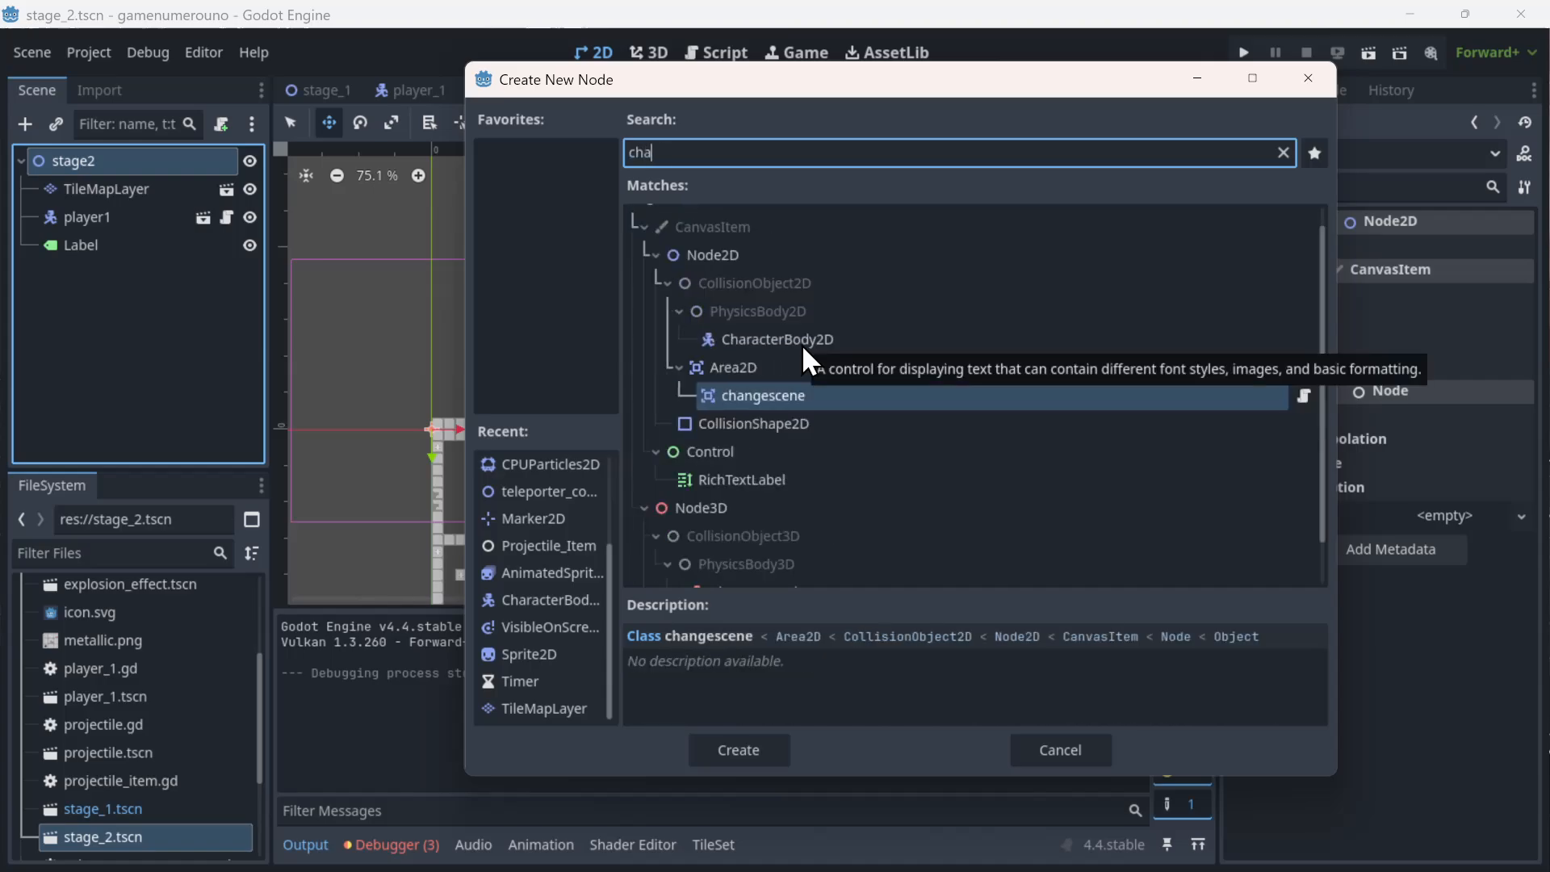
double_click(811, 396)
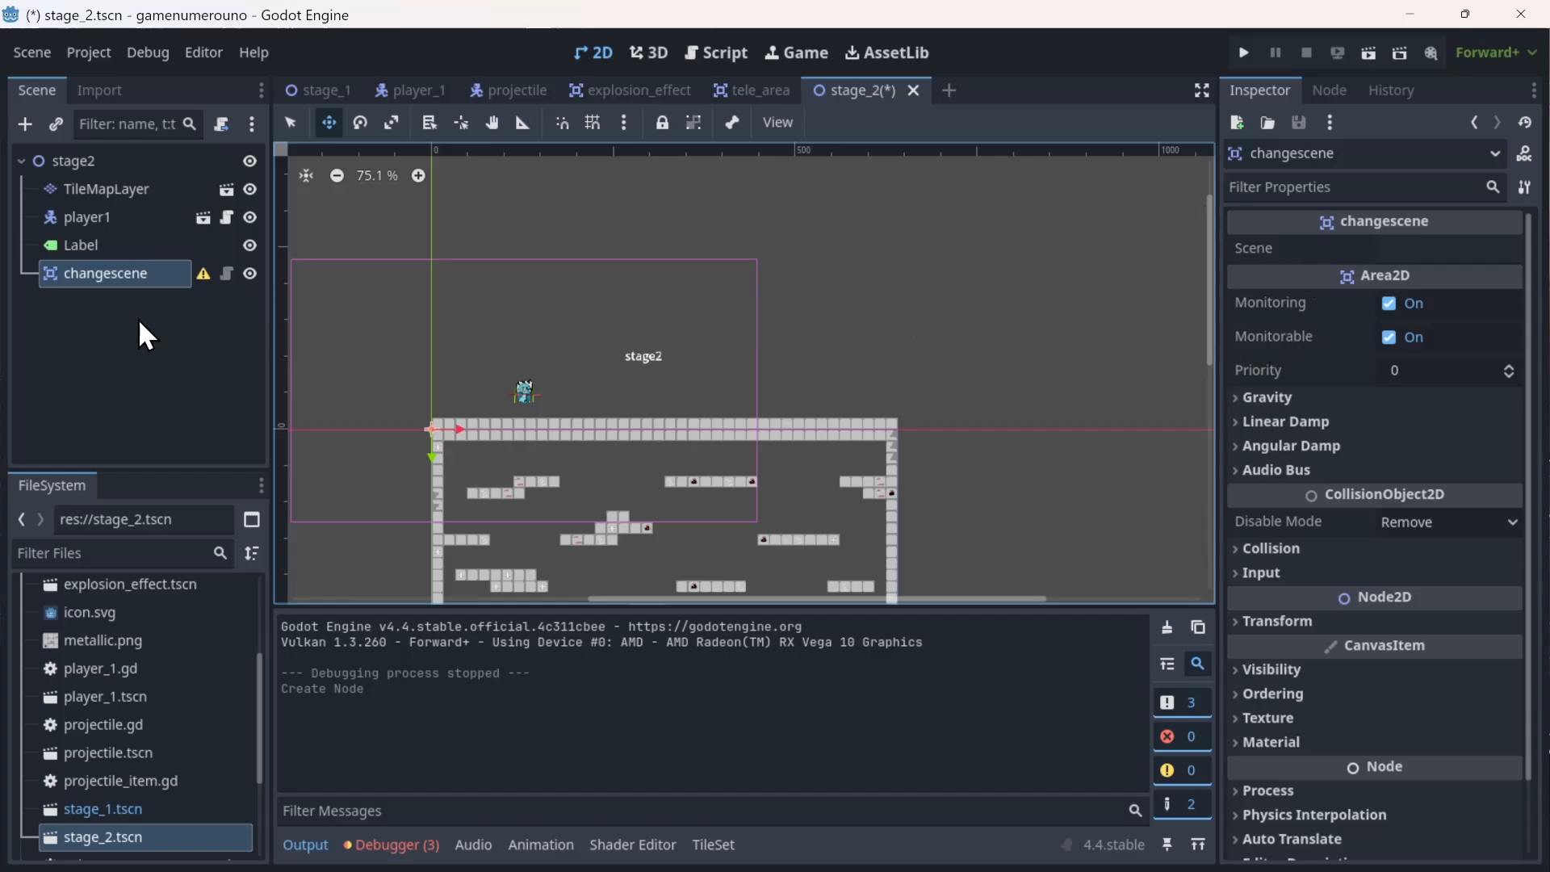
- Try a CollisionPolygon2D as the child of stage2's changescene node and cut it from the scene tree
right_click(114, 275)
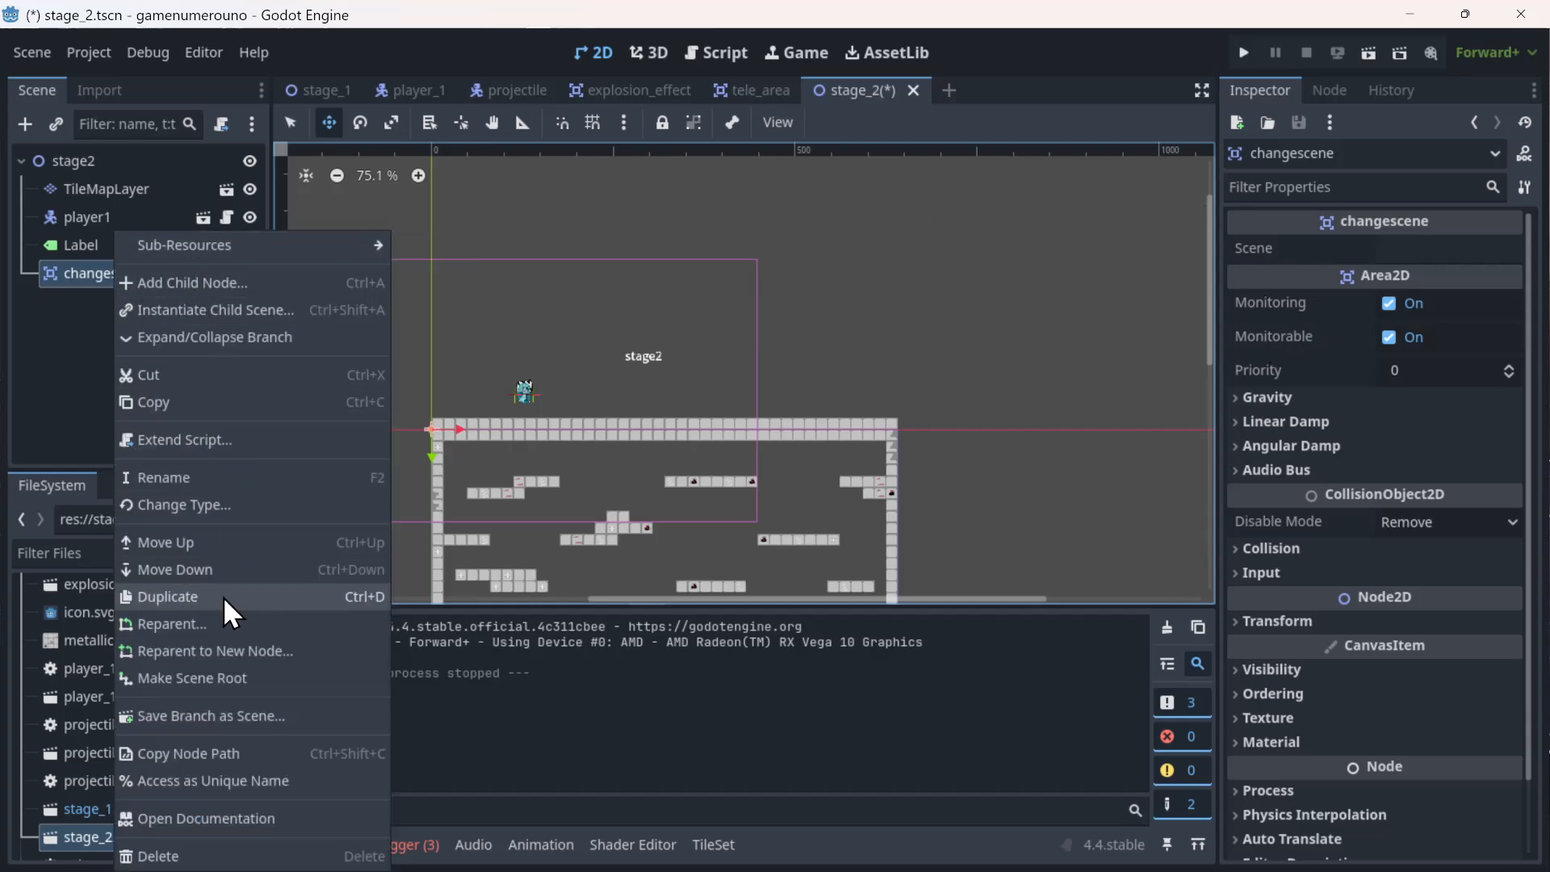
click(152, 274)
text(c)
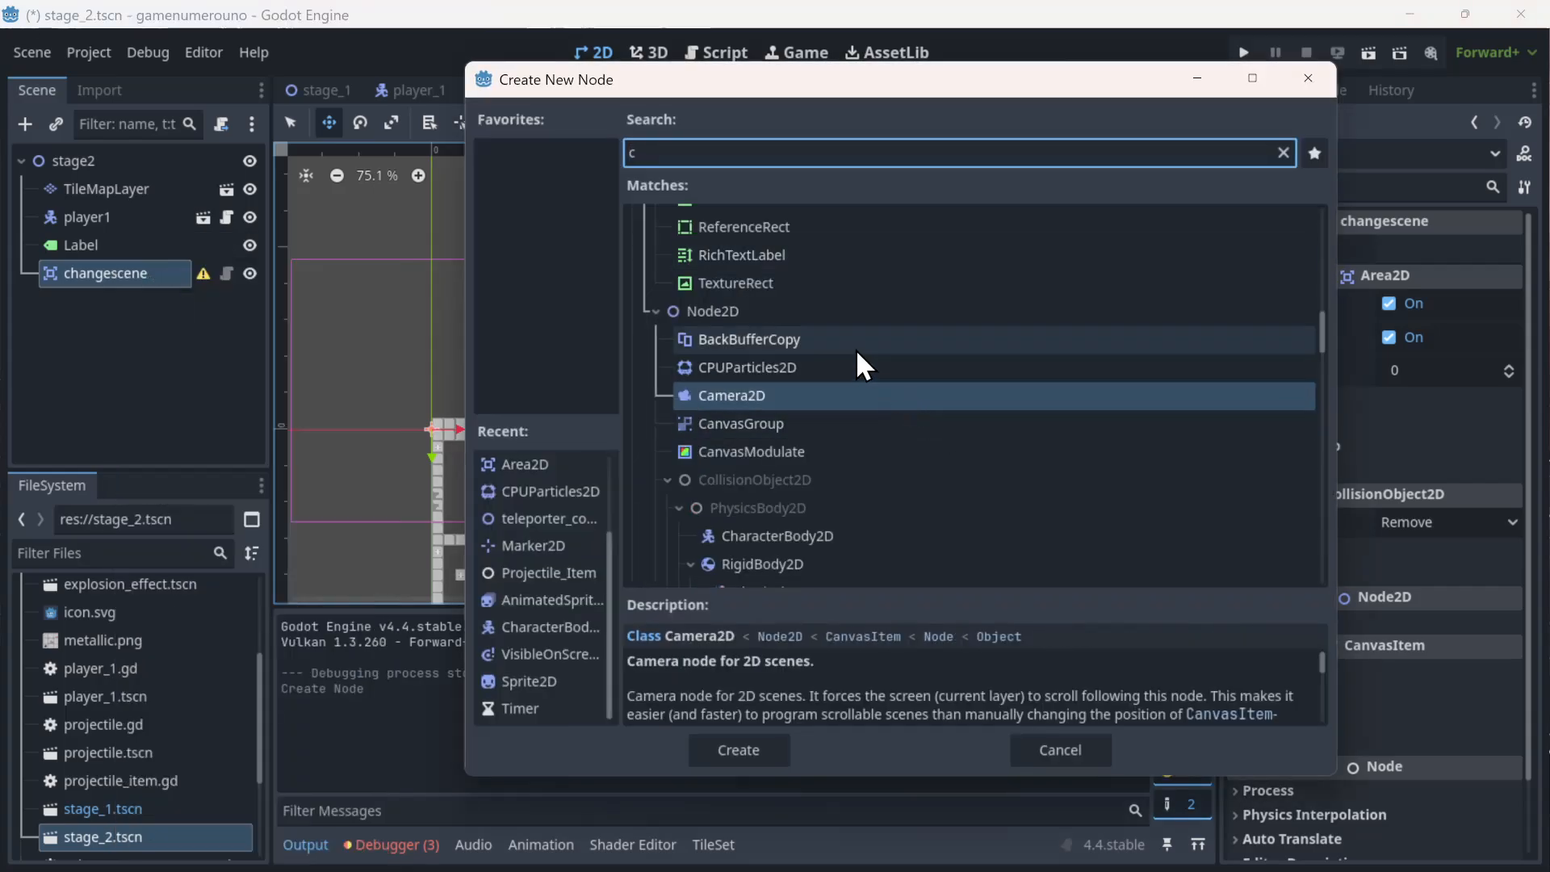
text(oll)
double_click(762, 314)
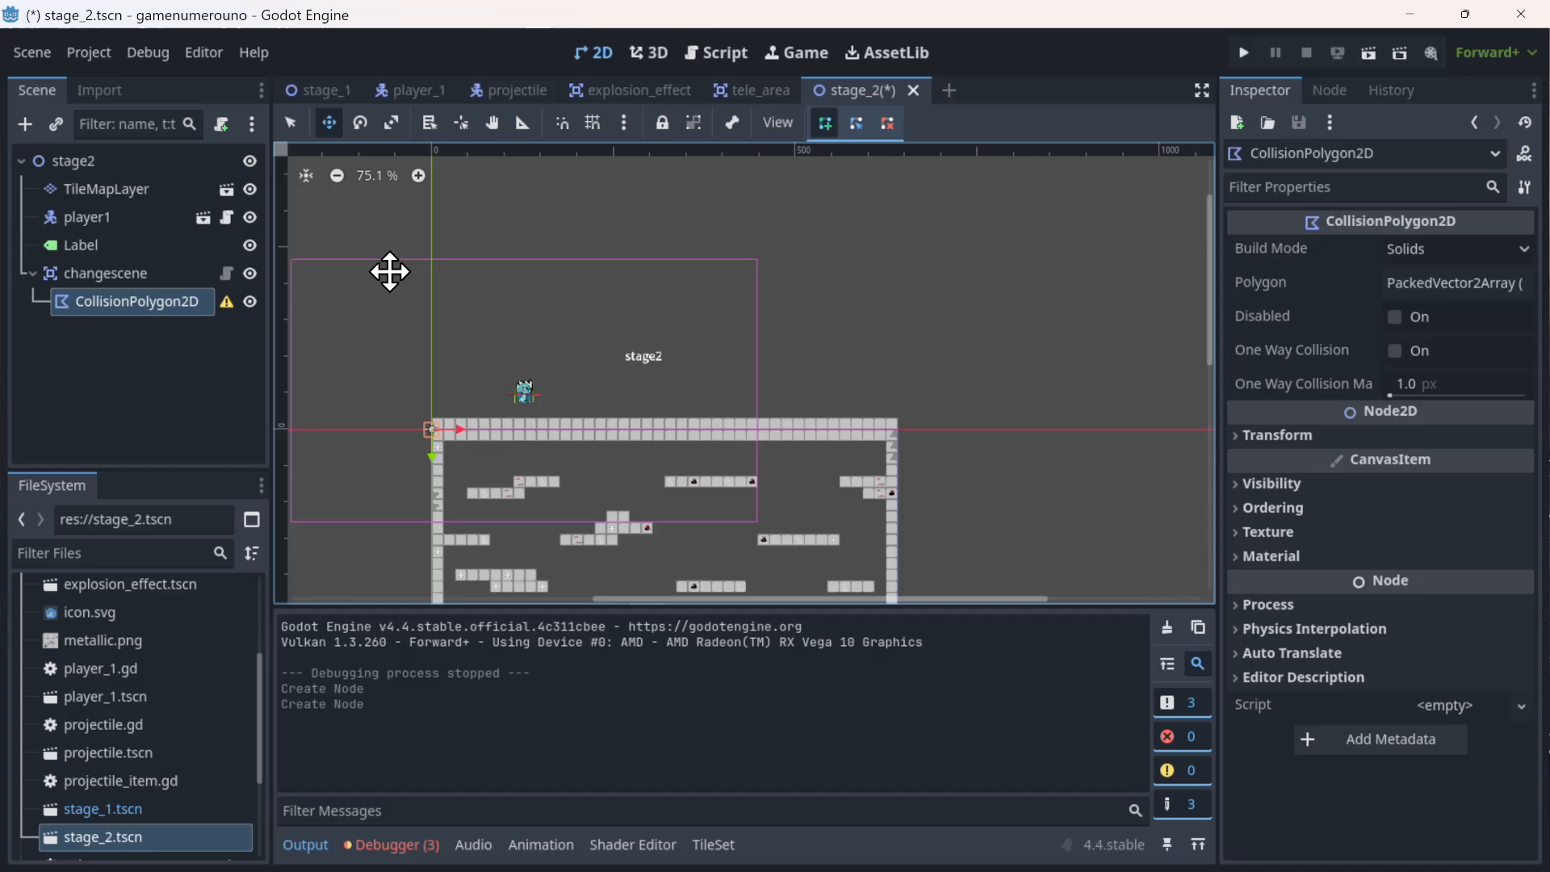
right_click(175, 306)
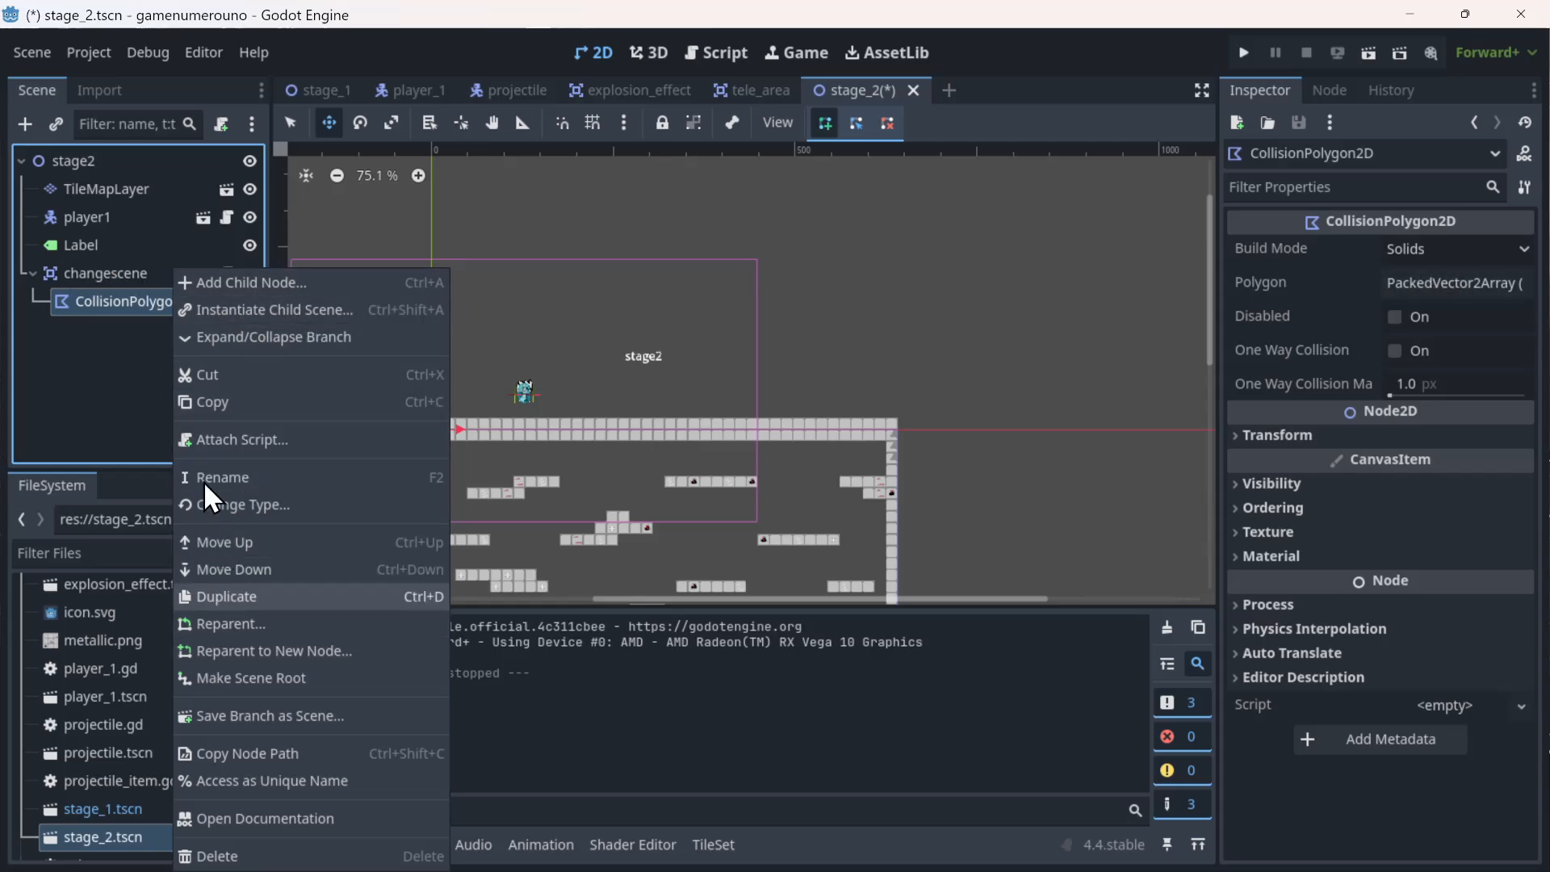
click(198, 378)
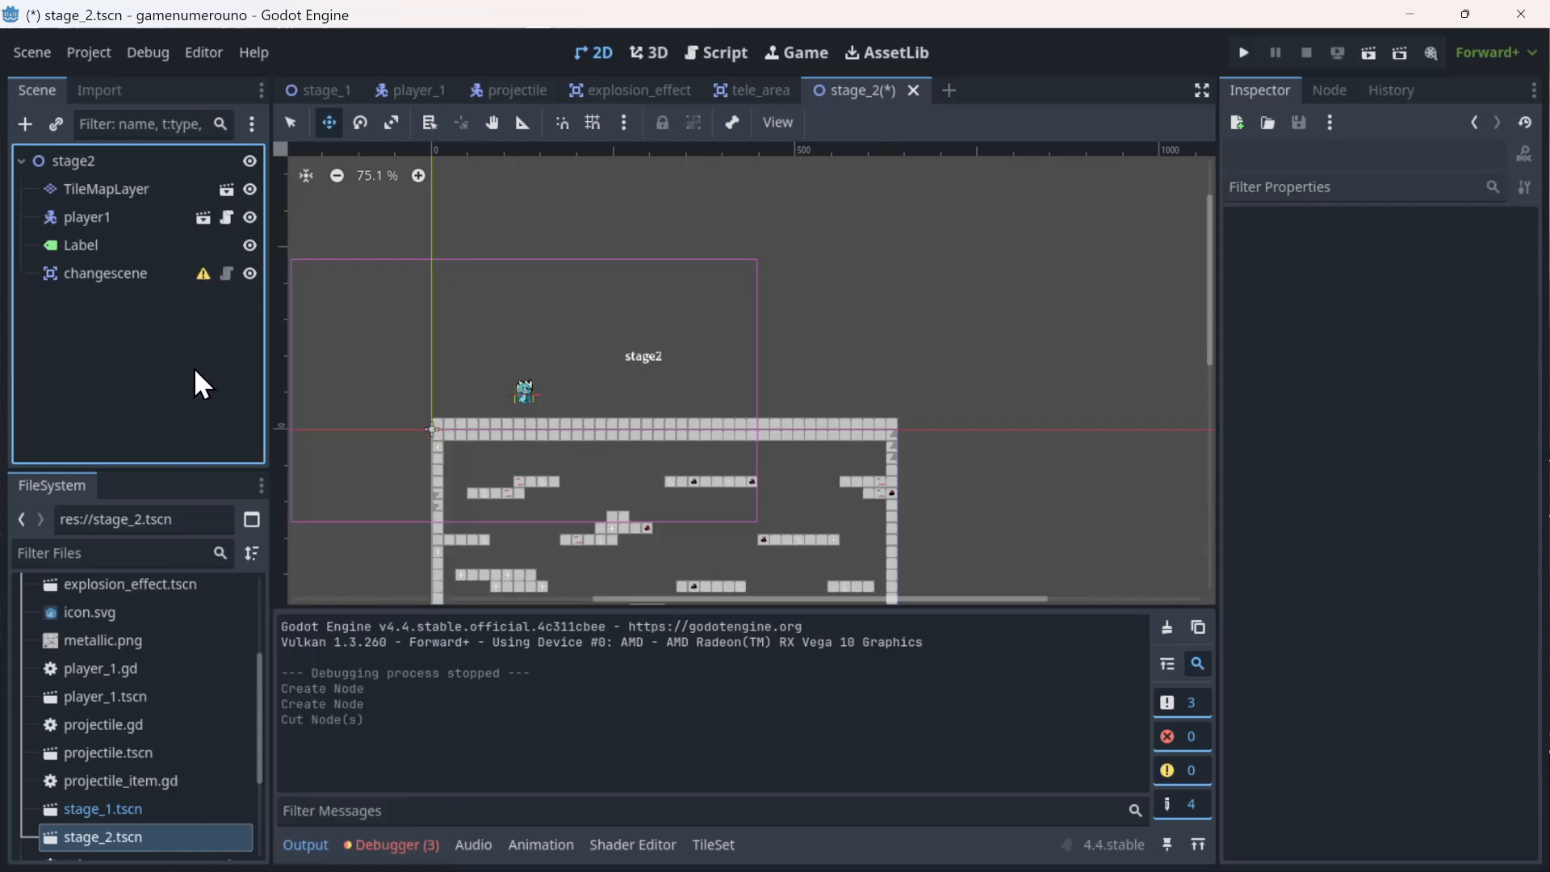
- Add a CollisionShape2D as a child of stage2's changescene node
right_click(121, 274)
click(202, 228)
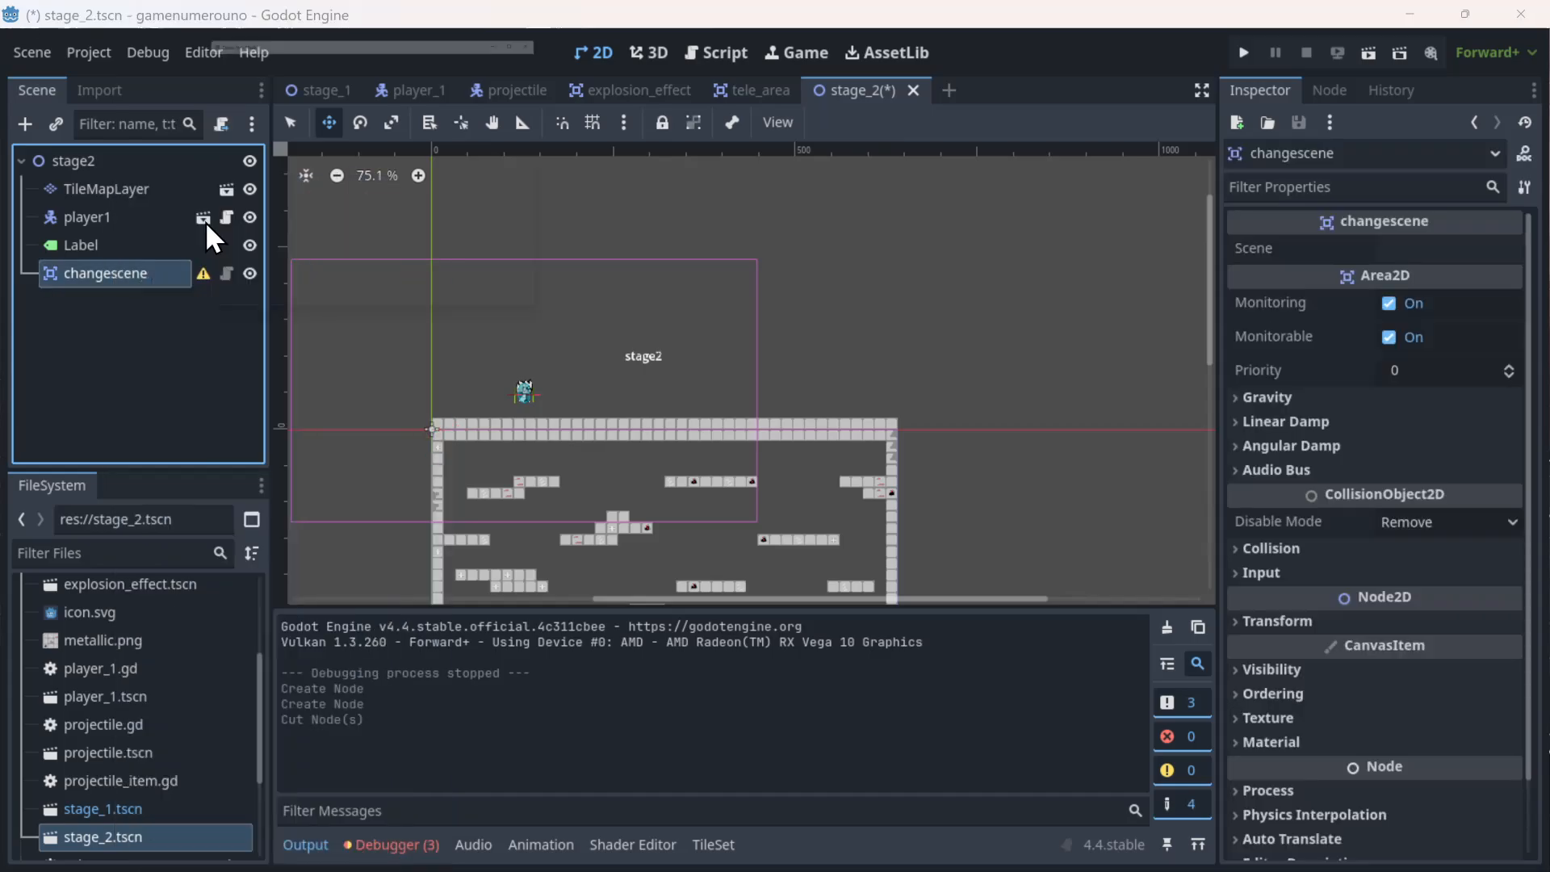
double_click(801, 338)
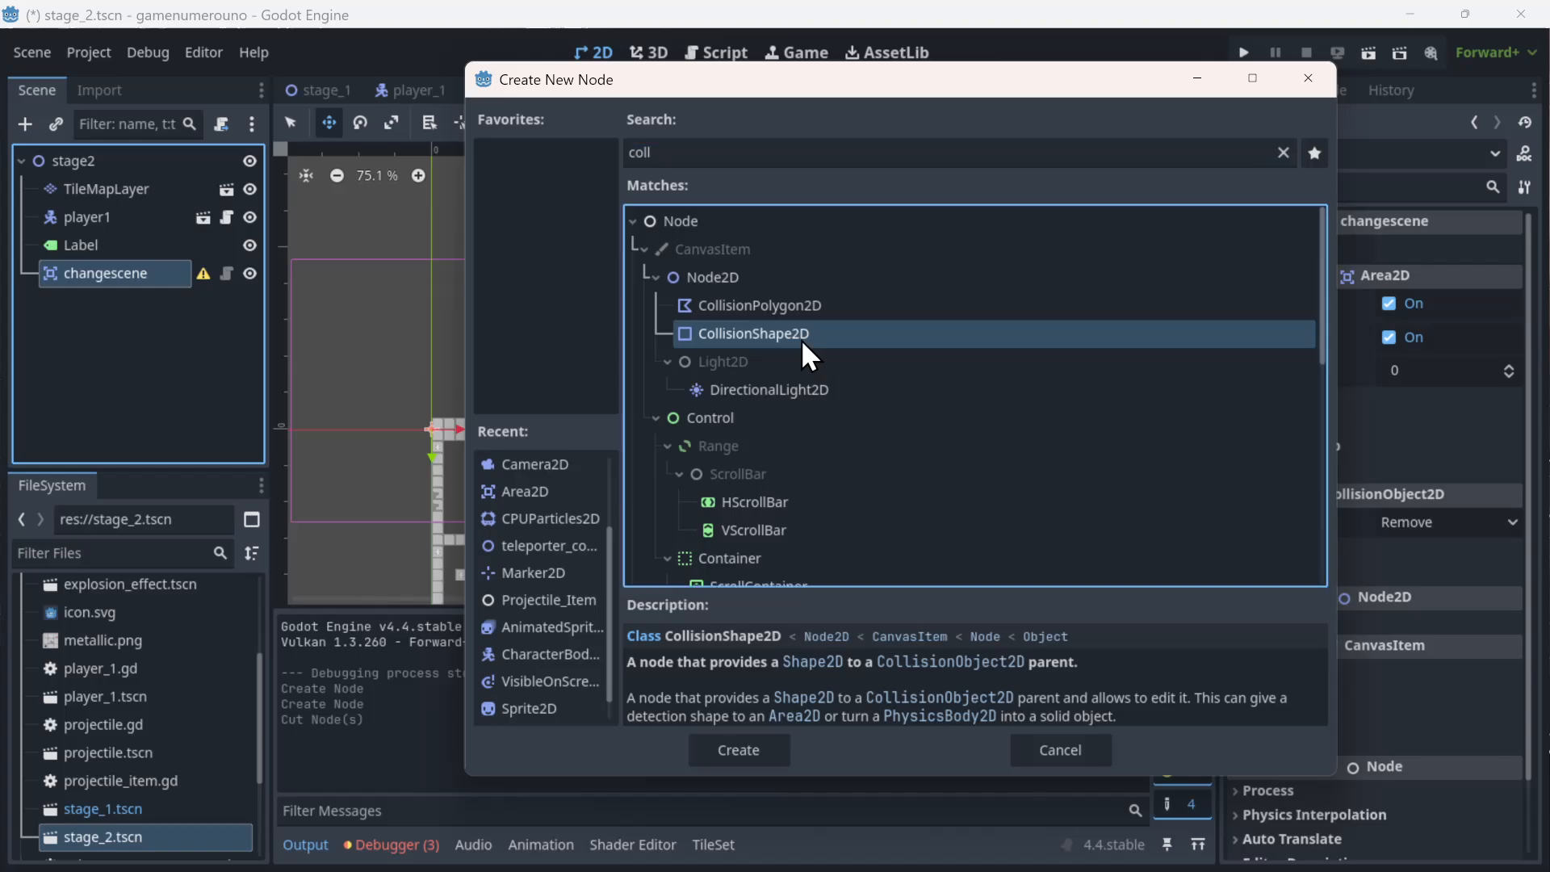
- Move the CollisionShape2D above the floor past the stage2 label, to about (445, -67), and give it a new CircleShape2D
scroll(593, 389, up, 3)
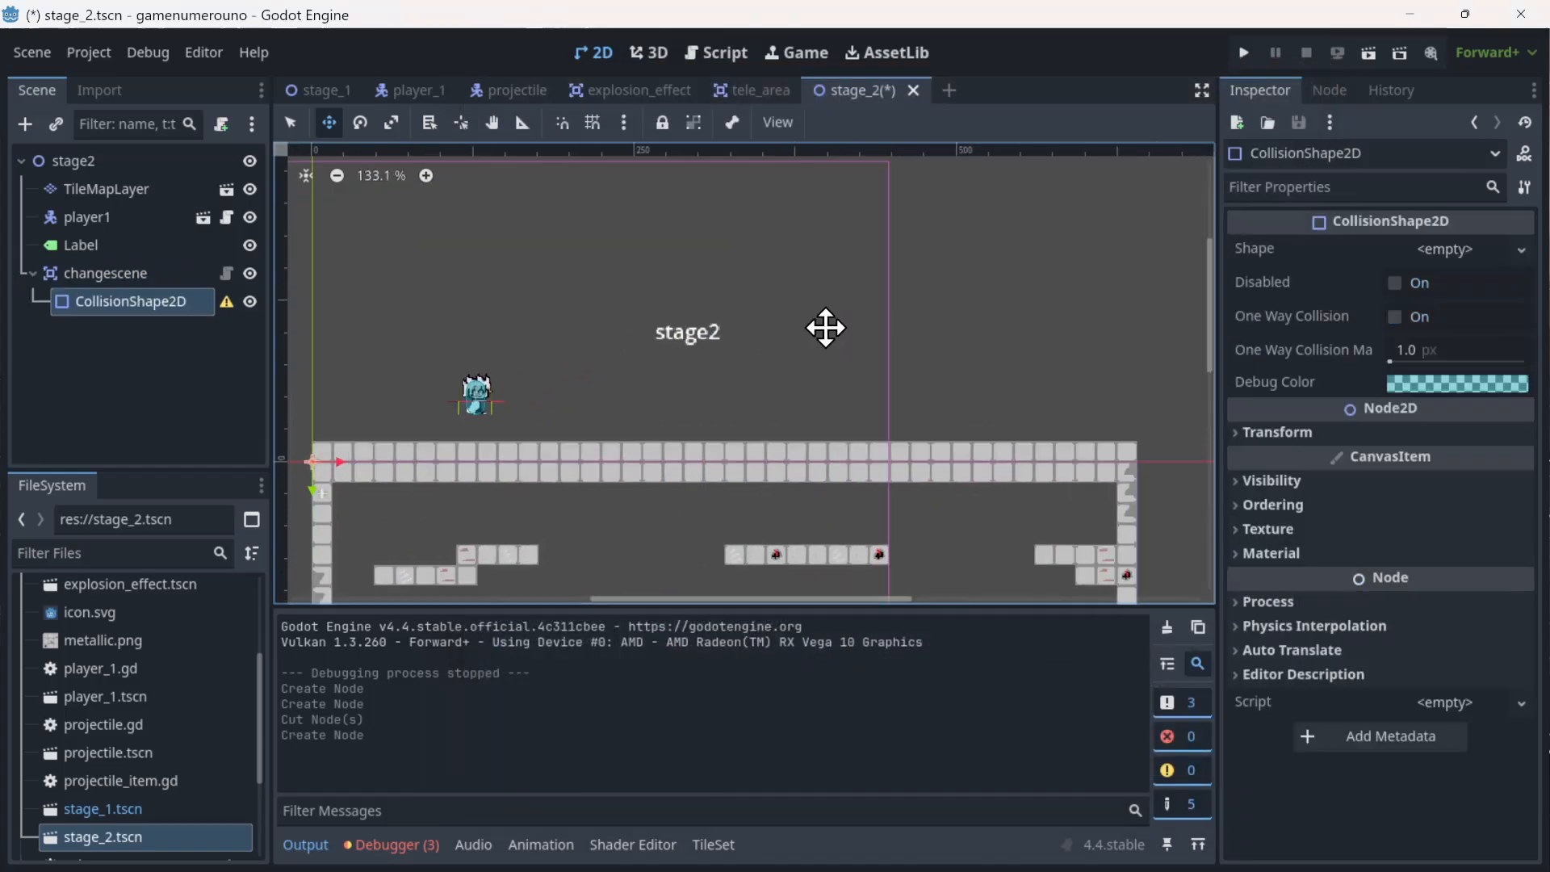
scroll(588, 372, down, 7)
drag(603, 336, 822, 297)
click(1505, 248)
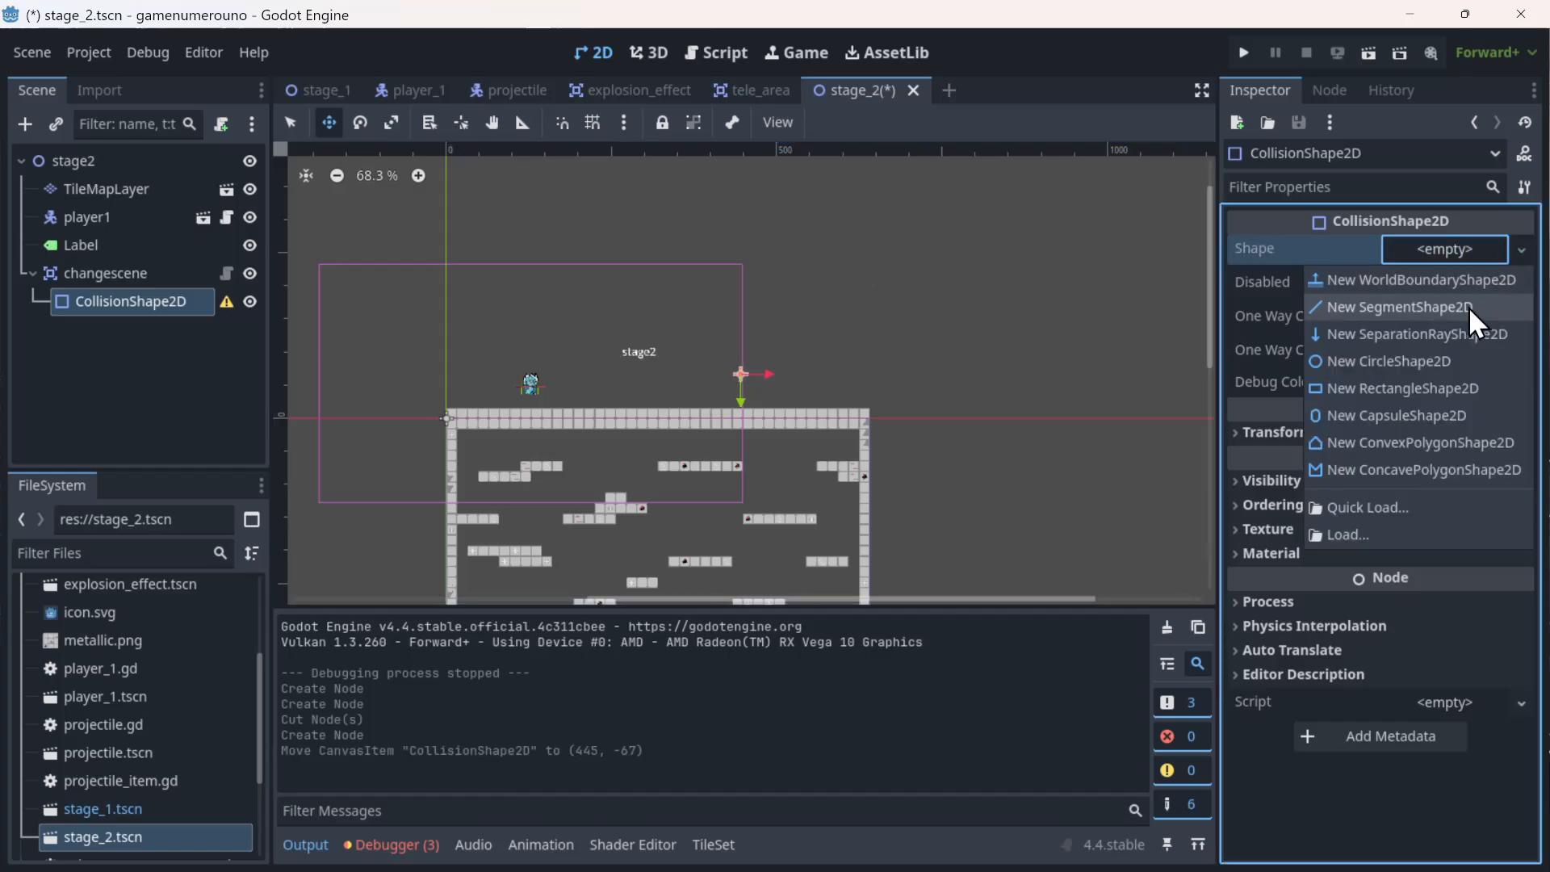
click(1445, 359)
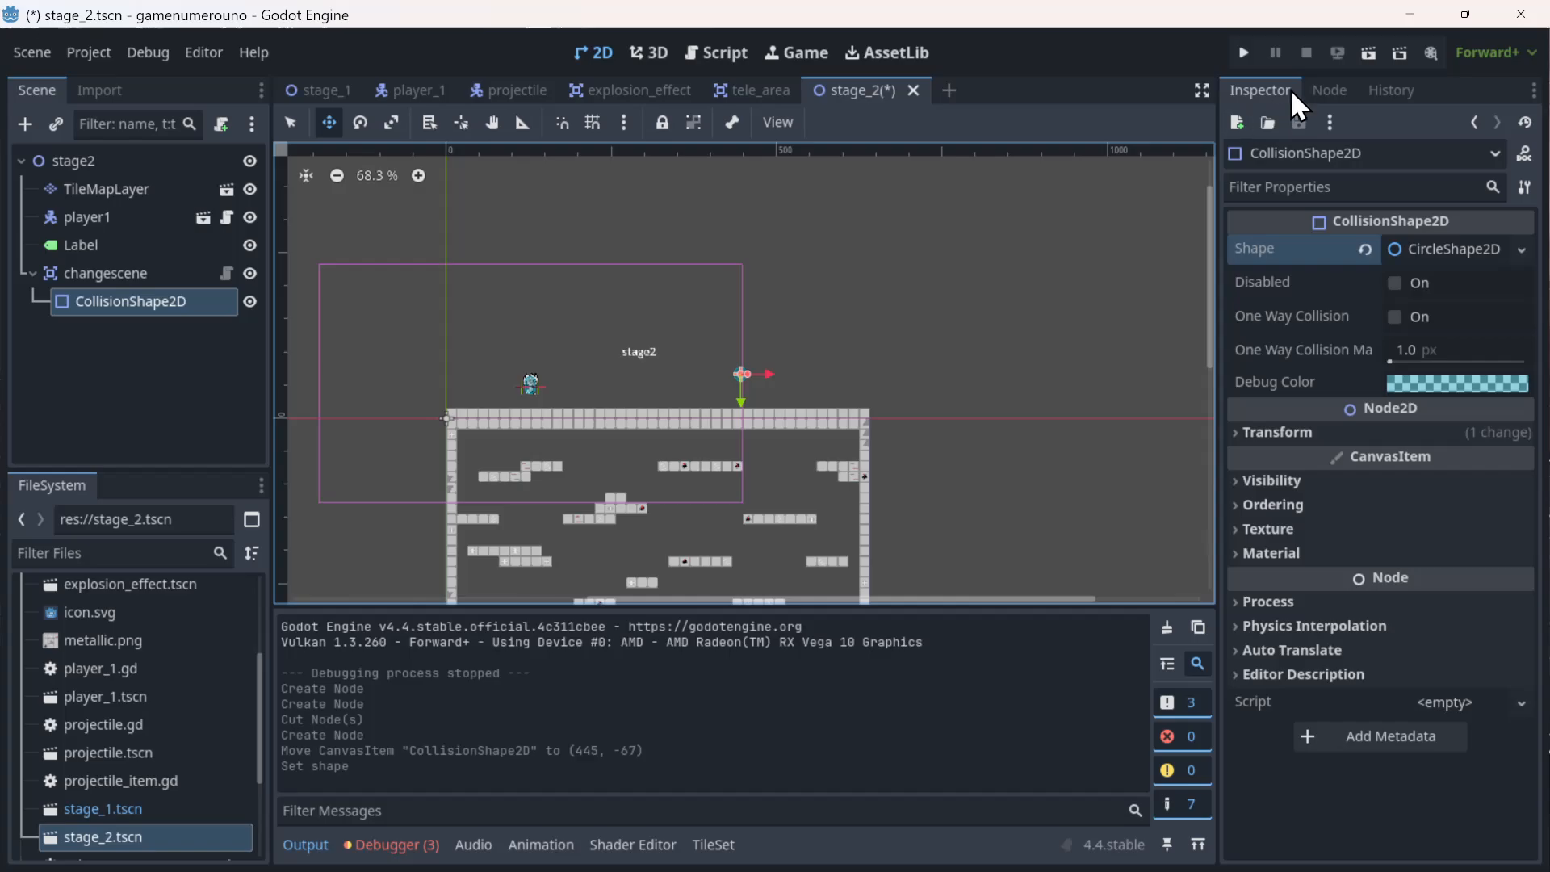
- Connect the changescene node's body_entered signal to the _on_body_entered method in its own script
click(1315, 90)
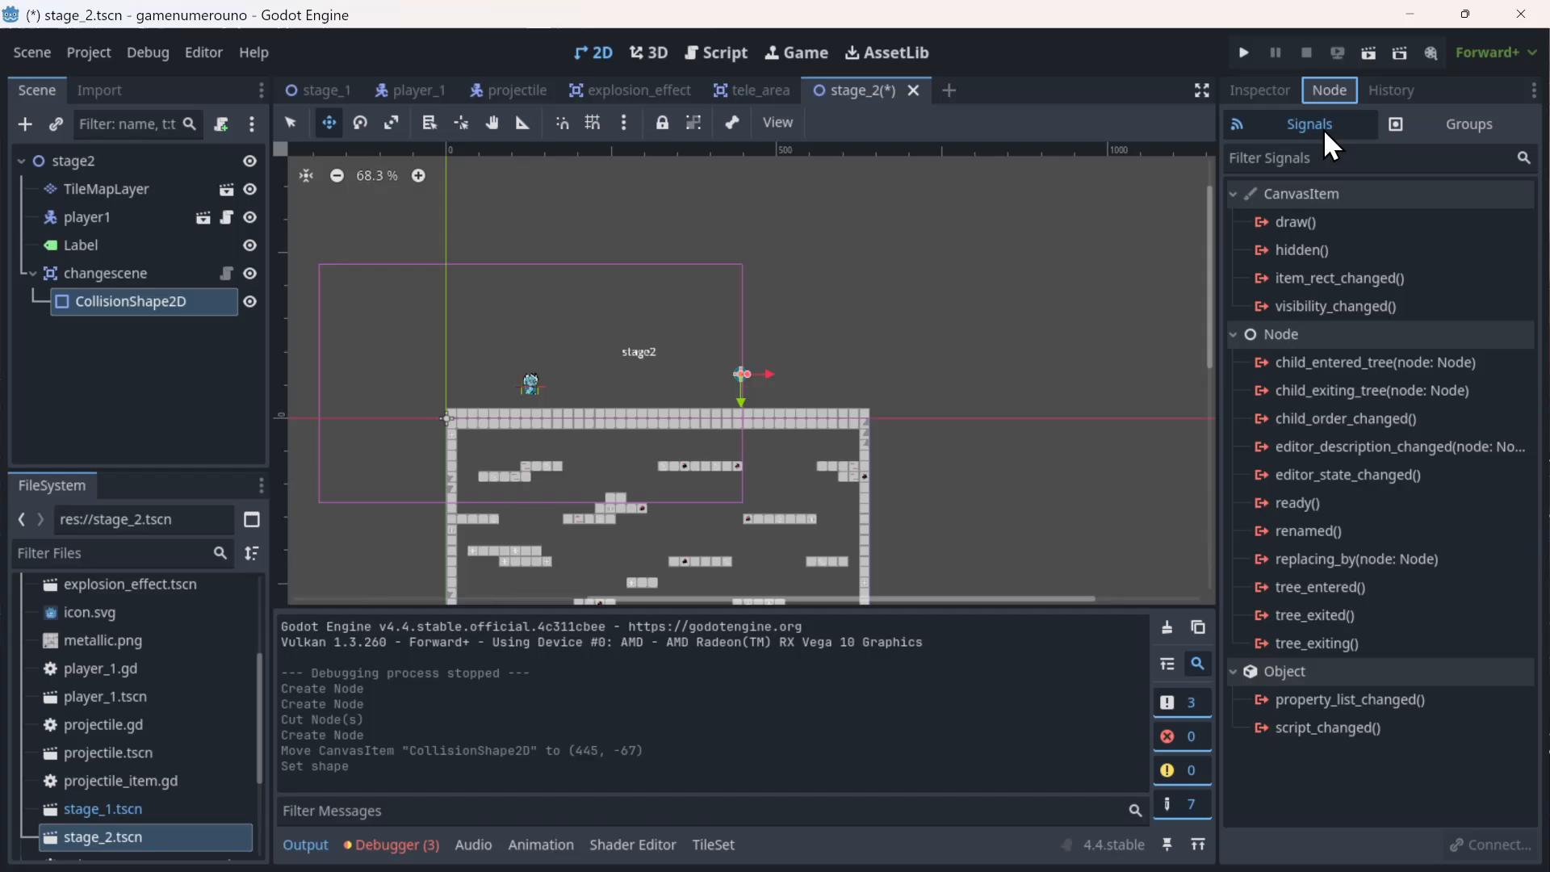
click(166, 274)
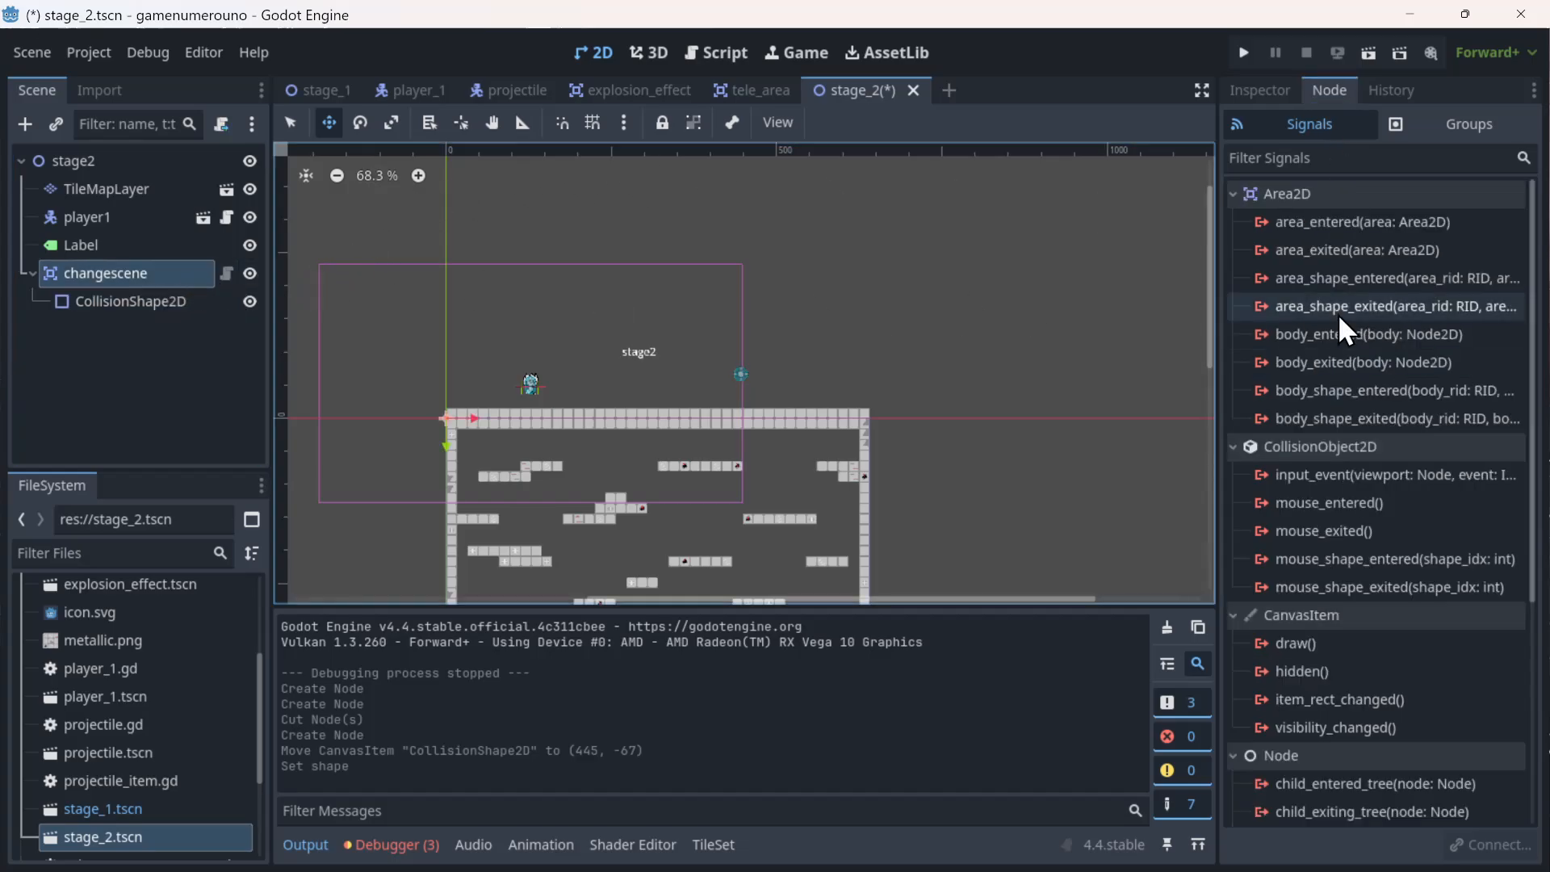
double_click(1359, 333)
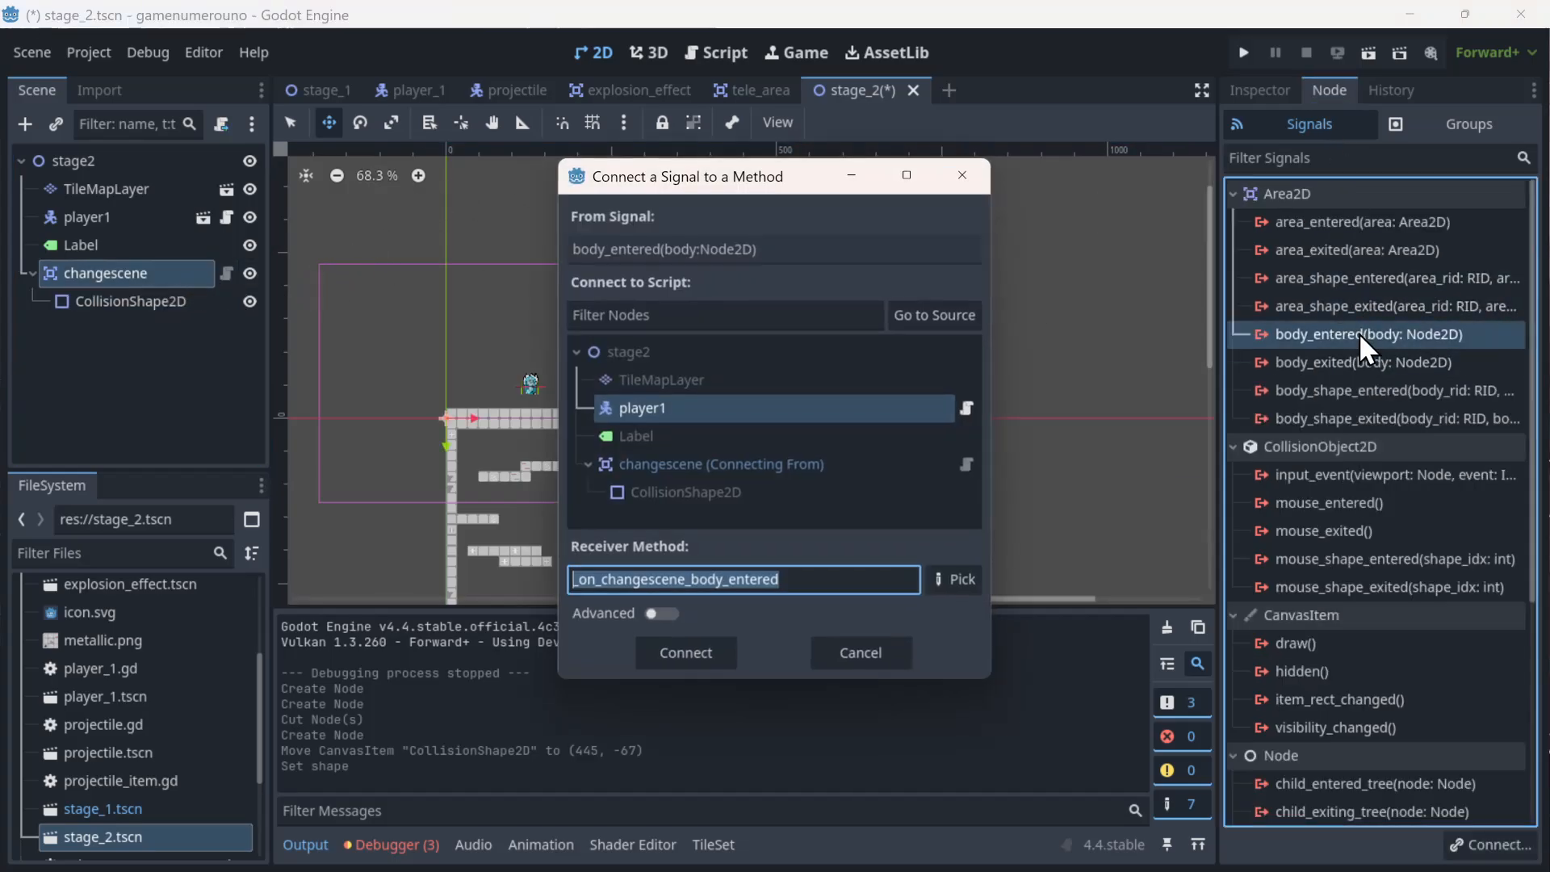
click(750, 464)
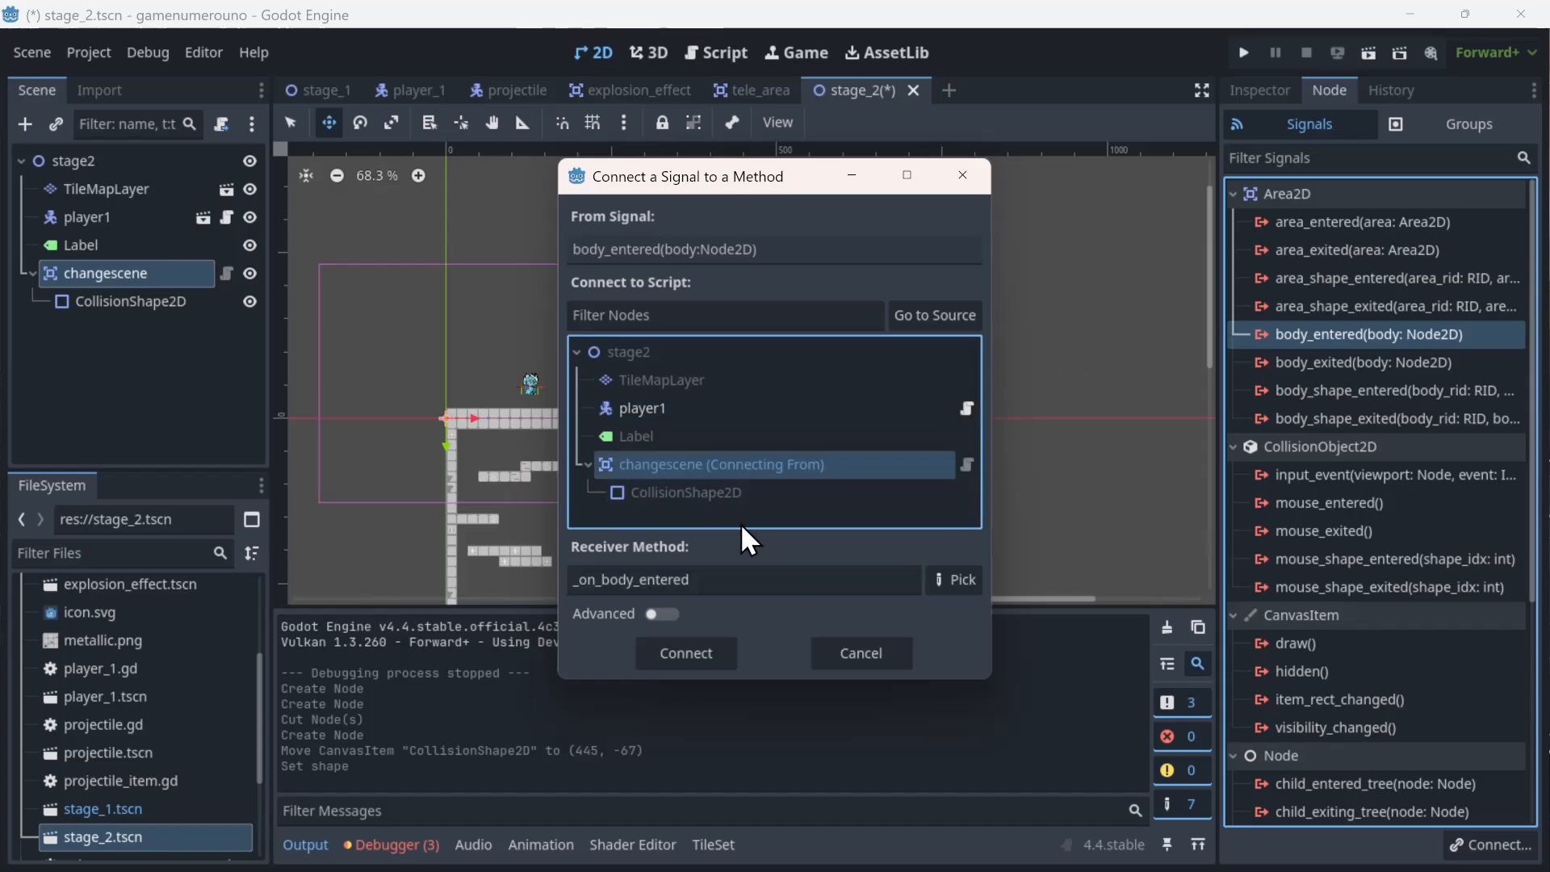
click(722, 660)
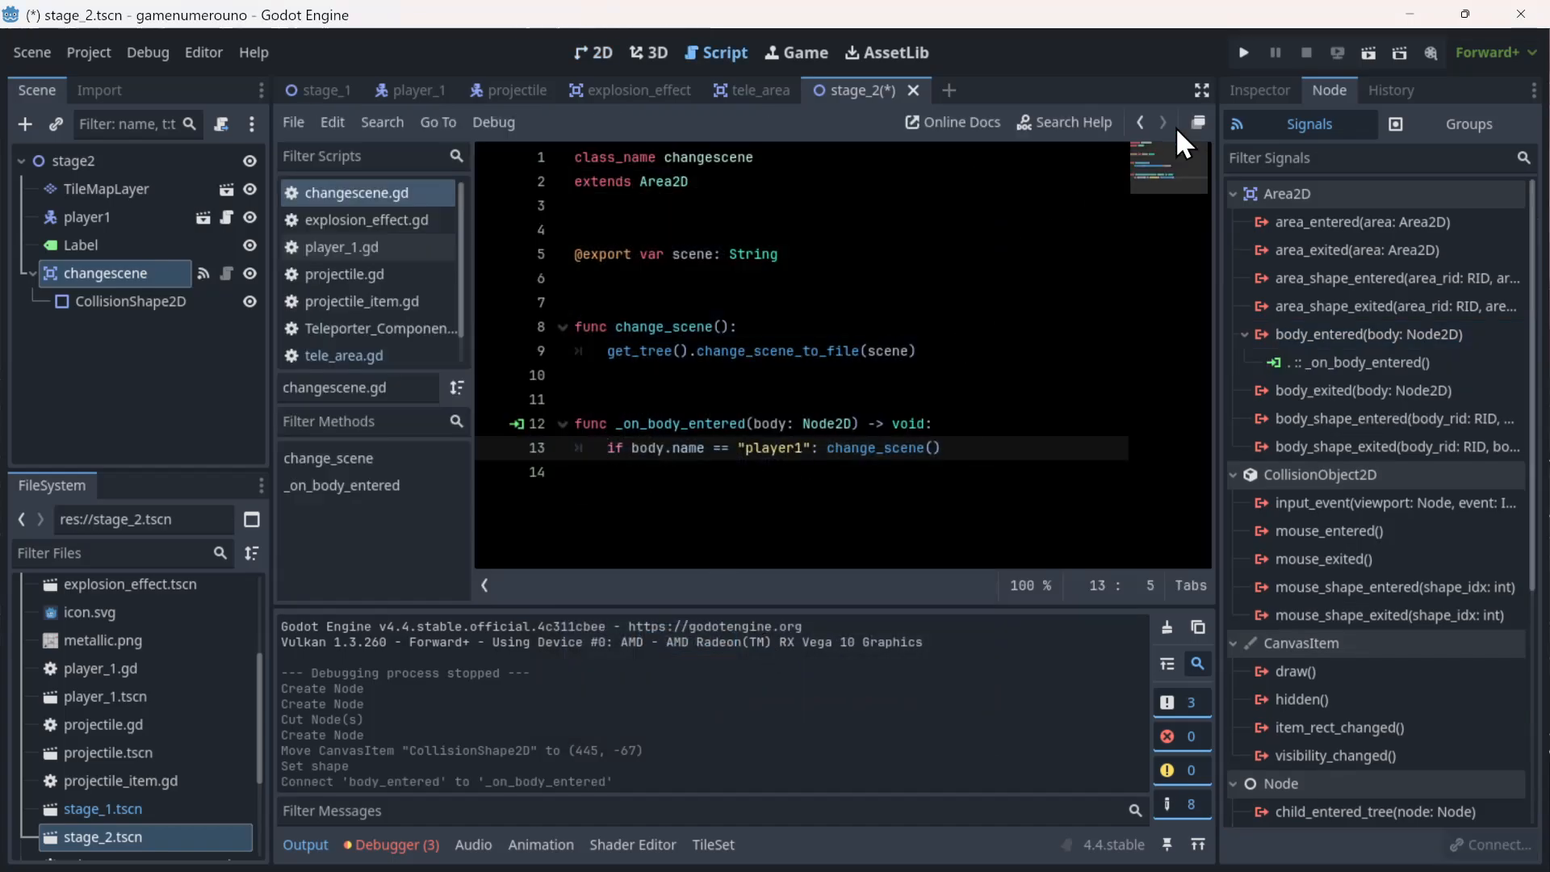
- Copy the path of stage_1.tscn and set it as the changescene node's Scene property, res://stage_1.tscn
click(96, 280)
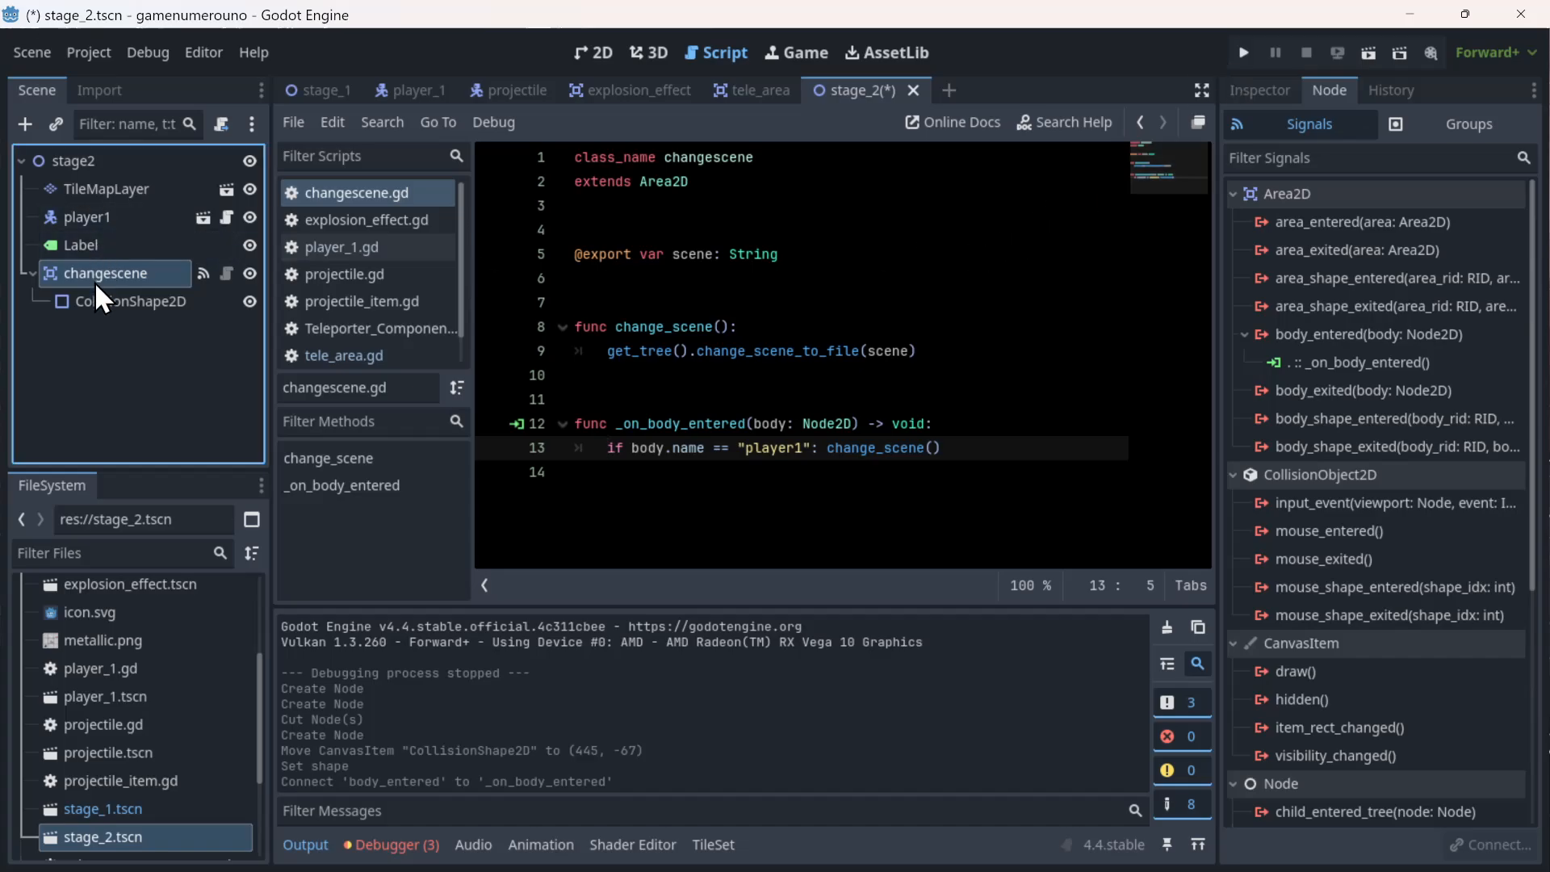
click(1277, 92)
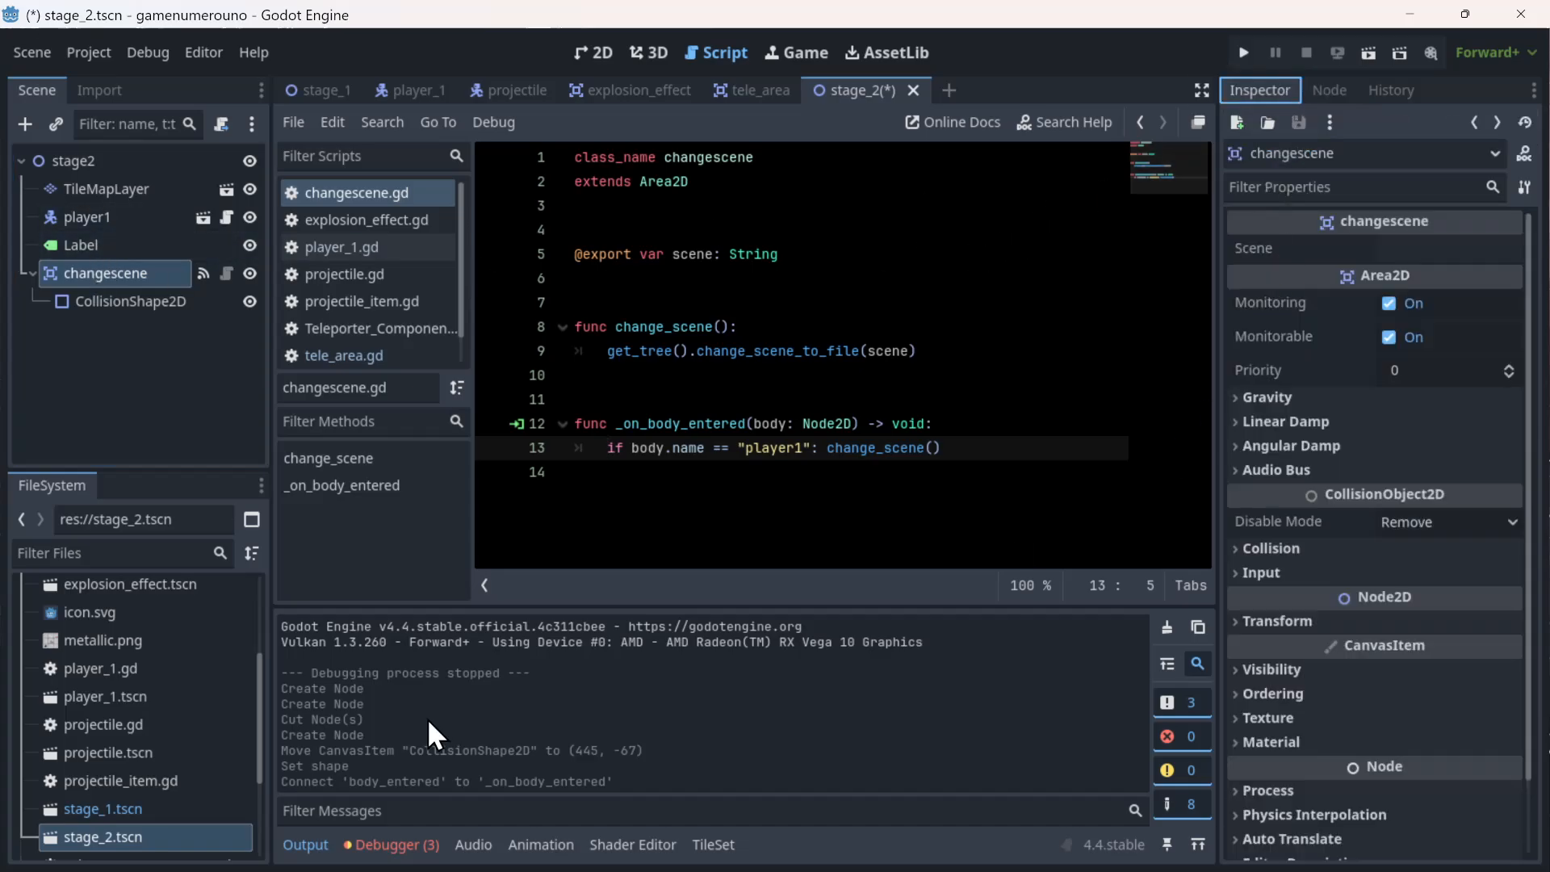
click(70, 820)
right_click(71, 820)
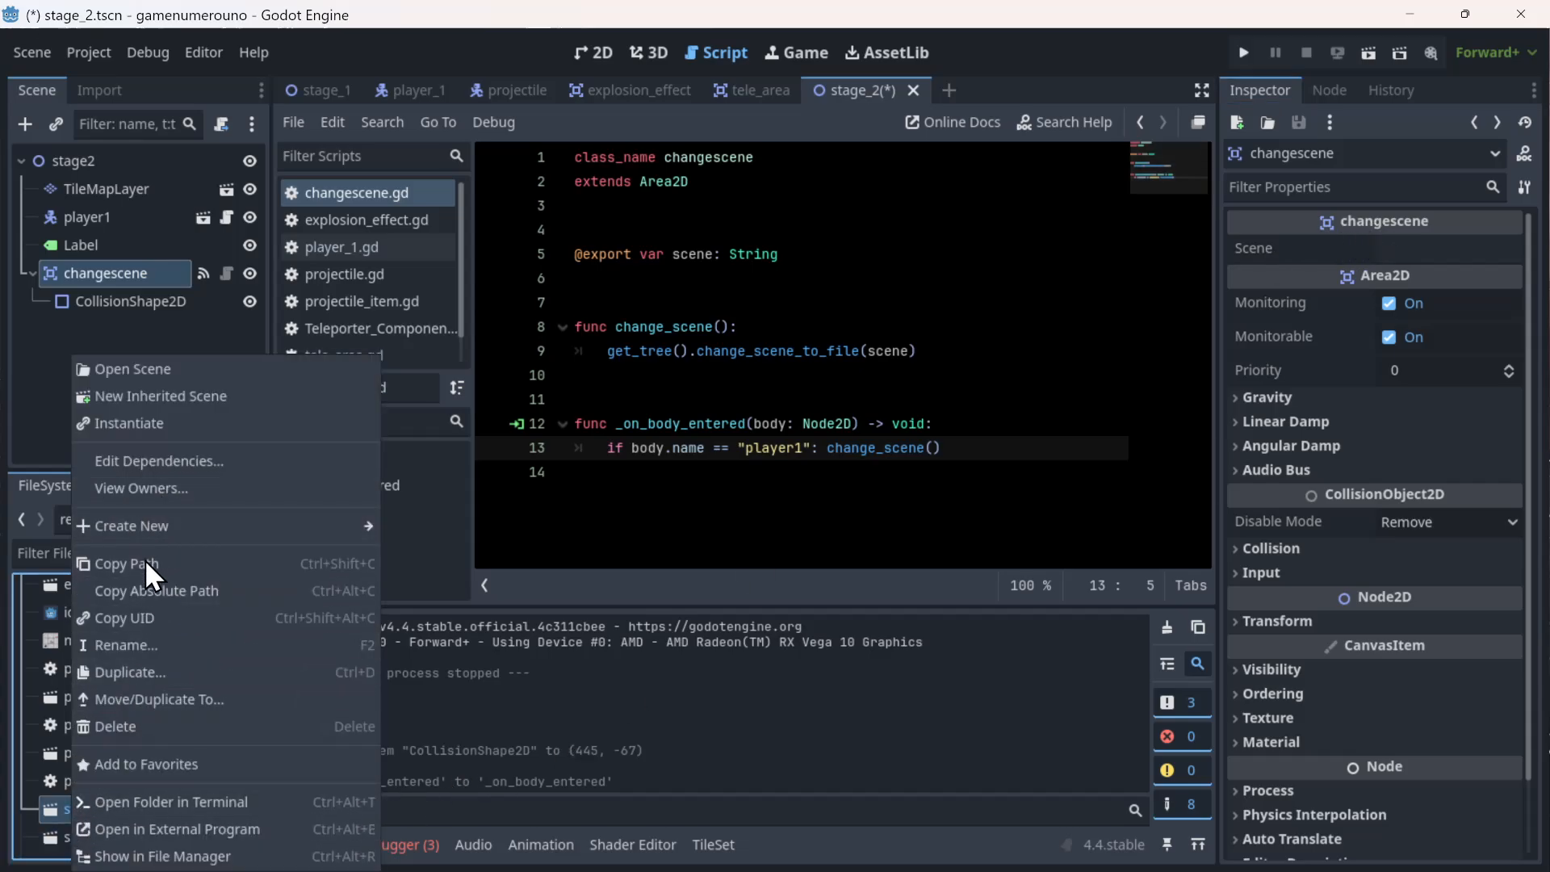
click(145, 569)
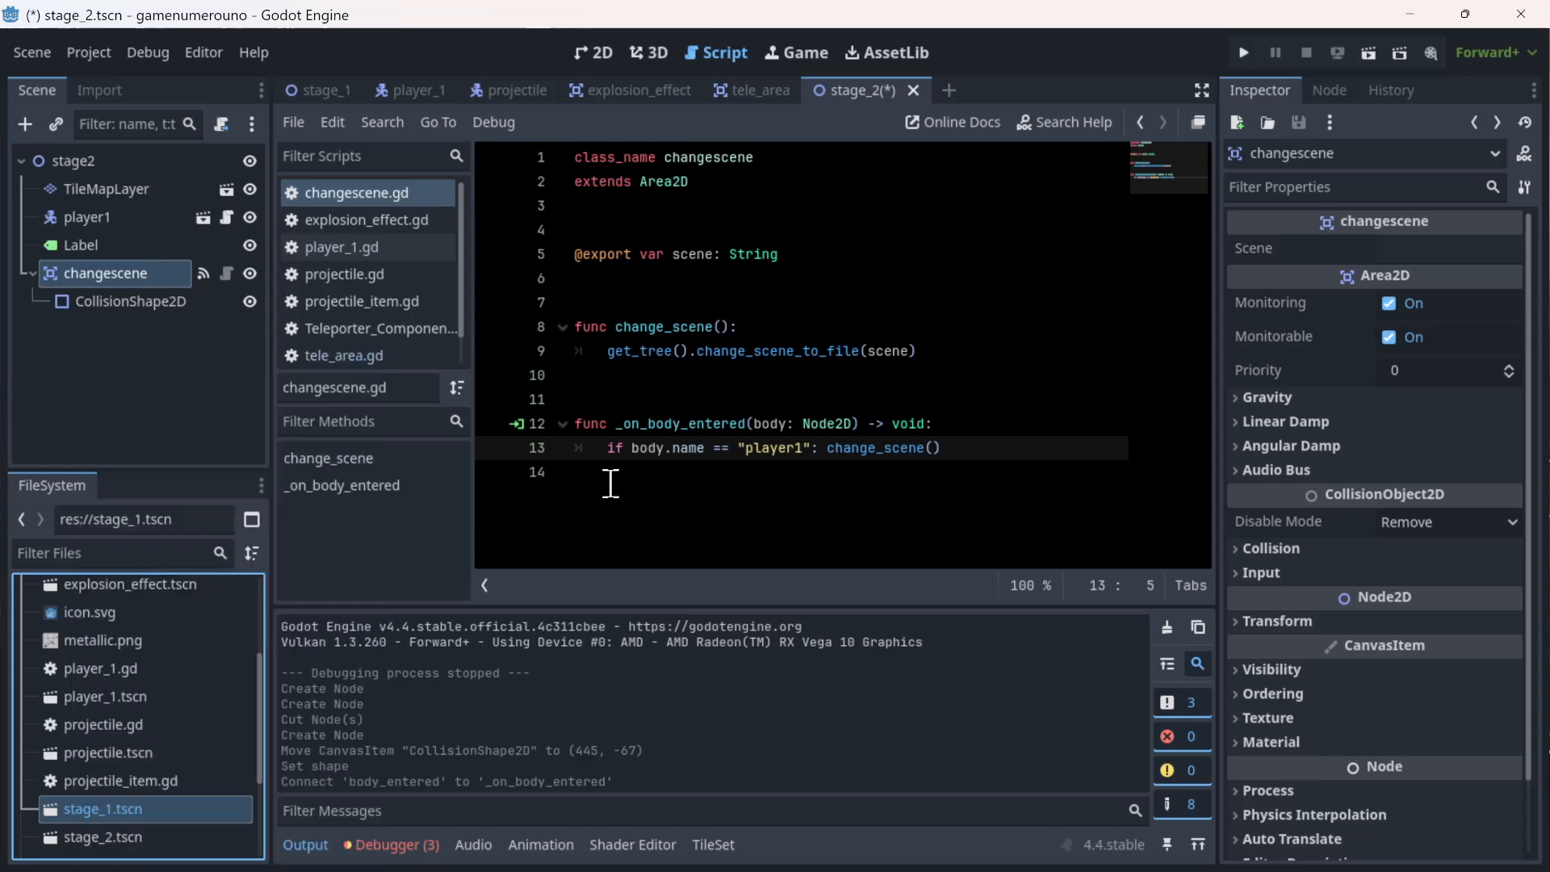
click(1392, 247)
text(res://stage_1.tscn)
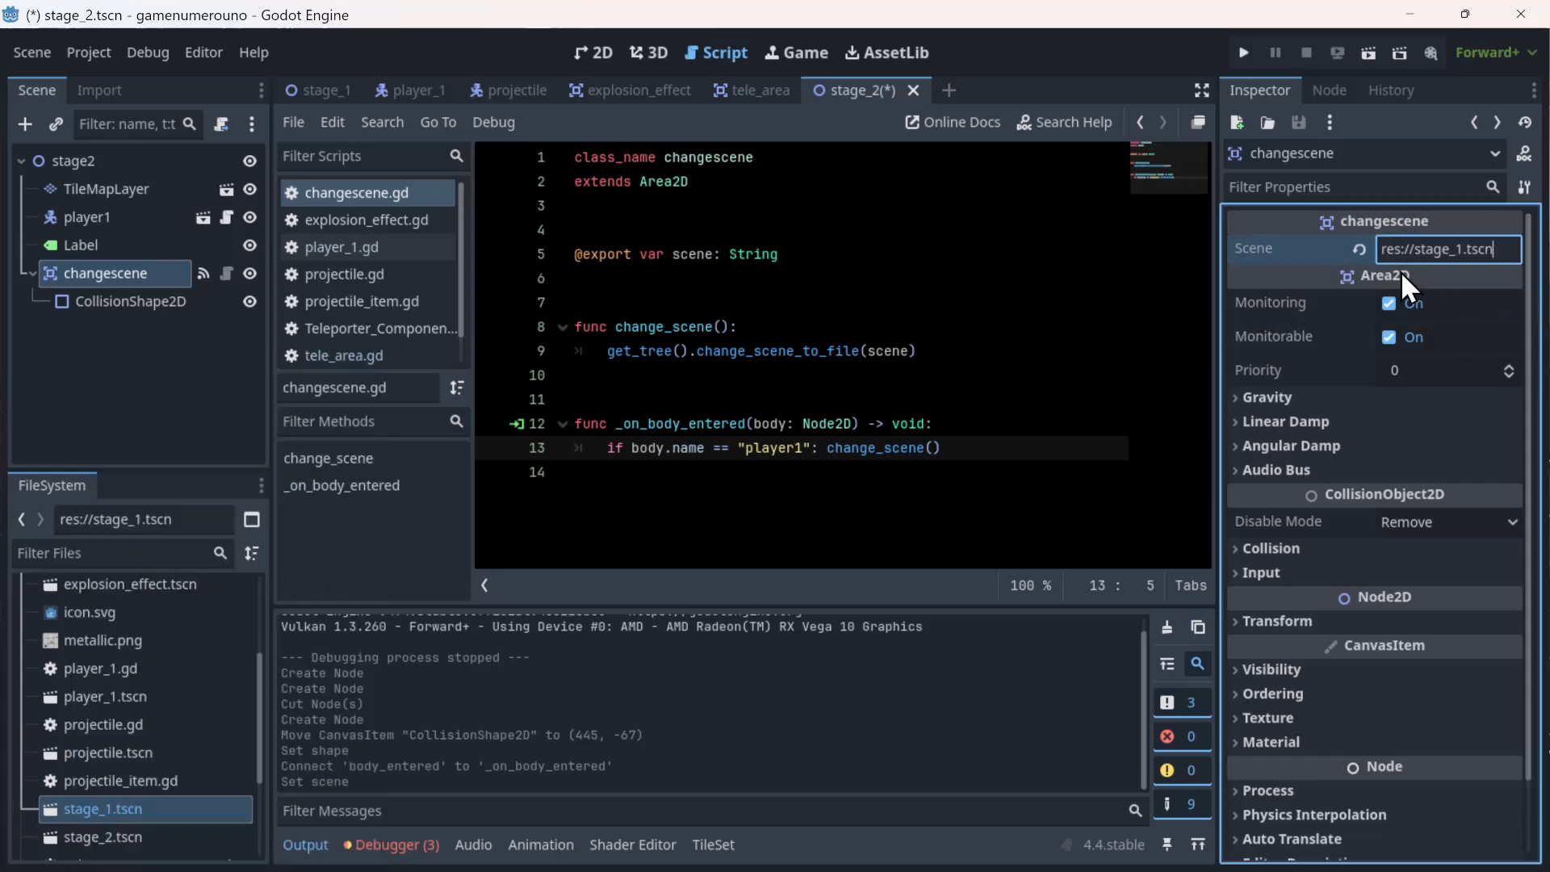
key(Return)
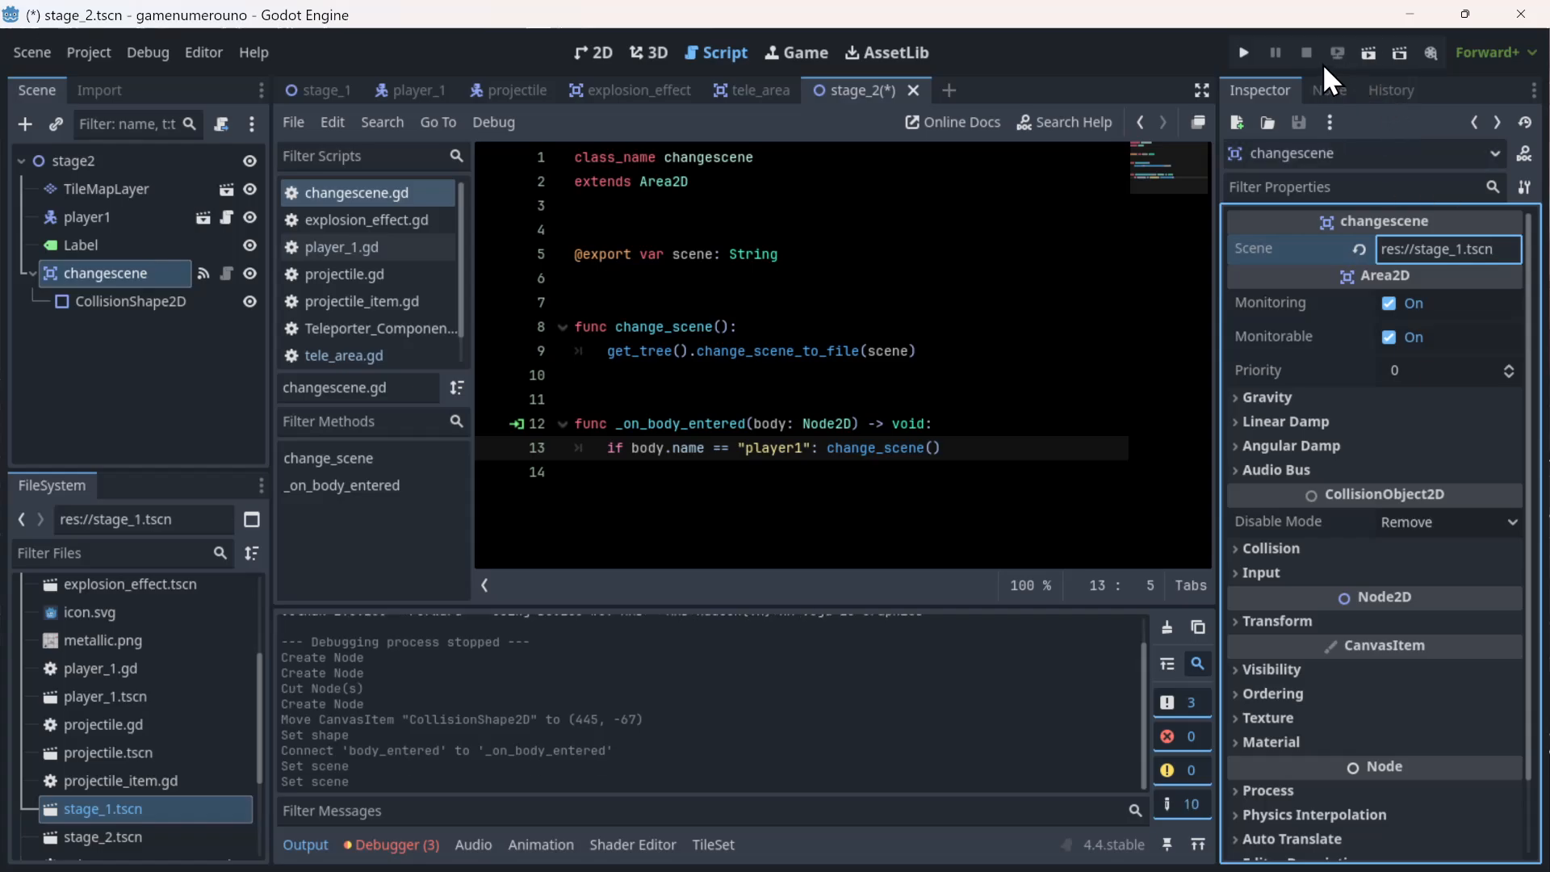
- Run the project, jump the player into stage_1's changescene area, and walk past the stage2 label into stage2's changescene area
click(1253, 60)
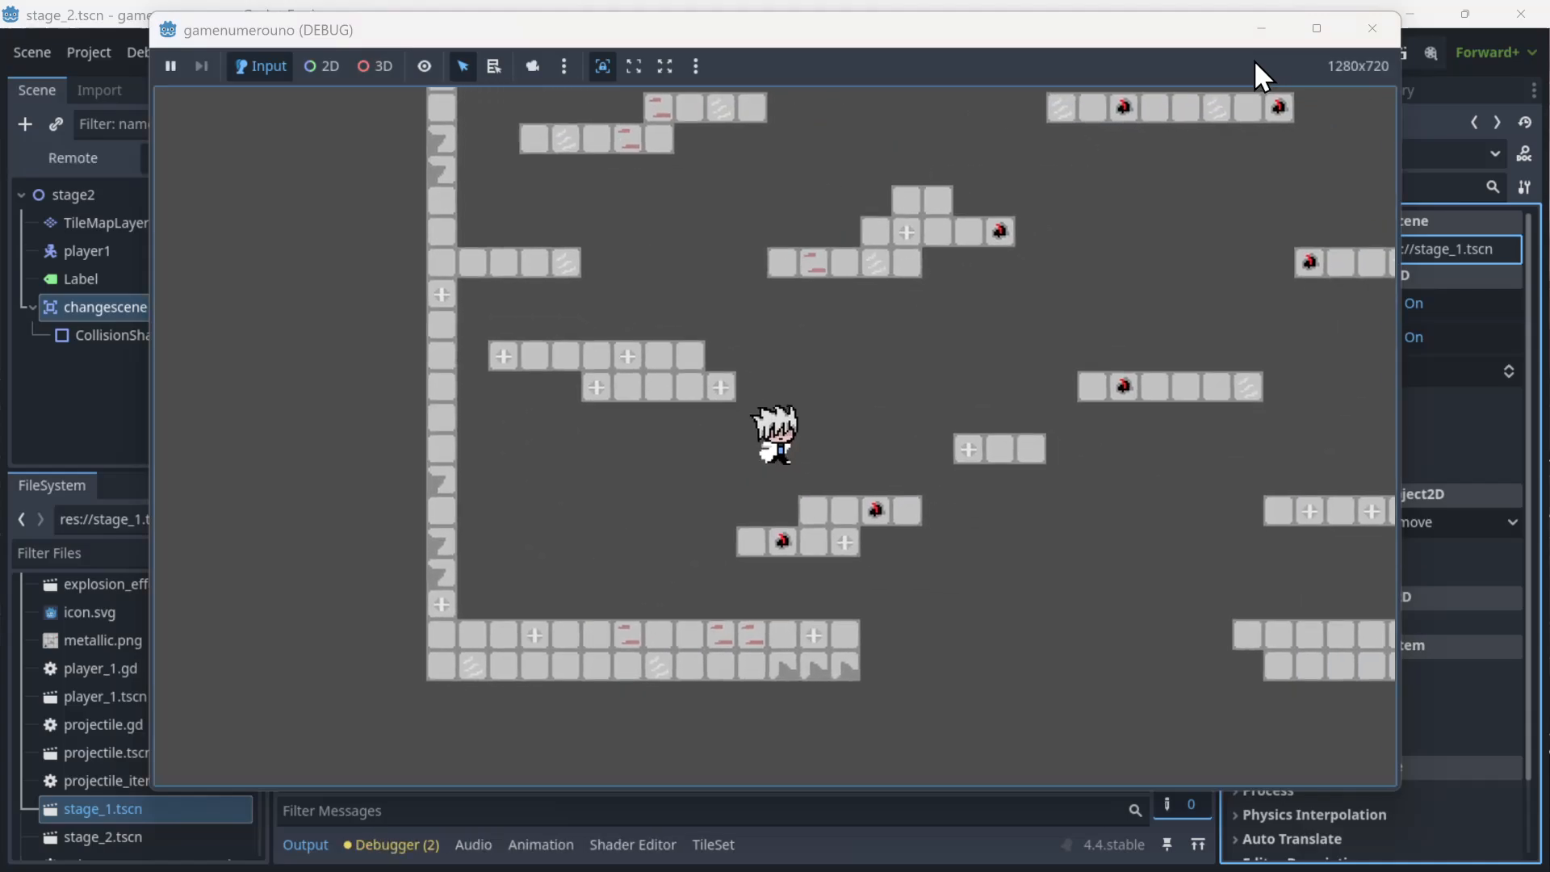
key(Right)
key(space)
key(space)
key(Right)
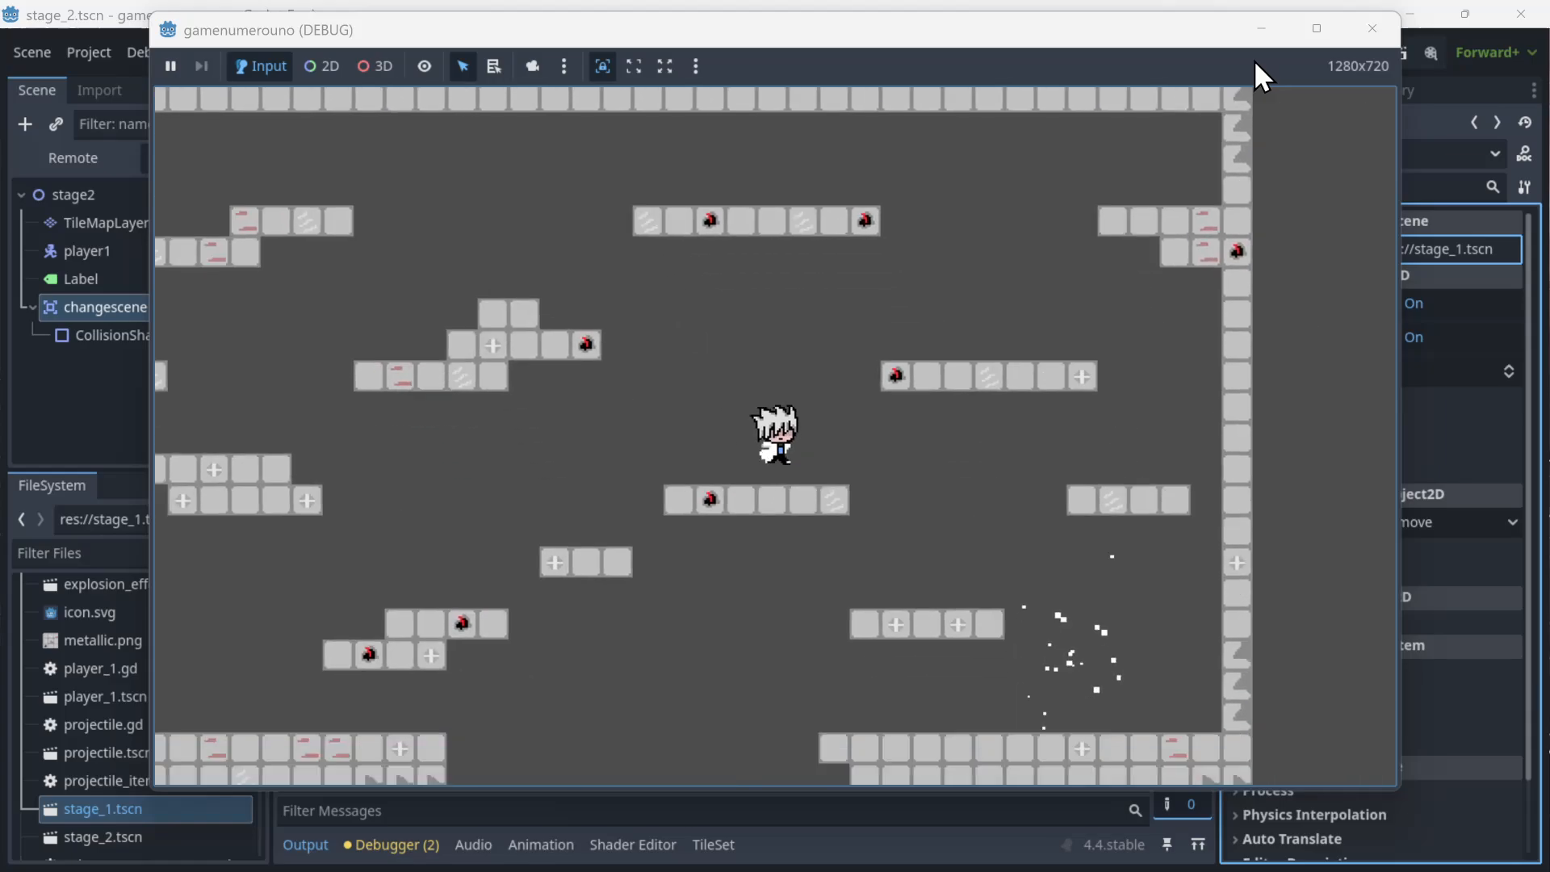
key(space)
key(space)
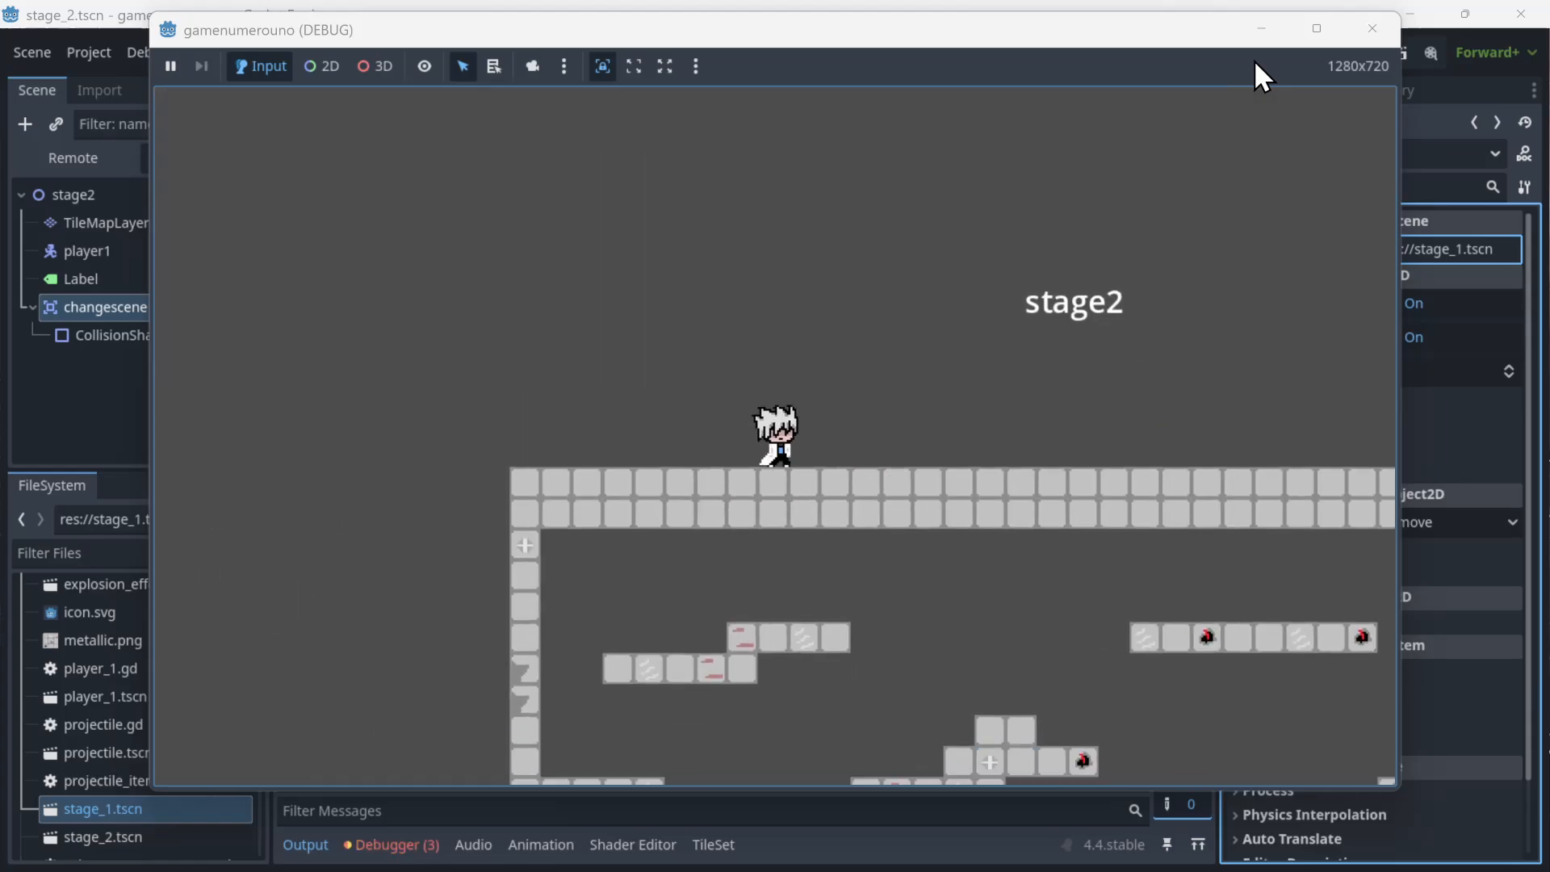
key(Right)
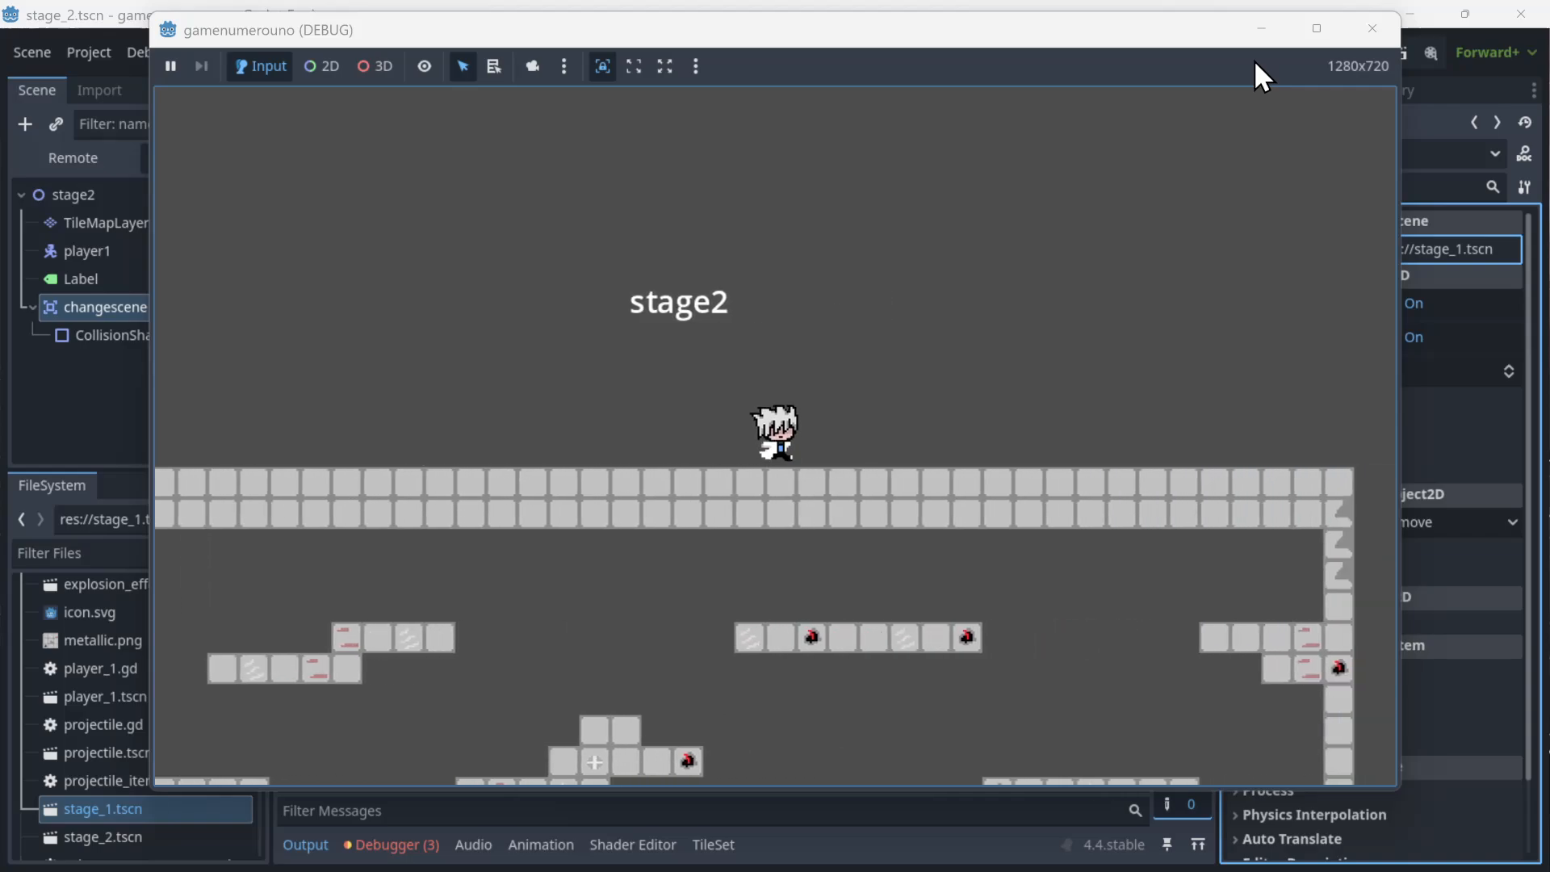
key(Right)
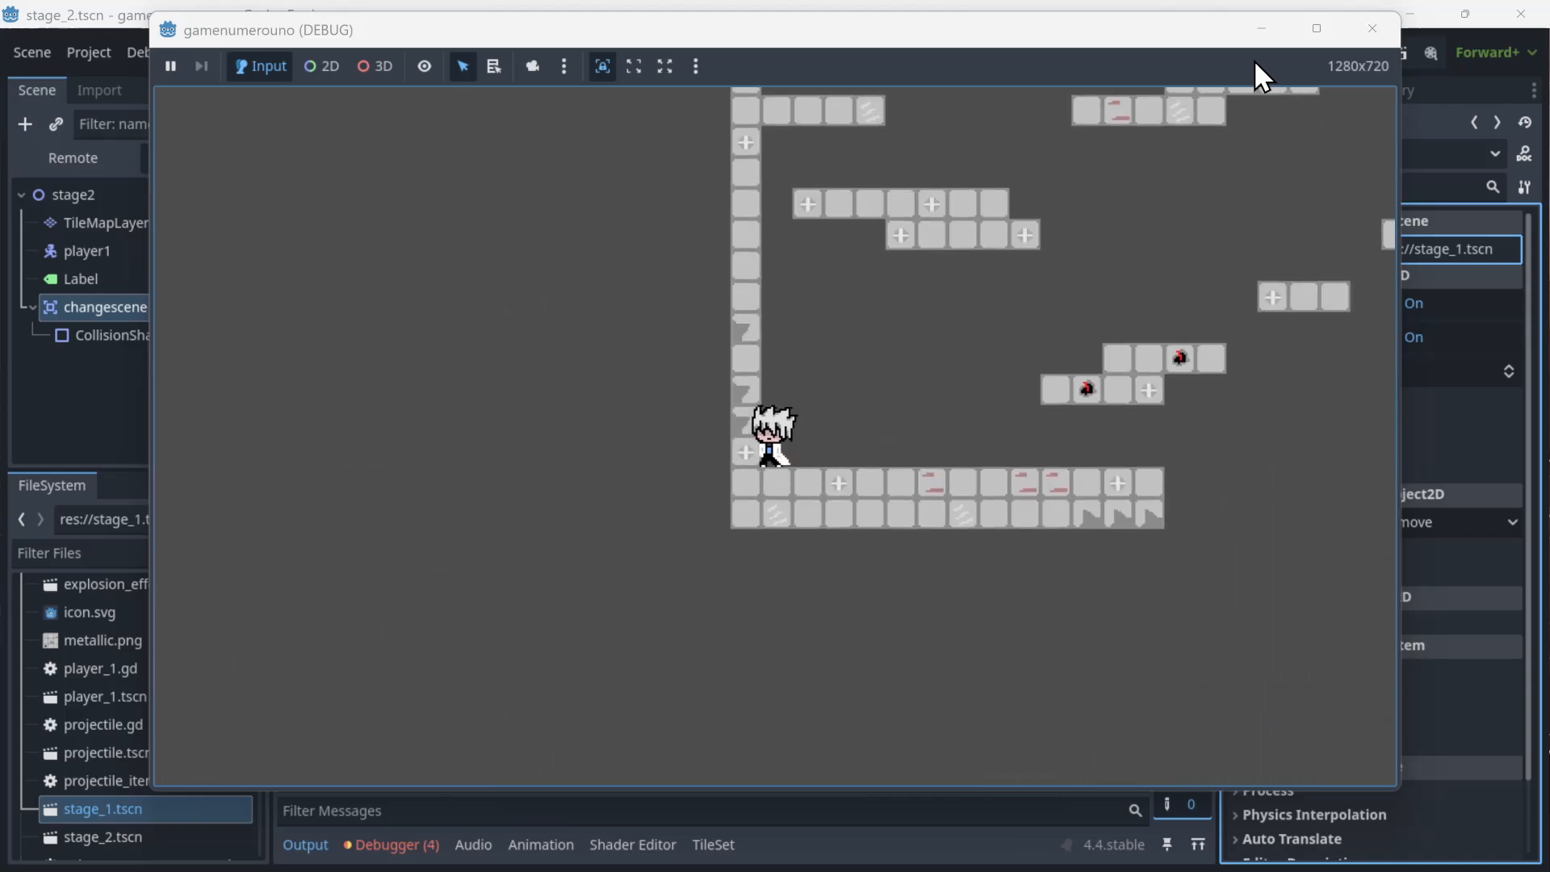
- Repeat the round trip in the running game, steering the player from stage_1 to stage2 and back through both changescene areas
key(Right)
key(space)
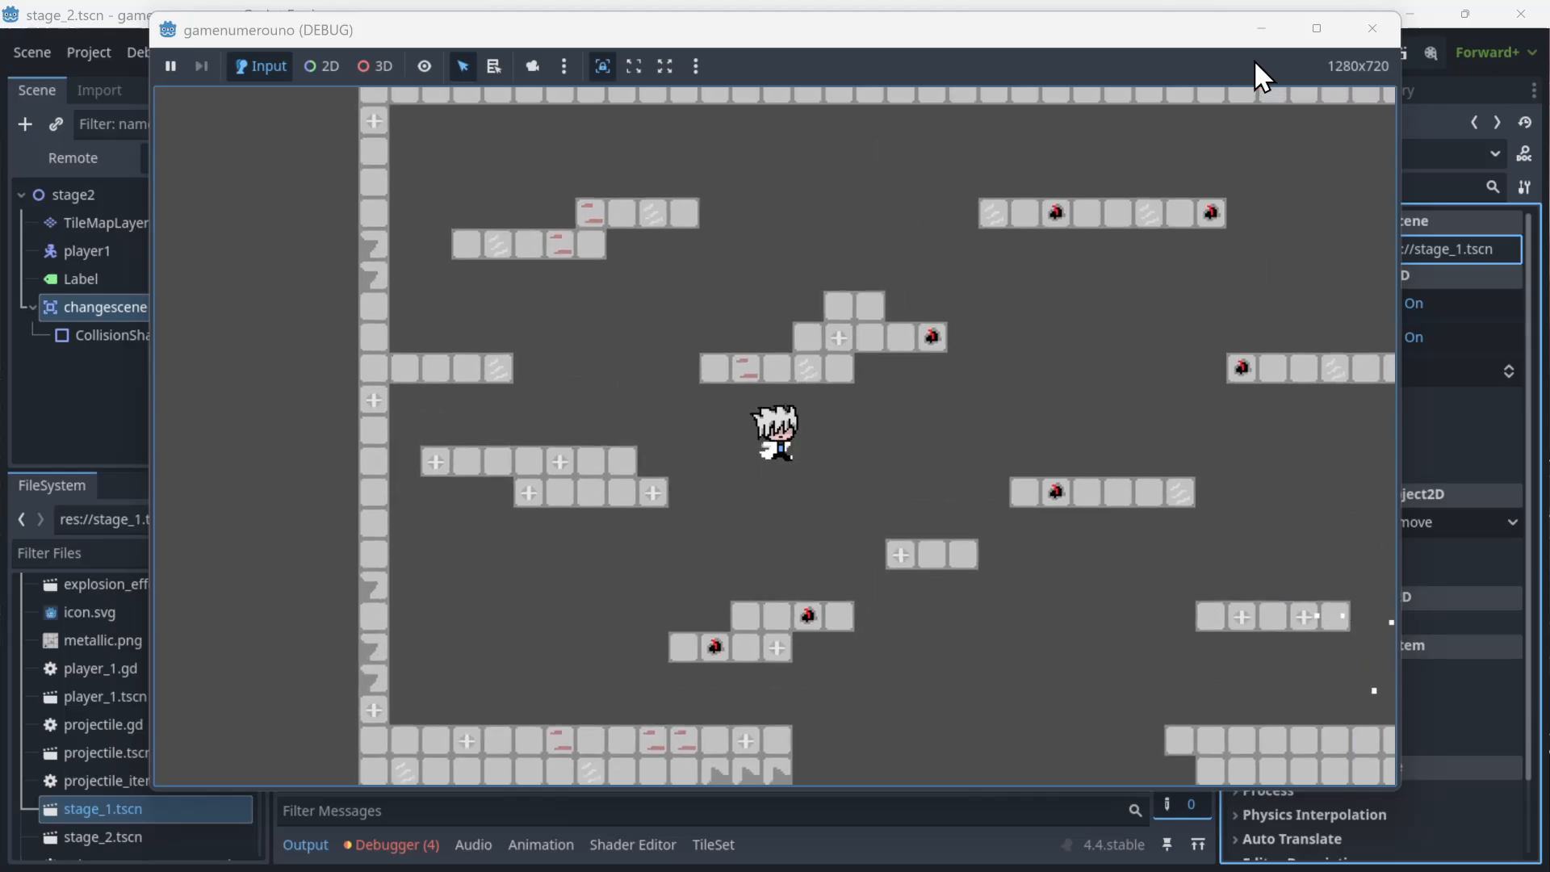
key(Right)
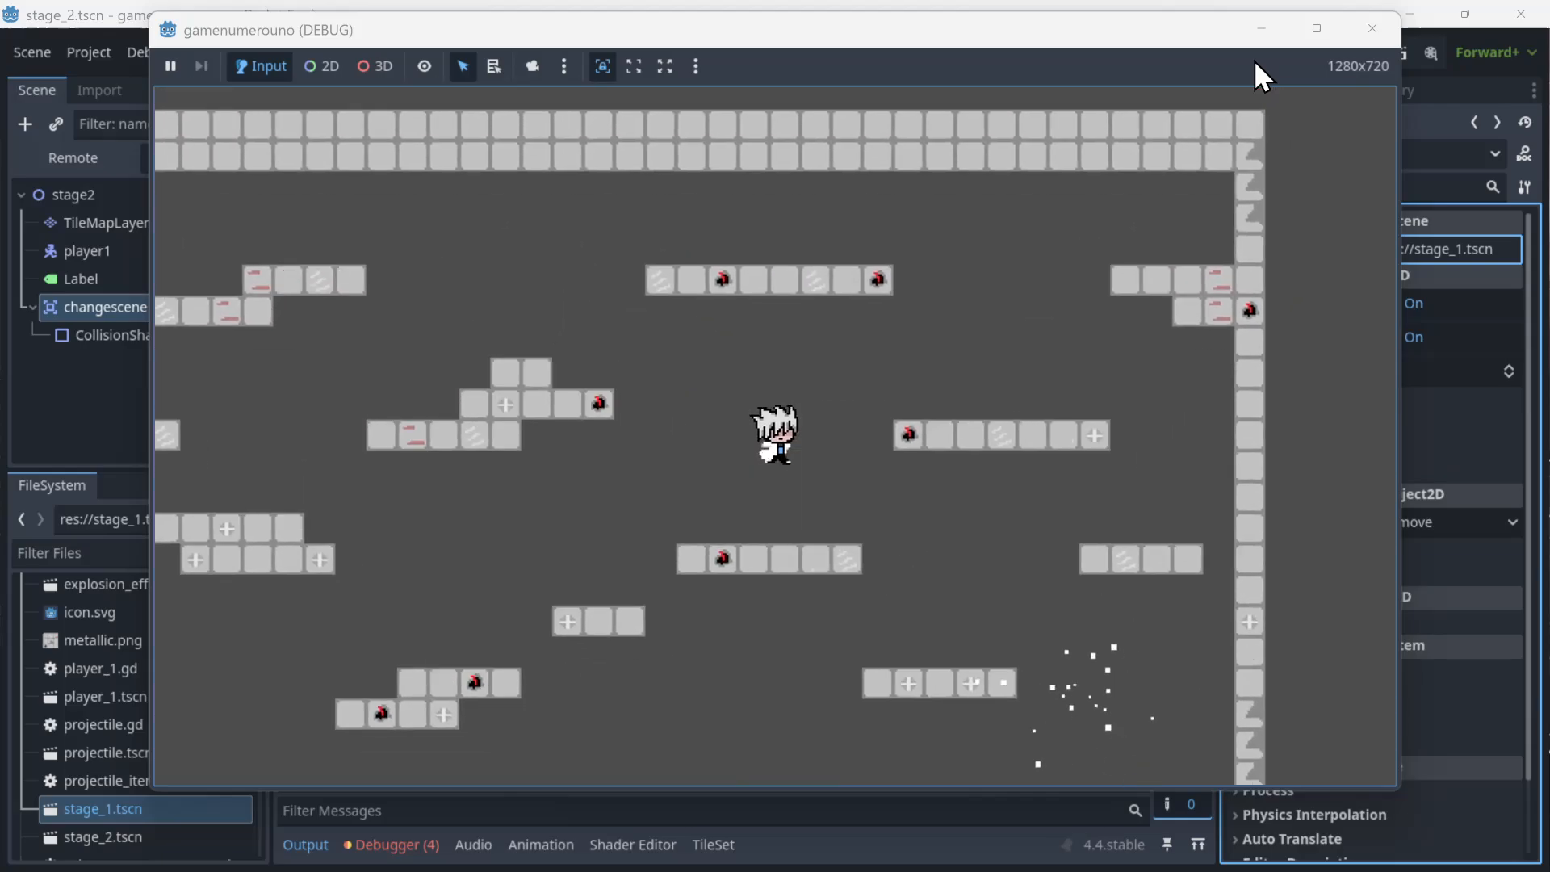
key(Left)
key(Right)
key(space)
key(space)
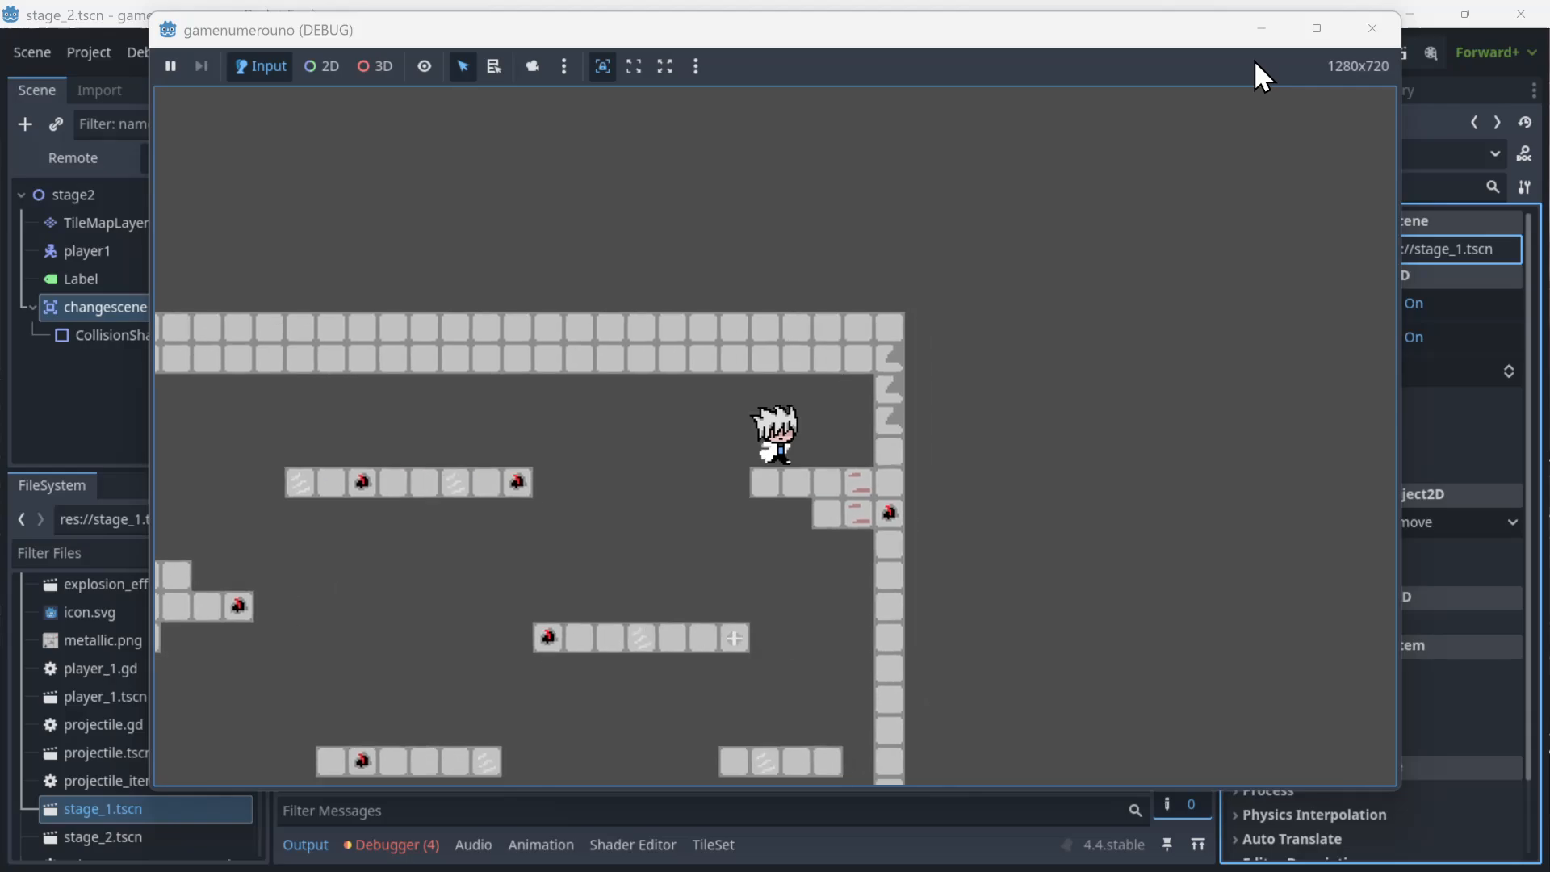
key(Right)
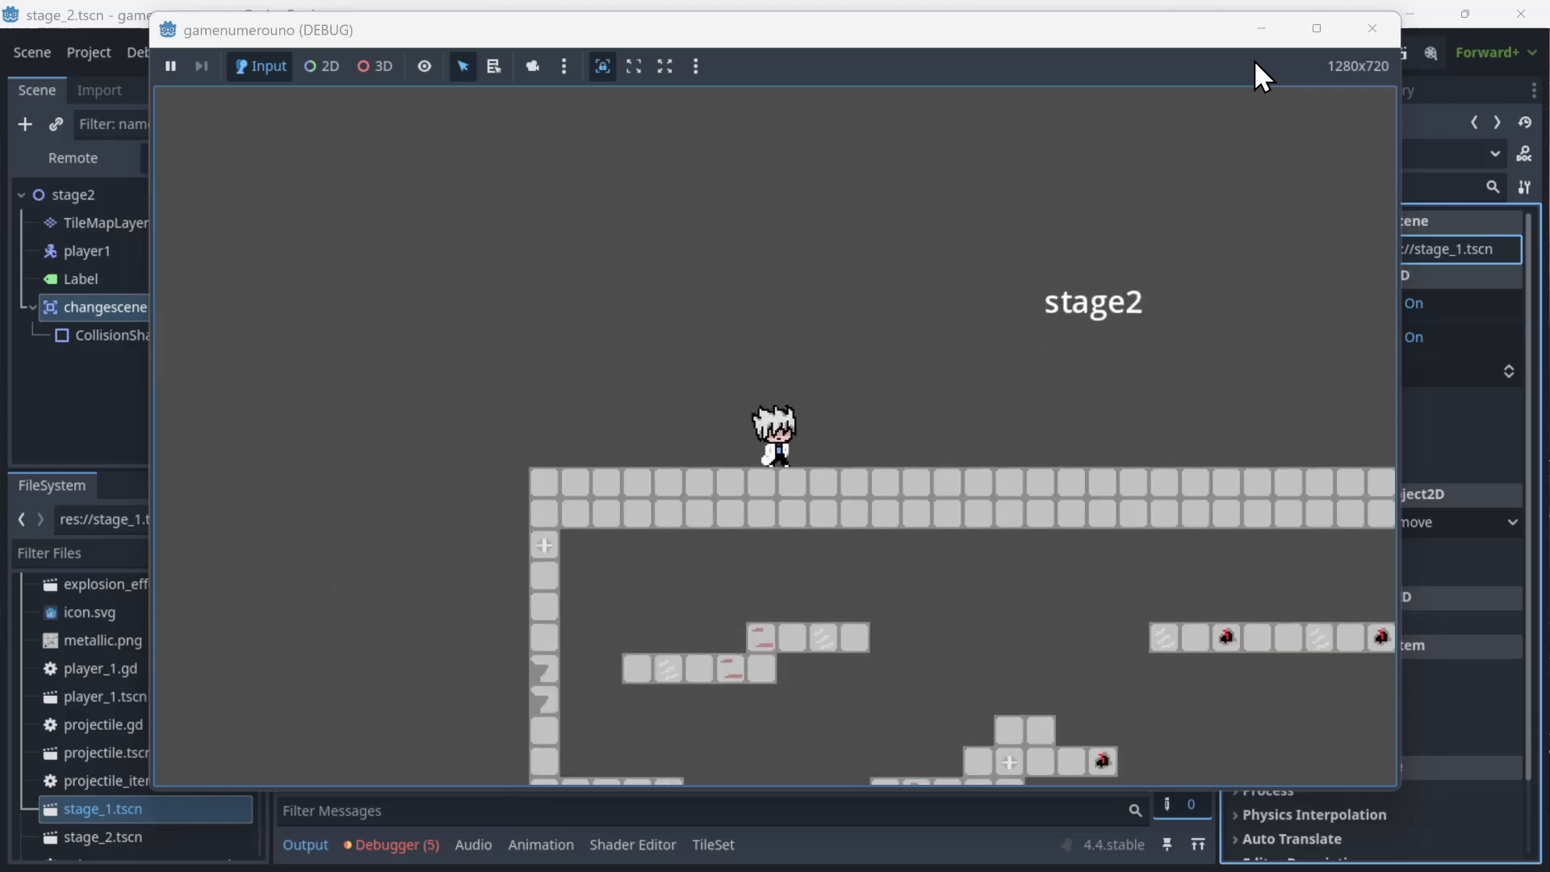
key(Right)
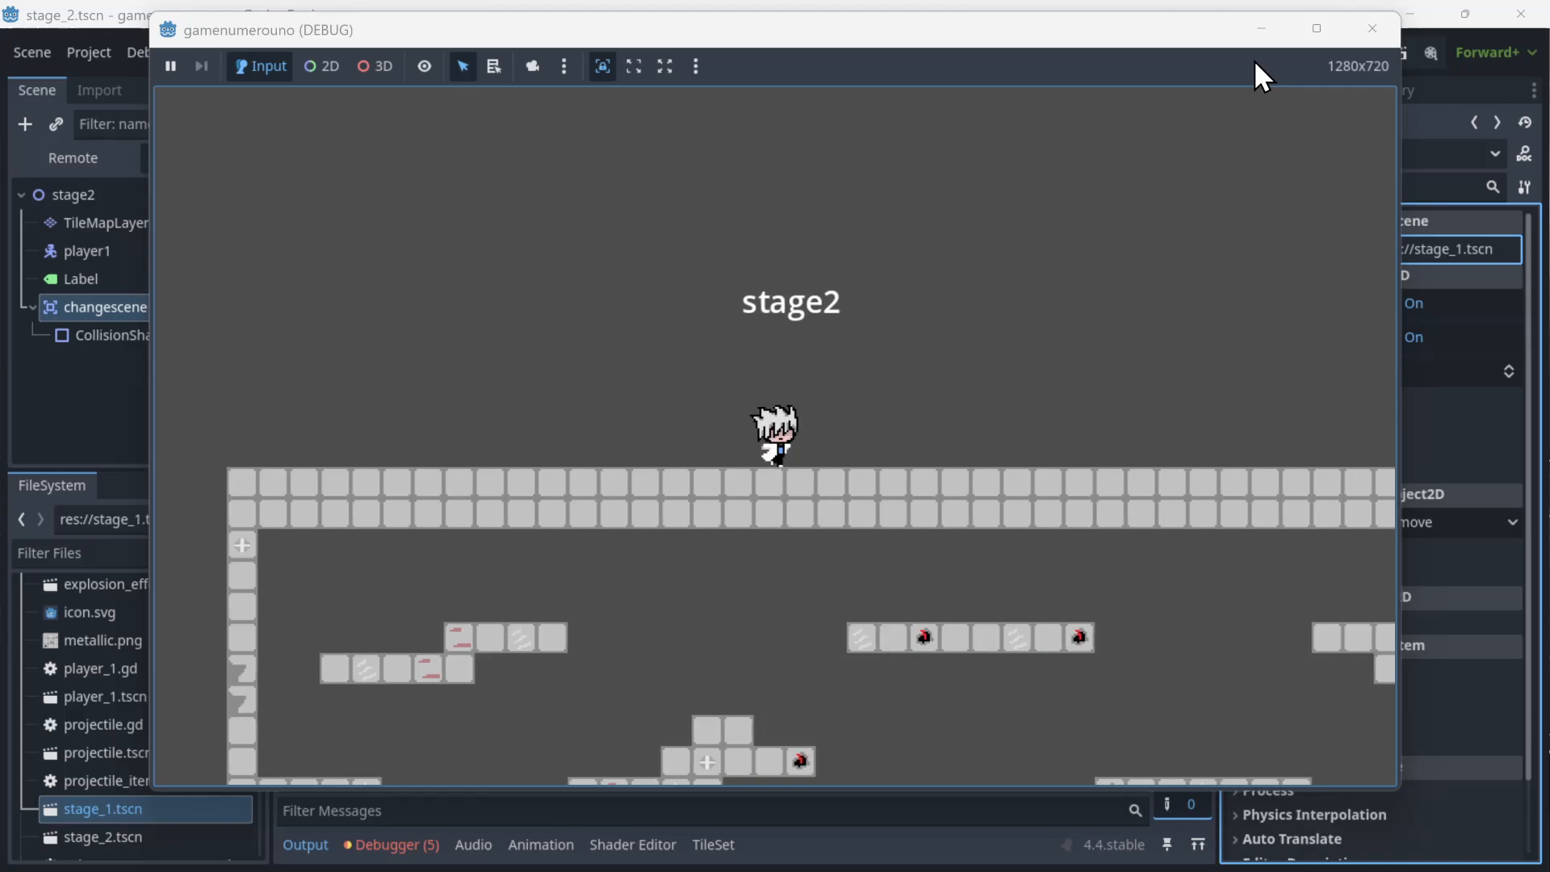
key(space)
key(space)
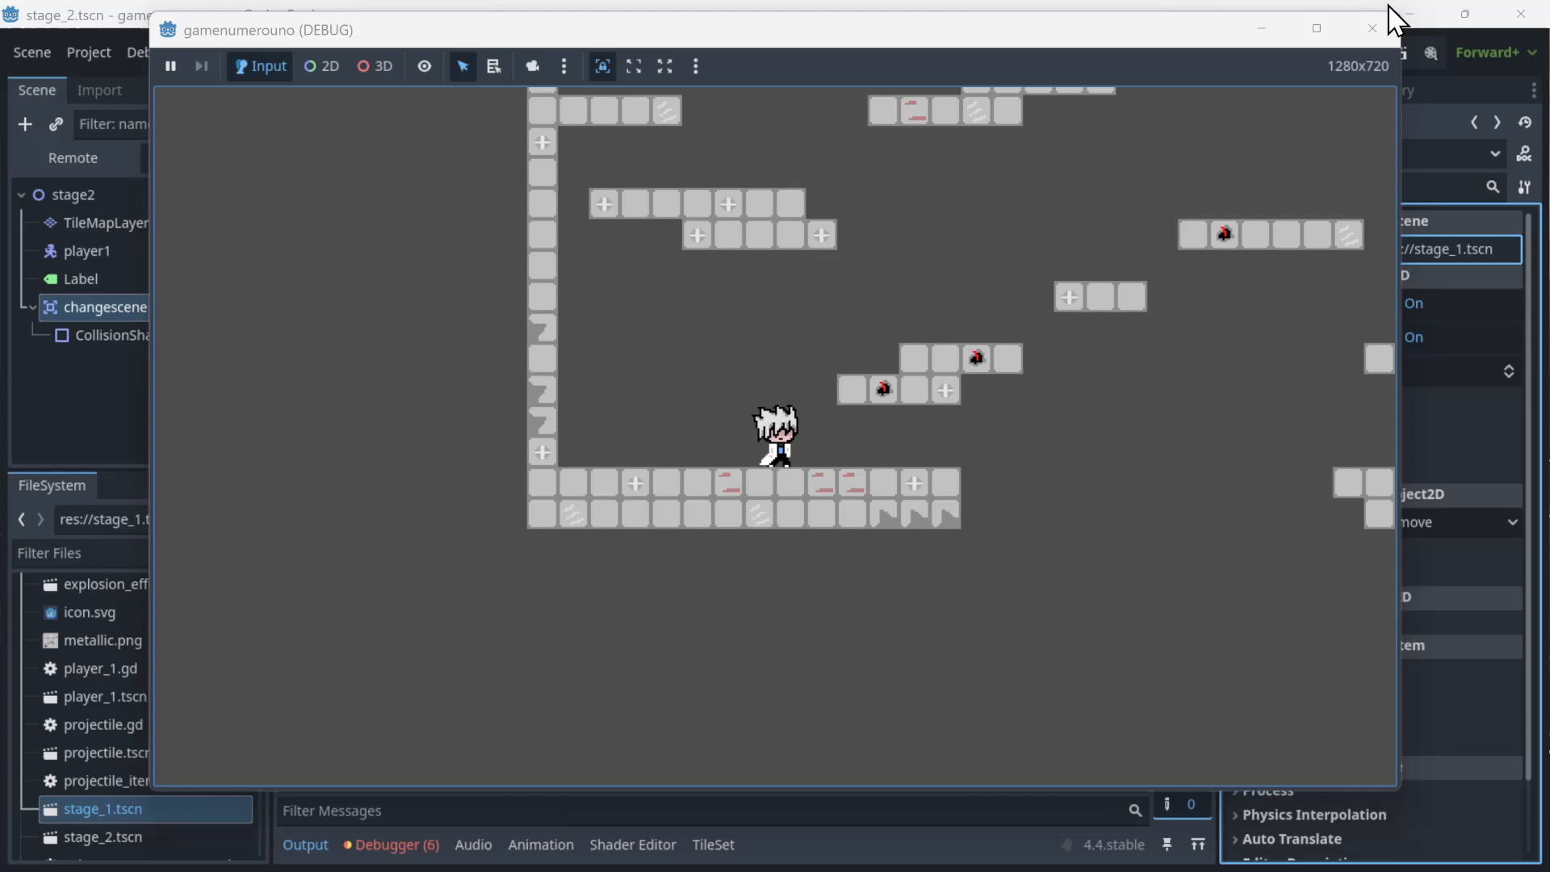
- Maximize the running game window and switch back to the Godot editor
click(1409, 14)
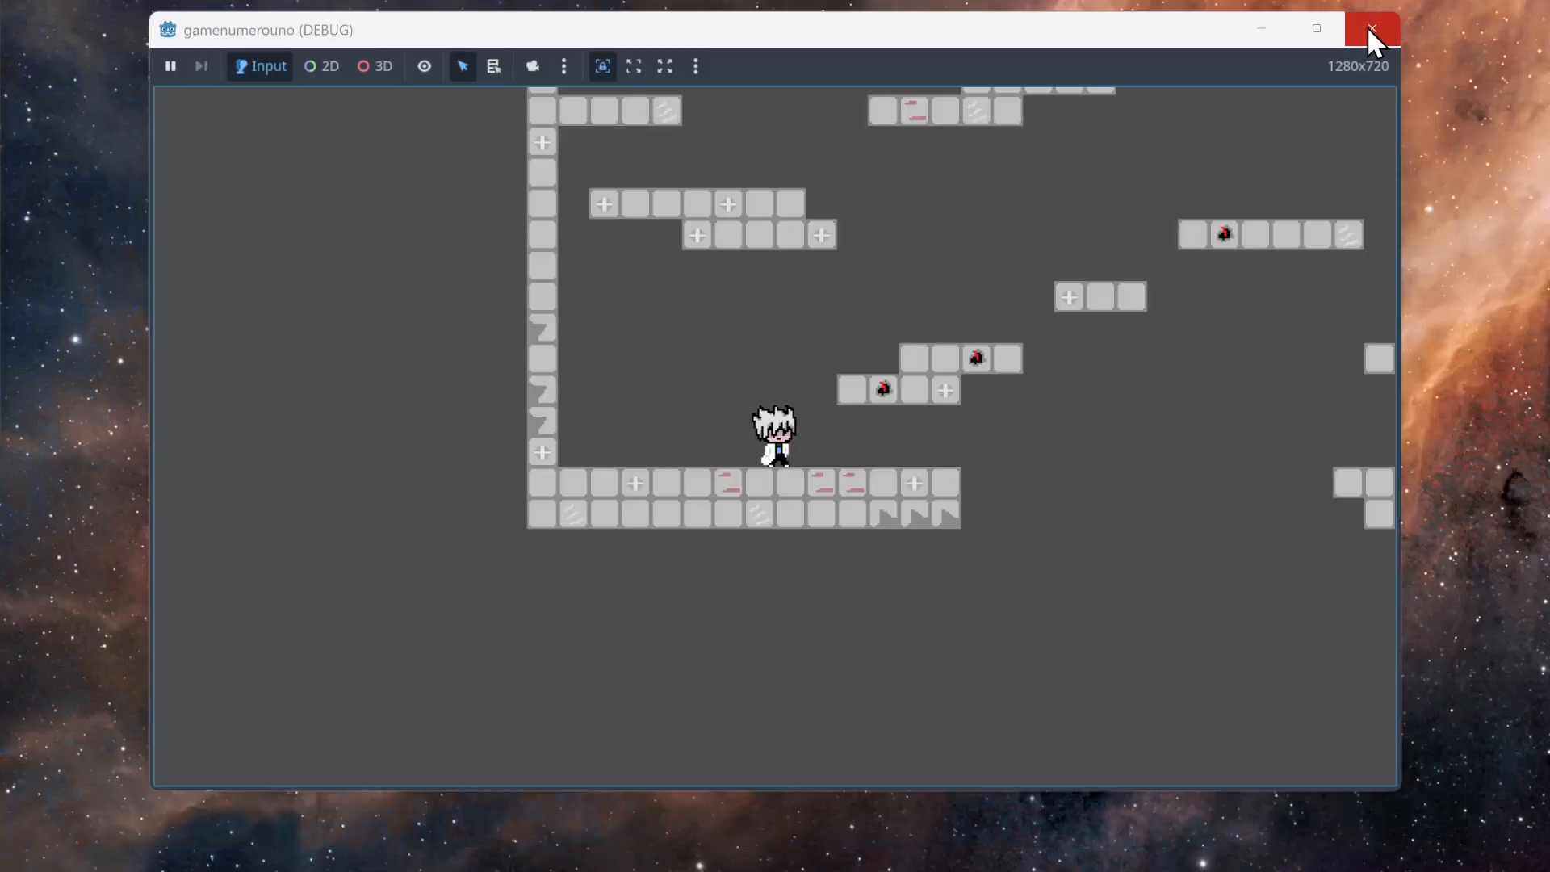
click(1302, 34)
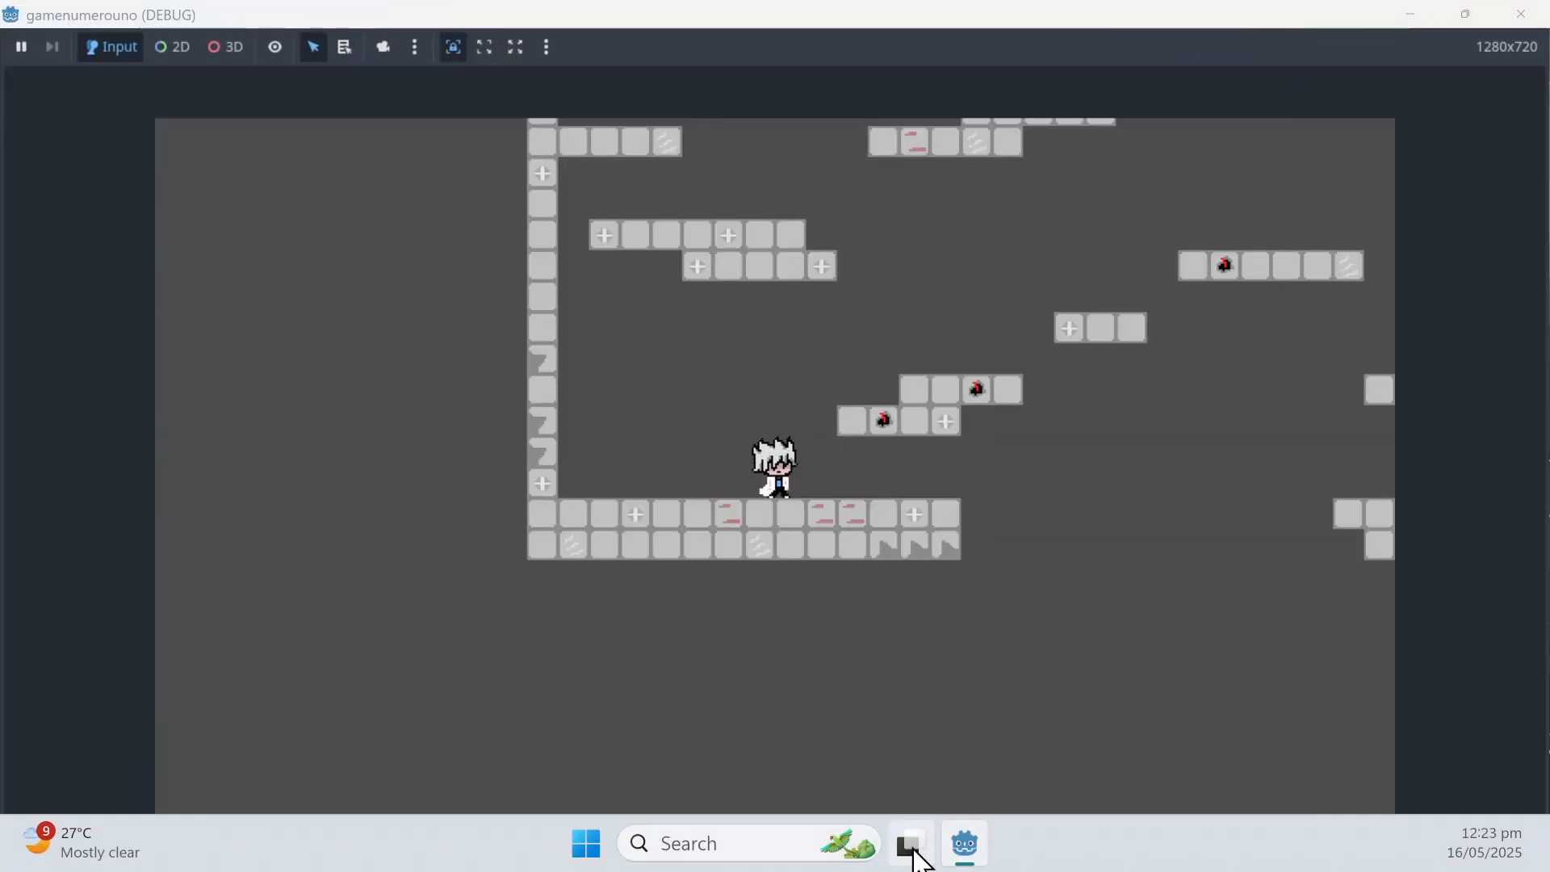
mouse_move(943, 843)
click(920, 749)
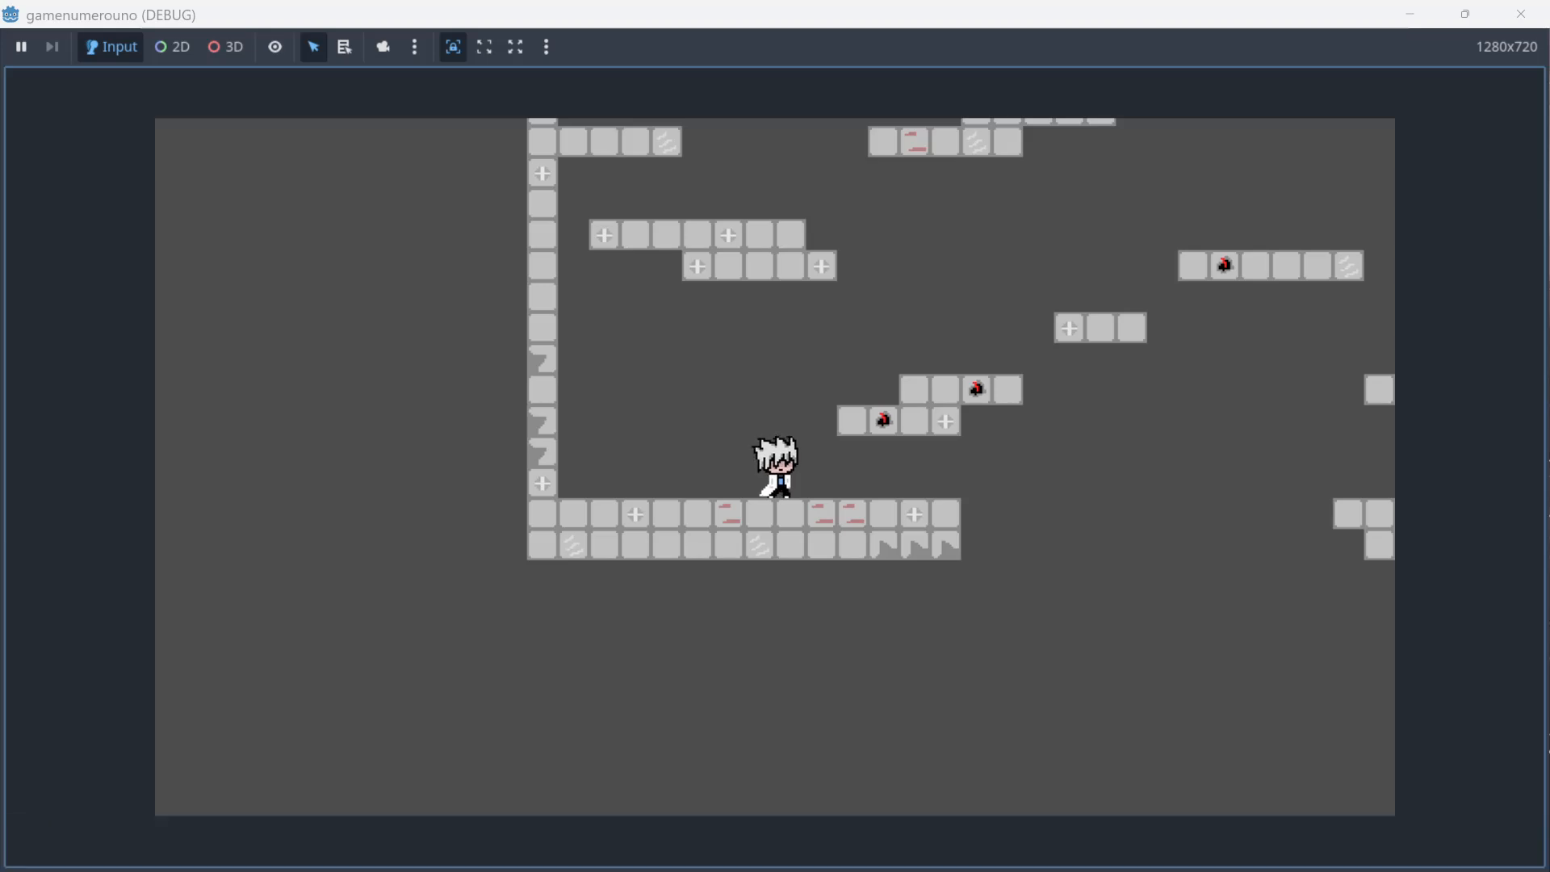
key(alt+Tab)
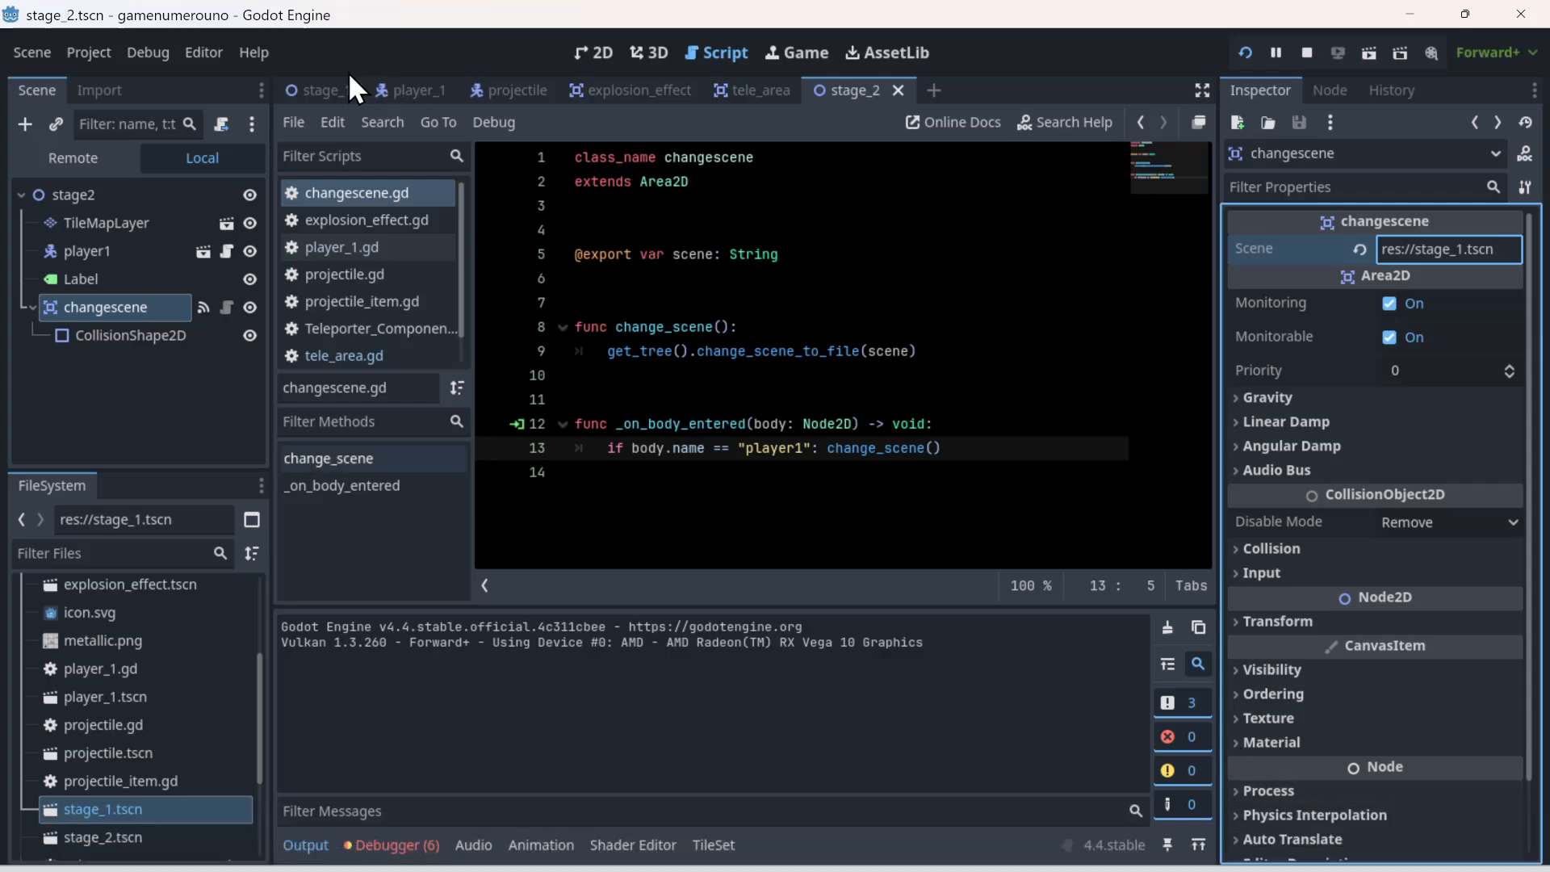
- Open the stage_1 scene and review its node tree and the change_scene and _on_body_entered functions in changescene.gd
click(323, 89)
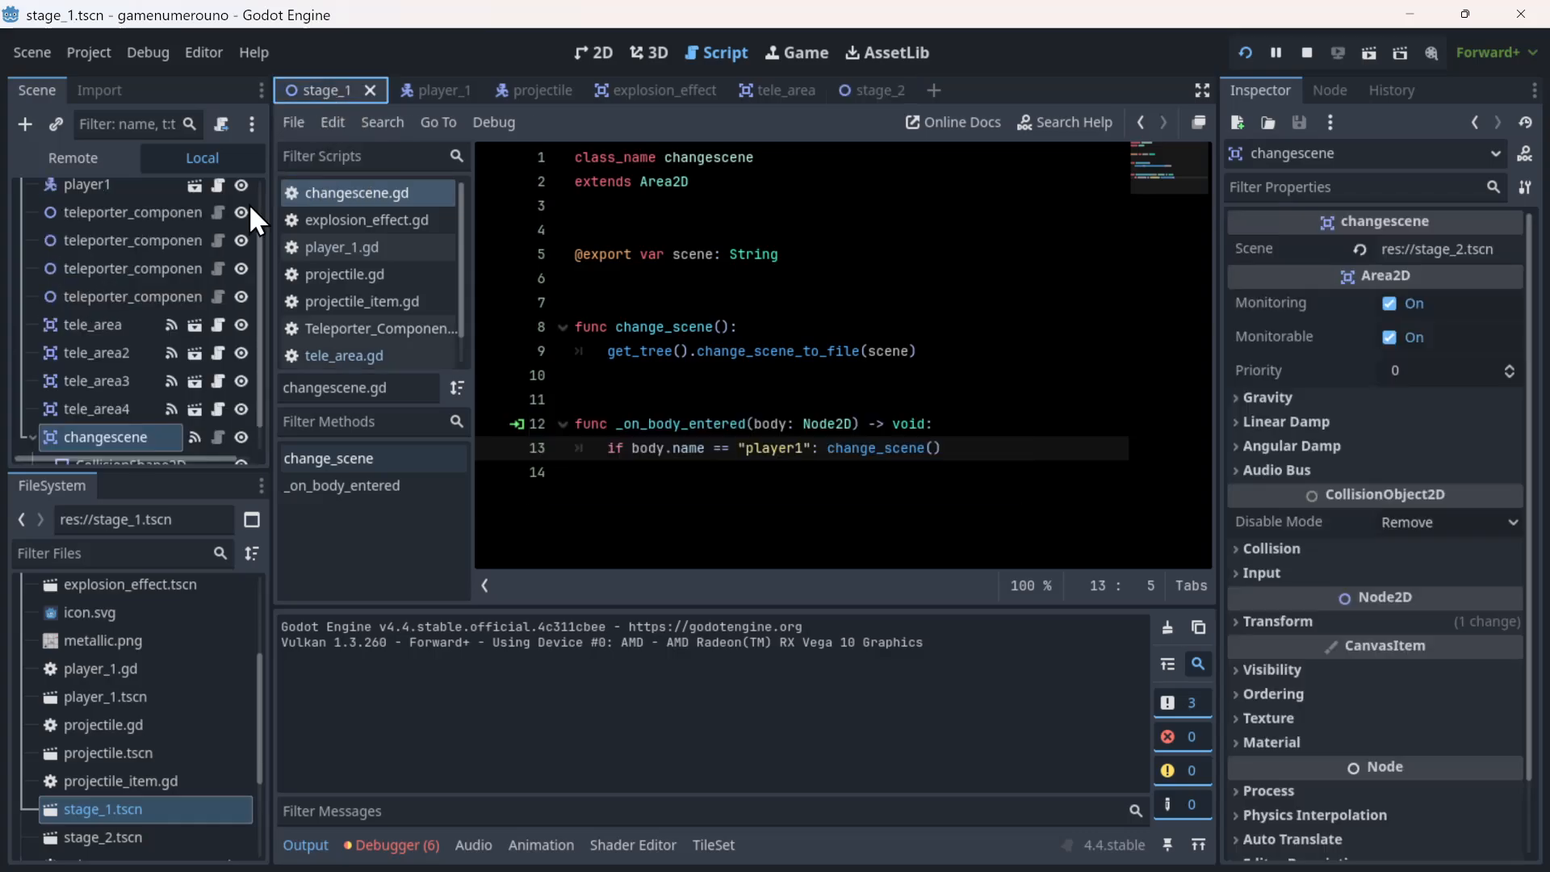
scroll(113, 367, up, 2)
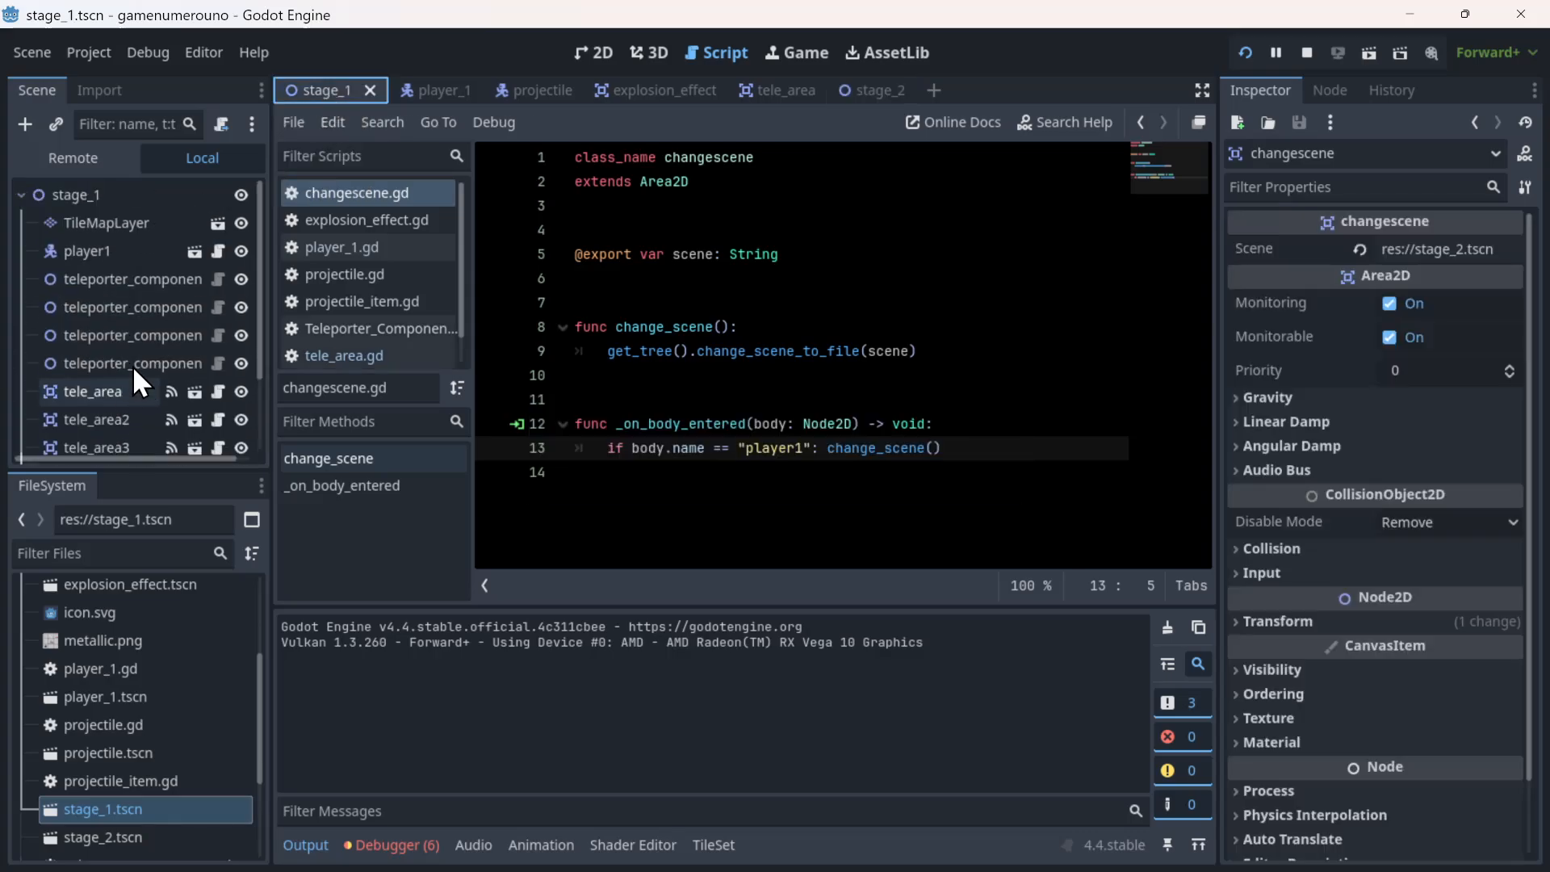
click(99, 197)
right_click(99, 197)
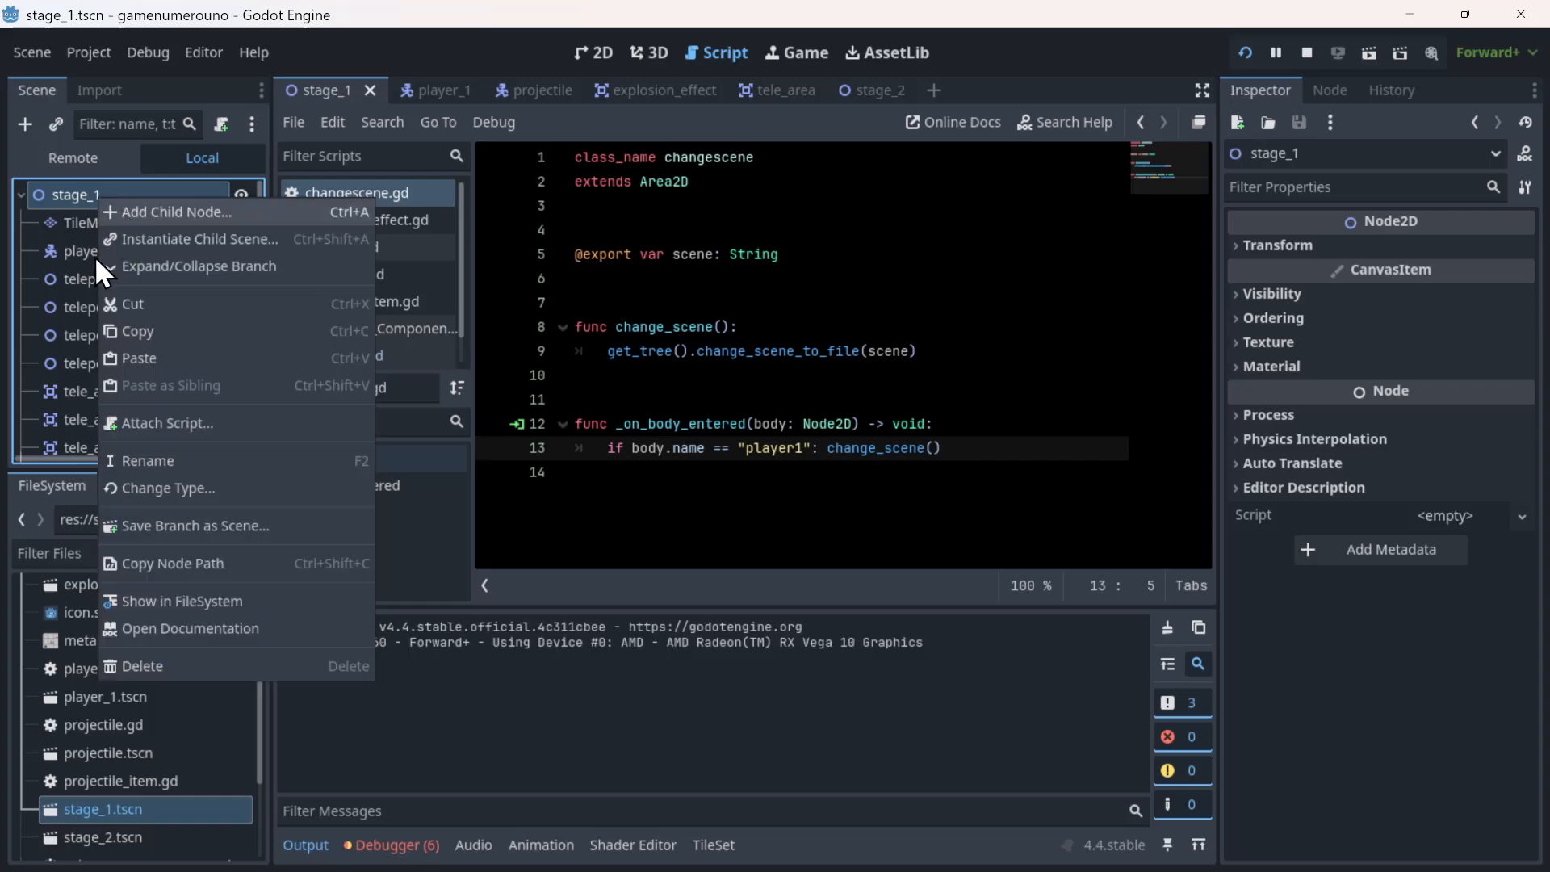
click(907, 474)
drag(739, 327, 565, 473)
scroll(82, 348, down, 3)
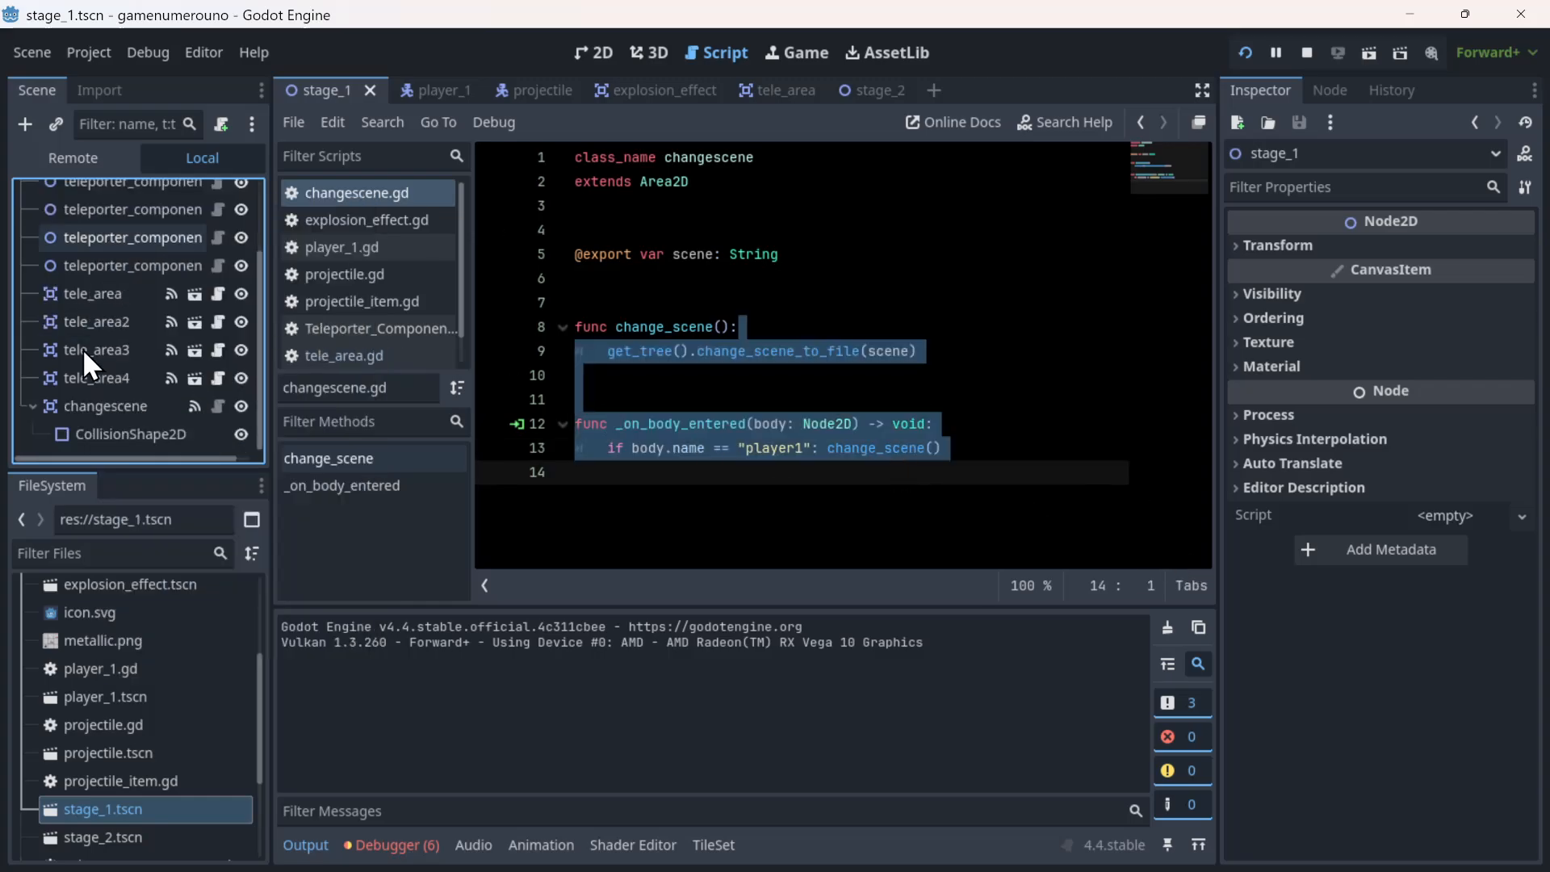
- Add an AnimationPlayer node as a child of the stage_1 root node
click(31, 408)
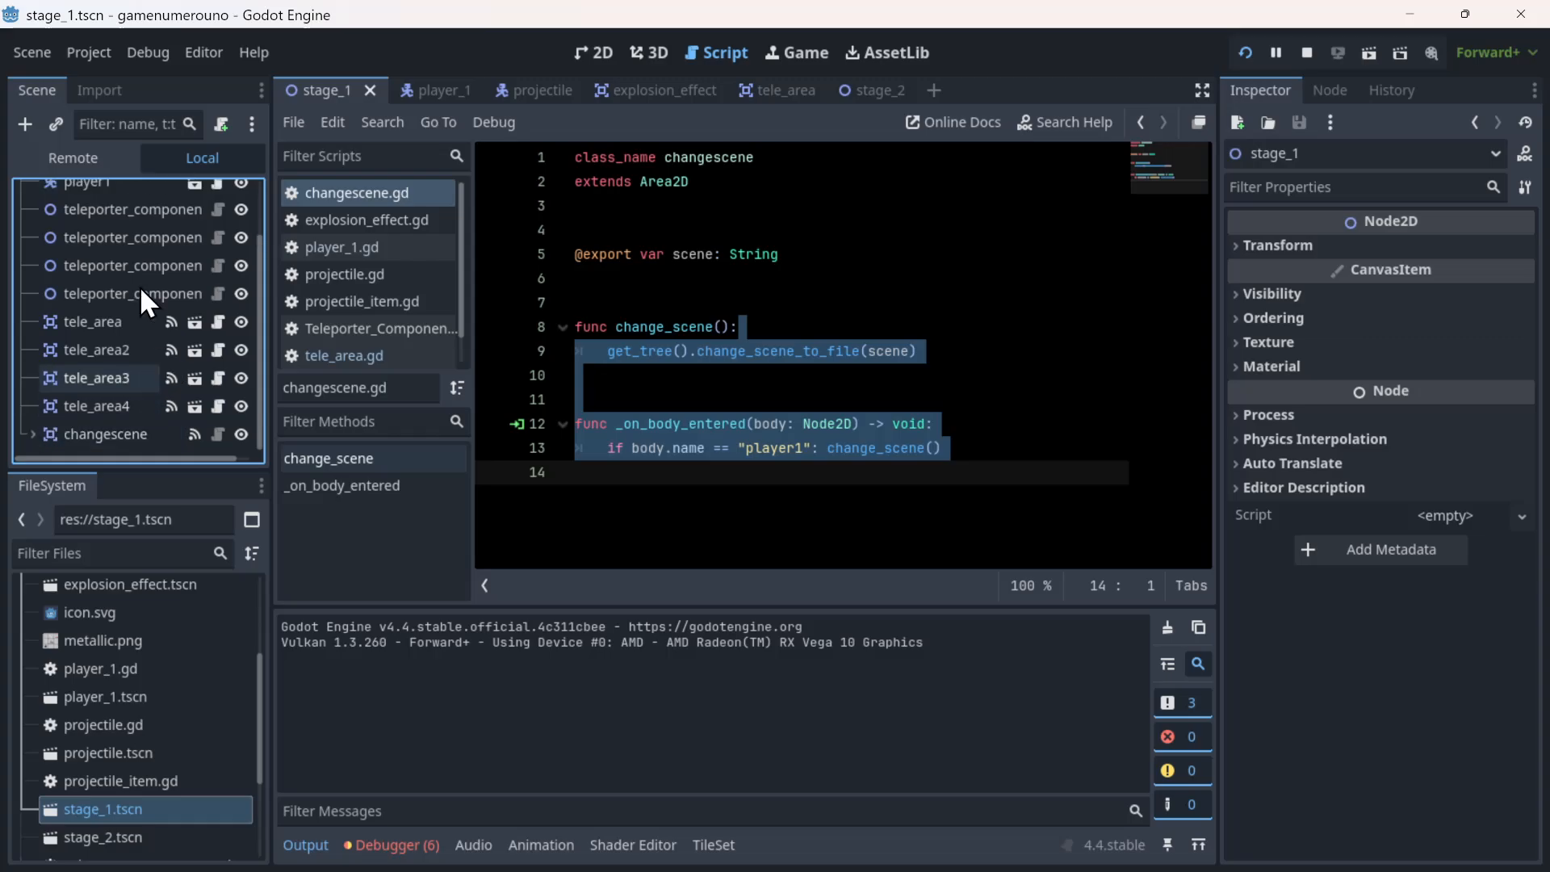
scroll(90, 221, up, 3)
right_click(95, 192)
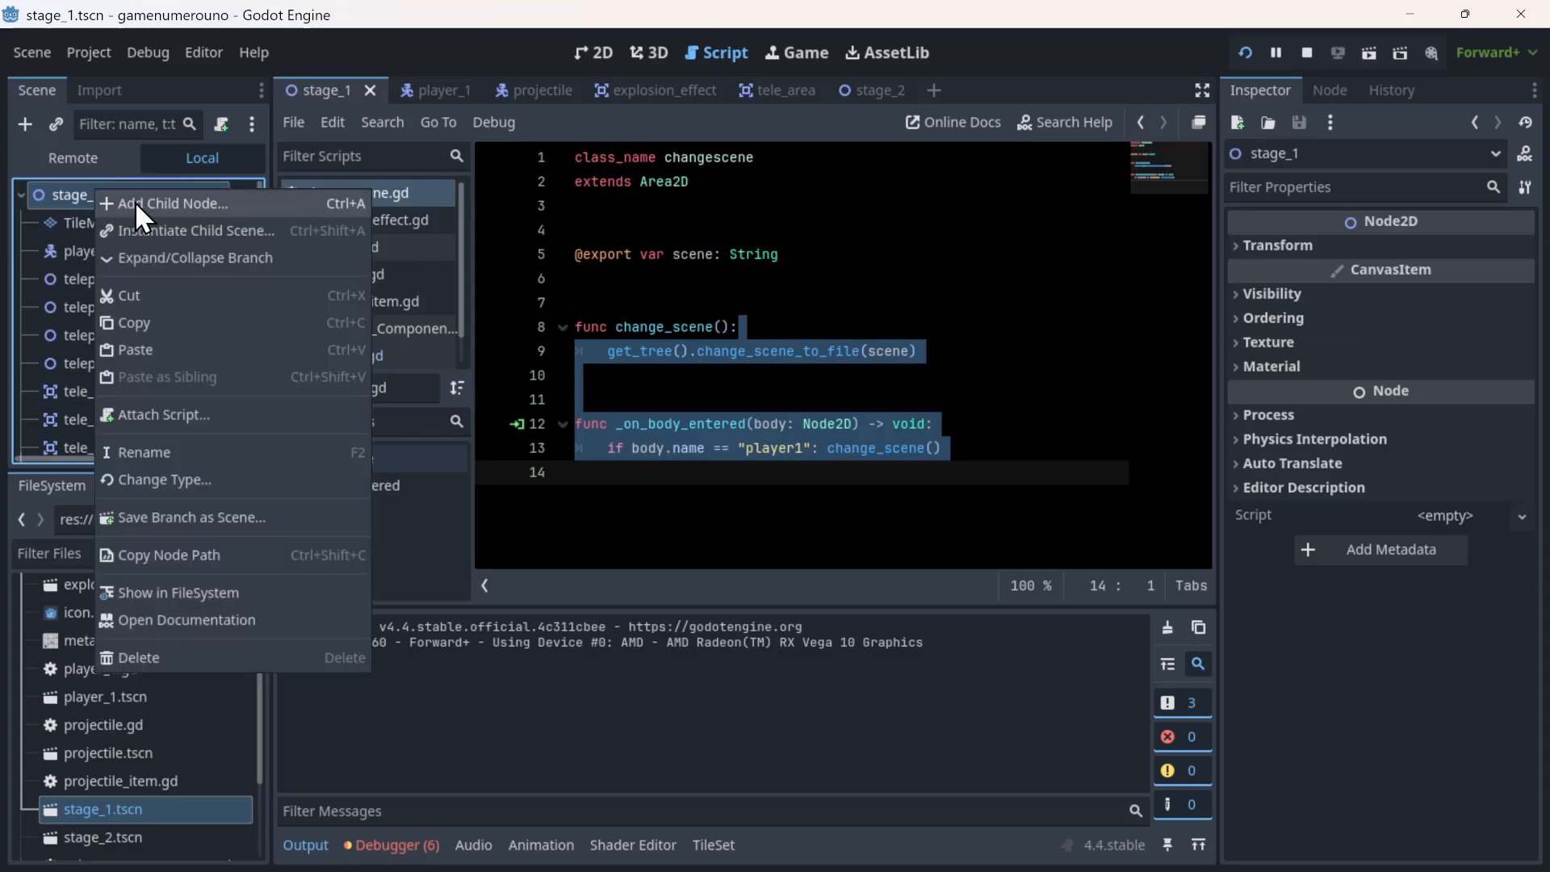
click(134, 202)
text(coll)
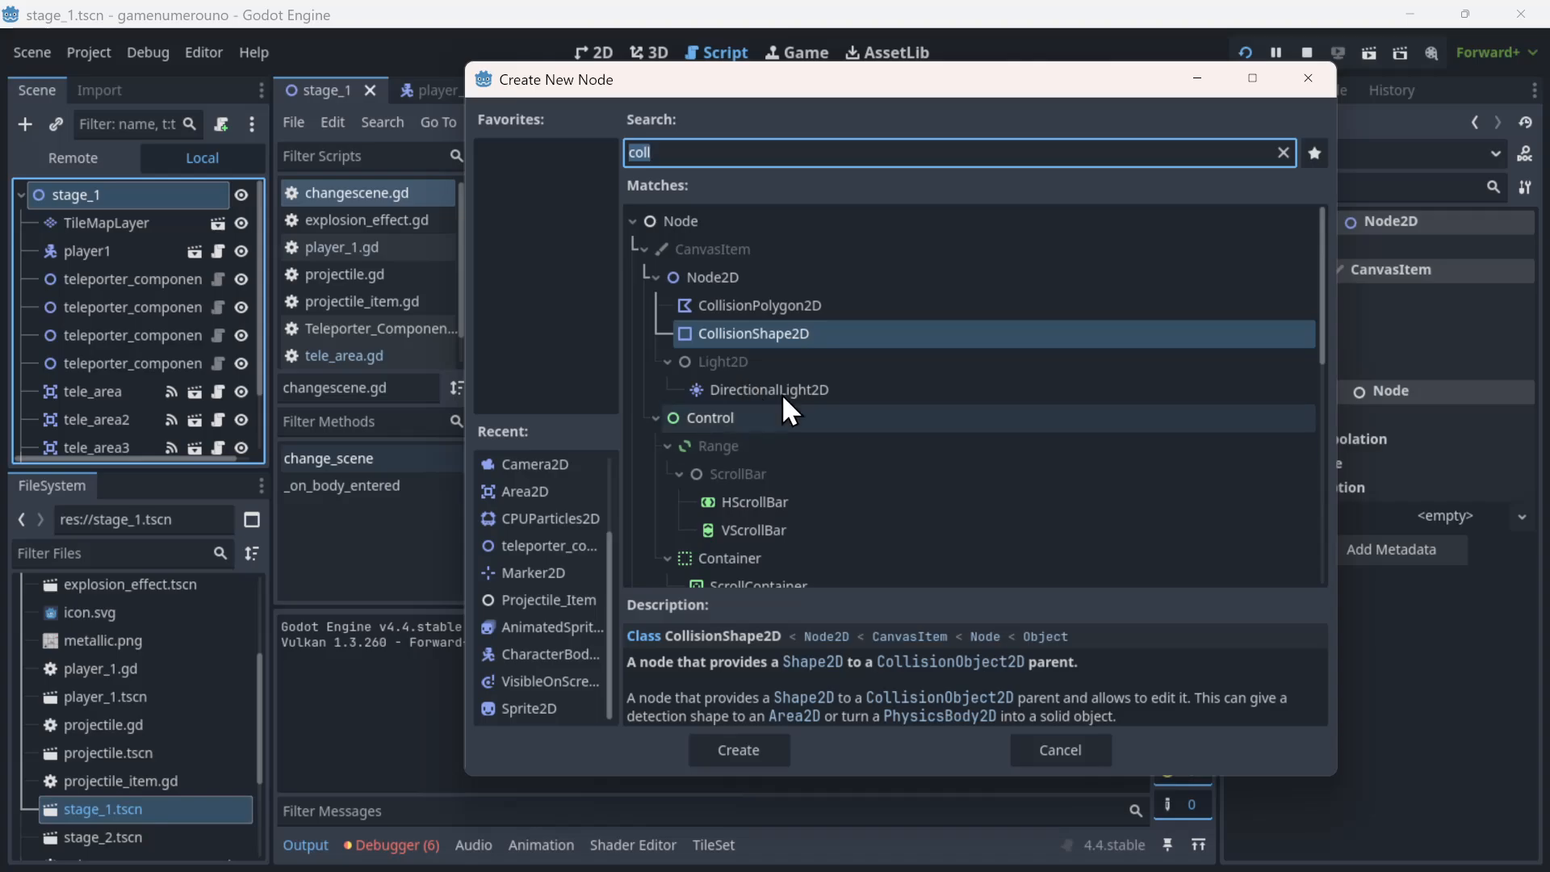
scroll(784, 396, down, 8)
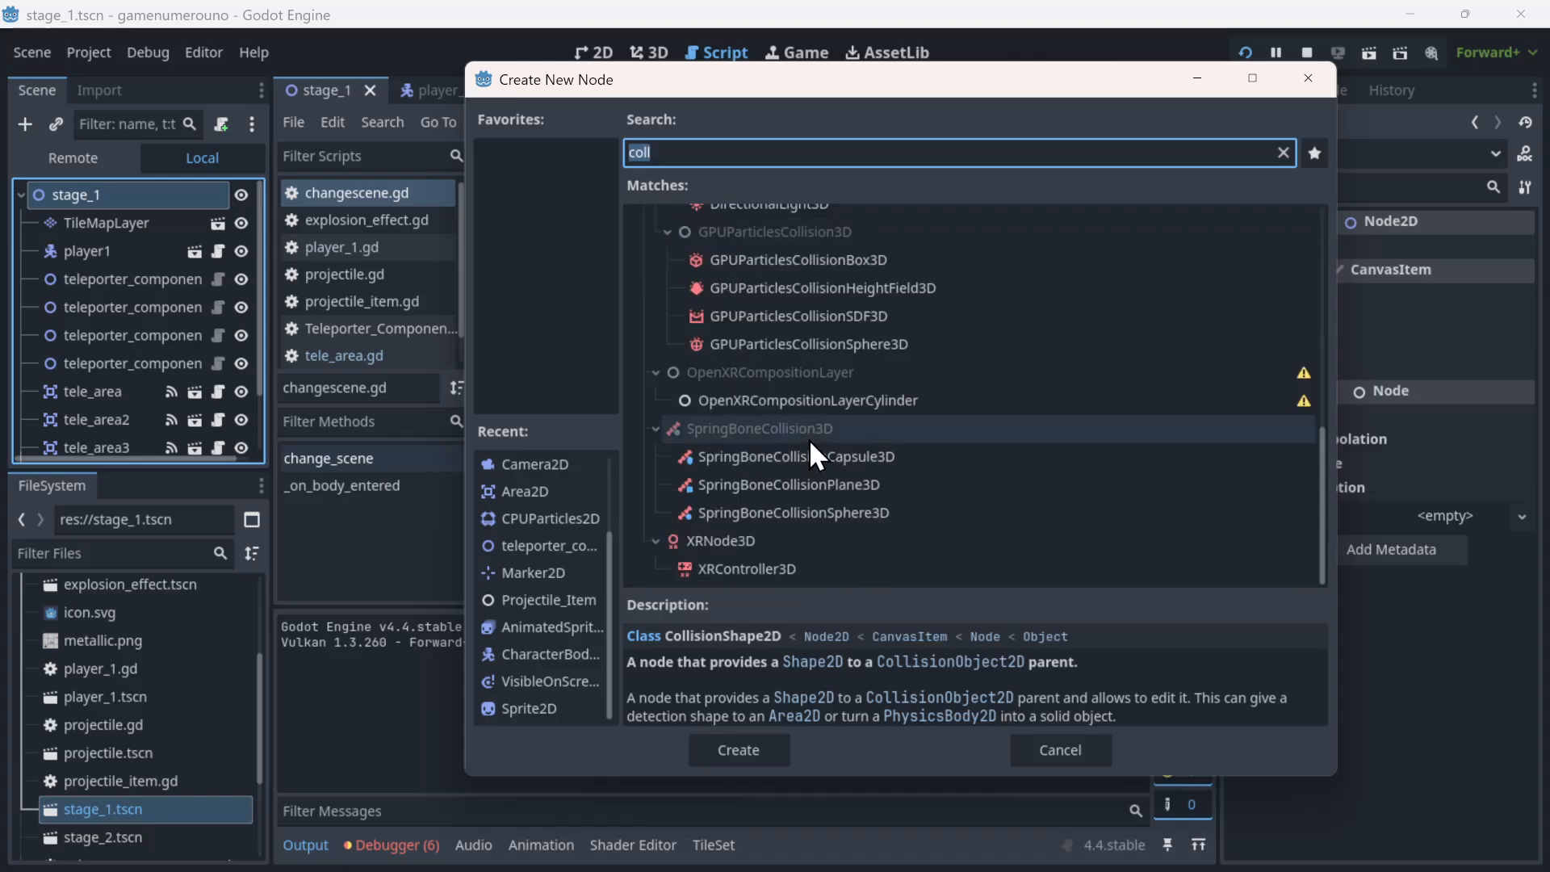
key(BackSpace)
key(BackSpace)
key(BackSpace)
key(BackSpace)
text(animm)
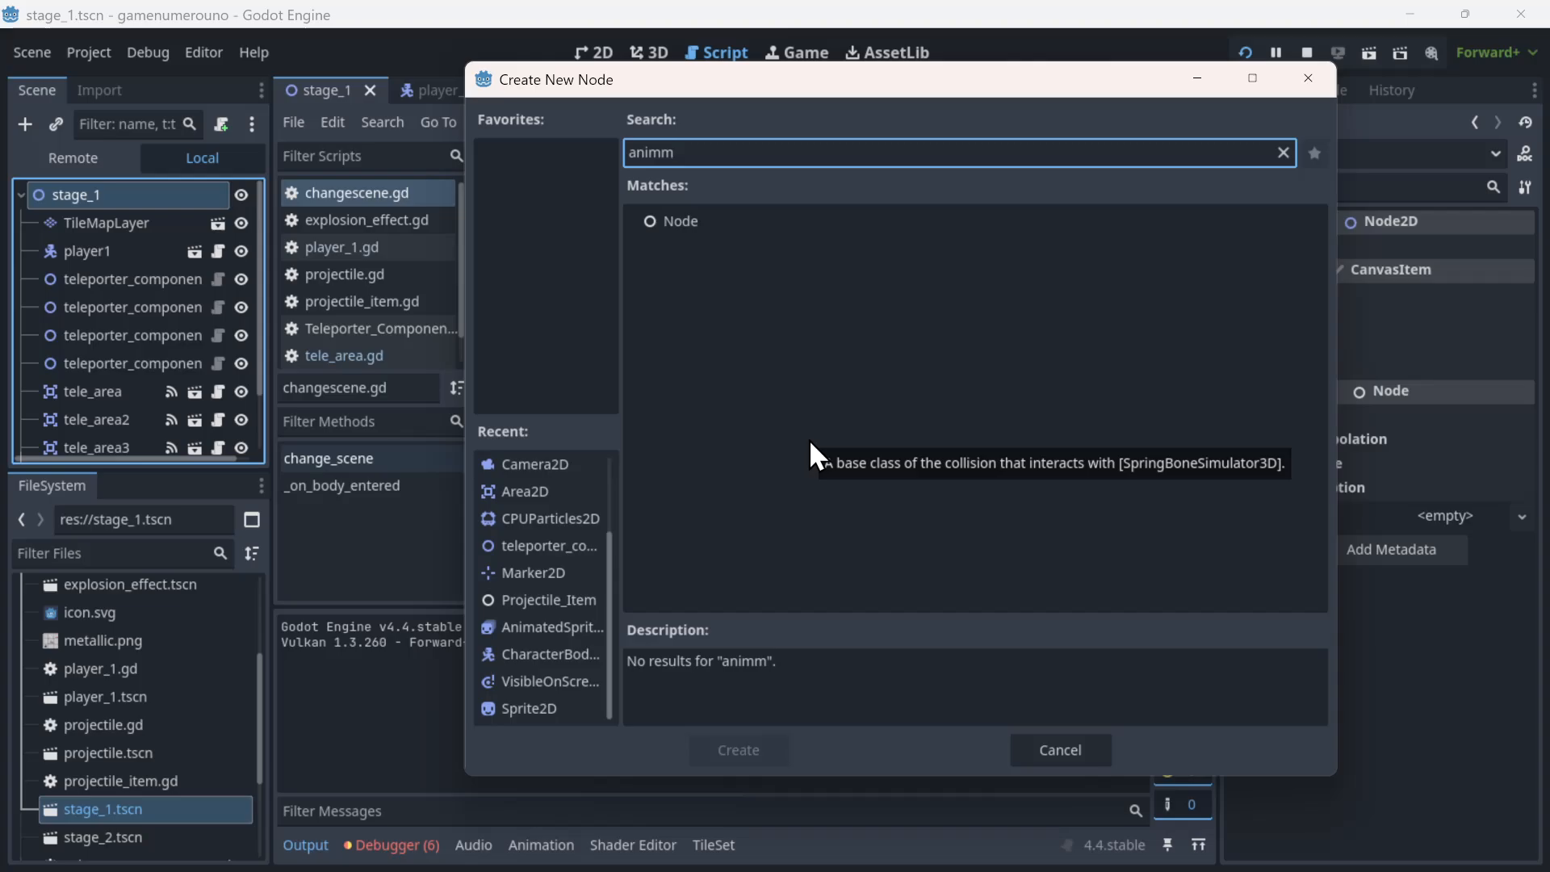
key(BackSpace)
text(a)
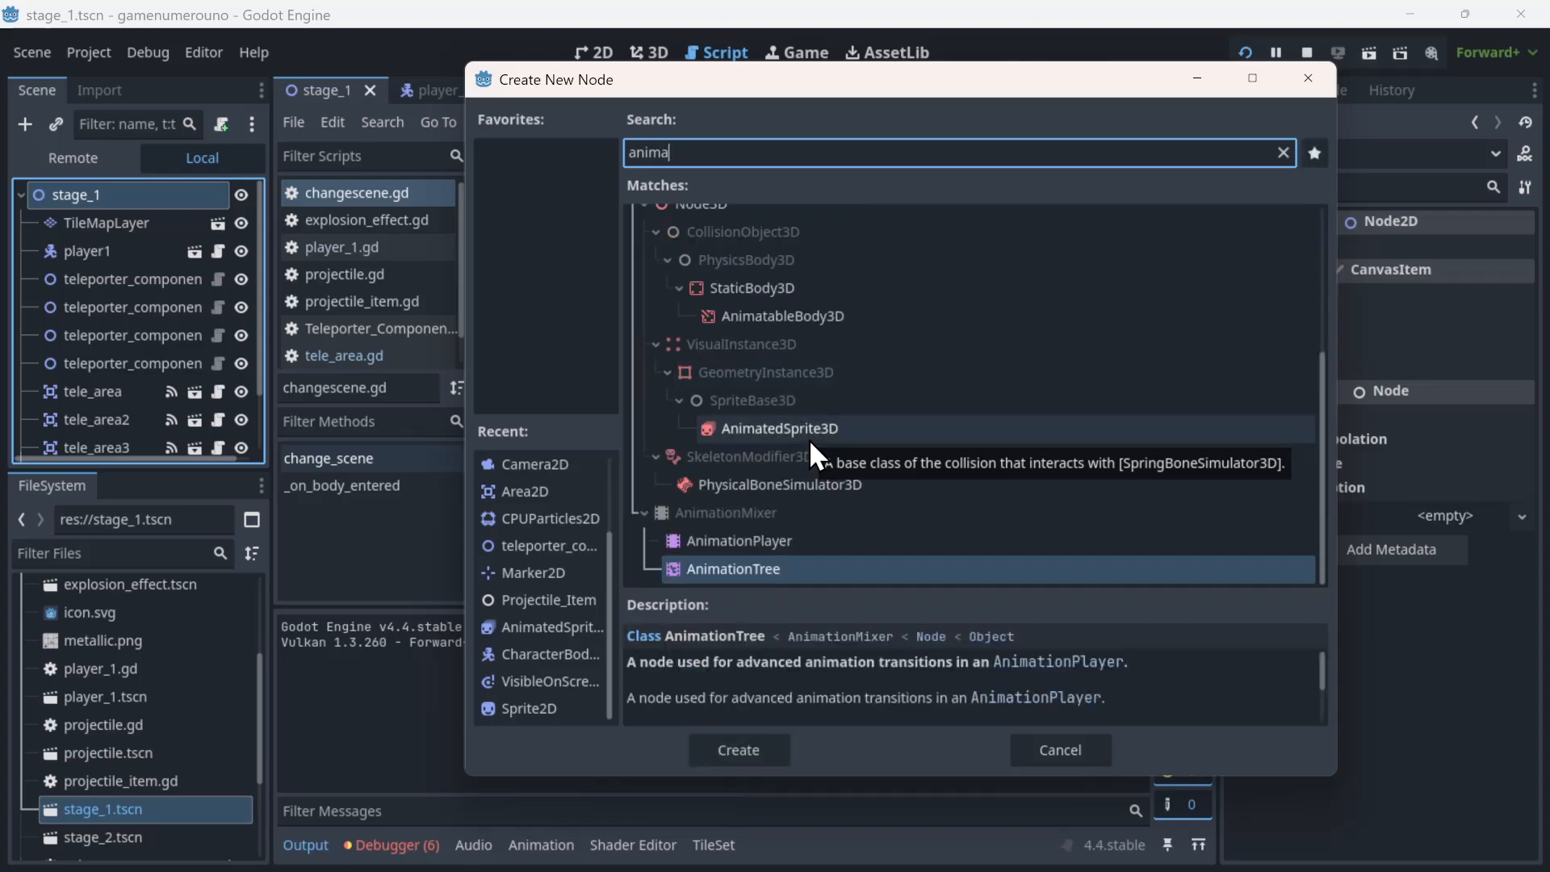
double_click(738, 538)
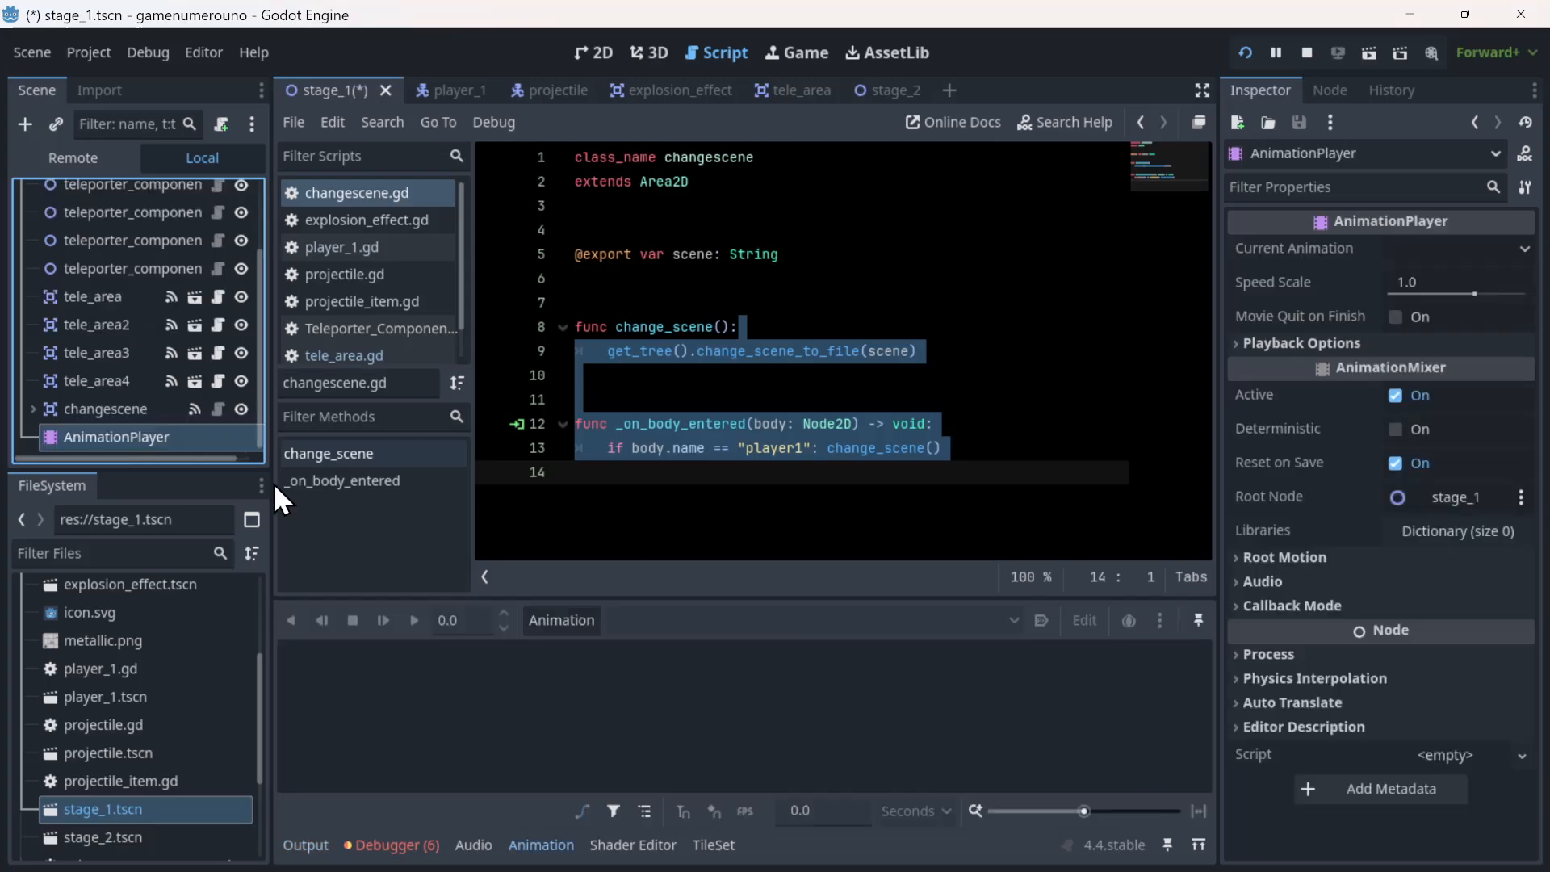
- Add a ColorRect node as a child of the stage_1 root node
scroll(133, 186, up, 3)
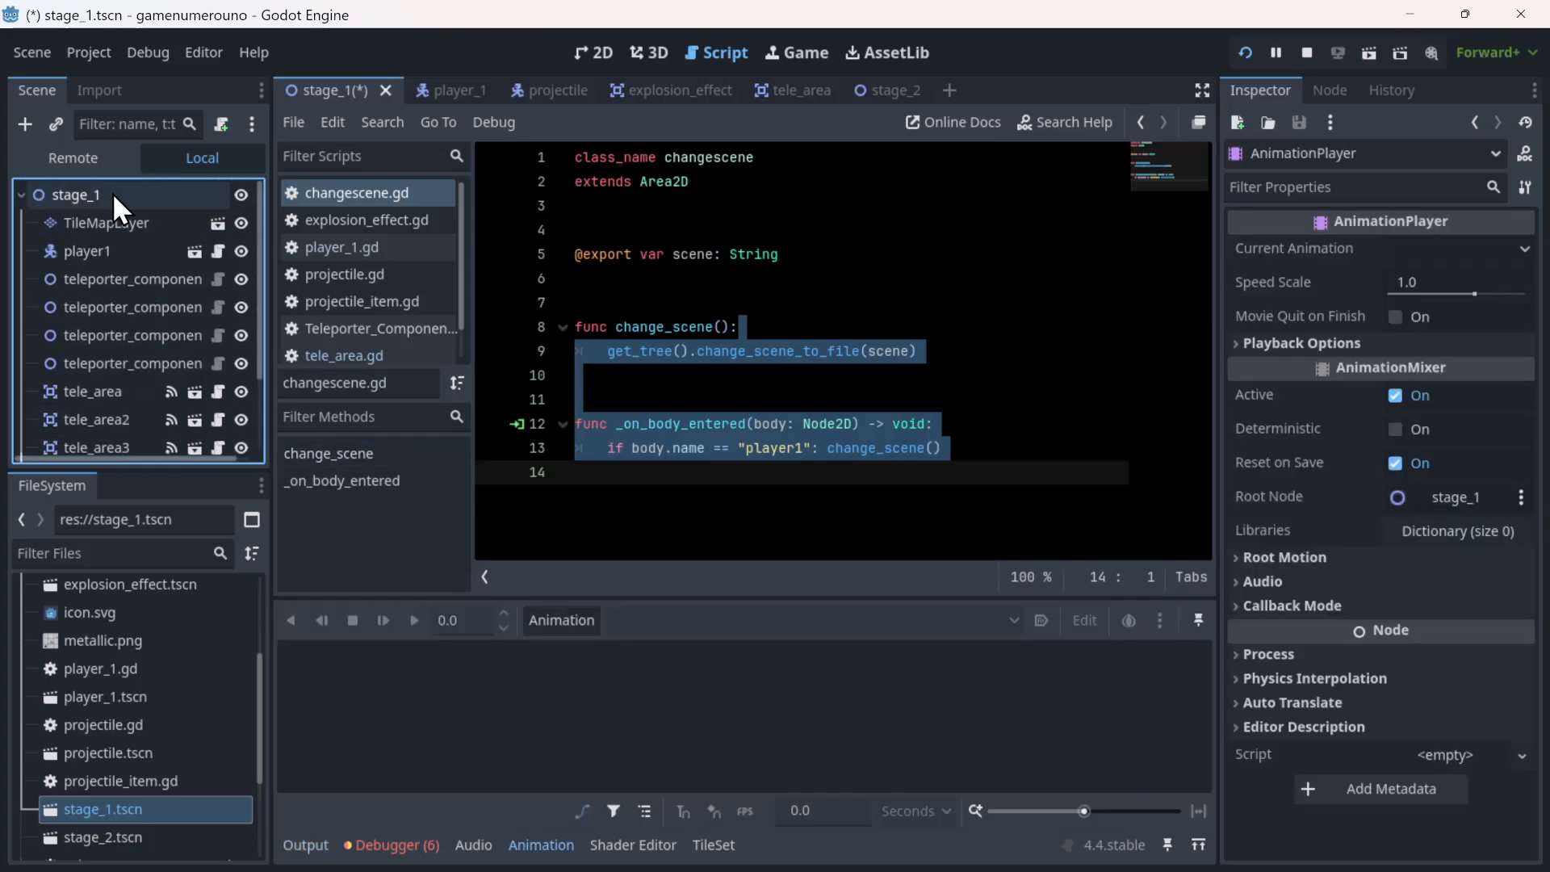
right_click(113, 193)
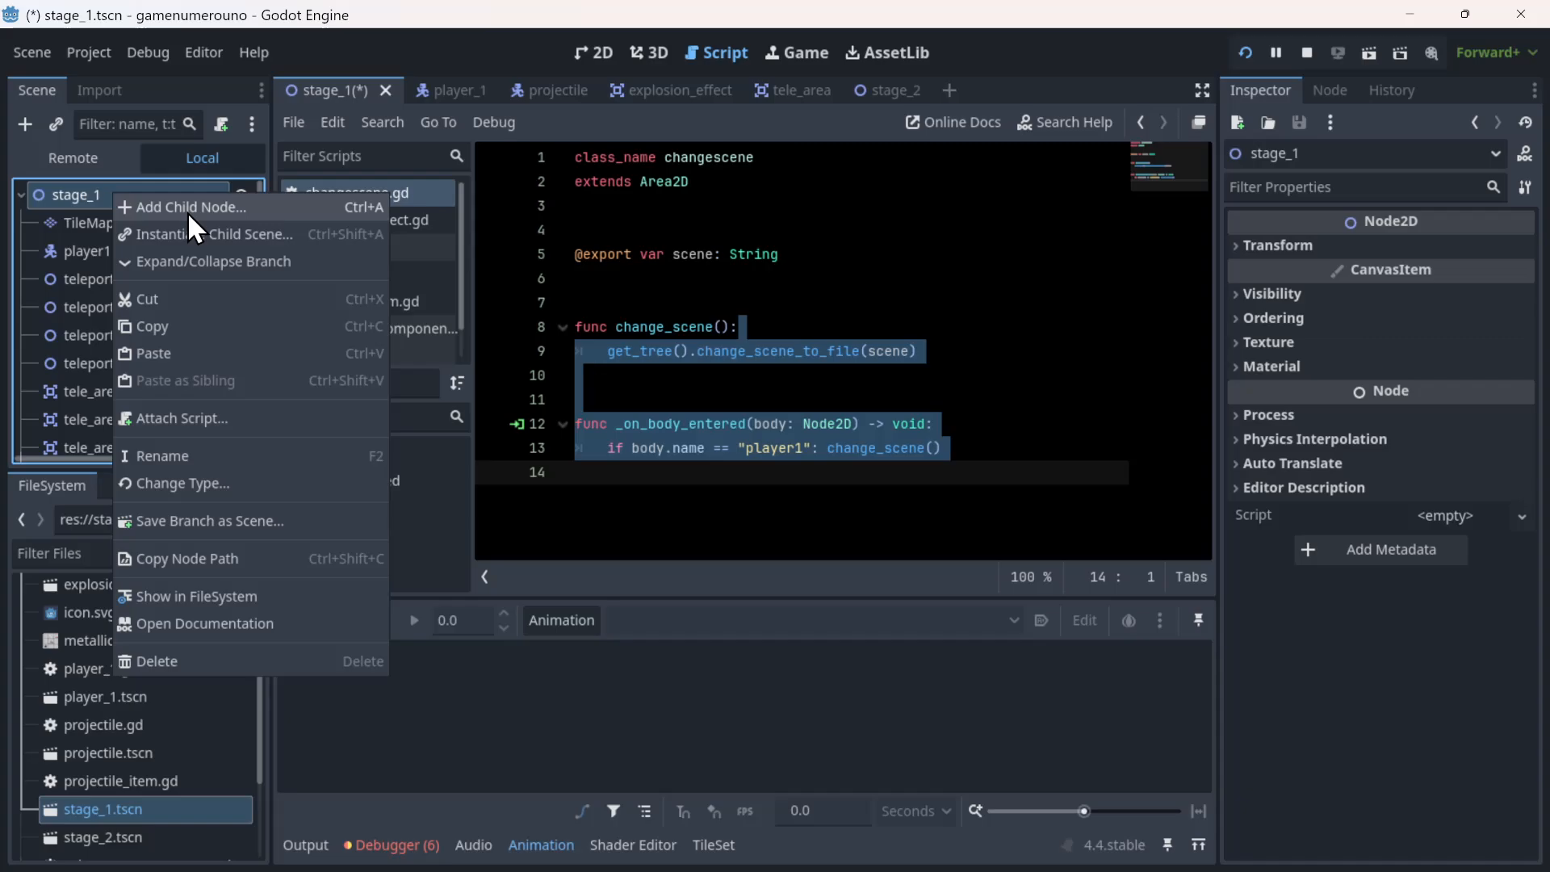
click(188, 207)
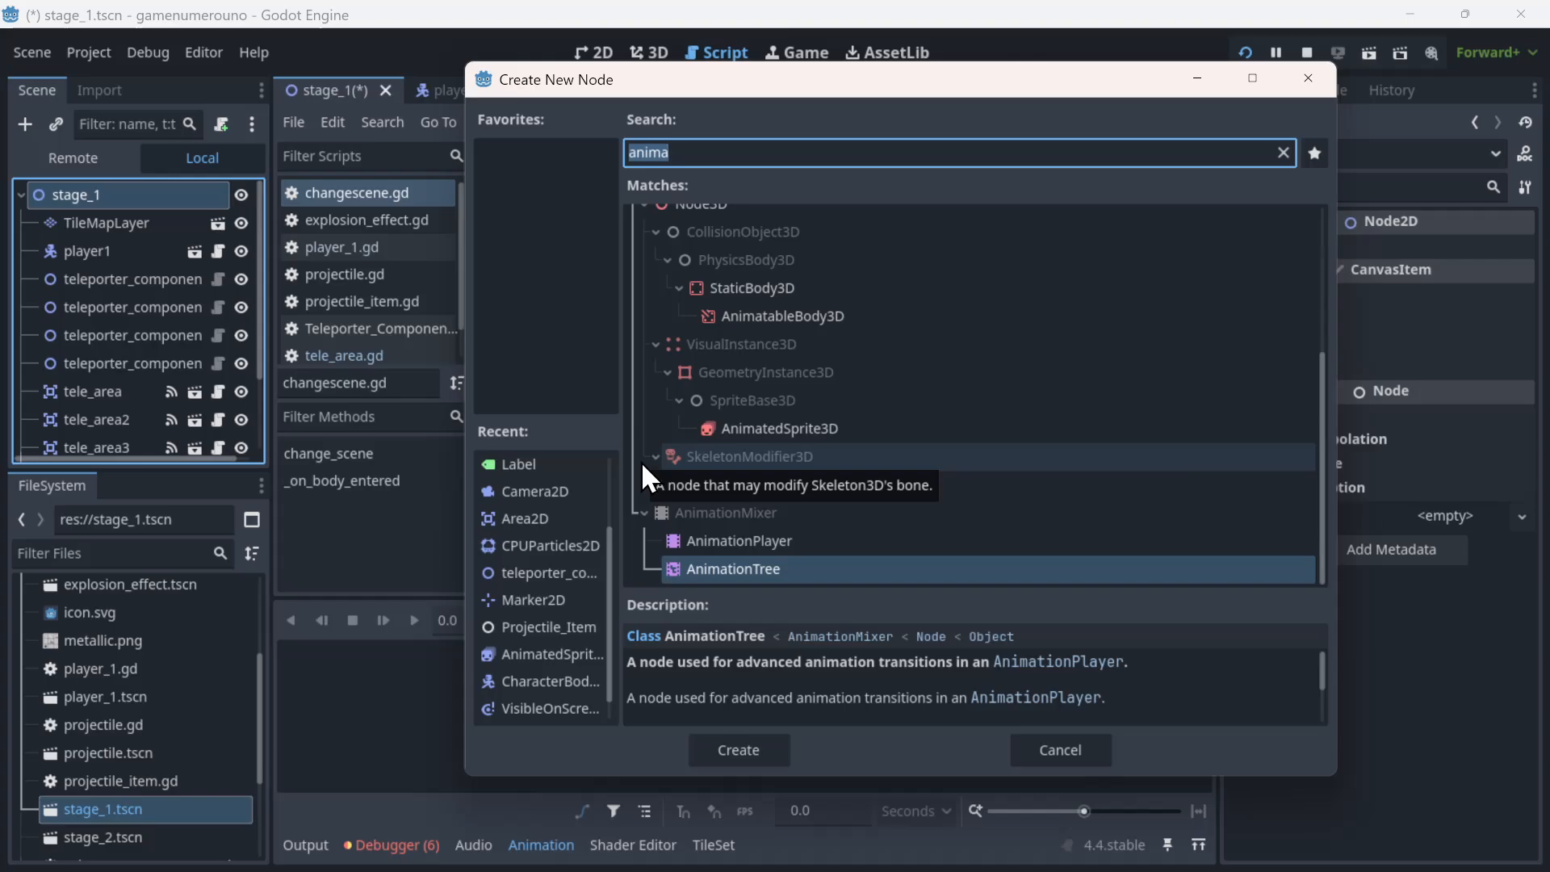
text(colo)
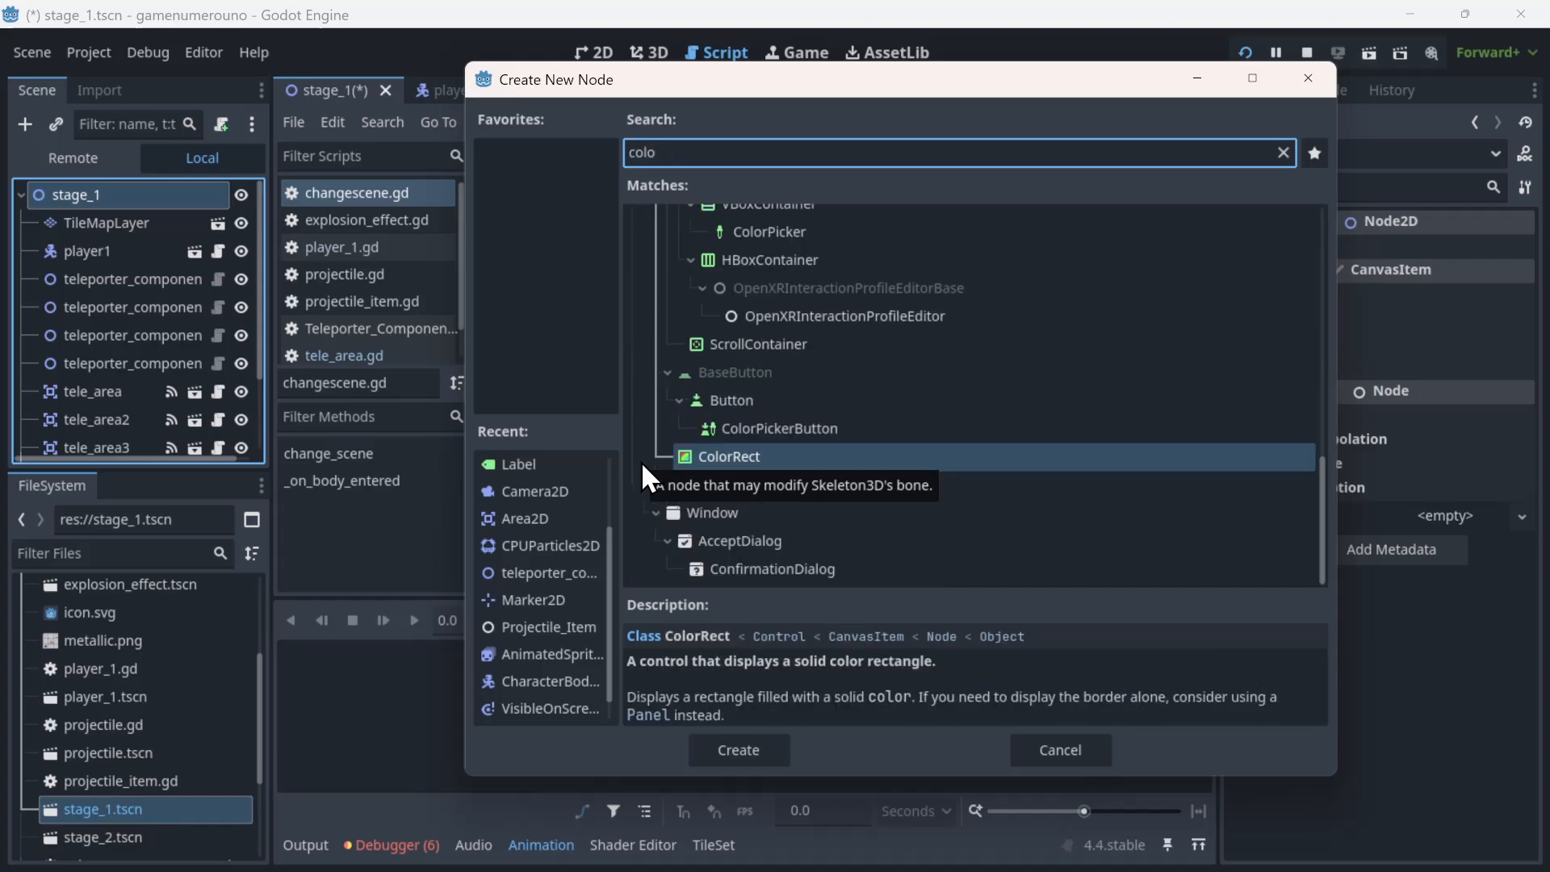
double_click(710, 457)
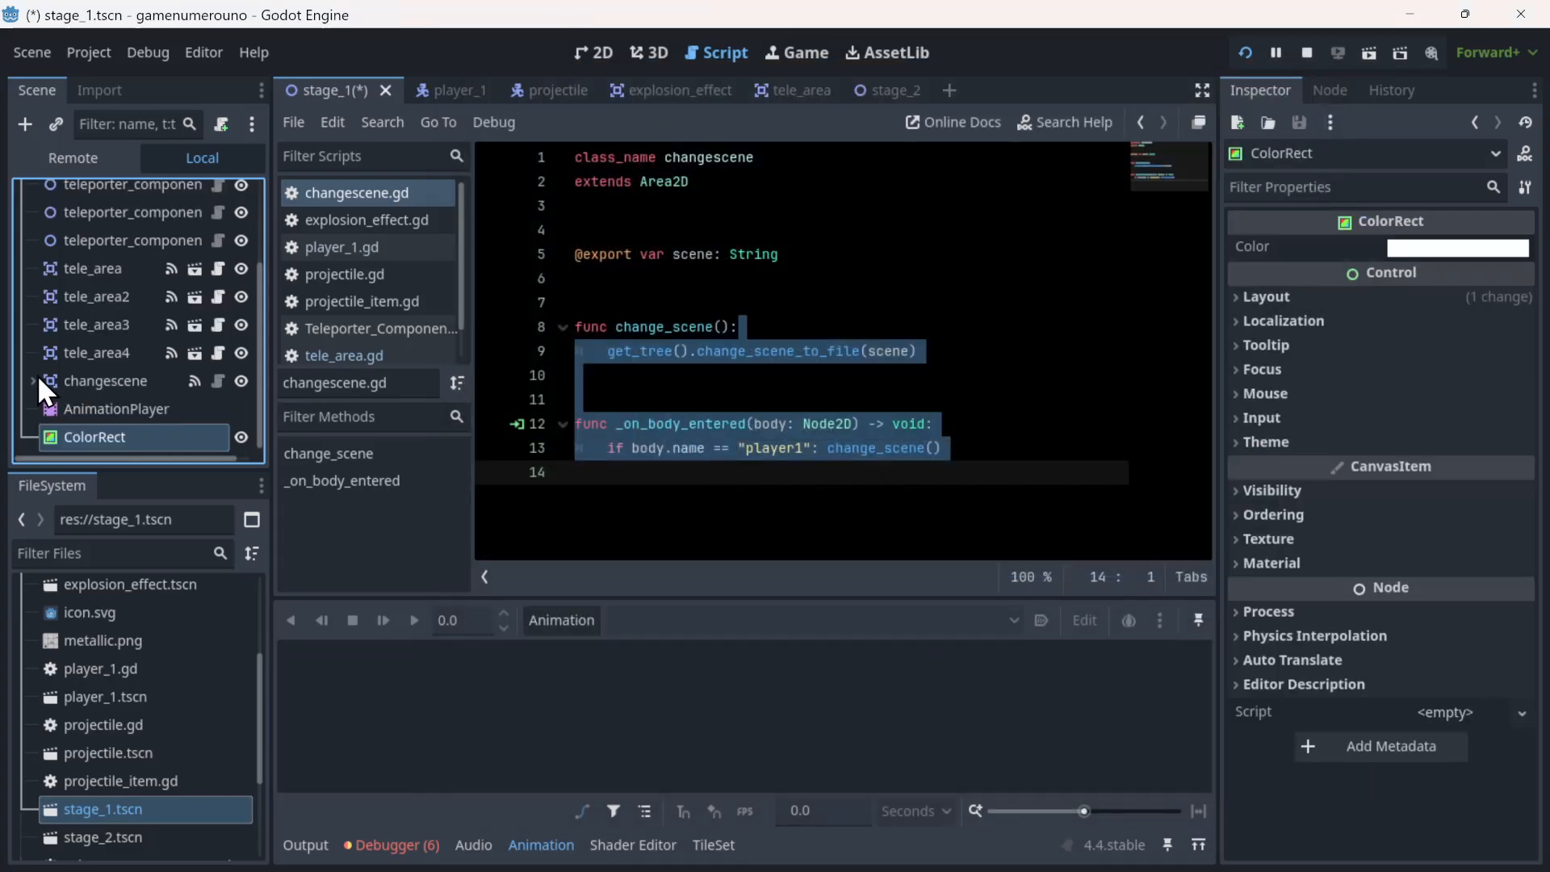
- Enlarge the ColorRect in the 2D view to about 1500 px wide so it covers the walled room and the area beside it
click(1451, 245)
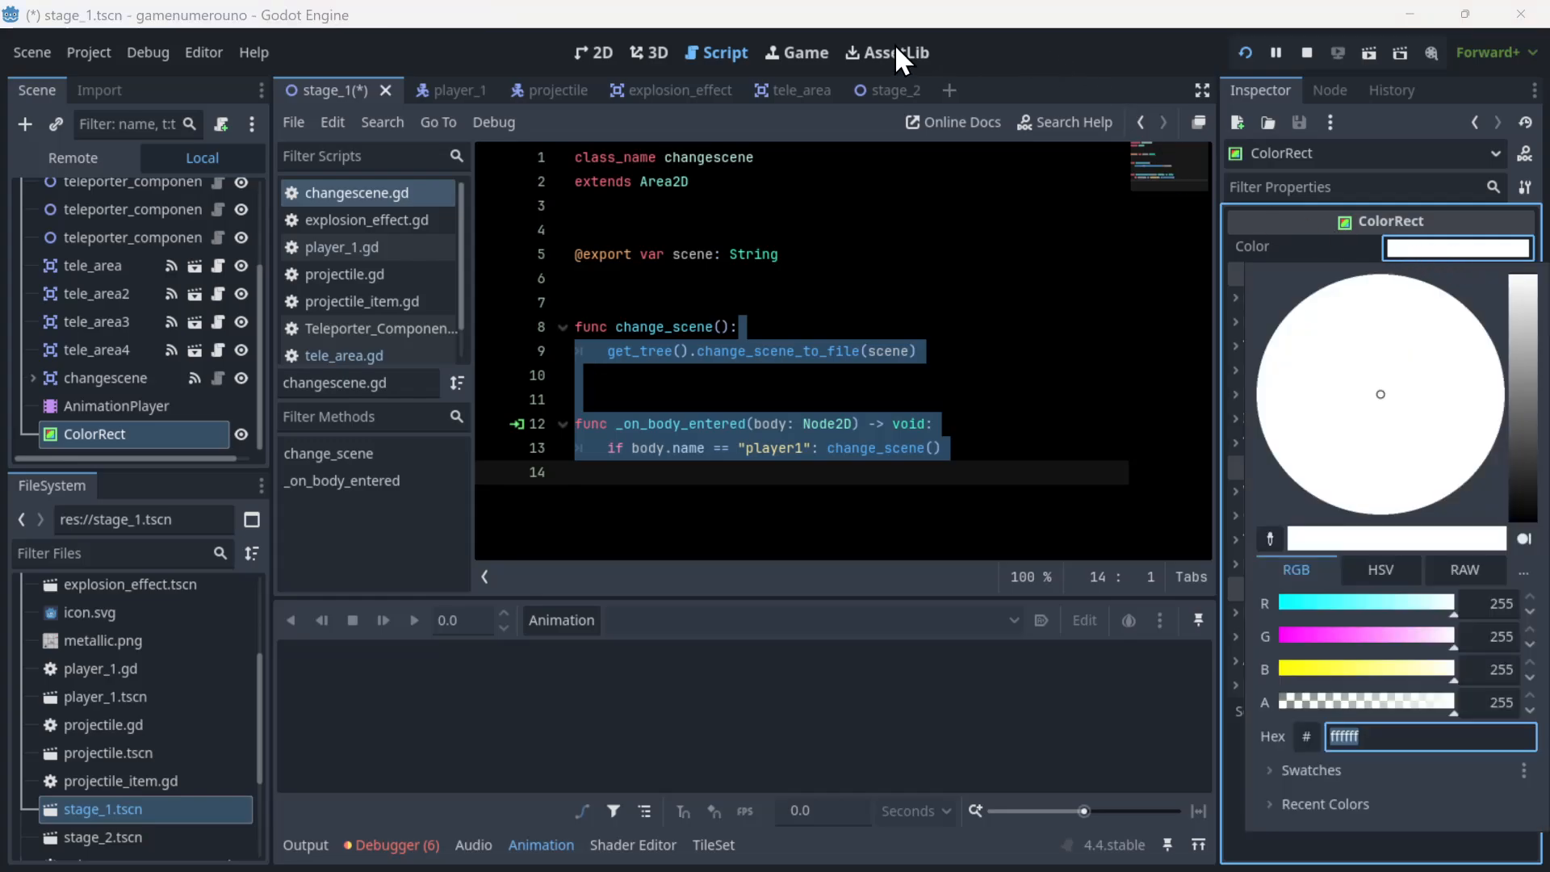
click(599, 50)
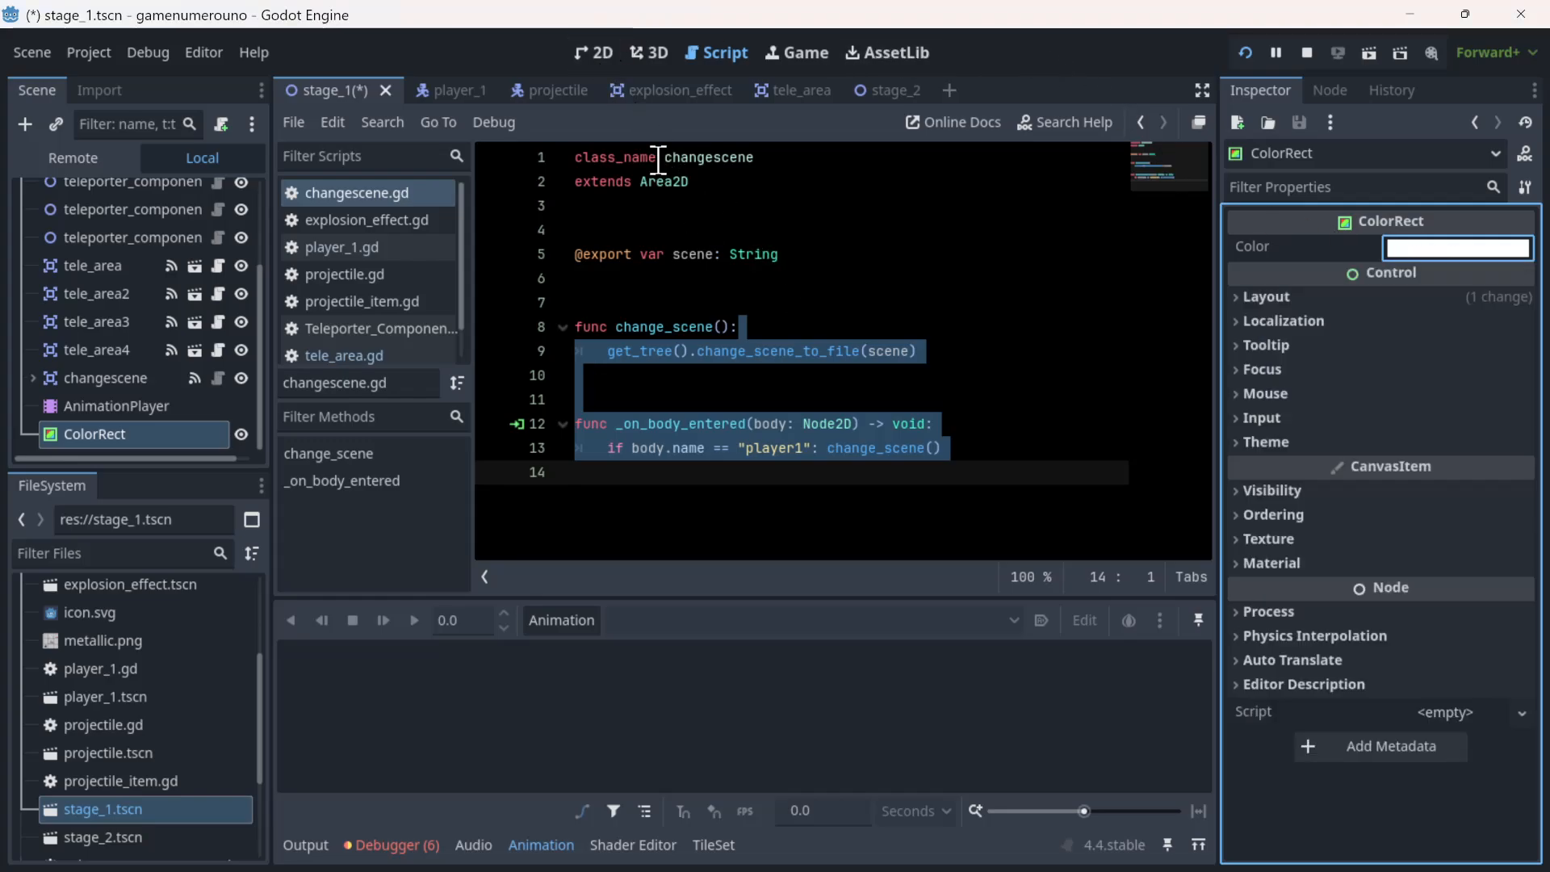
click(605, 53)
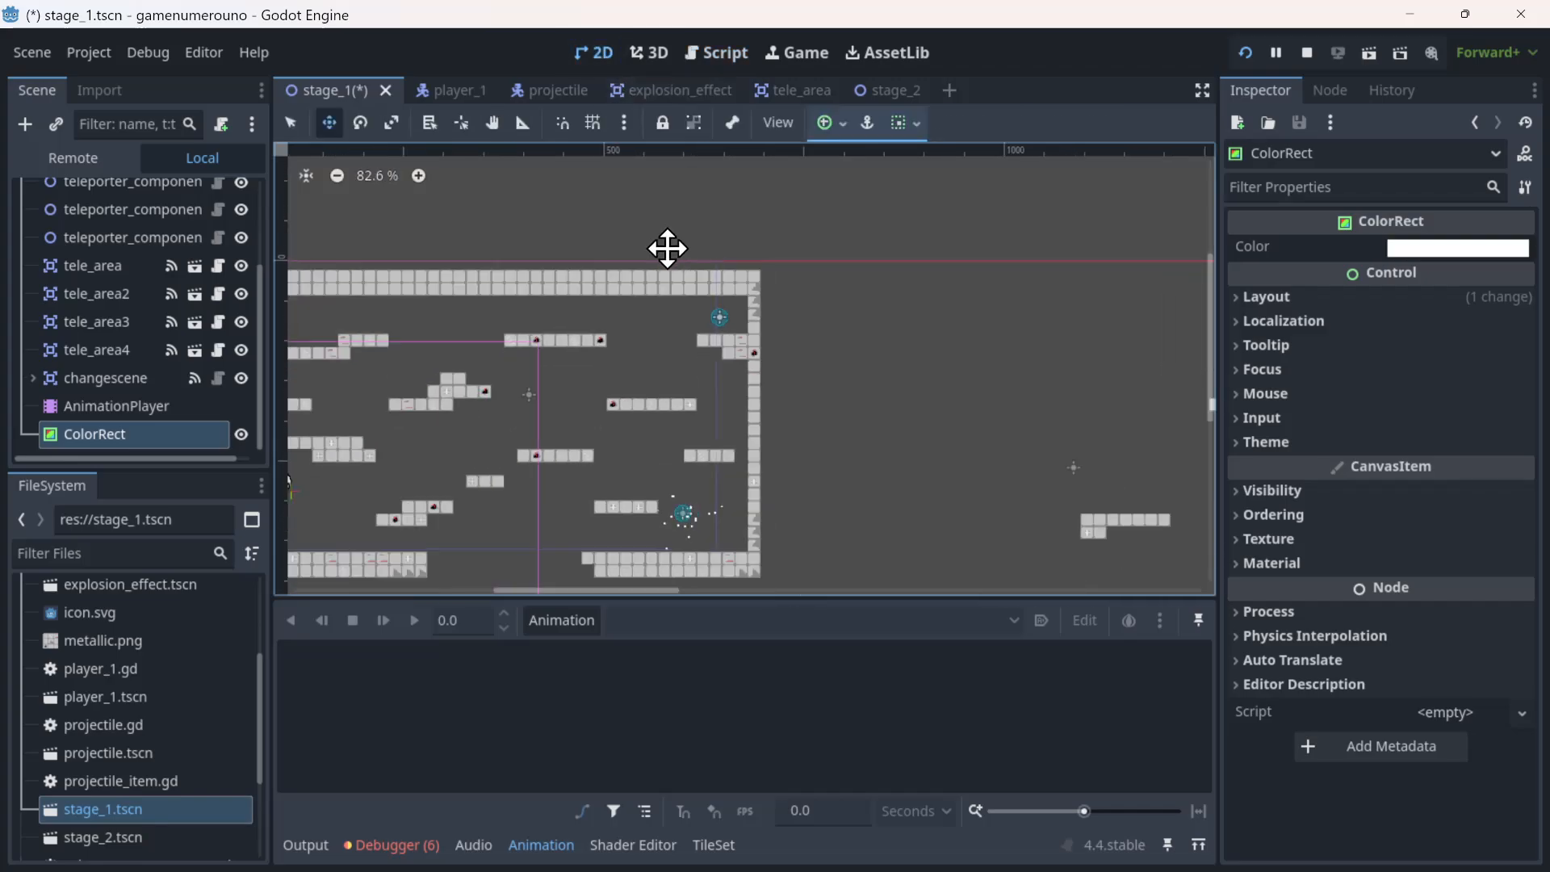
scroll(668, 248, down, 5)
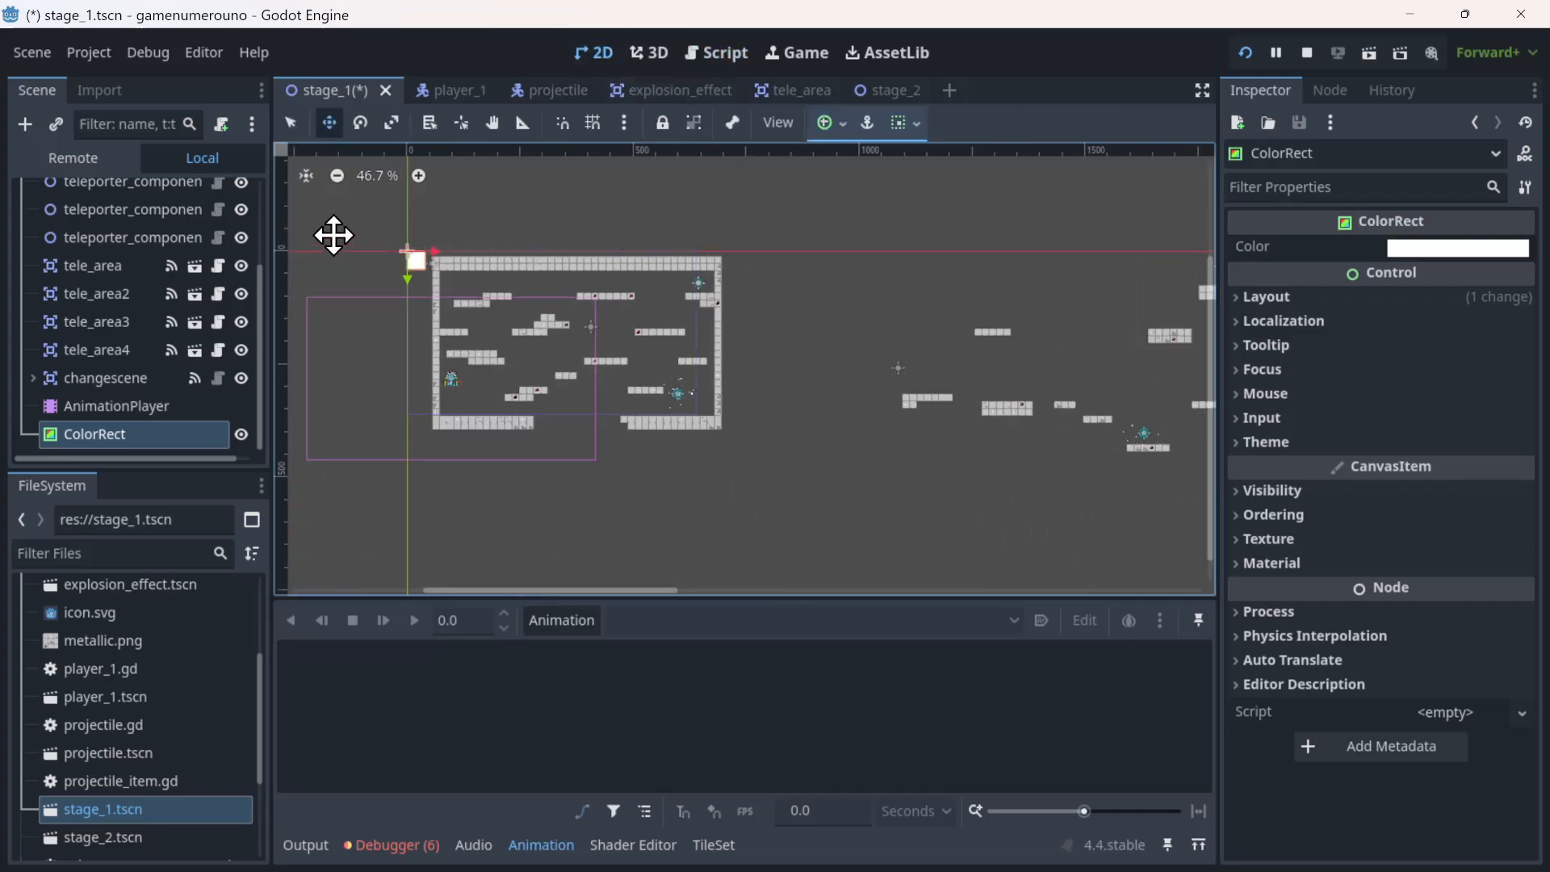
click(298, 132)
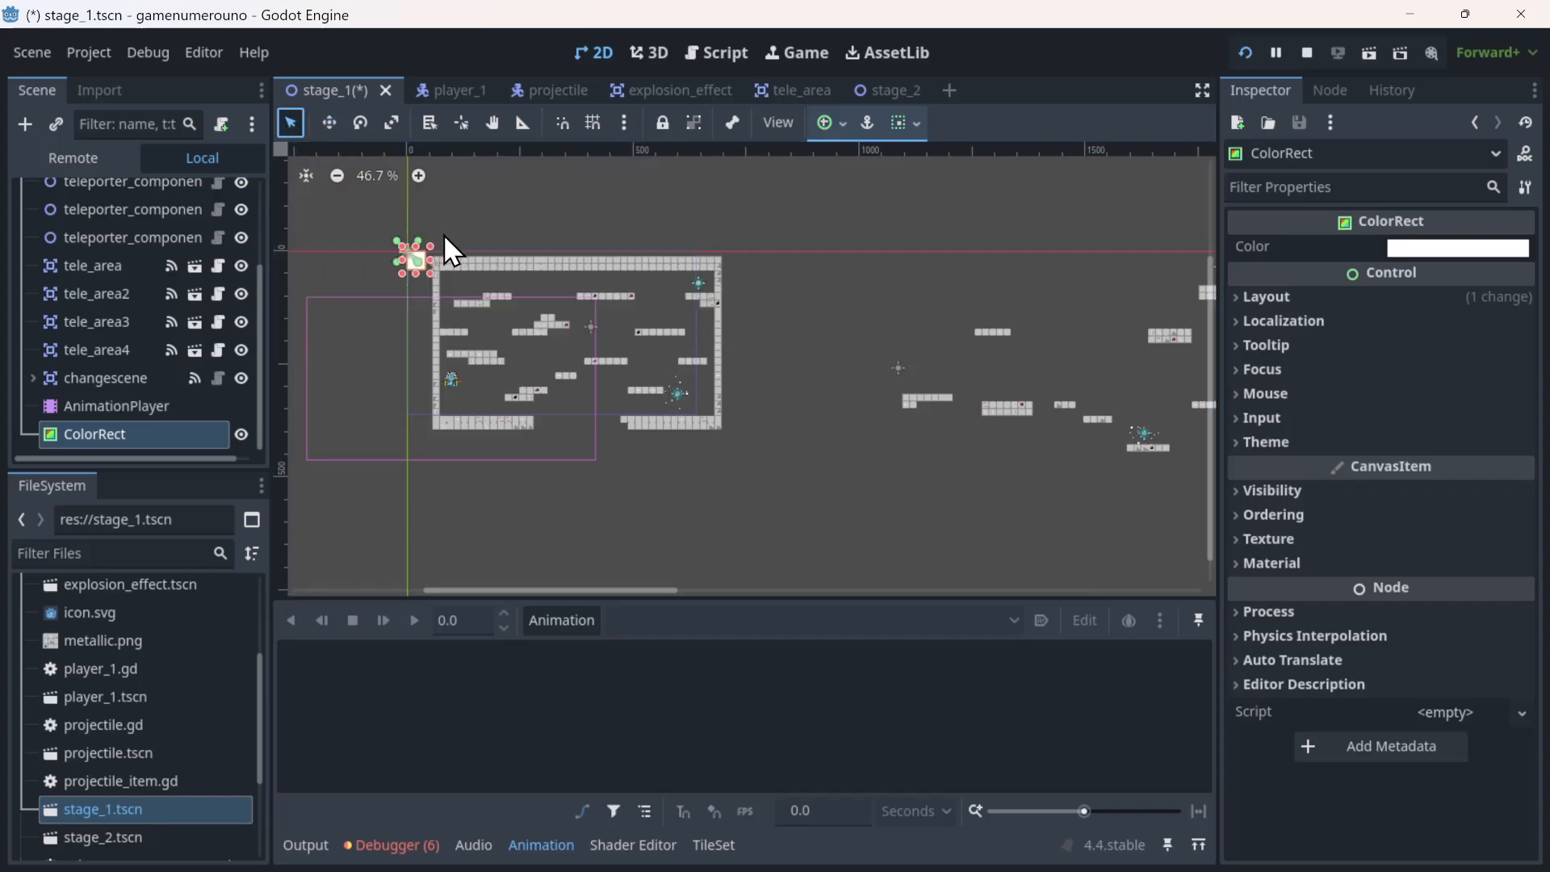
drag(430, 245, 1024, 139)
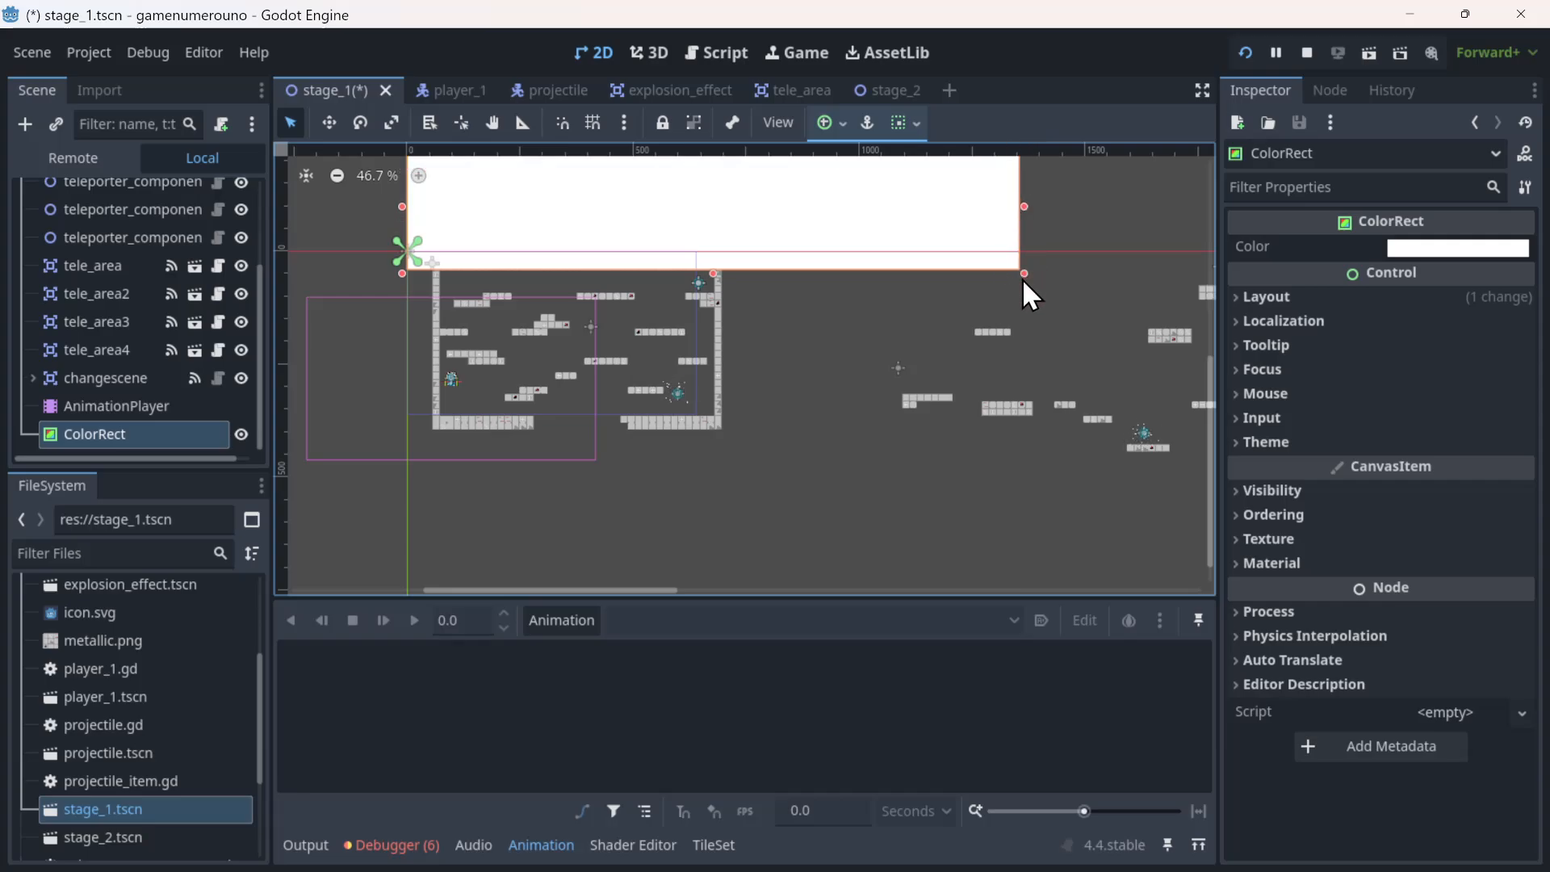
drag(1024, 273, 1090, 444)
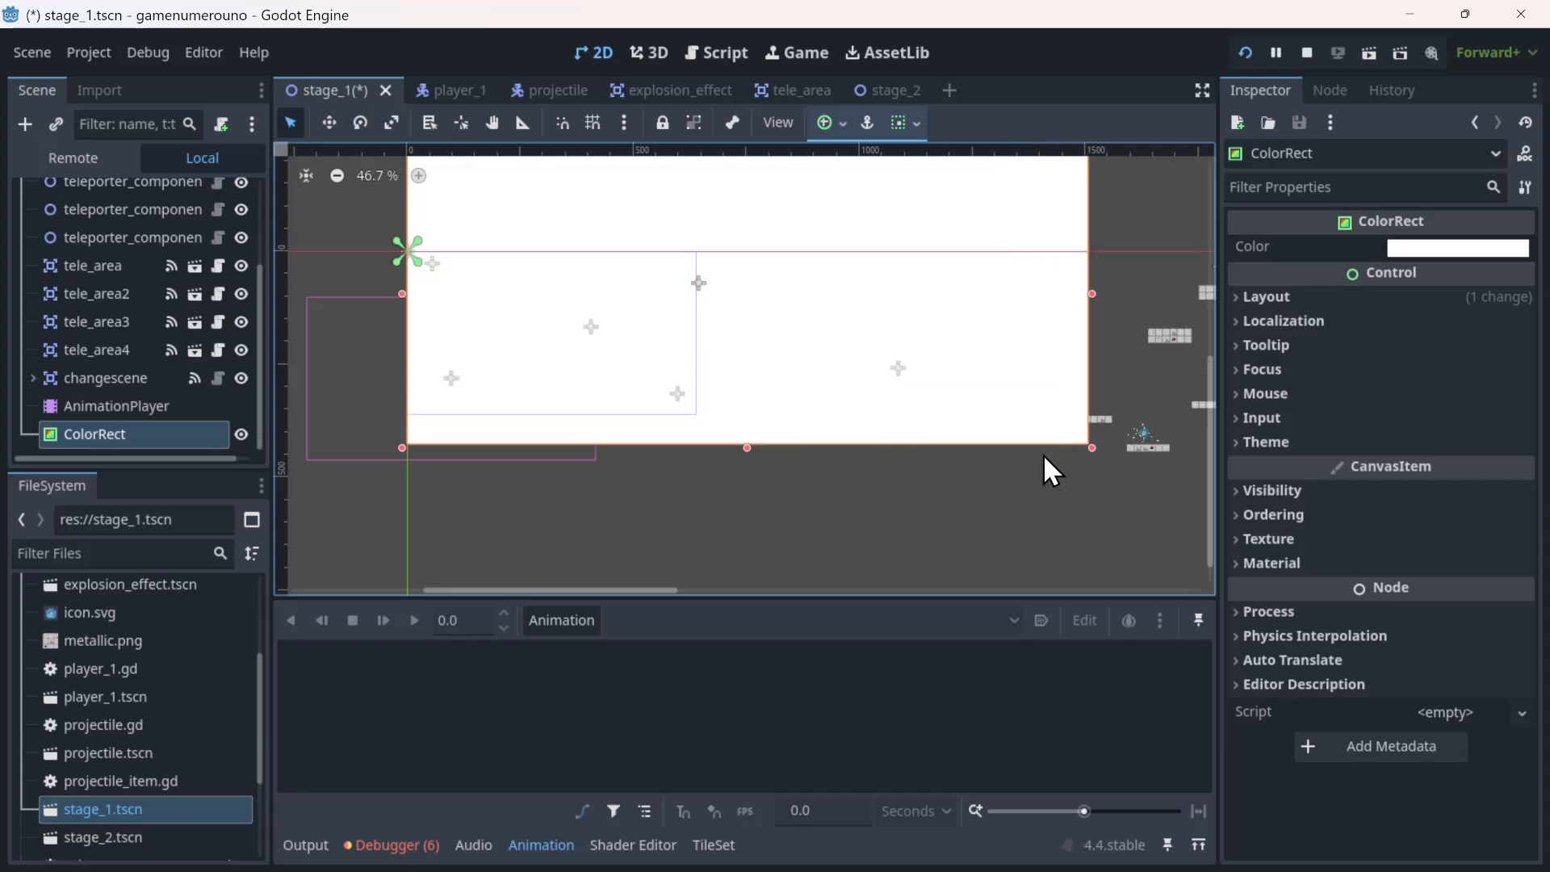
- Hide the ColorRect in the 2D view and show it again
click(241, 434)
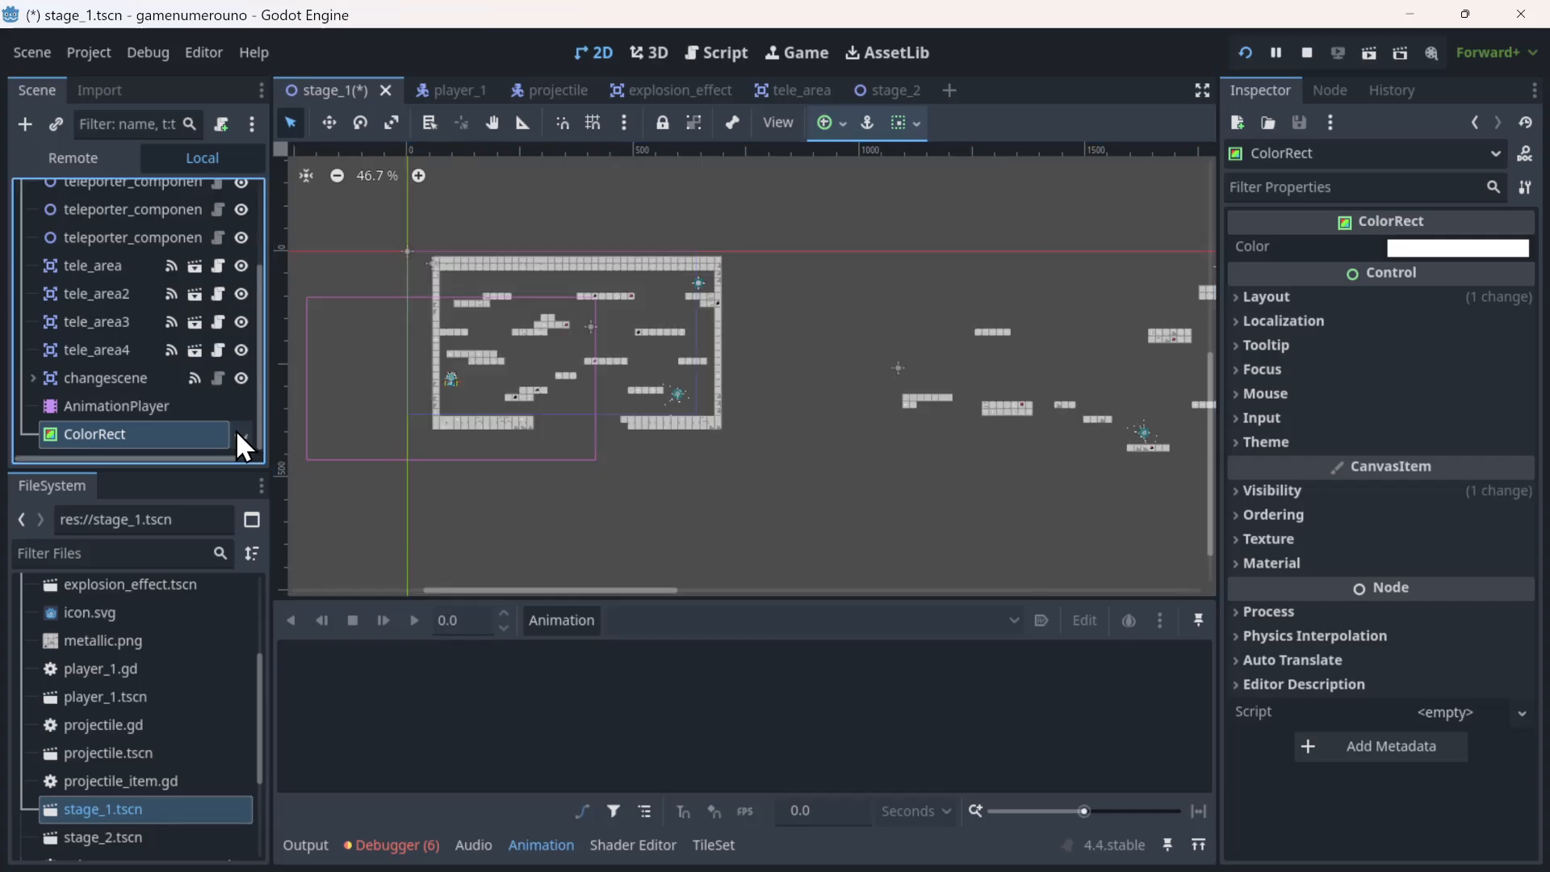
click(153, 405)
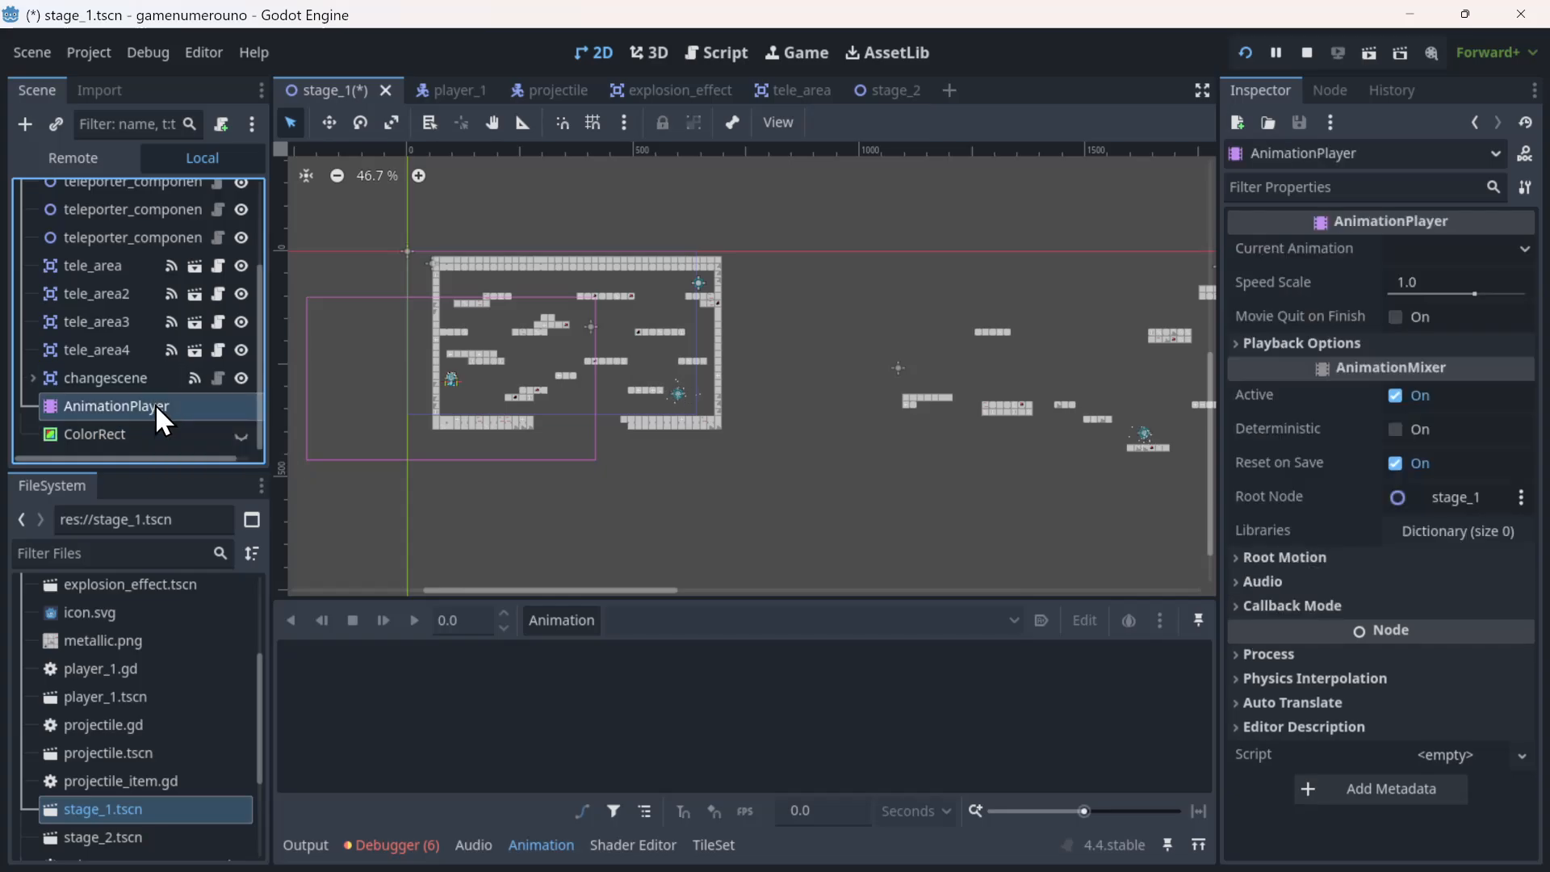
right_click(155, 404)
click(109, 425)
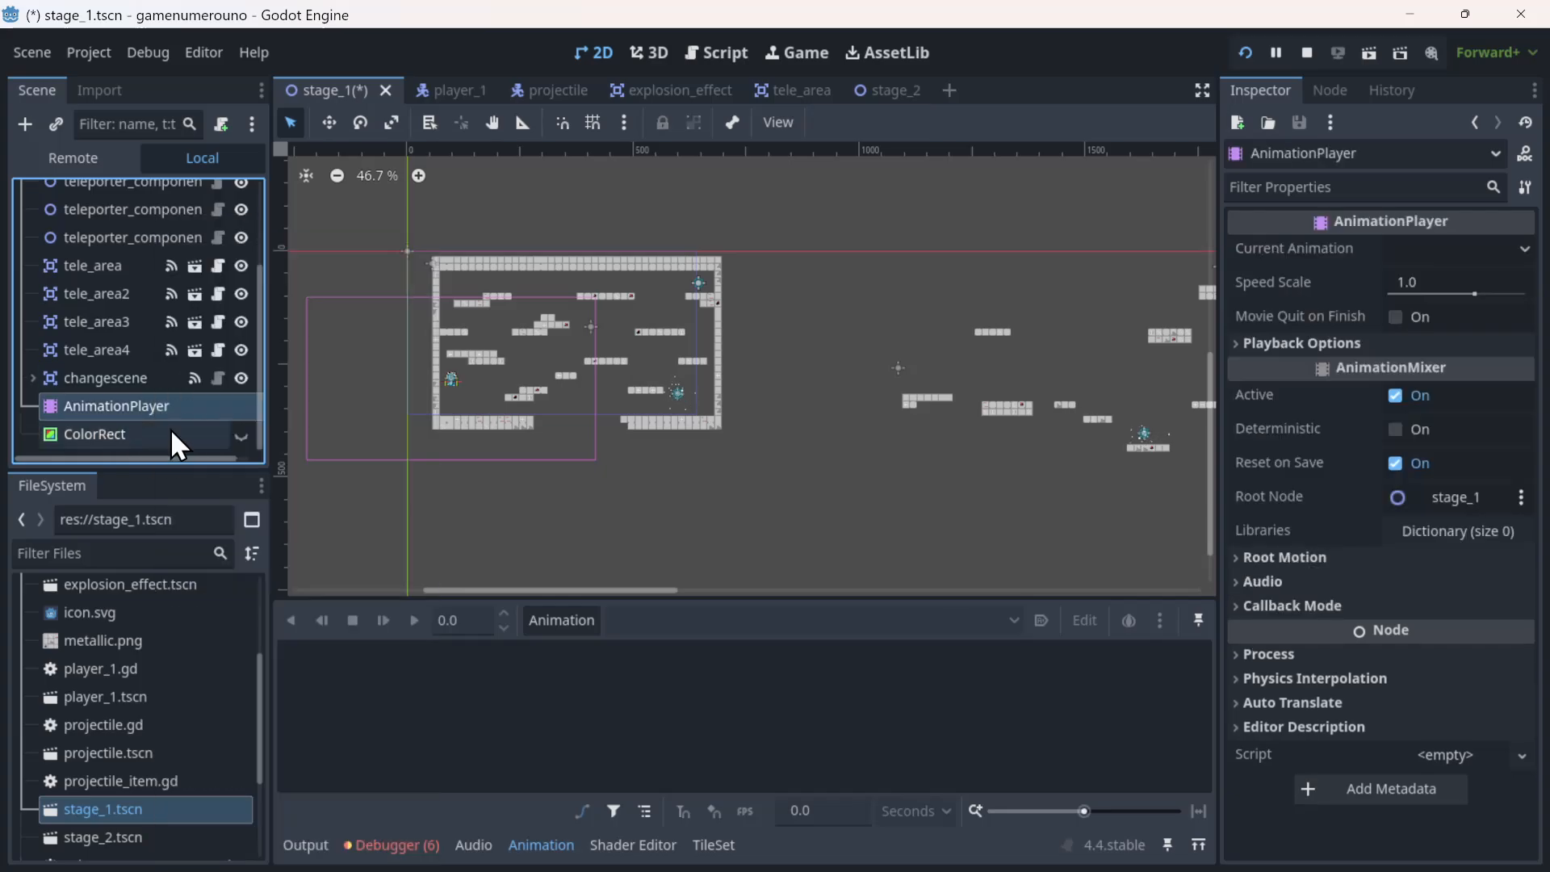
click(240, 434)
double_click(162, 404)
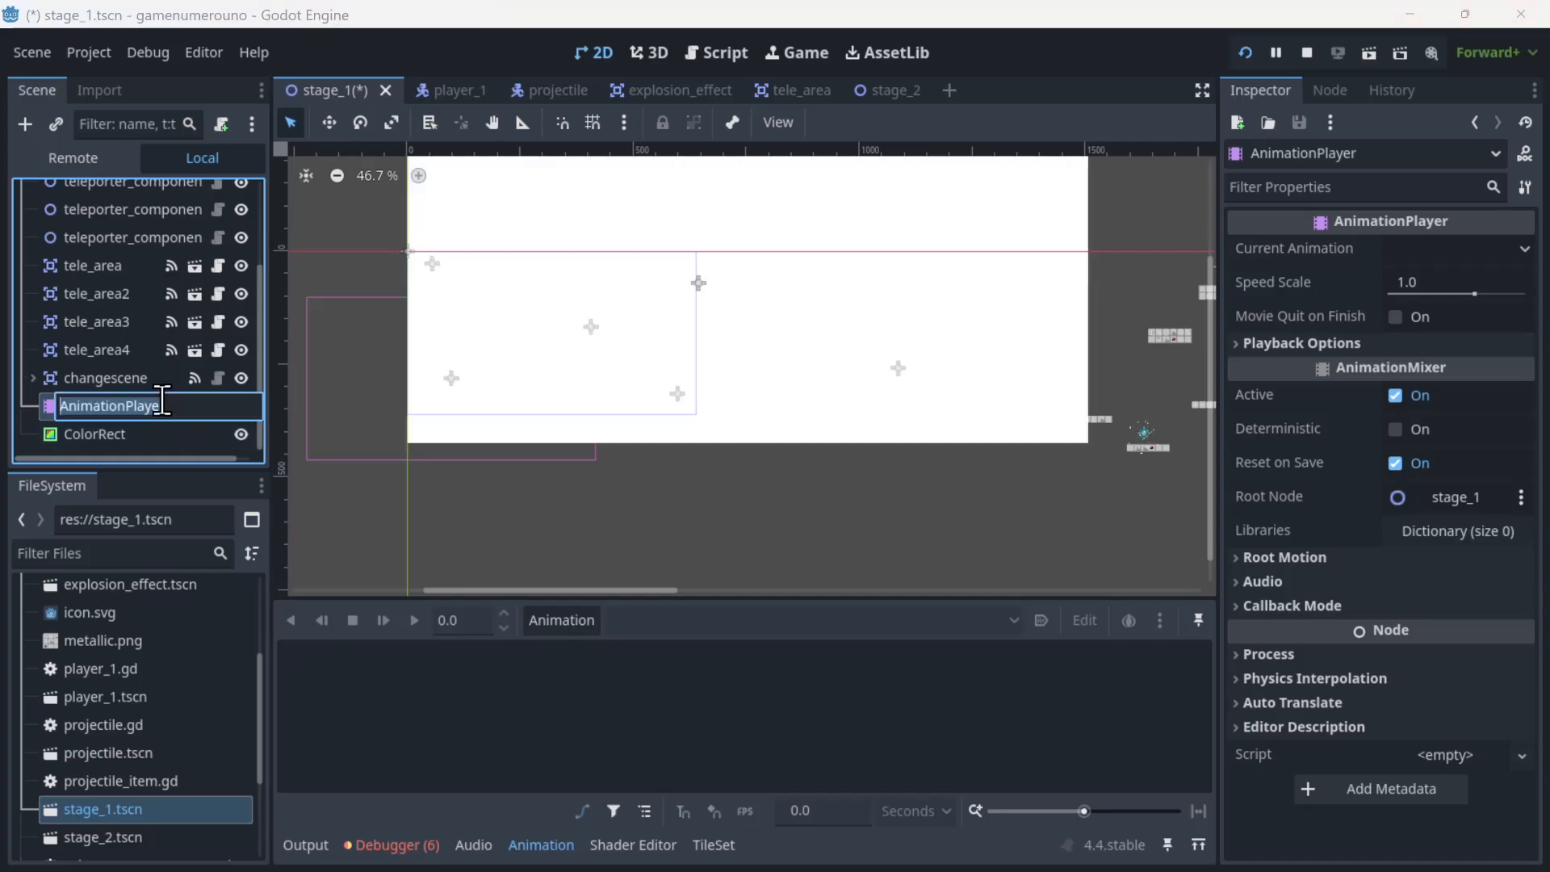
- Change the ColorRect's color to black (000000)
click(71, 435)
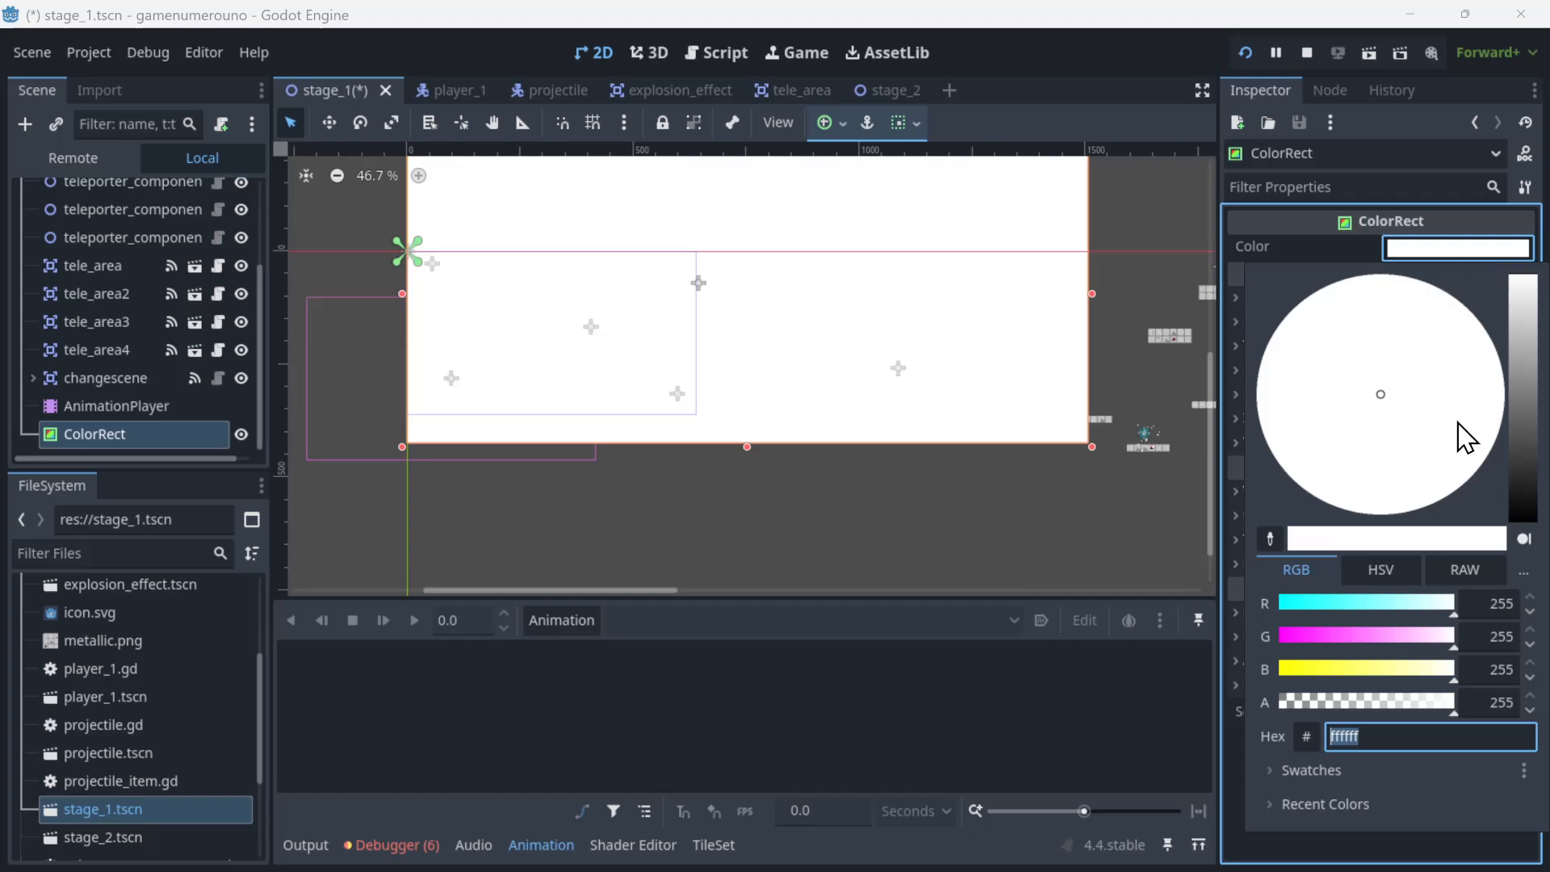
drag(1526, 436, 1528, 589)
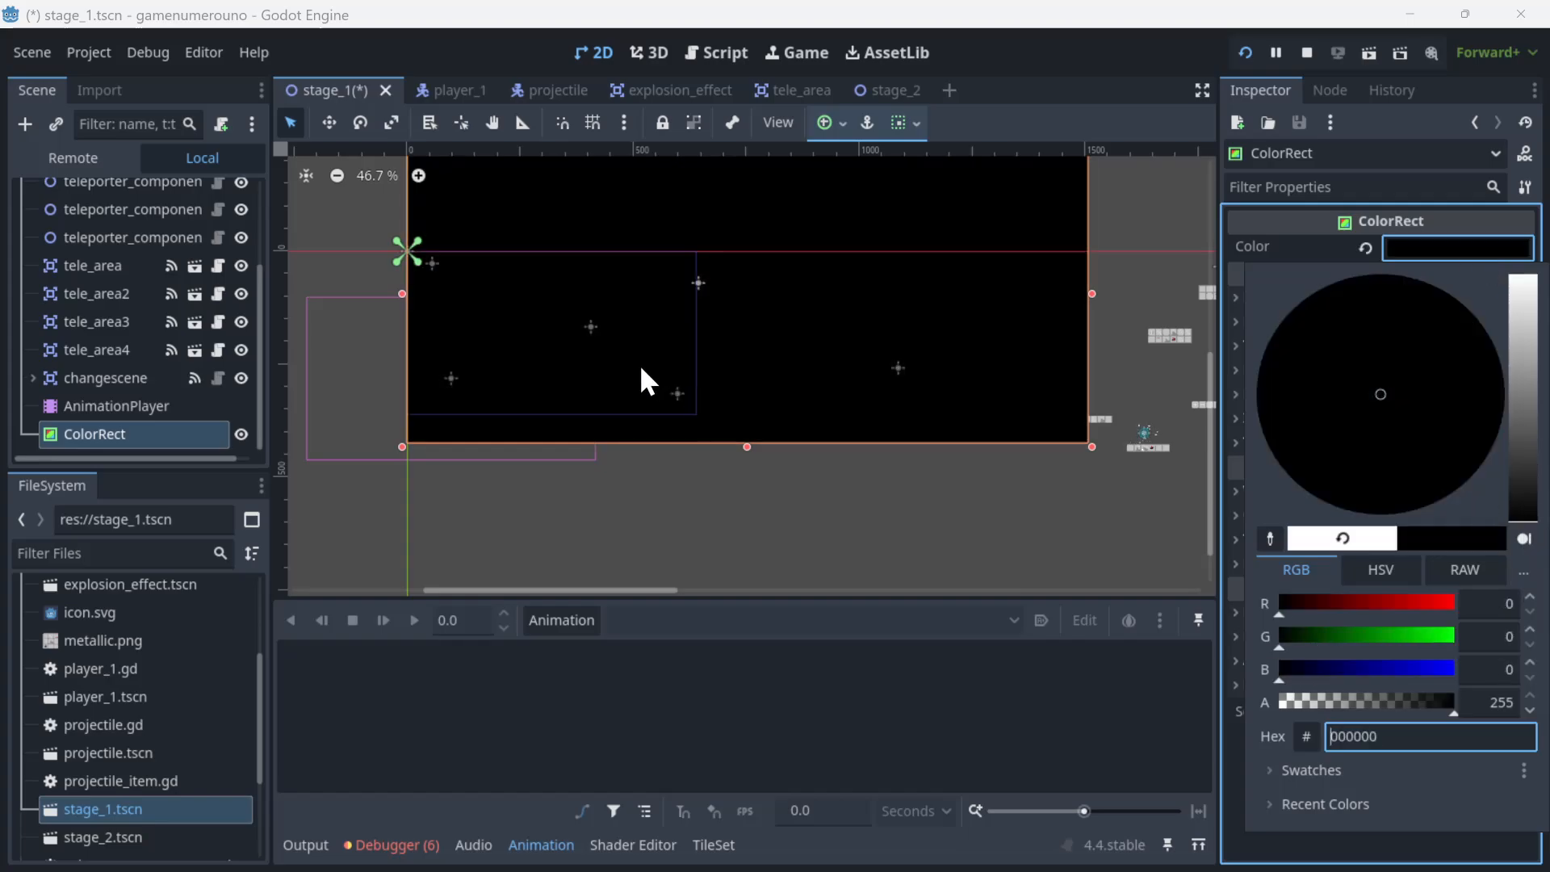
click(105, 410)
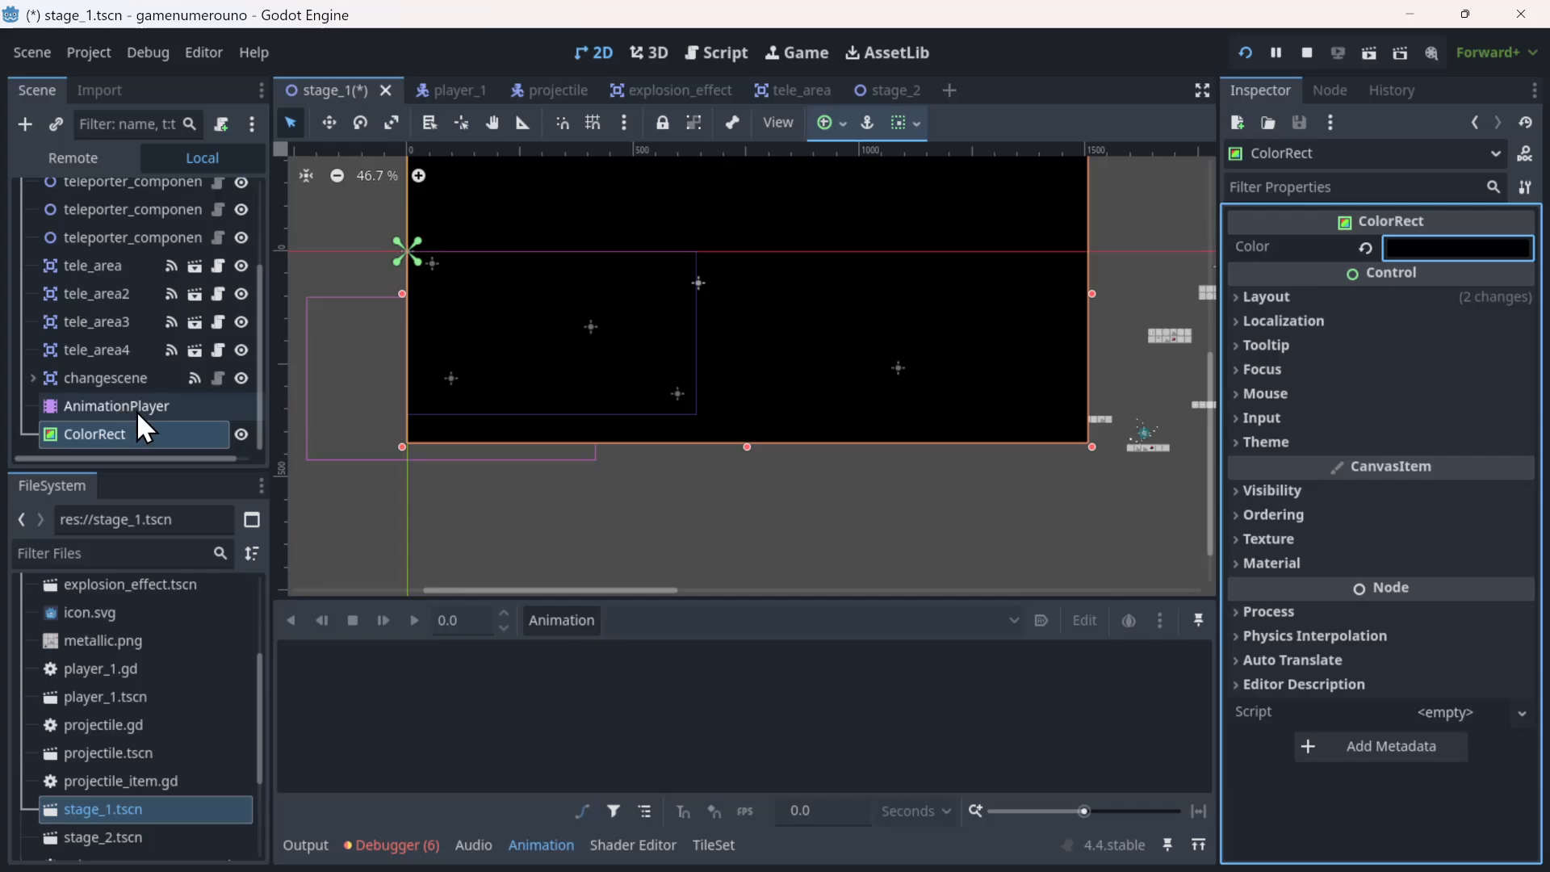
- Create a new animation named fadeout in the AnimationPlayer and set its length to 0.5 seconds
click(137, 409)
click(580, 620)
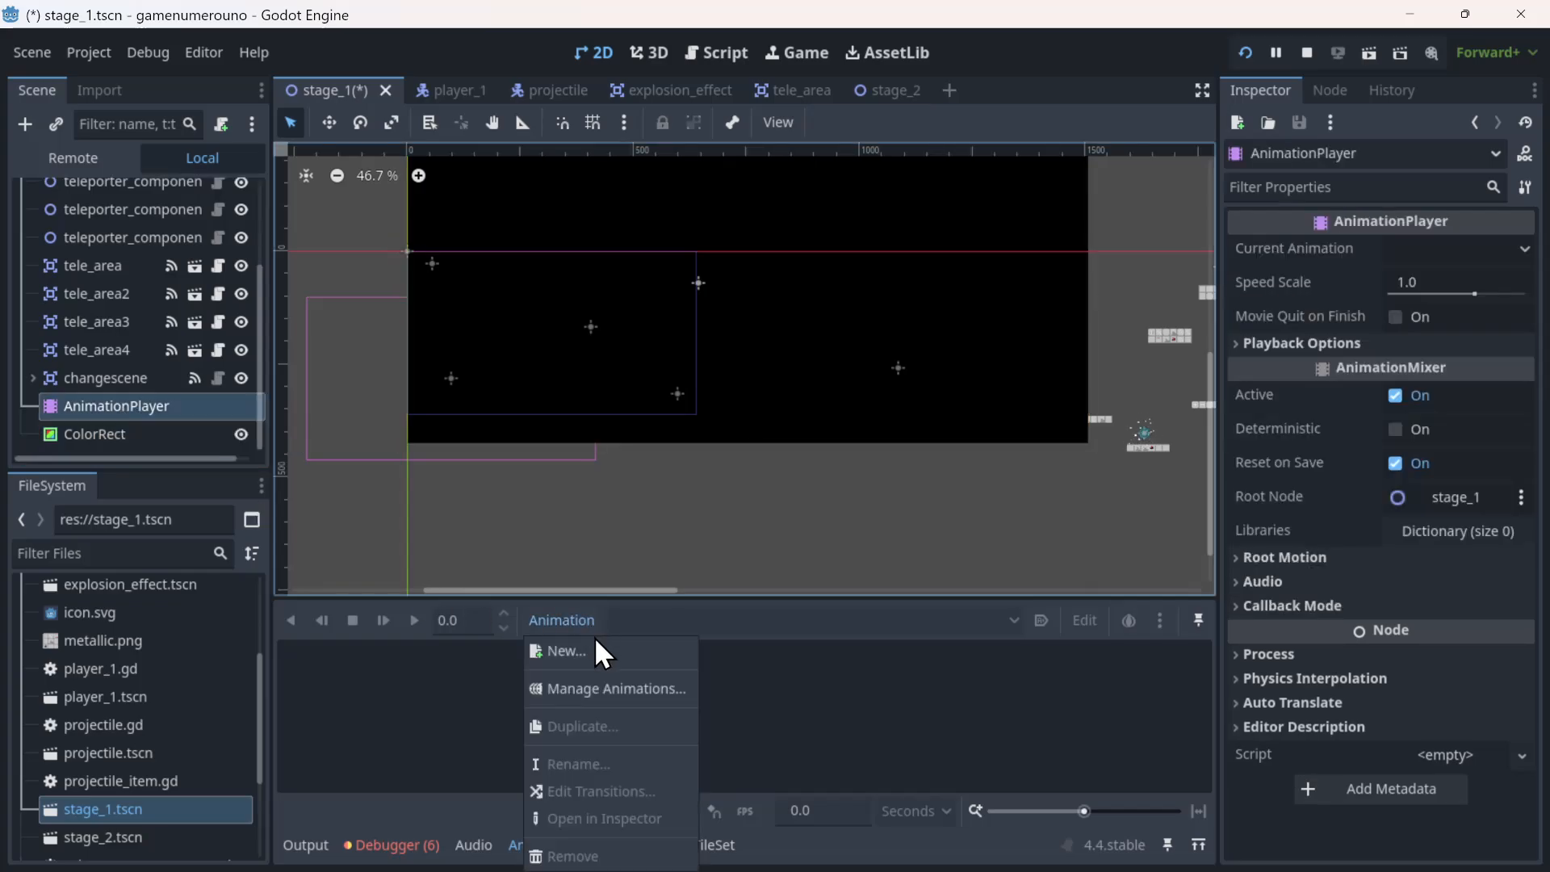
click(598, 646)
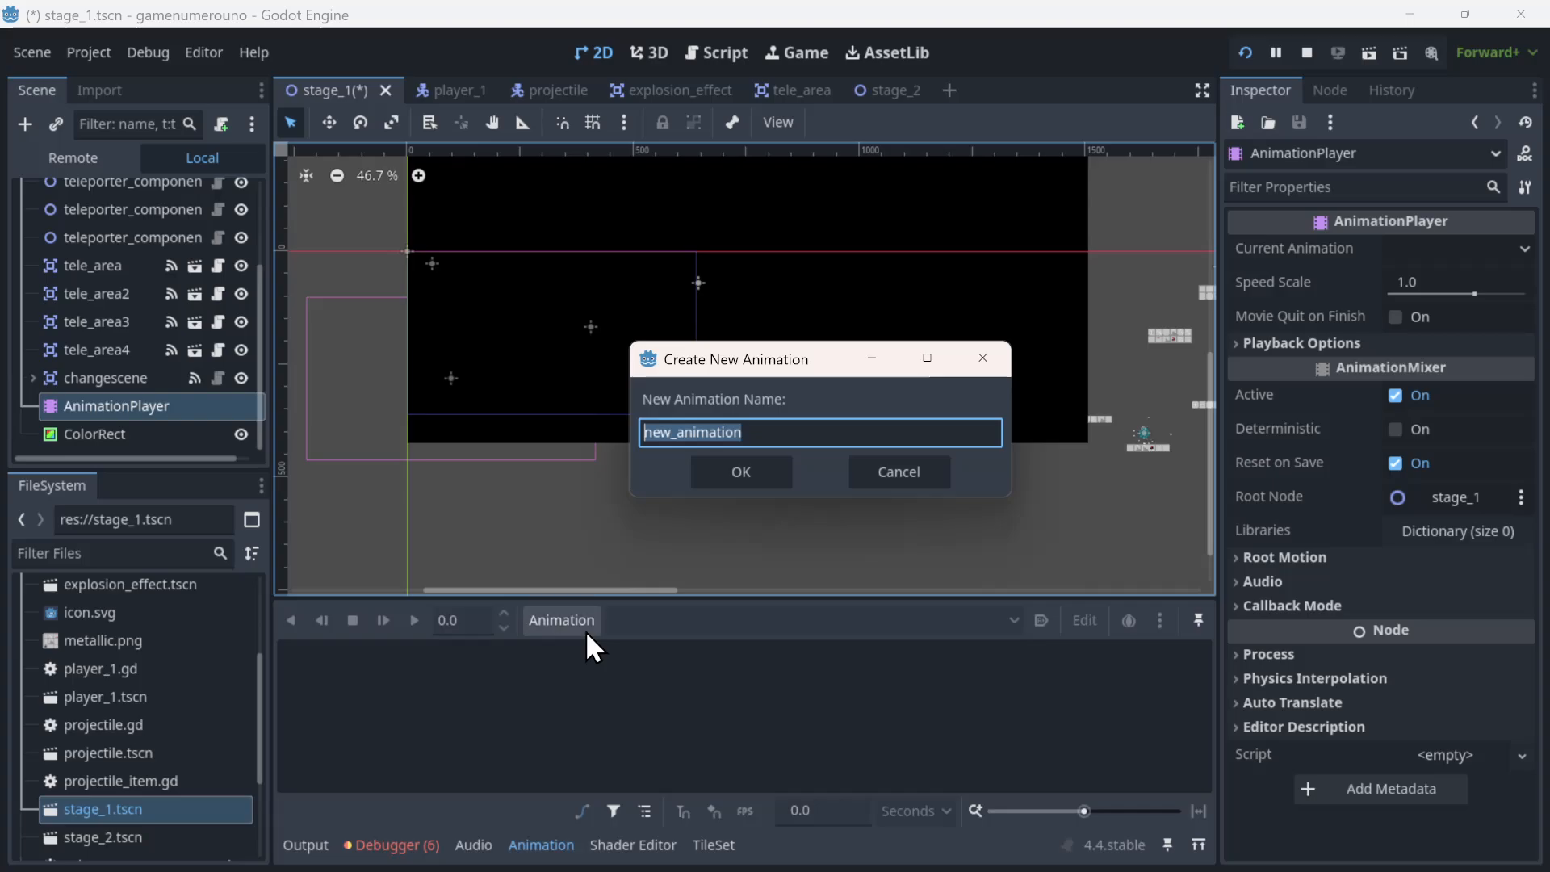
text(fa)
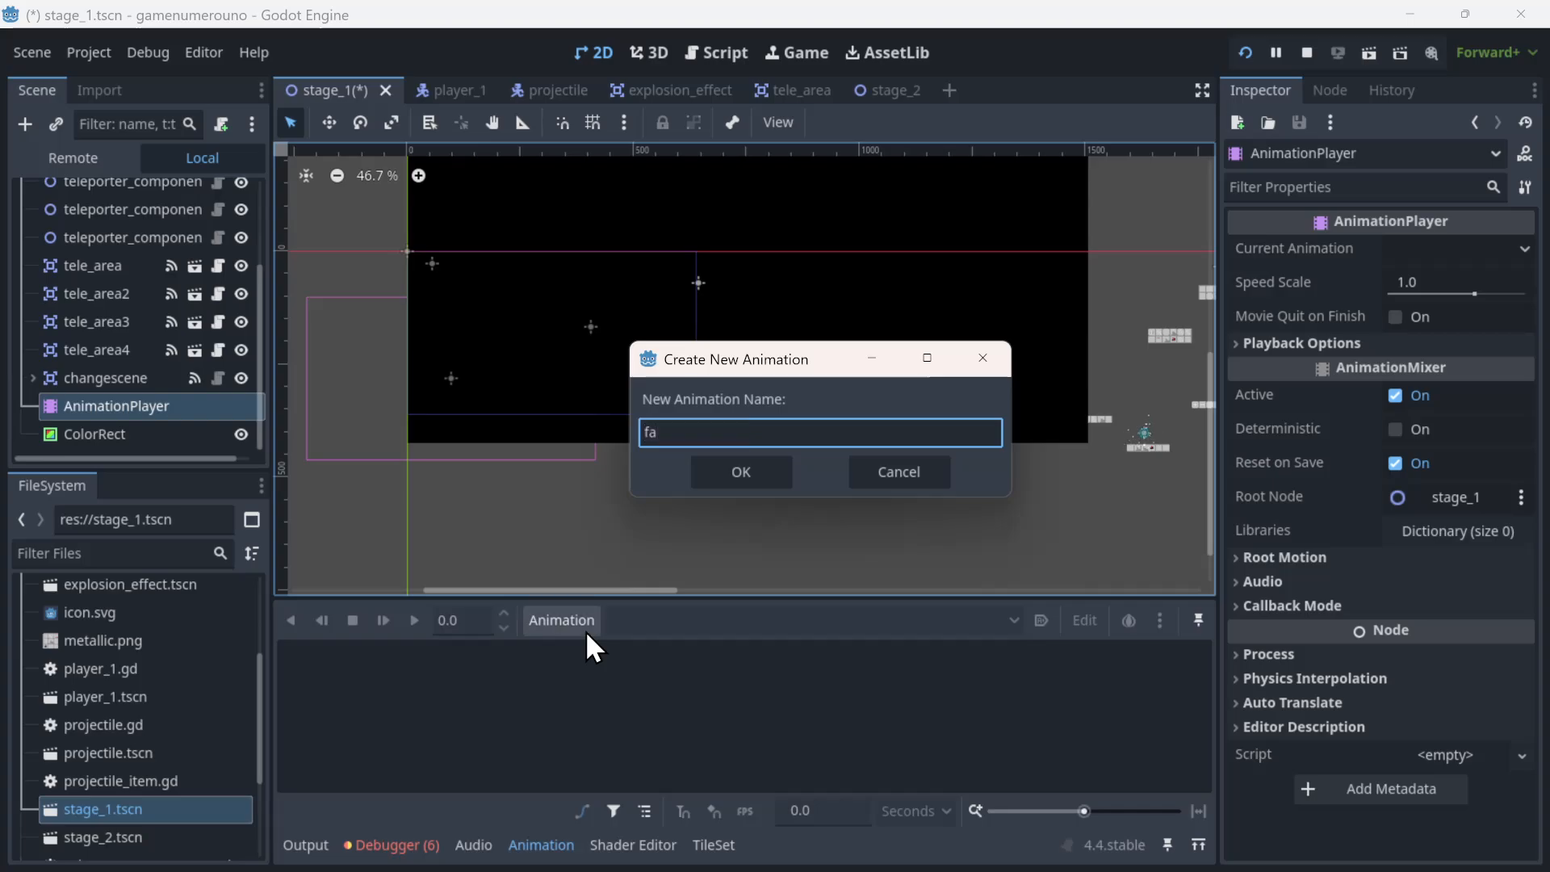
text(deout)
key(Return)
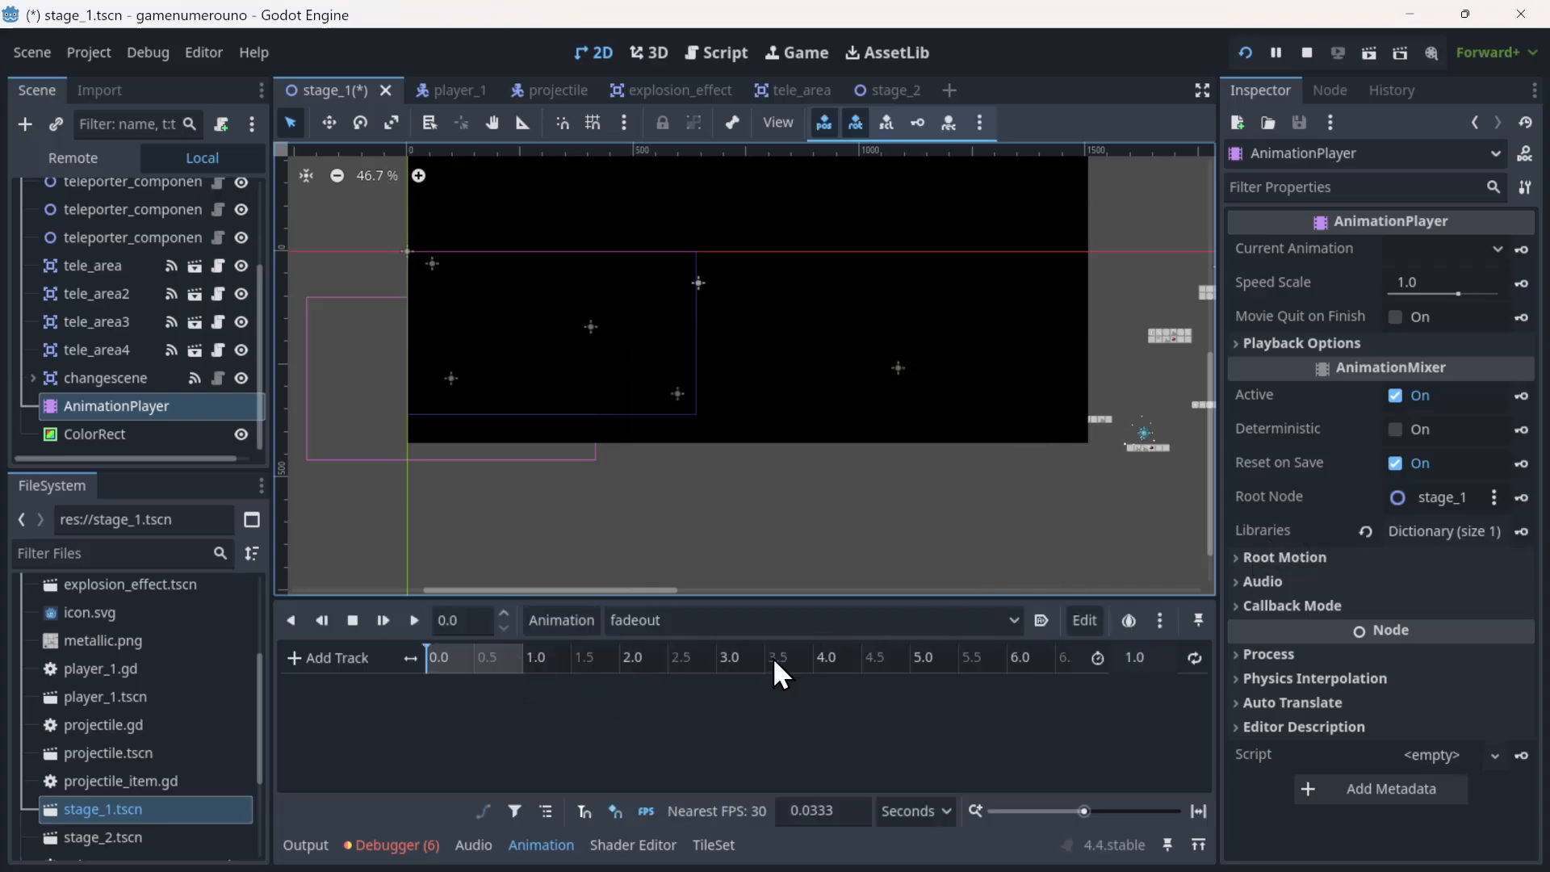
click(1140, 658)
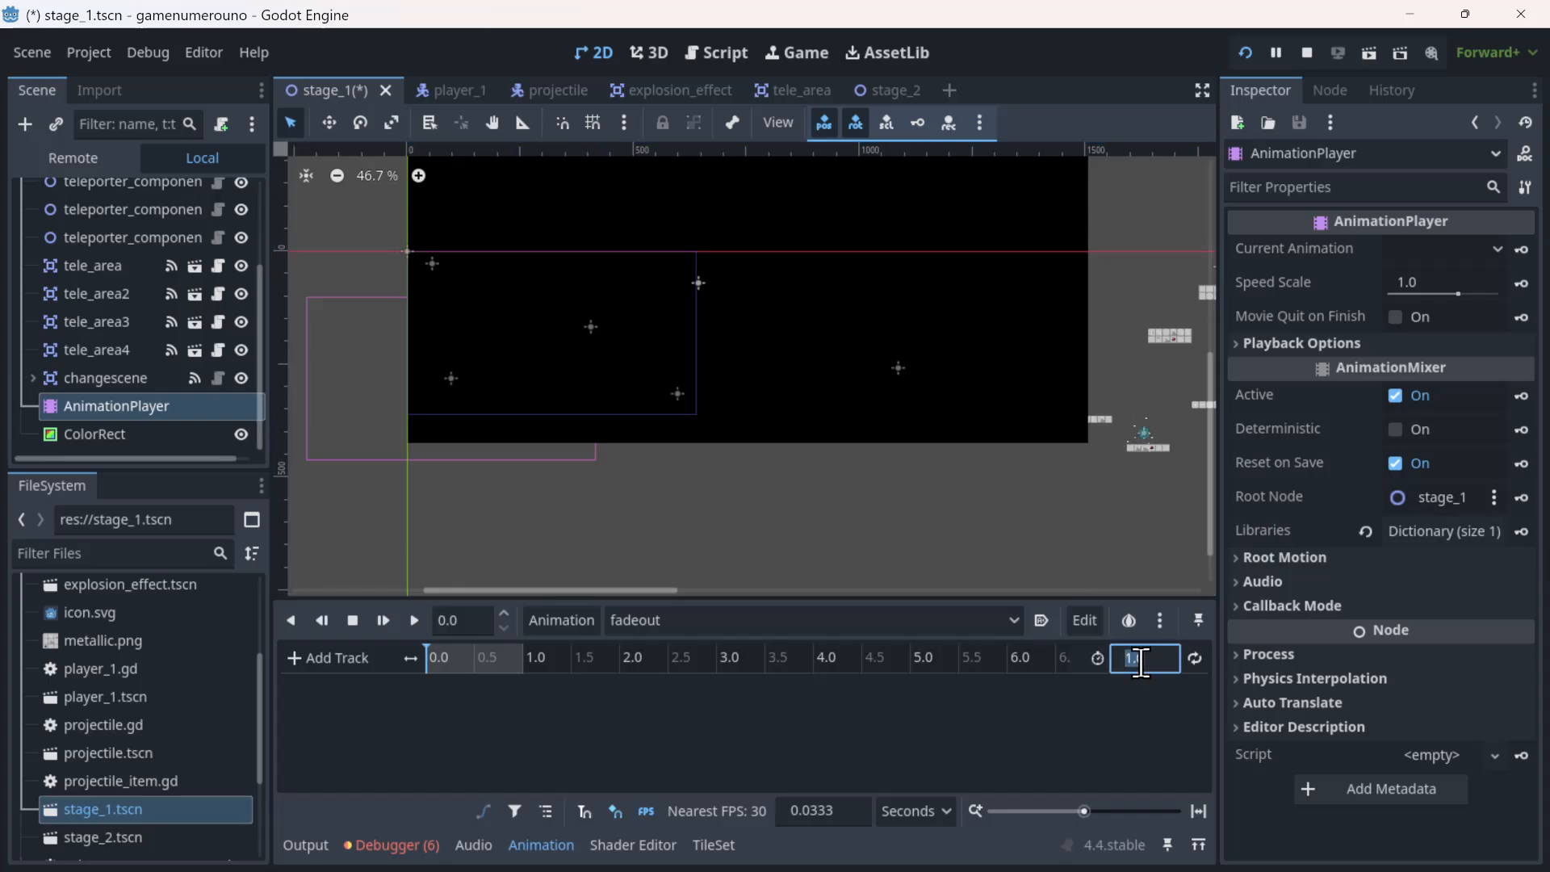
text(0.5)
key(Return)
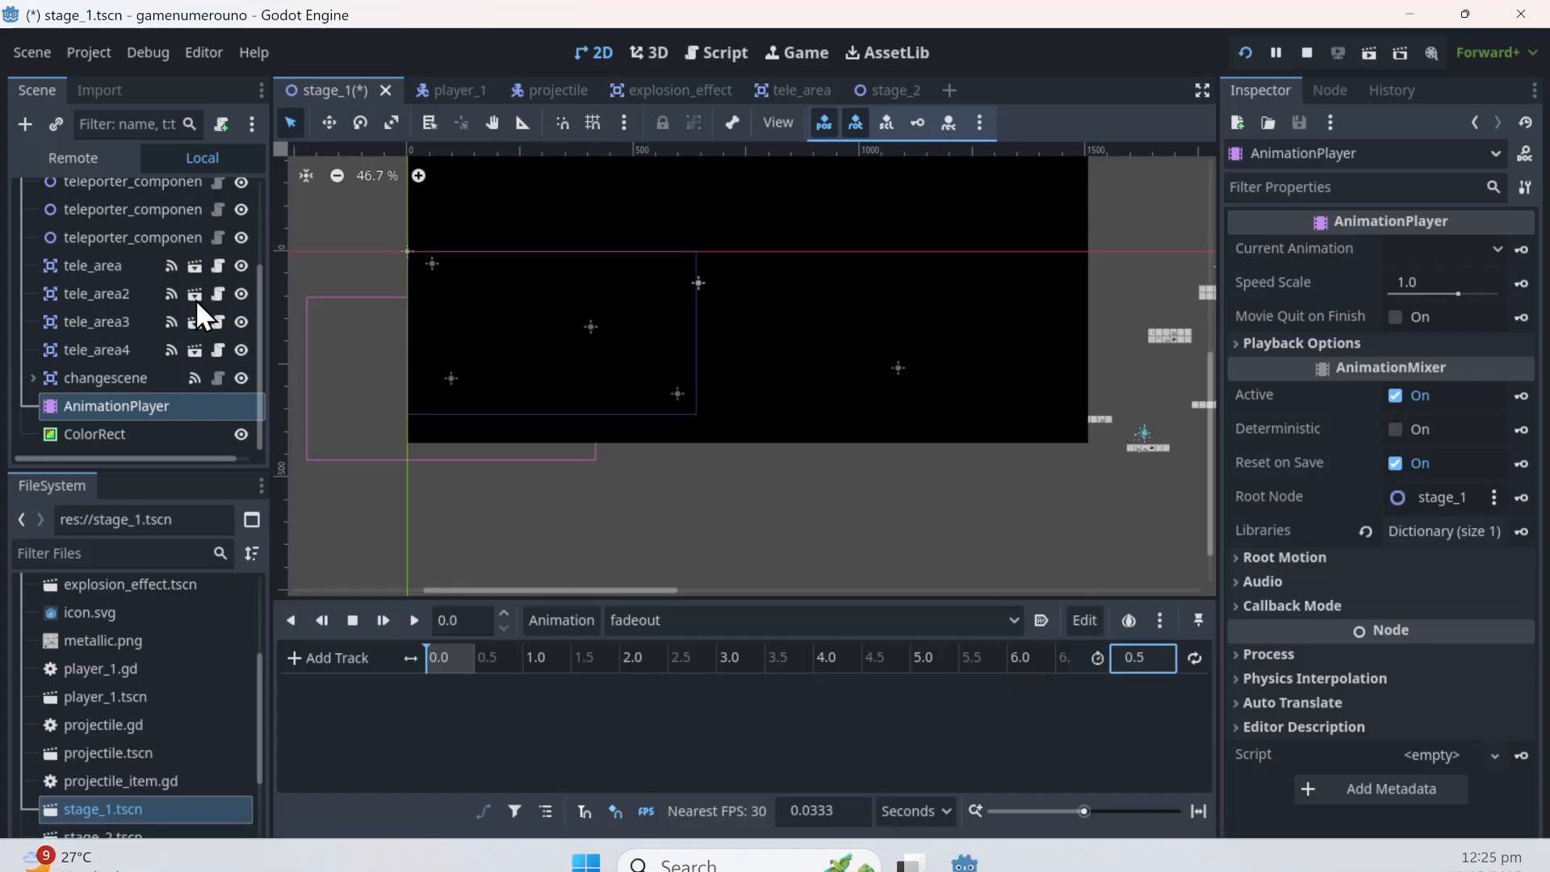
- Key the ColorRect's Visible property as on at 0 seconds in the fadeout animation, creating a new track with a RESET track
click(153, 436)
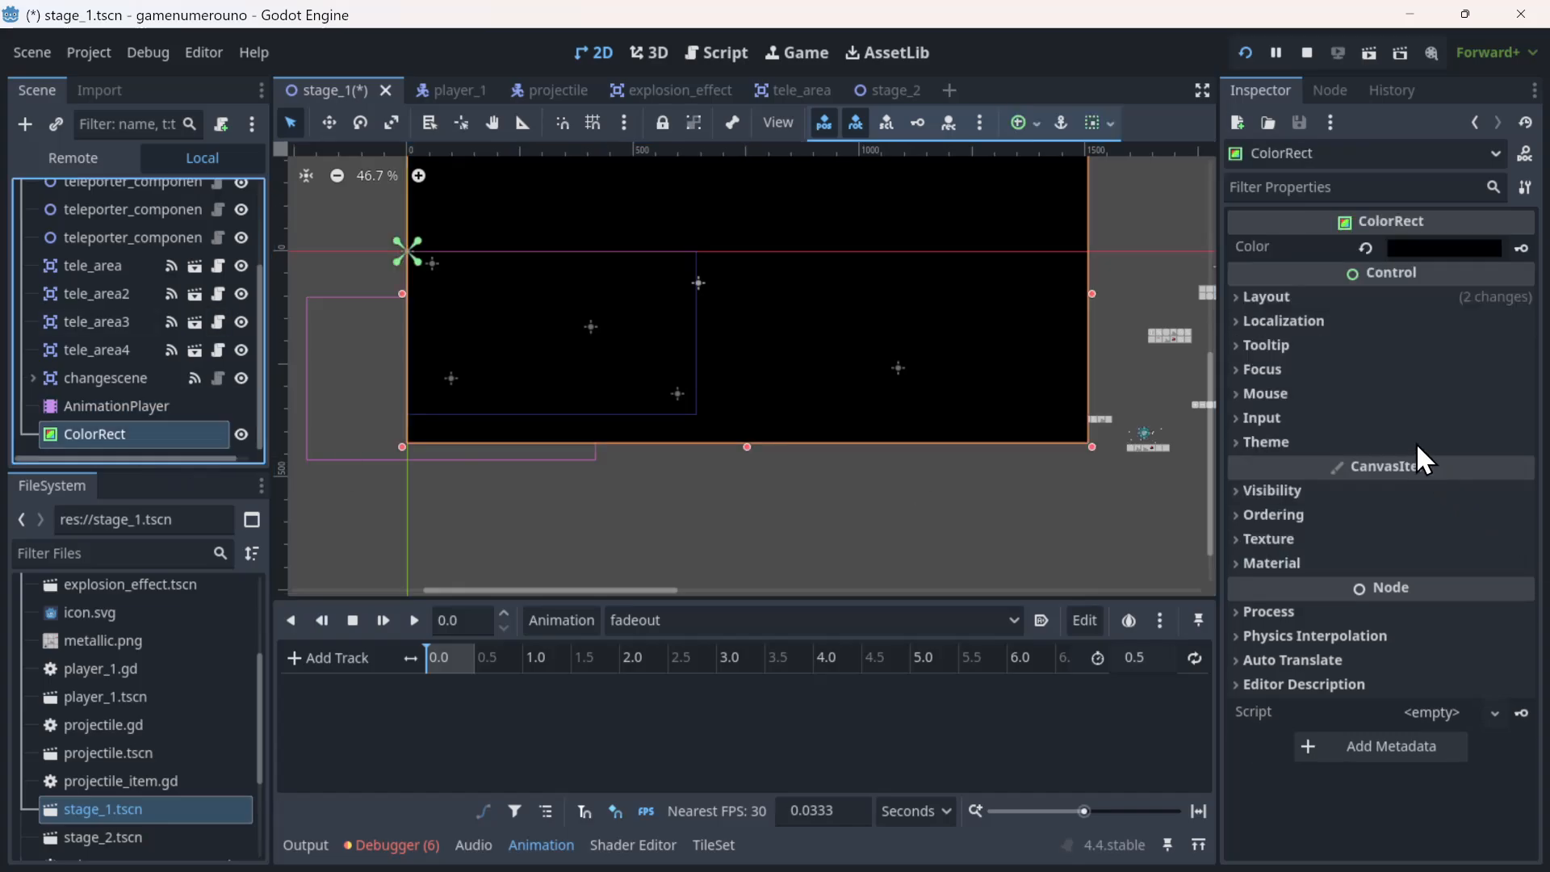
click(1384, 490)
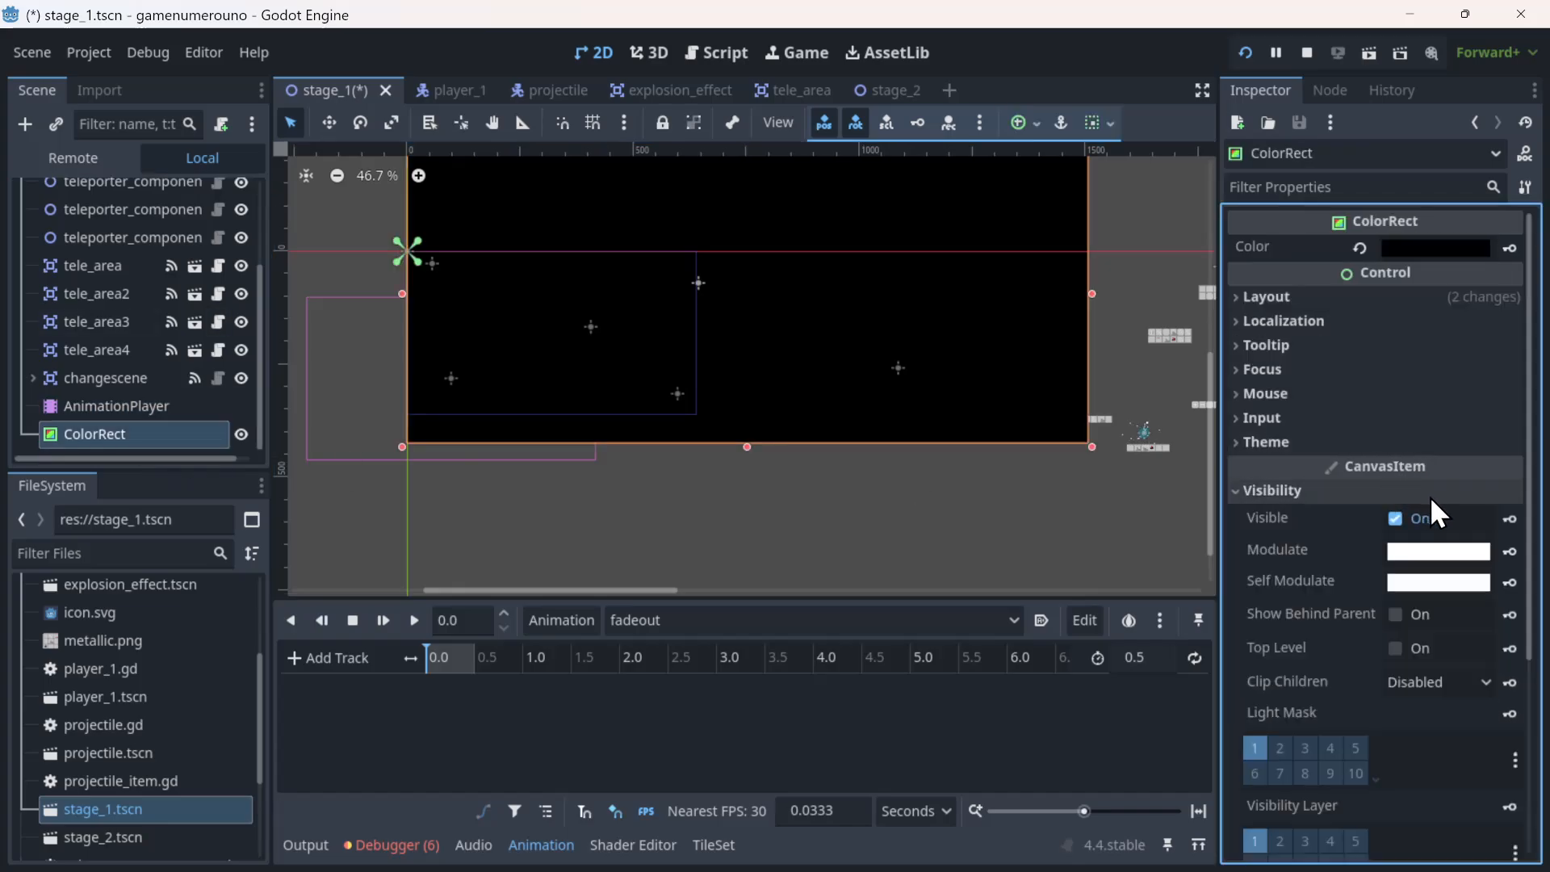
click(1509, 518)
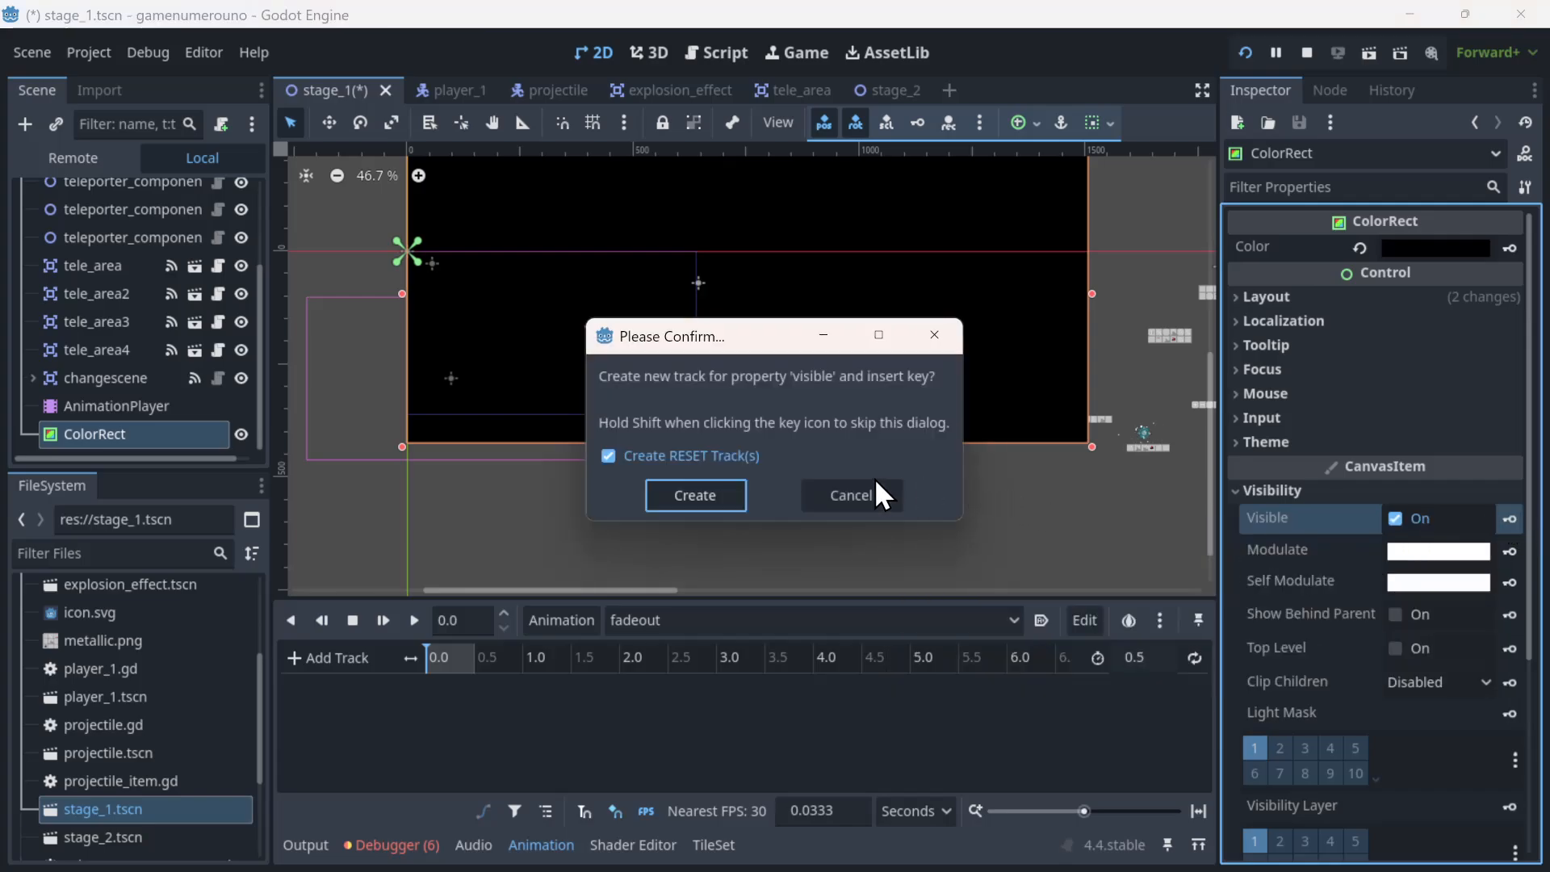
click(719, 489)
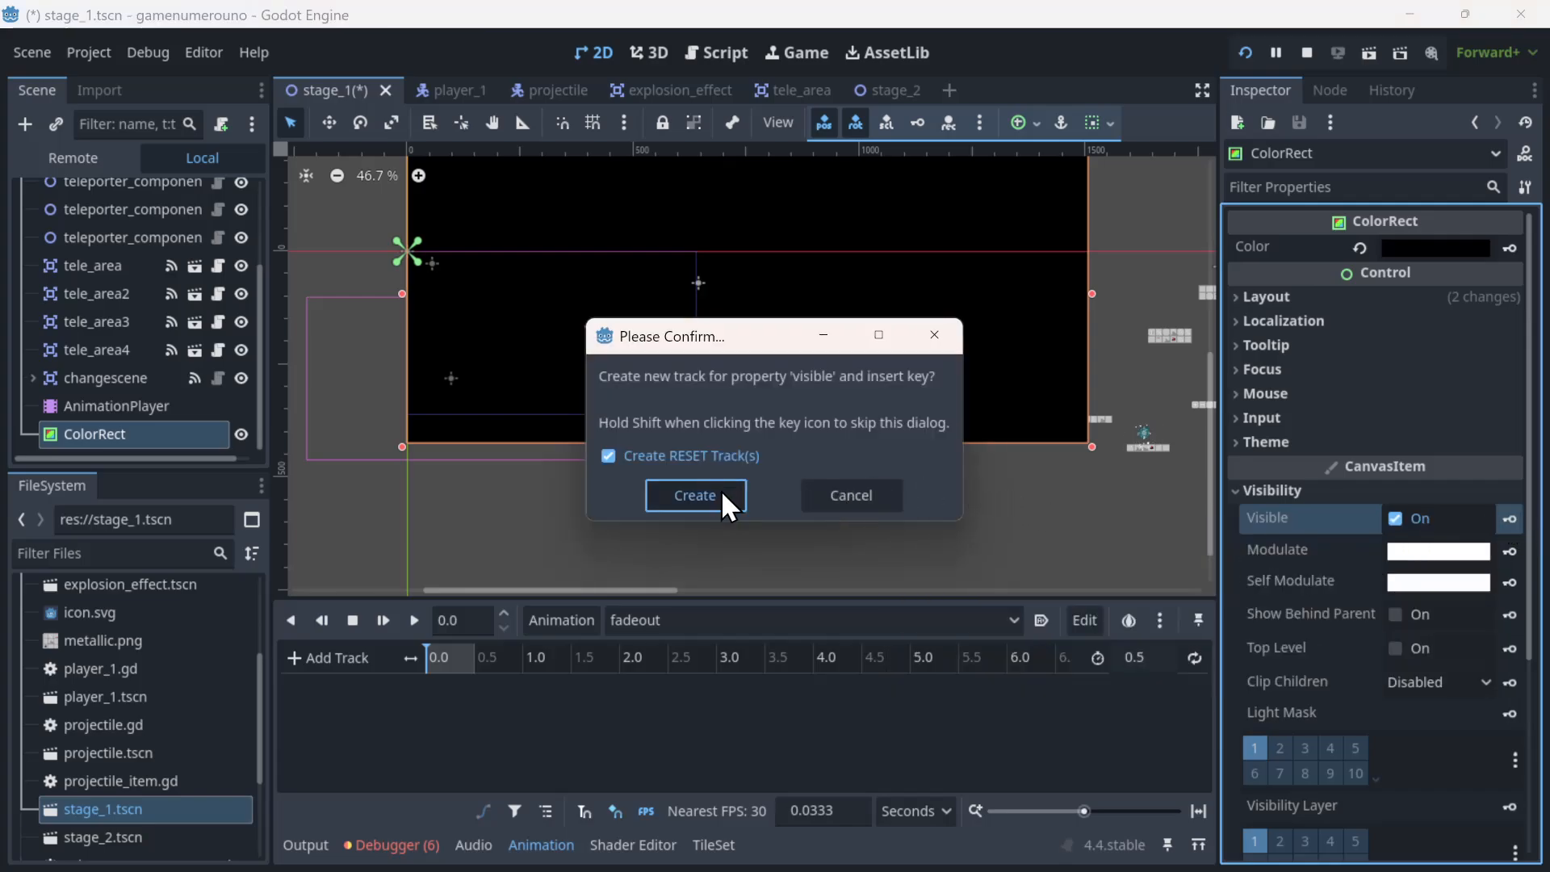
- Set the ColorRect's Self Modulate alpha to 0 and key it on a new track at 0 seconds
click(1403, 584)
click(1353, 472)
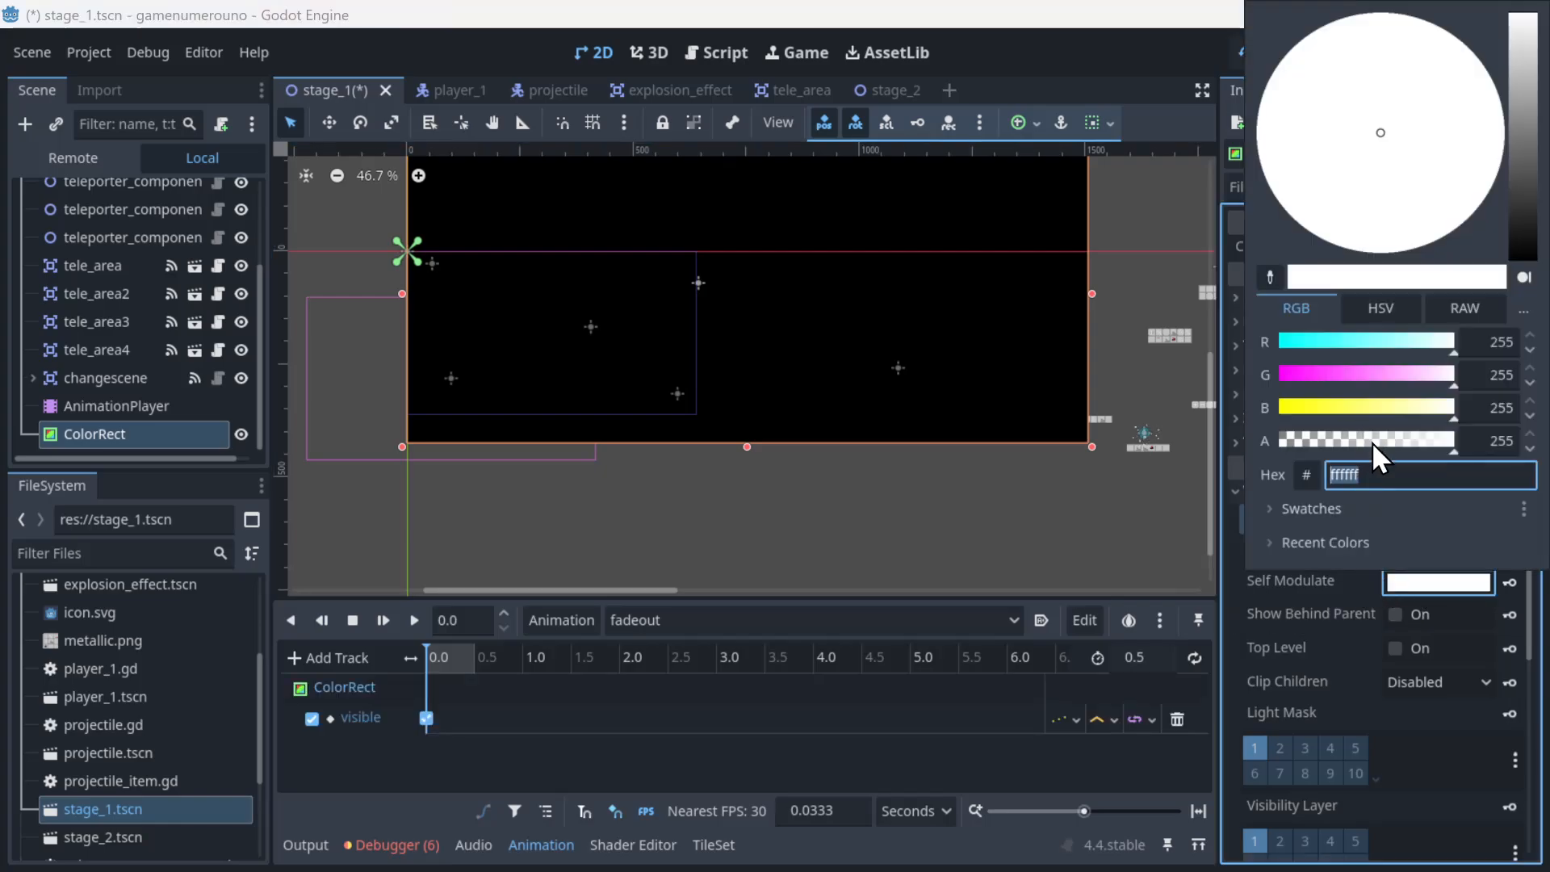
drag(1372, 442, 1192, 449)
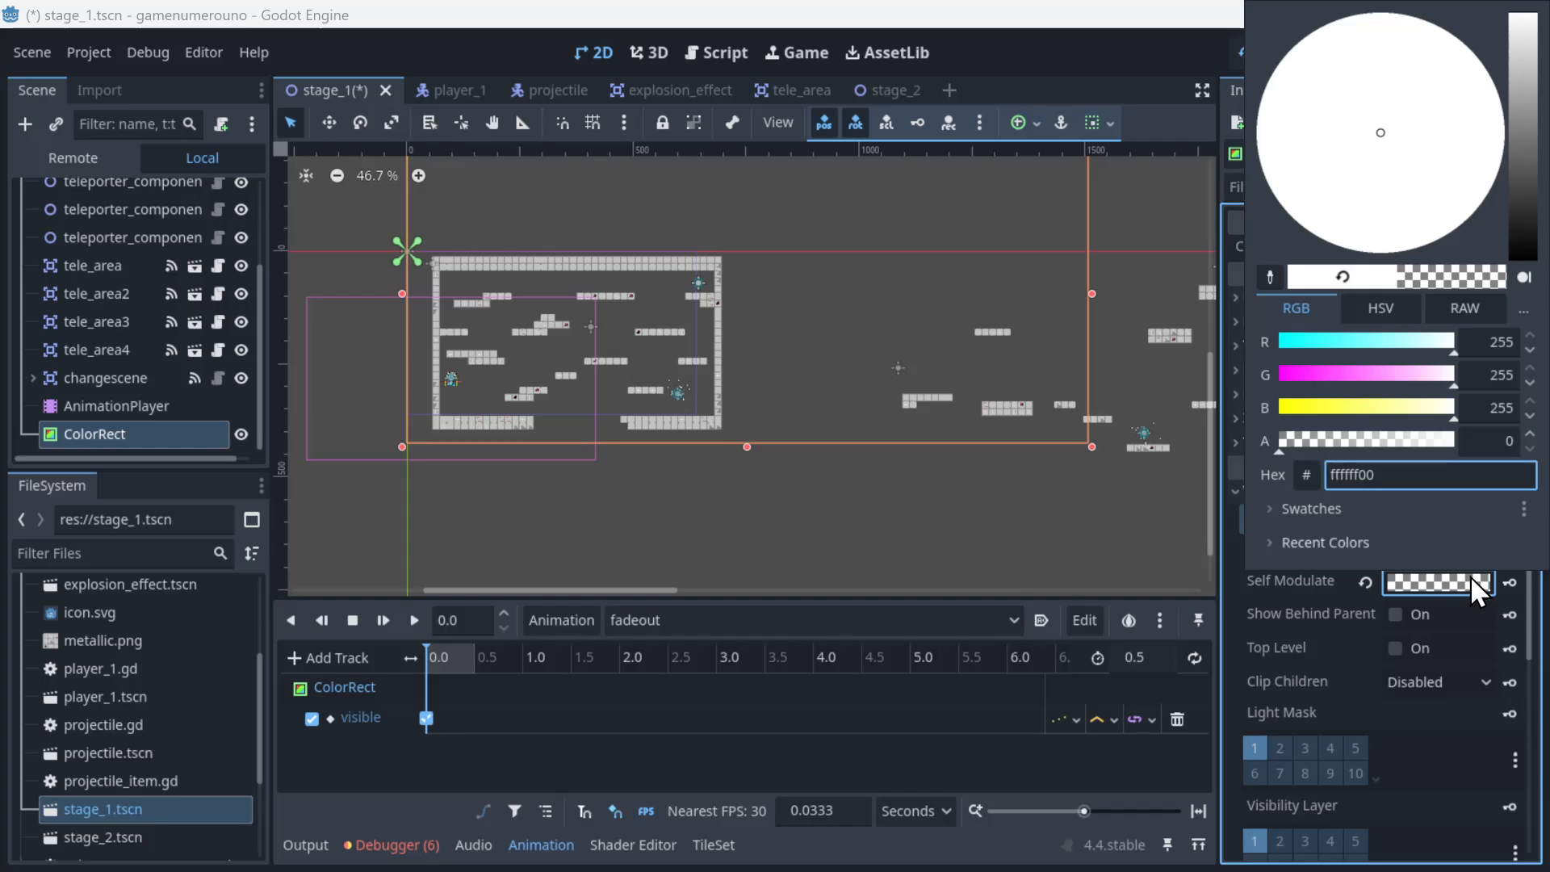
click(1505, 583)
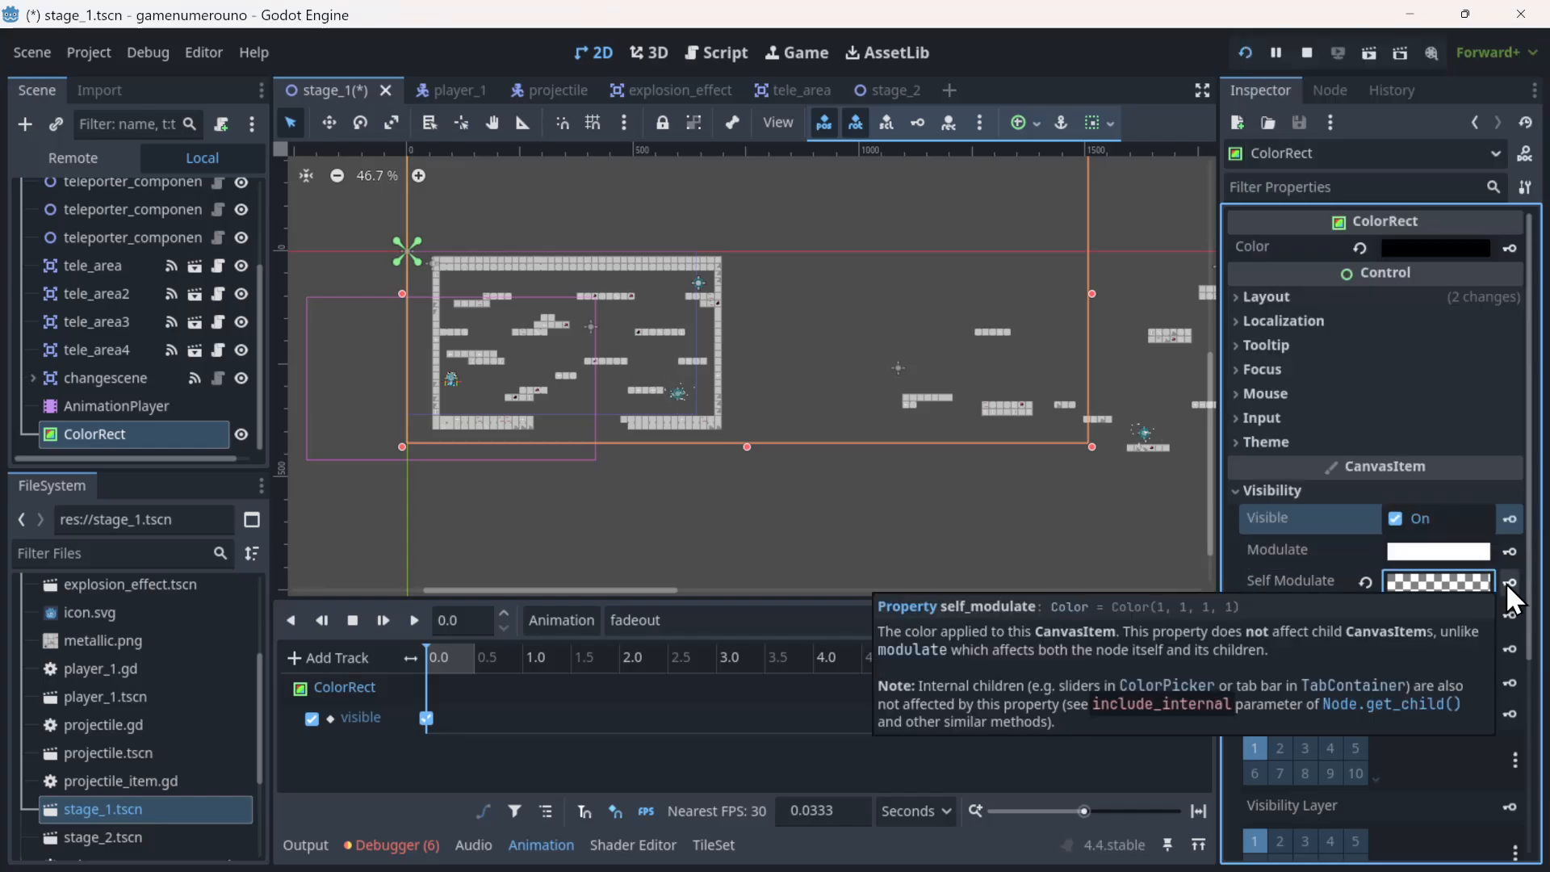
click(1505, 583)
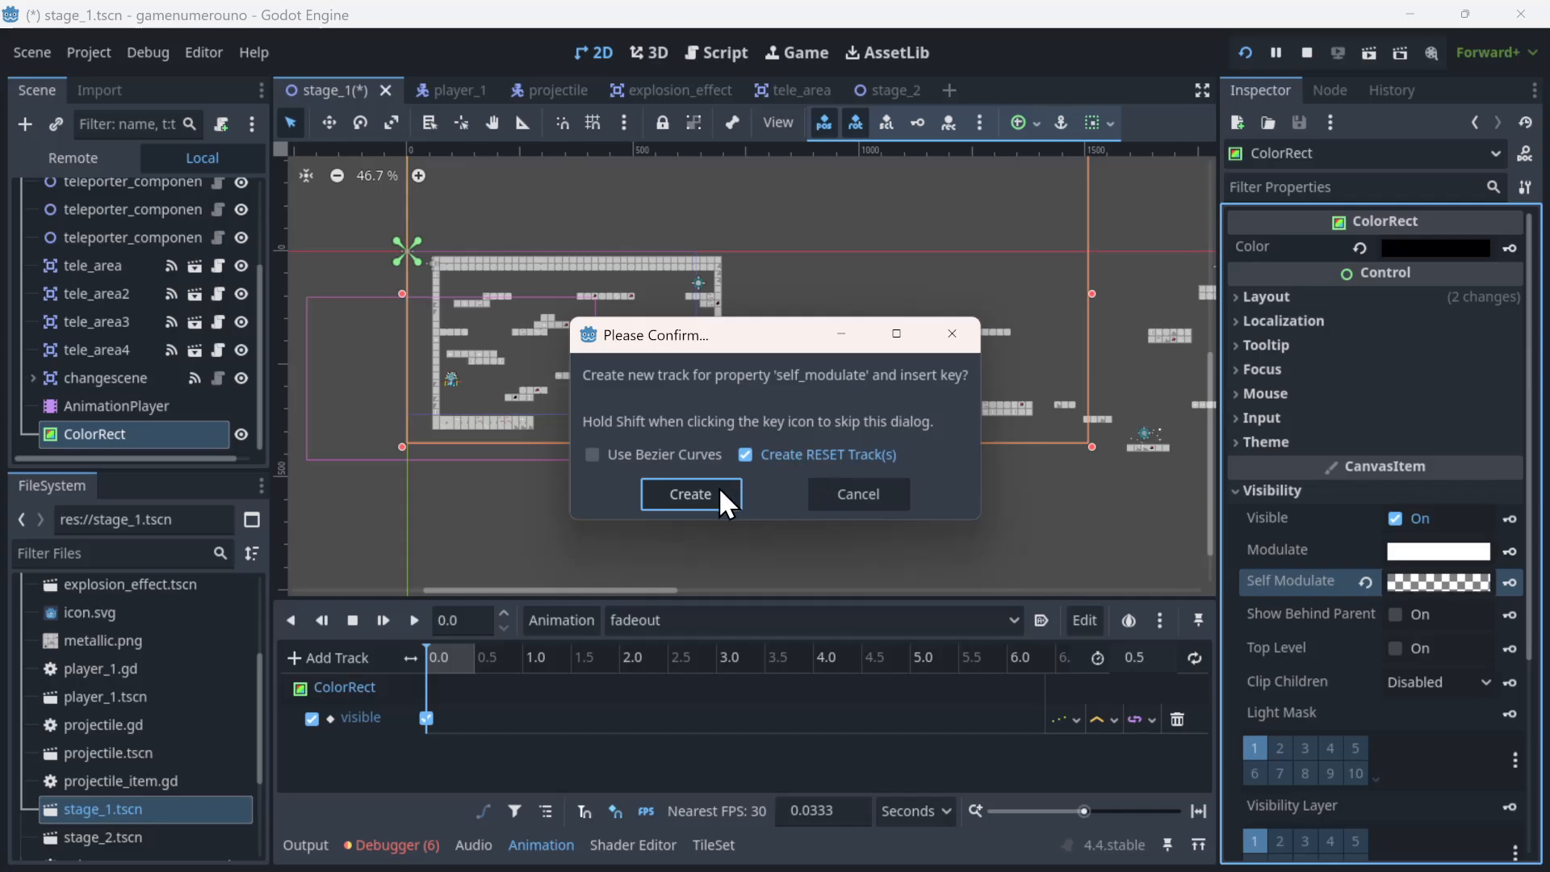
click(717, 493)
- Add a second Self Modulate key for the ColorRect at 0.5 seconds in the fadeout animation
click(475, 656)
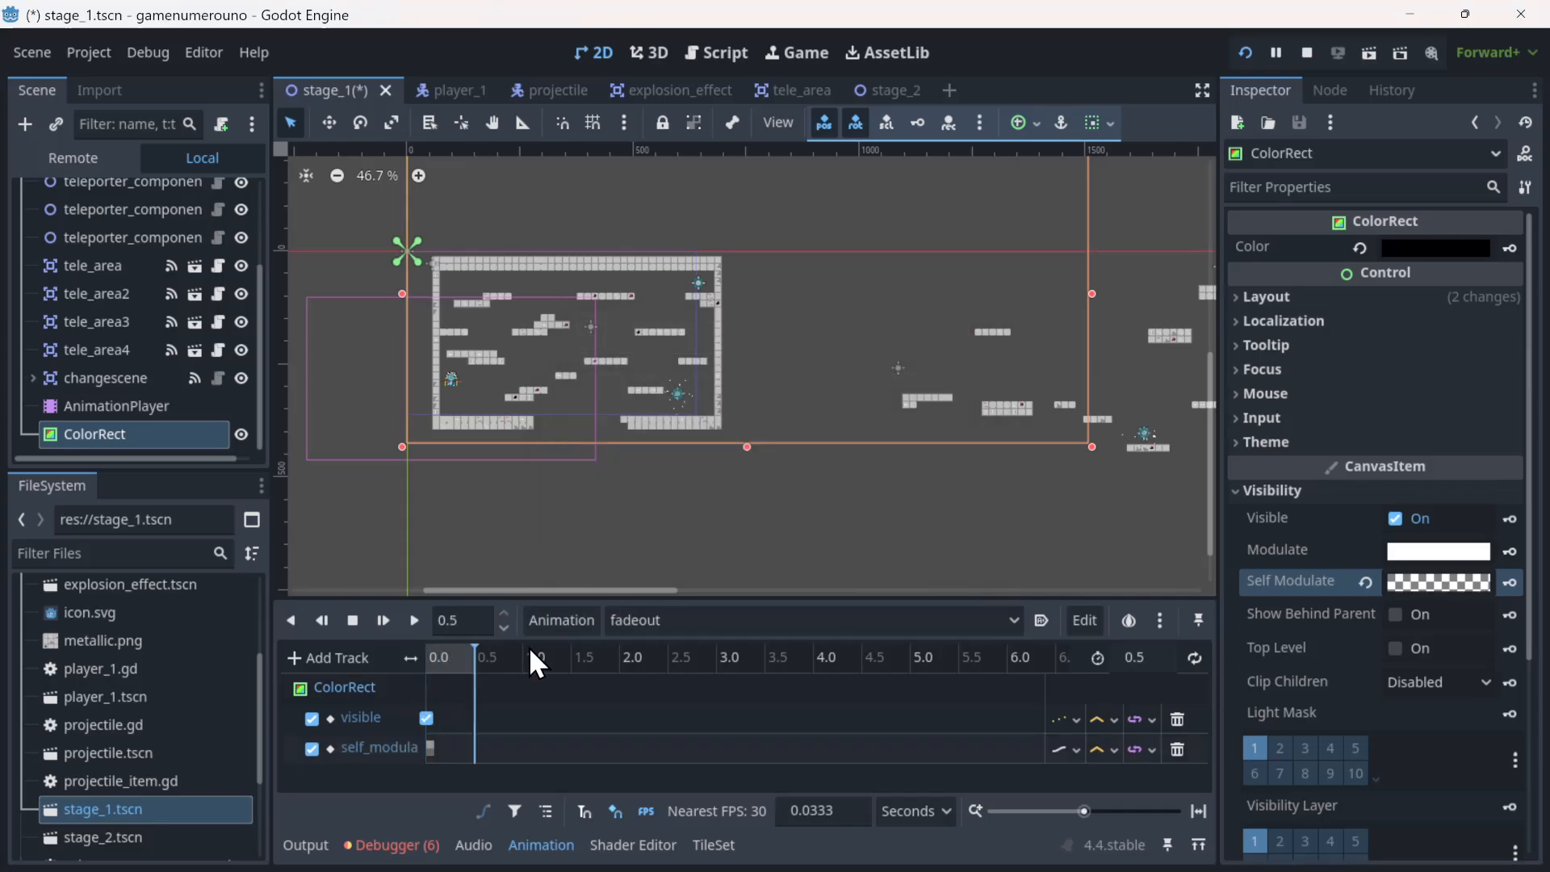
click(1437, 581)
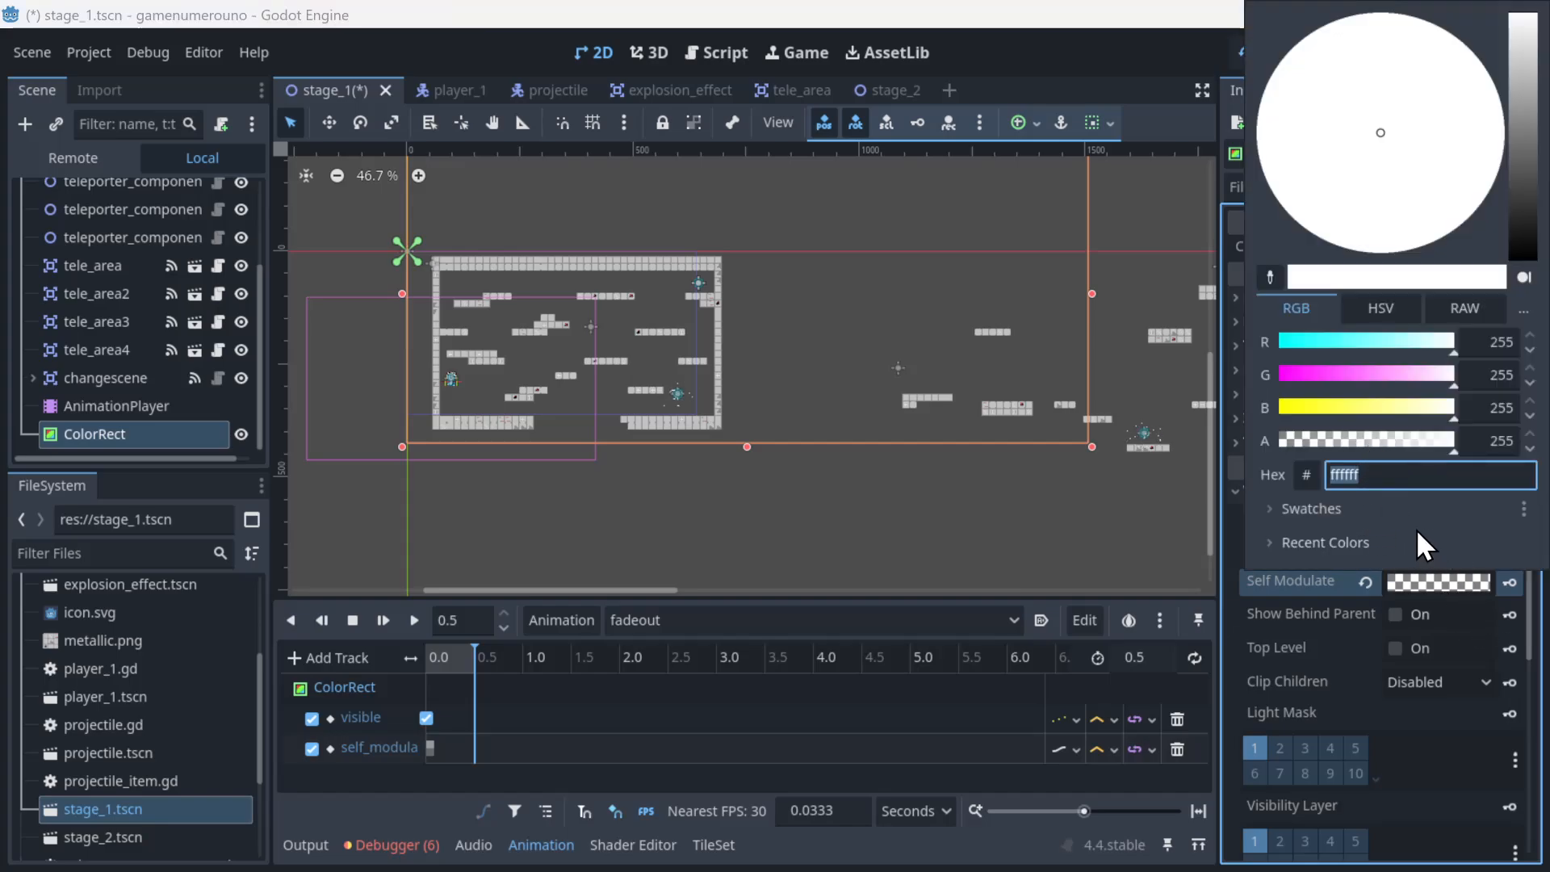
click(1503, 581)
click(1503, 581)
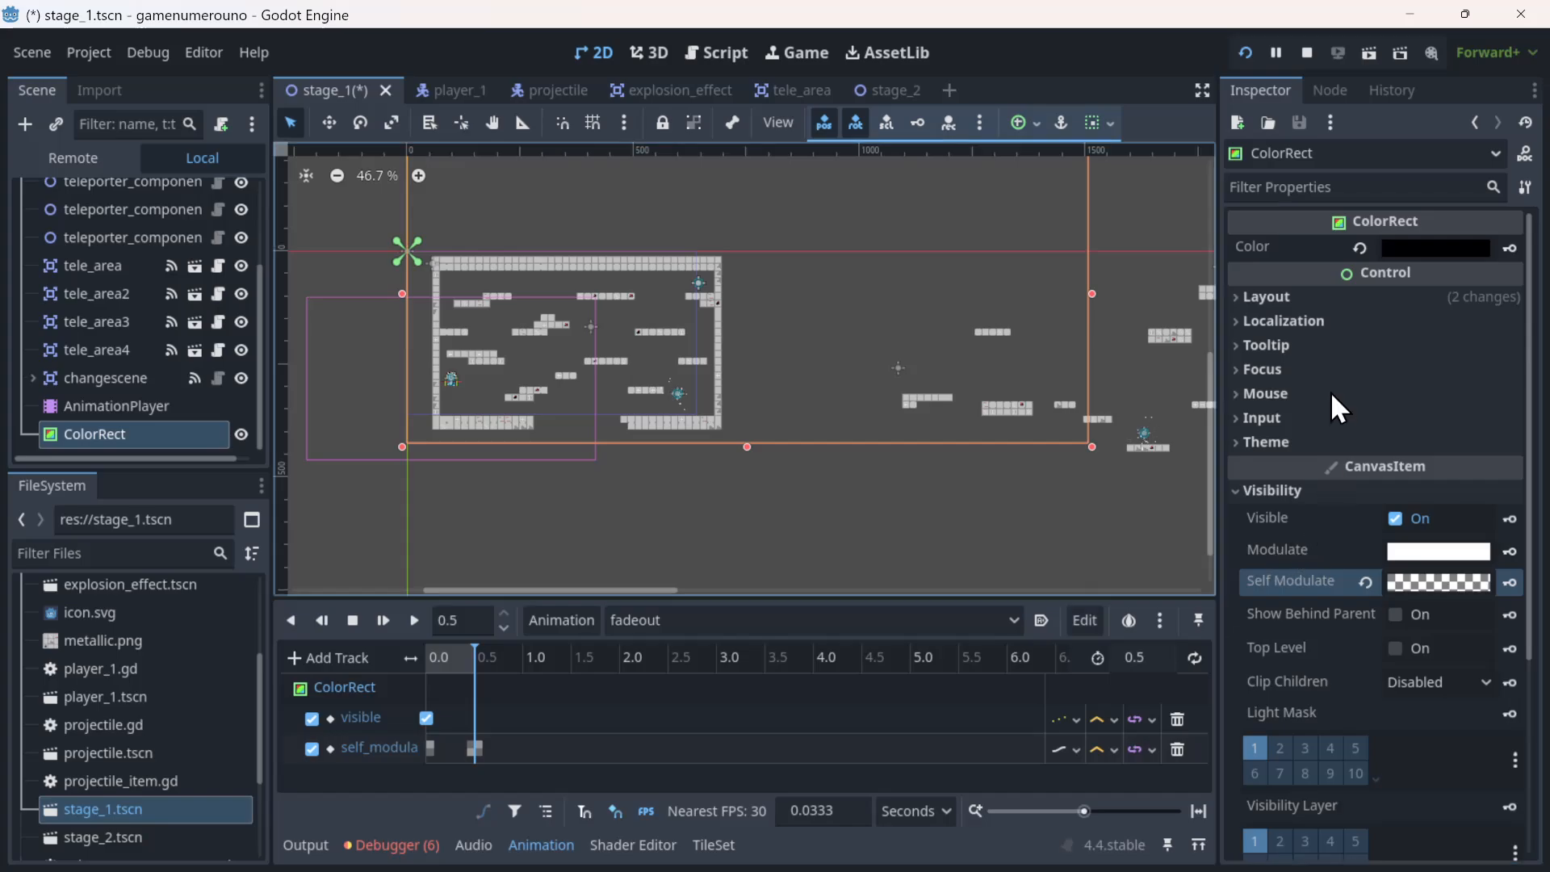
click(1415, 580)
click(1415, 580)
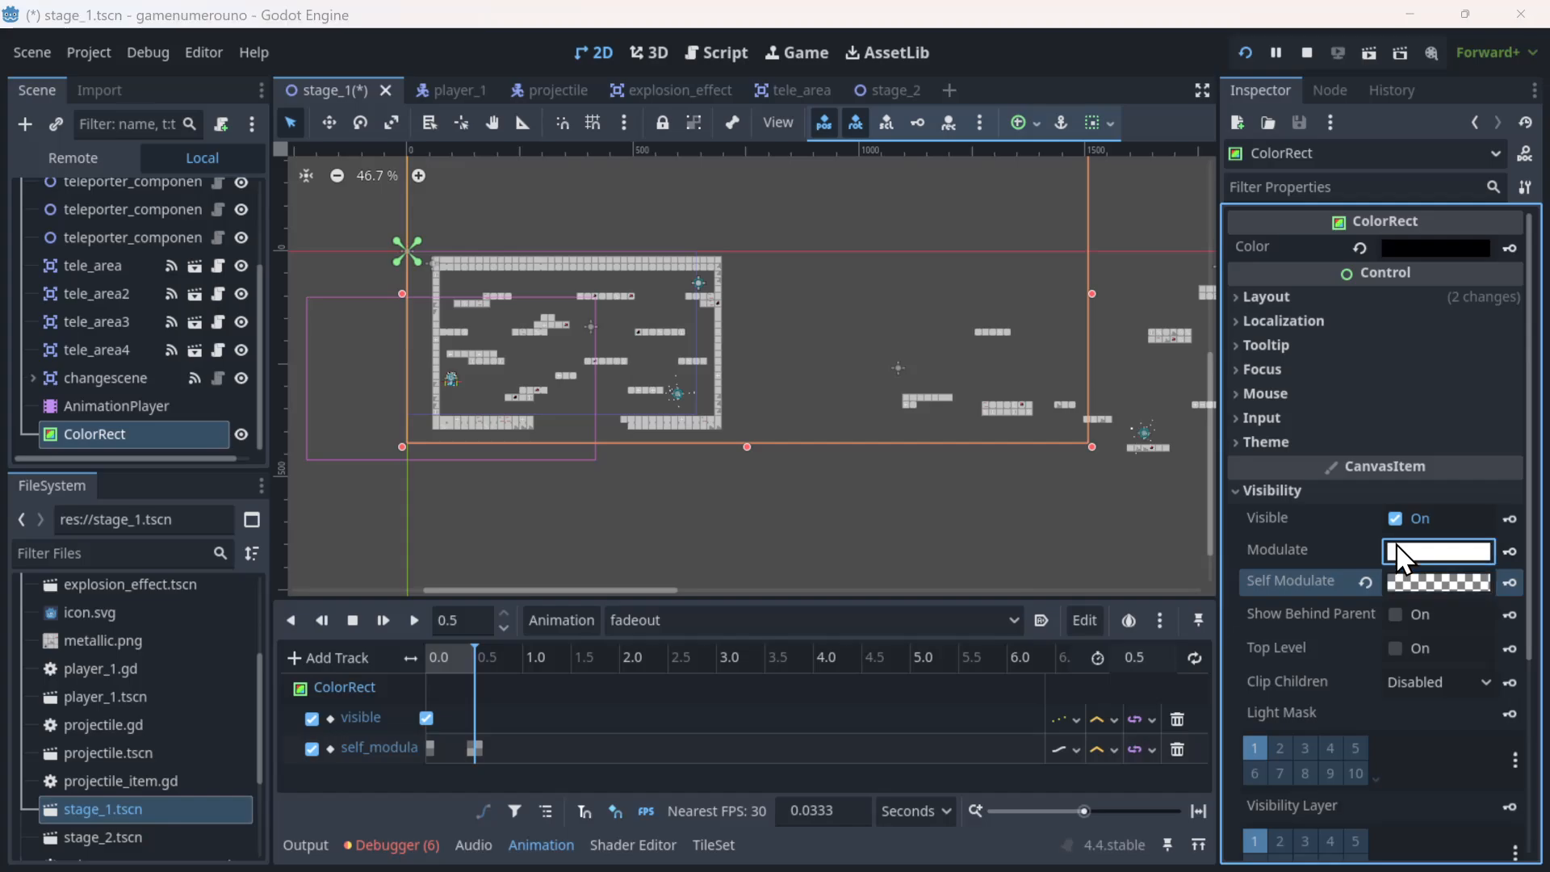
- Delete the self_modulate track from the fadeout animation and reset the ColorRect's Self Modulate to its default
click(1397, 548)
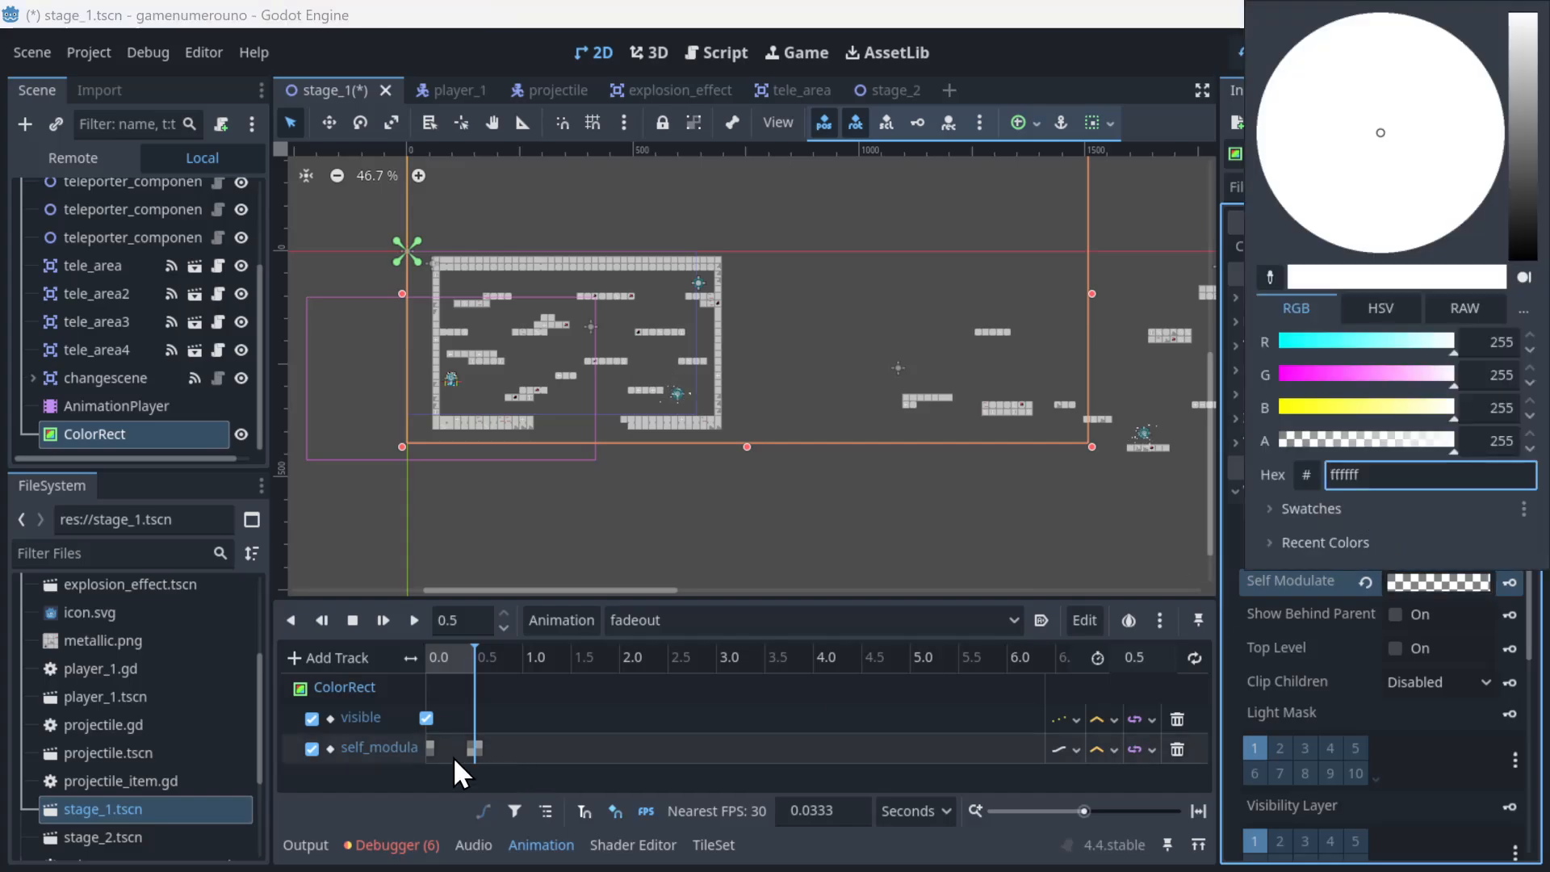
click(560, 746)
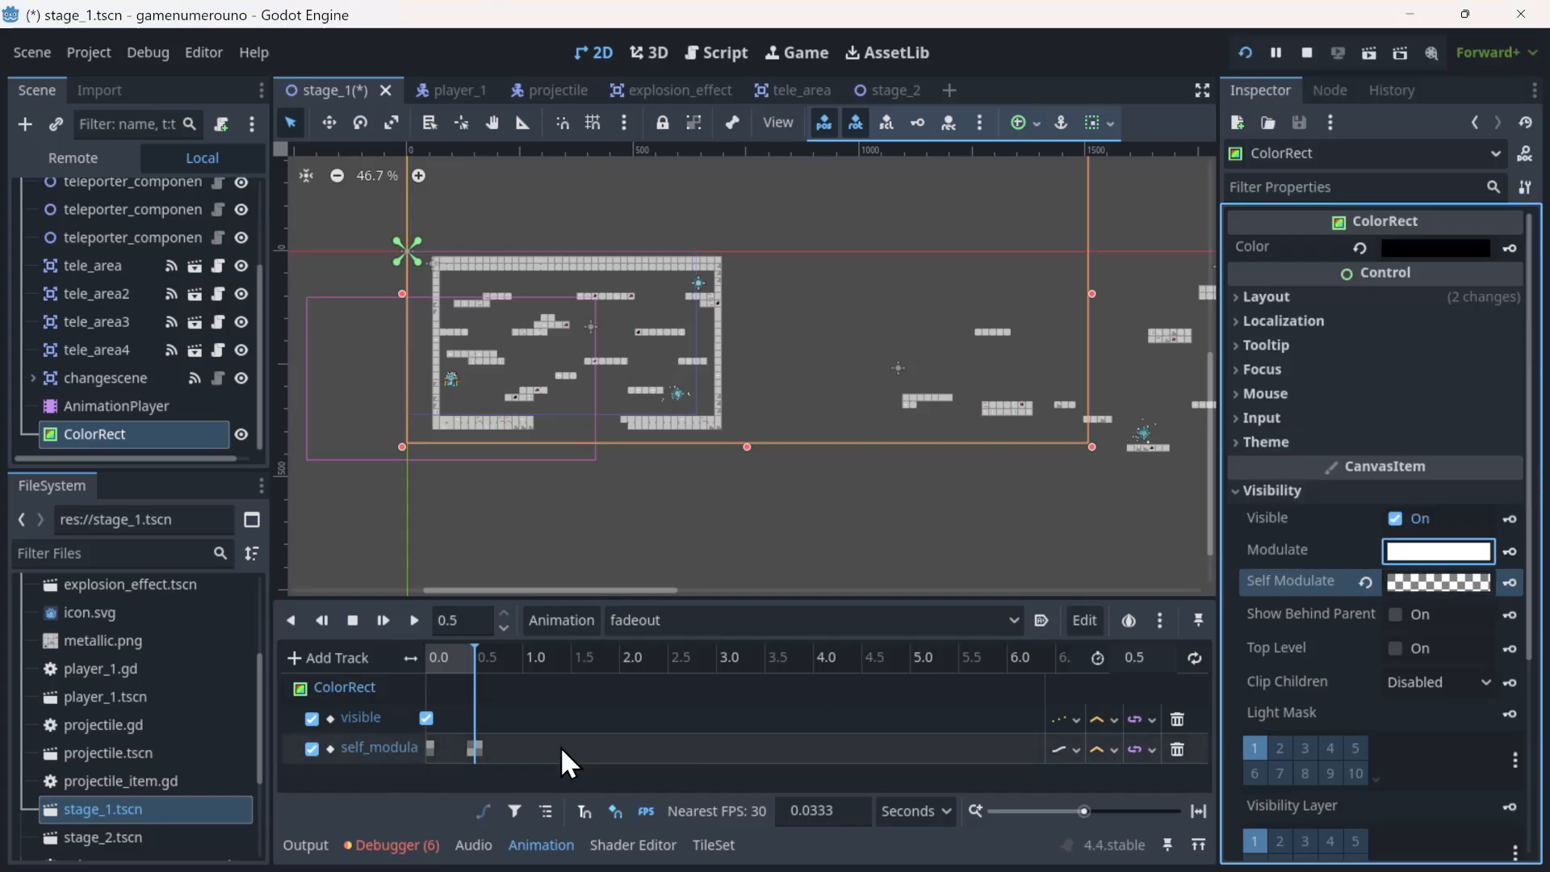
click(1178, 749)
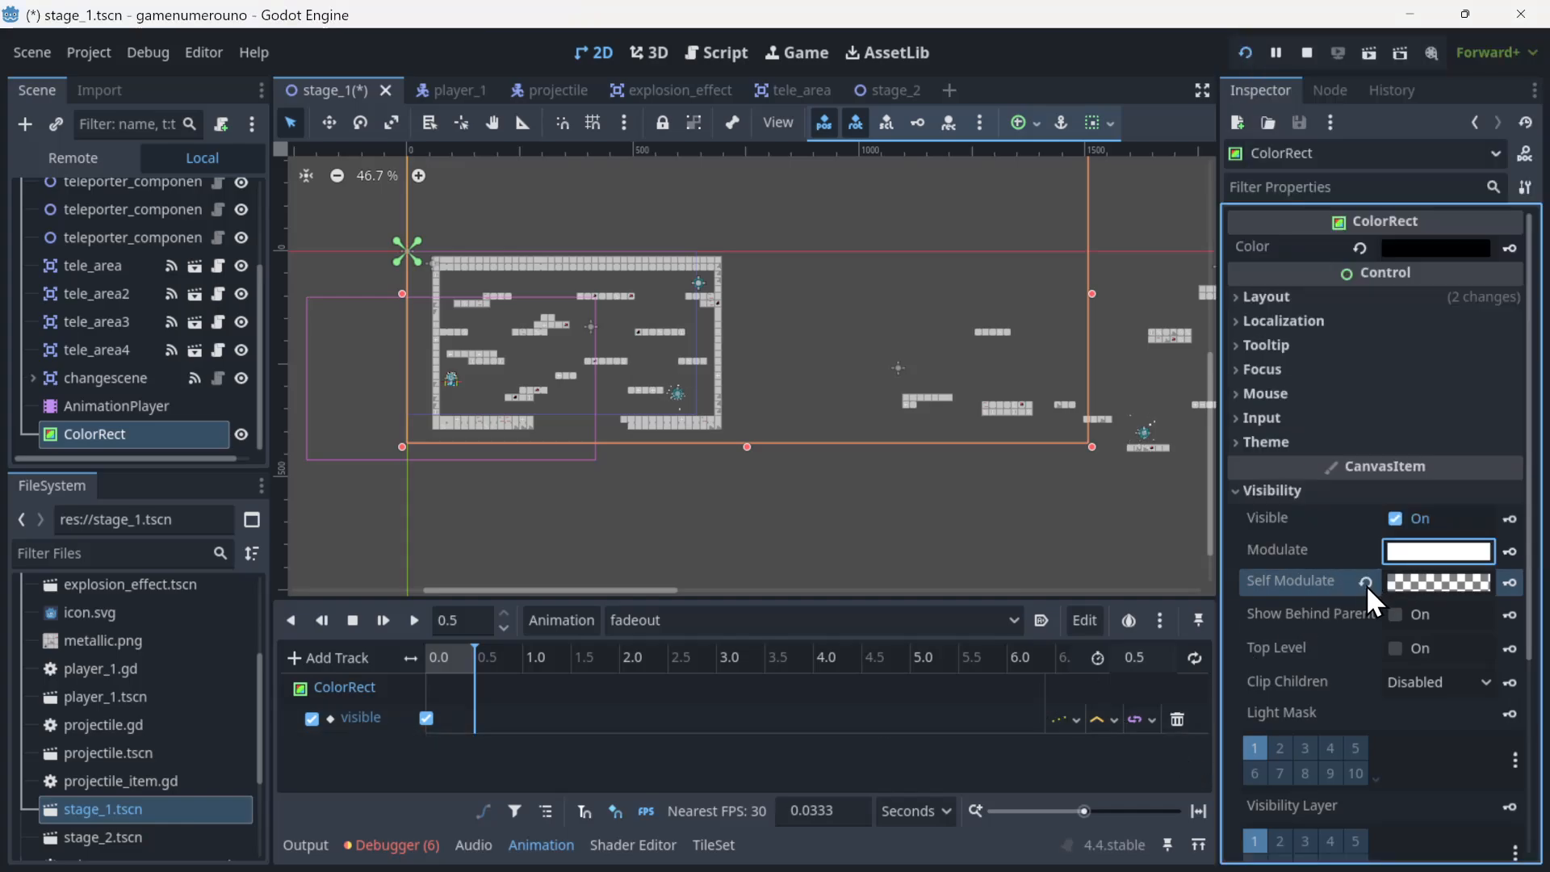
click(1366, 582)
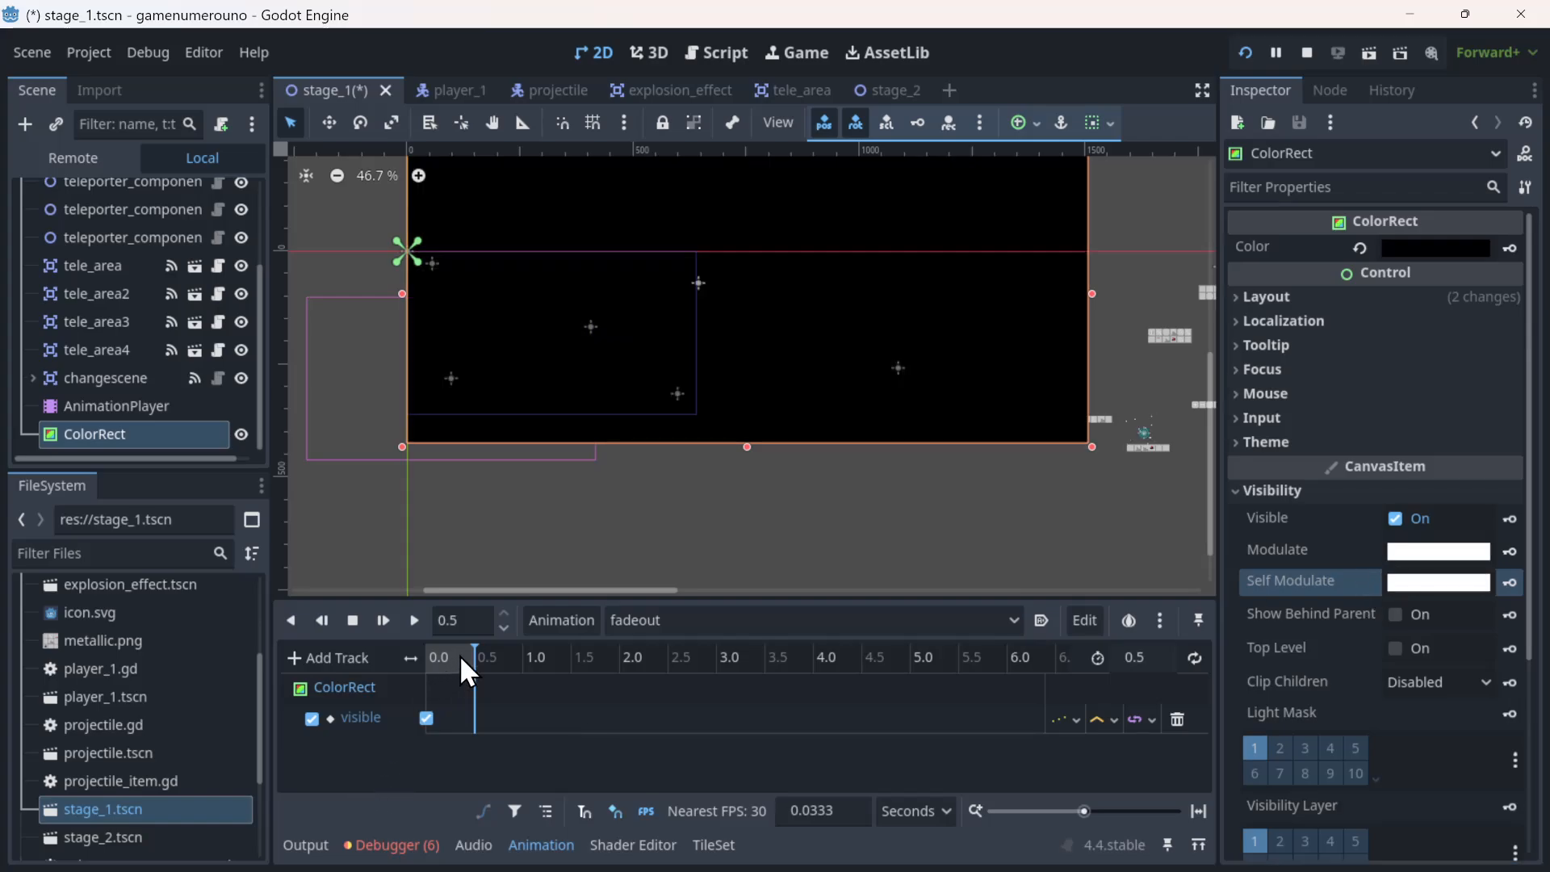
- Set the ColorRect's Modulate to transparent white (ffffff00) at 0 seconds and key it on a new track with a RESET track
drag(459, 656, 399, 655)
click(1426, 553)
click(1425, 552)
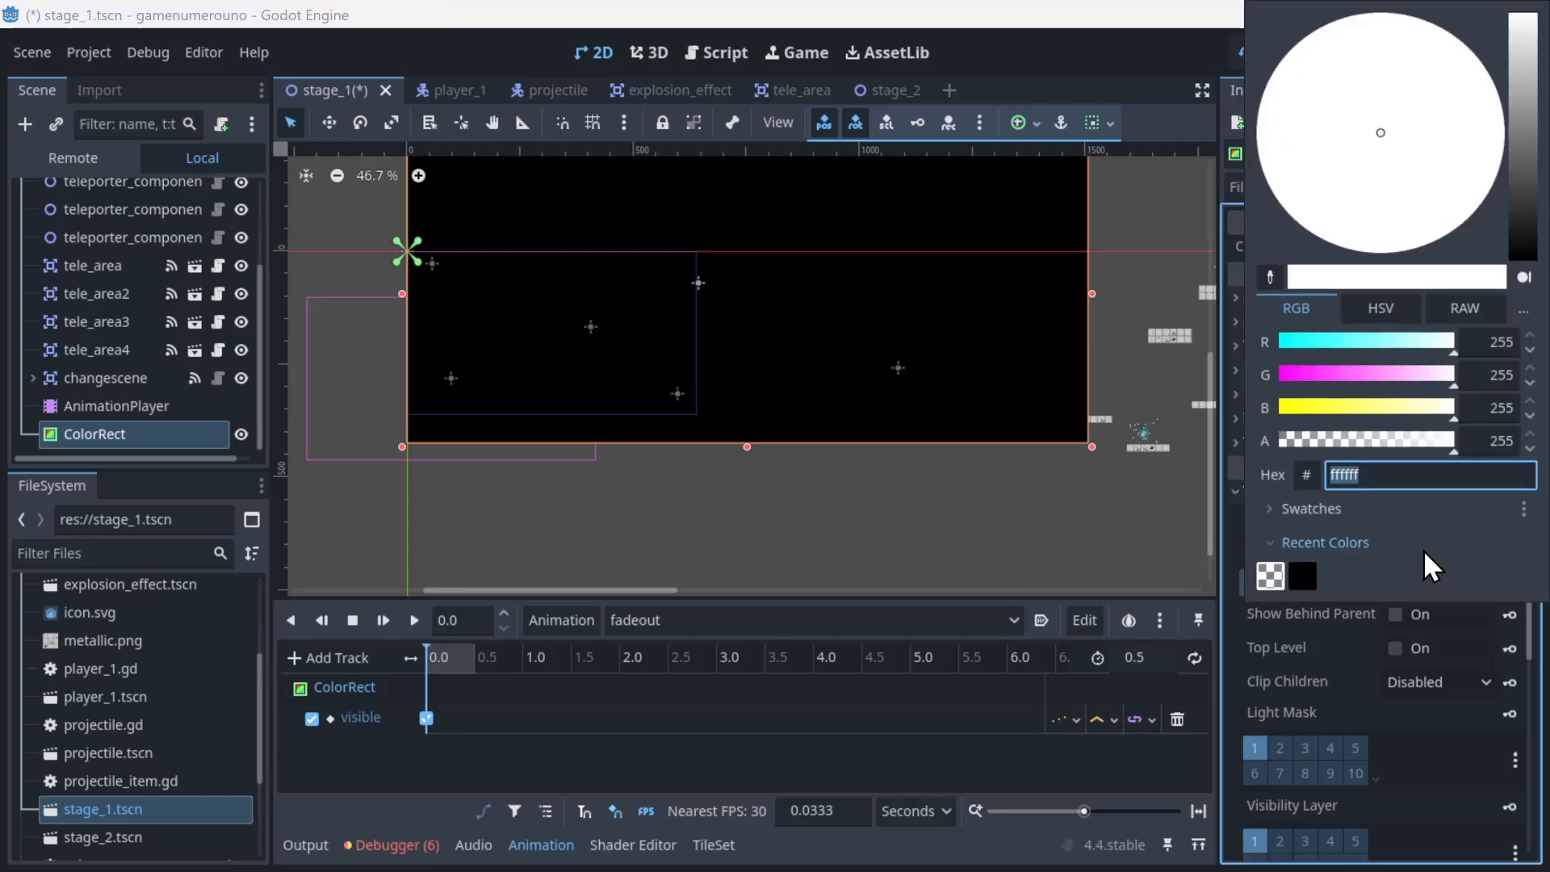
click(1270, 573)
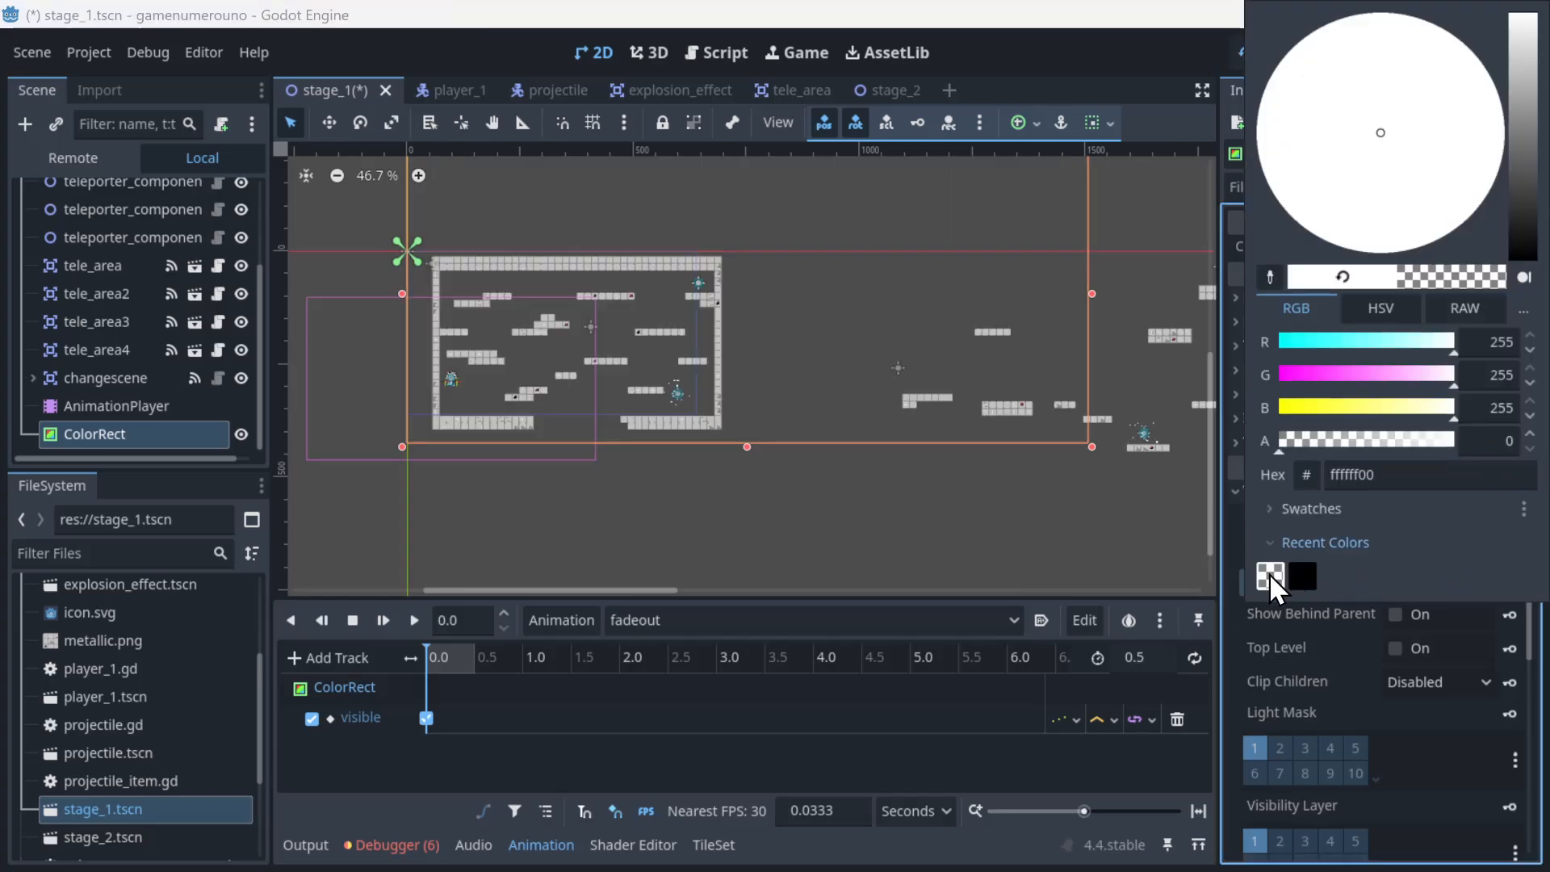
click(1280, 618)
click(1509, 551)
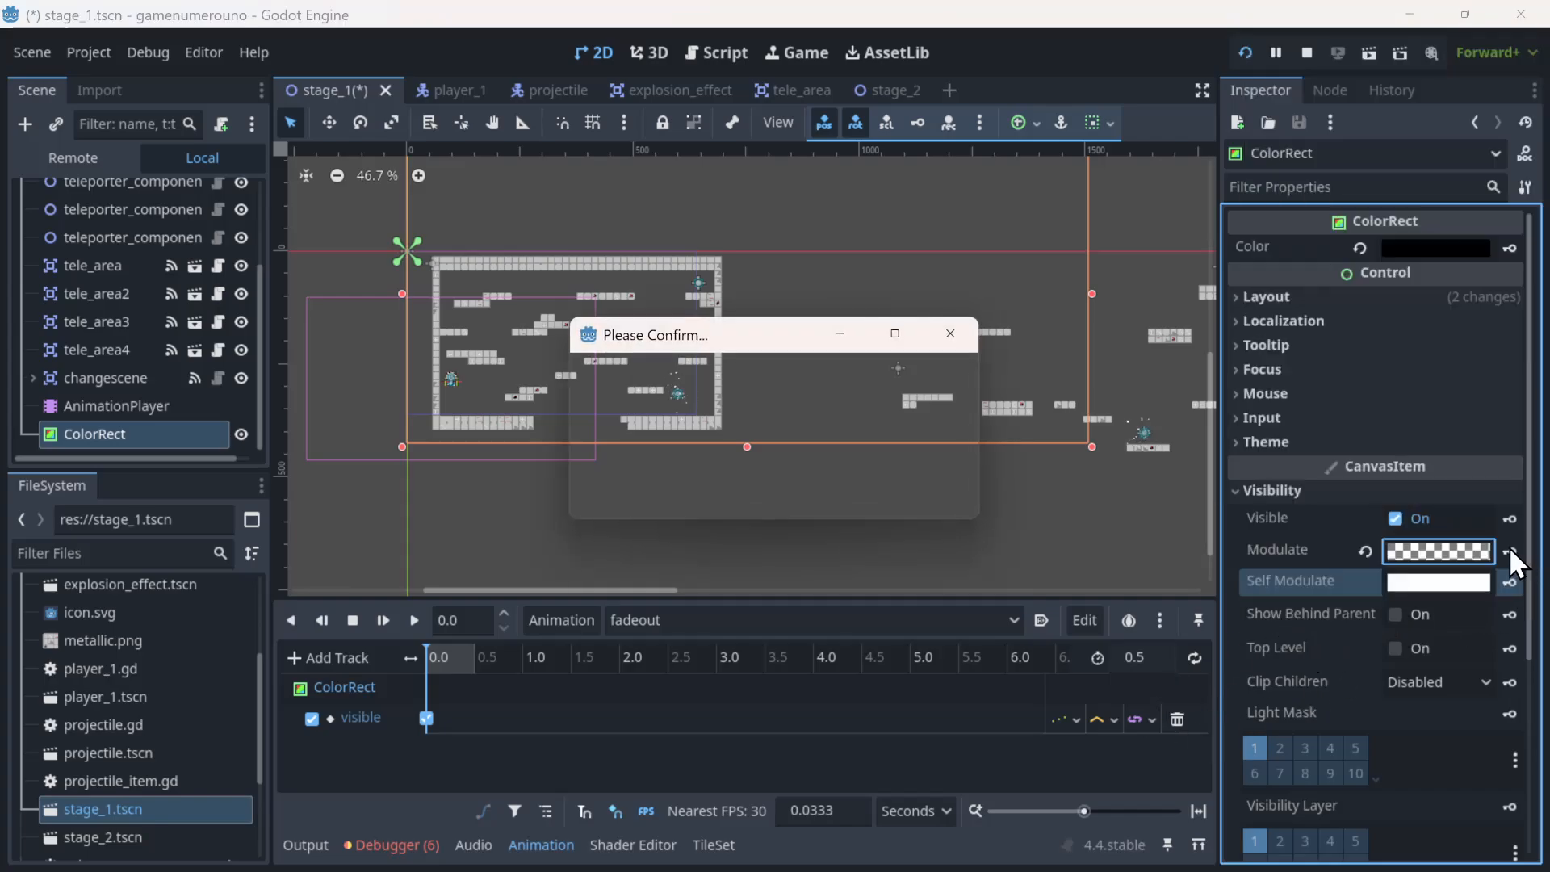
click(699, 489)
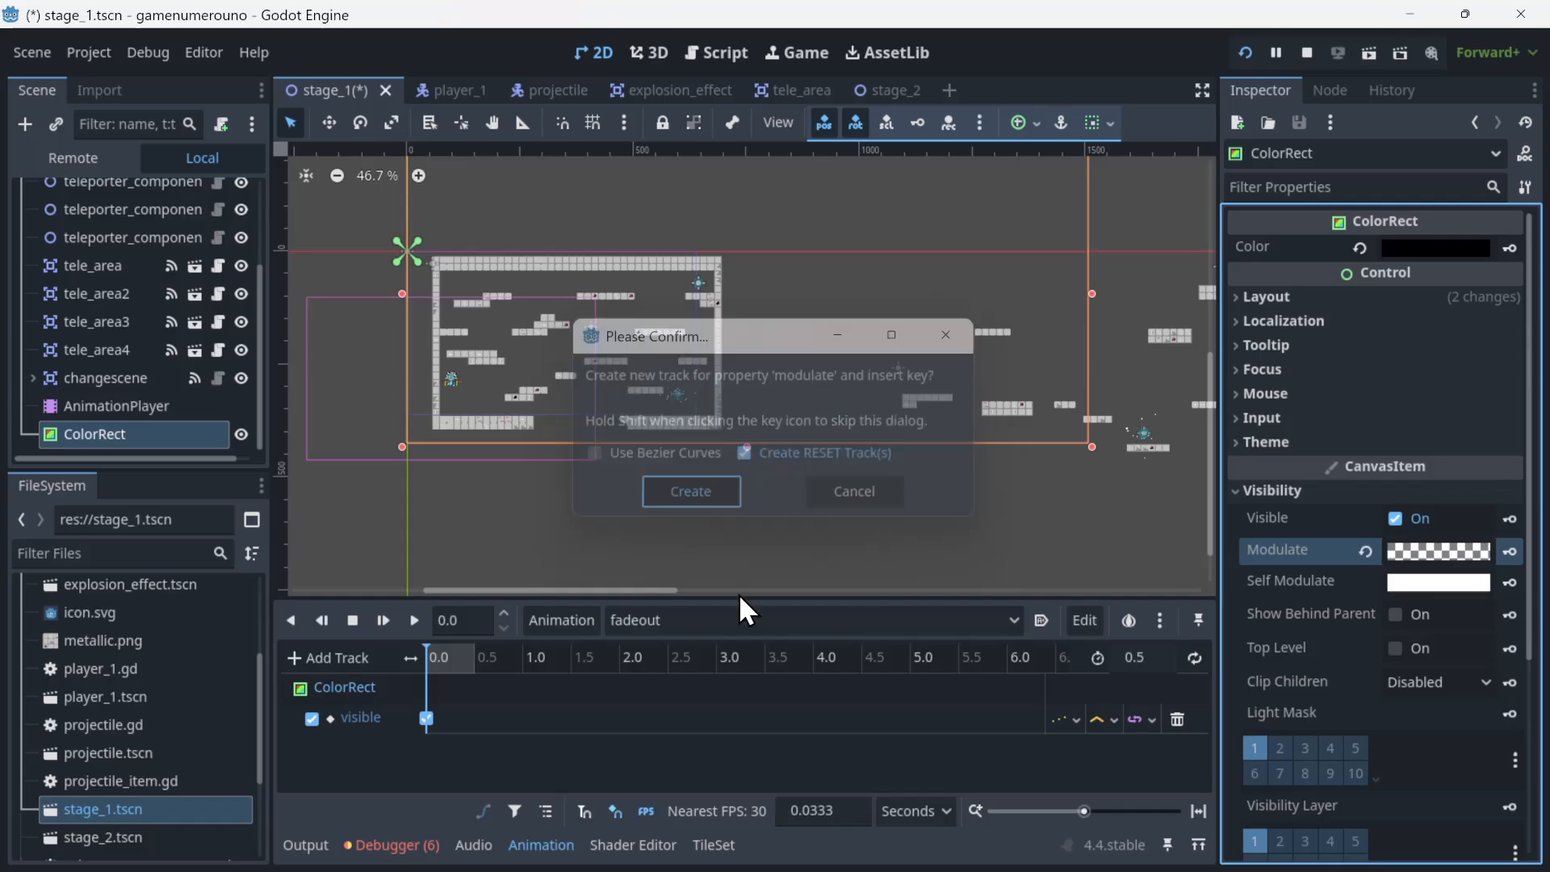
- Reset the ColorRect's Modulate to its default, key it at 0.5 seconds, and play the fadeout animation
click(475, 659)
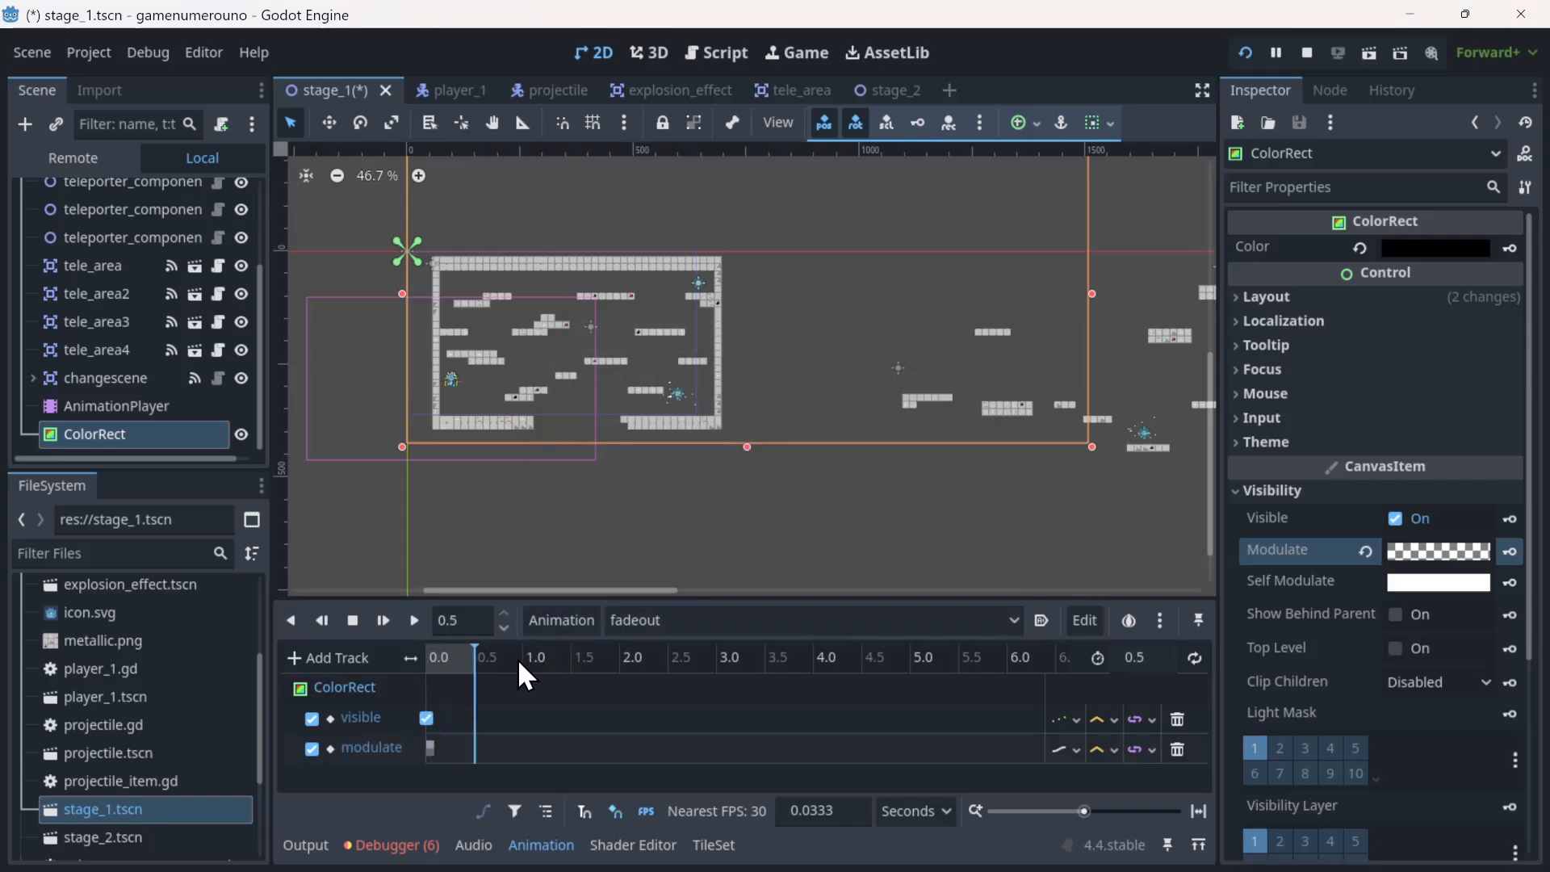
click(1374, 549)
click(1370, 549)
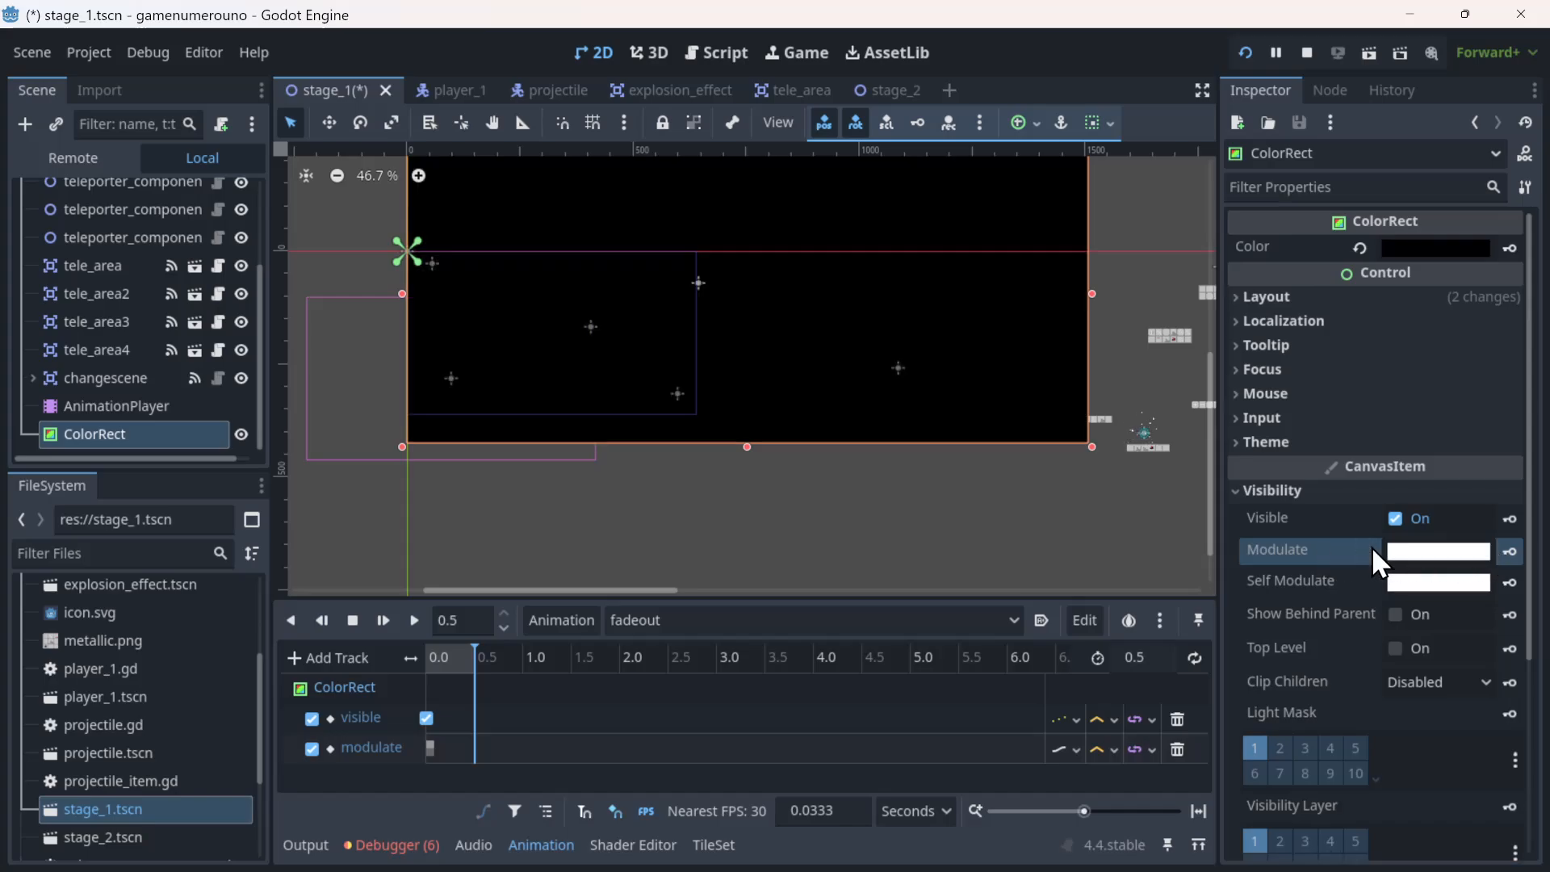
click(1509, 551)
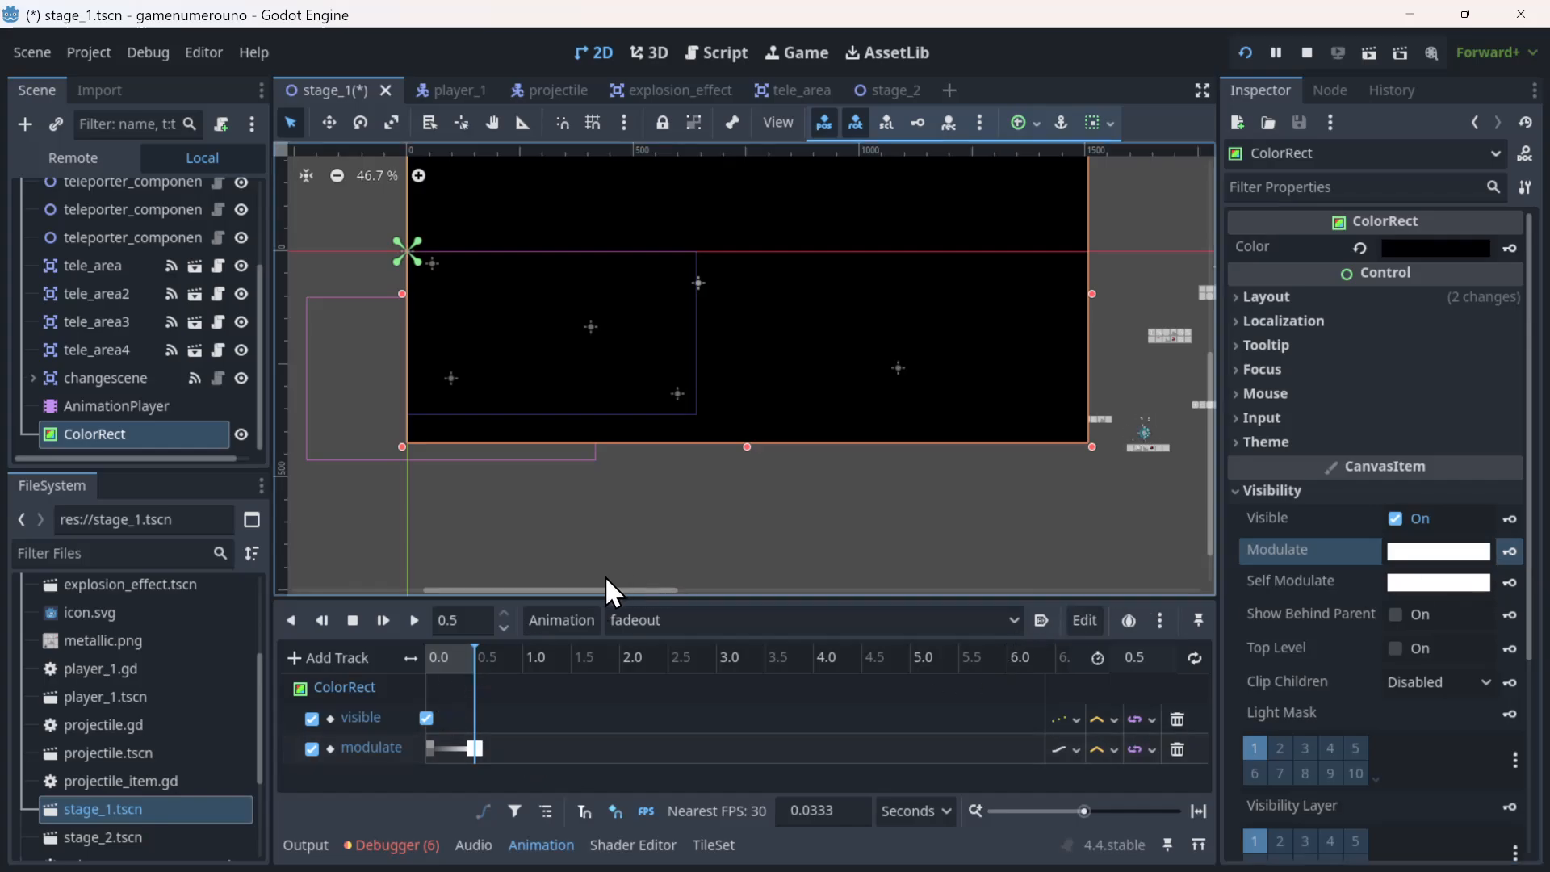
click(413, 621)
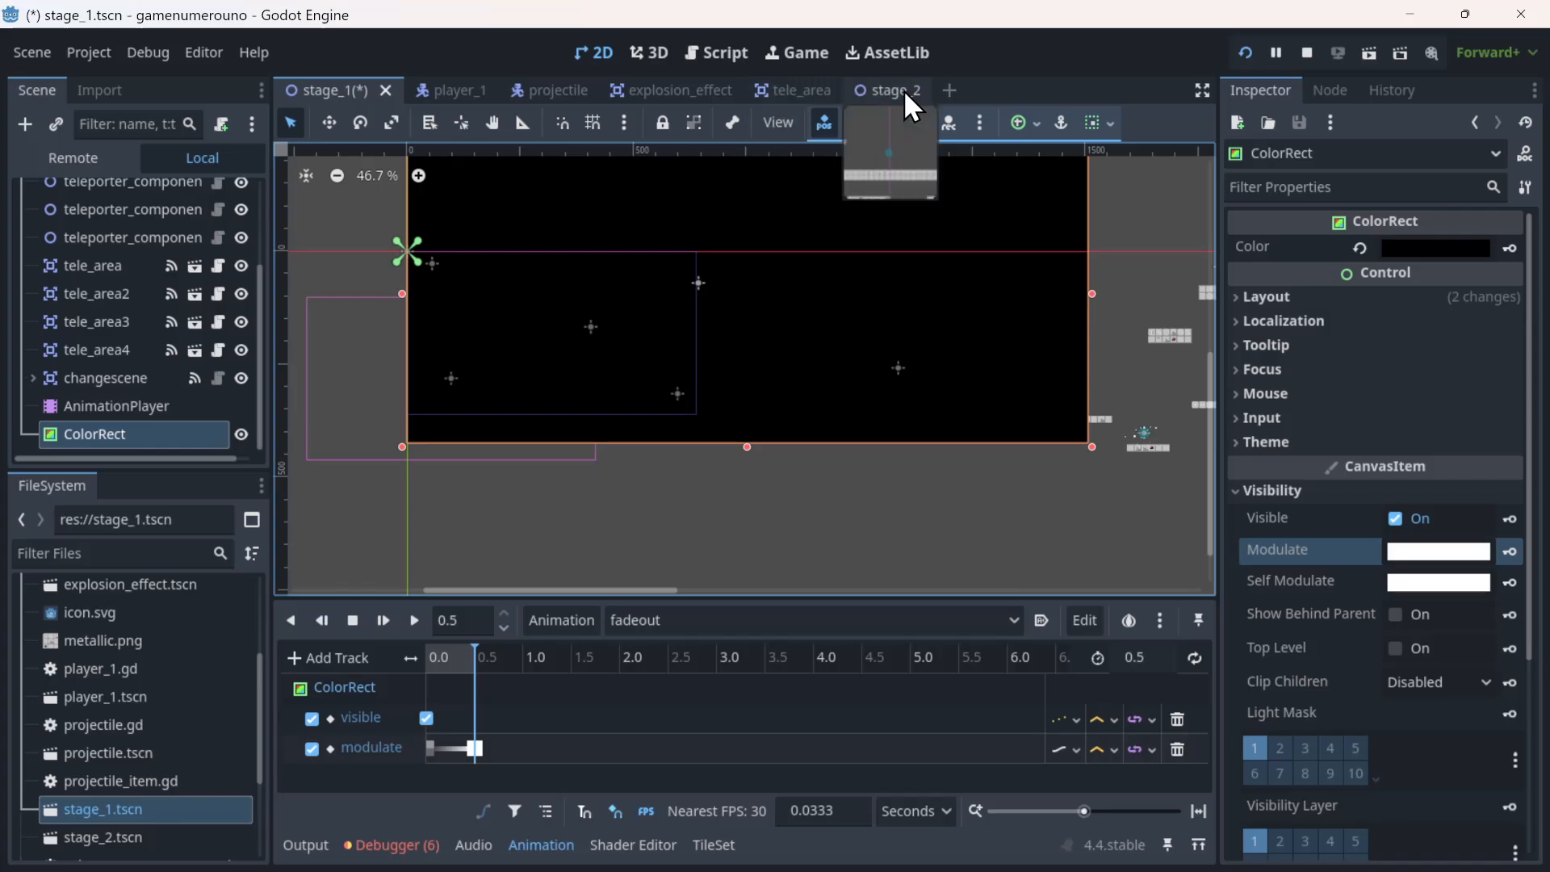
- Switch to the stage_2 scene and add an AnimationPlayer as a child of the stage2 root node
click(903, 90)
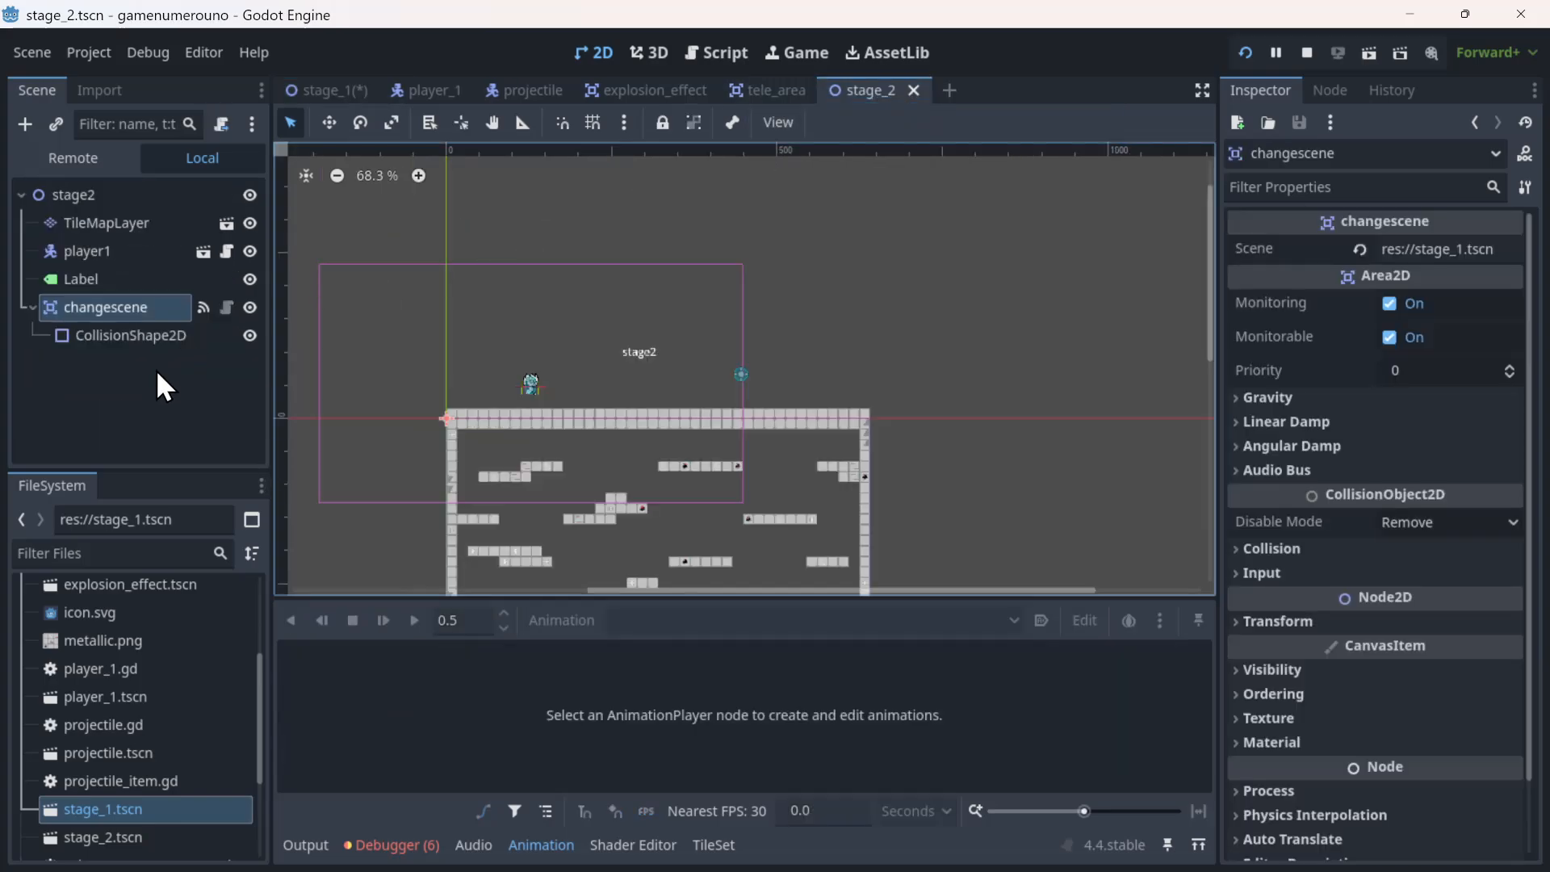
click(90, 192)
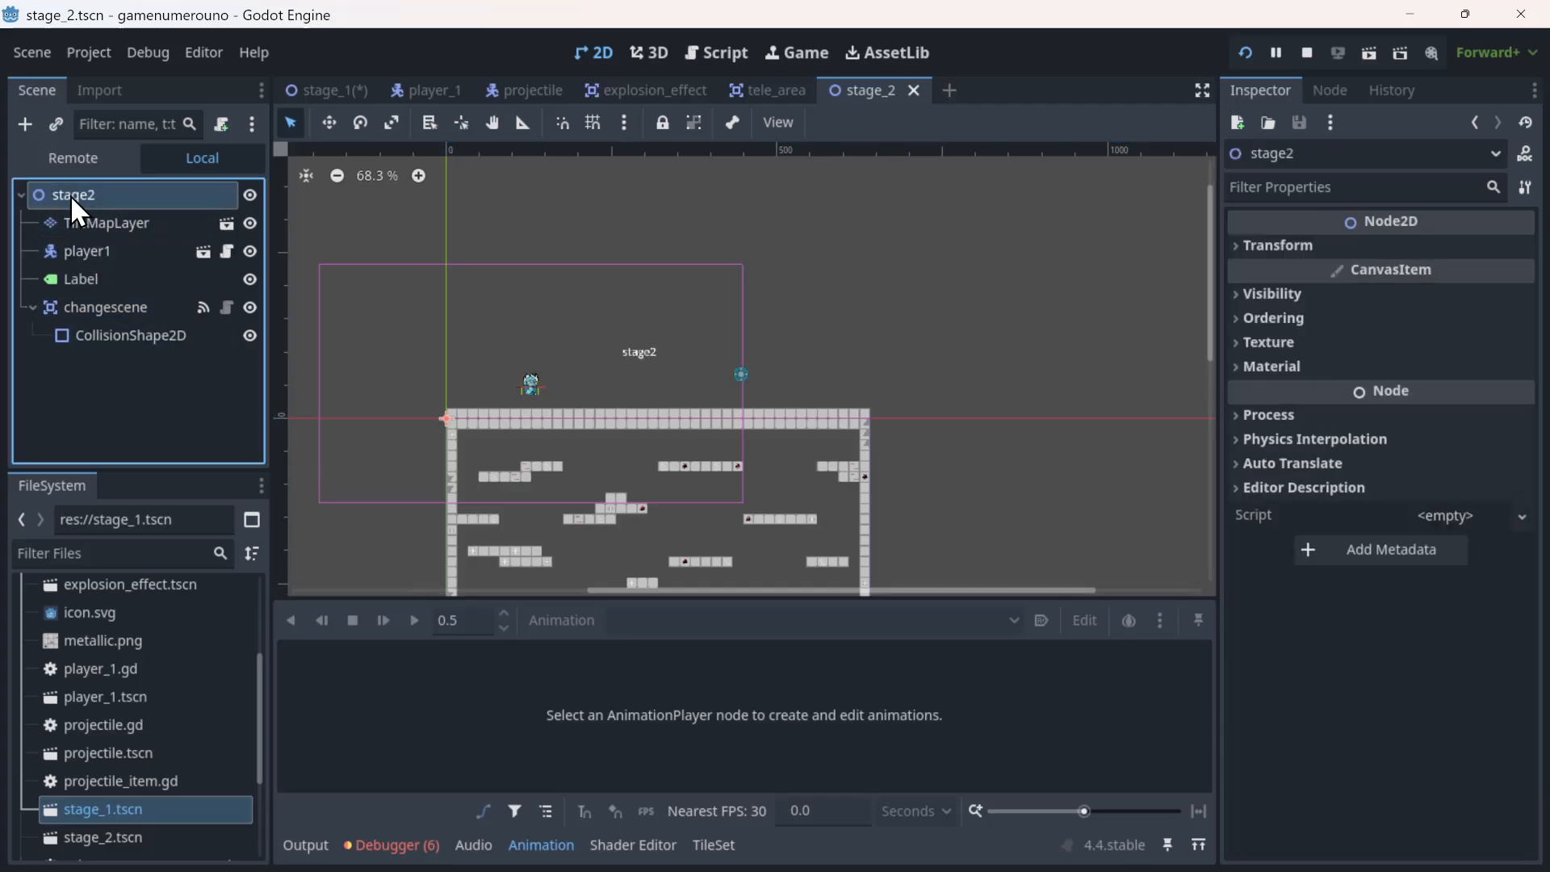
right_click(72, 196)
click(97, 212)
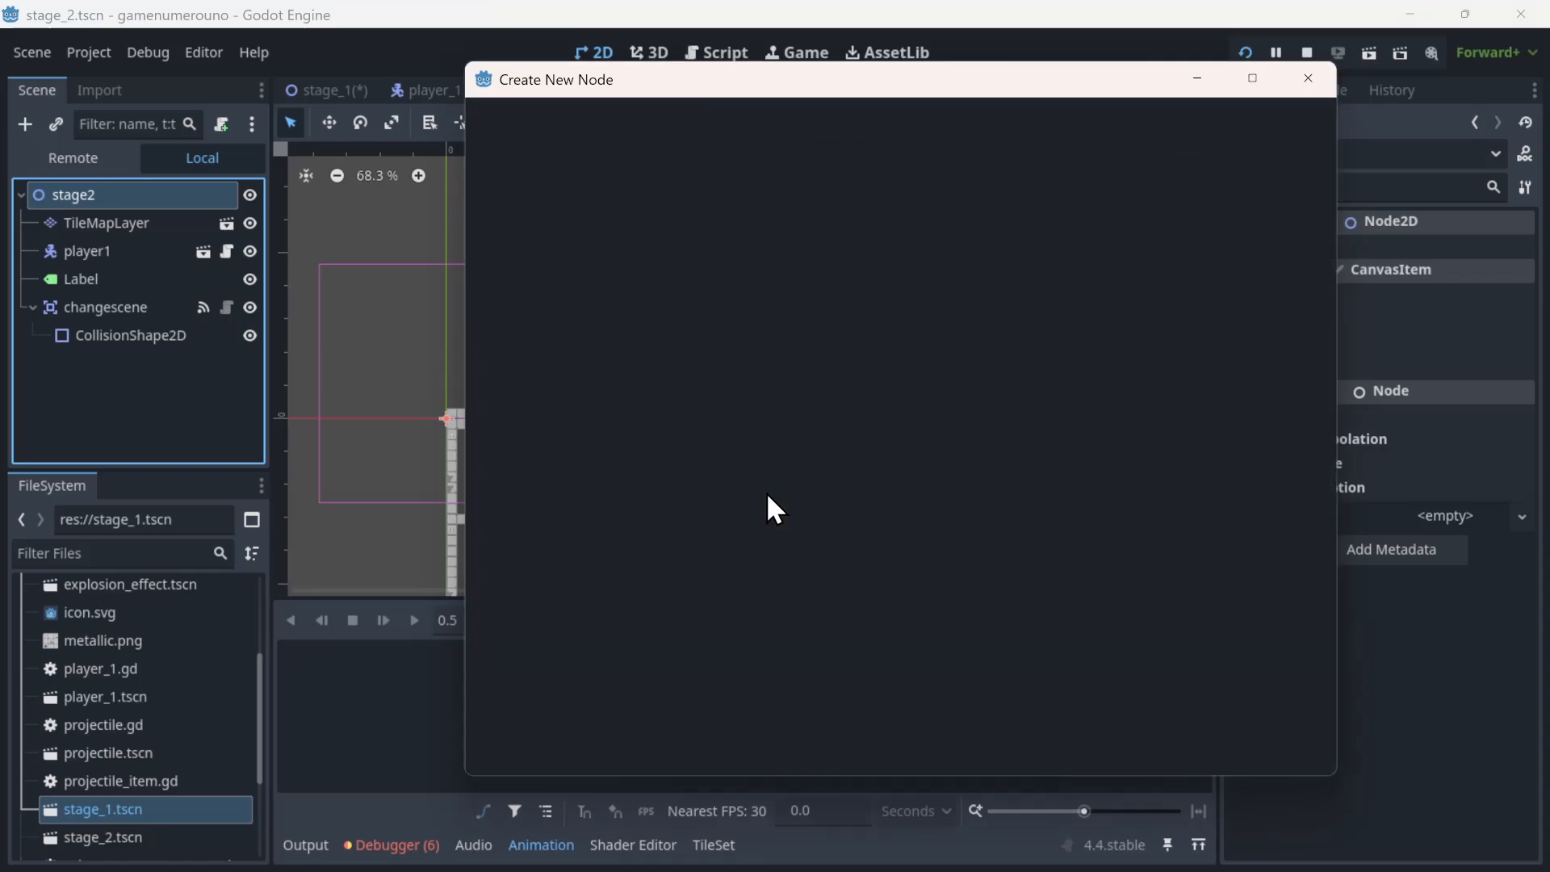
text(colo)
key(BackSpace)
key(BackSpace)
key(BackSpace)
key(BackSpace)
text(anima)
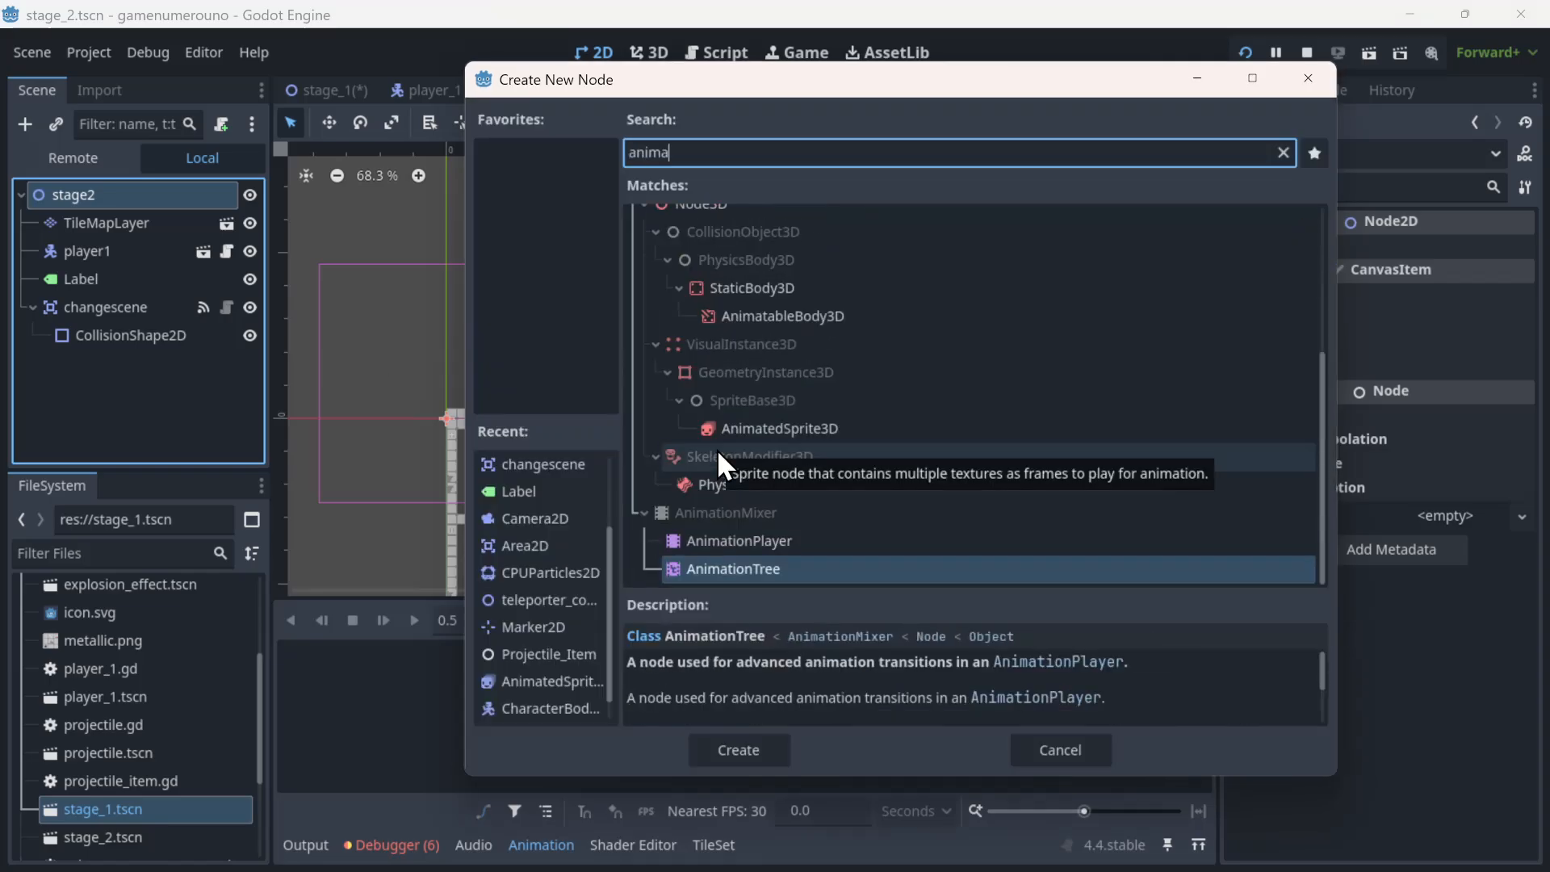
double_click(772, 540)
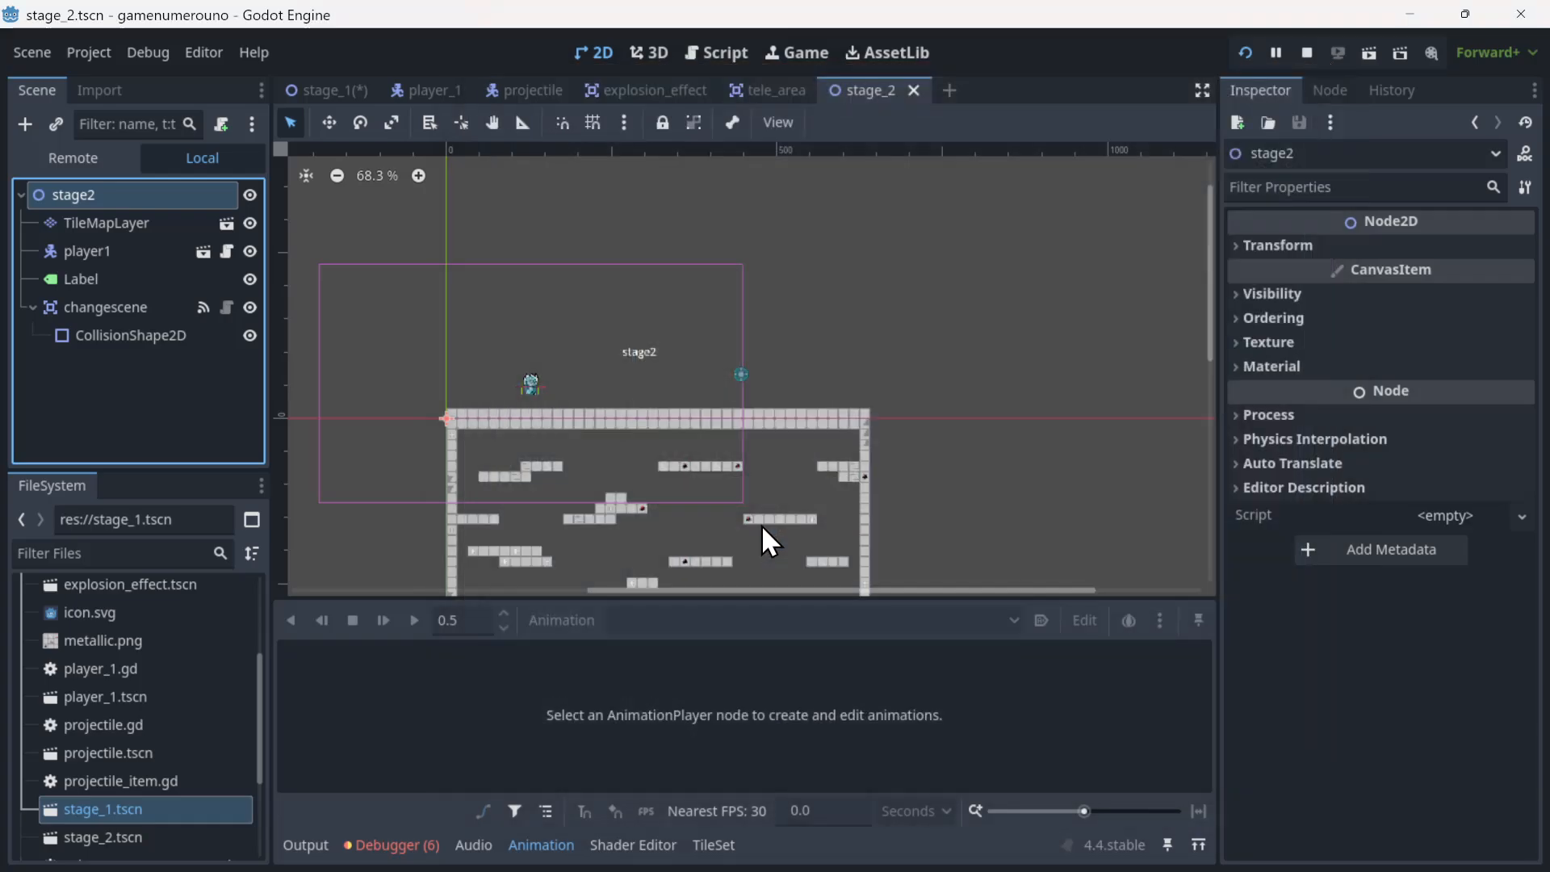
- Add a ColorRect as a child of the stage2 root node
right_click(82, 187)
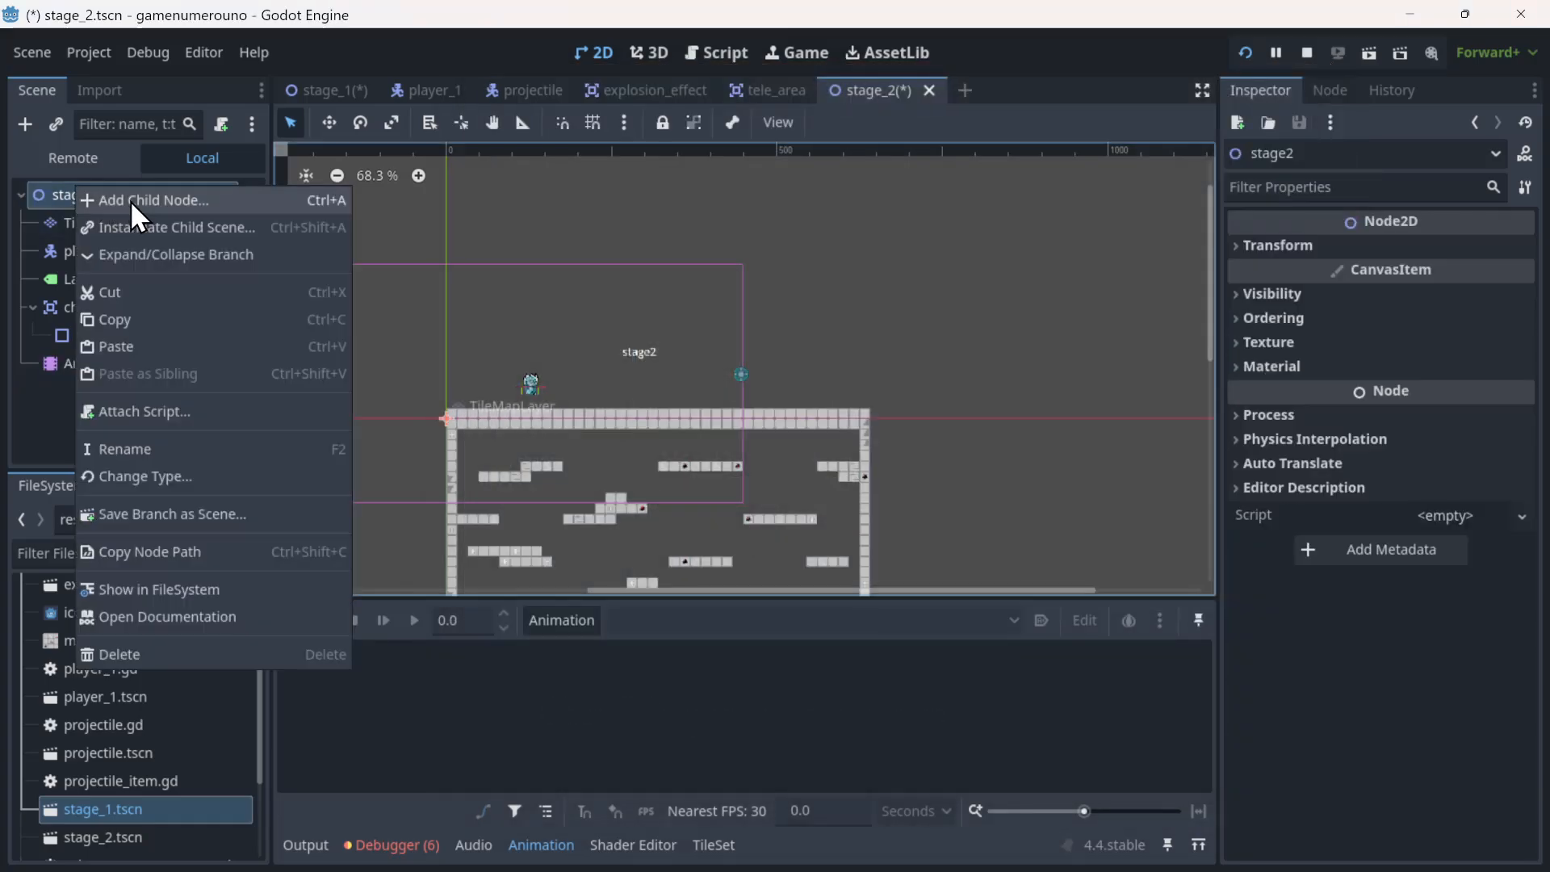
click(130, 201)
text(colo)
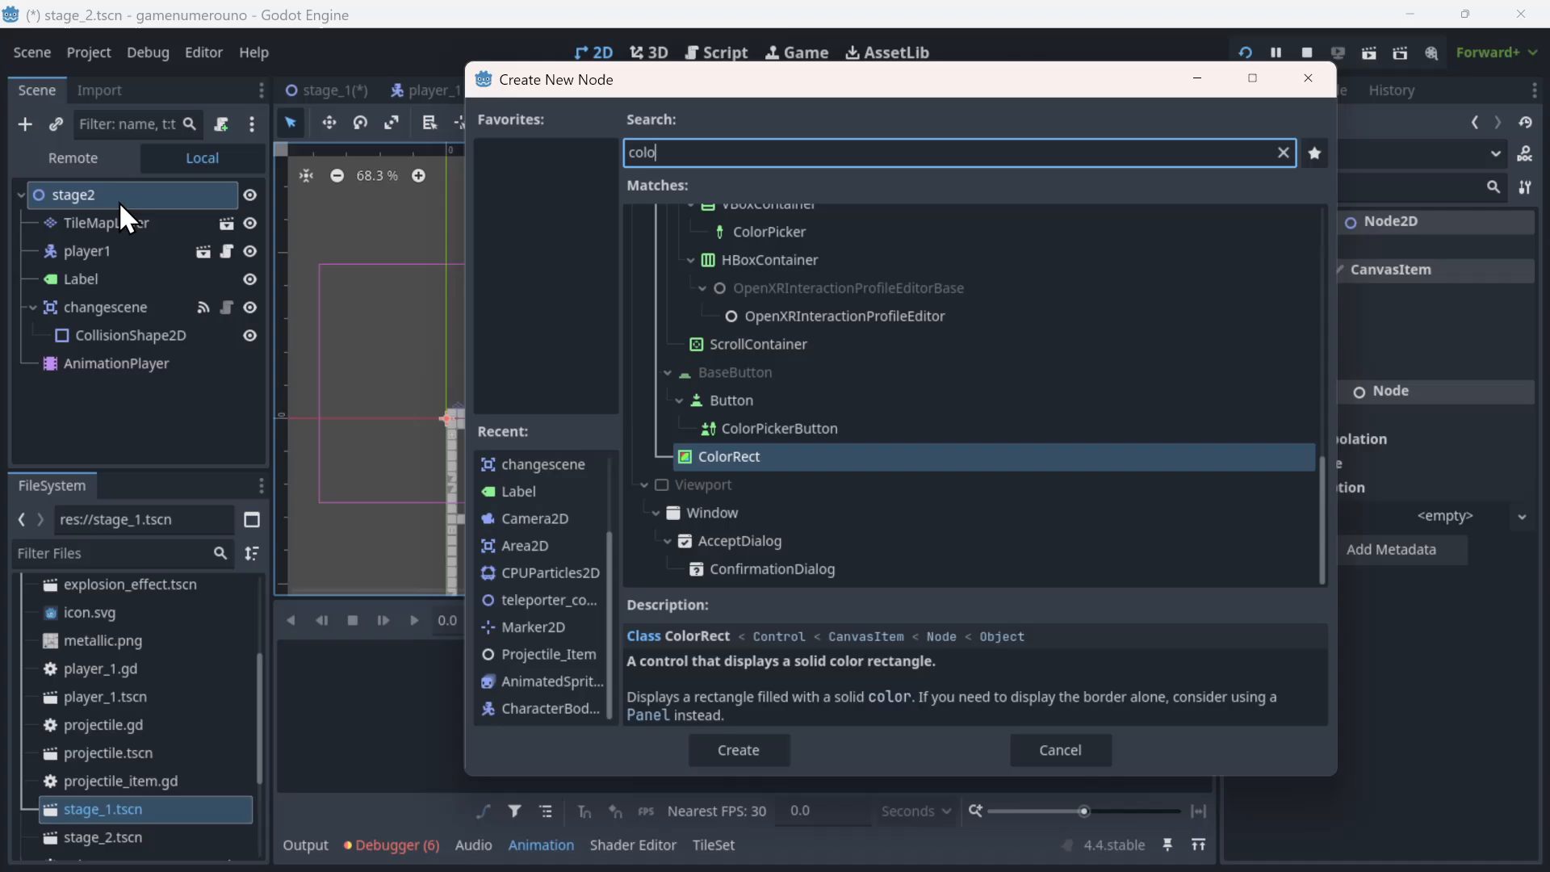
double_click(865, 458)
- Enlarge the ColorRect to about 1000 px wide over the player, the label and most of the walled room, and hide it
scroll(792, 457, down, 2)
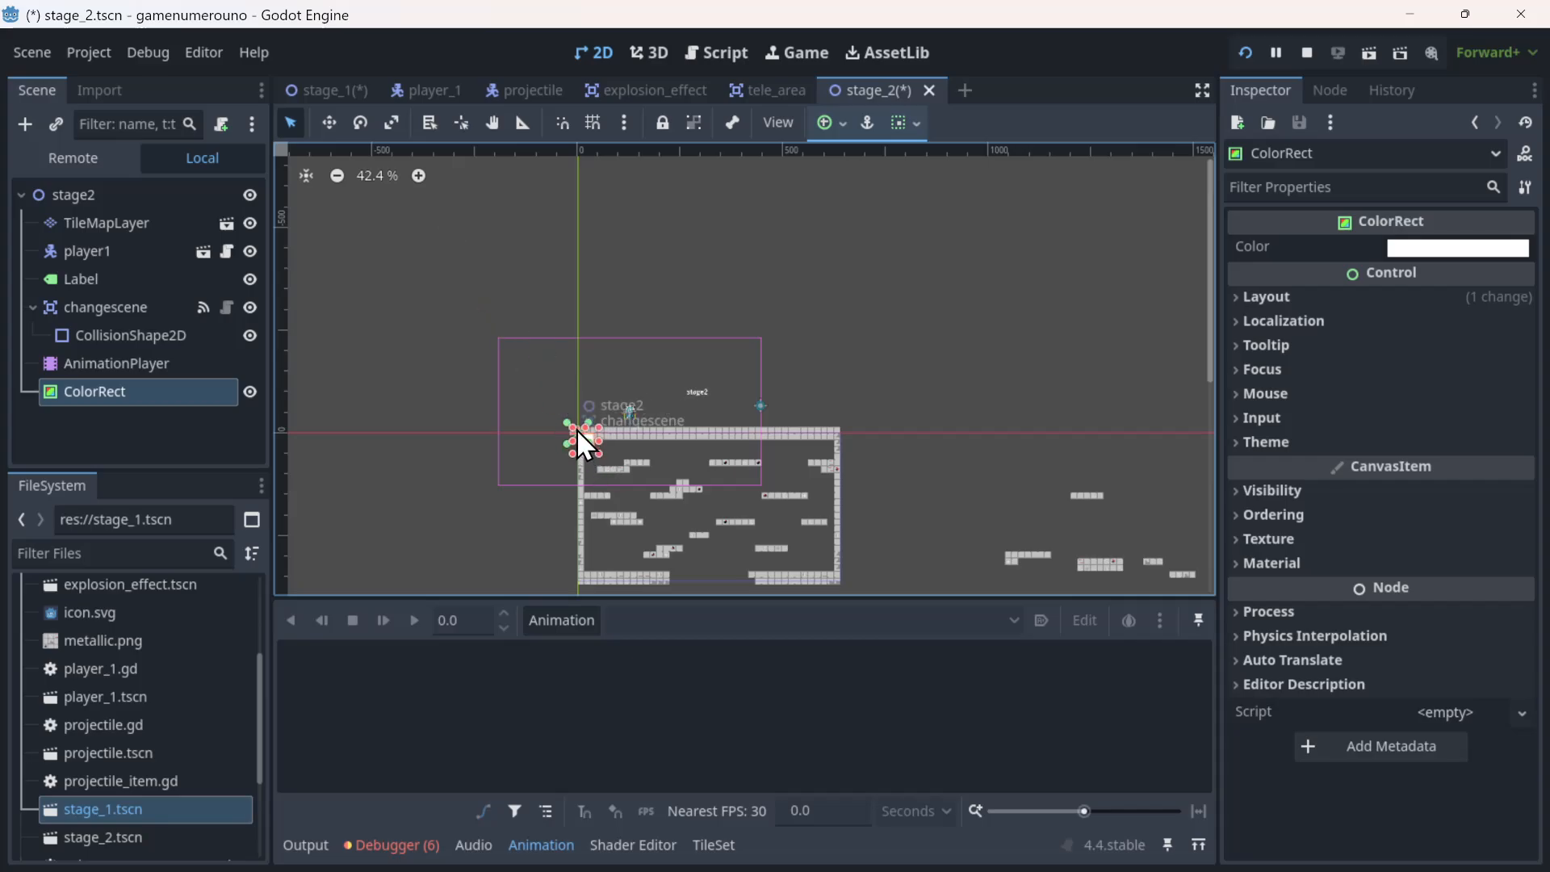
drag(573, 427, 475, 260)
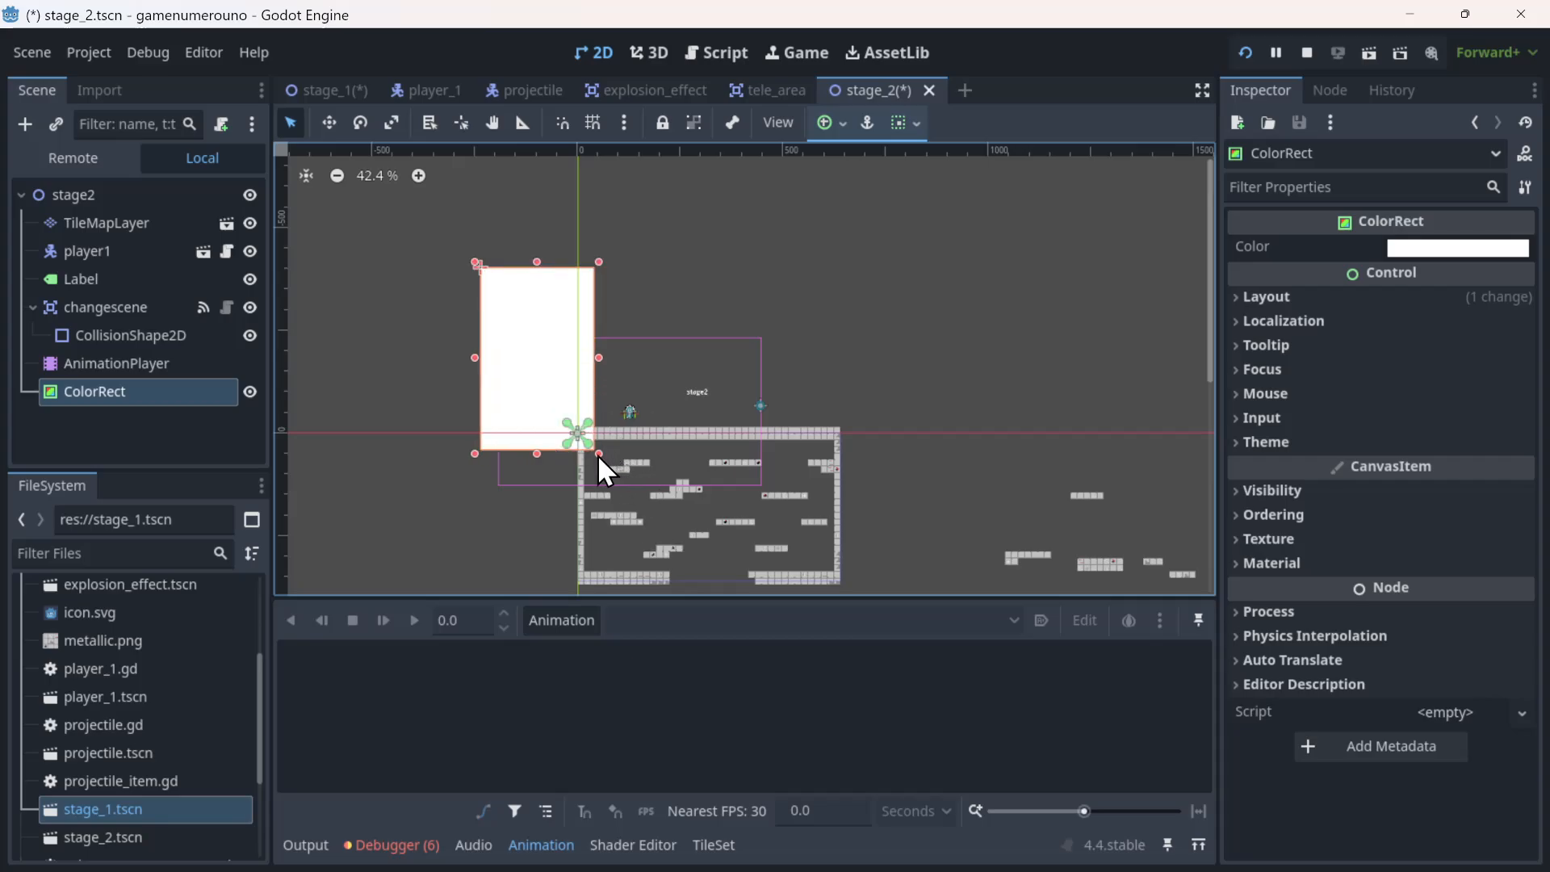
drag(598, 454, 905, 578)
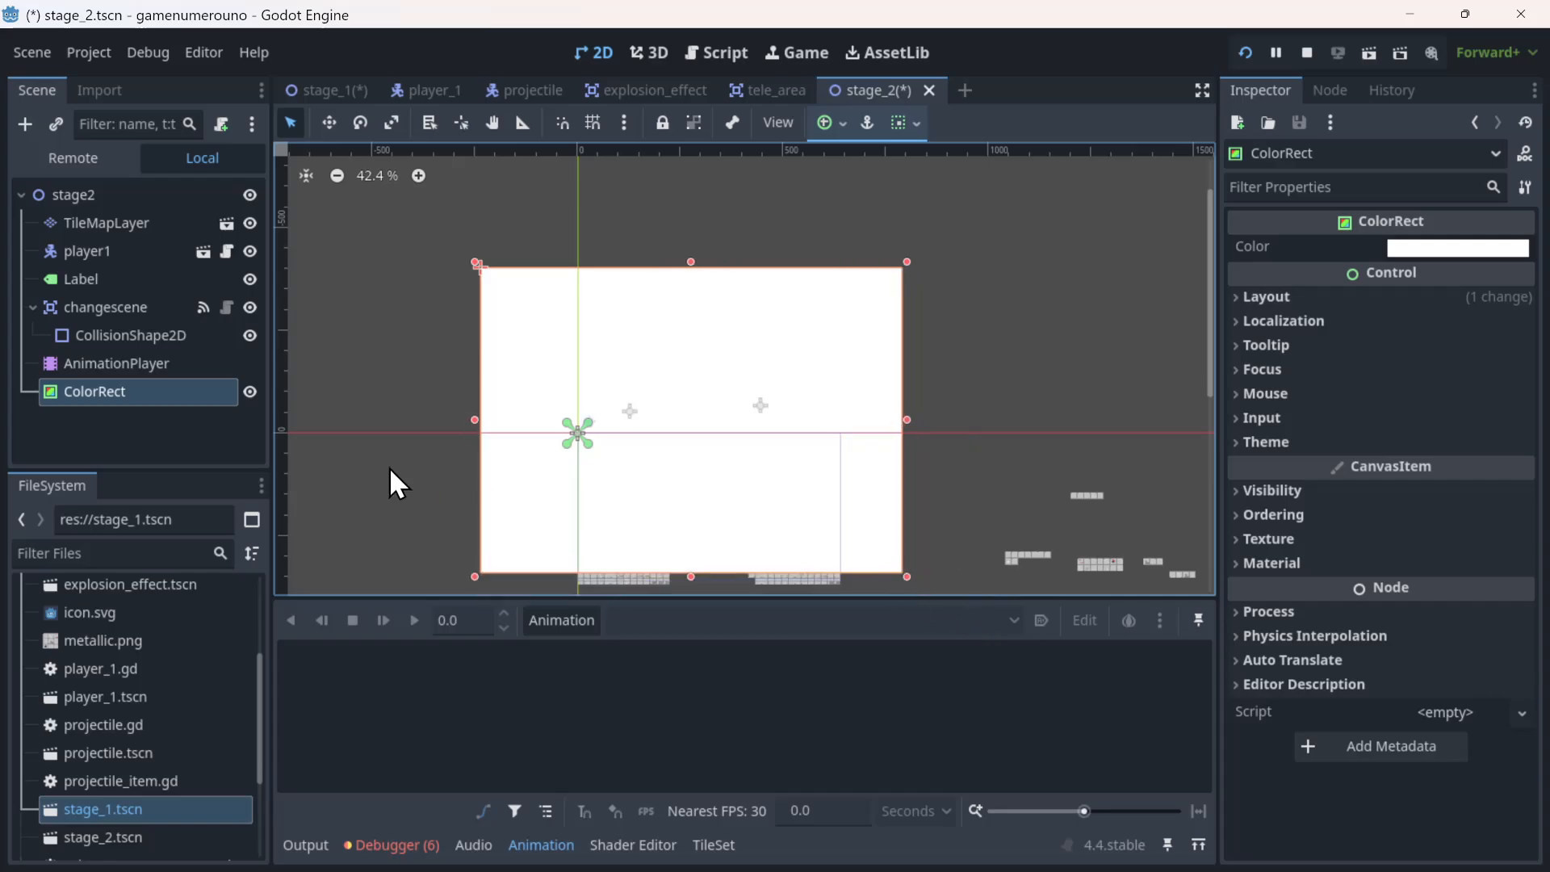
click(250, 392)
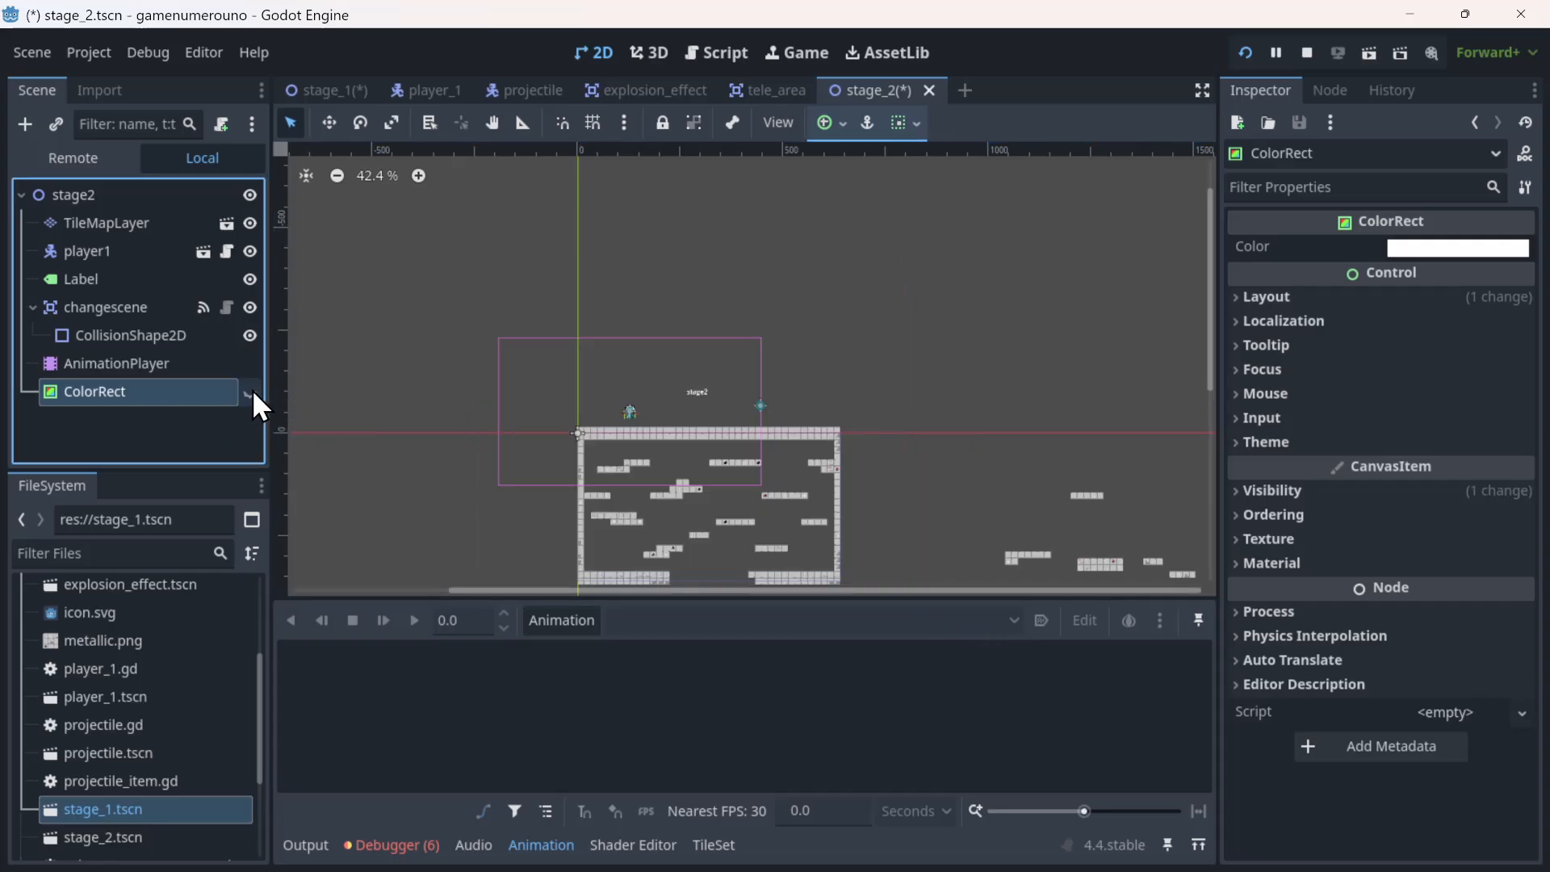
- Create a new animation named fadein in stage2's AnimationPlayer and set its length to 0.5 seconds
click(133, 357)
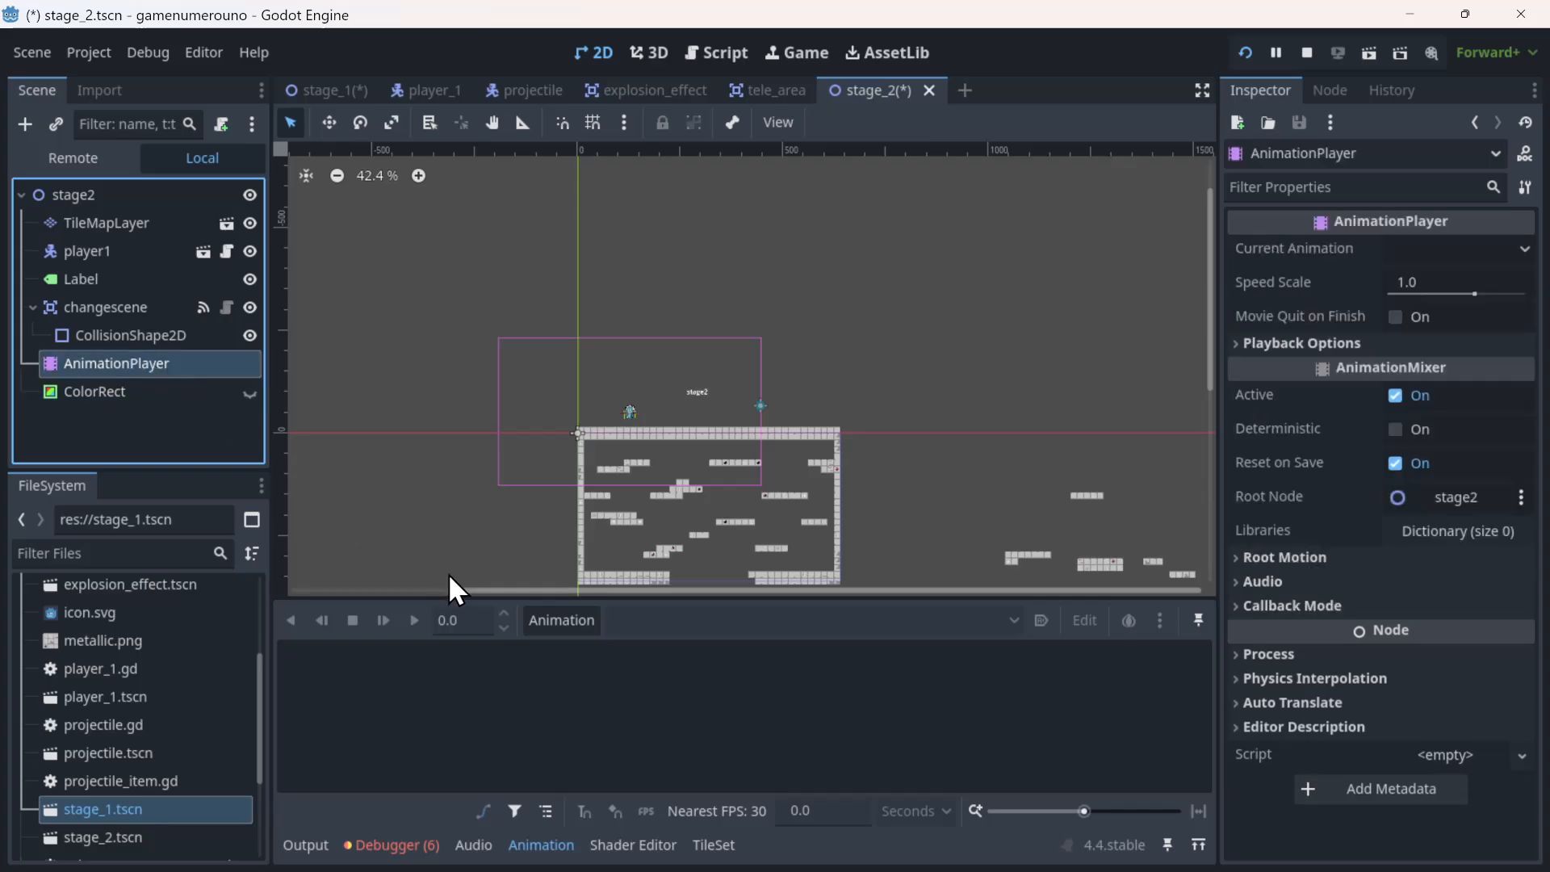
click(594, 622)
click(619, 643)
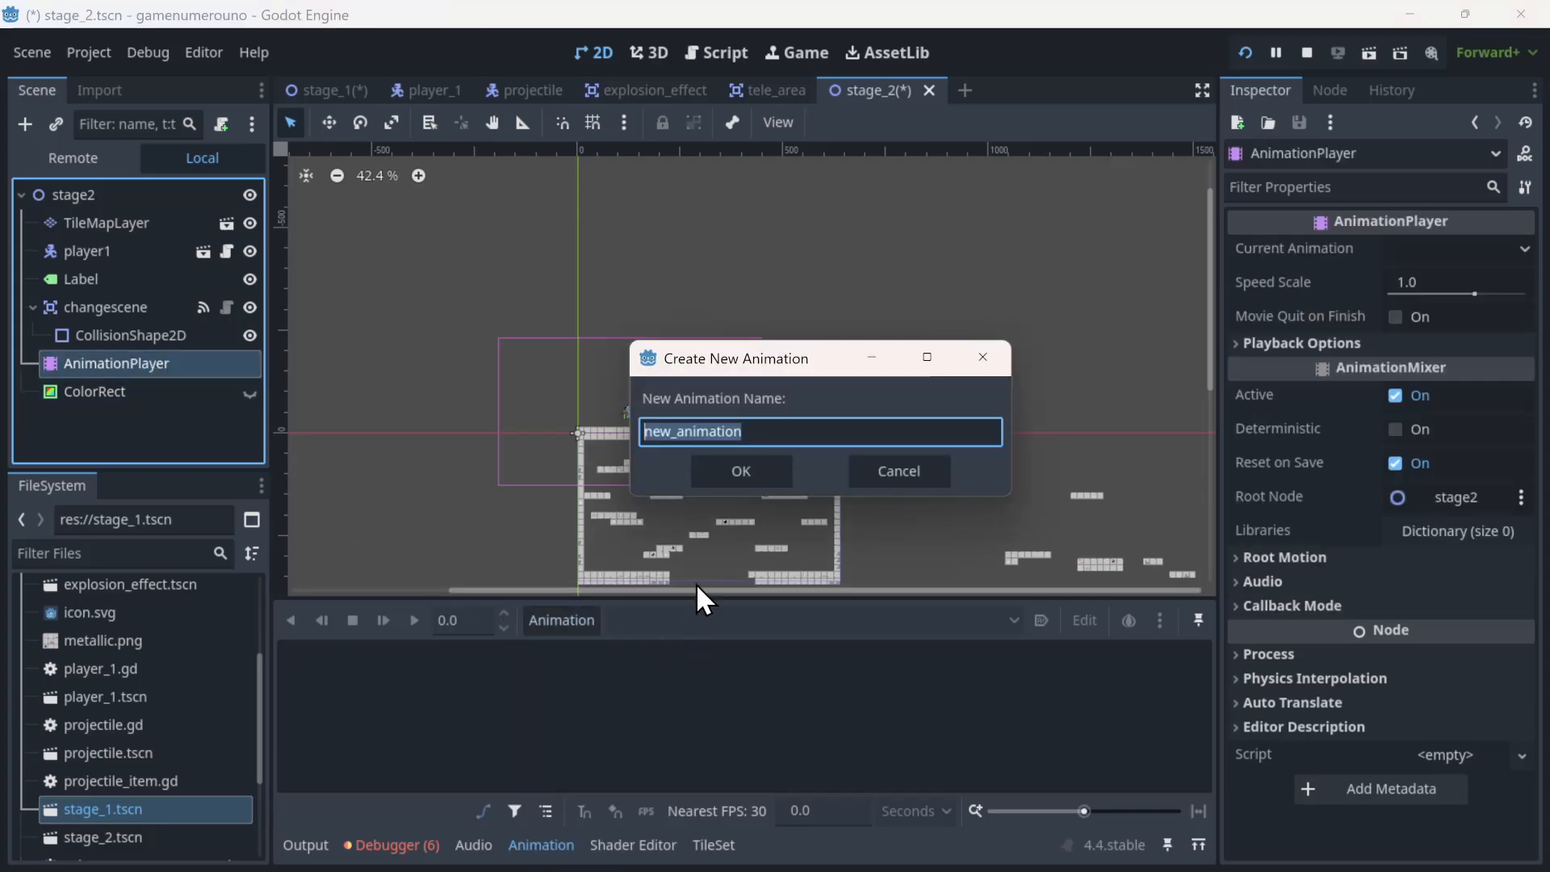
text(fade)
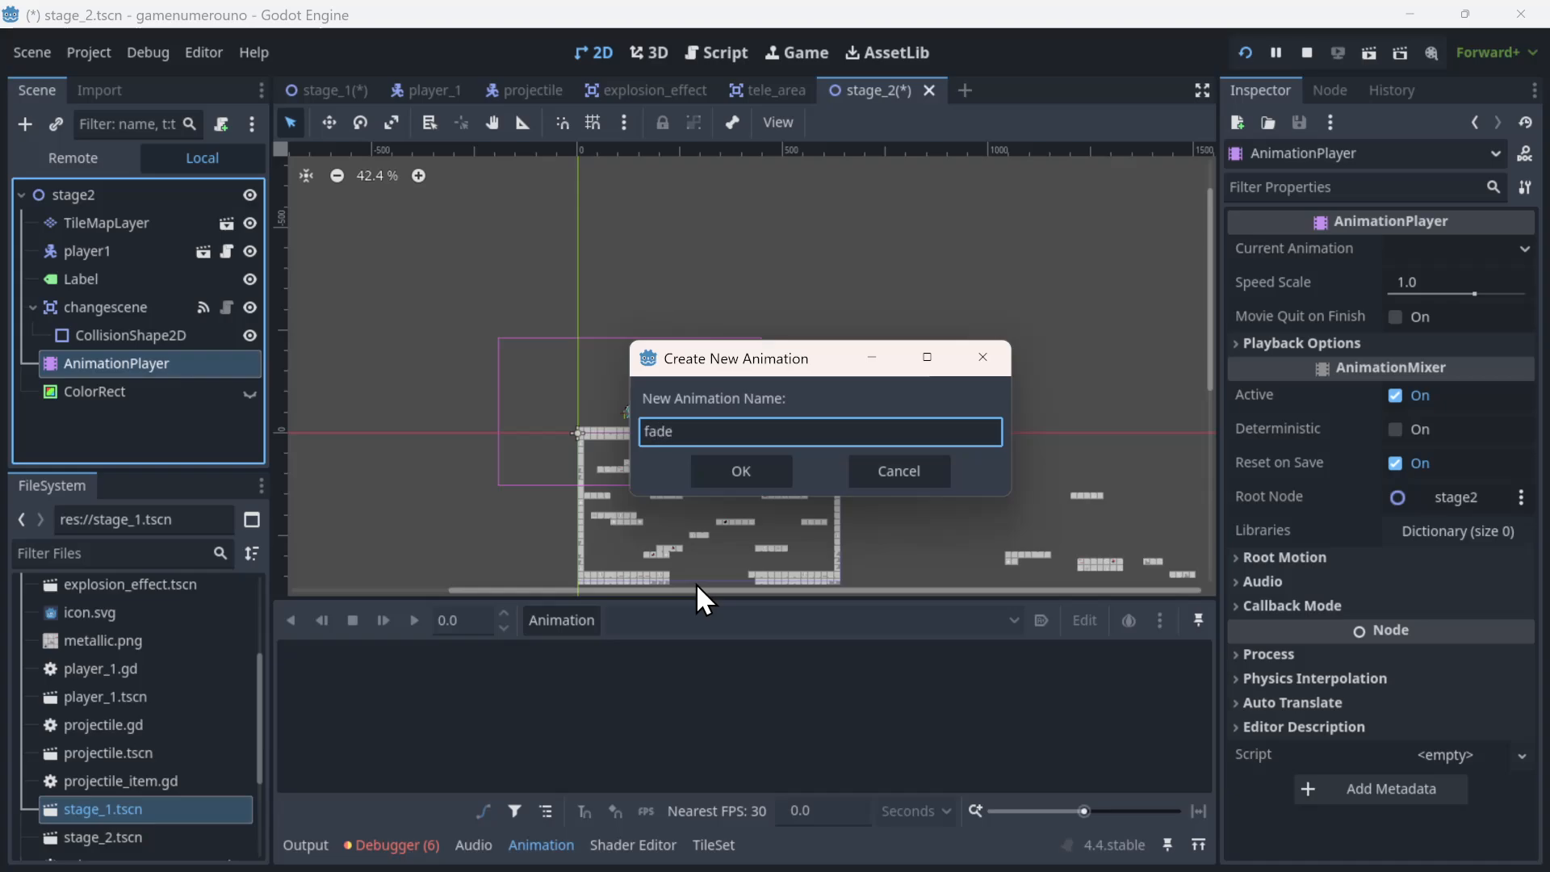
text(in)
key(Return)
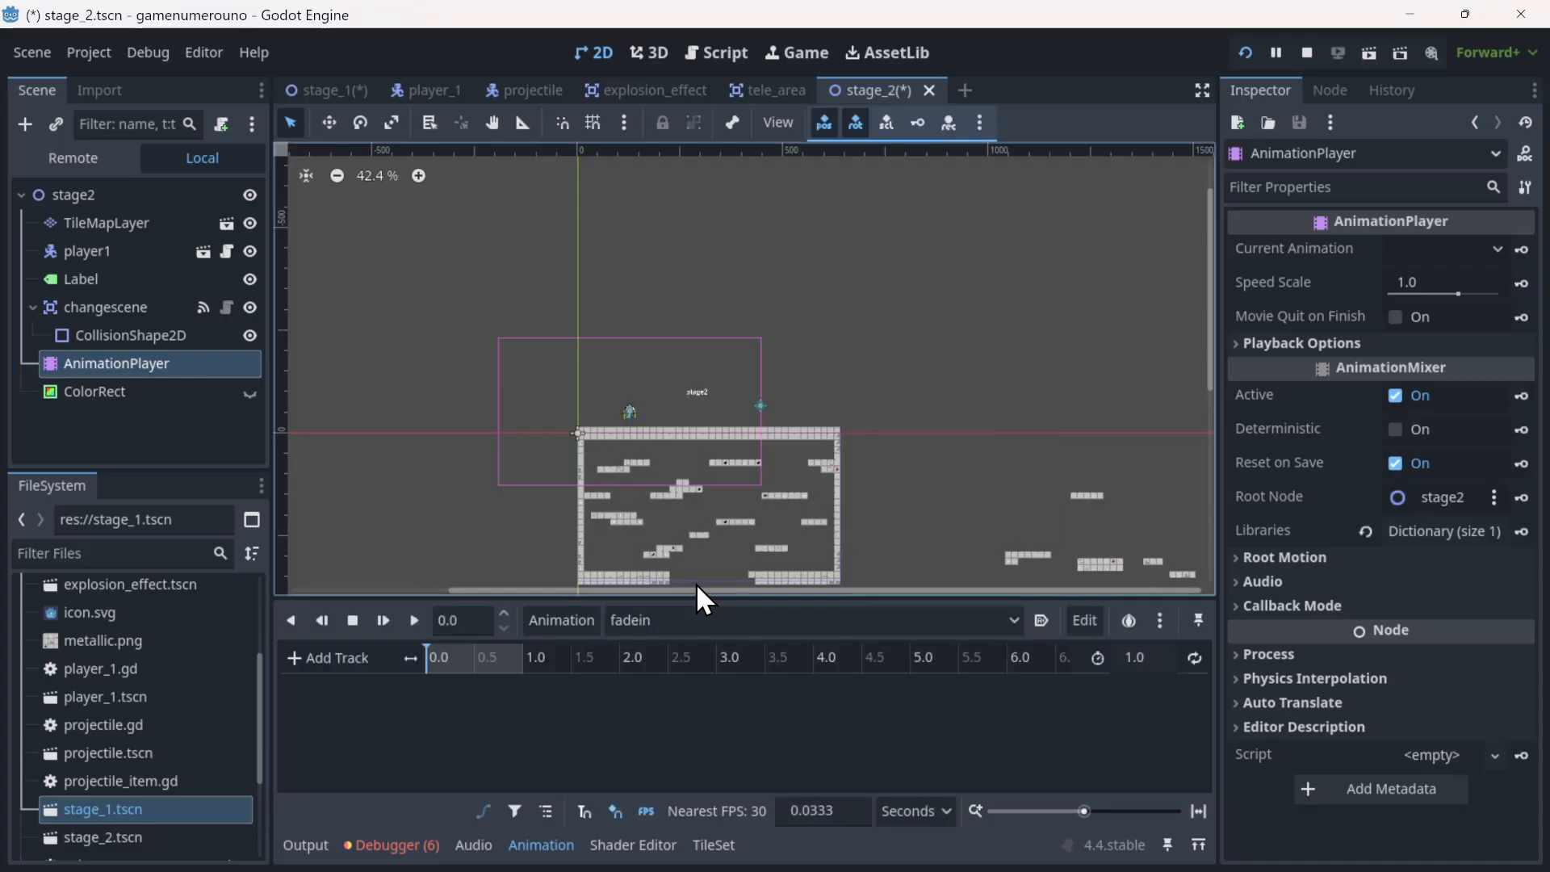
click(1132, 657)
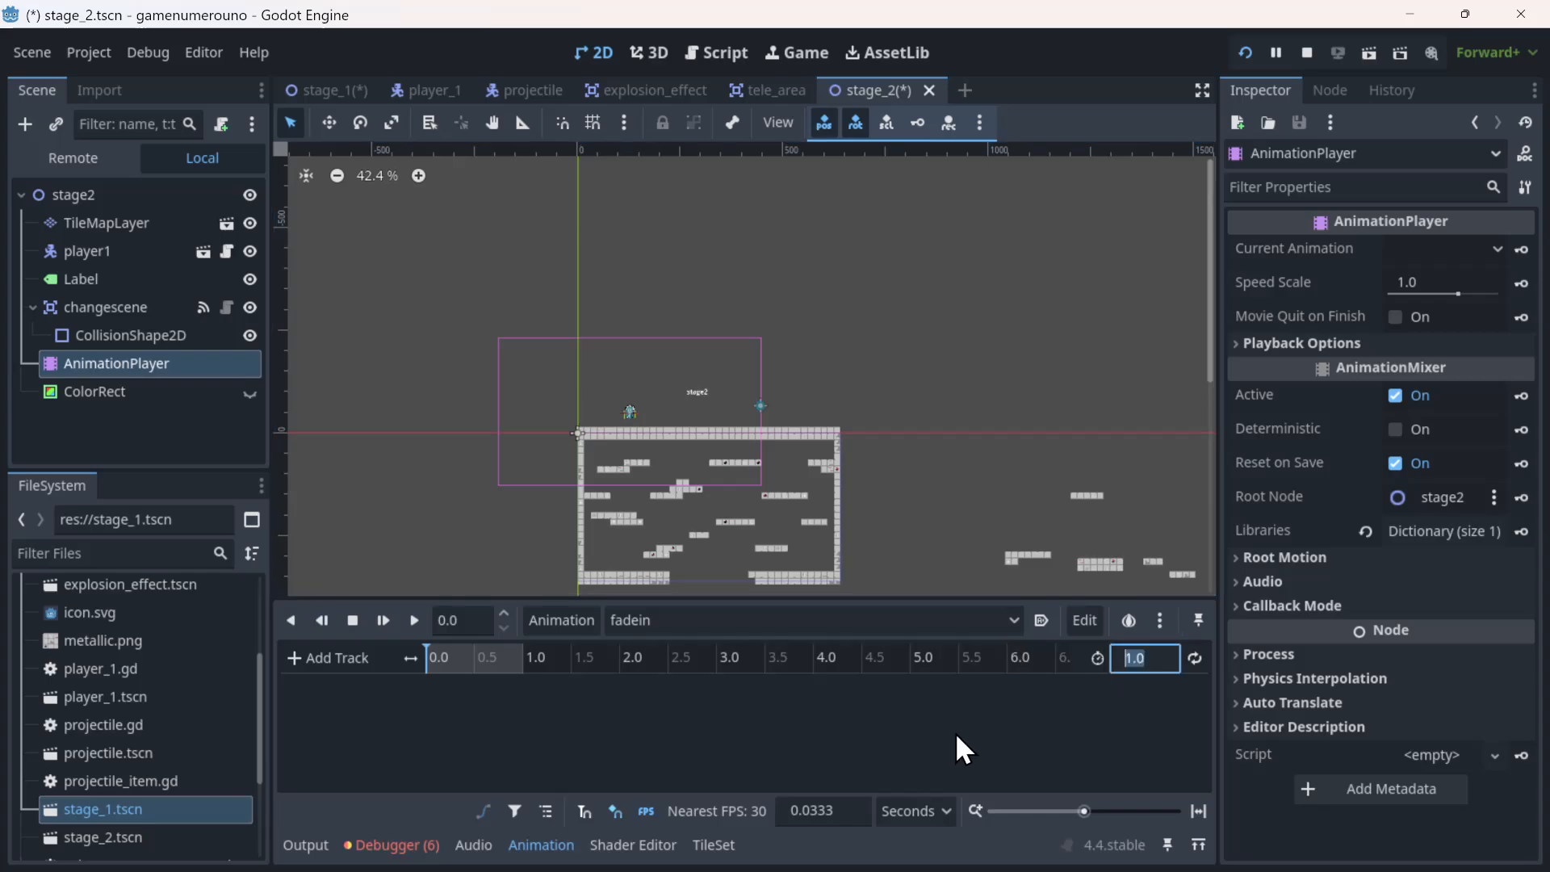
text(0.5)
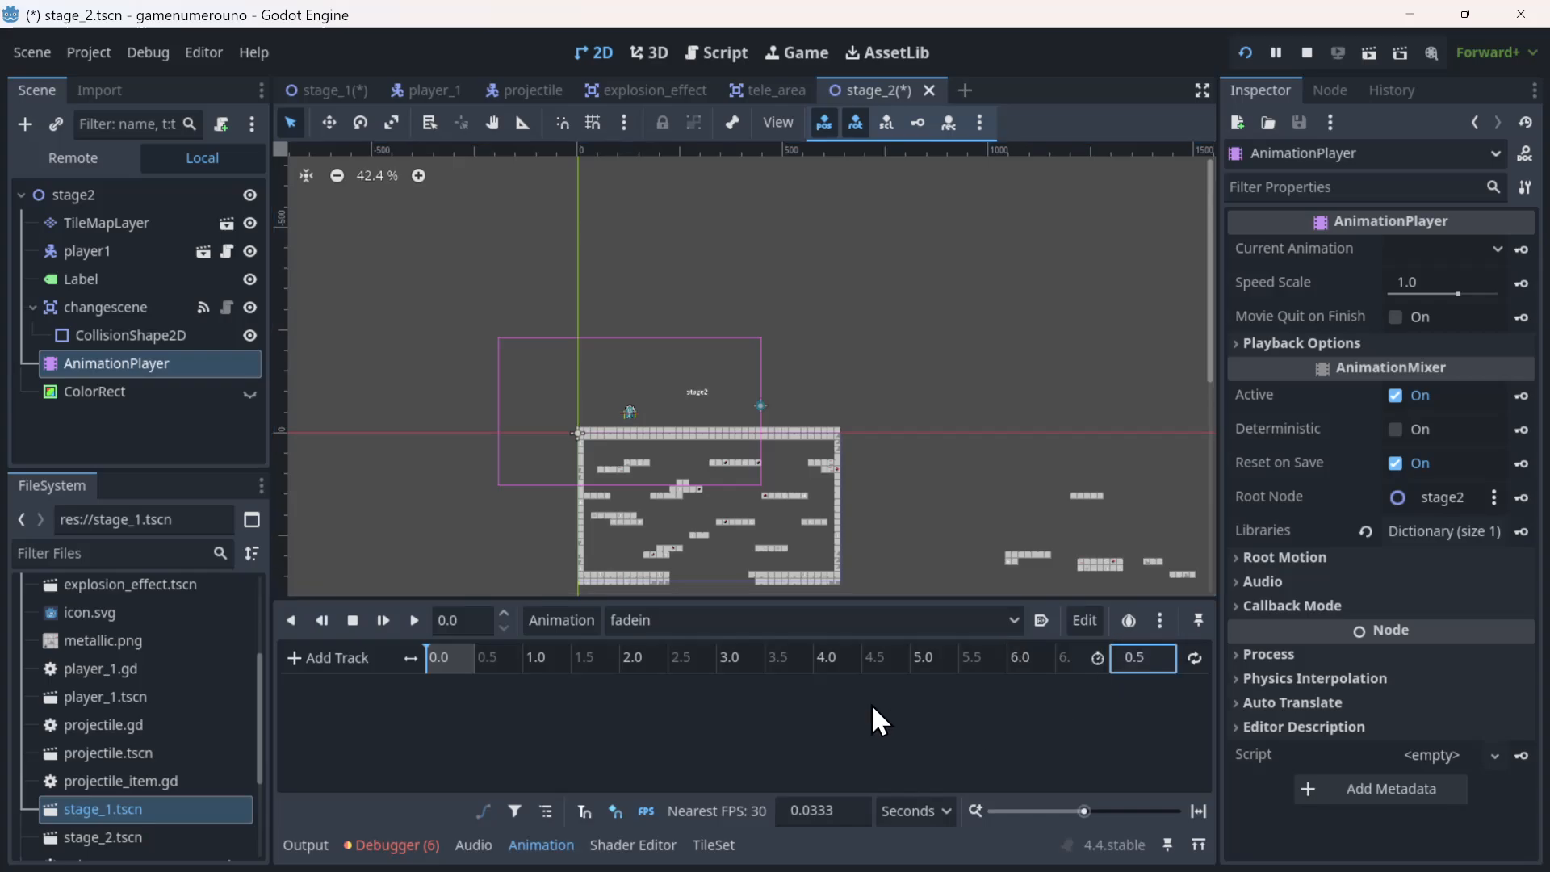
- Turn on the ColorRect's Visible property and key it at 0 seconds in a new track with a RESET track
click(105, 395)
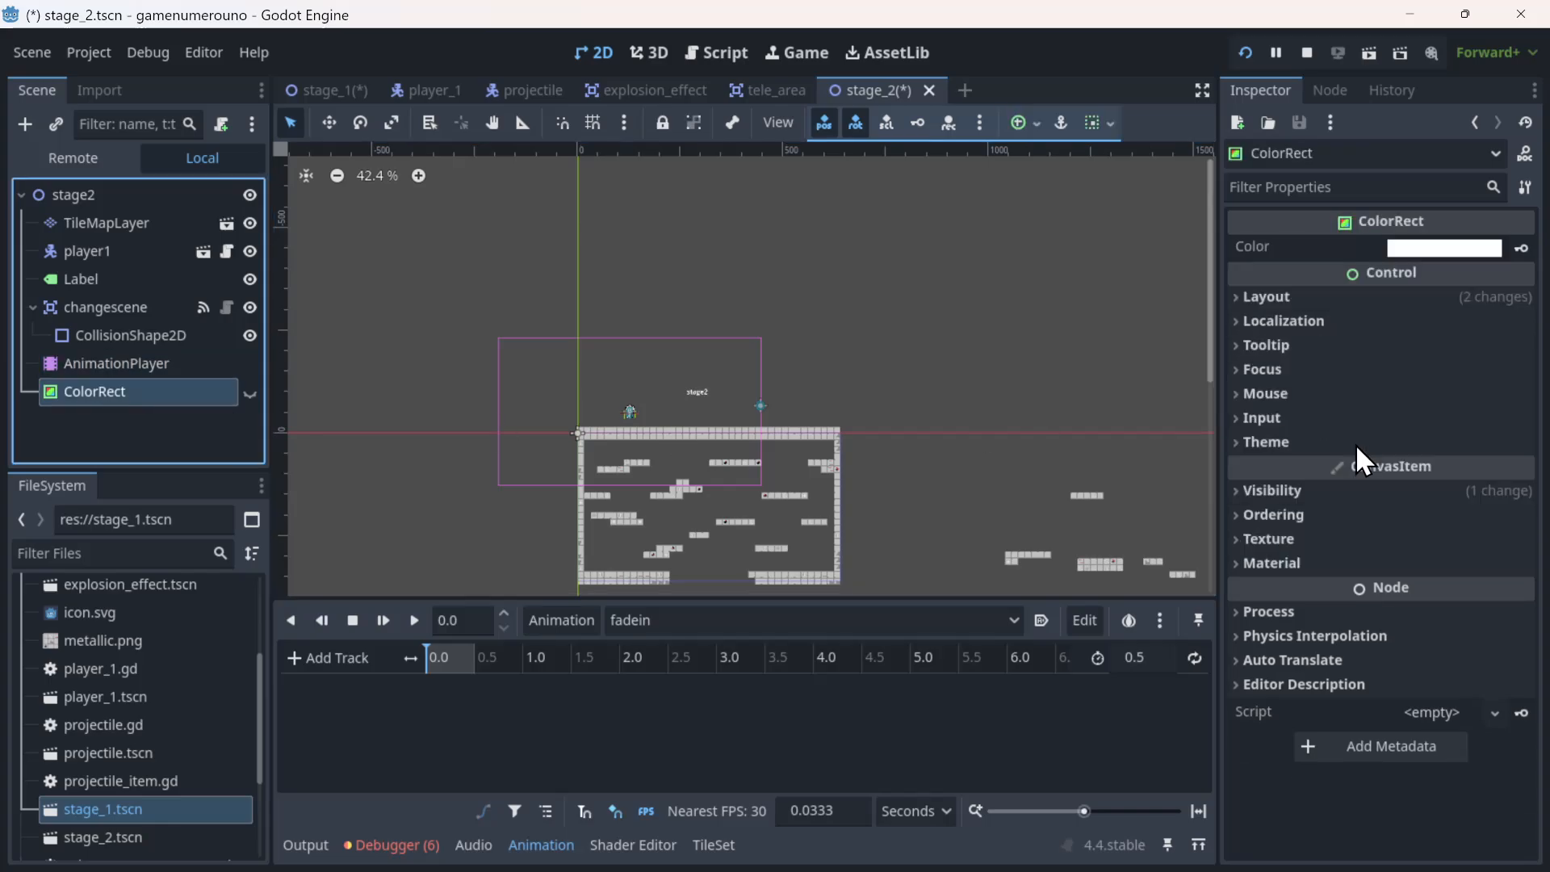
click(1440, 487)
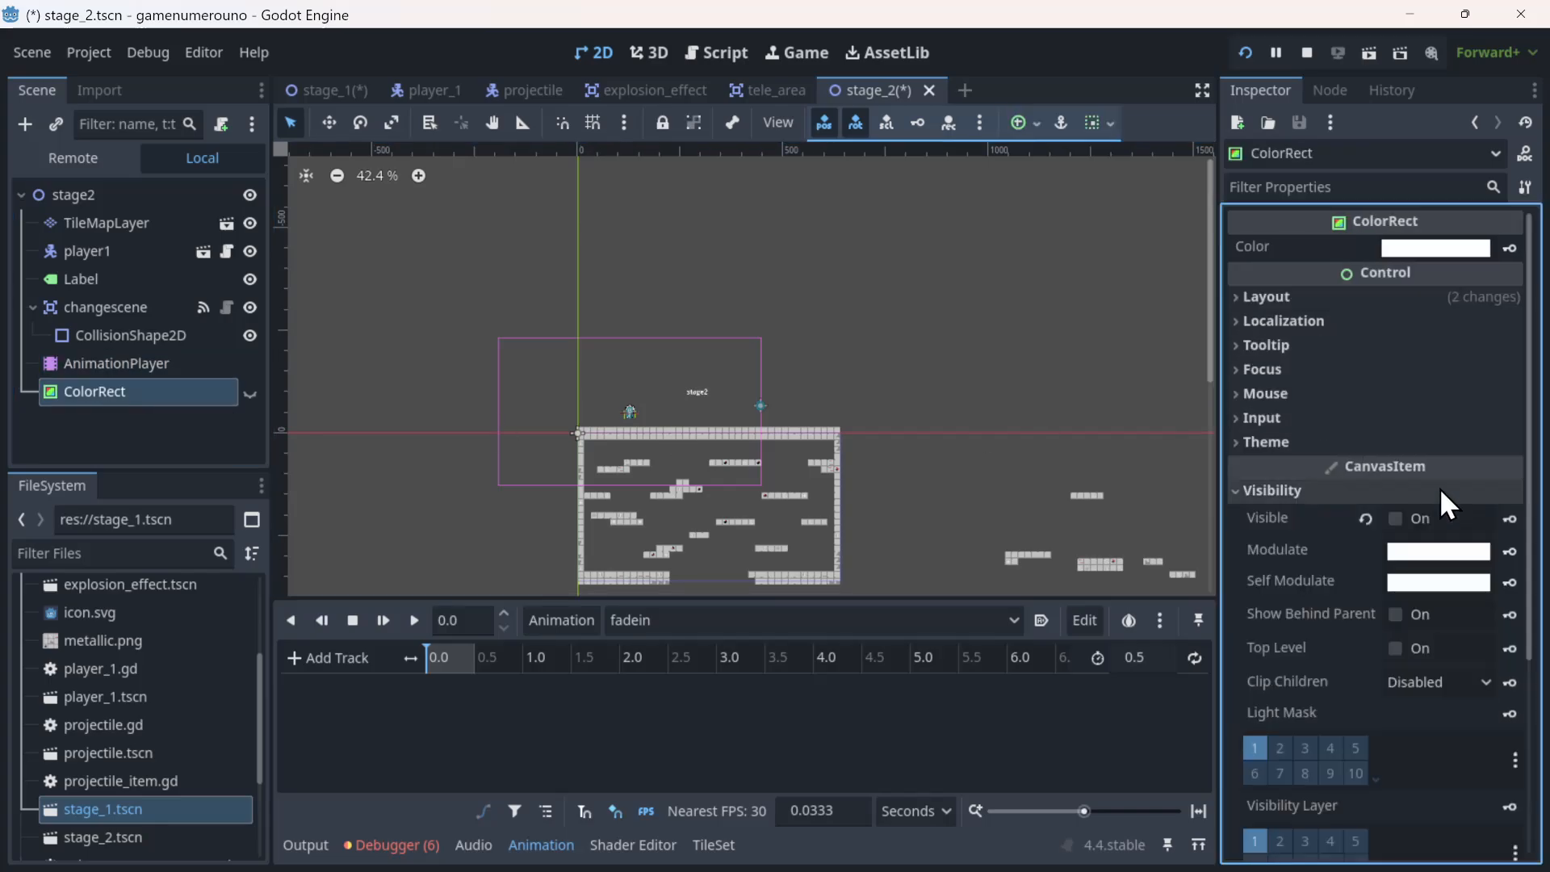
click(1396, 520)
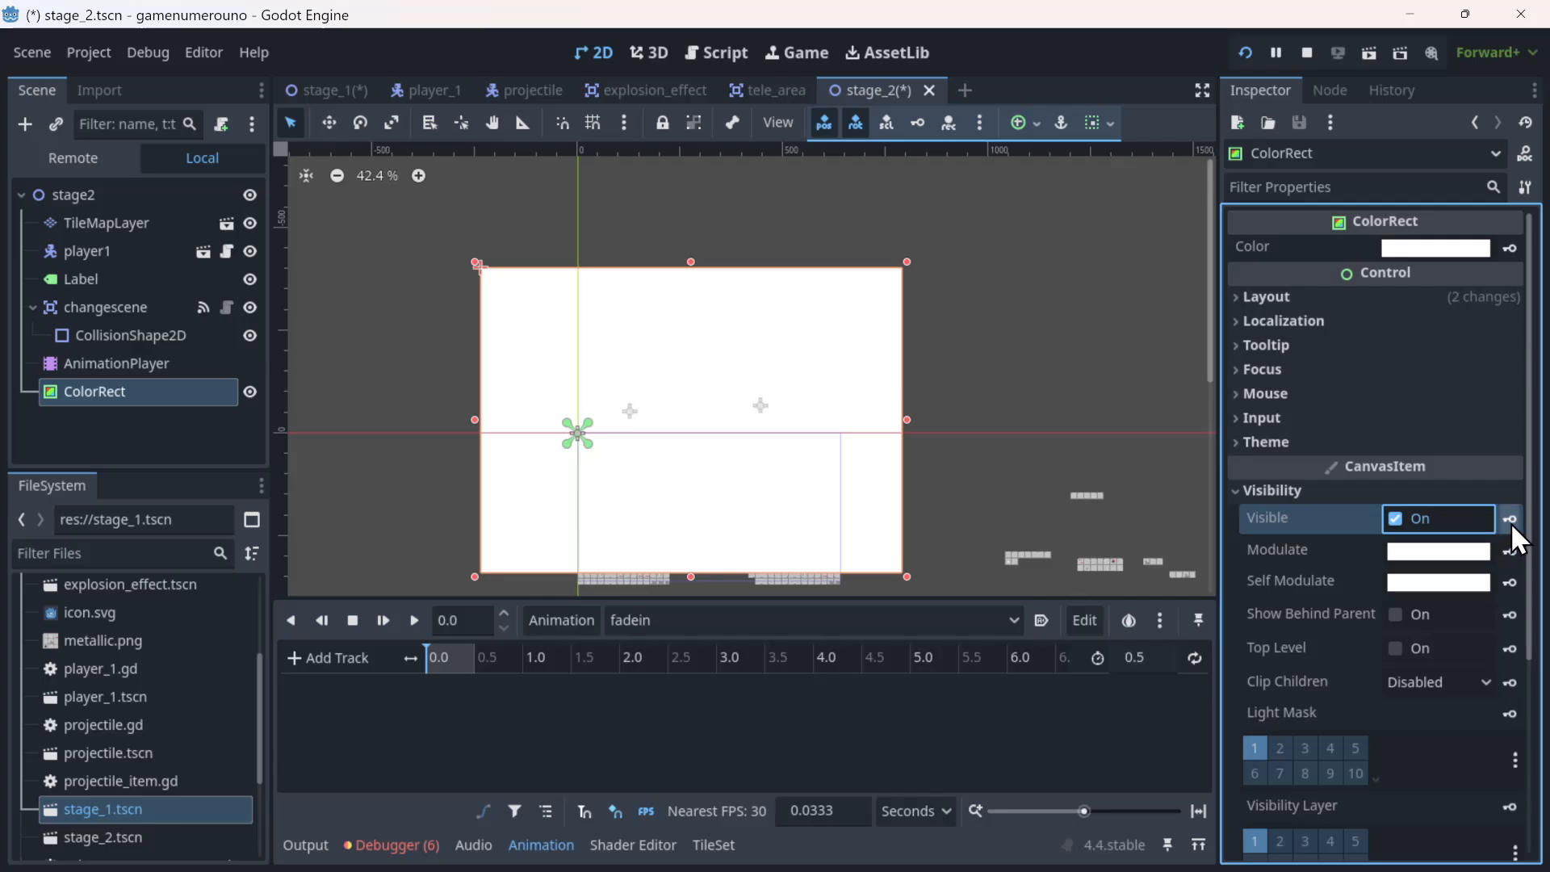
click(1510, 520)
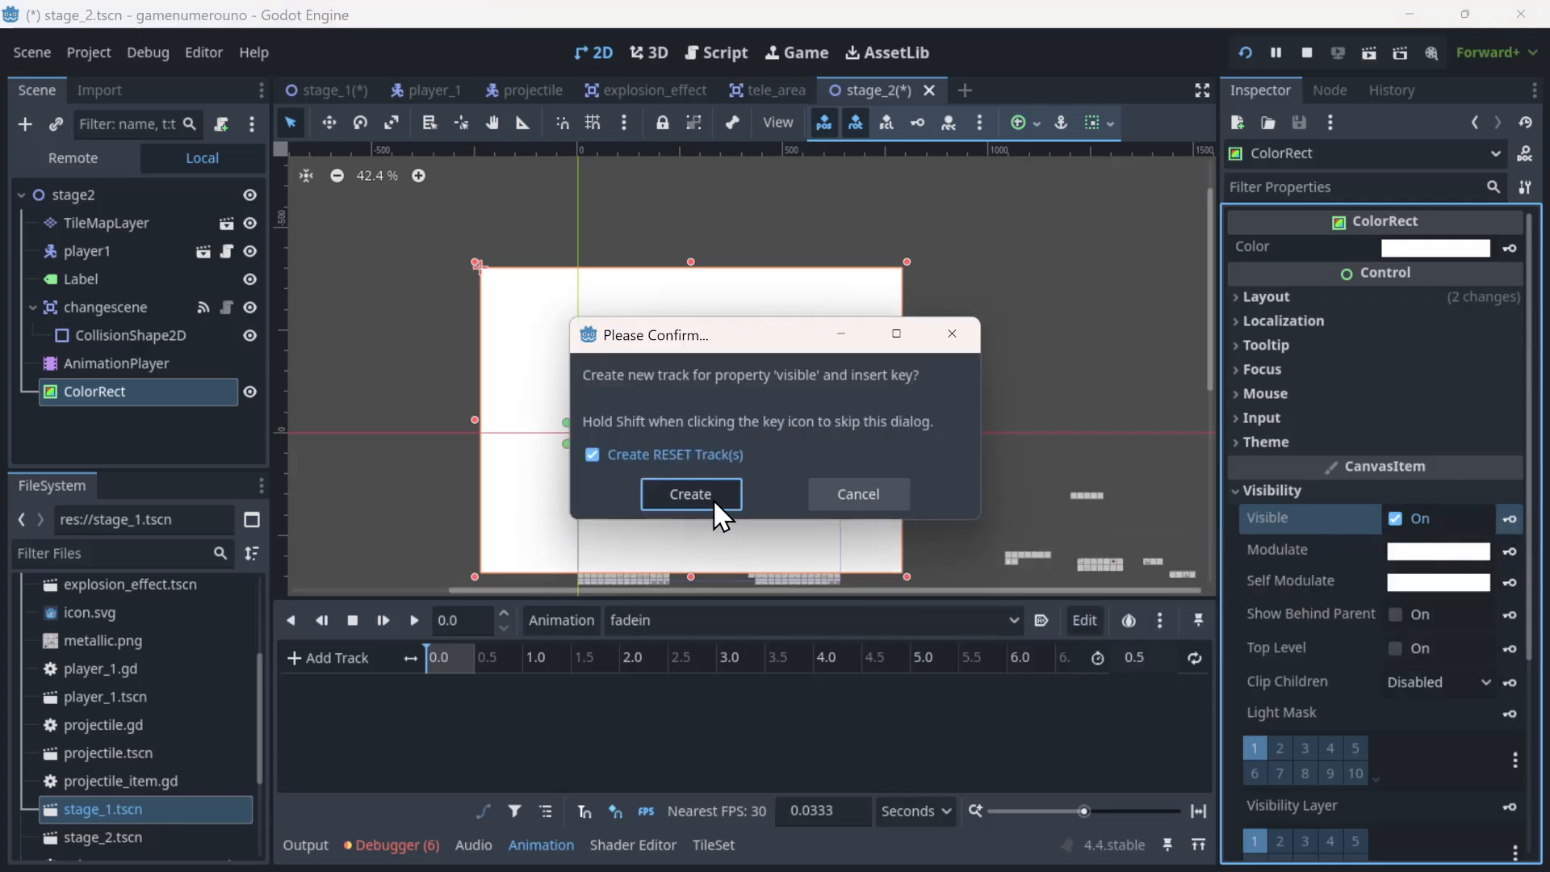
click(691, 494)
- Set the ColorRect's Modulate to black (000000) and key it at 0 seconds in a new track with a RESET track
click(1439, 551)
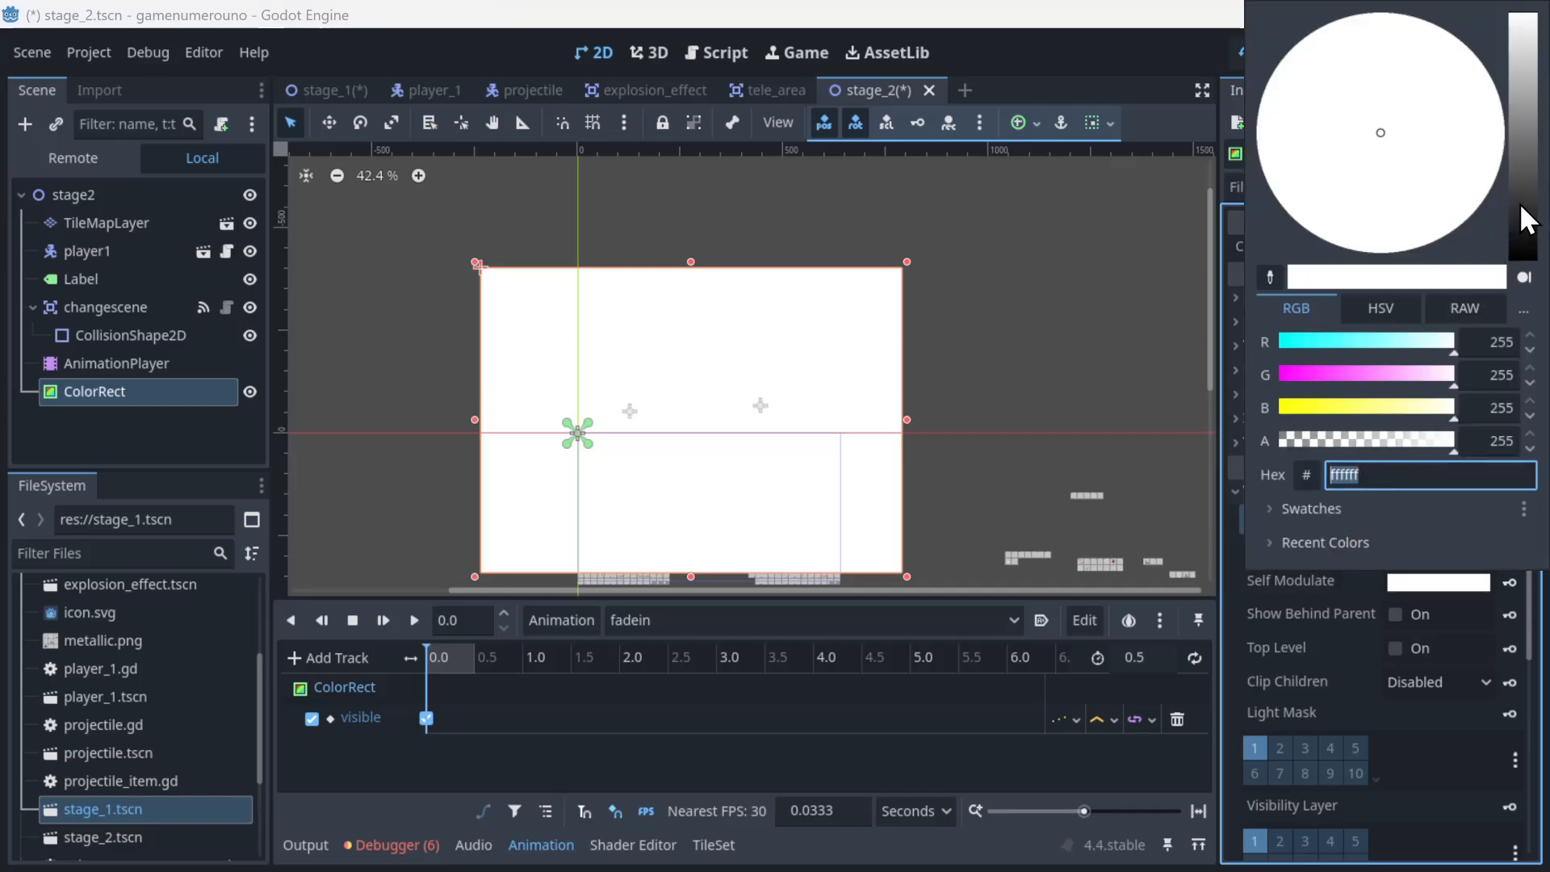
drag(1519, 201, 1543, 315)
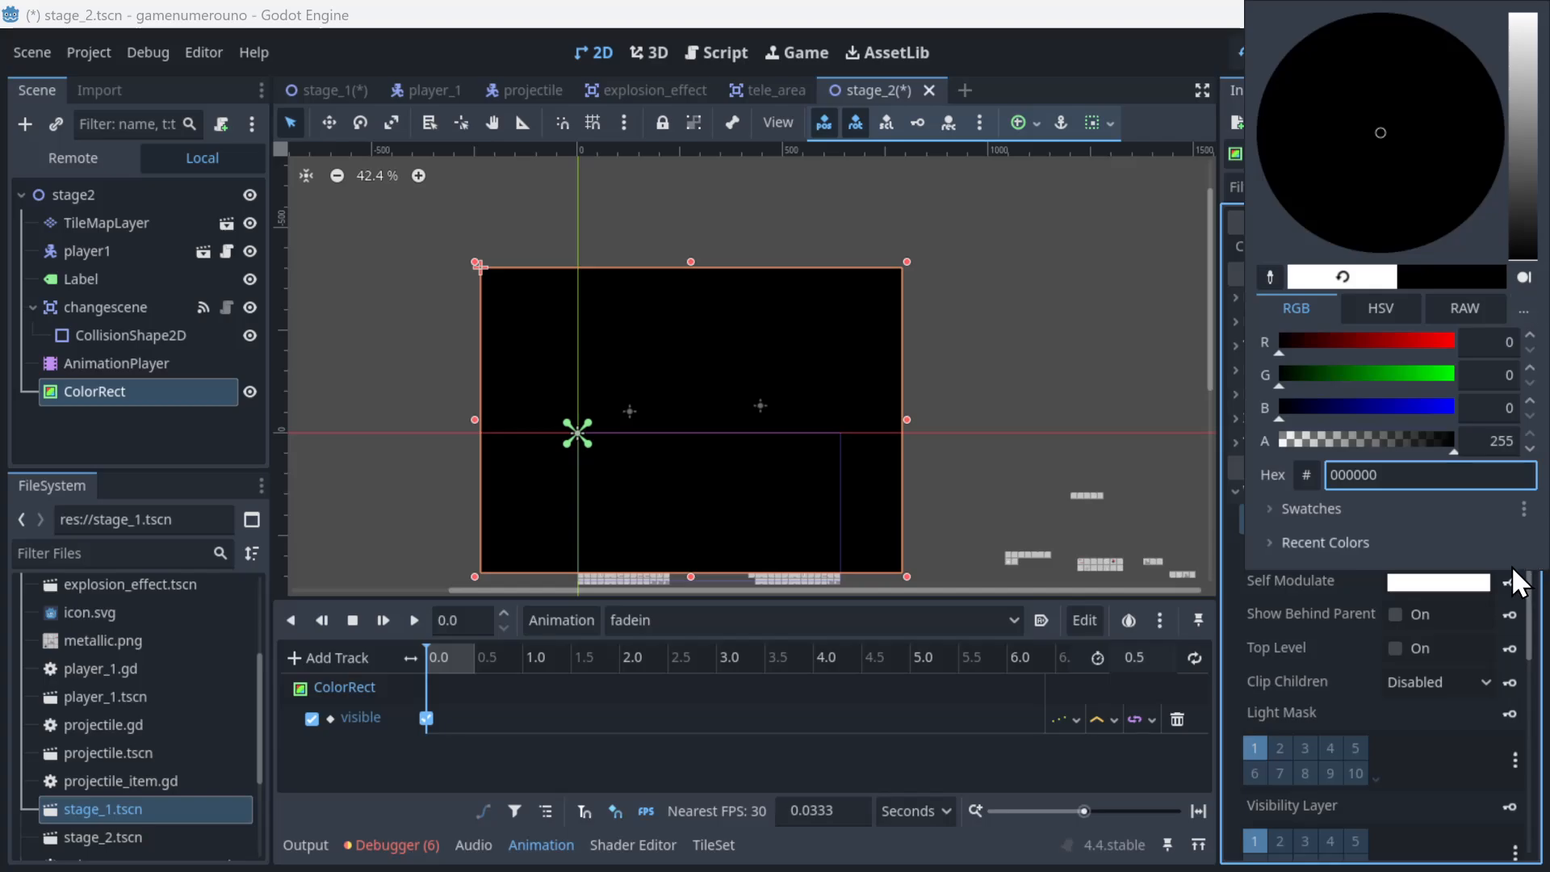
click(1509, 571)
click(1508, 580)
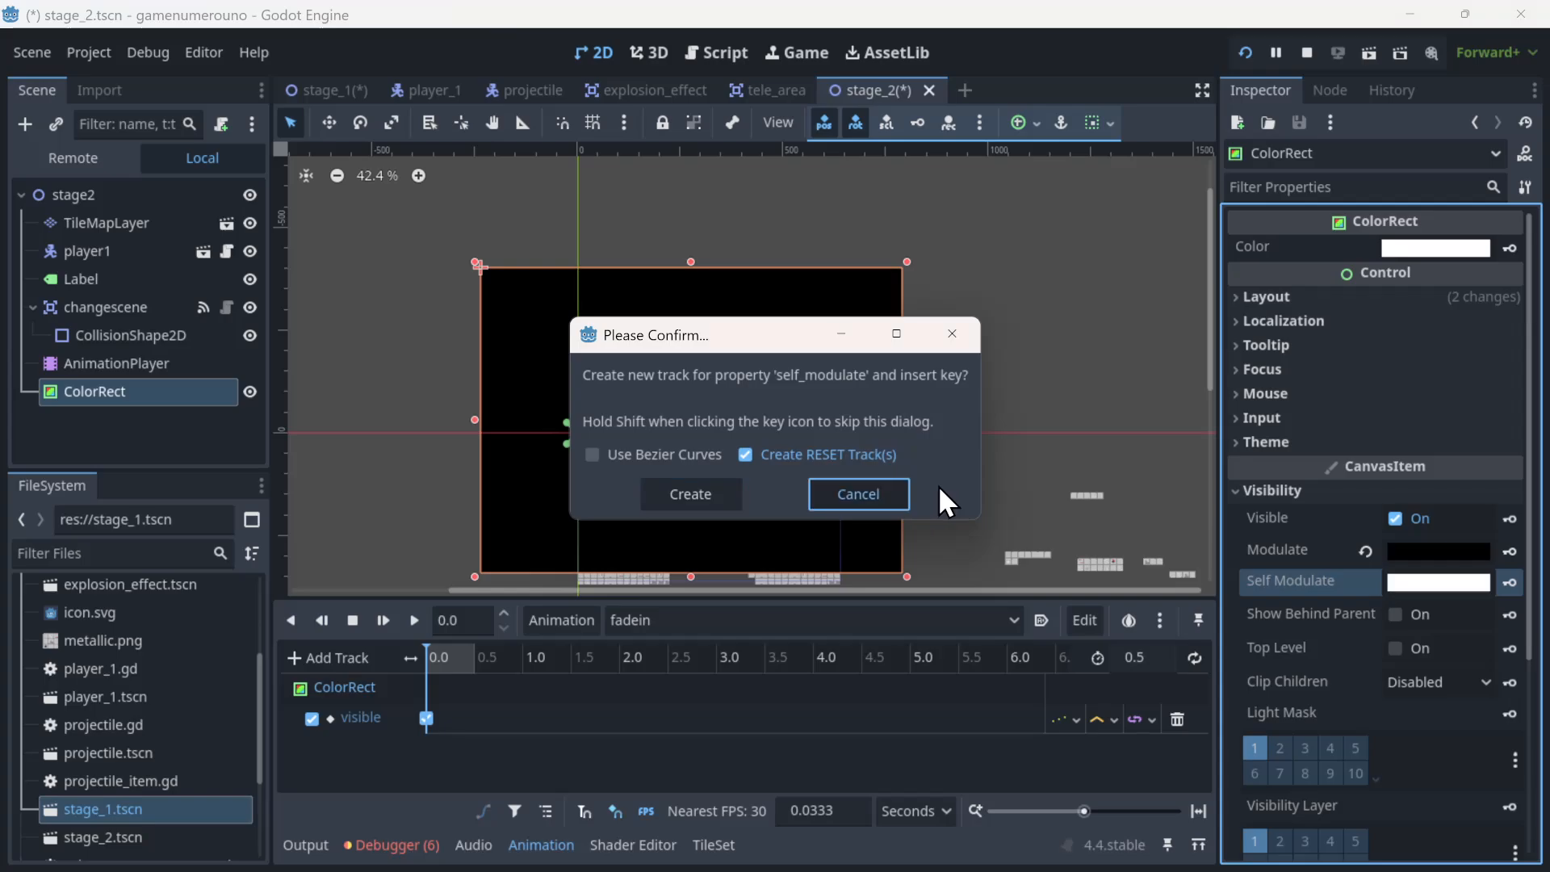
click(900, 494)
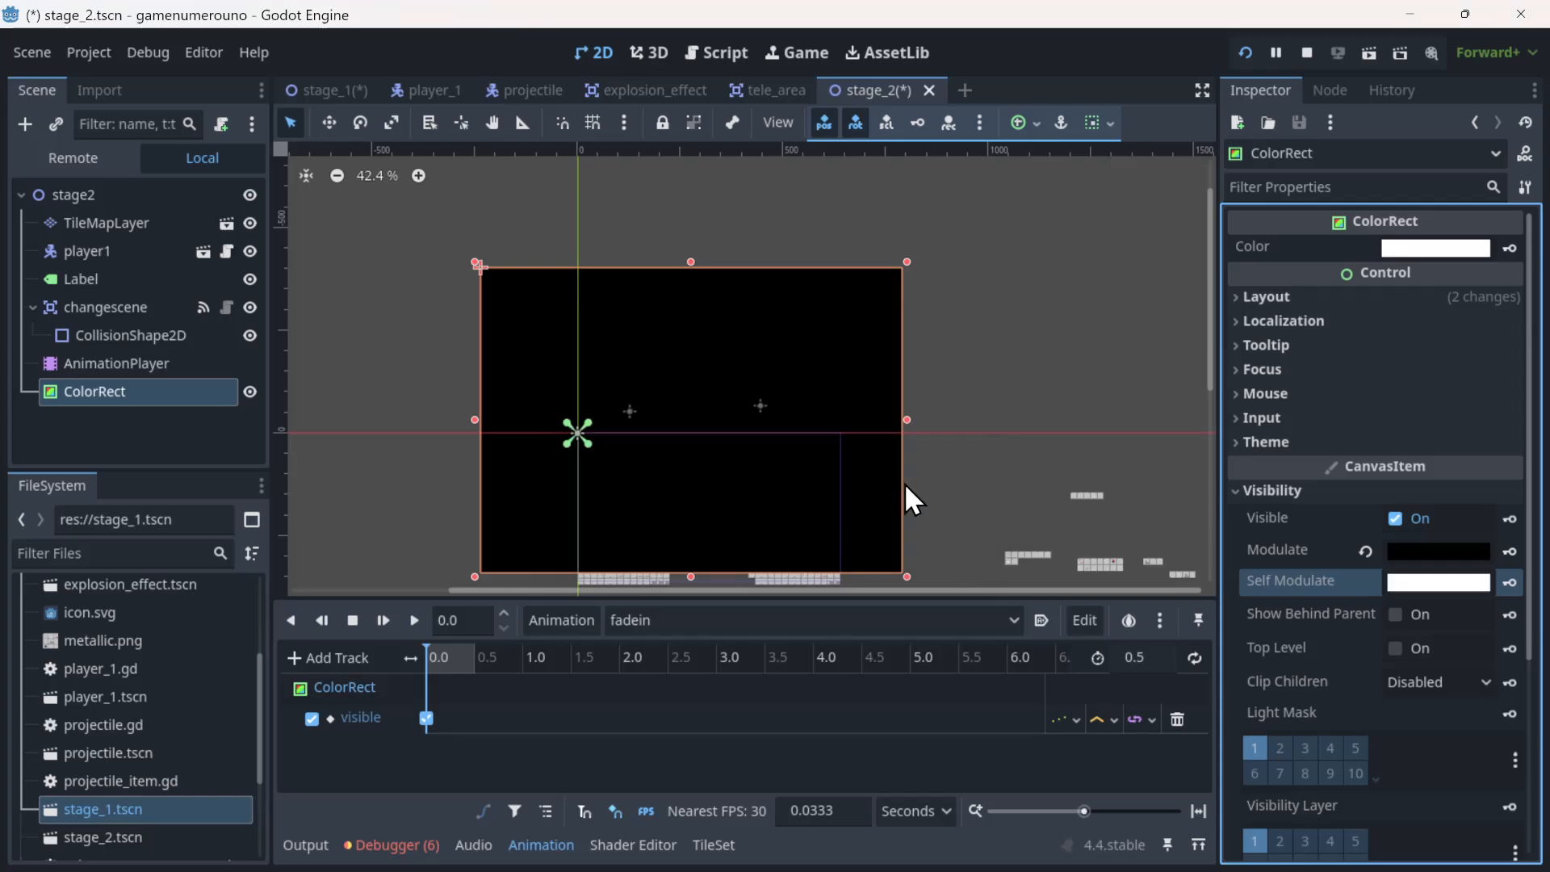
click(1509, 550)
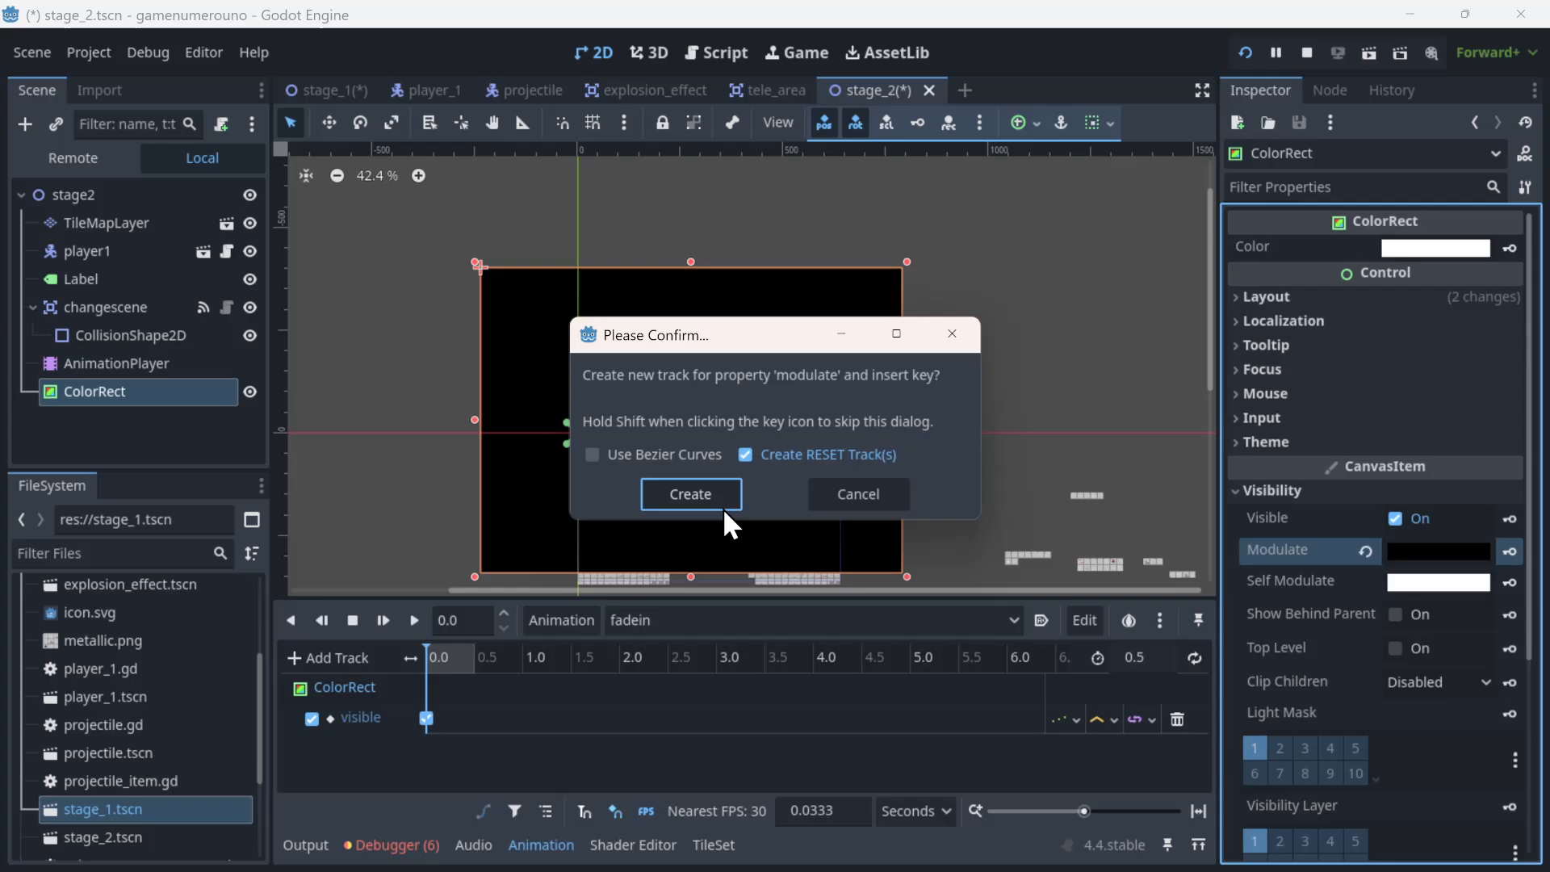
click(696, 493)
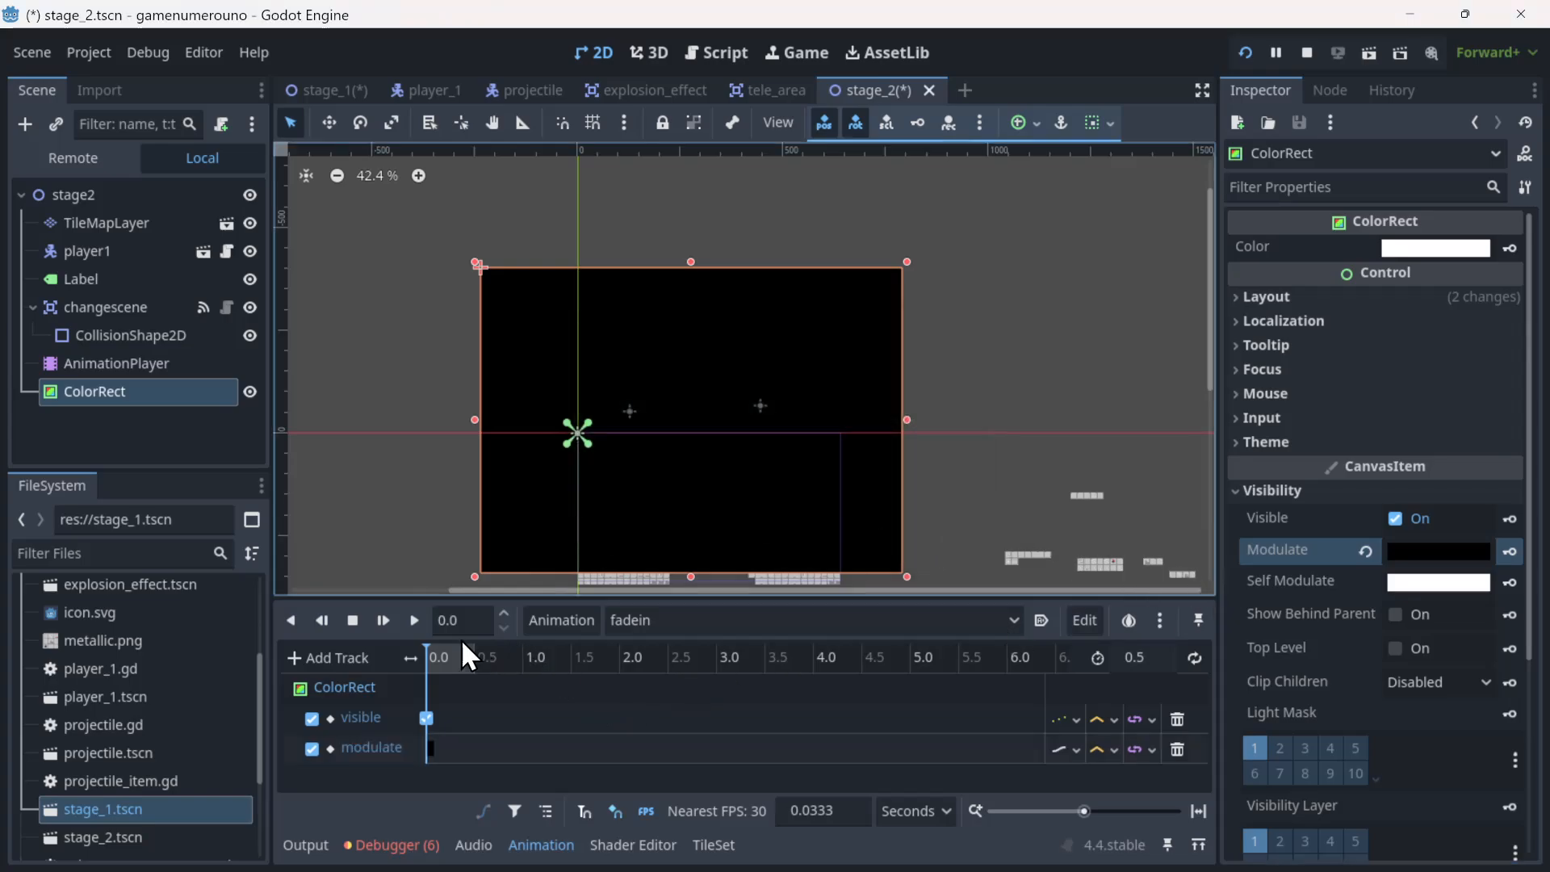
- Key the ColorRect's Modulate as fully transparent white (ffffff00) at 0.5 seconds and play the fadein animation
key(d)
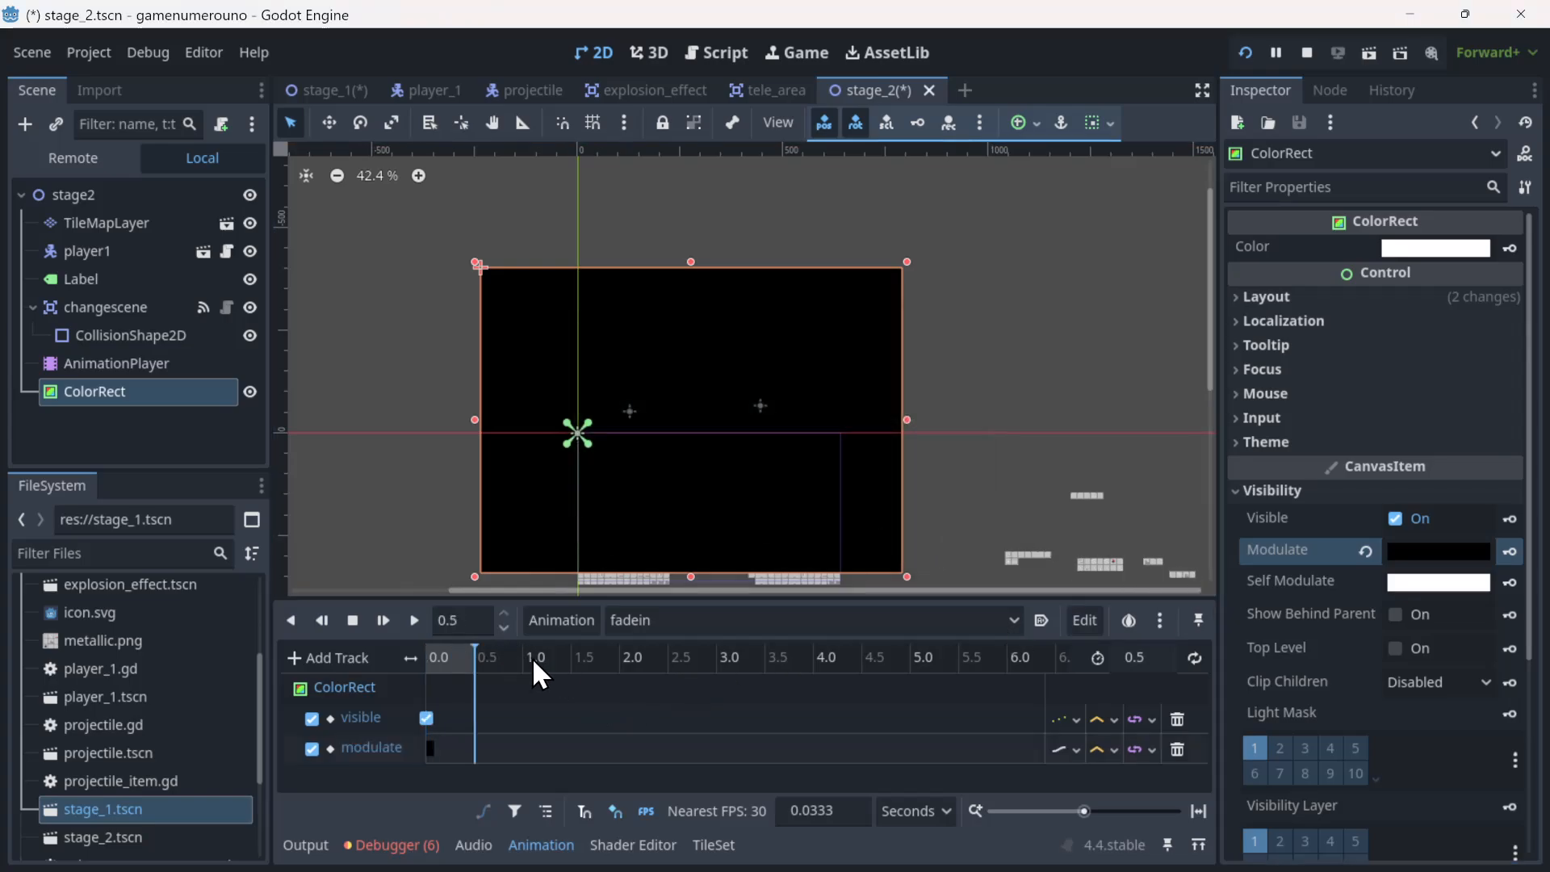
click(1364, 547)
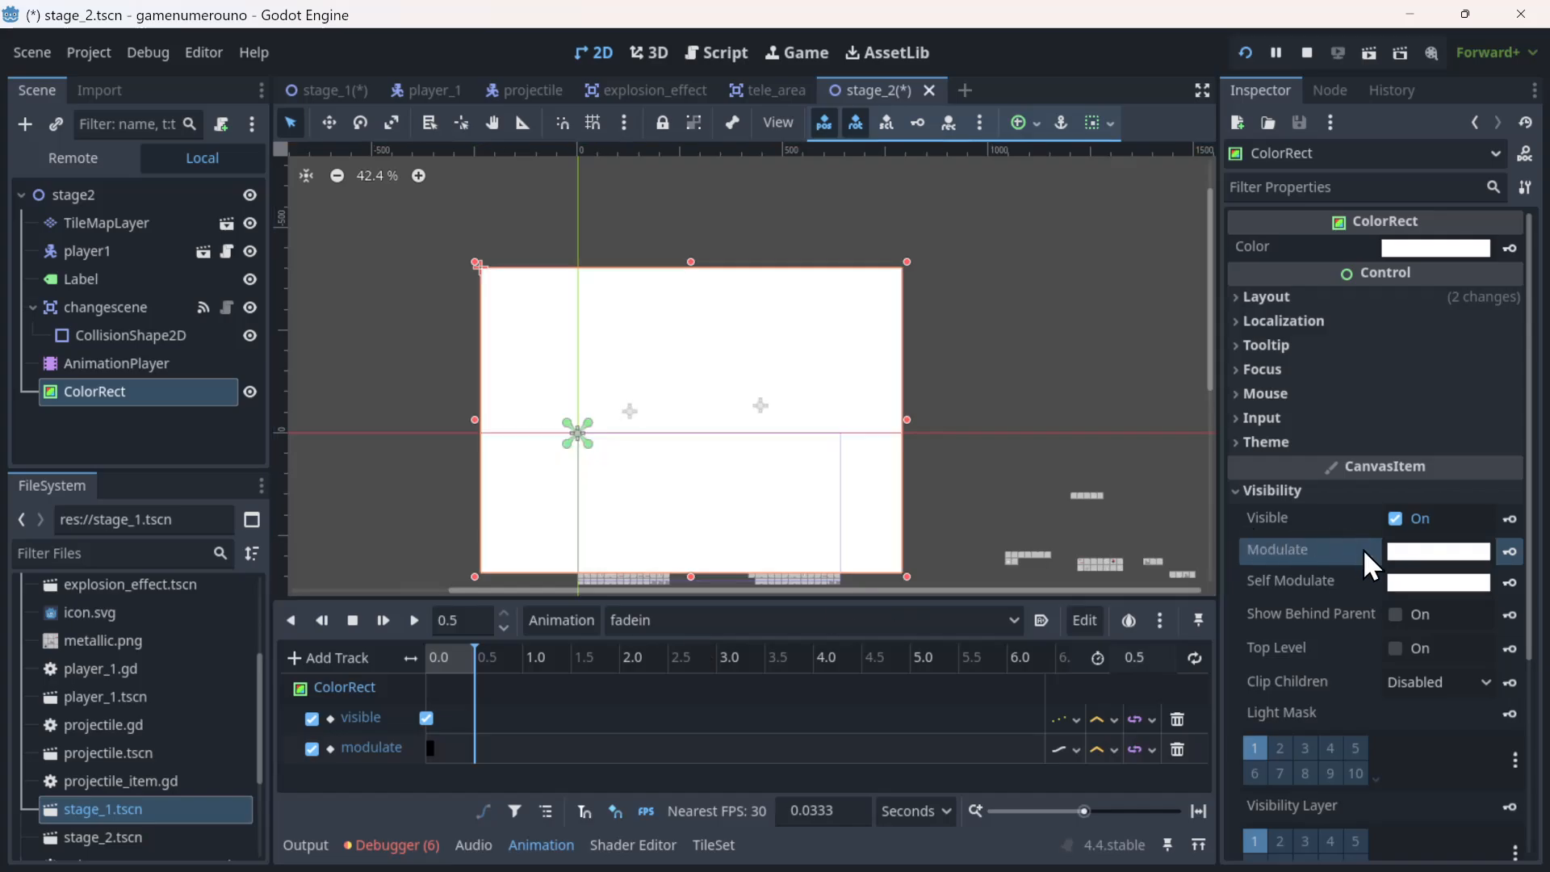
click(1463, 553)
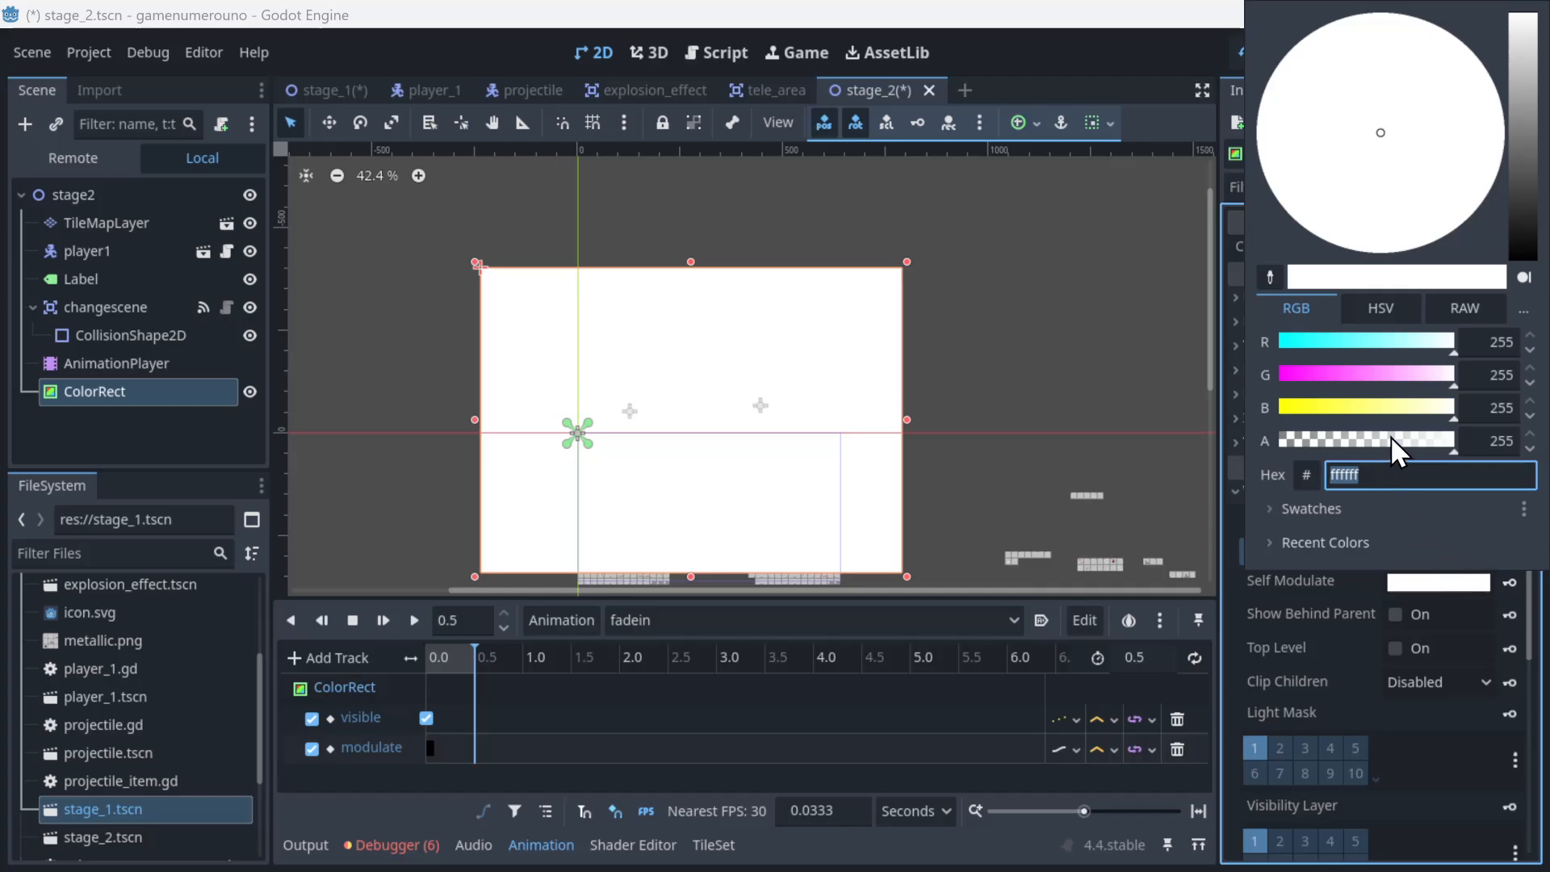
drag(1391, 440, 1224, 433)
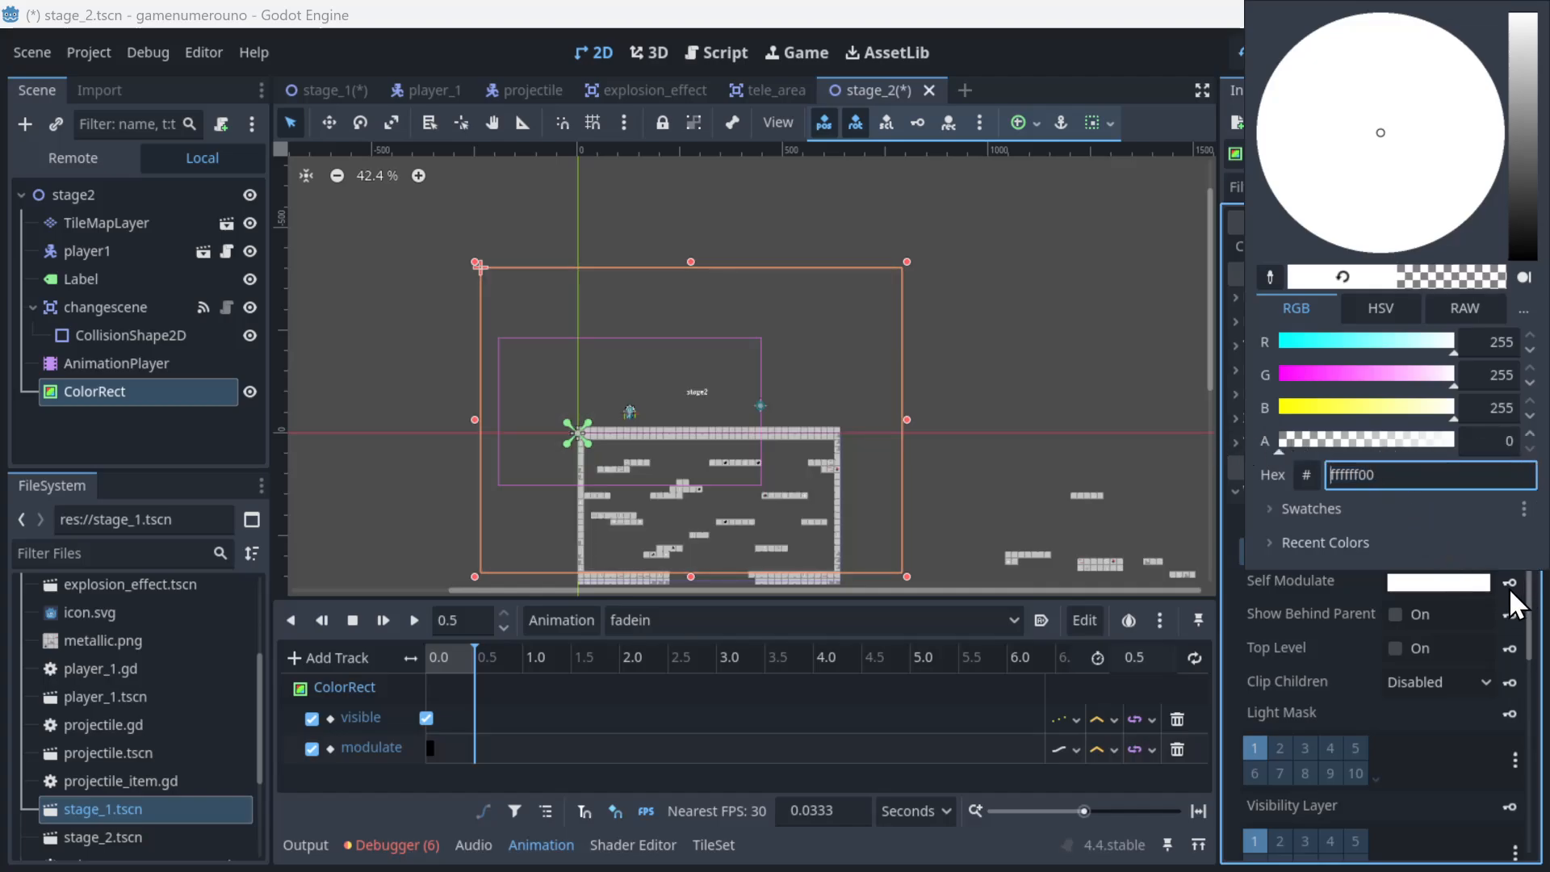
click(1510, 597)
click(1509, 582)
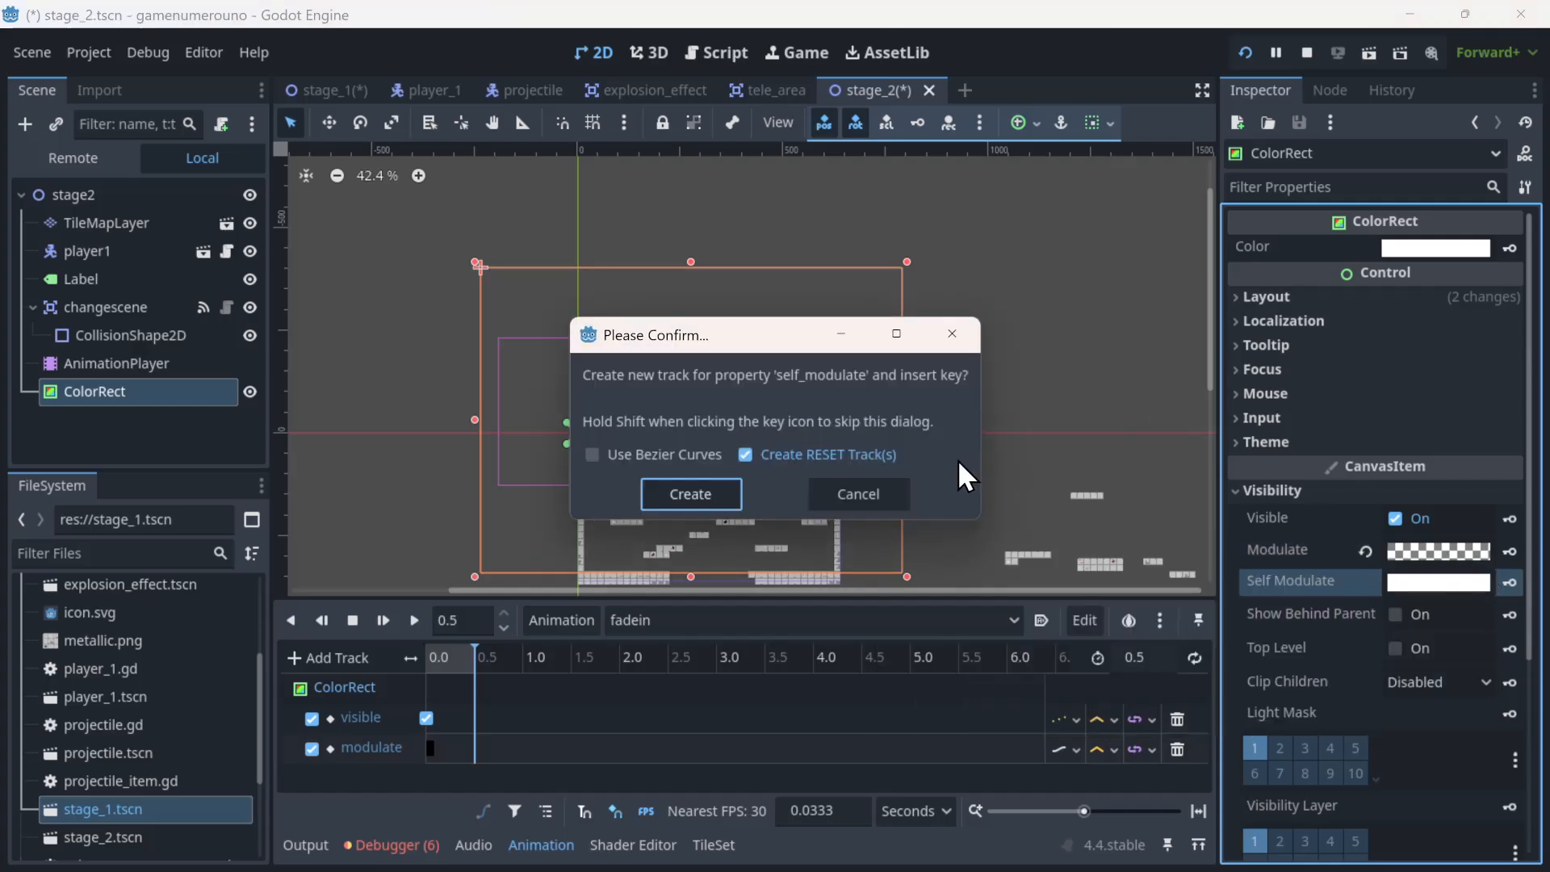
click(858, 494)
click(1510, 551)
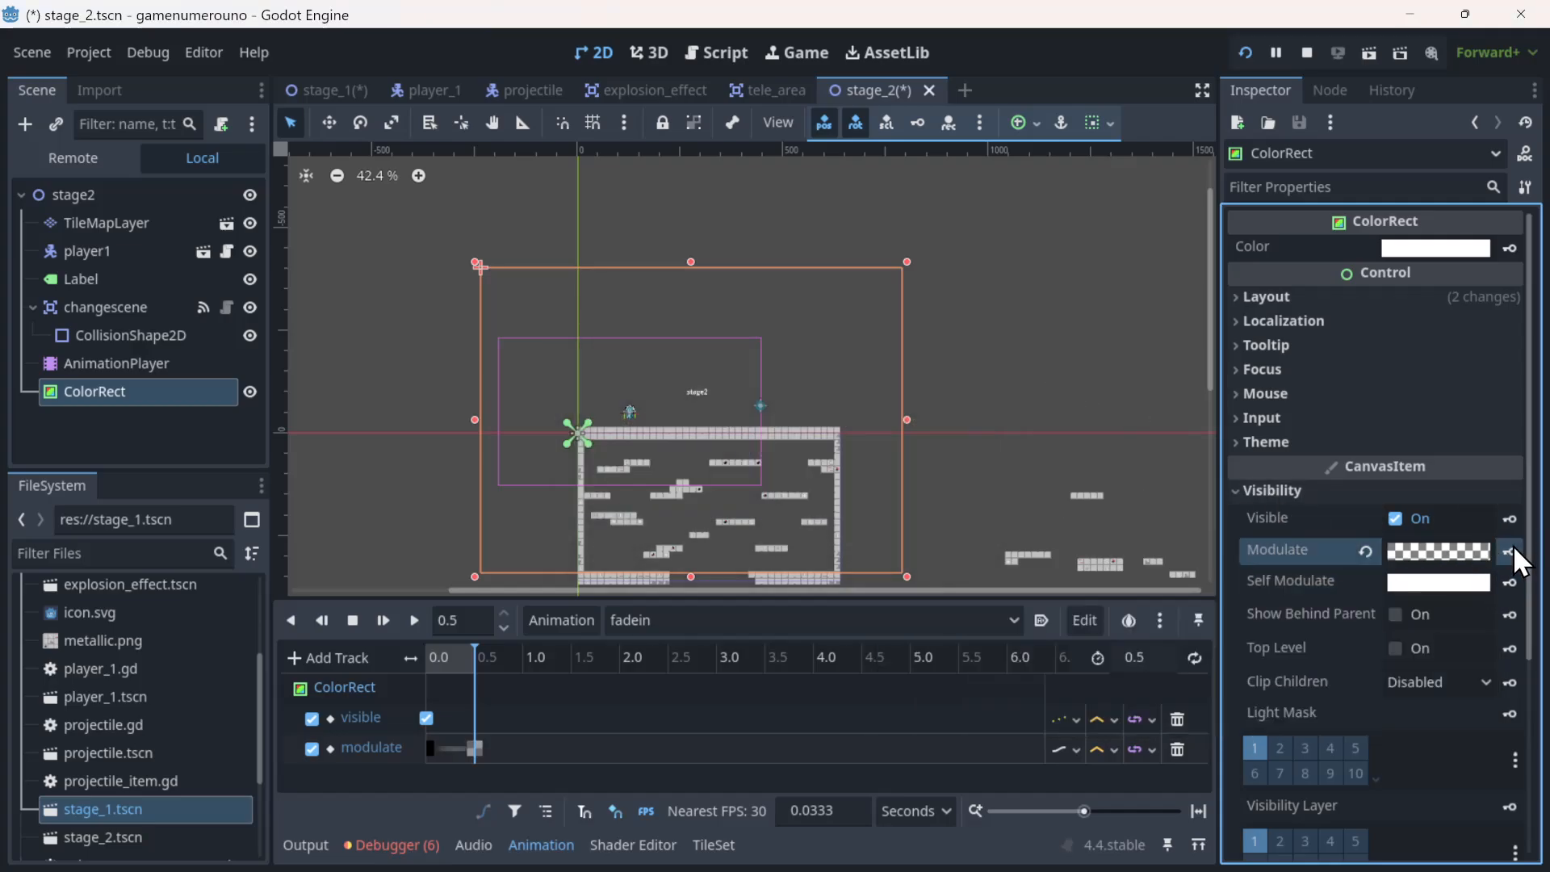
click(414, 620)
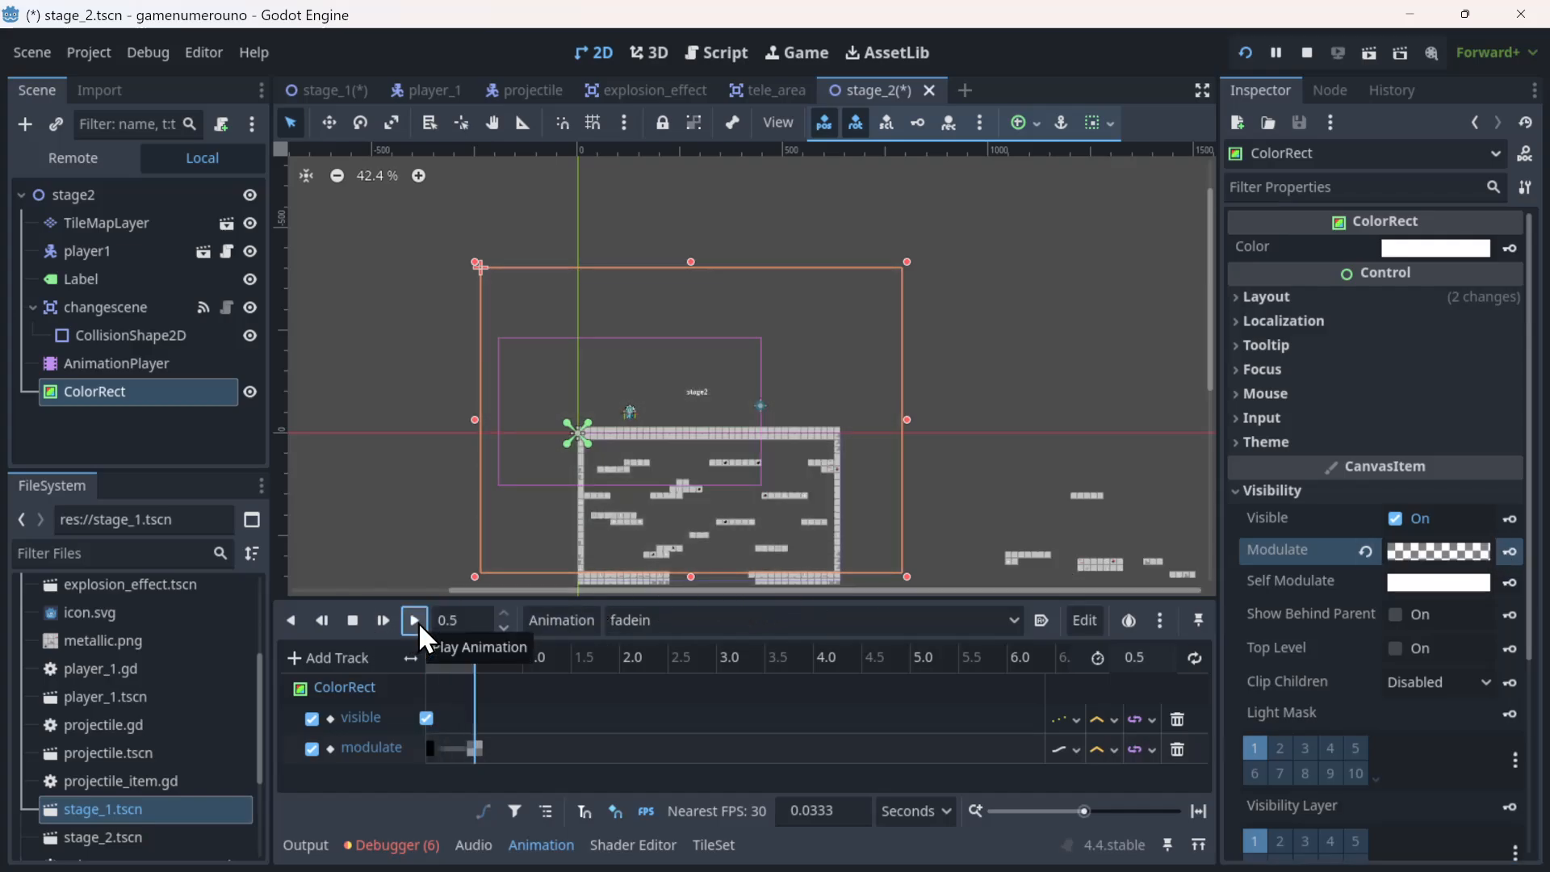
click(417, 621)
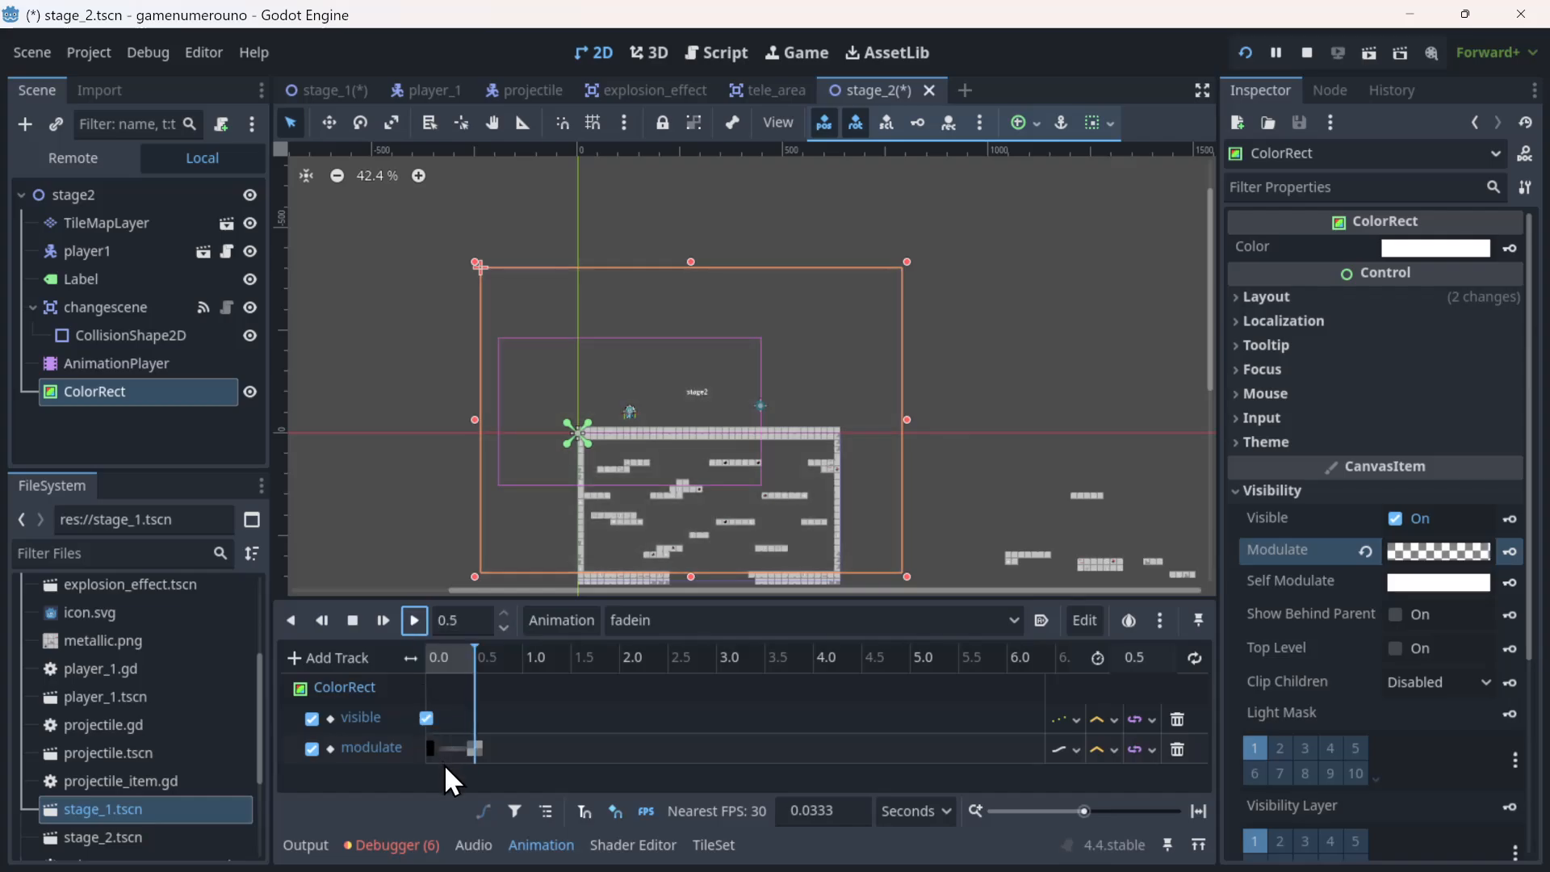
- Check the color value of the modulate key at 0 seconds
click(433, 749)
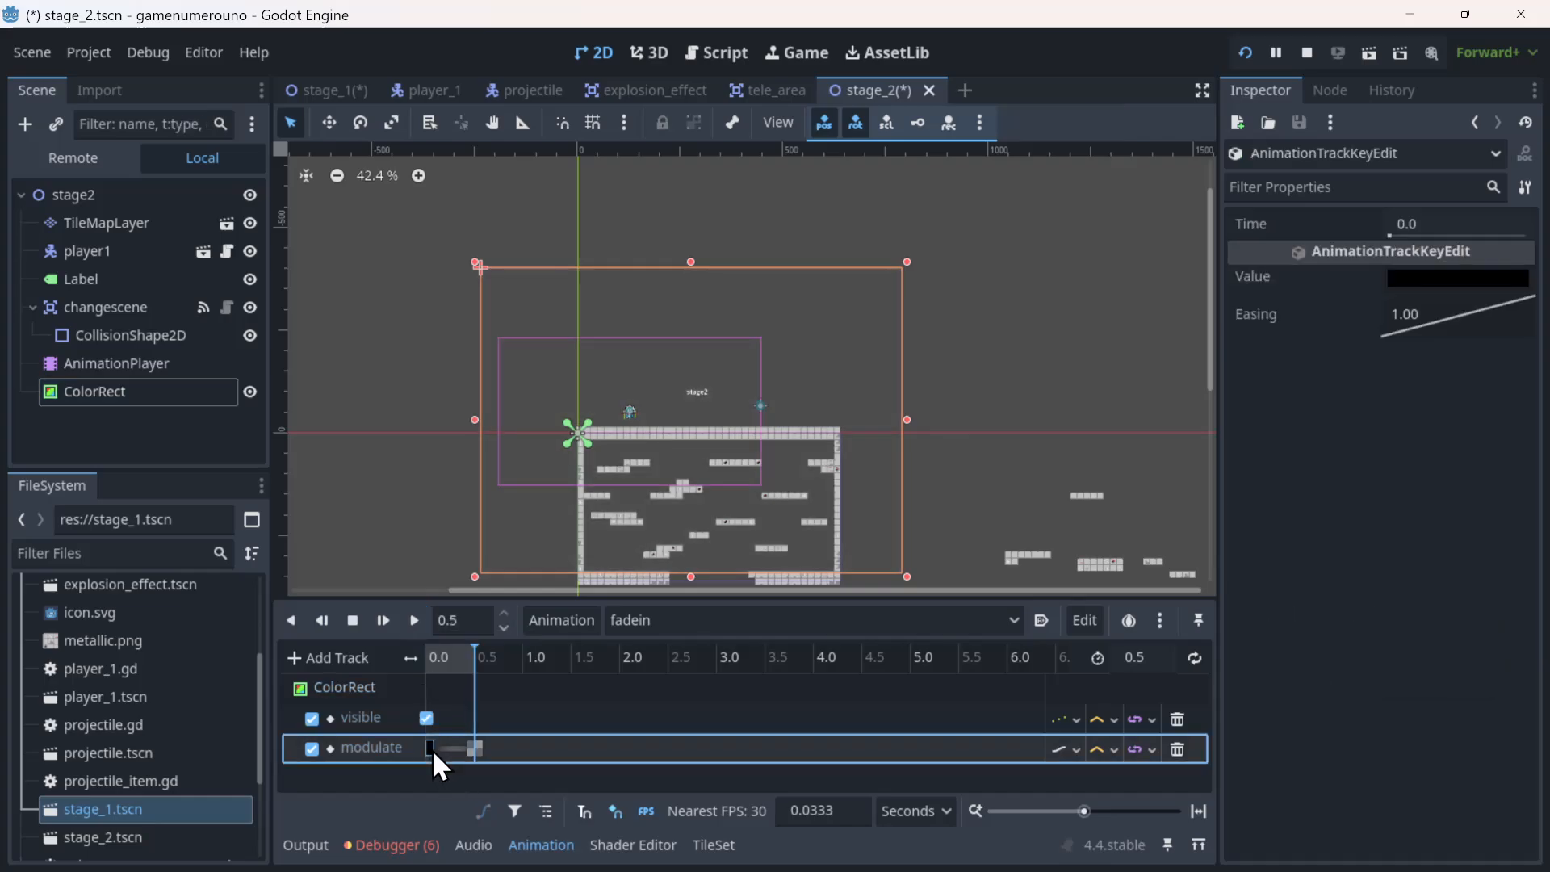
click(1447, 279)
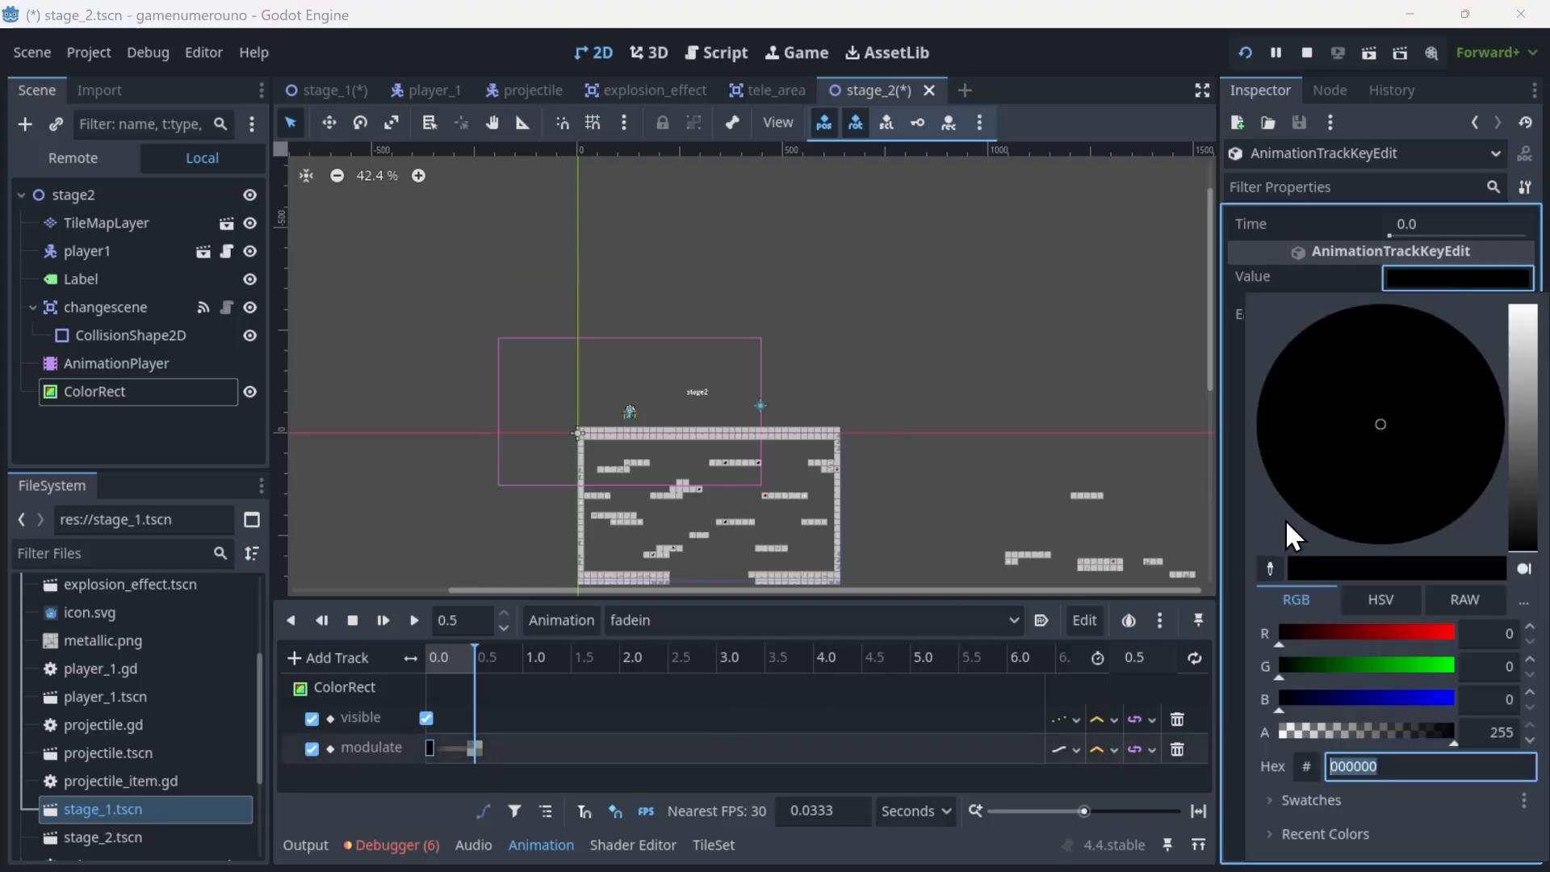
drag(1526, 513, 1528, 564)
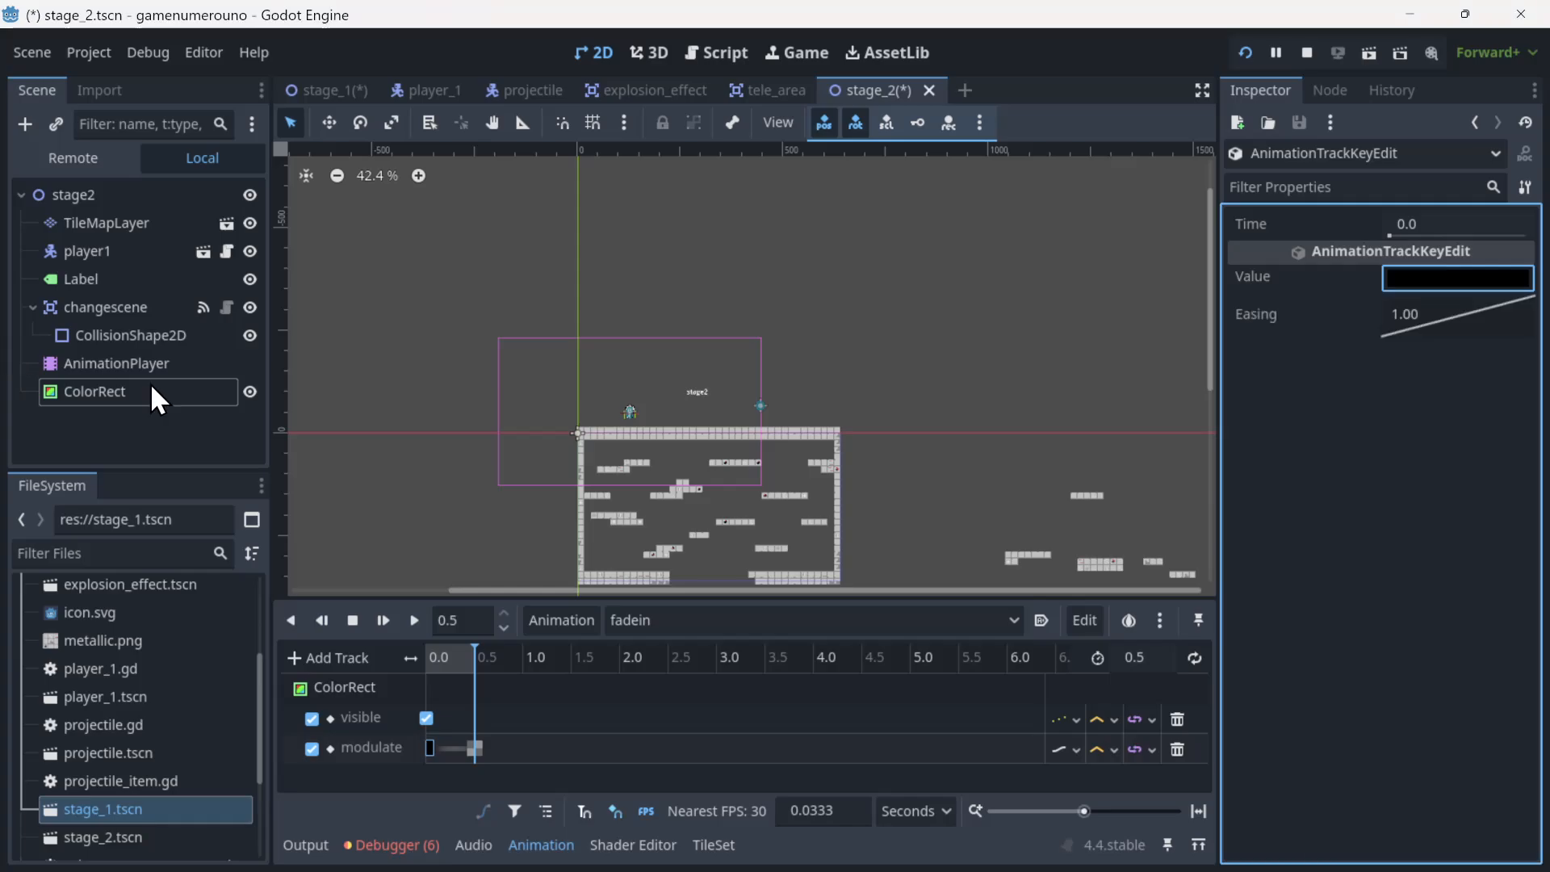
- Set the ColorRect's own Color property to black and replay the fadein animation
click(150, 386)
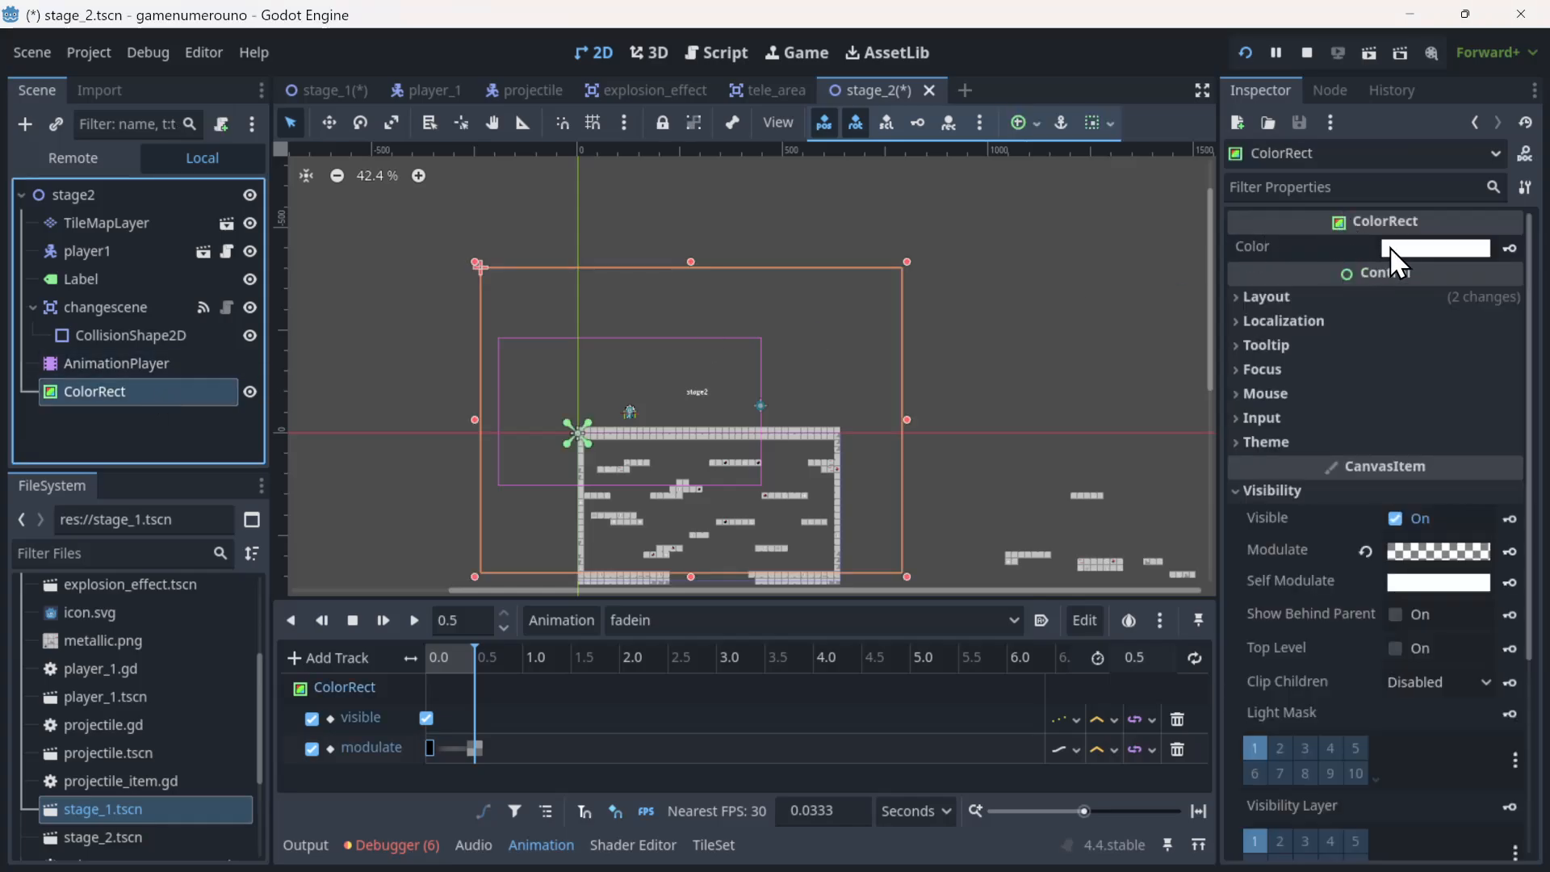
click(1392, 247)
drag(1523, 455, 1524, 521)
click(1117, 368)
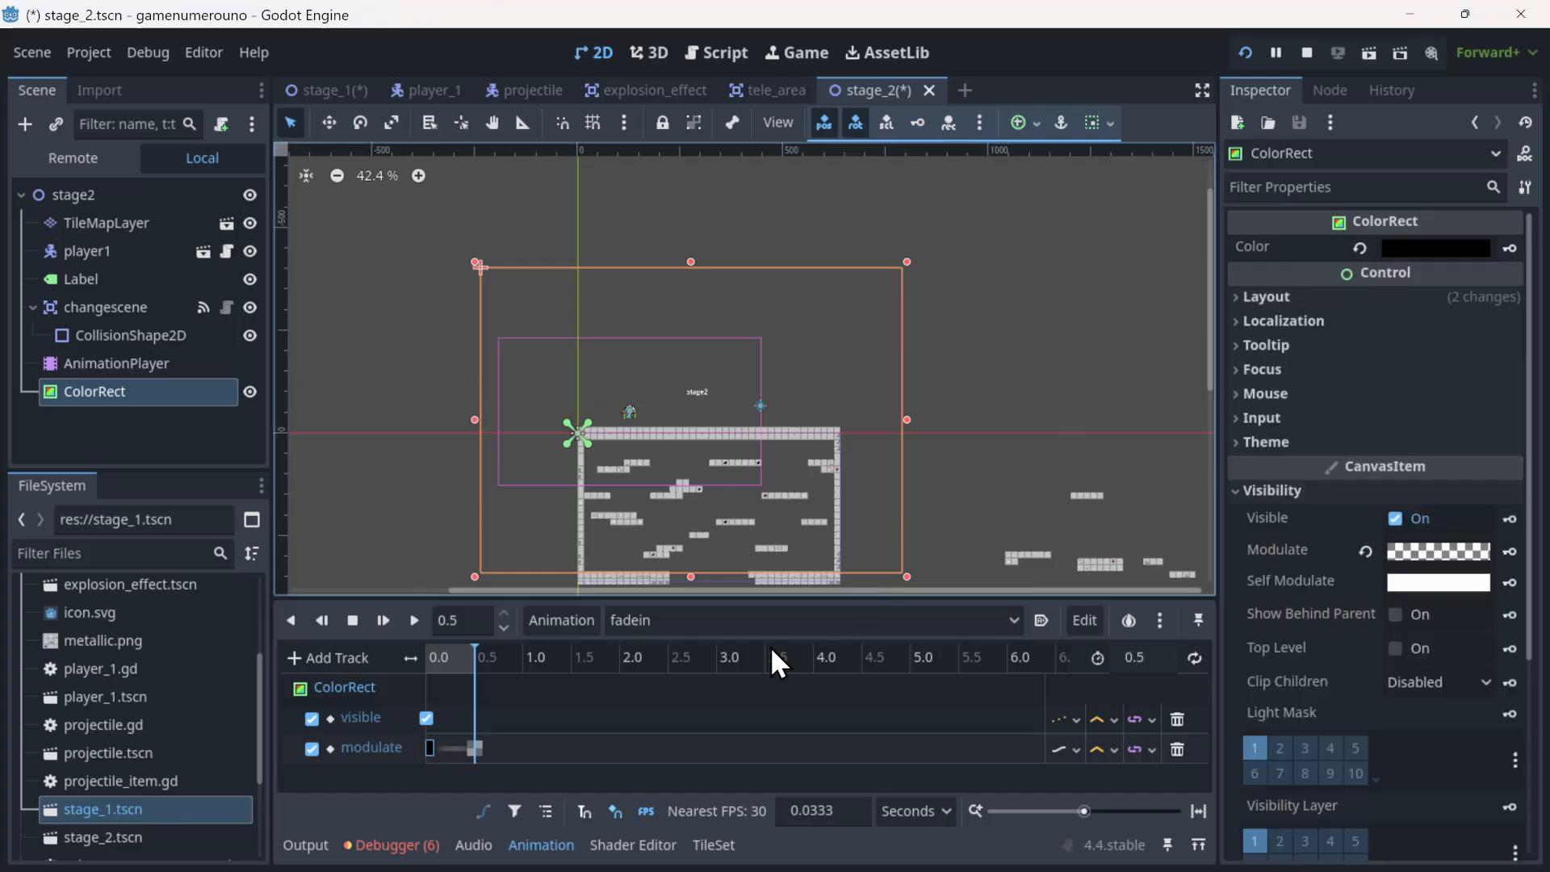
click(416, 618)
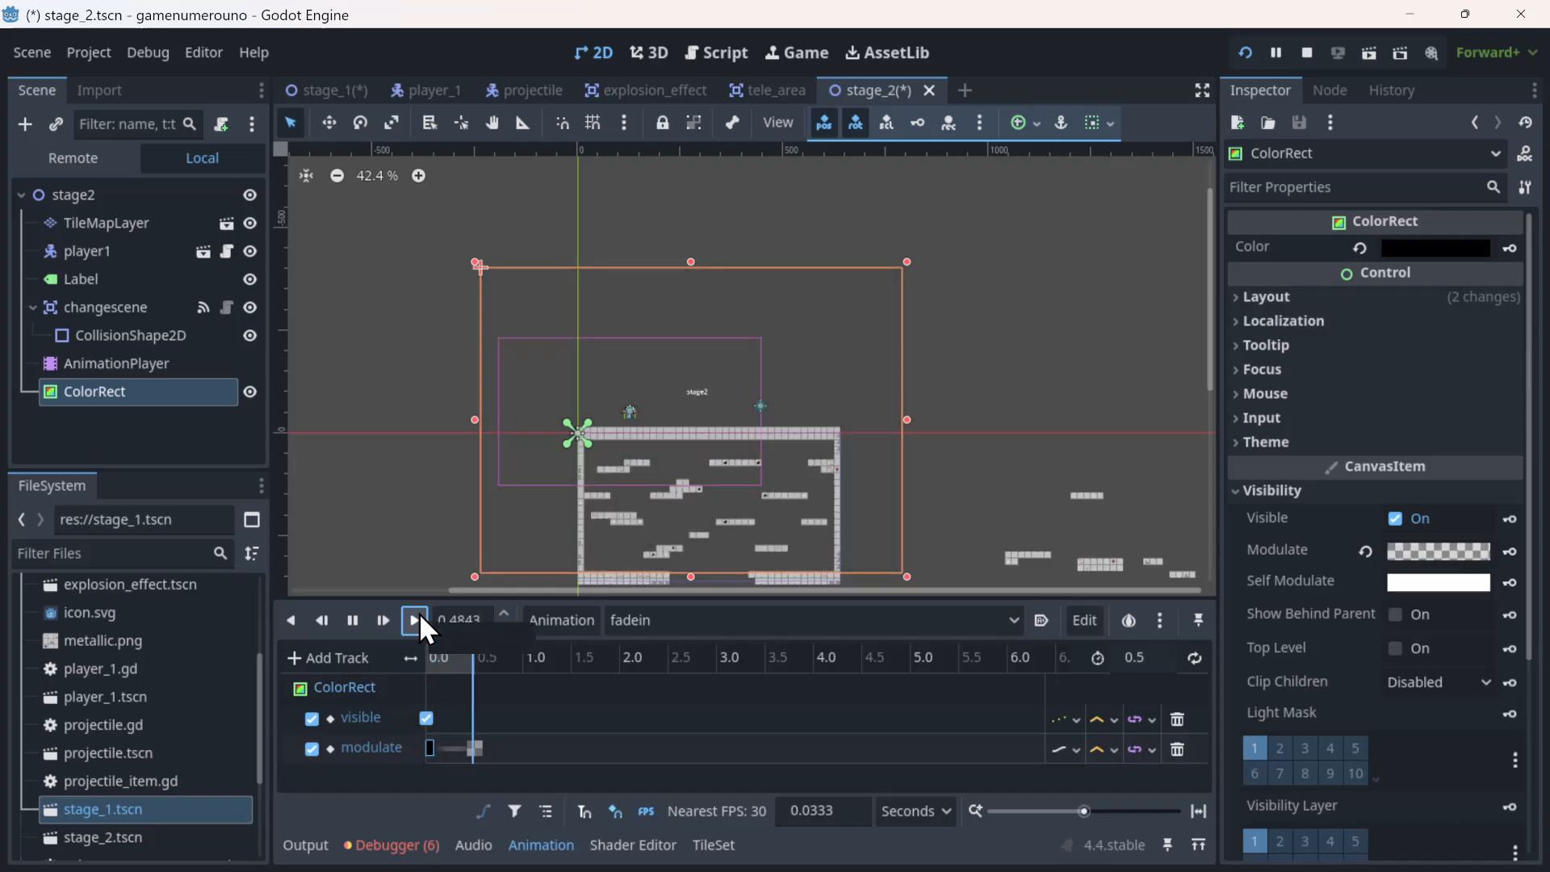
click(417, 620)
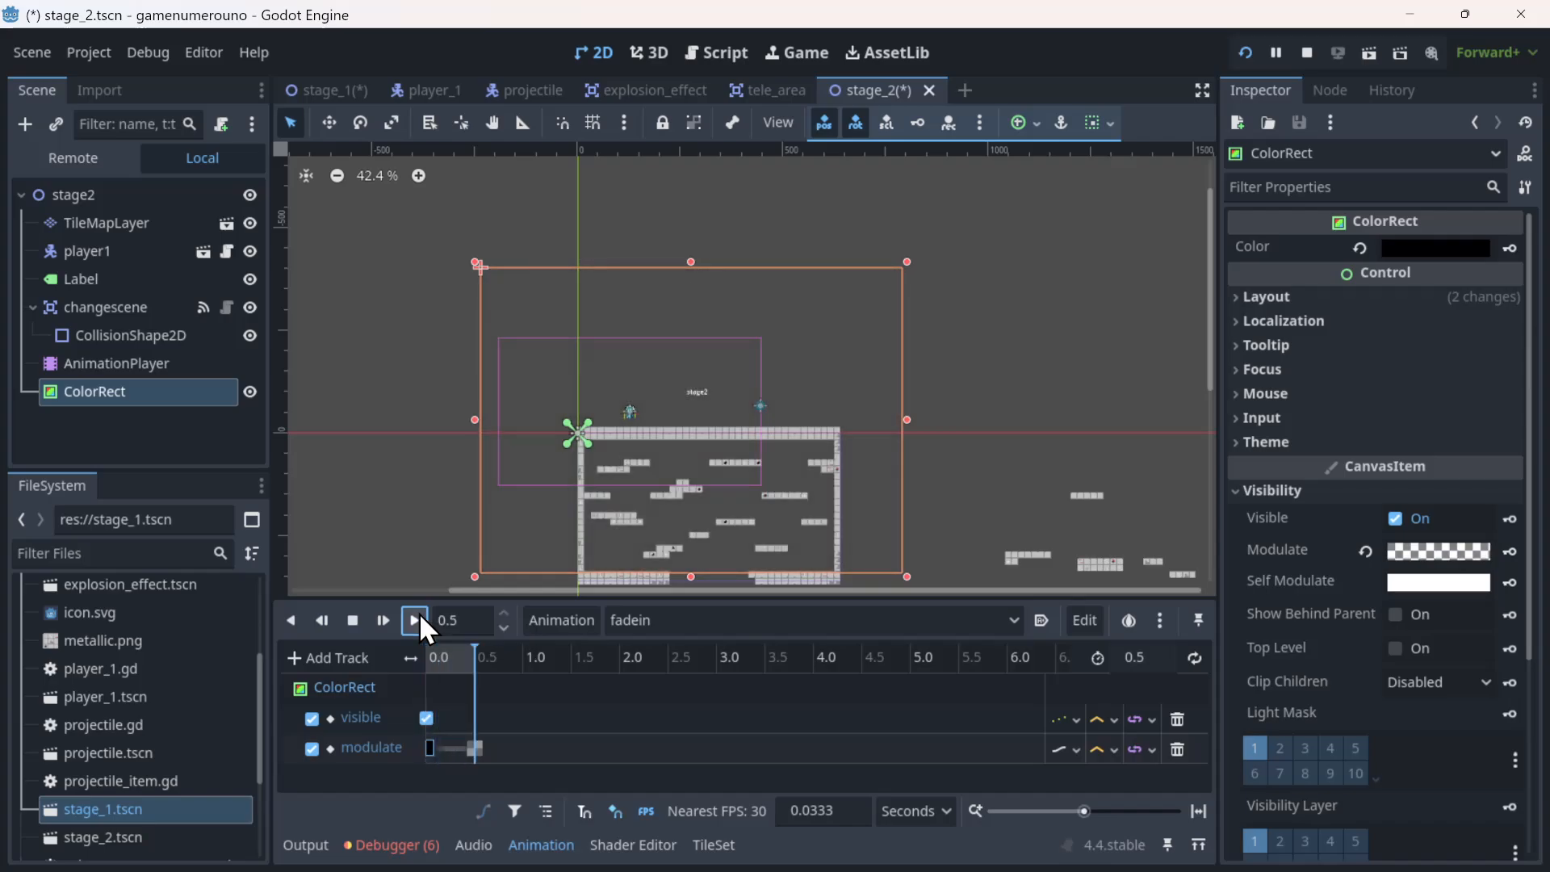
click(416, 619)
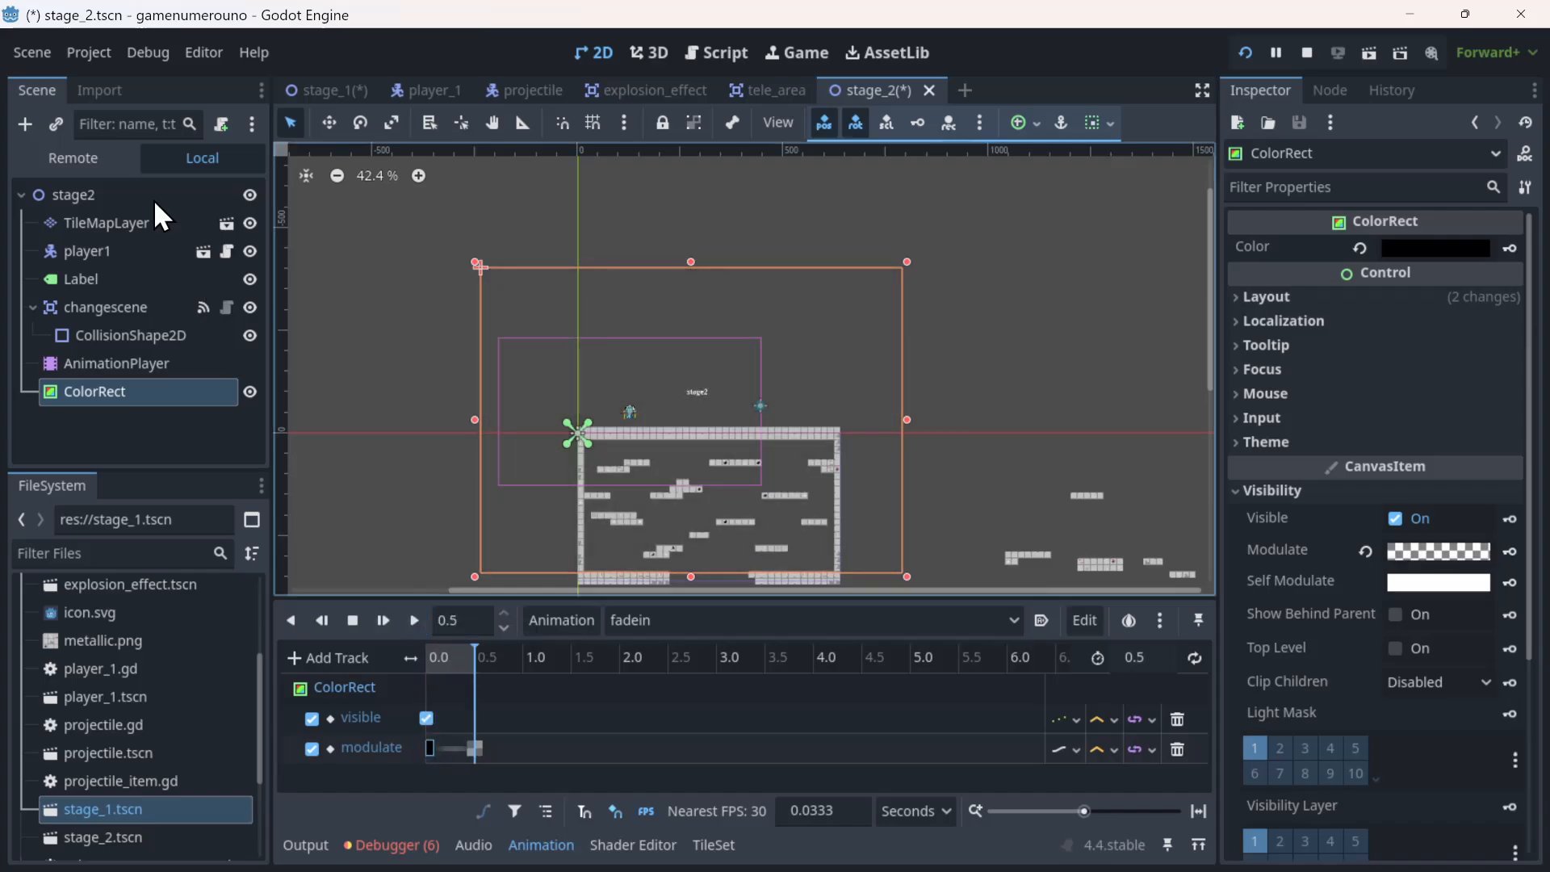
- Attach a new script, stage_2.gd, to the stage2 root node
click(80, 197)
click(220, 124)
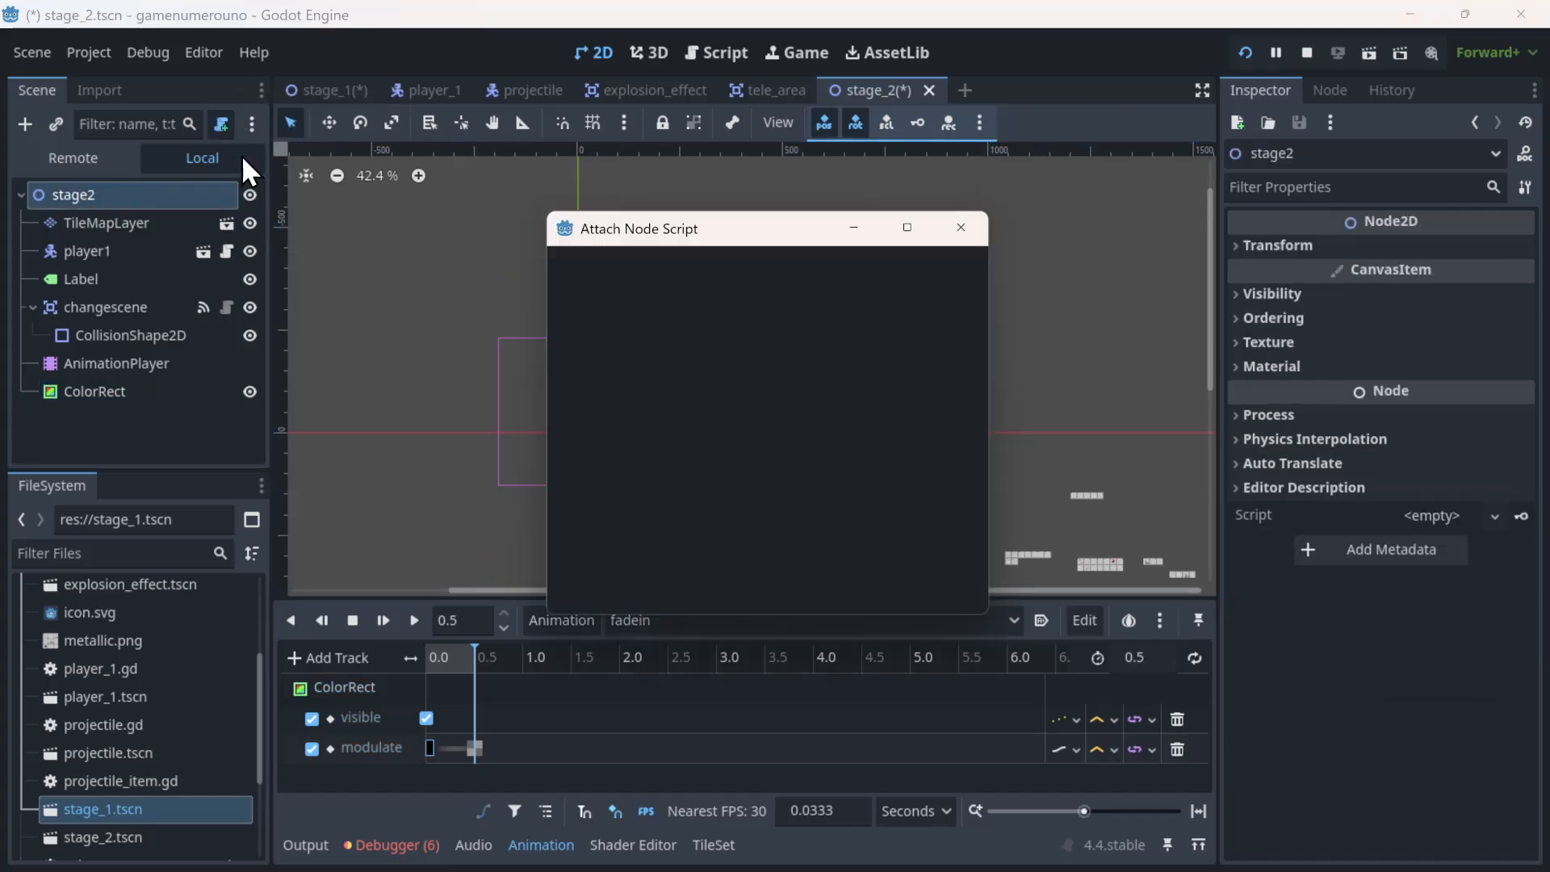
click(638, 605)
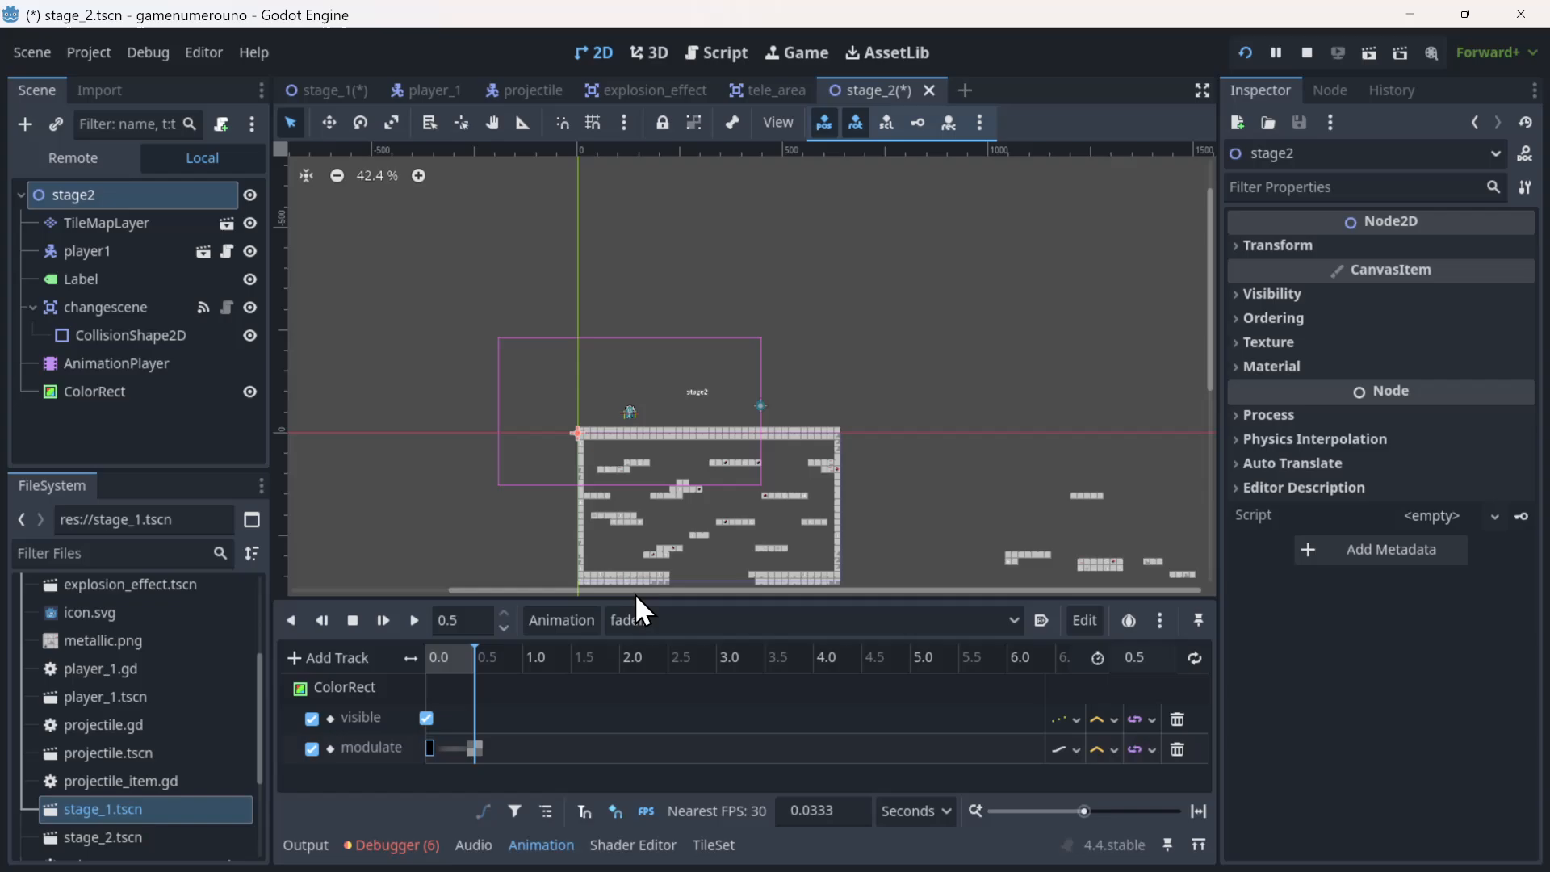
drag(897, 273, 565, 273)
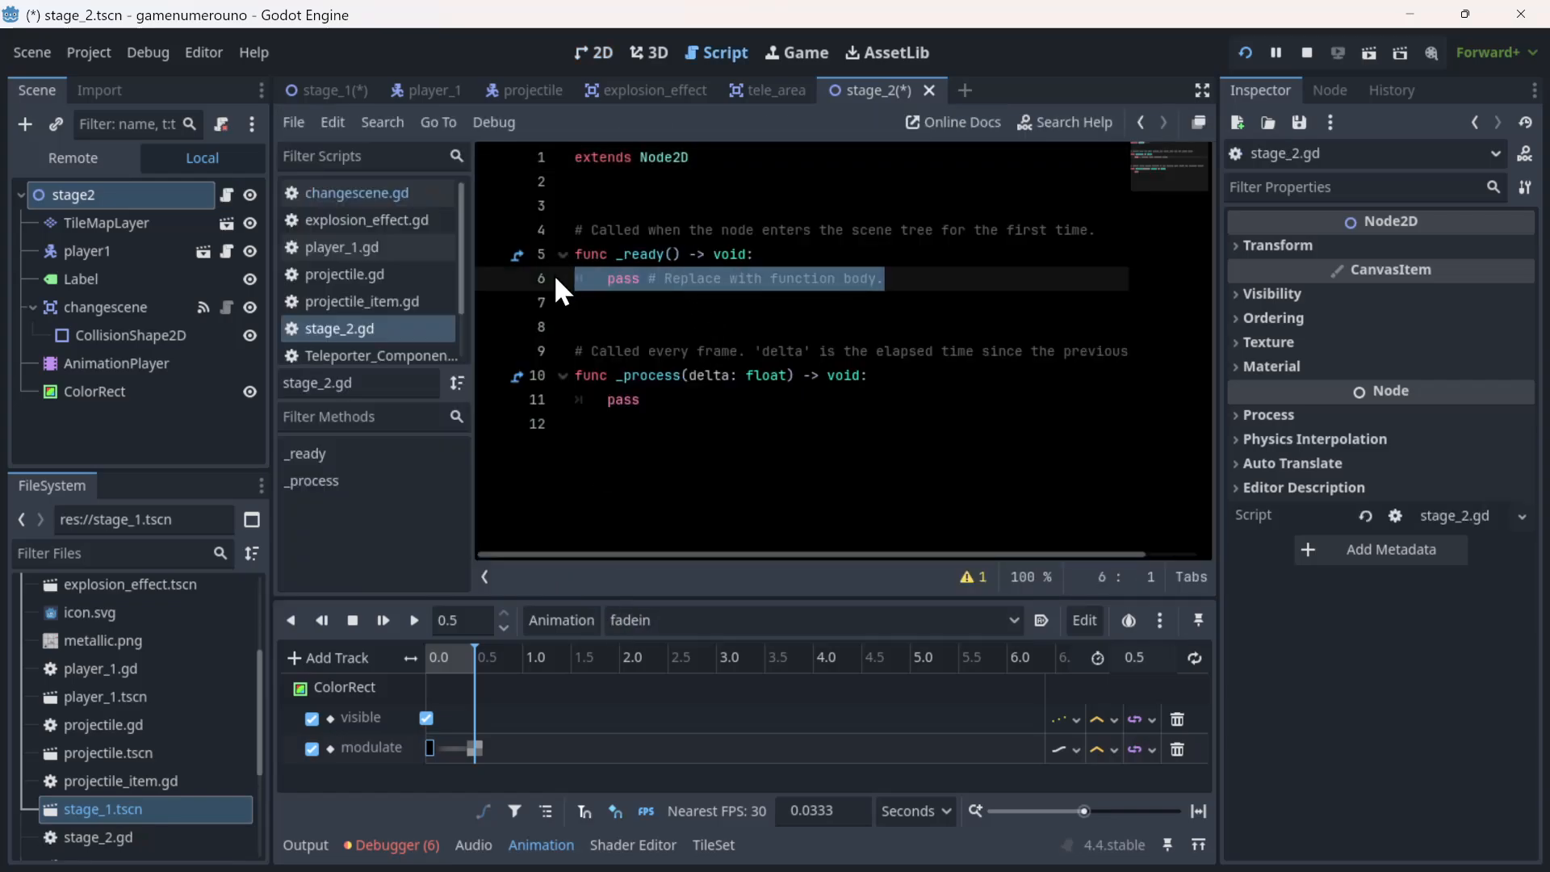
text(anim)
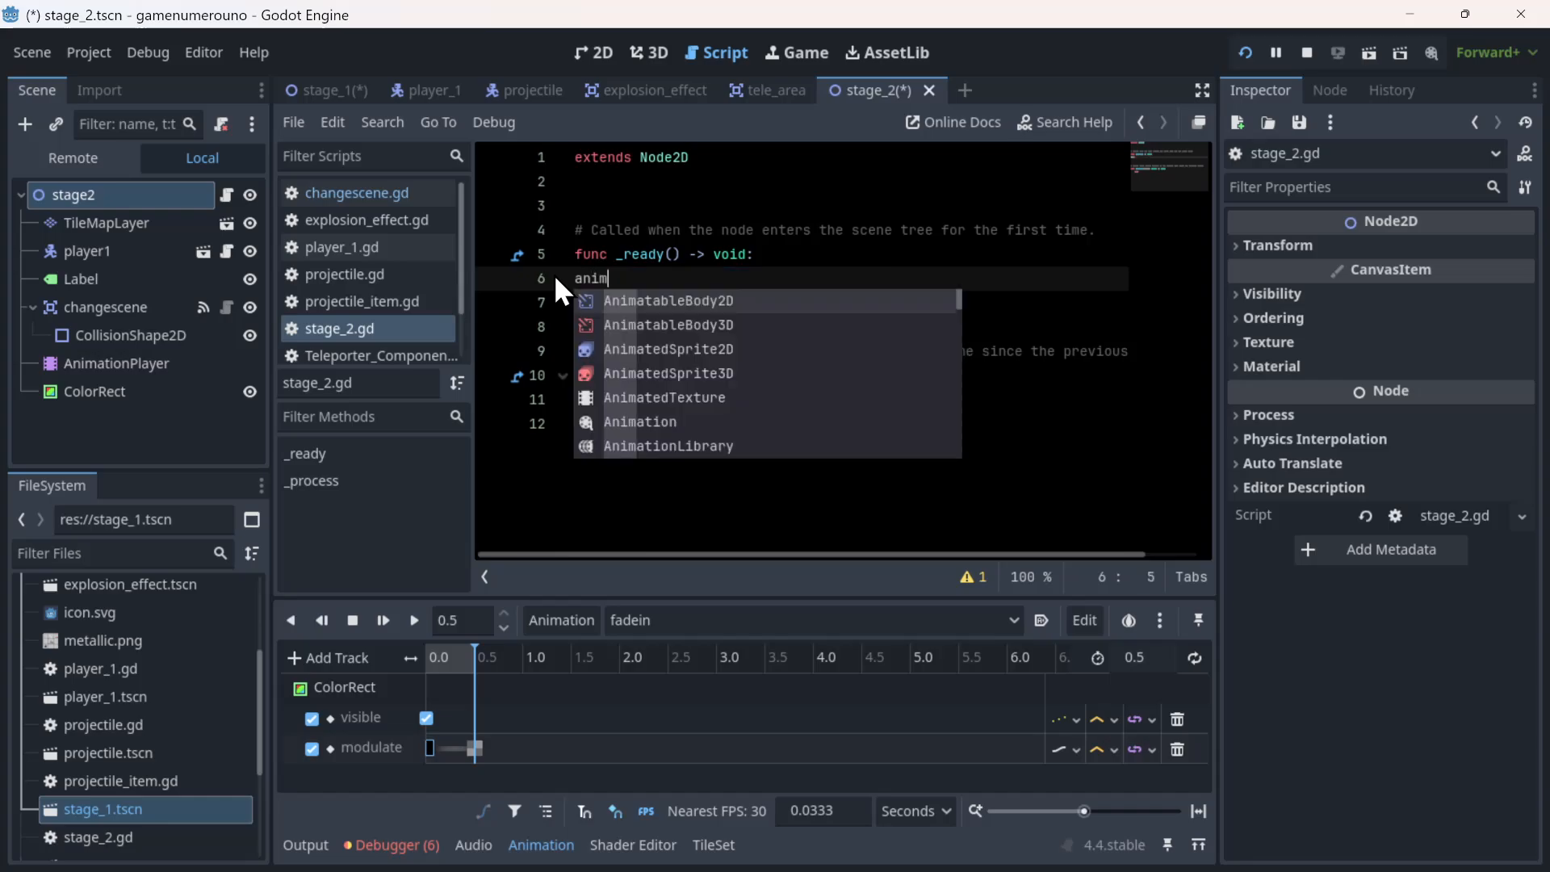
right_click(554, 274)
click(42, 391)
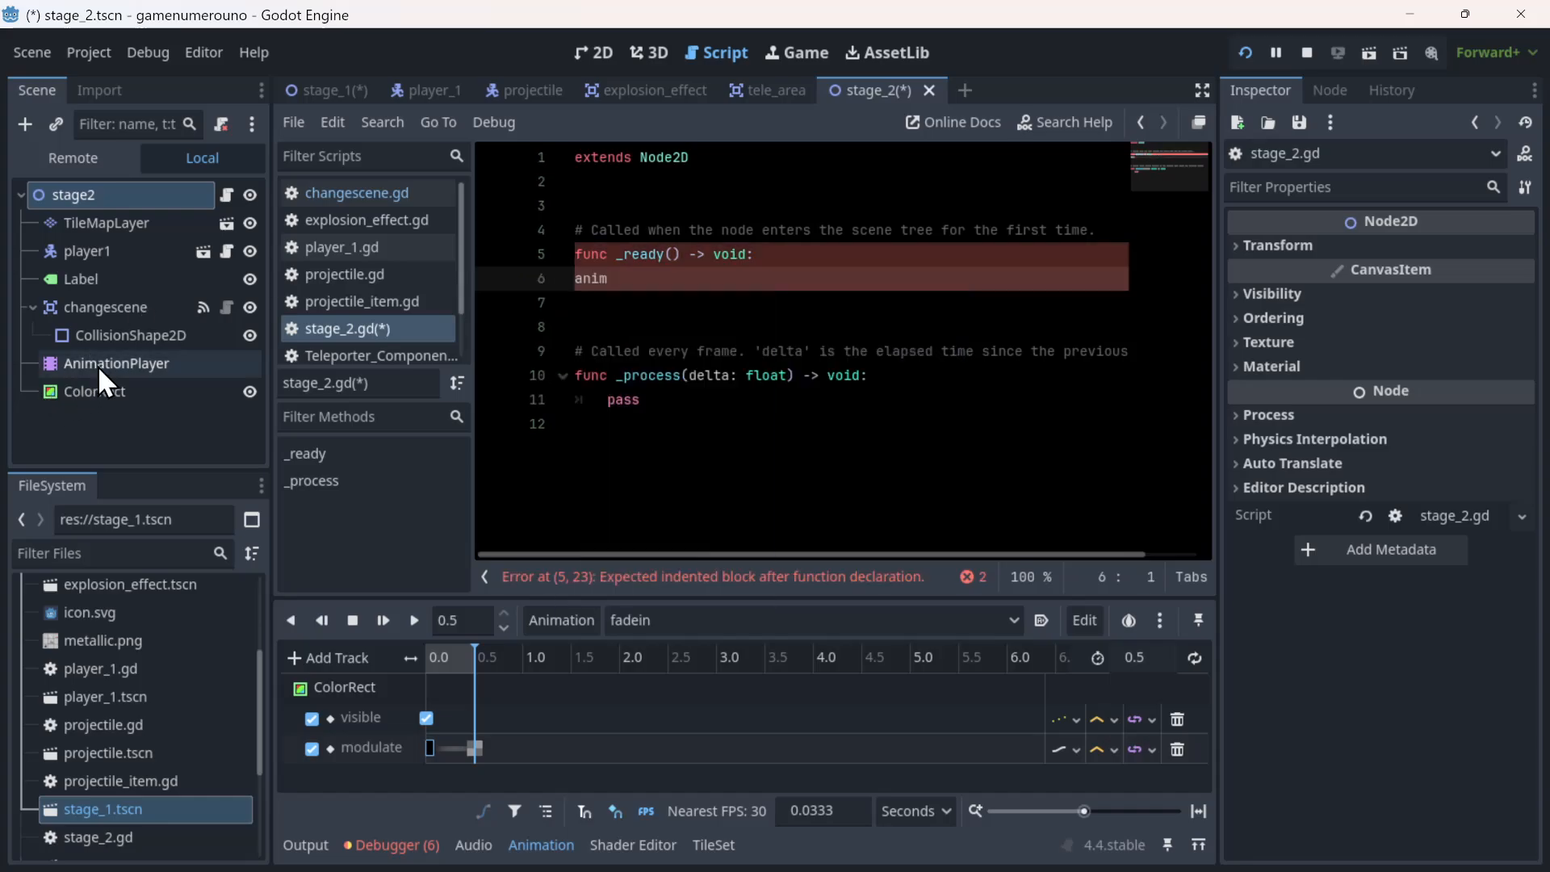
drag(98, 366, 748, 183)
- Make _ready() in stage_2.gd call animation_player.play("fadein"), indented as the function body
double_click(593, 301)
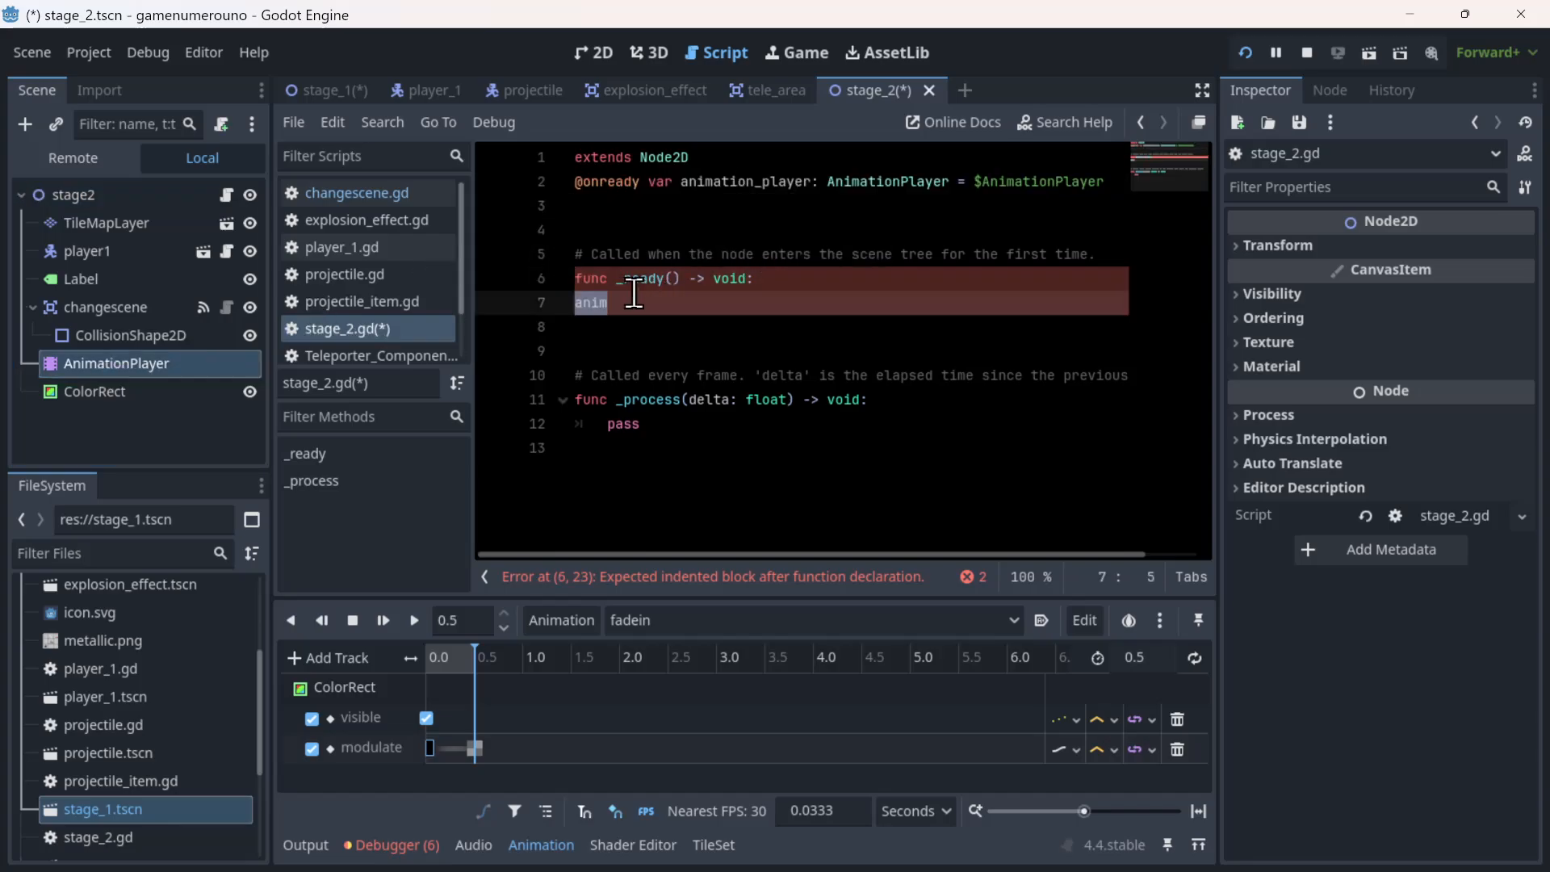
text(anima)
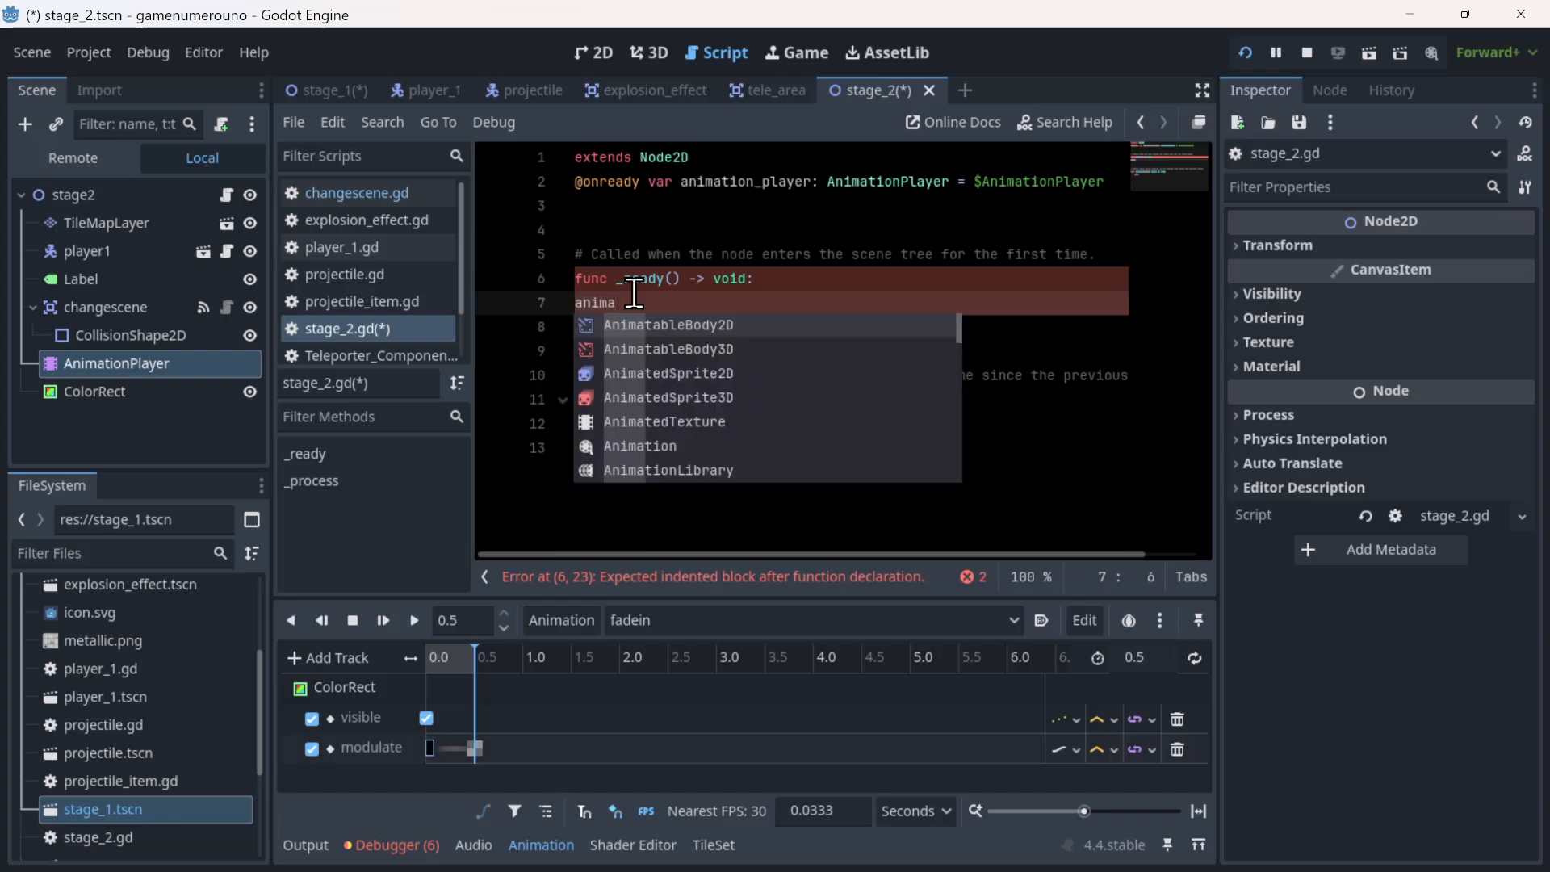
text(\\\)
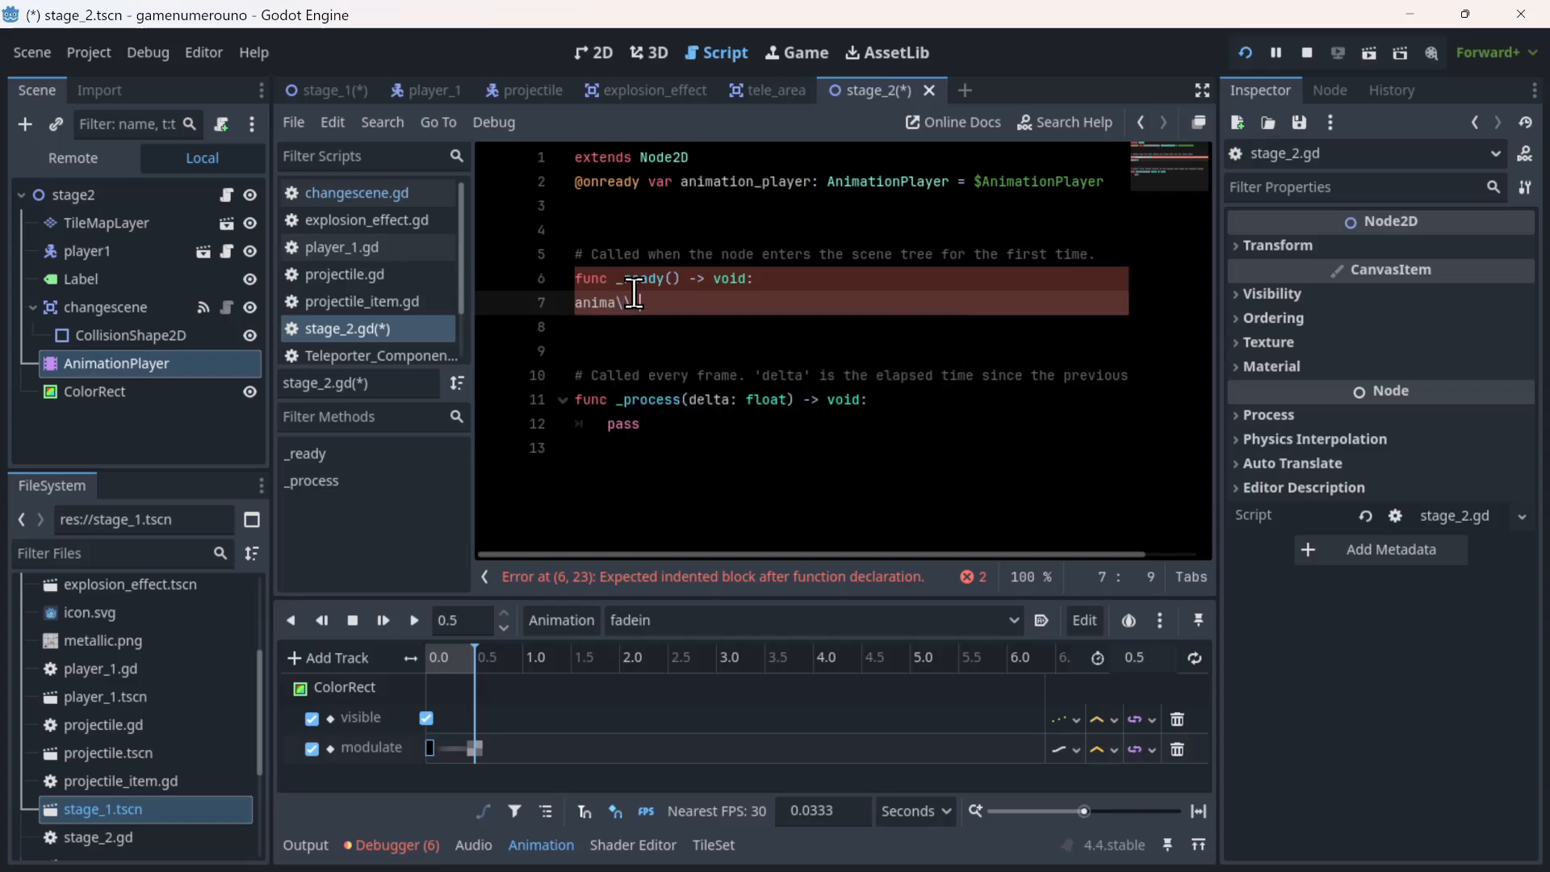
key(BackSpace)
key(BackSpace)
key(BackSpace)
key(BackSpace)
key(BackSpace)
key(BackSpace)
key(Tab)
text(ani)
key(Return)
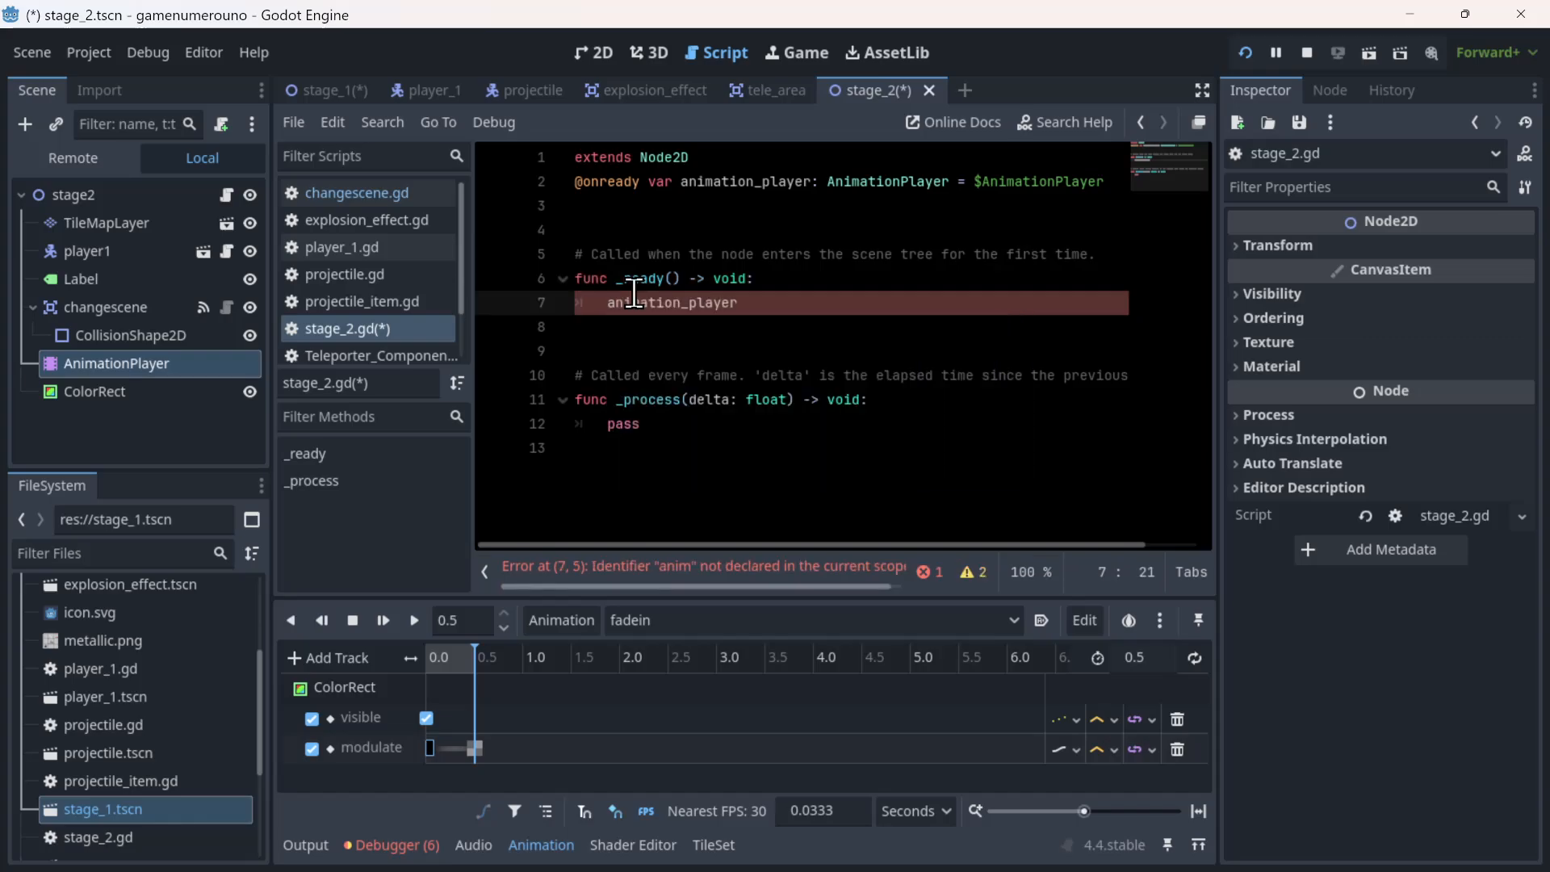
text(.pla)
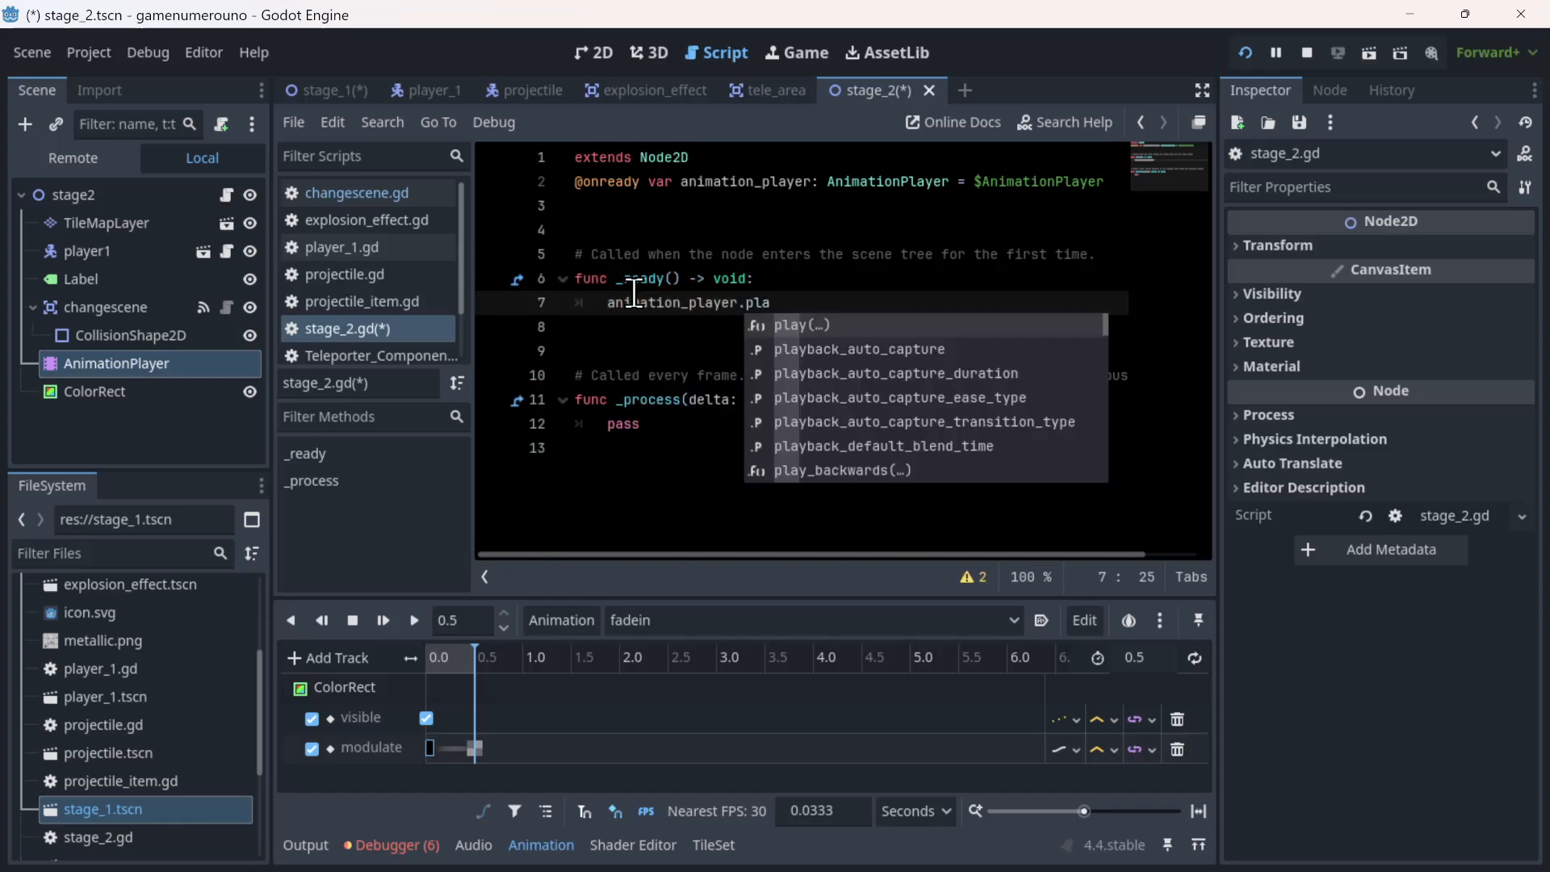
key(Return)
key(Return)
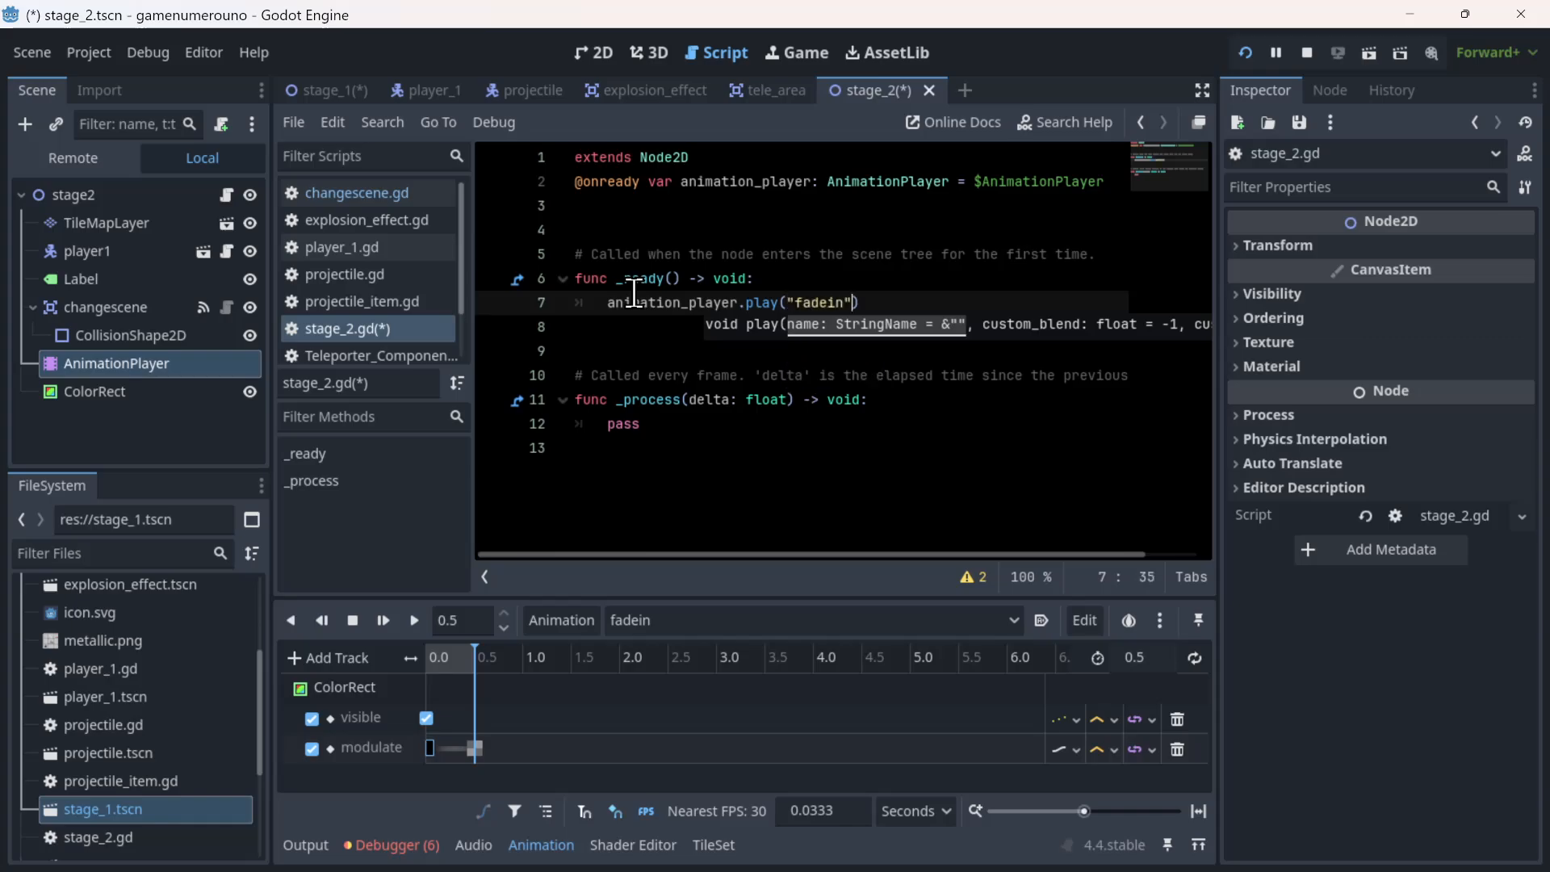
- Save the stage_1 scene and open the changescene node's script, changescene.gd
click(331, 90)
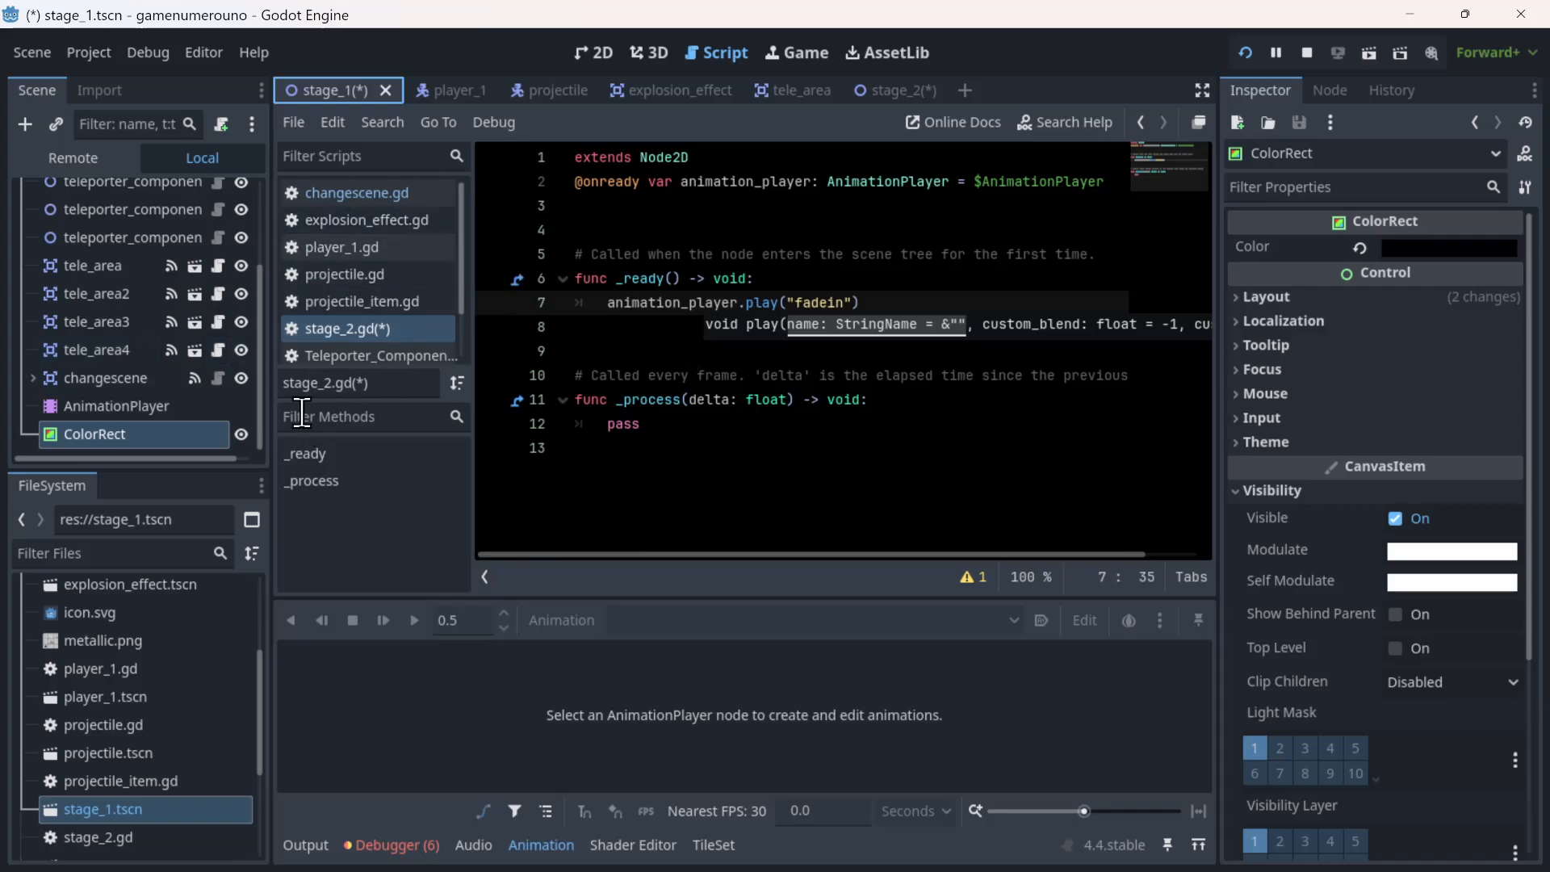
scroll(140, 371, up, 3)
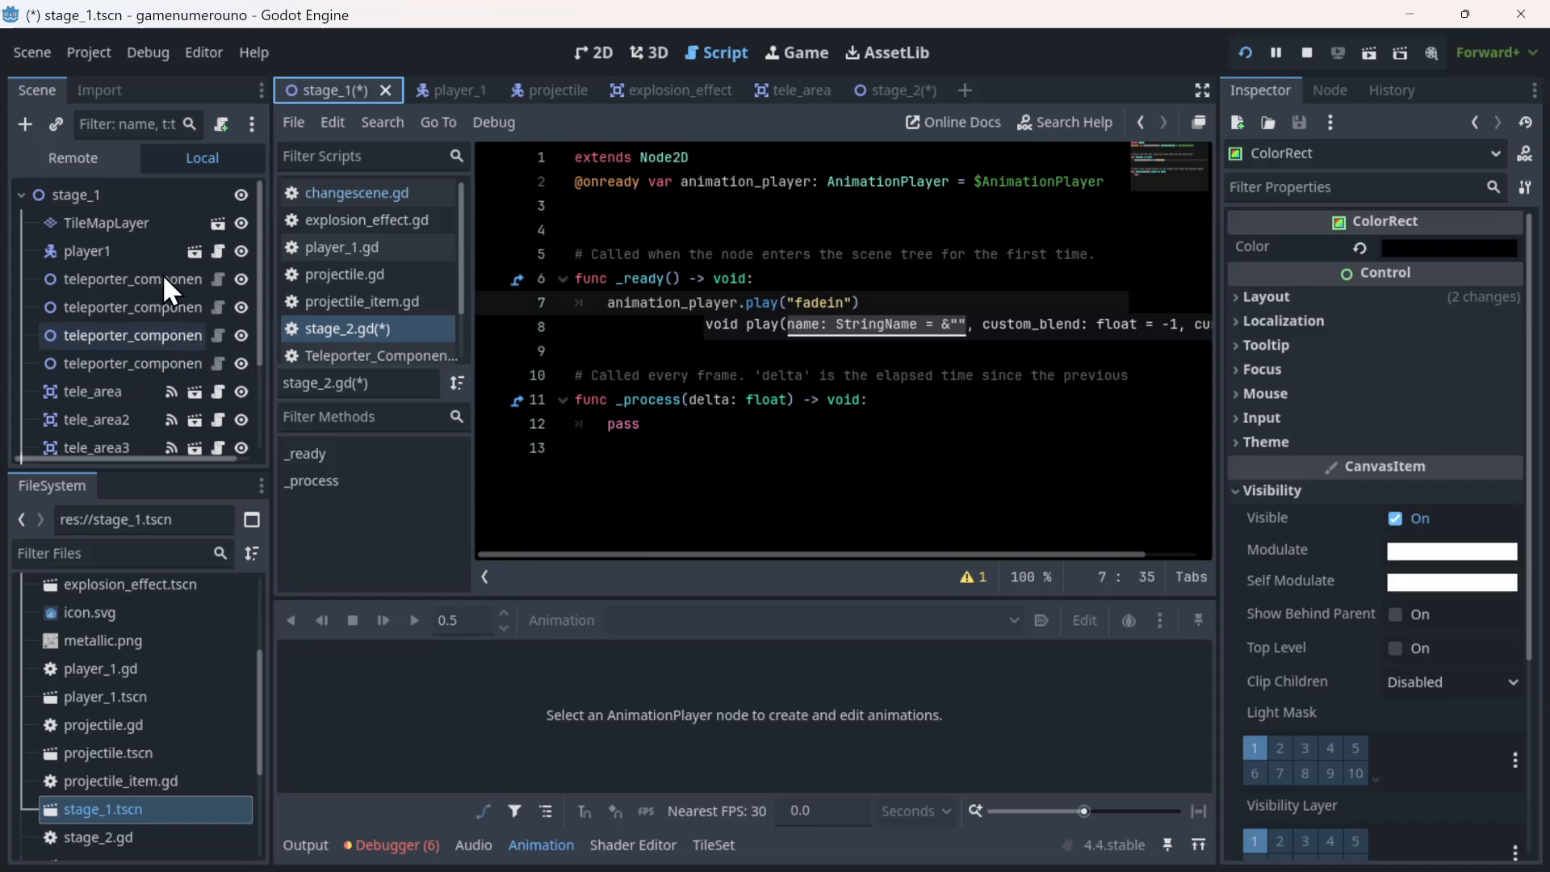
scroll(212, 291, down, 3)
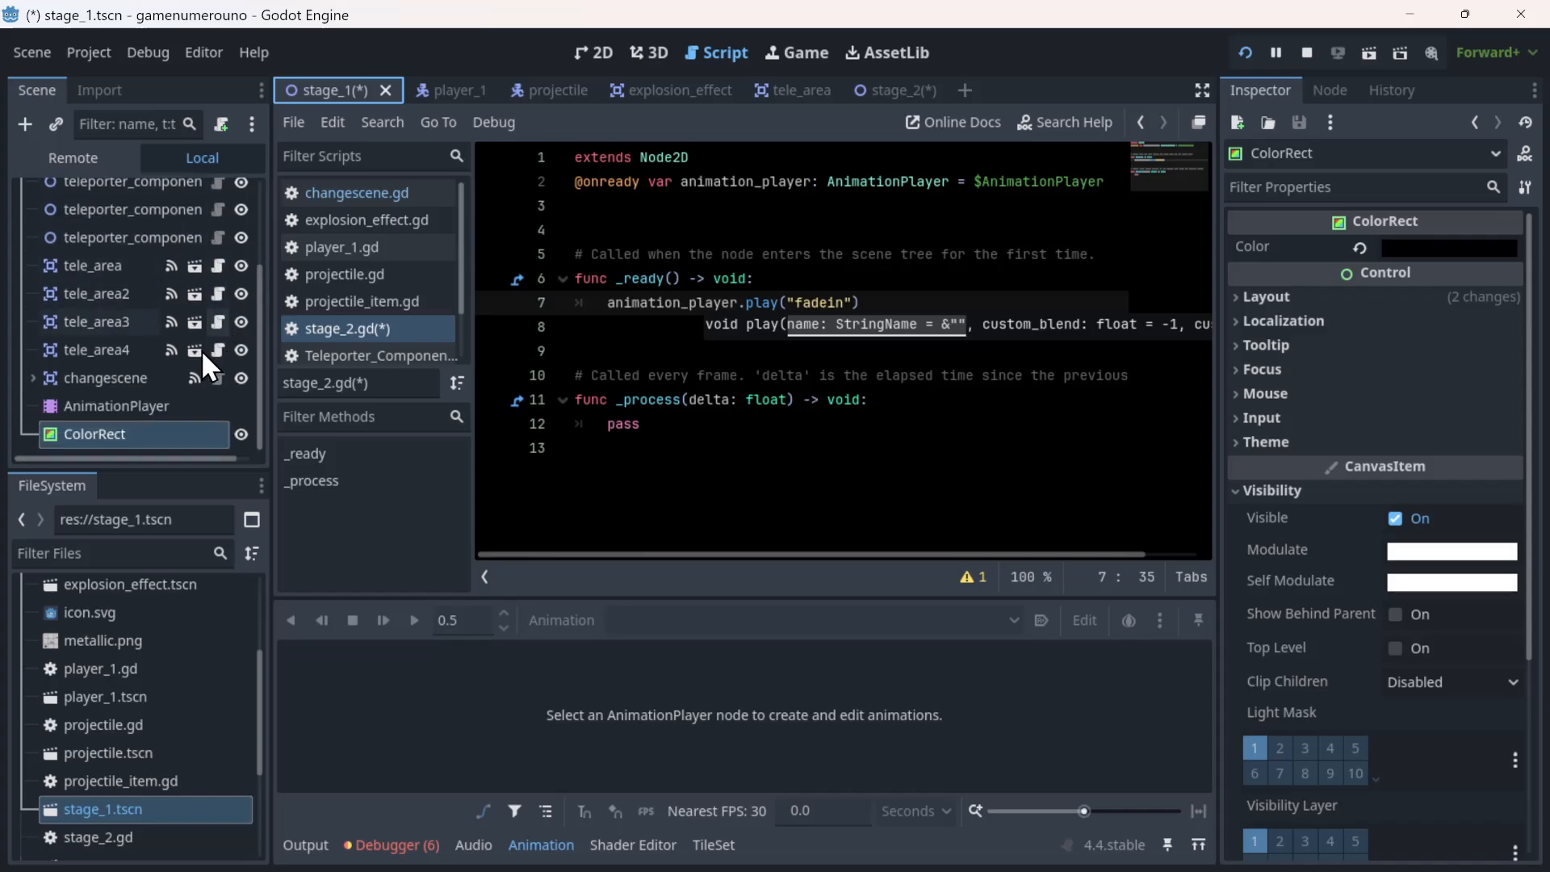
click(123, 375)
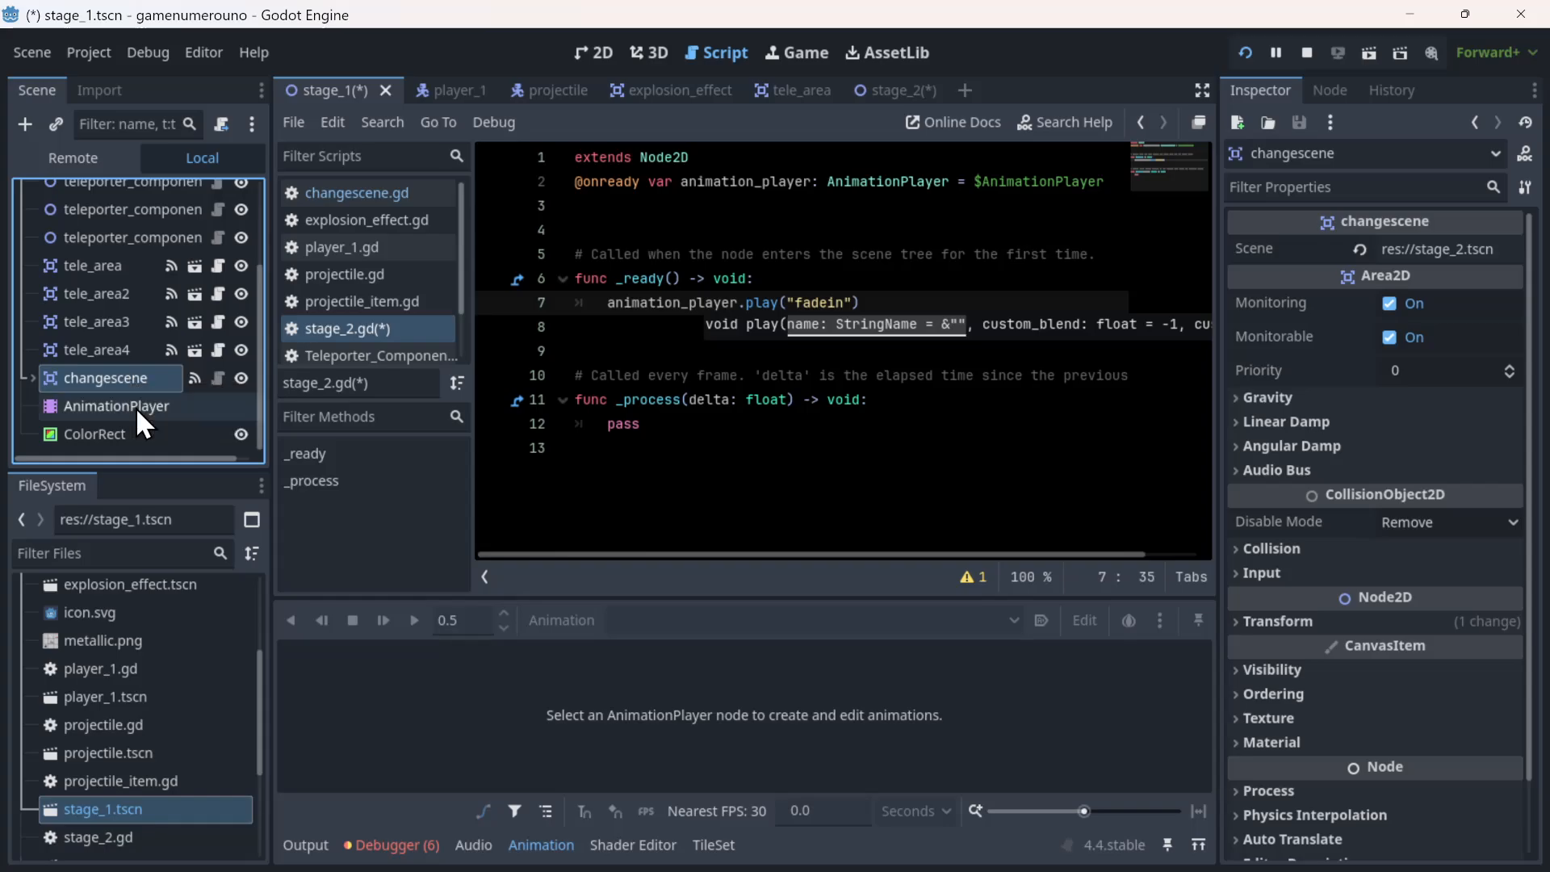
key(ctrl+s)
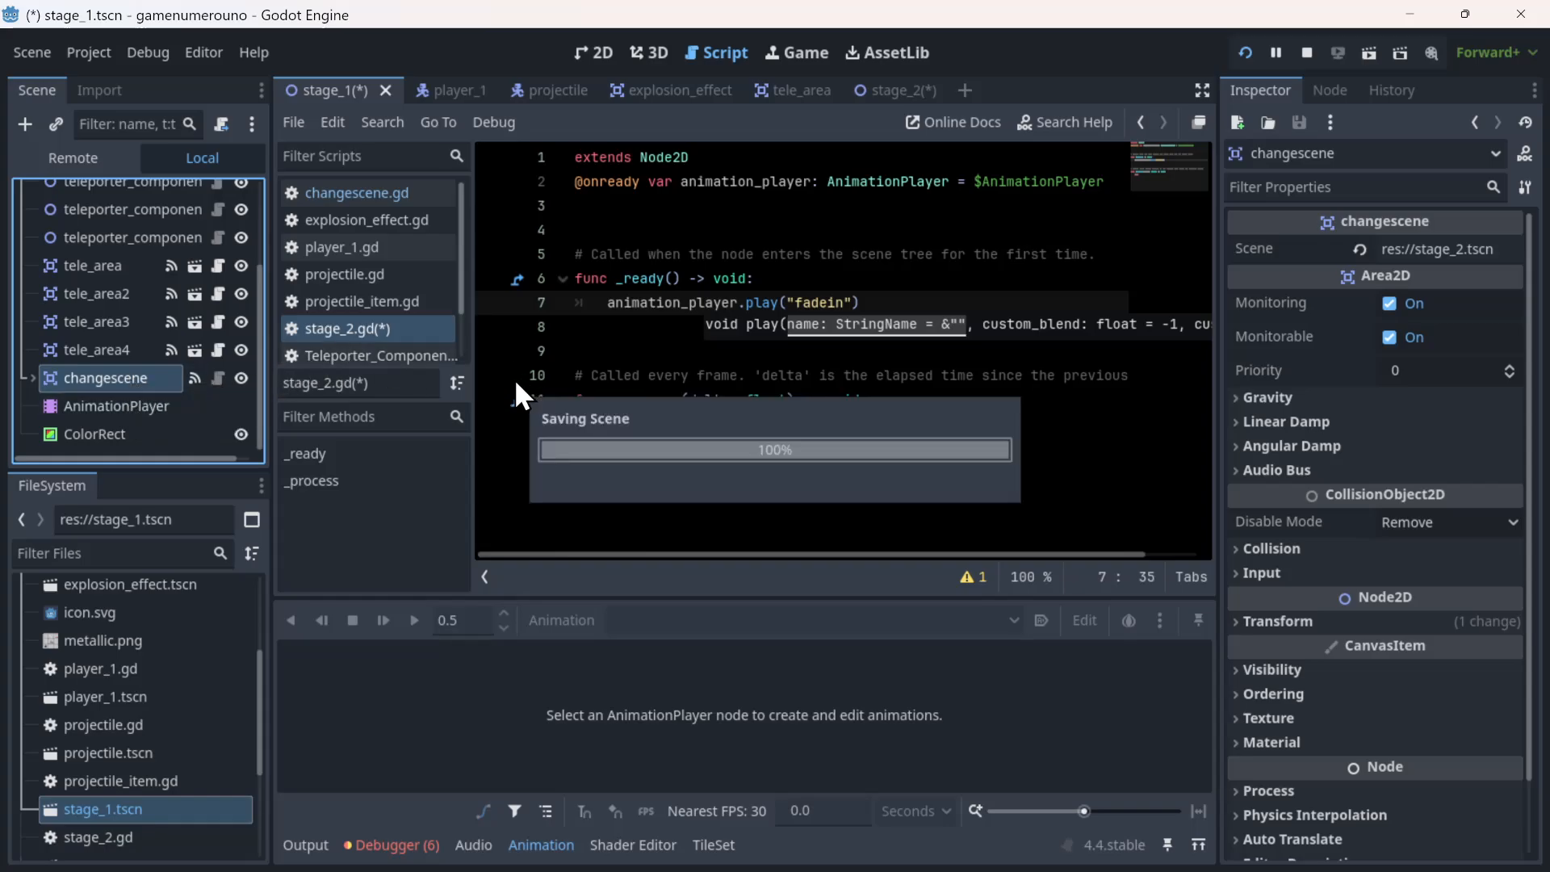
click(223, 377)
click(1003, 457)
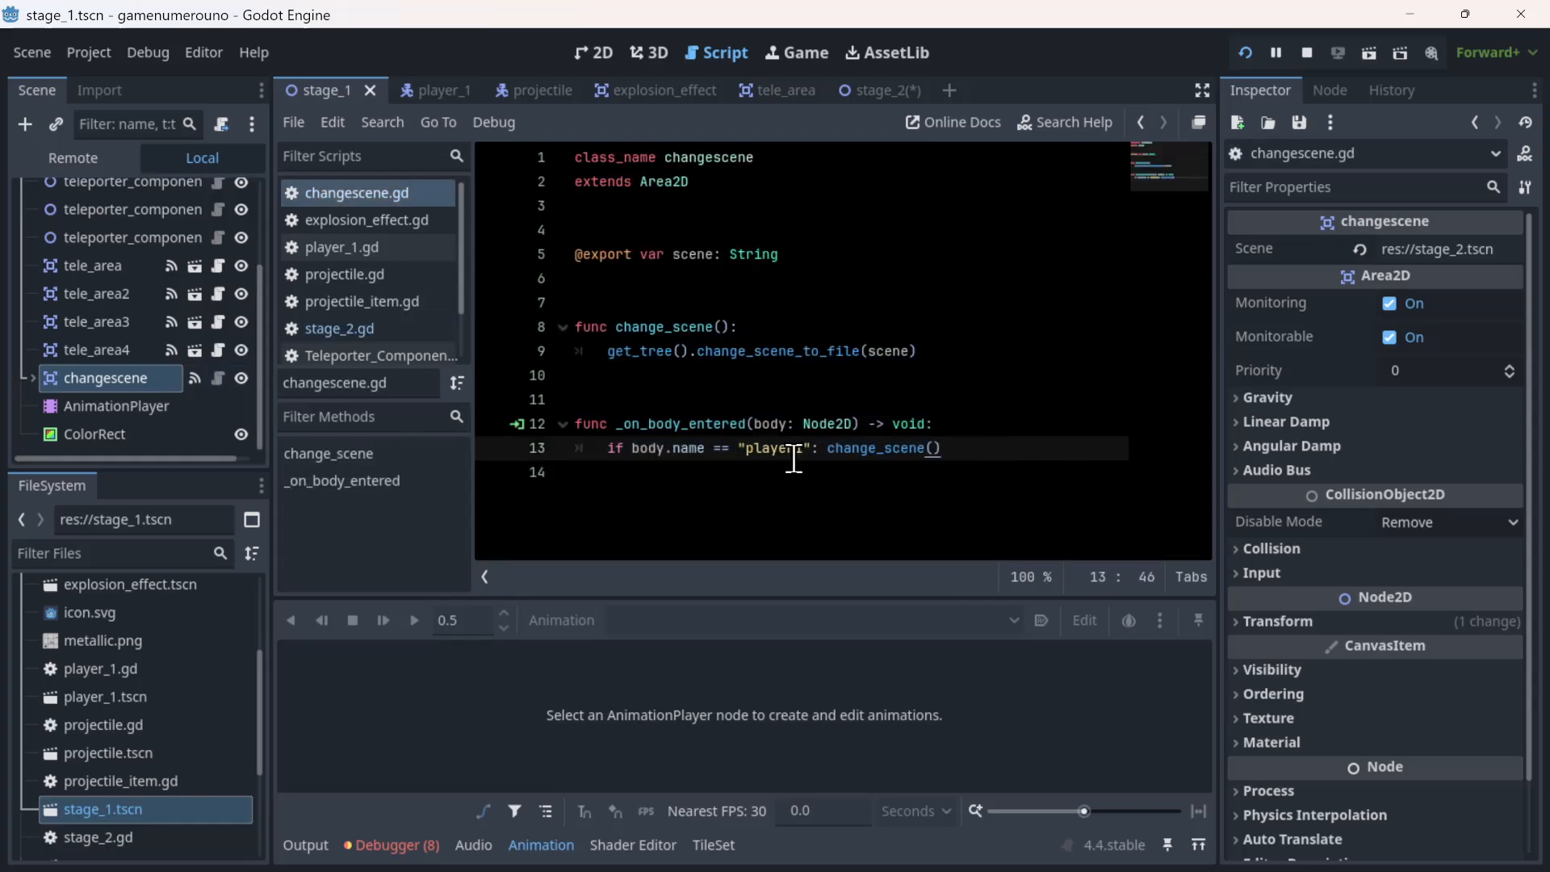
- Insert an empty line at the start of the change_scene() function body in changescene.gd
click(798, 327)
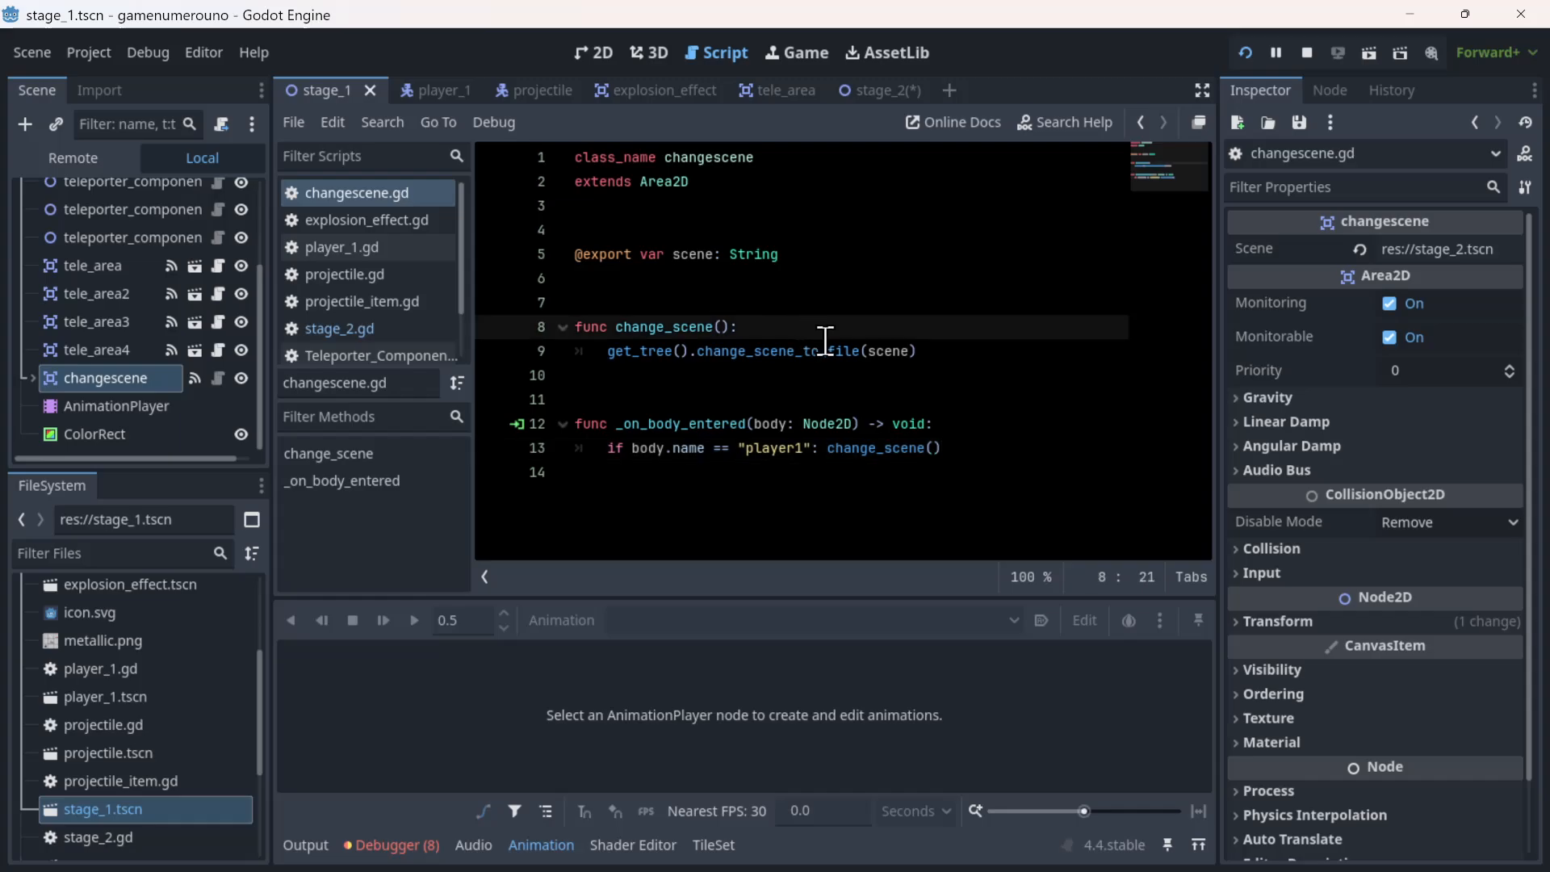
mouse_move(825, 340)
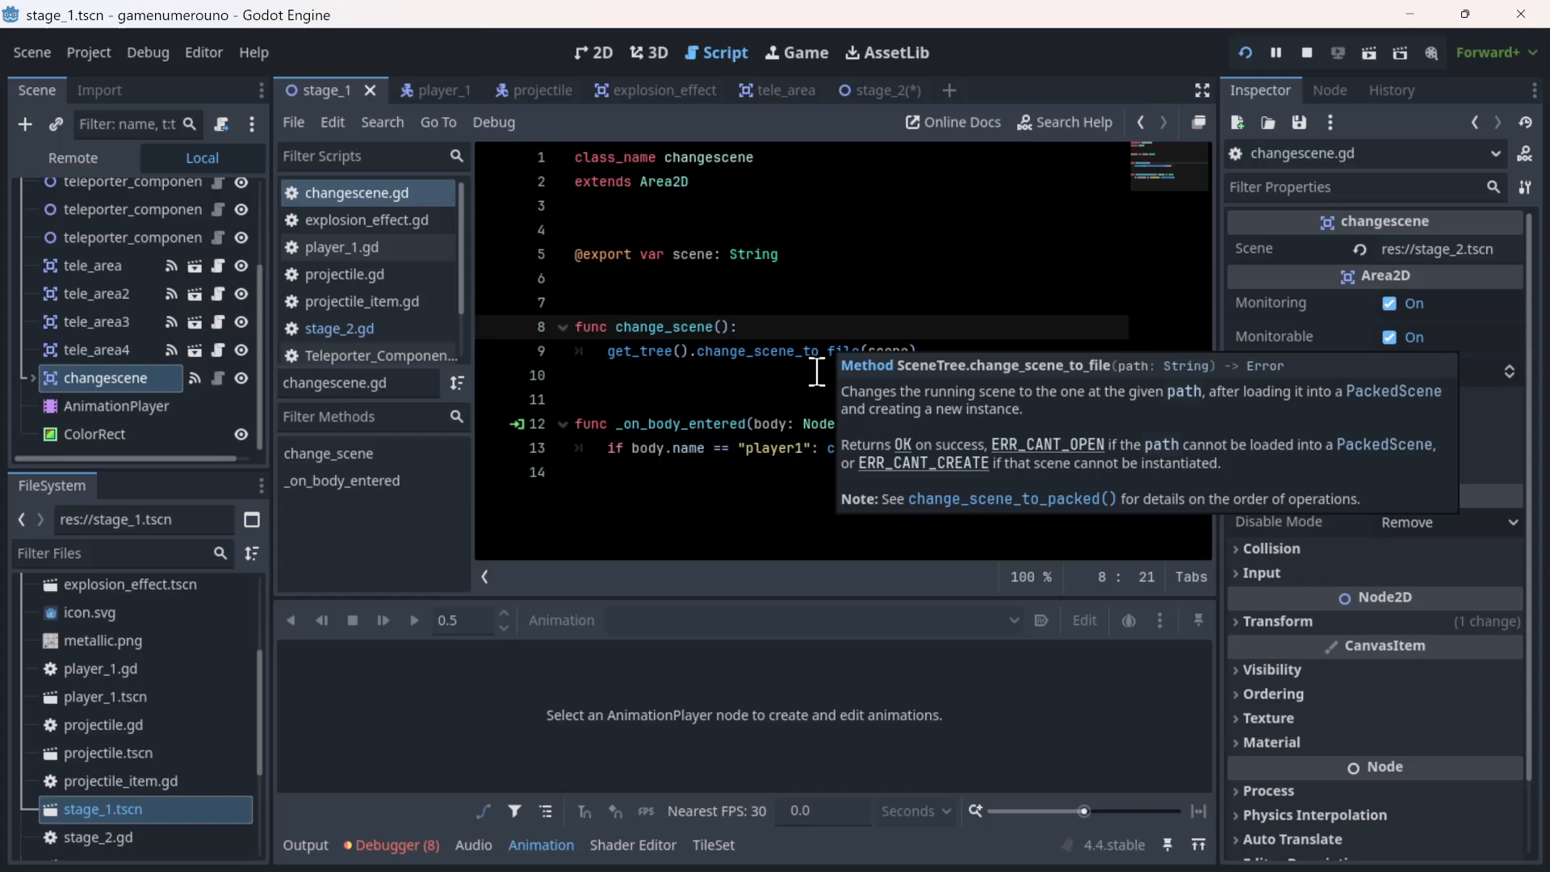
click(776, 396)
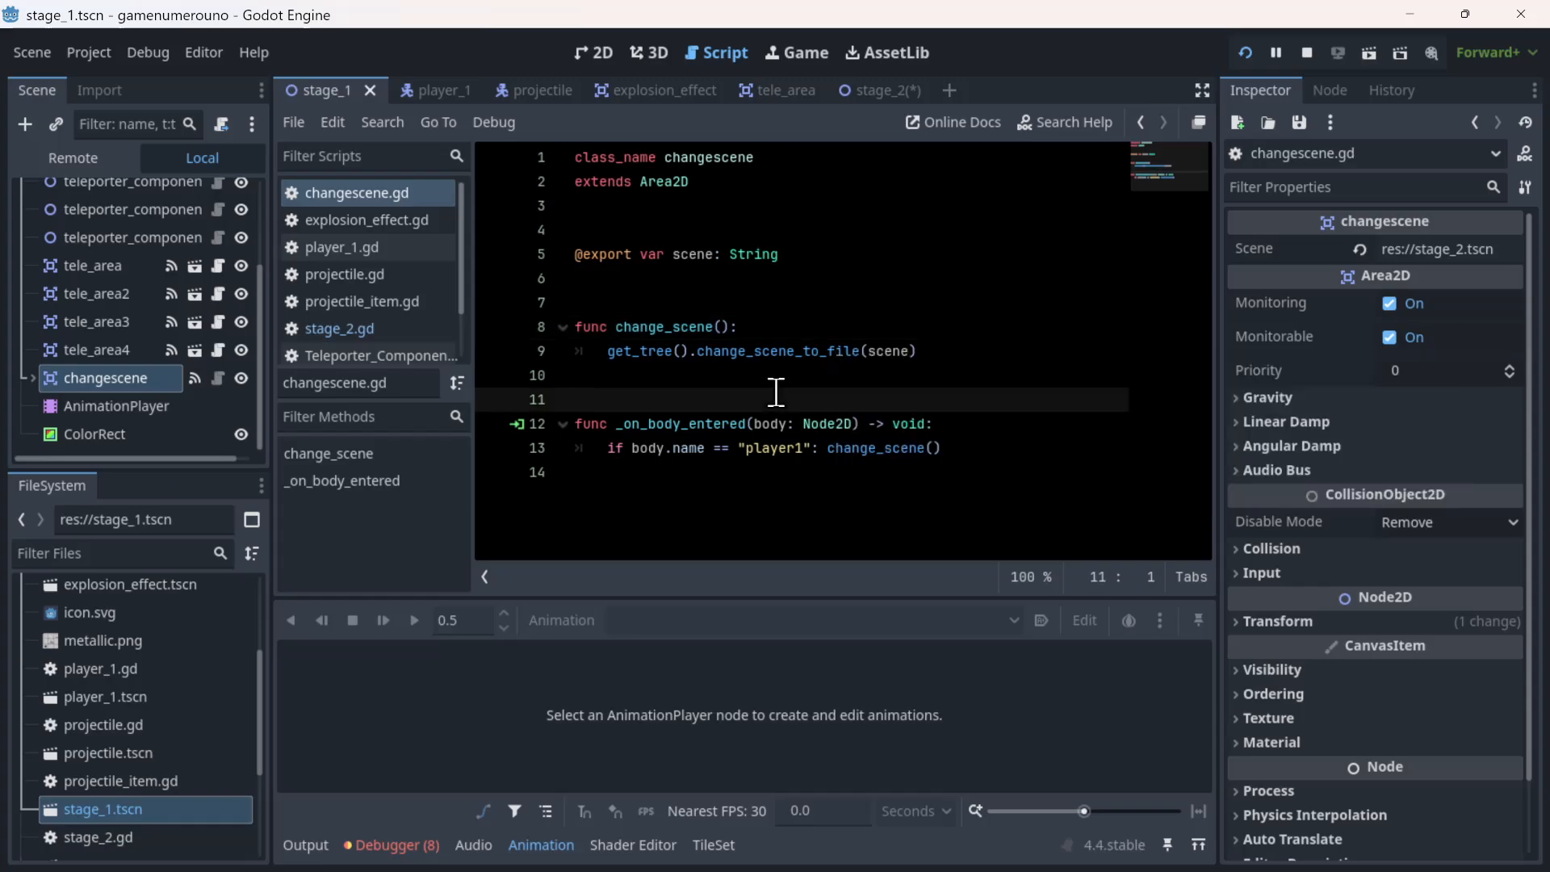
click(1021, 373)
click(991, 305)
click(984, 331)
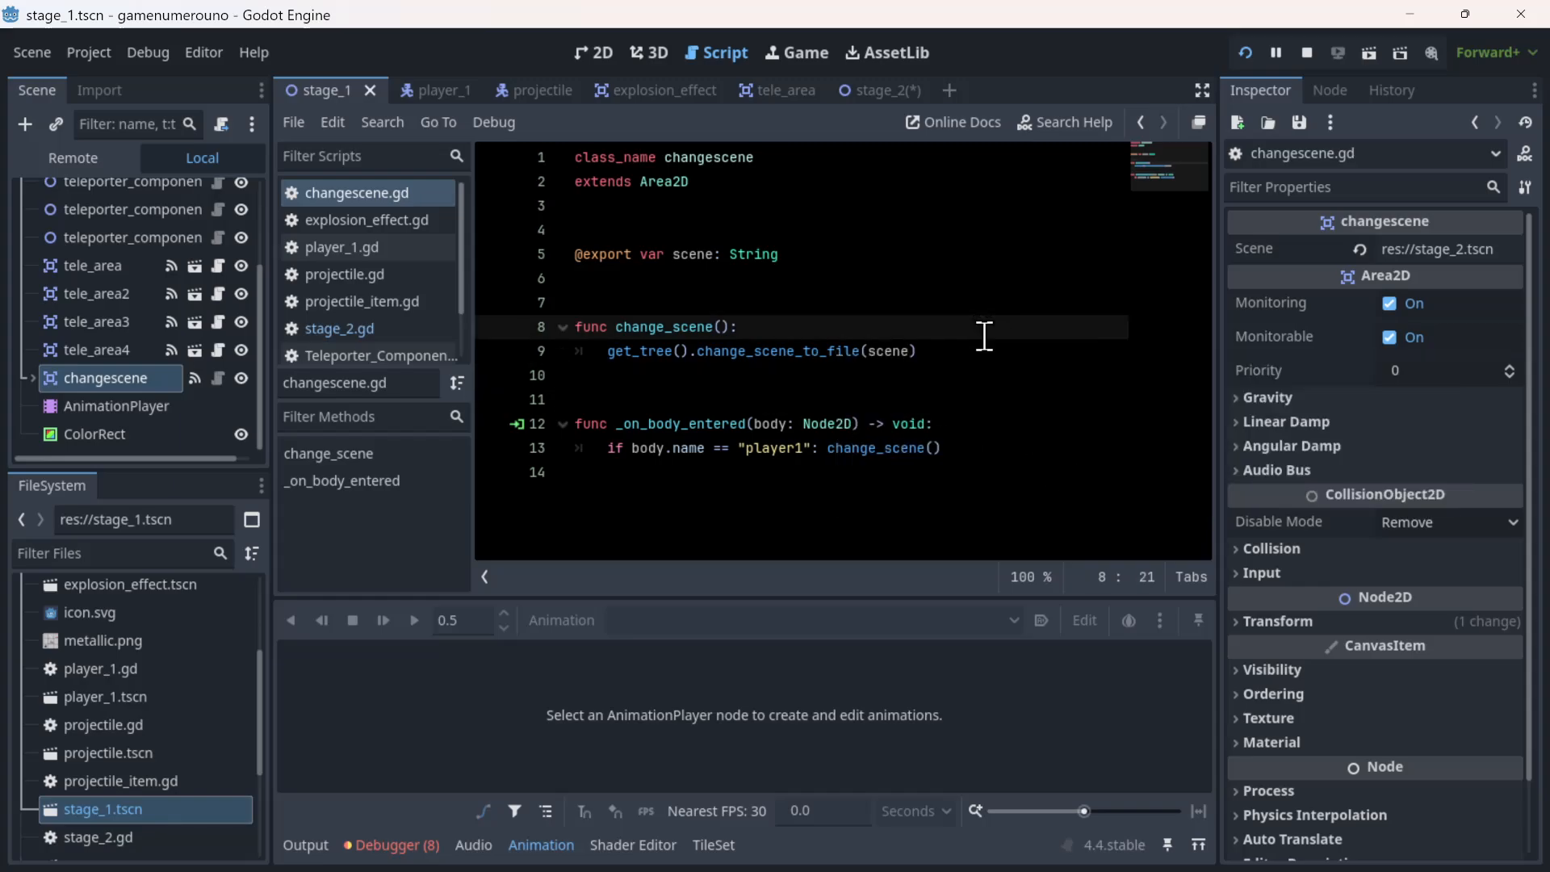
key(Return)
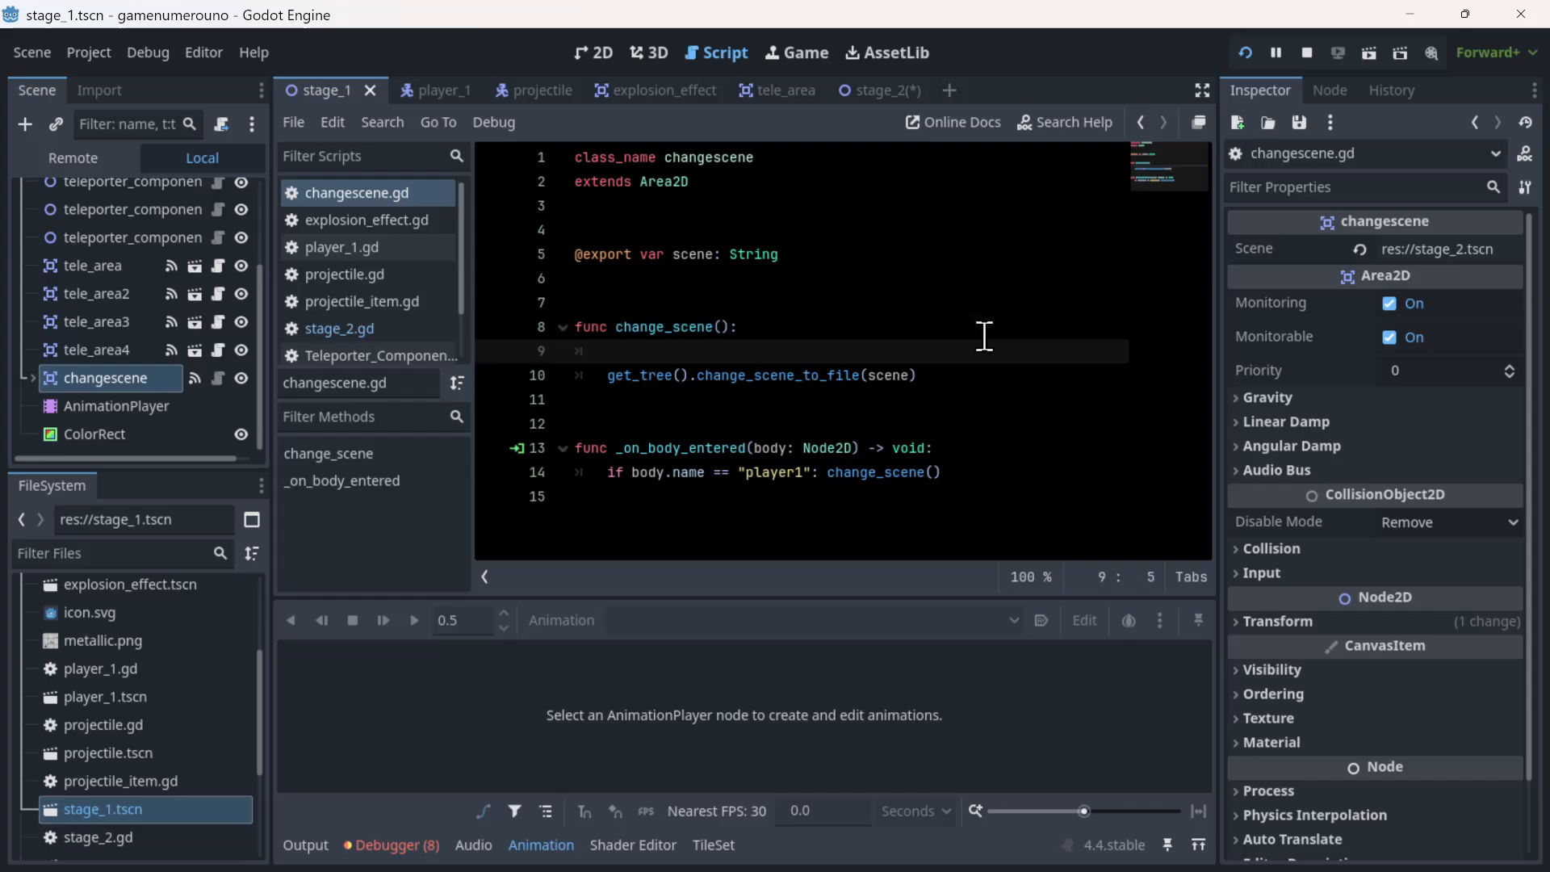
- Declare an exported variable named animation of type AnimationPlayer below the exported scene variable in changescene.gd
click(889, 251)
click(925, 283)
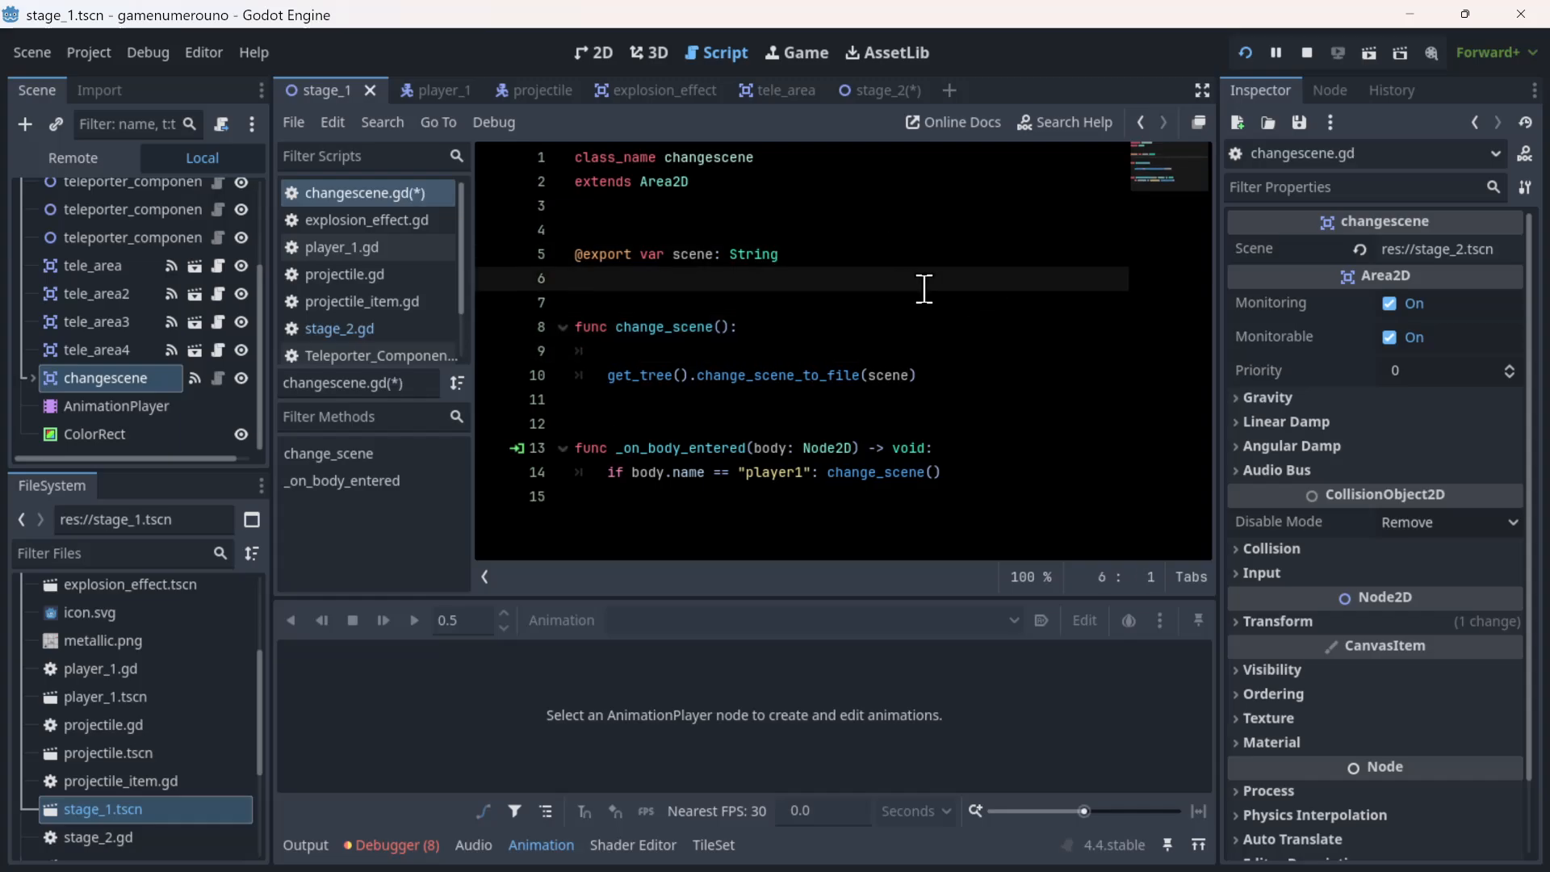
text(@expo)
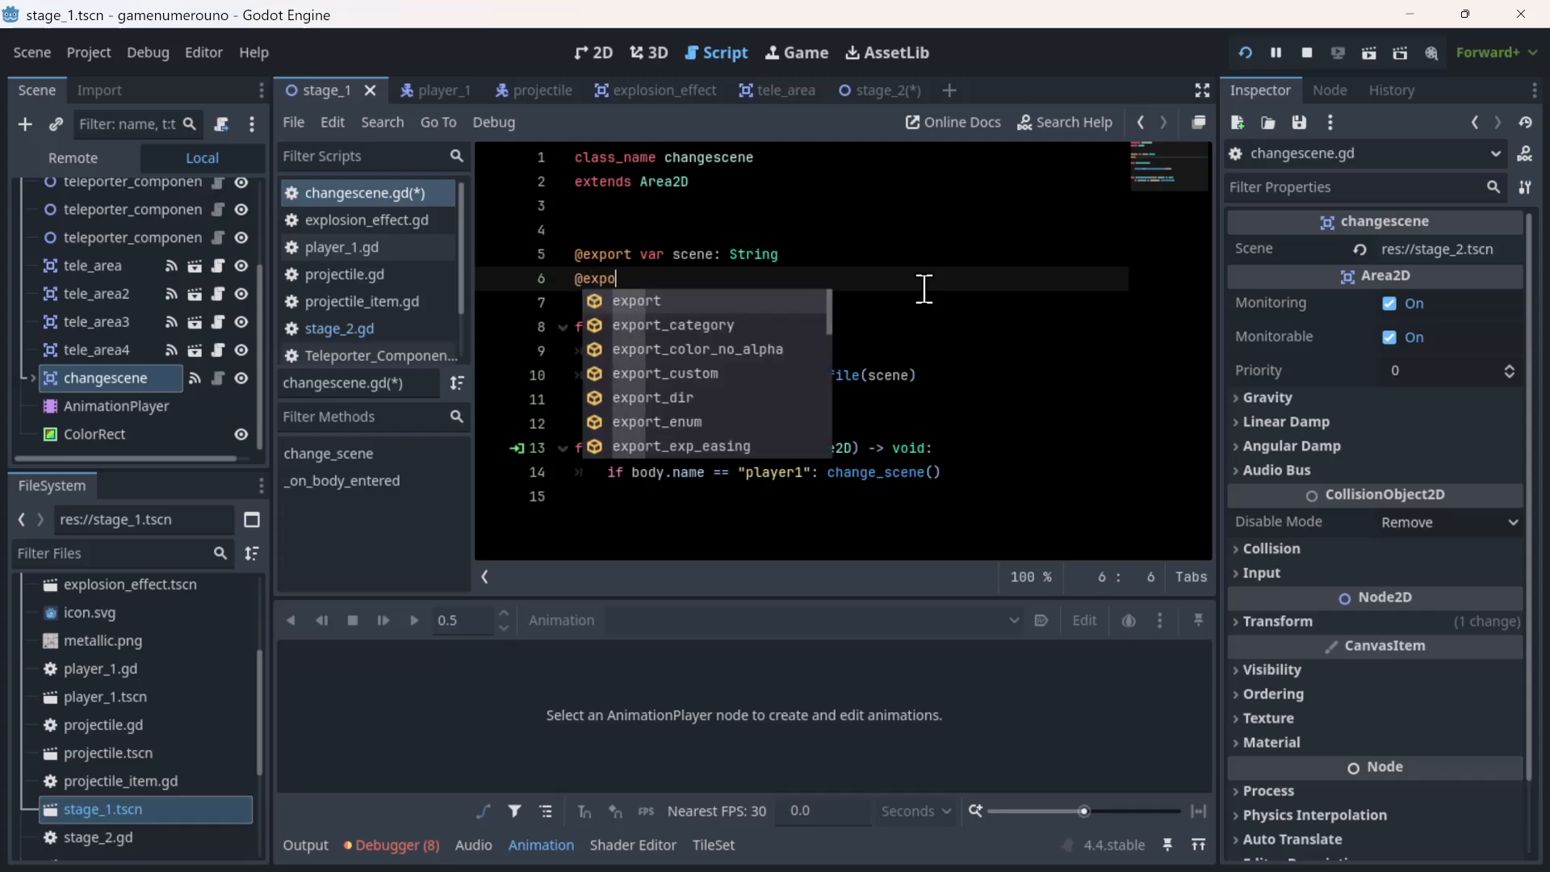
key(Return)
text(var )
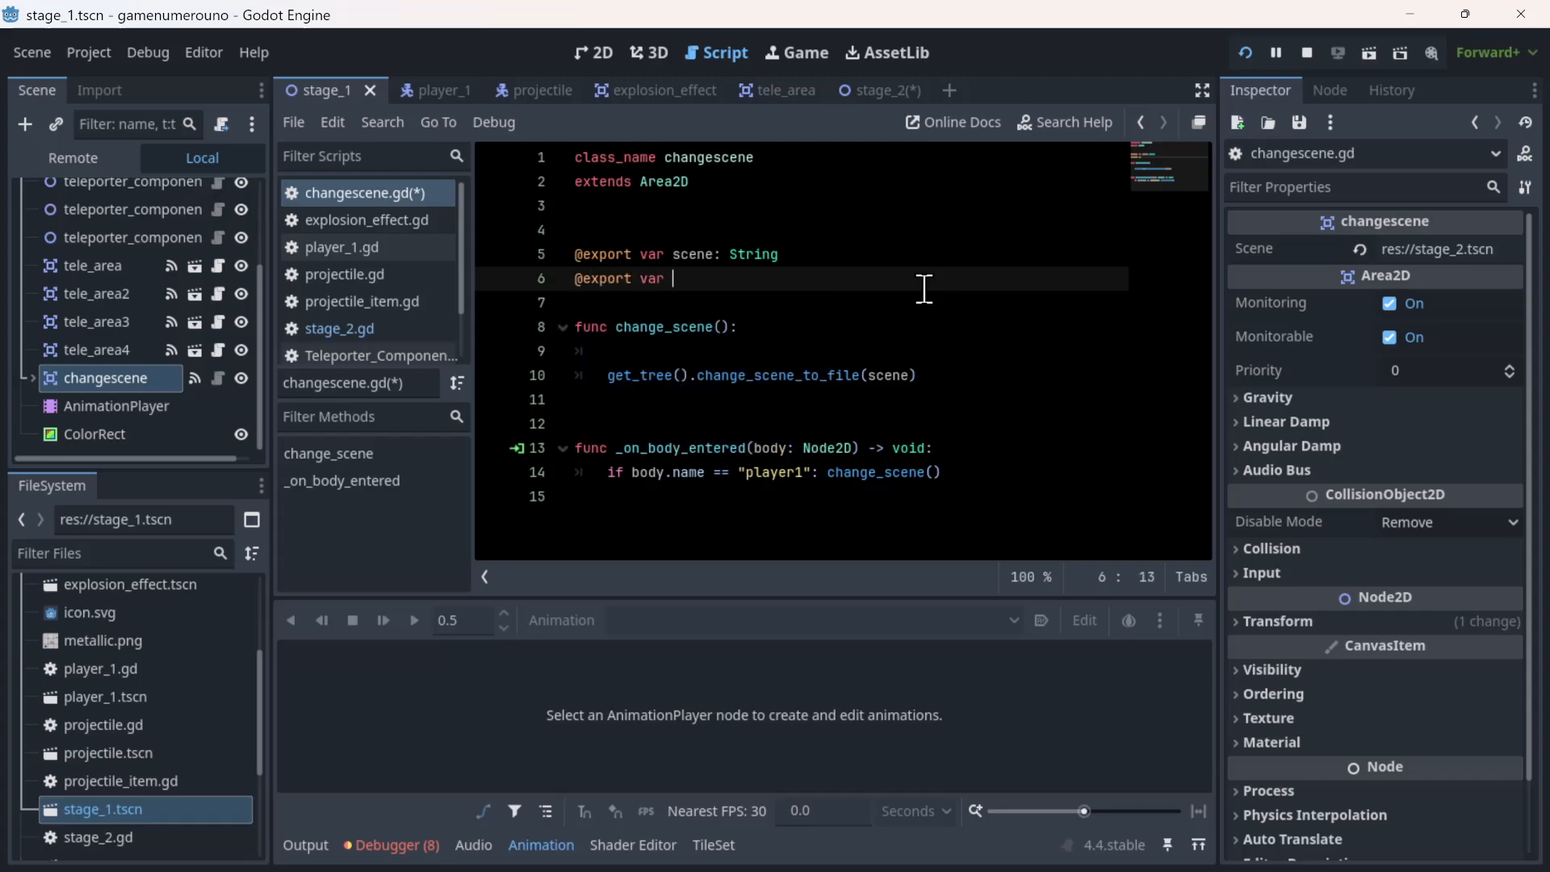
text(s)
text(nim)
text(a)
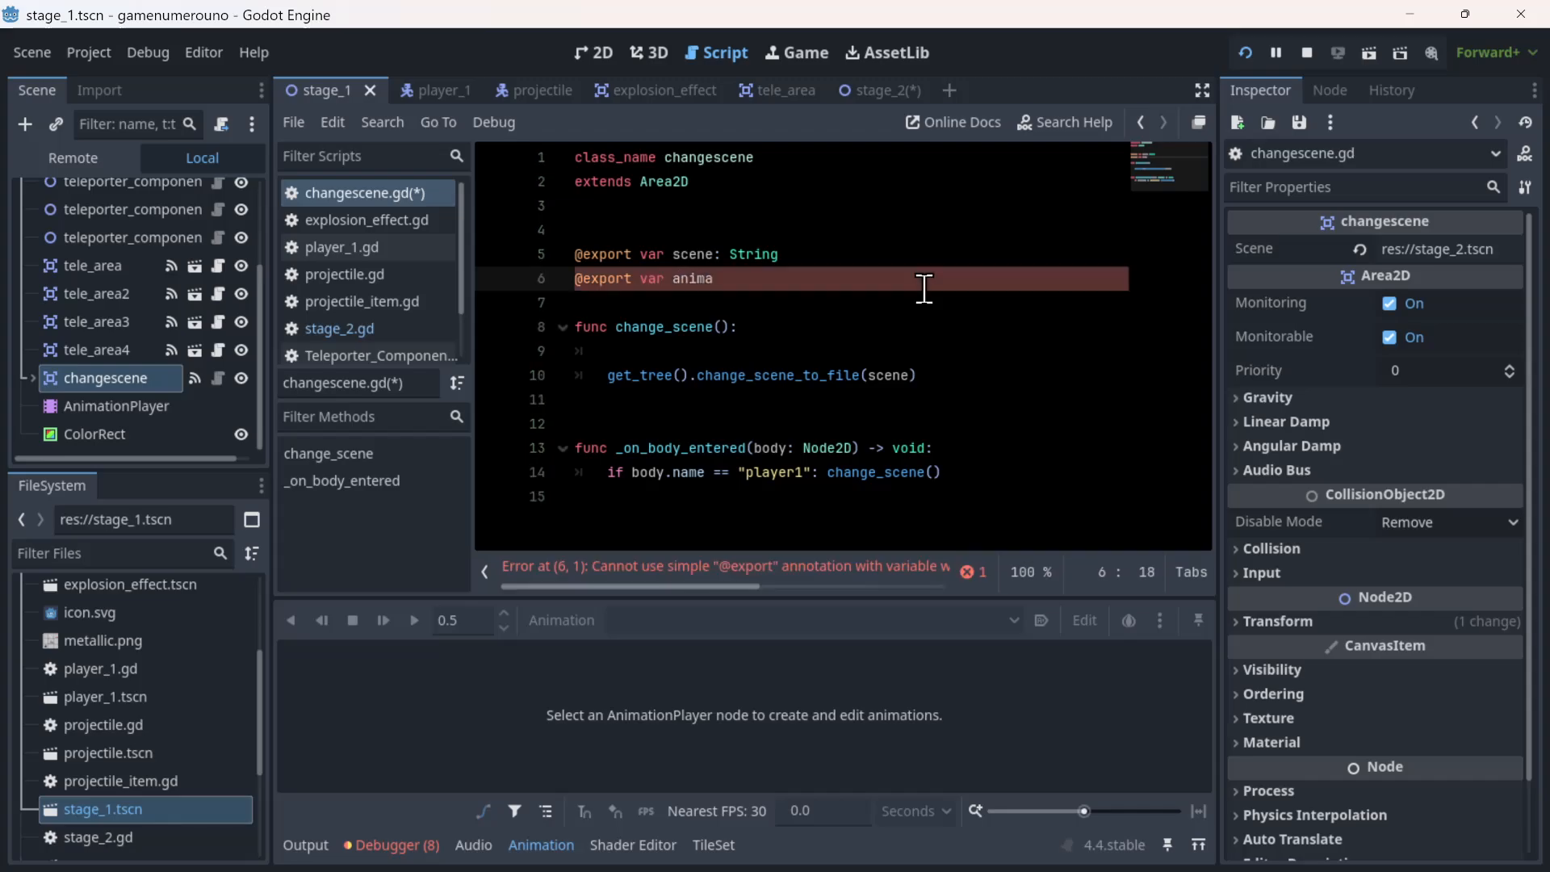
text(tion: ani)
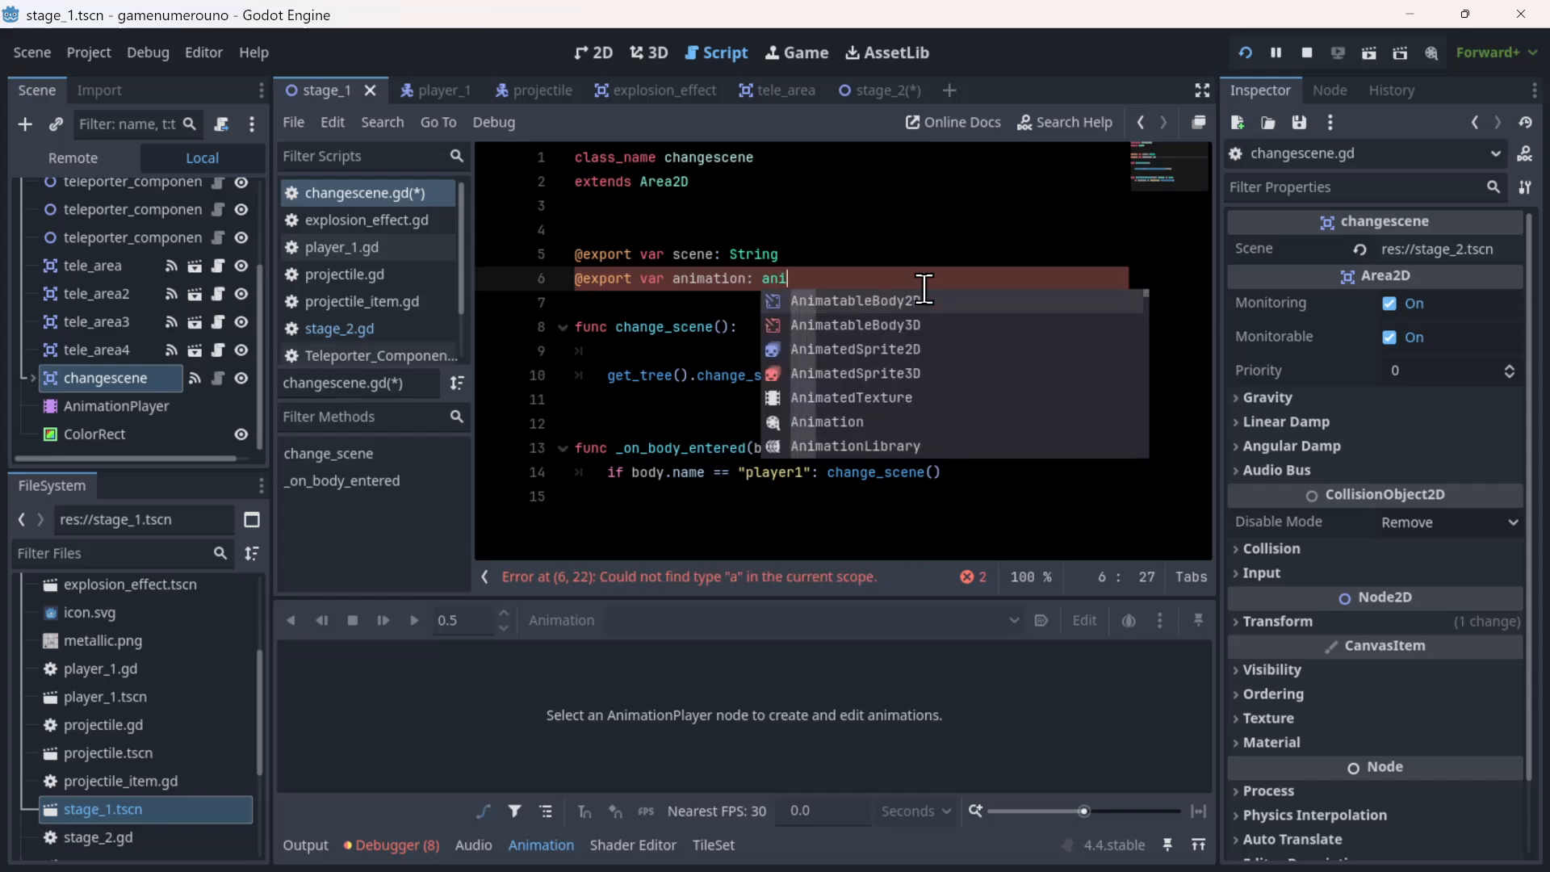
text(ma)
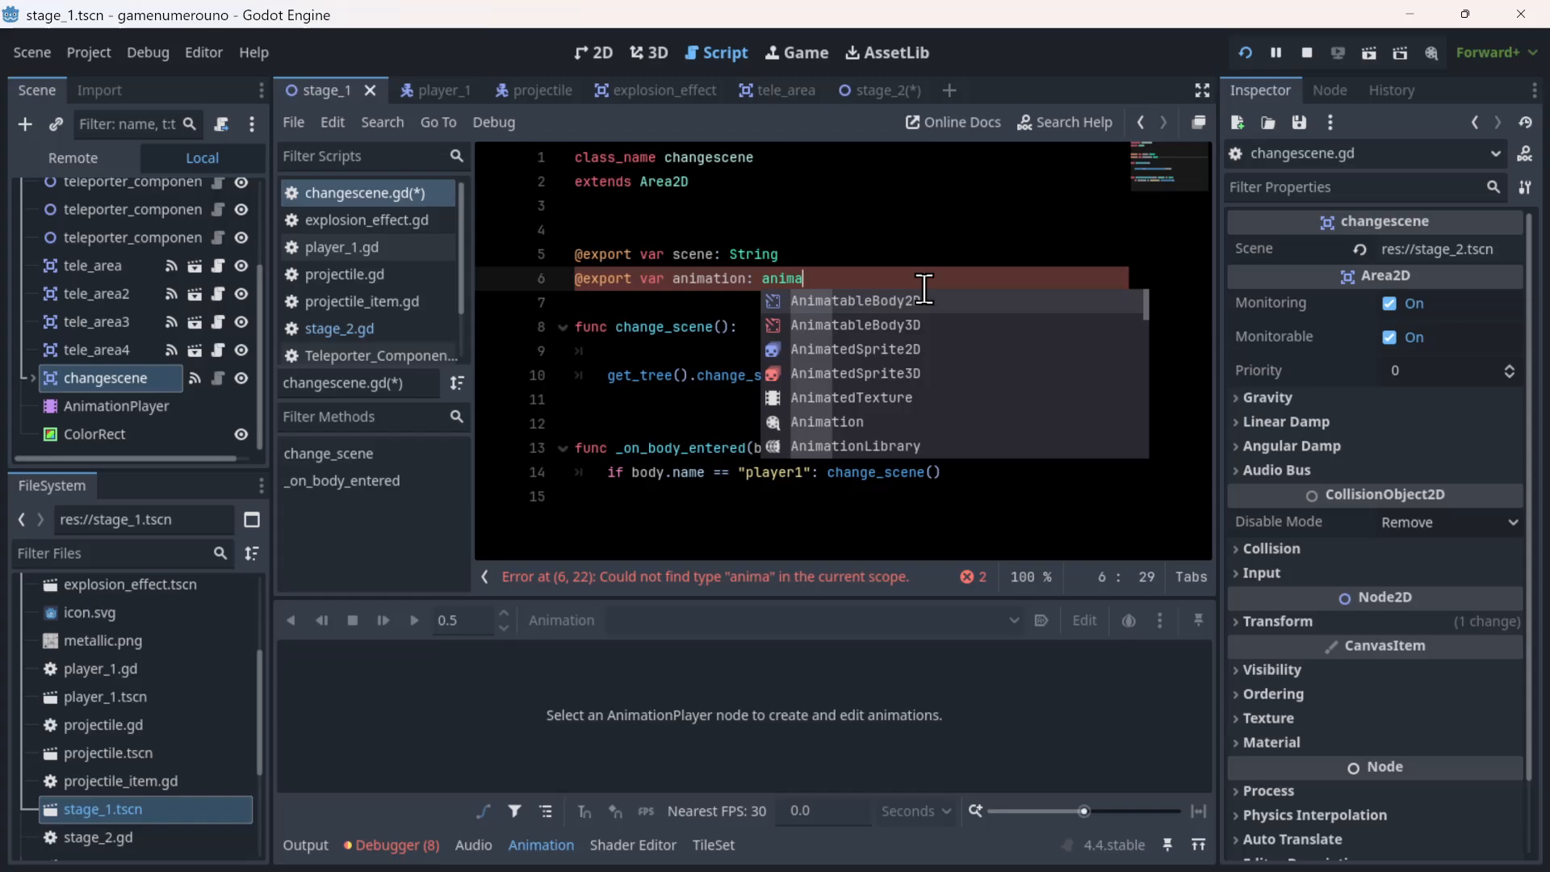
text(tion)
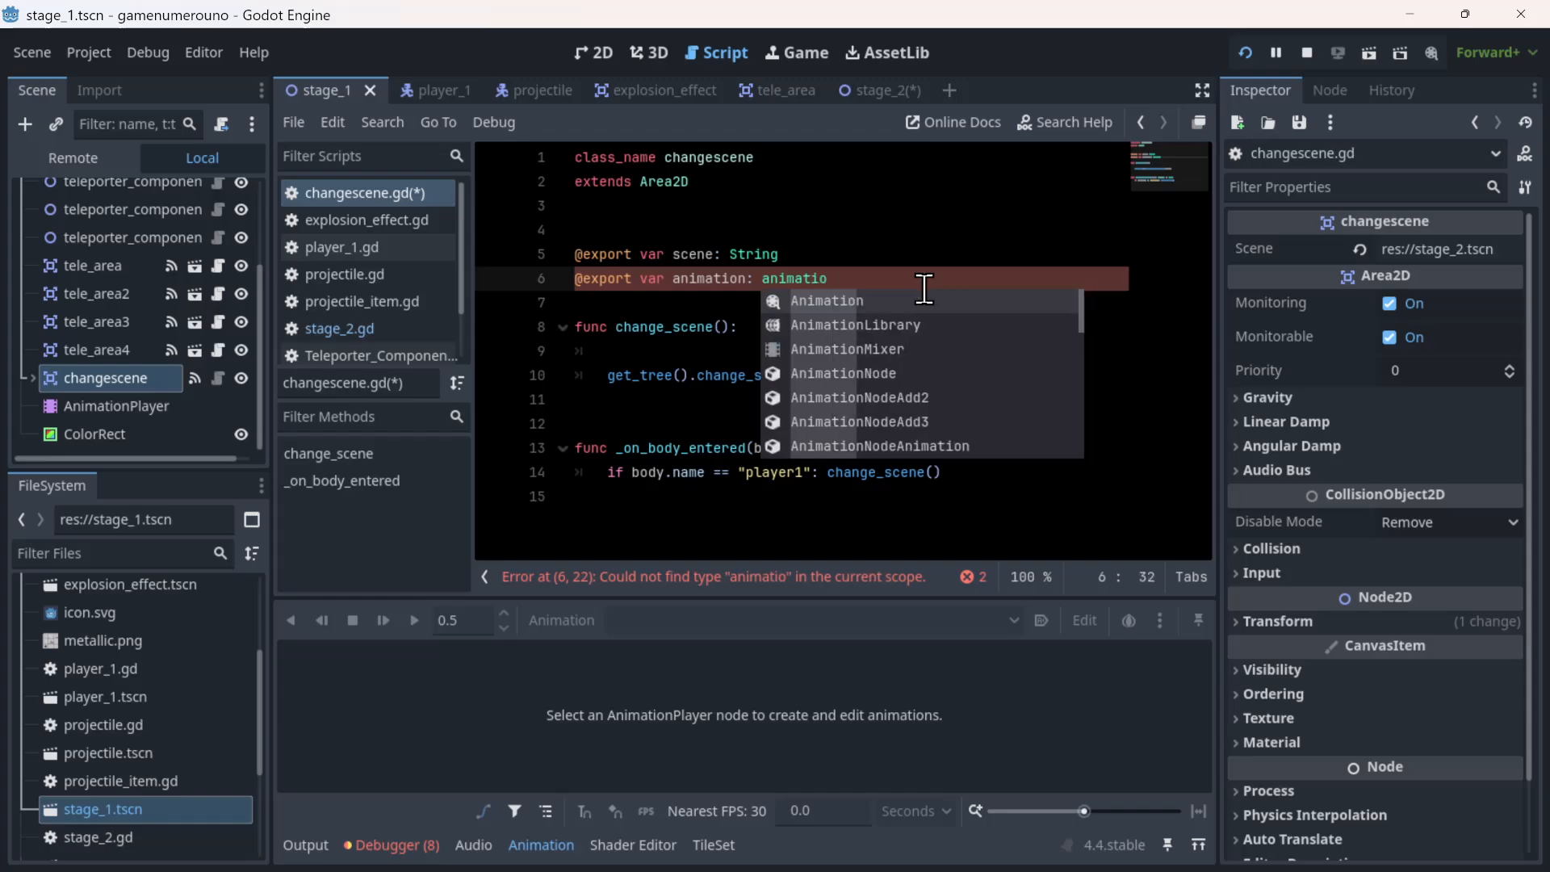
text(p)
key(Return)
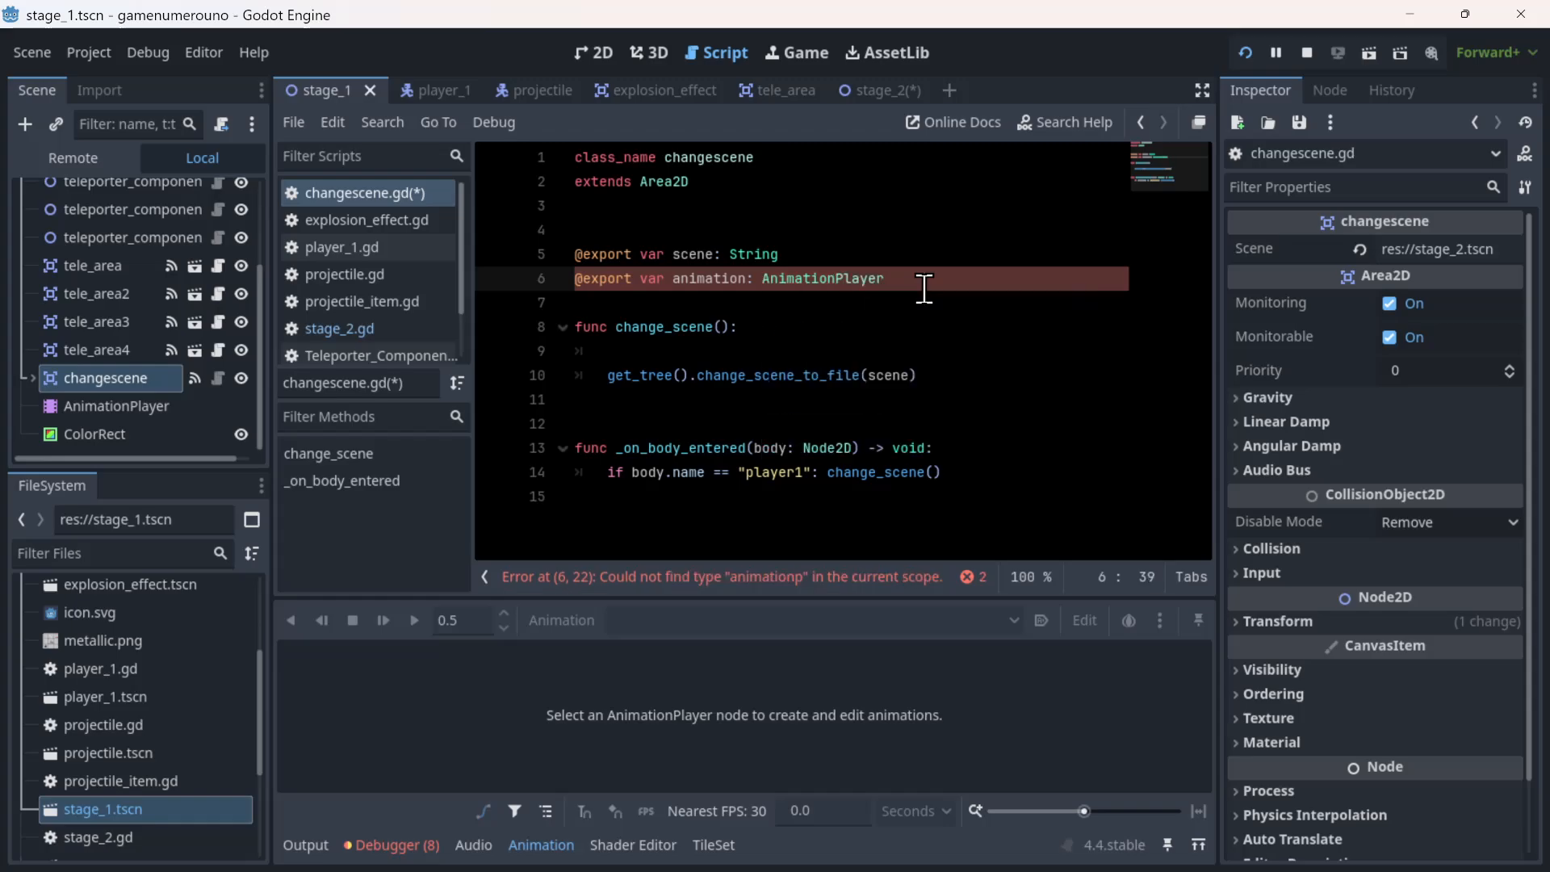
- Assign stage_1's AnimationPlayer node to the changescene node's Animation property
click(1464, 253)
click(1458, 280)
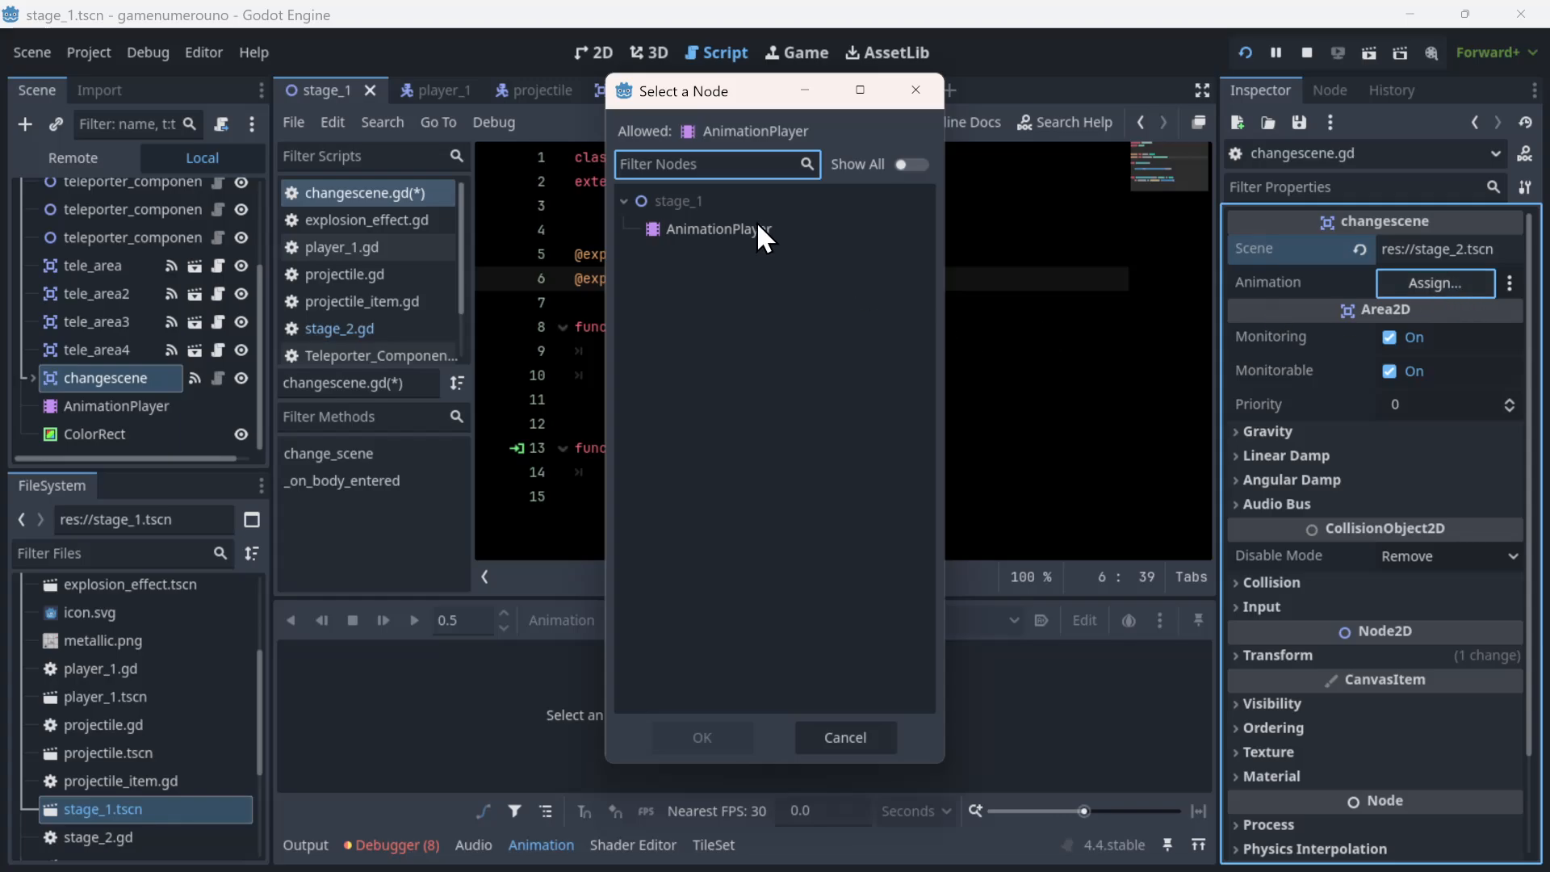
double_click(763, 229)
- Remove the empty line above the get_tree() call in change_scene()
click(940, 353)
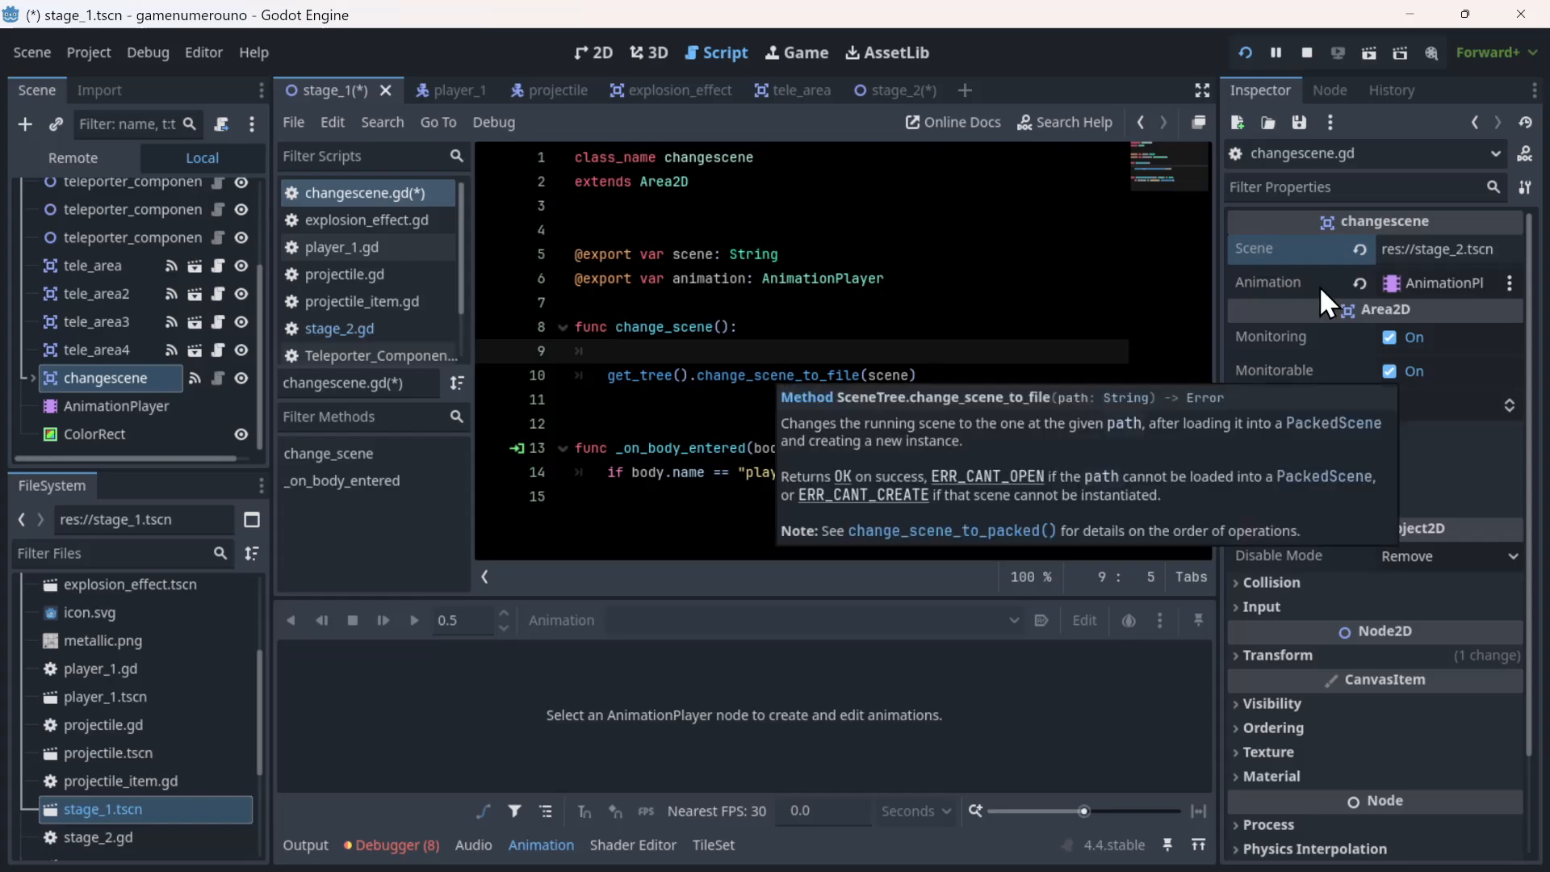
mouse_move(1233, 302)
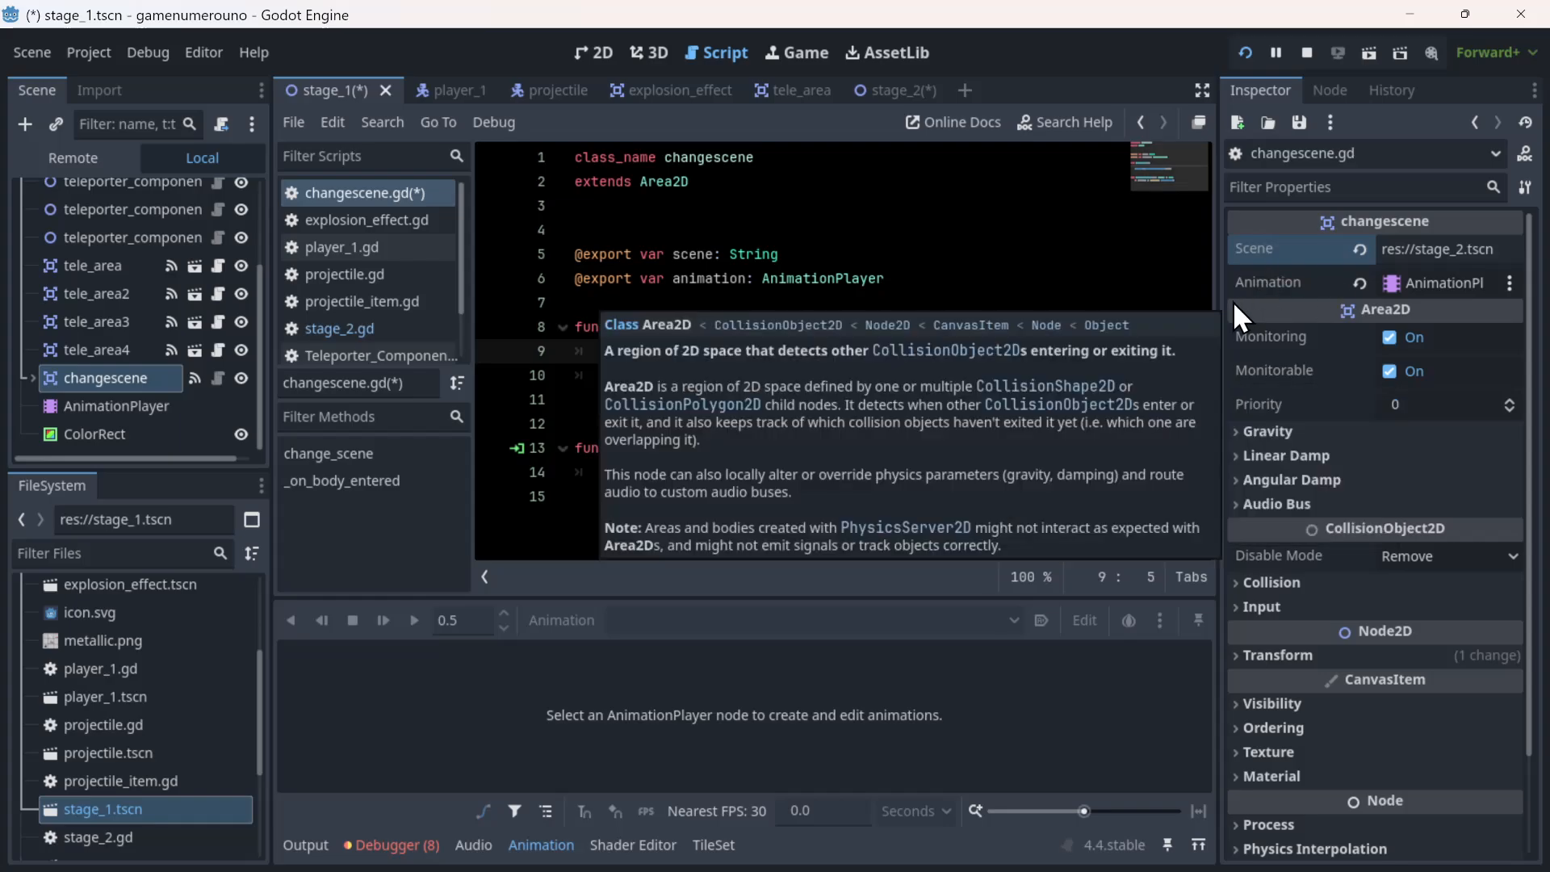
click(1092, 210)
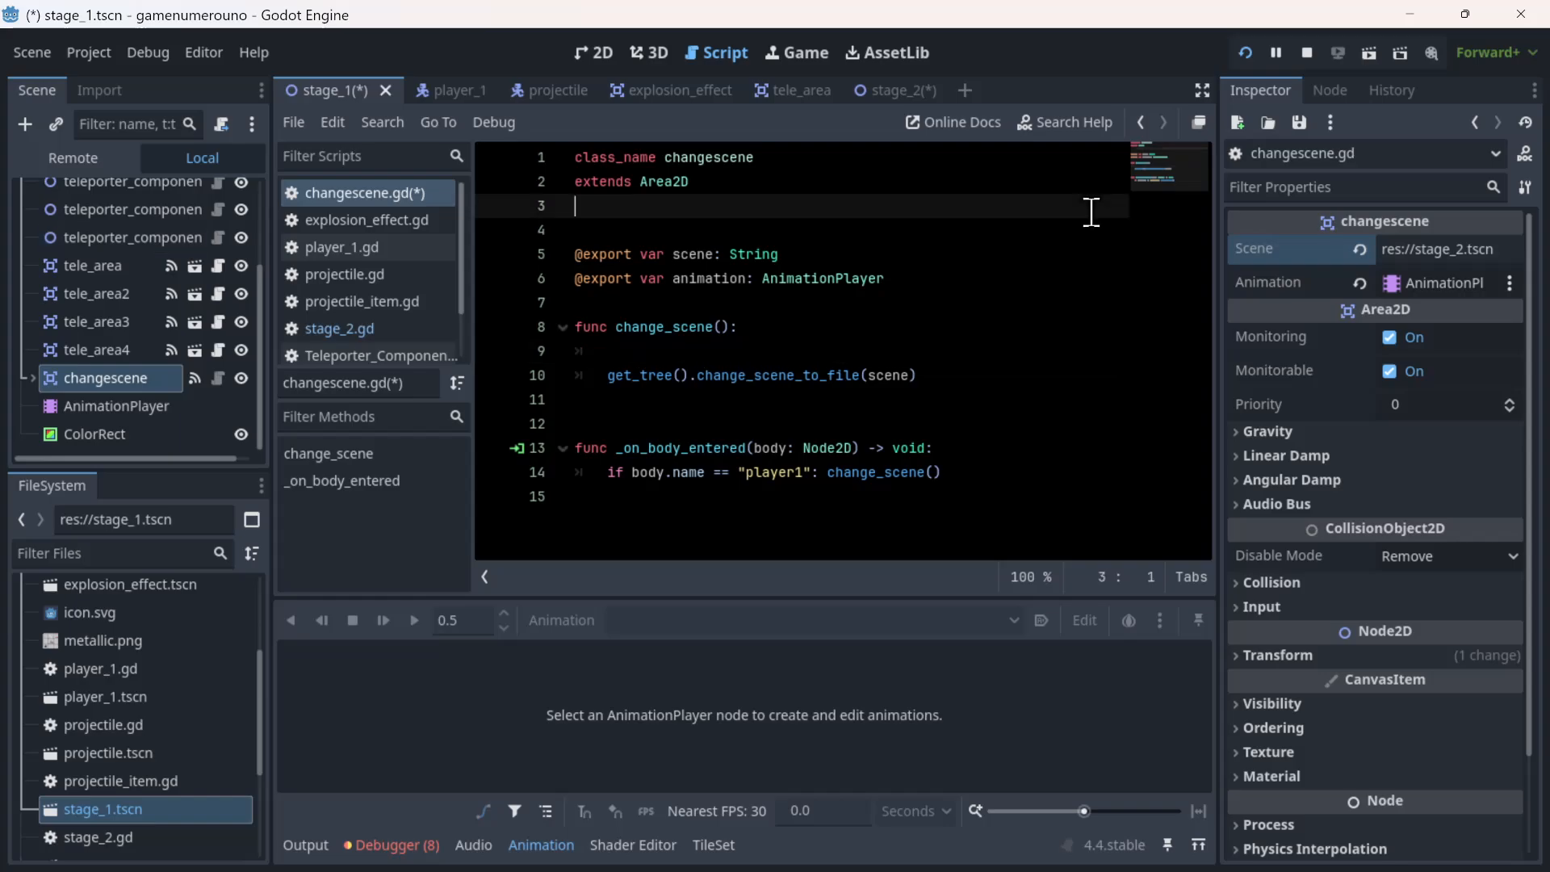
click(1028, 351)
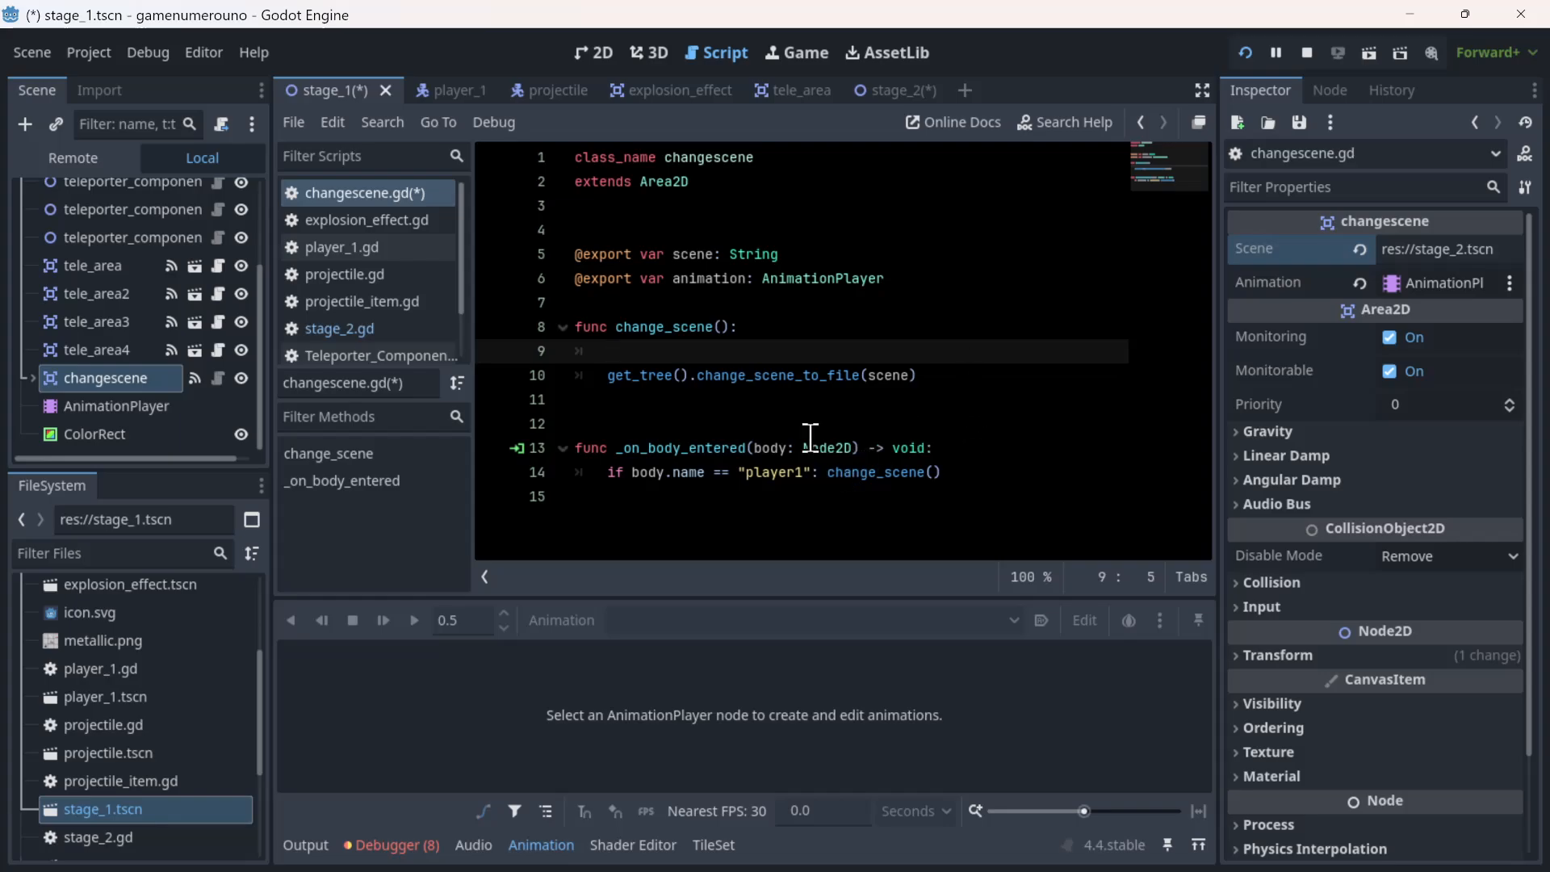
mouse_move(811, 447)
key(BackSpace)
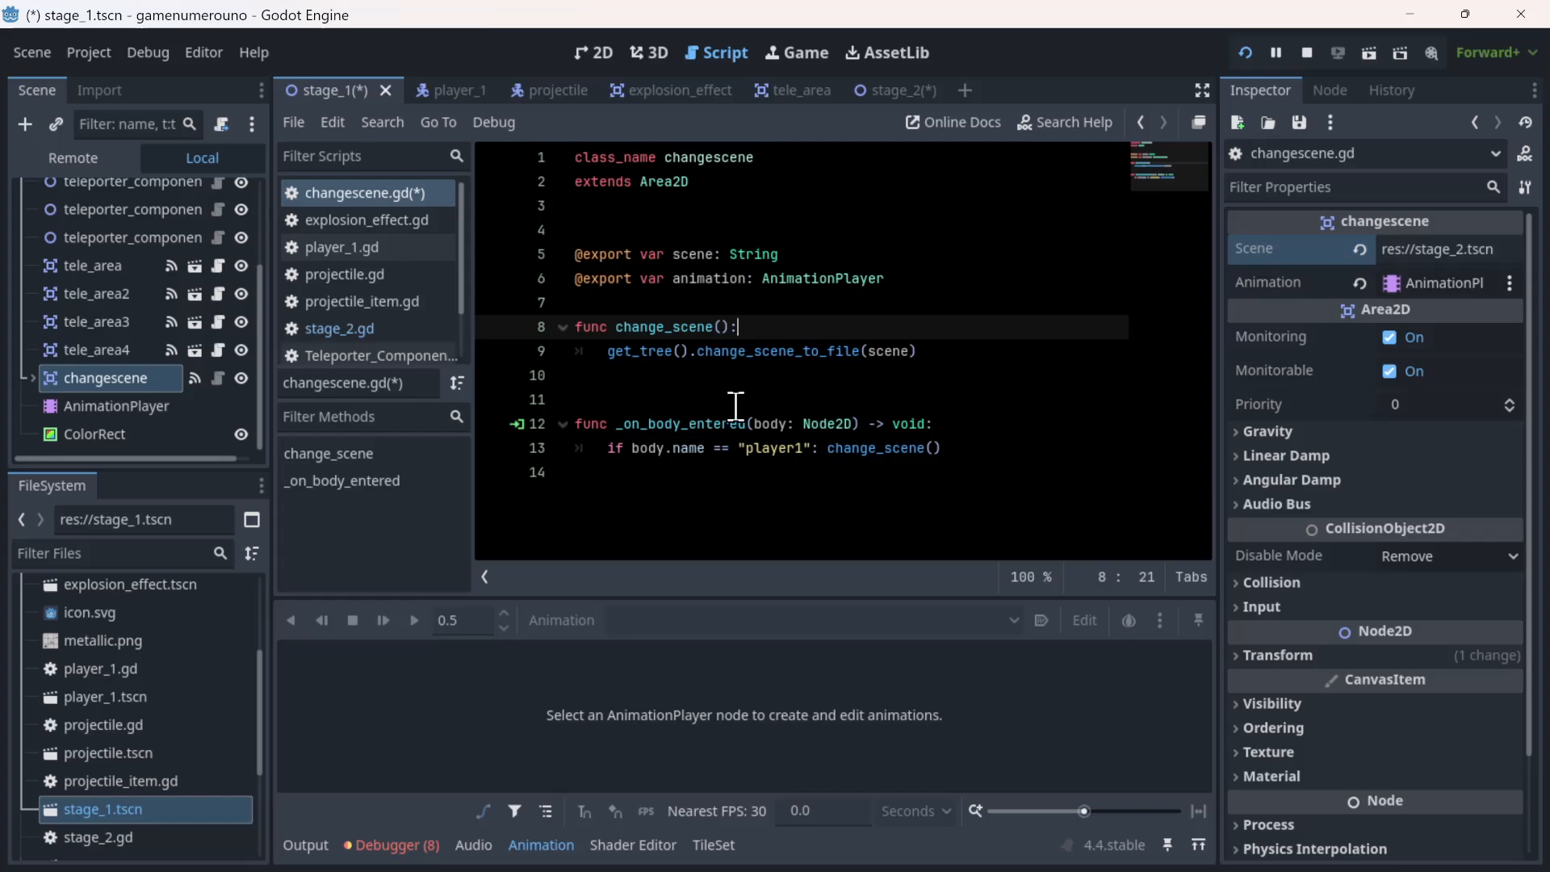
- Insert an empty line above the change_scene() function in changescene.gd
double_click(902, 452)
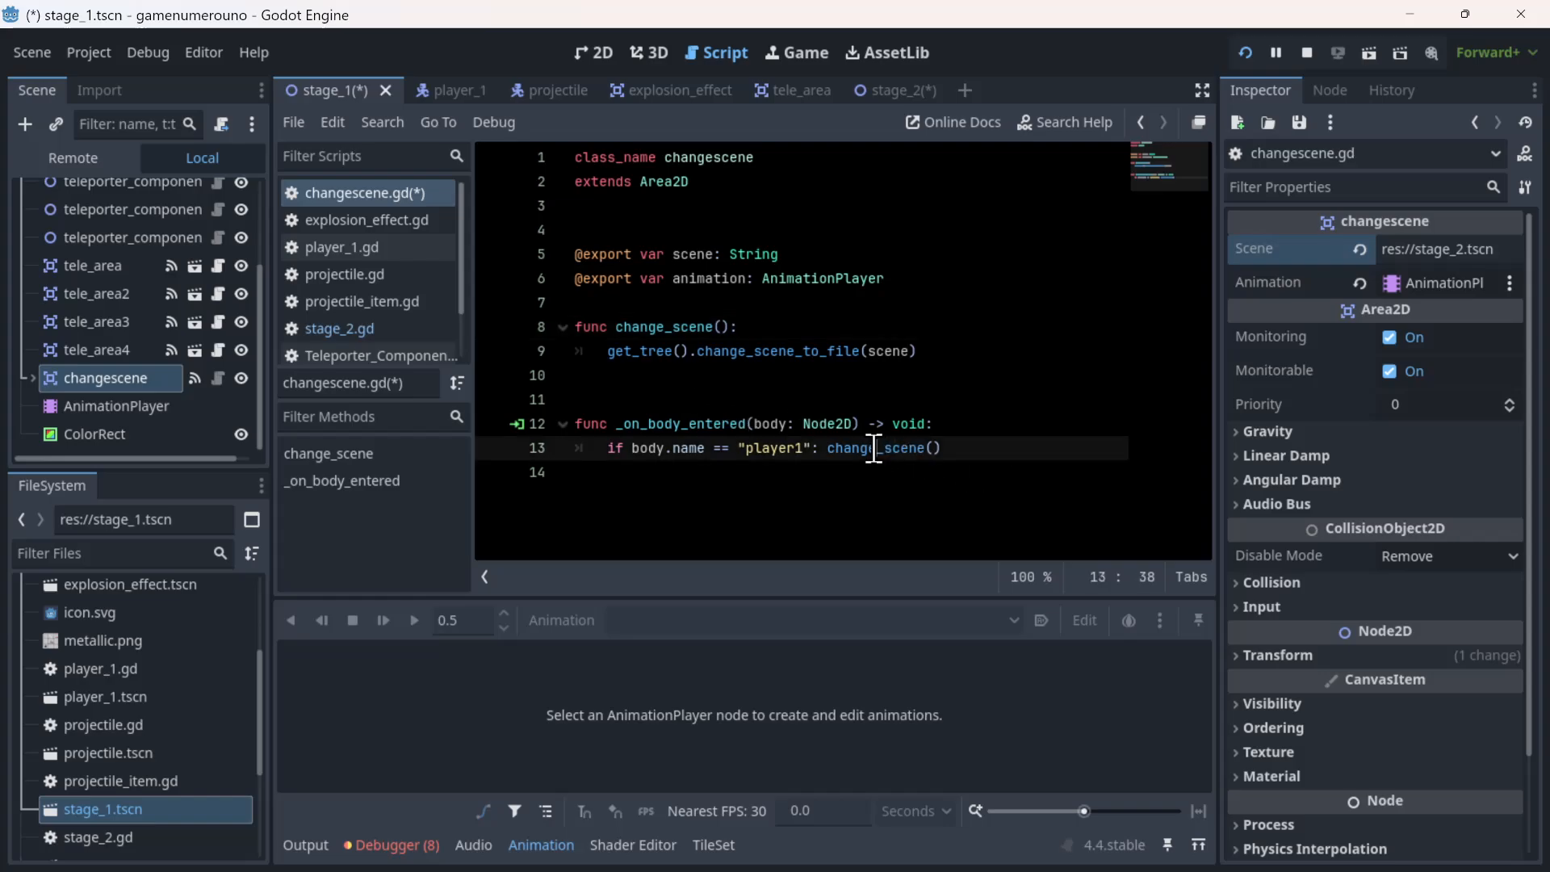
click(1014, 451)
click(1002, 301)
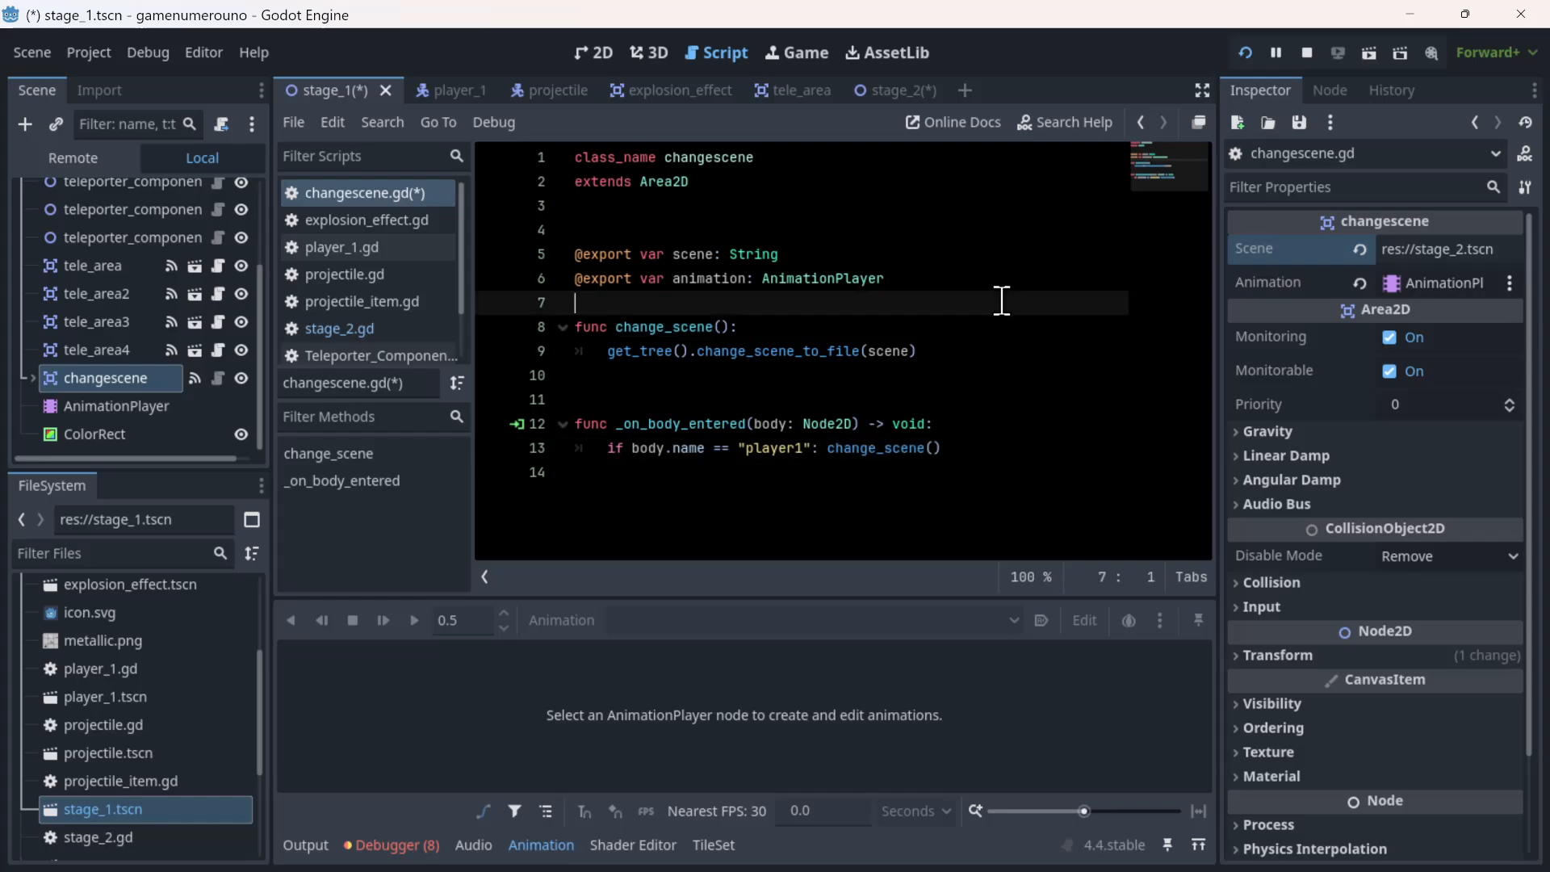
key(Return)
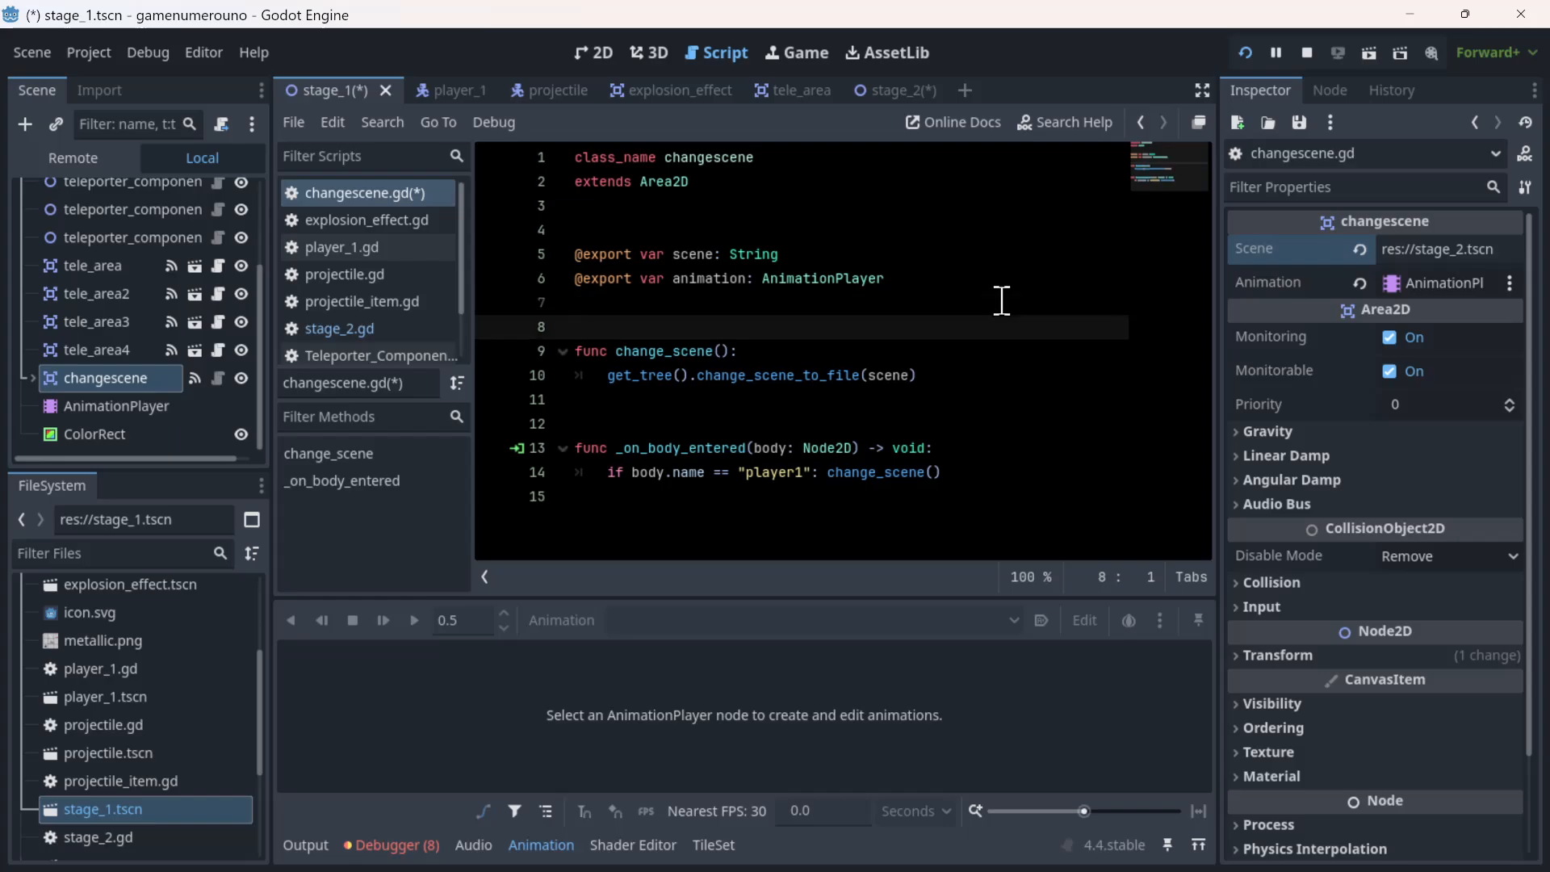
text(e)
key(BackSpace)
text(signal)
key(Escape)
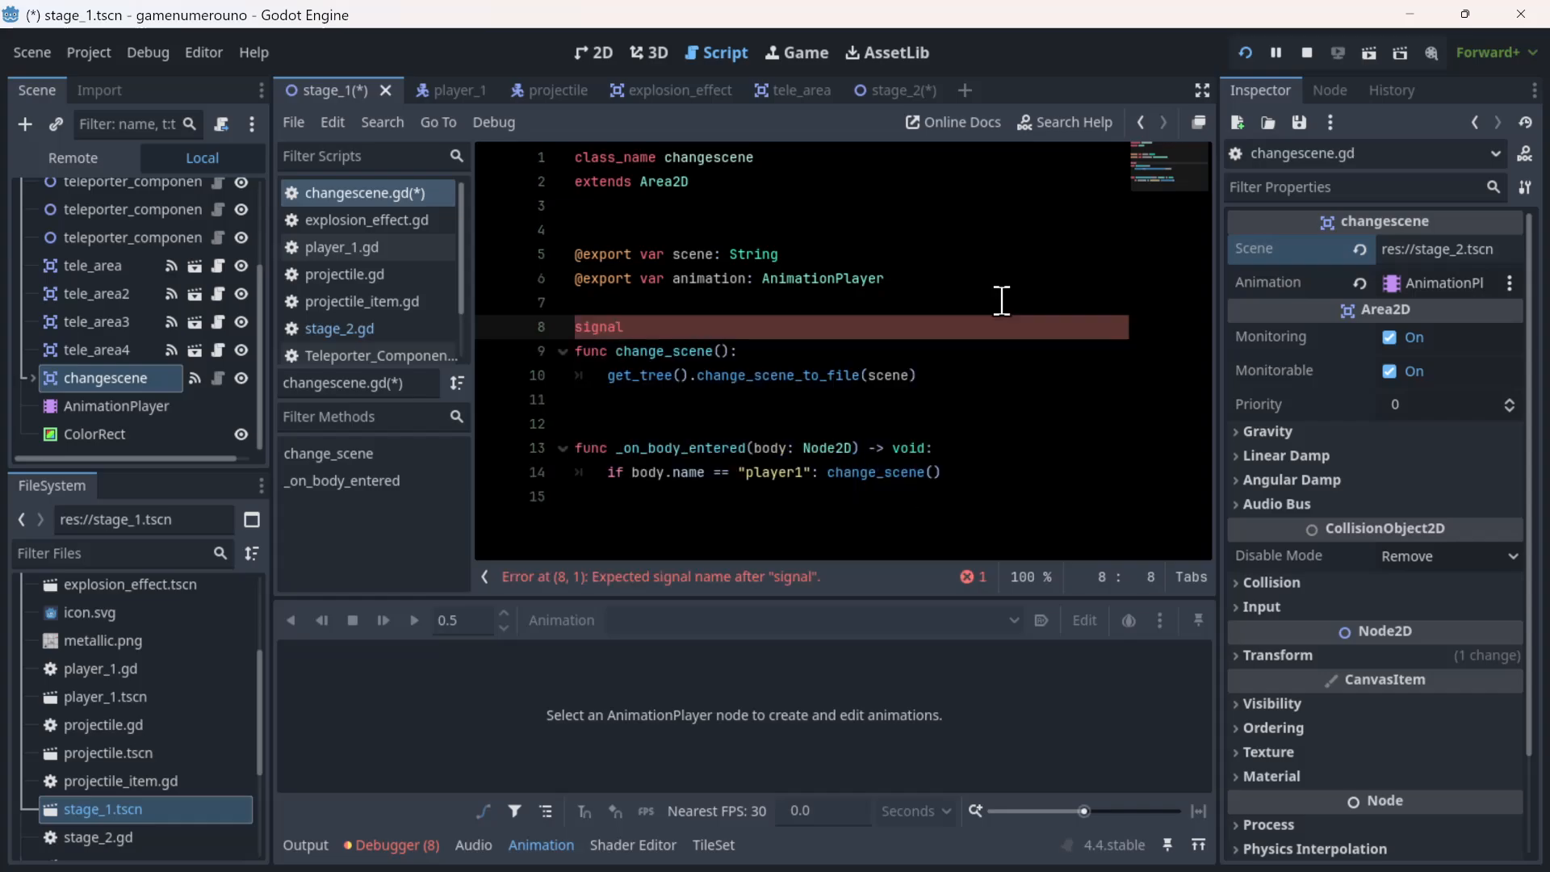
key(BackSpace)
key(BackSpace)
key(BackSpace)
key(BackSpace)
key(BackSpace)
key(BackSpace)
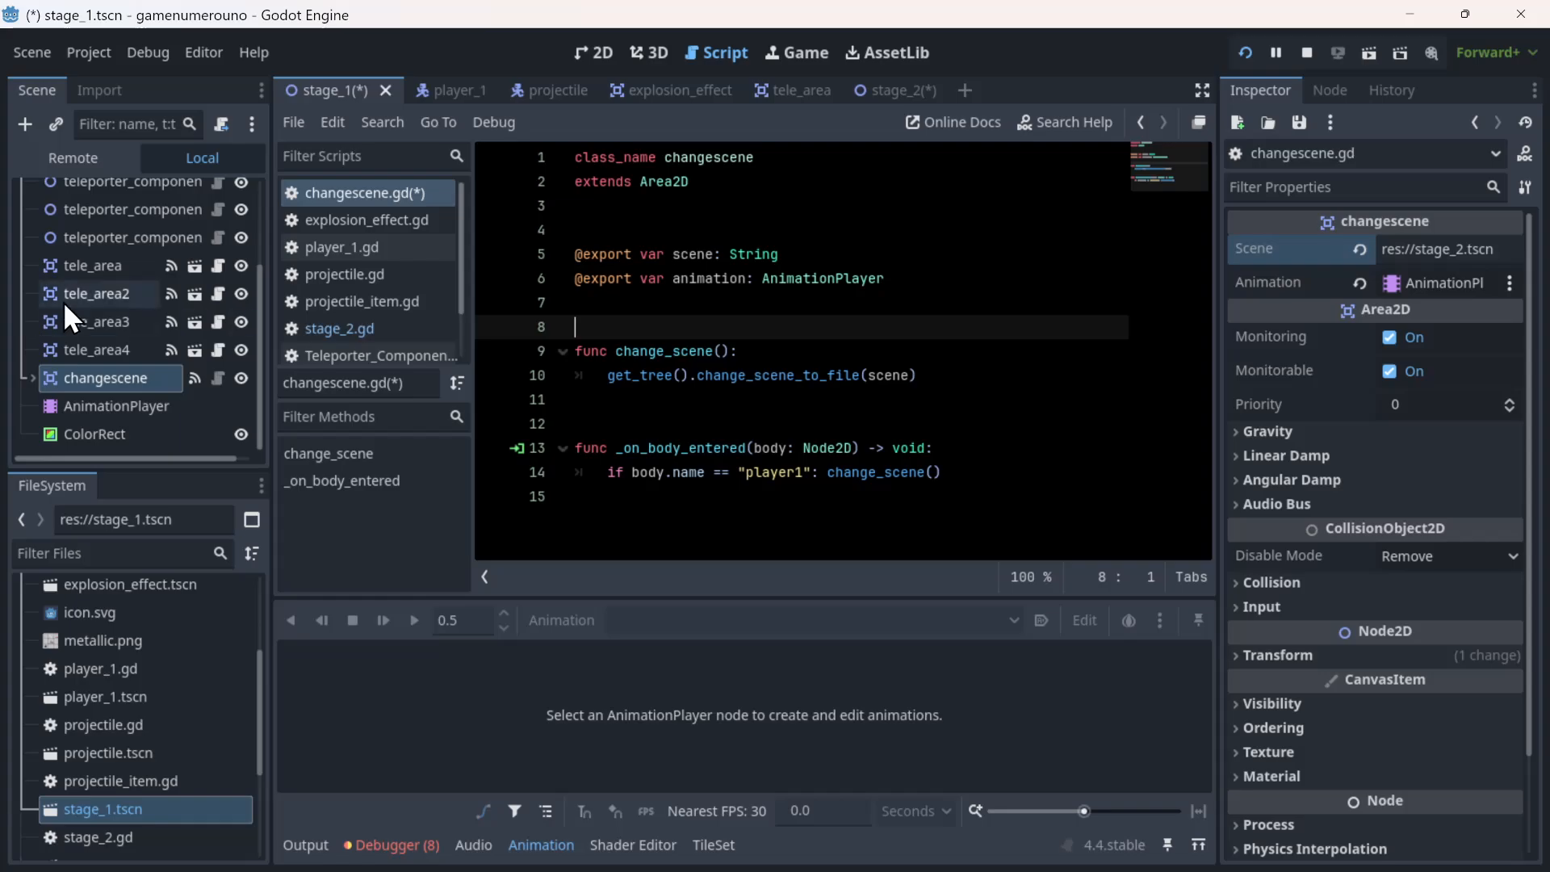
- Open the TeleGuide autoload script tele_guide.gd from the project's globals and go to the line below the tele_count variable
scroll(148, 302, up, 3)
click(85, 189)
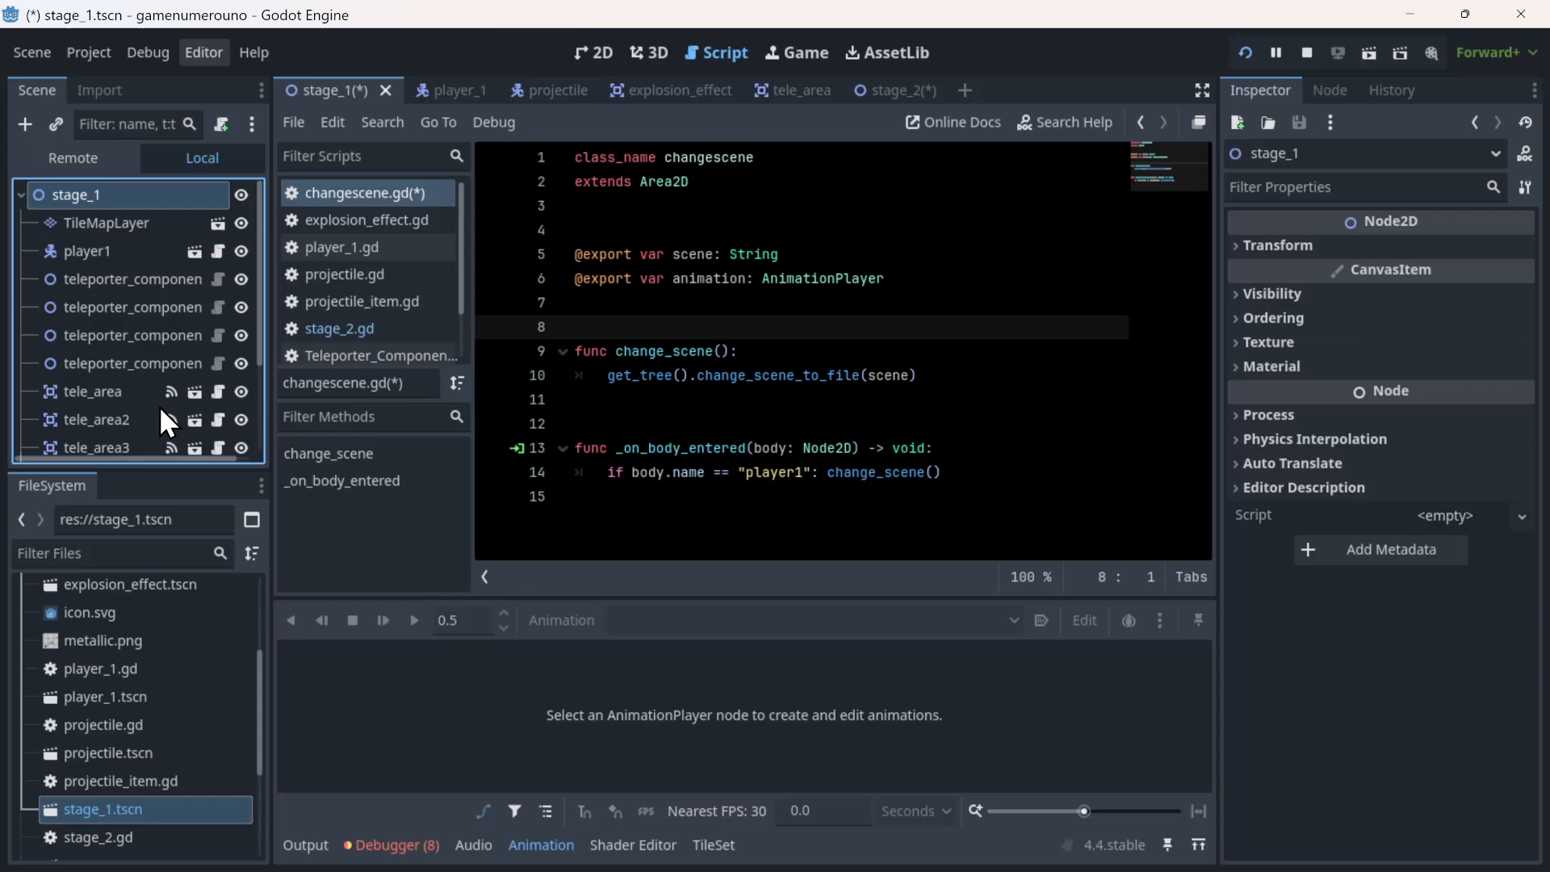
click(85, 47)
click(241, 88)
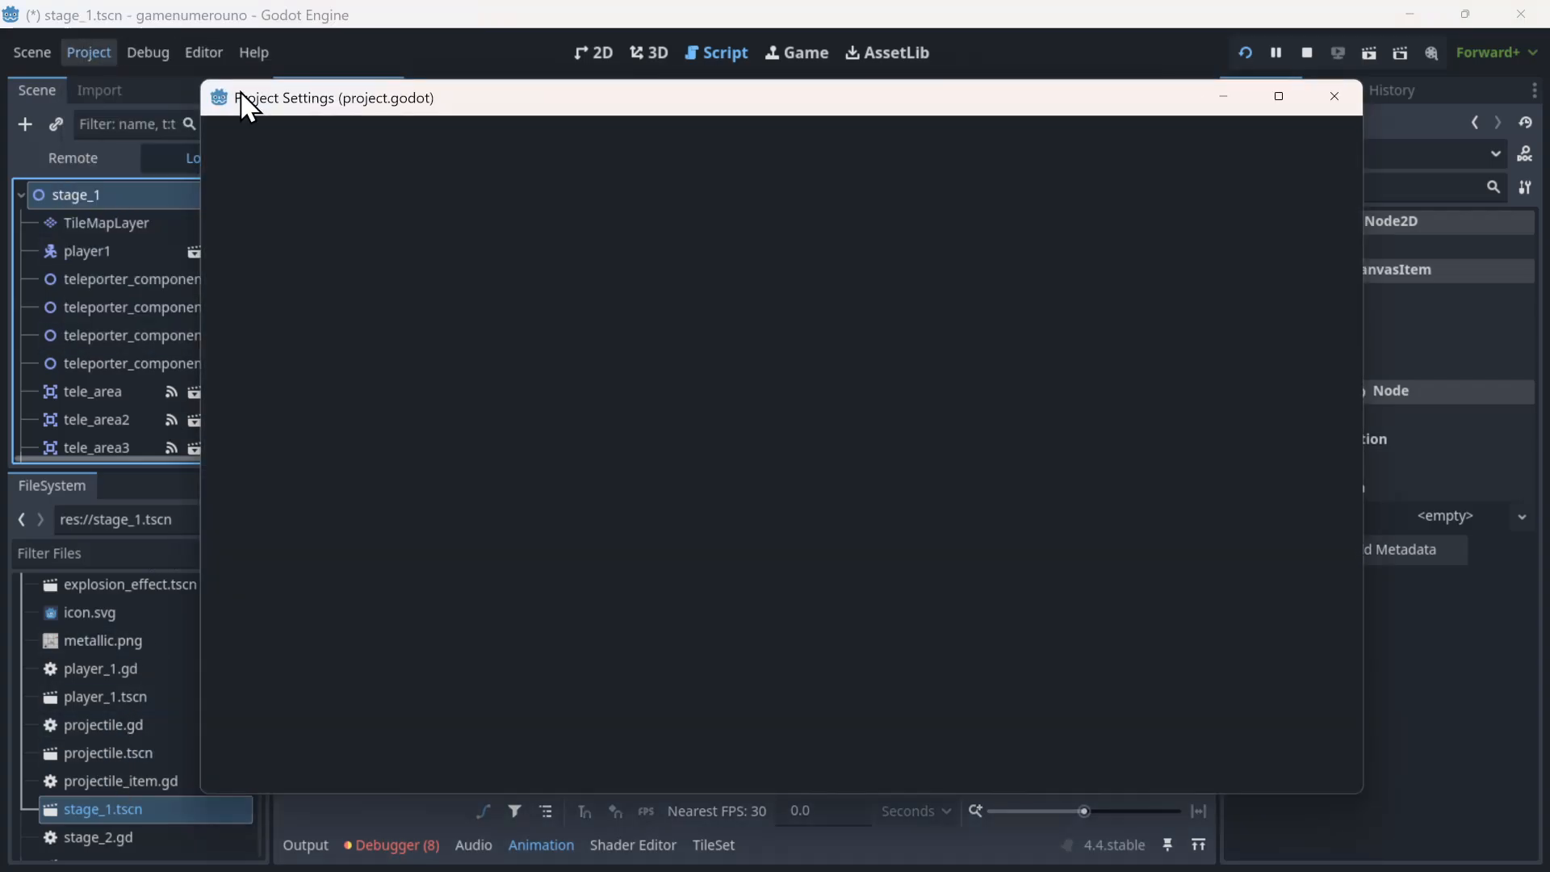
click(575, 274)
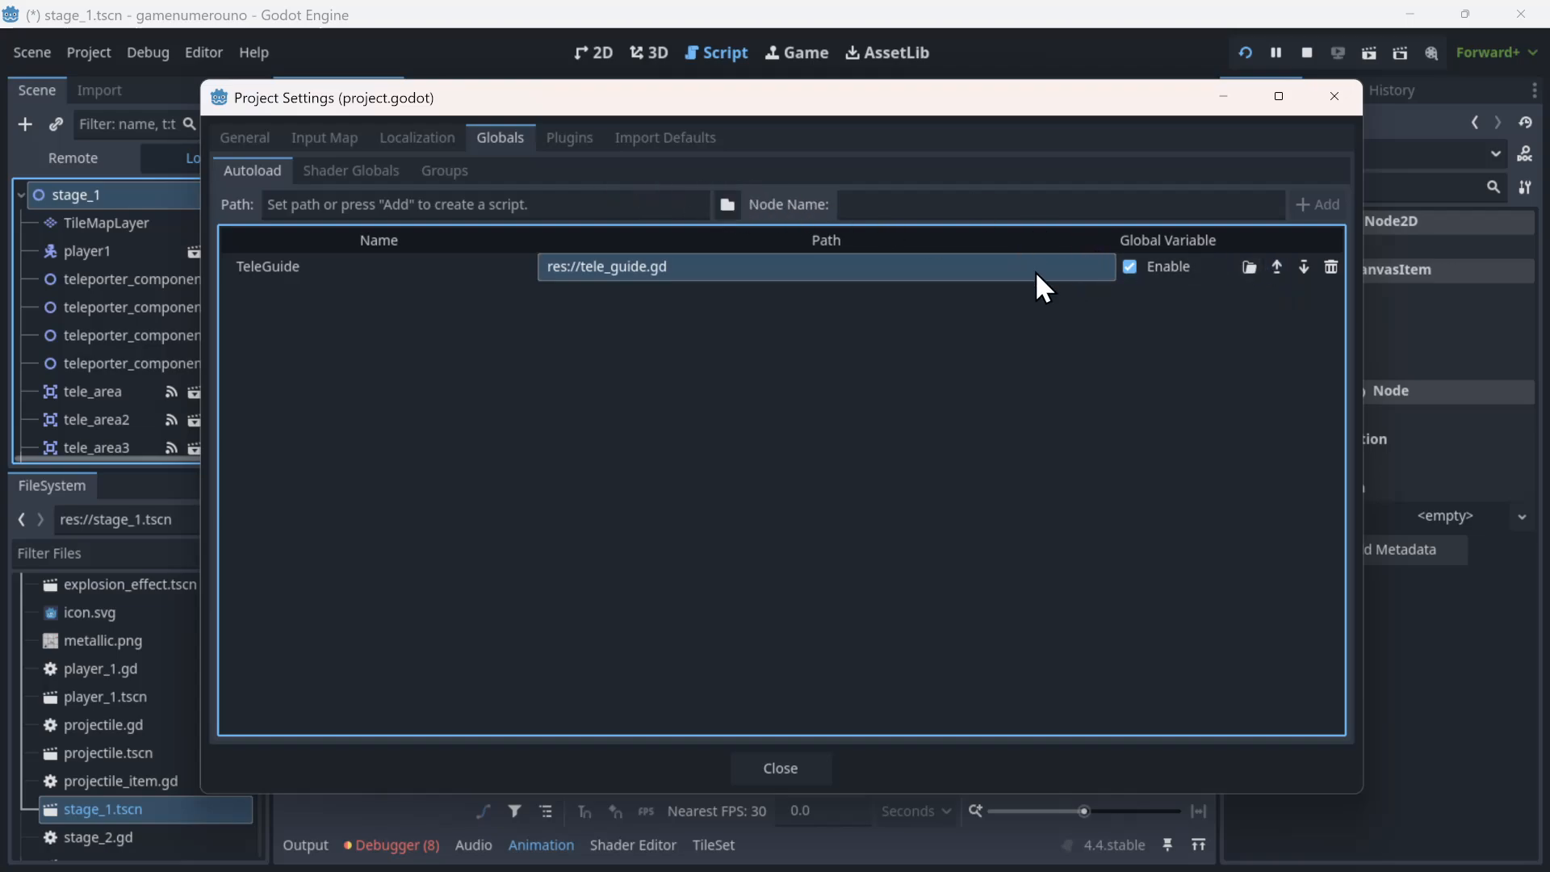
double_click(958, 266)
click(888, 182)
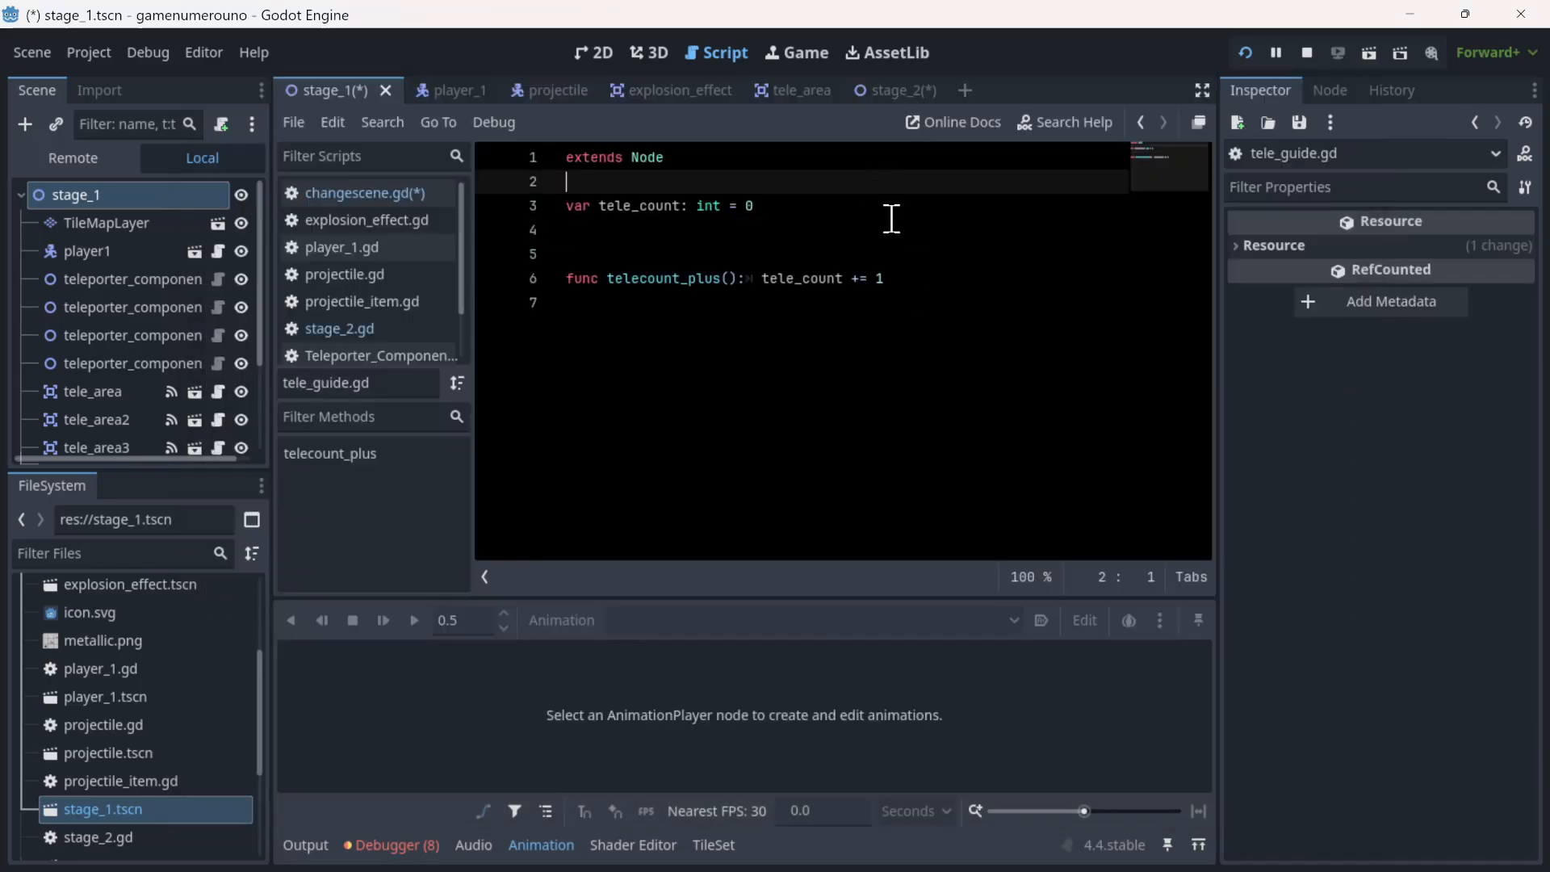
click(898, 230)
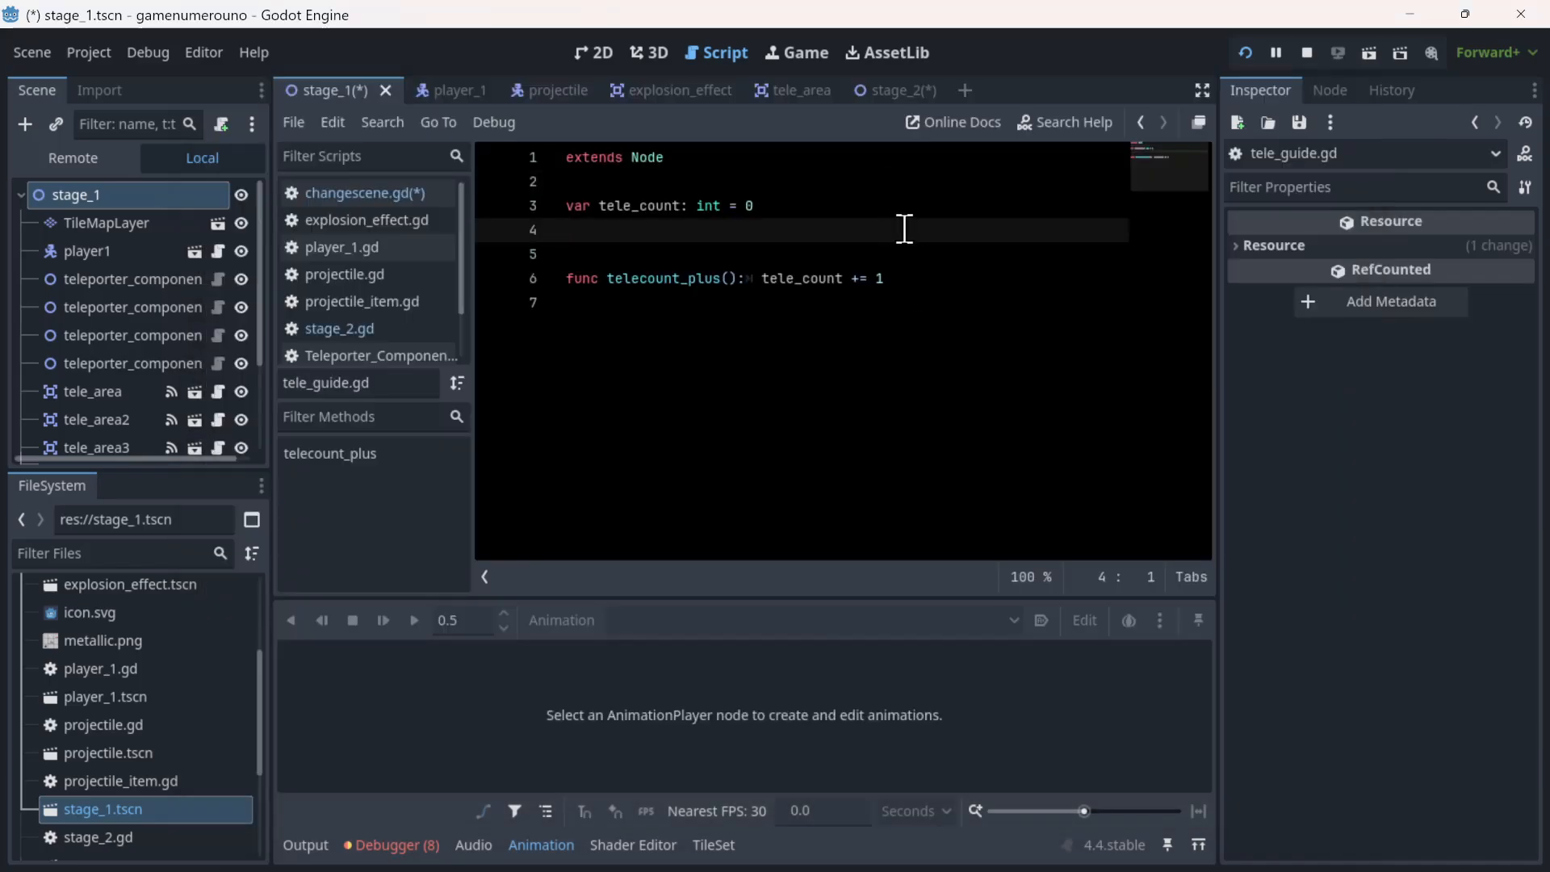
text(signal)
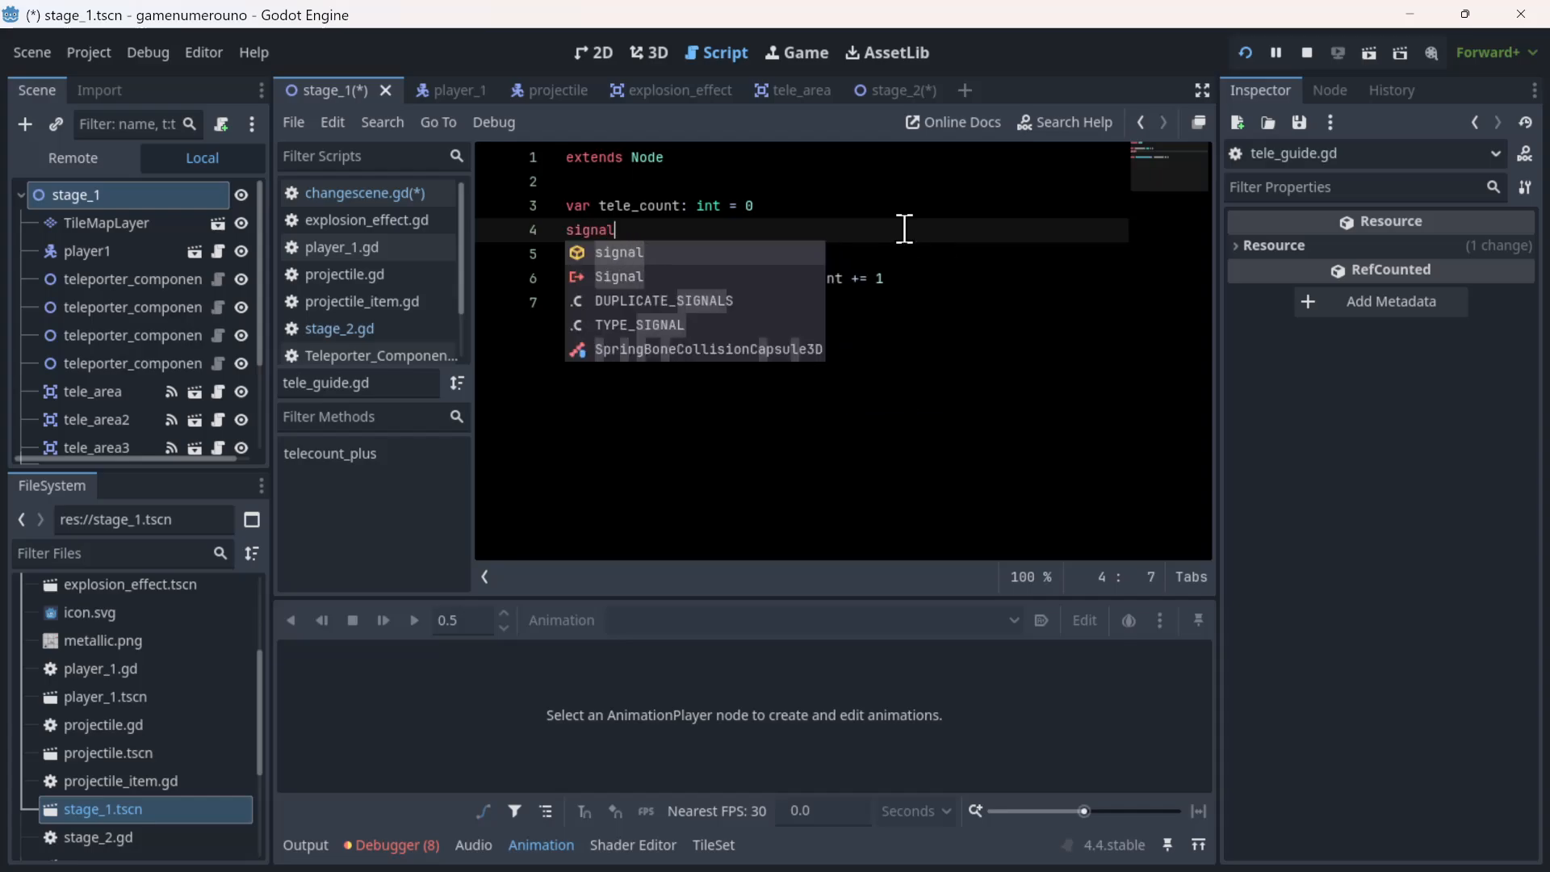
key(Escape)
key(BackSpace)
key(BackSpace)
key(BackSpace)
key(BackSpace)
key(BackSpace)
key(BackSpace)
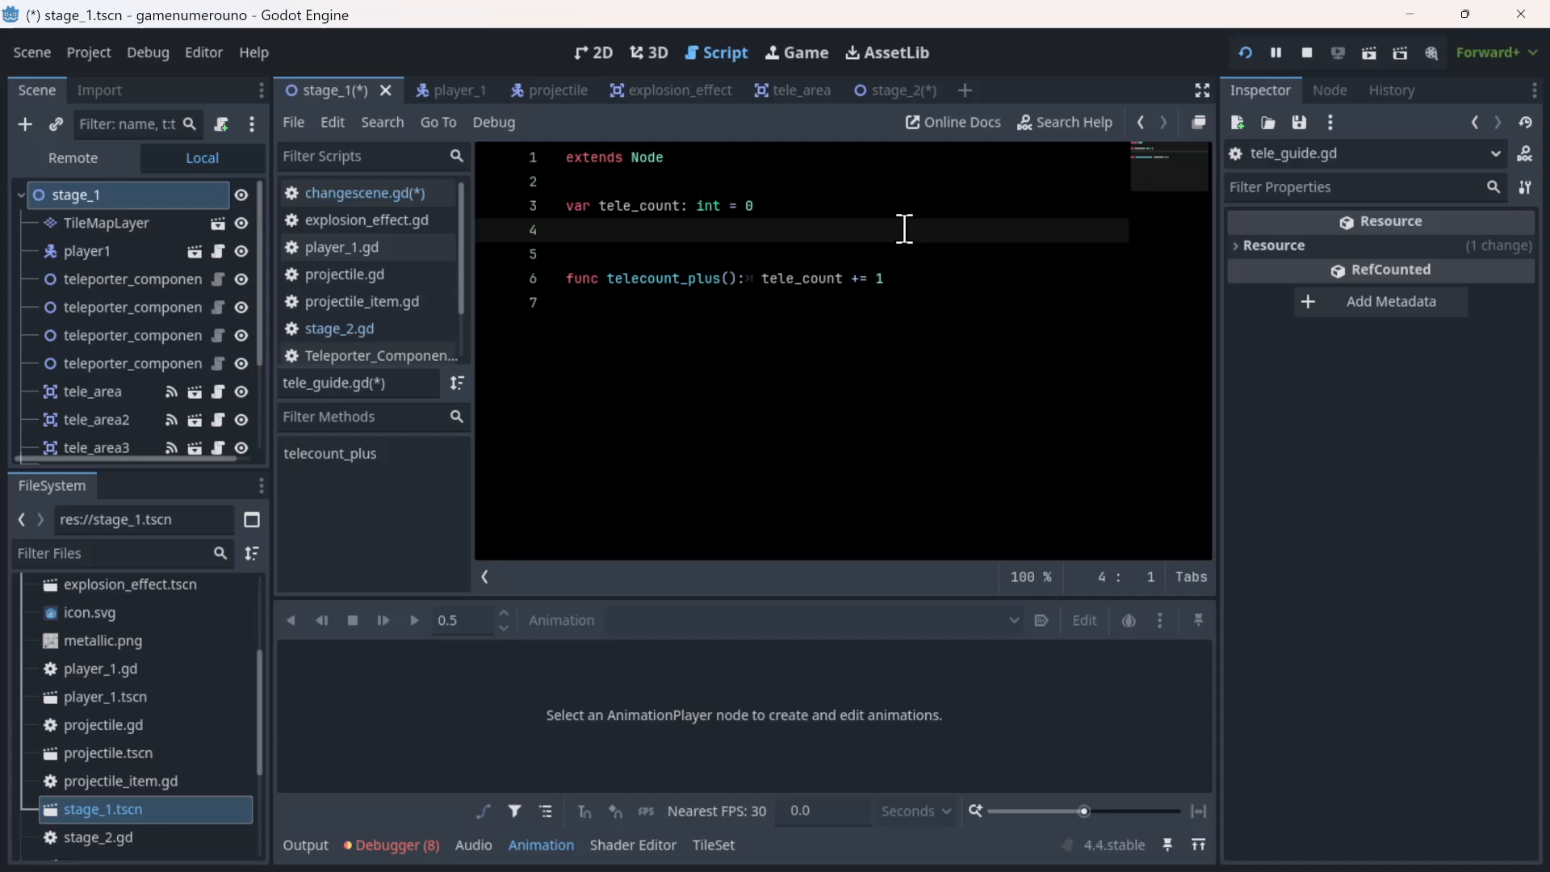
- Declare a boolean variable named change_scene with the value true below tele_count in tele_guide.gd
text(var change_scene: bool = )
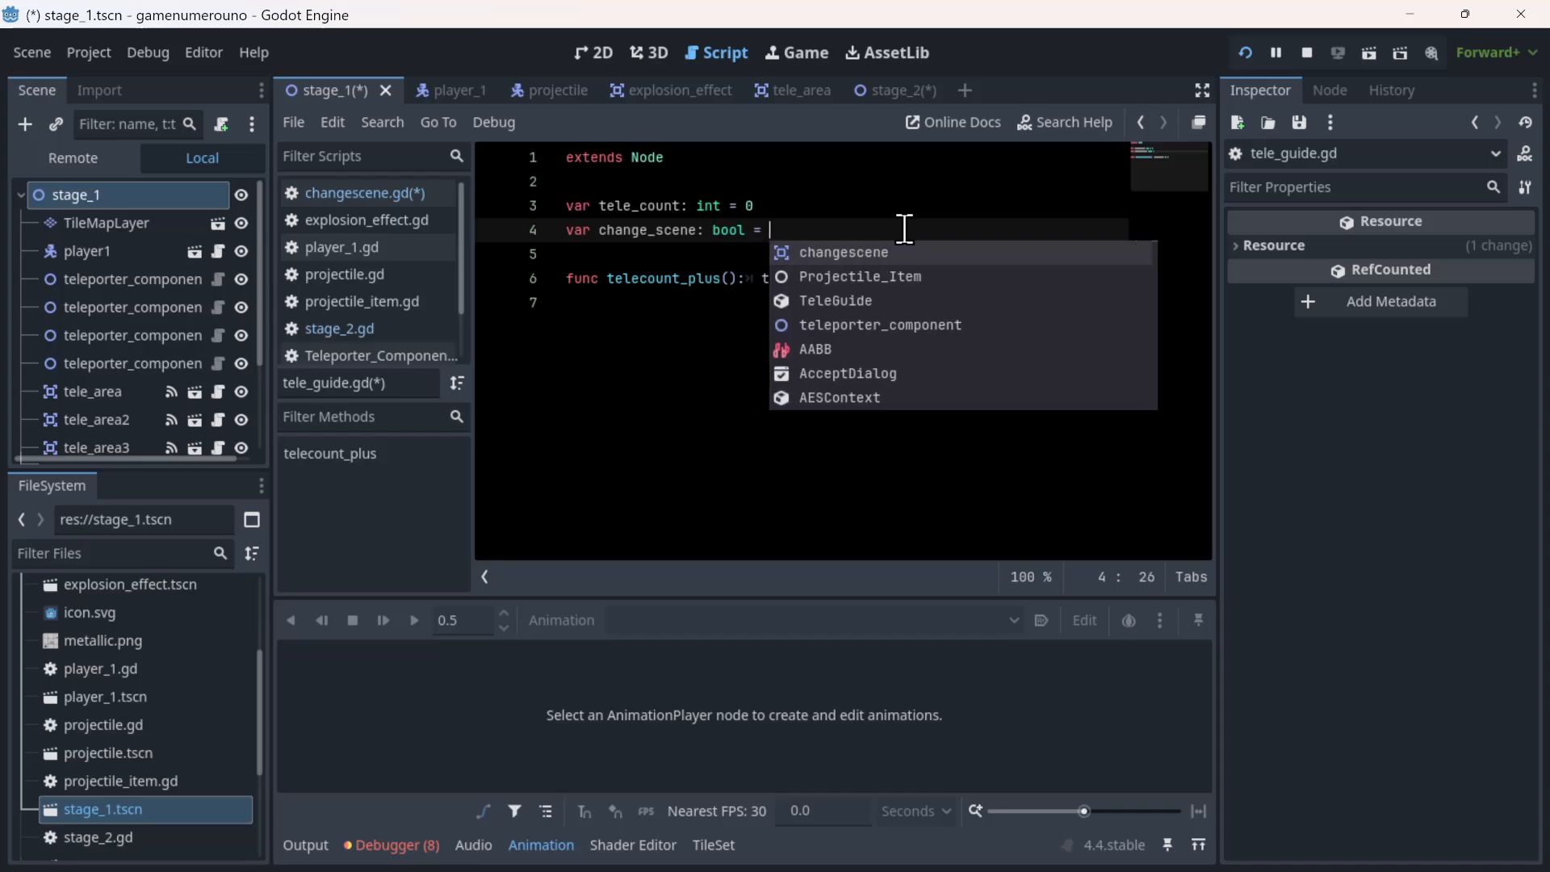
text(true)
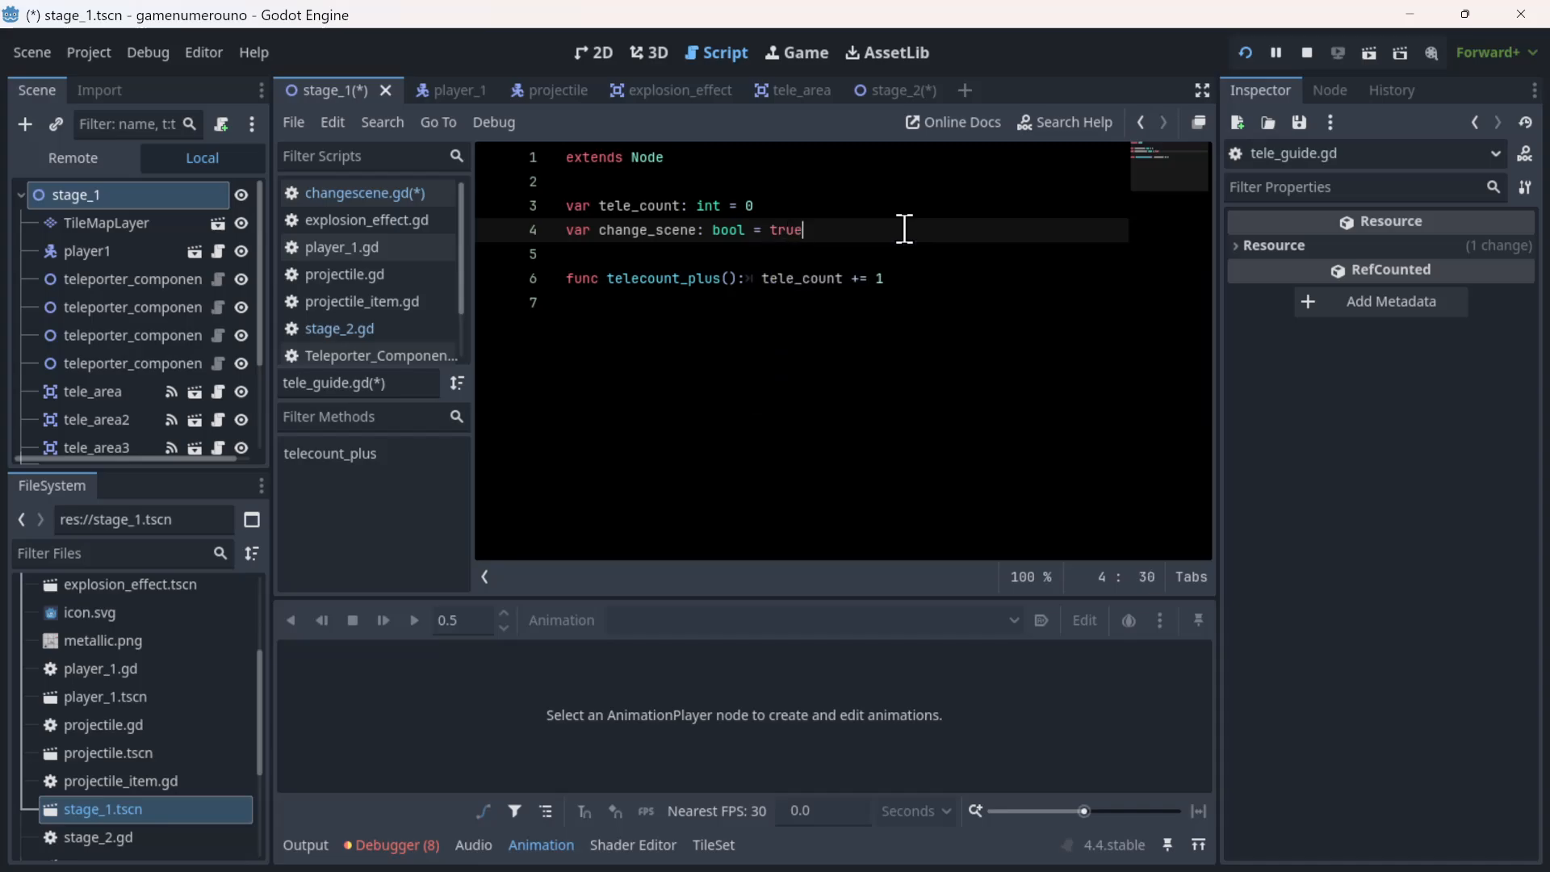
click(759, 380)
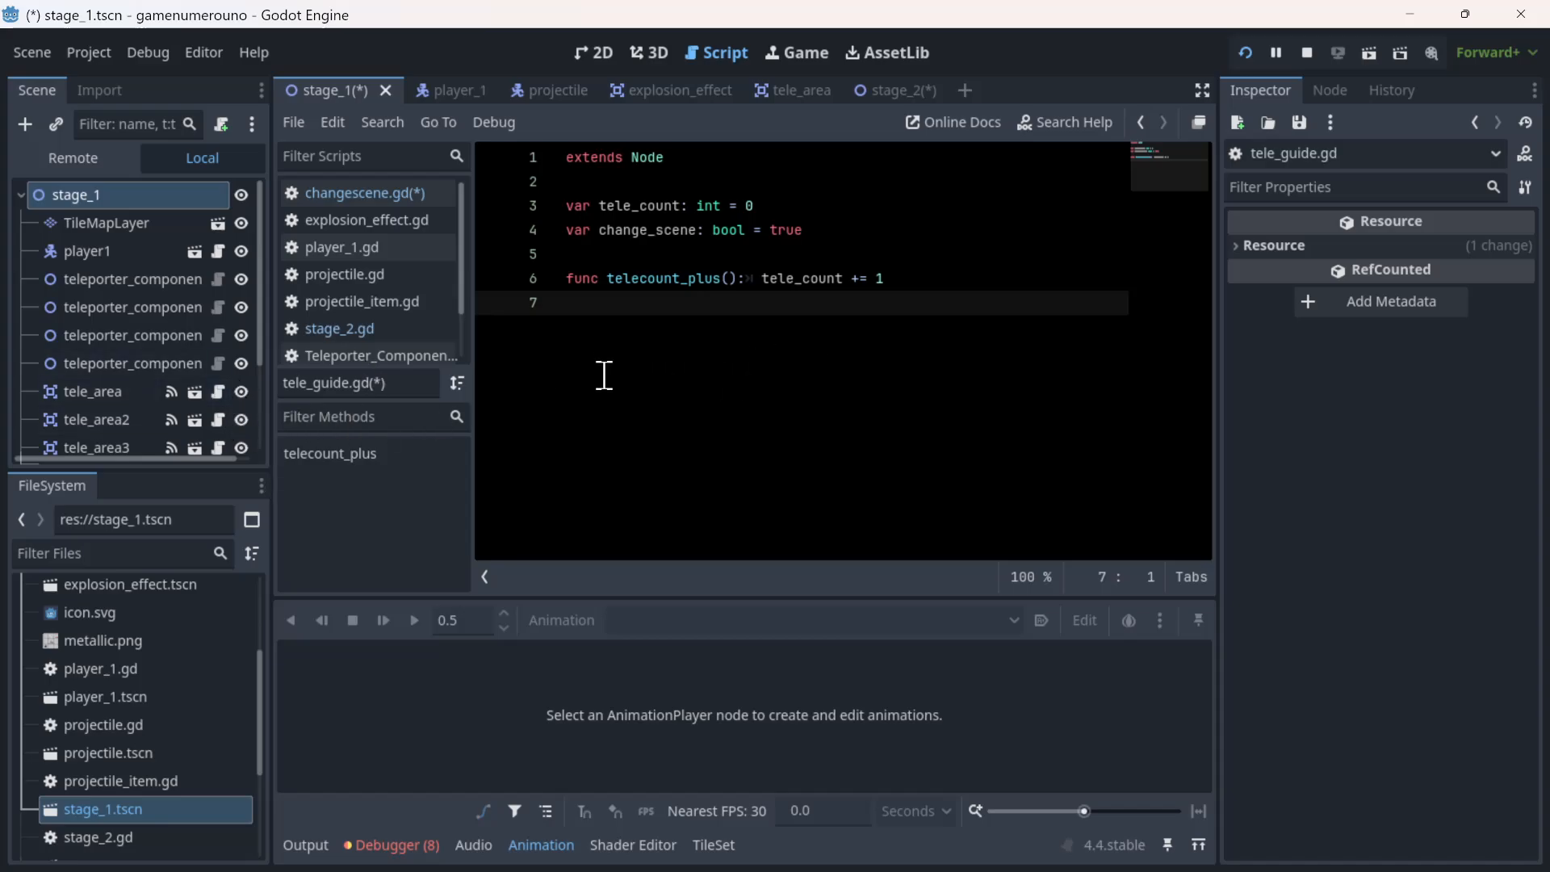
- Inspect the final modulate key of the fadeout animation in stage_1's AnimationPlayer
scroll(123, 286, down, 3)
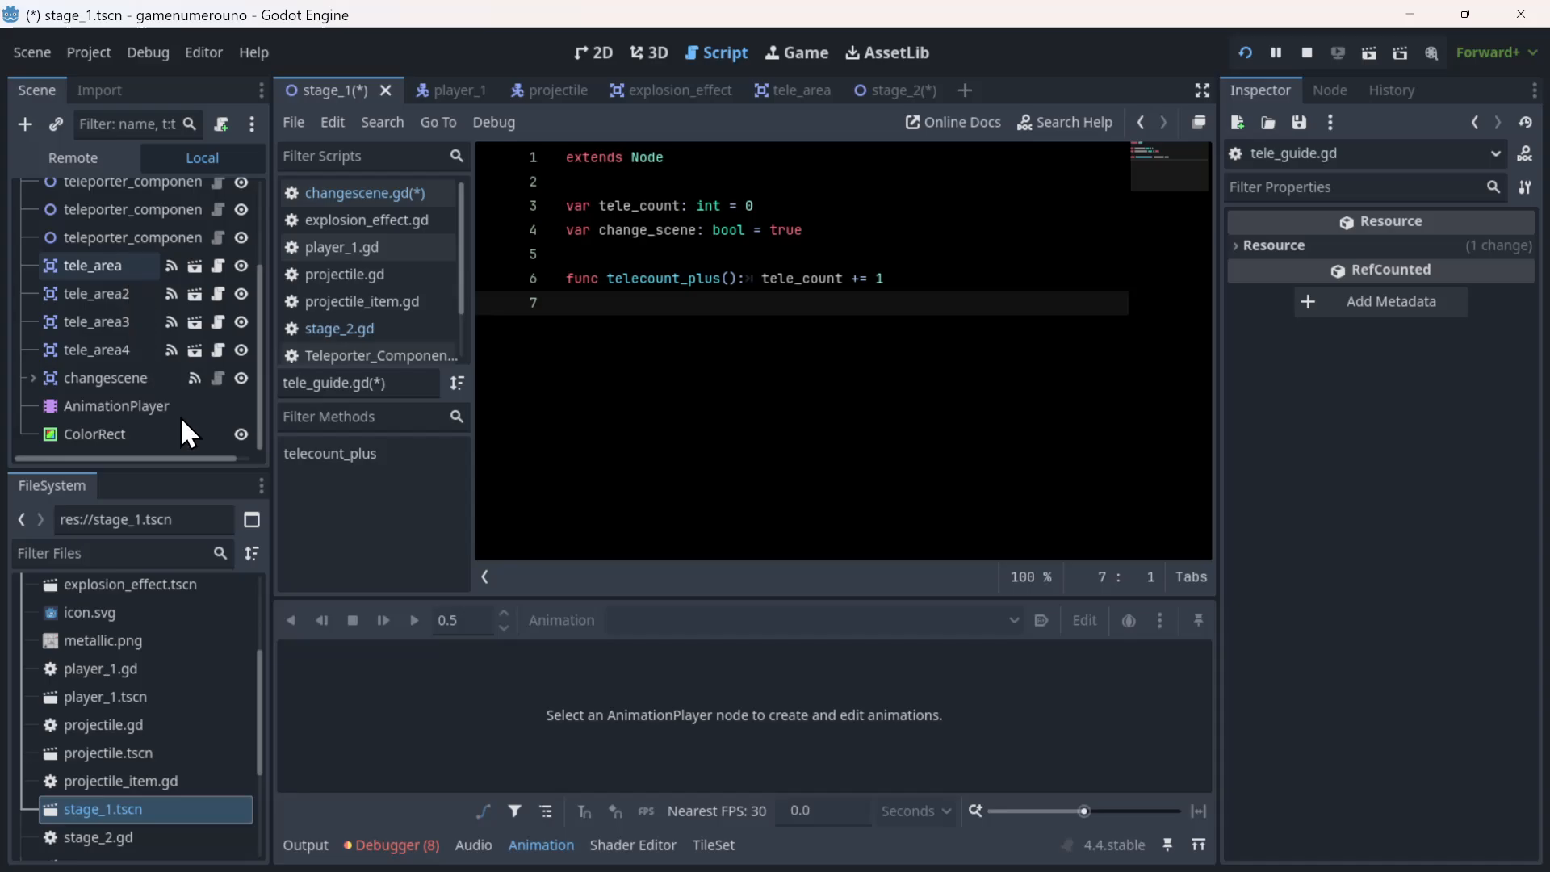
click(164, 406)
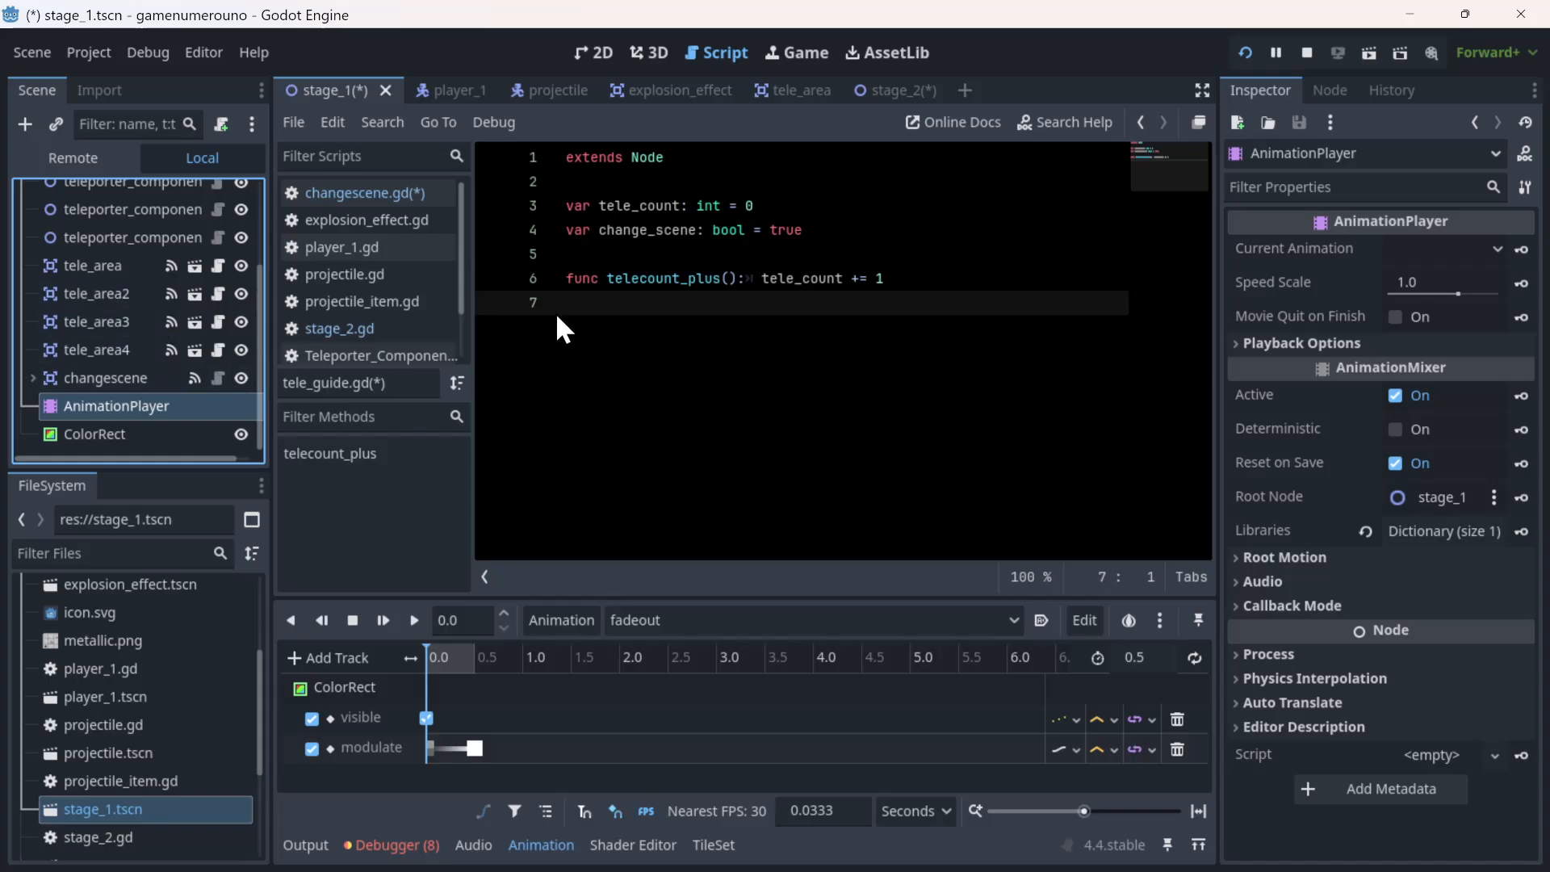
click(474, 748)
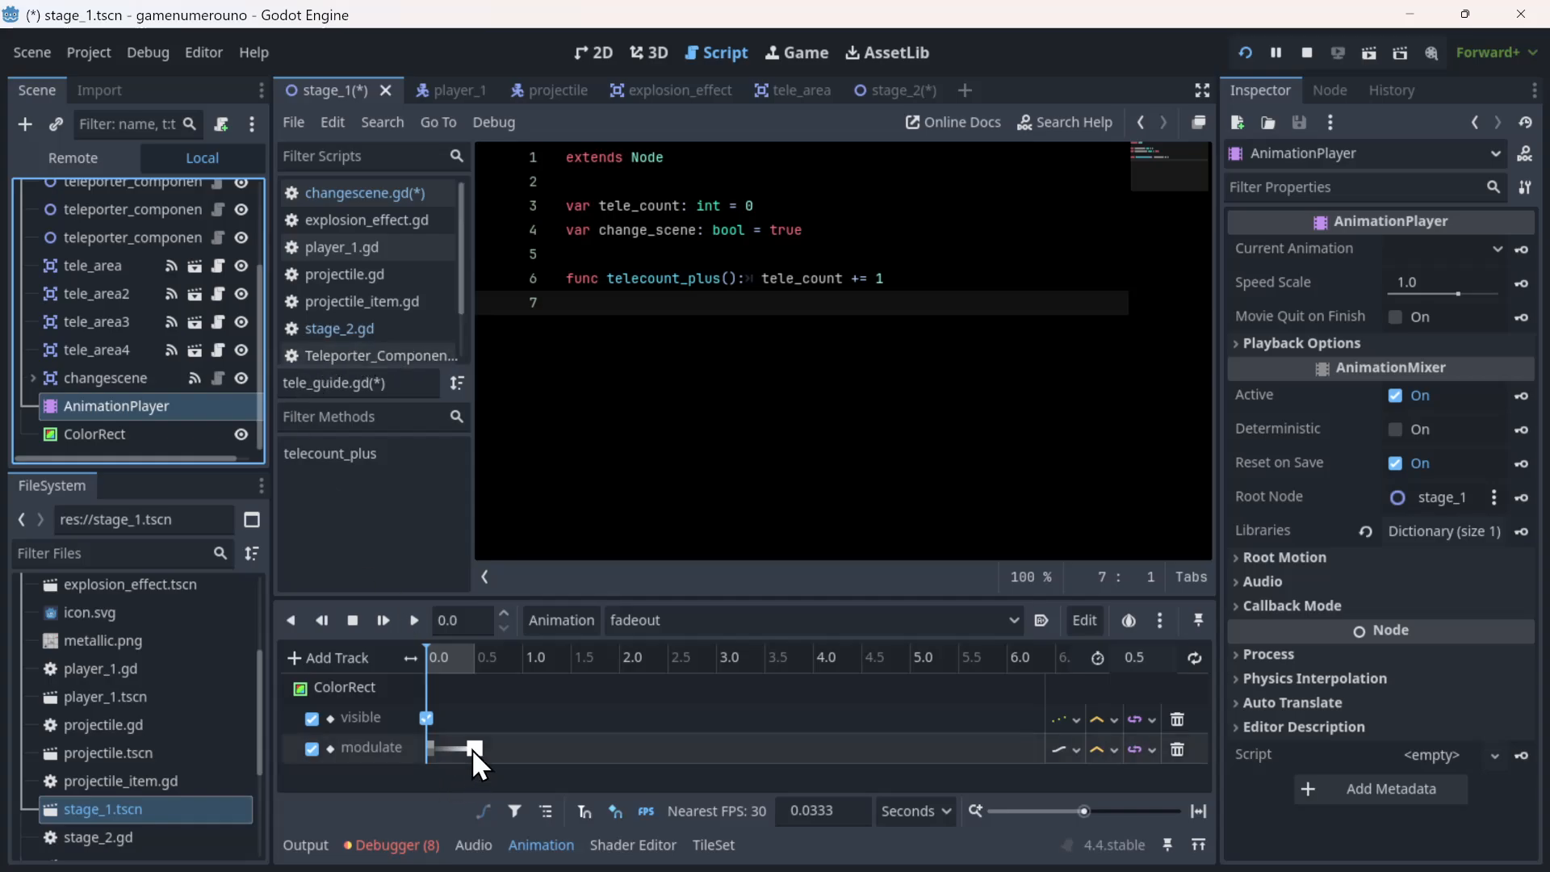
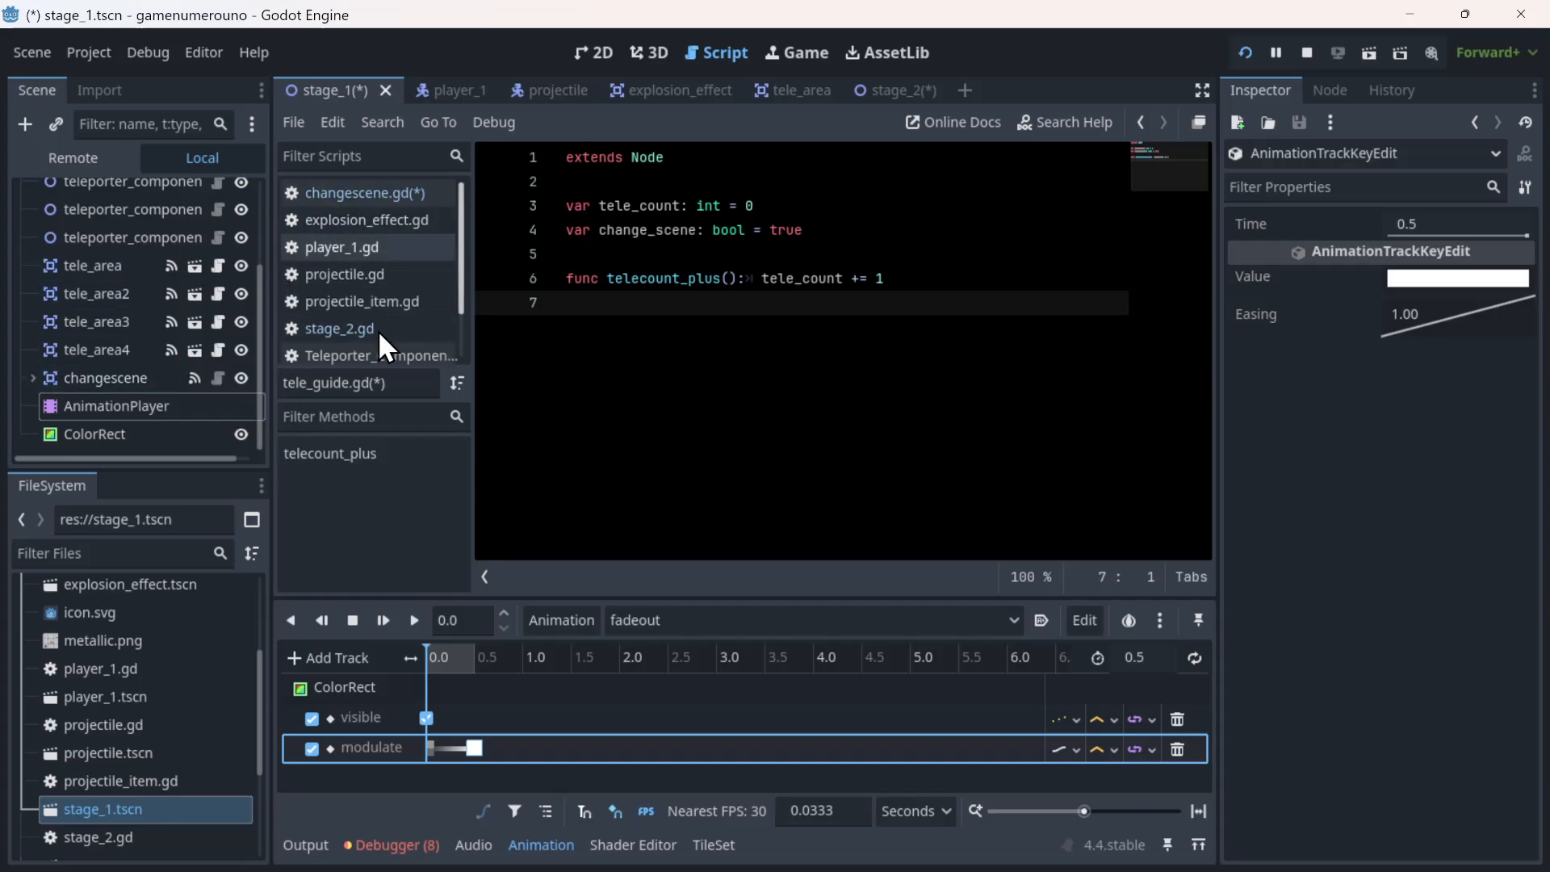
- Replace the change_scene() call in _on_body_entered of changescene.gd with animation.play("fadeout")
scroll(374, 326, down, 2)
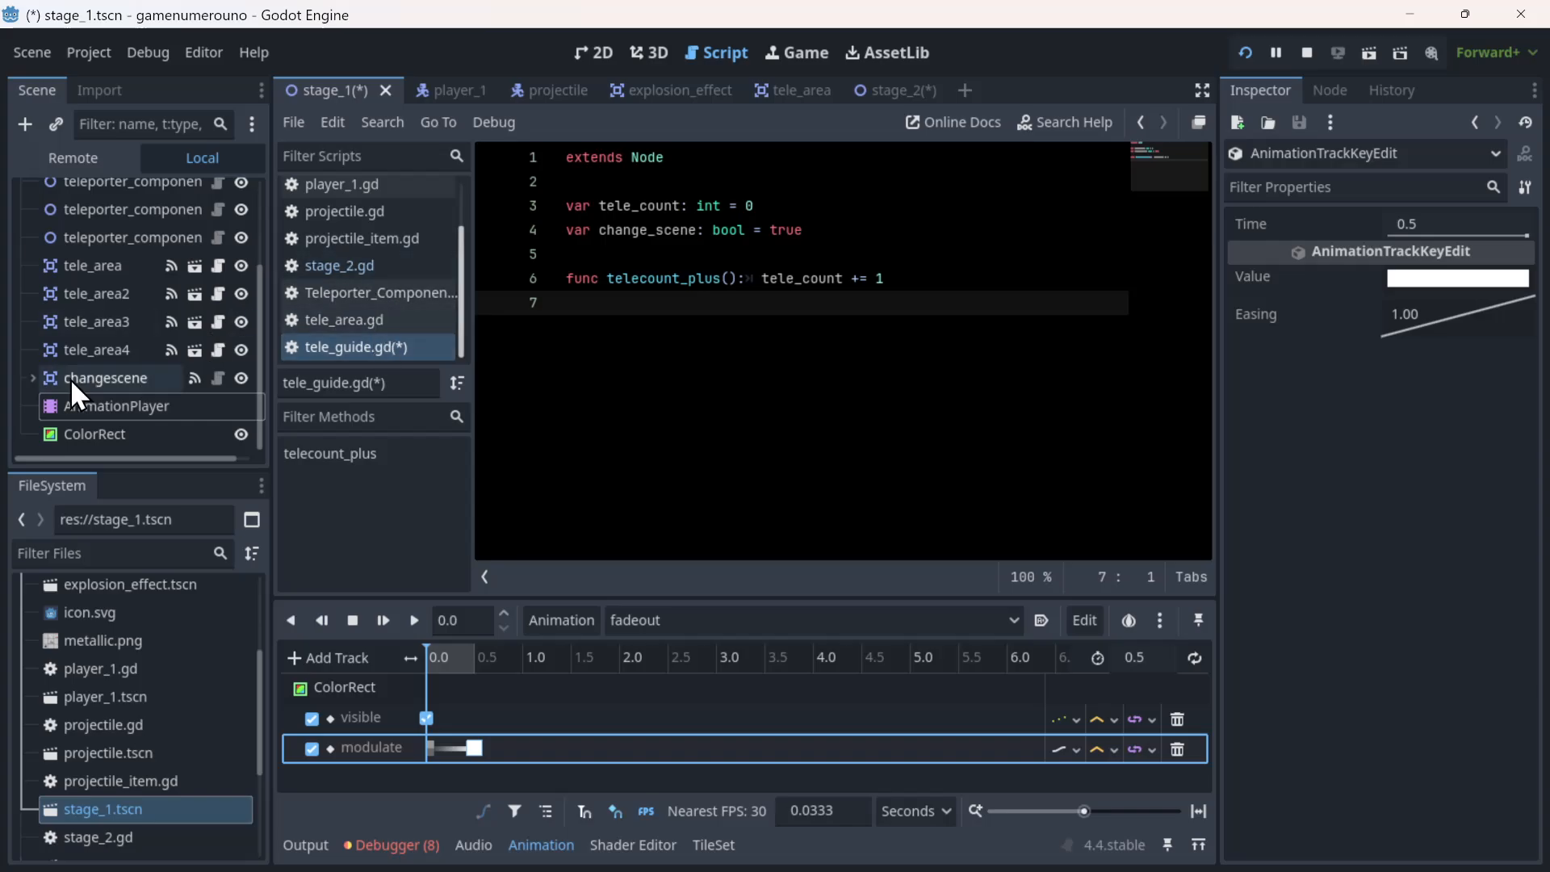
click(218, 378)
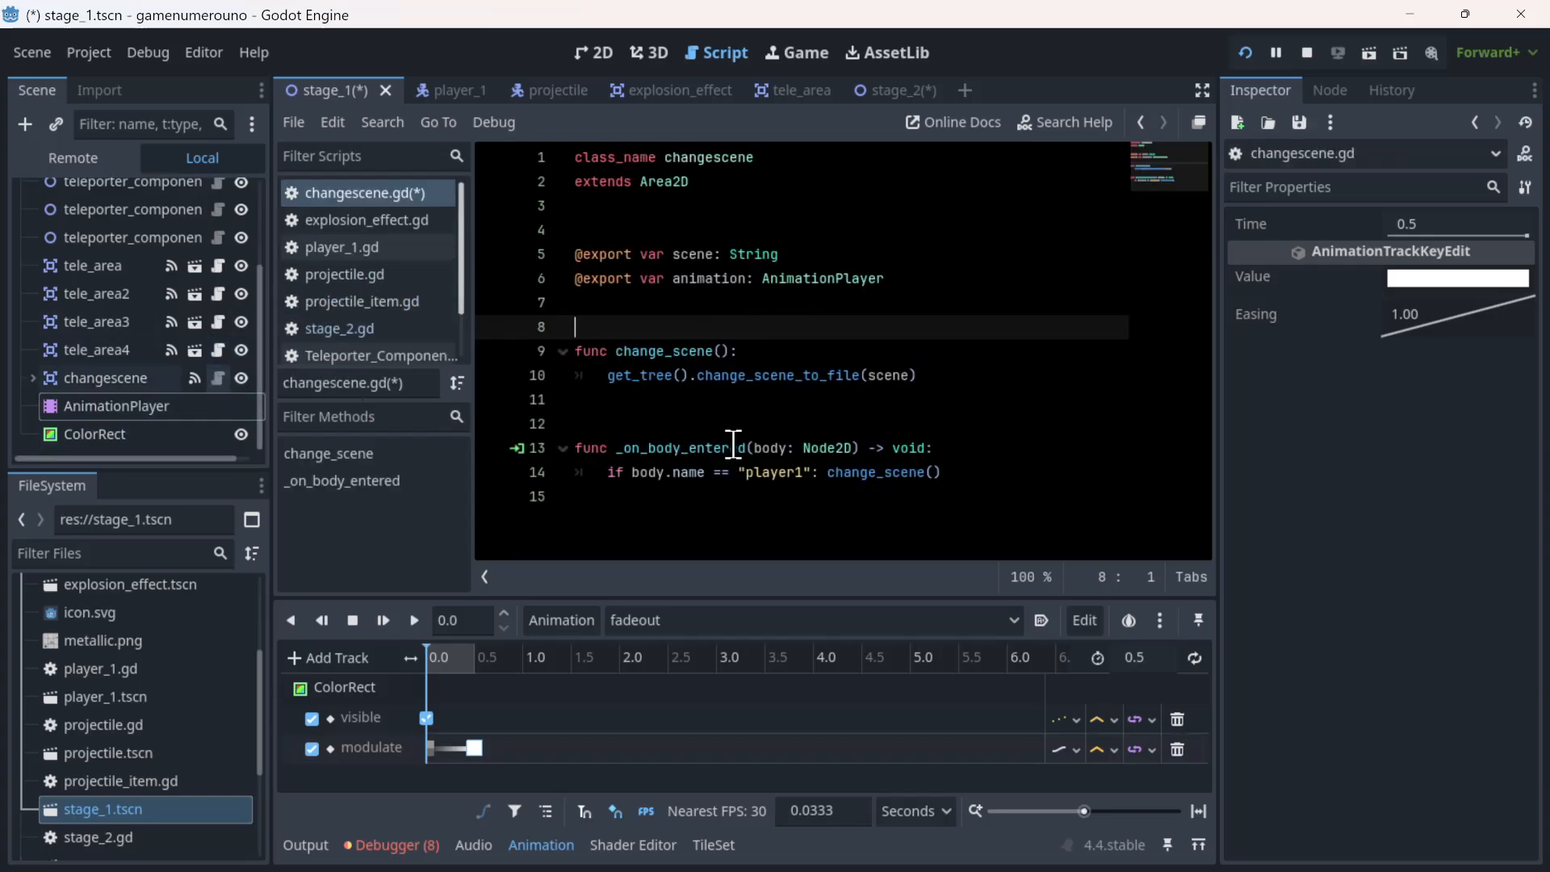
drag(981, 476, 834, 476)
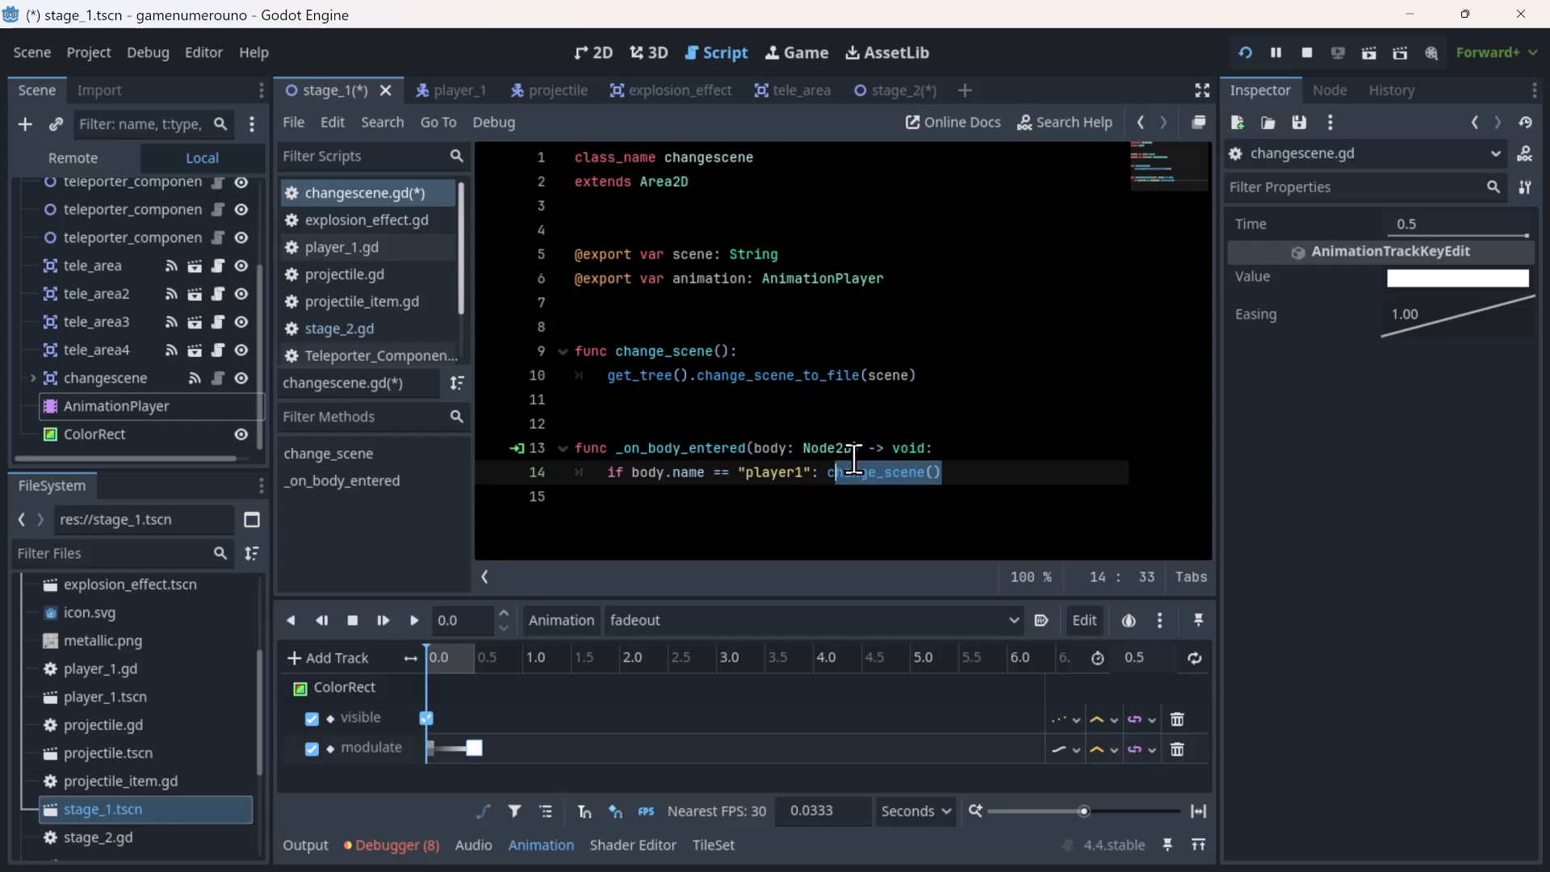
key(BackSpace)
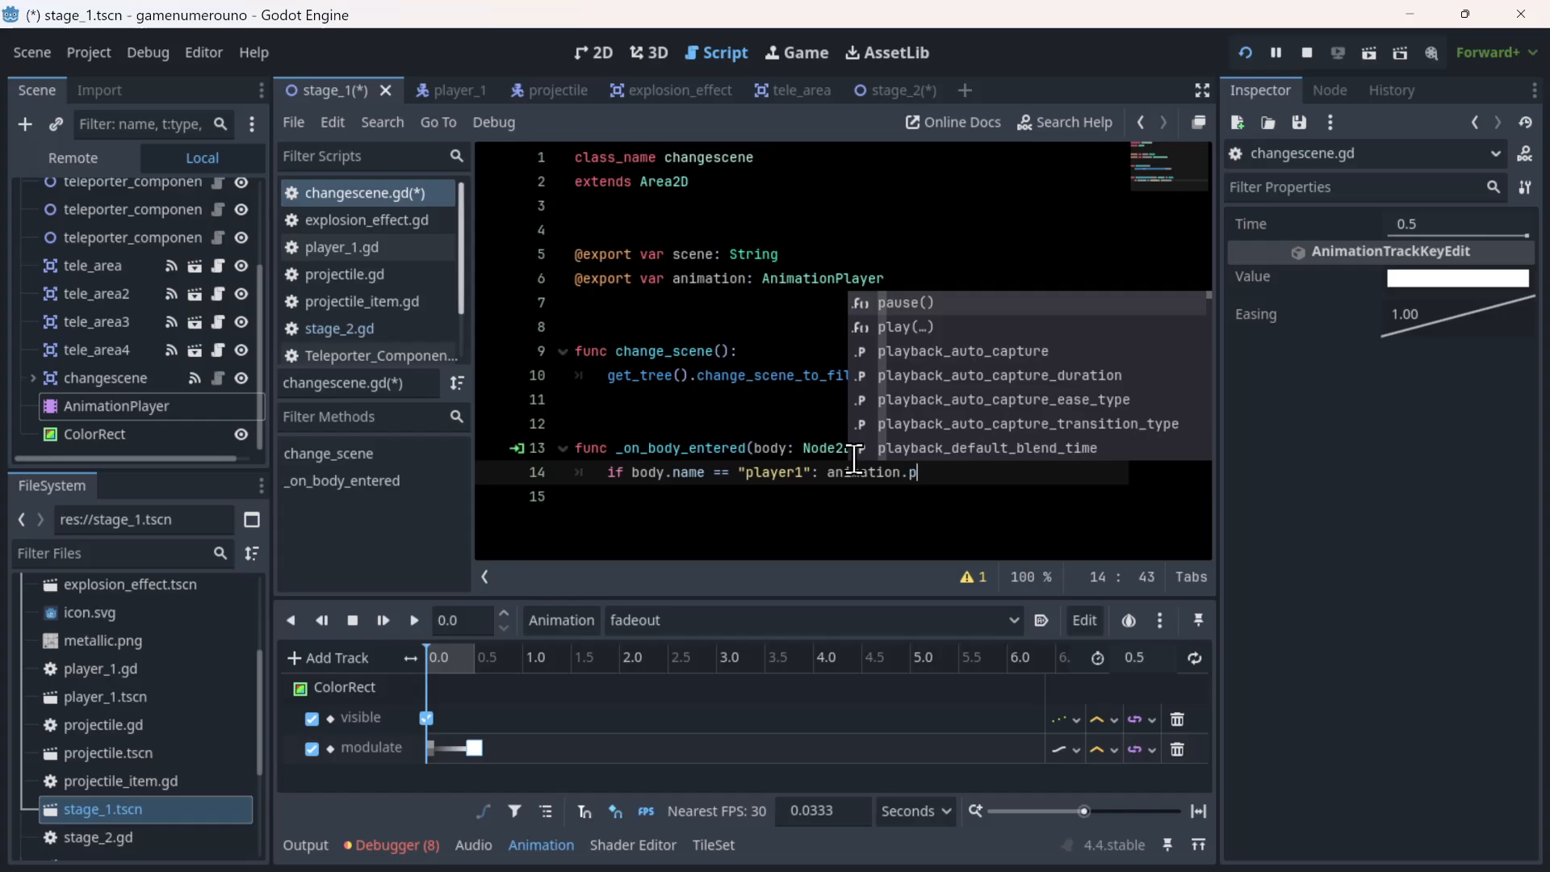
key(Return)
key(BackSpace)
key(BackSpace)
key(BackSpace)
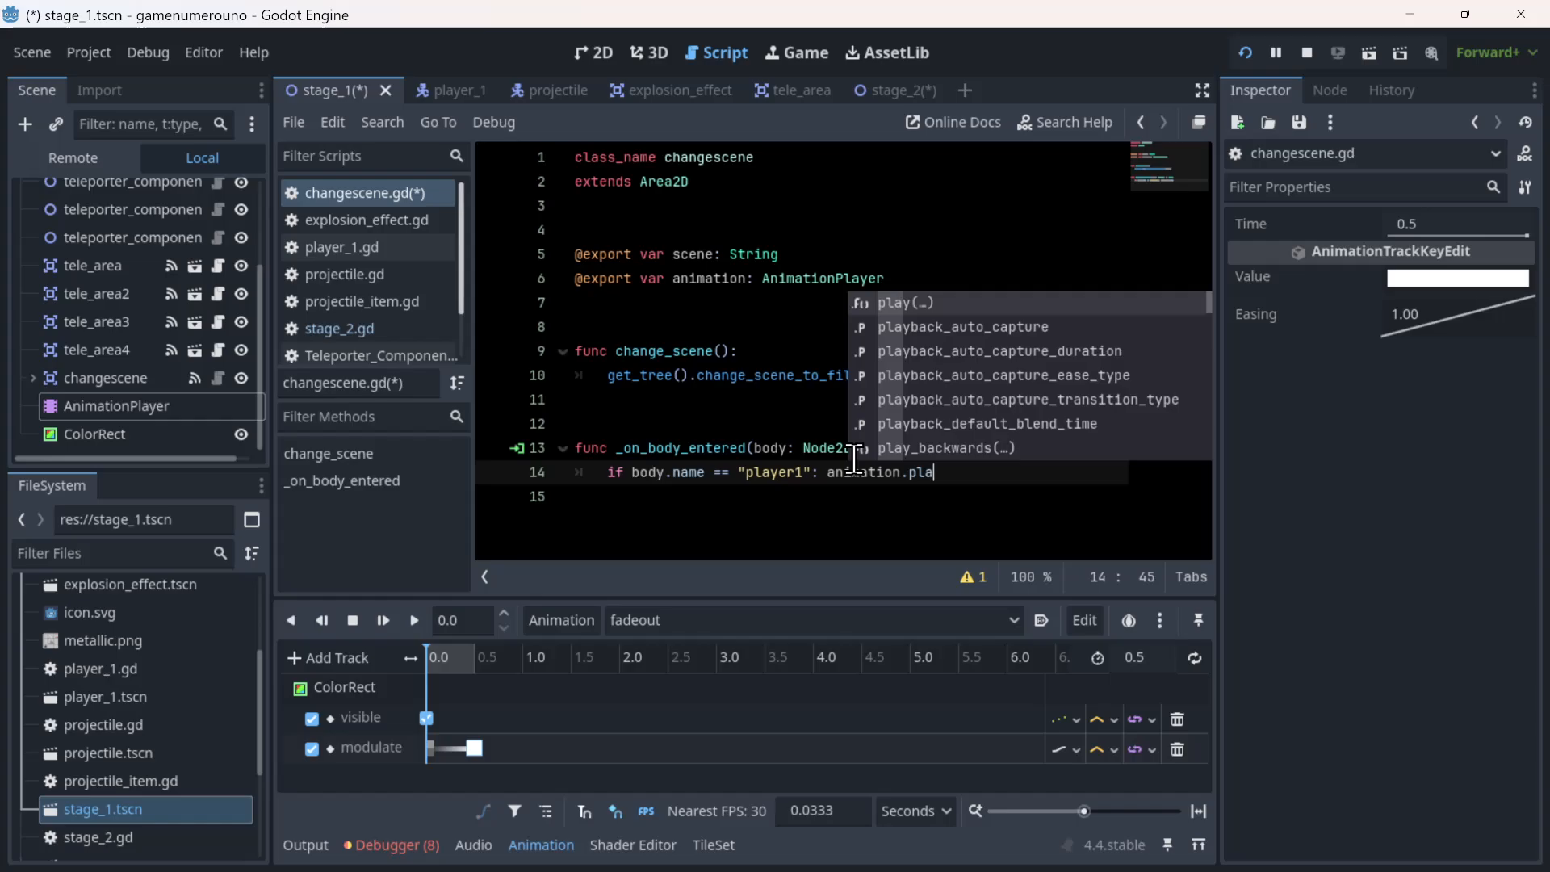
key(Return)
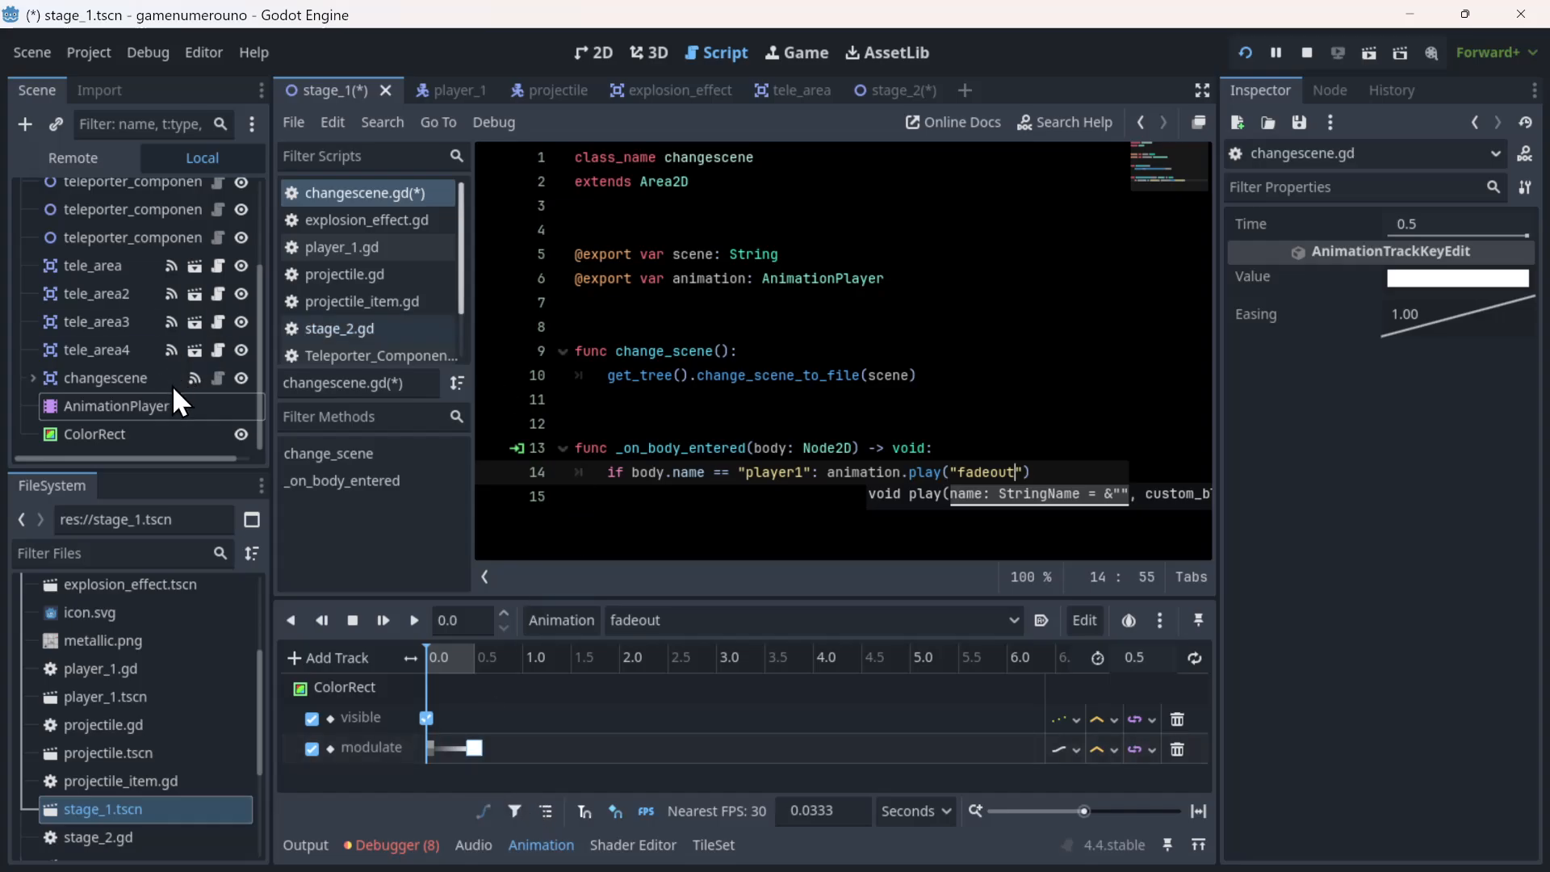
click(1006, 398)
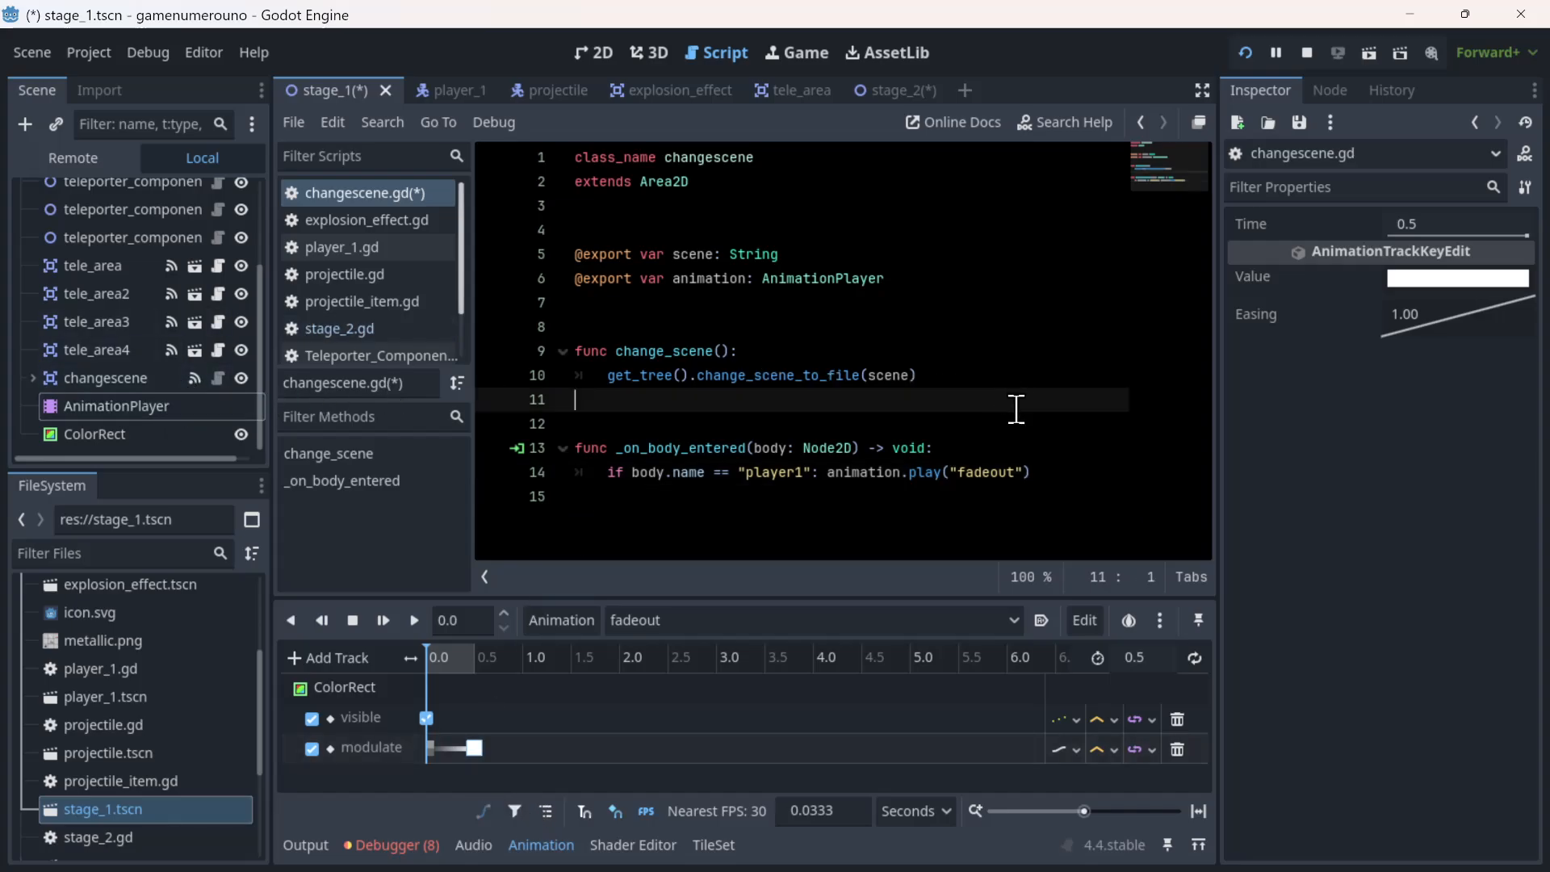
- Review the animation call in the _ready() function of stage_2's script
click(917, 82)
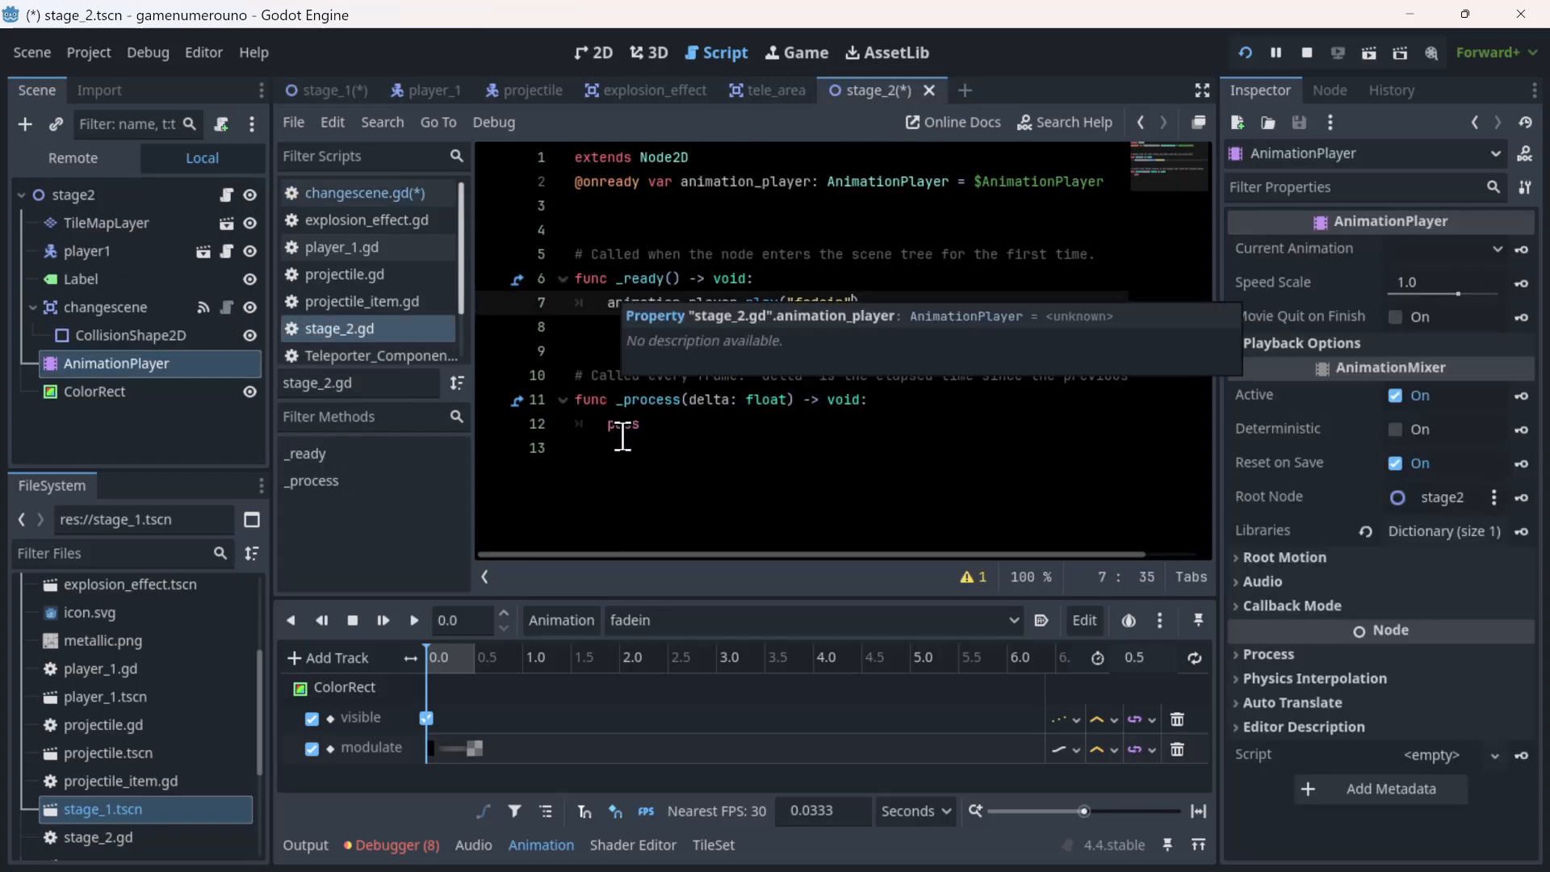
click(903, 454)
click(892, 355)
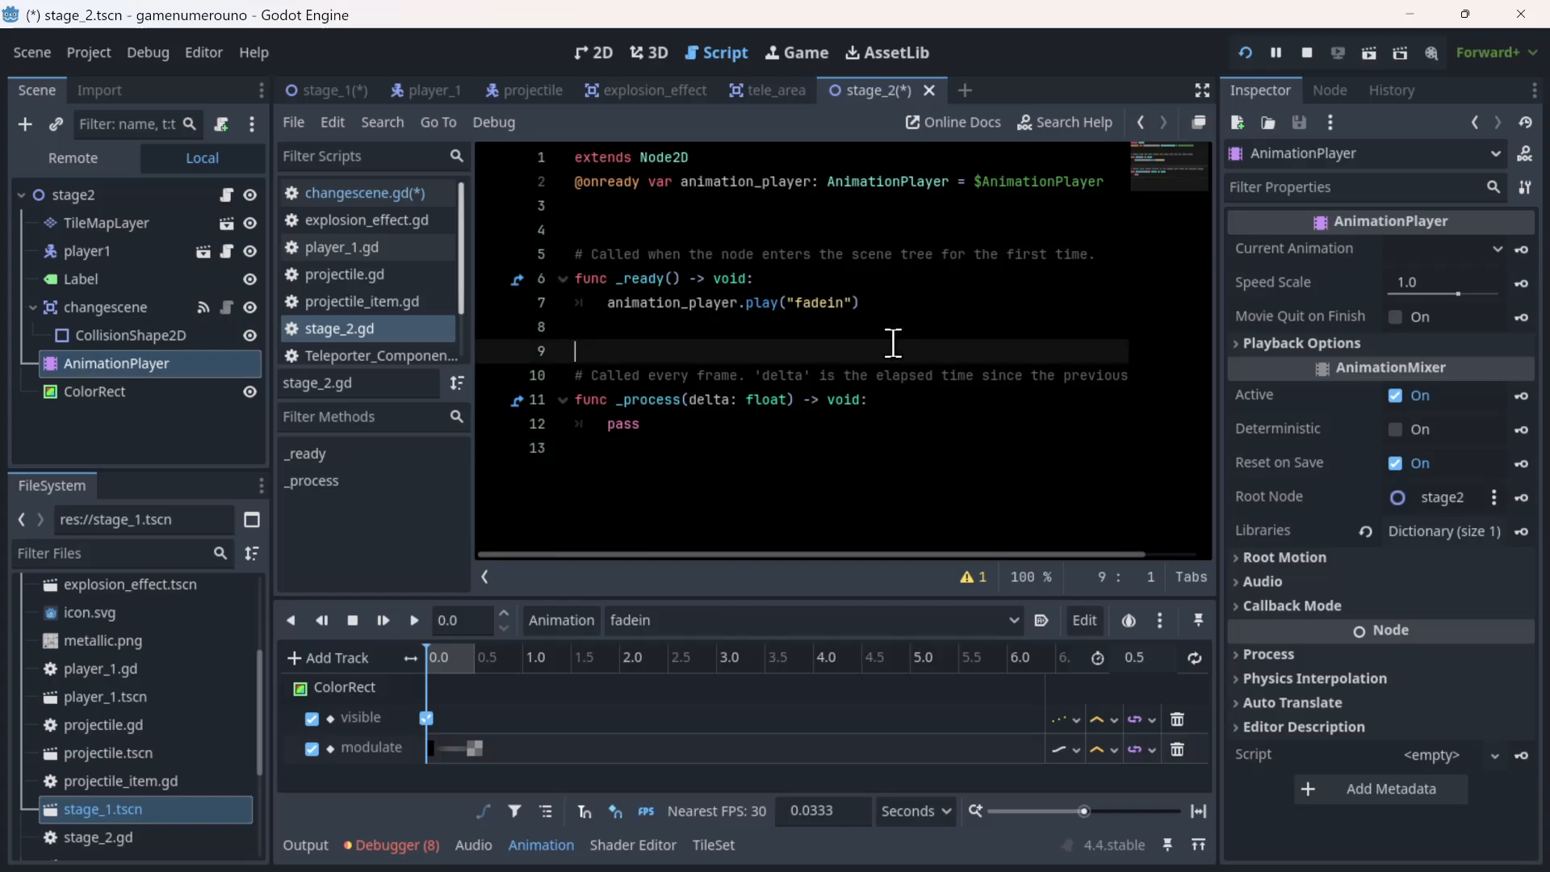
- Move the playhead of stage_1's fadeout animation to 0.5 s and add a Call Method track for the changescene node
click(377, 86)
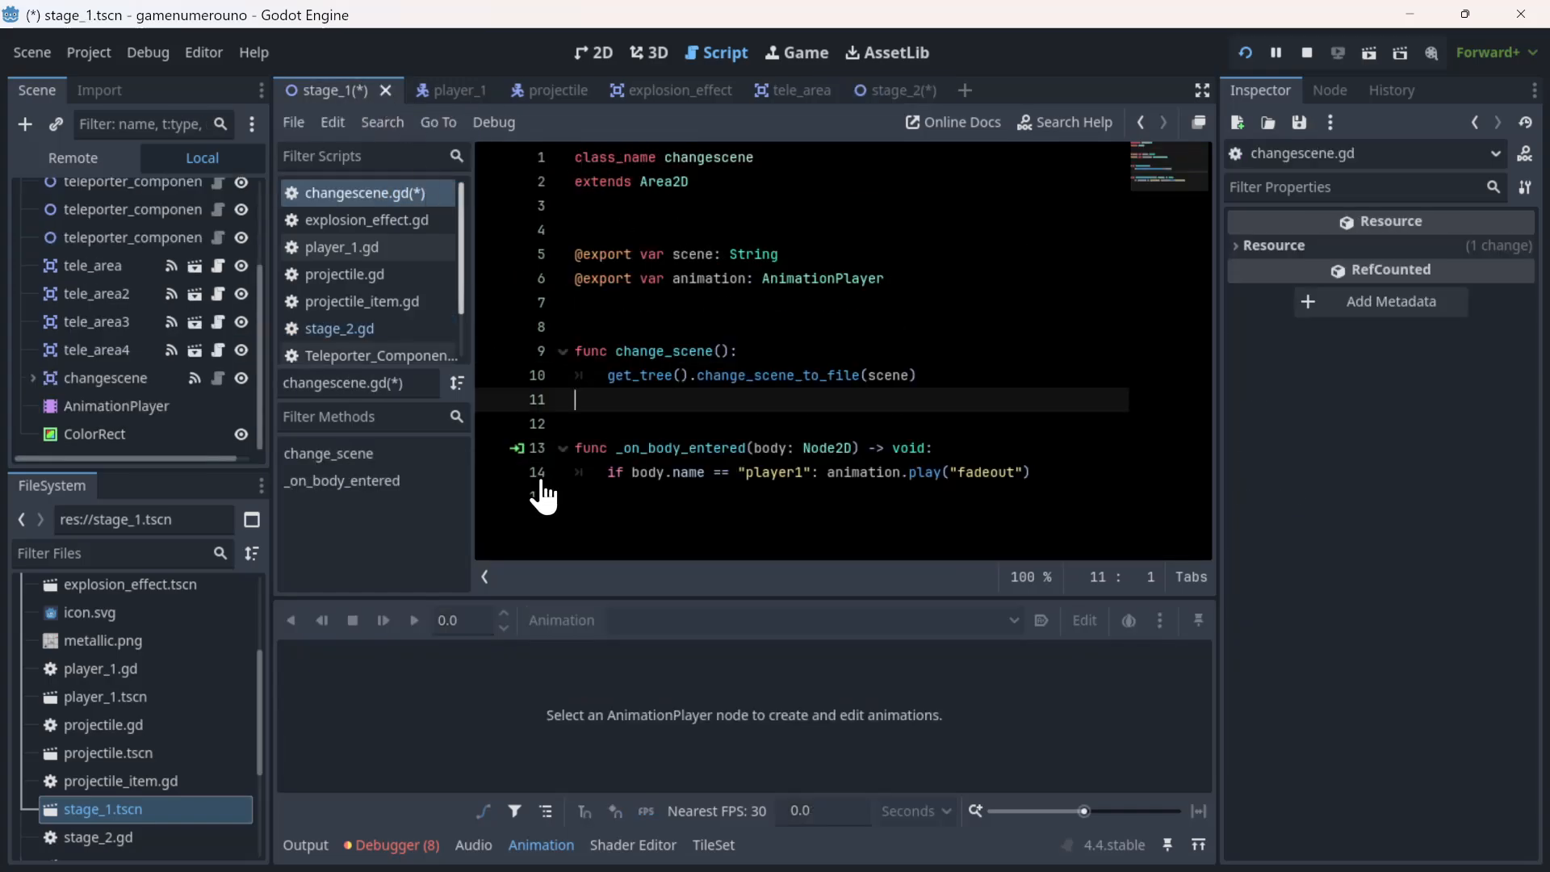
click(149, 403)
click(988, 427)
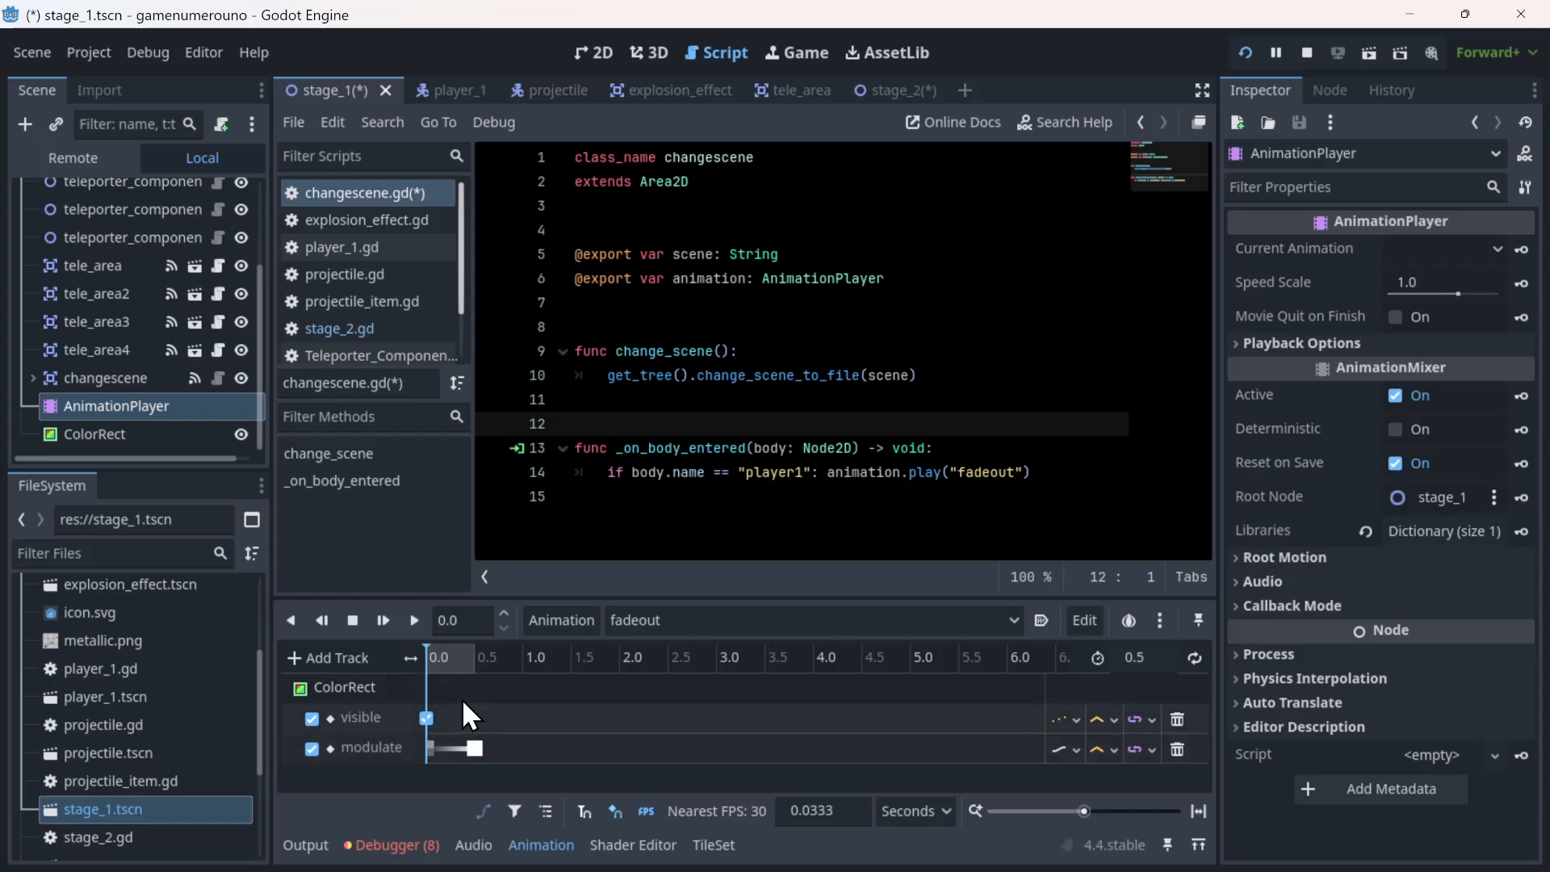
click(459, 658)
click(489, 655)
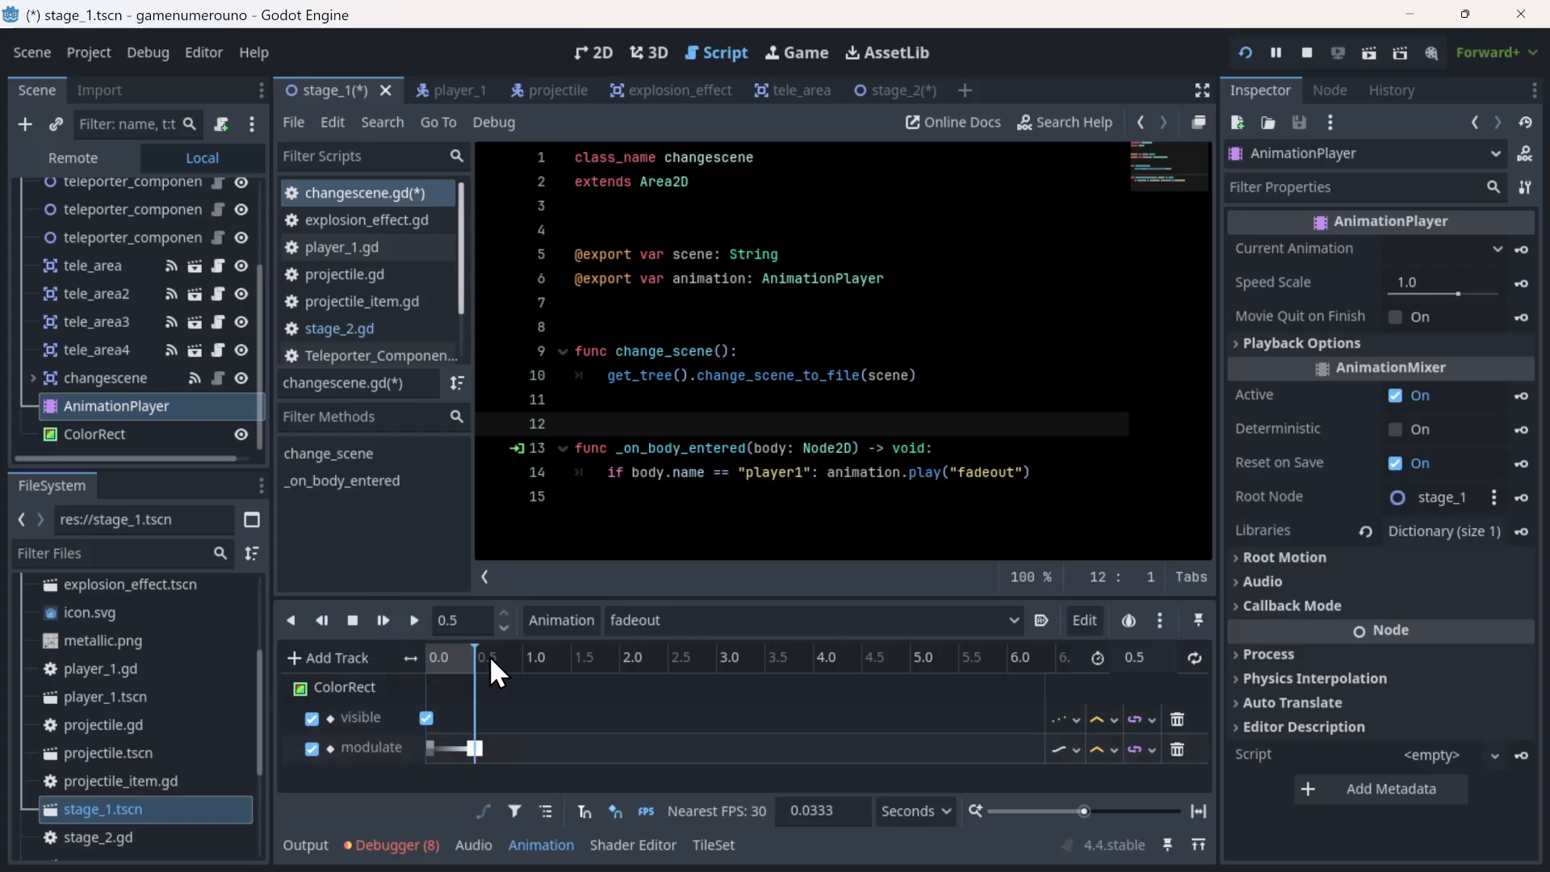
click(350, 651)
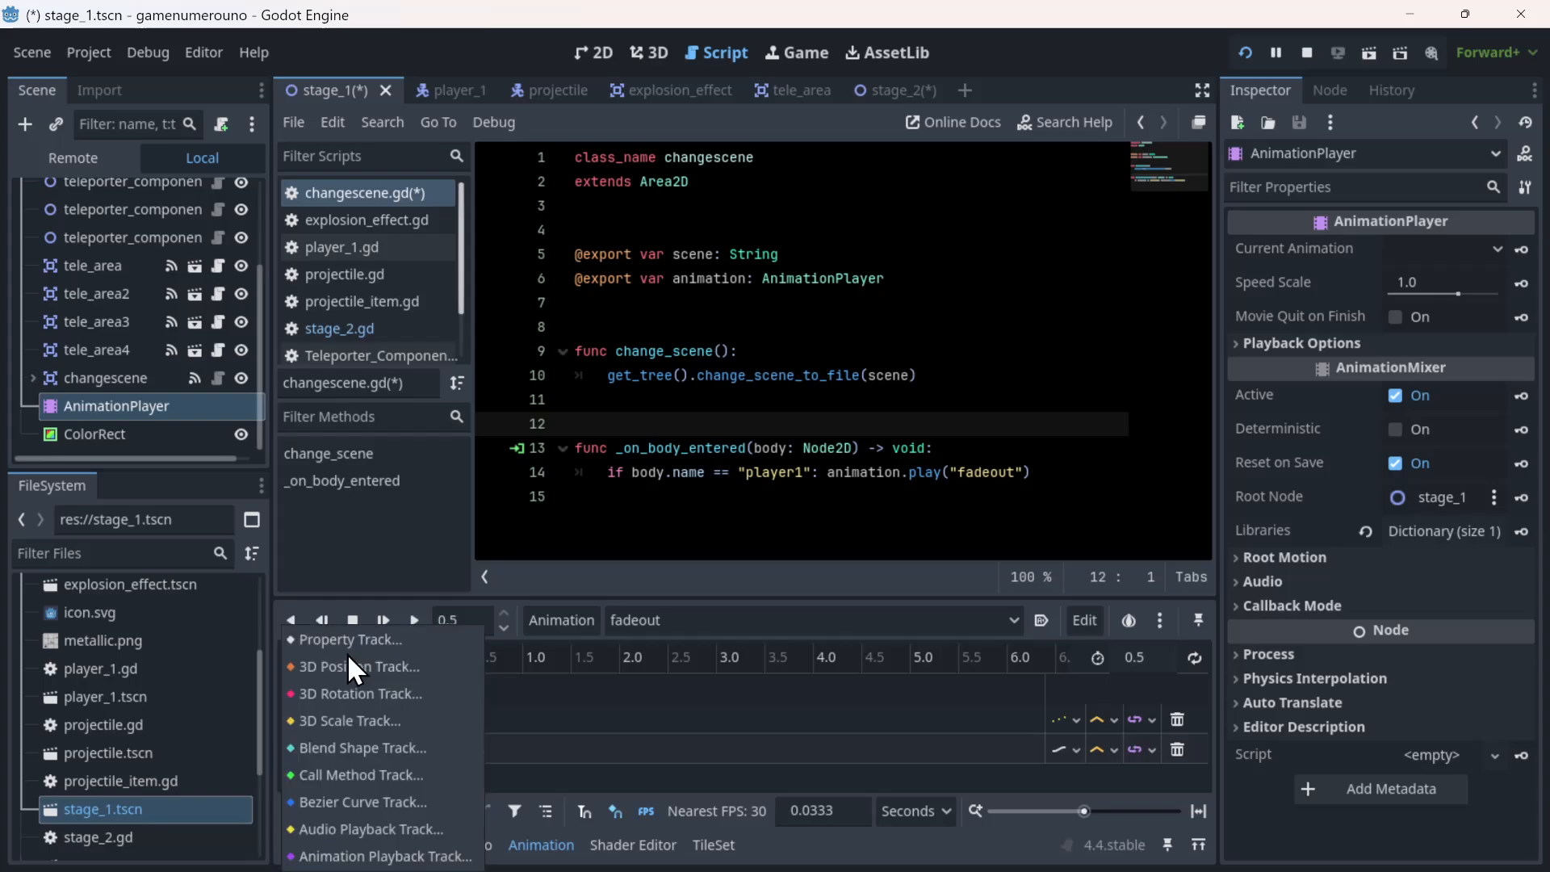
click(408, 772)
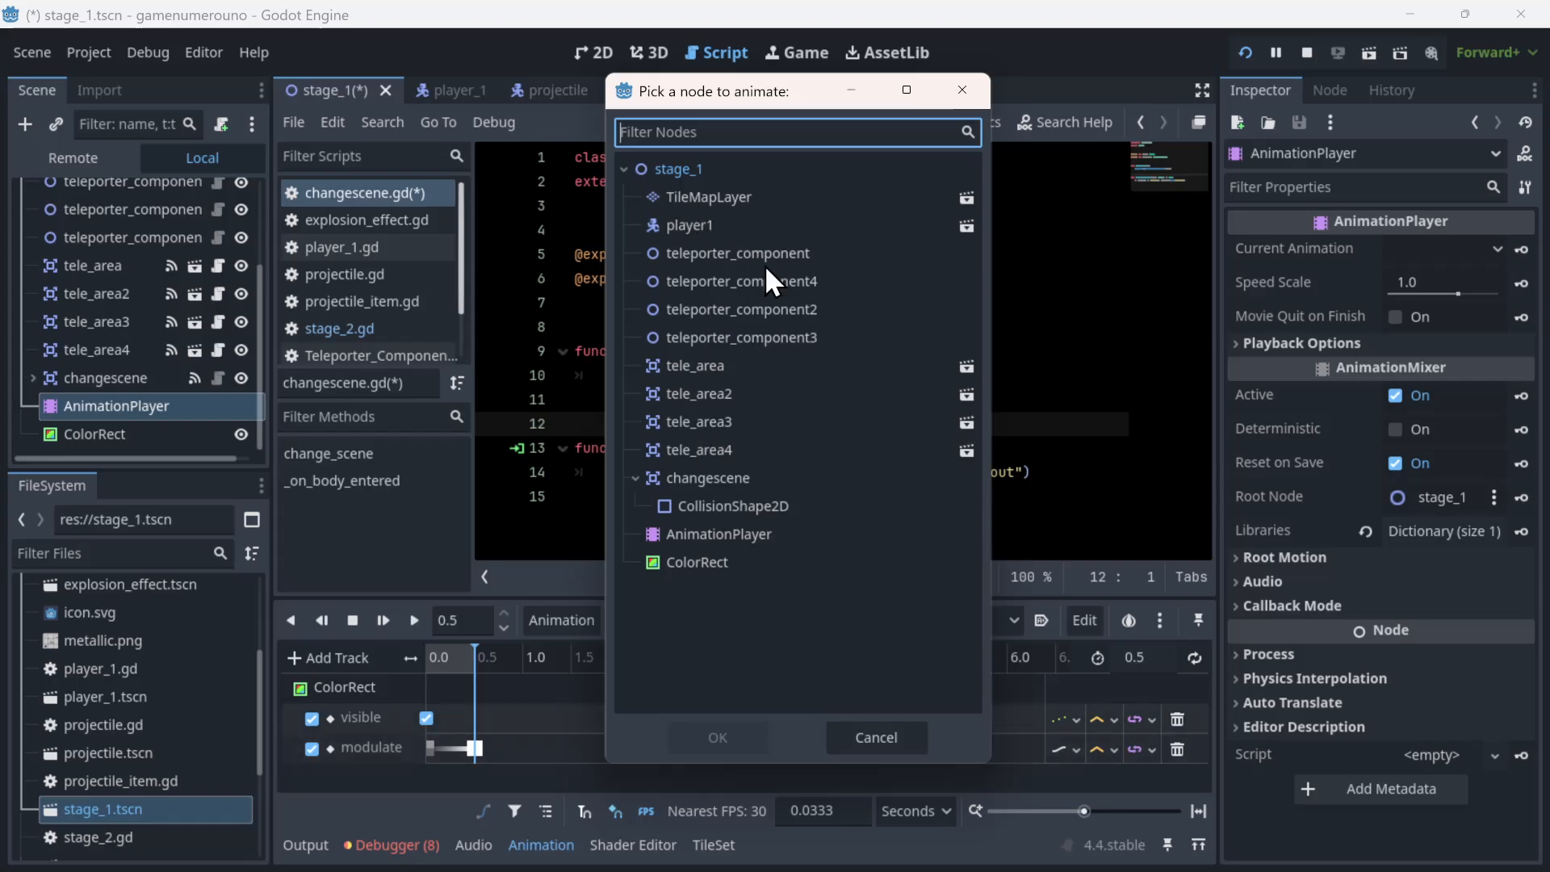
click(906, 472)
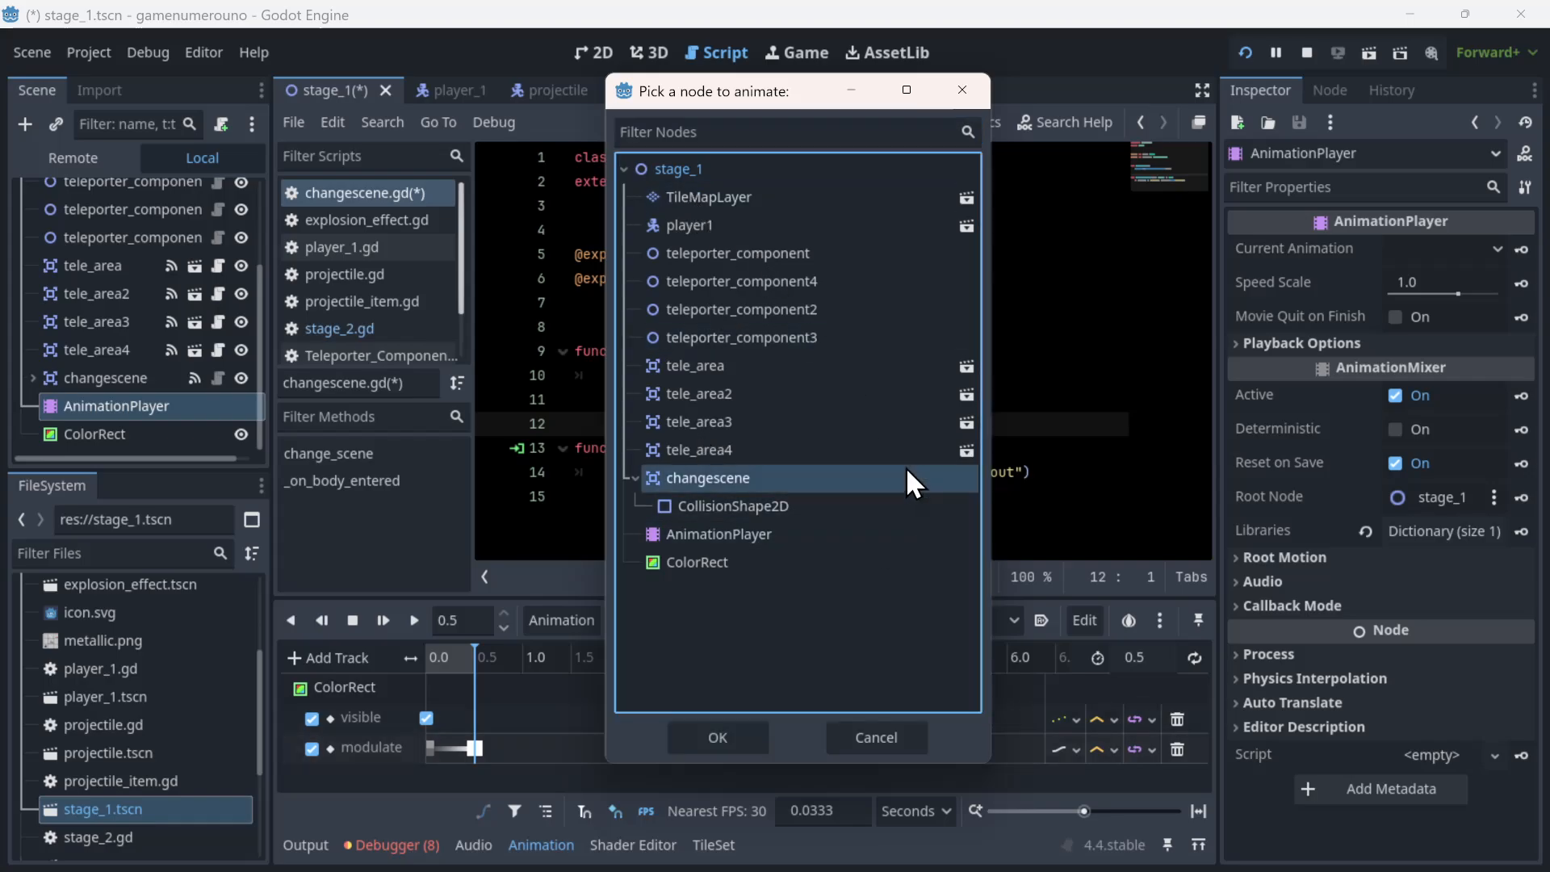
click(748, 739)
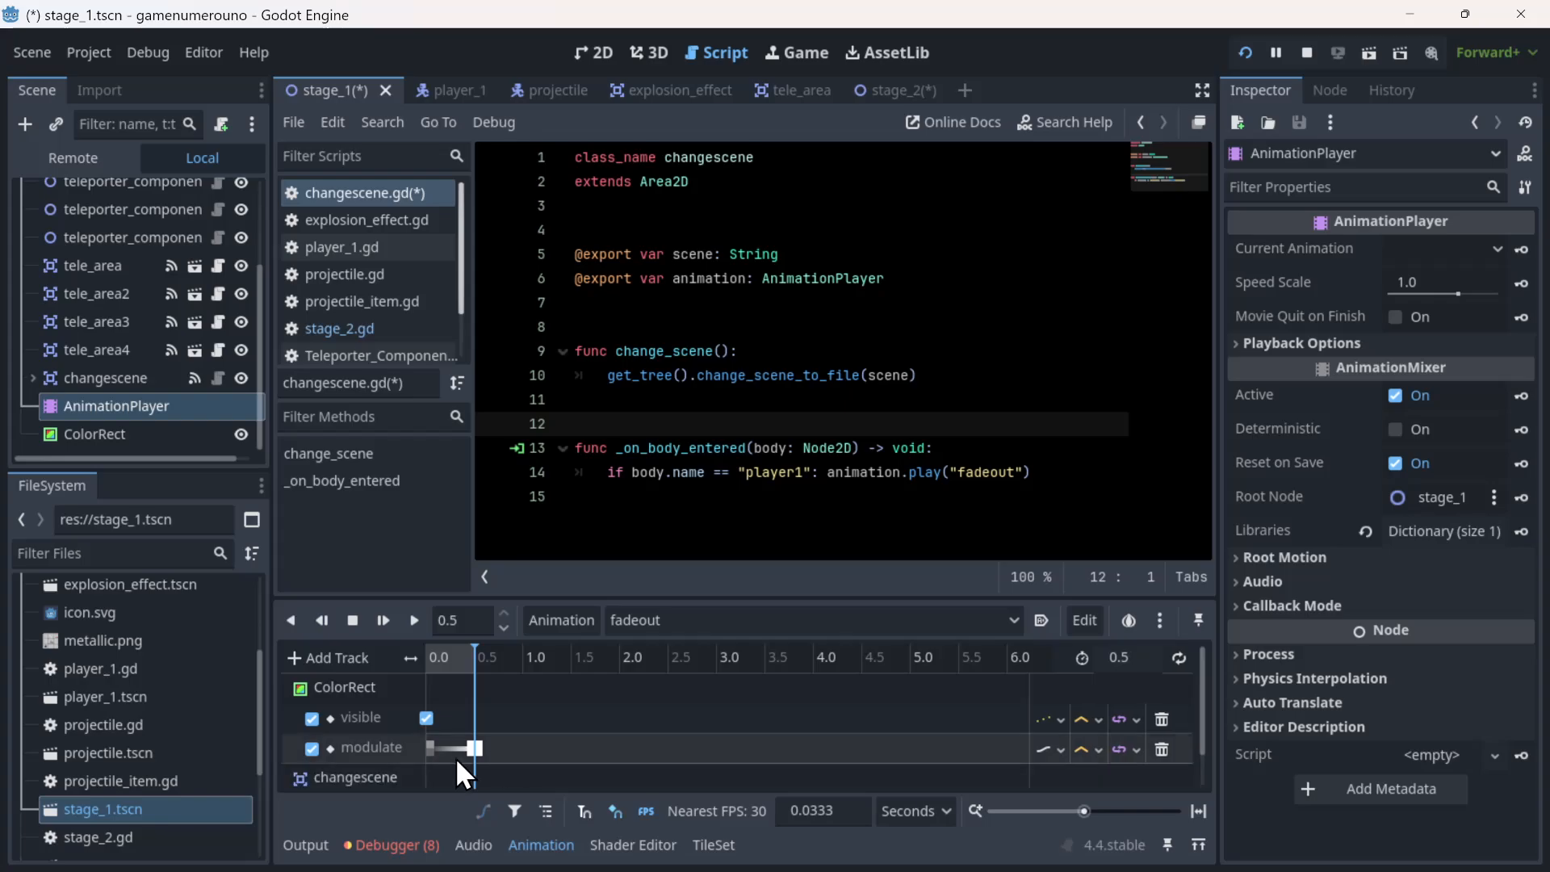
- Insert a change_scene() method key at 0.5 s on the changescene function track of stage_1's fadeout animation
right_click(478, 767)
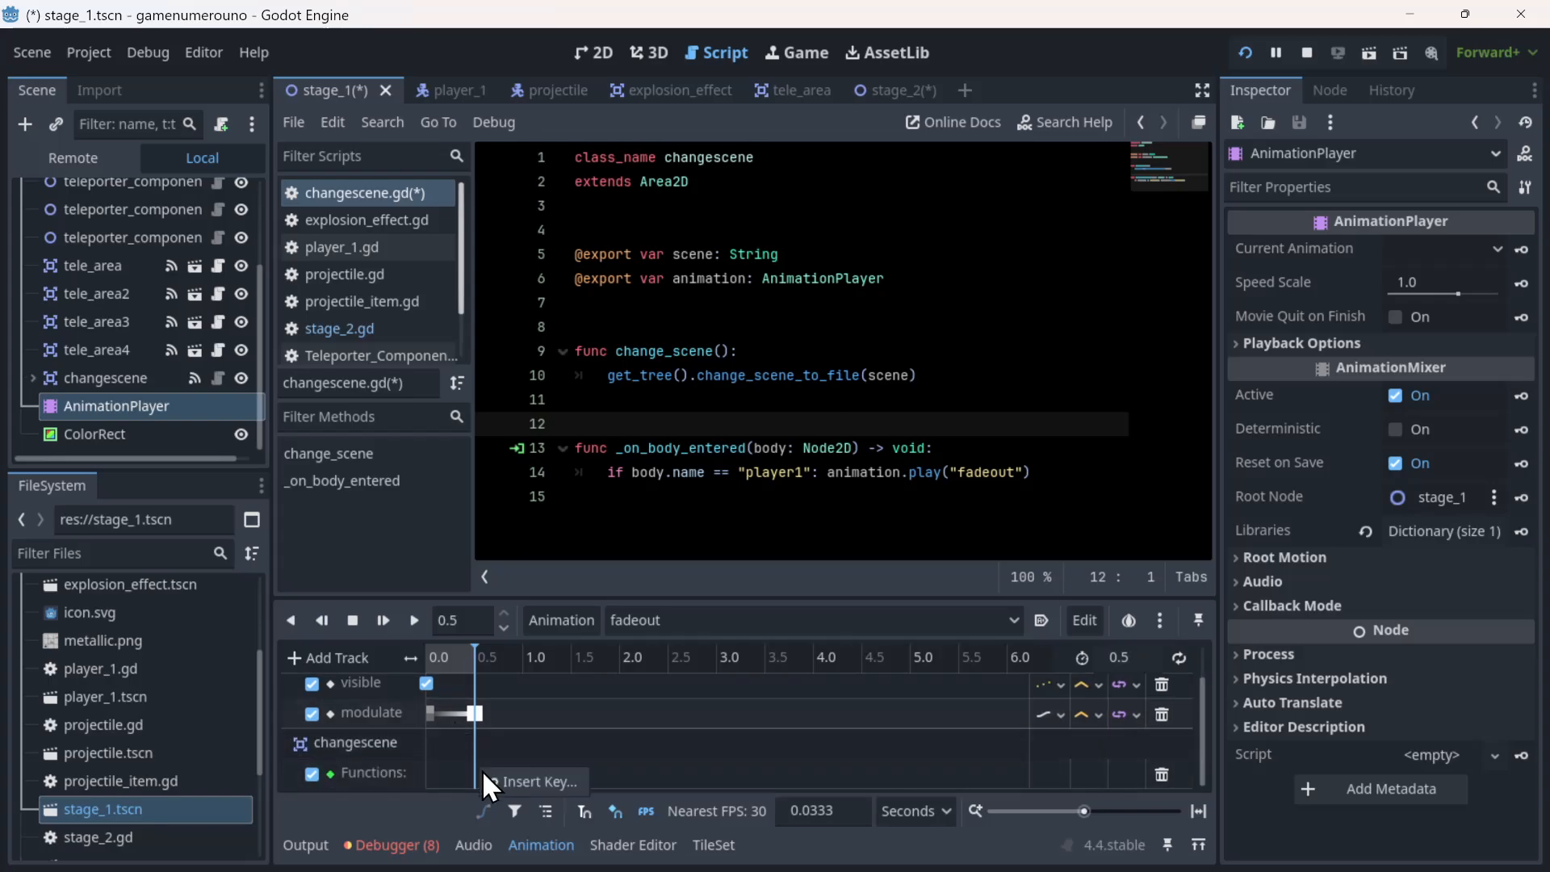
click(506, 773)
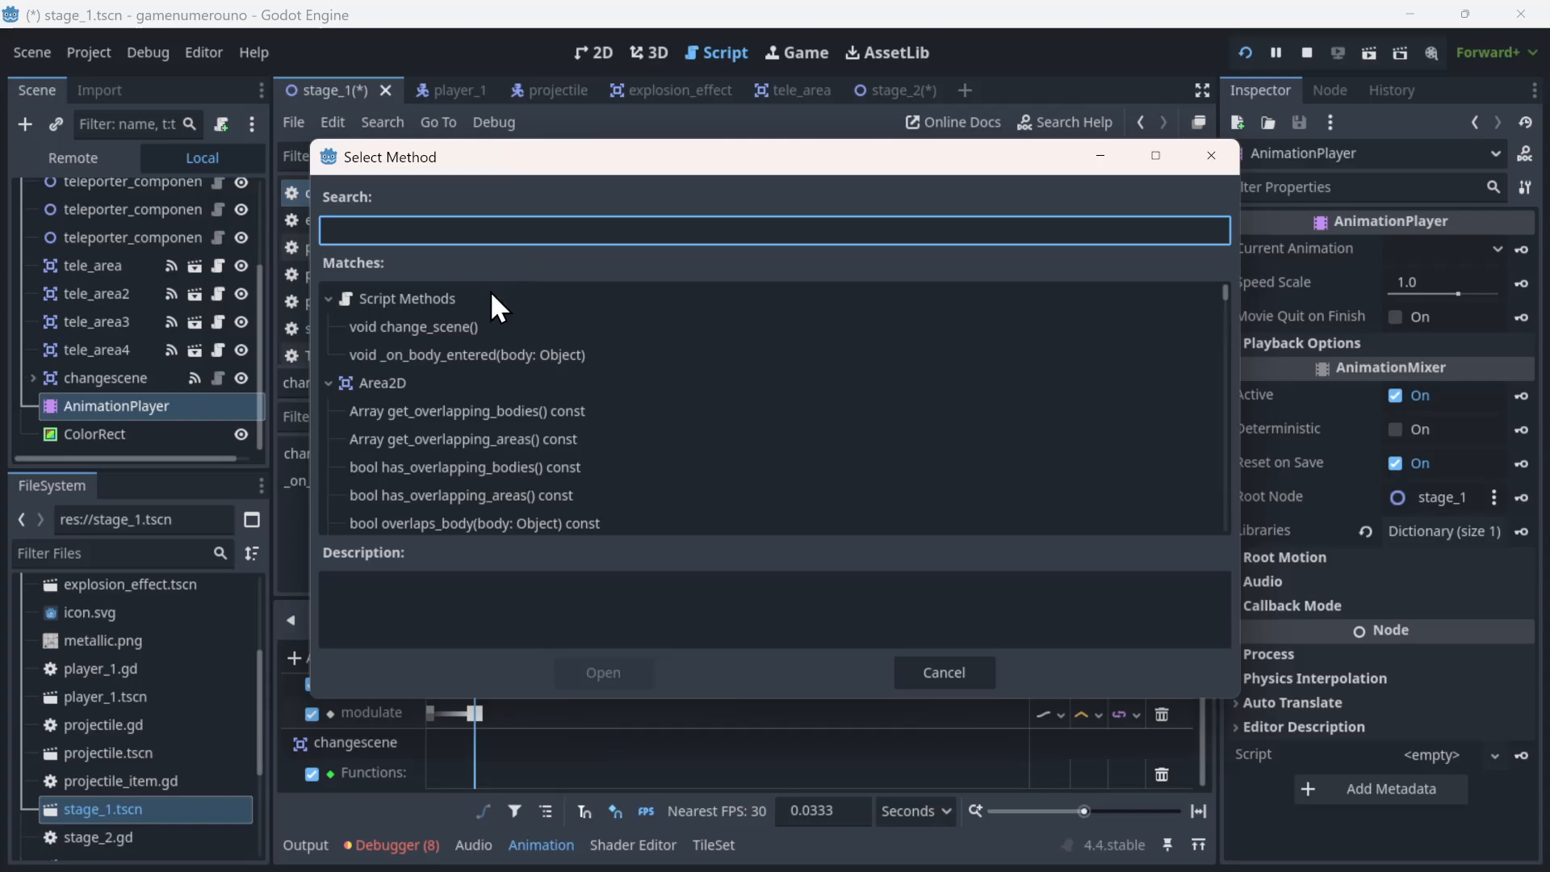
click(461, 332)
double_click(459, 332)
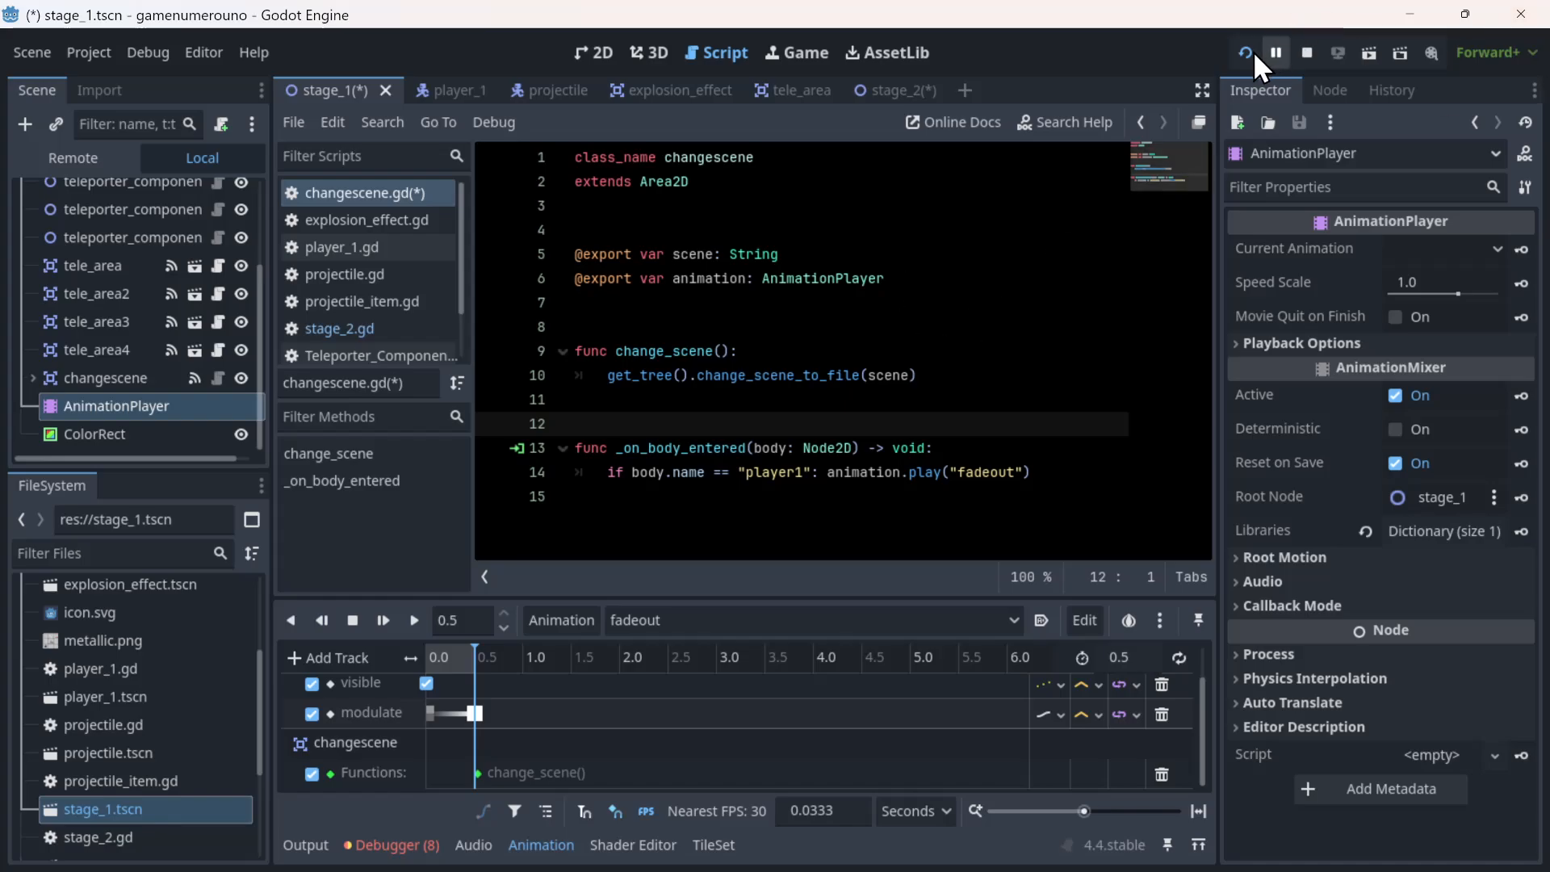
- Run the project and move the player across the platforms to the changescene area to test the fadeout transition, then close the game
click(900, 90)
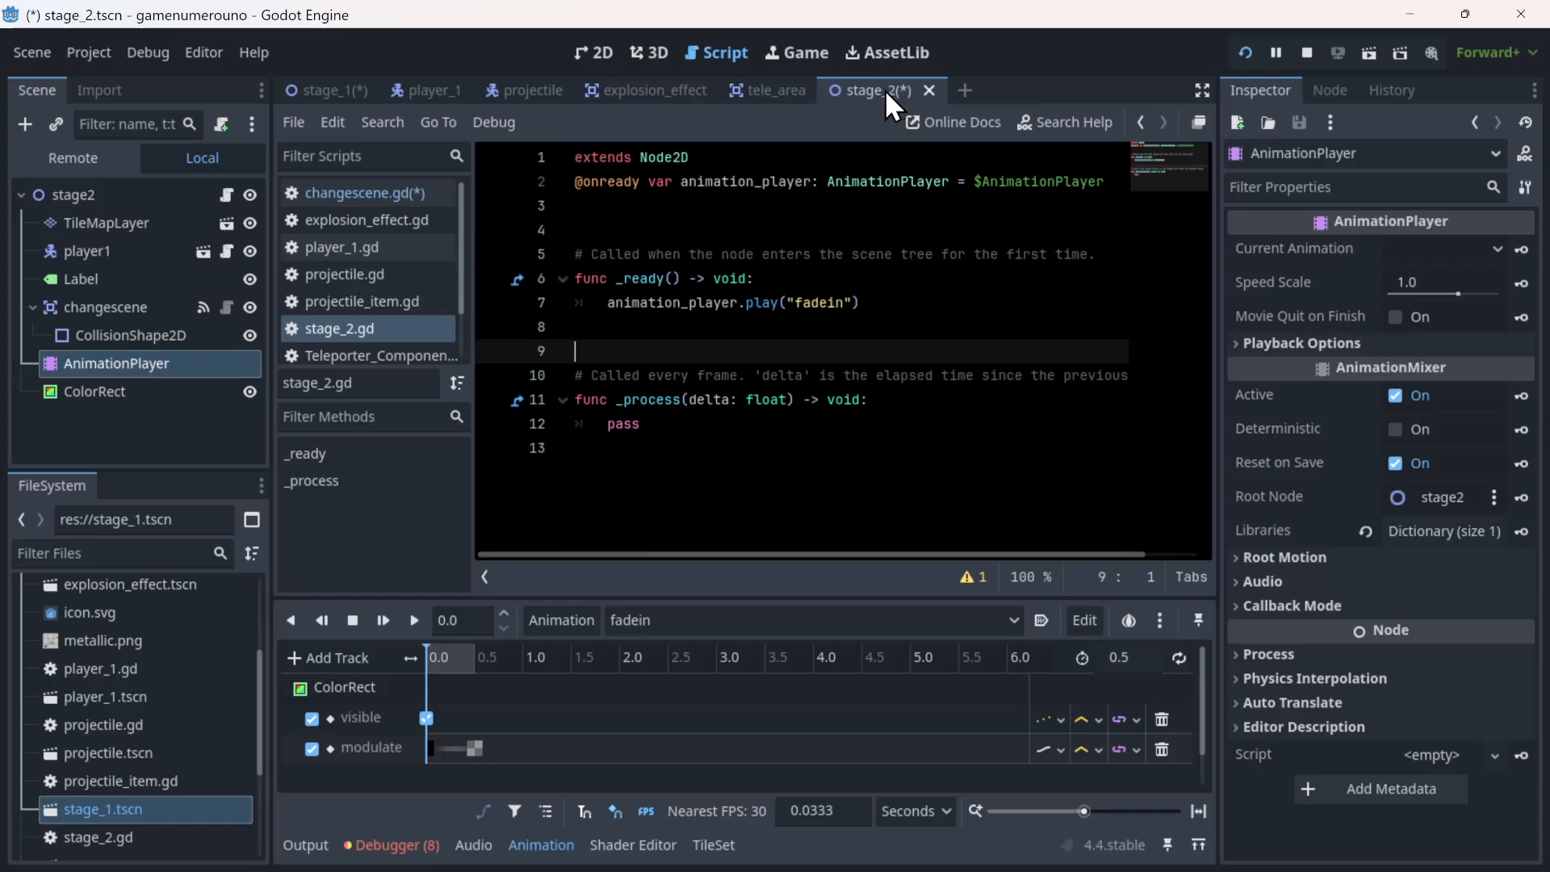
click(1244, 54)
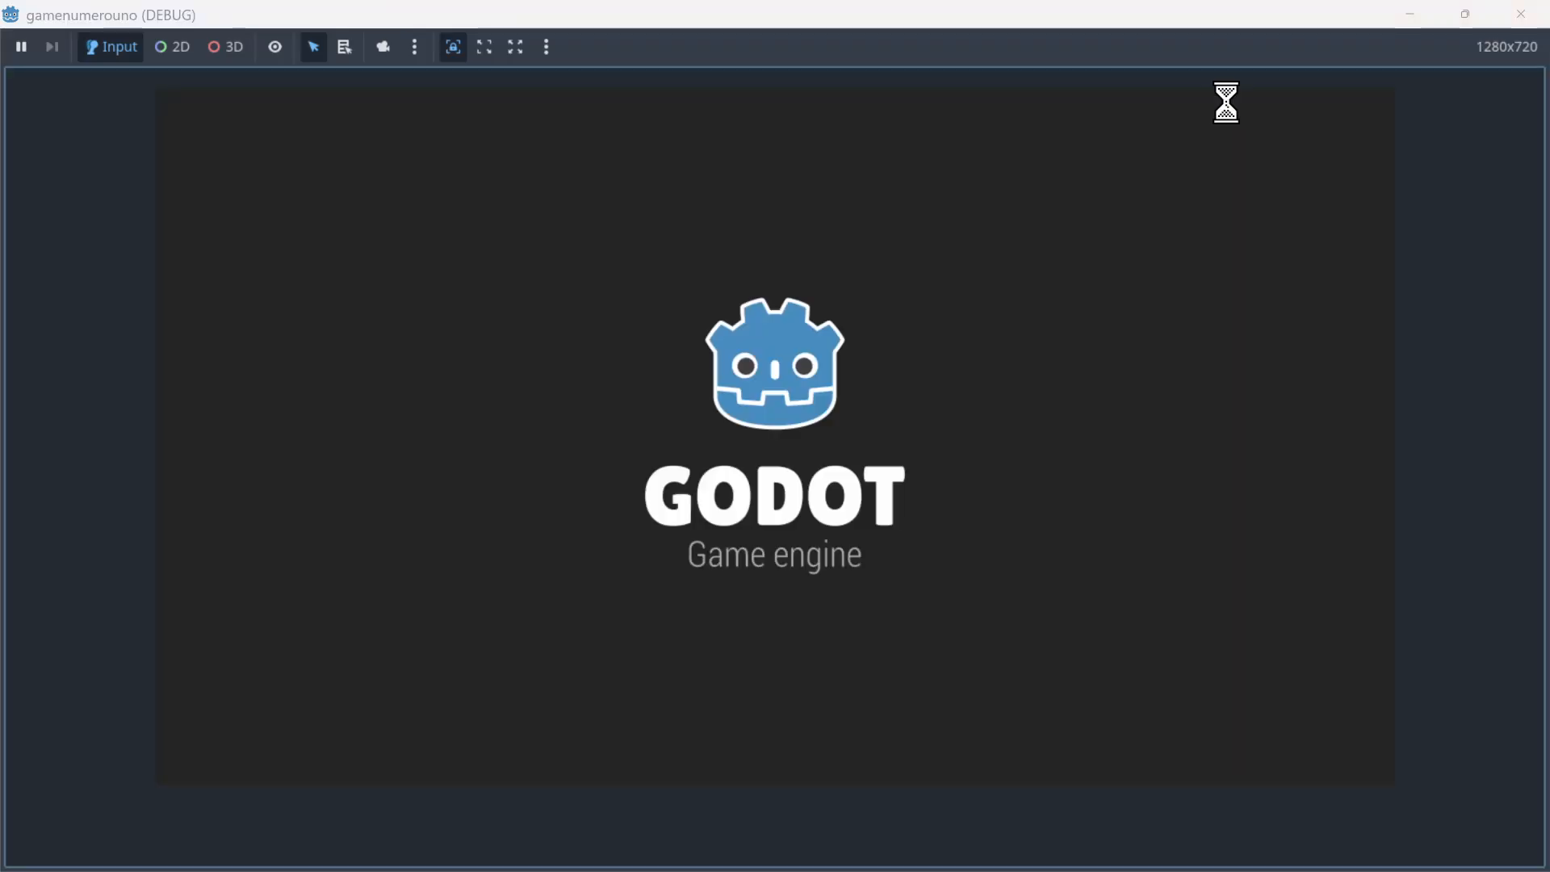
key(Right)
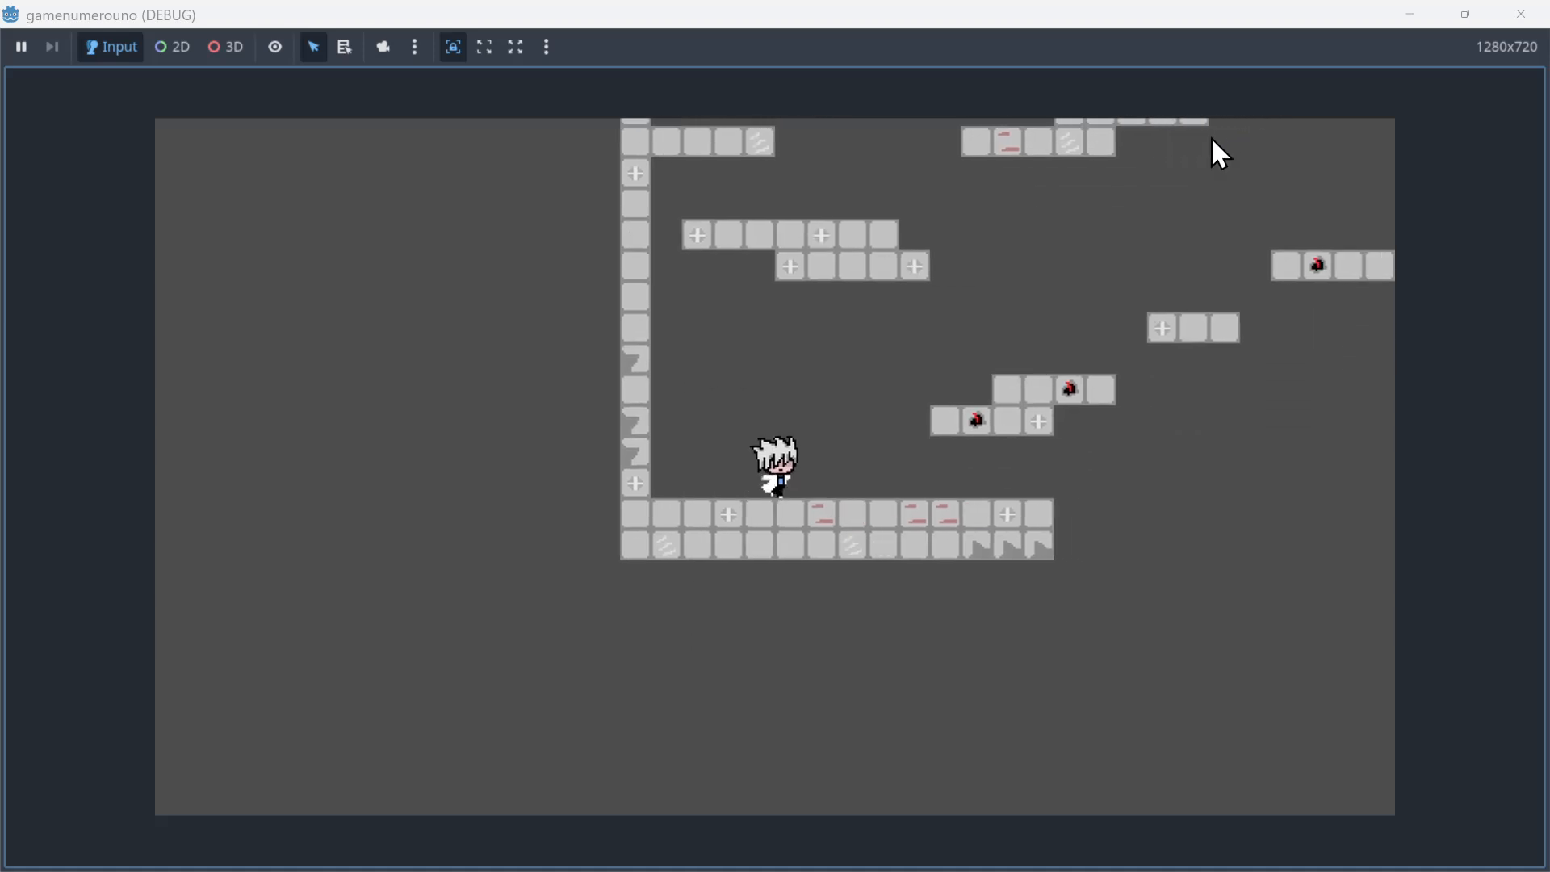
key(space)
key(space)
key(Right)
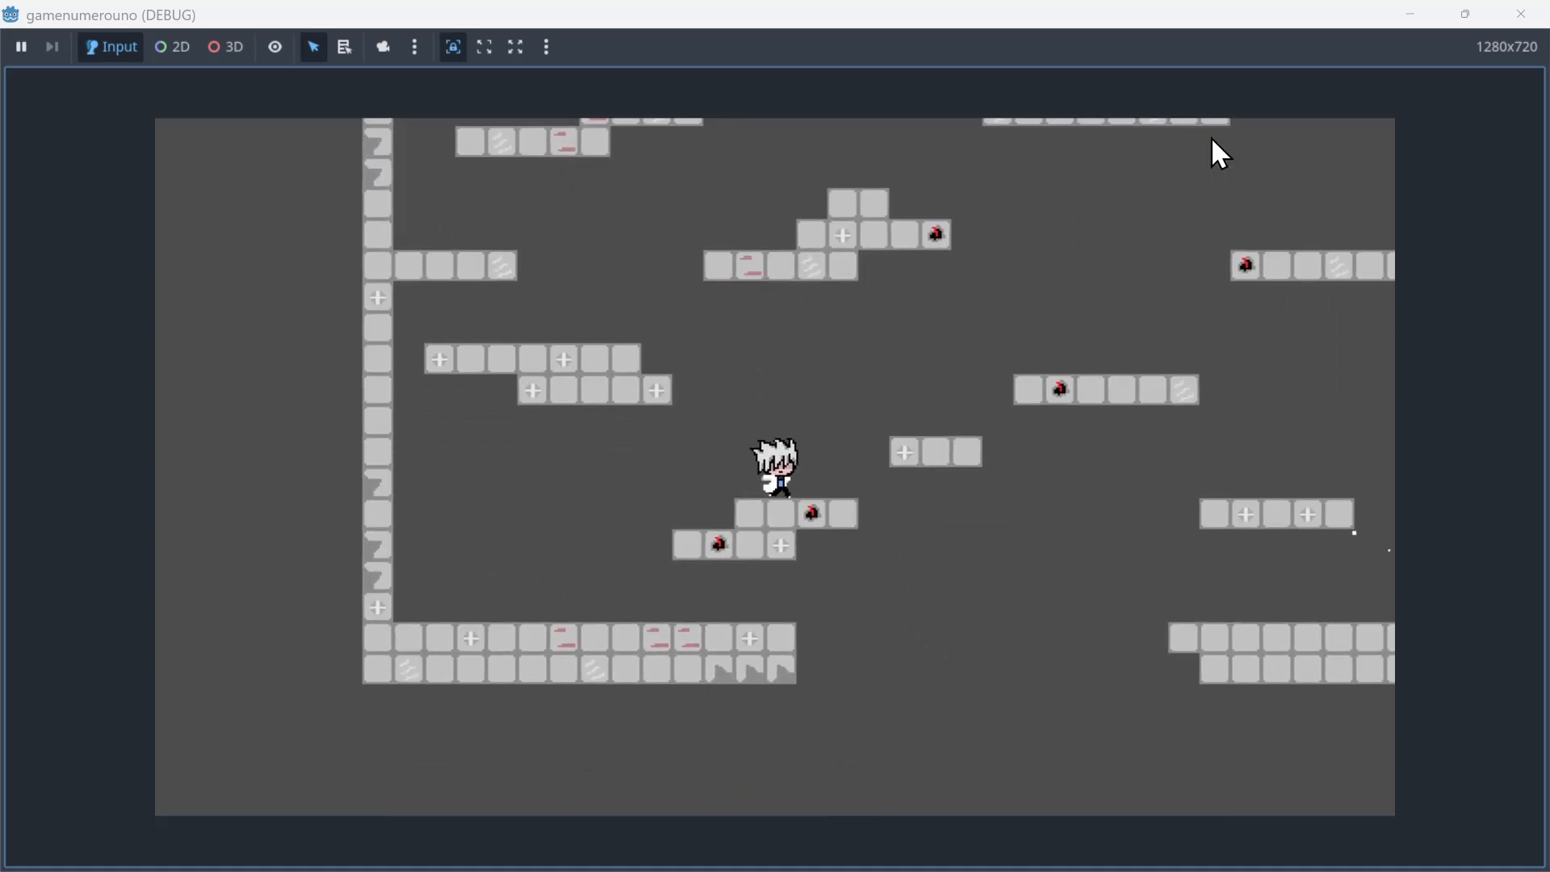
key(space)
key(space)
key(Right)
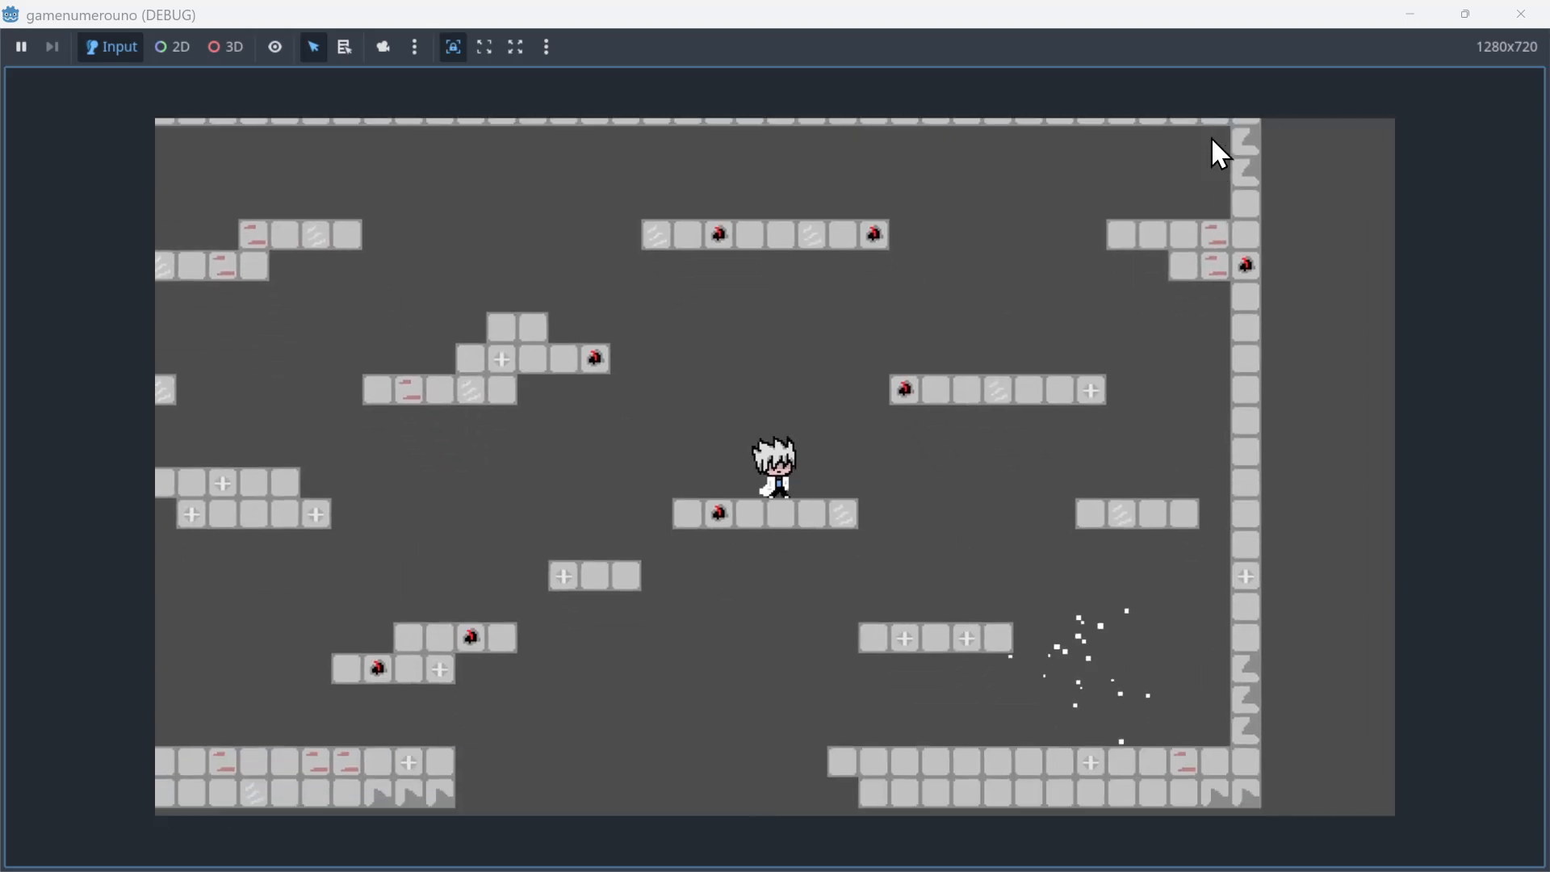
key(space)
key(Right)
key(Right)
key(space)
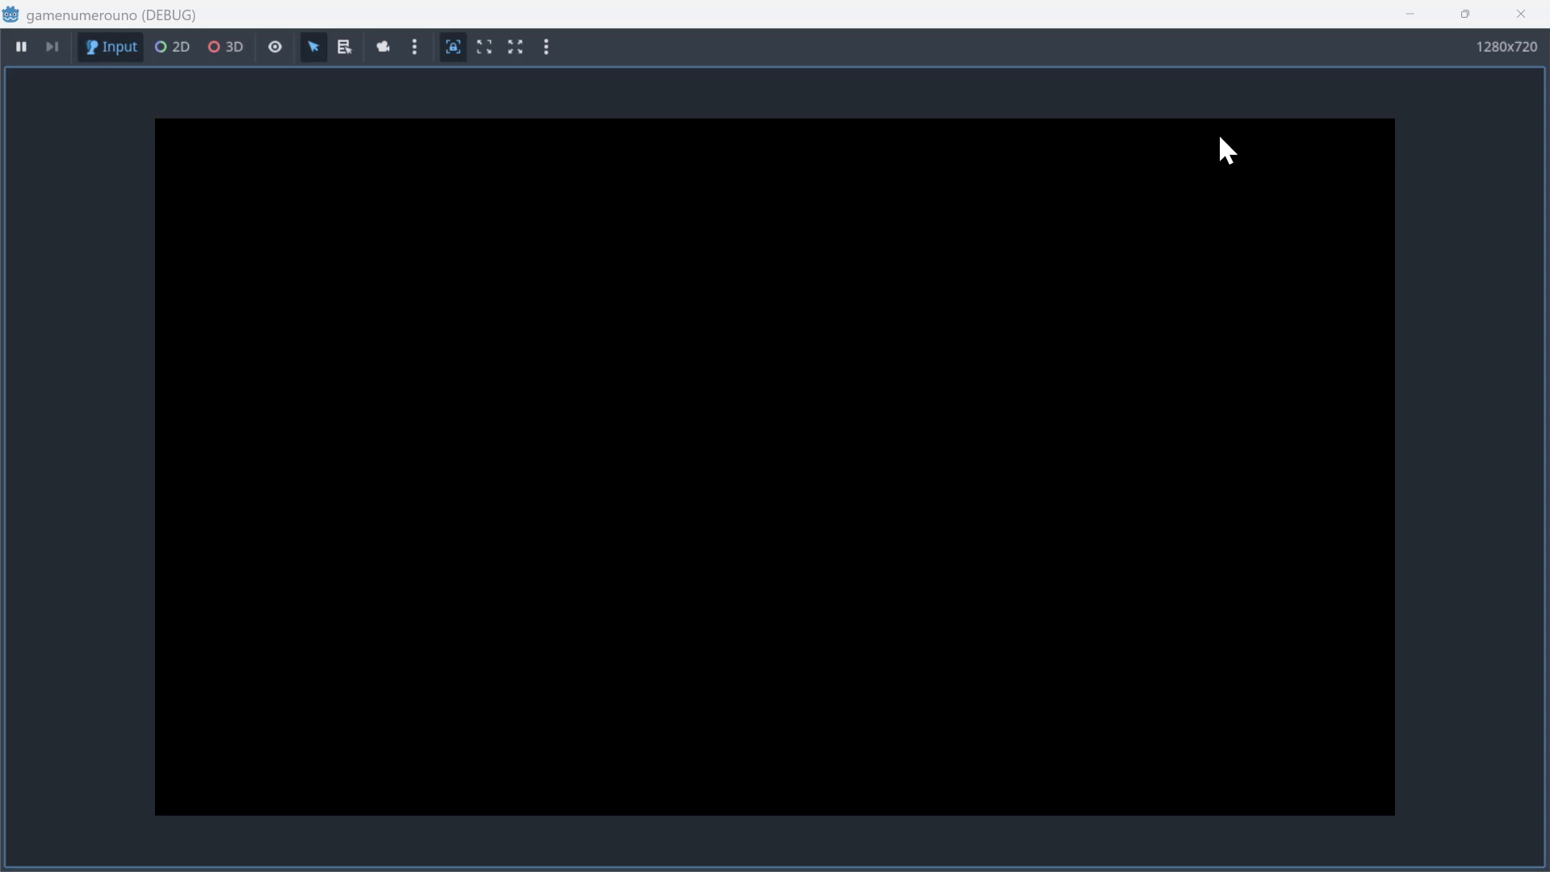
click(1510, 14)
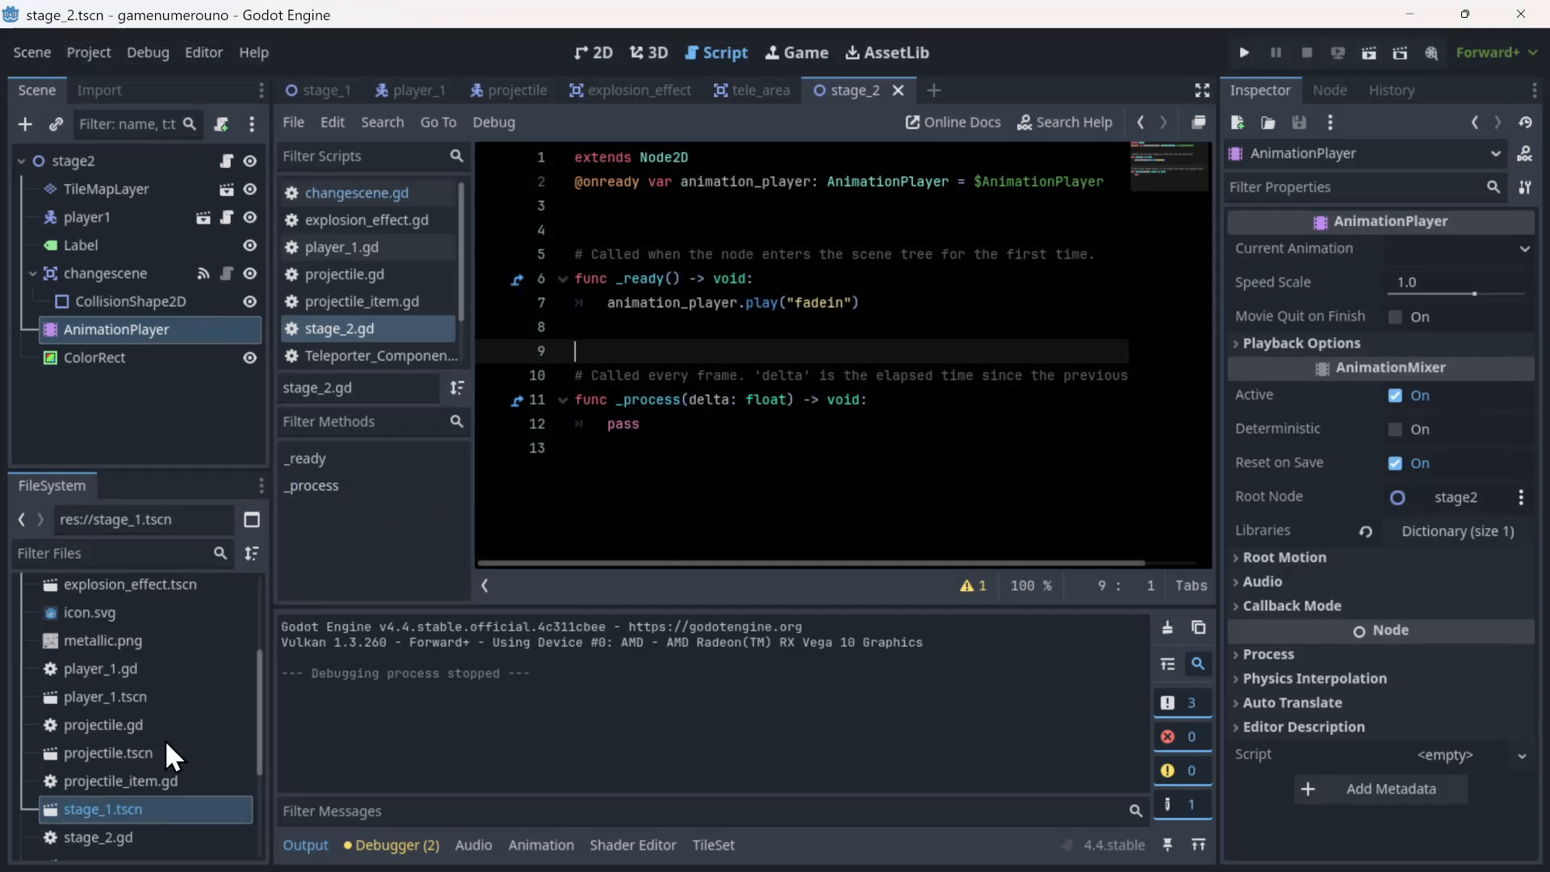
- Preview the fadein animation of stage_2's AnimationPlayer in the 2D view
scroll(138, 690, down, 5)
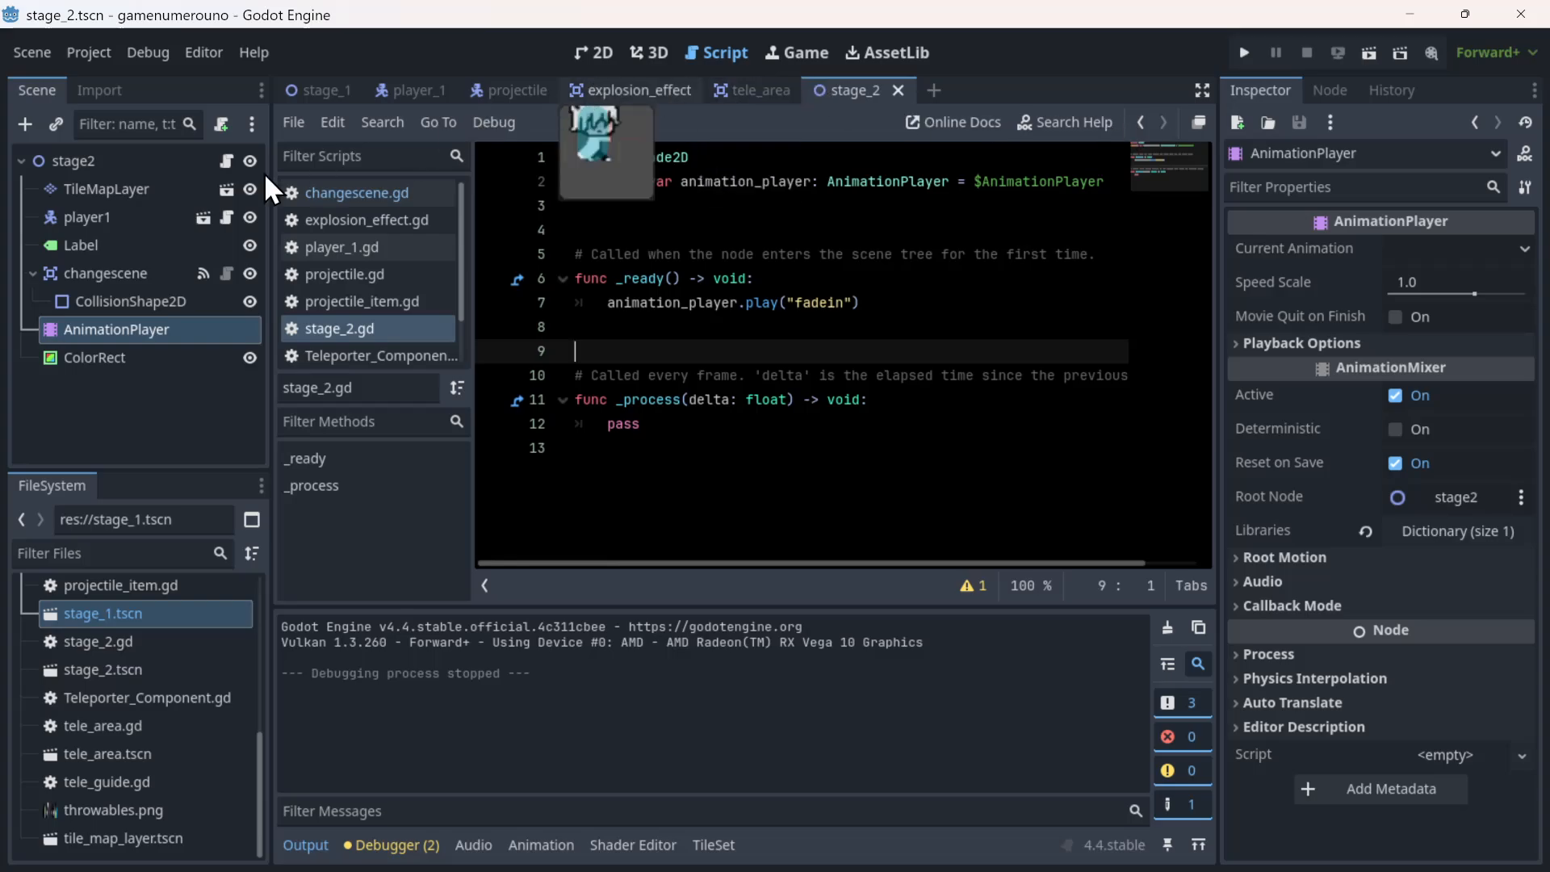
click(828, 330)
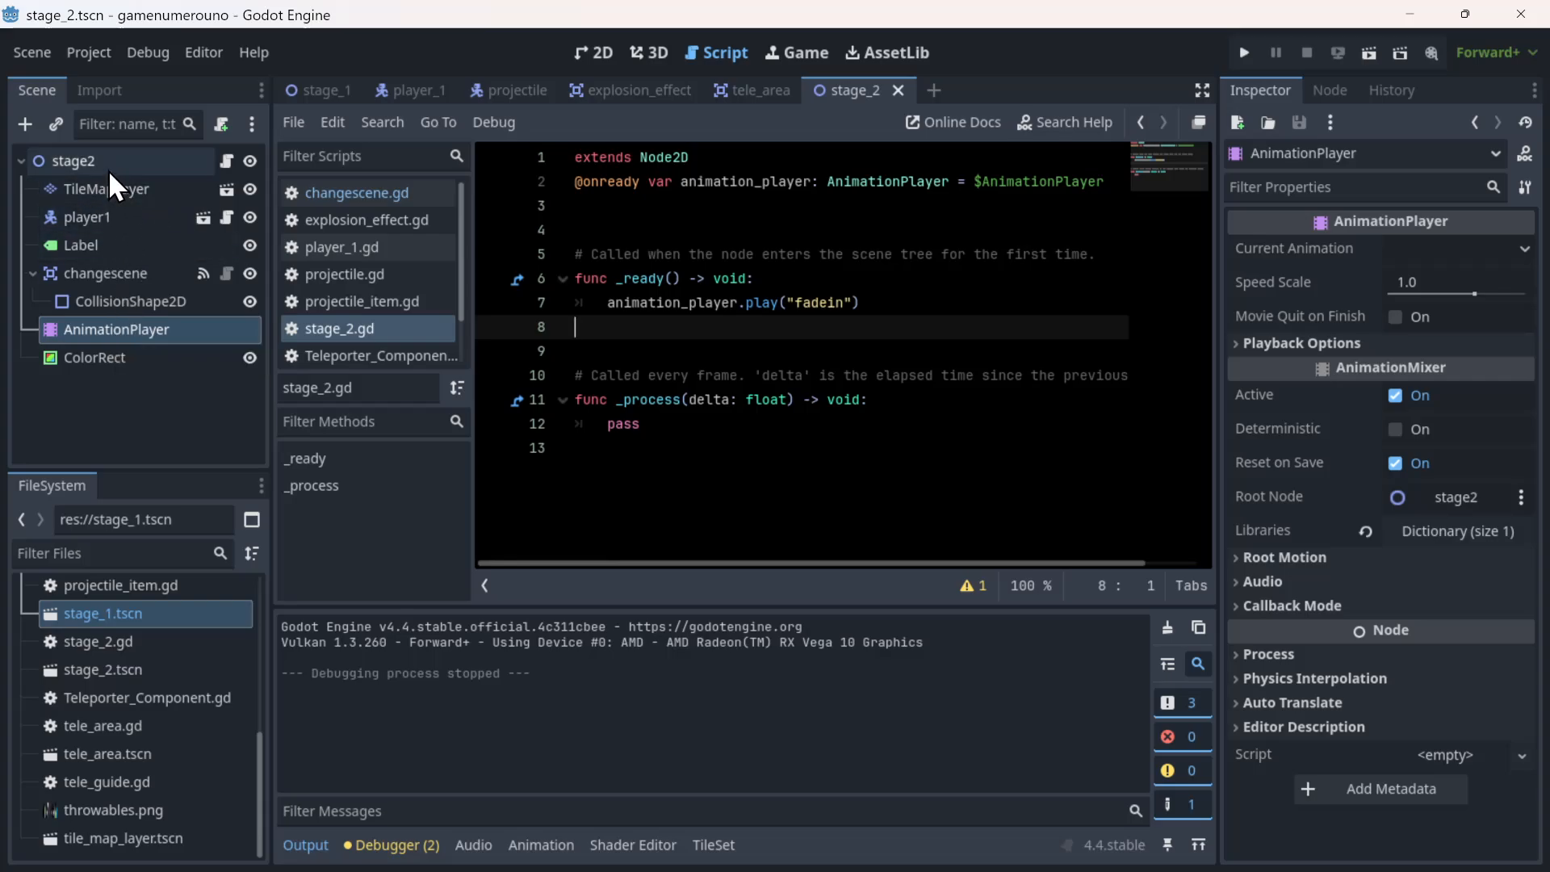
click(134, 331)
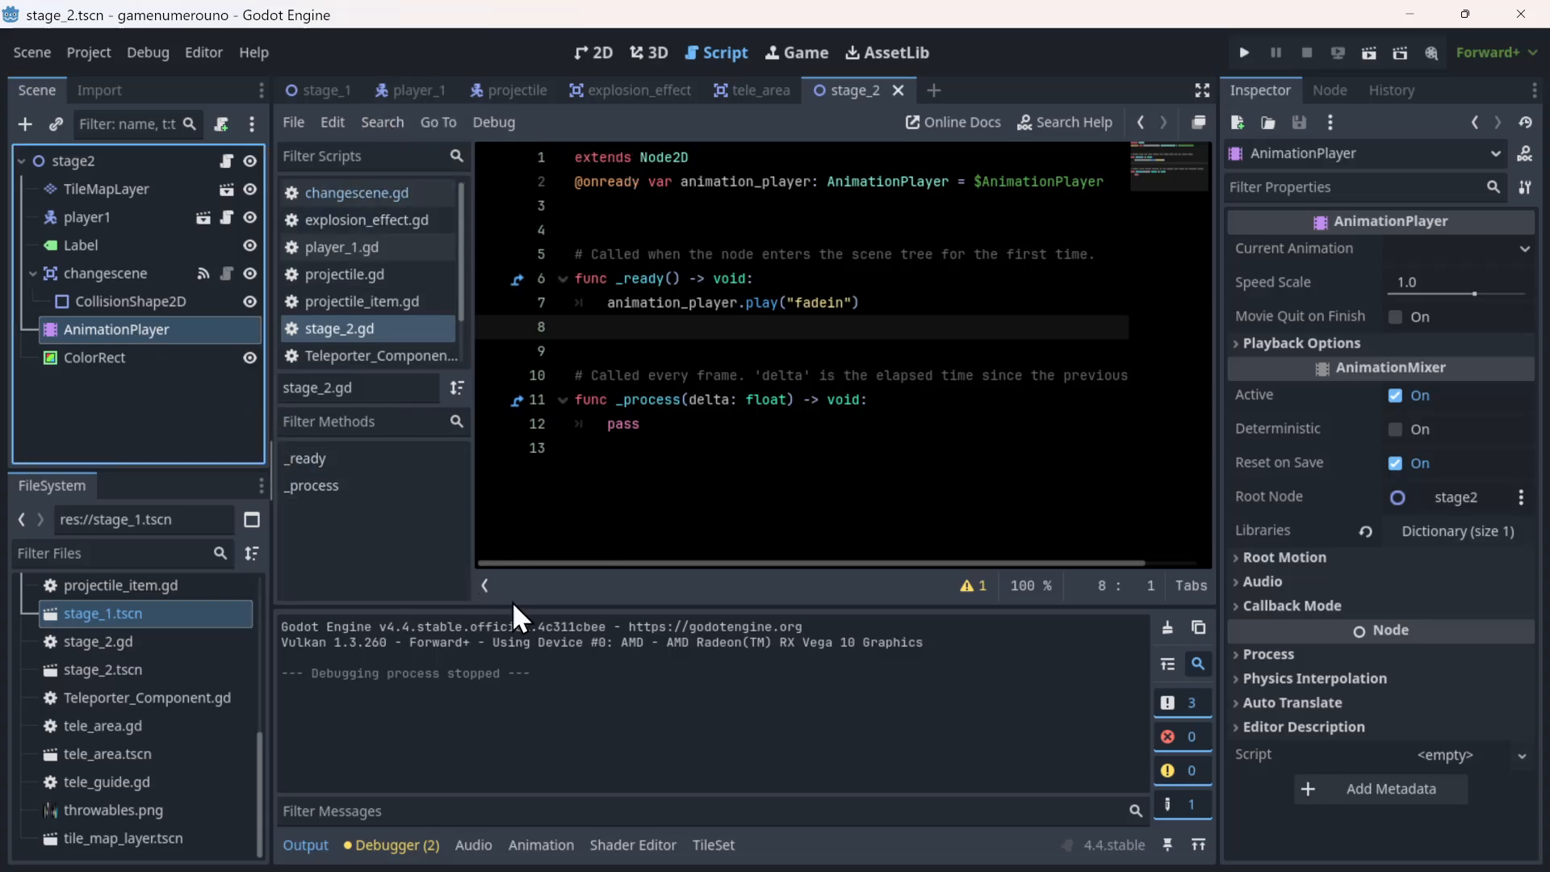
click(539, 845)
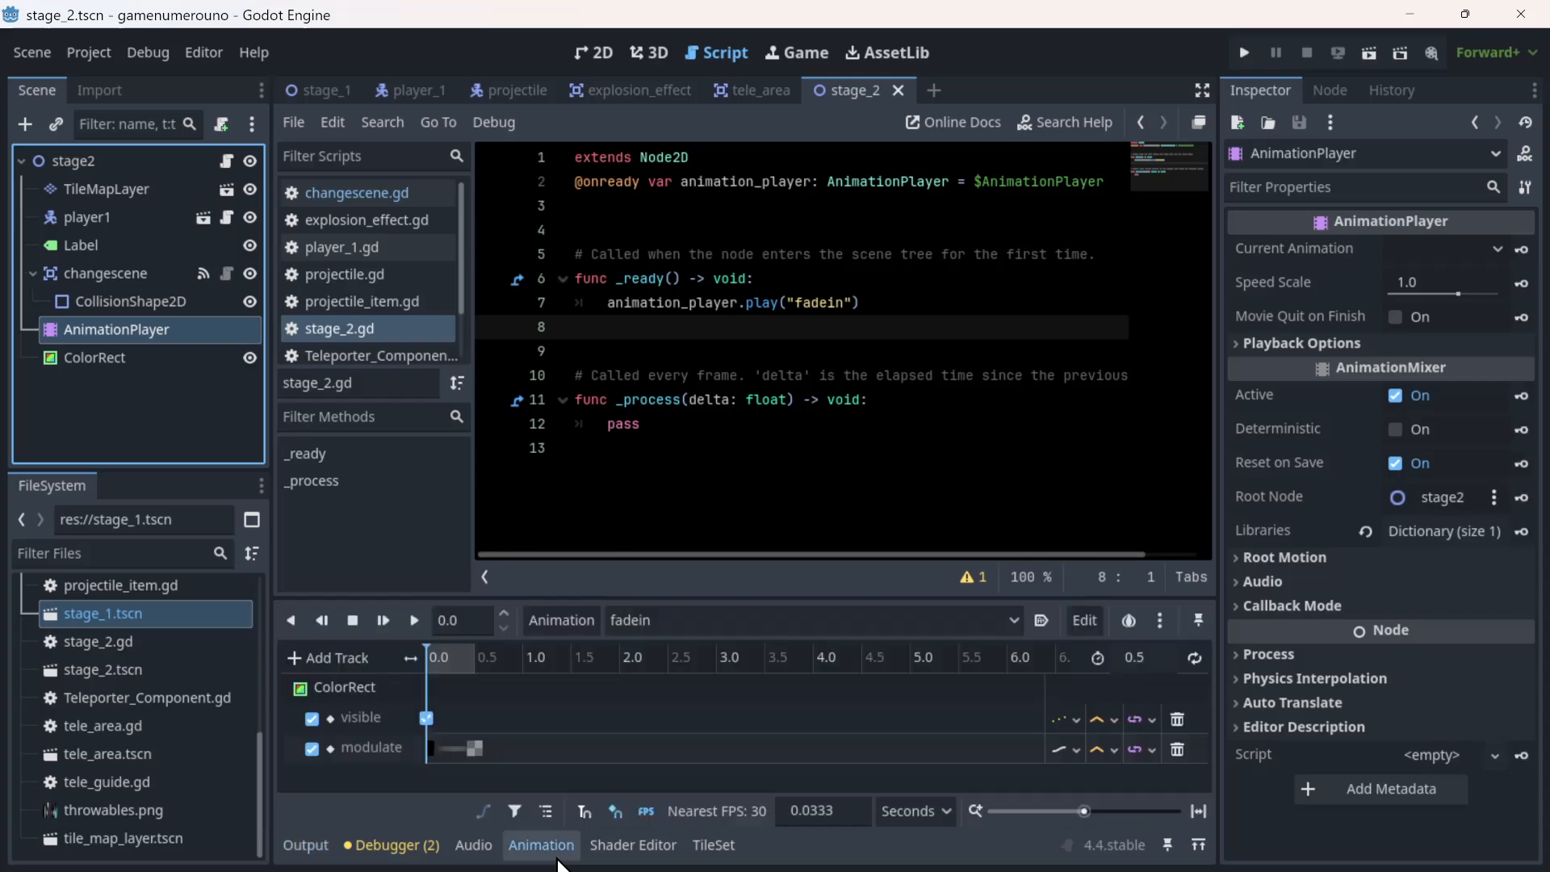
click(593, 54)
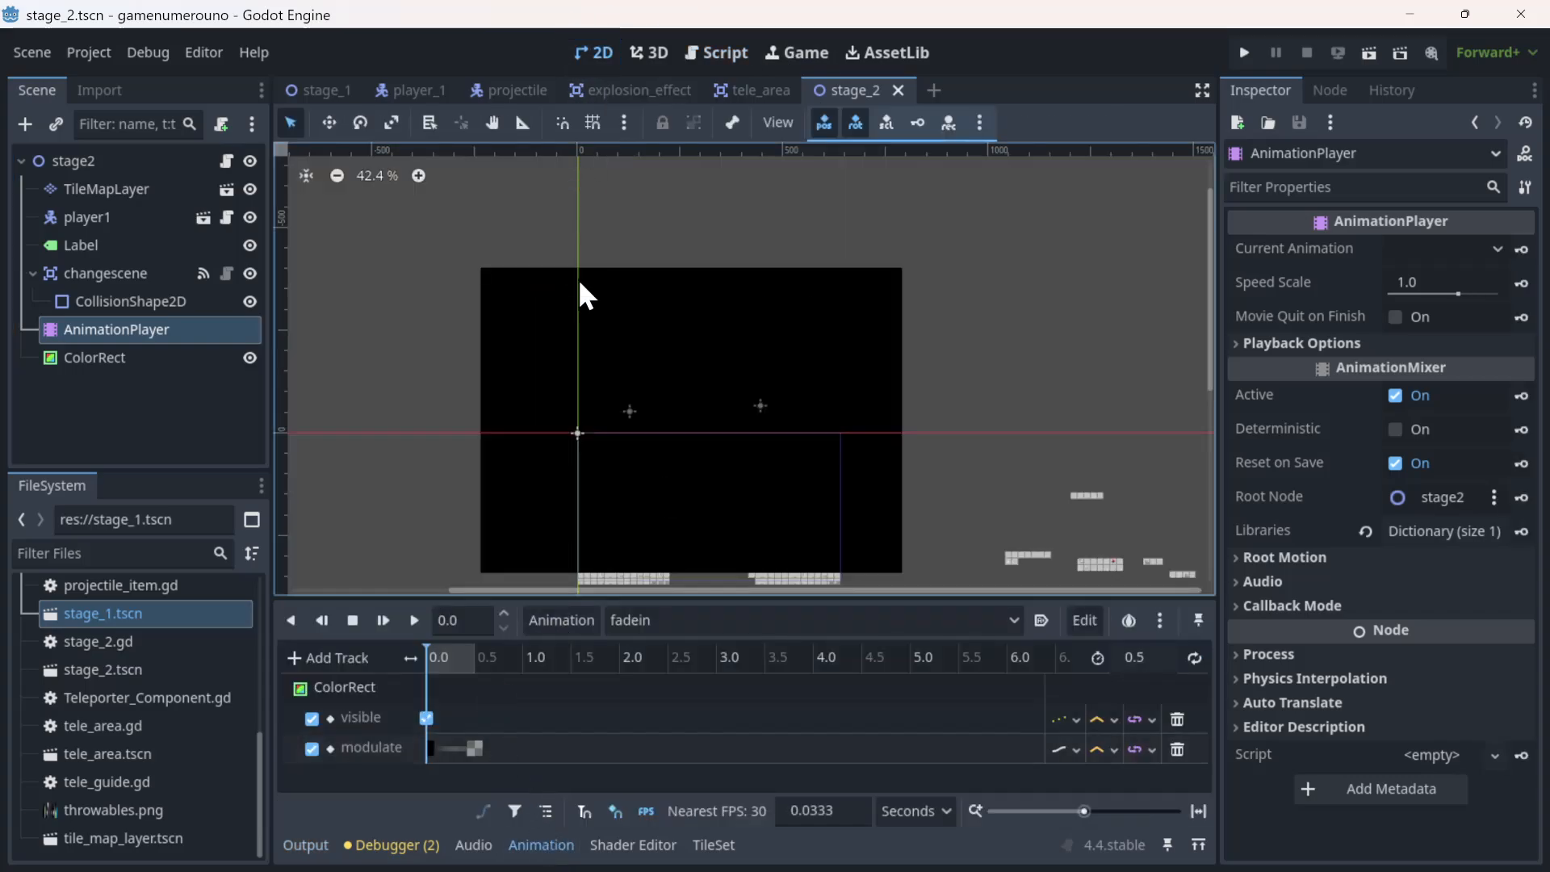
click(414, 624)
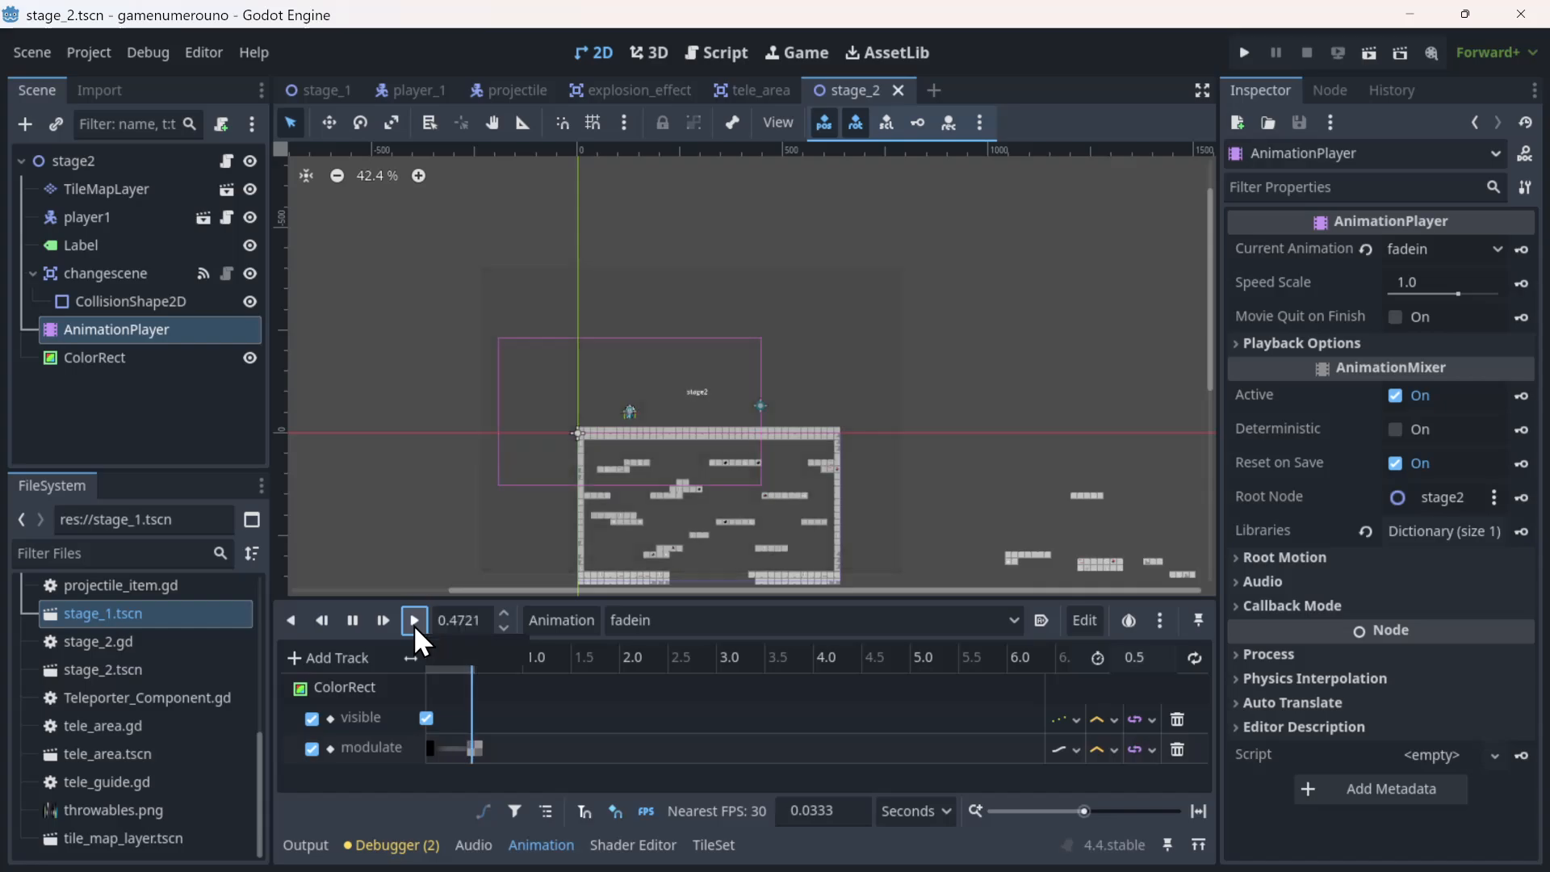
- Assign stage_2's AnimationPlayer to the Animation property of its changescene node
click(93, 268)
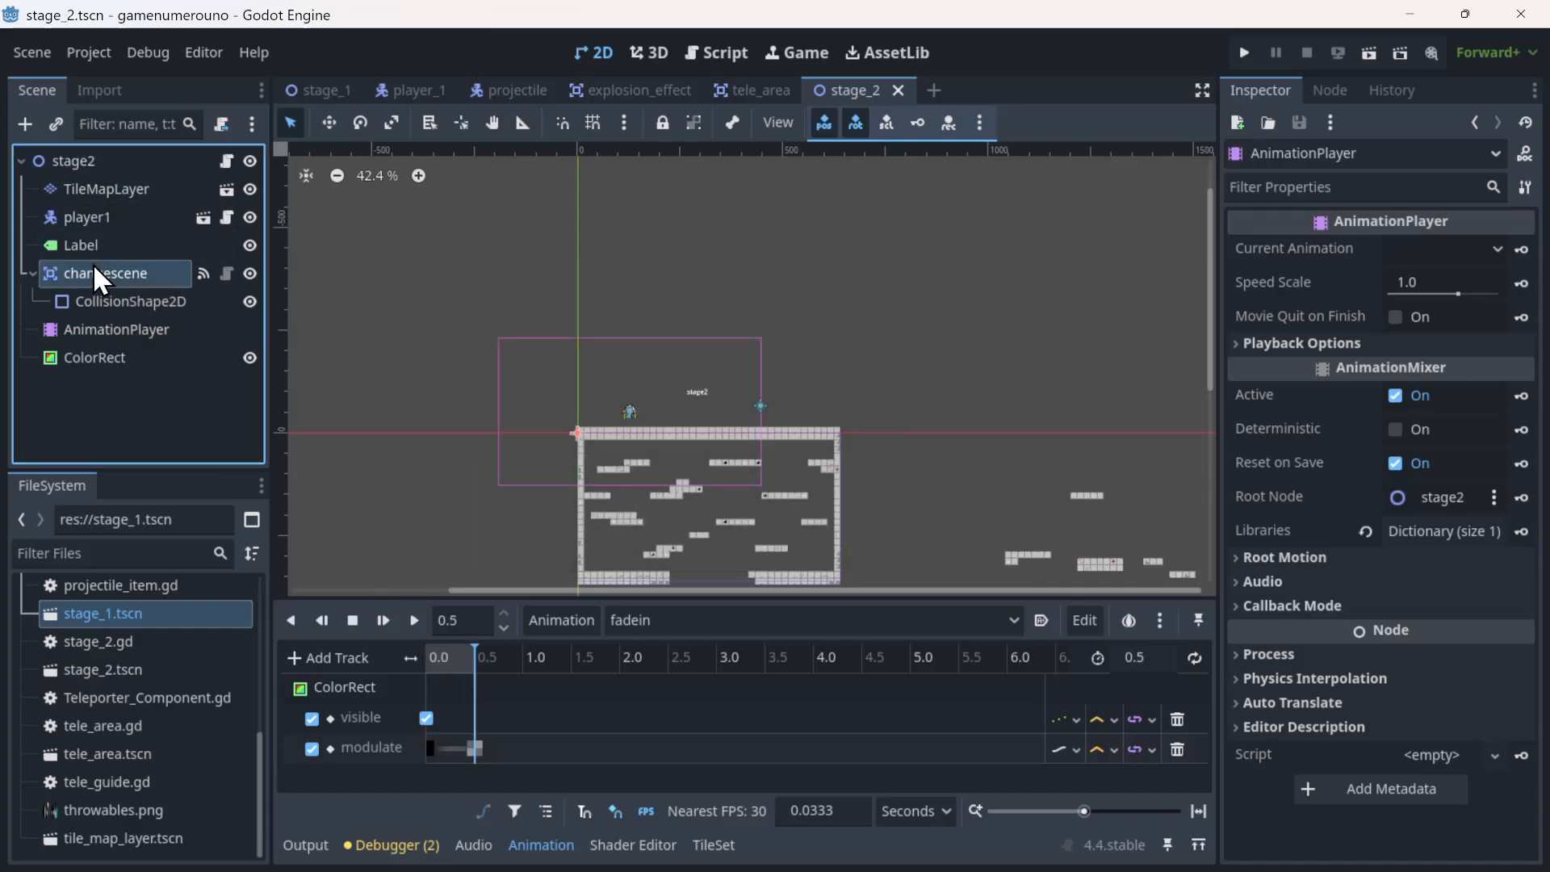
click(1423, 282)
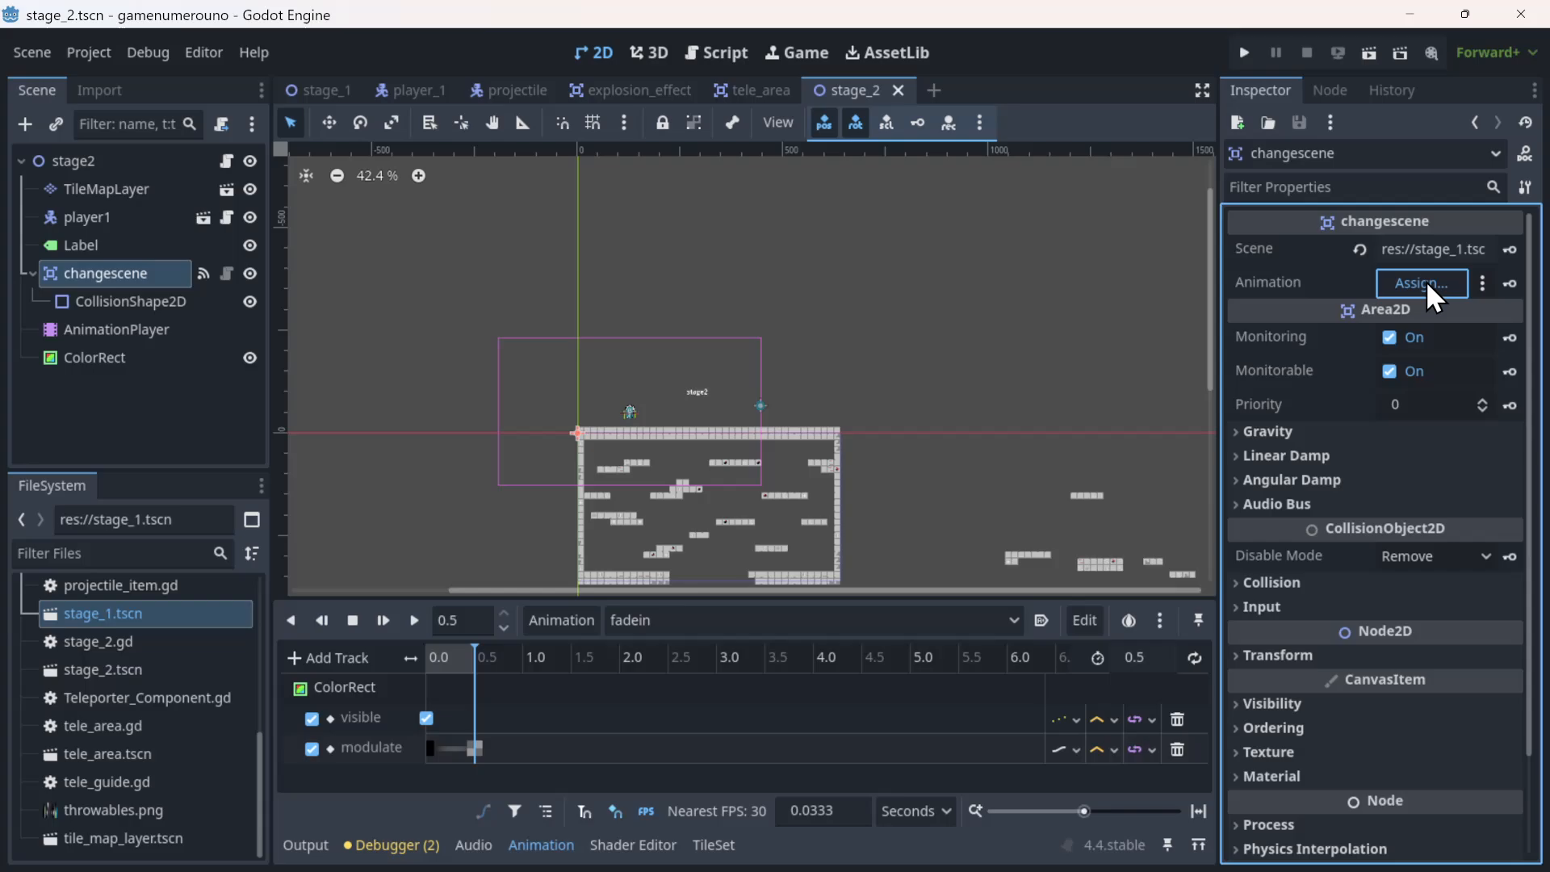
click(672, 226)
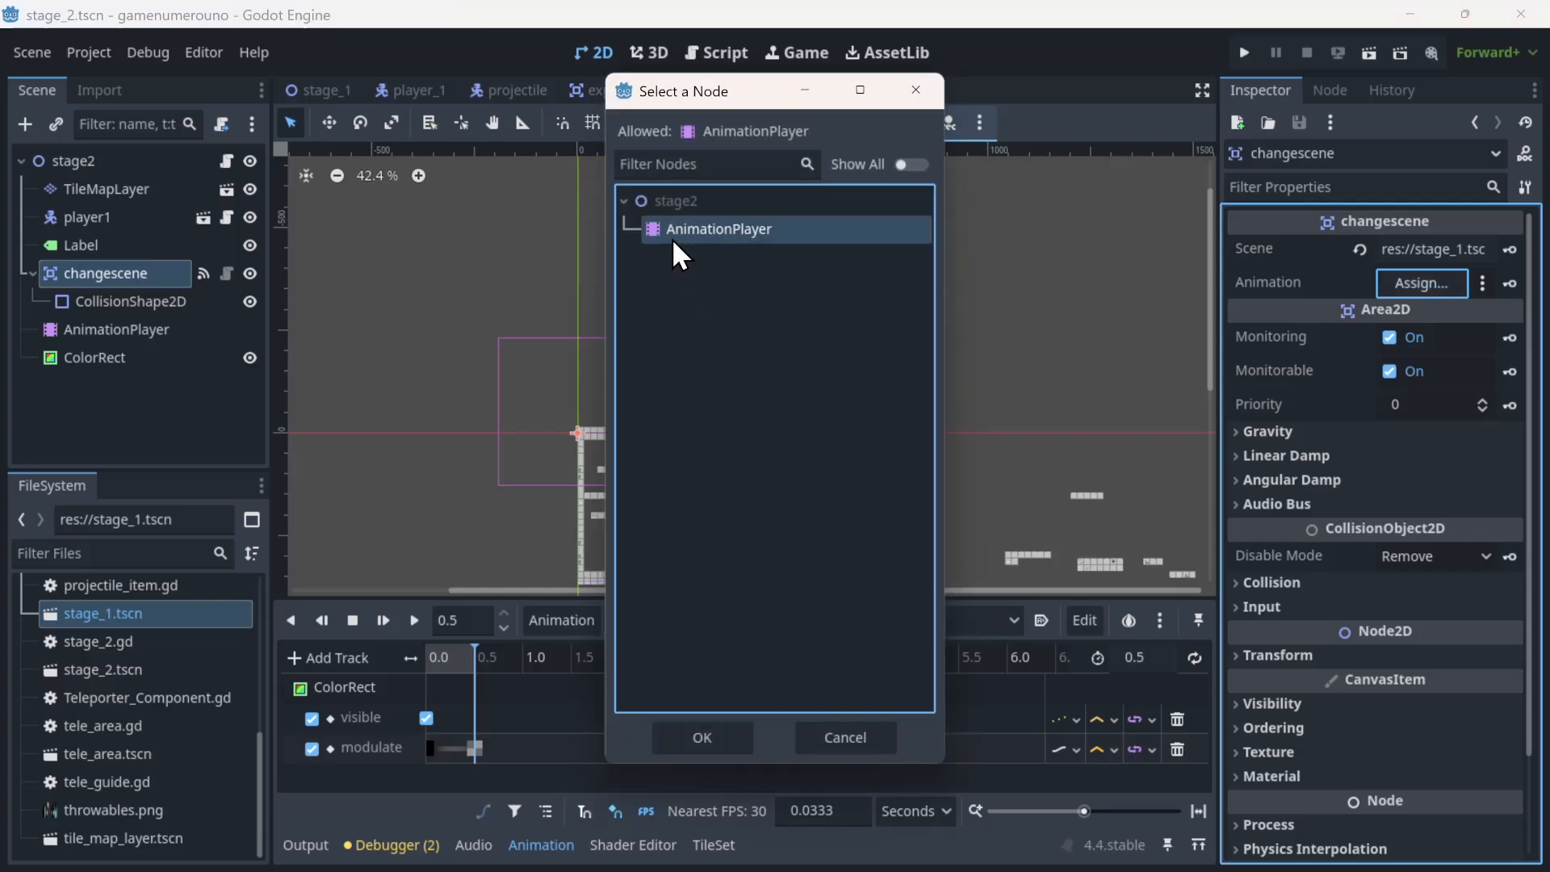
double_click(672, 239)
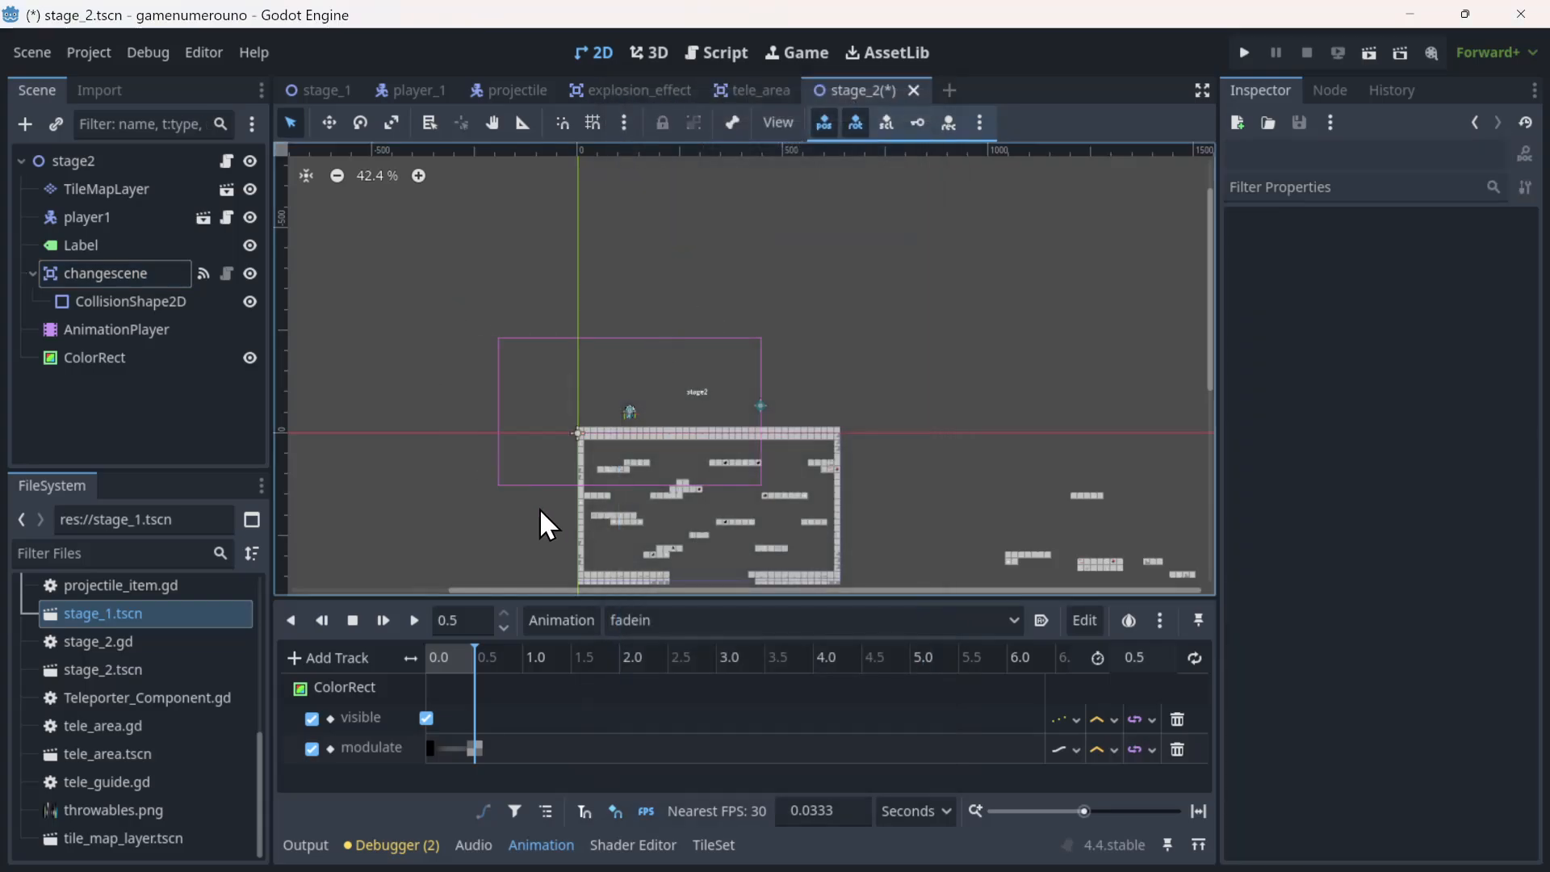
click(575, 619)
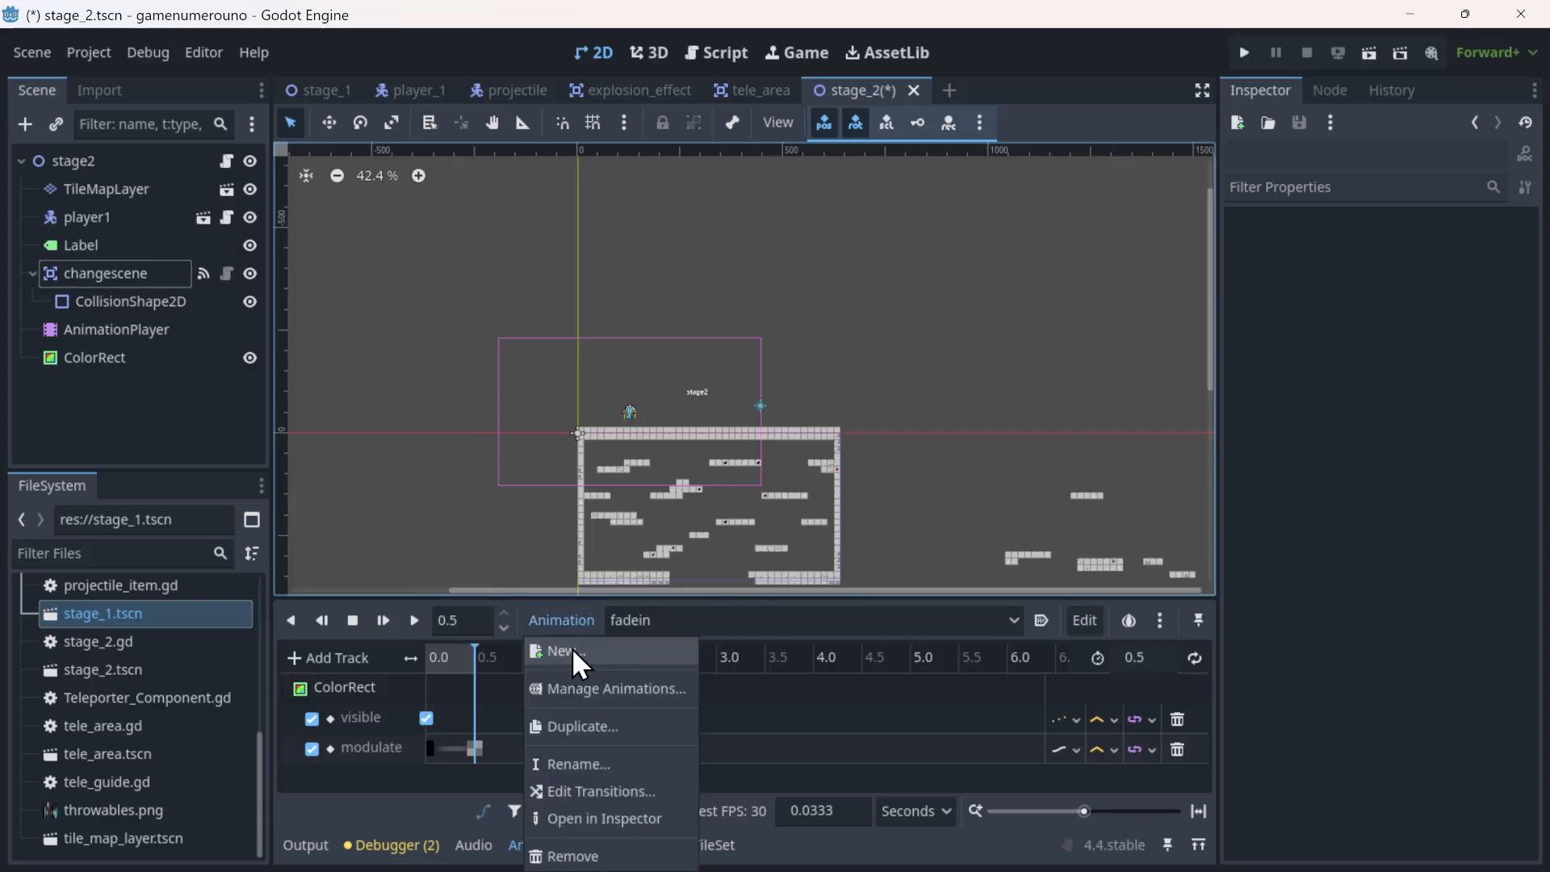
click(509, 379)
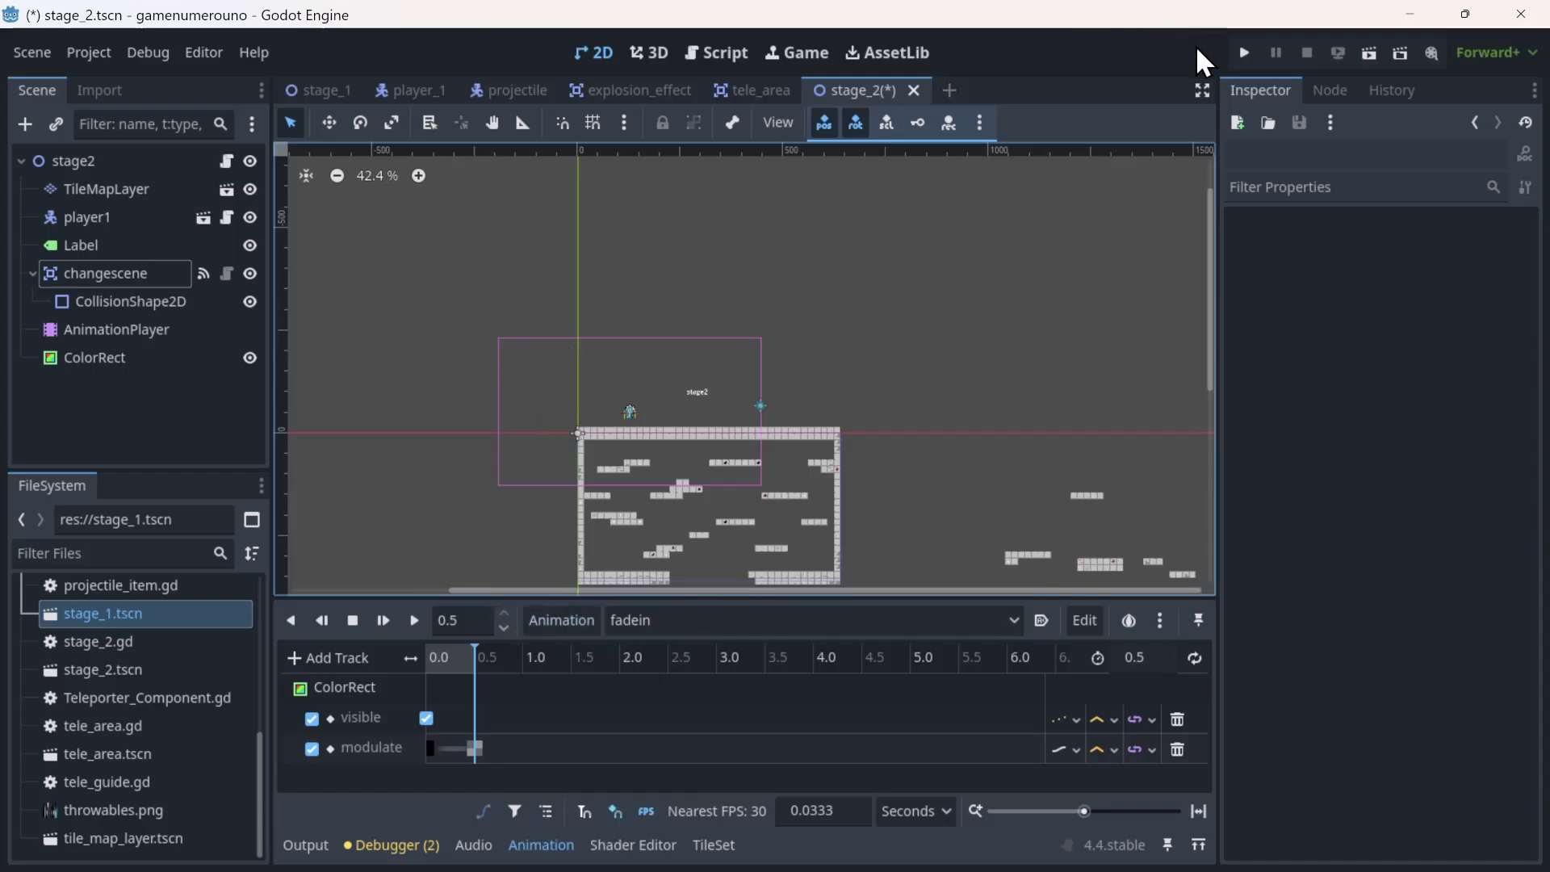
- Run the project again, move the player through the platforms to retest the scene transition, and close the game
click(1245, 52)
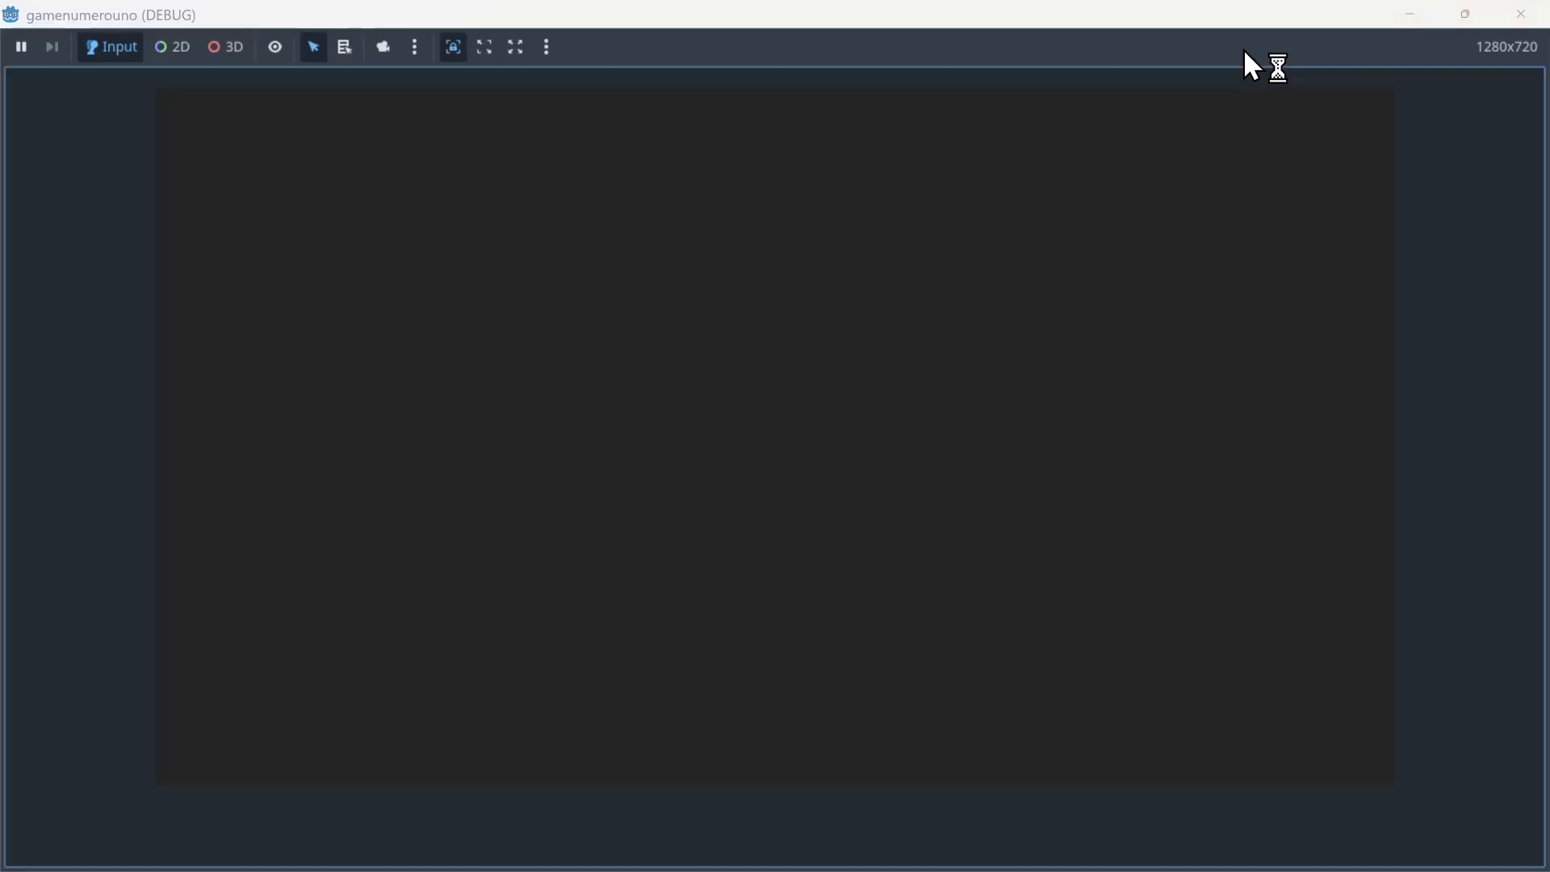
key(Right)
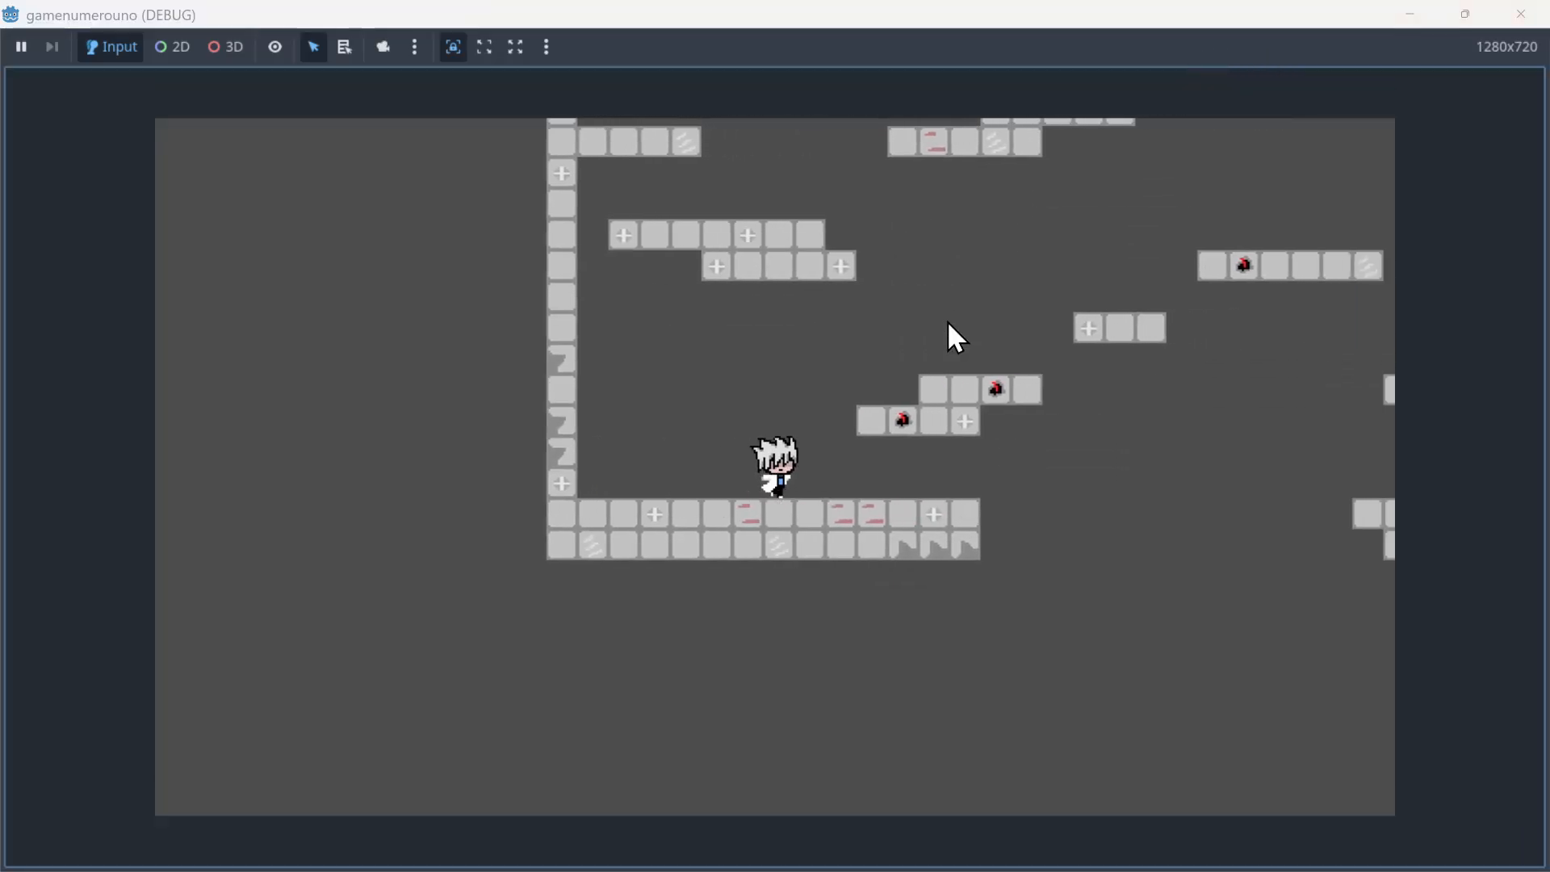
key(space)
key(space)
key(space)
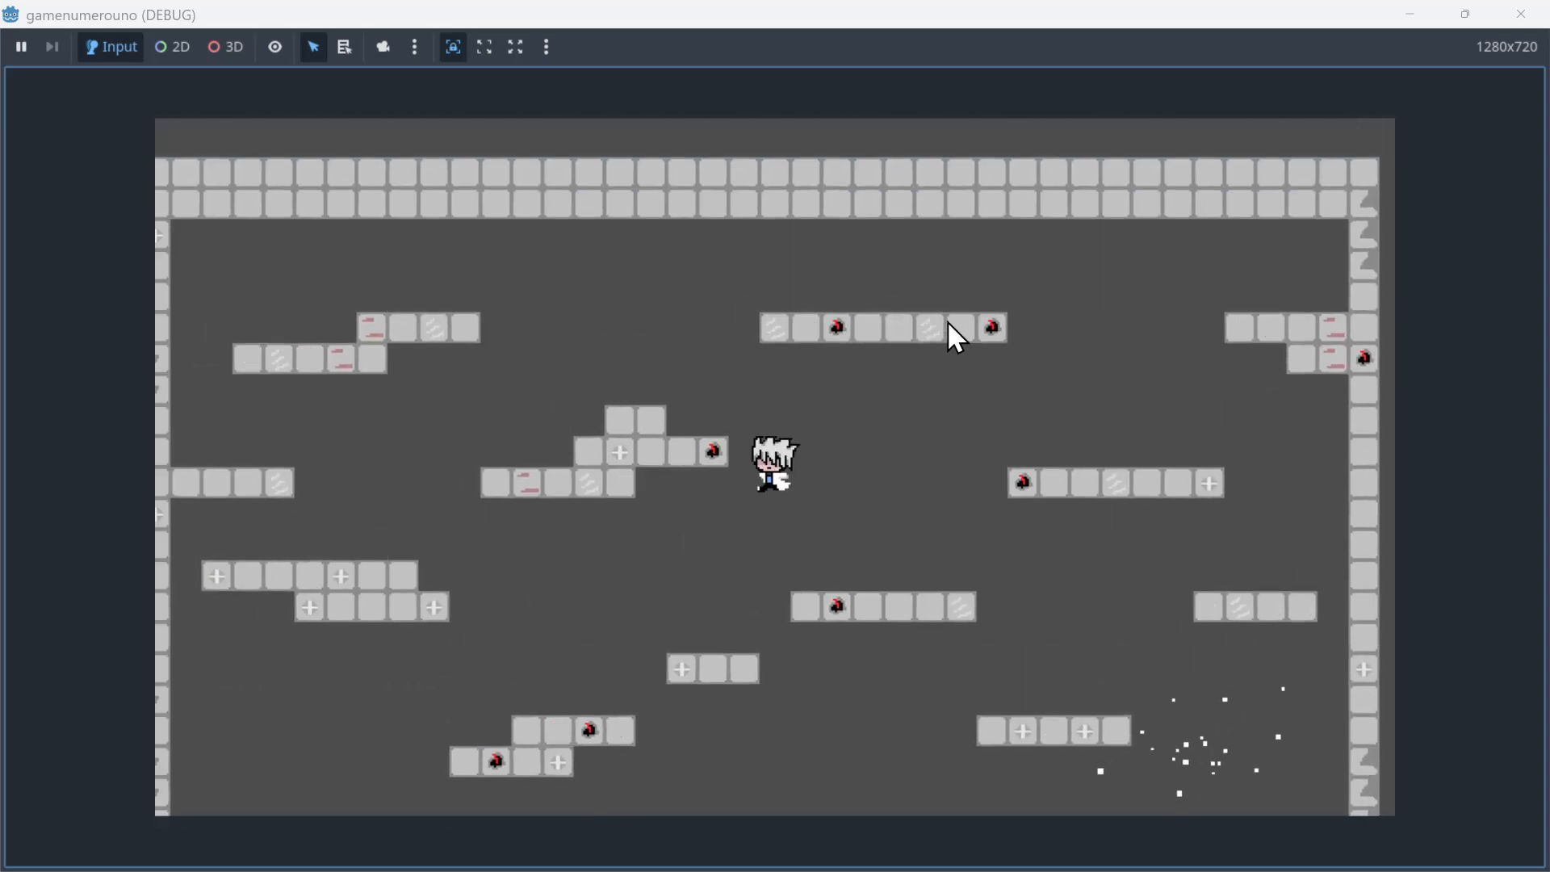
key(Left)
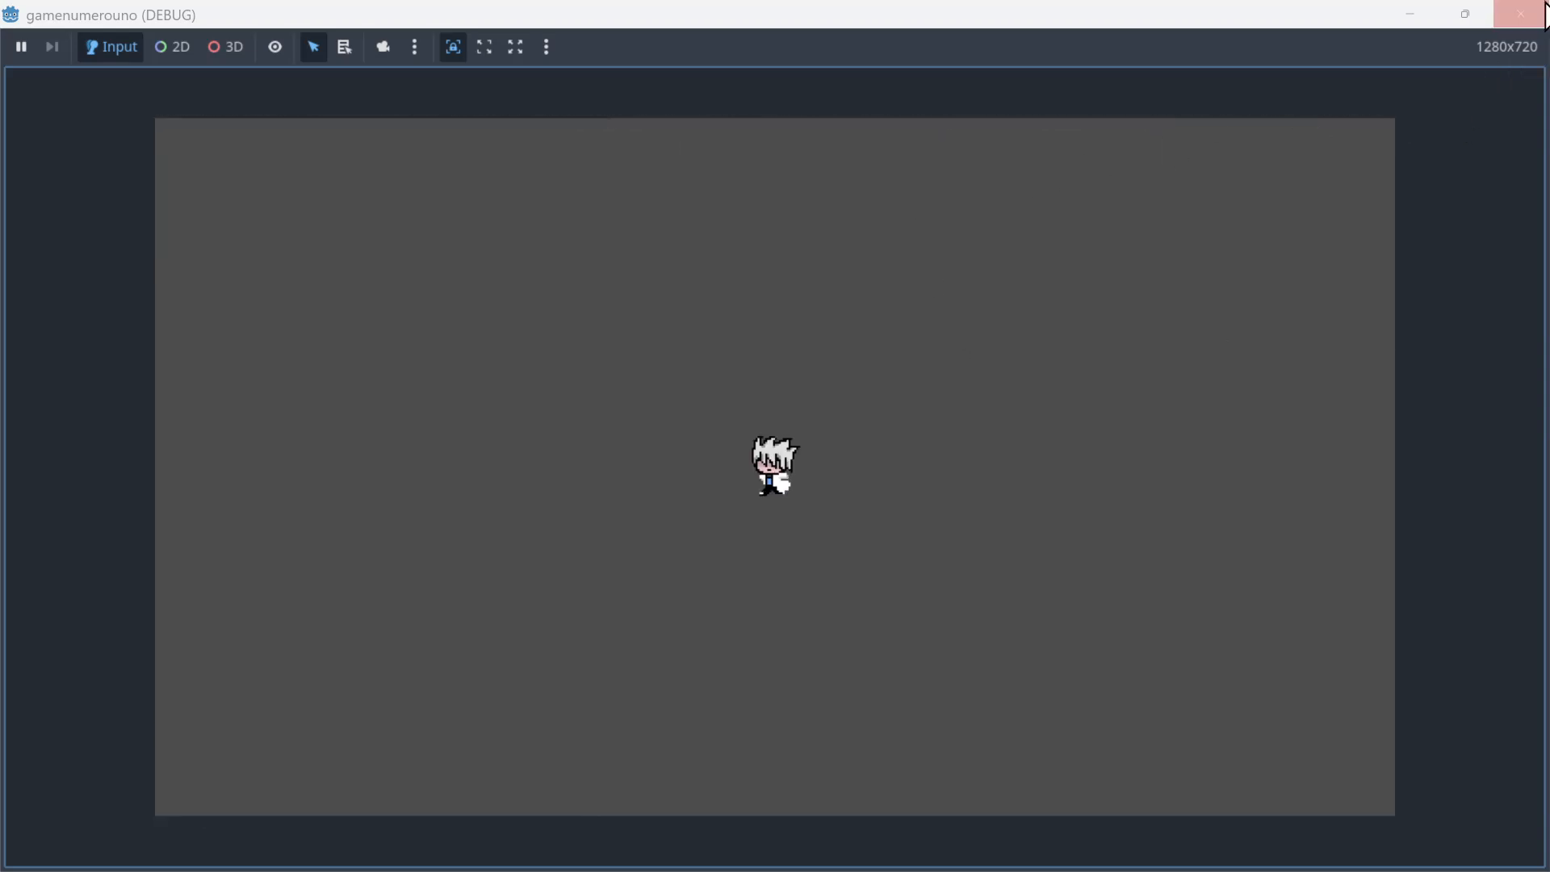
click(1521, 14)
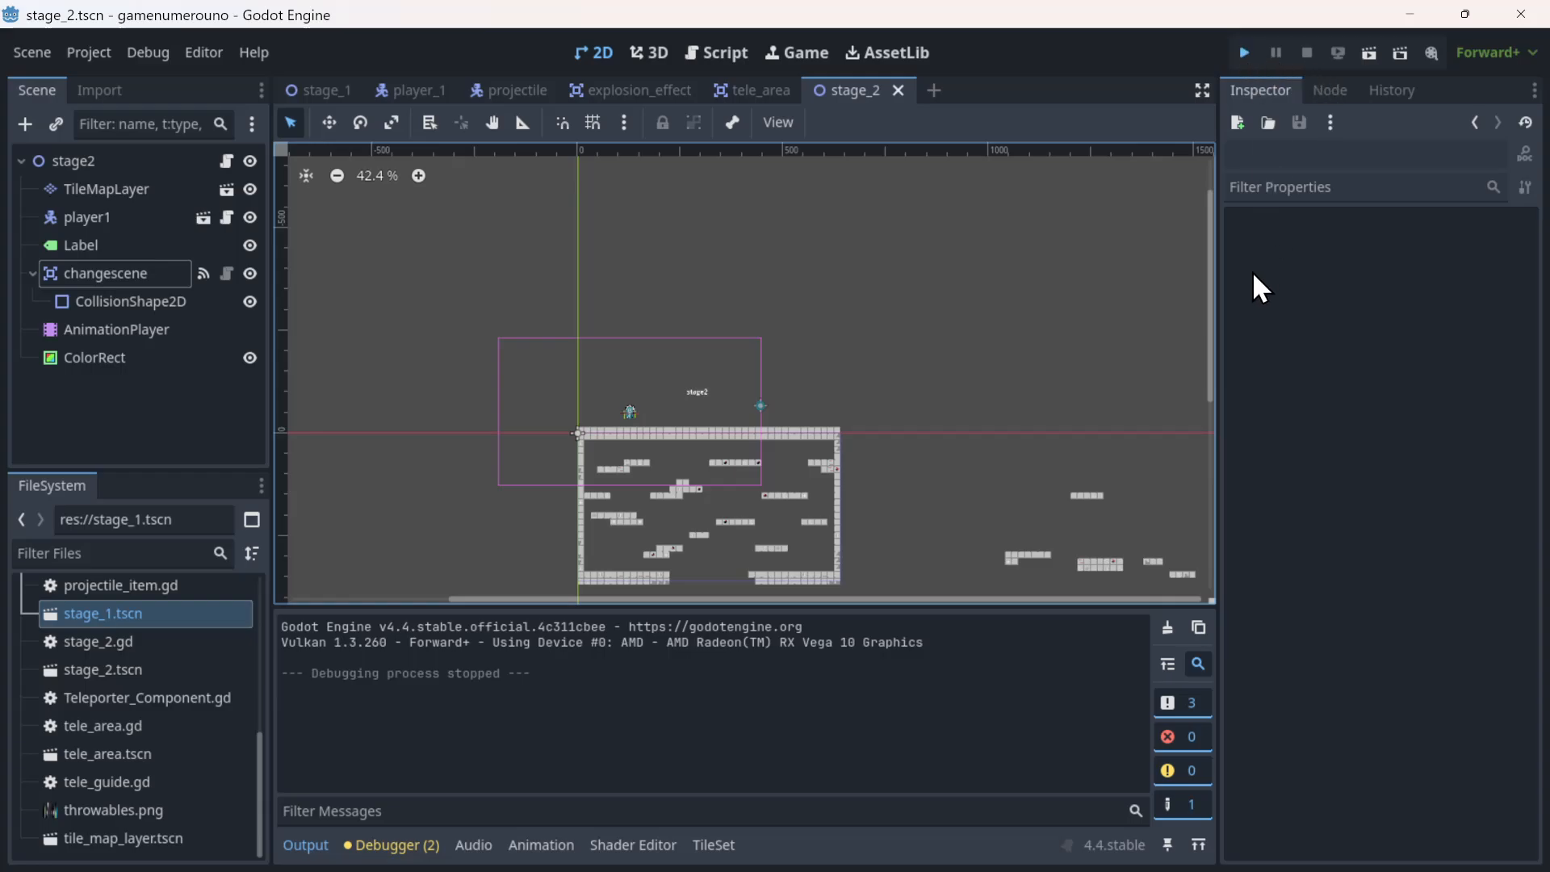
- Run the project and examine stage_1, its child nodes and its properties in the live remote scene tree
key(F5)
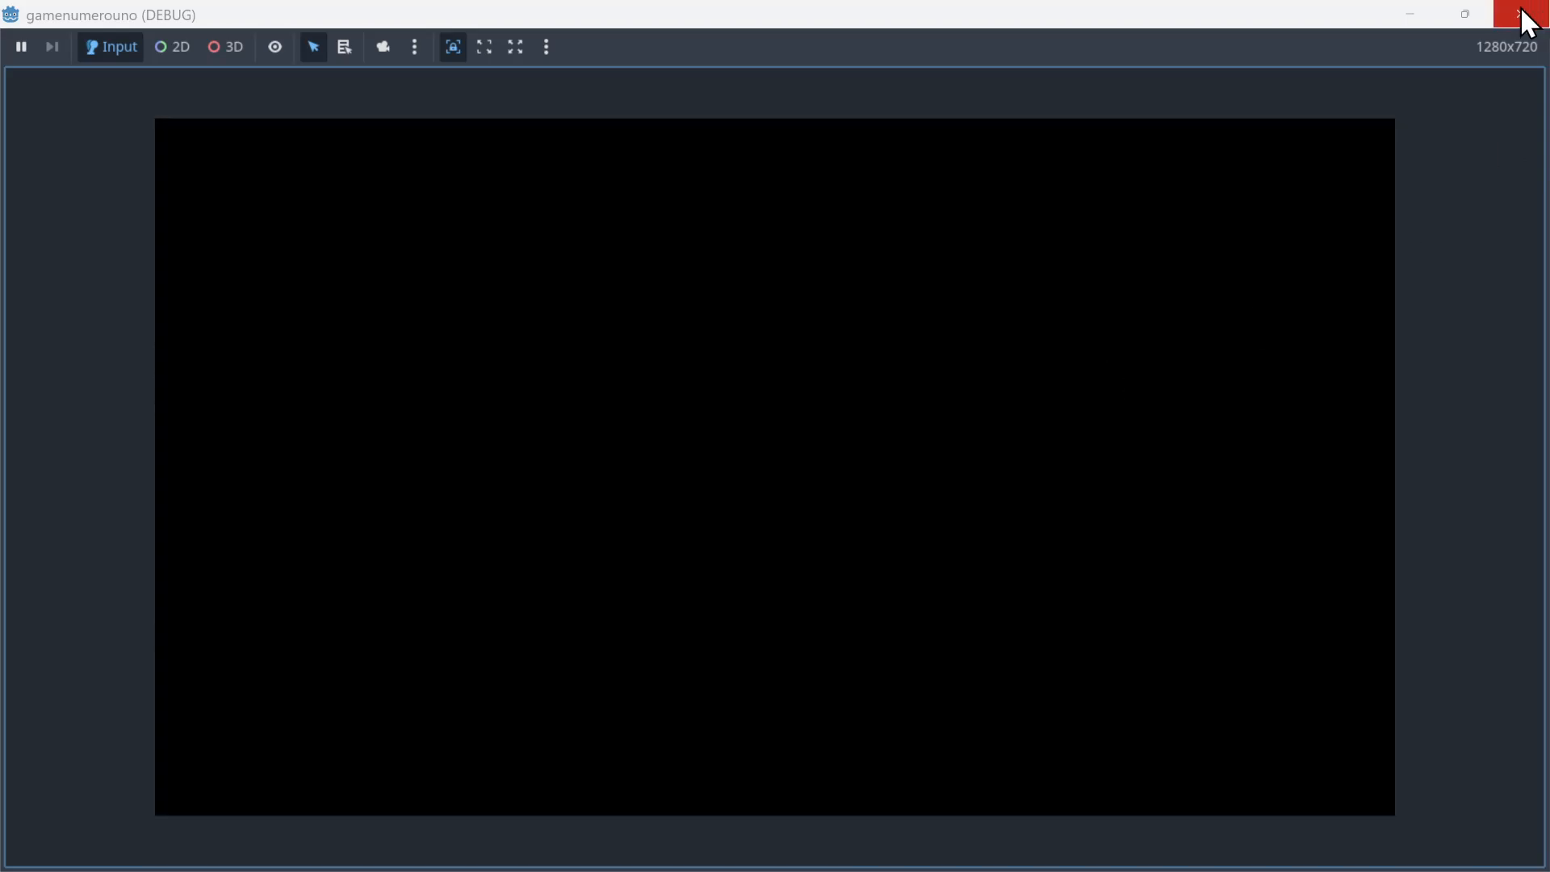
click(1524, 11)
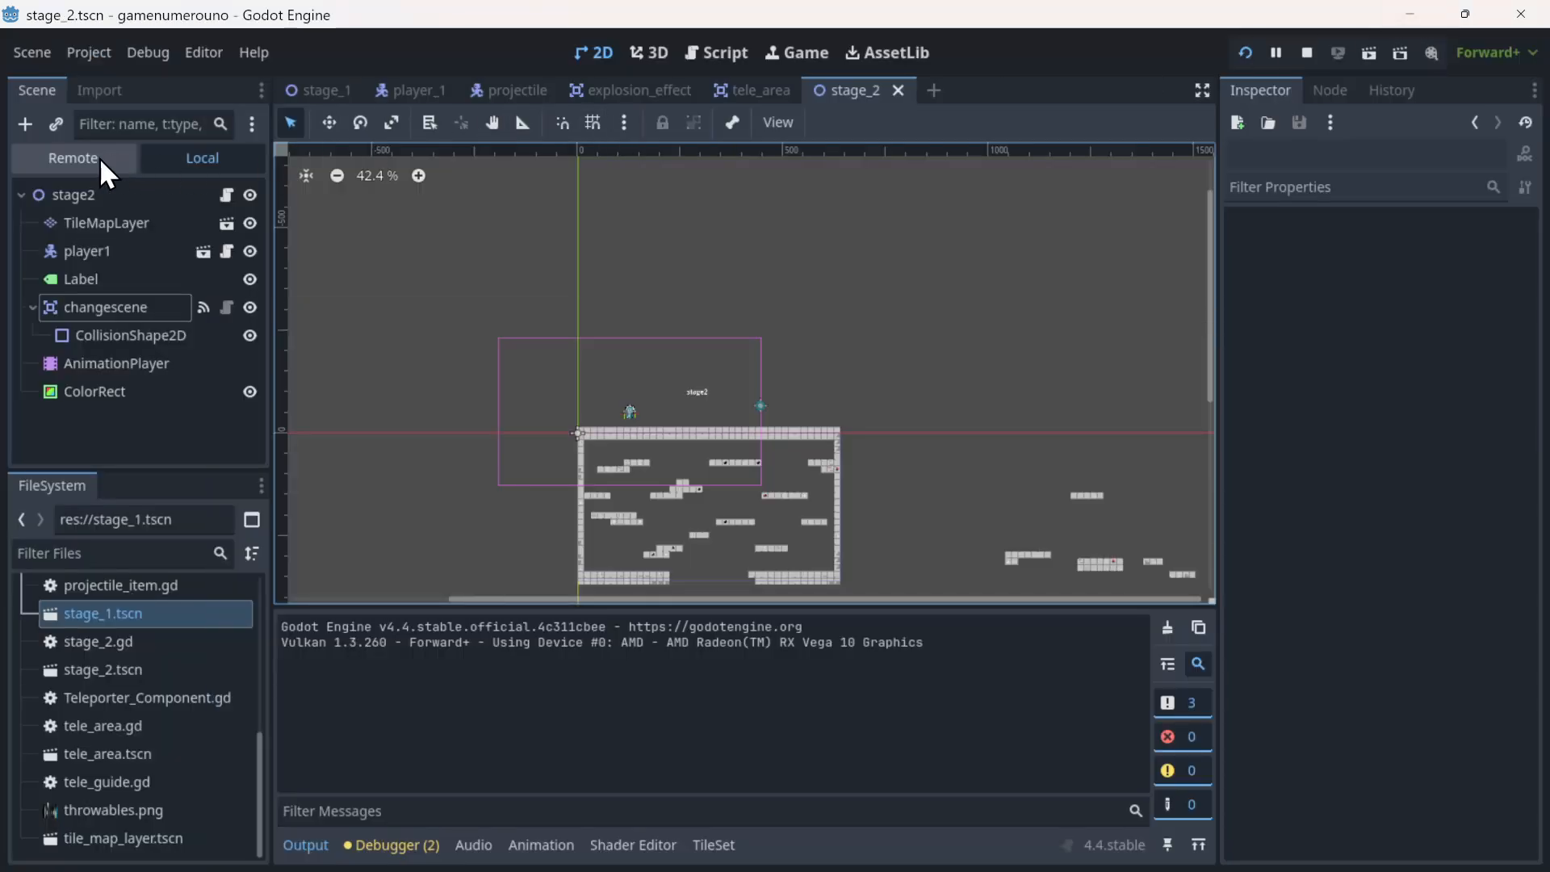
click(48, 159)
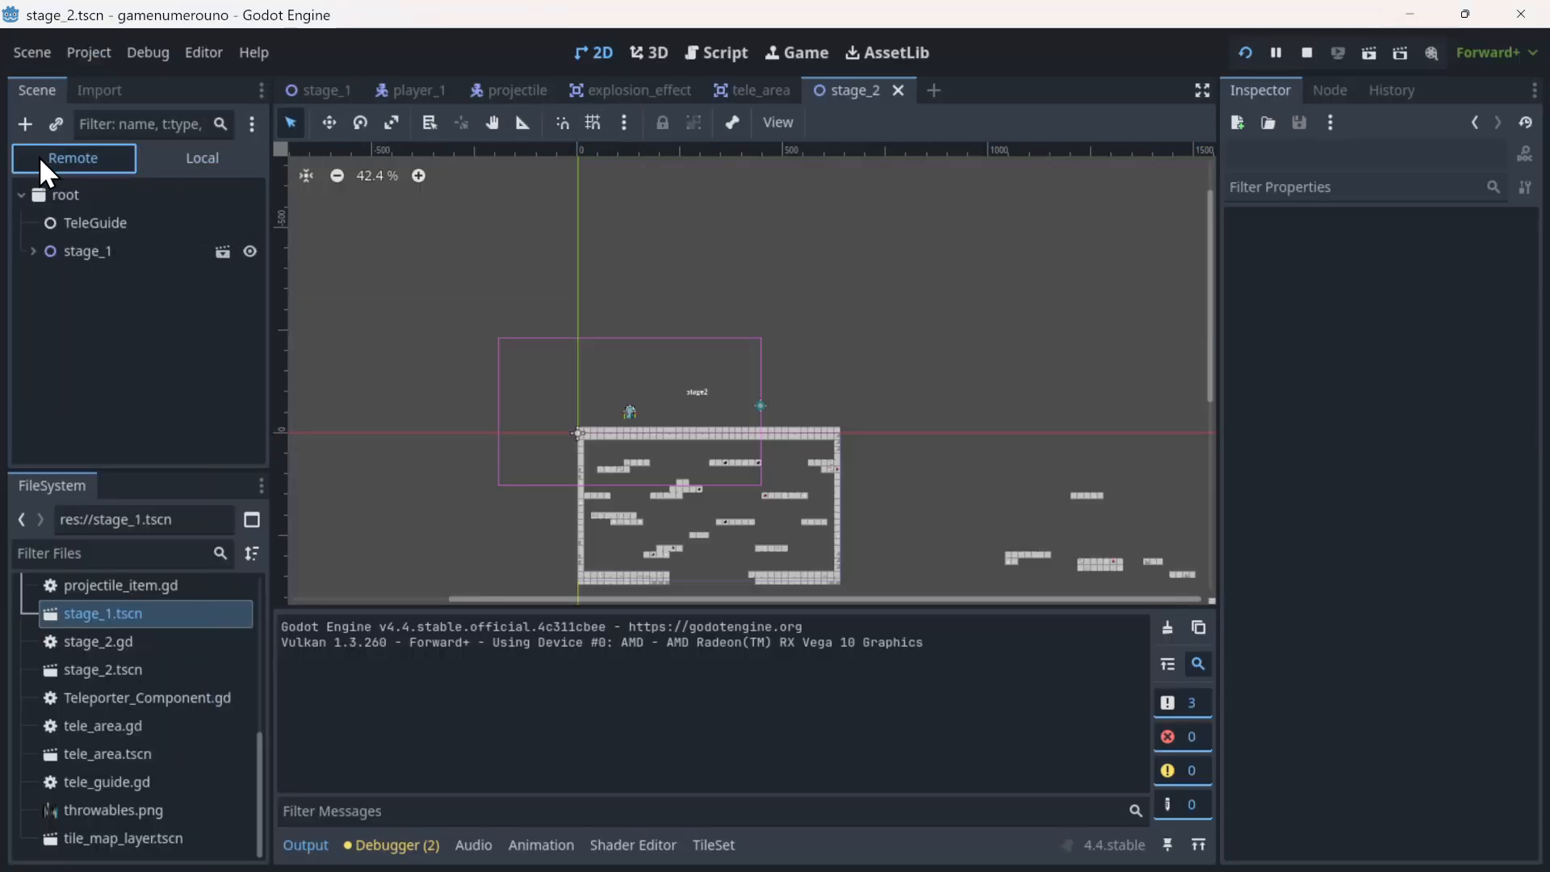
click(32, 249)
scroll(139, 320, down, 5)
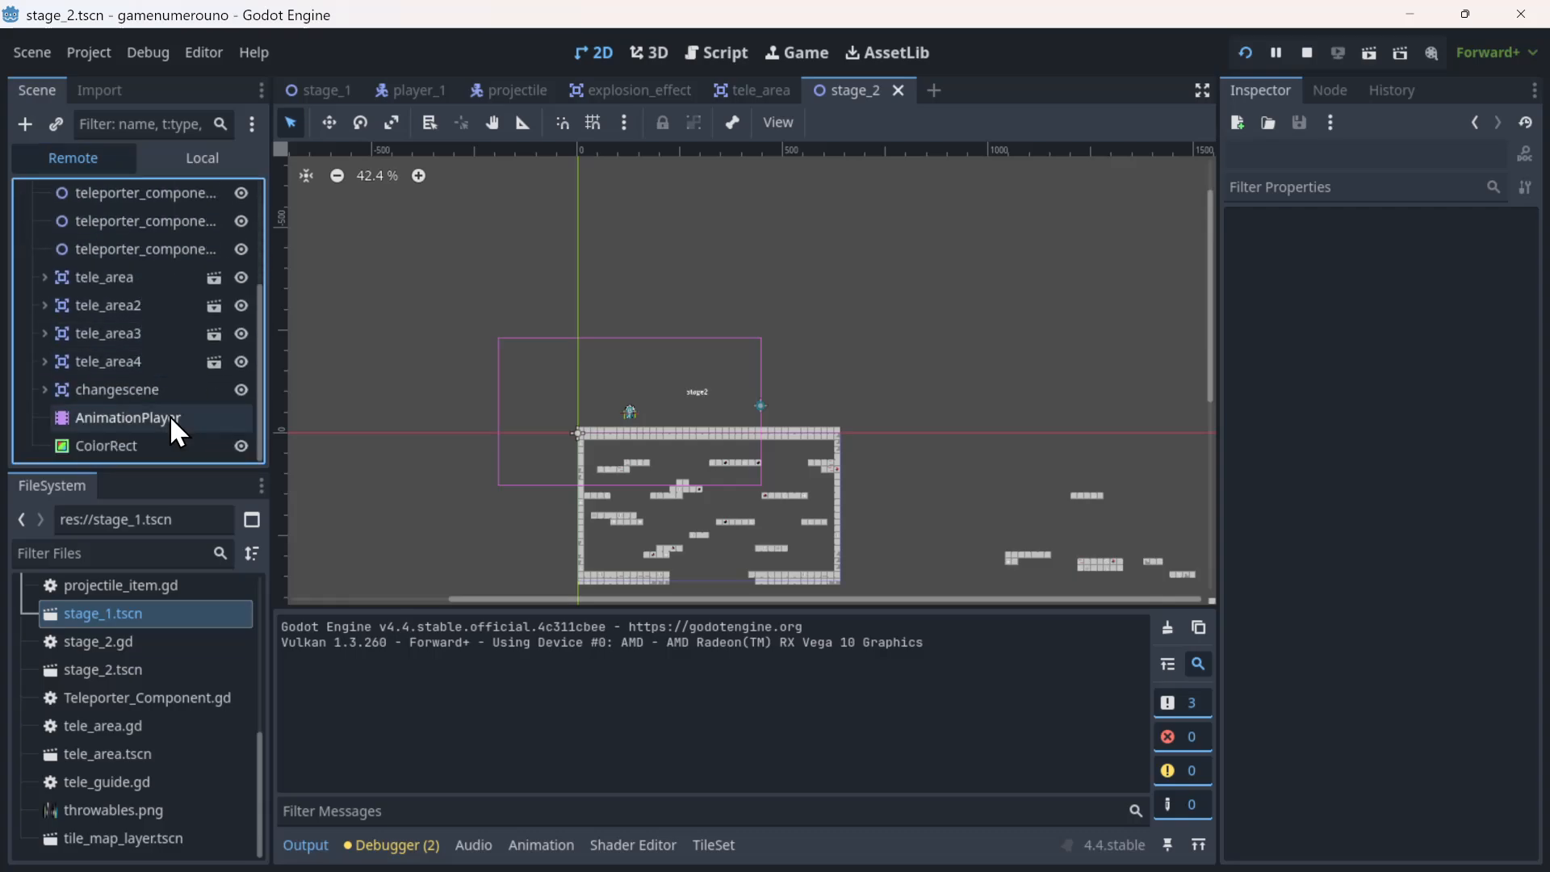
scroll(129, 283, up, 5)
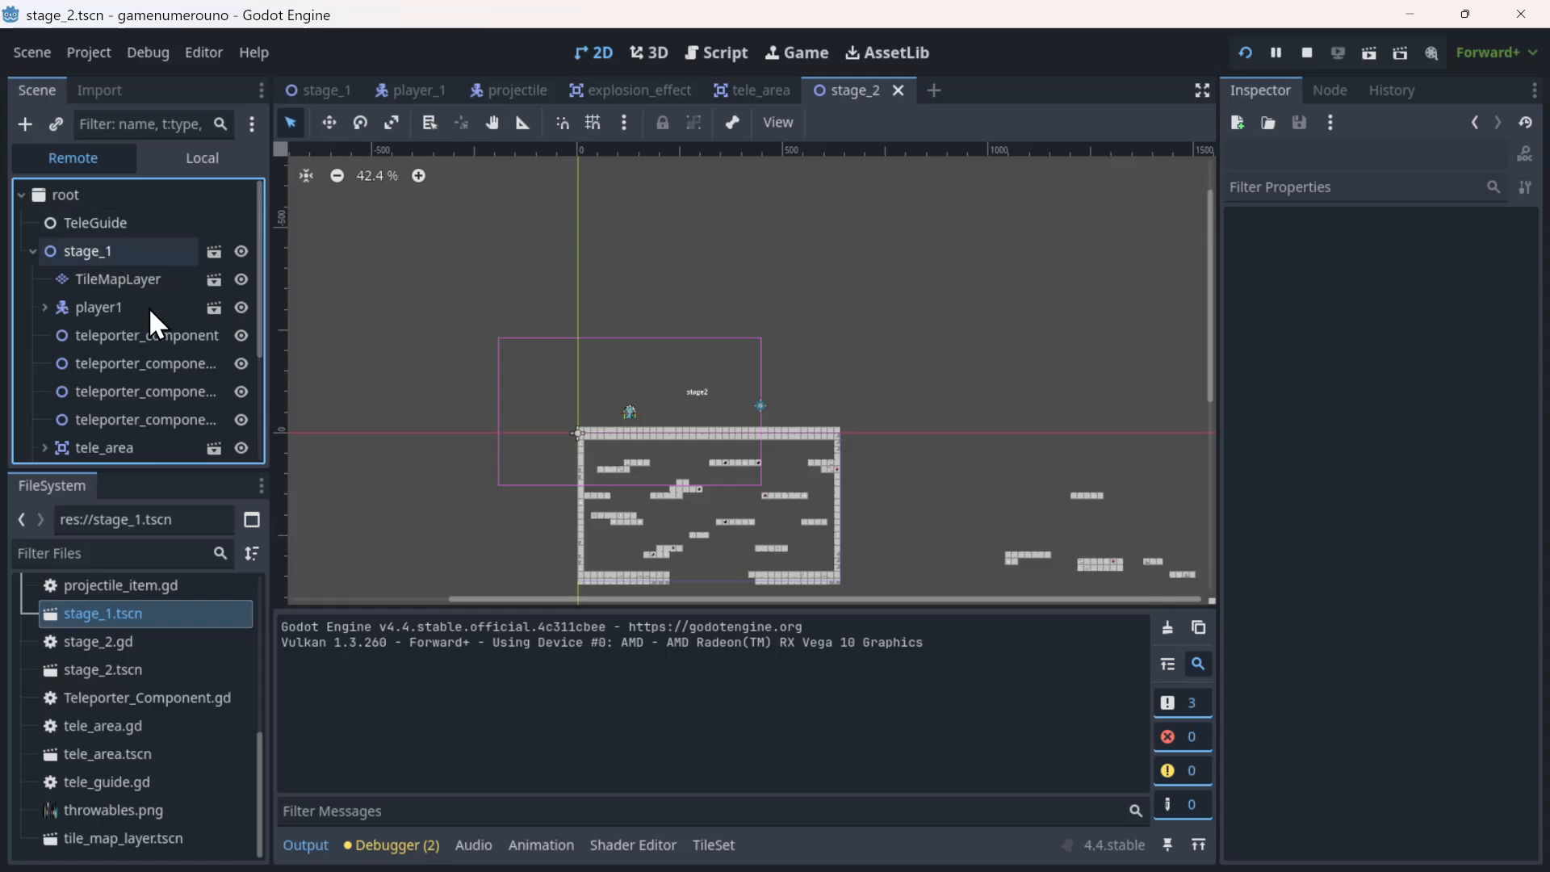
scroll(150, 310, down, 5)
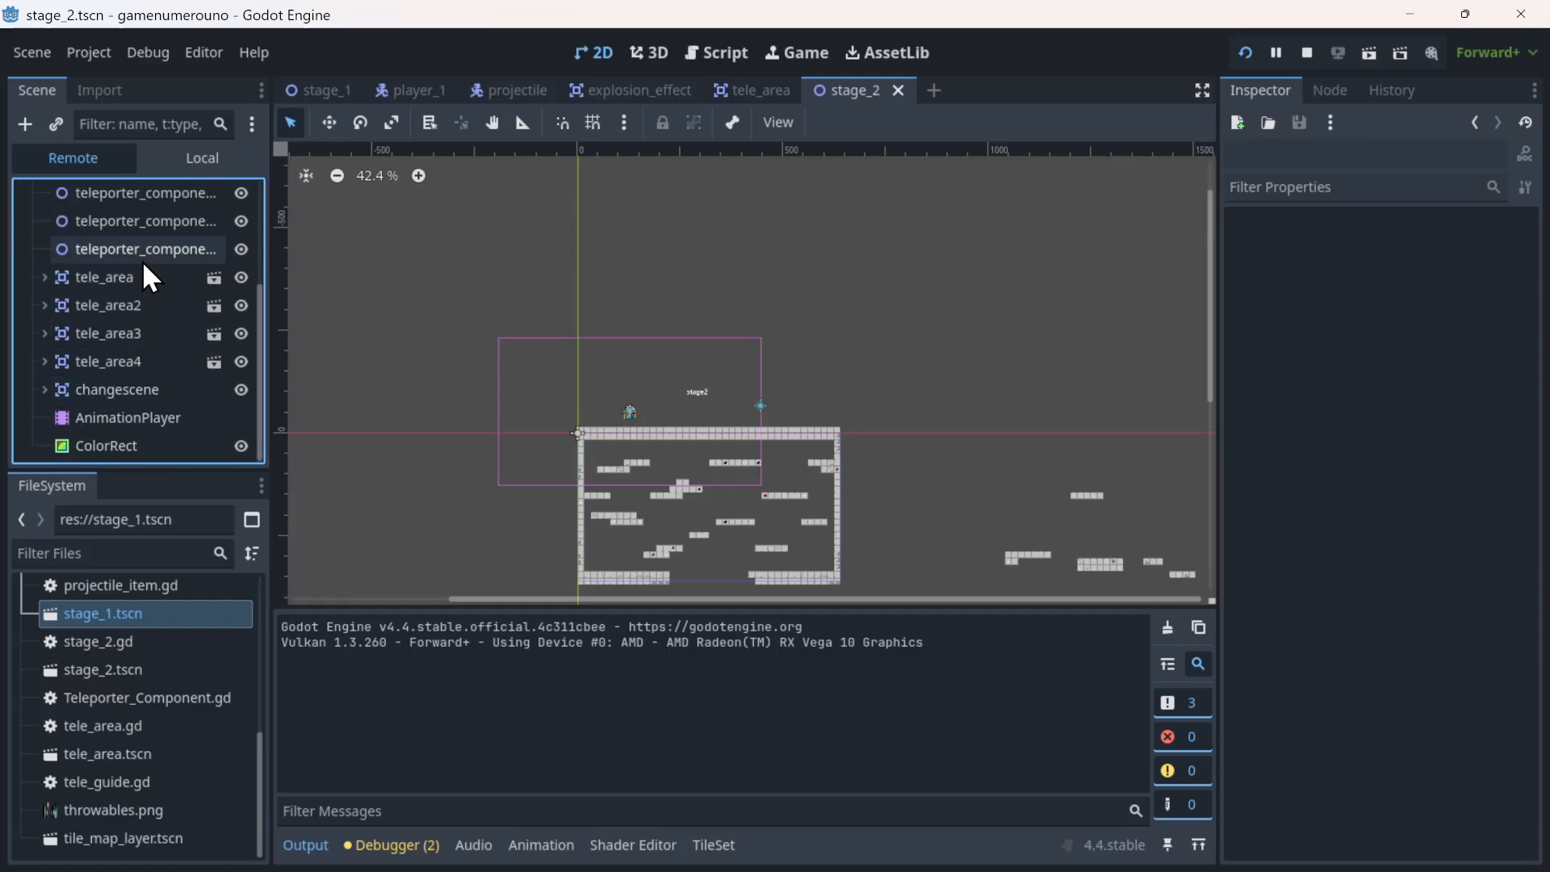
scroll(146, 260, up, 5)
click(101, 256)
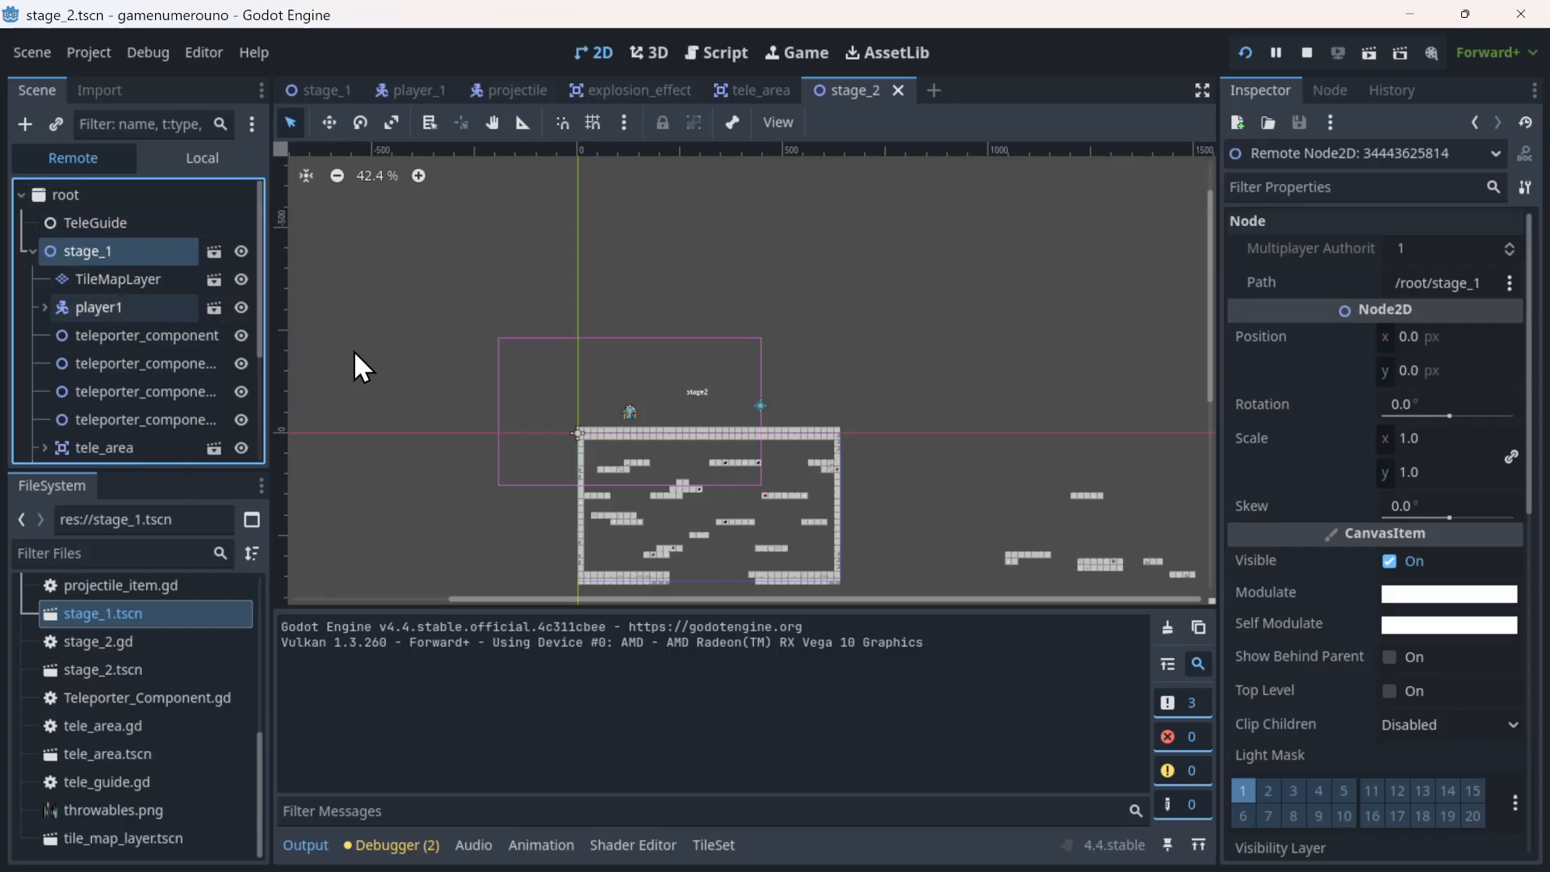
scroll(574, 415, down, 1)
scroll(105, 324, down, 4)
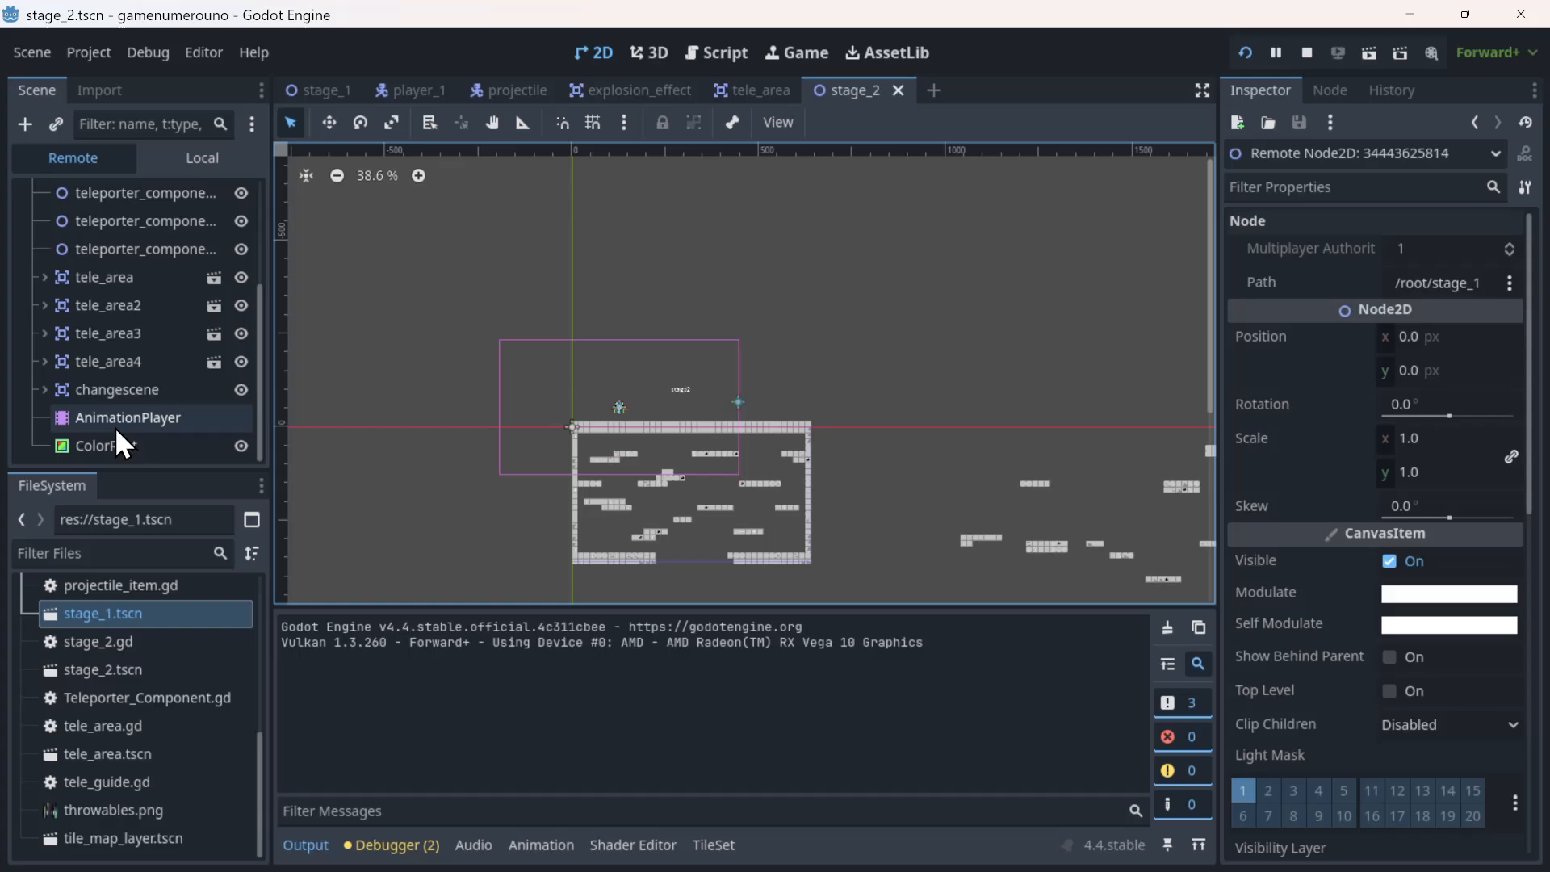
scroll(110, 396, up, 4)
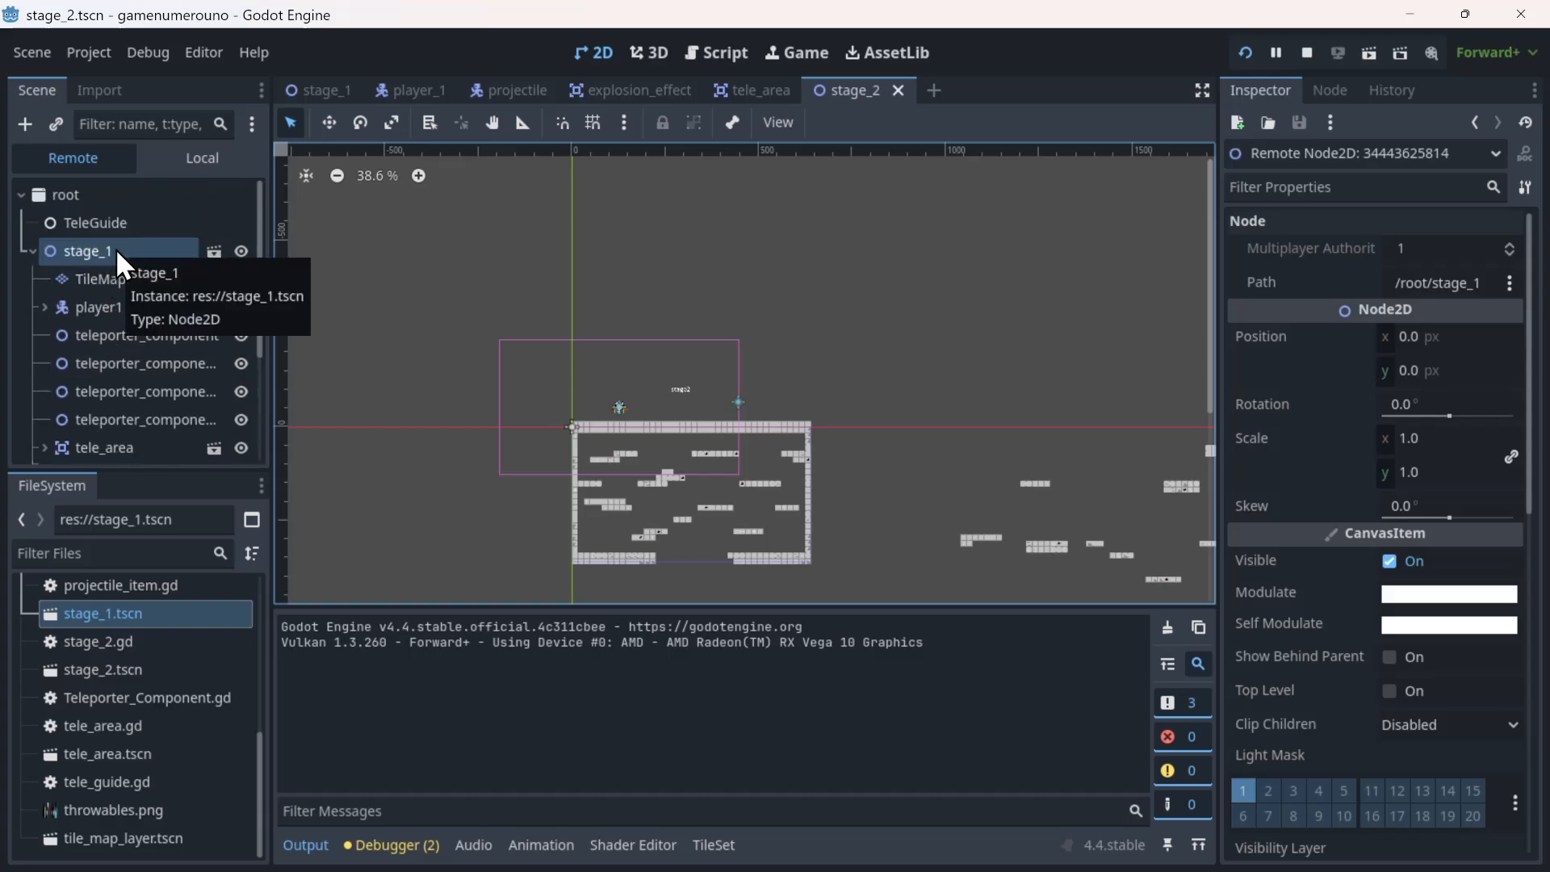
click(32, 251)
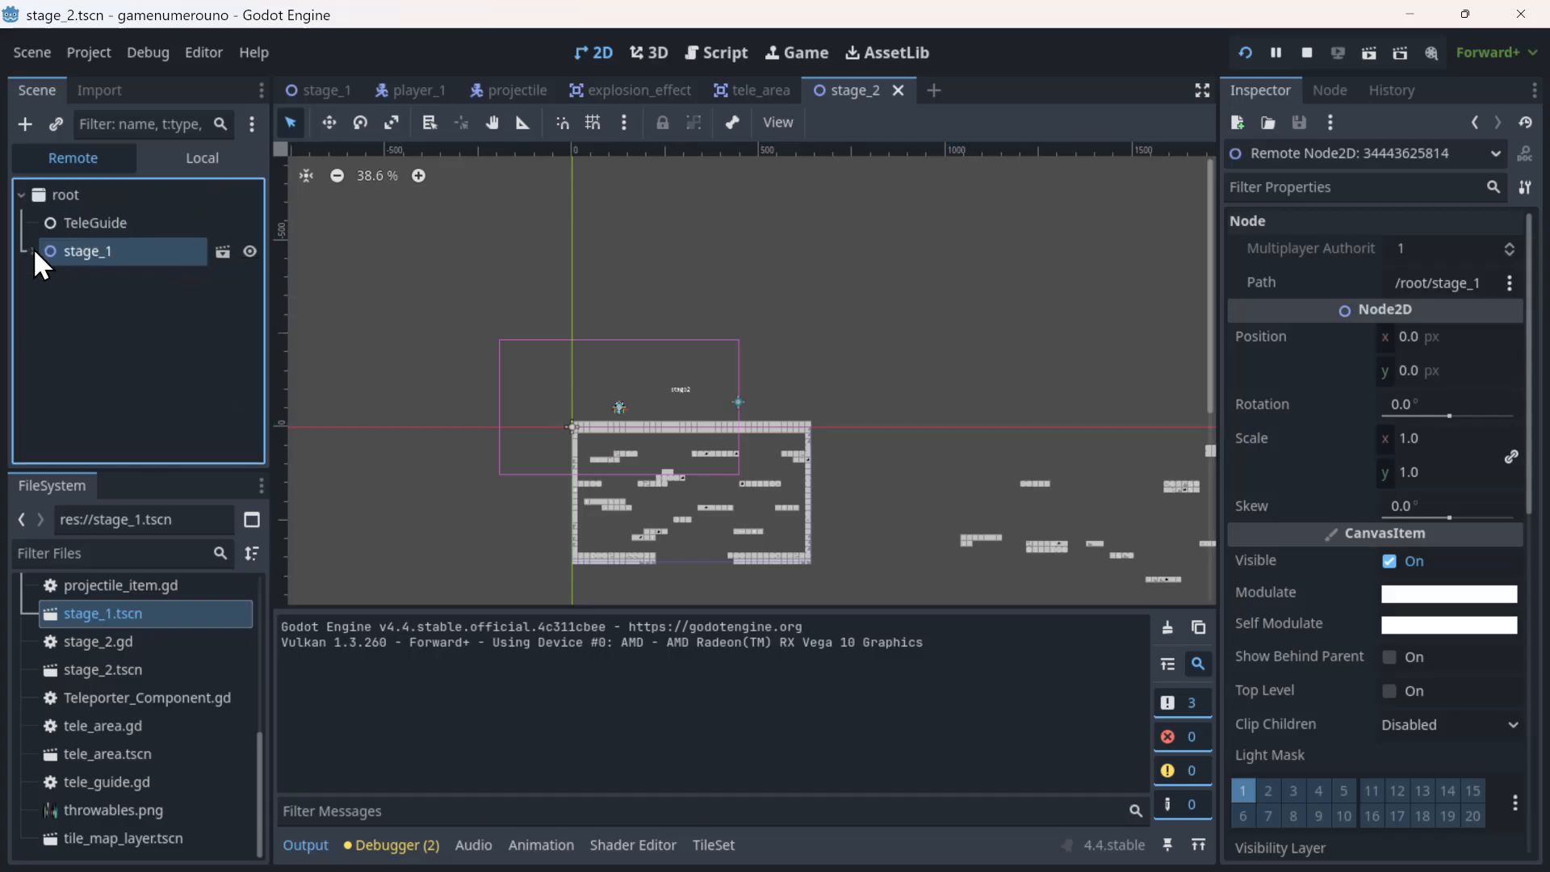
- Check the change_scene() key in stage_1's fadeout animation and set the timeline snap step to 0.1 seconds
click(321, 91)
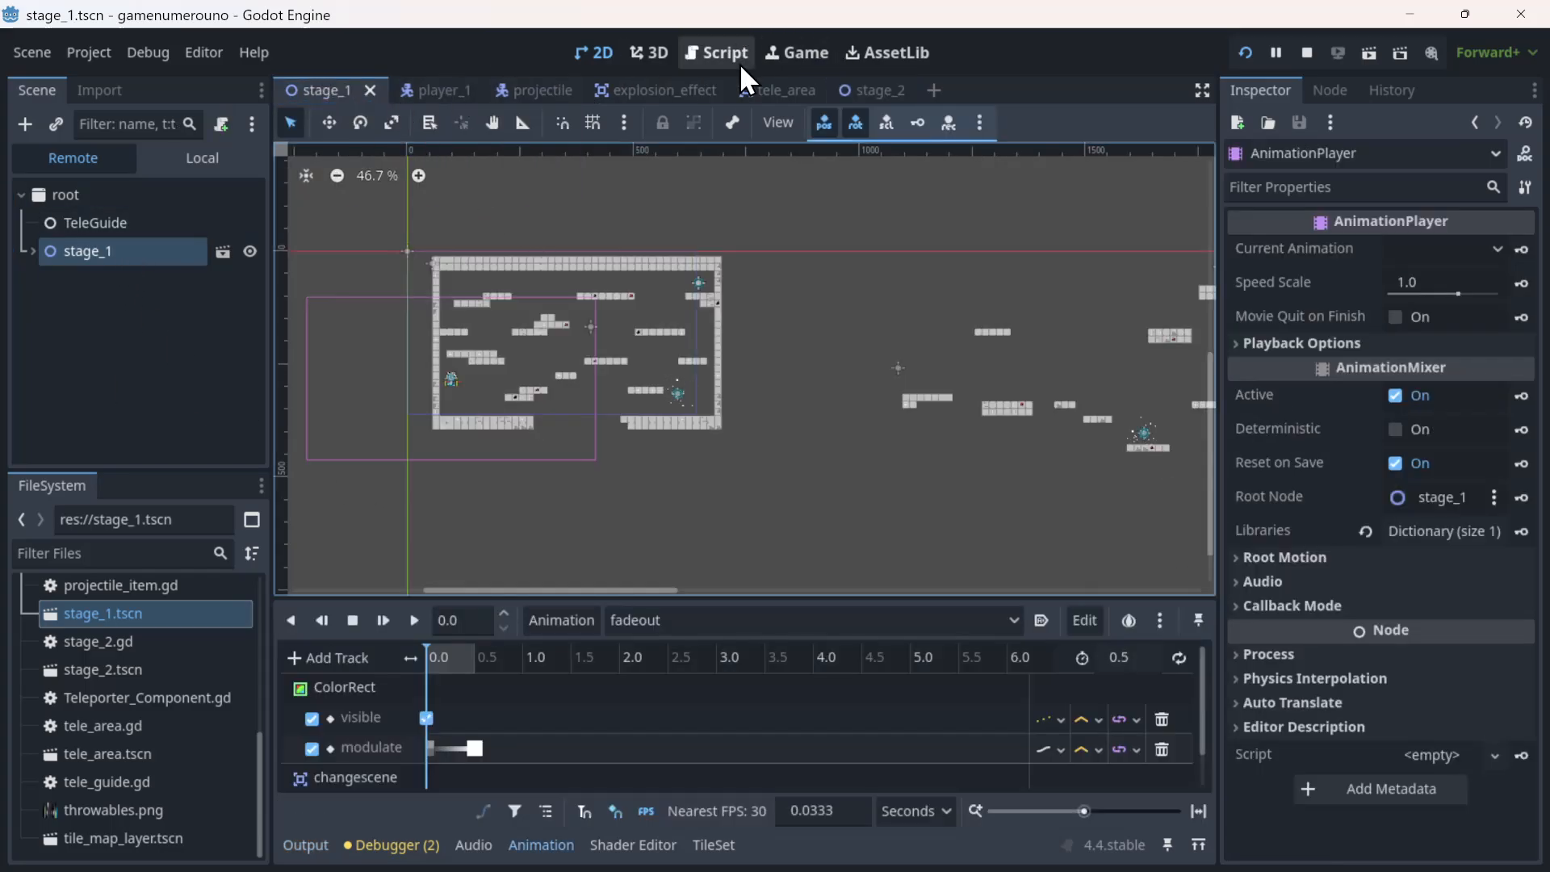
scroll(520, 735, down, 1)
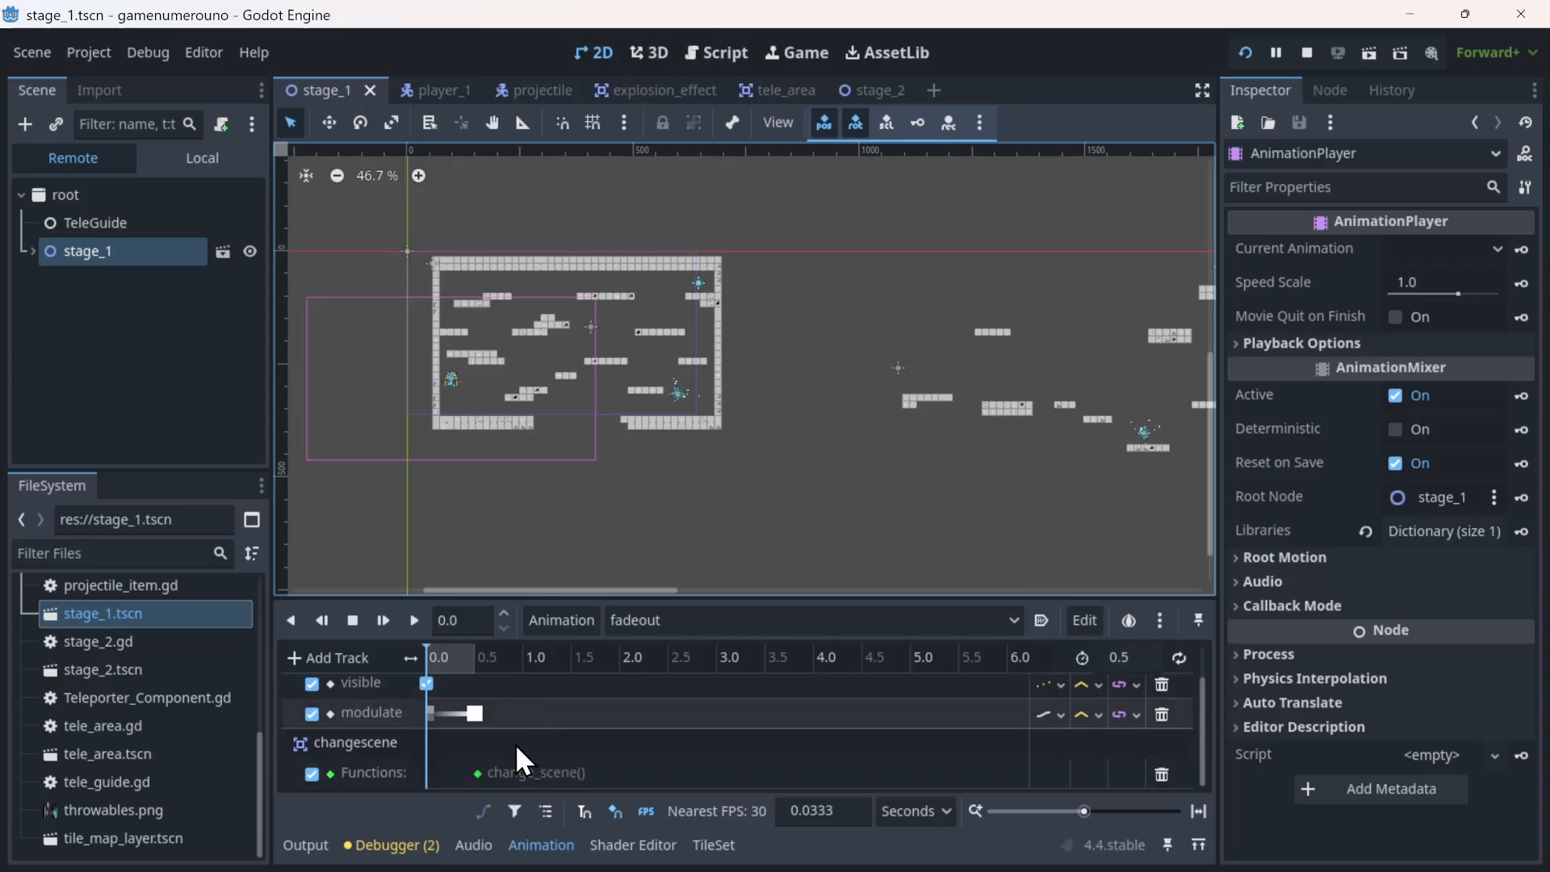
click(475, 773)
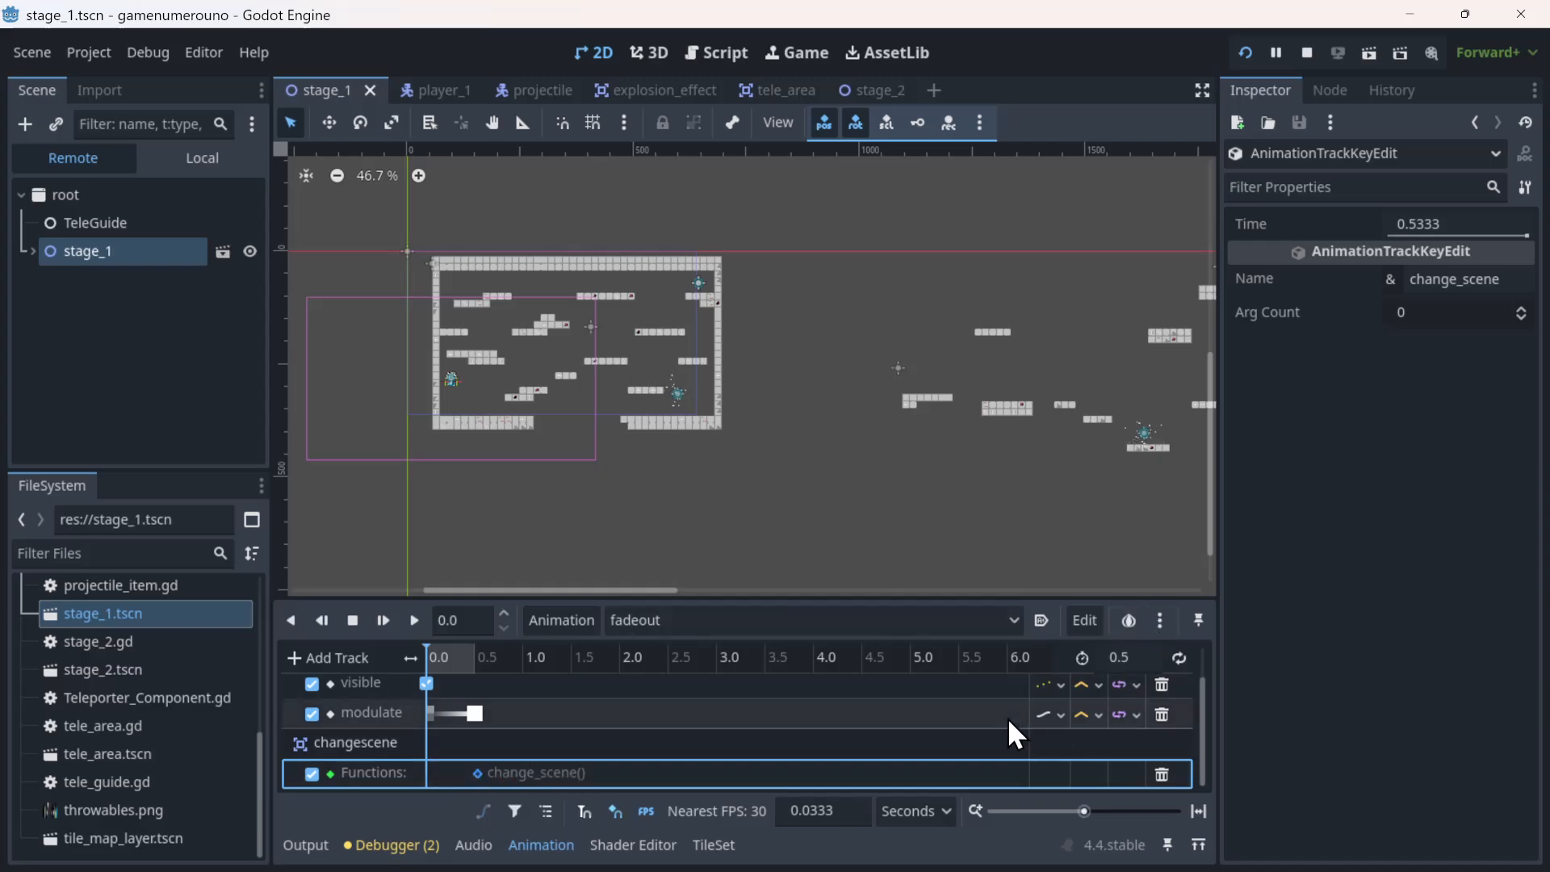
click(814, 810)
text(.)
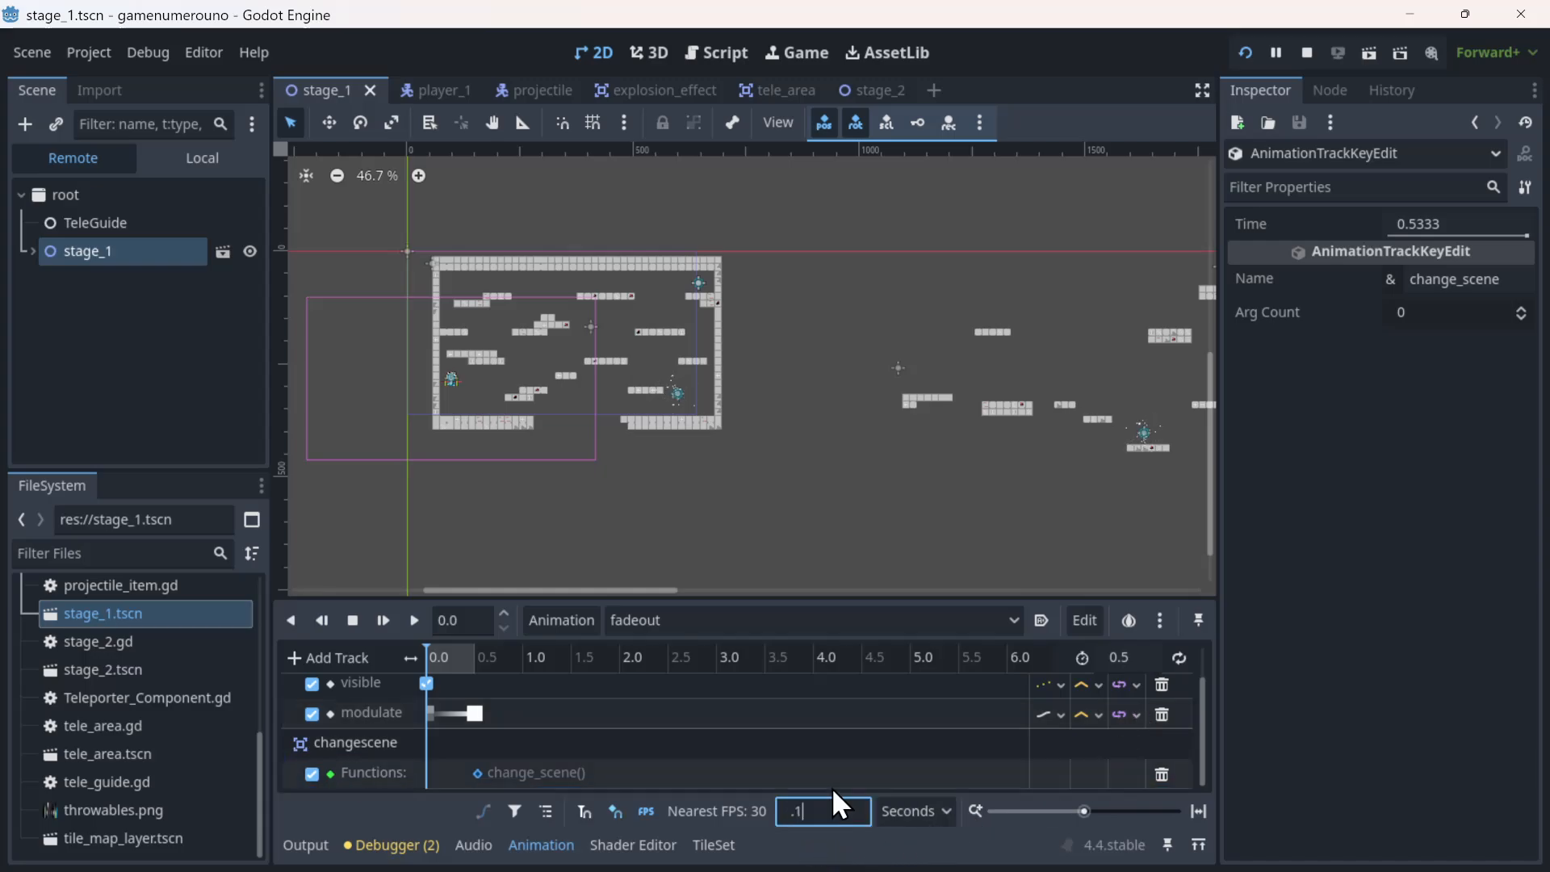
text(1)
key(Return)
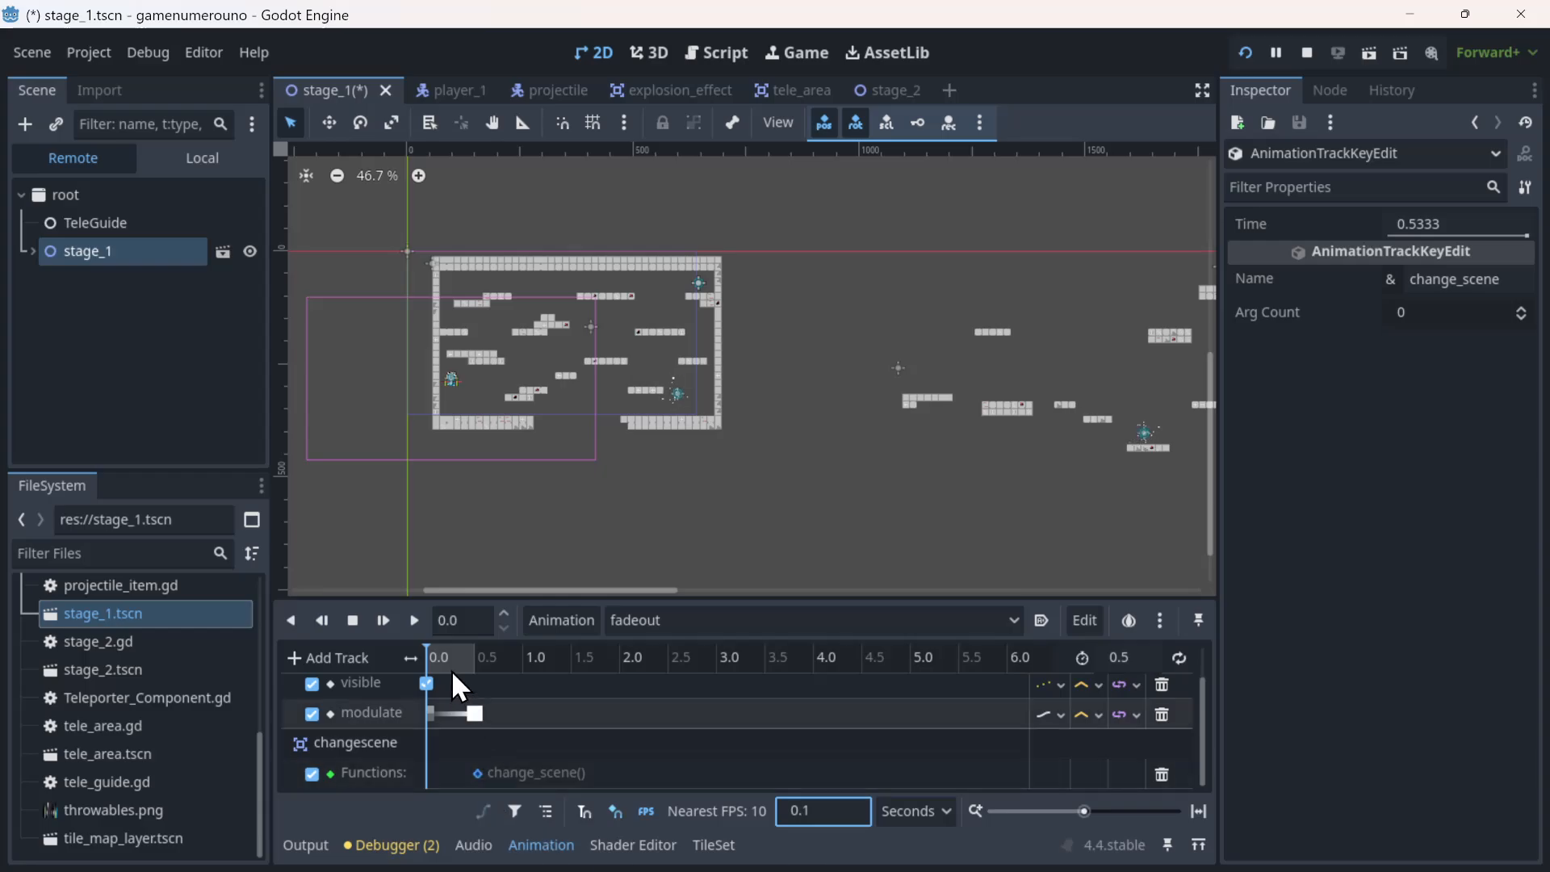
- Replace the change_scene() key on the fadeout animation's changescene function track with a new one at 0.5 seconds
click(475, 658)
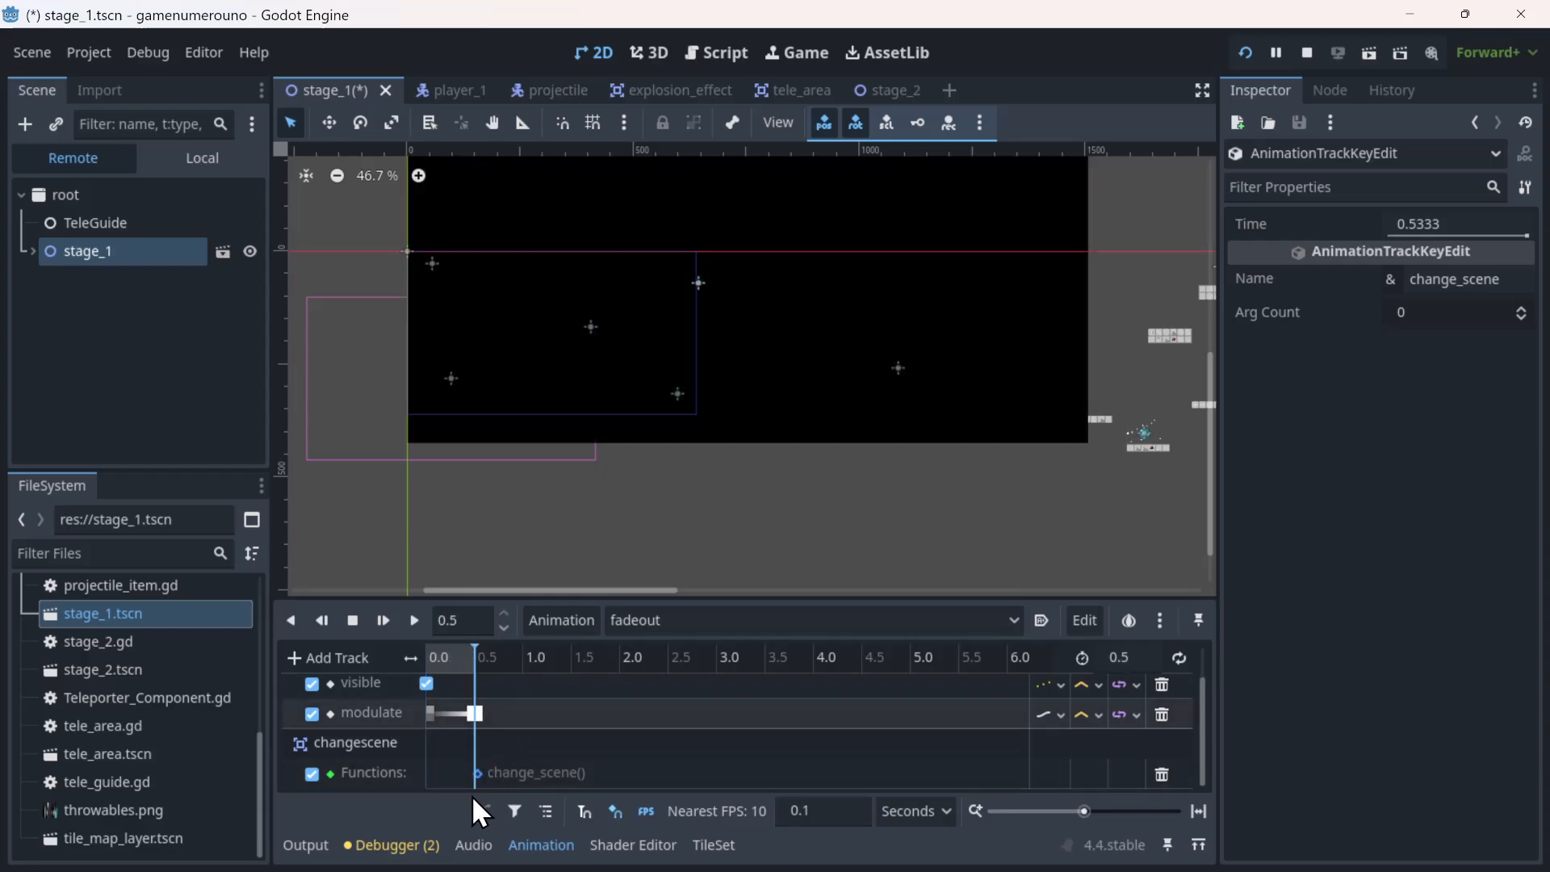
click(483, 775)
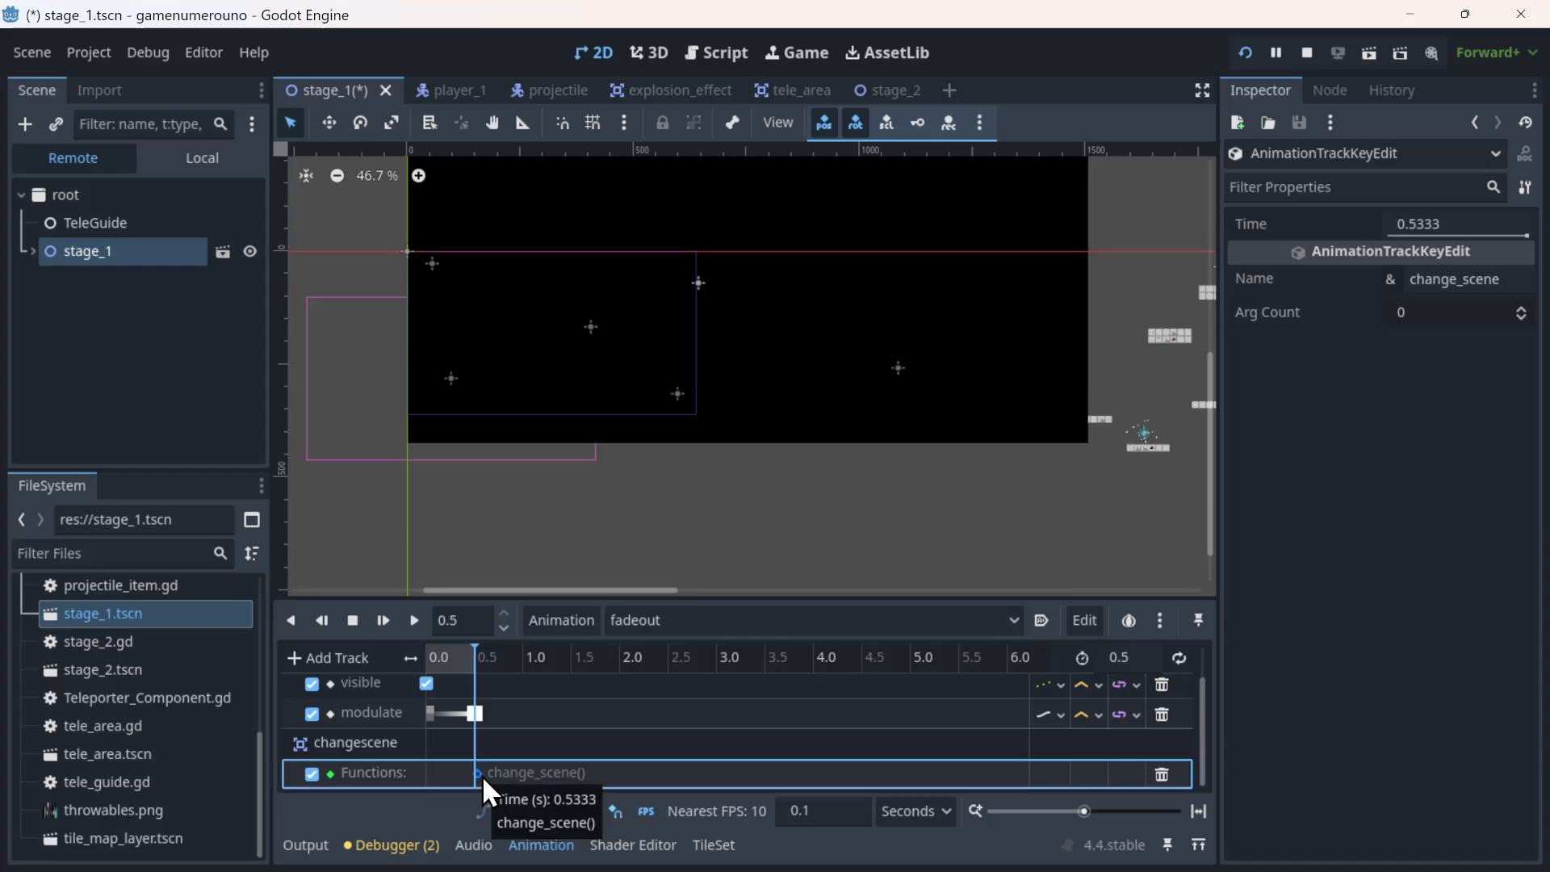
key(Delete)
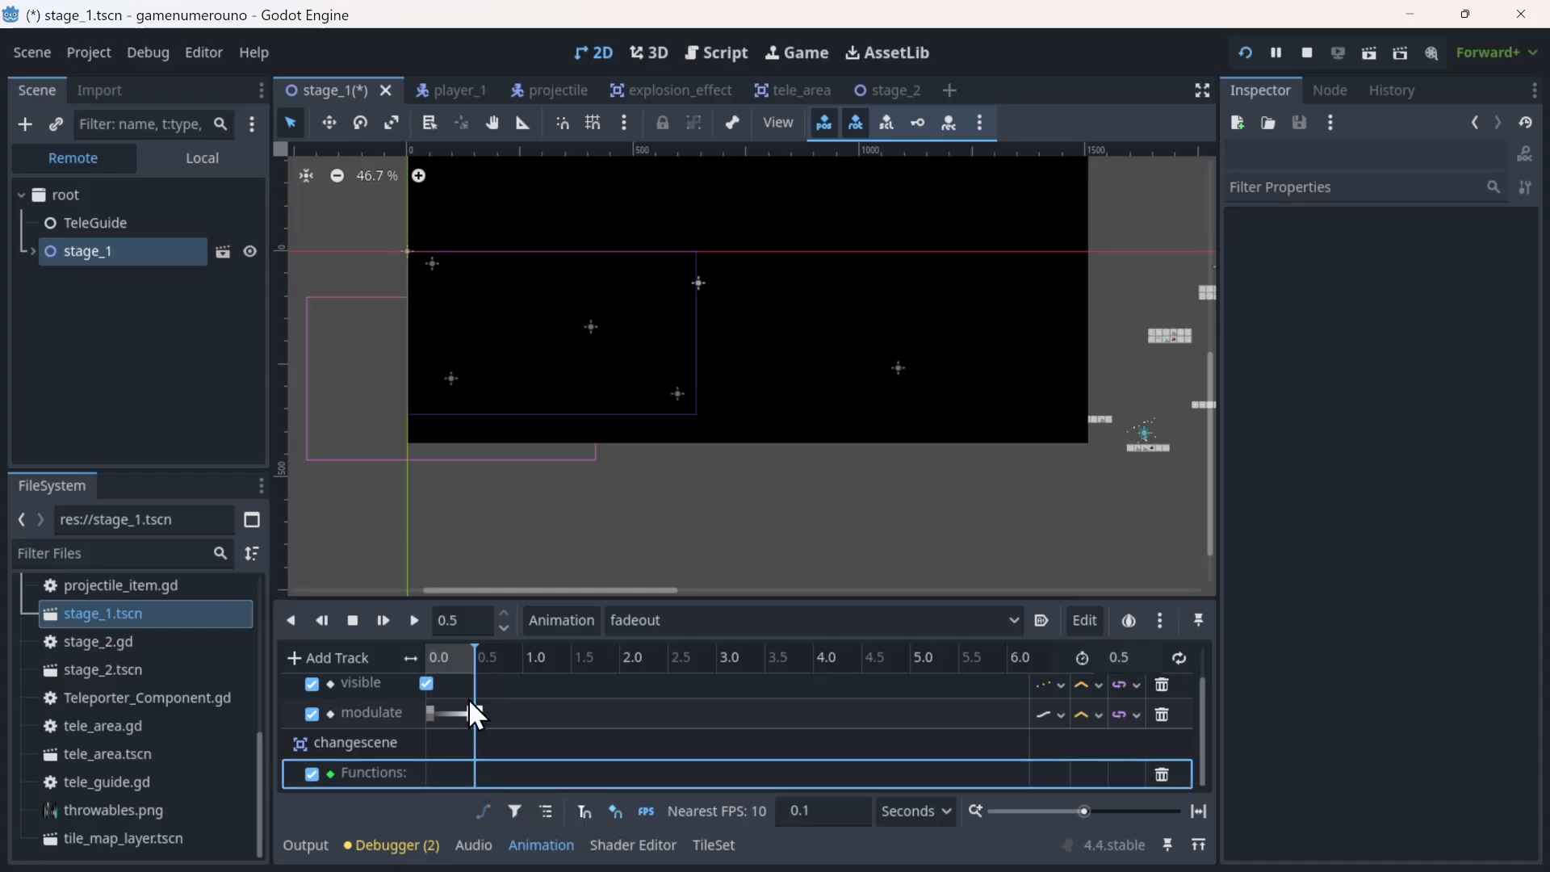
right_click(474, 779)
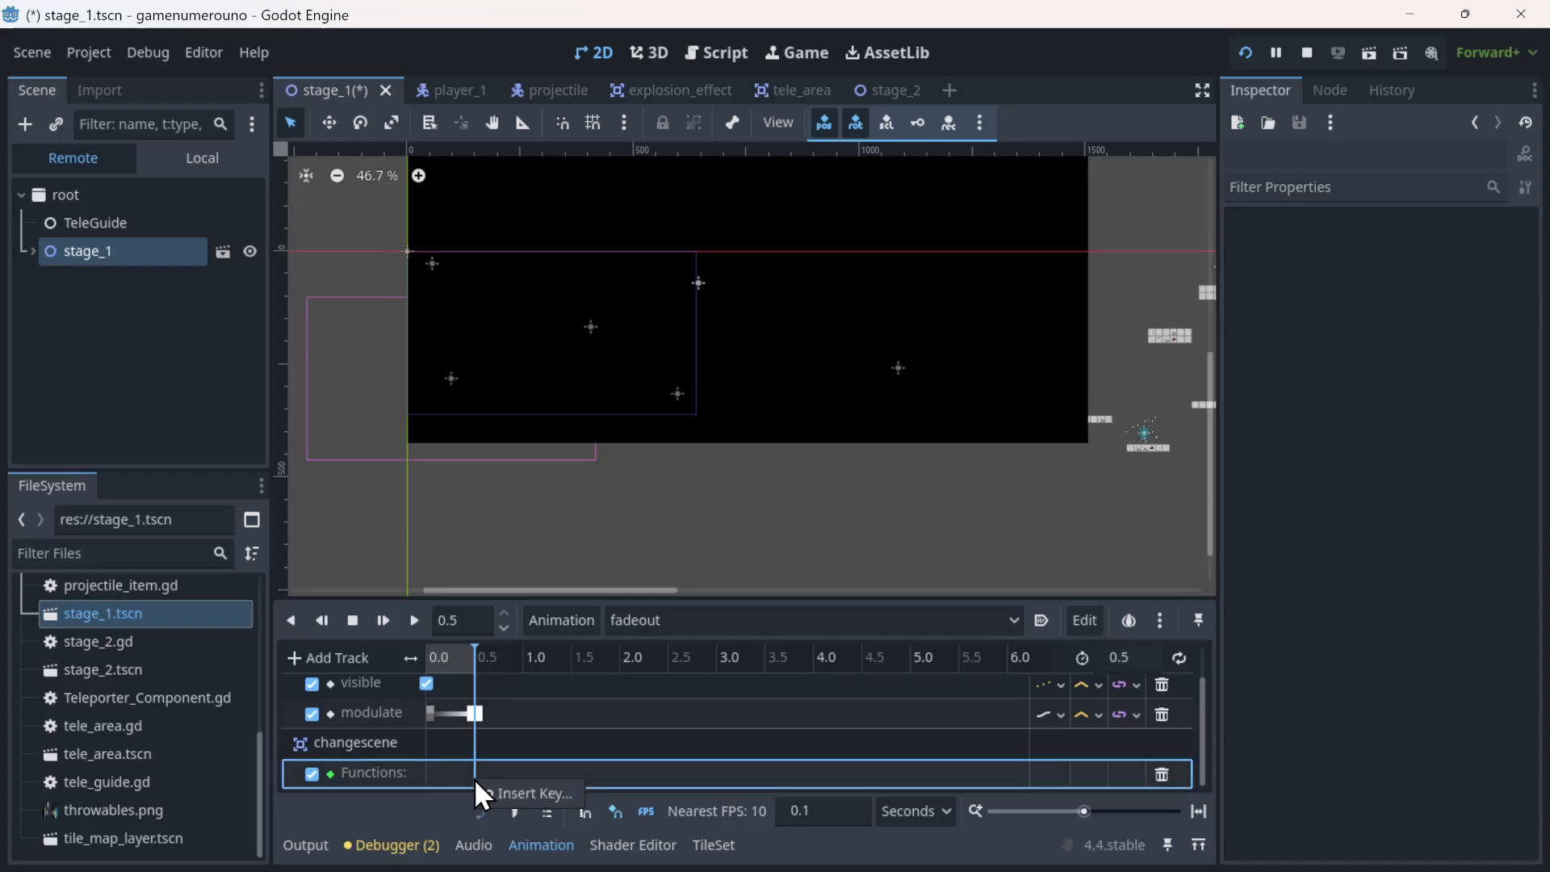
click(531, 789)
double_click(409, 328)
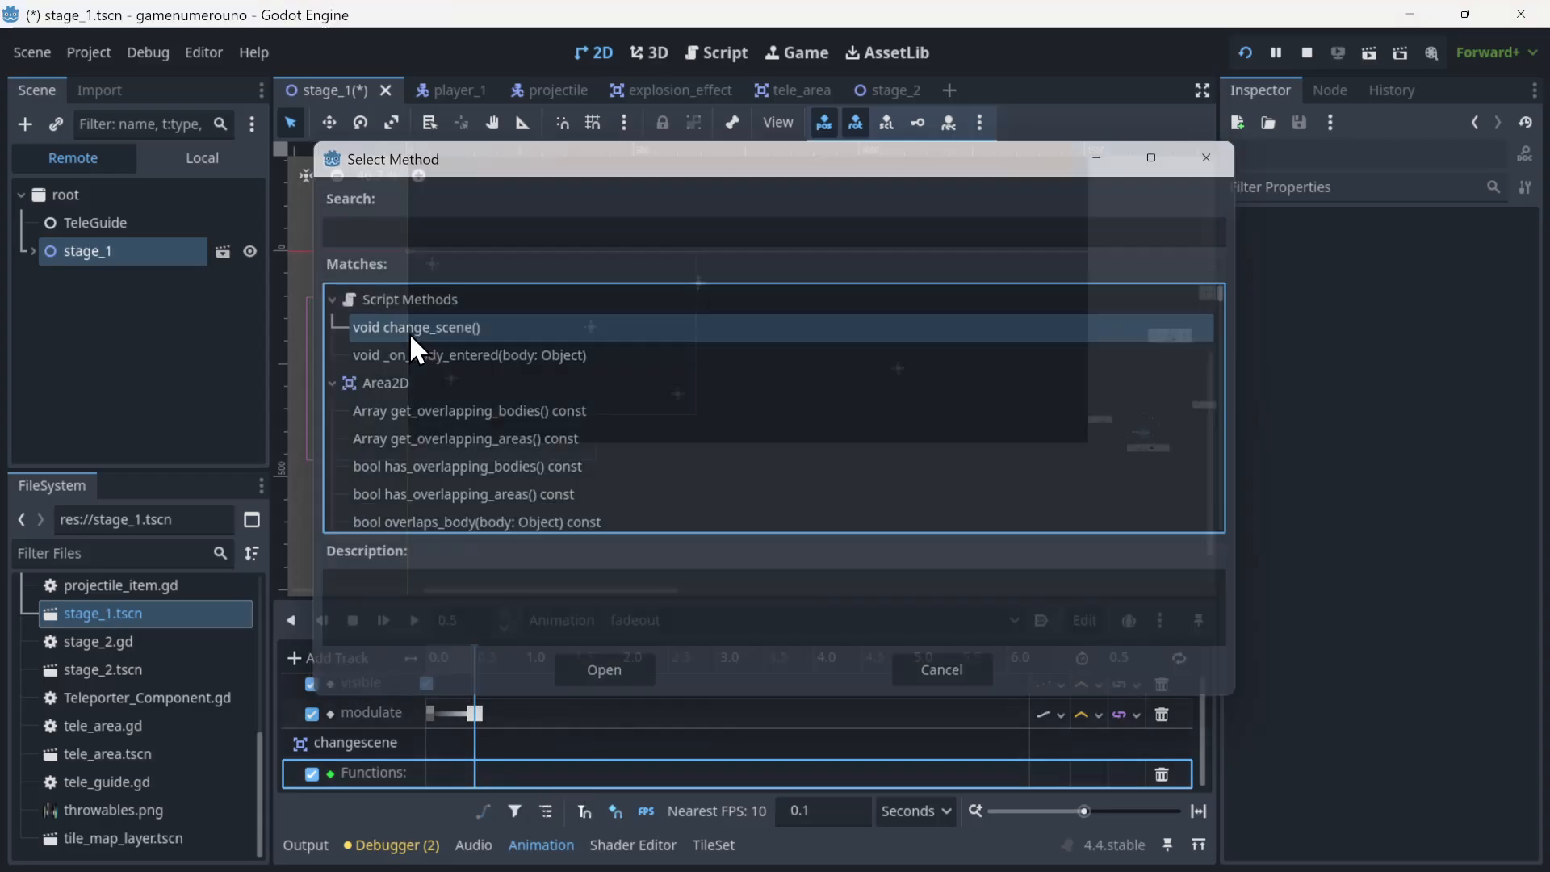
drag(470, 661, 567, 660)
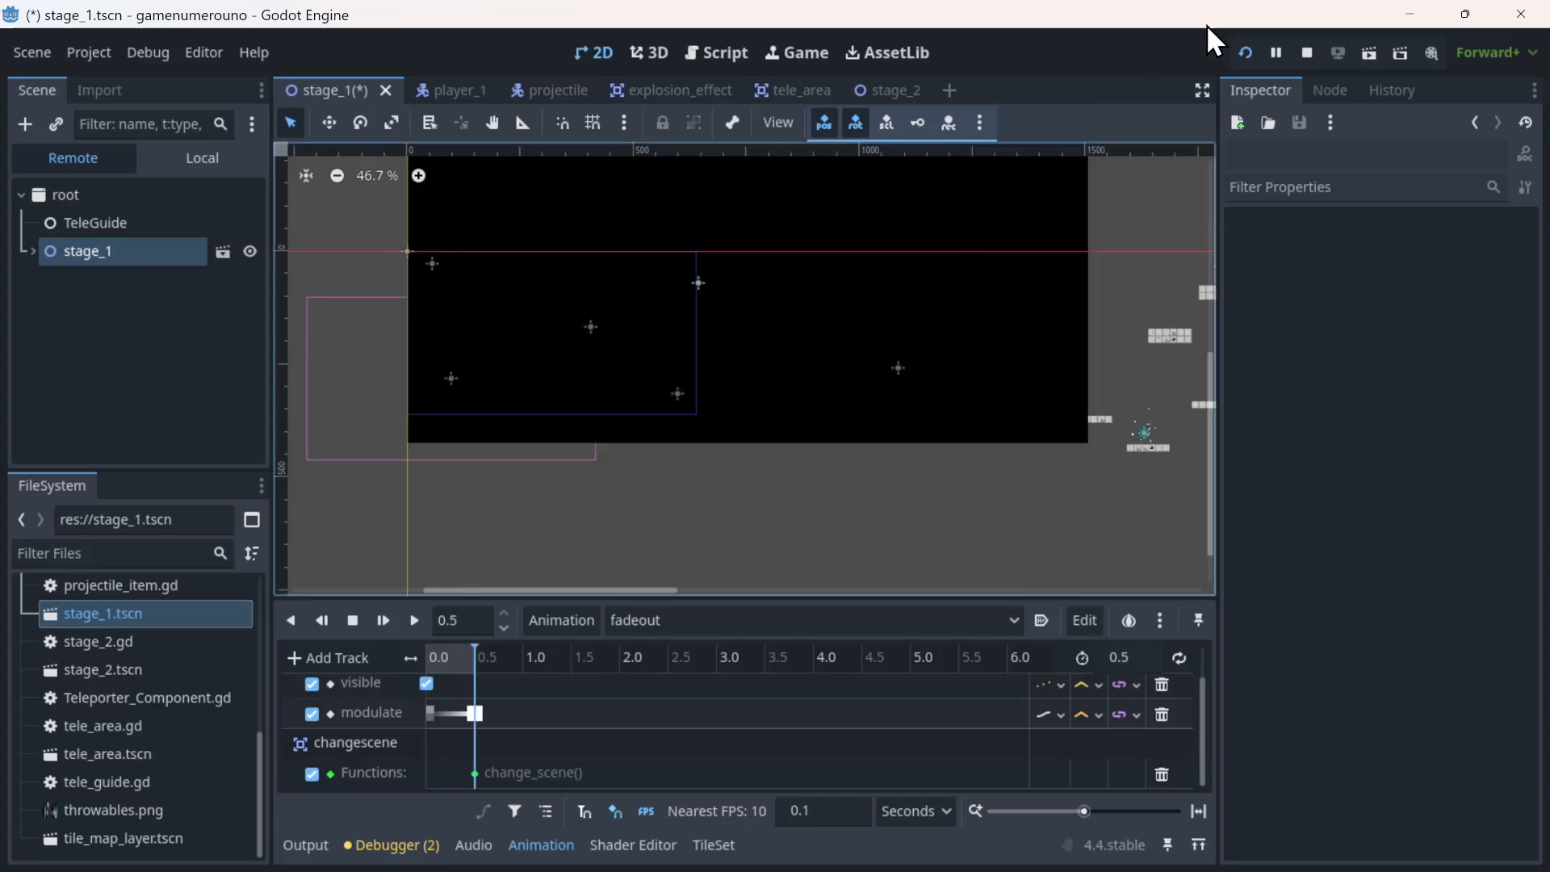
- Restart the project, move the player across the platforms to the changescene area to test the transition to stage2, and close the game
click(1246, 51)
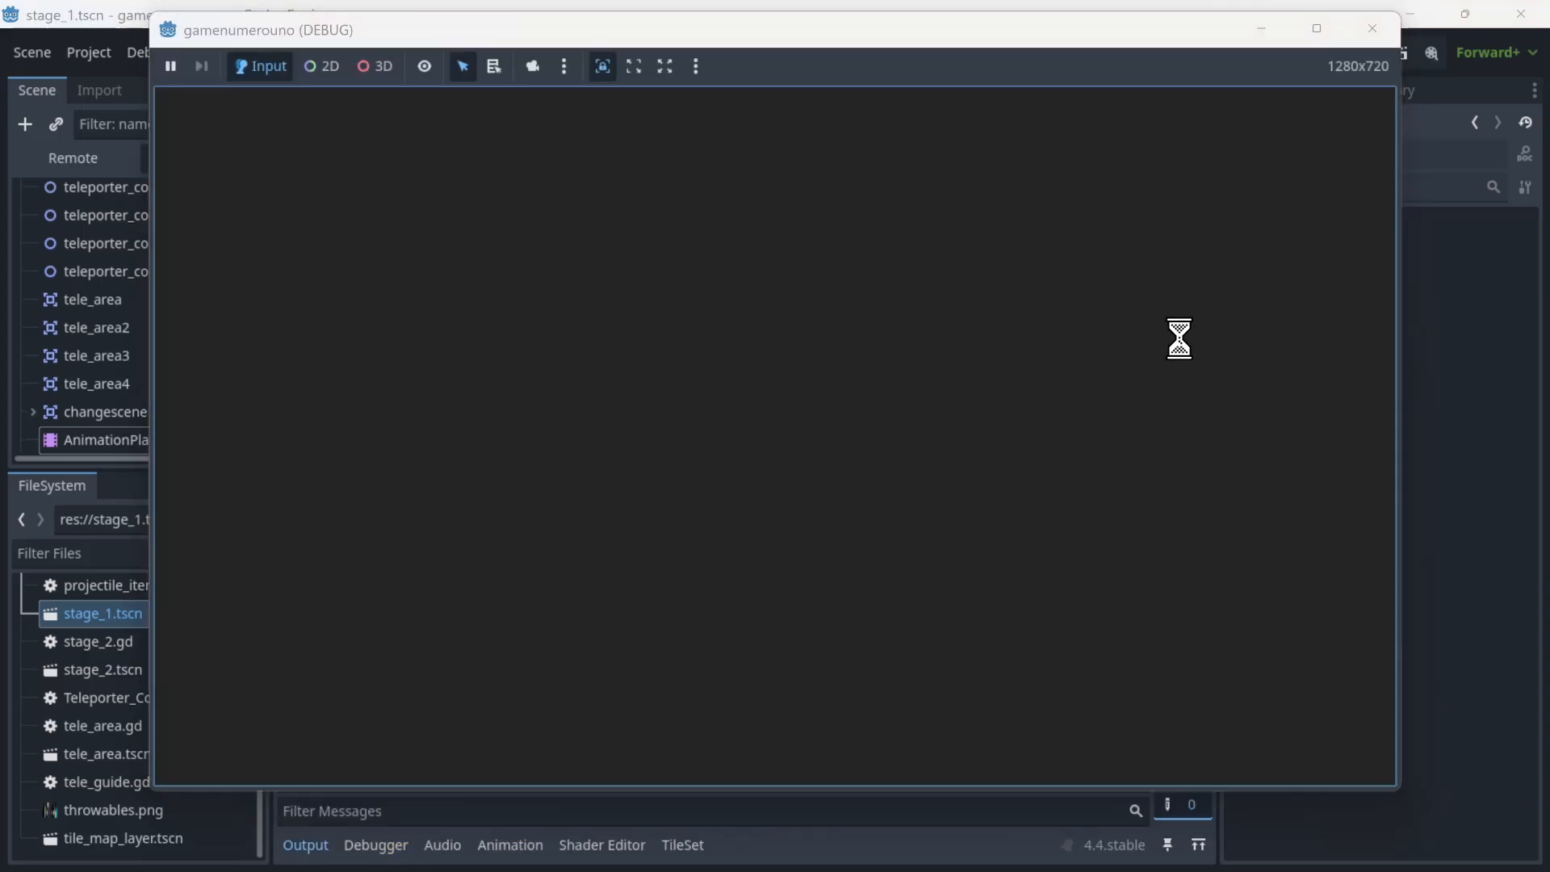
key(d)
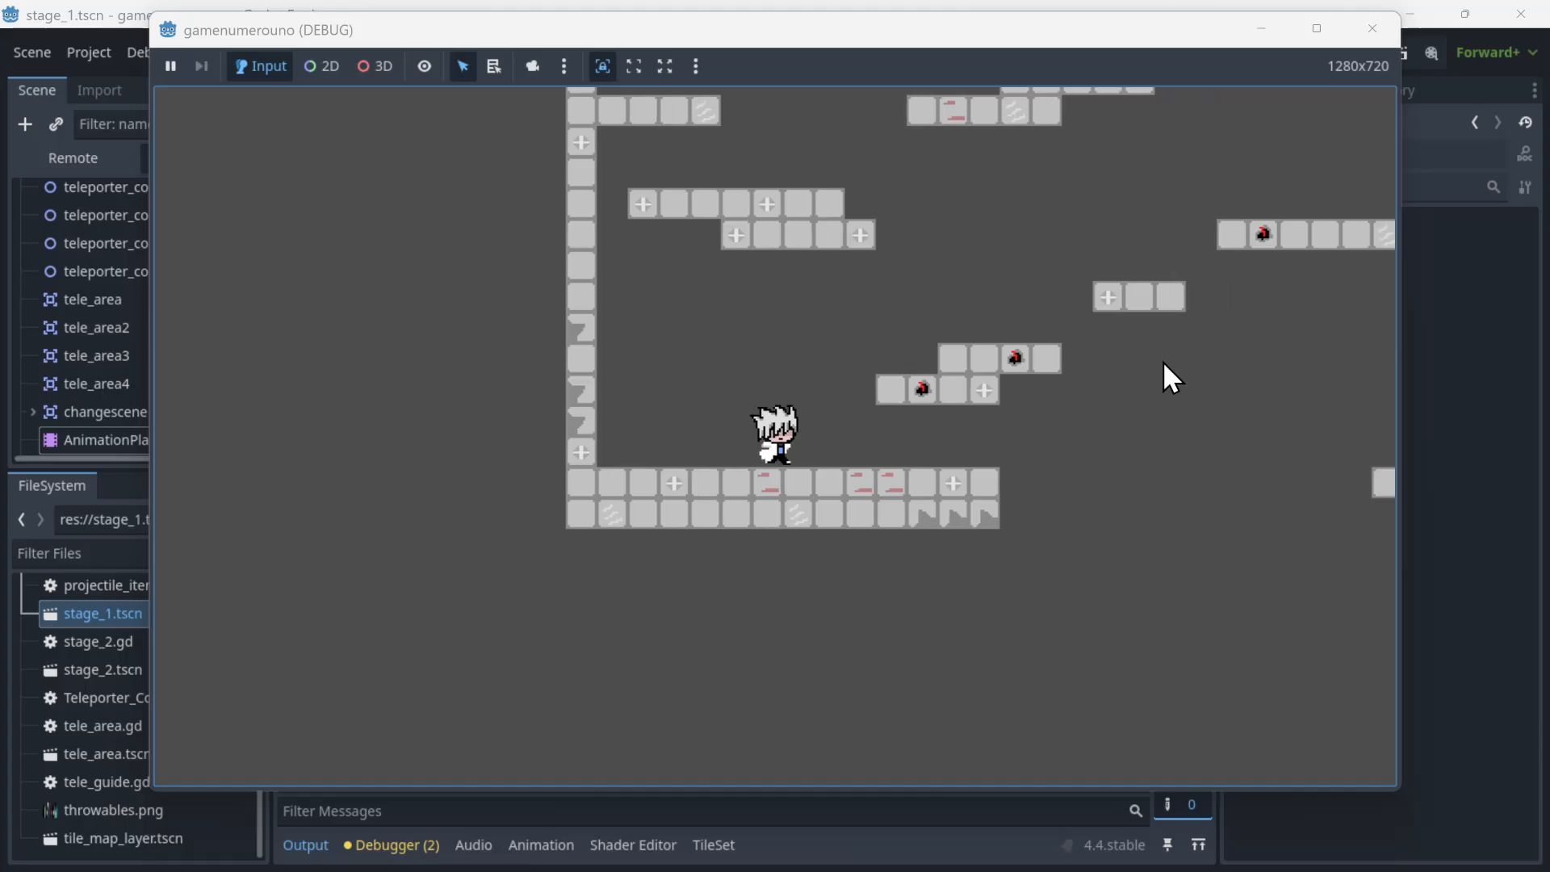
key(space)
key(space)
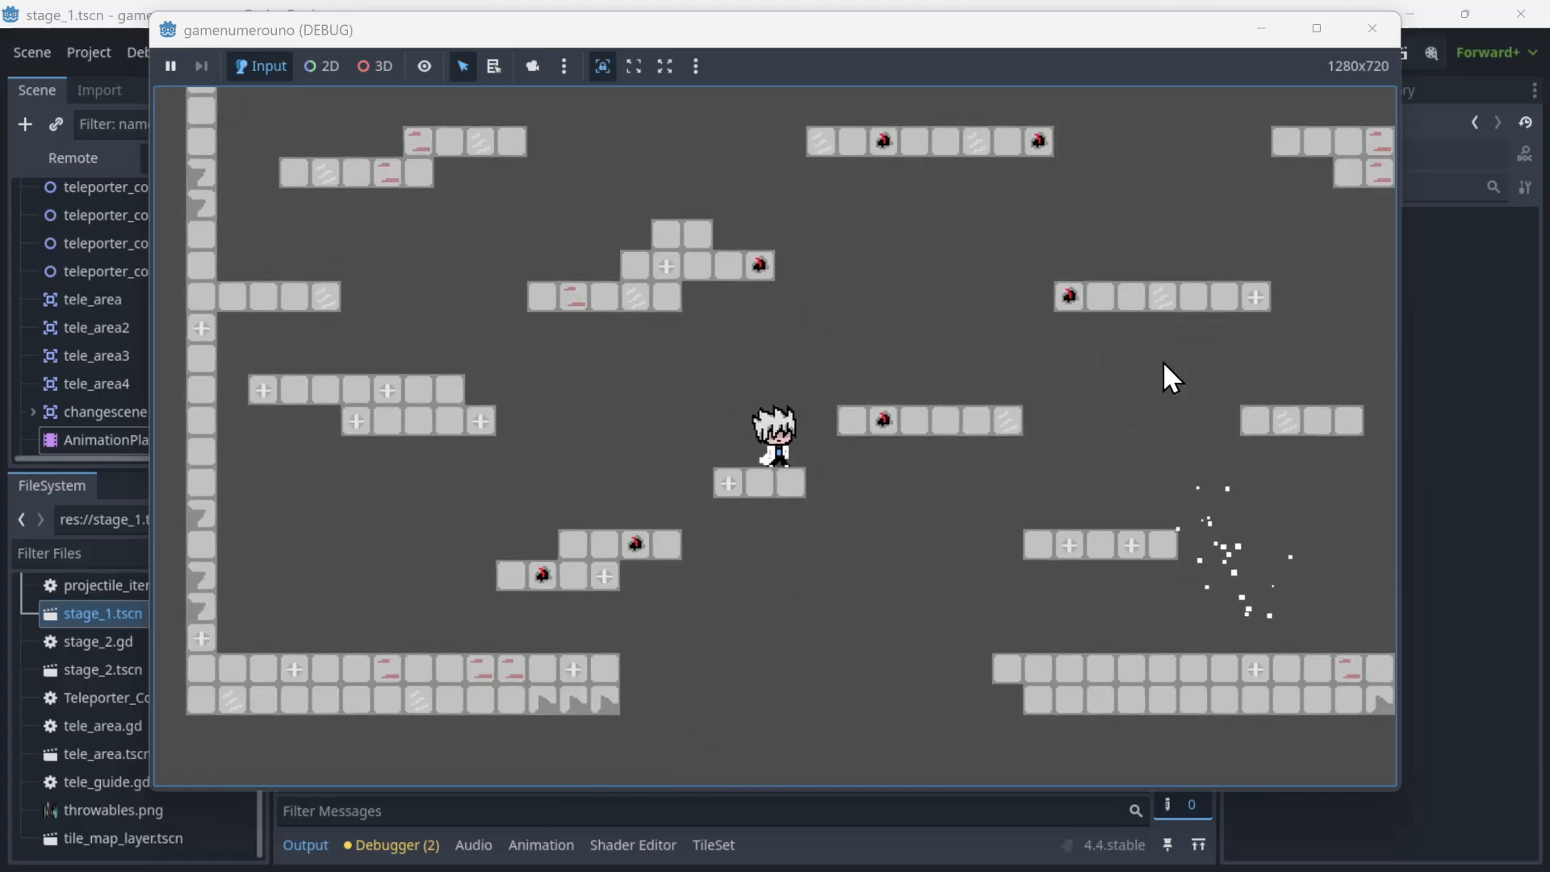
key(space)
key(space)
key(space)
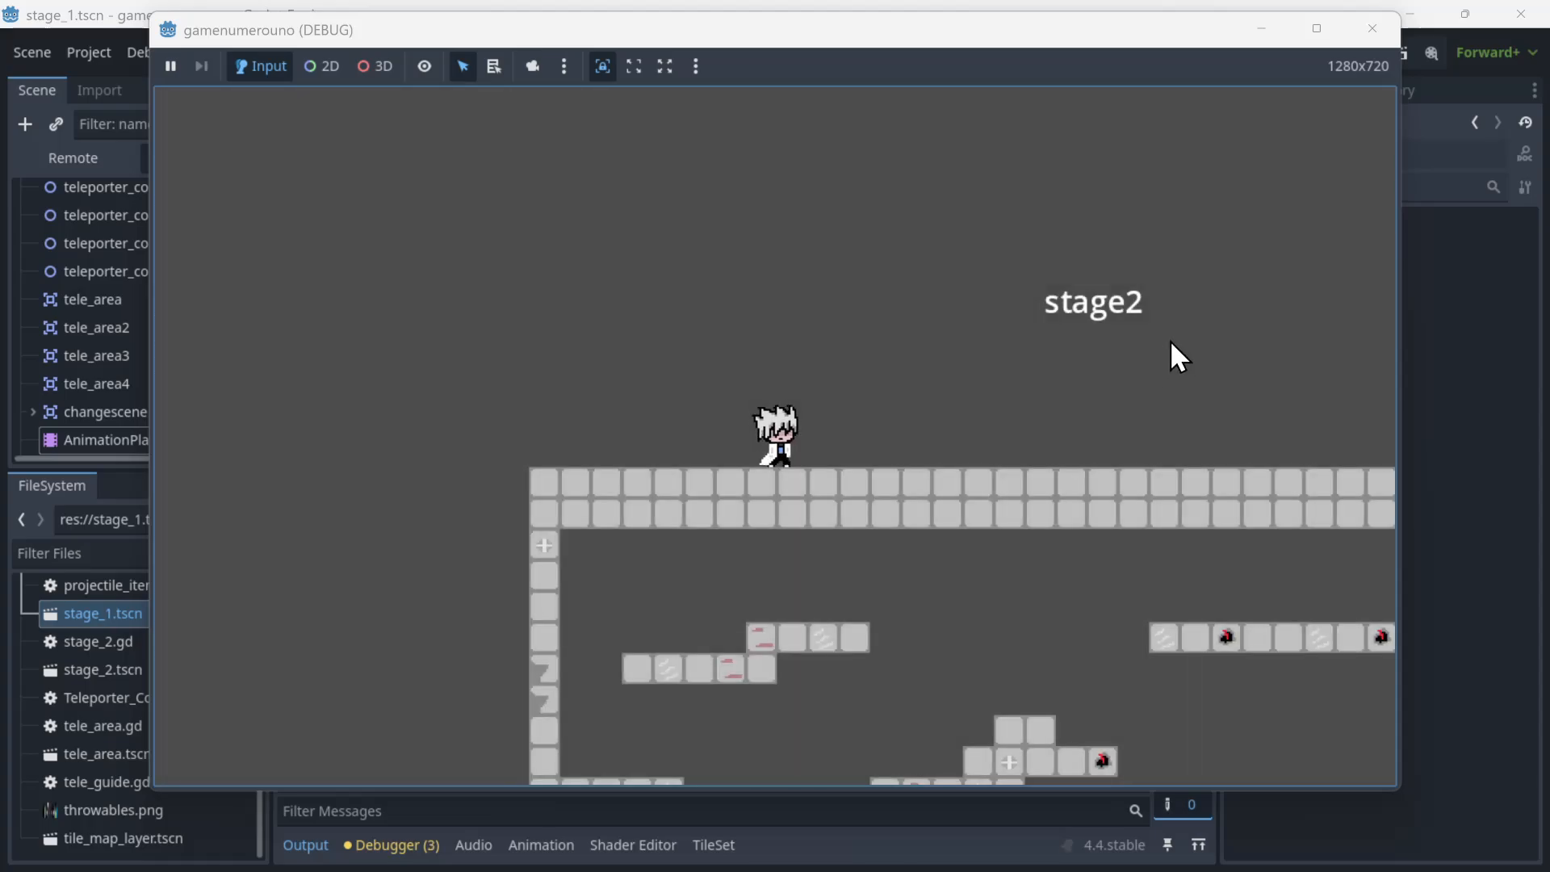
click(1371, 22)
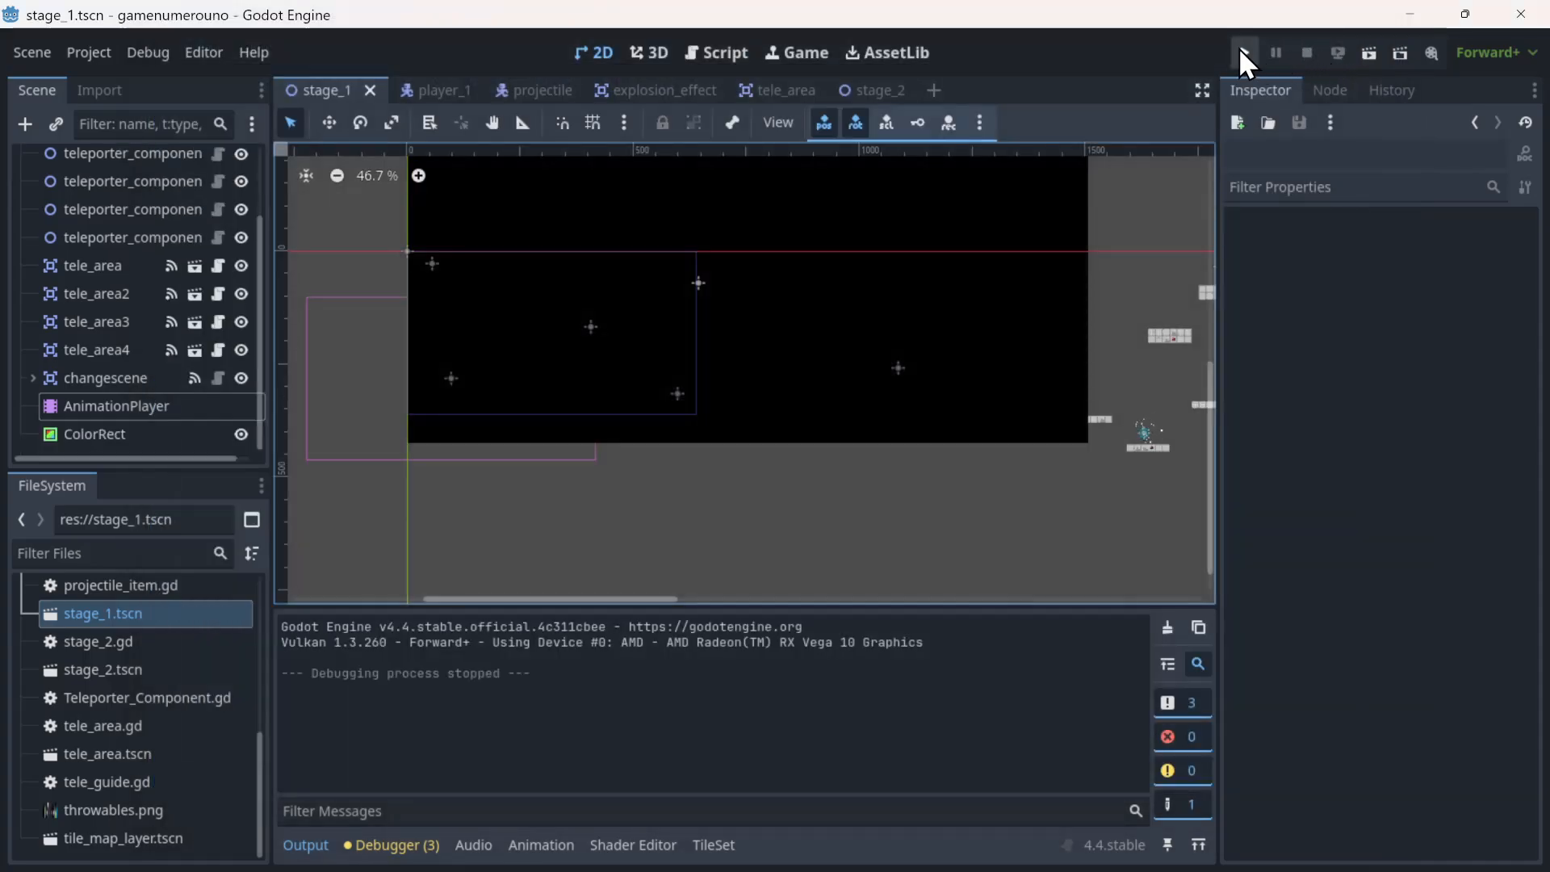
- Run the project once more, repeat the platform route to recheck the fade into stage2, and close the game
click(1244, 54)
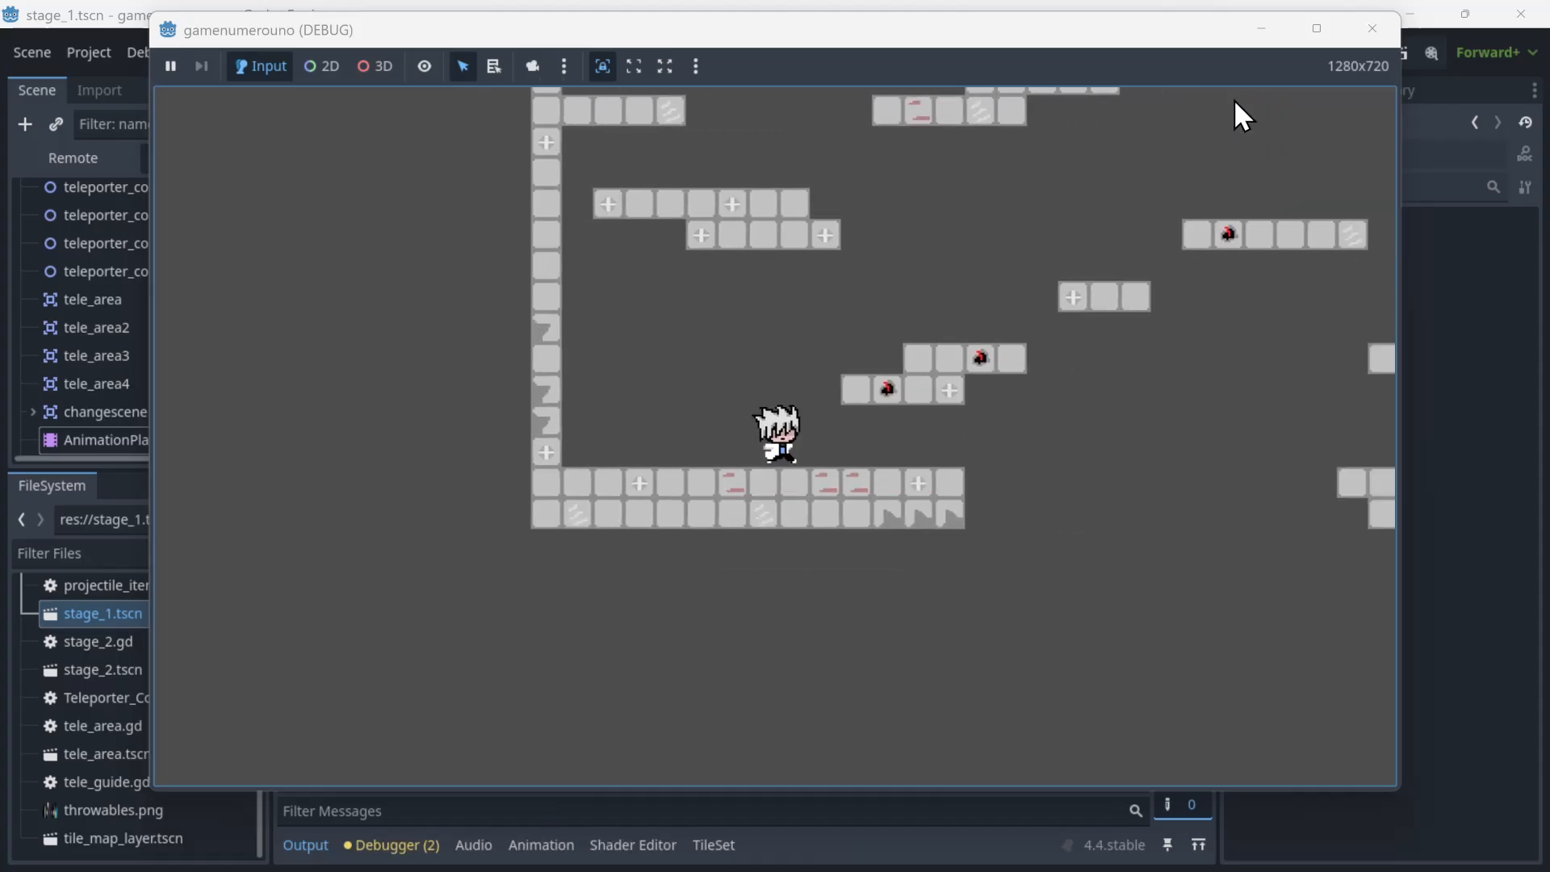
key(space)
key(Right)
key(space)
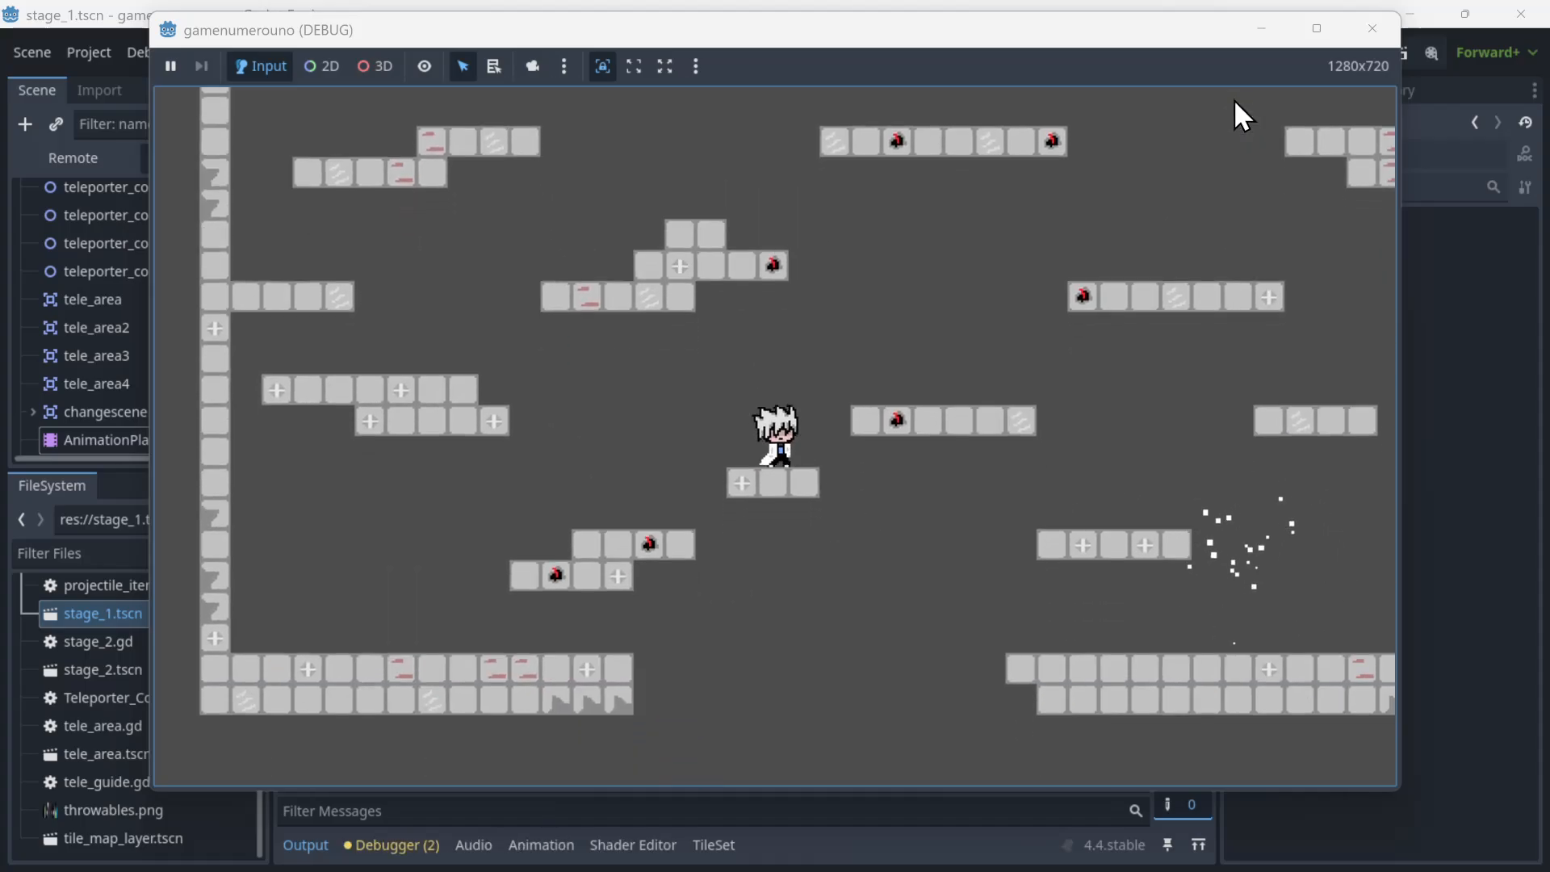
key(space)
key(Right)
key(space)
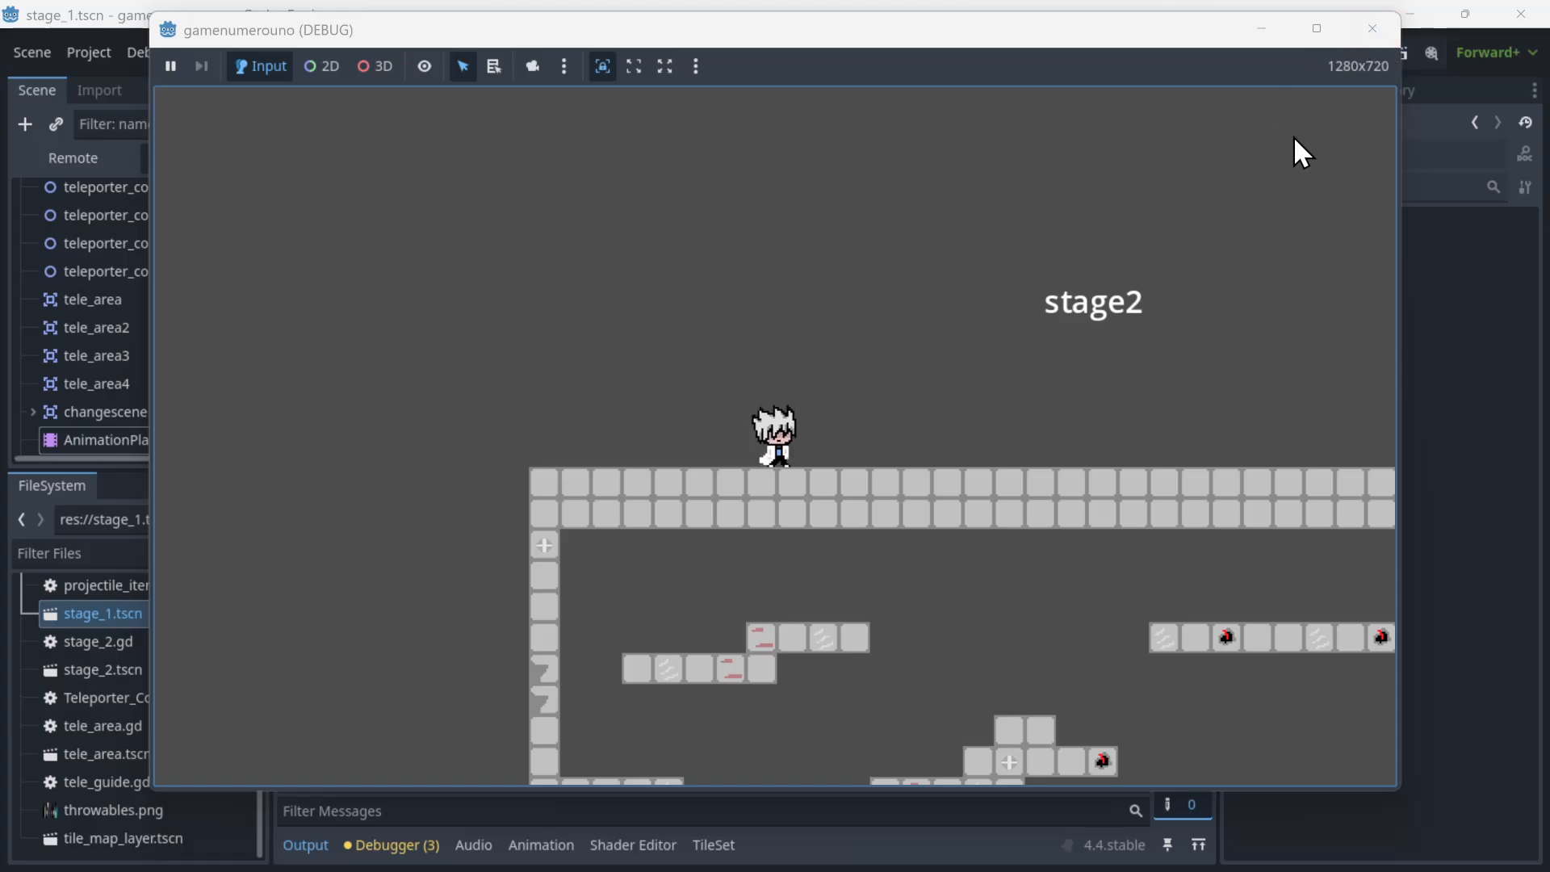
click(1389, 16)
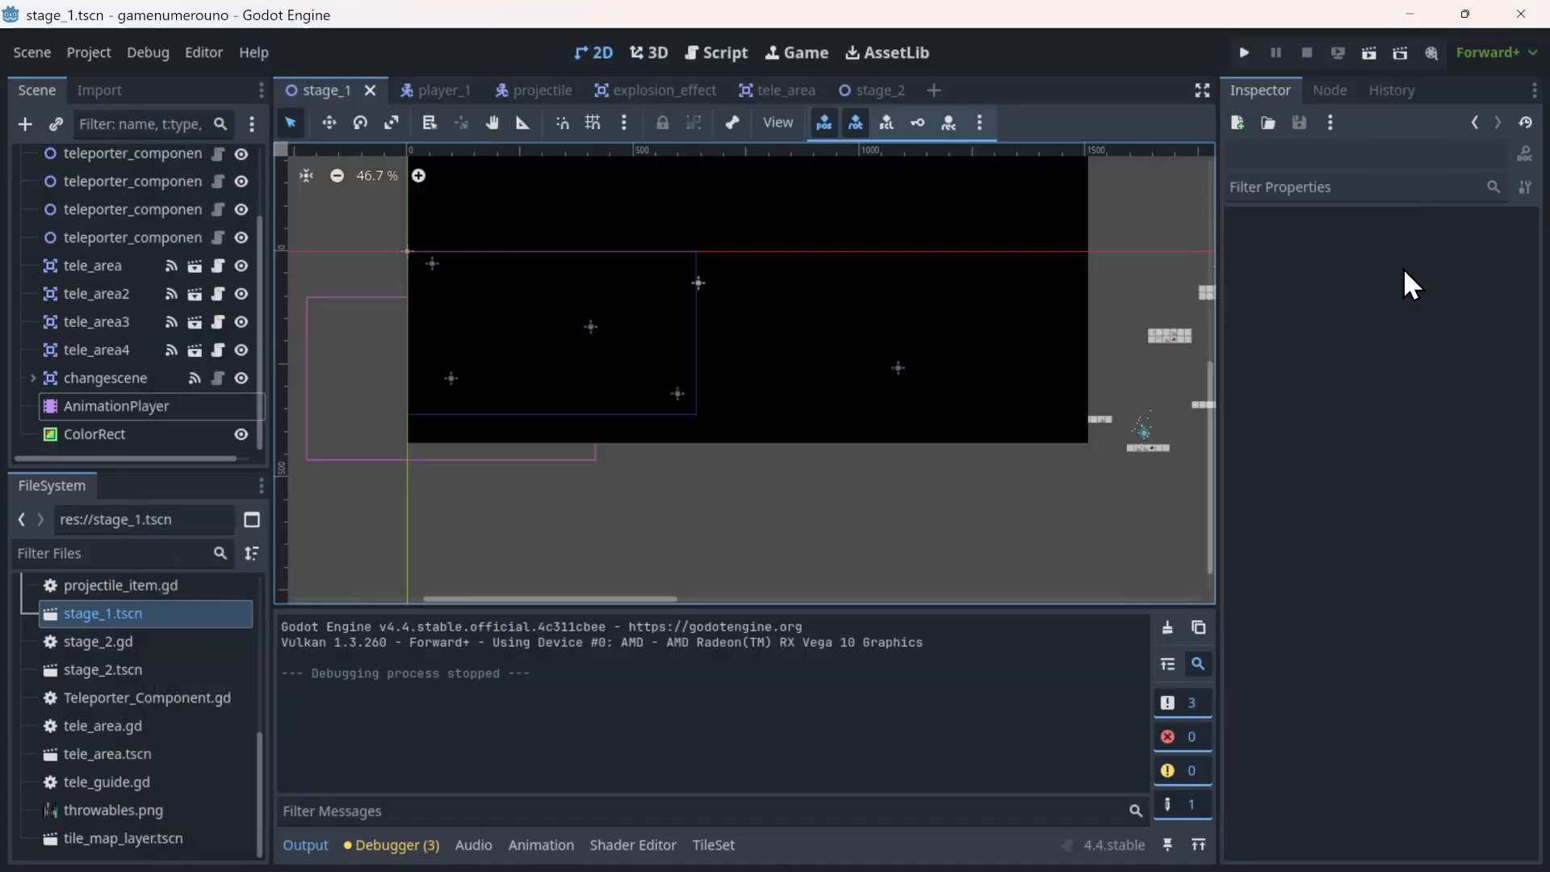